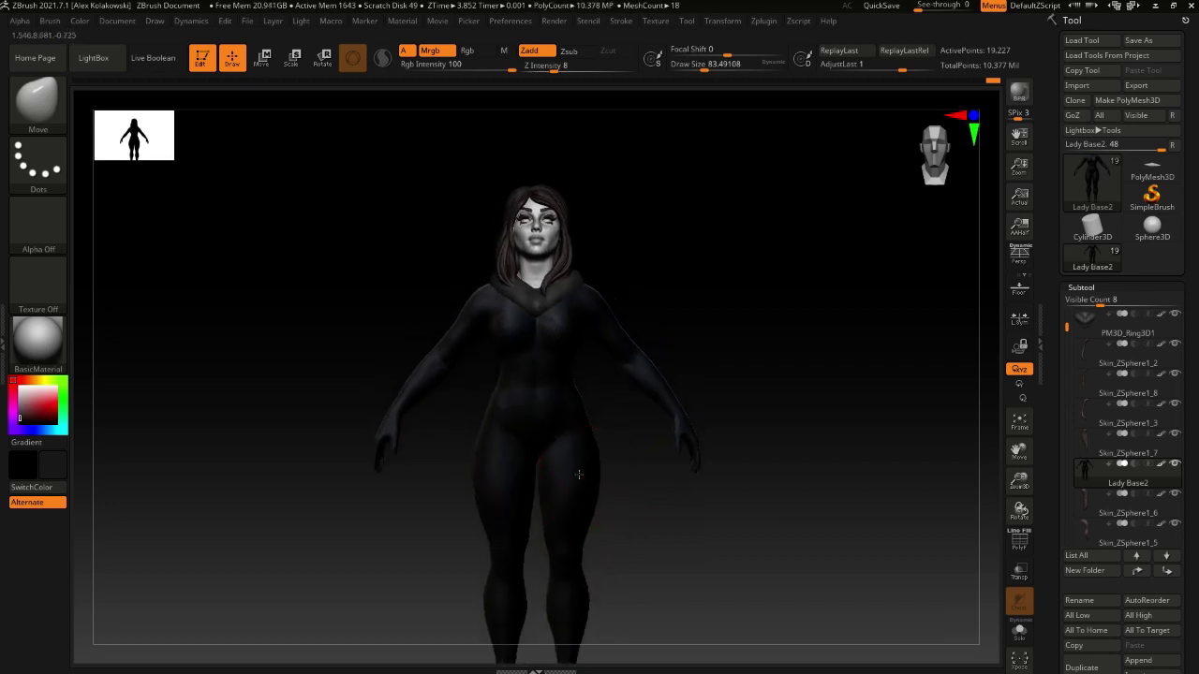
# Examine the dark-suited character from the front, back and side, including the hood, arms and torso
pyautogui.moveTo(578, 485); pyautogui.dragTo(579, 495)
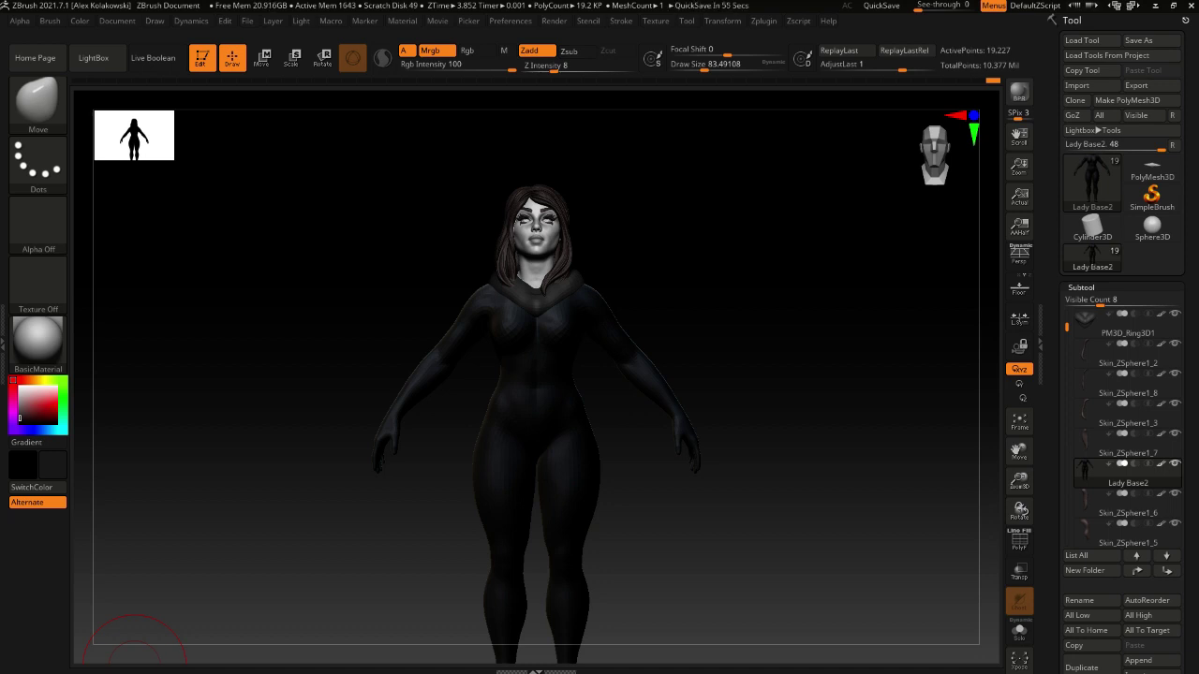
pyautogui.moveTo(318, 285)
pyautogui.mouseDown()
pyautogui.moveTo(506, 488)
pyautogui.moveTo(455, 499)
pyautogui.moveTo(509, 444)
pyautogui.moveTo(518, 458)
pyautogui.mouseUp()
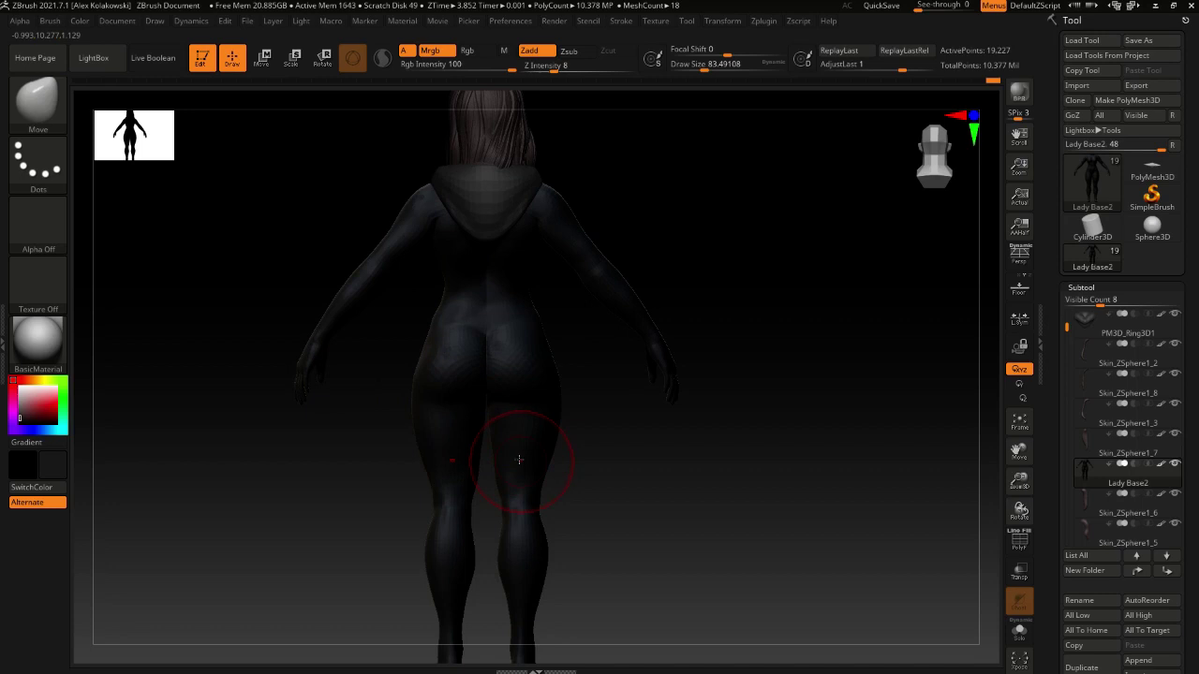
pyautogui.moveTo(521, 425)
pyautogui.keyDown('ctrl'); pyautogui.mouseDown(button='right')
pyautogui.moveTo(534, 442)
pyautogui.moveTo(506, 484)
pyautogui.moveTo(506, 440)
pyautogui.moveTo(461, 433)
pyautogui.moveTo(468, 337)
pyautogui.moveTo(479, 451)
pyautogui.mouseUp(button='right'); pyautogui.keyUp('ctrl')
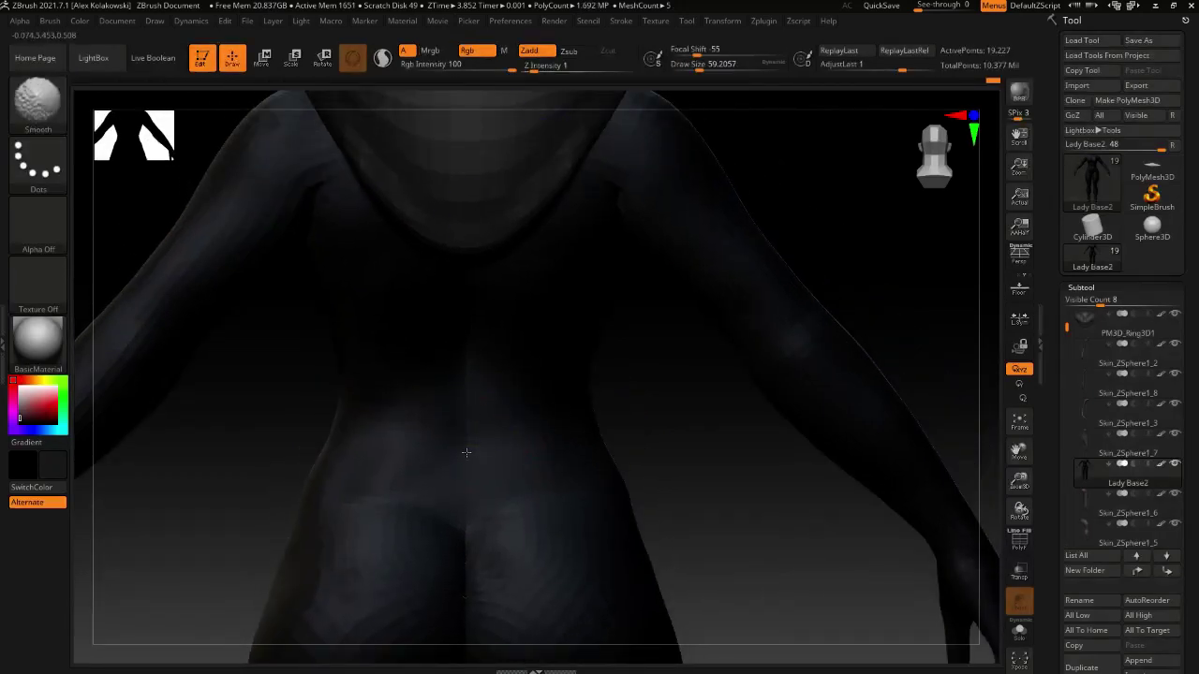
pyautogui.moveTo(466, 493)
pyautogui.keyDown('ctrl'); pyautogui.mouseDown(button='right')
pyautogui.moveTo(489, 509)
pyautogui.moveTo(460, 468)
pyautogui.moveTo(430, 485)
pyautogui.mouseUp(button='right'); pyautogui.keyUp('ctrl')
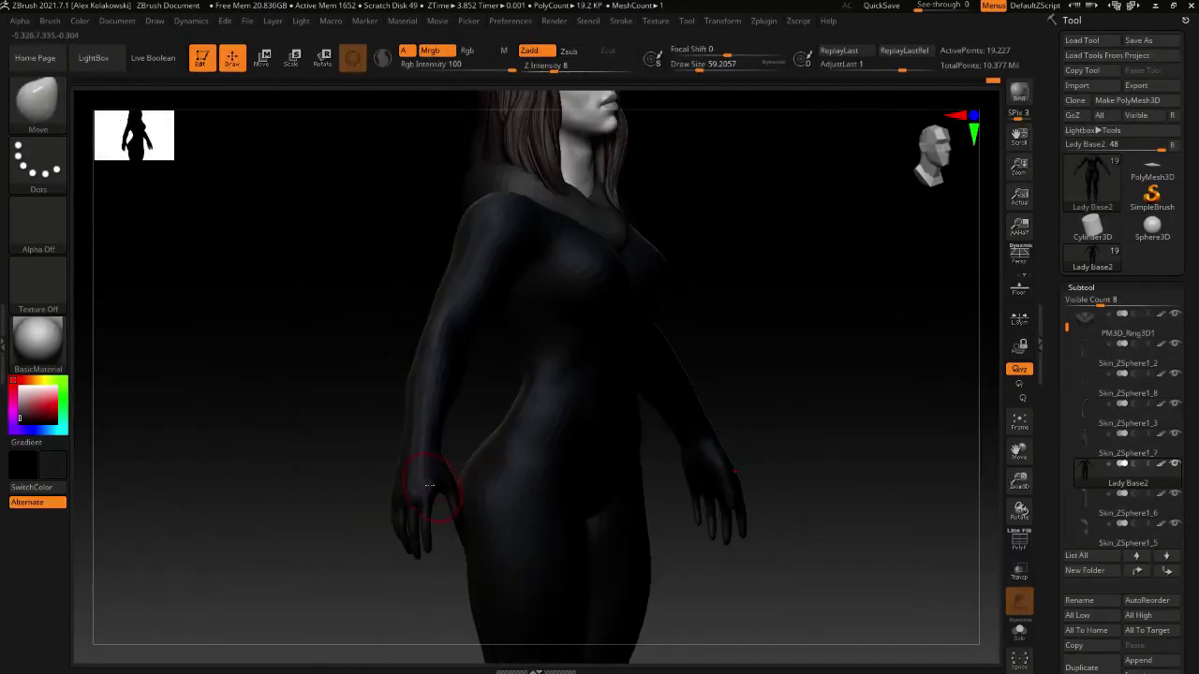
pyautogui.moveTo(494, 508); pyautogui.dragTo(486, 431)
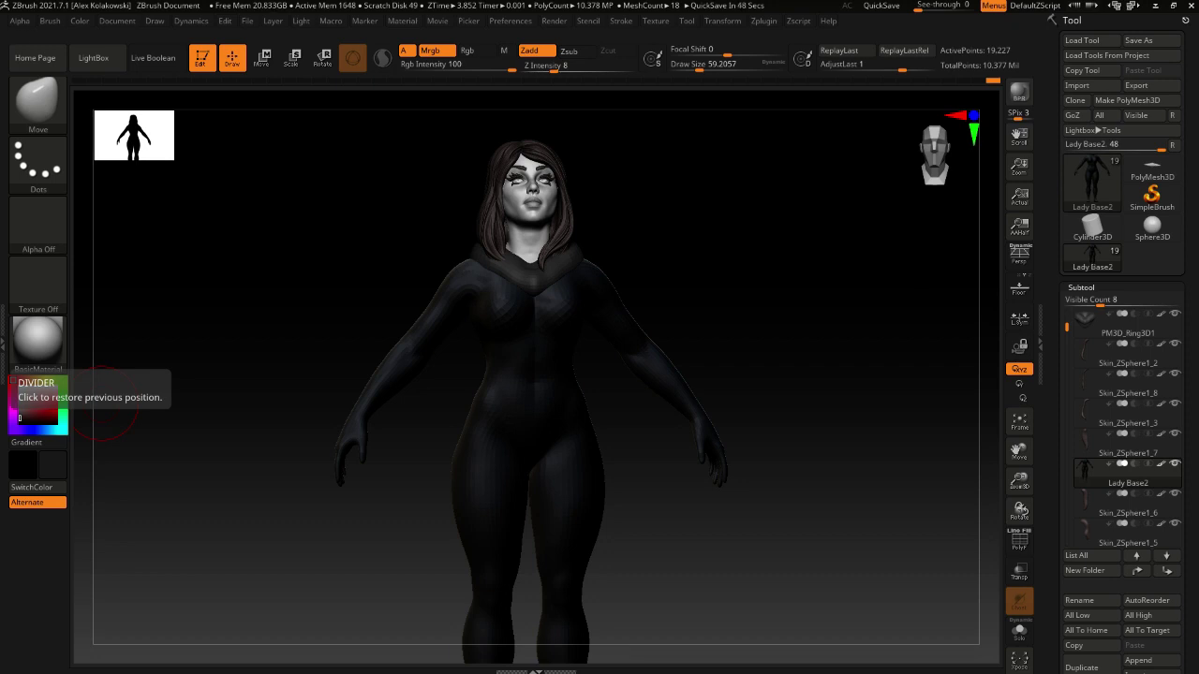
pyautogui.keyDown('alt'); pyautogui.moveTo(558, 374); pyautogui.dragTo(441, 417, button='right'); pyautogui.keyUp('alt')
pyautogui.moveTo(487, 299)
pyautogui.mouseDown(button='right')
pyautogui.moveTo(491, 324)
pyautogui.moveTo(506, 268)
pyautogui.moveTo(509, 379)
pyautogui.moveTo(457, 401)
pyautogui.moveTo(484, 406)
pyautogui.moveTo(440, 403)
pyautogui.mouseUp(button='right')
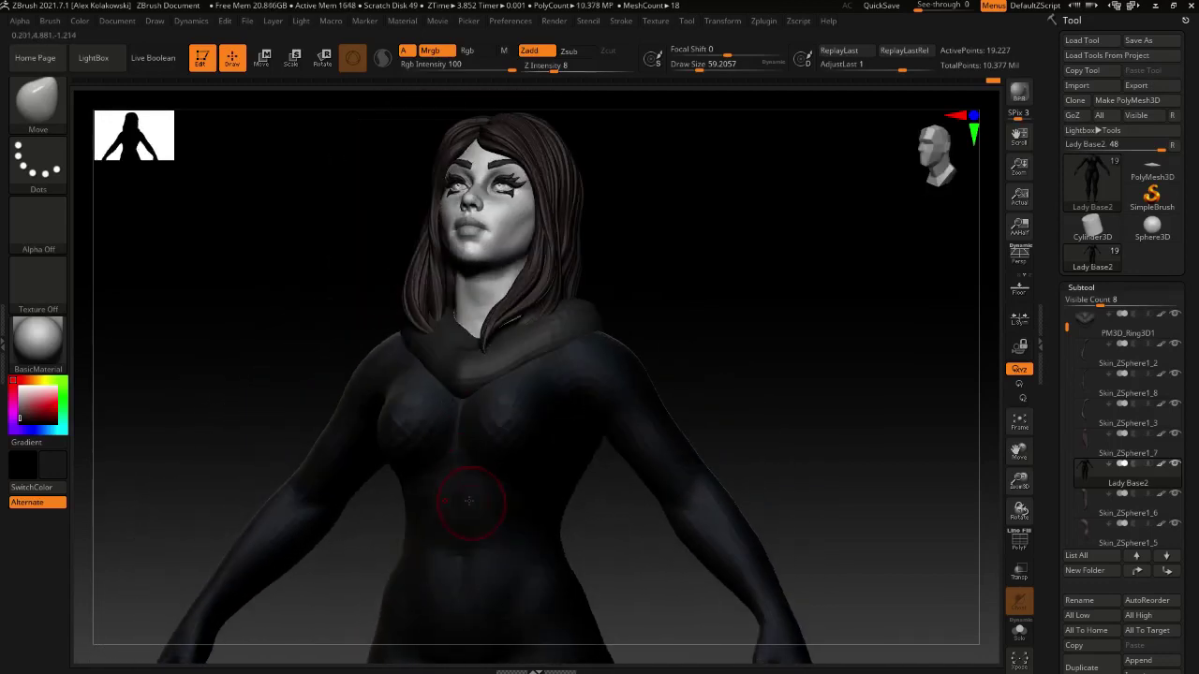
# Subdivide the Lady Base2 body mesh twice to smooth its surface
pyautogui.keyDown('ctrl'); pyautogui.moveTo(474, 500); pyautogui.dragTo(516, 397, button='right'); pyautogui.keyUp('ctrl')
pyautogui.moveTo(501, 450)
pyautogui.mouseDown(button='right')
pyautogui.moveTo(487, 442)
pyautogui.moveTo(494, 429)
pyautogui.mouseUp(button='right')
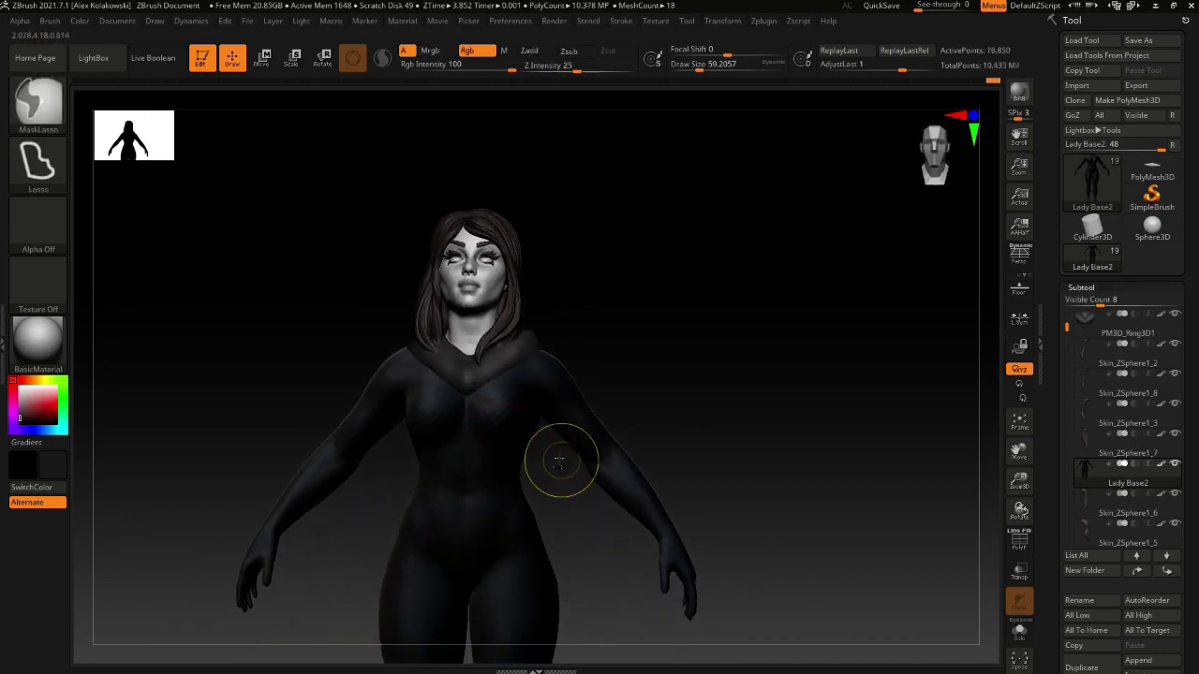
pyautogui.moveTo(481, 396)
pyautogui.mouseDown(button='right')
pyautogui.moveTo(398, 356)
pyautogui.moveTo(427, 342)
pyautogui.moveTo(414, 331)
pyautogui.moveTo(529, 366)
pyautogui.mouseUp(button='right')
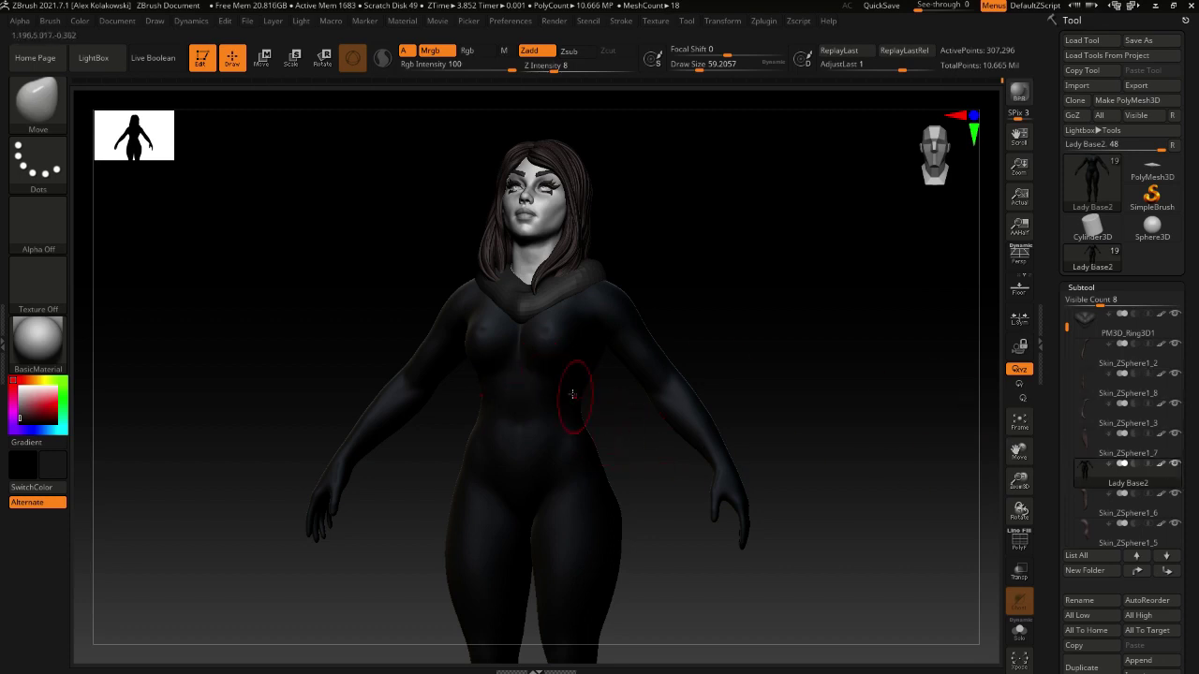
pyautogui.moveTo(560, 388)
pyautogui.mouseDown(button='right')
pyautogui.moveTo(549, 345)
pyautogui.moveTo(511, 348)
pyautogui.mouseUp(button='right')
# Examine the reference board of hooded outfits, leather bodices, armour and trousers for the costume design
pyautogui.scroll(-1, 1169, 459)
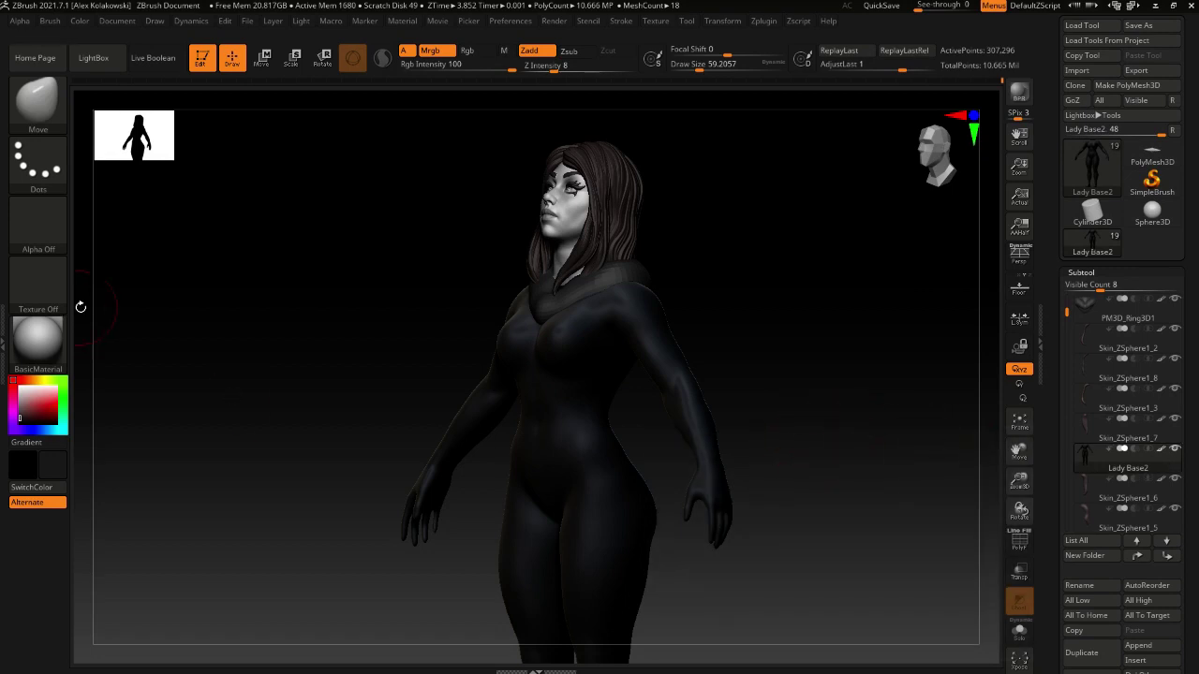
pyautogui.moveTo(2, 287); pyautogui.dragTo(534, 241, button='right')
pyautogui.scroll(-4, 540, 291)
pyautogui.moveTo(539, 375); pyautogui.dragTo(546, 503, button='middle')
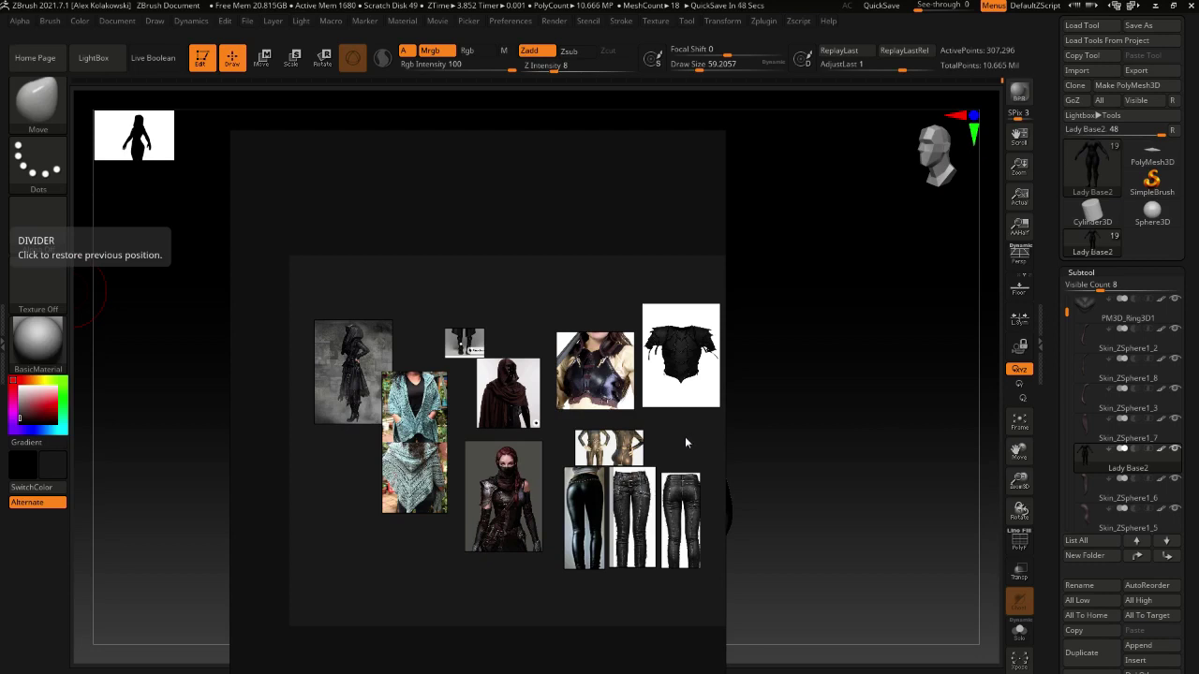
pyautogui.moveTo(685, 442); pyautogui.dragTo(573, 407)
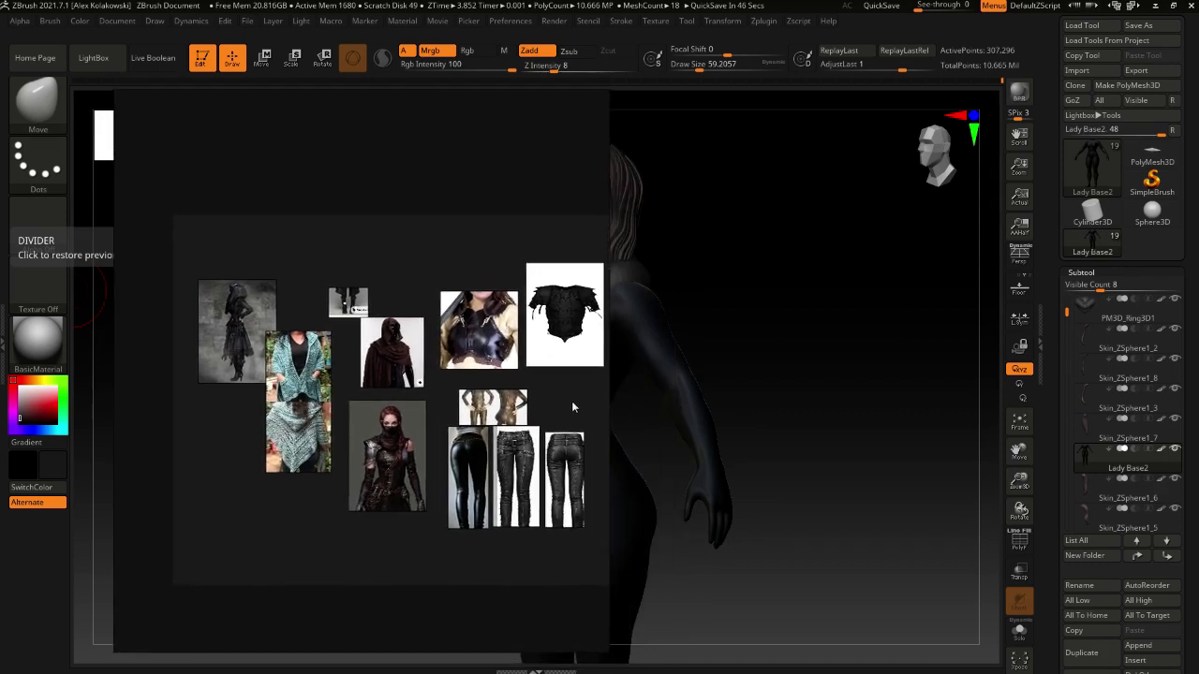
pyautogui.moveTo(572, 403); pyautogui.dragTo(1198, 393, button='right')
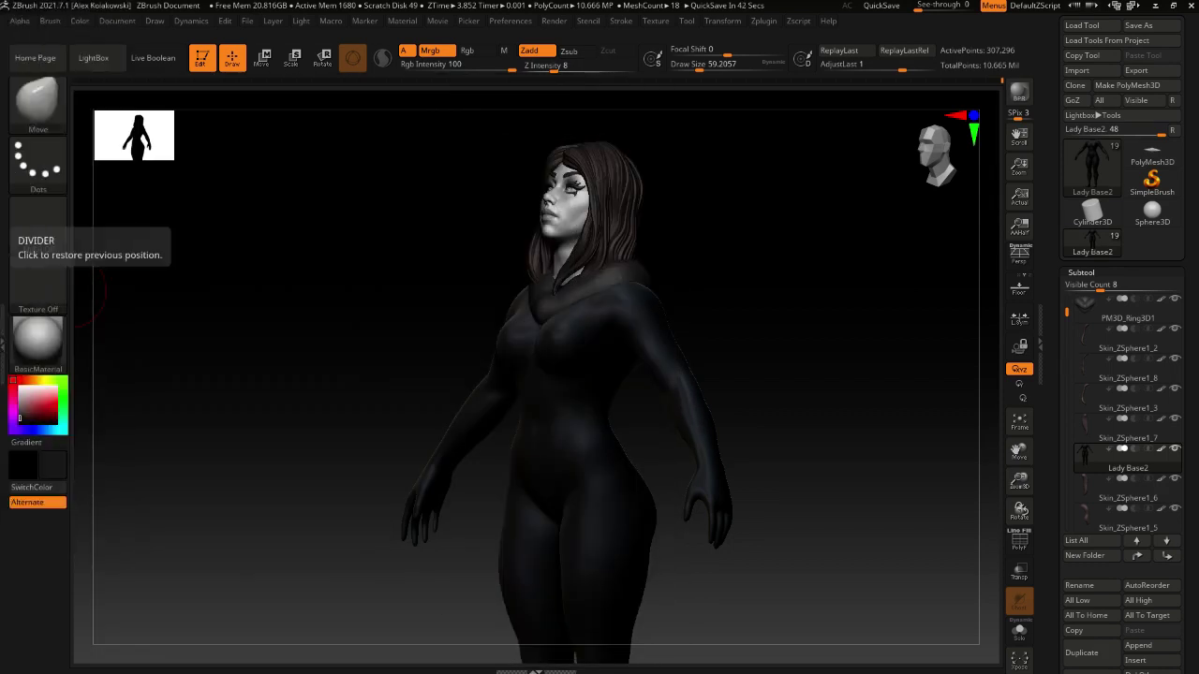
# Choose the Slash3 brush and subdivide the body mesh once more
pyautogui.moveTo(562, 352); pyautogui.dragTo(562, 395, button='right')
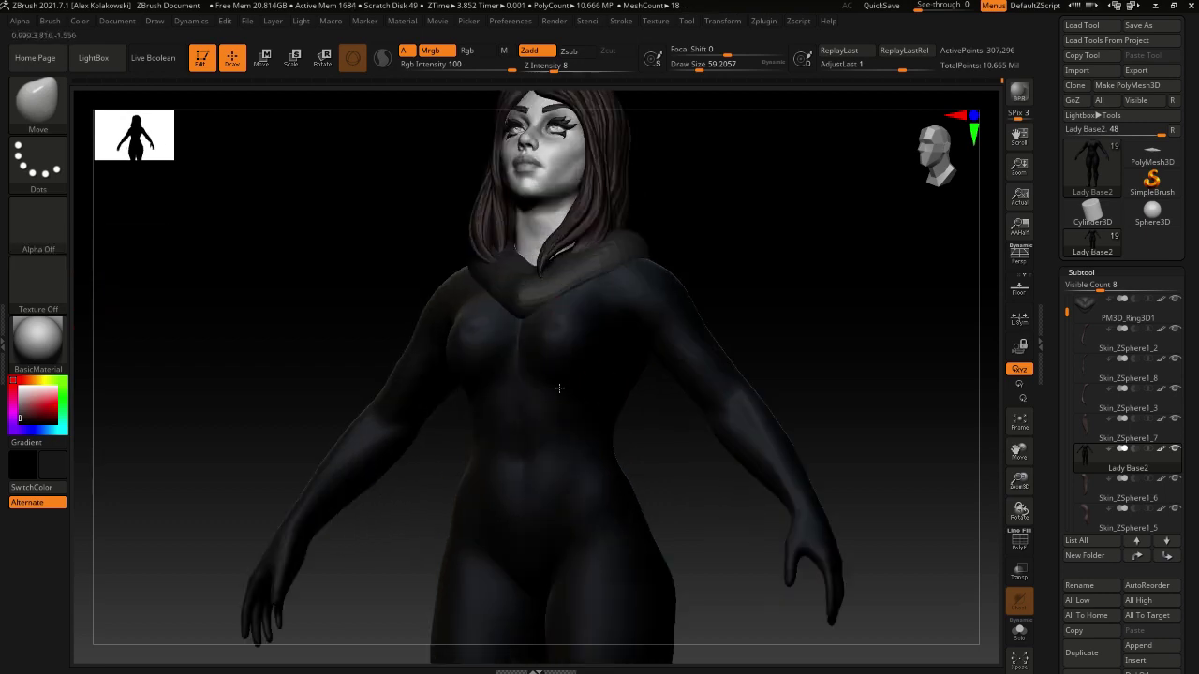
pyautogui.moveTo(824, 419); pyautogui.dragTo(896, 436, button='right')
pyautogui.scroll(-3, 1196, 462)
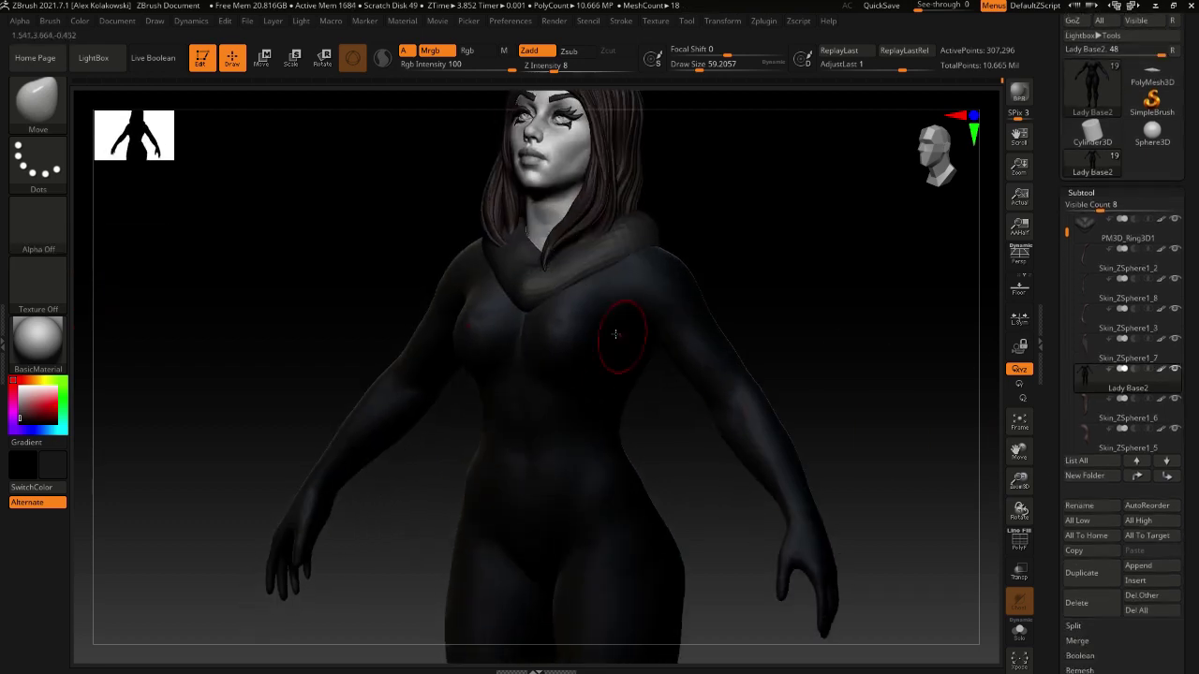
pyautogui.moveTo(562, 394)
pyautogui.mouseDown(button='right')
pyautogui.moveTo(541, 377)
pyautogui.moveTo(555, 410)
pyautogui.moveTo(525, 396)
pyautogui.moveTo(486, 407)
pyautogui.moveTo(396, 356)
pyautogui.moveTo(338, 374)
pyautogui.moveTo(490, 422)
pyautogui.moveTo(493, 394)
pyautogui.mouseUp(button='right')
pyautogui.press('b')
pyautogui.press('s')
pyautogui.press('3')
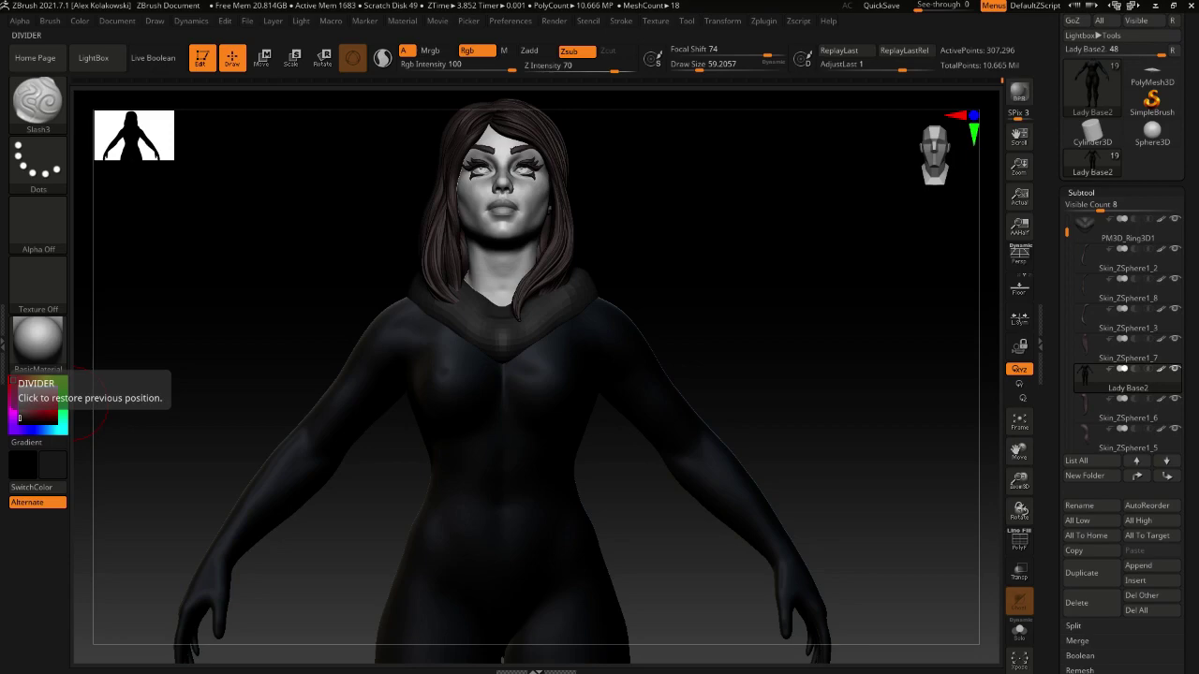
pyautogui.keyDown('alt'); pyautogui.moveTo(498, 398); pyautogui.dragTo(516, 431, button='right'); pyautogui.keyUp('alt')
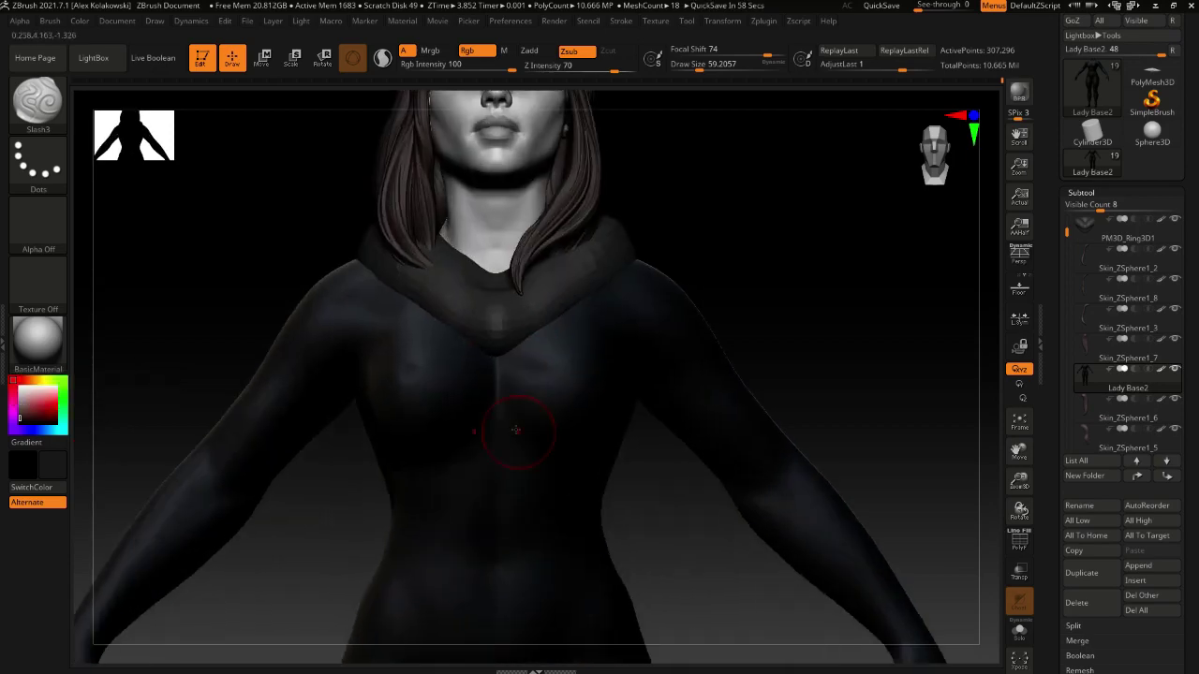
pyautogui.press('b')
pyautogui.press('s')
pyautogui.press('3')
pyautogui.hotkey('ctrl', 'd')
# Isolate the body from the other subtools and reduce the brush's draw size to about 31
pyautogui.press('[')
pyautogui.press('[')
pyautogui.press('[')
pyautogui.press('[')
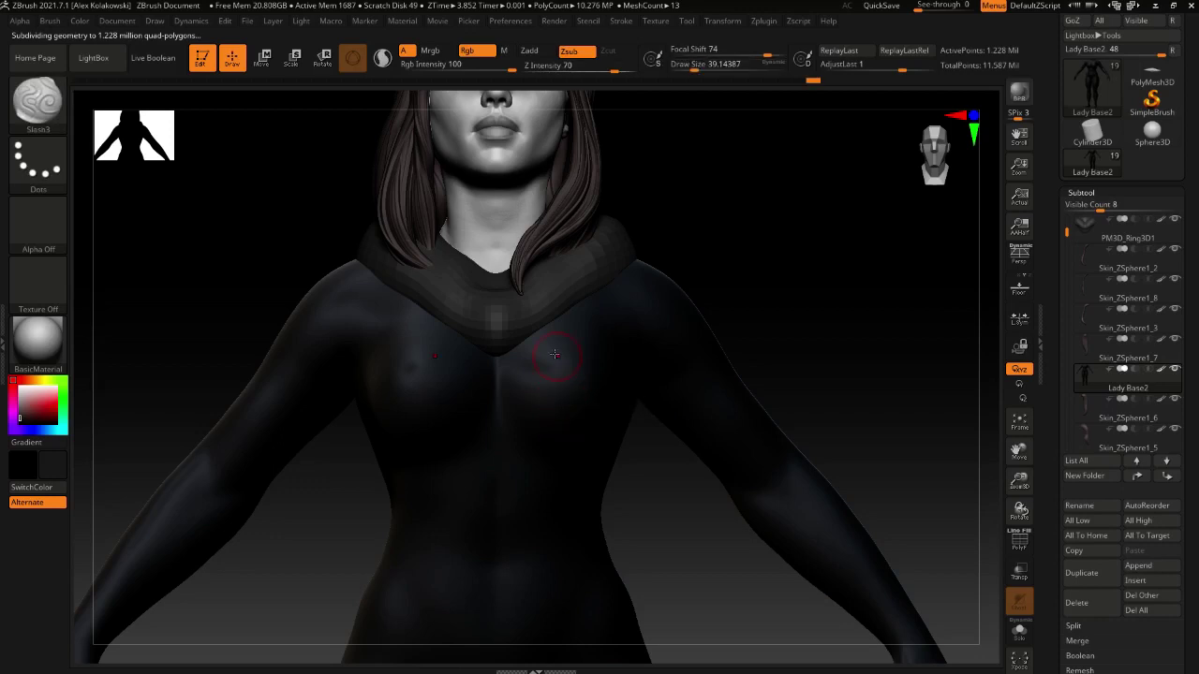
pyautogui.click(1019, 632)
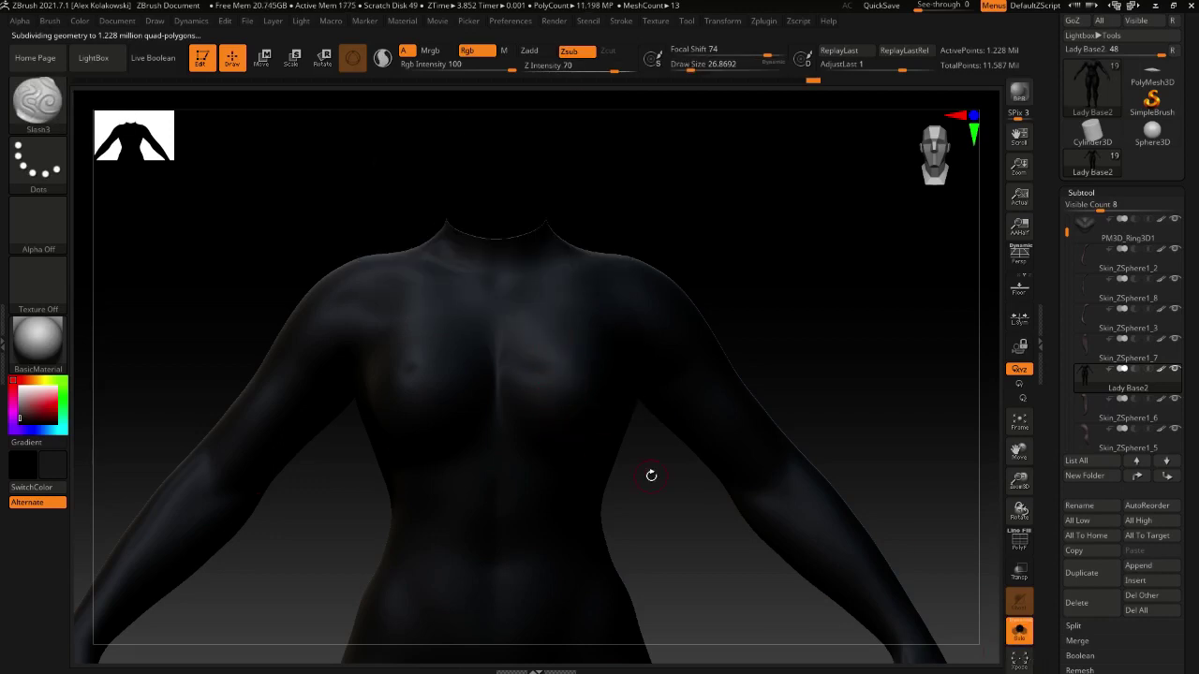
pyautogui.press('s')
pyautogui.click(528, 297)
pyautogui.moveTo(525, 272)
pyautogui.keyDown('ctrl'); pyautogui.mouseDown(button='right')
pyautogui.moveTo(522, 283)
pyautogui.moveTo(527, 249)
pyautogui.mouseUp(button='right'); pyautogui.keyUp('ctrl')
pyautogui.press('s')
pyautogui.click(531, 246)
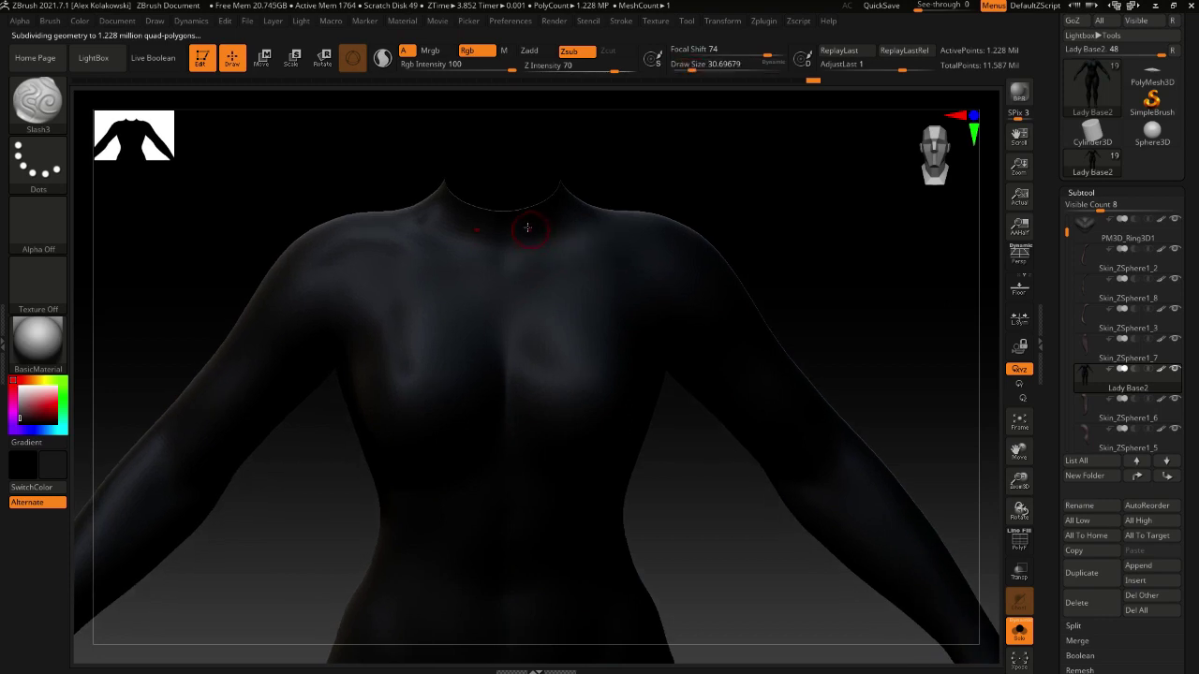
# Undo the test stroke on the upper chest and turn off colour painting for the Slash3 brush
pyautogui.moveTo(528, 228)
pyautogui.mouseDown()
pyautogui.moveTo(569, 384)
pyautogui.moveTo(561, 416)
pyautogui.mouseUp()
pyautogui.hotkey('ctrl', 'z')
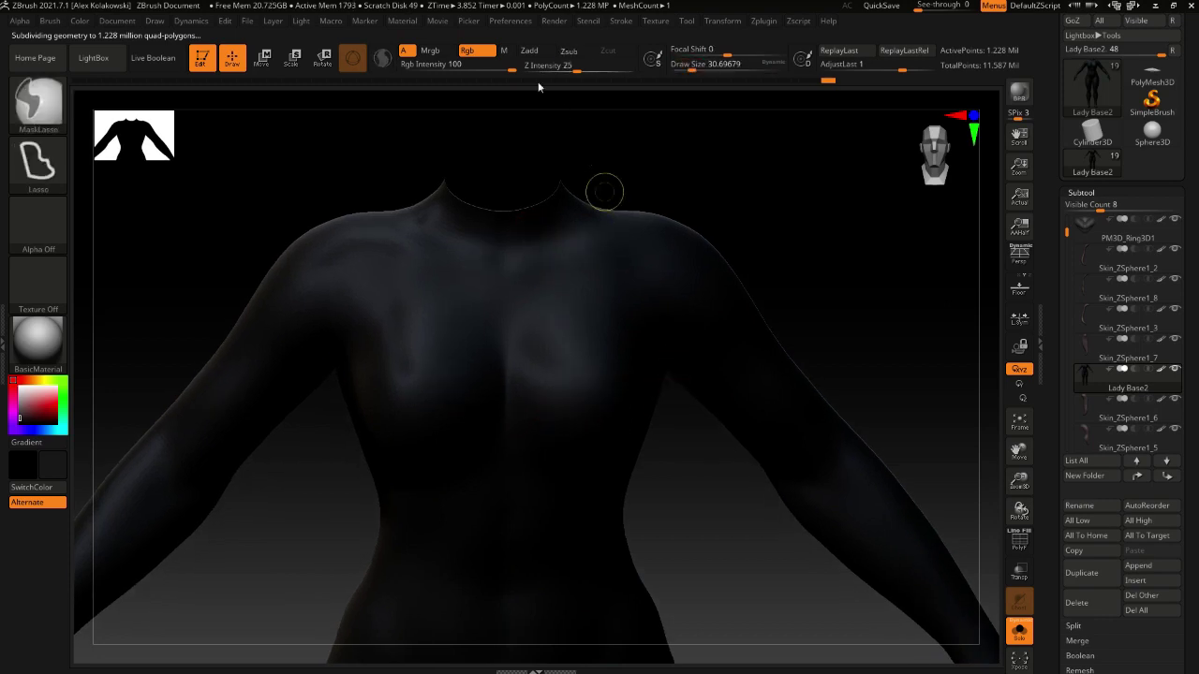
pyautogui.moveTo(534, 295); pyautogui.dragTo(529, 240, button='right')
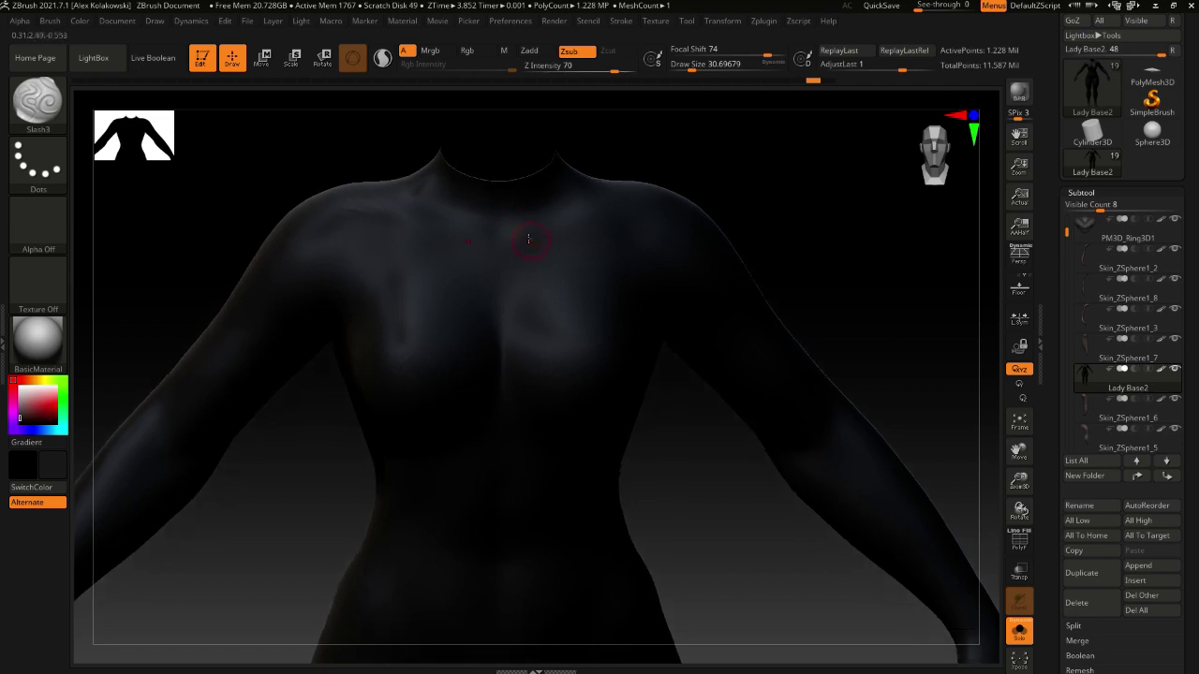
# Try carving mirrored curved grooves from the neckline down to below the bust
pyautogui.moveTo(522, 221)
pyautogui.mouseDown()
pyautogui.moveTo(551, 293)
pyautogui.moveTo(528, 419)
pyautogui.mouseUp()
pyautogui.moveTo(531, 412)
pyautogui.mouseDown(button='right')
pyautogui.moveTo(531, 332)
pyautogui.moveTo(510, 403)
pyautogui.mouseUp(button='right')
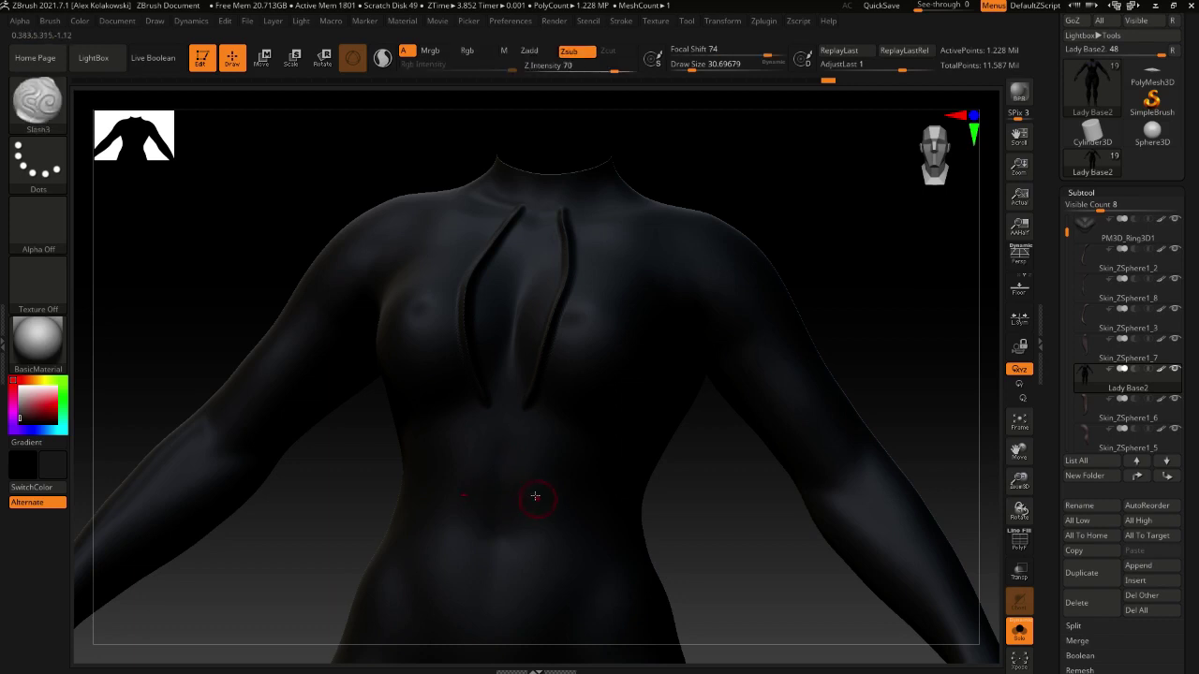
pyautogui.moveTo(535, 496)
pyautogui.keyDown('ctrl'); pyautogui.mouseDown(button='right')
pyautogui.moveTo(537, 418)
pyautogui.moveTo(615, 436)
pyautogui.moveTo(592, 432)
pyautogui.moveTo(573, 449)
pyautogui.moveTo(581, 396)
pyautogui.moveTo(586, 437)
pyautogui.mouseUp(button='right'); pyautogui.keyUp('ctrl')
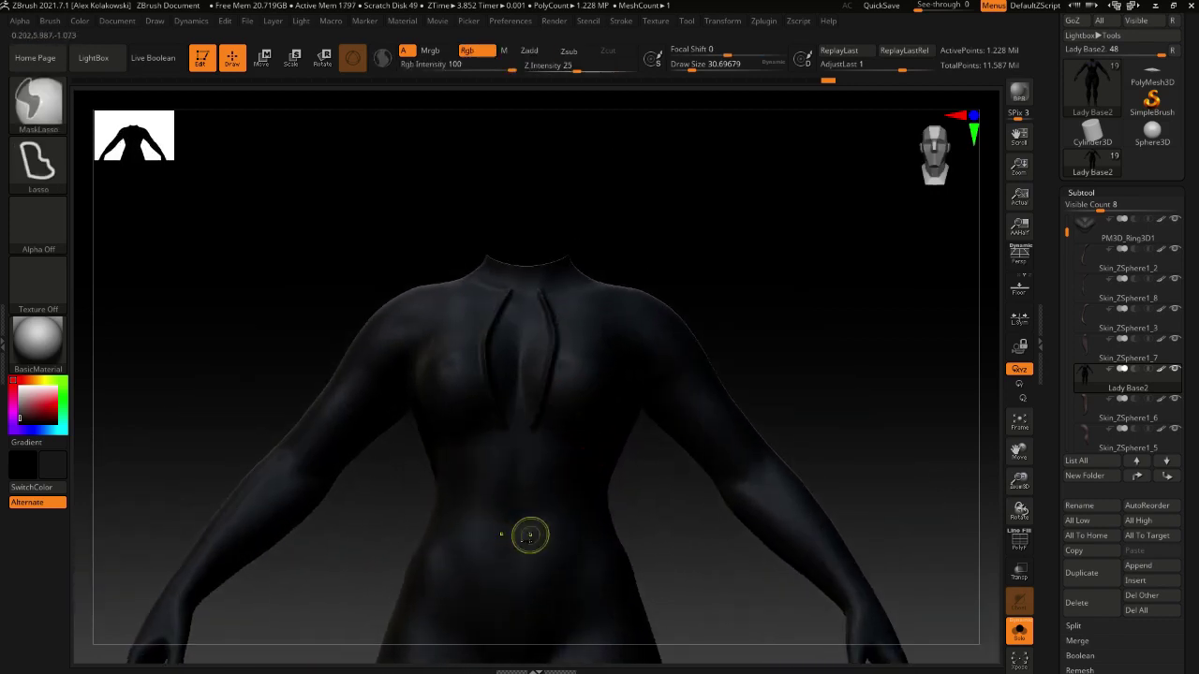
pyautogui.hotkey('ctrl', 'z')
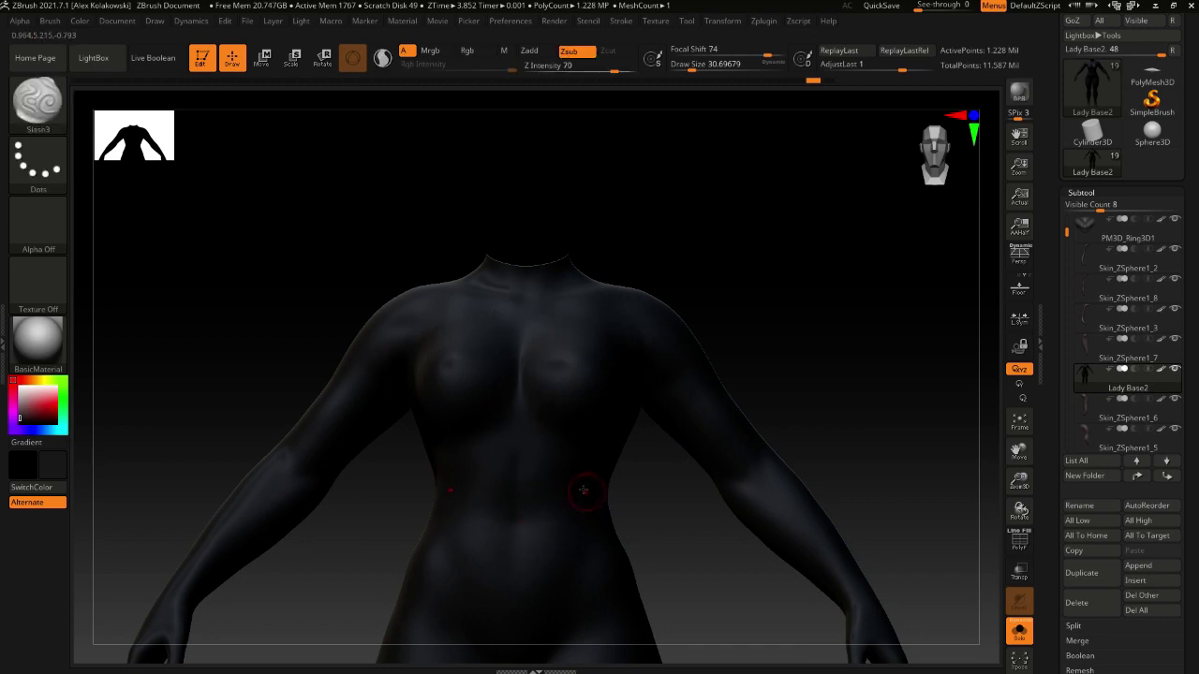
# Duplicate the Lady Base2 body subtool as a separate mesh for carving the outfit
pyautogui.hotkey('ctrl', 'shift', 'd')
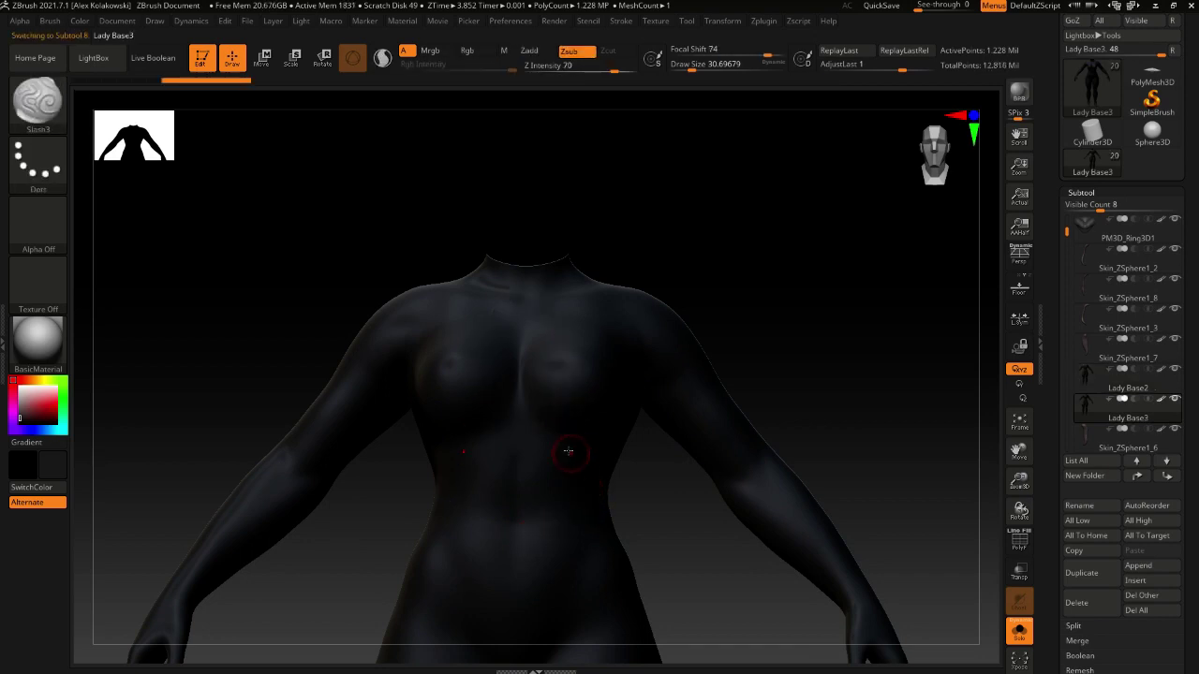
pyautogui.keyDown('alt'); pyautogui.moveTo(575, 425); pyautogui.dragTo(579, 389, button='right'); pyautogui.keyUp('alt')
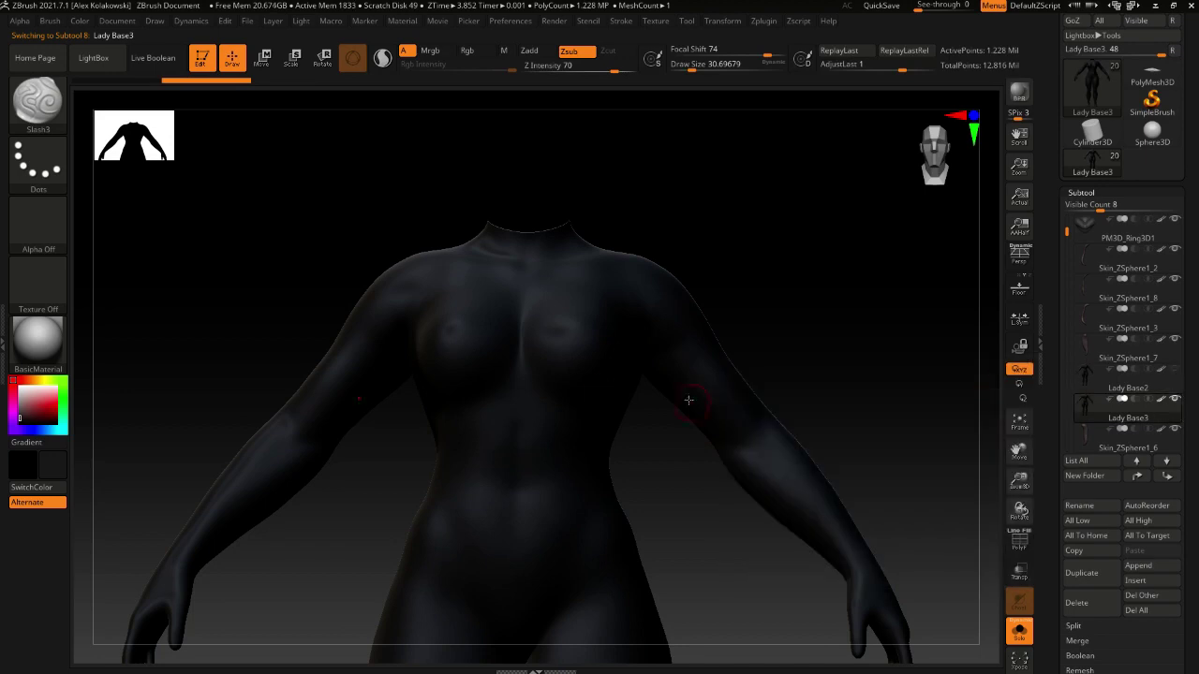
# Set the Slash3 intensity to 36 and carve shallow mirrored grooves from the neck down the centre of the chest
pyautogui.moveTo(527, 350); pyautogui.dragTo(589, 326, button='right')
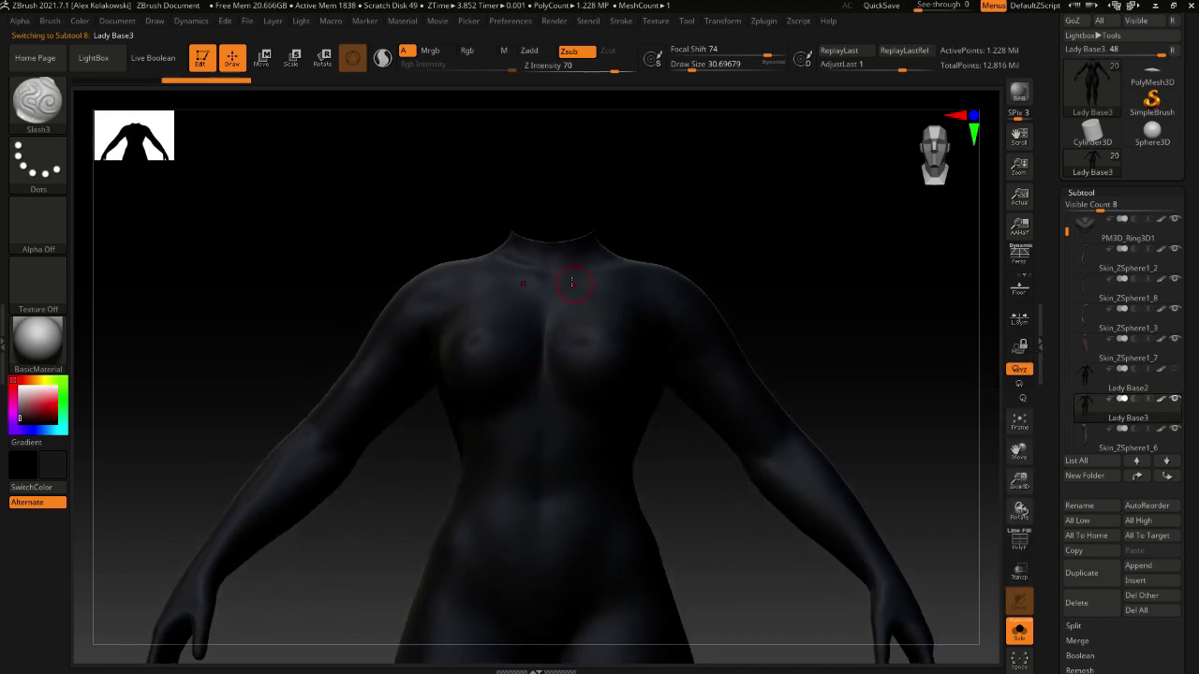
pyautogui.press('u')
pyautogui.moveTo(568, 290); pyautogui.dragTo(564, 308)
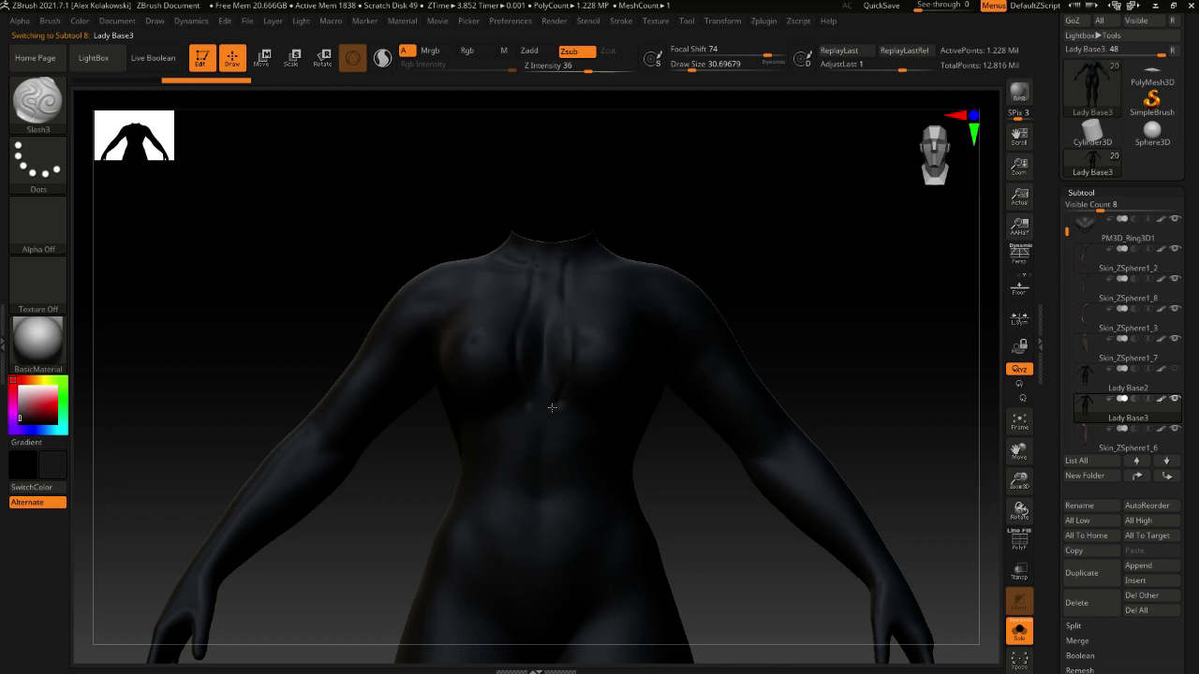
# Lower the brush intensity to 23 and draw size to about 22, and carve a fine seam across the upper chest
pyautogui.press('u')
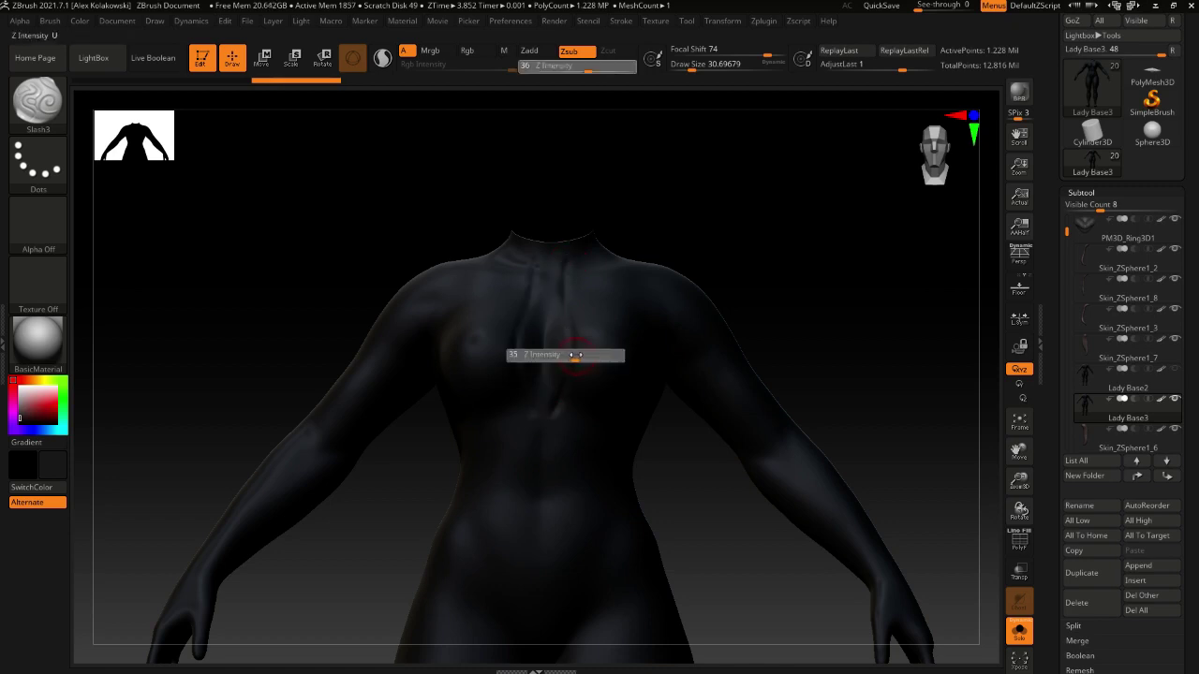
pyautogui.moveTo(575, 355); pyautogui.dragTo(563, 355)
pyautogui.press('s')
pyautogui.moveTo(575, 311); pyautogui.dragTo(572, 311)
pyautogui.moveTo(564, 292)
pyautogui.mouseDown(button='right')
pyautogui.moveTo(573, 315)
pyautogui.moveTo(570, 284)
pyautogui.moveTo(587, 298)
pyautogui.moveTo(572, 423)
pyautogui.moveTo(605, 397)
pyautogui.moveTo(599, 447)
pyautogui.moveTo(591, 434)
pyautogui.moveTo(628, 396)
pyautogui.mouseUp(button='right')
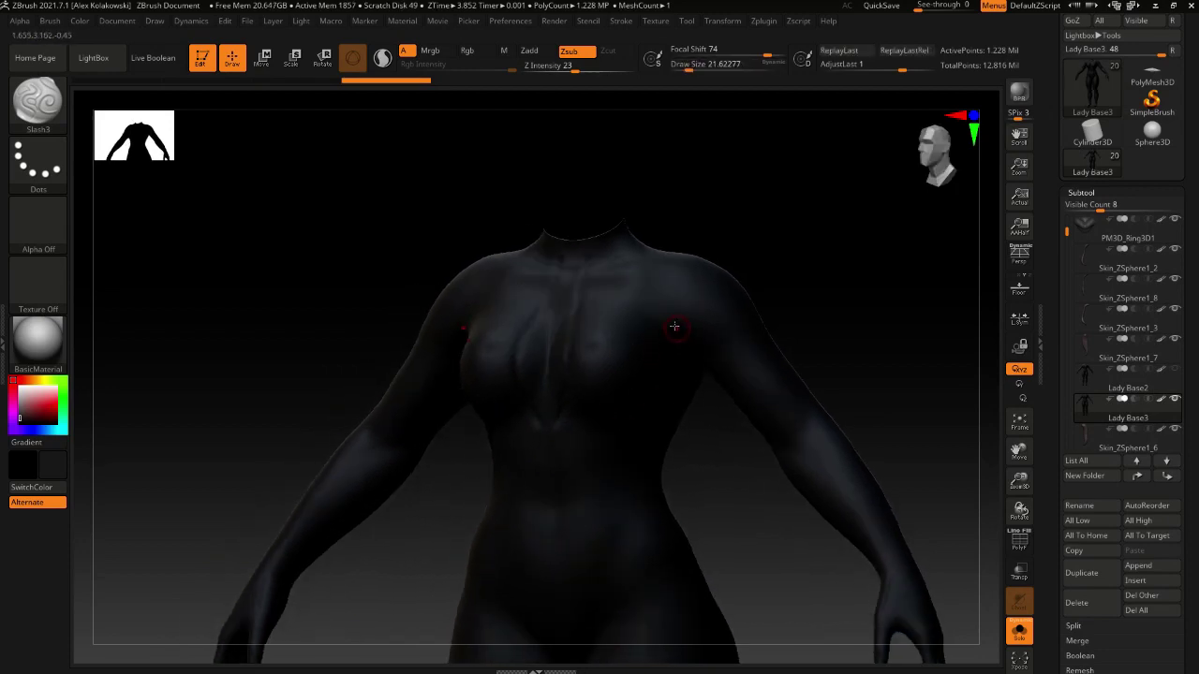
# Carve mirrored armhole seams from the top of the shoulders down to the outer sides of the bust
pyautogui.moveTo(674, 326); pyautogui.dragTo(674, 264, button='right')
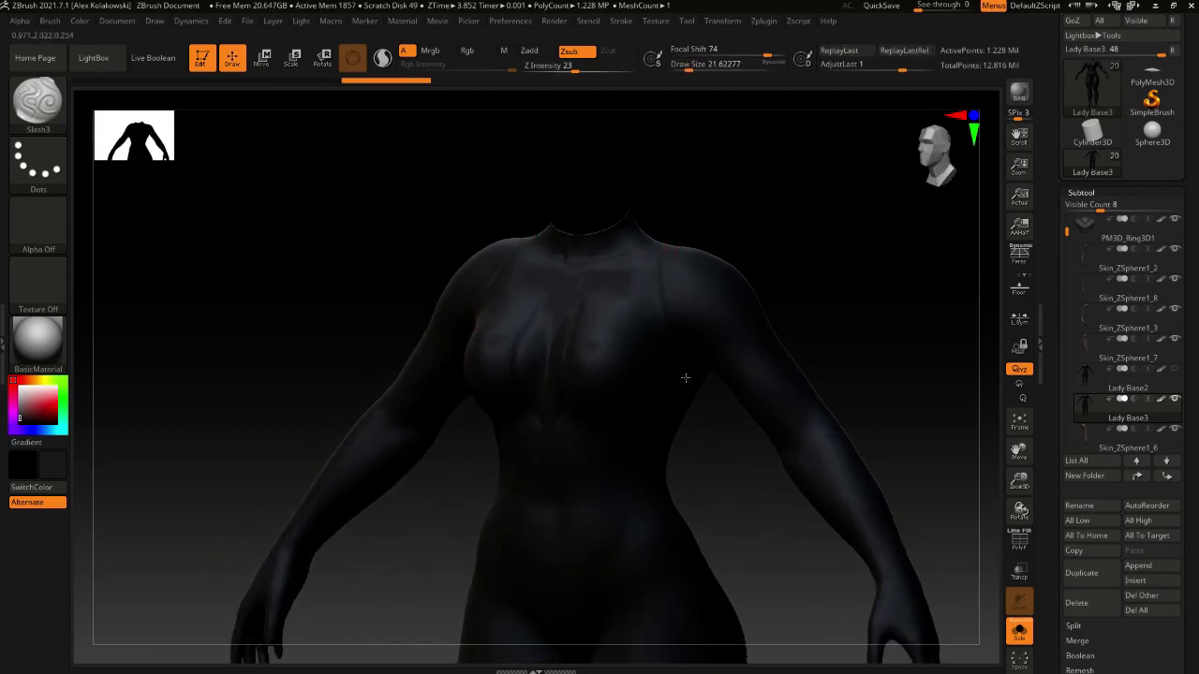
pyautogui.moveTo(686, 378); pyautogui.dragTo(662, 289, button='right')
pyautogui.moveTo(624, 346); pyautogui.dragTo(619, 375)
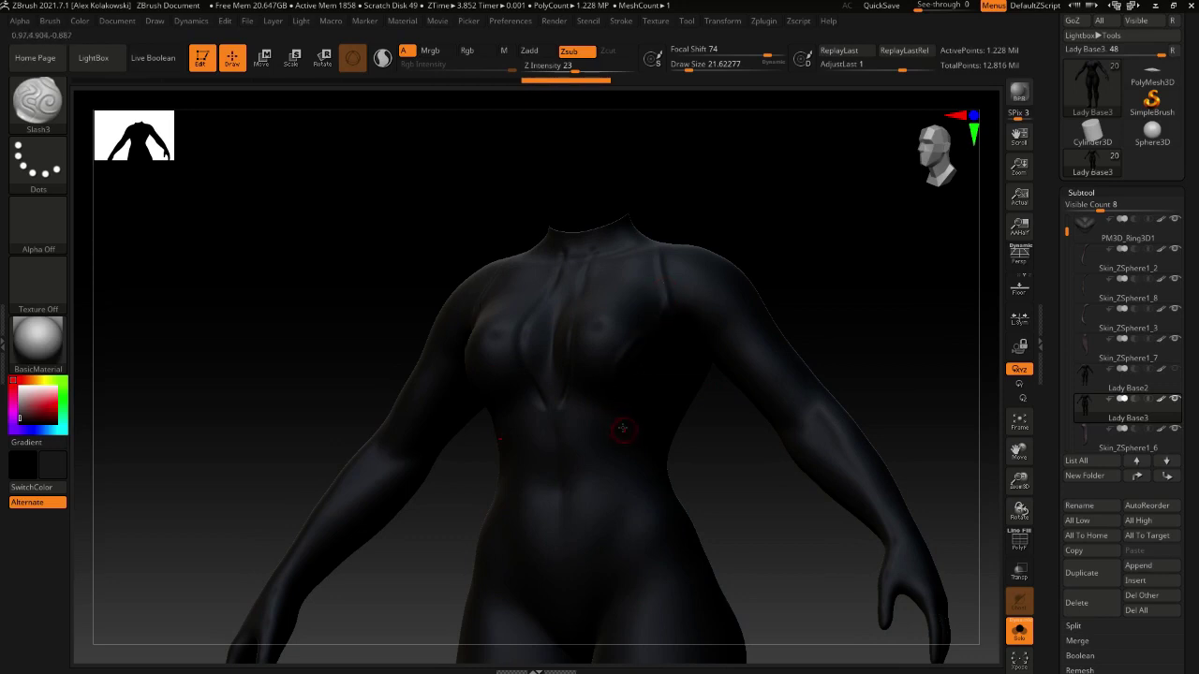
# Carve a mirrored curved seam beneath the bust, running from the centre of the chest towards the ribs
pyautogui.moveTo(621, 428)
pyautogui.mouseDown(button='right')
pyautogui.moveTo(639, 415)
pyautogui.moveTo(628, 426)
pyautogui.moveTo(589, 406)
pyautogui.moveTo(568, 363)
pyautogui.mouseUp(button='right')
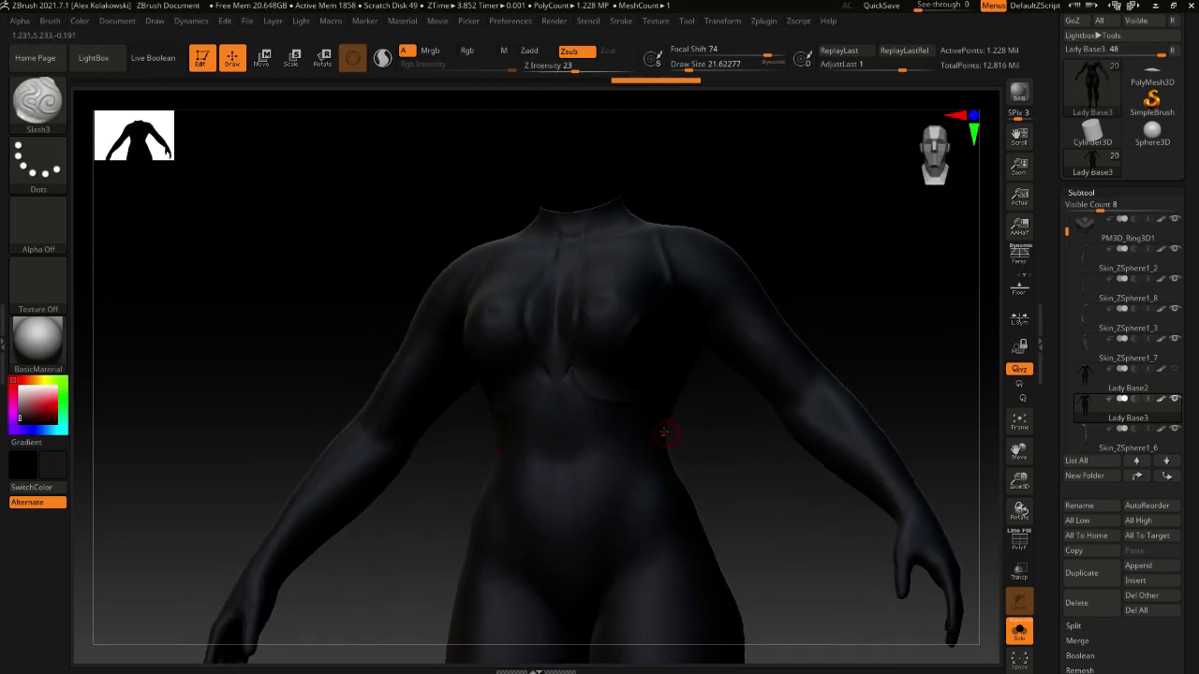
pyautogui.moveTo(666, 433); pyautogui.dragTo(593, 324, button='right')
pyautogui.moveTo(590, 387); pyautogui.dragTo(567, 366, button='right')
# Set the draw size to 28.75 and carve a rounded buckle shape on the abdomen with belt grooves around the waist
pyautogui.press('s')
pyautogui.click(569, 366)
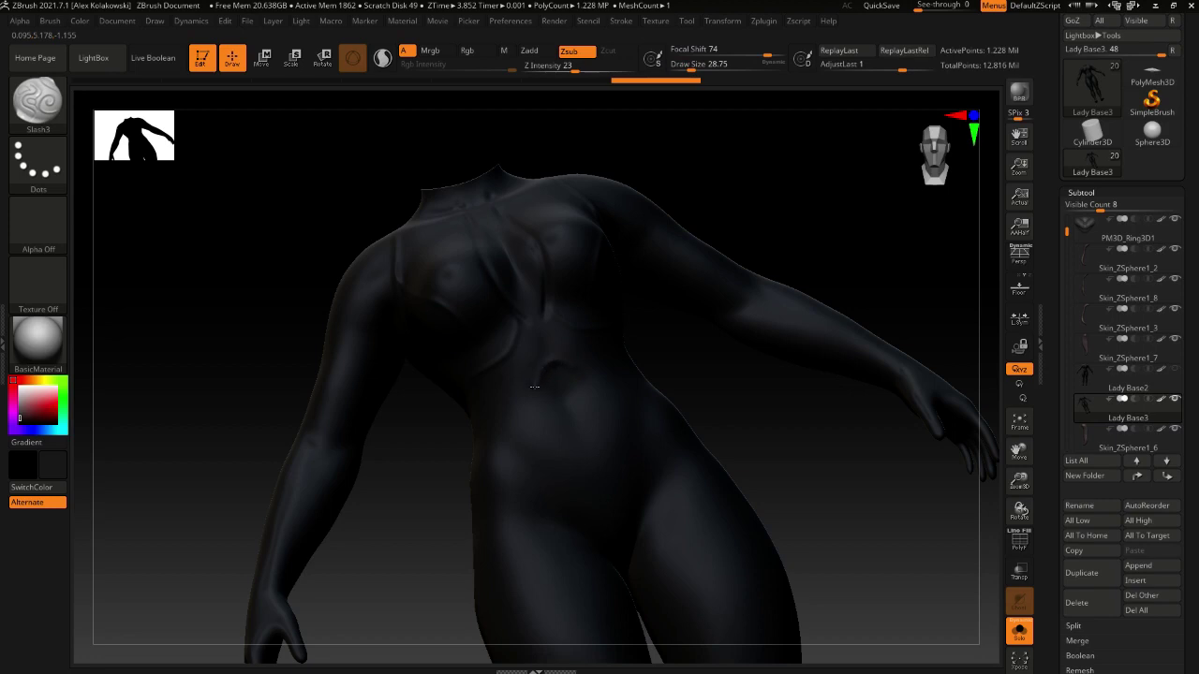
pyautogui.moveTo(549, 415); pyautogui.dragTo(591, 384, button='right')
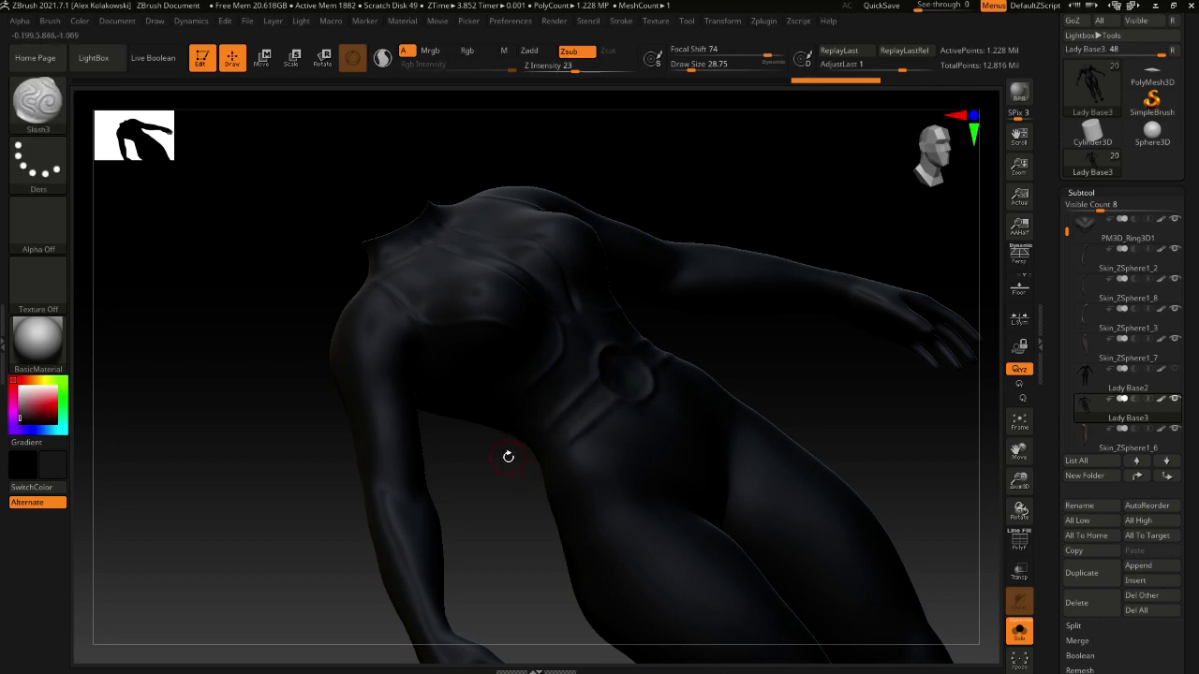
# Extend the mirrored belt grooves around the back of the waist
pyautogui.moveTo(653, 386)
pyautogui.mouseDown(button='right')
pyautogui.moveTo(613, 440)
pyautogui.moveTo(624, 369)
pyautogui.moveTo(649, 386)
pyautogui.mouseUp(button='right')
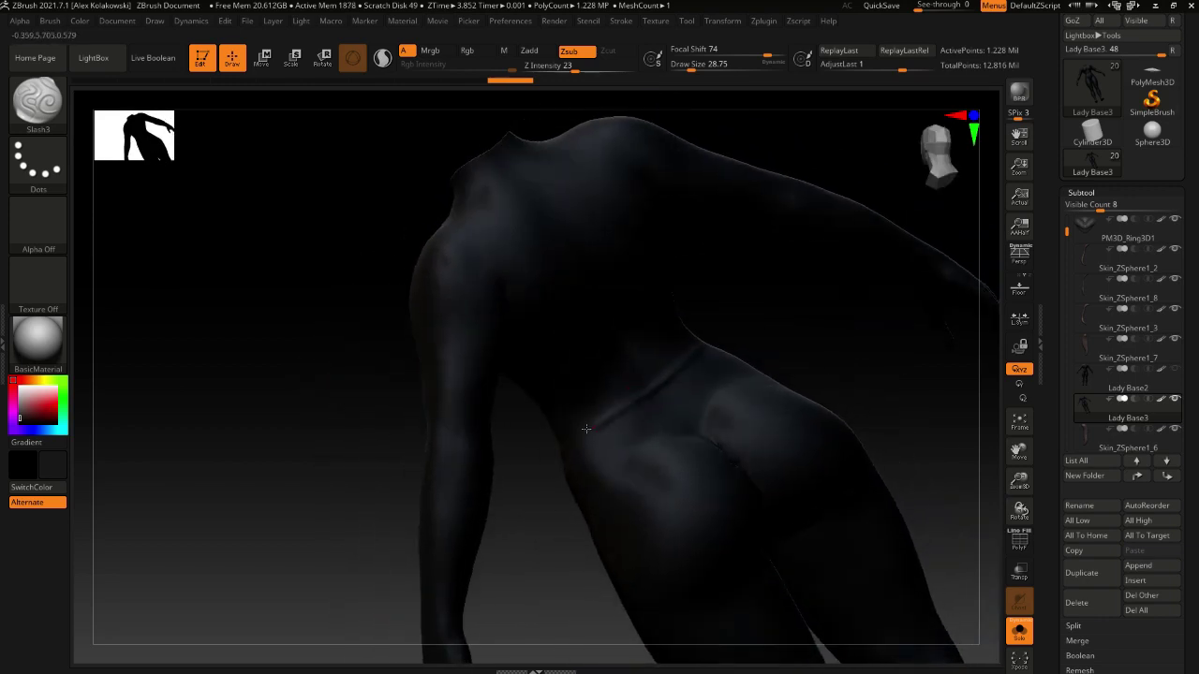
pyautogui.moveTo(587, 429); pyautogui.dragTo(546, 453)
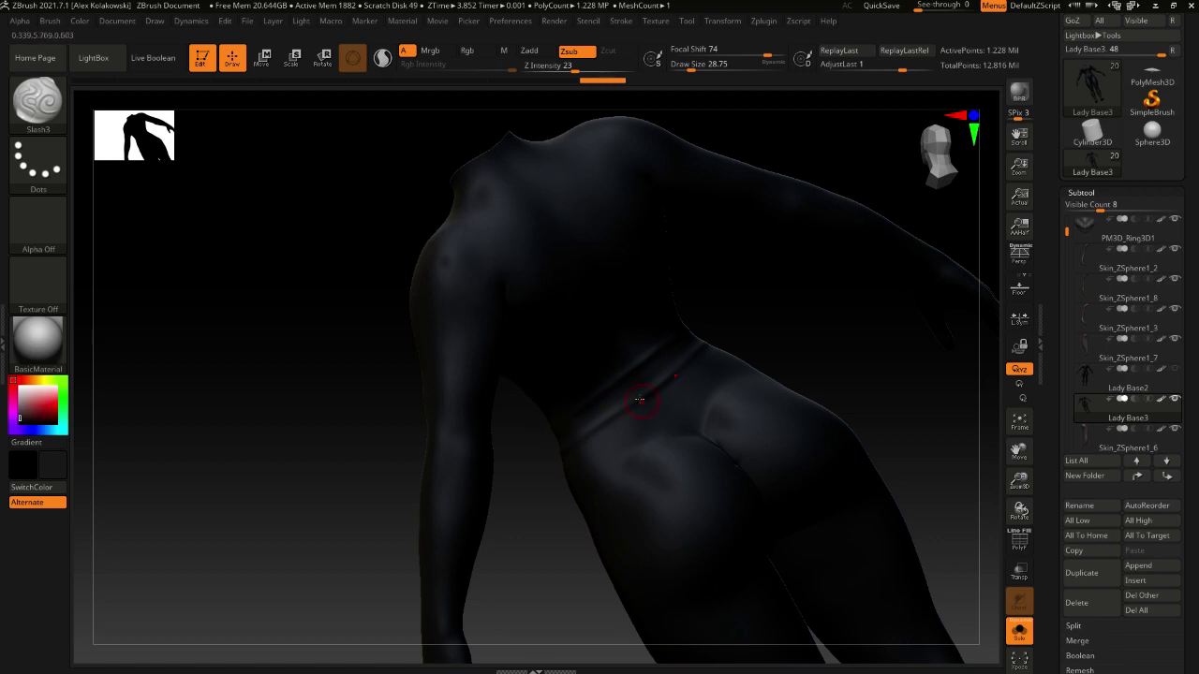
pyautogui.moveTo(637, 401); pyautogui.dragTo(618, 450, button='right')
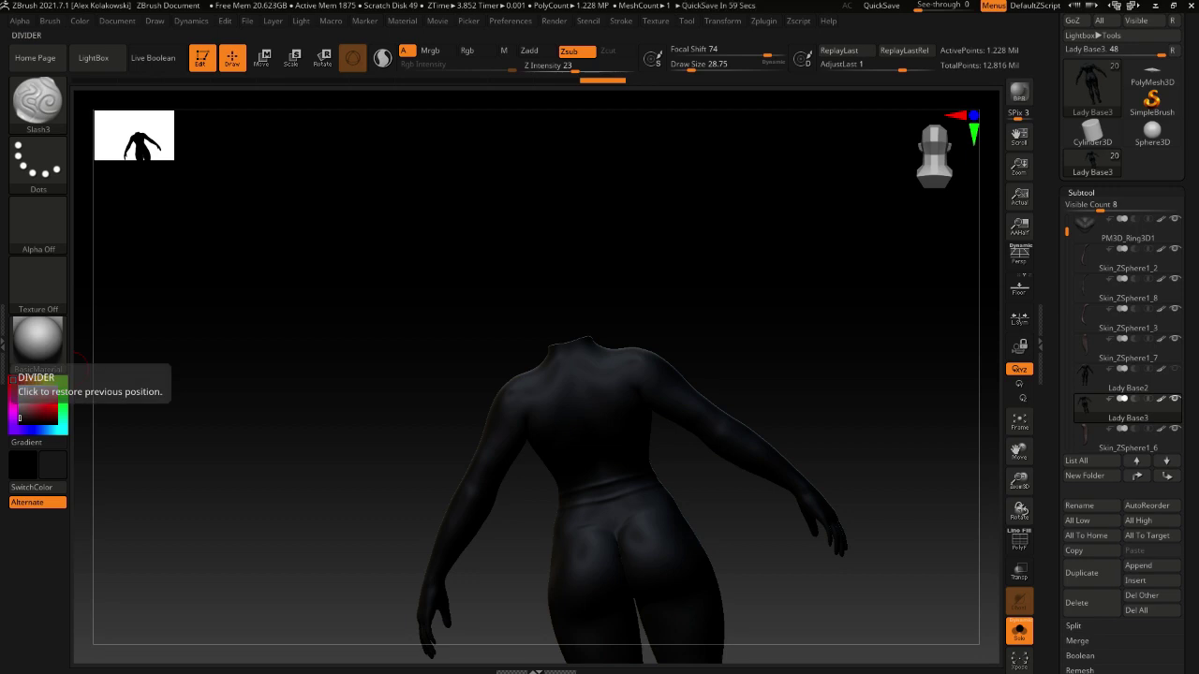
# Lower the draw size to about 18.5 and carve a centre seam down the spine plus mirrored seams over the shoulder blades
pyautogui.keyDown('shift'); pyautogui.moveTo(596, 469); pyautogui.dragTo(599, 393, button='right'); pyautogui.keyUp('shift')
pyautogui.press('s')
pyautogui.keyDown('alt'); pyautogui.moveTo(599, 328); pyautogui.dragTo(595, 276, button='right'); pyautogui.keyUp('alt')
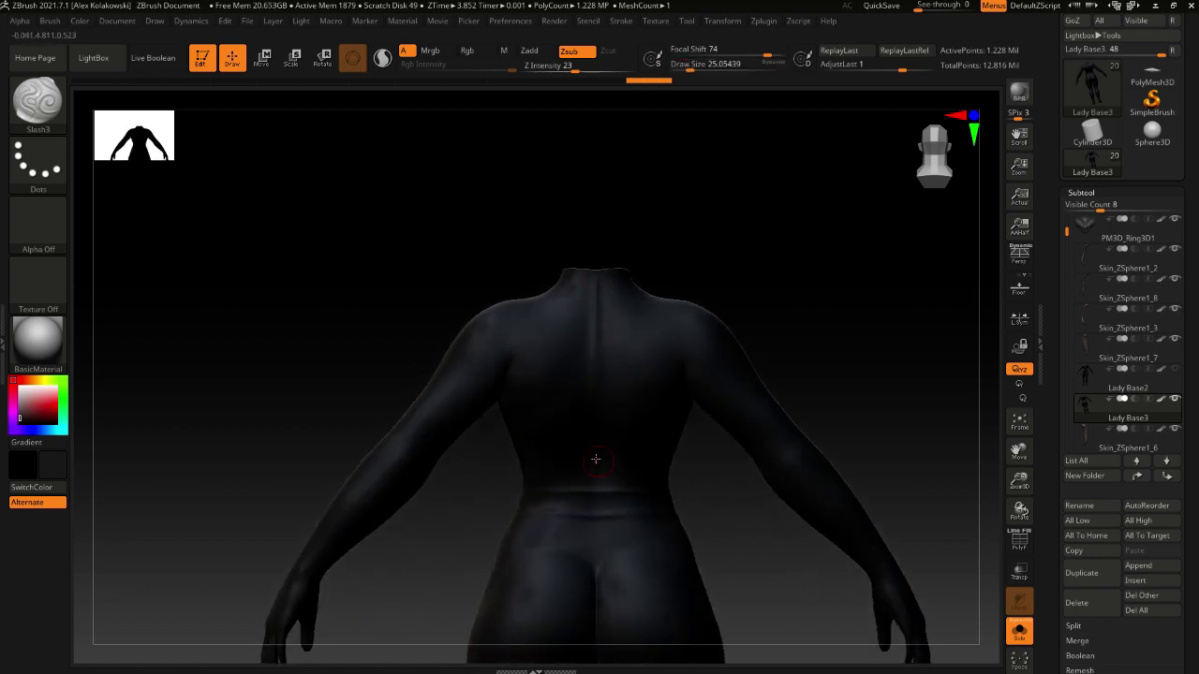
pyautogui.hotkey('ctrl', 'z')
pyautogui.press('[')
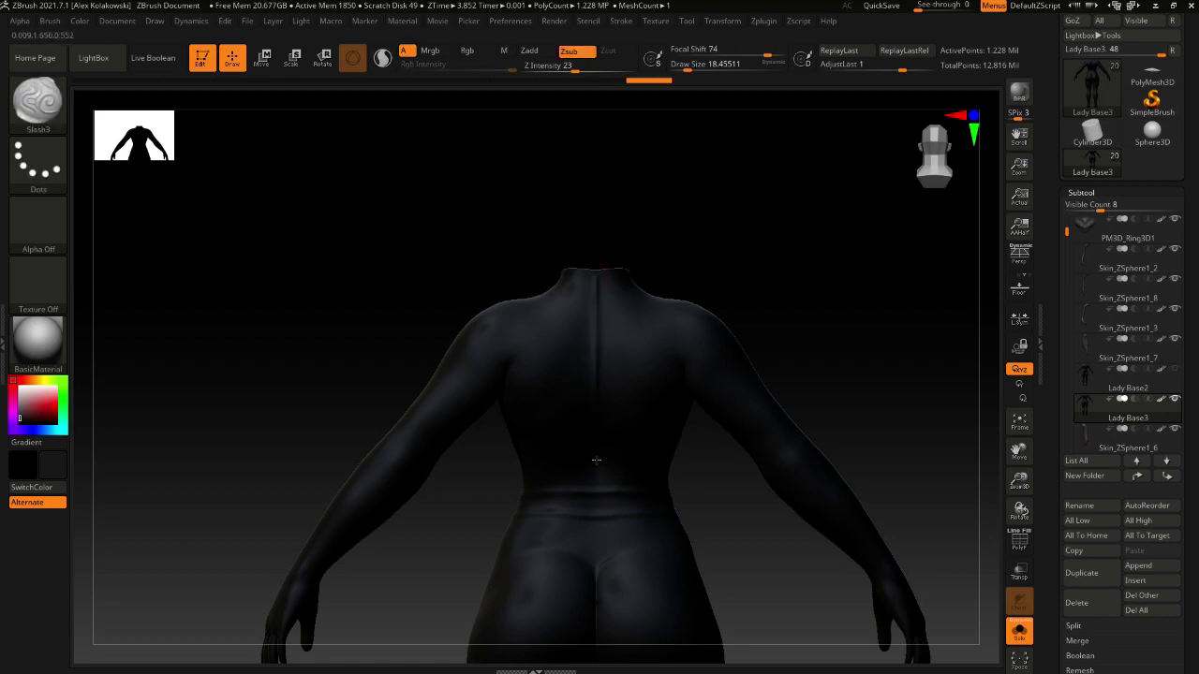
pyautogui.moveTo(576, 461); pyautogui.dragTo(553, 292, button='right')
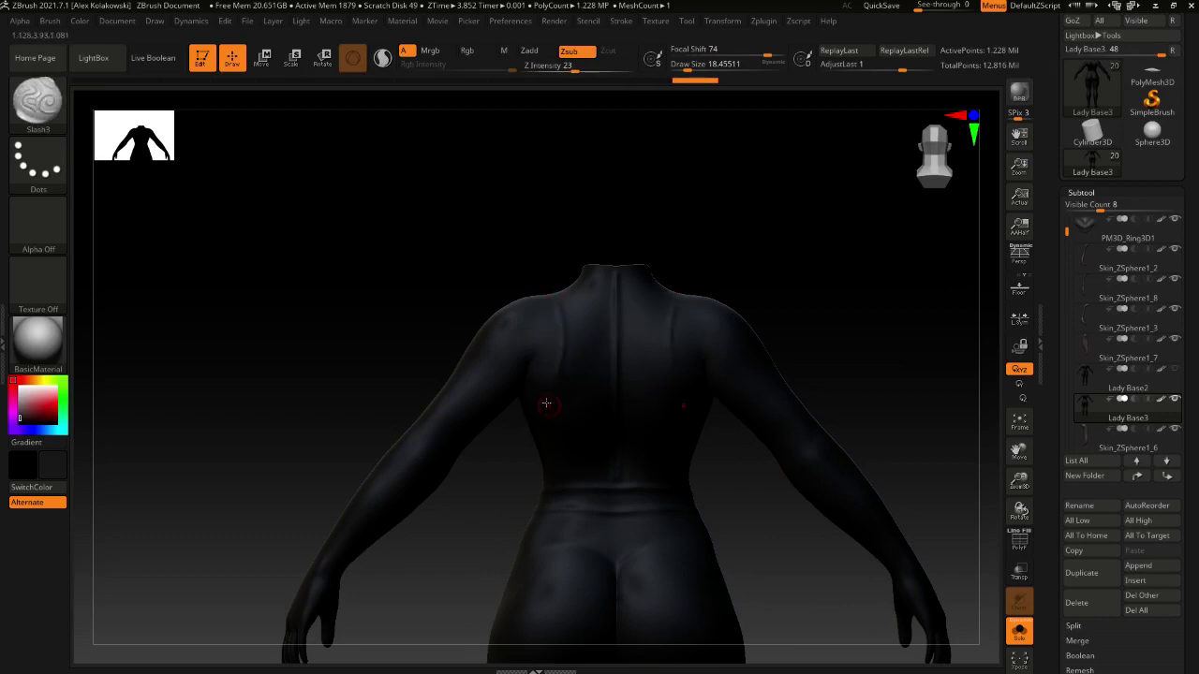
pyautogui.moveTo(546, 403); pyautogui.dragTo(662, 469, button='right')
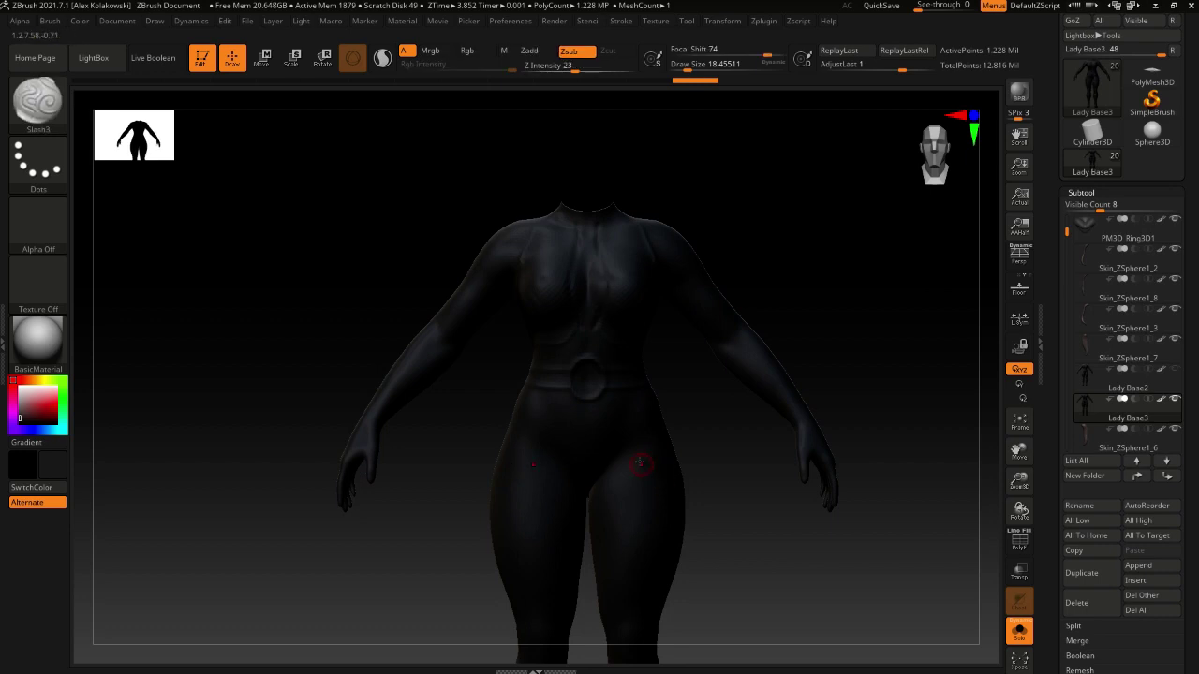
# Carve mirrored diagonal seams from the belt across the hips down to the crotch
pyautogui.moveTo(644, 374)
pyautogui.mouseDown(button='right')
pyautogui.moveTo(623, 410)
pyautogui.moveTo(634, 396)
pyautogui.moveTo(631, 436)
pyautogui.moveTo(634, 376)
pyautogui.moveTo(636, 415)
pyautogui.moveTo(610, 439)
pyautogui.moveTo(599, 326)
pyautogui.moveTo(581, 316)
pyautogui.mouseUp(button='right')
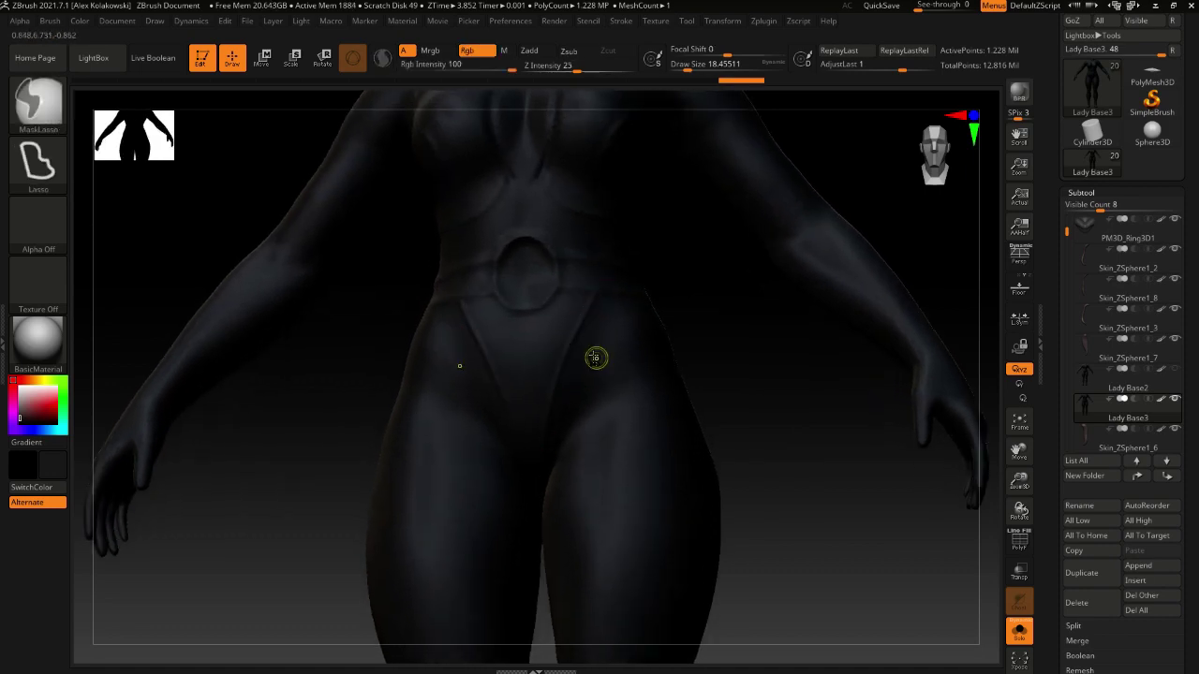
pyautogui.moveTo(596, 352)
pyautogui.mouseDown(button='right')
pyautogui.moveTo(604, 357)
pyautogui.moveTo(591, 334)
pyautogui.mouseUp(button='right')
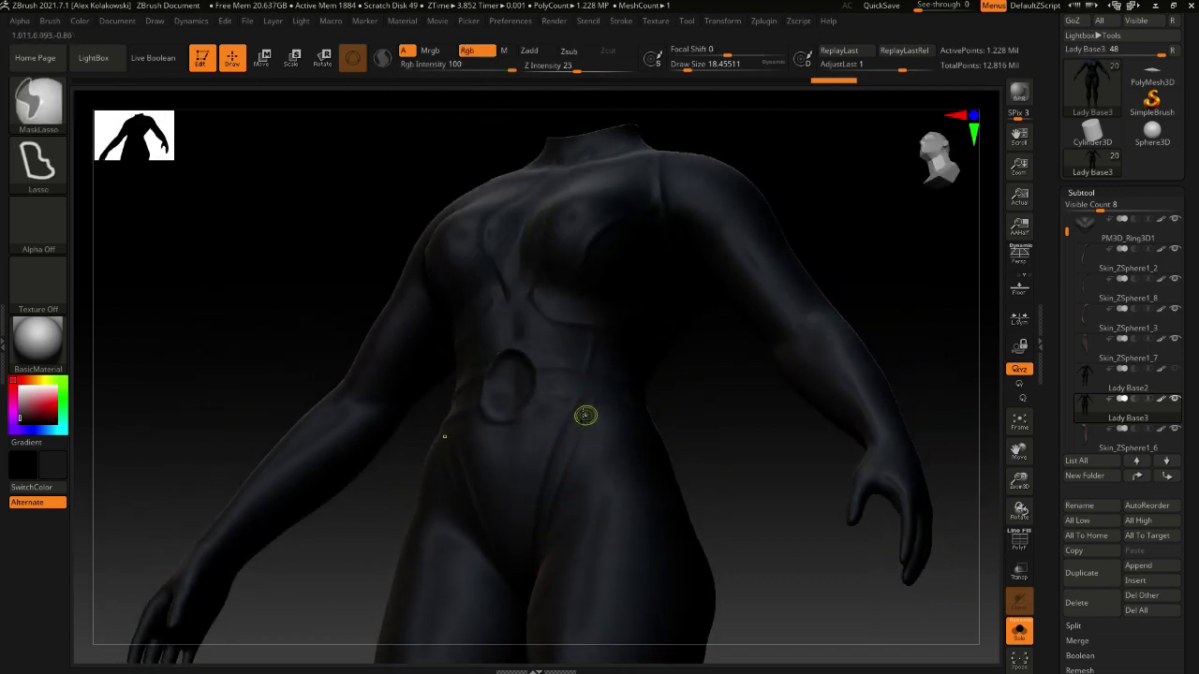
pyautogui.keyDown('ctrl'); pyautogui.moveTo(571, 570); pyautogui.dragTo(561, 415, button='right'); pyautogui.keyUp('ctrl')
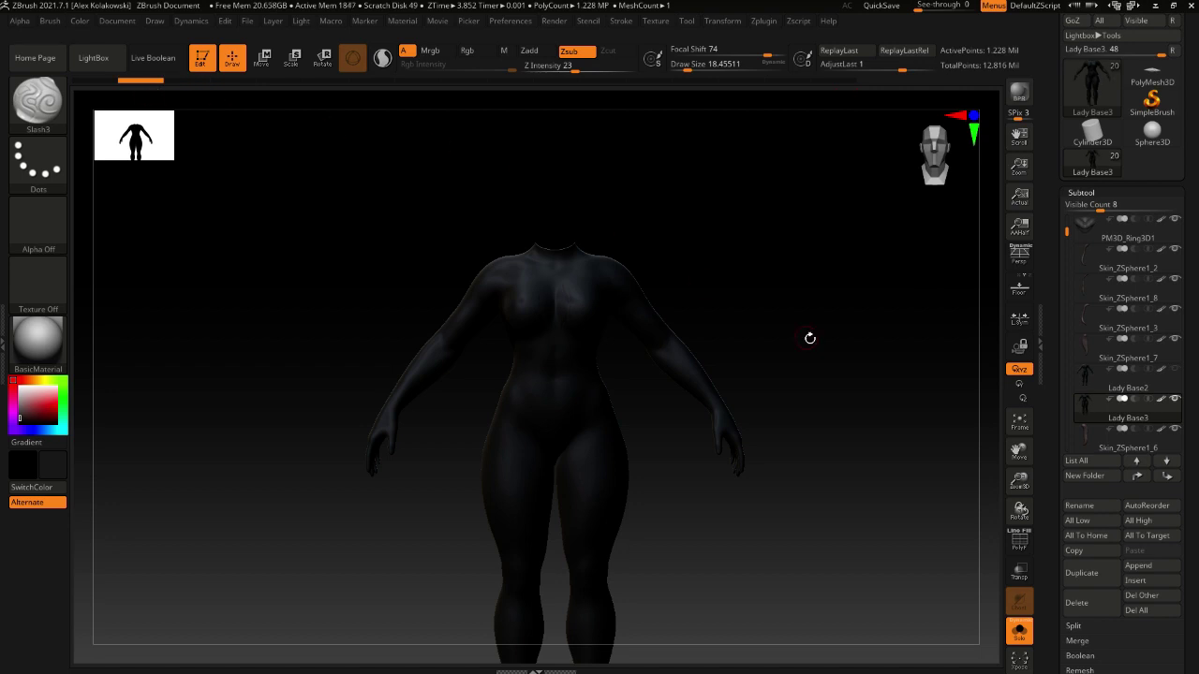
# Store a morph target of the uncarved body
pyautogui.scroll(-10, 1184, 536)
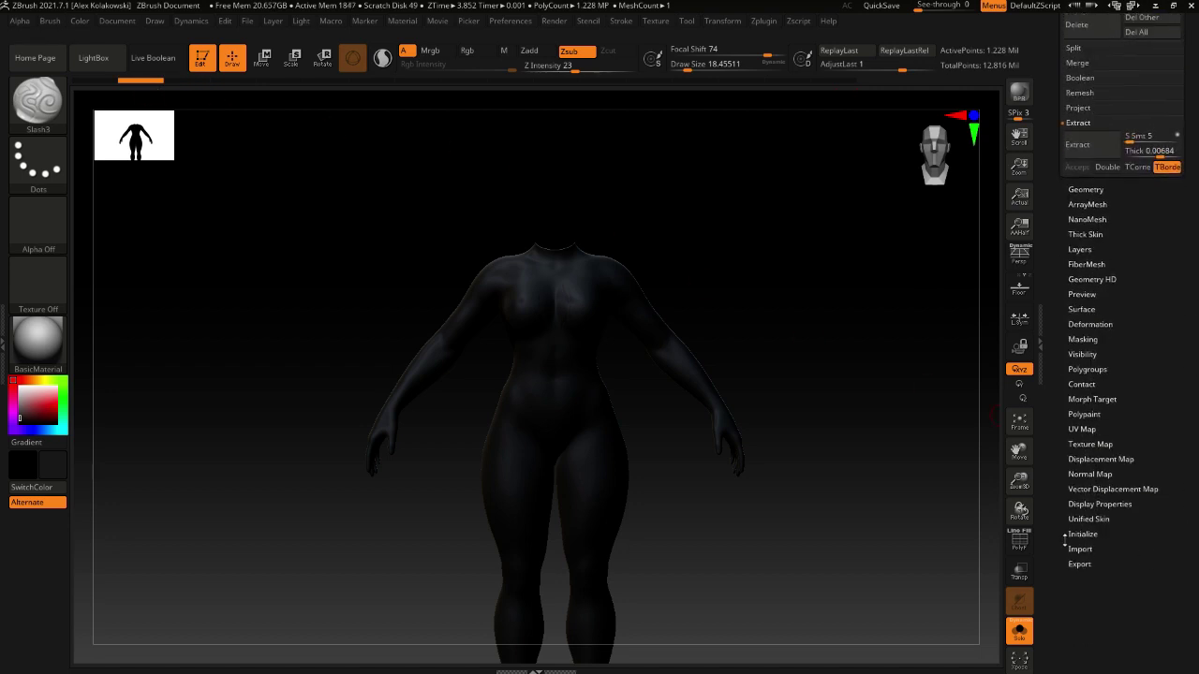
pyautogui.moveTo(547, 406)
pyautogui.mouseDown(button='right')
pyautogui.moveTo(665, 404)
pyautogui.moveTo(668, 422)
pyautogui.mouseUp(button='right')
pyautogui.moveTo(562, 436)
pyautogui.keyDown('shift'); pyautogui.mouseDown(button='right')
pyautogui.moveTo(550, 440)
pyautogui.moveTo(554, 283)
pyautogui.moveTo(558, 385)
pyautogui.moveTo(589, 407)
pyautogui.moveTo(562, 358)
pyautogui.moveTo(690, 351)
pyautogui.mouseUp(button='right'); pyautogui.keyUp('shift')
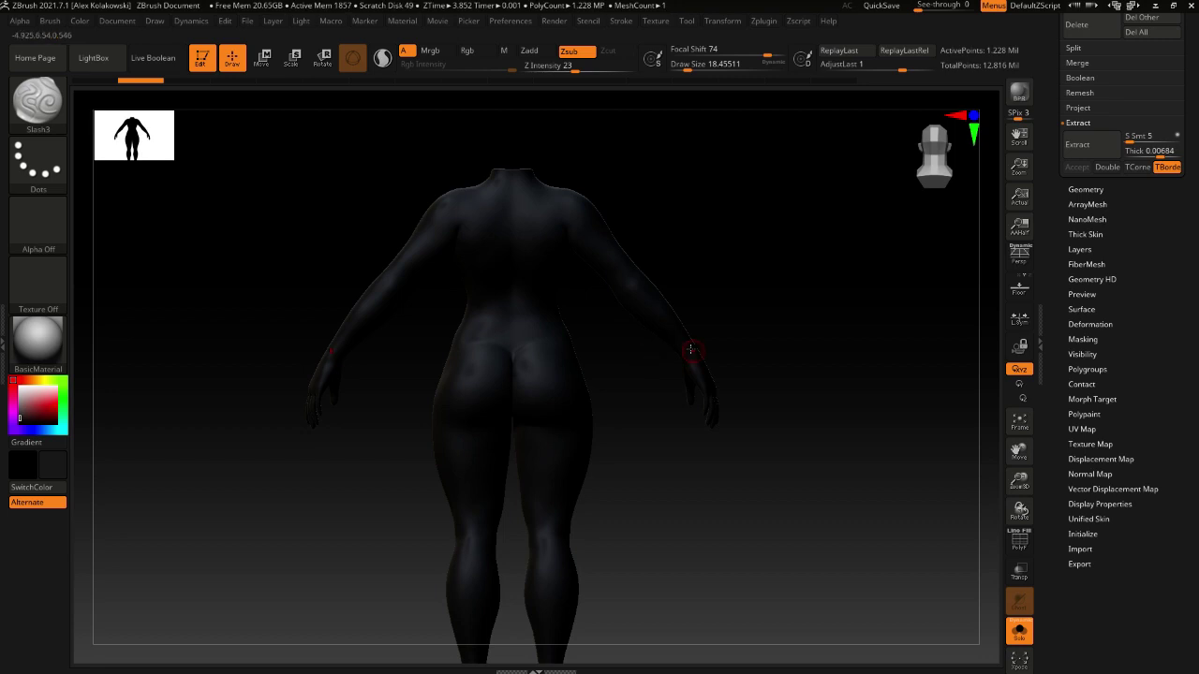
pyautogui.click(1092, 399)
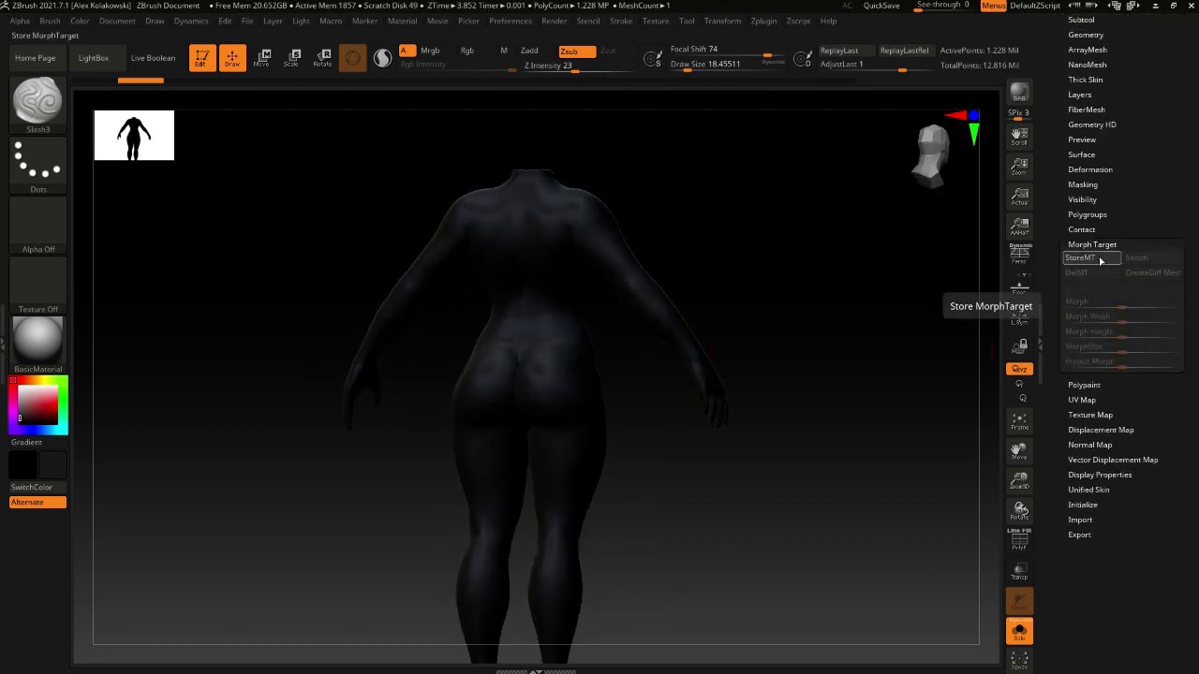
pyautogui.click(1100, 259)
# Set the draw size to about 23.3 and carve a rounded buckle outline on the abdomen, smoothing its upper edge
pyautogui.moveTo(527, 330); pyautogui.dragTo(412, 330, button='right')
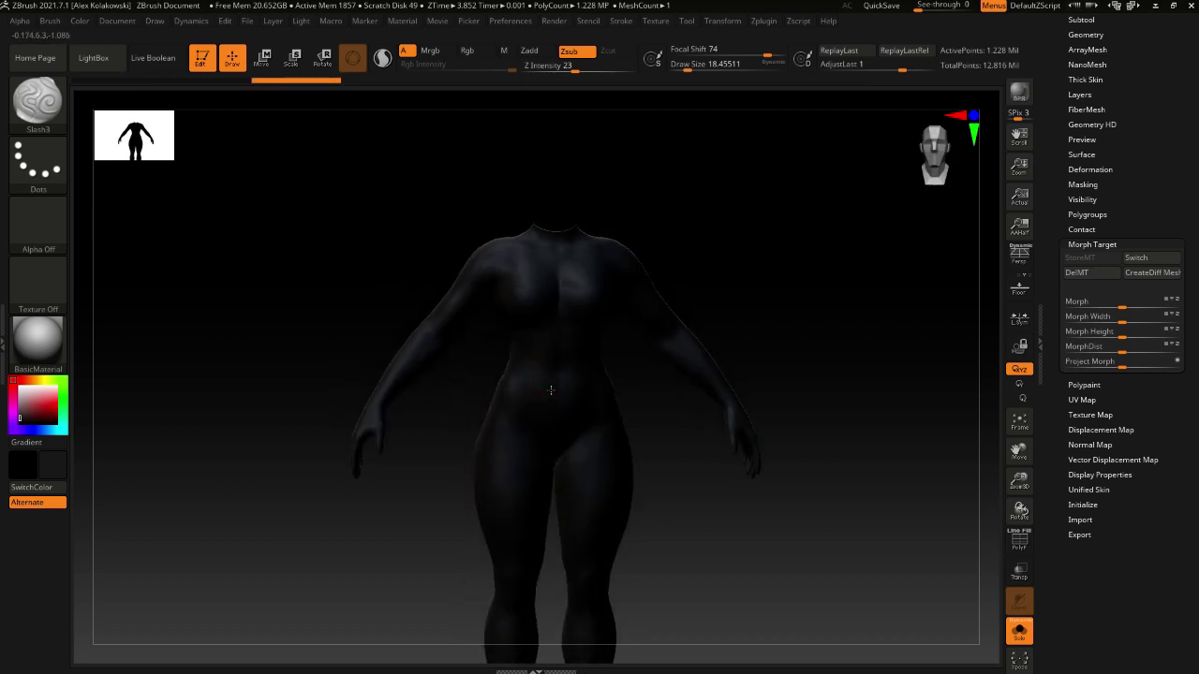
pyautogui.keyDown('ctrl'); pyautogui.moveTo(567, 365); pyautogui.dragTo(589, 449, button='right'); pyautogui.keyUp('ctrl')
pyautogui.moveTo(569, 360); pyautogui.dragTo(571, 374, button='right')
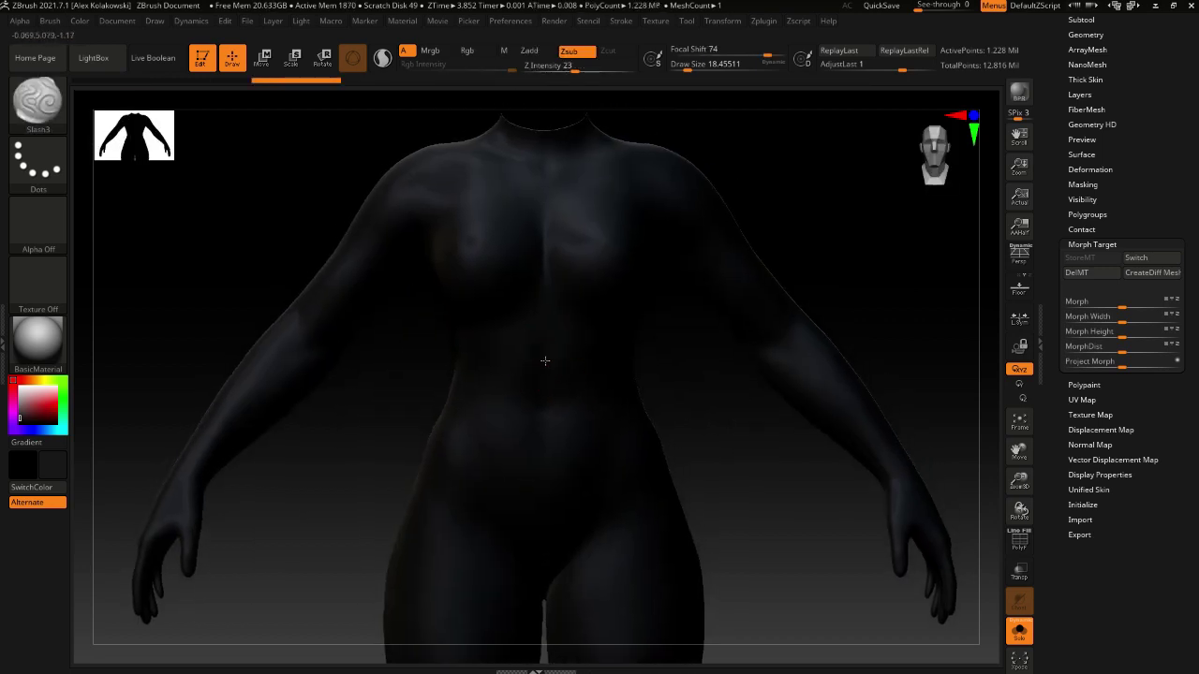
pyautogui.hotkey('ctrl', 'z')
pyautogui.press('s')
pyautogui.click(544, 366)
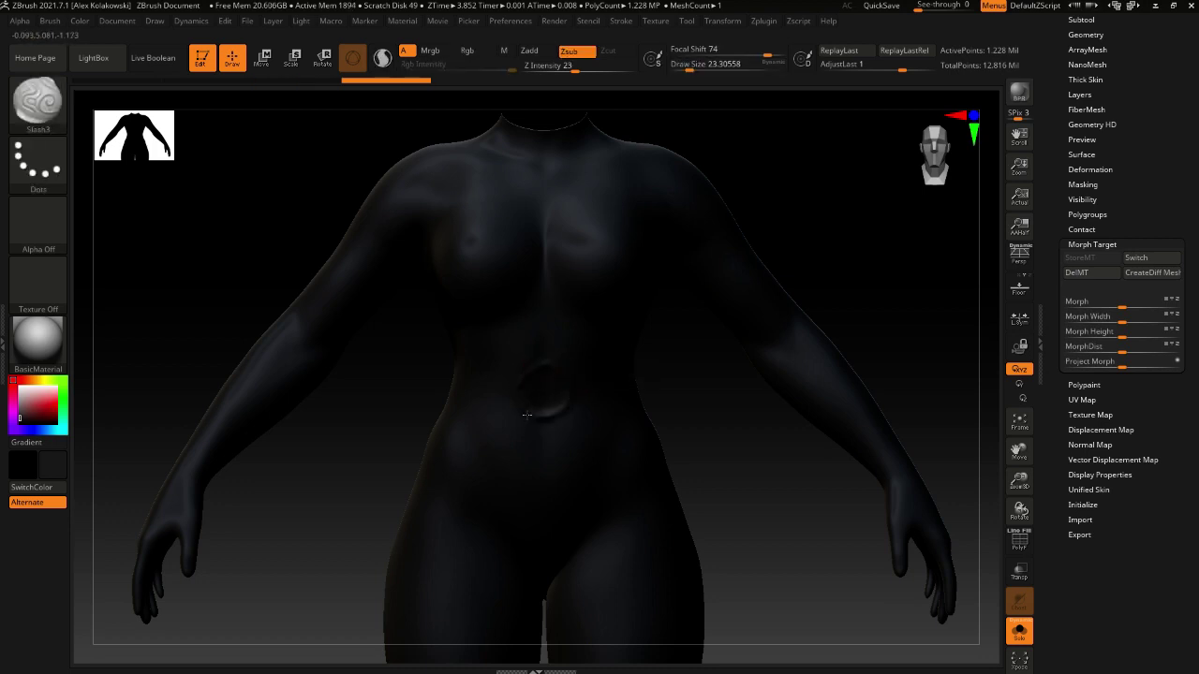
pyautogui.keyDown('shift'); pyautogui.moveTo(563, 376); pyautogui.dragTo(548, 364); pyautogui.keyUp('shift')
# Smooth stray marks beside the buckle and carve belt grooves from it around the waist to the back
pyautogui.moveTo(557, 387); pyautogui.dragTo(531, 380, button='right')
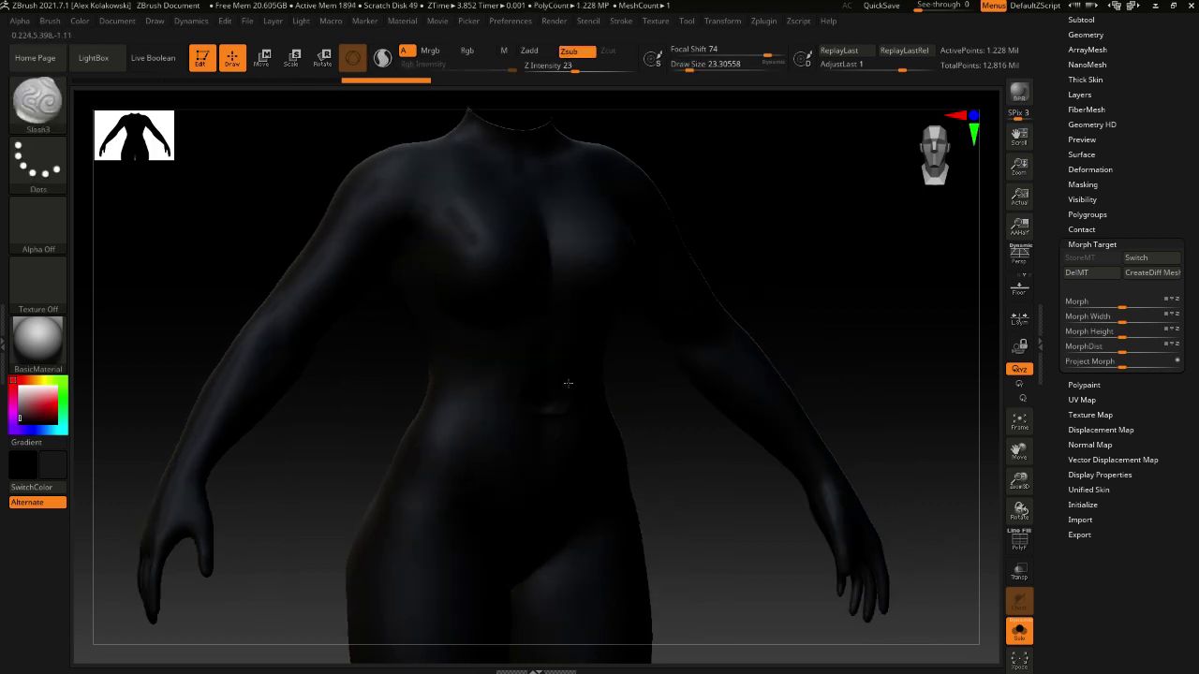
pyautogui.keyDown('shift'); pyautogui.moveTo(534, 397); pyautogui.dragTo(531, 375); pyautogui.keyUp('shift')
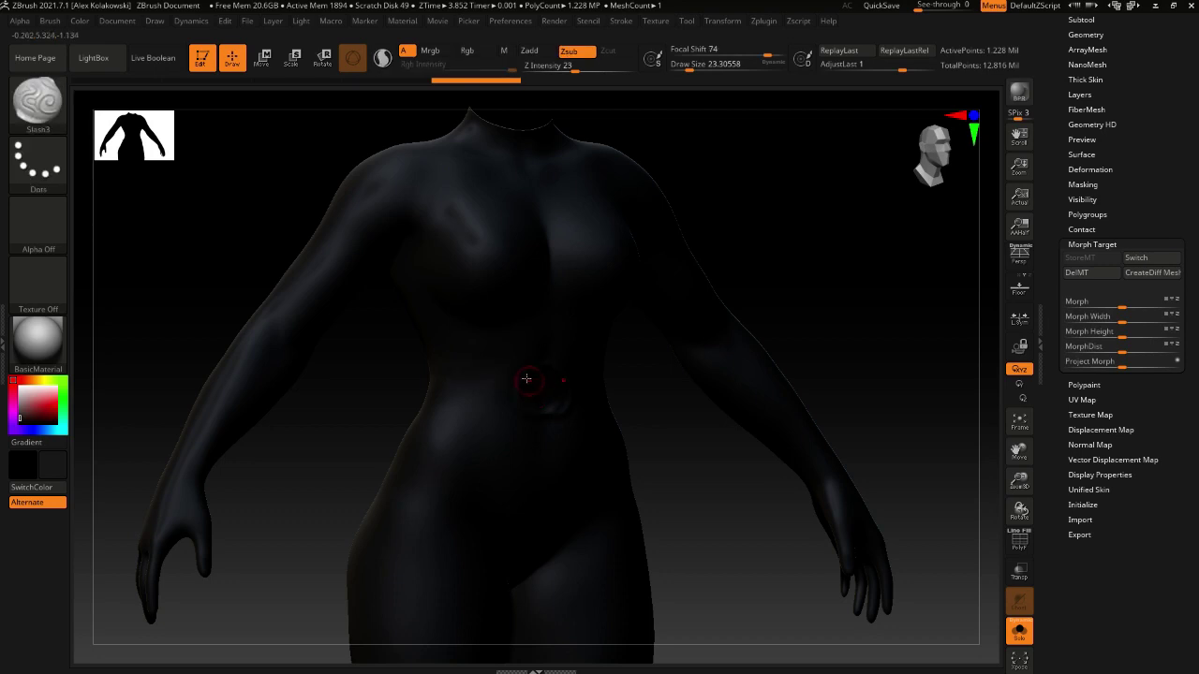
pyautogui.moveTo(459, 400); pyautogui.dragTo(730, 308, button='right')
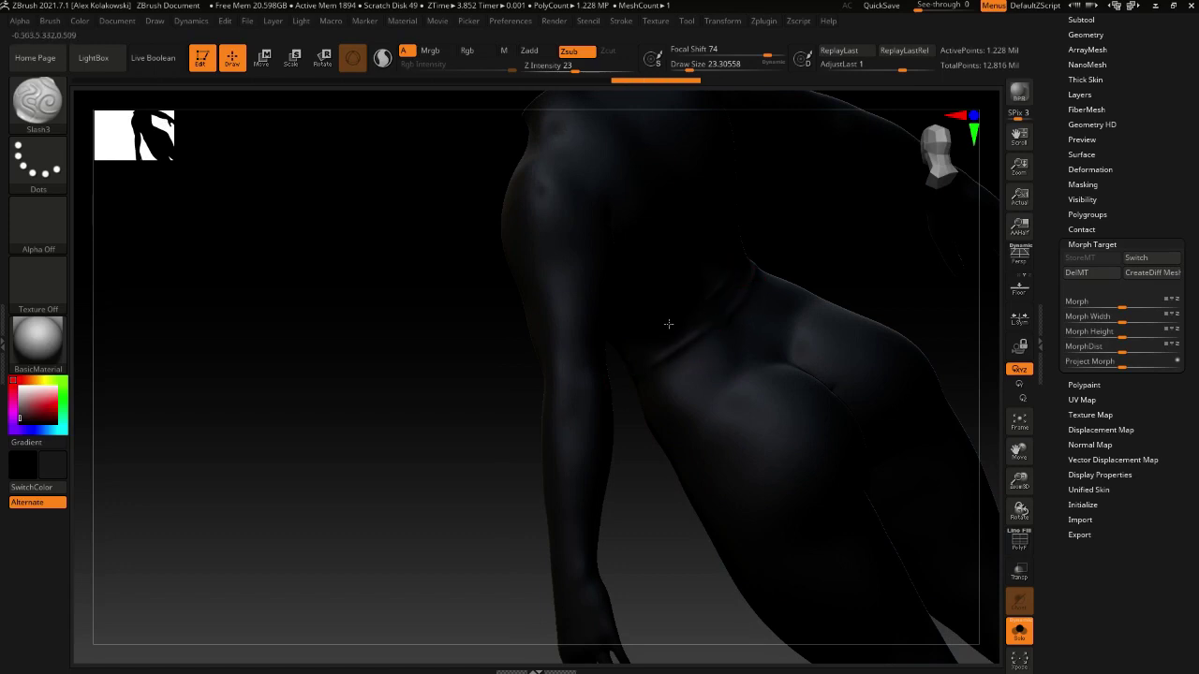
pyautogui.moveTo(685, 389); pyautogui.dragTo(615, 422, button='right')
# Select the Morph brush with a draw size of about 86.8
pyautogui.press('b')
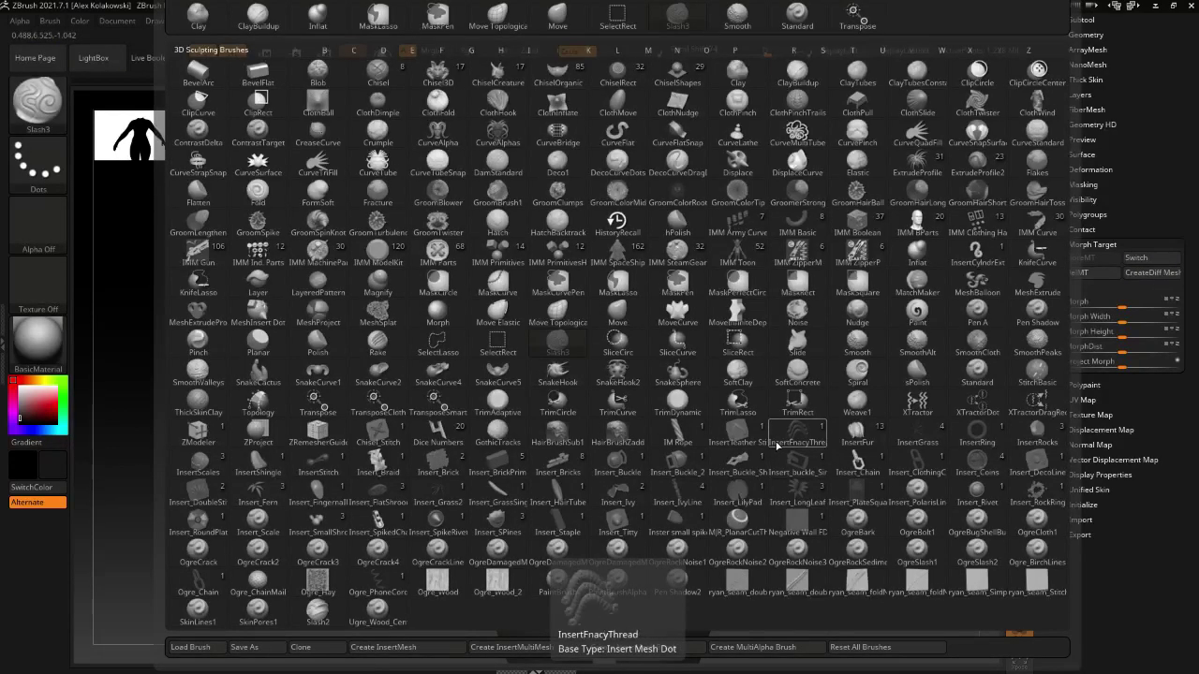
pyautogui.press('m')
pyautogui.click(734, 471)
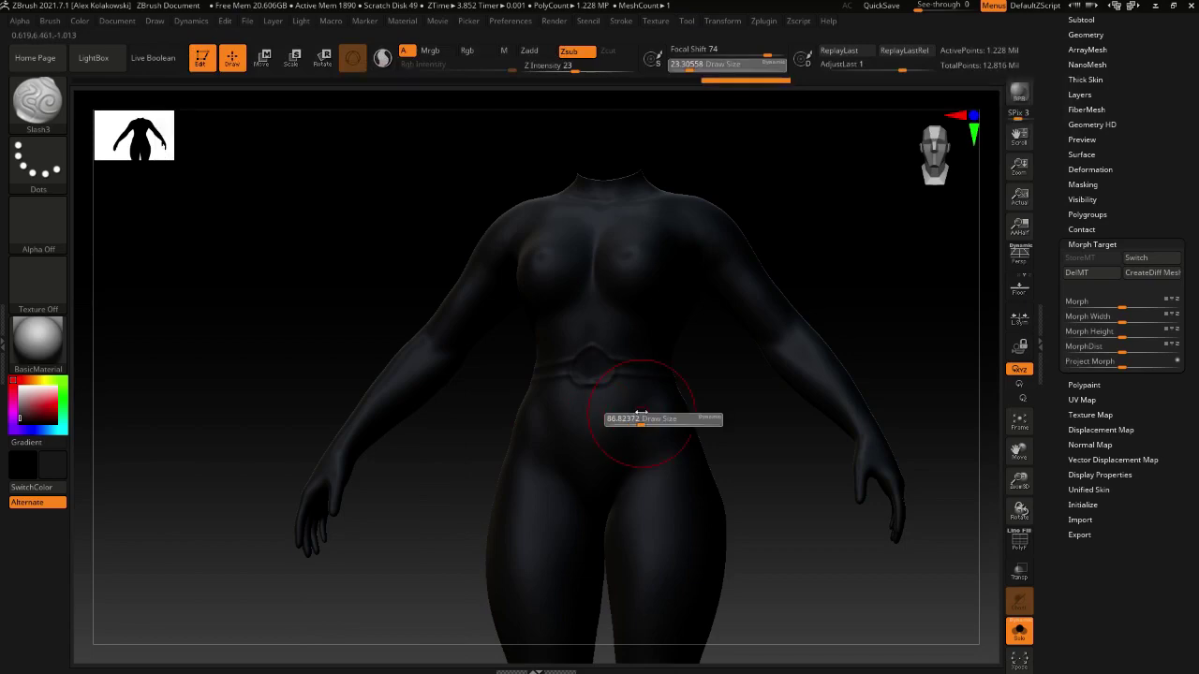
pyautogui.press('b')
pyautogui.press('m')
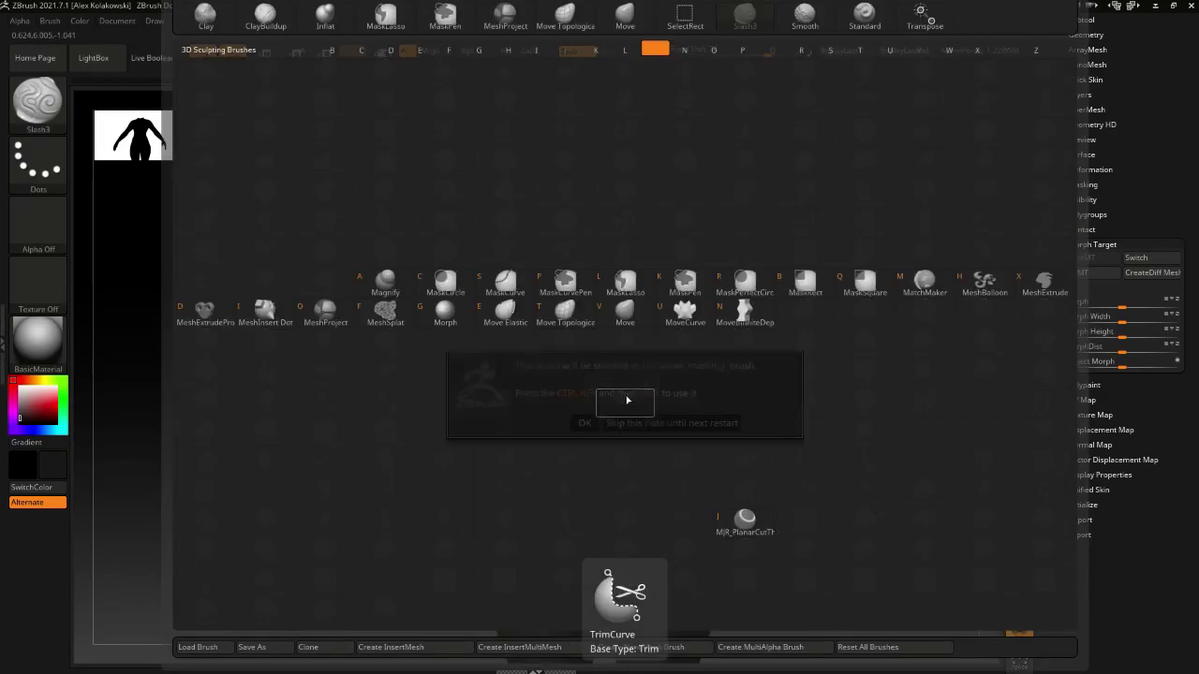
pyautogui.click(584, 422)
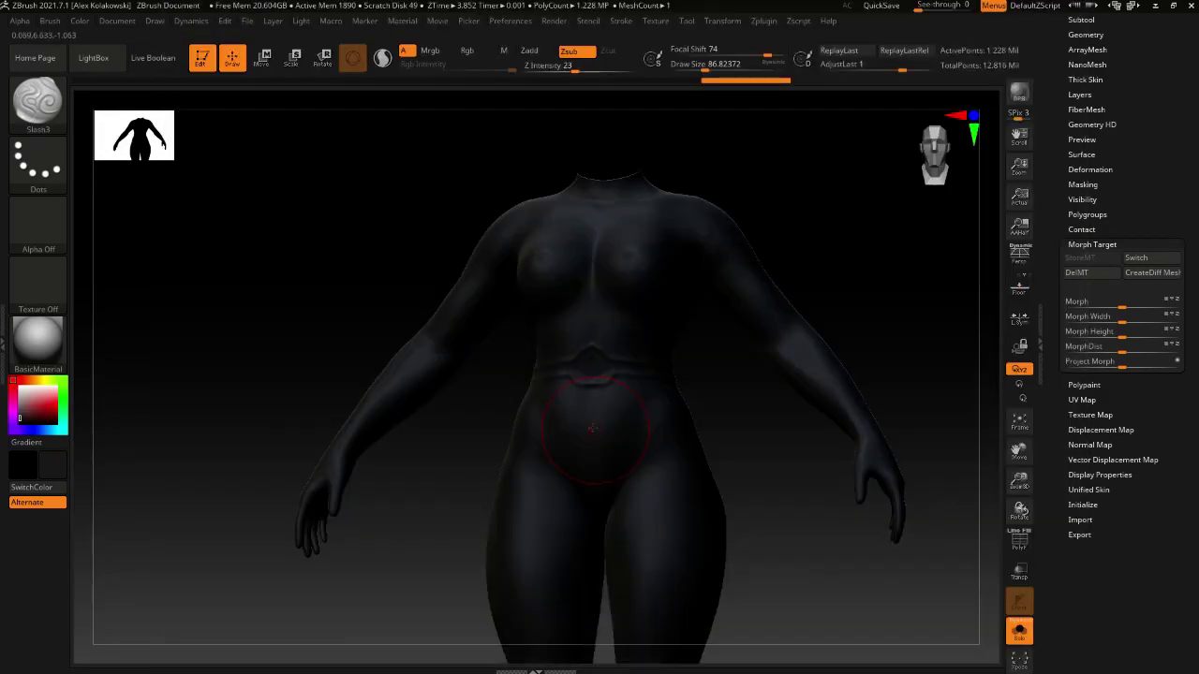
pyautogui.press('b')
pyautogui.press('m')
pyautogui.press('o')
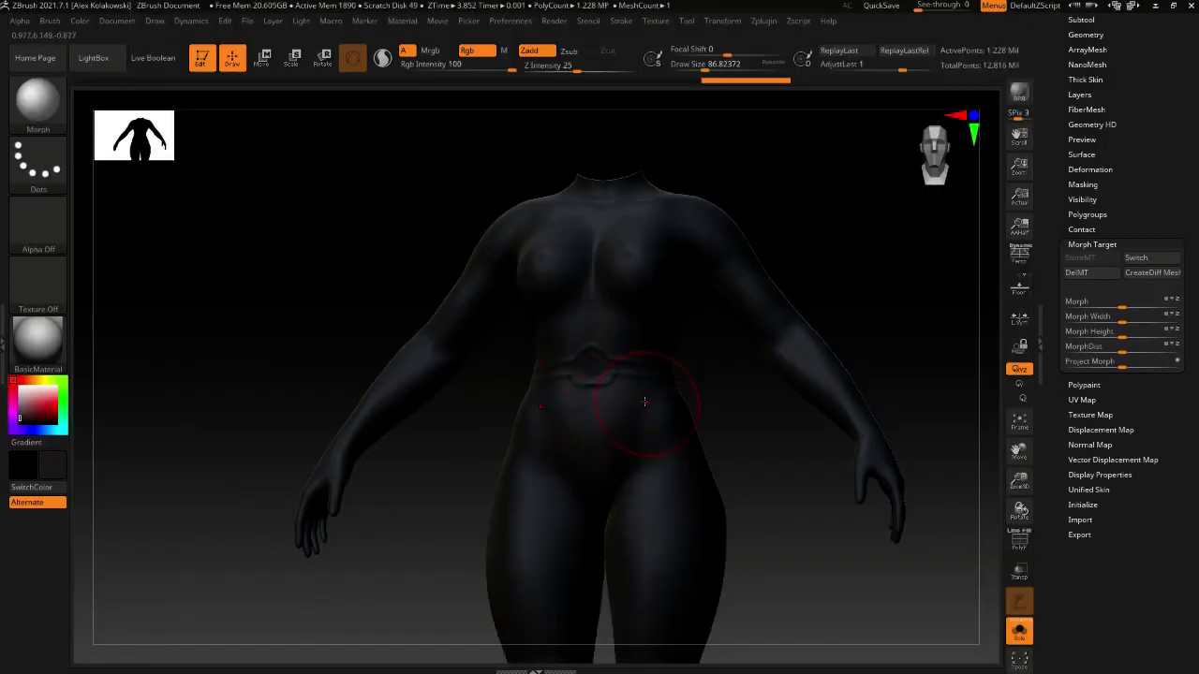
# Reduce the draw size to about 62, try brushing the buckle back to the stored shape, and undo the stroke
pyautogui.moveTo(644, 402); pyautogui.dragTo(605, 398, button='right')
pyautogui.press('s')
pyautogui.moveTo(632, 398); pyautogui.dragTo(626, 397)
pyautogui.moveTo(600, 381); pyautogui.dragTo(624, 376, button='right')
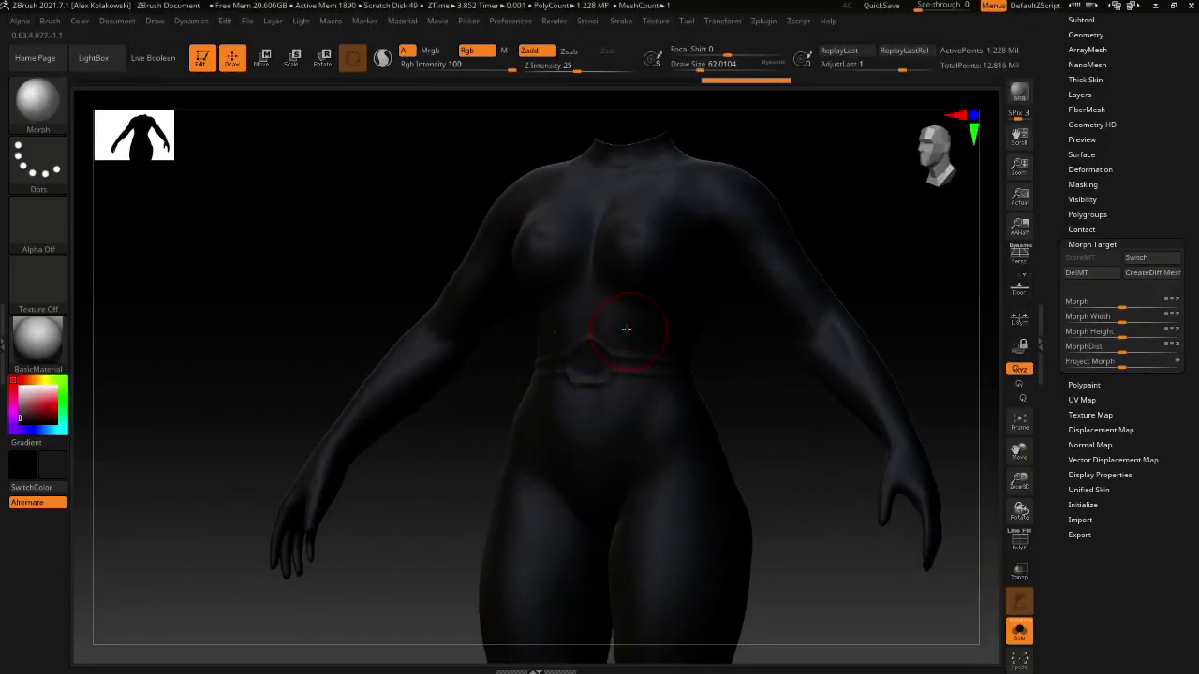
pyautogui.moveTo(624, 329); pyautogui.dragTo(640, 334, button='right')
pyautogui.moveTo(594, 368); pyautogui.dragTo(600, 346)
pyautogui.hotkey('ctrl', 'z')
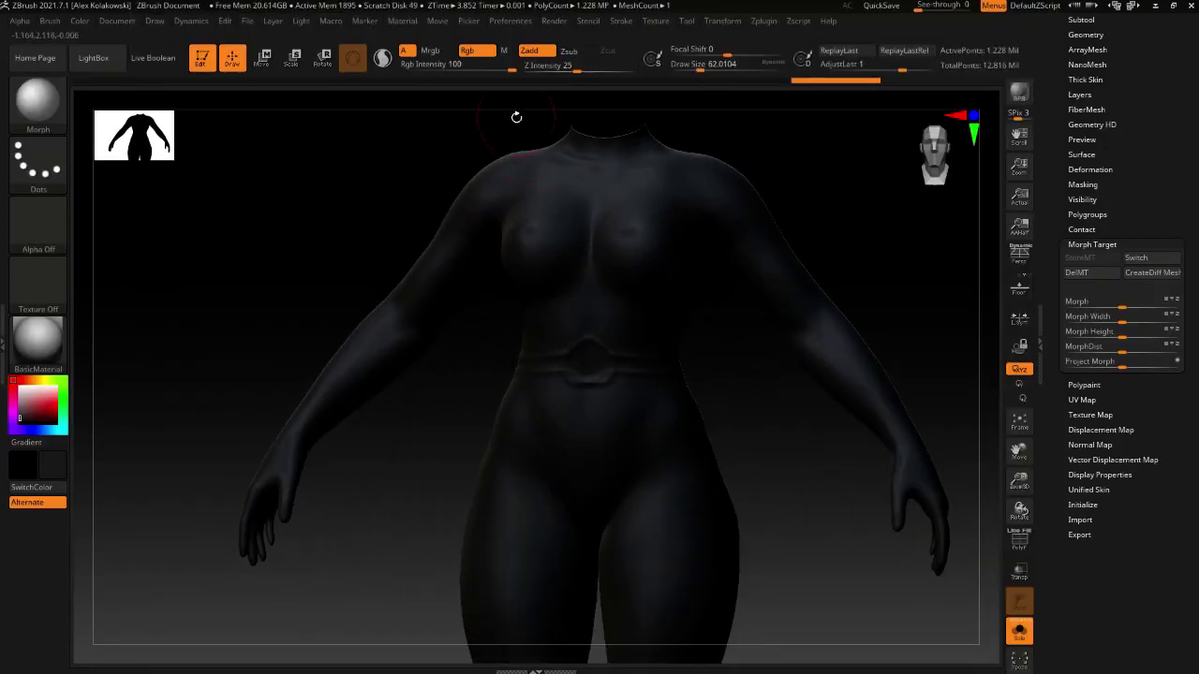
# Turn off Rgb and brush the front of the belt and buckle back to the stored body shape
pyautogui.click(475, 52)
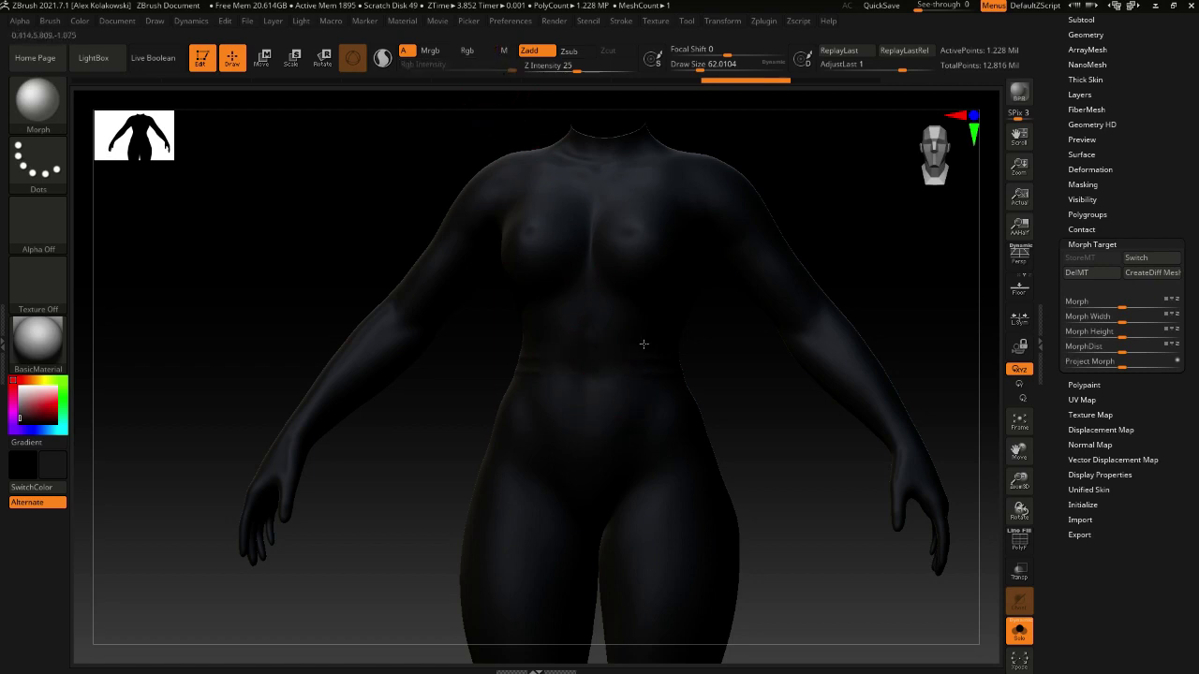
pyautogui.moveTo(624, 361); pyautogui.dragTo(626, 409)
pyautogui.moveTo(651, 403); pyautogui.dragTo(635, 399, button='right')
pyautogui.moveTo(661, 336); pyautogui.dragTo(667, 426)
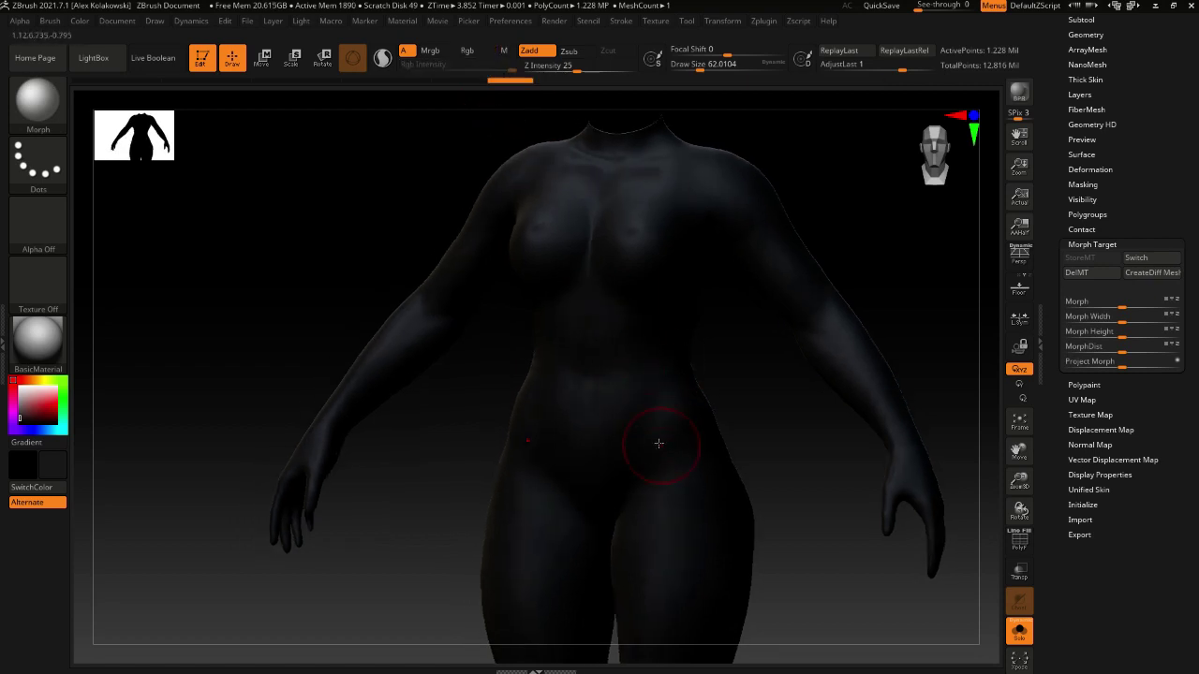
pyautogui.moveTo(674, 434)
pyautogui.mouseDown(button='right')
pyautogui.moveTo(647, 424)
pyautogui.moveTo(656, 383)
pyautogui.moveTo(506, 391)
pyautogui.moveTo(584, 434)
pyautogui.moveTo(609, 385)
pyautogui.moveTo(655, 455)
pyautogui.mouseUp(button='right')
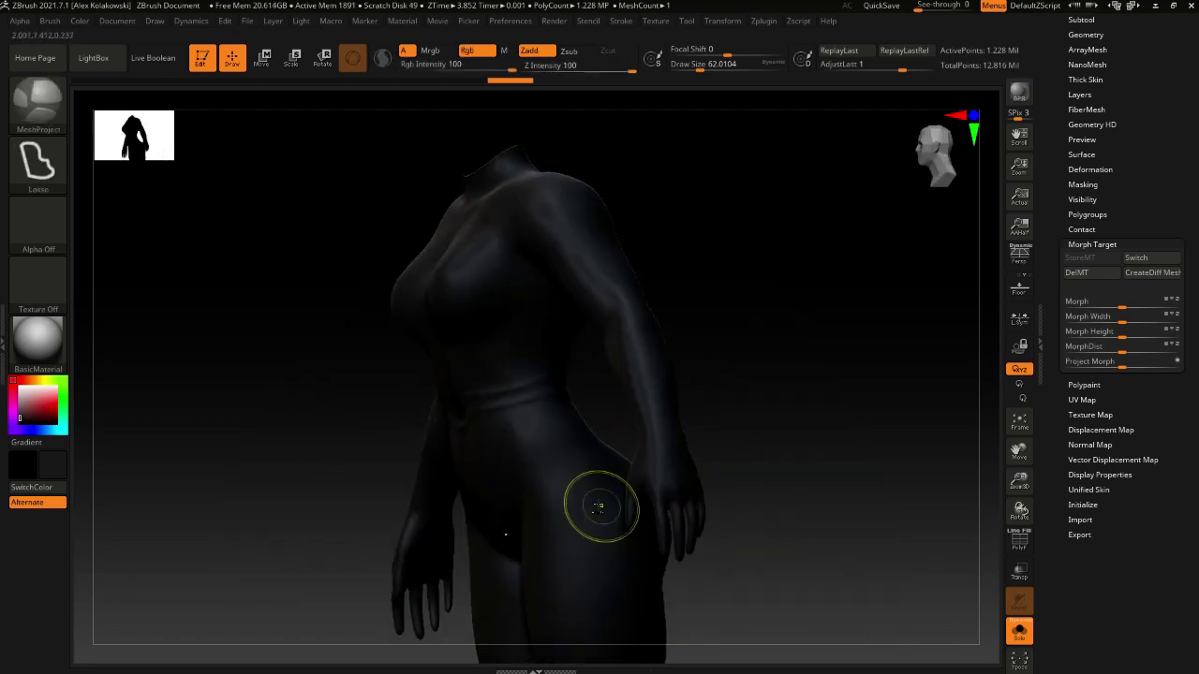
# Switch back to the Slash3 brush with a draw size of about 25
pyautogui.moveTo(559, 487)
pyautogui.mouseDown(button='right')
pyautogui.moveTo(571, 471)
pyautogui.moveTo(549, 455)
pyautogui.moveTo(556, 436)
pyautogui.mouseUp(button='right')
pyautogui.press('b')
pyautogui.press('s')
pyautogui.press('l')
pyautogui.press('s')
pyautogui.click(535, 444)
# Set the draw size to about 18.5 and carve mirrored seams from the collarbones down the centre of the chest and beneath the bust
pyautogui.moveTo(558, 374); pyautogui.dragTo(551, 412, button='right')
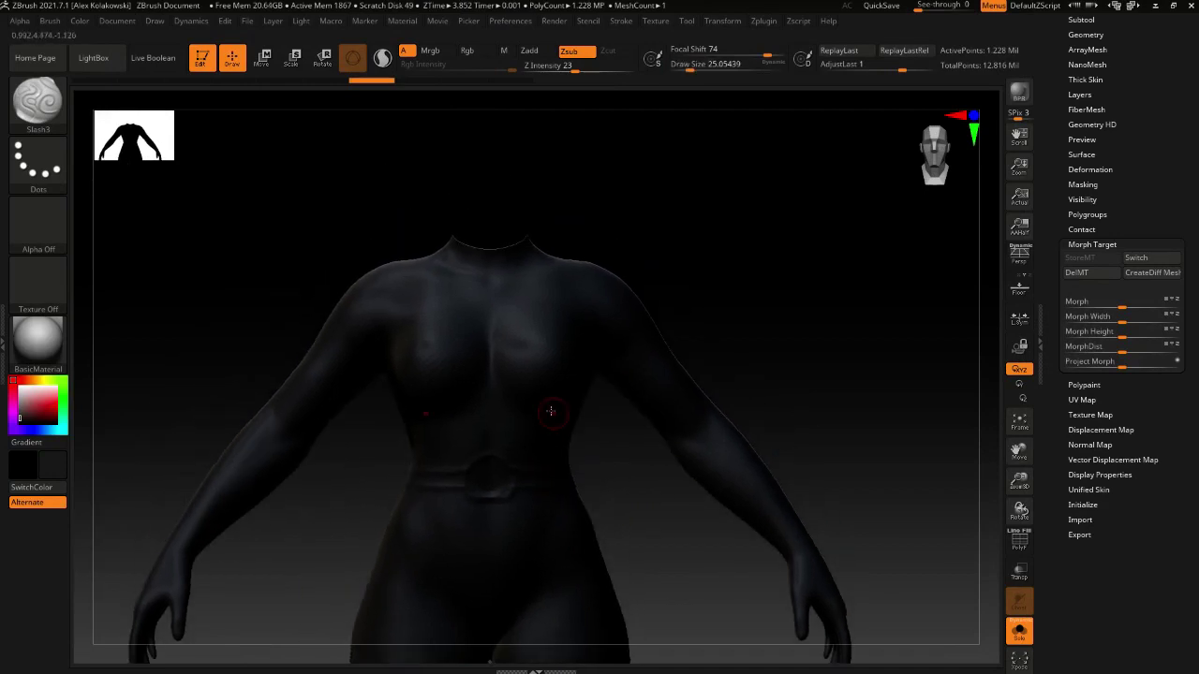
pyautogui.keyDown('ctrl'); pyautogui.moveTo(518, 333); pyautogui.dragTo(520, 324, button='right'); pyautogui.keyUp('ctrl')
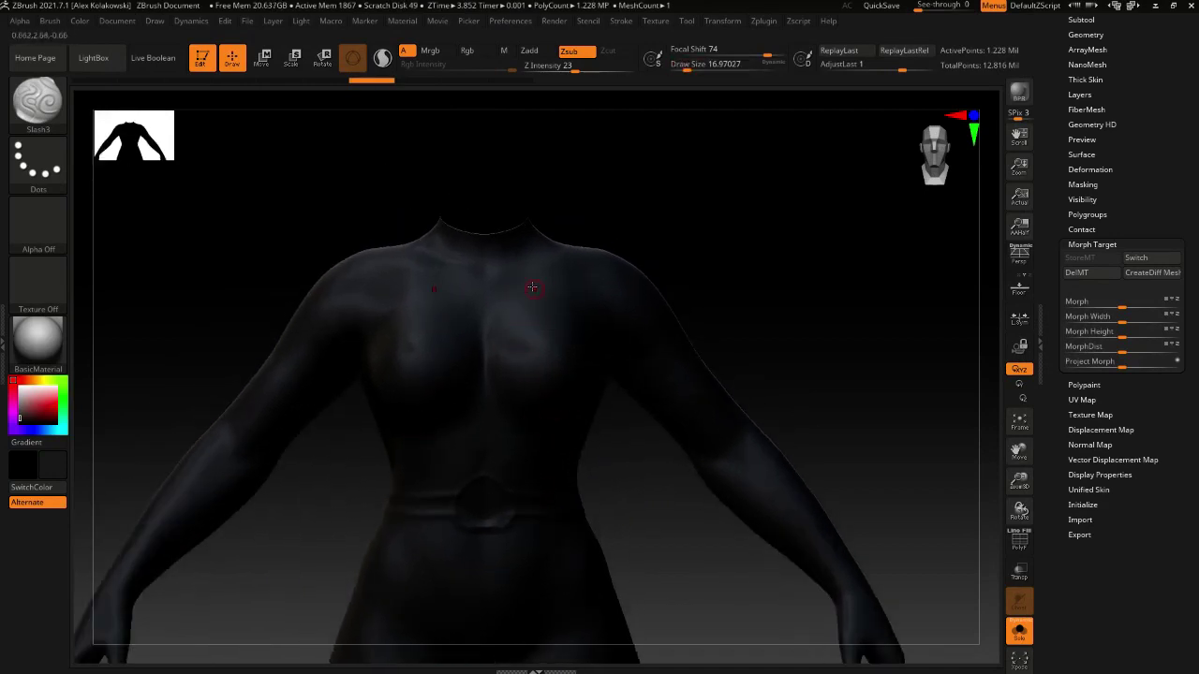
pyautogui.moveTo(501, 288); pyautogui.dragTo(500, 292)
pyautogui.hotkey('ctrl', 'z')
pyautogui.press('s')
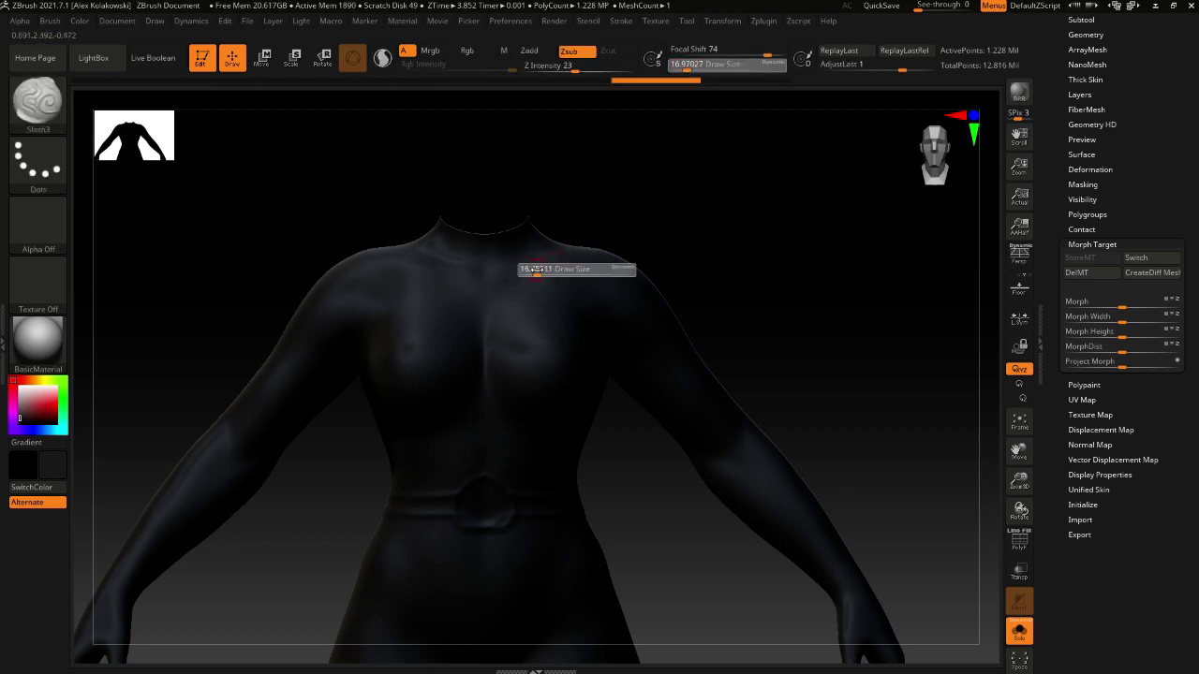
pyautogui.click(538, 269)
pyautogui.moveTo(560, 255); pyautogui.dragTo(503, 294)
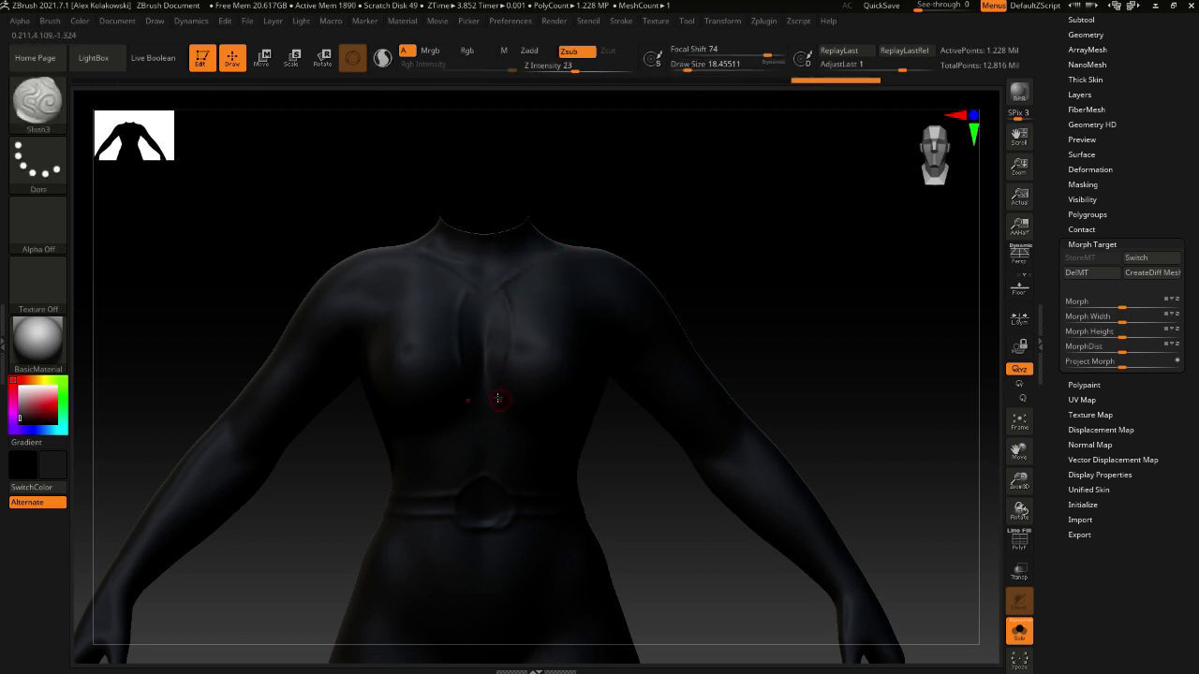
pyautogui.moveTo(509, 425); pyautogui.dragTo(471, 352, button='right')
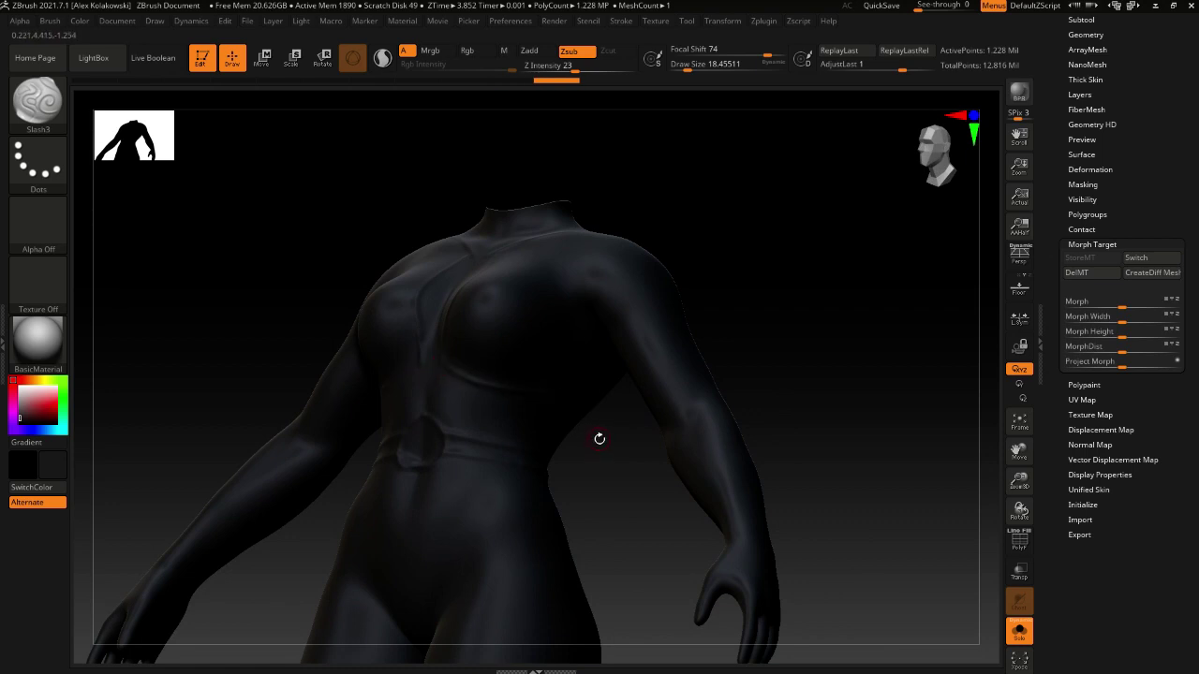
pyautogui.moveTo(599, 438); pyautogui.dragTo(546, 290, button='right')
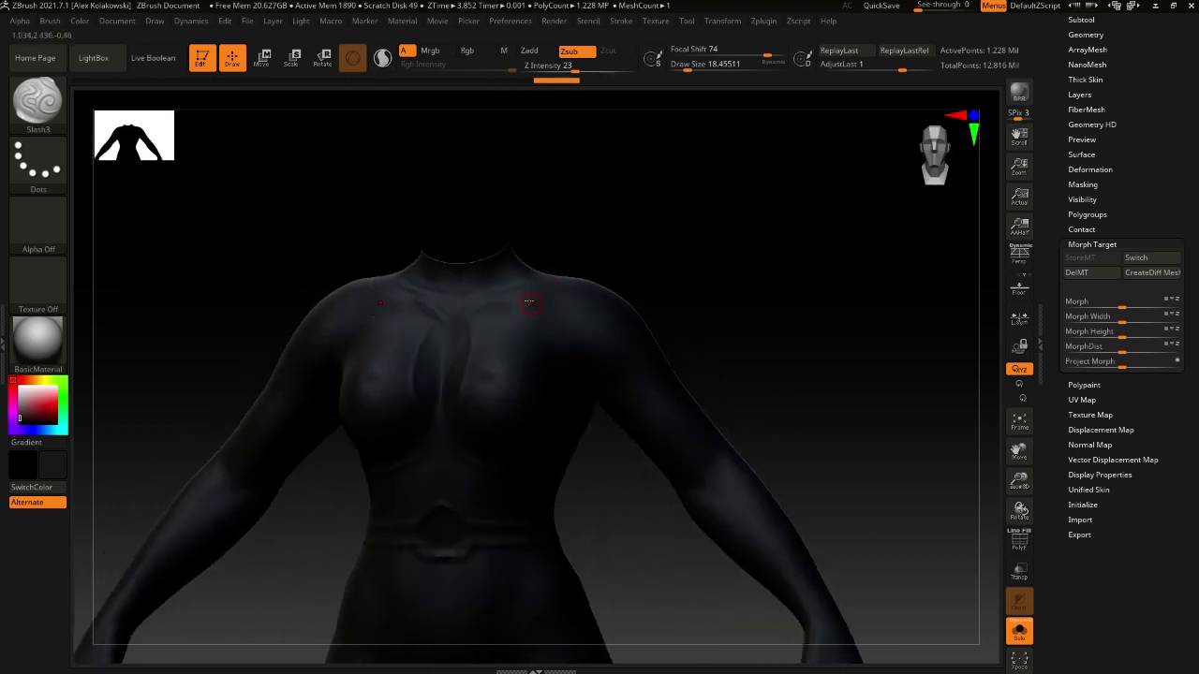
# Turn off the polypaint display on the Lady Base3 subtool and set the colour to mid grey
pyautogui.moveTo(571, 418); pyautogui.dragTo(583, 388, button='right')
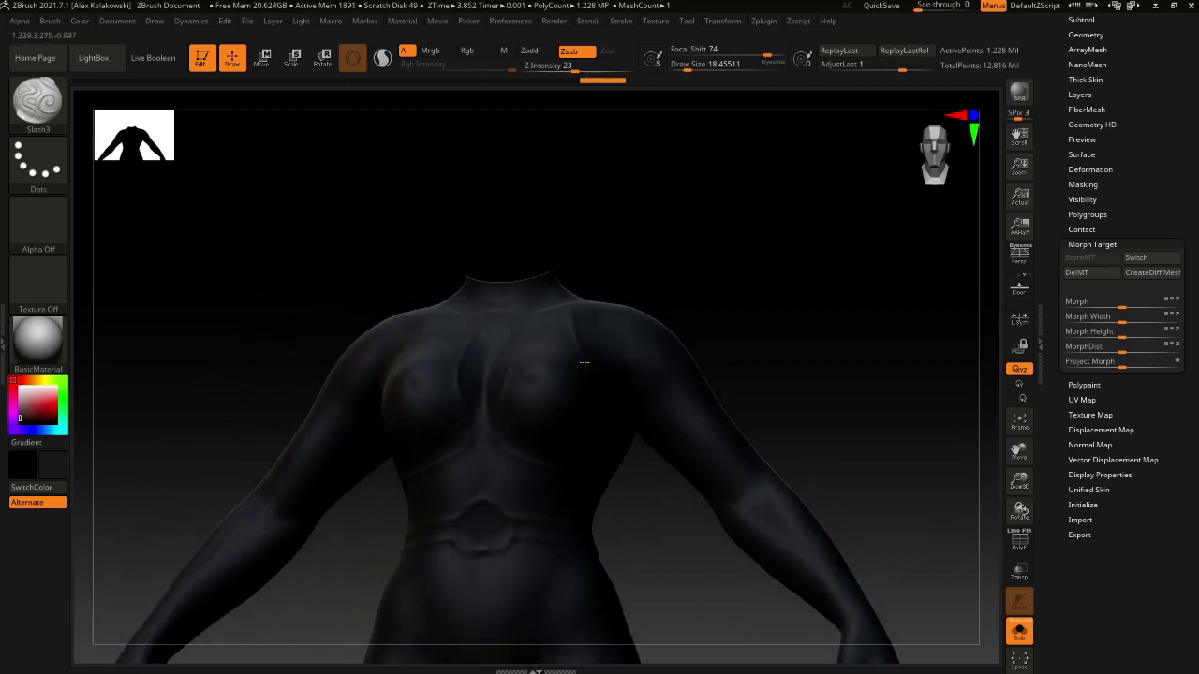
pyautogui.moveTo(543, 456); pyautogui.dragTo(660, 427, button='right')
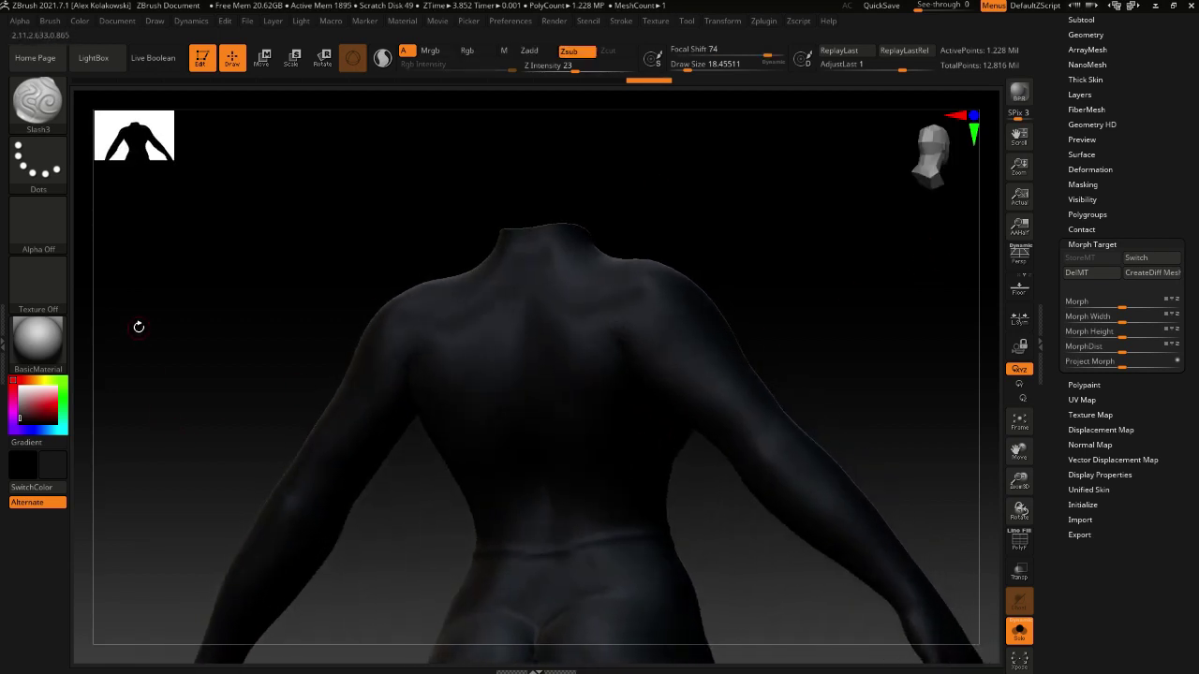
pyautogui.moveTo(1194, 132); pyautogui.dragTo(1195, 152)
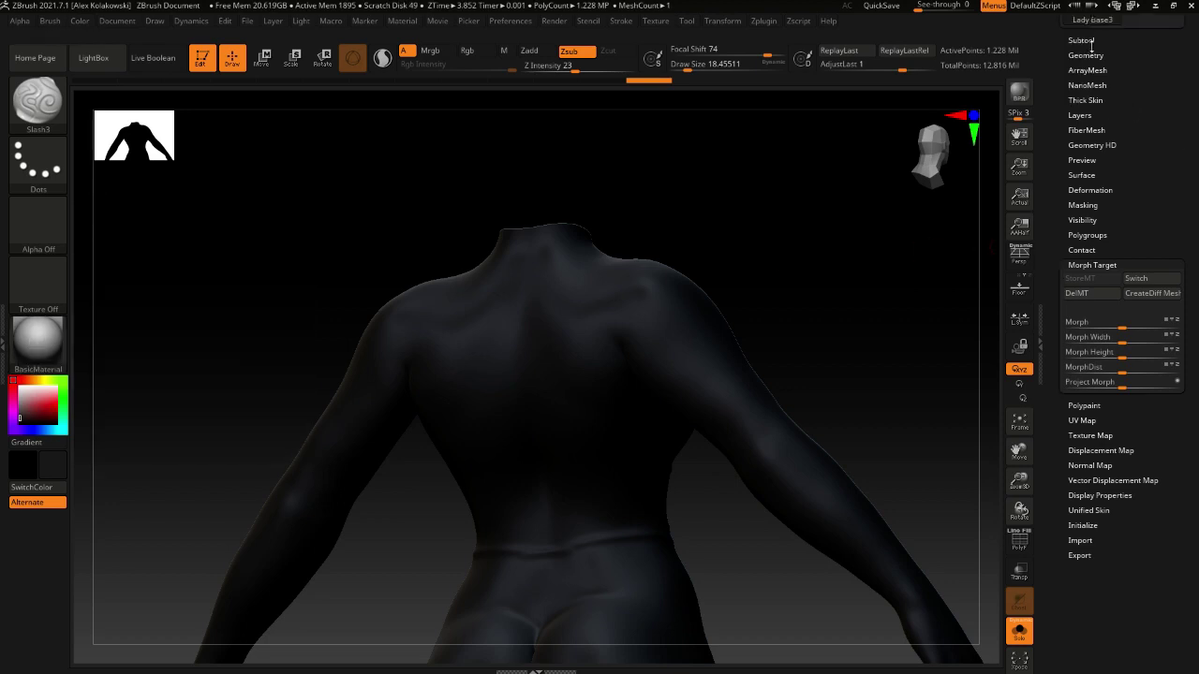
pyautogui.click(1083, 41)
pyautogui.moveTo(1163, 250)
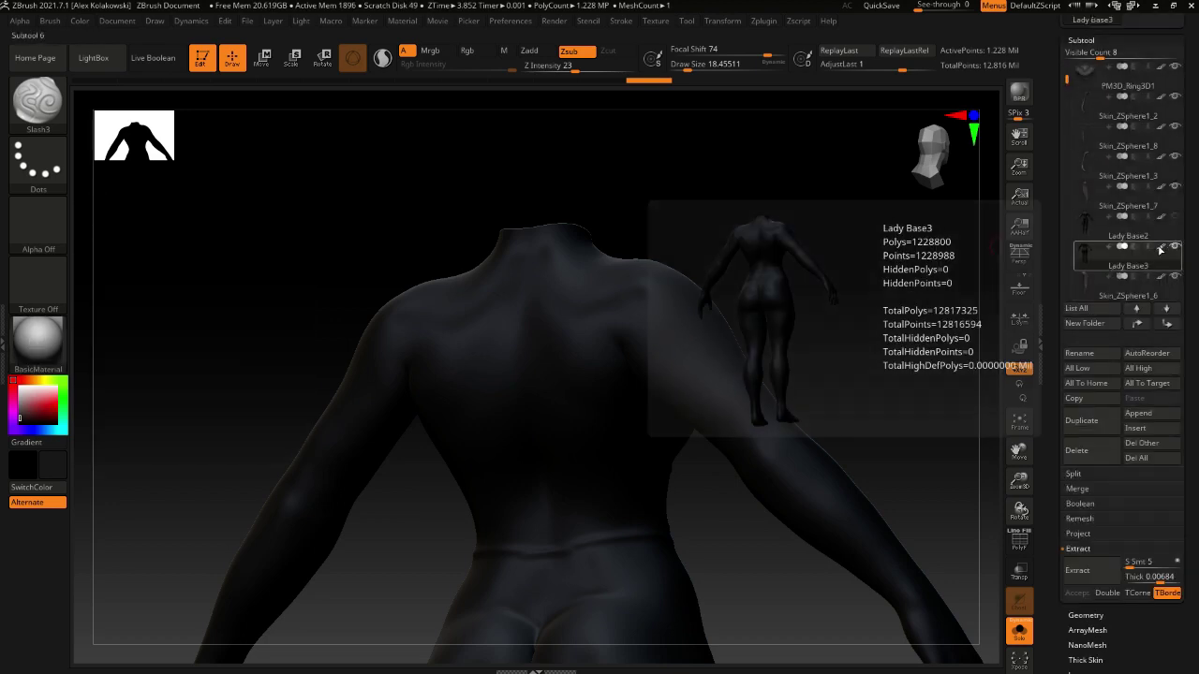
pyautogui.click(1161, 249)
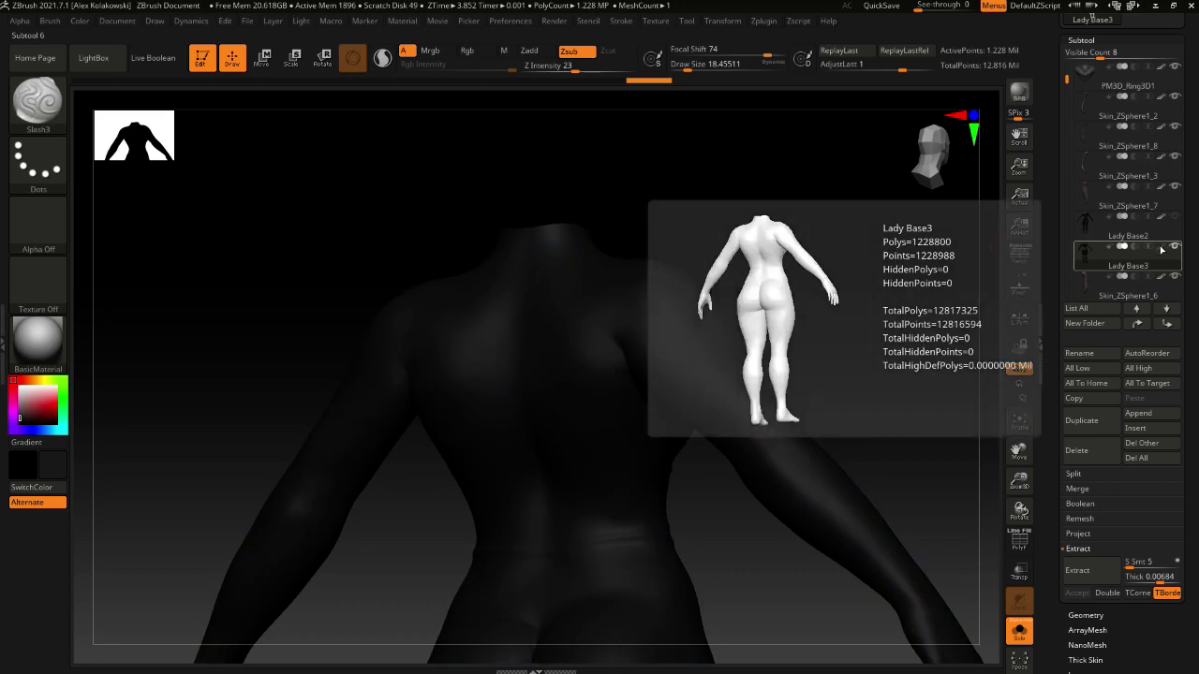
pyautogui.moveTo(30, 400); pyautogui.dragTo(19, 406)
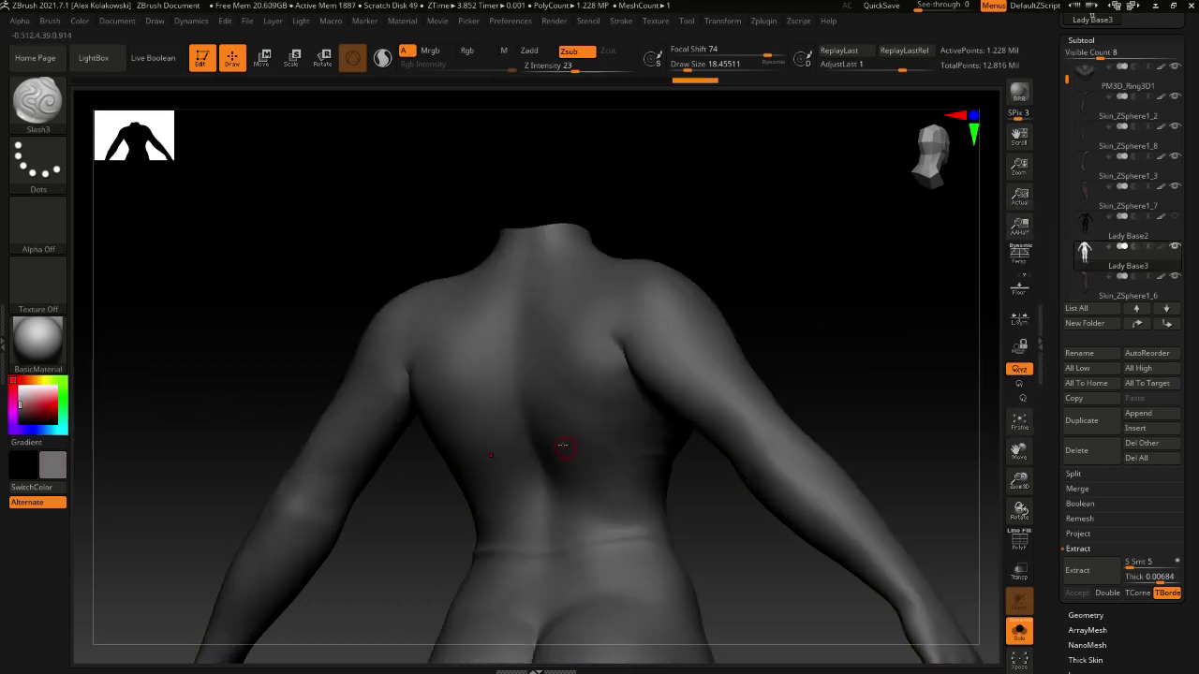
# Carve mirrored seams over the shoulders that meet in a V at the centre of the upper back
pyautogui.moveTo(562, 447)
pyautogui.mouseDown(button='right')
pyautogui.moveTo(527, 455)
pyautogui.moveTo(554, 463)
pyautogui.mouseUp(button='right')
pyautogui.moveTo(554, 462); pyautogui.dragTo(461, 531)
pyautogui.moveTo(595, 391)
pyautogui.mouseDown()
pyautogui.moveTo(562, 403)
pyautogui.moveTo(640, 388)
pyautogui.moveTo(624, 375)
pyautogui.moveTo(608, 387)
pyautogui.mouseUp()
pyautogui.moveTo(608, 386); pyautogui.dragTo(615, 398, button='right')
pyautogui.moveTo(615, 399); pyautogui.dragTo(549, 401)
pyautogui.moveTo(650, 400); pyautogui.dragTo(635, 410, button='right')
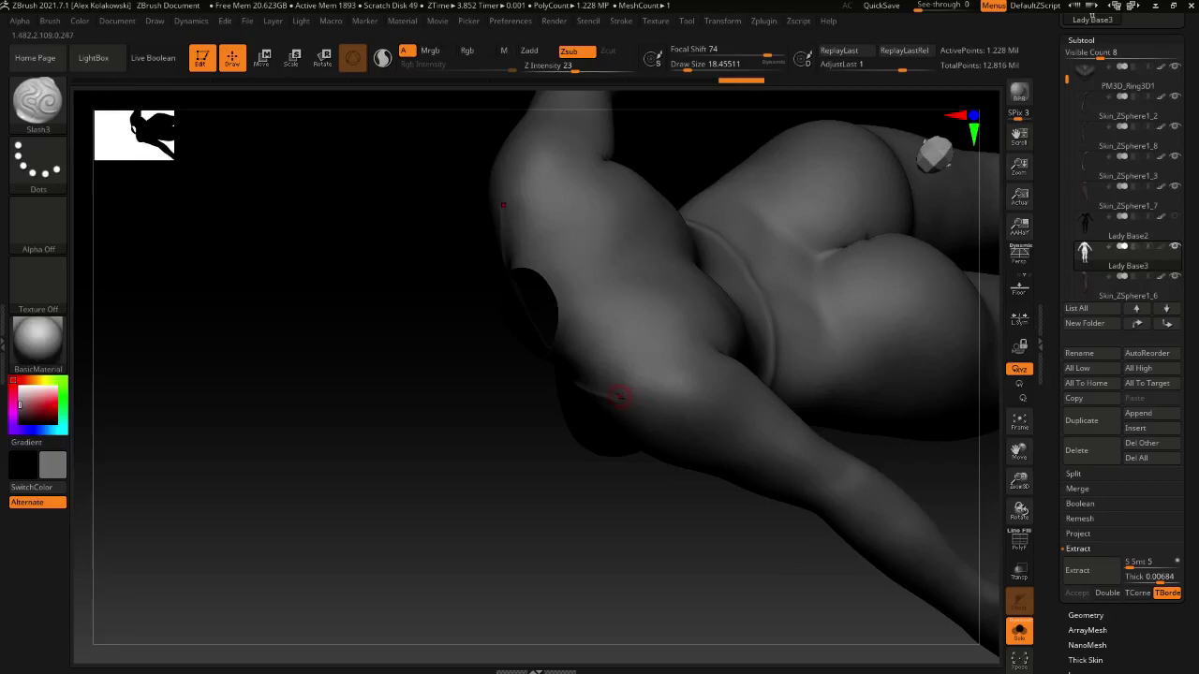
pyautogui.moveTo(647, 279); pyautogui.dragTo(809, 209, button='right')
pyautogui.moveTo(823, 290); pyautogui.dragTo(569, 216)
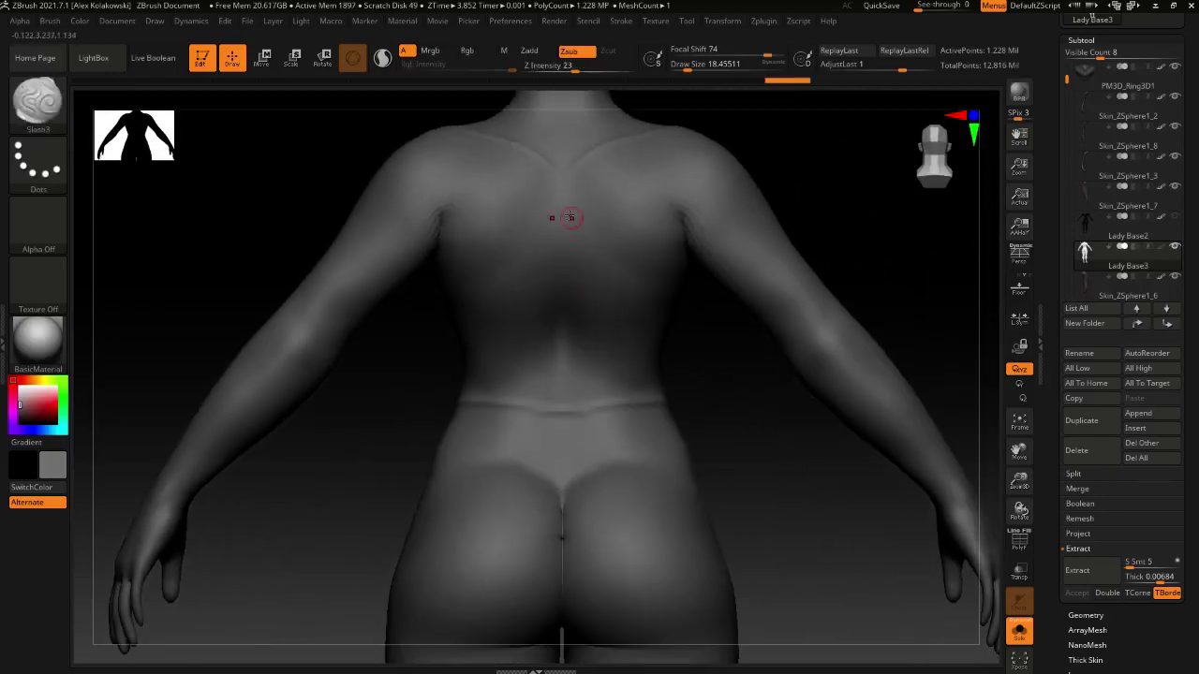
# With a draw size of about 25, carve a seam down the spine and deepen the belt groove across the lower back
pyautogui.moveTo(562, 381); pyautogui.dragTo(562, 397)
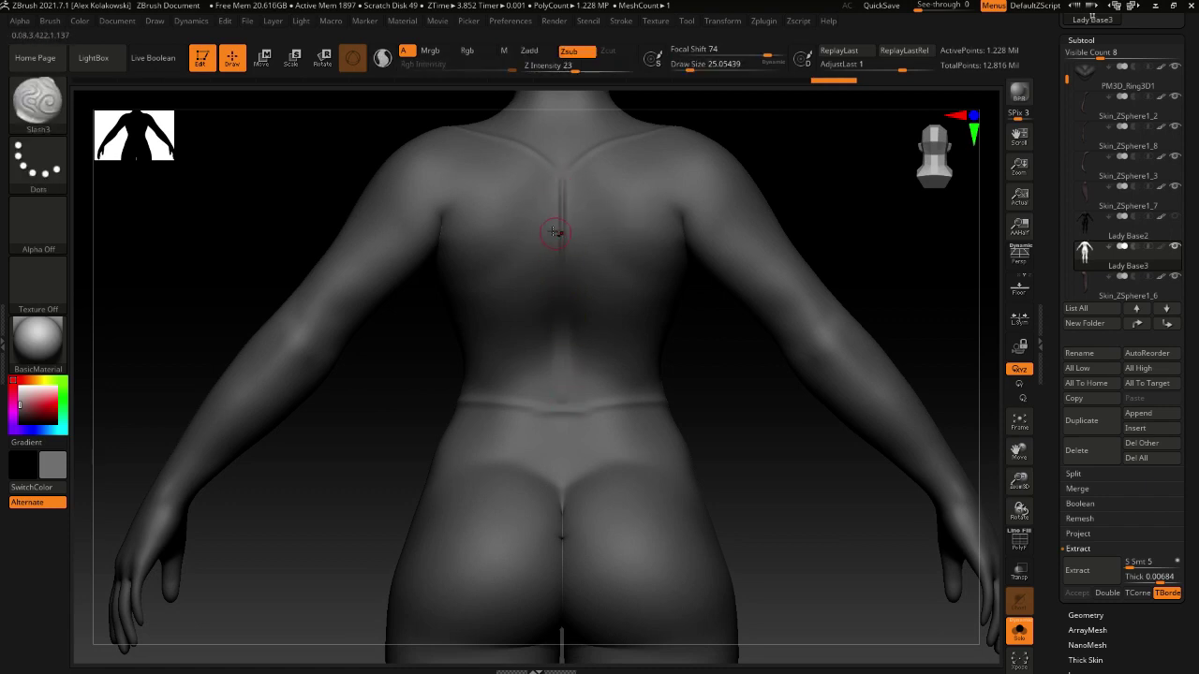
pyautogui.keyDown('alt'); pyautogui.moveTo(554, 232); pyautogui.dragTo(538, 350, button='right'); pyautogui.keyUp('alt')
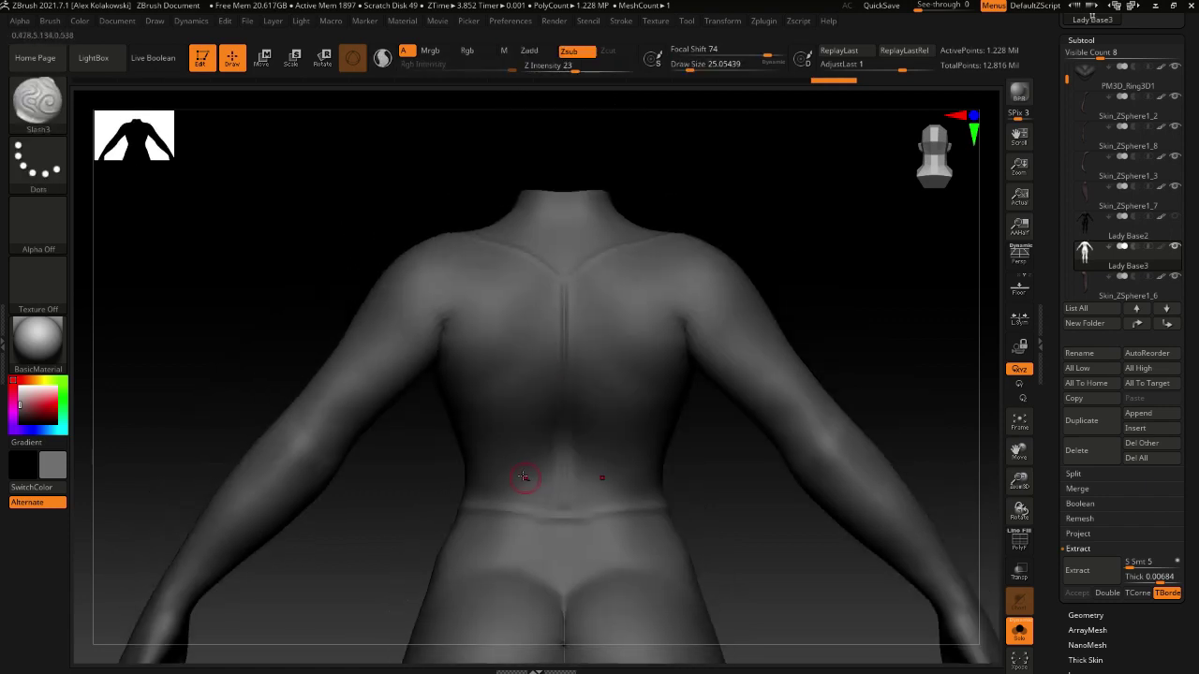
pyautogui.moveTo(524, 478); pyautogui.dragTo(578, 425, button='right')
pyautogui.moveTo(766, 339); pyautogui.dragTo(565, 453)
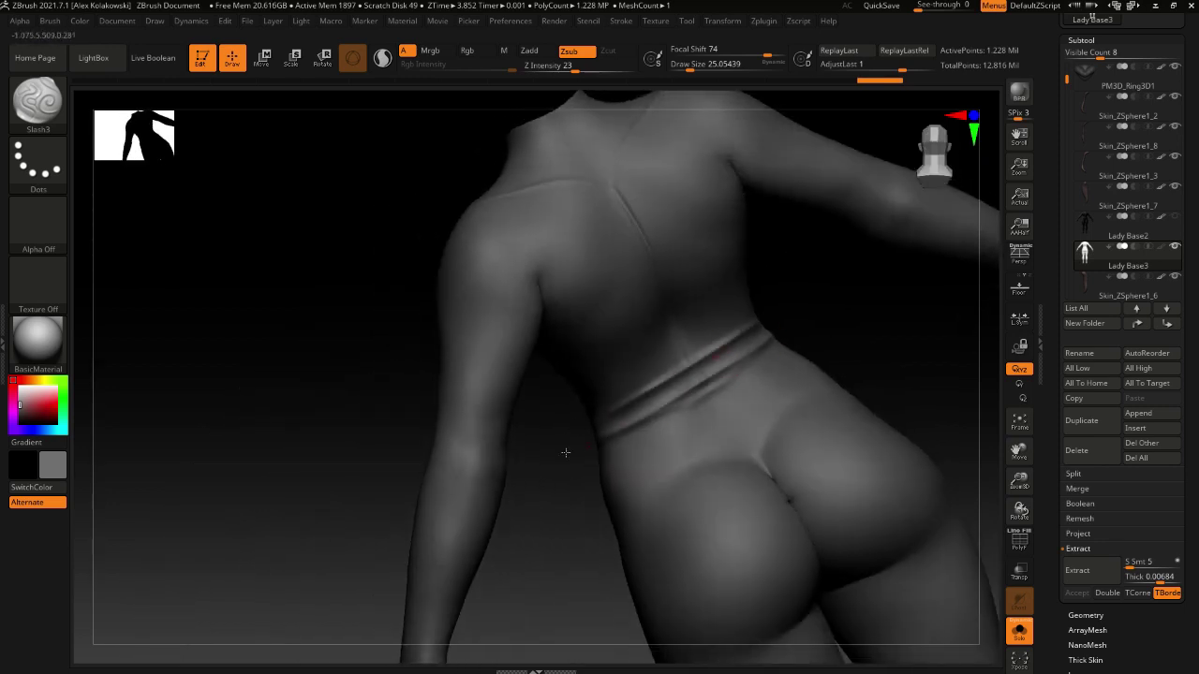
# Carve mirrored seams slanting from the belt to the crotch, redoing the first attempt, and short vertical seams between belt and bust
pyautogui.moveTo(565, 453); pyautogui.dragTo(715, 360, button='right')
pyautogui.keyDown('shift'); pyautogui.moveTo(723, 346); pyautogui.dragTo(687, 361, button='right'); pyautogui.keyUp('shift')
pyautogui.keyDown('alt'); pyautogui.moveTo(690, 426); pyautogui.dragTo(656, 460, button='right'); pyautogui.keyUp('alt')
pyautogui.keyDown('alt'); pyautogui.moveTo(655, 460); pyautogui.dragTo(592, 407, button='right'); pyautogui.keyUp('alt')
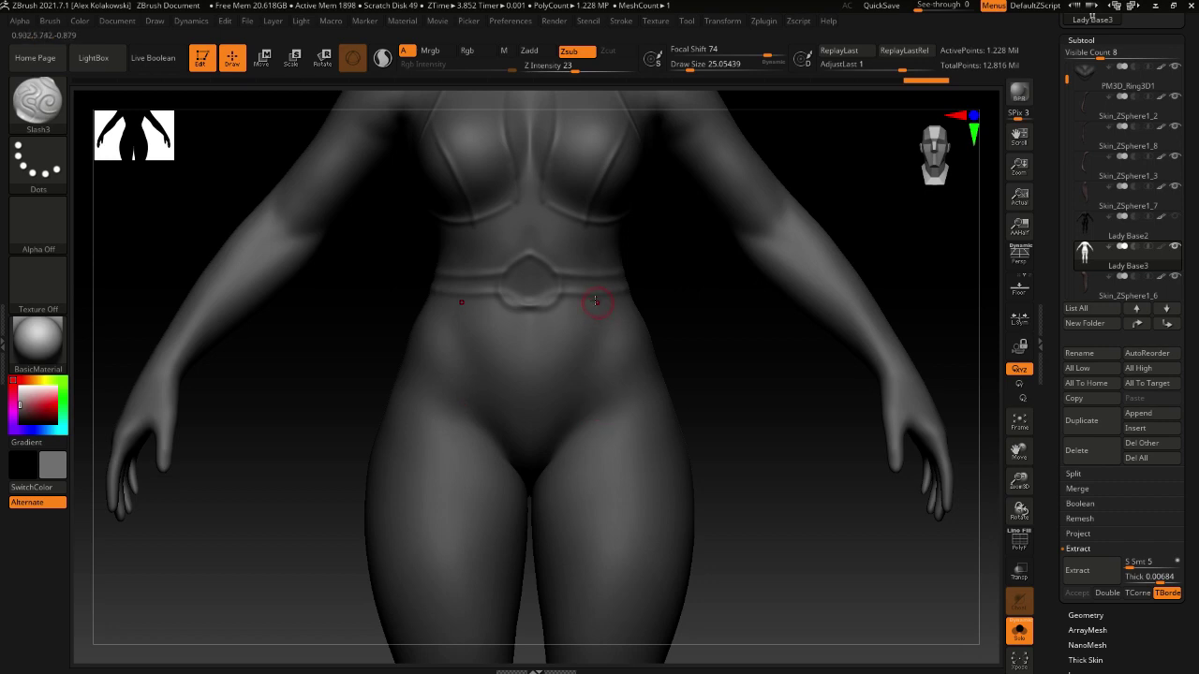
pyautogui.moveTo(586, 325); pyautogui.dragTo(575, 382)
pyautogui.moveTo(603, 303); pyautogui.dragTo(560, 457)
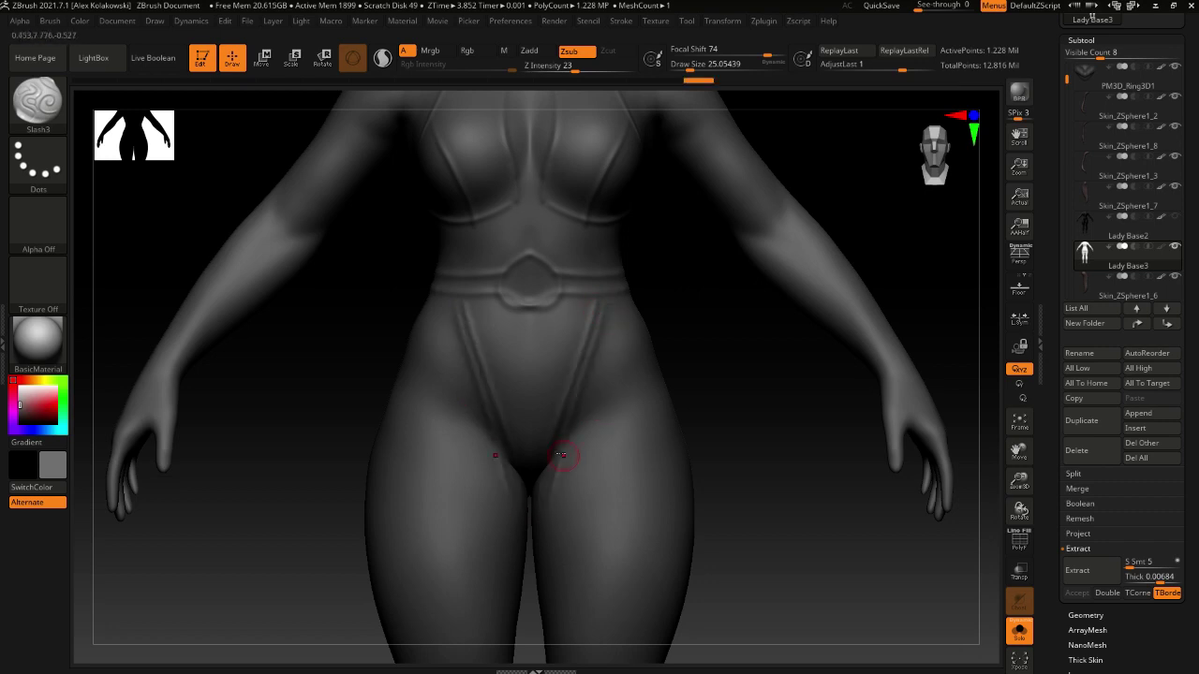
pyautogui.hotkey('ctrl', 'z')
pyautogui.moveTo(601, 310)
pyautogui.mouseDown()
pyautogui.moveTo(545, 487)
pyautogui.moveTo(601, 299)
pyautogui.mouseUp()
pyautogui.moveTo(600, 236); pyautogui.dragTo(601, 273)
# Set the draw size to about 23.3 and carve two parallel mirrored grooves across the front of the hips, redoing the first stroke
pyautogui.moveTo(574, 454)
pyautogui.mouseDown(button='right')
pyautogui.moveTo(591, 415)
pyautogui.moveTo(542, 410)
pyautogui.mouseUp(button='right')
pyautogui.moveTo(542, 410)
pyautogui.mouseDown()
pyautogui.moveTo(702, 343)
pyautogui.moveTo(662, 303)
pyautogui.moveTo(604, 336)
pyautogui.mouseUp()
pyautogui.press('s')
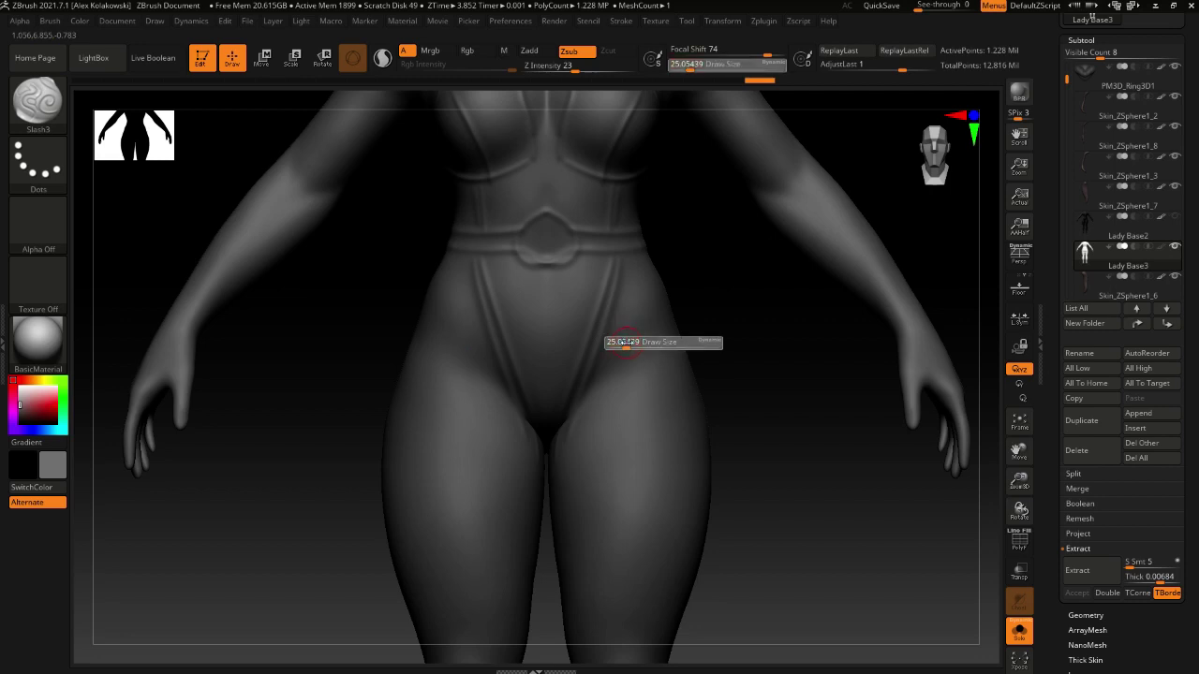
pyautogui.click(628, 344)
pyautogui.keyDown('alt'); pyautogui.moveTo(630, 341); pyautogui.dragTo(620, 394, button='right'); pyautogui.keyUp('alt')
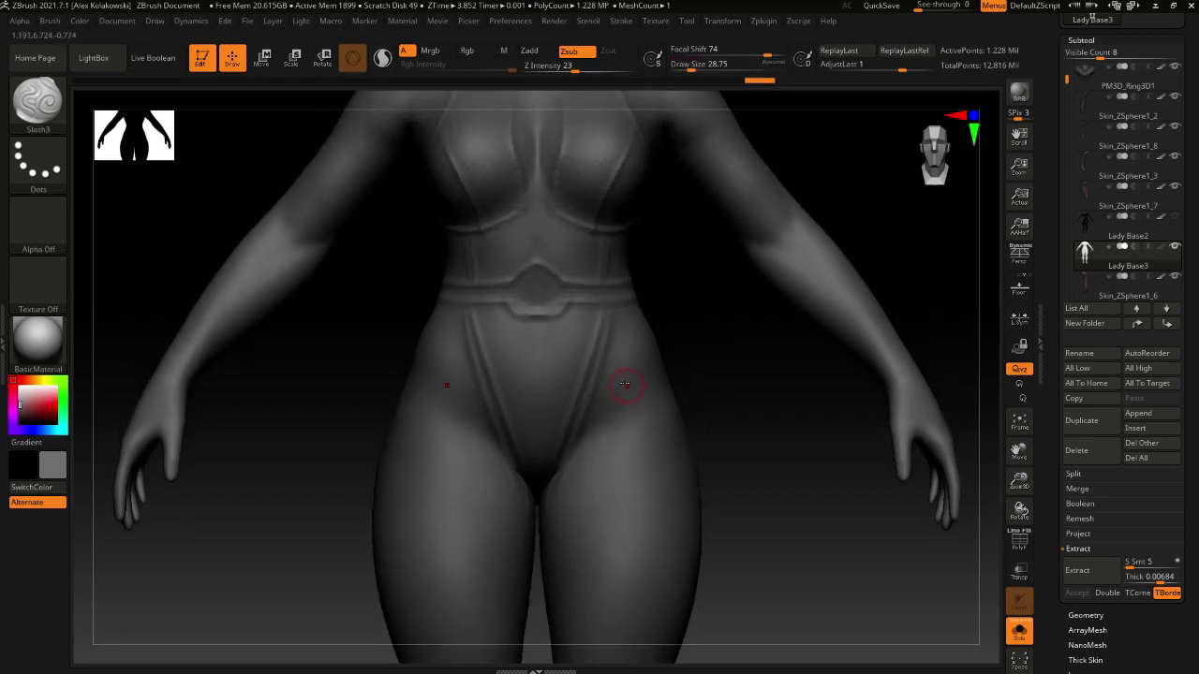
pyautogui.press('s')
pyautogui.click(623, 386)
pyautogui.moveTo(547, 424); pyautogui.dragTo(664, 404)
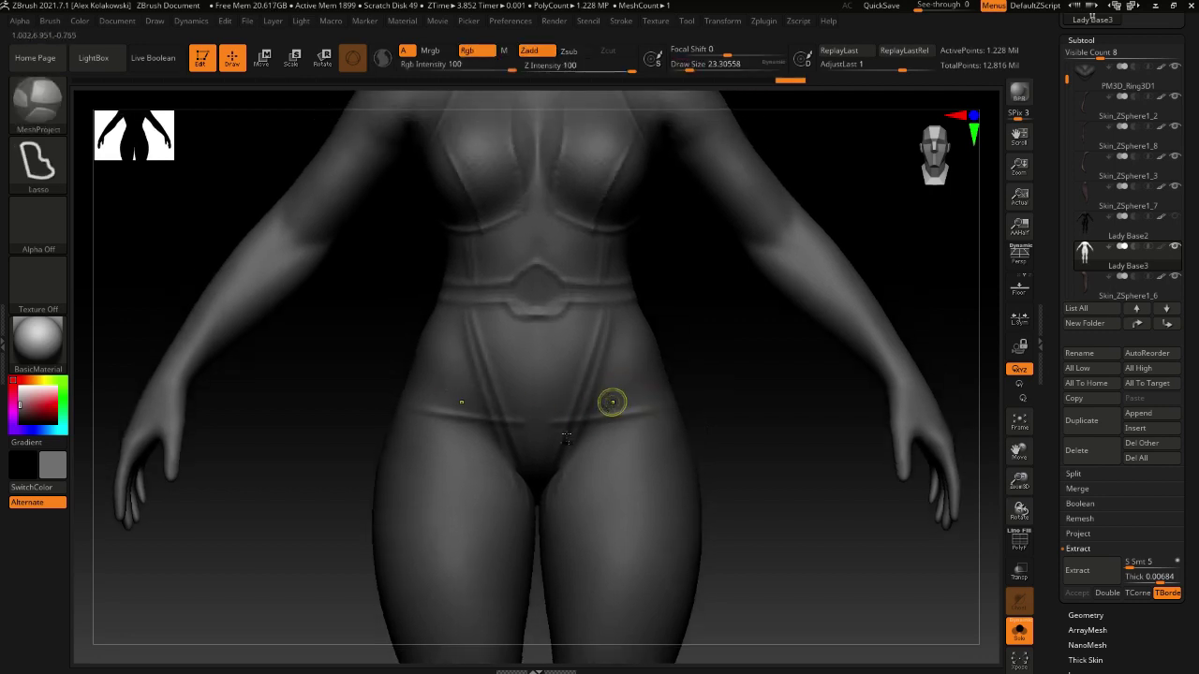
pyautogui.hotkey('ctrl', 'z')
pyautogui.moveTo(543, 417); pyautogui.dragTo(665, 397)
pyautogui.moveTo(543, 380); pyautogui.dragTo(665, 376)
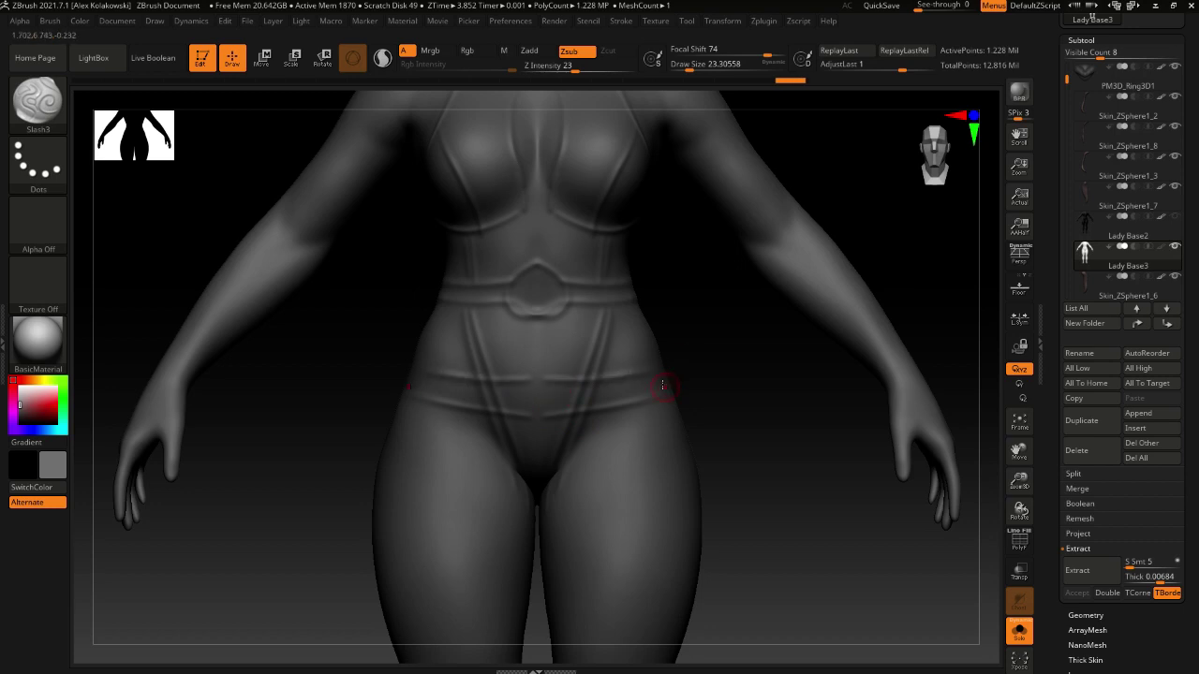
# Continue the hip band grooves around the back above the buttocks, using draw sizes of about 39 and 35
pyautogui.moveTo(663, 384); pyautogui.dragTo(543, 495, button='right')
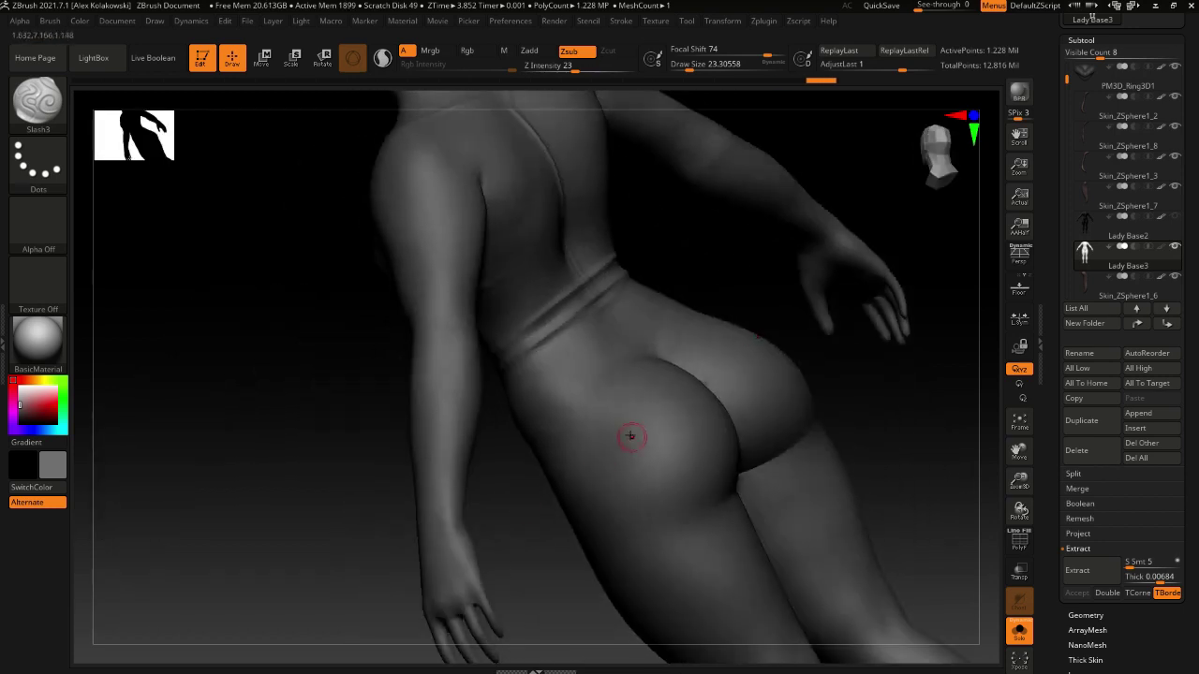
pyautogui.moveTo(630, 435); pyautogui.dragTo(657, 409, button='right')
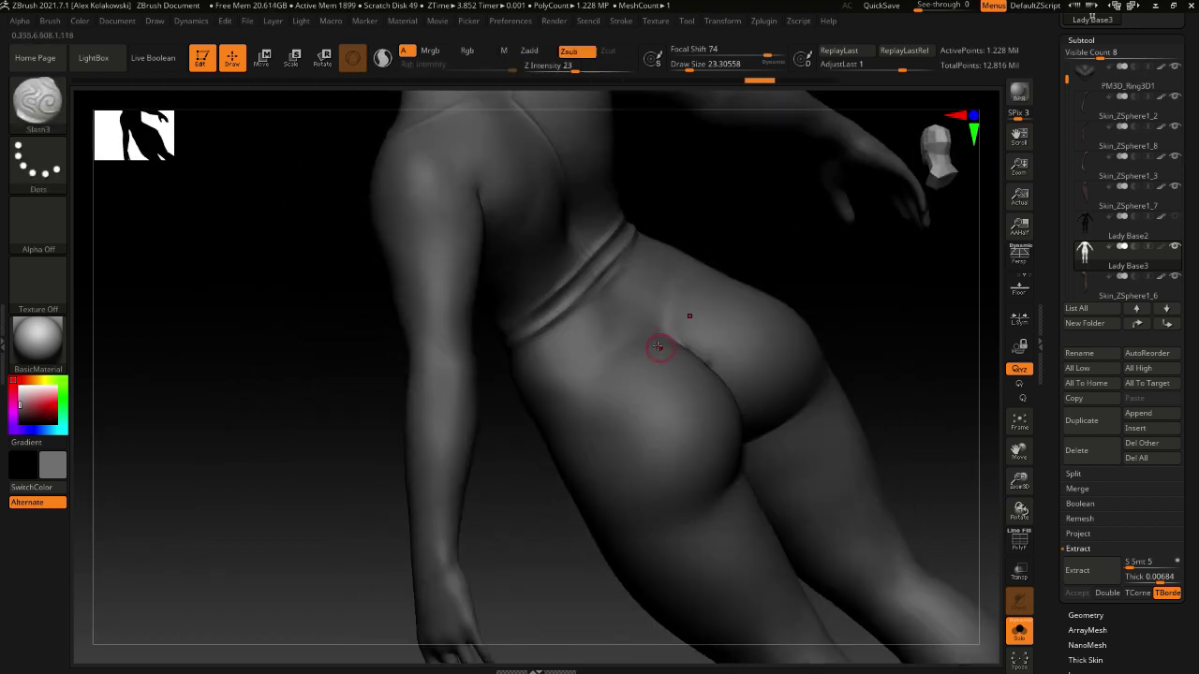
pyautogui.moveTo(657, 347); pyautogui.dragTo(647, 368, button='right')
pyautogui.press(']')
pyautogui.press('shift')
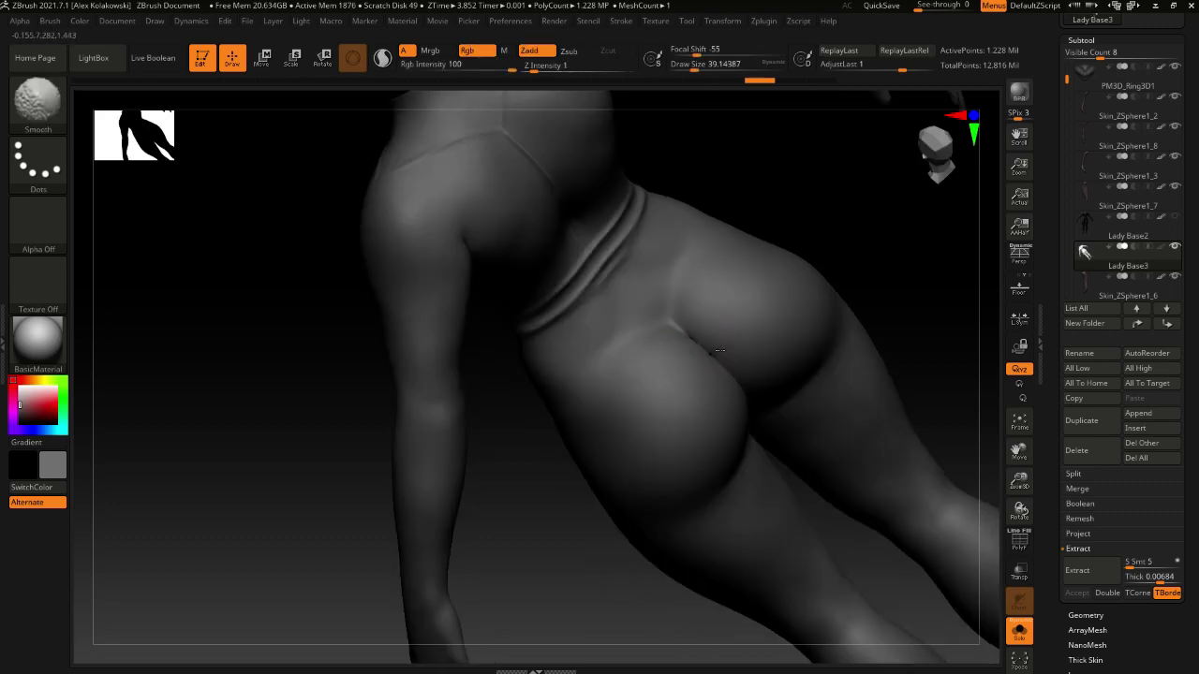
pyautogui.moveTo(682, 354); pyautogui.dragTo(578, 412)
pyautogui.moveTo(638, 371); pyautogui.dragTo(685, 347)
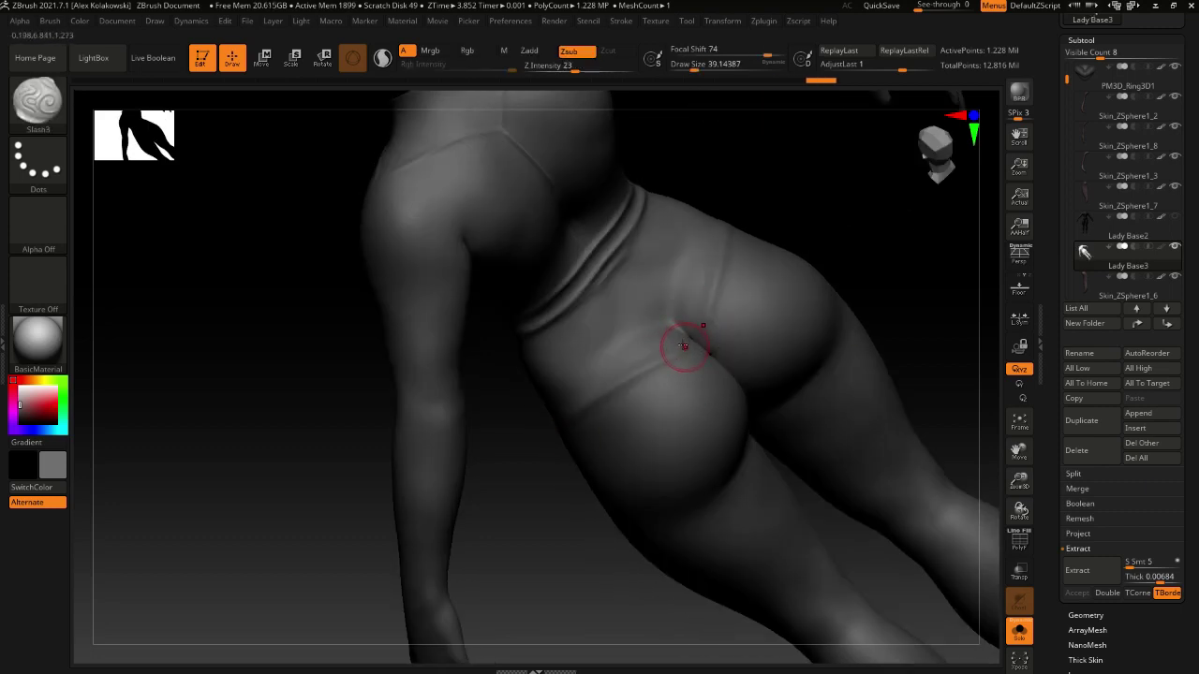
pyautogui.moveTo(675, 280); pyautogui.dragTo(554, 389)
pyautogui.moveTo(634, 398); pyautogui.dragTo(636, 396, button='right')
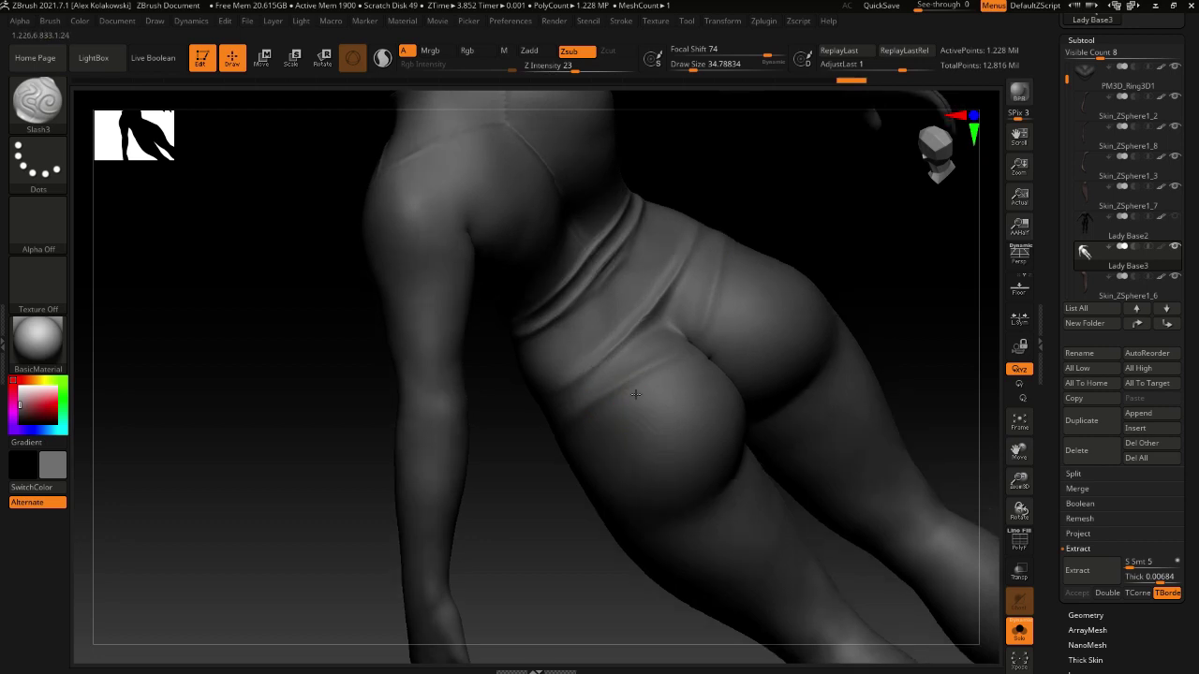
pyautogui.moveTo(691, 345); pyautogui.dragTo(592, 401)
# Turn on perspective and carve mirrored seams down the front of the legs with a draw size of about 17
pyautogui.moveTo(610, 428)
pyautogui.mouseDown(button='right')
pyautogui.moveTo(676, 409)
pyautogui.moveTo(639, 415)
pyautogui.moveTo(650, 349)
pyautogui.moveTo(522, 409)
pyautogui.moveTo(638, 340)
pyautogui.moveTo(604, 379)
pyautogui.mouseUp(button='right')
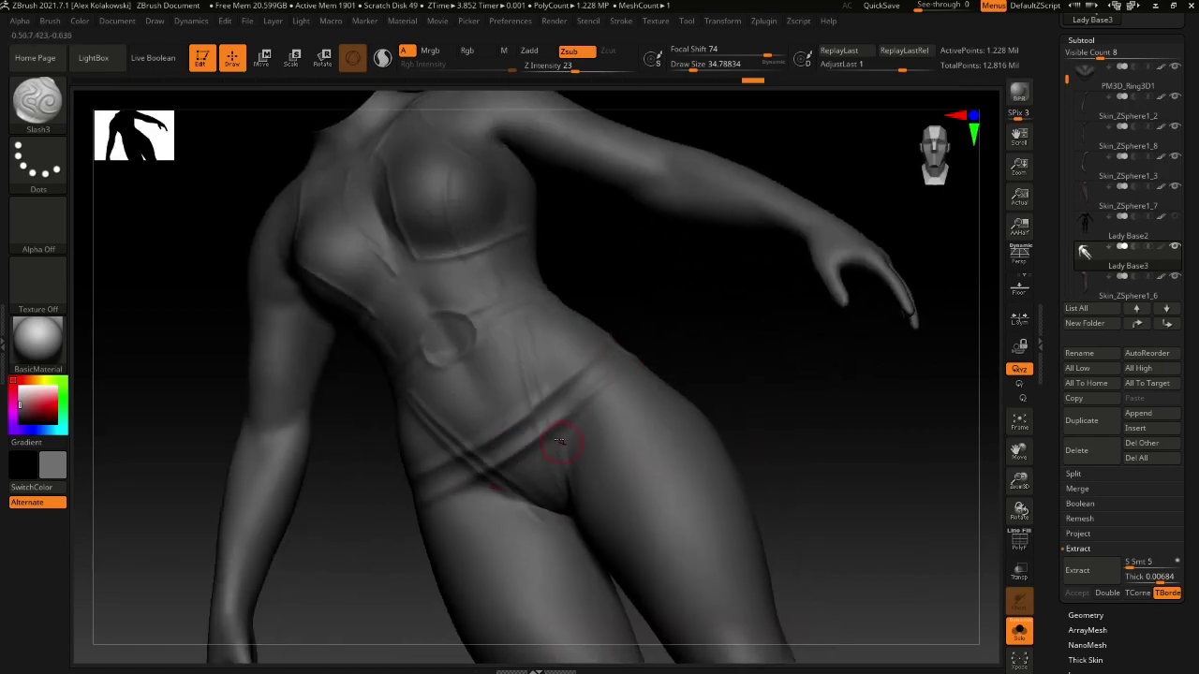
pyautogui.moveTo(549, 450); pyautogui.dragTo(782, 320, button='right')
pyautogui.click(1018, 262)
pyautogui.keyDown('ctrl'); pyautogui.moveTo(611, 448); pyautogui.dragTo(613, 548, button='right'); pyautogui.keyUp('ctrl')
pyautogui.moveTo(601, 389)
pyautogui.keyDown('ctrl'); pyautogui.mouseDown(button='right')
pyautogui.moveTo(597, 424)
pyautogui.moveTo(589, 415)
pyautogui.moveTo(605, 409)
pyautogui.moveTo(552, 242)
pyautogui.mouseUp(button='right'); pyautogui.keyUp('ctrl')
pyautogui.moveTo(549, 240); pyautogui.dragTo(539, 406)
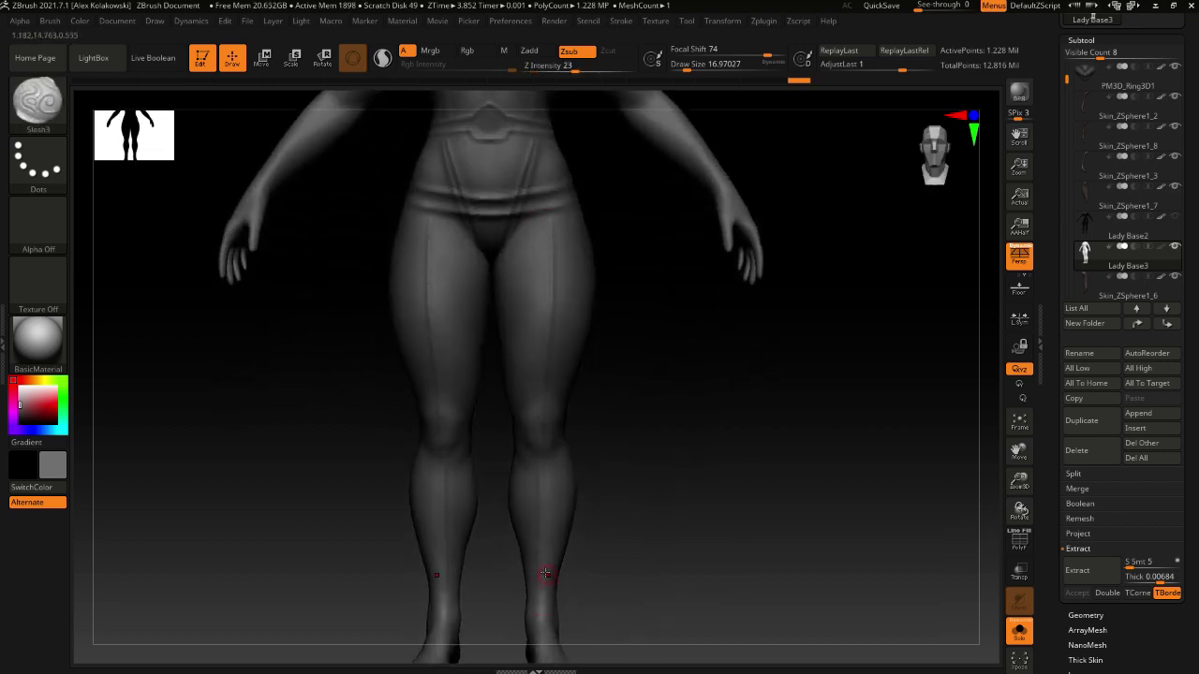
# Lower the mesh's subdivision level and smooth the cleft between the buttocks with a draw size of about 44
pyautogui.moveTo(545, 572); pyautogui.dragTo(550, 506, button='right')
pyautogui.moveTo(611, 474); pyautogui.dragTo(608, 402, button='right')
pyautogui.moveTo(607, 272)
pyautogui.keyDown('alt'); pyautogui.mouseDown(button='right')
pyautogui.moveTo(588, 403)
pyautogui.moveTo(654, 367)
pyautogui.moveTo(618, 379)
pyautogui.moveTo(596, 462)
pyautogui.moveTo(590, 420)
pyautogui.mouseUp(button='right'); pyautogui.keyUp('alt')
pyautogui.hotkey('shift', 'd')
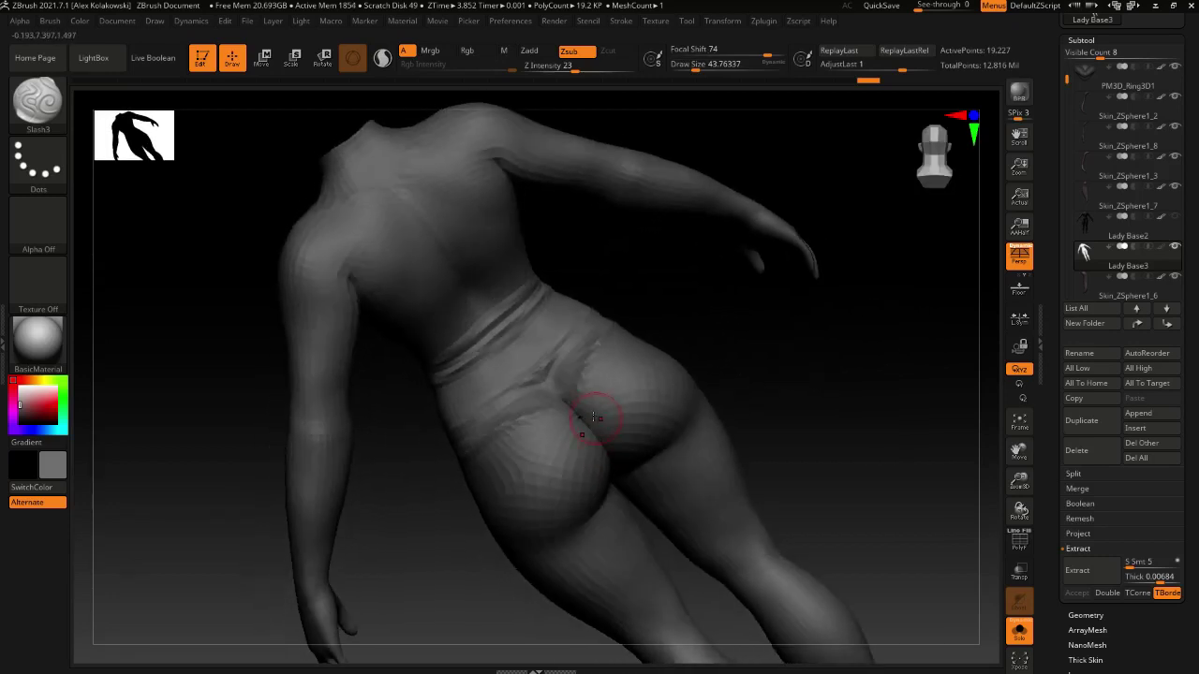
pyautogui.press('shift')
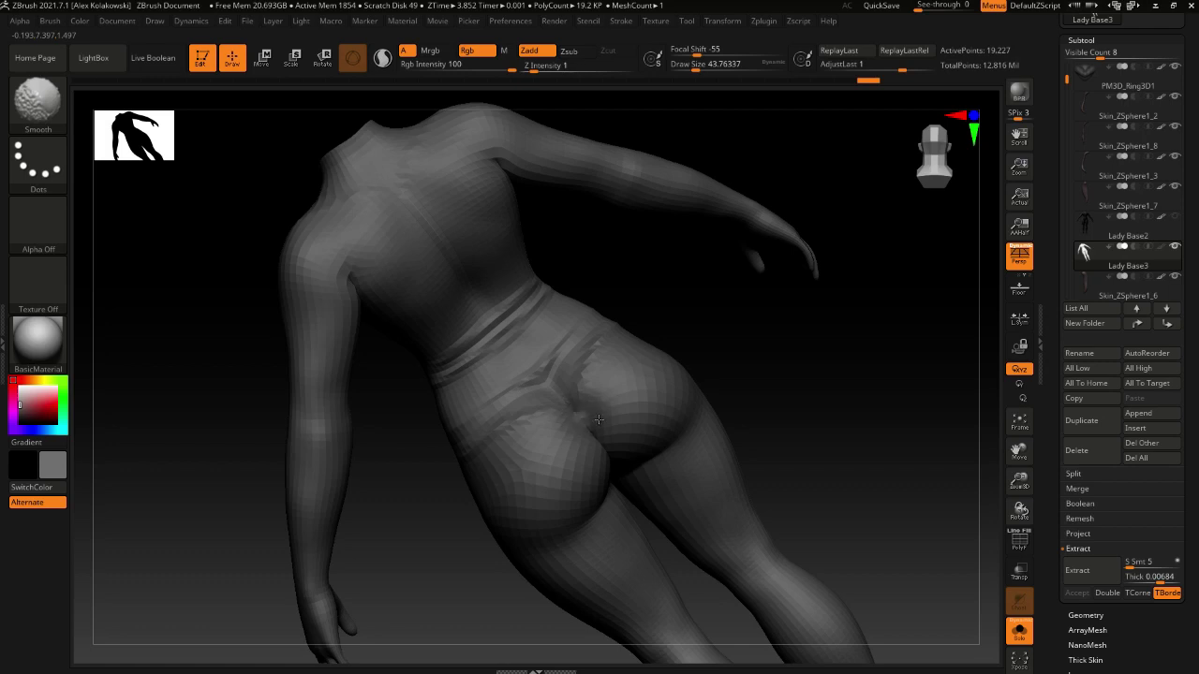
pyautogui.moveTo(597, 439); pyautogui.dragTo(605, 447, button='right')
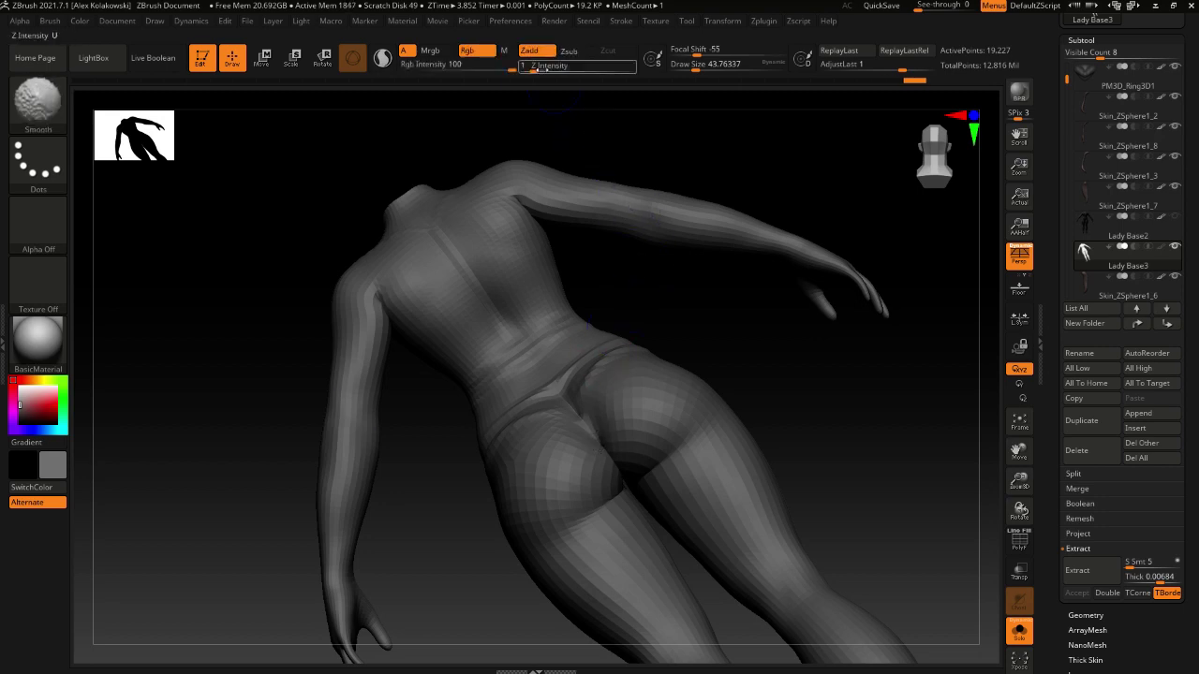
# Raise the Smooth brush's Z Intensity to 6 and finally 20, and keep smoothing out the cleft between the buttocks
pyautogui.keyDown('shift'); pyautogui.click(538, 70); pyautogui.keyUp('shift')
pyautogui.moveTo(594, 437)
pyautogui.mouseDown(button='right')
pyautogui.moveTo(589, 453)
pyautogui.moveTo(585, 419)
pyautogui.mouseUp(button='right')
pyautogui.press('shift')
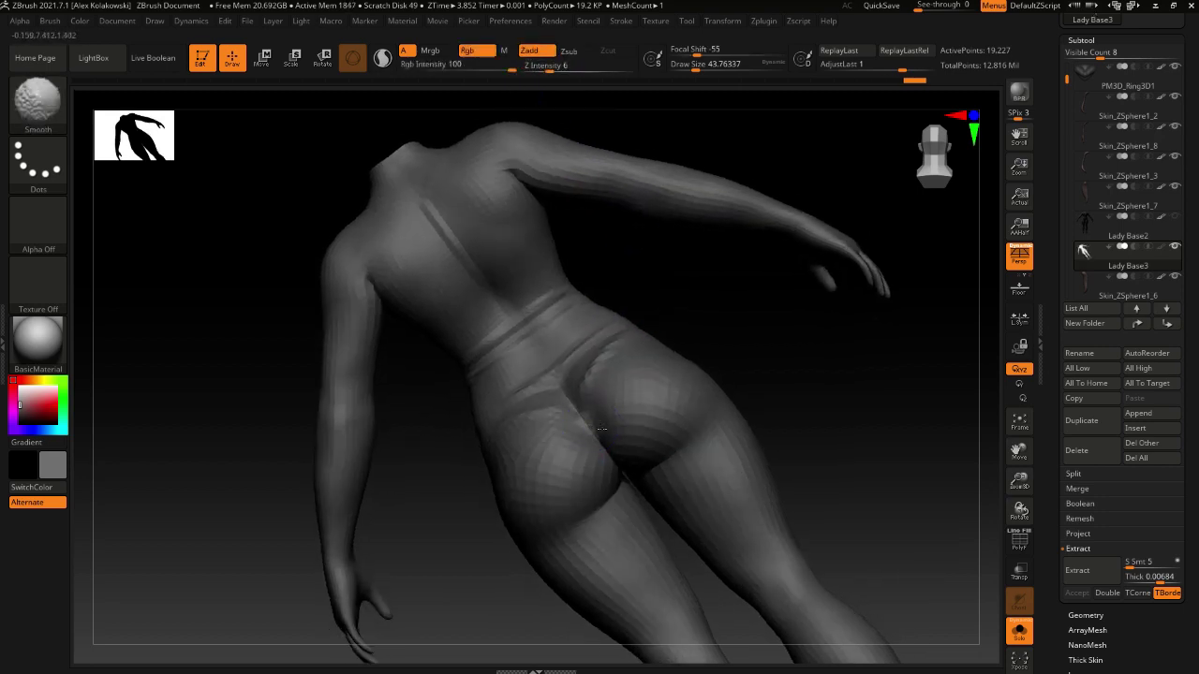
pyautogui.moveTo(595, 432); pyautogui.dragTo(582, 445)
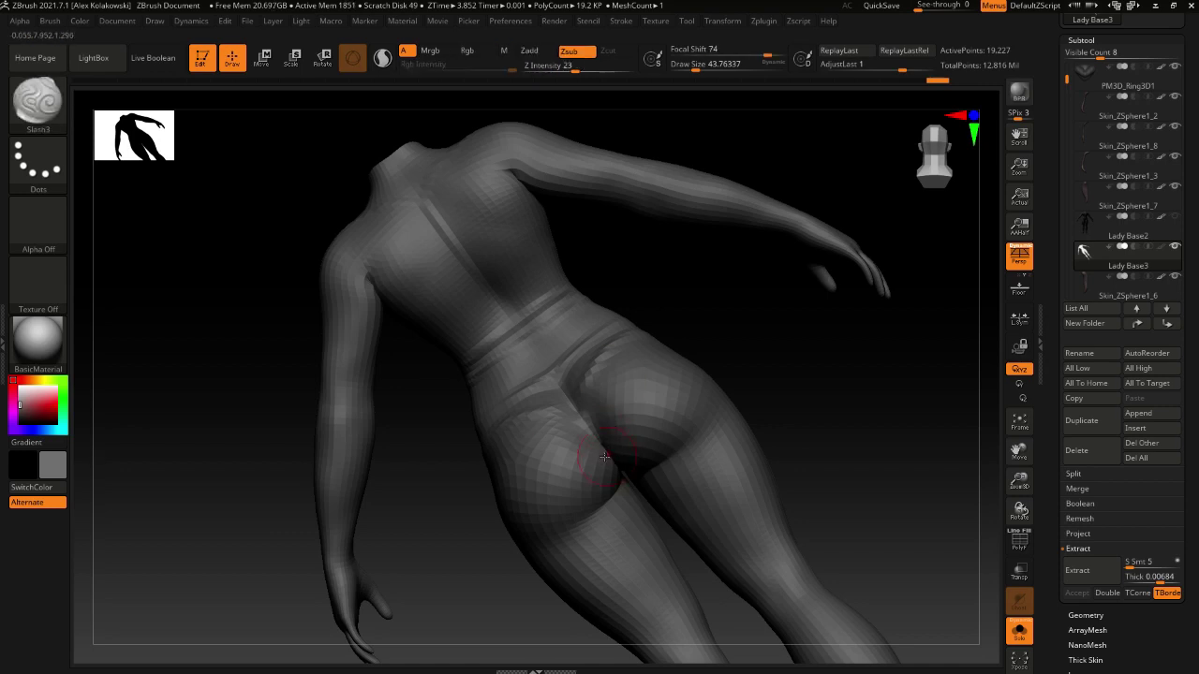
pyautogui.moveTo(582, 445); pyautogui.dragTo(618, 446, button='right')
pyautogui.moveTo(618, 445); pyautogui.dragTo(613, 451)
pyautogui.press('shift')
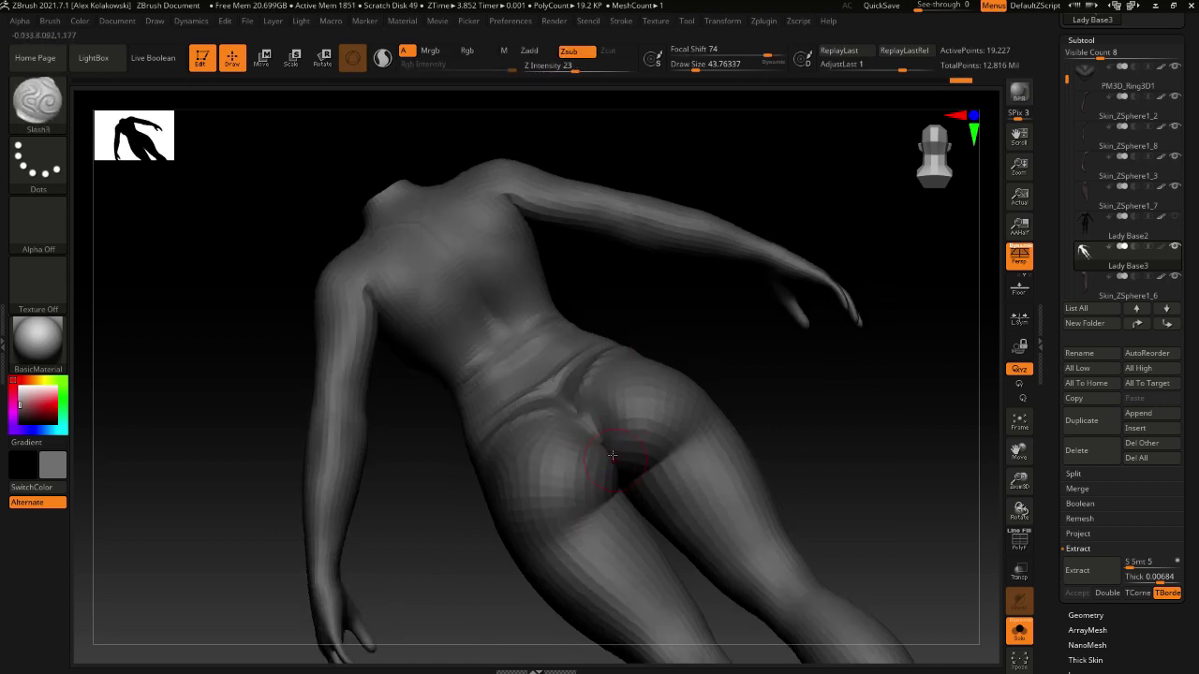
pyautogui.moveTo(609, 456)
pyautogui.mouseDown(button='right')
pyautogui.moveTo(600, 417)
pyautogui.moveTo(608, 440)
pyautogui.mouseUp(button='right')
pyautogui.press('shift')
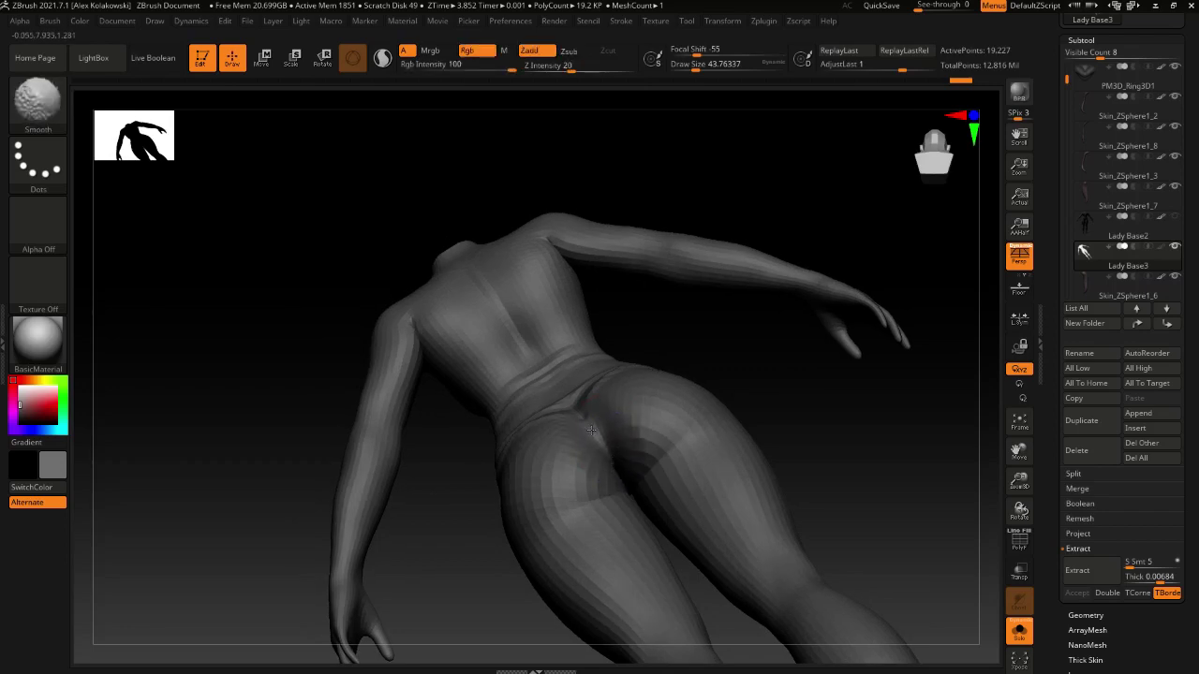
# Switch to the Clay brush, set the draw size to about 59, and smooth the lower cleft between the buttocks
pyautogui.press('b')
pyautogui.press('c')
pyautogui.press('l')
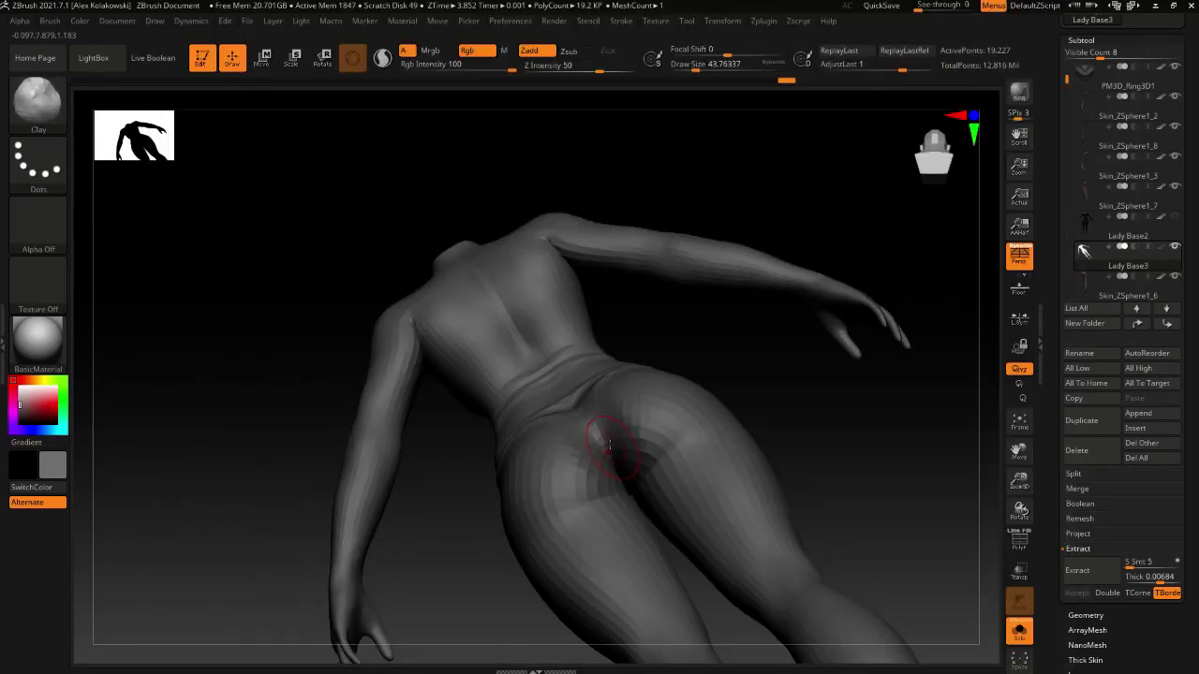
pyautogui.moveTo(605, 431)
pyautogui.mouseDown(button='right')
pyautogui.moveTo(593, 440)
pyautogui.moveTo(581, 409)
pyautogui.moveTo(614, 449)
pyautogui.moveTo(627, 407)
pyautogui.moveTo(616, 424)
pyautogui.mouseUp(button='right')
pyautogui.press('shift')
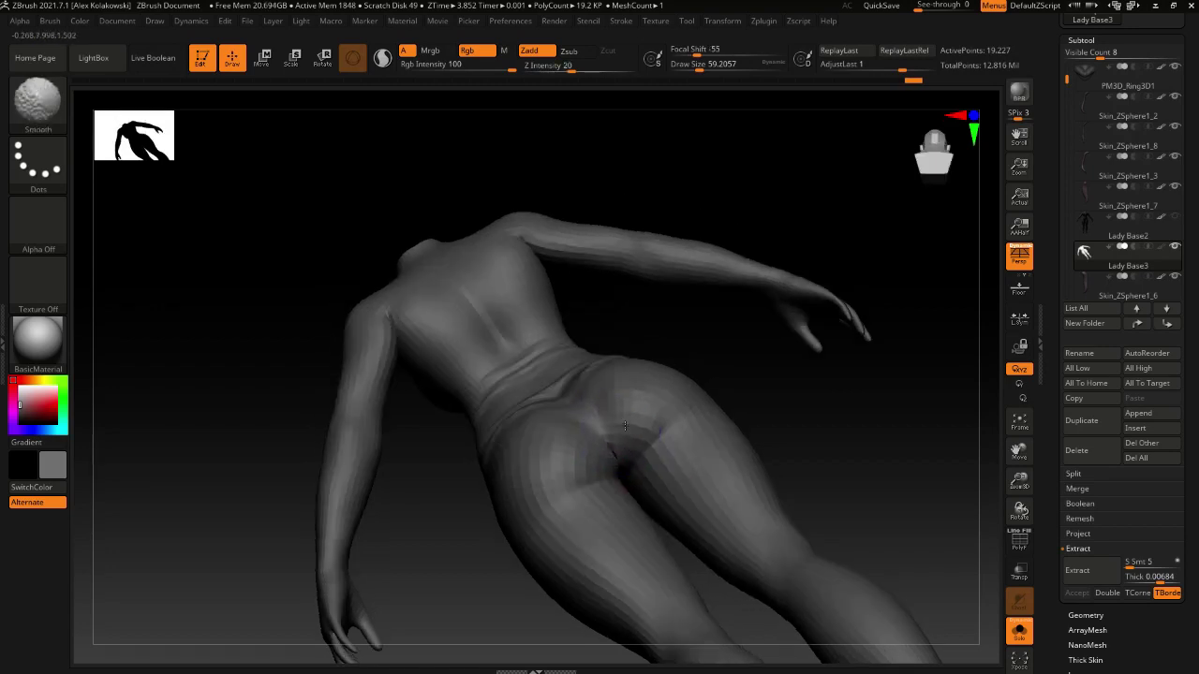
# Build up the inner and lower buttocks with the Clay brush and smooth the added volume at a draw size of about 59
pyautogui.moveTo(538, 442)
pyautogui.mouseDown(button='right')
pyautogui.moveTo(615, 441)
pyautogui.moveTo(607, 402)
pyautogui.moveTo(619, 456)
pyautogui.moveTo(608, 342)
pyautogui.moveTo(539, 426)
pyautogui.moveTo(617, 449)
pyautogui.moveTo(567, 396)
pyautogui.moveTo(632, 441)
pyautogui.mouseUp(button='right')
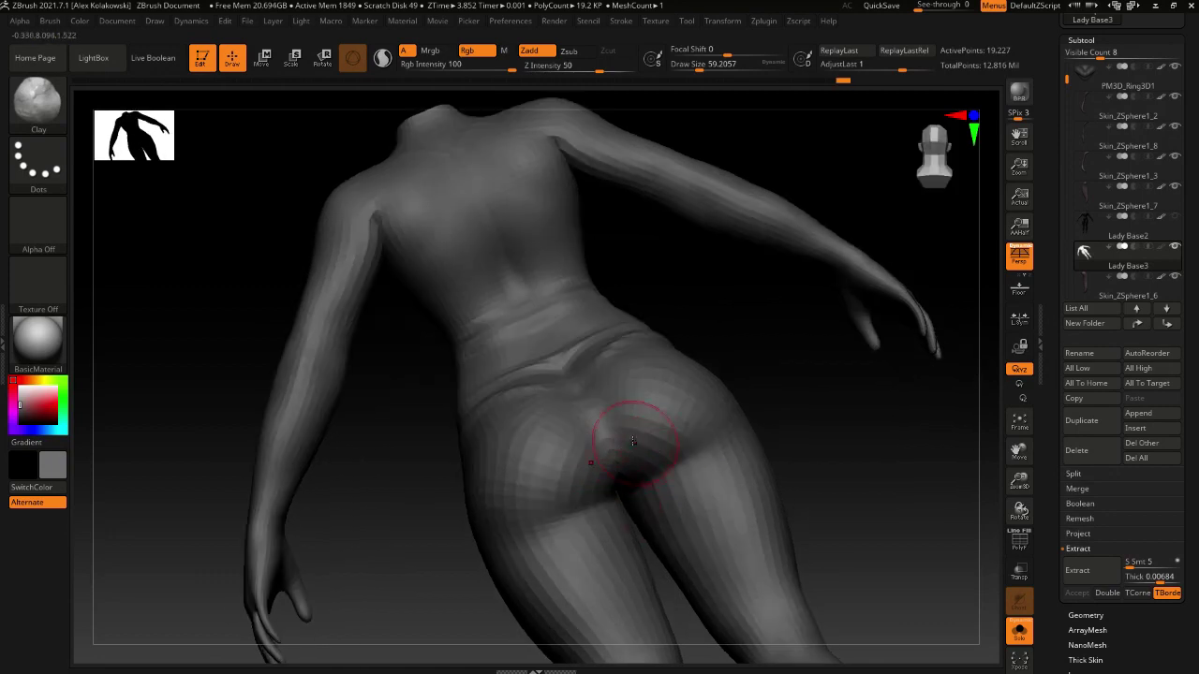
pyautogui.moveTo(719, 399)
pyautogui.mouseDown(button='right')
pyautogui.moveTo(669, 455)
pyautogui.moveTo(701, 388)
pyautogui.moveTo(691, 399)
pyautogui.mouseUp(button='right')
pyautogui.press('shift')
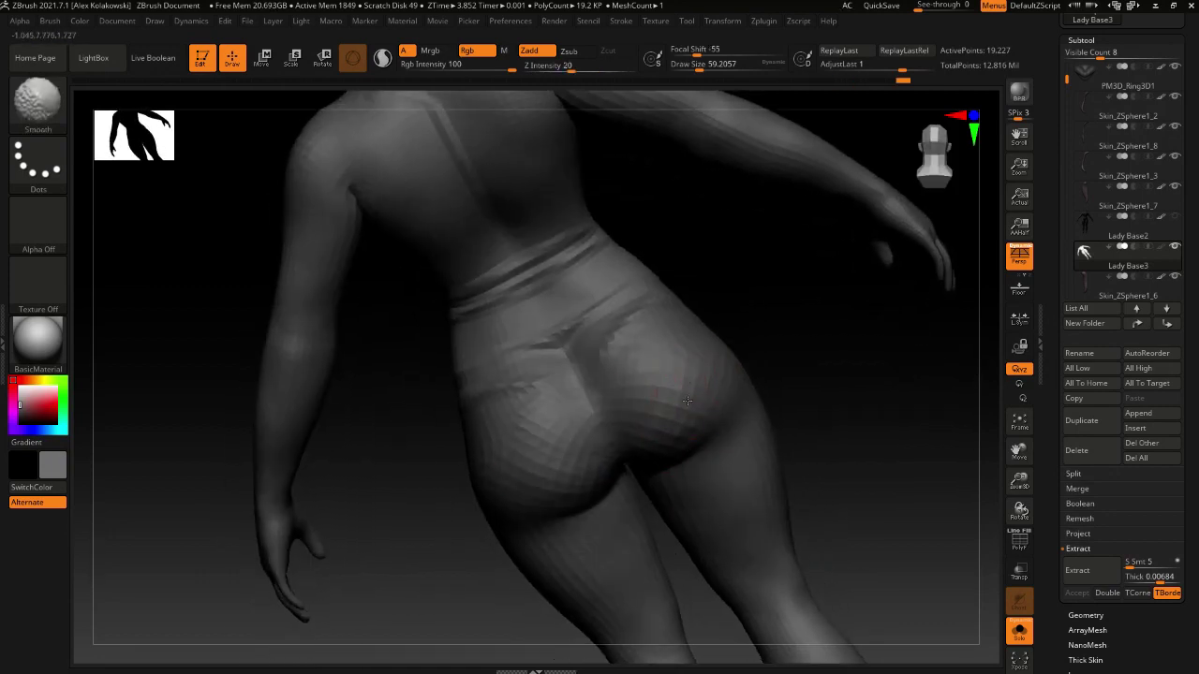
pyautogui.moveTo(705, 402)
pyautogui.mouseDown(button='right')
pyautogui.moveTo(655, 412)
pyautogui.moveTo(643, 396)
pyautogui.moveTo(656, 361)
pyautogui.moveTo(650, 436)
pyautogui.moveTo(643, 428)
pyautogui.mouseUp(button='right')
pyautogui.press('shift')
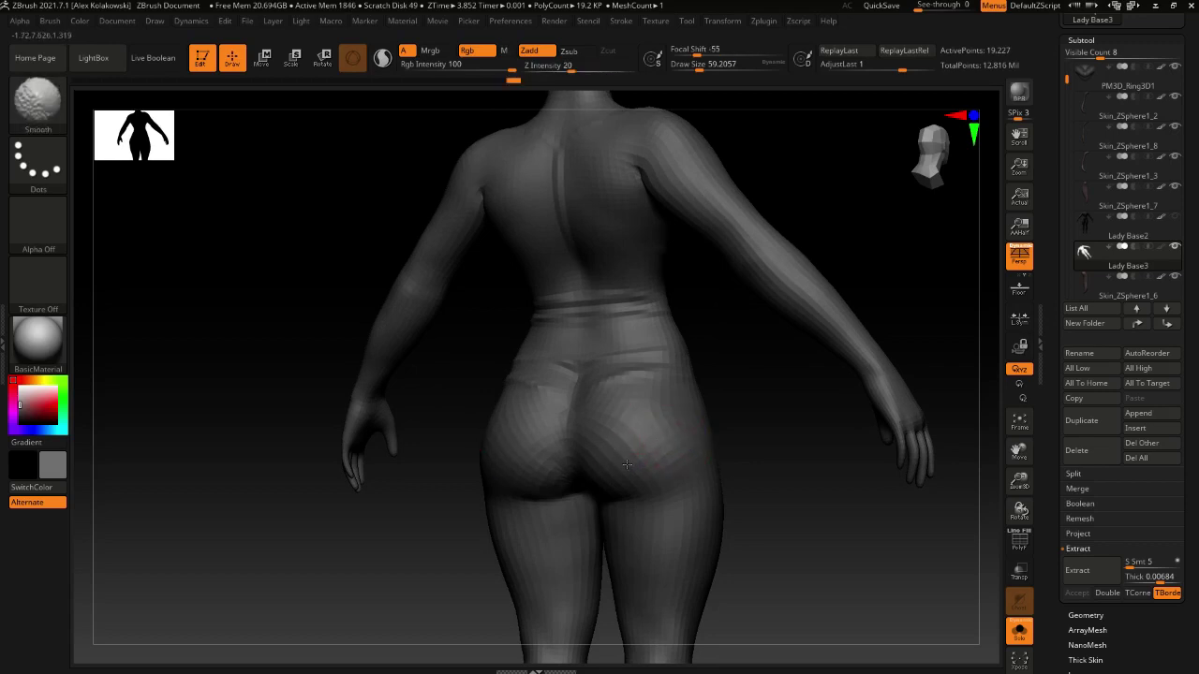
# Add clay to the outer lower buttocks and smooth them into the area beside the cleft
pyautogui.moveTo(627, 465)
pyautogui.keyDown('alt'); pyautogui.mouseDown(button='right')
pyautogui.moveTo(621, 420)
pyautogui.moveTo(664, 422)
pyautogui.mouseUp(button='right'); pyautogui.keyUp('alt')
pyautogui.moveTo(666, 436); pyautogui.dragTo(646, 453)
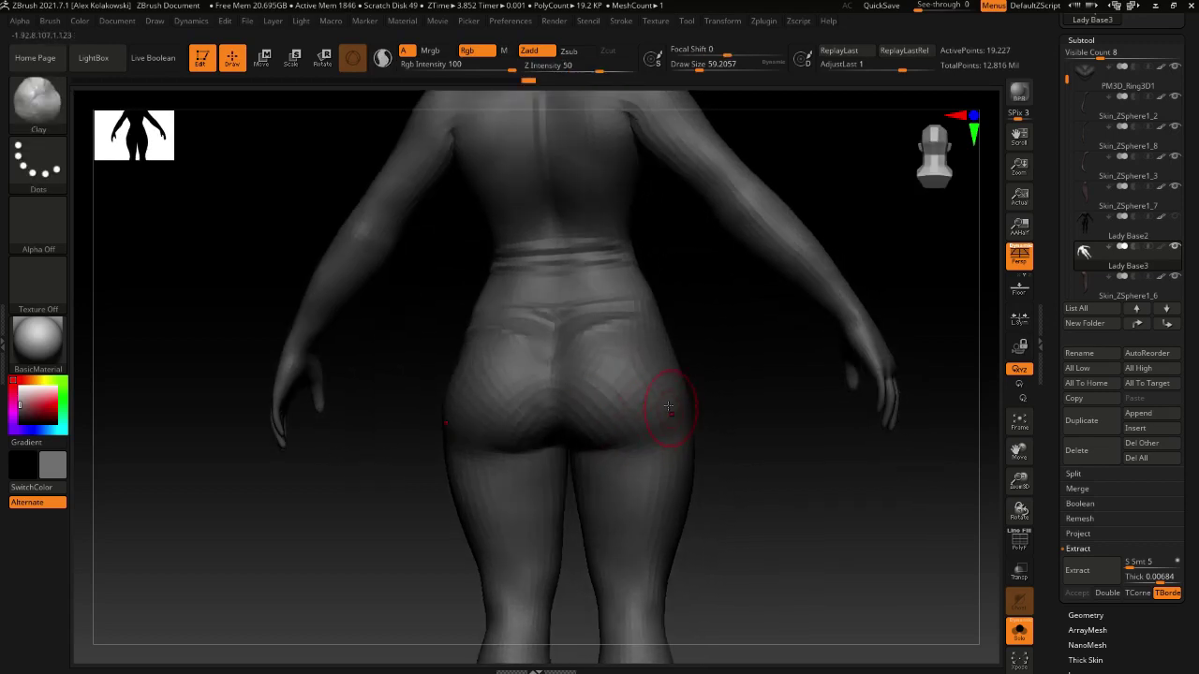
pyautogui.moveTo(667, 405); pyautogui.dragTo(634, 409, button='right')
pyautogui.moveTo(621, 419)
pyautogui.keyDown('shift'); pyautogui.mouseDown()
pyautogui.moveTo(611, 426)
pyautogui.moveTo(622, 459)
pyautogui.mouseUp(); pyautogui.keyUp('shift')
pyautogui.moveTo(621, 459)
pyautogui.keyDown('ctrl'); pyautogui.mouseDown(button='right')
pyautogui.moveTo(612, 442)
pyautogui.moveTo(637, 471)
pyautogui.moveTo(590, 442)
pyautogui.moveTo(605, 518)
pyautogui.mouseUp(button='right'); pyautogui.keyUp('ctrl')
# Raise the mesh to its highest subdivision level, drop it by two levels and smooth the inner buttocks beside the cleft
pyautogui.hotkey('ctrl', 'd')
pyautogui.hotkey('ctrl', 'd')
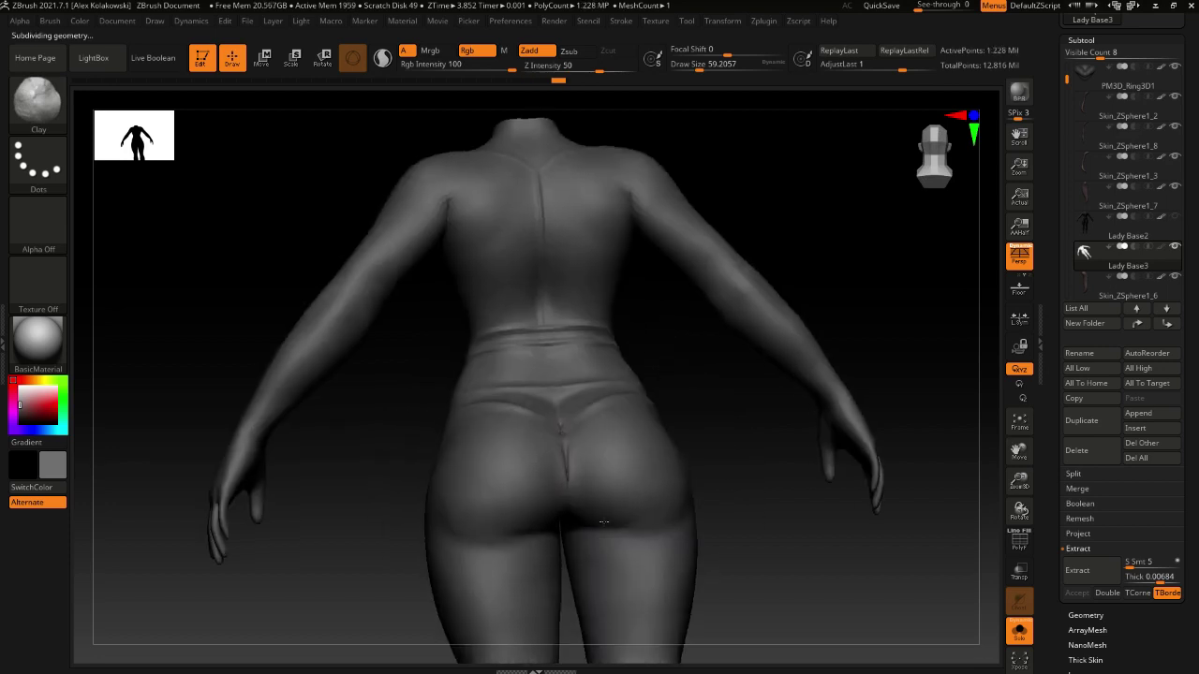
pyautogui.hotkey('shift', 'd')
pyautogui.hotkey('shift', 'd')
pyautogui.keyDown('shift'); pyautogui.moveTo(609, 493); pyautogui.dragTo(590, 466); pyautogui.keyUp('shift')
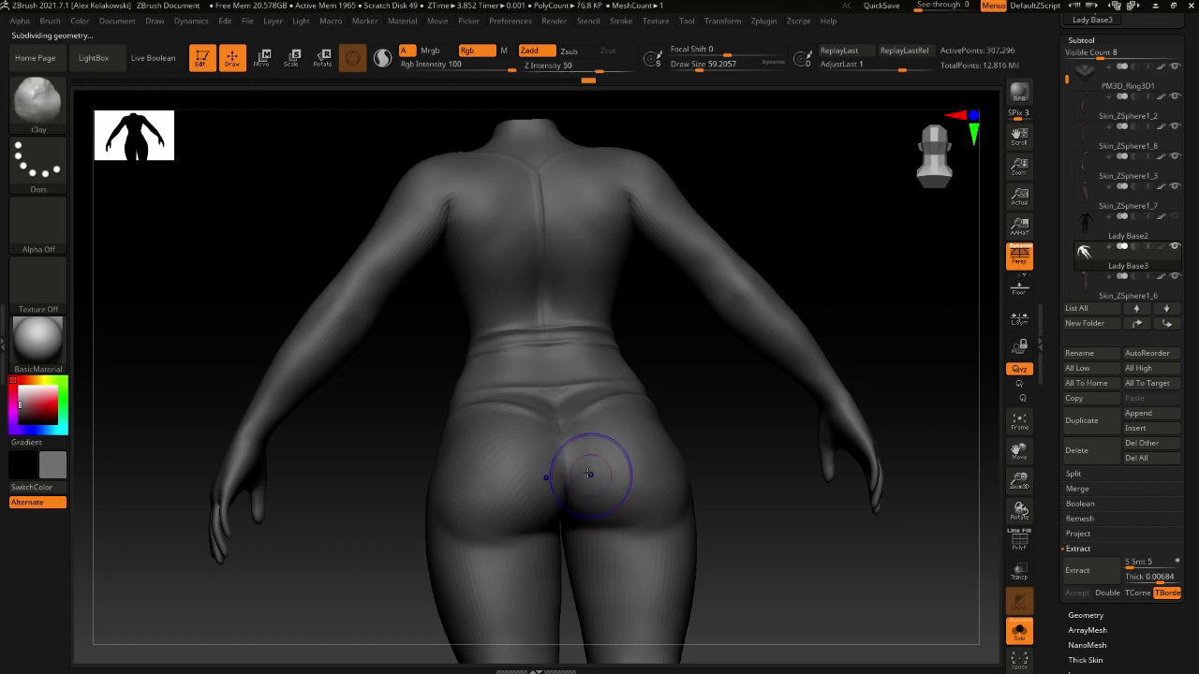
# Step the mesh back up to its highest subdivision level, smoothing the cleft between the buttocks along the way
pyautogui.press('d')
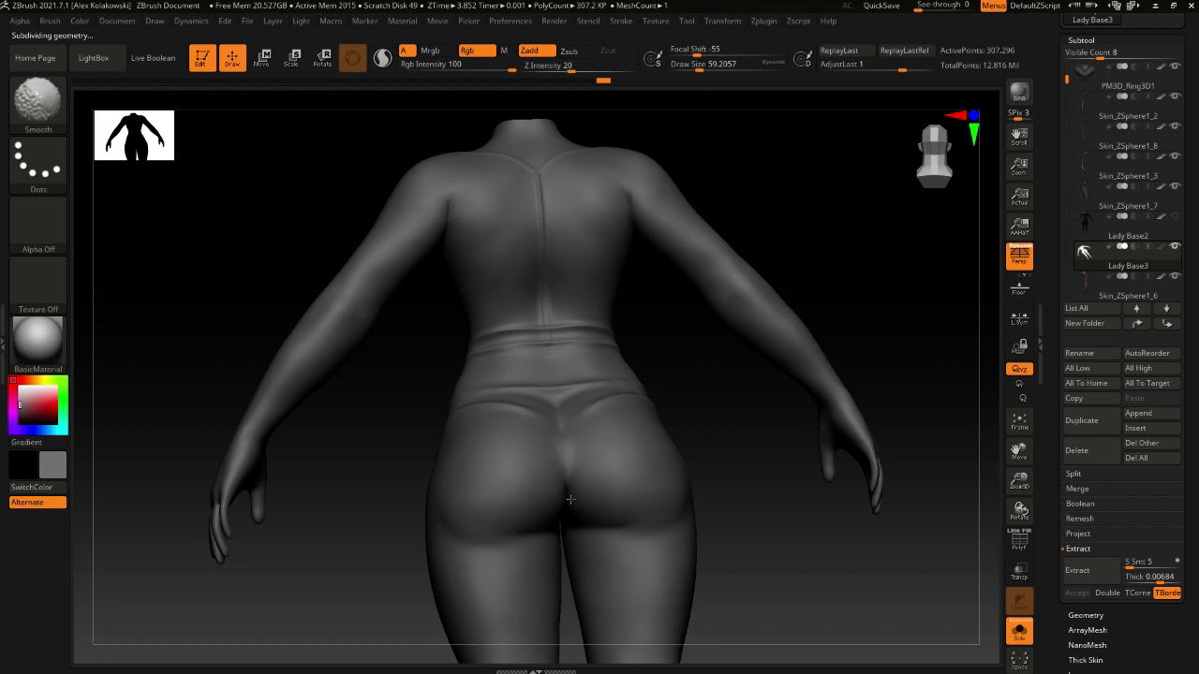
pyautogui.moveTo(516, 428); pyautogui.dragTo(599, 464, button='right')
pyautogui.press('d')
pyautogui.press('shift')
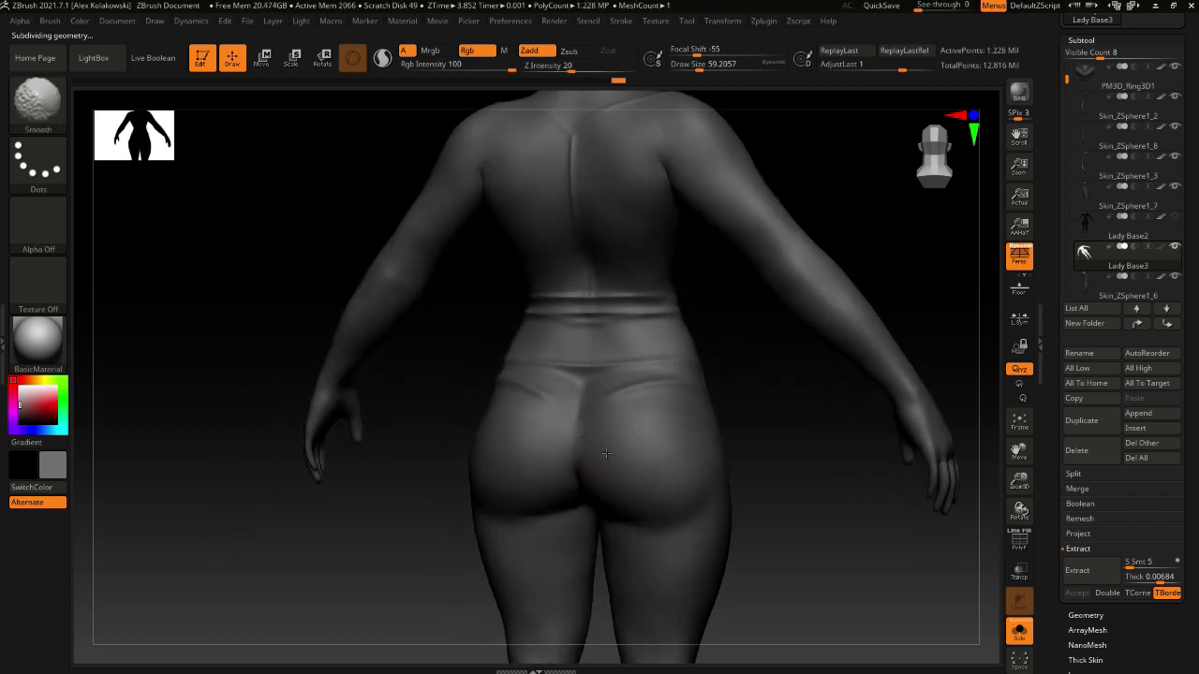
pyautogui.keyDown('alt'); pyautogui.moveTo(682, 492); pyautogui.dragTo(662, 419, button='right'); pyautogui.keyUp('alt')
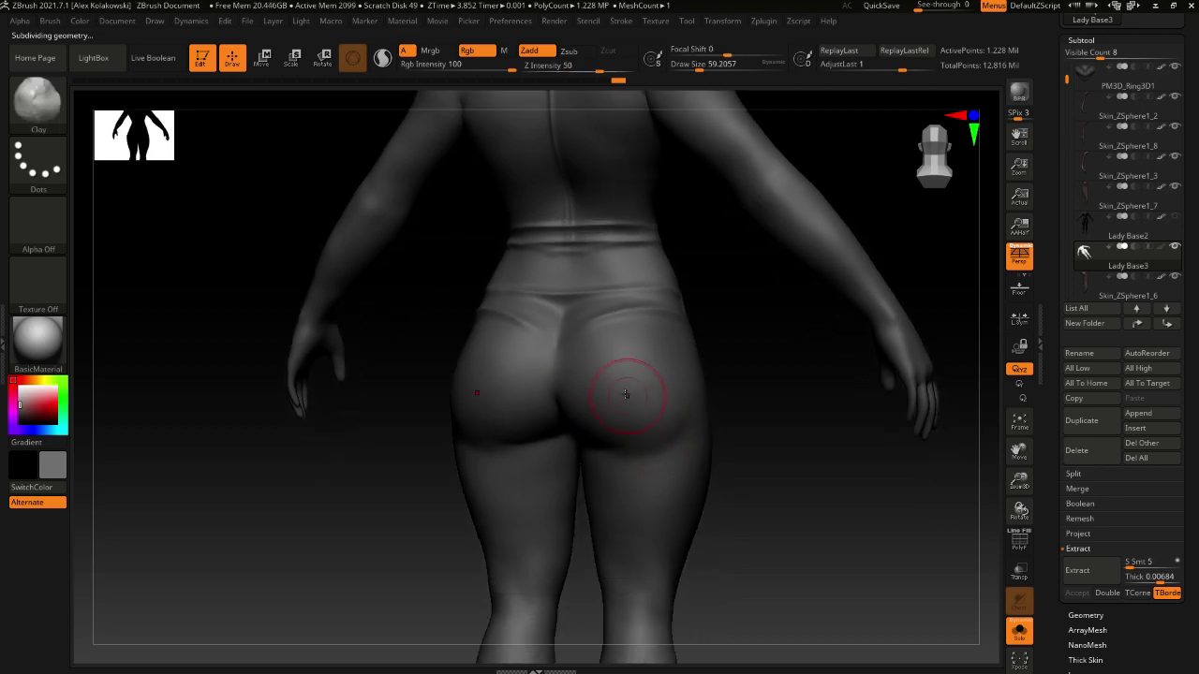
# Reshape the contour of the buttocks and outer hips with the Move brush at a draw size of about 163
pyautogui.press('b')
pyautogui.press('m')
pyautogui.press('v')
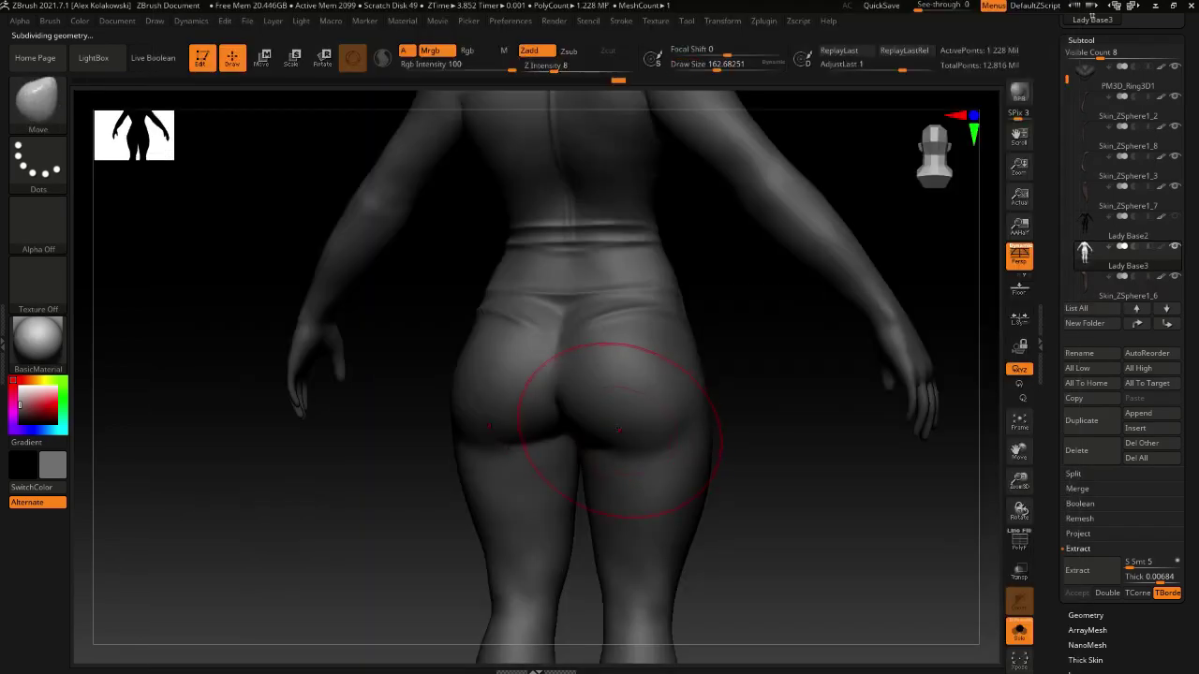
pyautogui.moveTo(629, 422); pyautogui.dragTo(644, 428, button='right')
pyautogui.moveTo(644, 428); pyautogui.dragTo(663, 415)
pyautogui.moveTo(669, 415); pyautogui.dragTo(661, 412, button='right')
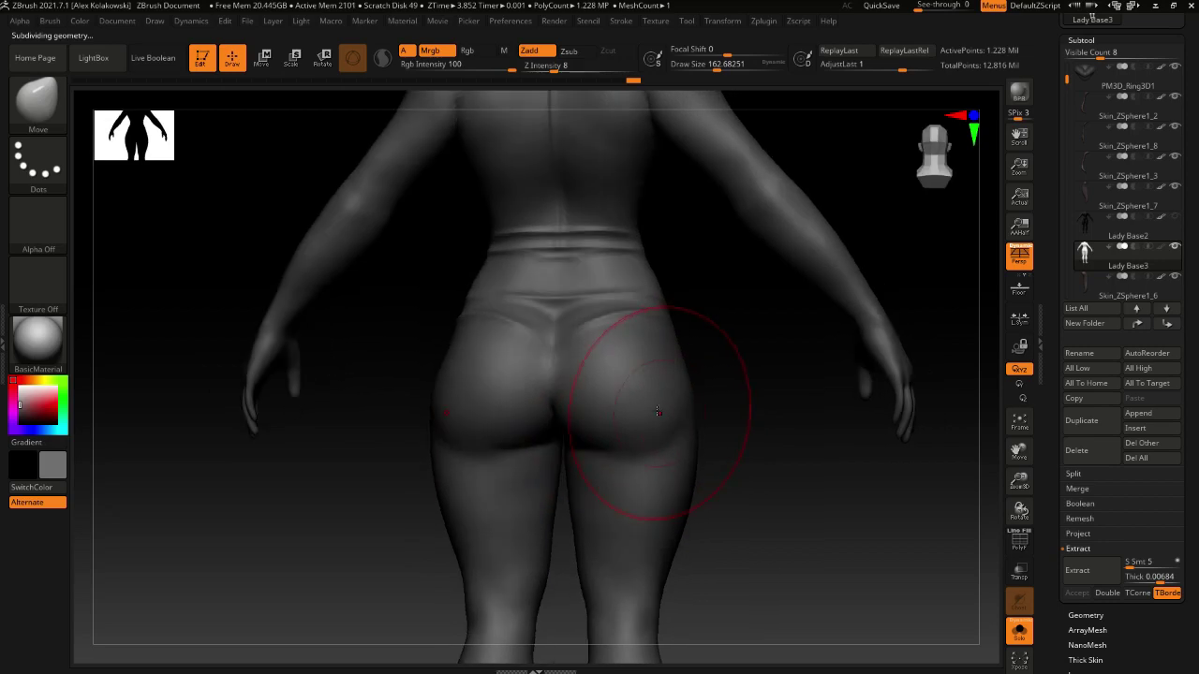
pyautogui.moveTo(661, 412); pyautogui.dragTo(667, 411)
pyautogui.moveTo(667, 411); pyautogui.dragTo(684, 414, button='right')
pyautogui.moveTo(683, 414); pyautogui.dragTo(667, 418)
pyautogui.moveTo(611, 436)
pyautogui.mouseDown(button='right')
pyautogui.moveTo(657, 412)
pyautogui.moveTo(609, 468)
pyautogui.moveTo(613, 514)
pyautogui.moveTo(618, 423)
pyautogui.mouseUp(button='right')
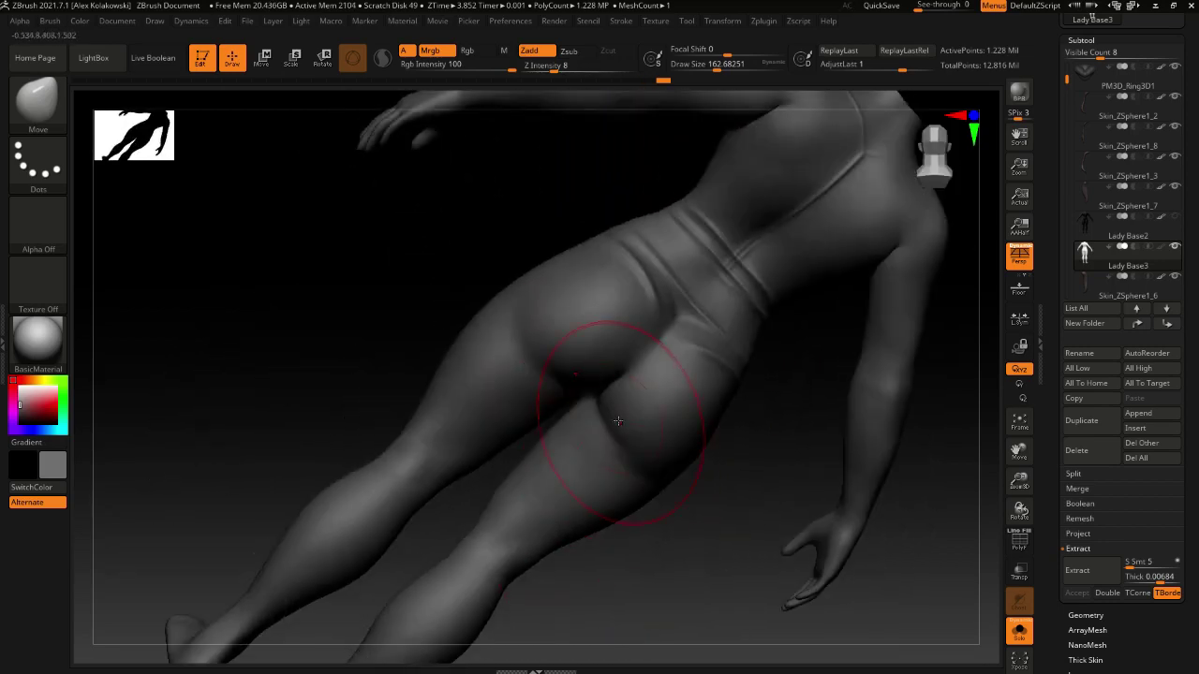
# Define the crease beneath the buttocks with the Slash3 brush and soften it, using draw sizes of about 46 and 37
pyautogui.press('b')
pyautogui.press('s')
pyautogui.press('l')
pyautogui.press('s')
pyautogui.moveTo(627, 447); pyautogui.dragTo(607, 448)
pyautogui.moveTo(609, 440)
pyautogui.mouseDown(button='right')
pyautogui.moveTo(604, 473)
pyautogui.moveTo(601, 451)
pyautogui.mouseUp(button='right')
pyautogui.press('s')
pyautogui.moveTo(601, 452); pyautogui.dragTo(589, 449)
pyautogui.keyDown('ctrl'); pyautogui.moveTo(586, 447); pyautogui.dragTo(599, 475, button='right'); pyautogui.keyUp('ctrl')
pyautogui.moveTo(599, 475); pyautogui.dragTo(591, 474, button='right')
pyautogui.press('shift')
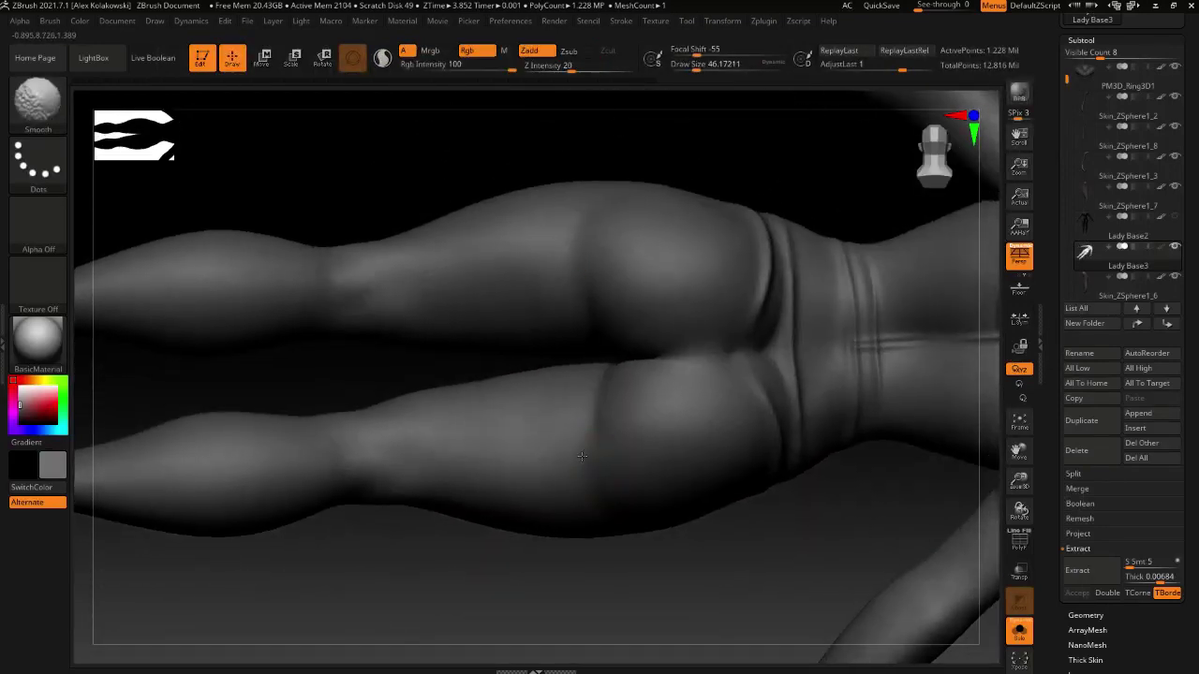
pyautogui.moveTo(610, 460); pyautogui.dragTo(602, 432, button='right')
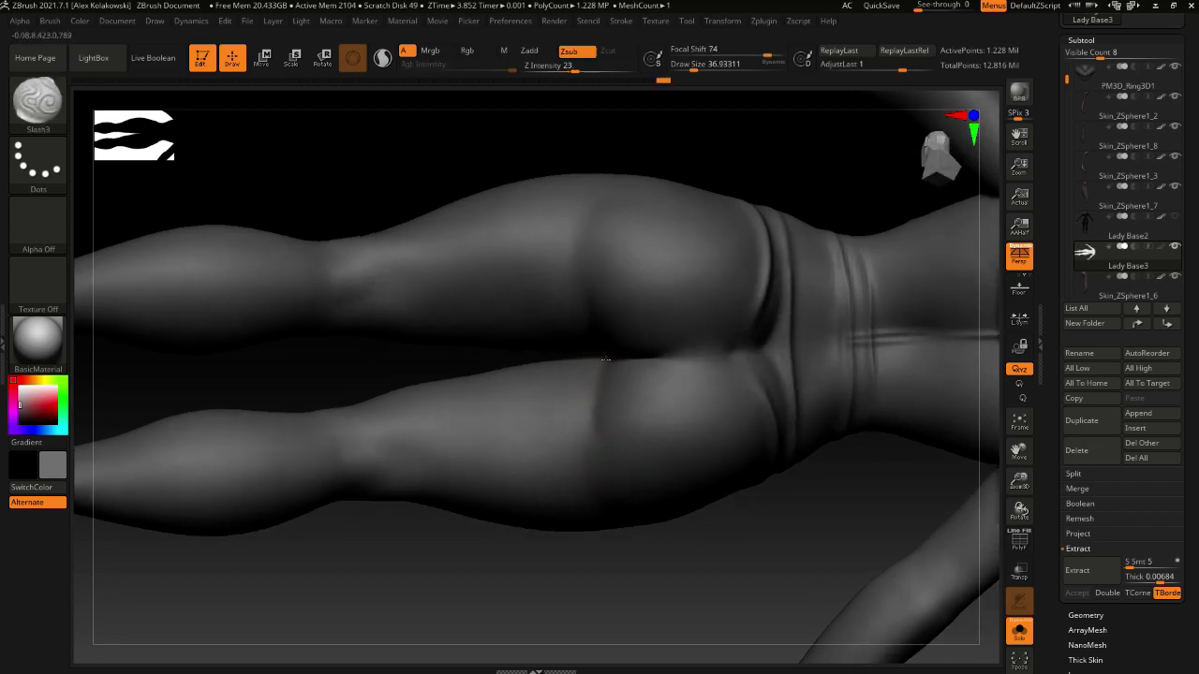
# Carve a seam down the cleft between the buttocks with a draw size of about 23 and smooth around it
pyautogui.press('shift')
pyautogui.press('f')
pyautogui.moveTo(668, 407)
pyautogui.mouseDown(button='right')
pyautogui.moveTo(642, 449)
pyautogui.moveTo(716, 365)
pyautogui.moveTo(680, 500)
pyautogui.moveTo(639, 463)
pyautogui.mouseUp(button='right')
pyautogui.keyDown('ctrl'); pyautogui.moveTo(619, 388); pyautogui.dragTo(631, 428, button='right'); pyautogui.keyUp('ctrl')
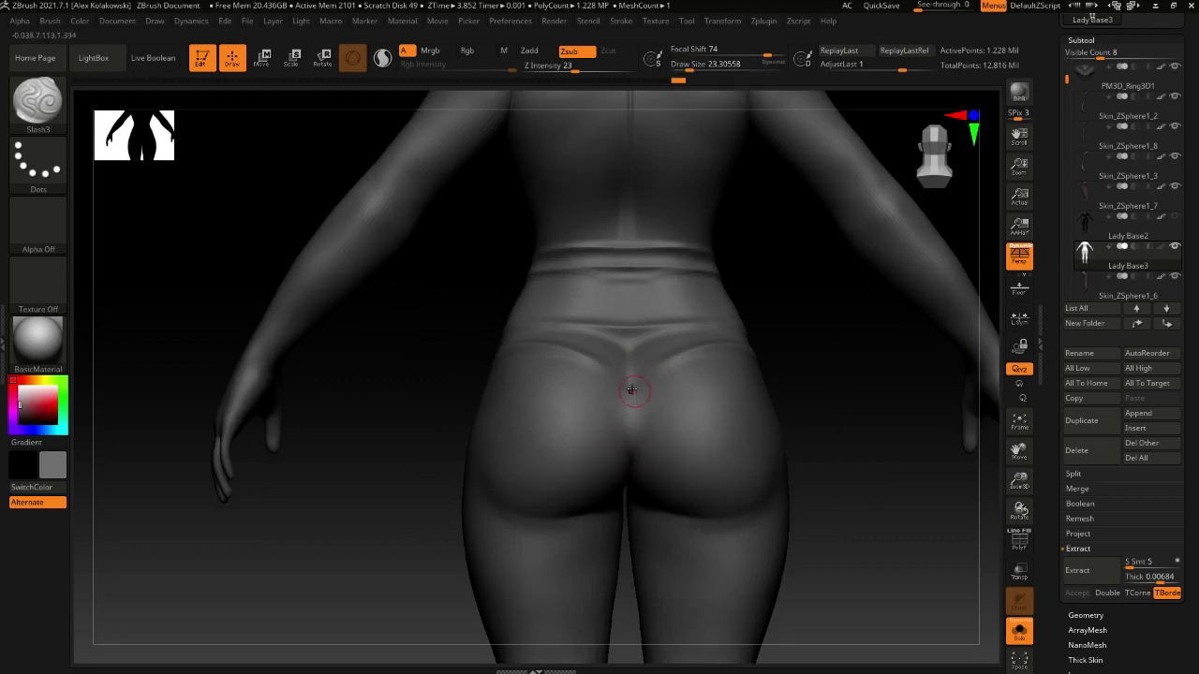
pyautogui.keyDown('shift'); pyautogui.moveTo(630, 458); pyautogui.dragTo(631, 380); pyautogui.keyUp('shift')
pyautogui.moveTo(633, 384)
pyautogui.mouseDown(button='right')
pyautogui.moveTo(644, 381)
pyautogui.moveTo(631, 286)
pyautogui.mouseUp(button='right')
pyautogui.moveTo(642, 459)
pyautogui.mouseDown(button='right')
pyautogui.moveTo(647, 415)
pyautogui.moveTo(647, 458)
pyautogui.mouseUp(button='right')
pyautogui.keyDown('shift'); pyautogui.moveTo(644, 454); pyautogui.dragTo(625, 414); pyautogui.keyUp('shift')
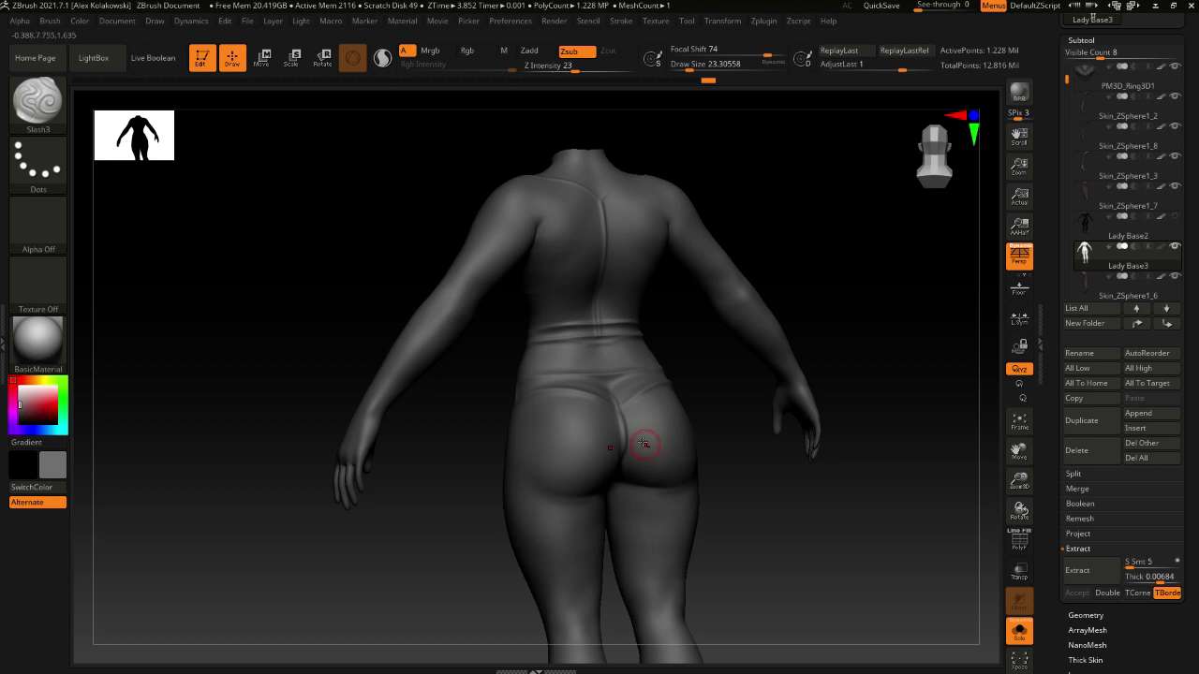
# Undo the last stroke and rework the cleft seam with a short groove across its upper end, using draw sizes of about 25 and 39
pyautogui.keyDown('ctrl'); pyautogui.moveTo(644, 444); pyautogui.dragTo(646, 464, button='right'); pyautogui.keyUp('ctrl')
pyautogui.moveTo(646, 465)
pyautogui.mouseDown(button='right')
pyautogui.moveTo(617, 444)
pyautogui.moveTo(628, 432)
pyautogui.mouseUp(button='right')
pyautogui.hotkey('ctrl', 'z')
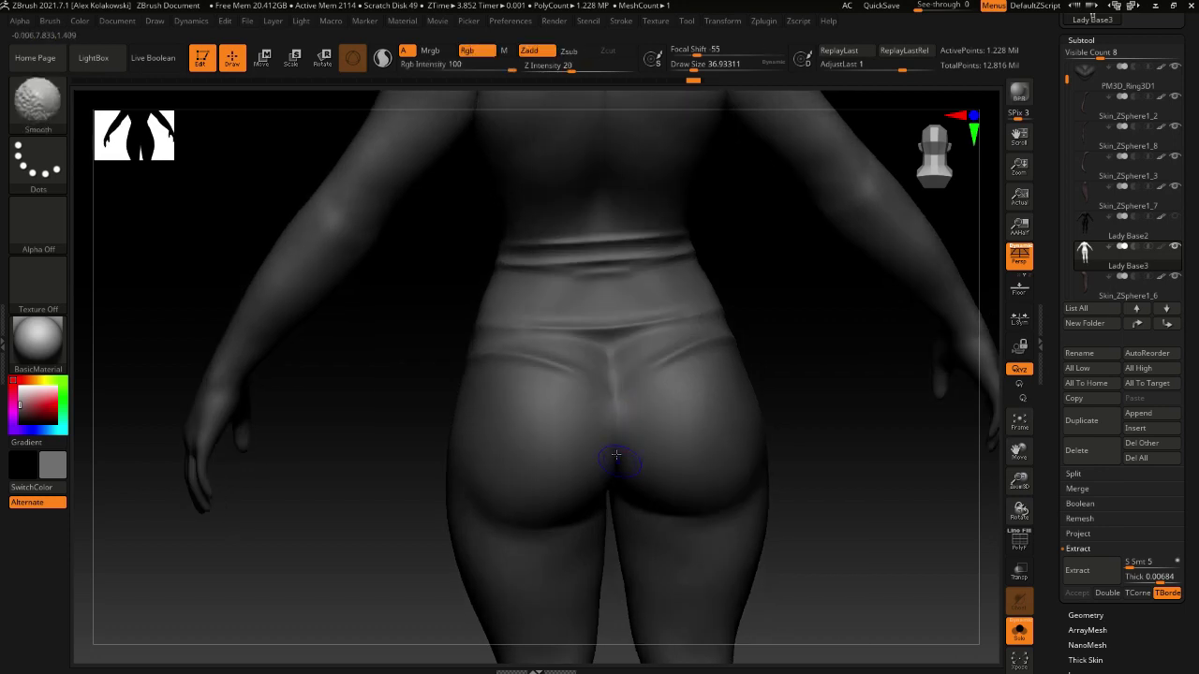
pyautogui.press('[')
pyautogui.press('[')
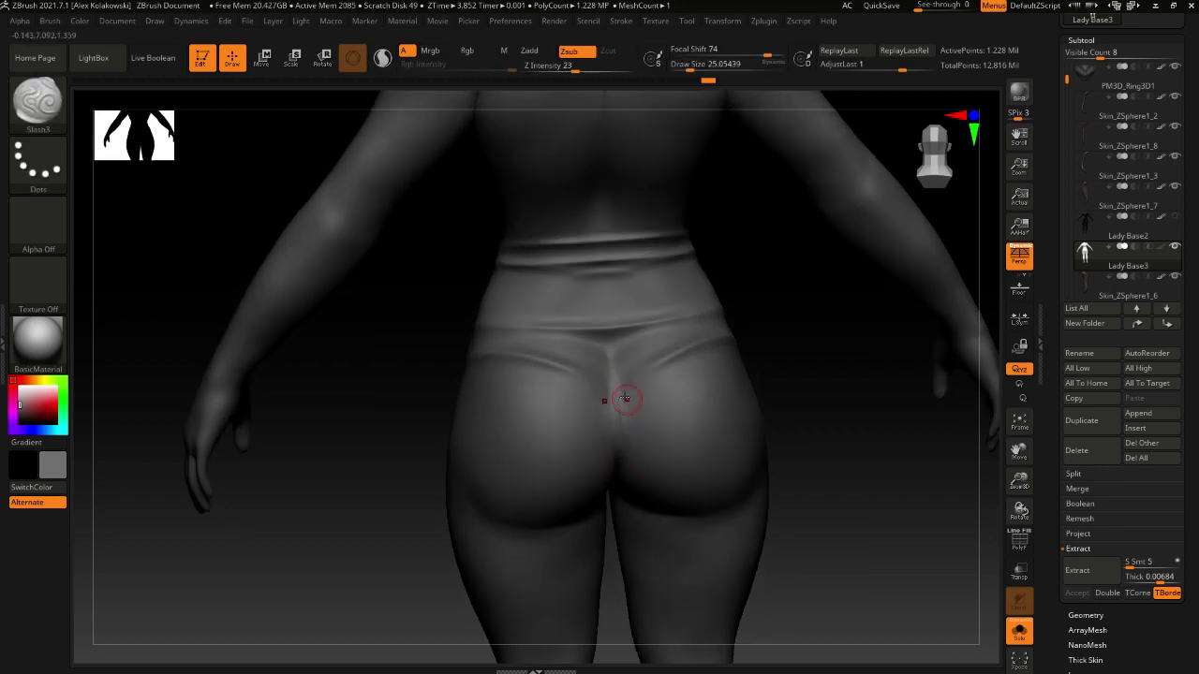
pyautogui.press(']')
pyautogui.press(']')
pyautogui.moveTo(608, 387)
pyautogui.mouseDown()
pyautogui.moveTo(614, 356)
pyautogui.moveTo(615, 377)
pyautogui.mouseUp()
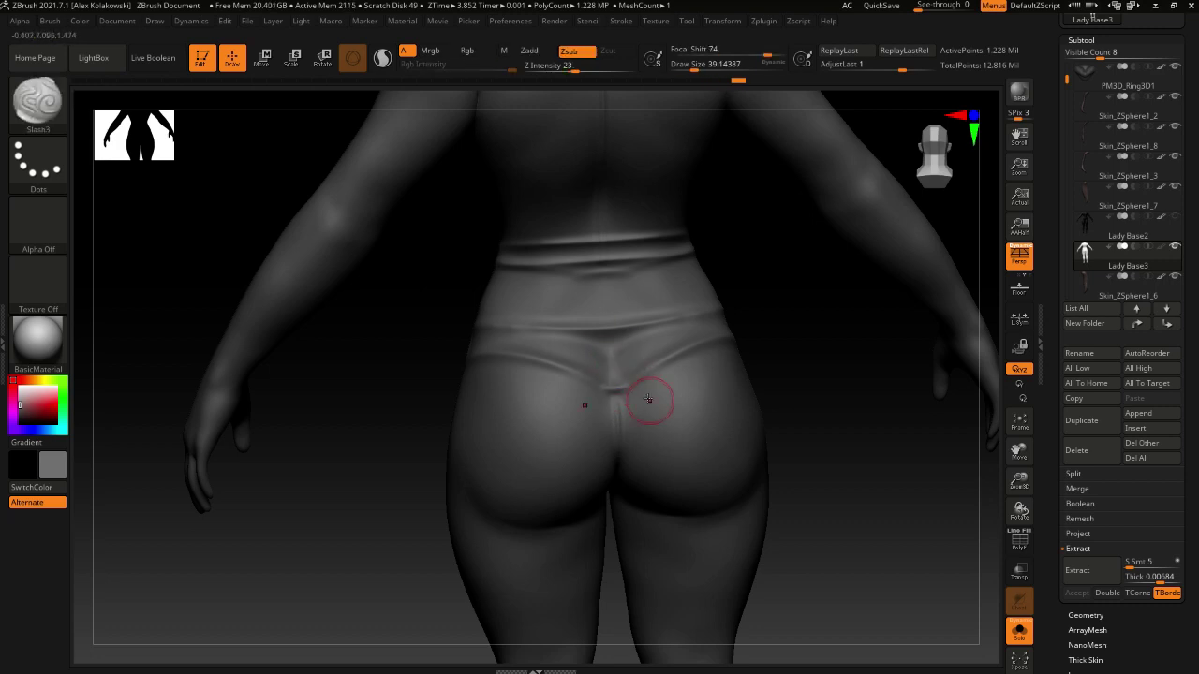
pyautogui.moveTo(648, 400)
pyautogui.mouseDown(button='right')
pyautogui.moveTo(677, 482)
pyautogui.moveTo(636, 431)
pyautogui.mouseUp(button='right')
pyautogui.keyDown('shift'); pyautogui.moveTo(663, 457); pyautogui.dragTo(638, 451); pyautogui.keyUp('shift')
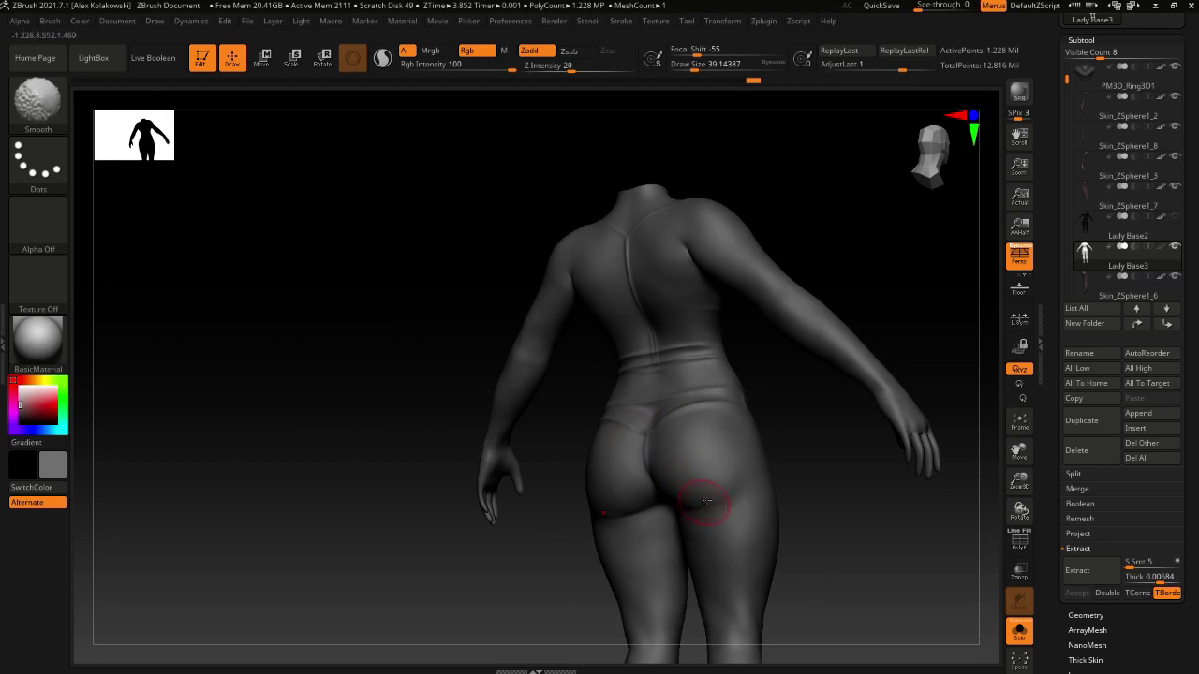
# Smooth the surface around the hip seams and set the Slash3 draw size to about 18
pyautogui.moveTo(706, 500)
pyautogui.mouseDown(button='right')
pyautogui.moveTo(726, 487)
pyautogui.moveTo(689, 407)
pyautogui.mouseUp(button='right')
pyautogui.press('s')
pyautogui.moveTo(689, 406); pyautogui.dragTo(709, 406)
pyautogui.moveTo(735, 346)
pyautogui.mouseDown(button='right')
pyautogui.moveTo(705, 331)
pyautogui.moveTo(773, 340)
pyautogui.moveTo(715, 396)
pyautogui.moveTo(722, 474)
pyautogui.moveTo(620, 384)
pyautogui.moveTo(711, 359)
pyautogui.mouseUp(button='right')
pyautogui.press('shift')
pyautogui.keyDown('alt'); pyautogui.moveTo(680, 418); pyautogui.dragTo(657, 363, button='right'); pyautogui.keyUp('alt')
pyautogui.keyDown('shift'); pyautogui.moveTo(657, 363); pyautogui.dragTo(637, 415, button='right'); pyautogui.keyUp('shift')
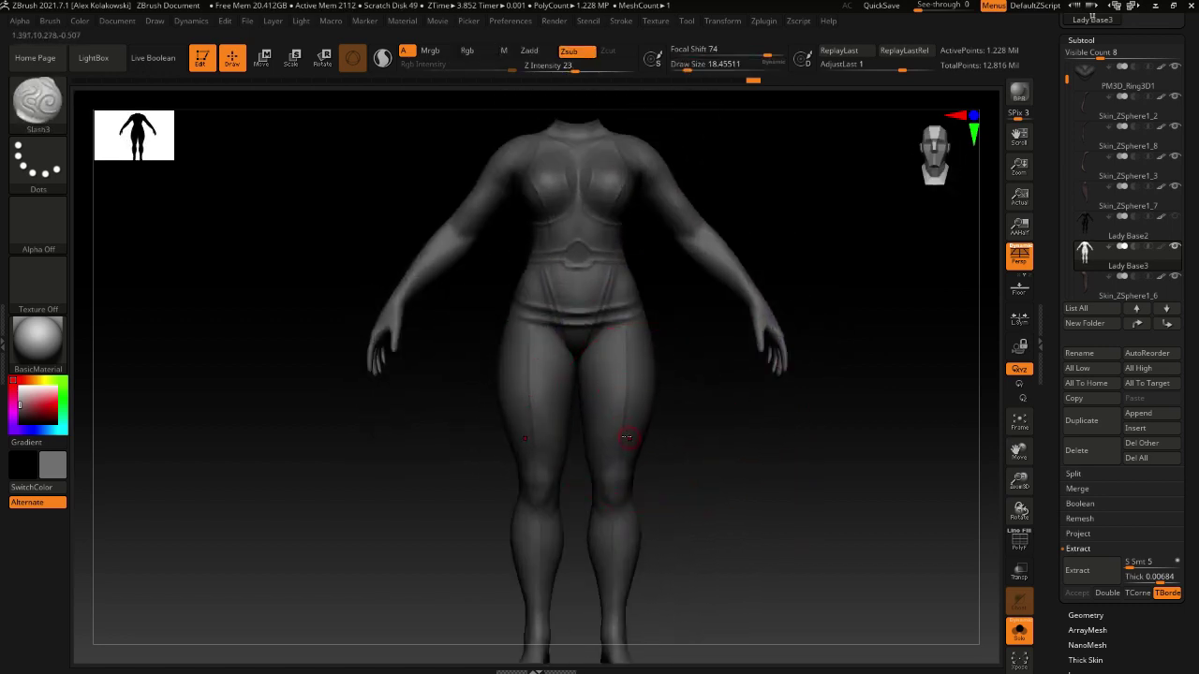
# Carve mirrored band grooves around the upper arms and just above the elbows with draw sizes of about 25 and 23
pyautogui.keyDown('alt'); pyautogui.moveTo(628, 444); pyautogui.dragTo(606, 375, button='right'); pyautogui.keyUp('alt')
pyautogui.moveTo(607, 374)
pyautogui.keyDown('alt'); pyautogui.mouseDown(button='right')
pyautogui.moveTo(606, 398)
pyautogui.moveTo(605, 384)
pyautogui.mouseUp(button='right'); pyautogui.keyUp('alt')
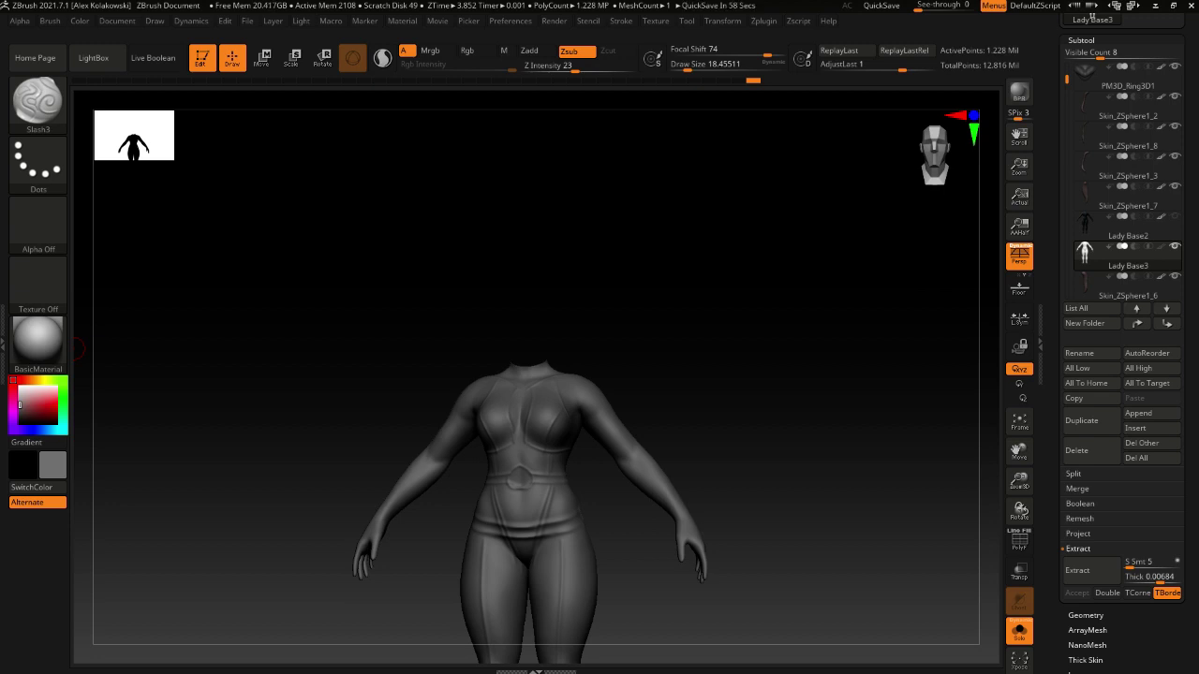
pyautogui.moveTo(663, 450); pyautogui.dragTo(609, 422, button='right')
pyautogui.moveTo(609, 421)
pyautogui.keyDown('ctrl'); pyautogui.mouseDown(button='right')
pyautogui.moveTo(607, 471)
pyautogui.moveTo(614, 404)
pyautogui.moveTo(588, 426)
pyautogui.moveTo(606, 431)
pyautogui.moveTo(664, 365)
pyautogui.mouseUp(button='right'); pyautogui.keyUp('ctrl')
pyautogui.hotkey('ctrl', 'z')
pyautogui.moveTo(594, 426); pyautogui.dragTo(687, 348, button='right')
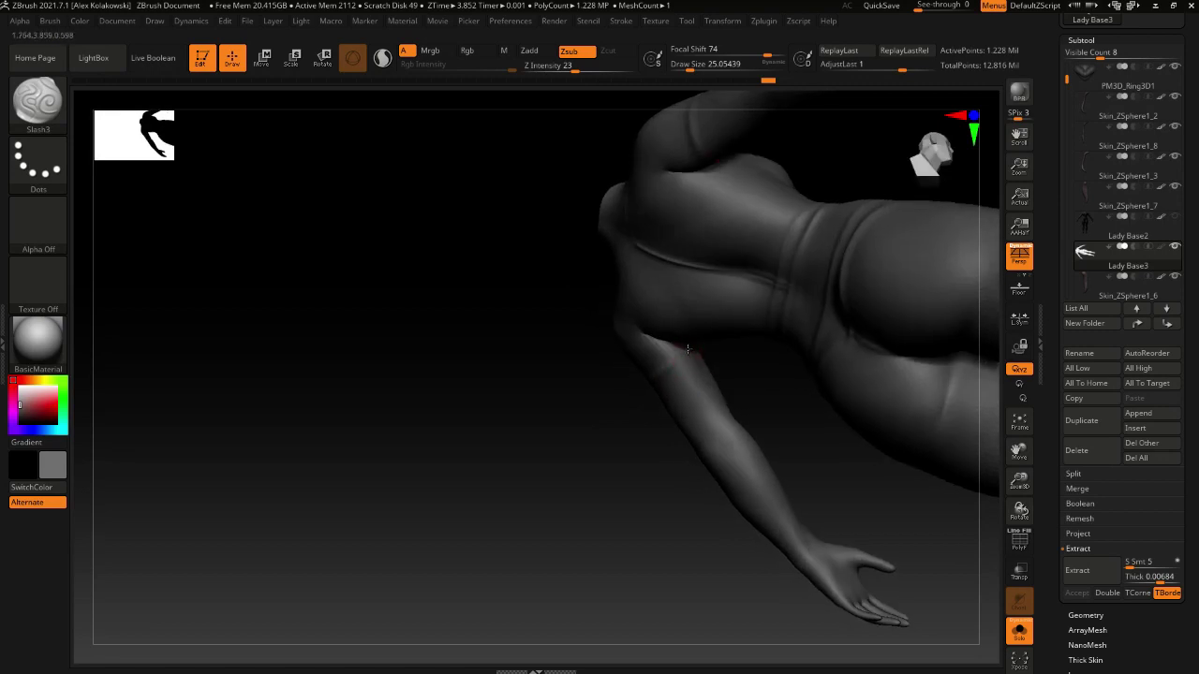
pyautogui.moveTo(665, 415); pyautogui.dragTo(609, 406, button='right')
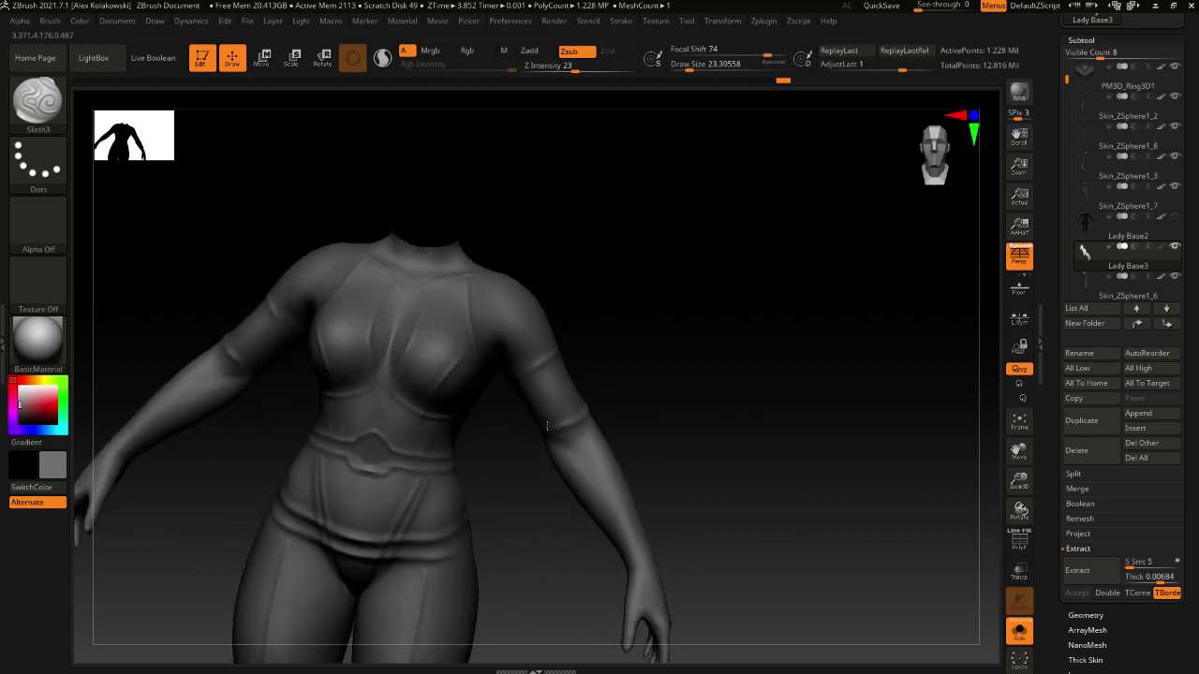
# Carve mirrored diagonal seams across the back of the arms between the two bands with a draw size of about 18
pyautogui.moveTo(547, 426)
pyautogui.mouseDown(button='right')
pyautogui.moveTo(559, 426)
pyautogui.moveTo(559, 402)
pyautogui.moveTo(541, 369)
pyautogui.moveTo(516, 406)
pyautogui.moveTo(503, 393)
pyautogui.moveTo(511, 399)
pyautogui.mouseUp(button='right')
pyautogui.moveTo(449, 451); pyautogui.dragTo(504, 410, button='right')
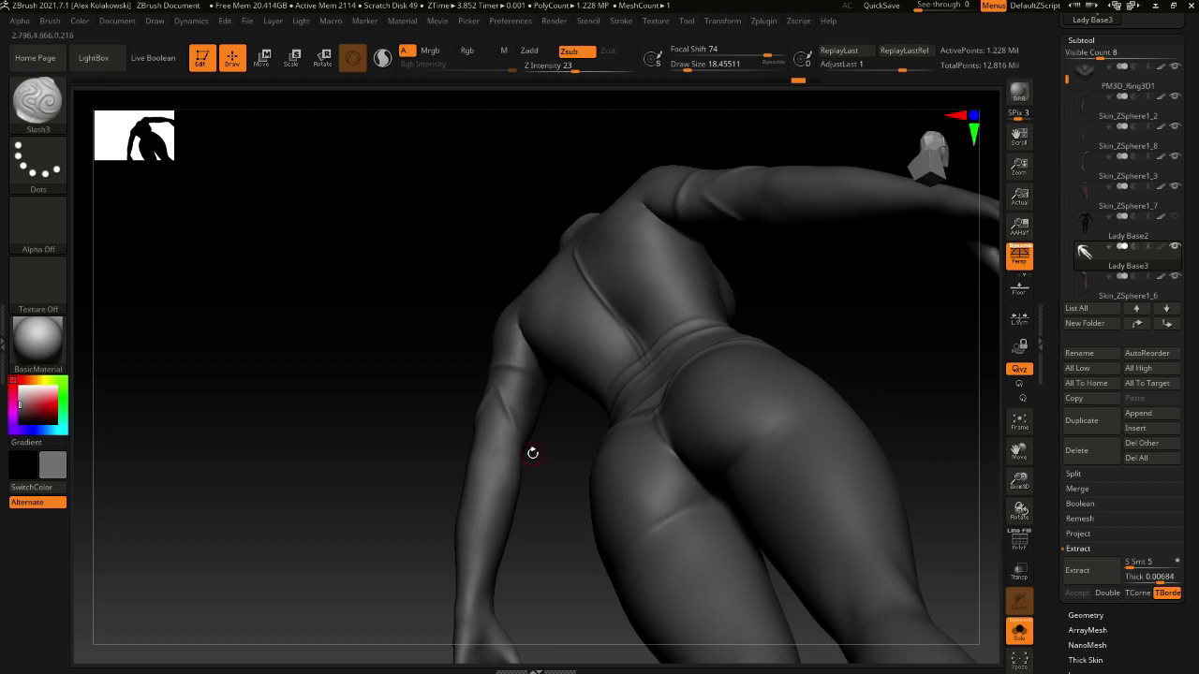
pyautogui.moveTo(532, 453); pyautogui.dragTo(502, 399, button='right')
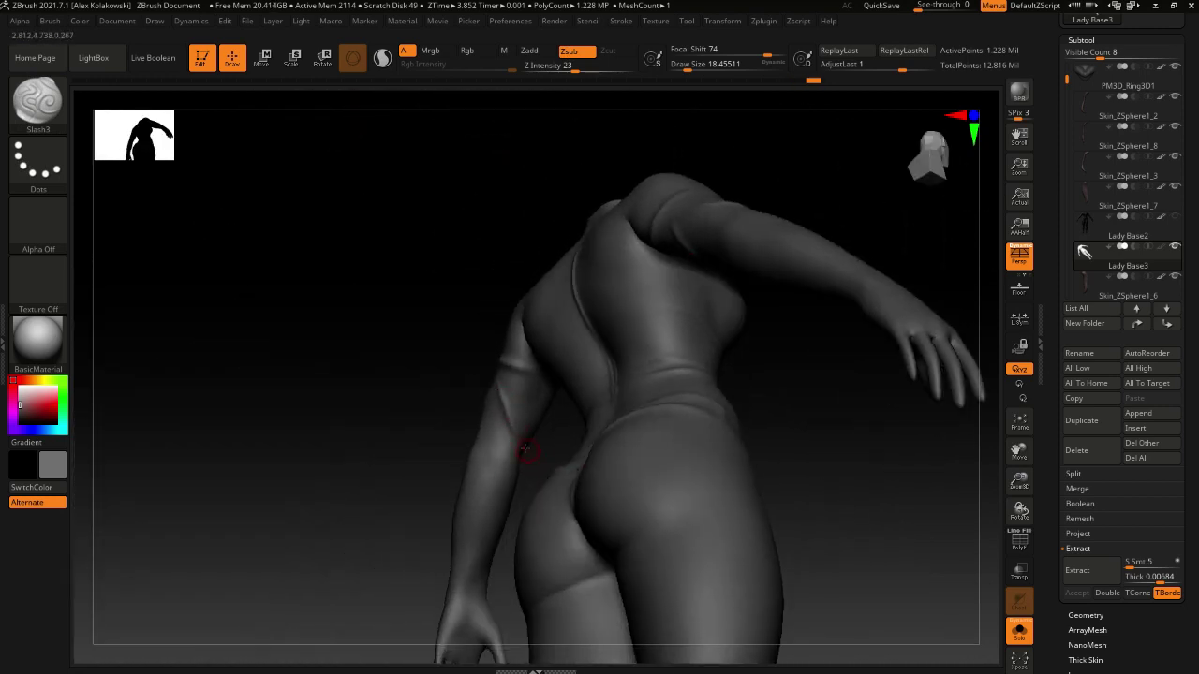
pyautogui.moveTo(525, 449); pyautogui.dragTo(505, 417, button='right')
pyautogui.moveTo(566, 480)
pyautogui.mouseDown(button='right')
pyautogui.moveTo(486, 468)
pyautogui.moveTo(541, 424)
pyautogui.moveTo(605, 481)
pyautogui.moveTo(603, 375)
pyautogui.mouseUp(button='right')
pyautogui.press('s')
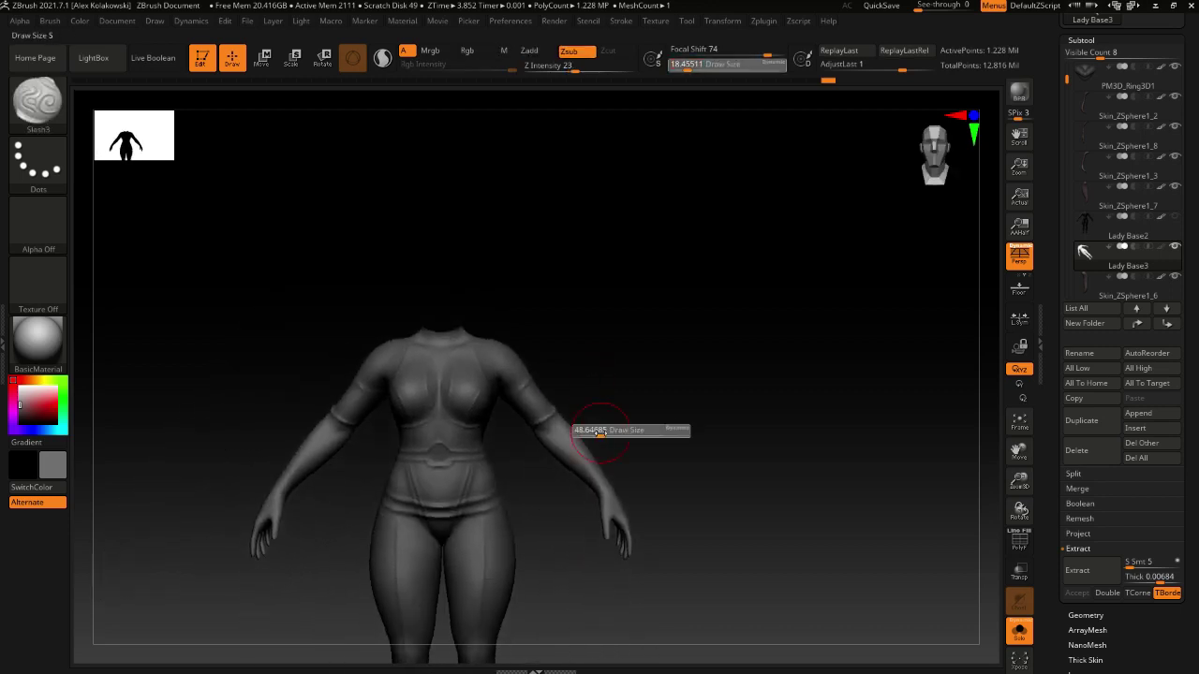
pyautogui.moveTo(601, 432); pyautogui.dragTo(601, 432)
pyautogui.moveTo(590, 442)
pyautogui.keyDown('alt'); pyautogui.mouseDown(button='right')
pyautogui.moveTo(607, 401)
pyautogui.moveTo(605, 446)
pyautogui.moveTo(609, 433)
pyautogui.mouseUp(button='right'); pyautogui.keyUp('alt')
pyautogui.press('s')
pyautogui.moveTo(609, 432); pyautogui.dragTo(601, 432)
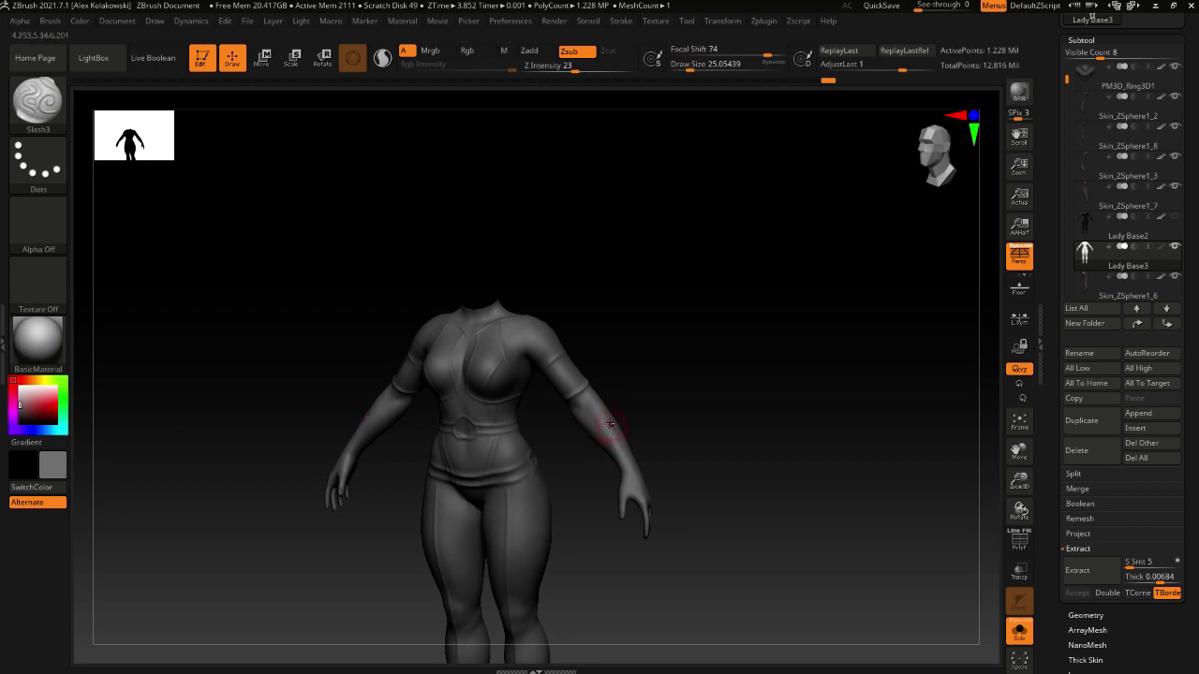
pyautogui.moveTo(573, 468); pyautogui.dragTo(589, 492, button='right')
# Carve mirrored vertical seams from the hip band down the back of the buttocks and thighs with a draw size of about 16
pyautogui.moveTo(590, 501)
pyautogui.keyDown('alt'); pyautogui.mouseDown(button='right')
pyautogui.moveTo(634, 460)
pyautogui.moveTo(624, 379)
pyautogui.moveTo(623, 436)
pyautogui.moveTo(539, 428)
pyautogui.moveTo(494, 461)
pyautogui.moveTo(432, 320)
pyautogui.moveTo(426, 237)
pyautogui.mouseUp(button='right'); pyautogui.keyUp('alt')
pyautogui.moveTo(439, 303); pyautogui.dragTo(443, 364, button='right')
pyautogui.press('s')
pyautogui.moveTo(442, 367); pyautogui.dragTo(439, 365)
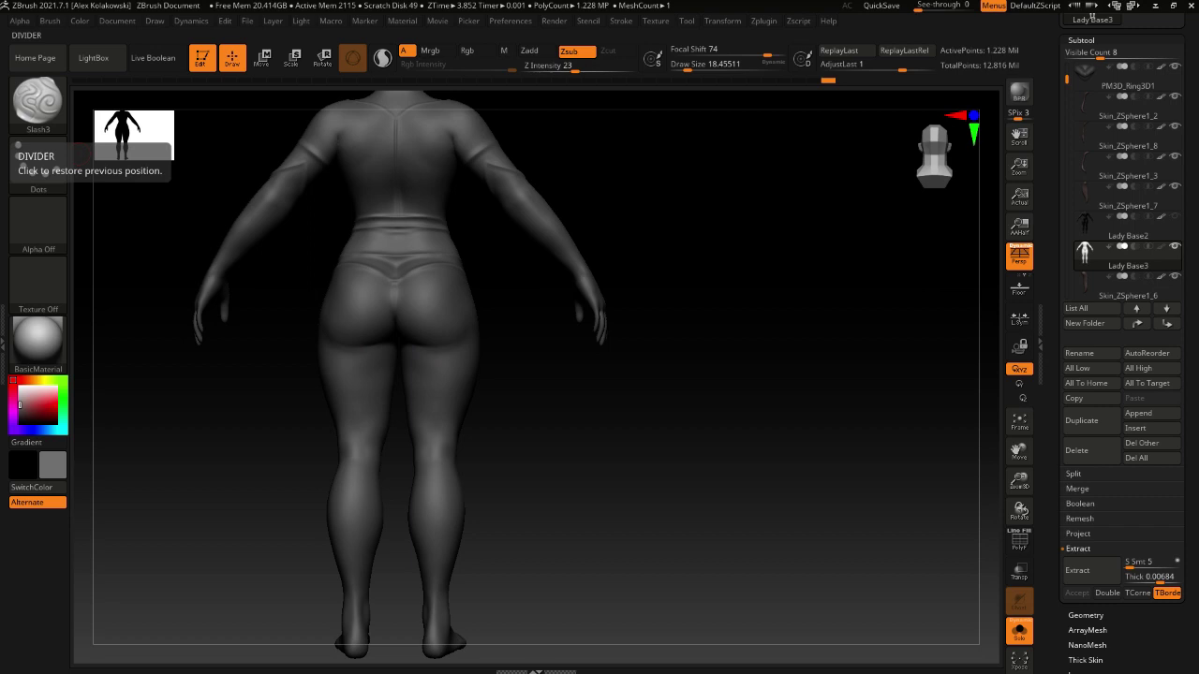
pyautogui.press('[')
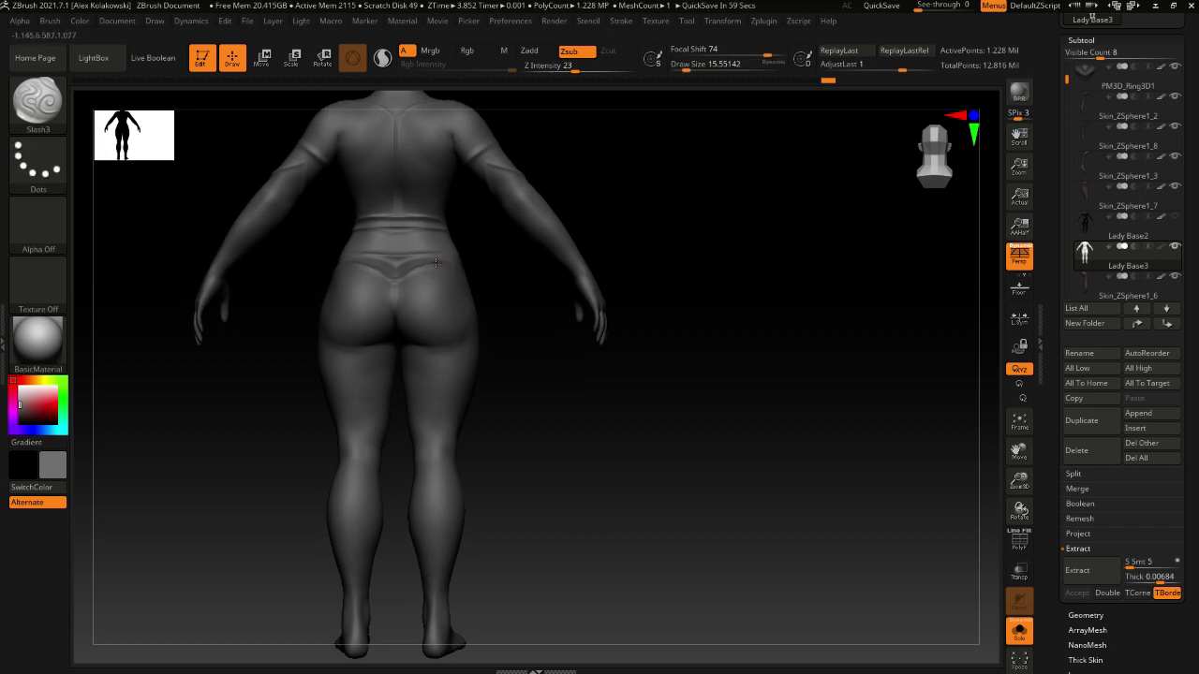
pyautogui.moveTo(440, 370); pyautogui.dragTo(438, 604)
pyautogui.hotkey('ctrl', 'z')
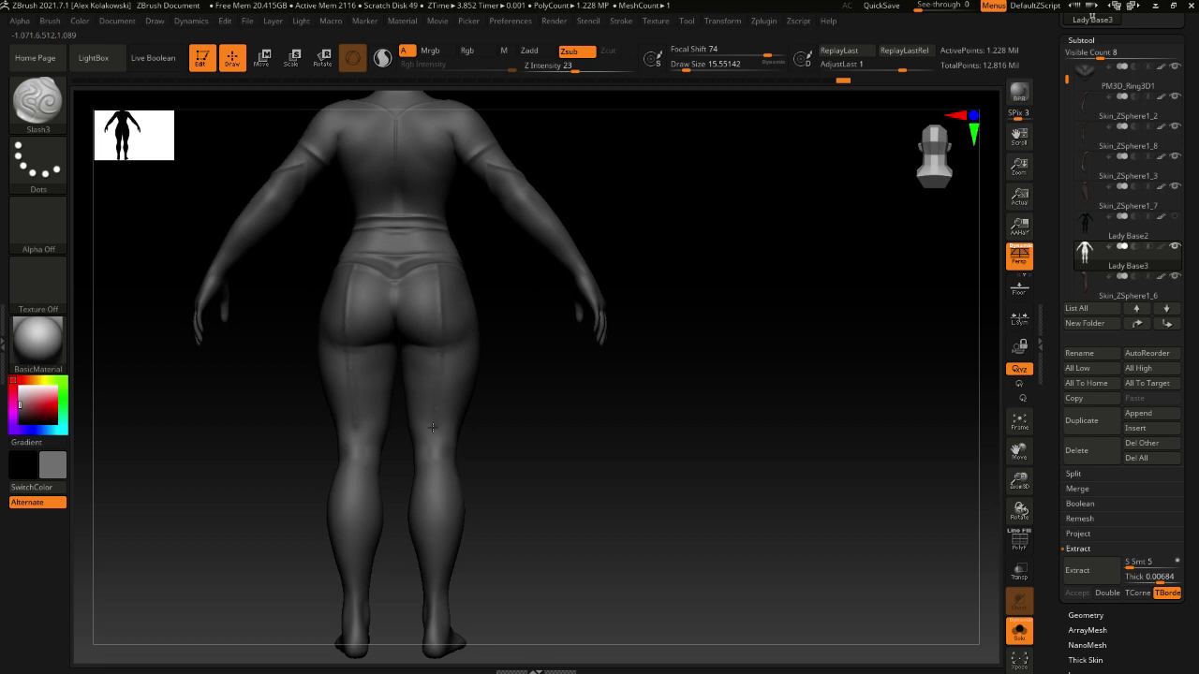
pyautogui.moveTo(435, 610); pyautogui.dragTo(499, 381, button='right')
pyautogui.moveTo(465, 428); pyautogui.dragTo(495, 403, button='right')
pyautogui.moveTo(445, 460); pyautogui.dragTo(633, 361, button='right')
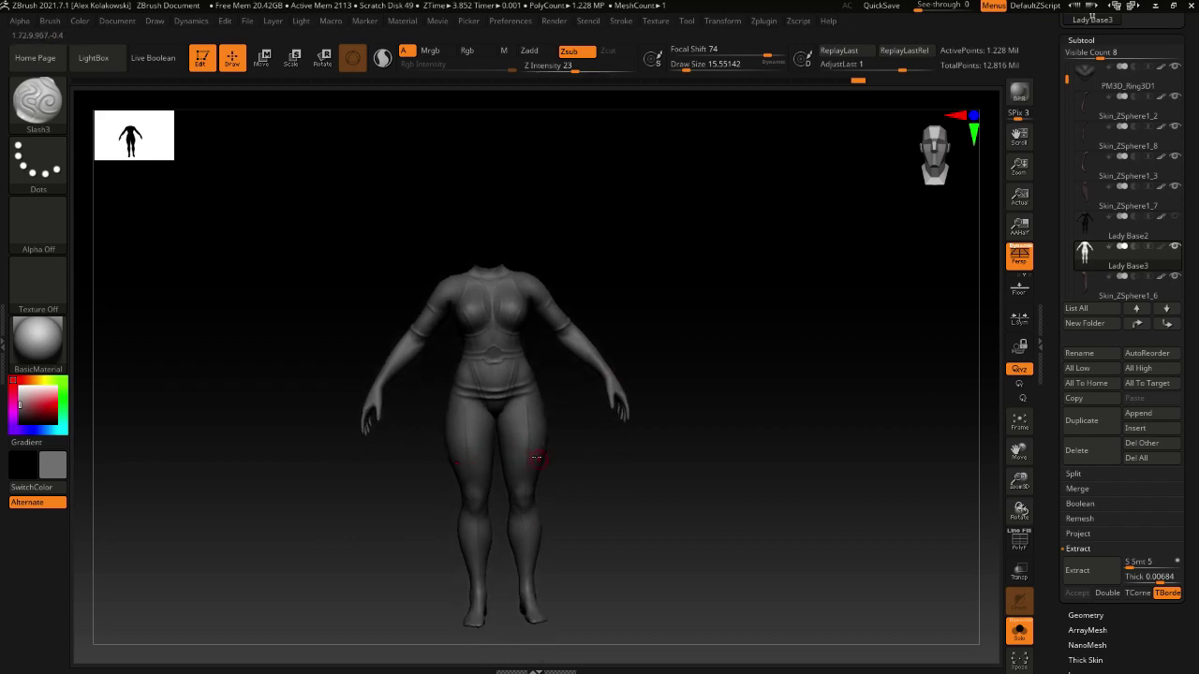
pyautogui.moveTo(550, 452)
pyautogui.mouseDown(button='right')
pyautogui.moveTo(492, 463)
pyautogui.moveTo(545, 436)
pyautogui.mouseUp(button='right')
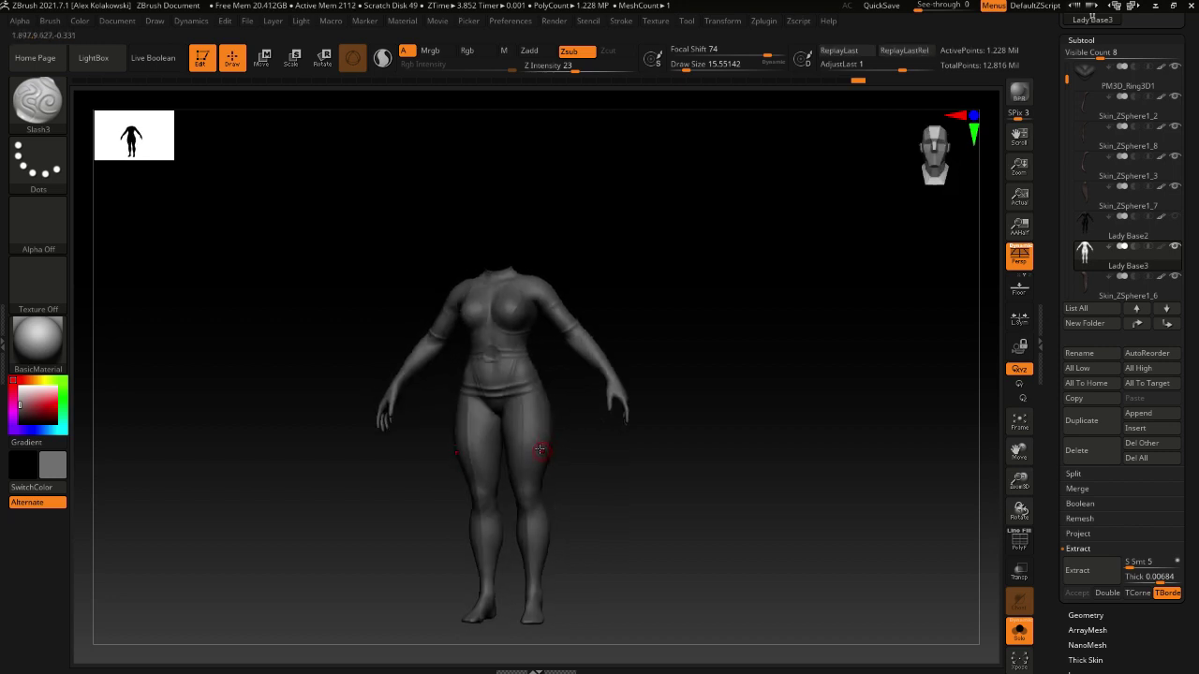
# Erase the carved belt and buckle from the front of the waist with the Morph brush at a draw size of about 33
pyautogui.keyDown('alt'); pyautogui.moveTo(516, 379); pyautogui.dragTo(497, 455, button='right'); pyautogui.keyUp('alt')
pyautogui.moveTo(540, 524)
pyautogui.keyDown('ctrl'); pyautogui.mouseDown(button='right')
pyautogui.moveTo(551, 430)
pyautogui.moveTo(569, 433)
pyautogui.moveTo(476, 500)
pyautogui.moveTo(546, 494)
pyautogui.moveTo(540, 474)
pyautogui.mouseUp(button='right'); pyautogui.keyUp('ctrl')
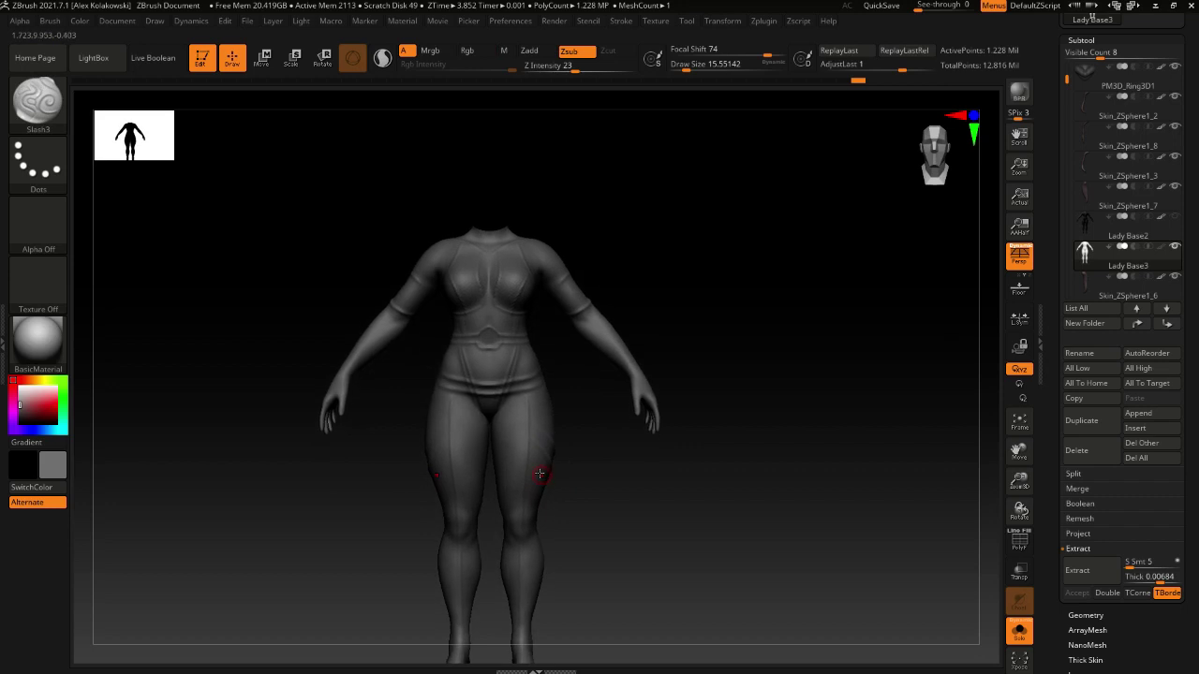
pyautogui.moveTo(627, 352); pyautogui.dragTo(642, 386, button='right')
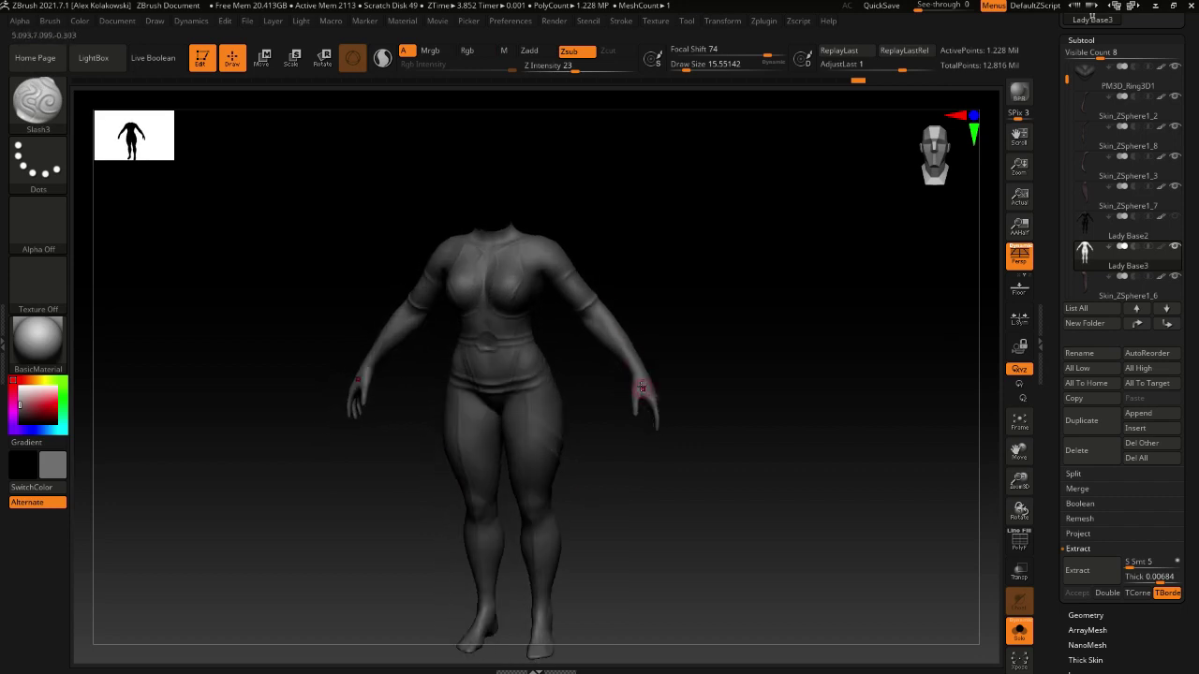
pyautogui.moveTo(546, 465); pyautogui.dragTo(584, 401, button='right')
pyautogui.moveTo(534, 517); pyautogui.dragTo(588, 496, button='right')
pyautogui.keyDown('ctrl'); pyautogui.moveTo(529, 445); pyautogui.dragTo(513, 489, button='right'); pyautogui.keyUp('ctrl')
pyautogui.press('b')
pyautogui.press('m')
pyautogui.press('v')
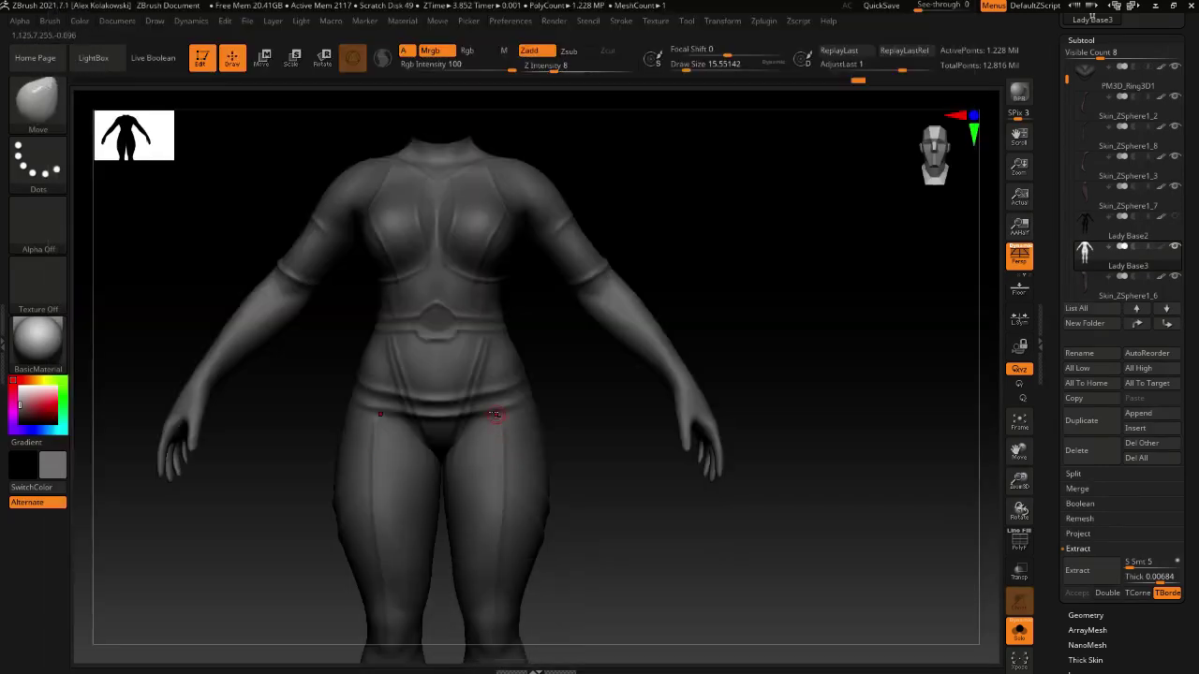
pyautogui.press('s')
pyautogui.moveTo(496, 415)
pyautogui.keyDown('alt'); pyautogui.mouseDown(button='right')
pyautogui.moveTo(491, 496)
pyautogui.moveTo(504, 443)
pyautogui.mouseUp(button='right'); pyautogui.keyUp('alt')
pyautogui.press('s')
pyautogui.moveTo(504, 443); pyautogui.dragTo(502, 443)
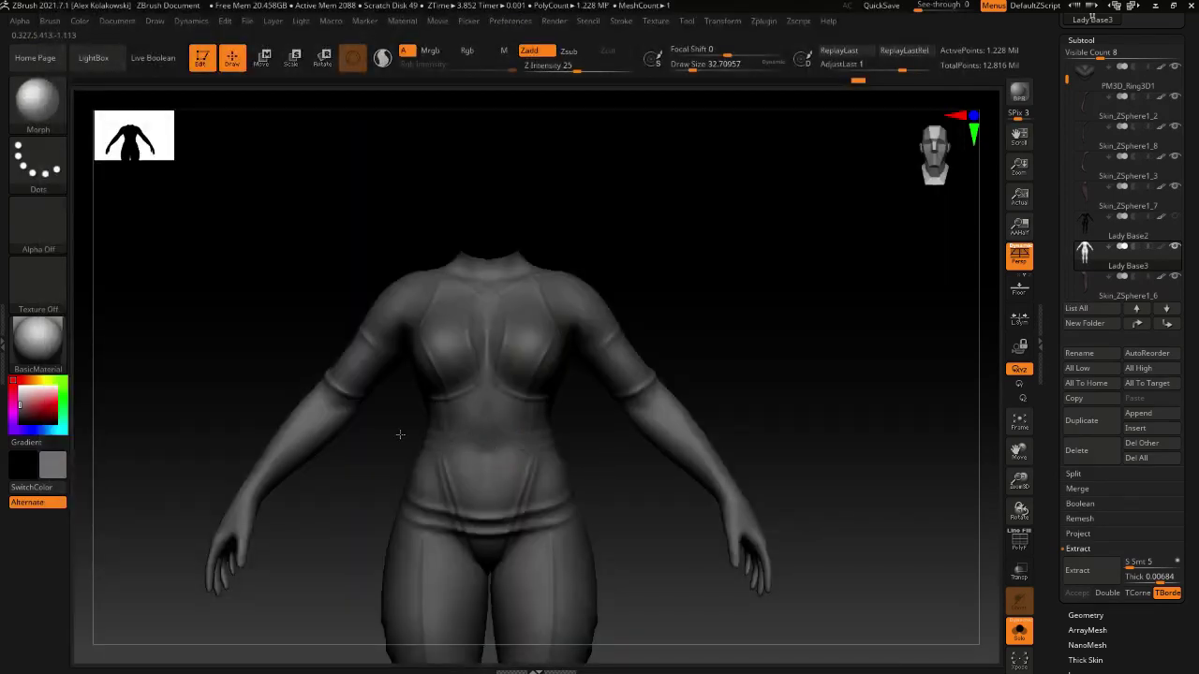
# Erase the hip band and diagonal hip seams from the front and sides of the pelvis with the Morph brush
pyautogui.moveTo(399, 435); pyautogui.dragTo(441, 436, button='right')
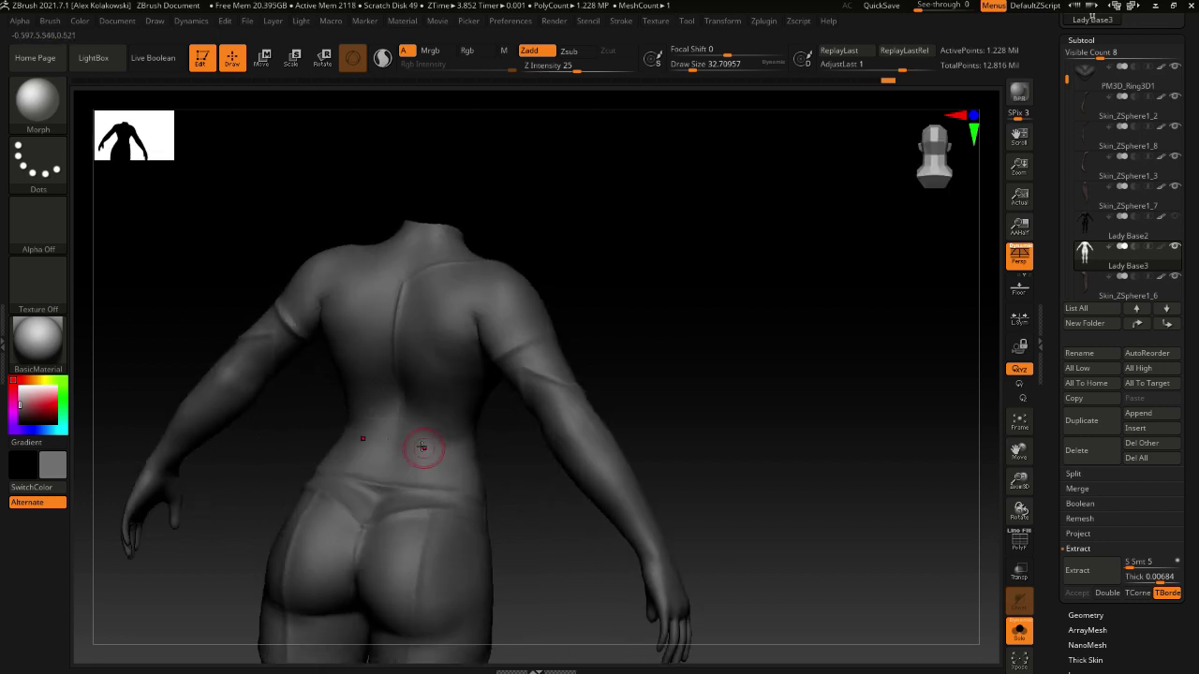
pyautogui.moveTo(352, 436); pyautogui.dragTo(506, 428, button='right')
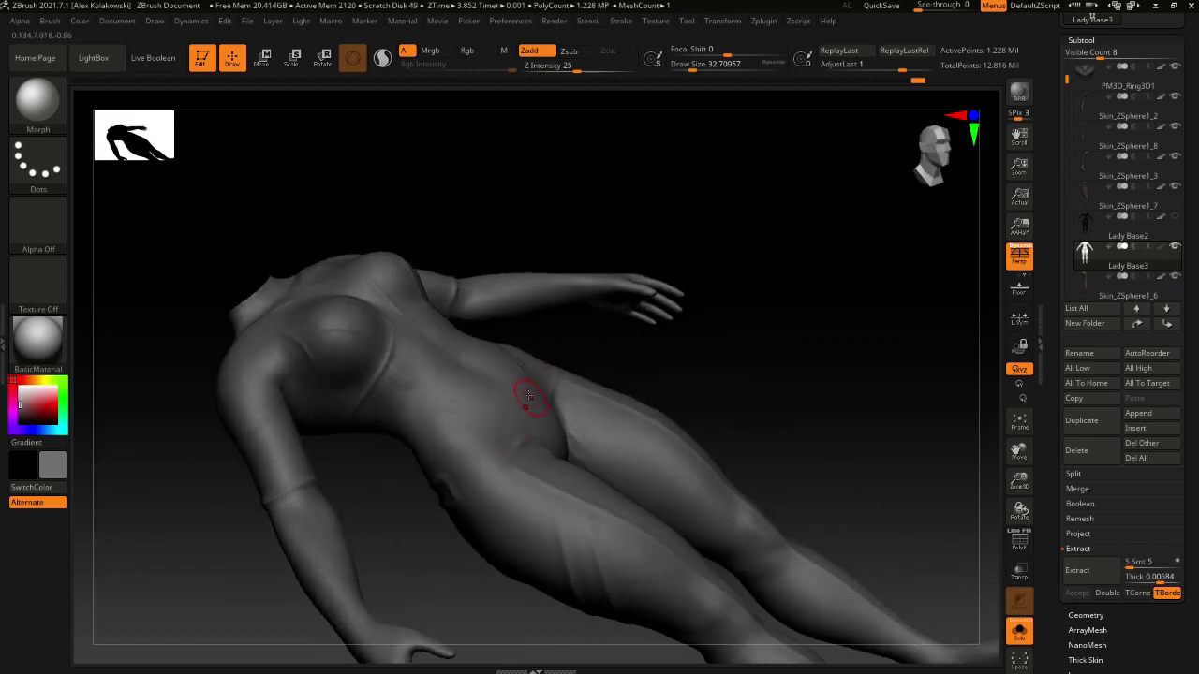
pyautogui.moveTo(528, 396); pyautogui.dragTo(571, 361, button='right')
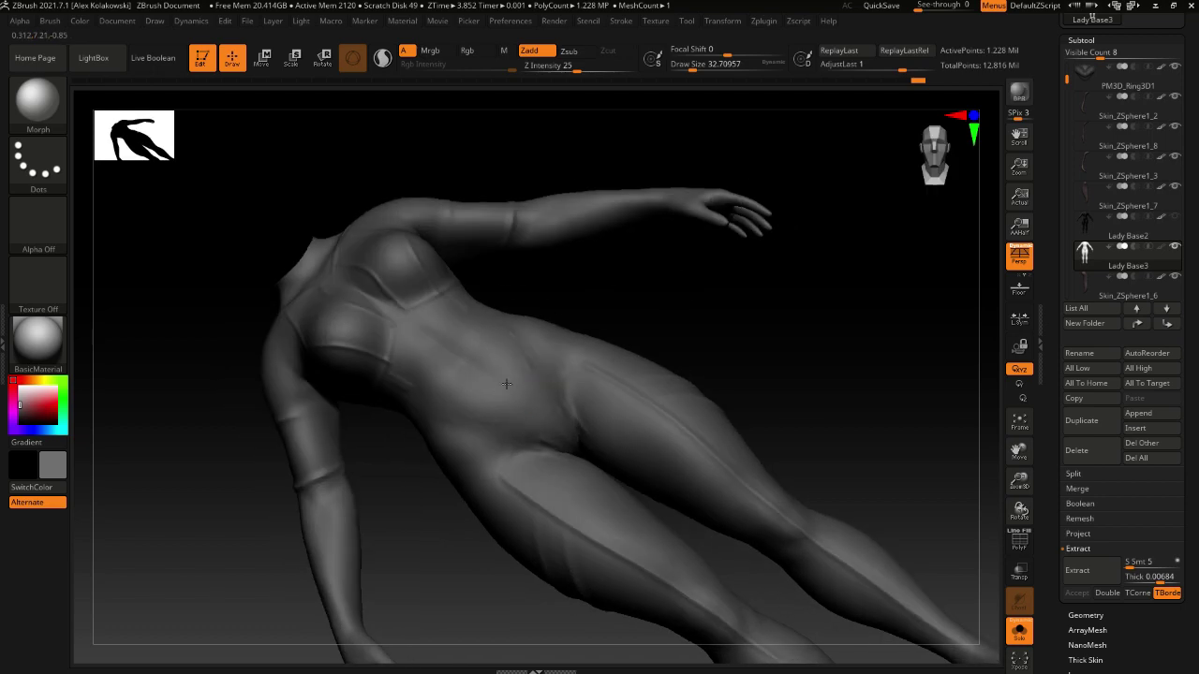
pyautogui.moveTo(477, 414)
pyautogui.mouseDown(button='right')
pyautogui.moveTo(557, 453)
pyautogui.moveTo(620, 433)
pyautogui.moveTo(569, 412)
pyautogui.mouseUp(button='right')
# Carve mirrored curved seams from beneath the bust down the abdomen to the crotch with Slash3 at a draw size of about 20
pyautogui.press('b')
pyautogui.press('s')
pyautogui.press('l')
pyautogui.keyDown('ctrl'); pyautogui.moveTo(569, 412); pyautogui.dragTo(563, 422, button='right'); pyautogui.keyUp('ctrl')
pyautogui.press('s')
pyautogui.moveTo(565, 423); pyautogui.dragTo(556, 425)
pyautogui.moveTo(556, 425); pyautogui.dragTo(566, 339, button='right')
pyautogui.press('s')
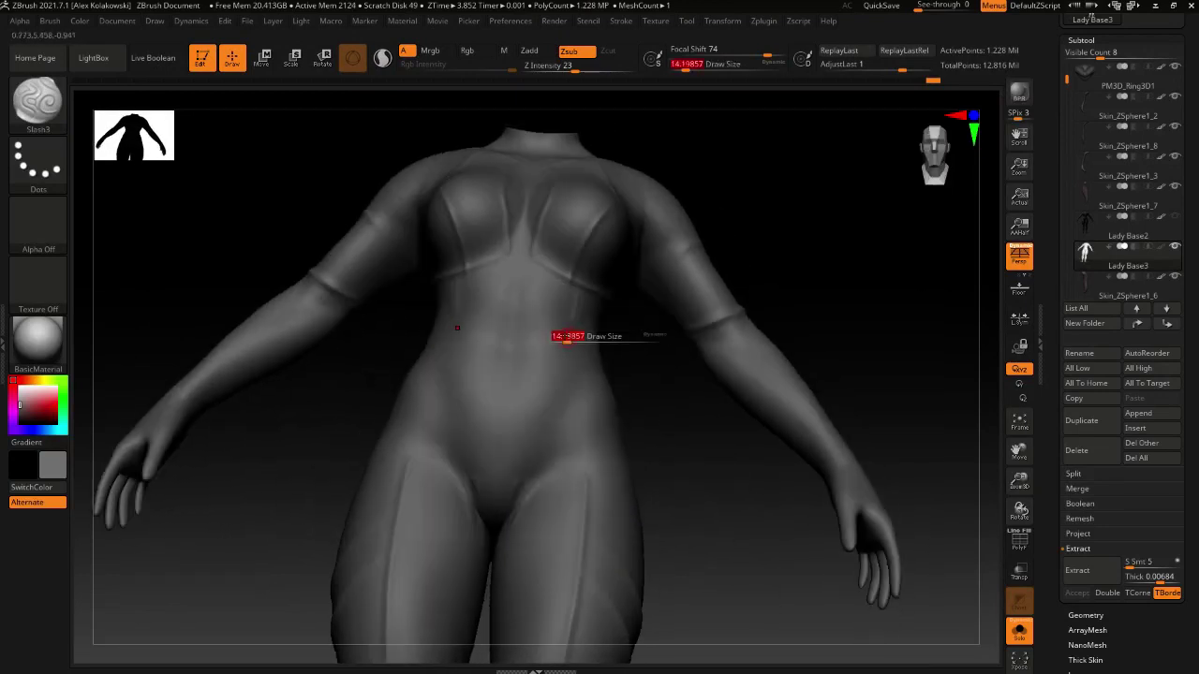
pyautogui.moveTo(565, 338); pyautogui.dragTo(524, 472)
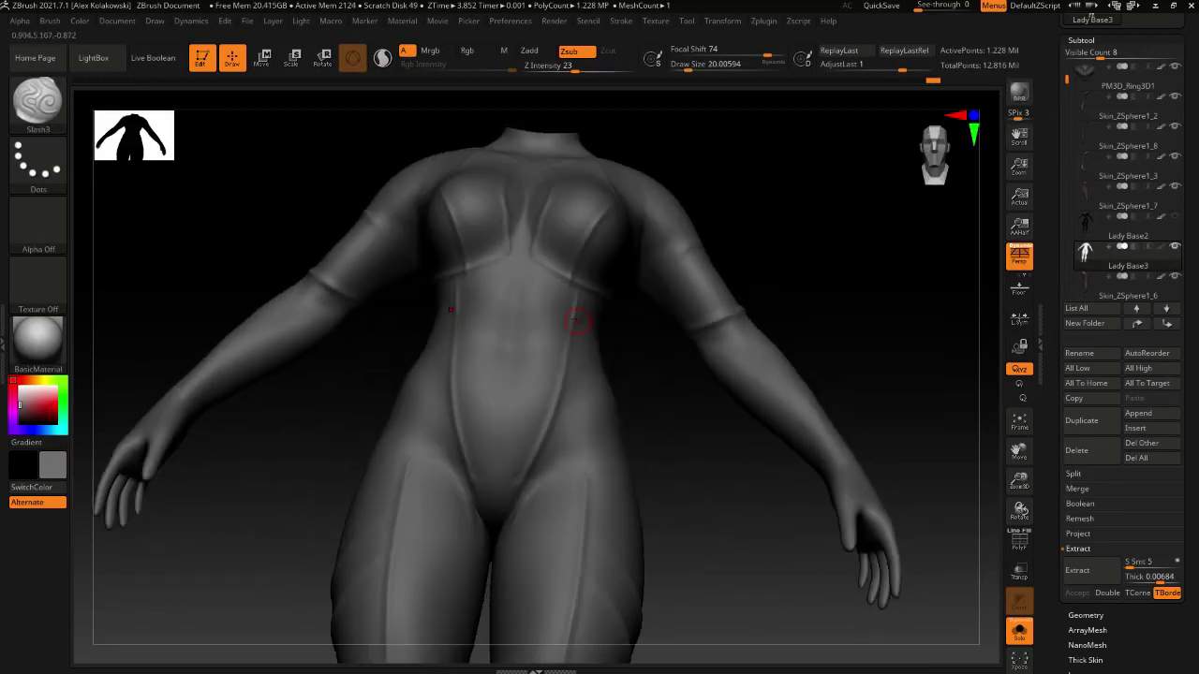
# Carve a second line running alongside each curved abdominal seam
pyautogui.moveTo(574, 339)
pyautogui.mouseDown()
pyautogui.moveTo(561, 418)
pyautogui.moveTo(526, 498)
pyautogui.mouseUp()
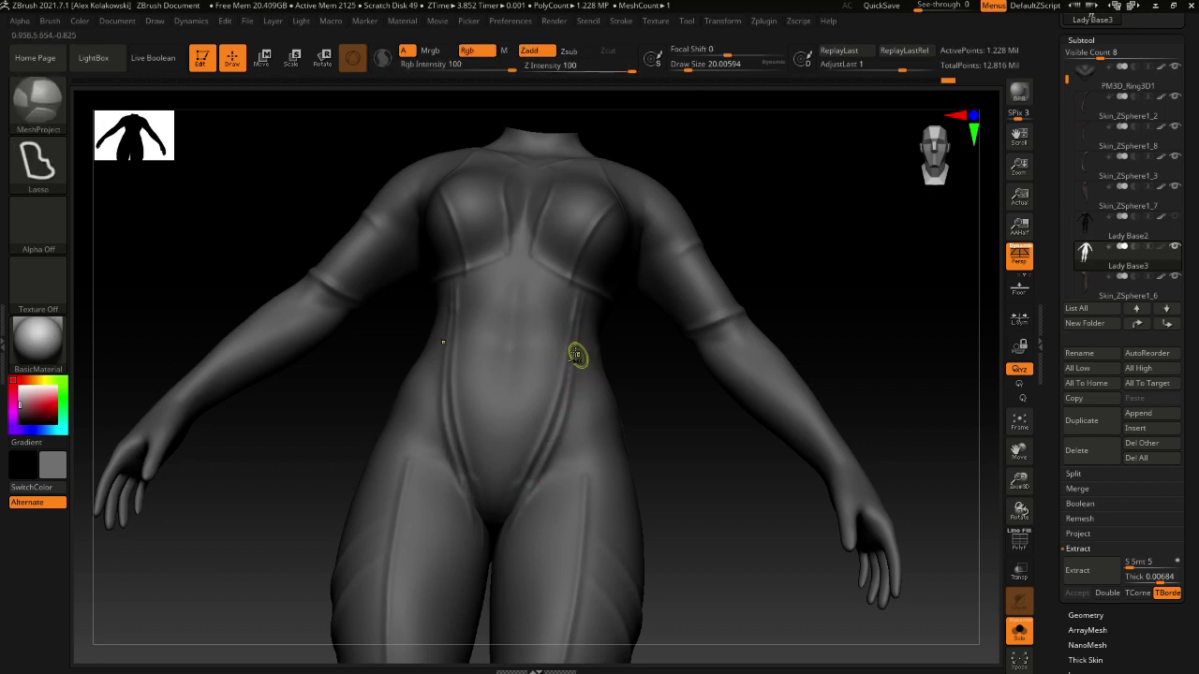
pyautogui.hotkey('ctrl', 'z')
pyautogui.moveTo(566, 378); pyautogui.dragTo(517, 500)
pyautogui.keyDown('ctrl'); pyautogui.moveTo(556, 543); pyautogui.dragTo(573, 366, button='right'); pyautogui.keyUp('ctrl')
pyautogui.moveTo(573, 506)
pyautogui.keyDown('alt'); pyautogui.mouseDown(button='right')
pyautogui.moveTo(555, 442)
pyautogui.moveTo(618, 440)
pyautogui.moveTo(556, 439)
pyautogui.mouseUp(button='right'); pyautogui.keyUp('alt')
pyautogui.moveTo(536, 399)
pyautogui.keyDown('ctrl'); pyautogui.mouseDown(button='right')
pyautogui.moveTo(573, 459)
pyautogui.moveTo(546, 446)
pyautogui.moveTo(530, 478)
pyautogui.moveTo(533, 514)
pyautogui.mouseUp(button='right'); pyautogui.keyUp('ctrl')
pyautogui.moveTo(534, 361)
pyautogui.keyDown('ctrl'); pyautogui.mouseDown(button='right')
pyautogui.moveTo(529, 487)
pyautogui.moveTo(436, 361)
pyautogui.moveTo(482, 460)
pyautogui.moveTo(557, 464)
pyautogui.mouseUp(button='right'); pyautogui.keyUp('ctrl')
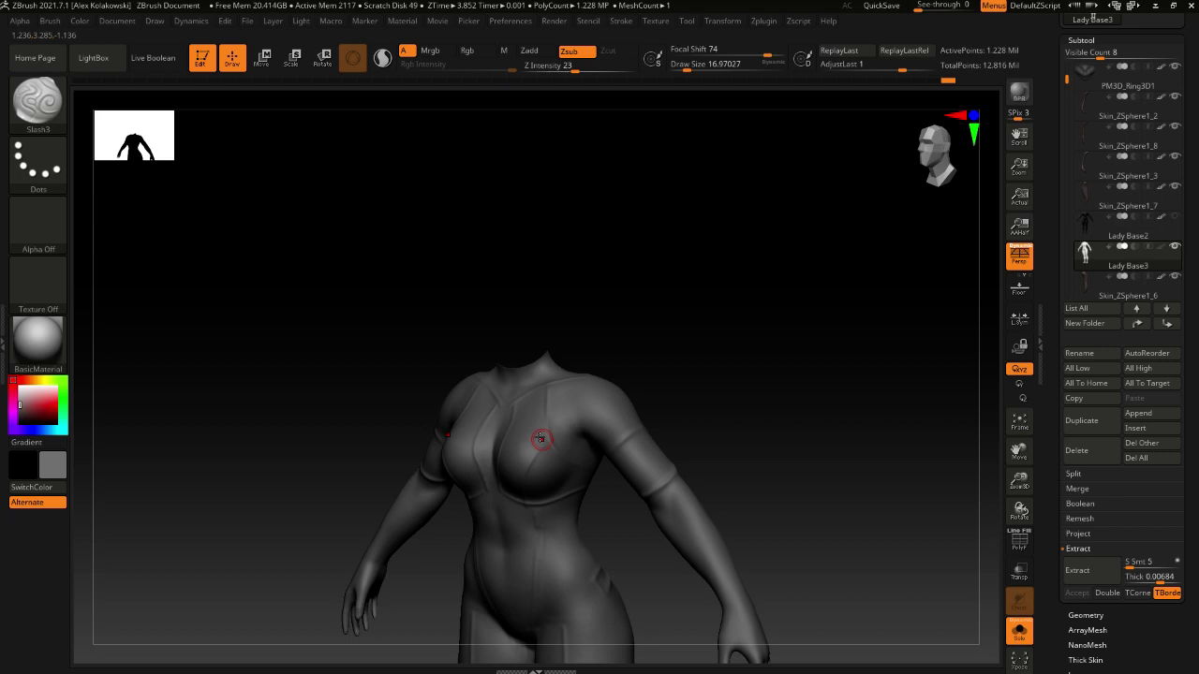
pyautogui.moveTo(556, 499); pyautogui.dragTo(896, 575, button='right')
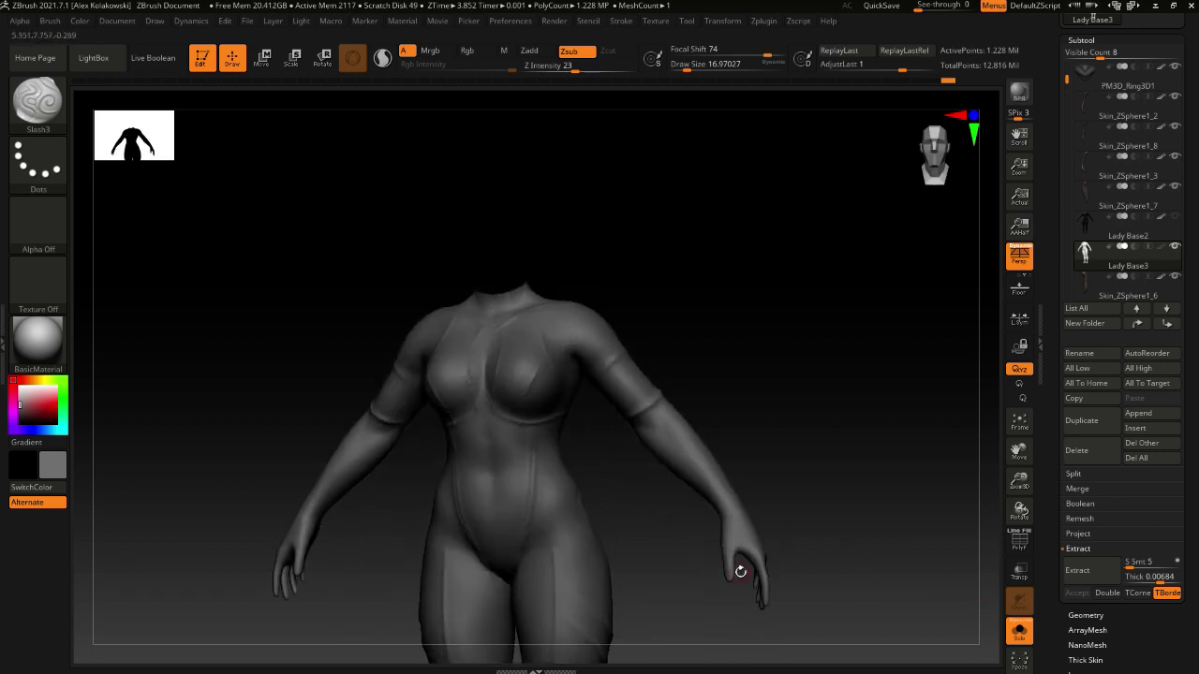
pyautogui.moveTo(740, 571)
pyautogui.mouseDown(button='right')
pyautogui.moveTo(631, 471)
pyautogui.moveTo(668, 481)
pyautogui.moveTo(585, 387)
pyautogui.moveTo(594, 396)
pyautogui.moveTo(546, 492)
pyautogui.moveTo(618, 412)
pyautogui.moveTo(607, 426)
pyautogui.moveTo(624, 459)
pyautogui.moveTo(580, 457)
pyautogui.moveTo(522, 423)
pyautogui.moveTo(679, 383)
pyautogui.moveTo(664, 418)
pyautogui.moveTo(575, 461)
pyautogui.moveTo(618, 486)
pyautogui.moveTo(612, 455)
pyautogui.mouseUp(button='right')
# Crease a mirrored fabric fold at the front of the armpits with the Slash2 brush at a draw size of about 68
pyautogui.press('b')
pyautogui.press('s')
pyautogui.press('2')
pyautogui.press('s')
pyautogui.moveTo(613, 455); pyautogui.dragTo(630, 456)
pyautogui.moveTo(629, 455)
pyautogui.keyDown('ctrl'); pyautogui.mouseDown(button='right')
pyautogui.moveTo(626, 472)
pyautogui.moveTo(643, 460)
pyautogui.moveTo(637, 429)
pyautogui.mouseUp(button='right'); pyautogui.keyUp('ctrl')
pyautogui.press('s')
pyautogui.moveTo(637, 449); pyautogui.dragTo(641, 448)
pyautogui.moveTo(639, 407)
pyautogui.mouseDown()
pyautogui.moveTo(633, 462)
pyautogui.moveTo(611, 461)
pyautogui.mouseUp()
pyautogui.hotkey('ctrl', 'z')
pyautogui.press('u')
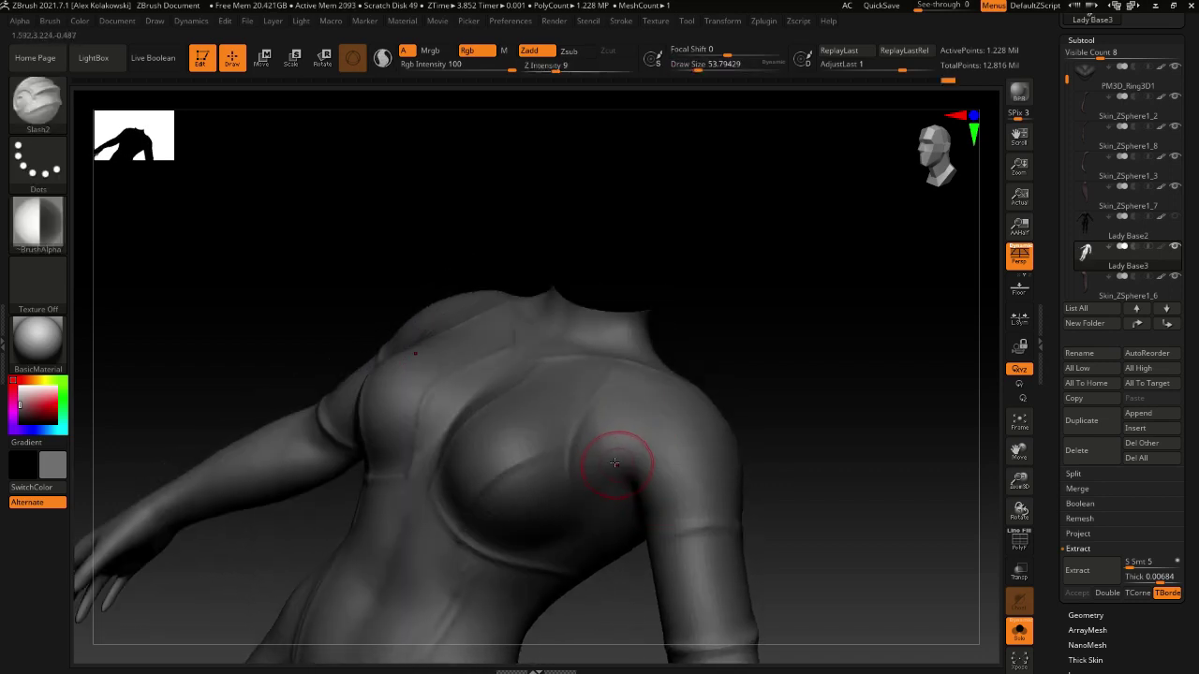
pyautogui.moveTo(636, 510)
pyautogui.mouseDown(button='right')
pyautogui.moveTo(556, 436)
pyautogui.moveTo(626, 419)
pyautogui.mouseUp(button='right')
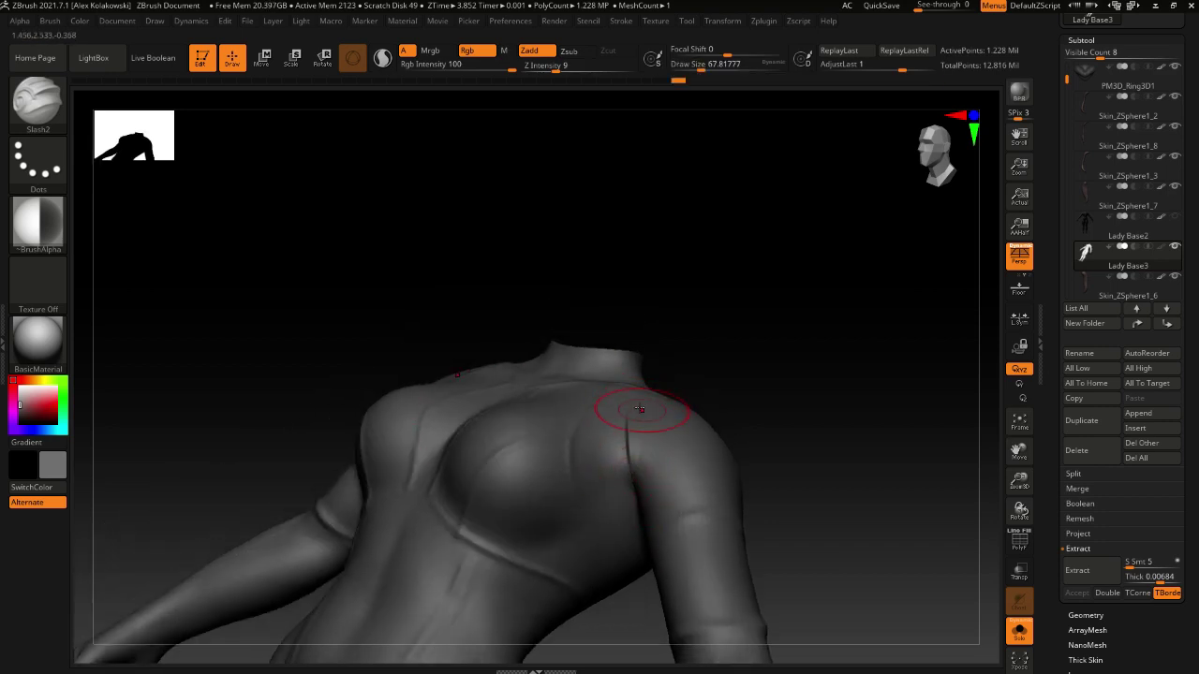
# Smooth the front armpit crease and add another fold beside it with a draw size of about 51
pyautogui.moveTo(643, 380)
pyautogui.mouseDown(button='right')
pyautogui.moveTo(607, 429)
pyautogui.moveTo(615, 455)
pyautogui.mouseUp(button='right')
pyautogui.press('shift')
pyautogui.keyDown('shift'); pyautogui.moveTo(621, 415); pyautogui.dragTo(628, 445); pyautogui.keyUp('shift')
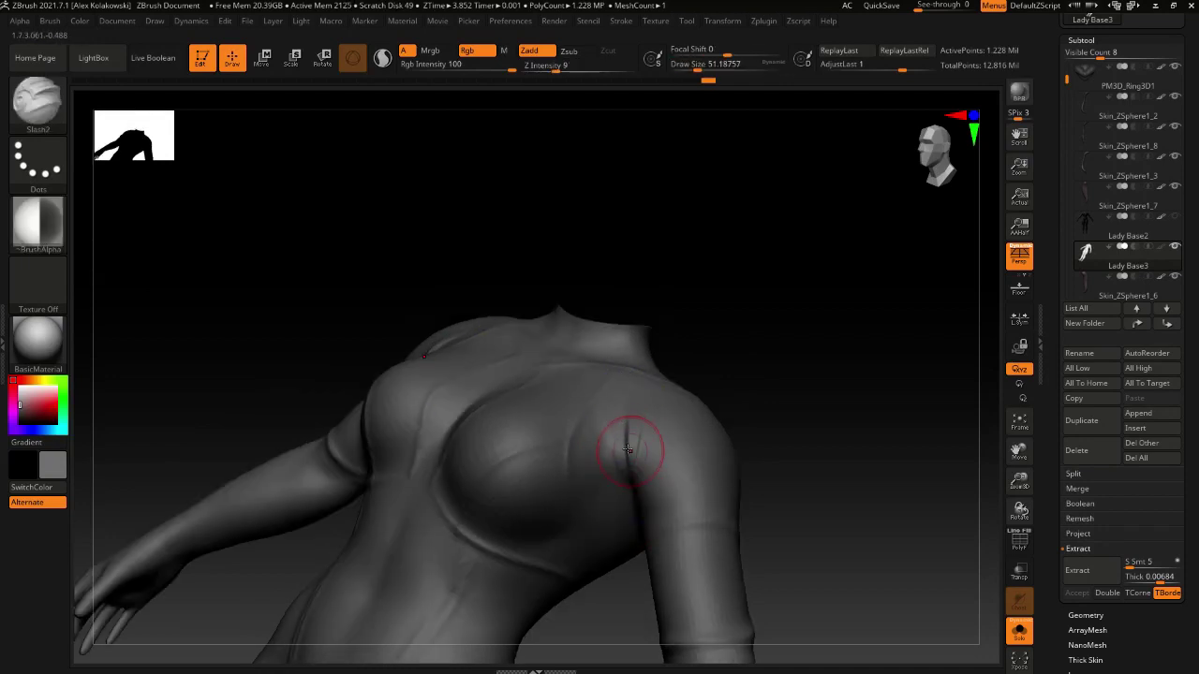
pyautogui.moveTo(628, 447)
pyautogui.mouseDown(button='right')
pyautogui.moveTo(614, 438)
pyautogui.moveTo(633, 434)
pyautogui.mouseUp(button='right')
pyautogui.moveTo(635, 497)
pyautogui.mouseDown(button='right')
pyautogui.moveTo(600, 459)
pyautogui.moveTo(618, 505)
pyautogui.mouseUp(button='right')
pyautogui.press('shift')
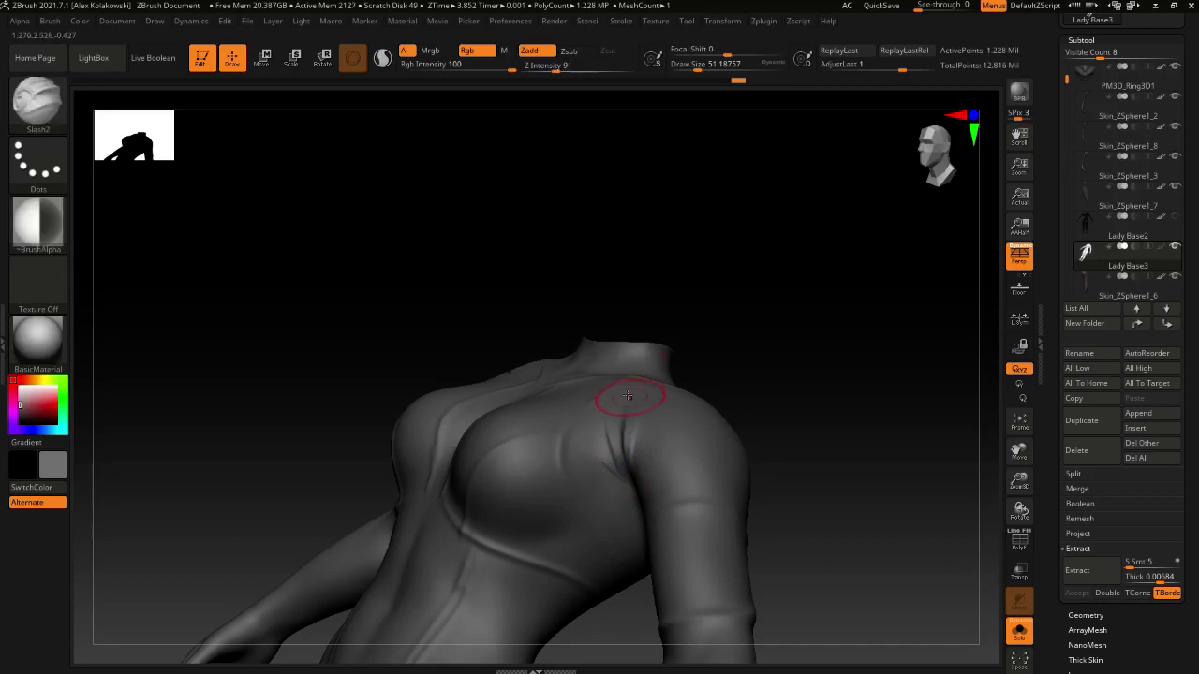
pyautogui.moveTo(624, 396)
pyautogui.mouseDown(button='right')
pyautogui.moveTo(655, 509)
pyautogui.moveTo(664, 489)
pyautogui.moveTo(655, 511)
pyautogui.moveTo(643, 490)
pyautogui.moveTo(671, 431)
pyautogui.moveTo(649, 357)
pyautogui.moveTo(594, 364)
pyautogui.mouseUp(button='right')
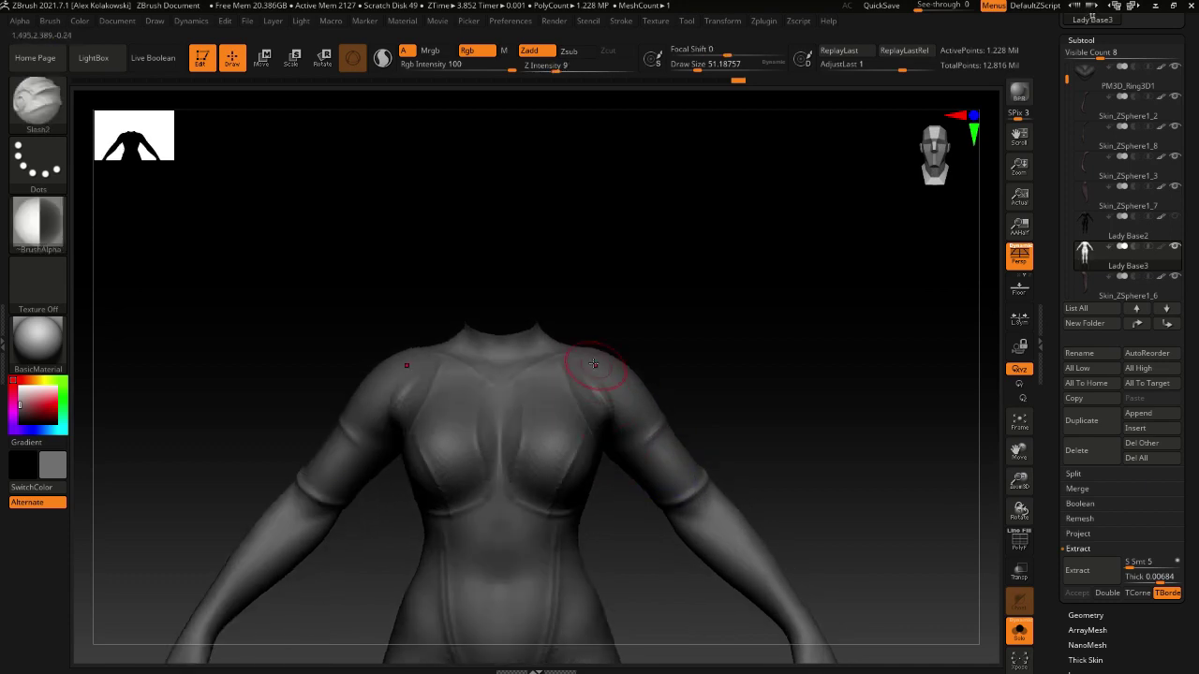
# Carve mirrored fabric folds at the back of the armpits with a draw size of about 51 and smooth their ends
pyautogui.moveTo(608, 322); pyautogui.dragTo(655, 406, button='right')
pyautogui.moveTo(650, 409)
pyautogui.mouseDown(button='right')
pyautogui.moveTo(637, 350)
pyautogui.moveTo(619, 461)
pyautogui.mouseUp(button='right')
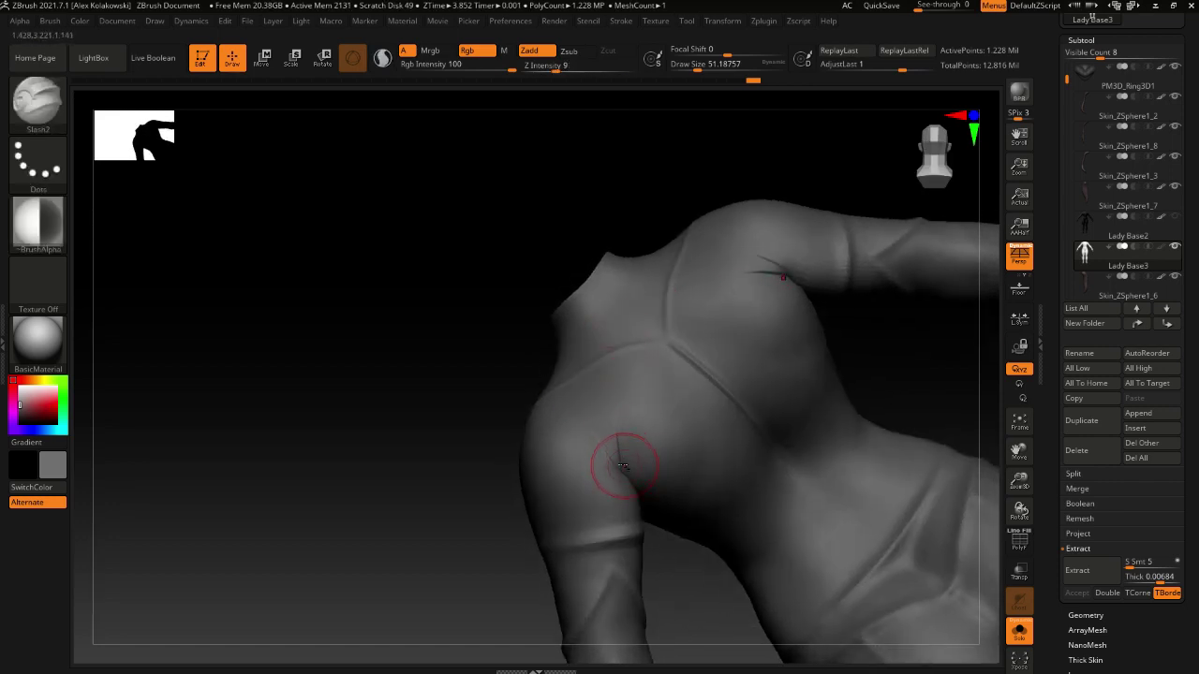
pyautogui.moveTo(627, 481); pyautogui.dragTo(635, 430)
pyautogui.moveTo(643, 467); pyautogui.dragTo(618, 429, button='right')
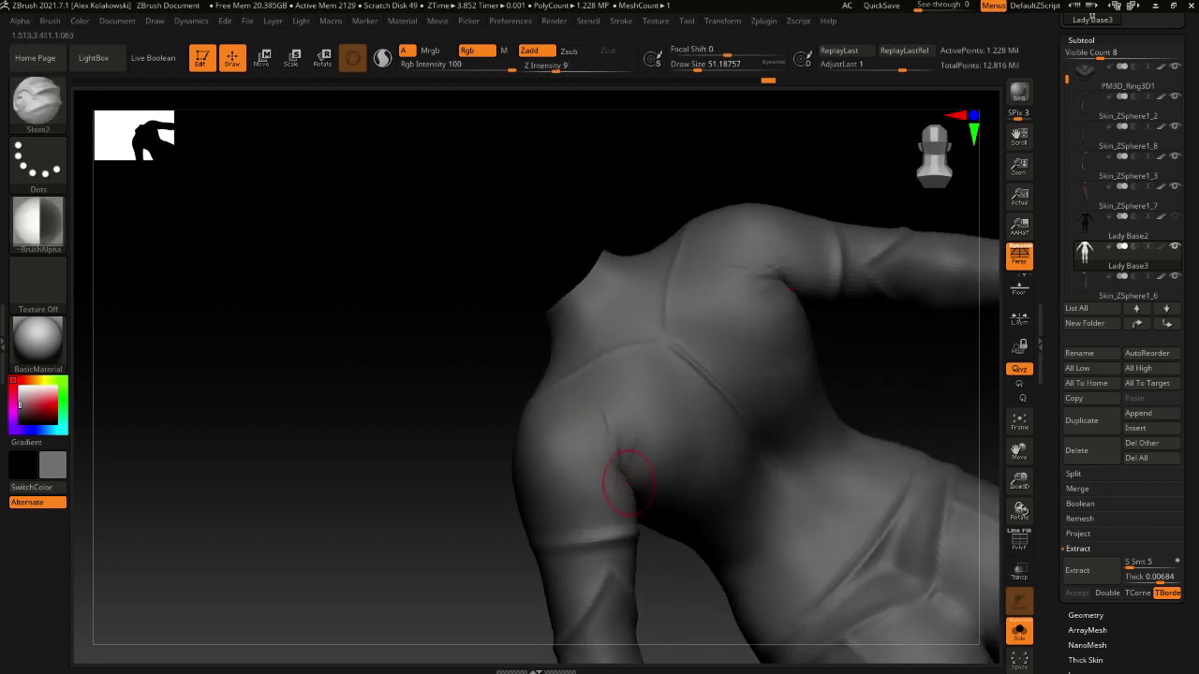
pyautogui.hotkey('ctrl', 'z')
pyautogui.keyDown('shift'); pyautogui.moveTo(625, 477); pyautogui.dragTo(617, 482); pyautogui.keyUp('shift')
pyautogui.keyDown('shift'); pyautogui.moveTo(602, 405); pyautogui.dragTo(609, 429); pyautogui.keyUp('shift')
pyautogui.moveTo(640, 491)
pyautogui.mouseDown(button='right')
pyautogui.moveTo(626, 449)
pyautogui.moveTo(637, 483)
pyautogui.mouseUp(button='right')
pyautogui.moveTo(640, 430); pyautogui.dragTo(624, 464)
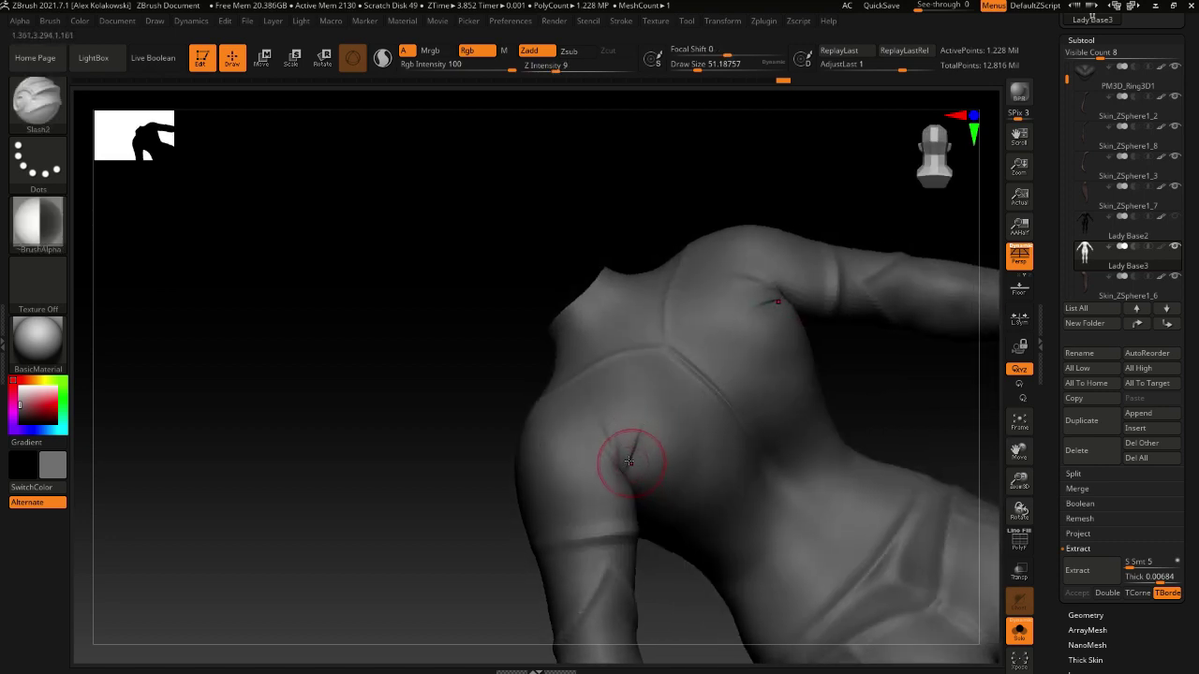
pyautogui.press('shift')
pyautogui.press('shift')
# Carve a mirrored fold beneath the armpit on the side of the chest with Slash3 at a draw size of about 29, and smooth it
pyautogui.moveTo(671, 529)
pyautogui.mouseDown()
pyautogui.moveTo(628, 481)
pyautogui.moveTo(677, 422)
pyautogui.moveTo(599, 429)
pyautogui.moveTo(655, 409)
pyautogui.moveTo(650, 441)
pyautogui.moveTo(637, 431)
pyautogui.moveTo(662, 454)
pyautogui.moveTo(675, 412)
pyautogui.moveTo(634, 490)
pyautogui.moveTo(631, 422)
pyautogui.mouseUp()
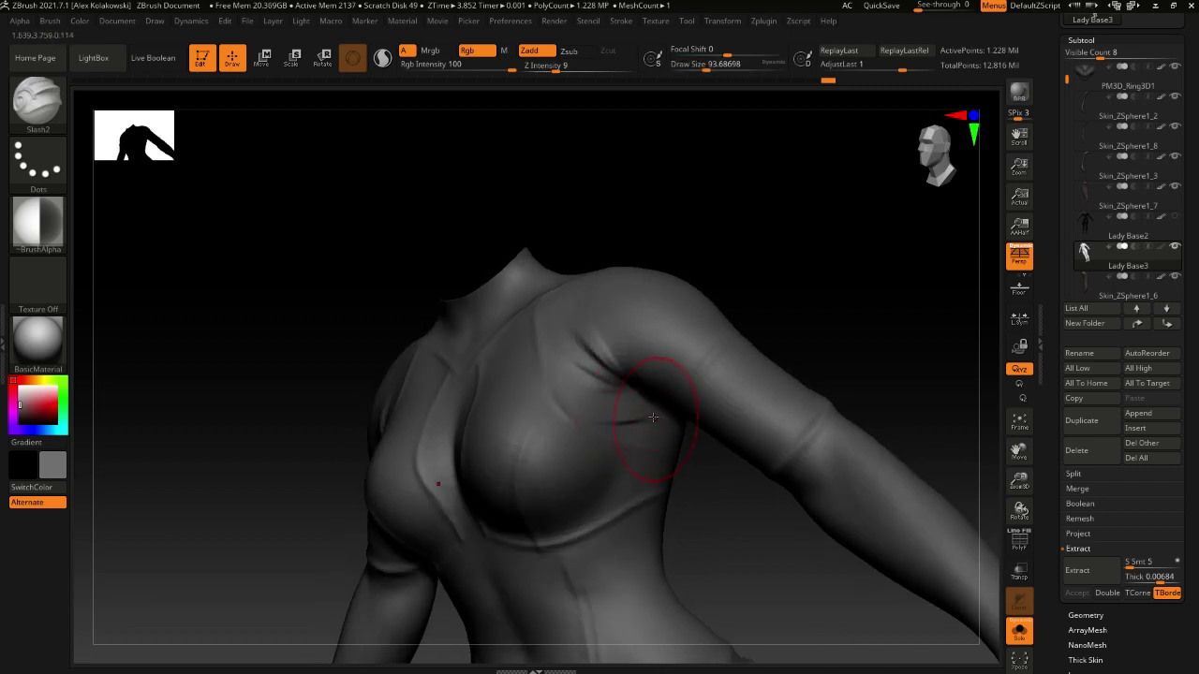
pyautogui.hotkey('ctrl', 'z')
pyautogui.press('b')
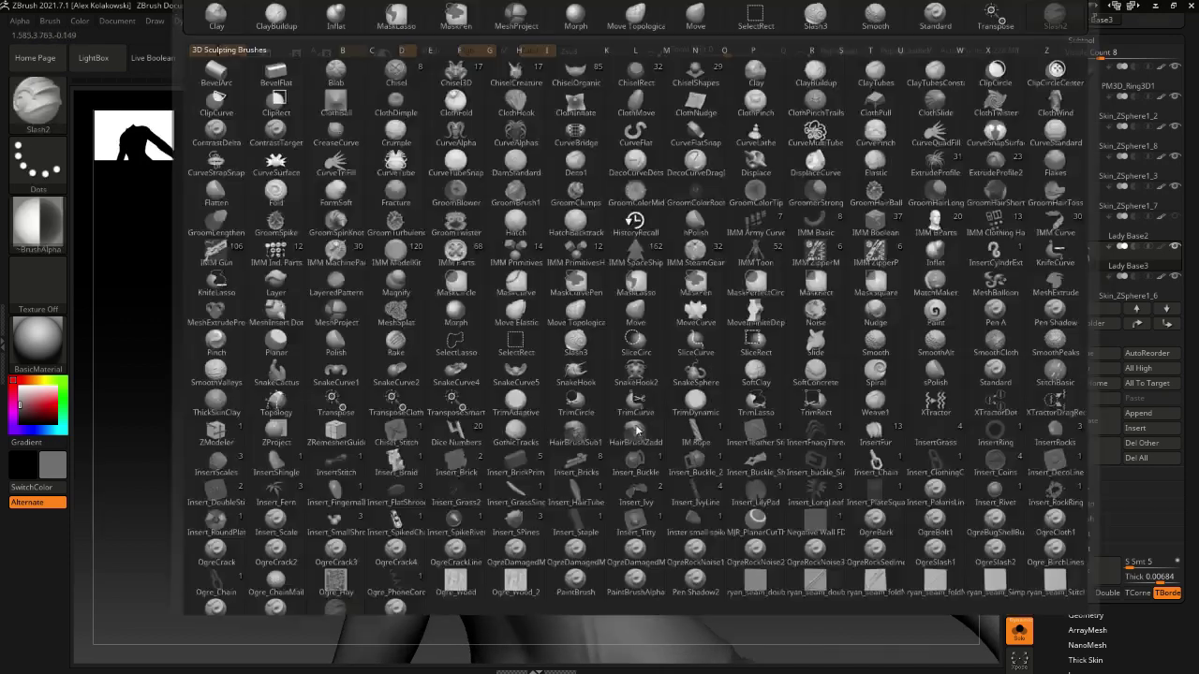
pyautogui.press('s')
pyautogui.press('l')
pyautogui.moveTo(613, 411)
pyautogui.mouseDown(button='right')
pyautogui.moveTo(609, 469)
pyautogui.moveTo(634, 491)
pyautogui.moveTo(629, 454)
pyautogui.mouseUp(button='right')
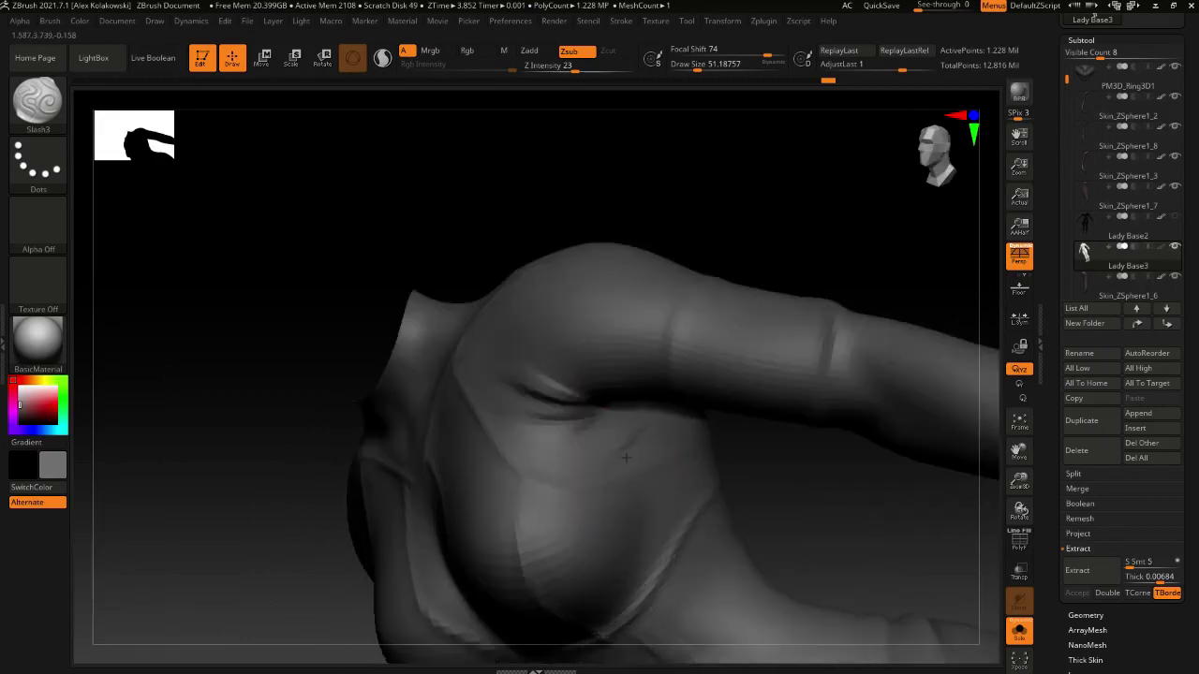
pyautogui.press('s')
pyautogui.moveTo(629, 453)
pyautogui.mouseDown()
pyautogui.moveTo(636, 426)
pyautogui.moveTo(609, 462)
pyautogui.moveTo(612, 434)
pyautogui.mouseUp()
pyautogui.hotkey('ctrl', 'z')
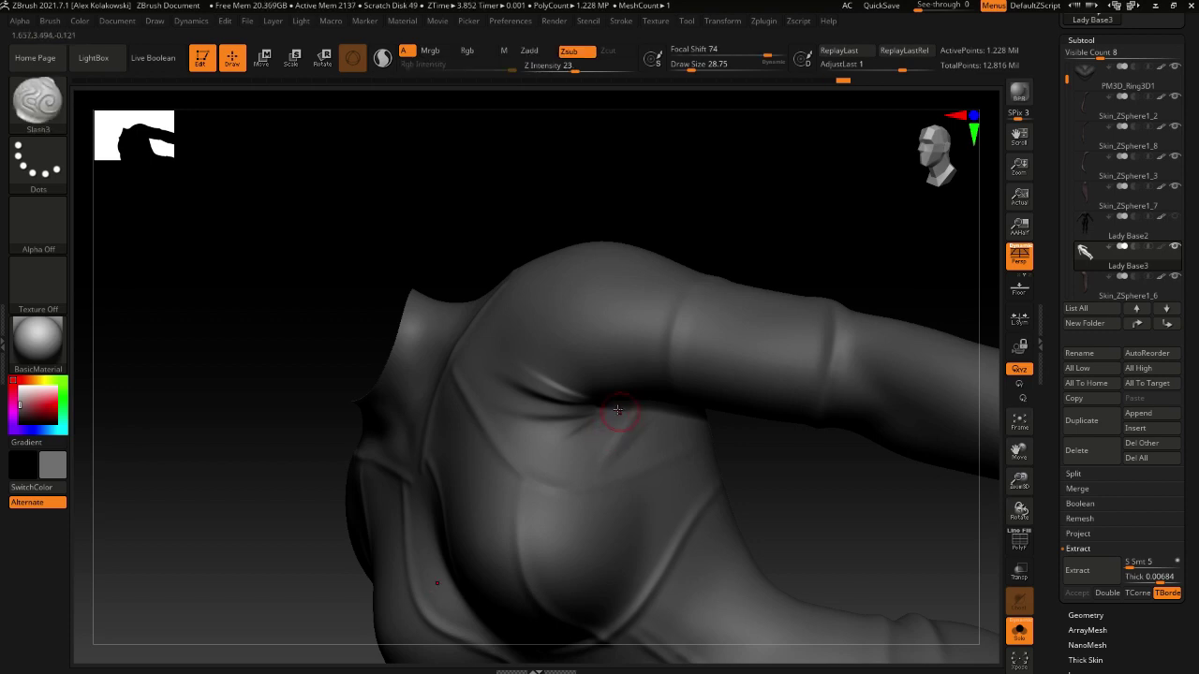
pyautogui.moveTo(608, 427)
pyautogui.mouseDown(button='right')
pyautogui.moveTo(607, 442)
pyautogui.moveTo(583, 430)
pyautogui.mouseUp(button='right')
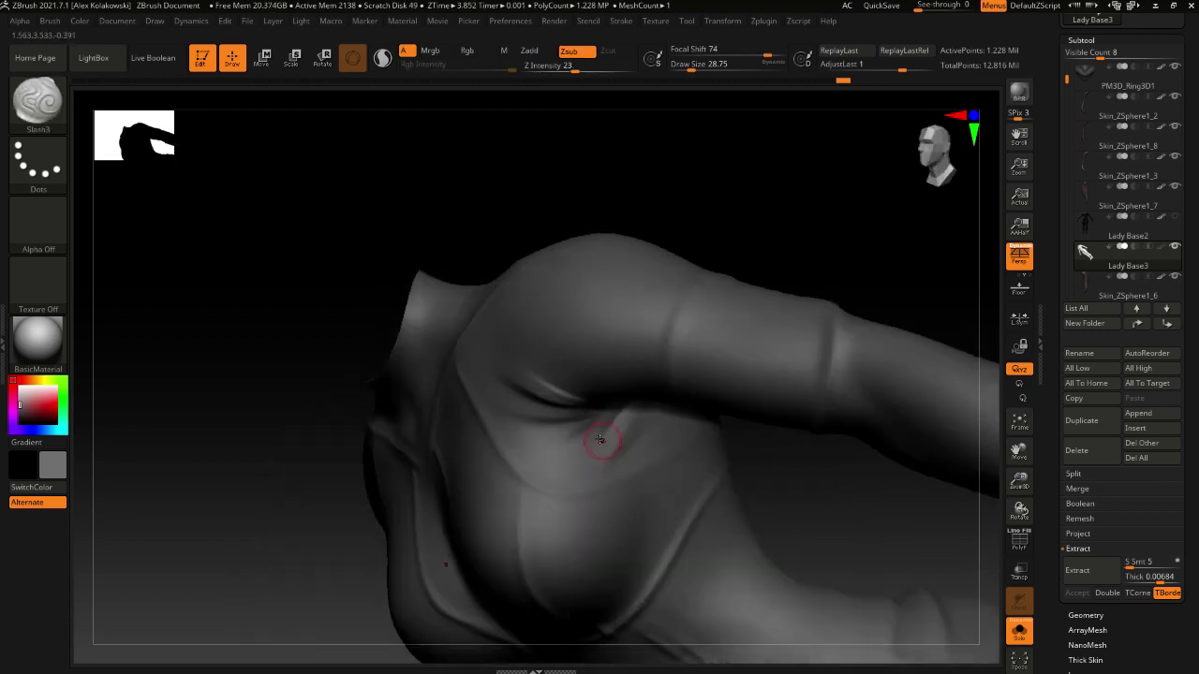
pyautogui.keyDown('shift'); pyautogui.moveTo(592, 446); pyautogui.dragTo(600, 435); pyautogui.keyUp('shift')
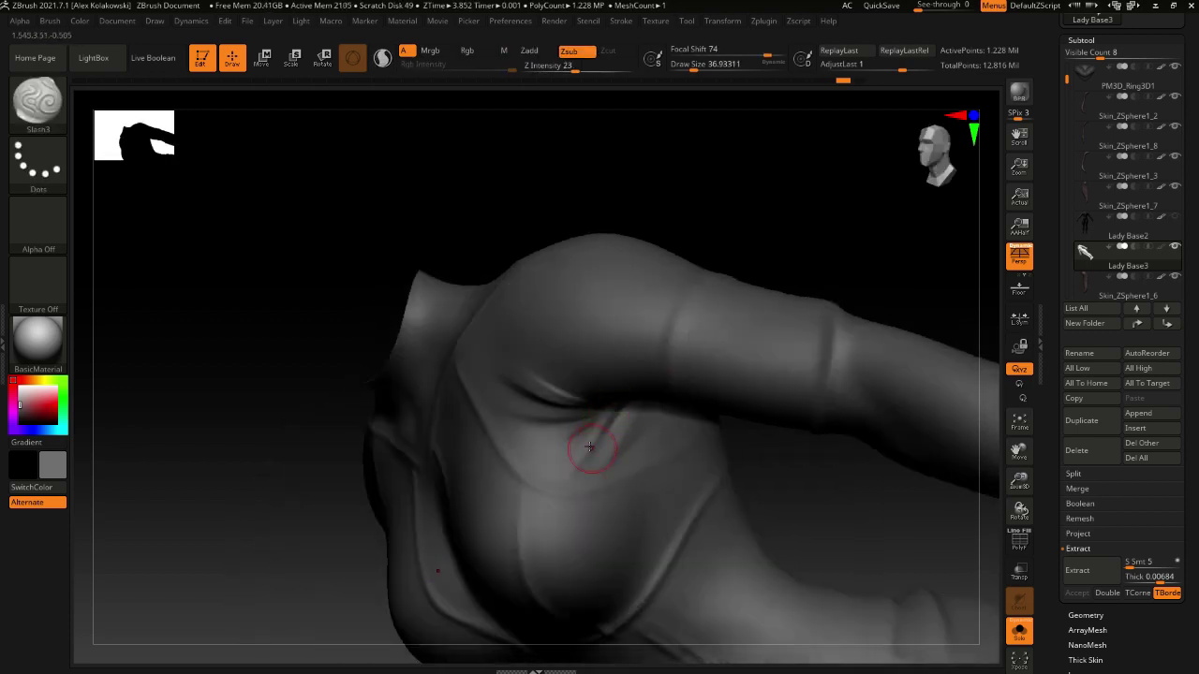
# Carve a second groove beside the upper-arm band with a draw size of about 29 and smooth the area around it
pyautogui.moveTo(591, 450); pyautogui.dragTo(654, 405, button='right')
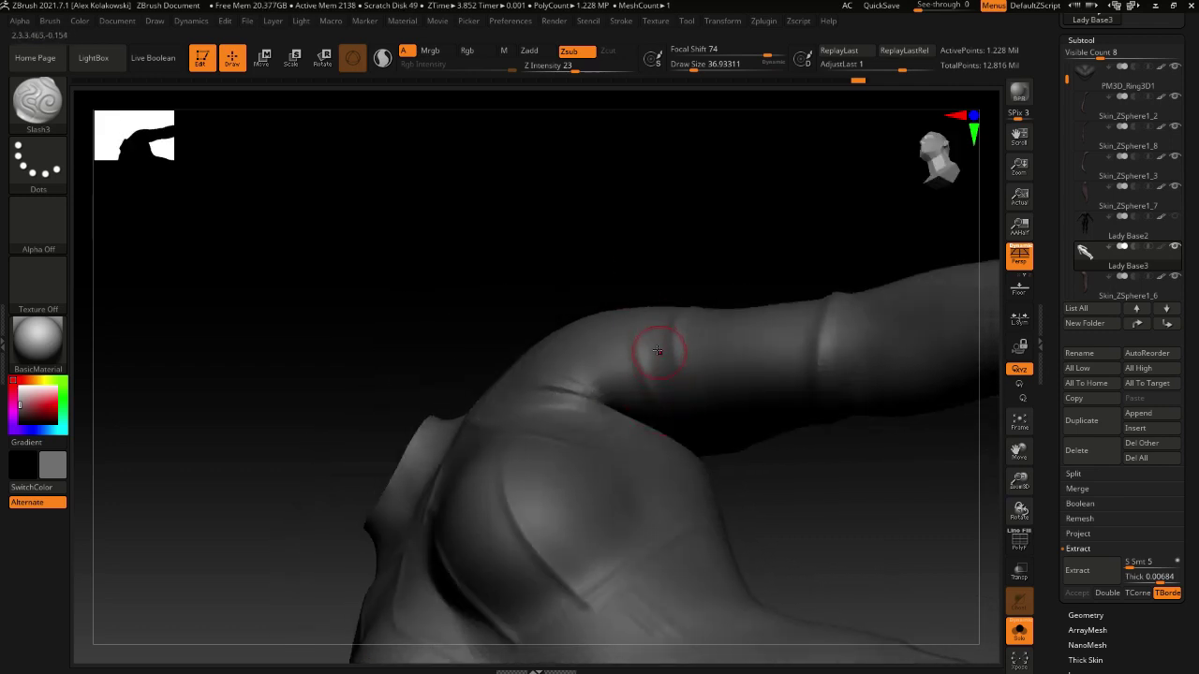
pyautogui.moveTo(648, 326); pyautogui.dragTo(665, 307, button='right')
pyautogui.press('s')
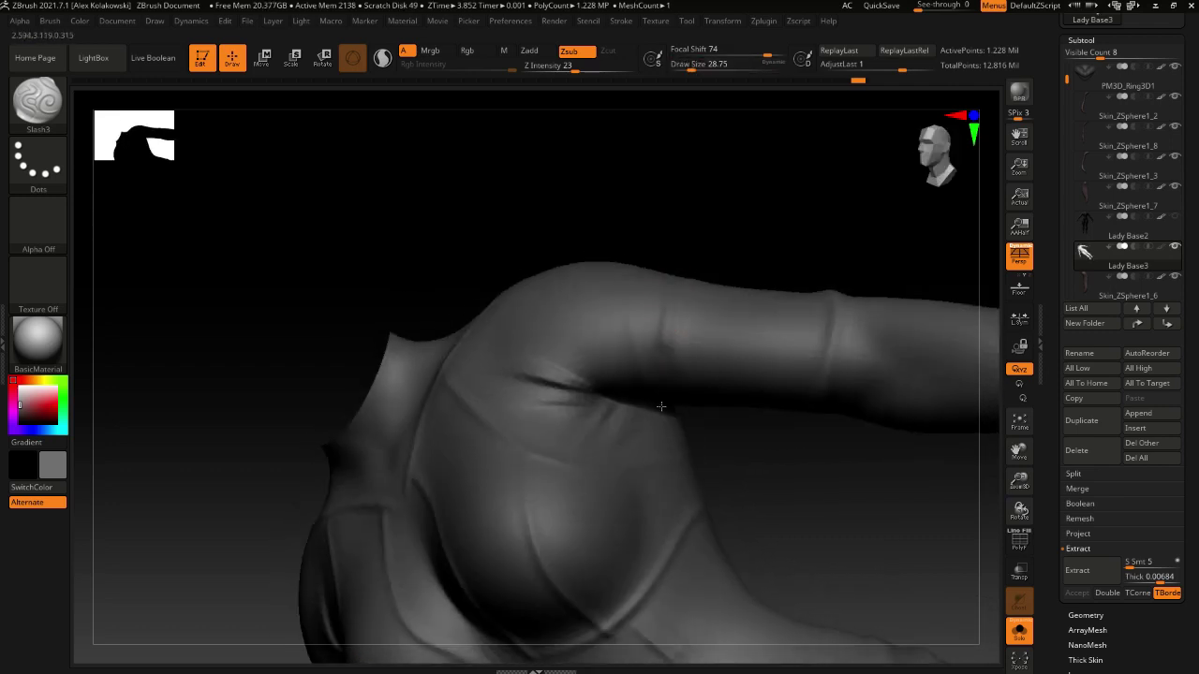
pyautogui.moveTo(661, 406); pyautogui.dragTo(615, 442, button='right')
pyautogui.moveTo(669, 400); pyautogui.dragTo(611, 438, button='right')
pyautogui.press('s')
pyautogui.press('shift')
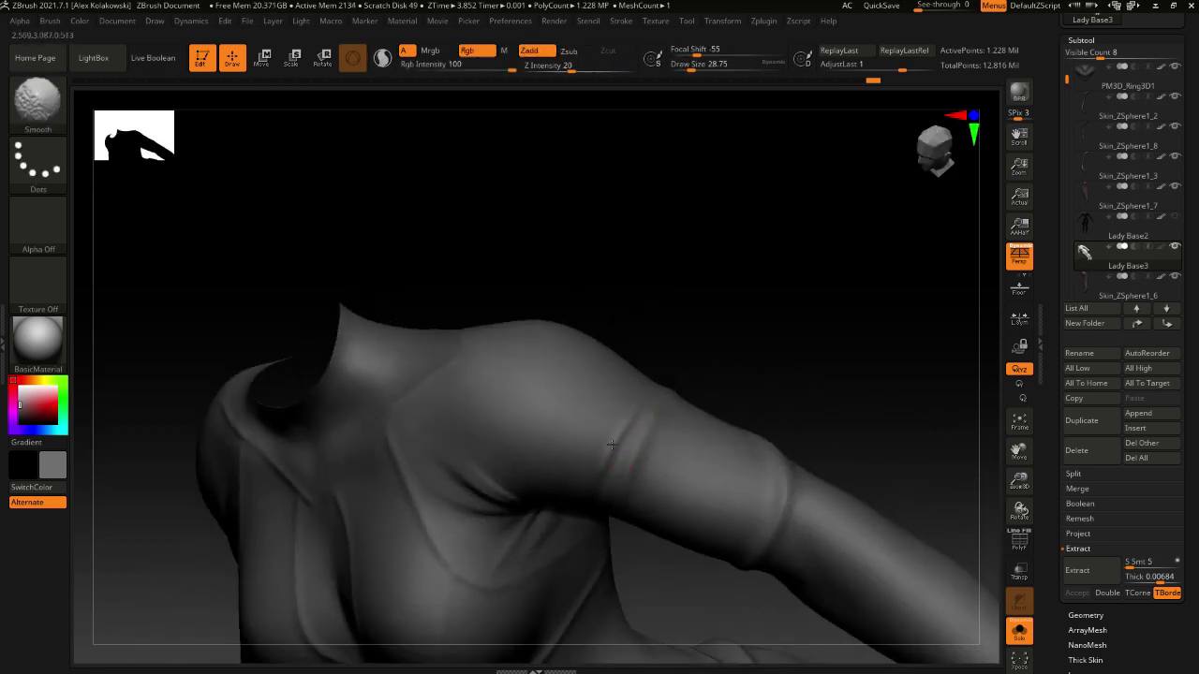
pyautogui.moveTo(605, 490); pyautogui.dragTo(644, 484, button='right')
pyautogui.keyDown('shift'); pyautogui.moveTo(644, 485); pyautogui.dragTo(618, 468); pyautogui.keyUp('shift')
pyautogui.moveTo(618, 468)
pyautogui.mouseDown(button='right')
pyautogui.moveTo(585, 450)
pyautogui.moveTo(596, 443)
pyautogui.mouseUp(button='right')
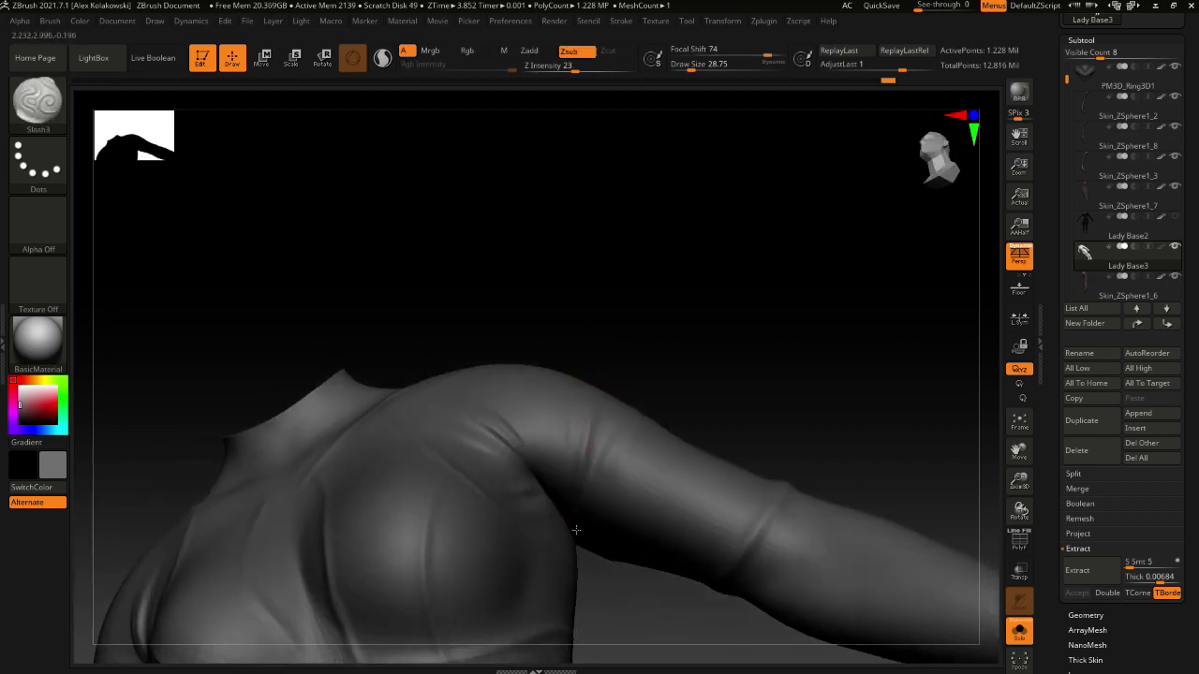
pyautogui.moveTo(576, 530); pyautogui.dragTo(582, 424, button='right')
pyautogui.press('shift')
# Carve a mirrored curved seam across the back below the shoulder blades with a draw size of about 16
pyautogui.moveTo(607, 532)
pyautogui.keyDown('ctrl'); pyautogui.mouseDown(button='right')
pyautogui.moveTo(629, 461)
pyautogui.moveTo(575, 471)
pyautogui.moveTo(604, 480)
pyautogui.moveTo(609, 428)
pyautogui.moveTo(581, 501)
pyautogui.moveTo(624, 500)
pyautogui.moveTo(615, 527)
pyautogui.moveTo(587, 381)
pyautogui.mouseUp(button='right'); pyautogui.keyUp('ctrl')
pyautogui.moveTo(655, 440); pyautogui.dragTo(657, 498, button='right')
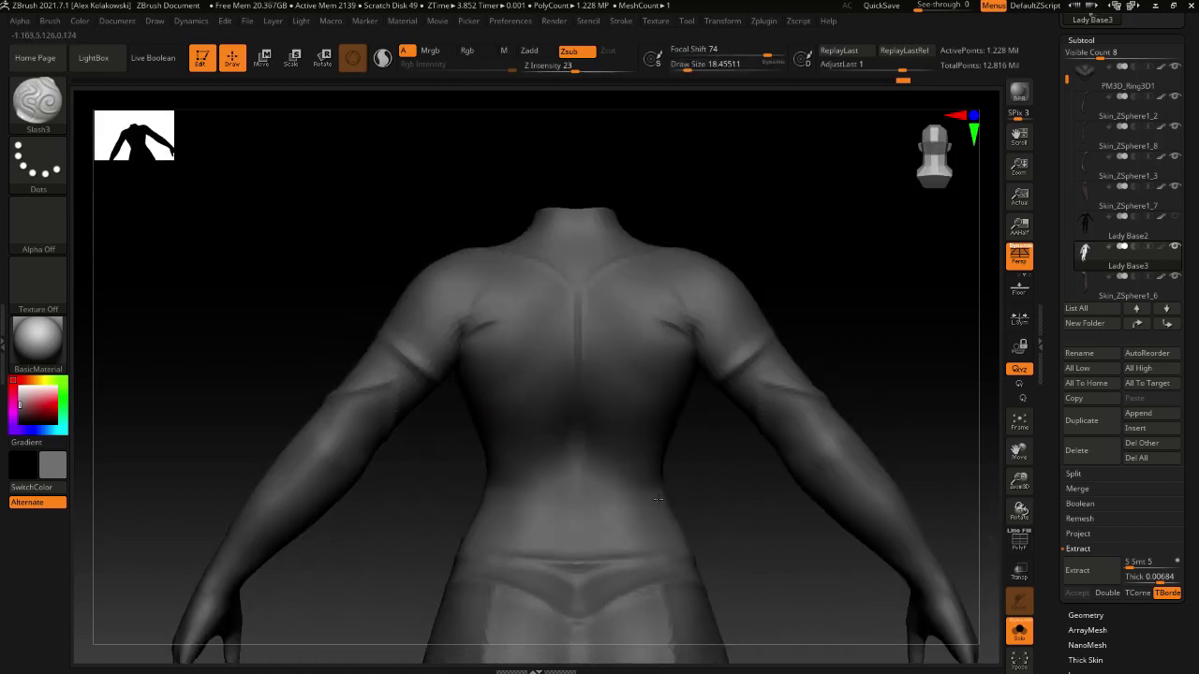
pyautogui.moveTo(665, 429); pyautogui.dragTo(684, 426, button='right')
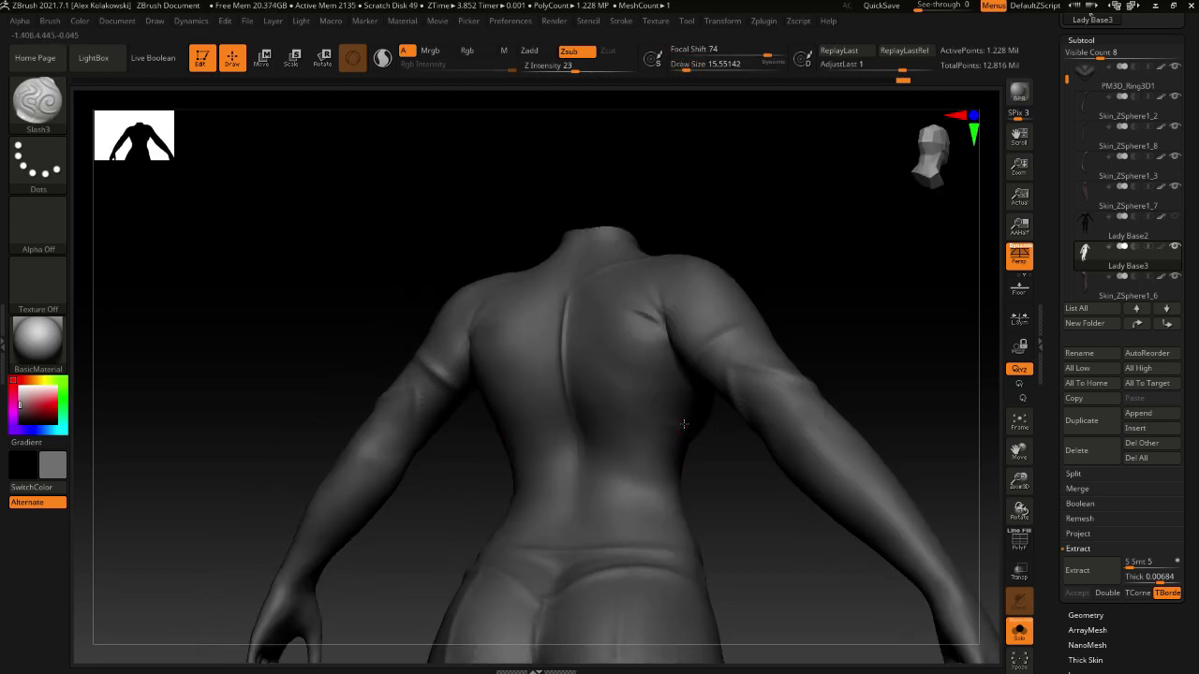
pyautogui.moveTo(626, 474); pyautogui.dragTo(677, 493, button='right')
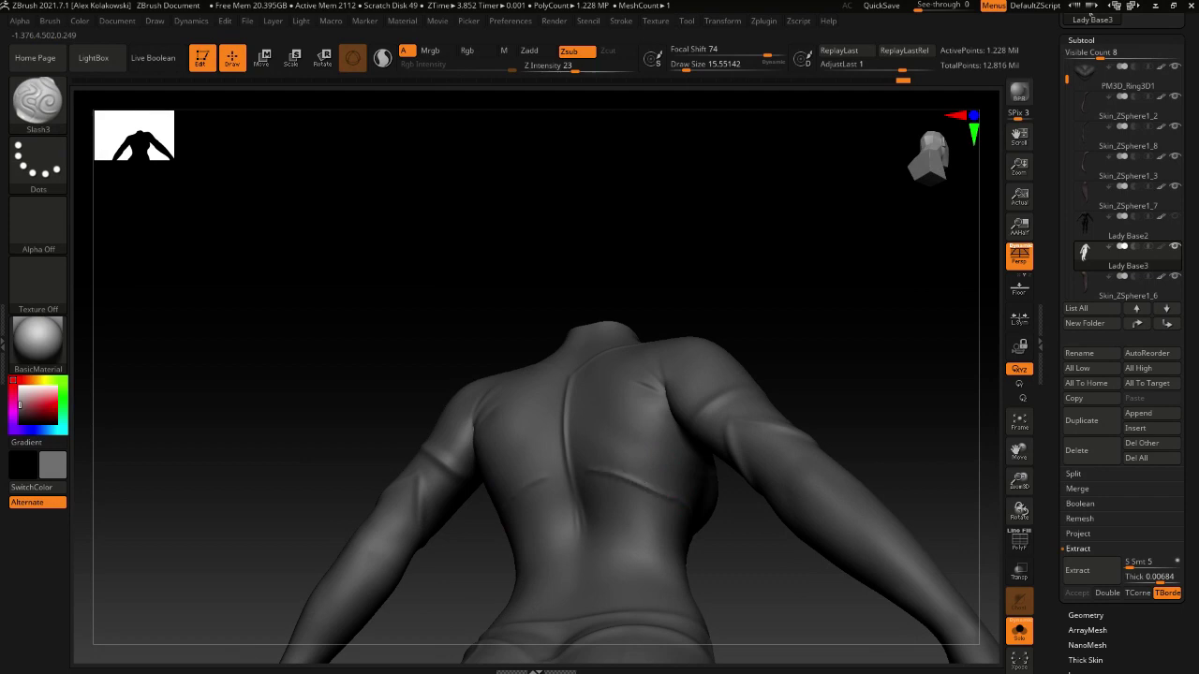
pyautogui.press('shift')
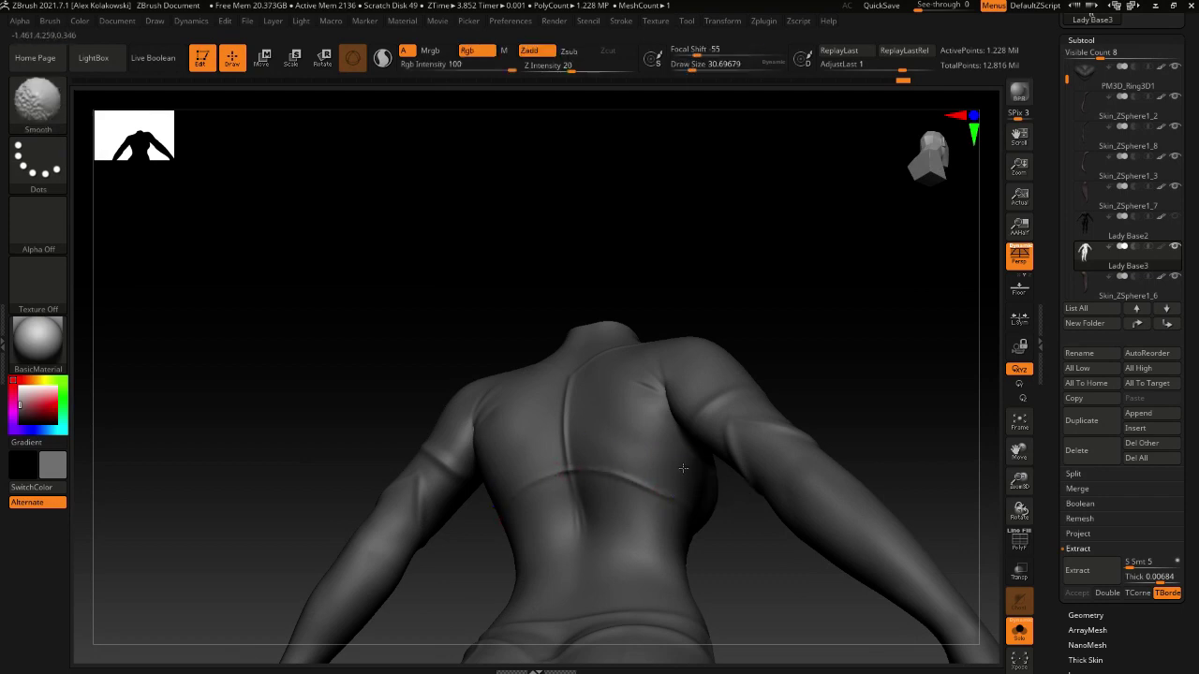
# Carve mirrored curved seams down the upper back over the shoulder blades with a draw size of about 20
pyautogui.moveTo(682, 468)
pyautogui.mouseDown(button='right')
pyautogui.moveTo(687, 504)
pyautogui.moveTo(675, 429)
pyautogui.moveTo(698, 535)
pyautogui.mouseUp(button='right')
pyautogui.press('s')
pyautogui.click(687, 505)
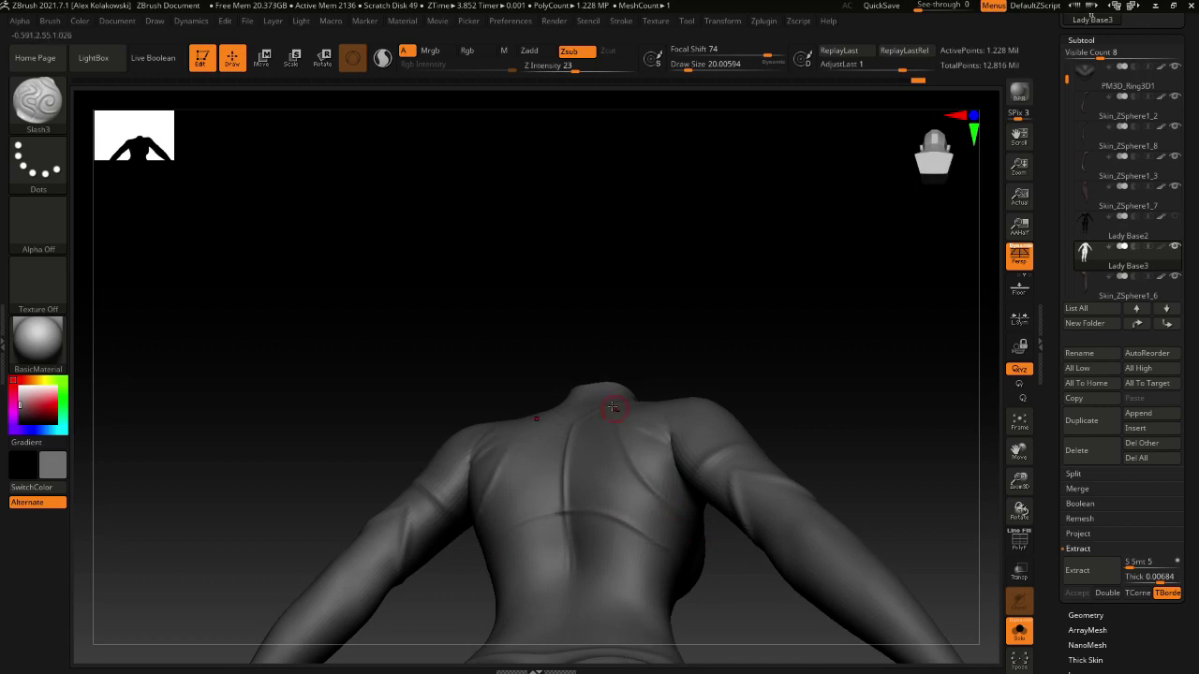
# Carve mirrored seams across the upper back from the shoulders to the top of the spine seam with a draw size of about 20
pyautogui.moveTo(612, 407); pyautogui.dragTo(618, 419, button='right')
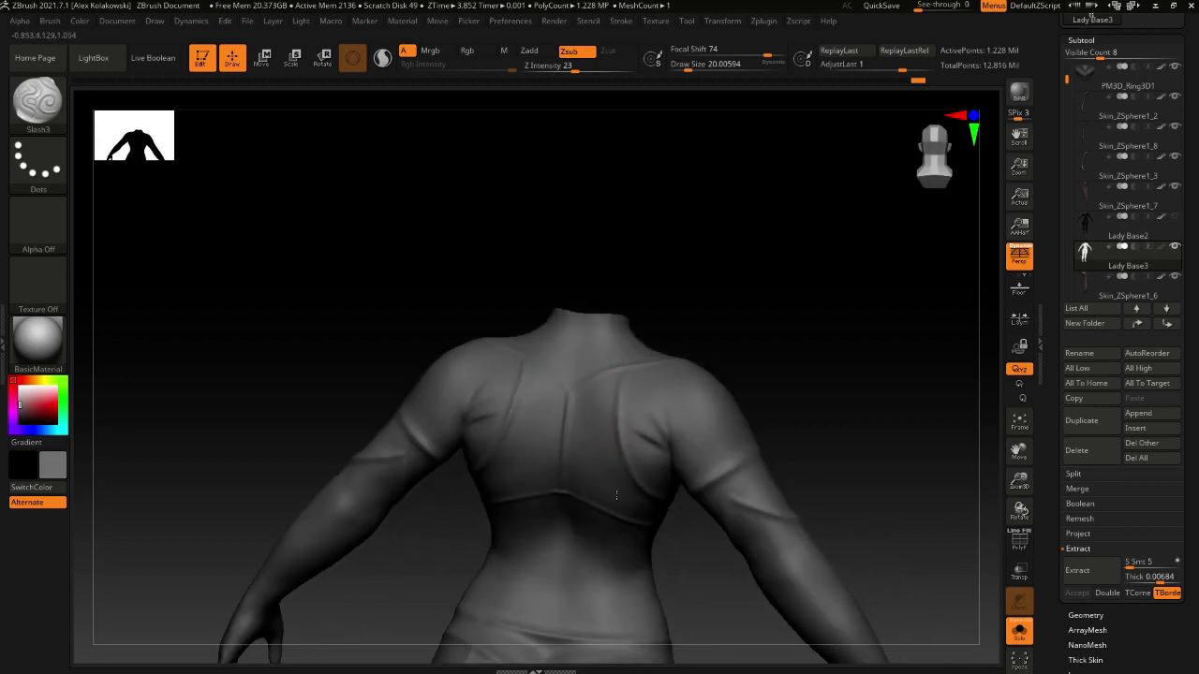
pyautogui.moveTo(616, 494); pyautogui.dragTo(665, 470, button='right')
pyautogui.moveTo(527, 319); pyautogui.dragTo(506, 286, button='right')
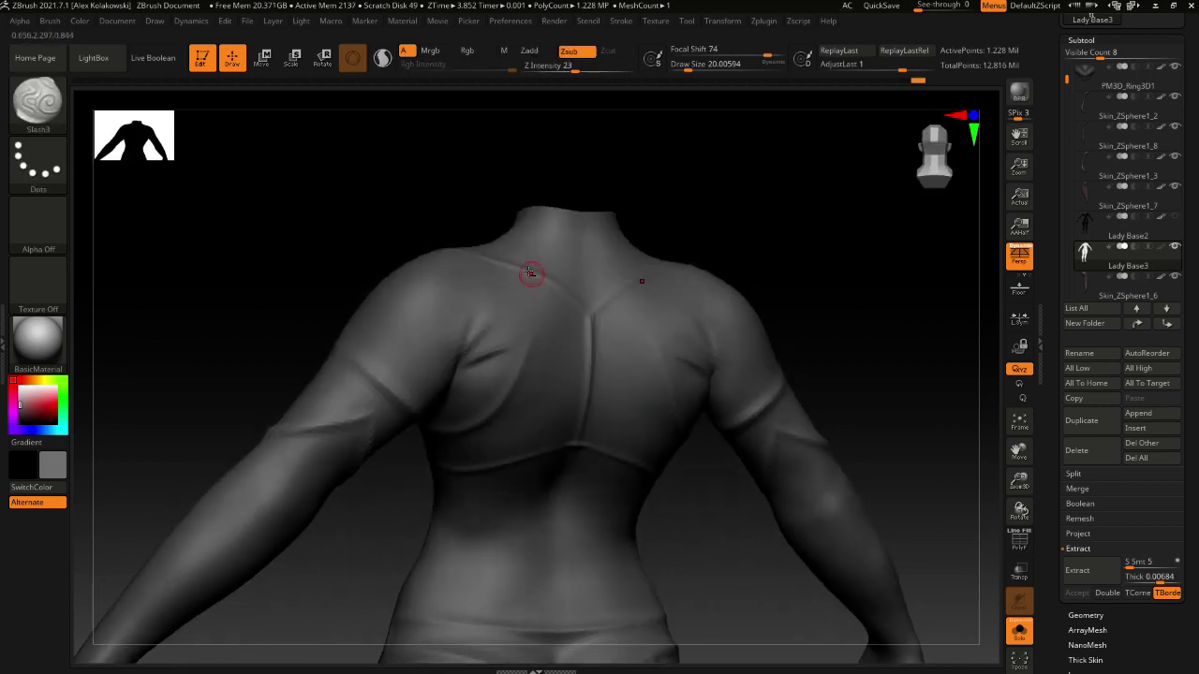
pyautogui.moveTo(530, 273); pyautogui.dragTo(526, 271)
# Set the draw size to about 17 and smooth the front abdomen just below the bust band
pyautogui.moveTo(615, 440); pyautogui.dragTo(580, 373, button='right')
pyautogui.moveTo(590, 436); pyautogui.dragTo(578, 385, button='right')
pyautogui.moveTo(556, 464)
pyautogui.mouseDown(button='right')
pyautogui.moveTo(562, 431)
pyautogui.moveTo(569, 459)
pyautogui.moveTo(680, 340)
pyautogui.moveTo(636, 528)
pyautogui.moveTo(648, 449)
pyautogui.moveTo(701, 562)
pyautogui.mouseUp(button='right')
pyautogui.press('s')
pyautogui.click(557, 429)
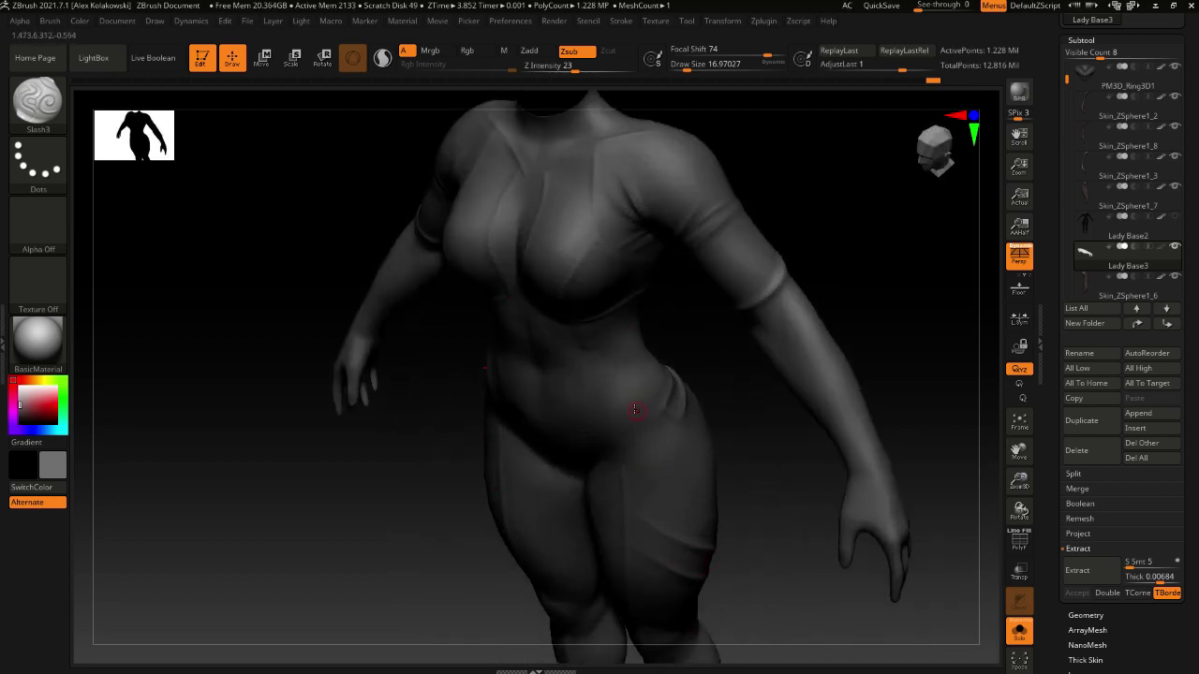
pyautogui.moveTo(635, 410)
pyautogui.mouseDown(button='right')
pyautogui.moveTo(604, 342)
pyautogui.moveTo(583, 379)
pyautogui.mouseUp(button='right')
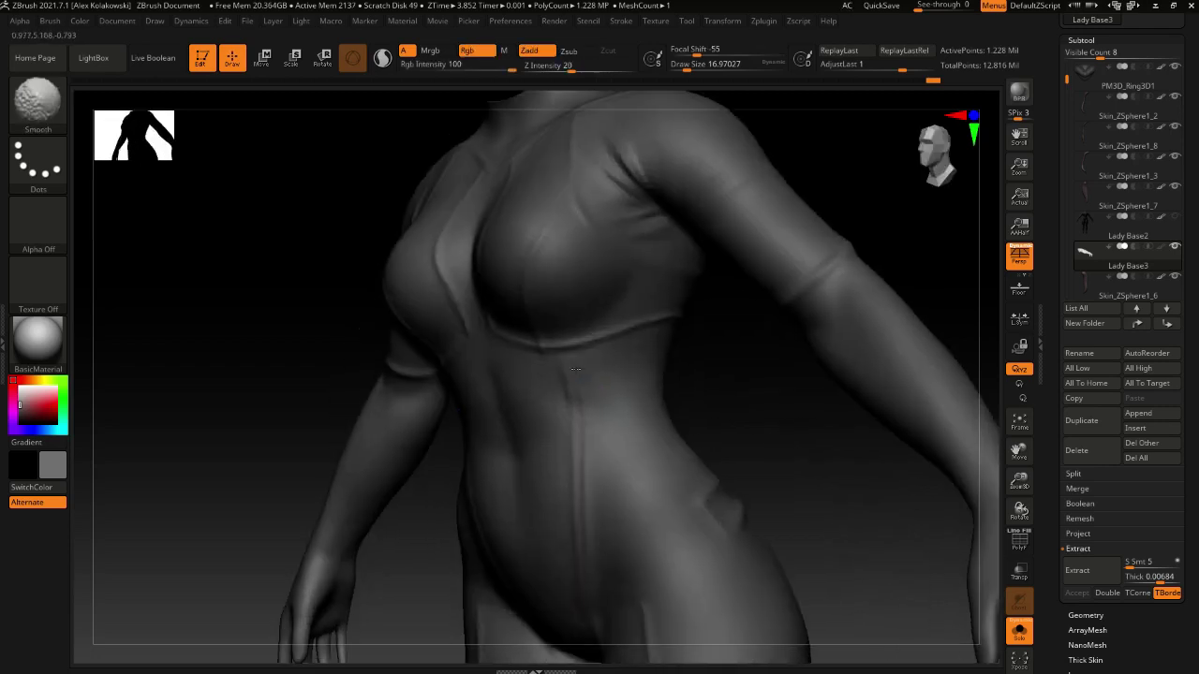
pyautogui.moveTo(591, 442)
pyautogui.mouseDown(button='right')
pyautogui.moveTo(653, 415)
pyautogui.moveTo(610, 382)
pyautogui.mouseUp(button='right')
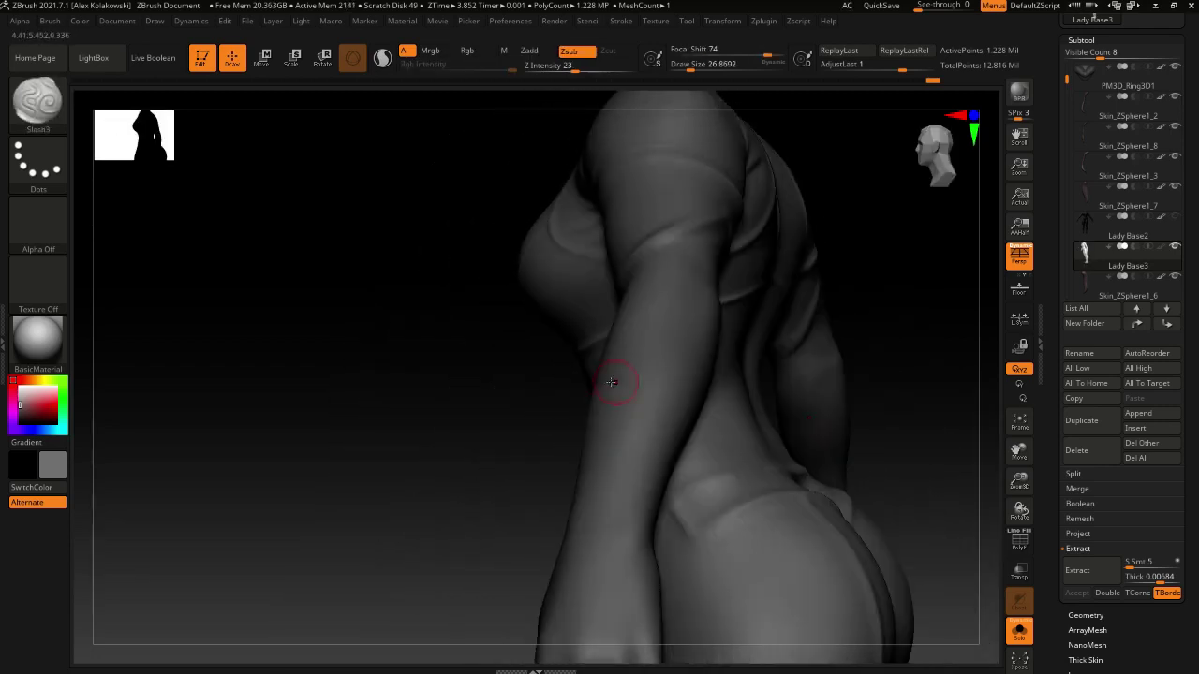
# Hide the arms below the armpits with the SelectLasso brush to expose the sides of the torso
pyautogui.moveTo(738, 399)
pyautogui.mouseDown(button='right')
pyautogui.moveTo(690, 435)
pyautogui.moveTo(695, 458)
pyautogui.moveTo(570, 316)
pyautogui.moveTo(550, 323)
pyautogui.mouseUp(button='right')
pyautogui.click(37, 99)
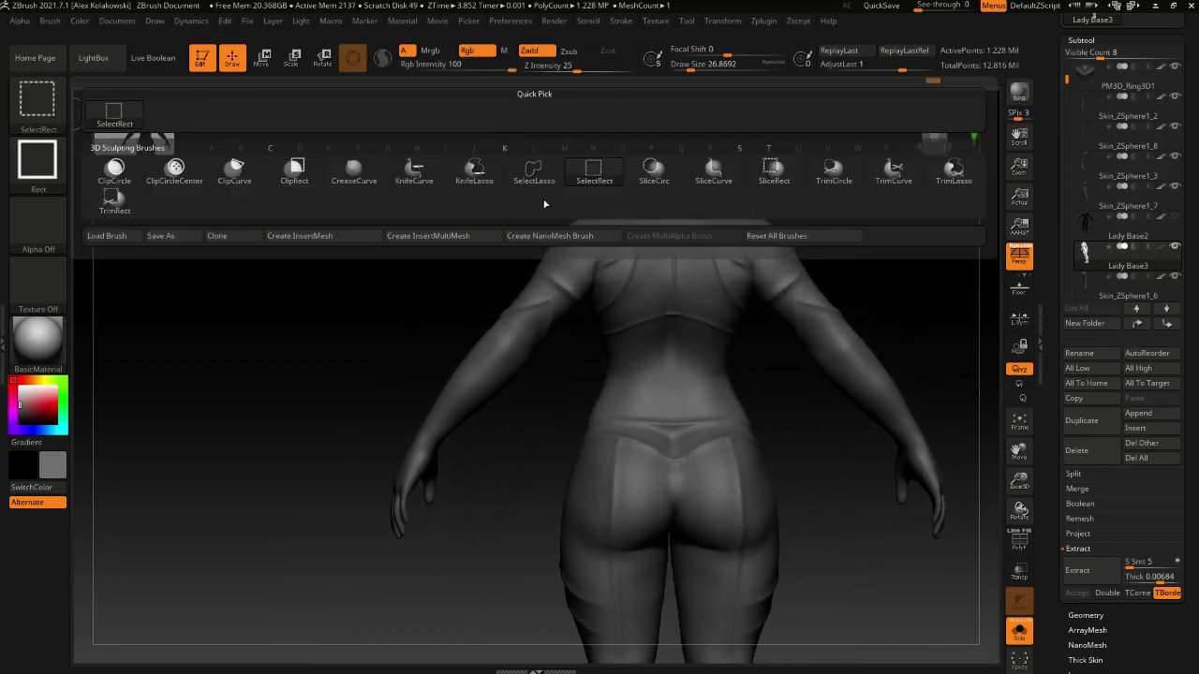
pyautogui.click(533, 172)
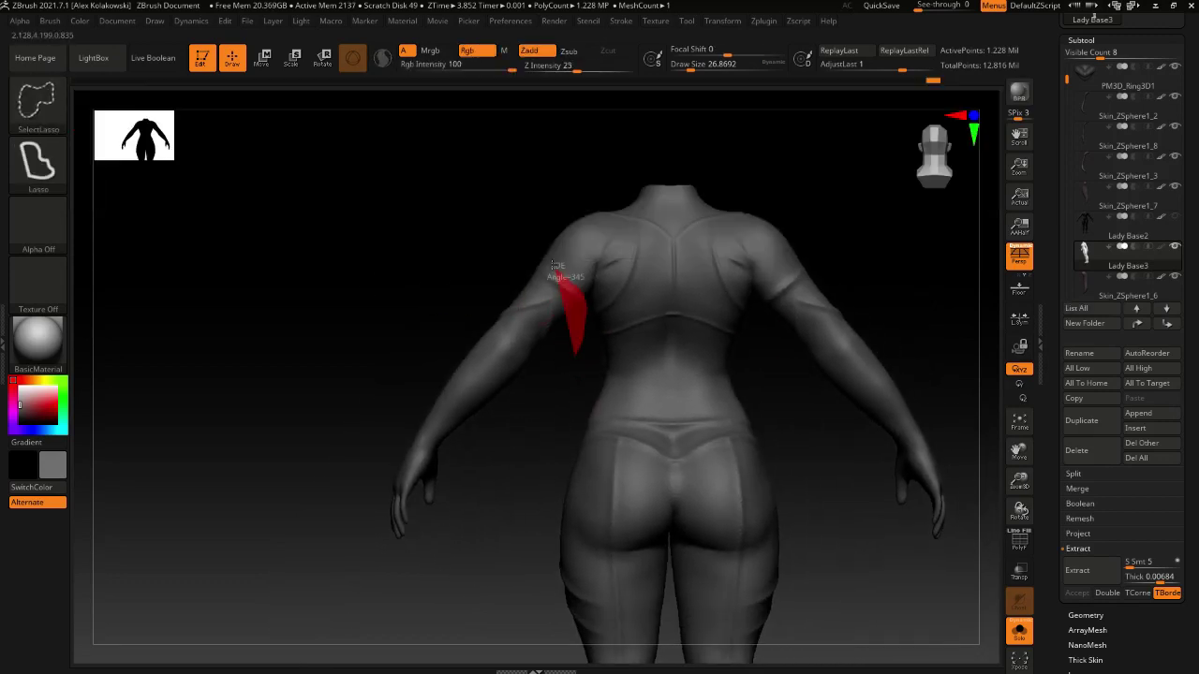
pyautogui.moveTo(552, 266)
pyautogui.keyDown('ctrl'); pyautogui.keyDown('alt'); pyautogui.keyDown('shift'); pyautogui.mouseDown()
pyautogui.moveTo(406, 586)
pyautogui.moveTo(573, 367)
pyautogui.mouseUp(); pyautogui.keyUp('shift'); pyautogui.keyUp('alt'); pyautogui.keyUp('ctrl')
# Carve diagonal fabric folds into the side of the waist below the bust band, trying draw sizes from about 44 to 56
pyautogui.moveTo(610, 421)
pyautogui.mouseDown(button='right')
pyautogui.moveTo(671, 387)
pyautogui.moveTo(635, 389)
pyautogui.moveTo(639, 411)
pyautogui.mouseUp(button='right')
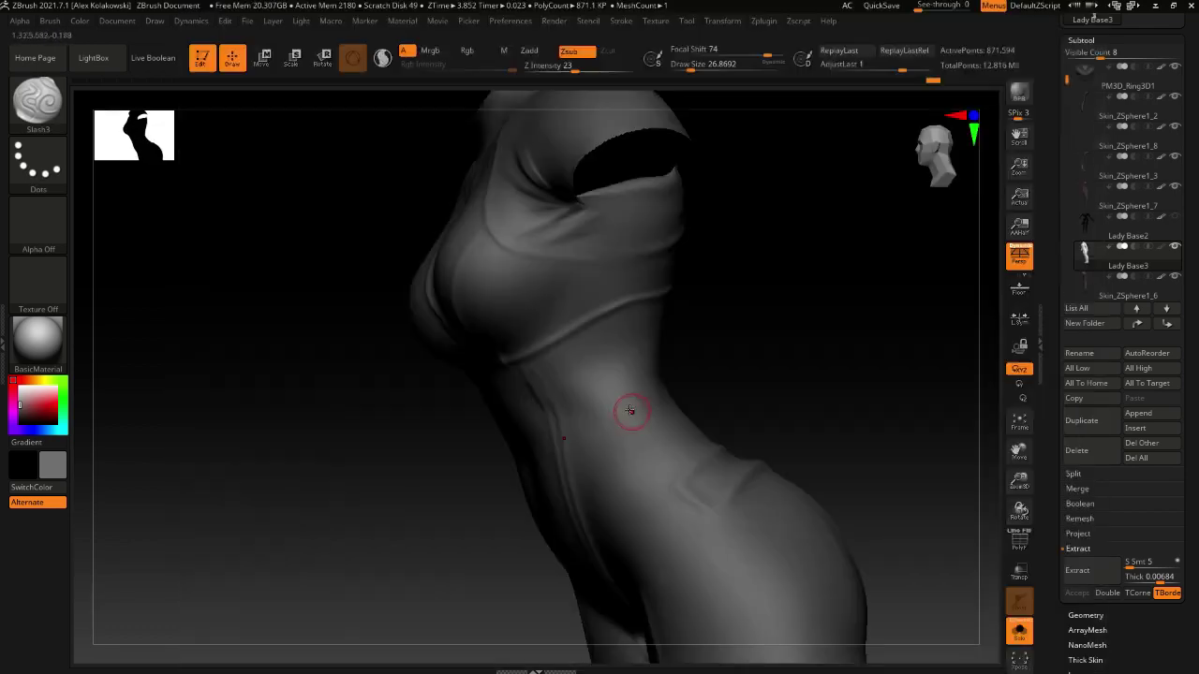
pyautogui.moveTo(631, 409); pyautogui.dragTo(628, 385)
pyautogui.moveTo(644, 376); pyautogui.dragTo(648, 363, button='right')
pyautogui.press('s')
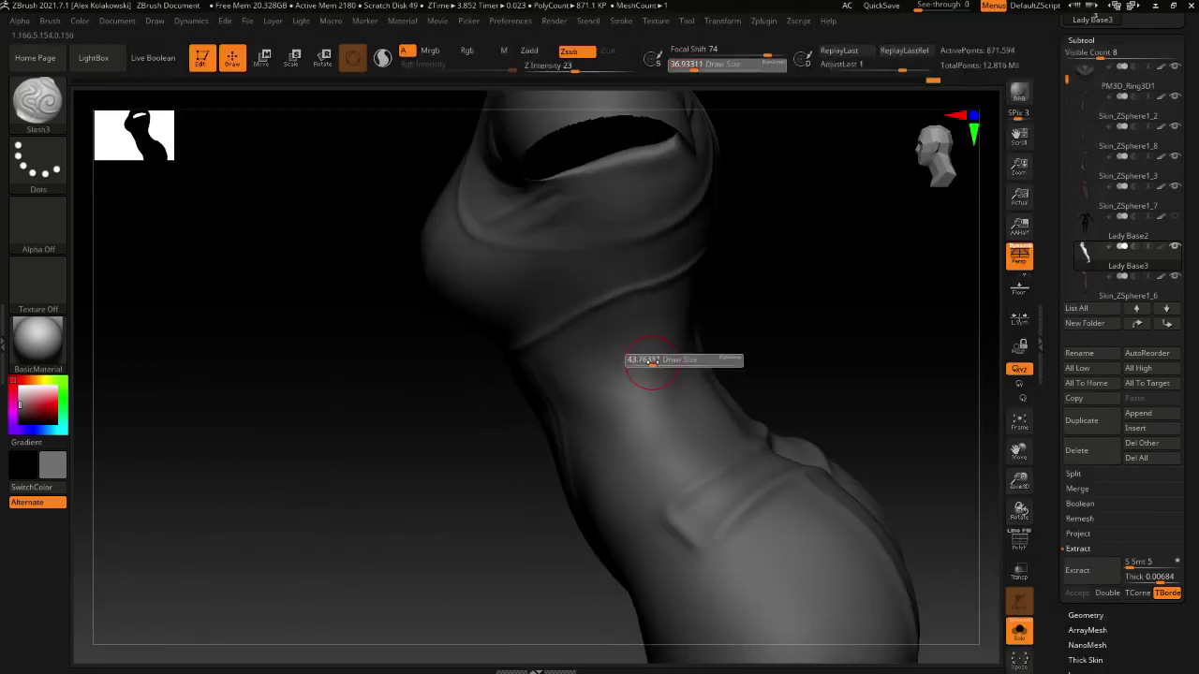
pyautogui.moveTo(649, 364); pyautogui.dragTo(653, 364)
pyautogui.moveTo(680, 306)
pyautogui.mouseDown(button='right')
pyautogui.moveTo(629, 326)
pyautogui.moveTo(652, 393)
pyautogui.mouseUp(button='right')
pyautogui.press('s')
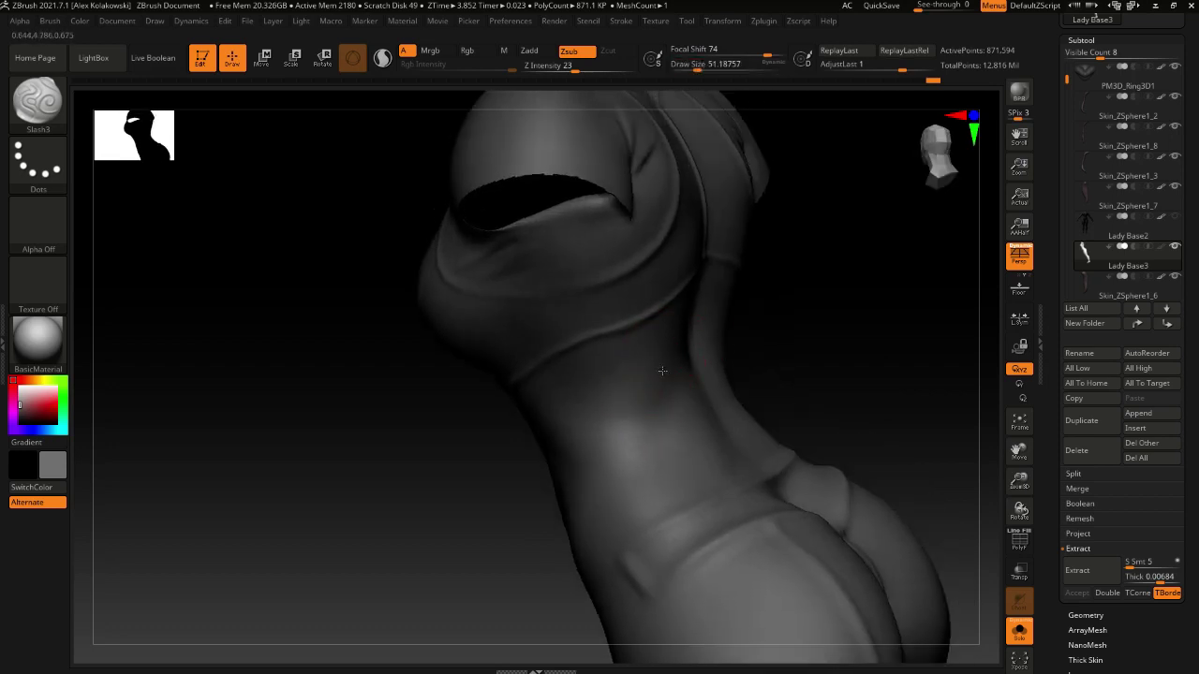
pyautogui.hotkey('ctrl', 'z')
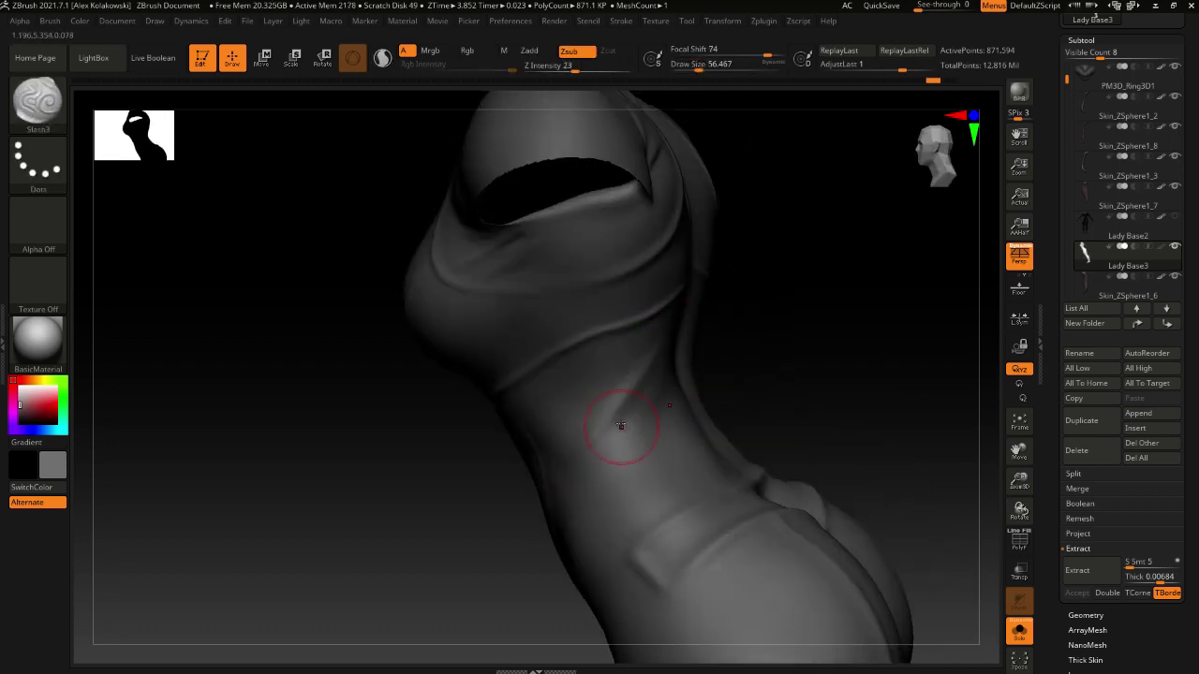
pyautogui.press('s')
pyautogui.moveTo(570, 482); pyautogui.dragTo(608, 418)
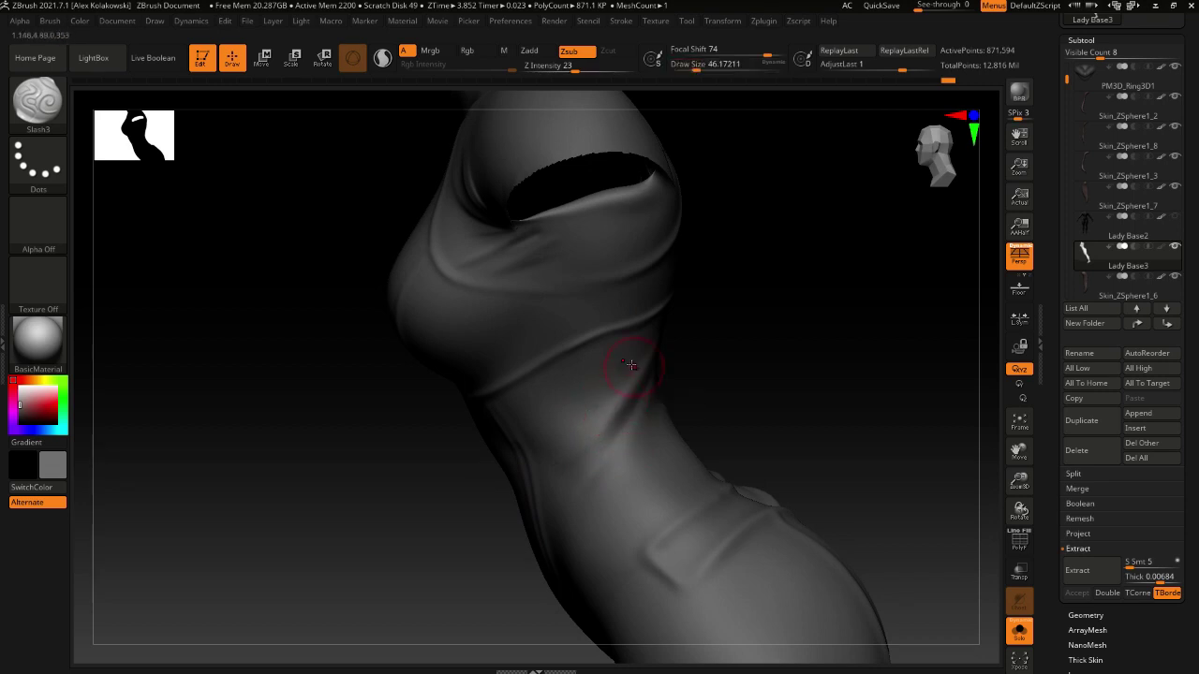
# Undo the last fold stroke, carve a finer waist fold with a draw size of about 35, and smooth around it
pyautogui.moveTo(570, 409); pyautogui.dragTo(642, 401, button='right')
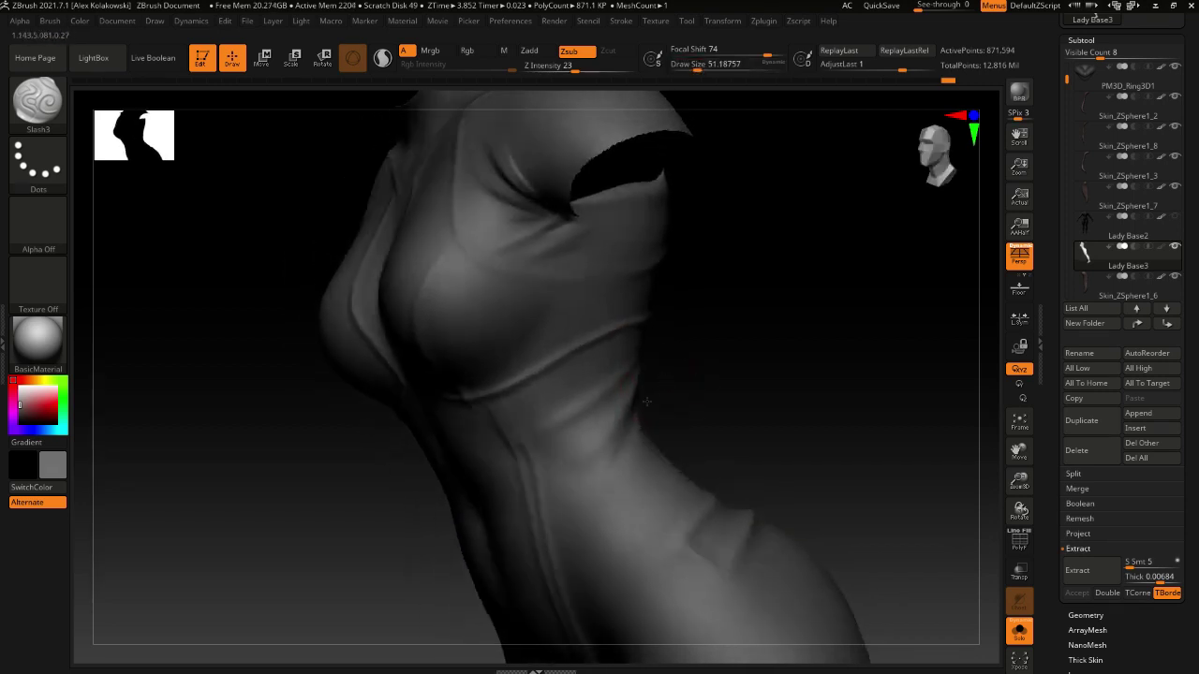
pyautogui.hotkey('ctrl', 'z')
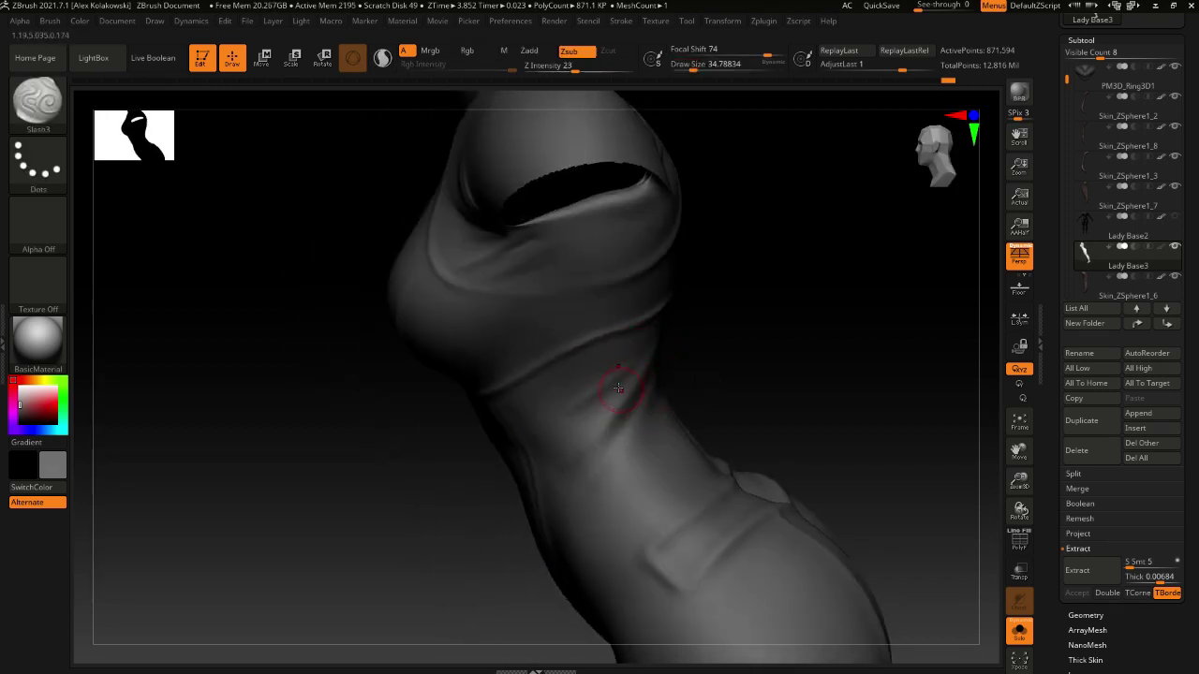
pyautogui.moveTo(602, 400); pyautogui.dragTo(597, 387)
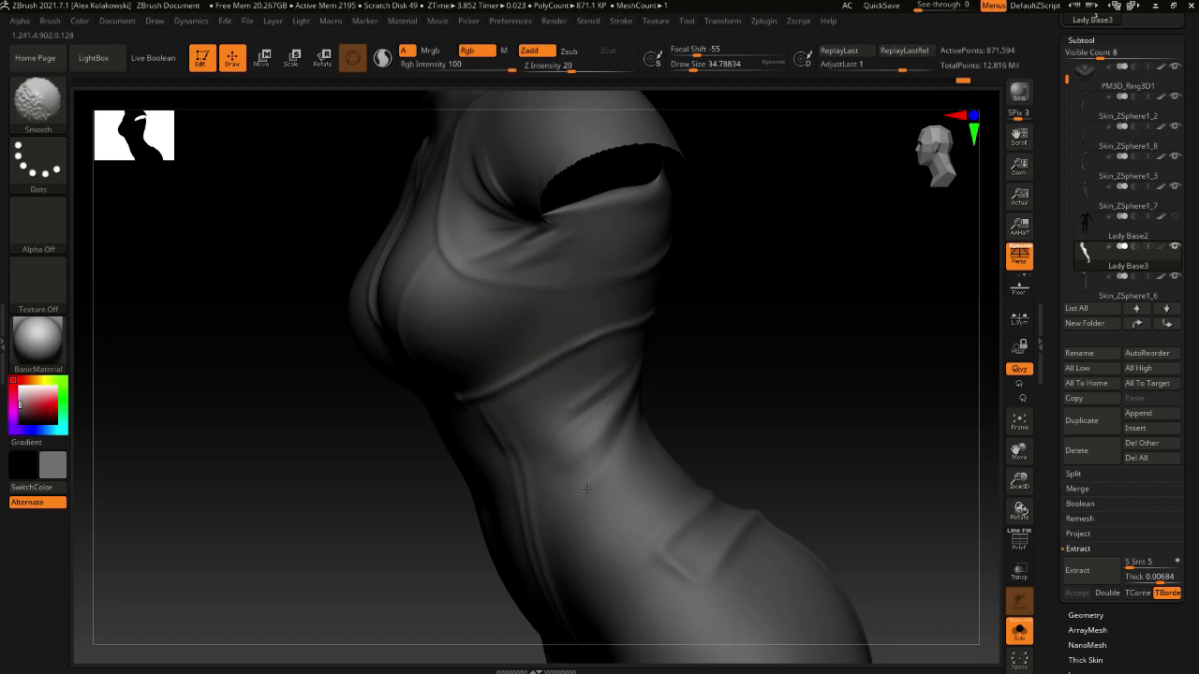
pyautogui.moveTo(547, 438); pyautogui.dragTo(505, 427, button='right')
pyautogui.keyDown('shift'); pyautogui.moveTo(650, 396); pyautogui.dragTo(627, 417); pyautogui.keyUp('shift')
pyautogui.moveTo(627, 431)
pyautogui.mouseDown(button='right')
pyautogui.moveTo(631, 458)
pyautogui.moveTo(618, 412)
pyautogui.mouseUp(button='right')
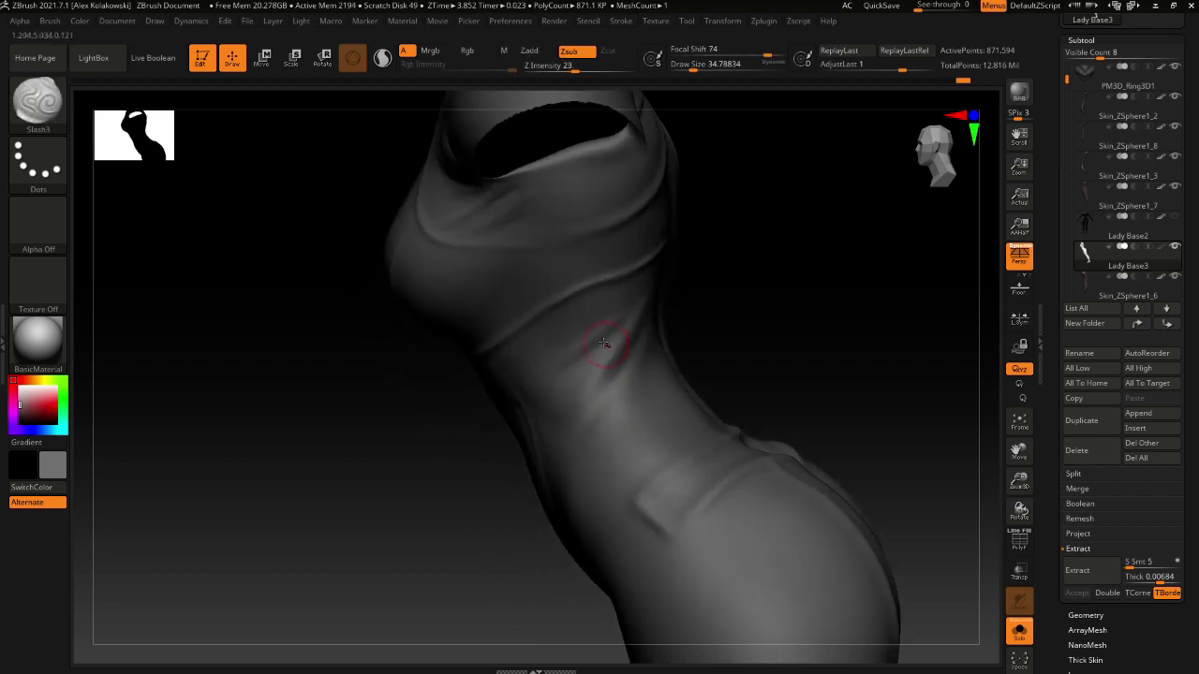
pyautogui.keyDown('shift'); pyautogui.moveTo(602, 343); pyautogui.dragTo(580, 374); pyautogui.keyUp('shift')
# Carve further folds from the side of the waist toward the lower back with a draw size of about 35, and smooth them
pyautogui.moveTo(567, 422); pyautogui.dragTo(625, 433, button='right')
pyautogui.moveTo(625, 433)
pyautogui.mouseDown()
pyautogui.moveTo(616, 414)
pyautogui.moveTo(645, 377)
pyautogui.moveTo(633, 373)
pyautogui.mouseUp()
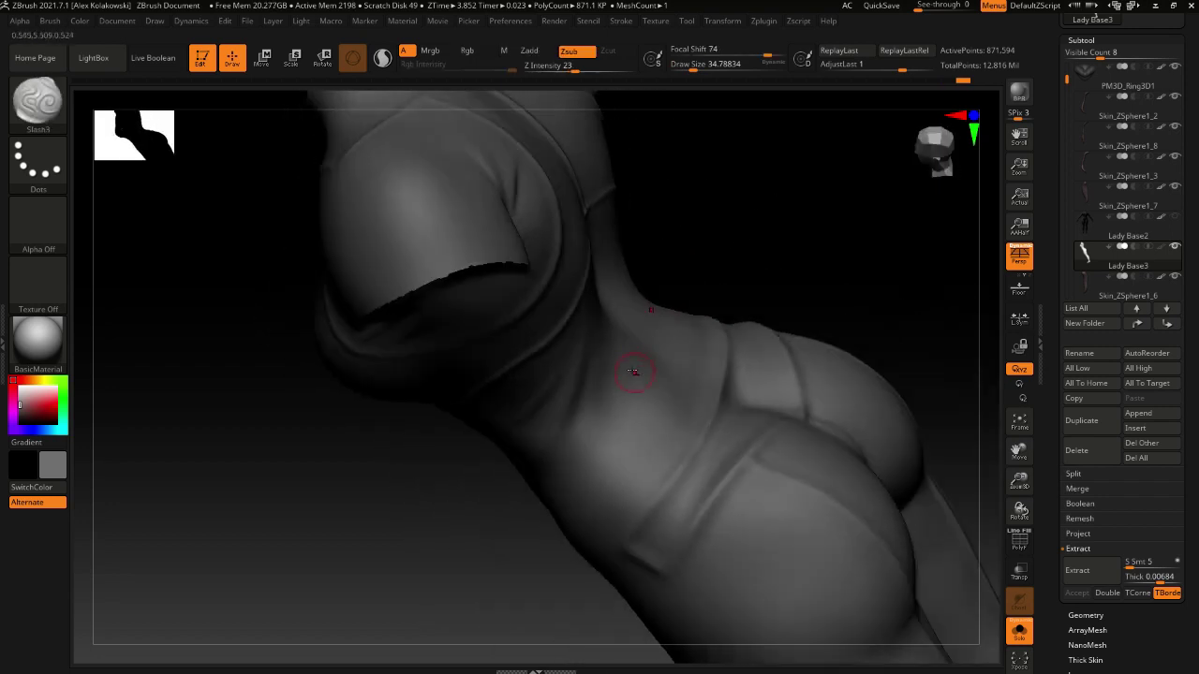
pyautogui.moveTo(610, 425); pyautogui.dragTo(618, 396, button='right')
pyautogui.keyDown('shift'); pyautogui.moveTo(618, 396); pyautogui.dragTo(612, 417); pyautogui.keyUp('shift')
pyautogui.moveTo(612, 421)
pyautogui.mouseDown(button='right')
pyautogui.moveTo(560, 458)
pyautogui.moveTo(580, 427)
pyautogui.moveTo(564, 440)
pyautogui.mouseUp(button='right')
pyautogui.moveTo(599, 422); pyautogui.dragTo(656, 341)
pyautogui.moveTo(599, 412)
pyautogui.mouseDown(button='right')
pyautogui.moveTo(604, 433)
pyautogui.moveTo(569, 450)
pyautogui.mouseUp(button='right')
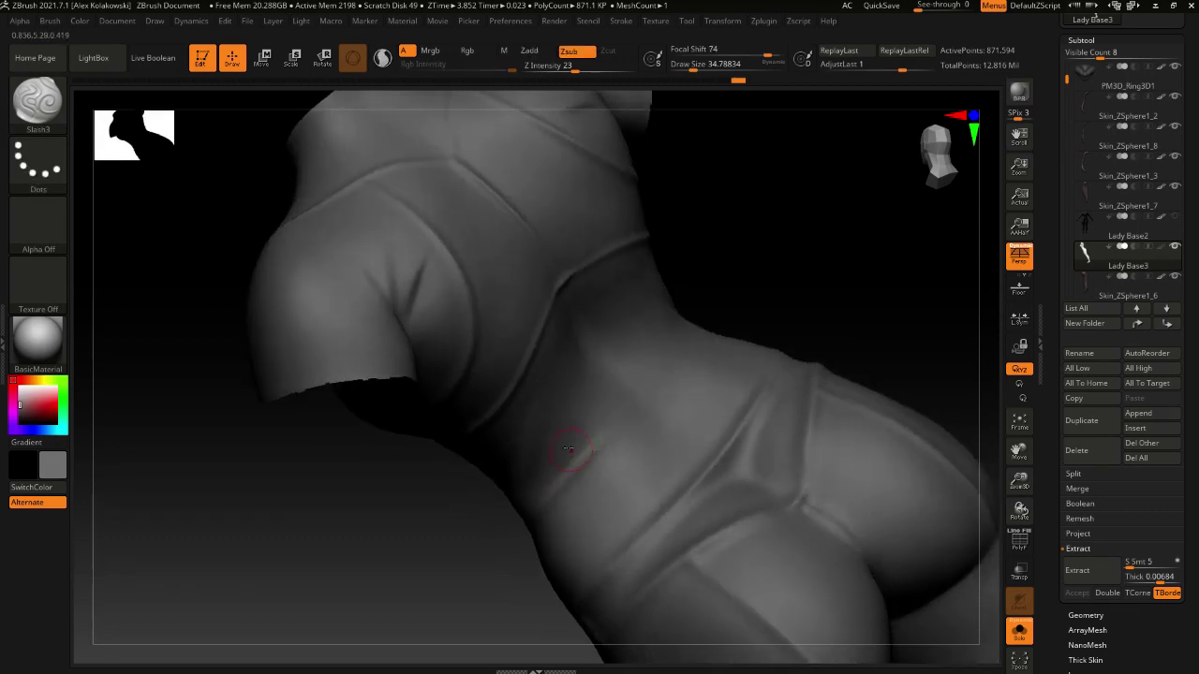
pyautogui.moveTo(556, 461); pyautogui.dragTo(556, 434)
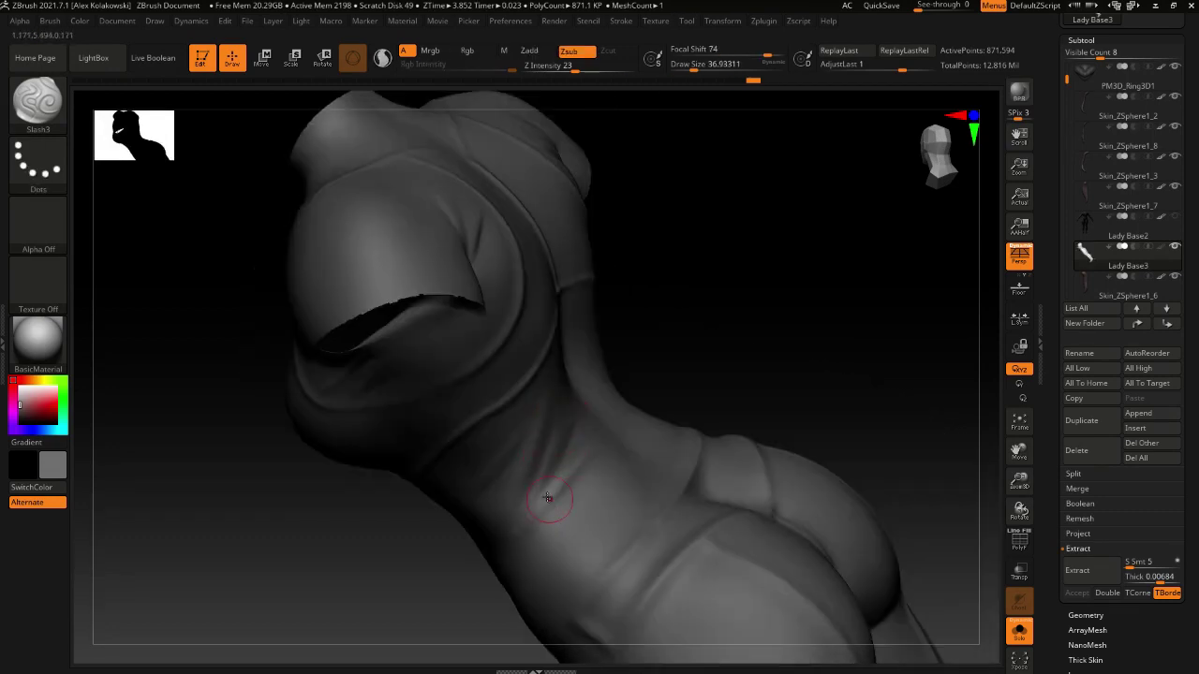
pyautogui.keyDown('shift'); pyautogui.moveTo(548, 497); pyautogui.dragTo(504, 549); pyautogui.keyUp('shift')
pyautogui.keyDown('ctrl'); pyautogui.moveTo(527, 562); pyautogui.dragTo(552, 490, button='right'); pyautogui.keyUp('ctrl')
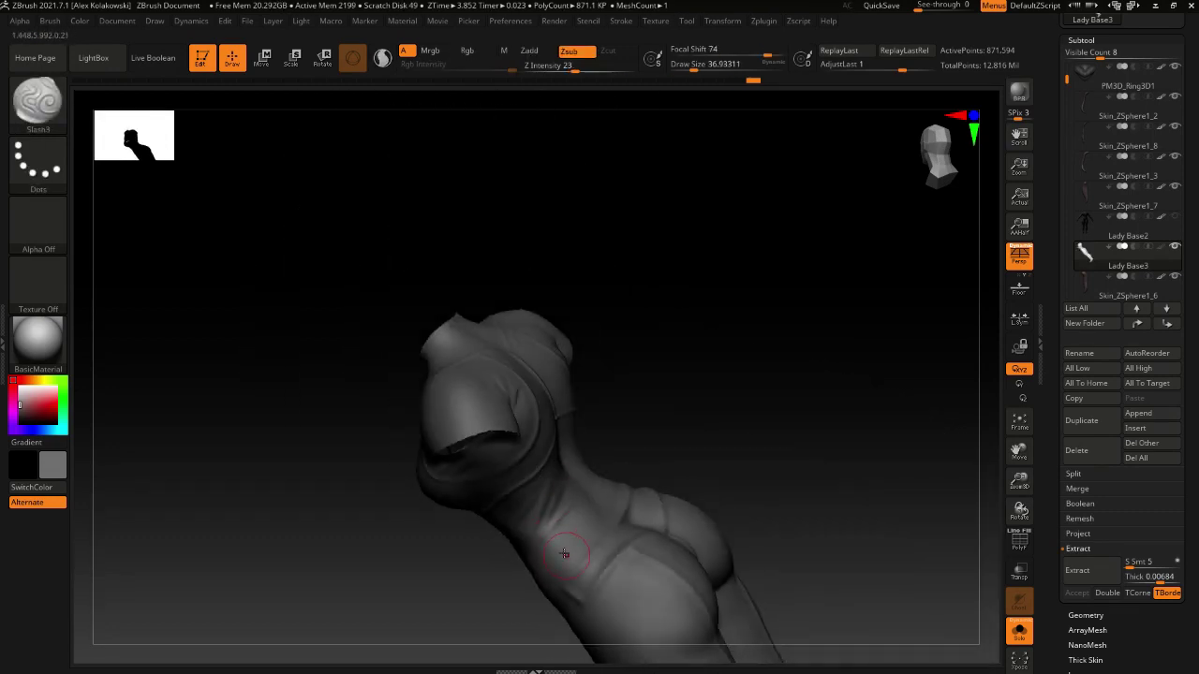
# Raise the Smooth brush's Z Intensity to 87 and soften the surface below the back seam
pyautogui.moveTo(564, 555)
pyautogui.mouseDown()
pyautogui.moveTo(661, 433)
pyautogui.moveTo(583, 553)
pyautogui.moveTo(587, 466)
pyautogui.moveTo(789, 416)
pyautogui.moveTo(752, 406)
pyautogui.moveTo(640, 438)
pyautogui.moveTo(680, 410)
pyautogui.moveTo(665, 455)
pyautogui.moveTo(578, 511)
pyautogui.moveTo(574, 436)
pyautogui.moveTo(594, 382)
pyautogui.moveTo(604, 465)
pyautogui.moveTo(624, 396)
pyautogui.moveTo(636, 408)
pyautogui.moveTo(652, 387)
pyautogui.moveTo(564, 436)
pyautogui.mouseUp()
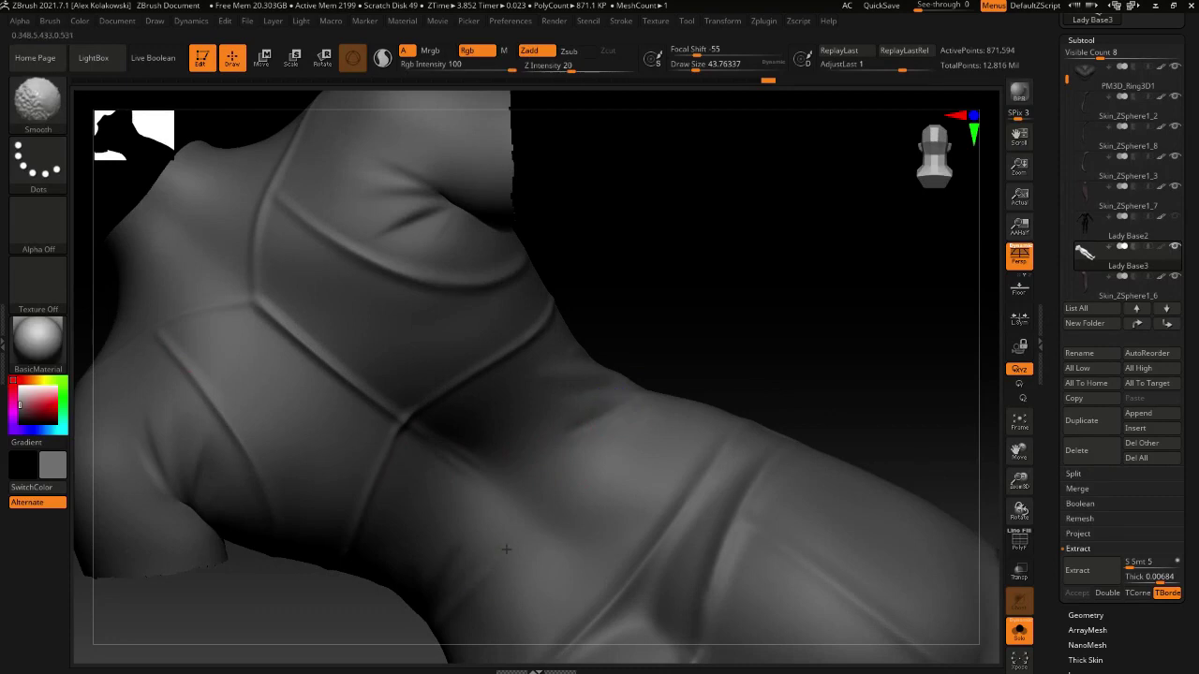
pyautogui.keyDown('alt'); pyautogui.moveTo(602, 317); pyautogui.dragTo(596, 261); pyautogui.keyUp('alt')
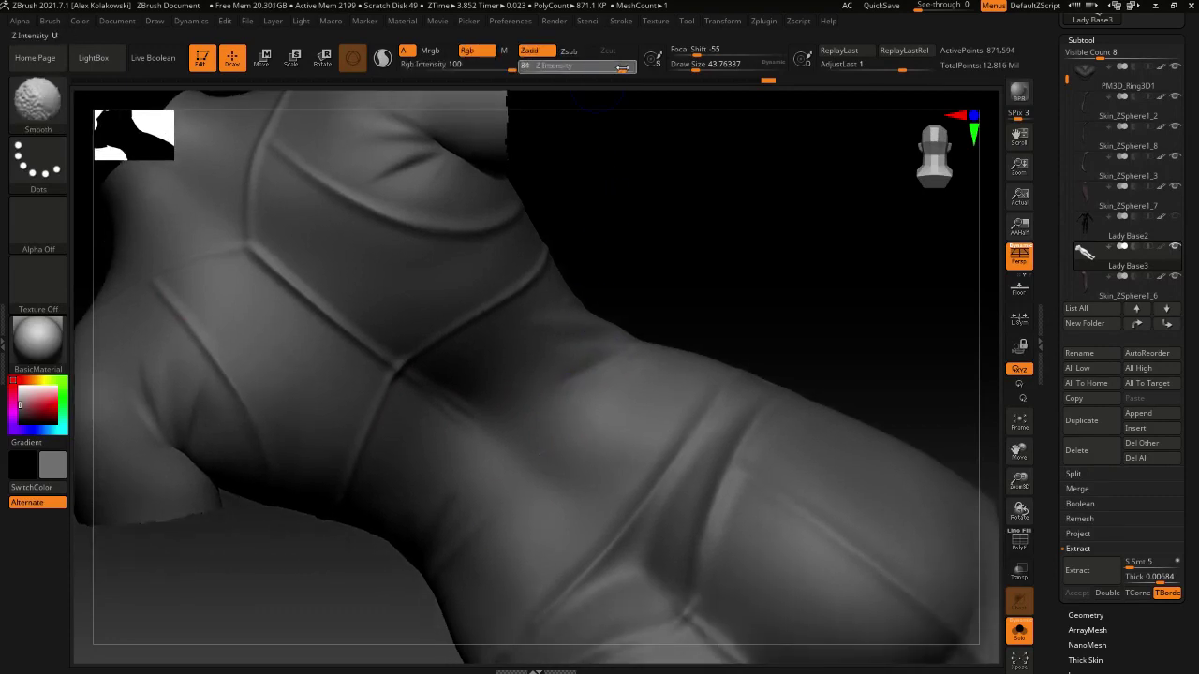
pyautogui.keyDown('alt'); pyautogui.moveTo(594, 410); pyautogui.dragTo(613, 201, button='right'); pyautogui.keyUp('alt')
pyautogui.moveTo(573, 300)
pyautogui.keyDown('alt'); pyautogui.mouseDown(button='right')
pyautogui.moveTo(548, 432)
pyautogui.moveTo(568, 519)
pyautogui.moveTo(568, 434)
pyautogui.moveTo(526, 472)
pyautogui.moveTo(484, 415)
pyautogui.mouseUp(button='right'); pyautogui.keyUp('alt')
pyautogui.moveTo(481, 521)
pyautogui.mouseDown(button='right')
pyautogui.moveTo(491, 422)
pyautogui.moveTo(584, 414)
pyautogui.moveTo(658, 368)
pyautogui.mouseUp(button='right')
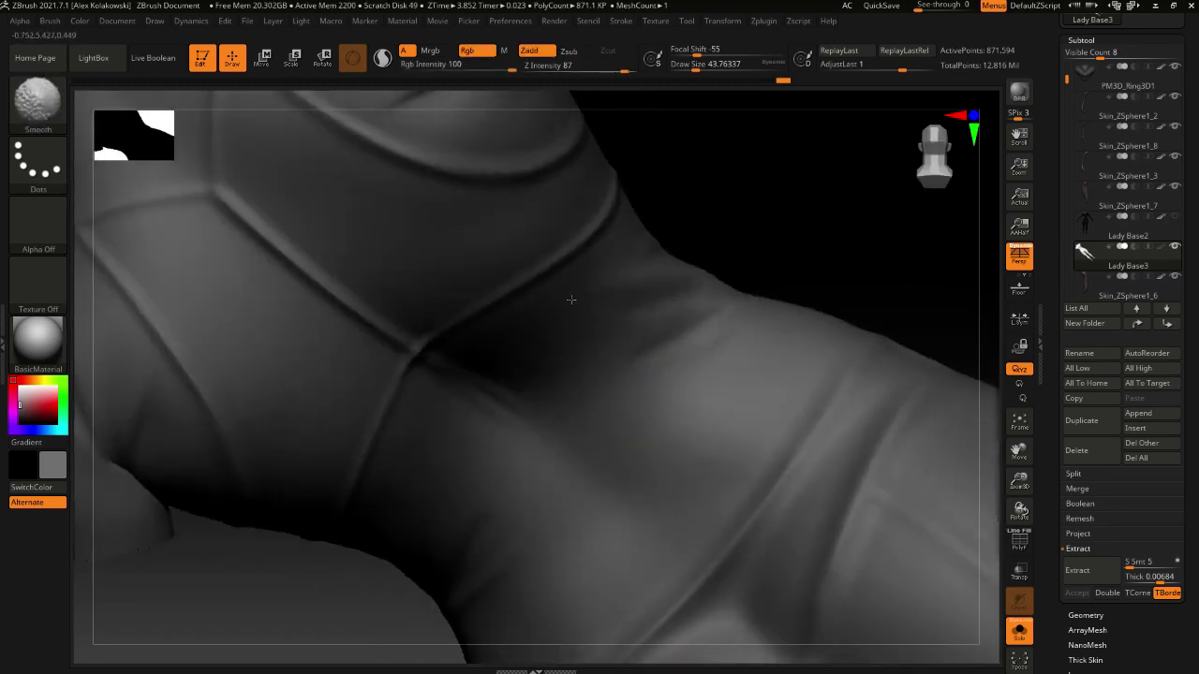
# Carve a short fold in the small of the back below the back seam with a draw size of about 54, and smooth it
pyautogui.moveTo(642, 428)
pyautogui.mouseDown(button='right')
pyautogui.moveTo(600, 479)
pyautogui.moveTo(547, 414)
pyautogui.mouseUp(button='right')
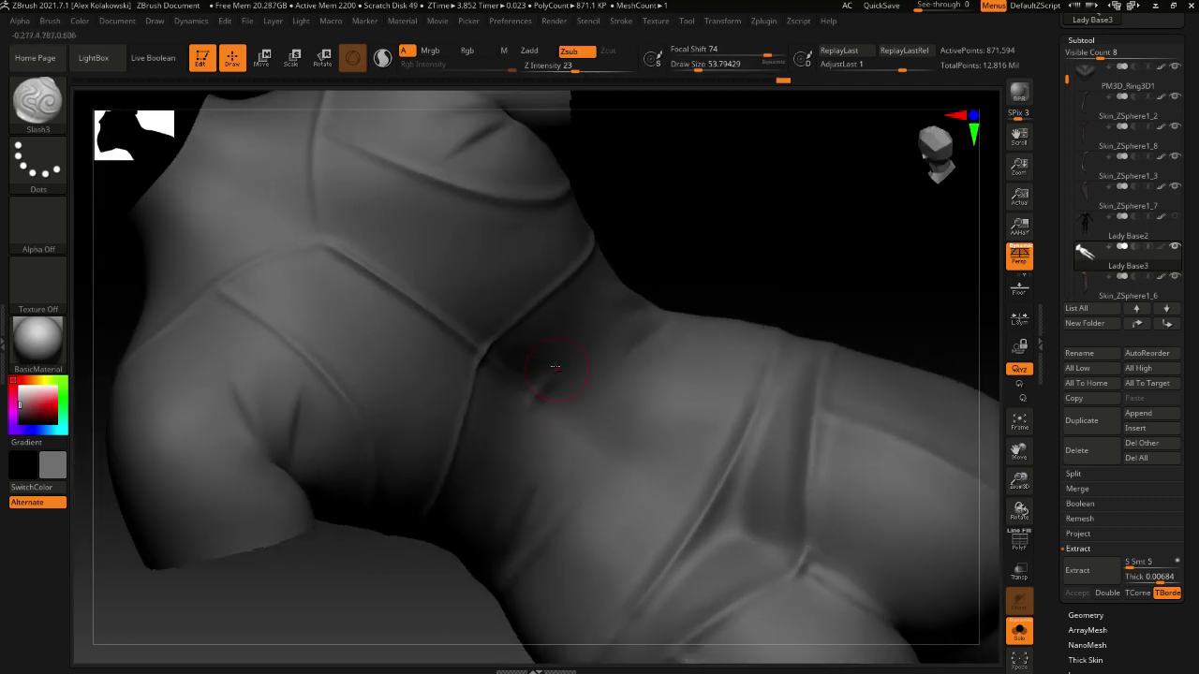
pyautogui.press('shift')
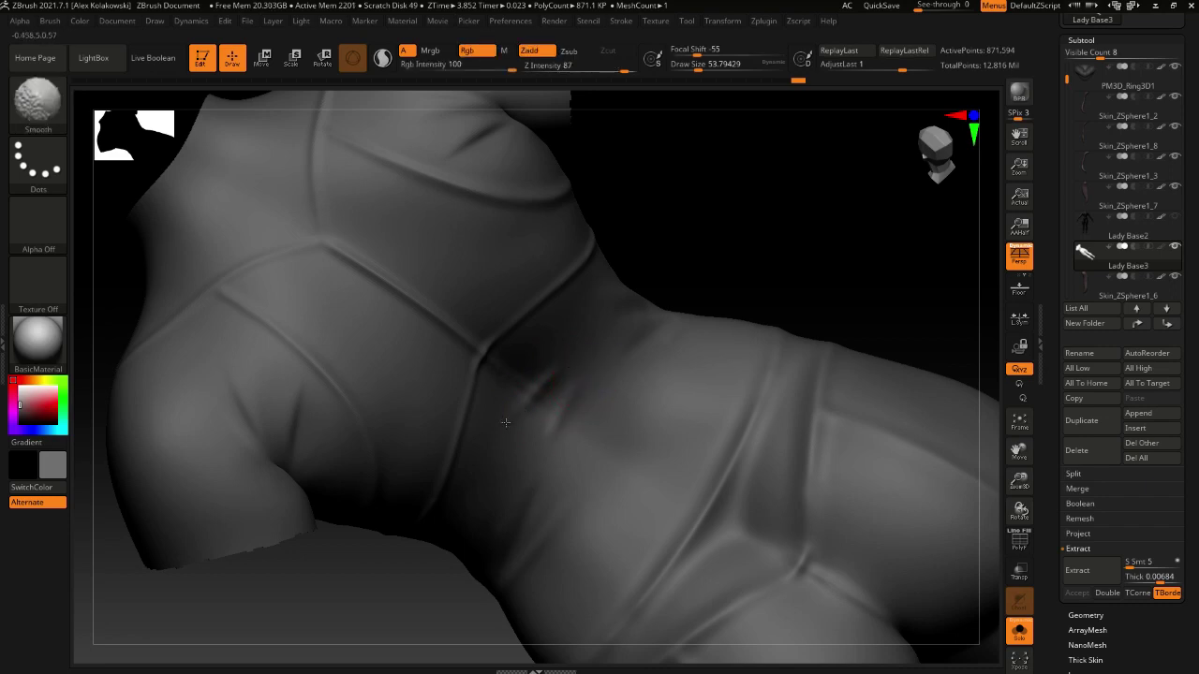
pyautogui.moveTo(558, 416); pyautogui.dragTo(566, 412, button='right')
pyautogui.press('s')
pyautogui.keyDown('shift'); pyautogui.moveTo(562, 417); pyautogui.dragTo(573, 387); pyautogui.keyUp('shift')
# Reinforce the folds in the small of the back using Slash3 at a draw size of about 37, and smooth beside them
pyautogui.moveTo(574, 388); pyautogui.dragTo(562, 421, button='right')
pyautogui.press('s')
pyautogui.moveTo(562, 420); pyautogui.dragTo(560, 420)
pyautogui.moveTo(578, 380); pyautogui.dragTo(534, 449)
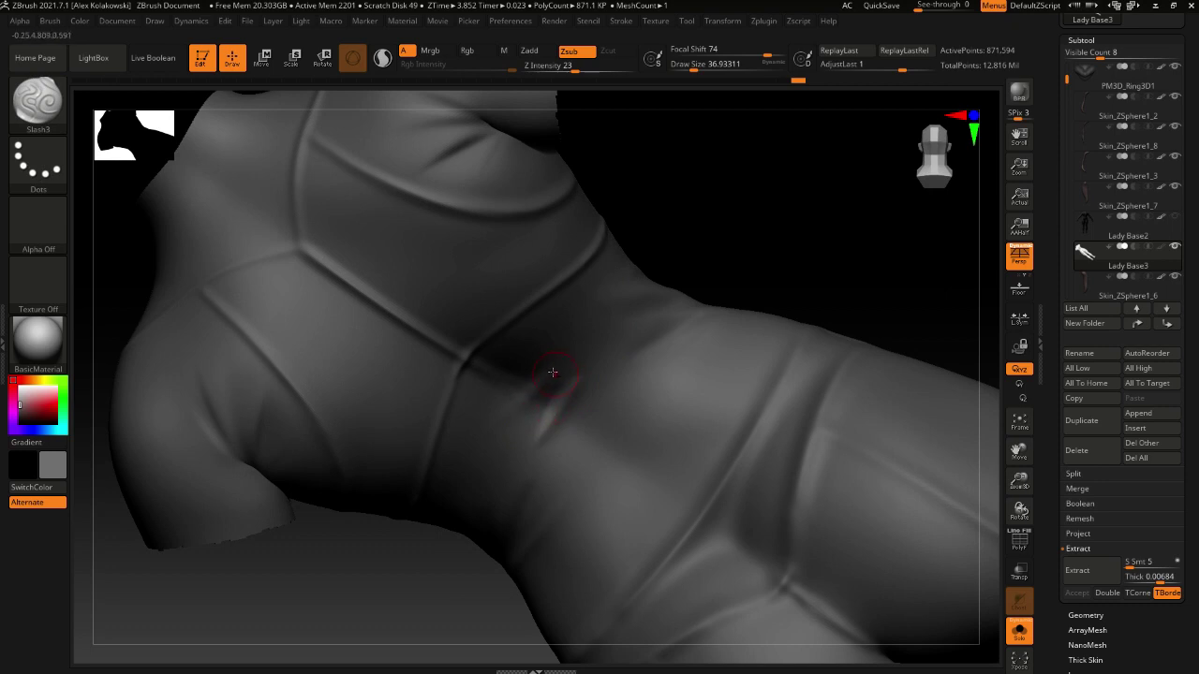
pyautogui.press('shift')
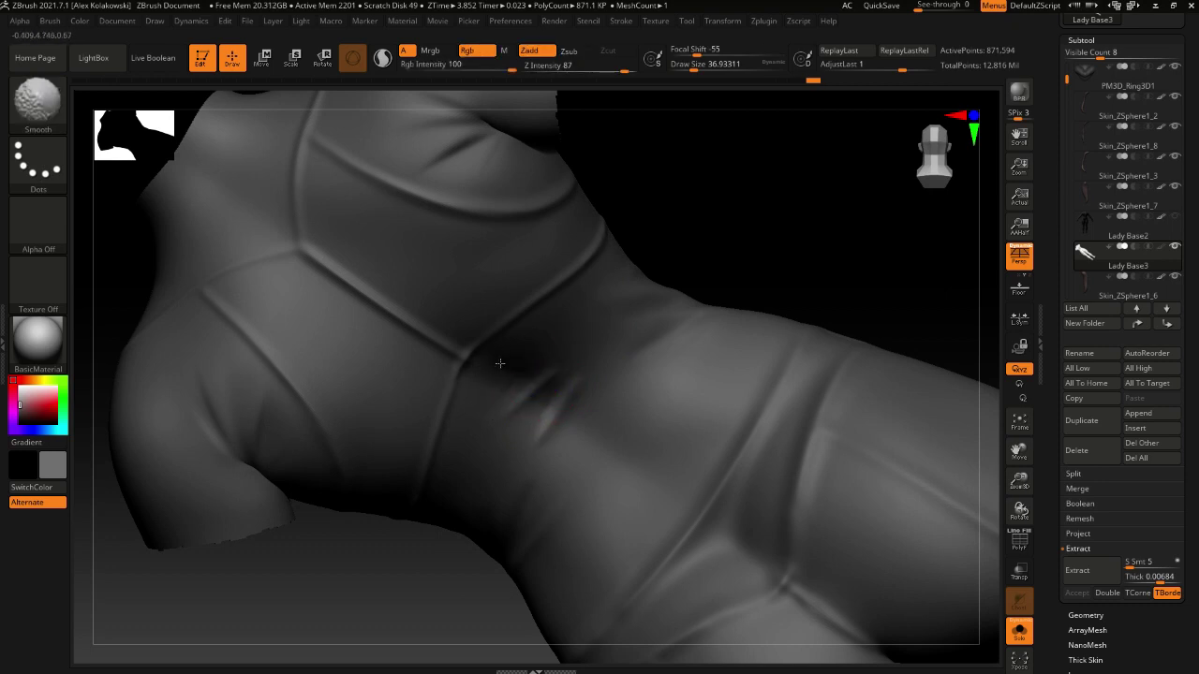
# Refine the short lower-back folds with a draw size of about 23 and blend their ends by smoothing
pyautogui.moveTo(441, 446)
pyautogui.mouseDown(button='right')
pyautogui.moveTo(575, 415)
pyautogui.moveTo(591, 481)
pyautogui.moveTo(690, 338)
pyautogui.moveTo(698, 421)
pyautogui.mouseUp(button='right')
pyautogui.moveTo(698, 421)
pyautogui.mouseDown(button='right')
pyautogui.moveTo(734, 507)
pyautogui.moveTo(718, 443)
pyautogui.mouseUp(button='right')
pyautogui.moveTo(660, 539)
pyautogui.mouseDown(button='right')
pyautogui.moveTo(680, 530)
pyautogui.moveTo(583, 460)
pyautogui.moveTo(618, 394)
pyautogui.moveTo(669, 384)
pyautogui.moveTo(594, 415)
pyautogui.moveTo(622, 392)
pyautogui.mouseUp(button='right')
pyautogui.press('shift')
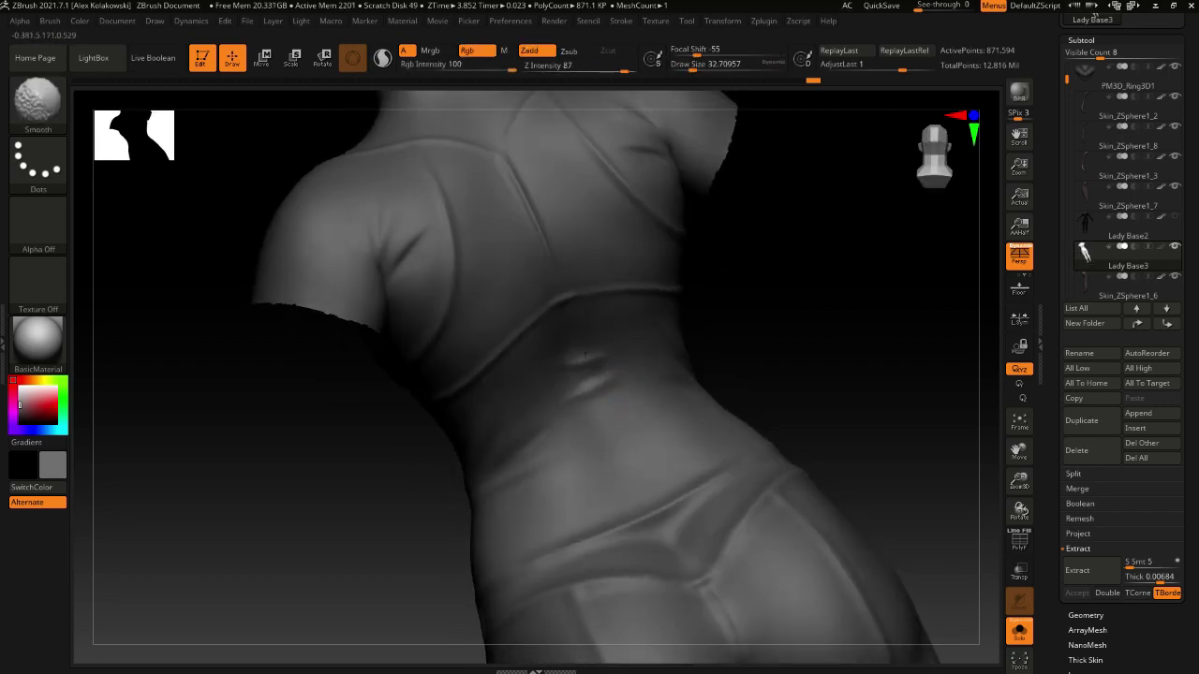
pyautogui.moveTo(585, 355)
pyautogui.mouseDown(button='right')
pyautogui.moveTo(590, 412)
pyautogui.moveTo(562, 417)
pyautogui.moveTo(568, 426)
pyautogui.mouseUp(button='right')
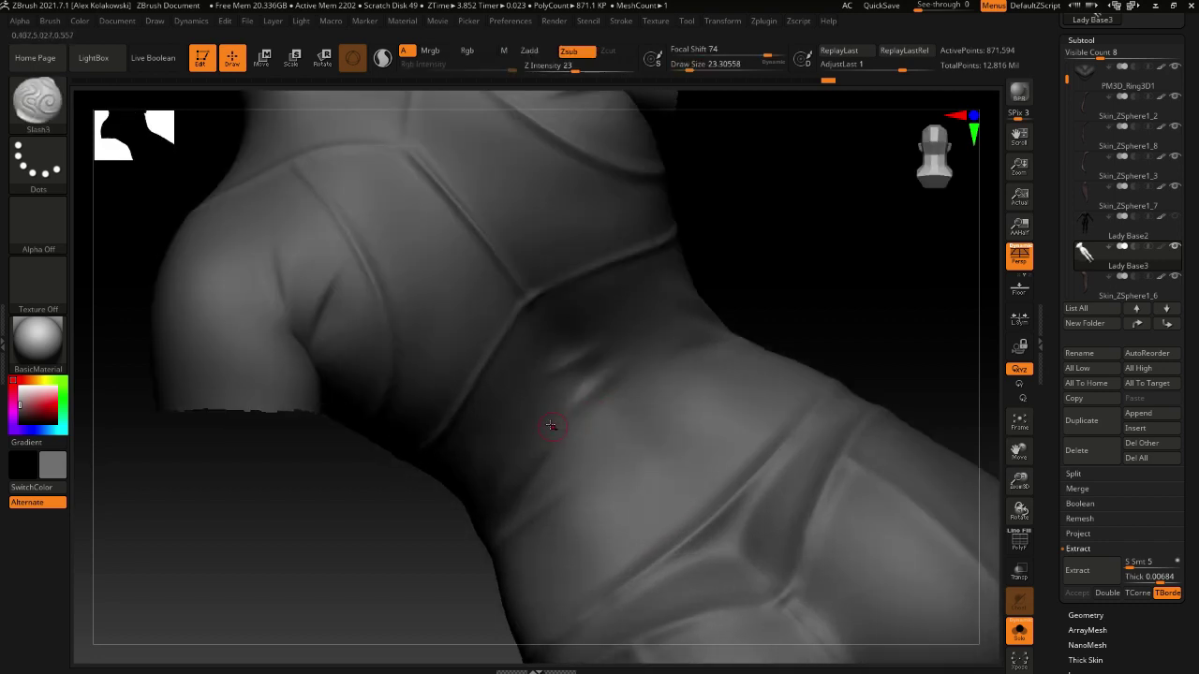
pyautogui.press('shift')
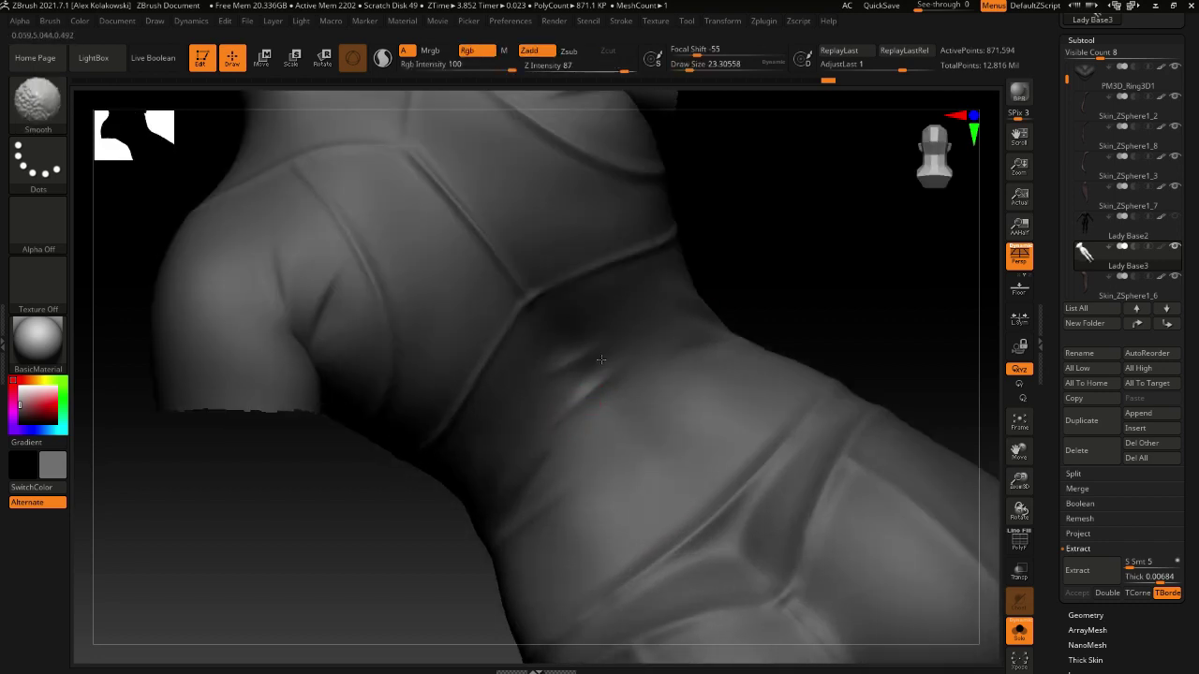
pyautogui.moveTo(622, 318)
pyautogui.mouseDown(button='right')
pyautogui.moveTo(658, 448)
pyautogui.moveTo(616, 449)
pyautogui.moveTo(621, 410)
pyautogui.moveTo(604, 420)
pyautogui.mouseUp(button='right')
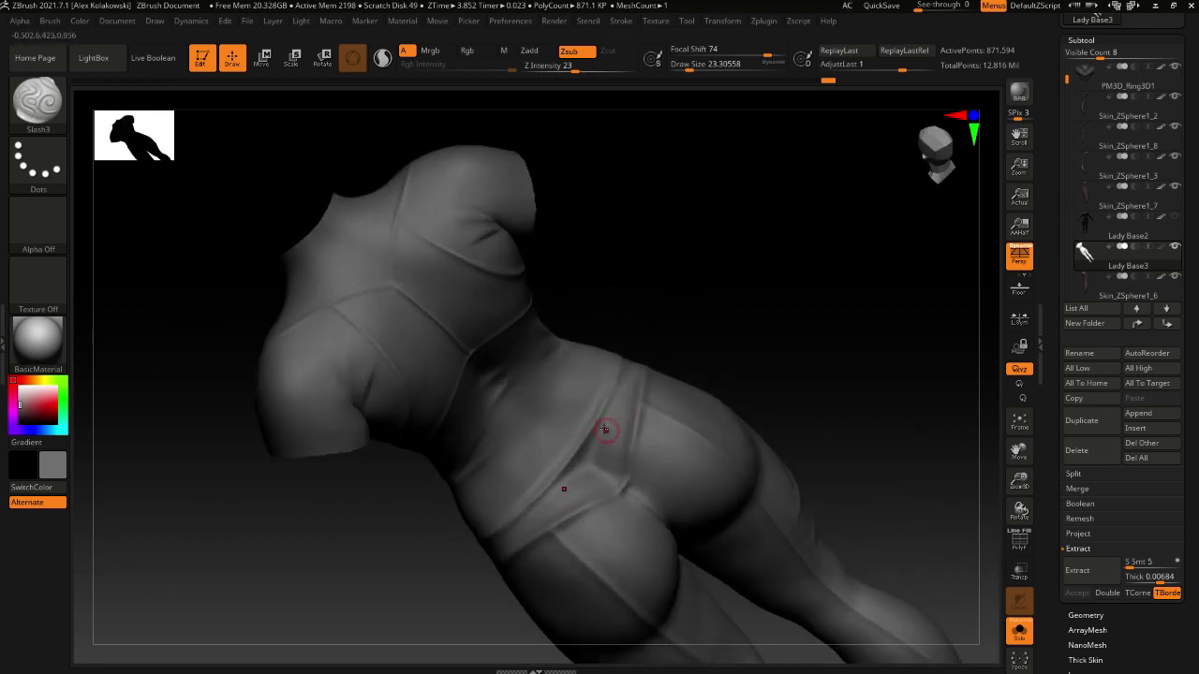
# Flatten the back hip band with the hPolish brush at a draw size of about 44, from its center toward the hip
pyautogui.press('b')
pyautogui.press('h')
pyautogui.press('p')
pyautogui.press('s')
pyautogui.moveTo(611, 428); pyautogui.dragTo(626, 430)
pyautogui.moveTo(626, 429)
pyautogui.mouseDown(button='right')
pyautogui.moveTo(637, 368)
pyautogui.moveTo(657, 356)
pyautogui.moveTo(652, 331)
pyautogui.moveTo(608, 413)
pyautogui.mouseUp(button='right')
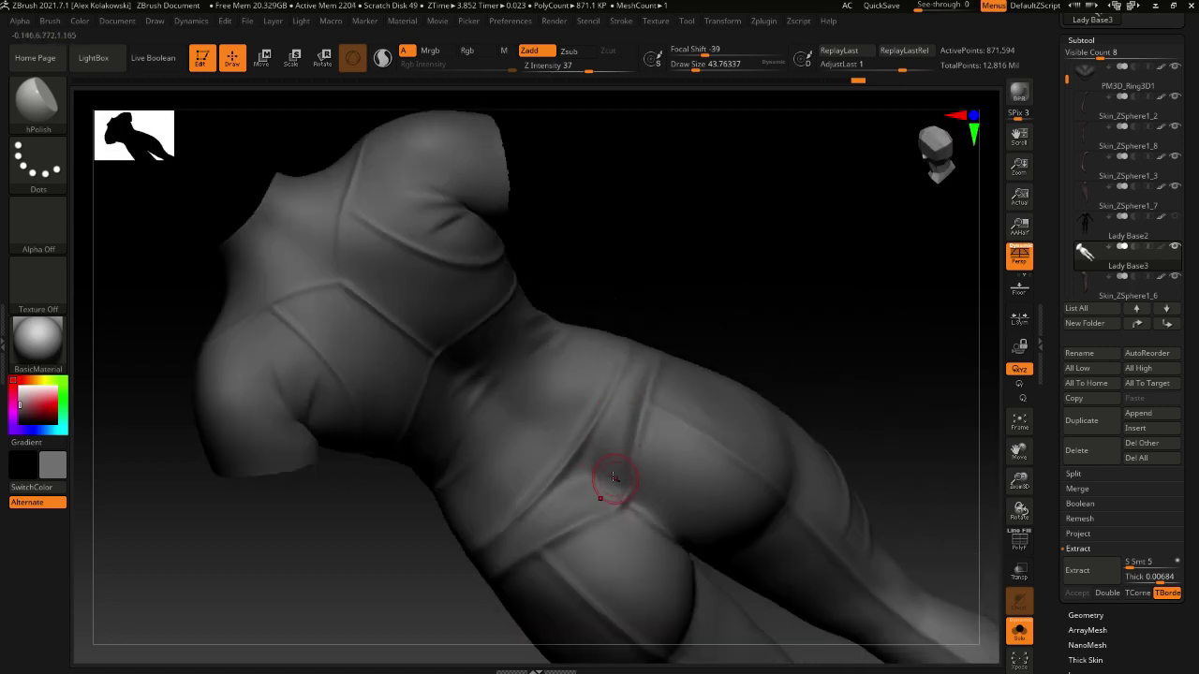
pyautogui.moveTo(607, 494)
pyautogui.mouseDown(button='right')
pyautogui.moveTo(618, 419)
pyautogui.moveTo(617, 433)
pyautogui.mouseUp(button='right')
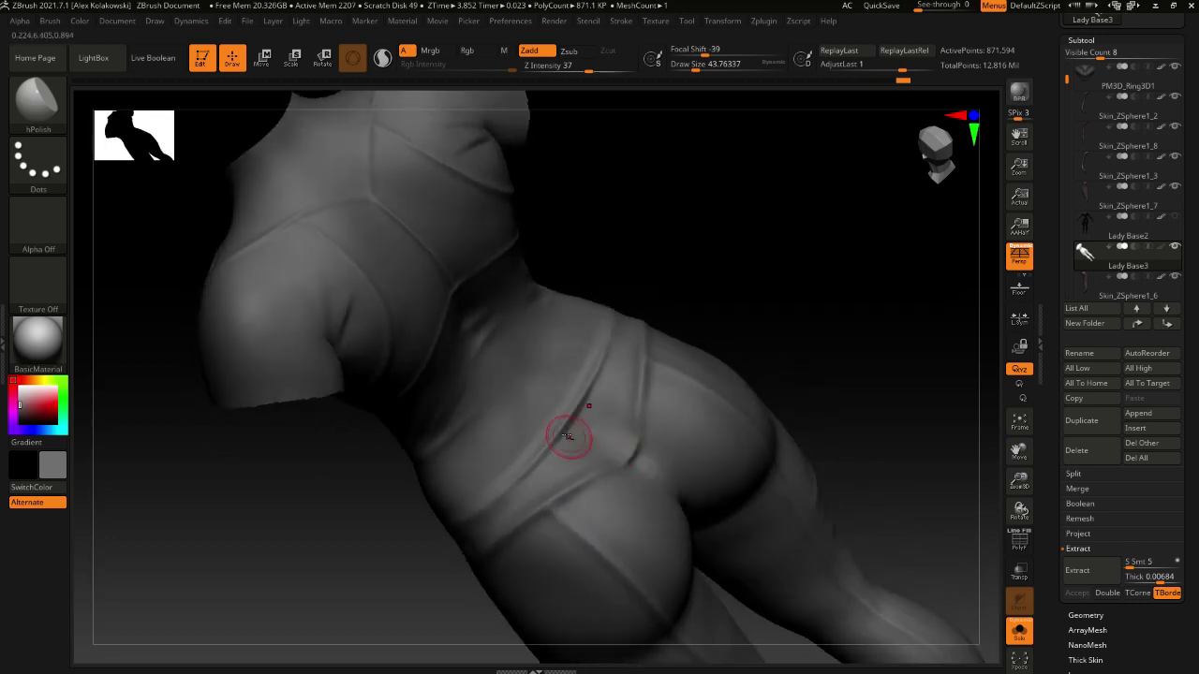
pyautogui.moveTo(615, 443)
pyautogui.mouseDown(button='right')
pyautogui.moveTo(592, 412)
pyautogui.moveTo(503, 509)
pyautogui.mouseUp(button='right')
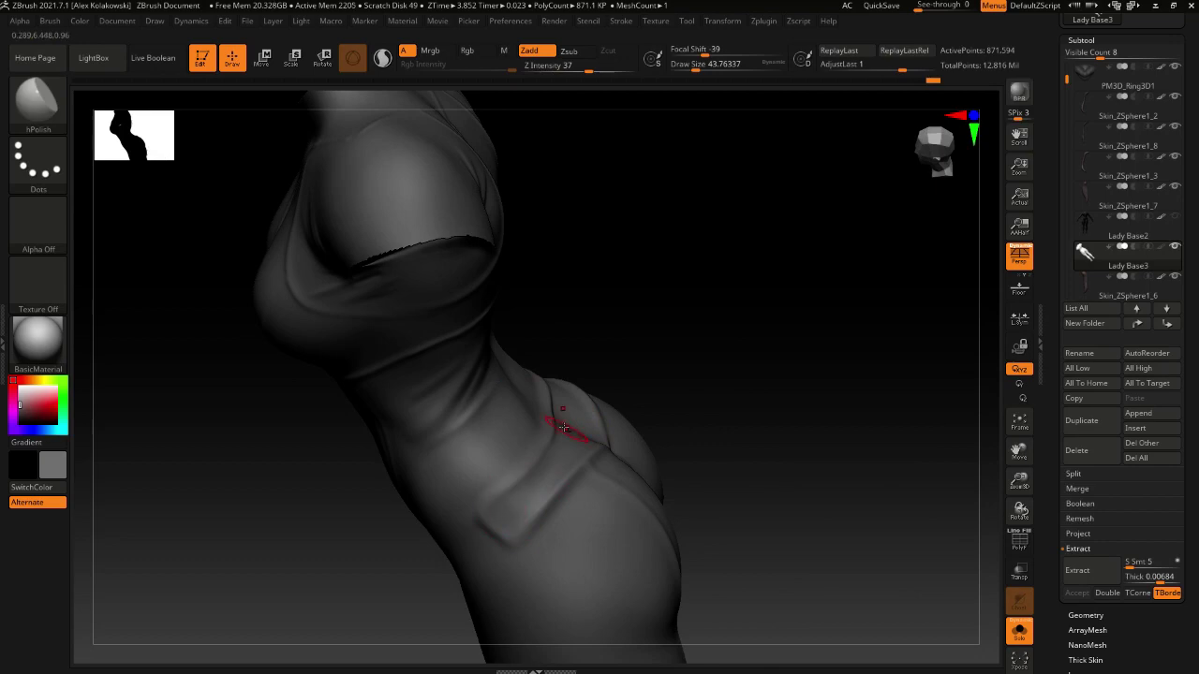
pyautogui.moveTo(562, 427); pyautogui.dragTo(551, 478, button='right')
pyautogui.press('b')
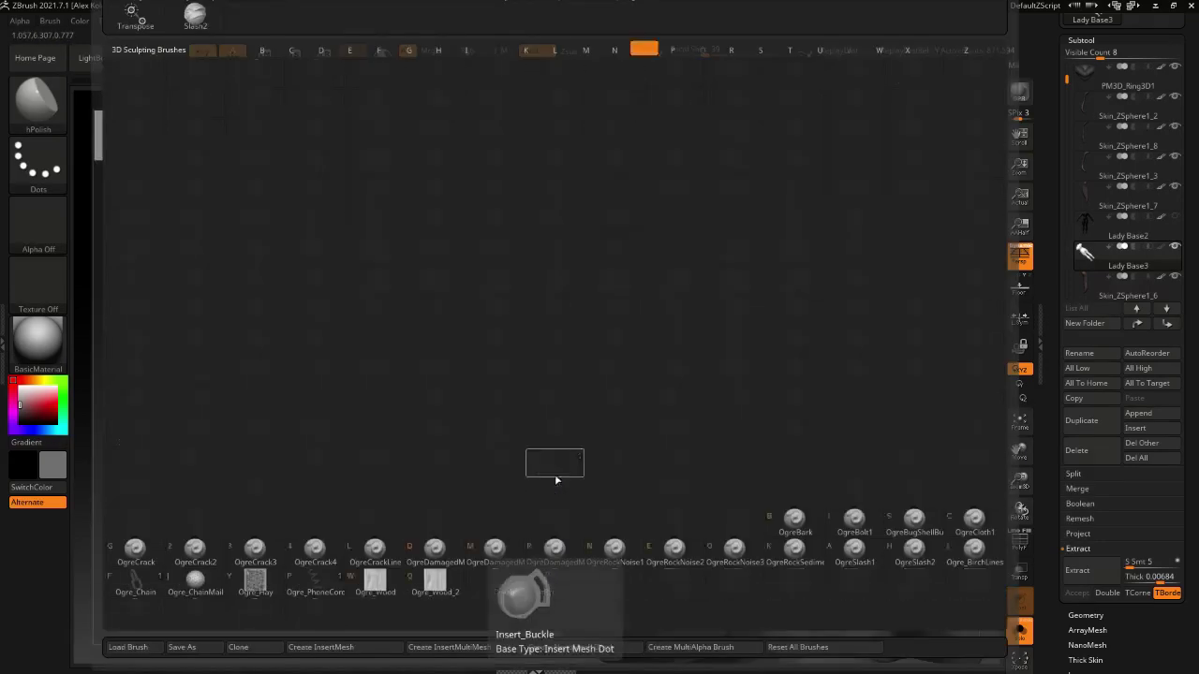
pyautogui.press('l')
pyautogui.press('s')
pyautogui.click(584, 305)
pyautogui.moveTo(580, 333); pyautogui.dragTo(585, 302, button='right')
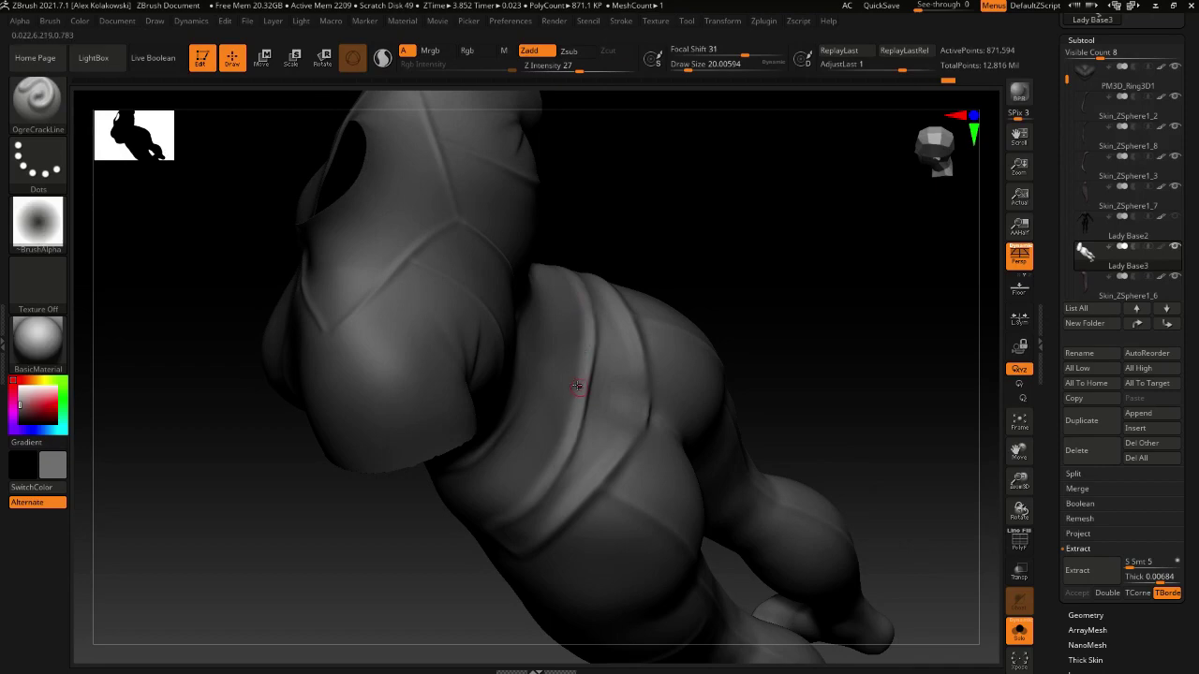
pyautogui.press('u')
pyautogui.moveTo(575, 388); pyautogui.dragTo(569, 385)
# Carve along the upper edge of the back hip band with Slash3 at draw sizes of about 20 and 27
pyautogui.press('b')
pyautogui.press('s')
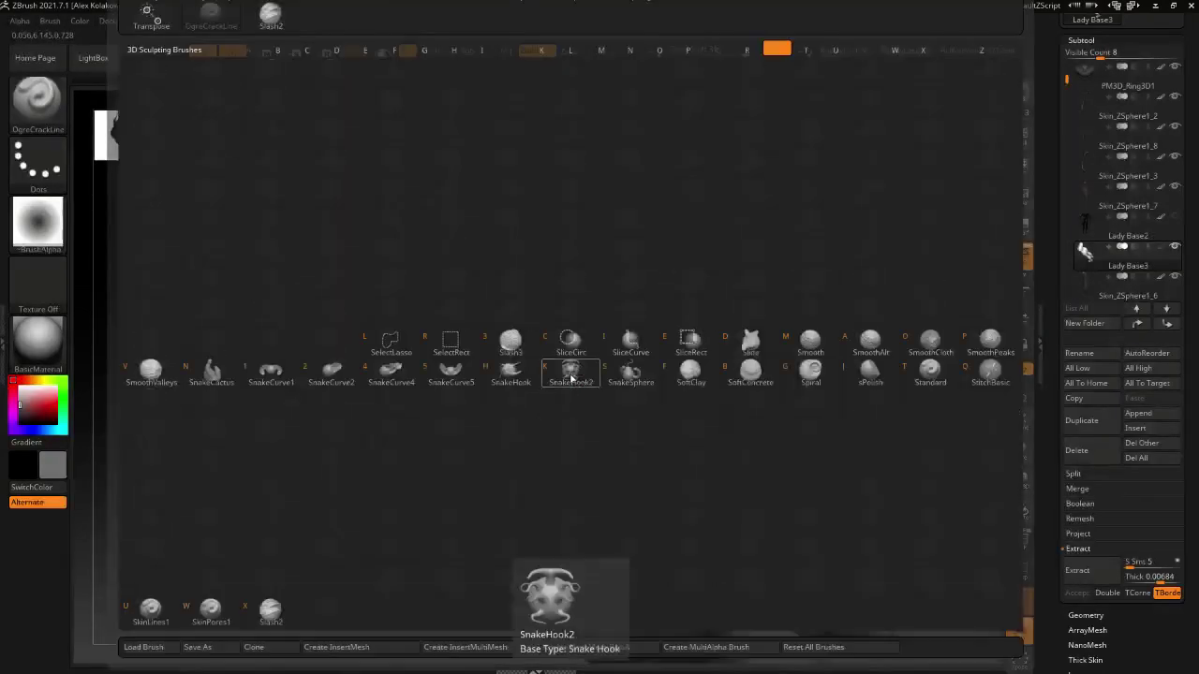
pyautogui.press('l')
pyautogui.moveTo(570, 379); pyautogui.dragTo(579, 349, button='right')
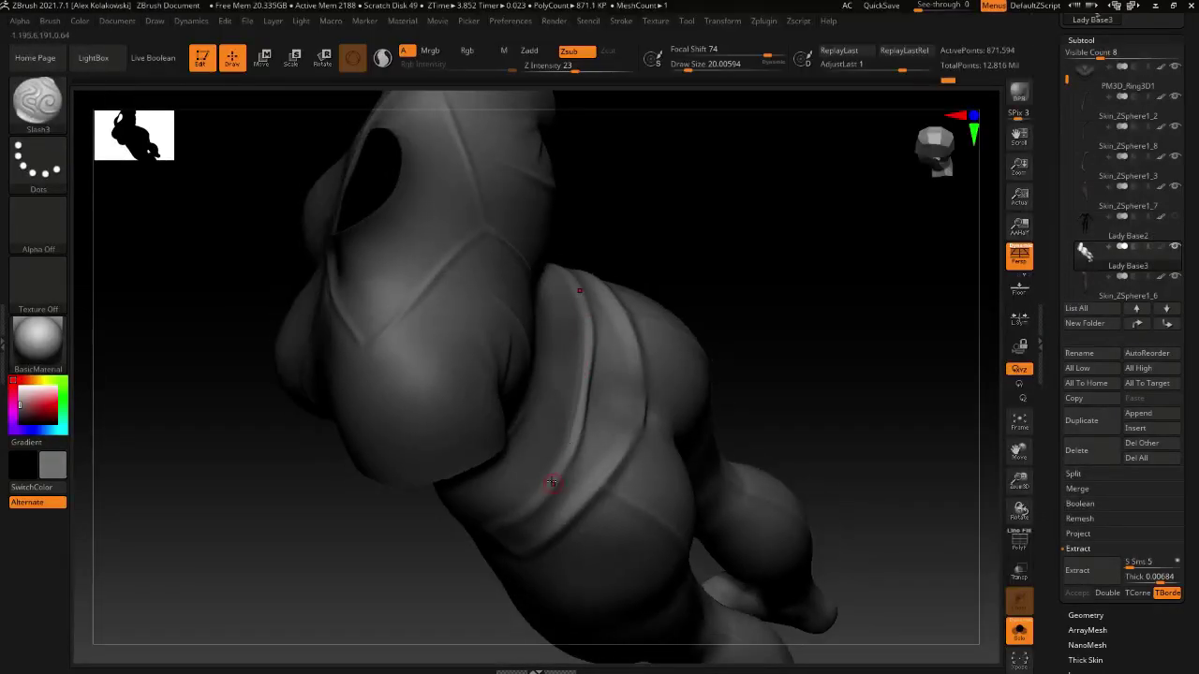
pyautogui.moveTo(552, 483)
pyautogui.mouseDown(button='right')
pyautogui.moveTo(589, 414)
pyautogui.moveTo(596, 362)
pyautogui.mouseUp(button='right')
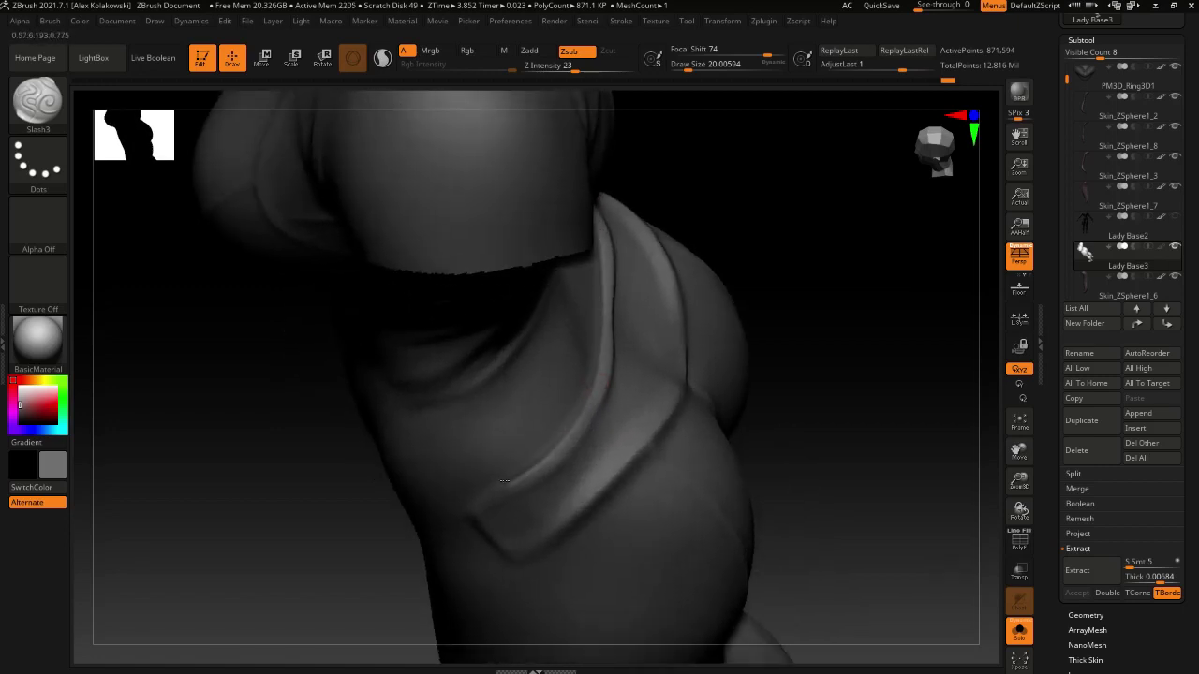
pyautogui.moveTo(571, 481); pyautogui.dragTo(567, 473, button='right')
pyautogui.press('s')
pyautogui.moveTo(567, 474); pyautogui.dragTo(572, 473)
pyautogui.moveTo(618, 412)
pyautogui.mouseDown(button='right')
pyautogui.moveTo(589, 485)
pyautogui.moveTo(584, 439)
pyautogui.moveTo(604, 452)
pyautogui.moveTo(634, 399)
pyautogui.moveTo(628, 376)
pyautogui.moveTo(675, 396)
pyautogui.moveTo(647, 317)
pyautogui.mouseUp(button='right')
pyautogui.moveTo(641, 389)
pyautogui.mouseDown(button='right')
pyautogui.moveTo(688, 316)
pyautogui.moveTo(626, 348)
pyautogui.mouseUp(button='right')
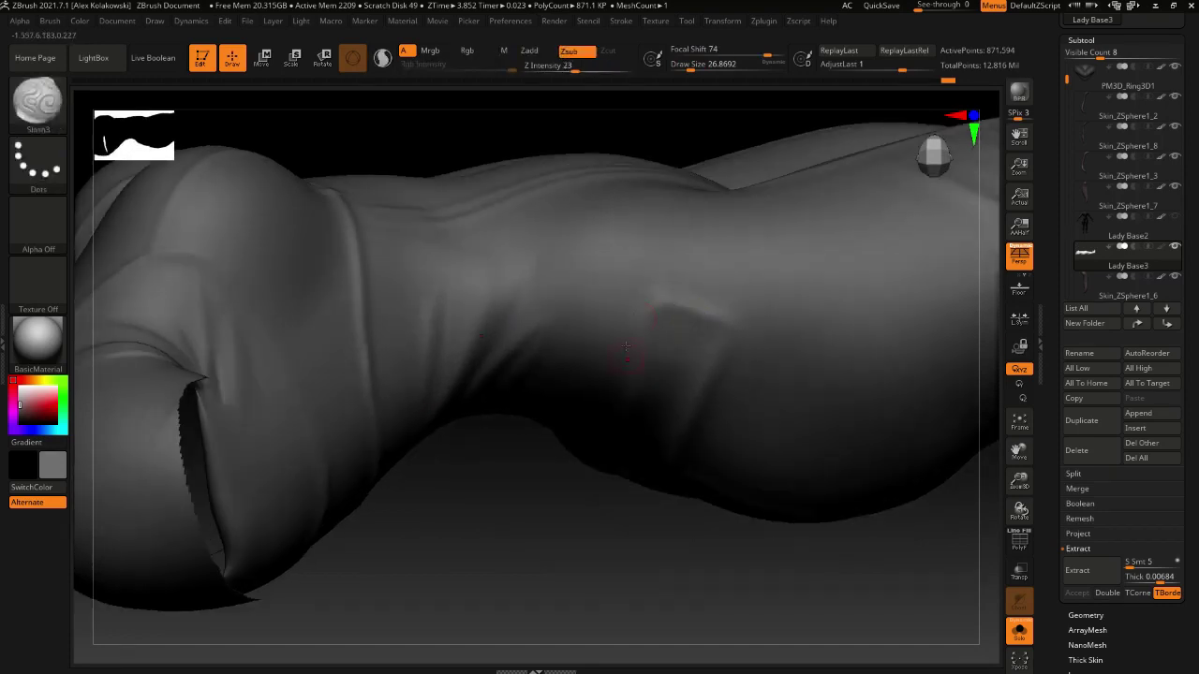
pyautogui.moveTo(736, 335); pyautogui.dragTo(706, 299, button='right')
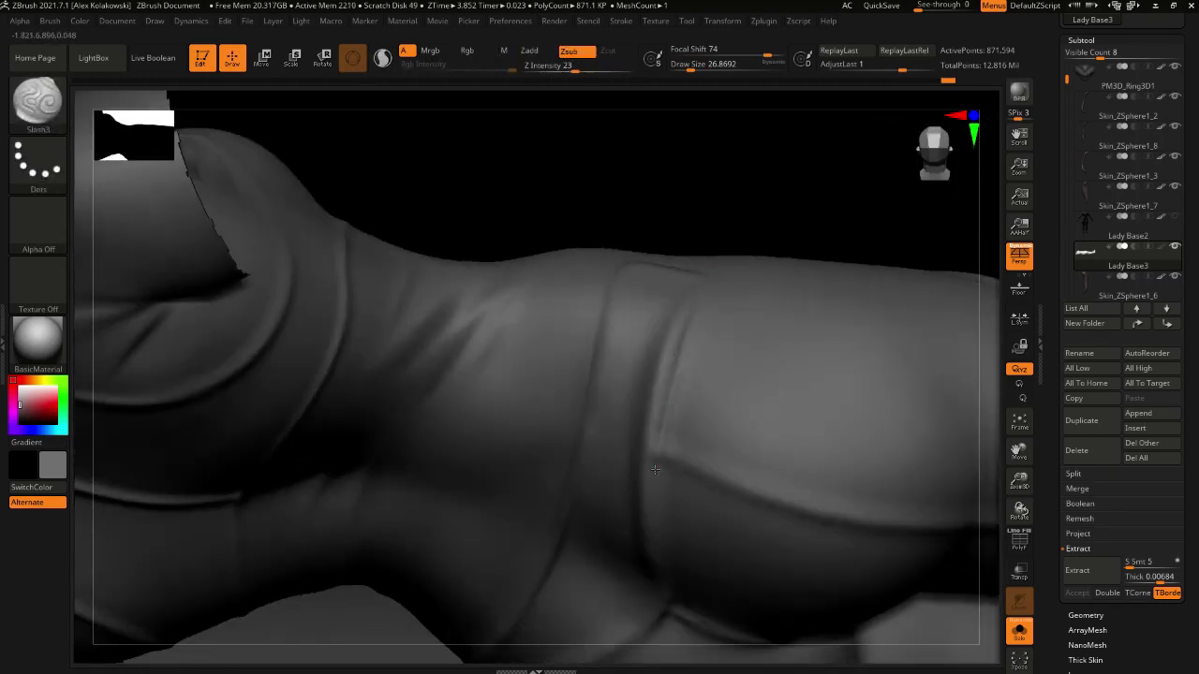
# Sharpen the lower edge of the back hip band from the hip to its center point with a draw size of about 39
pyautogui.moveTo(672, 578); pyautogui.dragTo(650, 391, button='right')
pyautogui.press('s')
pyautogui.click(638, 323)
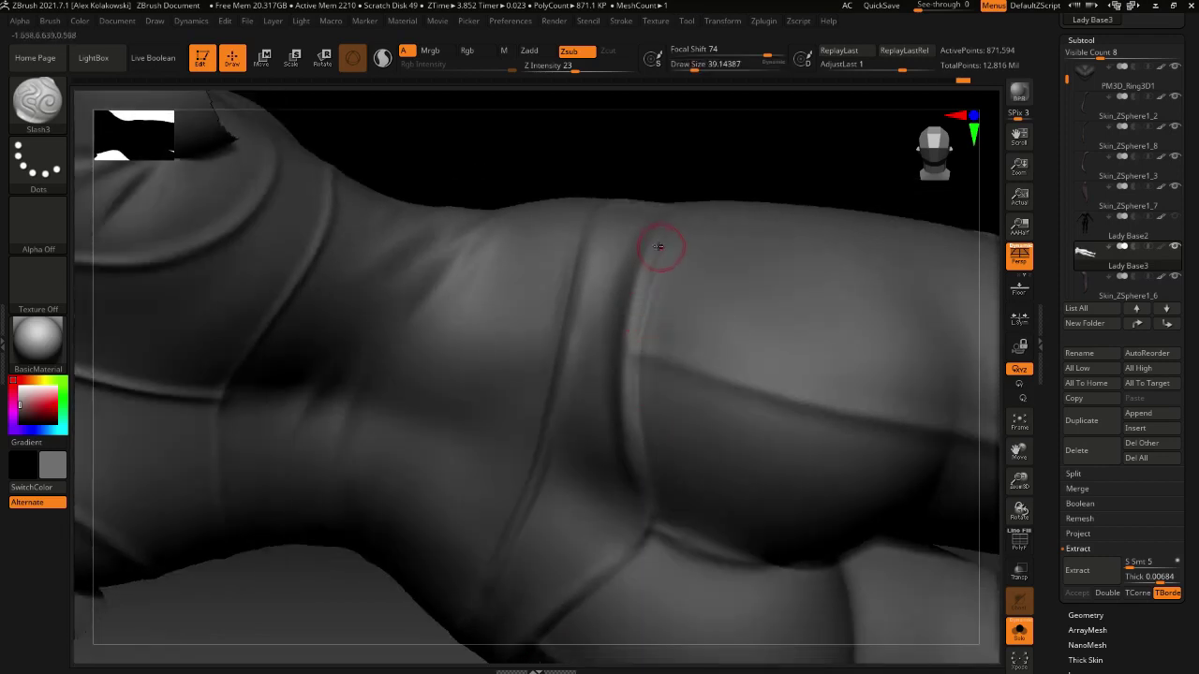
pyautogui.moveTo(661, 247); pyautogui.dragTo(663, 259, button='right')
pyautogui.moveTo(615, 403); pyautogui.dragTo(646, 351, button='right')
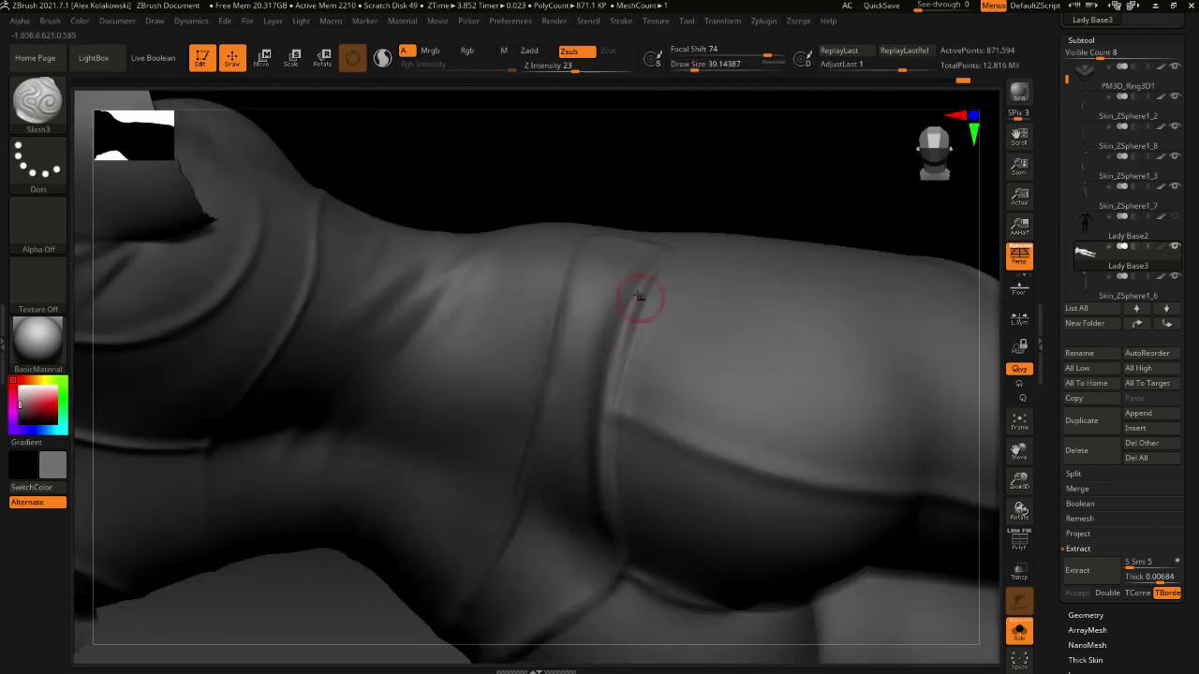
pyautogui.moveTo(610, 457); pyautogui.dragTo(604, 304, button='right')
pyautogui.moveTo(604, 366); pyautogui.dragTo(612, 492)
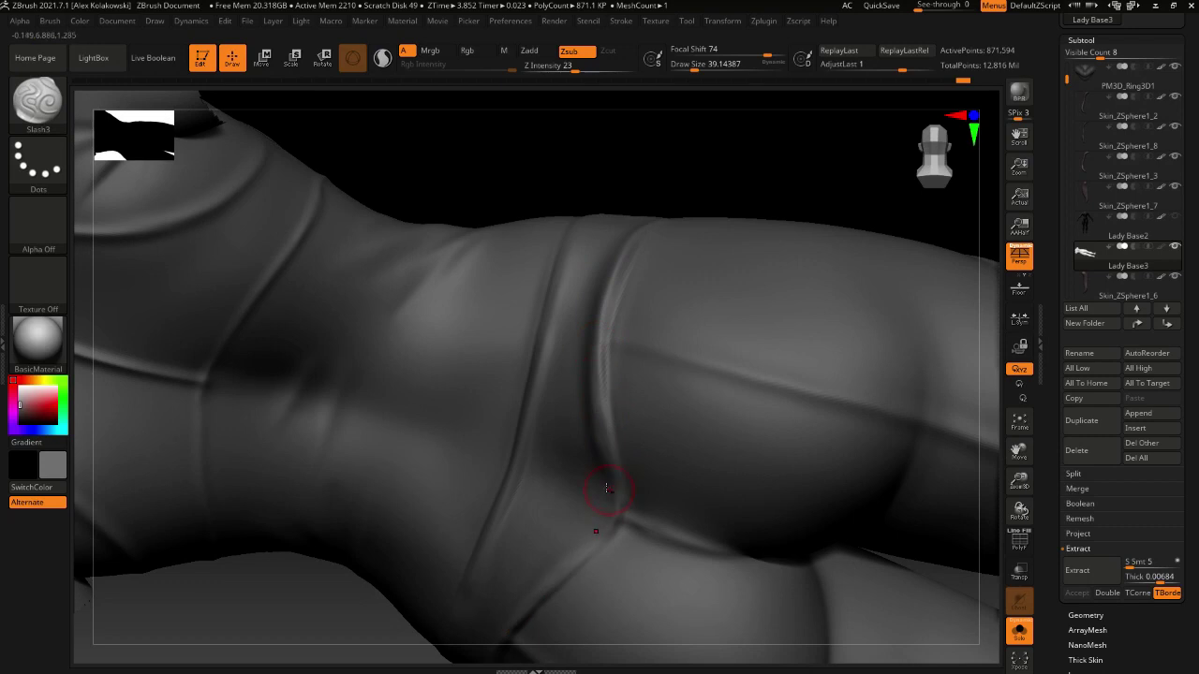
pyautogui.moveTo(607, 490); pyautogui.dragTo(611, 394, button='right')
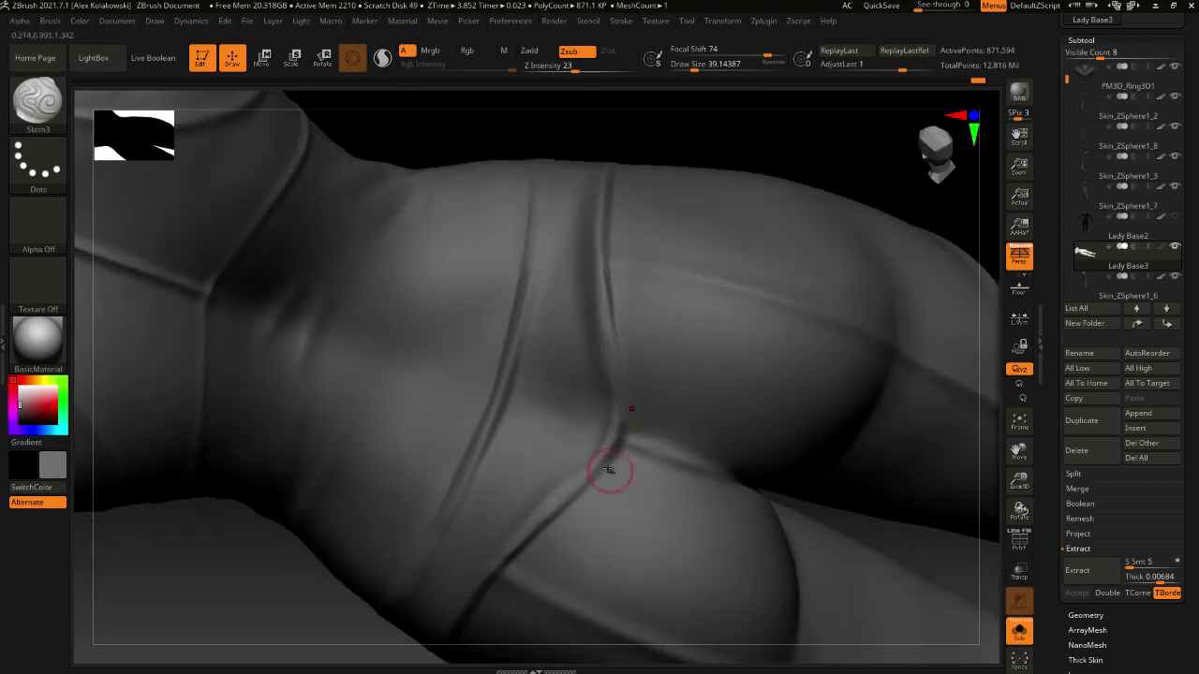
# Continue the groove along the band's lower edge from the center to the other hip, reducing the draw size from about 35 to 23
pyautogui.moveTo(610, 469)
pyautogui.mouseDown(button='right')
pyautogui.moveTo(582, 391)
pyautogui.moveTo(610, 383)
pyautogui.mouseUp(button='right')
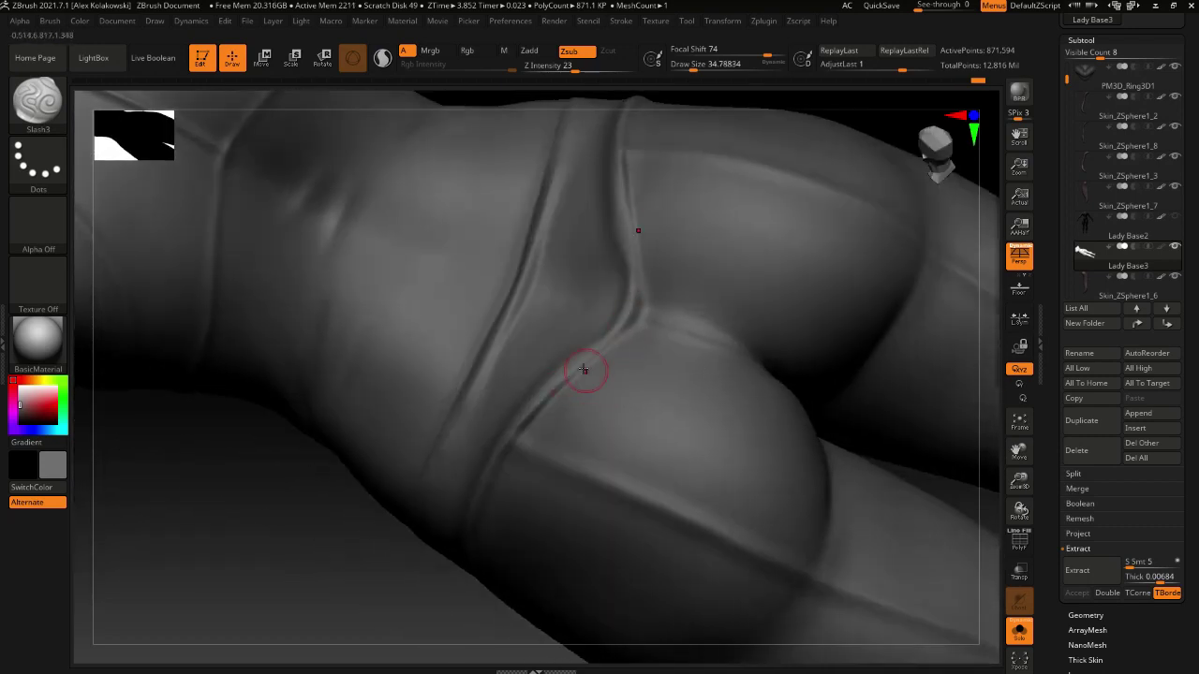
pyautogui.moveTo(535, 450)
pyautogui.mouseDown(button='right')
pyautogui.moveTo(594, 390)
pyautogui.moveTo(549, 401)
pyautogui.mouseUp(button='right')
pyautogui.moveTo(515, 485); pyautogui.dragTo(531, 406, button='right')
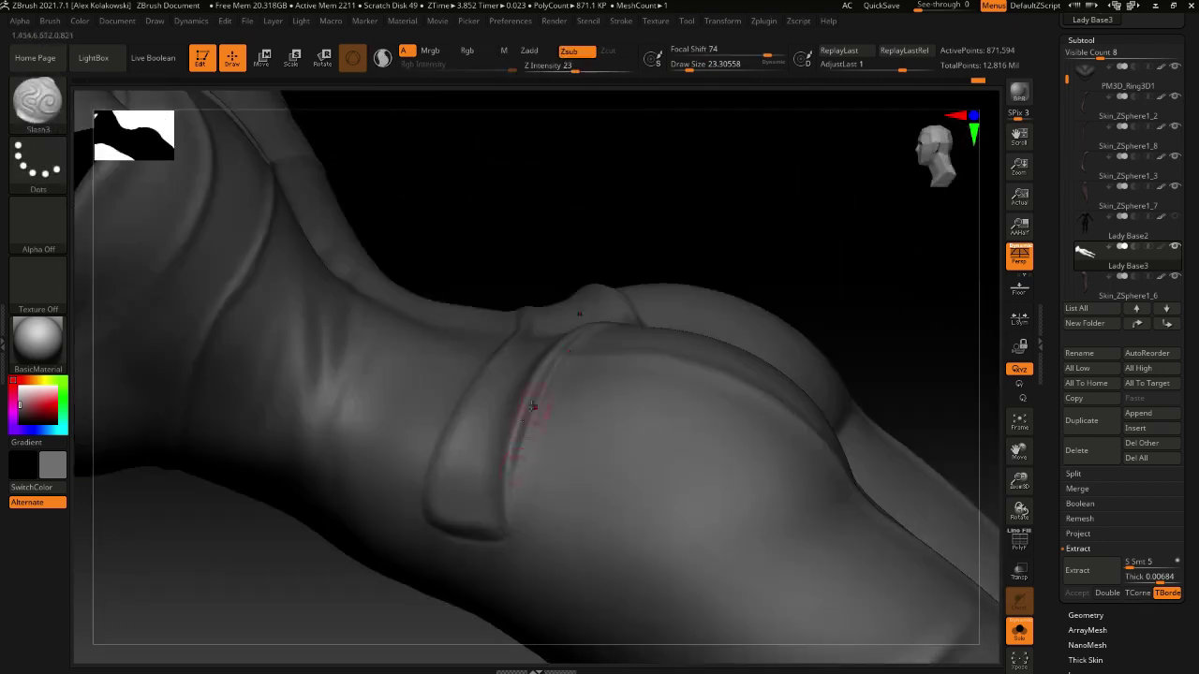
# Define the rounded hip end of the band with a draw size of about 29, and smooth along its lower edge
pyautogui.moveTo(515, 535); pyautogui.dragTo(495, 525, button='right')
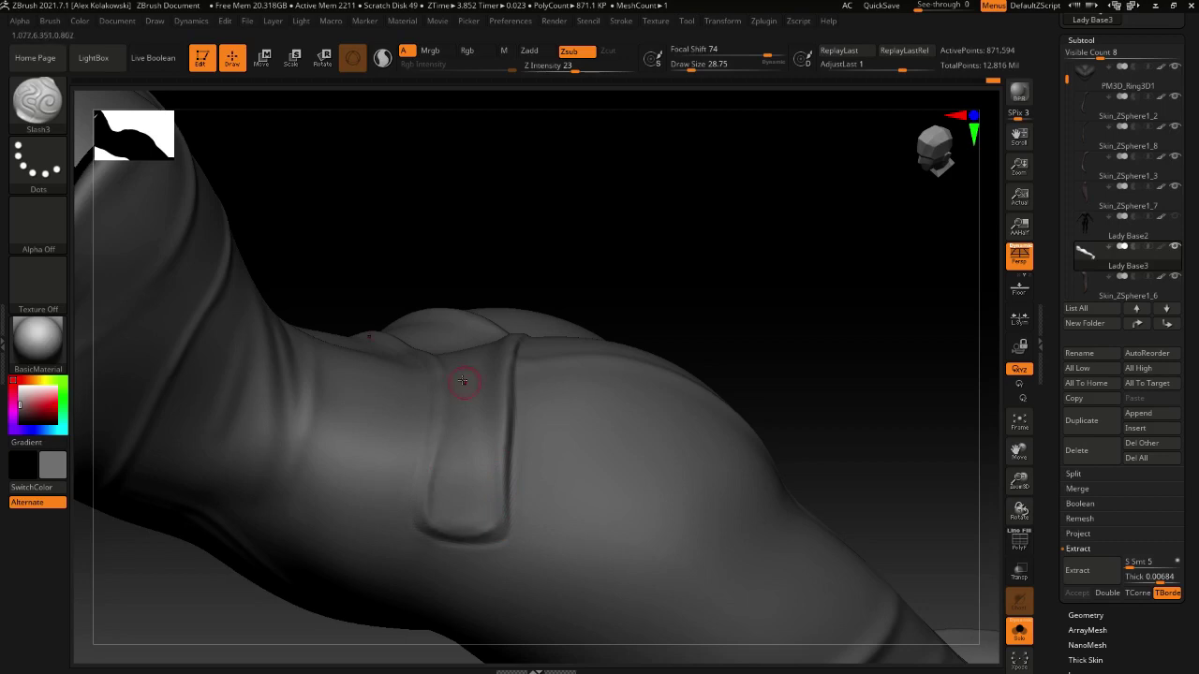
pyautogui.moveTo(462, 381)
pyautogui.mouseDown(button='right')
pyautogui.moveTo(503, 482)
pyautogui.moveTo(492, 487)
pyautogui.moveTo(499, 429)
pyautogui.mouseUp(button='right')
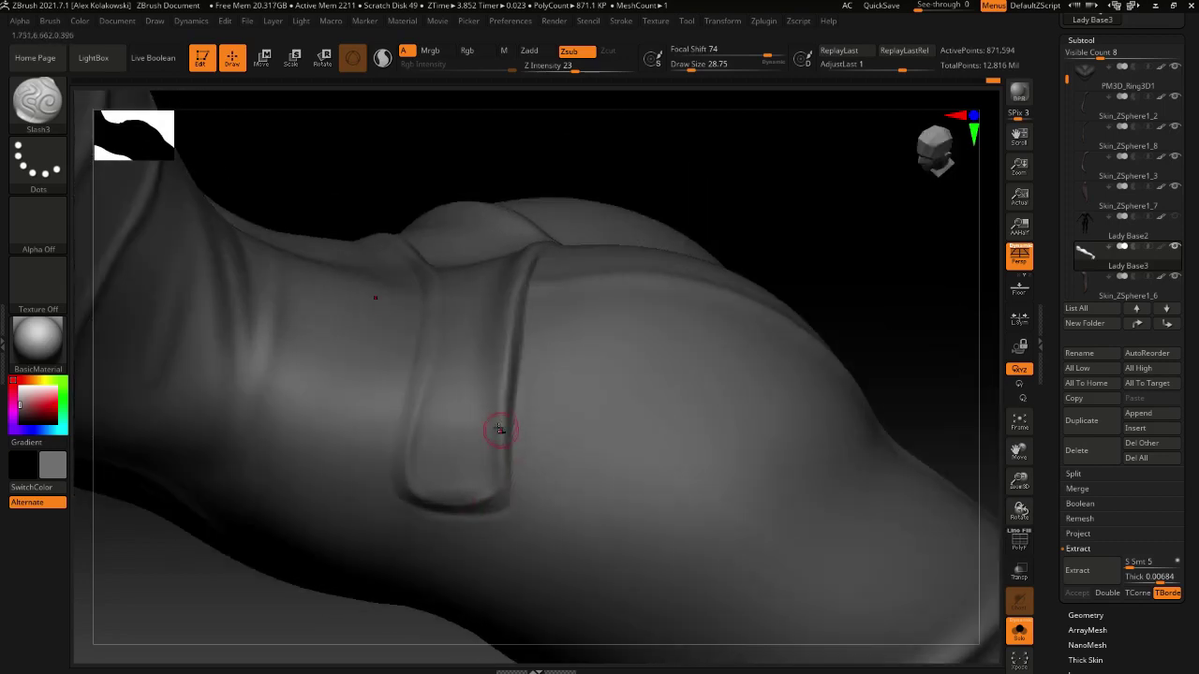
pyautogui.moveTo(415, 444)
pyautogui.mouseDown(button='right')
pyautogui.moveTo(565, 436)
pyautogui.moveTo(551, 505)
pyautogui.moveTo(583, 428)
pyautogui.moveTo(584, 334)
pyautogui.moveTo(586, 474)
pyautogui.moveTo(590, 462)
pyautogui.moveTo(597, 441)
pyautogui.moveTo(533, 500)
pyautogui.mouseUp(button='right')
pyautogui.keyDown('shift'); pyautogui.moveTo(554, 465); pyautogui.dragTo(511, 496); pyautogui.keyUp('shift')
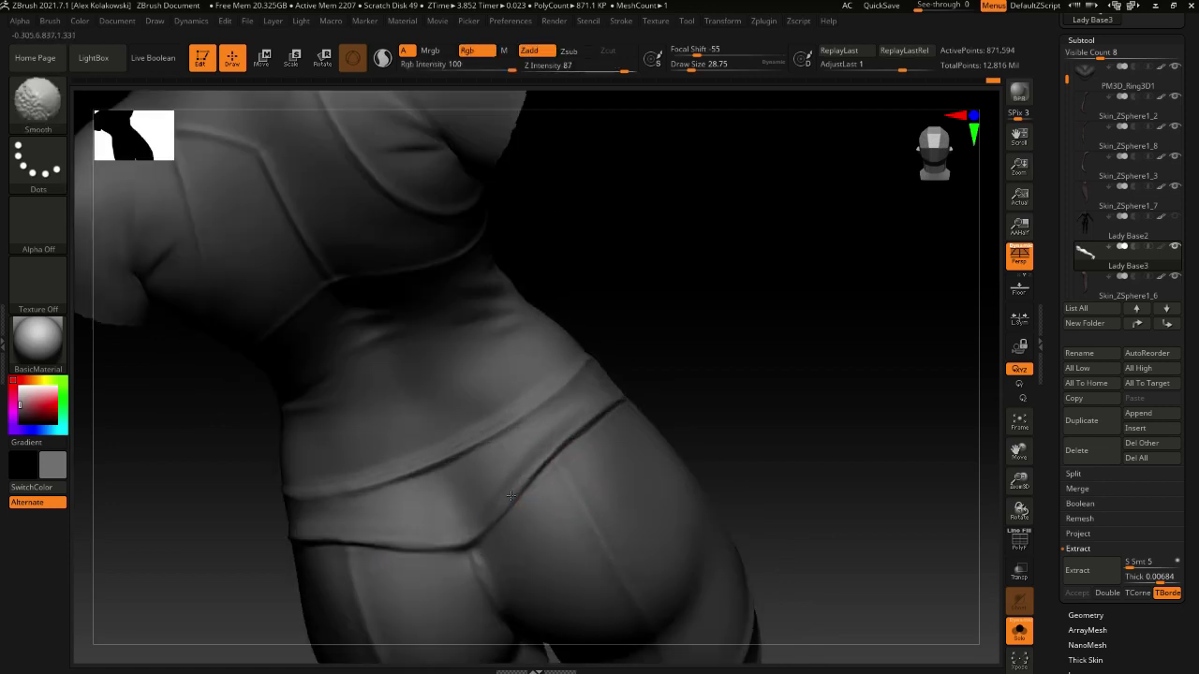
# Refine the band's lower edge around its pointed center with Slash3 at a draw size of about 23
pyautogui.moveTo(523, 480)
pyautogui.mouseDown(button='right')
pyautogui.moveTo(514, 533)
pyautogui.moveTo(571, 394)
pyautogui.mouseUp(button='right')
pyautogui.press('s')
pyautogui.moveTo(571, 392); pyautogui.dragTo(568, 394)
pyautogui.moveTo(554, 391); pyautogui.dragTo(602, 348)
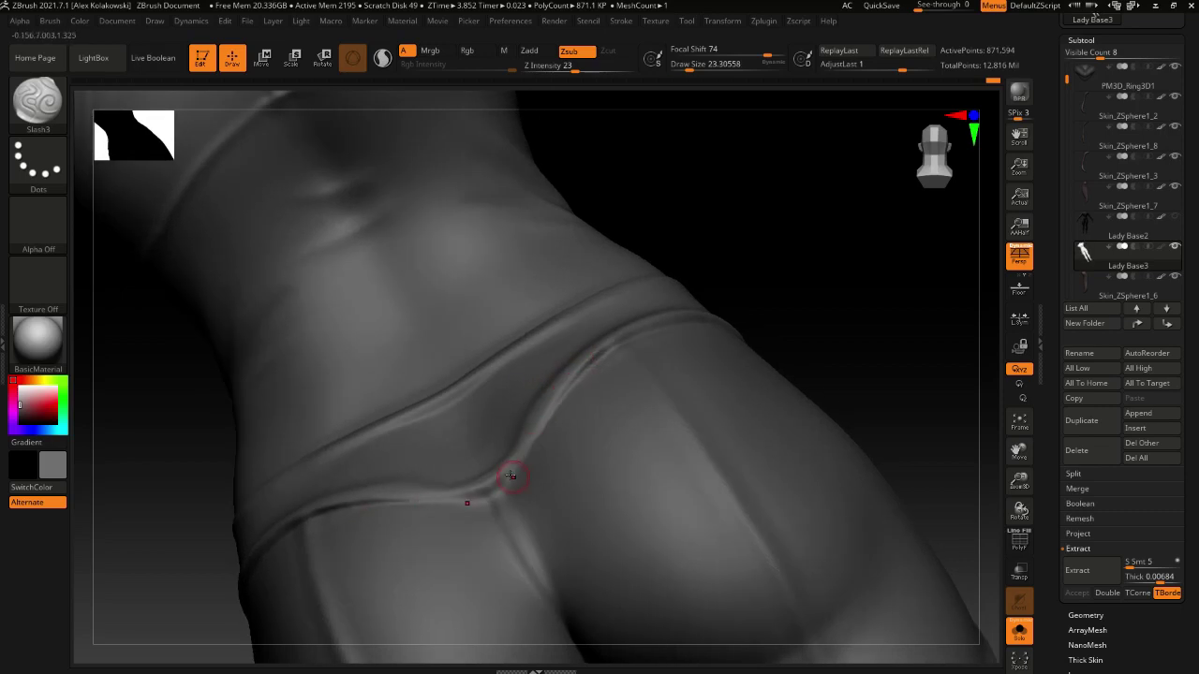
pyautogui.moveTo(550, 423)
pyautogui.mouseDown(button='right')
pyautogui.moveTo(527, 455)
pyautogui.moveTo(589, 428)
pyautogui.moveTo(545, 409)
pyautogui.moveTo(642, 383)
pyautogui.moveTo(665, 326)
pyautogui.mouseUp(button='right')
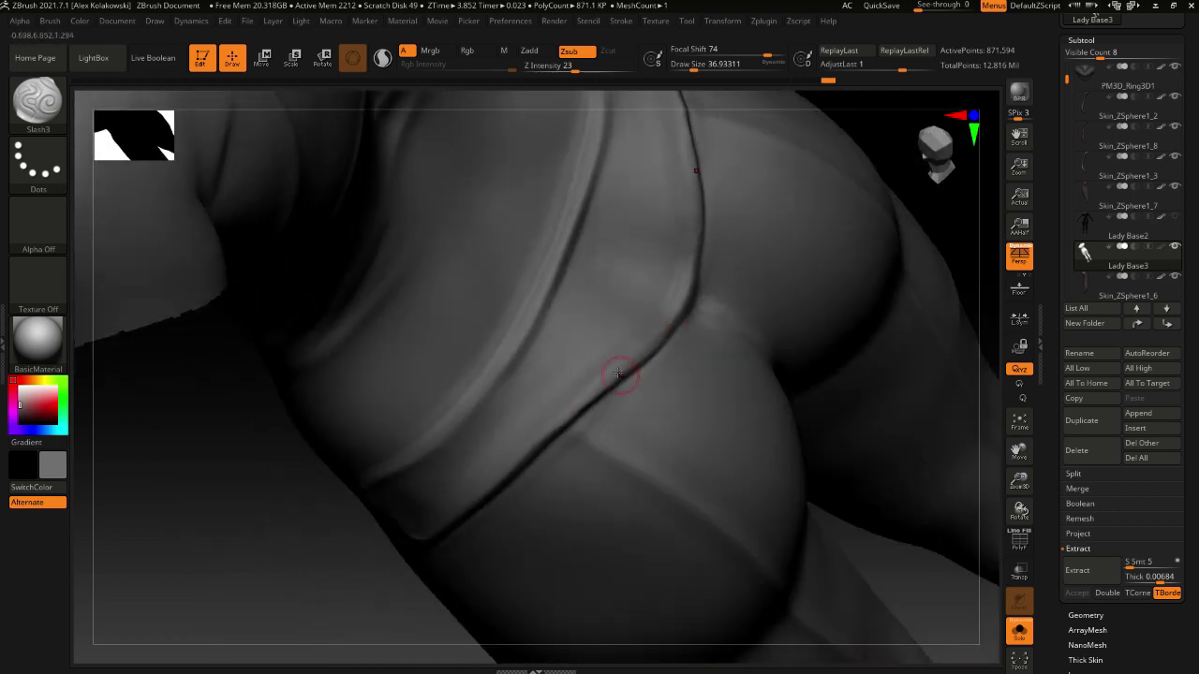
# Deepen the band's lower edge from the center out to the hip with a draw size of about 37, and smooth along it
pyautogui.moveTo(553, 432); pyautogui.dragTo(662, 335, button='right')
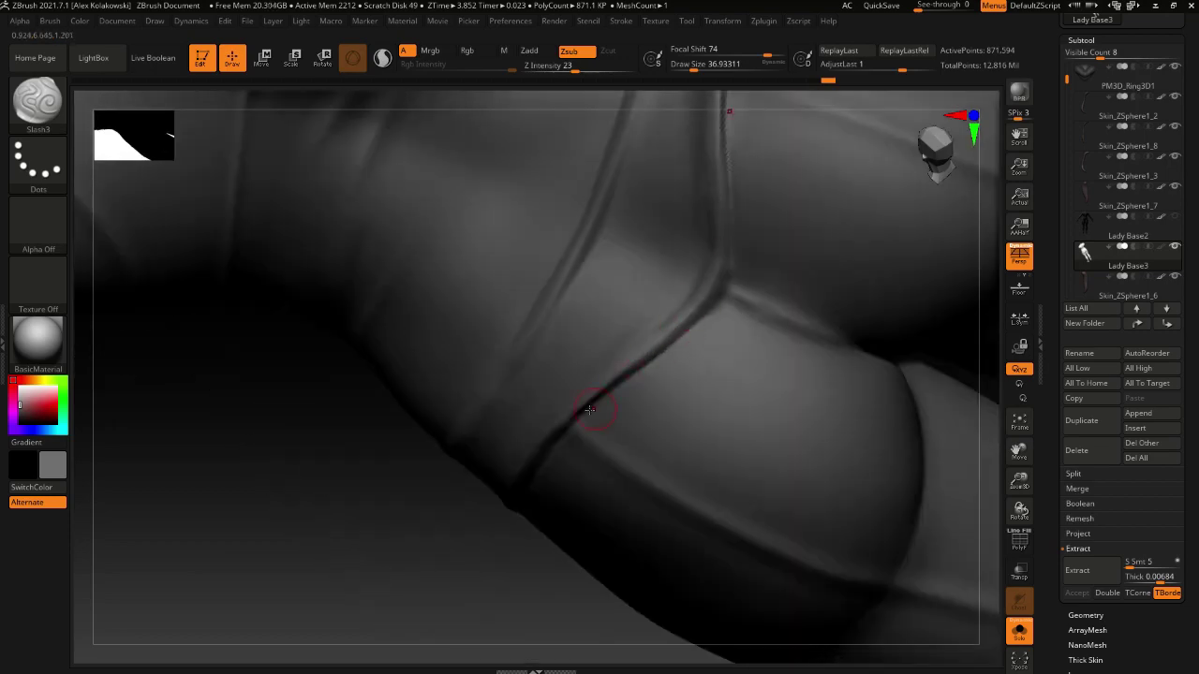
pyautogui.moveTo(590, 410)
pyautogui.mouseDown(button='right')
pyautogui.moveTo(618, 380)
pyautogui.moveTo(562, 398)
pyautogui.moveTo(508, 396)
pyautogui.moveTo(692, 299)
pyautogui.mouseUp(button='right')
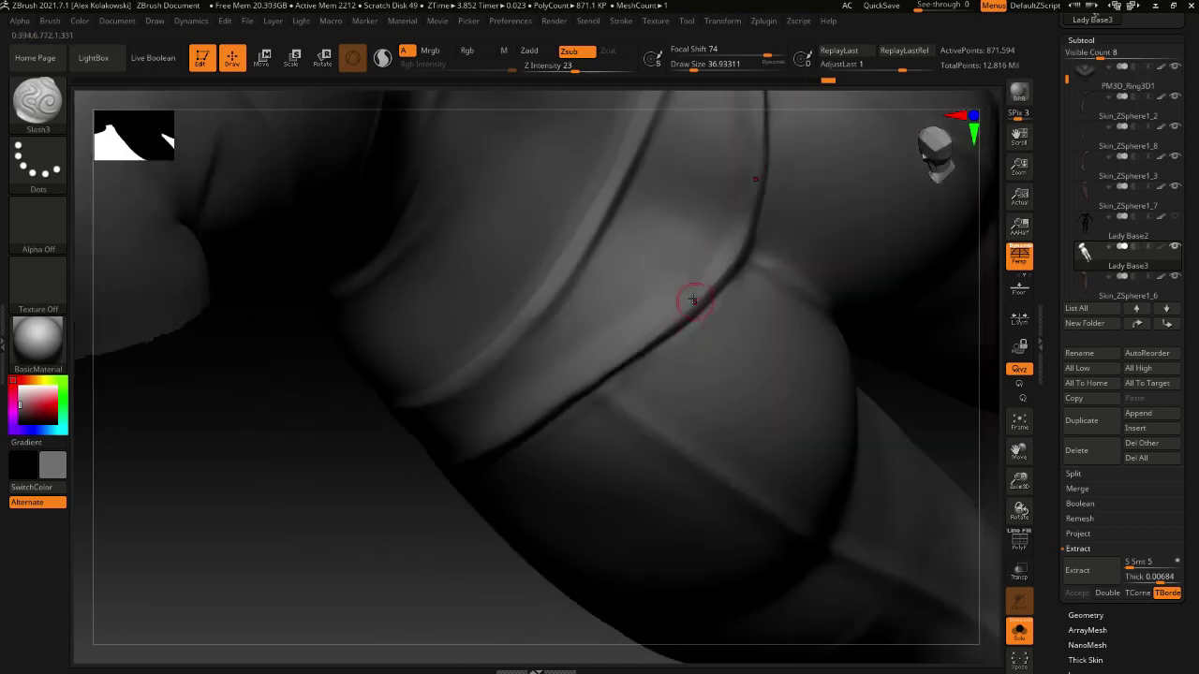
pyautogui.moveTo(572, 386); pyautogui.dragTo(681, 306, button='right')
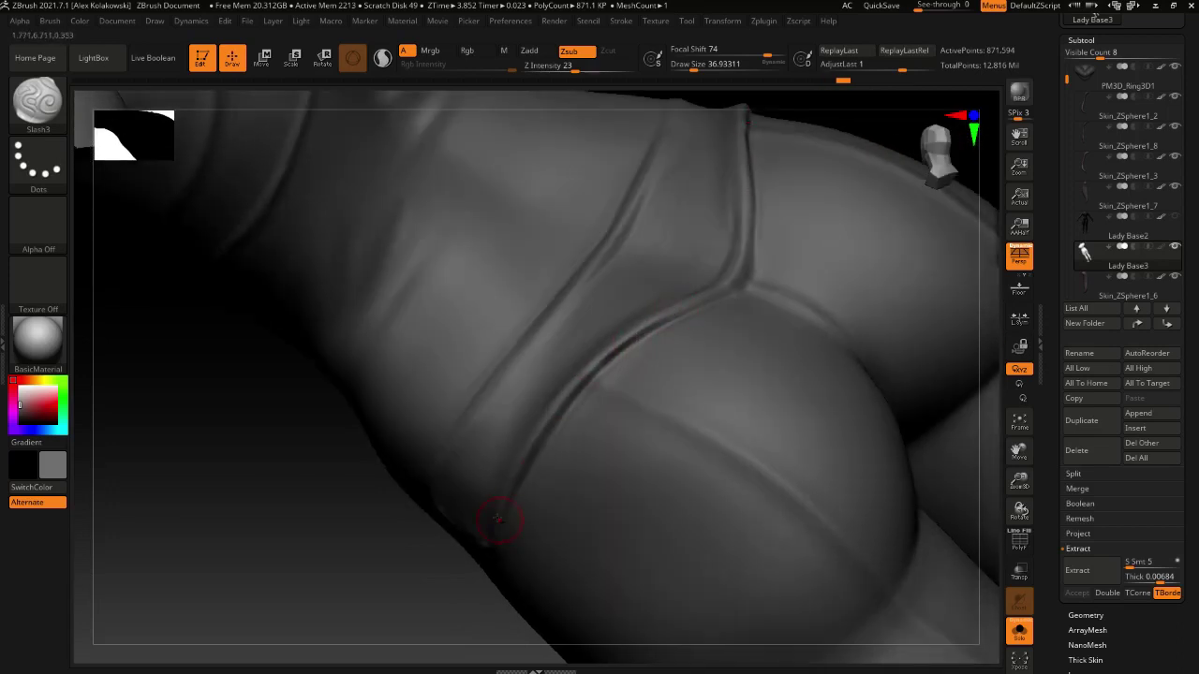
pyautogui.press('shift')
pyautogui.keyDown('shift'); pyautogui.moveTo(636, 329); pyautogui.dragTo(509, 491); pyautogui.keyUp('shift')
# Flatten the back hip band's surface beside its lower edge with the hPolish brush at draw sizes of about 44 and 71
pyautogui.moveTo(578, 461)
pyautogui.keyDown('ctrl'); pyautogui.mouseDown(button='right')
pyautogui.moveTo(640, 300)
pyautogui.moveTo(634, 428)
pyautogui.moveTo(600, 476)
pyautogui.moveTo(609, 402)
pyautogui.mouseUp(button='right'); pyautogui.keyUp('ctrl')
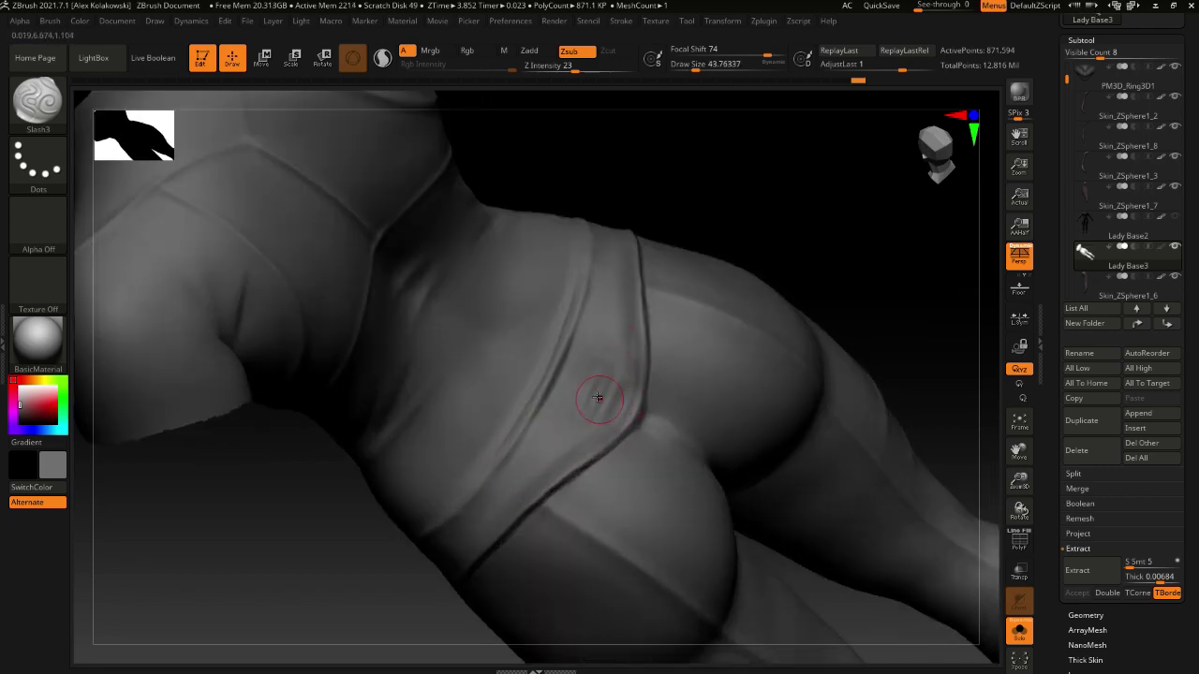
pyautogui.press('b')
pyautogui.press('h')
pyautogui.press('p')
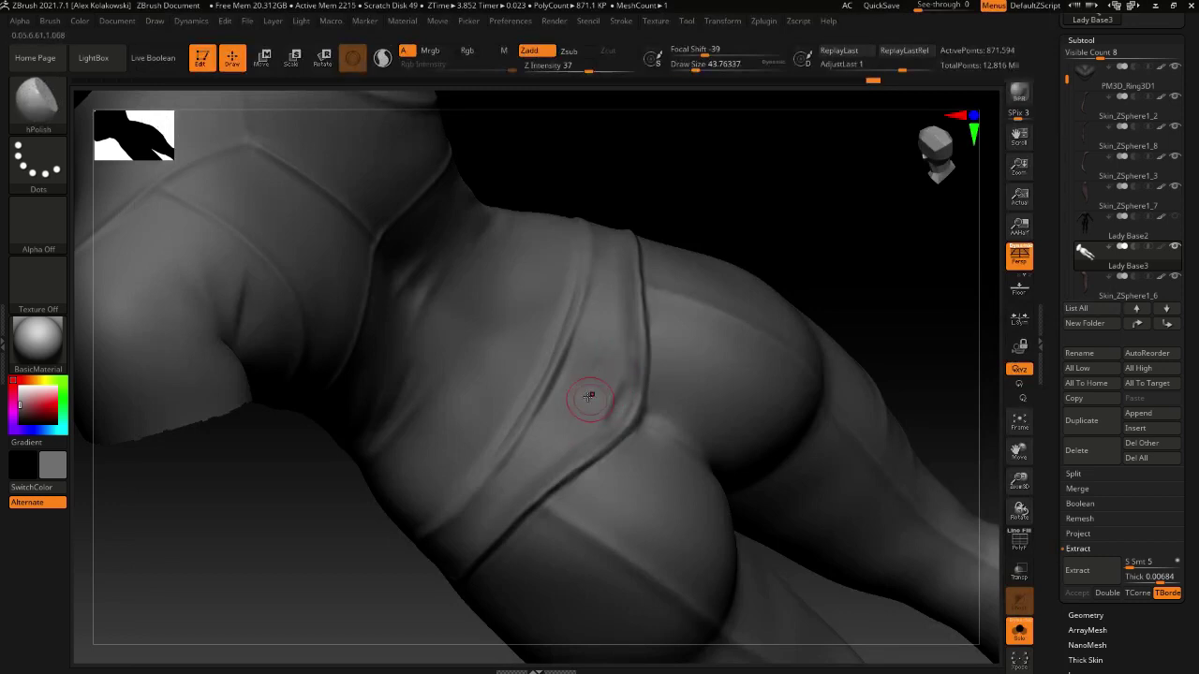
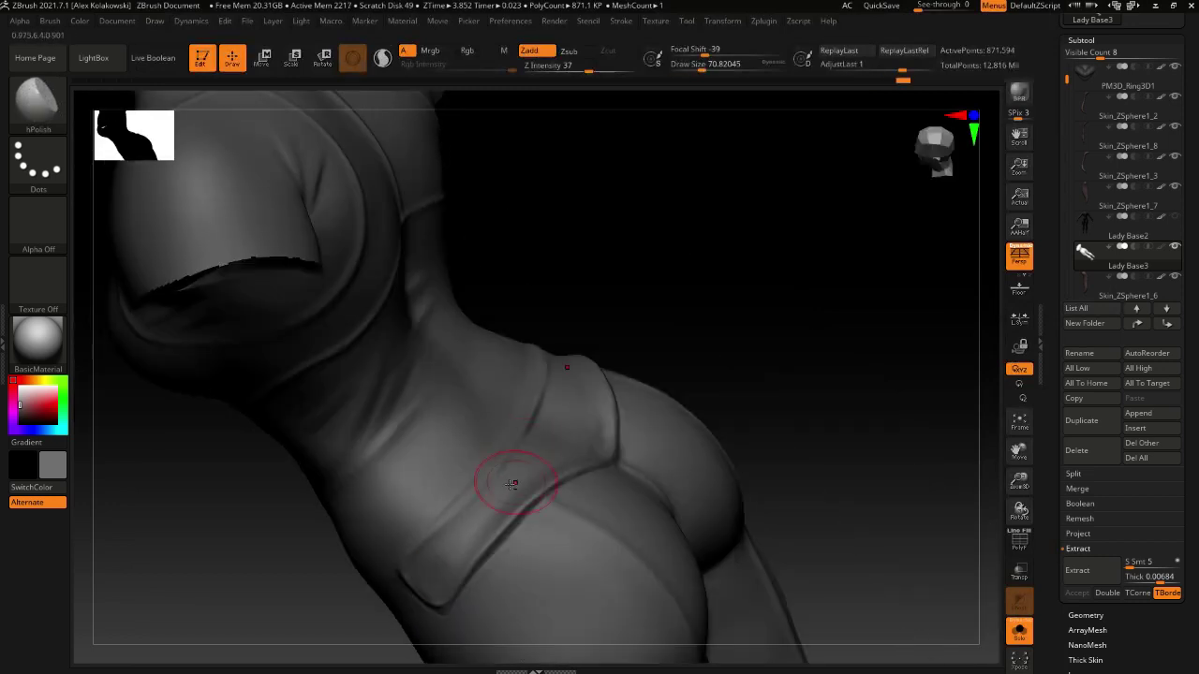
pyautogui.moveTo(576, 457)
pyautogui.mouseDown(button='right')
pyautogui.moveTo(515, 444)
pyautogui.moveTo(487, 421)
pyautogui.moveTo(602, 450)
pyautogui.moveTo(500, 463)
pyautogui.moveTo(594, 465)
pyautogui.moveTo(631, 484)
pyautogui.moveTo(637, 454)
pyautogui.moveTo(549, 425)
pyautogui.moveTo(615, 460)
pyautogui.moveTo(621, 423)
pyautogui.moveTo(631, 436)
pyautogui.mouseUp(button='right')
# Carve light folds on the side of the waist above the hip band with Slash3 at about 49 and 29 draw size, and smooth
pyautogui.press('b')
pyautogui.press('s')
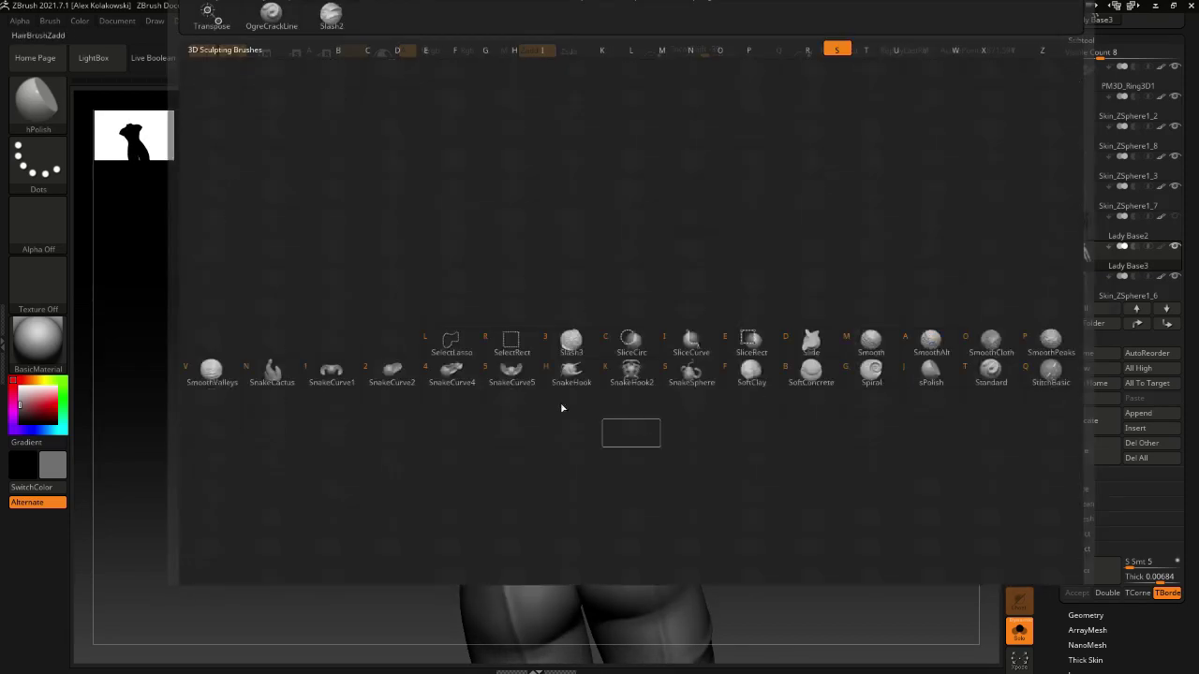
pyautogui.click(570, 343)
pyautogui.moveTo(464, 470)
pyautogui.mouseDown(button='right')
pyautogui.moveTo(496, 477)
pyautogui.moveTo(619, 412)
pyautogui.moveTo(577, 471)
pyautogui.mouseUp(button='right')
pyautogui.press('s')
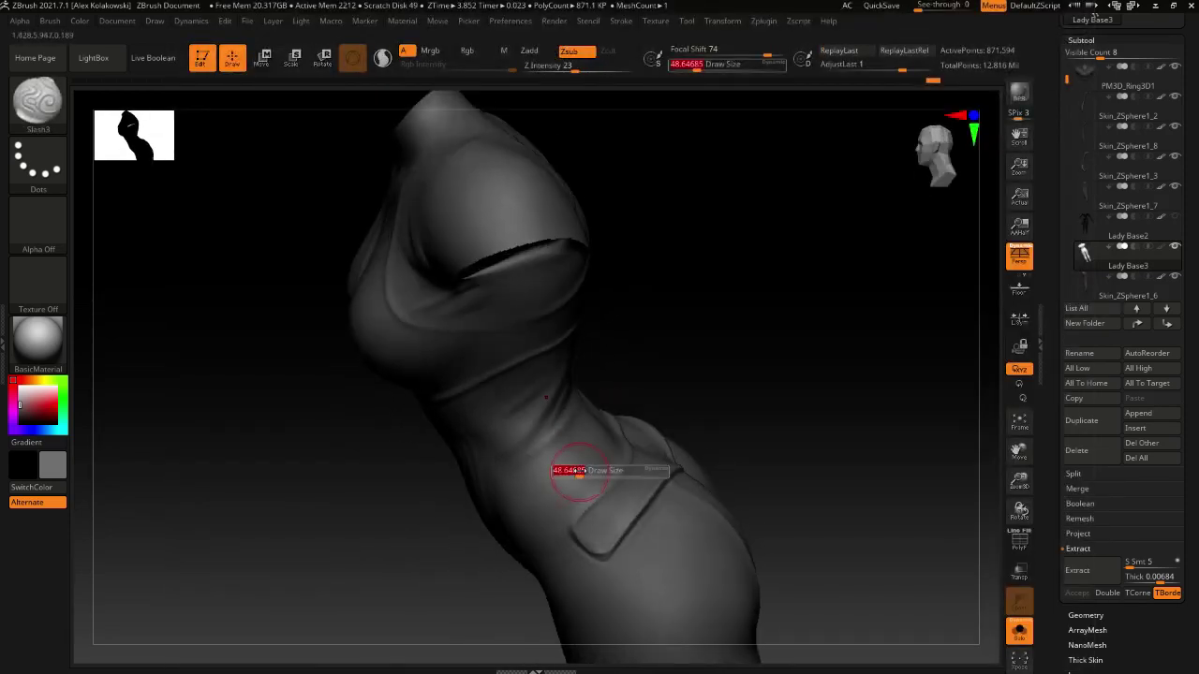
pyautogui.moveTo(577, 471); pyautogui.dragTo(573, 471)
pyautogui.moveTo(554, 481); pyautogui.dragTo(567, 462, button='right')
pyautogui.press('s')
pyautogui.moveTo(567, 461); pyautogui.dragTo(563, 462)
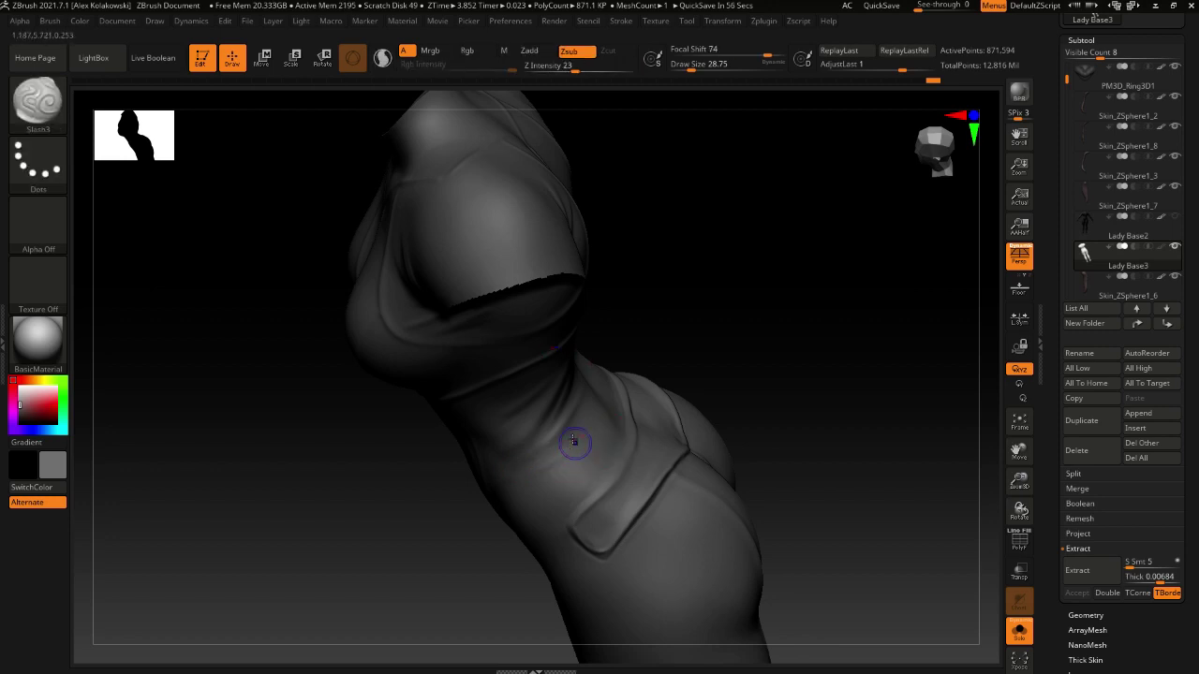
pyautogui.press('shift')
# Carve a narrow diagonal fold in the side of the waist with a draw size of about 18, and smooth it at about 25
pyautogui.moveTo(484, 452)
pyautogui.mouseDown(button='right')
pyautogui.moveTo(540, 421)
pyautogui.moveTo(510, 421)
pyautogui.moveTo(508, 489)
pyautogui.moveTo(540, 432)
pyautogui.moveTo(583, 426)
pyautogui.mouseUp(button='right')
pyautogui.moveTo(577, 382); pyautogui.dragTo(538, 427)
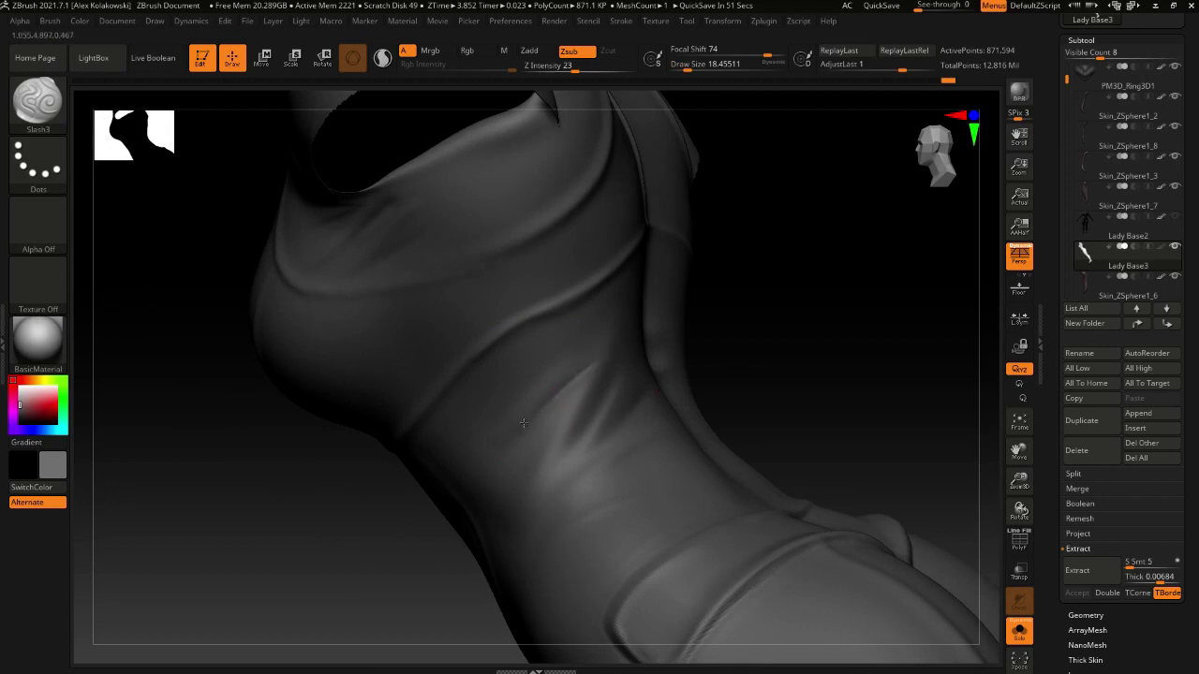
pyautogui.moveTo(583, 420); pyautogui.dragTo(554, 412, button='right')
pyautogui.press('shift')
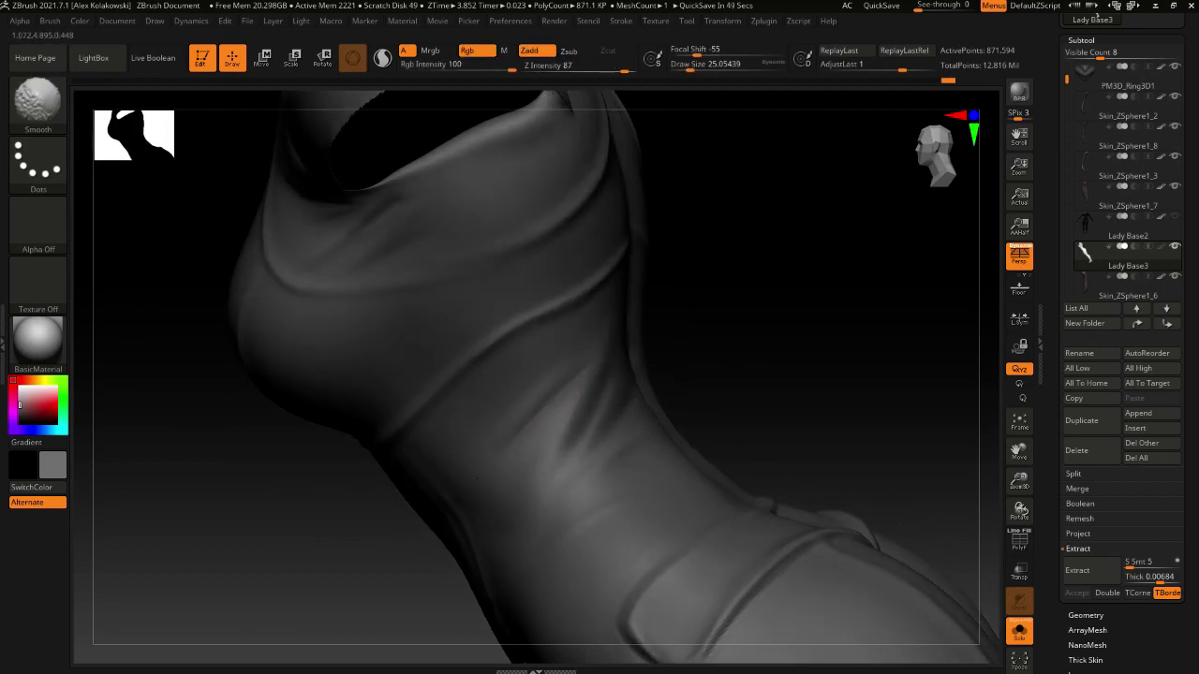
pyautogui.keyDown('shift'); pyautogui.moveTo(554, 421); pyautogui.dragTo(579, 380); pyautogui.keyUp('shift')
# Reinforce the diagonal side-waist folds with Slash3 at a draw size of about 18, and blend their lower ends by smoothing
pyautogui.moveTo(457, 465); pyautogui.dragTo(602, 351, button='right')
pyautogui.press('shift')
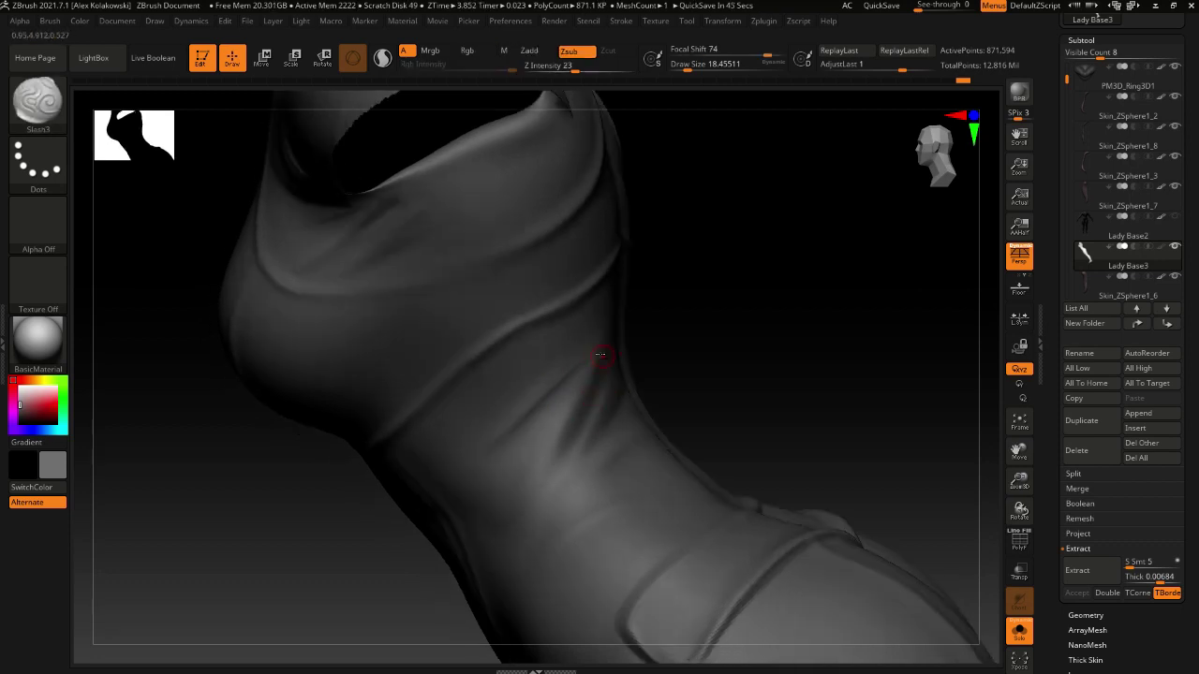
pyautogui.moveTo(602, 351); pyautogui.dragTo(546, 462)
pyautogui.press('ctrl')
pyautogui.press('shift')
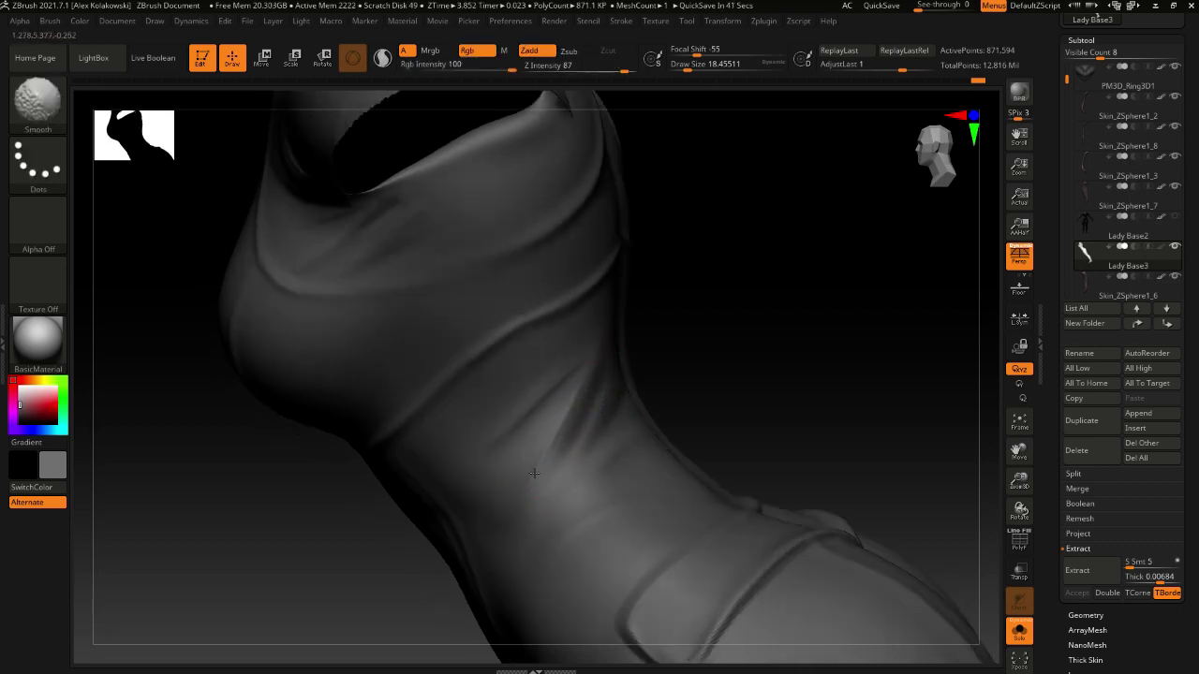
pyautogui.keyDown('shift'); pyautogui.moveTo(568, 400); pyautogui.dragTo(501, 552); pyautogui.keyUp('shift')
# Broaden the side-waist folds below the chest seam with a draw size of about 44 to 46, and smooth around them at about 41
pyautogui.moveTo(551, 436)
pyautogui.mouseDown(button='right')
pyautogui.moveTo(496, 433)
pyautogui.moveTo(567, 372)
pyautogui.mouseUp(button='right')
pyautogui.press(']')
pyautogui.press('shift')
pyautogui.press(']')
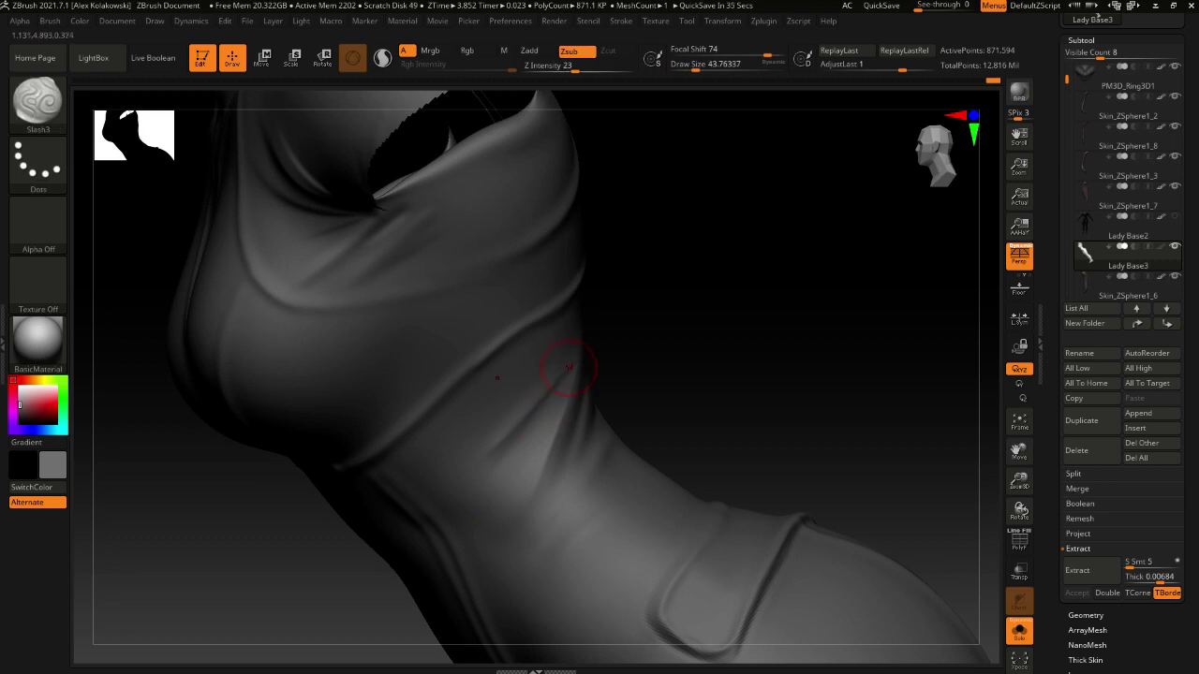
pyautogui.moveTo(554, 408); pyautogui.dragTo(571, 325, button='right')
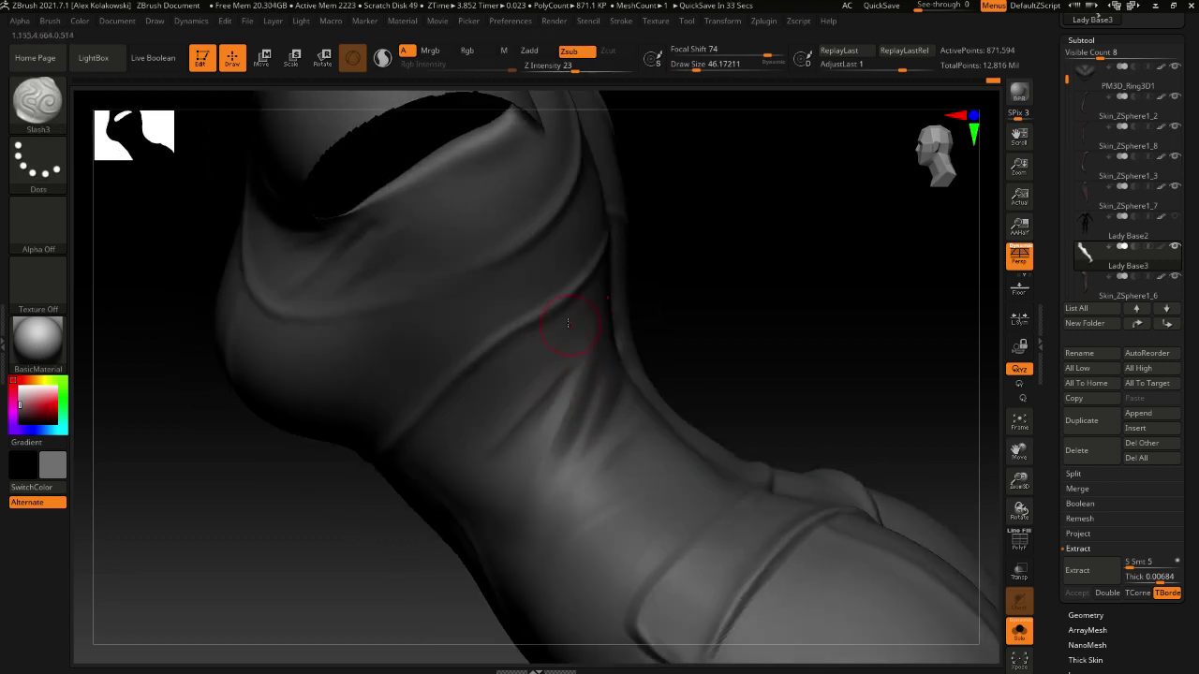
pyautogui.press('s')
pyautogui.click(556, 338)
pyautogui.moveTo(503, 362)
pyautogui.keyDown('shift'); pyautogui.mouseDown()
pyautogui.moveTo(502, 349)
pyautogui.moveTo(493, 367)
pyautogui.mouseUp(); pyautogui.keyUp('shift')
pyautogui.moveTo(521, 418); pyautogui.dragTo(551, 351, button='right')
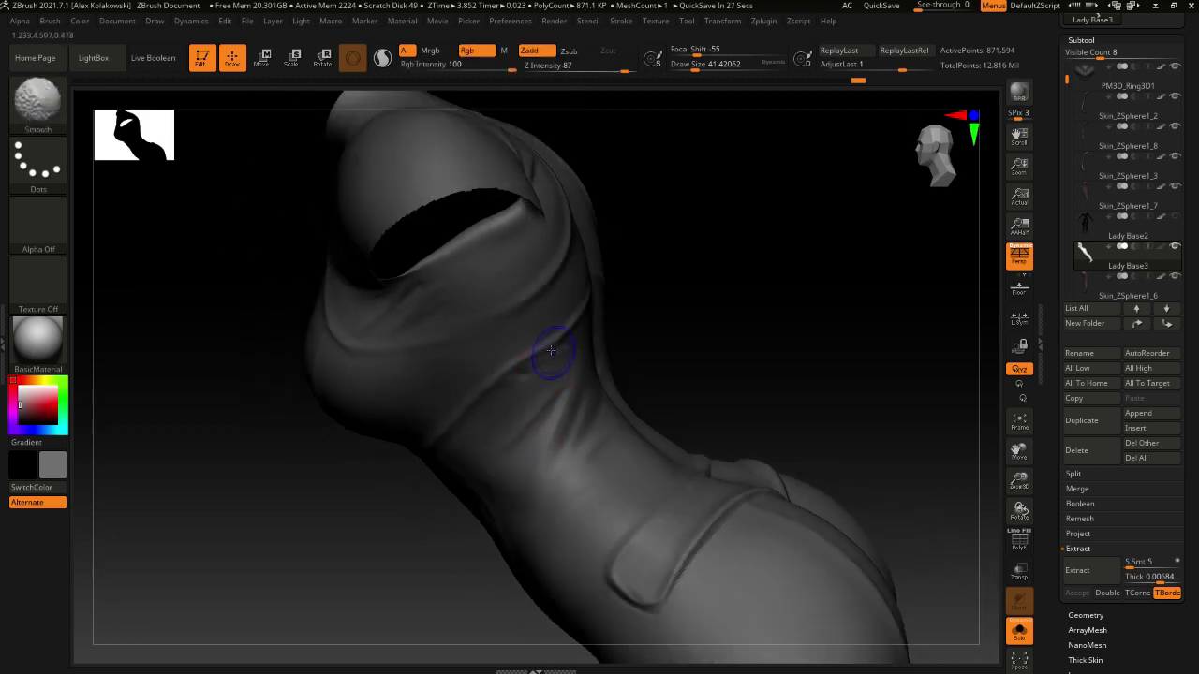
pyautogui.moveTo(494, 394)
pyautogui.mouseDown(button='right')
pyautogui.moveTo(384, 433)
pyautogui.moveTo(375, 487)
pyautogui.mouseUp(button='right')
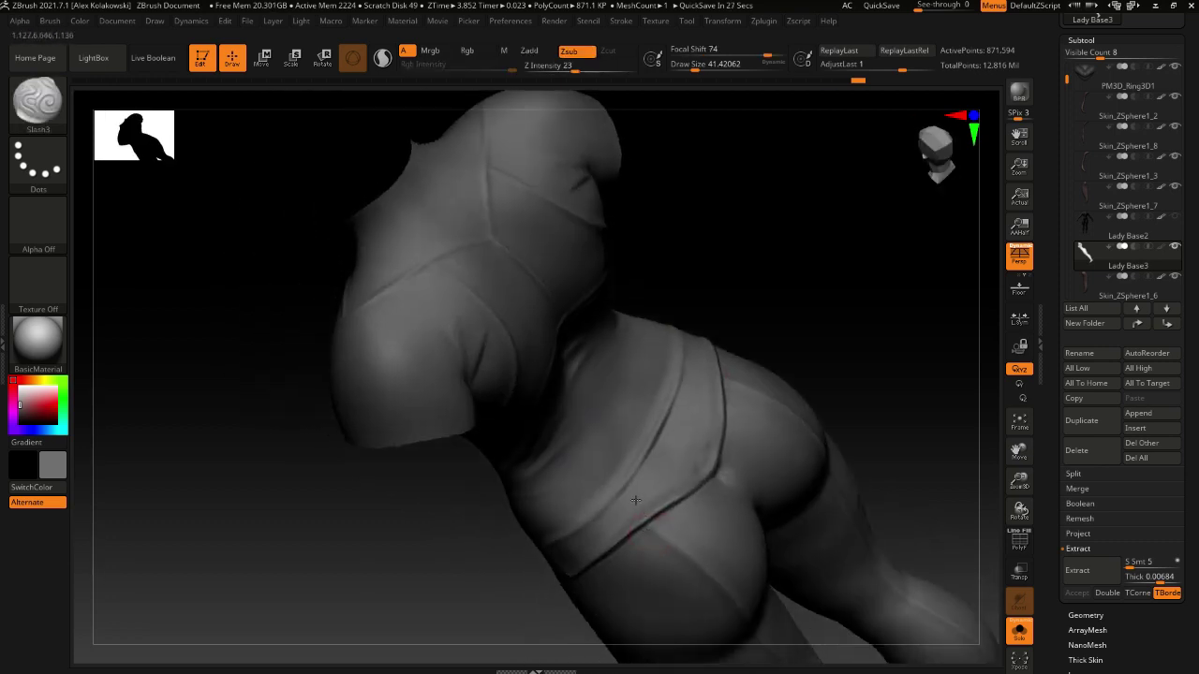
# Carve light diagonal folds across the lower back above the hip band with Slash3 at about 37 and 44 draw size, and smooth them
pyautogui.moveTo(634, 500)
pyautogui.keyDown('ctrl'); pyautogui.mouseDown(button='right')
pyautogui.moveTo(621, 414)
pyautogui.moveTo(565, 420)
pyautogui.moveTo(581, 451)
pyautogui.moveTo(637, 431)
pyautogui.moveTo(602, 473)
pyautogui.mouseUp(button='right'); pyautogui.keyUp('ctrl')
pyautogui.press('s')
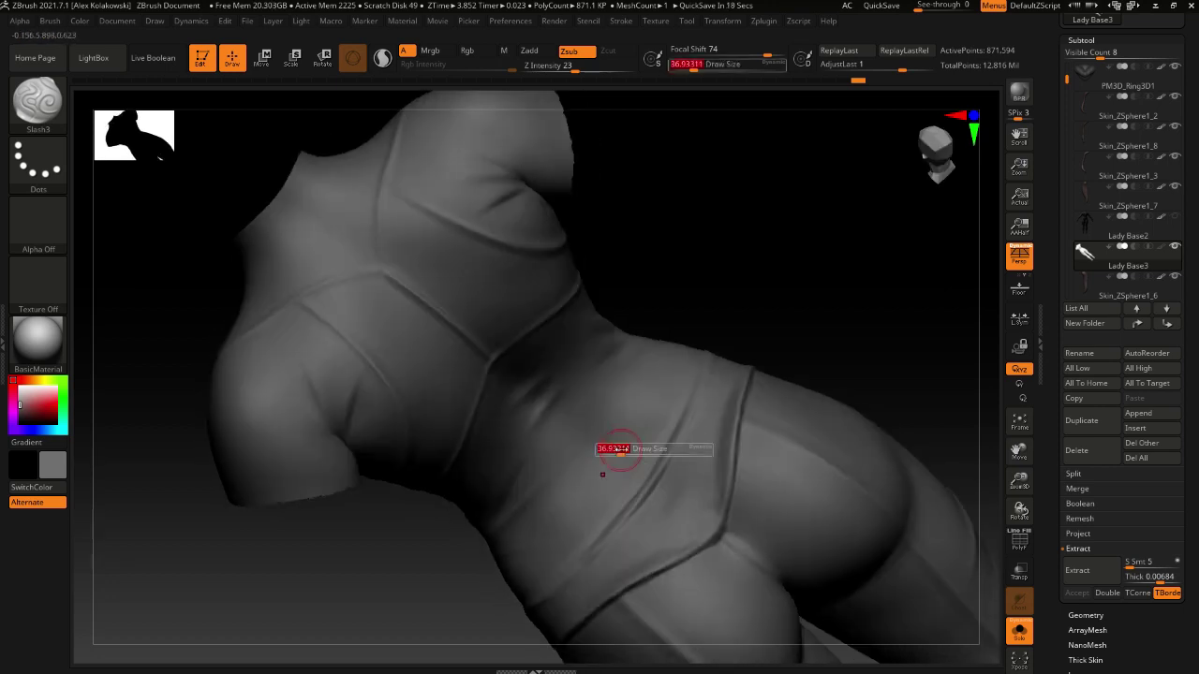
pyautogui.moveTo(620, 449)
pyautogui.mouseDown()
pyautogui.moveTo(595, 429)
pyautogui.moveTo(591, 450)
pyautogui.mouseUp()
pyautogui.press('s')
pyautogui.press('s')
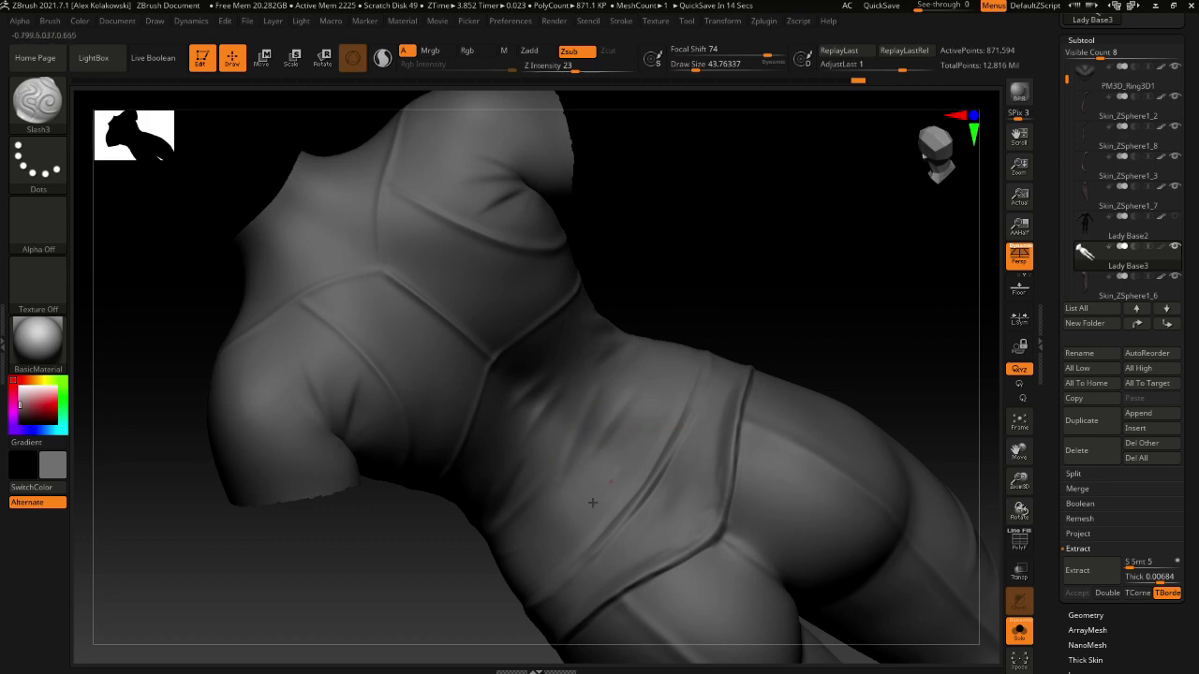
pyautogui.moveTo(640, 471); pyautogui.dragTo(642, 484, button='right')
pyautogui.keyDown('shift'); pyautogui.moveTo(642, 484); pyautogui.dragTo(666, 417); pyautogui.keyUp('shift')
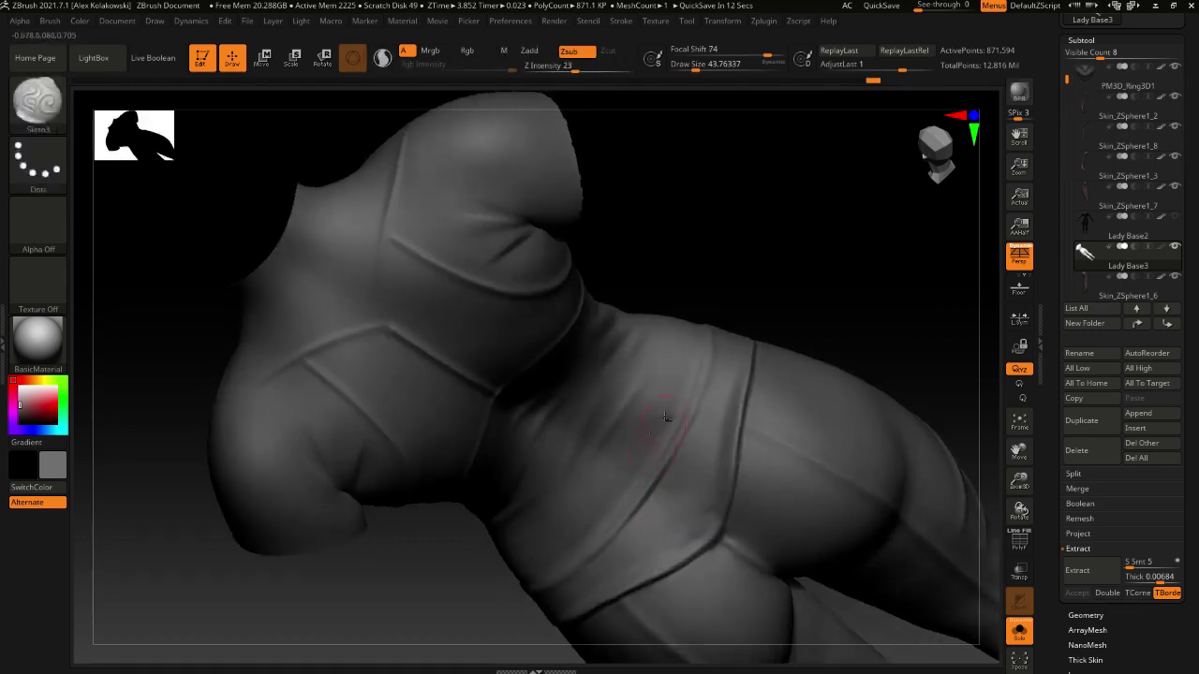
pyautogui.press('shift')
pyautogui.moveTo(565, 430); pyautogui.dragTo(612, 480, button='right')
pyautogui.moveTo(634, 423); pyautogui.dragTo(652, 502, button='right')
pyautogui.moveTo(678, 463)
pyautogui.mouseDown(button='right')
pyautogui.moveTo(618, 440)
pyautogui.moveTo(655, 422)
pyautogui.moveTo(554, 428)
pyautogui.moveTo(676, 348)
pyautogui.moveTo(674, 474)
pyautogui.mouseUp(button='right')
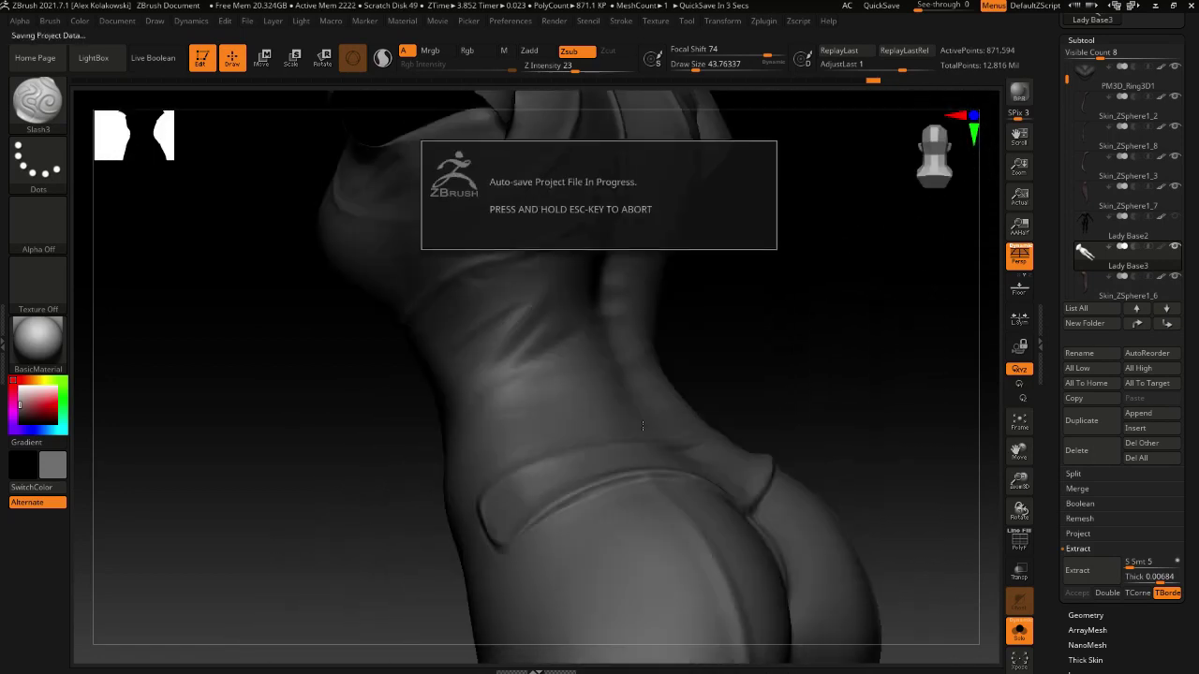
# Sharpen the diagonal folds in the middle of the lower back with a draw size of about 31, and soften them by smoothing
pyautogui.moveTo(642, 426)
pyautogui.mouseDown(button='right')
pyautogui.moveTo(642, 415)
pyautogui.moveTo(665, 427)
pyautogui.moveTo(626, 419)
pyautogui.mouseUp(button='right')
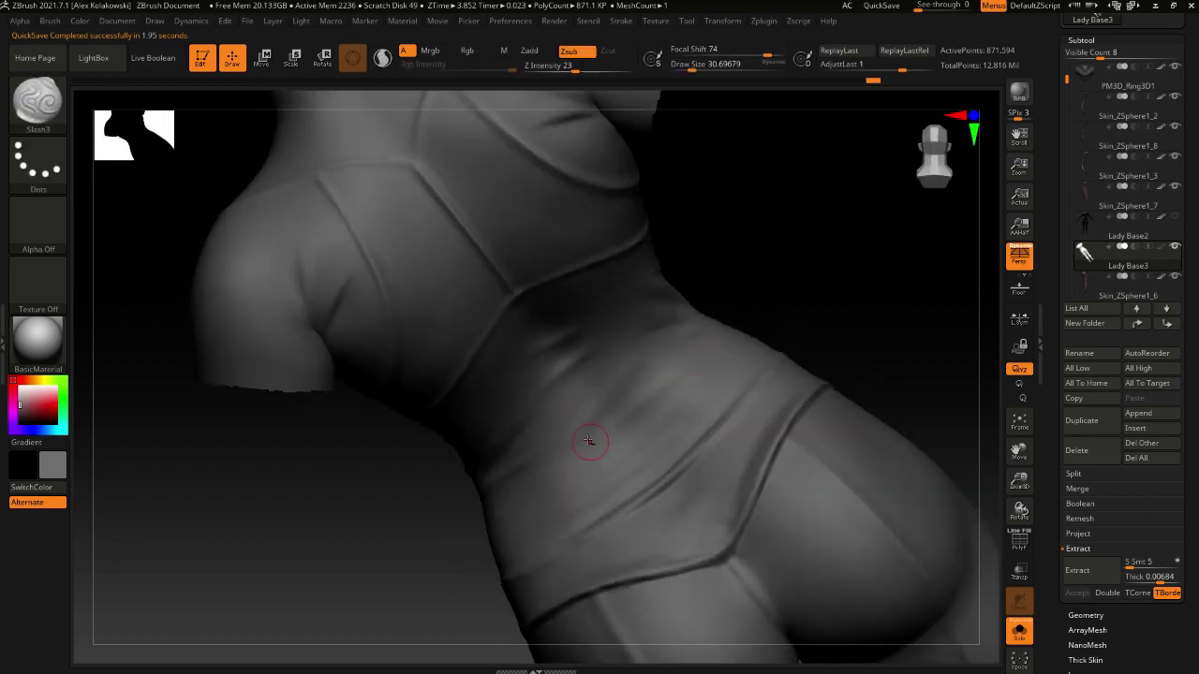
pyautogui.press('shift')
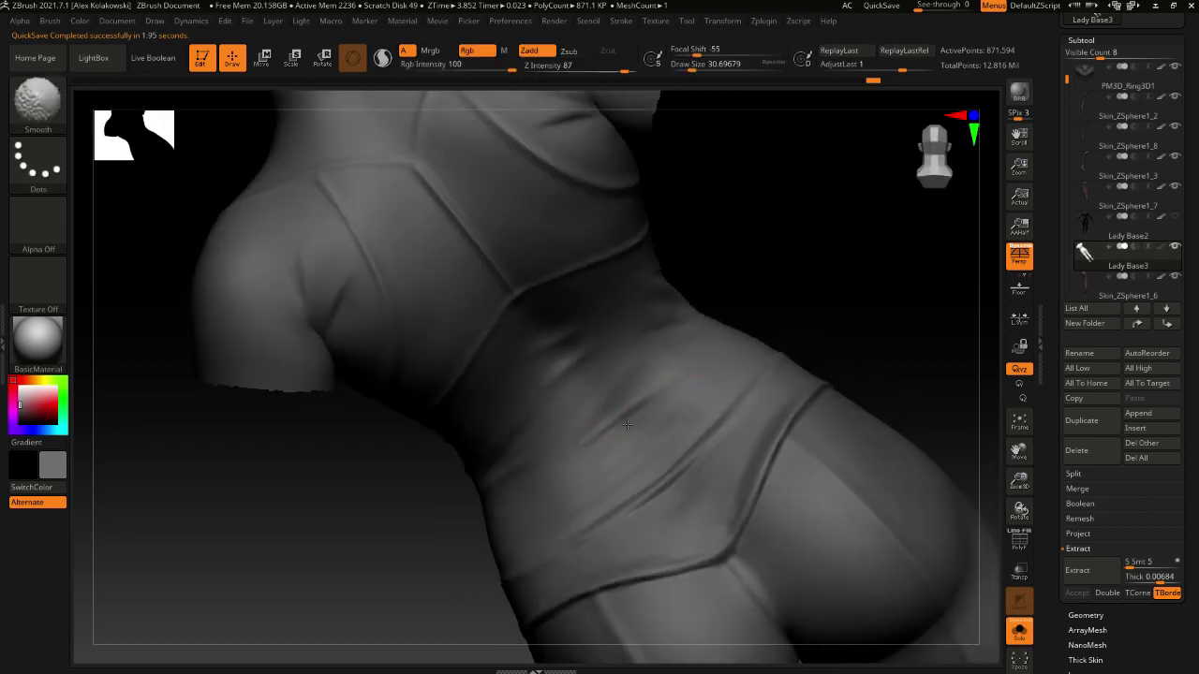
pyautogui.moveTo(591, 463)
pyautogui.mouseDown(button='right')
pyautogui.moveTo(605, 396)
pyautogui.moveTo(598, 351)
pyautogui.moveTo(611, 346)
pyautogui.mouseUp(button='right')
pyautogui.press('shift')
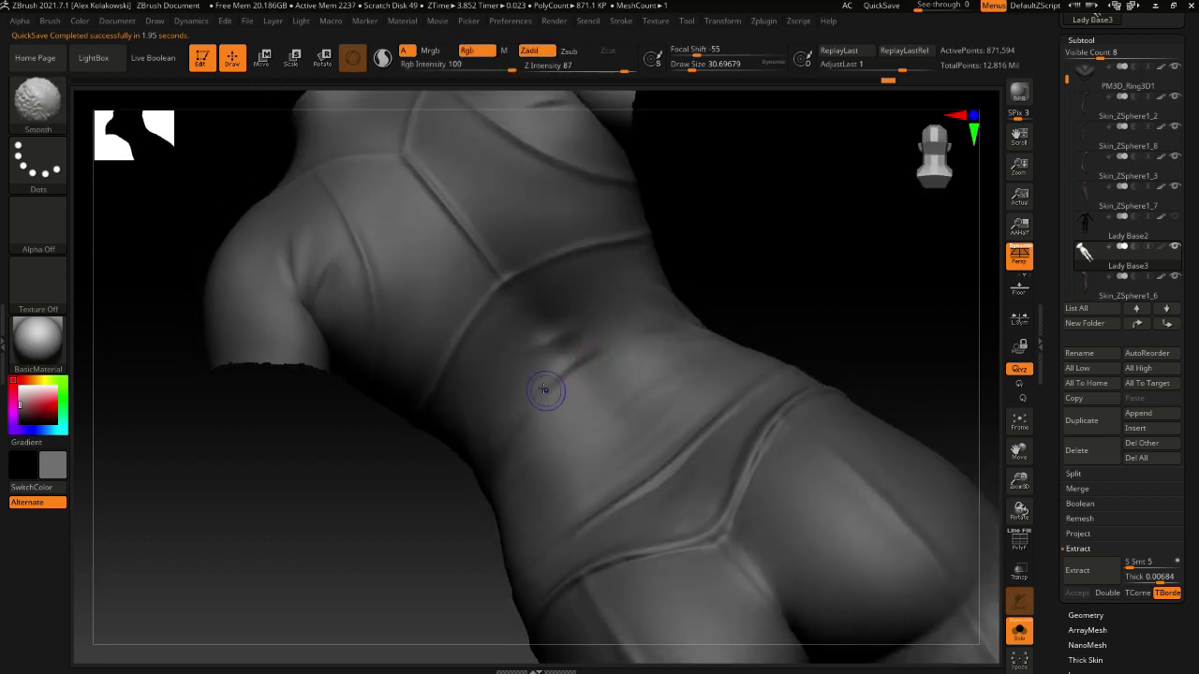
pyautogui.moveTo(544, 389); pyautogui.dragTo(569, 348, button='right')
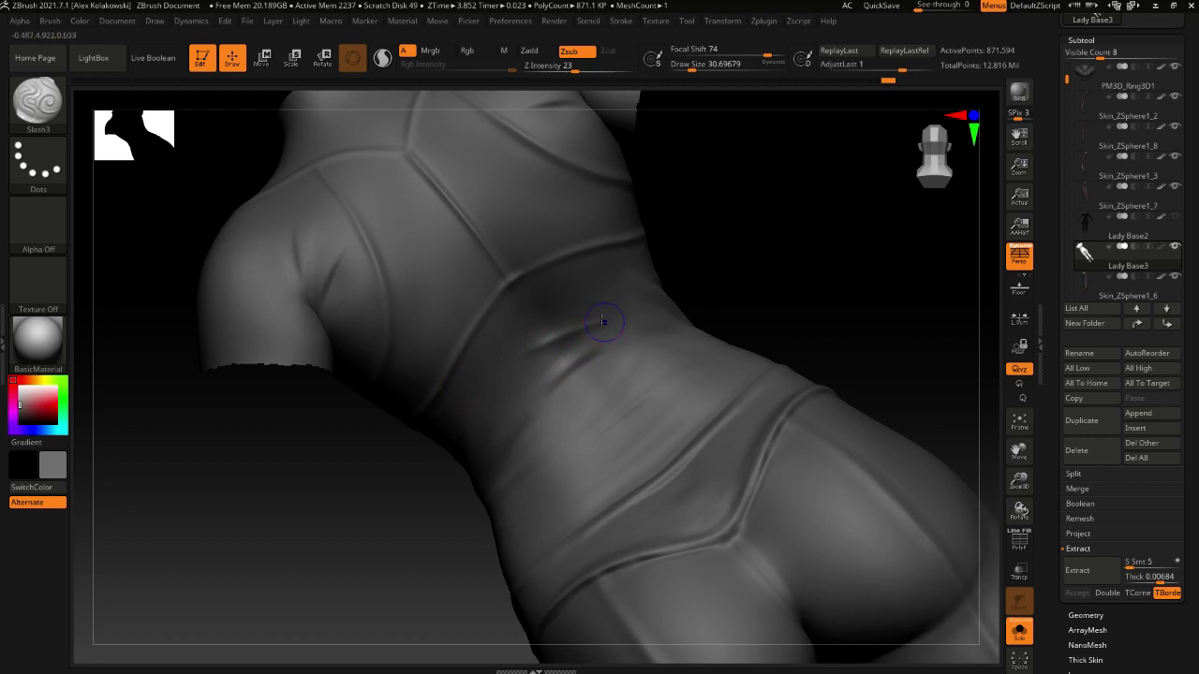
pyautogui.keyDown('shift'); pyautogui.moveTo(604, 322); pyautogui.dragTo(588, 335); pyautogui.keyUp('shift')
# Deepen the short folds beneath the centre point of the back seam with a draw size of about 29, and smooth around them
pyautogui.press('s')
pyautogui.click(574, 349)
pyautogui.moveTo(590, 339); pyautogui.dragTo(569, 359, button='right')
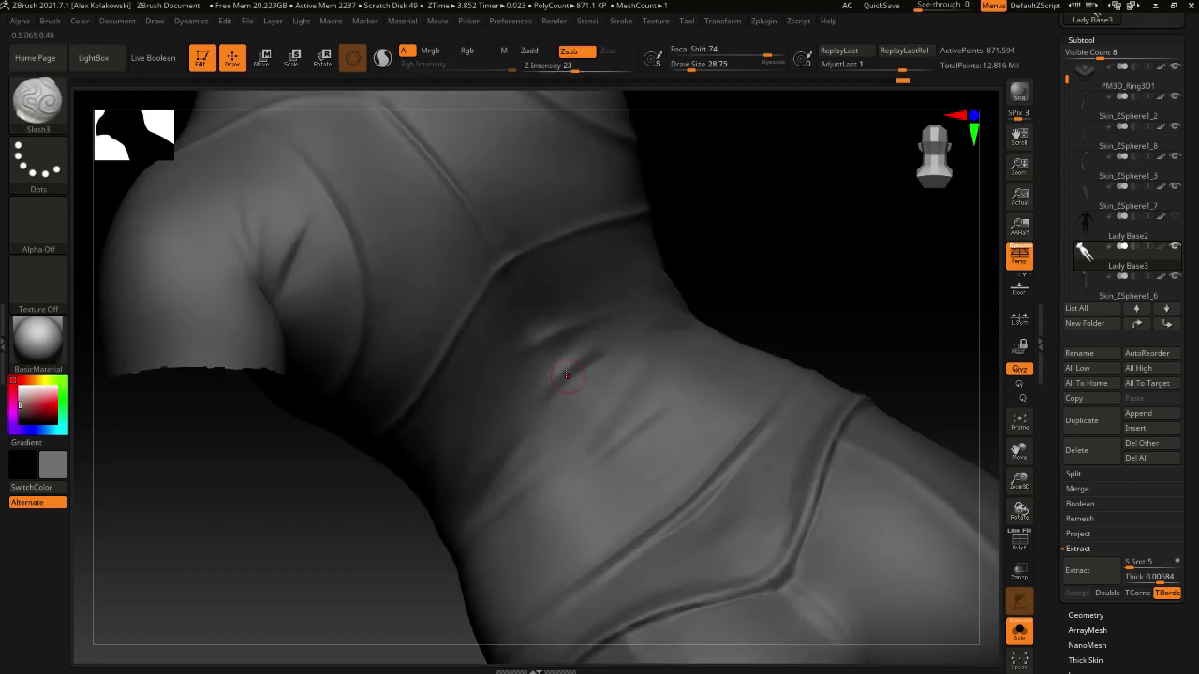
pyautogui.press('shift')
pyautogui.press('shift')
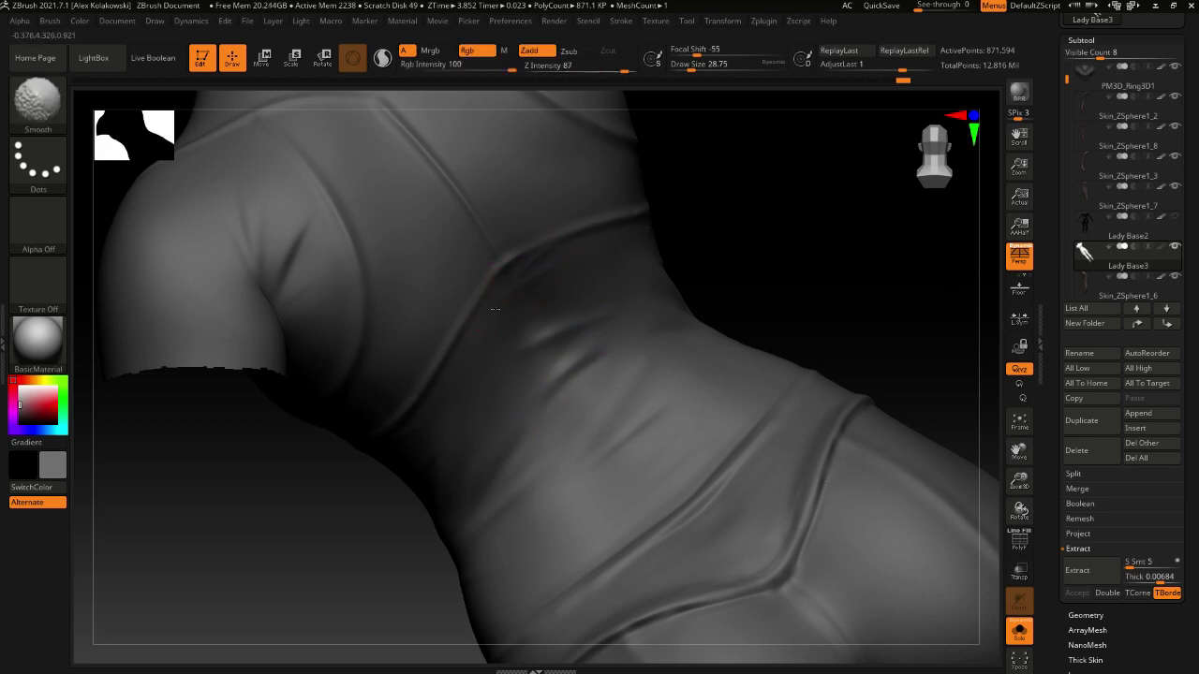
# Flatten the back of the hip band with hPolish at a draw size of about 41, and smooth its surface
pyautogui.keyDown('ctrl'); pyautogui.moveTo(618, 521); pyautogui.dragTo(680, 334, button='right'); pyautogui.keyUp('ctrl')
pyautogui.moveTo(668, 474)
pyautogui.mouseDown(button='right')
pyautogui.moveTo(680, 534)
pyautogui.moveTo(686, 506)
pyautogui.moveTo(709, 562)
pyautogui.moveTo(691, 462)
pyautogui.moveTo(698, 479)
pyautogui.moveTo(619, 534)
pyautogui.moveTo(623, 464)
pyautogui.mouseUp(button='right')
pyautogui.press('b')
pyautogui.press('i')
pyautogui.press('n')
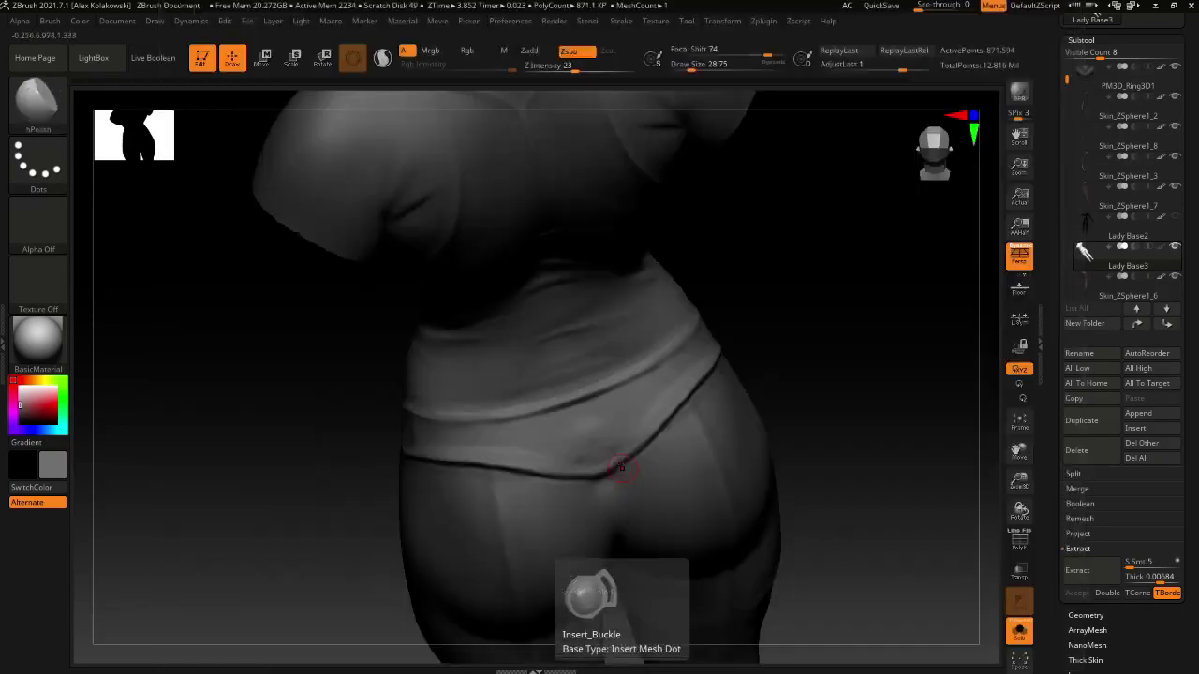
pyautogui.press('s')
pyautogui.moveTo(614, 459); pyautogui.dragTo(622, 456)
pyautogui.press('b')
pyautogui.press('h')
pyautogui.press('p')
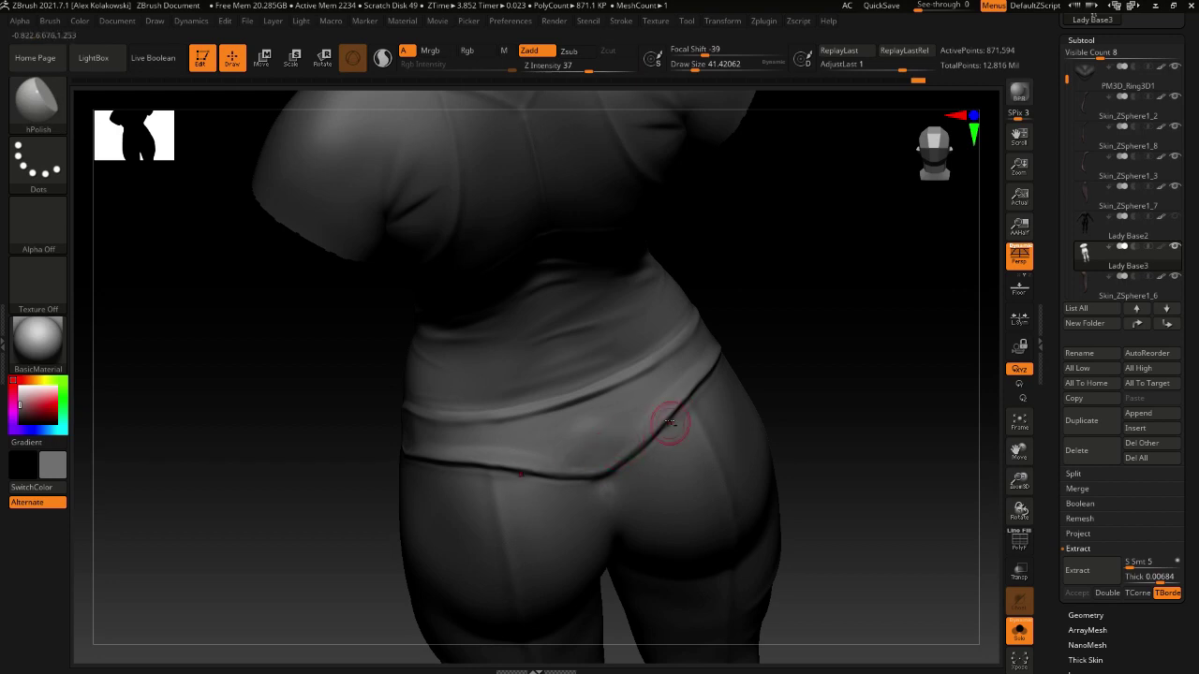
pyautogui.press('shift')
pyautogui.moveTo(677, 460)
pyautogui.mouseDown(button='right')
pyautogui.moveTo(690, 425)
pyautogui.moveTo(680, 434)
pyautogui.moveTo(735, 375)
pyautogui.mouseUp(button='right')
pyautogui.press('shift')
pyautogui.moveTo(598, 409)
pyautogui.mouseDown(button='right')
pyautogui.moveTo(680, 374)
pyautogui.moveTo(701, 396)
pyautogui.moveTo(711, 389)
pyautogui.mouseUp(button='right')
# Recut the upper edge of the hip band across the back with Slash3 at a draw size of about 41, and smooth along it
pyautogui.press('b')
pyautogui.press('s')
pyautogui.click(626, 348)
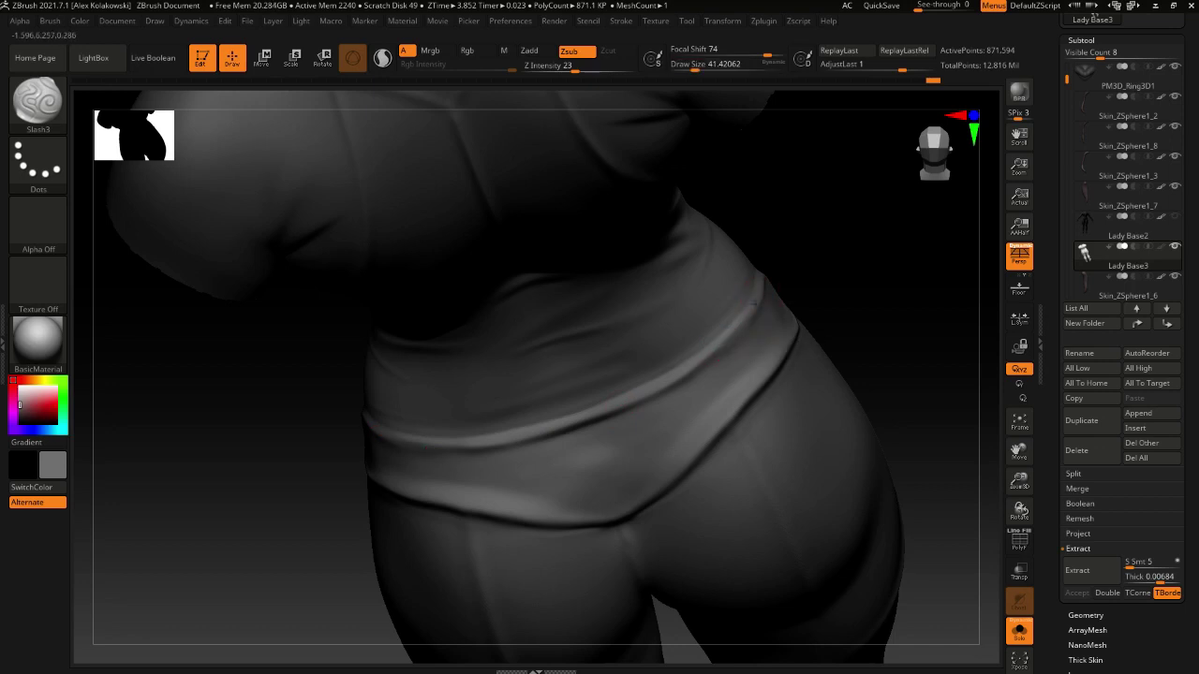
pyautogui.moveTo(669, 379); pyautogui.dragTo(779, 294, button='right')
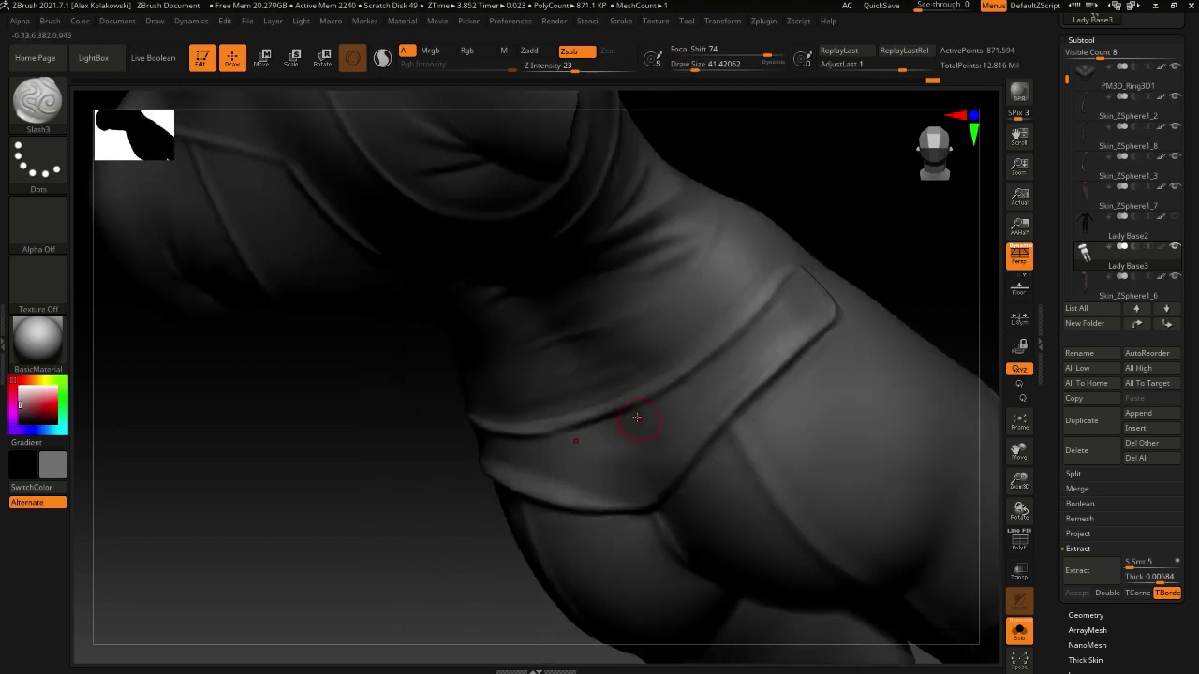
pyautogui.moveTo(636, 417); pyautogui.dragTo(682, 401, button='right')
pyautogui.press('shift')
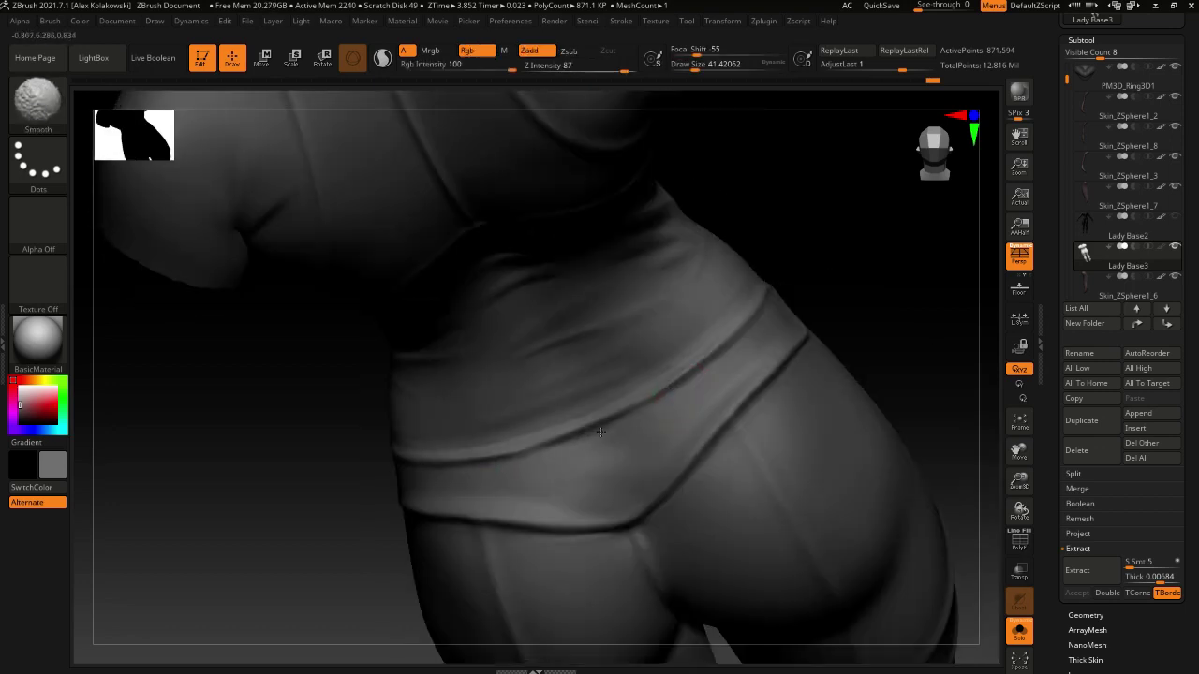
# Define the squared end of the hip band on the side of the hip with Slash3 at a draw size of about 41
pyautogui.moveTo(757, 338)
pyautogui.mouseDown(button='right')
pyautogui.moveTo(570, 473)
pyautogui.moveTo(509, 478)
pyautogui.moveTo(524, 501)
pyautogui.moveTo(530, 464)
pyautogui.moveTo(508, 449)
pyautogui.mouseUp(button='right')
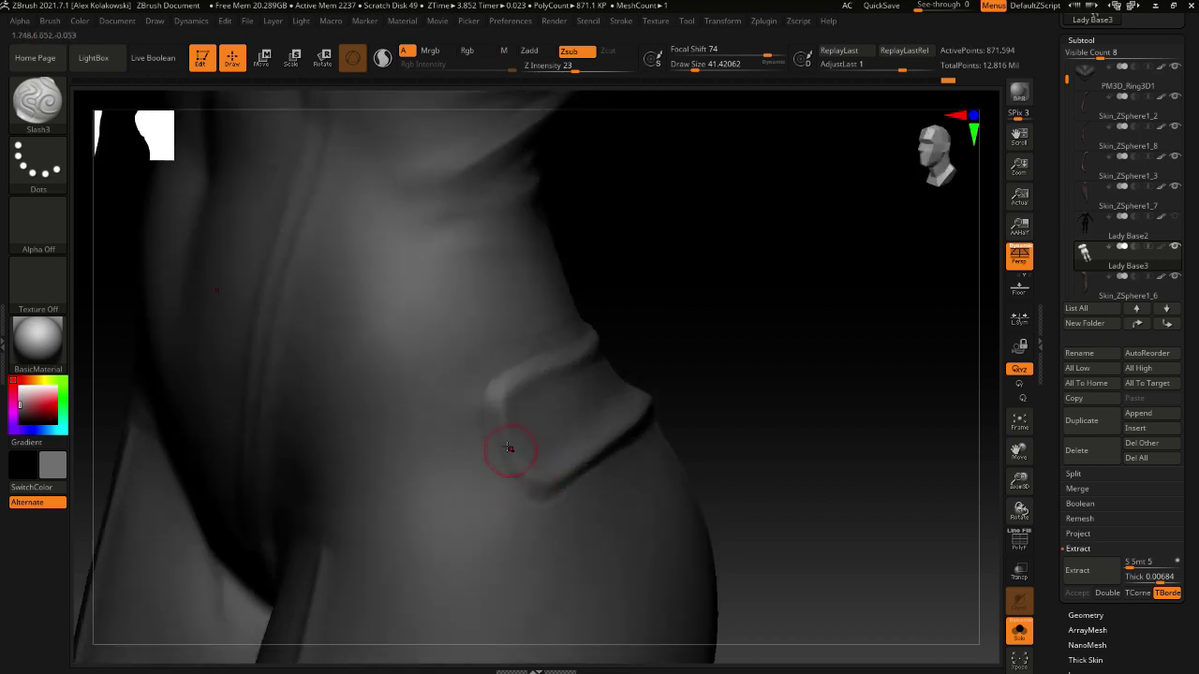
pyautogui.moveTo(545, 504); pyautogui.dragTo(549, 464, button='right')
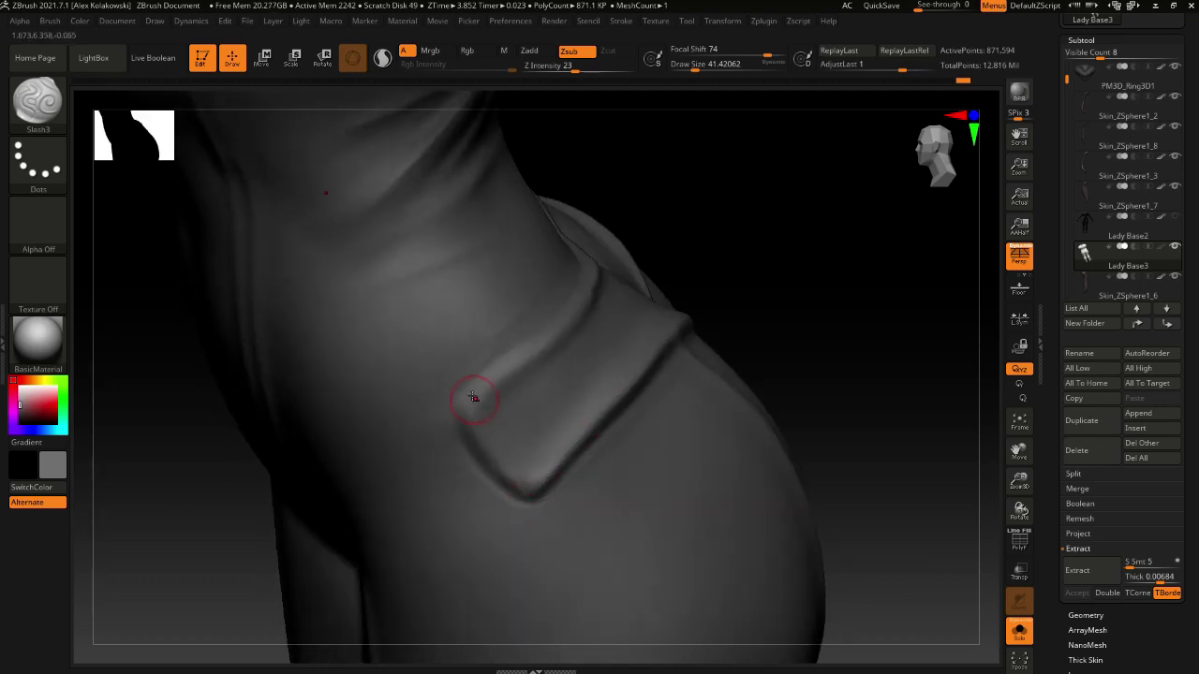
pyautogui.moveTo(474, 398); pyautogui.dragTo(470, 404, button='right')
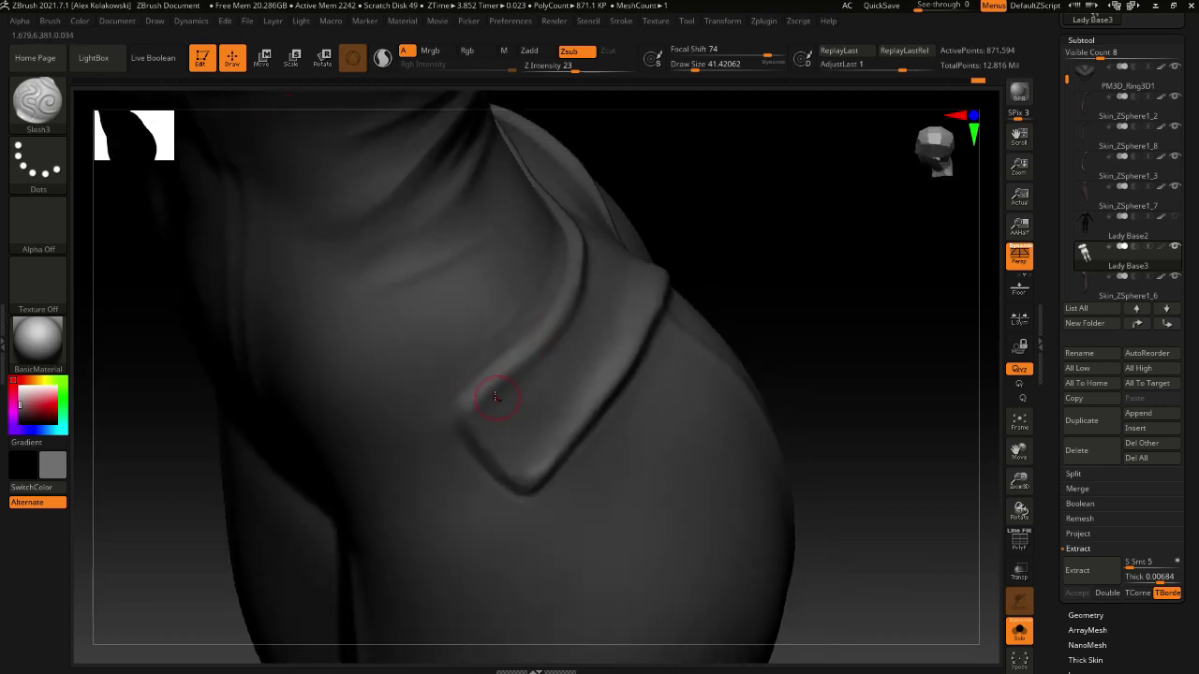
pyautogui.moveTo(507, 363); pyautogui.dragTo(521, 347, button='right')
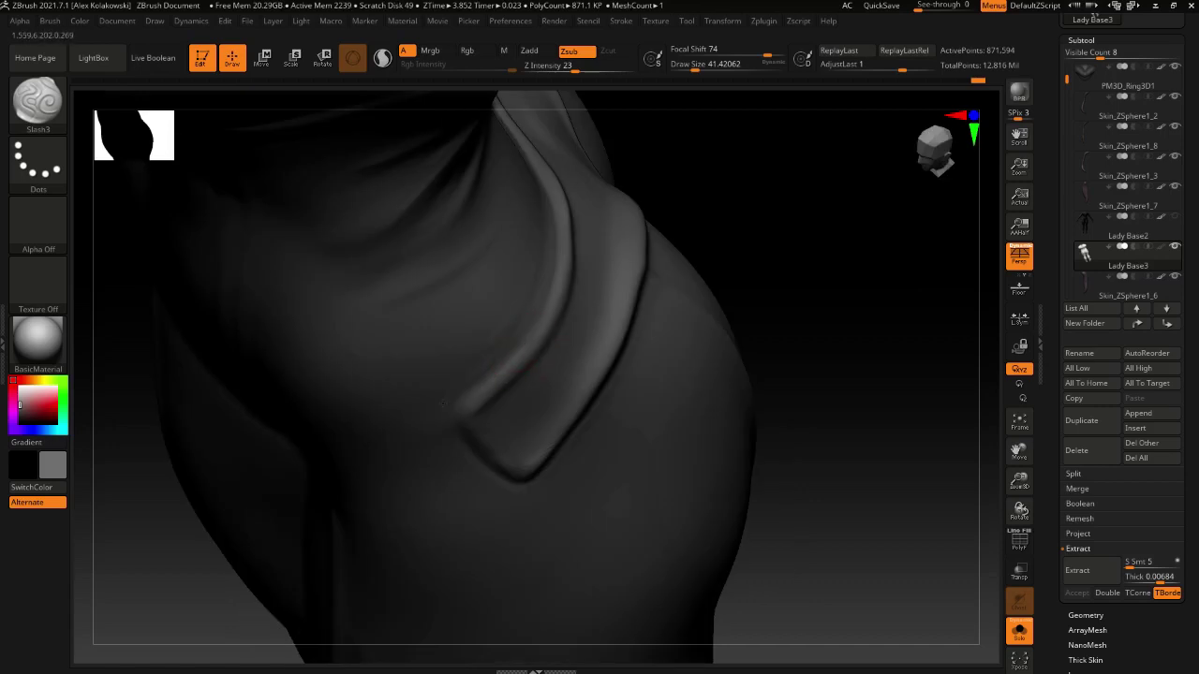
pyautogui.moveTo(456, 395); pyautogui.dragTo(458, 410, button='right')
pyautogui.moveTo(460, 422); pyautogui.dragTo(539, 502)
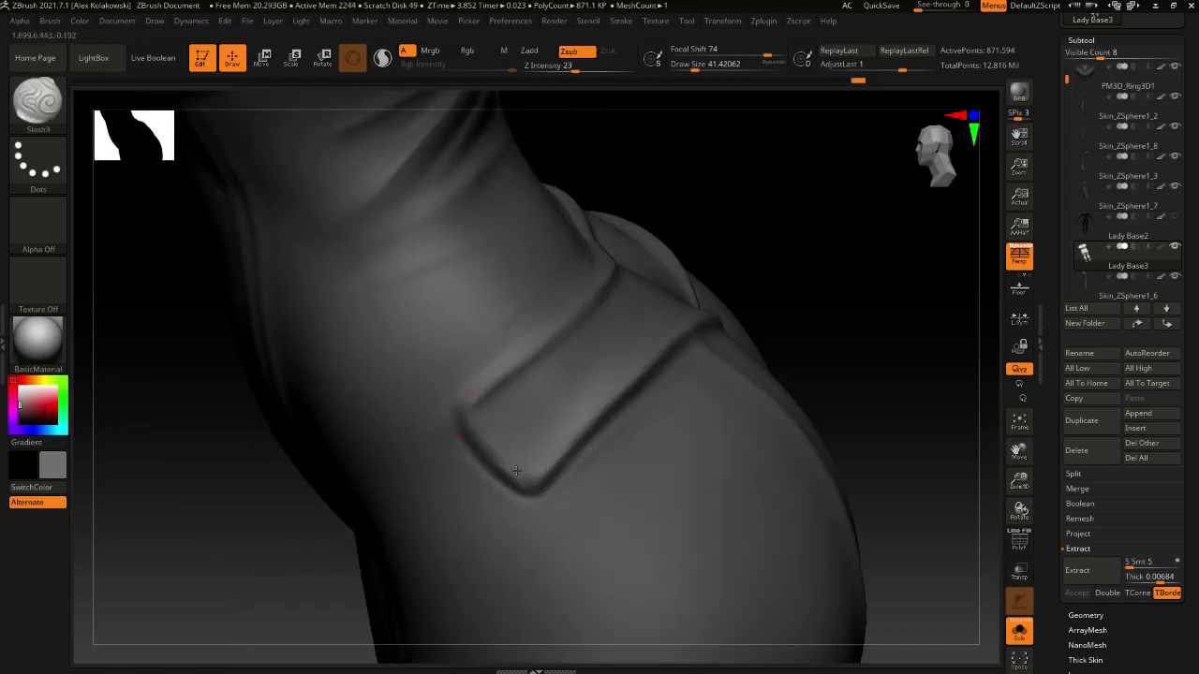
pyautogui.moveTo(559, 461)
pyautogui.mouseDown(button='right')
pyautogui.moveTo(519, 502)
pyautogui.moveTo(599, 457)
pyautogui.moveTo(610, 126)
pyautogui.mouseUp(button='right')
# Carve a broad soft fold in the upper back at a draw size of about 77, and finer armpit folds at about 33, with smoothing
pyautogui.moveTo(637, 327)
pyautogui.mouseDown(button='right')
pyautogui.moveTo(648, 485)
pyautogui.moveTo(599, 454)
pyautogui.moveTo(487, 428)
pyautogui.moveTo(568, 434)
pyautogui.moveTo(563, 451)
pyautogui.mouseUp(button='right')
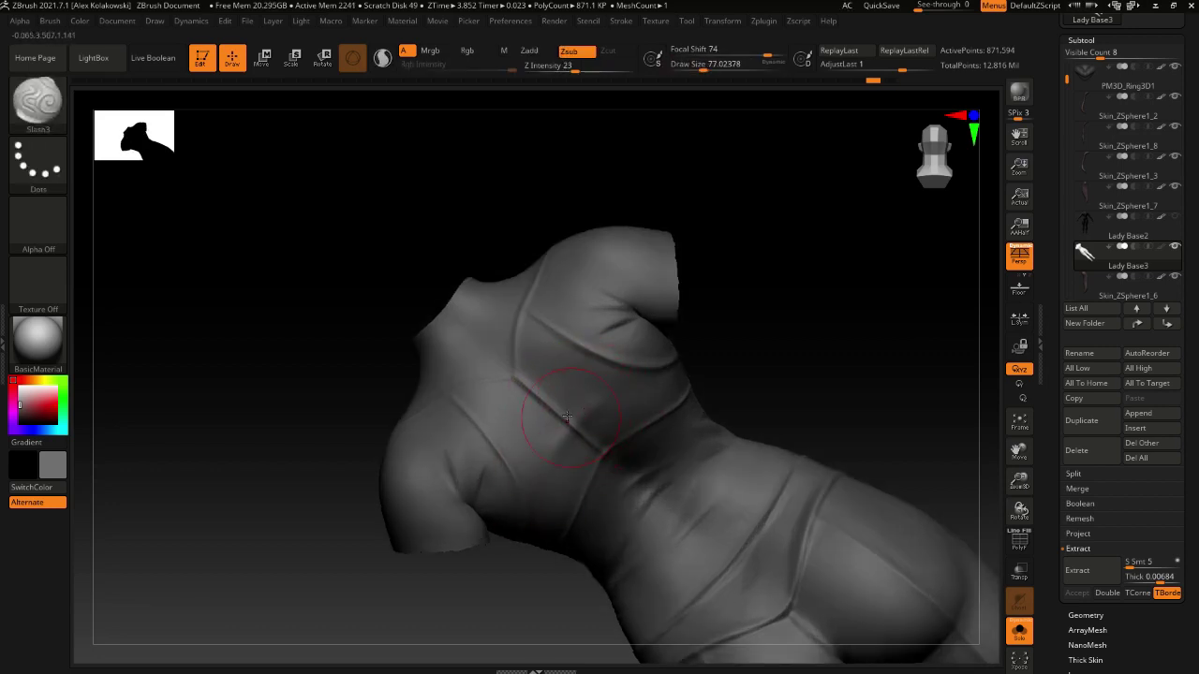
pyautogui.moveTo(527, 378)
pyautogui.mouseDown(button='right')
pyautogui.moveTo(590, 426)
pyautogui.moveTo(546, 512)
pyautogui.moveTo(520, 484)
pyautogui.moveTo(514, 500)
pyautogui.mouseUp(button='right')
pyautogui.press('[')
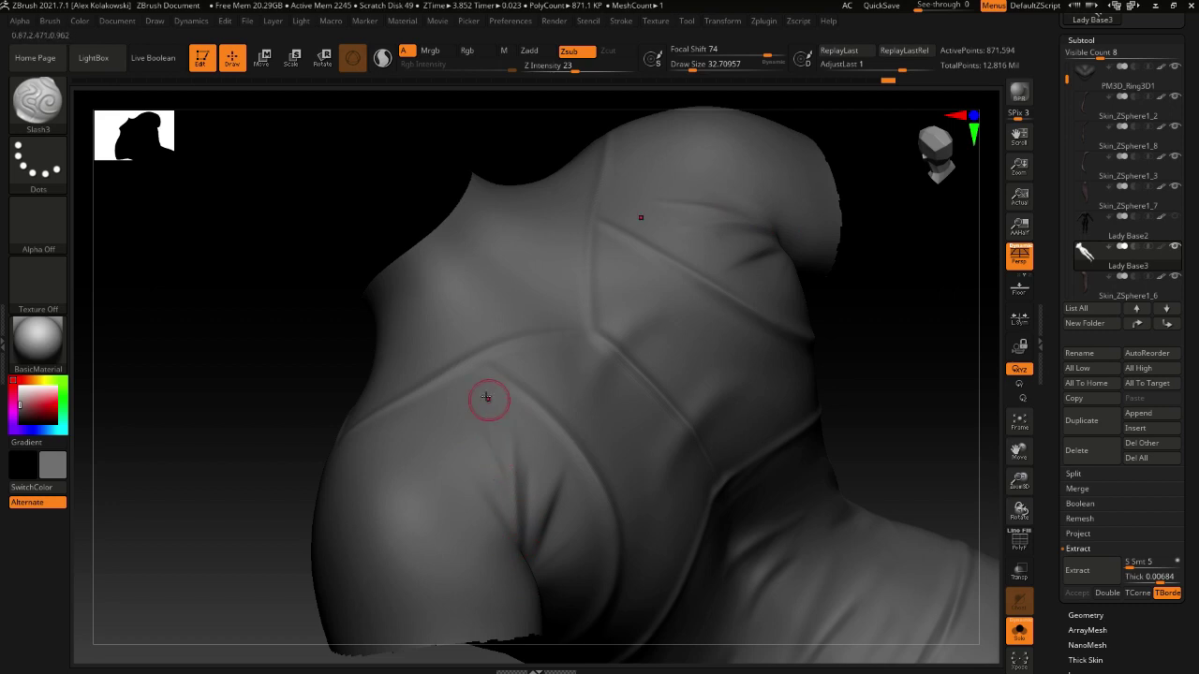
pyautogui.keyDown('shift'); pyautogui.moveTo(508, 473); pyautogui.dragTo(497, 442); pyautogui.keyUp('shift')
# Carve short folds across the back of the sleeve near the armpit at draw sizes of about 27 and 37, and smooth them
pyautogui.moveTo(575, 535)
pyautogui.keyDown('ctrl'); pyautogui.mouseDown(button='right')
pyautogui.moveTo(646, 500)
pyautogui.moveTo(626, 501)
pyautogui.moveTo(648, 338)
pyautogui.moveTo(675, 418)
pyautogui.mouseUp(button='right'); pyautogui.keyUp('ctrl')
pyautogui.press('s')
pyautogui.moveTo(674, 417); pyautogui.dragTo(671, 417)
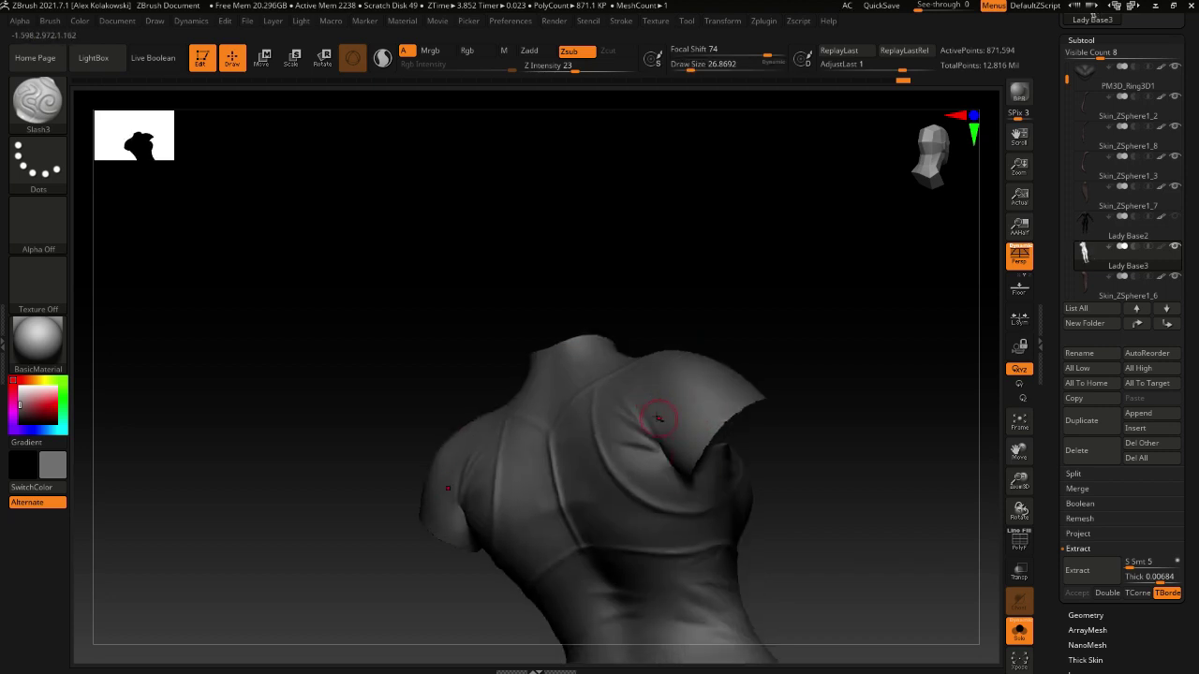
pyautogui.moveTo(669, 469); pyautogui.dragTo(686, 394, button='right')
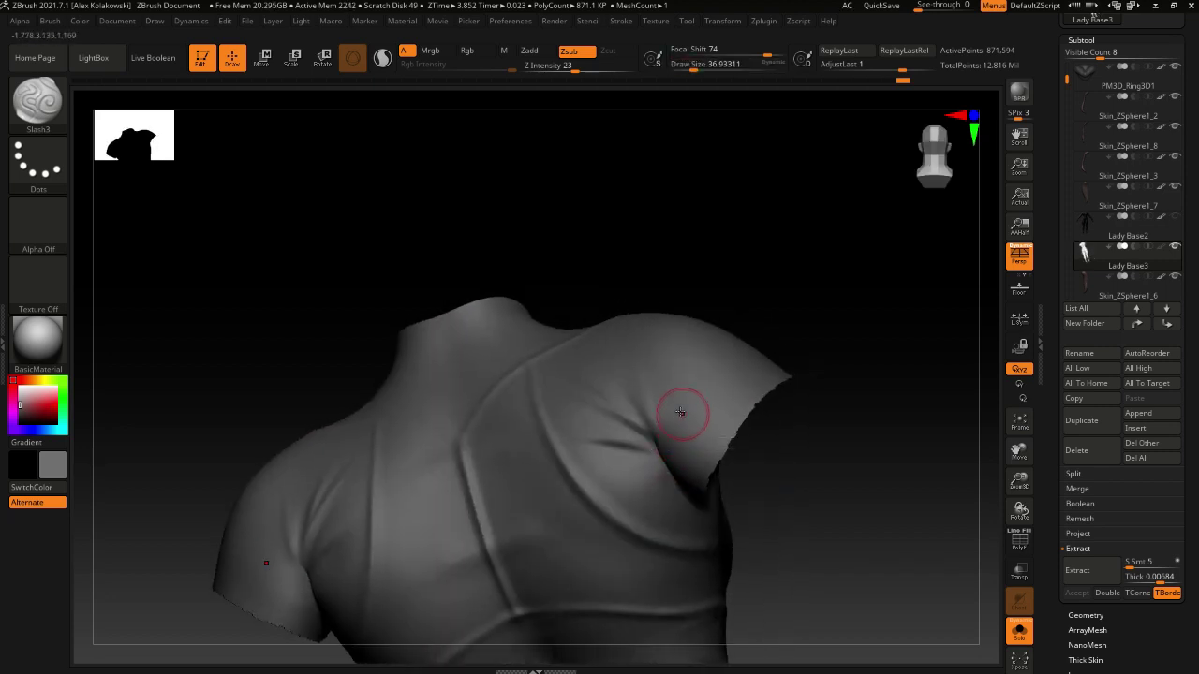
pyautogui.moveTo(685, 486); pyautogui.dragTo(726, 385, button='right')
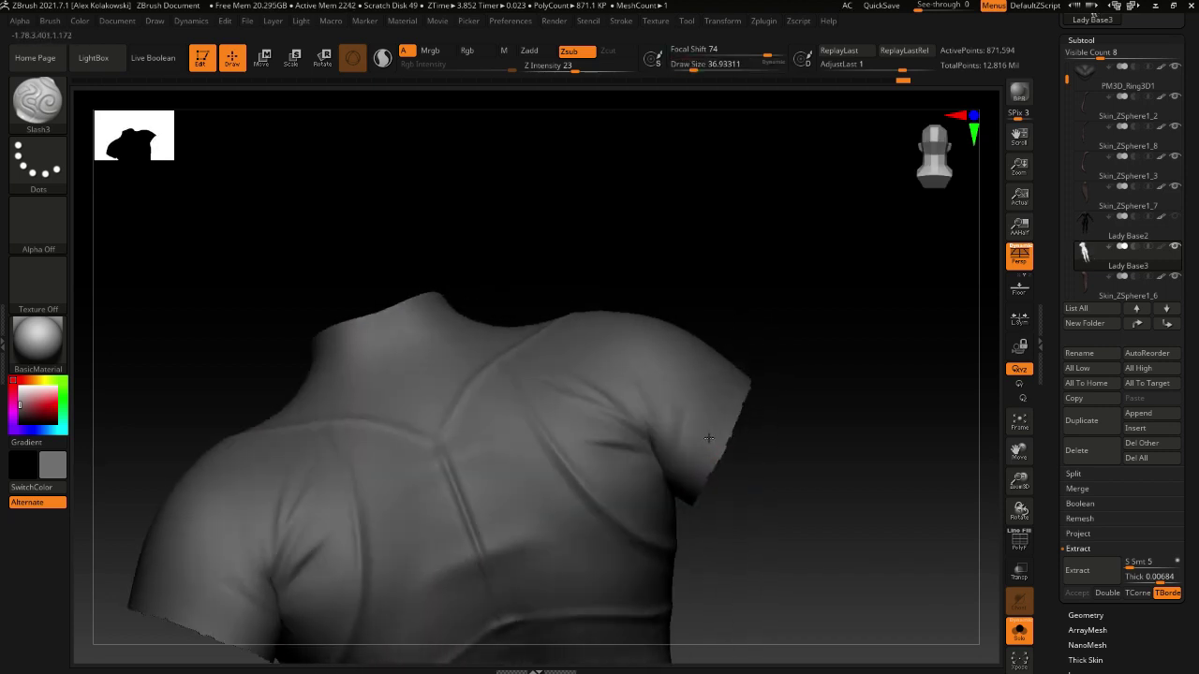
pyautogui.moveTo(685, 462)
pyautogui.mouseDown(button='right')
pyautogui.moveTo(718, 431)
pyautogui.moveTo(709, 386)
pyautogui.mouseUp(button='right')
pyautogui.press('shift')
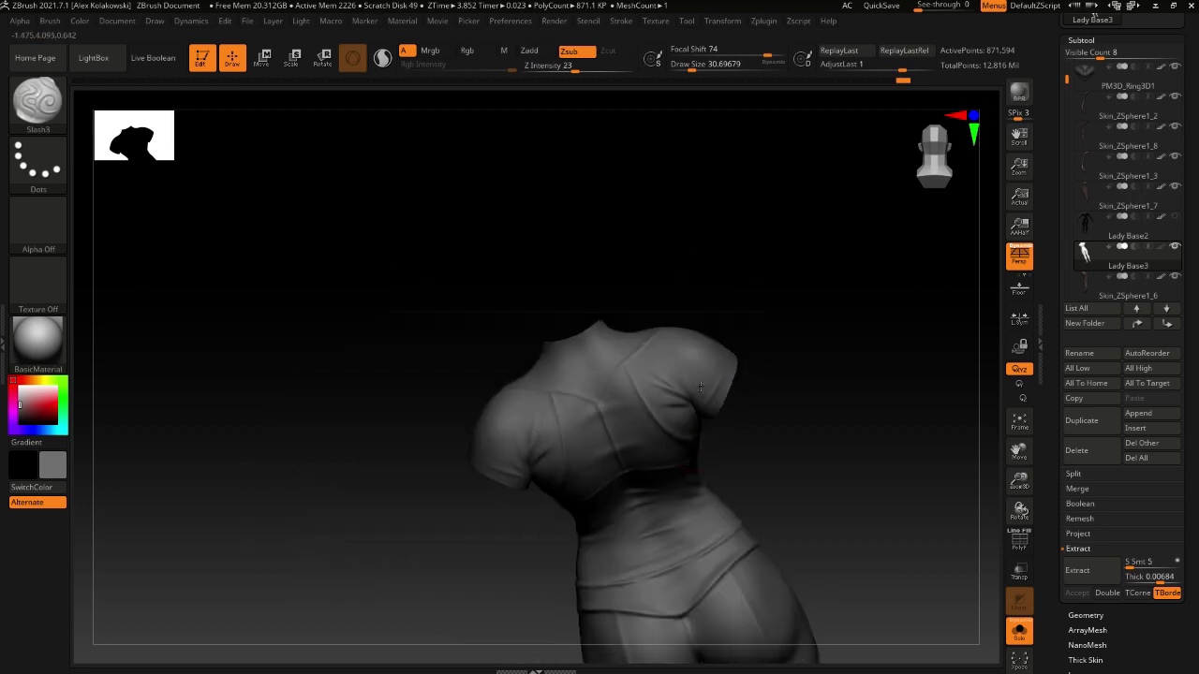
# Add softer lower-back folds with Slash3 at intensity 13, using draw sizes of about 68 and 41, and smooth between them
pyautogui.moveTo(705, 538)
pyautogui.mouseDown(button='right')
pyautogui.moveTo(715, 447)
pyautogui.moveTo(726, 453)
pyautogui.moveTo(696, 503)
pyautogui.moveTo(647, 475)
pyautogui.moveTo(660, 496)
pyautogui.moveTo(646, 468)
pyautogui.moveTo(687, 376)
pyautogui.mouseUp(button='right')
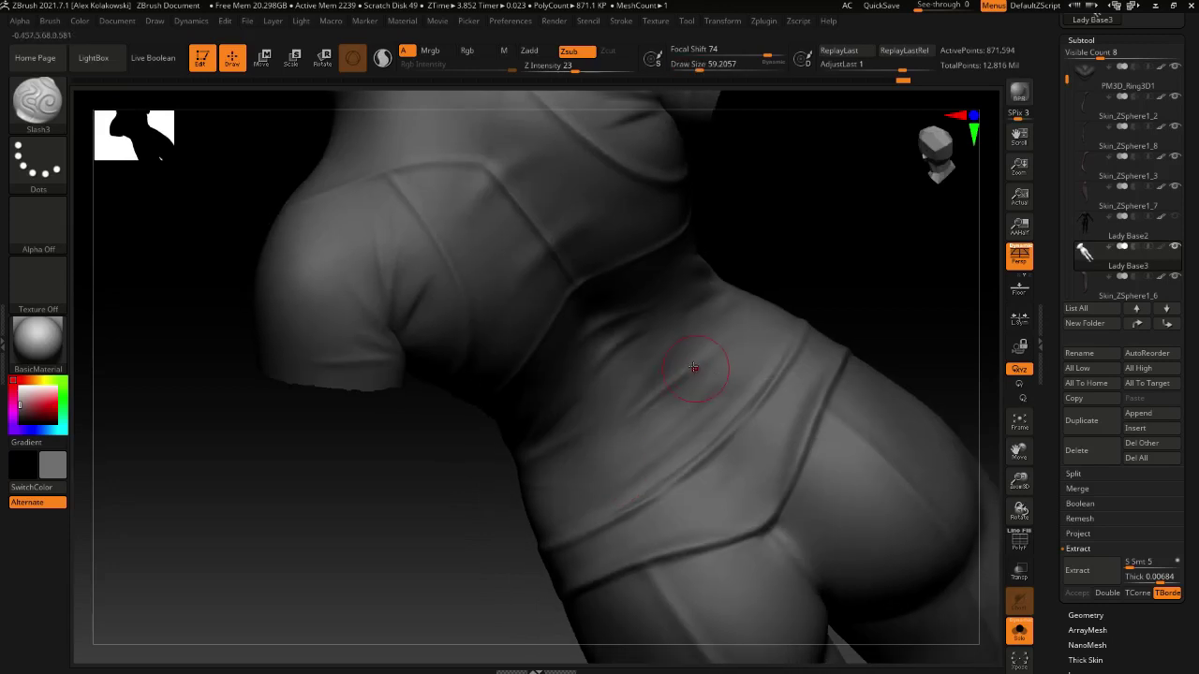
pyautogui.press(']')
pyautogui.press('u')
pyautogui.moveTo(693, 370); pyautogui.dragTo(681, 370)
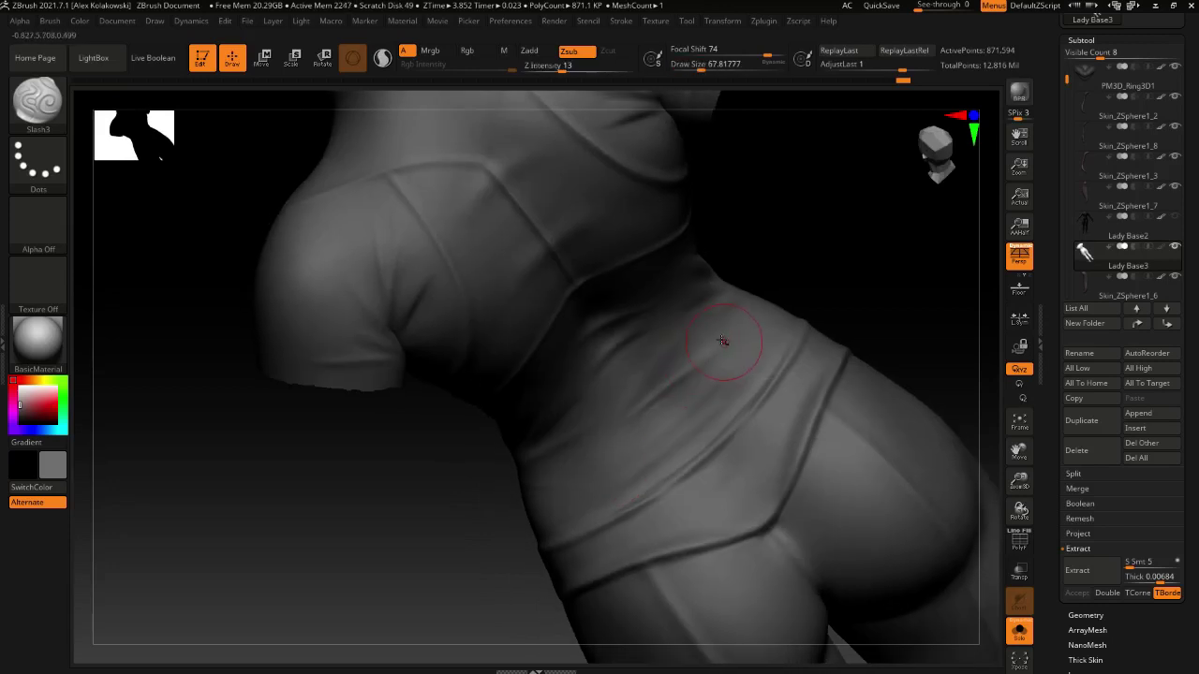
pyautogui.press('[')
pyautogui.press('[')
pyautogui.press('[')
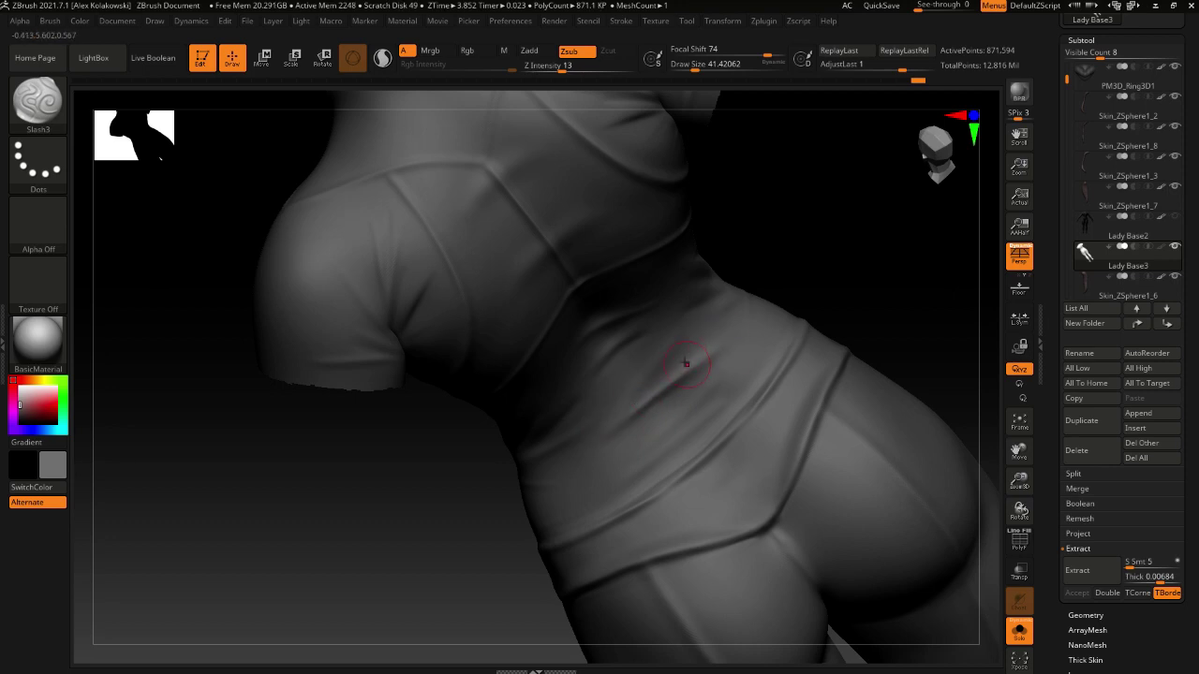
pyautogui.press('shift')
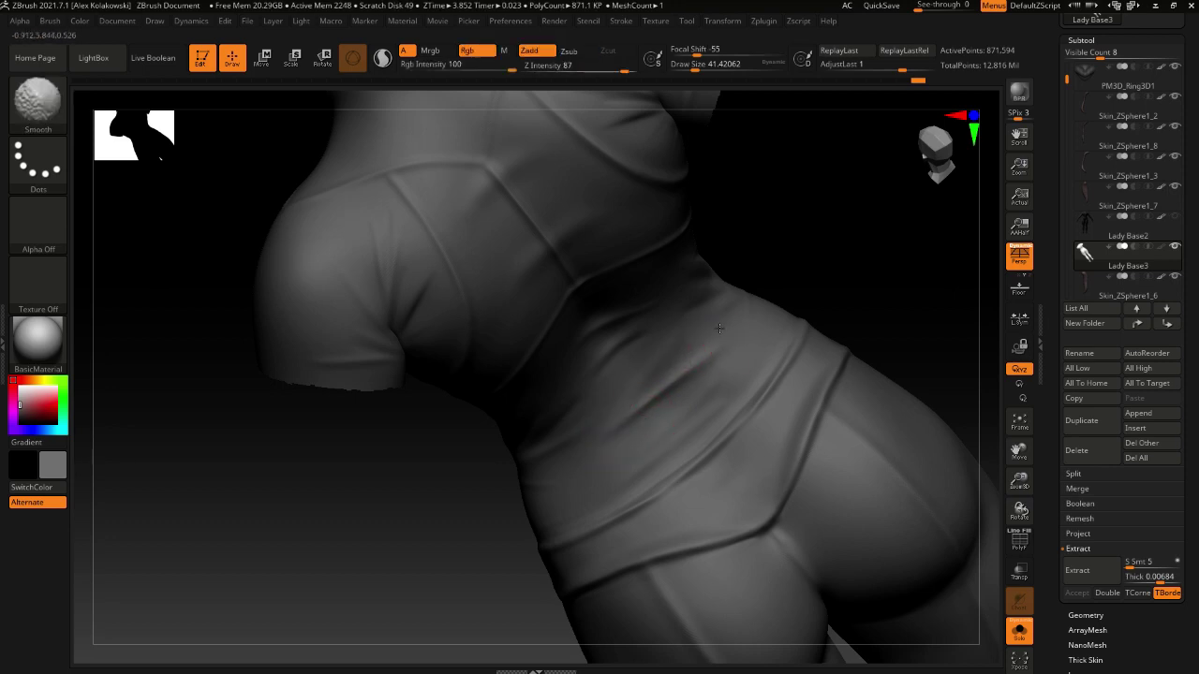
# Rework the short folds beneath the back seam with Slash3 at intensity 13, using draw sizes of about 41 and 23
pyautogui.moveTo(632, 394)
pyautogui.mouseDown(button='right')
pyautogui.moveTo(661, 382)
pyautogui.moveTo(646, 365)
pyautogui.mouseUp(button='right')
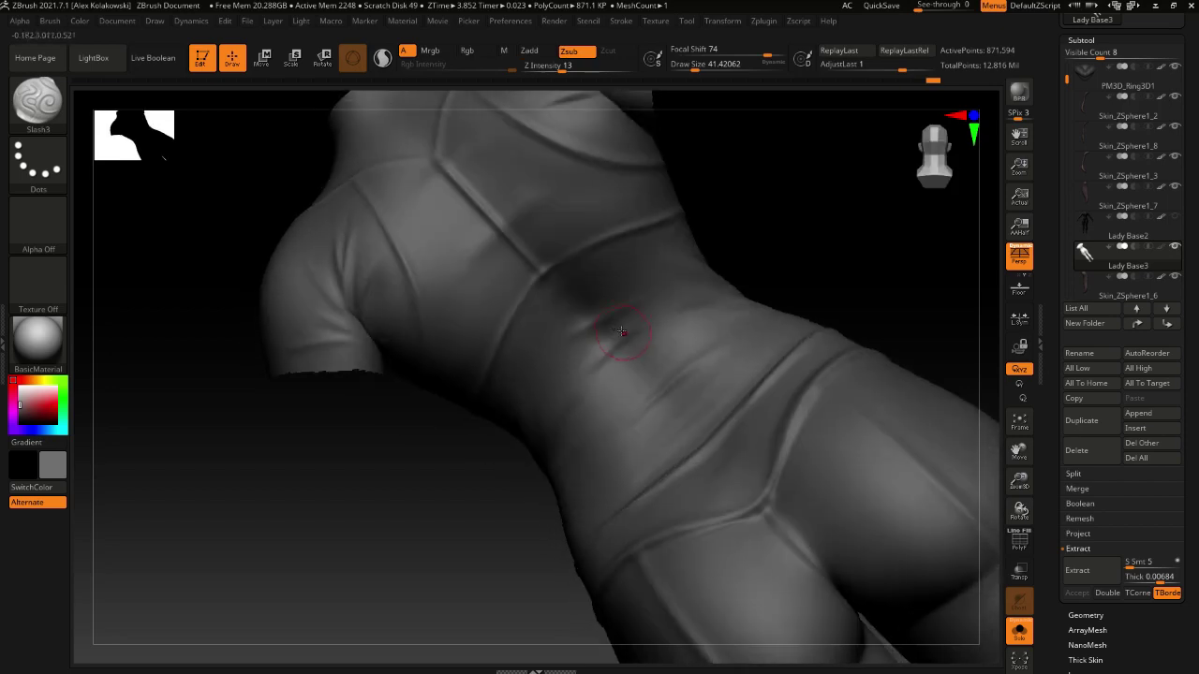
pyautogui.moveTo(623, 333); pyautogui.dragTo(604, 363)
pyautogui.moveTo(604, 363); pyautogui.dragTo(585, 315, button='right')
pyautogui.press('s')
pyautogui.moveTo(587, 313); pyautogui.dragTo(581, 313)
pyautogui.moveTo(583, 312); pyautogui.dragTo(573, 314, button='right')
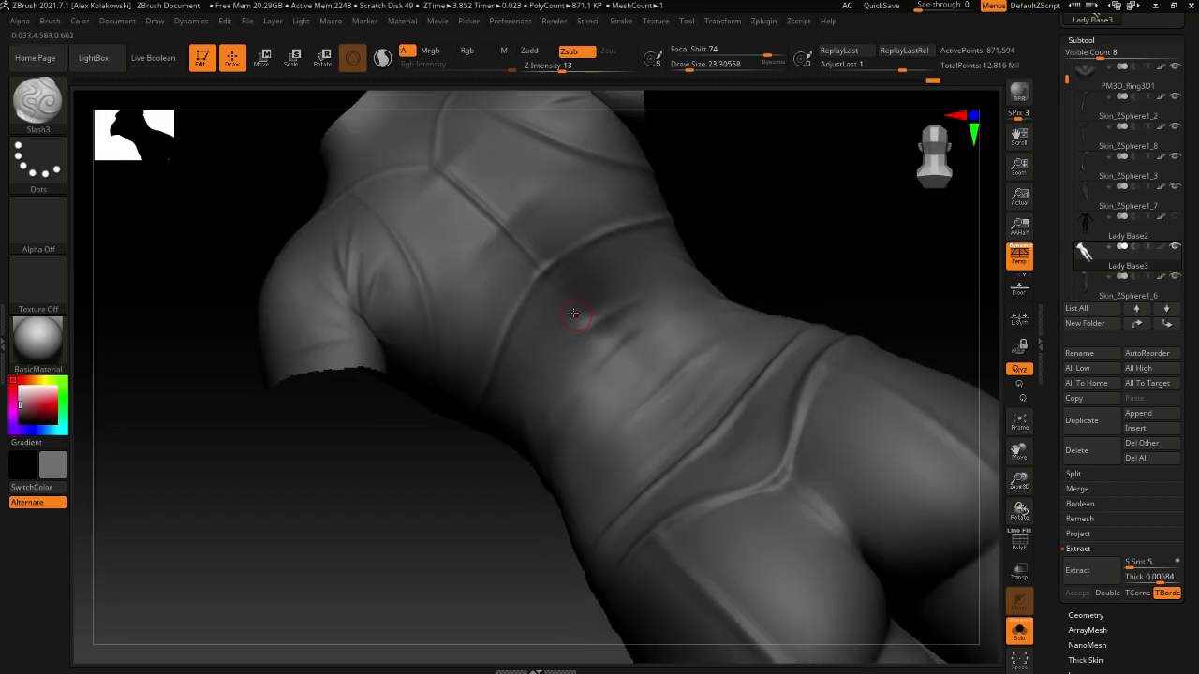
# Polish the ridges between the folds beneath the back seam with hPolish at draw sizes of about 39 and 51
pyautogui.press('b')
pyautogui.press('h')
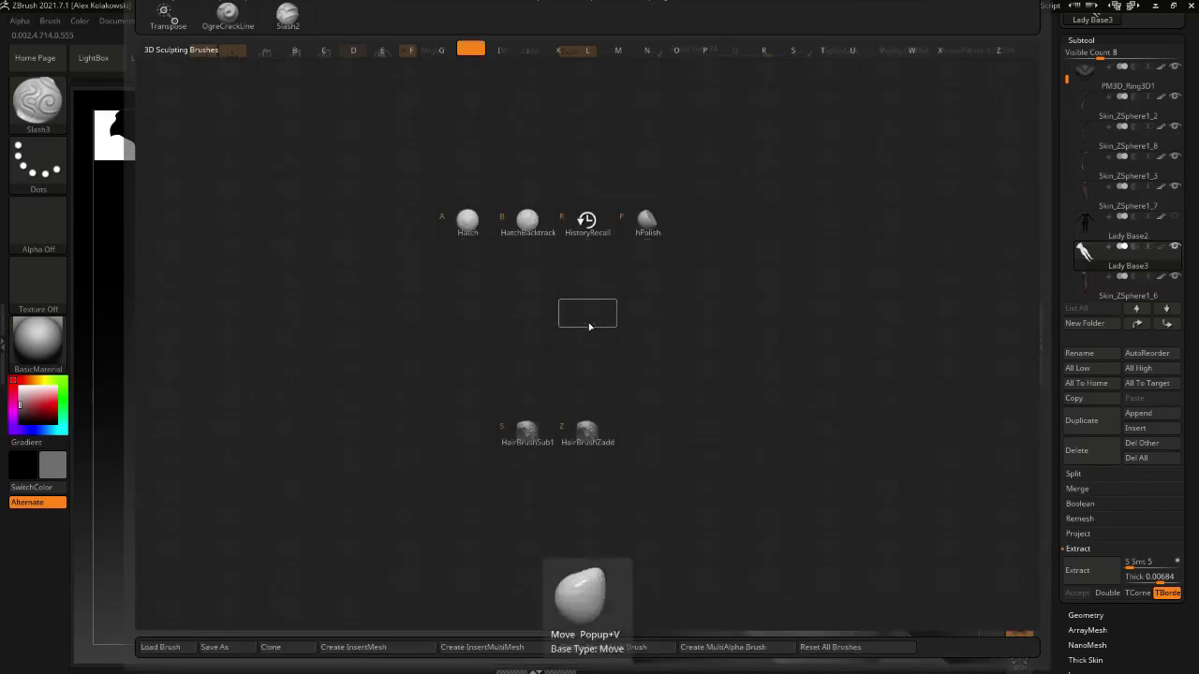
pyautogui.press('p')
pyautogui.press('s')
pyautogui.moveTo(582, 324); pyautogui.dragTo(587, 324)
pyautogui.keyDown('ctrl'); pyautogui.moveTo(587, 324); pyautogui.dragTo(582, 430, button='right'); pyautogui.keyUp('ctrl')
pyautogui.press('s')
pyautogui.moveTo(583, 431); pyautogui.dragTo(590, 430)
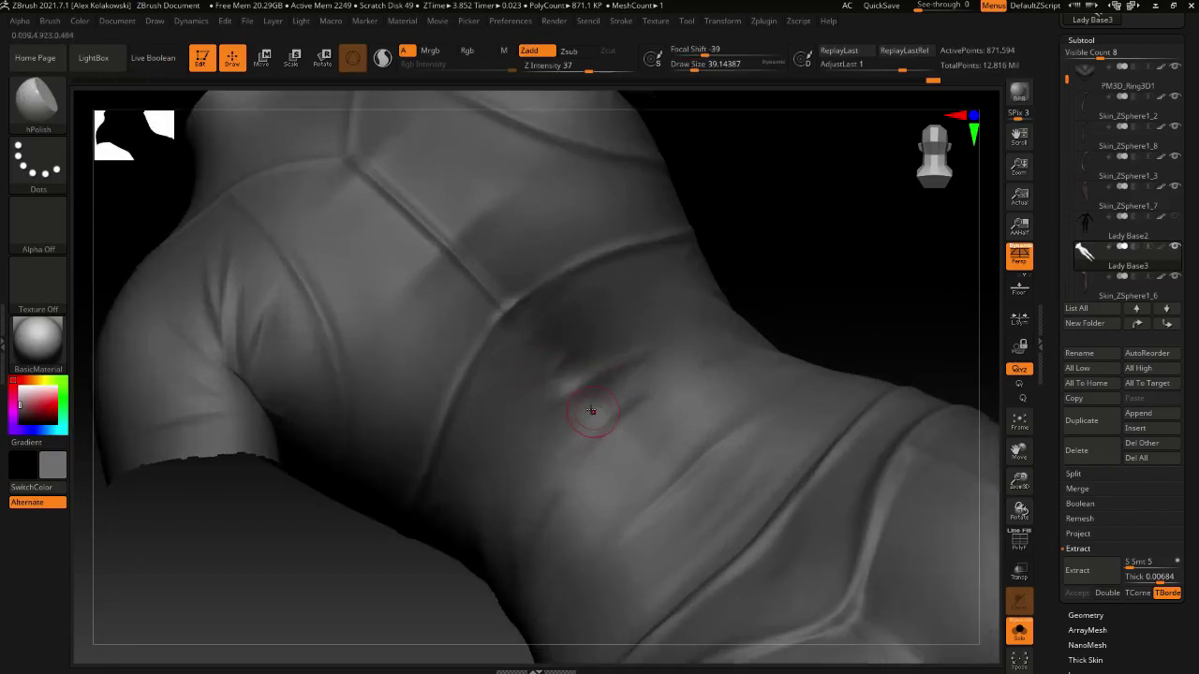
pyautogui.moveTo(591, 412); pyautogui.dragTo(596, 420, button='right')
pyautogui.press('s')
pyautogui.moveTo(594, 420); pyautogui.dragTo(590, 419)
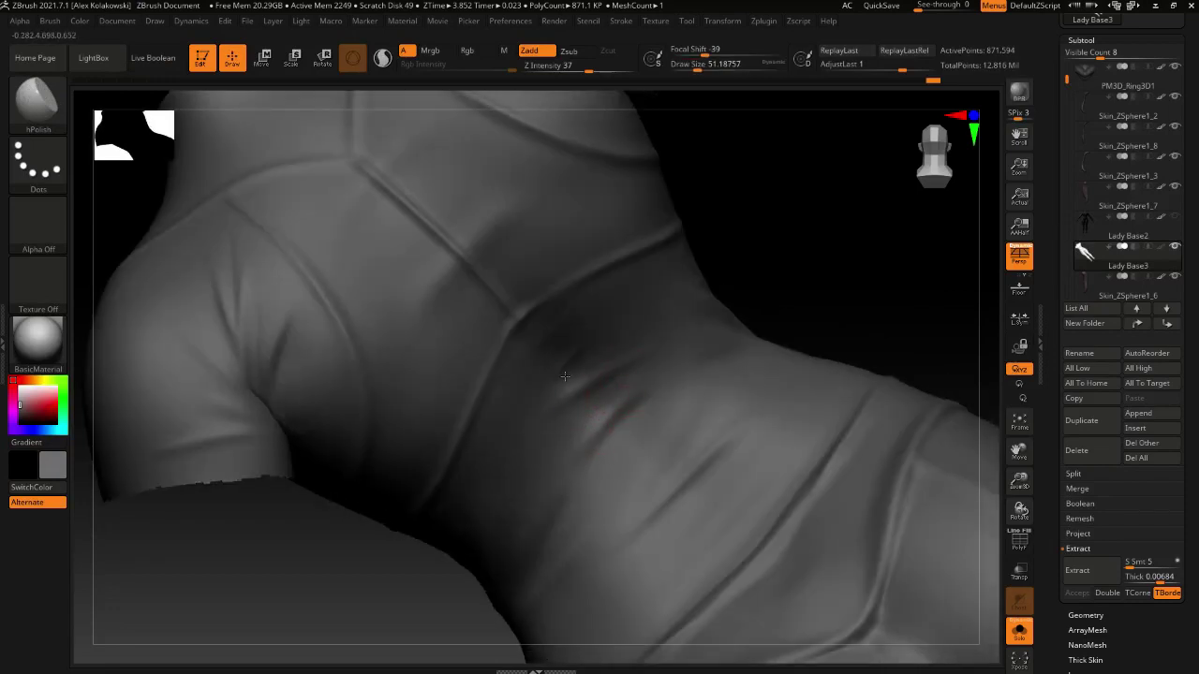
# Examine the back, sleeve and hip seams of the suit from several angles and distances with the Move brush active
pyautogui.keyDown('ctrl'); pyautogui.moveTo(684, 516); pyautogui.dragTo(710, 528, button='right'); pyautogui.keyUp('ctrl')
pyautogui.keyDown('ctrl'); pyautogui.moveTo(688, 403); pyautogui.dragTo(657, 519, button='right'); pyautogui.keyUp('ctrl')
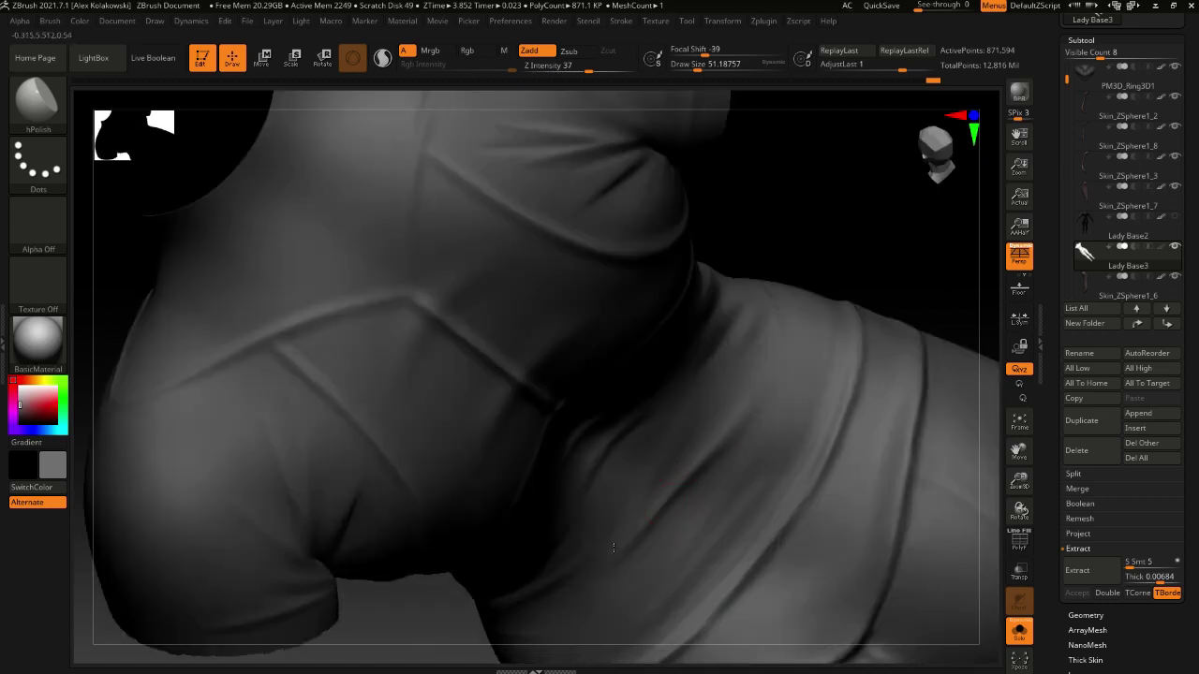
pyautogui.moveTo(729, 511)
pyautogui.keyDown('alt'); pyautogui.mouseDown(button='right')
pyautogui.moveTo(656, 451)
pyautogui.moveTo(661, 492)
pyautogui.moveTo(680, 458)
pyautogui.moveTo(671, 451)
pyautogui.moveTo(709, 420)
pyautogui.moveTo(712, 487)
pyautogui.moveTo(728, 514)
pyautogui.moveTo(684, 478)
pyautogui.moveTo(721, 474)
pyautogui.moveTo(615, 496)
pyautogui.moveTo(618, 450)
pyautogui.moveTo(603, 427)
pyautogui.moveTo(623, 415)
pyautogui.mouseUp(button='right'); pyautogui.keyUp('alt')
pyautogui.press('b')
pyautogui.press('m')
pyautogui.press('v')
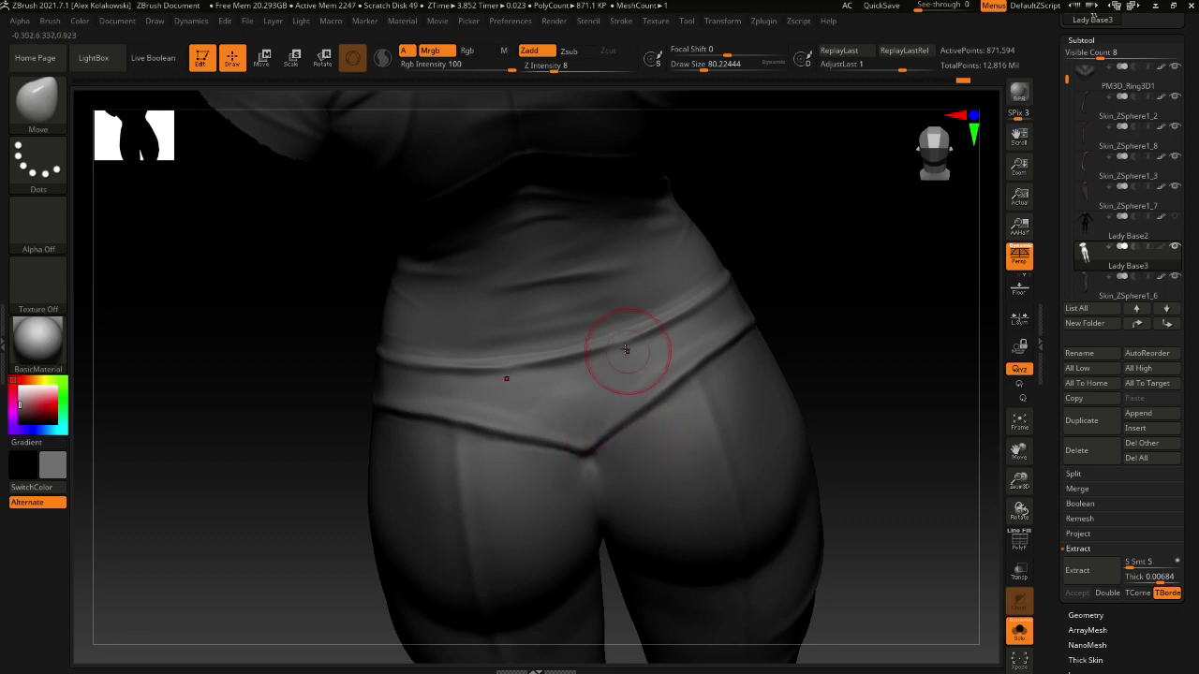
pyautogui.keyDown('ctrl'); pyautogui.moveTo(612, 378); pyautogui.dragTo(595, 230, button='right'); pyautogui.keyUp('ctrl')
pyautogui.moveTo(552, 412); pyautogui.dragTo(671, 494, button='right')
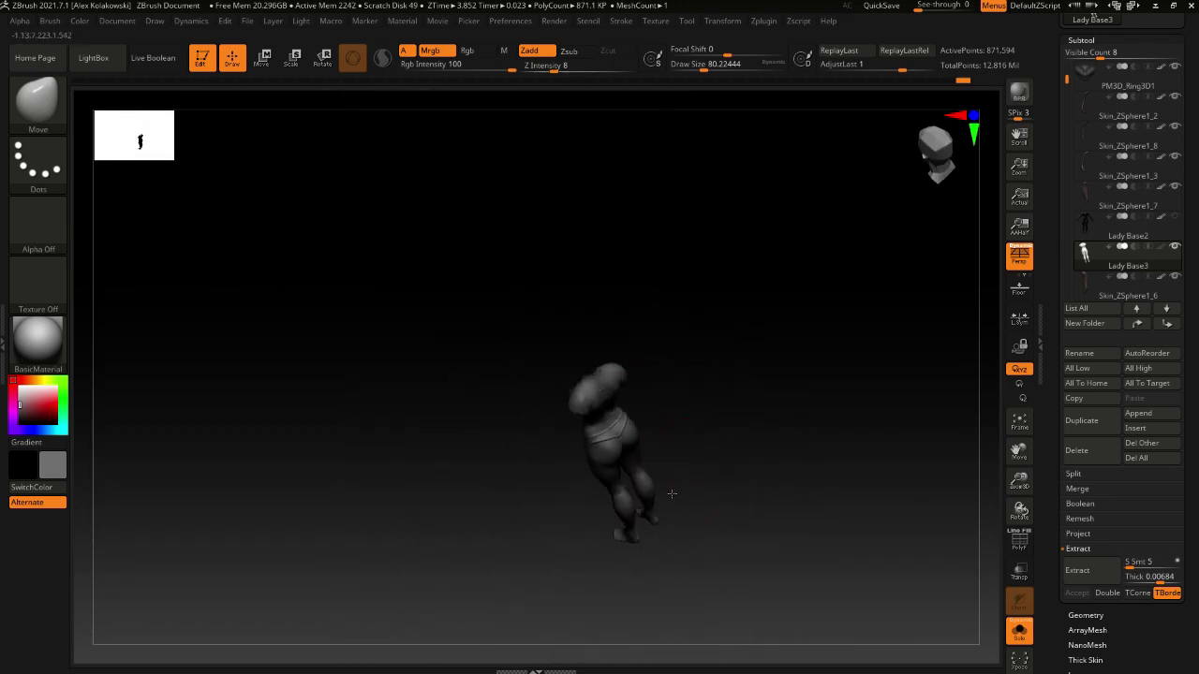
pyautogui.keyDown('ctrl'); pyautogui.moveTo(609, 429); pyautogui.dragTo(602, 550, button='right'); pyautogui.keyUp('ctrl')
pyautogui.moveTo(599, 442); pyautogui.dragTo(599, 475, button='right')
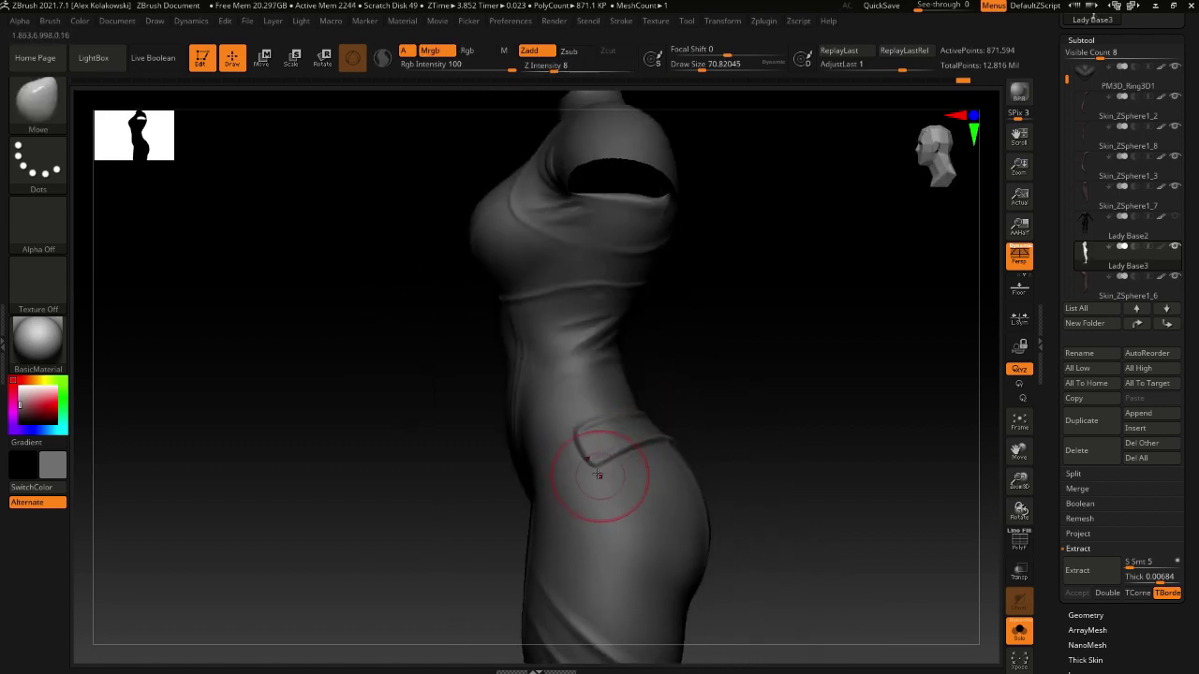
# Examine the side of the waist and the hip band while reducing the Move brush to a draw size of about 31
pyautogui.moveTo(644, 417)
pyautogui.mouseDown(button='right')
pyautogui.moveTo(615, 361)
pyautogui.moveTo(651, 424)
pyautogui.moveTo(563, 442)
pyautogui.moveTo(618, 449)
pyautogui.moveTo(588, 423)
pyautogui.mouseUp(button='right')
pyautogui.press('s')
pyautogui.moveTo(555, 405); pyautogui.dragTo(565, 405)
pyautogui.moveTo(527, 492)
pyautogui.mouseDown(button='right')
pyautogui.moveTo(581, 378)
pyautogui.moveTo(590, 398)
pyautogui.mouseUp(button='right')
pyautogui.press('b')
pyautogui.press('m')
pyautogui.press('v')
pyautogui.moveTo(669, 362)
pyautogui.mouseDown(button='right')
pyautogui.moveTo(637, 455)
pyautogui.moveTo(648, 436)
pyautogui.moveTo(539, 482)
pyautogui.moveTo(628, 362)
pyautogui.moveTo(596, 474)
pyautogui.moveTo(596, 394)
pyautogui.moveTo(613, 458)
pyautogui.moveTo(570, 442)
pyautogui.moveTo(637, 420)
pyautogui.moveTo(553, 428)
pyautogui.moveTo(600, 423)
pyautogui.moveTo(580, 403)
pyautogui.moveTo(596, 412)
pyautogui.moveTo(615, 353)
pyautogui.moveTo(573, 403)
pyautogui.mouseUp(button='right')
pyautogui.press('[')
pyautogui.press('[')
pyautogui.press('[')
pyautogui.press('[')
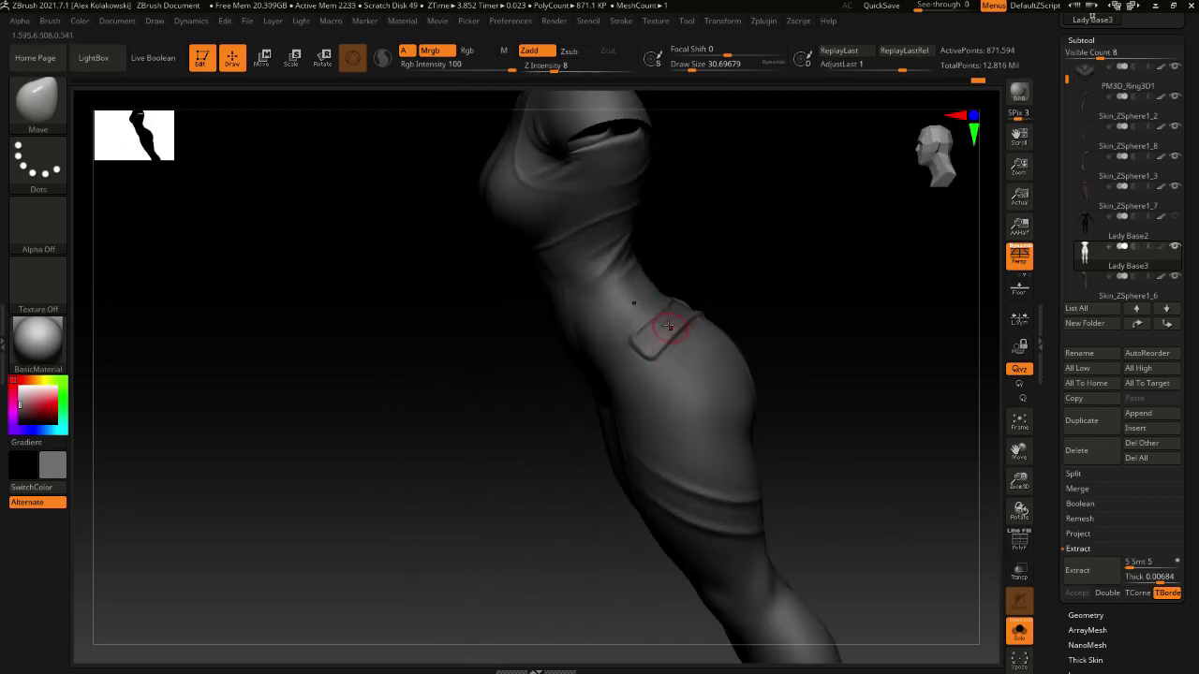
pyautogui.moveTo(667, 325)
pyautogui.mouseDown(button='right')
pyautogui.moveTo(636, 410)
pyautogui.moveTo(637, 327)
pyautogui.moveTo(675, 303)
pyautogui.mouseUp(button='right')
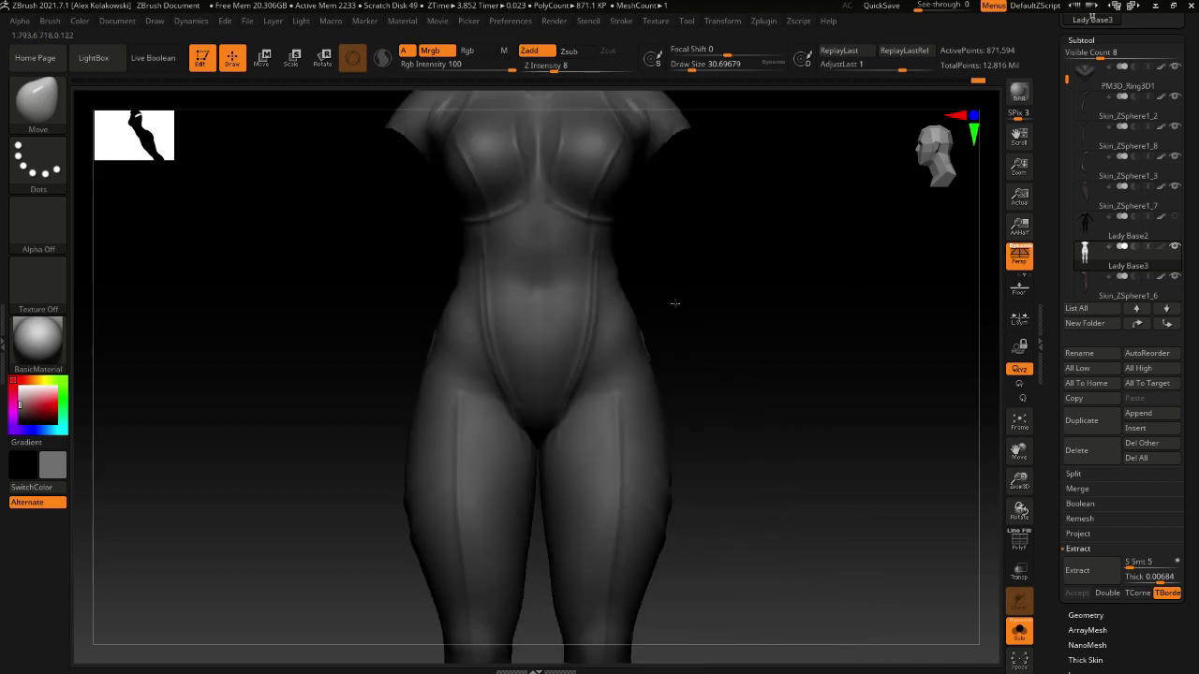
# Try masking a belt-shaped strip across the hips from the front with MaskLasso, then undo the trimming of its upper edge
pyautogui.keyDown('ctrl'); pyautogui.click(37, 99); pyautogui.keyUp('ctrl')
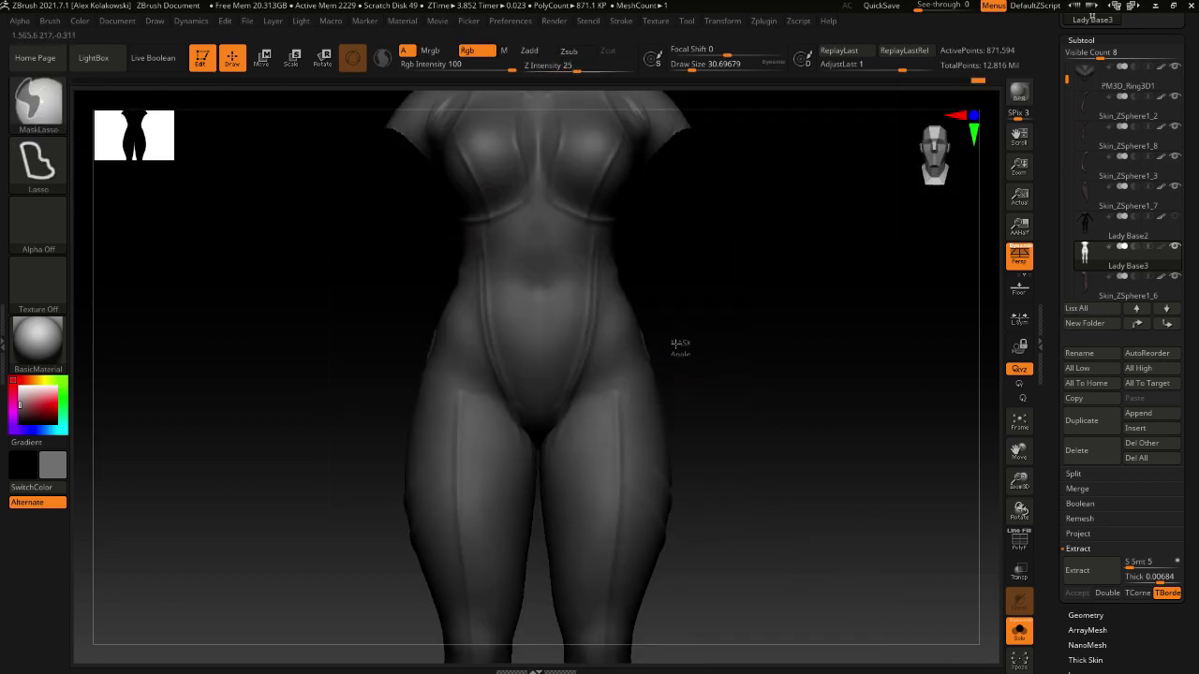
pyautogui.moveTo(642, 356)
pyautogui.keyDown('ctrl'); pyautogui.mouseDown()
pyautogui.moveTo(510, 348)
pyautogui.moveTo(711, 319)
pyautogui.mouseUp(); pyautogui.keyUp('ctrl')
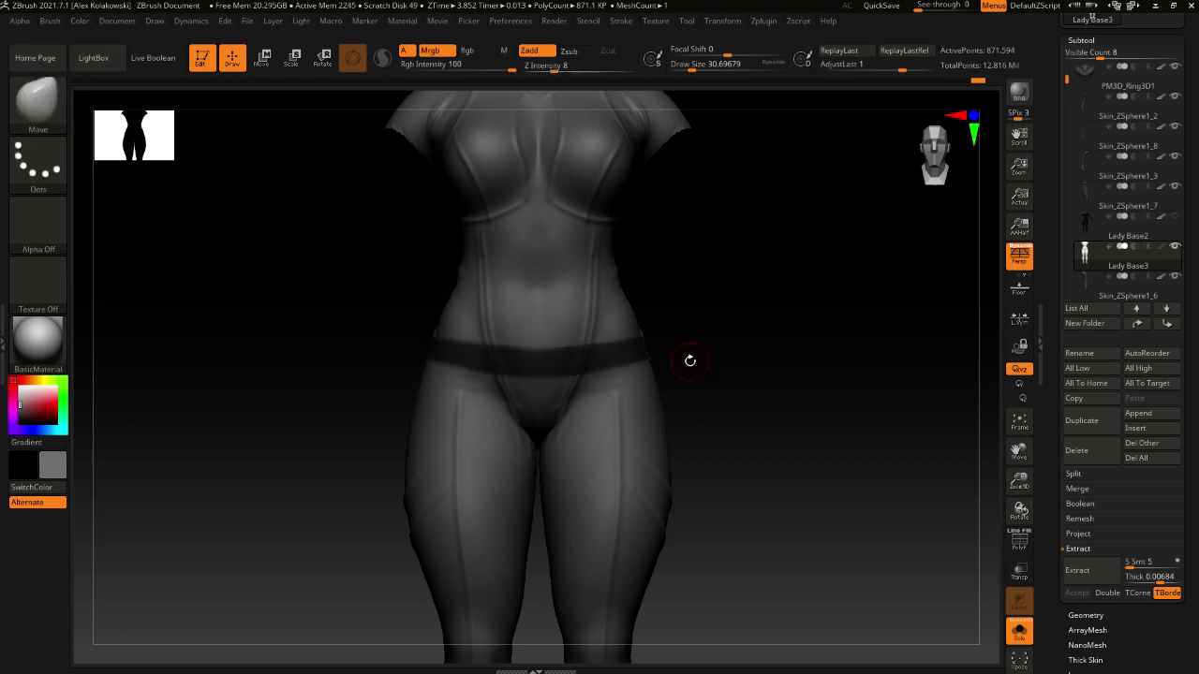
pyautogui.keyDown('ctrl'); pyautogui.keyDown('alt'); pyautogui.moveTo(606, 347); pyautogui.dragTo(420, 318); pyautogui.keyUp('alt'); pyautogui.keyUp('ctrl')
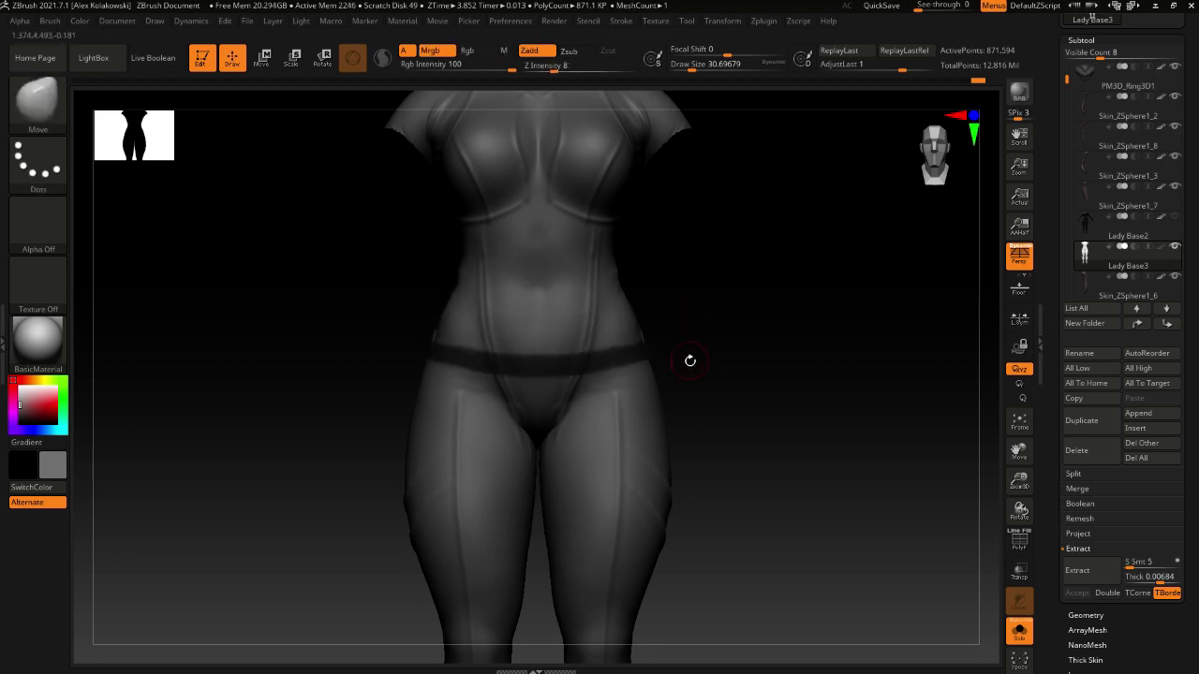
pyautogui.hotkey('ctrl', 'z')
pyautogui.moveTo(721, 379); pyautogui.dragTo(684, 373)
pyautogui.hotkey('ctrl', 'shift', 'a')
pyautogui.press('ctrl')
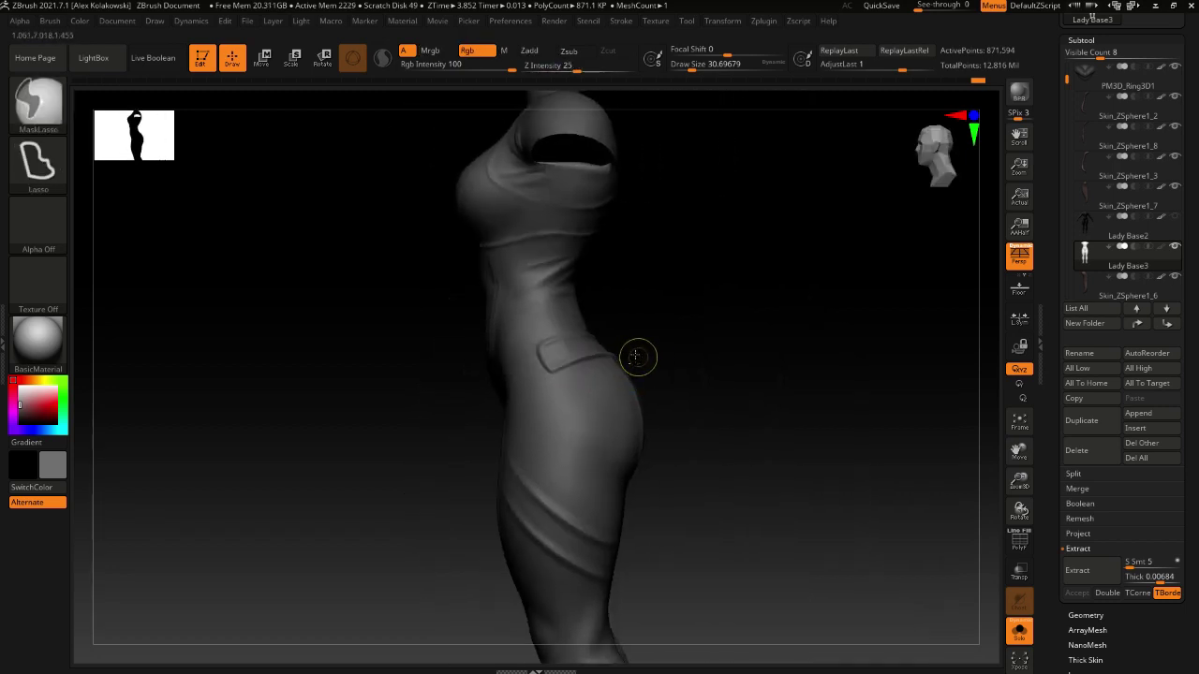
# Try masking a slanted belt strip around the hips from the side with MaskLasso and trimming its edges
pyautogui.moveTo(429, 401)
pyautogui.keyDown('ctrl'); pyautogui.mouseDown()
pyautogui.moveTo(704, 299)
pyautogui.moveTo(756, 295)
pyautogui.mouseUp(); pyautogui.keyUp('ctrl')
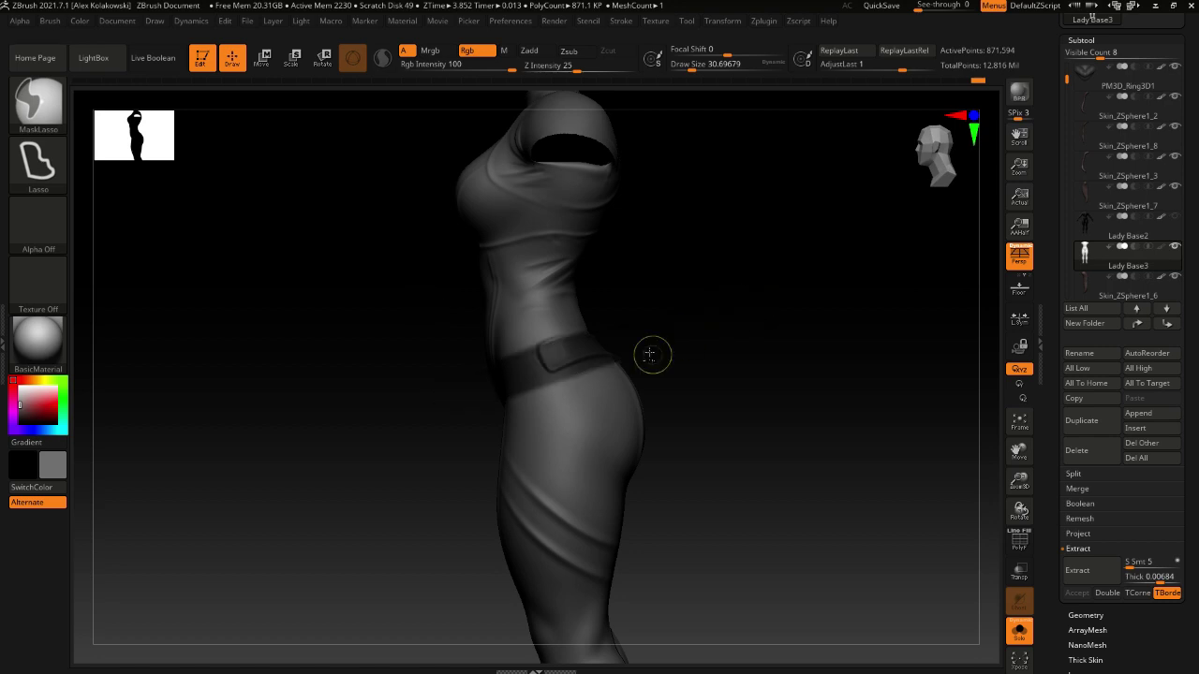
pyautogui.moveTo(653, 353)
pyautogui.mouseDown()
pyautogui.moveTo(520, 400)
pyautogui.moveTo(634, 374)
pyautogui.moveTo(451, 426)
pyautogui.moveTo(558, 488)
pyautogui.mouseUp()
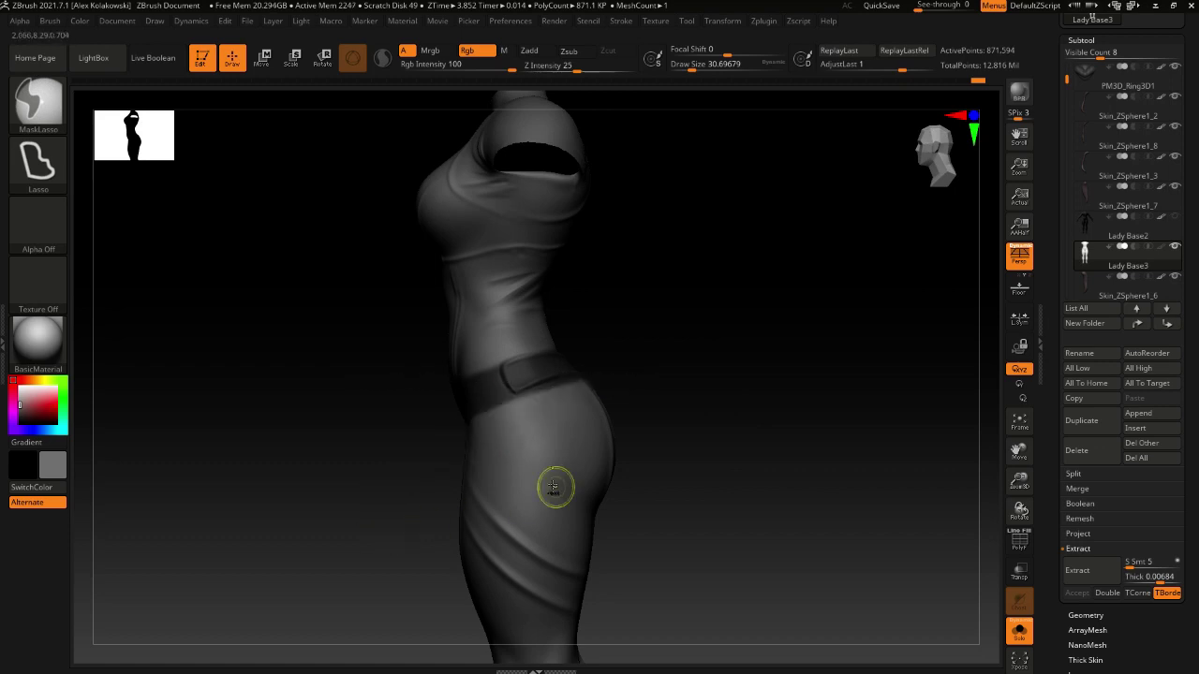
pyautogui.moveTo(649, 438)
pyautogui.mouseDown(button='right')
pyautogui.moveTo(581, 426)
pyautogui.moveTo(622, 395)
pyautogui.mouseUp(button='right')
pyautogui.moveTo(621, 394)
pyautogui.mouseDown()
pyautogui.moveTo(684, 375)
pyautogui.moveTo(643, 382)
pyautogui.moveTo(655, 396)
pyautogui.moveTo(468, 481)
pyautogui.moveTo(376, 458)
pyautogui.mouseUp()
pyautogui.moveTo(709, 363)
pyautogui.keyDown('ctrl'); pyautogui.keyDown('alt'); pyautogui.mouseDown()
pyautogui.moveTo(541, 484)
pyautogui.moveTo(421, 481)
pyautogui.moveTo(417, 469)
pyautogui.mouseUp(); pyautogui.keyUp('alt'); pyautogui.keyUp('ctrl')
pyautogui.moveTo(743, 370)
pyautogui.keyDown('ctrl'); pyautogui.mouseDown()
pyautogui.moveTo(413, 473)
pyautogui.moveTo(337, 445)
pyautogui.mouseUp(); pyautogui.keyUp('ctrl')
pyautogui.keyDown('alt'); pyautogui.moveTo(632, 478); pyautogui.dragTo(543, 497, button='right'); pyautogui.keyUp('alt')
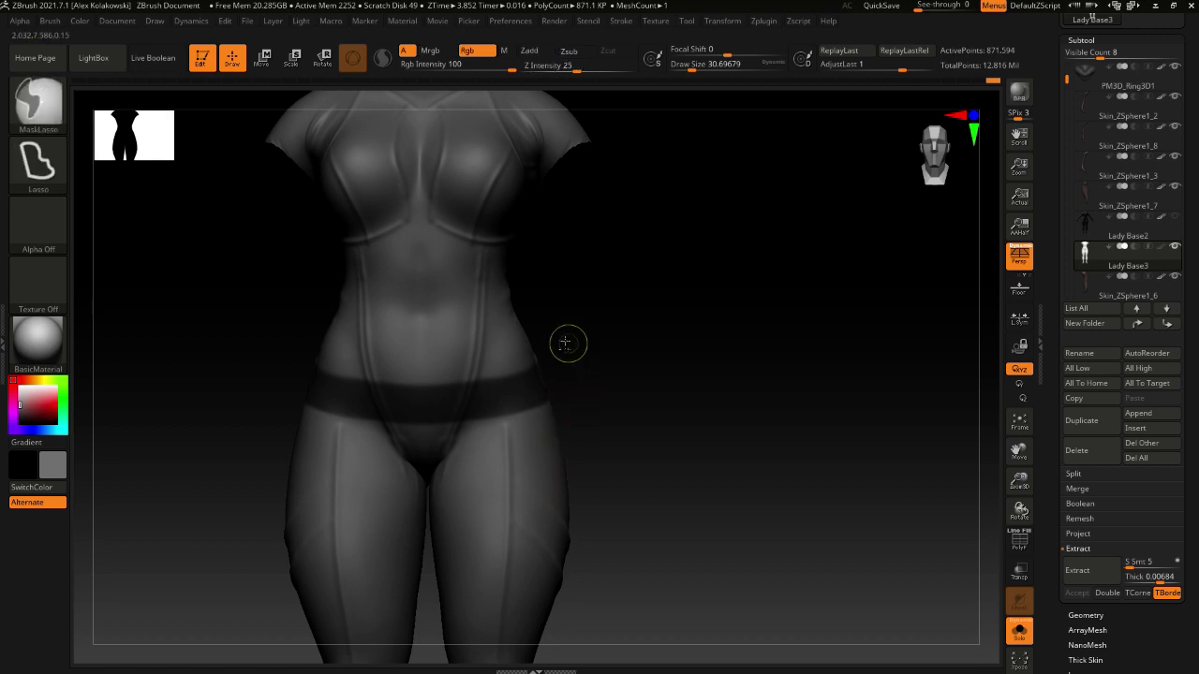
pyautogui.keyDown('ctrl'); pyautogui.keyDown('alt'); pyautogui.moveTo(519, 365); pyautogui.dragTo(288, 373); pyautogui.keyUp('alt'); pyautogui.keyUp('ctrl')
pyautogui.keyDown('ctrl'); pyautogui.moveTo(450, 339); pyautogui.dragTo(512, 174, button='right'); pyautogui.keyUp('ctrl')
pyautogui.moveTo(606, 500); pyautogui.dragTo(577, 602, button='right')
pyautogui.moveTo(577, 518)
pyautogui.mouseDown(button='right')
pyautogui.moveTo(493, 393)
pyautogui.moveTo(562, 495)
pyautogui.moveTo(741, 491)
pyautogui.mouseUp(button='right')
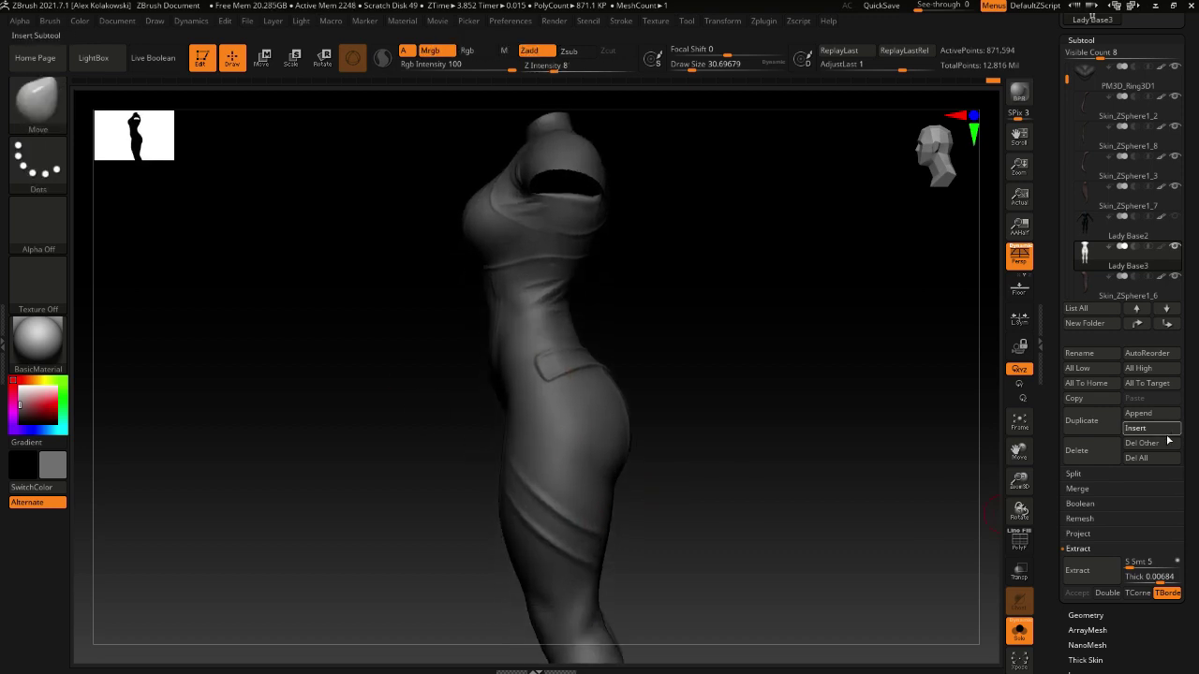
# Leave Solo mode and insert a Sphere3D subtool beneath Lady Base3
pyautogui.click(1021, 642)
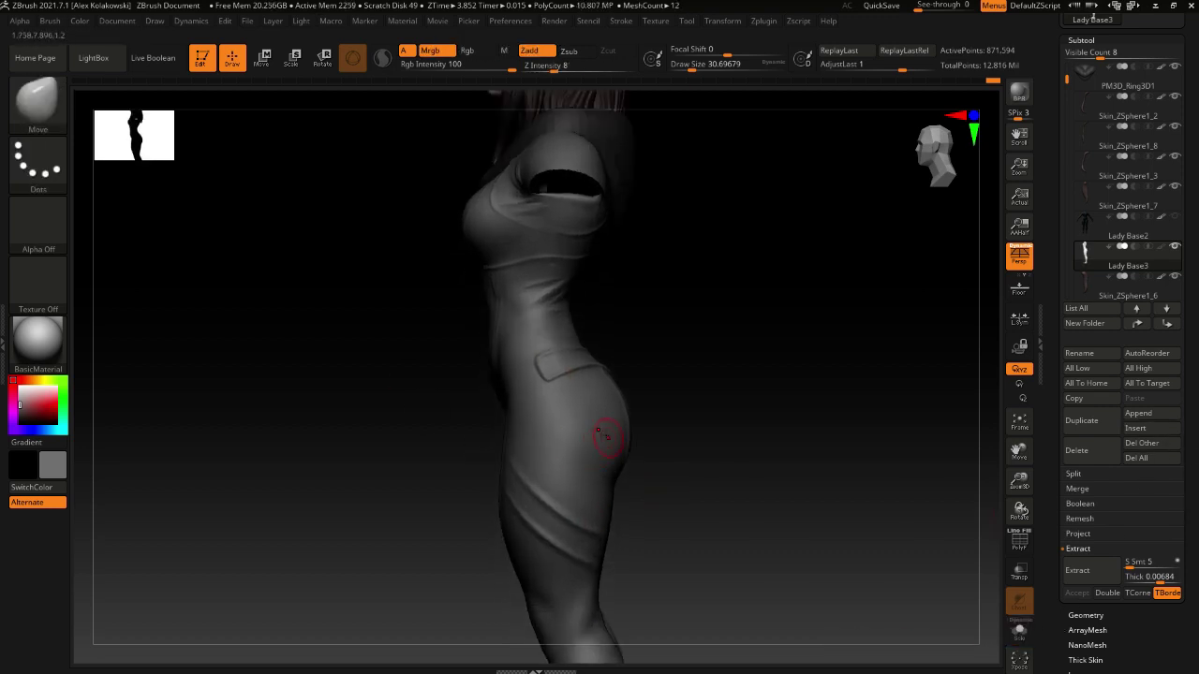
pyautogui.moveTo(604, 432); pyautogui.dragTo(767, 458, button='right')
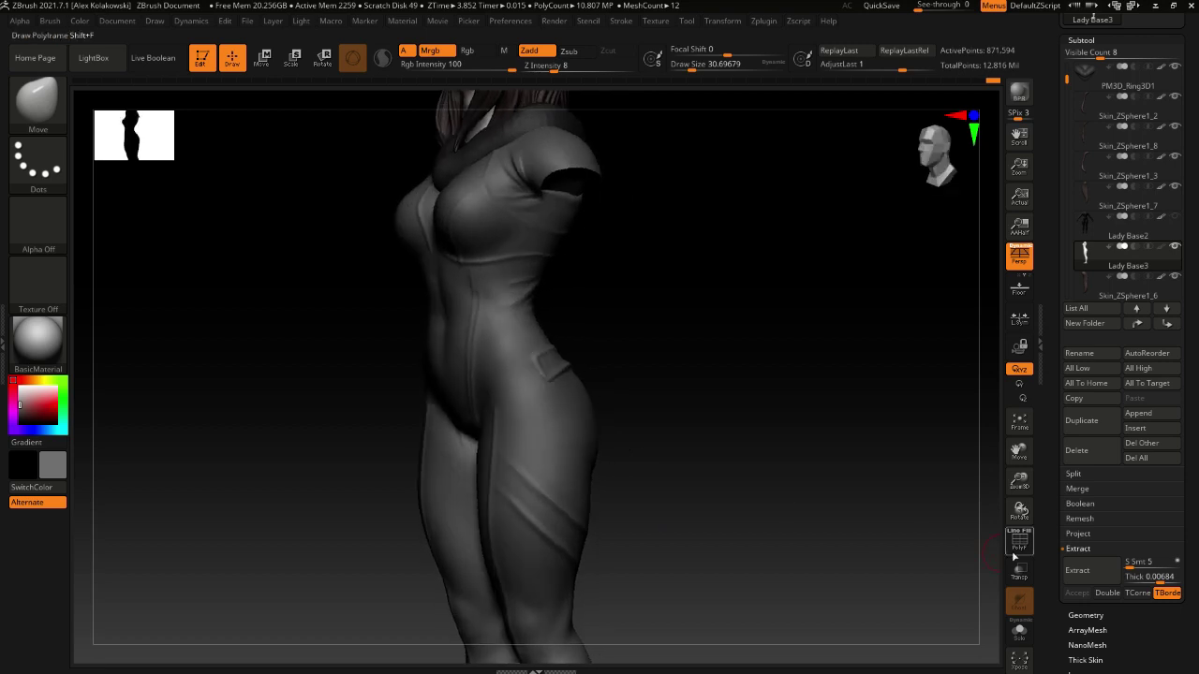
pyautogui.click(1152, 432)
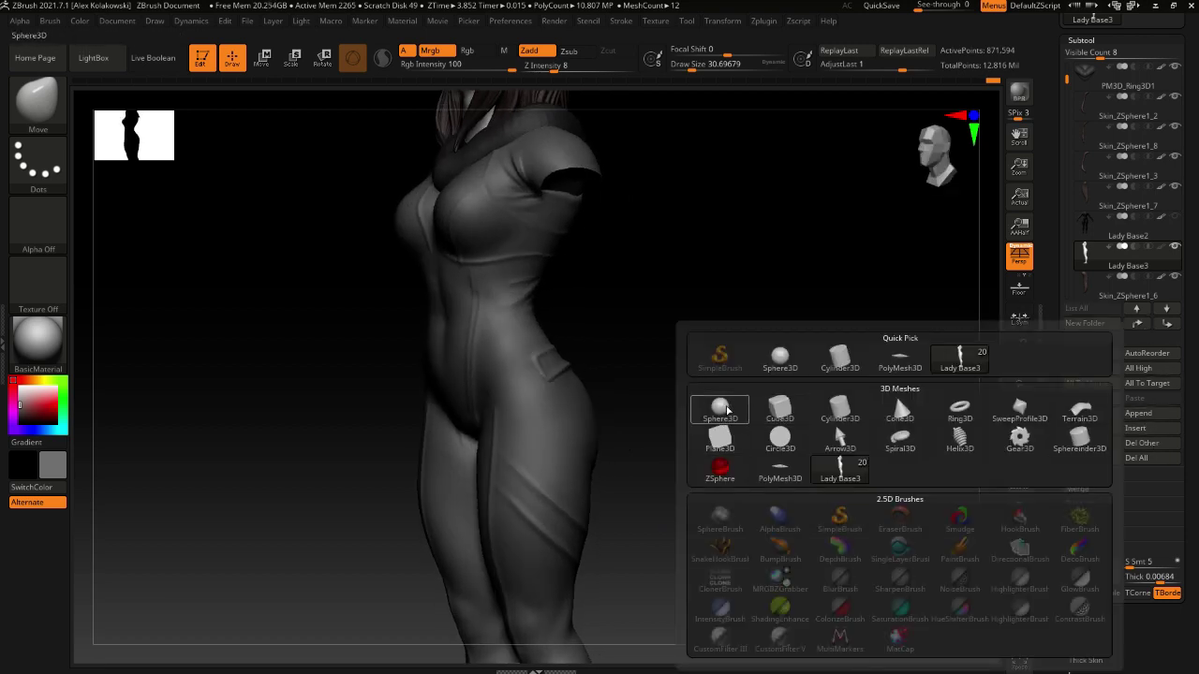
pyautogui.click(727, 410)
pyautogui.moveTo(482, 451); pyautogui.dragTo(551, 431, button='right')
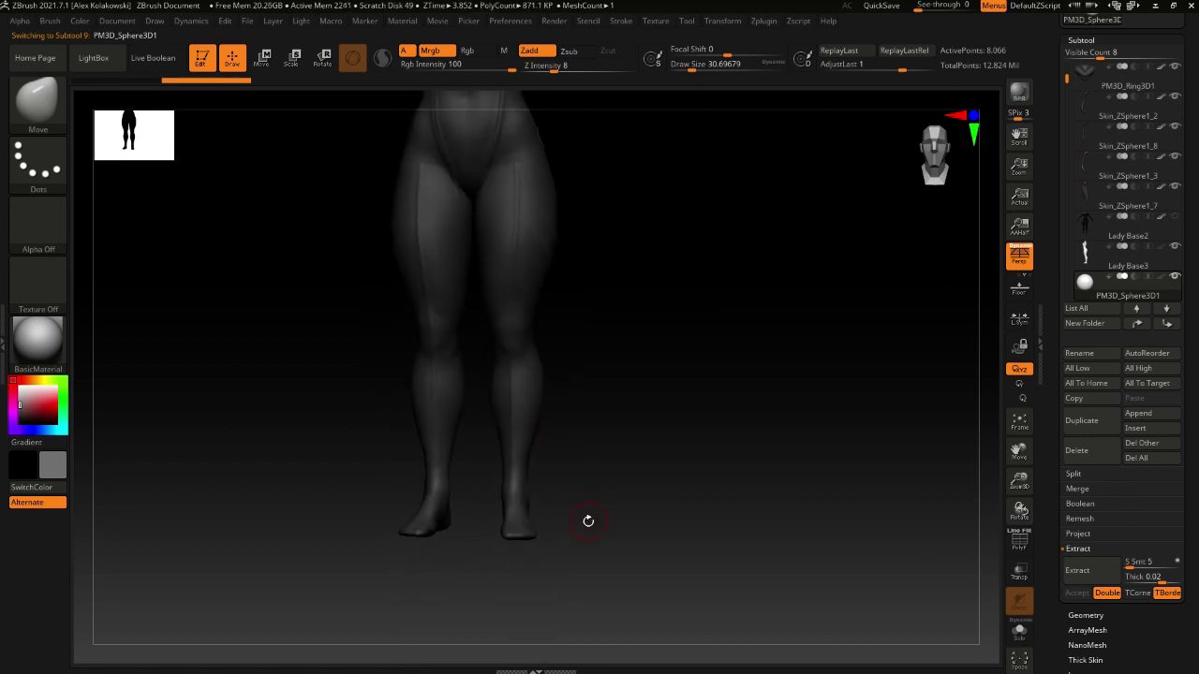
# Initialize the inserted sphere as a low-poly vertical cylinder with QCyl Y and frame it
pyautogui.press('w')
pyautogui.moveTo(1197, 593); pyautogui.dragTo(1197, 487)
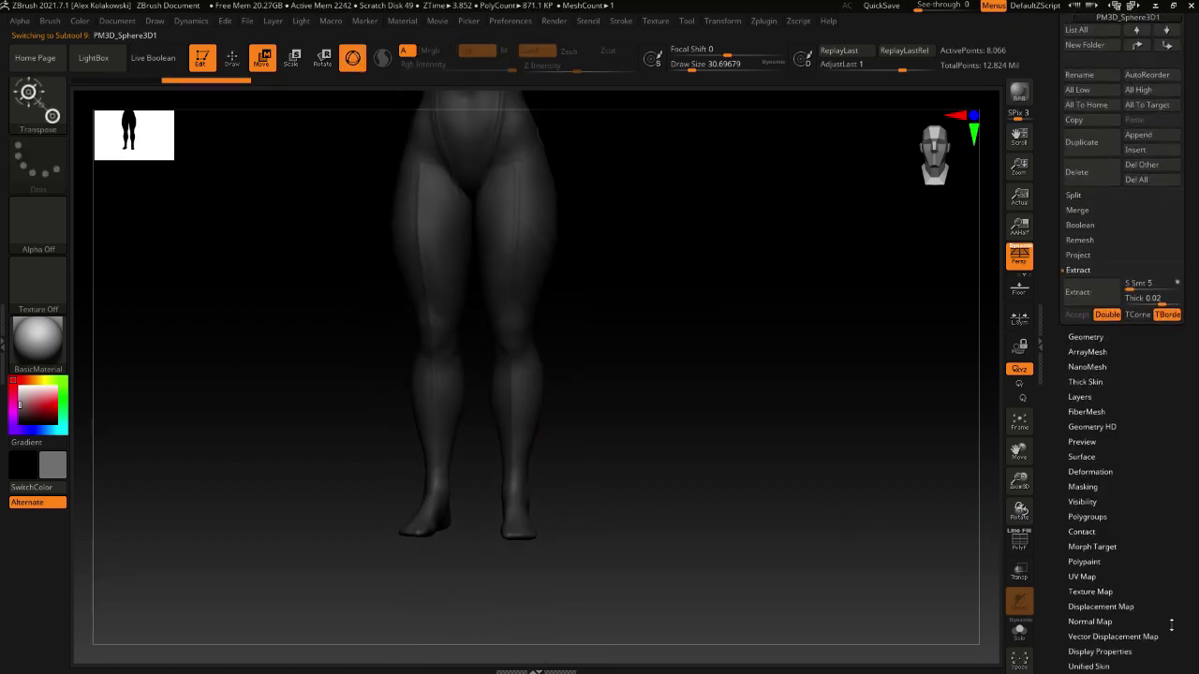
pyautogui.scroll(-3, 1171, 625)
pyautogui.click(1084, 594)
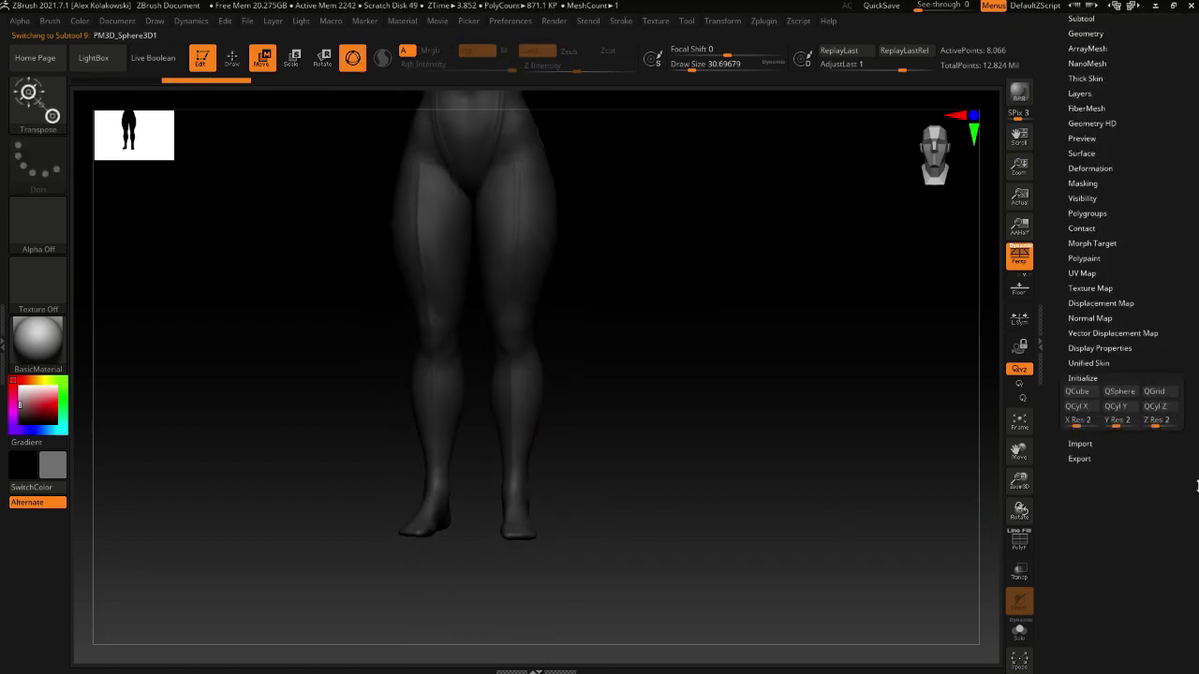
pyautogui.click(1129, 409)
pyautogui.press('f')
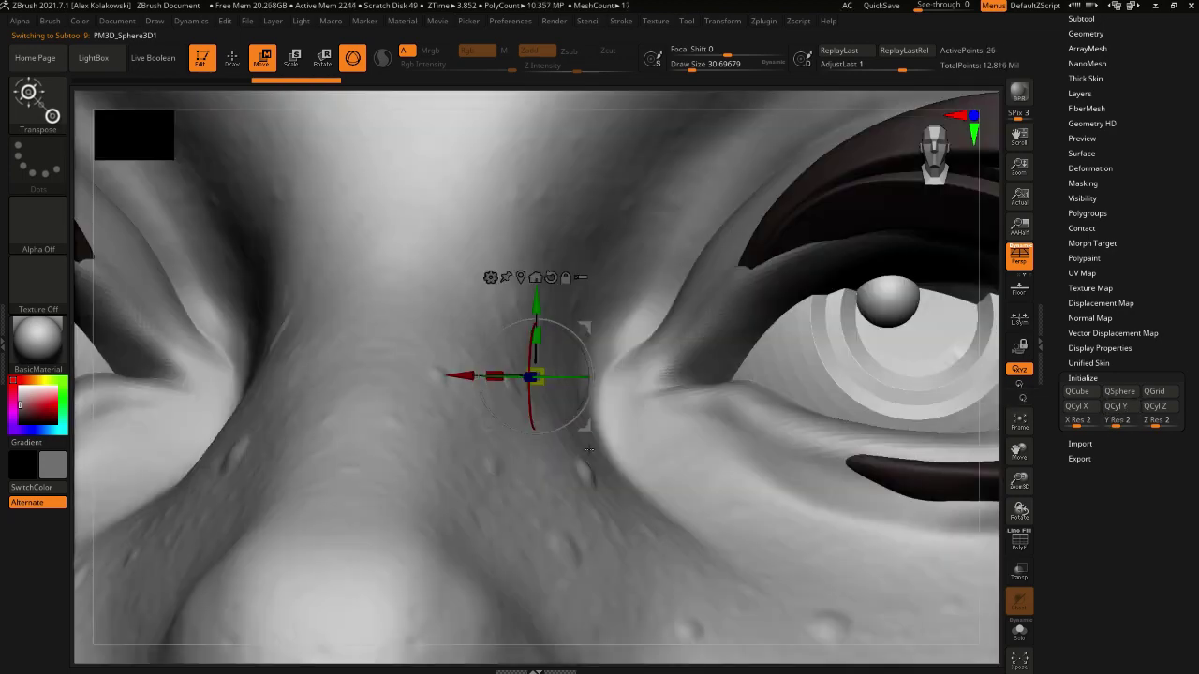
# Move the cylinder straight down from the head to the waist
pyautogui.moveTo(740, 573); pyautogui.dragTo(666, 350, button='right')
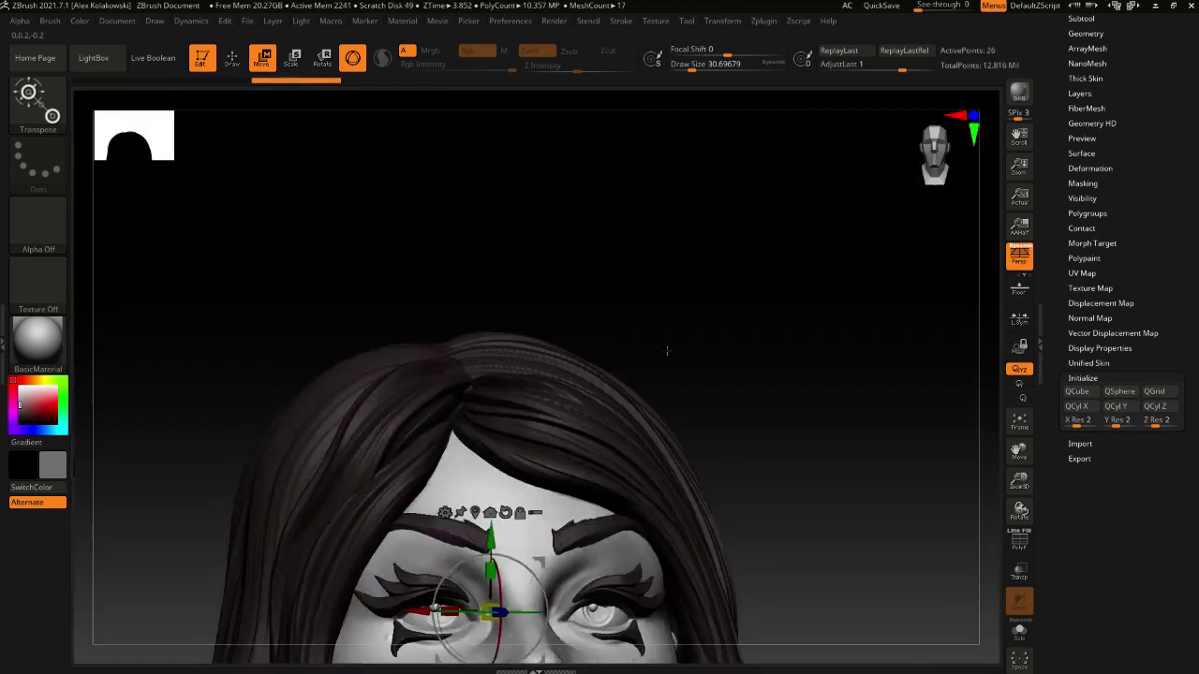
pyautogui.keyDown('ctrl'); pyautogui.moveTo(641, 264); pyautogui.dragTo(619, 182, button='right'); pyautogui.keyUp('ctrl')
pyautogui.keyDown('alt'); pyautogui.moveTo(593, 431); pyautogui.dragTo(604, 122, button='right'); pyautogui.keyUp('alt')
pyautogui.keyDown('alt'); pyautogui.moveTo(604, 122); pyautogui.dragTo(541, 97, button='right'); pyautogui.keyUp('alt')
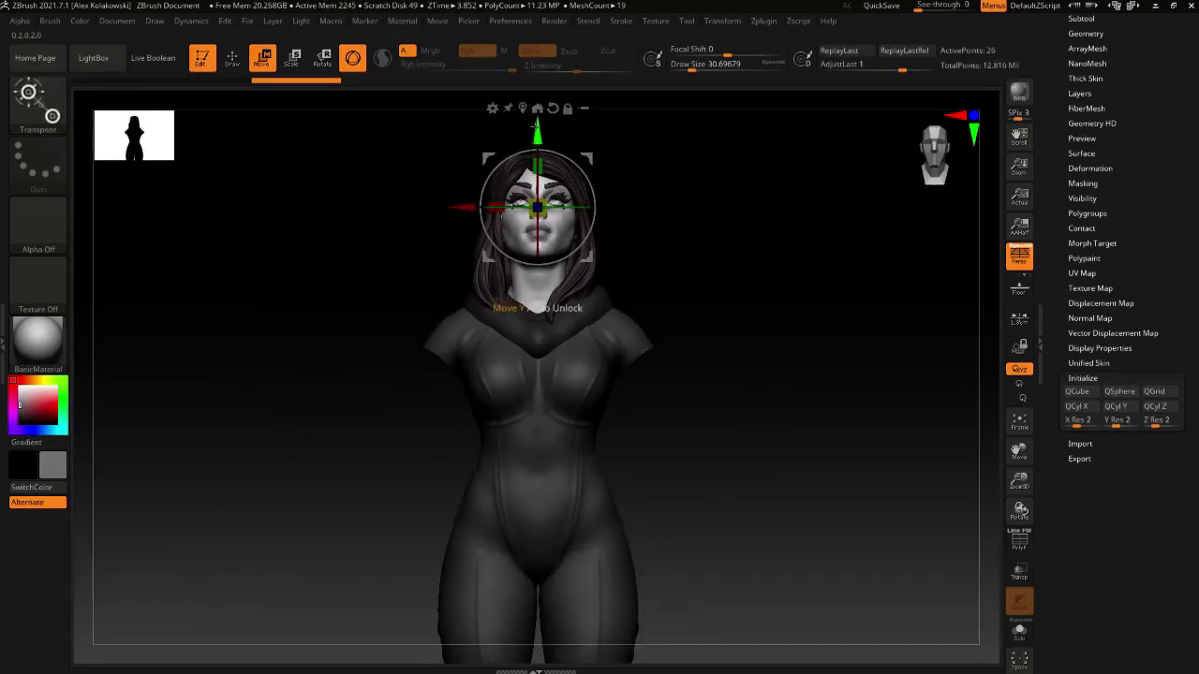
pyautogui.keyDown('alt'); pyautogui.moveTo(536, 126); pyautogui.dragTo(536, 393); pyautogui.keyUp('alt')
pyautogui.keyDown('alt'); pyautogui.moveTo(703, 484); pyautogui.dragTo(694, 380, button='right'); pyautogui.keyUp('alt')
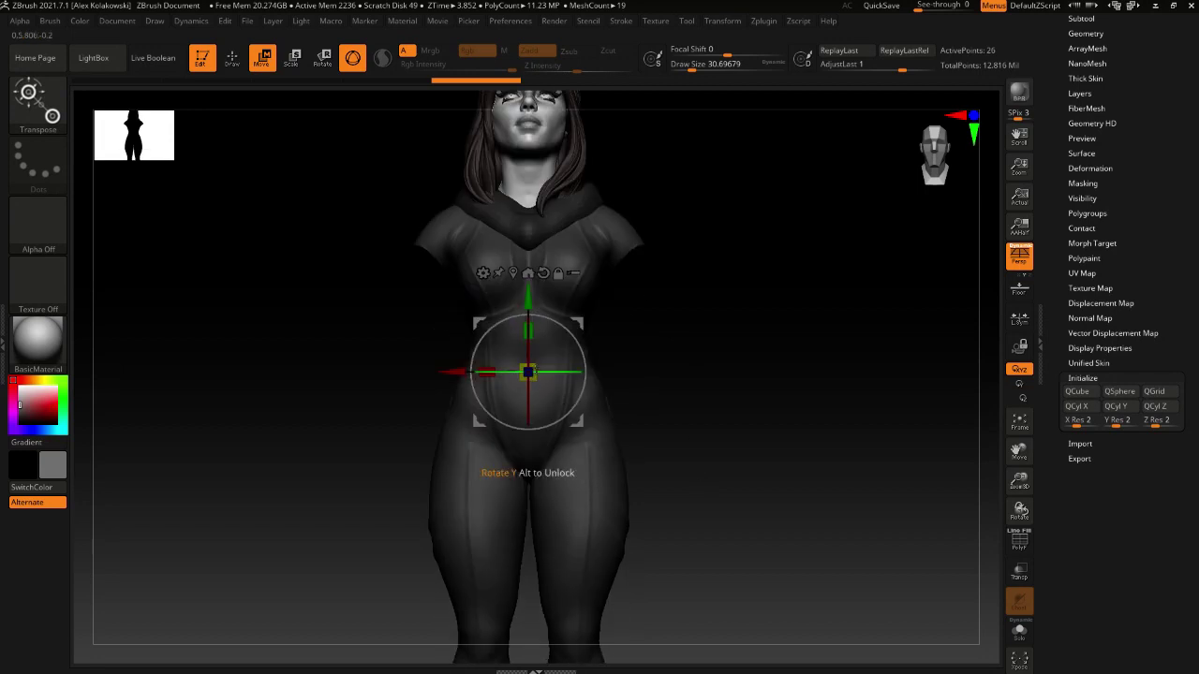
# Scale the cylinder up until it is wider than the torso and flatten it vertically to belt height
pyautogui.moveTo(533, 365); pyautogui.dragTo(688, 339)
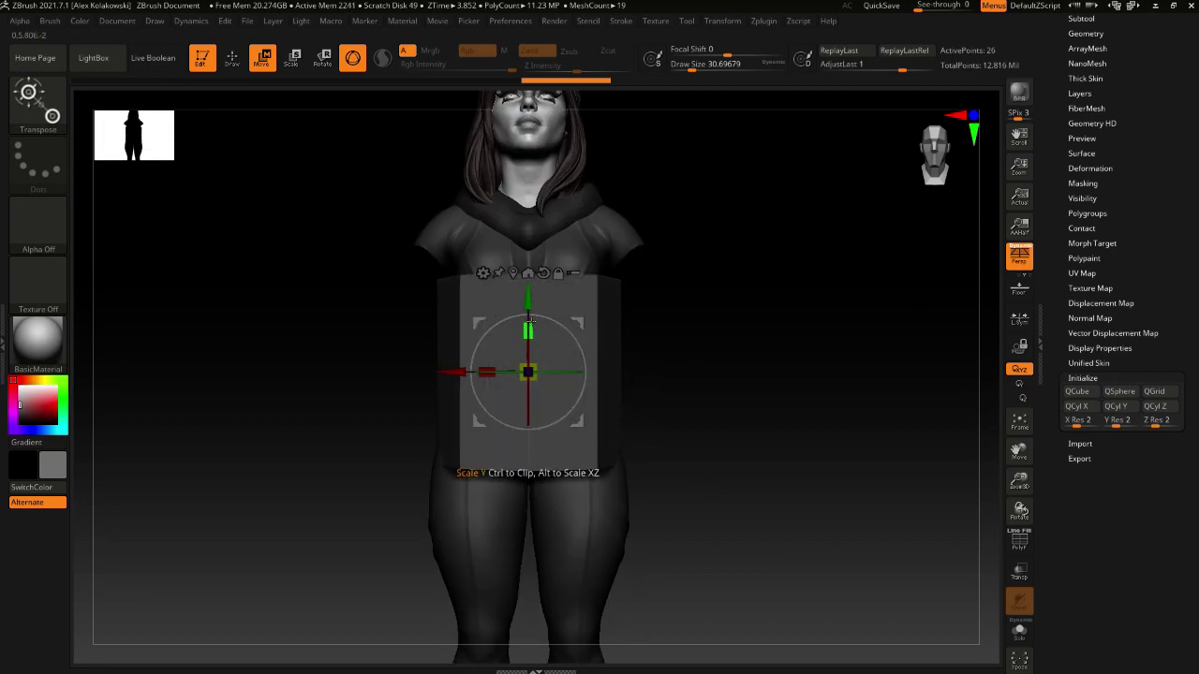
pyautogui.moveTo(532, 327); pyautogui.dragTo(534, 421)
pyautogui.moveTo(689, 405)
pyautogui.mouseDown(button='right')
pyautogui.moveTo(614, 386)
pyautogui.moveTo(646, 426)
pyautogui.mouseUp(button='right')
pyautogui.press('q')
# Tilt the flattened cylinder to follow the slant of the hips and fit it around them
pyautogui.moveTo(646, 426); pyautogui.dragTo(573, 315, button='right')
pyautogui.press('w')
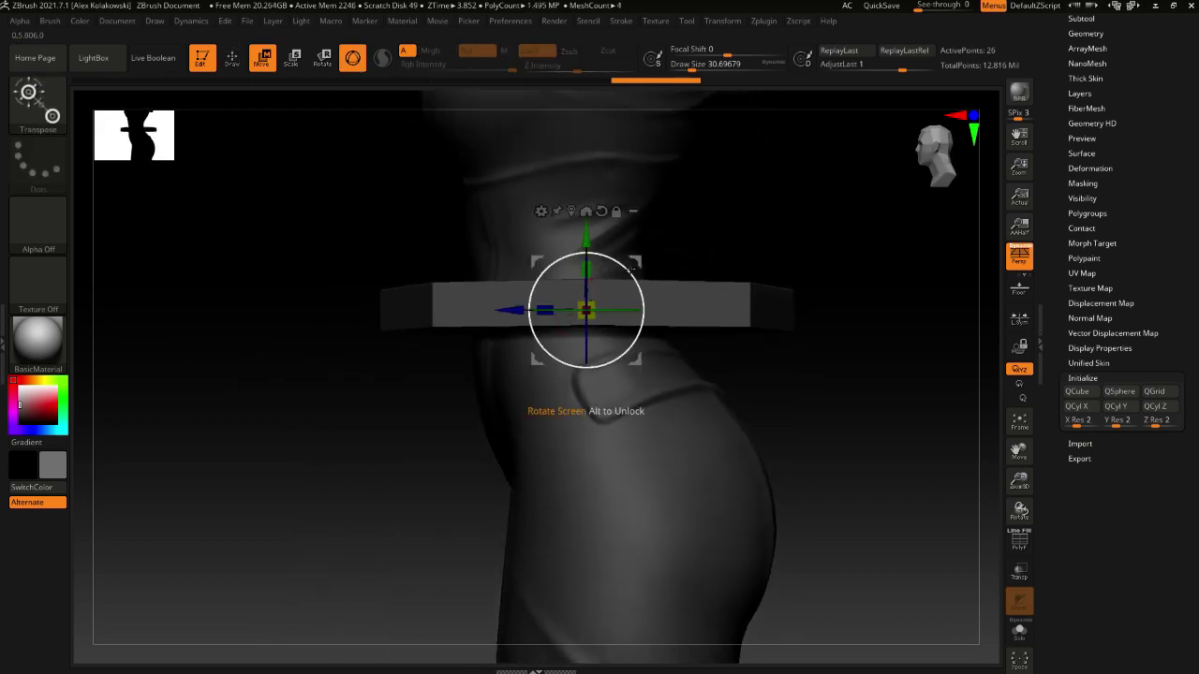
pyautogui.moveTo(636, 263); pyautogui.dragTo(621, 359)
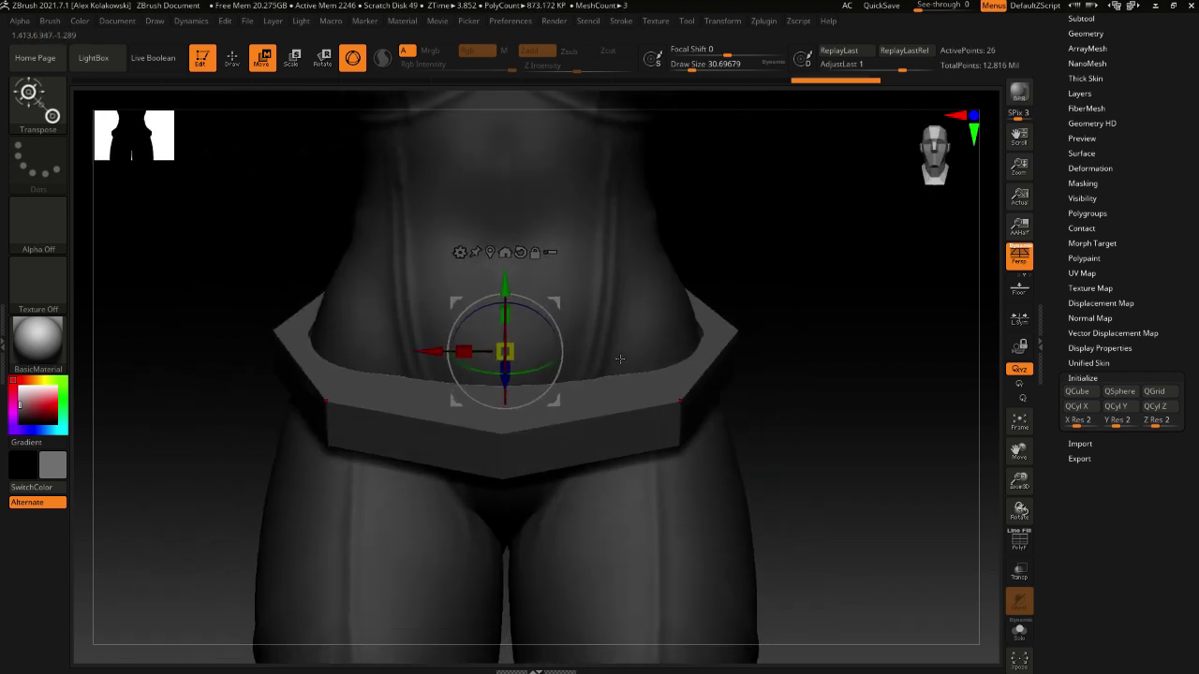
# Turn on dynamic subdivision for the belt cylinder to round its outline
pyautogui.press('d')
pyautogui.click(596, 218)
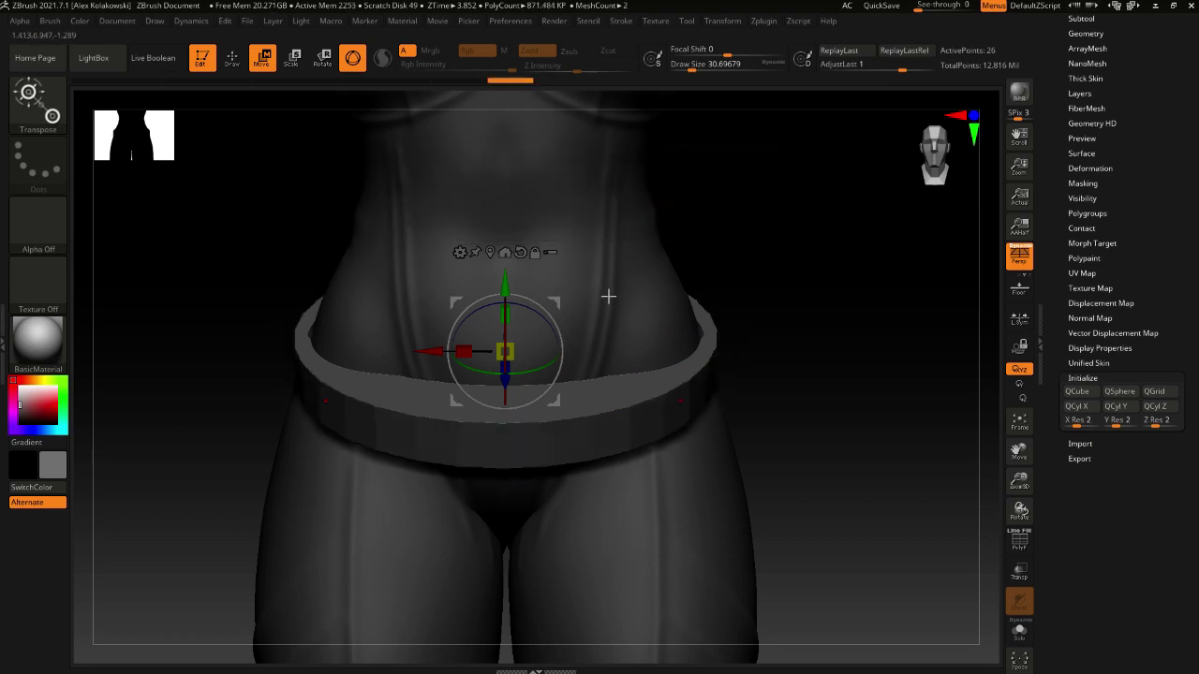
pyautogui.moveTo(706, 396); pyautogui.dragTo(663, 379)
pyautogui.keyDown('alt'); pyautogui.moveTo(729, 352); pyautogui.dragTo(672, 388, button='right'); pyautogui.keyUp('alt')
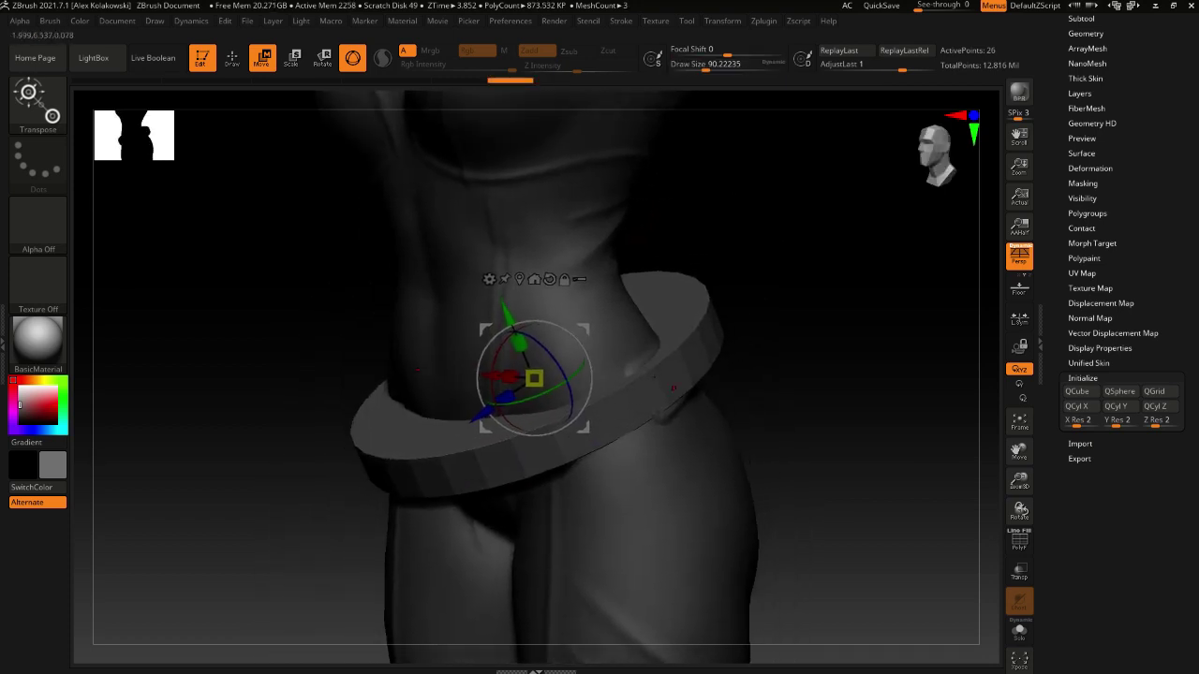
# Raise the draw size to 1000 and scale the belt down so it sits closer around the hips
pyautogui.press('s')
pyautogui.moveTo(650, 377); pyautogui.dragTo(717, 386)
pyautogui.press('s')
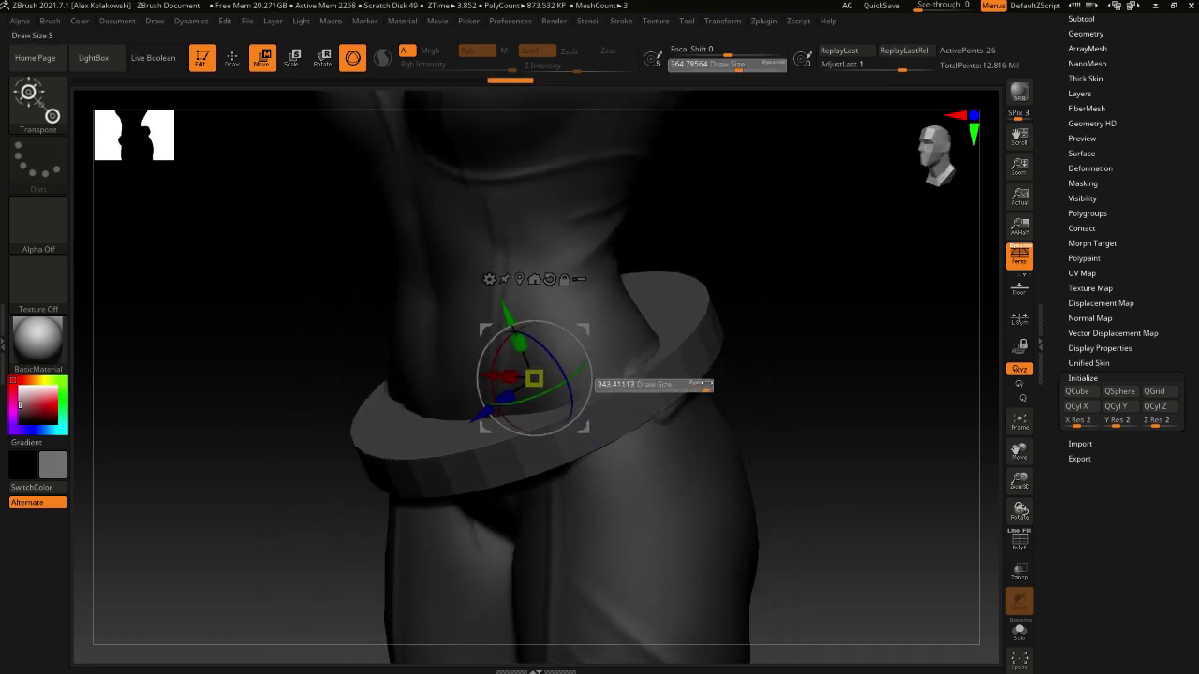
pyautogui.moveTo(543, 346); pyautogui.dragTo(485, 371, button='right')
pyautogui.moveTo(486, 362); pyautogui.dragTo(459, 384)
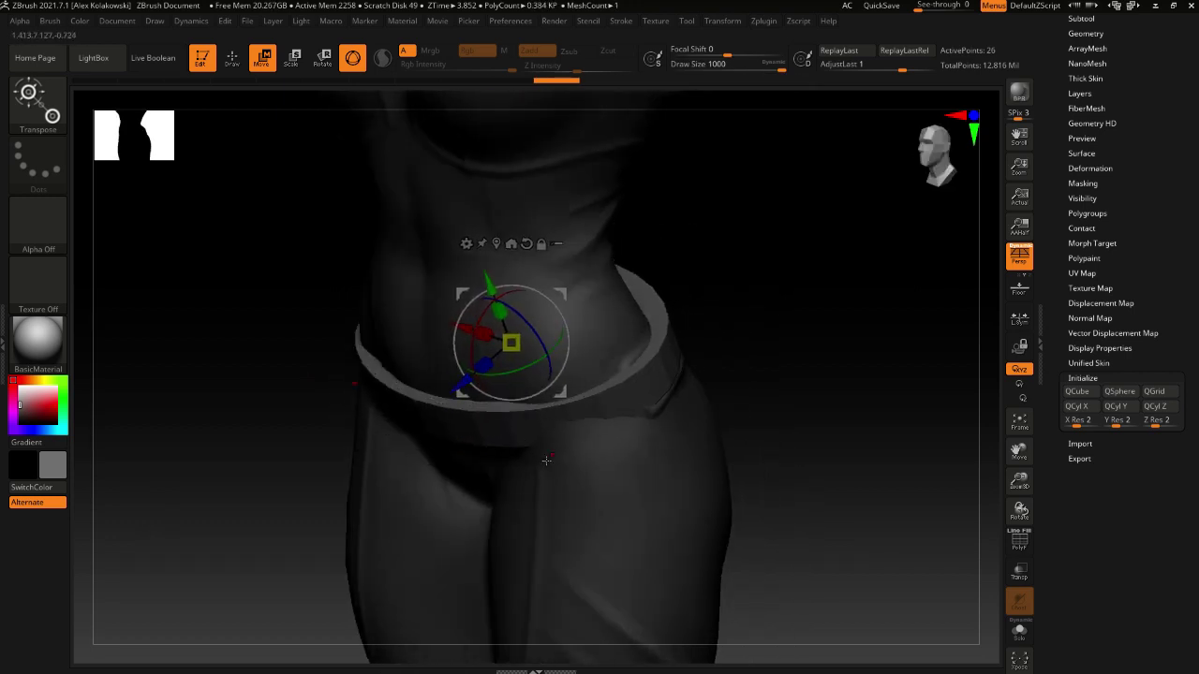
# Adjust the front of the belt against the hips with the Move brush at a draw size of about 140
pyautogui.press('b')
pyautogui.press('m')
pyautogui.press('v')
pyautogui.press('s')
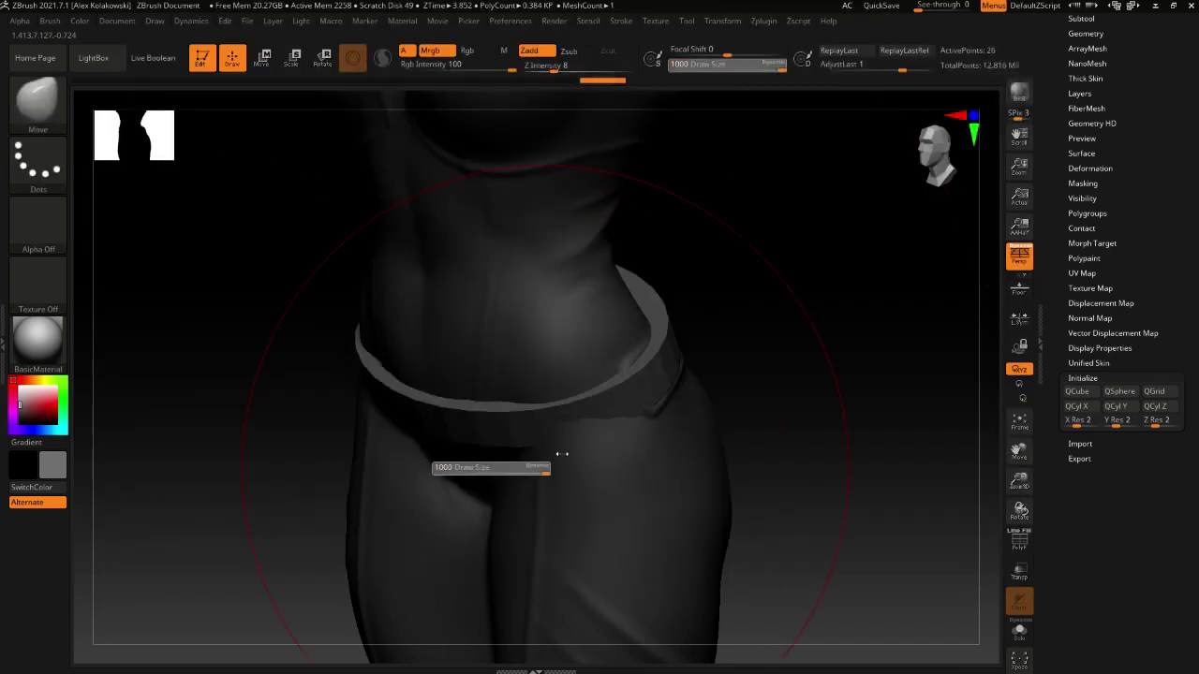
pyautogui.moveTo(501, 467); pyautogui.dragTo(472, 467)
pyautogui.moveTo(514, 471); pyautogui.dragTo(568, 450, button='right')
pyautogui.press('s')
pyautogui.moveTo(567, 449); pyautogui.dragTo(555, 449)
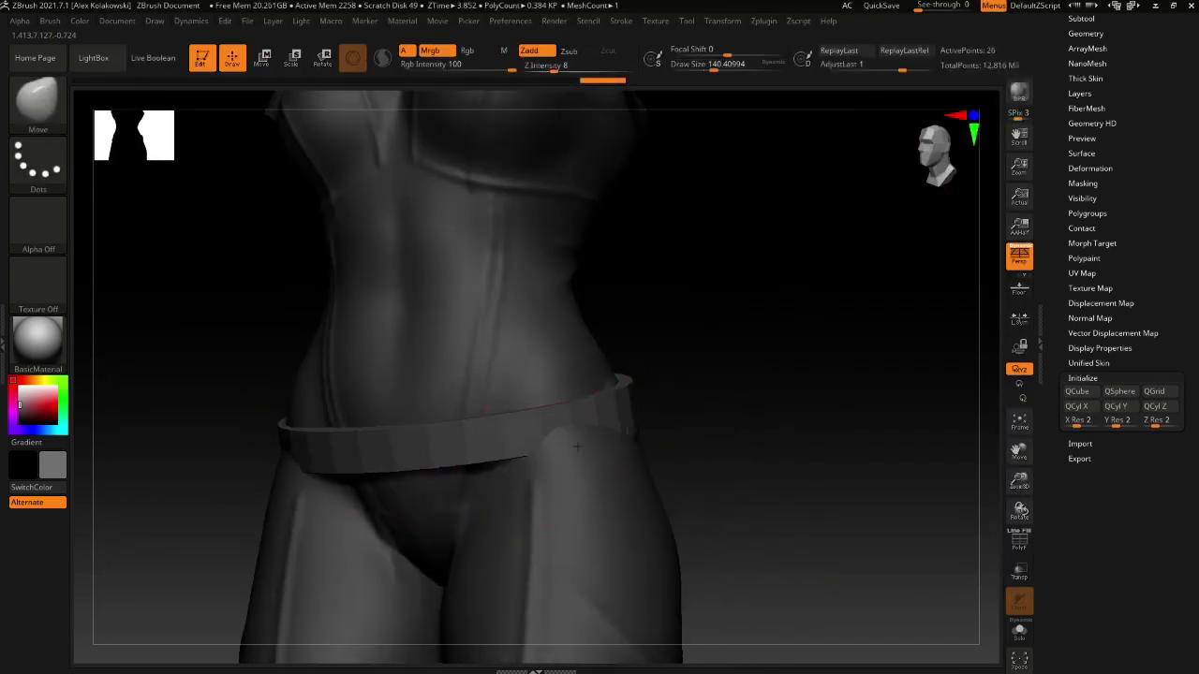
pyautogui.moveTo(630, 468); pyautogui.dragTo(560, 455, button='right')
pyautogui.moveTo(570, 425); pyautogui.dragTo(568, 379)
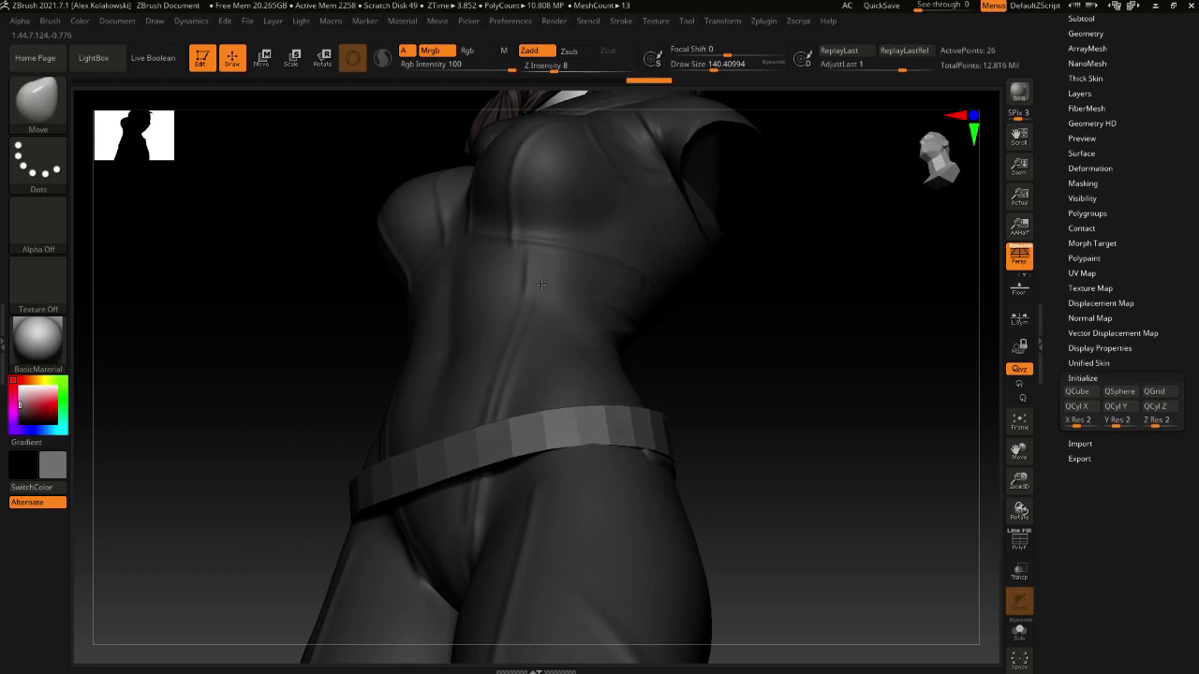
# Adjust the front and side of the belt to lie against the hips with the Move brush at a draw size of about 140
pyautogui.moveTo(568, 379); pyautogui.dragTo(641, 360, button='right')
pyautogui.moveTo(552, 432); pyautogui.dragTo(559, 278)
pyautogui.moveTo(415, 479); pyautogui.dragTo(319, 476, button='right')
pyautogui.moveTo(283, 552); pyautogui.dragTo(483, 643)
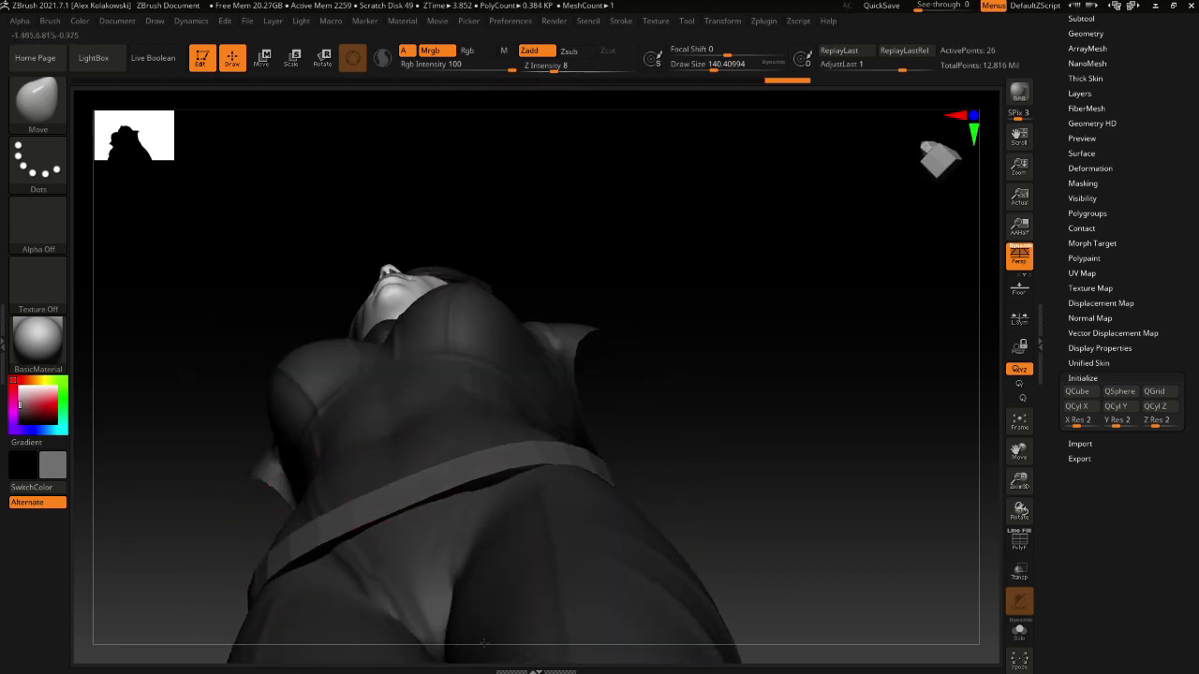
pyautogui.moveTo(300, 582)
pyautogui.mouseDown(button='right')
pyautogui.moveTo(334, 449)
pyautogui.moveTo(374, 412)
pyautogui.mouseUp(button='right')
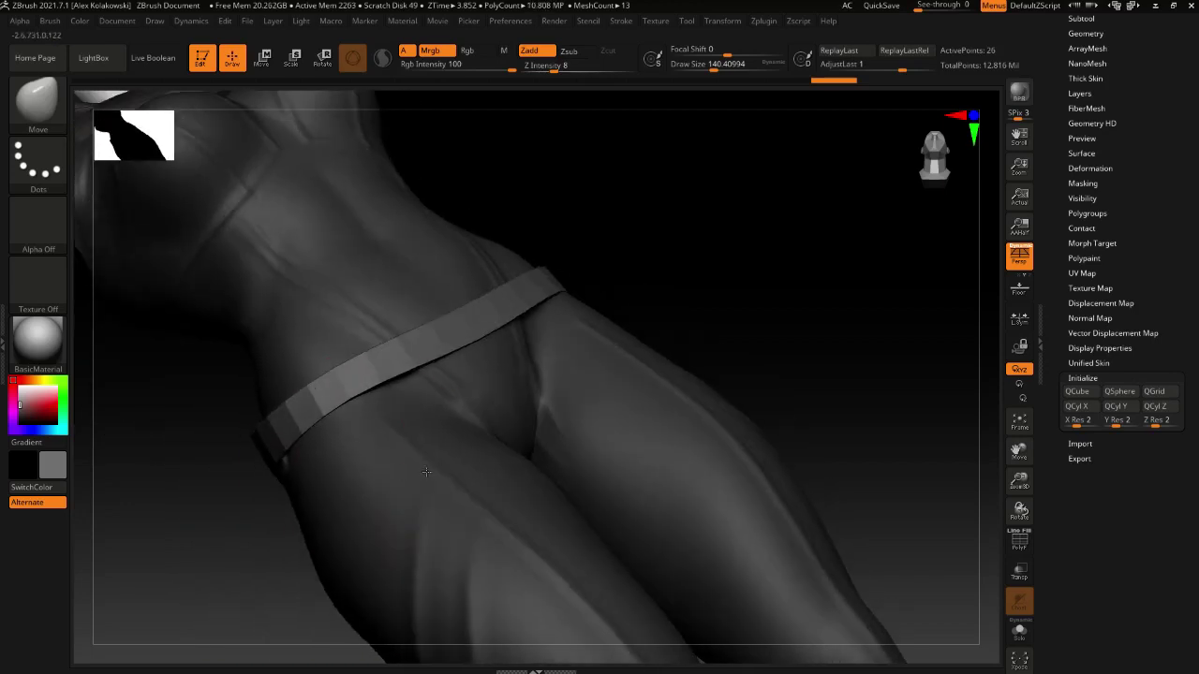
pyautogui.moveTo(379, 384); pyautogui.dragTo(410, 440)
pyautogui.moveTo(409, 440); pyautogui.dragTo(290, 441, button='right')
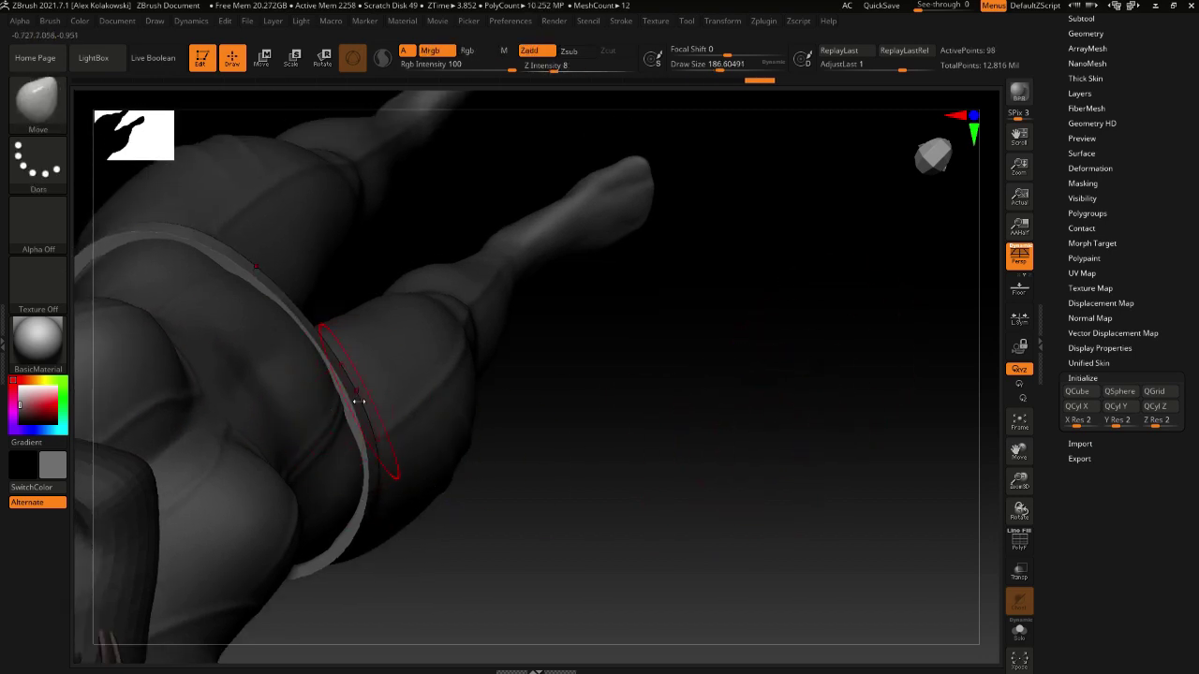
# Fit the back and far side of the belt over the hips with the Move brush at a draw size of about 228
pyautogui.moveTo(367, 428)
pyautogui.mouseDown(button='right')
pyautogui.moveTo(366, 411)
pyautogui.moveTo(334, 456)
pyautogui.mouseUp(button='right')
pyautogui.moveTo(334, 456); pyautogui.dragTo(379, 560)
pyautogui.moveTo(379, 560)
pyautogui.mouseDown(button='right')
pyautogui.moveTo(361, 450)
pyautogui.moveTo(337, 422)
pyautogui.moveTo(365, 374)
pyautogui.moveTo(283, 468)
pyautogui.moveTo(390, 577)
pyautogui.mouseUp(button='right')
pyautogui.moveTo(355, 438); pyautogui.dragTo(364, 422)
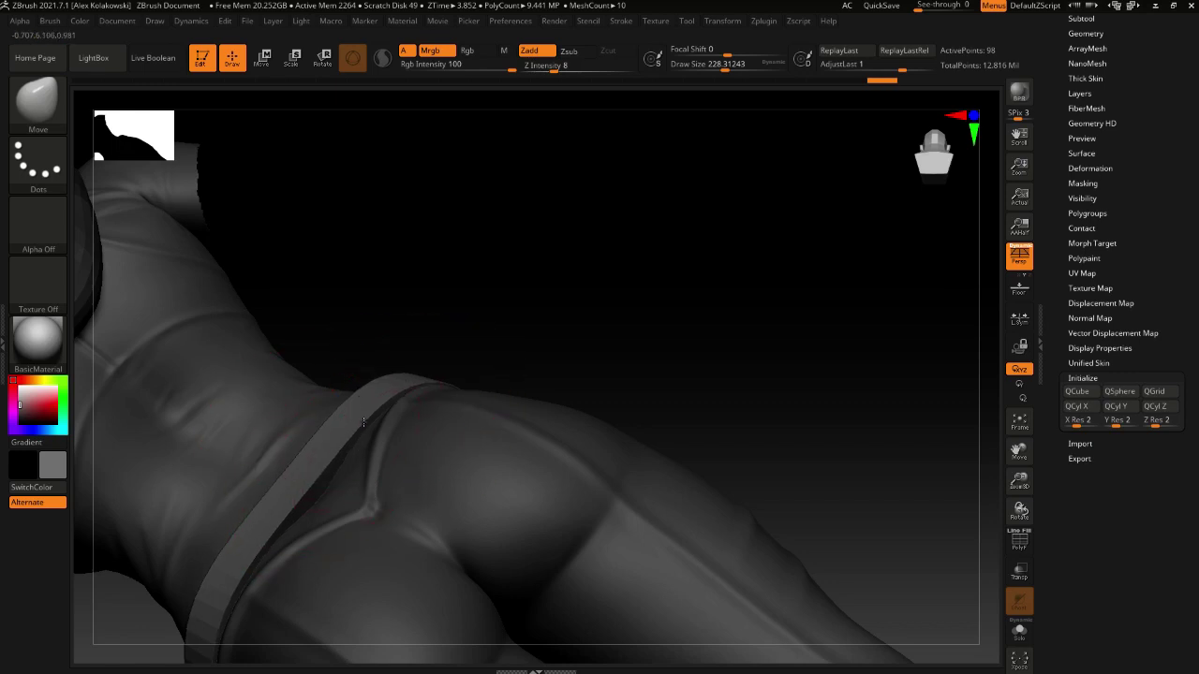
pyautogui.moveTo(382, 407)
pyautogui.mouseDown(button='right')
pyautogui.moveTo(440, 426)
pyautogui.moveTo(497, 394)
pyautogui.moveTo(578, 487)
pyautogui.moveTo(525, 384)
pyautogui.moveTo(468, 412)
pyautogui.moveTo(430, 398)
pyautogui.moveTo(338, 399)
pyautogui.moveTo(346, 388)
pyautogui.moveTo(315, 376)
pyautogui.mouseUp(button='right')
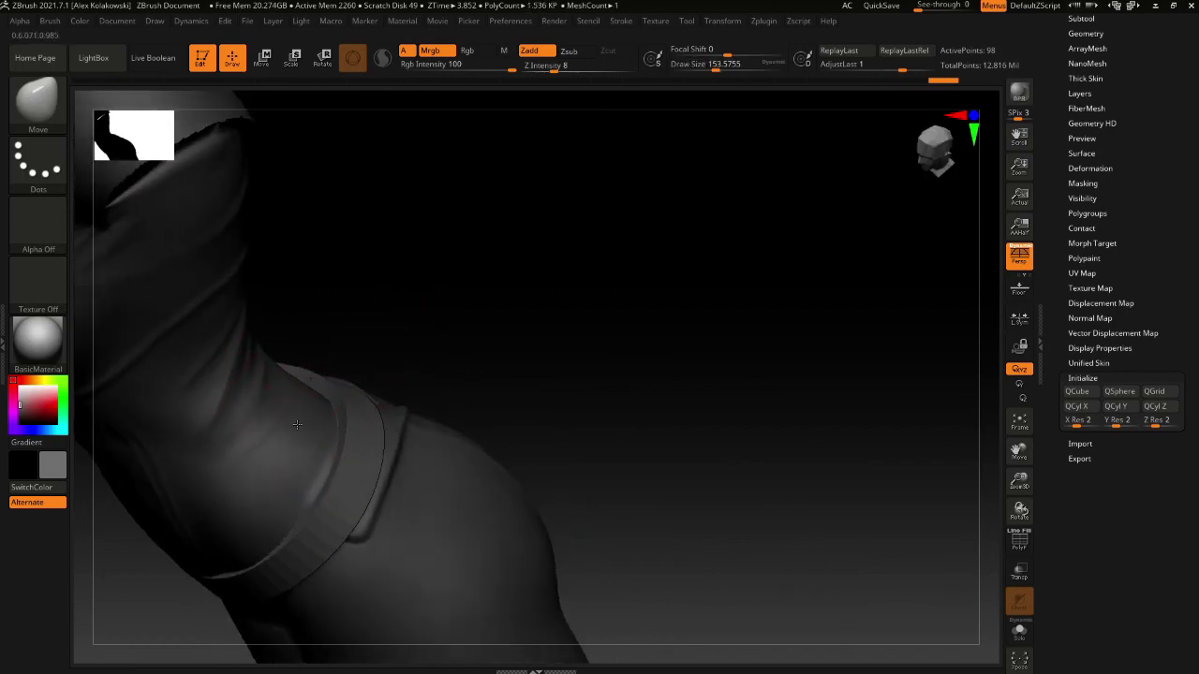
# Refine the belt around the sides and front of the hips with the Move brush at about 154, and reduce the draw size to about 108
pyautogui.moveTo(296, 424); pyautogui.dragTo(318, 424, button='right')
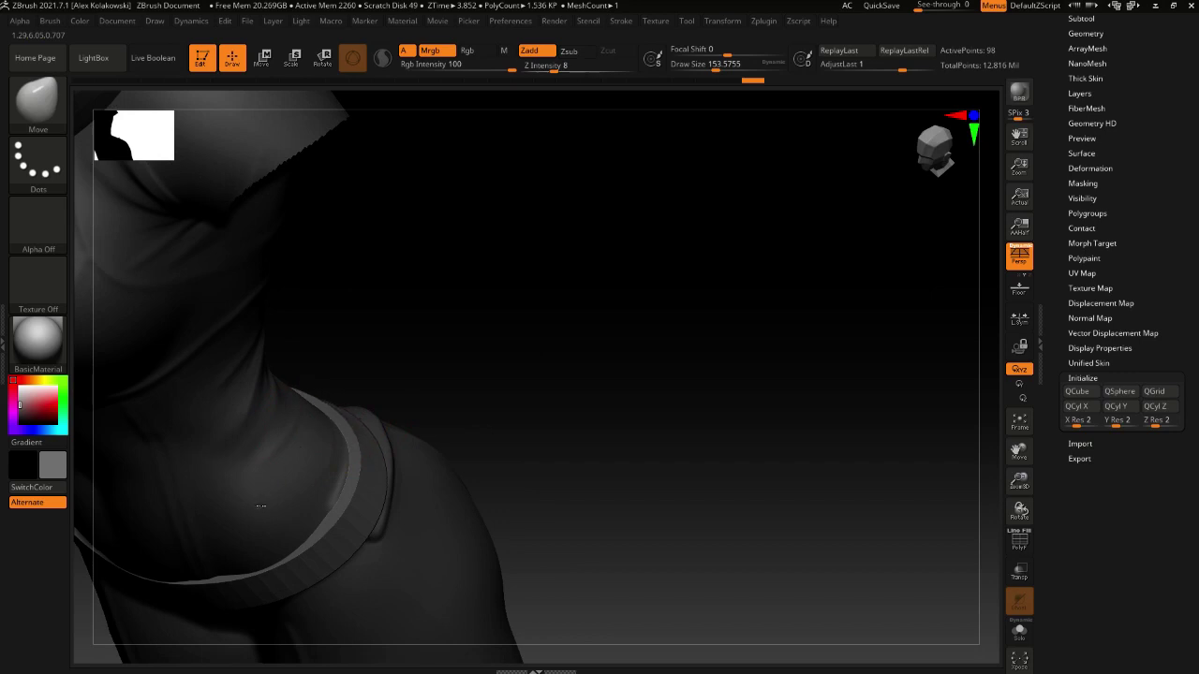
pyautogui.moveTo(261, 506); pyautogui.dragTo(339, 463, button='right')
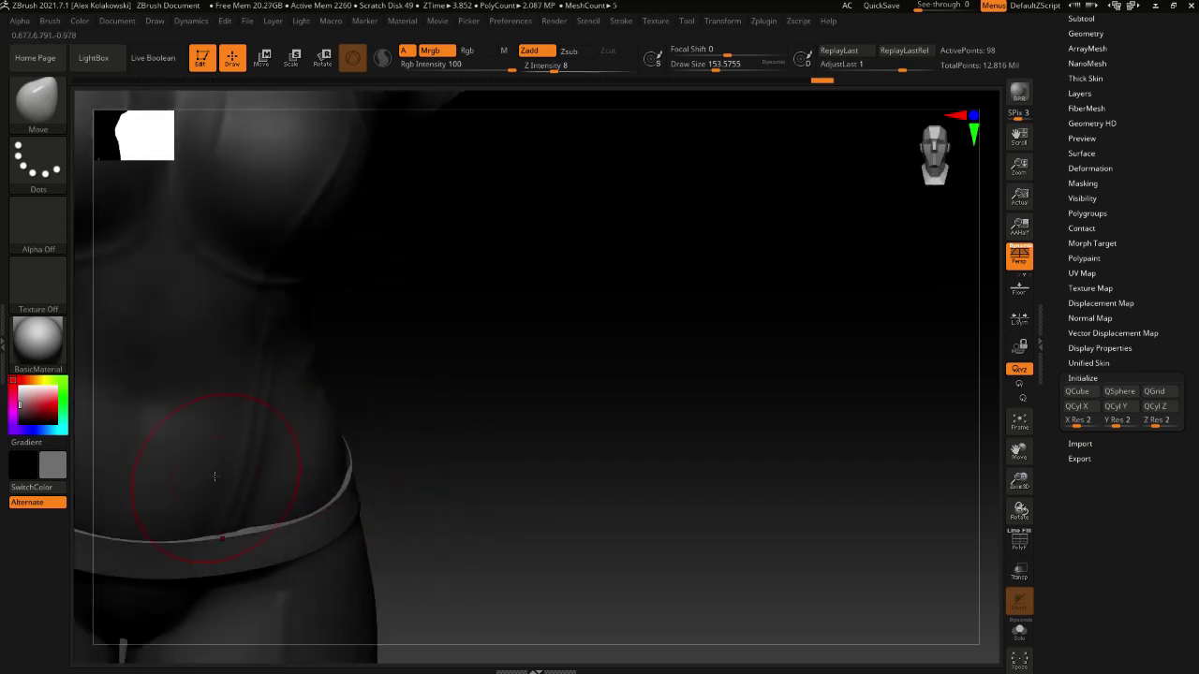
pyautogui.moveTo(214, 476); pyautogui.dragTo(398, 486, button='right')
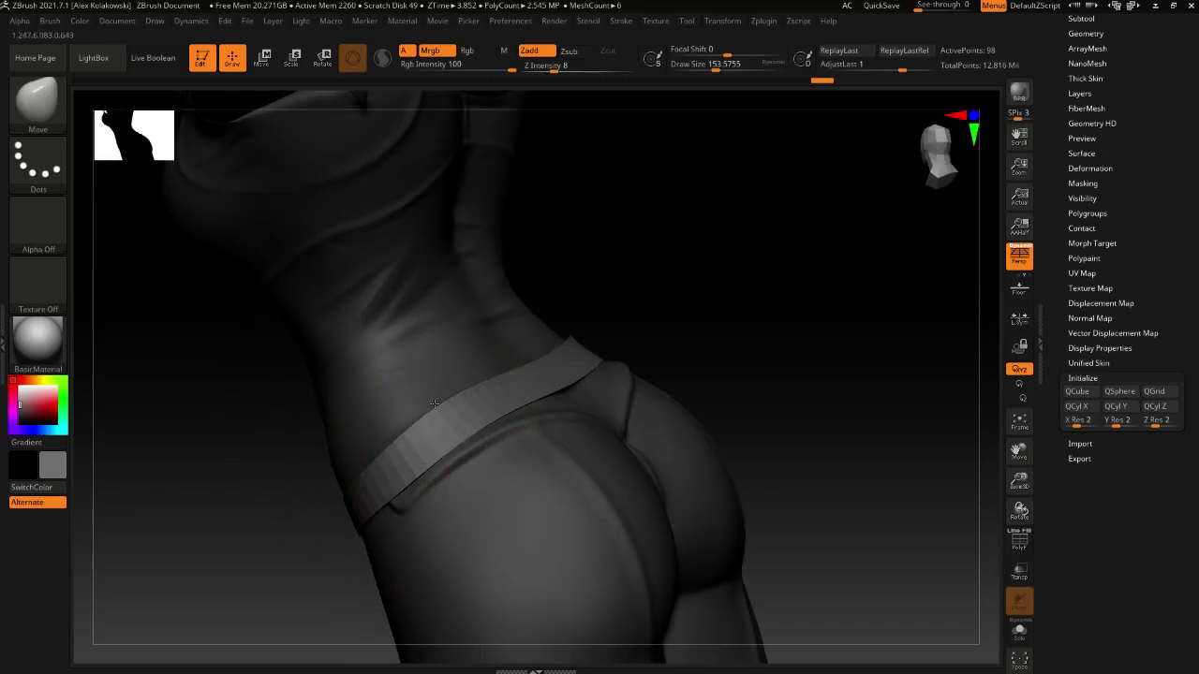
pyautogui.moveTo(435, 402); pyautogui.dragTo(534, 388, button='right')
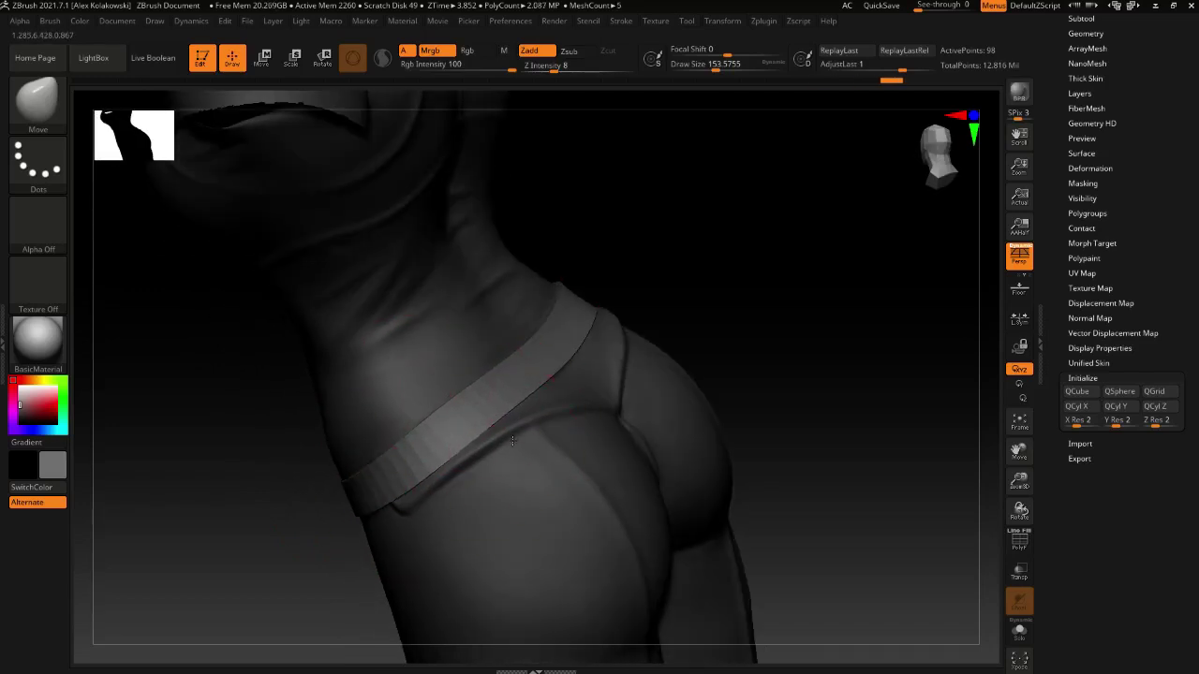
pyautogui.moveTo(532, 436)
pyautogui.mouseDown(button='right')
pyautogui.moveTo(555, 387)
pyautogui.moveTo(426, 468)
pyautogui.moveTo(439, 437)
pyautogui.moveTo(345, 451)
pyautogui.mouseUp(button='right')
pyautogui.moveTo(297, 460); pyautogui.dragTo(298, 455)
pyautogui.moveTo(289, 438); pyautogui.dragTo(460, 460, button='right')
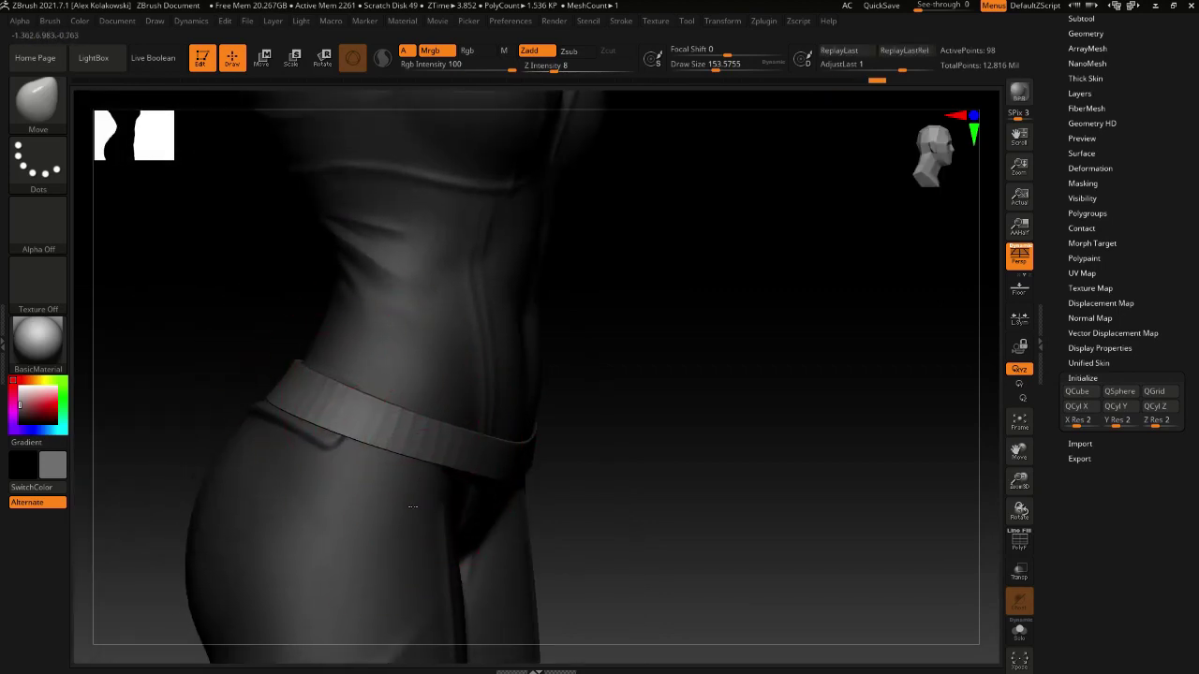
pyautogui.moveTo(412, 506); pyautogui.dragTo(506, 510, button='right')
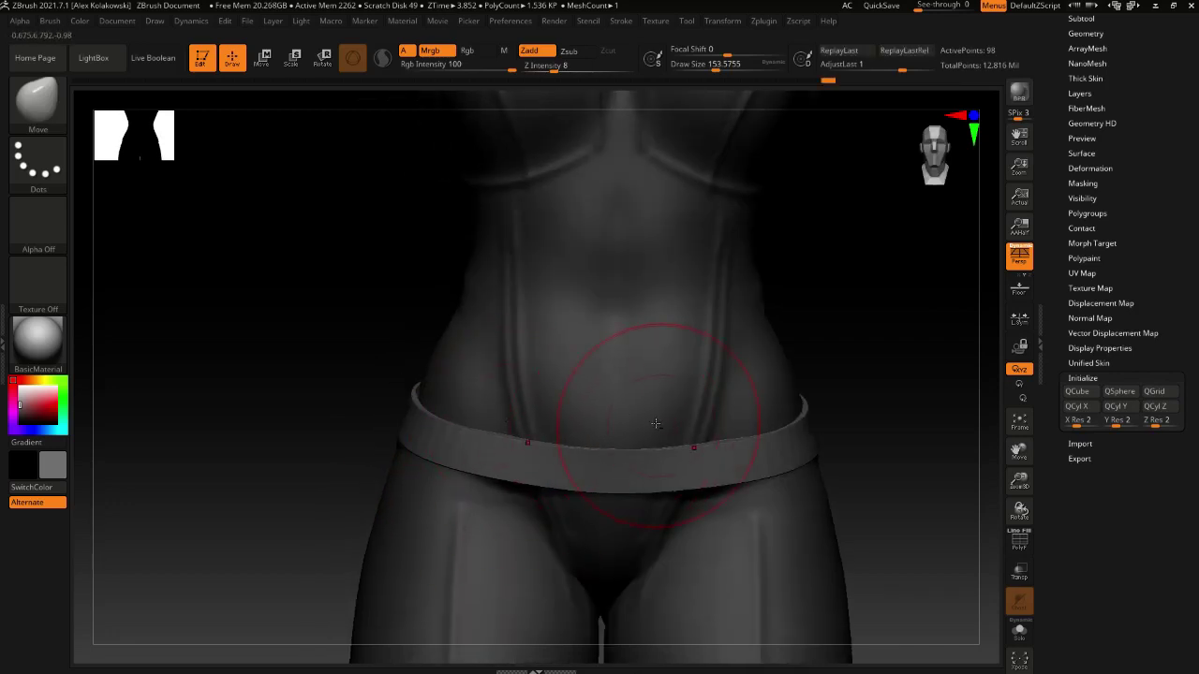
pyautogui.keyDown('alt'); pyautogui.moveTo(656, 423); pyautogui.dragTo(485, 486, button='right'); pyautogui.keyUp('alt')
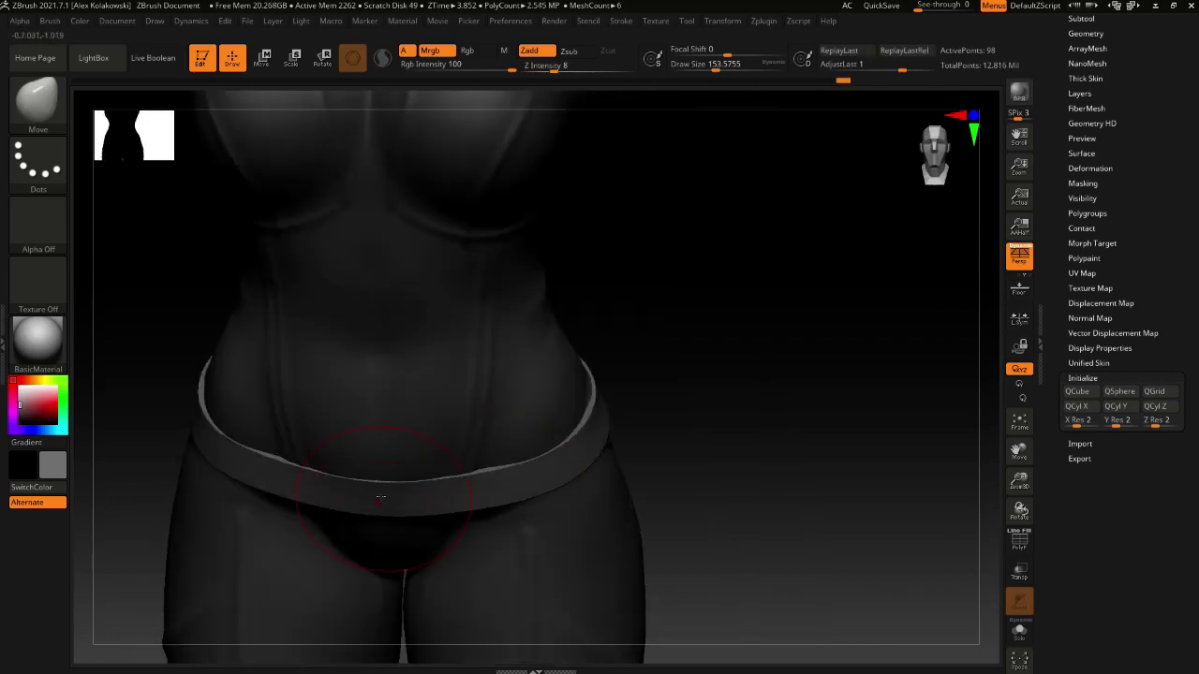
pyautogui.press('s')
pyautogui.moveTo(558, 464); pyautogui.dragTo(549, 465)
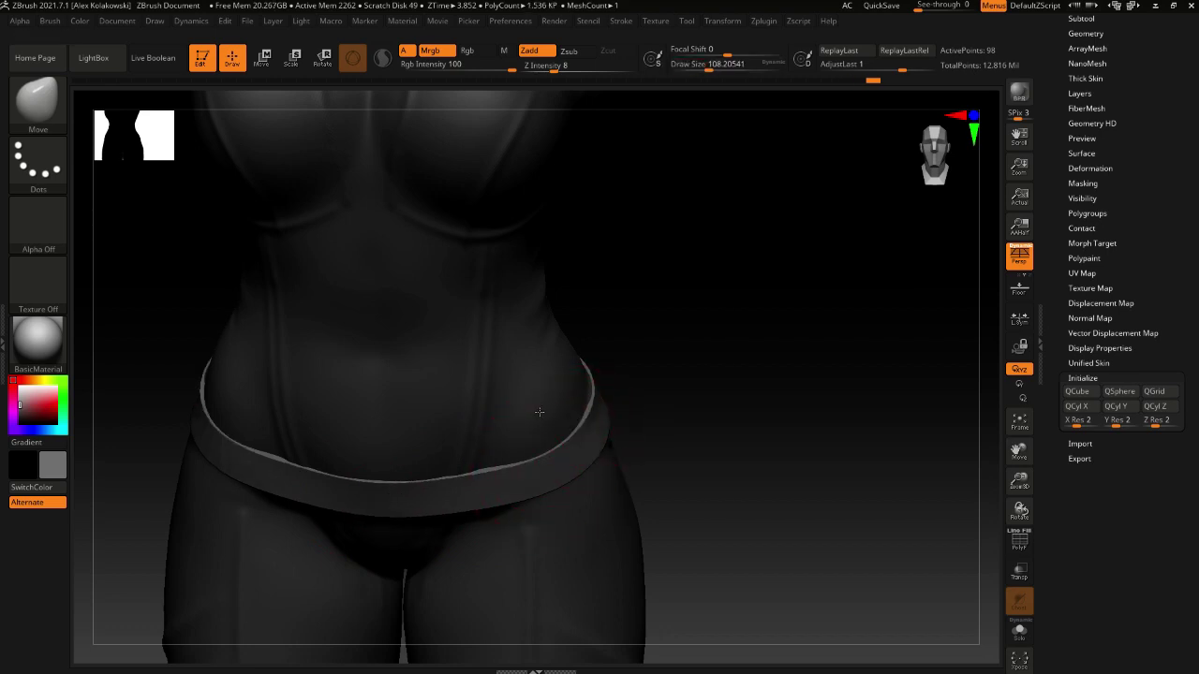
pyautogui.moveTo(540, 412)
pyautogui.mouseDown(button='right')
pyautogui.moveTo(343, 434)
pyautogui.moveTo(426, 375)
pyautogui.moveTo(401, 383)
pyautogui.mouseUp(button='right')
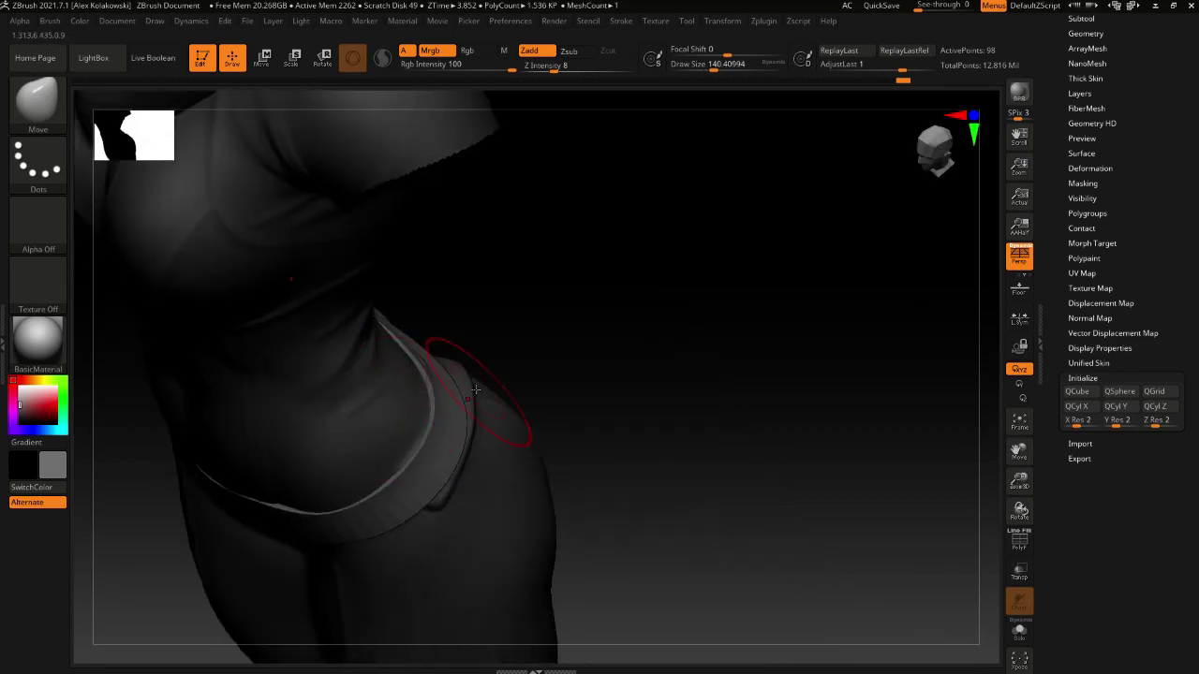
pyautogui.moveTo(475, 389)
pyautogui.mouseDown(button='right')
pyautogui.moveTo(374, 347)
pyautogui.moveTo(475, 365)
pyautogui.mouseUp(button='right')
pyautogui.moveTo(493, 312); pyautogui.dragTo(478, 272, button='right')
pyautogui.press(']')
pyautogui.moveTo(450, 363); pyautogui.dragTo(412, 382)
pyautogui.hotkey('ctrl', 'z')
pyautogui.hotkey('ctrl', 'z')
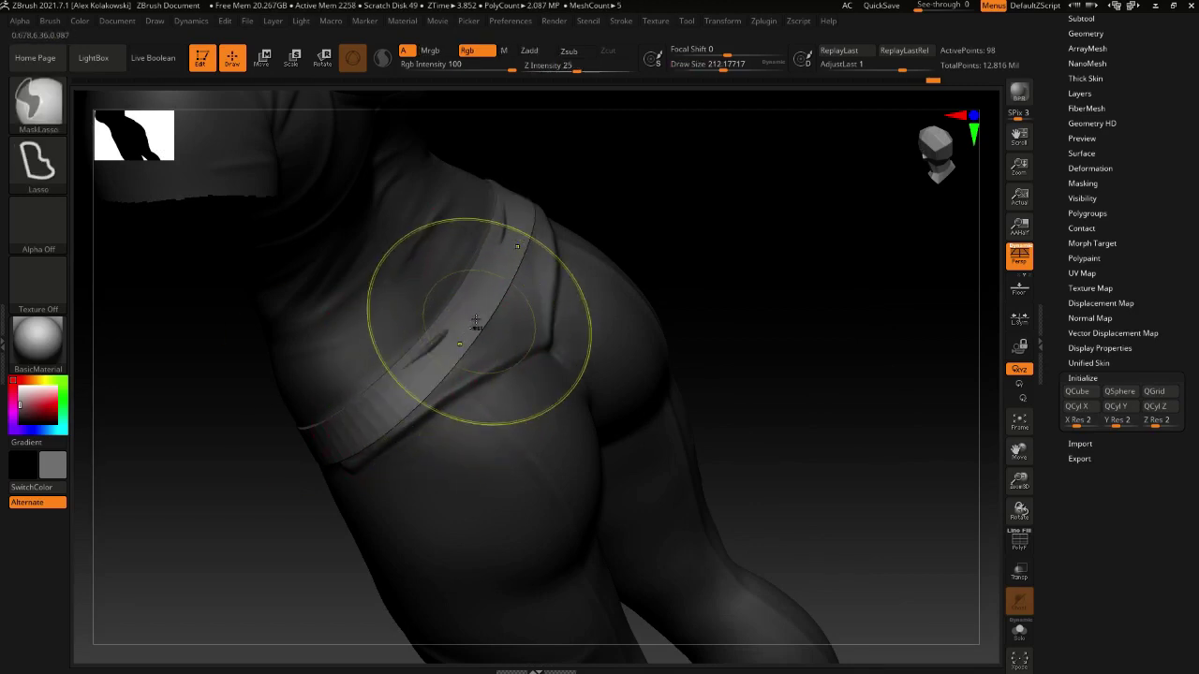
# Adjust the rear side of the belt against the hips with the Move brush at a draw size of about 250
pyautogui.press('s')
pyautogui.click(477, 288)
pyautogui.moveTo(459, 267); pyautogui.dragTo(472, 284)
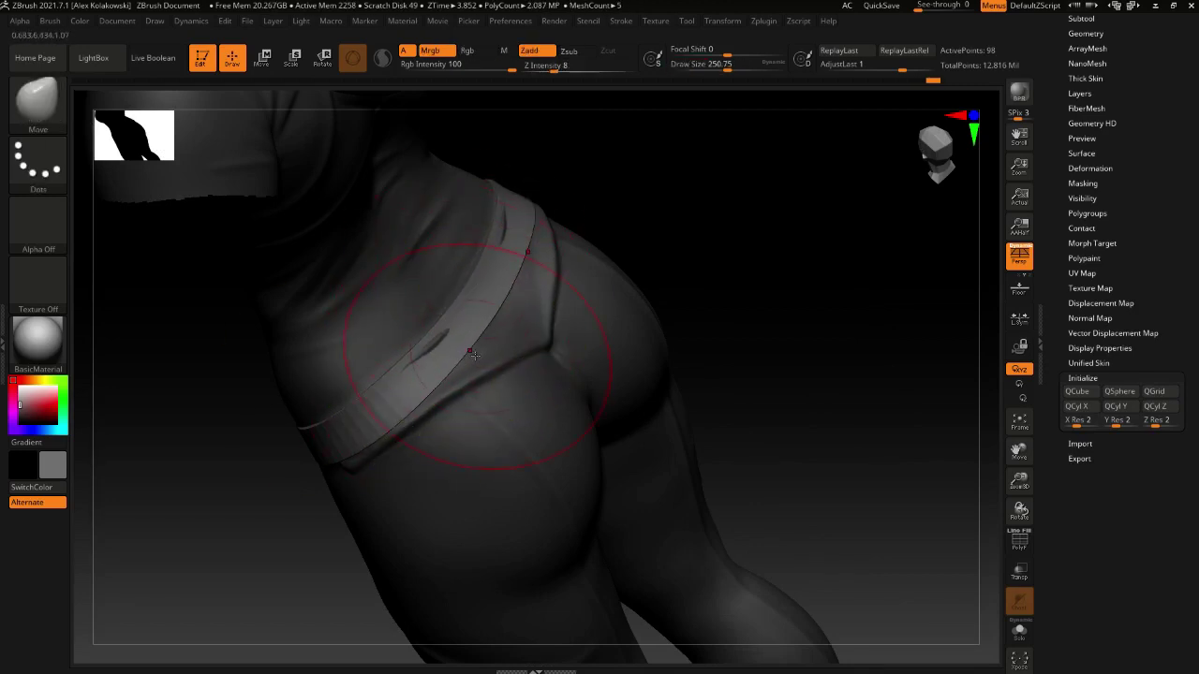
pyautogui.moveTo(474, 354); pyautogui.dragTo(442, 402, button='right')
# Examine how the belt sits against the back and side of the hips, with the suit body and the belt active in turn
pyautogui.keyDown('alt'); pyautogui.click(544, 465); pyautogui.keyUp('alt')
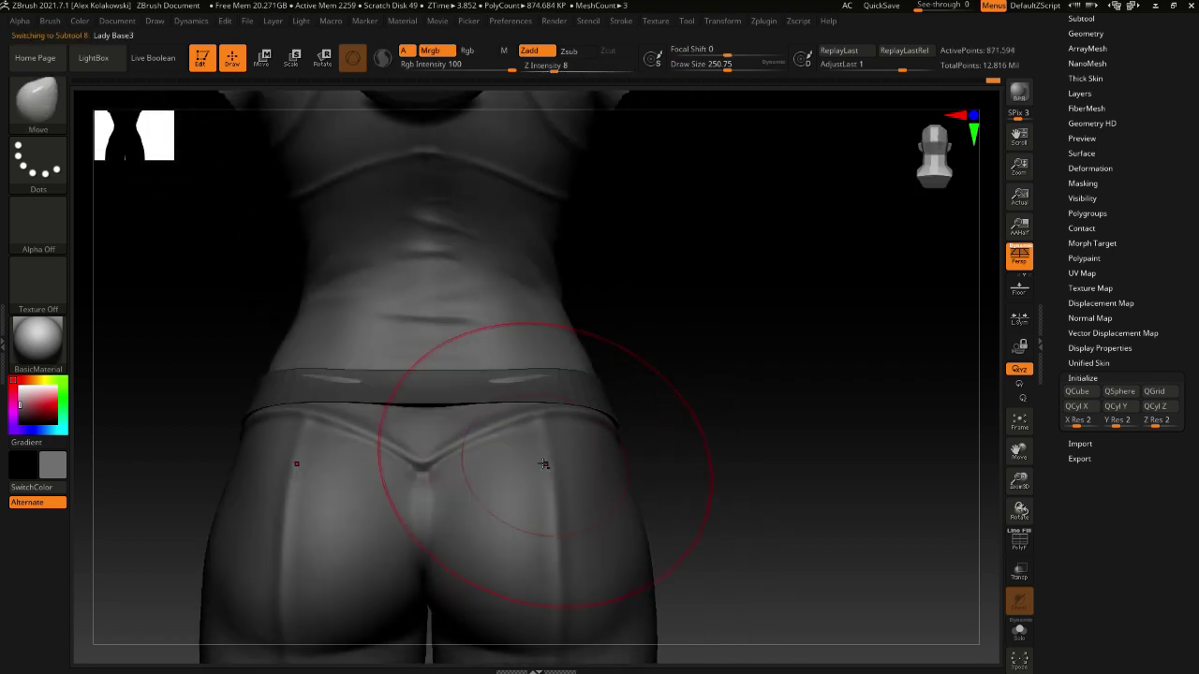
pyautogui.moveTo(544, 465); pyautogui.dragTo(549, 431, button='right')
pyautogui.press('s')
pyautogui.moveTo(549, 433); pyautogui.dragTo(525, 433)
pyautogui.moveTo(514, 431)
pyautogui.mouseDown(button='right')
pyautogui.moveTo(488, 478)
pyautogui.moveTo(498, 541)
pyautogui.moveTo(555, 424)
pyautogui.mouseUp(button='right')
pyautogui.moveTo(567, 366); pyautogui.dragTo(543, 421, button='right')
pyautogui.moveTo(635, 402); pyautogui.dragTo(572, 445, button='right')
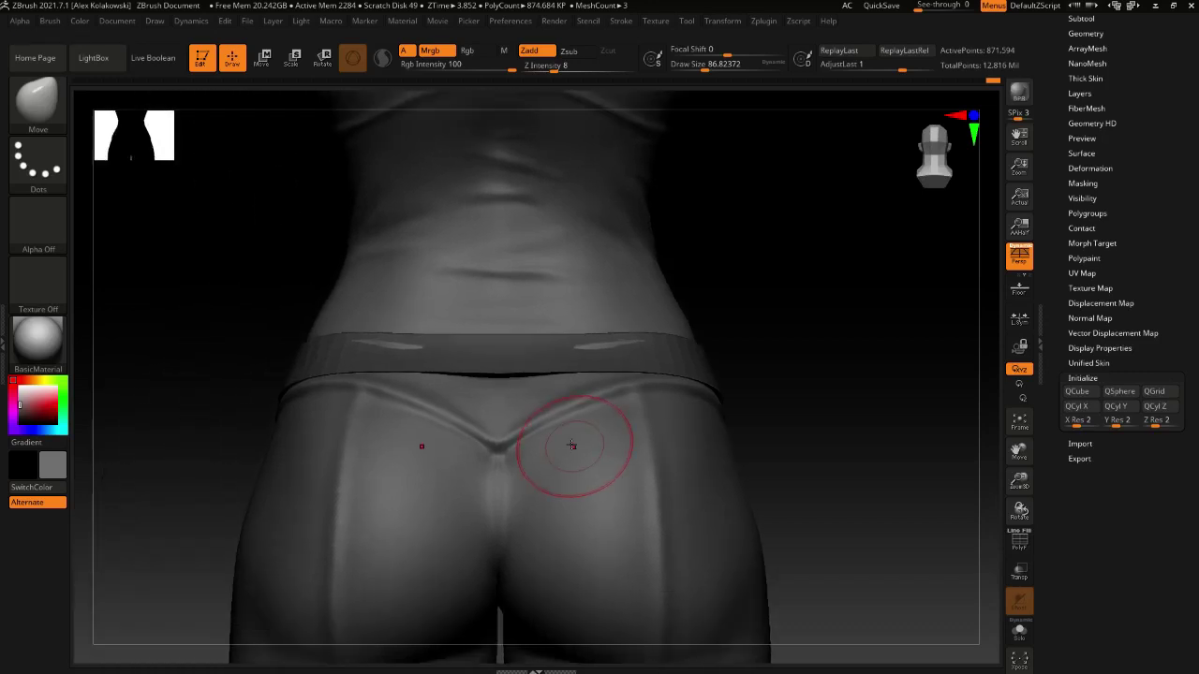
pyautogui.keyDown('alt'); pyautogui.click(496, 366); pyautogui.keyUp('alt')
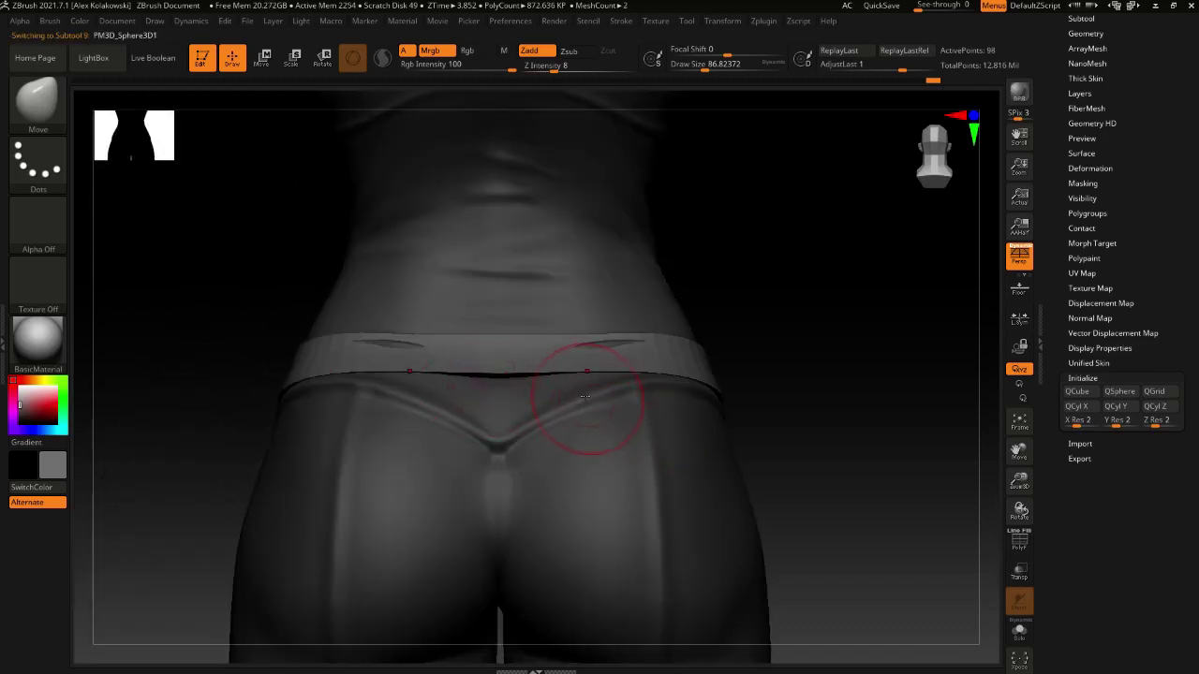
pyautogui.moveTo(564, 402)
pyautogui.mouseDown(button='right')
pyautogui.moveTo(421, 428)
pyautogui.moveTo(434, 380)
pyautogui.moveTo(396, 323)
pyautogui.mouseUp(button='right')
pyautogui.press('s')
pyautogui.click(387, 316)
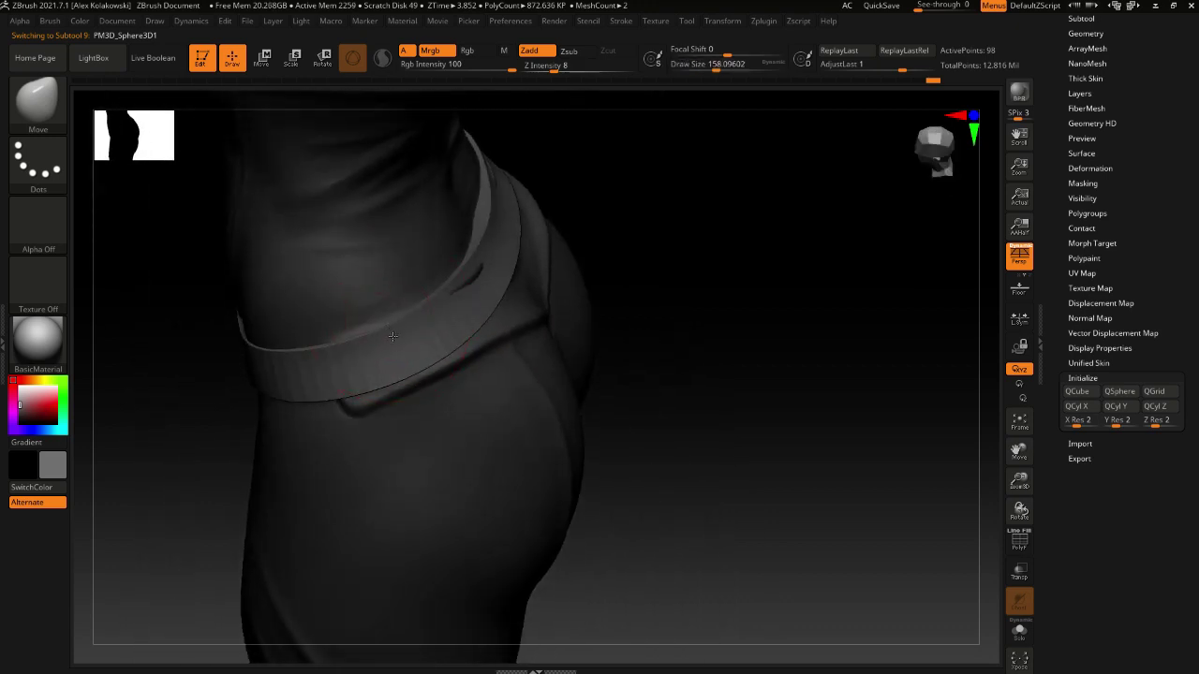
pyautogui.moveTo(525, 403); pyautogui.dragTo(543, 438, button='right')
# Insert a ZSphere subtool directly below the suit body Lady Base3 and hide the old belt PM3D_Sphere3D1
pyautogui.keyDown('alt'); pyautogui.click(543, 438); pyautogui.keyUp('alt')
pyautogui.moveTo(1194, 92); pyautogui.dragTo(1196, 362)
pyautogui.click(1087, 289)
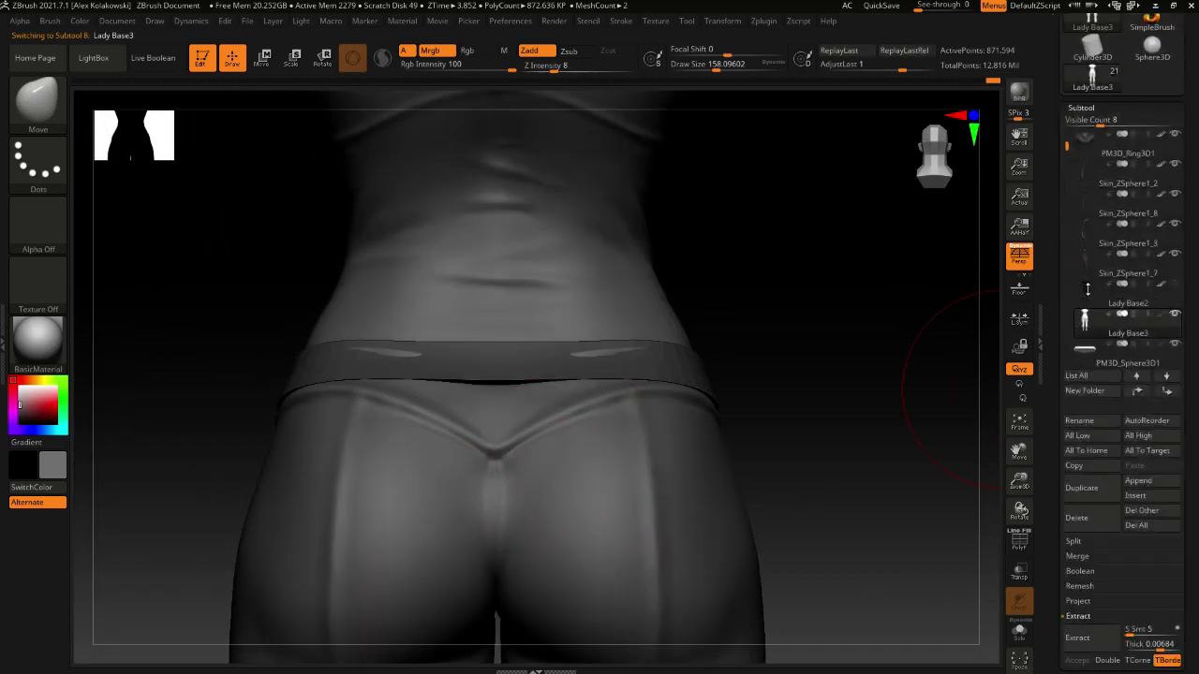
pyautogui.click(1141, 499)
pyautogui.click(719, 469)
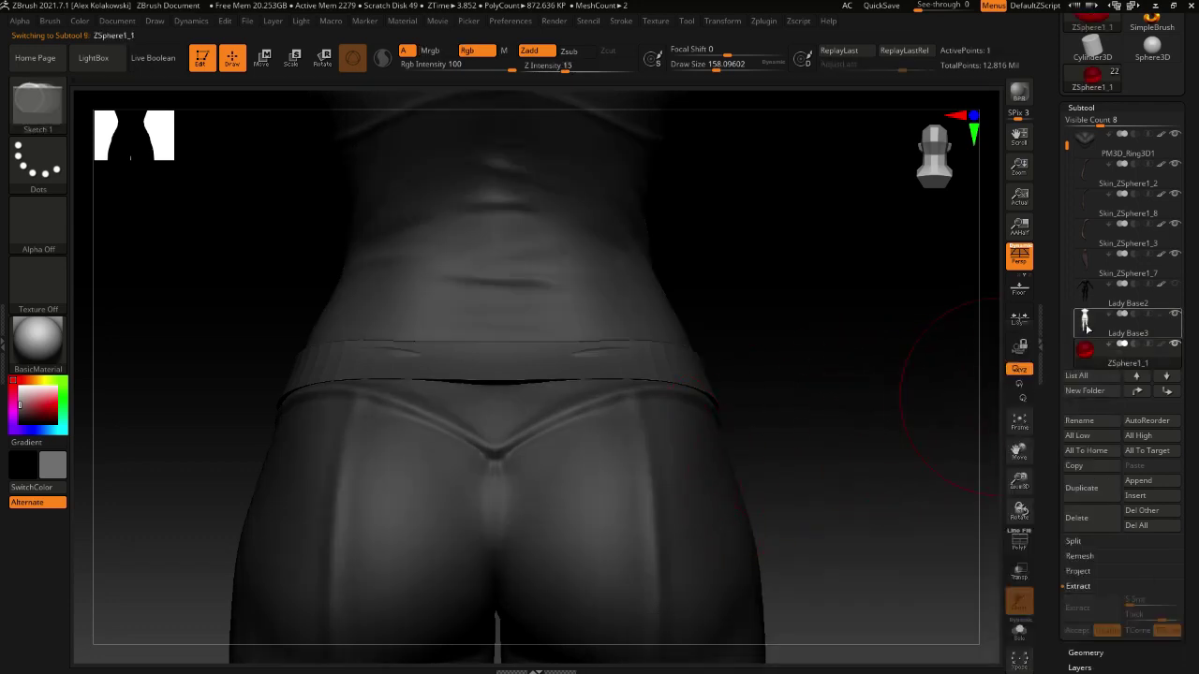
pyautogui.keyDown('ctrl'); pyautogui.moveTo(727, 463); pyautogui.dragTo(656, 375, button='right'); pyautogui.keyUp('ctrl')
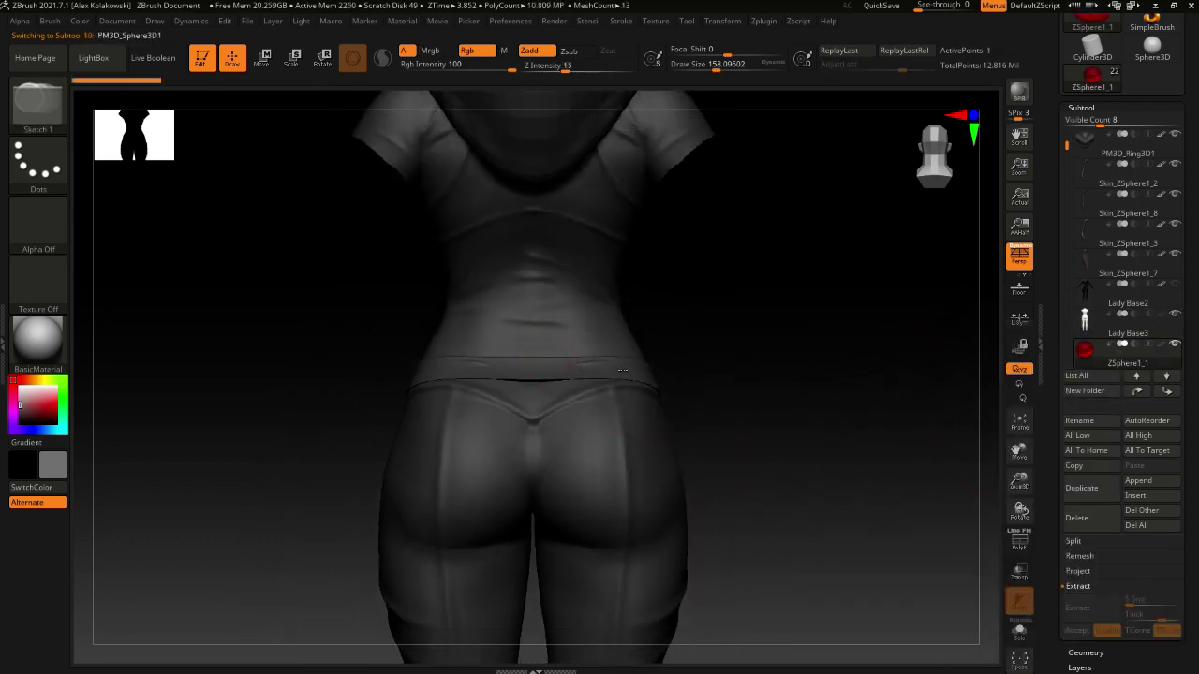
pyautogui.click(1084, 319)
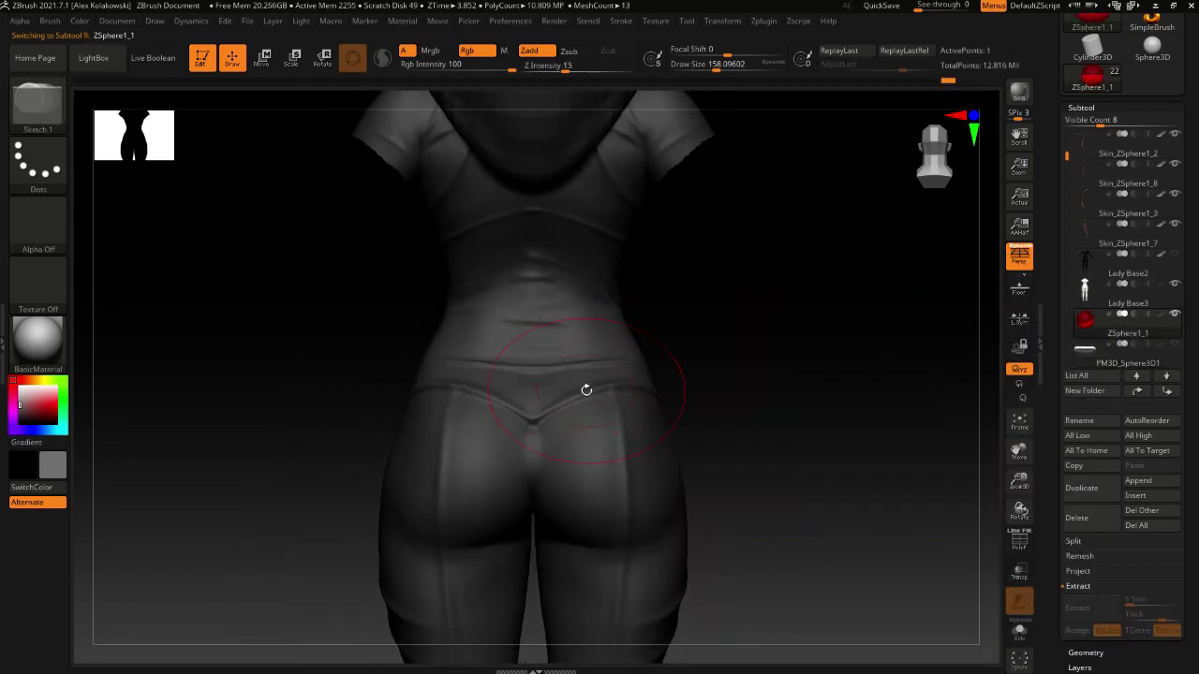
# Isolate the ZSphere in Solo mode, move it down inside the hips, and show the other subtools again
pyautogui.moveTo(584, 391)
pyautogui.keyDown('ctrl'); pyautogui.mouseDown(button='right')
pyautogui.moveTo(515, 421)
pyautogui.moveTo(642, 417)
pyautogui.moveTo(646, 328)
pyautogui.moveTo(600, 236)
pyautogui.mouseUp(button='right'); pyautogui.keyUp('ctrl')
pyautogui.click(1019, 631)
pyautogui.press('w')
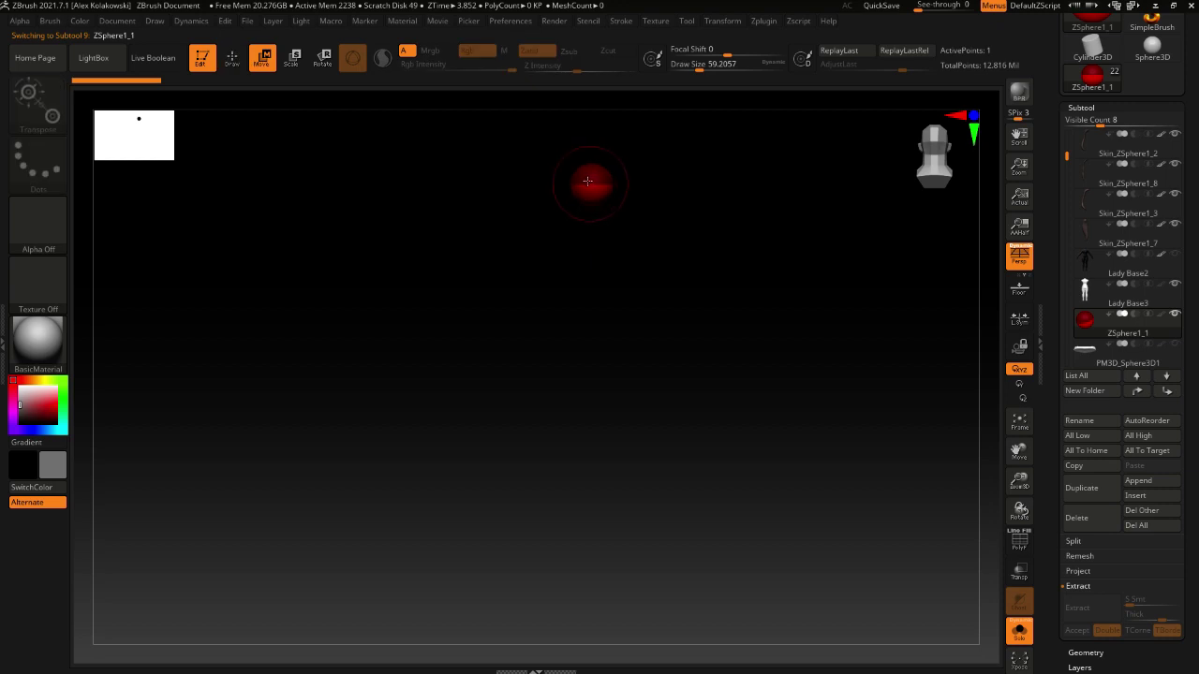
pyautogui.moveTo(599, 210); pyautogui.dragTo(612, 473)
pyautogui.click(1021, 634)
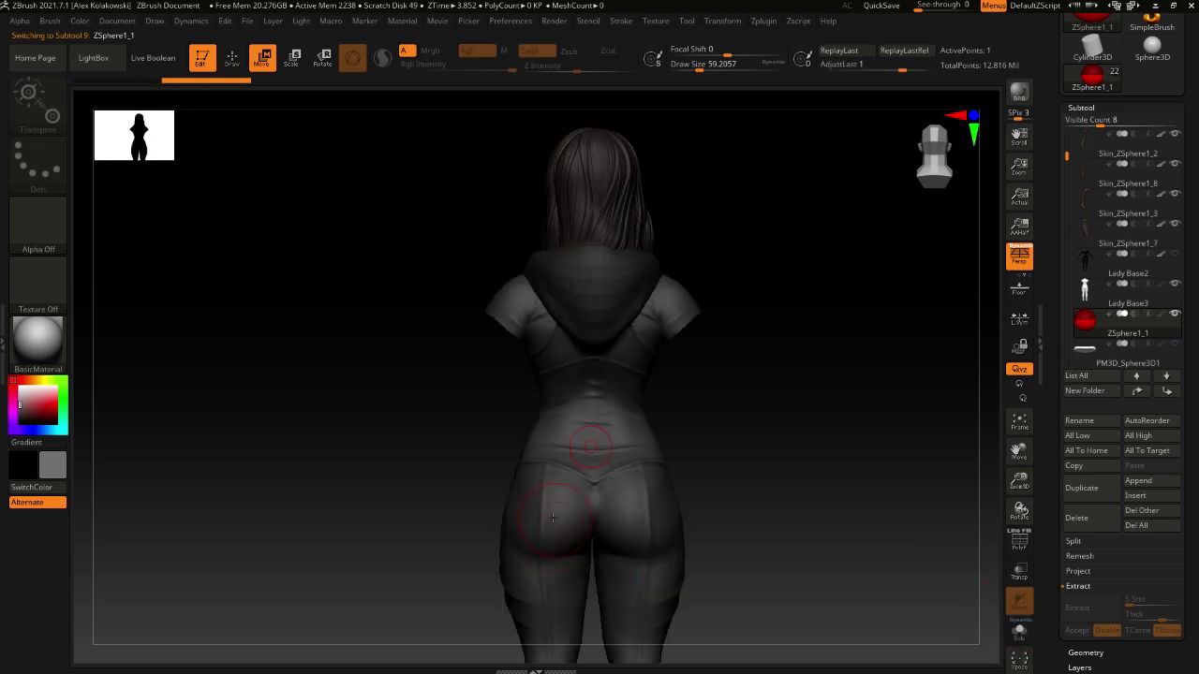
# Reduce the draw size to about 16 and turn on Edit Topology for the ZSphere, with the lower back in view
pyautogui.moveTo(594, 481)
pyautogui.keyDown('ctrl'); pyautogui.mouseDown(button='right')
pyautogui.moveTo(599, 571)
pyautogui.moveTo(580, 637)
pyautogui.moveTo(540, 486)
pyautogui.moveTo(541, 637)
pyautogui.mouseUp(button='right'); pyautogui.keyUp('ctrl')
pyautogui.press('q')
pyautogui.press('s')
pyautogui.moveTo(552, 499); pyautogui.dragTo(539, 499)
pyautogui.keyDown('alt'); pyautogui.moveTo(600, 646); pyautogui.dragTo(587, 542, button='right'); pyautogui.keyUp('alt')
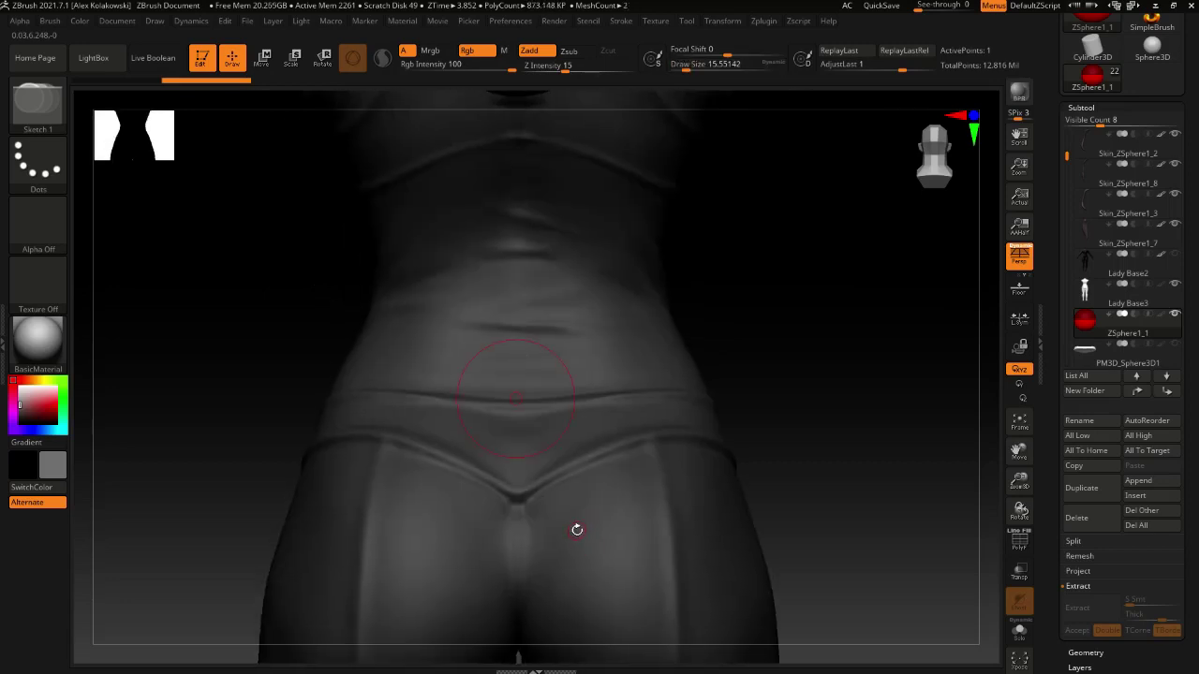
pyautogui.moveTo(611, 476); pyautogui.dragTo(596, 476, button='right')
pyautogui.moveTo(541, 502); pyautogui.dragTo(542, 509, button='right')
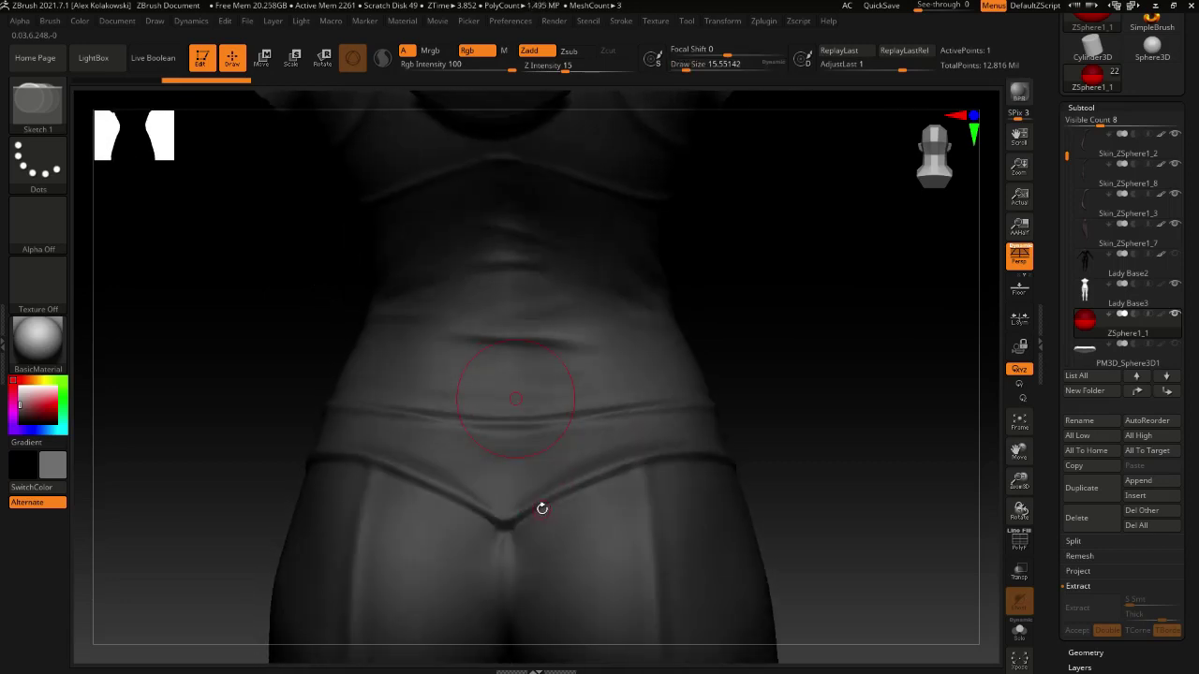
pyautogui.scroll(-5, 1189, 526)
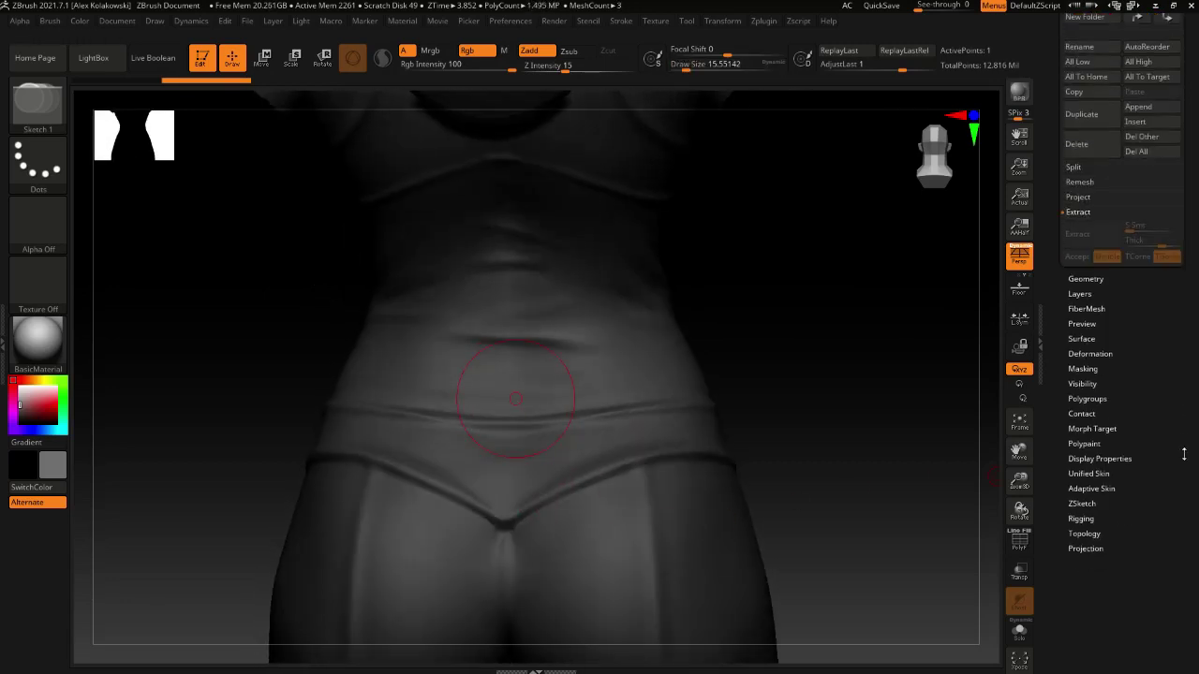
pyautogui.click(1096, 533)
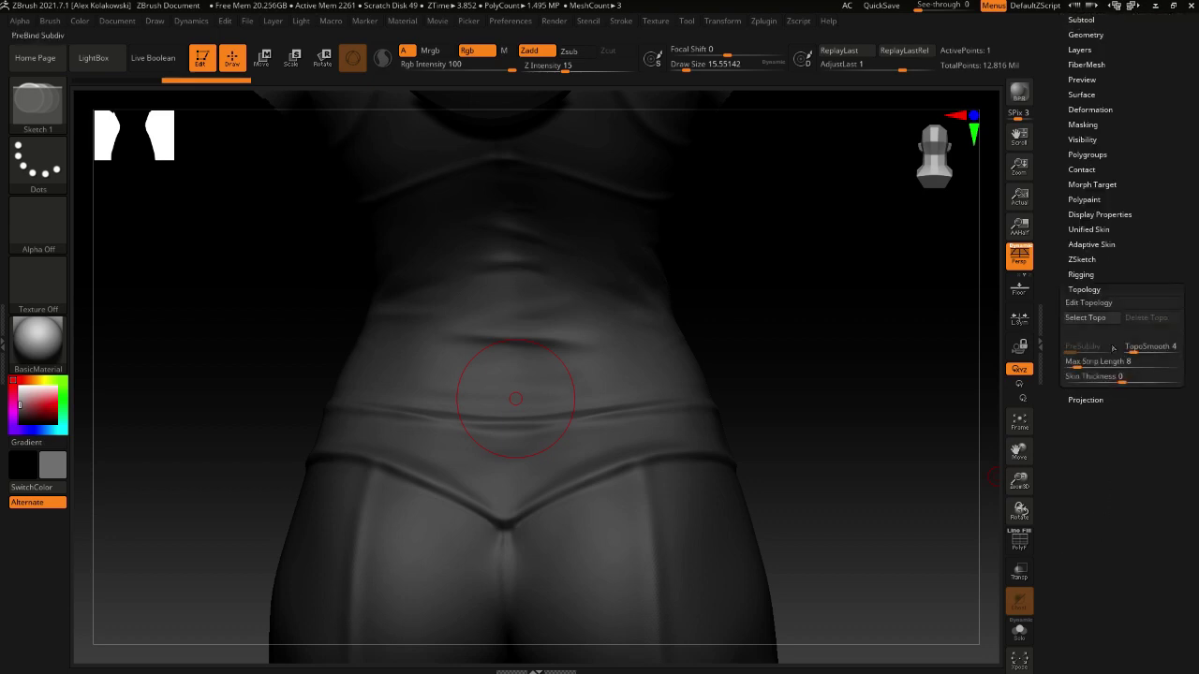
pyautogui.click(1094, 304)
# Draw a symmetrical topology patch over the V-shaped panel on the lower back, divided by a vertical centre line and a horizontal cross line
pyautogui.moveTo(490, 479); pyautogui.dragTo(570, 495, button='right')
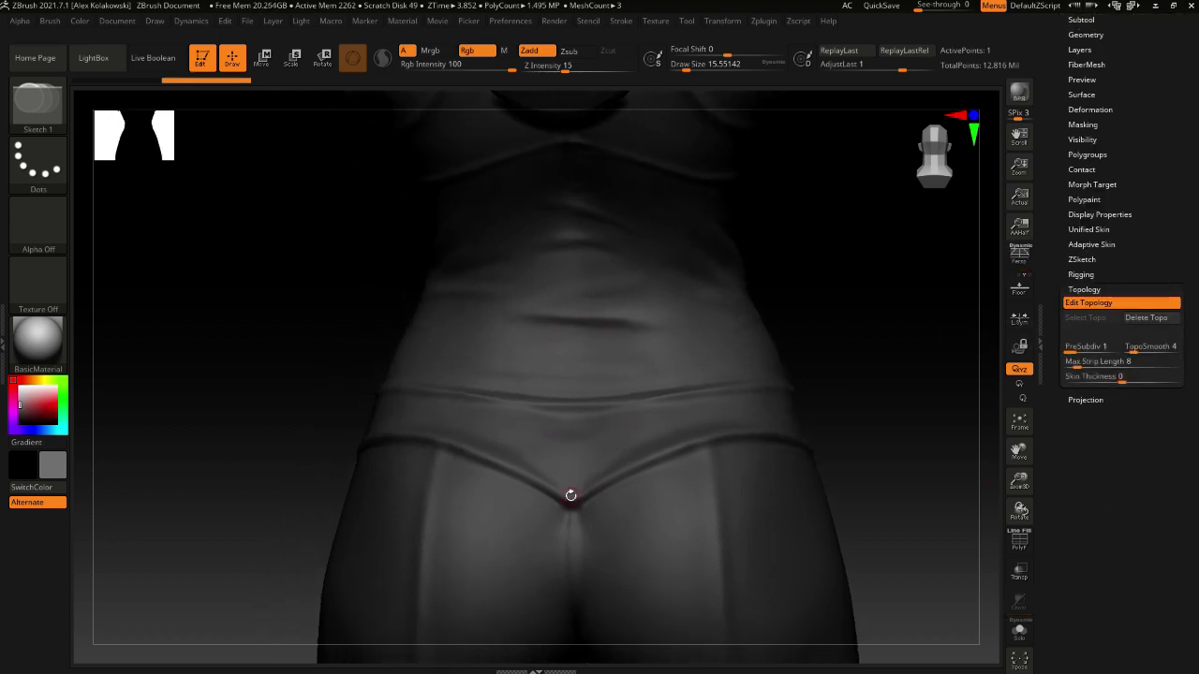
pyautogui.click(639, 431)
pyautogui.click(638, 397)
pyautogui.click(575, 404)
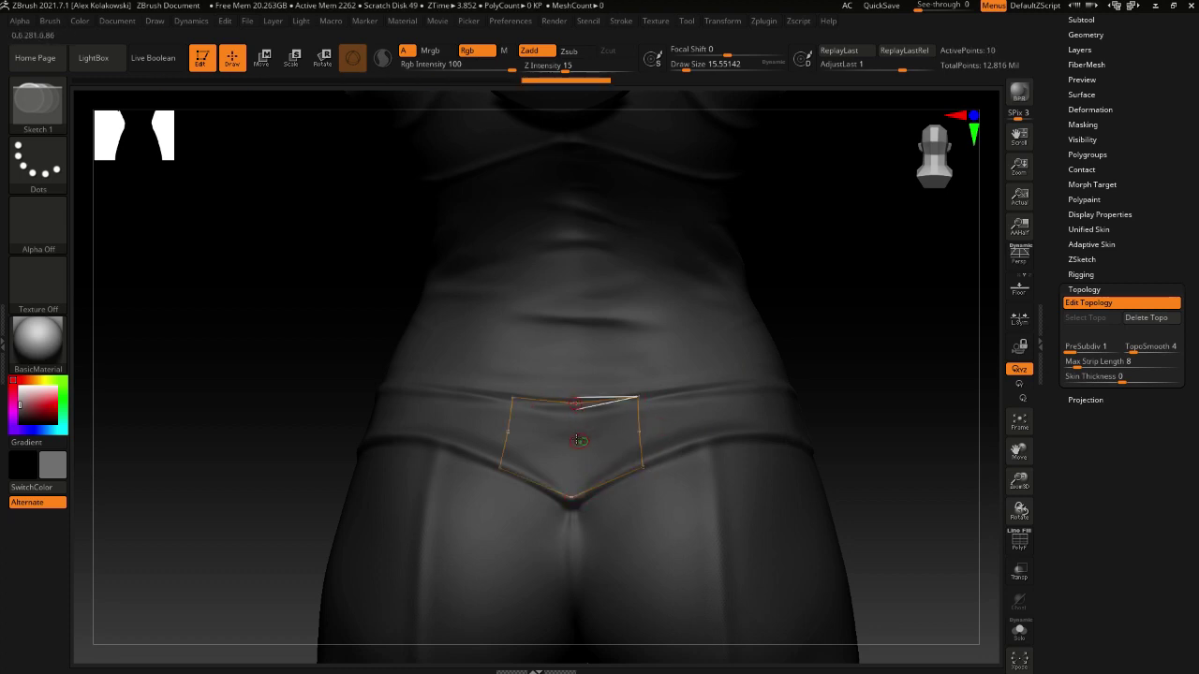
pyautogui.click(570, 496)
pyautogui.moveTo(608, 453); pyautogui.dragTo(613, 446, button='right')
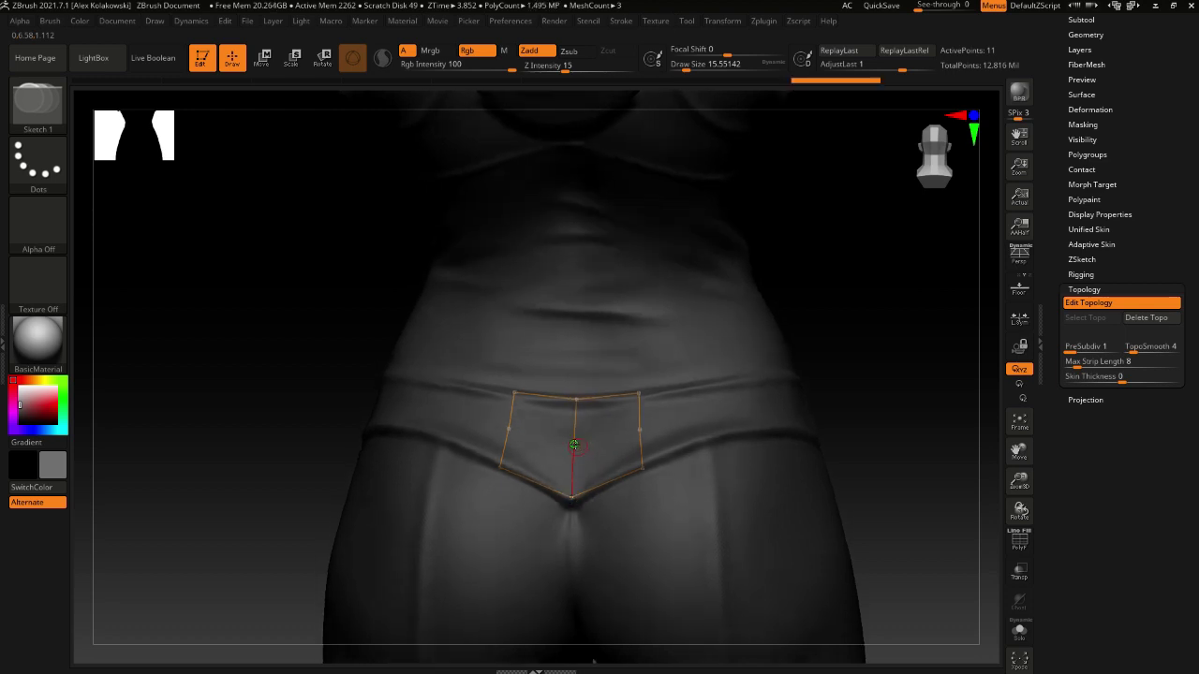
pyautogui.click(573, 445)
pyautogui.click(640, 430)
# Extend the symmetrical topology outward from the lower-back patch, adding two rows of quads along the belt line on both sides
pyautogui.moveTo(691, 423); pyautogui.dragTo(661, 428, button='right')
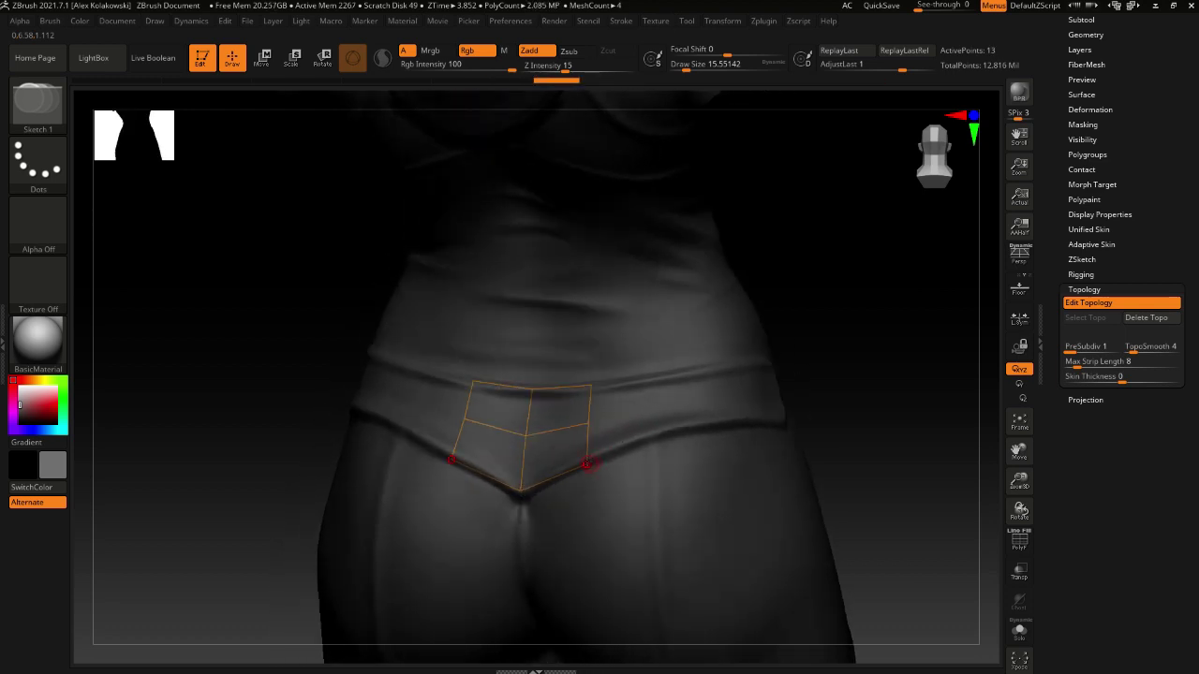
pyautogui.click(653, 405)
pyautogui.click(590, 422)
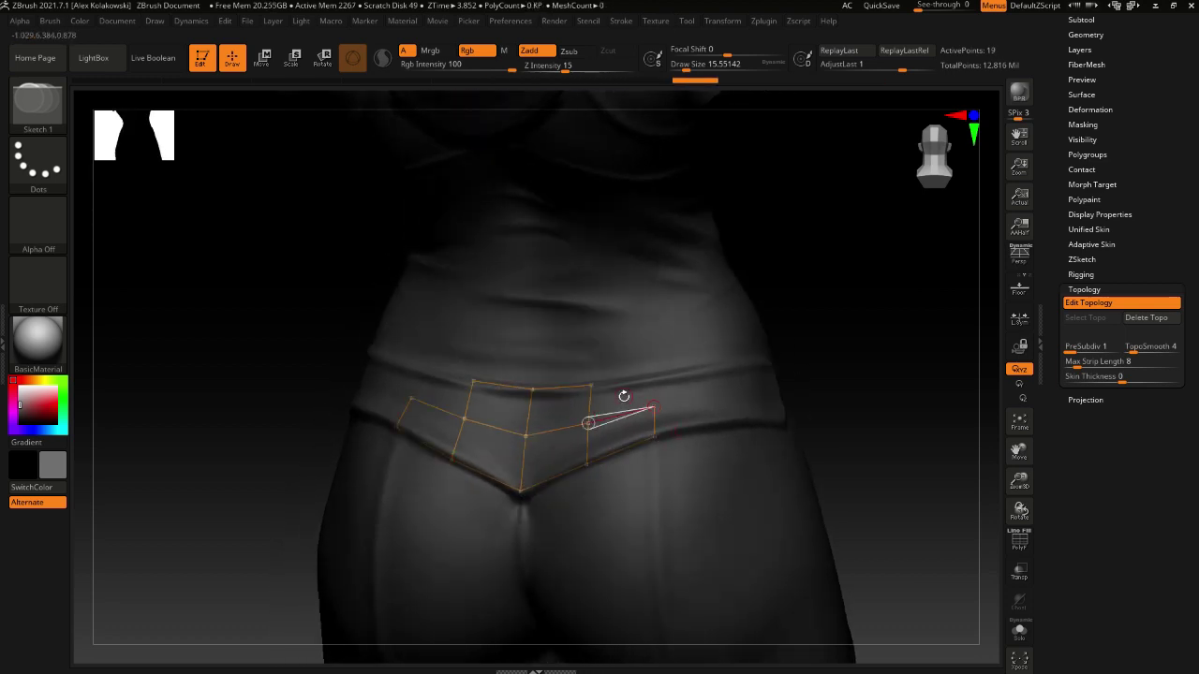
pyautogui.click(651, 380)
pyautogui.click(591, 385)
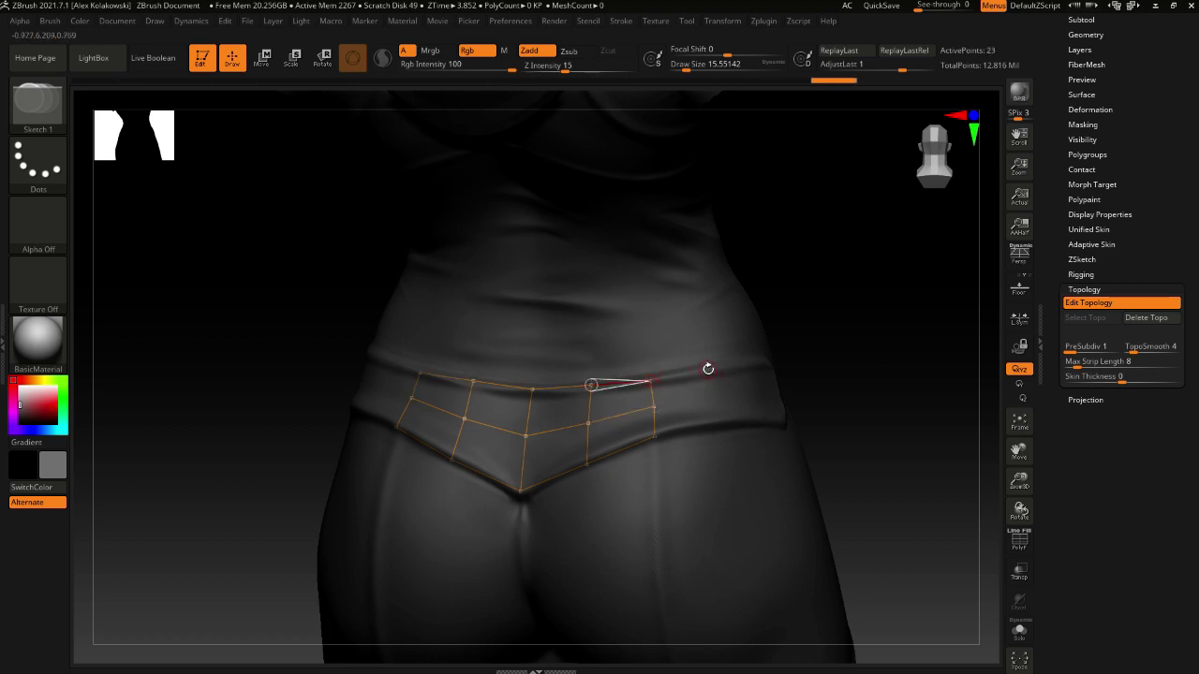
pyautogui.click(712, 368)
pyautogui.click(714, 395)
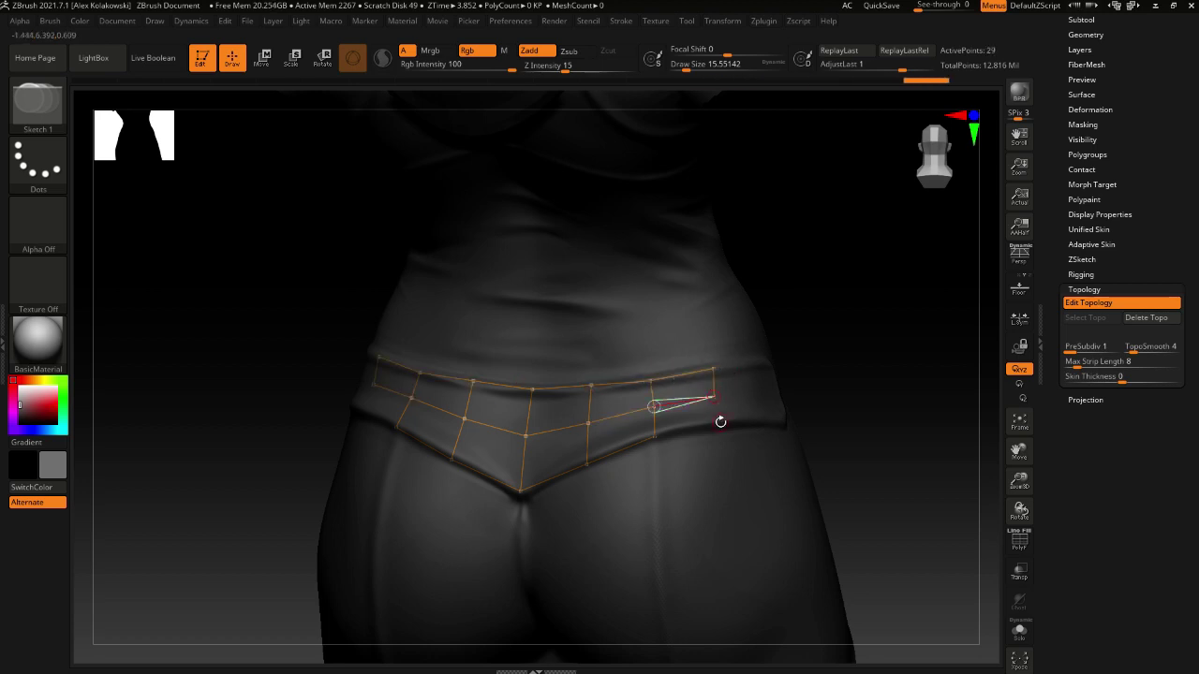
# Continue the two-row topology around the hip up to the belt's rounded side end and close it with a final edge
pyautogui.keyDown('alt'); pyautogui.moveTo(760, 409); pyautogui.dragTo(607, 450, button='right'); pyautogui.keyUp('alt')
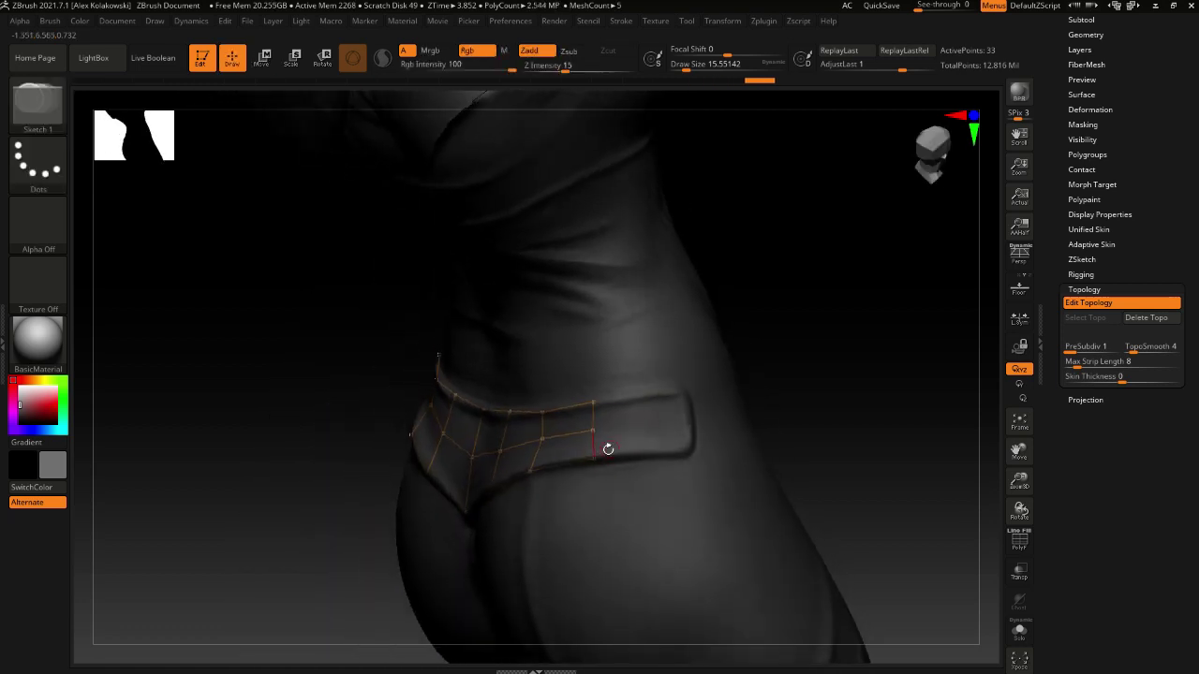
pyautogui.click(646, 424)
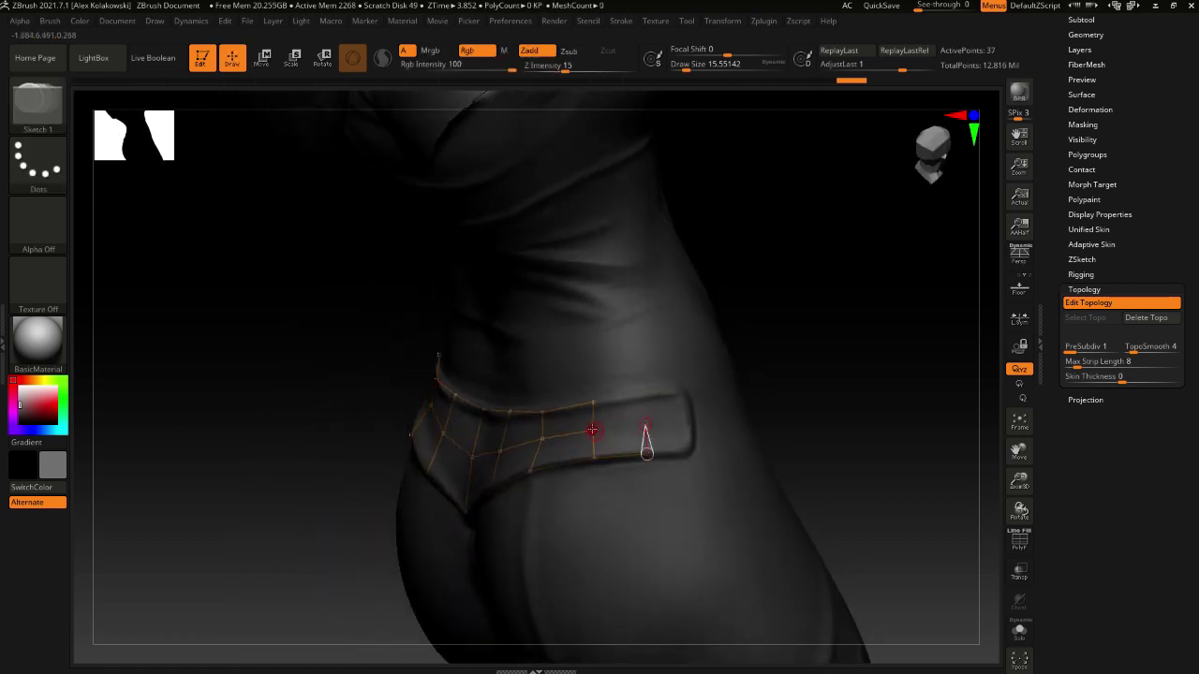
pyautogui.click(682, 391)
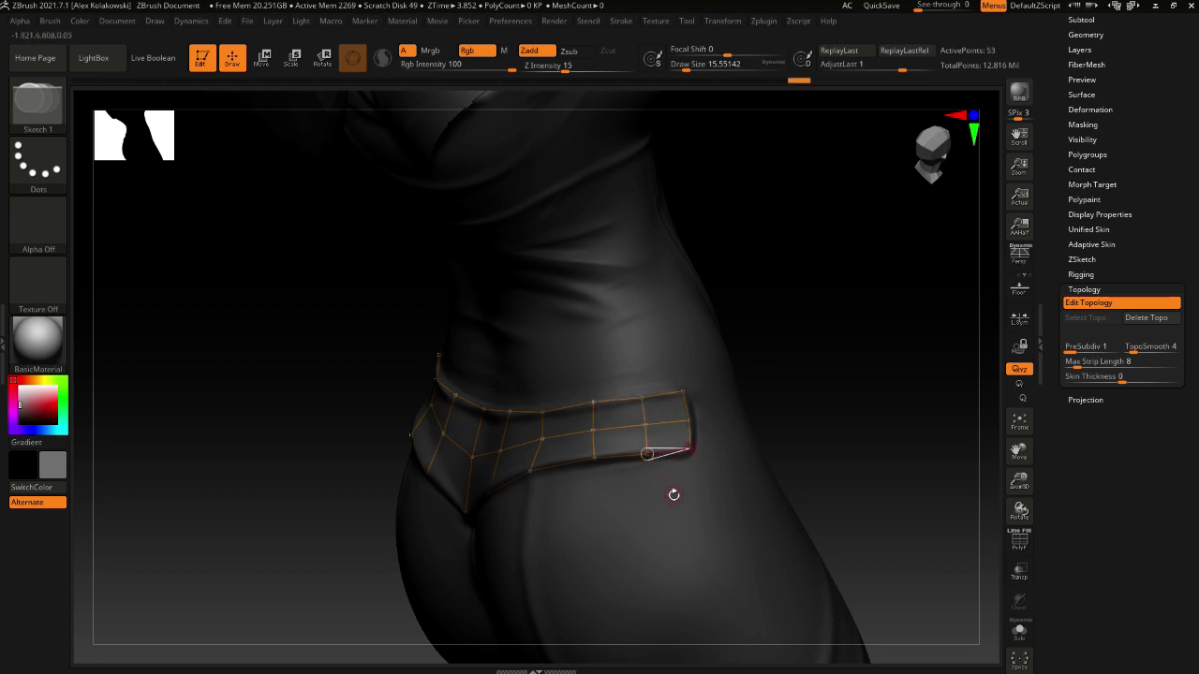
pyautogui.moveTo(673, 494); pyautogui.dragTo(658, 474, button='right')
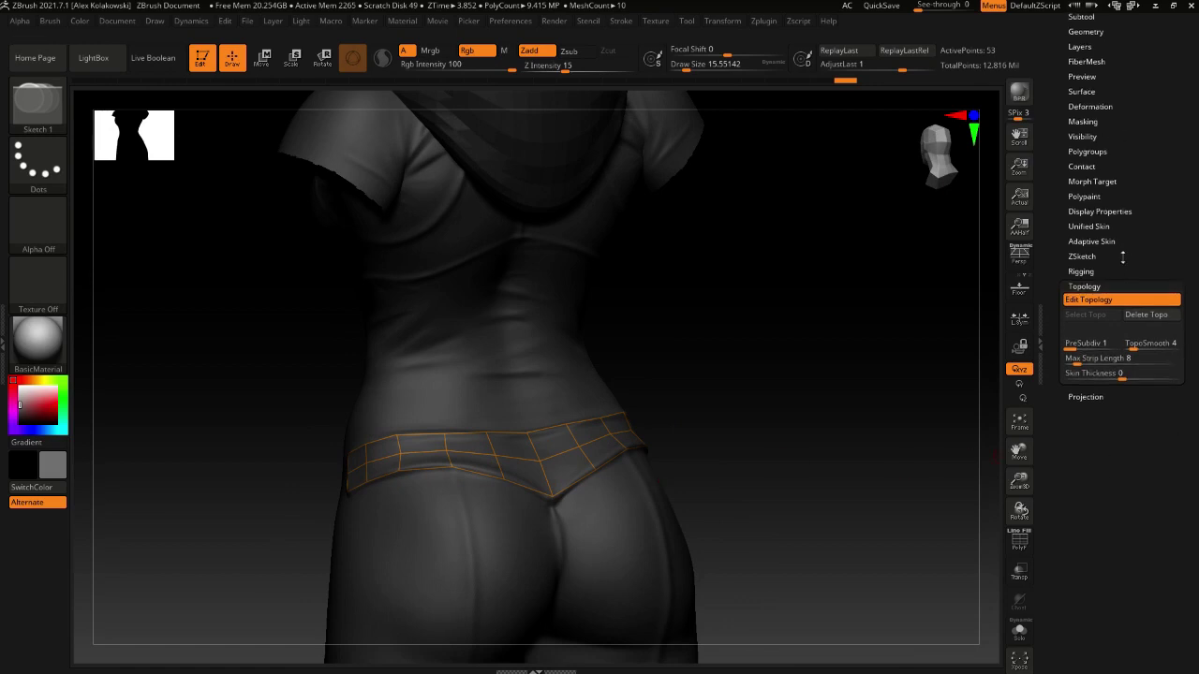
# Set the adaptive skin density to 1 and its DynaMesh resolution to 0
pyautogui.click(1113, 241)
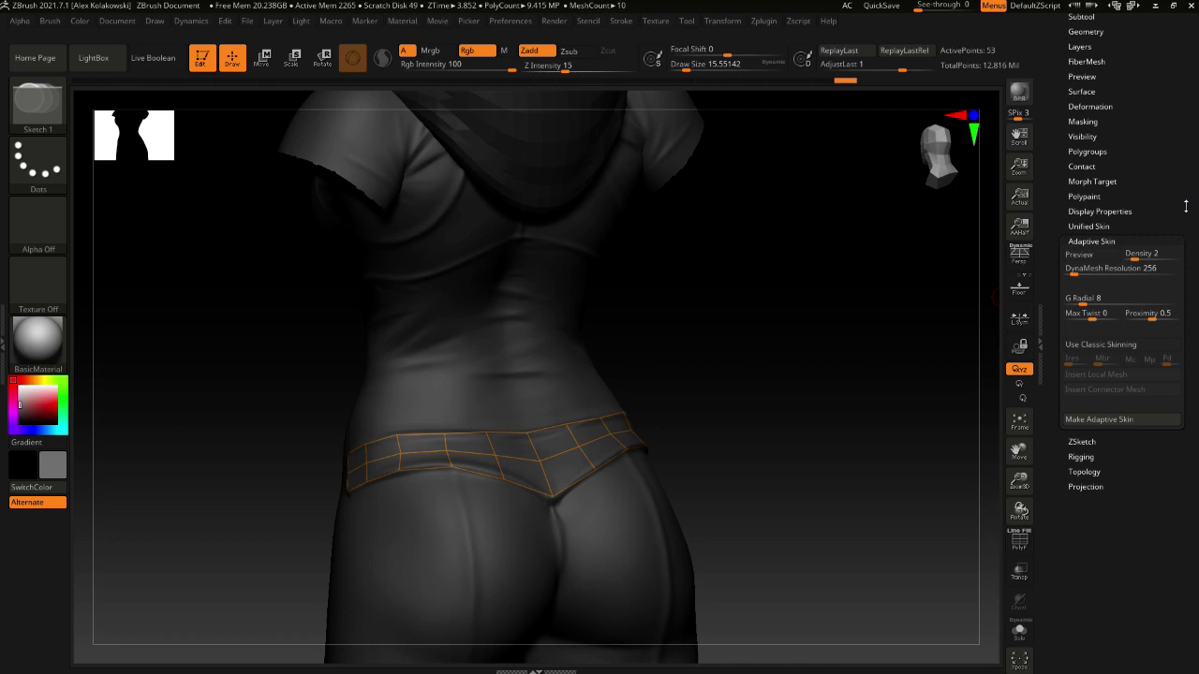
pyautogui.moveTo(1186, 205); pyautogui.dragTo(1185, 220)
pyautogui.moveTo(1133, 273); pyautogui.dragTo(1044, 288)
pyautogui.click(1075, 297)
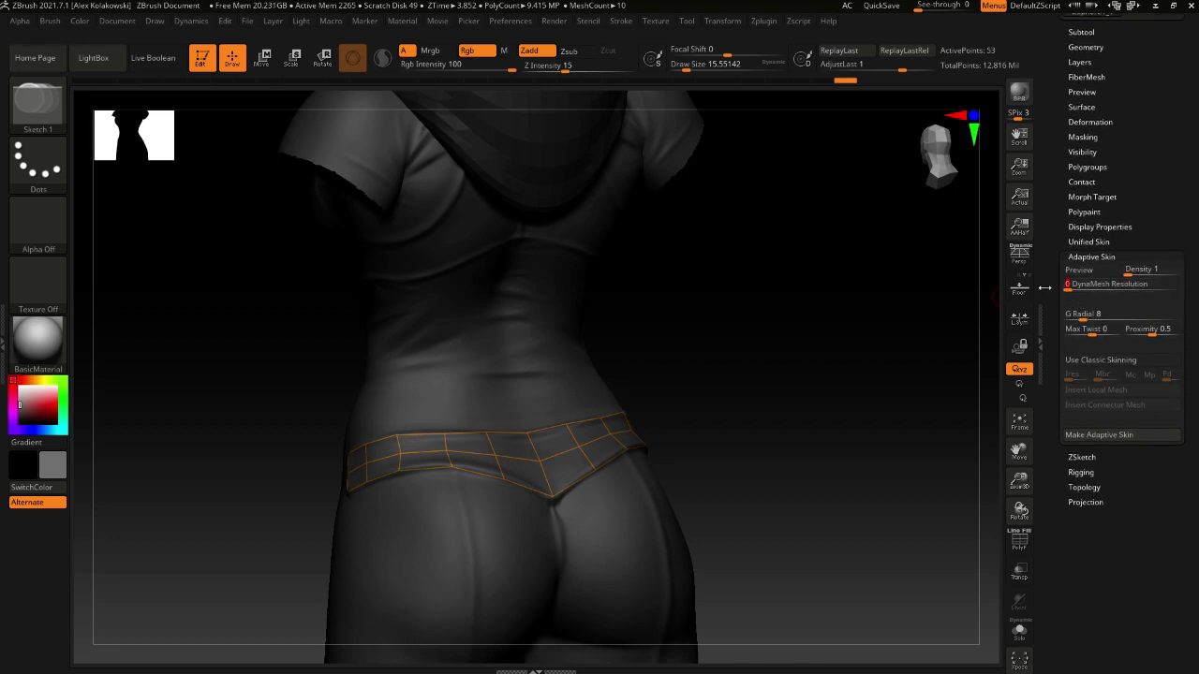
pyautogui.moveTo(679, 420); pyautogui.dragTo(630, 472)
pyautogui.moveTo(609, 409); pyautogui.dragTo(894, 407, button='right')
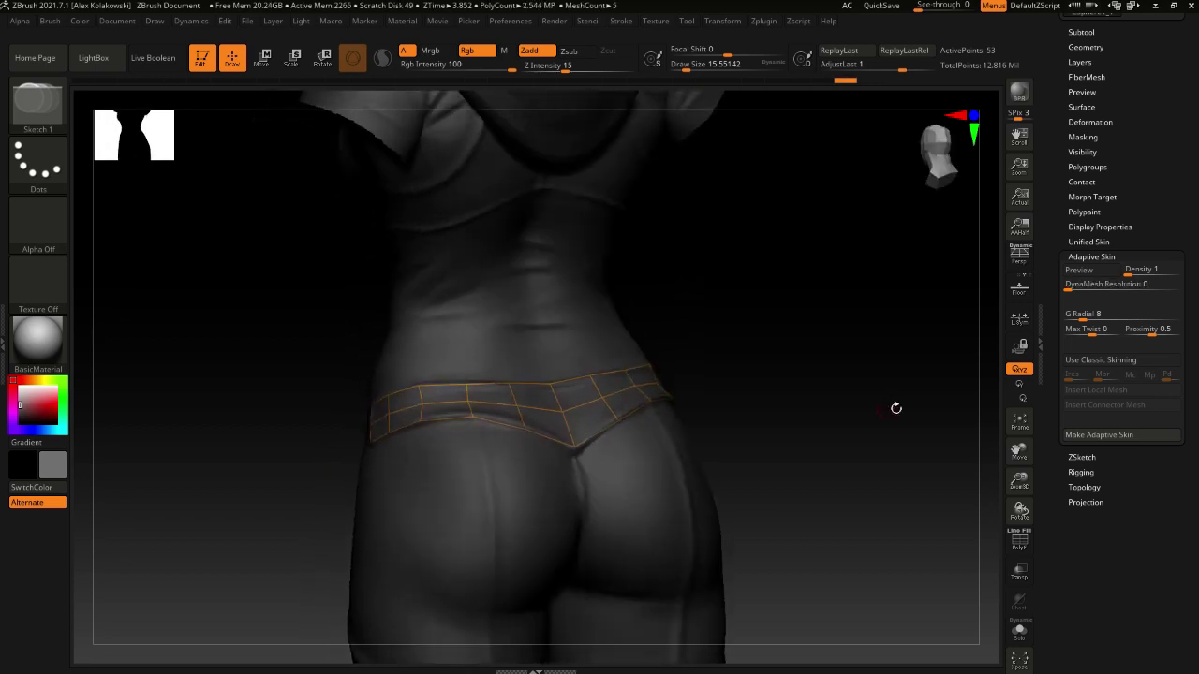
# Preview the ZSphere topology as a mesh and make an adaptive skin from it
pyautogui.moveTo(1194, 331); pyautogui.dragTo(1195, 343)
pyautogui.press('a')
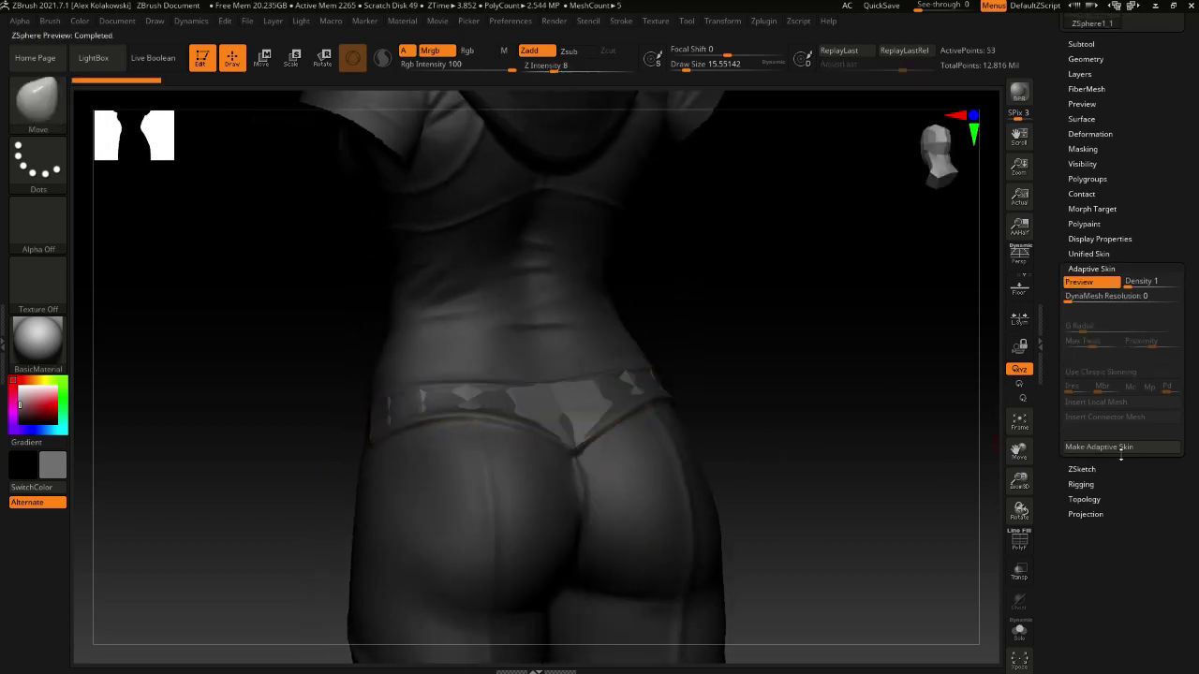
pyautogui.click(1121, 449)
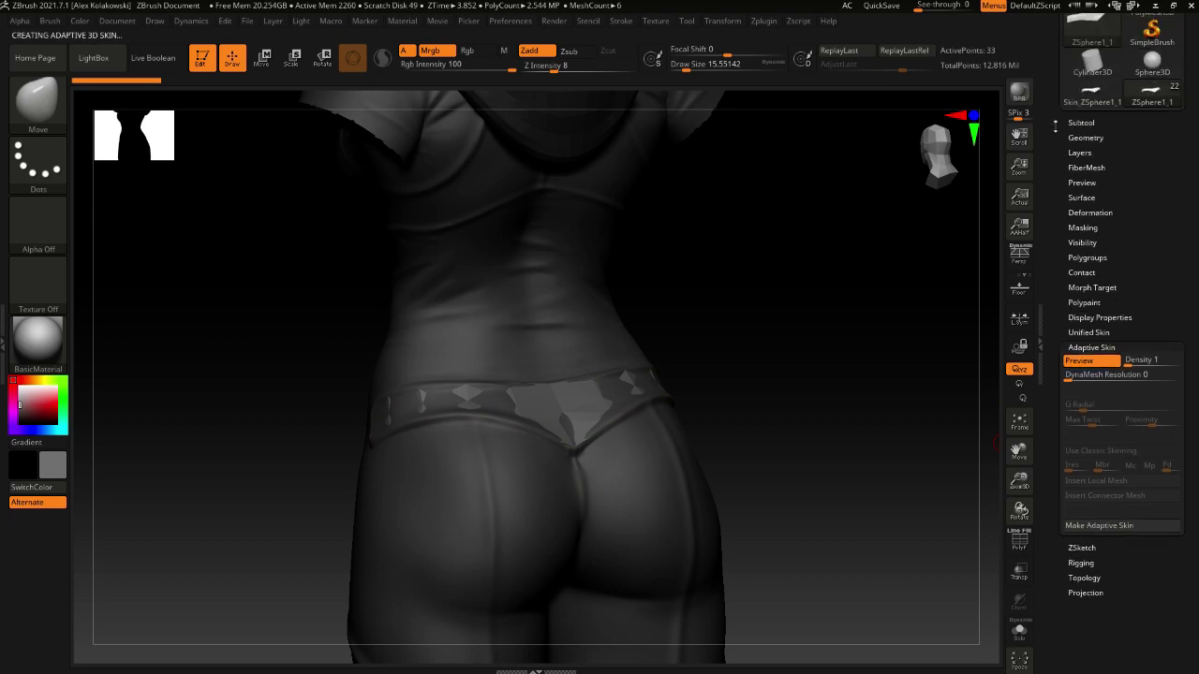
# Insert the generated belt mesh Skin_ZSphere1_1 as a subtool and delete the original ZSphere1_1 subtool
pyautogui.click(1082, 122)
pyautogui.click(1152, 514)
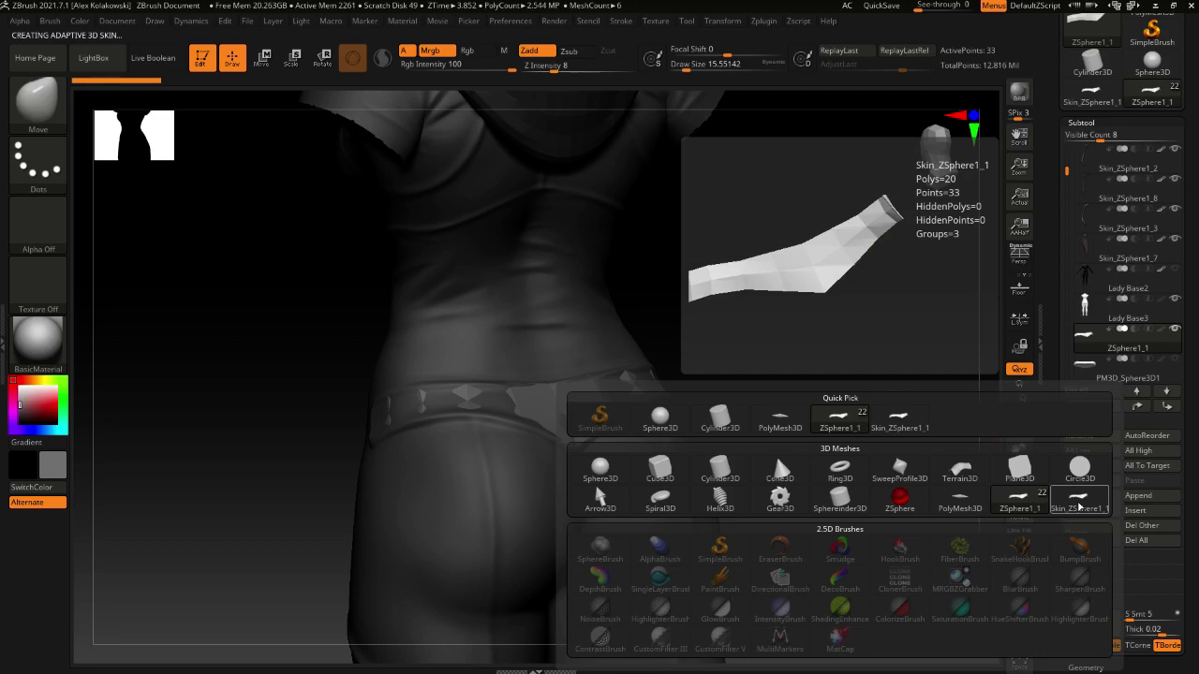
pyautogui.click(1078, 504)
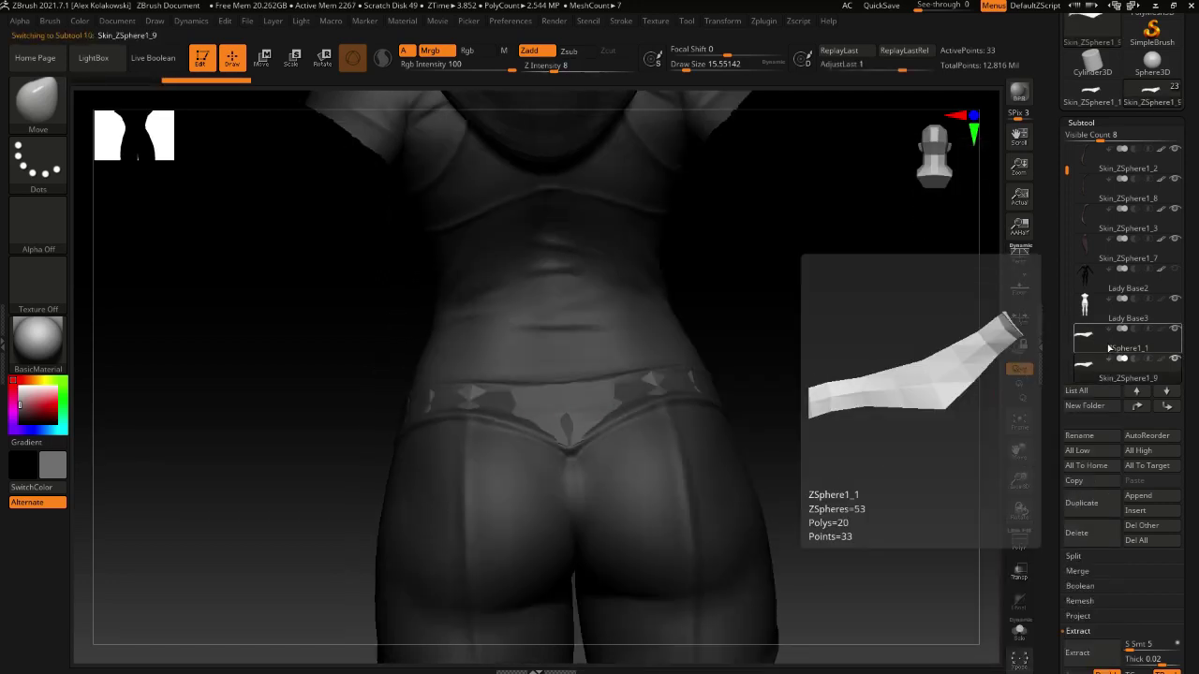
pyautogui.click(1108, 348)
pyautogui.click(1077, 533)
pyautogui.click(976, 557)
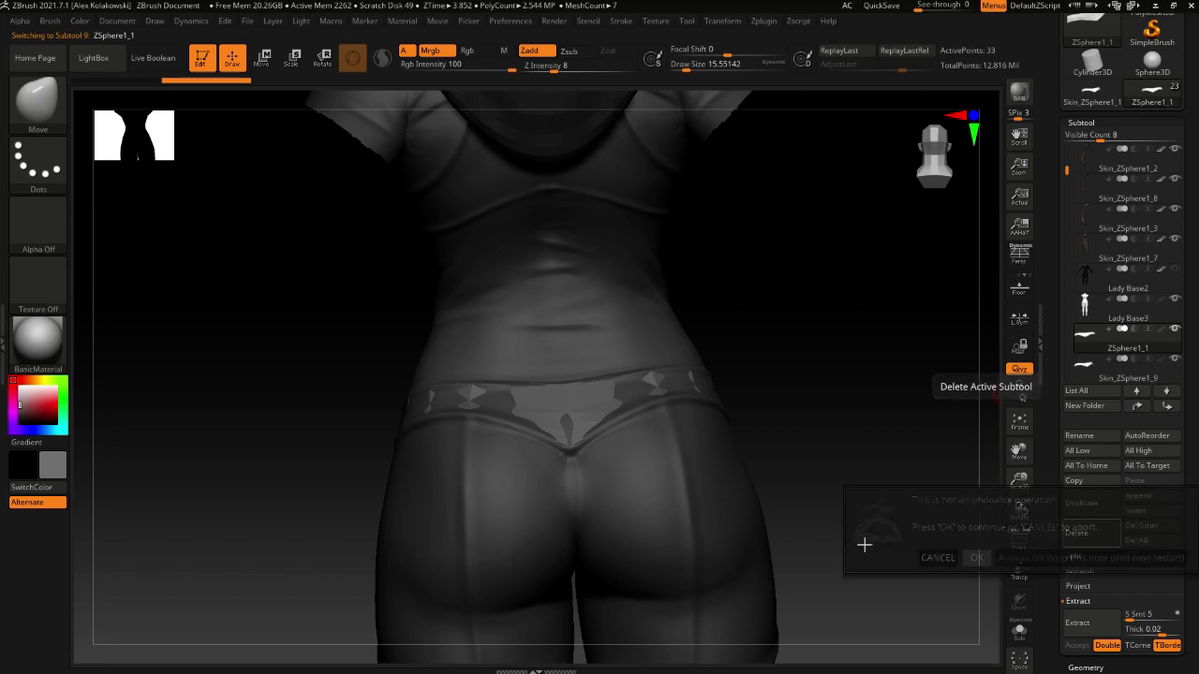
# Pull the belt mesh out of the body at the back and side using the Move brush at draw sizes of about 293 and 192
pyautogui.moveTo(592, 431); pyautogui.dragTo(583, 435, button='right')
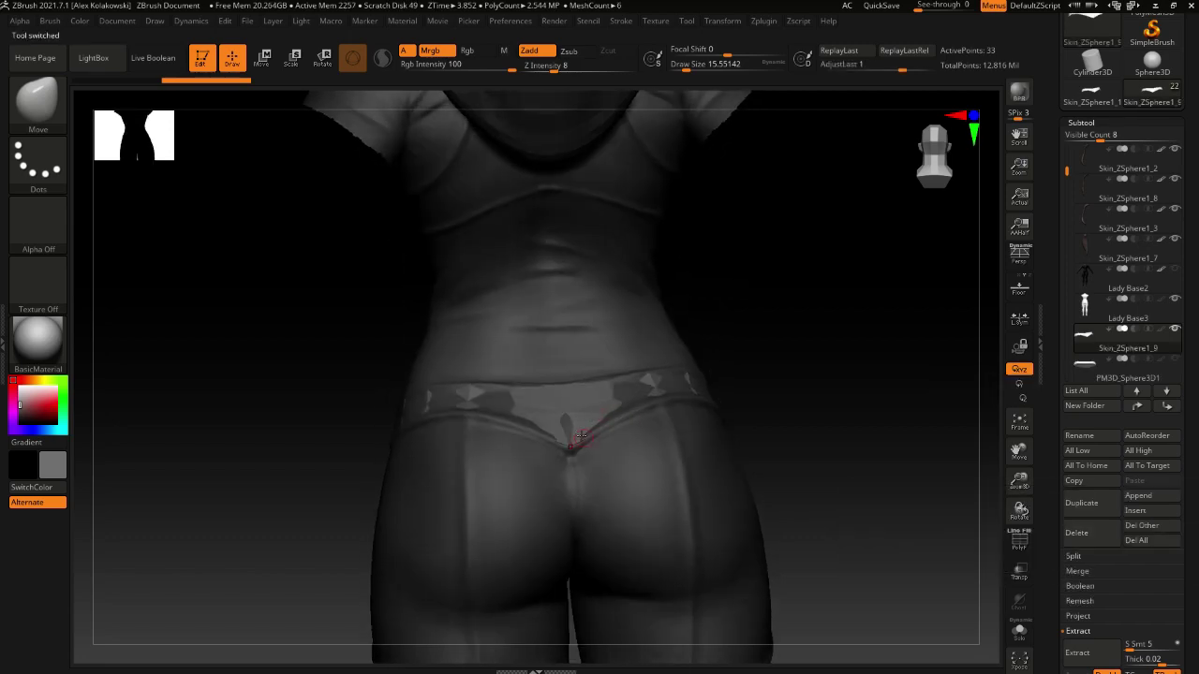
pyautogui.press('b')
pyautogui.press('m')
pyautogui.press('v')
pyautogui.press('s')
pyautogui.moveTo(582, 437); pyautogui.dragTo(620, 440)
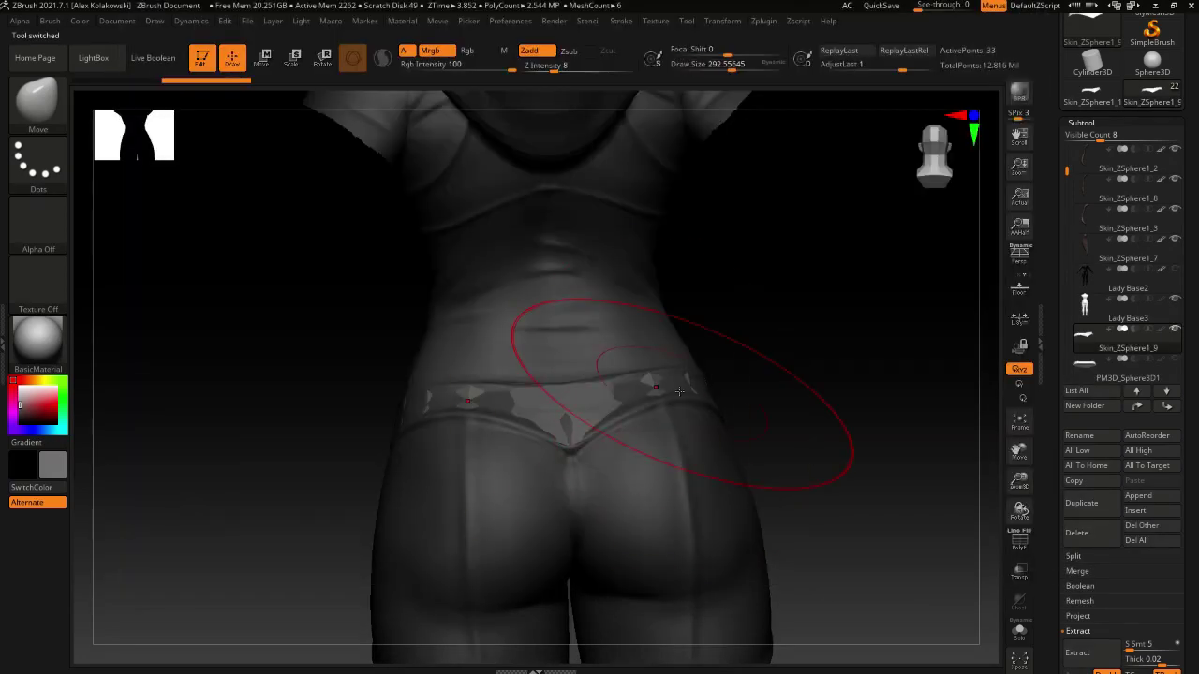
pyautogui.moveTo(684, 395); pyautogui.dragTo(670, 410, button='right')
pyautogui.moveTo(659, 425)
pyautogui.mouseDown()
pyautogui.moveTo(683, 415)
pyautogui.moveTo(634, 436)
pyautogui.moveTo(625, 416)
pyautogui.mouseUp()
pyautogui.press('s')
pyautogui.moveTo(738, 397); pyautogui.dragTo(644, 393, button='right')
pyautogui.moveTo(757, 396); pyautogui.dragTo(748, 403)
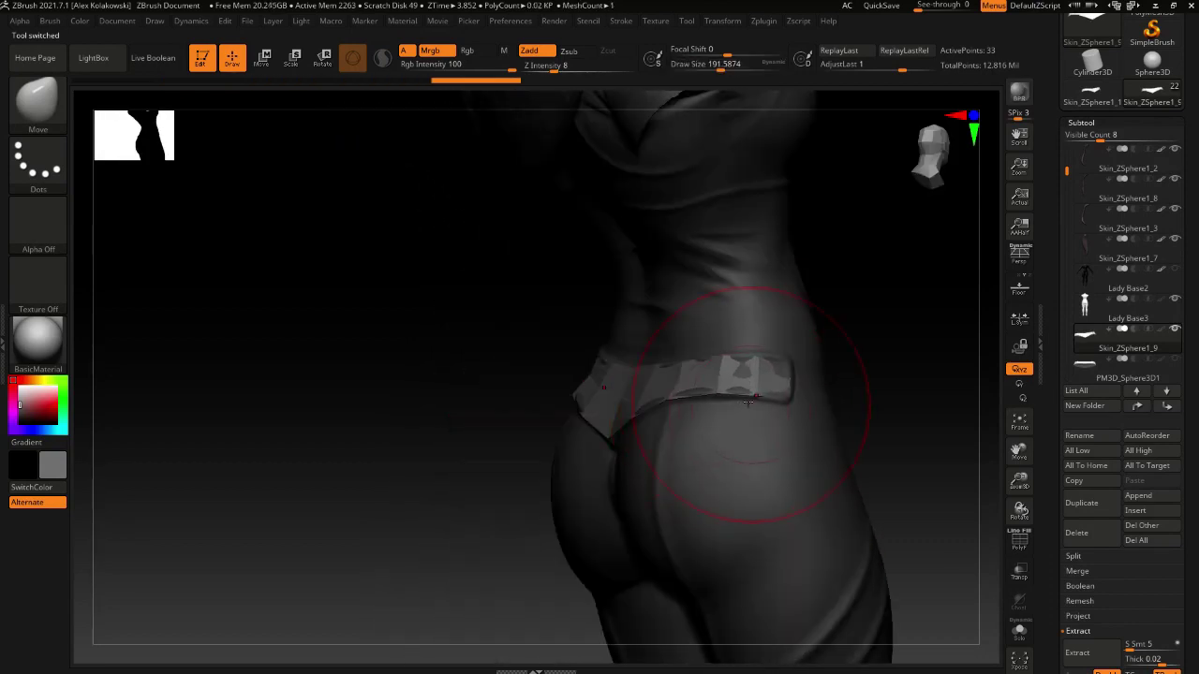
# Refine the belt's upper and lower edges and its V-shaped point with the Move brush, reducing the draw size from about 167 to 101
pyautogui.moveTo(794, 357); pyautogui.dragTo(801, 355)
pyautogui.press('s')
pyautogui.moveTo(715, 351); pyautogui.dragTo(707, 349)
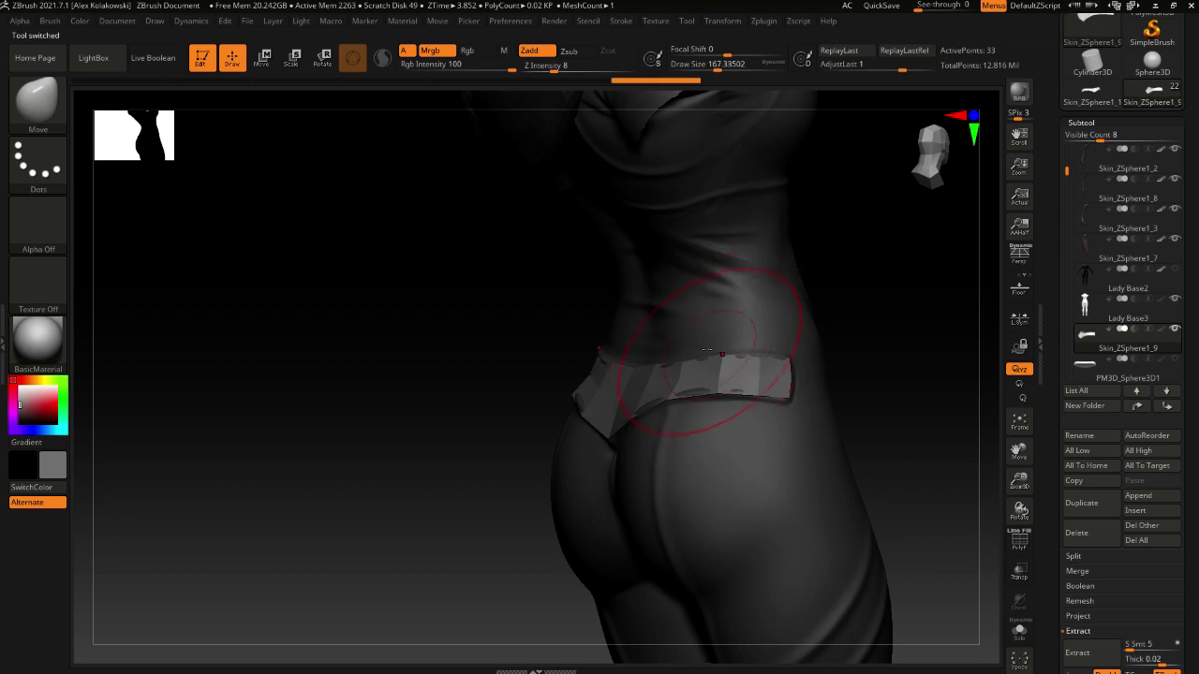
pyautogui.moveTo(699, 440); pyautogui.dragTo(696, 449)
pyautogui.press('s')
pyautogui.moveTo(694, 453)
pyautogui.mouseDown()
pyautogui.moveTo(688, 436)
pyautogui.moveTo(713, 429)
pyautogui.mouseUp()
pyautogui.press('s')
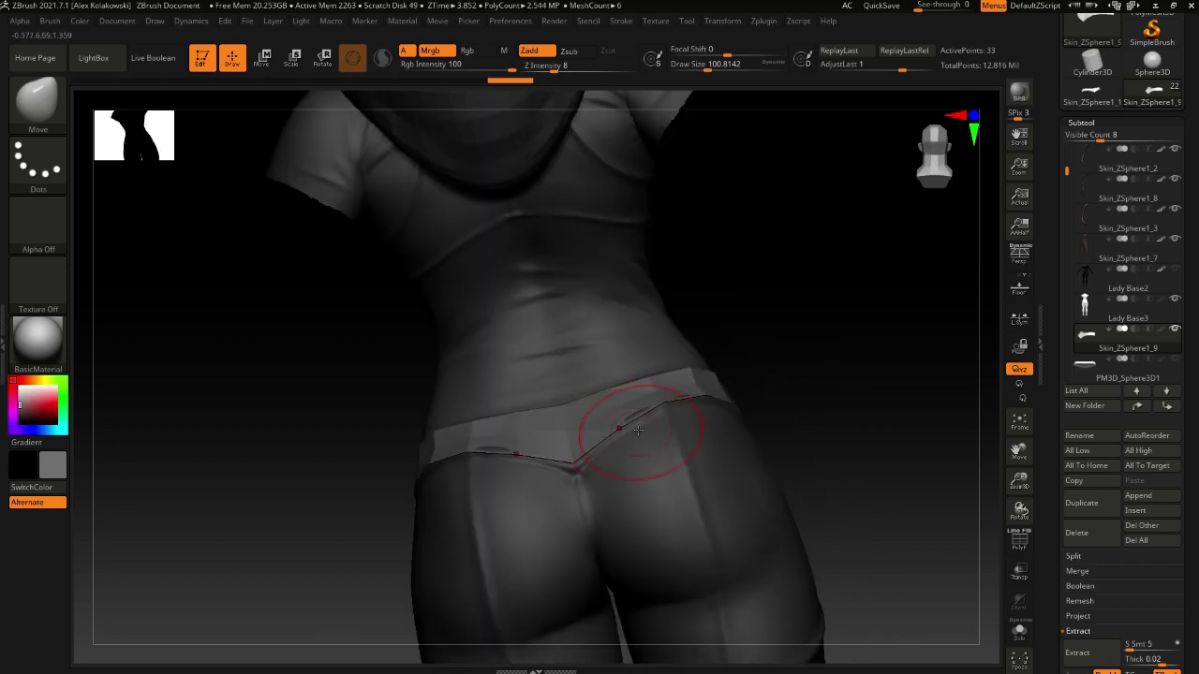
pyautogui.moveTo(639, 431); pyautogui.dragTo(626, 439)
pyautogui.moveTo(622, 444); pyautogui.dragTo(623, 429, button='right')
pyautogui.moveTo(626, 415); pyautogui.dragTo(405, 544)
# Select the suit body Lady Base3 and isolate it in Solo mode
pyautogui.keyDown('alt'); pyautogui.click(441, 538); pyautogui.keyUp('alt')
pyautogui.moveTo(441, 539); pyautogui.dragTo(647, 541, button='right')
pyautogui.click(1018, 630)
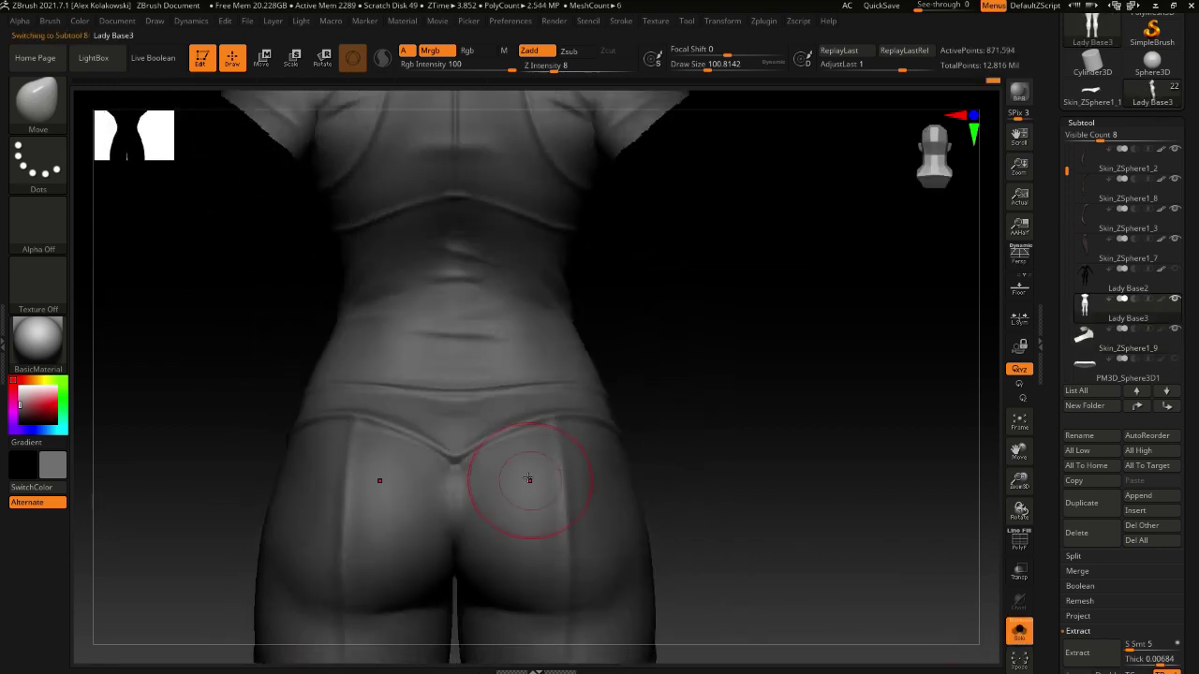
pyautogui.click(1023, 634)
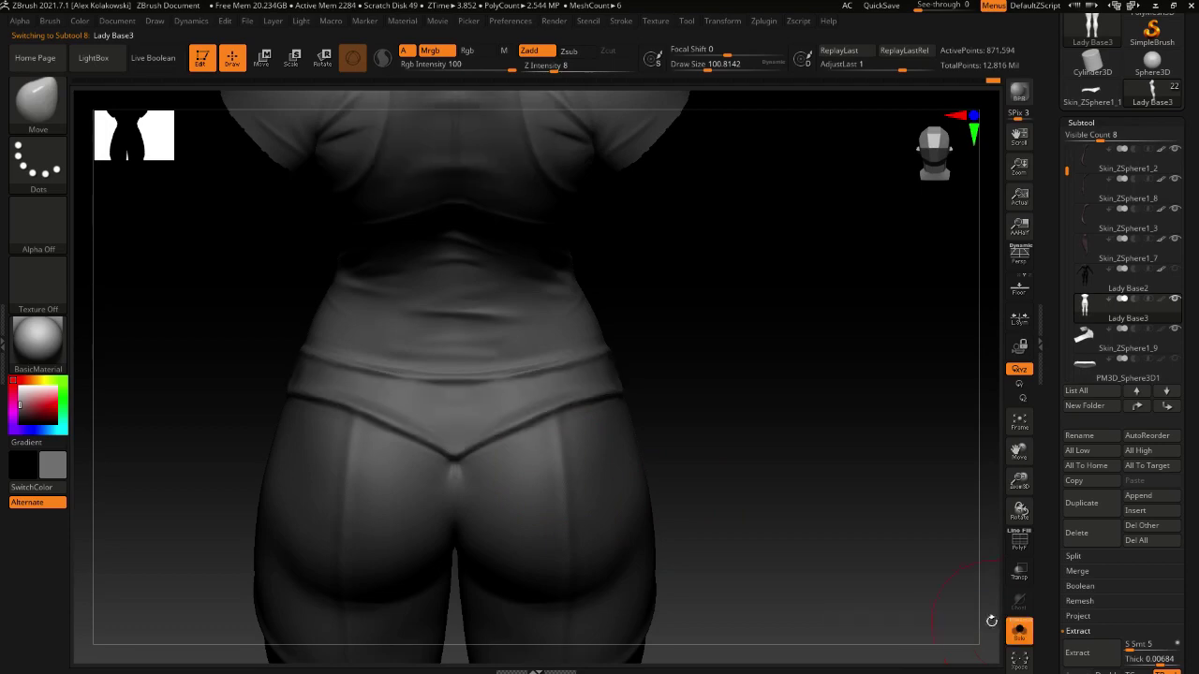
# Erase the V-shaped lower seam across the back of the hips with the Morph brush at a draw size of about 83
pyautogui.moveTo(605, 467)
pyautogui.mouseDown(button='right')
pyautogui.moveTo(575, 421)
pyautogui.moveTo(604, 459)
pyautogui.mouseUp(button='right')
pyautogui.press('b')
pyautogui.press('m')
pyautogui.press('o')
pyautogui.press('[')
pyautogui.moveTo(625, 390)
pyautogui.mouseDown()
pyautogui.moveTo(631, 378)
pyautogui.moveTo(540, 416)
pyautogui.moveTo(472, 423)
pyautogui.mouseUp()
pyautogui.moveTo(482, 429); pyautogui.dragTo(524, 426, button='right')
pyautogui.hotkey('ctrl', 'z')
pyautogui.hotkey('ctrl', 'z')
pyautogui.moveTo(538, 432); pyautogui.dragTo(497, 450)
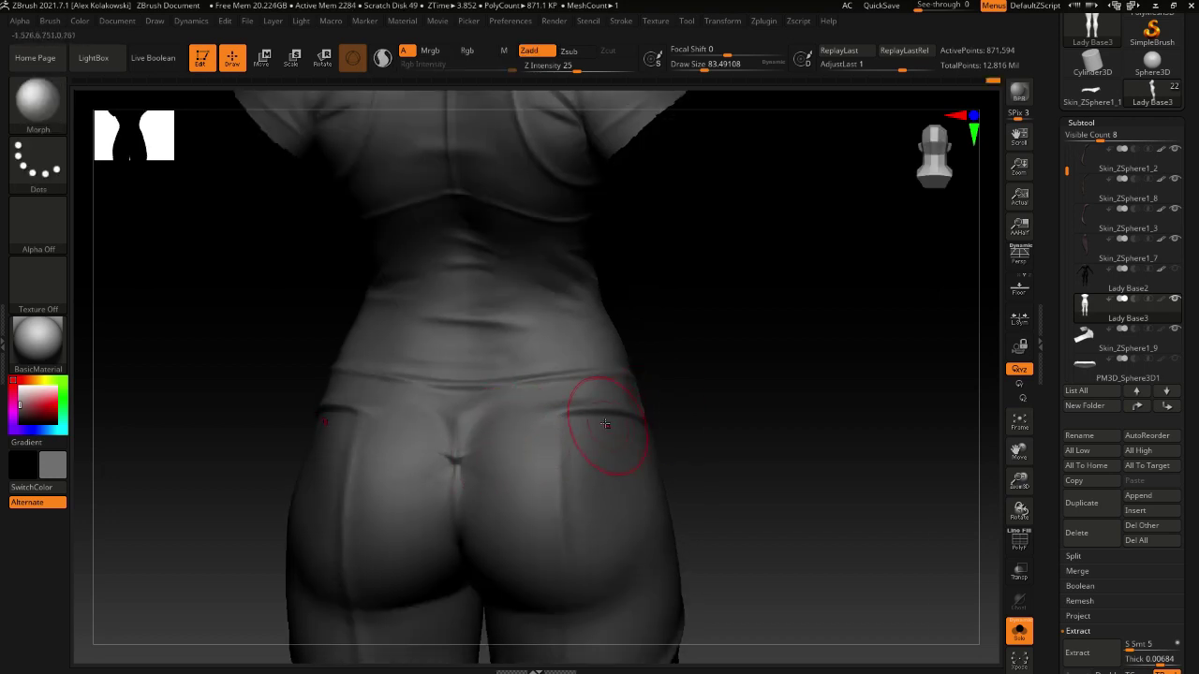
# Remove the sculpted belt line's side and upper seams from the lower back with the Morph brush at a draw size of about 44
pyautogui.moveTo(629, 415); pyautogui.dragTo(609, 444, button='right')
pyautogui.press('[')
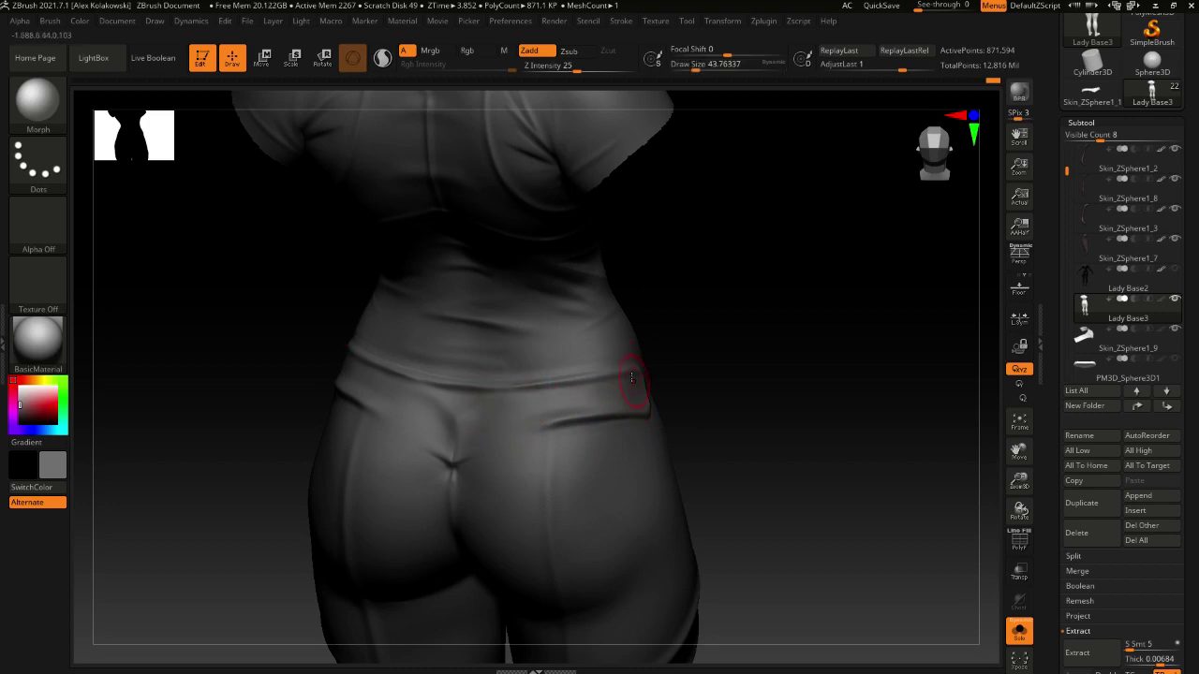
pyautogui.moveTo(610, 397)
pyautogui.mouseDown()
pyautogui.moveTo(552, 424)
pyautogui.moveTo(442, 404)
pyautogui.moveTo(451, 388)
pyautogui.mouseUp()
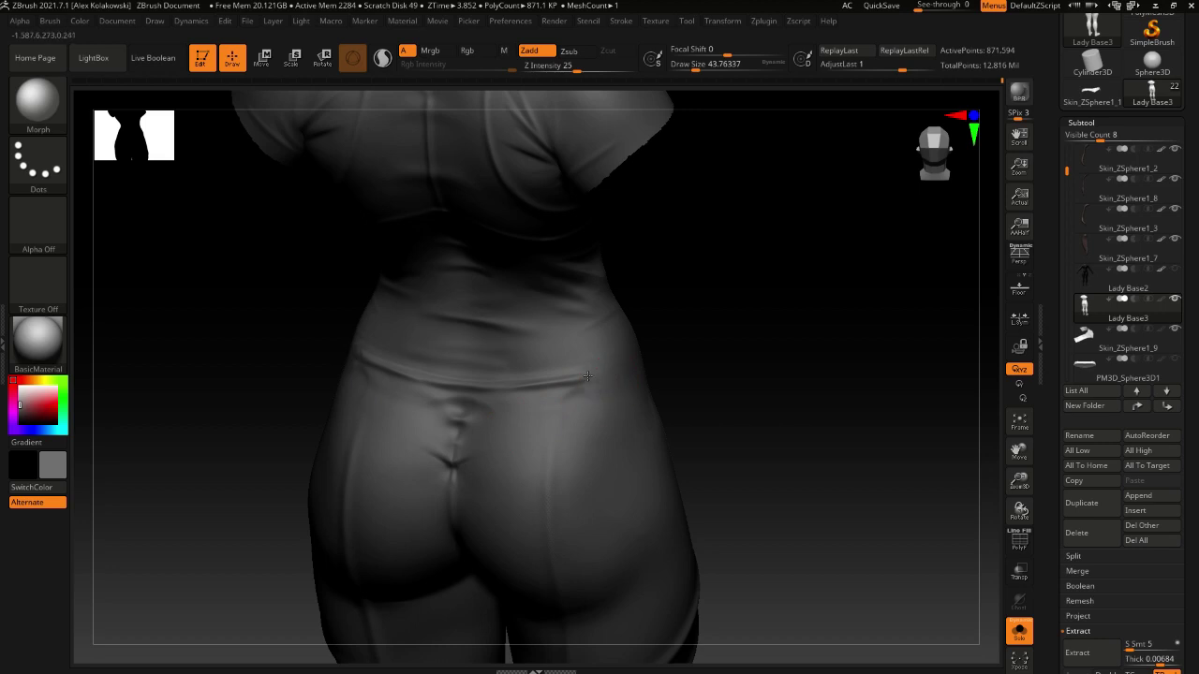
pyautogui.moveTo(587, 377); pyautogui.dragTo(430, 363)
# Clean up the remaining belt traces around the waist and hips by smoothing and with a larger Morph brush
pyautogui.moveTo(532, 456)
pyautogui.mouseDown(button='right')
pyautogui.moveTo(553, 414)
pyautogui.moveTo(583, 398)
pyautogui.mouseUp(button='right')
pyautogui.moveTo(473, 493)
pyautogui.keyDown('alt'); pyautogui.mouseDown(button='right')
pyautogui.moveTo(539, 436)
pyautogui.moveTo(535, 422)
pyautogui.mouseUp(button='right'); pyautogui.keyUp('alt')
pyautogui.moveTo(510, 494)
pyautogui.mouseDown(button='right')
pyautogui.moveTo(527, 413)
pyautogui.moveTo(541, 441)
pyautogui.moveTo(505, 380)
pyautogui.mouseUp(button='right')
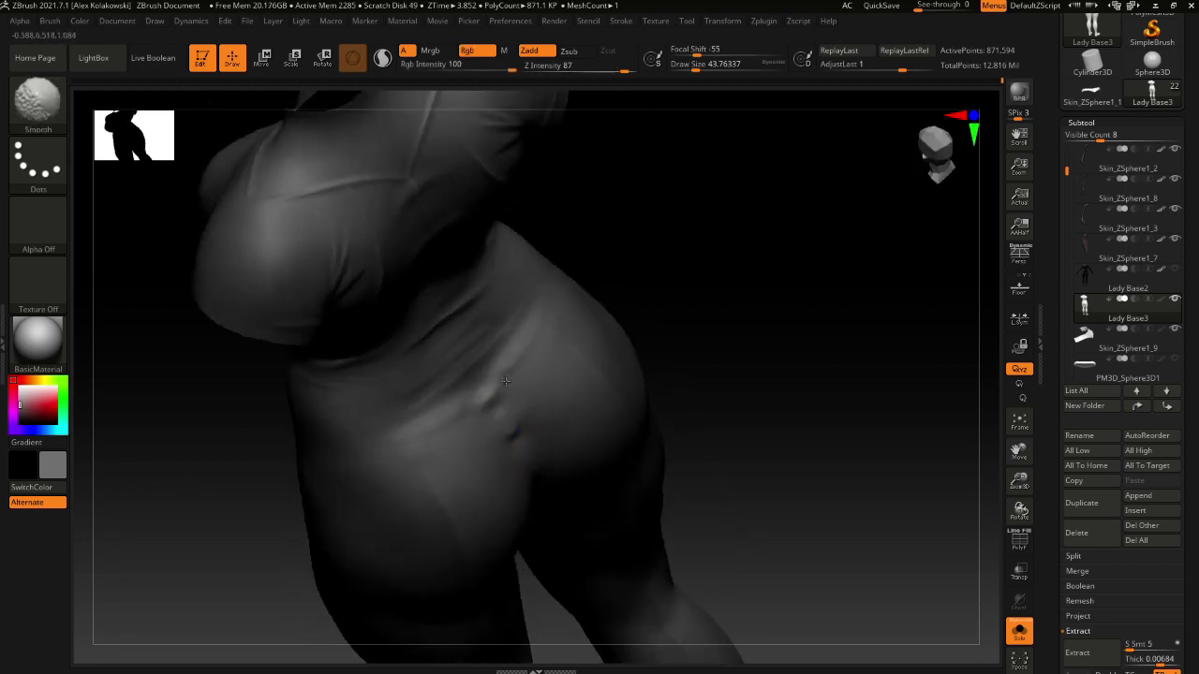
pyautogui.moveTo(327, 484); pyautogui.dragTo(313, 480, button='right')
pyautogui.moveTo(506, 465)
pyautogui.mouseDown(button='right')
pyautogui.moveTo(559, 398)
pyautogui.moveTo(546, 350)
pyautogui.moveTo(778, 531)
pyautogui.mouseUp(button='right')
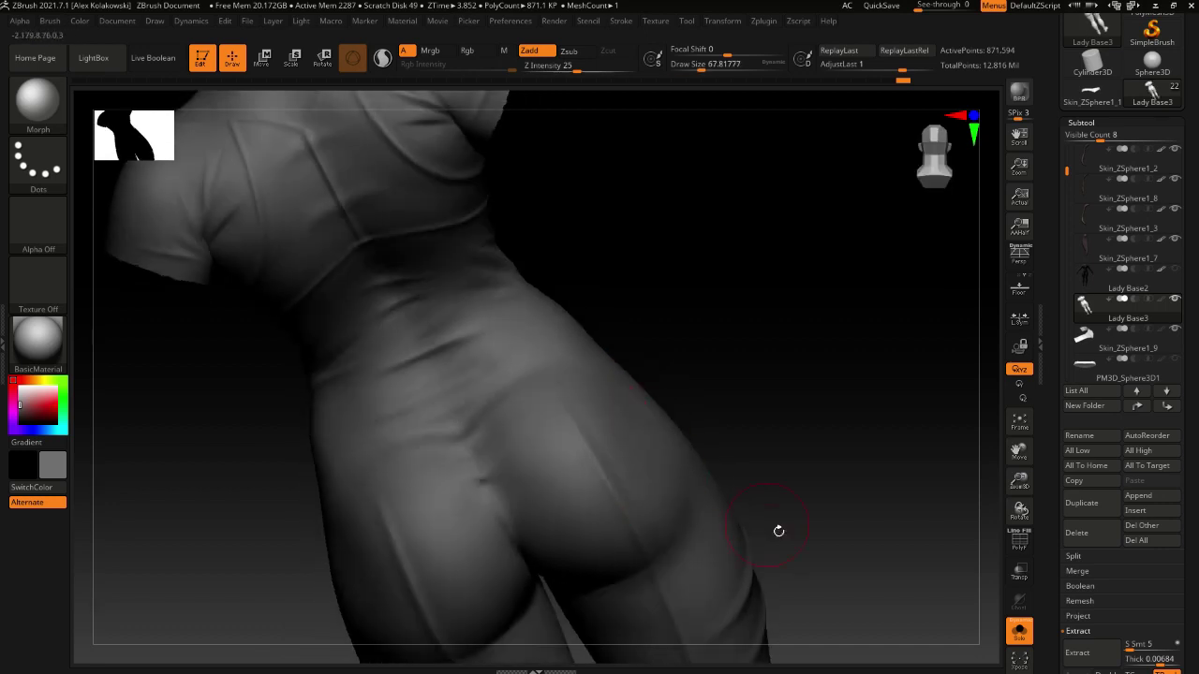
# Show all subtools again and select the belt mesh Skin_ZSphere1_9
pyautogui.click(1020, 636)
pyautogui.moveTo(517, 490)
pyautogui.mouseDown(button='right')
pyautogui.moveTo(530, 520)
pyautogui.moveTo(513, 488)
pyautogui.mouseUp(button='right')
pyautogui.keyDown('alt'); pyautogui.click(478, 469); pyautogui.keyUp('alt')
pyautogui.moveTo(403, 482); pyautogui.dragTo(442, 501, button='right')
pyautogui.keyDown('ctrl'); pyautogui.moveTo(442, 501); pyautogui.dragTo(435, 543, button='right'); pyautogui.keyUp('ctrl')
pyautogui.moveTo(435, 544)
pyautogui.keyDown('alt'); pyautogui.mouseDown(button='right')
pyautogui.moveTo(460, 493)
pyautogui.moveTo(378, 459)
pyautogui.mouseUp(button='right'); pyautogui.keyUp('alt')
# Reshape the belt with the Move brush at draw sizes of about 124 and 104, sloping its side ends downward over the hips
pyautogui.press('b')
pyautogui.press('m')
pyautogui.press('v')
pyautogui.press('s')
pyautogui.moveTo(378, 459); pyautogui.dragTo(385, 459)
pyautogui.moveTo(413, 448); pyautogui.dragTo(435, 483, button='right')
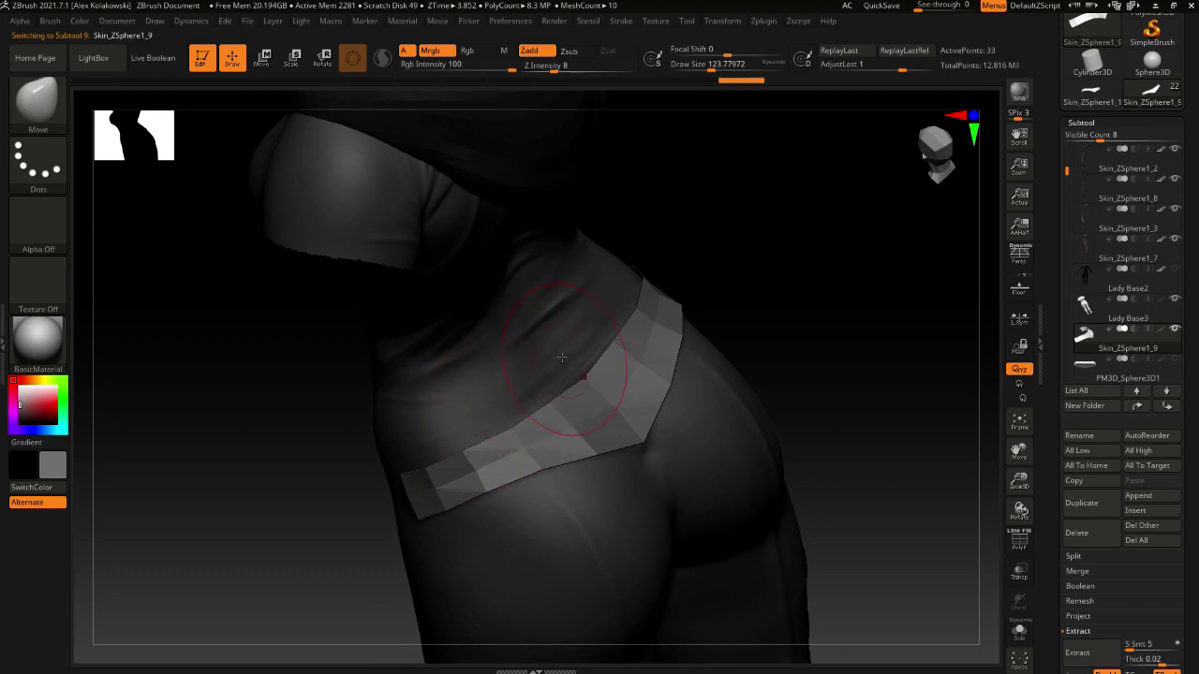
pyautogui.press('s')
pyautogui.moveTo(562, 357); pyautogui.dragTo(568, 356)
pyautogui.moveTo(471, 441)
pyautogui.mouseDown(button='right')
pyautogui.moveTo(506, 418)
pyautogui.moveTo(399, 449)
pyautogui.moveTo(457, 550)
pyautogui.moveTo(543, 508)
pyautogui.mouseUp(button='right')
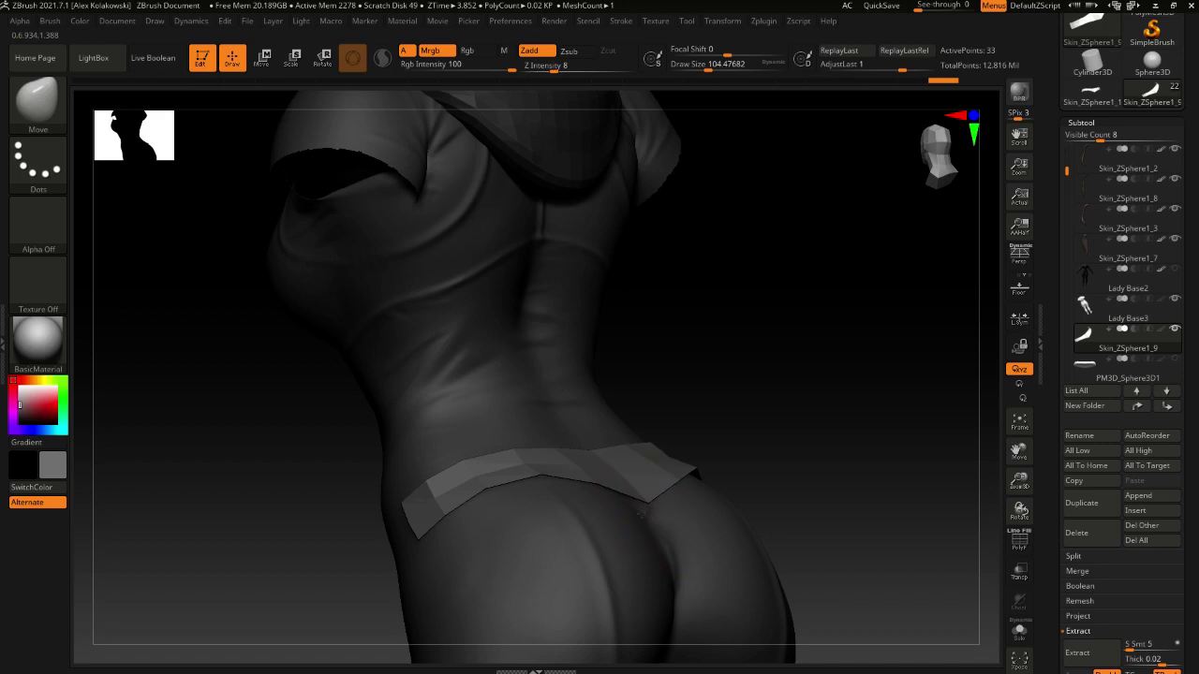
# Switch to the ZModeler brush for the belt mesh and dismiss the note about Dynamic Draw Size
pyautogui.moveTo(641, 513); pyautogui.dragTo(448, 475, button='right')
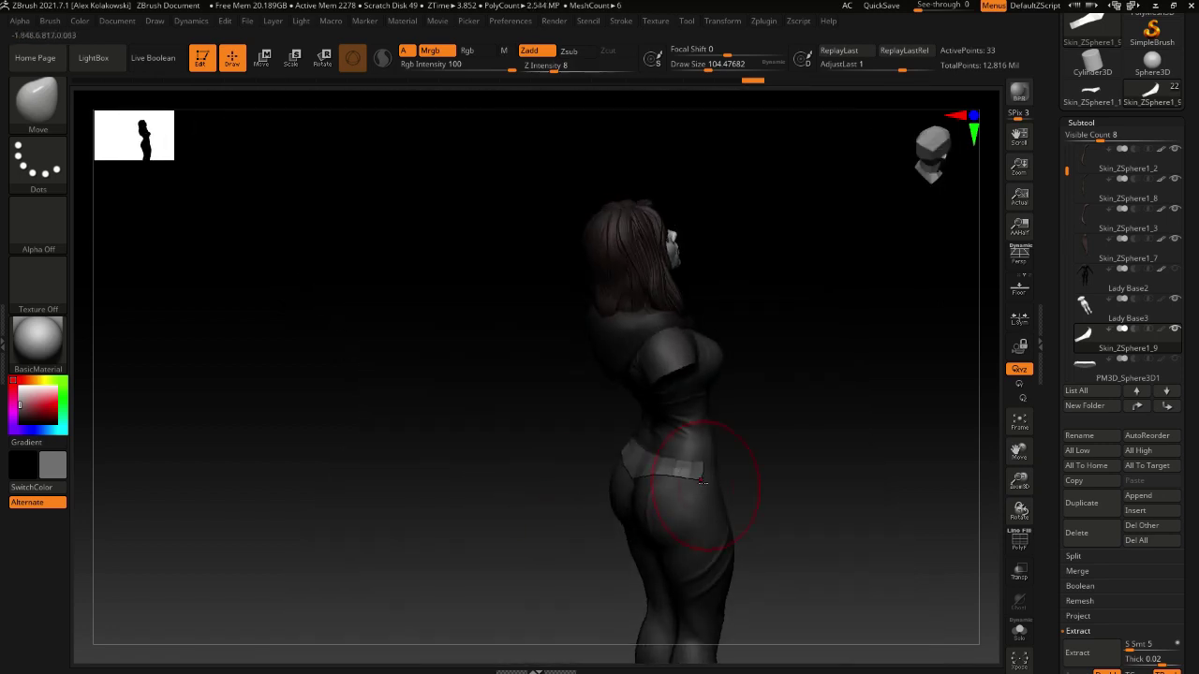
pyautogui.moveTo(702, 481); pyautogui.dragTo(613, 637, button='right')
pyautogui.keyDown('alt'); pyautogui.moveTo(613, 636); pyautogui.dragTo(553, 472, button='right'); pyautogui.keyUp('alt')
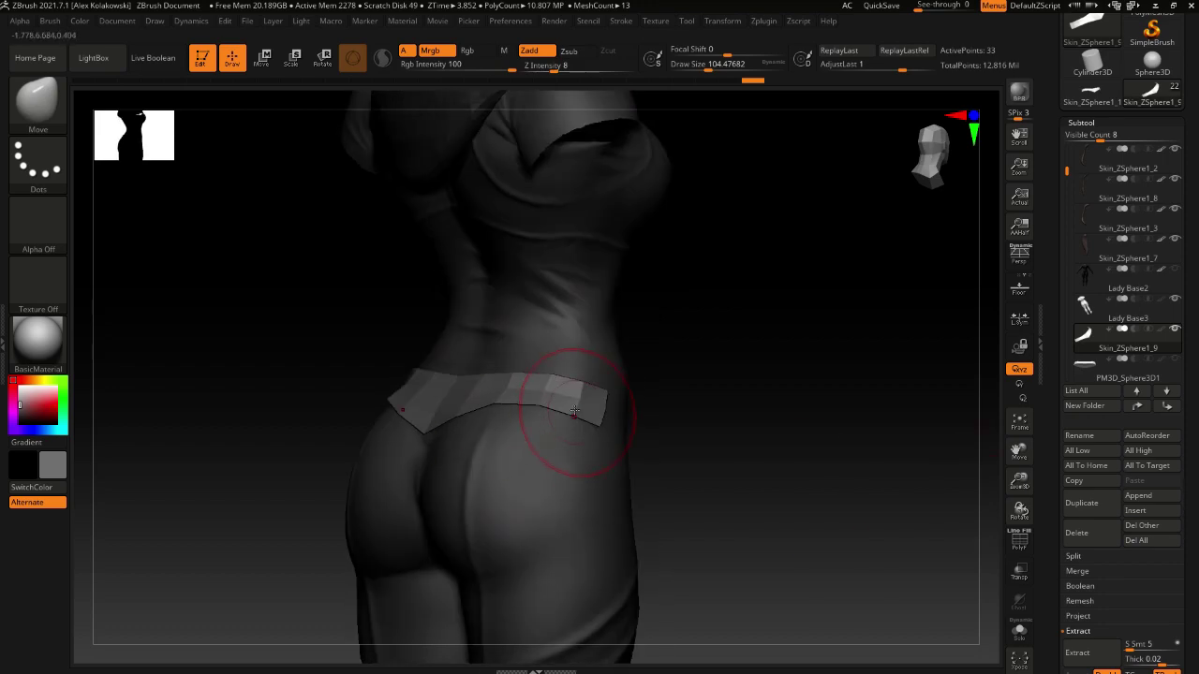
pyautogui.keyDown('ctrl'); pyautogui.moveTo(574, 413); pyautogui.dragTo(587, 468, button='right'); pyautogui.keyUp('ctrl')
pyautogui.press('b')
pyautogui.press('z')
pyautogui.press('m')
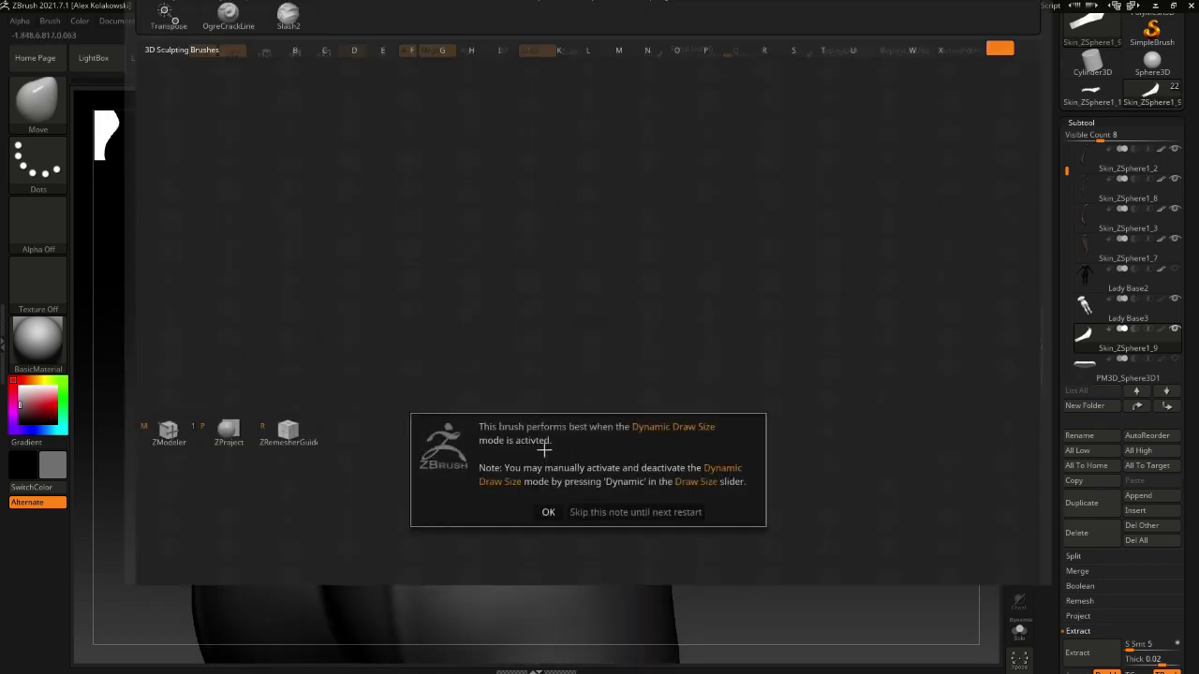
pyautogui.click(558, 512)
pyautogui.keyDown('ctrl'); pyautogui.moveTo(554, 483); pyautogui.dragTo(556, 530, button='right'); pyautogui.keyUp('ctrl')
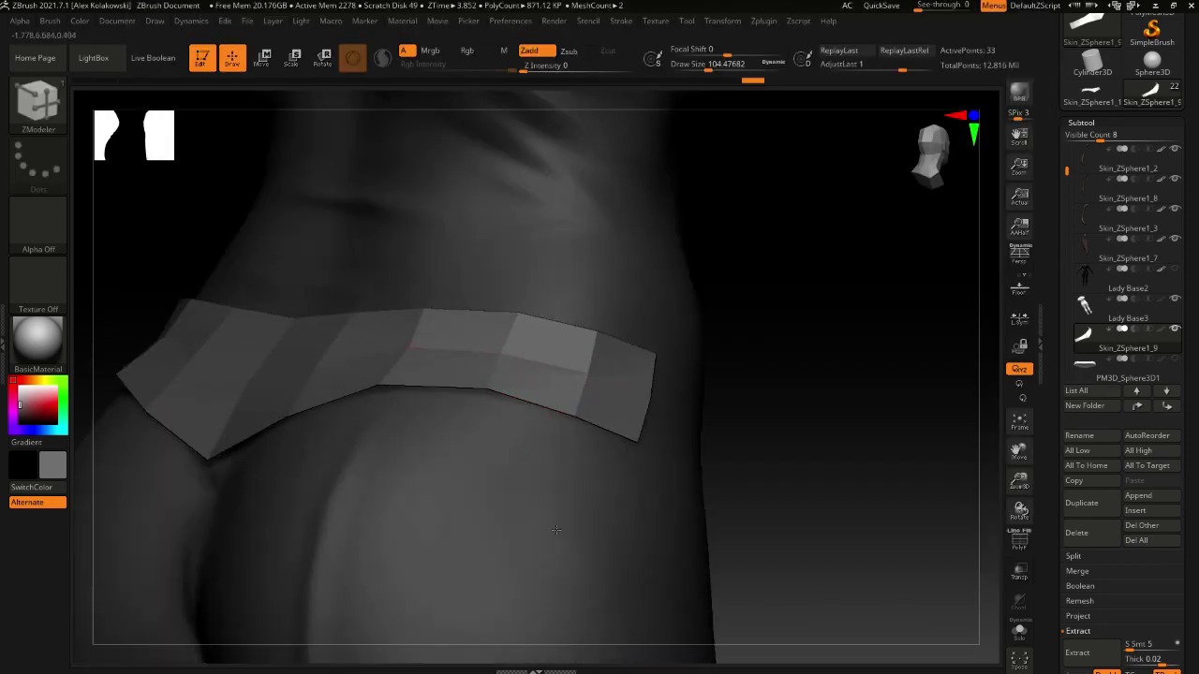
# Set the ZModeler polygon action to Extrude on Polygroup Island and extrude the belt outward to give it thickness
pyautogui.moveTo(481, 446); pyautogui.dragTo(491, 377, button='right')
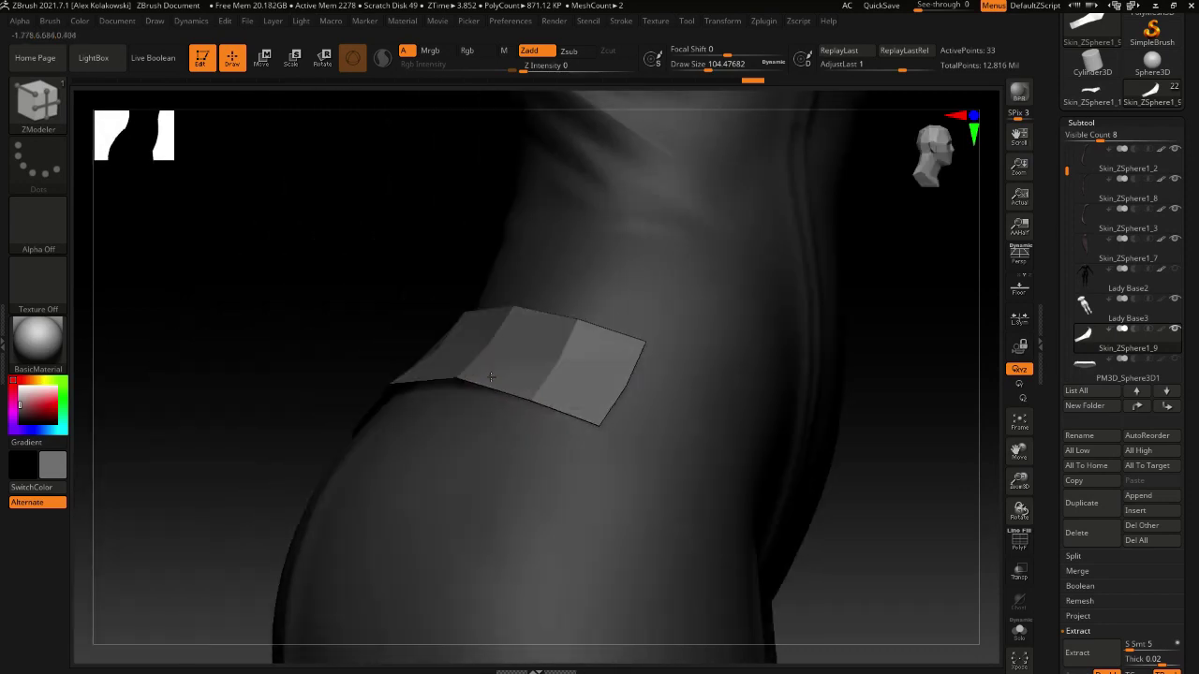
pyautogui.press('space')
pyautogui.click(313, 253)
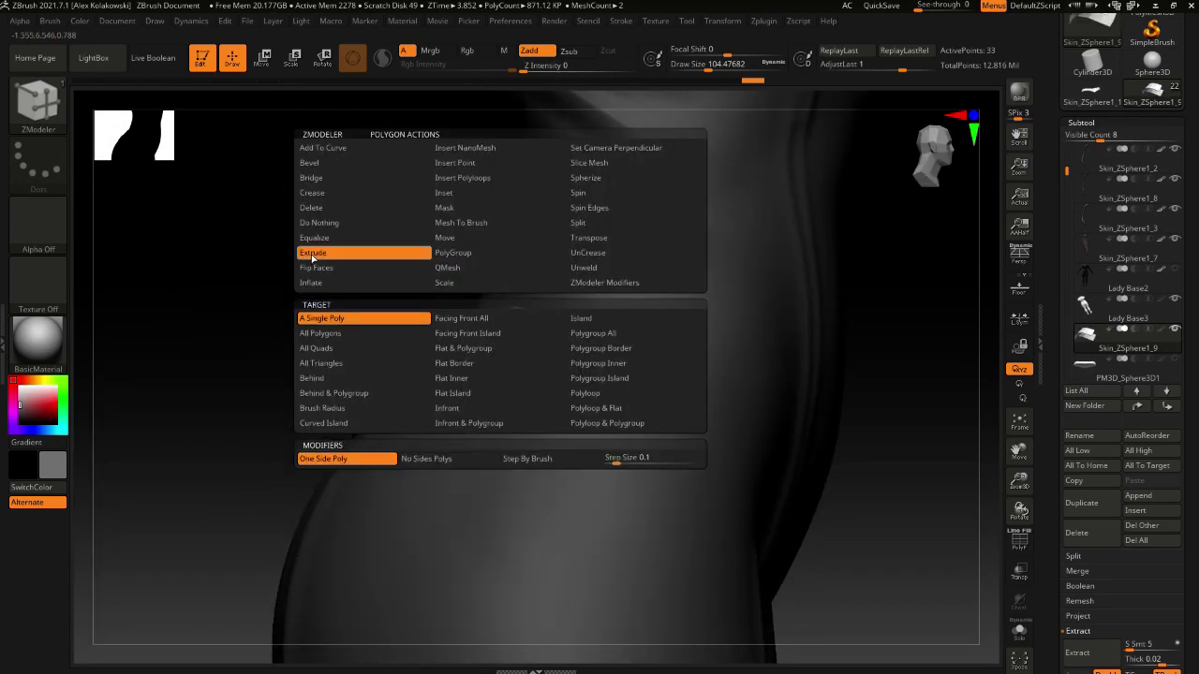
pyautogui.click(581, 378)
pyautogui.moveTo(494, 367); pyautogui.dragTo(477, 336)
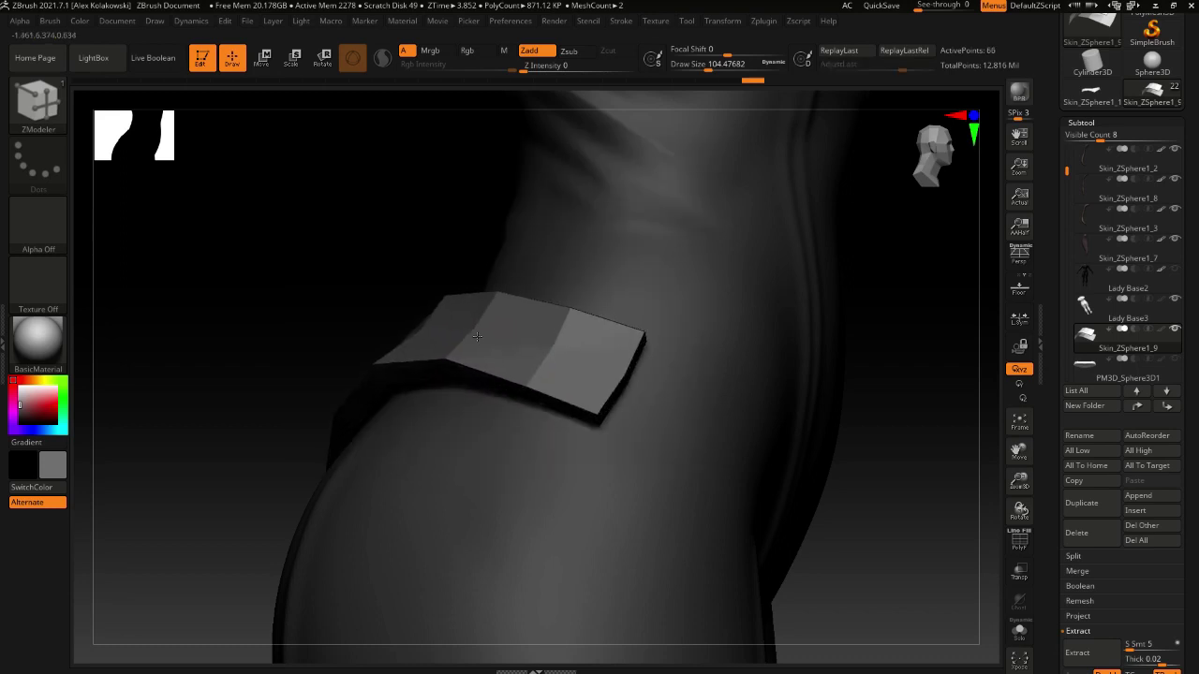
# Undo the belt extrusion and extrude its polygroup island again with a thinner wall
pyautogui.moveTo(455, 420); pyautogui.dragTo(501, 398, button='right')
pyautogui.keyDown('alt'); pyautogui.moveTo(501, 398); pyautogui.dragTo(497, 478, button='right'); pyautogui.keyUp('alt')
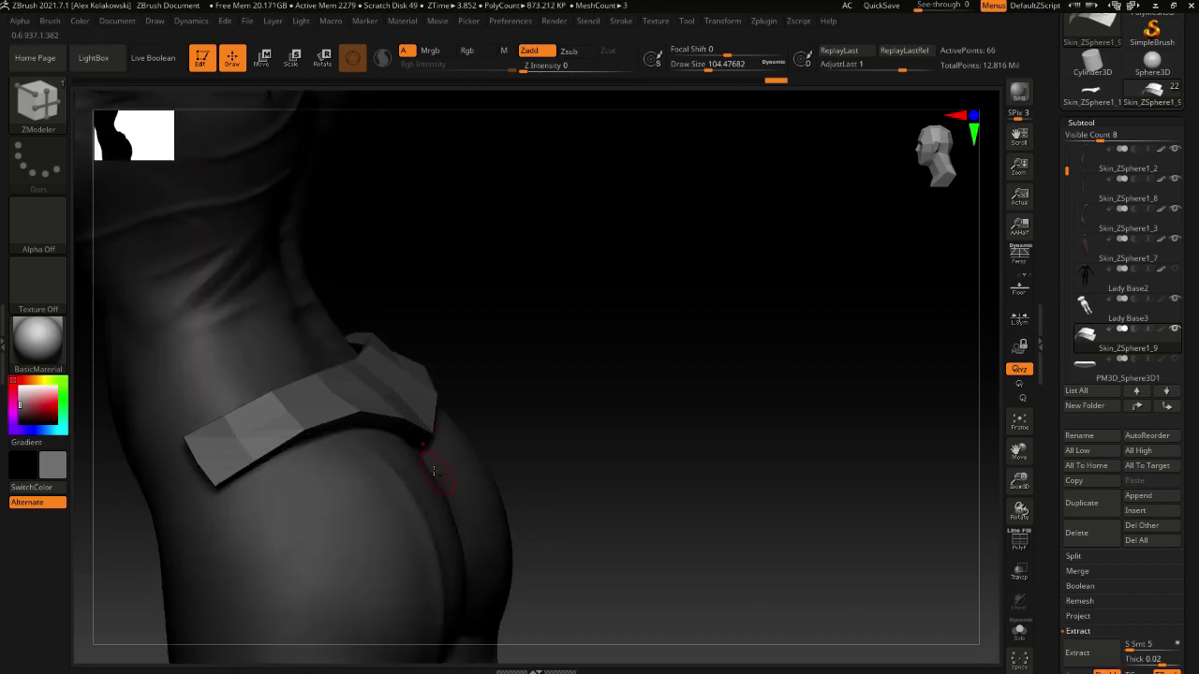
pyautogui.moveTo(450, 436)
pyautogui.mouseDown(button='right')
pyautogui.moveTo(559, 442)
pyautogui.moveTo(527, 419)
pyautogui.mouseUp(button='right')
pyautogui.hotkey('ctrl', 'z')
pyautogui.moveTo(415, 391); pyautogui.dragTo(361, 450, button='right')
pyautogui.moveTo(300, 369); pyautogui.dragTo(313, 357)
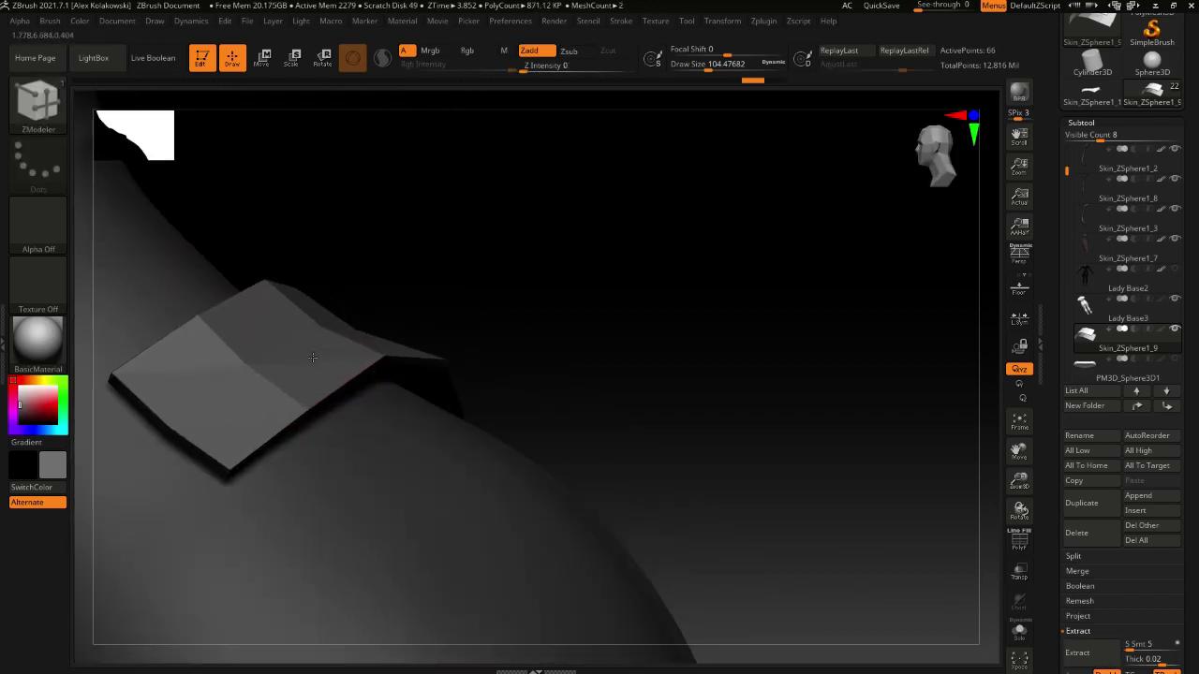
pyautogui.moveTo(494, 441); pyautogui.dragTo(613, 471, button='right')
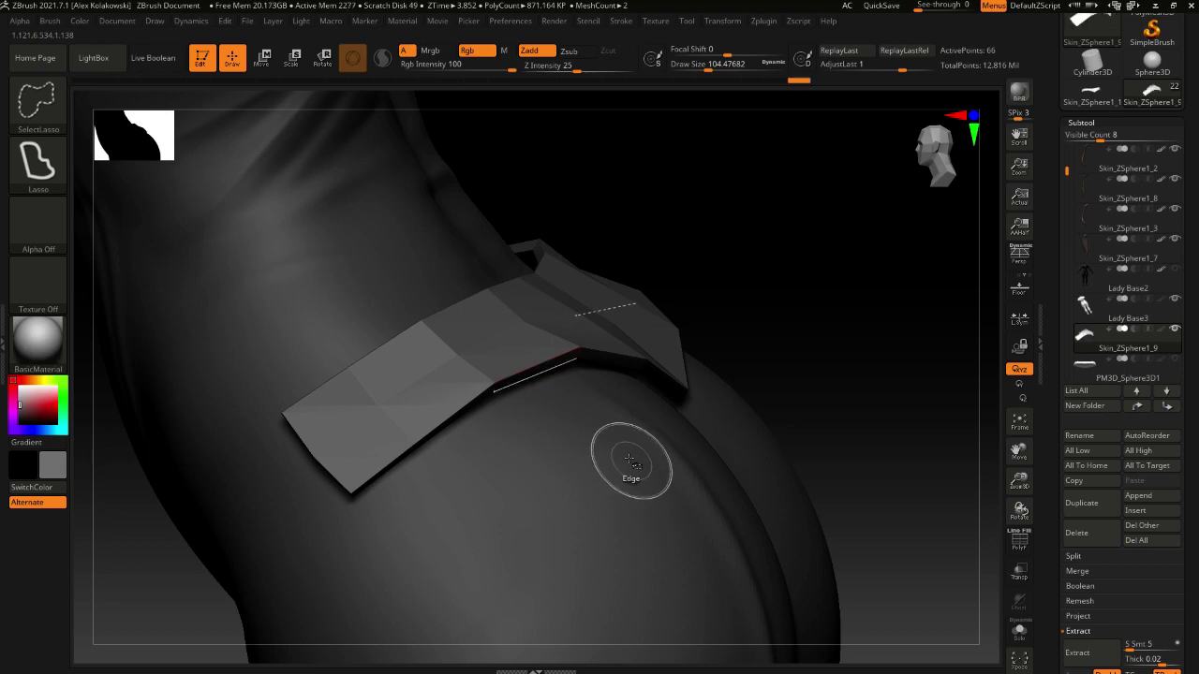
pyautogui.hotkey('ctrl', 'shift', 'z')
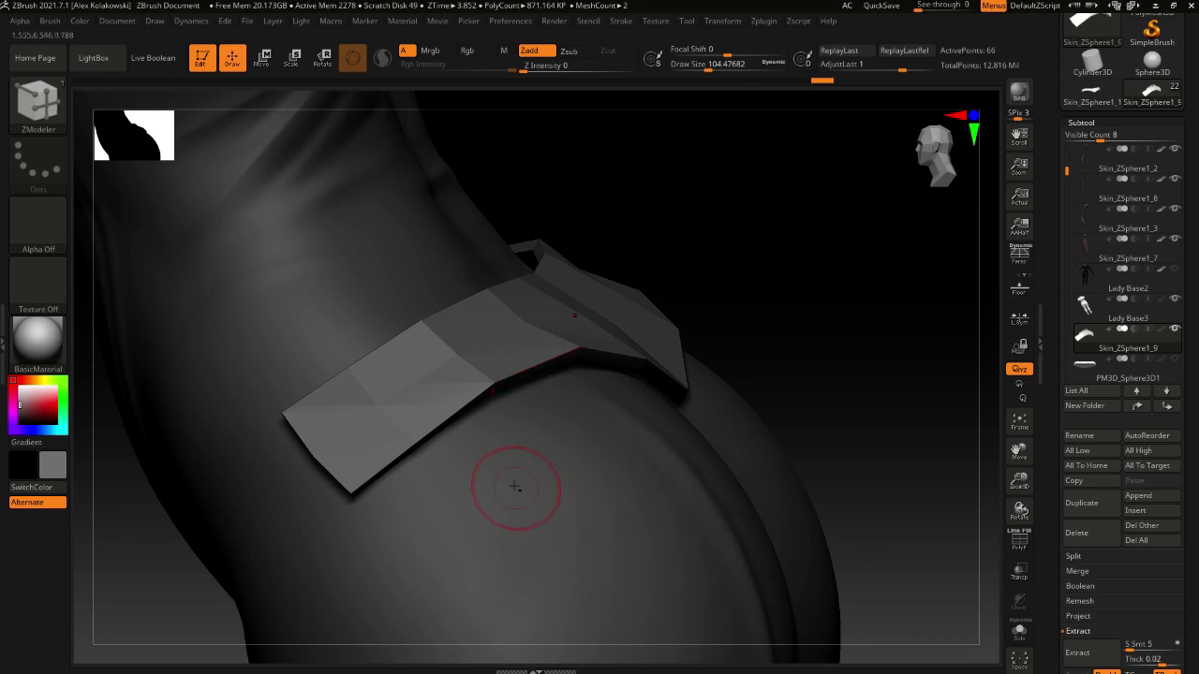
# Set the ZModeler edge action to Crease on EdgeLoop Partial and crease the belt's border edge loop
pyautogui.moveTo(505, 481); pyautogui.dragTo(581, 371, button='right')
pyautogui.press('space')
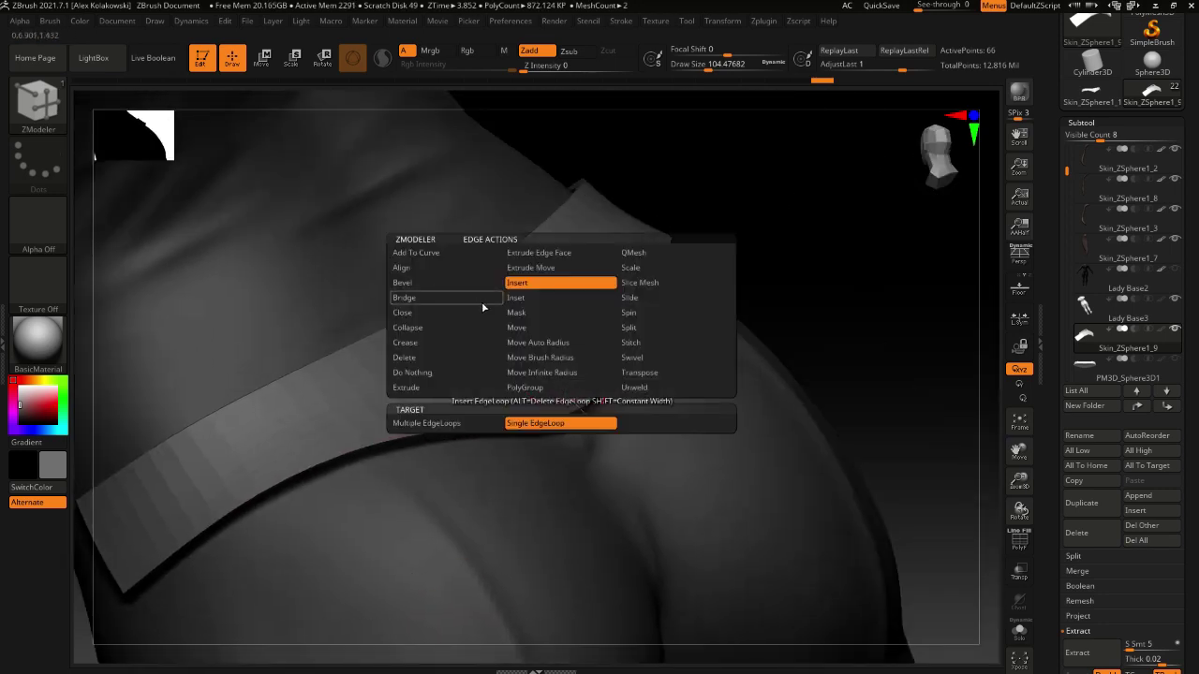
pyautogui.click(423, 343)
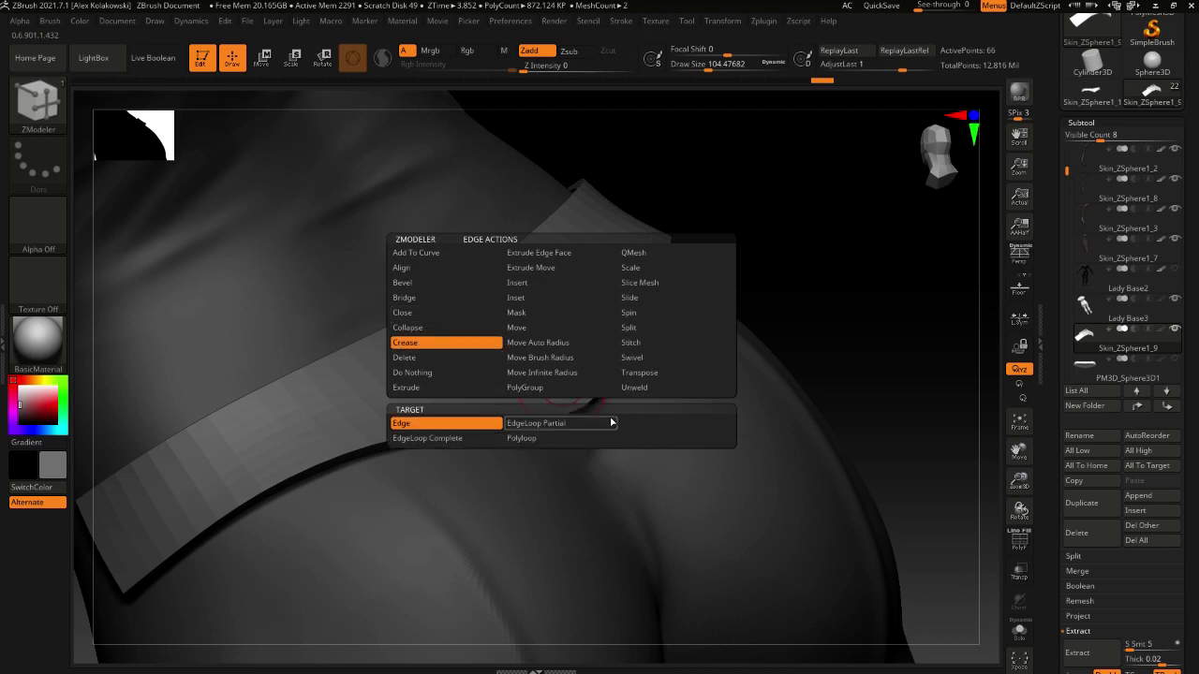
pyautogui.click(571, 422)
pyautogui.keyDown('ctrl'); pyautogui.moveTo(565, 412); pyautogui.dragTo(800, 584, button='right'); pyautogui.keyUp('ctrl')
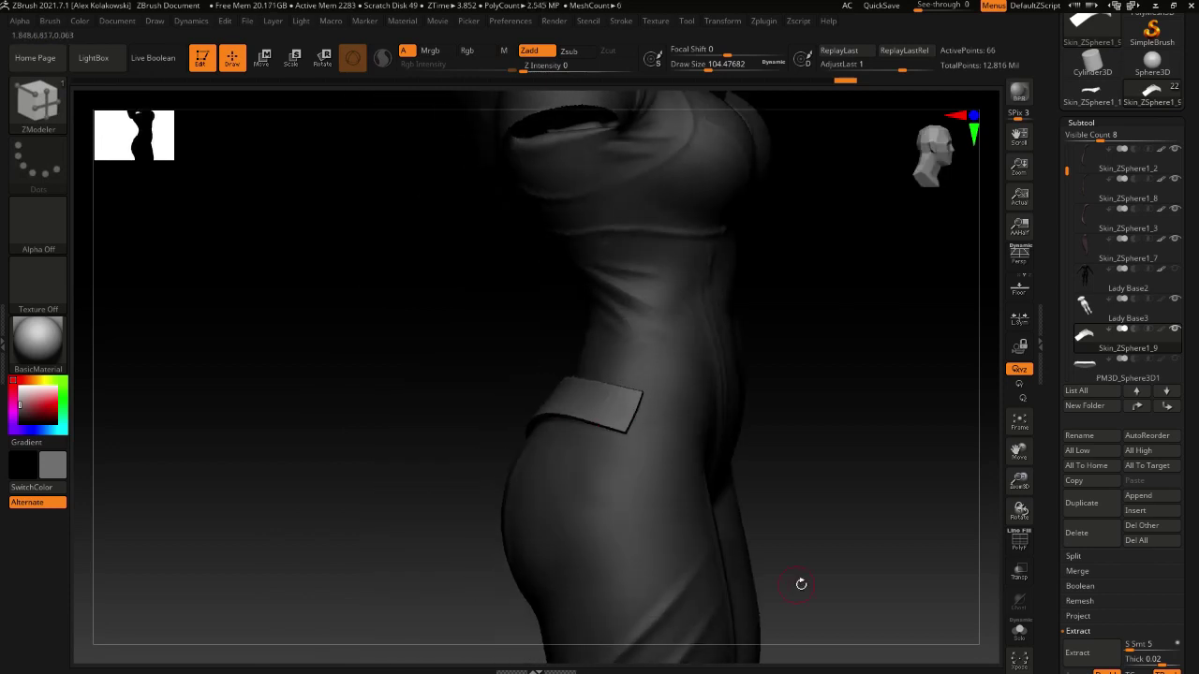
# Isolate the belt and extrude its inner face inward as a polygroup island
pyautogui.click(1019, 632)
pyautogui.moveTo(656, 506); pyautogui.dragTo(599, 519, button='right')
pyautogui.moveTo(599, 519); pyautogui.dragTo(479, 445, button='right')
pyautogui.press('space')
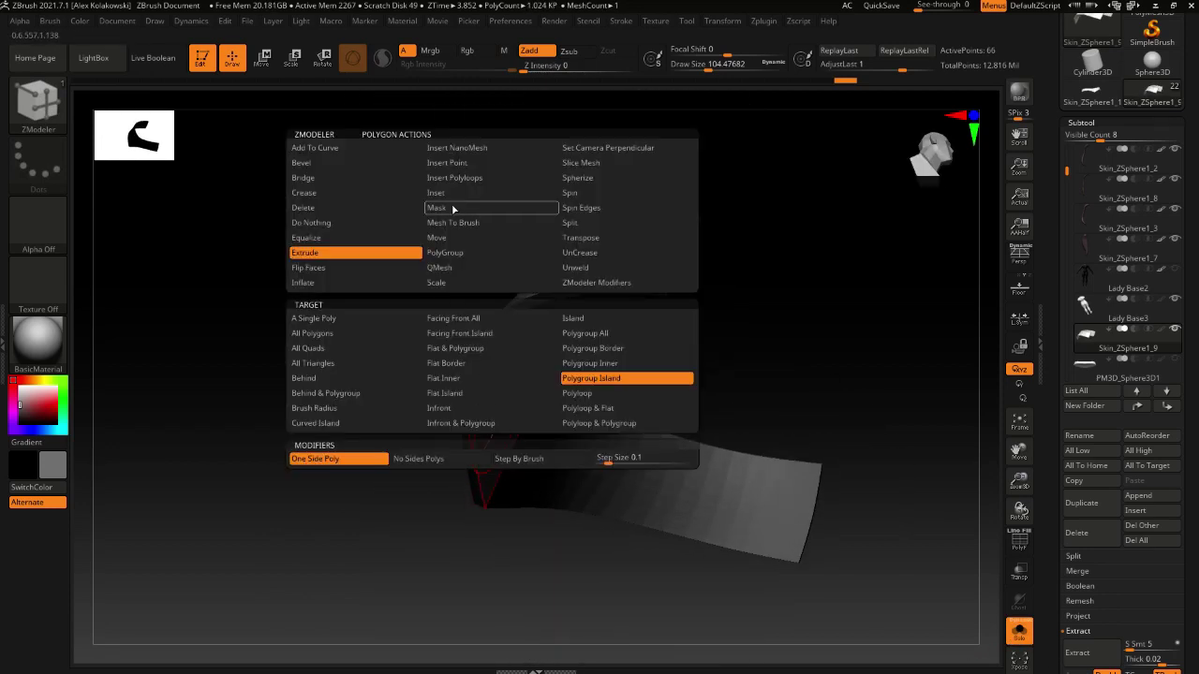
pyautogui.click(613, 379)
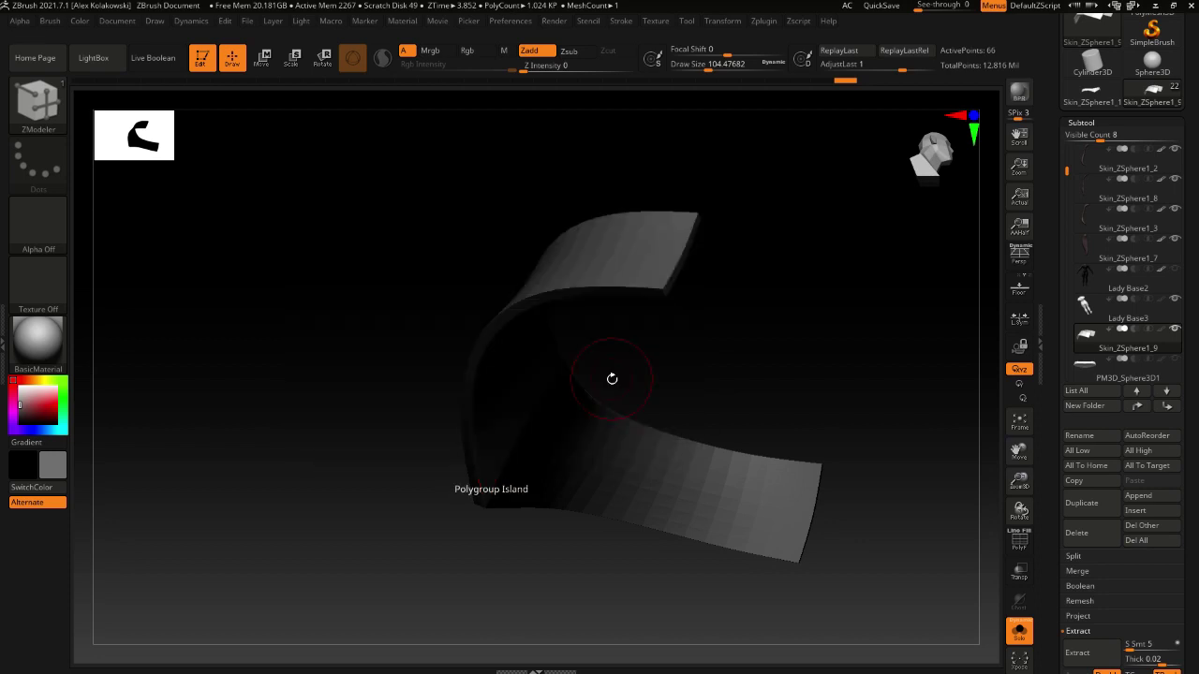
pyautogui.moveTo(610, 377); pyautogui.dragTo(521, 460, button='right')
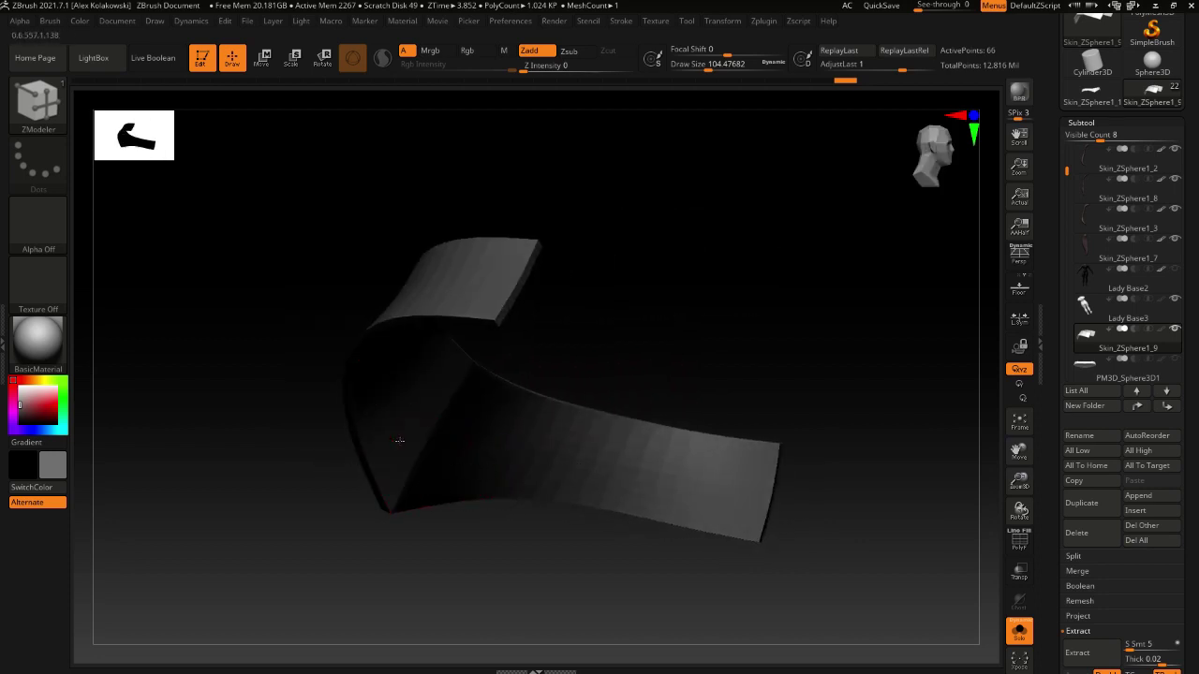
pyautogui.moveTo(399, 441)
pyautogui.mouseDown()
pyautogui.moveTo(629, 497)
pyautogui.moveTo(590, 492)
pyautogui.mouseUp()
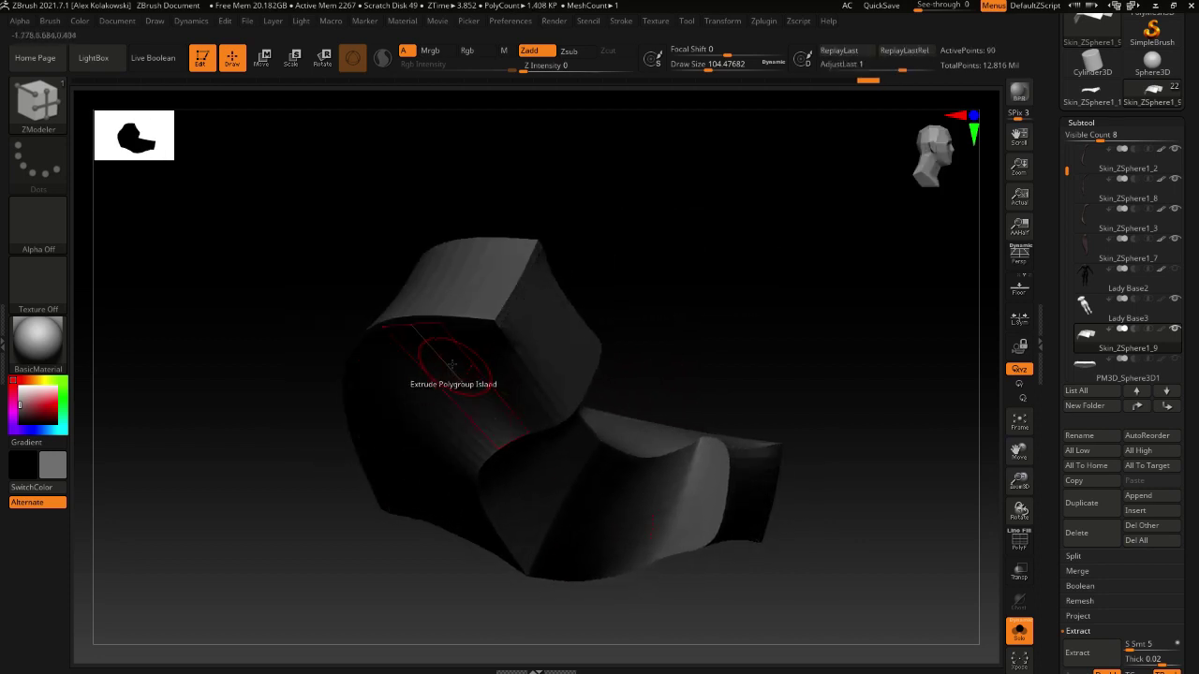
# Insert a single edge loop around the belt's thickened side wall and turn off the dynamic subdivision preview
pyautogui.moveTo(452, 363); pyautogui.dragTo(503, 351, button='right')
pyautogui.press('space')
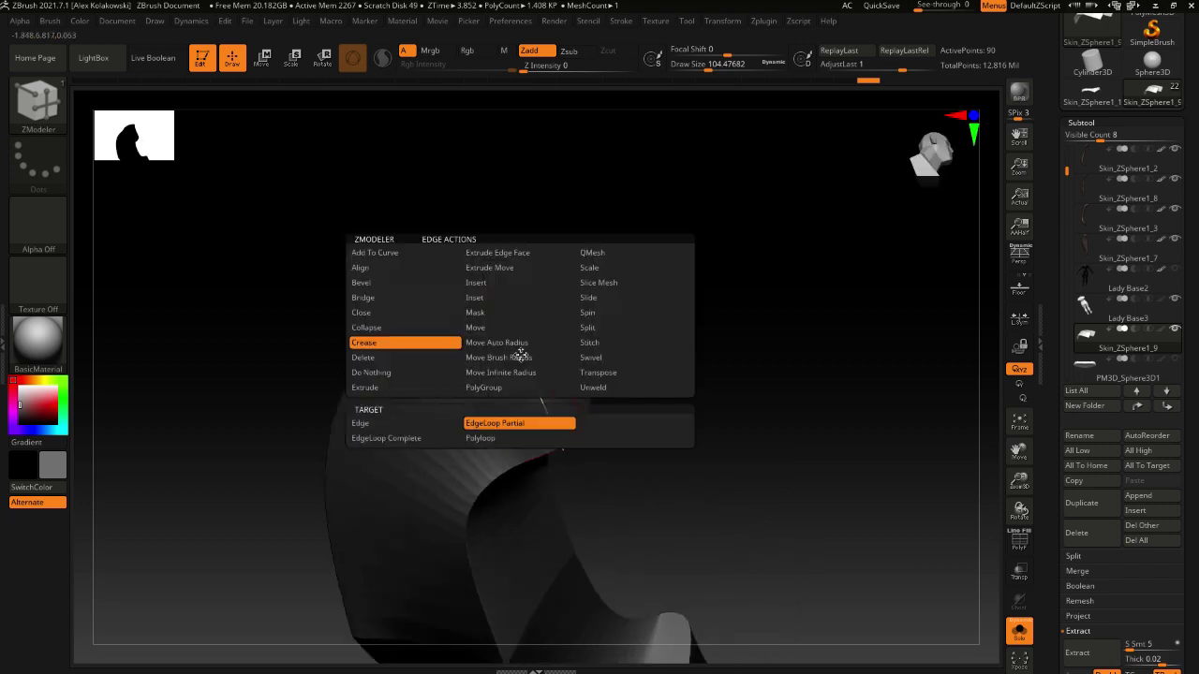
pyautogui.click(506, 281)
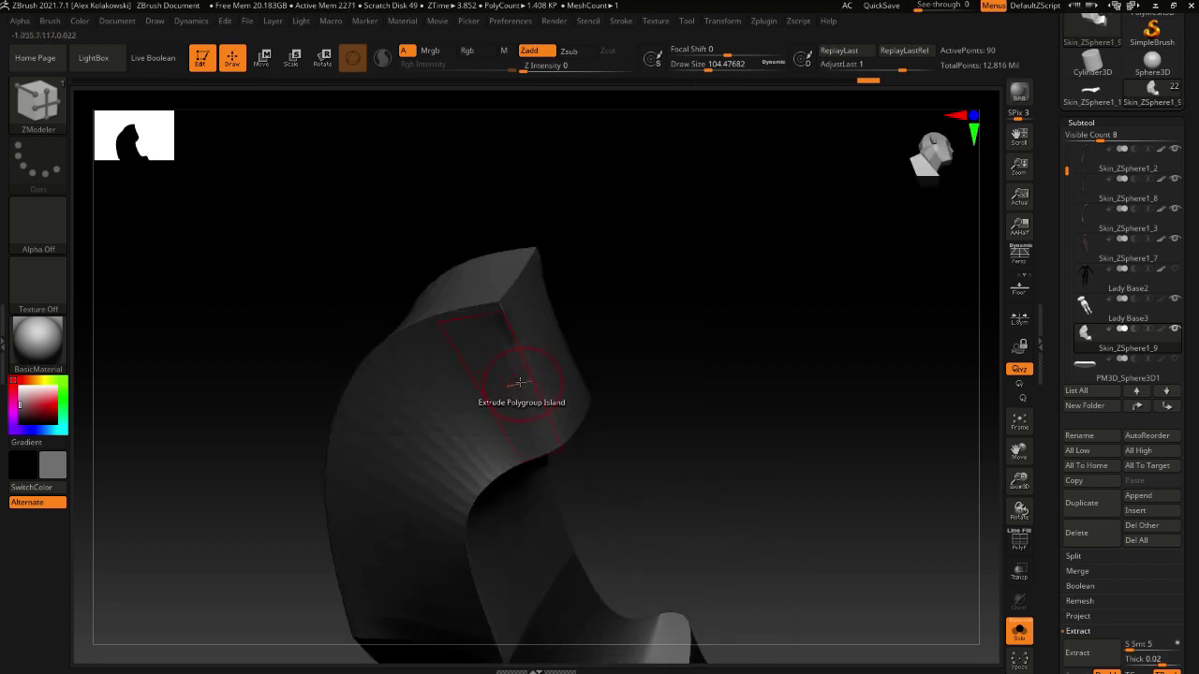
pyautogui.click(502, 314)
pyautogui.hotkey('shift', 'd')
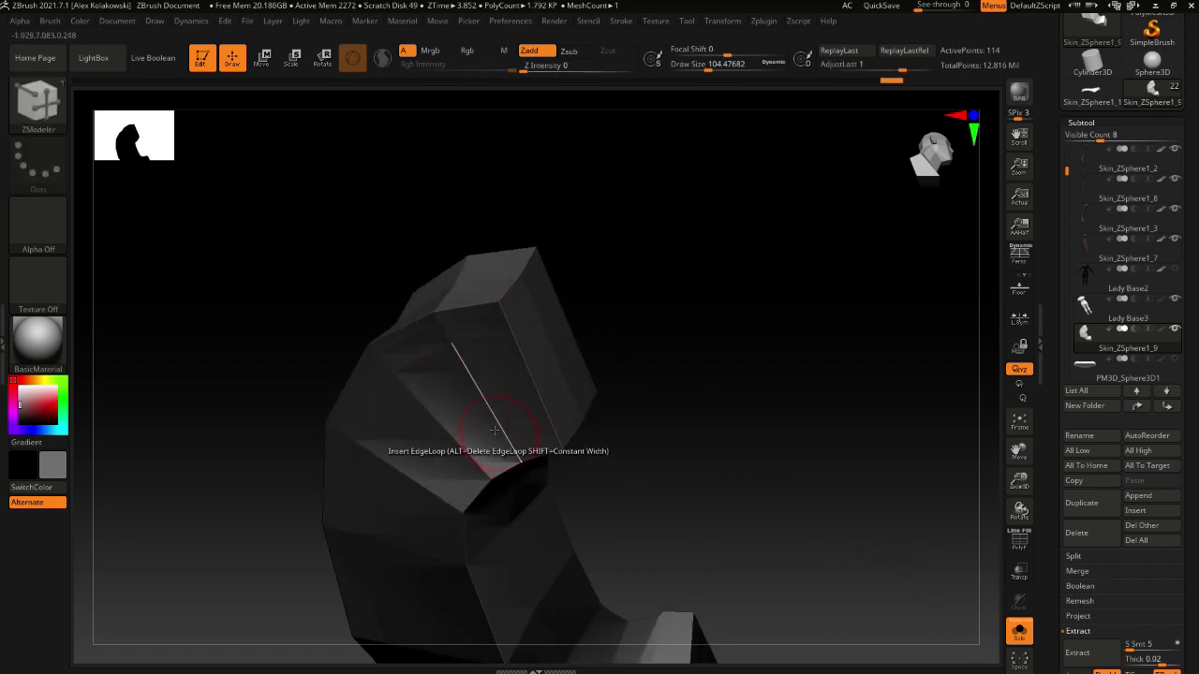
# Show the polyframe and isolate the belt's inner border edge loop with the ZModeler edge action Transpose, EdgeLoop Partial
pyautogui.click(1018, 546)
pyautogui.press('space')
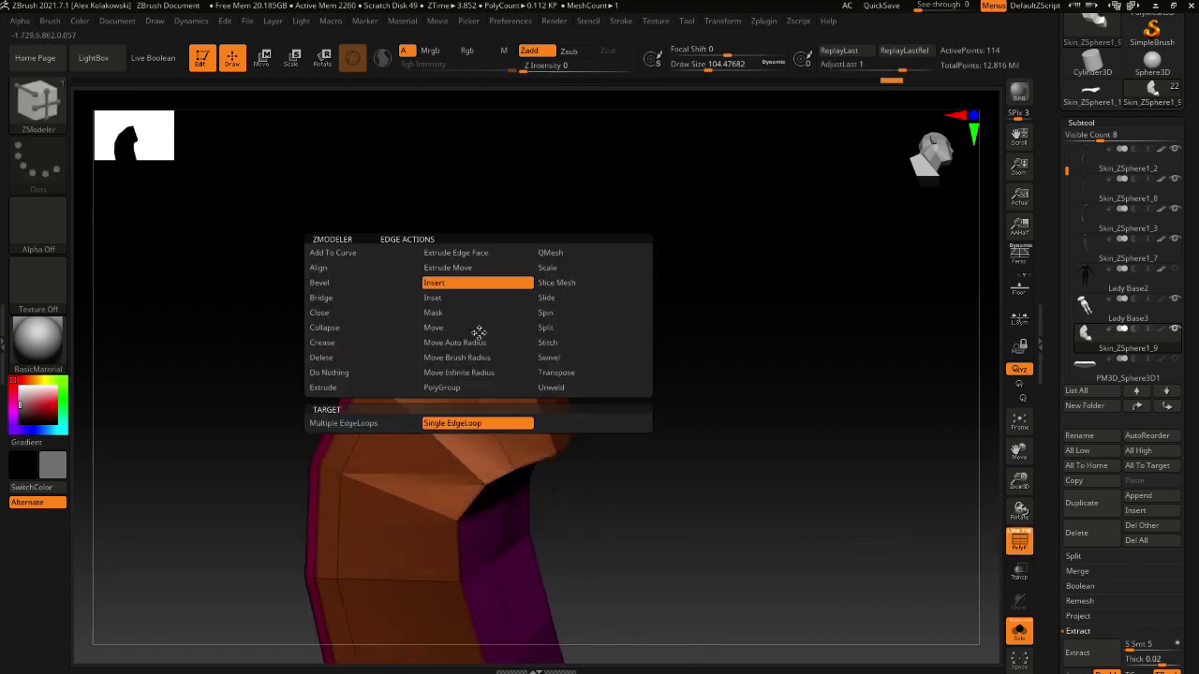
pyautogui.click(582, 377)
pyautogui.click(455, 423)
pyautogui.click(467, 339)
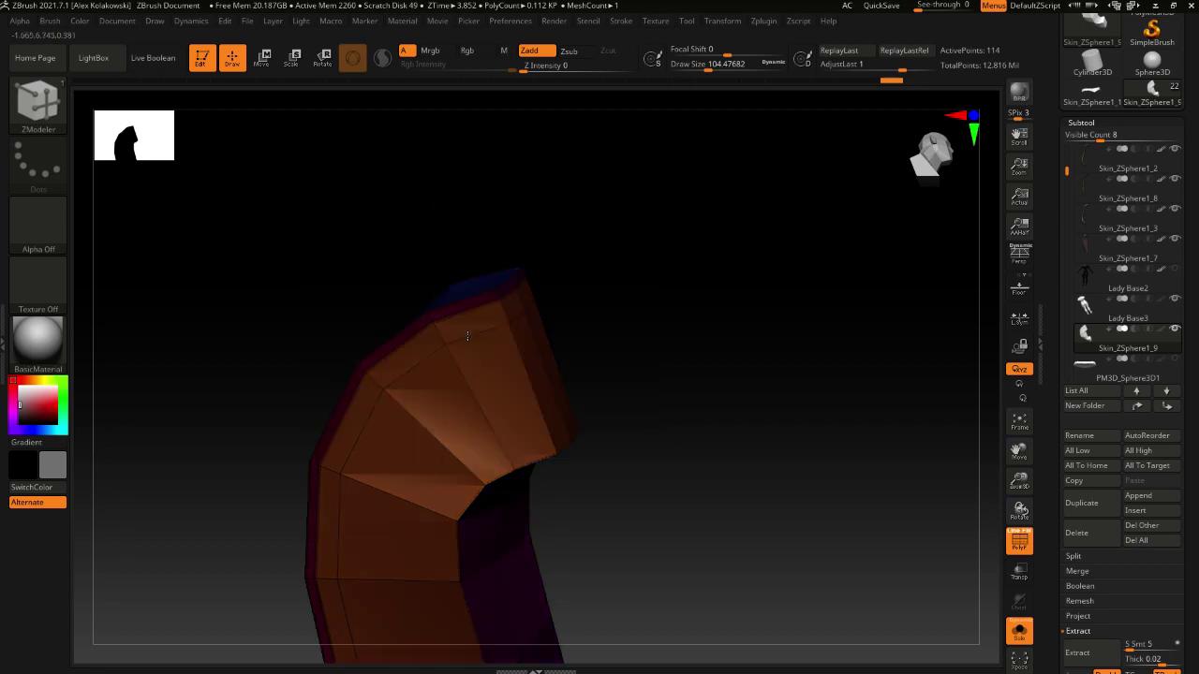
pyautogui.click(468, 335)
# Apply a positive Inflate deformation to the isolated edge loop and return to drawing with the mask cleared
pyautogui.scroll(-5, 1075, 509)
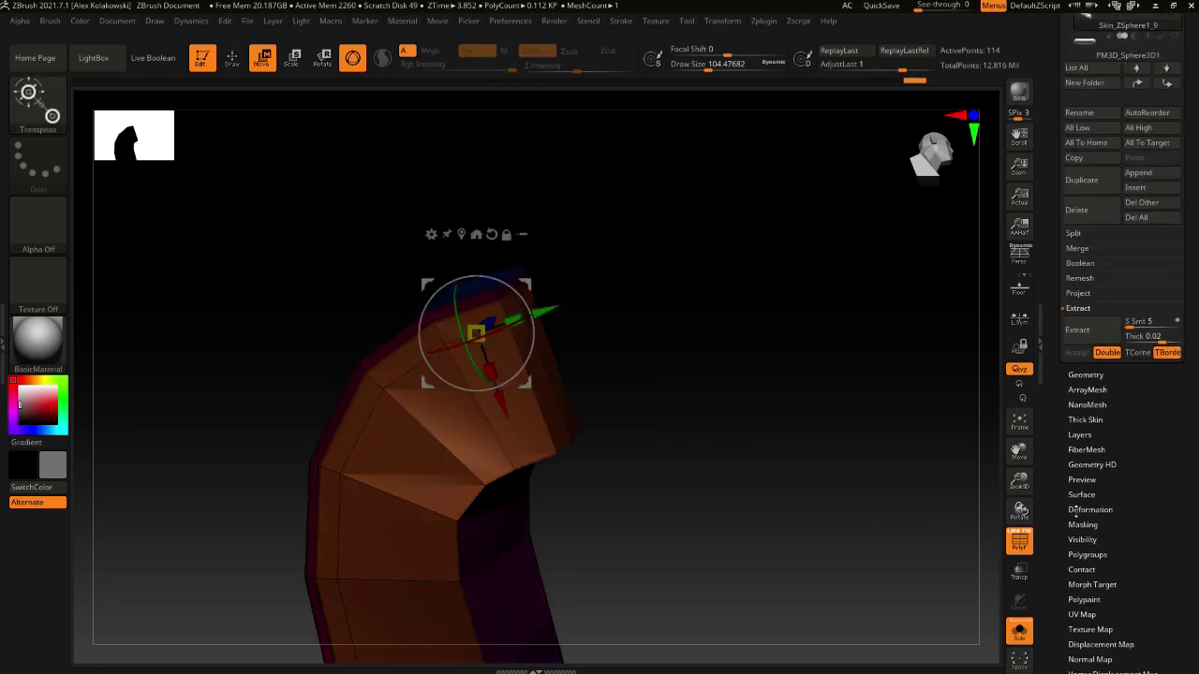
pyautogui.click(1075, 510)
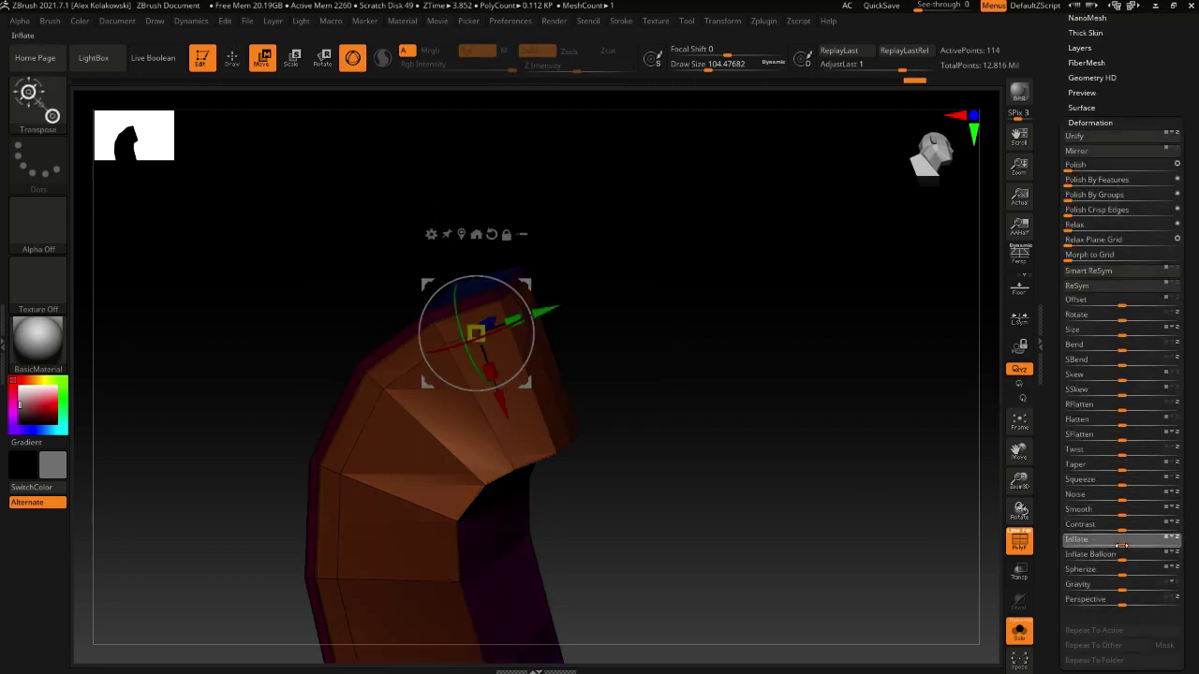
pyautogui.moveTo(1108, 544); pyautogui.dragTo(1146, 536)
pyautogui.press('q')
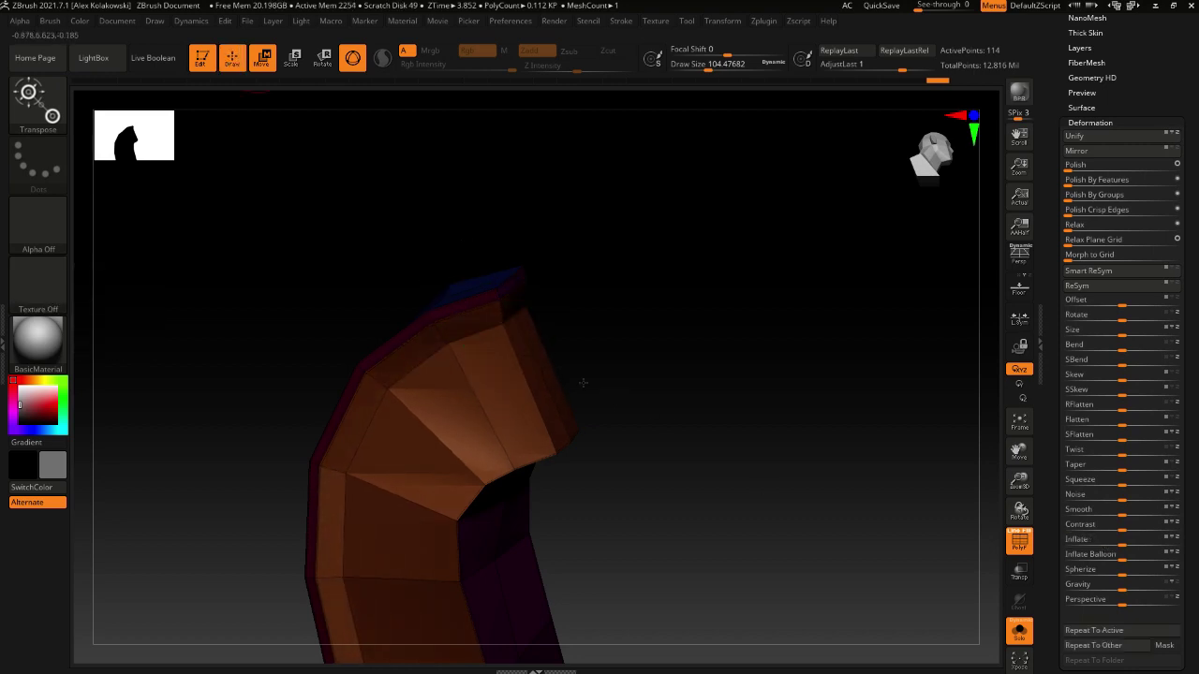
pyautogui.hotkey('ctrl', 'shift')
# Turn on the dynamic subdivision preview for the belt, then hide the polyframe and show the whole figure again
pyautogui.press('d')
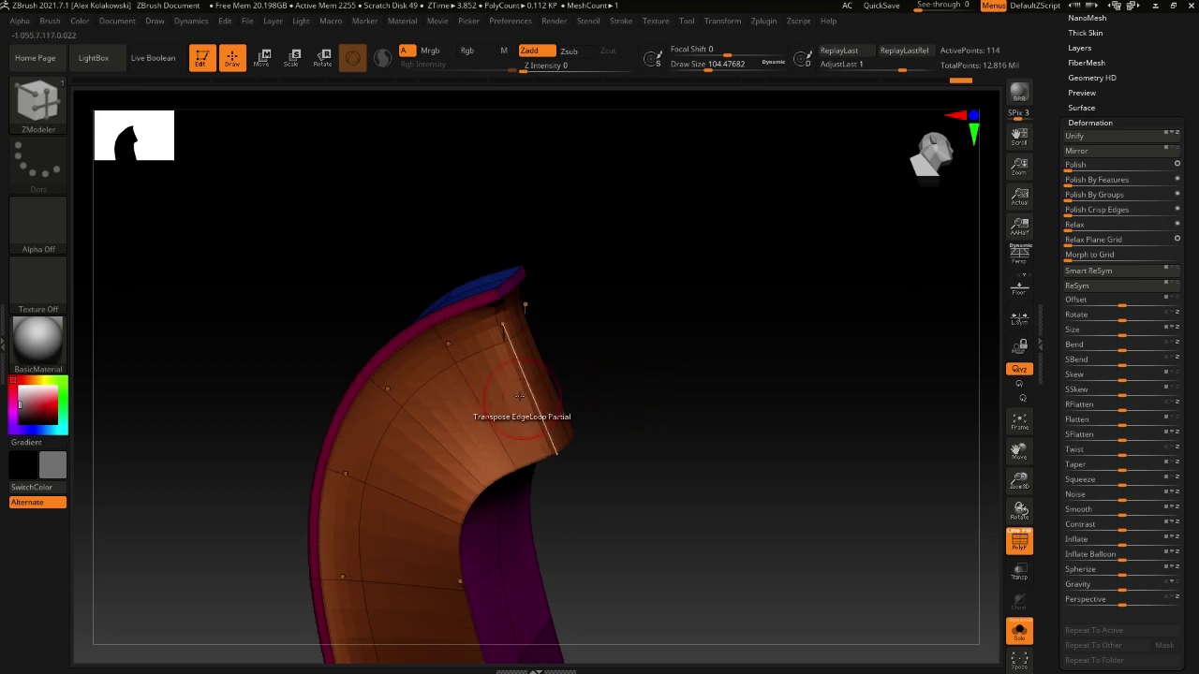
pyautogui.moveTo(646, 416); pyautogui.dragTo(965, 575)
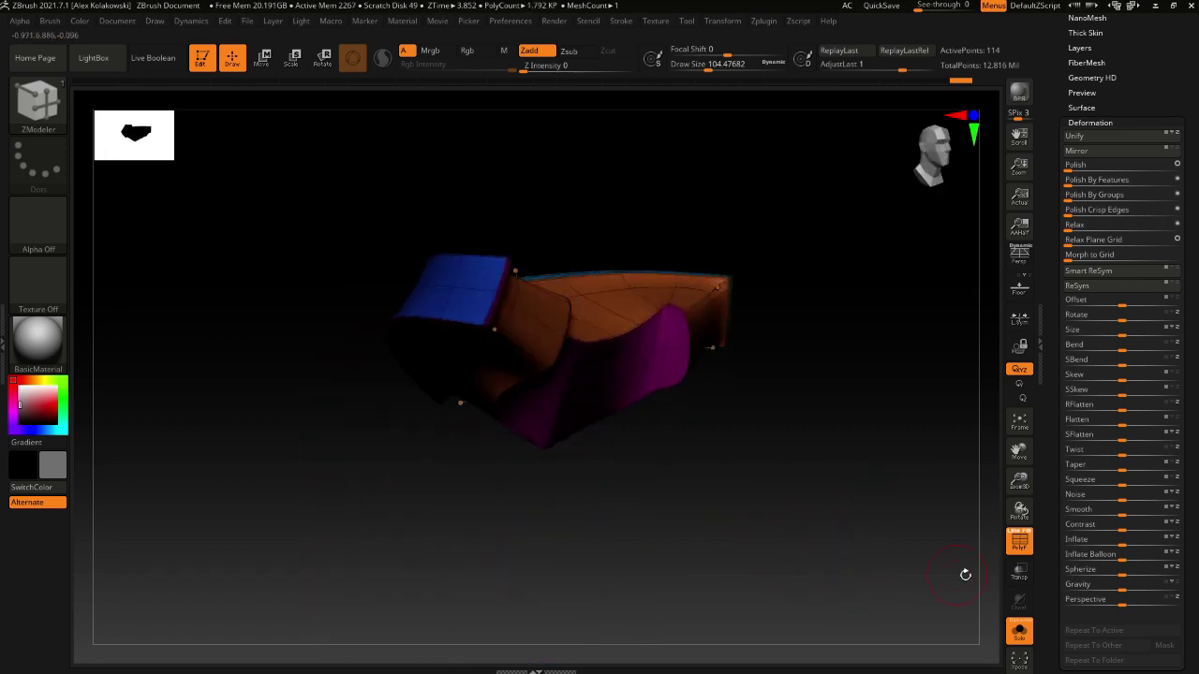
pyautogui.click(1018, 541)
pyautogui.click(1019, 630)
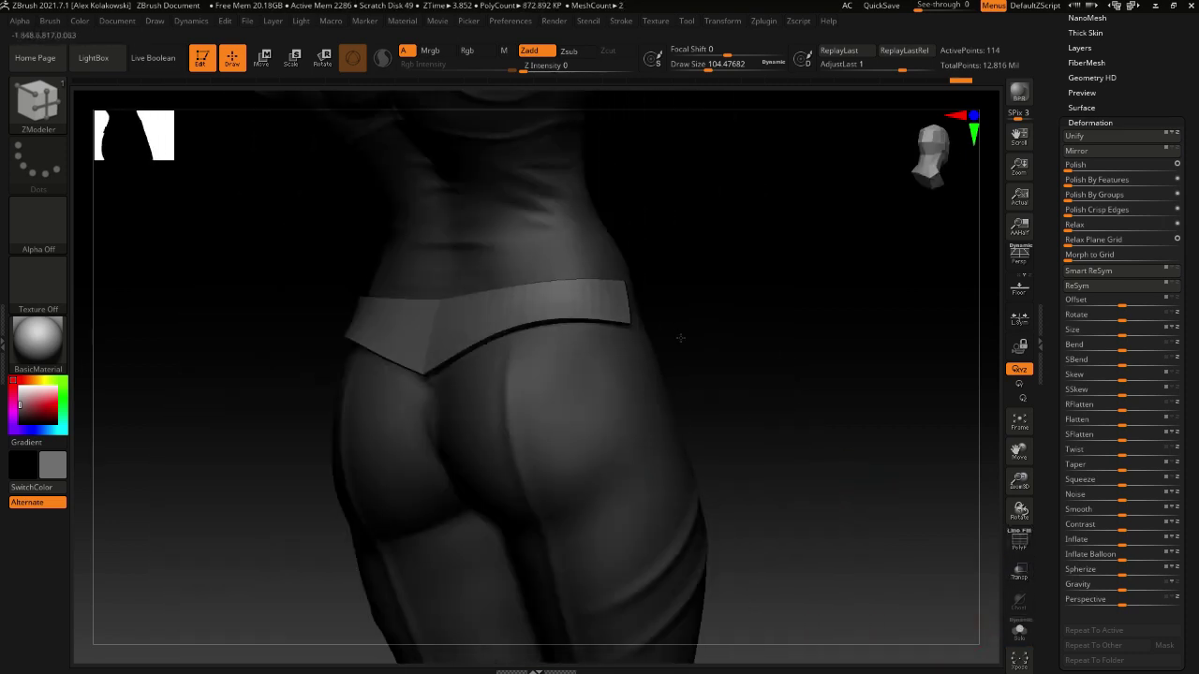
# Adjust the belt's shape across the lower back with the Move brush, enlarging the draw size to about 567
pyautogui.press('b')
pyautogui.press('m')
pyautogui.press('v')
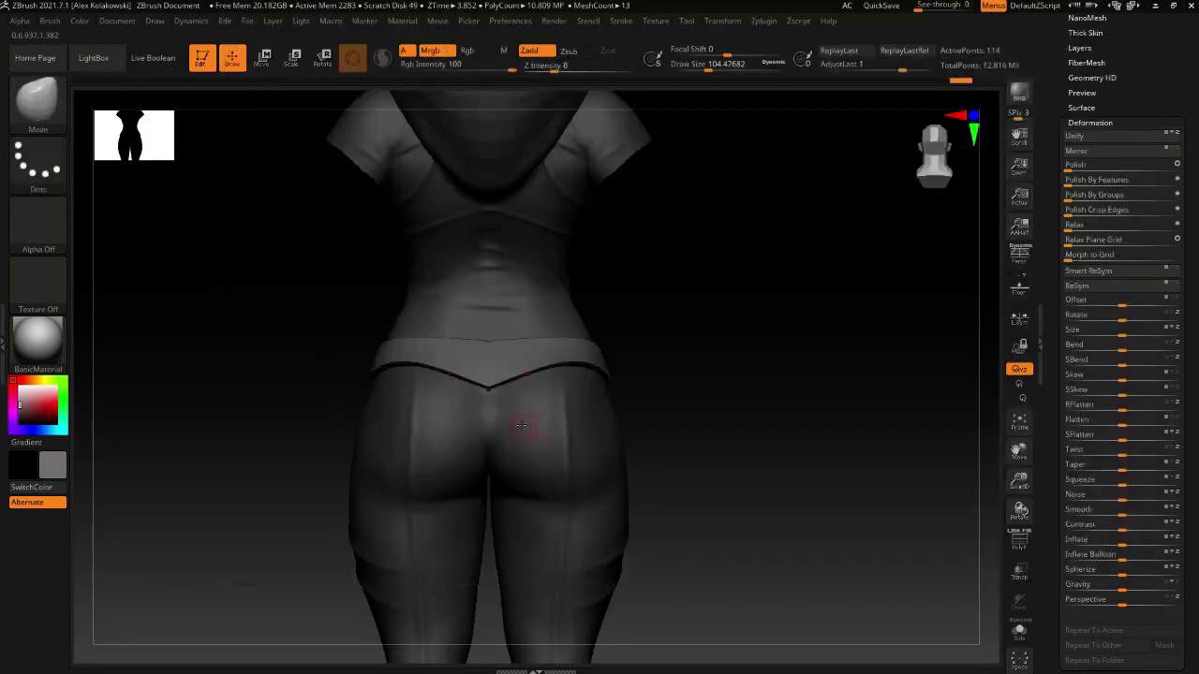
pyautogui.press('s')
pyautogui.moveTo(522, 425); pyautogui.dragTo(543, 426)
pyautogui.moveTo(553, 421); pyautogui.dragTo(556, 347, button='right')
pyautogui.moveTo(557, 347); pyautogui.dragTo(564, 342)
pyautogui.moveTo(562, 346); pyautogui.dragTo(535, 396, button='right')
pyautogui.press('s')
pyautogui.moveTo(535, 396); pyautogui.dragTo(552, 396)
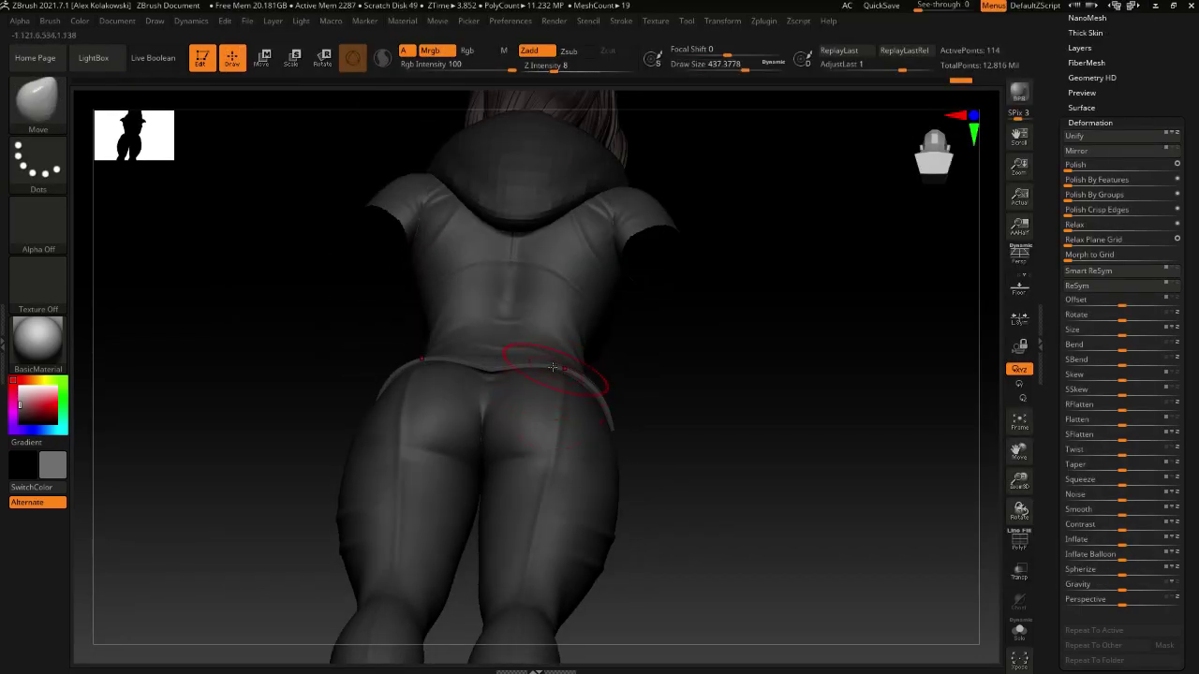
pyautogui.press(']')
pyautogui.moveTo(562, 360); pyautogui.dragTo(955, 309, button='right')
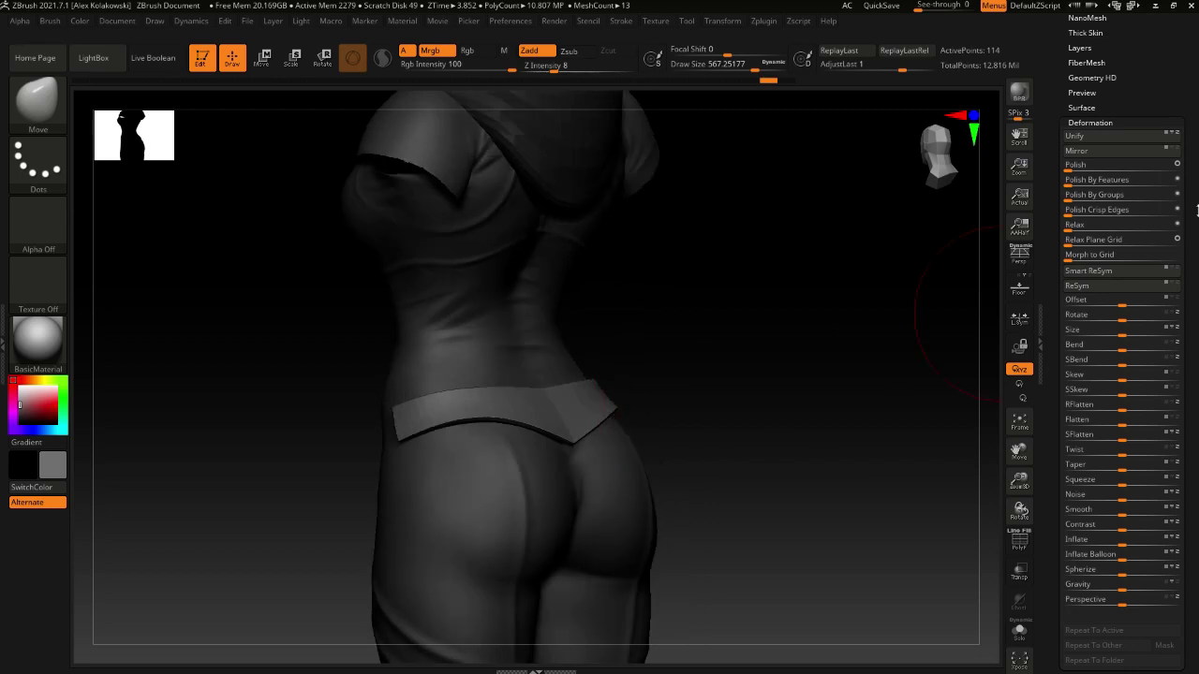
# Set the belt's Dynamic Subdiv SmoothSubdiv level to 5
pyautogui.scroll(3, 1081, 196)
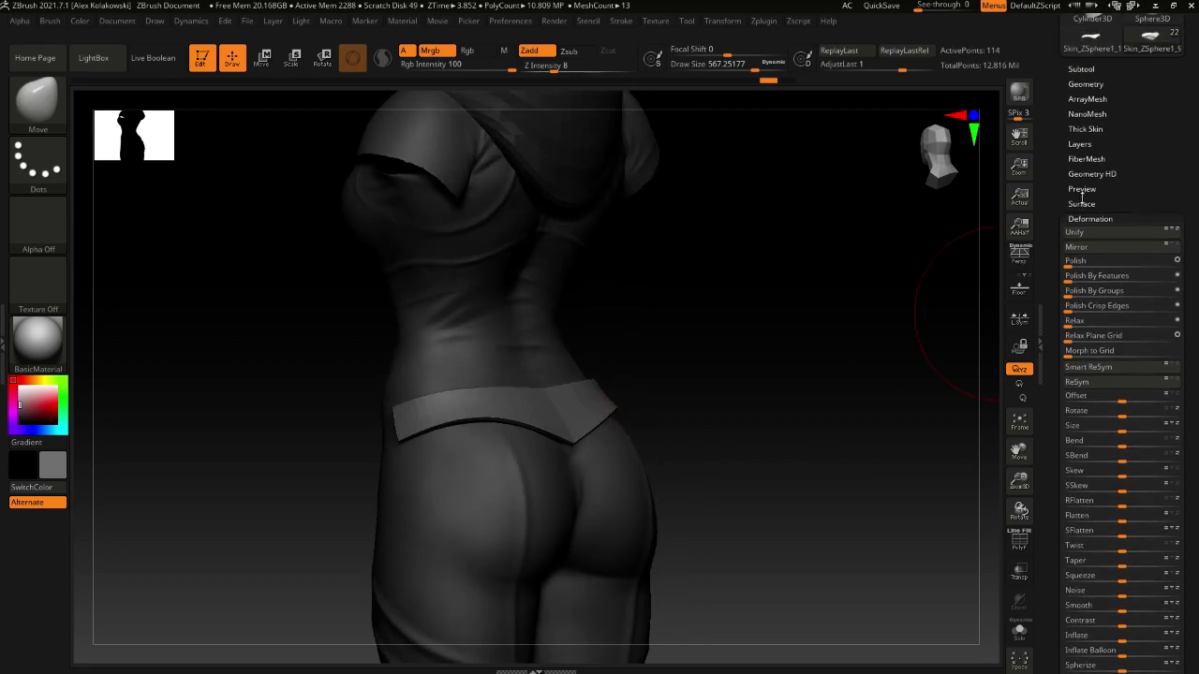
pyautogui.click(1086, 84)
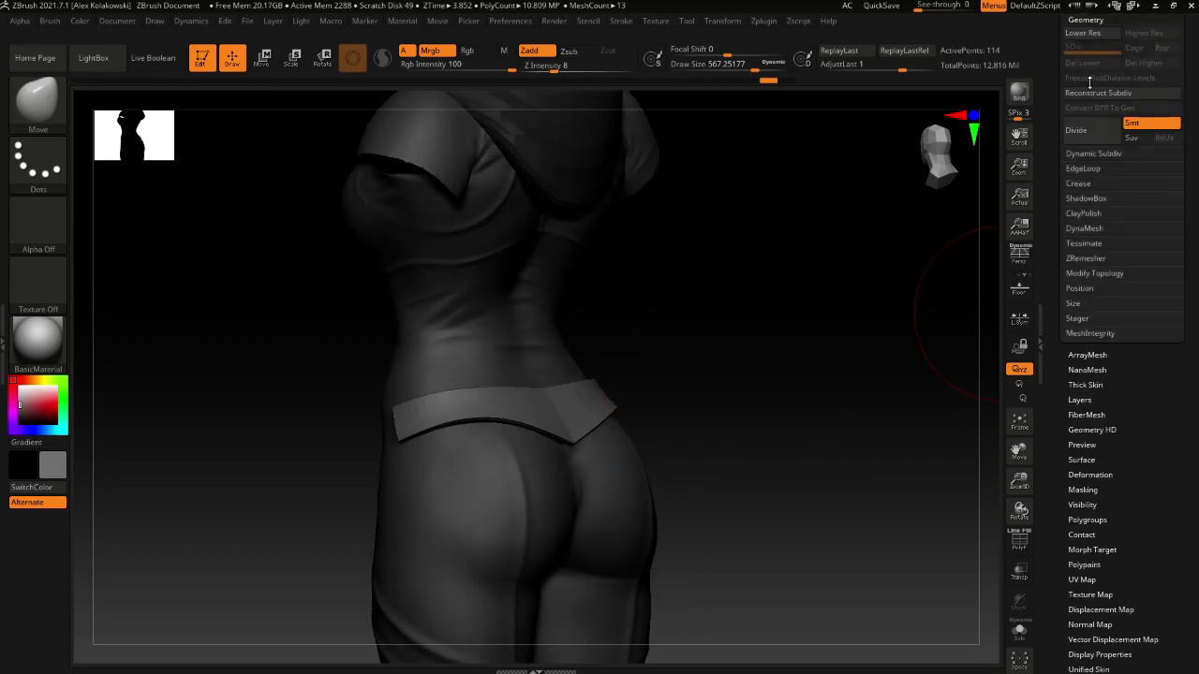
pyautogui.click(1078, 184)
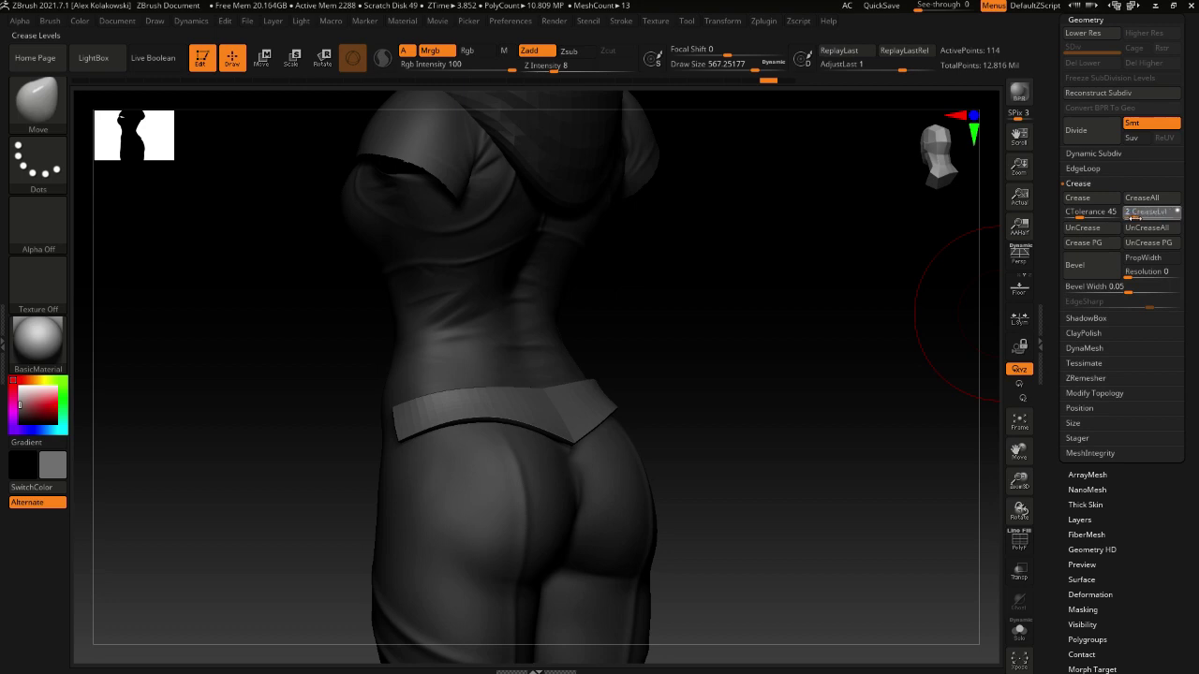
pyautogui.click(1120, 157)
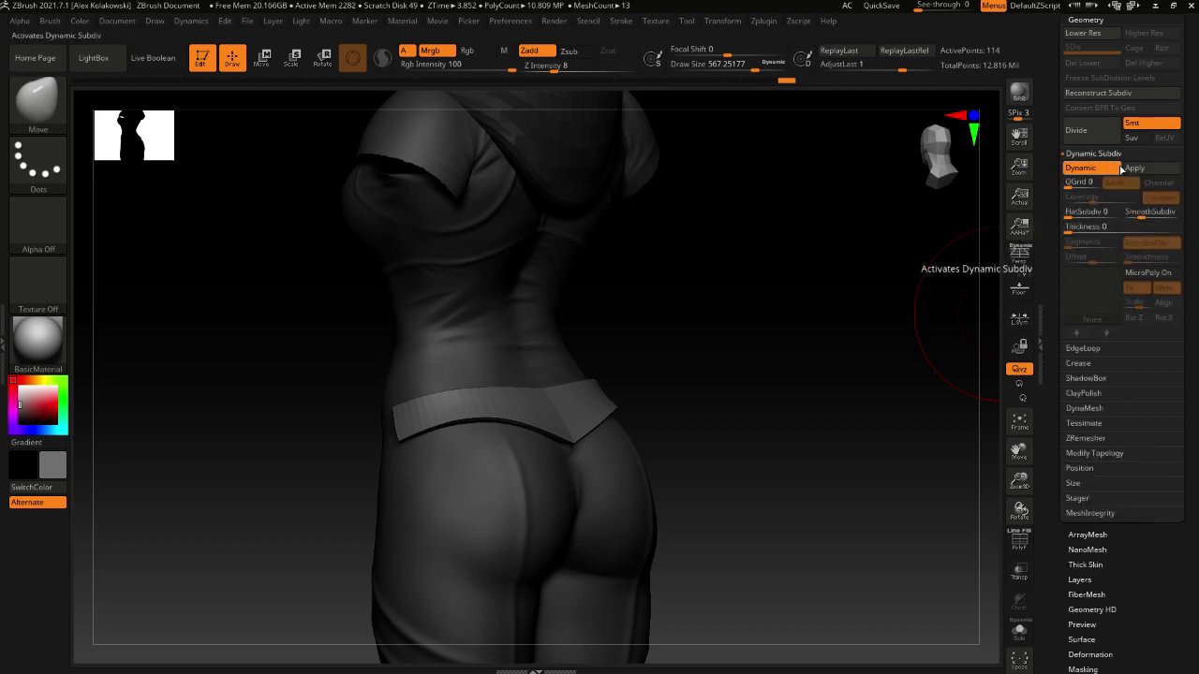
pyautogui.moveTo(1140, 214); pyautogui.dragTo(1153, 215)
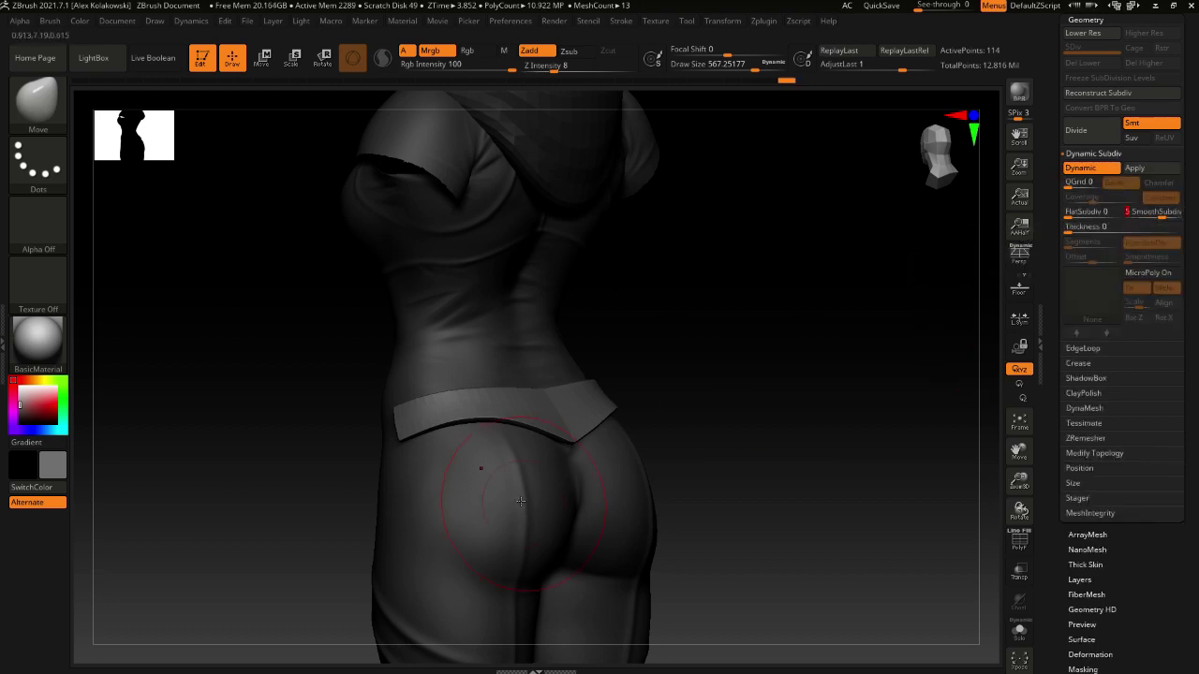
# Show the polyframe on the belt and switch to the ZModeler brush with a smaller draw size
pyautogui.moveTo(482, 468); pyautogui.dragTo(466, 489, button='right')
pyautogui.moveTo(466, 442); pyautogui.dragTo(646, 498, button='right')
pyautogui.click(1019, 549)
pyautogui.keyDown('alt'); pyautogui.moveTo(373, 475); pyautogui.dragTo(450, 486, button='right'); pyautogui.keyUp('alt')
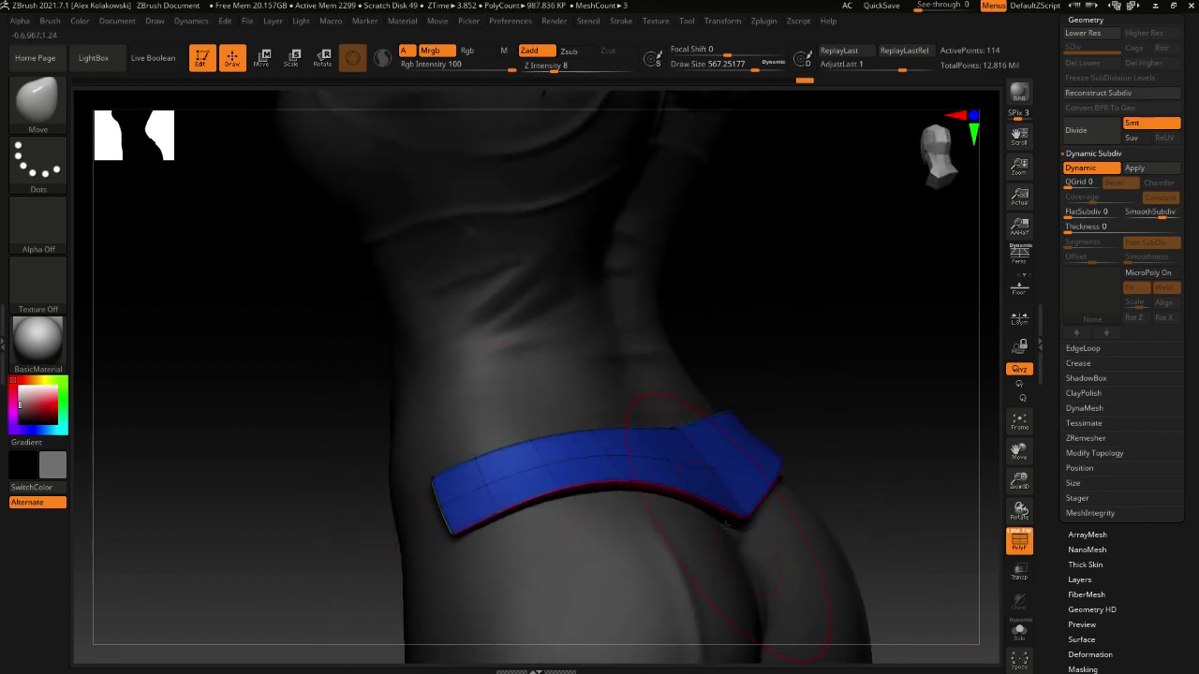
pyautogui.press('b')
pyautogui.press('z')
pyautogui.press('m')
pyautogui.moveTo(586, 487); pyautogui.dragTo(546, 476, button='right')
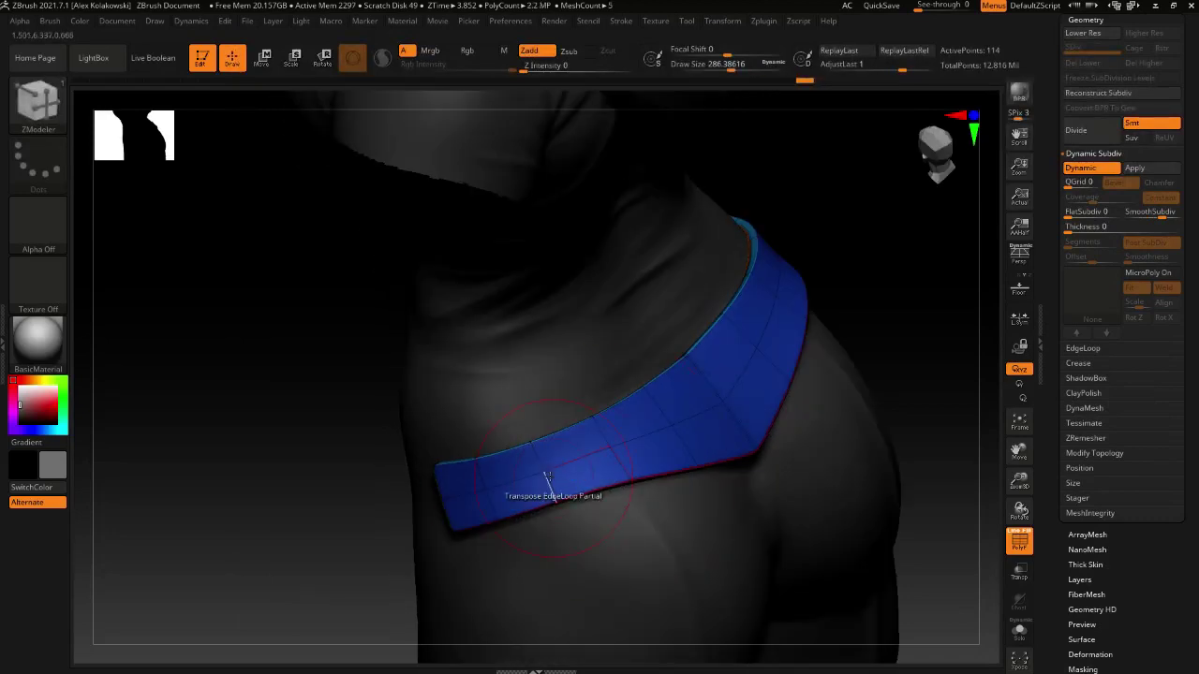
pyautogui.moveTo(472, 507); pyautogui.dragTo(609, 478, button='right')
# Mark the outer faces along the belt's back as a temporary polygroup, leaving the faces at both ends unmarked
pyautogui.keyDown('alt'); pyautogui.click(765, 444); pyautogui.keyUp('alt')
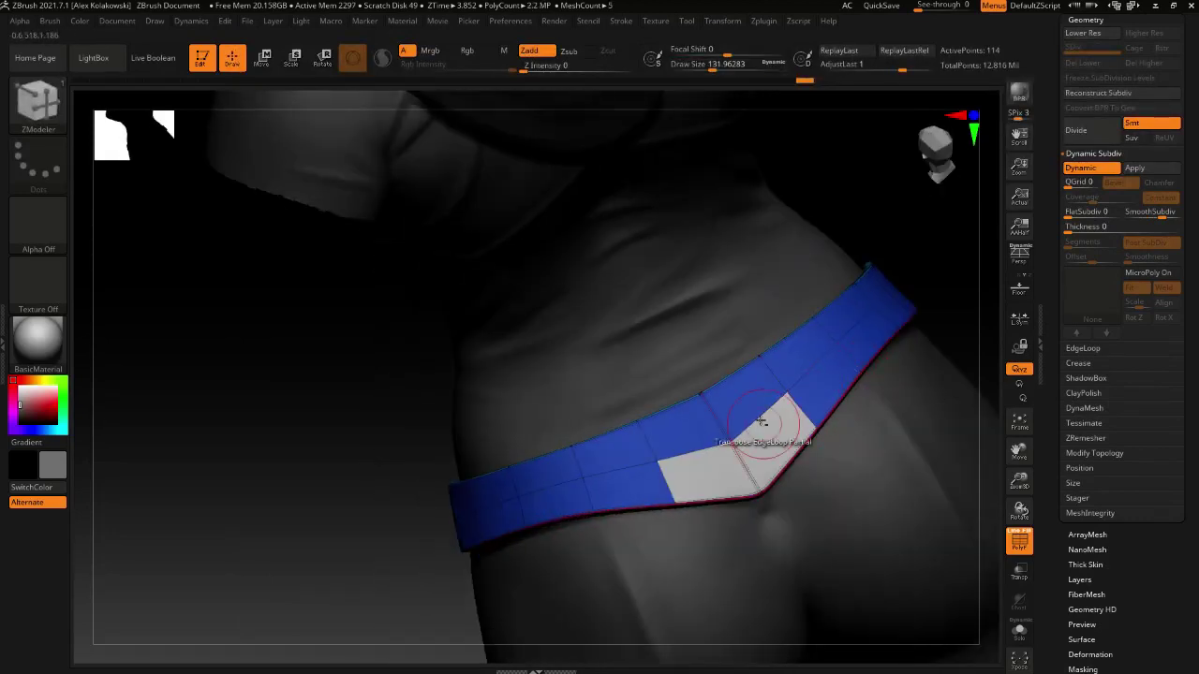
pyautogui.keyDown('alt'); pyautogui.click(738, 403); pyautogui.keyUp('alt')
pyautogui.keyDown('alt'); pyautogui.click(797, 364); pyautogui.keyUp('alt')
pyautogui.keyDown('alt'); pyautogui.click(813, 389); pyautogui.keyUp('alt')
pyautogui.keyDown('alt'); pyautogui.moveTo(886, 361); pyautogui.dragTo(736, 438, button='right'); pyautogui.keyUp('alt')
pyautogui.keyDown('alt'); pyautogui.click(741, 434); pyautogui.keyUp('alt')
pyautogui.keyDown('alt'); pyautogui.click(723, 407); pyautogui.keyUp('alt')
pyautogui.press('w')
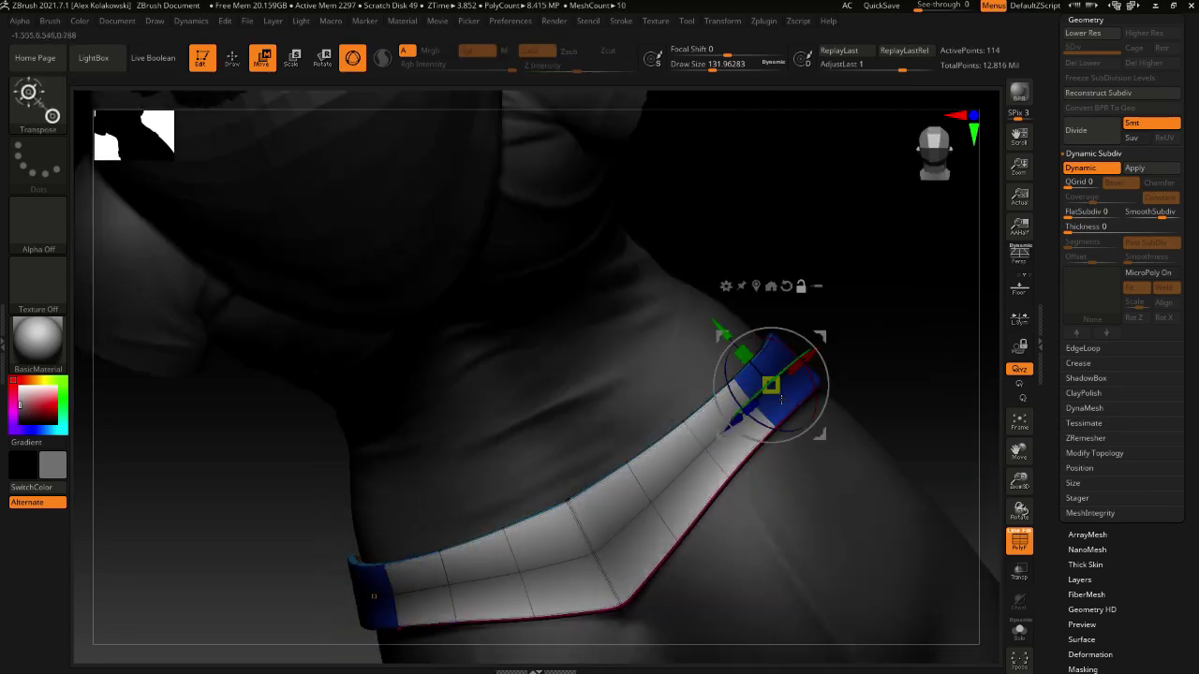
pyautogui.press('q')
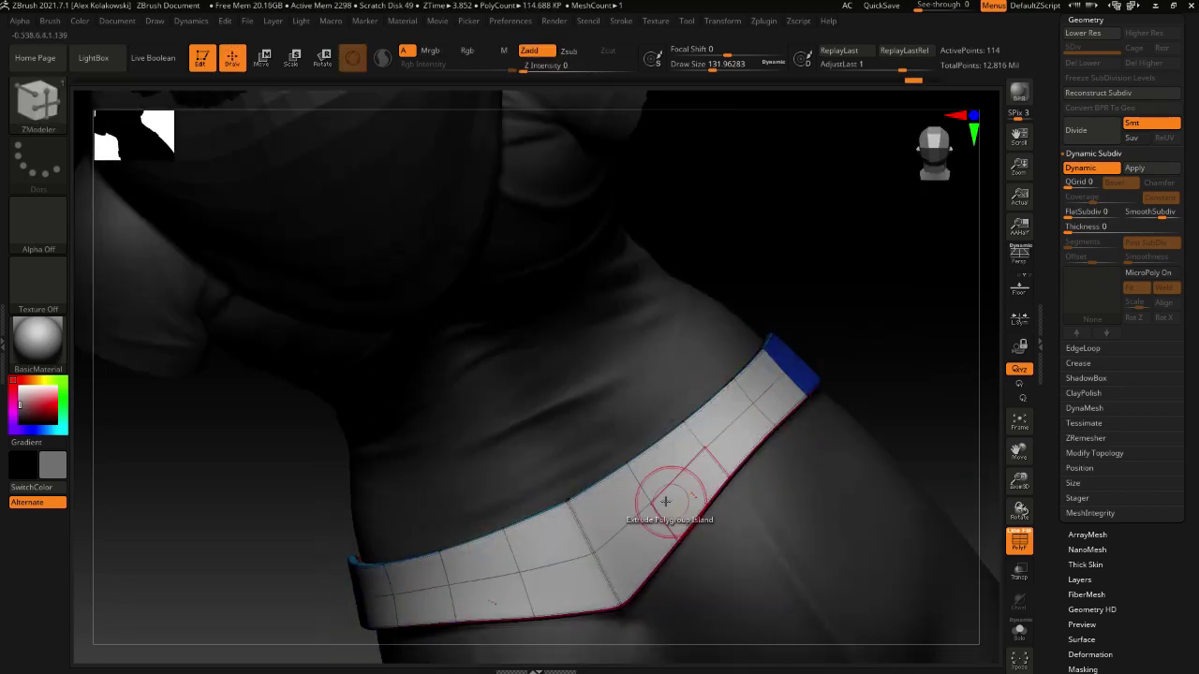
pyautogui.moveTo(661, 494); pyautogui.dragTo(618, 476, button='right')
# Inset the marked belt faces as one region using the Inset polygon action with A Single Poly and Legacy
pyautogui.press('space')
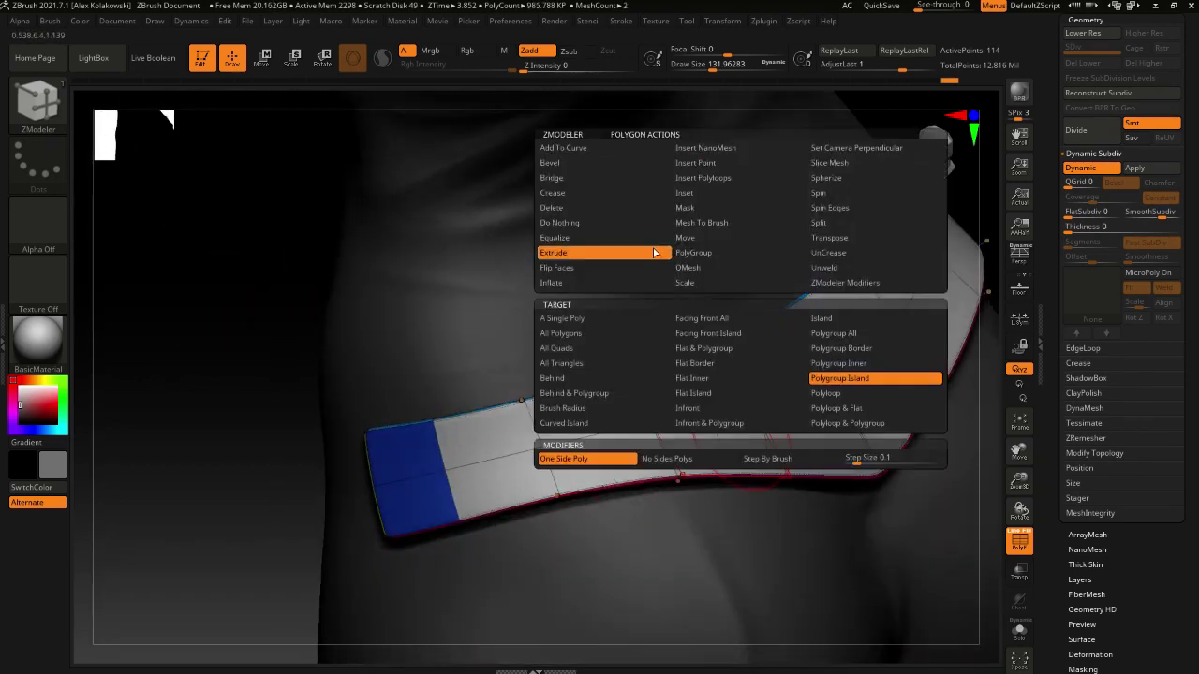
pyautogui.click(695, 195)
pyautogui.click(830, 490)
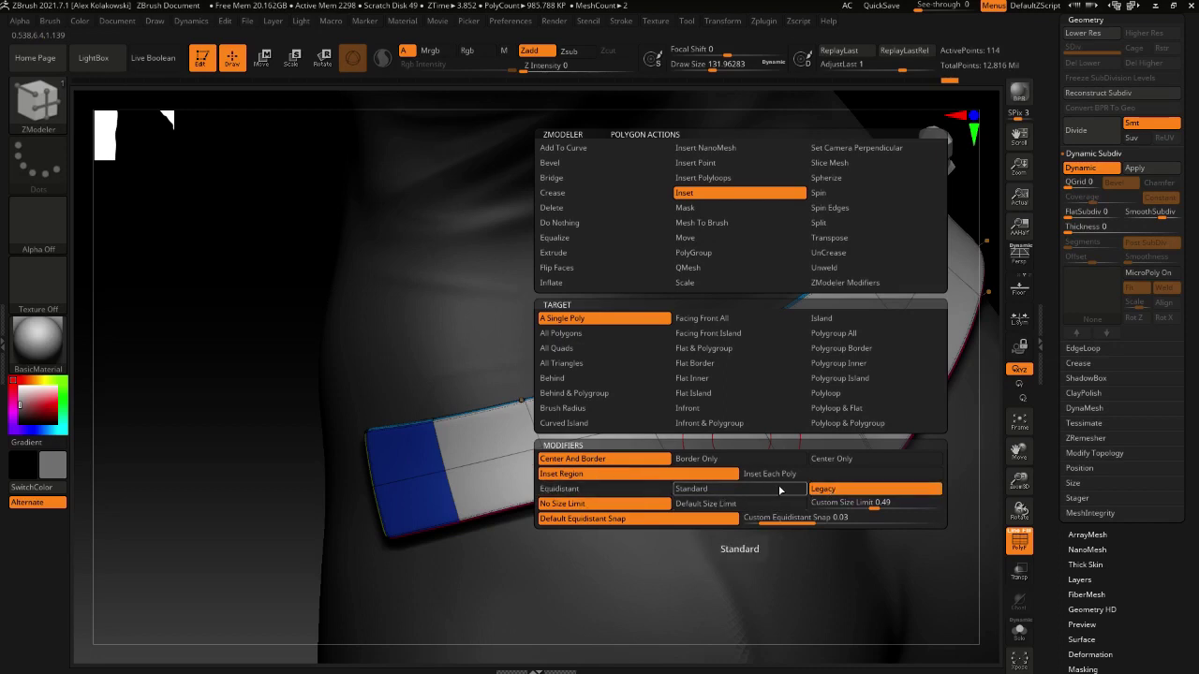
pyautogui.moveTo(661, 458); pyautogui.dragTo(701, 436, button='right')
pyautogui.moveTo(697, 438); pyautogui.dragTo(691, 435)
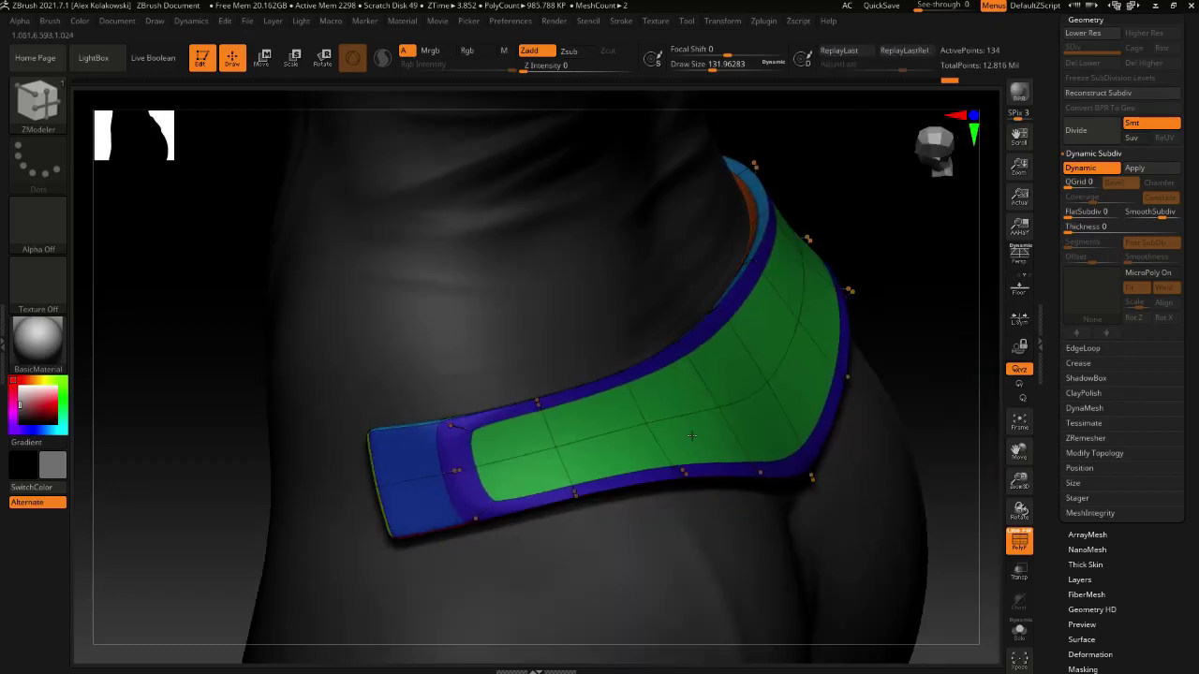
# Turn off dynamic subdivision, then undo the inset and reapply it with a wider border around the marked faces
pyautogui.hotkey('shift', 'd')
pyautogui.moveTo(693, 484); pyautogui.dragTo(720, 450, button='right')
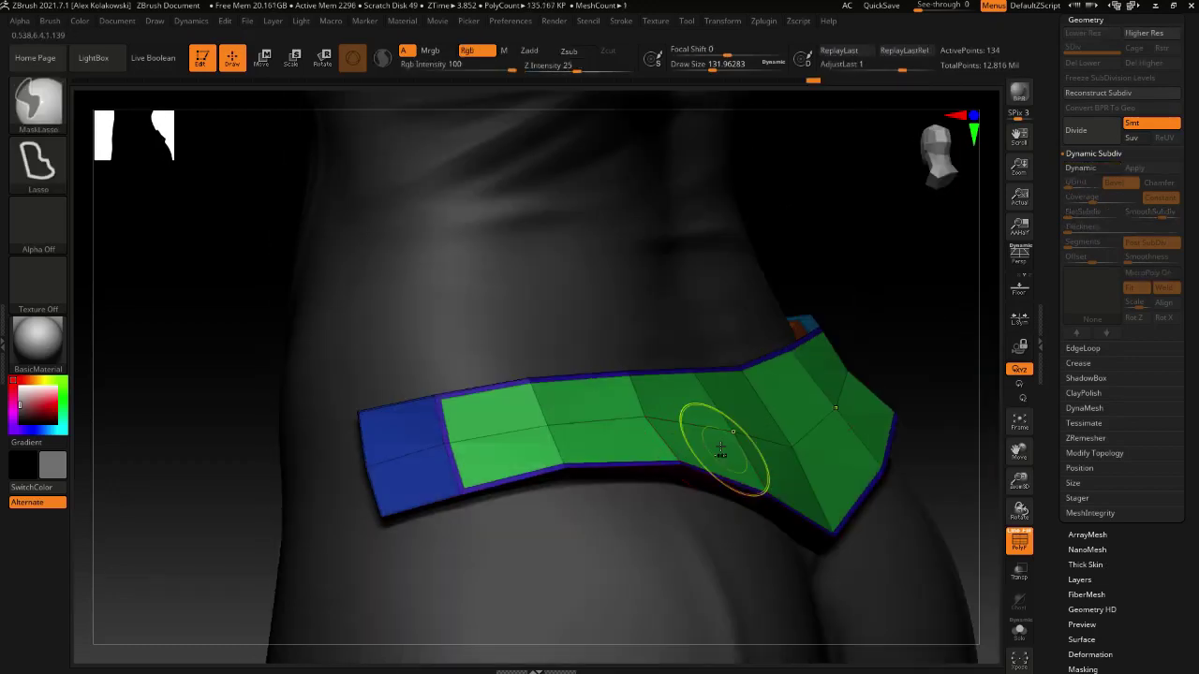
pyautogui.hotkey('ctrl', 'z')
pyautogui.hotkey('ctrl', 'z')
pyautogui.hotkey('ctrl', 'z')
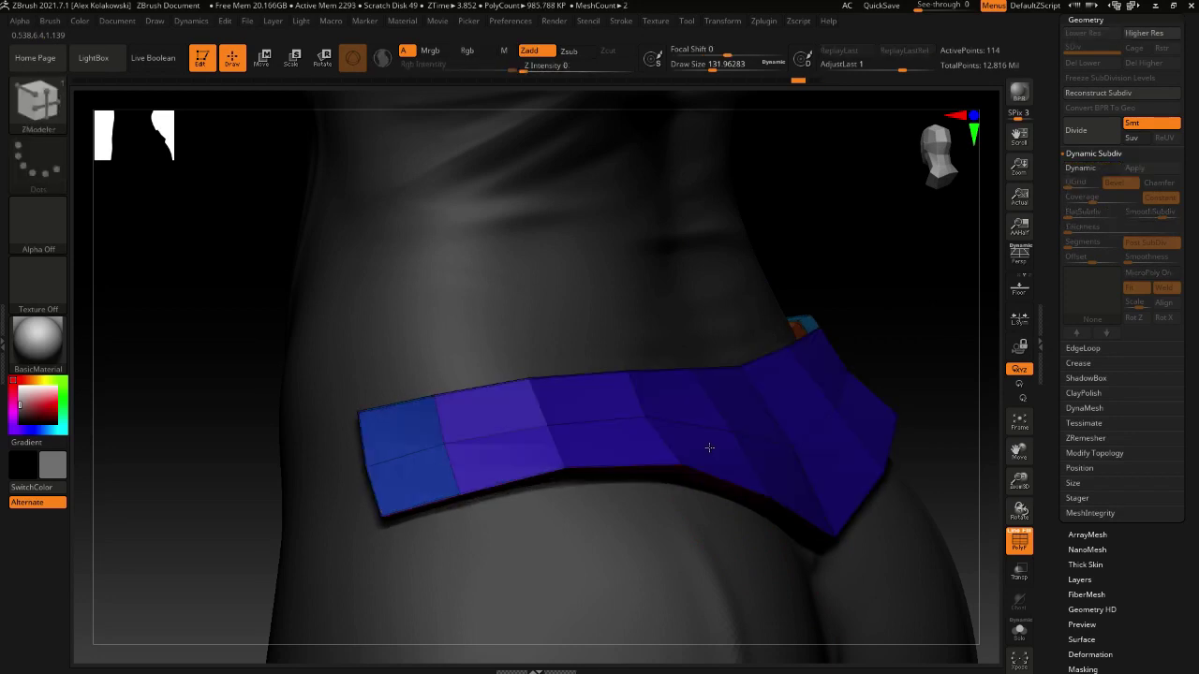
pyautogui.hotkey('ctrl', 'shift', 'z')
pyautogui.hotkey('ctrl', 'shift', 'z')
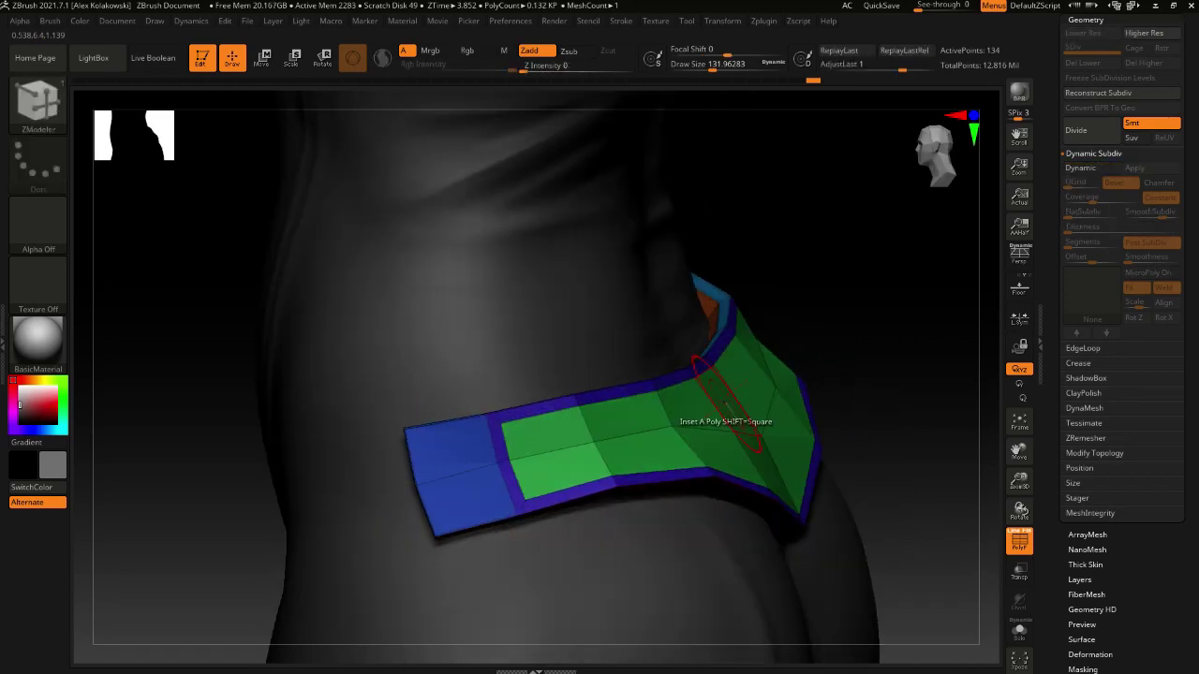
# Extrude the inset panel on the belt's back and turn dynamic subdivision back on
pyautogui.press('space')
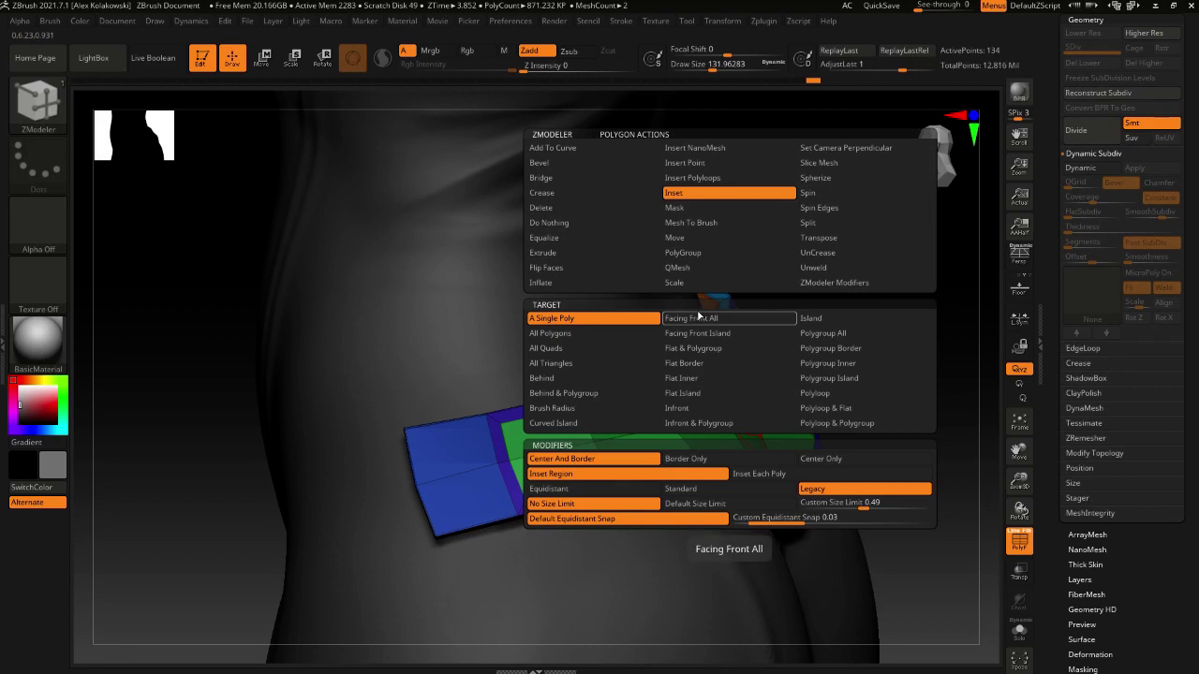
pyautogui.click(543, 253)
pyautogui.click(842, 397)
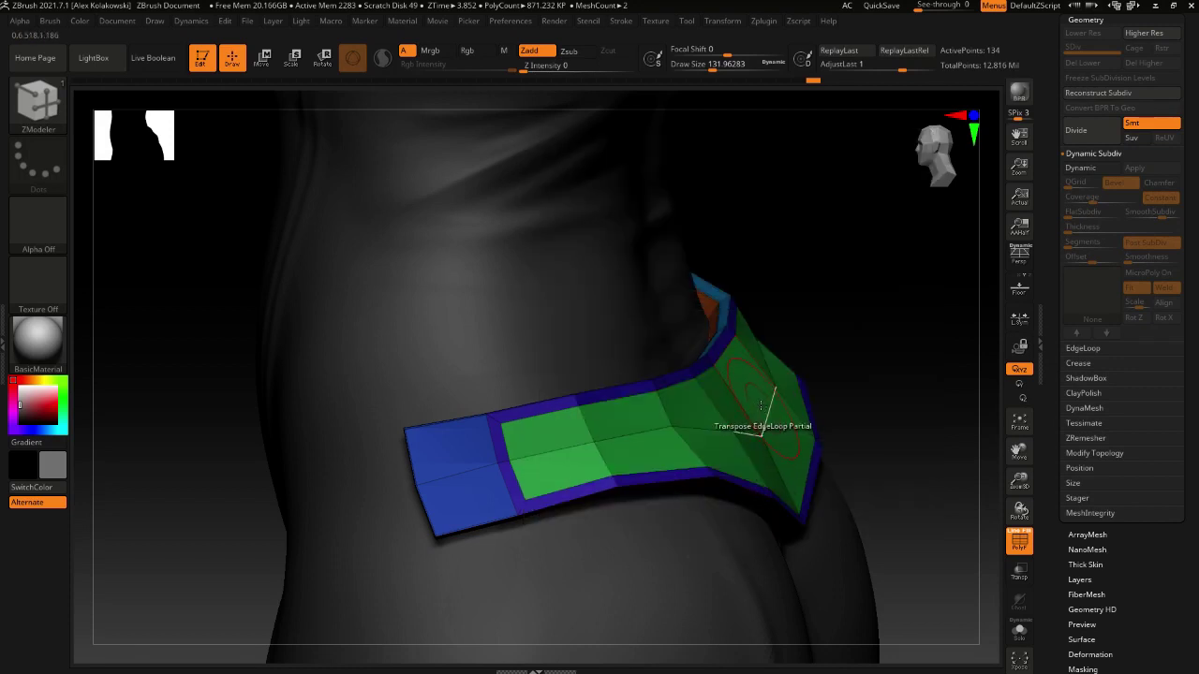
pyautogui.press('d')
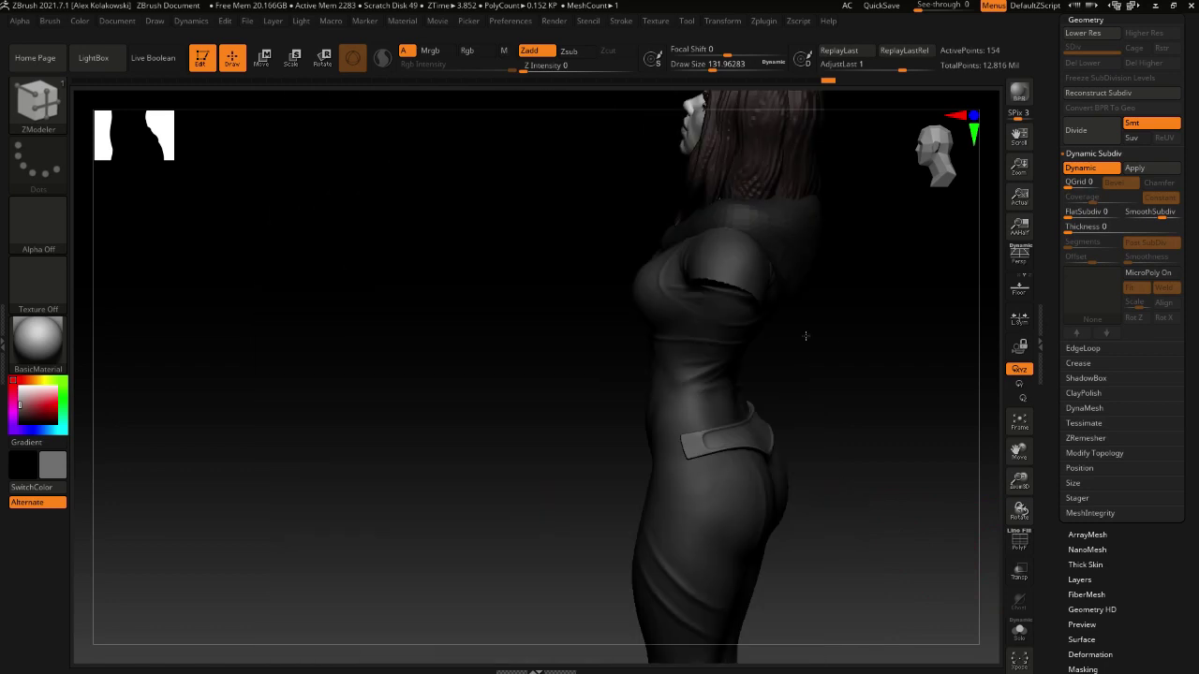
pyautogui.moveTo(802, 334); pyautogui.dragTo(812, 468)
pyautogui.keyDown('ctrl'); pyautogui.moveTo(812, 468); pyautogui.dragTo(759, 503, button='right'); pyautogui.keyUp('ctrl')
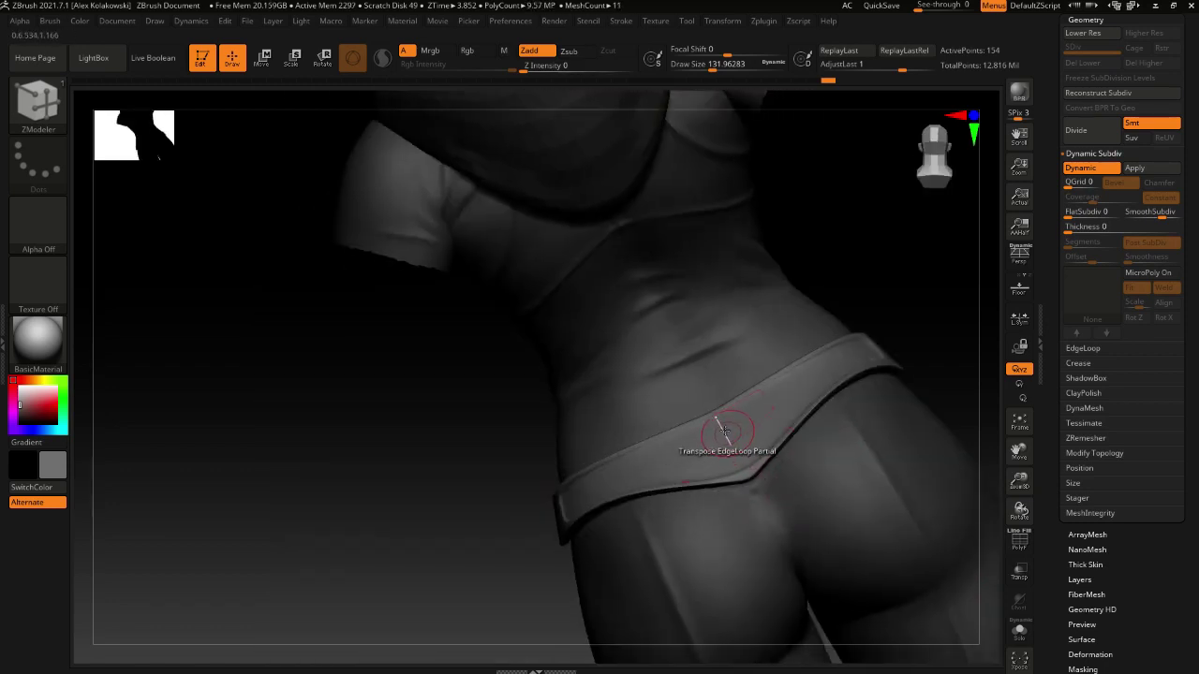
# Set ZModeler's edge action to Crease with the Edge target, and display the belt's unsubdivided mesh with its polygroup wireframe
pyautogui.press('space')
pyautogui.click(568, 342)
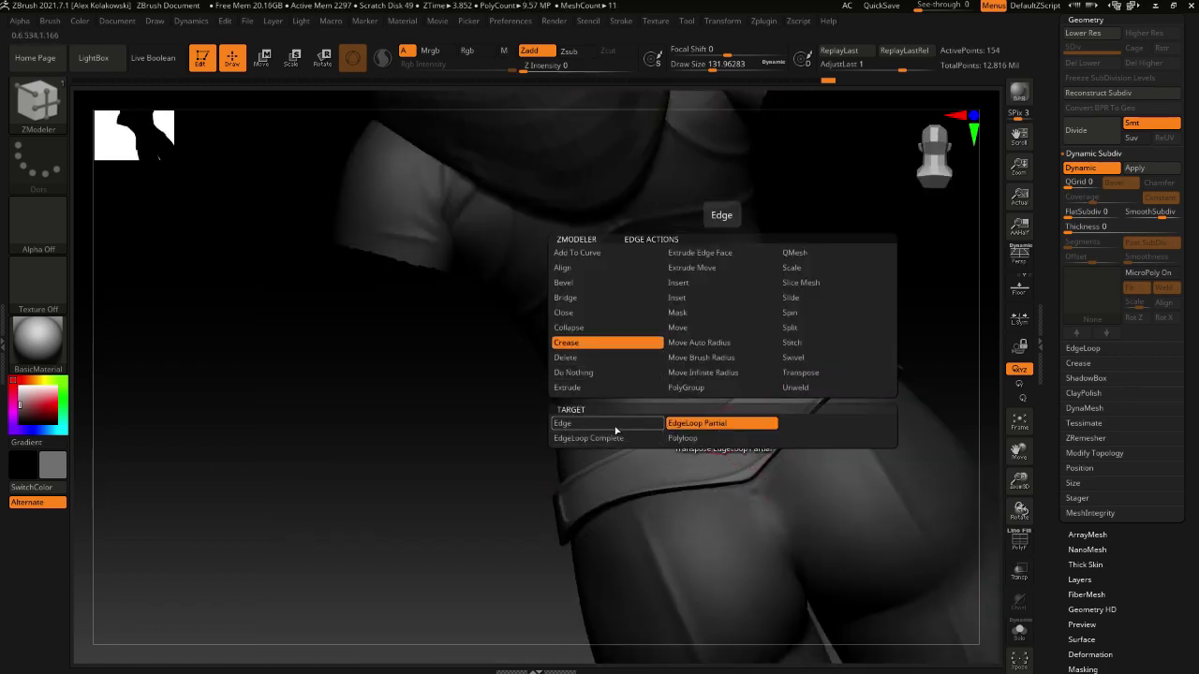
pyautogui.click(563, 422)
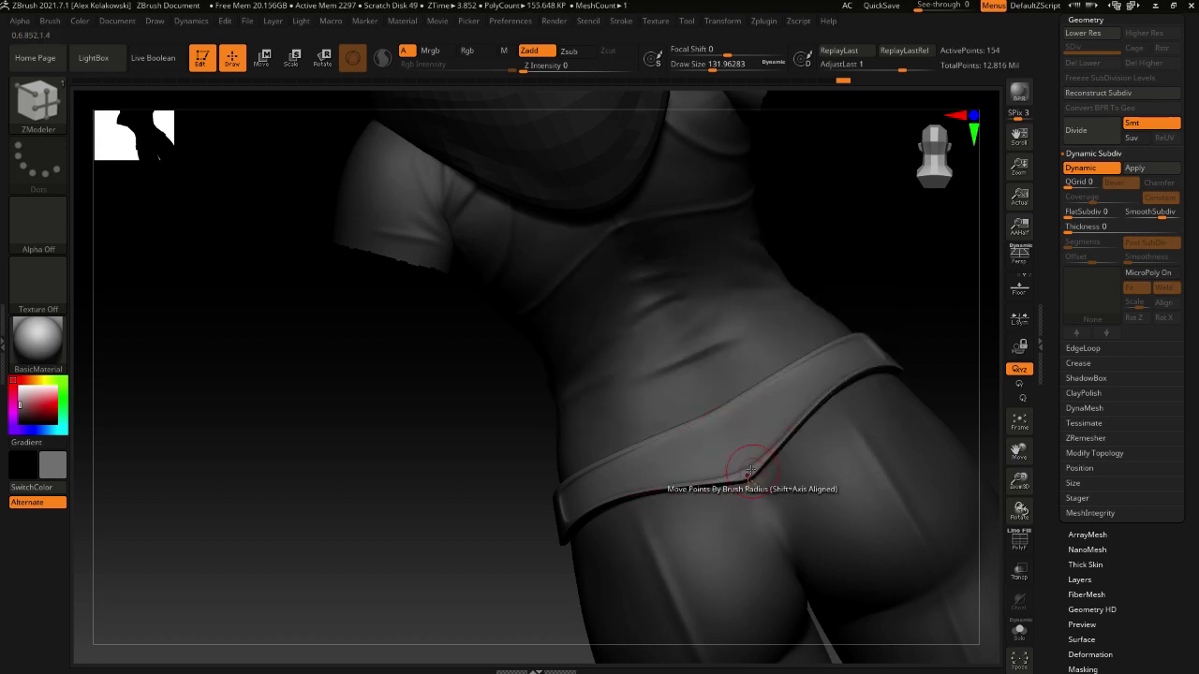
pyautogui.keyDown('ctrl'); pyautogui.moveTo(749, 461); pyautogui.dragTo(772, 556, button='right'); pyautogui.keyUp('ctrl')
pyautogui.hotkey('shift', 'd')
pyautogui.hotkey('shift', 'f')
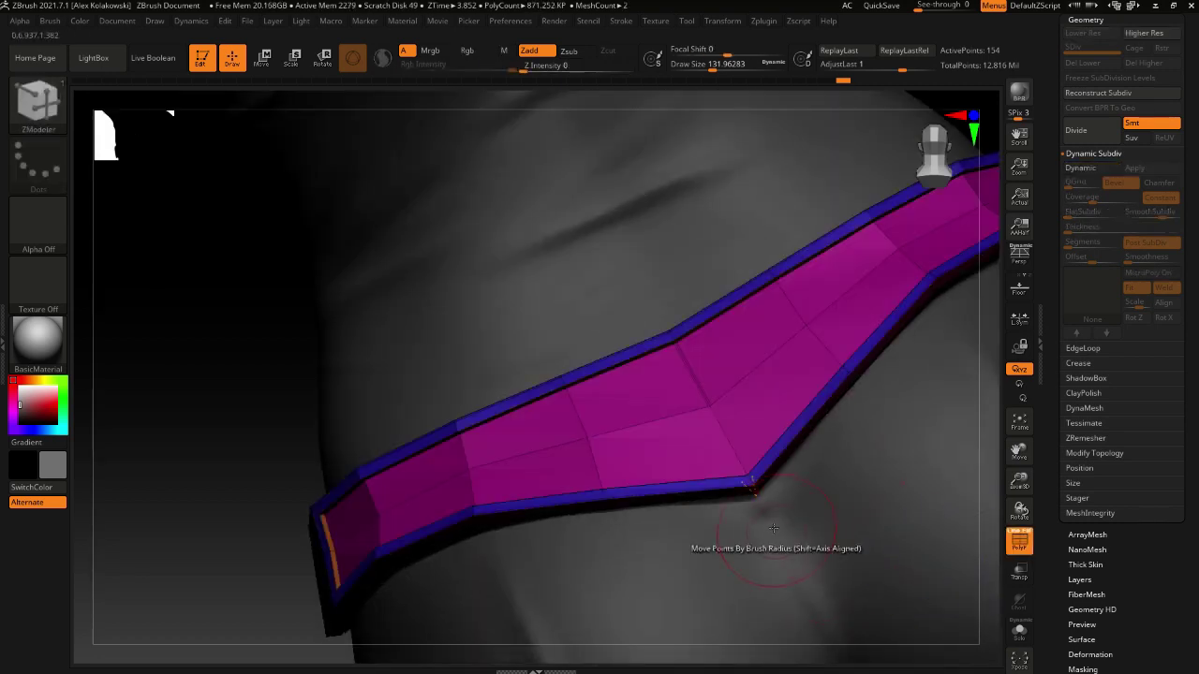
# Crease the partial edge loop at the belt's lower centre point, turn dynamic subdivision back on and hide the wireframe
pyautogui.press('space')
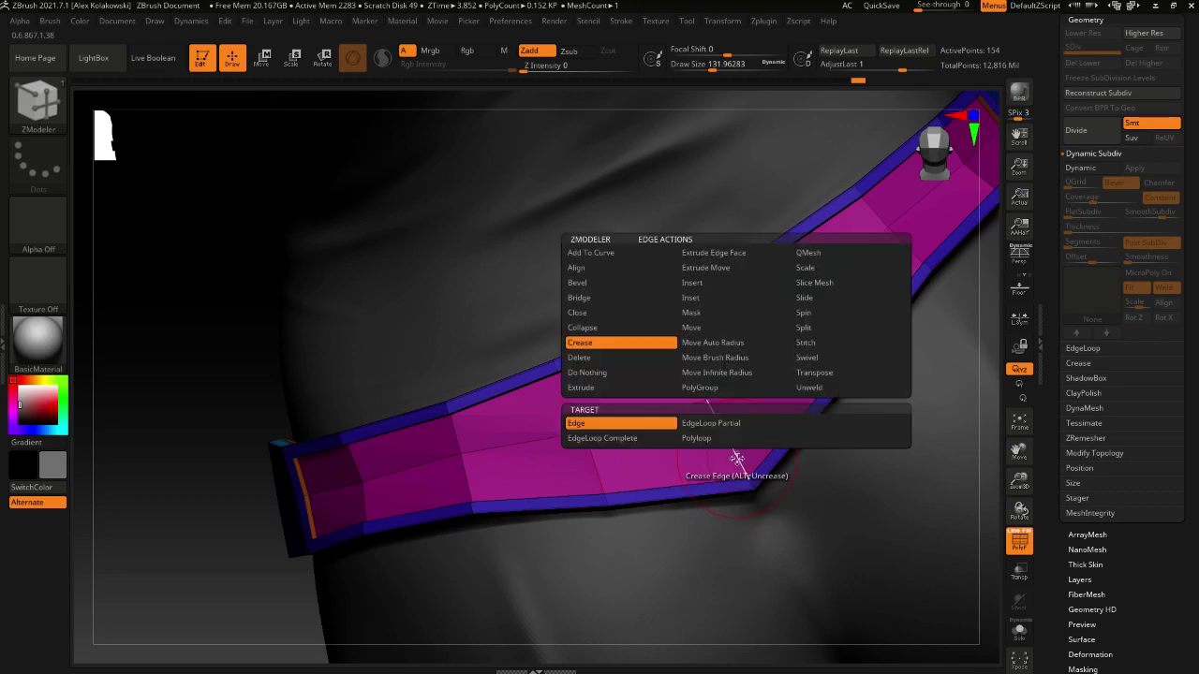
pyautogui.click(721, 427)
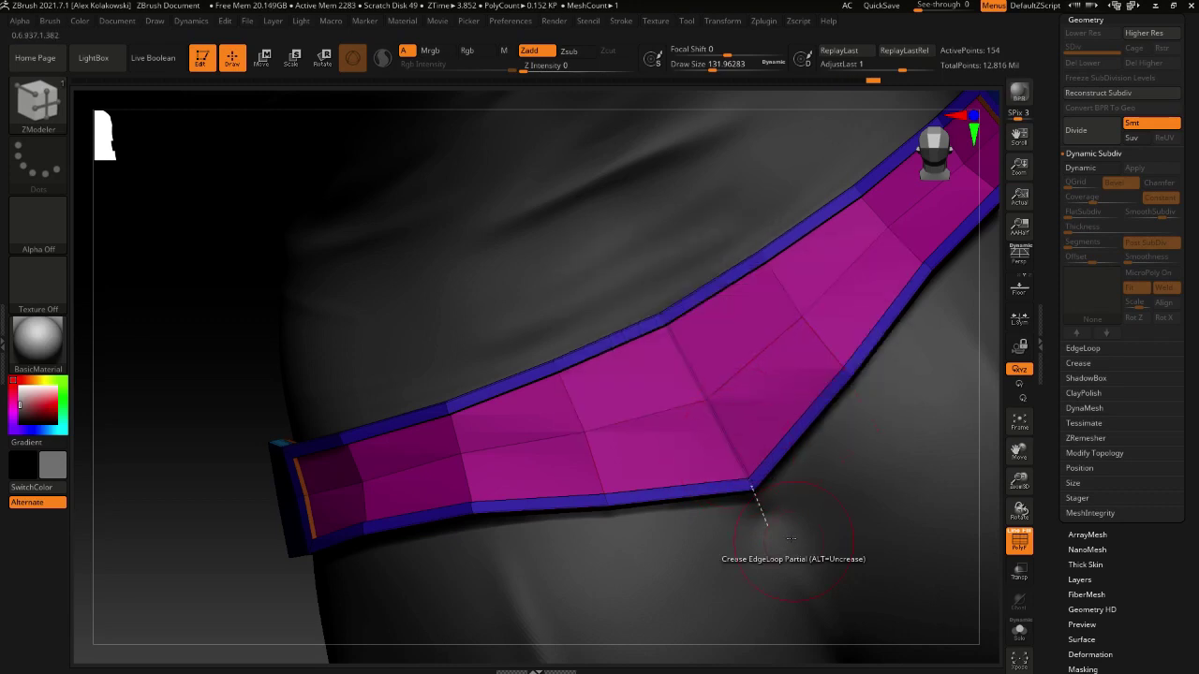
pyautogui.click(766, 524)
pyautogui.press('d')
pyautogui.hotkey('shift', 'f')
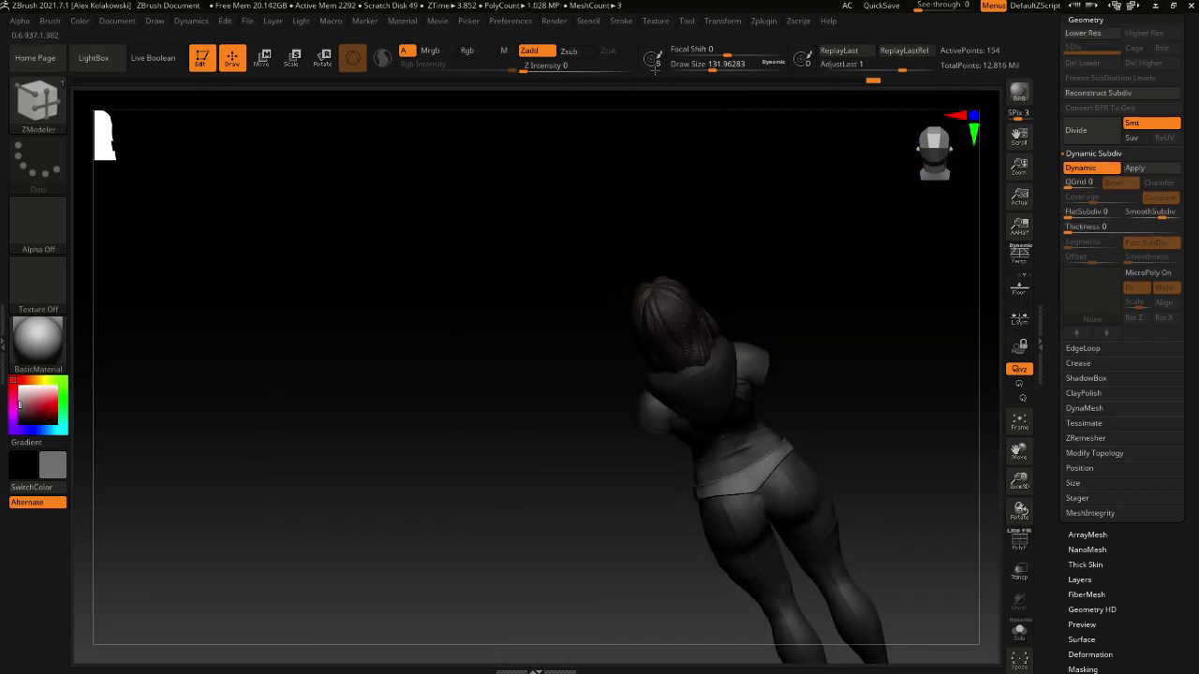
# Reshape the belt's end at the side of the hip with the Move brush, reducing the brush size to about 234
pyautogui.moveTo(805, 505); pyautogui.dragTo(632, 510)
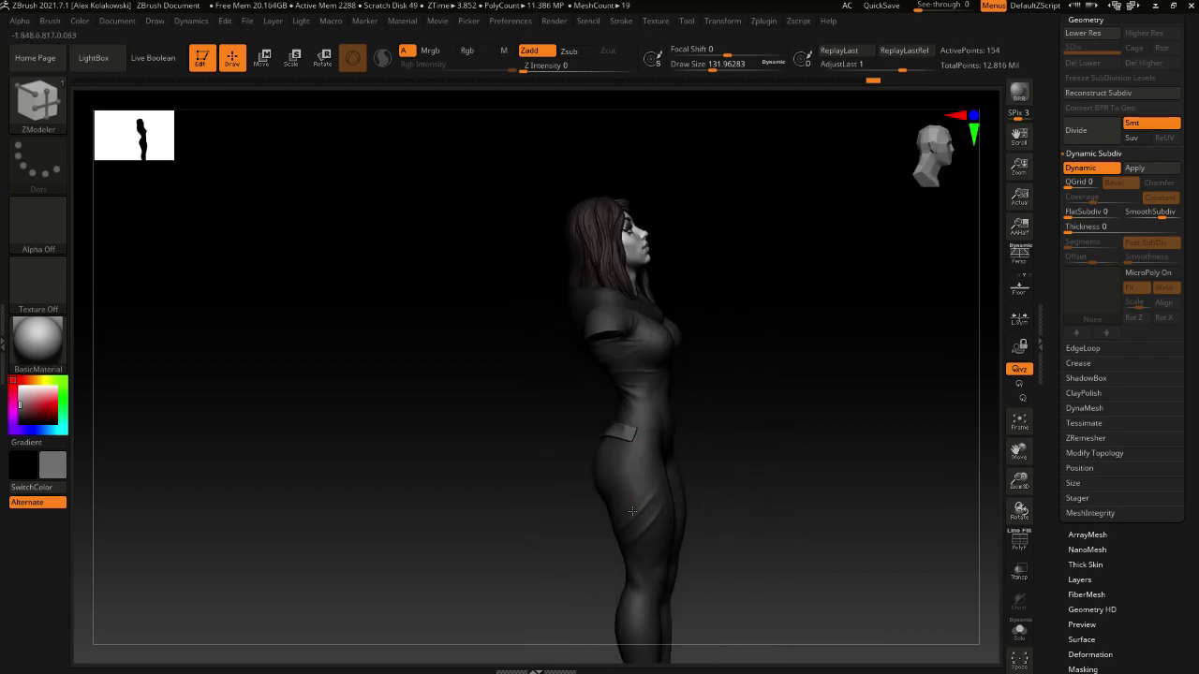
pyautogui.moveTo(632, 510)
pyautogui.keyDown('ctrl'); pyautogui.mouseDown(button='right')
pyautogui.moveTo(637, 468)
pyautogui.moveTo(645, 502)
pyautogui.mouseUp(button='right'); pyautogui.keyUp('ctrl')
pyautogui.press('b')
pyautogui.press('m')
pyautogui.press('v')
pyautogui.press('s')
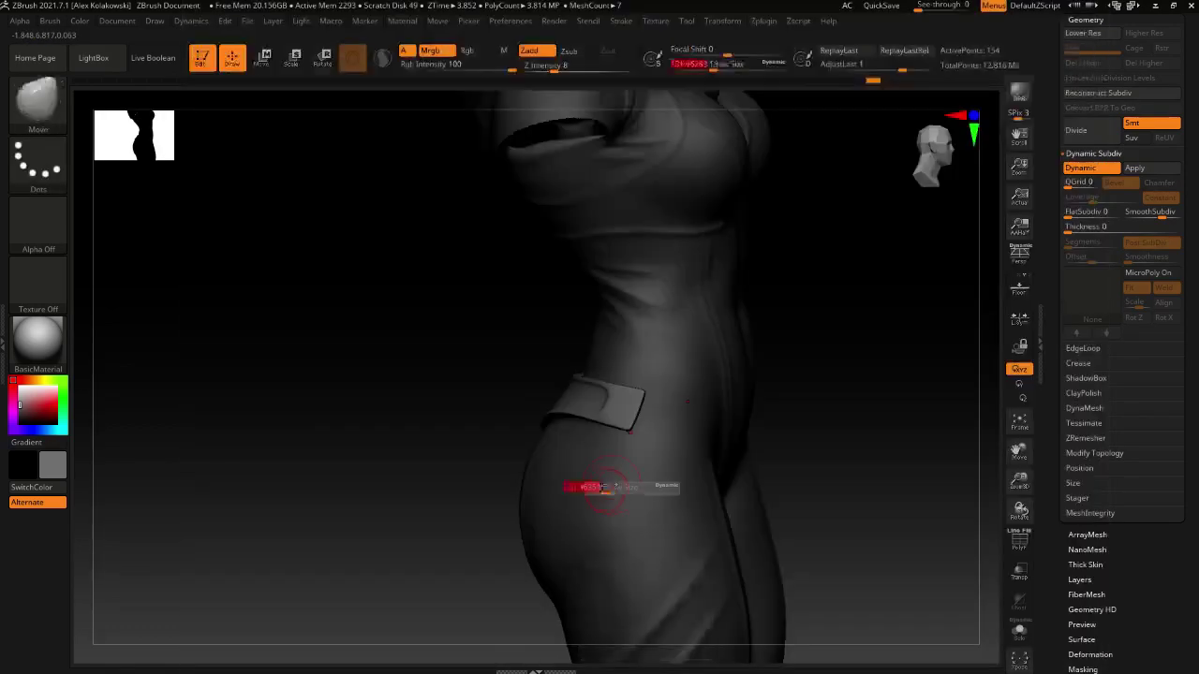
pyautogui.moveTo(605, 489); pyautogui.dragTo(644, 489)
pyautogui.keyDown('shift'); pyautogui.moveTo(644, 469); pyautogui.dragTo(641, 453, button='right'); pyautogui.keyUp('shift')
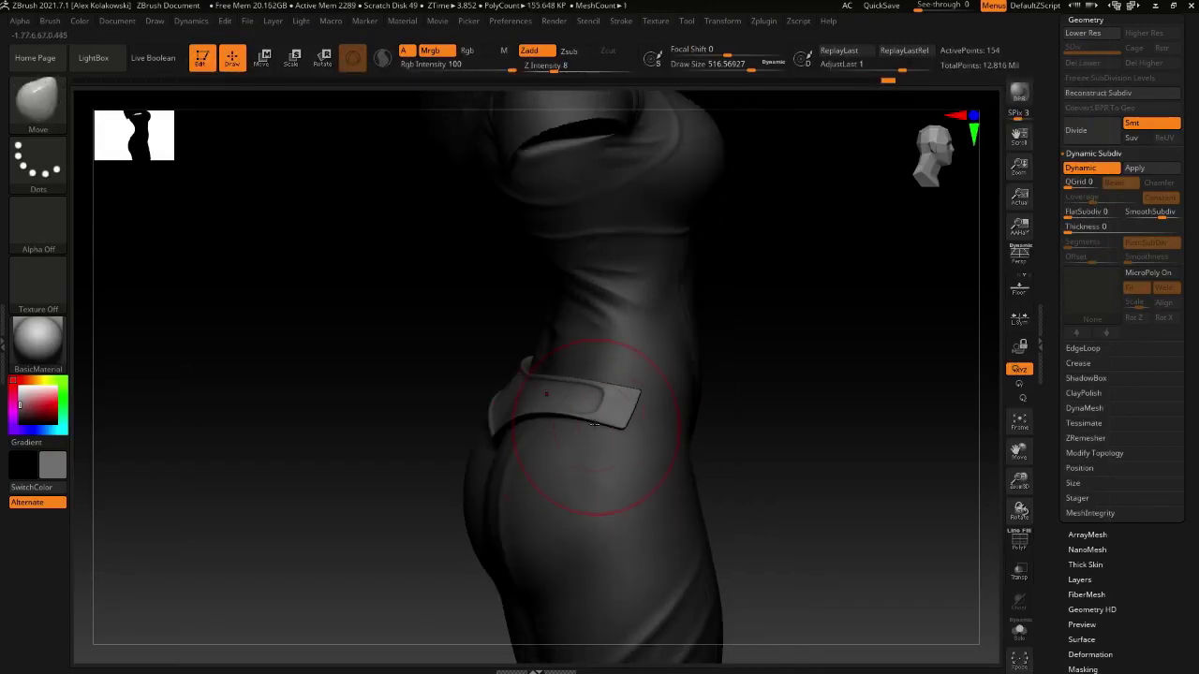
pyautogui.press('s')
pyautogui.moveTo(594, 425); pyautogui.dragTo(586, 424)
pyautogui.press('[')
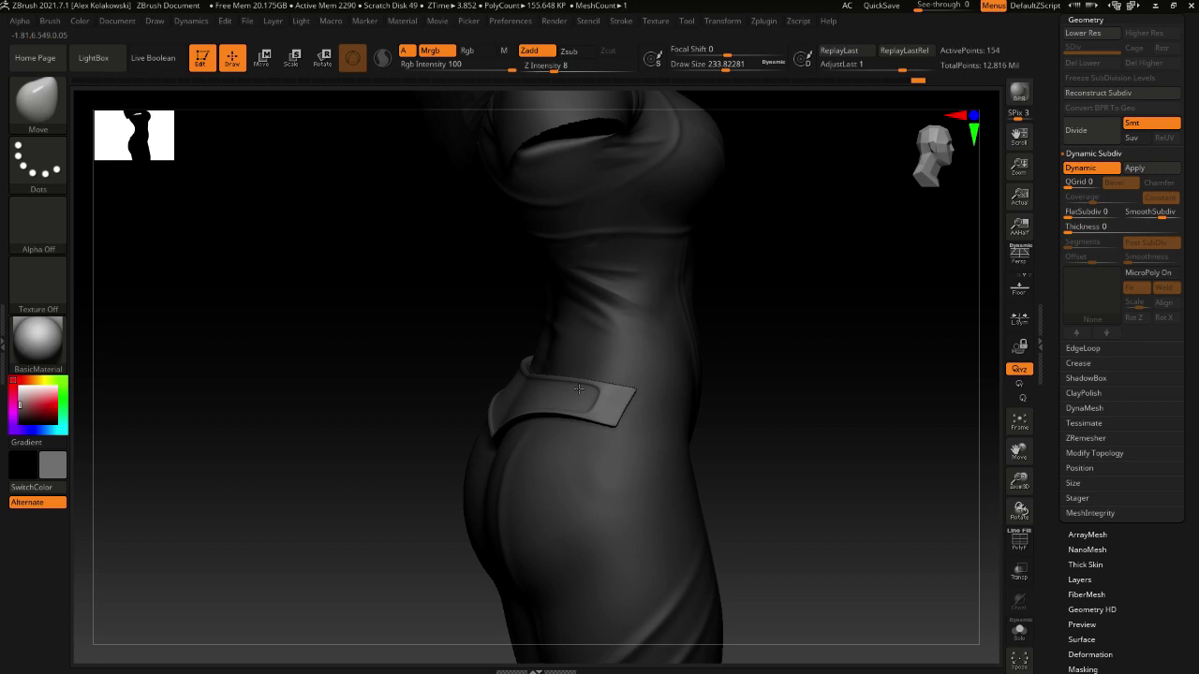
# Fit the belt's end against the hip contour with the Move brush at sizes of about 136 and 182
pyautogui.moveTo(579, 388)
pyautogui.mouseDown(button='right')
pyautogui.moveTo(523, 469)
pyautogui.moveTo(441, 432)
pyautogui.mouseUp(button='right')
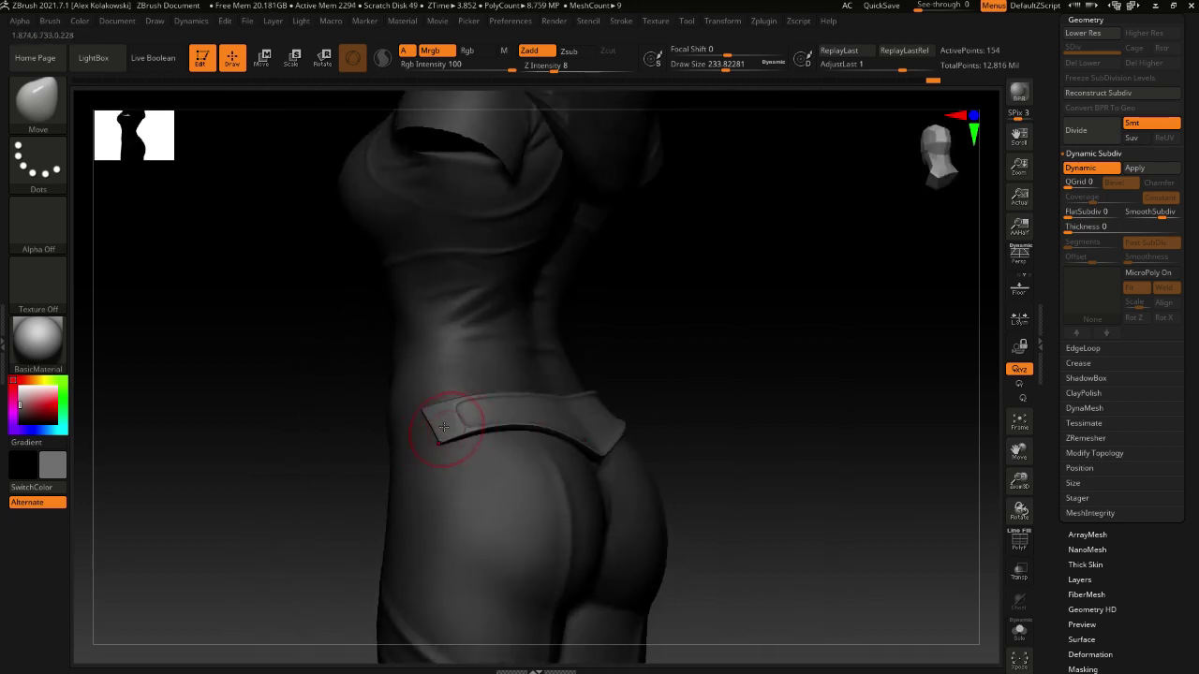
pyautogui.moveTo(458, 433)
pyautogui.mouseDown(button='right')
pyautogui.moveTo(461, 472)
pyautogui.moveTo(455, 428)
pyautogui.moveTo(474, 457)
pyautogui.mouseUp(button='right')
pyautogui.press('s')
pyautogui.moveTo(473, 459); pyautogui.dragTo(461, 459)
pyautogui.moveTo(444, 430)
pyautogui.mouseDown(button='right')
pyautogui.moveTo(498, 404)
pyautogui.moveTo(470, 440)
pyautogui.mouseUp(button='right')
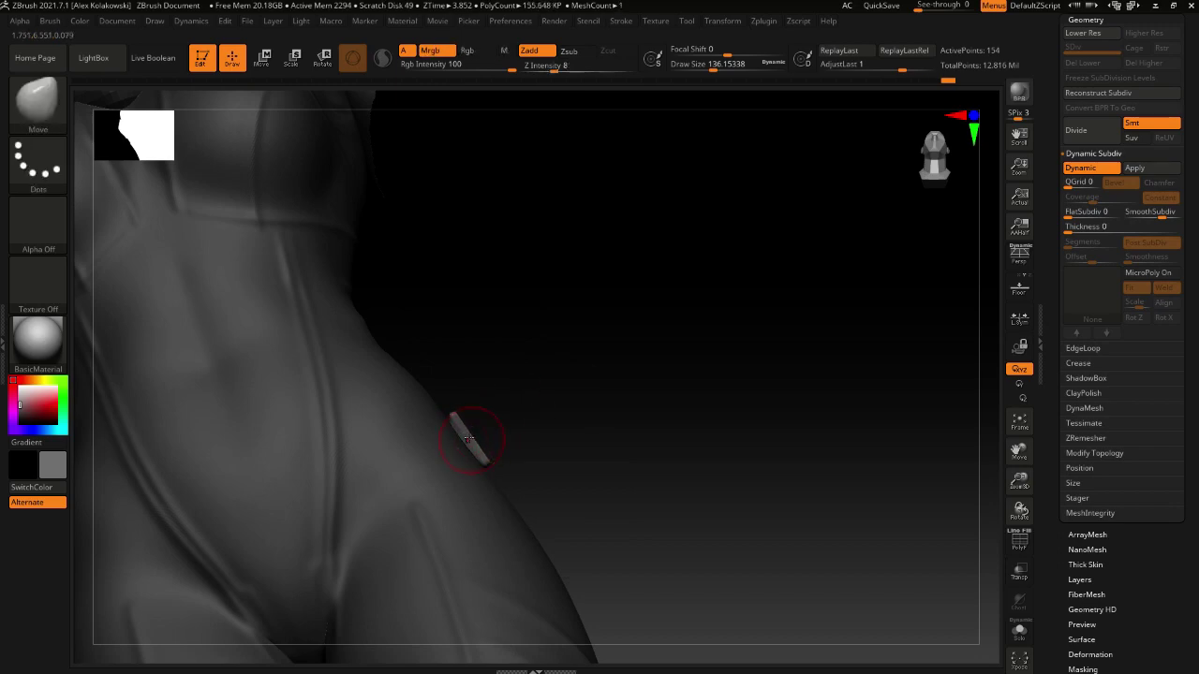
pyautogui.press('b')
pyautogui.press('m')
pyautogui.press('v')
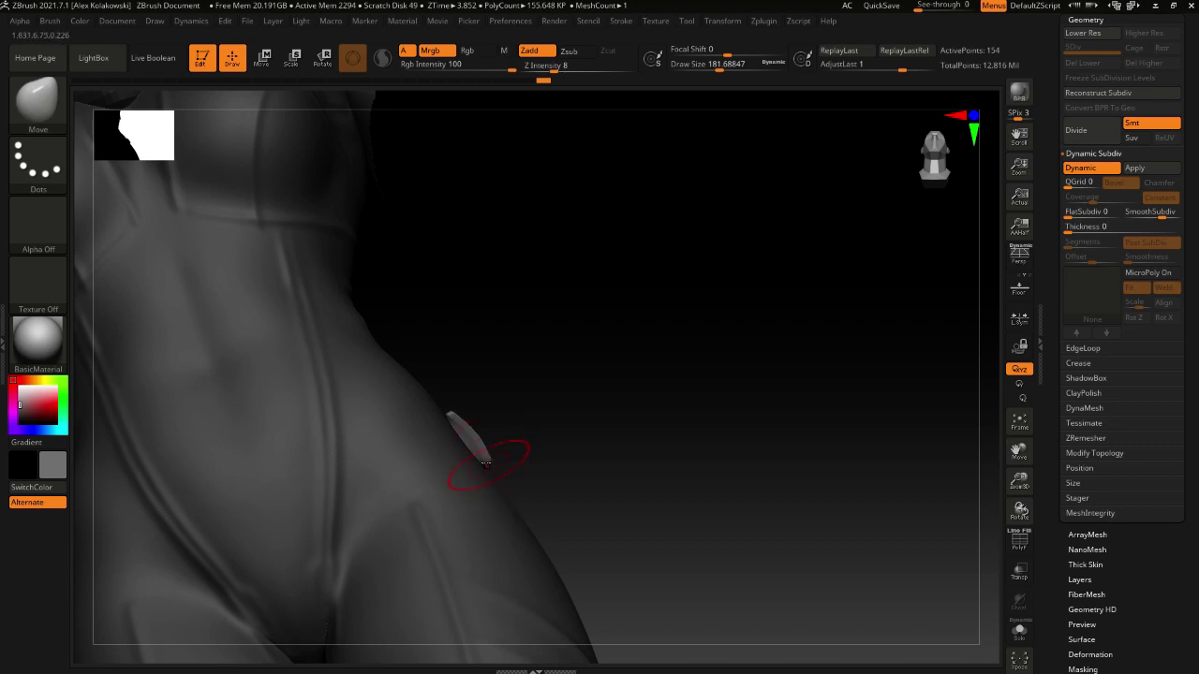
pyautogui.moveTo(471, 438)
pyautogui.mouseDown()
pyautogui.moveTo(514, 423)
pyautogui.moveTo(468, 449)
pyautogui.moveTo(281, 441)
pyautogui.moveTo(323, 412)
pyautogui.moveTo(331, 493)
pyautogui.moveTo(347, 402)
pyautogui.moveTo(315, 406)
pyautogui.mouseUp()
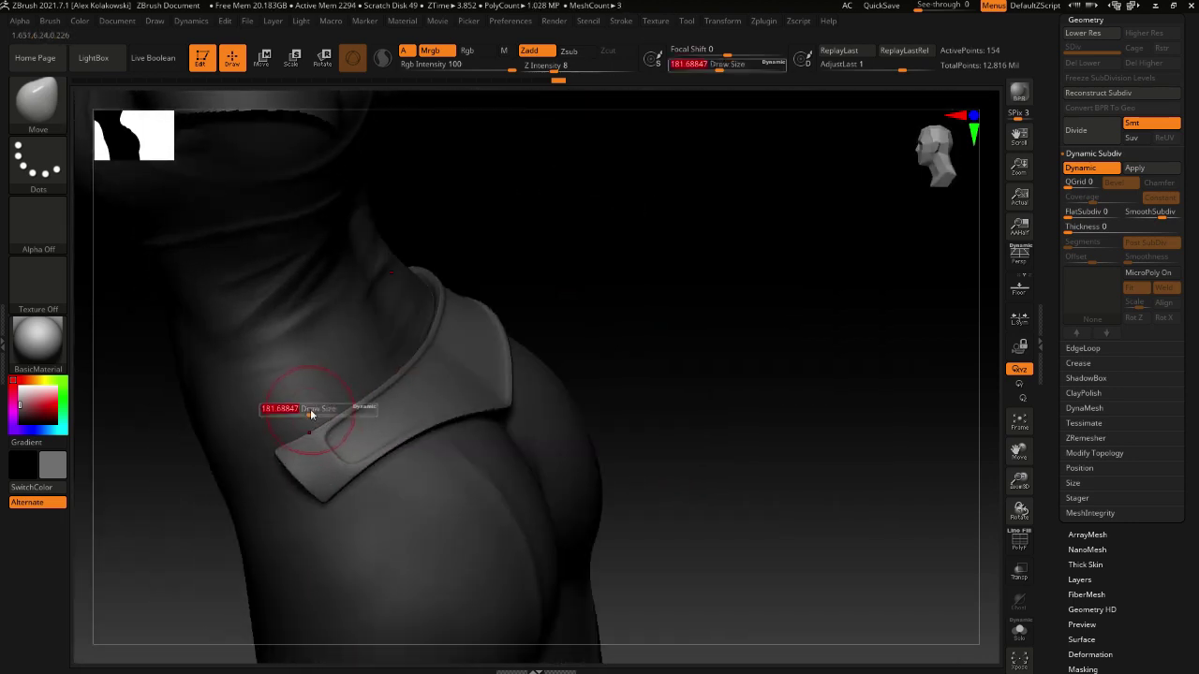
# Adjust the belt's upper edge around the side and back of the waist with the Move brush at size about 311
pyautogui.moveTo(312, 358); pyautogui.dragTo(368, 370)
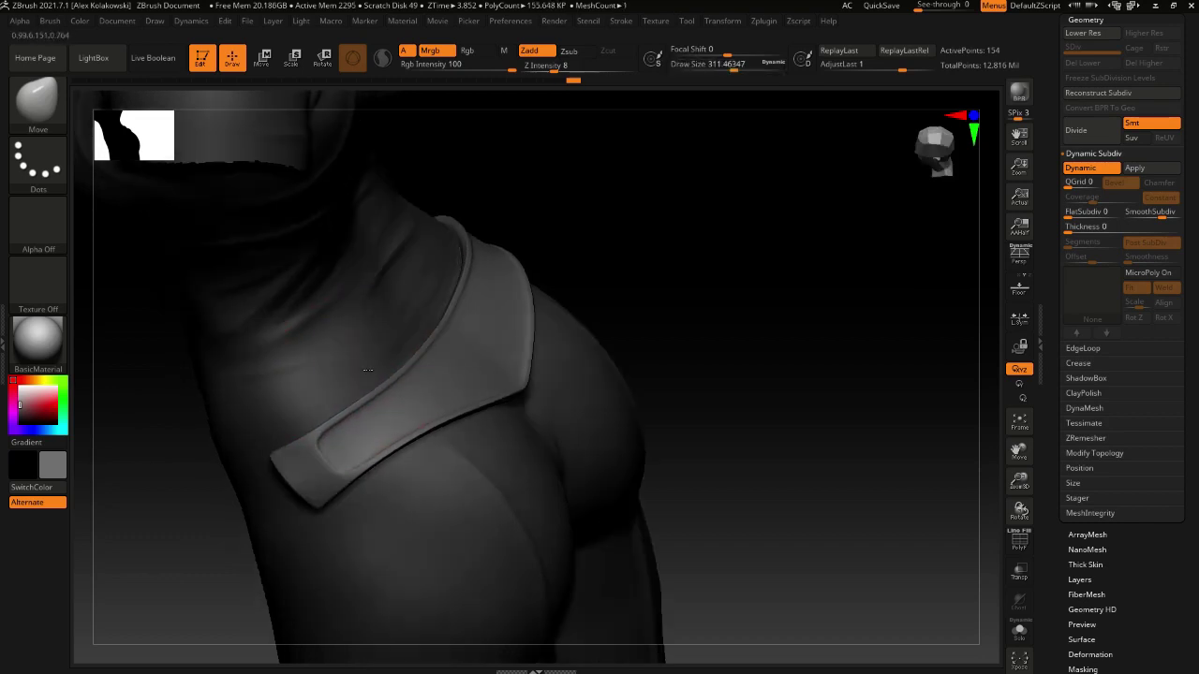
pyautogui.moveTo(416, 303); pyautogui.dragTo(422, 297)
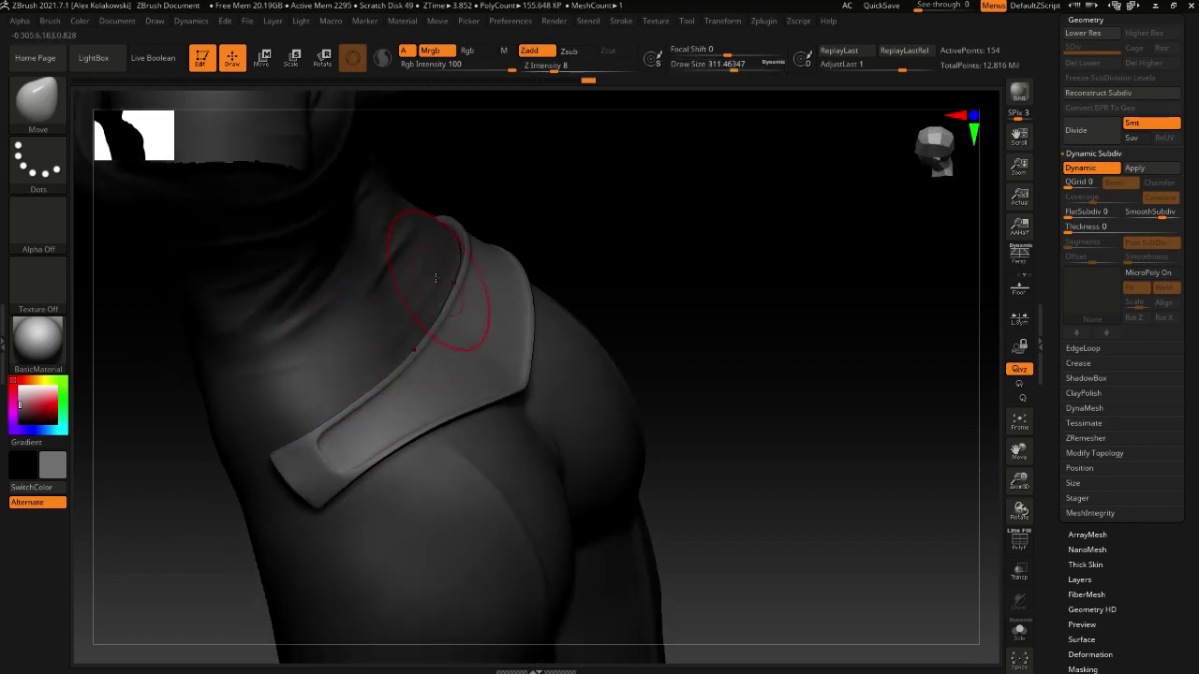
pyautogui.moveTo(438, 271); pyautogui.dragTo(457, 264, button='right')
pyautogui.moveTo(457, 264); pyautogui.dragTo(452, 259)
pyautogui.moveTo(440, 281)
pyautogui.mouseDown(button='right')
pyautogui.moveTo(323, 435)
pyautogui.moveTo(220, 417)
pyautogui.mouseUp(button='right')
pyautogui.keyDown('ctrl'); pyautogui.moveTo(524, 431); pyautogui.dragTo(515, 356, button='right'); pyautogui.keyUp('ctrl')
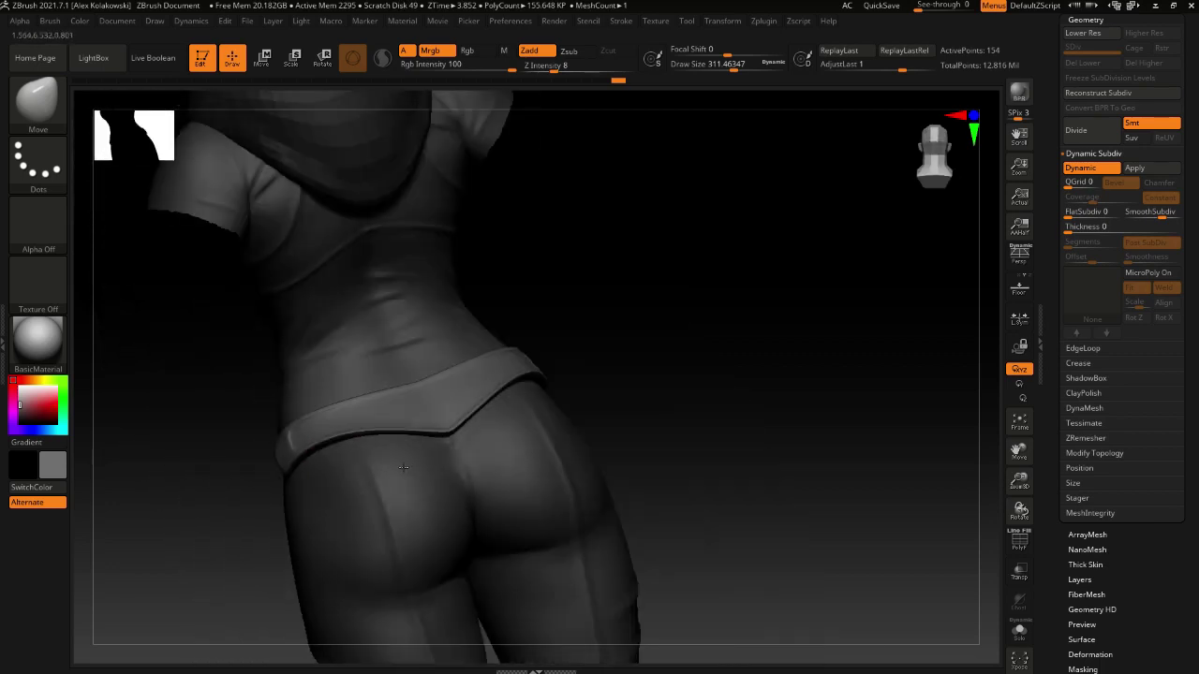
# Refine how the belt's end sits on the hip from the front and side, using the Move brush at size about 239
pyautogui.moveTo(712, 374)
pyautogui.mouseDown(button='right')
pyautogui.moveTo(536, 403)
pyautogui.moveTo(558, 383)
pyautogui.mouseUp(button='right')
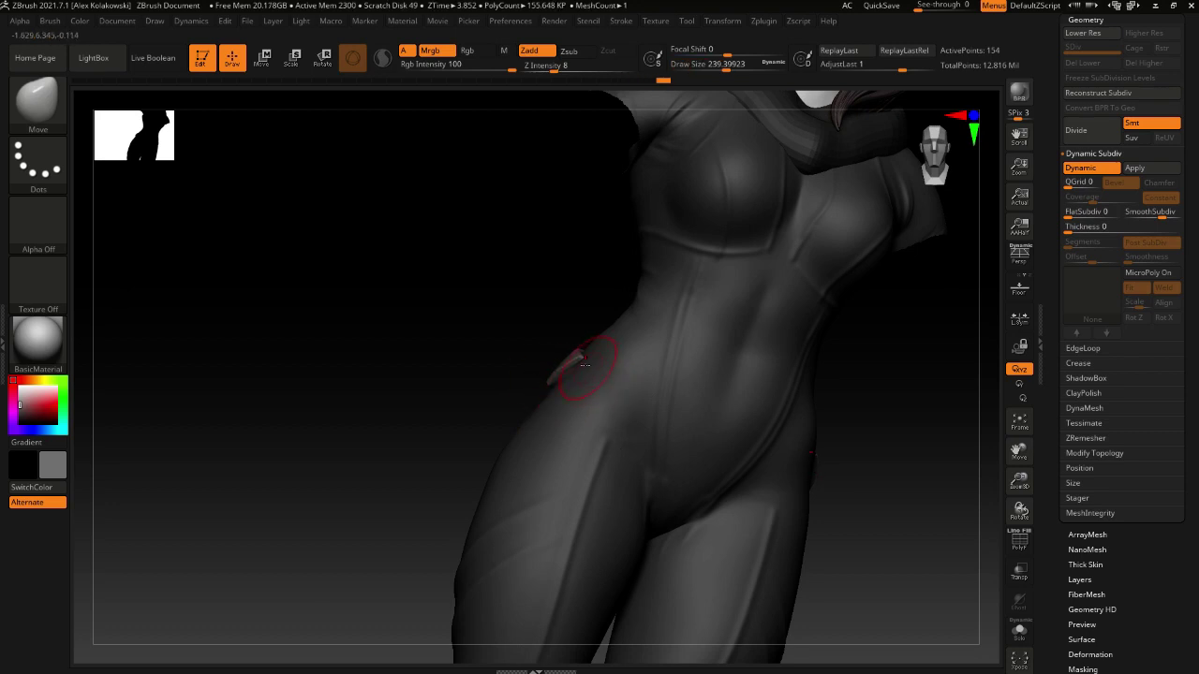
pyautogui.moveTo(541, 311)
pyautogui.mouseDown(button='right')
pyautogui.moveTo(552, 387)
pyautogui.moveTo(520, 477)
pyautogui.moveTo(549, 476)
pyautogui.moveTo(565, 404)
pyautogui.mouseUp(button='right')
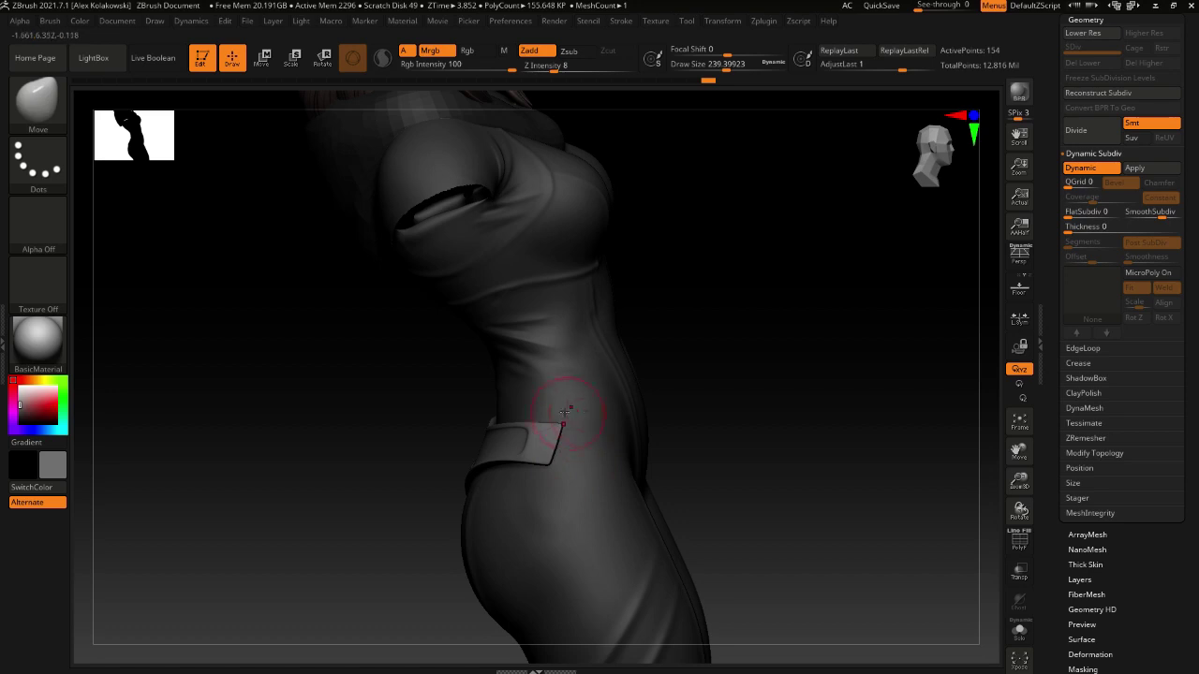
pyautogui.moveTo(566, 410); pyautogui.dragTo(521, 415, button='right')
pyautogui.moveTo(458, 462)
pyautogui.mouseDown(button='right')
pyautogui.moveTo(444, 451)
pyautogui.moveTo(460, 434)
pyautogui.moveTo(443, 517)
pyautogui.mouseUp(button='right')
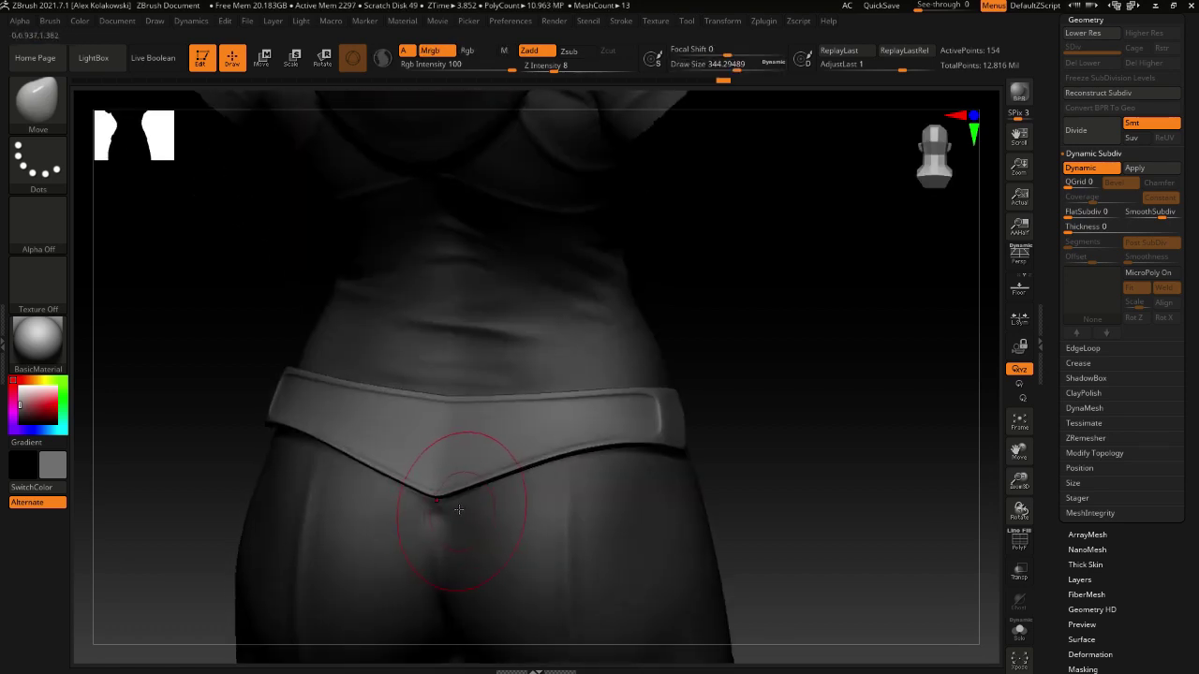
# Pull the belt's lower centre point farther down with the Move brush, using sizes of about 508 and 422
pyautogui.press('s')
pyautogui.moveTo(493, 514)
pyautogui.mouseDown()
pyautogui.moveTo(506, 514)
pyautogui.moveTo(396, 640)
pyautogui.mouseUp()
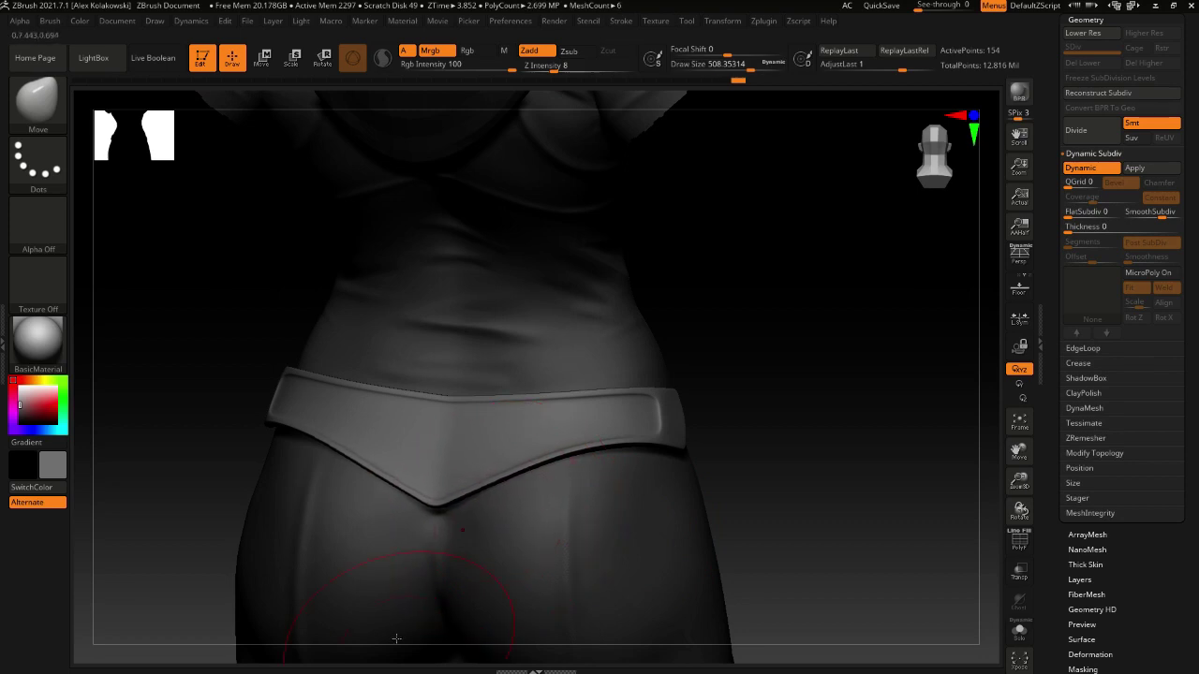
pyautogui.keyDown('alt'); pyautogui.moveTo(536, 513); pyautogui.dragTo(549, 464, button='right'); pyautogui.keyUp('alt')
pyautogui.press('s')
pyautogui.moveTo(524, 427); pyautogui.dragTo(517, 427)
pyautogui.moveTo(517, 417); pyautogui.dragTo(474, 362)
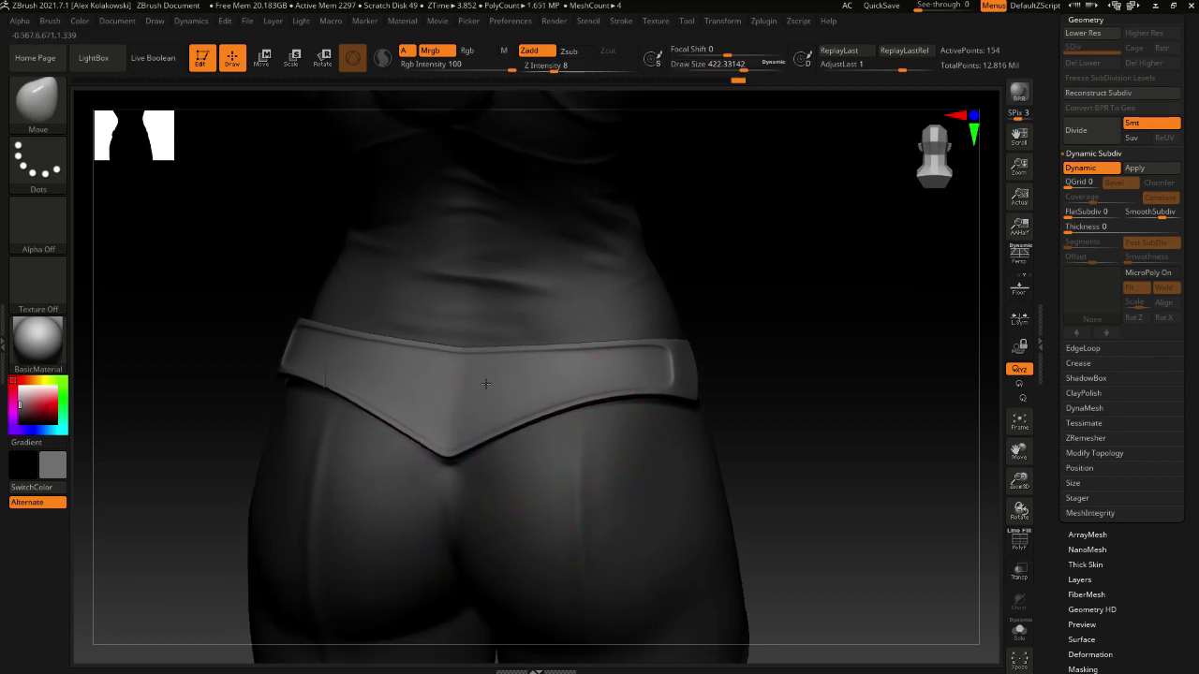
# Even out the belt's back contour on both sides of the centre point with the Move brush at size about 422
pyautogui.moveTo(475, 386); pyautogui.dragTo(386, 412, button='right')
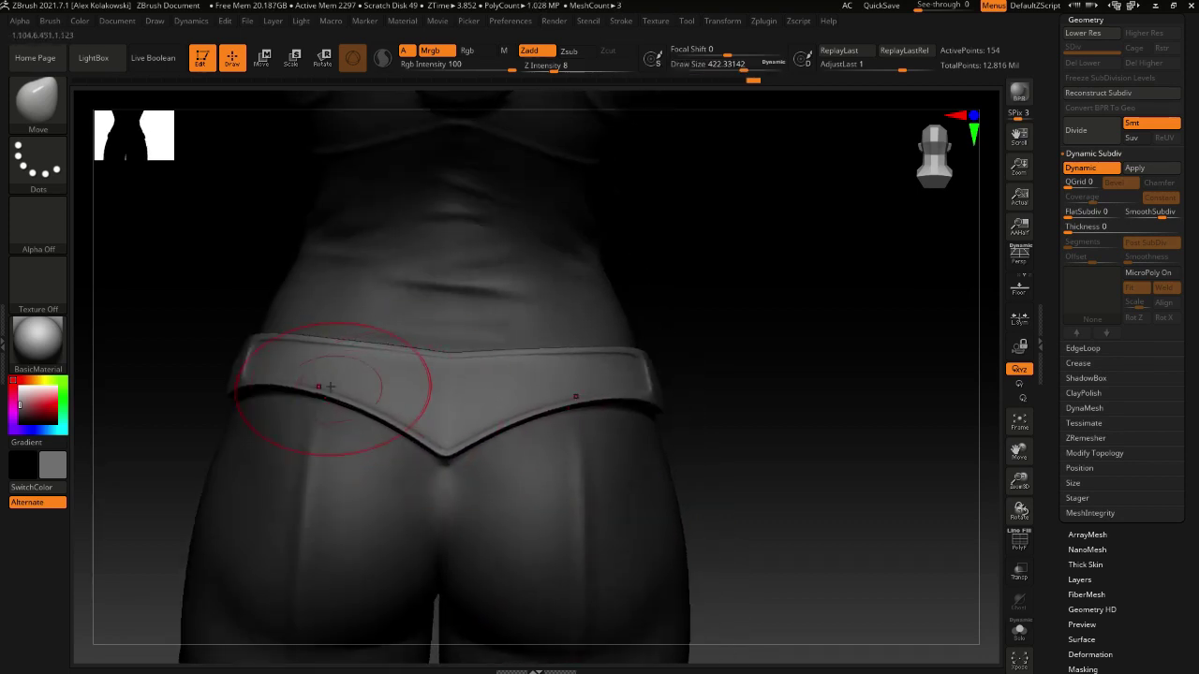
pyautogui.moveTo(329, 385); pyautogui.dragTo(278, 426, button='right')
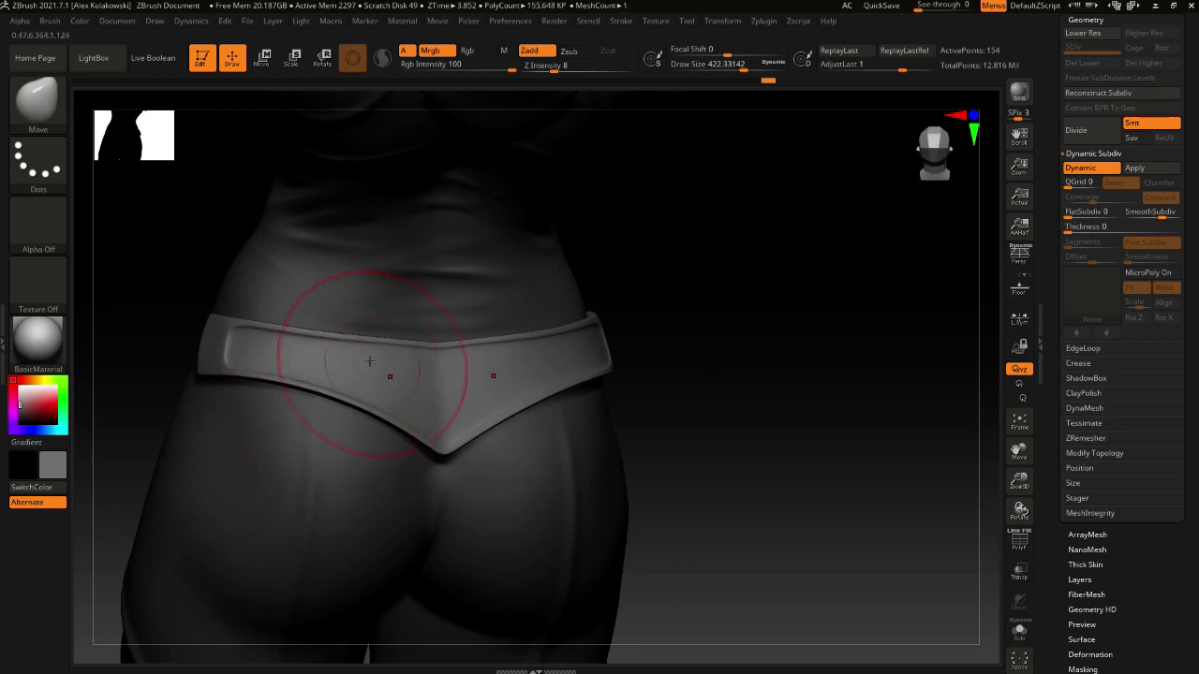
pyautogui.moveTo(370, 362); pyautogui.dragTo(334, 325, button='right')
pyautogui.moveTo(385, 292)
pyautogui.mouseDown(button='right')
pyautogui.moveTo(435, 345)
pyautogui.moveTo(403, 253)
pyautogui.mouseUp(button='right')
pyautogui.moveTo(503, 428)
pyautogui.keyDown('ctrl'); pyautogui.mouseDown(button='right')
pyautogui.moveTo(468, 371)
pyautogui.moveTo(422, 406)
pyautogui.moveTo(483, 360)
pyautogui.mouseUp(button='right'); pyautogui.keyUp('ctrl')
pyautogui.keyDown('alt'); pyautogui.moveTo(483, 360); pyautogui.dragTo(476, 408, button='right'); pyautogui.keyUp('alt')
# Select the Lady Base3 body subtool, lower it to subdivision level 1 and enlarge the Move brush to about 550
pyautogui.keyDown('alt'); pyautogui.click(513, 455); pyautogui.keyUp('alt')
pyautogui.keyDown('ctrl'); pyautogui.moveTo(513, 455); pyautogui.dragTo(485, 500, button='right'); pyautogui.keyUp('ctrl')
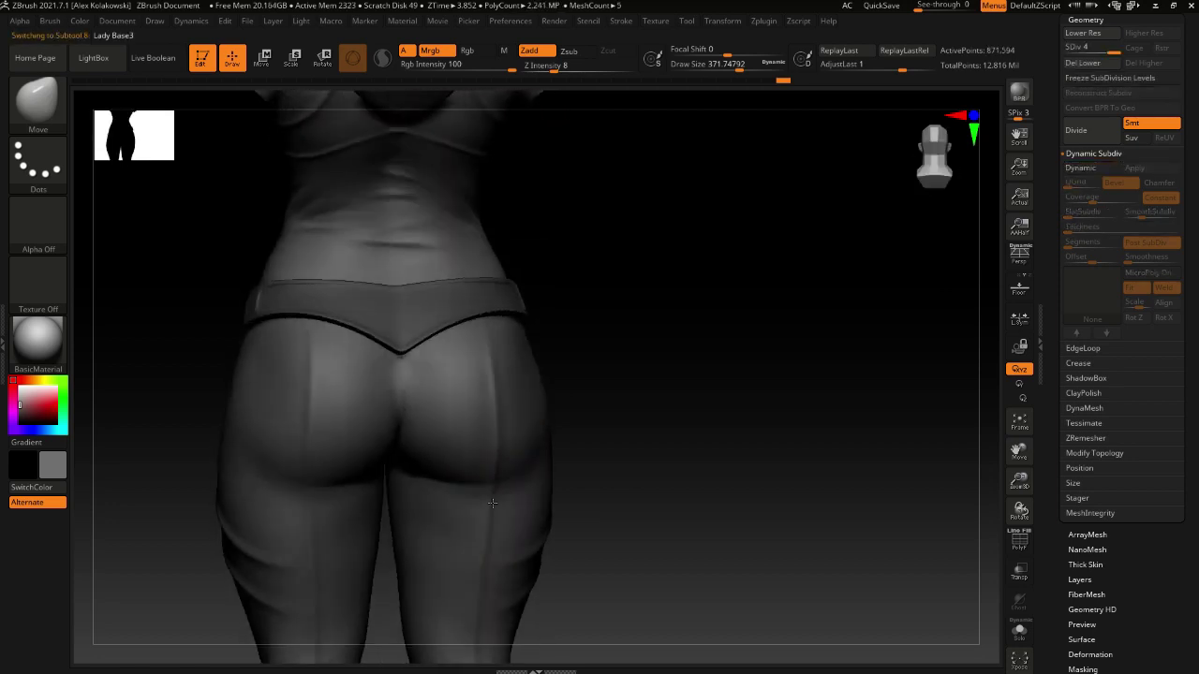
pyautogui.press('s')
pyautogui.moveTo(490, 500); pyautogui.dragTo(506, 498)
pyautogui.hotkey('shift', 'd')
pyautogui.hotkey('shift', 'd')
pyautogui.hotkey('shift', 'd')
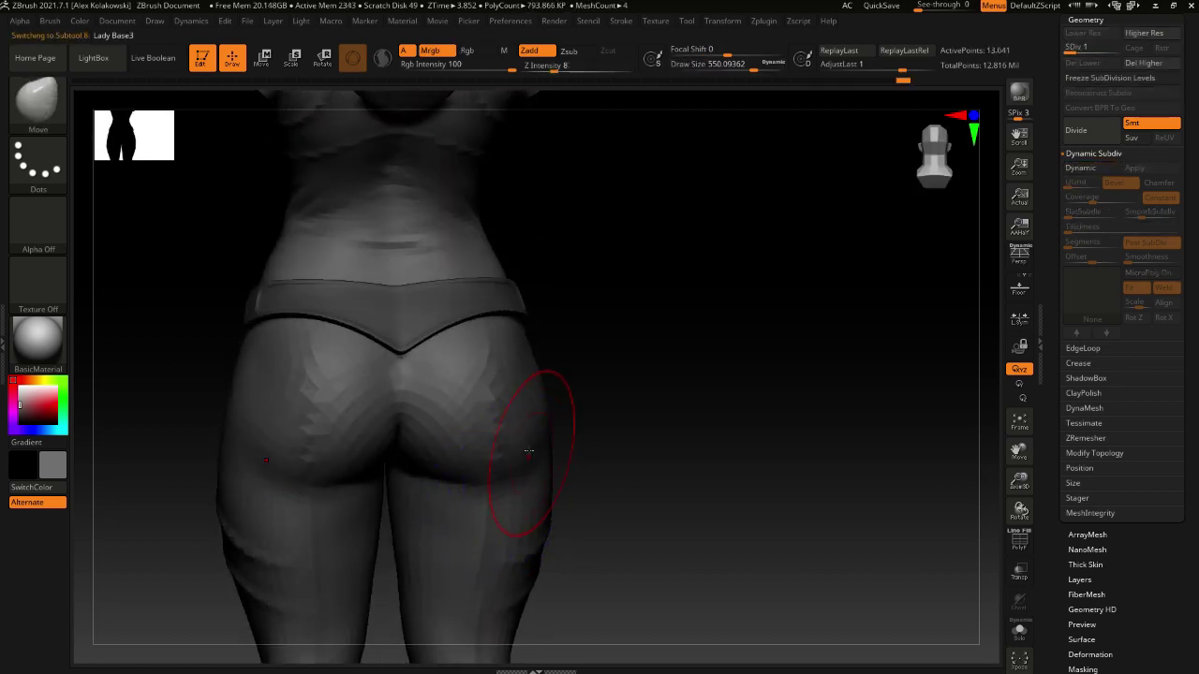
# Reshape the body's buttocks with the Move brush at sizes of about 468 and 676, and return to subdivision level 4
pyautogui.press('s')
pyautogui.moveTo(530, 452); pyautogui.dragTo(522, 454)
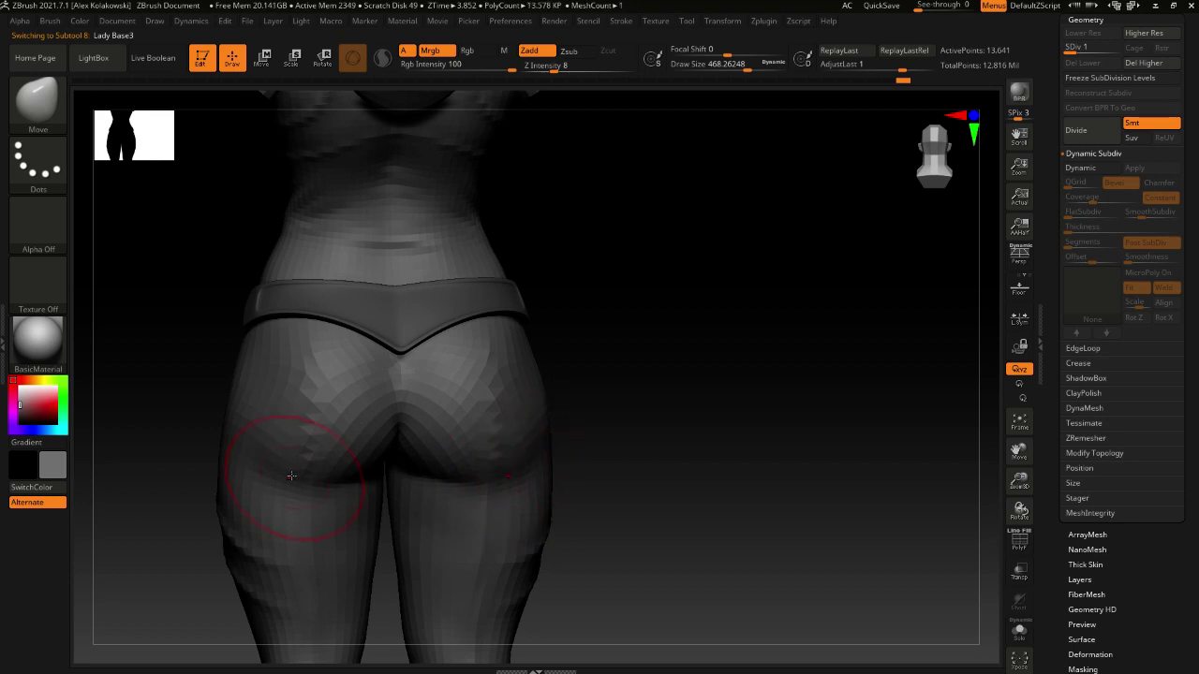
pyautogui.moveTo(299, 454); pyautogui.dragTo(302, 479, button='right')
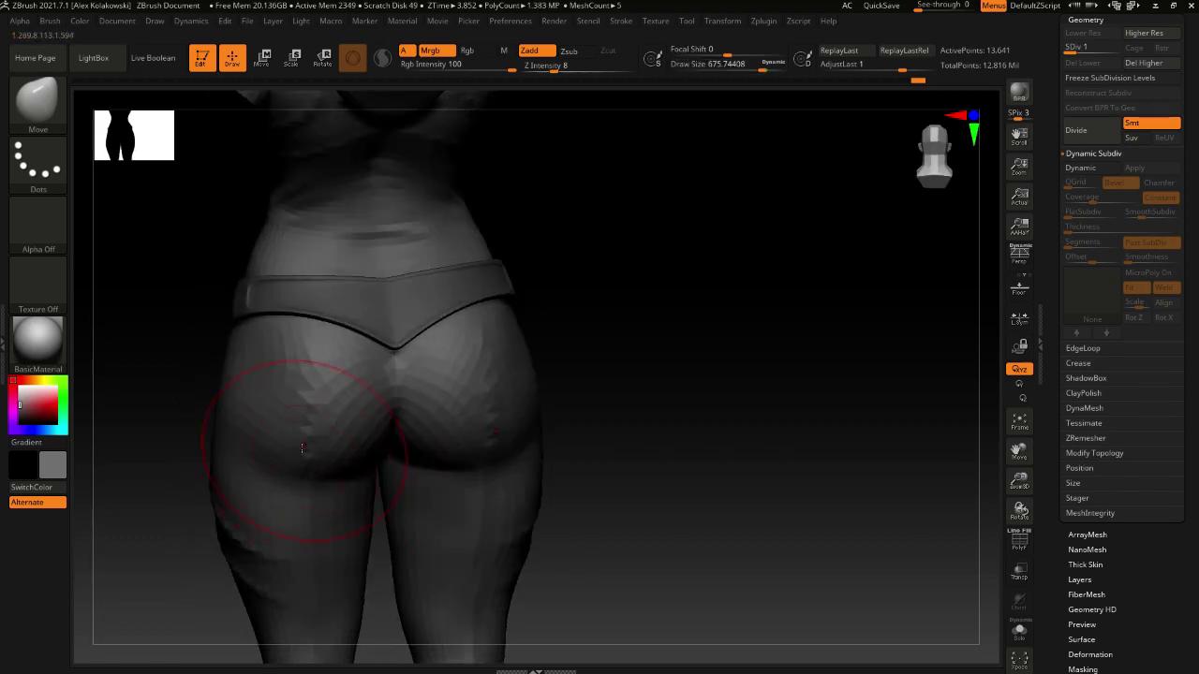
pyautogui.press('d')
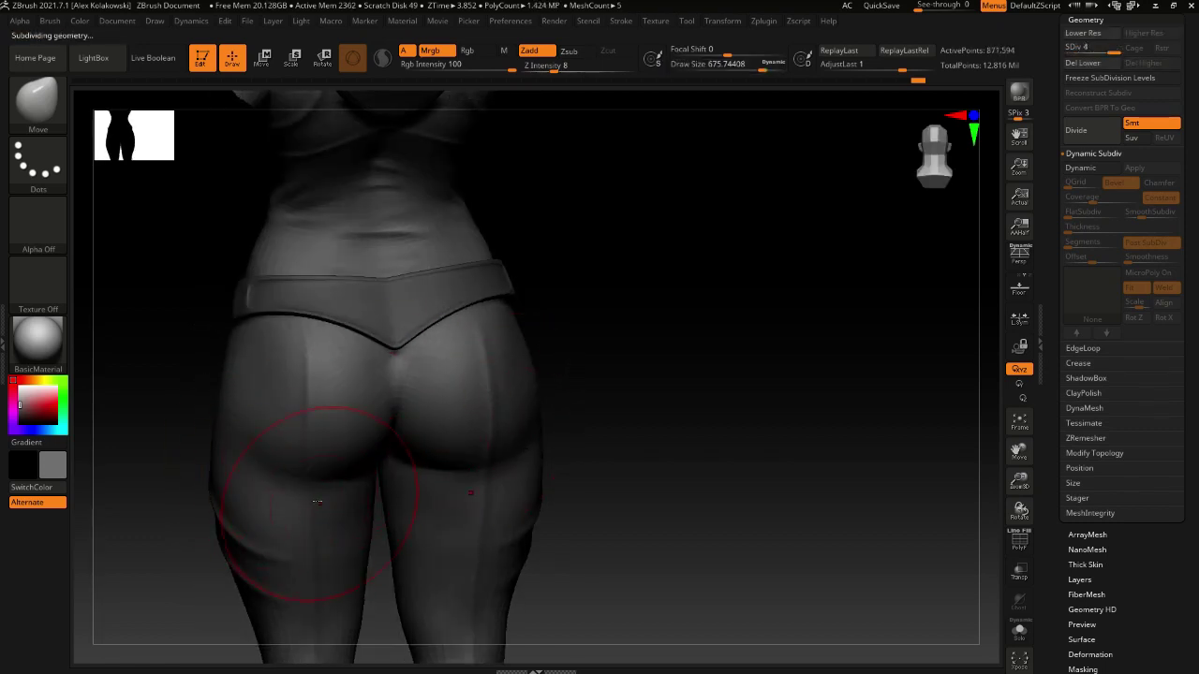
# Adjust the body's overall shape with the Move brush at size about 804 and check its silhouette from the back and side
pyautogui.keyDown('ctrl'); pyautogui.moveTo(316, 501); pyautogui.dragTo(389, 518, button='right'); pyautogui.keyUp('ctrl')
pyautogui.moveTo(354, 528)
pyautogui.mouseDown(button='right')
pyautogui.moveTo(398, 527)
pyautogui.moveTo(351, 527)
pyautogui.moveTo(370, 527)
pyautogui.mouseUp(button='right')
pyautogui.keyDown('alt'); pyautogui.moveTo(370, 527); pyautogui.dragTo(499, 427, button='right'); pyautogui.keyUp('alt')
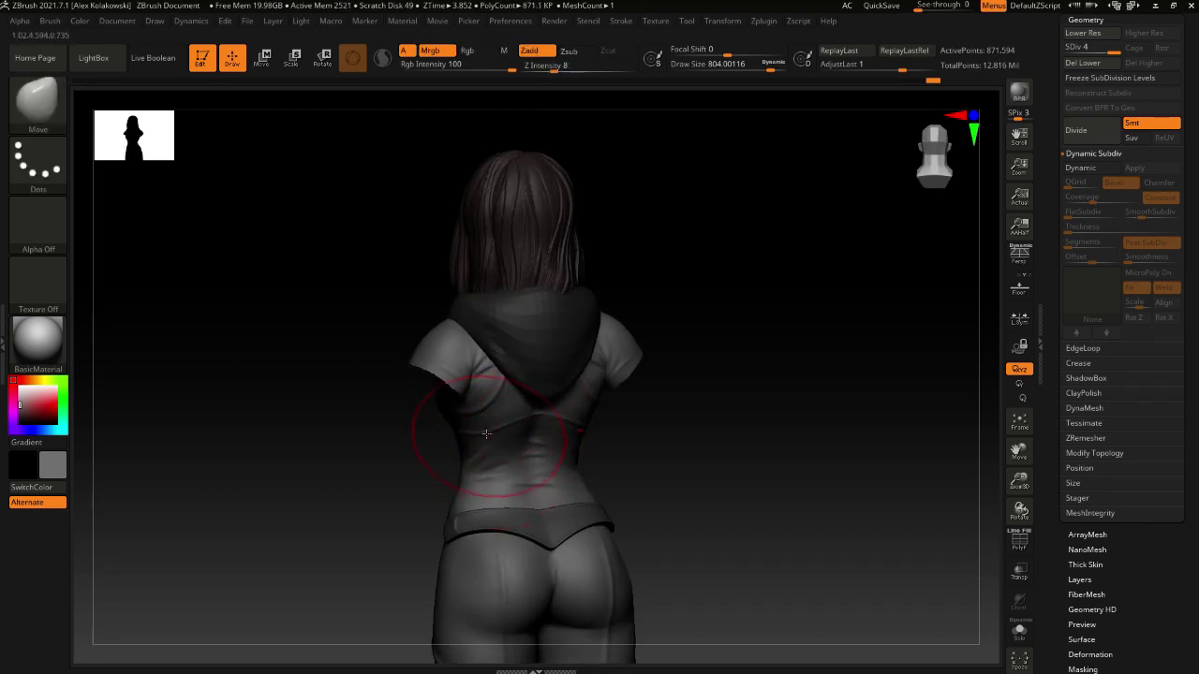
pyautogui.moveTo(456, 443); pyautogui.dragTo(503, 510, button='right')
pyautogui.press('s')
pyautogui.moveTo(484, 516); pyautogui.dragTo(474, 514)
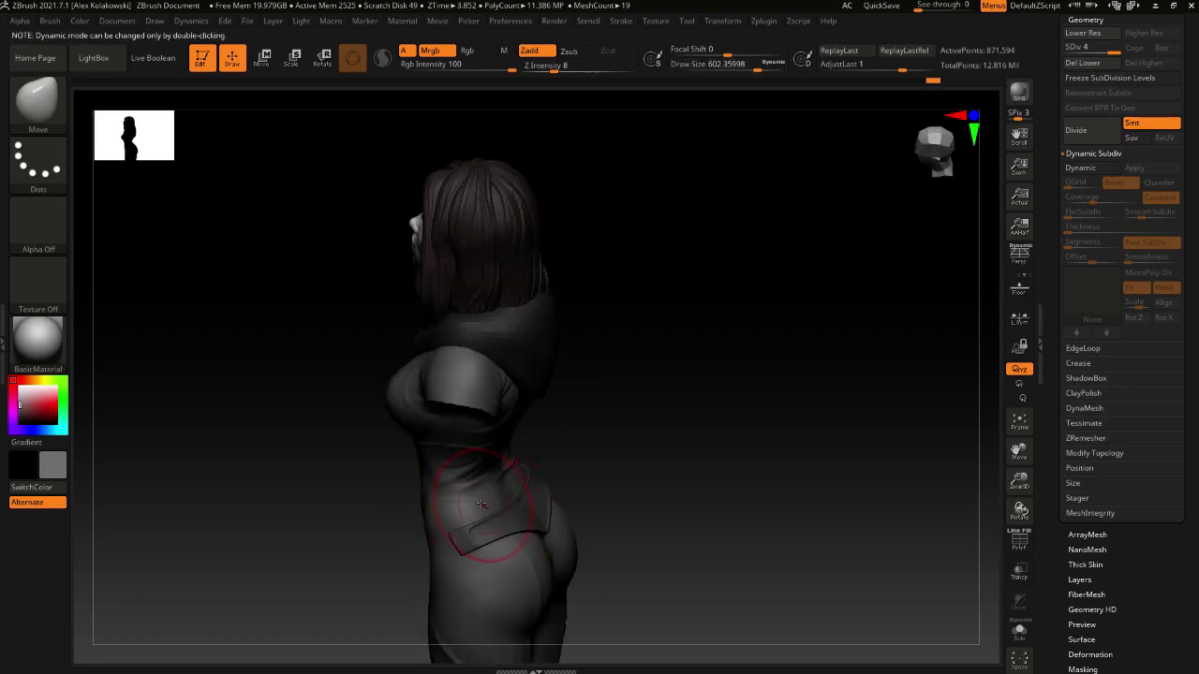
pyautogui.keyDown('ctrl'); pyautogui.moveTo(482, 503); pyautogui.dragTo(485, 511, button='right'); pyautogui.keyUp('ctrl')
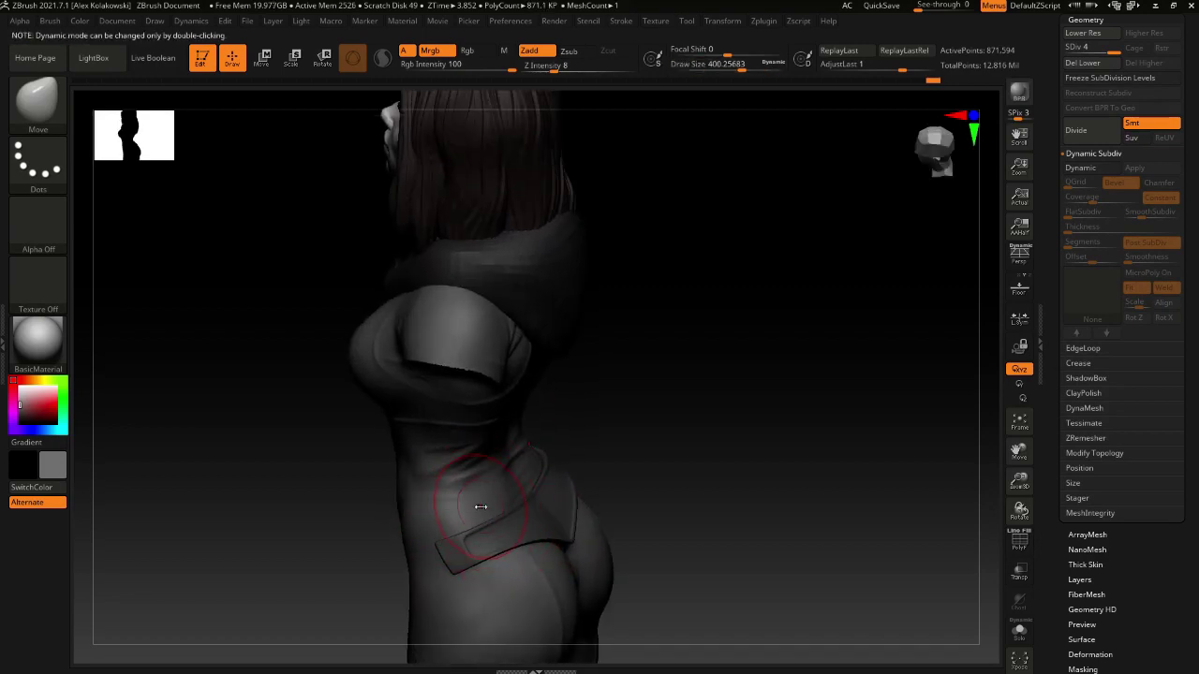
pyautogui.press('s')
pyautogui.moveTo(500, 531); pyautogui.dragTo(517, 531)
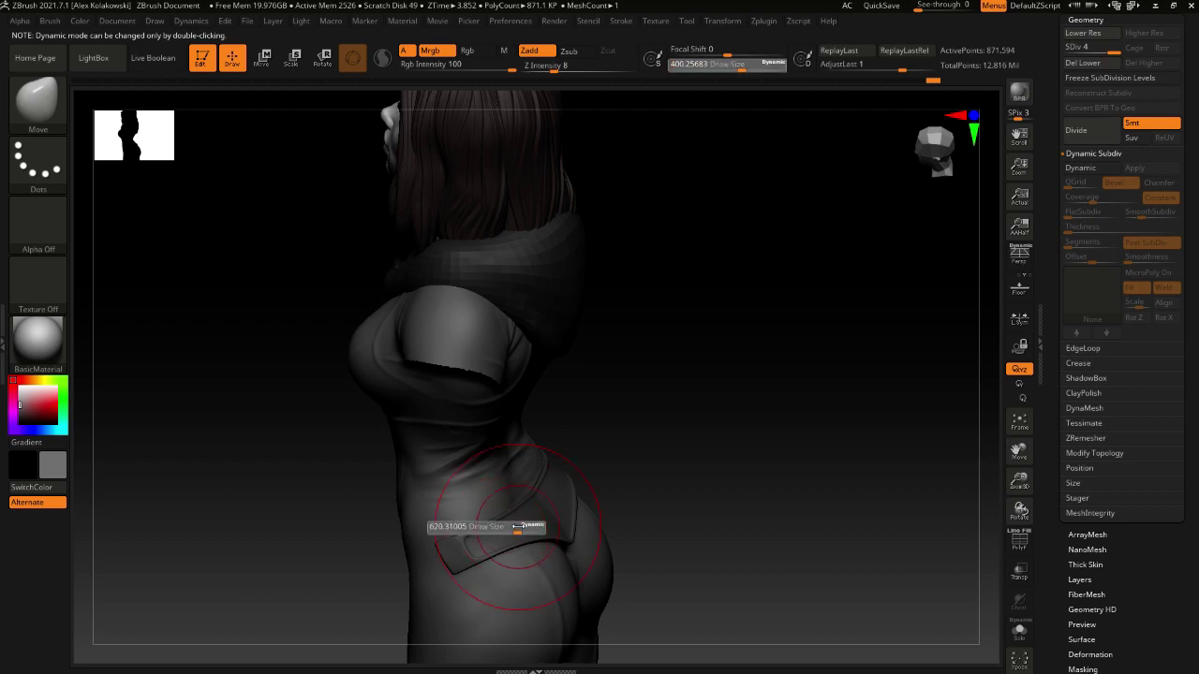
pyautogui.moveTo(480, 524); pyautogui.dragTo(495, 527, button='right')
# Select the belt subtool Skin_ZSphere1_9 and adjust its side section along the hip with the Move brush
pyautogui.keyDown('alt'); pyautogui.click(494, 527); pyautogui.keyUp('alt')
pyautogui.press('[')
pyautogui.press('[')
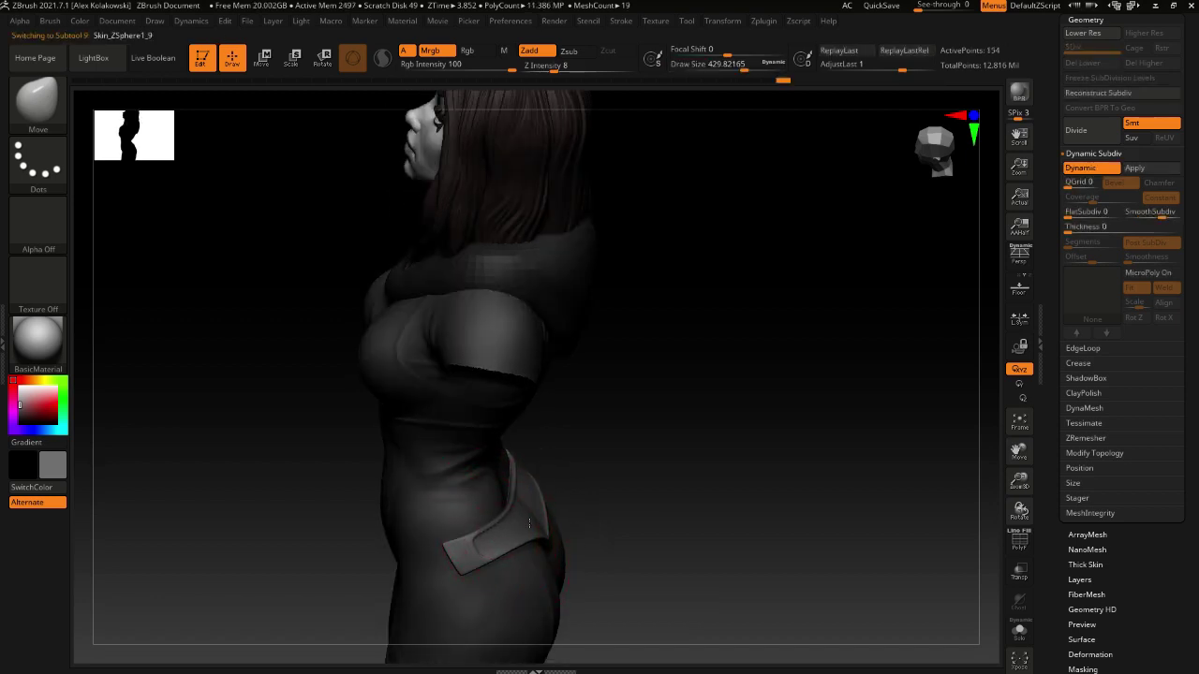
pyautogui.moveTo(529, 523); pyautogui.dragTo(501, 501, button='right')
pyautogui.keyDown('ctrl'); pyautogui.moveTo(501, 501); pyautogui.dragTo(551, 454, button='right'); pyautogui.keyUp('ctrl')
pyautogui.moveTo(551, 453); pyautogui.dragTo(471, 436, button='right')
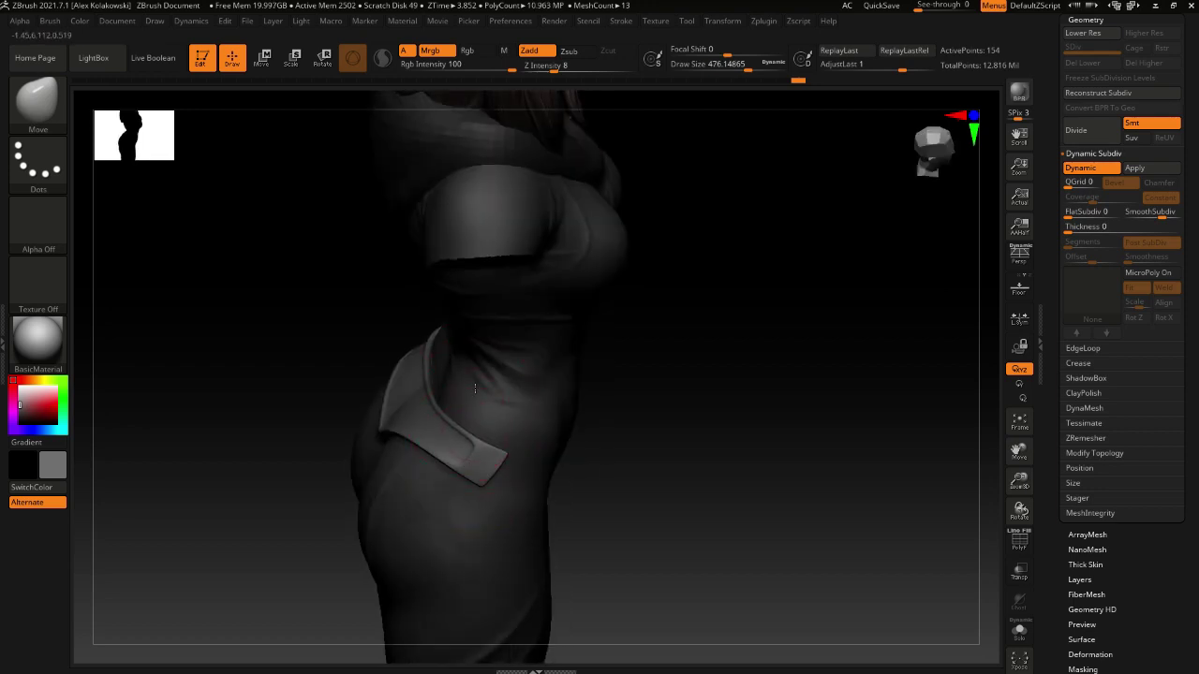
# Inspect the belt and body from the front and unhide the PM3D_Sphere3D1 belt subtool
pyautogui.moveTo(465, 387); pyautogui.dragTo(476, 459, button='right')
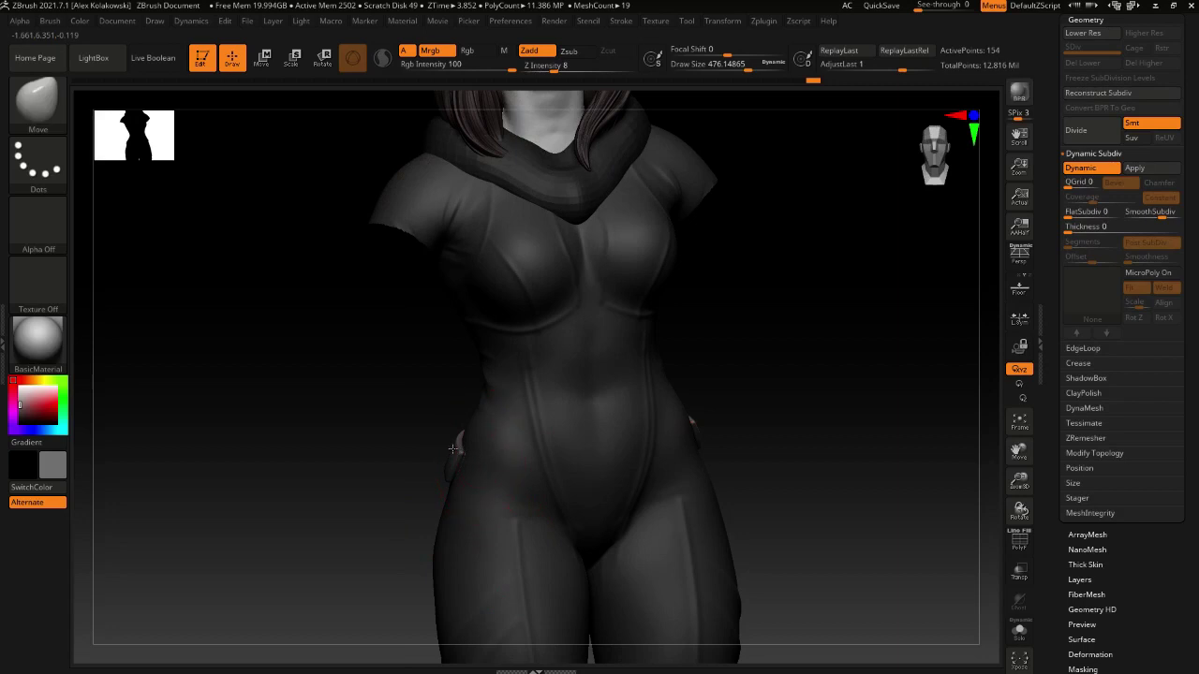
pyautogui.scroll(5, 1075, 197)
pyautogui.click(1083, 289)
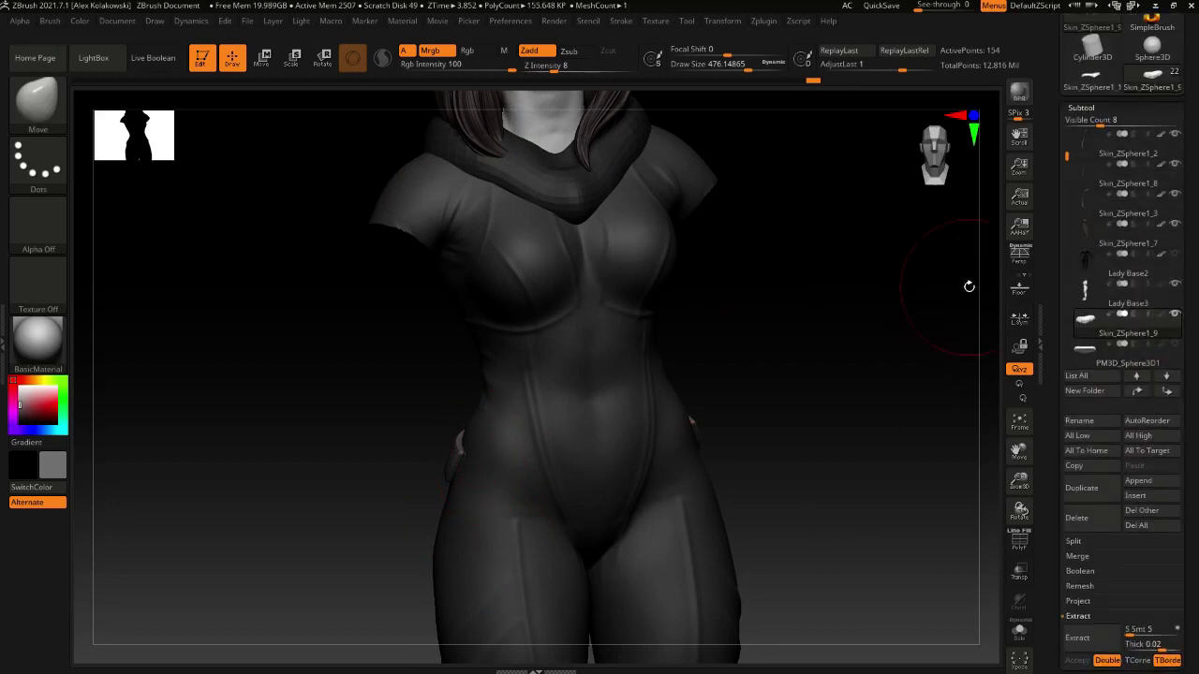
pyautogui.moveTo(621, 441); pyautogui.dragTo(585, 452, button='right')
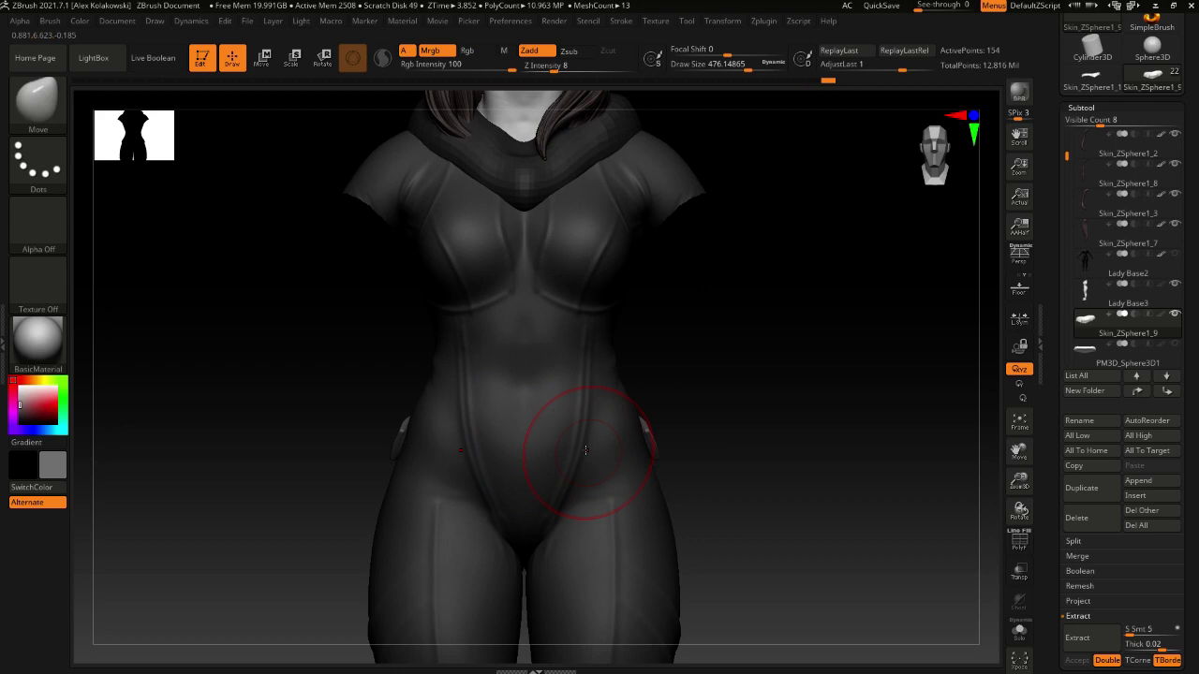
pyautogui.moveTo(603, 429)
pyautogui.mouseDown(button='right')
pyautogui.moveTo(540, 447)
pyautogui.moveTo(656, 459)
pyautogui.mouseUp(button='right')
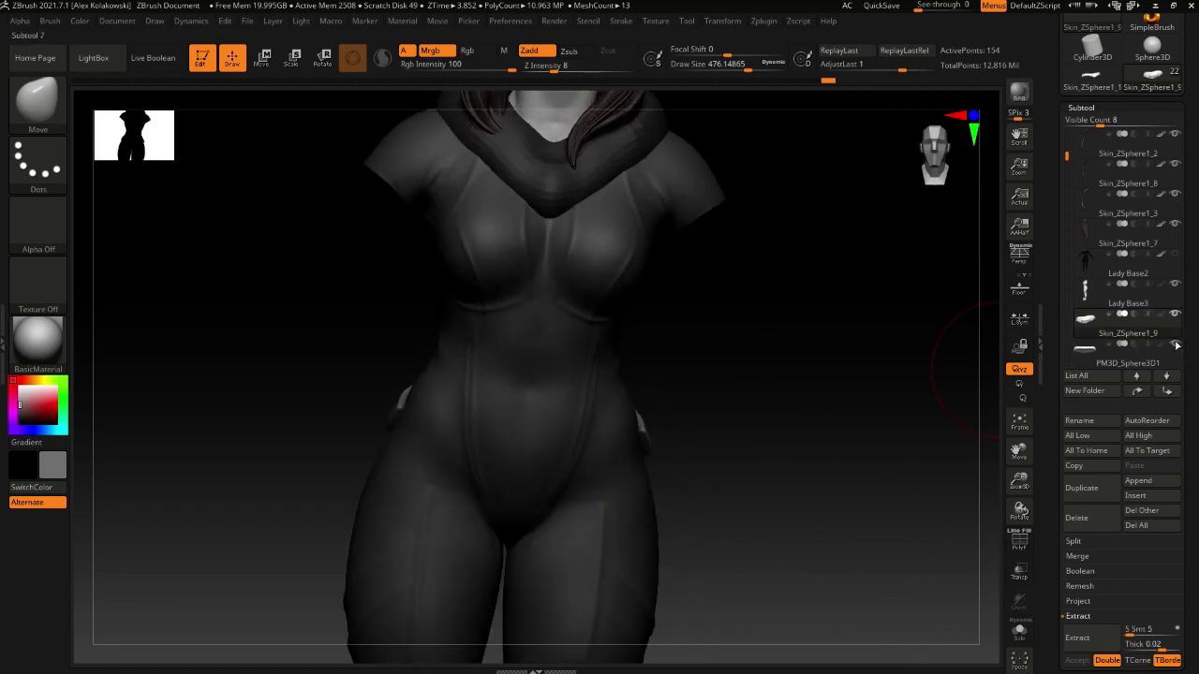
pyautogui.click(1176, 344)
# Check how the two belt pieces meet at the hip, then select the PM3D_Sphere3D1 belt at draw size about 344
pyautogui.moveTo(610, 495); pyautogui.dragTo(581, 460, button='right')
pyautogui.keyDown('alt'); pyautogui.click(556, 451); pyautogui.keyUp('alt')
pyautogui.keyDown('alt'); pyautogui.click(626, 426); pyautogui.keyUp('alt')
pyautogui.press('[')
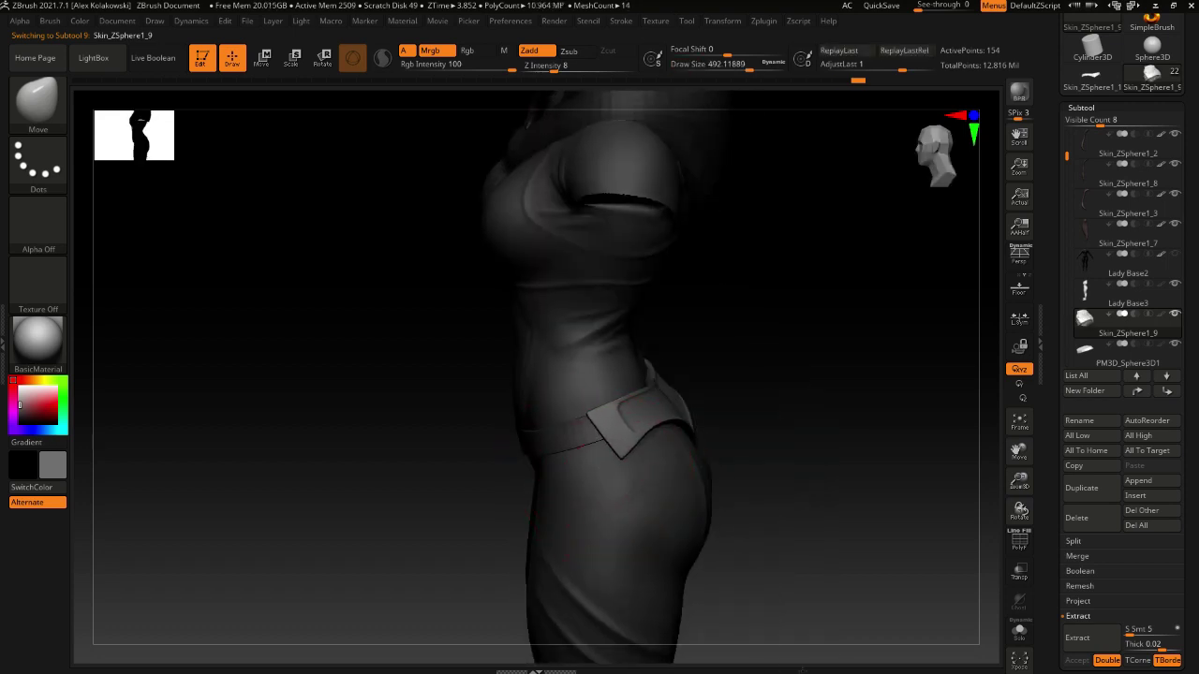
pyautogui.moveTo(802, 670); pyautogui.dragTo(656, 564, button='right')
pyautogui.moveTo(539, 519); pyautogui.dragTo(535, 447, button='right')
pyautogui.moveTo(468, 431); pyautogui.dragTo(633, 434, button='right')
pyautogui.keyDown('alt'); pyautogui.click(509, 464); pyautogui.keyUp('alt')
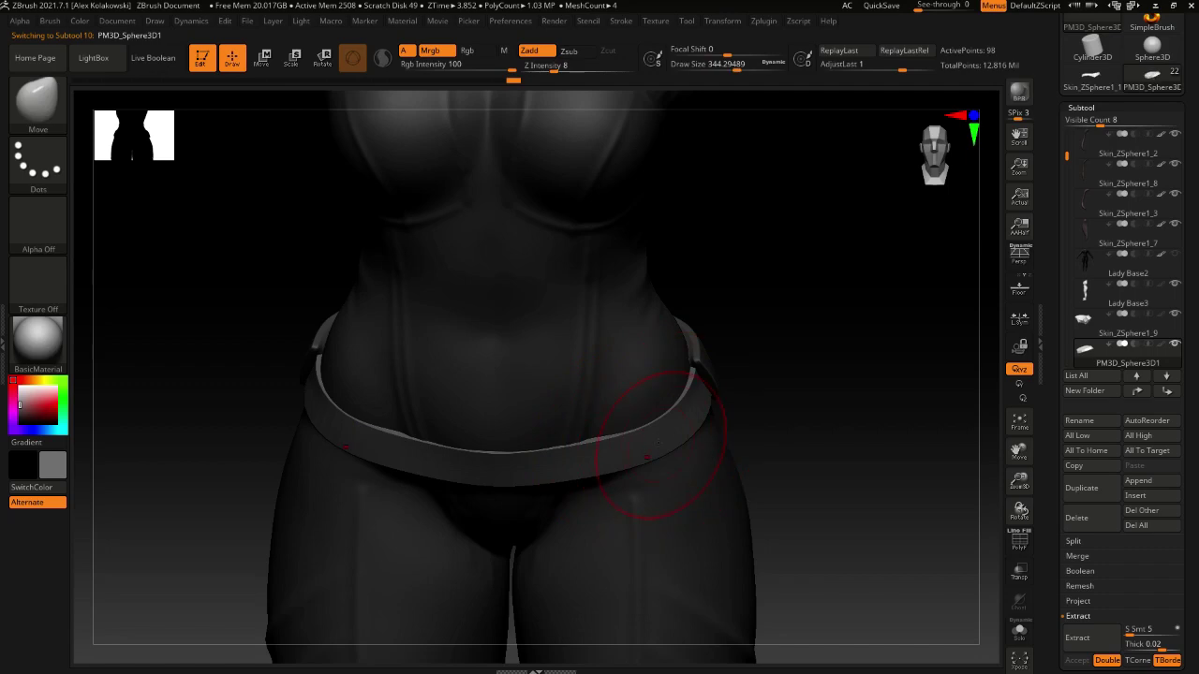
# Switch to the ZModeler brush and isolate the PM3D_Sphere3D1 belt with its polyframe displayed
pyautogui.press('b')
pyautogui.press('z')
pyautogui.press('m')
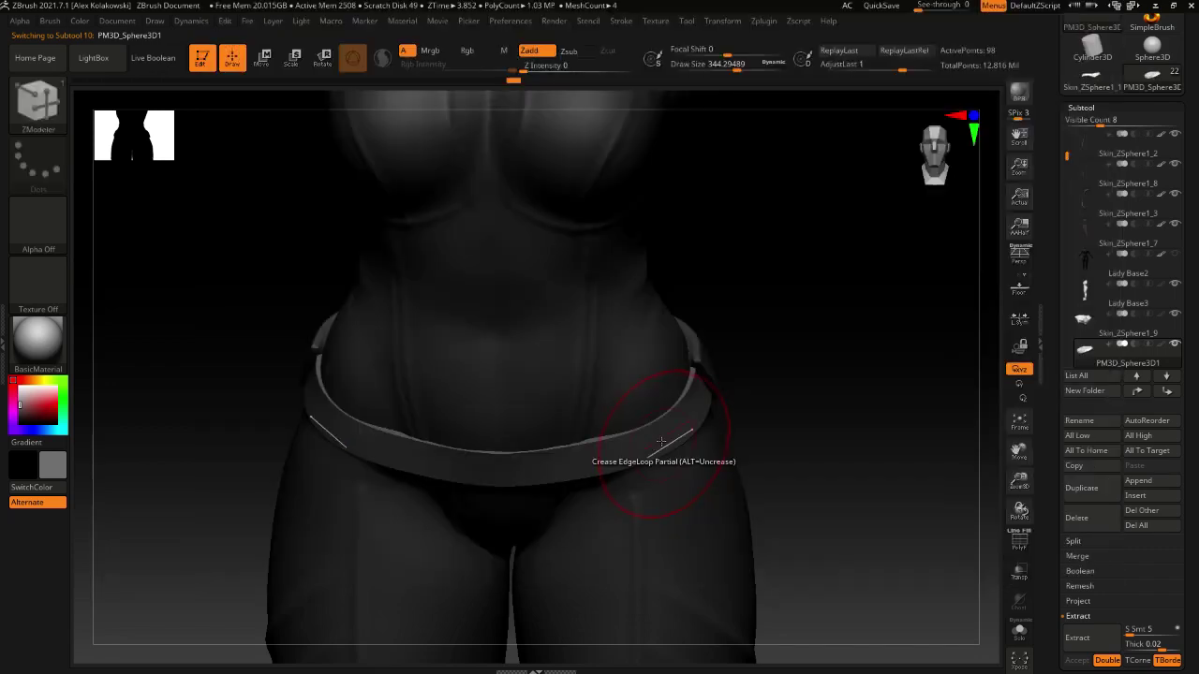
pyautogui.click(1023, 549)
pyautogui.keyDown('ctrl'); pyautogui.moveTo(625, 445); pyautogui.dragTo(754, 536, button='right'); pyautogui.keyUp('ctrl')
pyautogui.click(1020, 633)
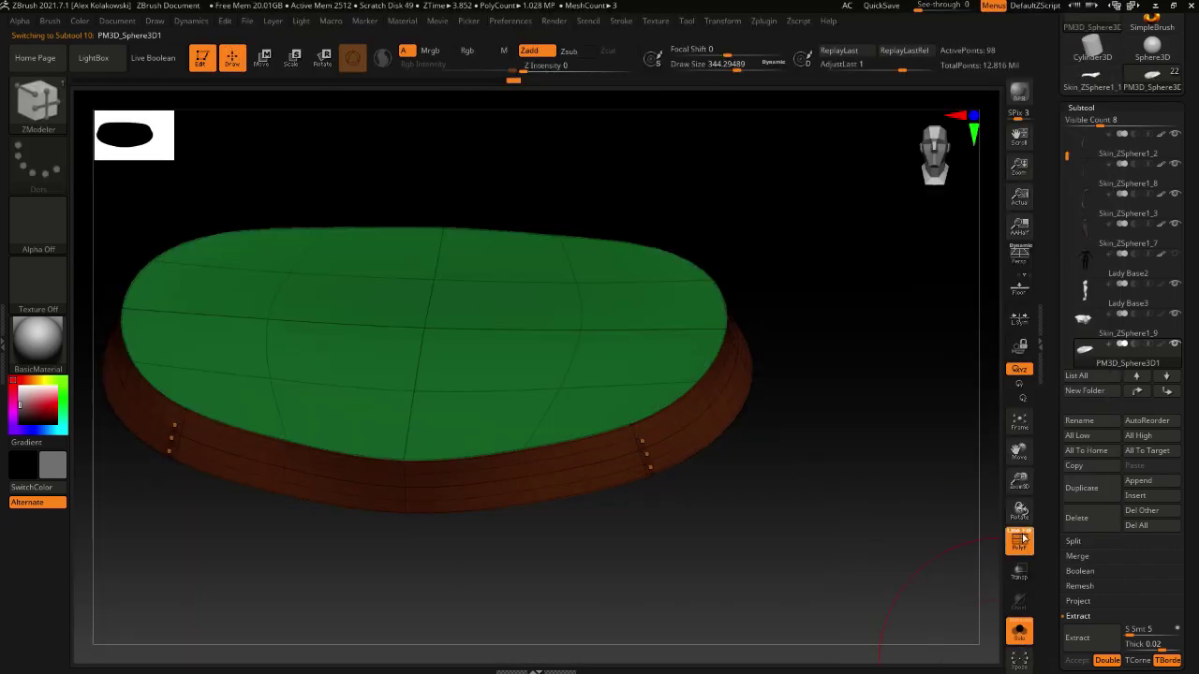
# Lower the isolated belt to subdivision level 1 and open its Geometry settings
pyautogui.press('shift')
pyautogui.moveTo(753, 516); pyautogui.dragTo(763, 498, button='right')
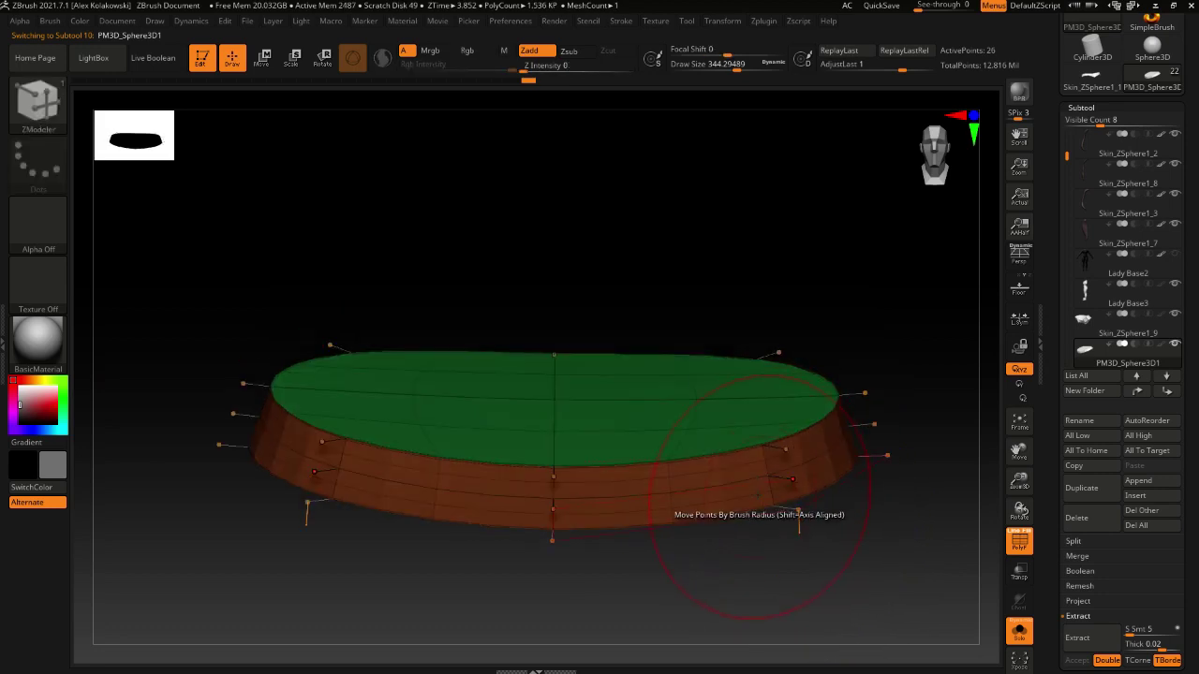
pyautogui.press('shift')
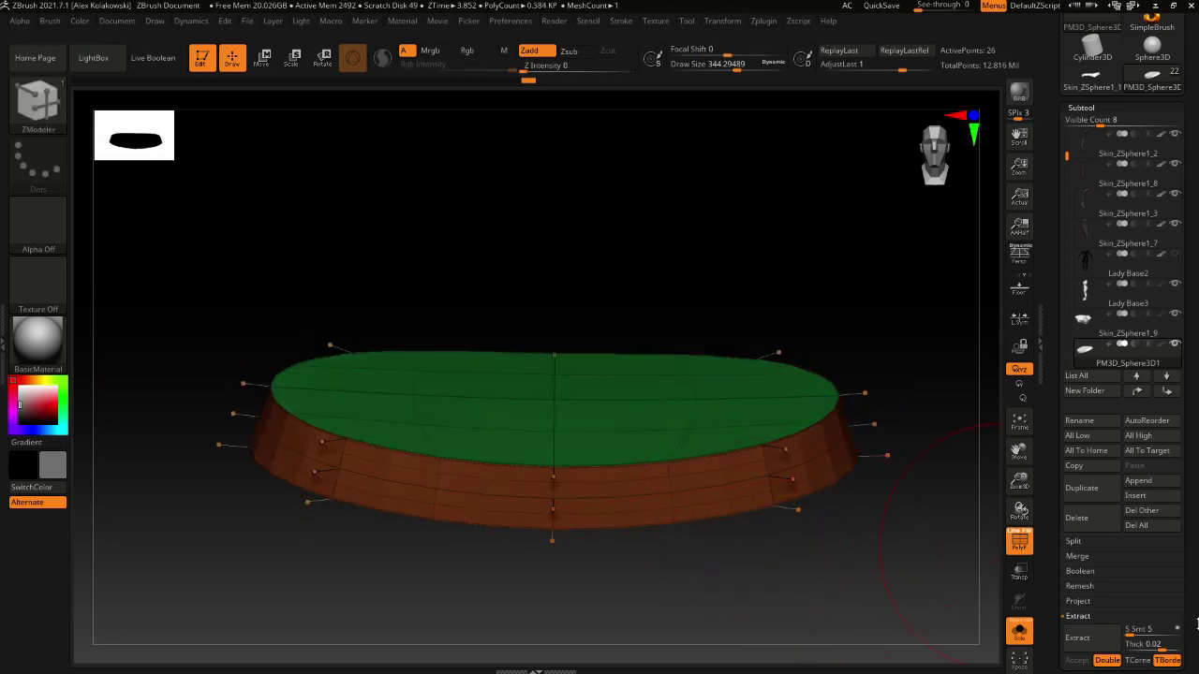
pyautogui.moveTo(1197, 623); pyautogui.dragTo(1187, 548)
pyautogui.click(1096, 426)
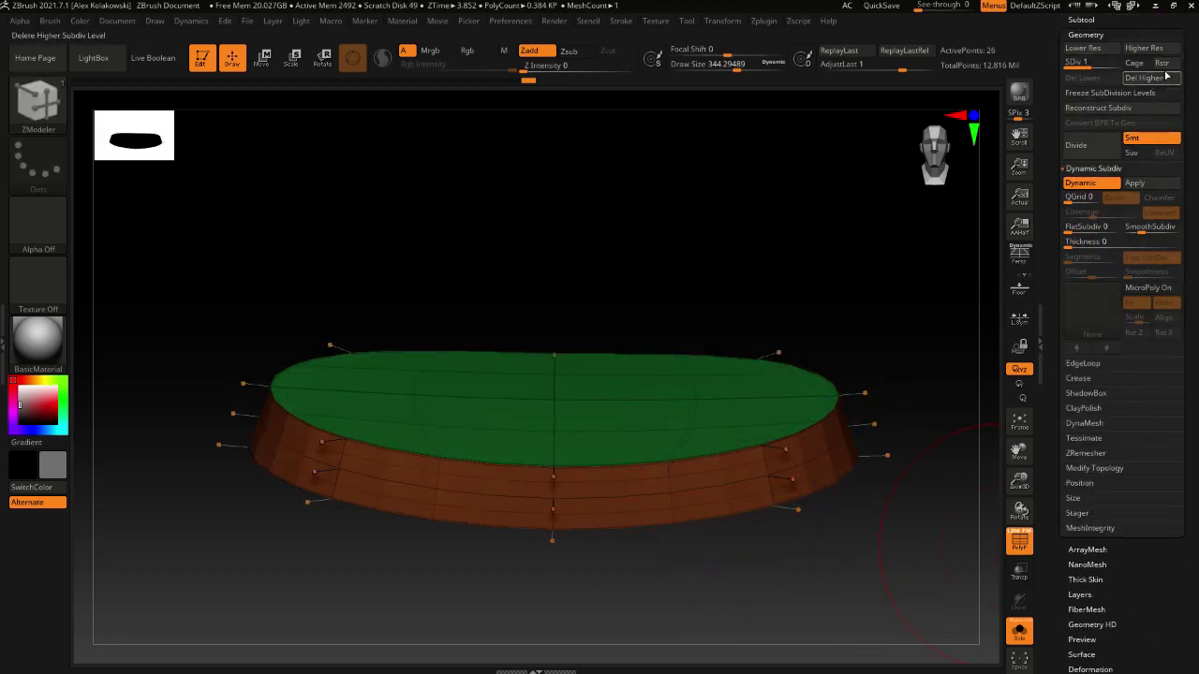
# Try deleting the belt's lower subdivision level from level 2, and undo it to return to level 1
pyautogui.click(1093, 66)
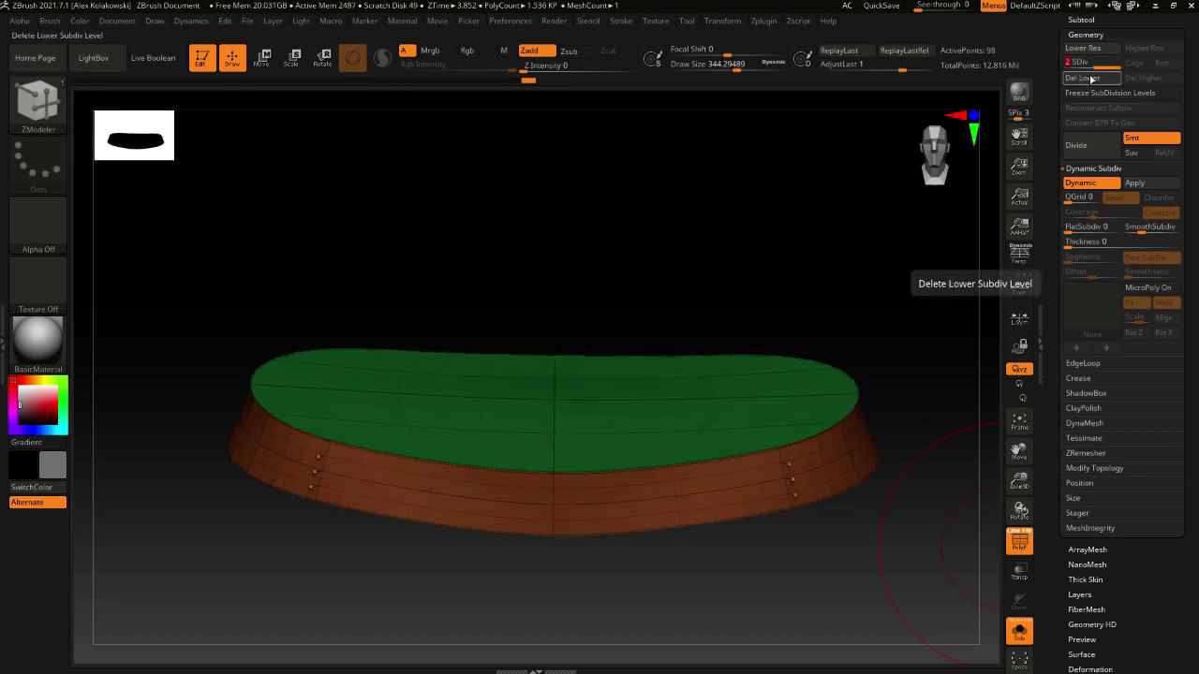
pyautogui.click(1097, 81)
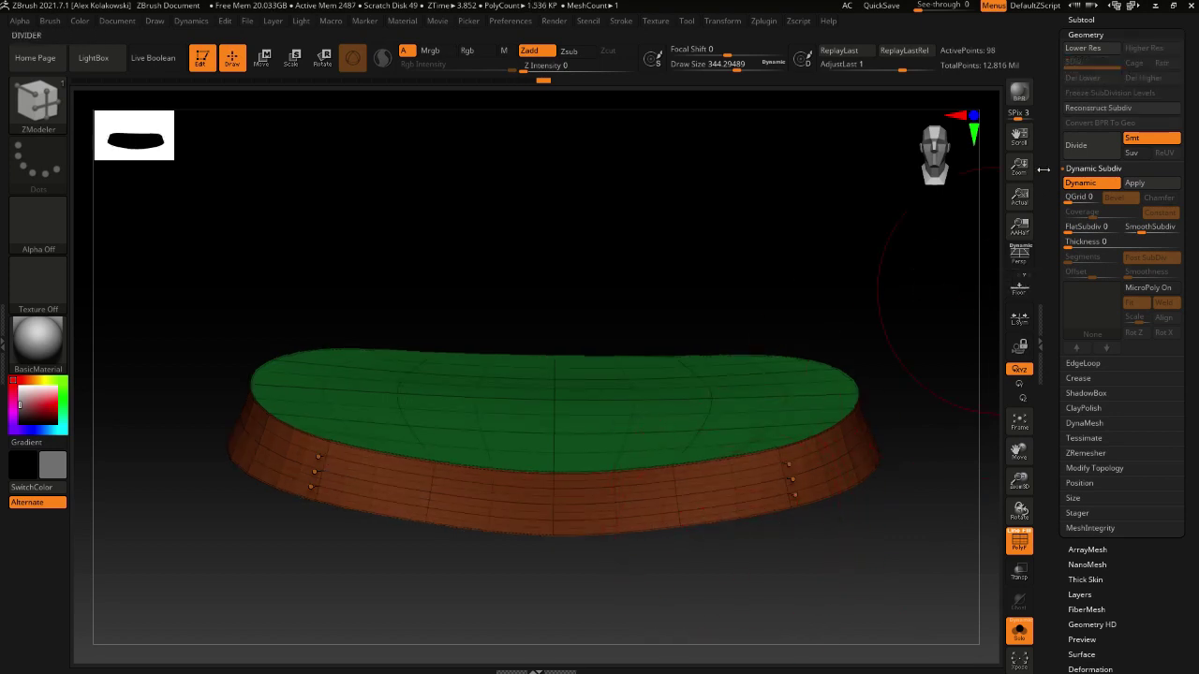
pyautogui.hotkey('ctrl', 'z')
pyautogui.hotkey('ctrl', 'z')
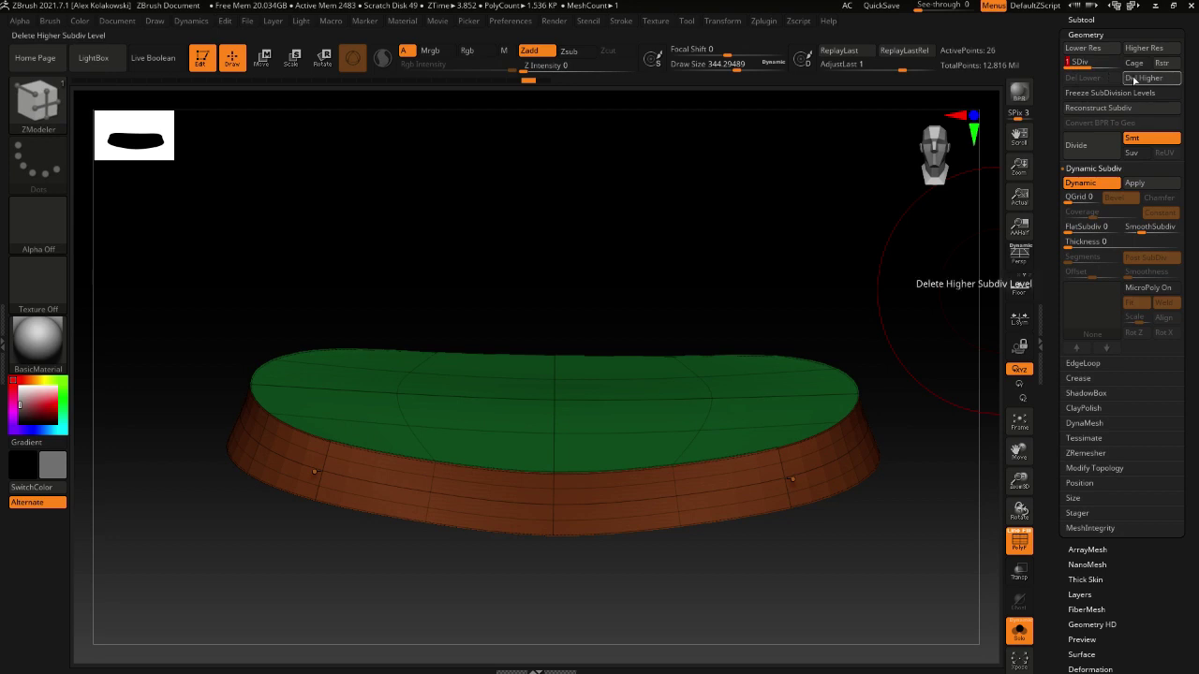
# Delete the belt's higher subdivision level, turn off Dynamic Subdiv and reactivate the ZModeler brush
pyautogui.click(1134, 81)
pyautogui.hotkey('shift', 'd')
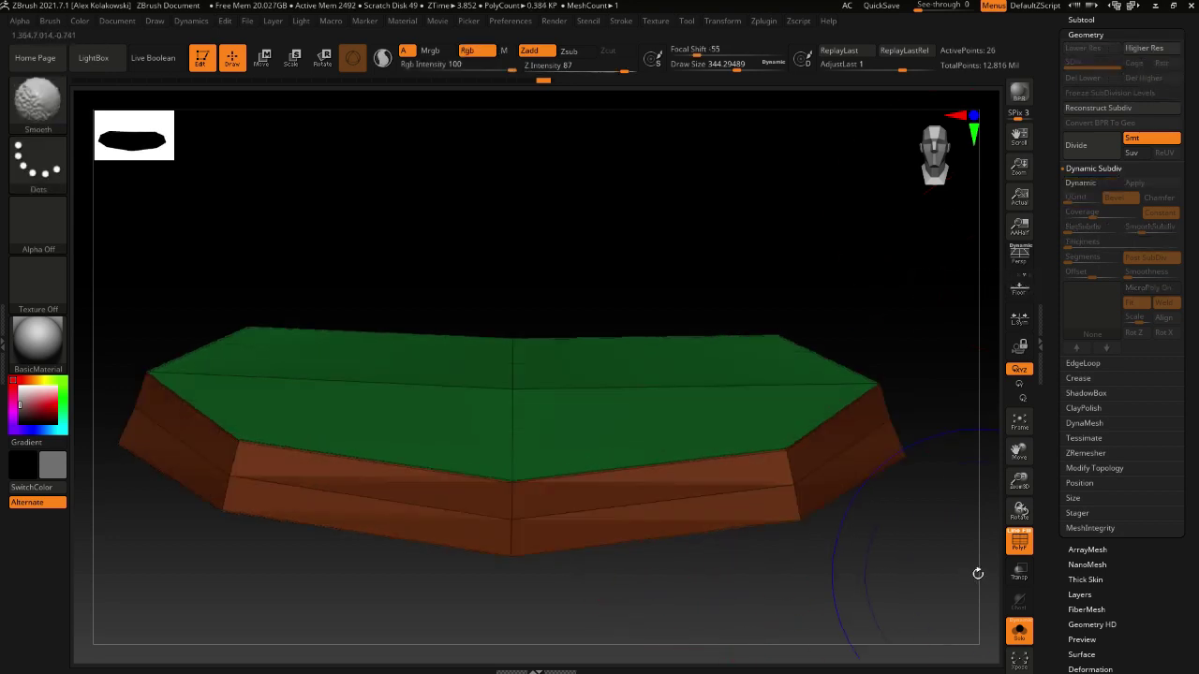
pyautogui.press('b')
pyautogui.press('z')
pyautogui.press('m')
pyautogui.moveTo(716, 493); pyautogui.dragTo(641, 457, button='right')
# Extrude the belt's outer side band with the ZModeler Extrude action targeting Polygroup Island, and turn on Dynamic Subdiv
pyautogui.press('space')
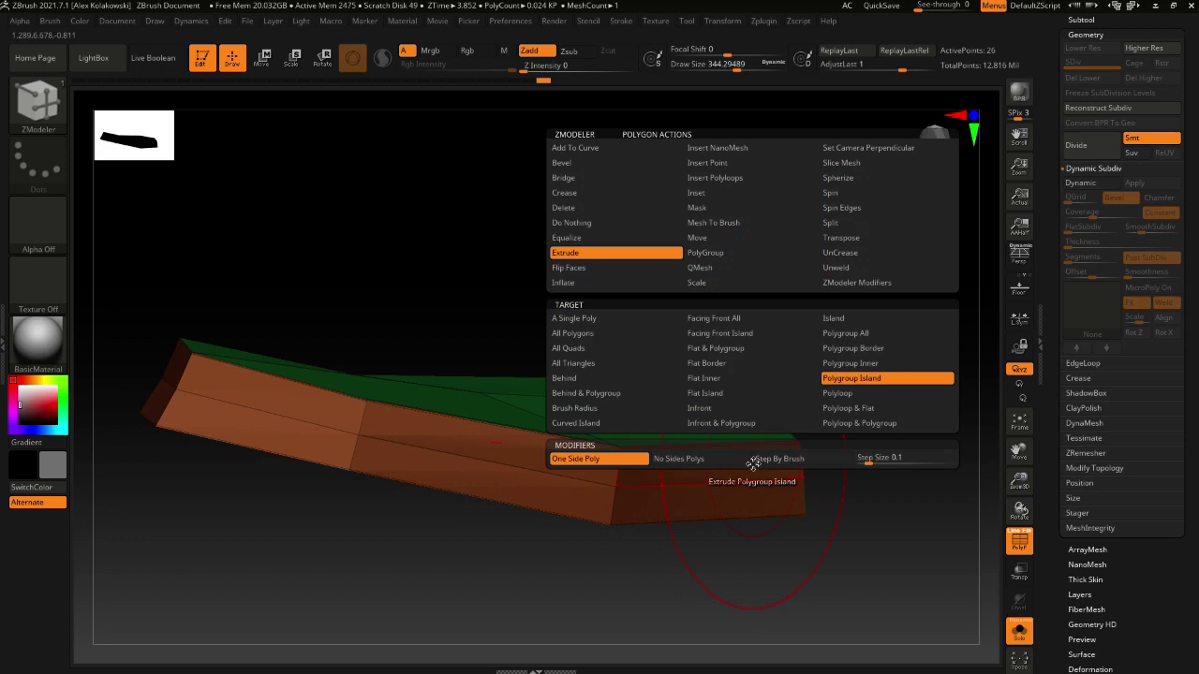
pyautogui.click(807, 372)
pyautogui.moveTo(749, 482); pyautogui.dragTo(798, 412)
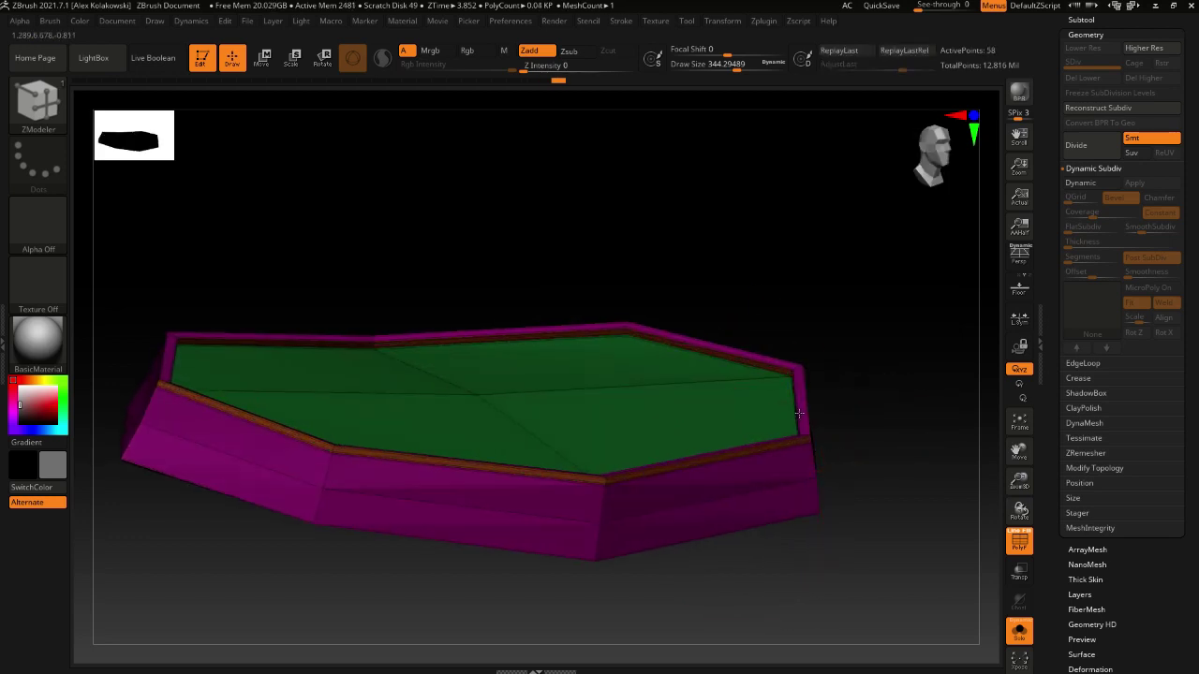
pyautogui.moveTo(782, 570); pyautogui.dragTo(859, 556)
pyautogui.press('d')
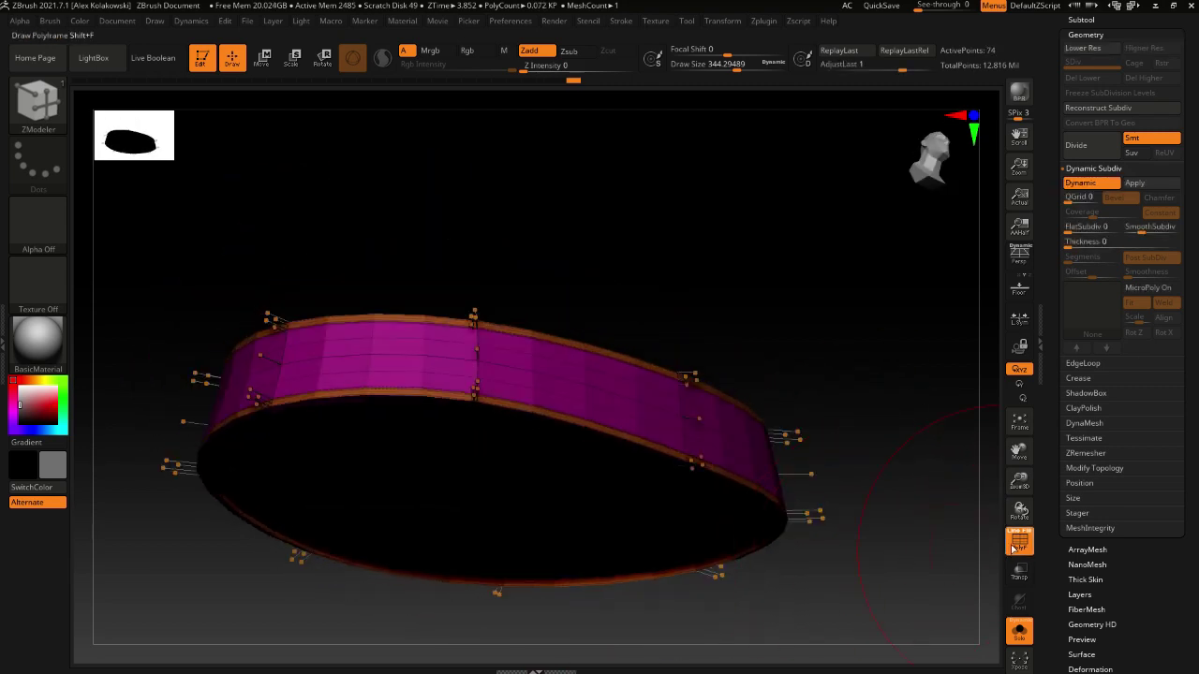
# Examine the extruded belt's thickness without the polyframe, both on the body and in isolation
pyautogui.click(1019, 545)
pyautogui.moveTo(957, 556); pyautogui.dragTo(727, 562)
pyautogui.click(1019, 633)
pyautogui.moveTo(781, 532); pyautogui.dragTo(871, 562, button='right')
pyautogui.click(1019, 630)
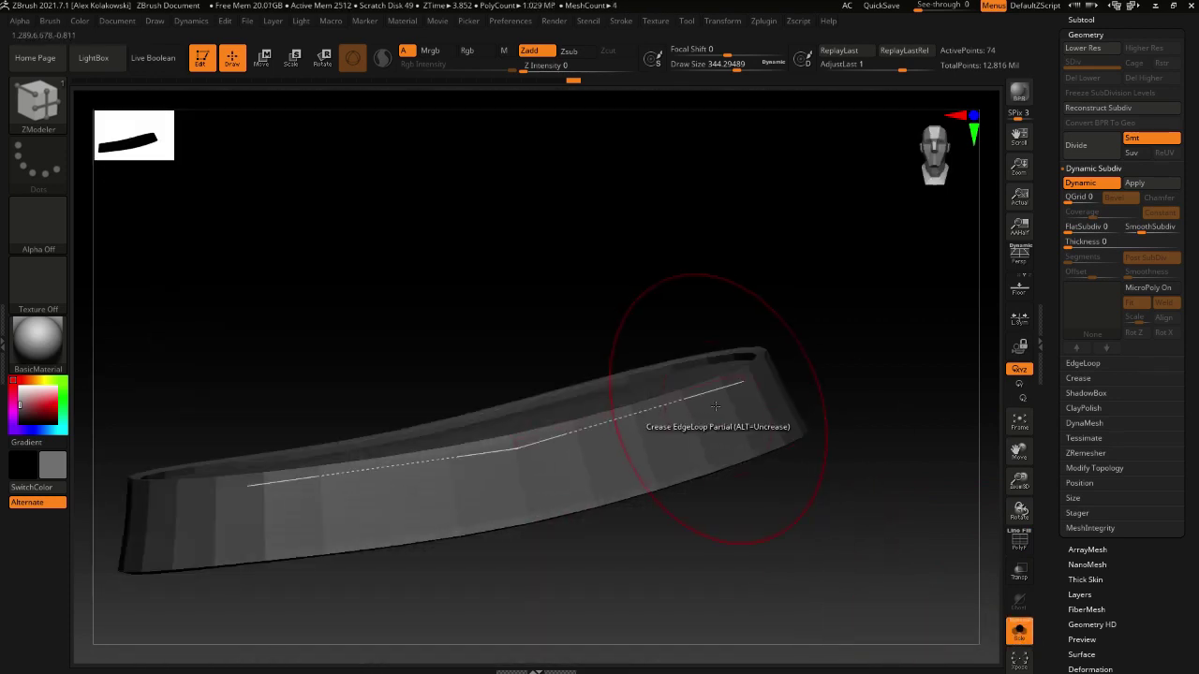
pyautogui.click(1017, 551)
# Turn off Dynamic Subdiv and extrude the belt's upper and lower edge strips as polygroup islands to form raised rims
pyautogui.moveTo(796, 525); pyautogui.dragTo(629, 483, button='right')
pyautogui.hotkey('shift', 'd')
pyautogui.moveTo(632, 433); pyautogui.dragTo(648, 430)
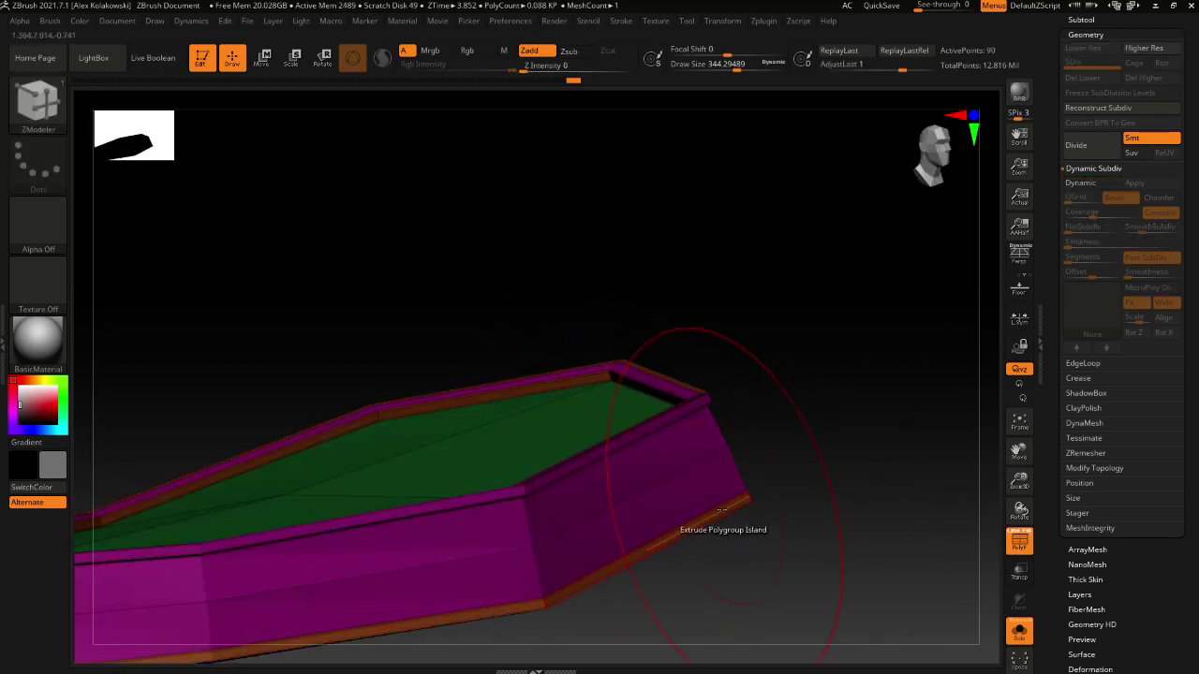
pyautogui.moveTo(717, 515); pyautogui.dragTo(703, 509)
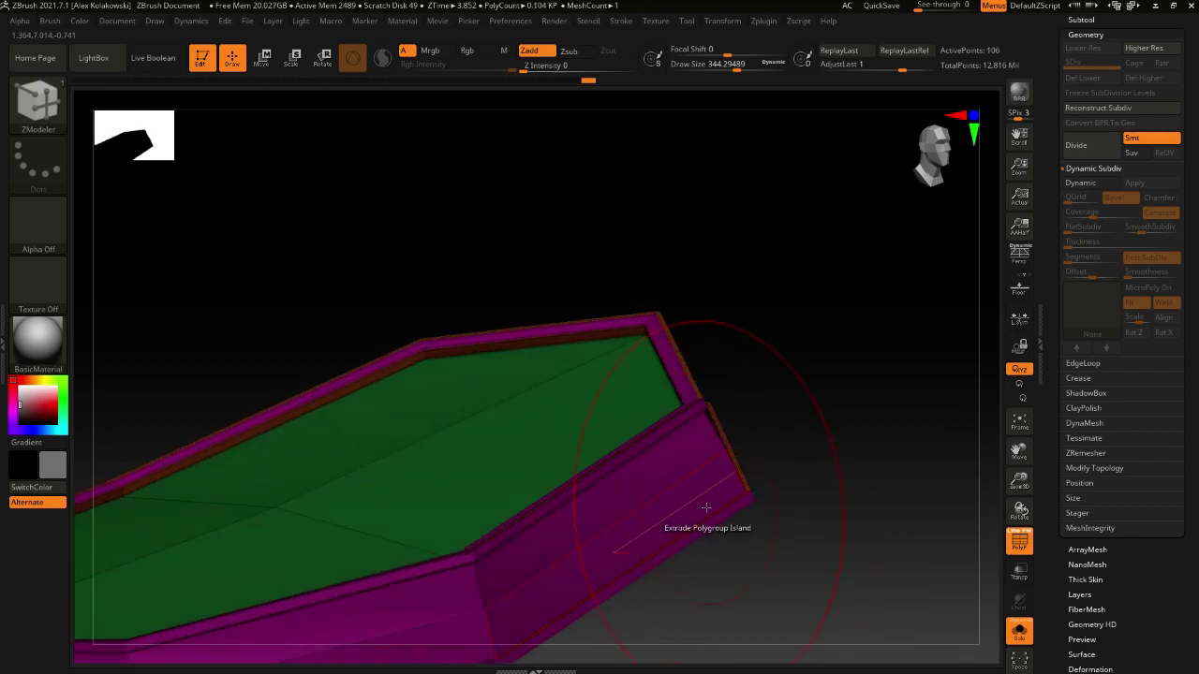
# Try scaling the belt's middle band with the Polygroup Island target, using Mesh Center and Polygon Center
pyautogui.press('space')
pyautogui.click(661, 282)
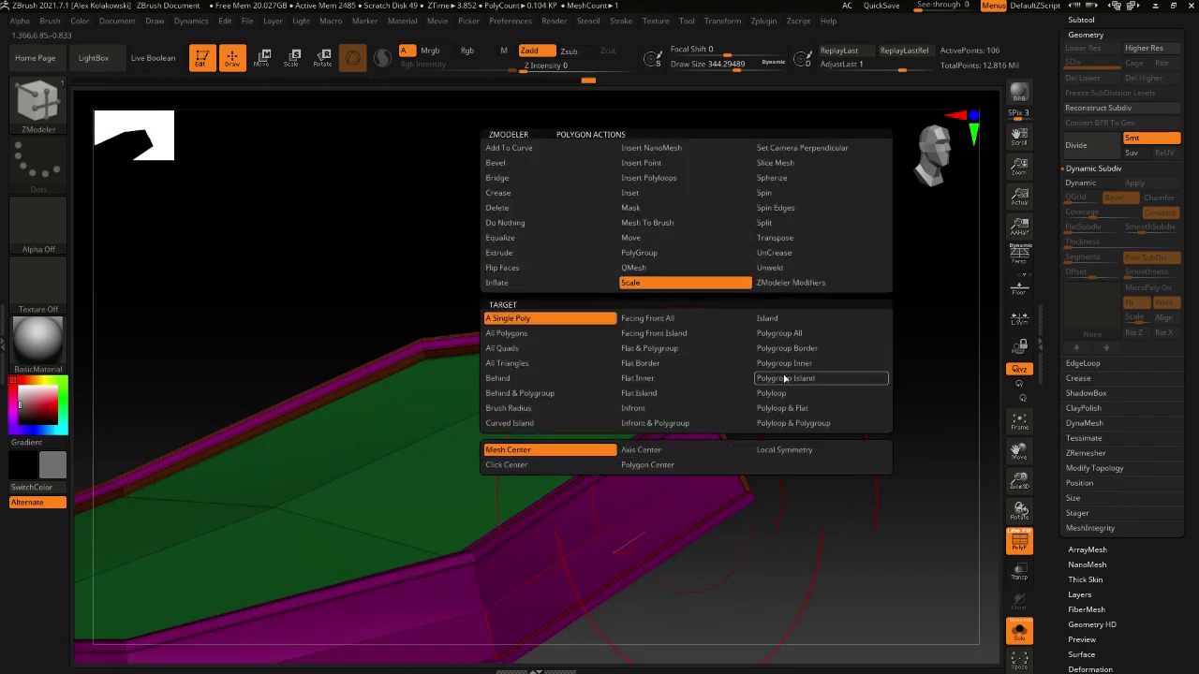
pyautogui.click(785, 378)
pyautogui.moveTo(698, 495)
pyautogui.mouseDown()
pyautogui.moveTo(683, 496)
pyautogui.moveTo(697, 496)
pyautogui.mouseUp()
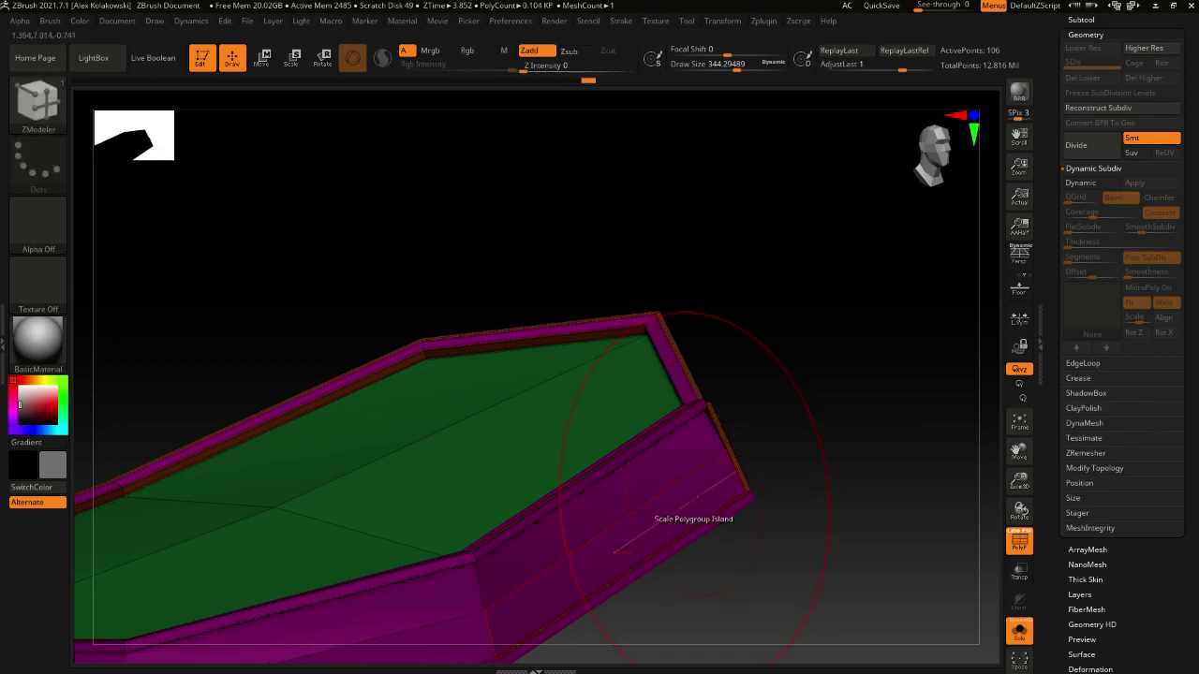
pyautogui.press('space')
pyautogui.click(690, 465)
pyautogui.moveTo(704, 529); pyautogui.dragTo(677, 499, button='right')
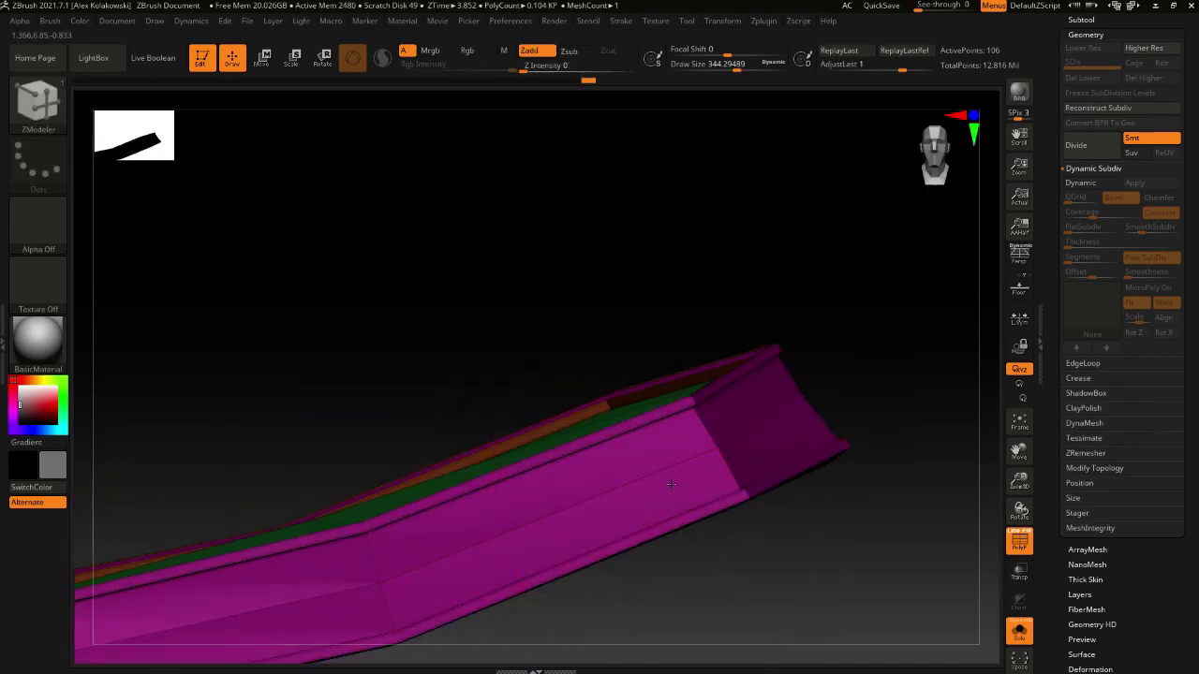
pyautogui.moveTo(671, 484)
pyautogui.mouseDown()
pyautogui.moveTo(653, 450)
pyautogui.moveTo(666, 486)
pyautogui.mouseUp()
# Try scaling the middle band with Local Symmetry, and again with Polygon Center
pyautogui.press('space')
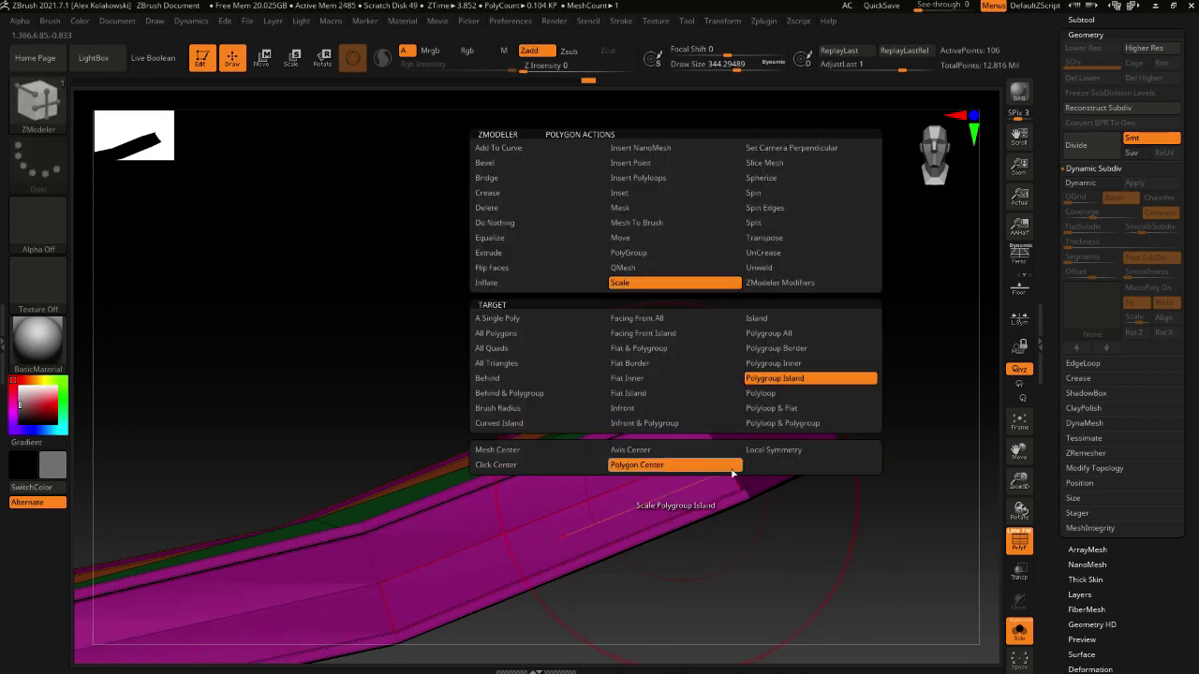
pyautogui.click(774, 449)
pyautogui.moveTo(646, 482); pyautogui.dragTo(660, 491)
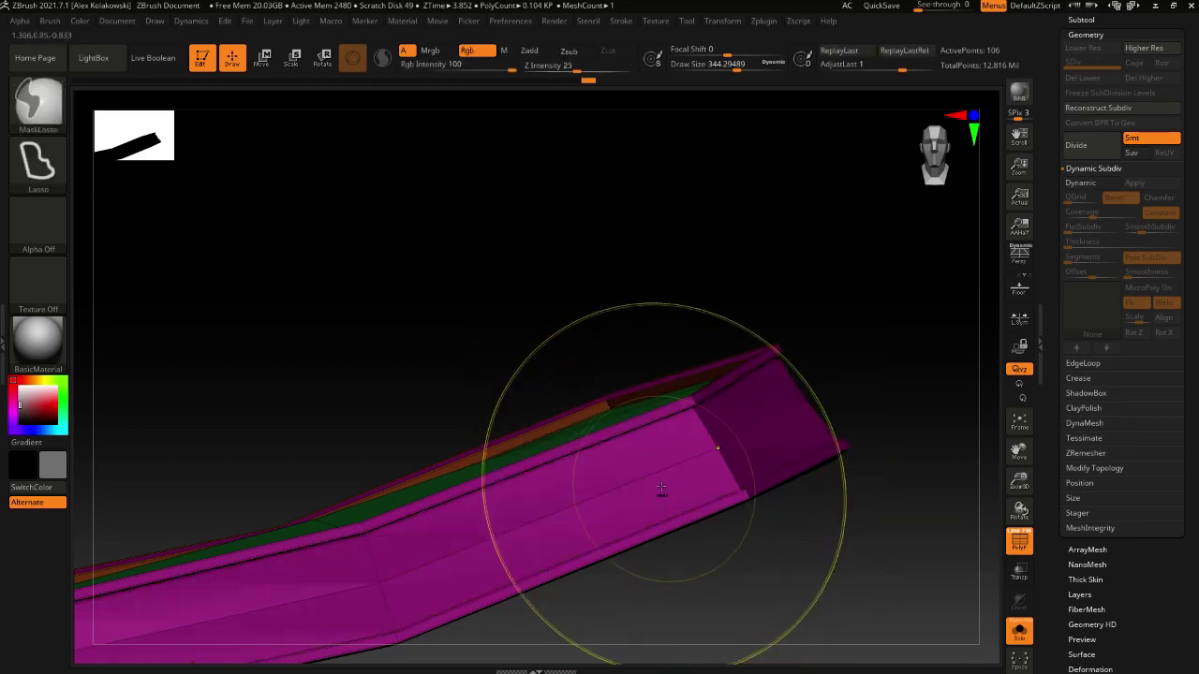
pyautogui.press('space')
pyautogui.click(658, 466)
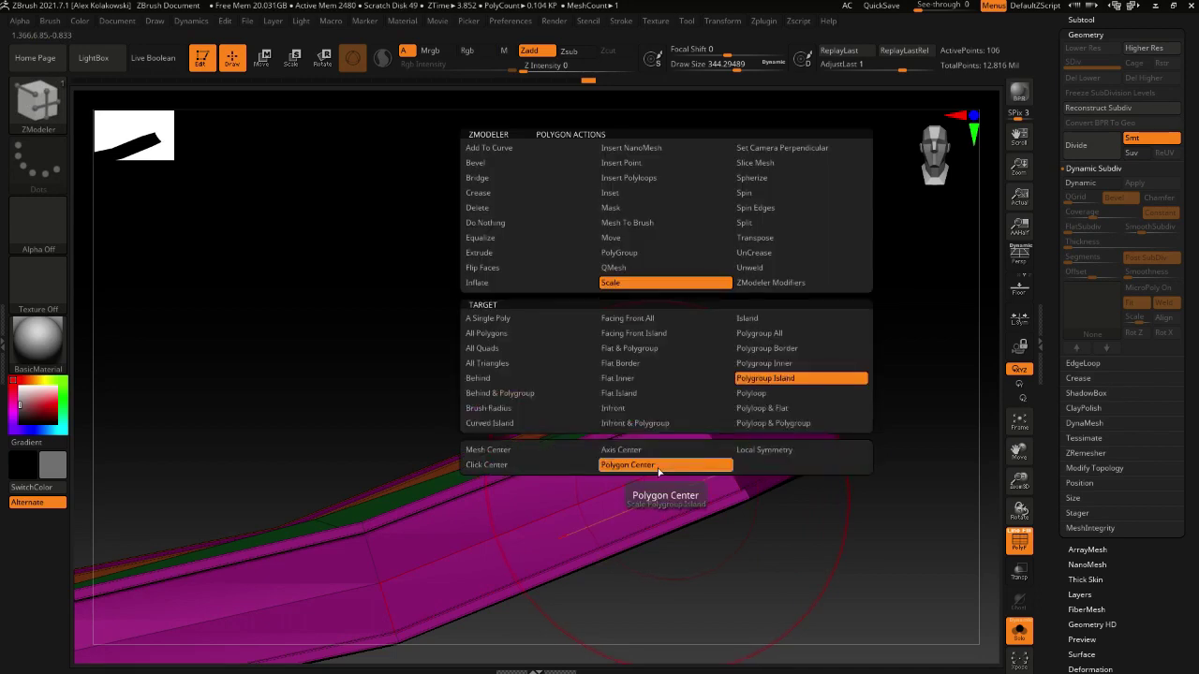
pyautogui.moveTo(654, 485); pyautogui.dragTo(666, 436, button='right')
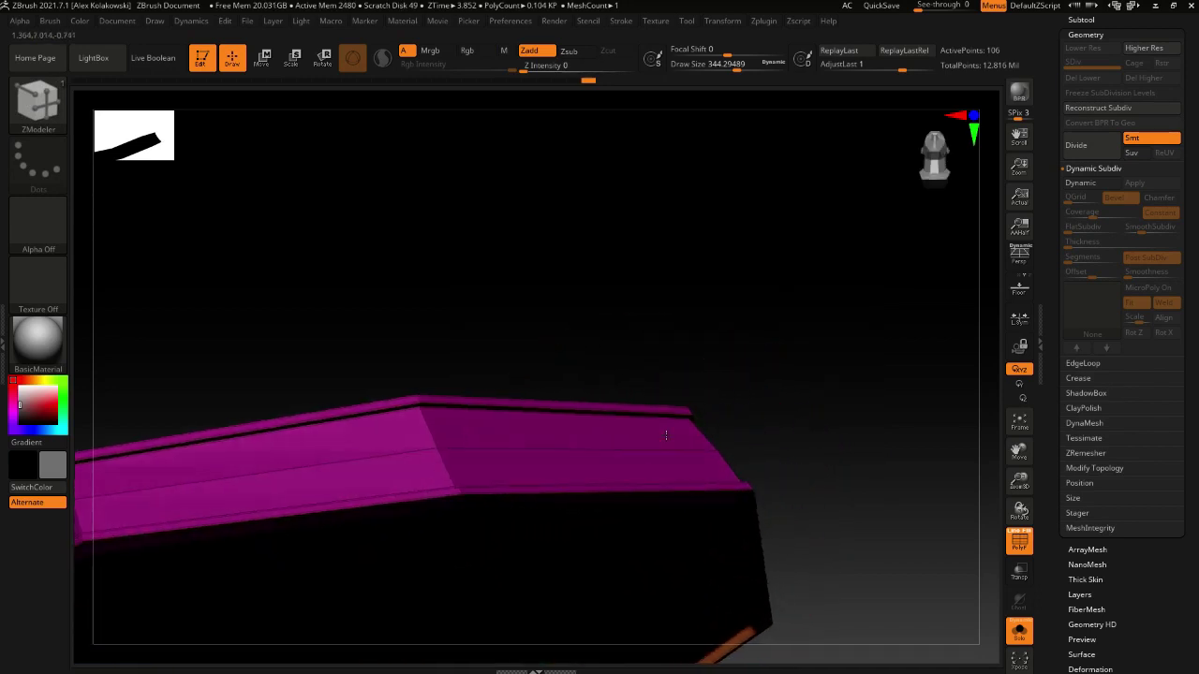
pyautogui.moveTo(665, 435); pyautogui.dragTo(642, 450)
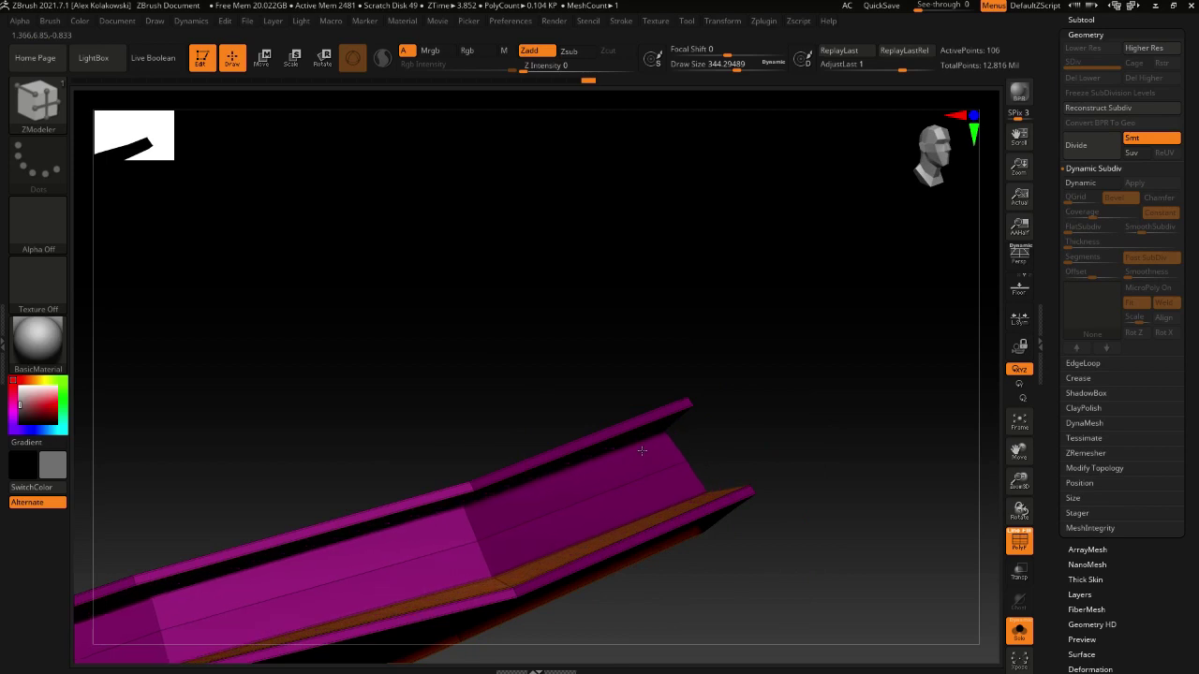
# Try the ZModeler Inflate action on the belt's middle band with different targets, and undo the changes
pyautogui.moveTo(642, 453); pyautogui.dragTo(655, 454, button='right')
pyautogui.press('space')
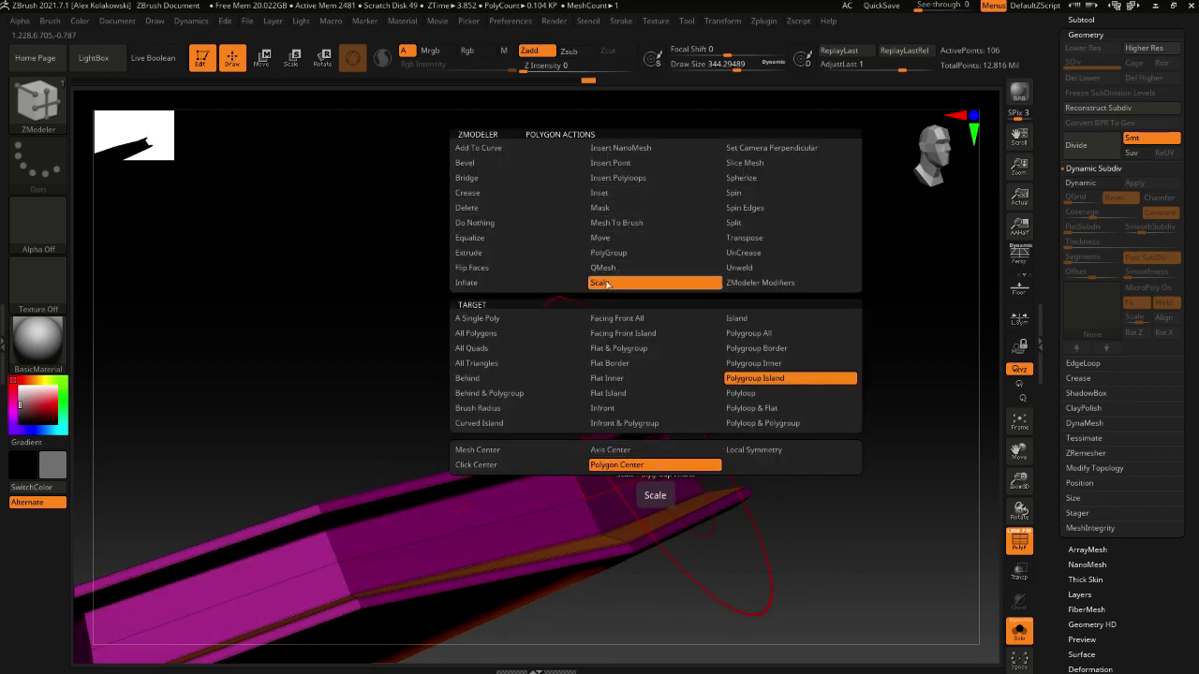
pyautogui.click(470, 283)
pyautogui.moveTo(638, 450); pyautogui.dragTo(660, 448)
pyautogui.hotkey('ctrl', 'z')
pyautogui.press('space')
pyautogui.click(782, 394)
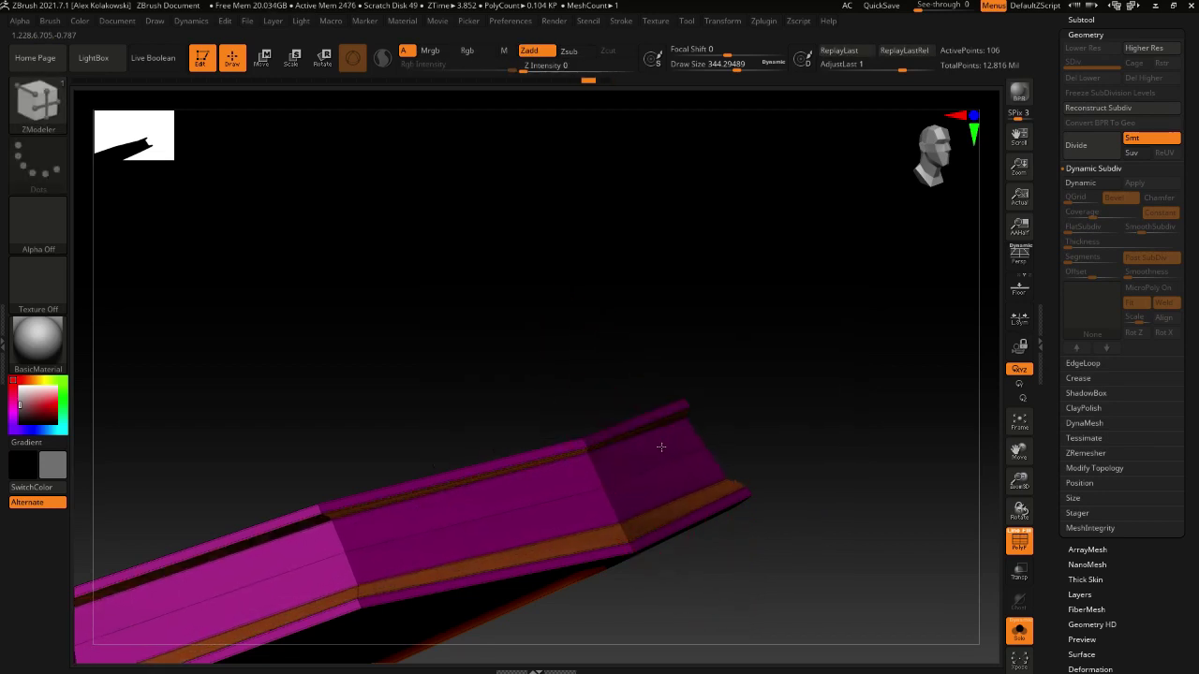
pyautogui.moveTo(664, 449)
pyautogui.mouseDown(button='right')
pyautogui.moveTo(643, 490)
pyautogui.moveTo(752, 468)
pyautogui.moveTo(732, 464)
pyautogui.moveTo(694, 511)
pyautogui.mouseUp(button='right')
pyautogui.hotkey('ctrl', 'z')
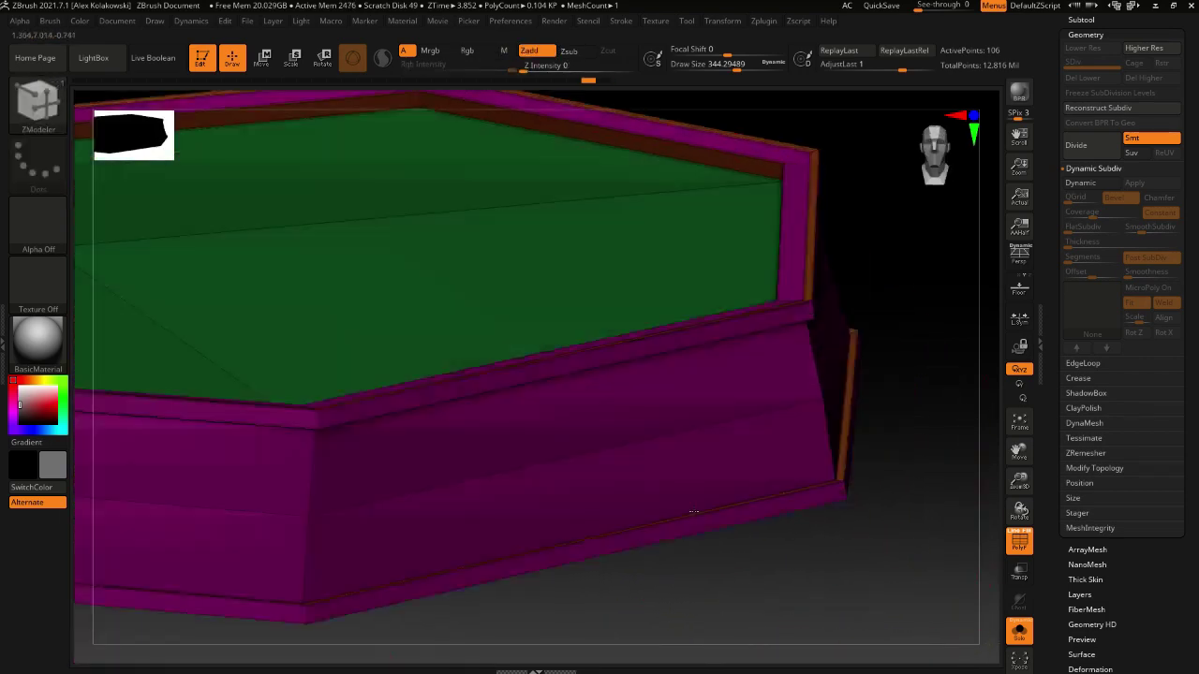
# Slide the inner edge loops along the belt's lower and upper rims with the ZModeler Slide action, and turn on Dynamic Subdiv
pyautogui.moveTo(693, 511); pyautogui.dragTo(722, 532)
pyautogui.press('space')
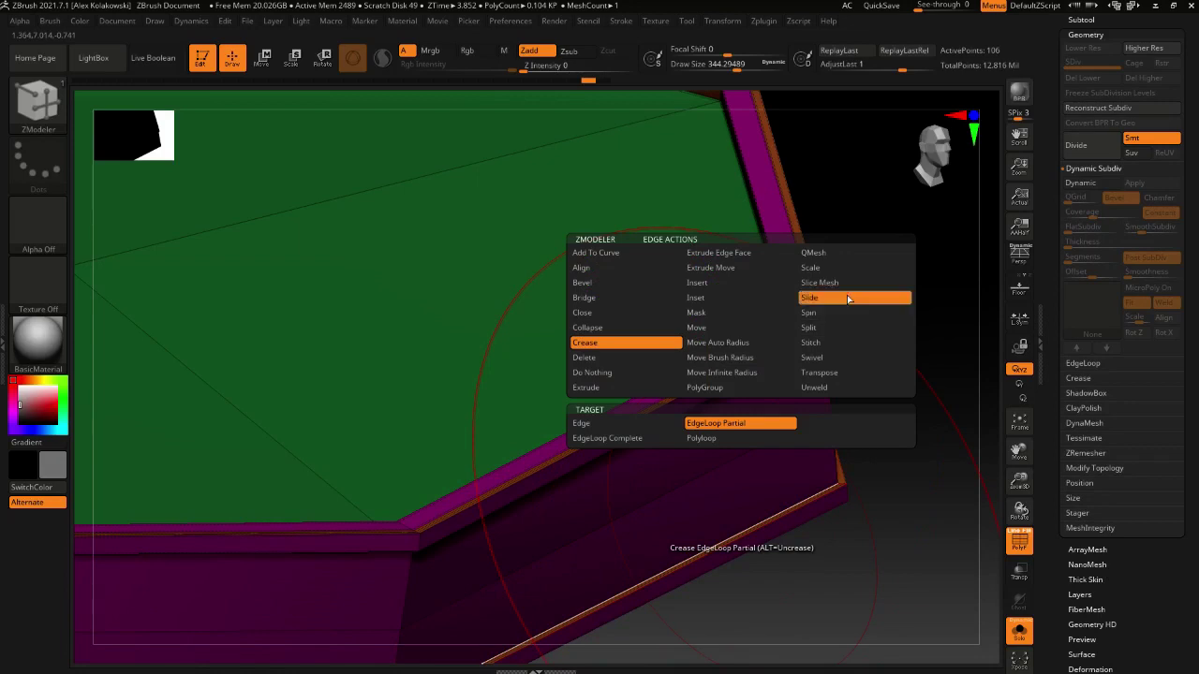
pyautogui.click(848, 299)
pyautogui.click(824, 423)
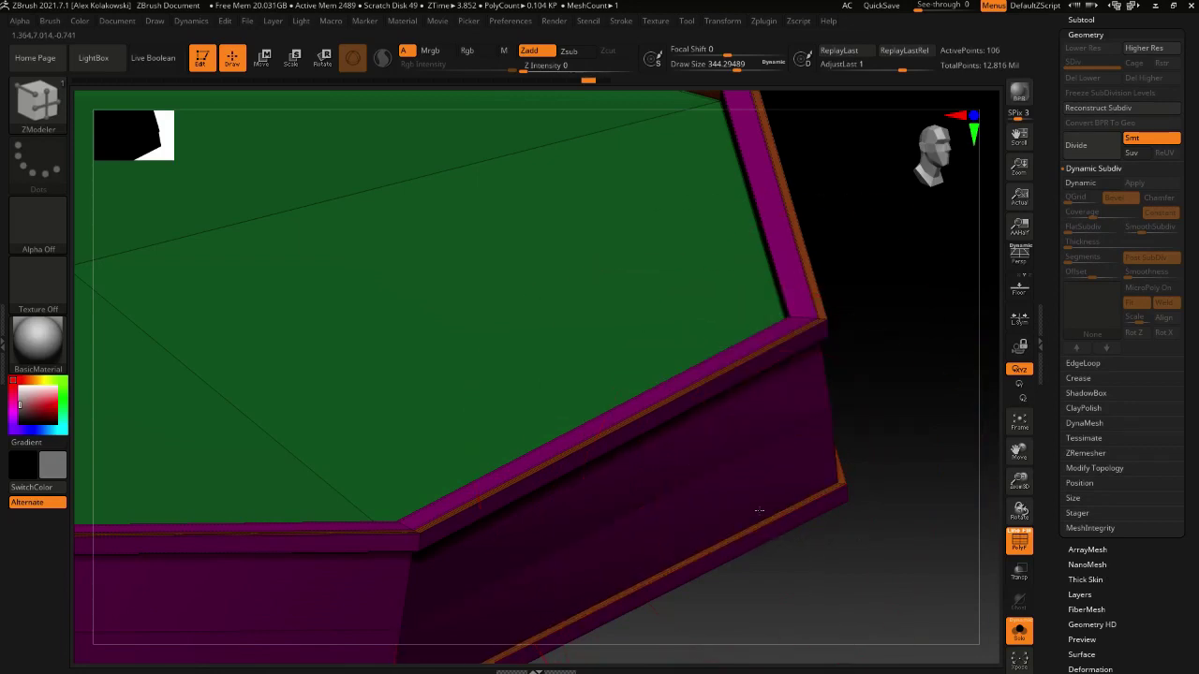
pyautogui.moveTo(758, 511); pyautogui.dragTo(751, 494)
pyautogui.moveTo(756, 497); pyautogui.dragTo(771, 334, button='right')
pyautogui.moveTo(768, 325); pyautogui.dragTo(765, 336)
pyautogui.press('d')
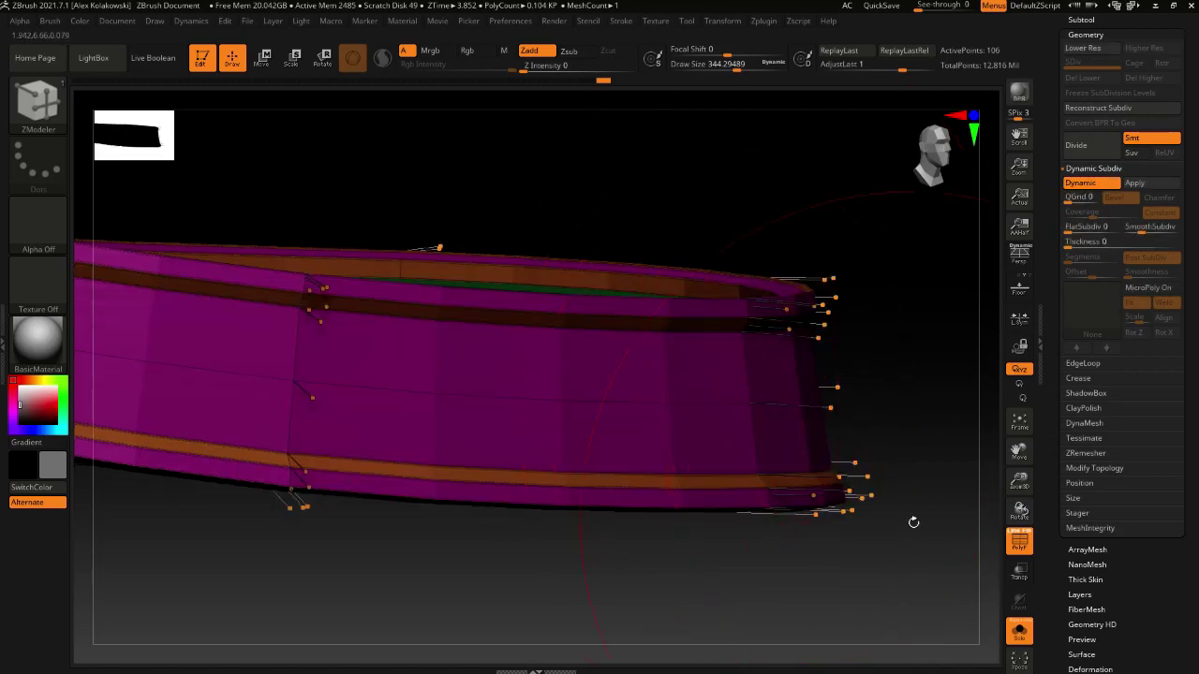
# Turn off the wireframe and the isolated view, and examine the belt on the body from the front and side
pyautogui.click(1019, 543)
pyautogui.moveTo(964, 487); pyautogui.dragTo(904, 431, button='right')
pyautogui.click(1019, 633)
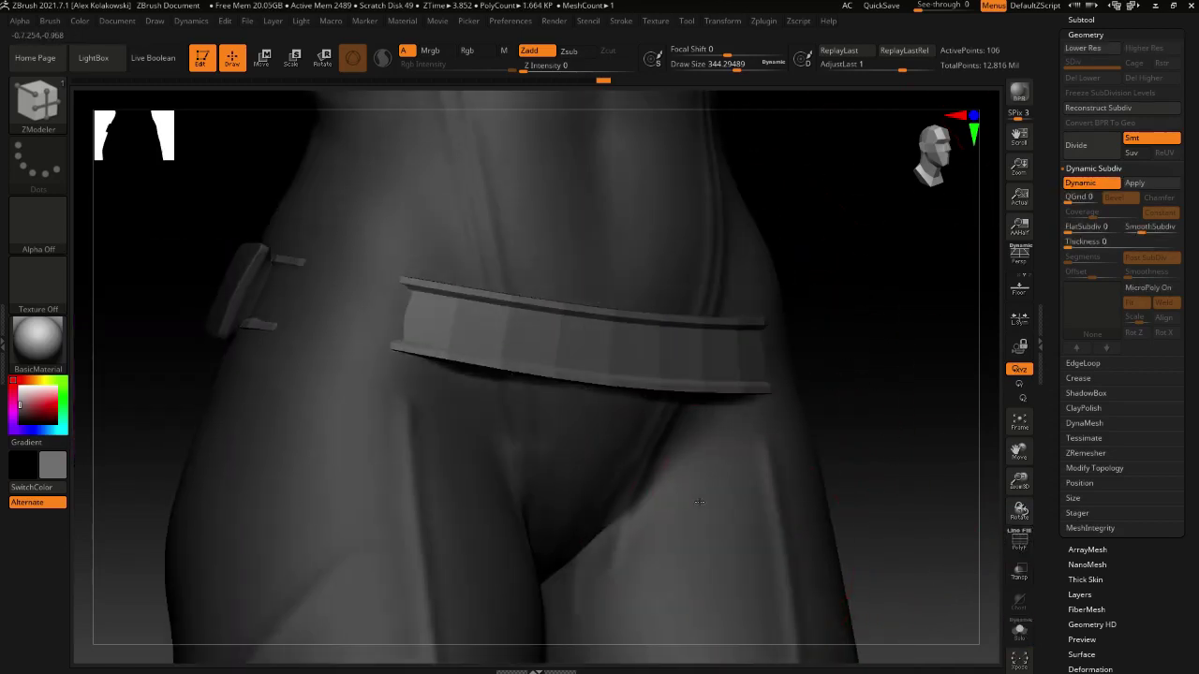
pyautogui.moveTo(701, 500); pyautogui.dragTo(600, 443, button='right')
pyautogui.moveTo(634, 403); pyautogui.dragTo(697, 405, button='right')
pyautogui.moveTo(1195, 176); pyautogui.dragTo(1195, 231)
pyautogui.moveTo(676, 440); pyautogui.dragTo(652, 475, button='right')
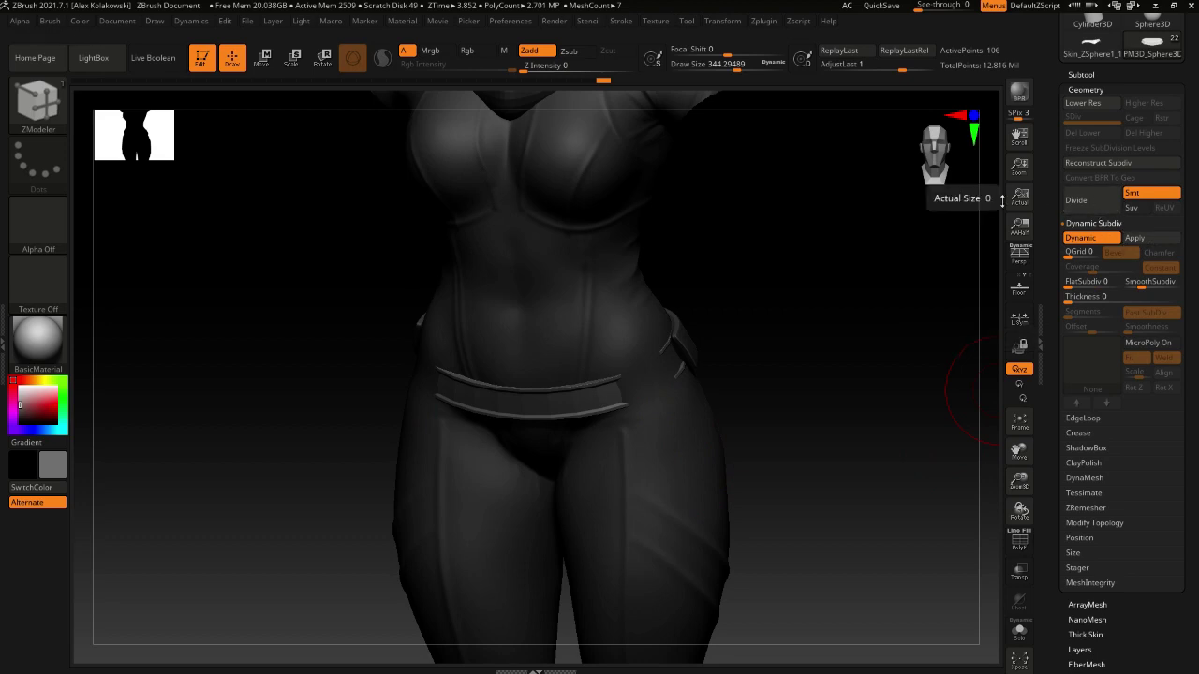
# Lower the belt's crease level and set its dynamic SmoothSubdiv to 5
pyautogui.click(1087, 434)
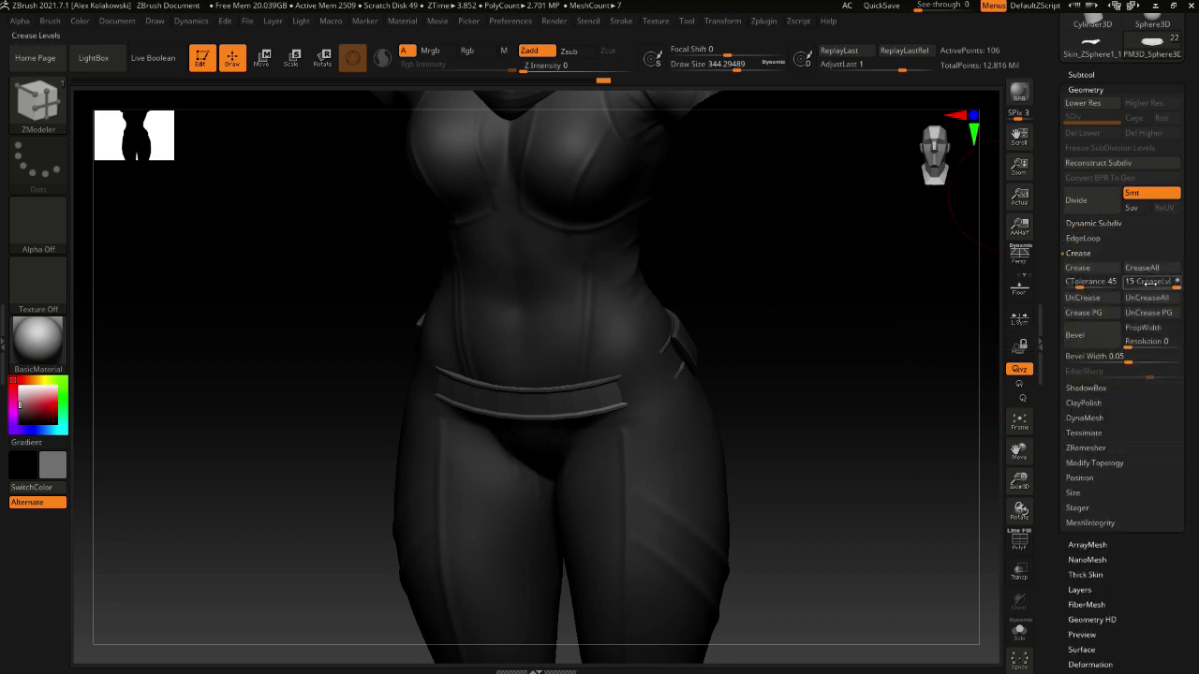
pyautogui.moveTo(1133, 282); pyautogui.dragTo(1126, 281)
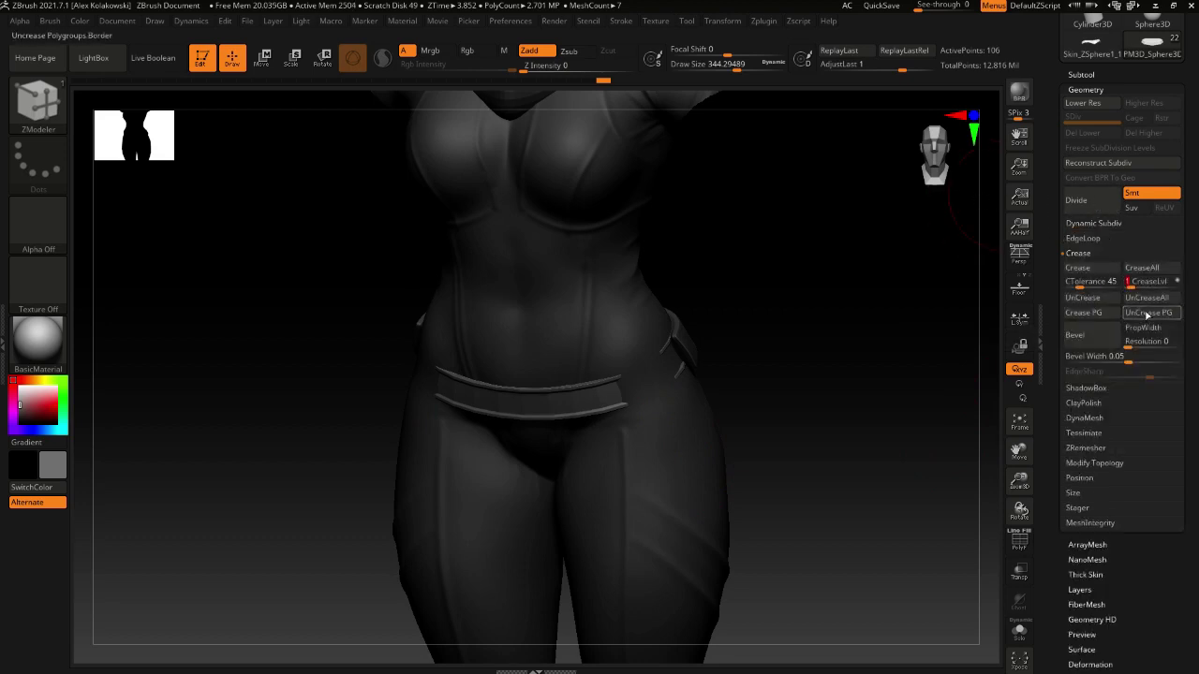
pyautogui.click(1116, 224)
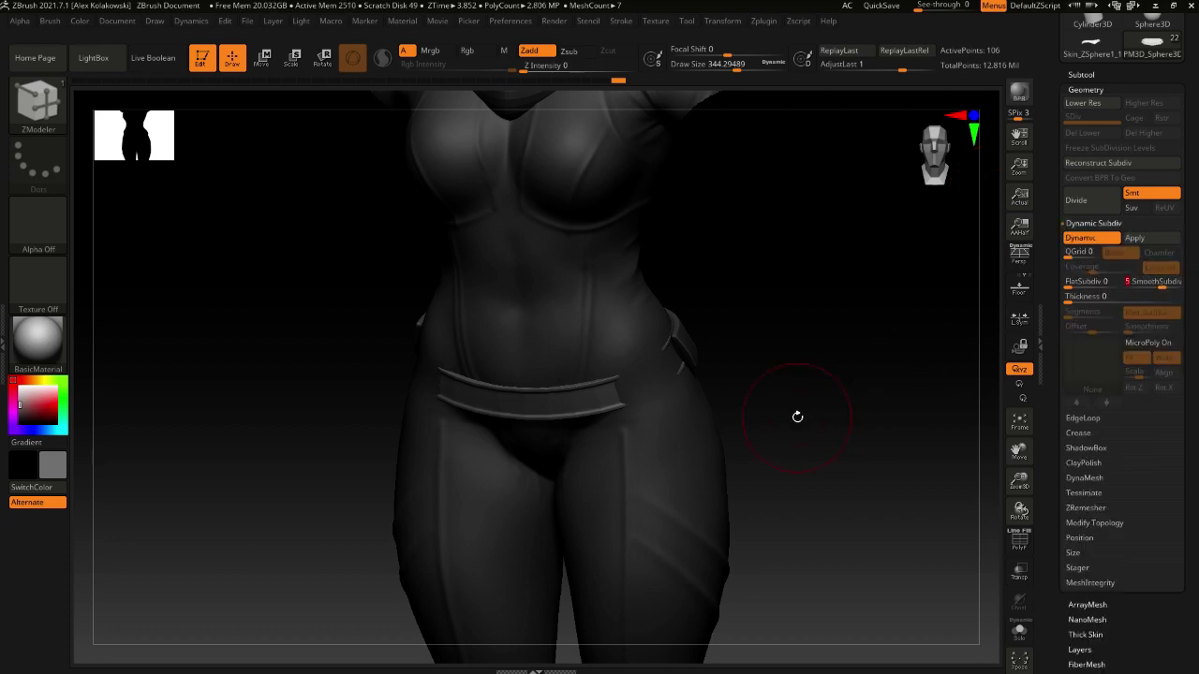
# Bake one subdivision level into the belt by dividing it and deleting the lower level, and set its crease level to 0
pyautogui.moveTo(795, 415); pyautogui.dragTo(637, 375)
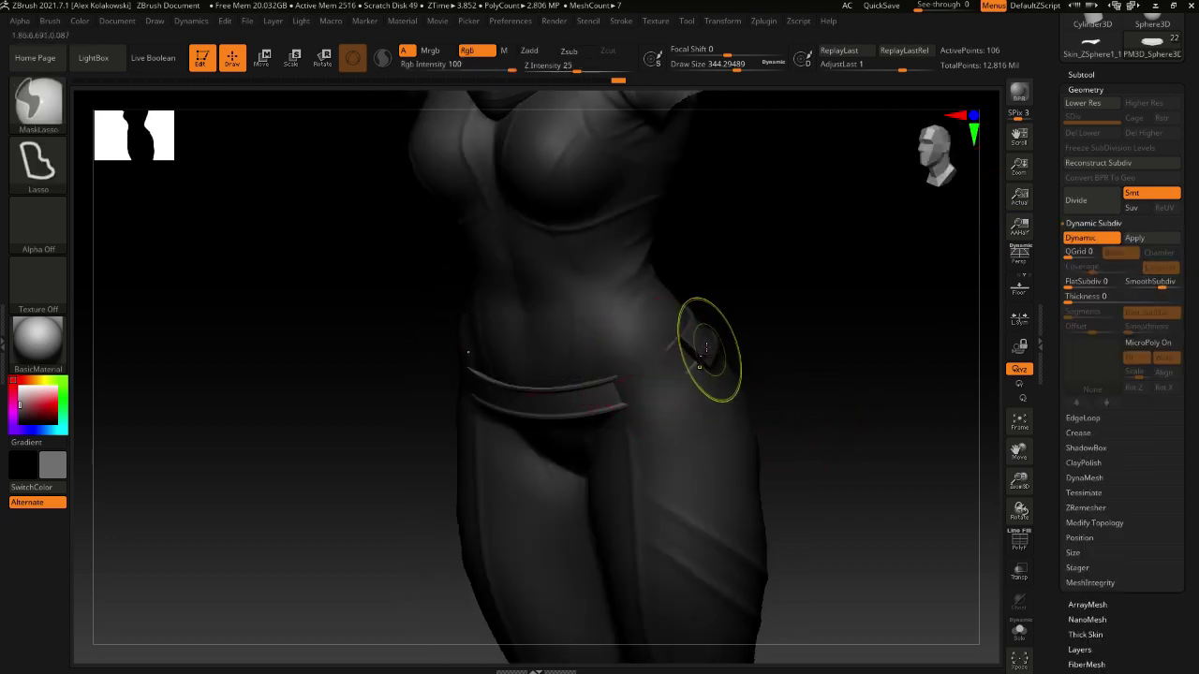
pyautogui.hotkey('ctrl', 'd')
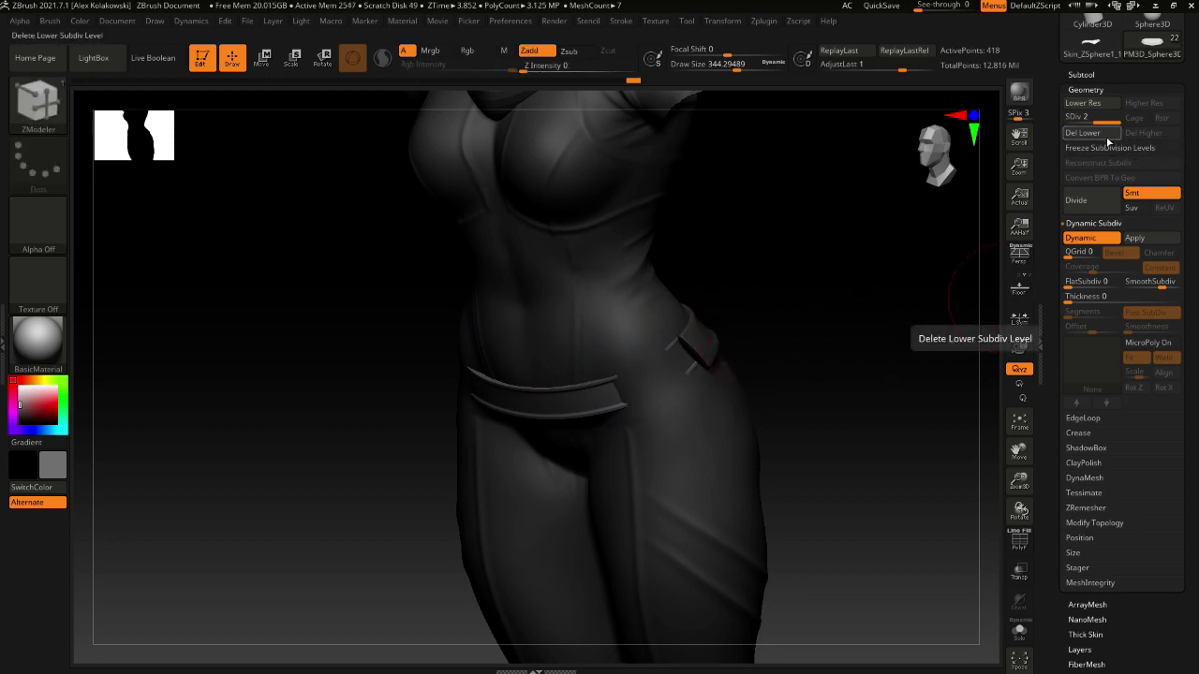
pyautogui.click(1083, 132)
pyautogui.moveTo(779, 373); pyautogui.dragTo(813, 375)
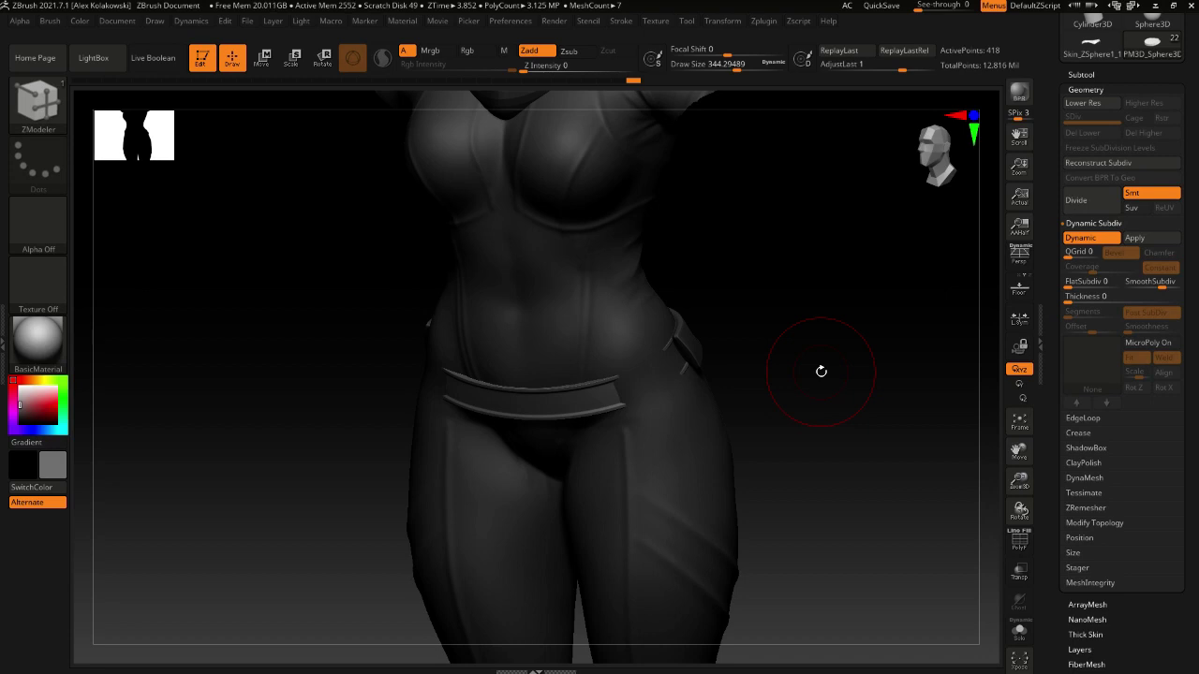
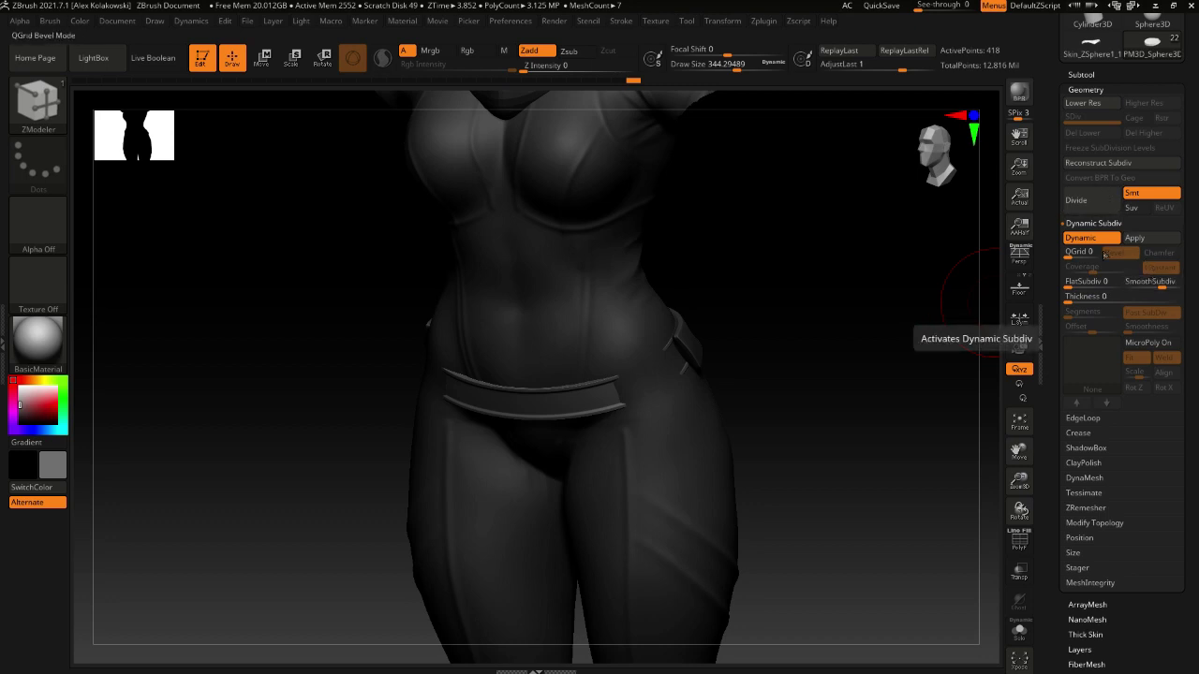
pyautogui.click(1081, 432)
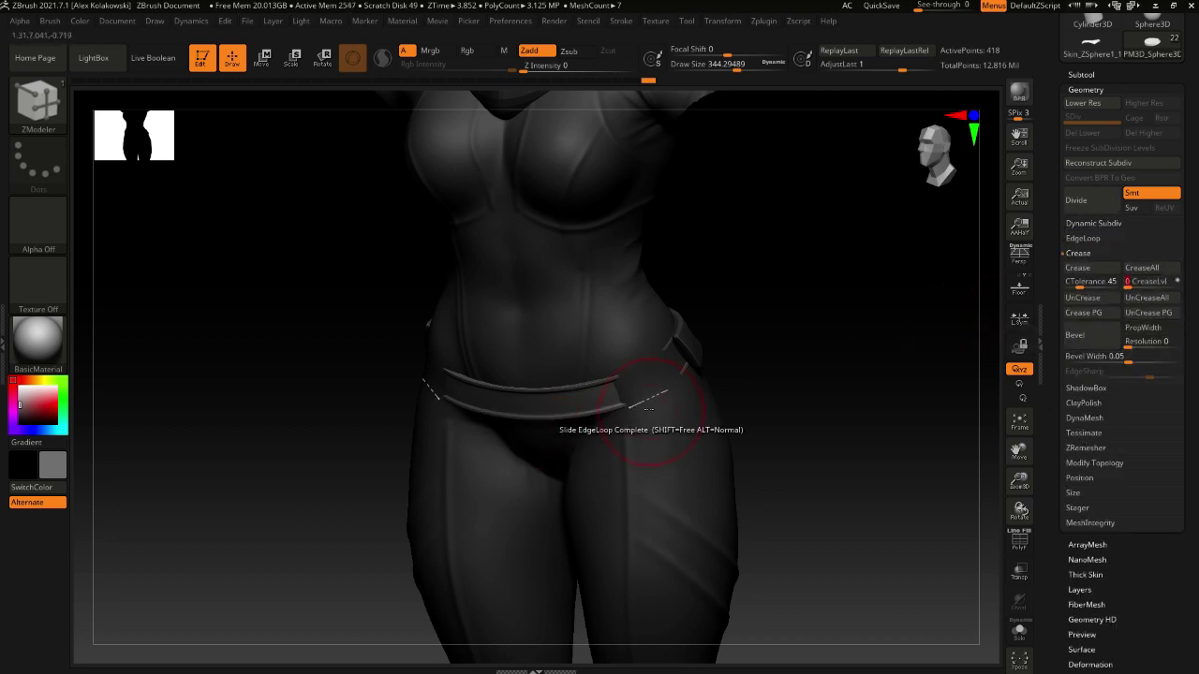
# Stretch the front belt around the hips with the Move brush so its ends reach the rear belt's side tabs
pyautogui.press('b')
pyautogui.press('m')
pyautogui.press('v')
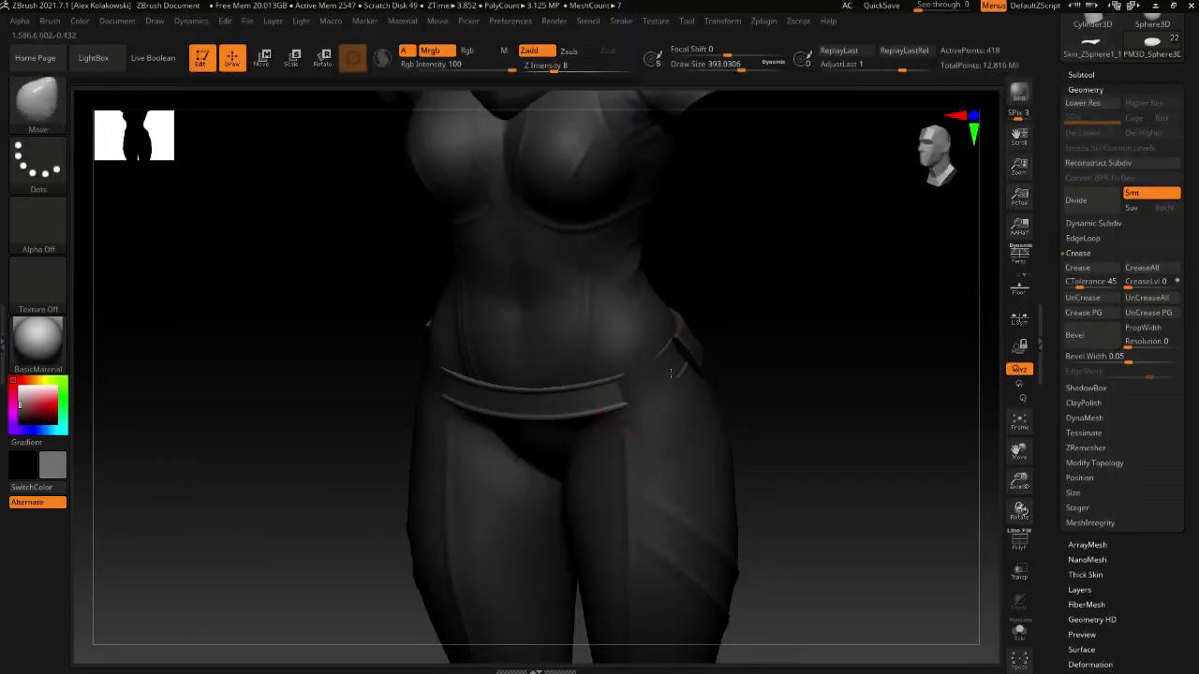
pyautogui.moveTo(670, 374); pyautogui.dragTo(657, 397, button='right')
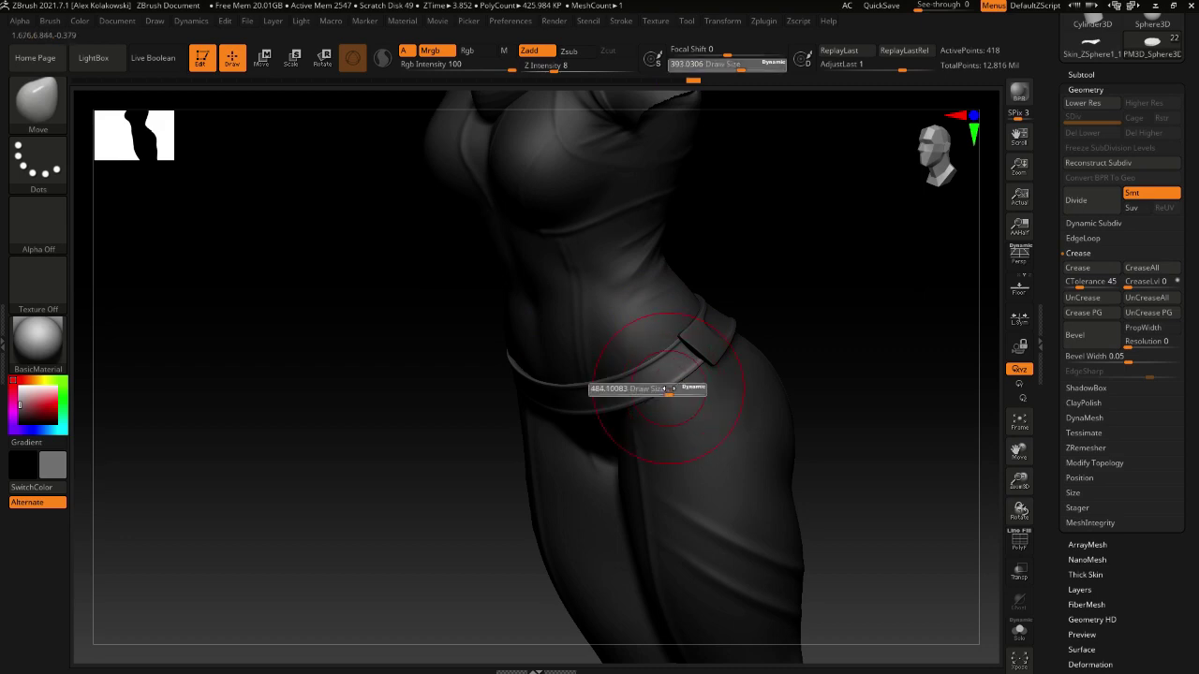
pyautogui.keyDown('shift'); pyautogui.moveTo(621, 388); pyautogui.dragTo(575, 436, button='right'); pyautogui.keyUp('shift')
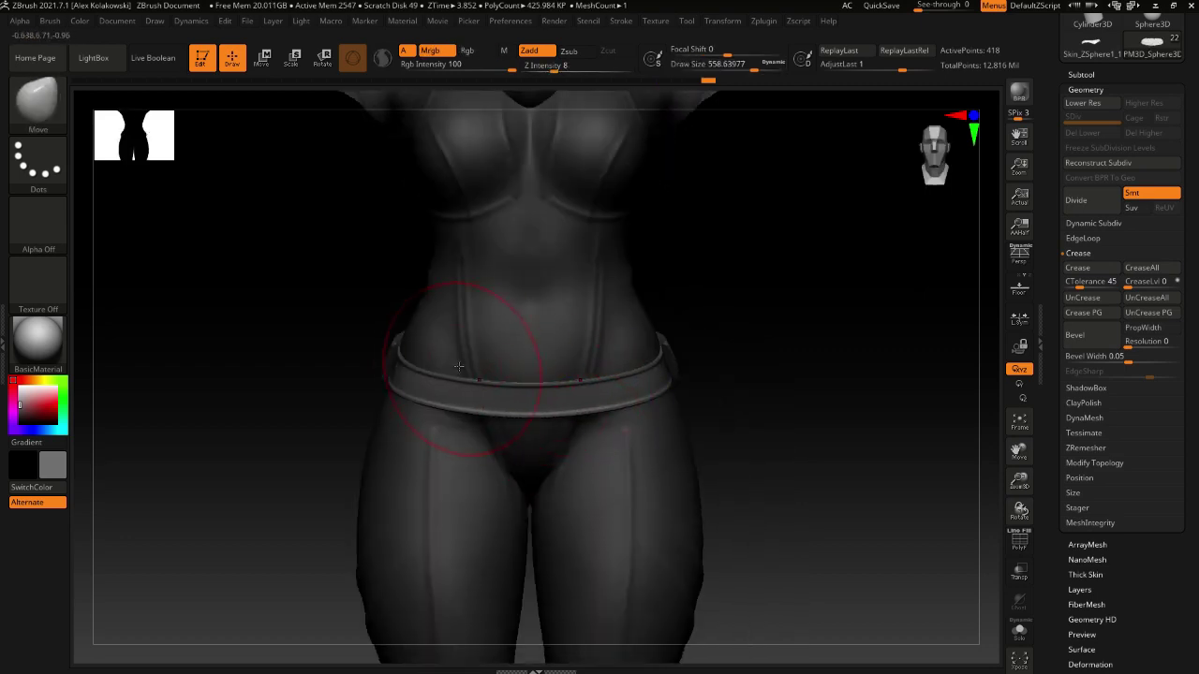
pyautogui.moveTo(441, 393)
pyautogui.mouseDown(button='right')
pyautogui.moveTo(428, 402)
pyautogui.moveTo(448, 343)
pyautogui.mouseUp(button='right')
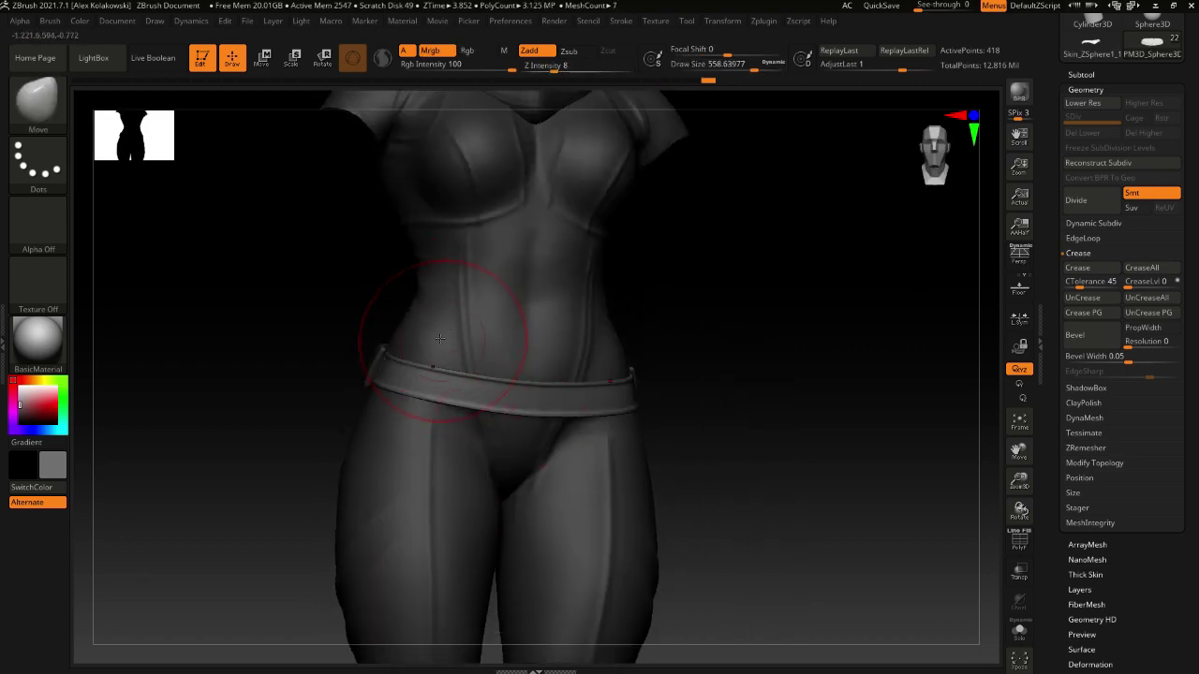
pyautogui.moveTo(440, 339); pyautogui.dragTo(509, 343)
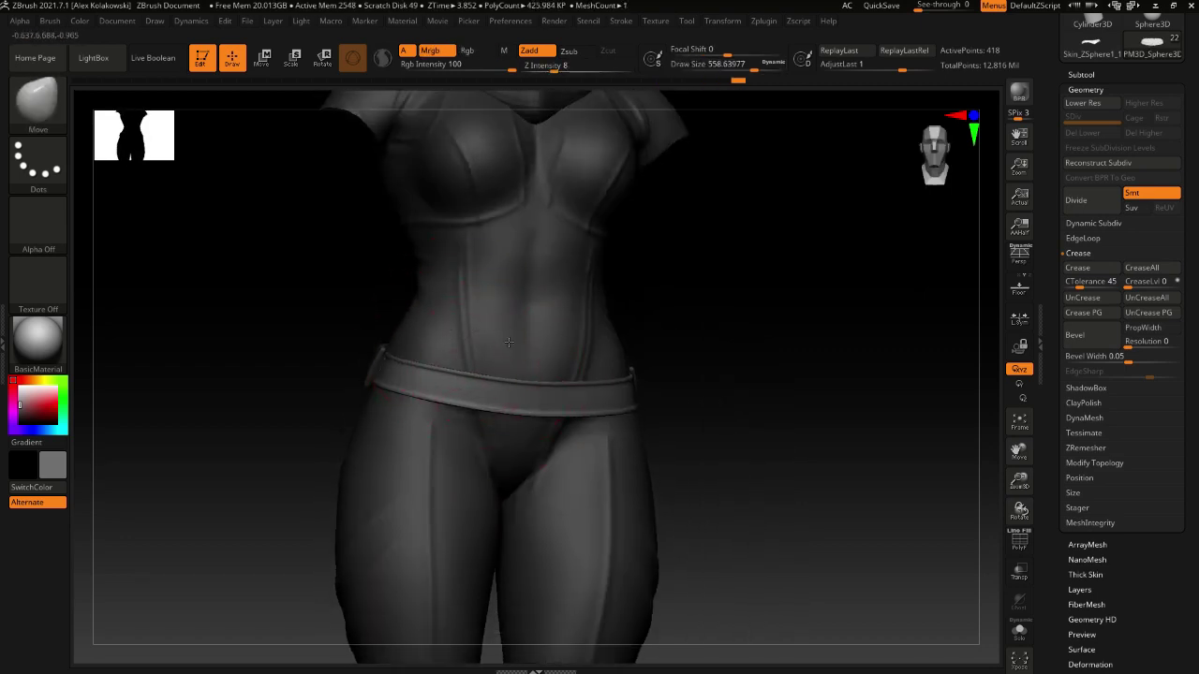
pyautogui.moveTo(476, 433)
pyautogui.mouseDown(button='right')
pyautogui.moveTo(534, 433)
pyautogui.moveTo(538, 388)
pyautogui.moveTo(510, 426)
pyautogui.moveTo(577, 470)
pyautogui.moveTo(372, 478)
pyautogui.moveTo(428, 449)
pyautogui.moveTo(438, 423)
pyautogui.mouseUp(button='right')
# Reselect the front belt and reshape its front curve around the abdomen with the Move brush, working from above
pyautogui.keyDown('alt'); pyautogui.click(441, 419); pyautogui.keyUp('alt')
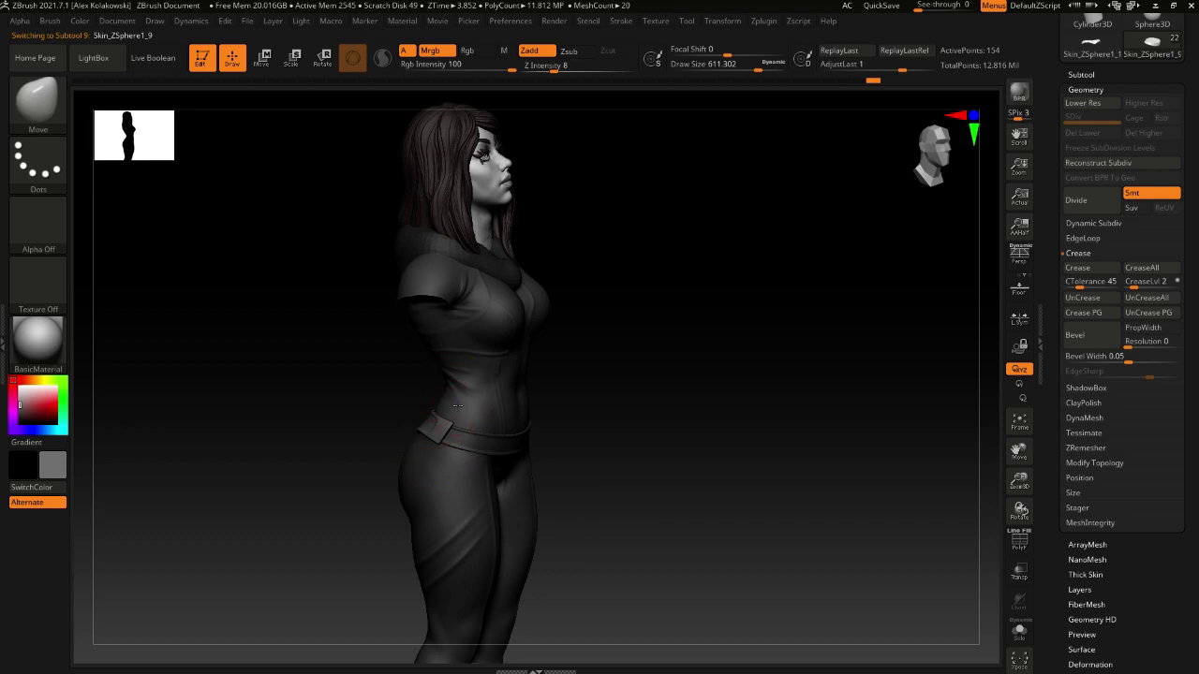
pyautogui.moveTo(434, 462); pyautogui.dragTo(506, 459, button='right')
pyautogui.keyDown('alt'); pyautogui.click(476, 452); pyautogui.keyUp('alt')
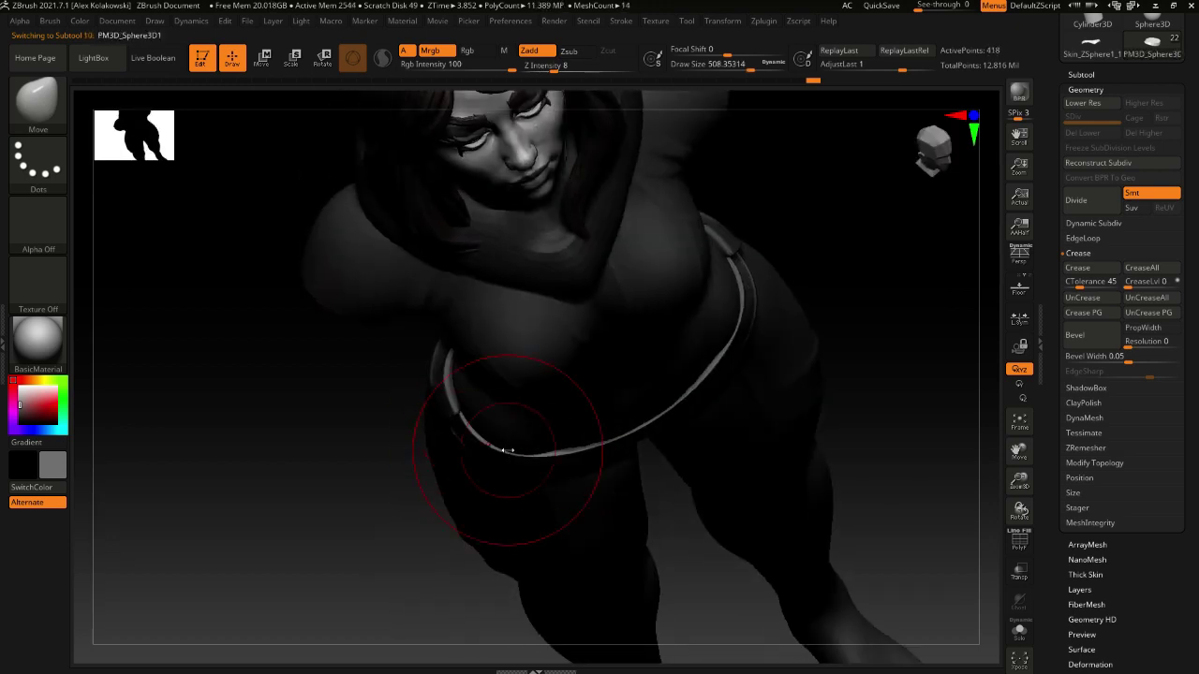
pyautogui.moveTo(580, 435); pyautogui.dragTo(593, 428)
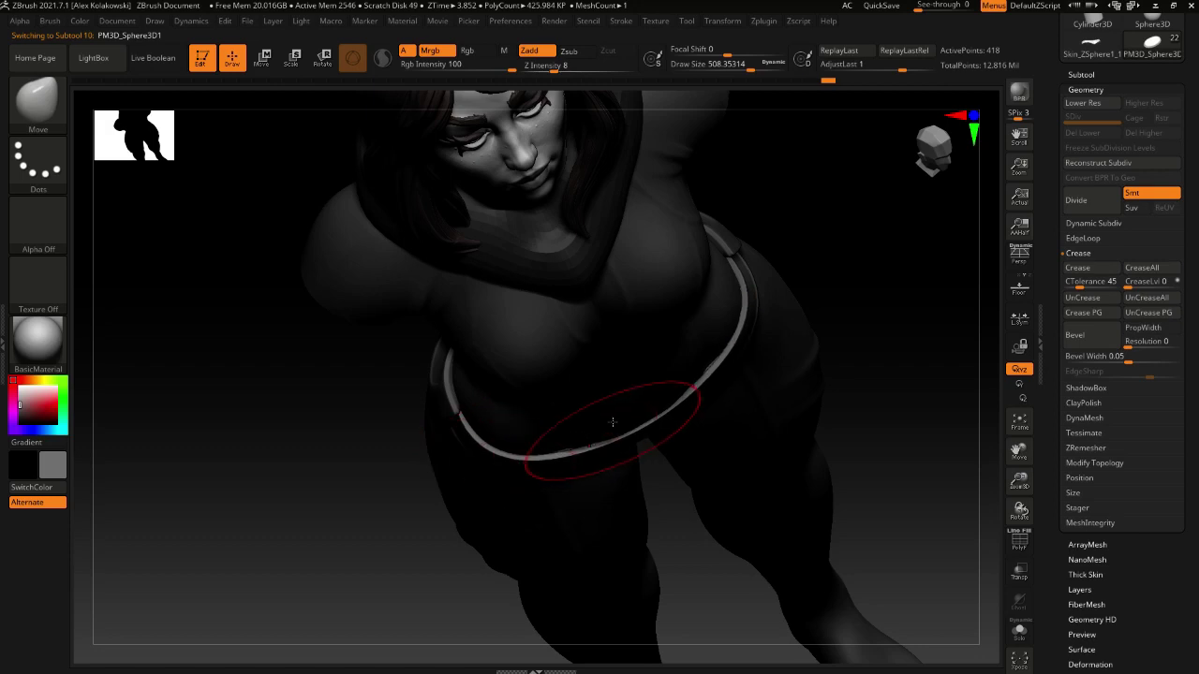
pyautogui.moveTo(613, 424); pyautogui.dragTo(628, 421, button='right')
pyautogui.moveTo(643, 421); pyautogui.dragTo(658, 447)
# Fit the belt's lower edge against the hips with a smaller Move brush, working from below and the side
pyautogui.moveTo(658, 446)
pyautogui.mouseDown(button='right')
pyautogui.moveTo(674, 375)
pyautogui.moveTo(712, 412)
pyautogui.moveTo(709, 383)
pyautogui.moveTo(549, 421)
pyautogui.mouseUp(button='right')
pyautogui.press('s')
pyautogui.moveTo(484, 457); pyautogui.dragTo(481, 438)
pyautogui.press('s')
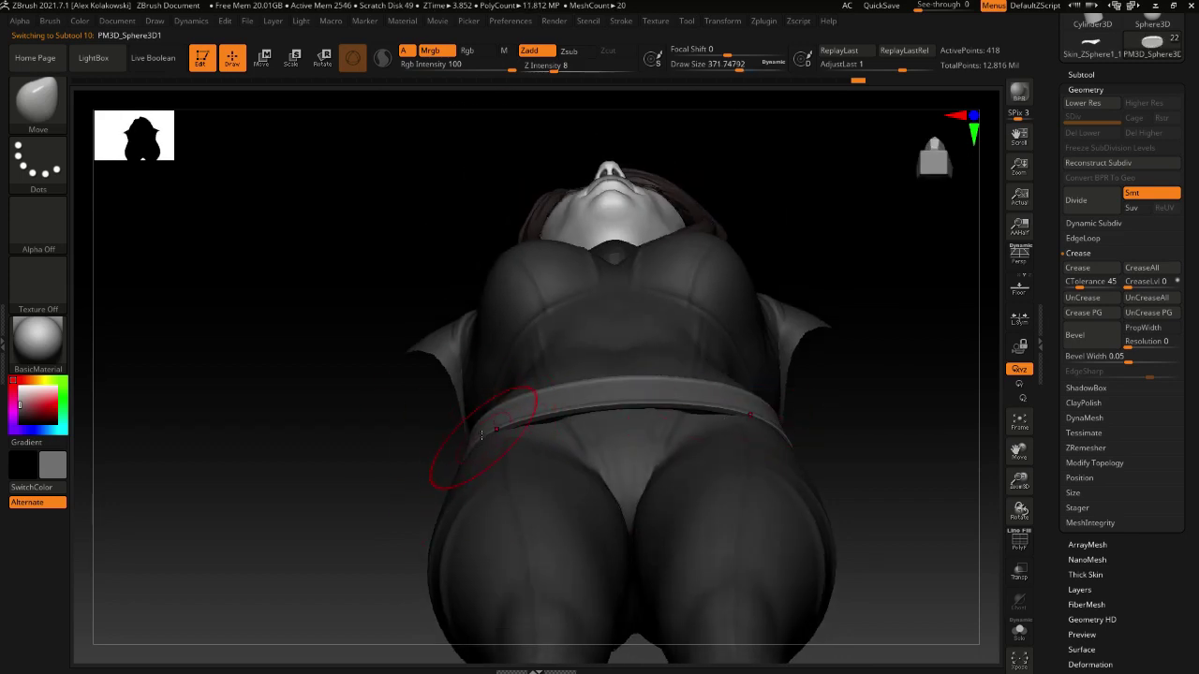
pyautogui.moveTo(492, 435); pyautogui.dragTo(599, 436, button='right')
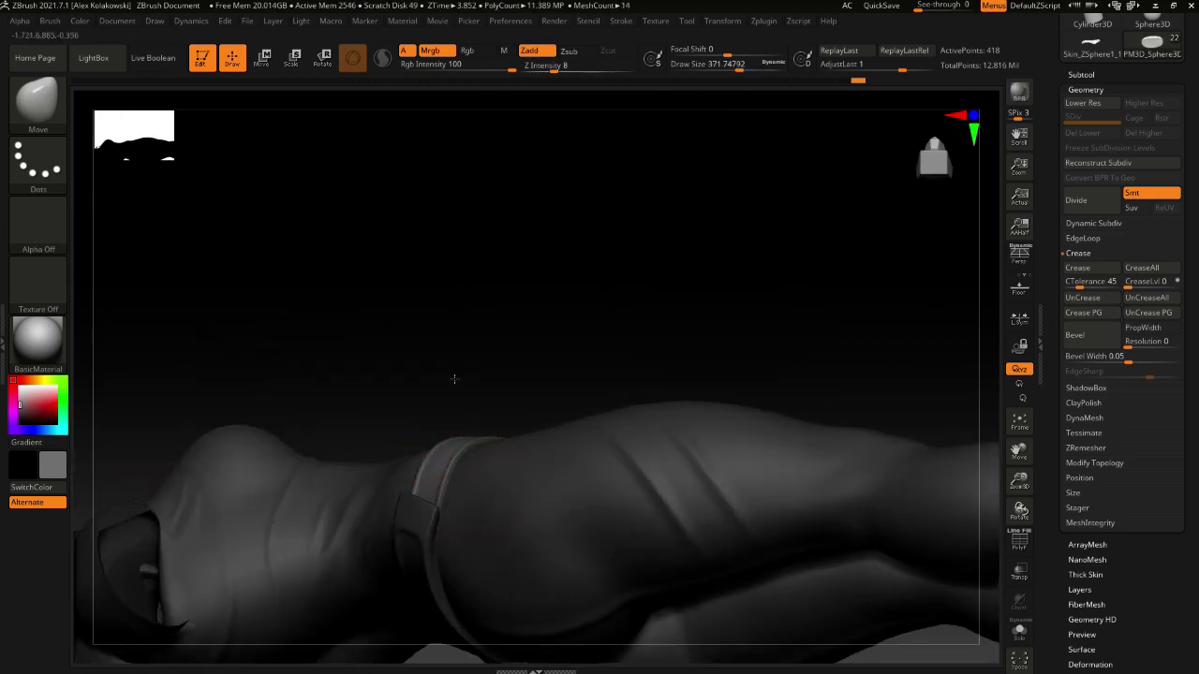
pyautogui.moveTo(488, 421); pyautogui.dragTo(444, 482, button='right')
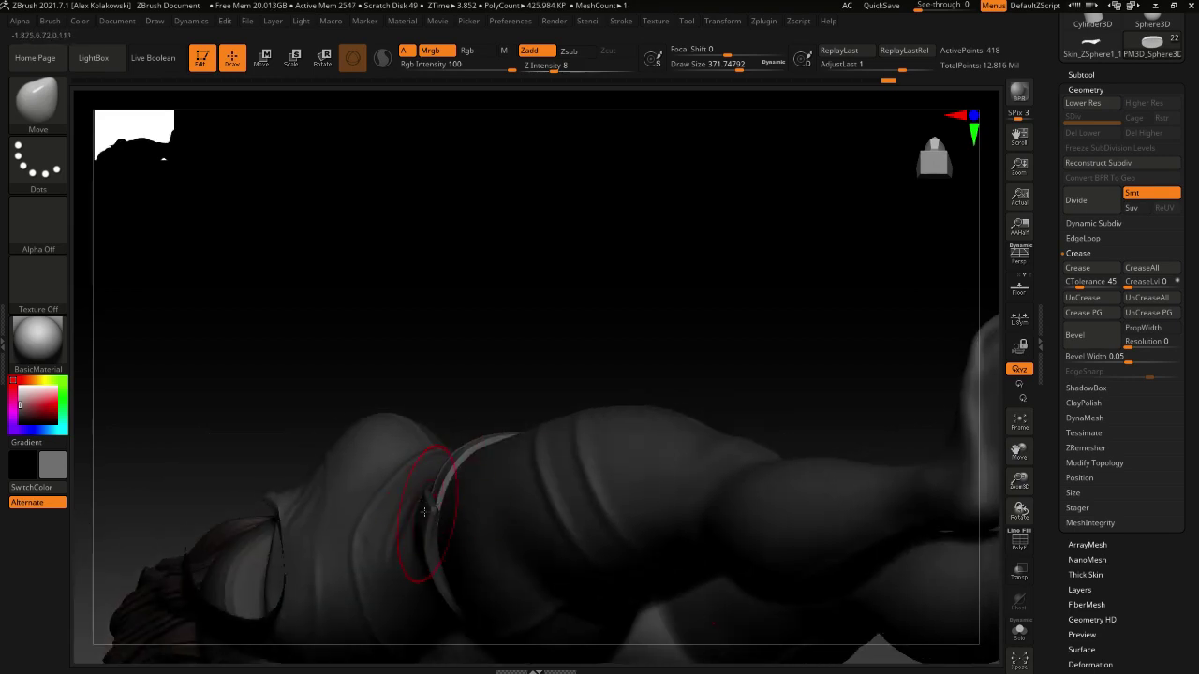
# Reselect the front belt and adjust its upper edge around the waist and sides with the Move brush
pyautogui.keyDown('alt'); pyautogui.click(428, 511); pyautogui.keyUp('alt')
pyautogui.moveTo(405, 503); pyautogui.dragTo(489, 567, button='right')
pyautogui.keyDown('alt'); pyautogui.click(443, 477); pyautogui.keyUp('alt')
pyautogui.moveTo(443, 477); pyautogui.dragTo(482, 373, button='right')
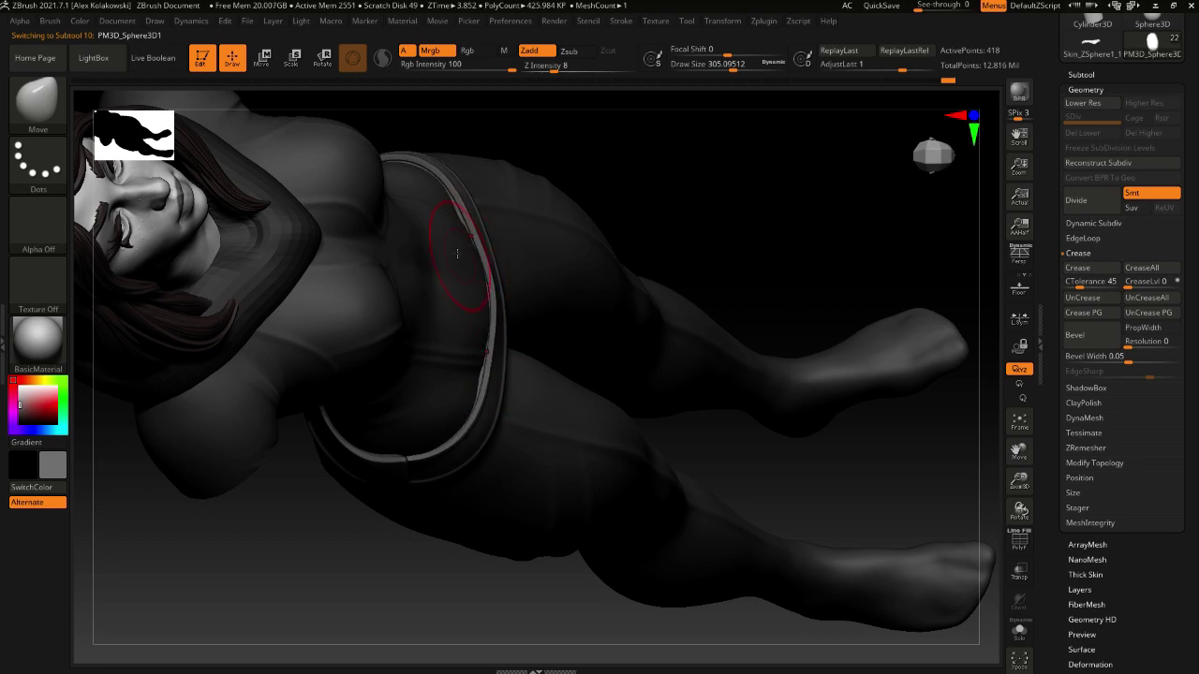
pyautogui.moveTo(444, 394)
pyautogui.keyDown('alt'); pyautogui.mouseDown(button='right')
pyautogui.moveTo(421, 447)
pyautogui.moveTo(436, 480)
pyautogui.moveTo(359, 319)
pyautogui.moveTo(363, 225)
pyautogui.mouseUp(button='right'); pyautogui.keyUp('alt')
pyautogui.moveTo(356, 581); pyautogui.dragTo(393, 509, button='right')
pyautogui.press('s')
pyautogui.moveTo(391, 507); pyautogui.dragTo(406, 507)
# Isolate the front belt in wireframe, smooth its back section inward beneath the rear belt piece, and show the whole figure again
pyautogui.moveTo(375, 510); pyautogui.dragTo(497, 515, button='right')
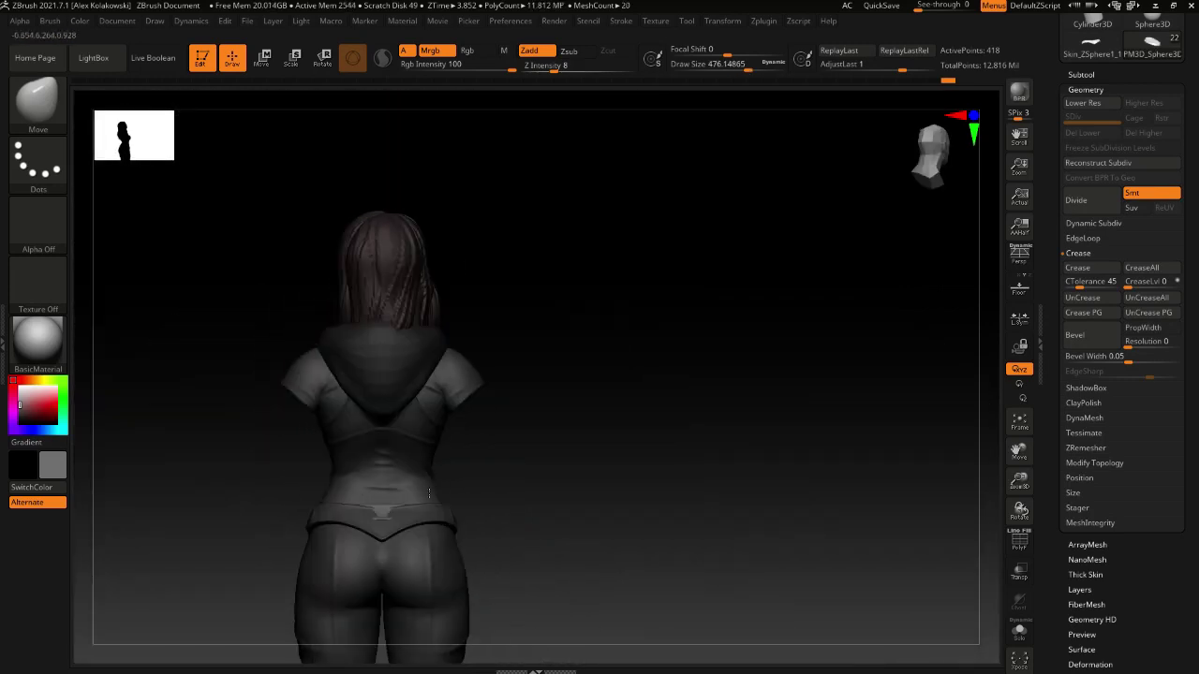
pyautogui.moveTo(402, 468)
pyautogui.keyDown('alt'); pyautogui.mouseDown(button='right')
pyautogui.moveTo(404, 525)
pyautogui.moveTo(392, 496)
pyautogui.moveTo(392, 521)
pyautogui.mouseUp(button='right'); pyautogui.keyUp('alt')
pyautogui.press('s')
pyautogui.moveTo(391, 521); pyautogui.dragTo(397, 521)
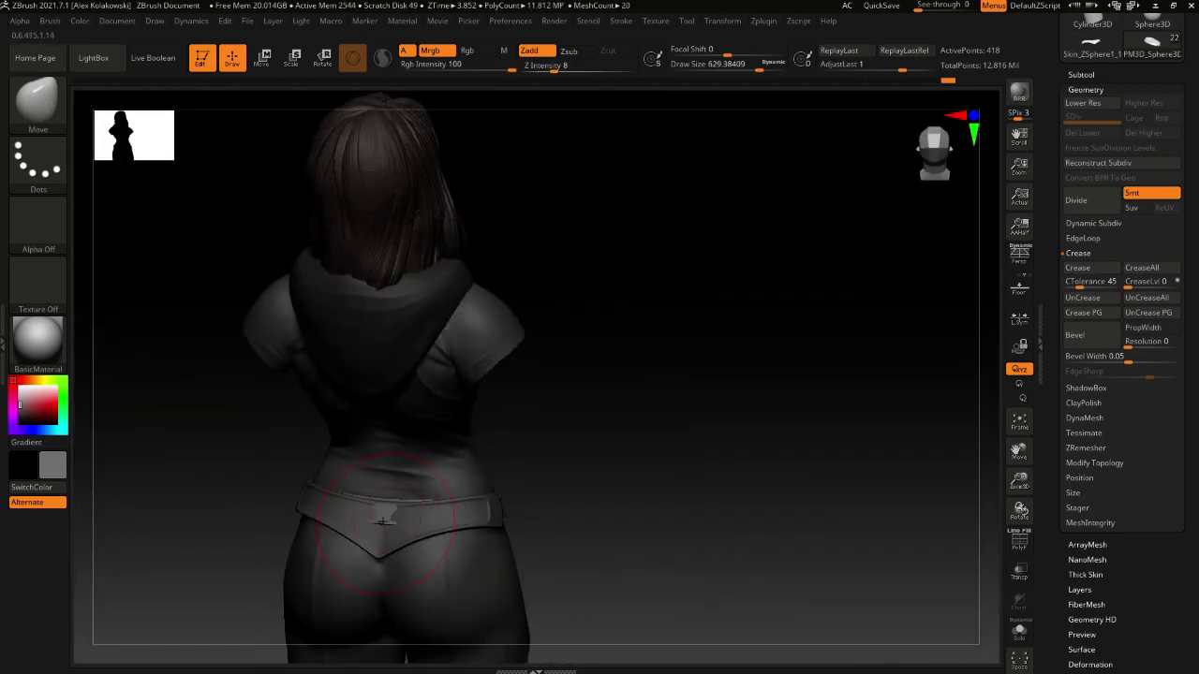
pyautogui.moveTo(388, 517); pyautogui.dragTo(272, 515, button='right')
pyautogui.click(1019, 542)
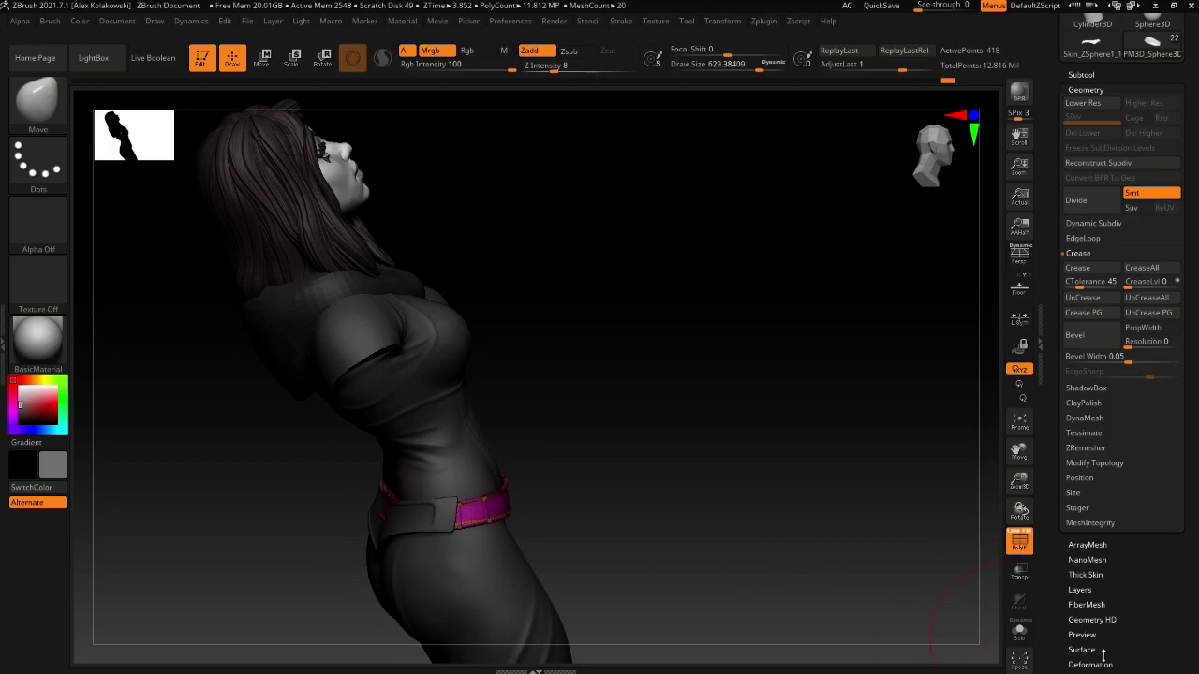
pyautogui.click(1020, 634)
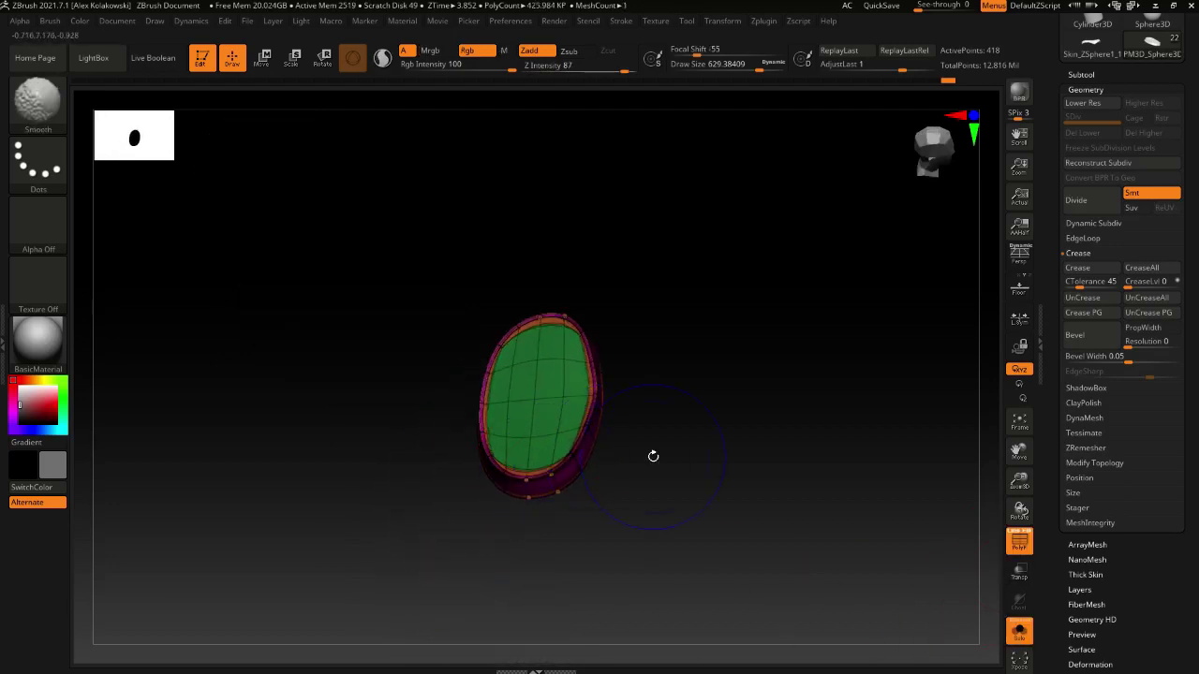
pyautogui.moveTo(488, 460)
pyautogui.mouseDown(button='right')
pyautogui.moveTo(508, 474)
pyautogui.moveTo(476, 481)
pyautogui.mouseUp(button='right')
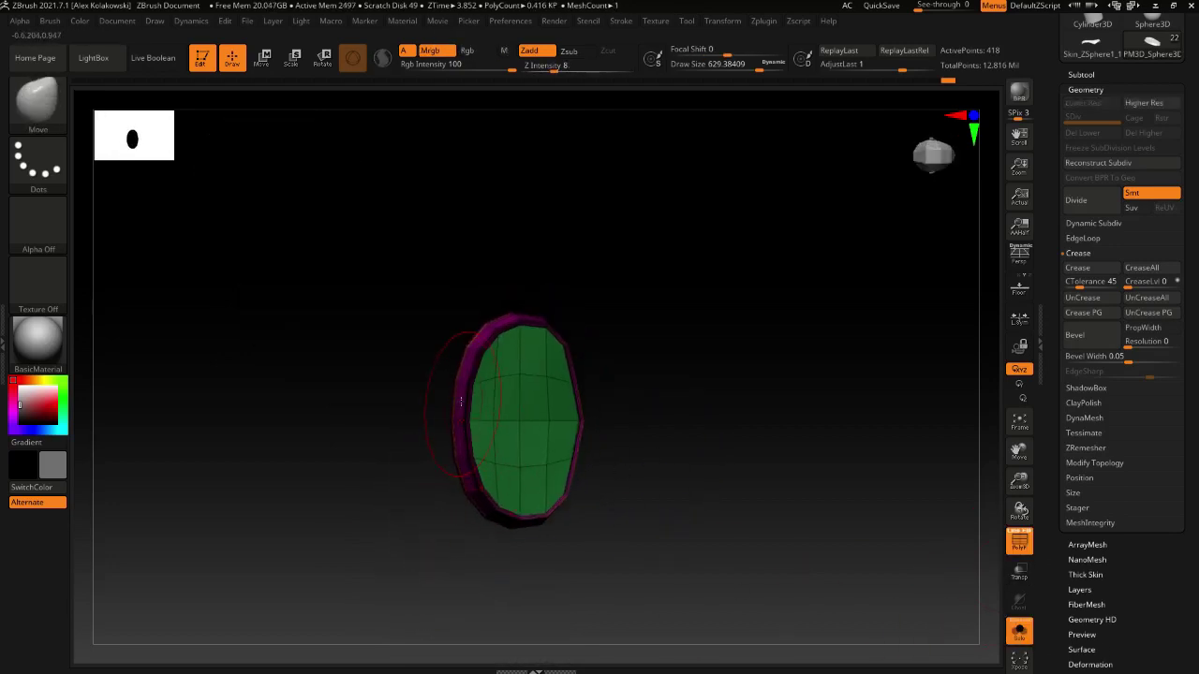
pyautogui.keyDown('shift'); pyautogui.moveTo(462, 404); pyautogui.dragTo(469, 423); pyautogui.keyUp('shift')
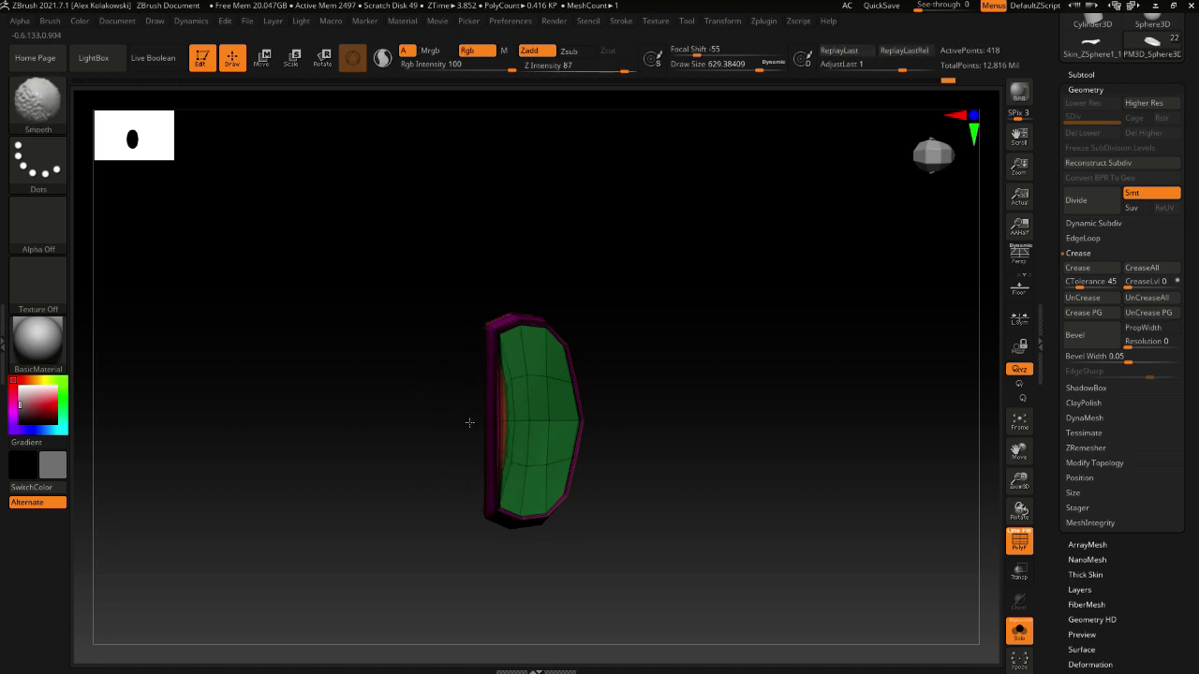
pyautogui.click(1016, 549)
pyautogui.click(1020, 634)
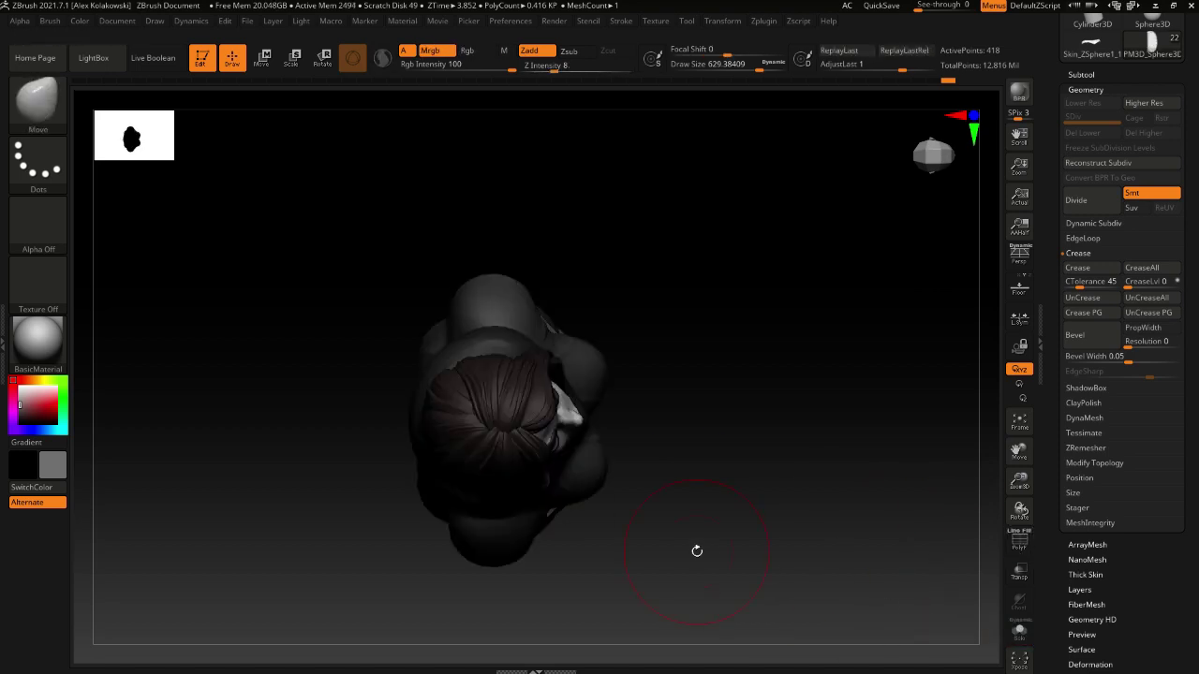
# Adjust the front belt beside the side tab at the hip with the Move brush
pyautogui.moveTo(696, 550)
pyautogui.mouseDown(button='right')
pyautogui.moveTo(580, 527)
pyautogui.moveTo(698, 536)
pyautogui.mouseUp(button='right')
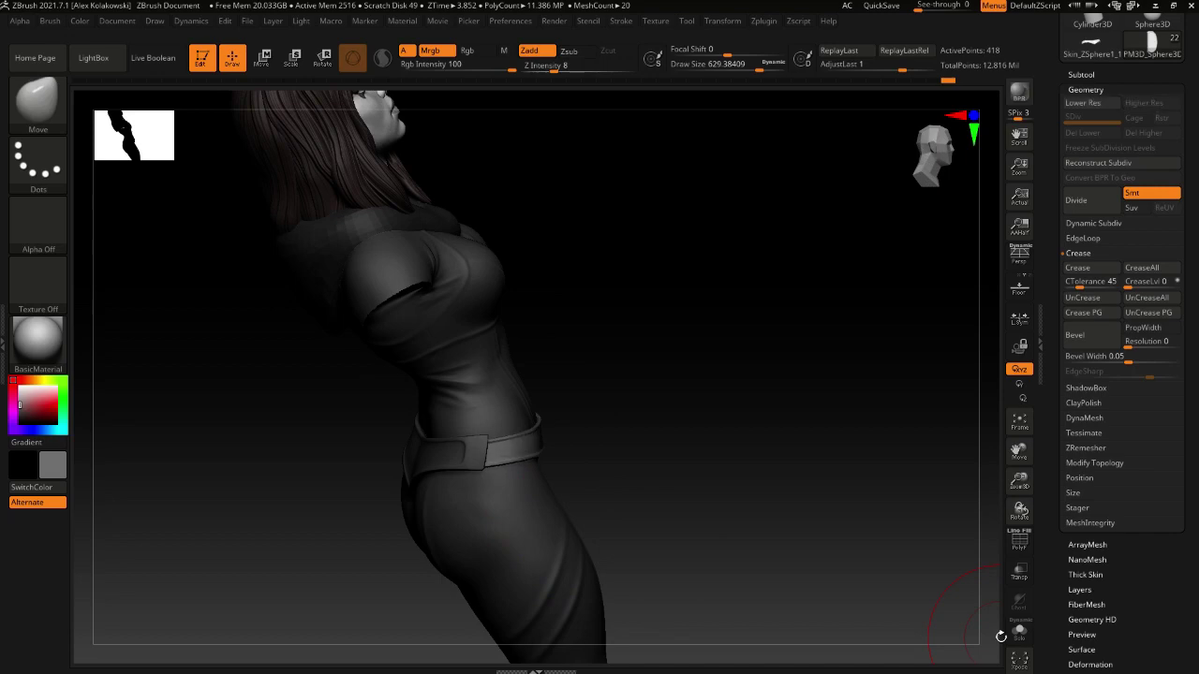
pyautogui.moveTo(777, 575); pyautogui.dragTo(546, 422, button='right')
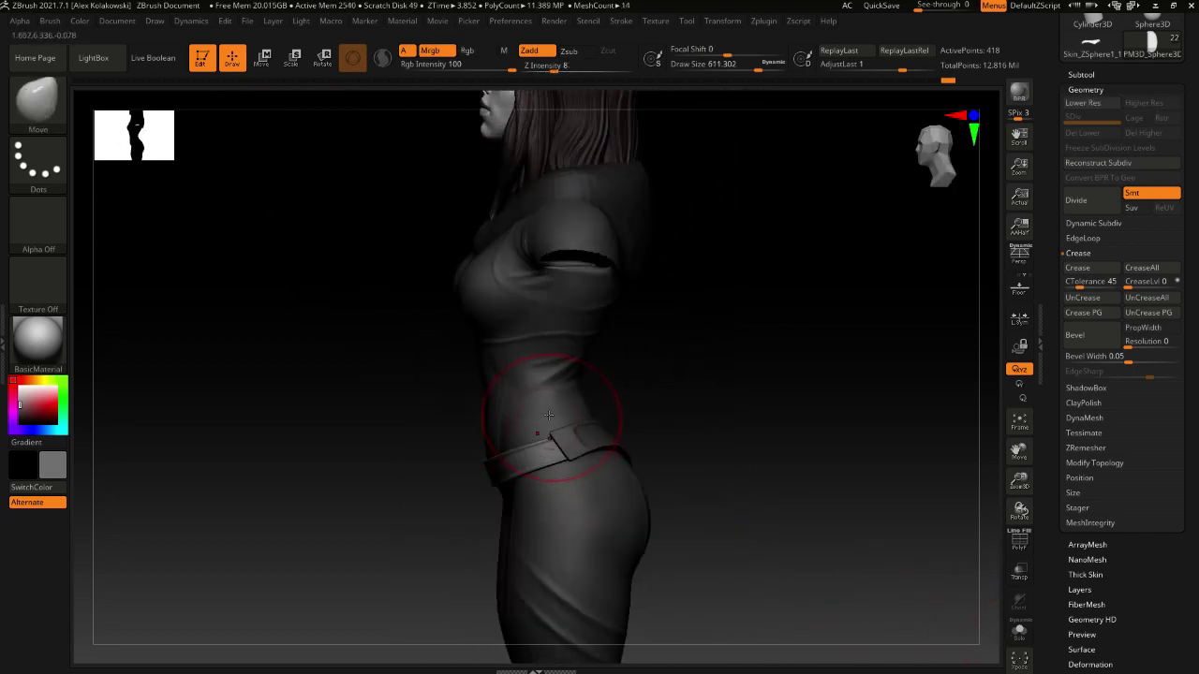
pyautogui.press('b')
pyautogui.press('m')
pyautogui.press('v')
pyautogui.press('s')
pyautogui.moveTo(564, 421); pyautogui.dragTo(554, 418)
pyautogui.moveTo(544, 506); pyautogui.dragTo(630, 501, button='right')
# Reselect the front belt from the front view and choose the Insert_buckle_Simple brush
pyautogui.keyDown('alt'); pyautogui.click(582, 450); pyautogui.keyUp('alt')
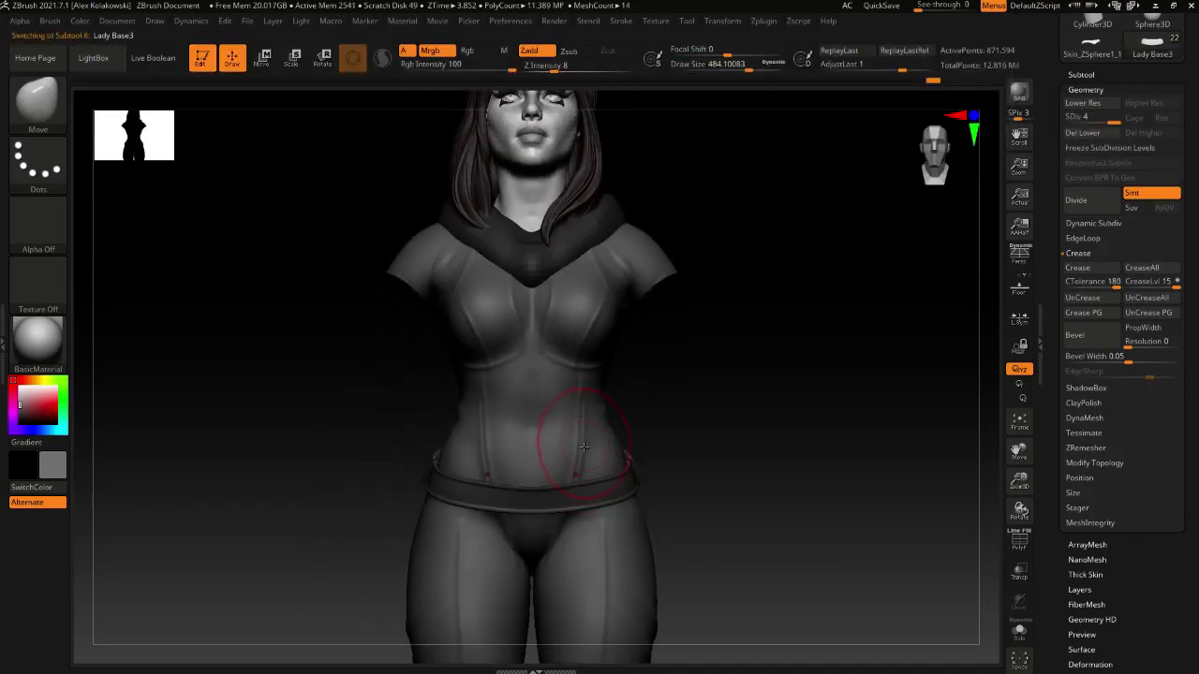
pyautogui.keyDown('ctrl'); pyautogui.moveTo(583, 449); pyautogui.dragTo(548, 521, button='right'); pyautogui.keyUp('ctrl')
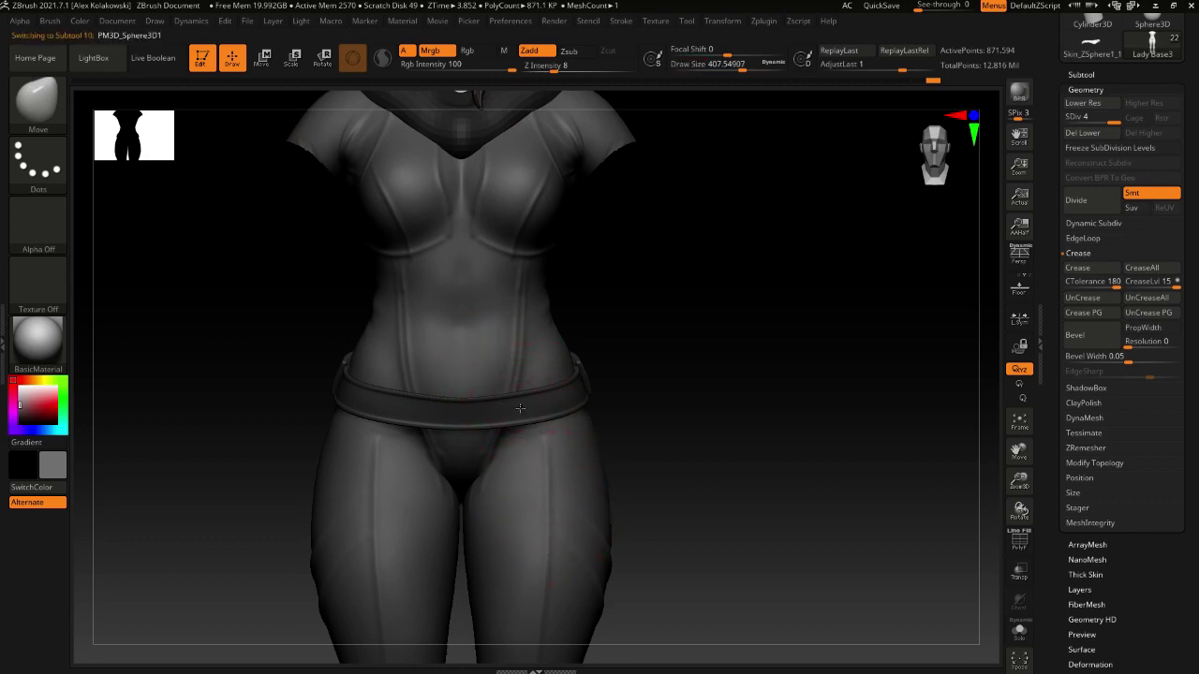
pyautogui.keyDown('alt'); pyautogui.click(519, 408); pyautogui.keyUp('alt')
pyautogui.keyDown('alt'); pyautogui.moveTo(528, 398); pyautogui.dragTo(526, 421, button='right'); pyautogui.keyUp('alt')
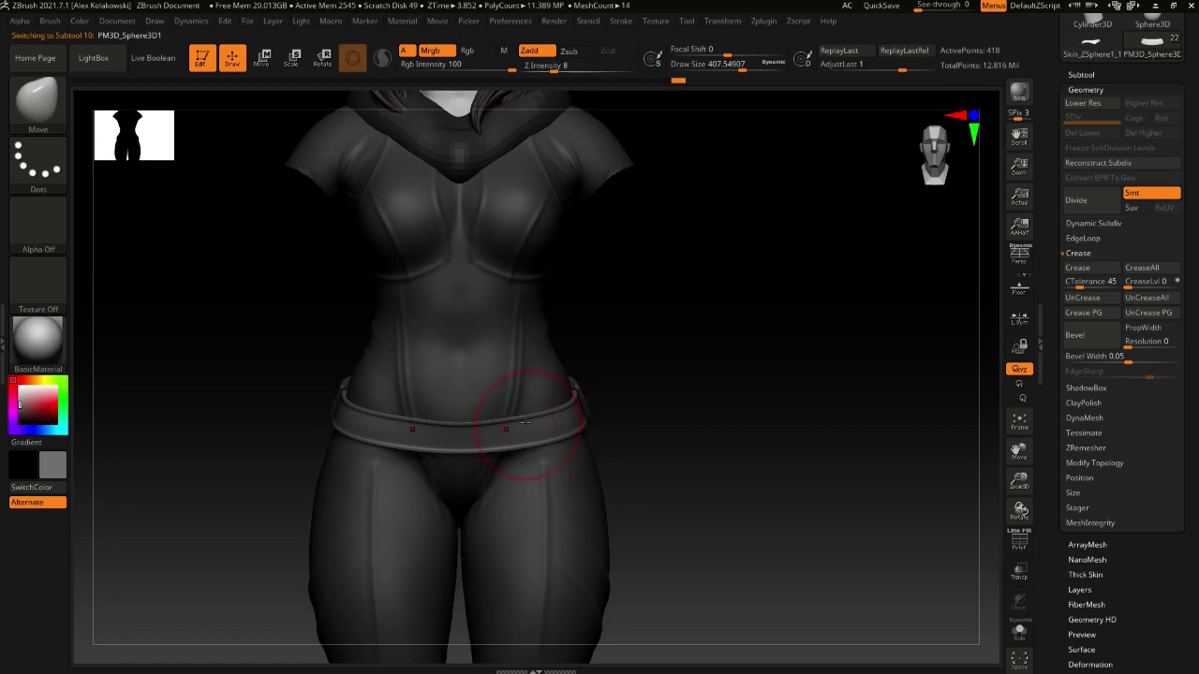
pyautogui.press('b')
pyautogui.press('i')
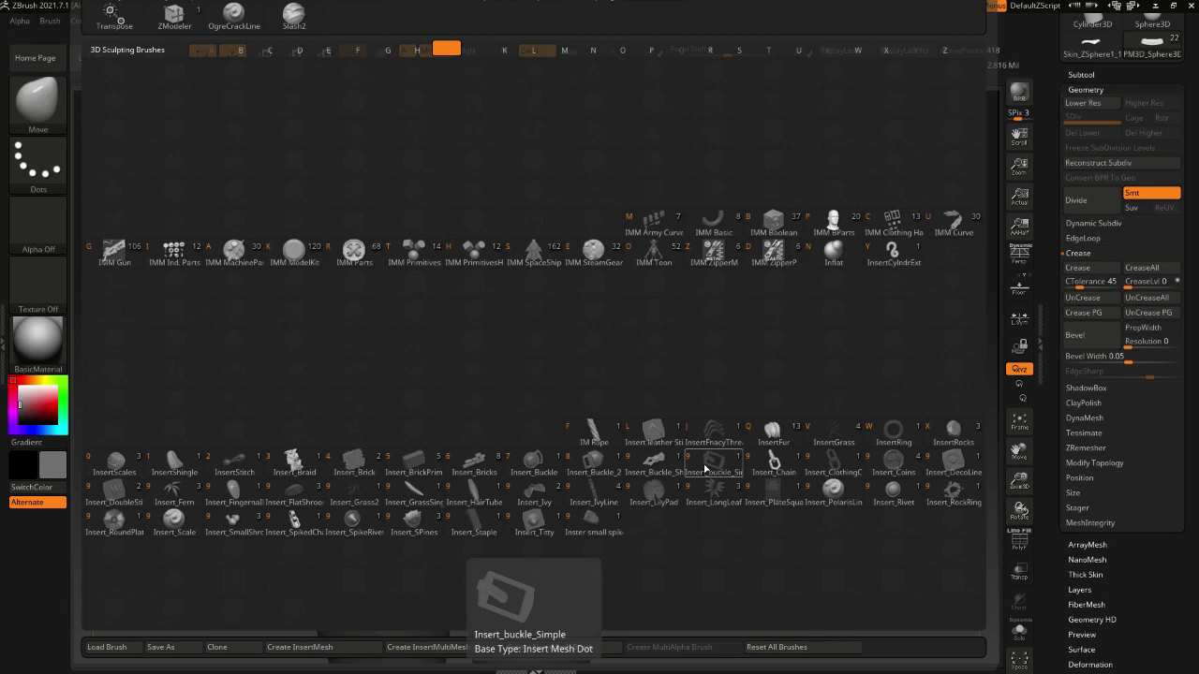
pyautogui.click(704, 468)
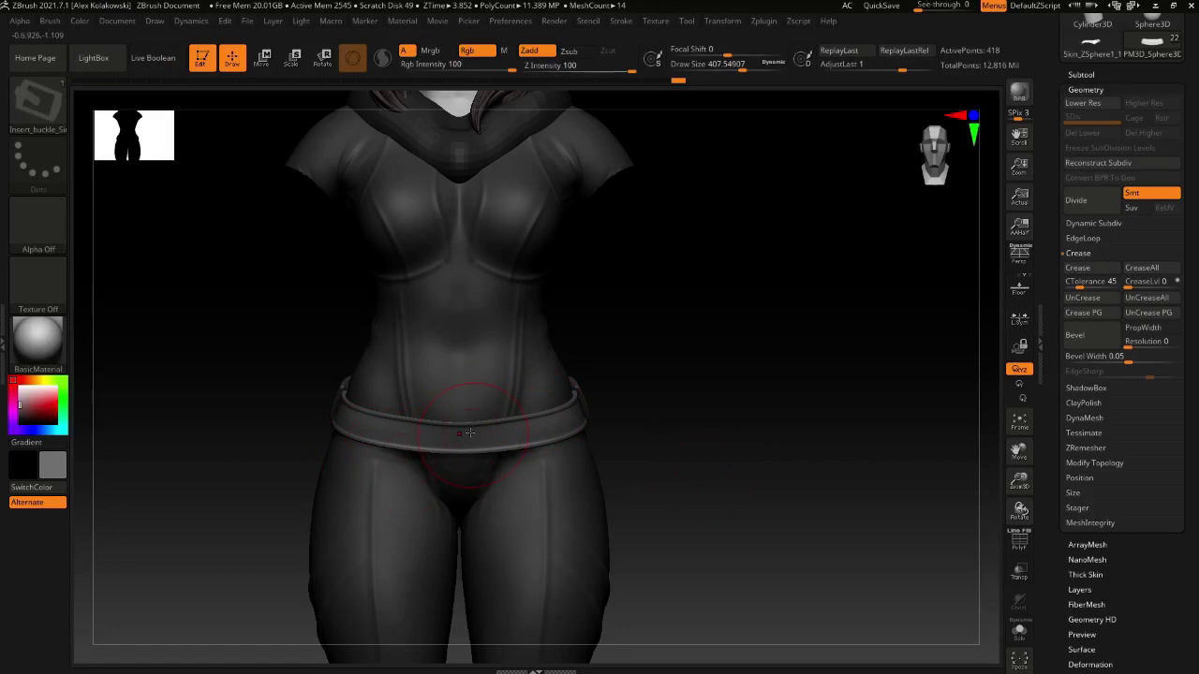
# Insert a buckle at the center front of the belt, sized slightly taller than the strap, and inspect its fit
pyautogui.scroll(3, 465, 434)
pyautogui.press('shift')
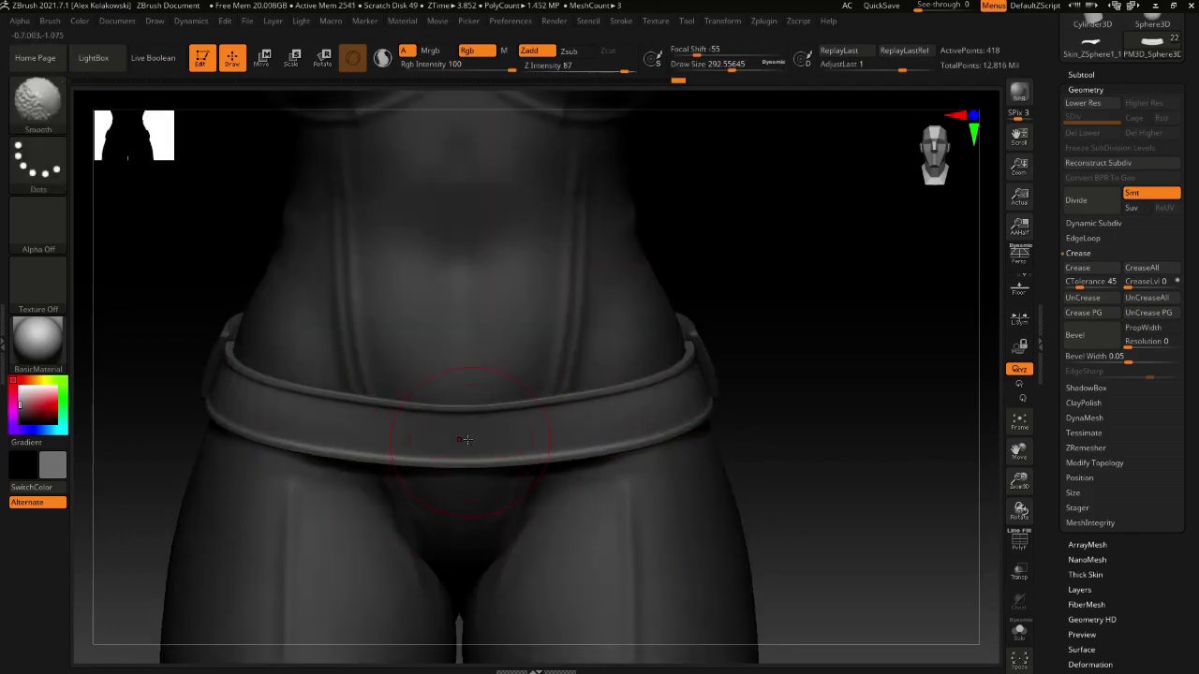
pyautogui.keyDown('alt'); pyautogui.moveTo(466, 439); pyautogui.dragTo(501, 391, button='right'); pyautogui.keyUp('alt')
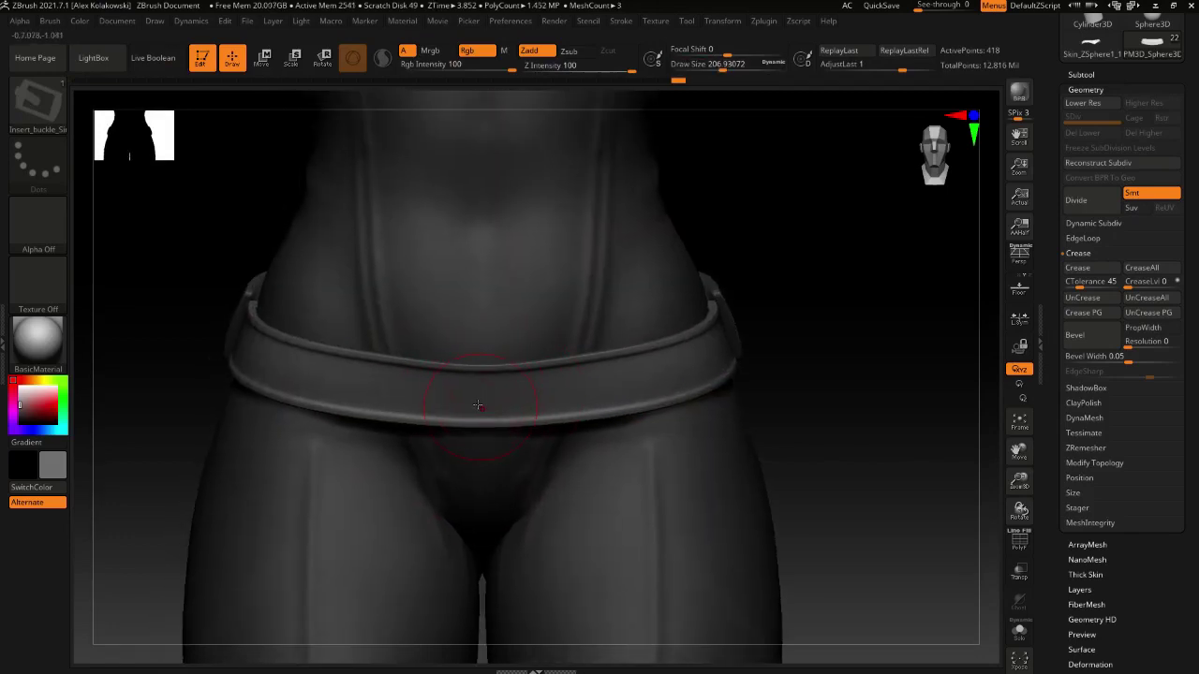
pyautogui.moveTo(480, 417); pyautogui.dragTo(485, 467)
pyautogui.moveTo(485, 466); pyautogui.dragTo(497, 494, button='right')
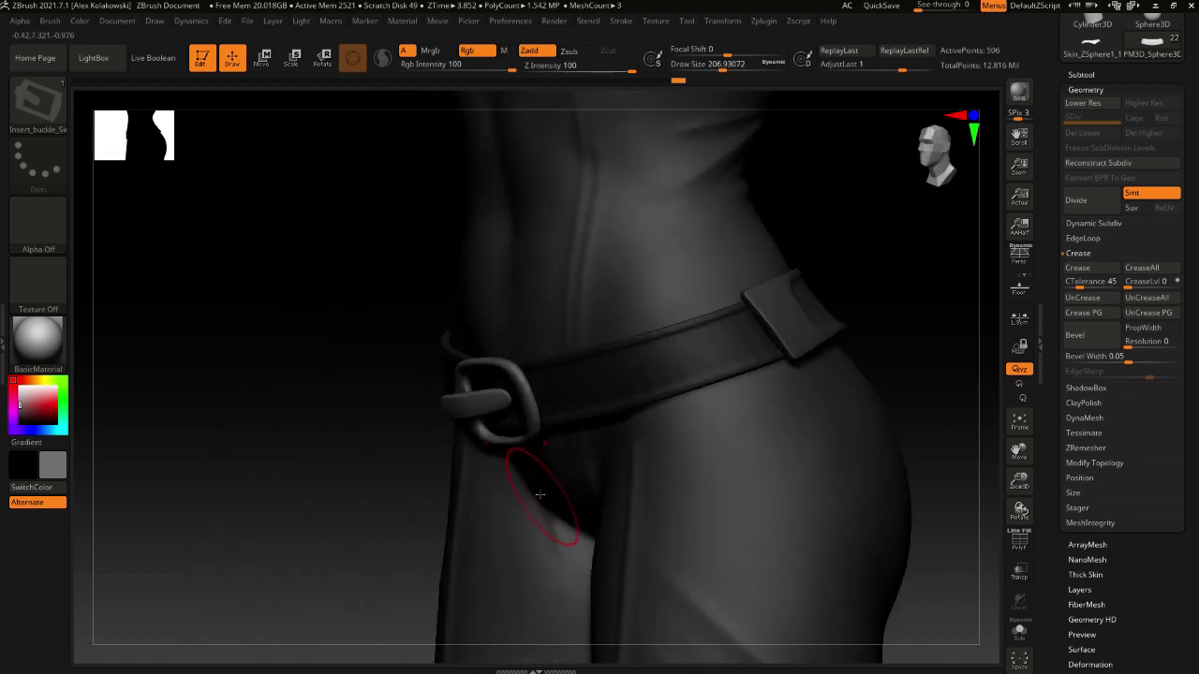
pyautogui.moveTo(597, 487)
pyautogui.mouseDown(button='right')
pyautogui.moveTo(576, 473)
pyautogui.moveTo(570, 441)
pyautogui.mouseUp(button='right')
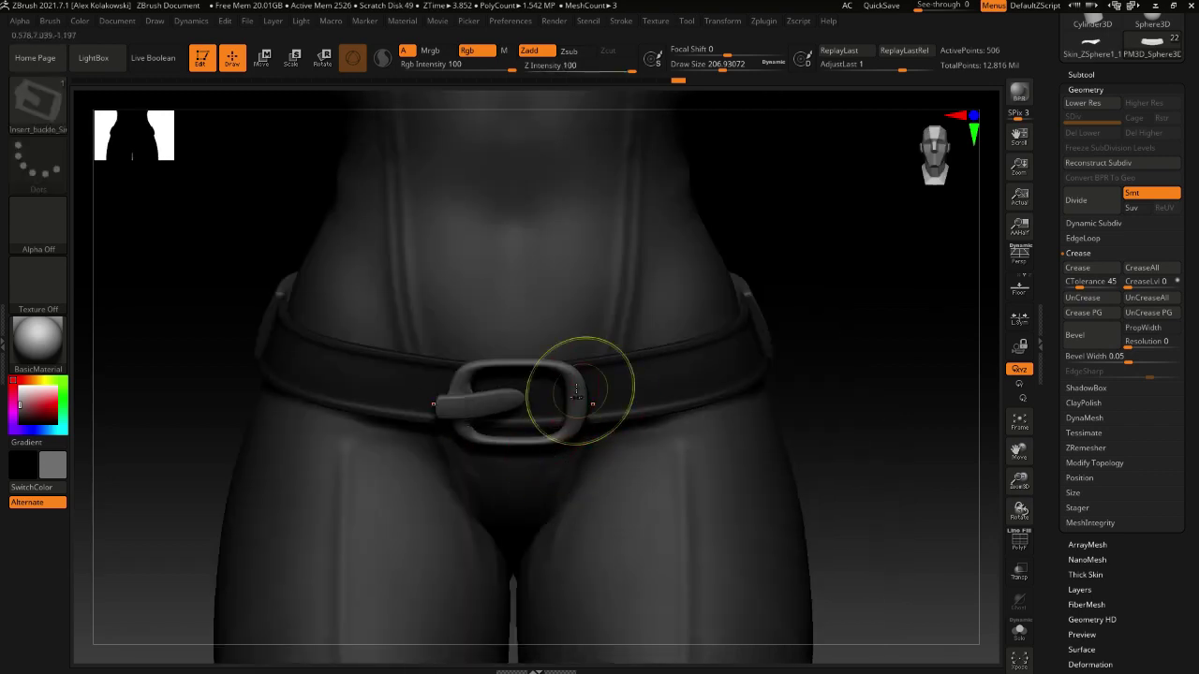
# Hide the inserted buckle and split it from the front belt into its own subtool
pyautogui.keyDown('ctrl'); pyautogui.keyDown('shift'); pyautogui.click(576, 390); pyautogui.keyUp('shift'); pyautogui.keyUp('ctrl')
pyautogui.keyDown('ctrl'); pyautogui.keyDown('shift'); pyautogui.click(591, 402); pyautogui.keyUp('shift'); pyautogui.keyUp('ctrl')
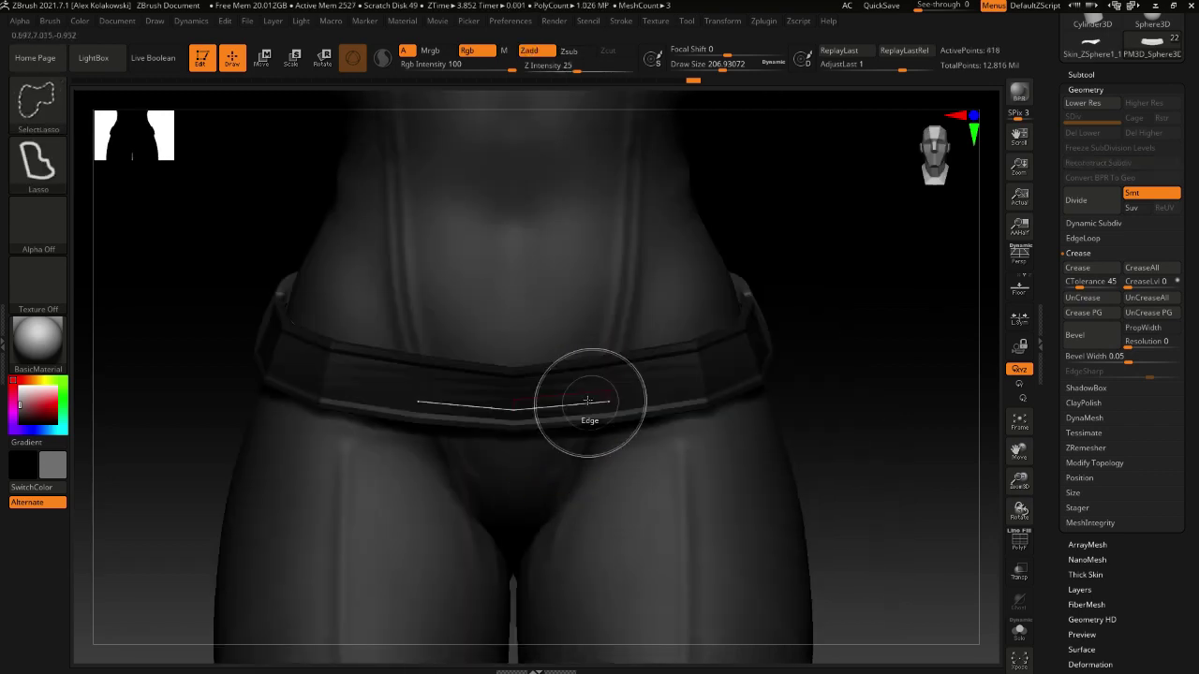
pyautogui.click(1086, 74)
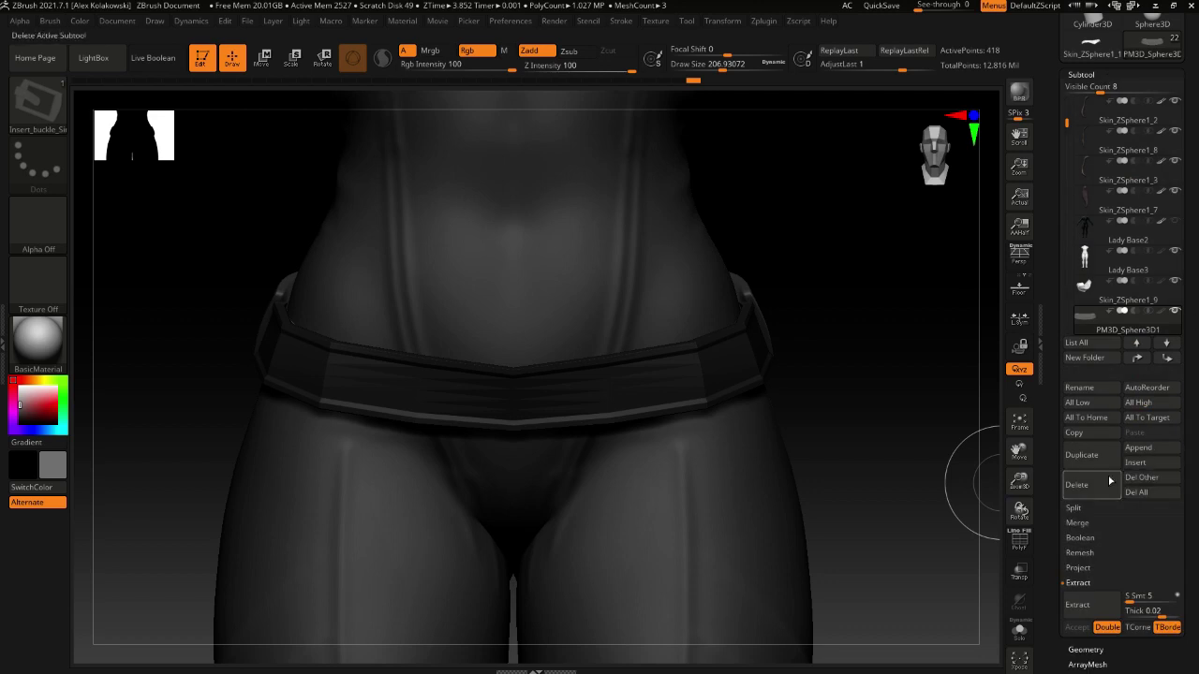
pyautogui.click(1075, 508)
pyautogui.click(1085, 523)
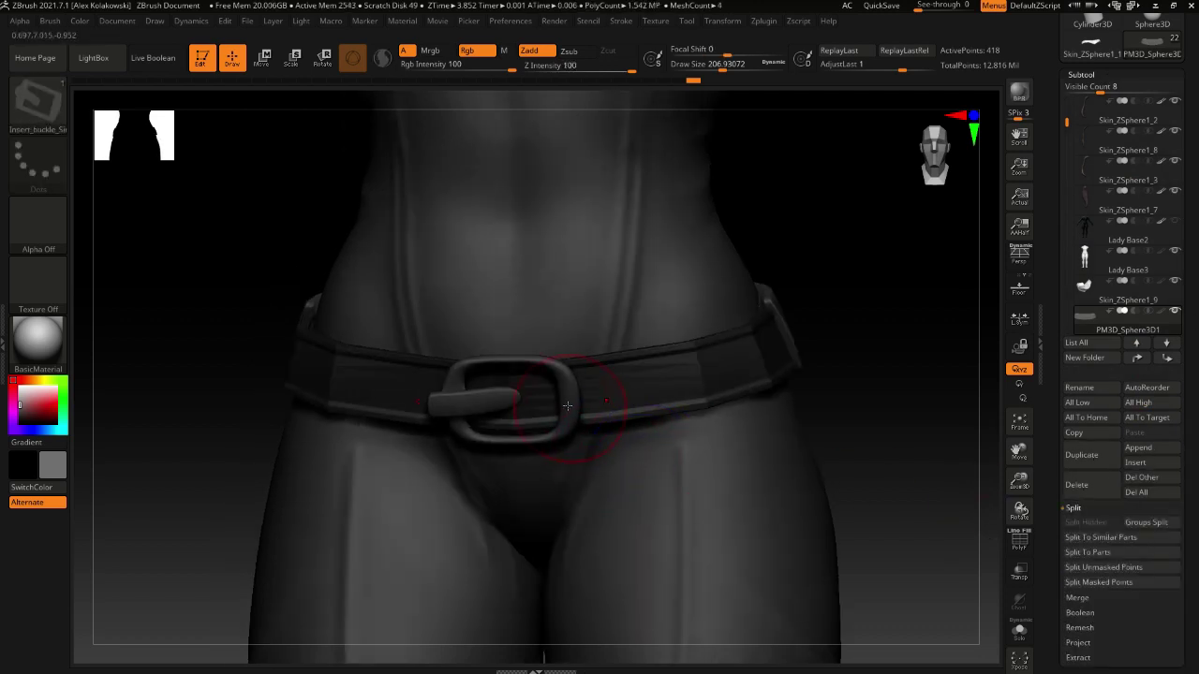
# Switch to the Move brush, select the separated buckle and inspect it with its subdivision preview toggled
pyautogui.press('b')
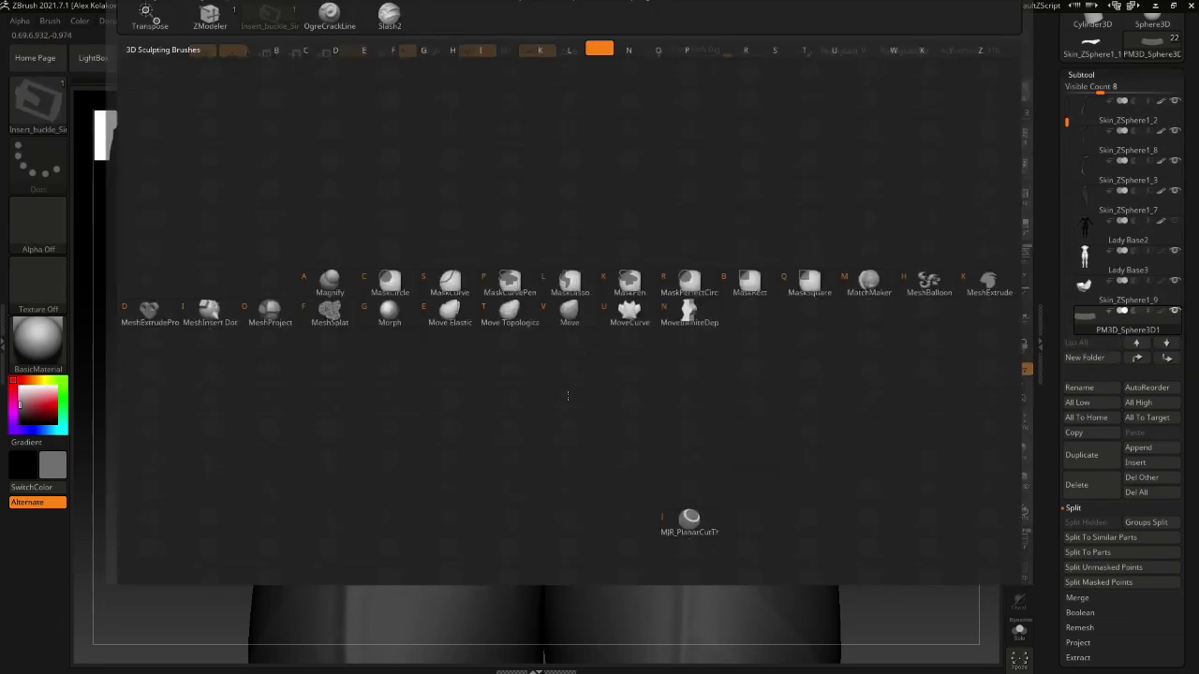
pyautogui.press('m')
pyautogui.press('v')
pyautogui.keyDown('alt'); pyautogui.click(569, 397); pyautogui.keyUp('alt')
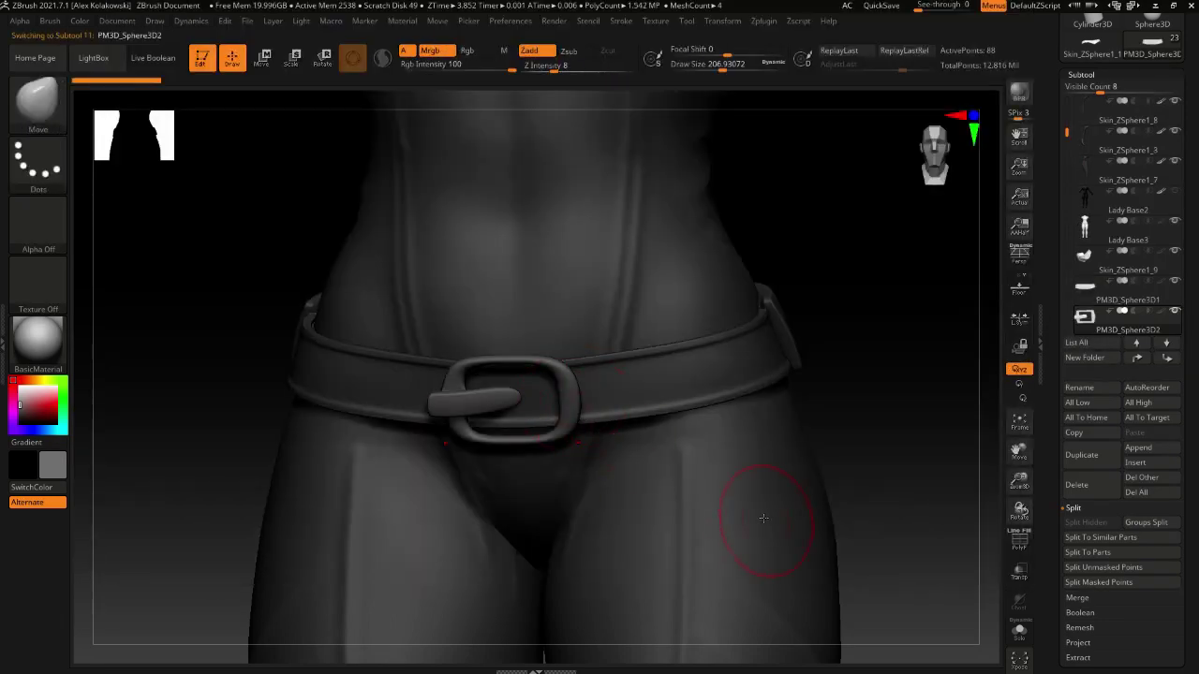
pyautogui.moveTo(763, 509); pyautogui.dragTo(679, 504)
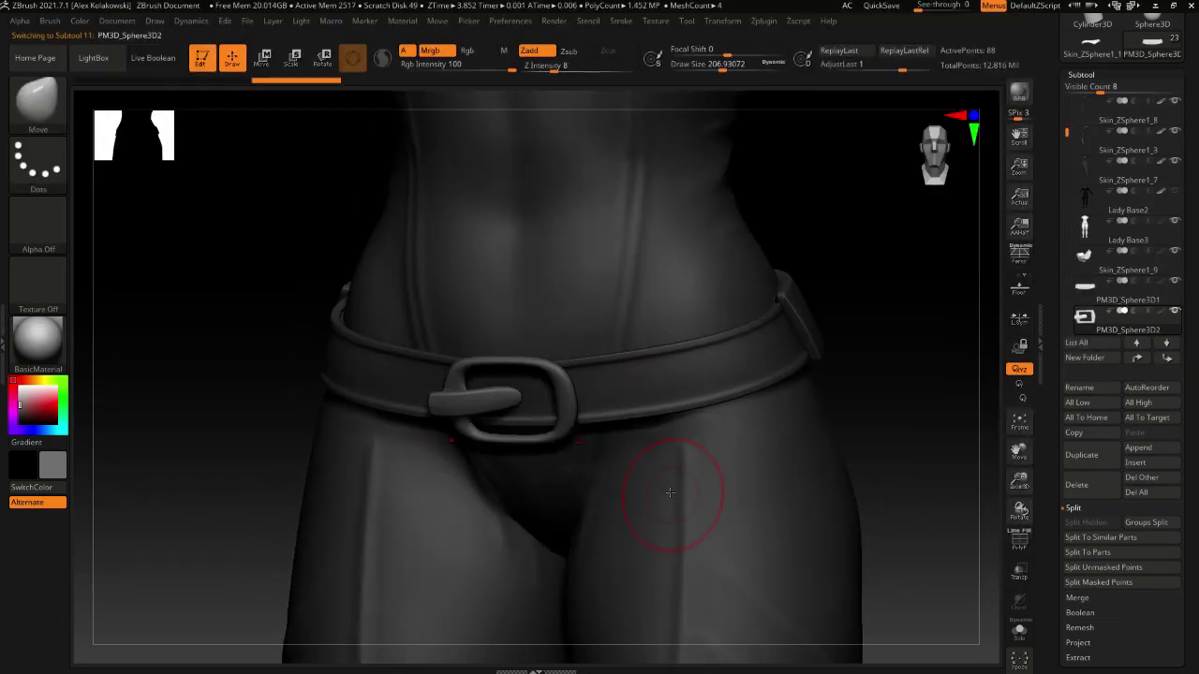
pyautogui.hotkey('shift', 'd')
pyautogui.moveTo(661, 492); pyautogui.dragTo(709, 482)
pyautogui.hotkey('ctrl', 'shift', 'z')
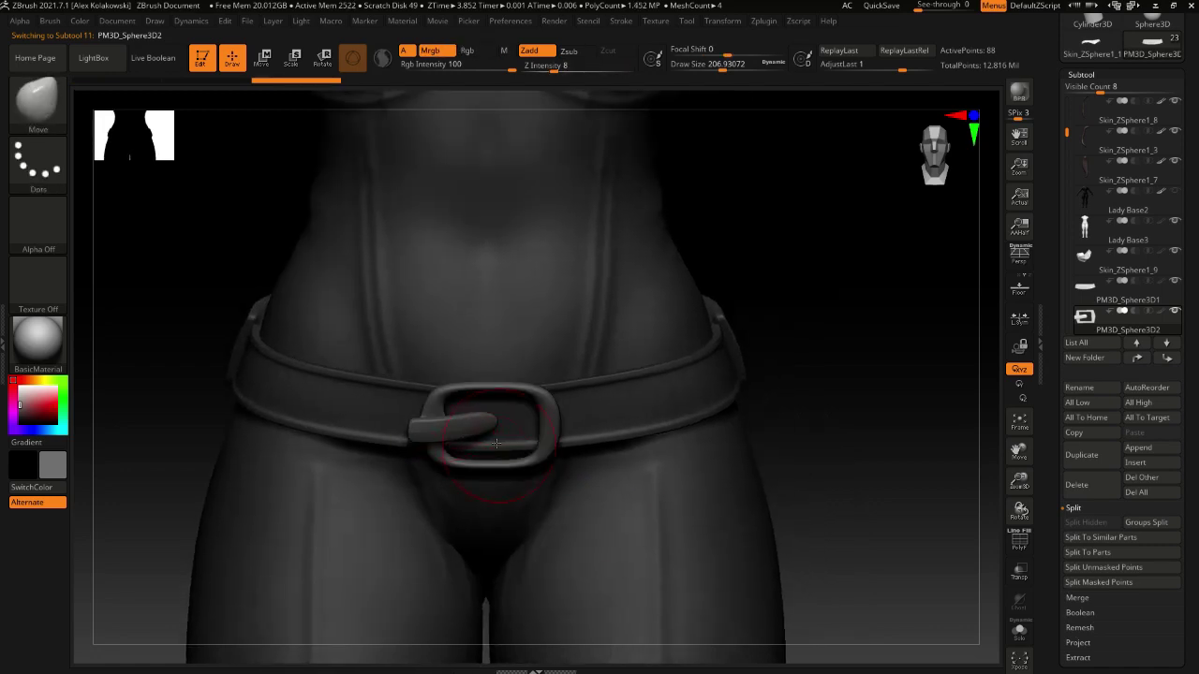
pyautogui.hotkey('ctrl', 'shift', 'z')
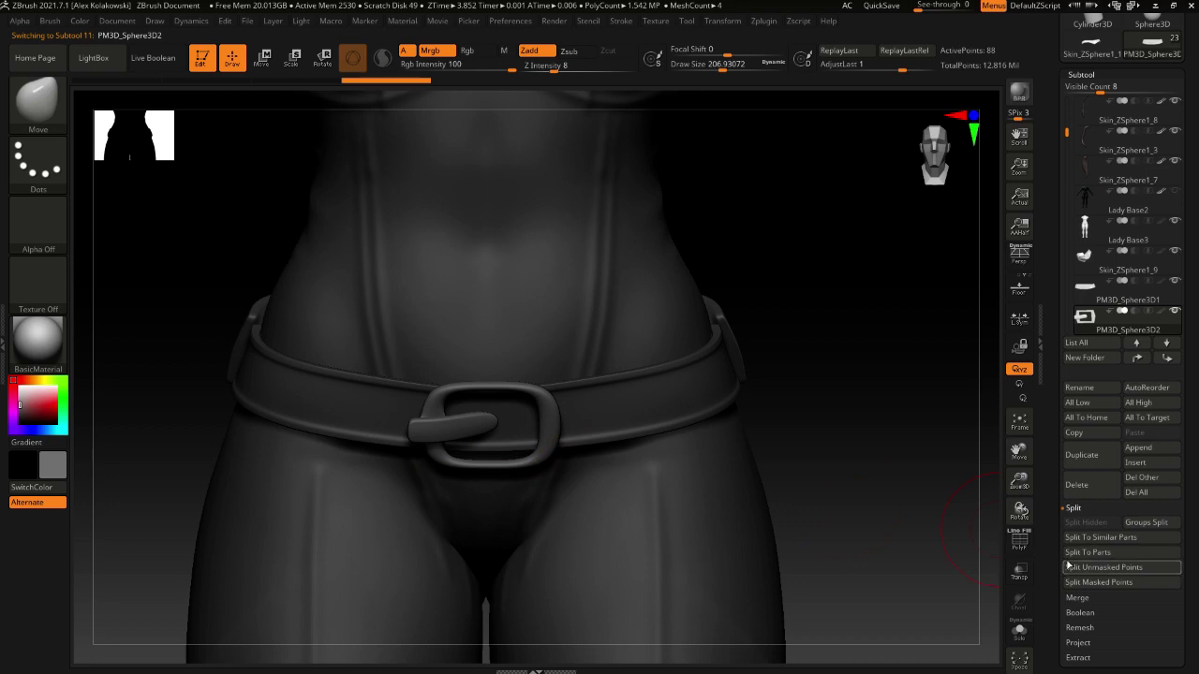
# Set the buckle's crease level to 4 while checking its edges in wireframe
pyautogui.click(1019, 541)
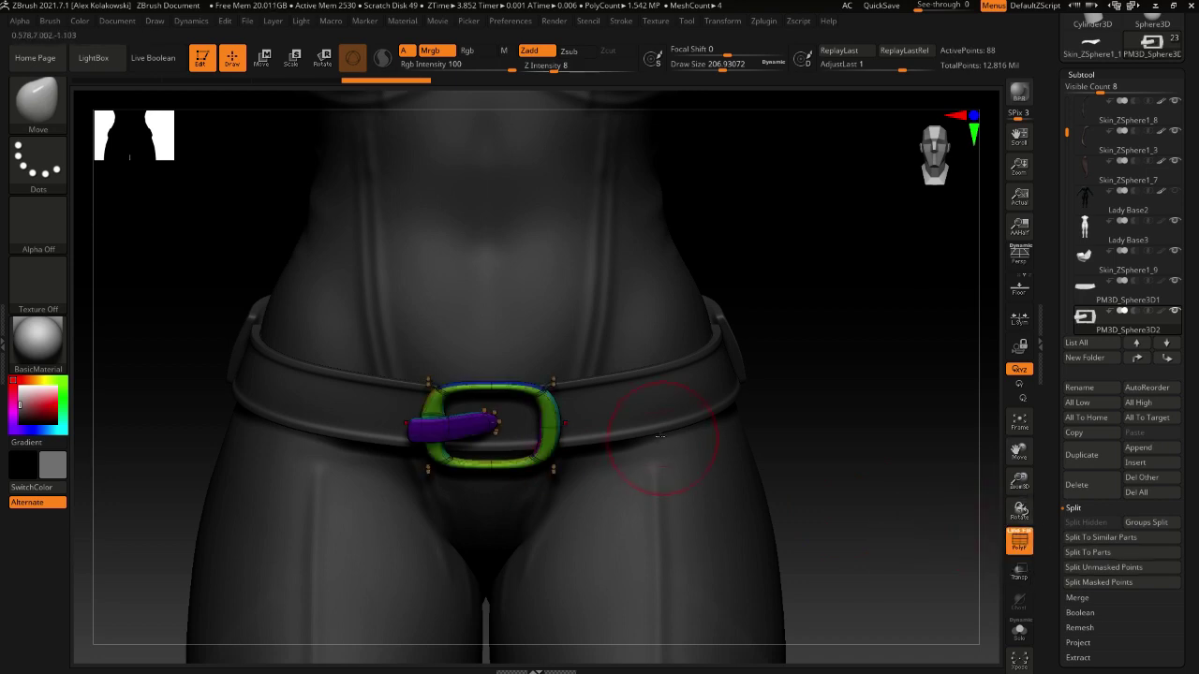
pyautogui.keyDown('alt'); pyautogui.moveTo(772, 466); pyautogui.dragTo(775, 496); pyautogui.keyUp('alt')
pyautogui.moveTo(1135, 648); pyautogui.dragTo(1130, 518)
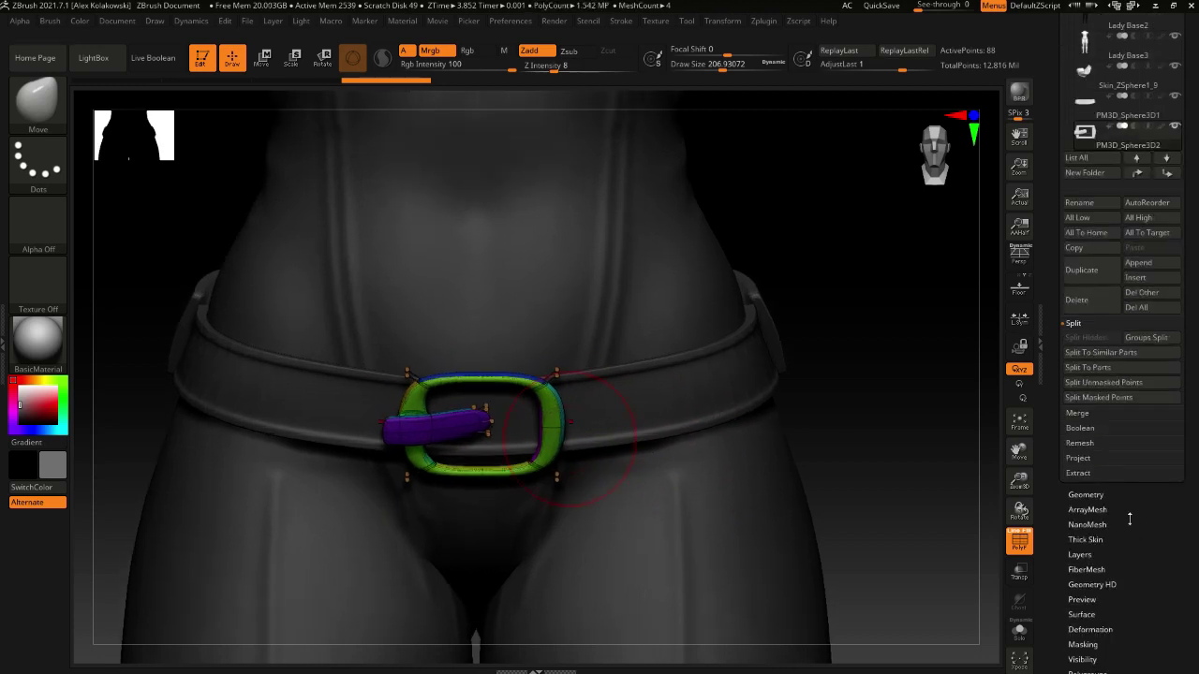
pyautogui.click(1089, 495)
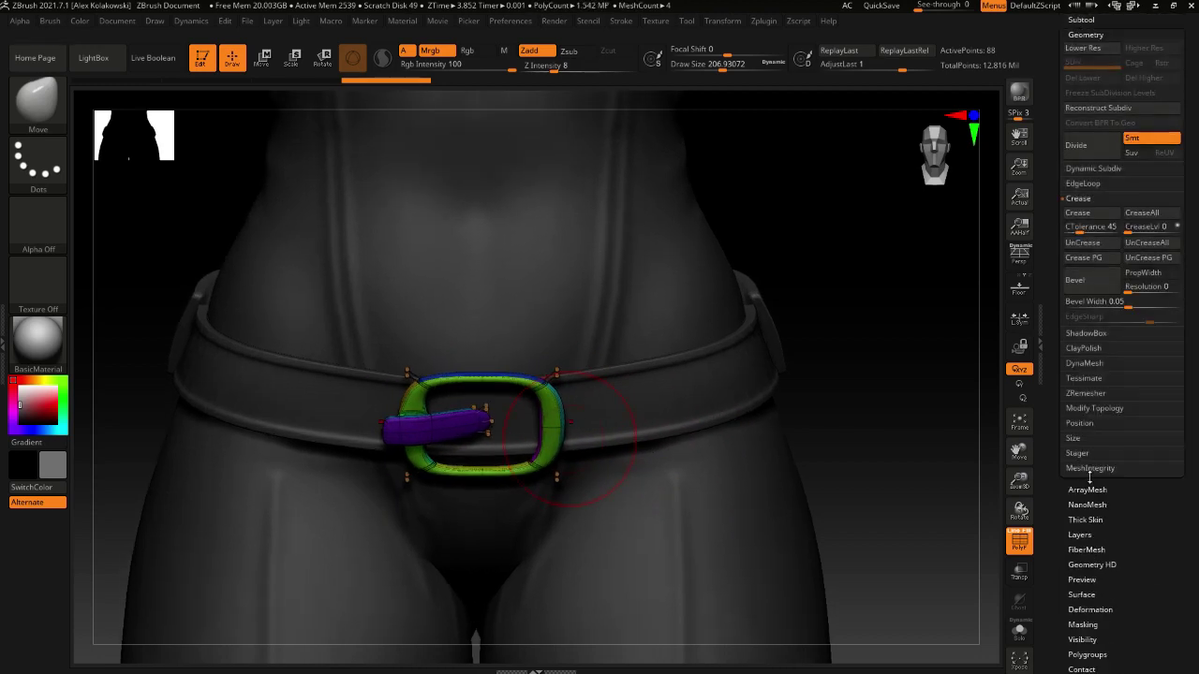
pyautogui.click(1138, 227)
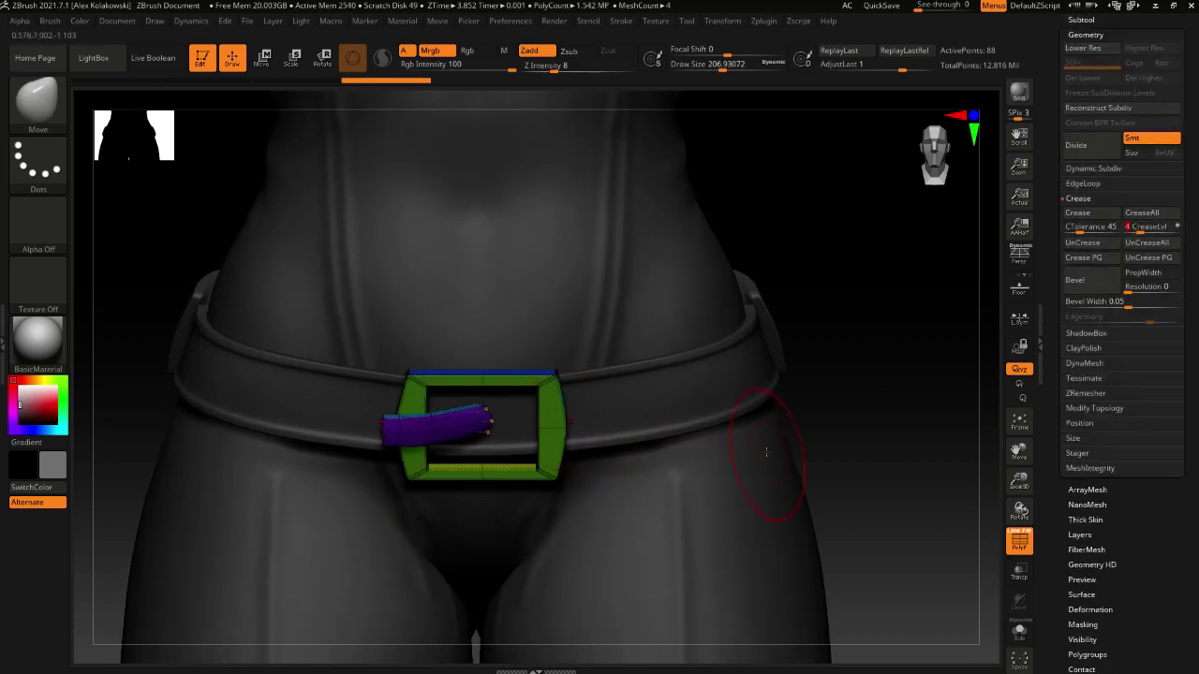
pyautogui.click(1018, 543)
# Check the squared buckle and its prong up close, and set the Move brush's draw size to about 228
pyautogui.moveTo(589, 428); pyautogui.dragTo(575, 401, button='right')
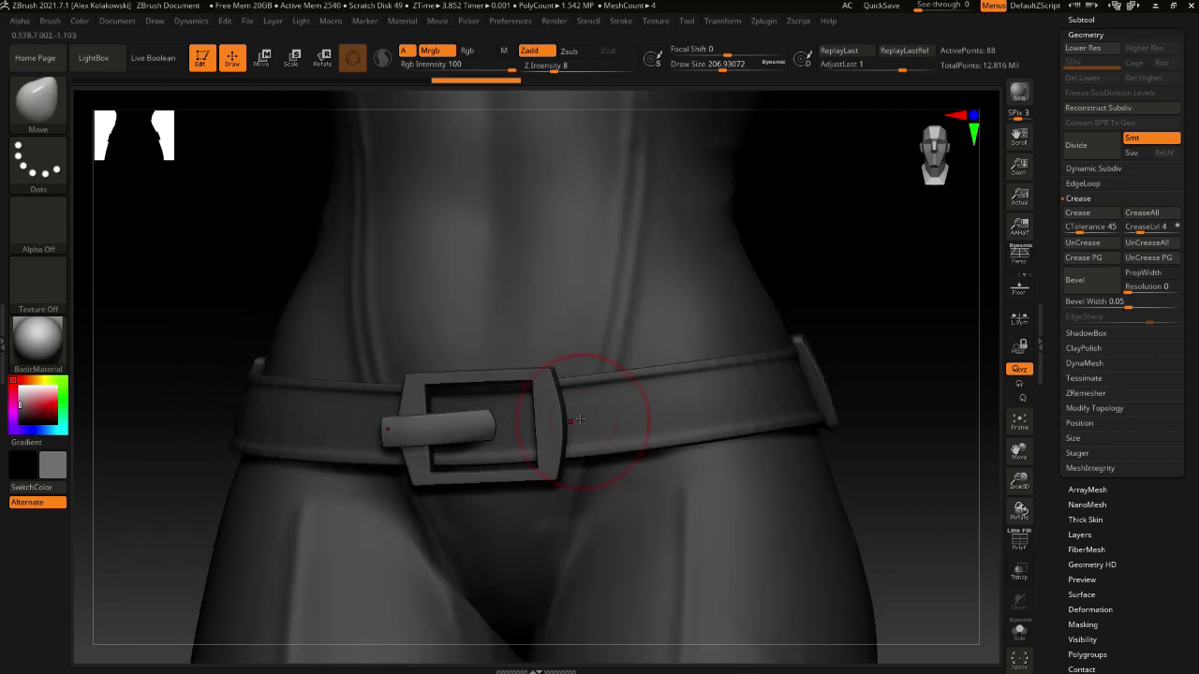
pyautogui.keyDown('shift'); pyautogui.moveTo(386, 414); pyautogui.dragTo(407, 424, button='right'); pyautogui.keyUp('shift')
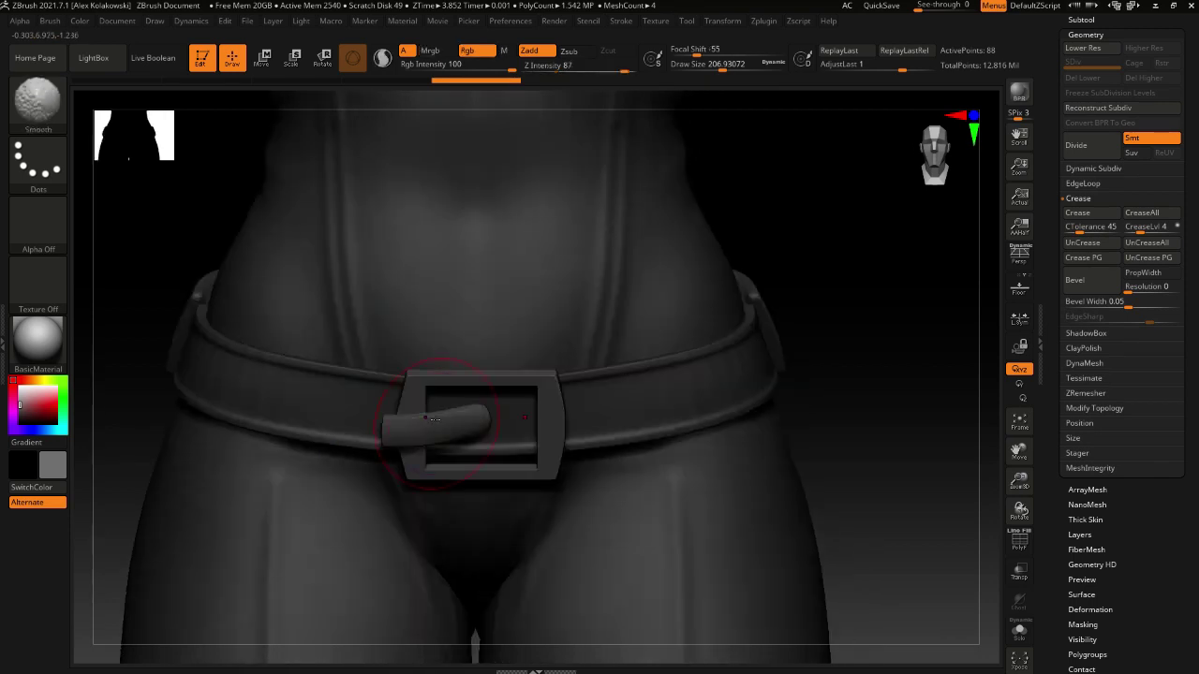
pyautogui.press('s')
pyautogui.moveTo(433, 425); pyautogui.dragTo(421, 426)
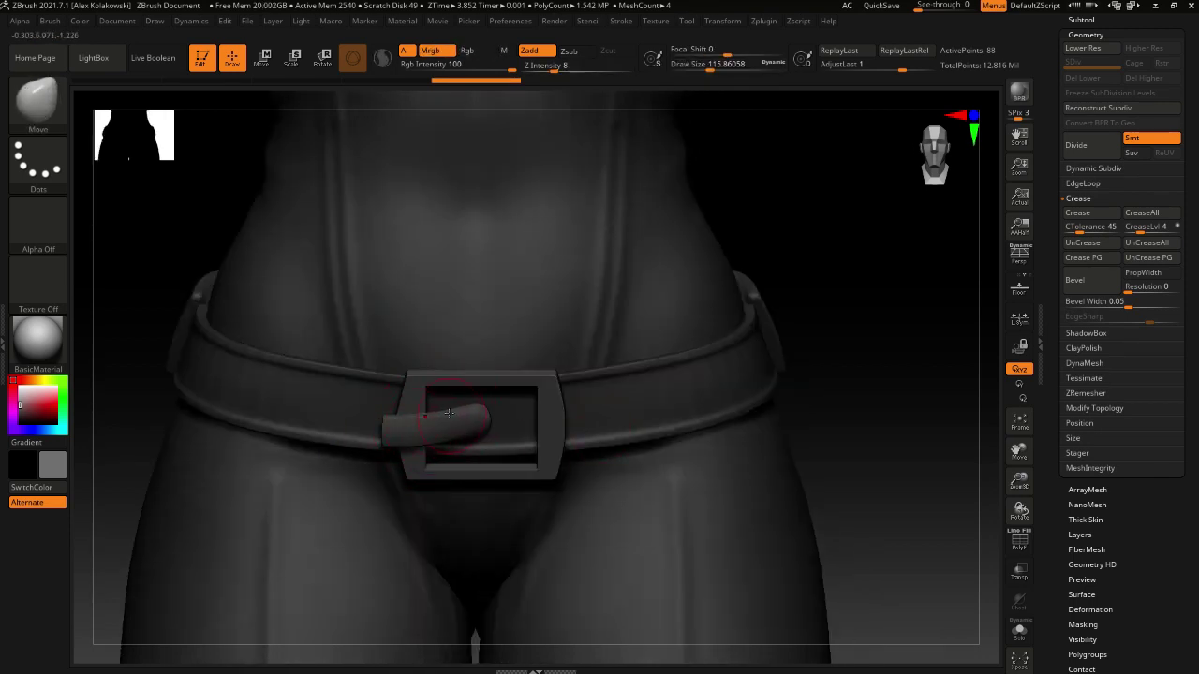
pyautogui.moveTo(395, 424)
pyautogui.mouseDown(button='right')
pyautogui.moveTo(385, 420)
pyautogui.moveTo(394, 429)
pyautogui.mouseUp(button='right')
pyautogui.keyDown('ctrl'); pyautogui.moveTo(554, 447); pyautogui.dragTo(605, 404, button='right'); pyautogui.keyUp('ctrl')
pyautogui.press('s')
pyautogui.moveTo(611, 406); pyautogui.dragTo(626, 406)
# Reselect the front belt and isolate it in wireframe
pyautogui.keyDown('alt'); pyautogui.click(629, 406); pyautogui.keyUp('alt')
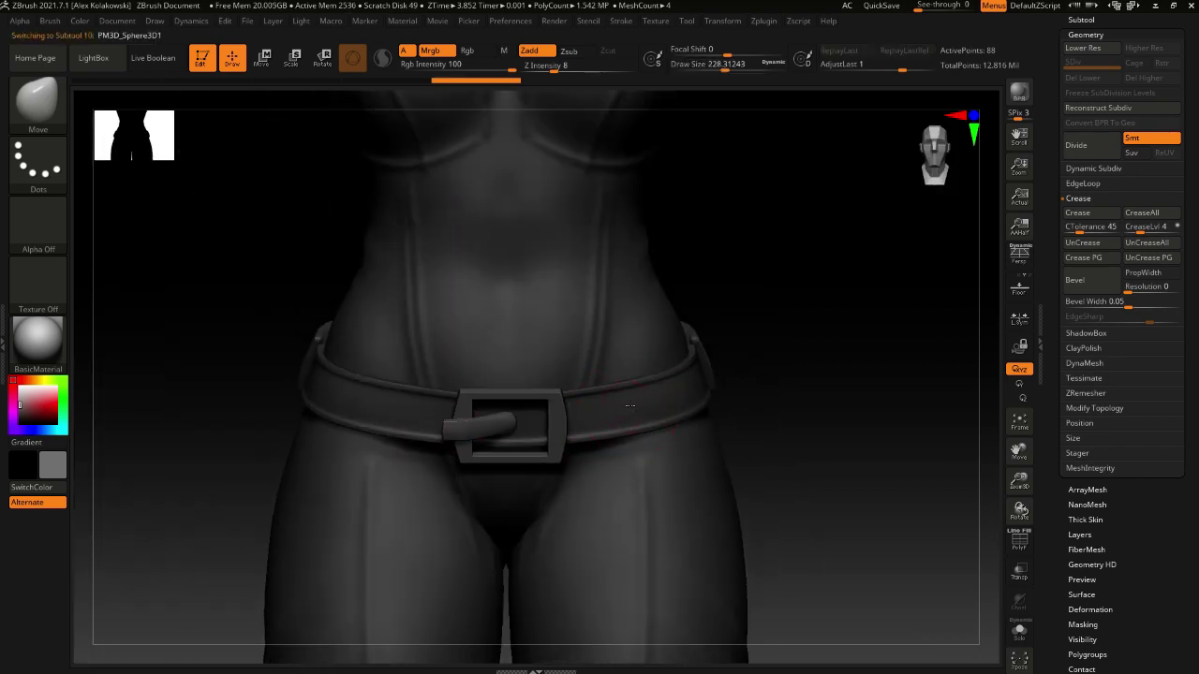
pyautogui.moveTo(630, 405)
pyautogui.mouseDown(button='right')
pyautogui.moveTo(597, 421)
pyautogui.moveTo(613, 423)
pyautogui.moveTo(619, 409)
pyautogui.moveTo(554, 418)
pyautogui.moveTo(629, 420)
pyautogui.mouseUp(button='right')
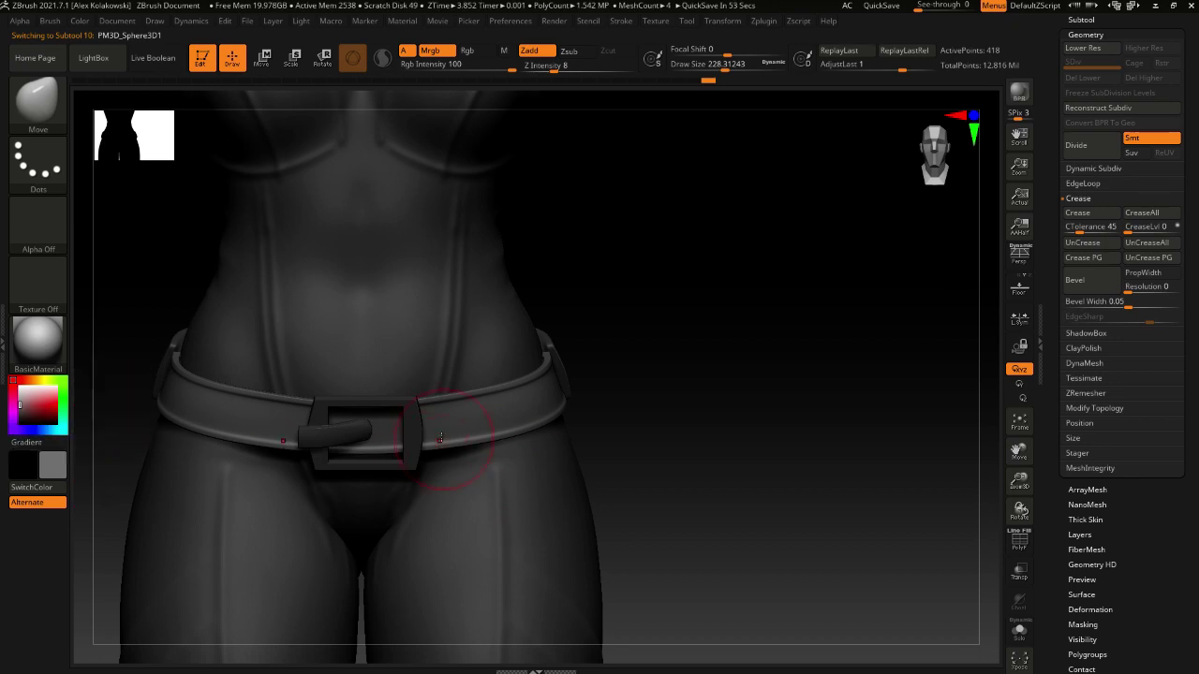
pyautogui.moveTo(507, 429); pyautogui.dragTo(477, 437, button='right')
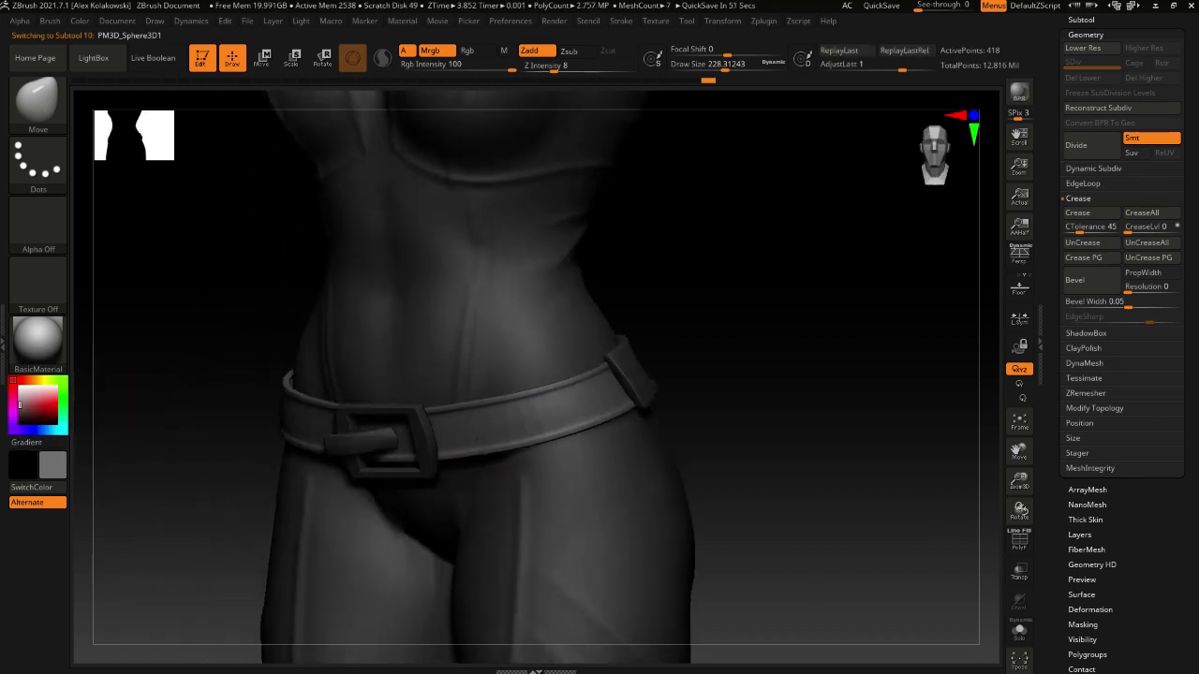
pyautogui.click(1019, 632)
pyautogui.click(1018, 540)
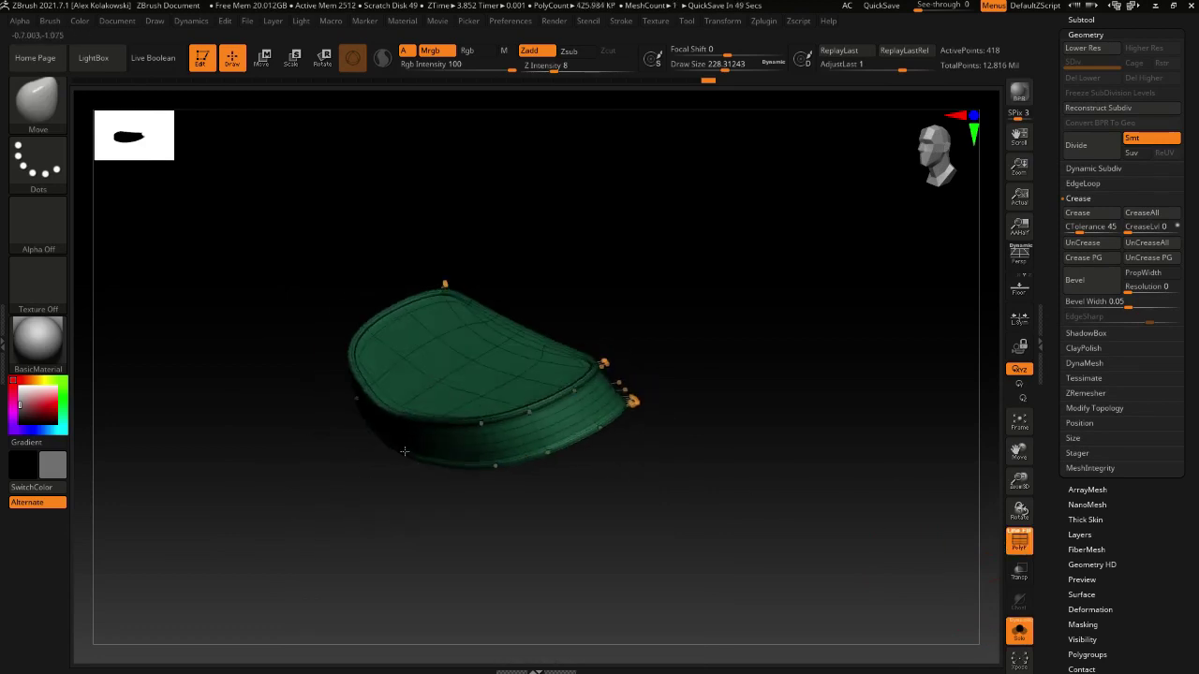
# Duplicate the front belt, move the copy forward from the body, and show the whole figure without wireframe
pyautogui.moveTo(405, 452); pyautogui.dragTo(449, 560, button='right')
pyautogui.hotkey('ctrl', 'shift', 'd')
pyautogui.press('w')
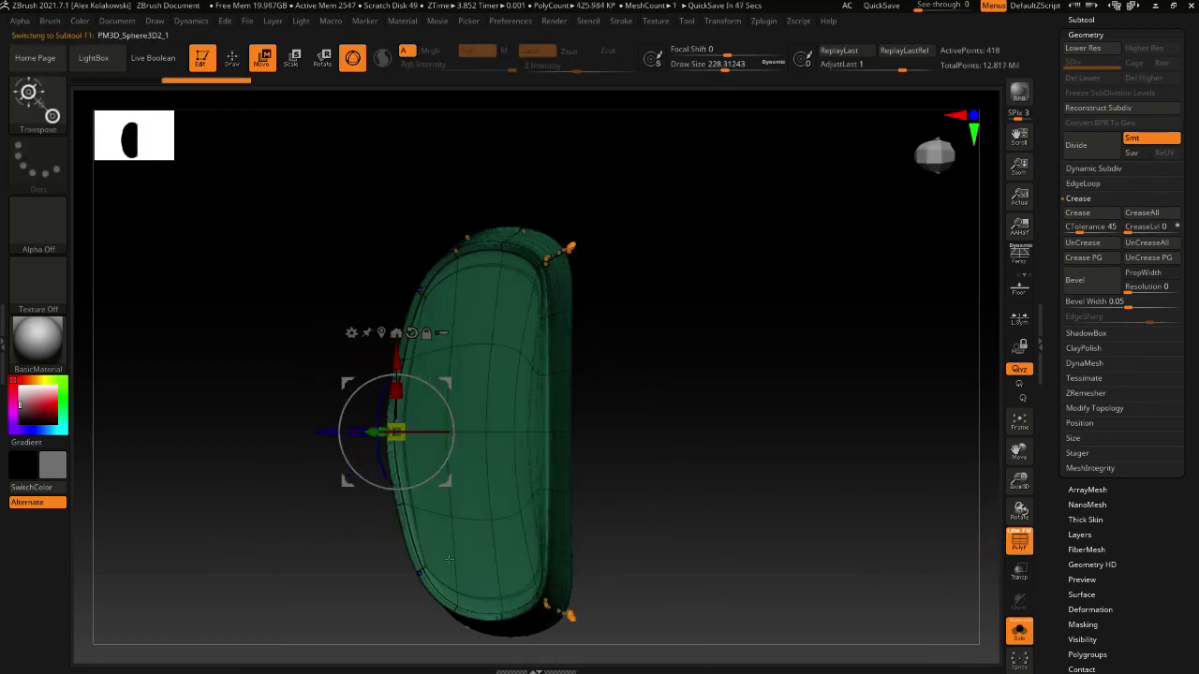
pyautogui.moveTo(318, 434); pyautogui.dragTo(255, 435)
pyautogui.press('q')
pyautogui.click(1018, 631)
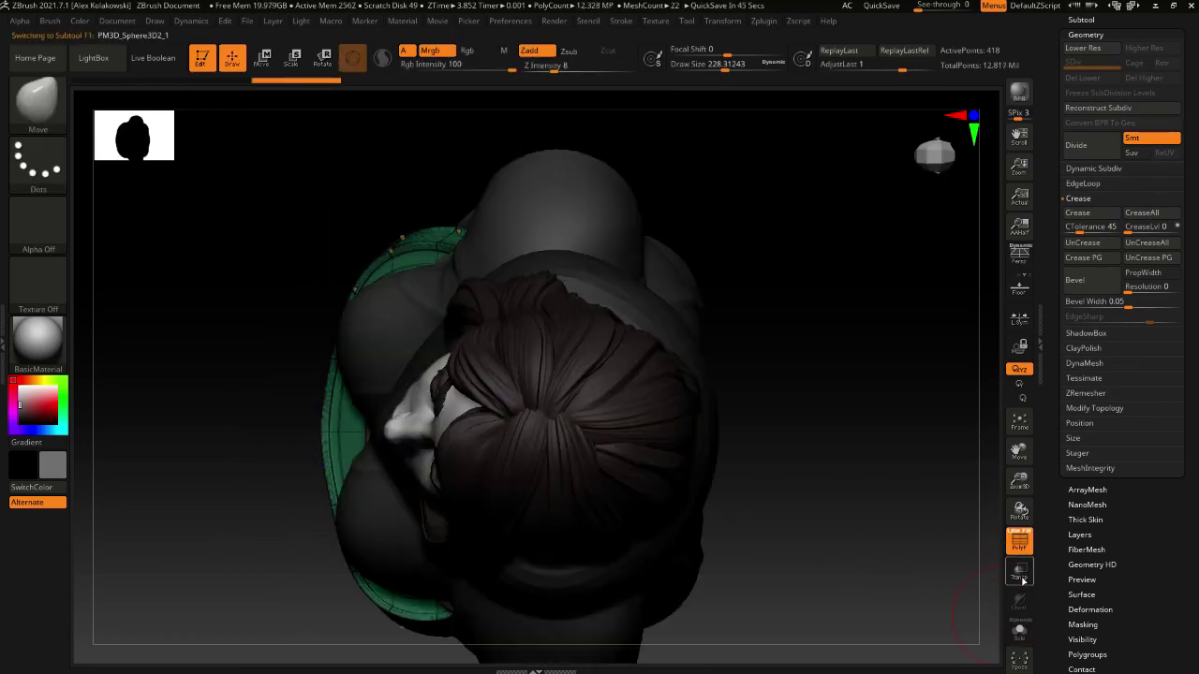
pyautogui.click(1019, 542)
pyautogui.moveTo(443, 466); pyautogui.dragTo(487, 370, button='right')
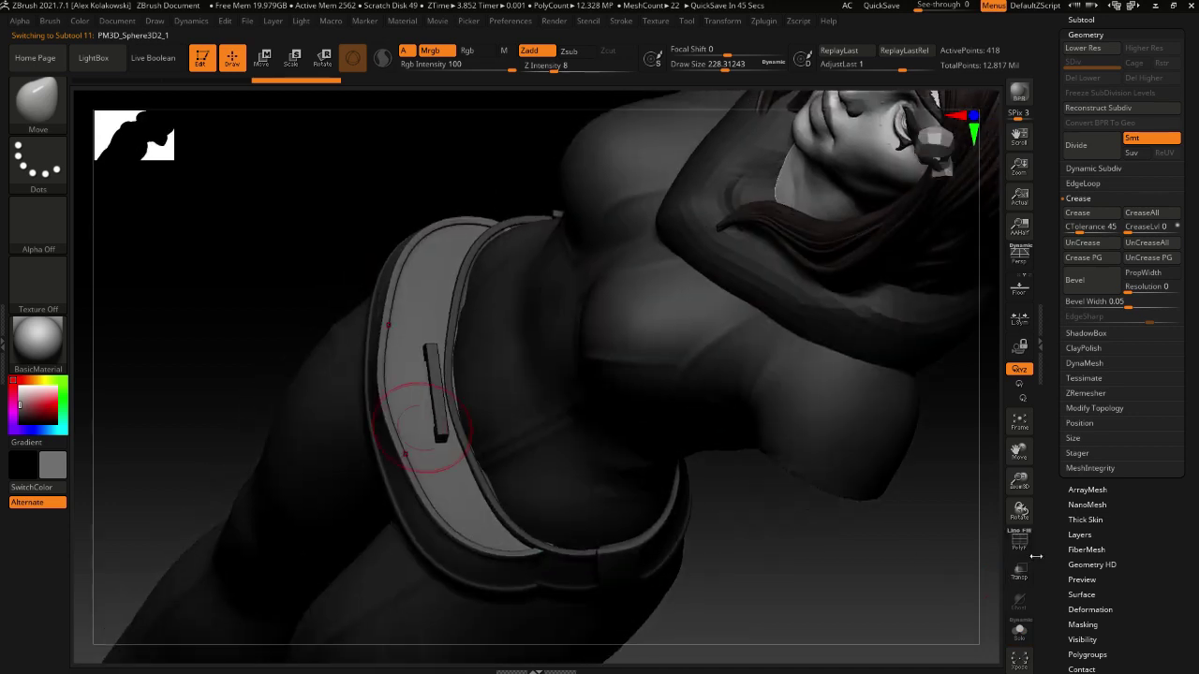
# Isolate the forward belt copy at its base resolution and lasso-hide its unneeded back section
pyautogui.click(1019, 632)
pyautogui.moveTo(503, 471); pyautogui.dragTo(364, 460, button='right')
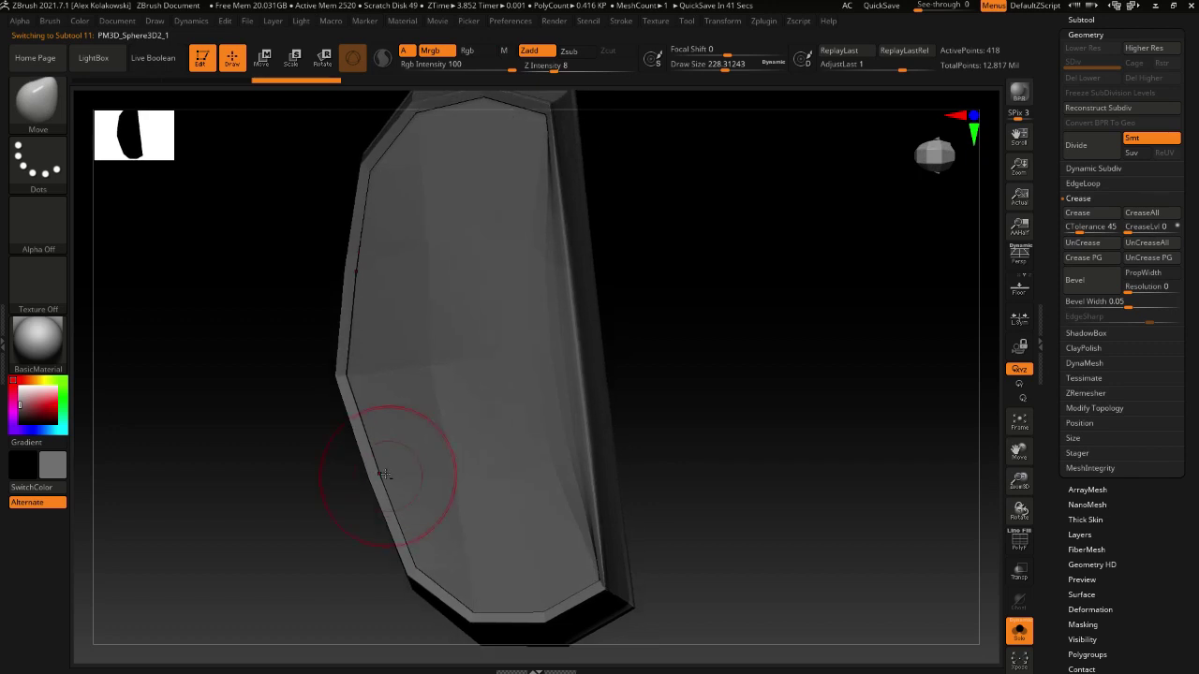
pyautogui.keyDown('ctrl'); pyautogui.moveTo(713, 584); pyautogui.dragTo(703, 522, button='right'); pyautogui.keyUp('ctrl')
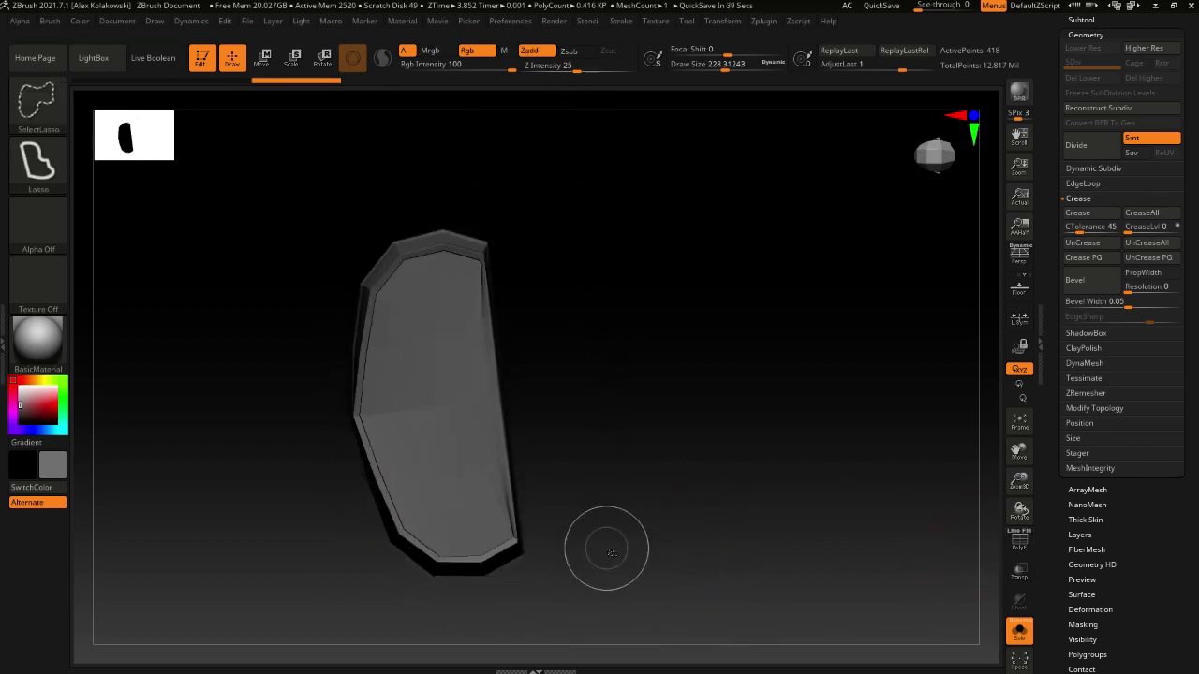
pyautogui.moveTo(621, 569)
pyautogui.keyDown('ctrl'); pyautogui.keyDown('alt'); pyautogui.keyDown('shift'); pyautogui.mouseDown()
pyautogui.moveTo(433, 174)
pyautogui.moveTo(389, 309)
pyautogui.moveTo(384, 422)
pyautogui.moveTo(384, 513)
pyautogui.moveTo(429, 638)
pyautogui.mouseUp(); pyautogui.keyUp('shift'); pyautogui.keyUp('alt'); pyautogui.keyUp('ctrl')
pyautogui.moveTo(393, 418)
pyautogui.mouseDown(button='right')
pyautogui.moveTo(368, 480)
pyautogui.moveTo(391, 514)
pyautogui.moveTo(413, 468)
pyautogui.moveTo(387, 482)
pyautogui.moveTo(440, 468)
pyautogui.moveTo(448, 506)
pyautogui.moveTo(415, 503)
pyautogui.moveTo(396, 538)
pyautogui.moveTo(438, 535)
pyautogui.moveTo(426, 451)
pyautogui.moveTo(937, 591)
pyautogui.mouseUp(button='right')
# Show the belt copy's wireframe and lasso-hide its upper and lower rims, leaving only the central front panels
pyautogui.click(1019, 541)
pyautogui.moveTo(609, 486)
pyautogui.mouseDown(button='right')
pyautogui.moveTo(534, 455)
pyautogui.moveTo(559, 487)
pyautogui.mouseUp(button='right')
pyautogui.moveTo(691, 354)
pyautogui.keyDown('ctrl'); pyautogui.keyDown('alt'); pyautogui.keyDown('shift'); pyautogui.mouseDown()
pyautogui.moveTo(657, 412)
pyautogui.moveTo(690, 369)
pyautogui.mouseUp(); pyautogui.keyUp('shift'); pyautogui.keyUp('alt'); pyautogui.keyUp('ctrl')
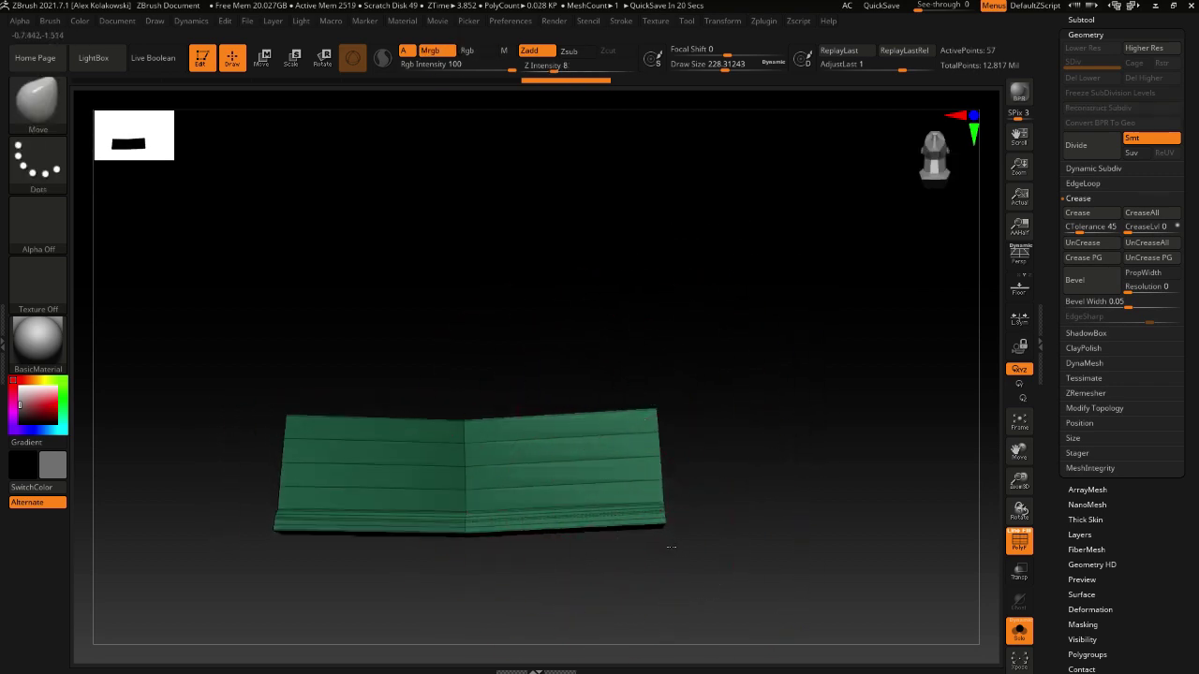
pyautogui.moveTo(678, 570); pyautogui.dragTo(693, 562, button='right')
pyautogui.moveTo(693, 562)
pyautogui.keyDown('ctrl'); pyautogui.keyDown('alt'); pyautogui.keyDown('shift'); pyautogui.mouseDown()
pyautogui.moveTo(656, 539)
pyautogui.moveTo(674, 552)
pyautogui.mouseUp(); pyautogui.keyUp('shift'); pyautogui.keyUp('alt'); pyautogui.keyUp('ctrl')
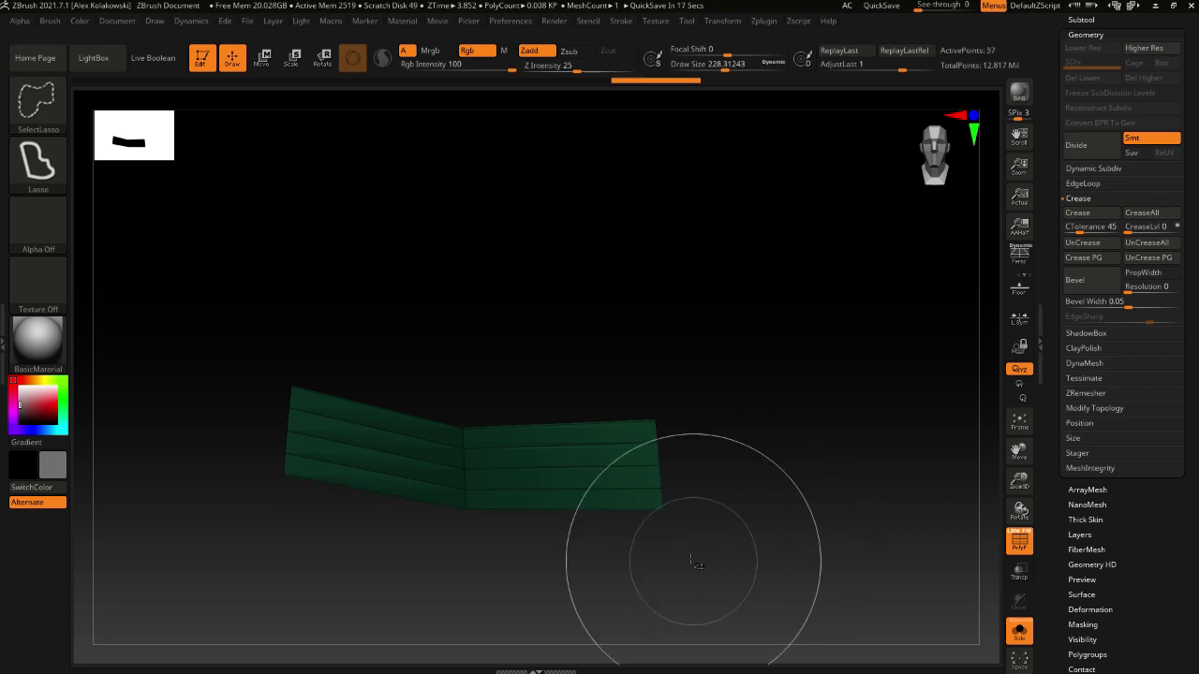
# Show the whole figure without wireframe and move the strap piece sideways and back against the belt so it passes through the buckle
pyautogui.click(1019, 541)
pyautogui.click(1019, 631)
pyautogui.keyDown('alt'); pyautogui.moveTo(620, 572); pyautogui.dragTo(605, 518, button='right'); pyautogui.keyUp('alt')
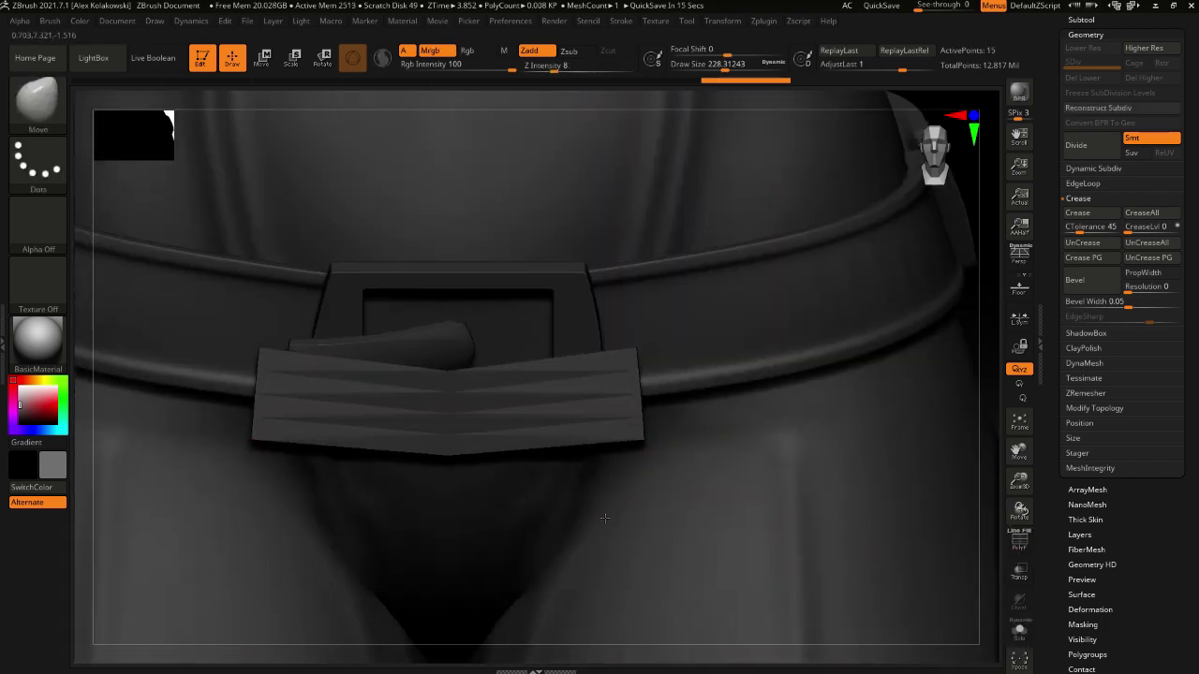
pyautogui.press('f')
pyautogui.press('w')
pyautogui.moveTo(583, 481); pyautogui.dragTo(645, 403)
pyautogui.moveTo(673, 597); pyautogui.dragTo(659, 610, button='right')
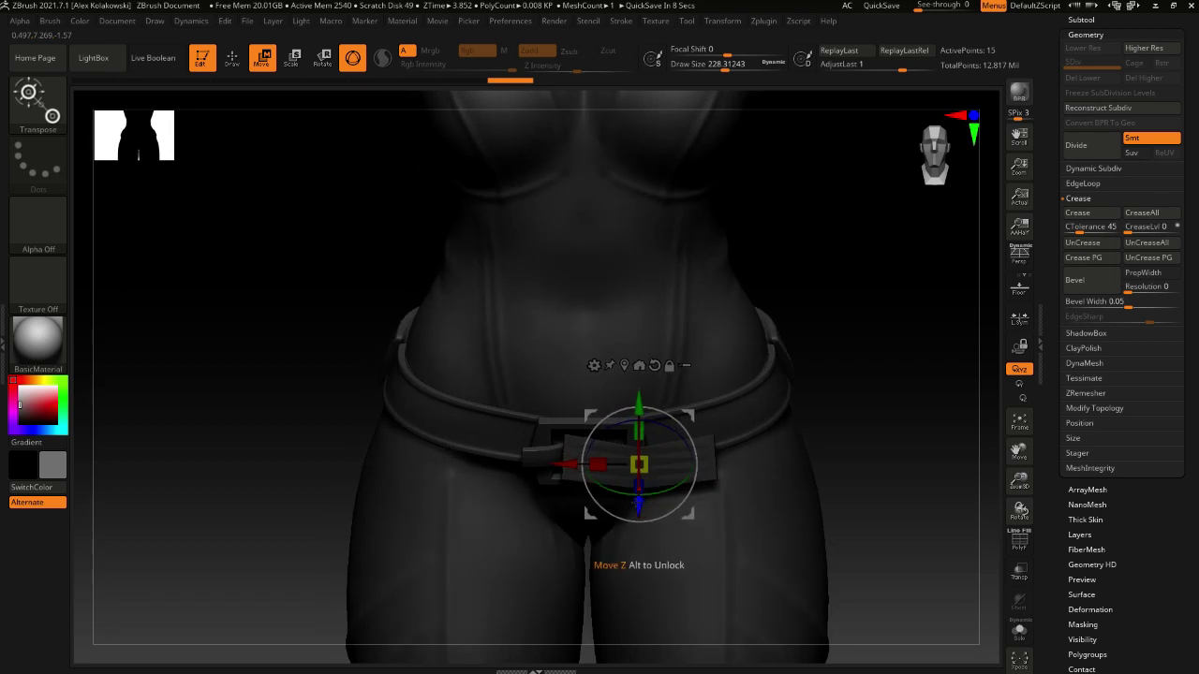
pyautogui.moveTo(661, 521); pyautogui.dragTo(642, 374, button='right')
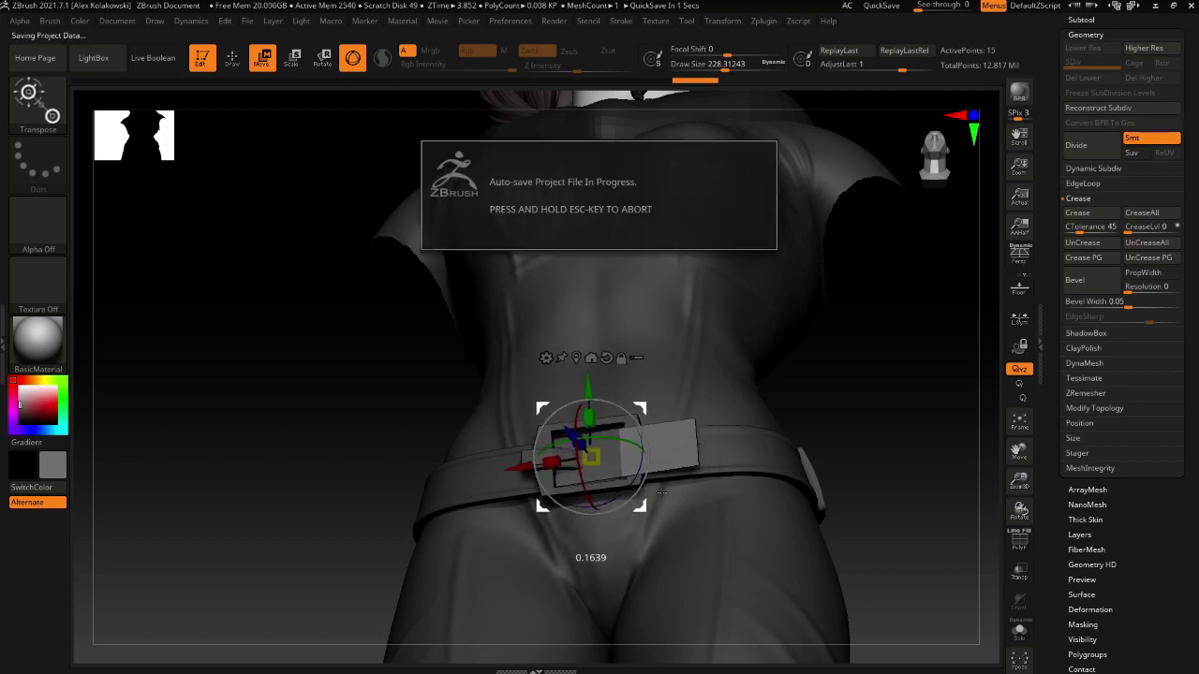
pyautogui.press('q')
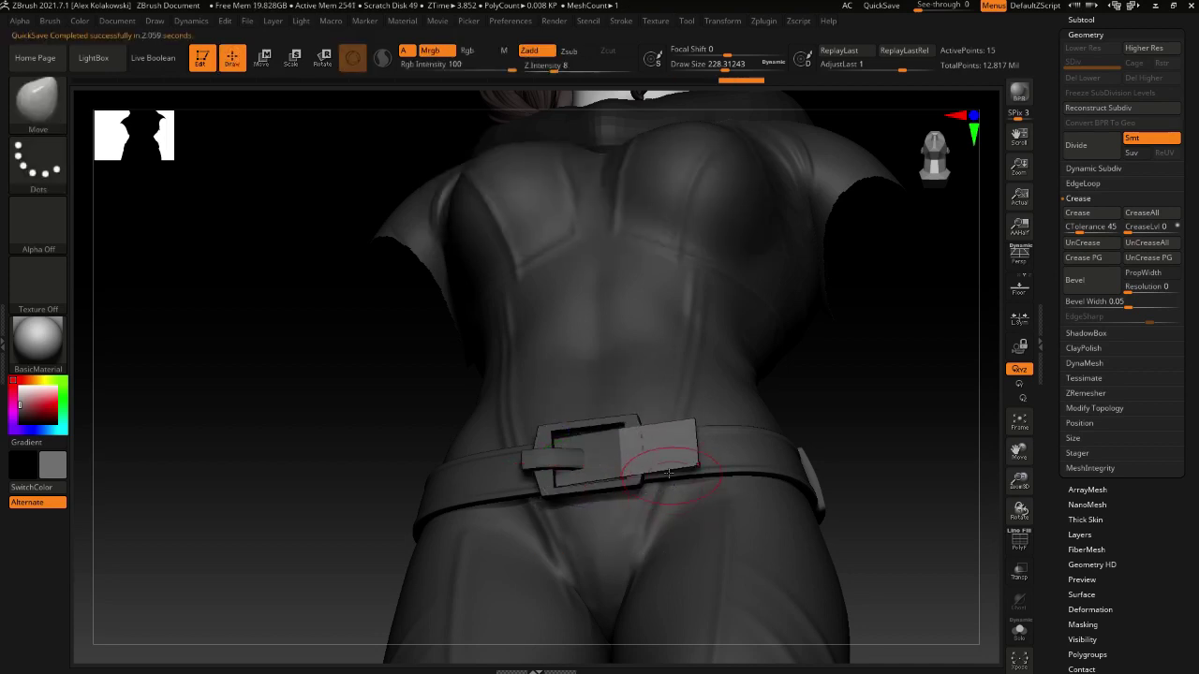
# Select the buckle and shift it by about 0.09 along its front-to-back axis to fit it around the strap piece
pyautogui.moveTo(668, 473); pyautogui.dragTo(609, 551, button='right')
pyautogui.keyDown('alt'); pyautogui.click(613, 412); pyautogui.keyUp('alt')
pyautogui.moveTo(612, 412); pyautogui.dragTo(595, 423, button='right')
pyautogui.press('w')
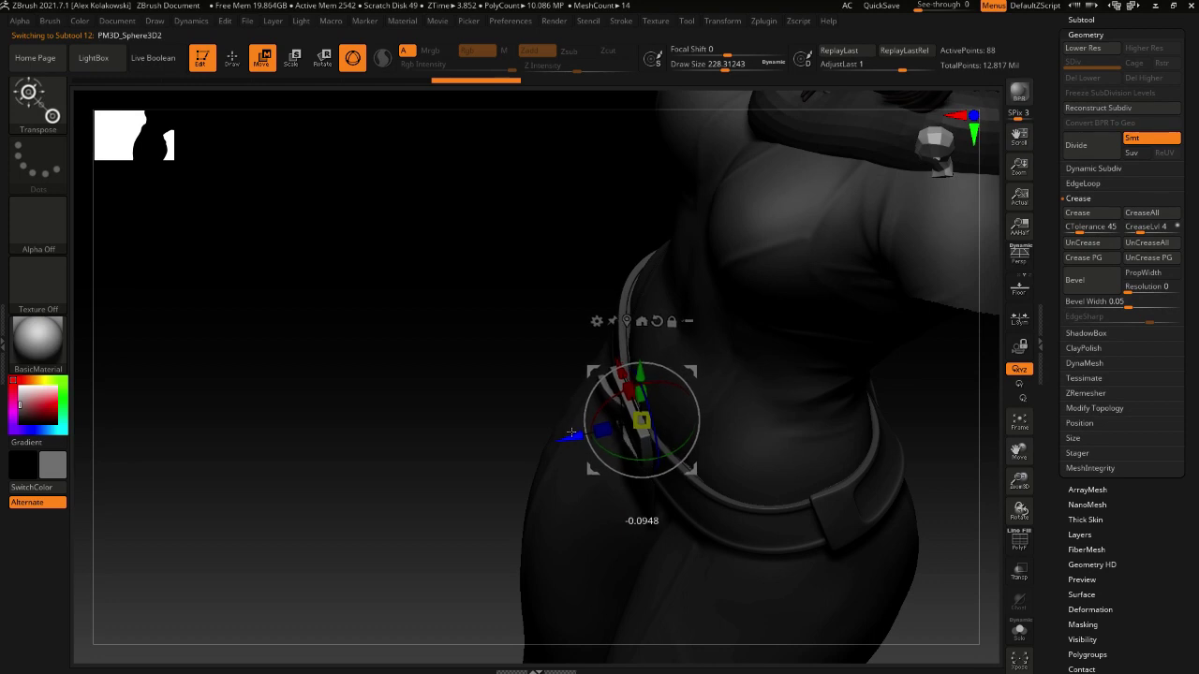
pyautogui.press('q')
# Reselect the buckle and thicken it with the Inflate deformation set to 21
pyautogui.moveTo(606, 474)
pyautogui.mouseDown(button='right')
pyautogui.moveTo(644, 454)
pyautogui.moveTo(682, 481)
pyautogui.moveTo(646, 447)
pyautogui.moveTo(595, 479)
pyautogui.mouseUp(button='right')
pyautogui.keyDown('alt'); pyautogui.click(658, 476); pyautogui.keyUp('alt')
pyautogui.keyDown('alt'); pyautogui.click(656, 450); pyautogui.keyUp('alt')
pyautogui.press('s')
pyautogui.moveTo(595, 478); pyautogui.dragTo(612, 479)
pyautogui.moveTo(641, 489); pyautogui.dragTo(561, 488, button='right')
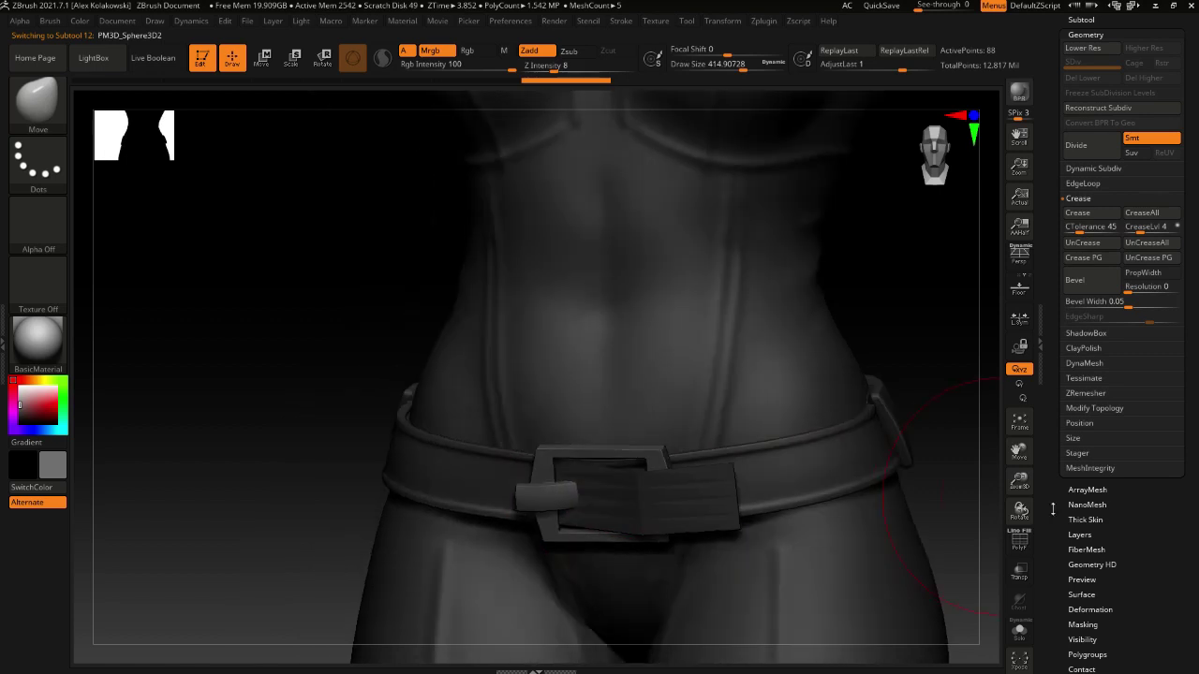
pyautogui.click(1110, 608)
pyautogui.moveTo(1118, 542); pyautogui.dragTo(1122, 542)
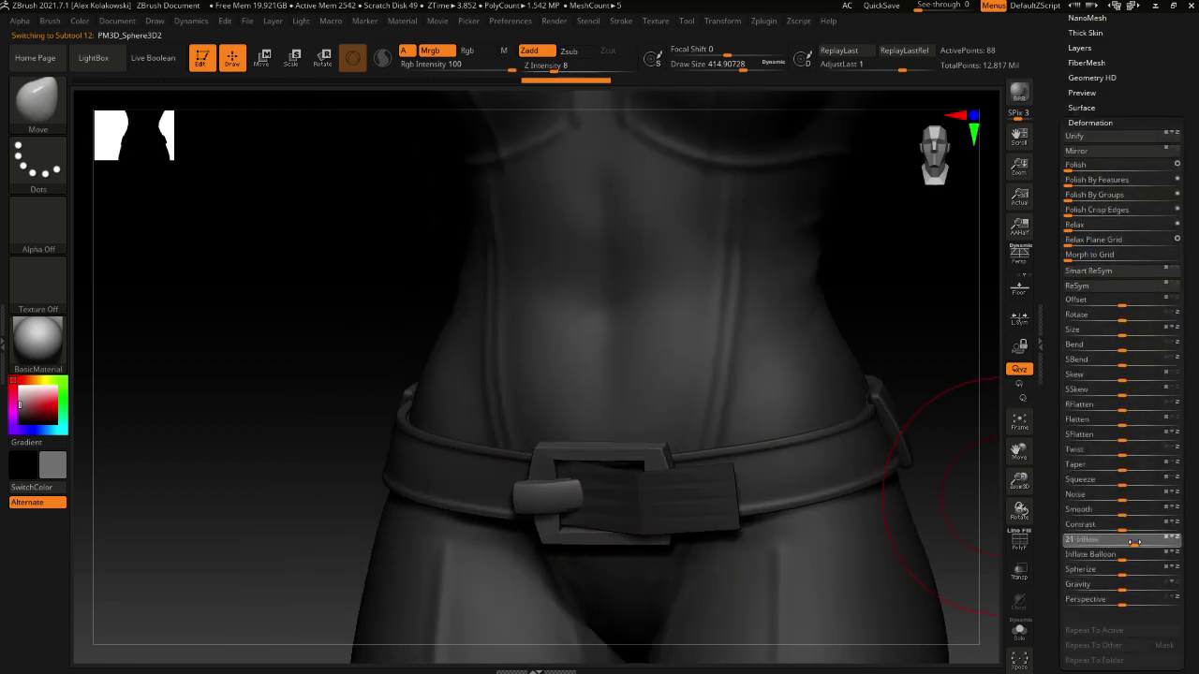
pyautogui.moveTo(1134, 542); pyautogui.dragTo(1134, 542)
# Shape the buckle with the Move brush, bowing its upper and lower bars outward into gentle curves
pyautogui.press('b')
pyautogui.press('m')
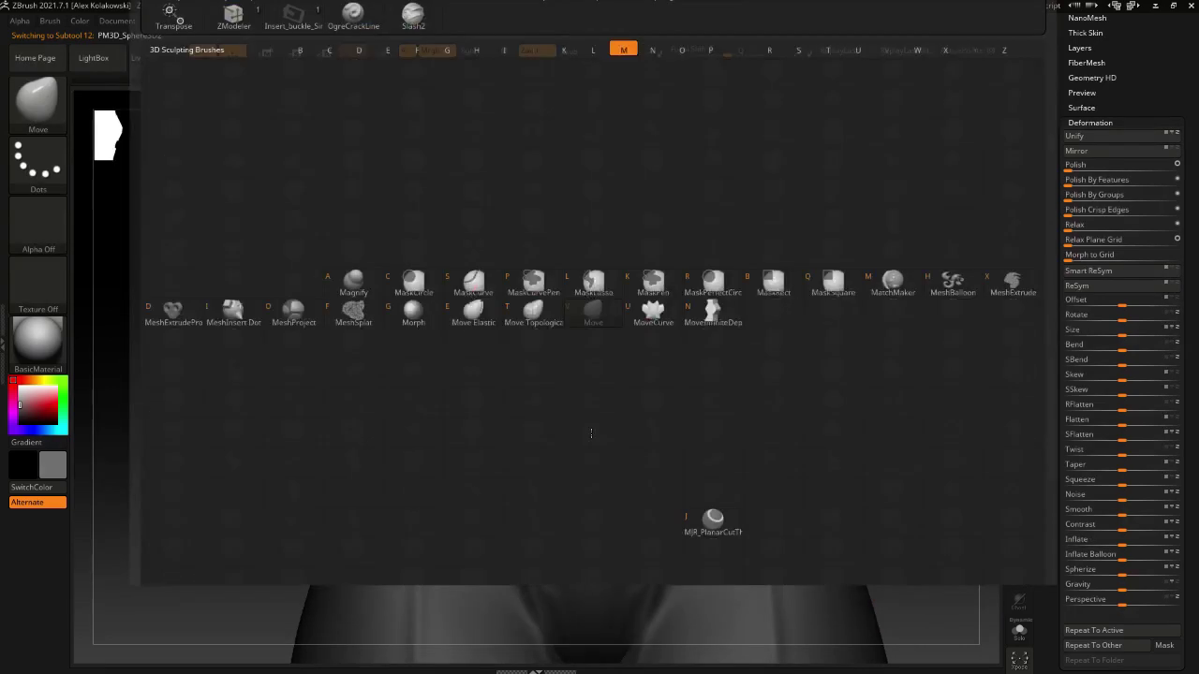
pyautogui.press('v')
pyautogui.press('s')
pyautogui.moveTo(596, 434); pyautogui.dragTo(582, 433)
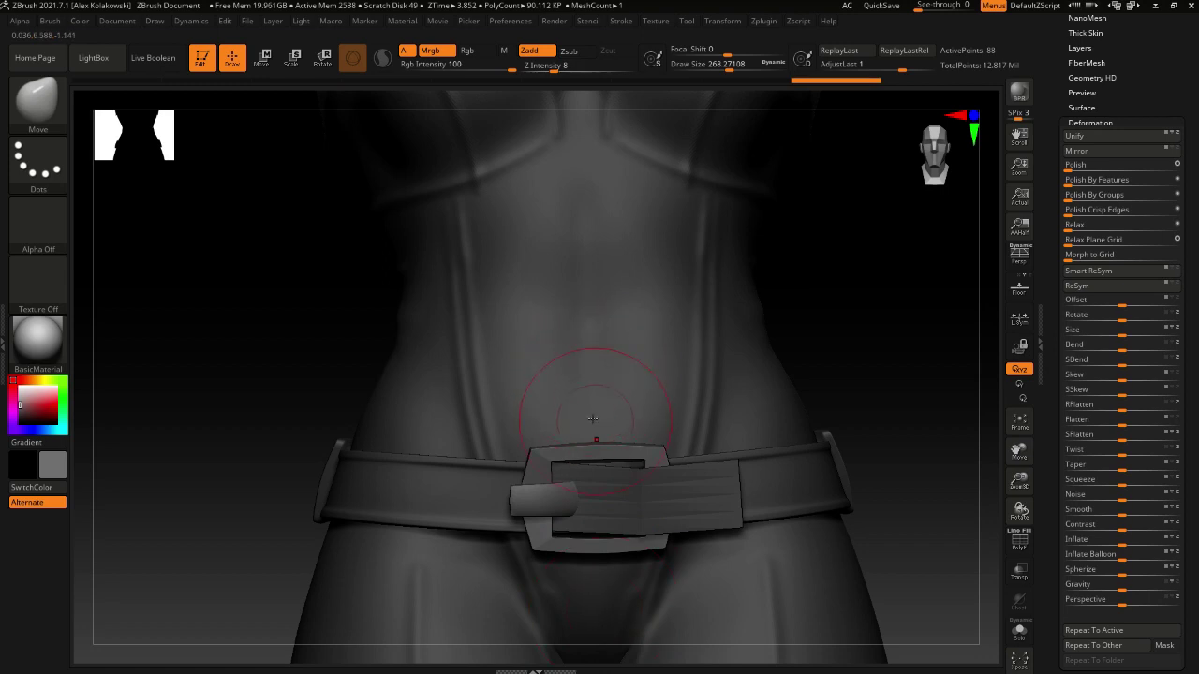
pyautogui.keyDown('alt'); pyautogui.moveTo(597, 563); pyautogui.dragTo(596, 479, button='right'); pyautogui.keyUp('alt')
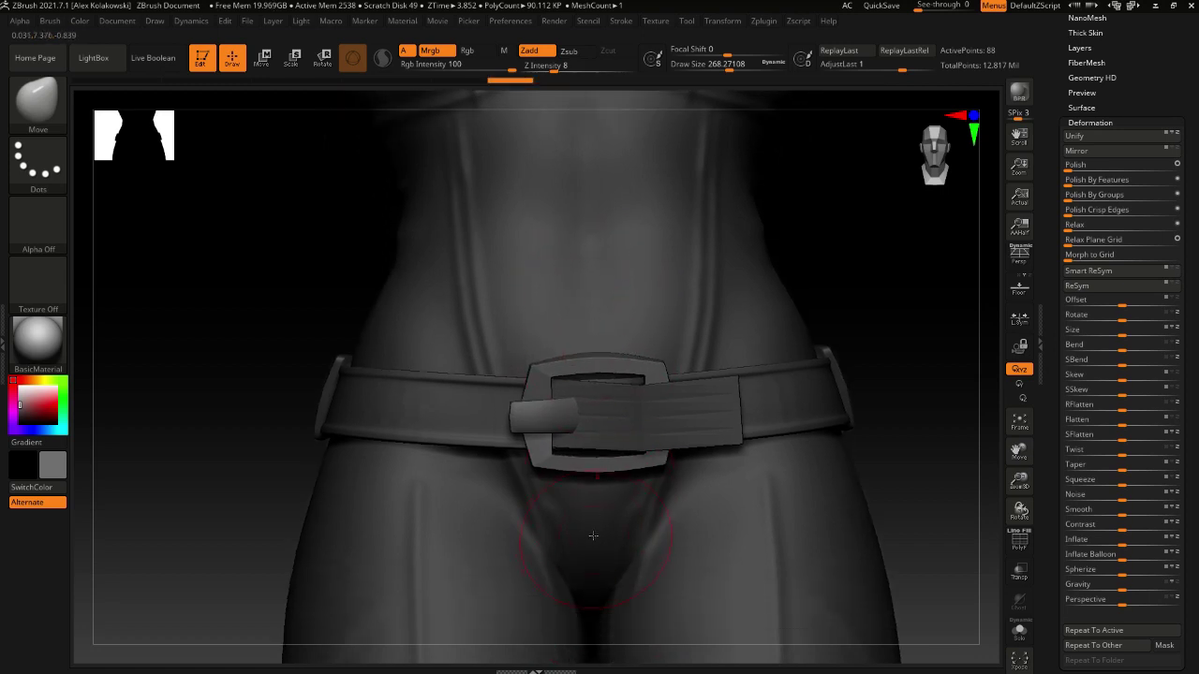
pyautogui.moveTo(592, 536)
pyautogui.mouseDown(button='right')
pyautogui.moveTo(618, 494)
pyautogui.moveTo(594, 495)
pyautogui.moveTo(592, 532)
pyautogui.mouseUp(button='right')
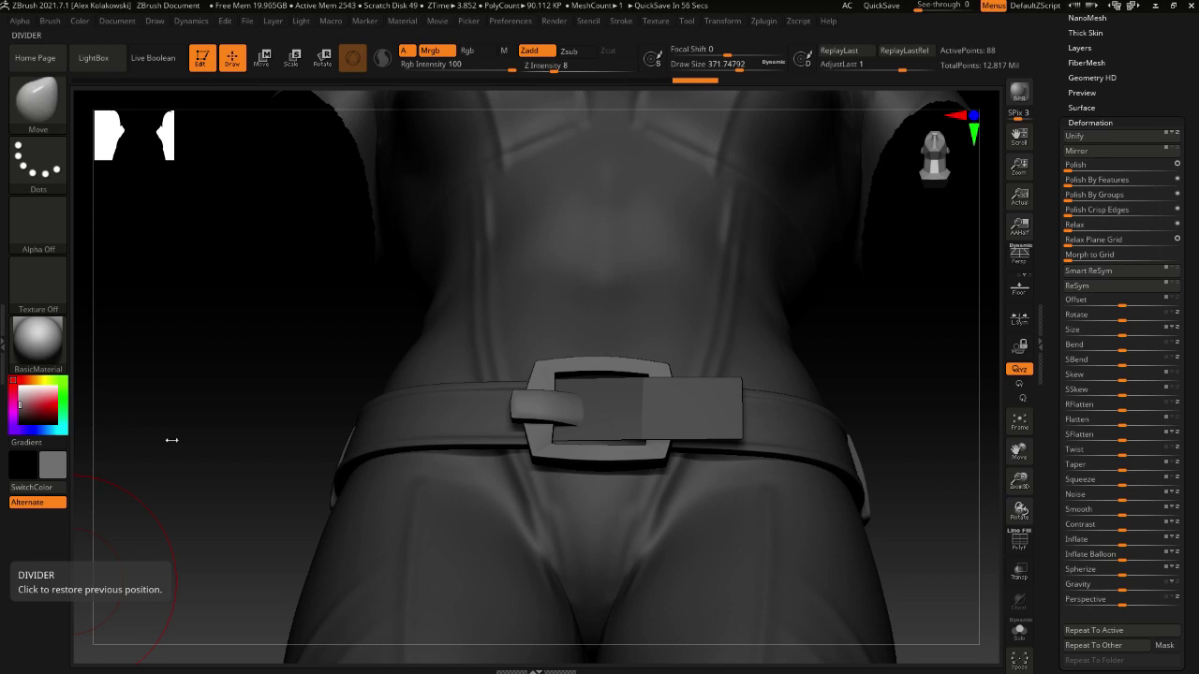
pyautogui.moveTo(654, 498); pyautogui.dragTo(642, 541, button='right')
pyautogui.moveTo(644, 444)
pyautogui.mouseDown(button='right')
pyautogui.moveTo(566, 445)
pyautogui.moveTo(690, 468)
pyautogui.mouseUp(button='right')
pyautogui.press('s')
pyautogui.moveTo(691, 470); pyautogui.dragTo(676, 470)
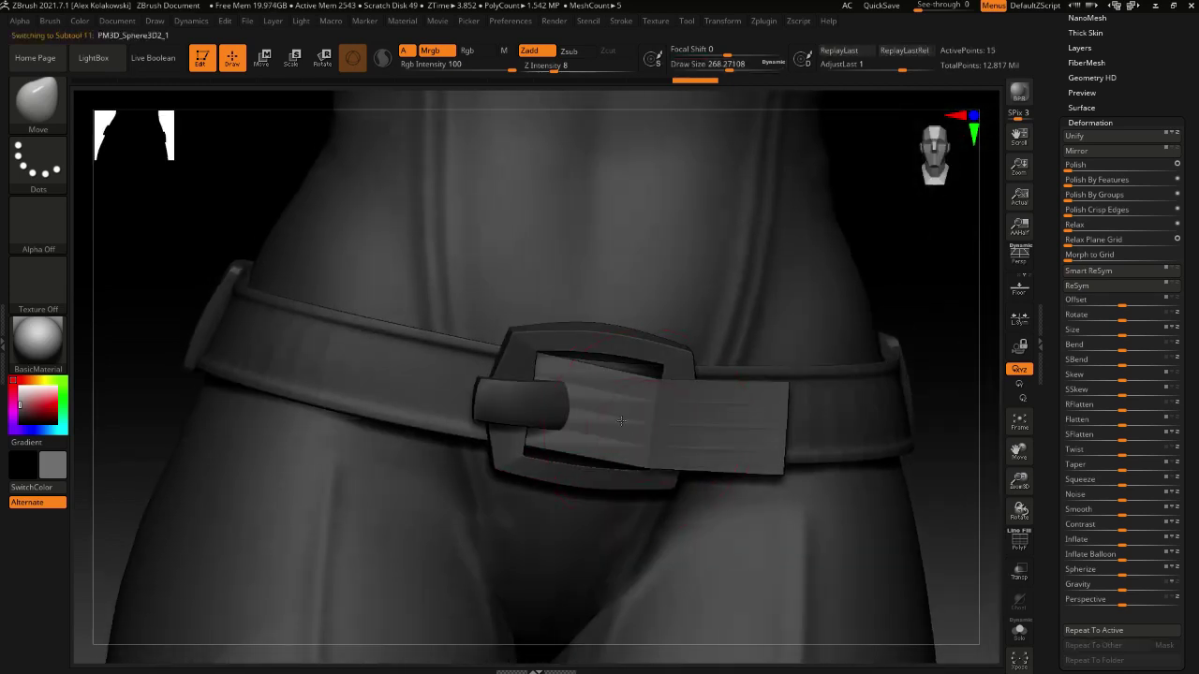
# Select the strap piece and pull its free end outward along the belt with the Move brush, giving it a slight curve
pyautogui.keyDown('alt'); pyautogui.click(529, 423); pyautogui.keyUp('alt')
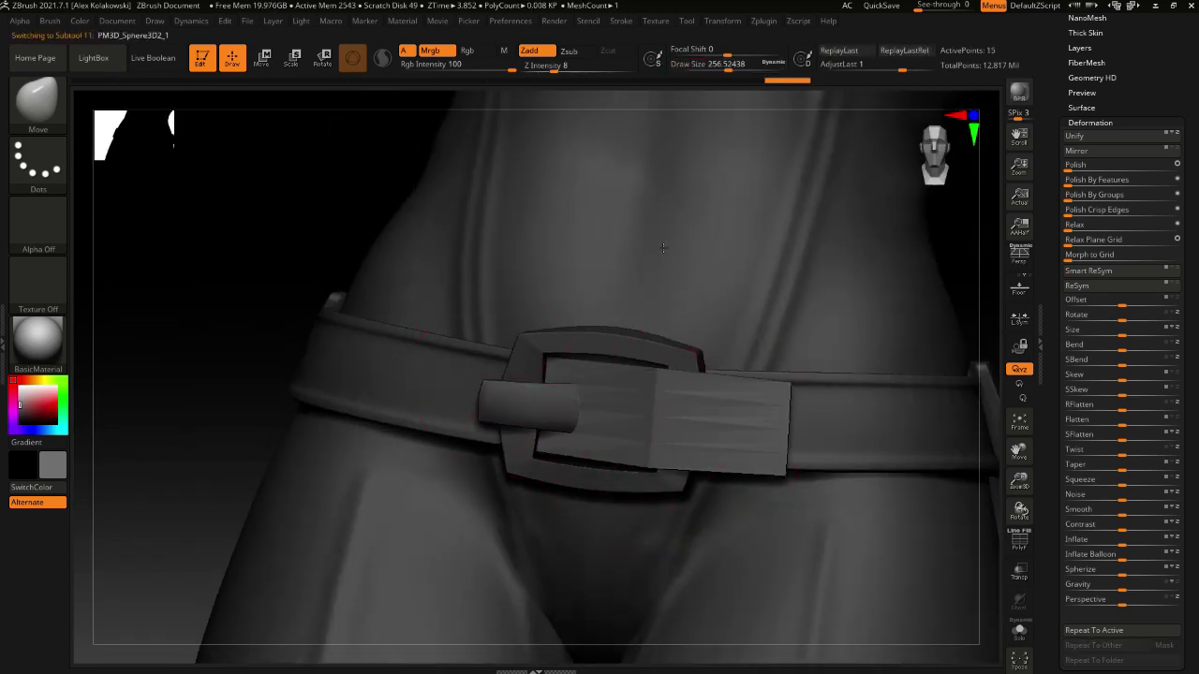
pyautogui.press('s')
pyautogui.moveTo(770, 410); pyautogui.dragTo(792, 403)
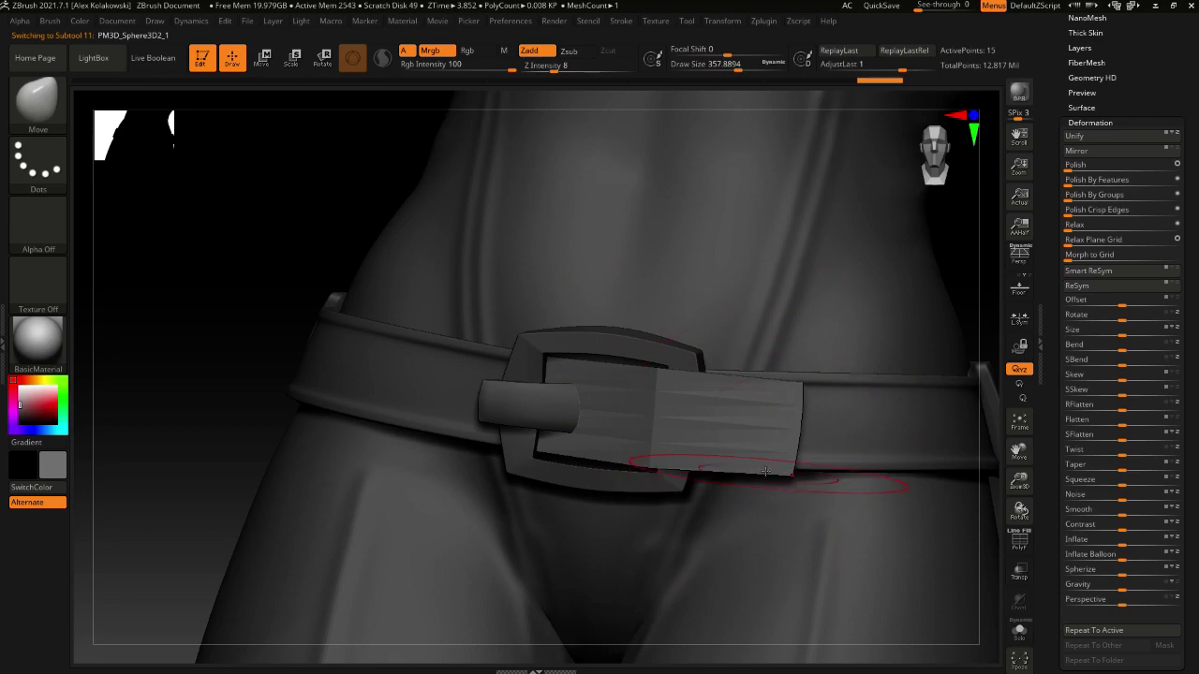
pyautogui.moveTo(765, 471); pyautogui.dragTo(774, 469)
# Show the strap piece's wireframe and give it thickness using ZModeler's polygon Extrude with the Polygroup Island target
pyautogui.click(1019, 541)
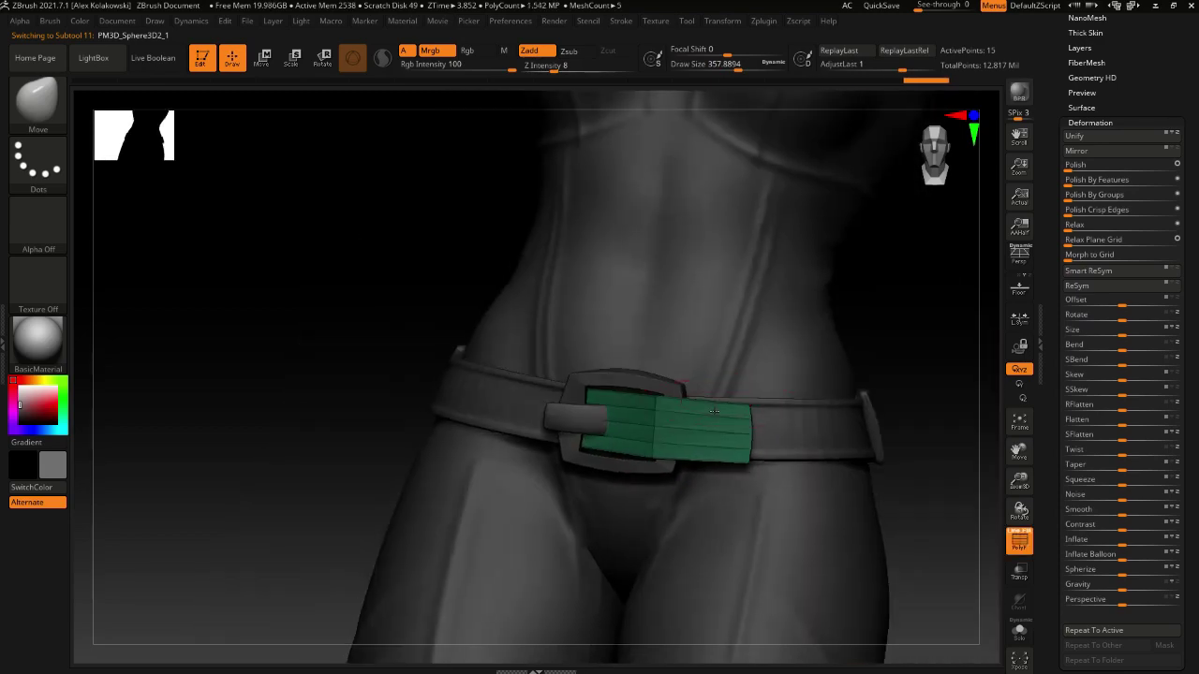
pyautogui.press('b')
pyautogui.keyDown('ctrl'); pyautogui.moveTo(728, 426); pyautogui.dragTo(704, 438, button='right'); pyautogui.keyUp('ctrl')
pyautogui.press('z')
pyautogui.press('m')
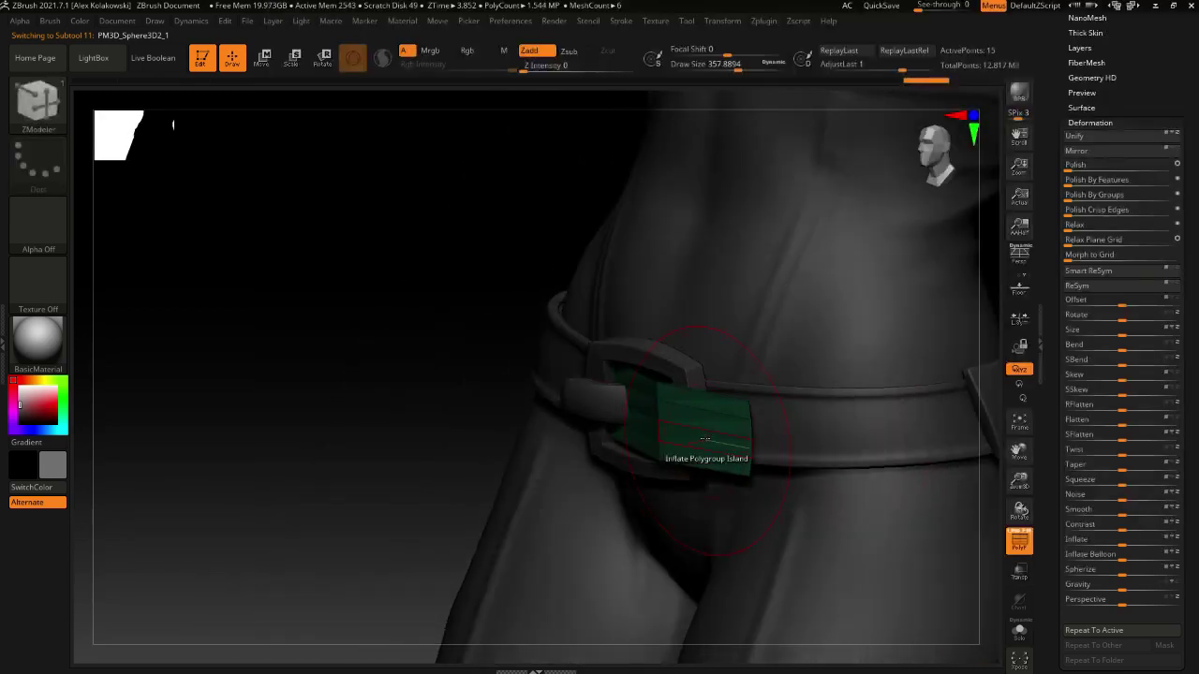
pyautogui.press('space')
pyautogui.click(552, 253)
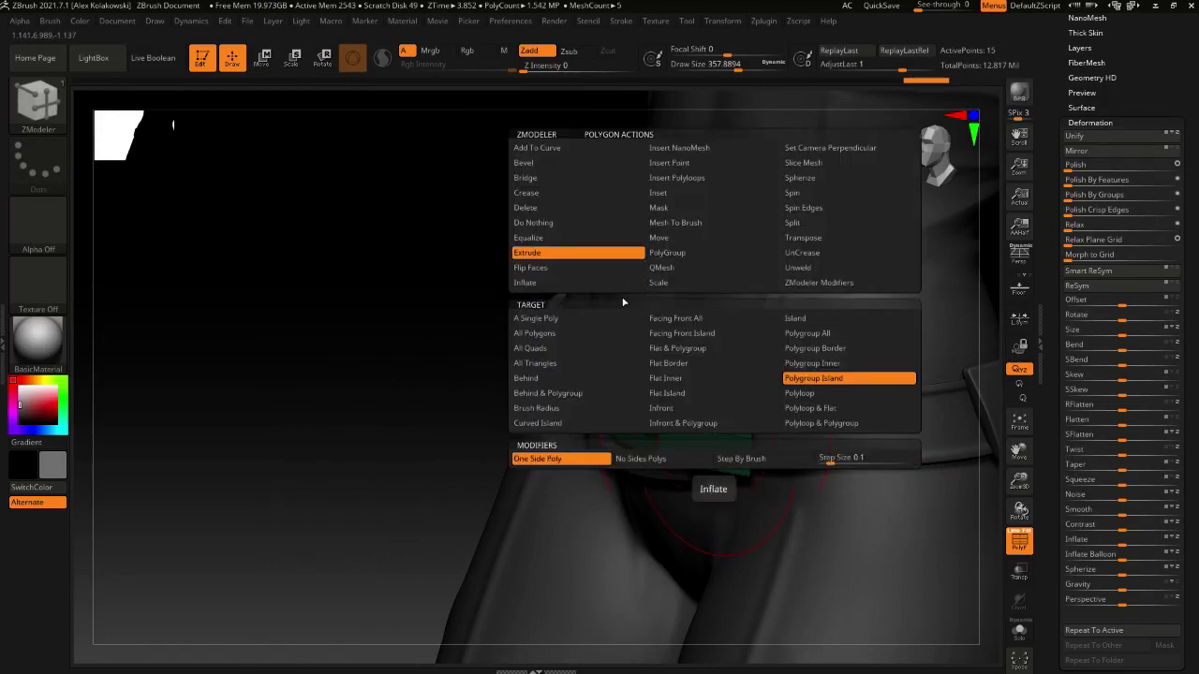
pyautogui.moveTo(706, 439); pyautogui.dragTo(720, 435)
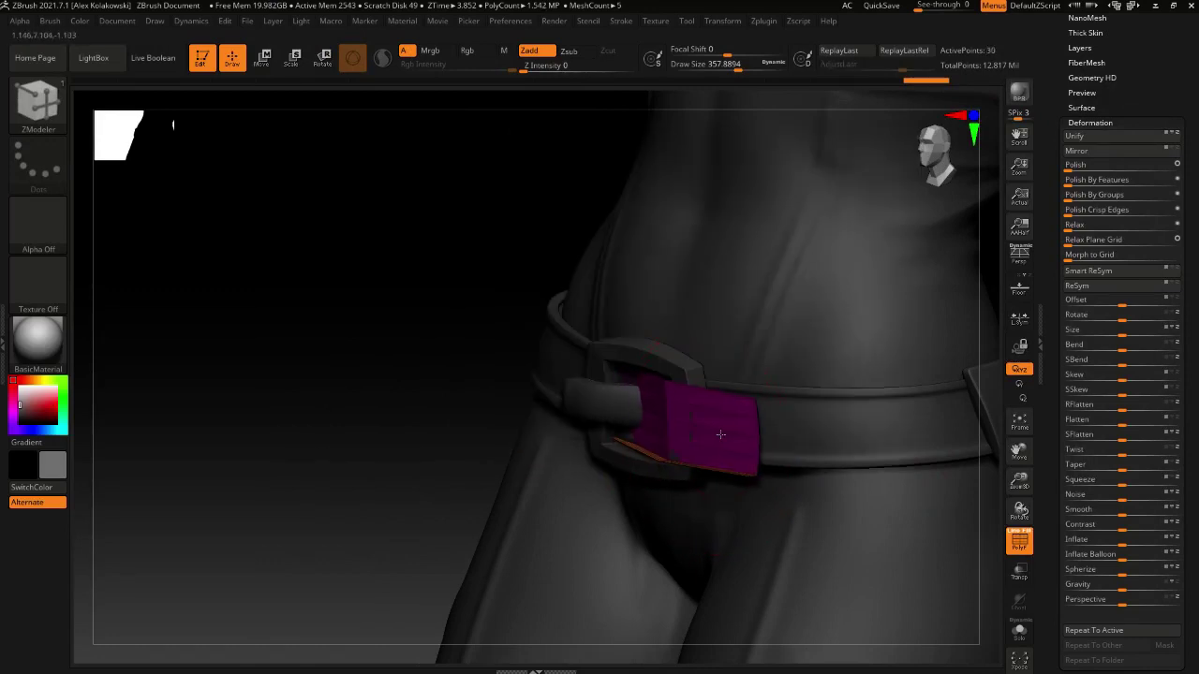
# Extrude the strap's side faces outward and its new front border forward to form a raised rim around the front panel
pyautogui.moveTo(749, 435)
pyautogui.mouseDown(button='right')
pyautogui.moveTo(760, 433)
pyautogui.moveTo(759, 386)
pyautogui.mouseUp(button='right')
pyautogui.hotkey('ctrl', 'shift', 'f')
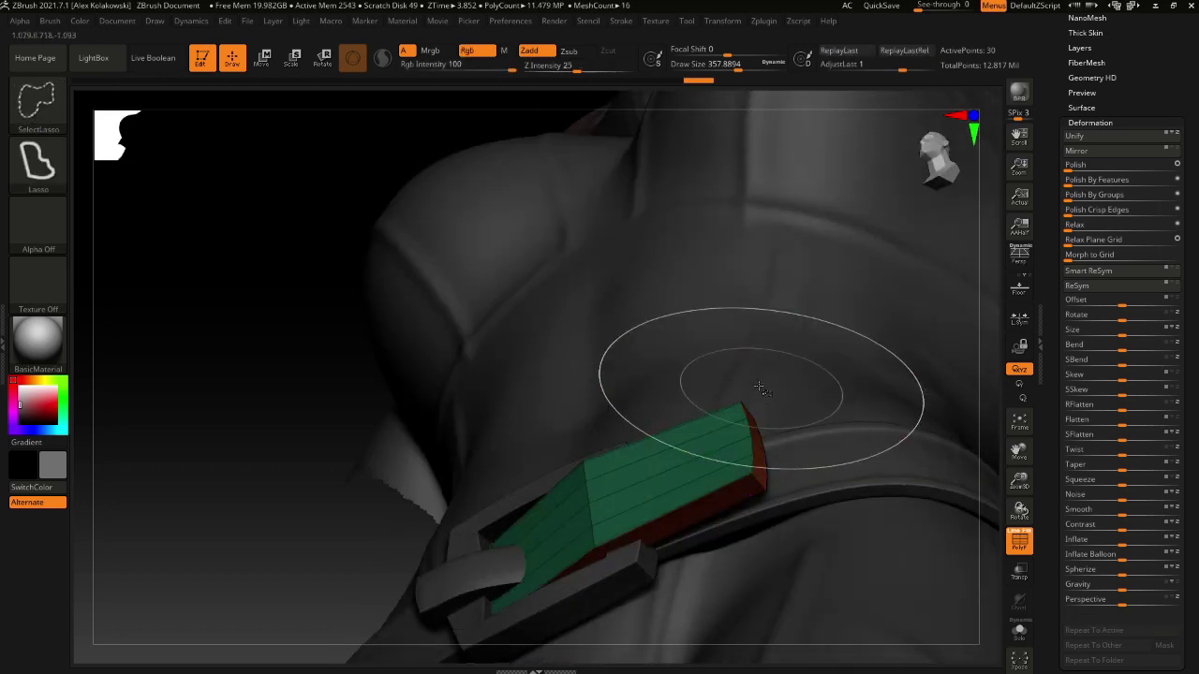
pyautogui.moveTo(707, 508); pyautogui.dragTo(733, 489, button='right')
pyautogui.moveTo(736, 488); pyautogui.dragTo(738, 503)
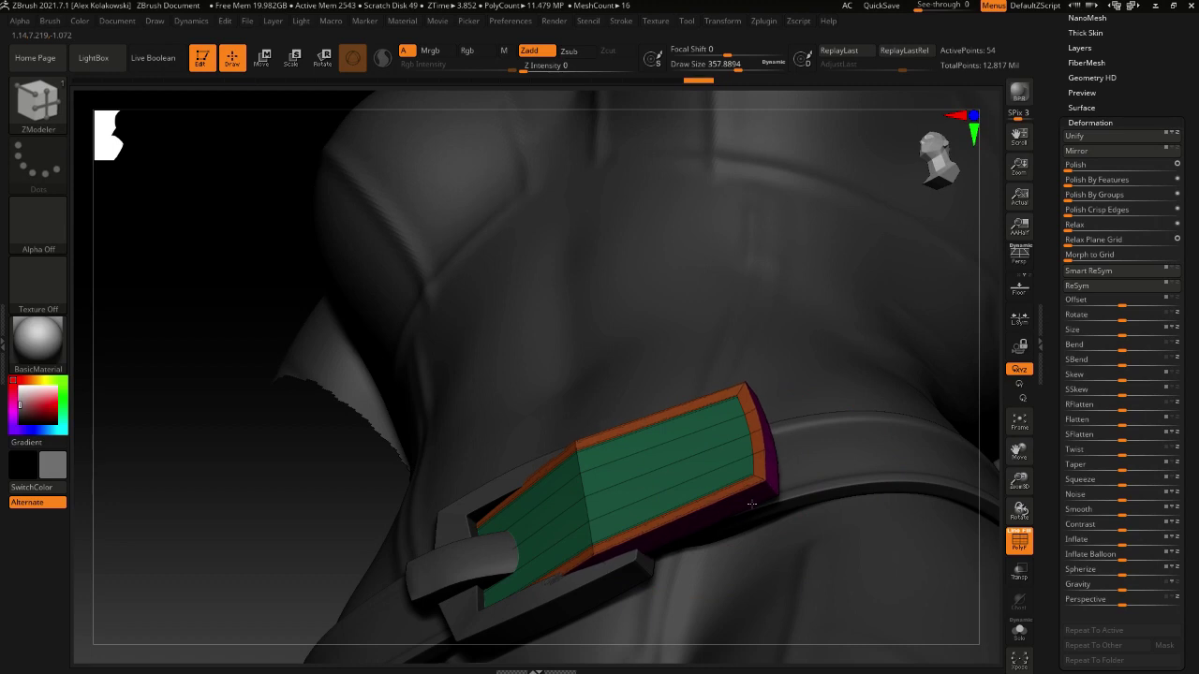
pyautogui.moveTo(740, 485); pyautogui.dragTo(742, 461)
pyautogui.moveTo(741, 462); pyautogui.dragTo(764, 477, button='right')
# Widen the strap's raised rim using ZModeler's polygon Inflate with the Polyloop target
pyautogui.press('space')
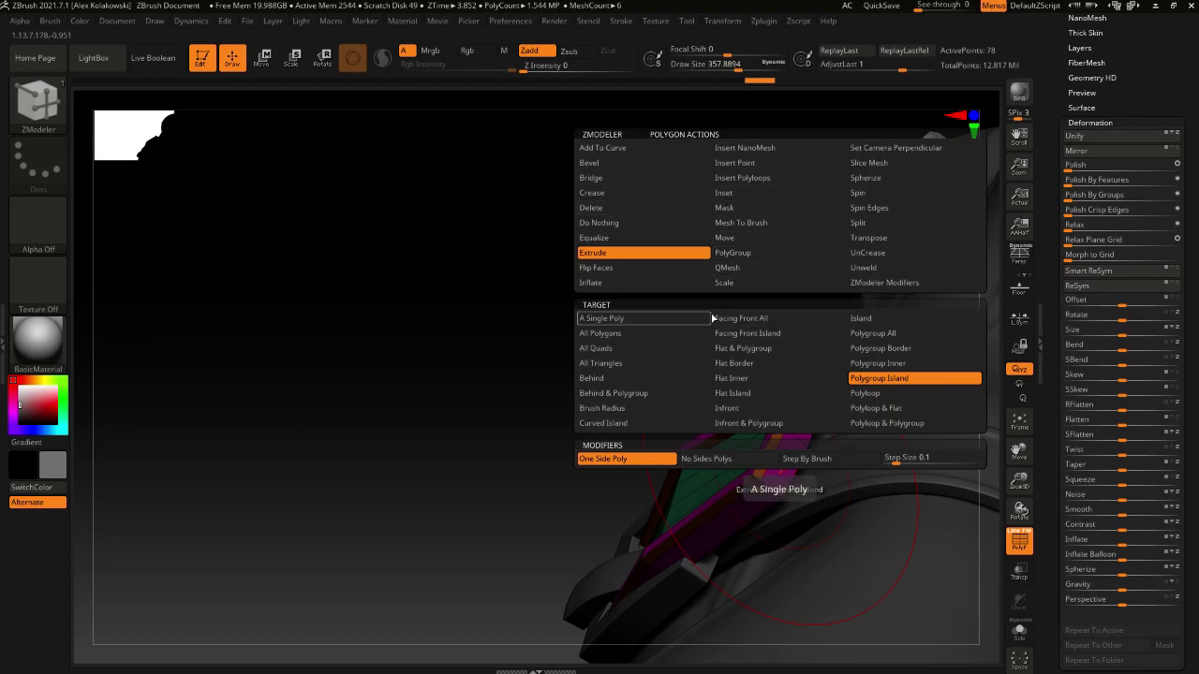
pyautogui.click(602, 285)
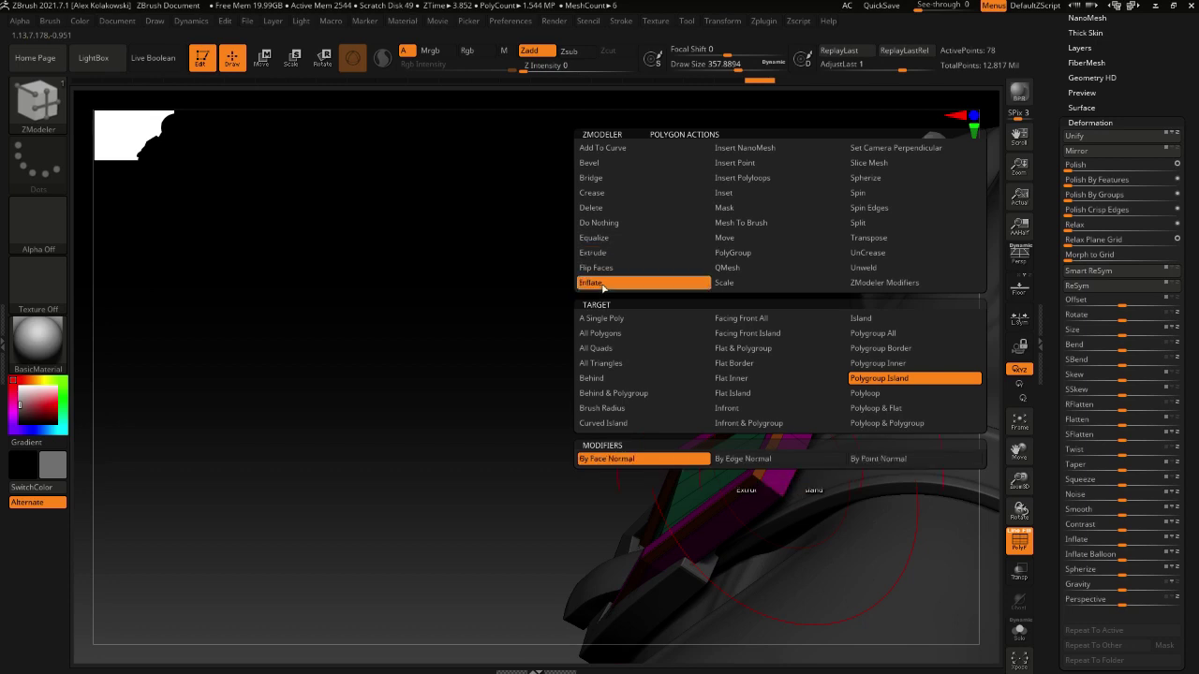
pyautogui.click(865, 394)
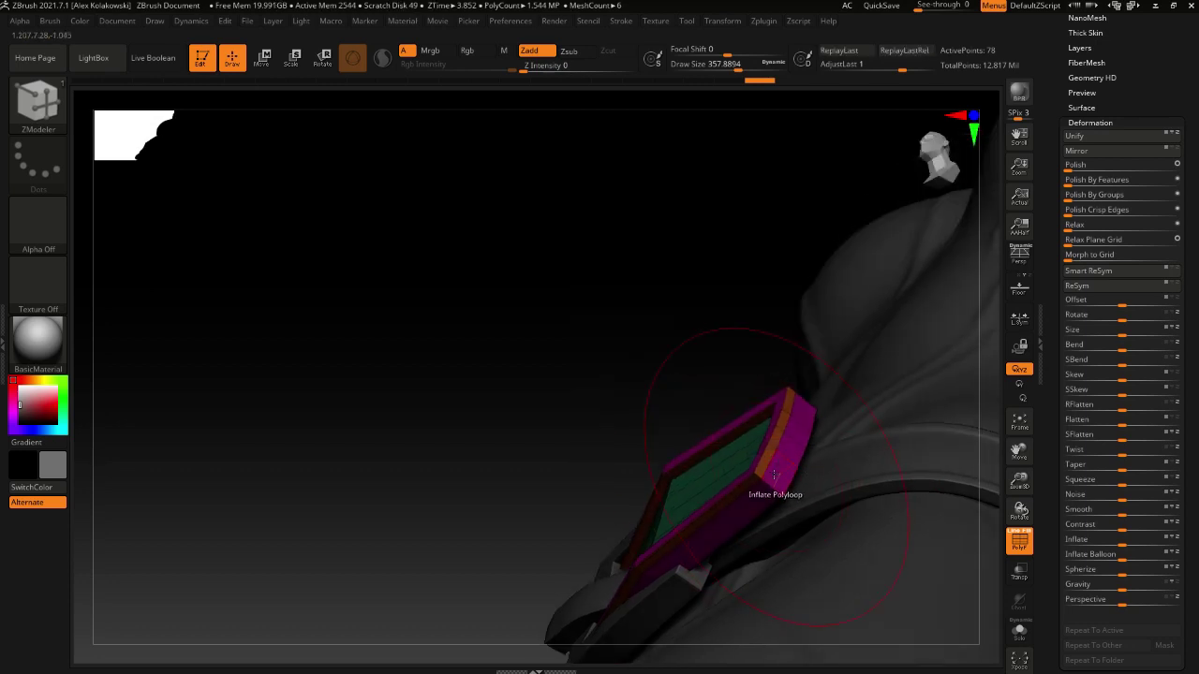
pyautogui.moveTo(774, 474); pyautogui.dragTo(786, 466)
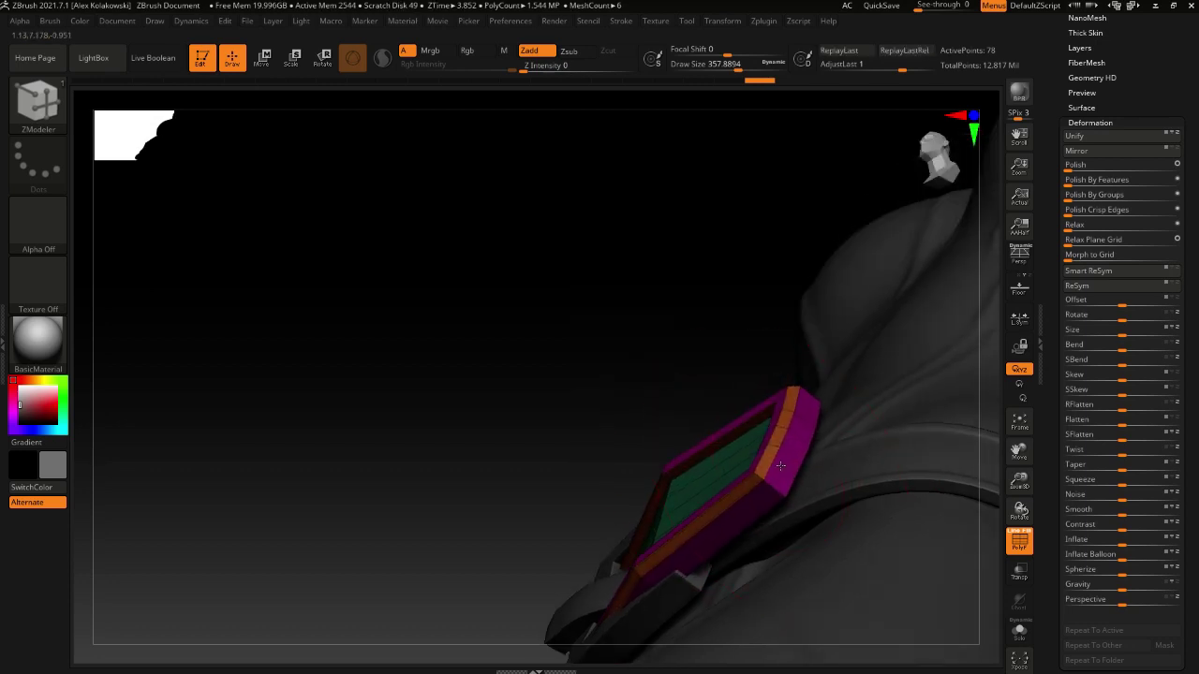
pyautogui.moveTo(561, 422); pyautogui.dragTo(681, 438)
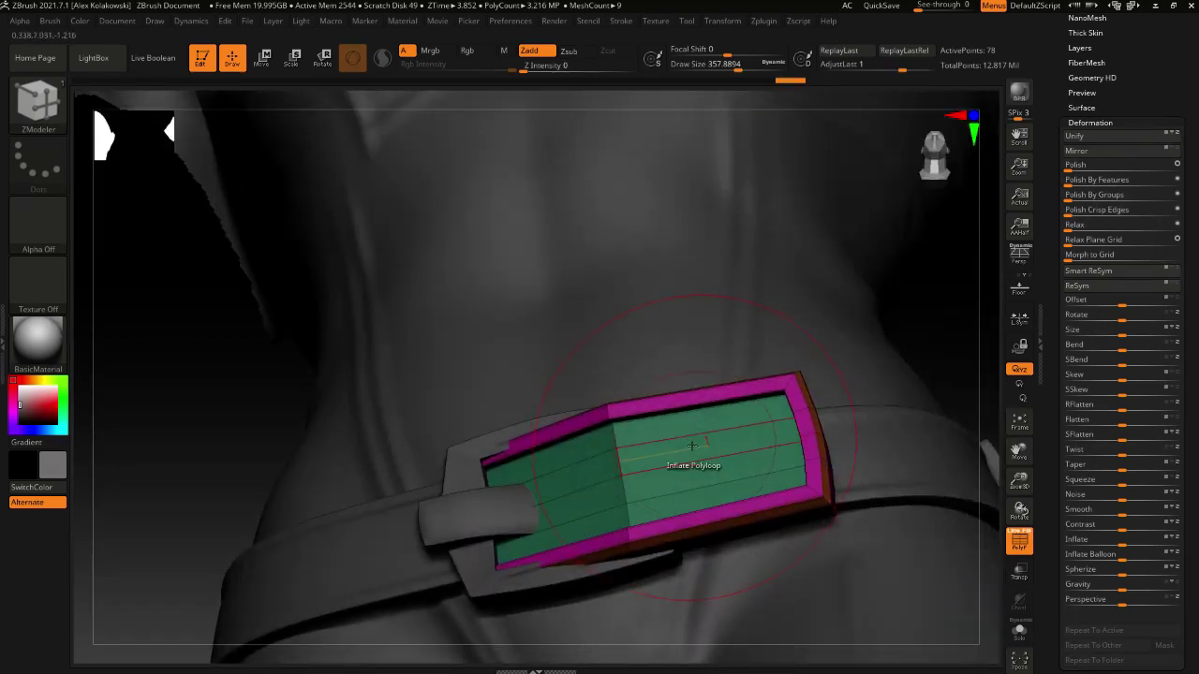
# Slightly scale the strap's recessed front panel using ZModeler's Scale with the Polygroup Island target and Polygon Center
pyautogui.press('space')
pyautogui.click(639, 282)
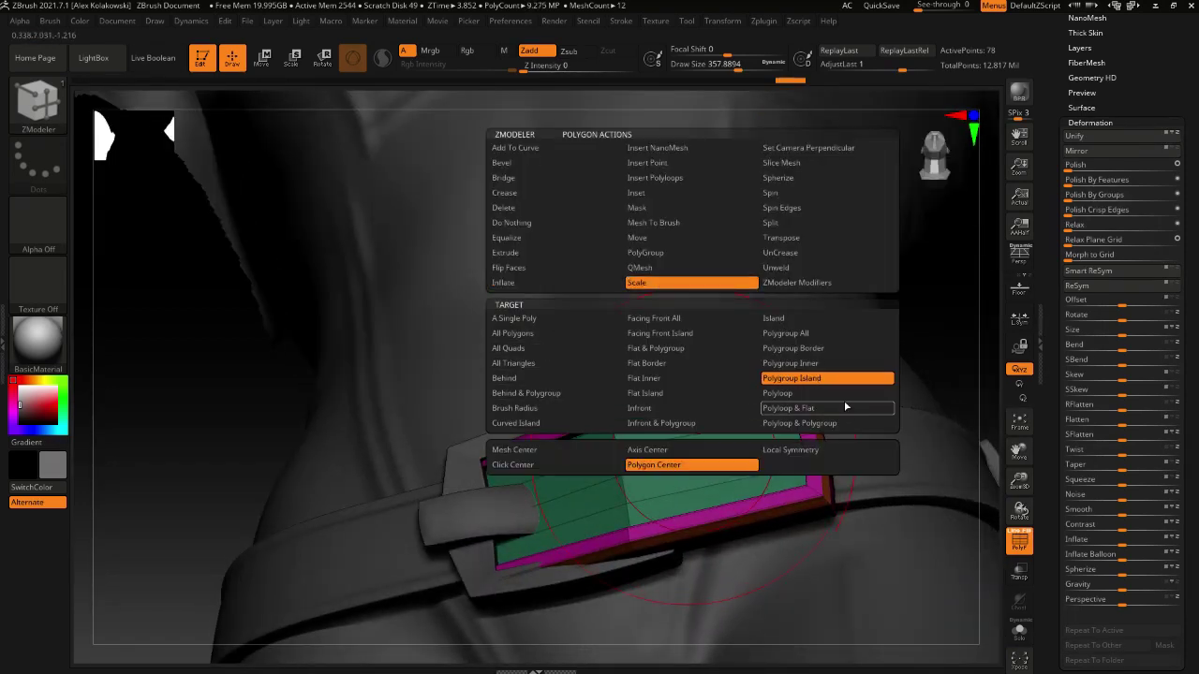
pyautogui.moveTo(712, 468); pyautogui.dragTo(710, 466)
pyautogui.moveTo(551, 466); pyautogui.dragTo(625, 485, button='right')
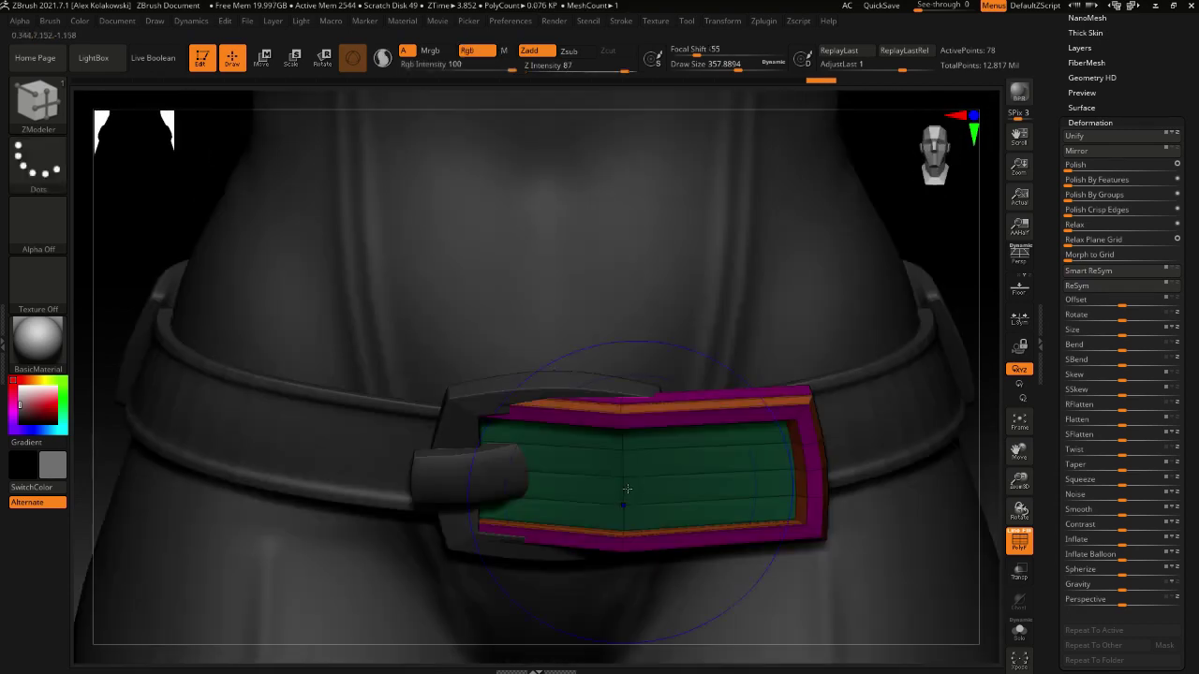
# Turn on the strap piece's dynamic subdivision smoothing and hide its wireframe
pyautogui.moveTo(624, 428); pyautogui.dragTo(616, 506)
pyautogui.press('d')
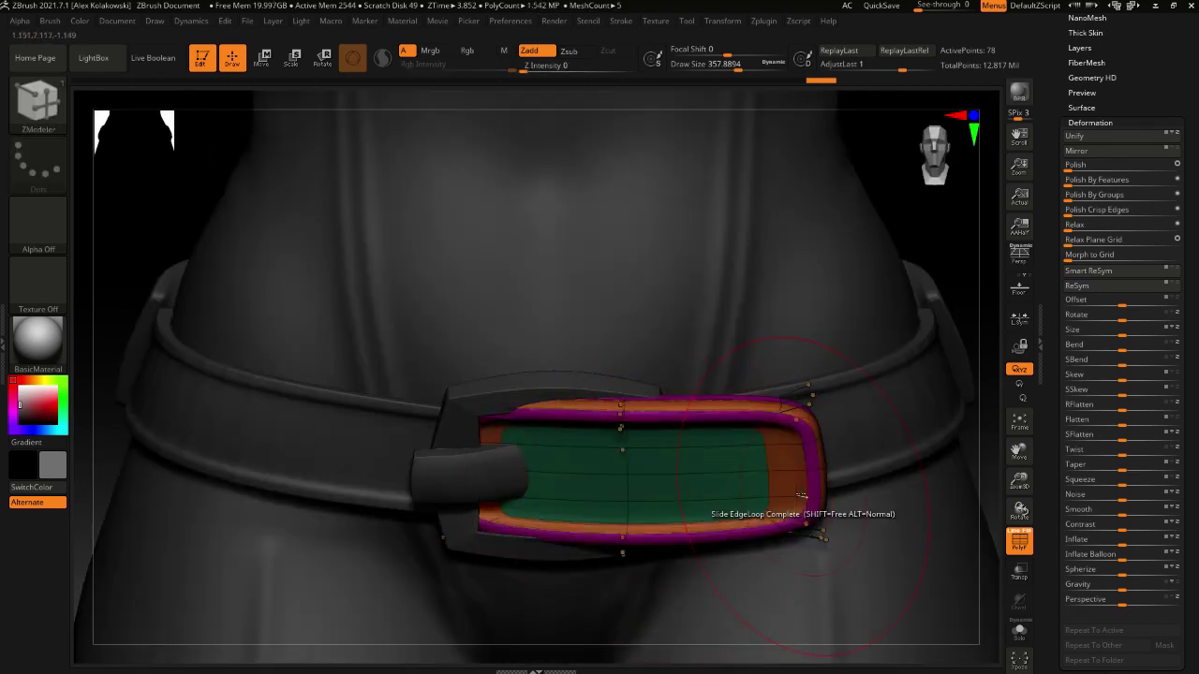
pyautogui.hotkey('shift', 'f')
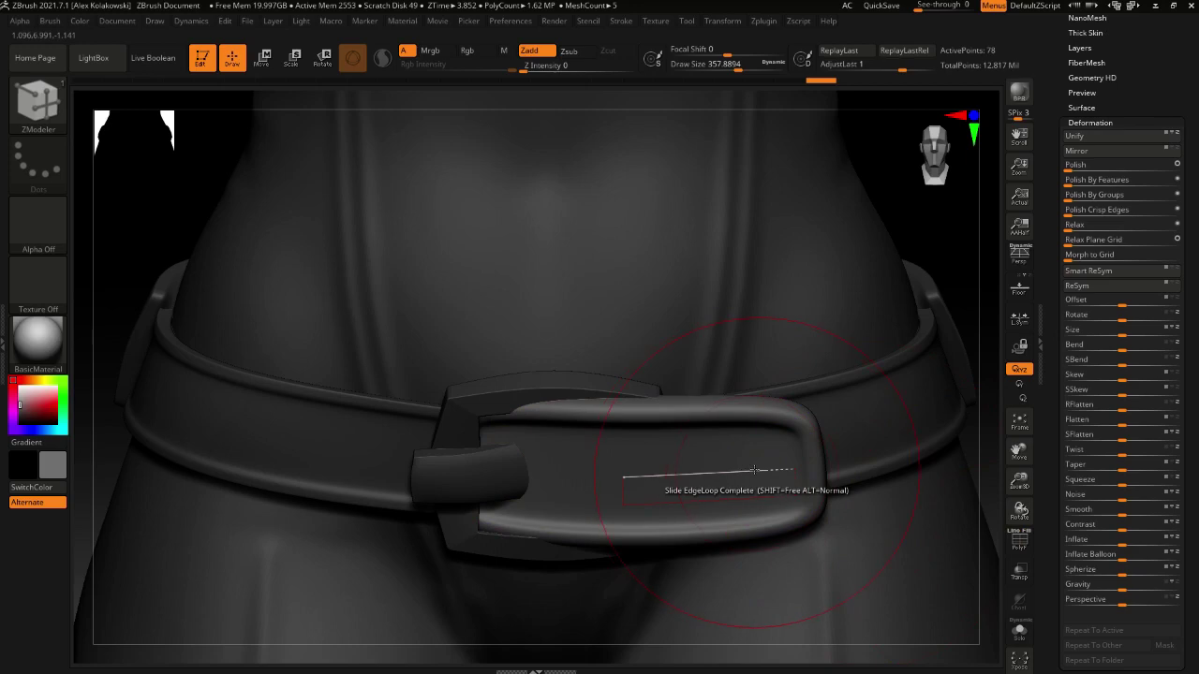
pyautogui.moveTo(722, 480)
pyautogui.mouseDown(button='right')
pyautogui.moveTo(697, 457)
pyautogui.moveTo(727, 458)
pyautogui.mouseUp(button='right')
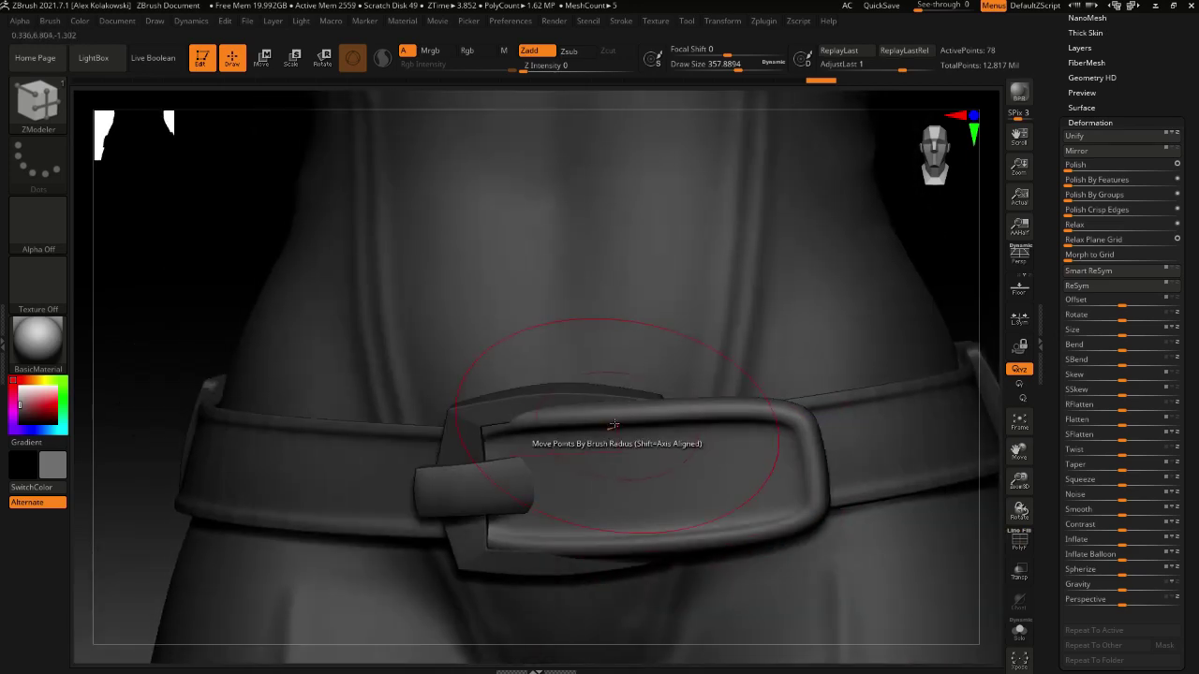
# Push the strap's upper rim down with the Move brush so the strap narrows to fit inside the buckle opening
pyautogui.press('b')
pyautogui.press('m')
pyautogui.press('v')
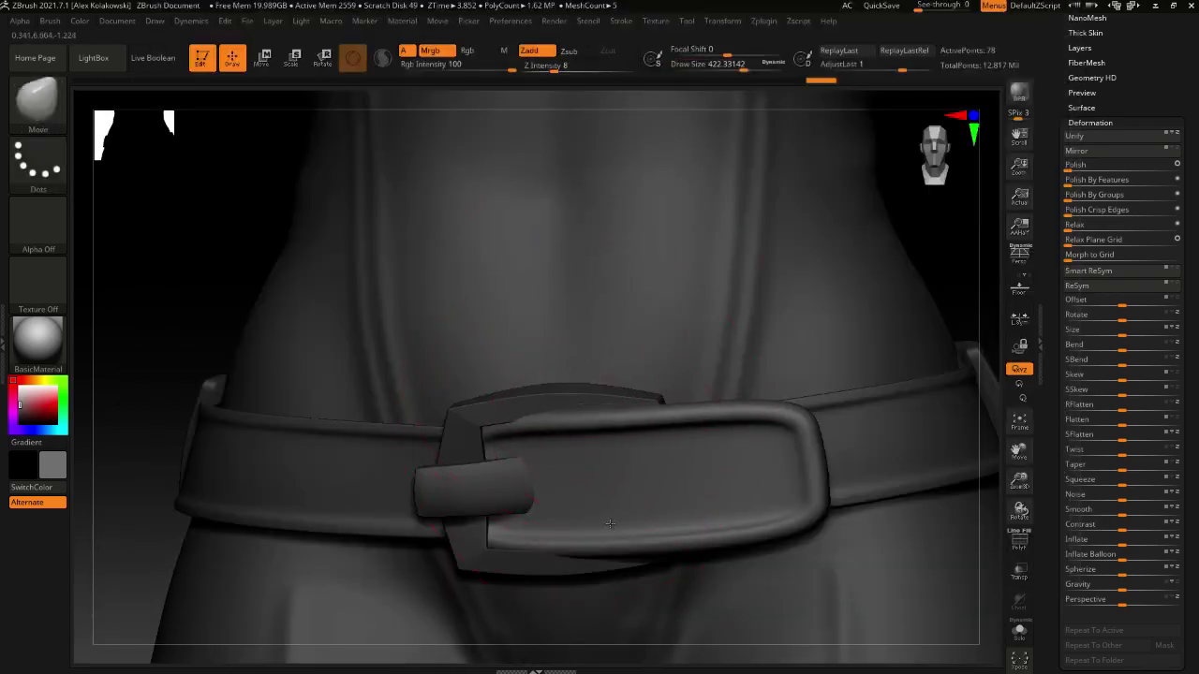
pyautogui.moveTo(601, 583); pyautogui.dragTo(600, 567)
pyautogui.moveTo(572, 414)
pyautogui.mouseDown()
pyautogui.moveTo(571, 428)
pyautogui.moveTo(538, 433)
pyautogui.mouseUp()
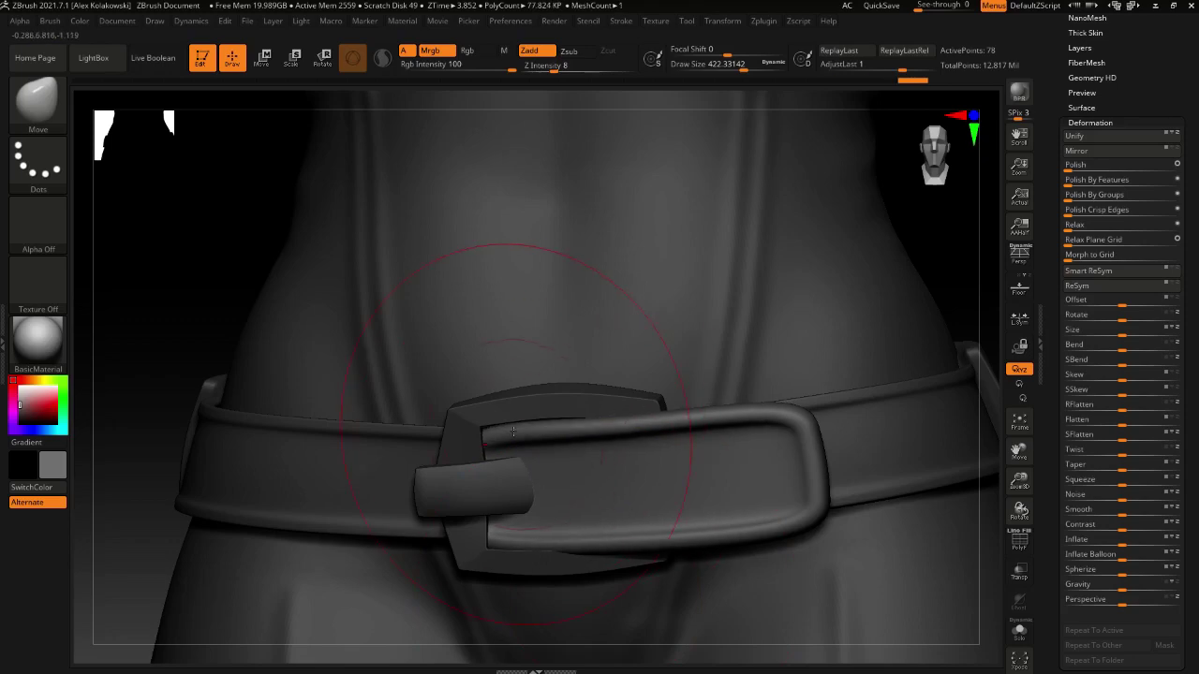
pyautogui.moveTo(596, 409); pyautogui.dragTo(597, 419)
pyautogui.press('[')
pyautogui.moveTo(731, 408); pyautogui.dragTo(729, 419)
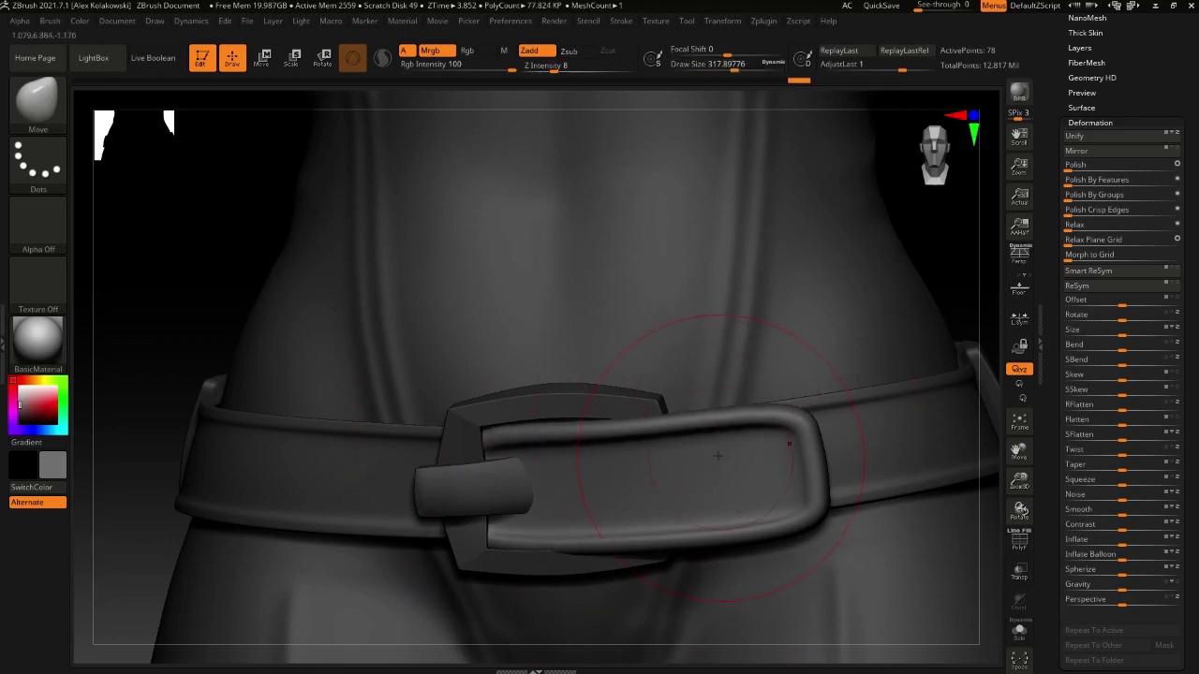
# Insert a single edge loop across the strap just inside its outer end with ZModeler to sharpen the rounded corners
pyautogui.press('b')
pyautogui.press('z')
pyautogui.press('m')
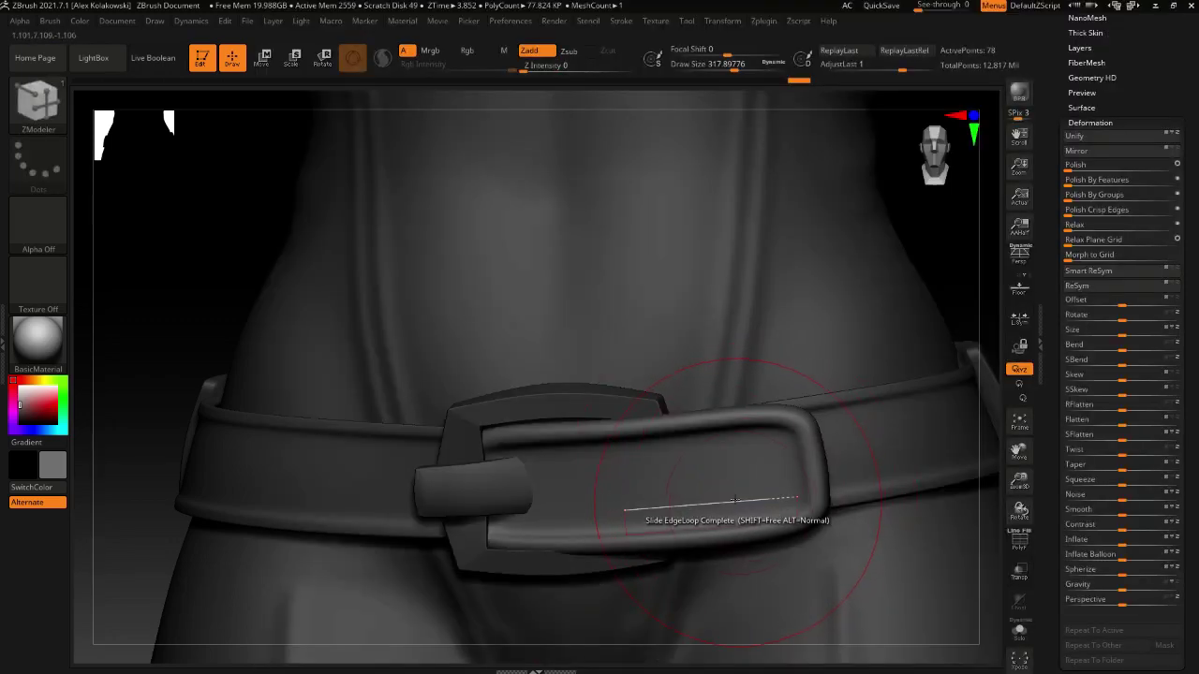
pyautogui.press('space')
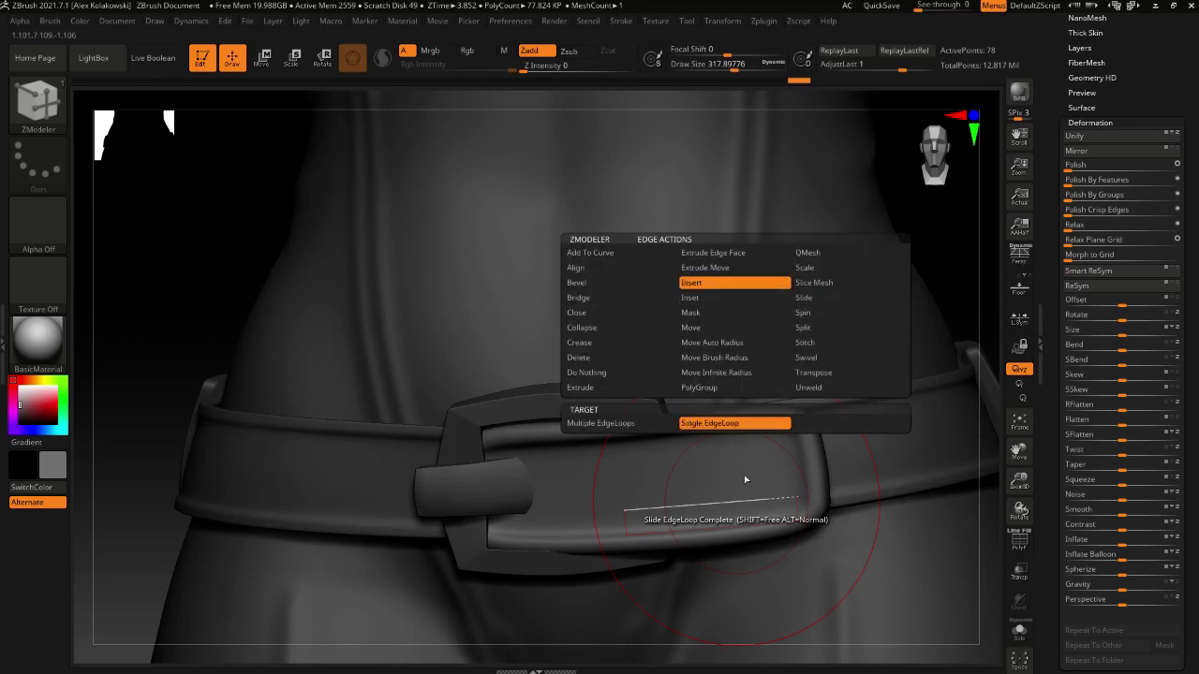
pyautogui.click(806, 483)
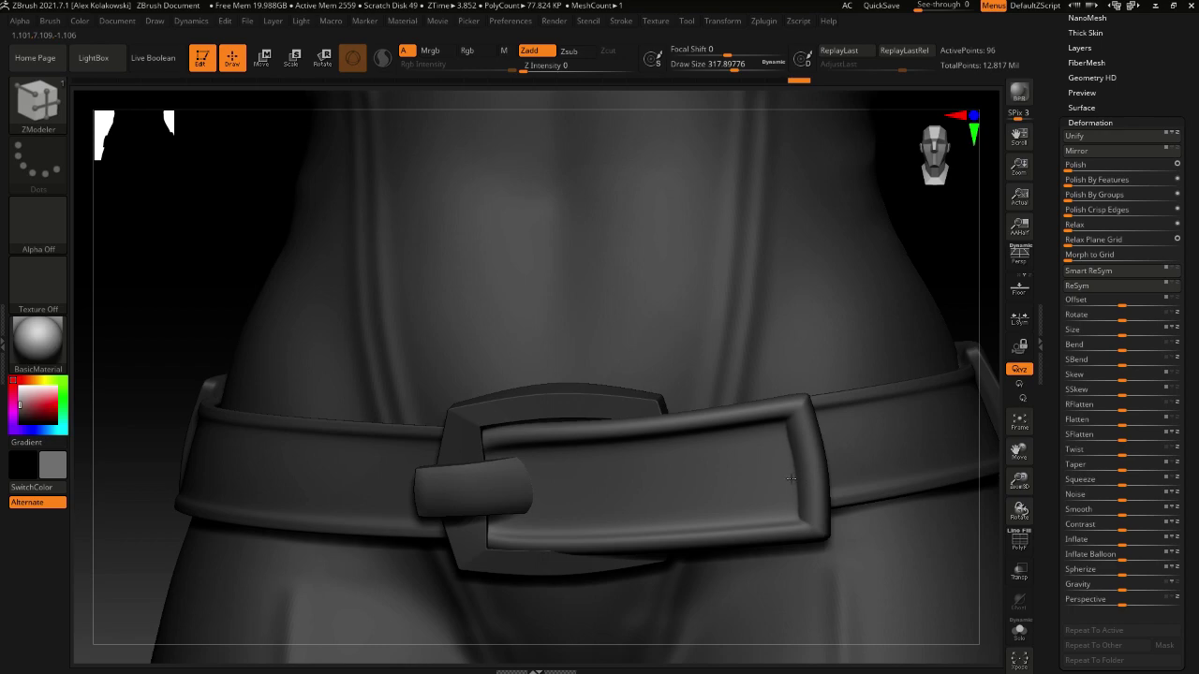
pyautogui.press('b')
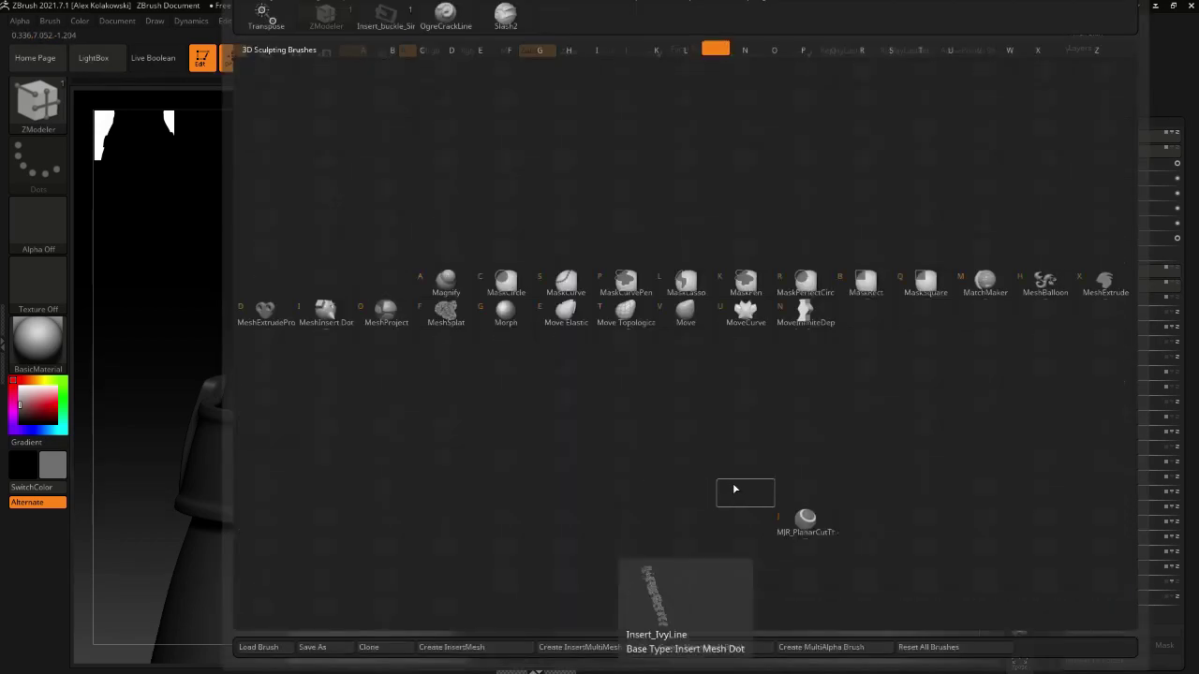
pyautogui.press('v')
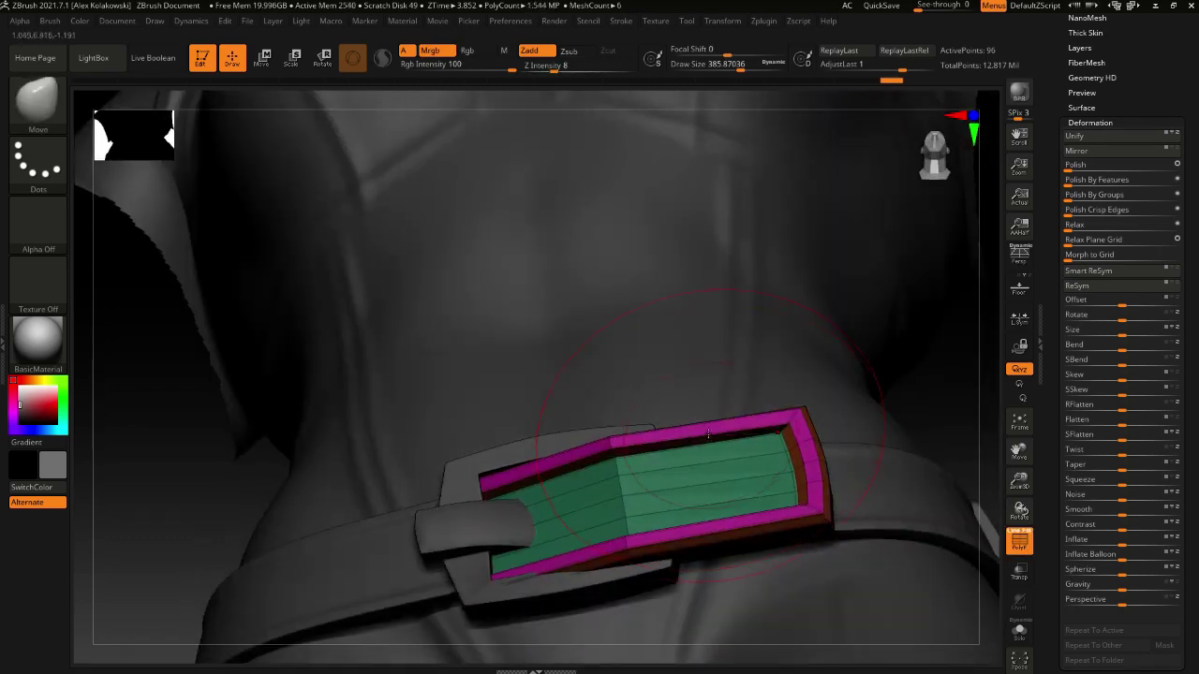
# Insert four closely spaced edge loops across the strap near its outer end using ZModeler's Insert edge action
pyautogui.press('b')
pyautogui.press('z')
pyautogui.press('m')
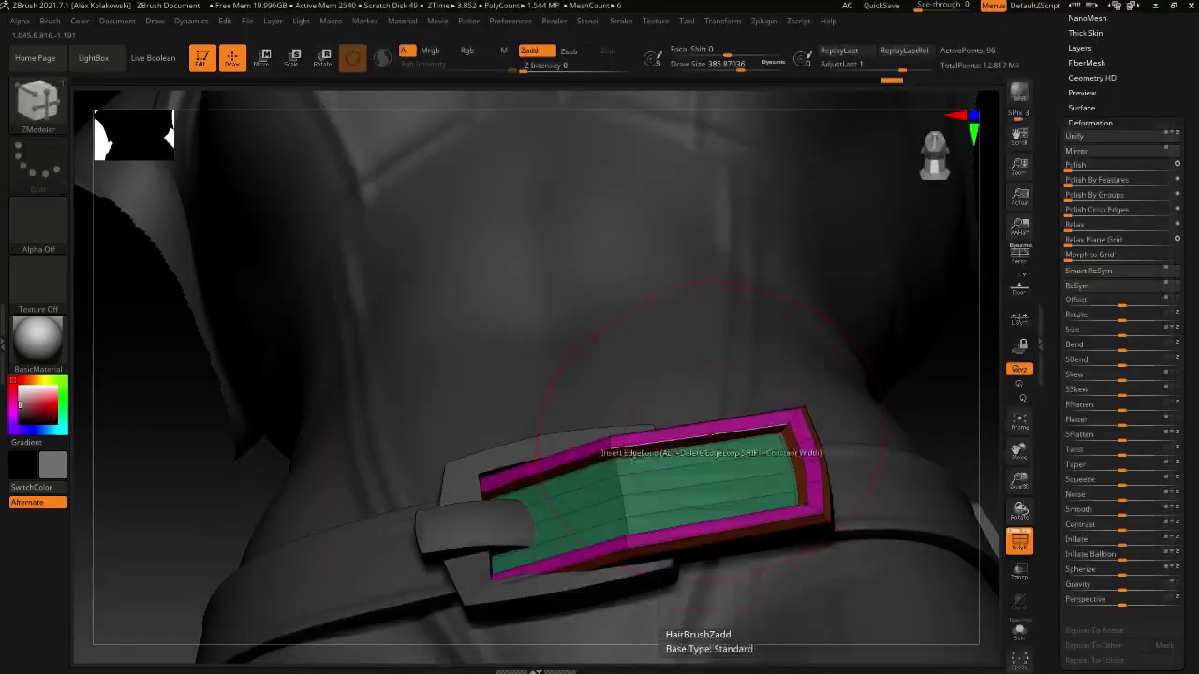
pyautogui.click(743, 456)
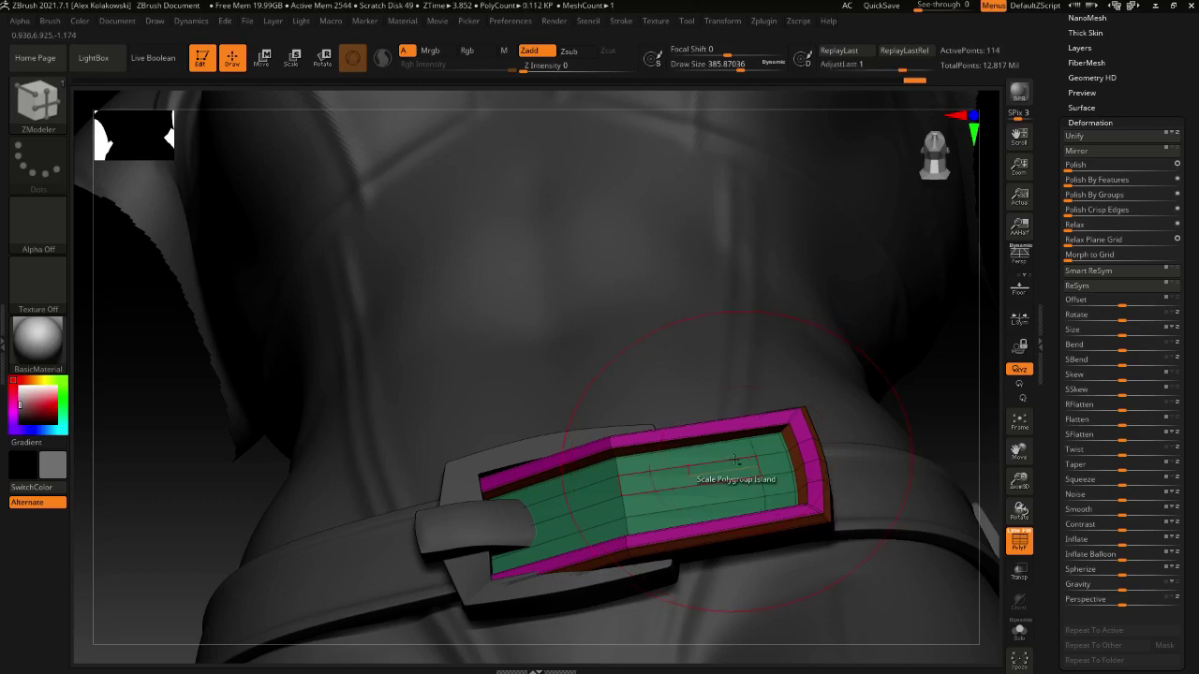
pyautogui.keyDown('alt'); pyautogui.click(731, 457); pyautogui.keyUp('alt')
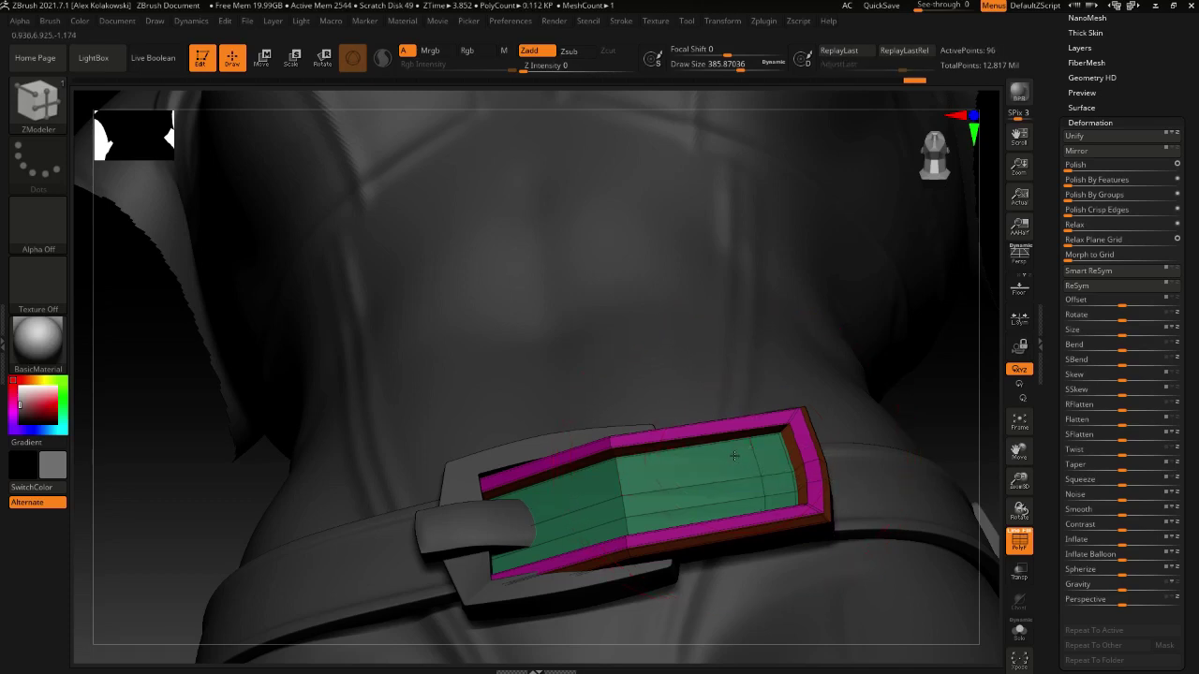
pyautogui.hotkey('ctrl', 'z')
pyautogui.click(732, 456)
pyautogui.click(705, 459)
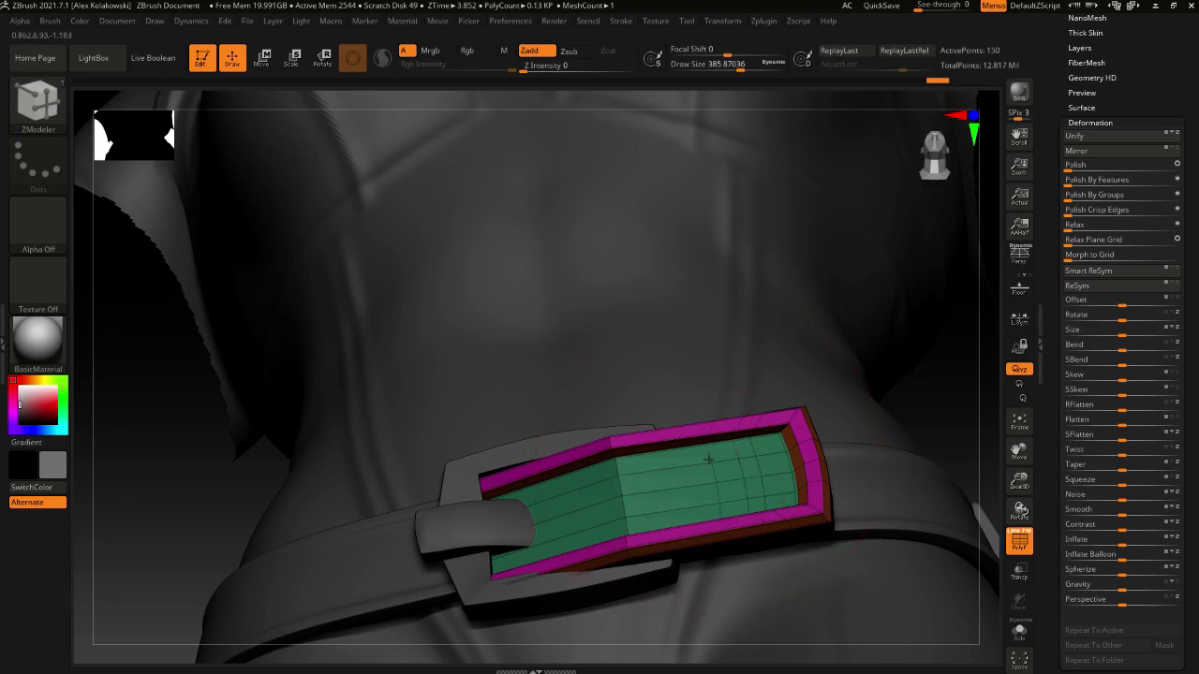
pyautogui.click(690, 461)
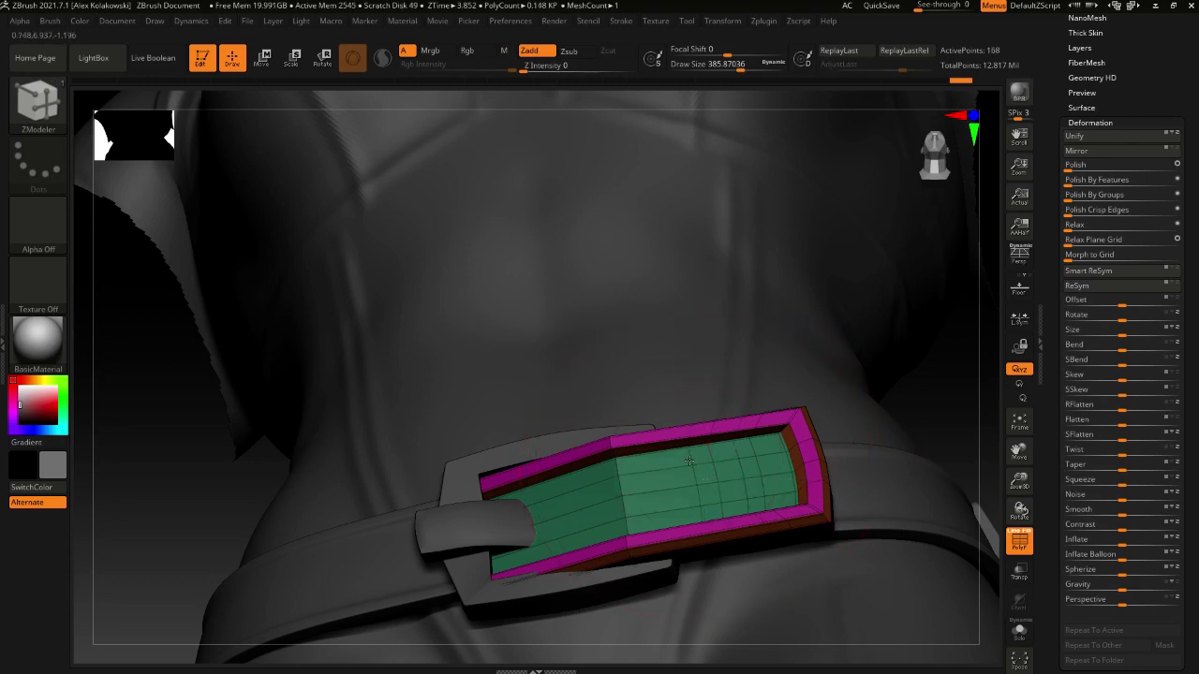
# Raise two narrow polygon strips across the recessed panel to the rim's level with ZModeler's QMesh, forming two crossbars
pyautogui.moveTo(700, 459); pyautogui.dragTo(705, 472, button='right')
pyautogui.press('space')
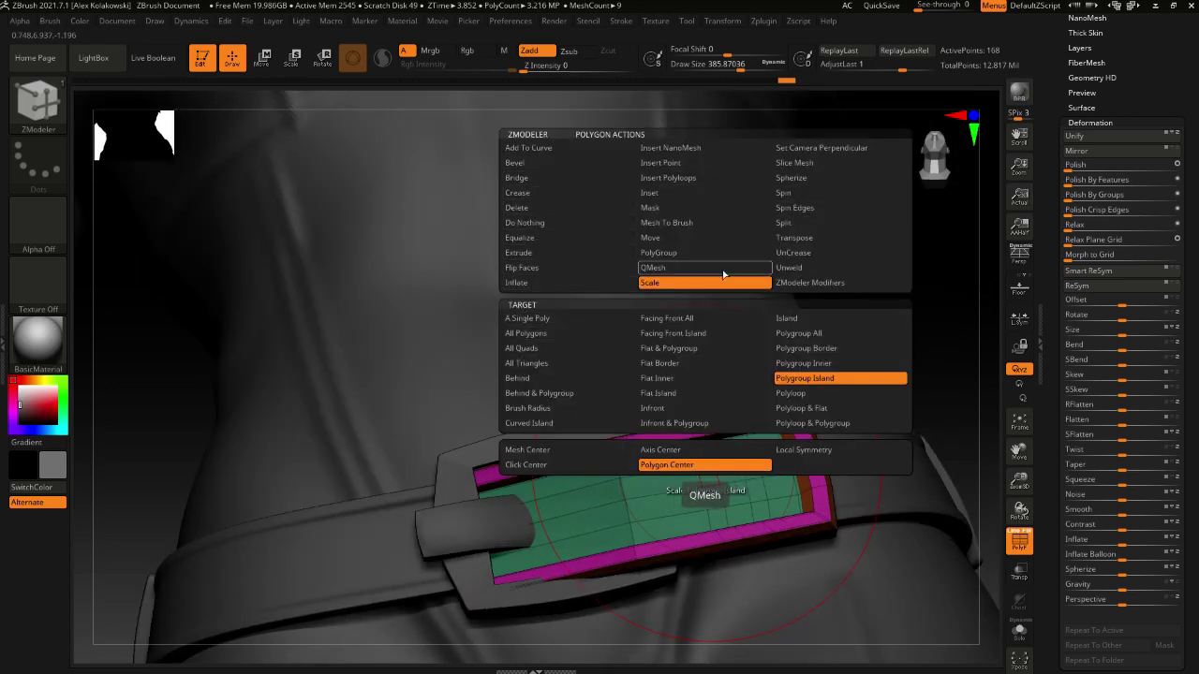
pyautogui.click(690, 269)
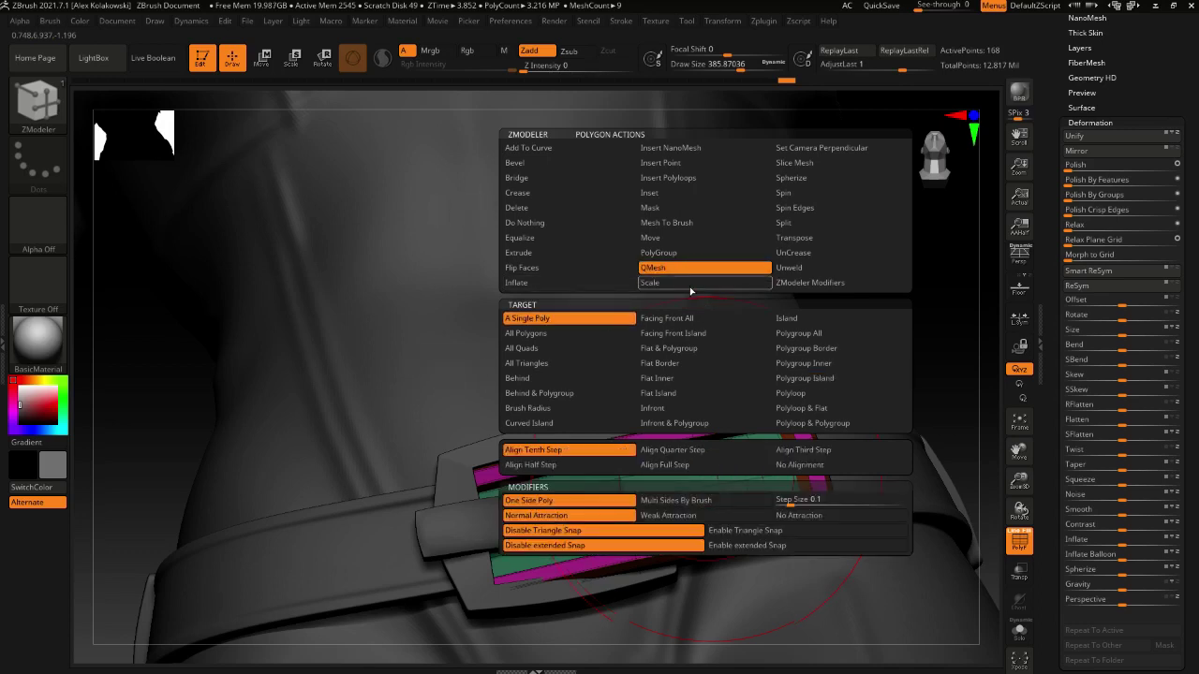
pyautogui.press('[')
pyautogui.moveTo(718, 509); pyautogui.dragTo(720, 513, button='right')
pyautogui.press('[')
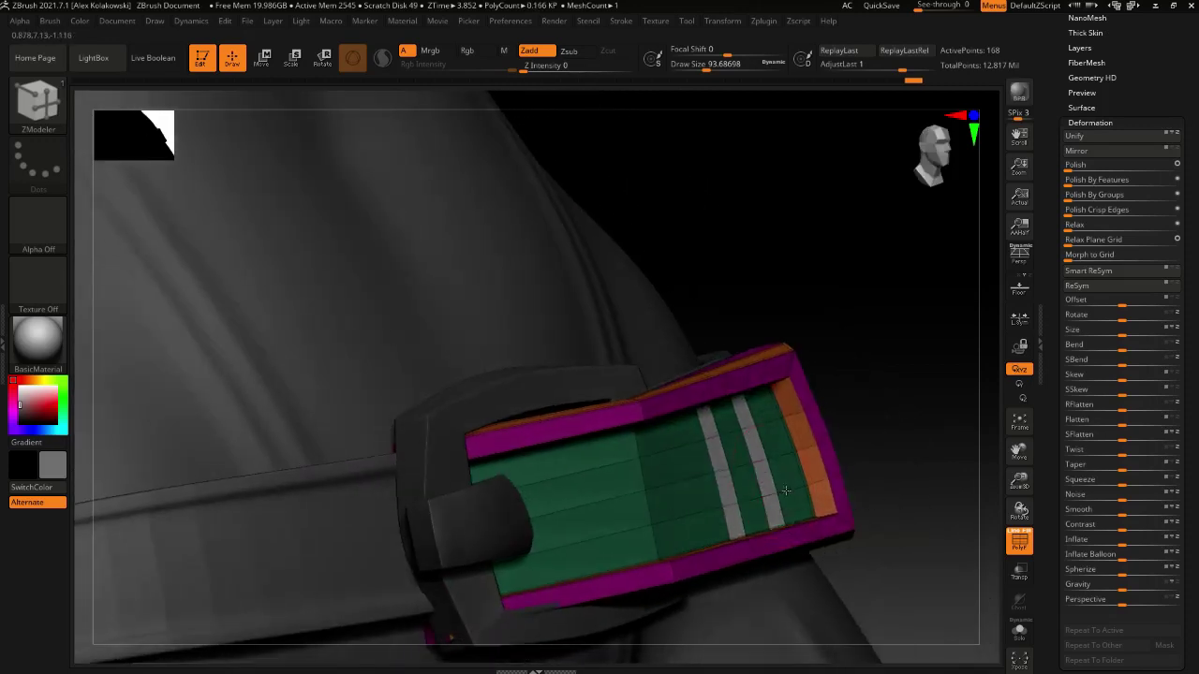
pyautogui.click(785, 491)
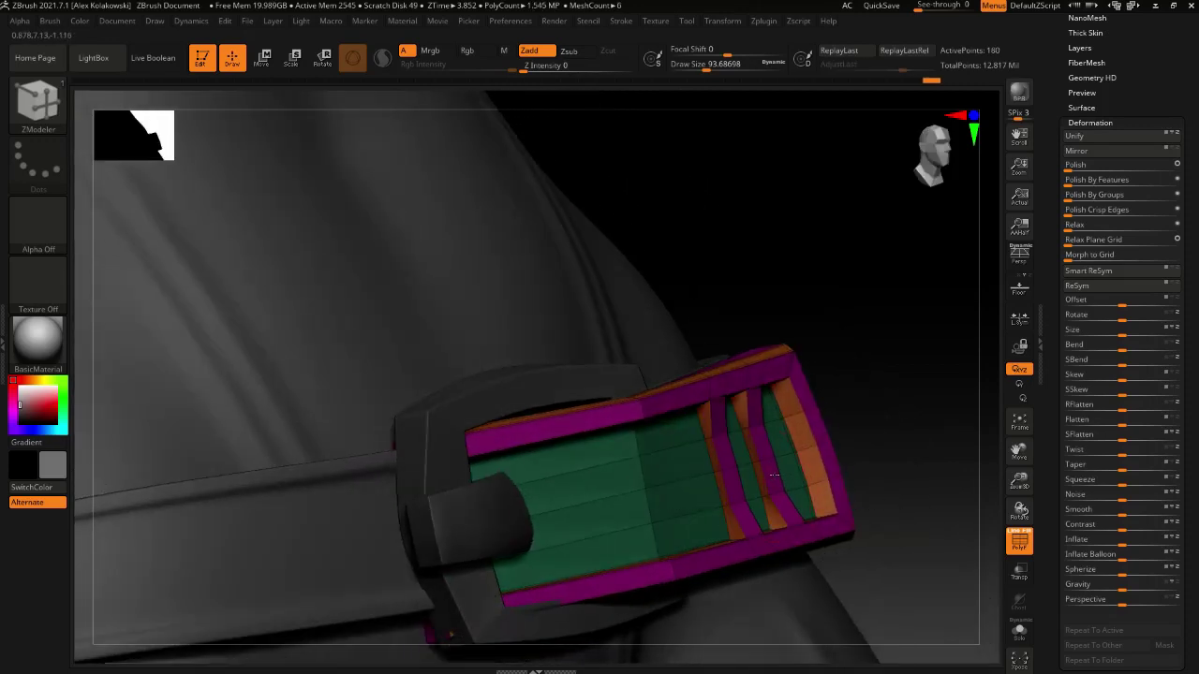
# Turn on the strap's dynamic subdivision smoothing, hide its wireframe, and switch to the Move brush with a draw size of about 408
pyautogui.press('d')
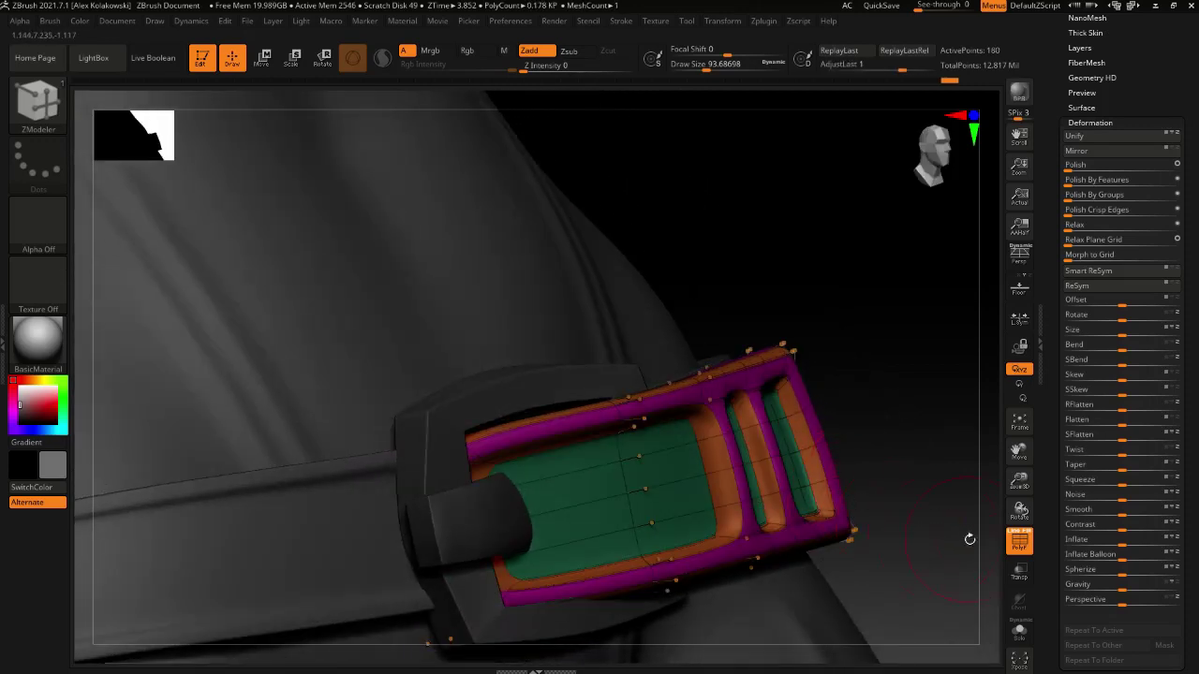
pyautogui.click(1019, 540)
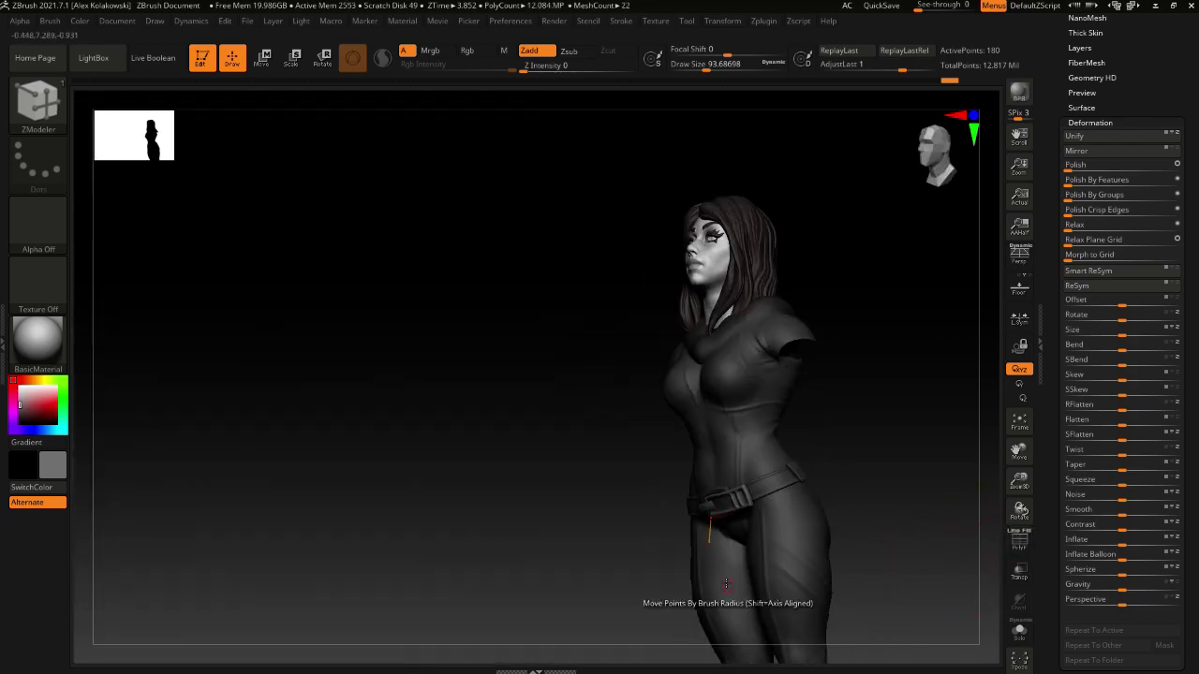
pyautogui.moveTo(782, 527); pyautogui.dragTo(794, 556, button='right')
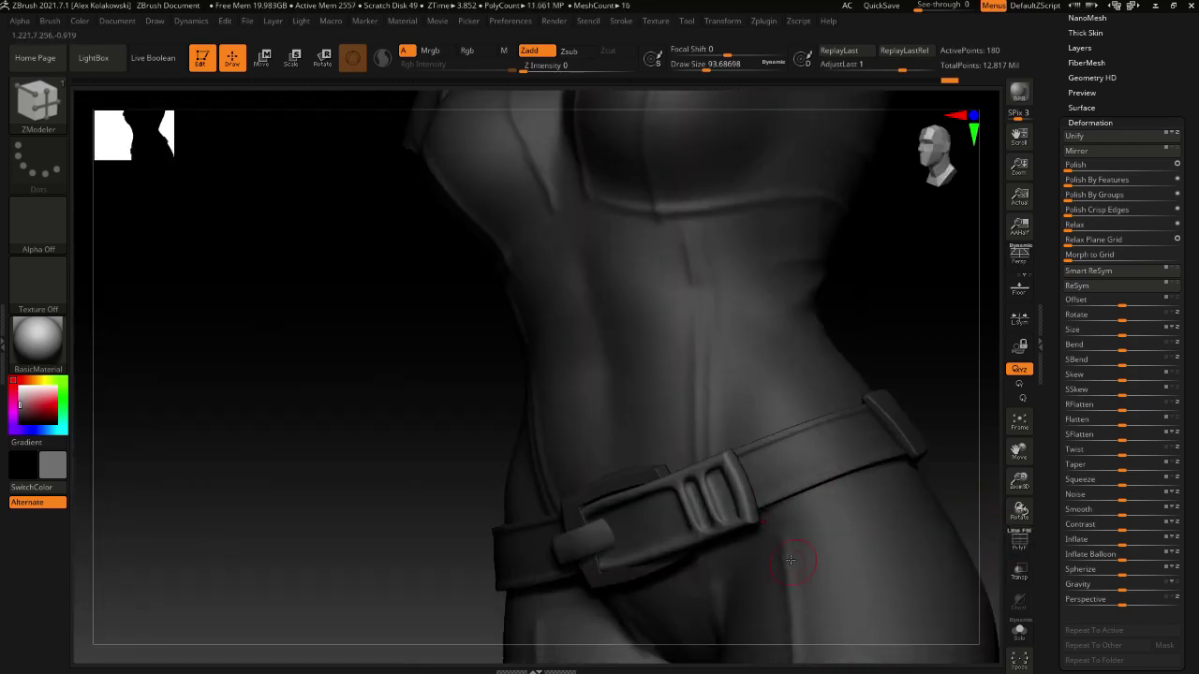
pyautogui.press('b')
pyautogui.press('m')
pyautogui.press('v')
pyautogui.press('s')
pyautogui.moveTo(812, 524); pyautogui.dragTo(799, 551)
pyautogui.press('s')
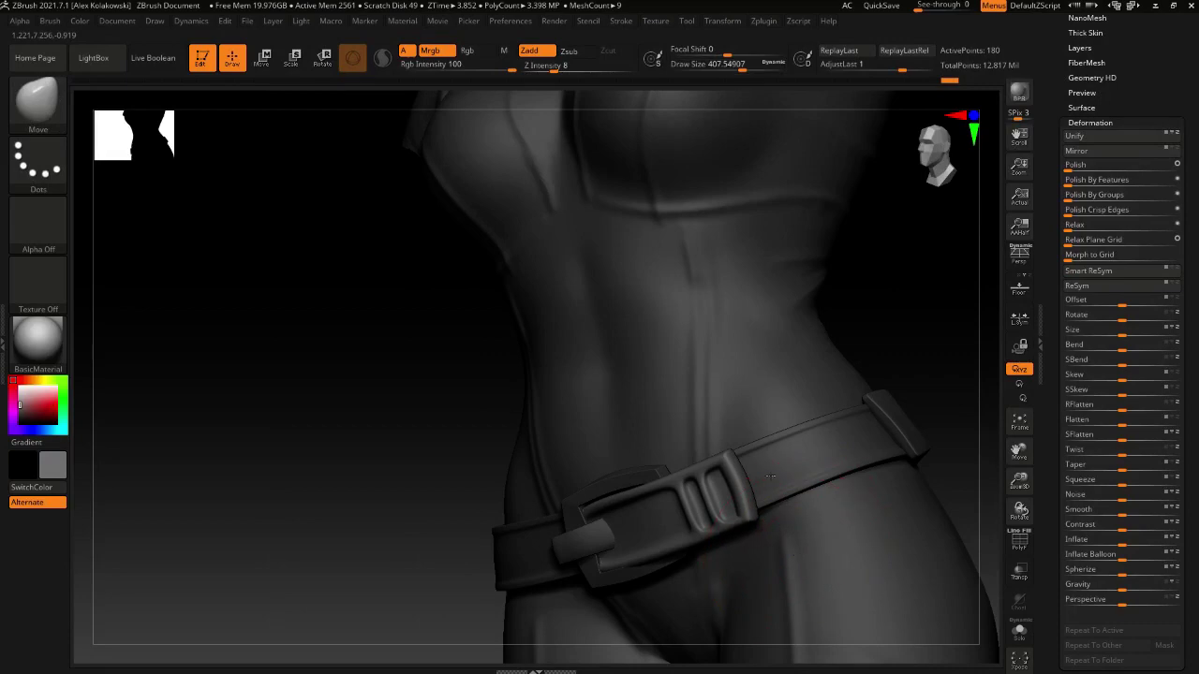
pyautogui.moveTo(726, 482); pyautogui.dragTo(761, 474, button='right')
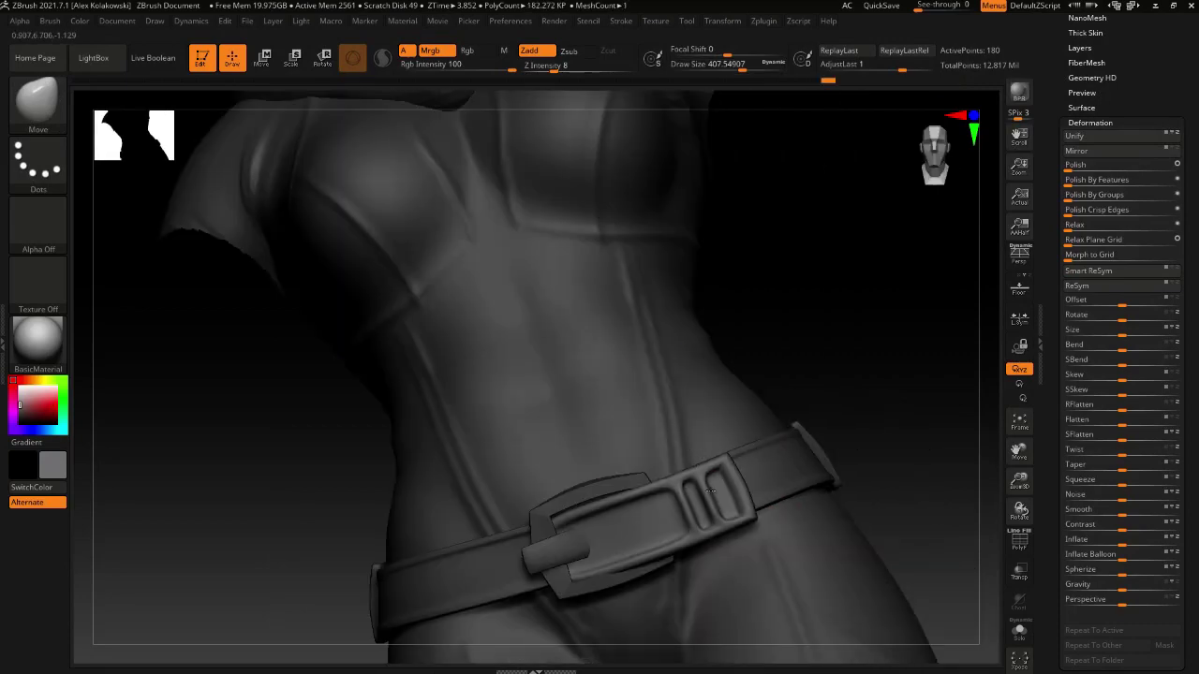
pyautogui.keyDown('alt'); pyautogui.moveTo(697, 513); pyautogui.dragTo(698, 487, button='right'); pyautogui.keyUp('alt')
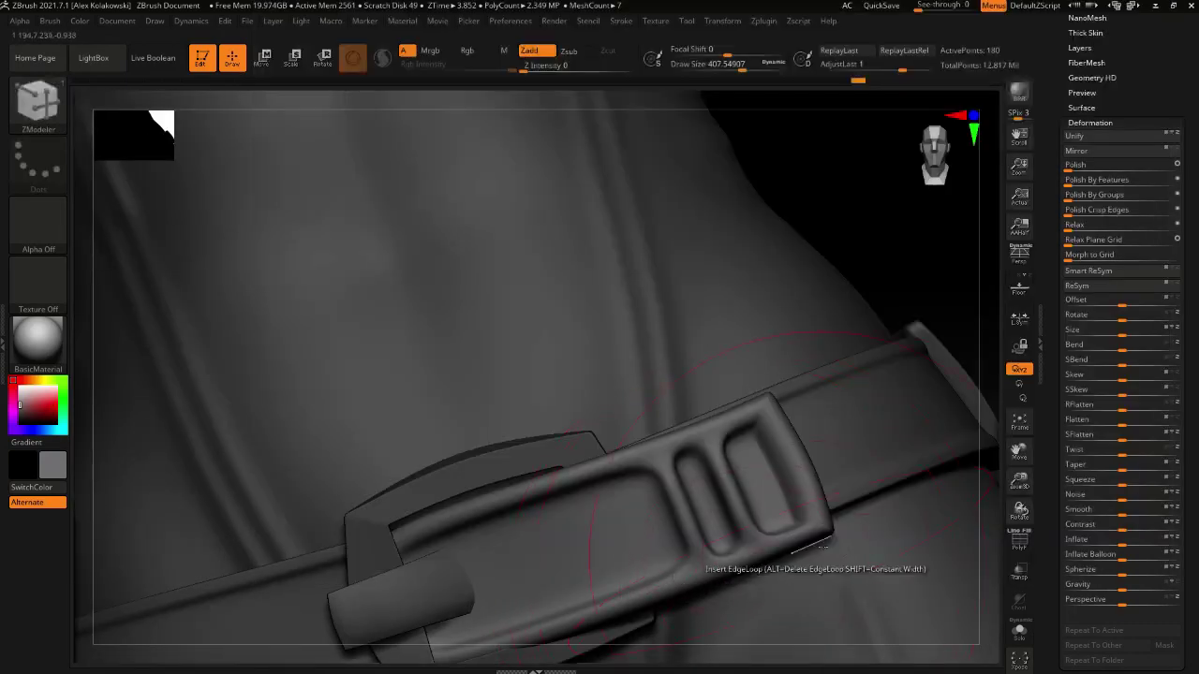
# Try creasing the strap's inner edges beside the crossbars with ZModeler's Crease on EdgeLoop Partial, and restore the smoothed view without wireframe
pyautogui.click(1019, 551)
pyautogui.keyDown('ctrl'); pyautogui.moveTo(674, 453); pyautogui.dragTo(605, 484, button='right'); pyautogui.keyUp('ctrl')
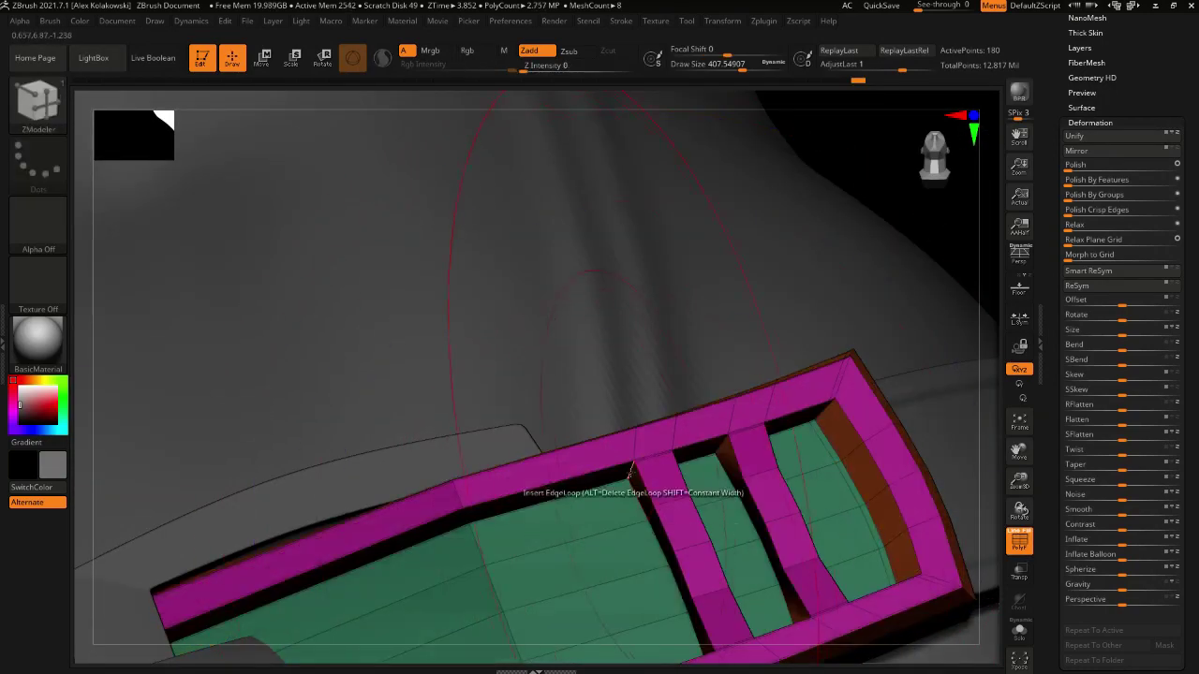
pyautogui.rightClick(630, 471)
pyautogui.click(488, 359)
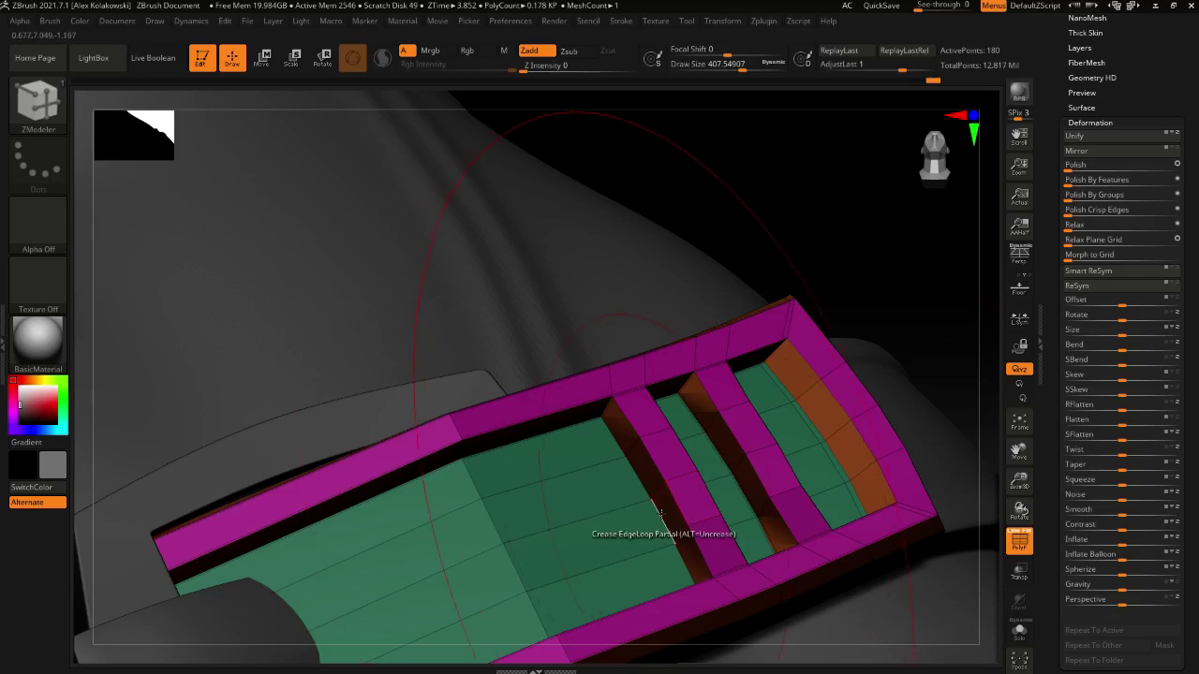
pyautogui.hotkey('ctrl', 'shift')
pyautogui.hotkey('ctrl', 'shift', 'z')
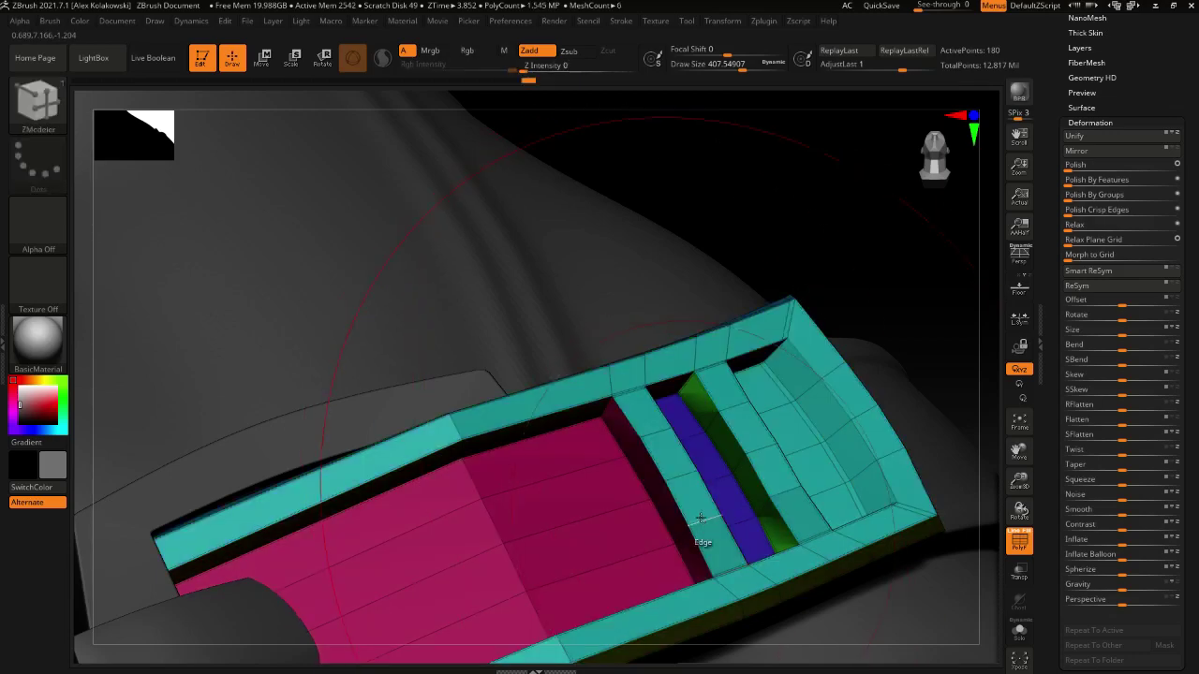
pyautogui.press('d')
pyautogui.hotkey('shift', 'f')
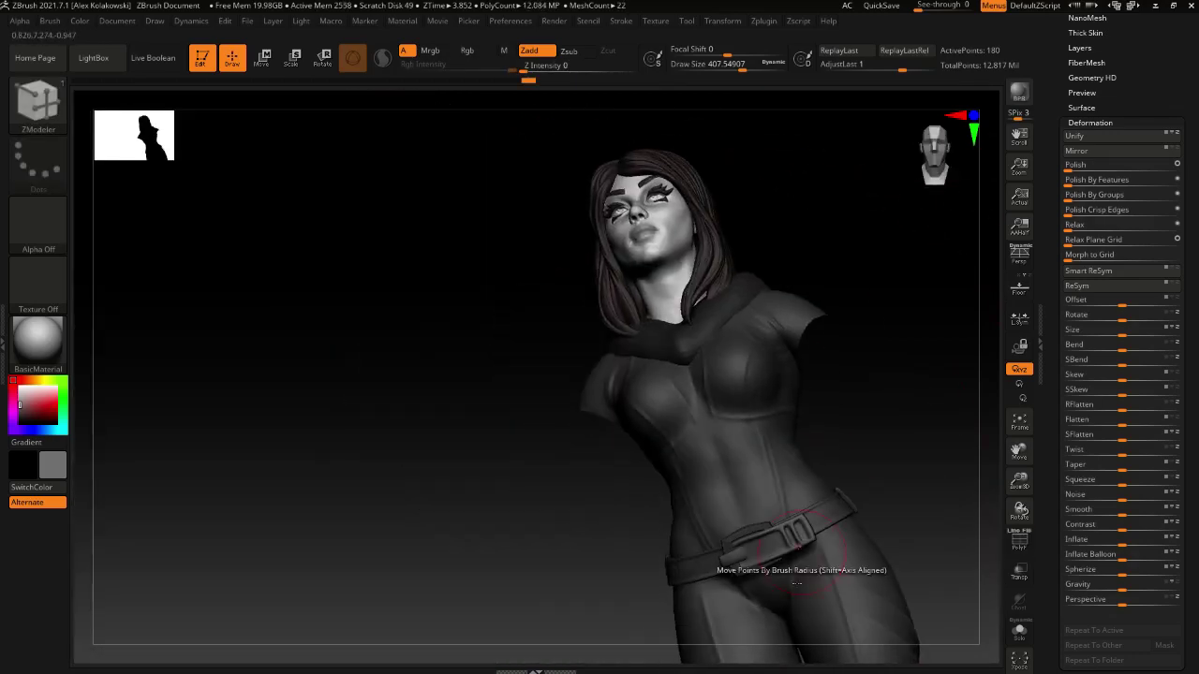
# Push the strap end slightly toward the body from the side with the Move brush at a draw size of about 217
pyautogui.moveTo(797, 546)
pyautogui.mouseDown(button='right')
pyautogui.moveTo(815, 538)
pyautogui.moveTo(848, 583)
pyautogui.mouseUp(button='right')
pyautogui.press('b')
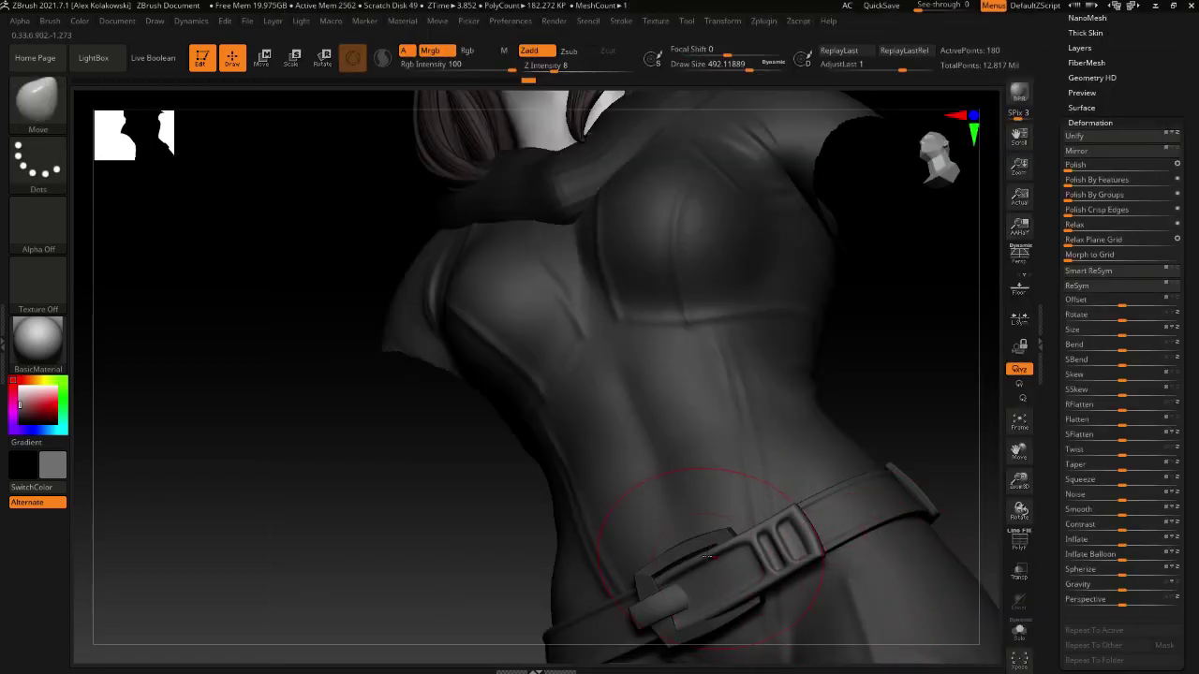
pyautogui.moveTo(707, 557)
pyautogui.mouseDown(button='right')
pyautogui.moveTo(688, 524)
pyautogui.moveTo(728, 479)
pyautogui.moveTo(722, 508)
pyautogui.moveTo(737, 477)
pyautogui.mouseUp(button='right')
pyautogui.press('s')
pyautogui.moveTo(737, 477)
pyautogui.mouseDown()
pyautogui.moveTo(723, 474)
pyautogui.moveTo(727, 484)
pyautogui.mouseUp()
pyautogui.press('s')
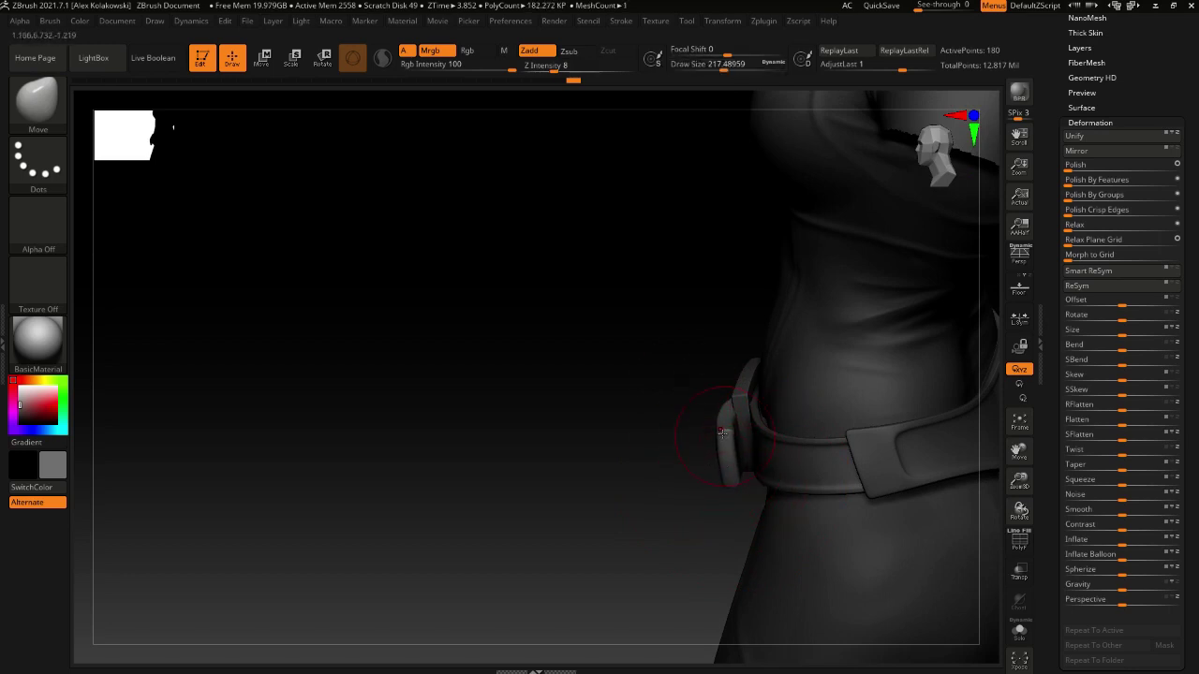
pyautogui.moveTo(735, 485); pyautogui.dragTo(721, 451, button='right')
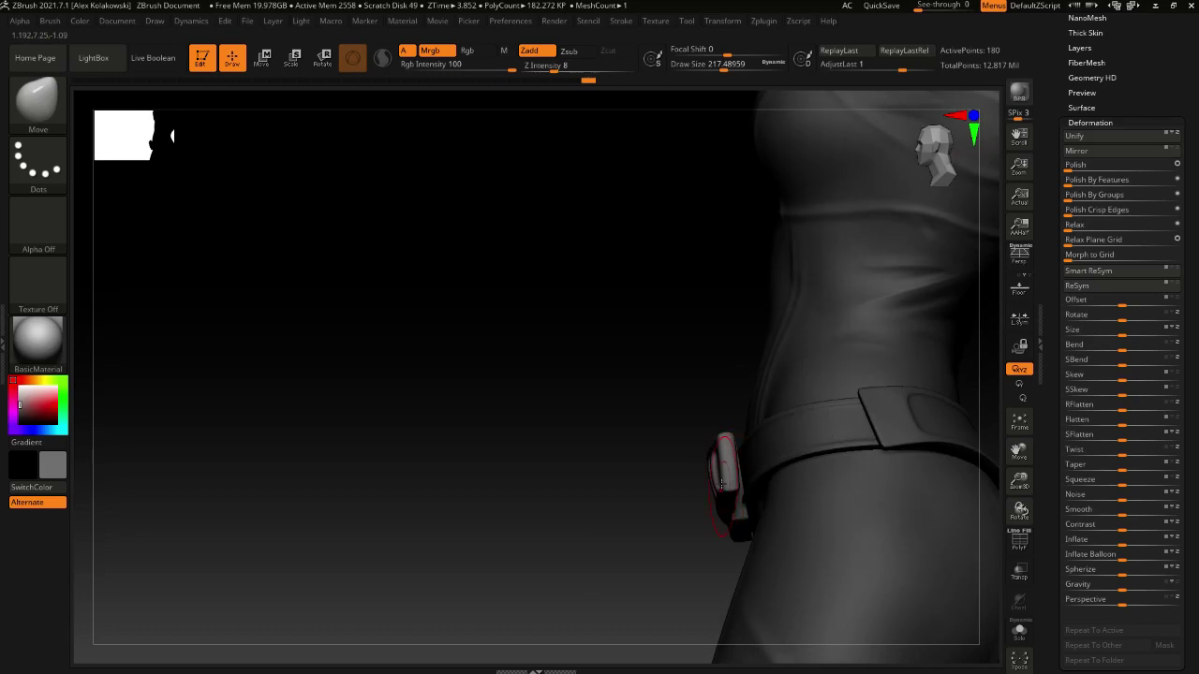
pyautogui.moveTo(721, 468); pyautogui.dragTo(728, 476)
# Shift the two crossbars closer to the strap's outer end with the Move brush
pyautogui.moveTo(730, 479)
pyautogui.mouseDown(button='right')
pyautogui.moveTo(741, 486)
pyautogui.moveTo(657, 499)
pyautogui.moveTo(665, 487)
pyautogui.mouseUp(button='right')
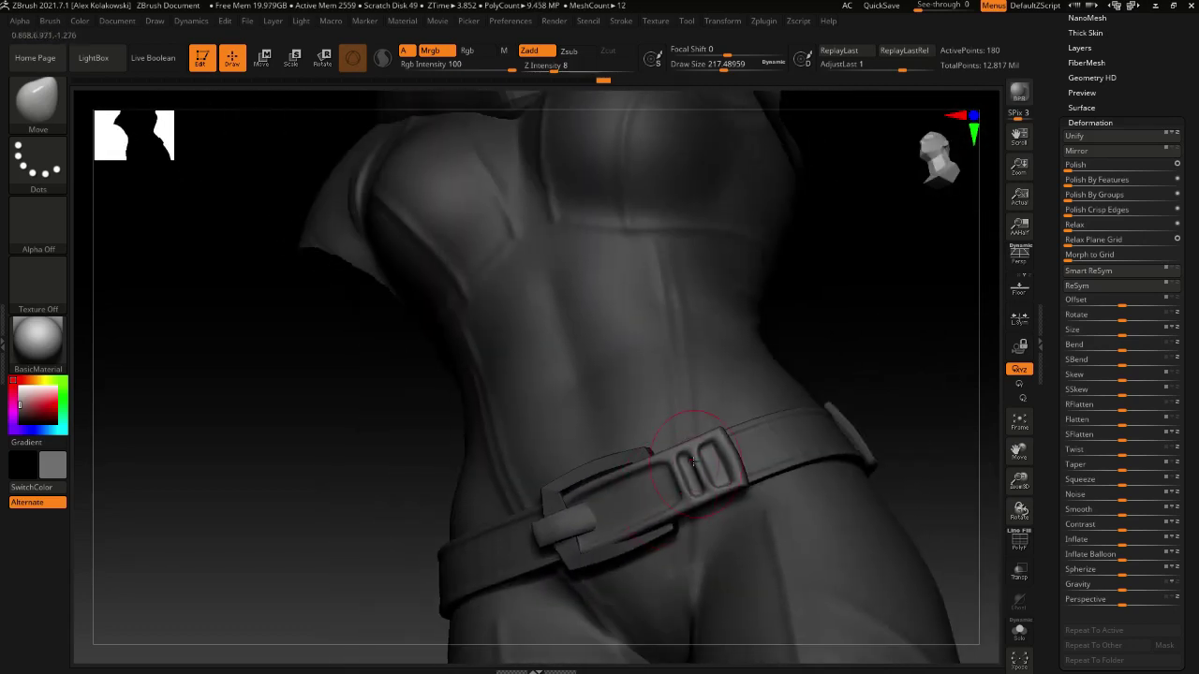
pyautogui.press(']')
pyautogui.moveTo(685, 497); pyautogui.dragTo(688, 492)
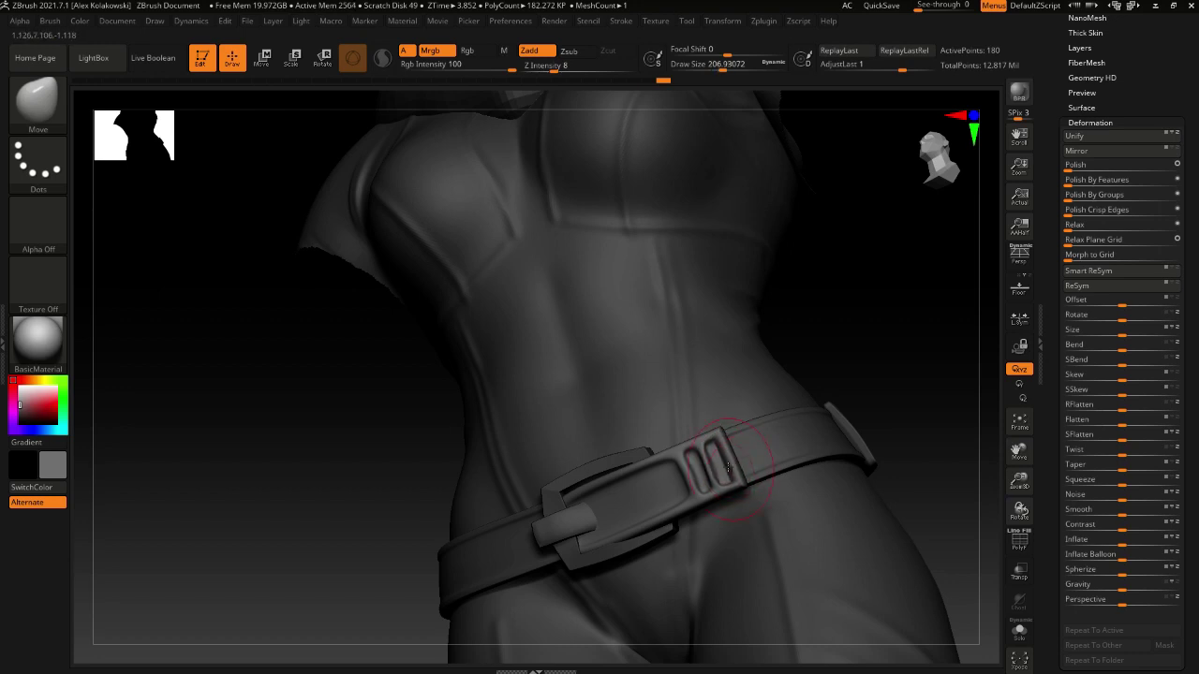
# Extend the strap end farther past the buckle along the hip using the transform gizmo
pyautogui.keyDown('ctrl'); pyautogui.moveTo(605, 270); pyautogui.dragTo(682, 488, button='right'); pyautogui.keyUp('ctrl')
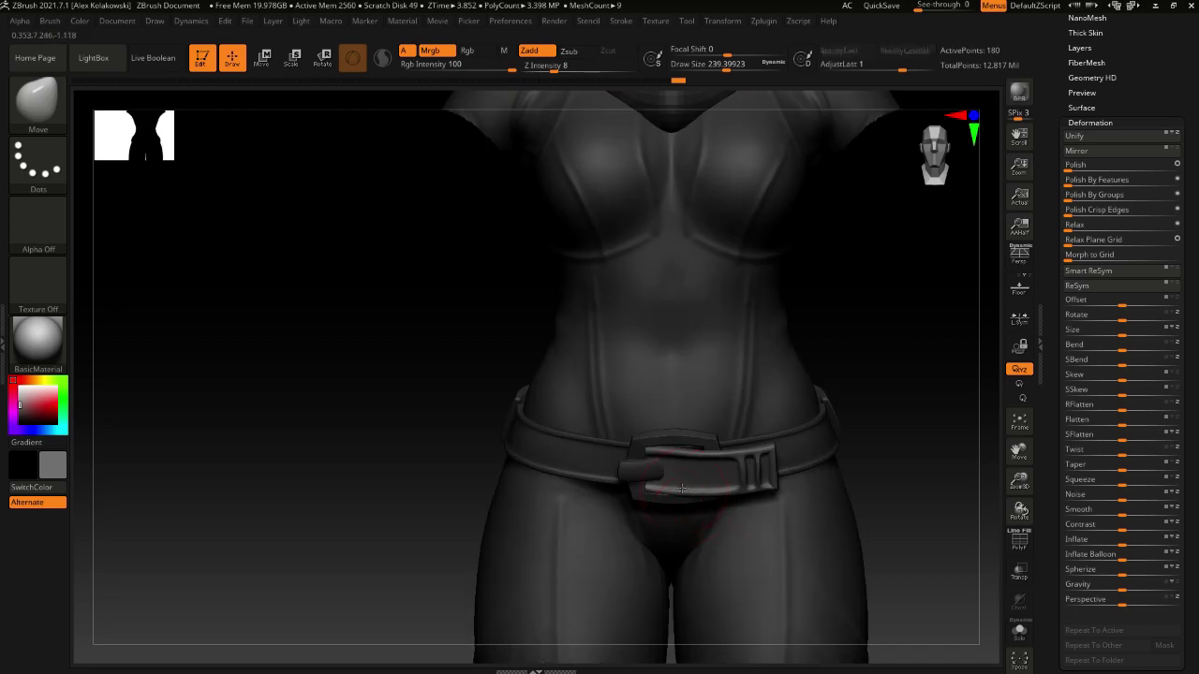
pyautogui.keyDown('alt'); pyautogui.click(639, 449); pyautogui.keyUp('alt')
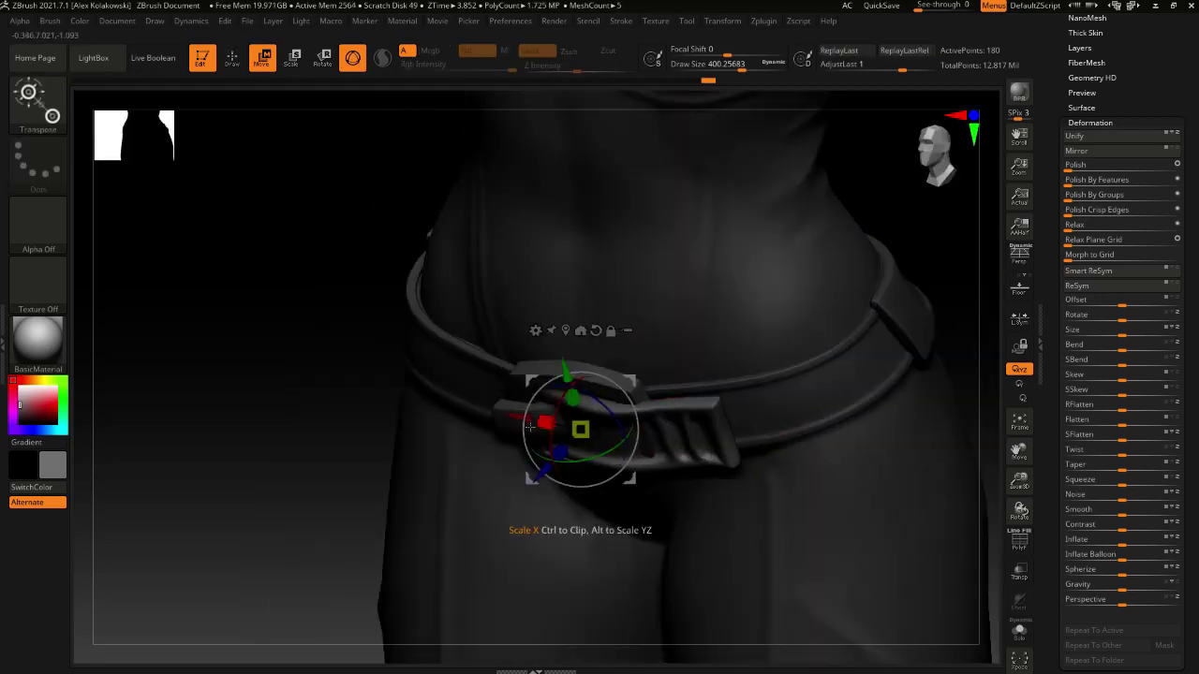
pyautogui.moveTo(512, 415); pyautogui.dragTo(575, 428)
pyautogui.moveTo(649, 474); pyautogui.dragTo(690, 400)
pyautogui.press('q')
pyautogui.moveTo(693, 403)
pyautogui.mouseDown(button='right')
pyautogui.moveTo(796, 370)
pyautogui.moveTo(745, 435)
pyautogui.mouseUp(button='right')
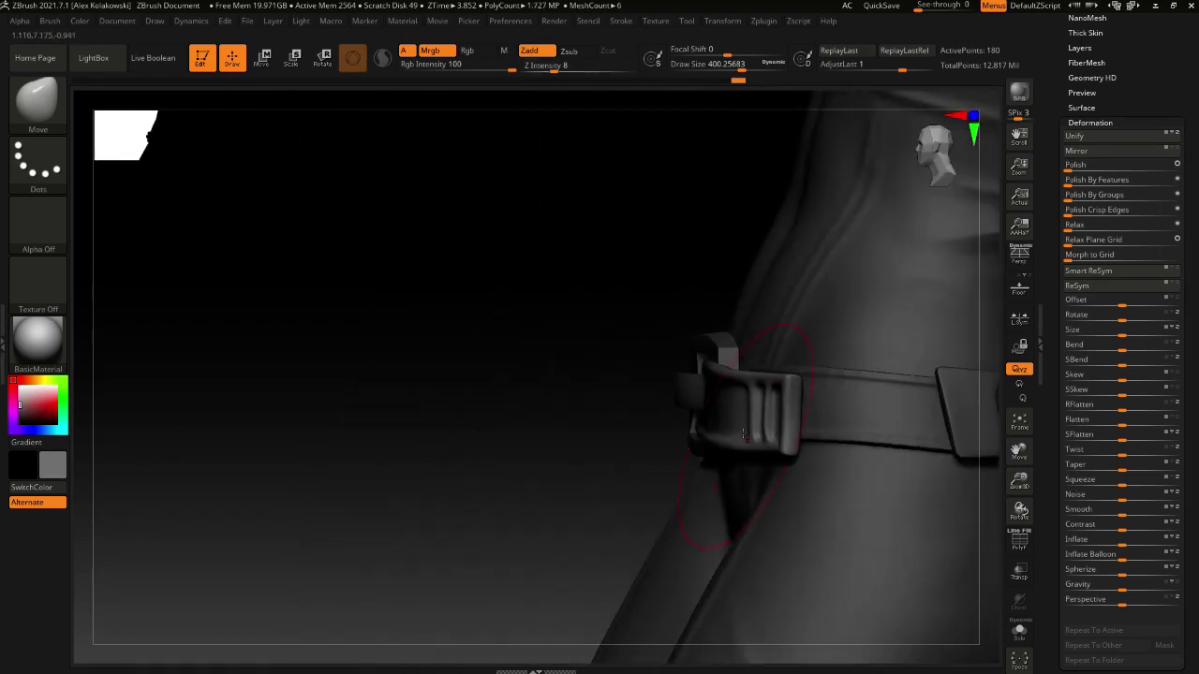
pyautogui.moveTo(736, 381); pyautogui.dragTo(782, 468, button='right')
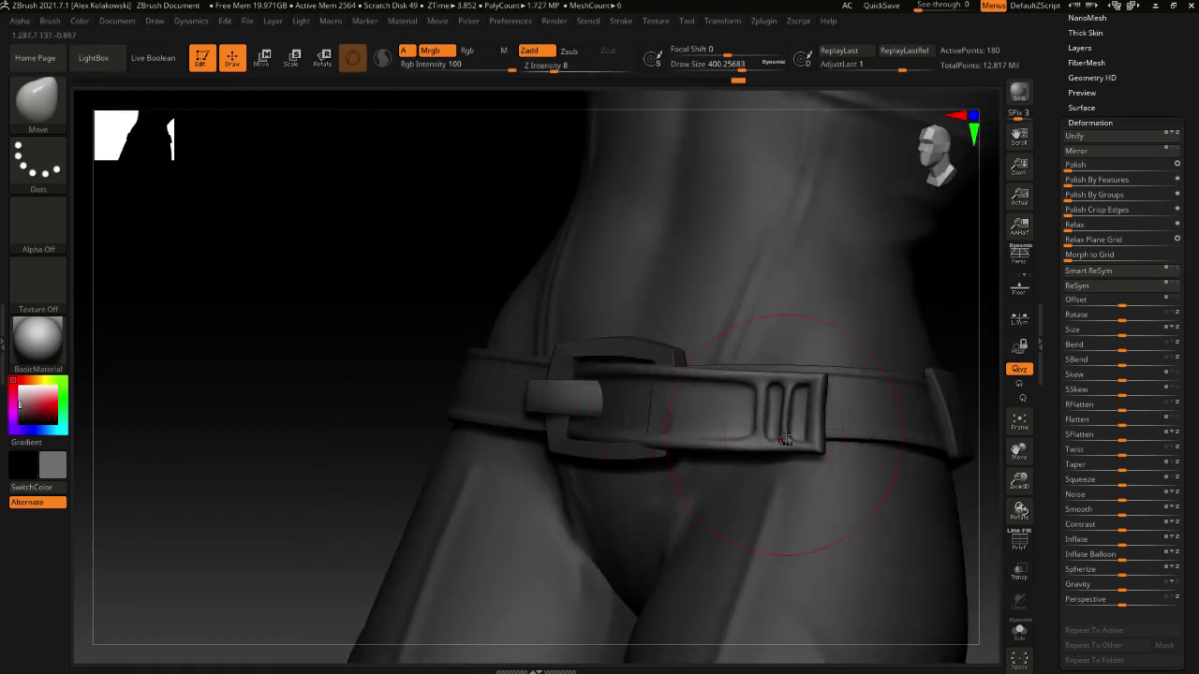
# Show the strap's wireframe and insert two crosswise edge loops into its long section near the buckle with ZModeler
pyautogui.click(1024, 547)
pyautogui.moveTo(599, 426); pyautogui.dragTo(653, 418, button='right')
pyautogui.keyDown('ctrl'); pyautogui.moveTo(654, 419); pyautogui.dragTo(691, 428, button='right'); pyautogui.keyUp('ctrl')
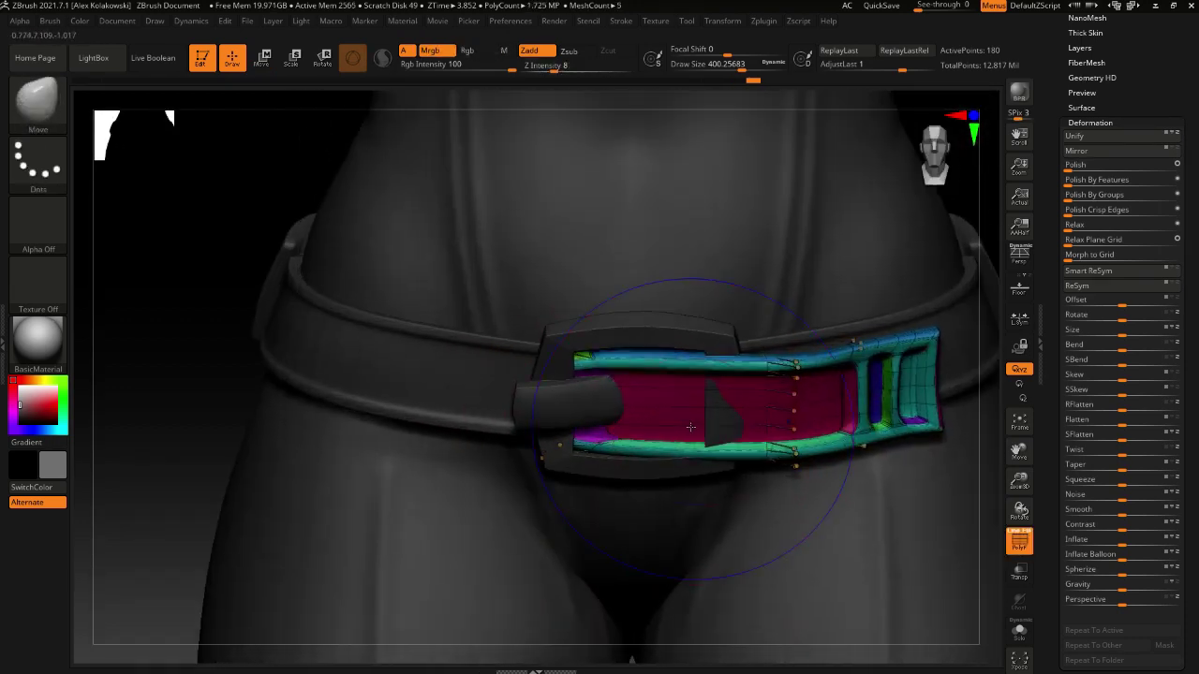
pyautogui.hotkey('shift', 'd')
pyautogui.press('b')
pyautogui.press('z')
pyautogui.press('m')
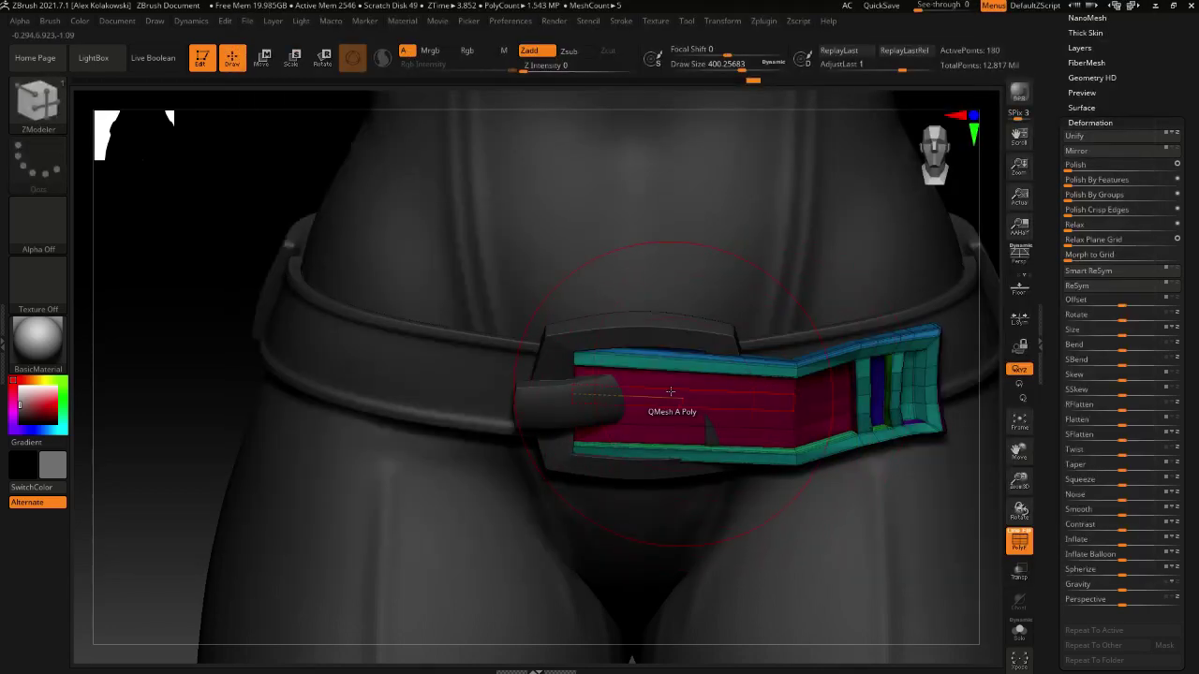
pyautogui.press('space')
pyautogui.click(562, 378)
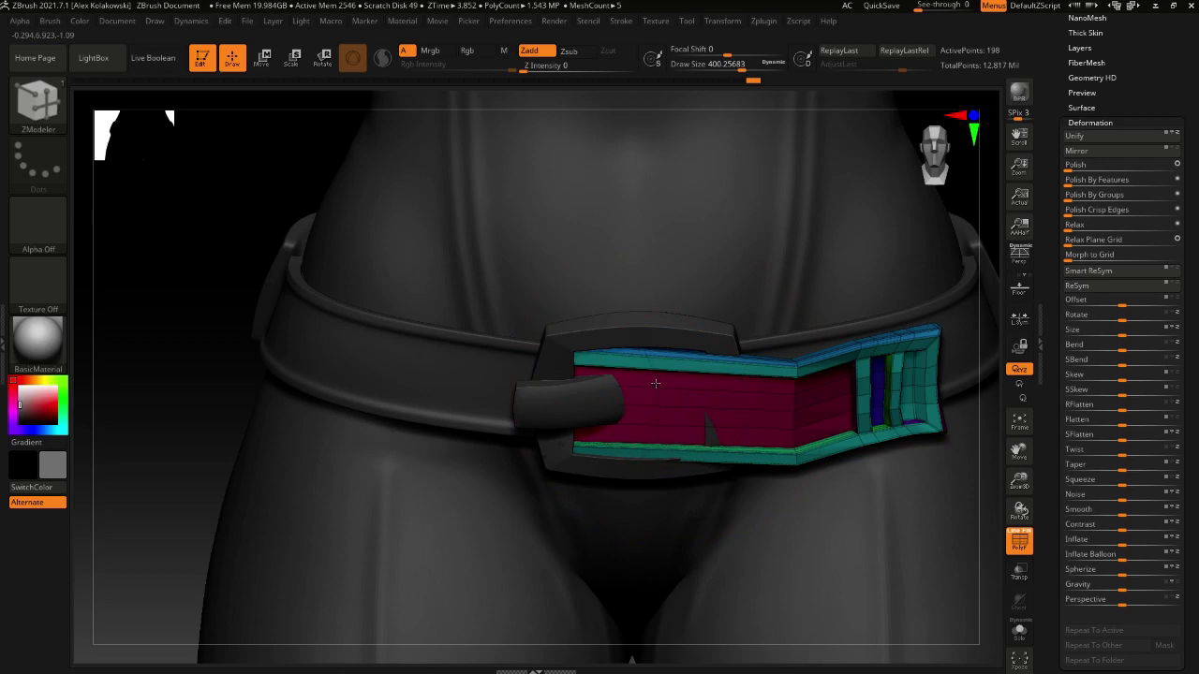
pyautogui.moveTo(656, 383); pyautogui.dragTo(737, 388)
# Try to move the strap's sharp bend beside the buckle toward the body with the gizmo, viewed from above
pyautogui.moveTo(812, 401); pyautogui.dragTo(808, 496, button='right')
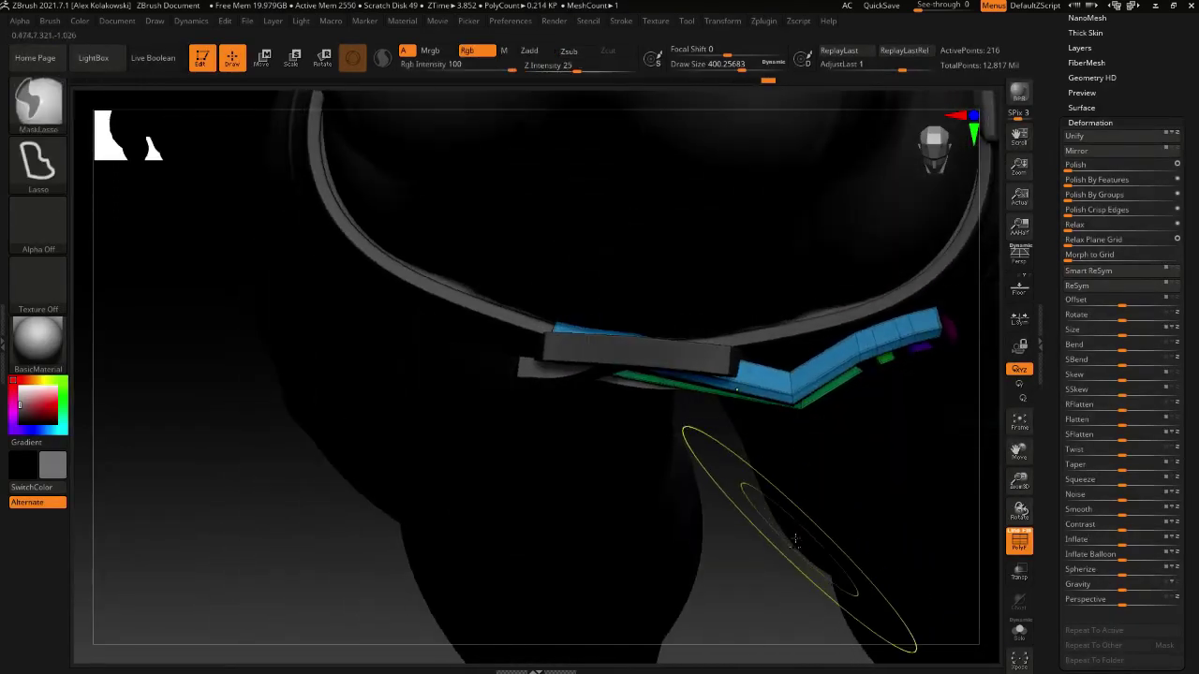
pyautogui.keyDown('ctrl'); pyautogui.moveTo(795, 540); pyautogui.dragTo(798, 553); pyautogui.keyUp('ctrl')
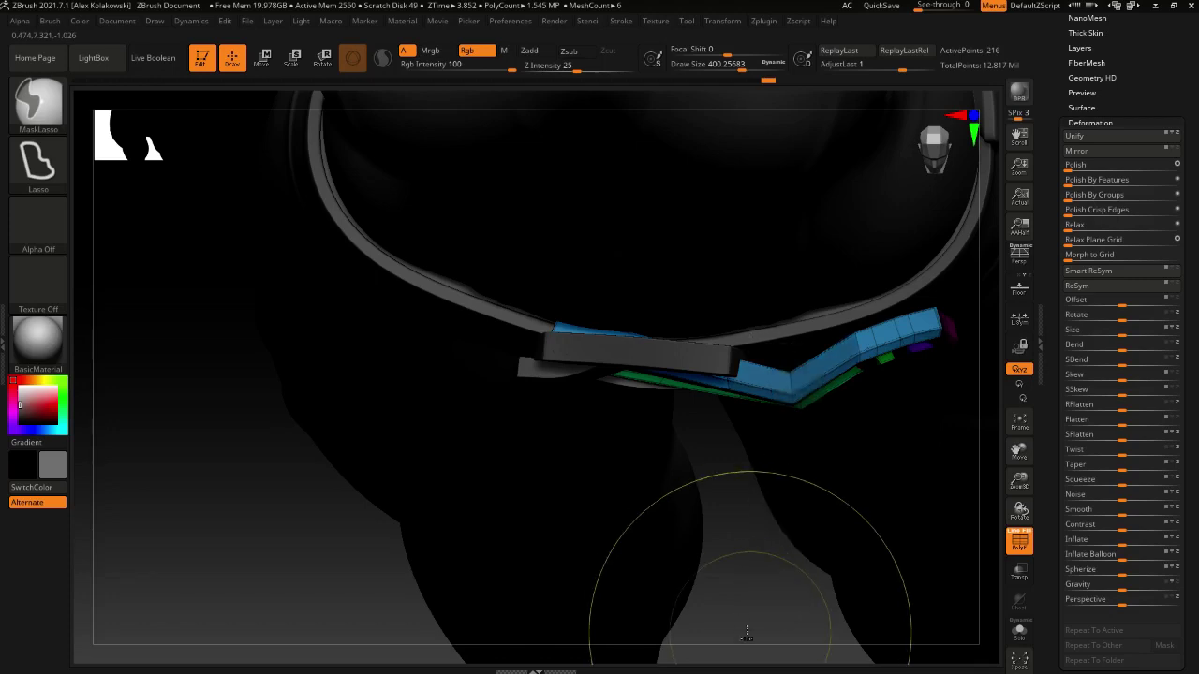
pyautogui.press('w')
pyautogui.moveTo(786, 379); pyautogui.dragTo(794, 325)
pyautogui.hotkey('ctrl', 'z')
pyautogui.hotkey('ctrl', 'z')
# Lasso-mask parts of the strap and move its bent section closer to the body with the gizmo, flattening it behind the buckle
pyautogui.keyDown('ctrl'); pyautogui.moveTo(756, 501); pyautogui.dragTo(761, 525); pyautogui.keyUp('ctrl')
pyautogui.moveTo(761, 552); pyautogui.dragTo(744, 572)
pyautogui.moveTo(661, 564)
pyautogui.keyDown('ctrl'); pyautogui.mouseDown()
pyautogui.moveTo(663, 599)
pyautogui.moveTo(756, 380)
pyautogui.moveTo(750, 408)
pyautogui.mouseUp(); pyautogui.keyUp('ctrl')
pyautogui.moveTo(792, 324); pyautogui.dragTo(793, 304)
pyautogui.keyDown('ctrl'); pyautogui.click(679, 574); pyautogui.keyUp('ctrl')
pyautogui.moveTo(649, 452)
pyautogui.keyDown('ctrl'); pyautogui.mouseDown()
pyautogui.moveTo(652, 469)
pyautogui.moveTo(696, 382)
pyautogui.mouseUp(); pyautogui.keyUp('ctrl')
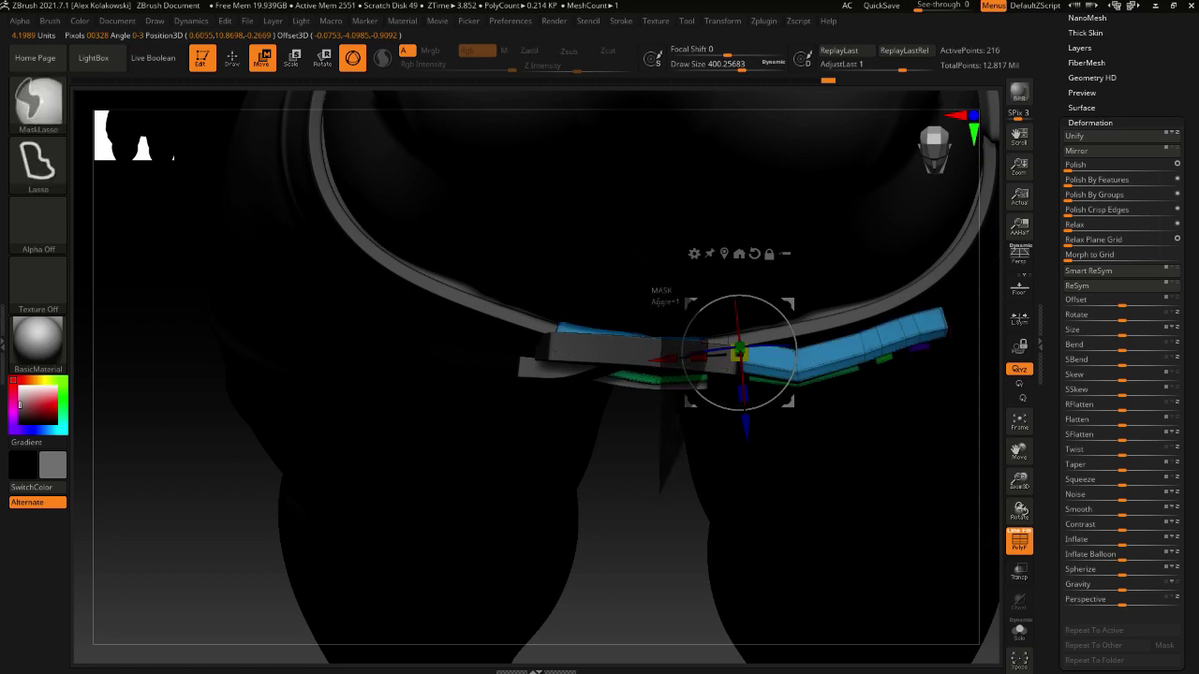
pyautogui.keyDown('ctrl'); pyautogui.moveTo(657, 301); pyautogui.dragTo(605, 538); pyautogui.keyUp('ctrl')
pyautogui.moveTo(788, 302); pyautogui.dragTo(789, 327)
pyautogui.hotkey('ctrl', 'z')
pyautogui.keyDown('ctrl'); pyautogui.click(653, 571); pyautogui.keyUp('ctrl')
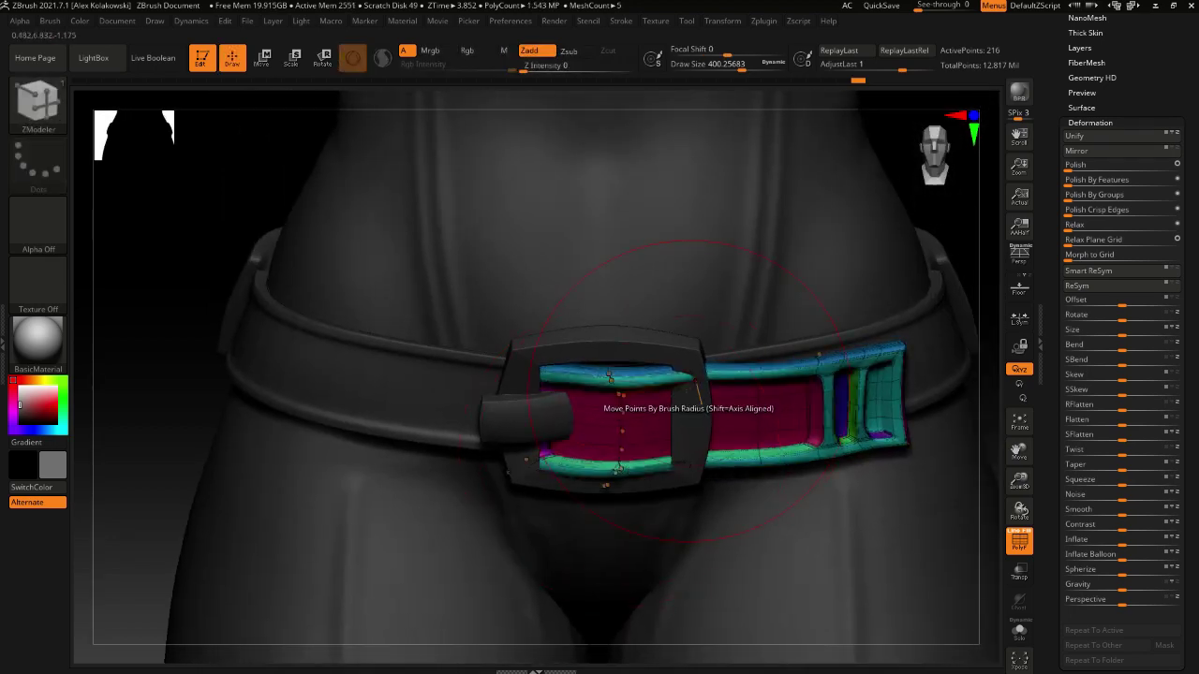
# Tuck the strap's upper rim behind the buckle bar with the Move brush at a draw size of about 217, and hide the wireframe
pyautogui.press('b')
pyautogui.press('m')
pyautogui.press('v')
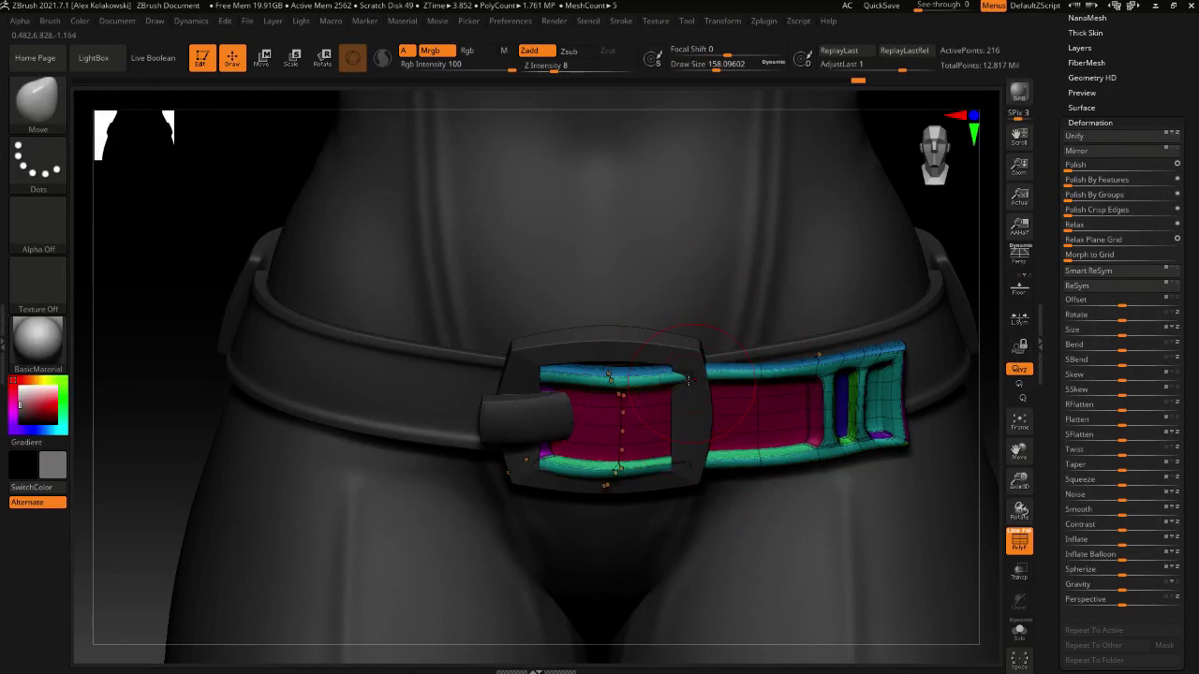
pyautogui.press('s')
pyautogui.moveTo(690, 381); pyautogui.dragTo(703, 377)
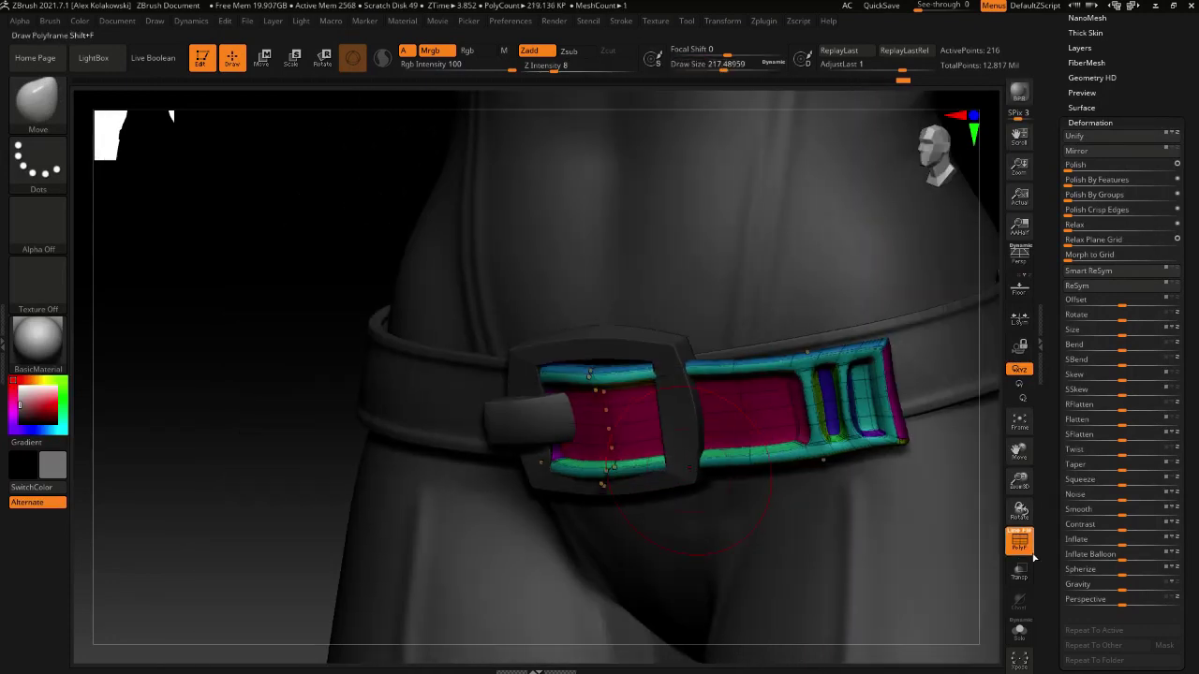
pyautogui.hotkey('shift', 'f')
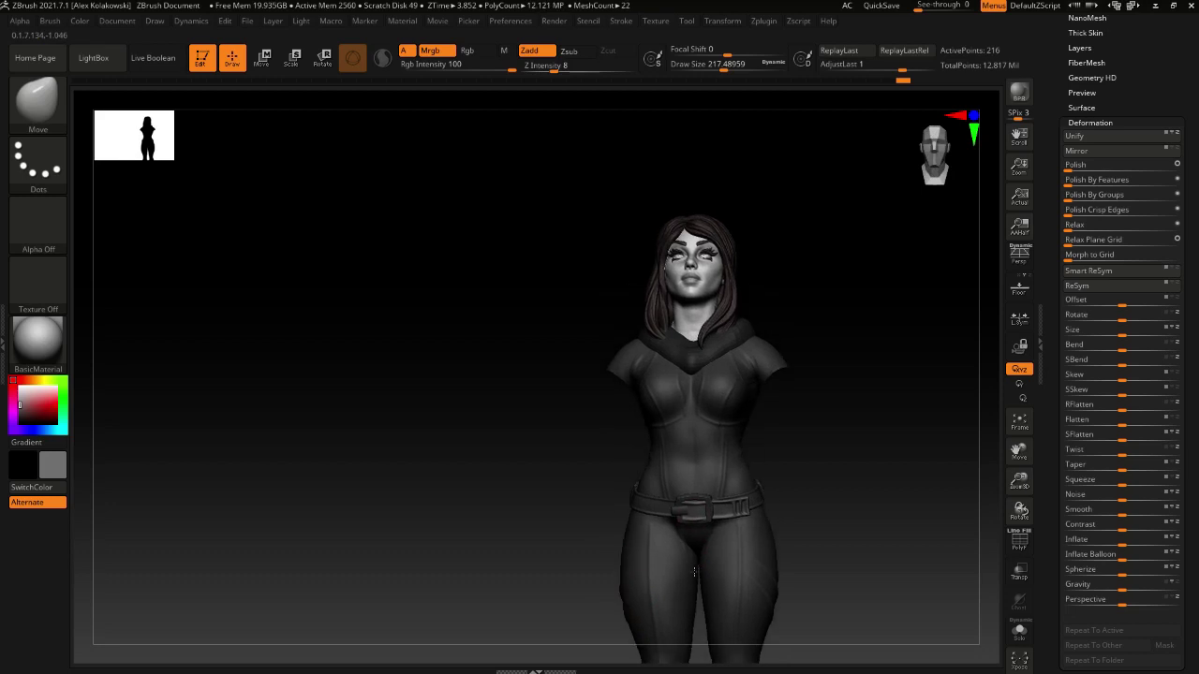
# Show the wireframe and set ZModeler's edge action to Slide for the strap's edge loops
pyautogui.keyDown('ctrl'); pyautogui.moveTo(694, 572); pyautogui.dragTo(673, 491, button='right'); pyautogui.keyUp('ctrl')
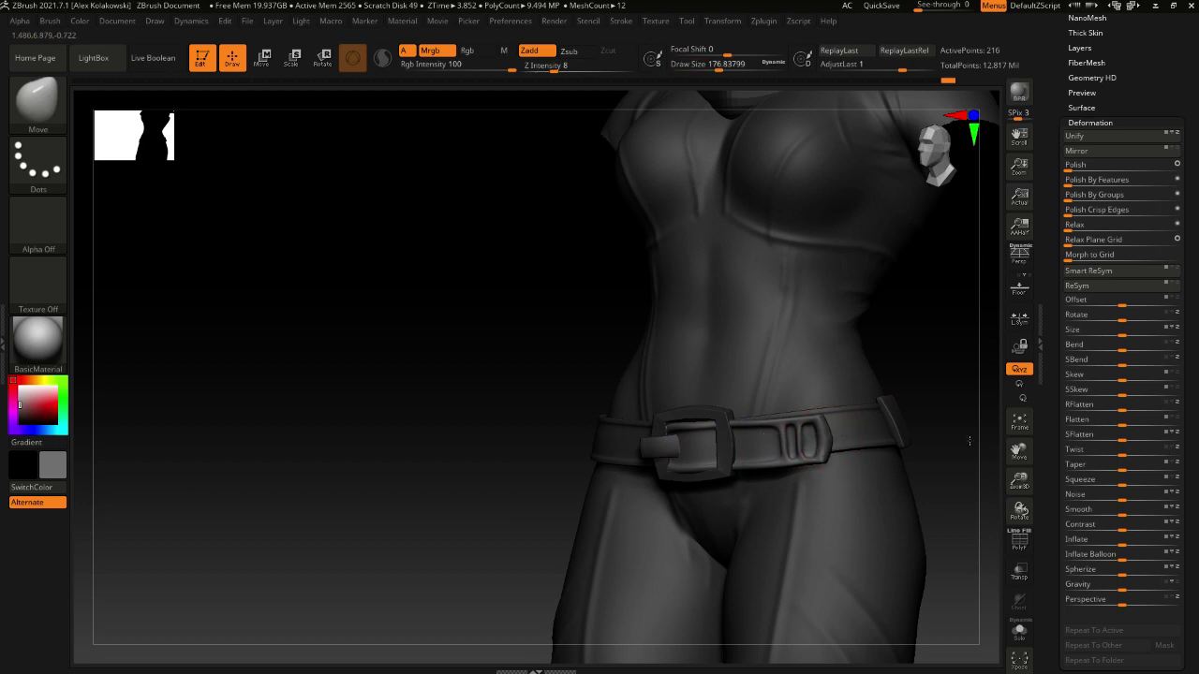
pyautogui.moveTo(796, 442)
pyautogui.mouseDown(button='right')
pyautogui.moveTo(824, 459)
pyautogui.moveTo(803, 446)
pyautogui.mouseUp(button='right')
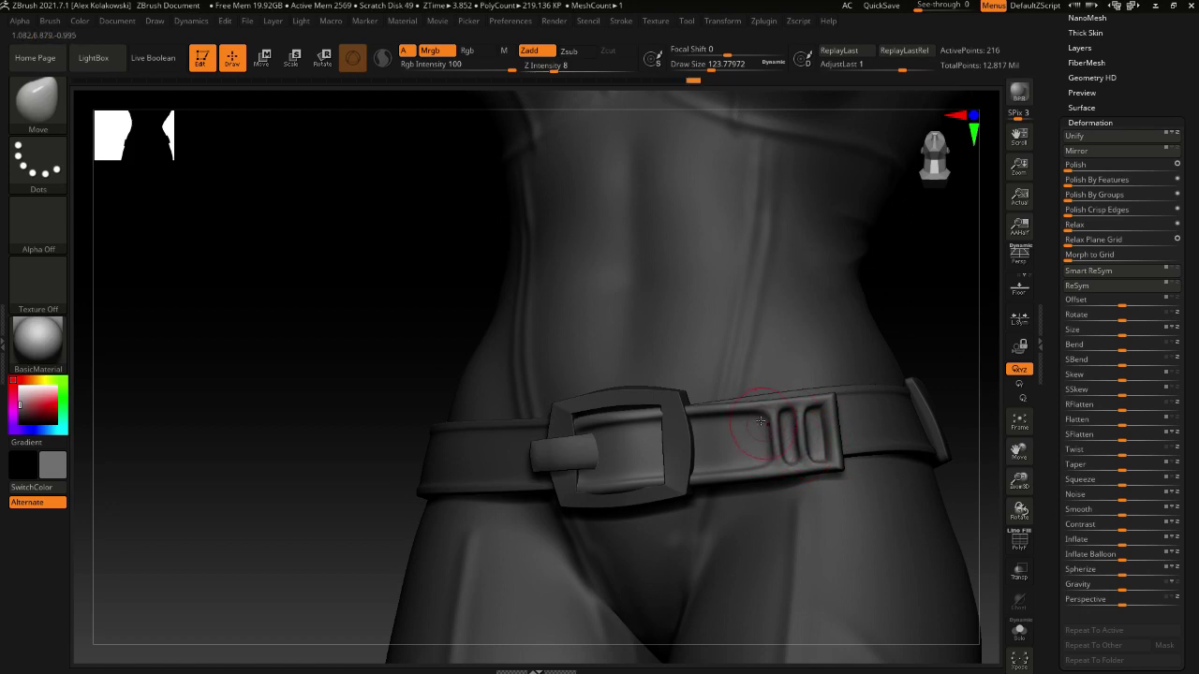
pyautogui.scroll(3, 1079, 336)
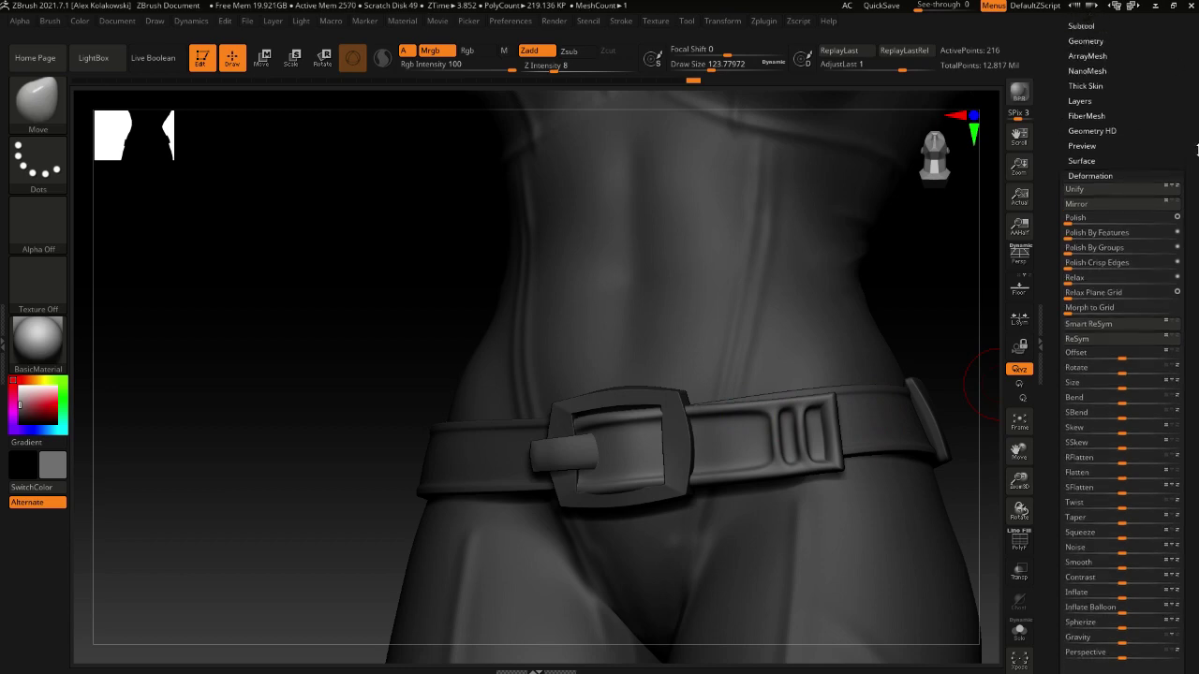
pyautogui.press(']')
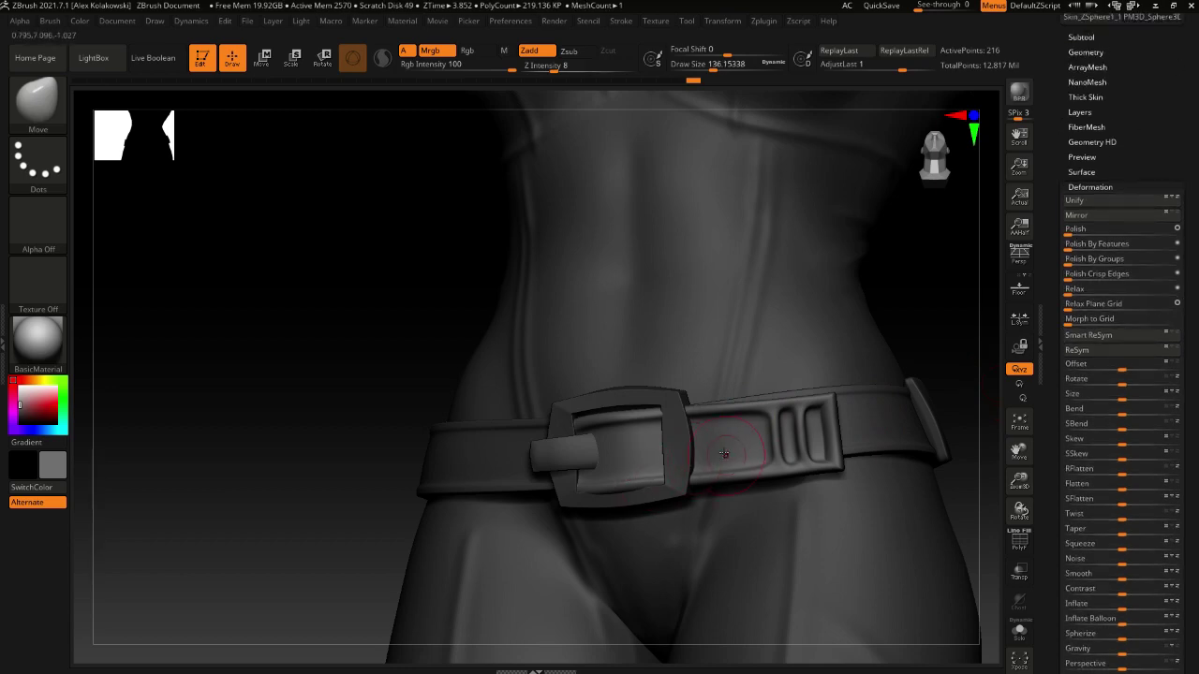
pyautogui.press('b')
pyautogui.press('z')
pyautogui.press('m')
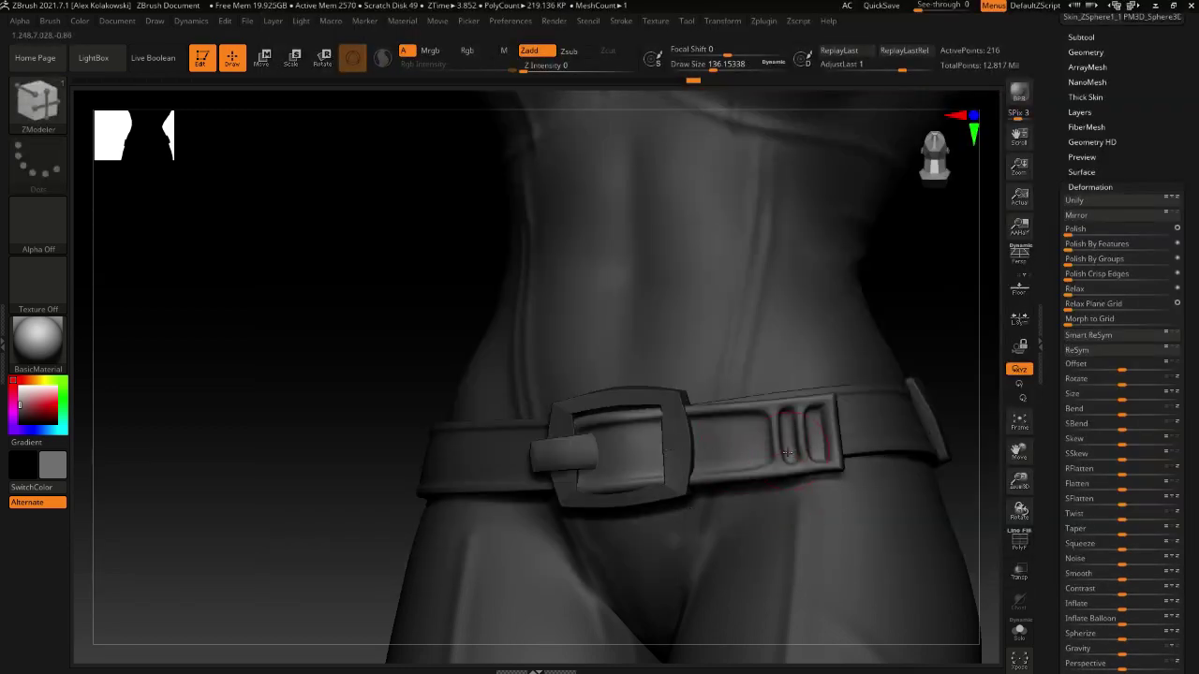
pyautogui.press('f')
pyautogui.hotkey('shift', 'f')
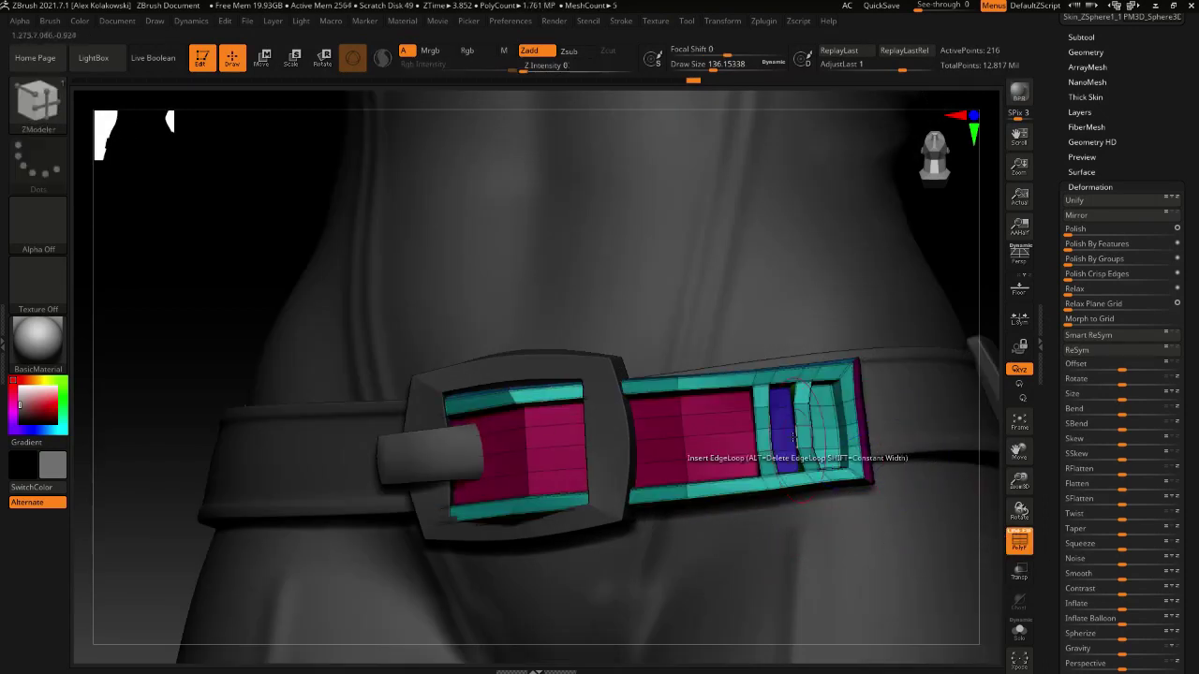
pyautogui.press('space')
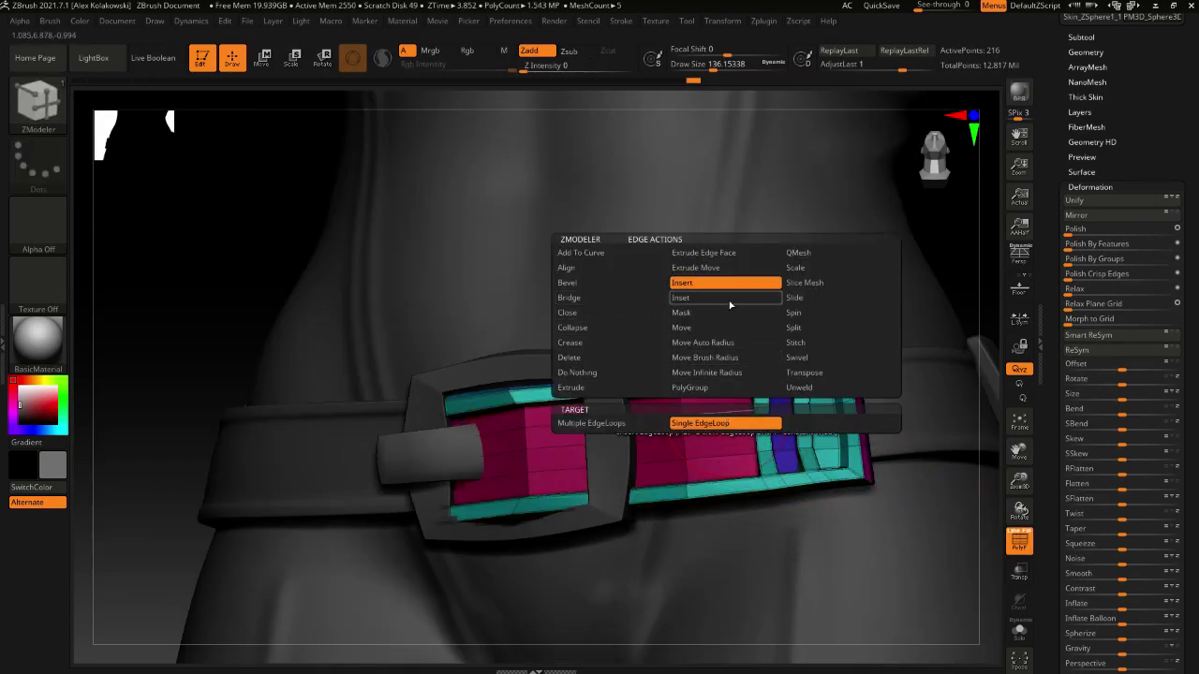
pyautogui.click(811, 298)
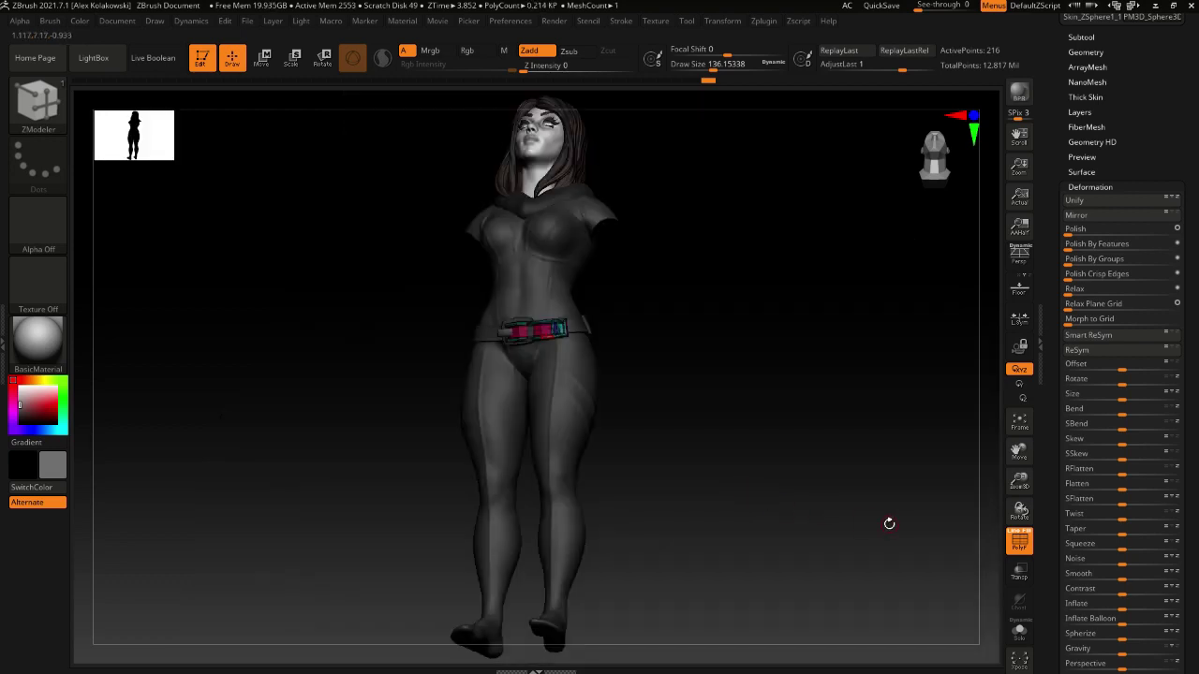
# Hide the wireframe and check the belt's look on the full figure from the front
pyautogui.moveTo(888, 521); pyautogui.dragTo(705, 403)
pyautogui.click(1011, 550)
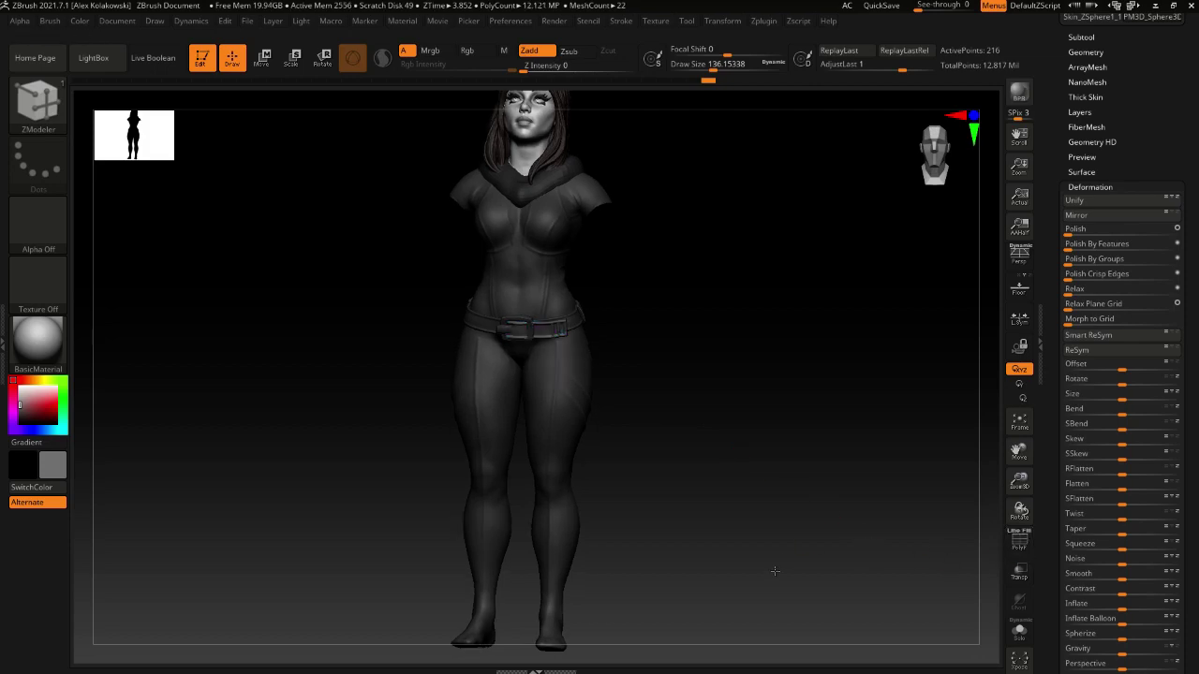
pyautogui.moveTo(775, 570); pyautogui.dragTo(528, 550)
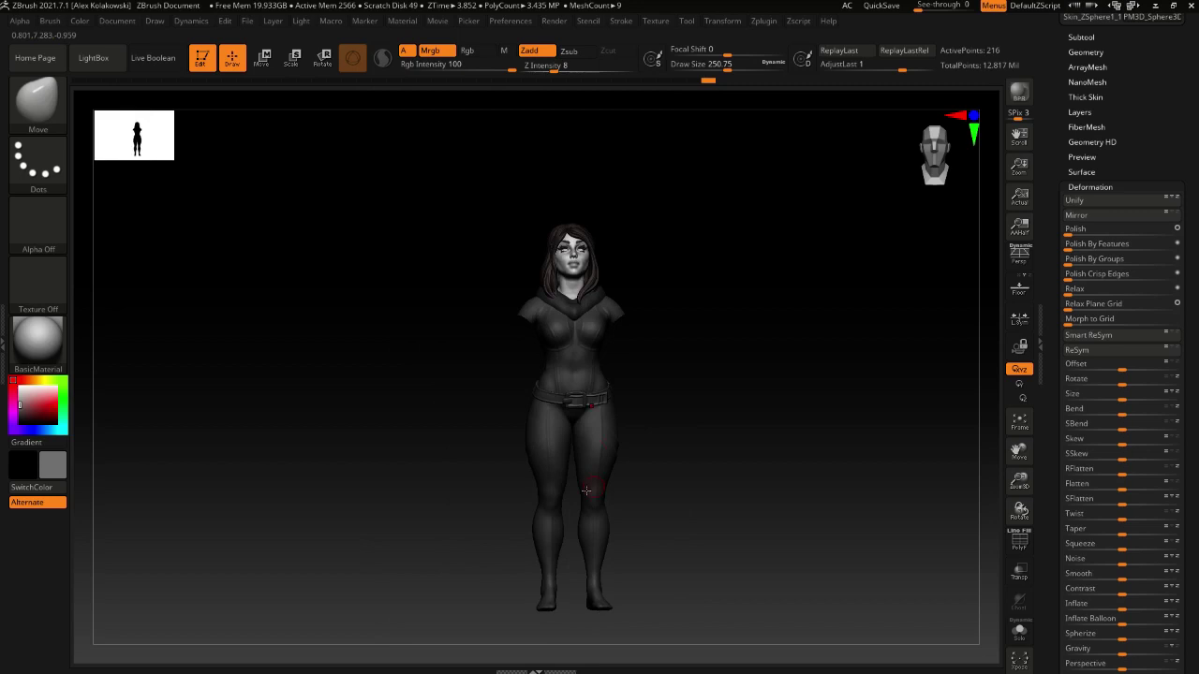
pyautogui.moveTo(562, 440); pyautogui.dragTo(597, 485)
pyautogui.moveTo(598, 485)
pyautogui.mouseDown(button='right')
pyautogui.moveTo(632, 484)
pyautogui.moveTo(588, 489)
pyautogui.moveTo(566, 415)
pyautogui.moveTo(578, 403)
pyautogui.moveTo(560, 427)
pyautogui.moveTo(601, 433)
pyautogui.moveTo(629, 395)
pyautogui.mouseUp(button='right')
# Insert a single edge loop across the strap behind the buckle's bar with ZModeler, and return to the view without wireframe
pyautogui.press('b')
pyautogui.press('z')
pyautogui.press('m')
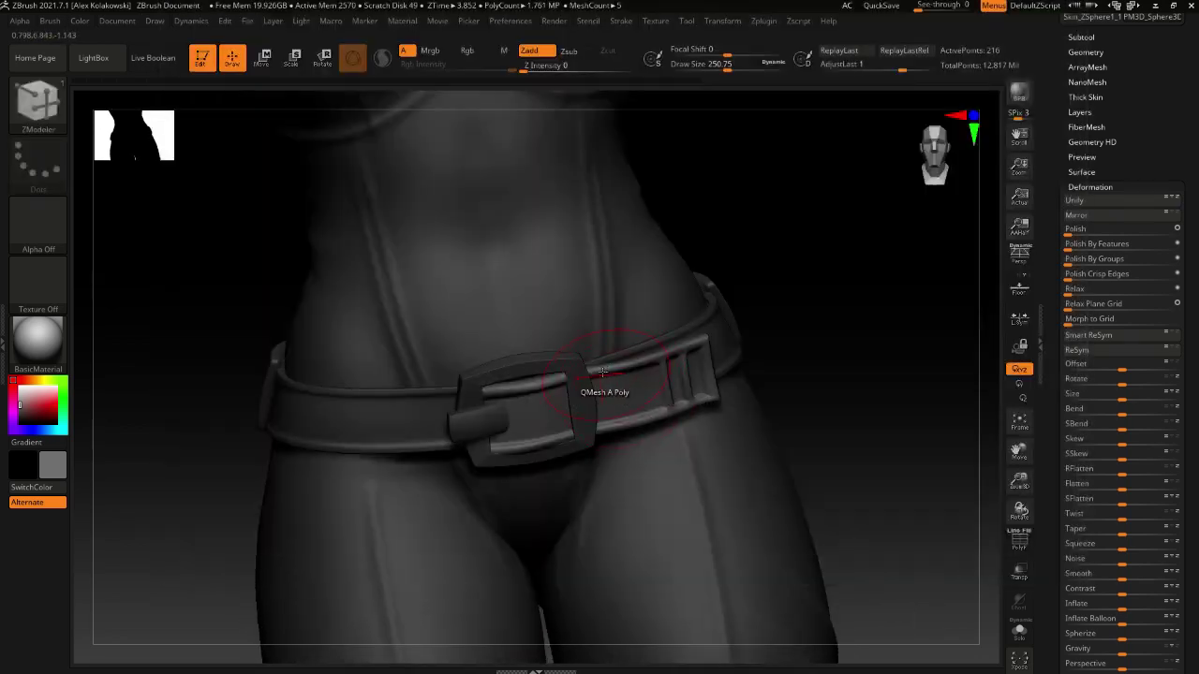
pyautogui.moveTo(597, 374); pyautogui.dragTo(595, 463)
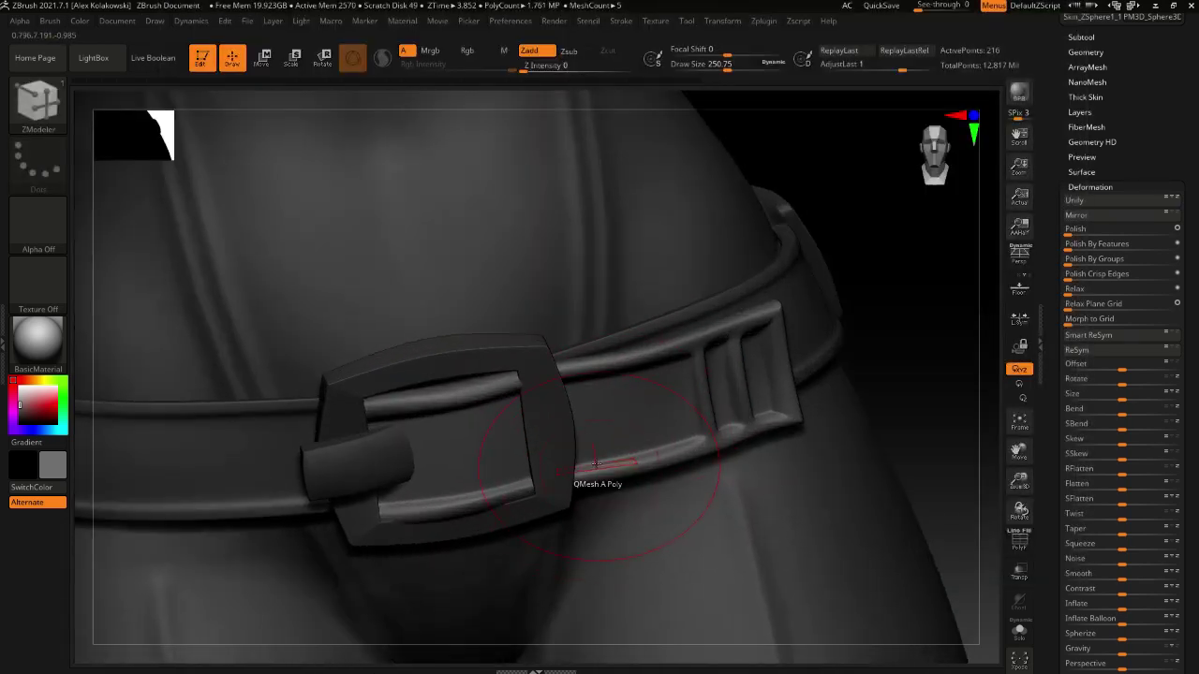
pyautogui.click(1019, 542)
pyautogui.moveTo(626, 447); pyautogui.dragTo(592, 384, button='right')
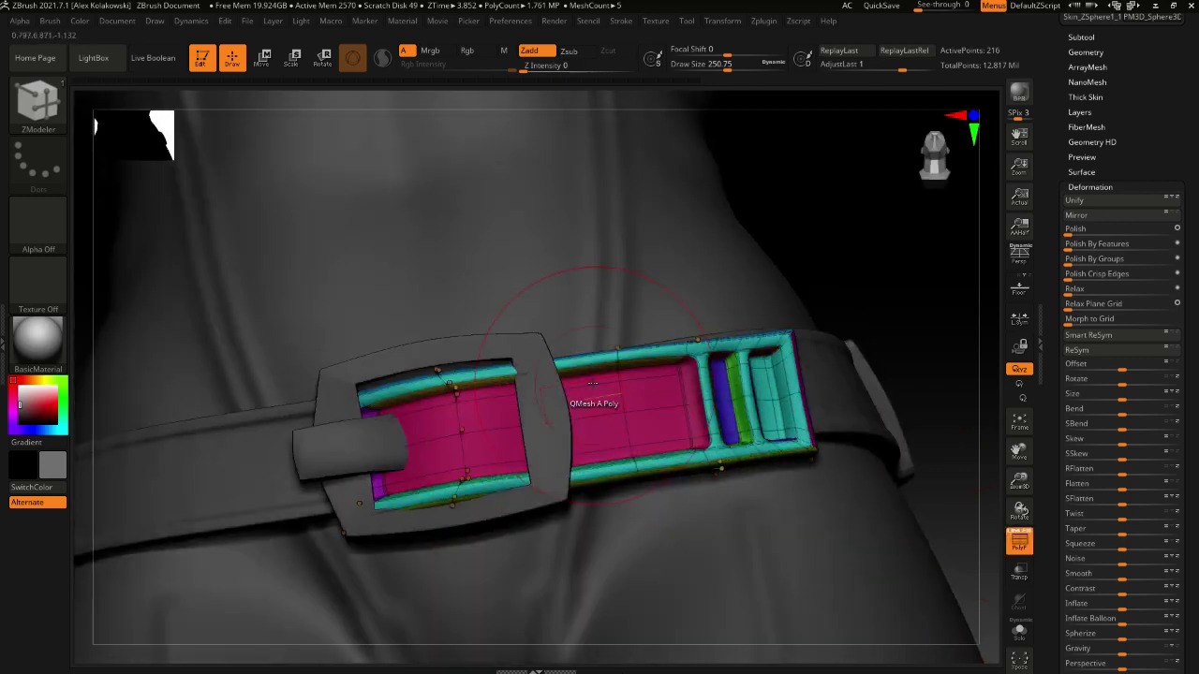
pyautogui.press('space')
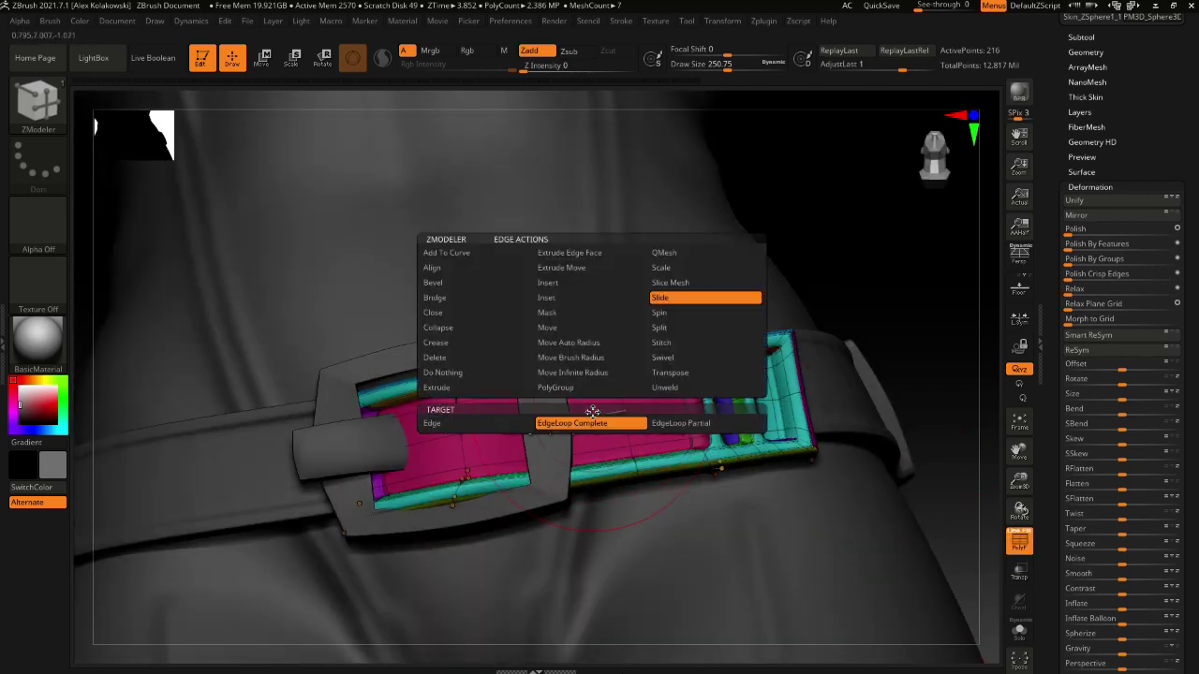
pyautogui.click(567, 299)
pyautogui.click(572, 284)
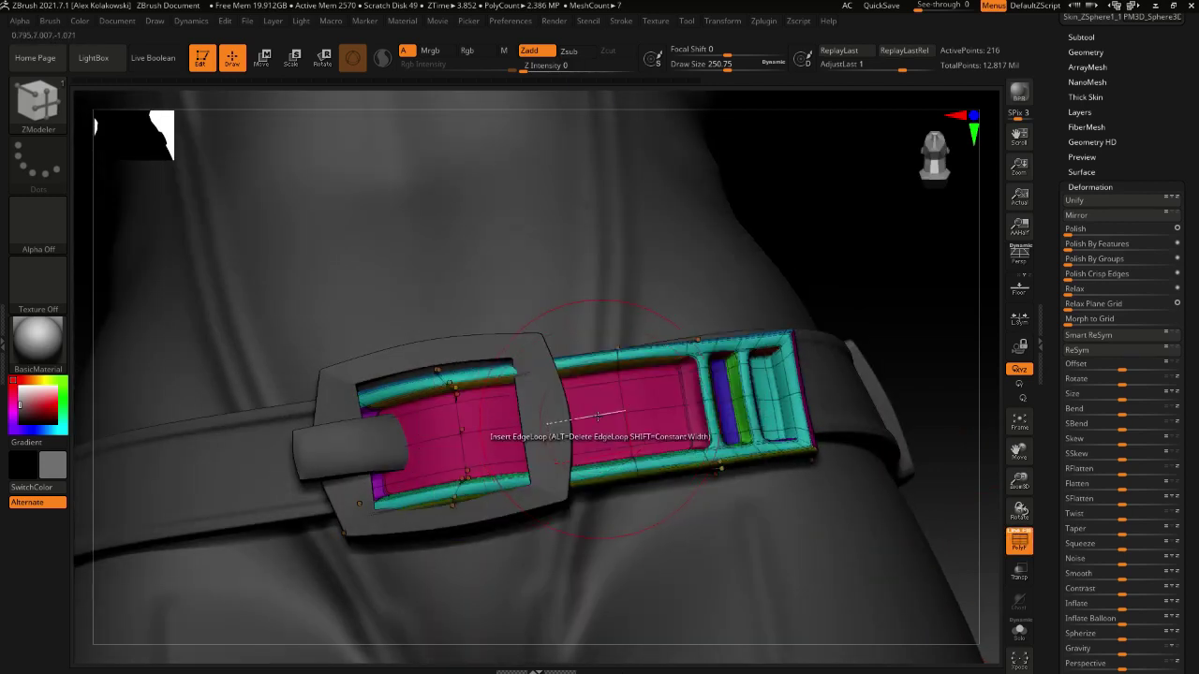
pyautogui.click(1020, 542)
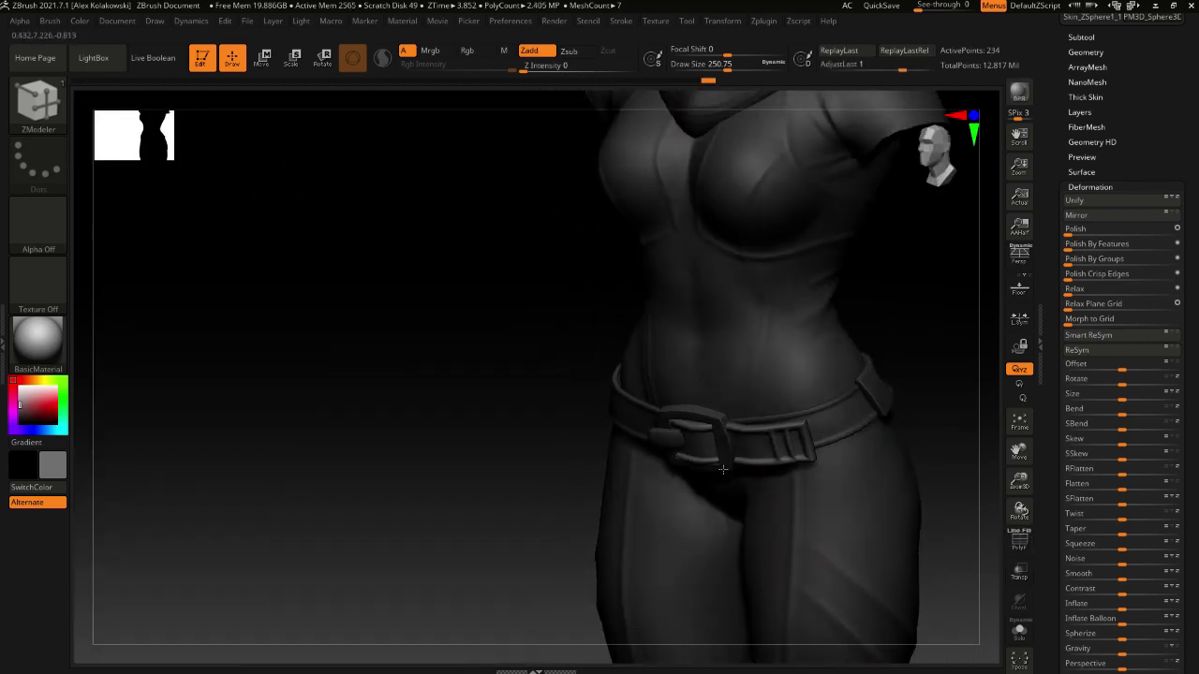
# Adjust the strap's curve around the buckle bar with the Move brush at a draw size of about 128
pyautogui.moveTo(723, 470)
pyautogui.keyDown('ctrl'); pyautogui.mouseDown(button='right')
pyautogui.moveTo(706, 525)
pyautogui.moveTo(712, 451)
pyautogui.mouseUp(button='right'); pyautogui.keyUp('ctrl')
pyautogui.press('b')
pyautogui.press('m')
pyautogui.press('v')
pyautogui.press('s')
pyautogui.moveTo(721, 399); pyautogui.dragTo(699, 402)
pyautogui.press('s')
pyautogui.moveTo(708, 467); pyautogui.dragTo(713, 466)
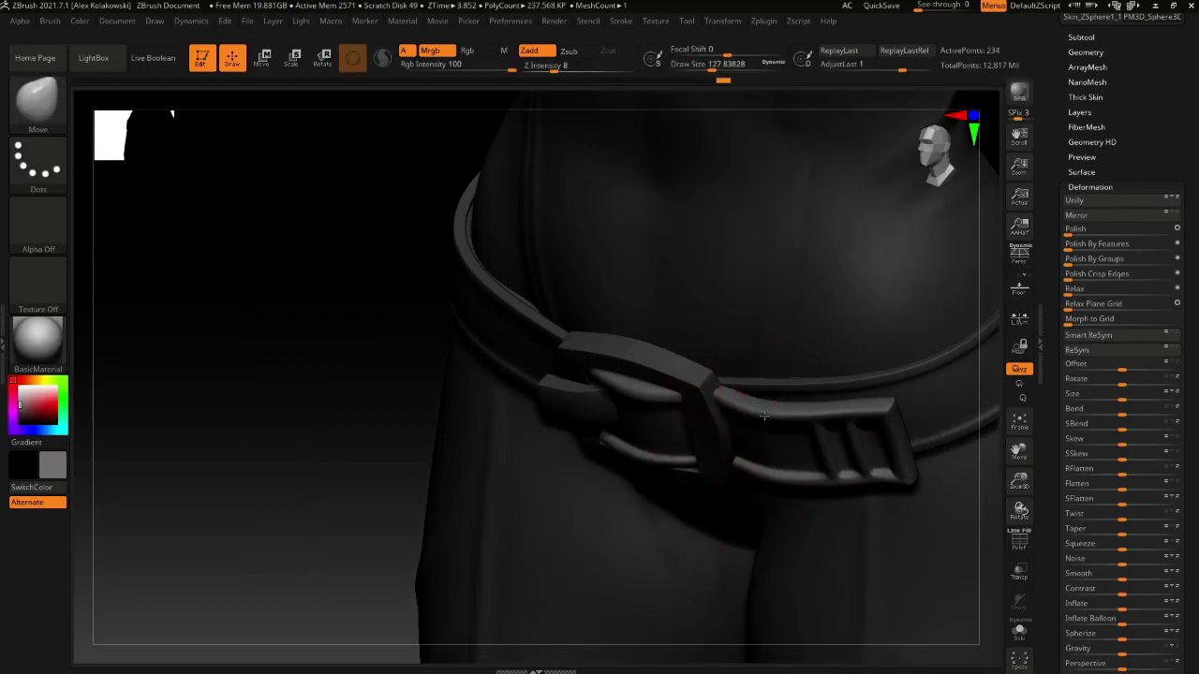
# Examine how the strap sits inside the buckle from several angles with its wireframe shown
pyautogui.moveTo(666, 460); pyautogui.dragTo(645, 402, button='right')
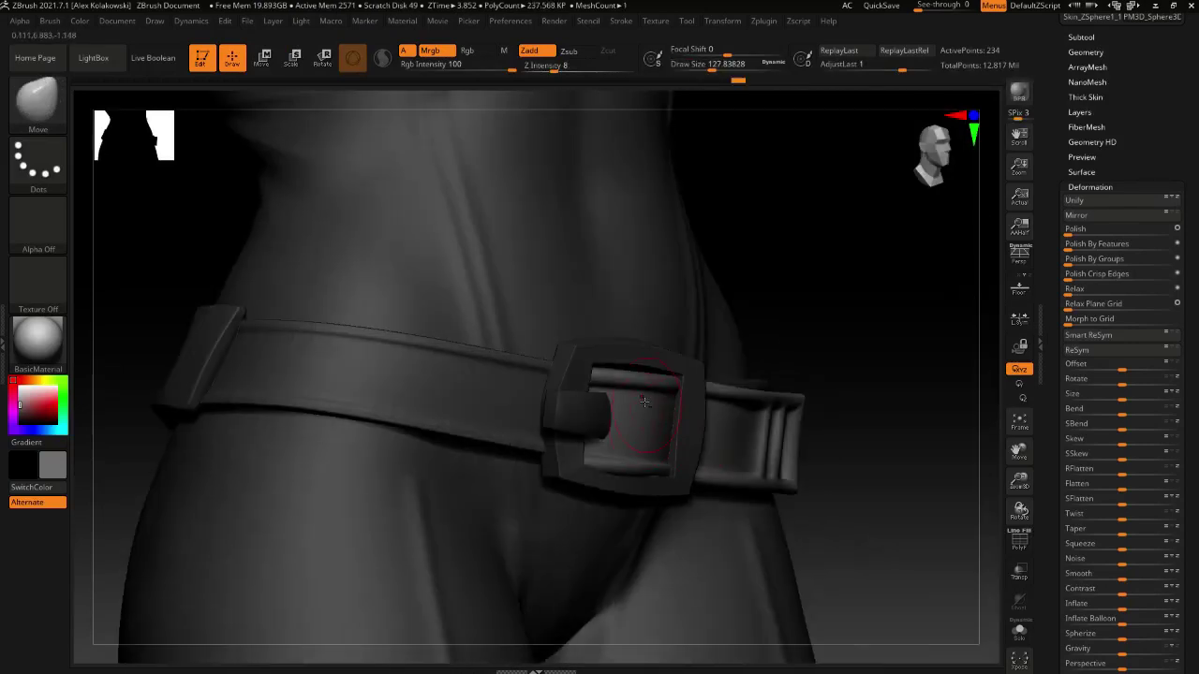
pyautogui.moveTo(693, 448); pyautogui.dragTo(656, 440, button='right')
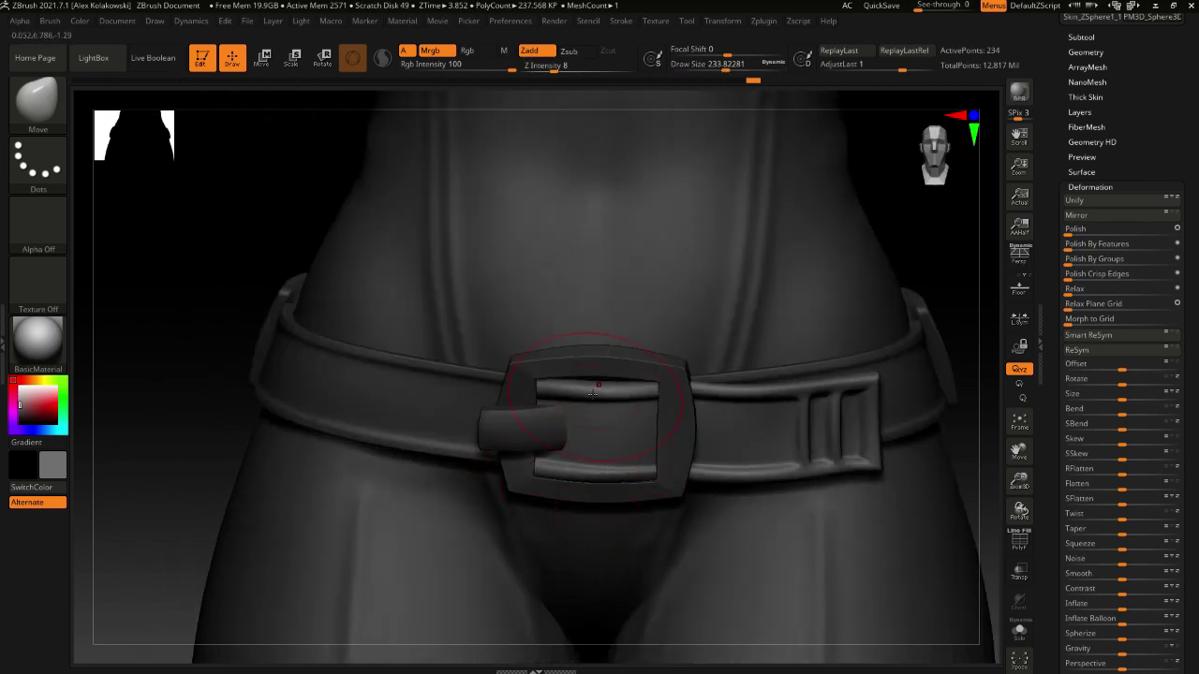
pyautogui.moveTo(597, 443); pyautogui.dragTo(625, 459, button='right')
pyautogui.click(1021, 548)
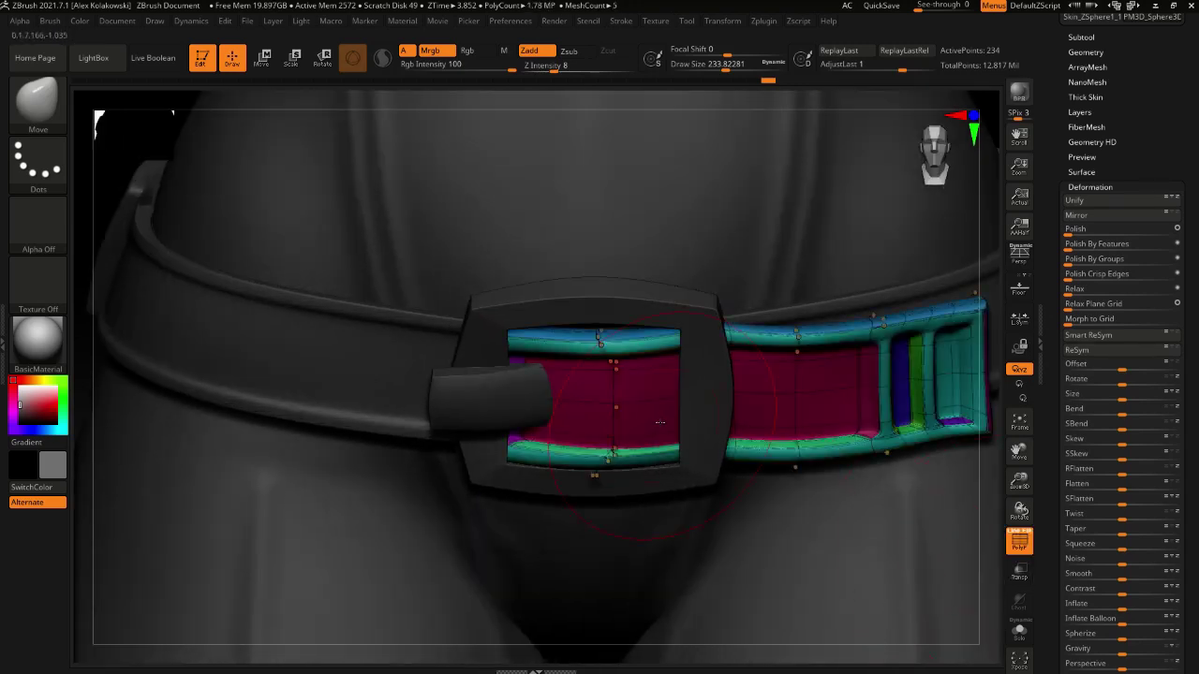
pyautogui.moveTo(617, 390); pyautogui.dragTo(618, 404, button='right')
pyautogui.moveTo(427, 387); pyautogui.dragTo(447, 386, button='right')
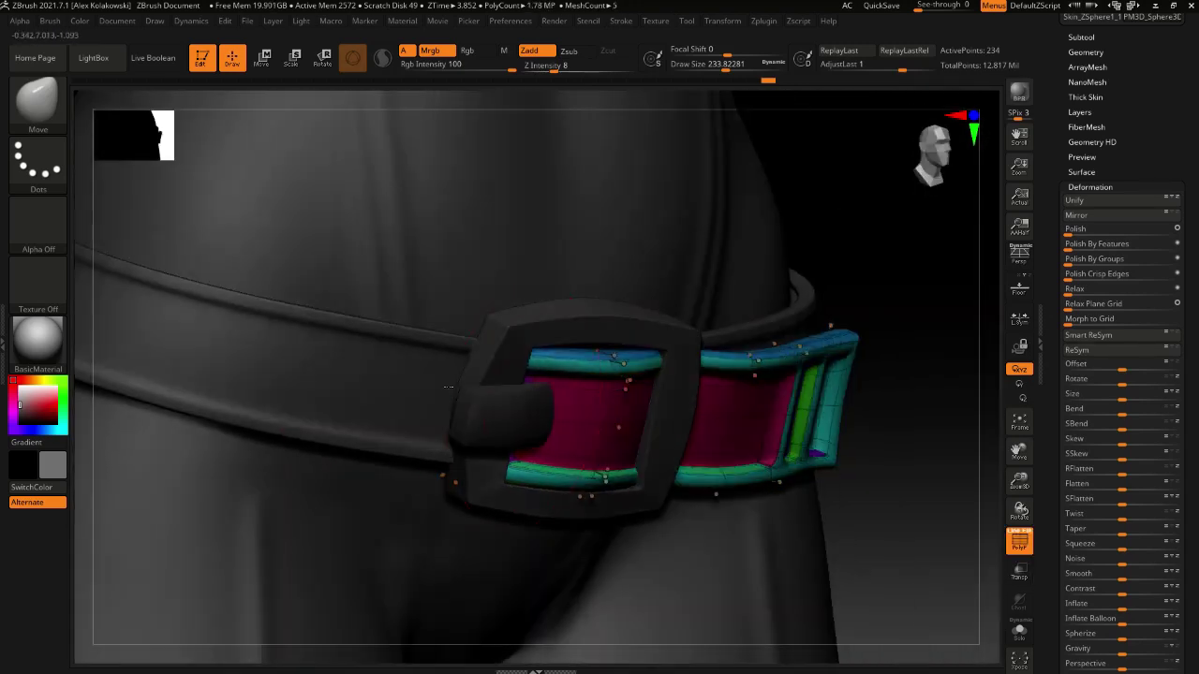
pyautogui.moveTo(298, 380)
pyautogui.mouseDown(button='right')
pyautogui.moveTo(712, 487)
pyautogui.moveTo(984, 608)
pyautogui.mouseUp(button='right')
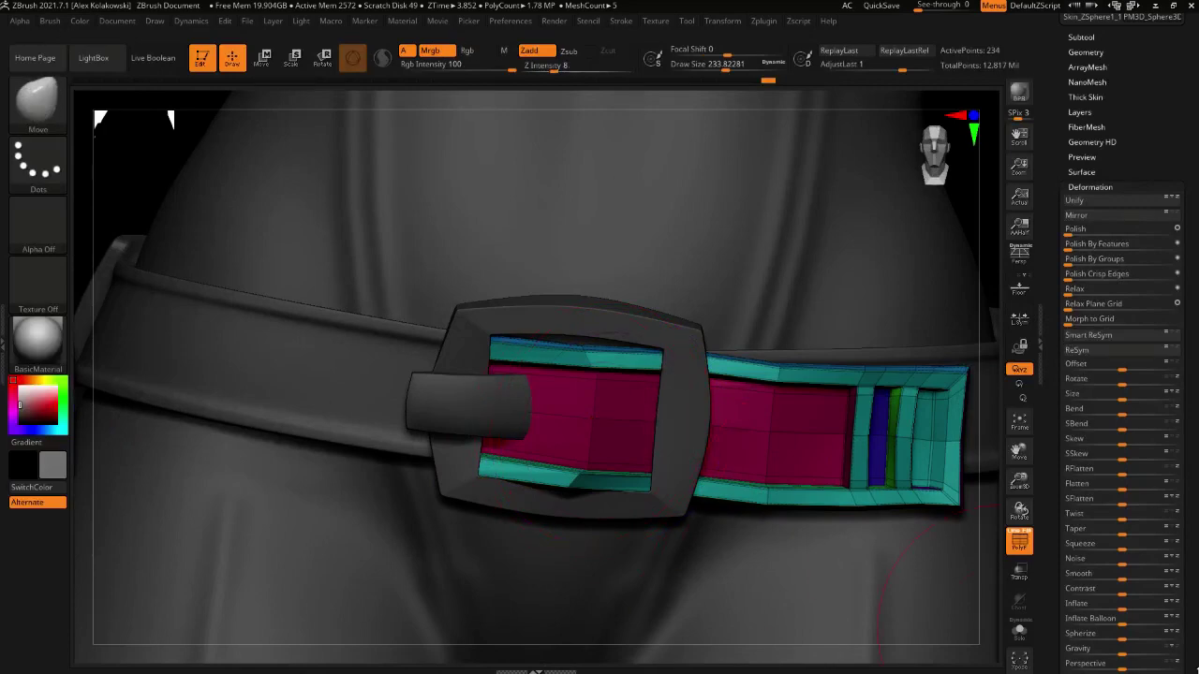
# Isolate the strap and inset the face at its buckle end with ZModeler's Inset polygon action targeting a single poly
pyautogui.click(1020, 633)
pyautogui.keyDown('ctrl'); pyautogui.moveTo(522, 433); pyautogui.dragTo(543, 459, button='right'); pyautogui.keyUp('ctrl')
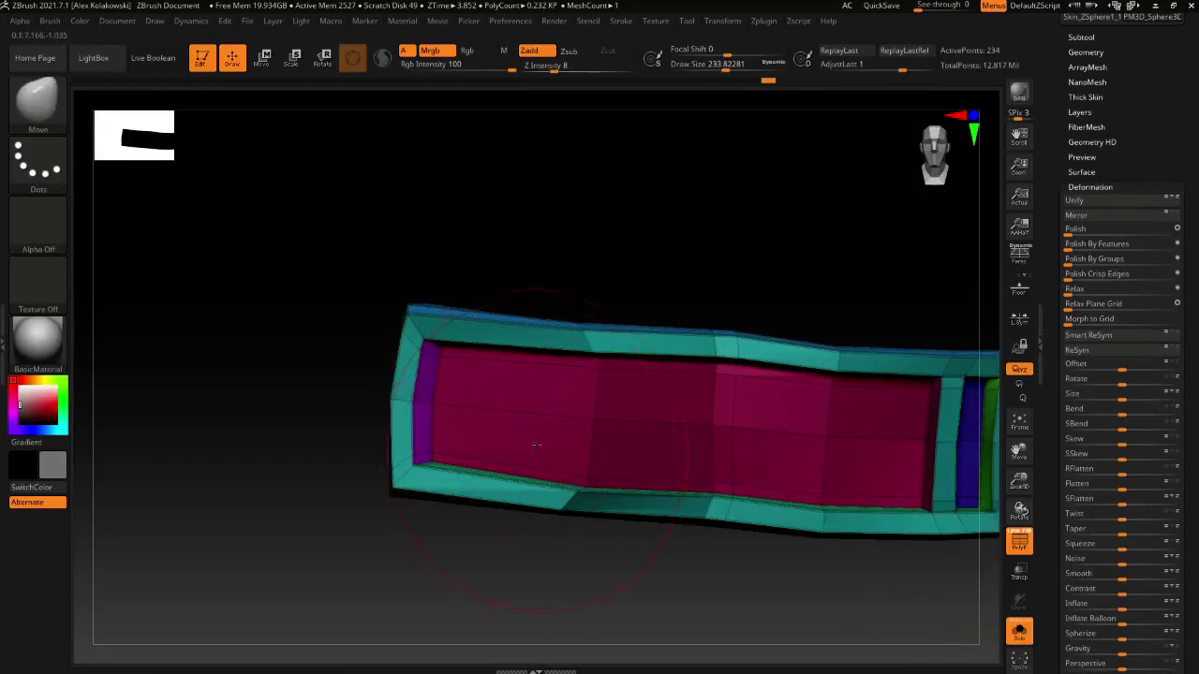
pyautogui.press('b')
pyautogui.press('z')
pyautogui.press('m')
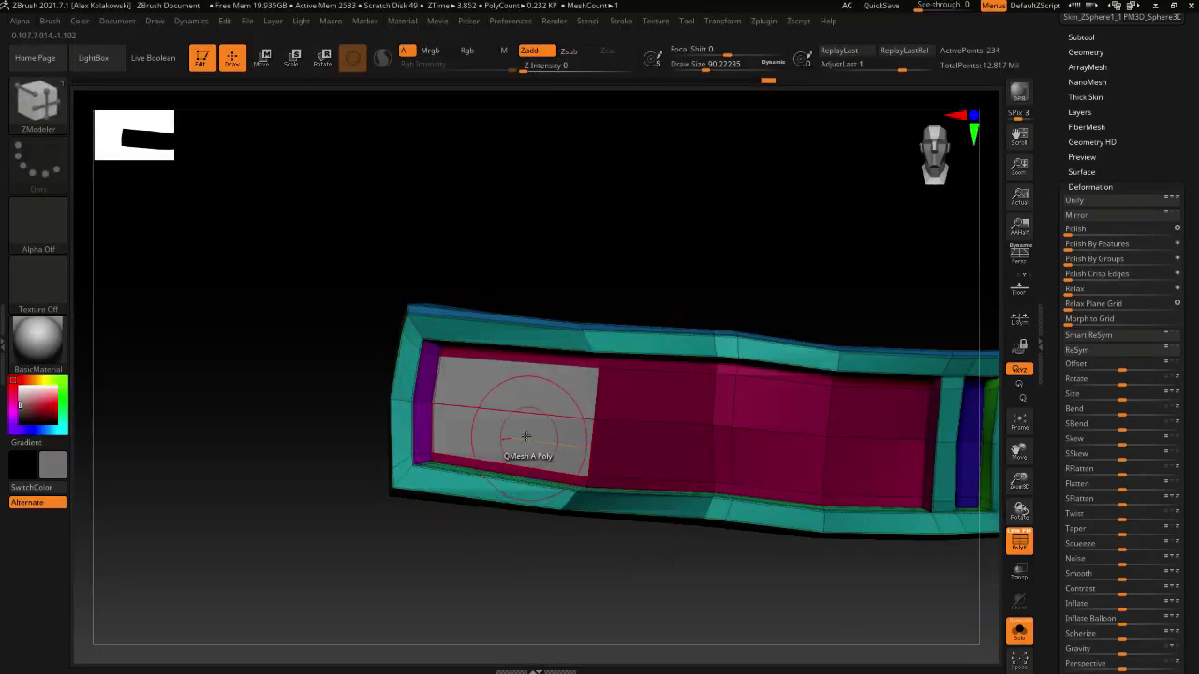
pyautogui.press('space')
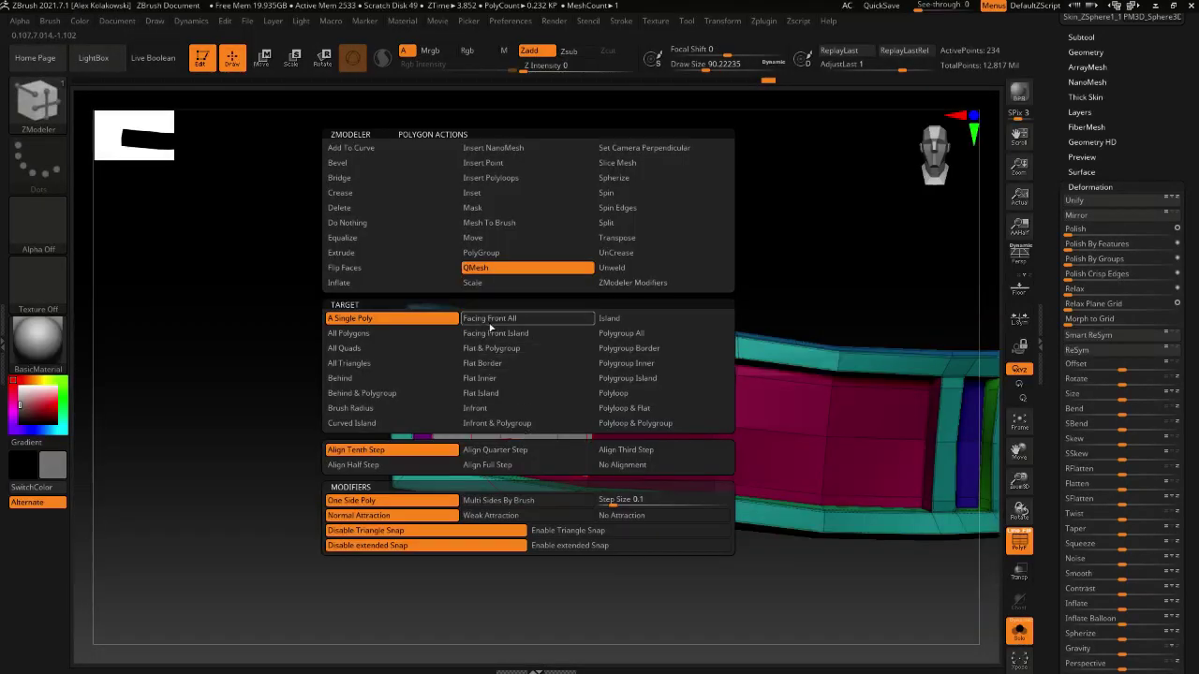
pyautogui.click(511, 195)
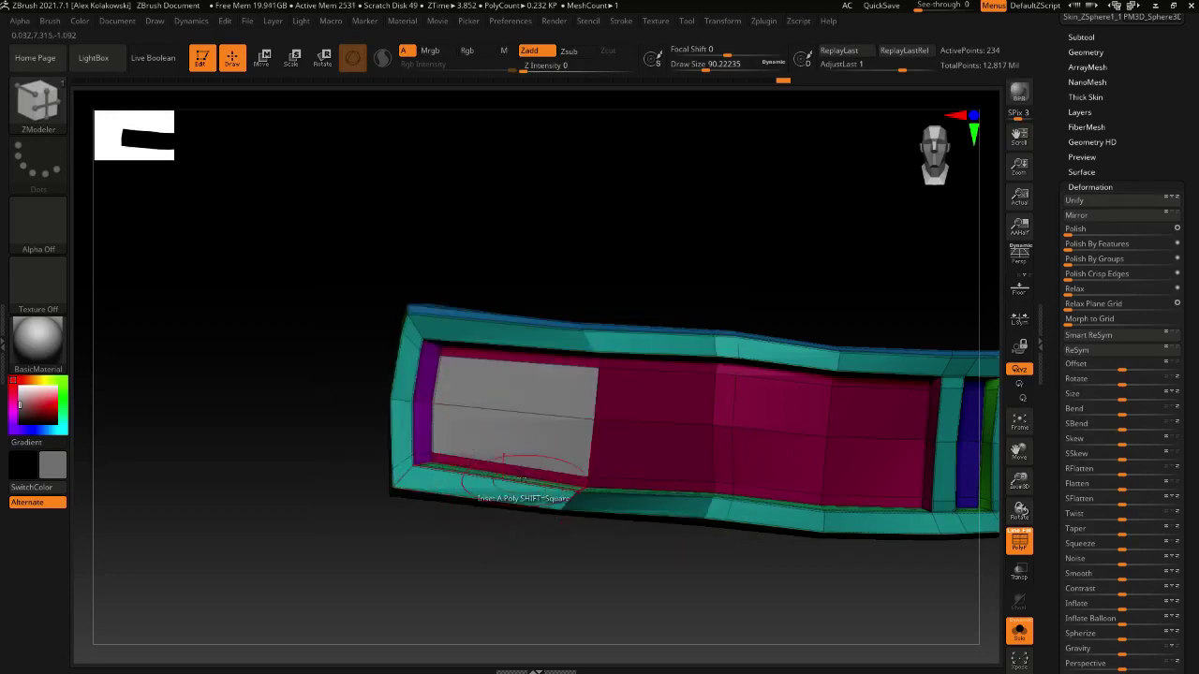
pyautogui.click(529, 401)
# Extrude the inset polygroup island inward with ZModeler to make a rectangular recess at the strap's buckle end
pyautogui.press('space')
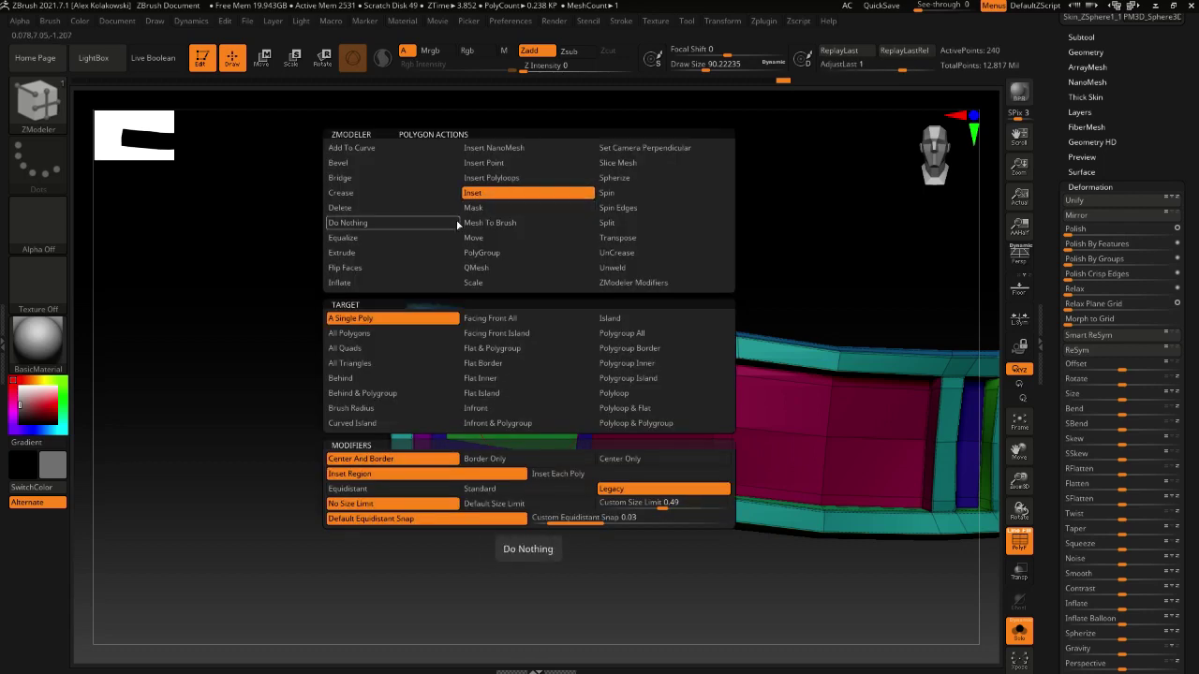
pyautogui.click(356, 253)
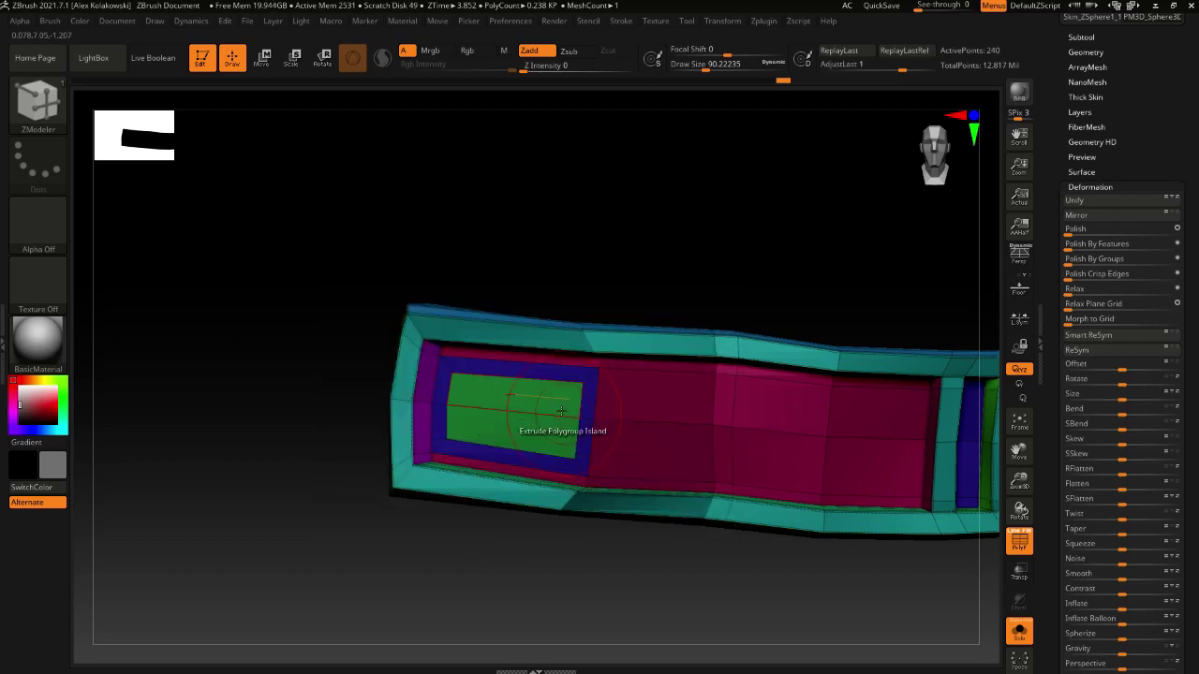
pyautogui.moveTo(565, 410); pyautogui.dragTo(531, 394, button='right')
pyautogui.moveTo(531, 394); pyautogui.dragTo(548, 391)
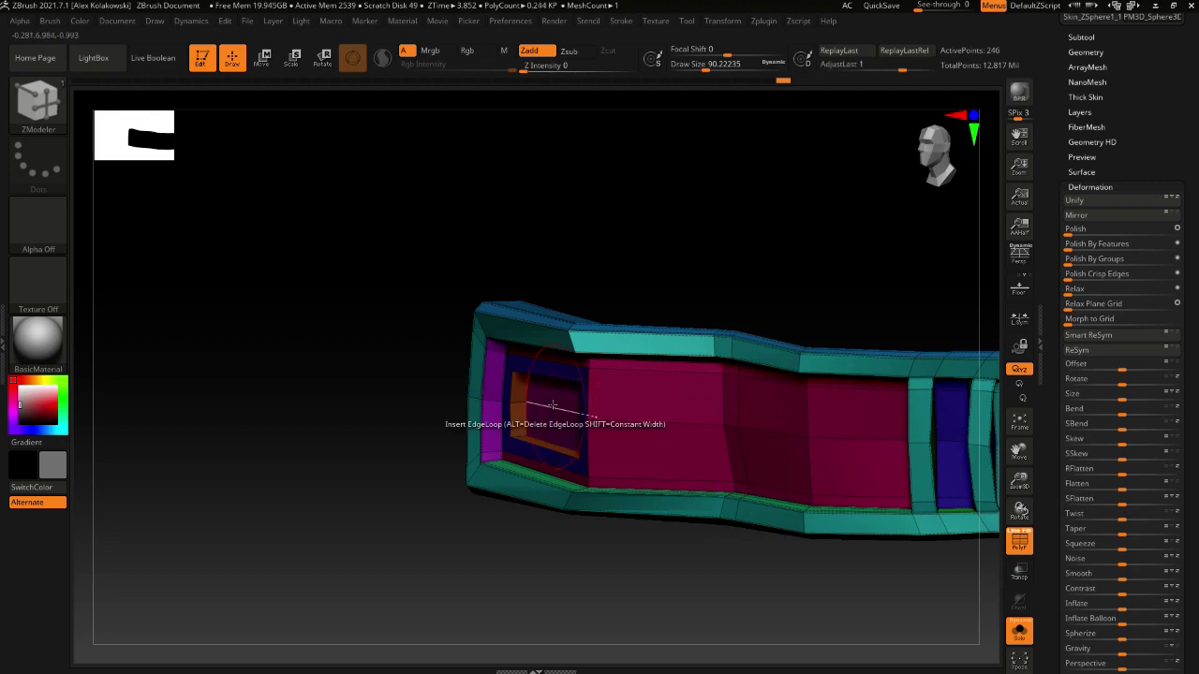
# Regroup the strap's polygroups, turn on its dynamic subdivision, and show all parts together without the wireframe
pyautogui.hotkey('ctrl', 'shift', 'g')
pyautogui.press('d')
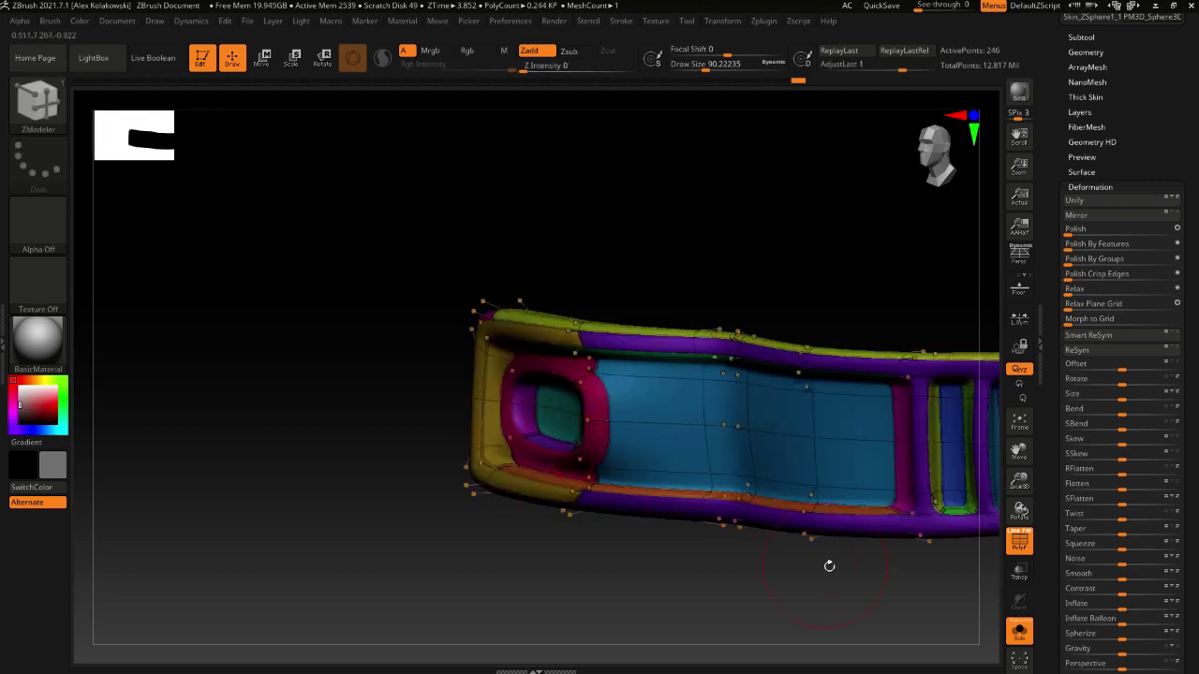
pyautogui.click(1019, 541)
pyautogui.click(1021, 631)
pyautogui.moveTo(663, 562)
pyautogui.mouseDown(button='right')
pyautogui.moveTo(666, 542)
pyautogui.moveTo(703, 536)
pyautogui.mouseUp(button='right')
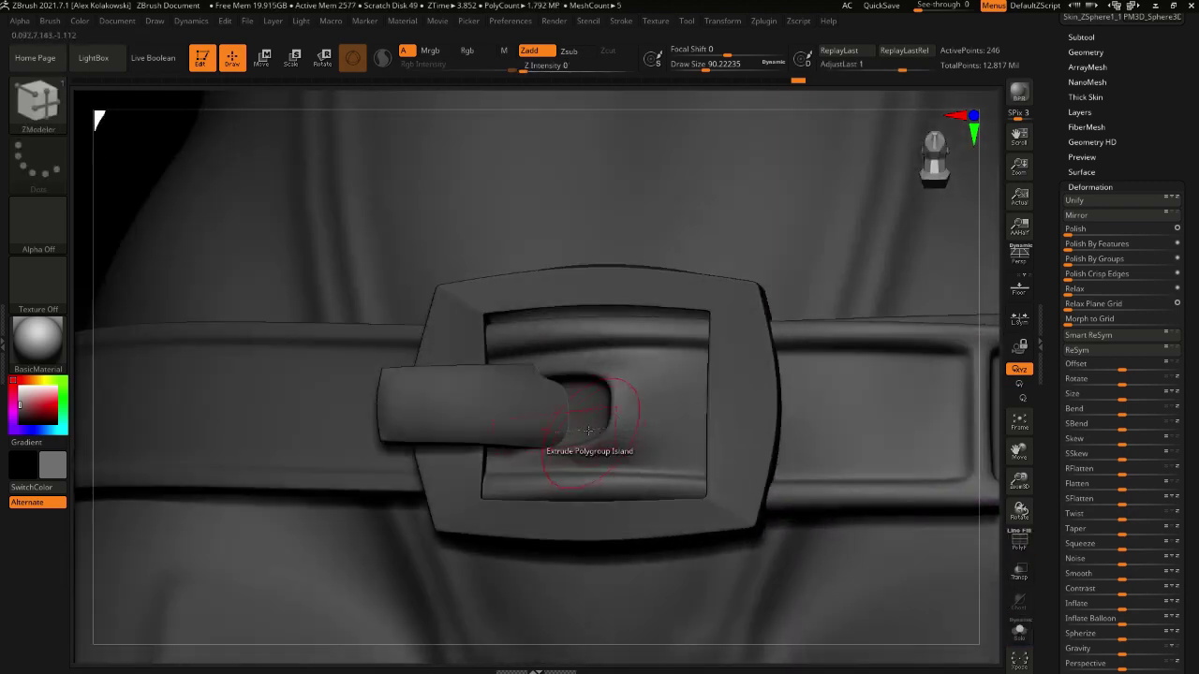
# Shape the strap around the prong recess with the Move brush, using draw sizes of about 163 and 44
pyautogui.moveTo(594, 422)
pyautogui.mouseDown(button='right')
pyautogui.moveTo(613, 433)
pyautogui.moveTo(565, 414)
pyautogui.mouseUp(button='right')
pyautogui.press('b')
pyautogui.press('m')
pyautogui.press('v')
pyautogui.press(']')
pyautogui.moveTo(586, 406)
pyautogui.mouseDown()
pyautogui.moveTo(490, 396)
pyautogui.moveTo(505, 401)
pyautogui.moveTo(529, 377)
pyautogui.moveTo(564, 394)
pyautogui.mouseUp()
pyautogui.press('s')
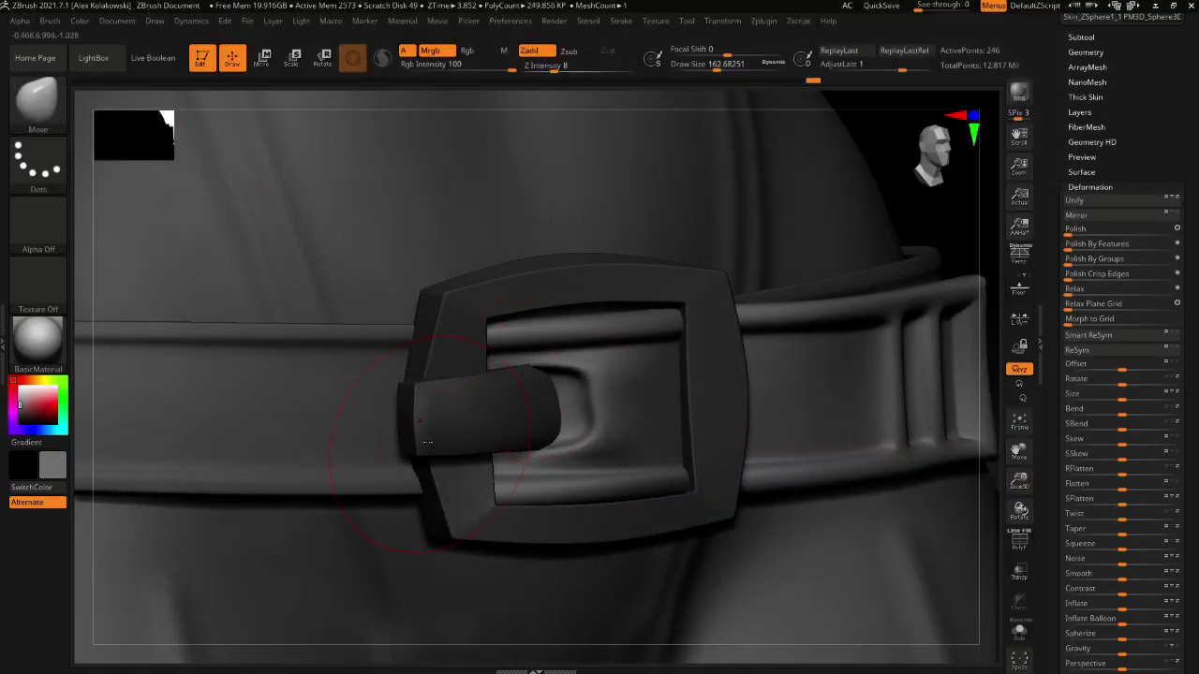
pyautogui.moveTo(578, 482); pyautogui.dragTo(468, 485, button='right')
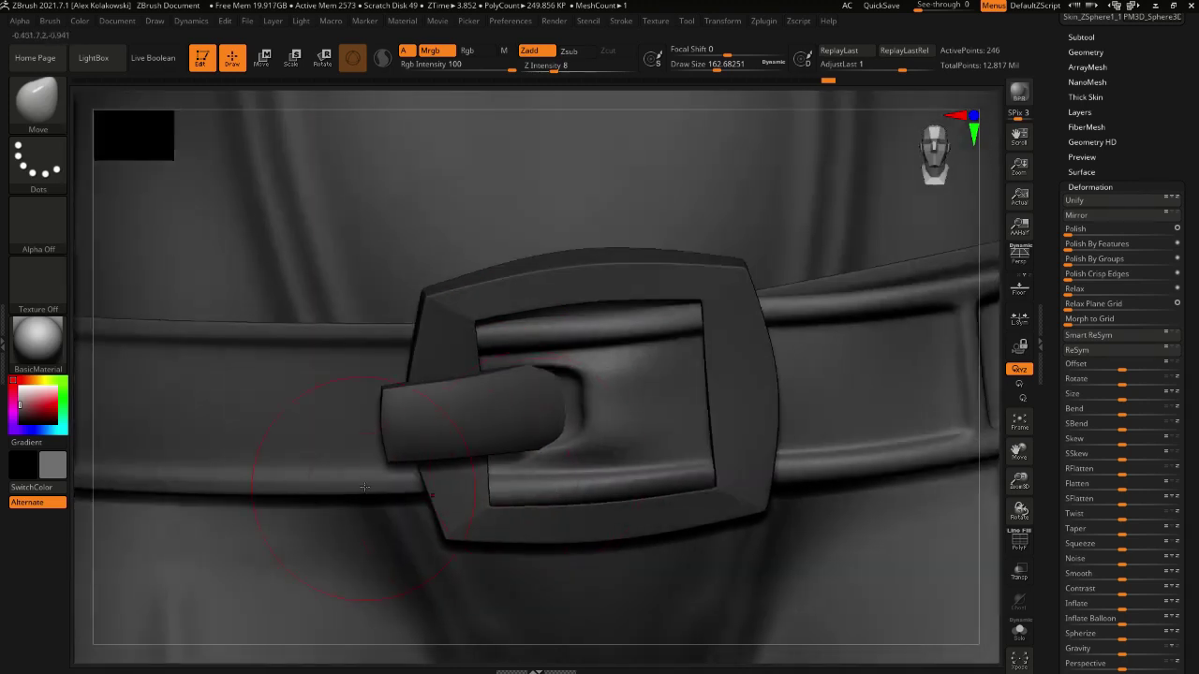
pyautogui.press('s')
pyautogui.moveTo(575, 367); pyautogui.dragTo(553, 367)
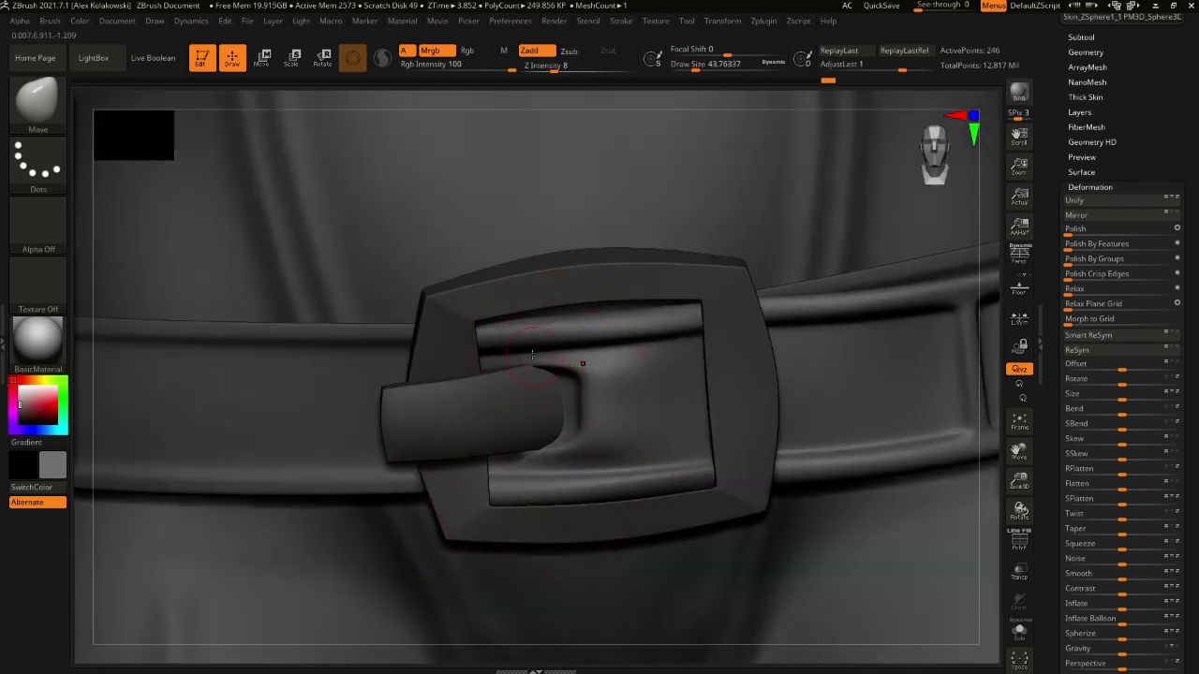
# Reshape the buckle prong's tip over the strap recess with the Move brush, isolating the buckle and then checking it with its wireframe
pyautogui.keyDown('alt'); pyautogui.click(542, 382); pyautogui.keyUp('alt')
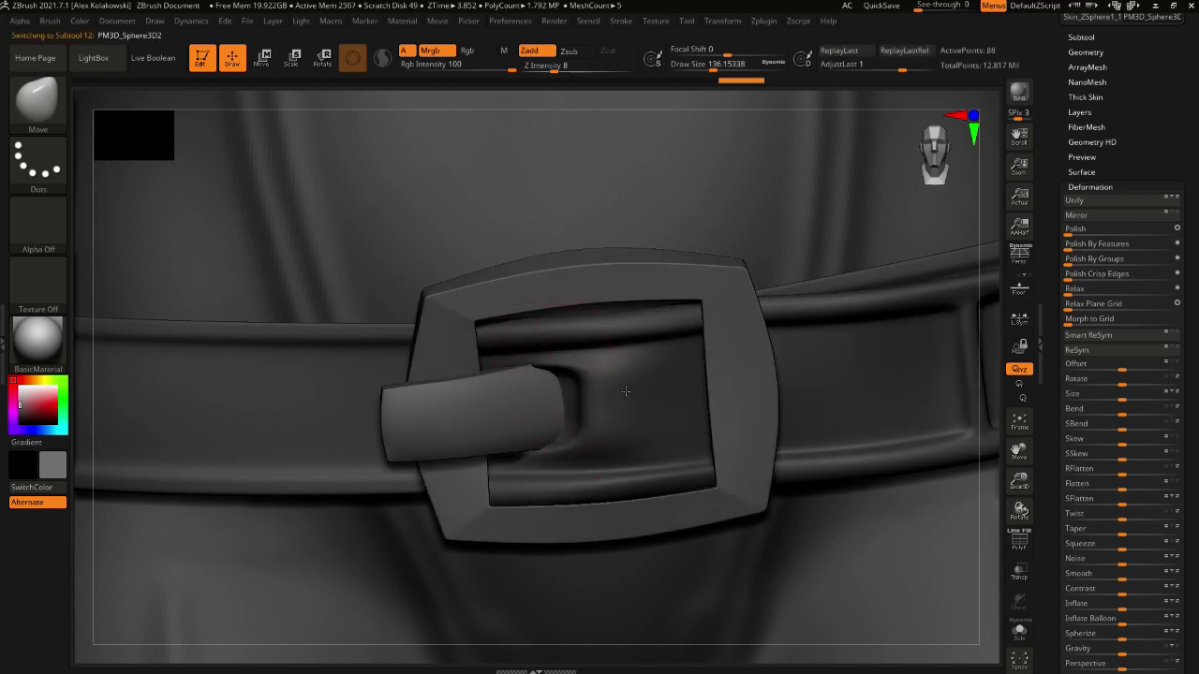
pyautogui.moveTo(584, 405); pyautogui.dragTo(685, 414)
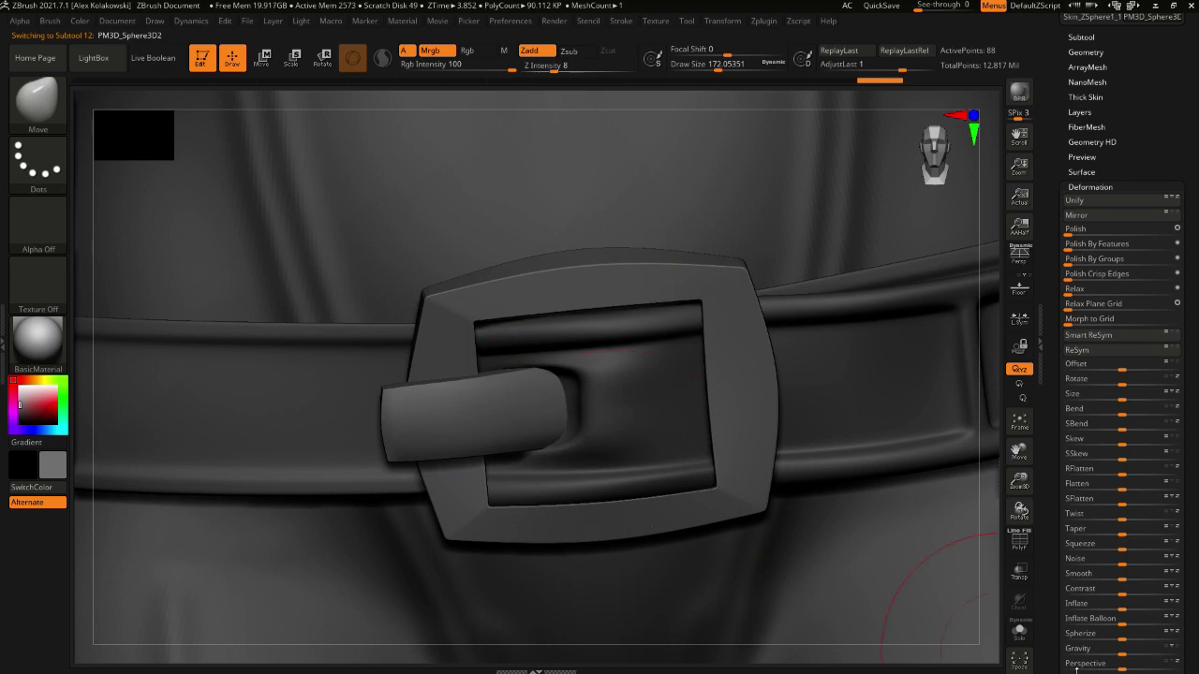
pyautogui.click(1019, 633)
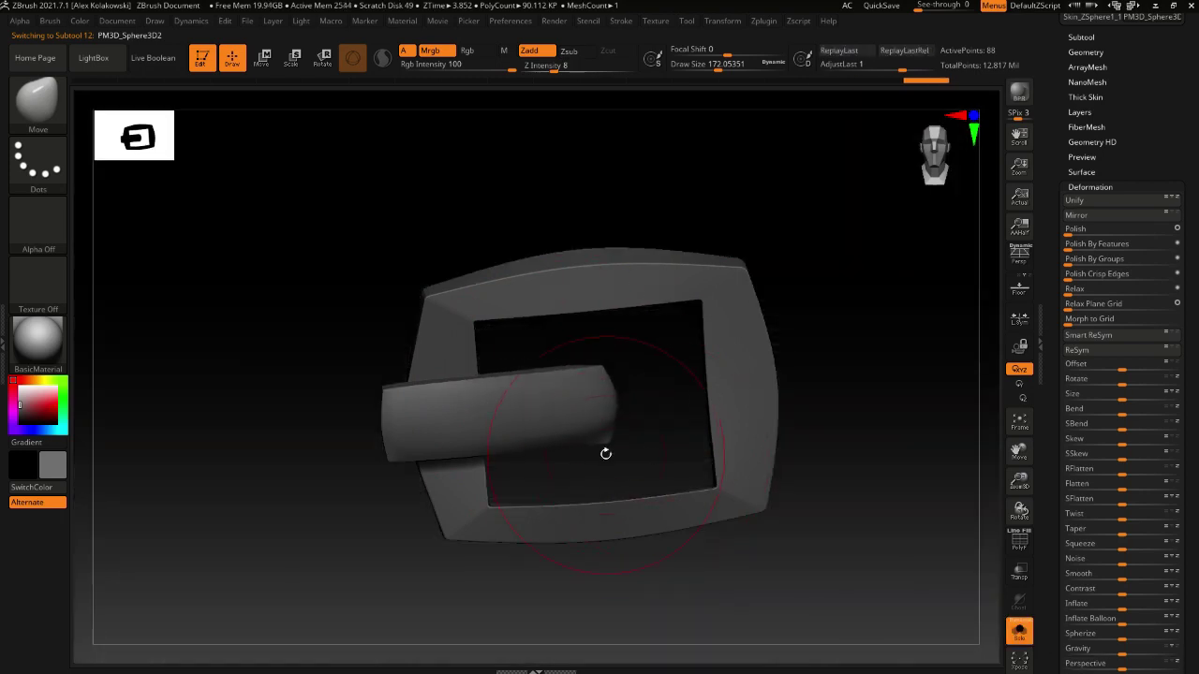
pyautogui.moveTo(590, 373); pyautogui.dragTo(599, 424, button='right')
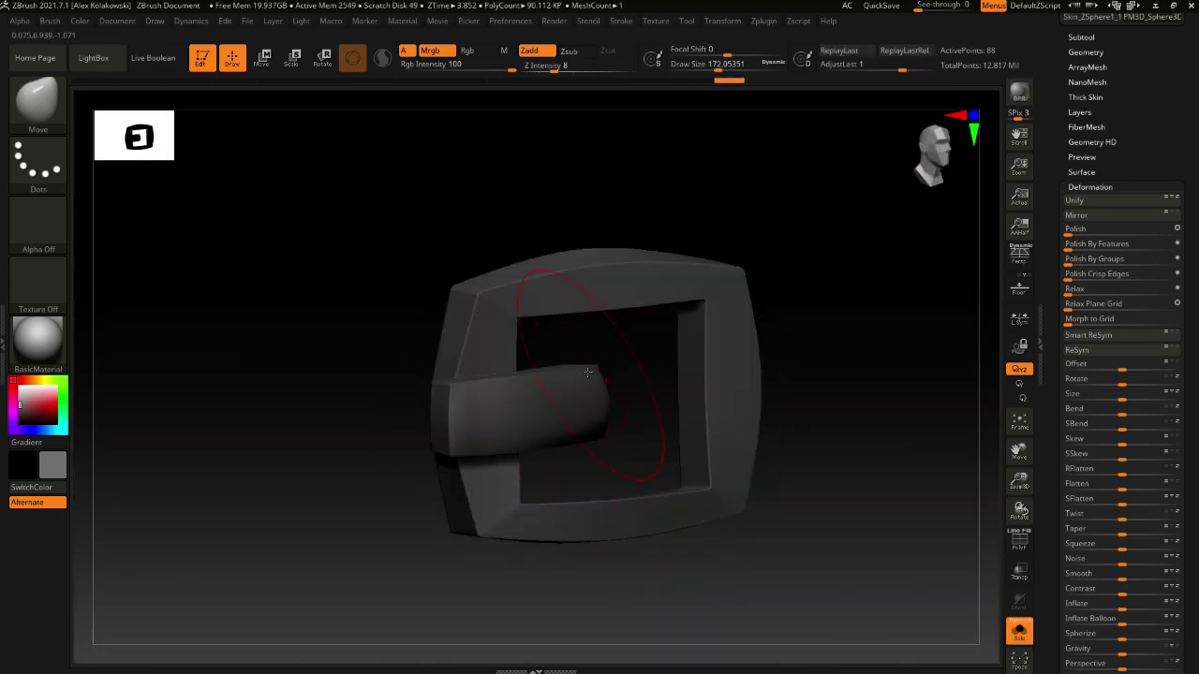
pyautogui.moveTo(609, 369); pyautogui.dragTo(489, 290, button='right')
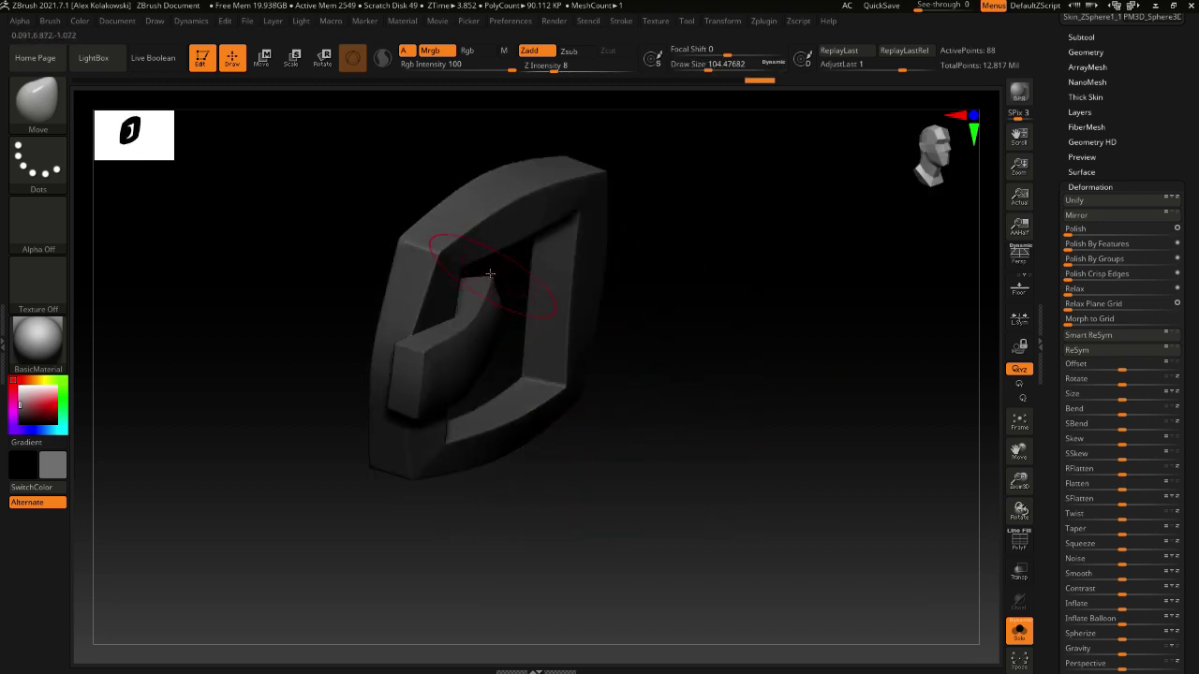
pyautogui.moveTo(581, 332); pyautogui.dragTo(476, 307, button='right')
pyautogui.moveTo(521, 368); pyautogui.dragTo(550, 366, button='right')
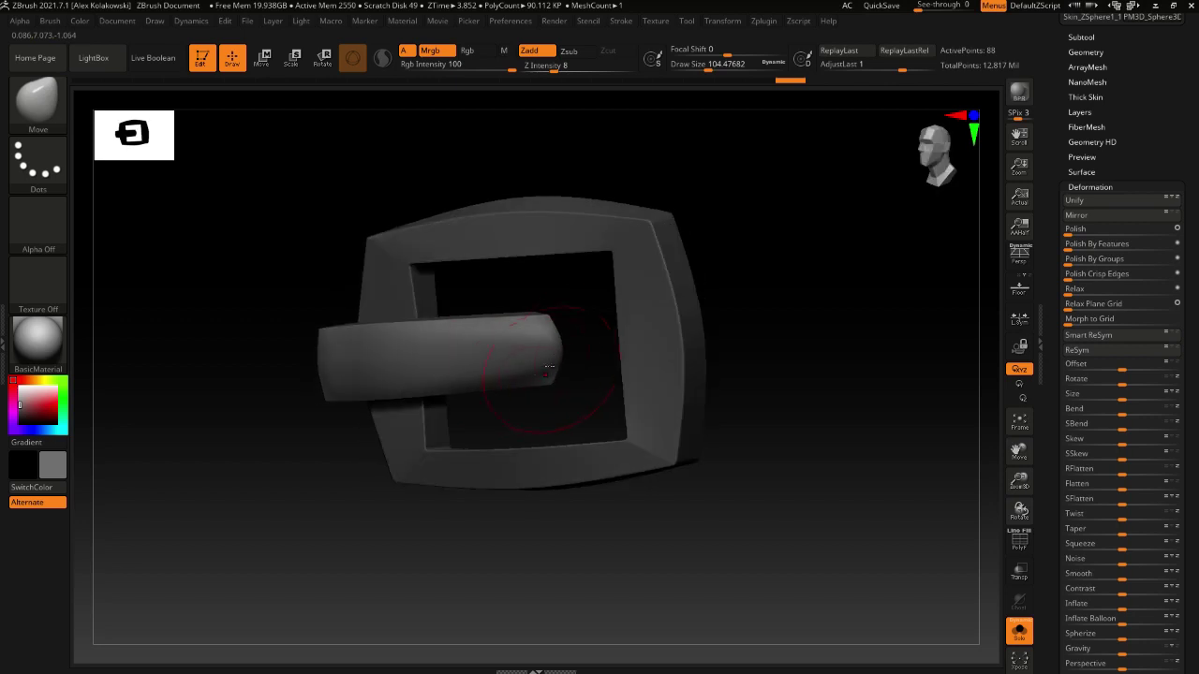
pyautogui.click(1019, 541)
pyautogui.click(1018, 630)
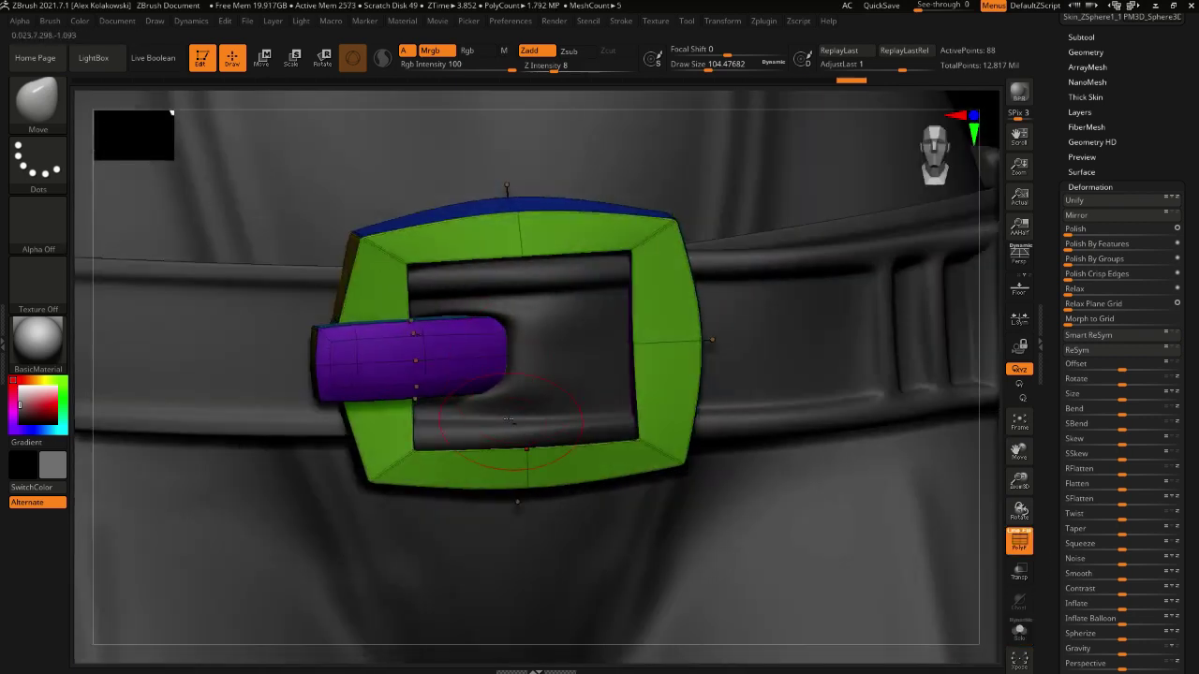
# Examine the belt on the full figure from the side and back without wireframe, and select the V-shaped back piece
pyautogui.keyDown('alt'); pyautogui.moveTo(785, 564); pyautogui.dragTo(712, 422, button='right'); pyautogui.keyUp('alt')
pyautogui.click(1018, 543)
pyautogui.moveTo(846, 559)
pyautogui.keyDown('alt'); pyautogui.mouseDown(button='right')
pyautogui.moveTo(731, 446)
pyautogui.moveTo(602, 506)
pyautogui.moveTo(511, 509)
pyautogui.mouseUp(button='right'); pyautogui.keyUp('alt')
pyautogui.press('s')
pyautogui.click(581, 509)
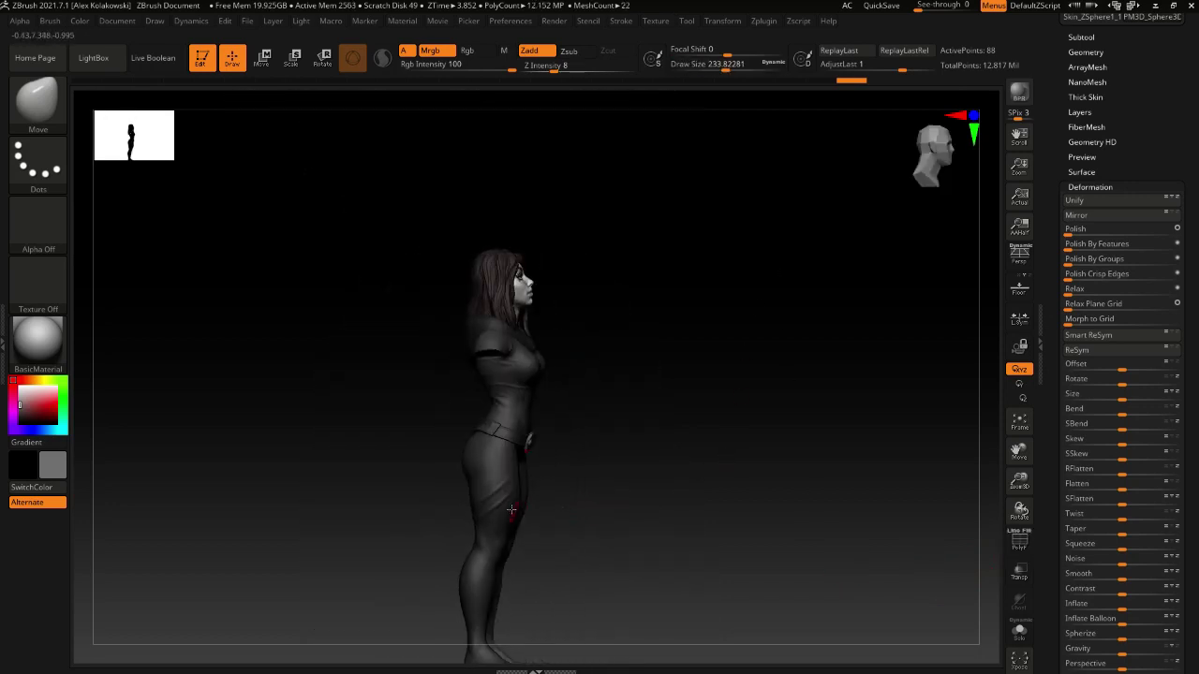
pyautogui.moveTo(512, 509); pyautogui.dragTo(549, 474)
pyautogui.scroll(6, 527, 434)
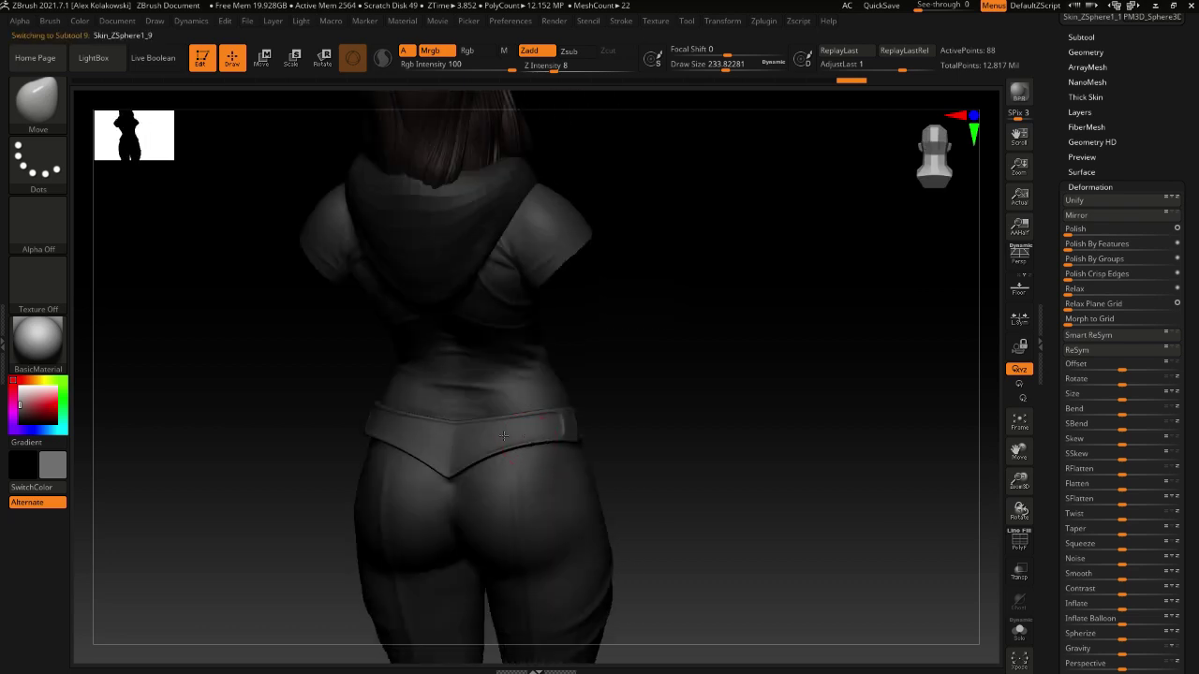
pyautogui.scroll(5, 504, 434)
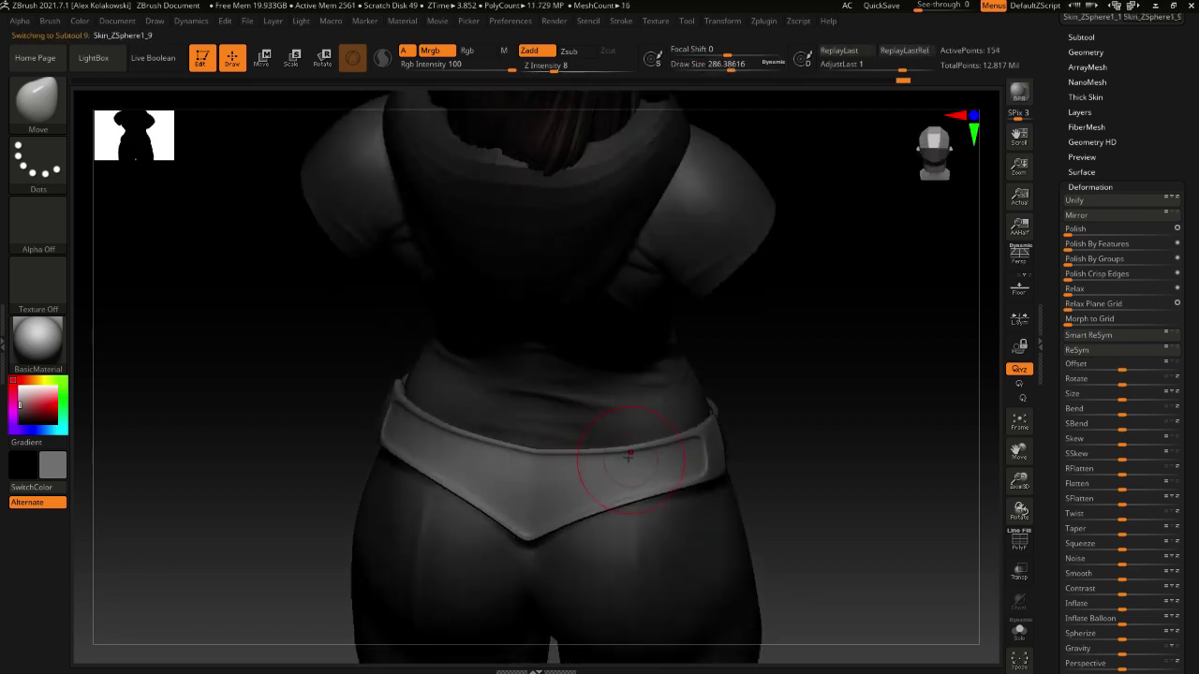
pyautogui.moveTo(629, 457); pyautogui.dragTo(656, 504, button='right')
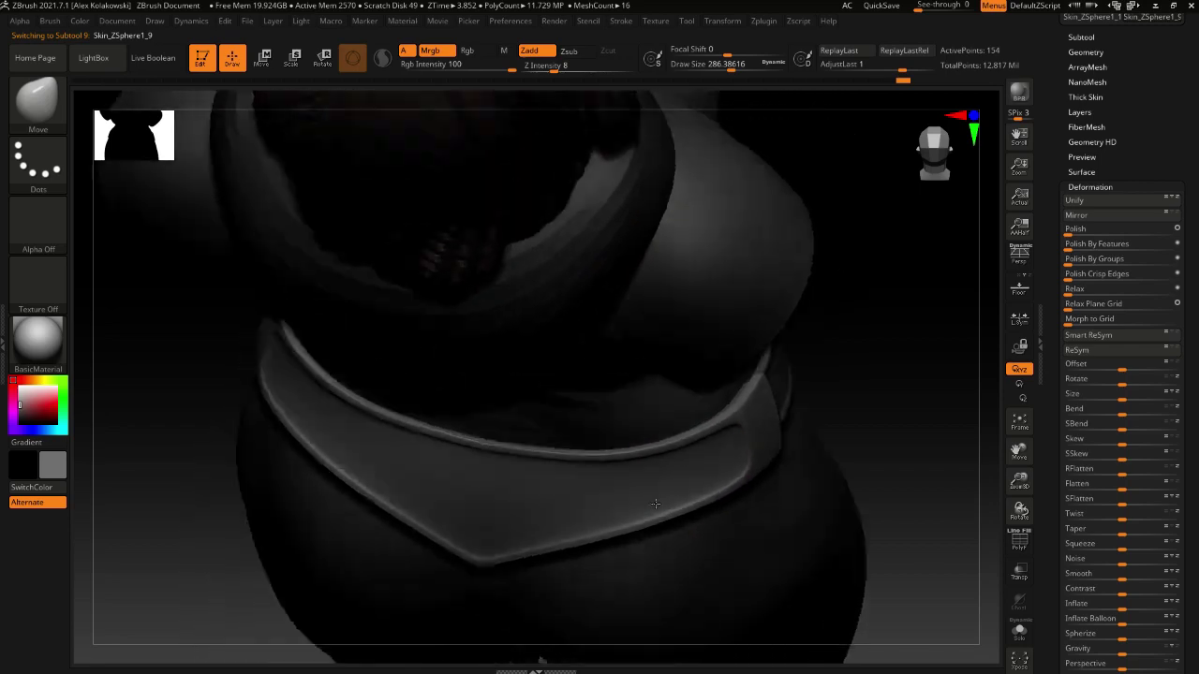
pyautogui.moveTo(655, 504); pyautogui.dragTo(559, 460)
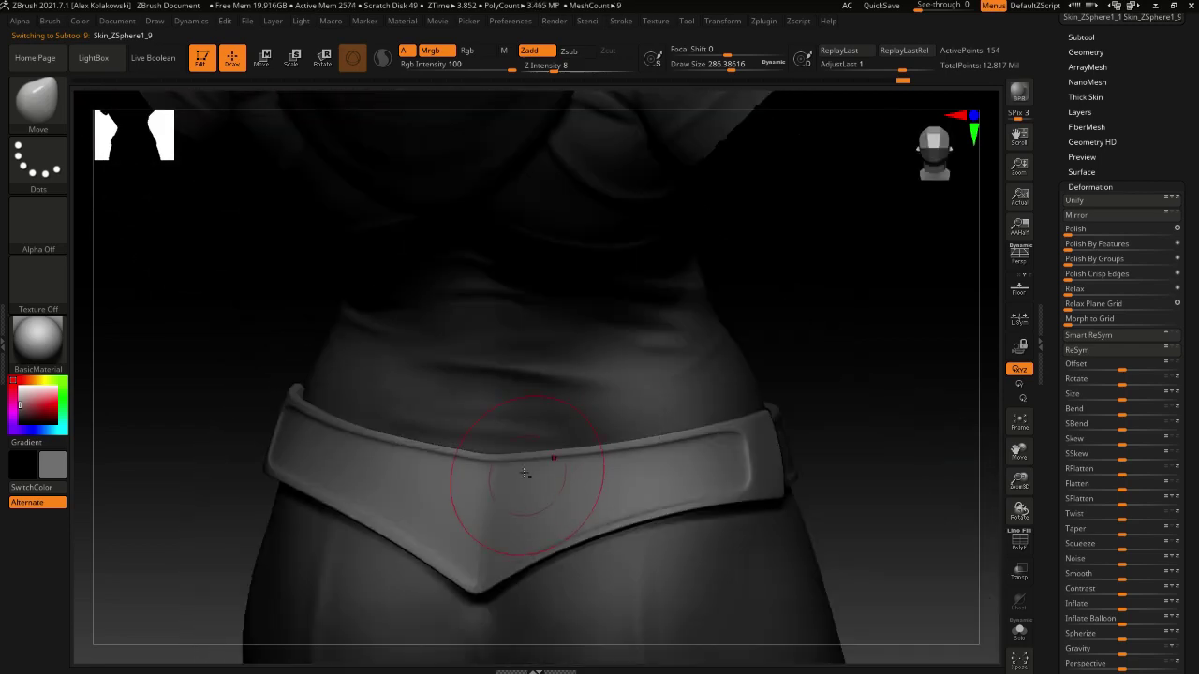
pyautogui.moveTo(524, 473); pyautogui.dragTo(609, 455, button='right')
# Switch to the Inflate brush with a Z intensity of 2 for the back belt piece
pyautogui.press('b')
pyautogui.press('i')
pyautogui.press('n')
pyautogui.press('u')
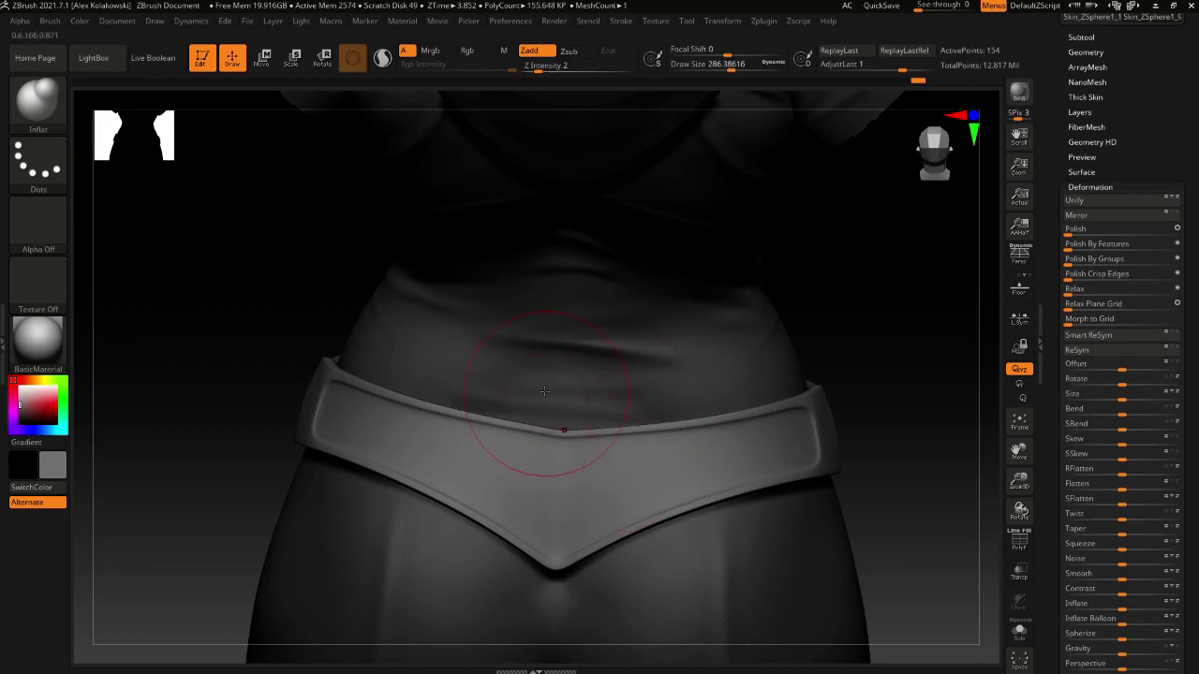
# Turn off double-sided display for the back belt piece and inspect its face directions from behind
pyautogui.scroll(-5, 1197, 366)
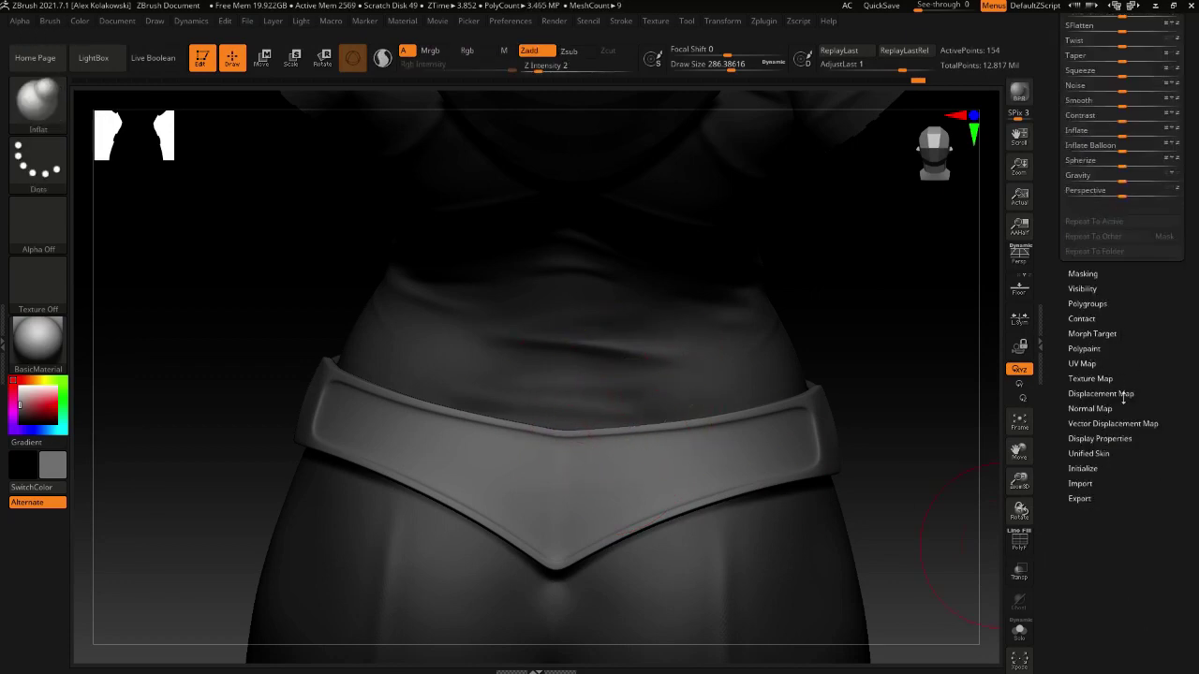
pyautogui.click(1123, 440)
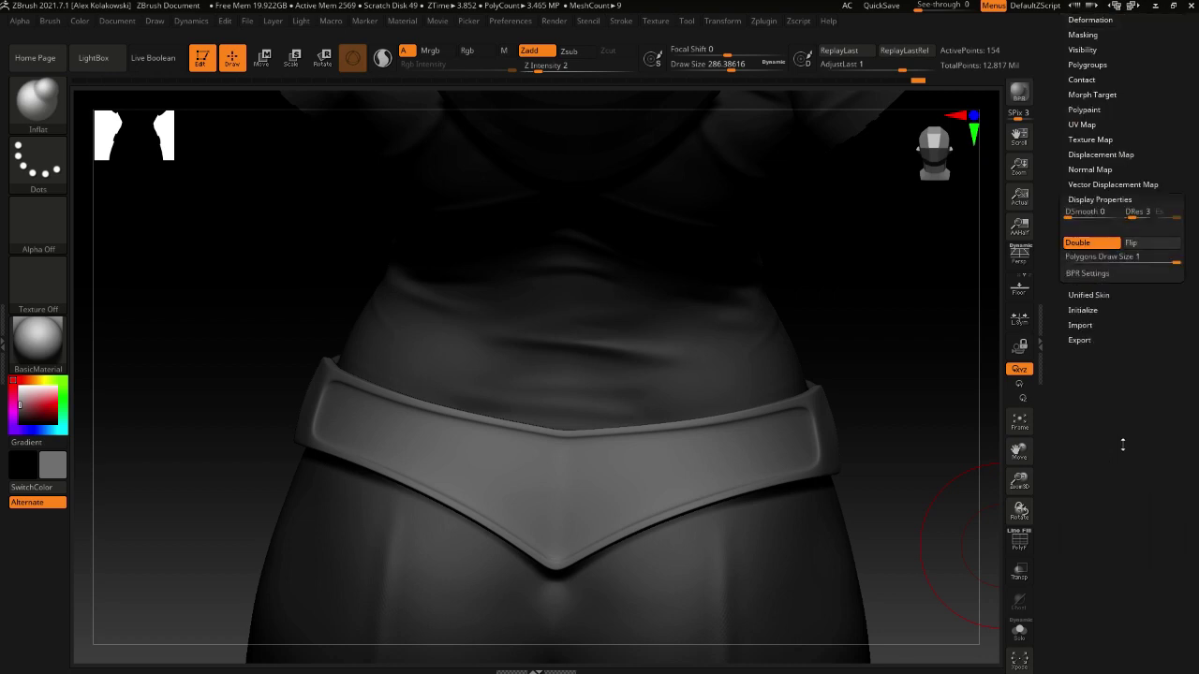
pyautogui.click(1094, 242)
pyautogui.moveTo(880, 440); pyautogui.dragTo(671, 470)
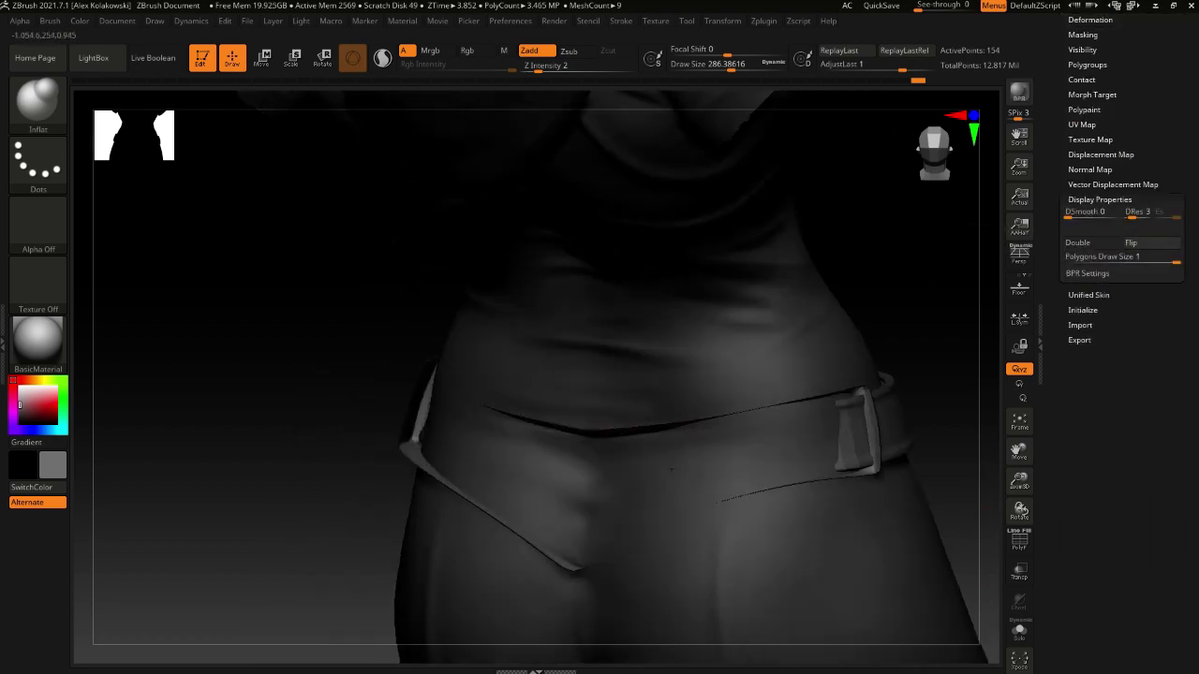
pyautogui.moveTo(671, 470); pyautogui.dragTo(660, 470, button='right')
pyautogui.moveTo(789, 441); pyautogui.dragTo(599, 412, button='right')
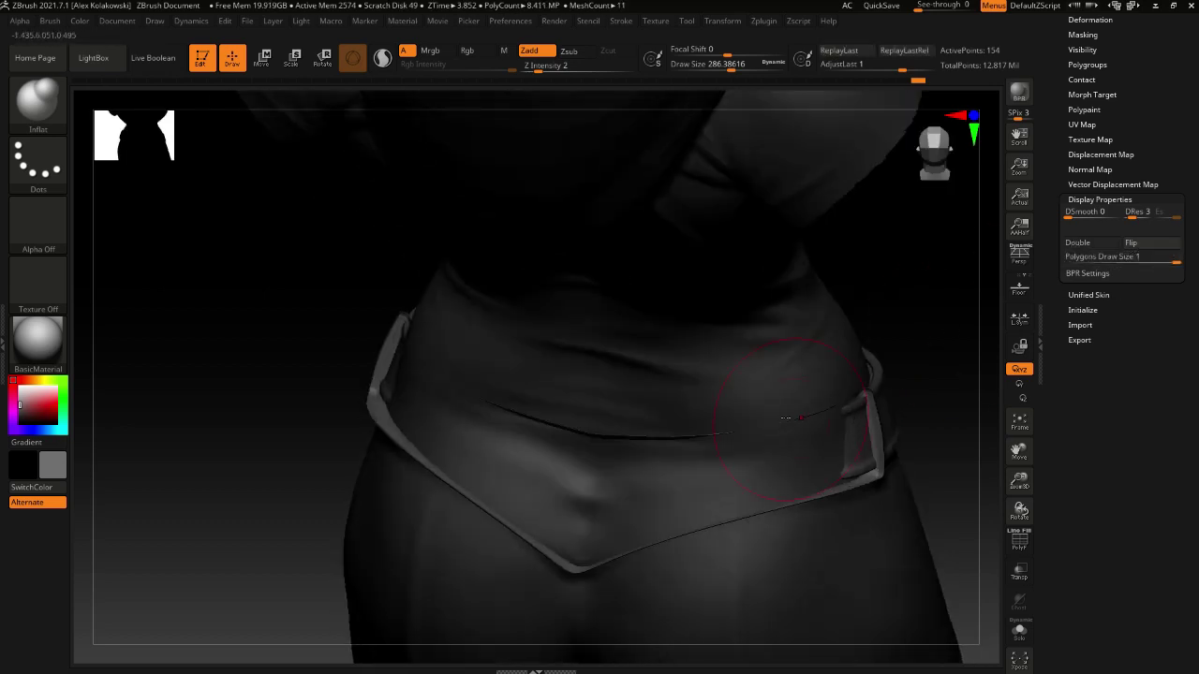
# Delete the back belt piece's stored morph target and flip its normals
pyautogui.click(1138, 244)
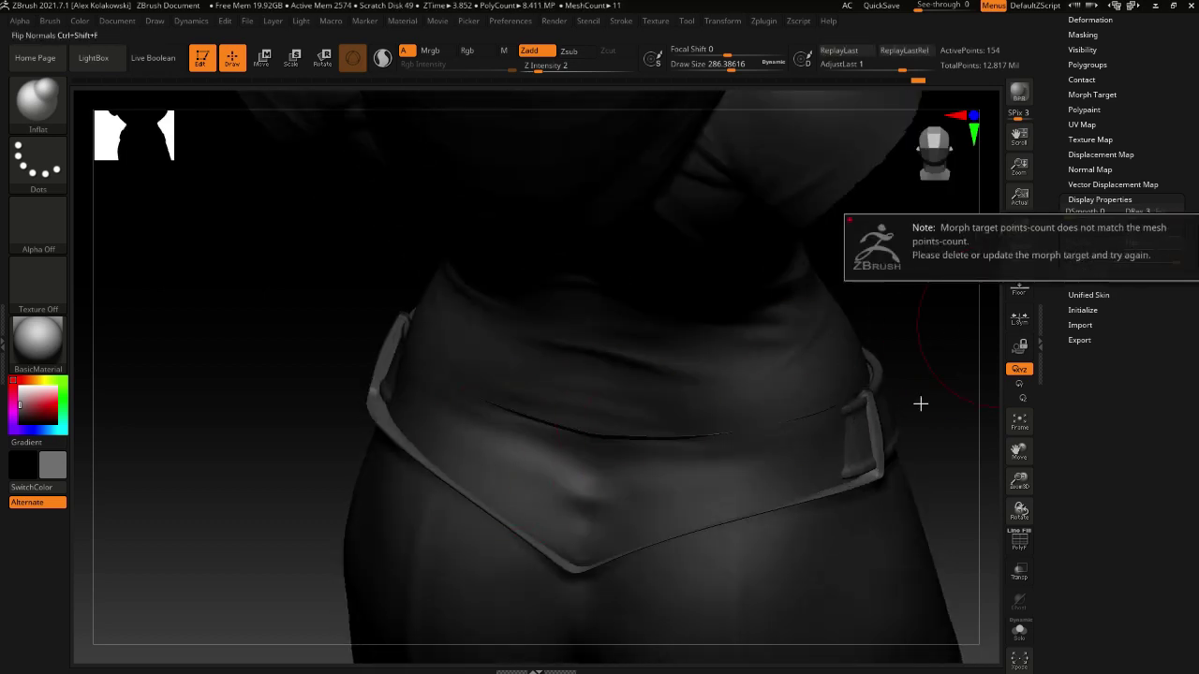
pyautogui.click(1159, 245)
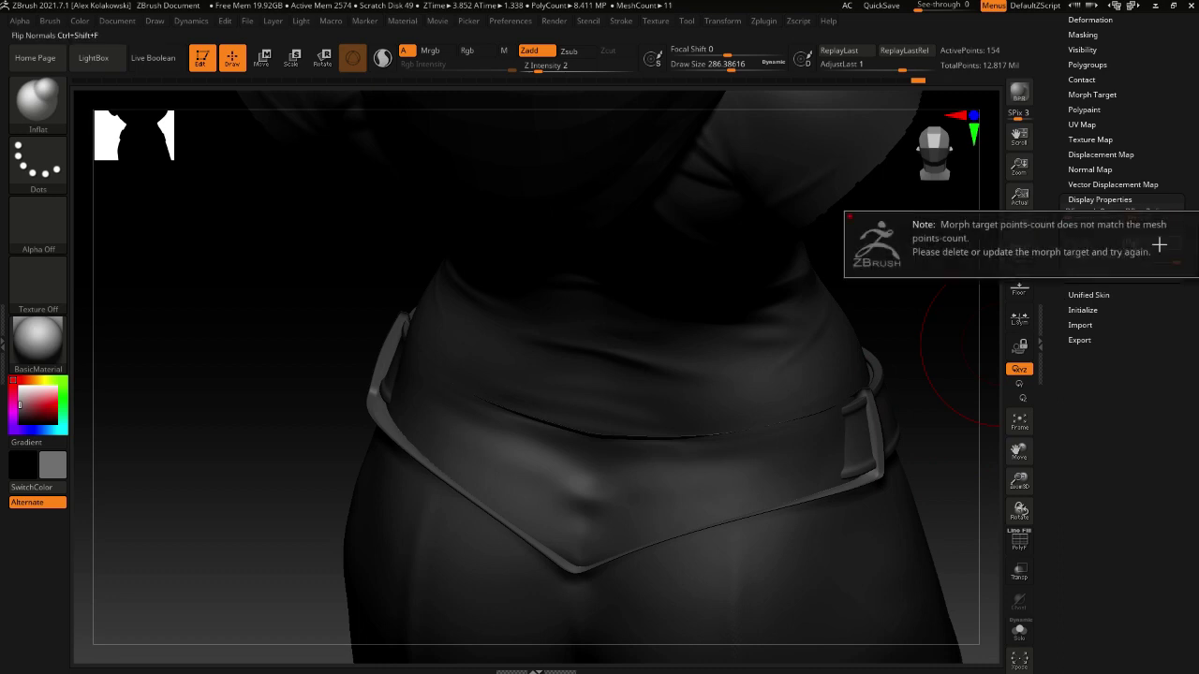
pyautogui.click(1097, 95)
pyautogui.click(1091, 125)
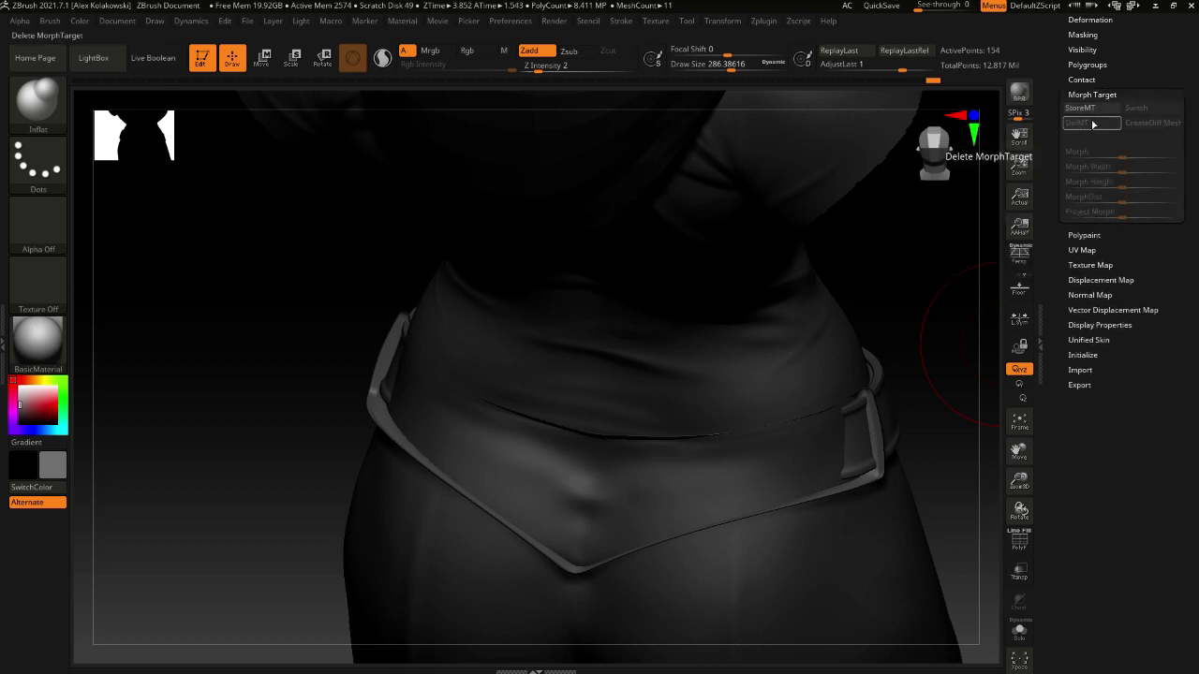
pyautogui.click(1109, 325)
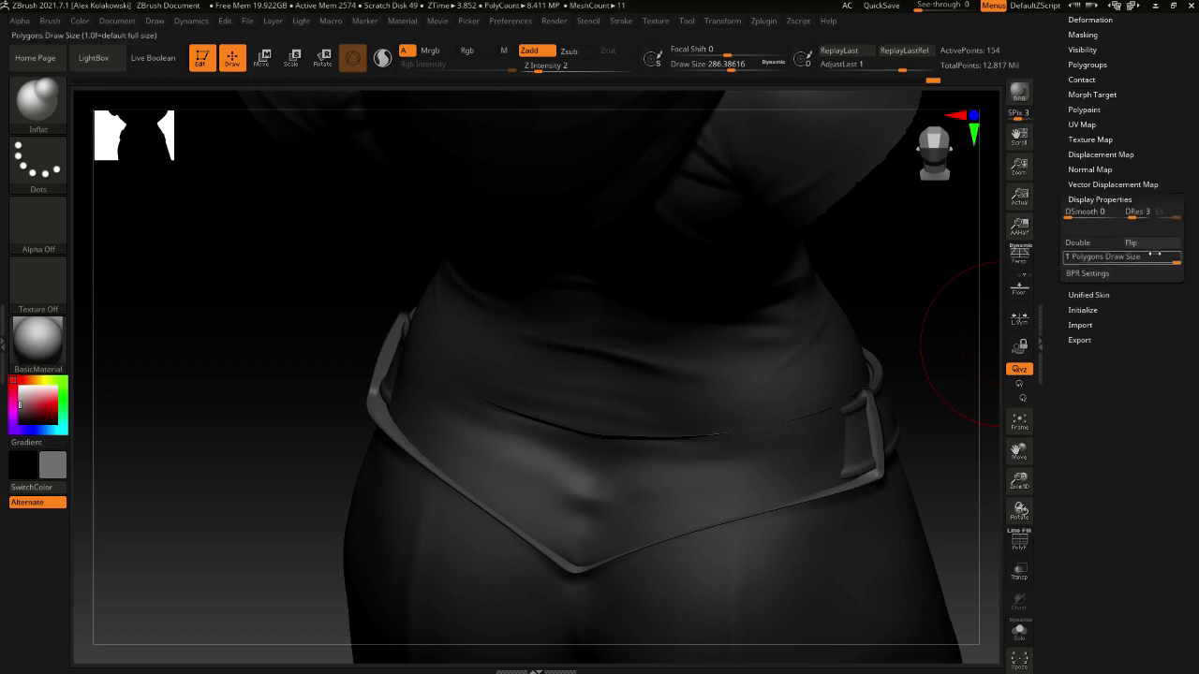
pyautogui.click(1131, 242)
# Set the Inflate brush's Z intensity to 4 for the V-shaped back belt piece
pyautogui.moveTo(631, 466)
pyautogui.mouseDown(button='right')
pyautogui.moveTo(699, 404)
pyautogui.moveTo(696, 413)
pyautogui.mouseUp(button='right')
pyautogui.press('b')
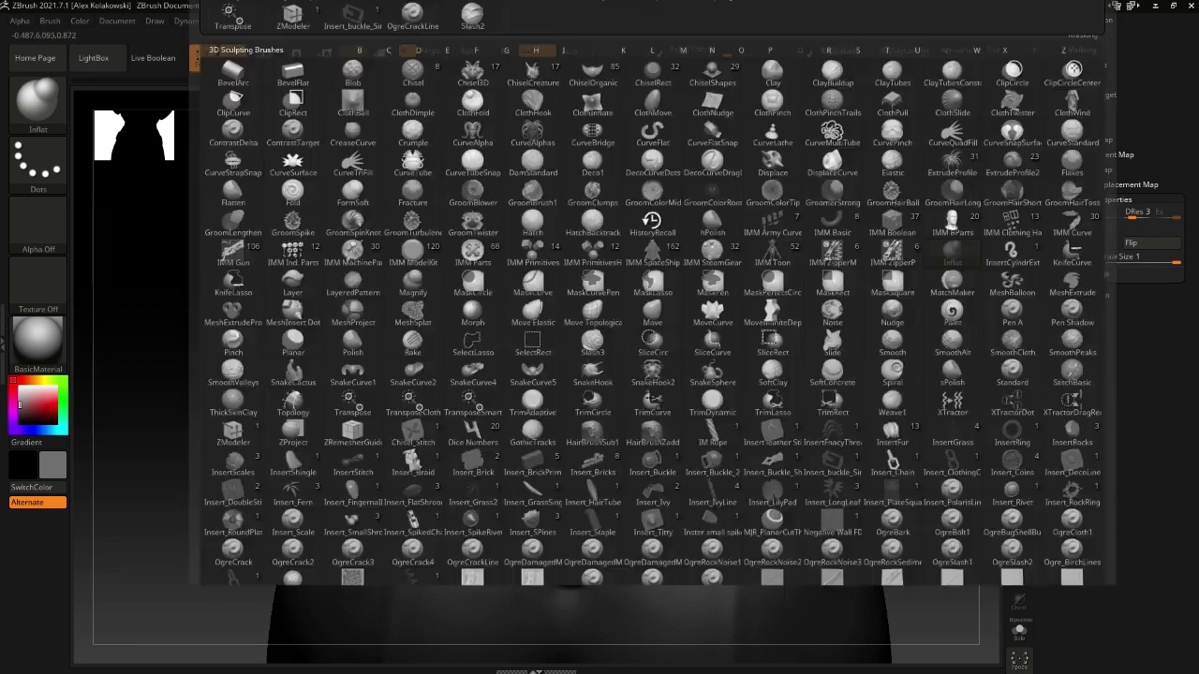
pyautogui.press('Escape')
pyautogui.press('u')
pyautogui.click(663, 403)
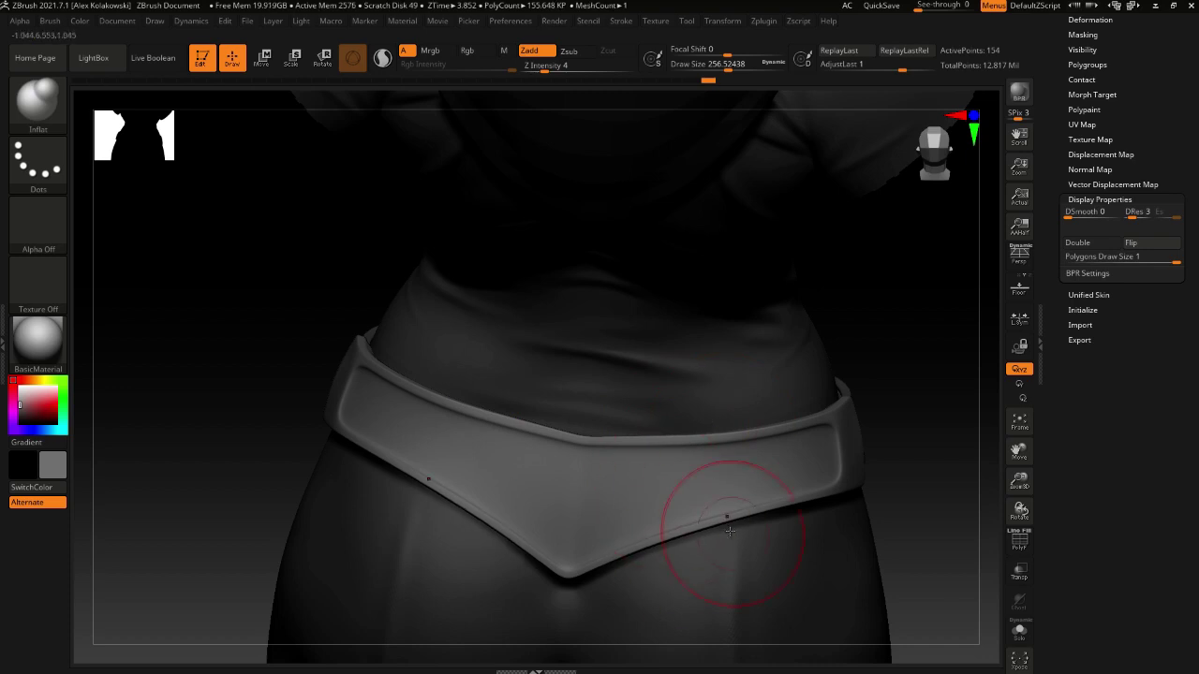
pyautogui.moveTo(681, 549); pyautogui.dragTo(634, 465, button='right')
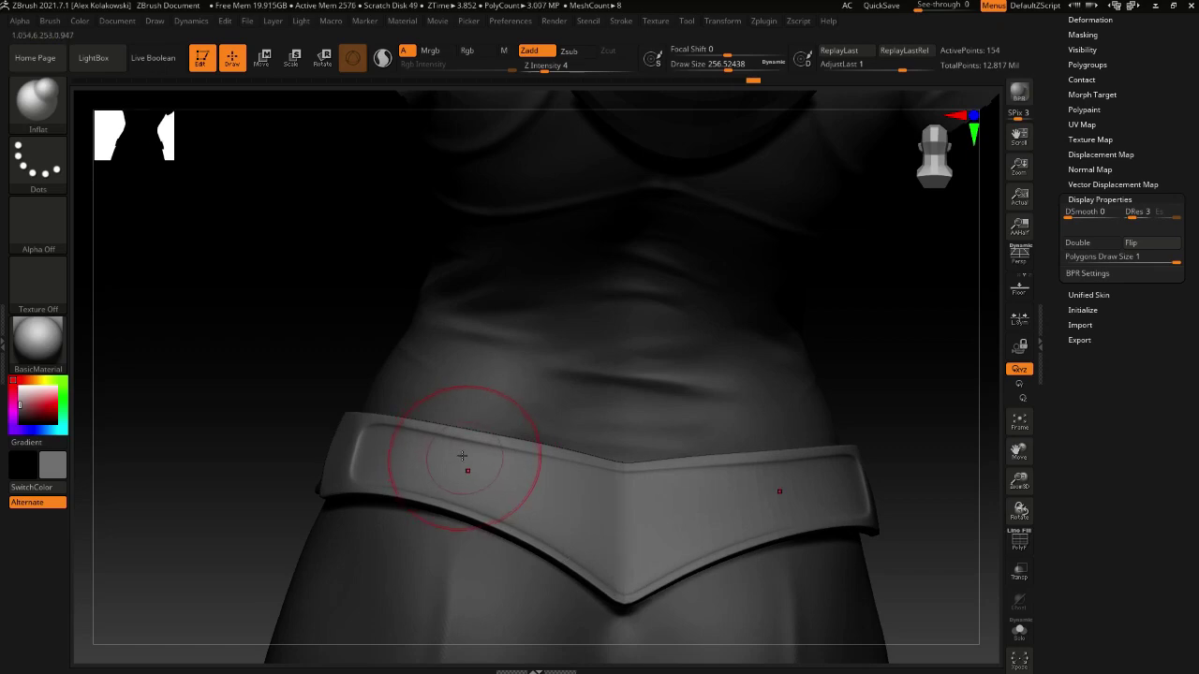
# Switch to the Move brush and examine the back belt piece up close and on the full figure
pyautogui.press('b')
pyautogui.press('m')
pyautogui.press('v')
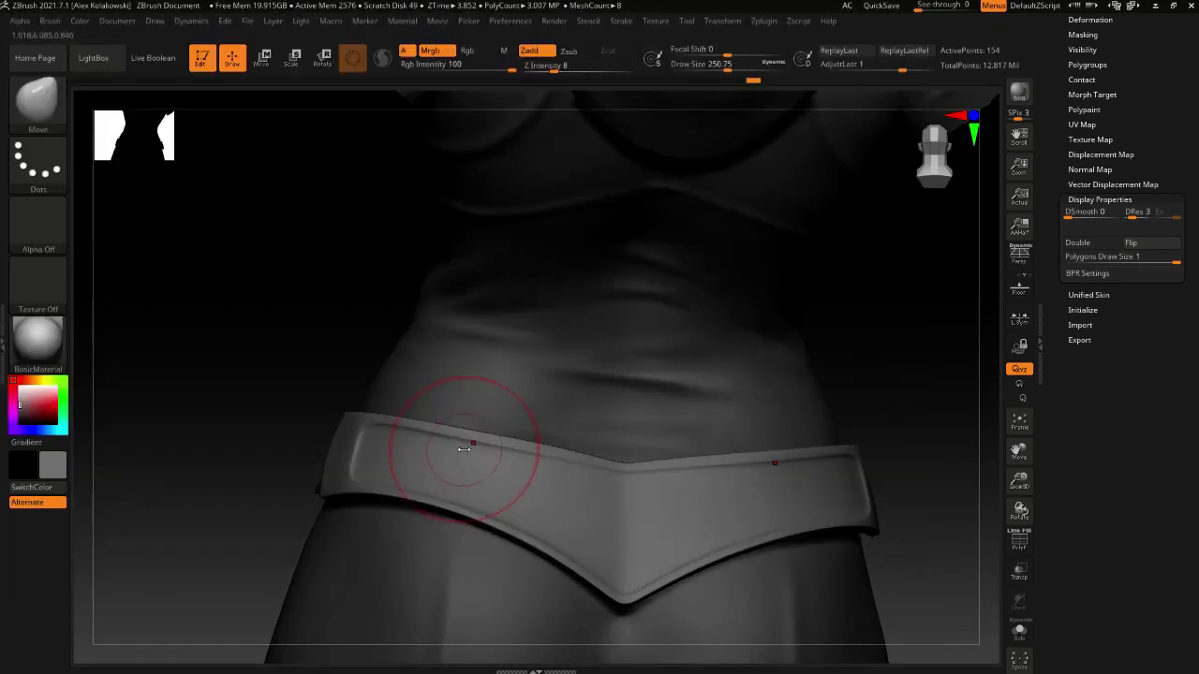
pyautogui.moveTo(552, 473); pyautogui.dragTo(562, 426, button='right')
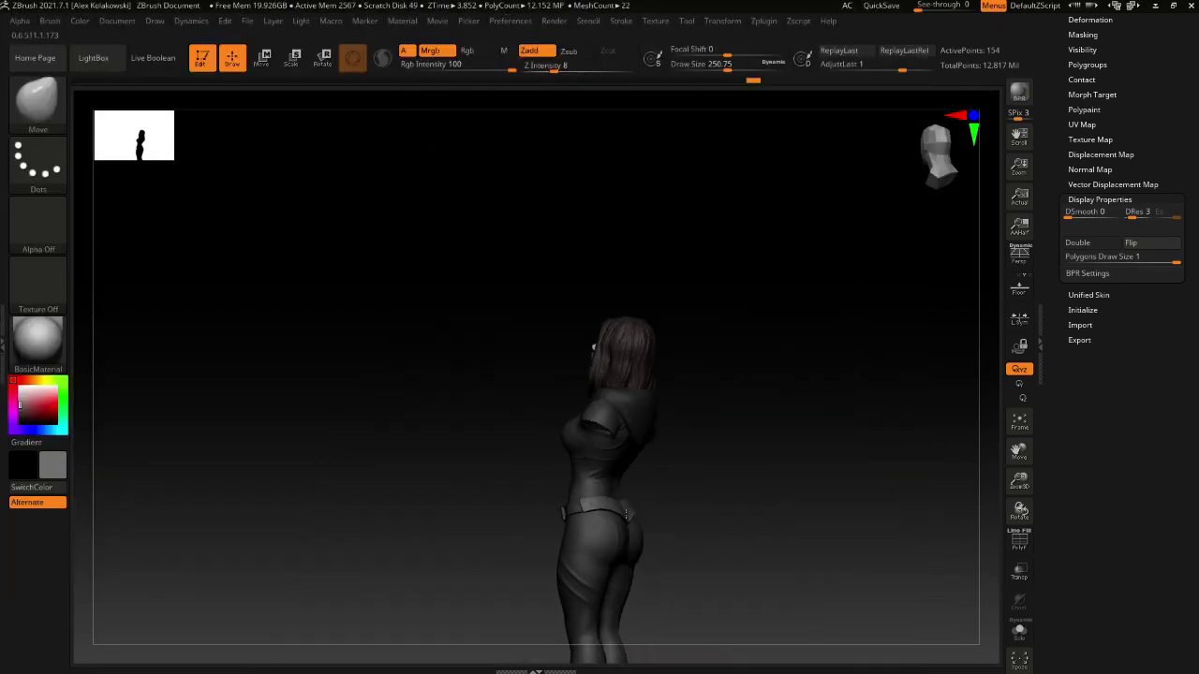
pyautogui.moveTo(626, 513); pyautogui.dragTo(556, 494, button='right')
# Pick the Insert_Rivet brush and set its draw size to about 65 for the back belt piece
pyautogui.press('b')
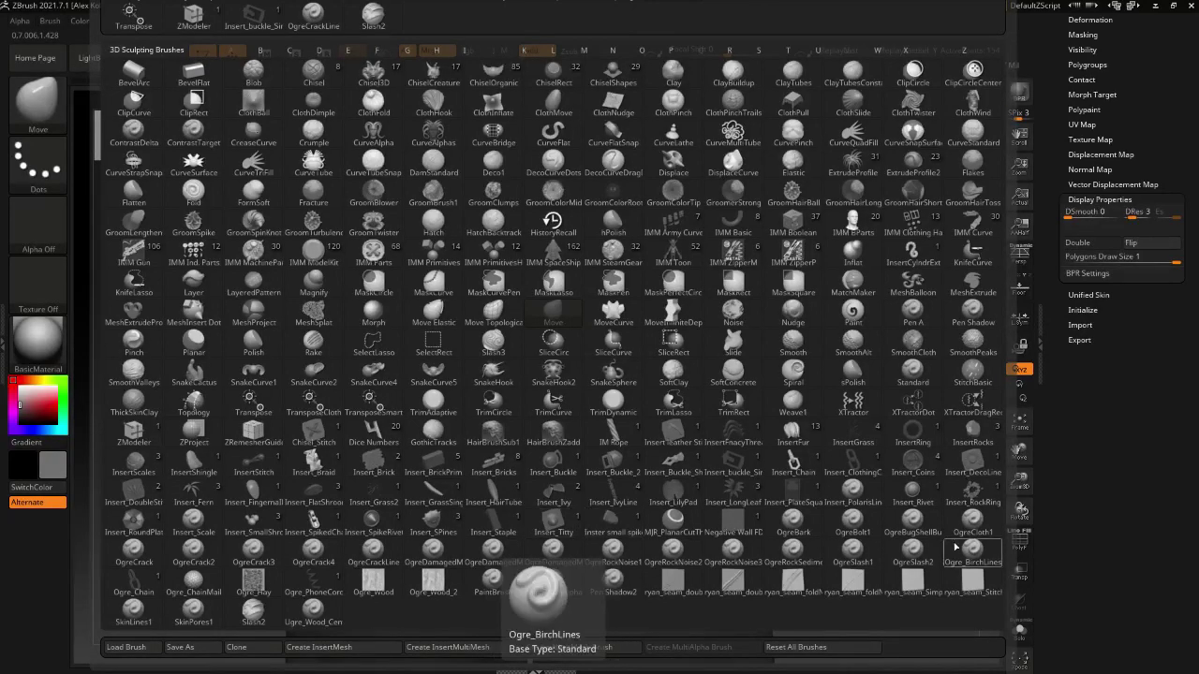
pyautogui.click(912, 489)
pyautogui.press('s')
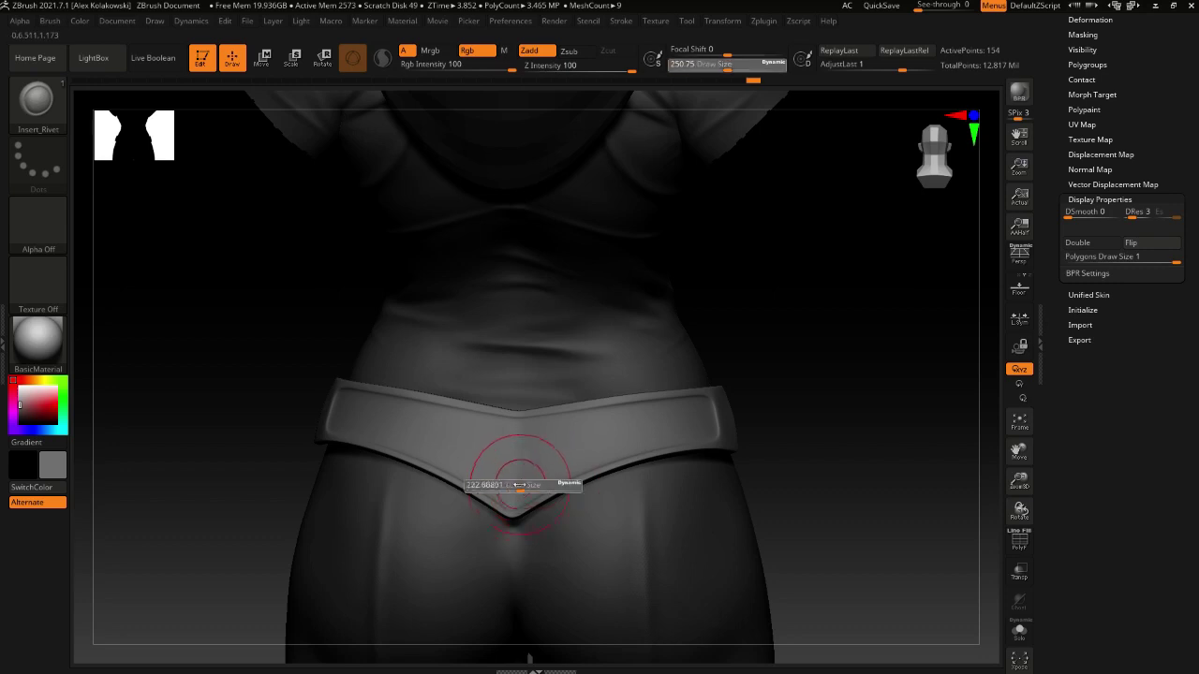
pyautogui.moveTo(521, 486); pyautogui.dragTo(496, 481)
pyautogui.moveTo(519, 478)
pyautogui.keyDown('ctrl'); pyautogui.mouseDown(button='right')
pyautogui.moveTo(514, 493)
pyautogui.moveTo(599, 436)
pyautogui.mouseUp(button='right'); pyautogui.keyUp('ctrl')
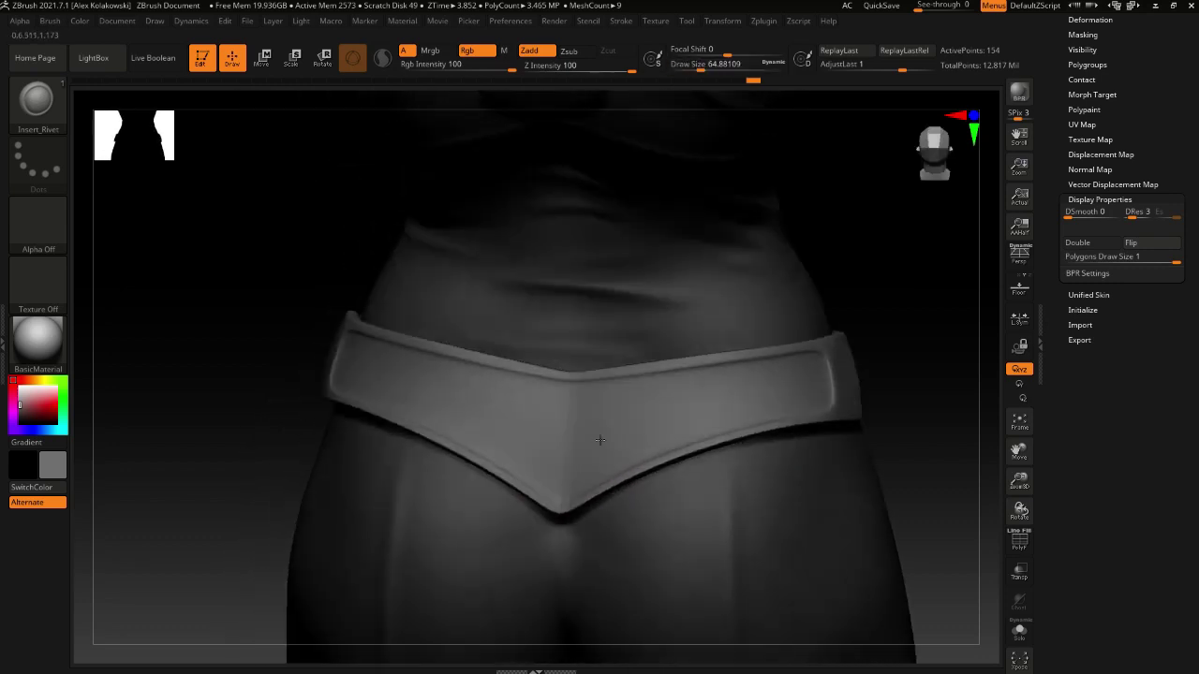
# Try a row of mirrored rivets along the back piece's lower edge, starting at the V tip and working outward
pyautogui.moveTo(562, 468); pyautogui.dragTo(560, 473)
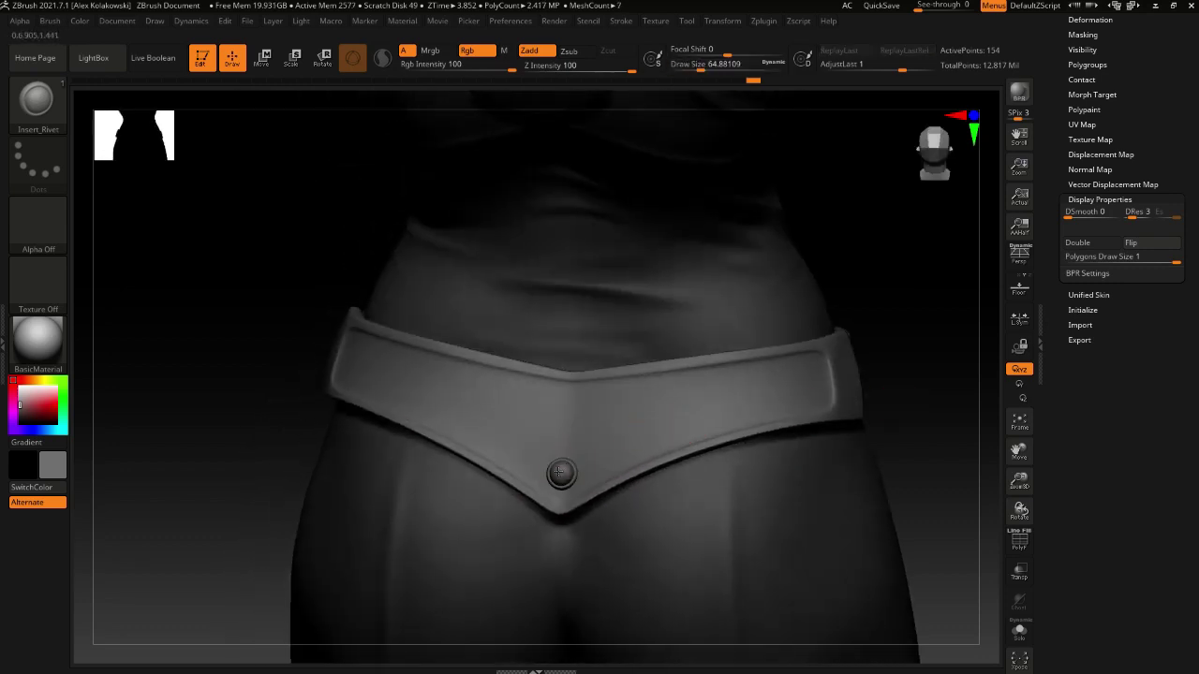
pyautogui.click(655, 456)
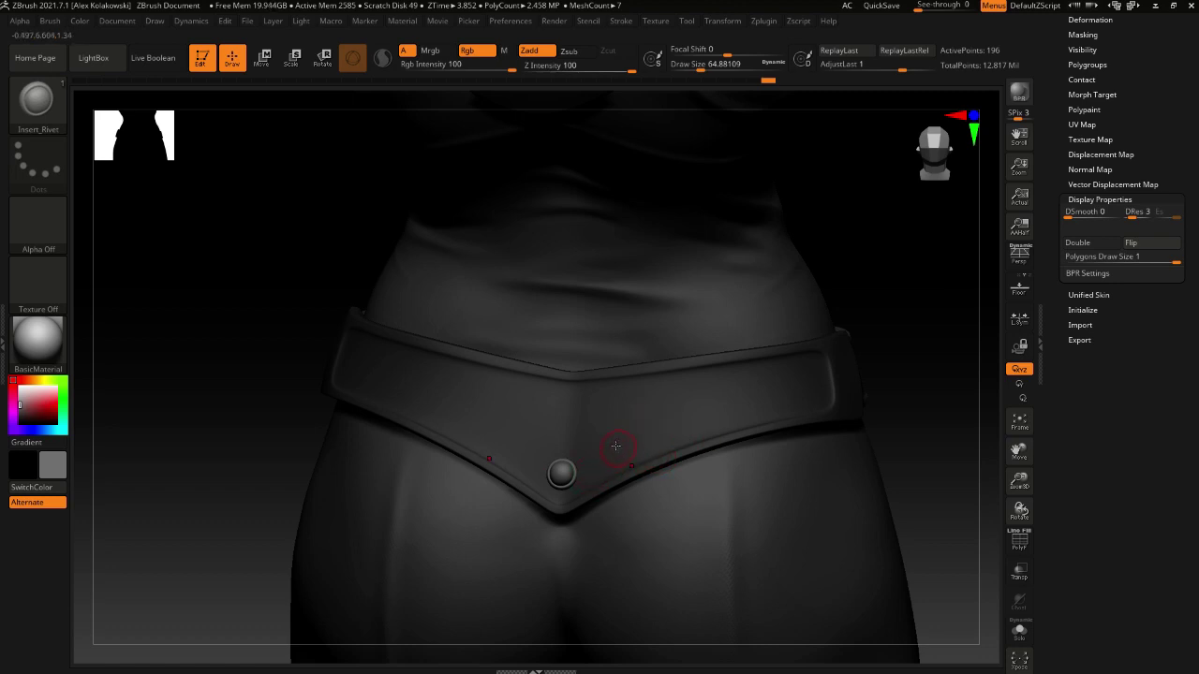
pyautogui.click(615, 447)
pyautogui.click(669, 421)
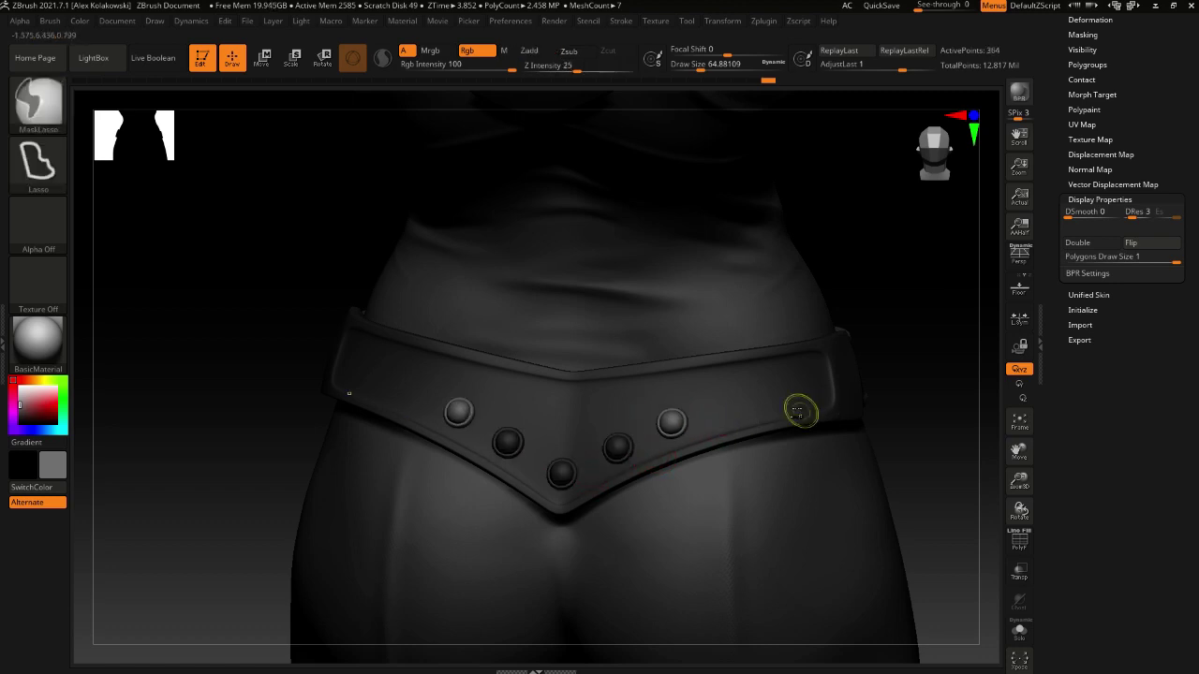
pyautogui.click(726, 407)
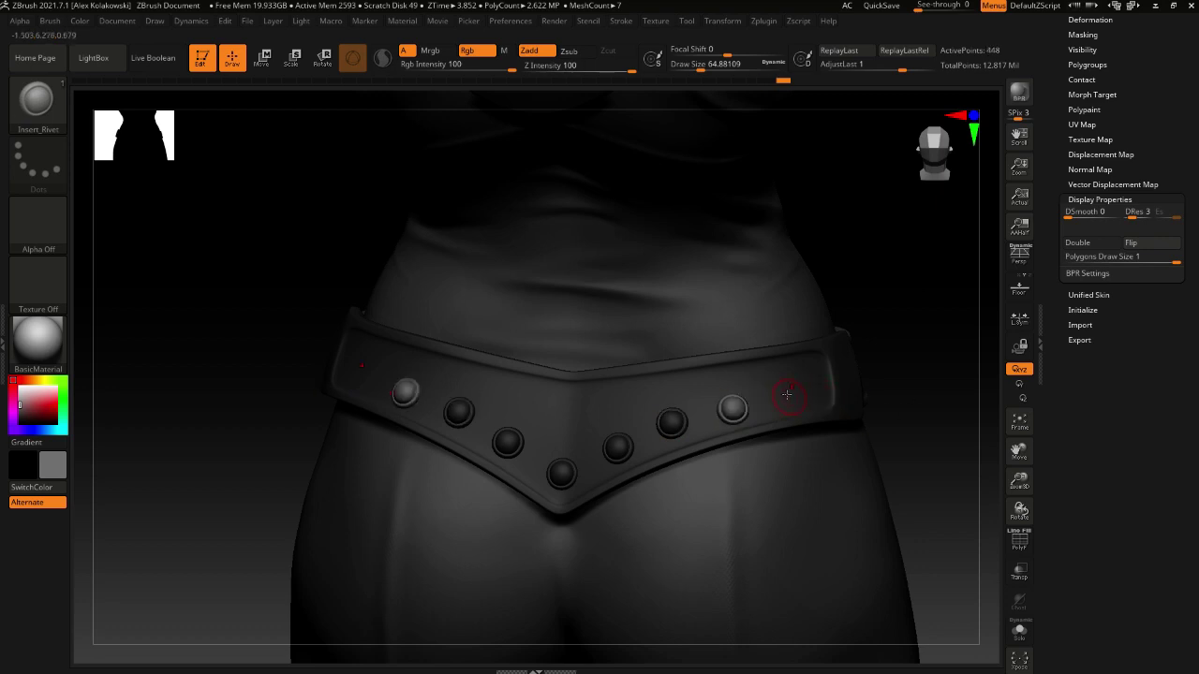
# Undo the outermost rivet pair, then place two mirrored rivet pairs out to the ends of the back piece and clear the mask
pyautogui.moveTo(799, 455); pyautogui.dragTo(786, 483, button='right')
pyautogui.hotkey('ctrl', 'z')
pyautogui.hotkey('ctrl', 'z')
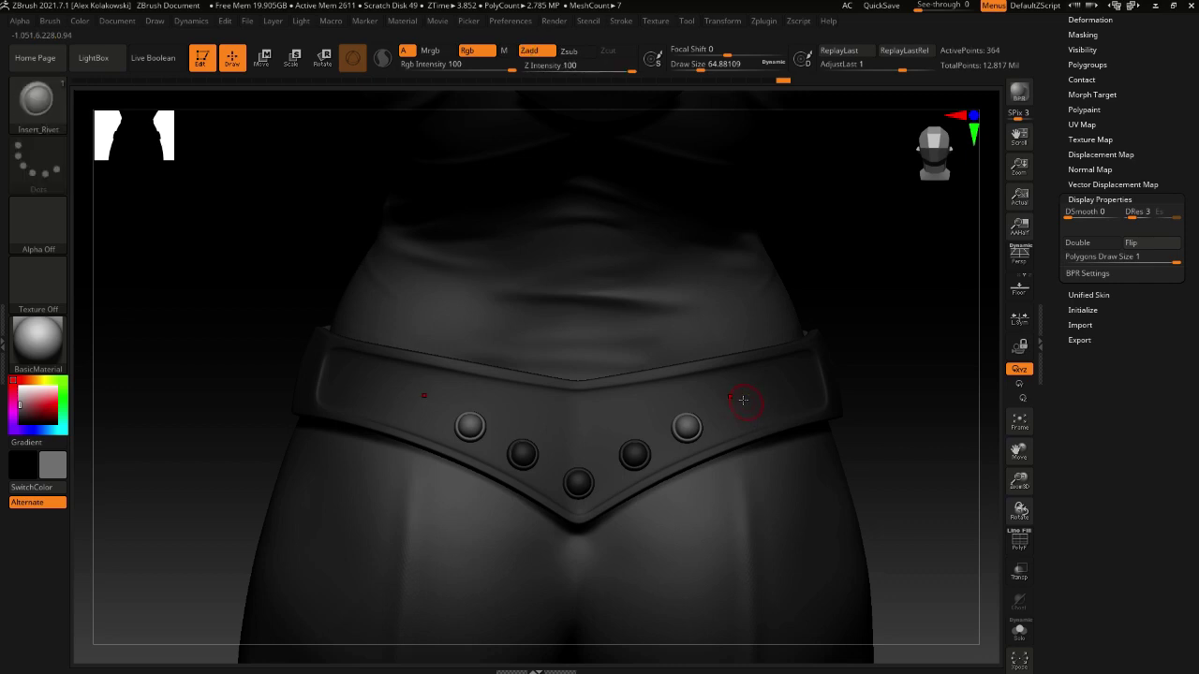
pyautogui.click(746, 402)
pyautogui.moveTo(874, 404); pyautogui.dragTo(875, 403)
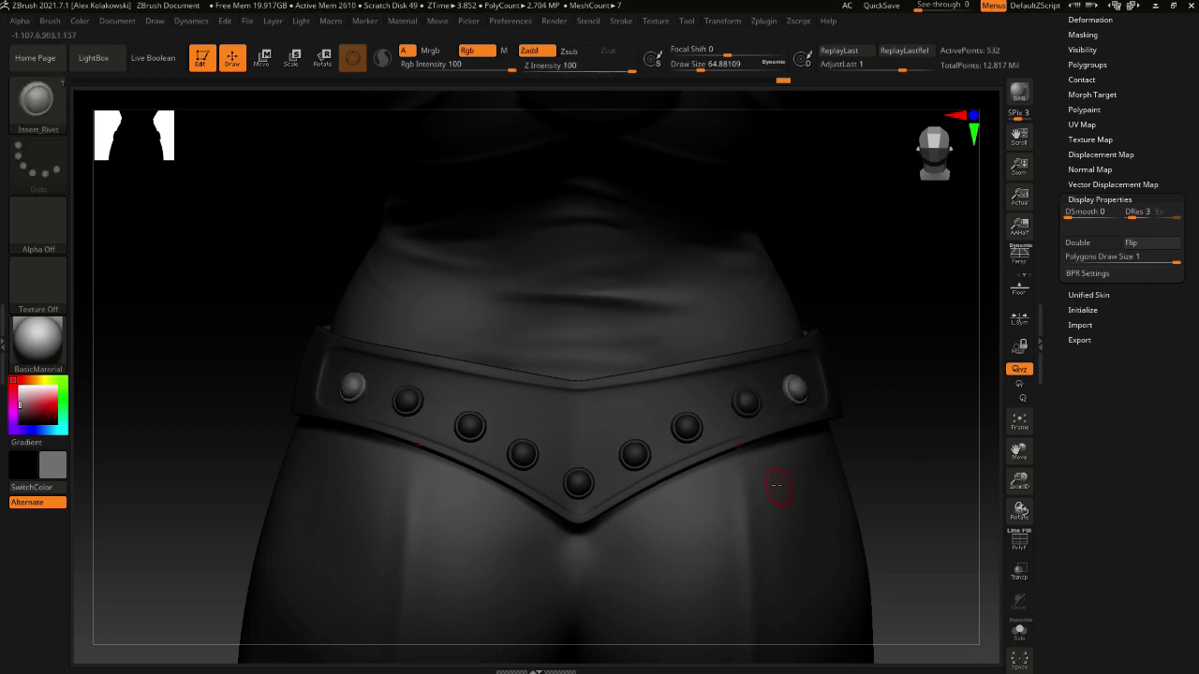
pyautogui.keyDown('ctrl'); pyautogui.moveTo(749, 505); pyautogui.dragTo(667, 532); pyautogui.keyUp('ctrl')
# Inspect the large rivets from an angle and undo all of them on the back belt piece
pyautogui.keyDown('alt'); pyautogui.moveTo(659, 510); pyautogui.dragTo(505, 213, button='right'); pyautogui.keyUp('alt')
pyautogui.moveTo(598, 497); pyautogui.dragTo(597, 522, button='right')
pyautogui.hotkey('ctrl', 'z')
pyautogui.hotkey('ctrl', 'z')
pyautogui.hotkey('ctrl', 'z')
pyautogui.hotkey('ctrl', 'z')
pyautogui.hotkey('ctrl', 'z')
pyautogui.hotkey('ctrl', 'z')
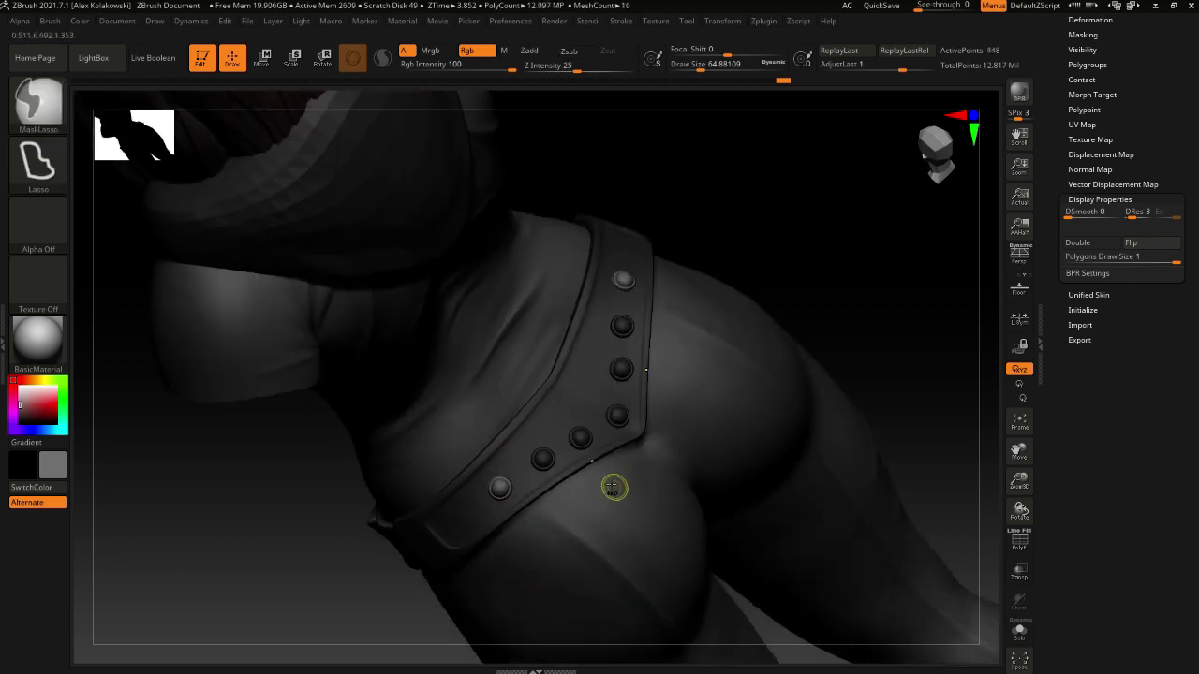
# Reduce the rivet brush's draw size to about 45, undoing a test rivet pair at the back piece's ends
pyautogui.moveTo(500, 487); pyautogui.dragTo(414, 459, button='right')
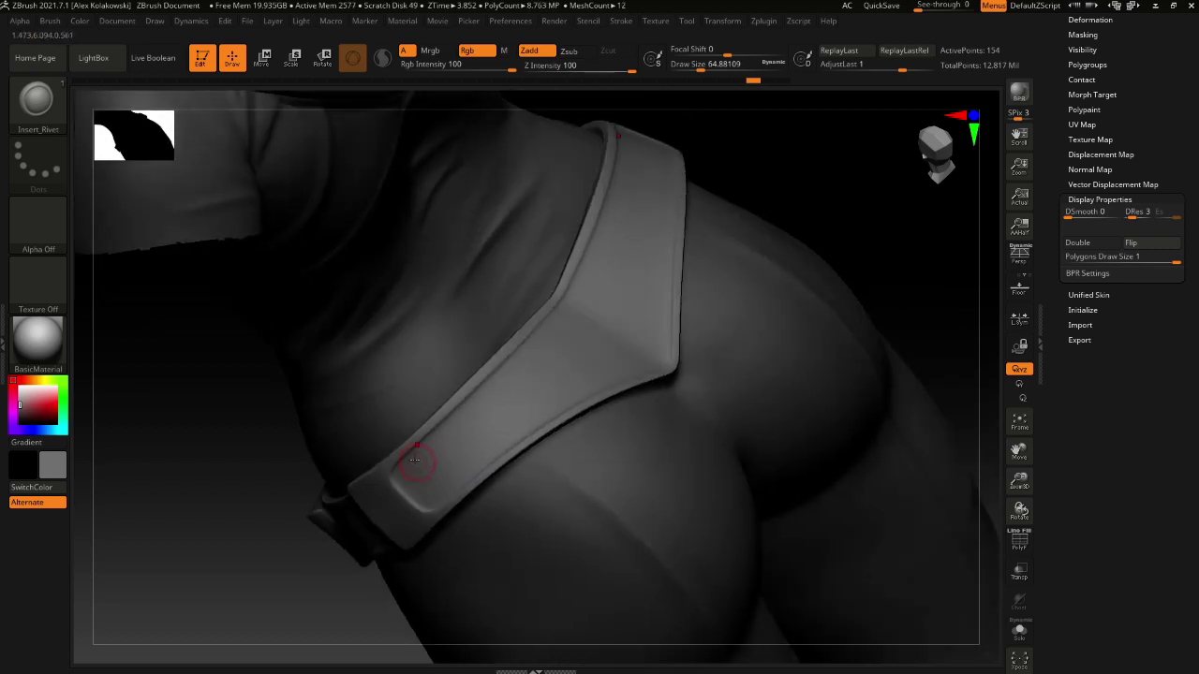
pyautogui.press('[')
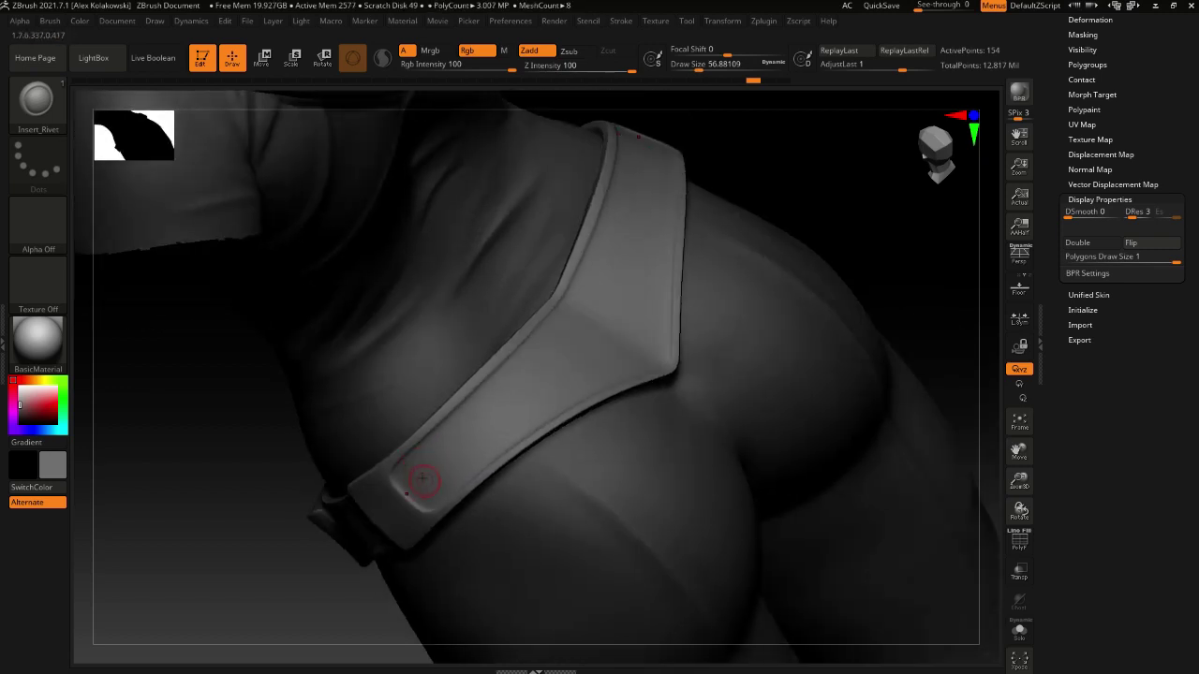
pyautogui.moveTo(549, 459); pyautogui.dragTo(574, 468)
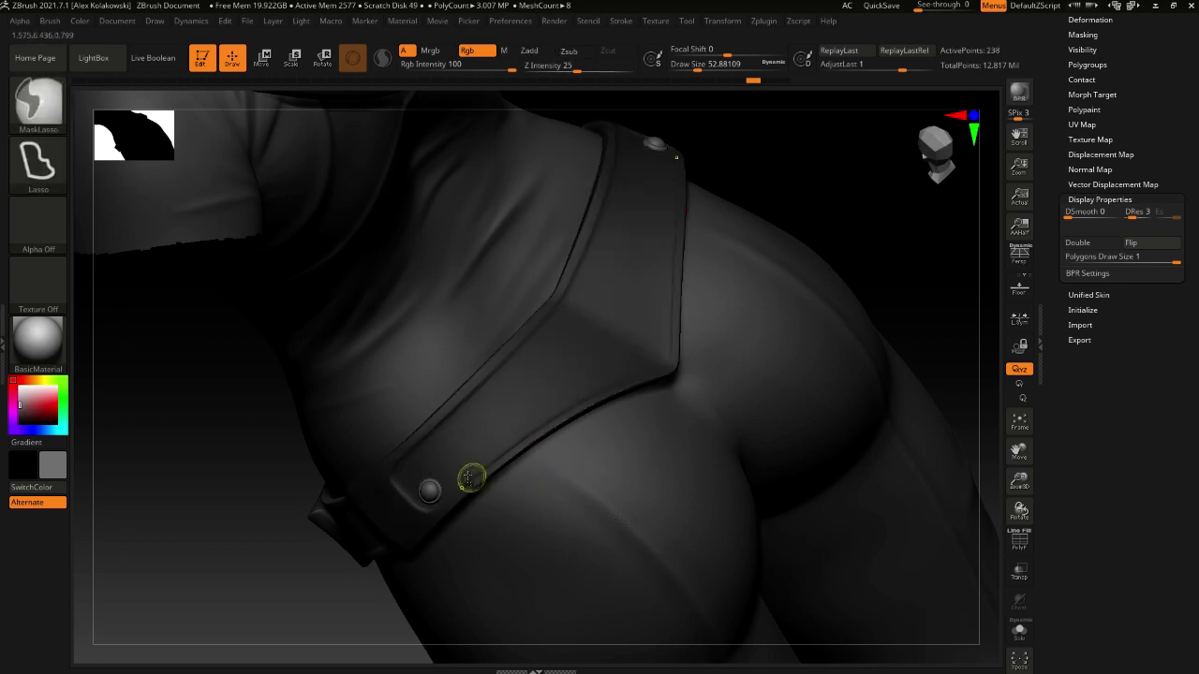
pyautogui.hotkey('ctrl', 'z')
pyautogui.press('[')
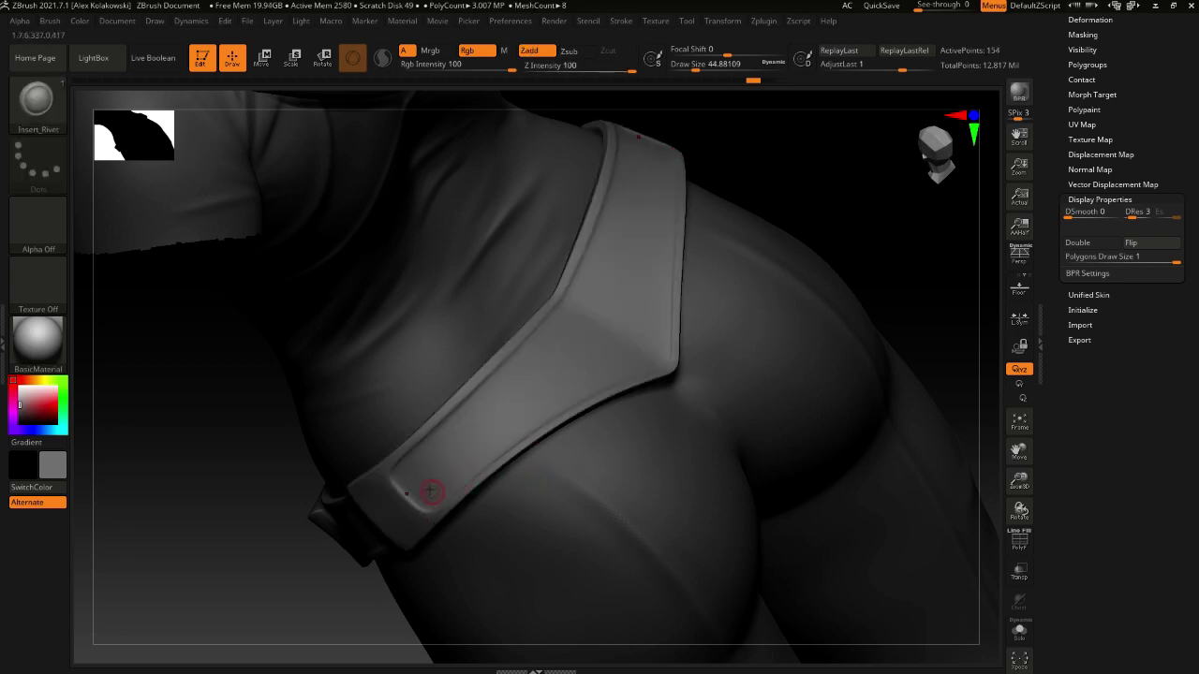
# Try smaller mirrored rivets along the back piece's lower edge, from both ends to beside the V tip, and clear the mask
pyautogui.moveTo(659, 359); pyautogui.dragTo(634, 363, button='right')
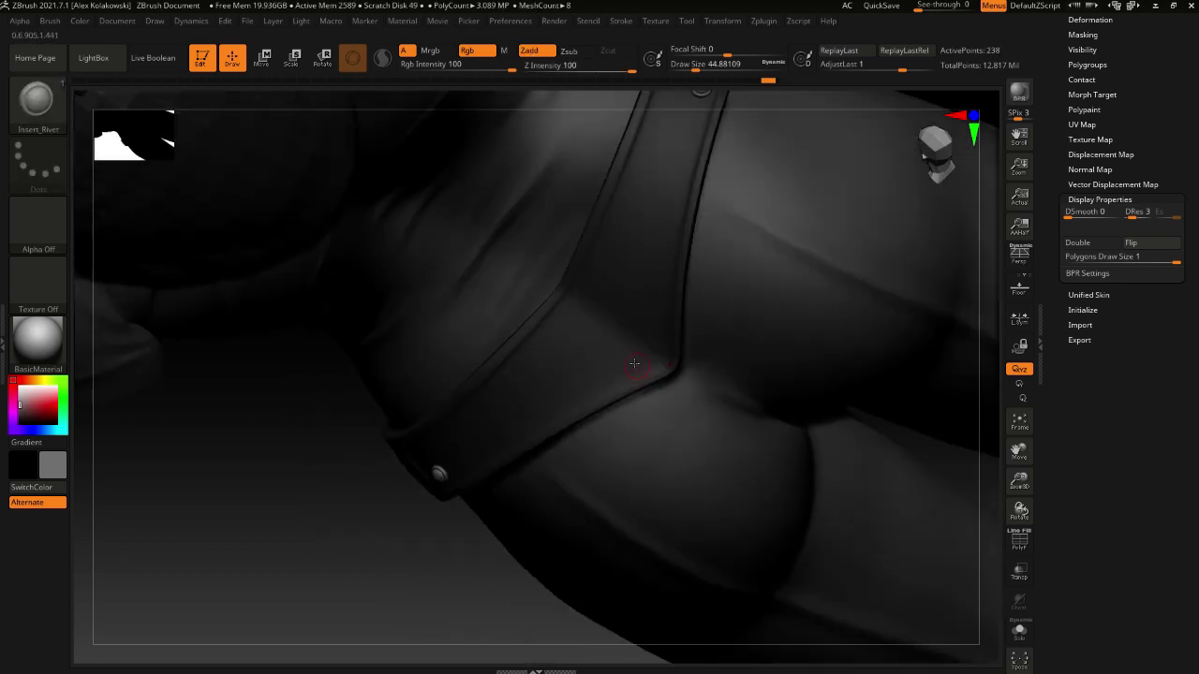
pyautogui.moveTo(629, 361); pyautogui.dragTo(646, 374)
pyautogui.moveTo(668, 426); pyautogui.dragTo(531, 417, button='right')
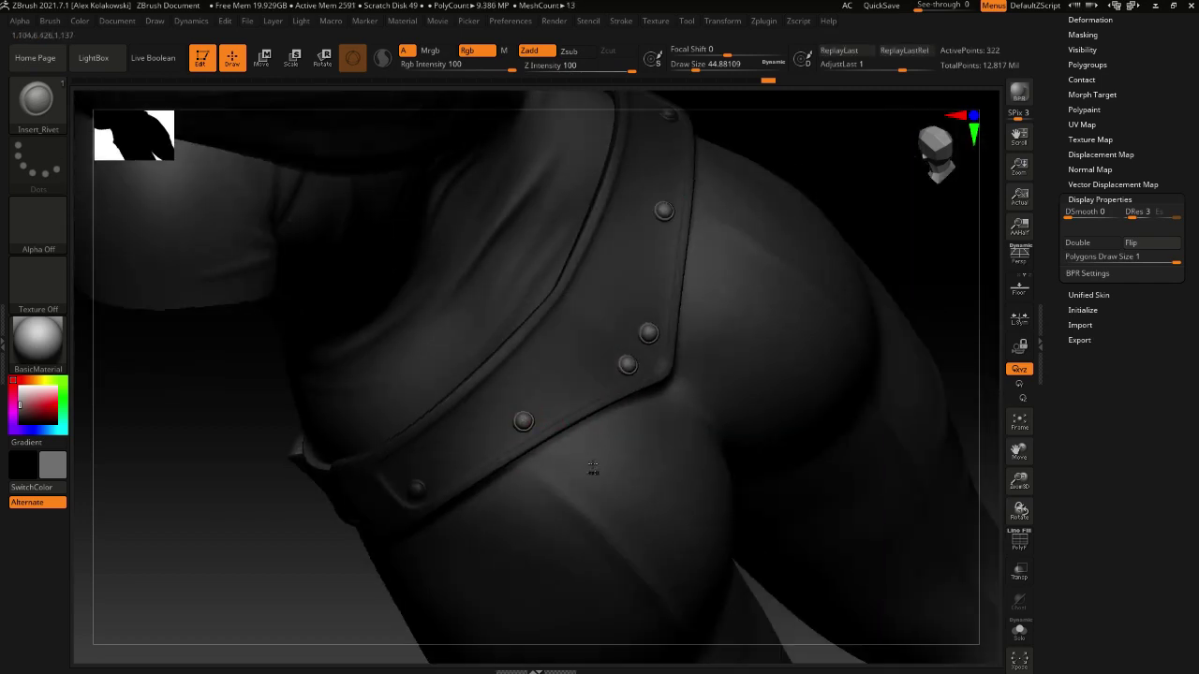
pyautogui.click(569, 389)
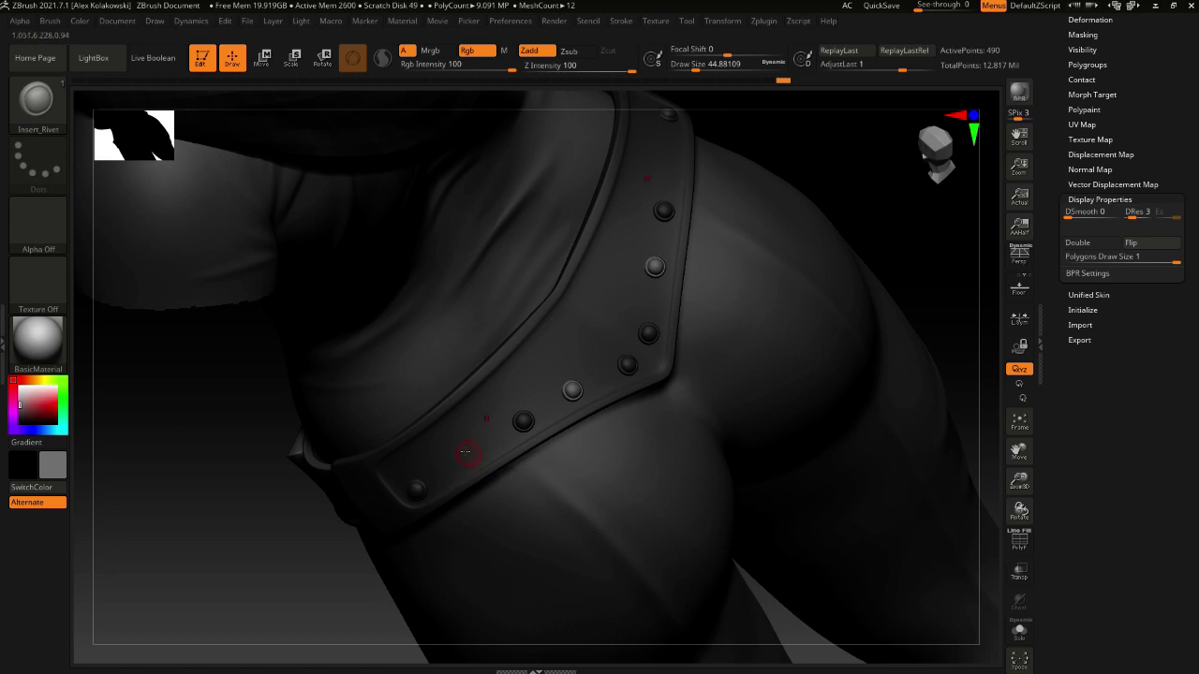
pyautogui.keyDown('ctrl'); pyautogui.moveTo(671, 544); pyautogui.dragTo(609, 468); pyautogui.keyUp('ctrl')
# Inspect the lower rivet row on the full figure and undo all of its rivets
pyautogui.keyDown('ctrl'); pyautogui.moveTo(610, 521); pyautogui.dragTo(503, 259, button='right'); pyautogui.keyUp('ctrl')
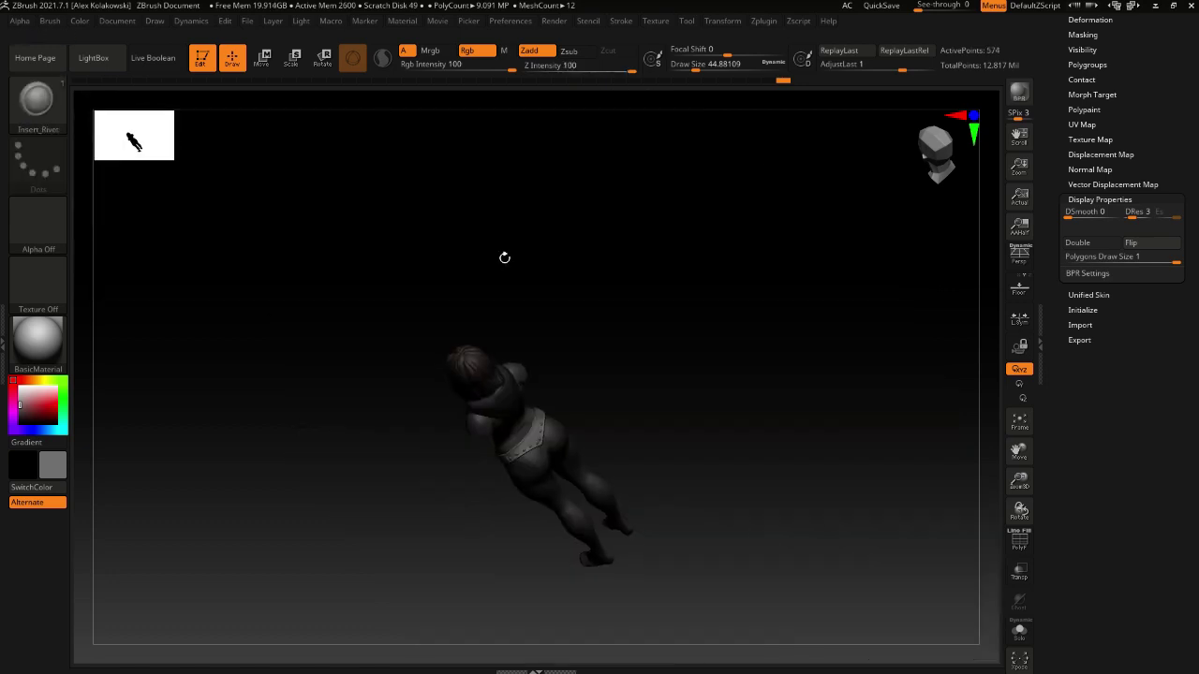
pyautogui.moveTo(585, 422); pyautogui.dragTo(611, 481, button='right')
pyautogui.moveTo(611, 480); pyautogui.dragTo(560, 511)
pyautogui.keyDown('shift'); pyautogui.moveTo(560, 511); pyautogui.dragTo(541, 506, button='right'); pyautogui.keyUp('shift')
pyautogui.keyDown('ctrl'); pyautogui.moveTo(543, 417); pyautogui.dragTo(604, 532, button='right'); pyautogui.keyUp('ctrl')
pyautogui.hotkey('ctrl', 'z')
pyautogui.hotkey('ctrl', 'z')
pyautogui.hotkey('ctrl', 'z')
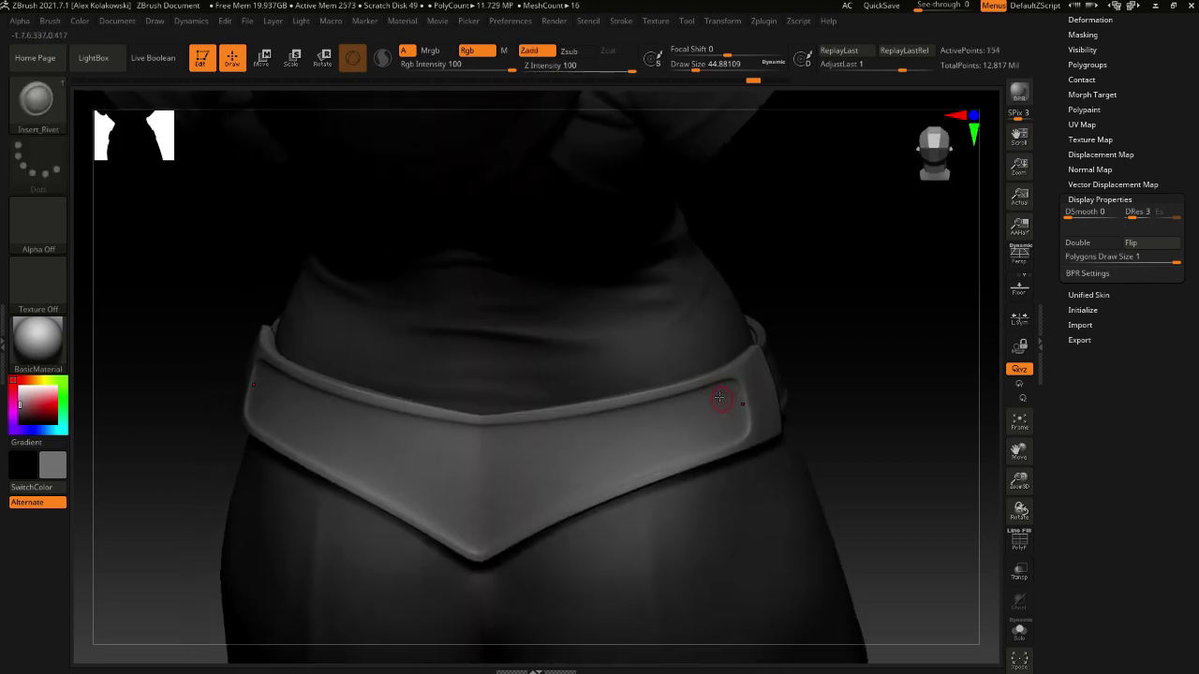
# Place nine evenly spaced, mirrored rivets along the back piece's upper edge, including one at the centre, and clear the mask
pyautogui.moveTo(708, 412); pyautogui.dragTo(705, 419)
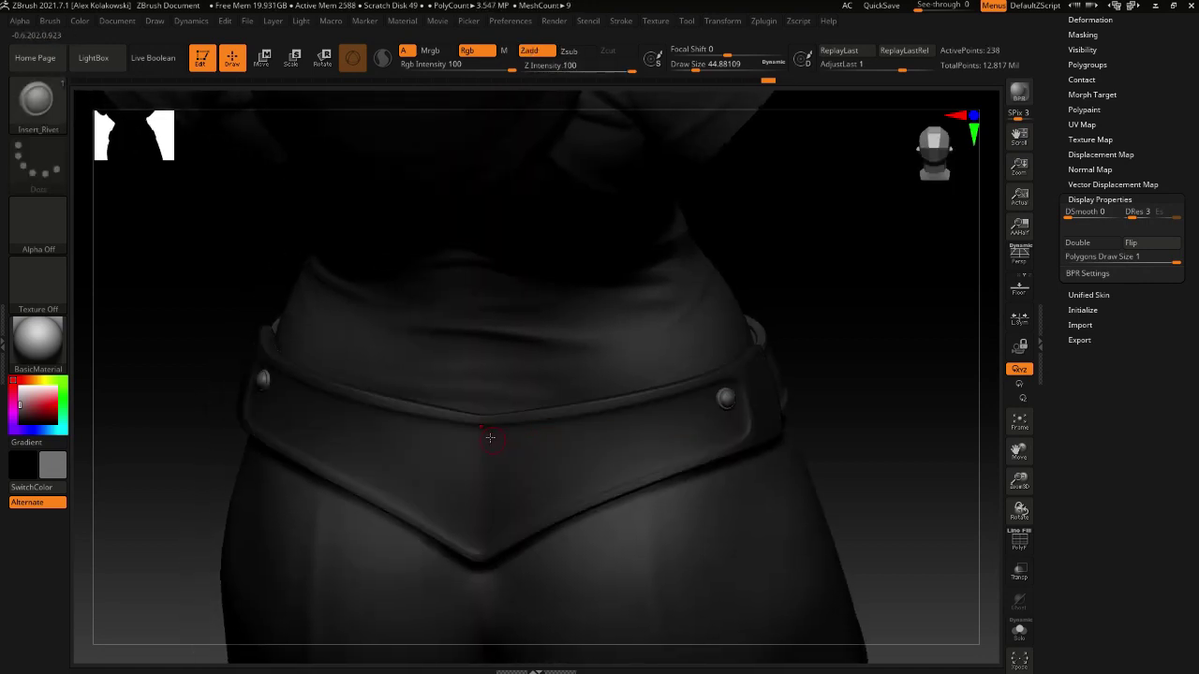
pyautogui.hotkey('ctrl', 'shift', 'a')
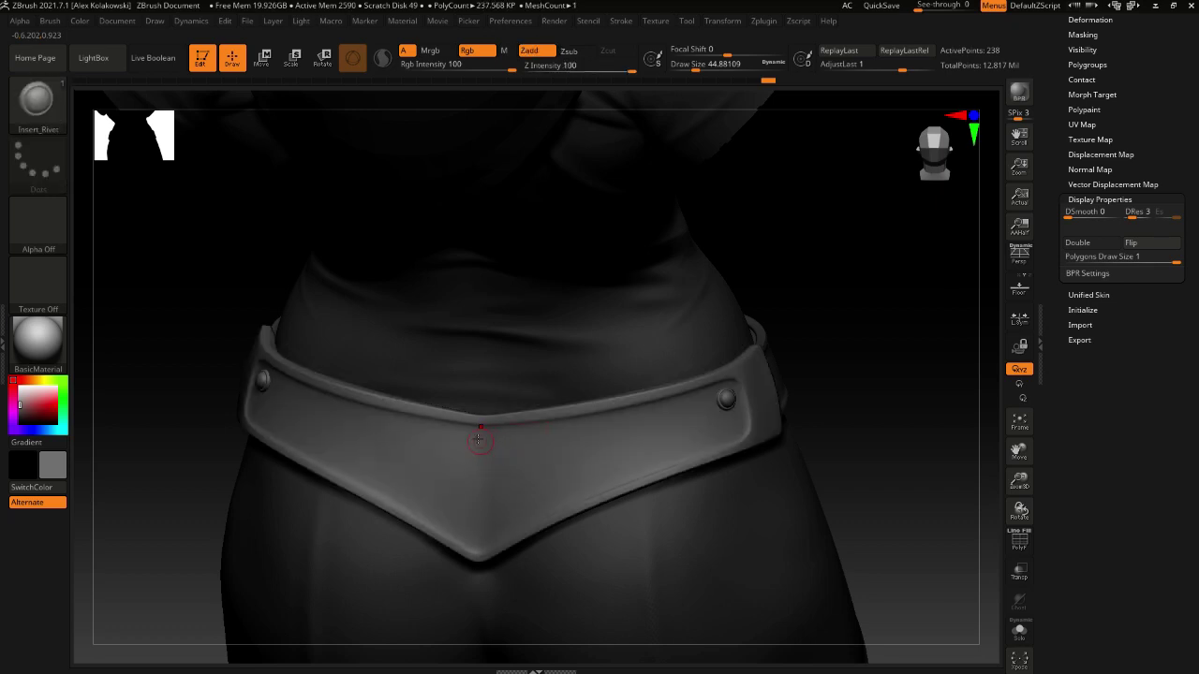
pyautogui.click(478, 441)
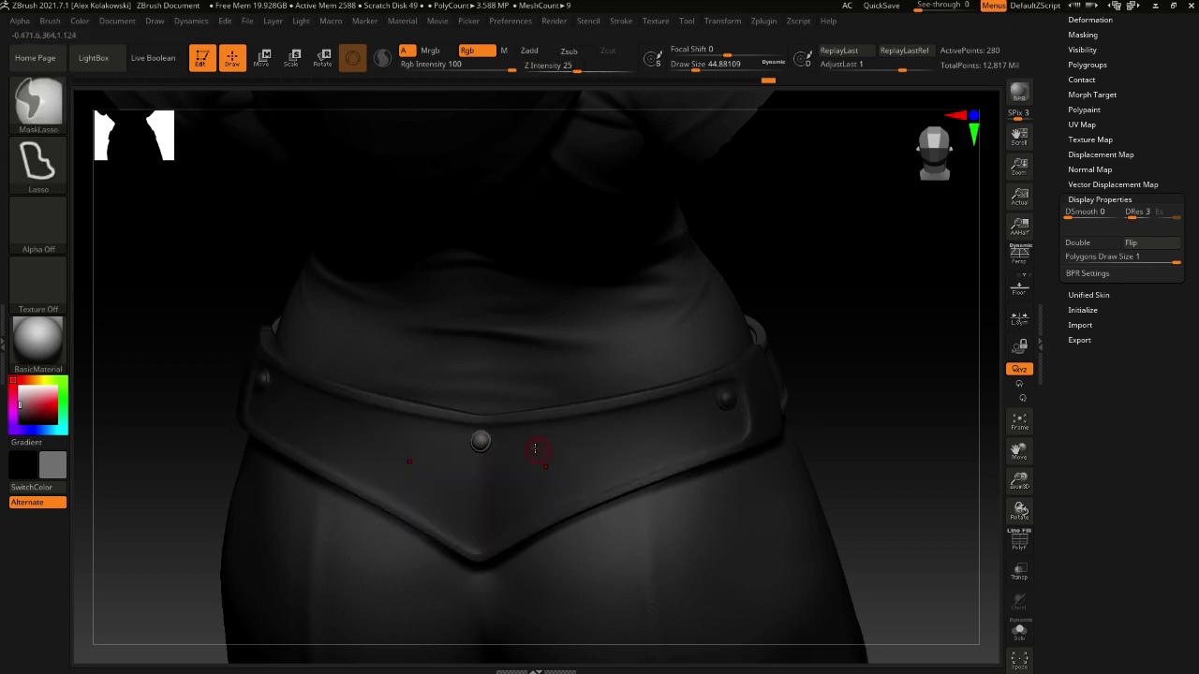
pyautogui.click(609, 434)
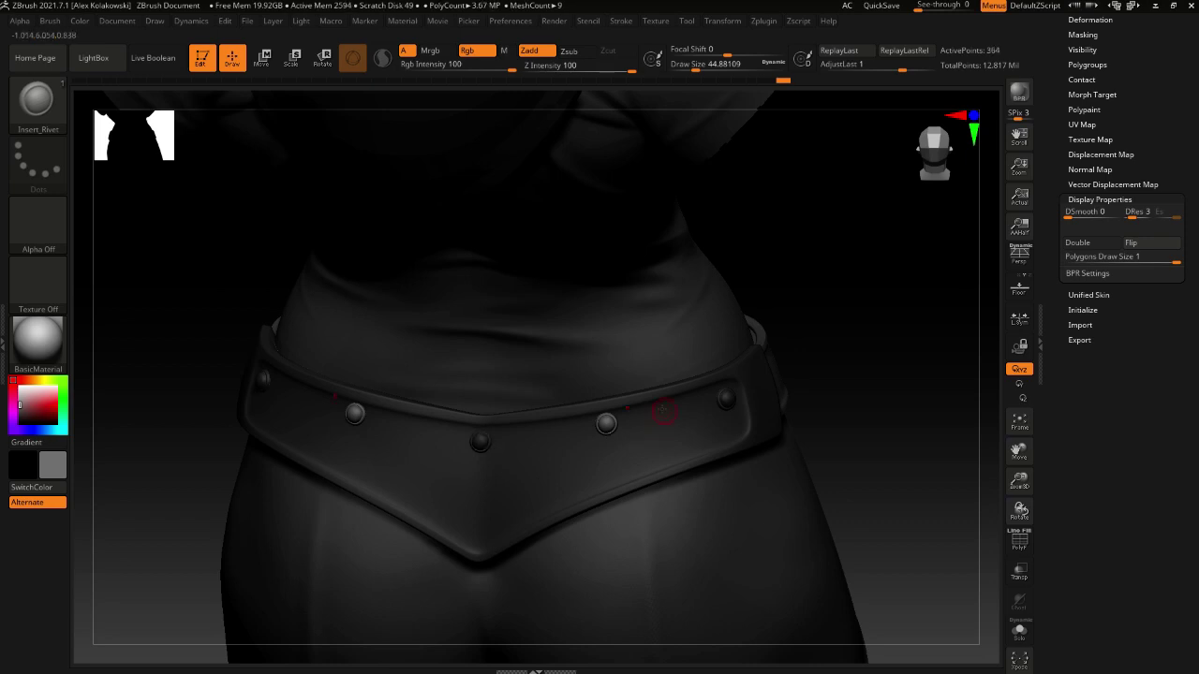
pyautogui.click(671, 439)
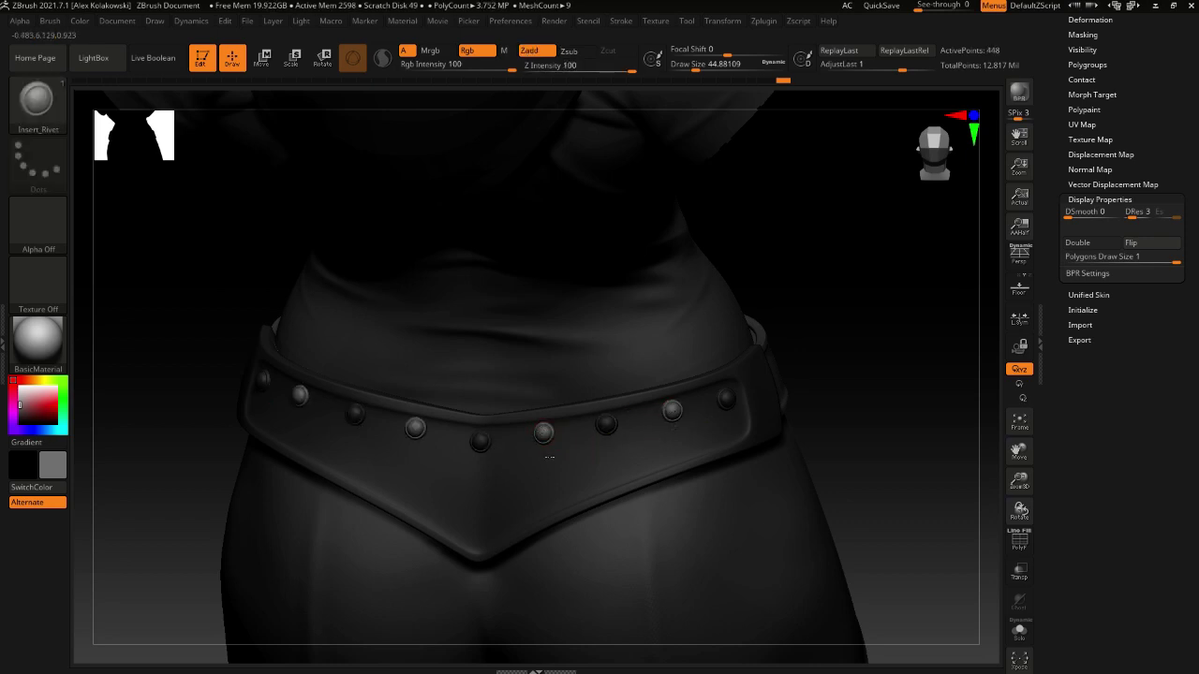
pyautogui.keyDown('ctrl'); pyautogui.moveTo(630, 527); pyautogui.dragTo(640, 543); pyautogui.keyUp('ctrl')
pyautogui.keyDown('ctrl'); pyautogui.moveTo(586, 609); pyautogui.dragTo(602, 474, button='right'); pyautogui.keyUp('ctrl')
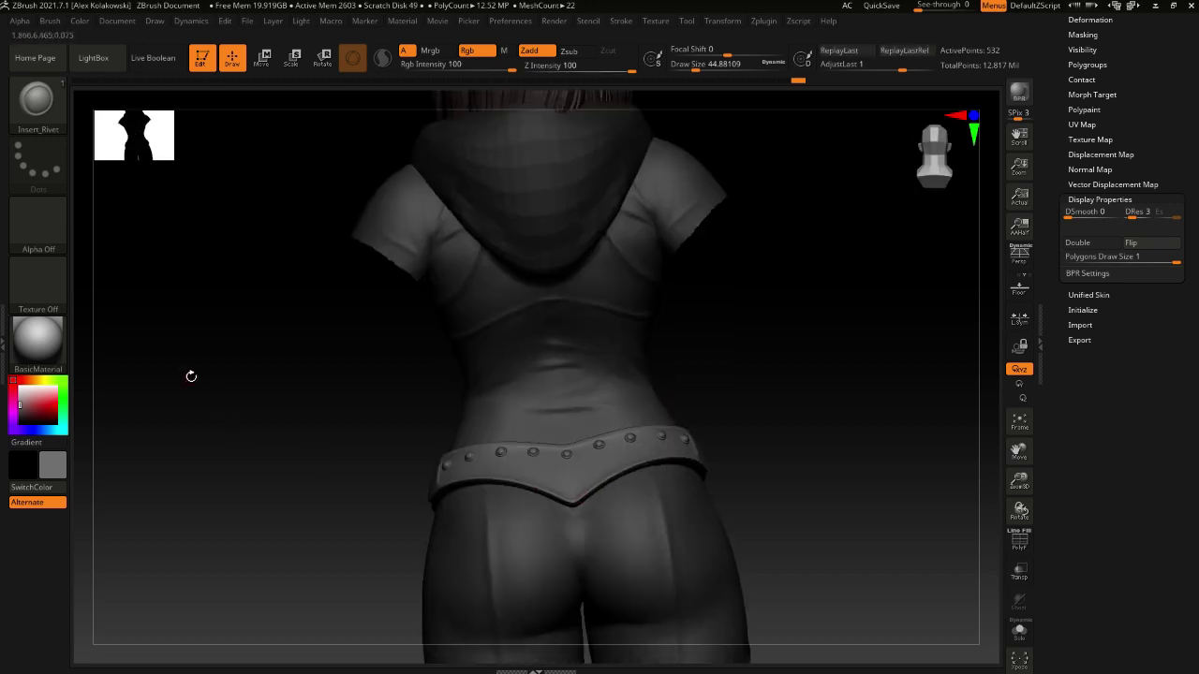
# Fill the belt's V-shaped back piece with the MatCap Gorilla material, applying material and colour together
pyautogui.click(37, 342)
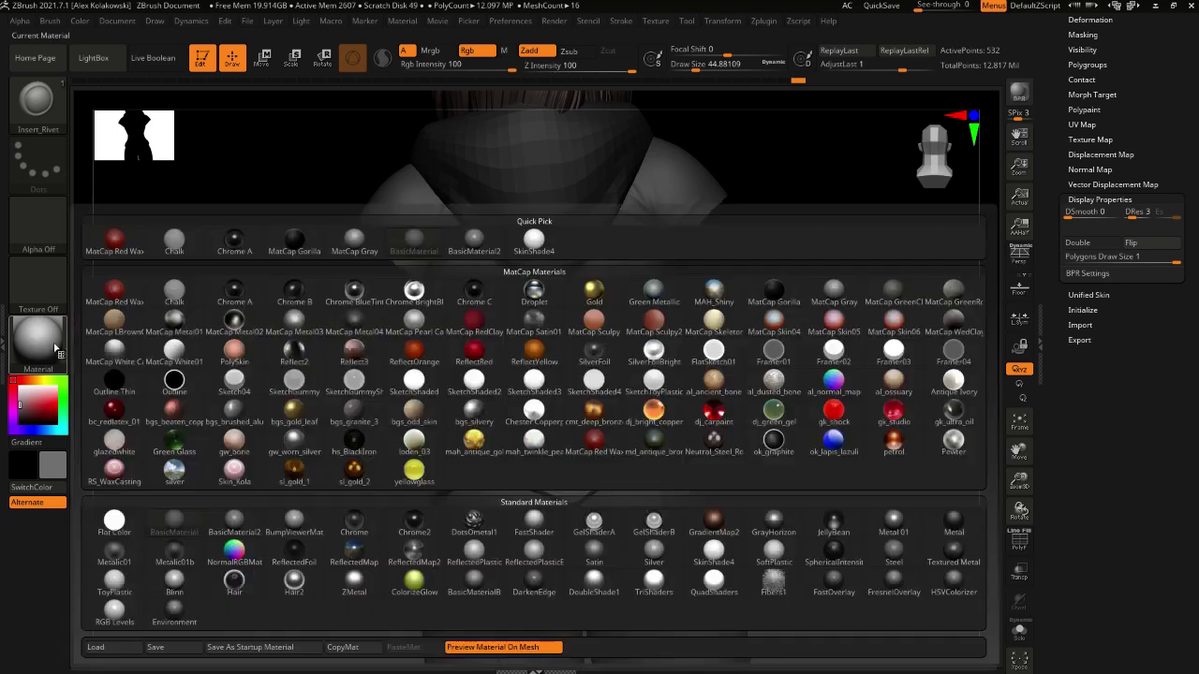
pyautogui.click(653, 453)
pyautogui.moveTo(584, 483); pyautogui.dragTo(557, 476, button='right')
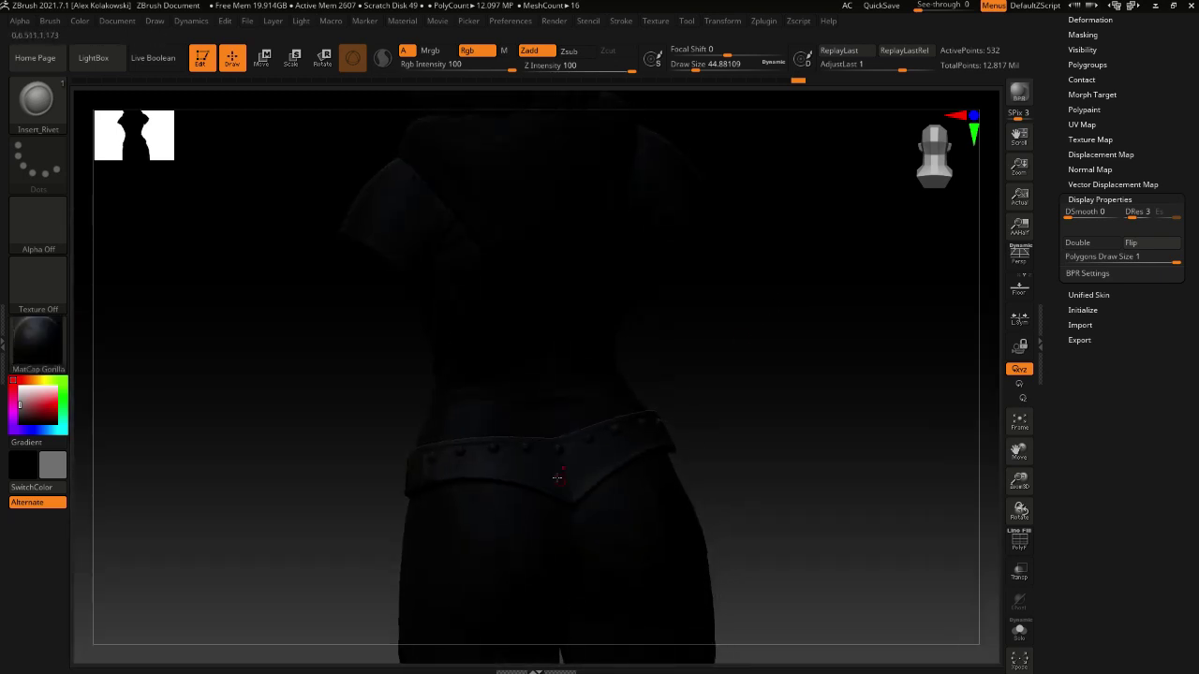
pyautogui.click(430, 50)
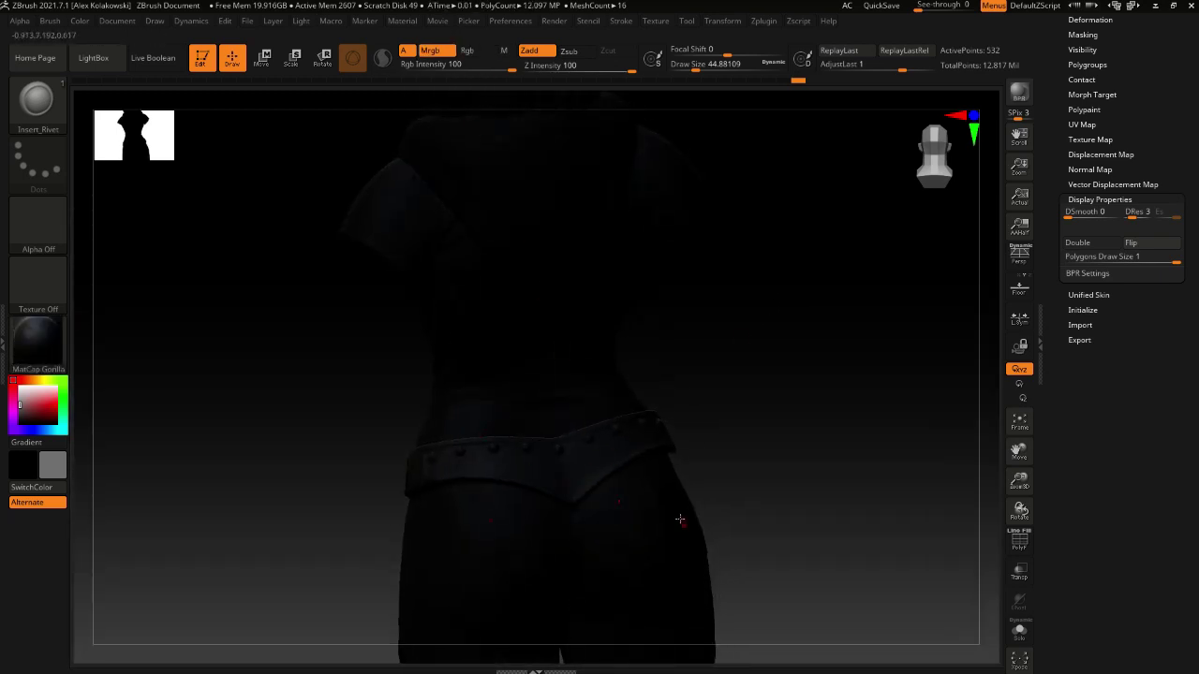
pyautogui.hotkey('ctrl', 'shift')
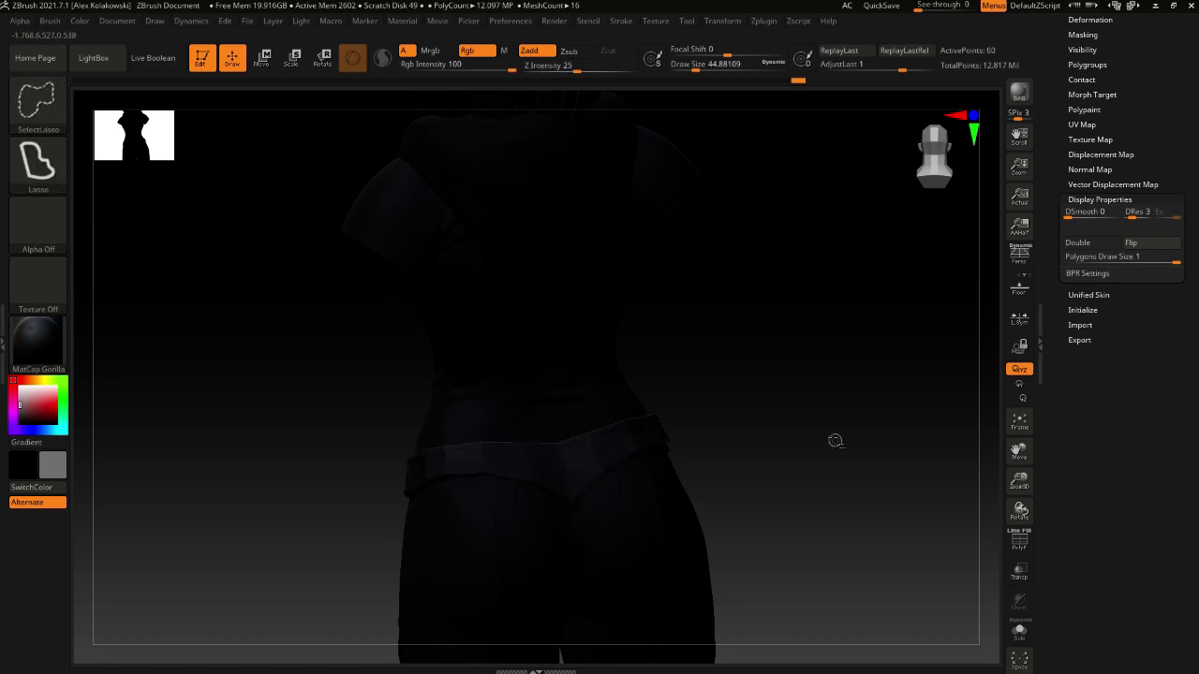
pyautogui.keyDown('ctrl'); pyautogui.keyDown('shift'); pyautogui.click(830, 440); pyautogui.keyUp('shift'); pyautogui.keyUp('ctrl')
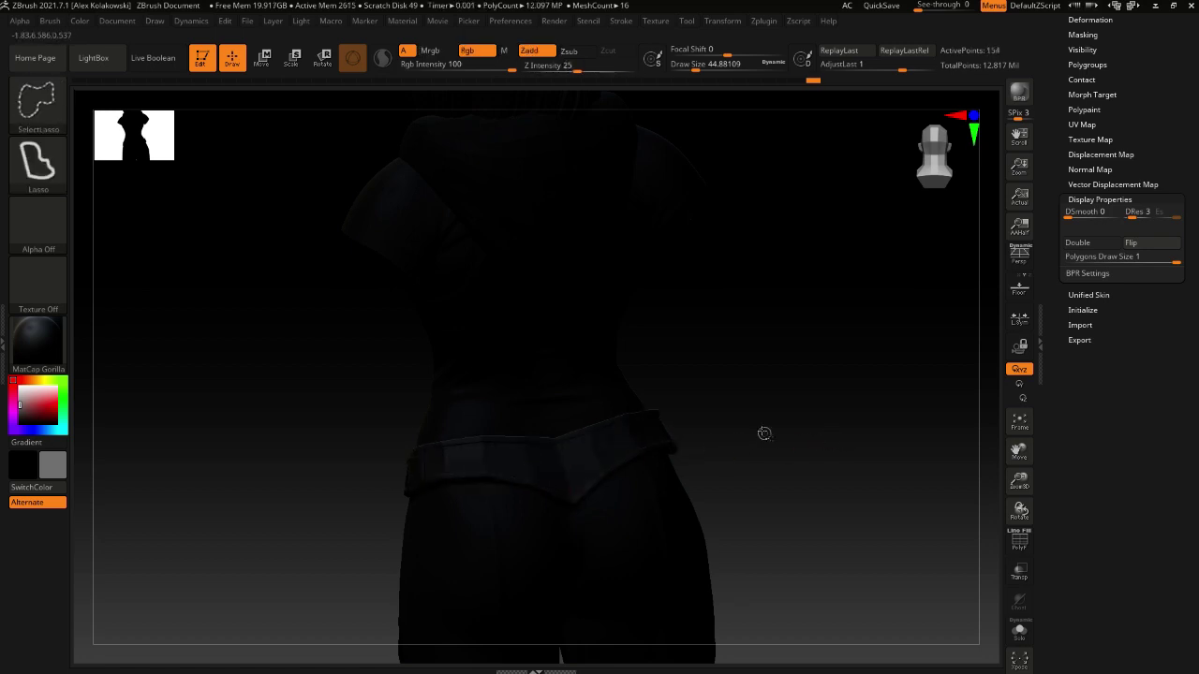
# Give the back piece's rivets the Neutral_Steel material and restore BasicMaterial as the current material
pyautogui.click(40, 347)
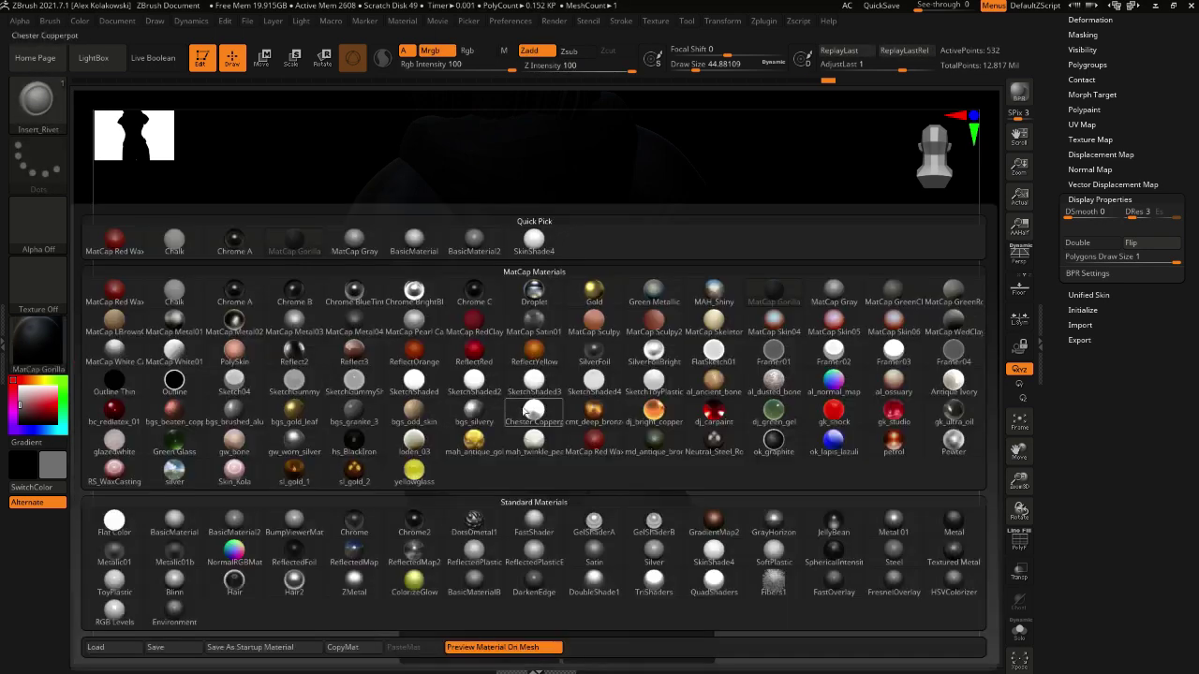
pyautogui.click(730, 454)
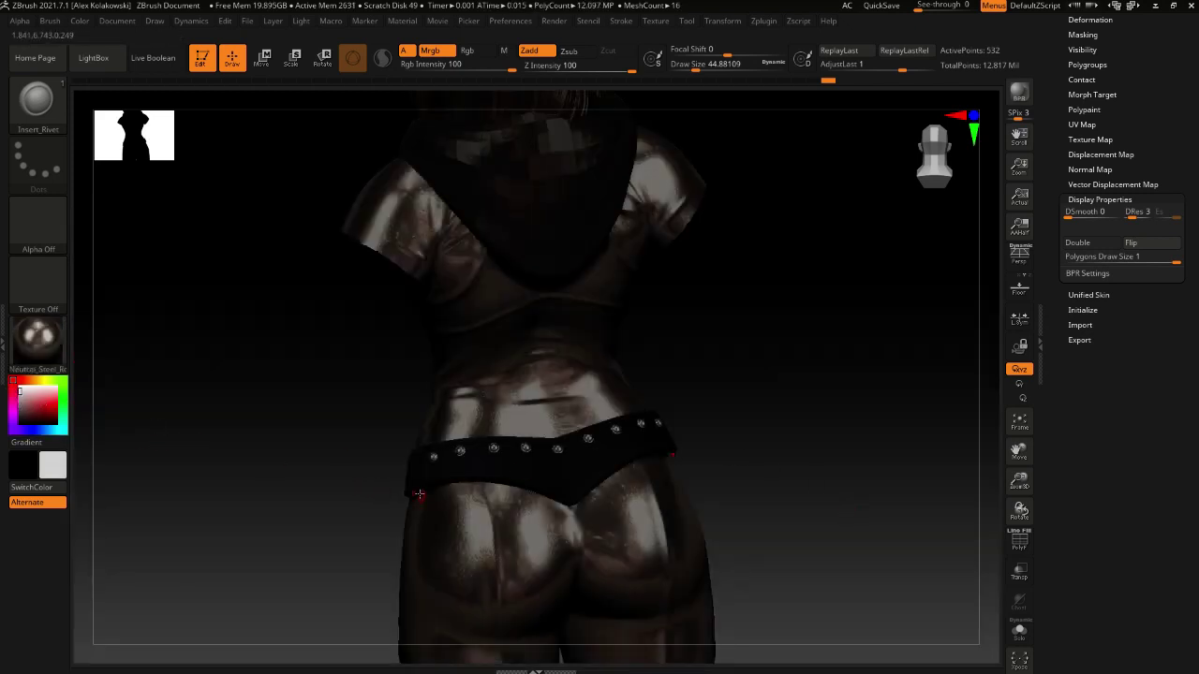
pyautogui.hotkey('ctrl', 'shift')
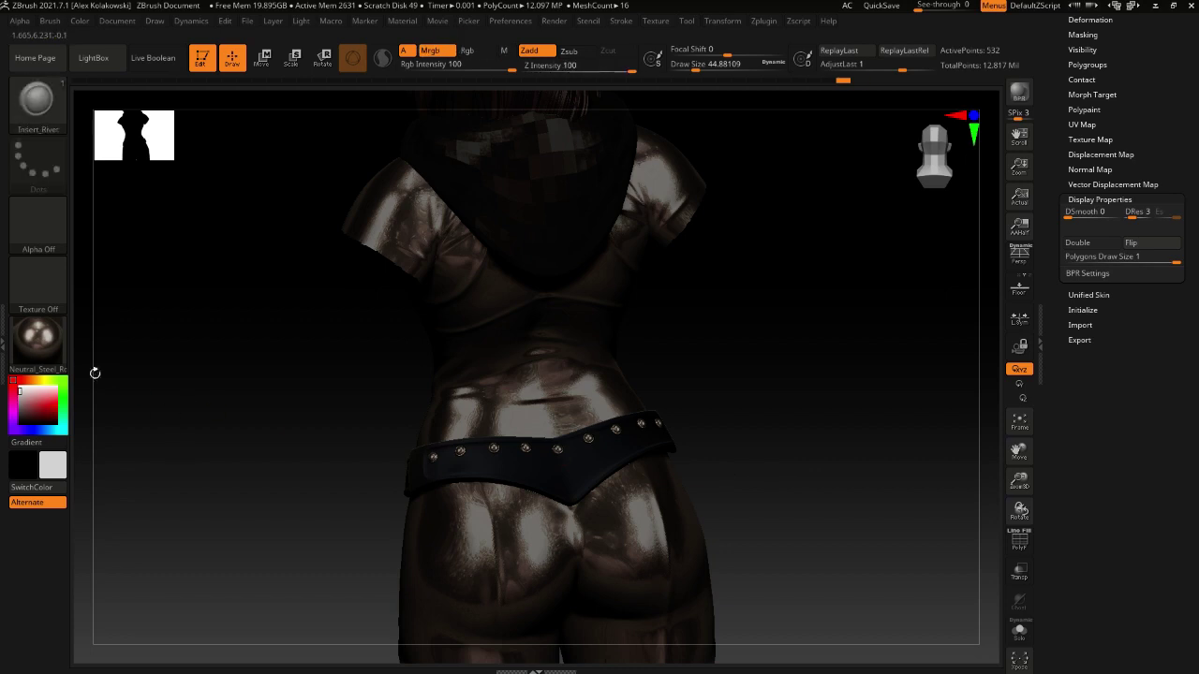
pyautogui.click(42, 356)
pyautogui.click(165, 524)
# Select the belt's front strap and fill it with MatCap Gorilla, using the grey colour sampled from the back piece
pyautogui.keyDown('alt'); pyautogui.moveTo(456, 176); pyautogui.dragTo(477, 341); pyautogui.keyUp('alt')
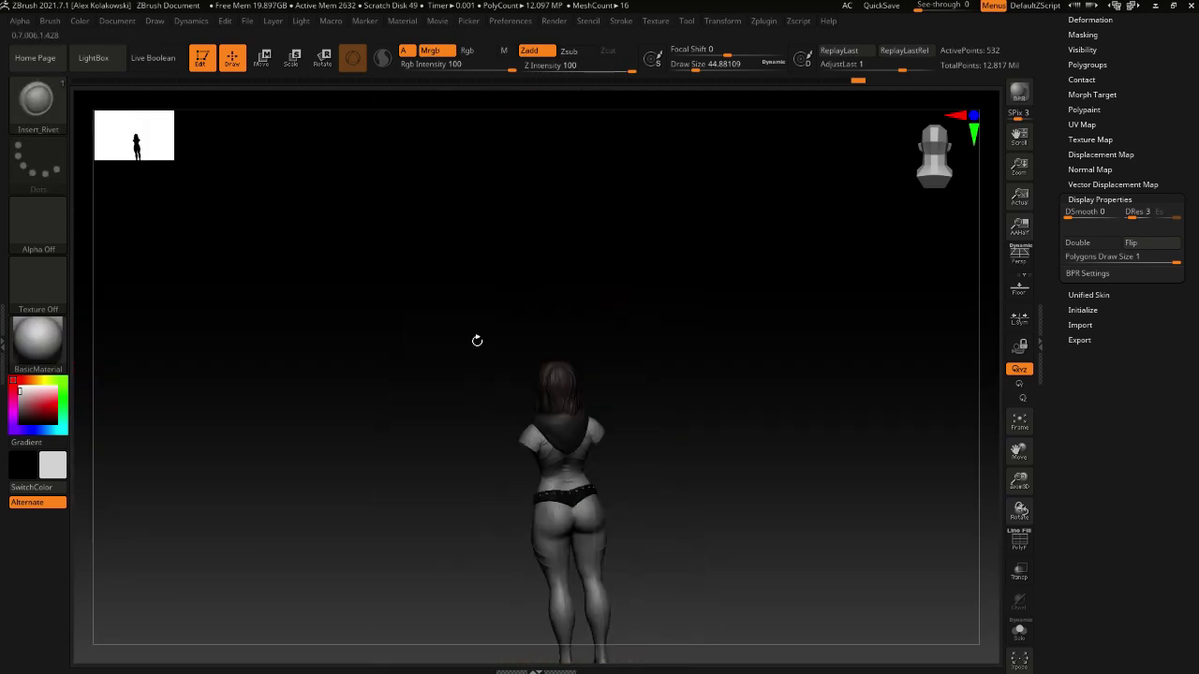
pyautogui.moveTo(463, 509); pyautogui.dragTo(515, 566)
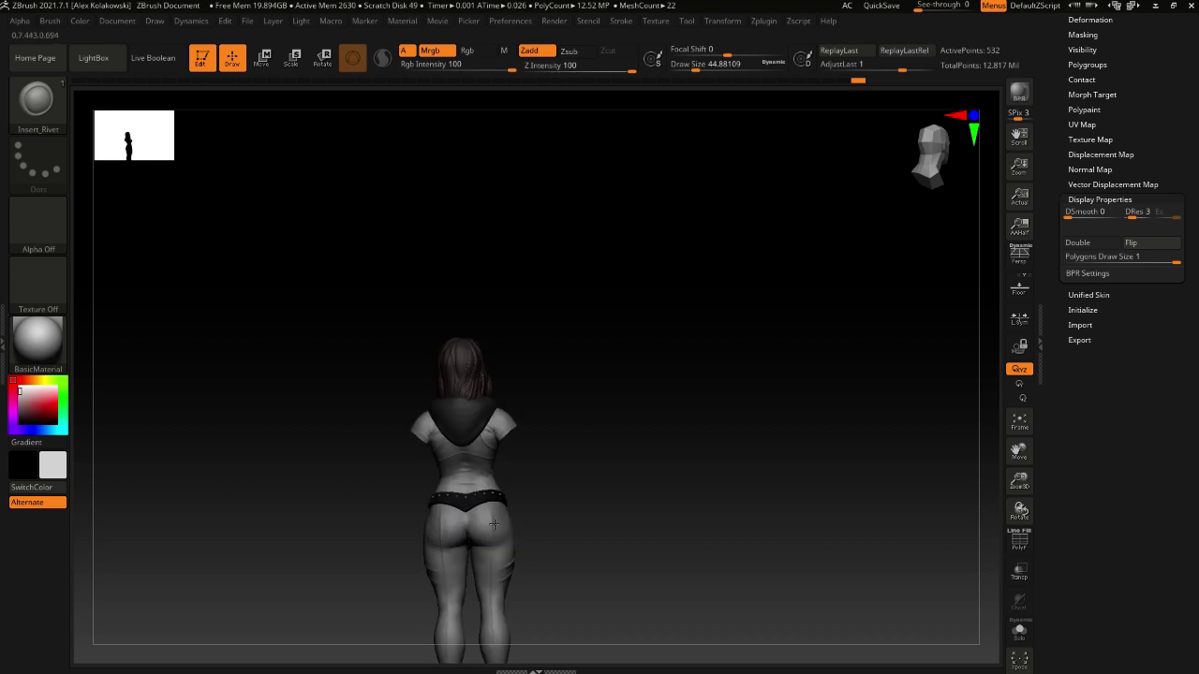
pyautogui.moveTo(493, 524); pyautogui.dragTo(462, 590, button='right')
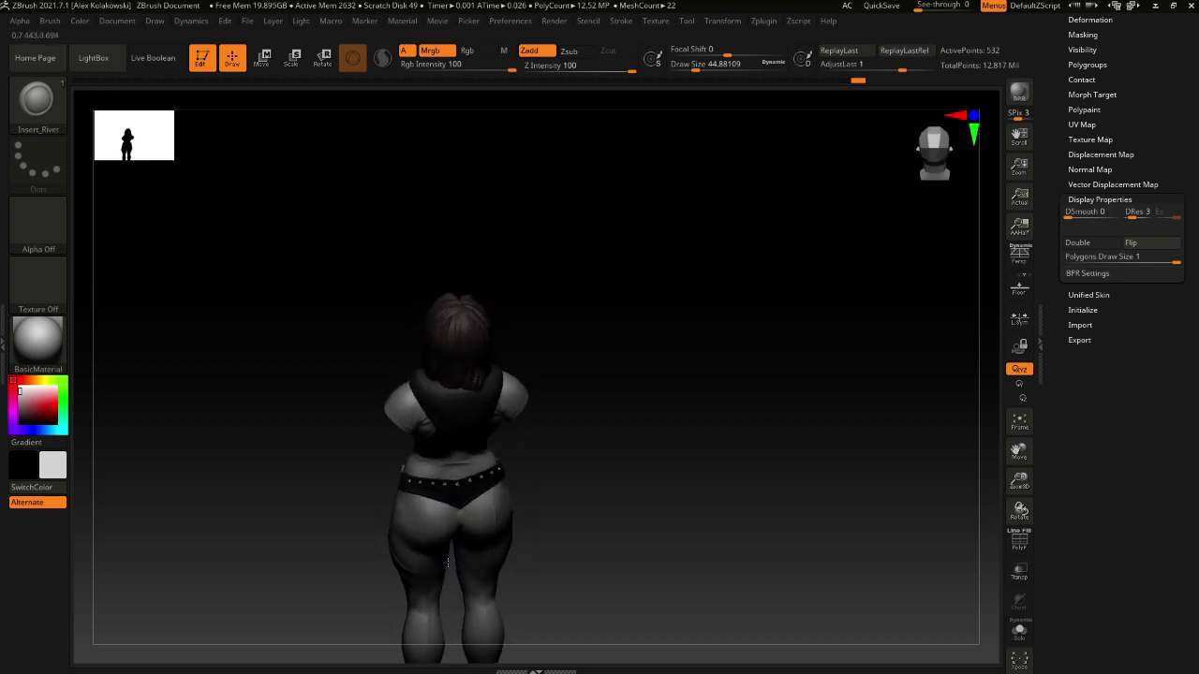
pyautogui.moveTo(447, 562); pyautogui.dragTo(354, 541)
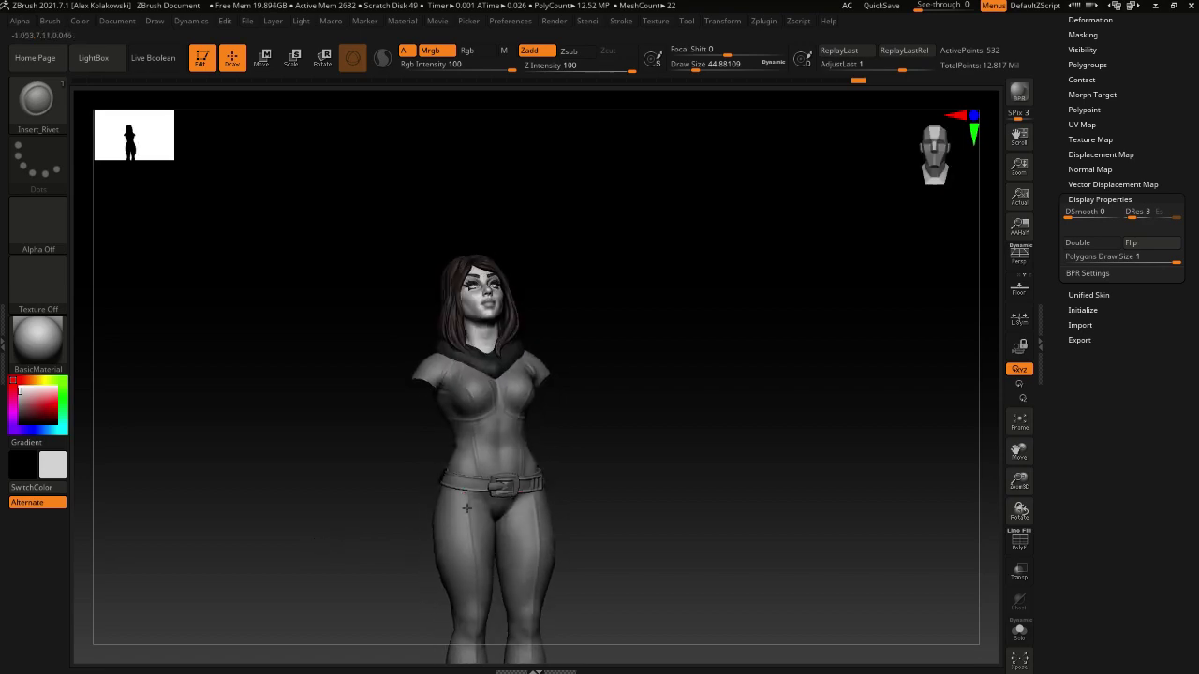
pyautogui.moveTo(467, 508); pyautogui.dragTo(473, 482, button='right')
pyautogui.keyDown('alt'); pyautogui.click(480, 465); pyautogui.keyUp('alt')
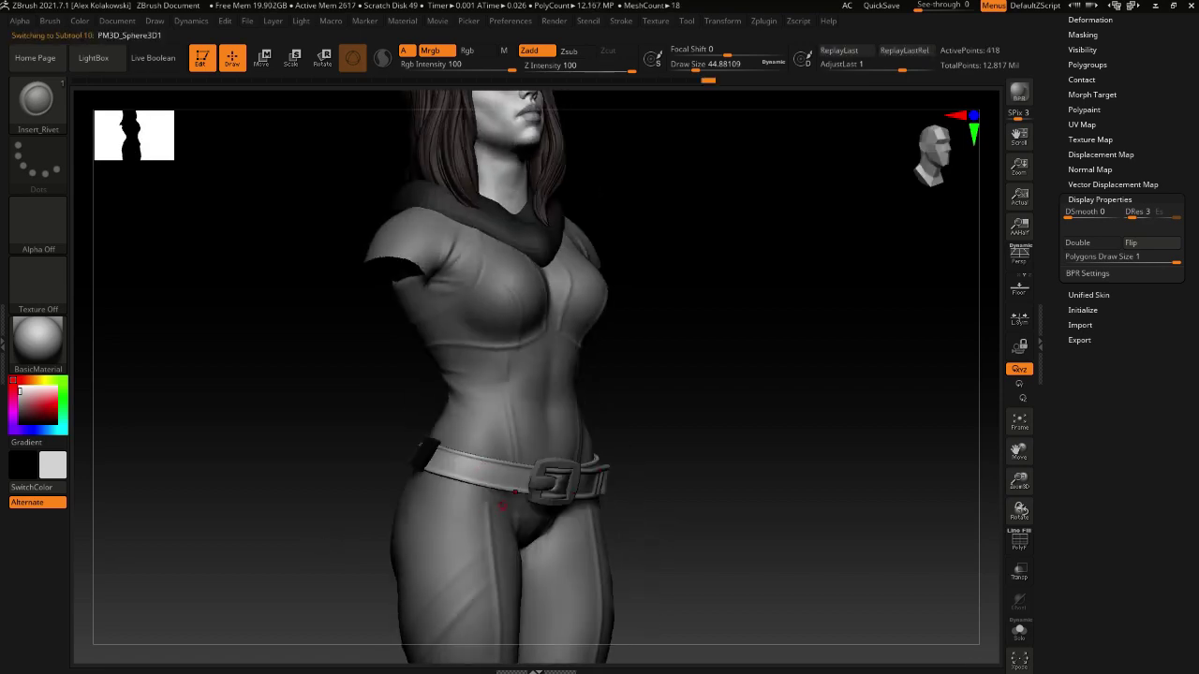
pyautogui.moveTo(281, 412); pyautogui.dragTo(224, 412)
pyautogui.moveTo(113, 314); pyautogui.dragTo(271, 318)
pyautogui.click(39, 332)
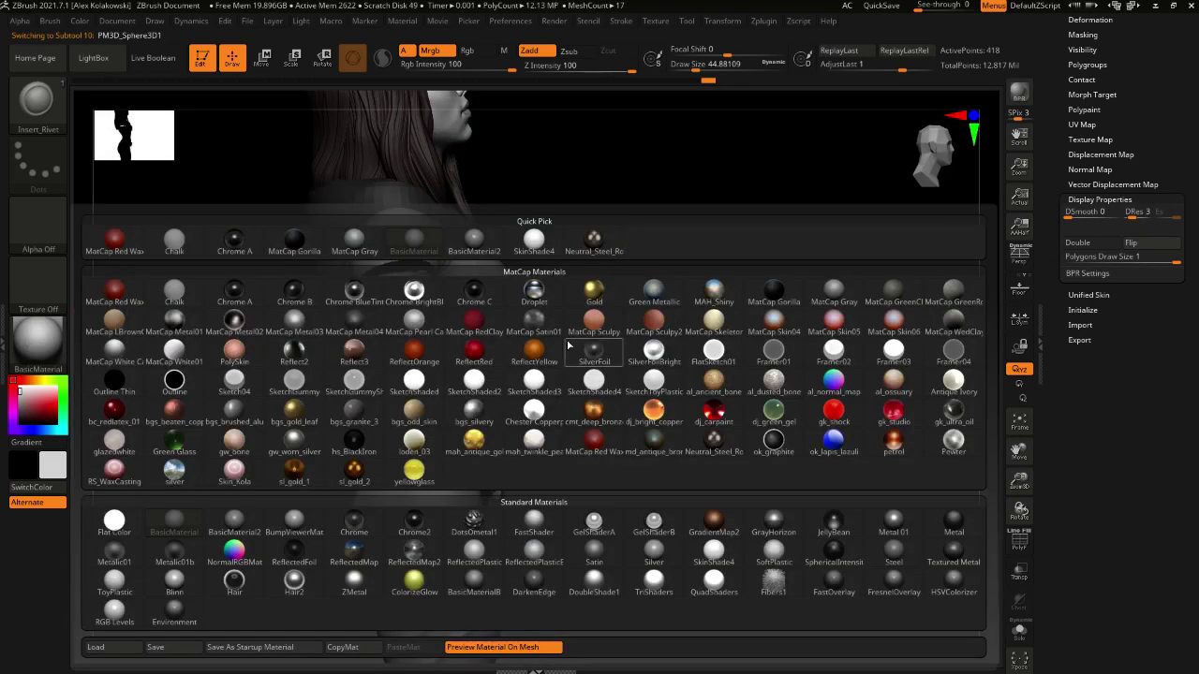
pyautogui.click(761, 292)
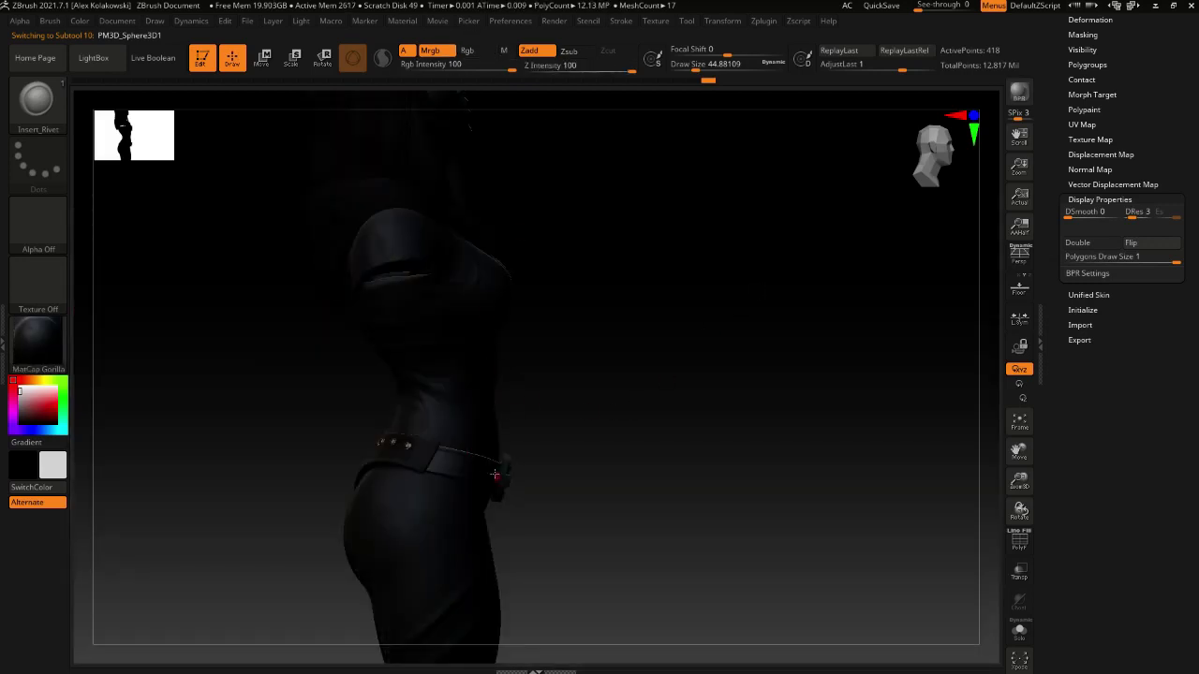
pyautogui.press('c')
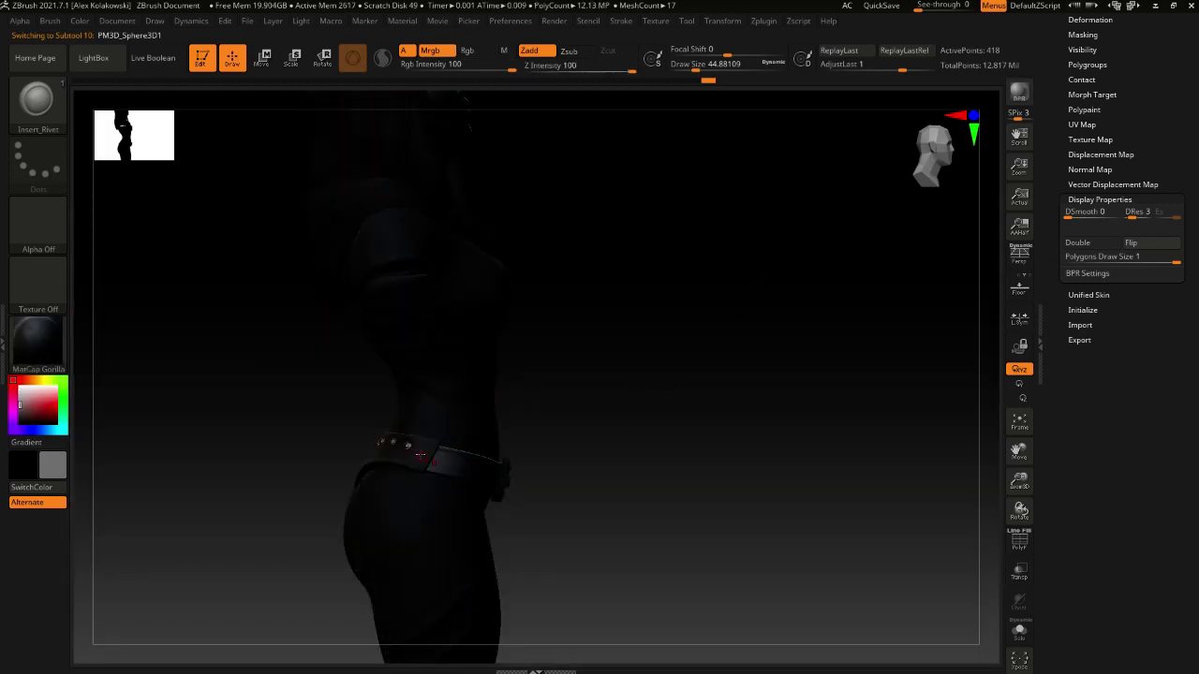
pyautogui.moveTo(463, 469); pyautogui.dragTo(514, 474, button='right')
# Fill the belt buckle with the Neutral_Steel material and restore BasicMaterial as the current material
pyautogui.keyDown('alt'); pyautogui.click(516, 475); pyautogui.keyUp('alt')
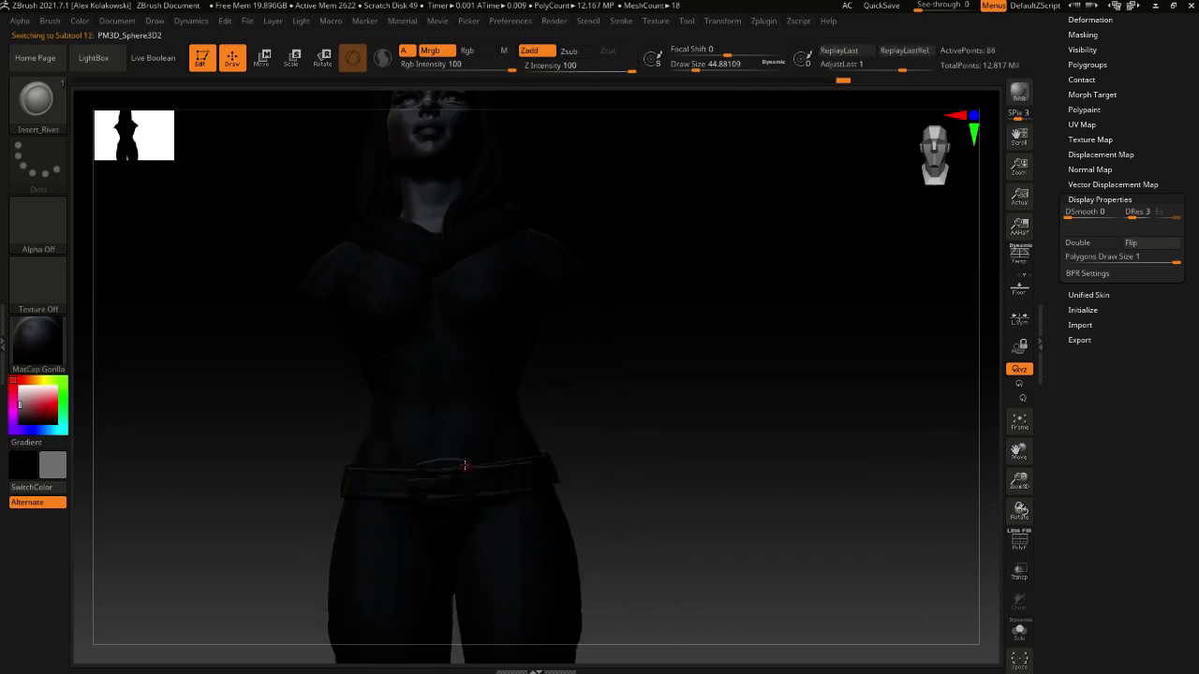
pyautogui.click(36, 346)
pyautogui.click(606, 465)
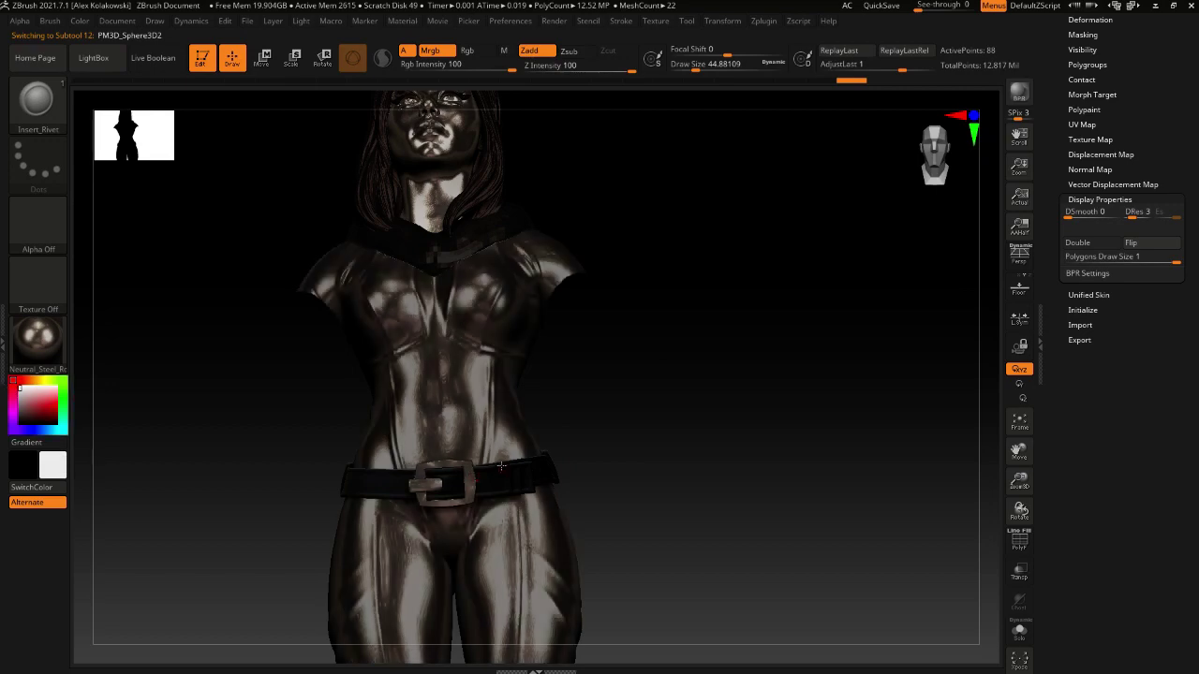
pyautogui.click(58, 347)
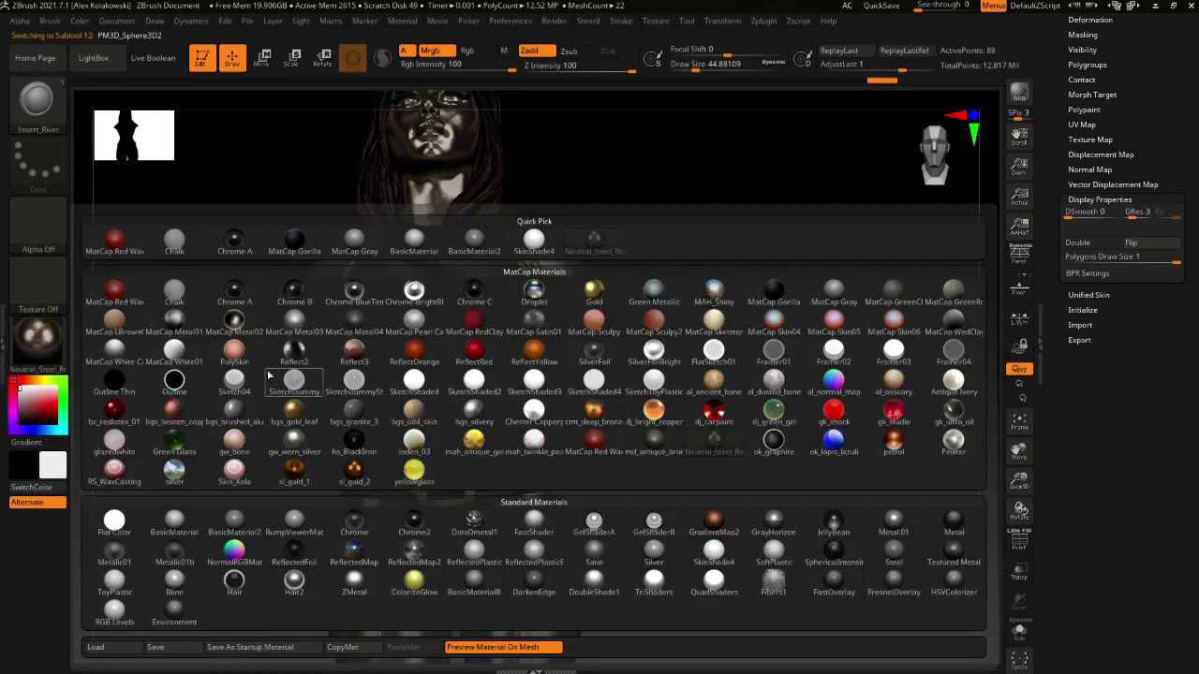
pyautogui.click(178, 521)
pyautogui.keyDown('shift'); pyautogui.moveTo(187, 524); pyautogui.dragTo(201, 553); pyautogui.keyUp('shift')
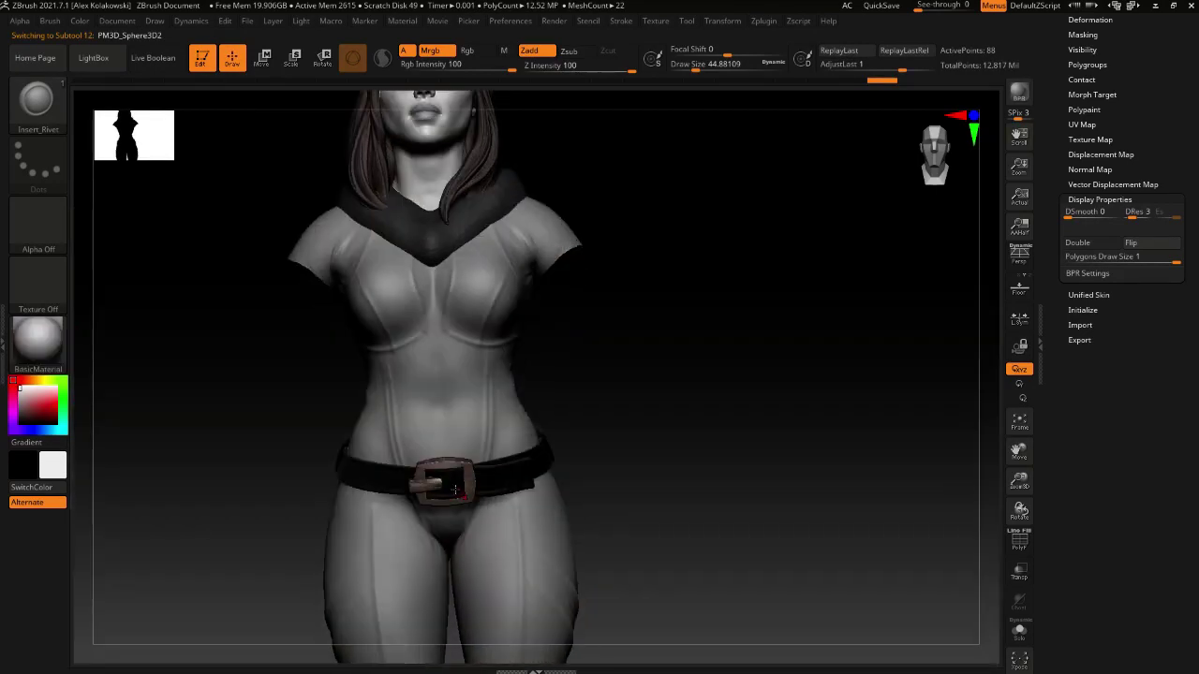
# Look through the buckle's surface and geometry settings, including its crease options
pyautogui.press('s')
pyautogui.click(506, 486)
pyautogui.moveTo(443, 482); pyautogui.dragTo(464, 481)
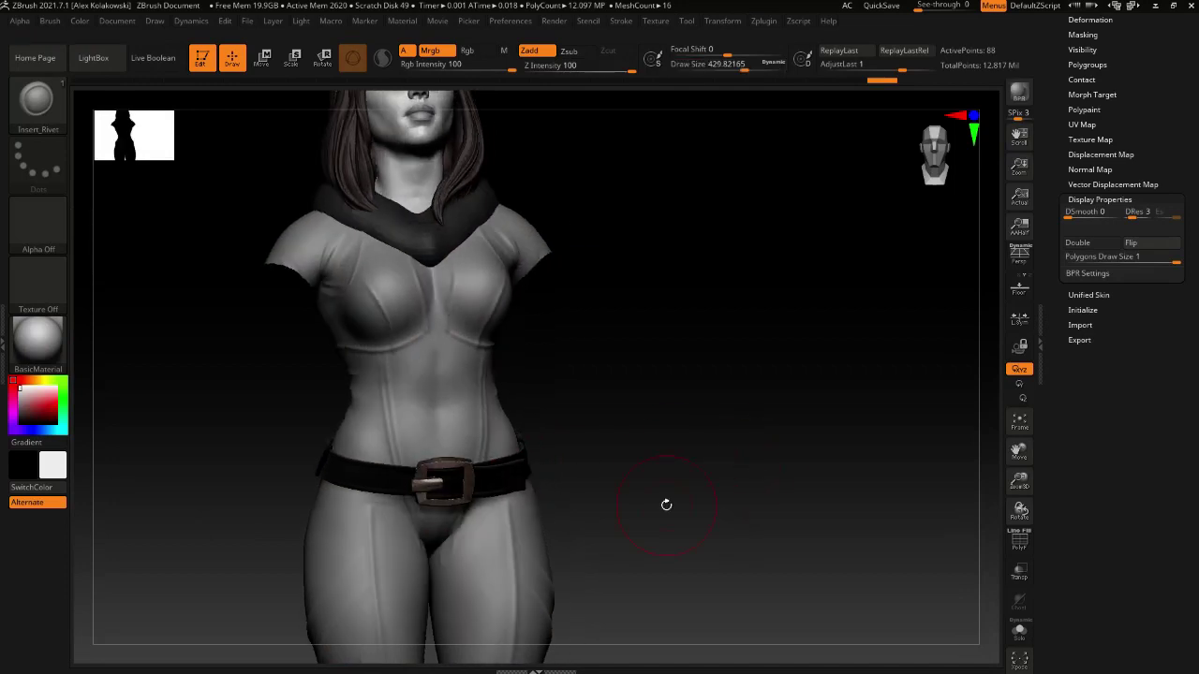
pyautogui.scroll(2, 1083, 71)
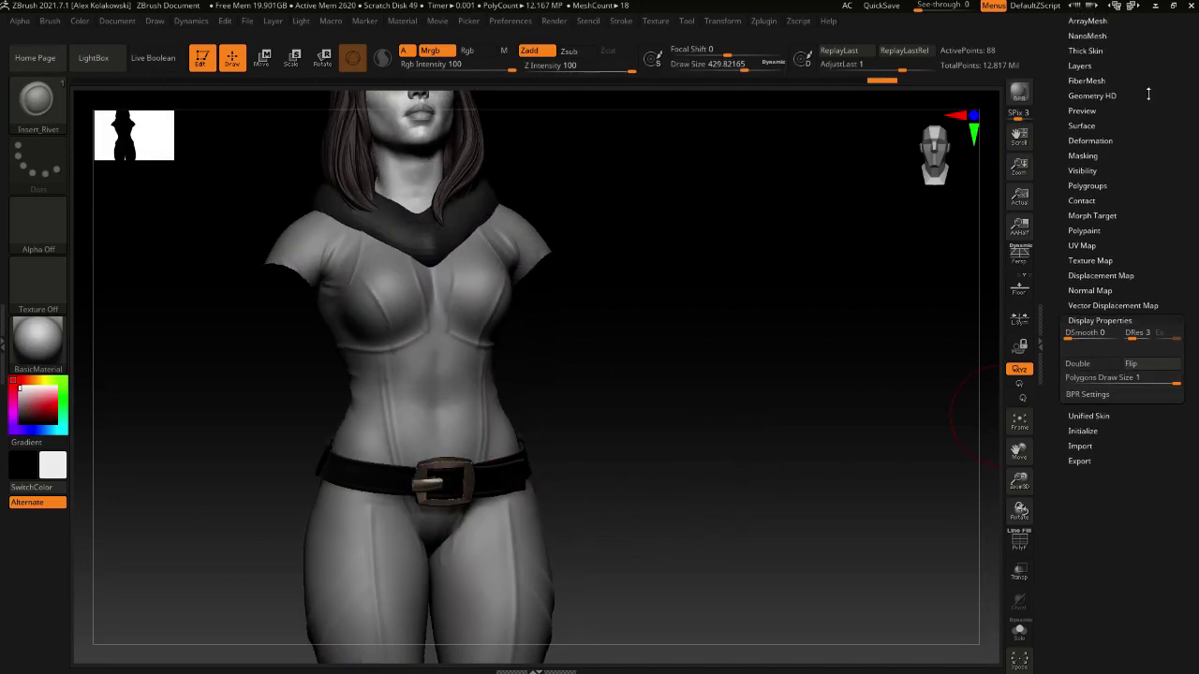
pyautogui.scroll(3, 1086, 72)
pyautogui.click(1081, 153)
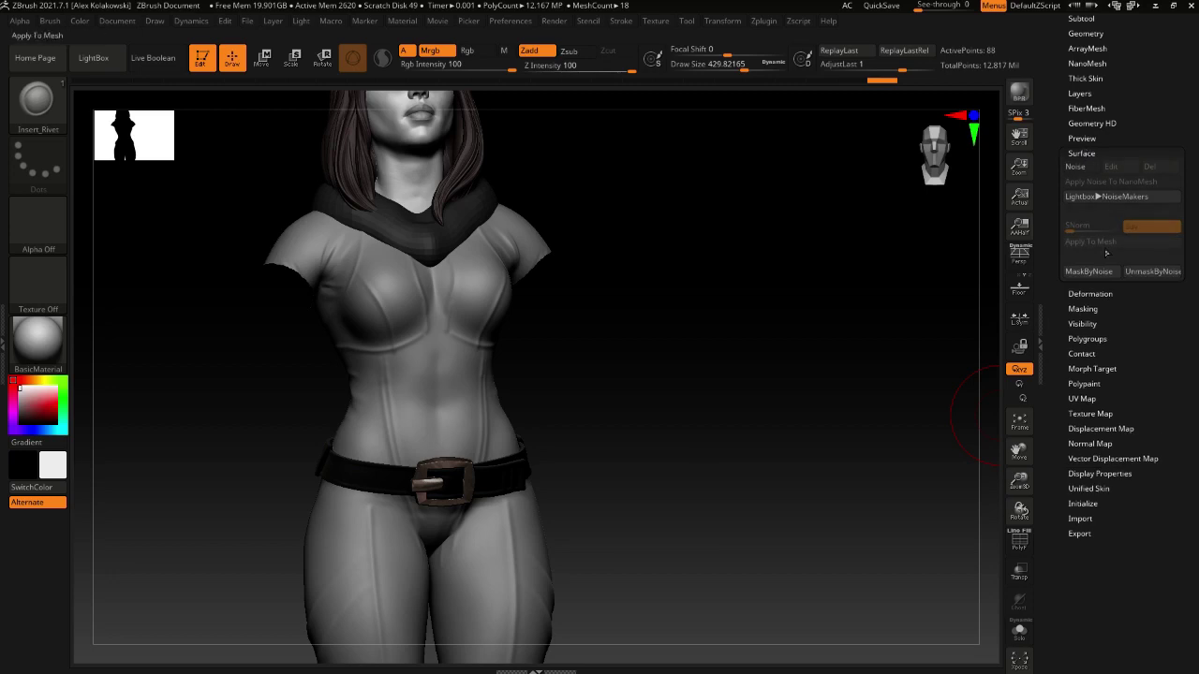
pyautogui.scroll(1, 1091, 149)
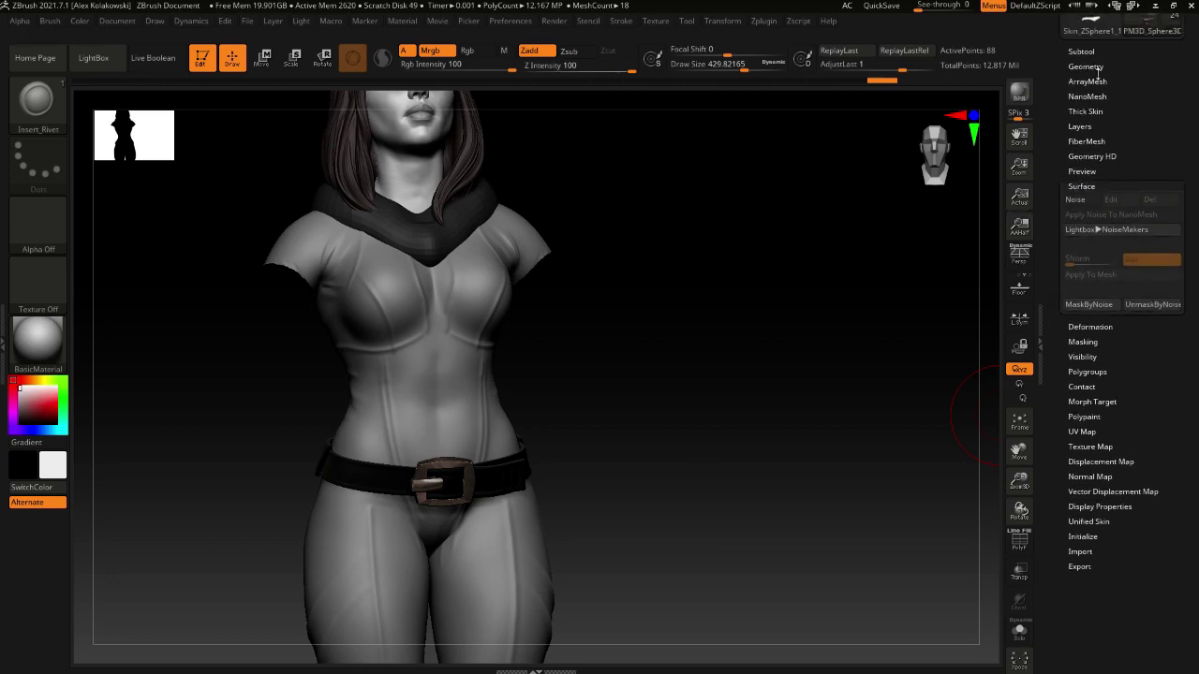
pyautogui.click(1096, 67)
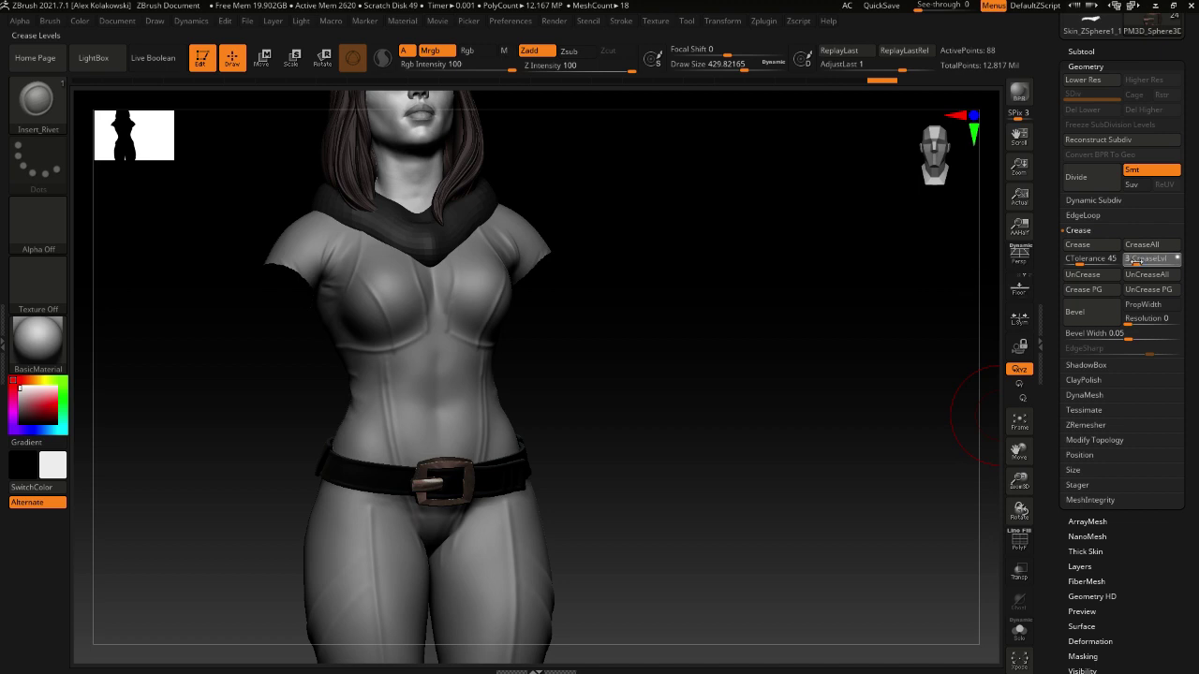
# Show the buckle's polygroup wireframe and set up the Move brush with a draw size of about 217
pyautogui.keyDown('ctrl'); pyautogui.moveTo(513, 461); pyautogui.dragTo(684, 455, button='right'); pyautogui.keyUp('ctrl')
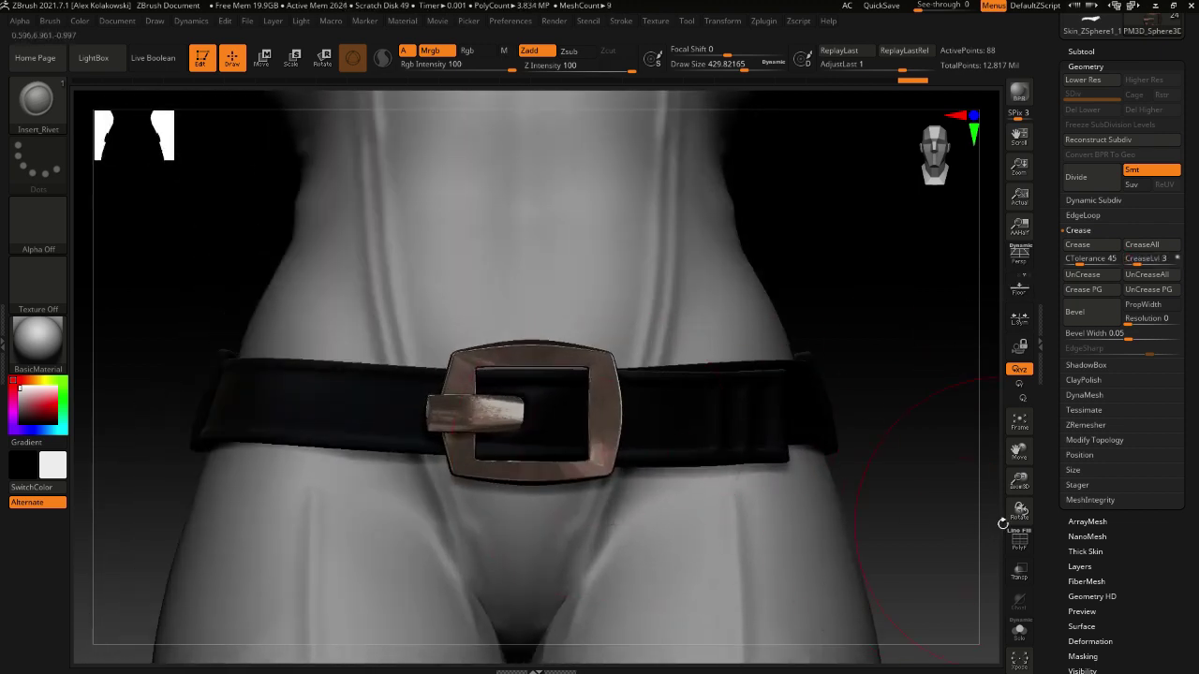
pyautogui.click(1019, 547)
pyautogui.keyDown('alt'); pyautogui.moveTo(702, 403); pyautogui.dragTo(566, 449, button='right'); pyautogui.keyUp('alt')
pyautogui.press('b')
pyautogui.press('m')
pyautogui.press('v')
pyautogui.press('s')
pyautogui.moveTo(565, 448); pyautogui.dragTo(545, 447)
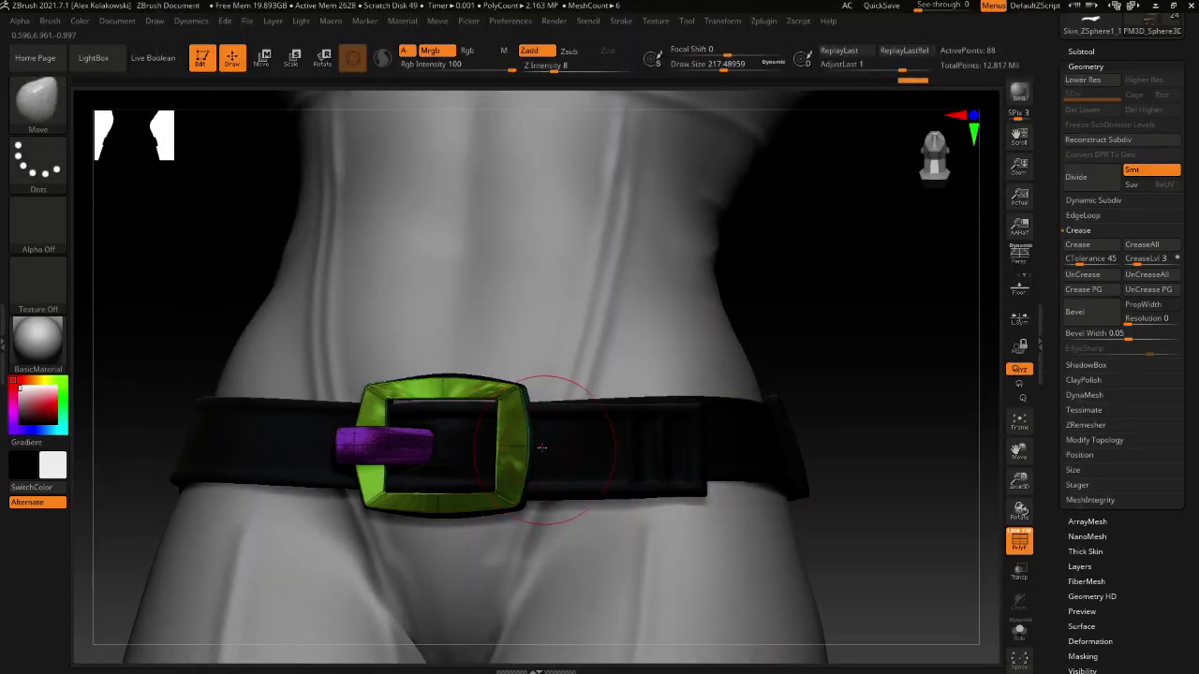
pyautogui.moveTo(545, 447); pyautogui.dragTo(563, 447, button='right')
# Try to reposition the buckle bar opposite the prong with the transform gizmo after resetting its orientation
pyautogui.moveTo(834, 278)
pyautogui.keyDown('ctrl'); pyautogui.mouseDown()
pyautogui.moveTo(500, 594)
pyautogui.moveTo(459, 510)
pyautogui.moveTo(875, 289)
pyautogui.mouseUp(); pyautogui.keyUp('ctrl')
pyautogui.keyDown('ctrl'); pyautogui.click(876, 289); pyautogui.keyUp('ctrl')
pyautogui.press('w')
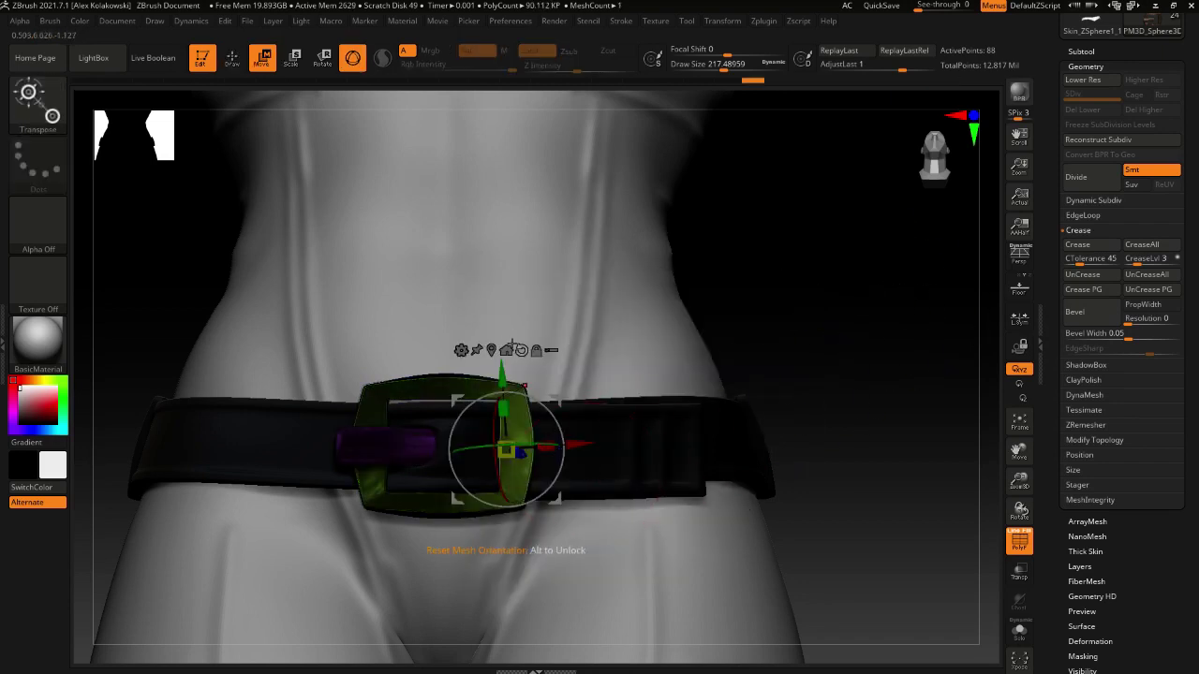
pyautogui.keyDown('alt'); pyautogui.click(529, 357); pyautogui.keyUp('alt')
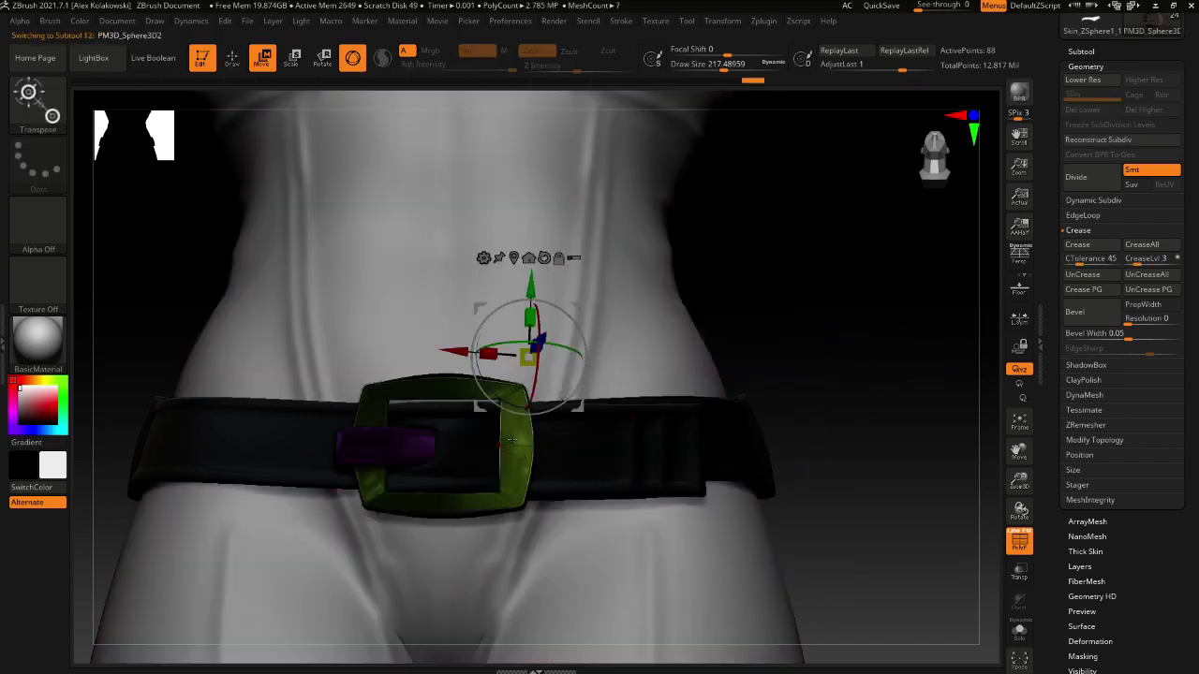
pyautogui.click(511, 442)
pyautogui.moveTo(415, 441); pyautogui.dragTo(397, 440)
pyautogui.moveTo(527, 479)
pyautogui.mouseDown()
pyautogui.moveTo(608, 438)
pyautogui.moveTo(586, 484)
pyautogui.moveTo(577, 478)
pyautogui.moveTo(609, 471)
pyautogui.mouseUp()
pyautogui.press('q')
# Pull the buckle bar opposite the prong outward into a point with the Move brush at a draw size of about 167
pyautogui.moveTo(595, 463); pyautogui.dragTo(580, 455)
pyautogui.press('b')
pyautogui.press('m')
pyautogui.press('v')
pyautogui.press('s')
pyautogui.press('s')
pyautogui.moveTo(580, 455); pyautogui.dragTo(571, 455)
pyautogui.moveTo(560, 452); pyautogui.dragTo(685, 452)
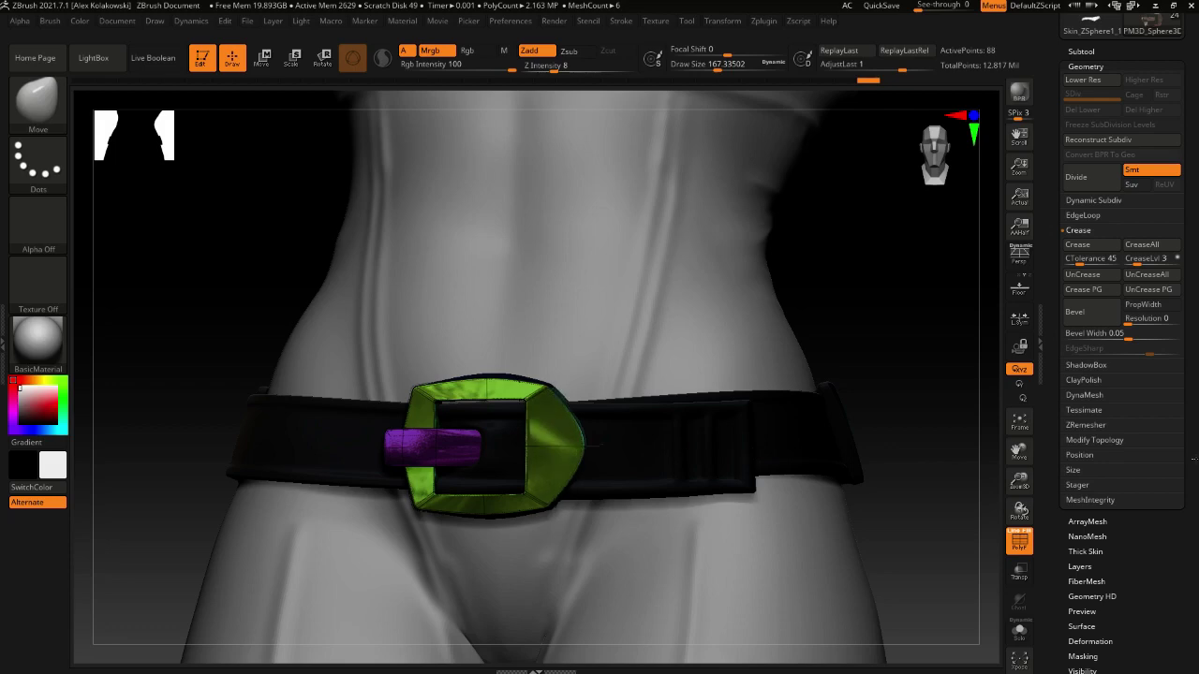
# Crease the centre edge of the buckle's pointed end with the ZModeler brush
pyautogui.press('b')
pyautogui.press('z')
pyautogui.press('m')
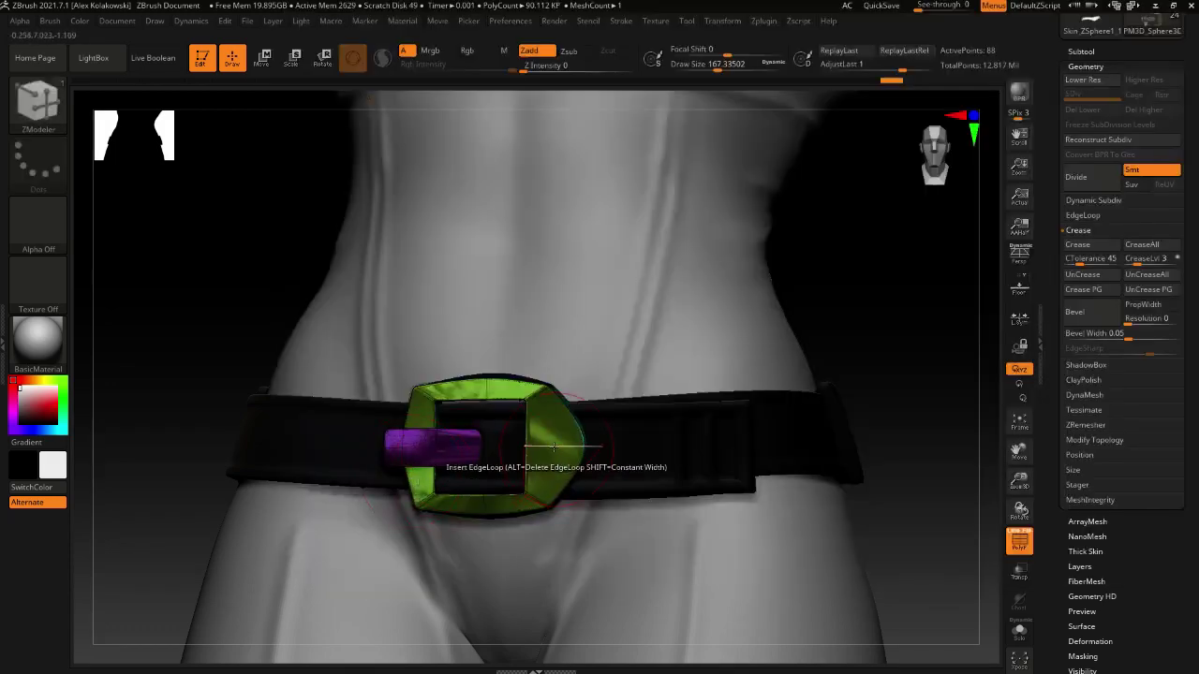
pyautogui.press('space')
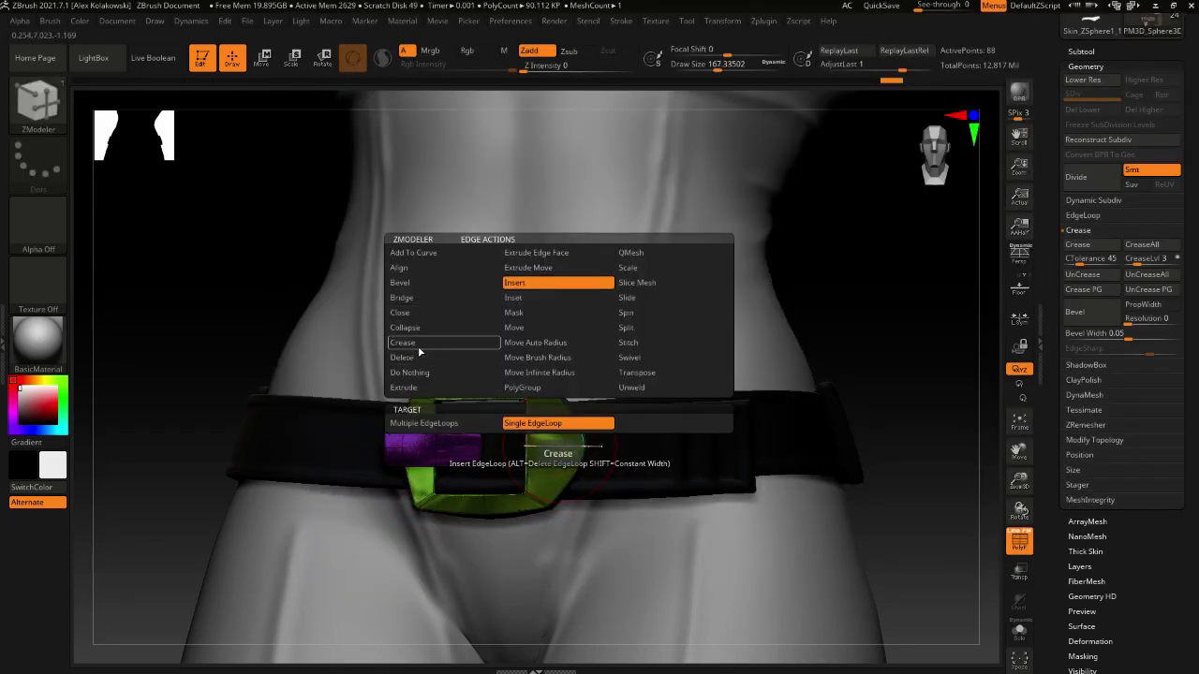
pyautogui.moveTo(581, 436)
pyautogui.keyDown('shift'); pyautogui.mouseDown(button='right')
pyautogui.moveTo(567, 431)
pyautogui.moveTo(573, 467)
pyautogui.moveTo(540, 464)
pyautogui.mouseUp(button='right'); pyautogui.keyUp('shift')
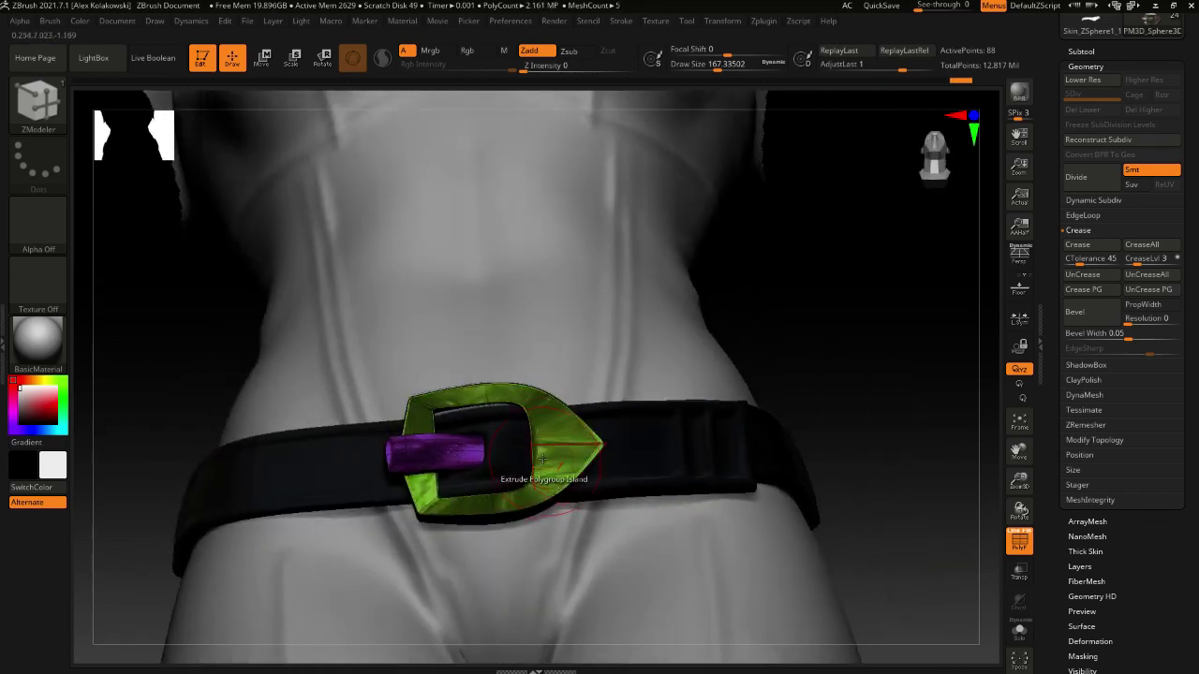
# Adjust the buckle frame's outline with the Move brush at a draw size of about 197
pyautogui.press('b')
pyautogui.press('m')
pyautogui.press('v')
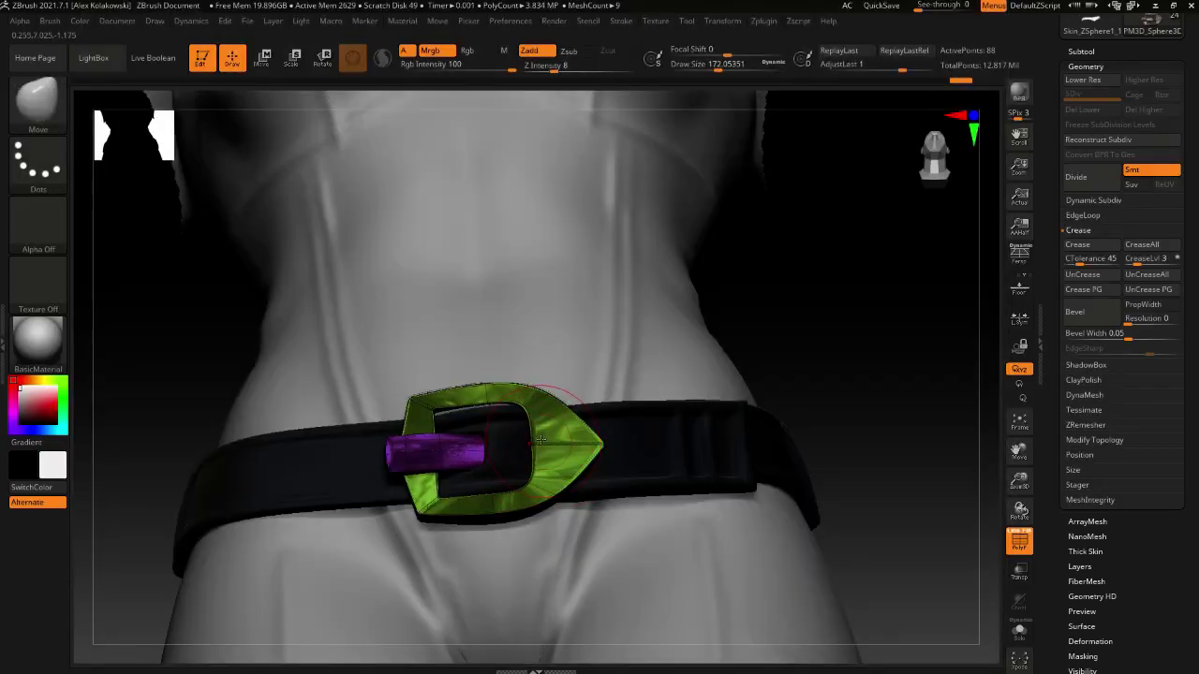
pyautogui.moveTo(541, 439); pyautogui.dragTo(493, 416, button='right')
pyautogui.press('s')
pyautogui.moveTo(474, 410); pyautogui.dragTo(483, 408)
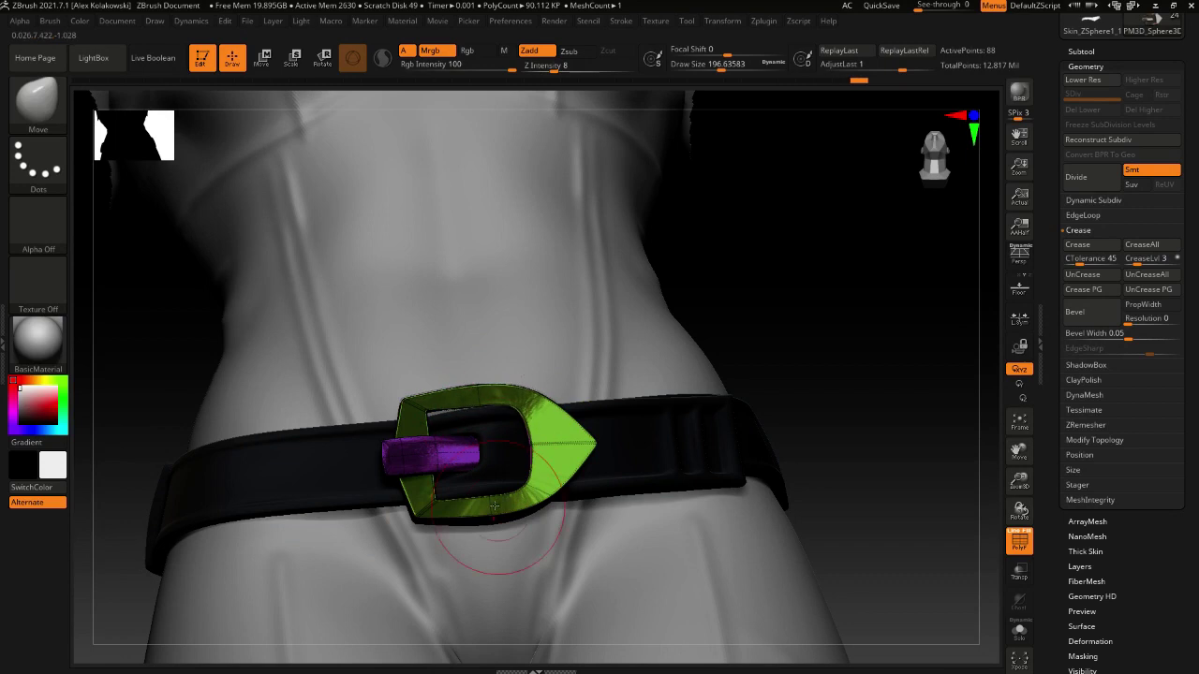
pyautogui.moveTo(486, 491); pyautogui.dragTo(486, 511, button='right')
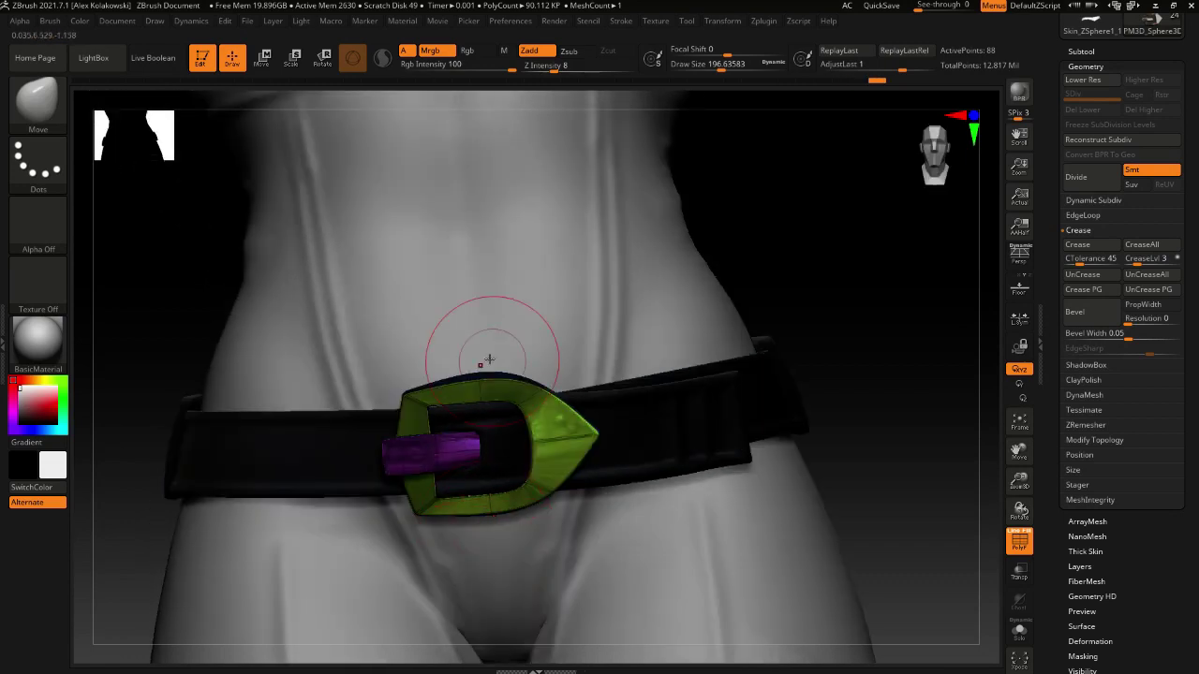
pyautogui.moveTo(489, 358); pyautogui.dragTo(479, 348, button='right')
# Fit the buckle to the belt's curve with the Move brush at a draw size of about 257, and hide the polygroup wireframe
pyautogui.moveTo(497, 449); pyautogui.dragTo(541, 370, button='right')
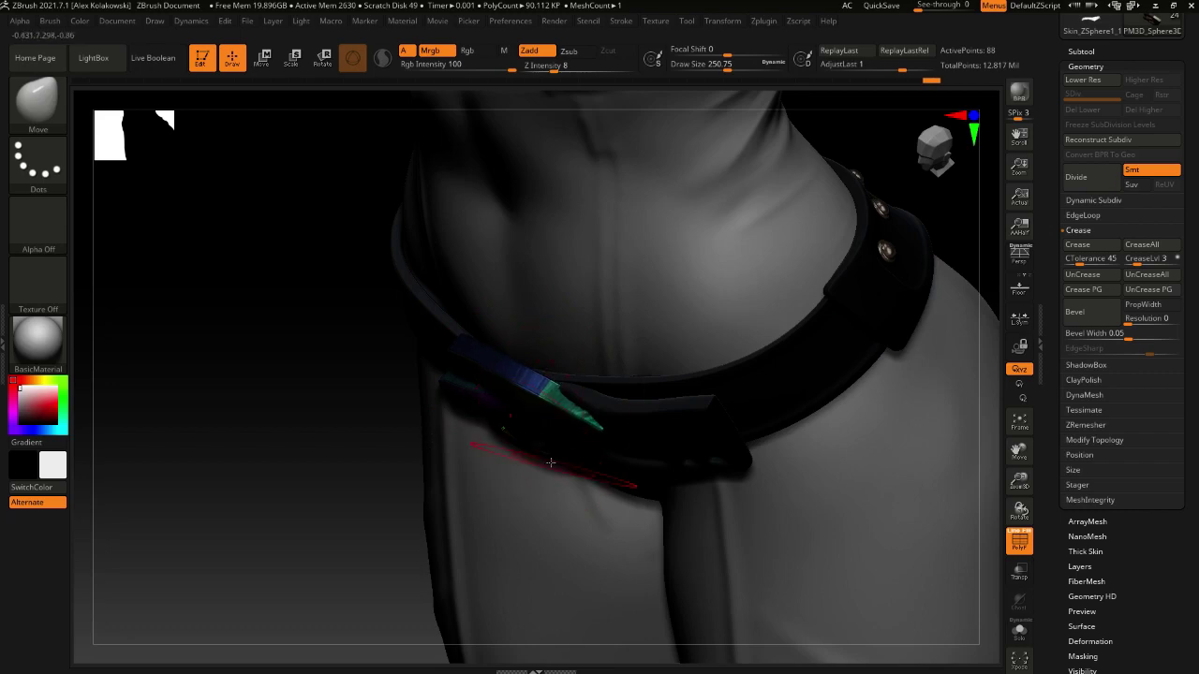
pyautogui.moveTo(550, 462); pyautogui.dragTo(602, 314, button='right')
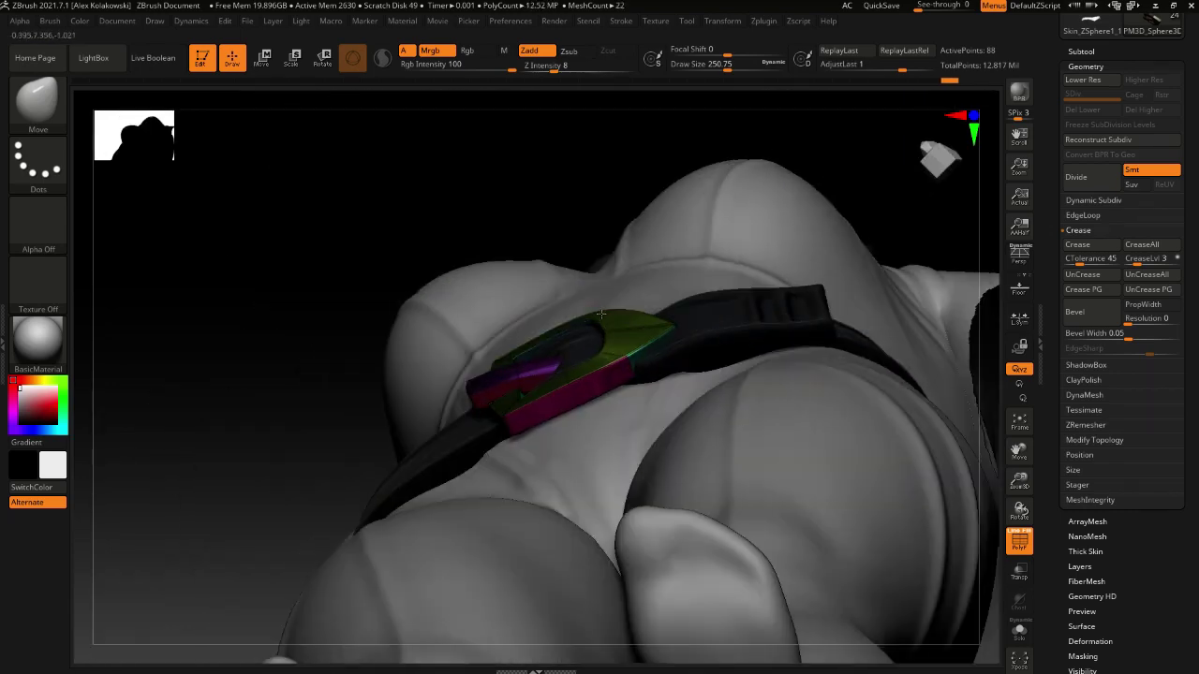
pyautogui.press('s')
pyautogui.click(601, 329)
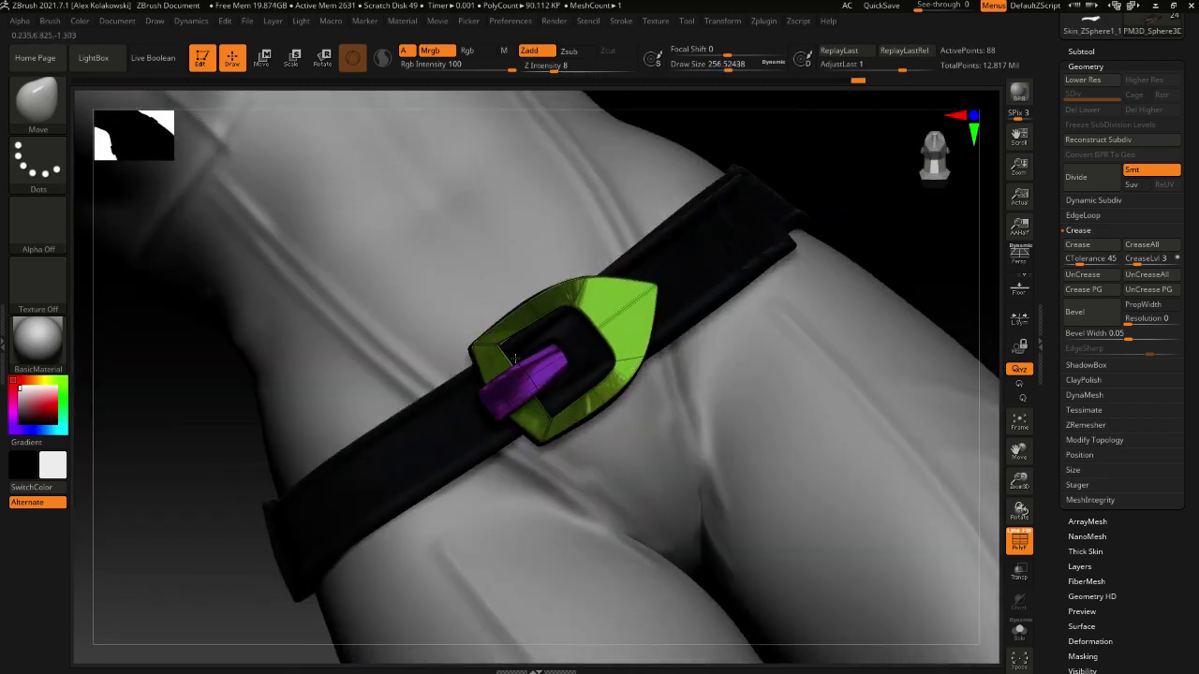
pyautogui.click(1011, 546)
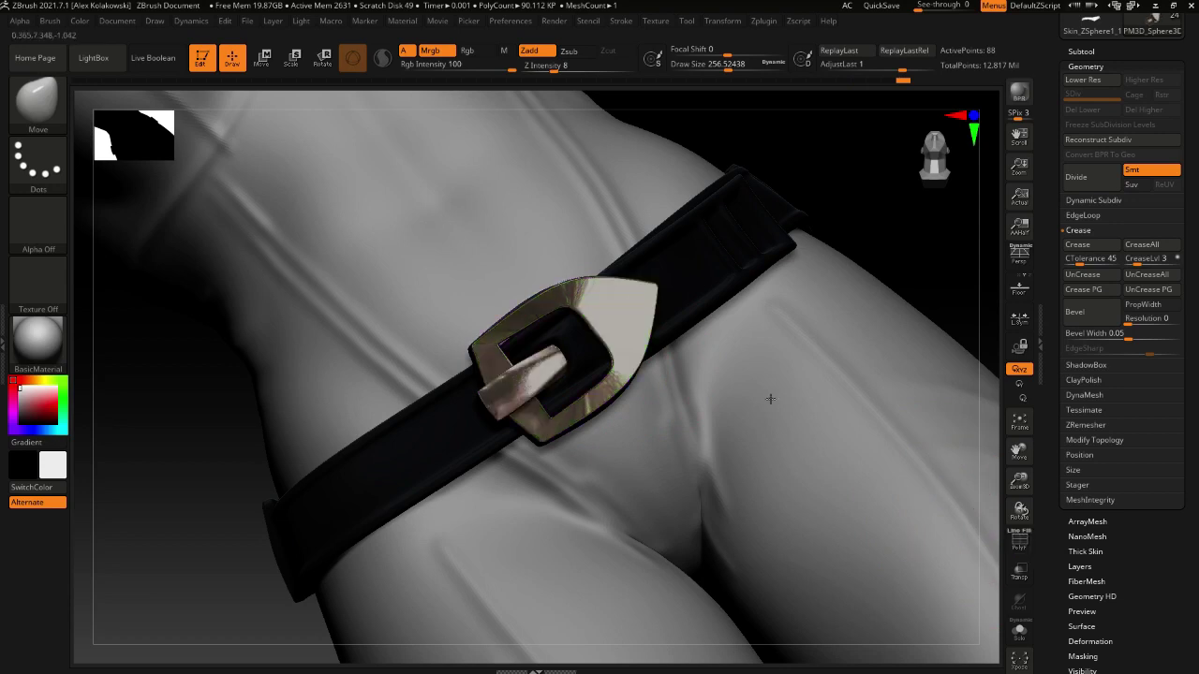
pyautogui.moveTo(771, 399)
pyautogui.keyDown('ctrl'); pyautogui.mouseDown(button='right')
pyautogui.moveTo(703, 358)
pyautogui.moveTo(663, 424)
pyautogui.moveTo(575, 444)
pyautogui.moveTo(526, 482)
pyautogui.moveTo(592, 459)
pyautogui.moveTo(583, 423)
pyautogui.mouseUp(button='right'); pyautogui.keyUp('ctrl')
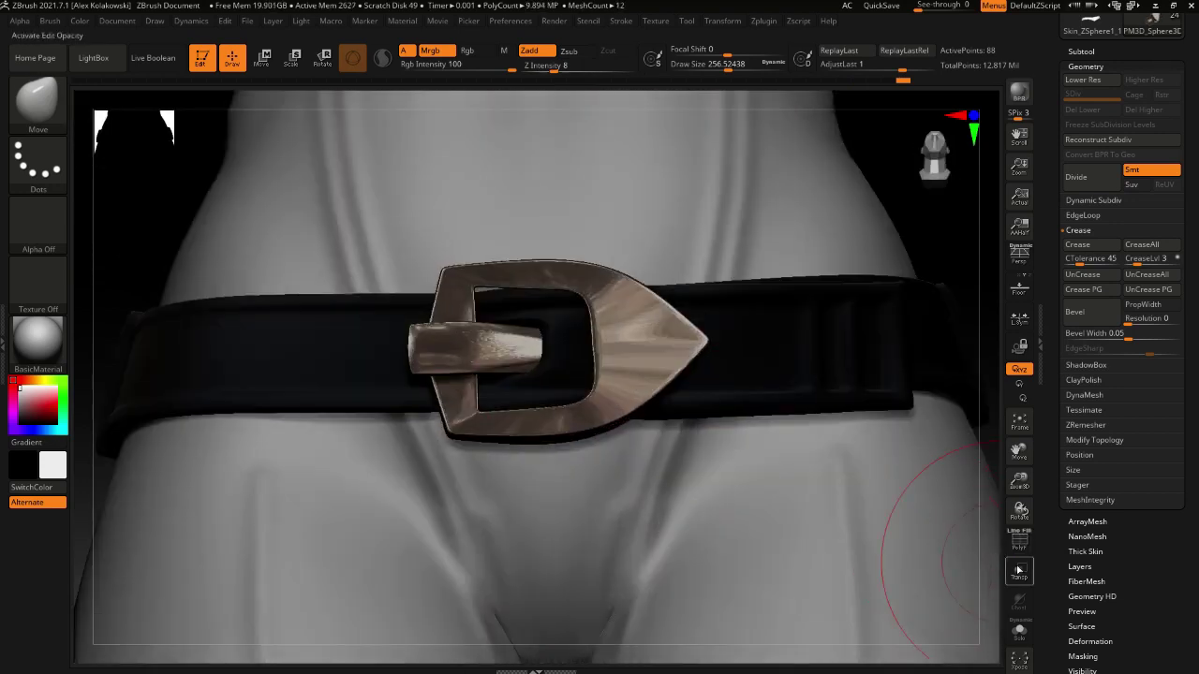
# Isolate the buckle with its wireframe shown and mask everything except the inner edge of the pointed end
pyautogui.hotkey('shift', 'f')
pyautogui.keyDown('alt'); pyautogui.moveTo(870, 507); pyautogui.dragTo(845, 594, button='right'); pyautogui.keyUp('alt')
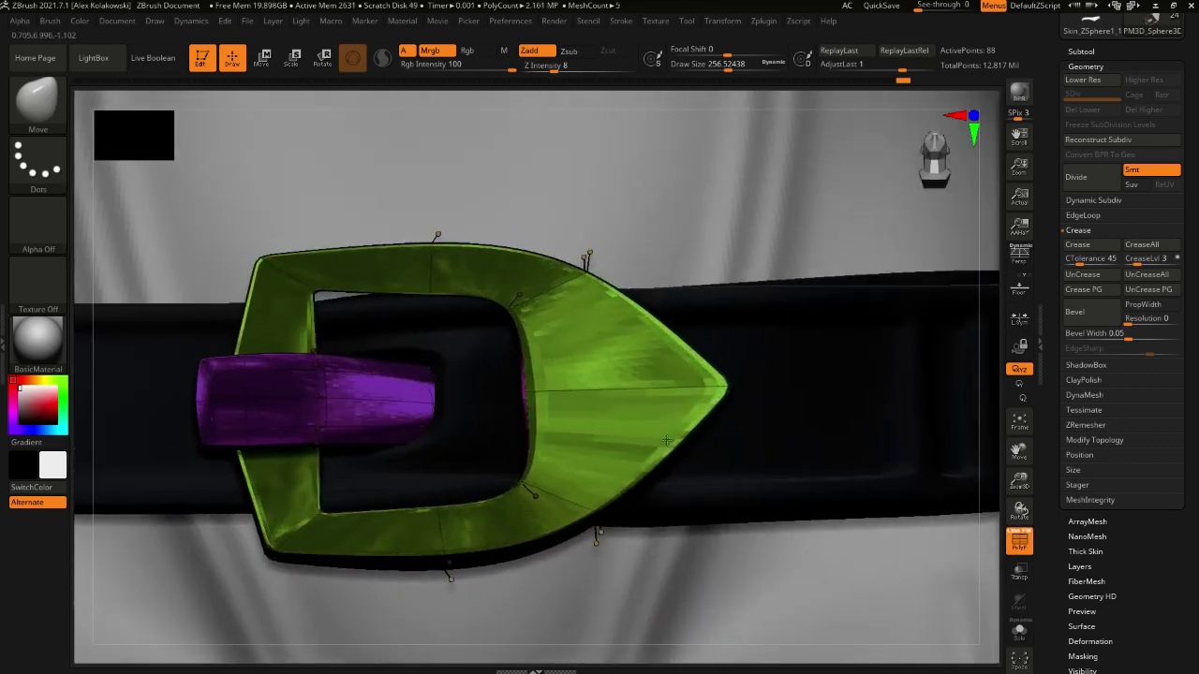
pyautogui.keyDown('alt'); pyautogui.moveTo(724, 517); pyautogui.dragTo(735, 436, button='right'); pyautogui.keyUp('alt')
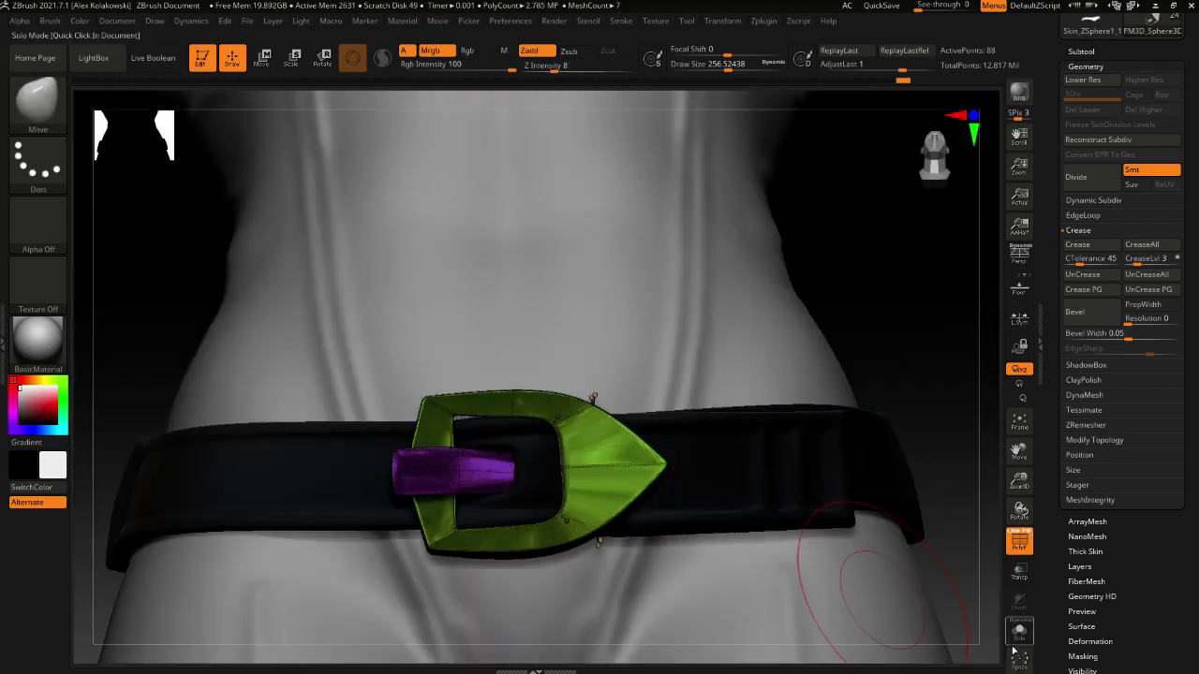
pyautogui.click(1018, 634)
pyautogui.keyDown('ctrl'); pyautogui.moveTo(591, 603); pyautogui.dragTo(538, 599); pyautogui.keyUp('ctrl')
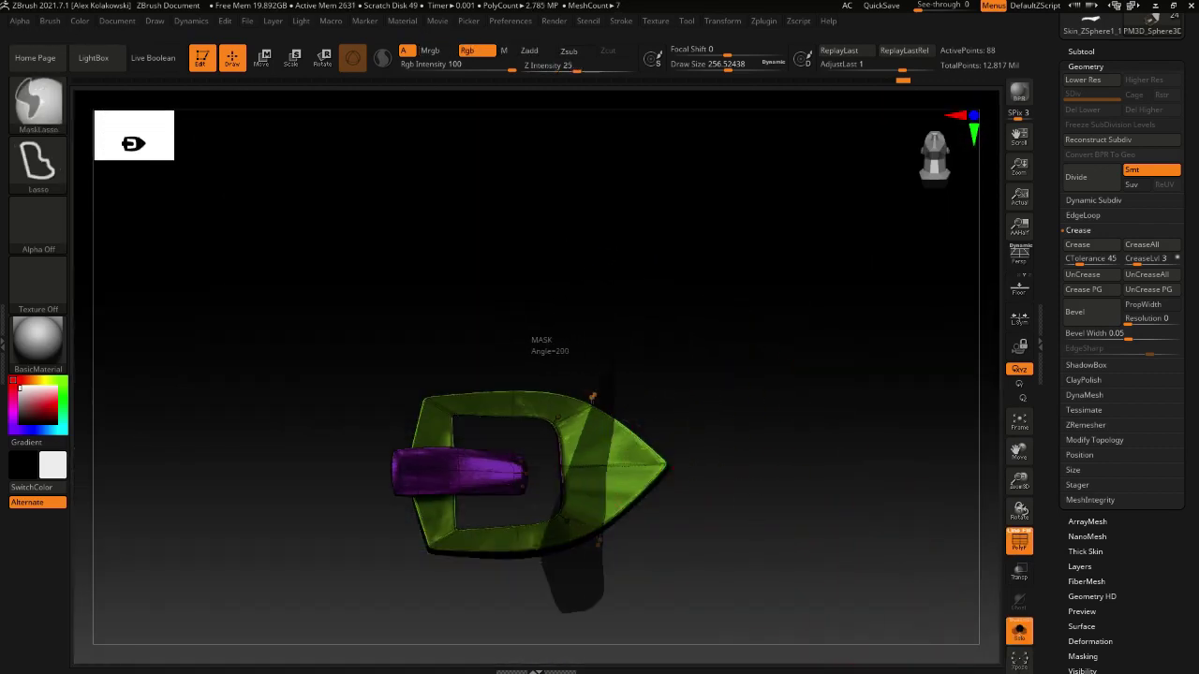
pyautogui.keyDown('ctrl'); pyautogui.moveTo(562, 302); pyautogui.dragTo(610, 298); pyautogui.keyUp('ctrl')
pyautogui.moveTo(621, 367)
pyautogui.keyDown('ctrl'); pyautogui.mouseDown()
pyautogui.moveTo(609, 616)
pyautogui.moveTo(546, 451)
pyautogui.moveTo(576, 304)
pyautogui.mouseUp(); pyautogui.keyUp('ctrl')
# Move the unmasked inner edge of the pointed end toward the prong with the gizmo and clear the mask
pyautogui.press('w')
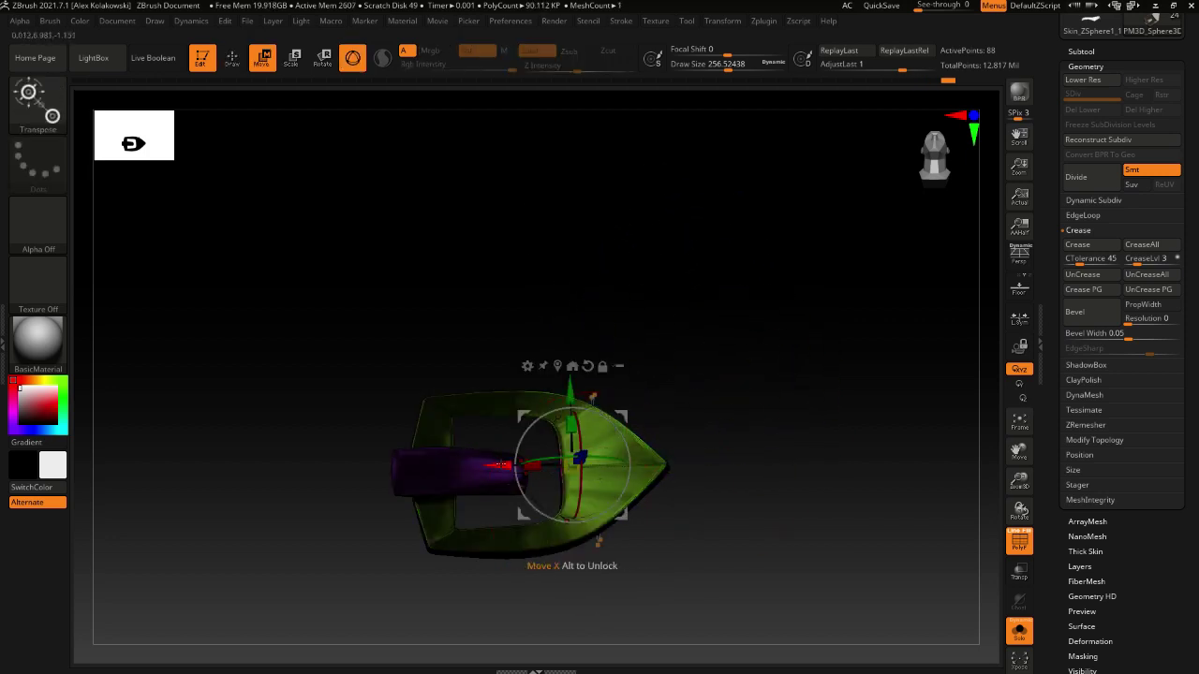
pyautogui.moveTo(501, 464); pyautogui.dragTo(485, 465)
pyautogui.keyDown('ctrl'); pyautogui.moveTo(698, 495); pyautogui.dragTo(717, 509); pyautogui.keyUp('ctrl')
pyautogui.press('q')
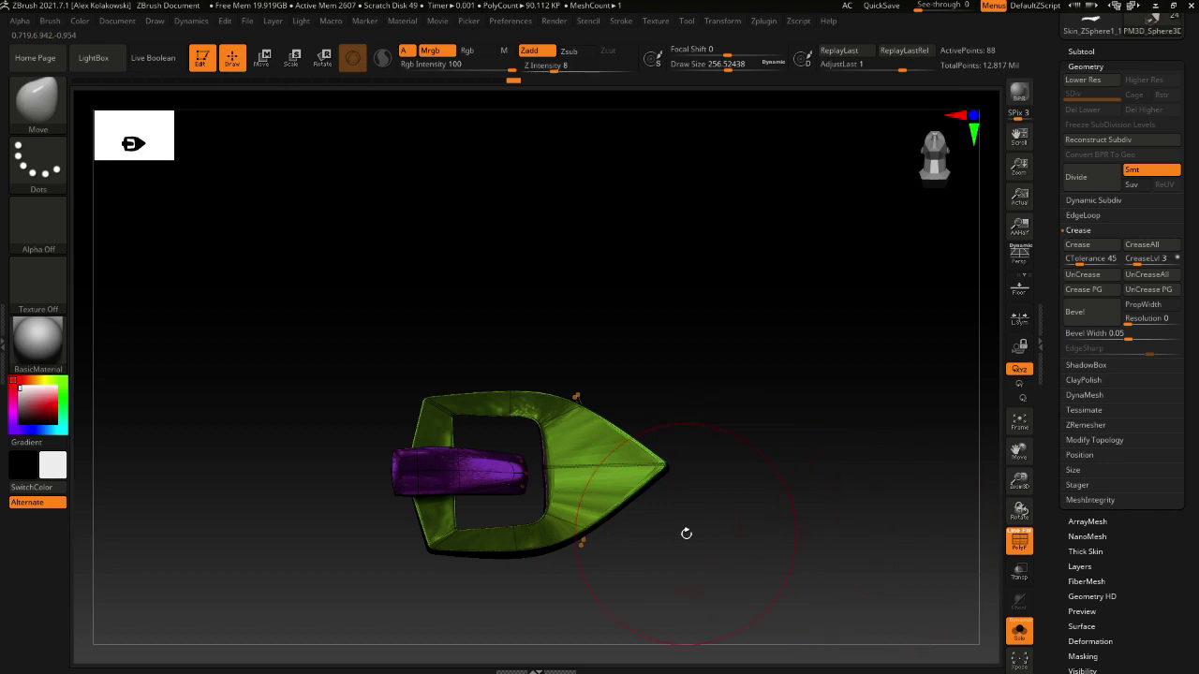
# Mark the front faces of the pointed end and its adjoining corners as a temporary polygroup with the ZModeler brush
pyautogui.press('b')
pyautogui.press('z')
pyautogui.press('m')
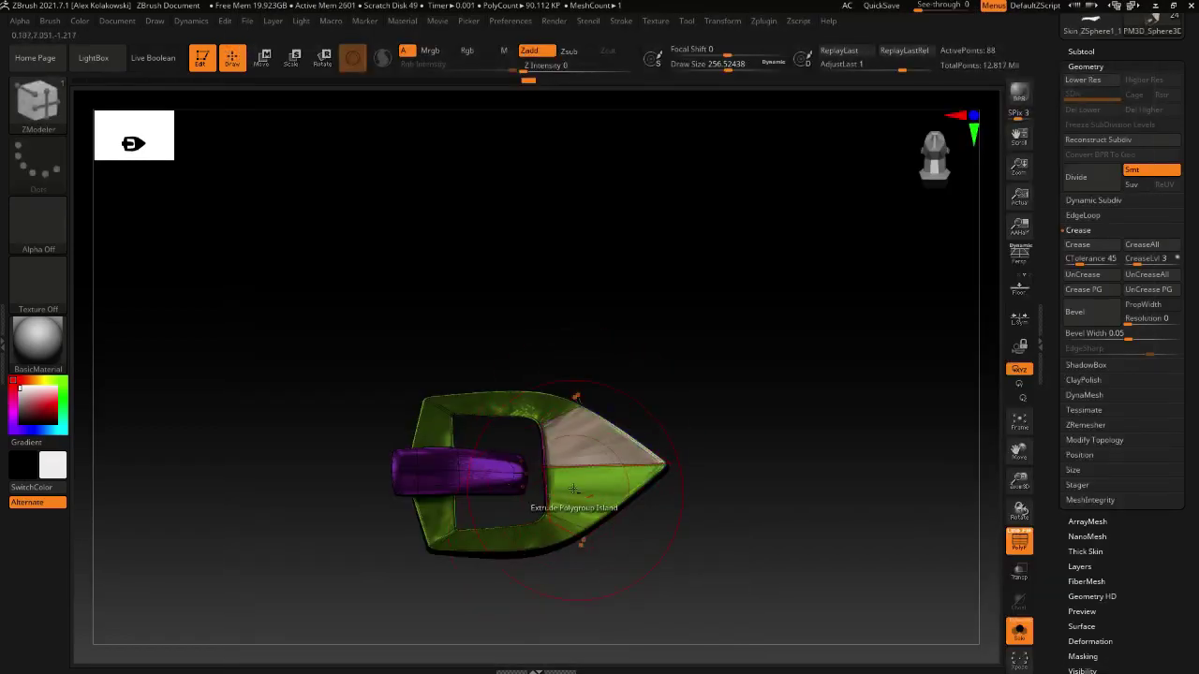
pyautogui.keyDown('alt'); pyautogui.click(548, 530); pyautogui.keyUp('alt')
pyautogui.keyDown('alt'); pyautogui.click(547, 410); pyautogui.keyUp('alt')
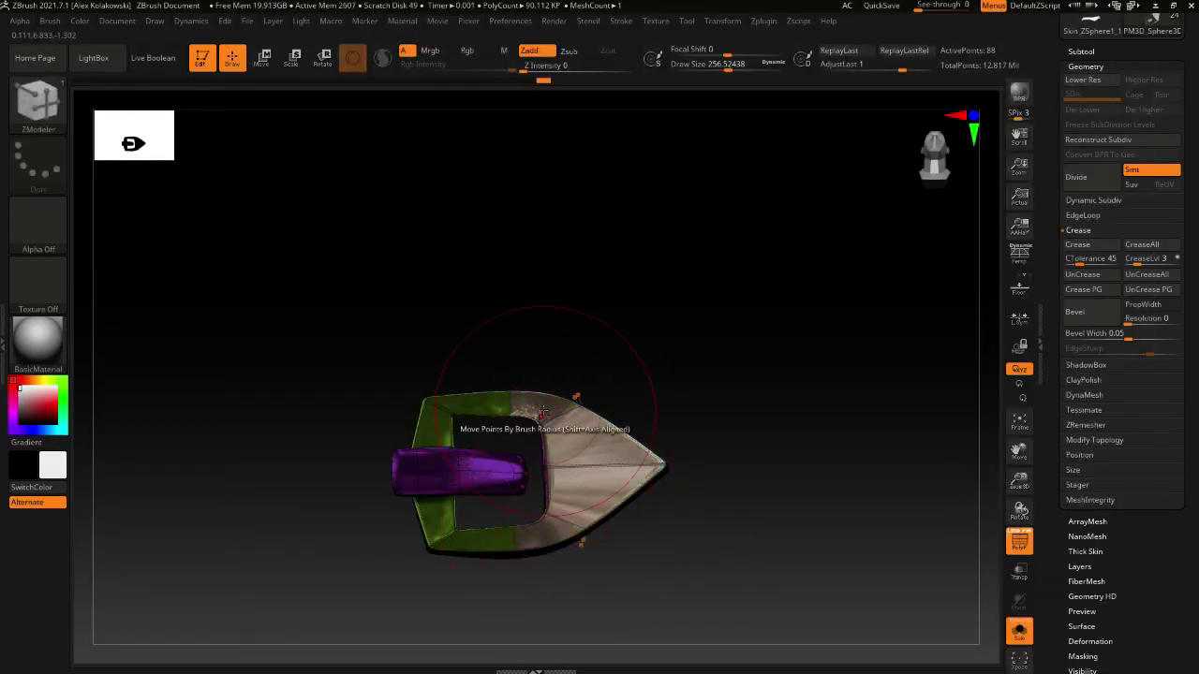
# Inset the marked front faces of the pointed end with the ZModeler Inset action, Polygroup Island target and Legacy mode
pyautogui.keyDown('ctrl'); pyautogui.moveTo(586, 448); pyautogui.dragTo(583, 472, button='right'); pyautogui.keyUp('ctrl')
pyautogui.press('space')
pyautogui.click(541, 298)
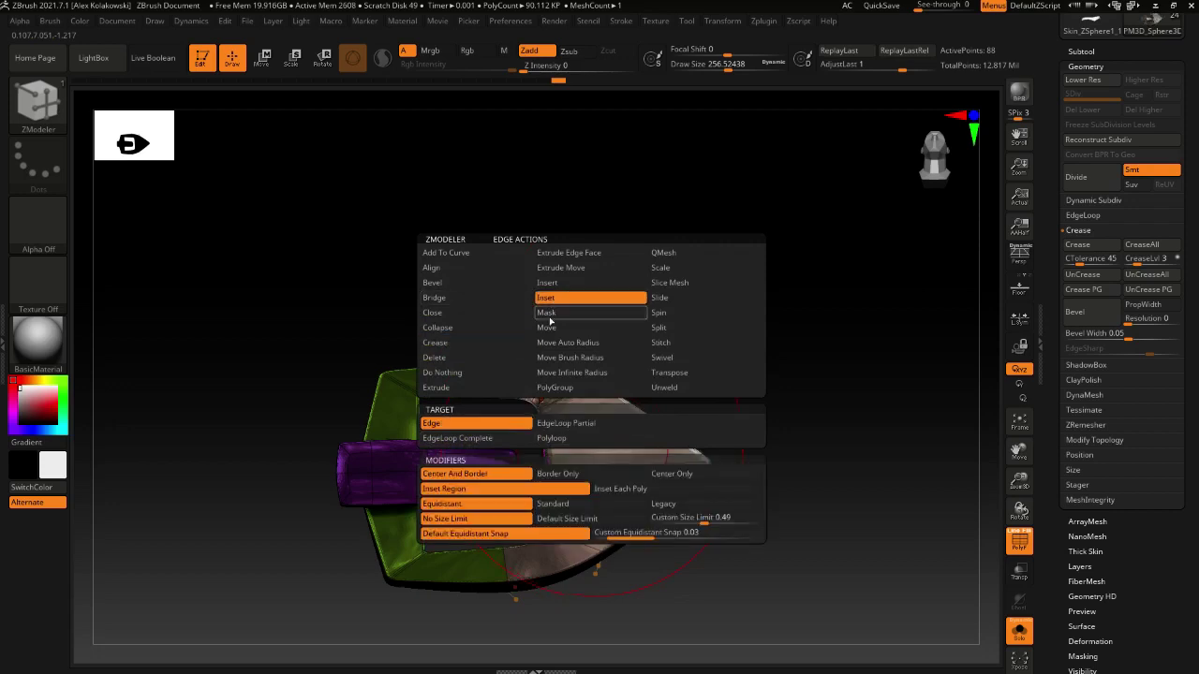
pyautogui.click(668, 504)
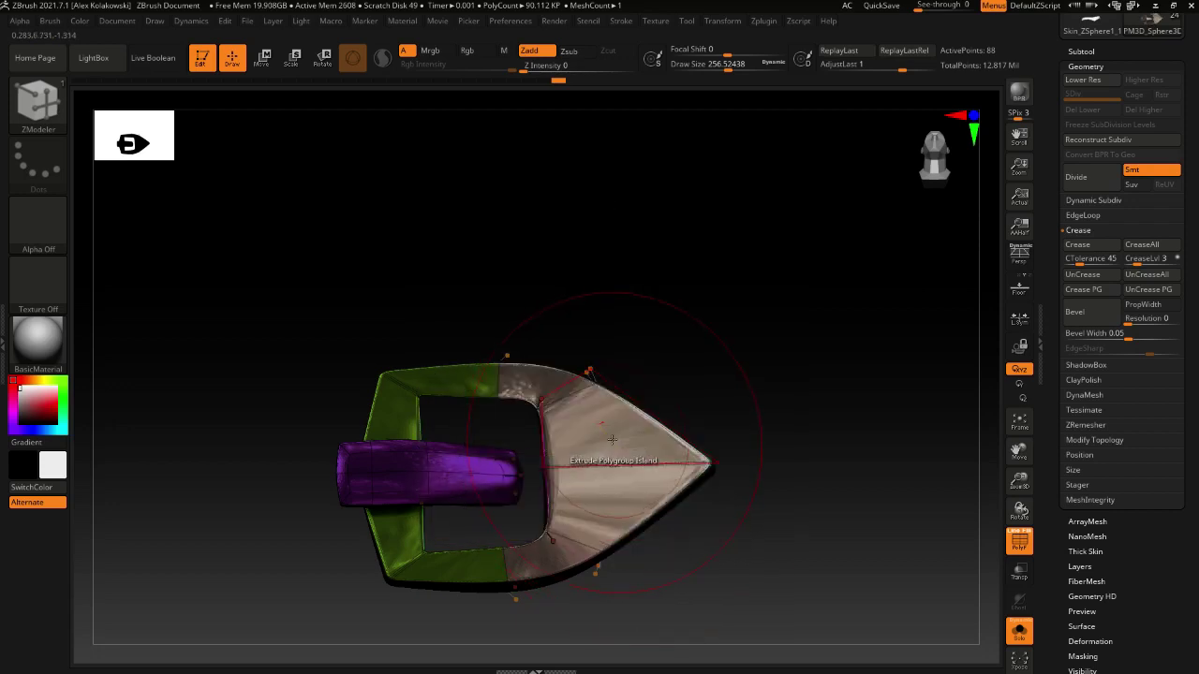
pyautogui.press('space')
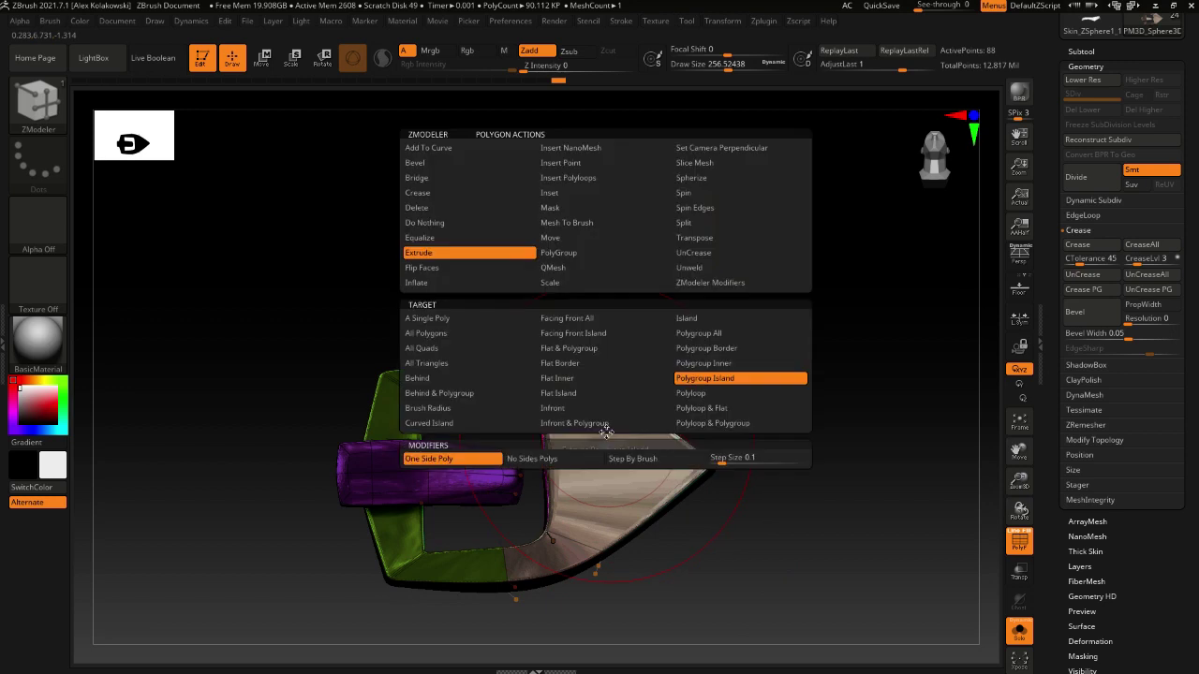
pyautogui.click(567, 194)
pyautogui.click(724, 394)
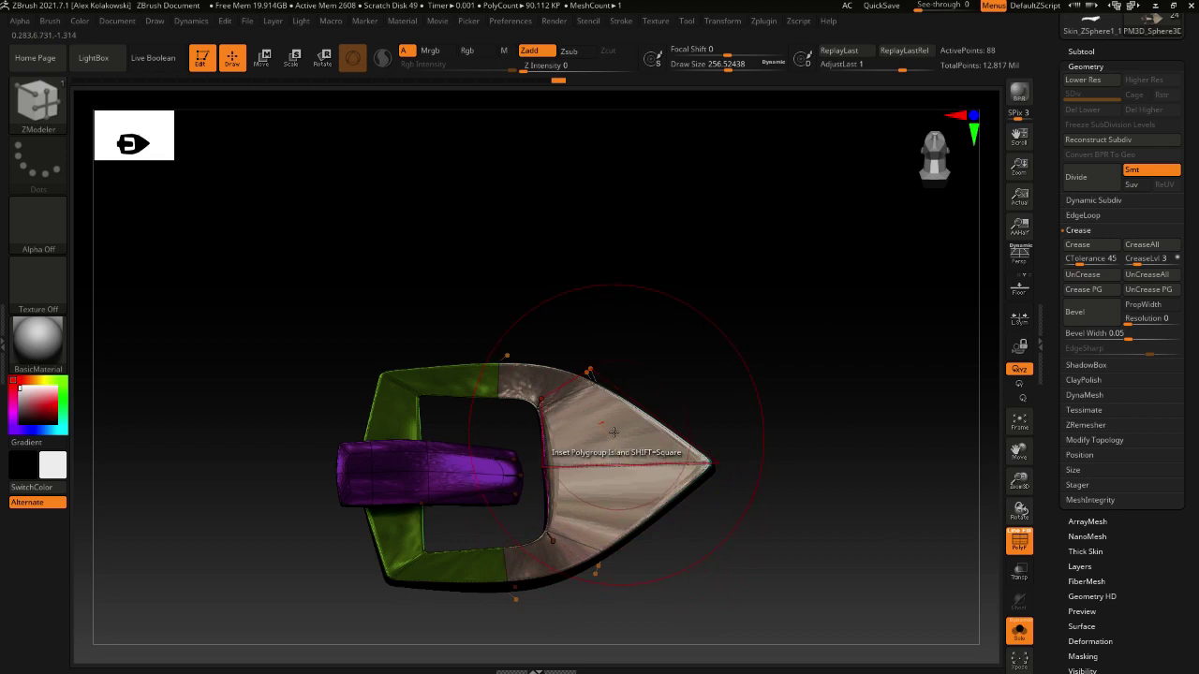
pyautogui.moveTo(612, 444); pyautogui.dragTo(604, 441)
# Extrude the inset faces of the pointed end as a Polygroup Island, with dynamic subdivision off for the edit and on for the result
pyautogui.hotkey('shift', 'd')
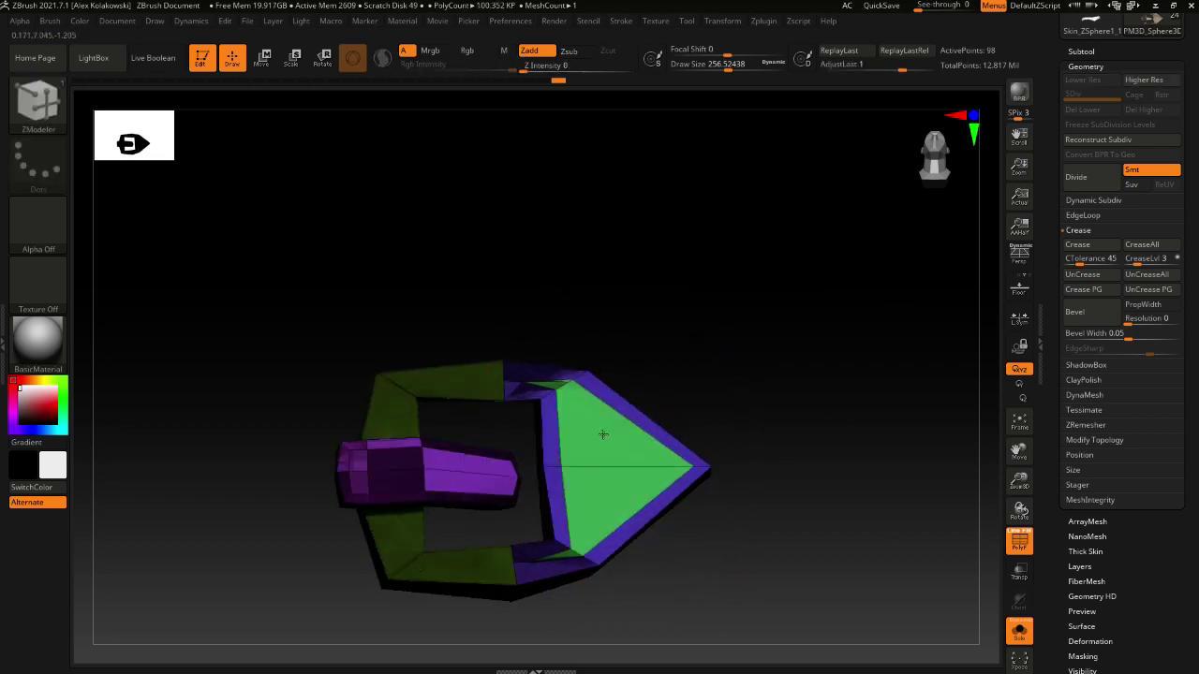
pyautogui.moveTo(602, 434)
pyautogui.mouseDown(button='right')
pyautogui.moveTo(581, 457)
pyautogui.moveTo(594, 442)
pyautogui.mouseUp(button='right')
pyautogui.press('space')
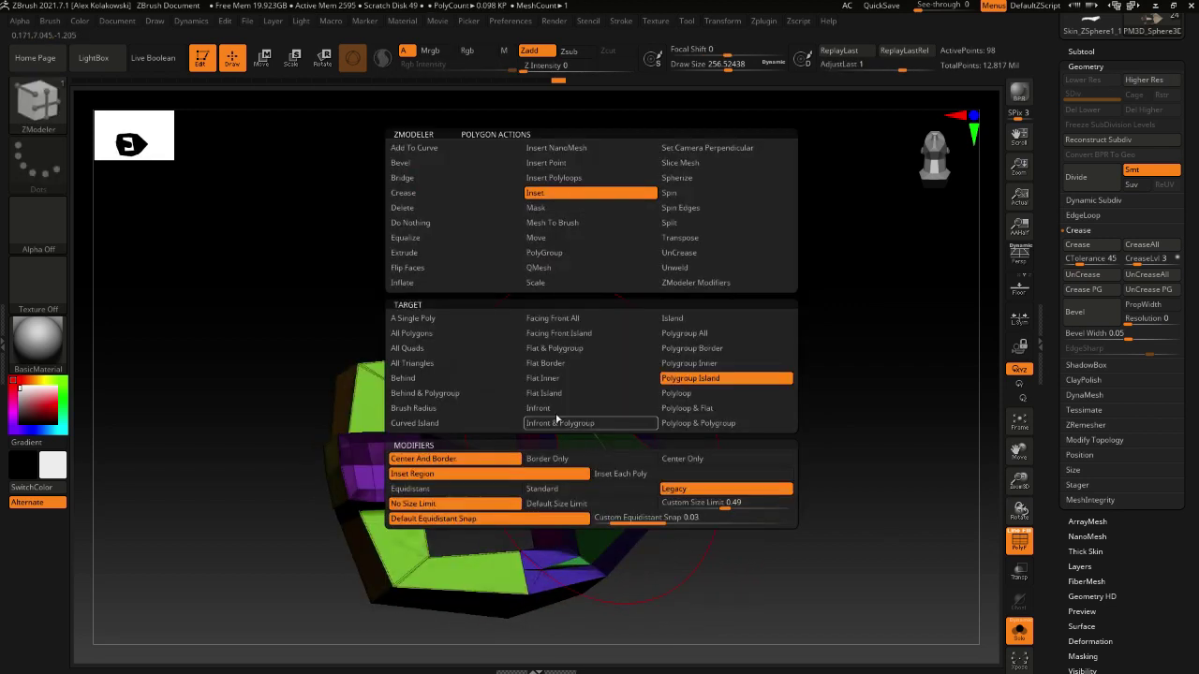
pyautogui.click(421, 255)
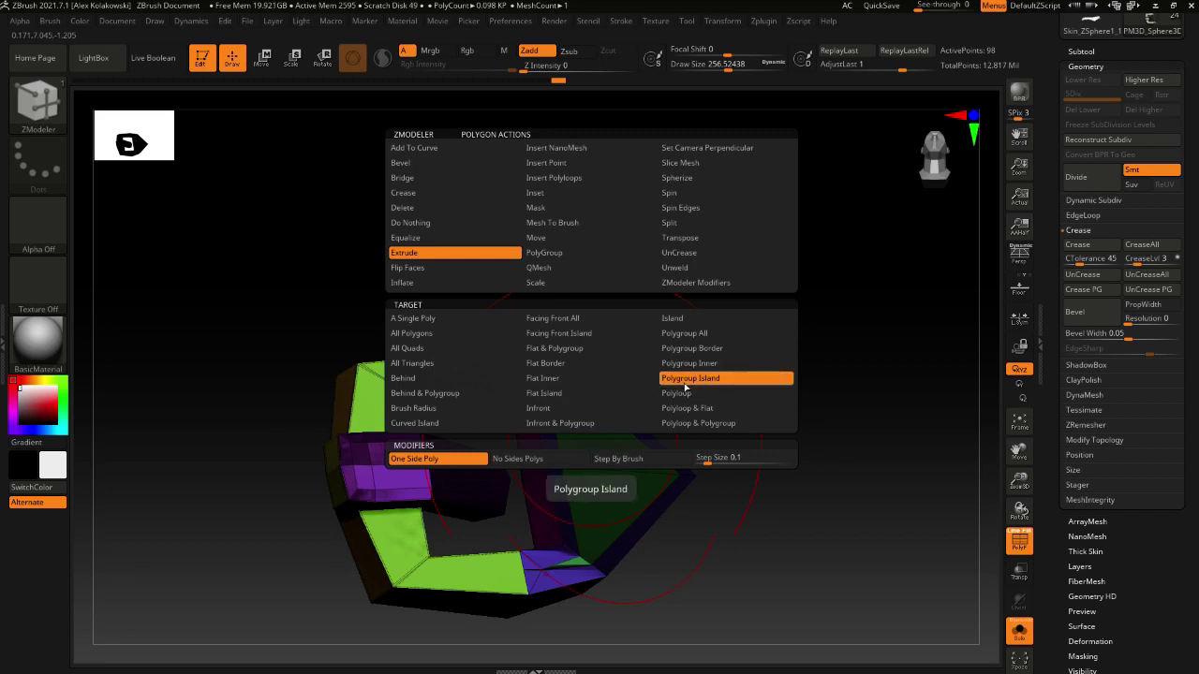
pyautogui.moveTo(599, 436); pyautogui.dragTo(605, 437)
pyautogui.press('d')
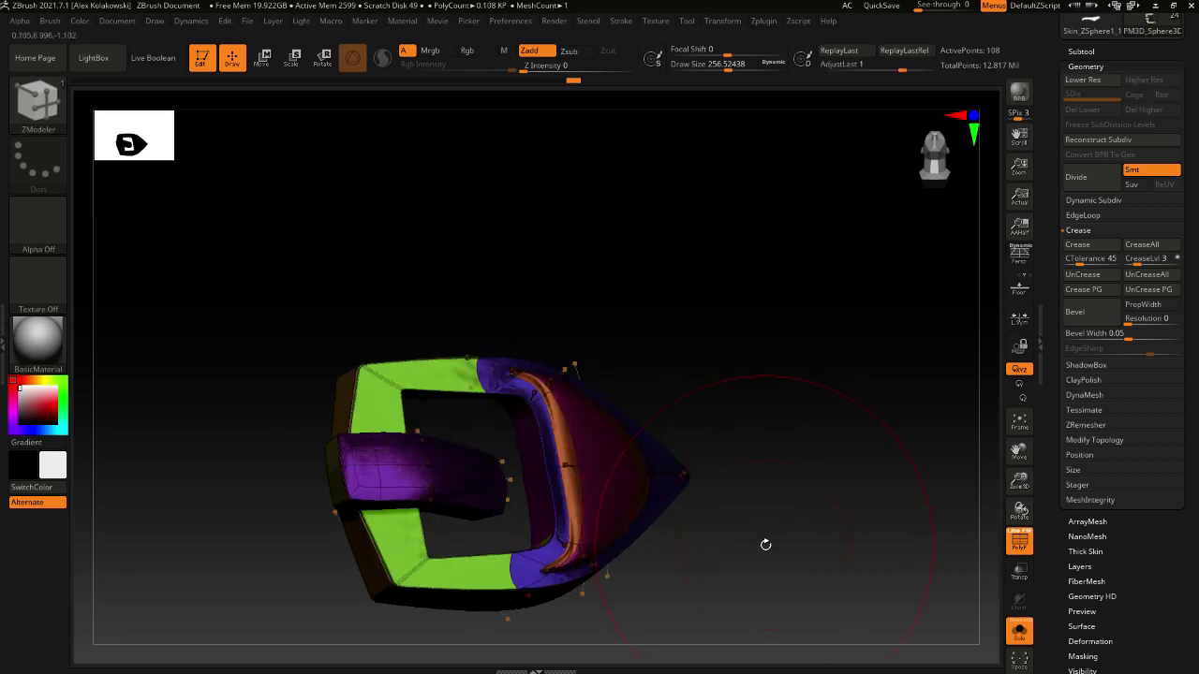
# Hide the polygroup wireframe and bring the rest of the figure back around the buckle
pyautogui.click(1019, 541)
pyautogui.keyDown('ctrl'); pyautogui.moveTo(883, 583); pyautogui.dragTo(774, 497, button='right'); pyautogui.keyUp('ctrl')
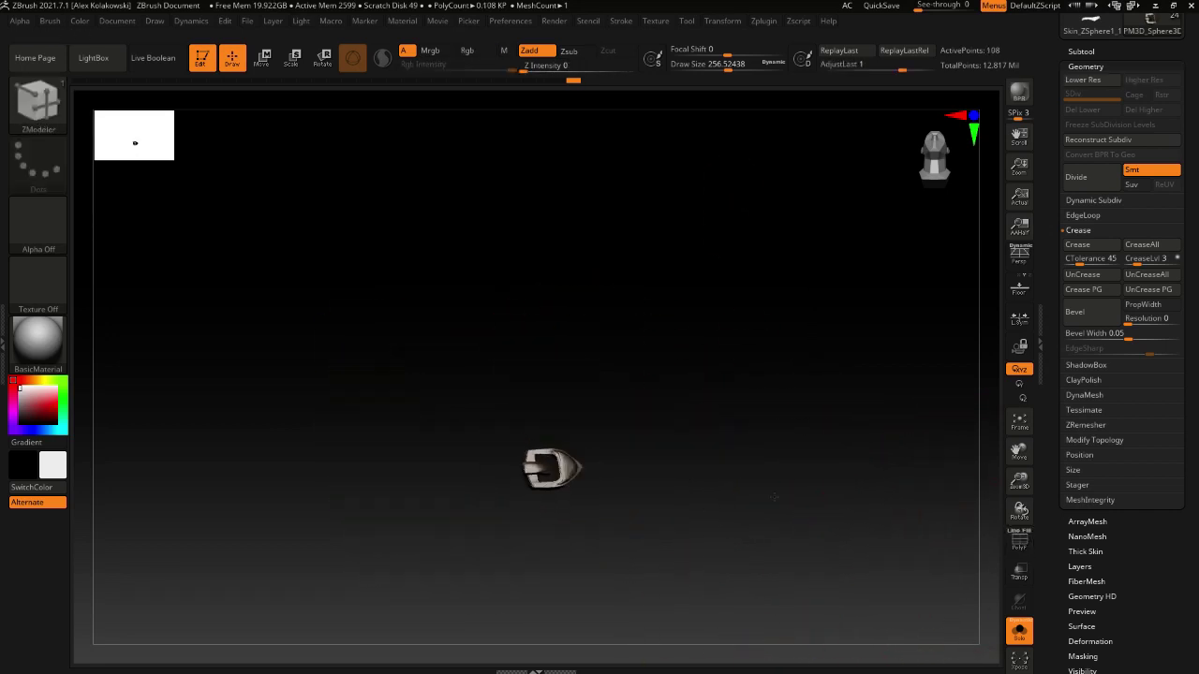
pyautogui.click(1019, 631)
pyautogui.keyDown('ctrl'); pyautogui.moveTo(564, 404); pyautogui.dragTo(579, 469, button='right'); pyautogui.keyUp('ctrl')
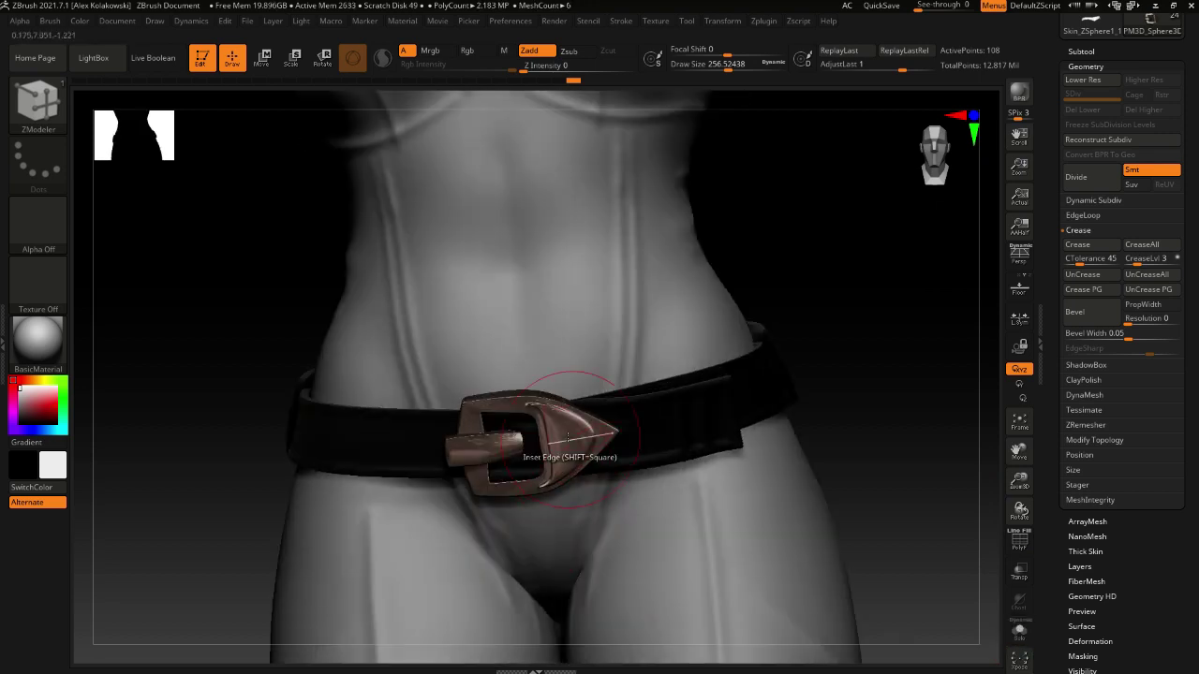
# Crease the centre edge of the raised point with the EdgeLoop Partial target and check the belt on the full figure
pyautogui.press('space')
pyautogui.click(428, 343)
pyautogui.click(567, 423)
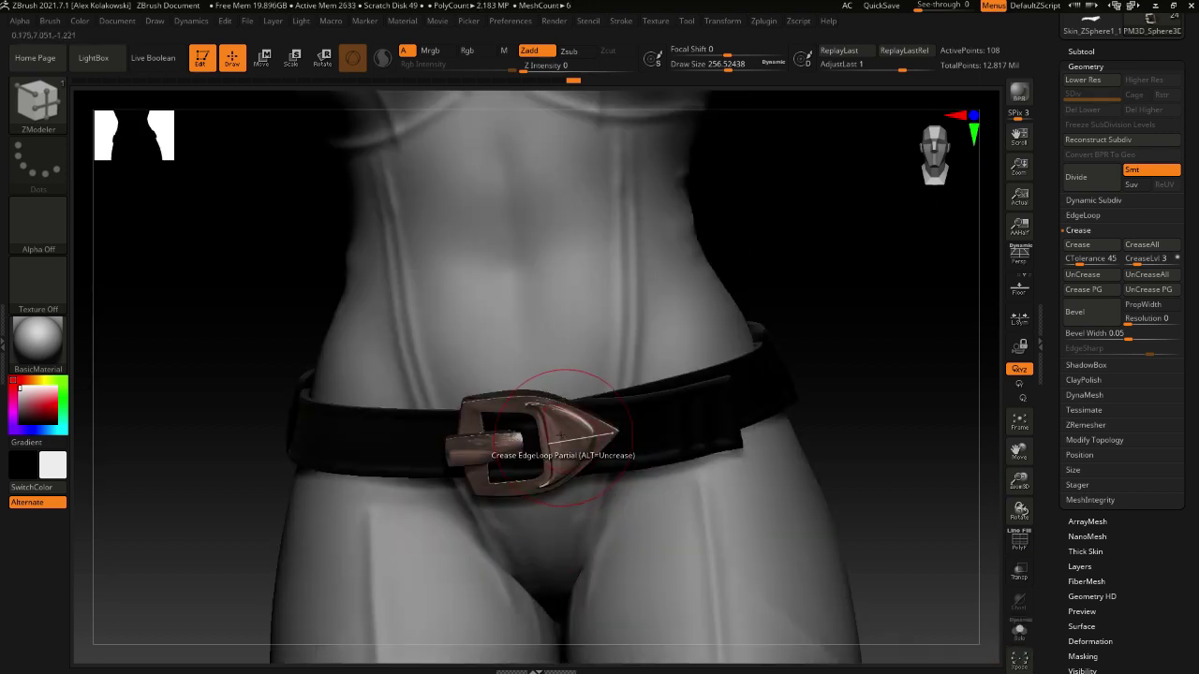
pyautogui.moveTo(687, 486); pyautogui.dragTo(717, 375, button='right')
pyautogui.moveTo(737, 542); pyautogui.dragTo(719, 551, button='right')
pyautogui.keyDown('ctrl'); pyautogui.moveTo(602, 501); pyautogui.dragTo(580, 515, button='right'); pyautogui.keyUp('ctrl')
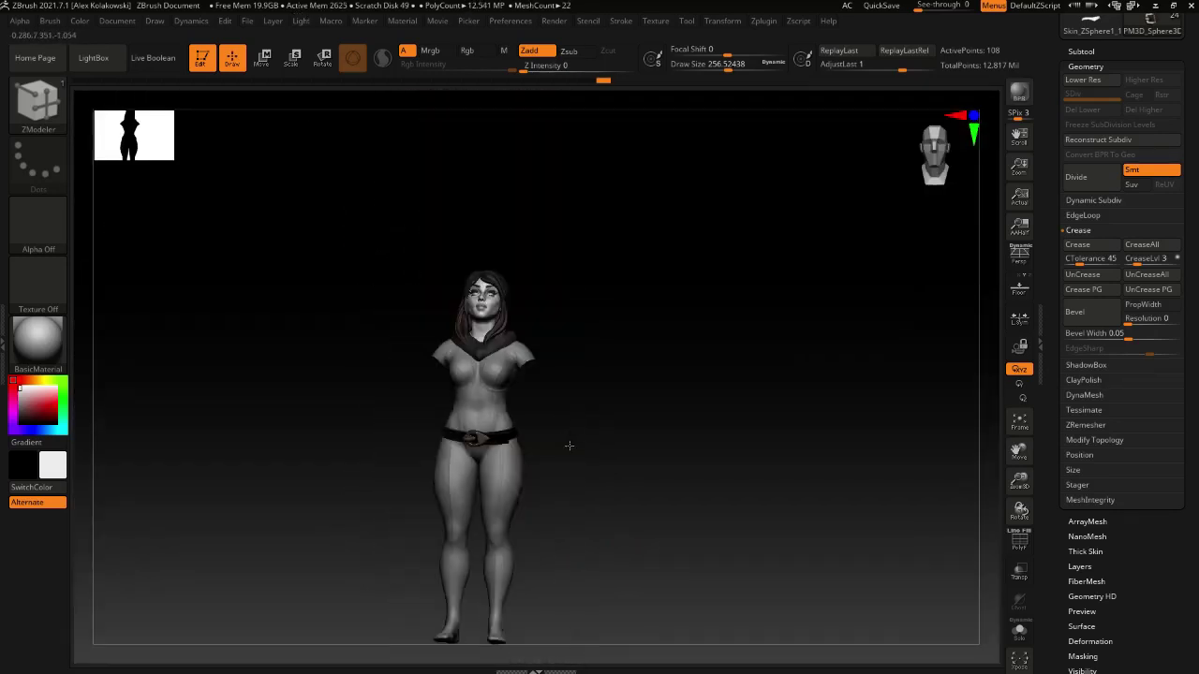
pyautogui.moveTo(569, 446); pyautogui.dragTo(477, 500)
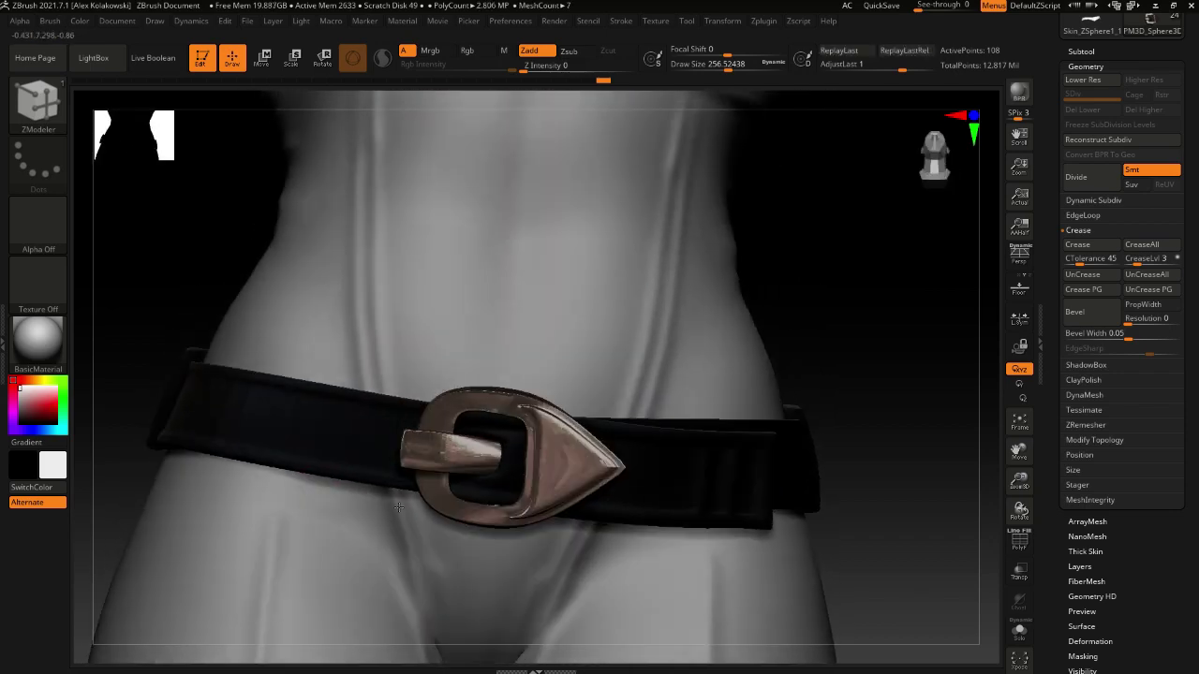
# Reshape the outer end of the buckle's prong with the Move brush at a draw size of about 311
pyautogui.press('b')
pyautogui.press('m')
pyautogui.press('v')
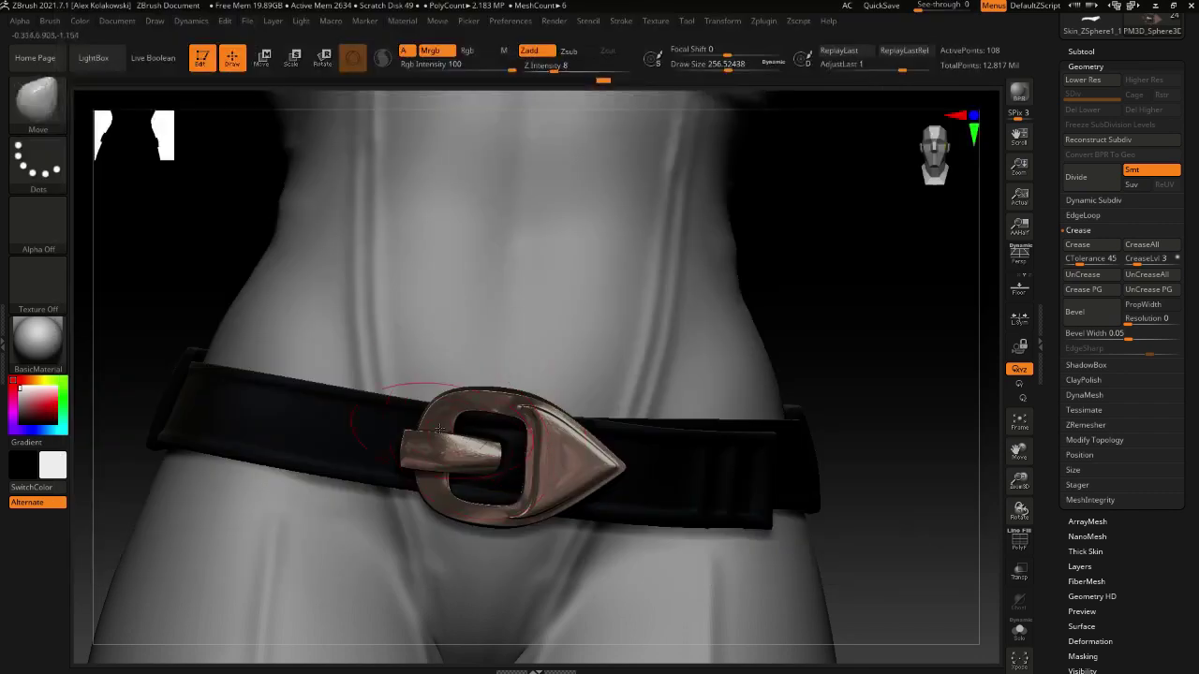
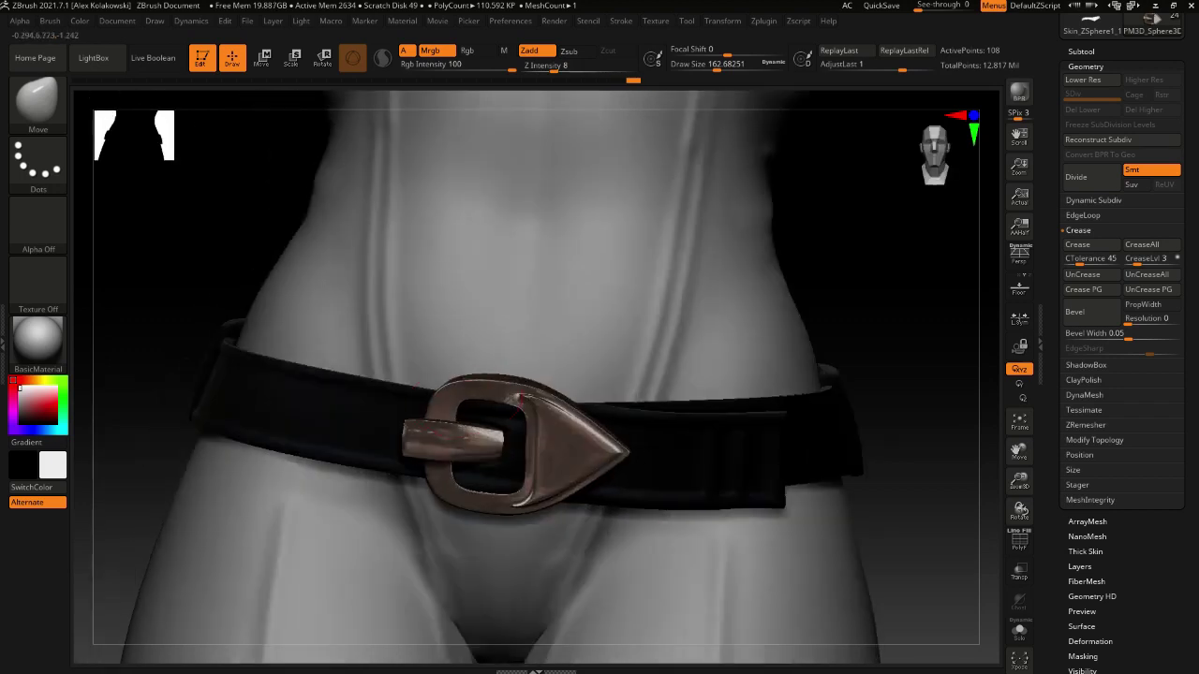
pyautogui.press('s')
pyautogui.moveTo(509, 348)
pyautogui.mouseDown()
pyautogui.moveTo(498, 337)
pyautogui.moveTo(486, 357)
pyautogui.mouseUp()
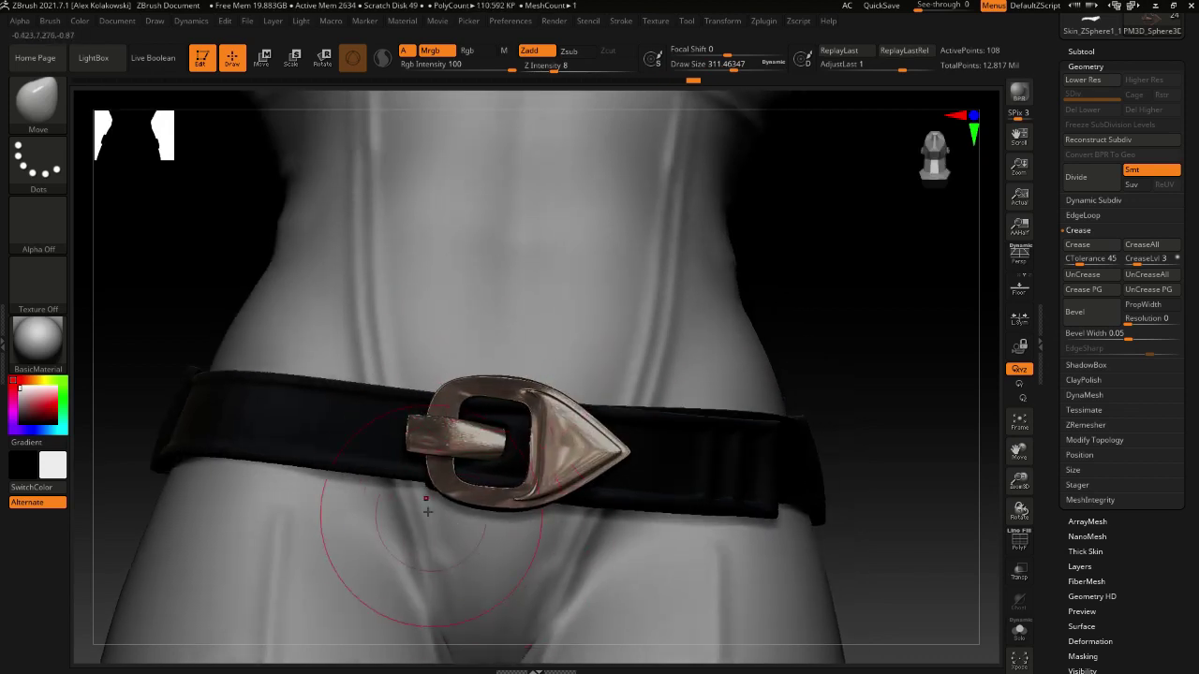
pyautogui.moveTo(411, 400); pyautogui.dragTo(404, 405)
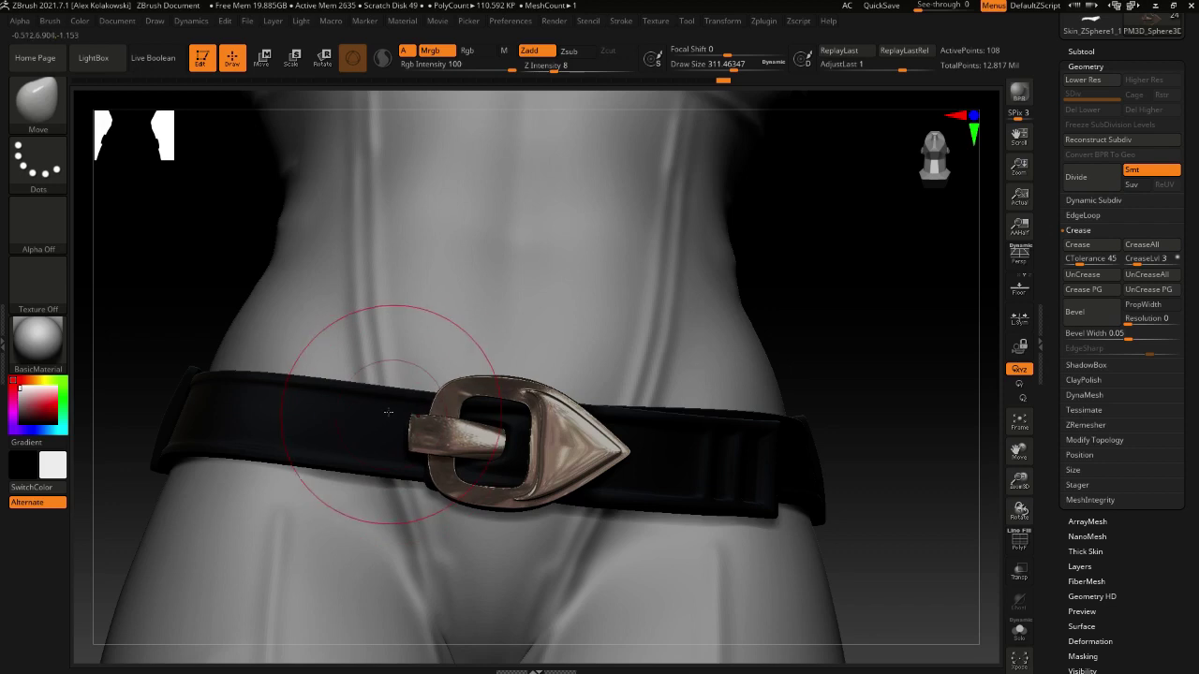
# Adjust the belt buckle's shape with the Move brush, using a draw size of about 207
pyautogui.moveTo(389, 410); pyautogui.dragTo(417, 398, button='right')
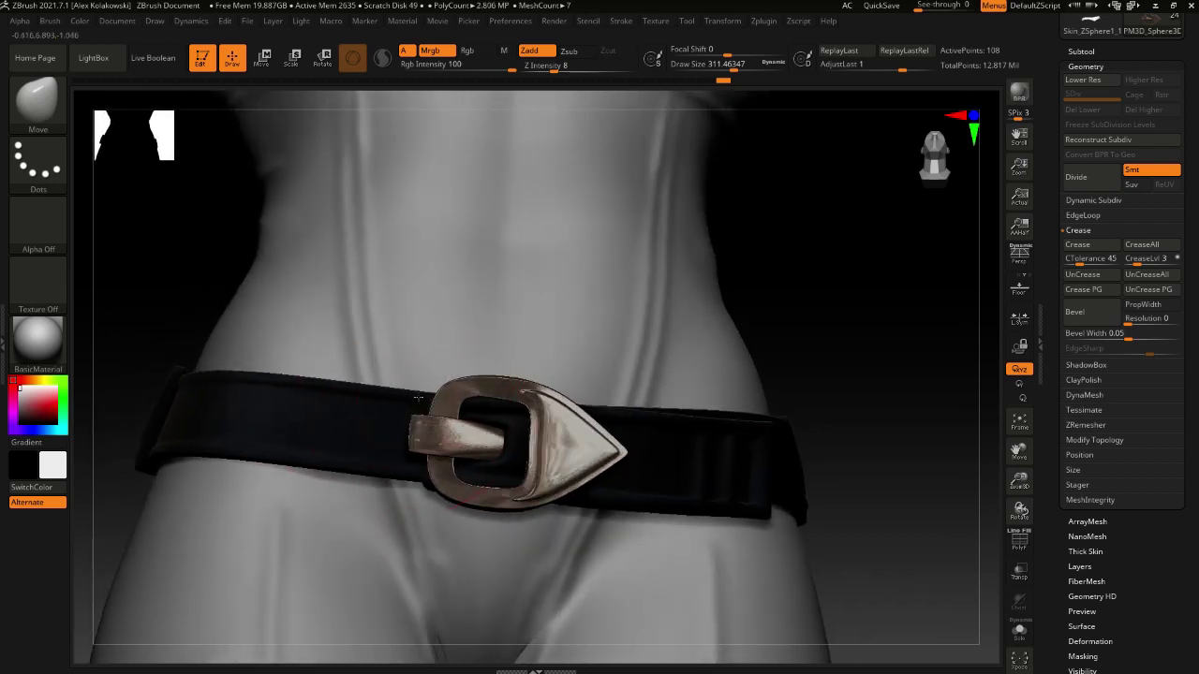
pyautogui.moveTo(419, 475); pyautogui.dragTo(415, 478)
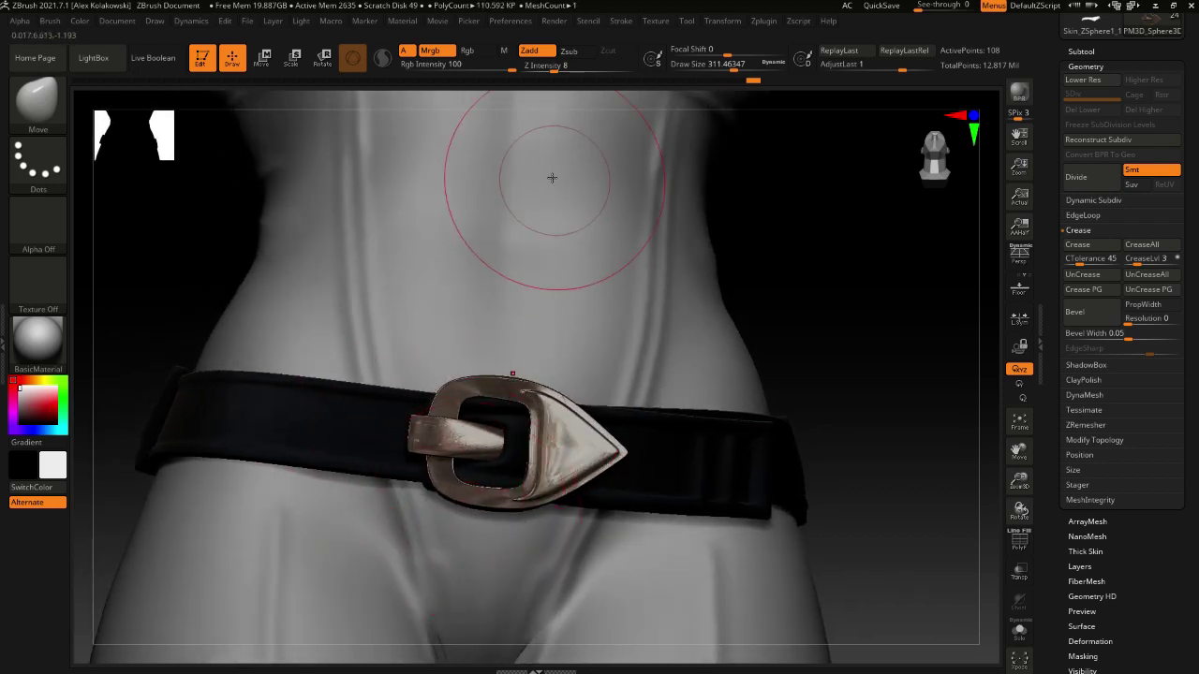
pyautogui.press('s')
pyautogui.moveTo(472, 443); pyautogui.dragTo(462, 451)
pyautogui.keyDown('ctrl'); pyautogui.moveTo(474, 470); pyautogui.dragTo(505, 374, button='right'); pyautogui.keyUp('ctrl')
pyautogui.moveTo(552, 496)
pyautogui.mouseDown(button='right')
pyautogui.moveTo(559, 527)
pyautogui.moveTo(439, 533)
pyautogui.moveTo(543, 480)
pyautogui.moveTo(532, 471)
pyautogui.moveTo(560, 472)
pyautogui.mouseUp(button='right')
pyautogui.keyDown('ctrl'); pyautogui.moveTo(553, 474); pyautogui.dragTo(509, 551, button='right'); pyautogui.keyUp('ctrl')
pyautogui.keyDown('ctrl'); pyautogui.moveTo(518, 498); pyautogui.dragTo(538, 499, button='right'); pyautogui.keyUp('ctrl')
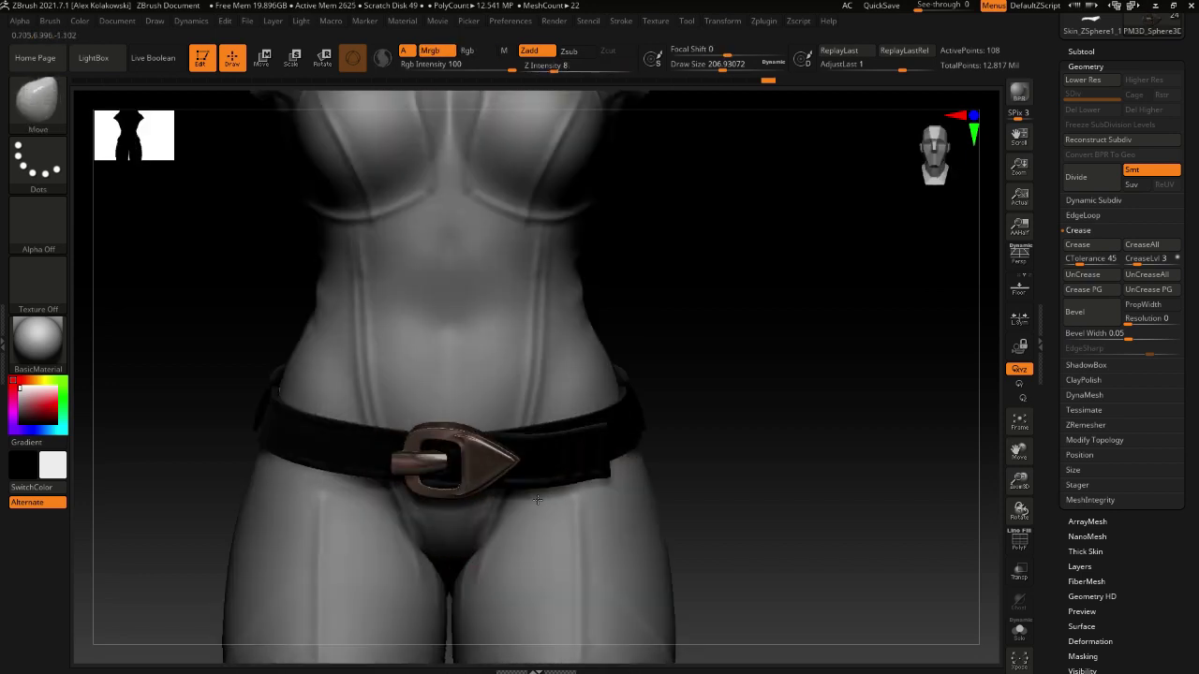
# Select the main belt strap around the hips and isolate it
pyautogui.moveTo(537, 499); pyautogui.dragTo(372, 455)
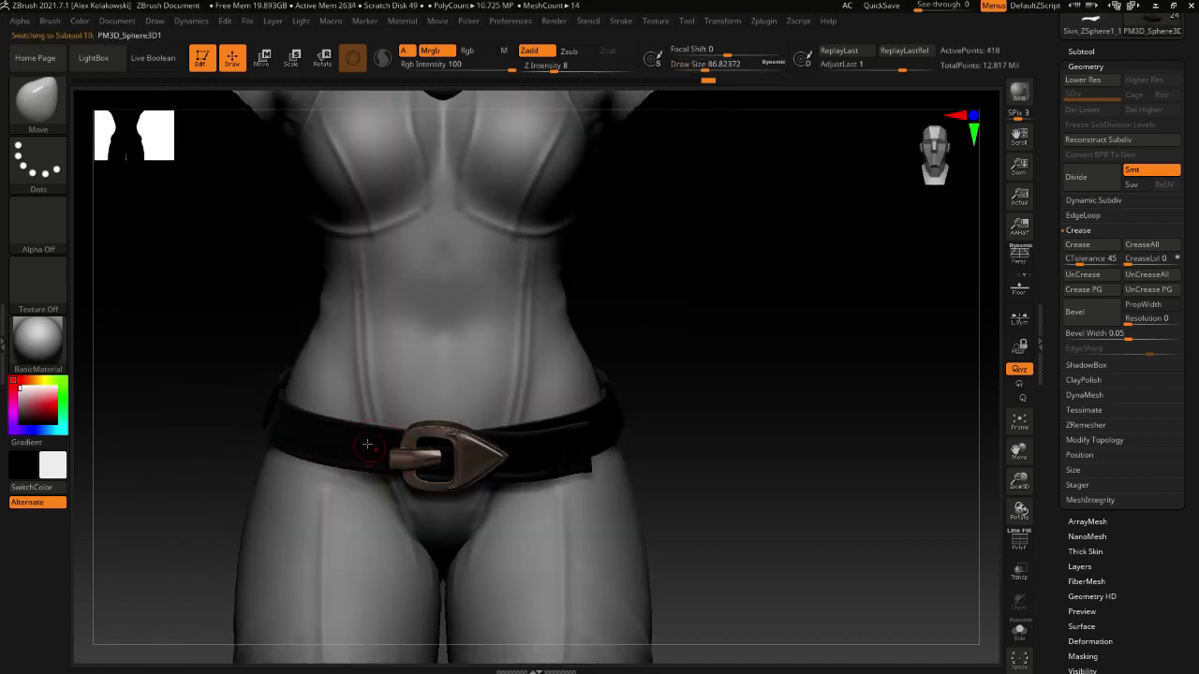
pyautogui.keyDown('alt'); pyautogui.moveTo(367, 444); pyautogui.dragTo(268, 453, button='right'); pyautogui.keyUp('alt')
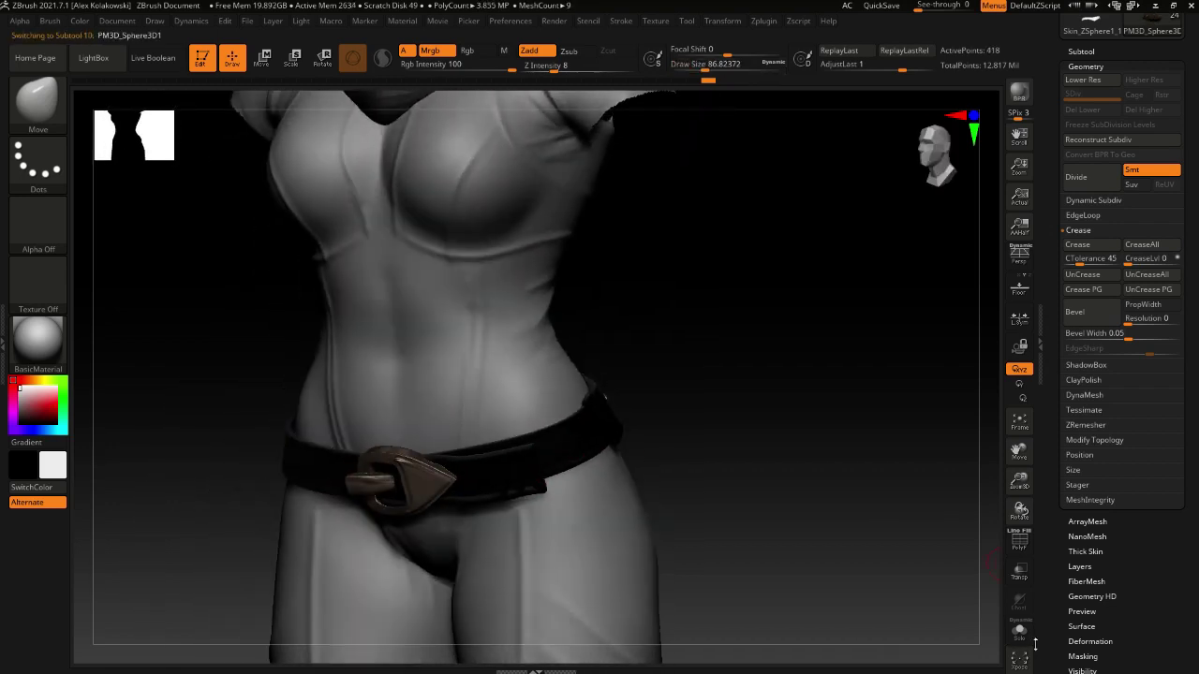
pyautogui.click(1021, 633)
pyautogui.moveTo(478, 457); pyautogui.dragTo(568, 451, button='right')
pyautogui.keyDown('alt'); pyautogui.moveTo(428, 469); pyautogui.dragTo(560, 487, button='right'); pyautogui.keyUp('alt')
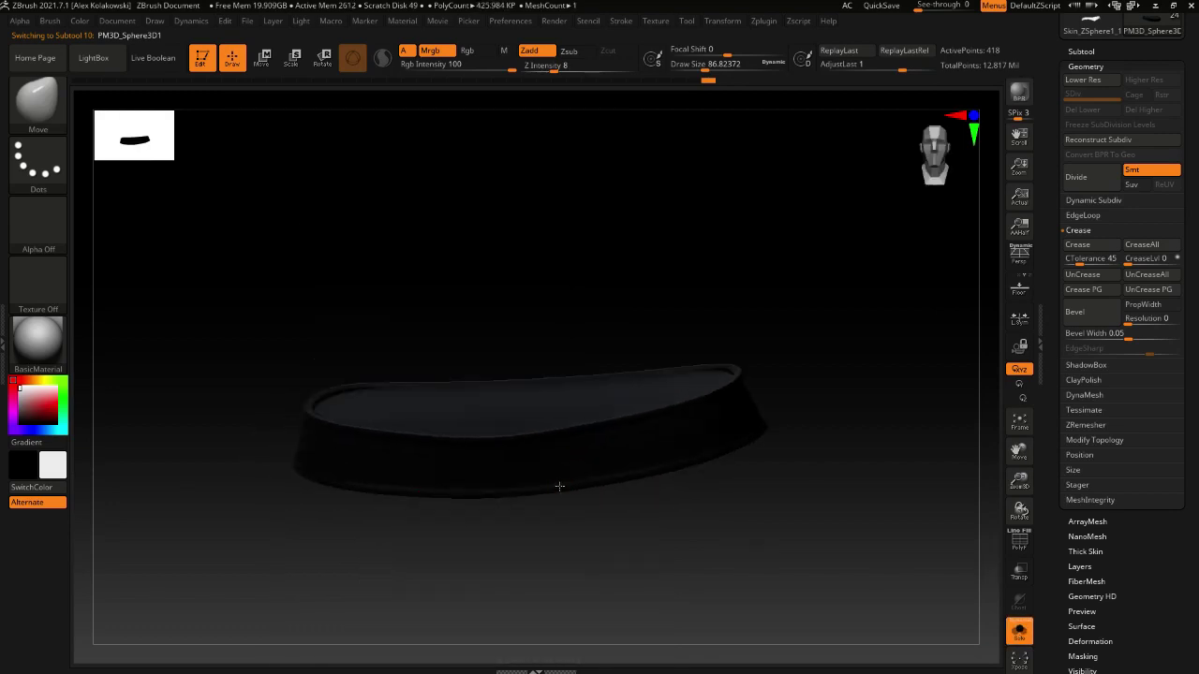
# Choose the InsertRing brush, set its draw size to about 62, and open the brush's depth settings
pyautogui.press('b')
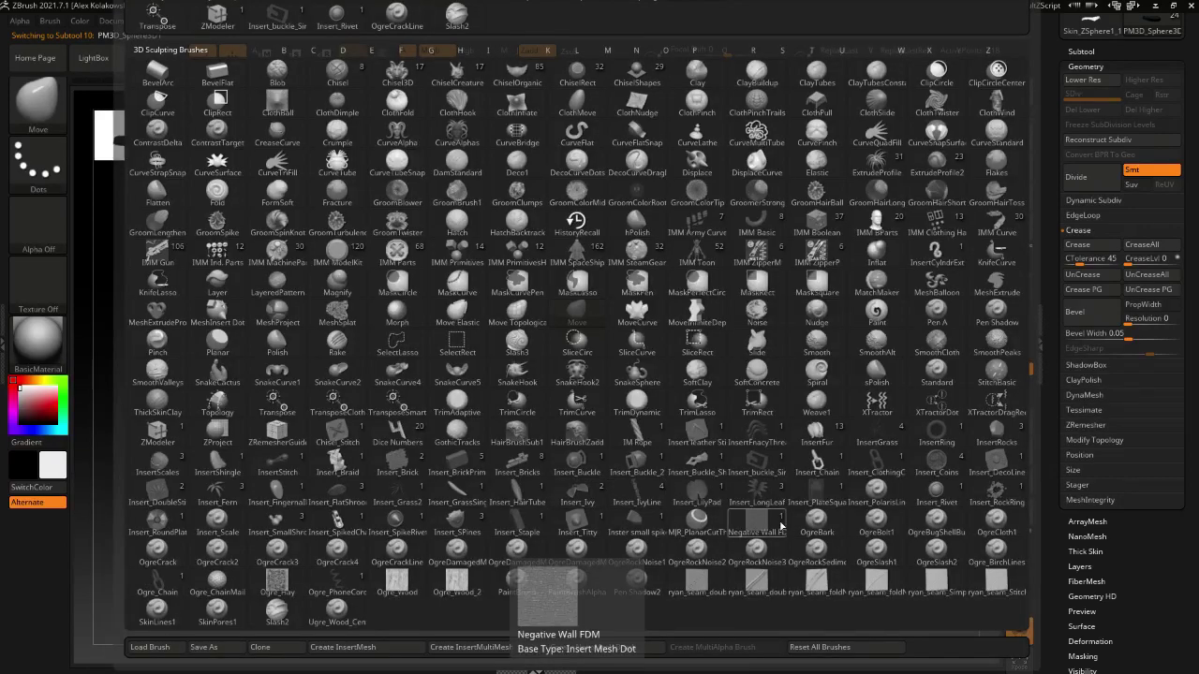
pyautogui.press('i')
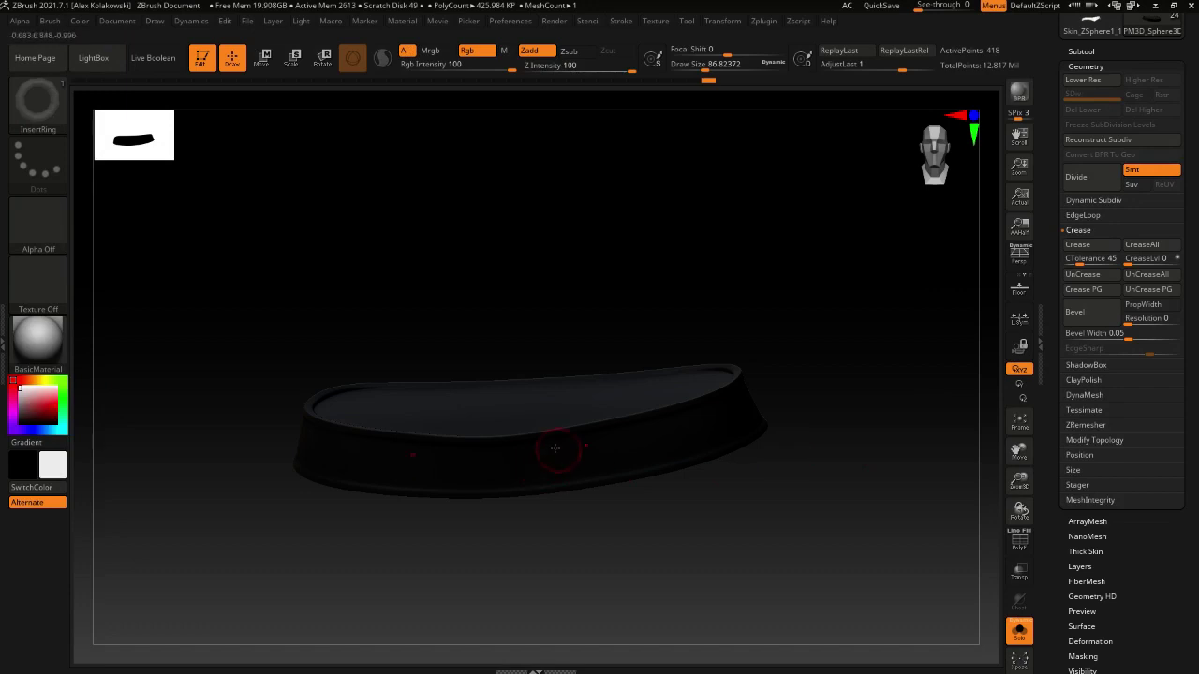
pyautogui.keyDown('ctrl'); pyautogui.moveTo(555, 449); pyautogui.dragTo(561, 465, button='right'); pyautogui.keyUp('ctrl')
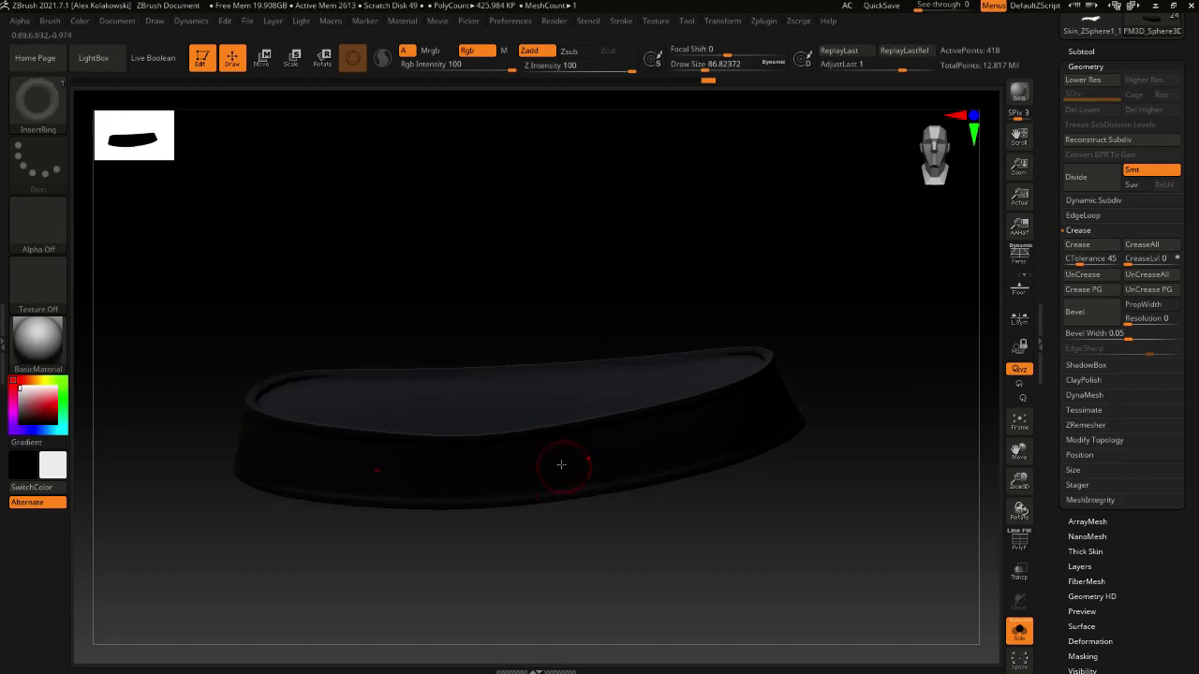
pyautogui.moveTo(547, 470)
pyautogui.mouseDown(button='right')
pyautogui.moveTo(616, 308)
pyautogui.moveTo(626, 351)
pyautogui.moveTo(614, 530)
pyautogui.mouseUp(button='right')
pyautogui.keyDown('ctrl'); pyautogui.keyDown('shift'); pyautogui.click(607, 505); pyautogui.keyUp('shift'); pyautogui.keyUp('ctrl')
pyautogui.hotkey('ctrl', 'z')
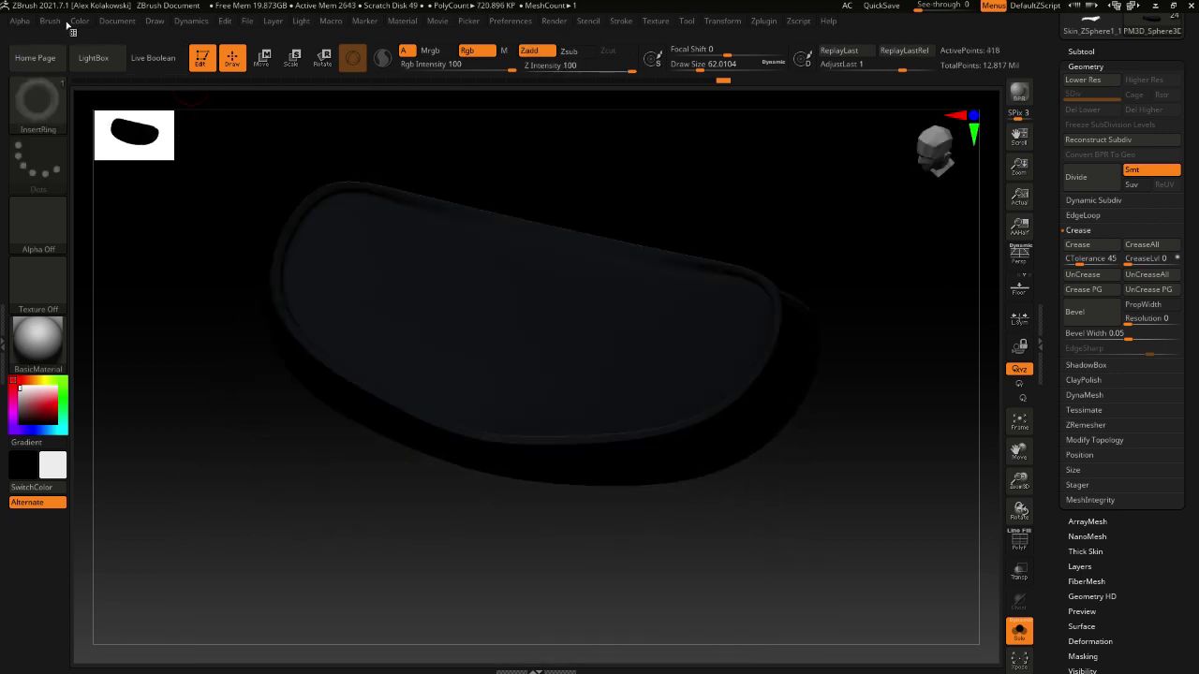
pyautogui.click(54, 21)
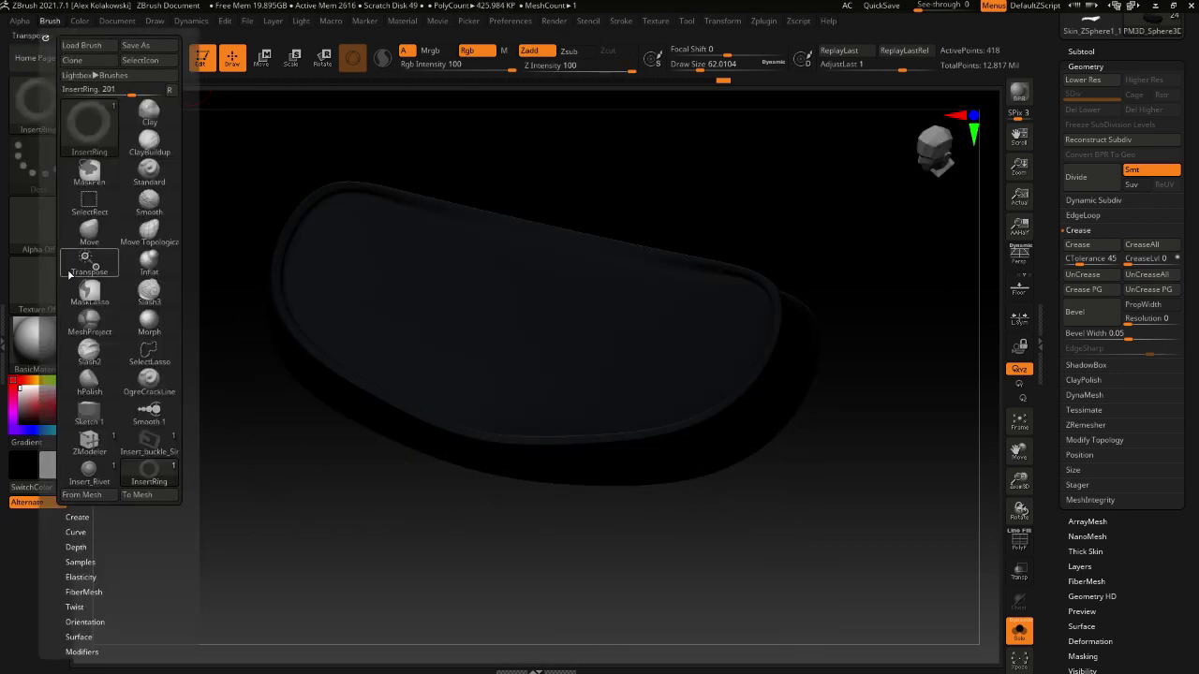
pyautogui.click(76, 547)
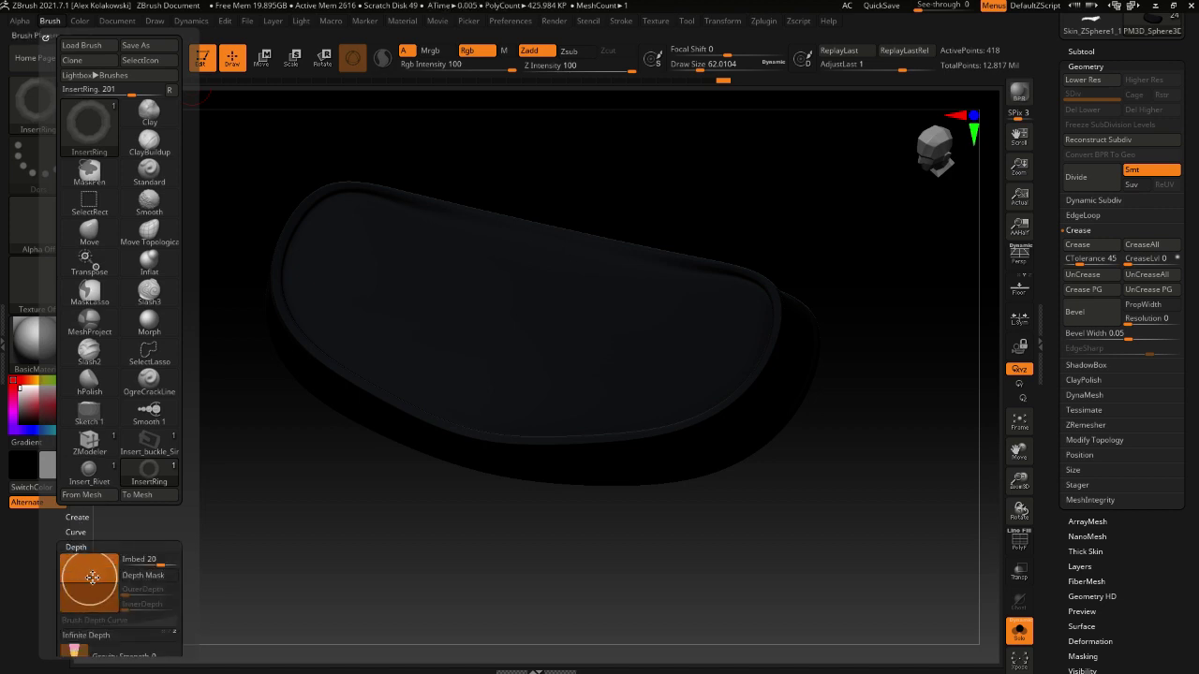
# Try inserting a ring on the front of the belt, check it with the full figure shown, and undo it
pyautogui.moveTo(412, 450)
pyautogui.mouseDown(button='right')
pyautogui.moveTo(447, 401)
pyautogui.moveTo(516, 474)
pyautogui.moveTo(498, 452)
pyautogui.moveTo(545, 462)
pyautogui.mouseUp(button='right')
pyautogui.moveTo(544, 462); pyautogui.dragTo(576, 506)
pyautogui.moveTo(618, 540); pyautogui.dragTo(955, 576, button='right')
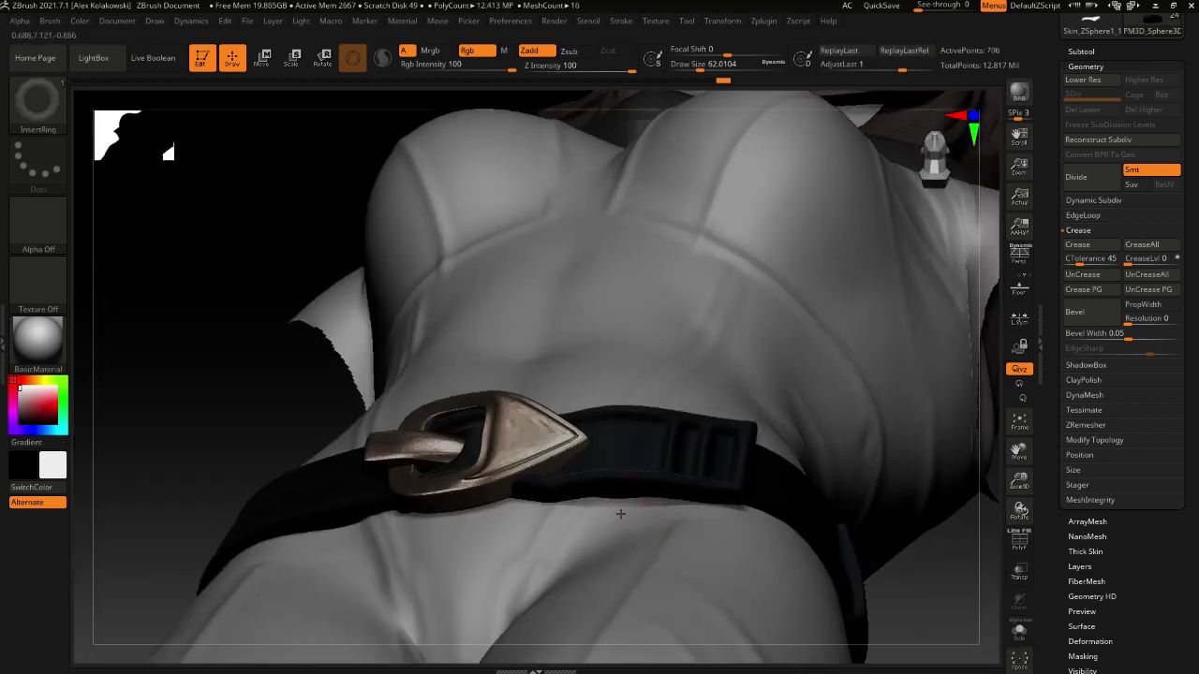
pyautogui.moveTo(937, 599); pyautogui.dragTo(967, 653, button='right')
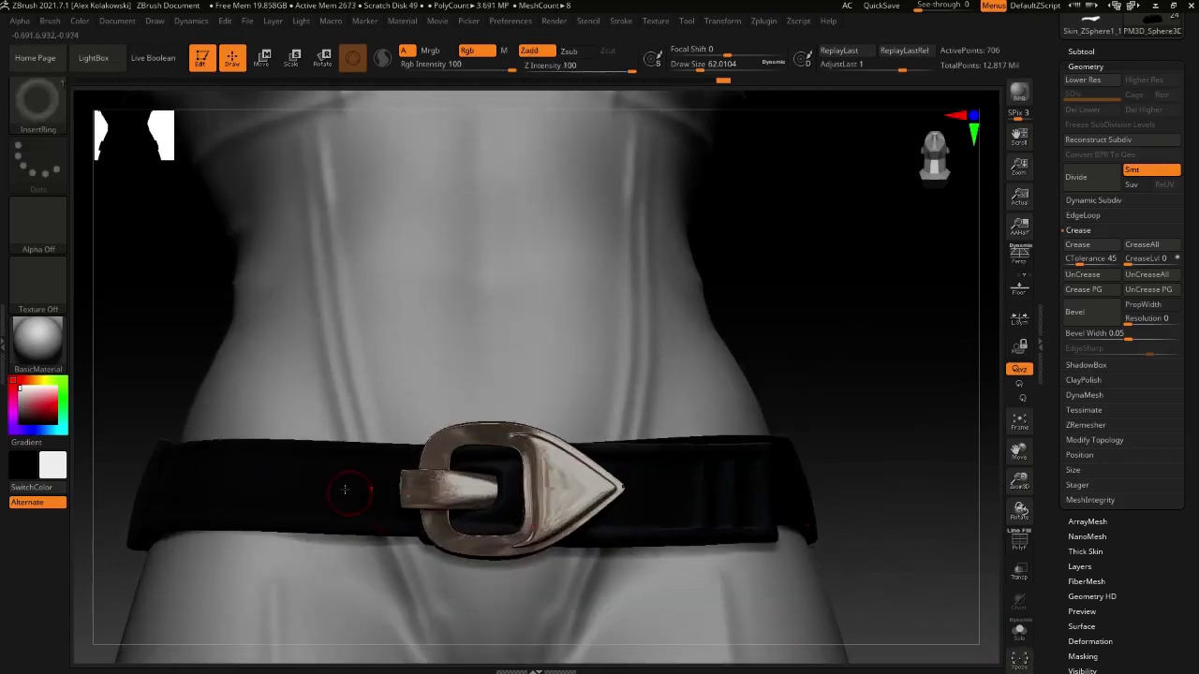
pyautogui.moveTo(353, 490); pyautogui.dragTo(562, 510, button='right')
pyautogui.hotkey('ctrl', 'z')
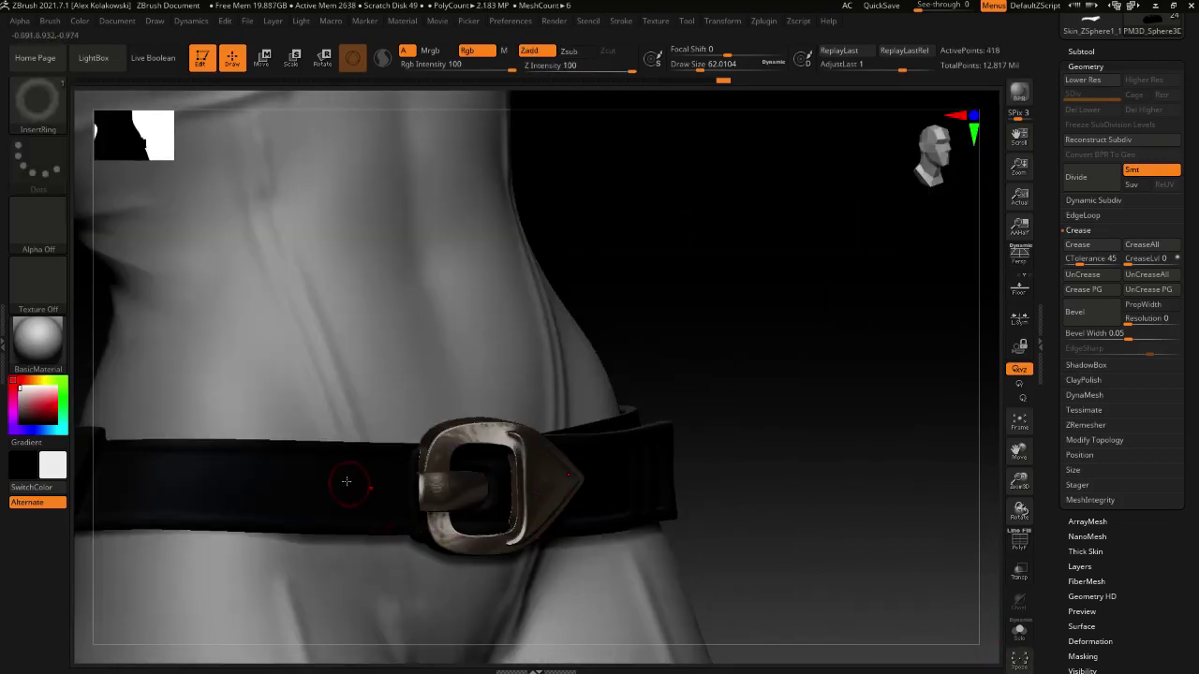
# Insert three mirrored pairs of rings along the belt with the InsertRing brush at a draw size of about 74
pyautogui.moveTo(355, 548); pyautogui.dragTo(327, 465, button='right')
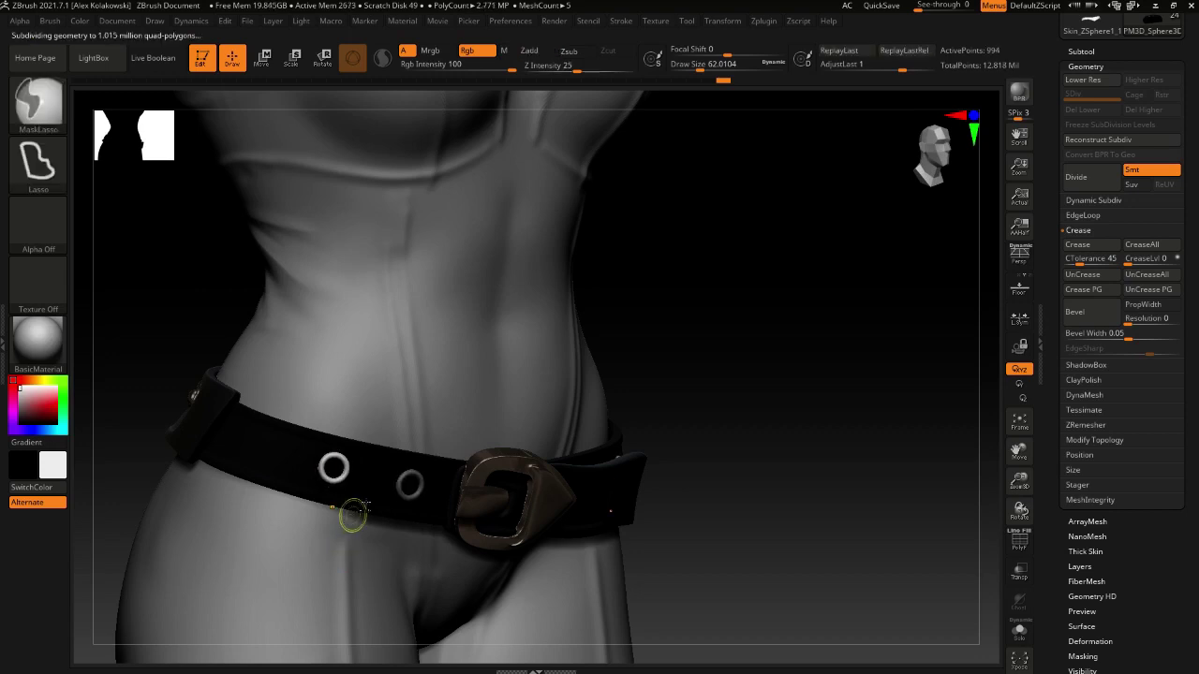
pyautogui.hotkey('ctrl', 'd')
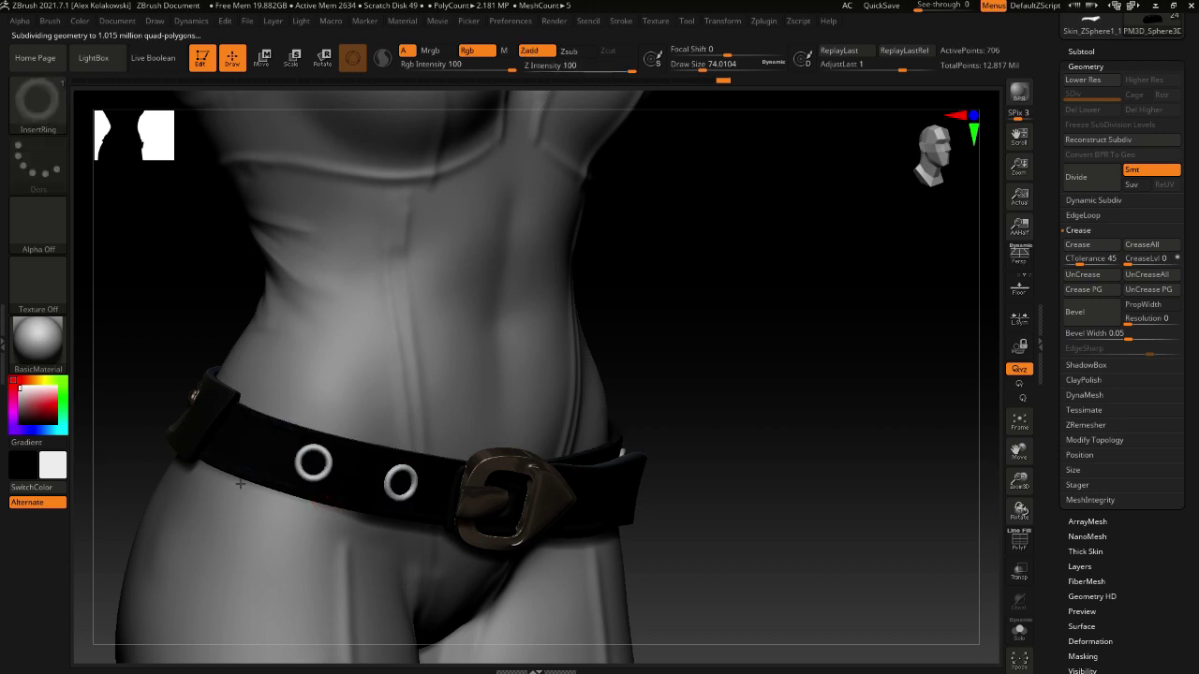
pyautogui.moveTo(240, 483); pyautogui.dragTo(234, 439, button='right')
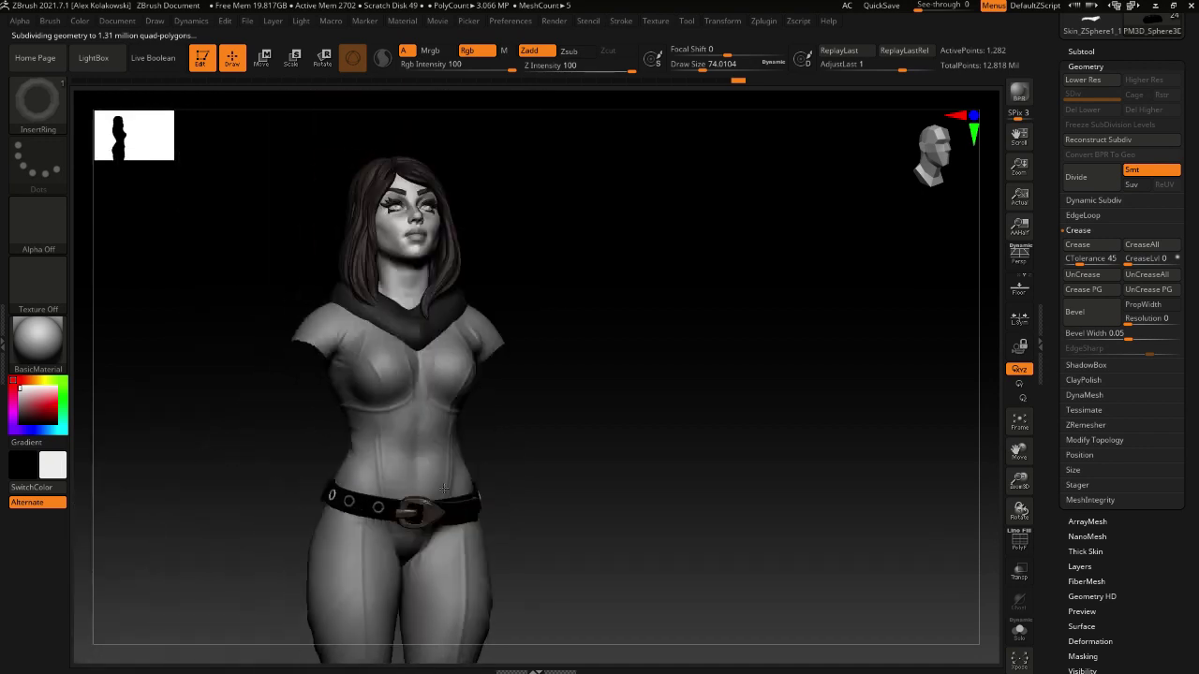
pyautogui.moveTo(553, 557); pyautogui.dragTo(608, 540, button='right')
pyautogui.keyDown('ctrl'); pyautogui.moveTo(360, 524); pyautogui.dragTo(558, 622, button='right'); pyautogui.keyUp('ctrl')
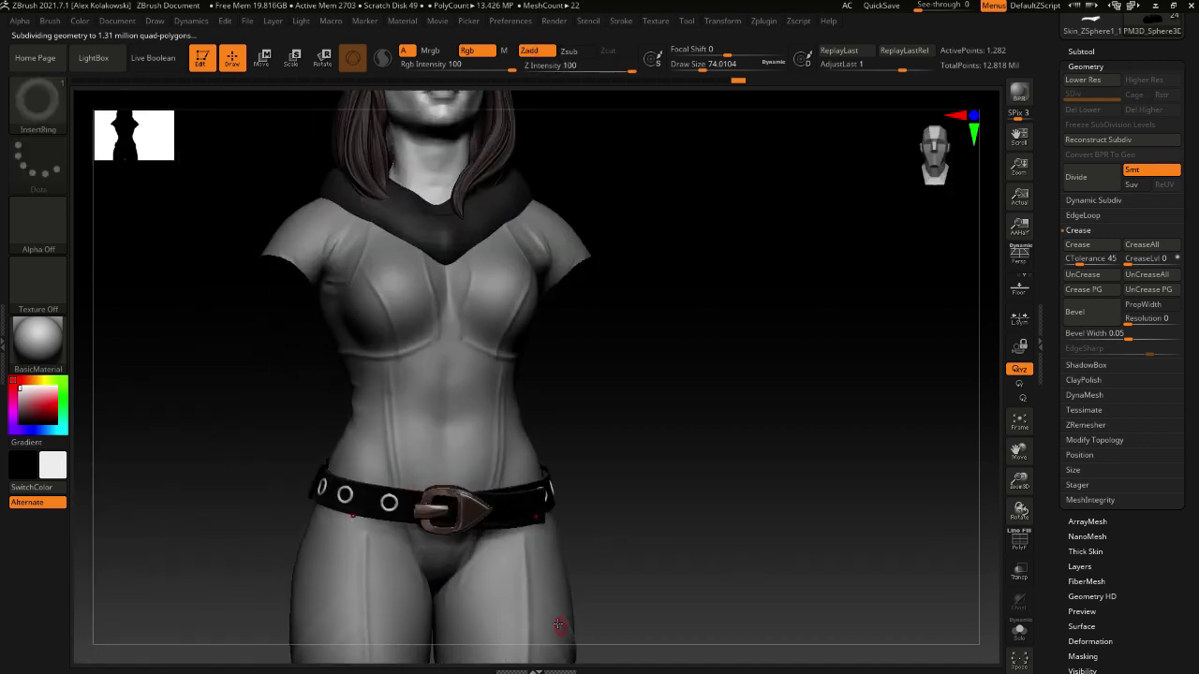
# Check the ringed belt in isolation, bring back the full figure, and apply an Inflate deformation
pyautogui.click(1019, 633)
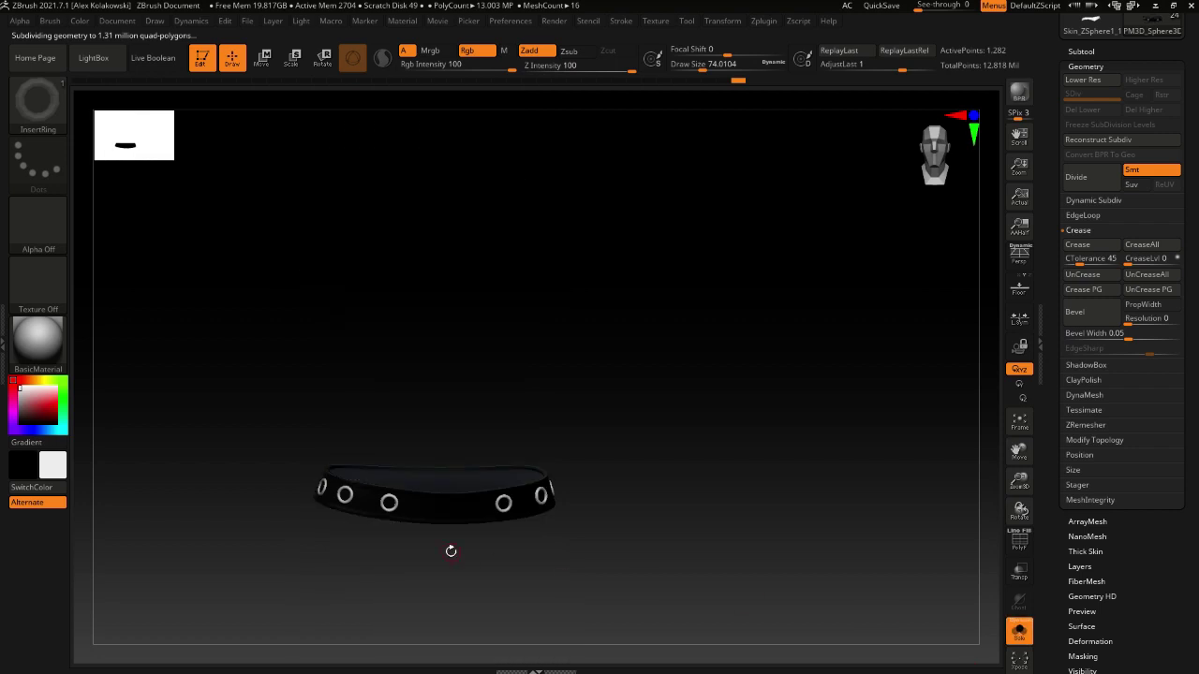
pyautogui.keyDown('ctrl'); pyautogui.keyDown('shift'); pyautogui.click(444, 501); pyautogui.keyUp('shift'); pyautogui.keyUp('ctrl')
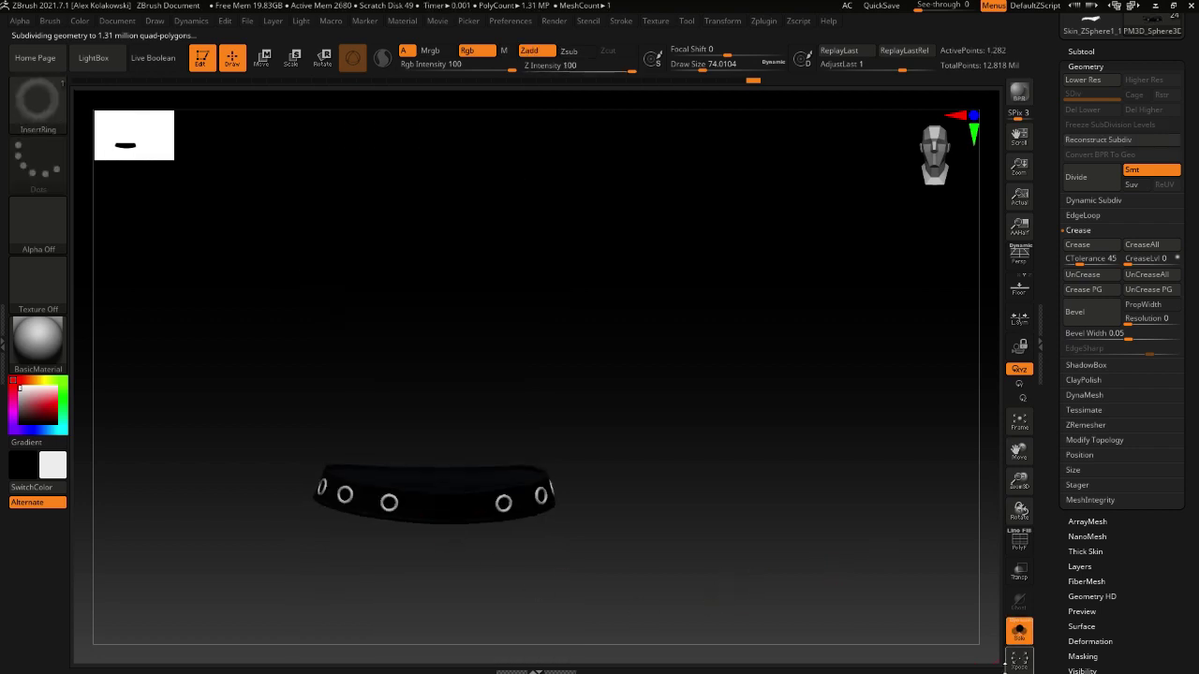
pyautogui.click(1019, 632)
pyautogui.click(1090, 641)
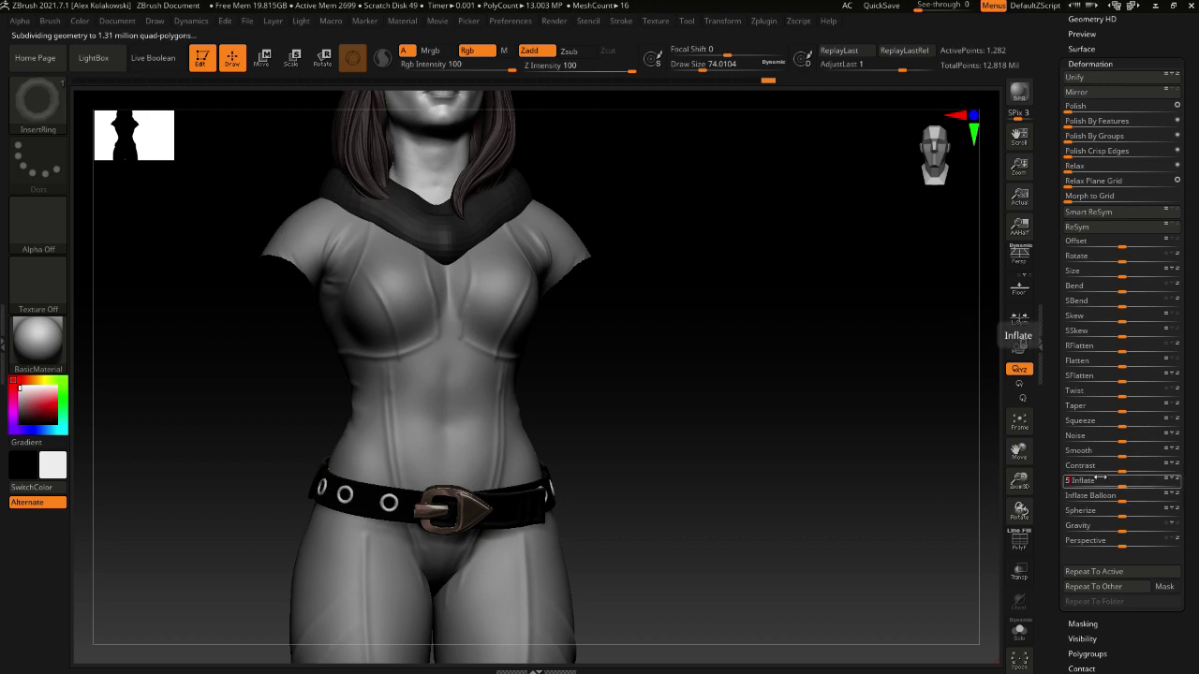
pyautogui.press('Return')
pyautogui.moveTo(747, 428)
pyautogui.mouseDown(button='right')
pyautogui.moveTo(757, 431)
pyautogui.moveTo(503, 466)
pyautogui.moveTo(521, 513)
pyautogui.moveTo(573, 515)
pyautogui.moveTo(584, 558)
pyautogui.moveTo(629, 560)
pyautogui.mouseUp(button='right')
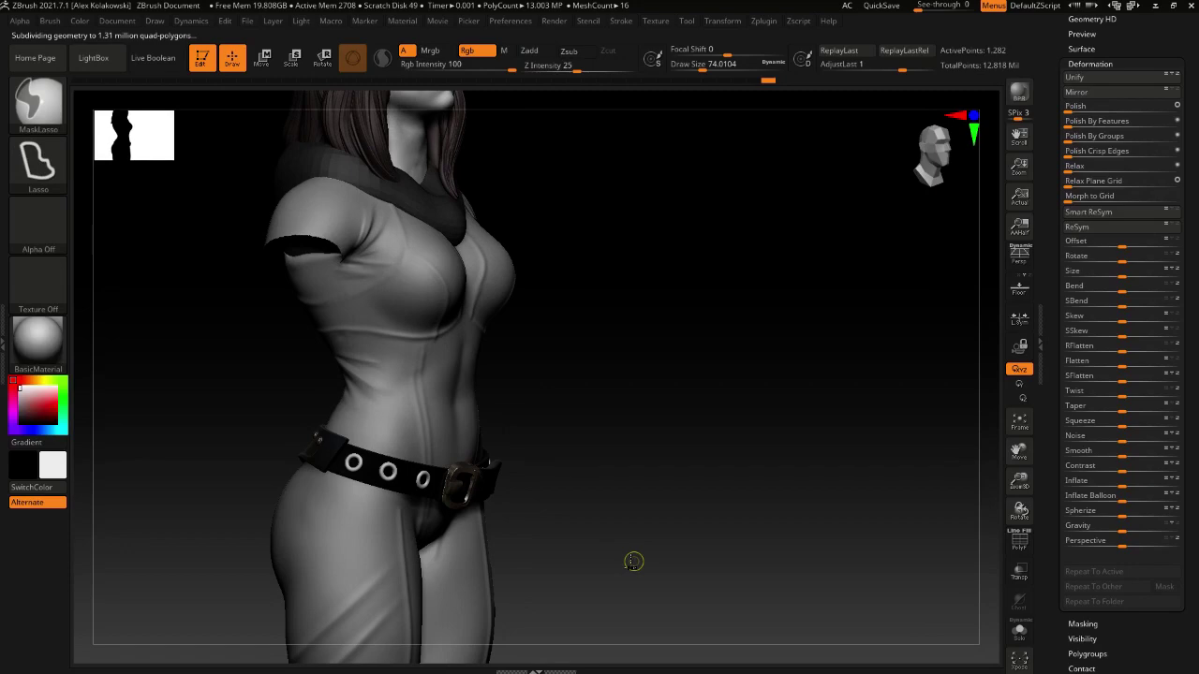
# Give the belt rings the Neutral_Steel material and restore BasicMaterial as the active material
pyautogui.click(39, 342)
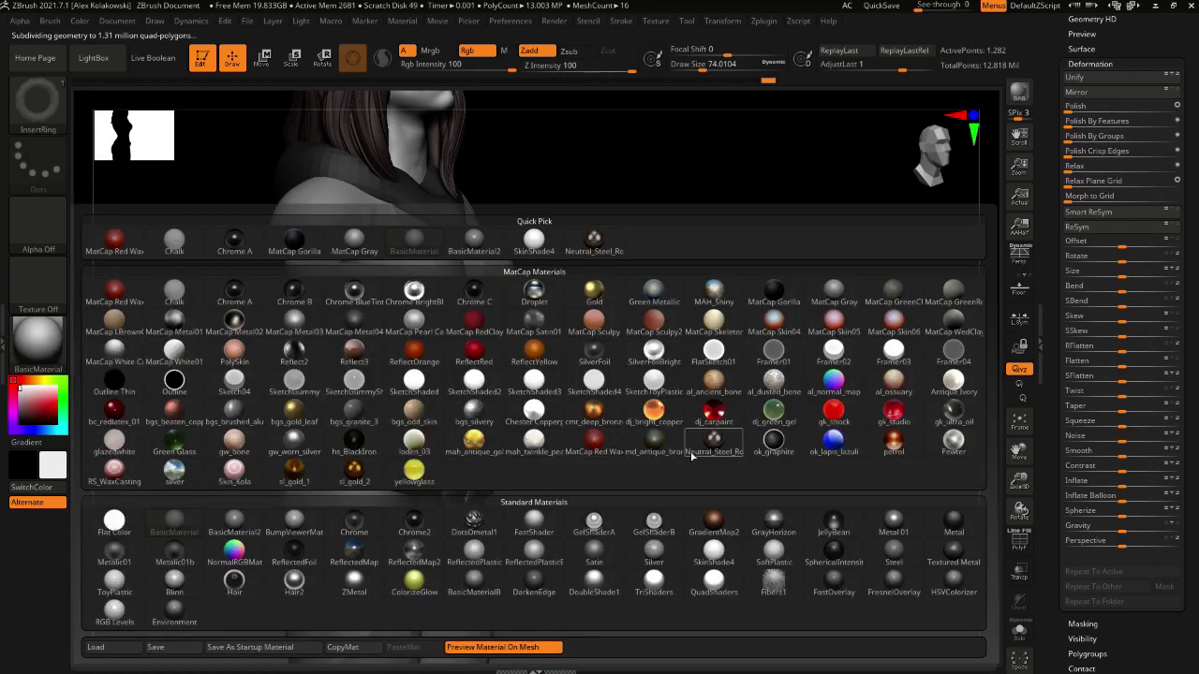
pyautogui.click(693, 454)
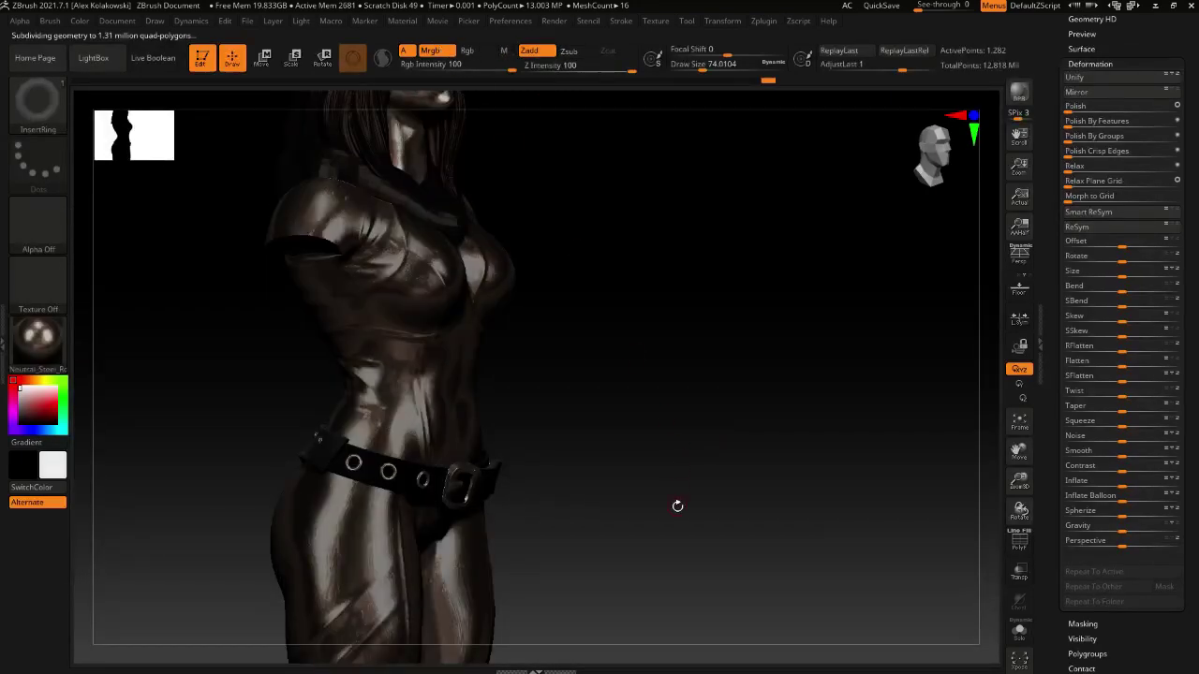
pyautogui.moveTo(613, 516)
pyautogui.mouseDown(button='right')
pyautogui.moveTo(600, 452)
pyautogui.moveTo(556, 493)
pyautogui.moveTo(562, 516)
pyautogui.moveTo(510, 496)
pyautogui.mouseUp(button='right')
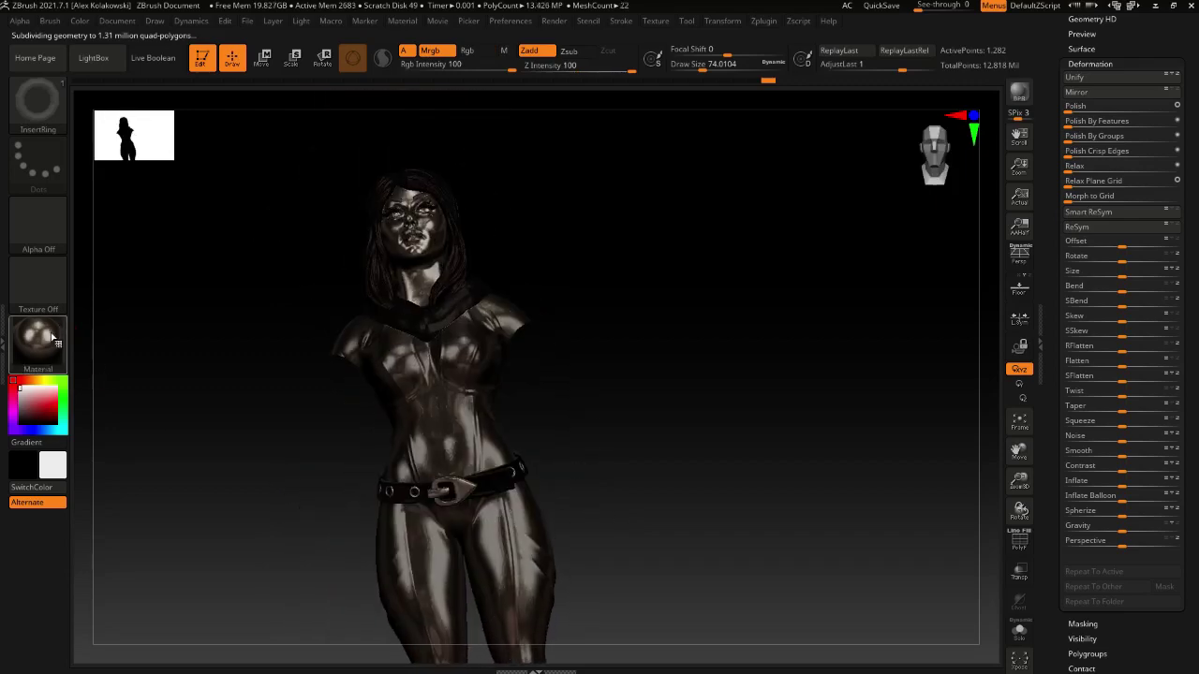
pyautogui.click(54, 339)
pyautogui.click(621, 161)
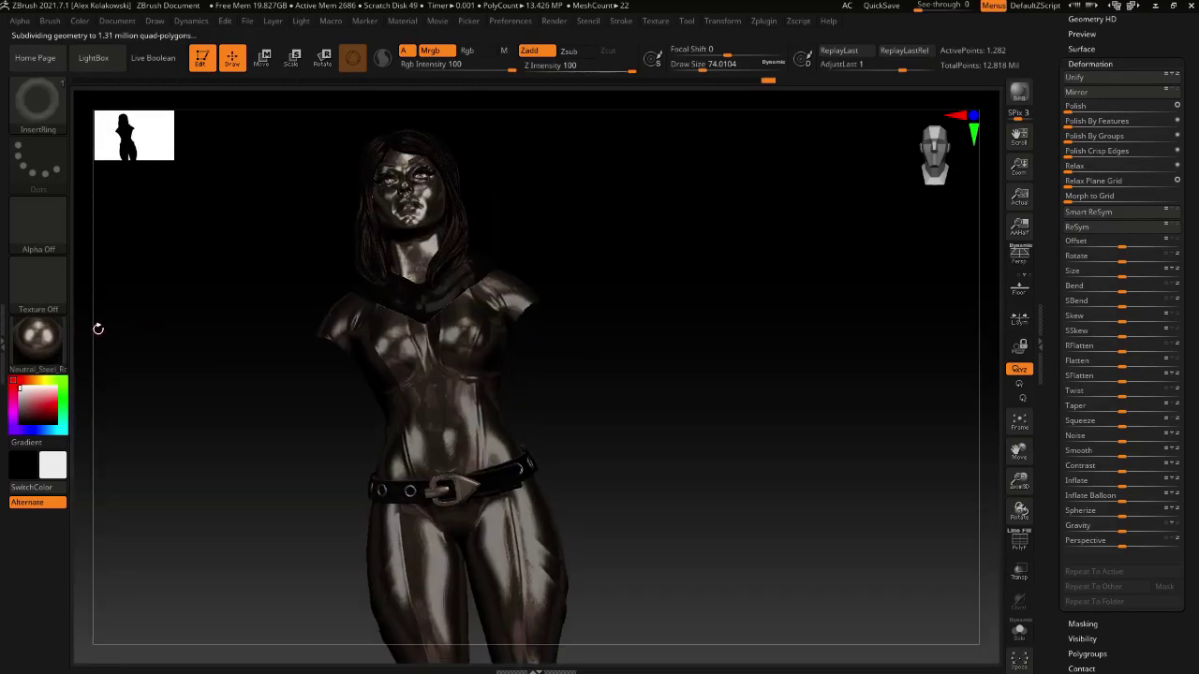
pyautogui.click(49, 339)
pyautogui.click(187, 525)
# Reshape the belt's loose strap end beside the buckle with the Move brush at a draw size of about 149
pyautogui.moveTo(505, 524)
pyautogui.mouseDown(button='right')
pyautogui.moveTo(510, 497)
pyautogui.moveTo(524, 529)
pyautogui.mouseUp(button='right')
pyautogui.moveTo(525, 529)
pyautogui.keyDown('ctrl'); pyautogui.mouseDown(button='right')
pyautogui.moveTo(521, 496)
pyautogui.moveTo(515, 548)
pyautogui.mouseUp(button='right'); pyautogui.keyUp('ctrl')
pyautogui.moveTo(515, 547)
pyautogui.mouseDown(button='right')
pyautogui.moveTo(491, 552)
pyautogui.moveTo(527, 494)
pyautogui.moveTo(505, 568)
pyautogui.moveTo(493, 497)
pyautogui.moveTo(514, 486)
pyautogui.moveTo(476, 498)
pyautogui.mouseUp(button='right')
pyautogui.press('s')
pyautogui.moveTo(476, 498); pyautogui.dragTo(488, 498)
pyautogui.moveTo(489, 498)
pyautogui.mouseDown(button='right')
pyautogui.moveTo(465, 412)
pyautogui.moveTo(383, 252)
pyautogui.moveTo(479, 525)
pyautogui.moveTo(463, 547)
pyautogui.moveTo(481, 549)
pyautogui.moveTo(487, 613)
pyautogui.mouseUp(button='right')
pyautogui.moveTo(487, 613)
pyautogui.mouseDown(button='right')
pyautogui.moveTo(487, 547)
pyautogui.moveTo(455, 477)
pyautogui.mouseUp(button='right')
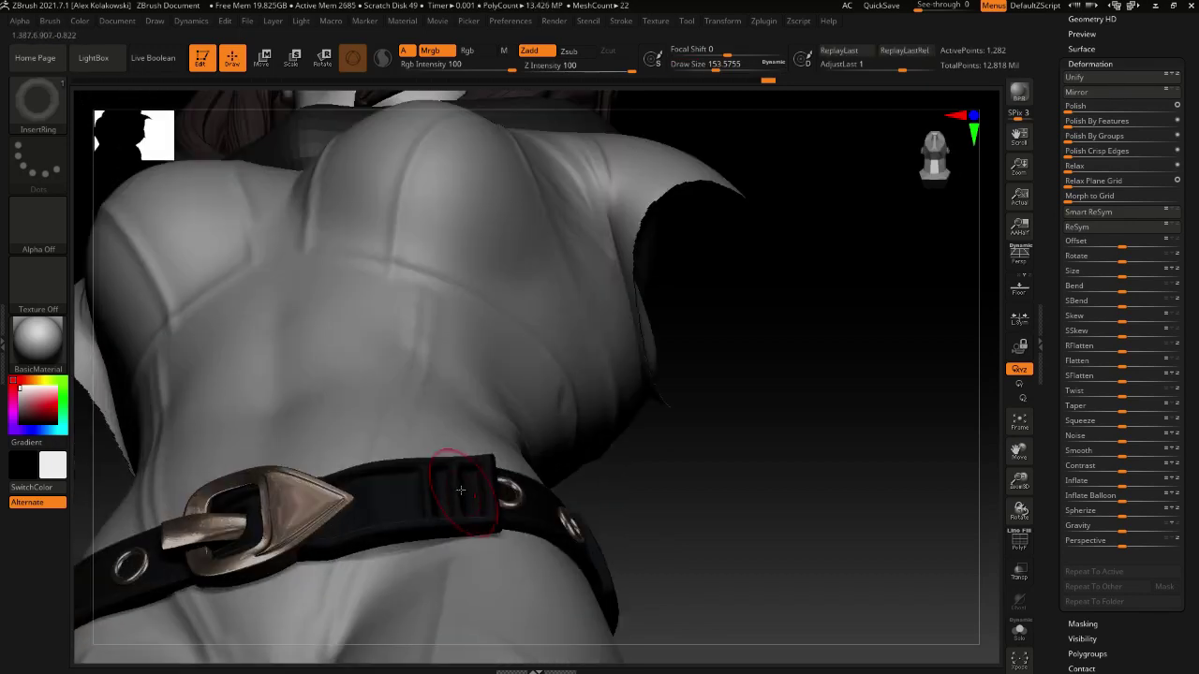
pyautogui.press('b')
pyautogui.press('m')
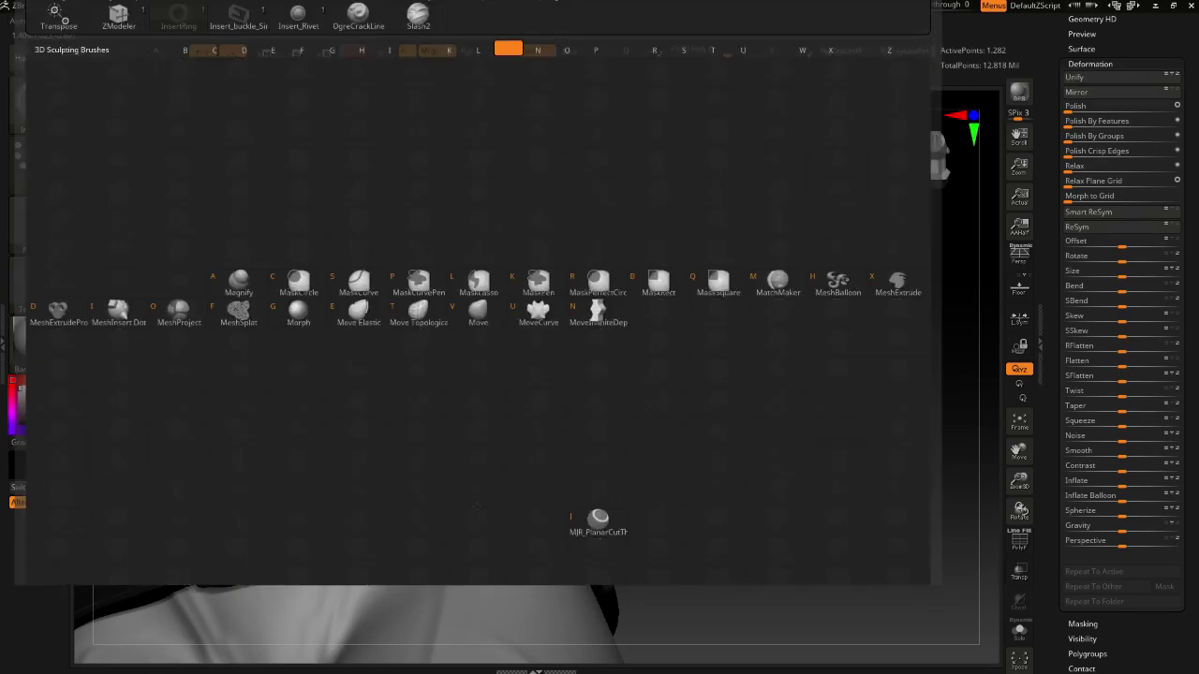
pyautogui.press('v')
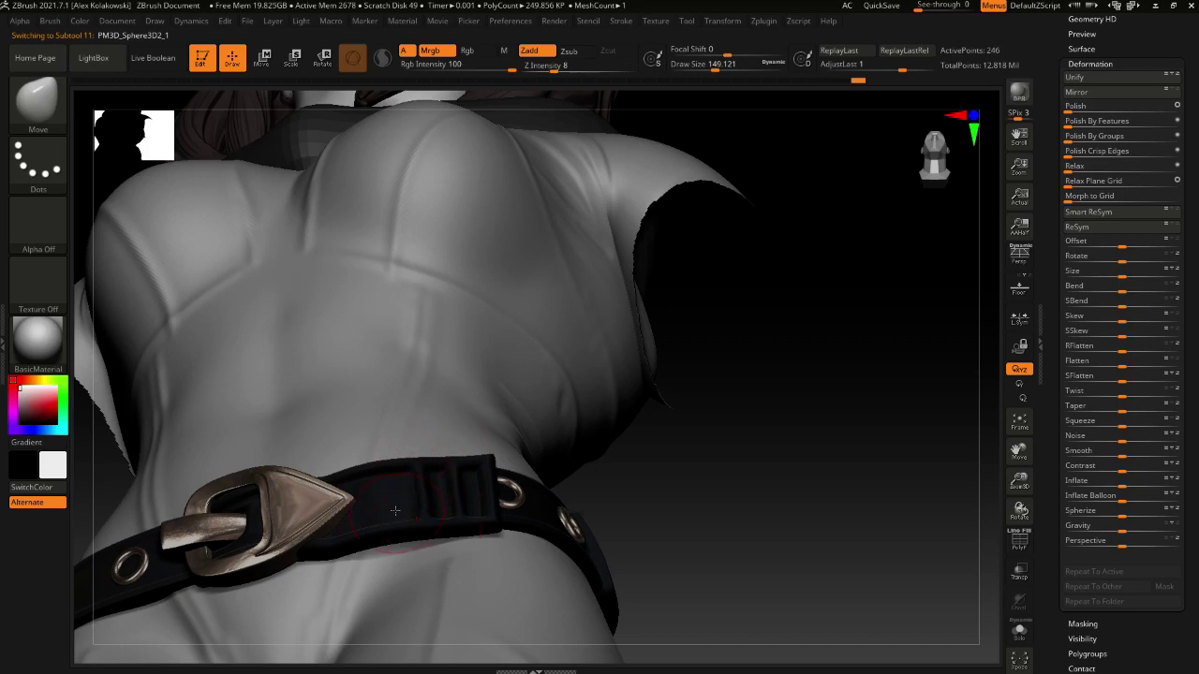
pyautogui.moveTo(443, 489); pyautogui.dragTo(438, 529, button='right')
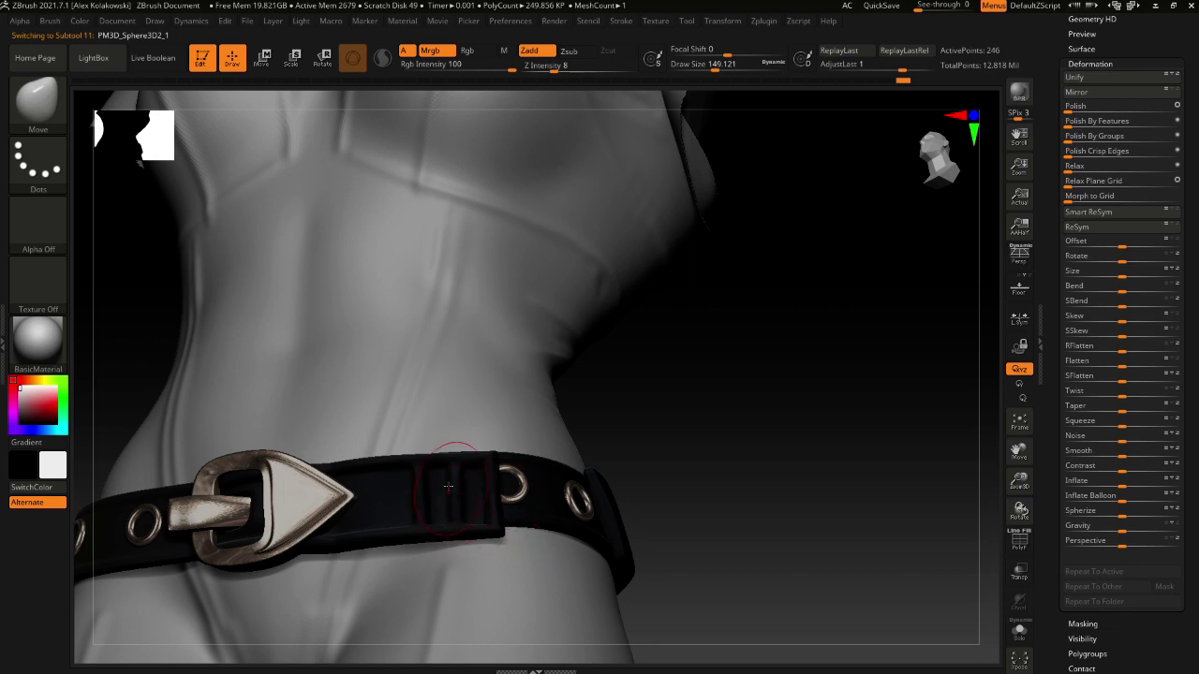
pyautogui.moveTo(449, 486); pyautogui.dragTo(482, 459, button='right')
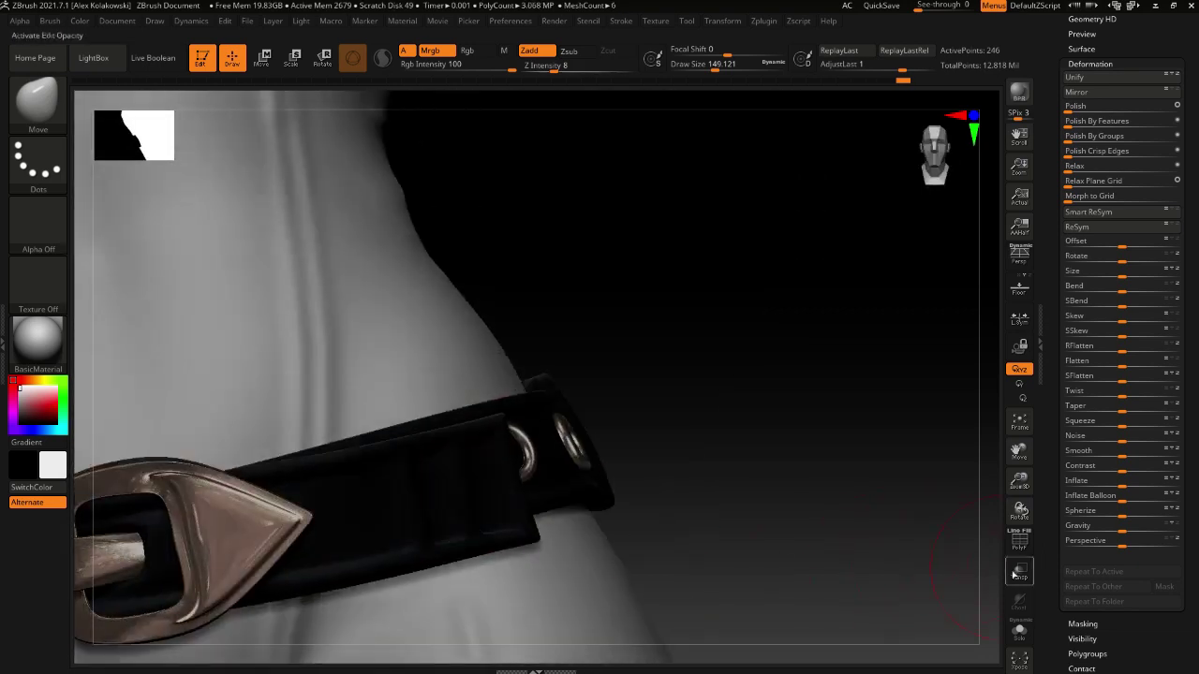
# Turn on the polyframe display, duplicate the loose strap end, and isolate the copy
pyautogui.click(1018, 540)
pyautogui.moveTo(464, 399); pyautogui.dragTo(479, 414, button='right')
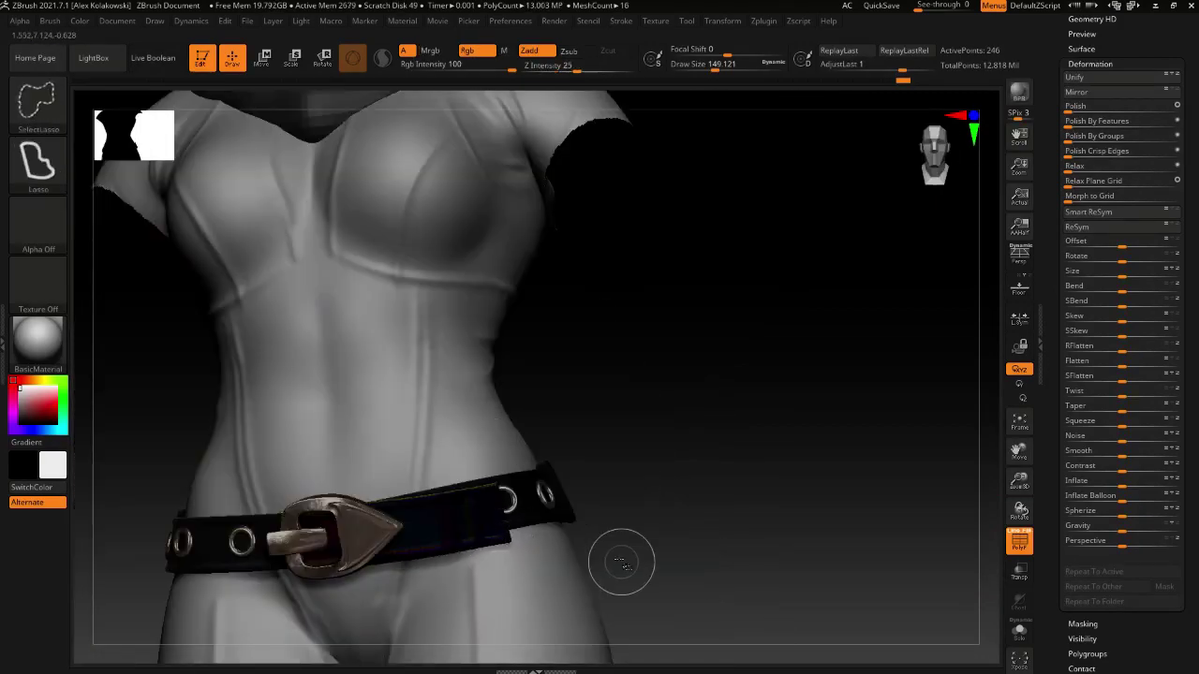
pyautogui.moveTo(482, 540)
pyautogui.keyDown('ctrl'); pyautogui.mouseDown(button='right')
pyautogui.moveTo(487, 590)
pyautogui.moveTo(510, 450)
pyautogui.mouseUp(button='right'); pyautogui.keyUp('ctrl')
pyautogui.scroll(5, 1151, 283)
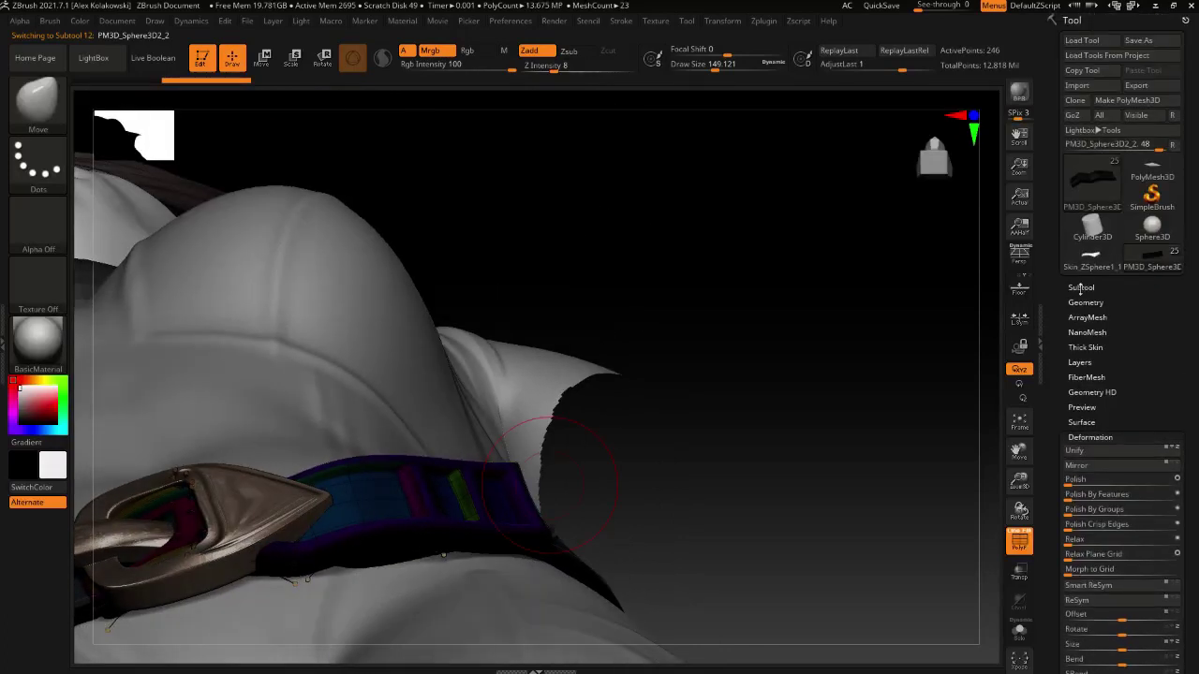
pyautogui.click(1080, 288)
pyautogui.click(1020, 631)
# Hide the polygroup of the inset panel nearest the tip of the isolated strap copy
pyautogui.moveTo(543, 491); pyautogui.dragTo(562, 553, button='right')
pyautogui.moveTo(562, 553)
pyautogui.keyDown('ctrl'); pyautogui.mouseDown(button='right')
pyautogui.moveTo(594, 577)
pyautogui.moveTo(556, 490)
pyautogui.mouseUp(button='right'); pyautogui.keyUp('ctrl')
pyautogui.keyDown('ctrl'); pyautogui.keyDown('shift'); pyautogui.click(633, 439); pyautogui.keyUp('shift'); pyautogui.keyUp('ctrl')
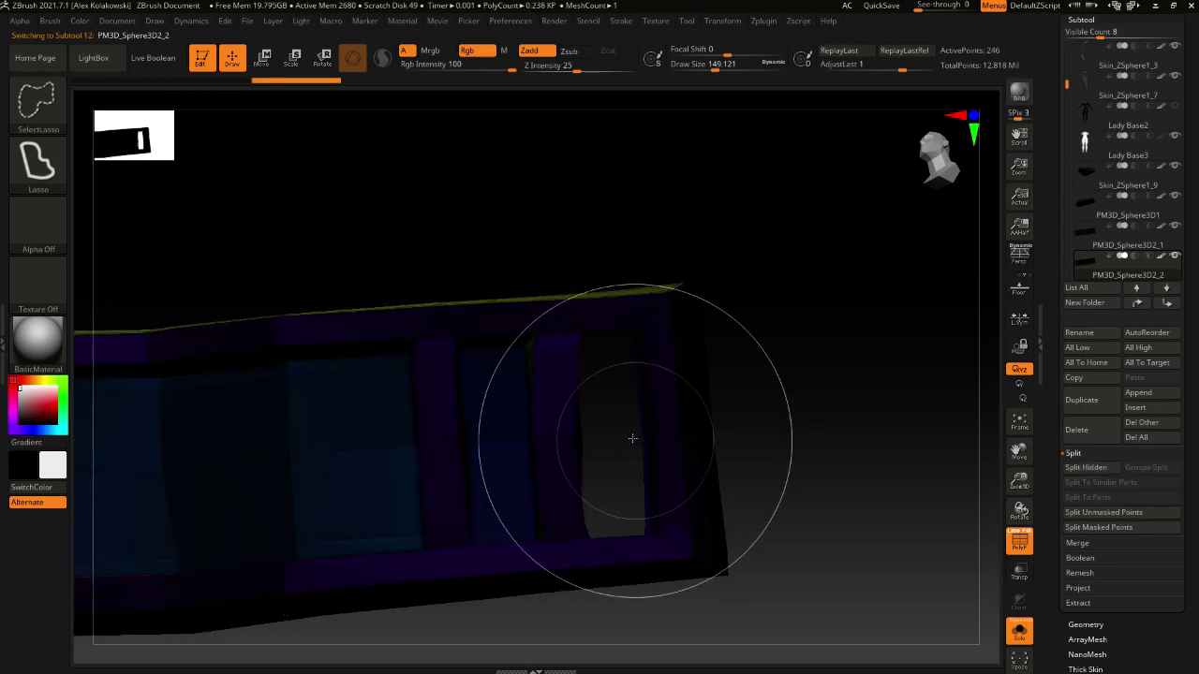
# Keep only the two narrow inset panels near the tip of the strap copy and delete the rest of the mesh
pyautogui.moveTo(506, 455)
pyautogui.keyDown('shift'); pyautogui.mouseDown(button='right')
pyautogui.moveTo(482, 441)
pyautogui.moveTo(503, 456)
pyautogui.moveTo(624, 400)
pyautogui.mouseUp(button='right'); pyautogui.keyUp('shift')
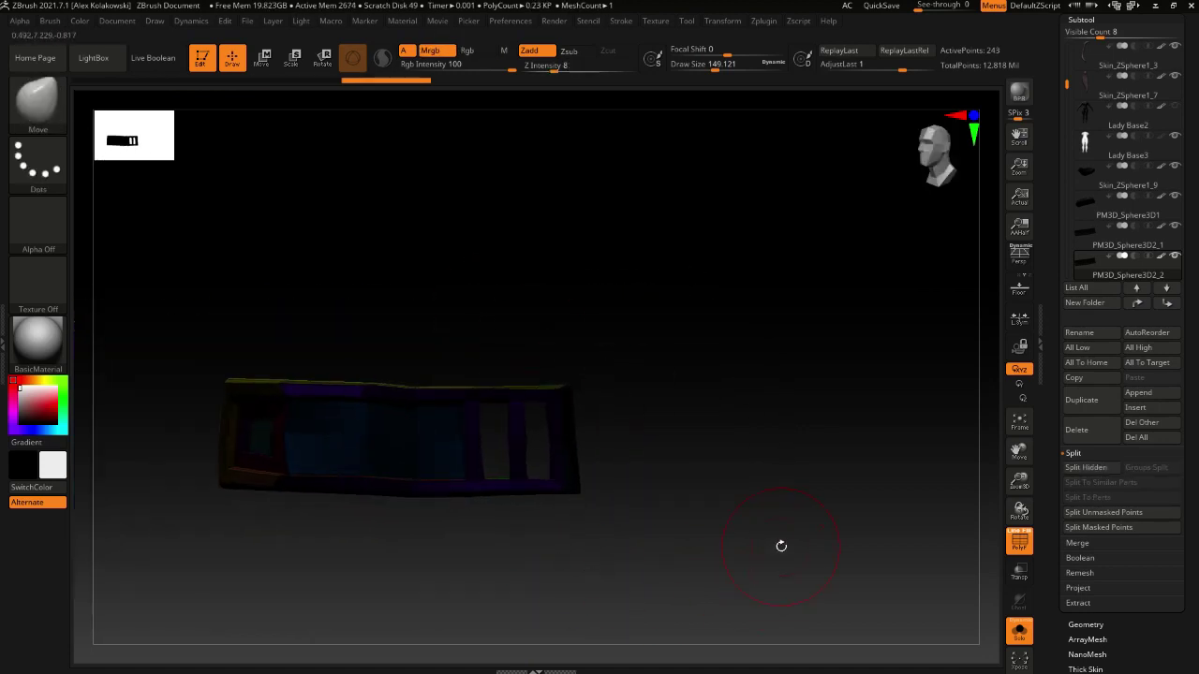
pyautogui.keyDown('ctrl'); pyautogui.keyDown('shift'); pyautogui.click(682, 581); pyautogui.keyUp('shift'); pyautogui.keyUp('ctrl')
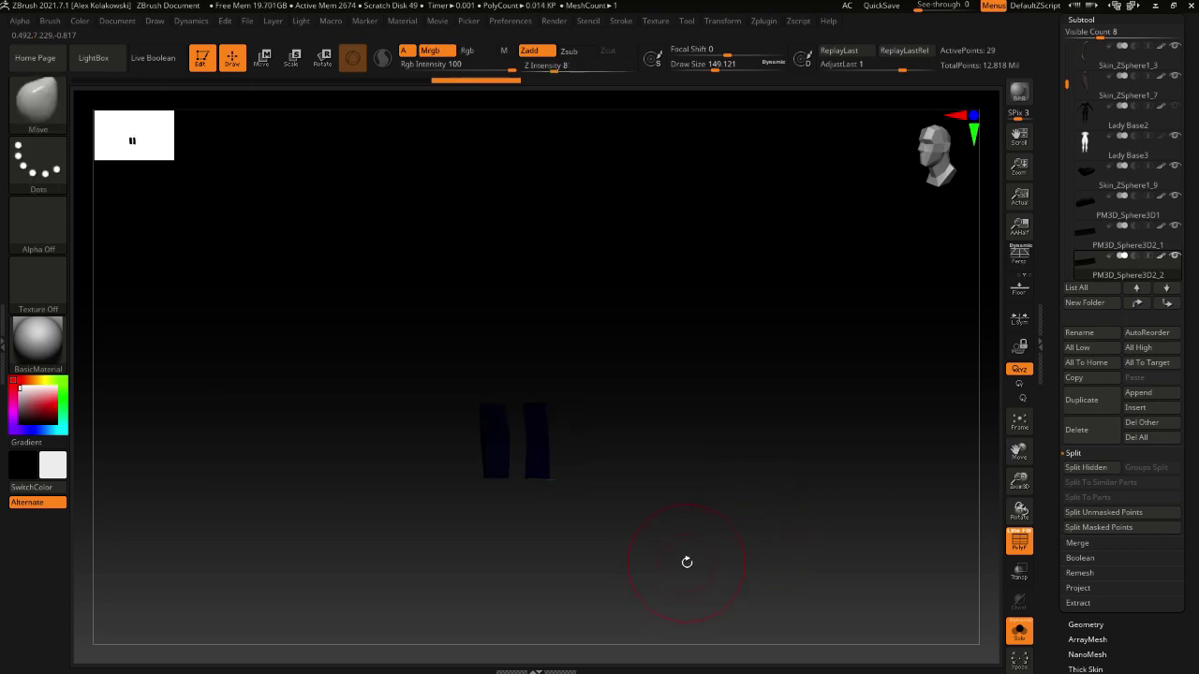
pyautogui.hotkey('shift', 'd')
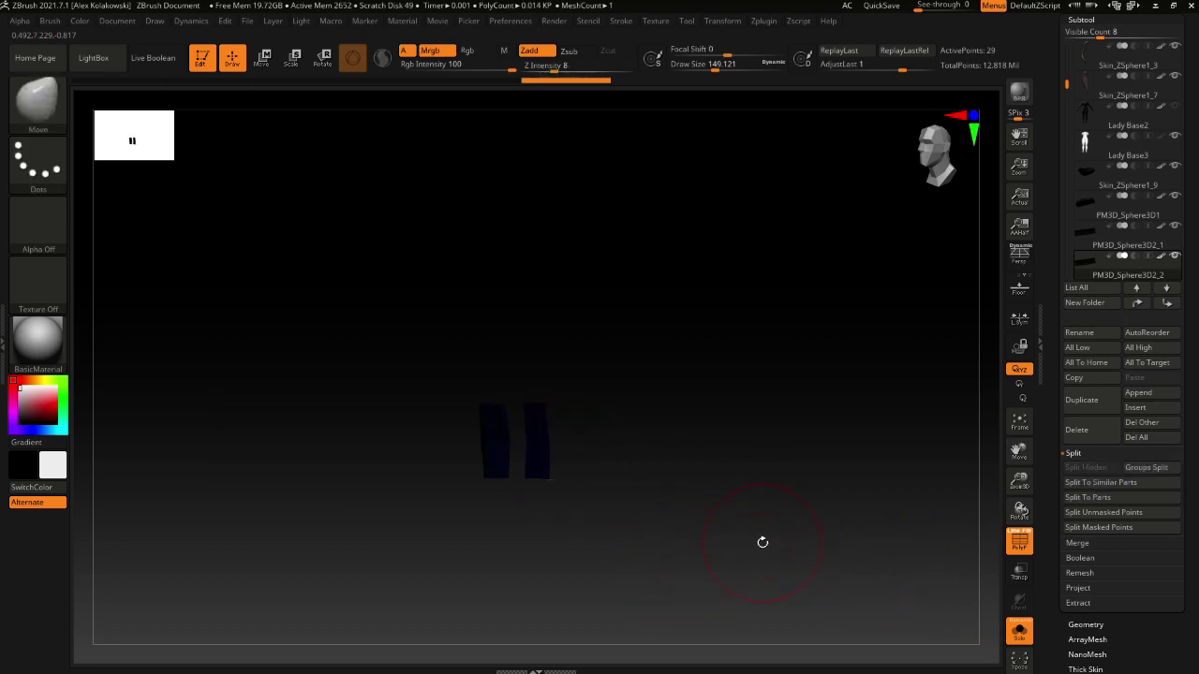
# Regroup the faces of the two panels and delete everything except their front faces
pyautogui.moveTo(592, 426); pyautogui.dragTo(529, 443, button='right')
pyautogui.hotkey('ctrl', 'shift', 'g')
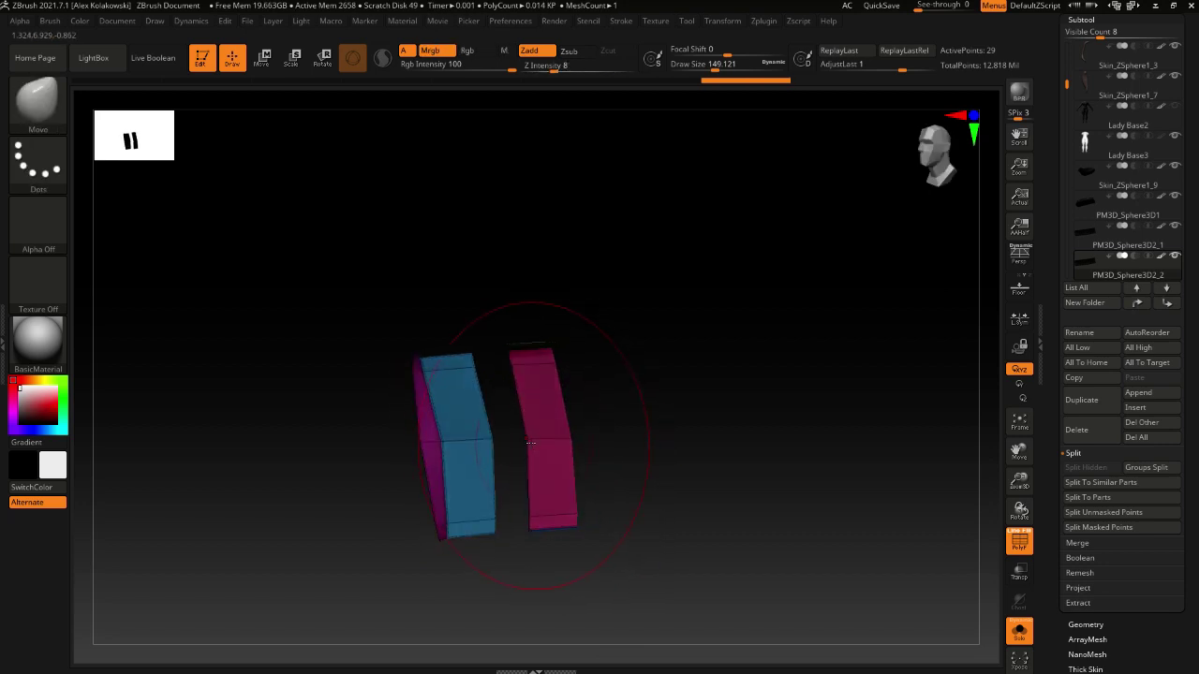
pyautogui.keyDown('ctrl'); pyautogui.keyDown('shift'); pyautogui.click(527, 441); pyautogui.keyUp('shift'); pyautogui.keyUp('ctrl')
pyautogui.keyDown('ctrl'); pyautogui.keyDown('shift'); pyautogui.click(527, 441); pyautogui.keyUp('shift'); pyautogui.keyUp('ctrl')
pyautogui.keyDown('ctrl'); pyautogui.keyDown('shift'); pyautogui.click(480, 440); pyautogui.keyUp('shift'); pyautogui.keyUp('ctrl')
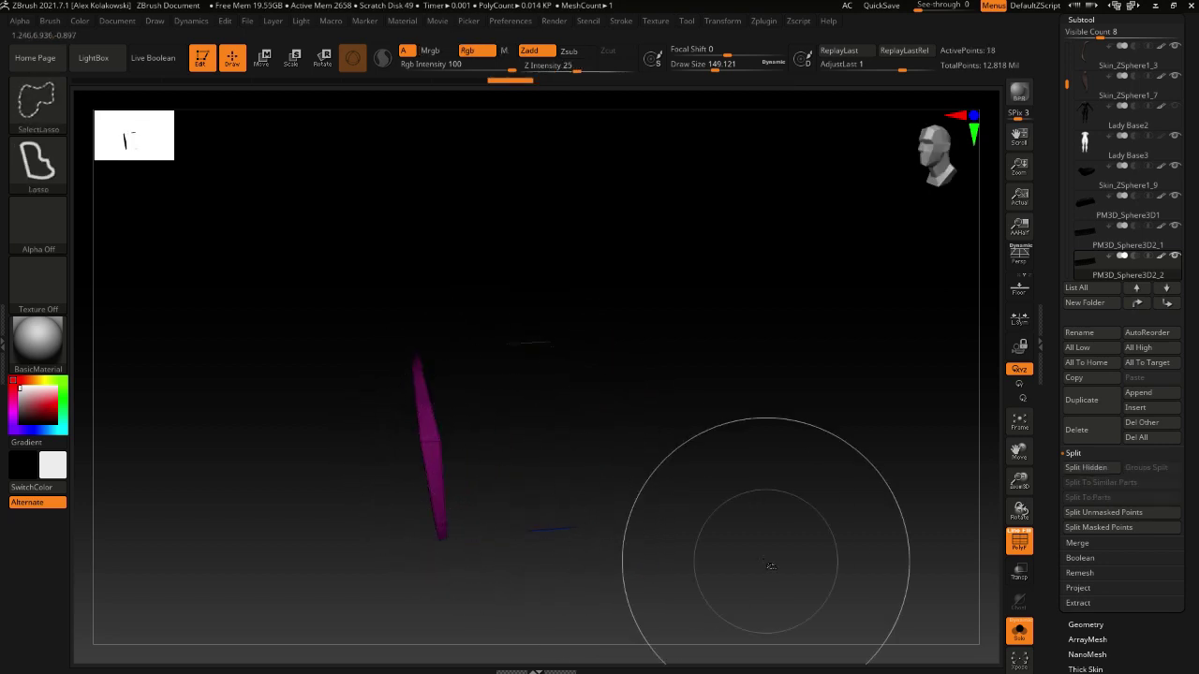
pyautogui.moveTo(768, 566)
pyautogui.keyDown('ctrl'); pyautogui.keyDown('shift'); pyautogui.mouseDown()
pyautogui.moveTo(716, 587)
pyautogui.moveTo(548, 436)
pyautogui.moveTo(527, 360)
pyautogui.mouseUp(); pyautogui.keyUp('shift'); pyautogui.keyUp('ctrl')
# Remove the extra edge loops near both ends of each panel with ZModeler's edge Insert action
pyautogui.press('b')
pyautogui.press('z')
pyautogui.press('m')
pyautogui.press('space')
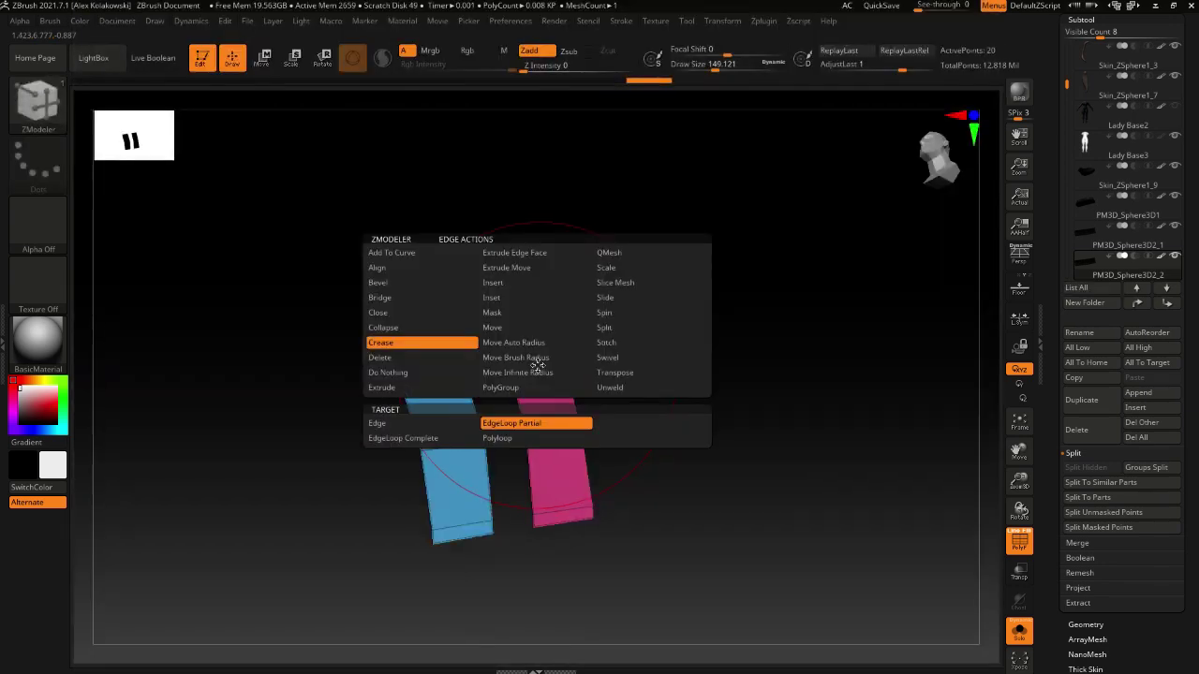
pyautogui.click(521, 282)
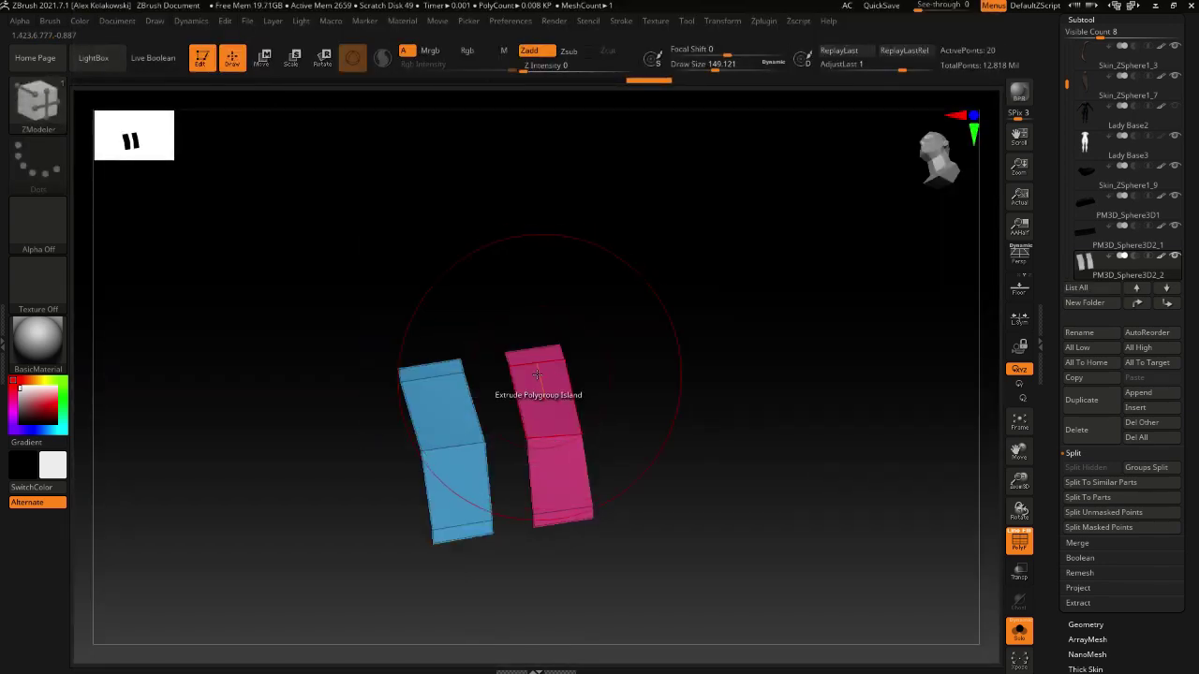
pyautogui.keyDown('alt'); pyautogui.click(562, 507); pyautogui.keyUp('alt')
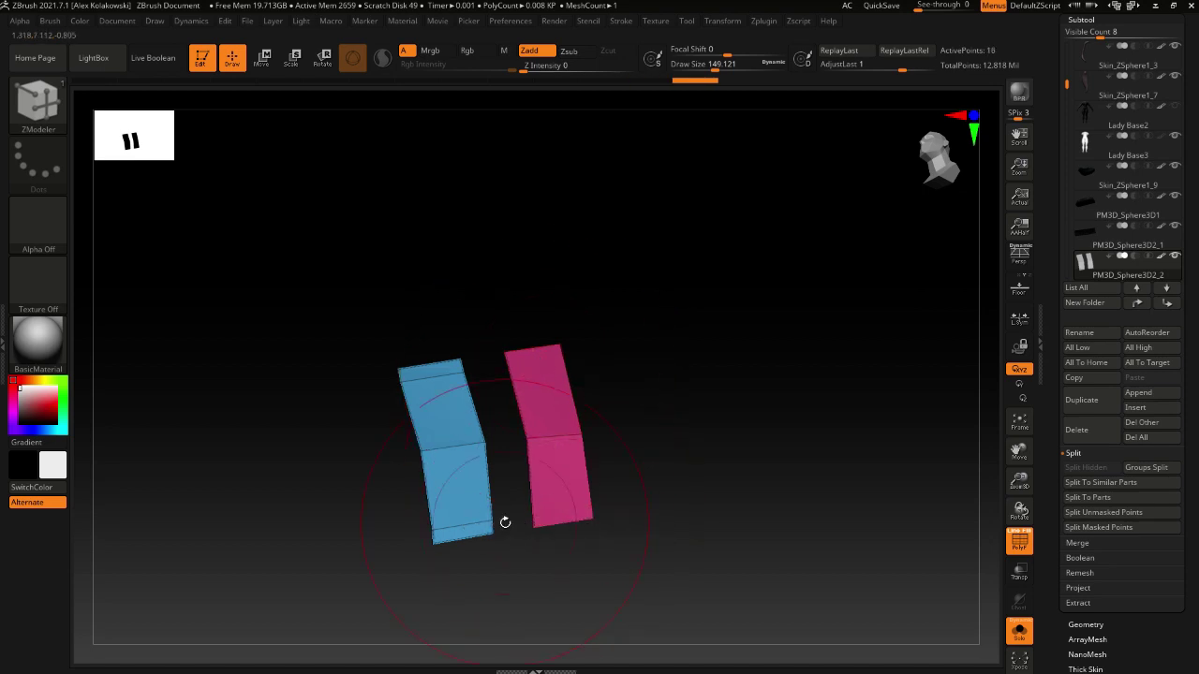
pyautogui.keyDown('alt'); pyautogui.click(466, 519); pyautogui.keyUp('alt')
pyautogui.keyDown('alt'); pyautogui.click(430, 374); pyautogui.keyUp('alt')
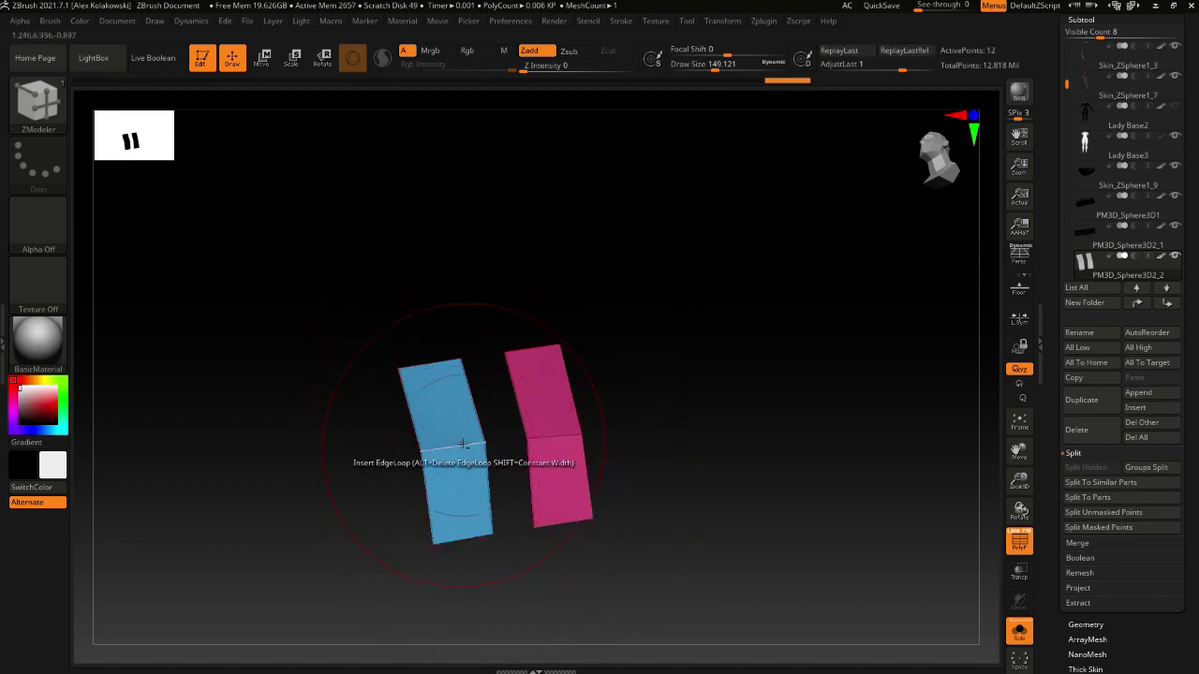
# Extrude both panels into solid bars with ZModeler, assign new polygroups and turn on dynamic subdivision
pyautogui.moveTo(468, 447); pyautogui.dragTo(478, 478, button='right')
pyautogui.press('space')
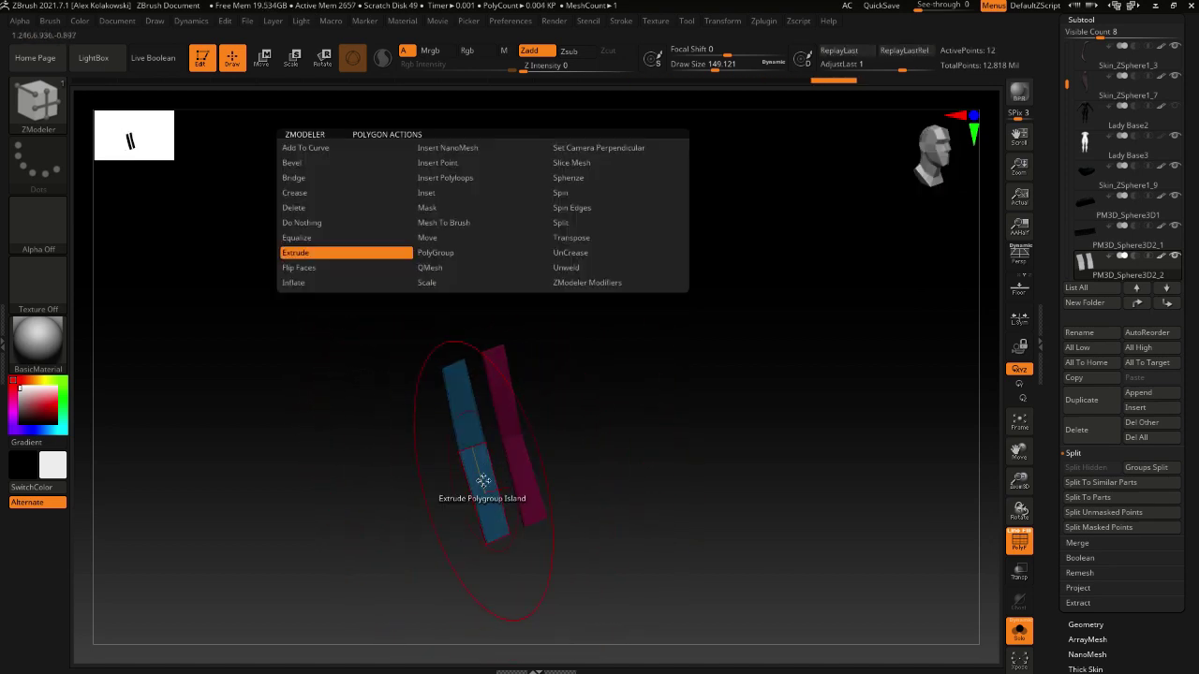
pyautogui.click(345, 334)
pyautogui.moveTo(503, 484); pyautogui.dragTo(535, 478)
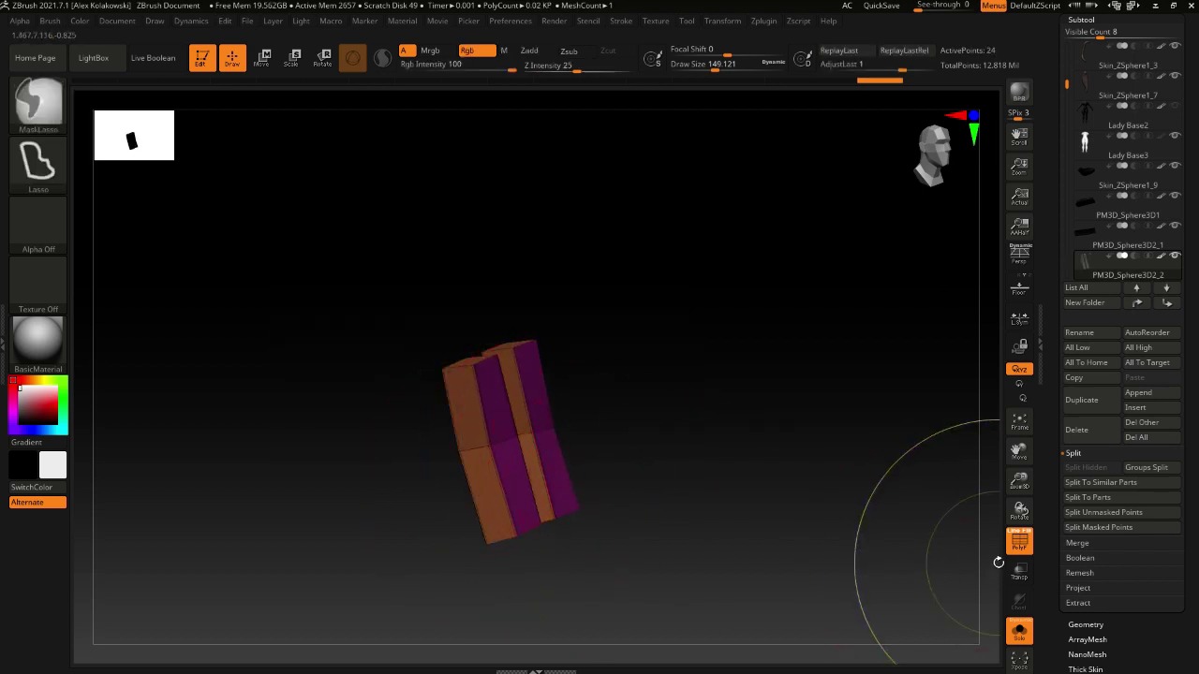
pyautogui.hotkey('ctrl', 'shift', 'g')
pyautogui.press('d')
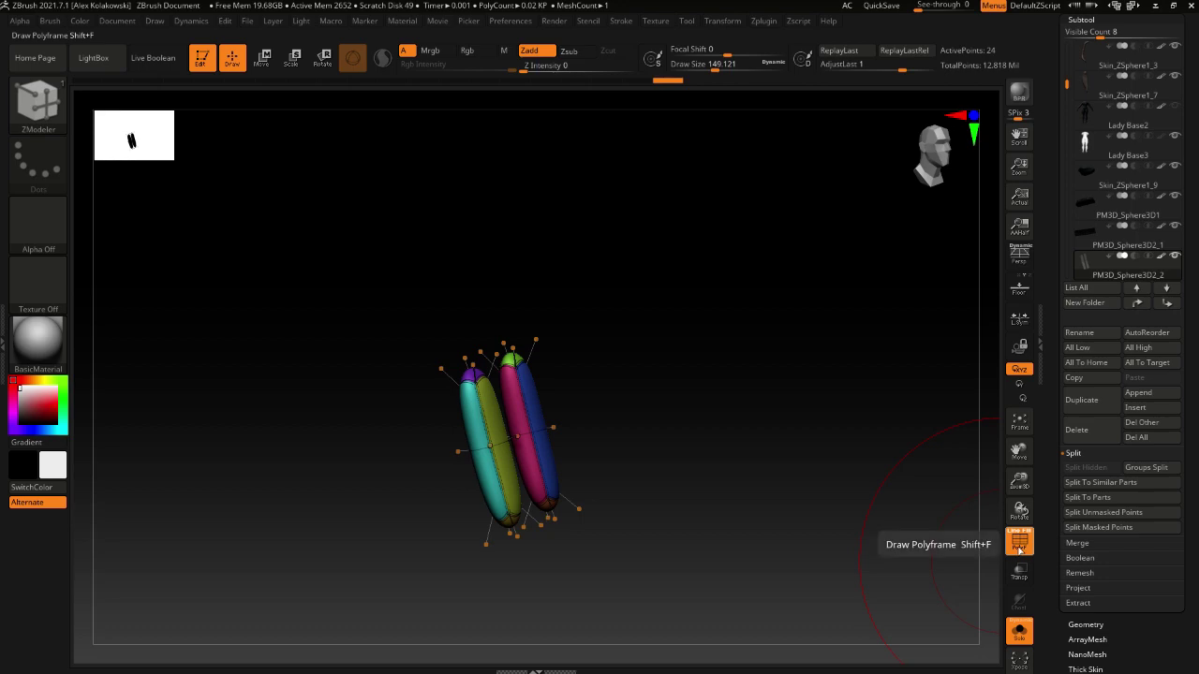
# Hide the polyframe, show the whole figure again and set the bars' crease level to 3
pyautogui.click(1018, 543)
pyautogui.click(1019, 630)
pyautogui.moveTo(811, 594); pyautogui.dragTo(866, 550)
pyautogui.click(1089, 624)
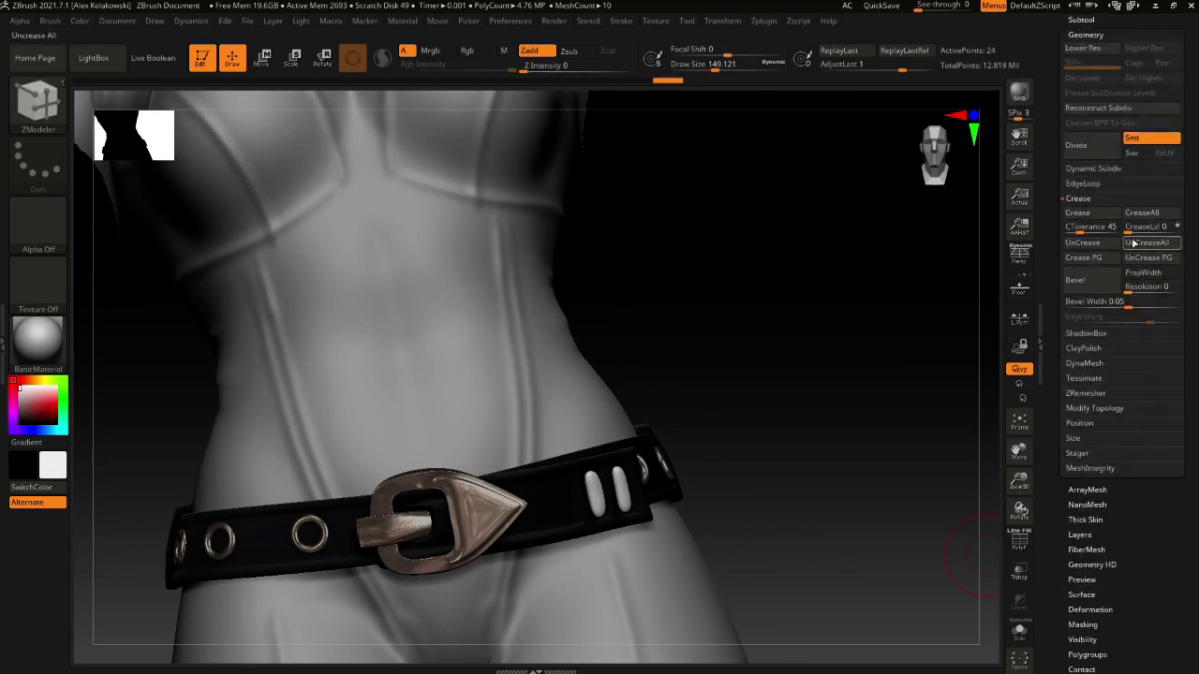
pyautogui.moveTo(1138, 229); pyautogui.dragTo(1139, 230)
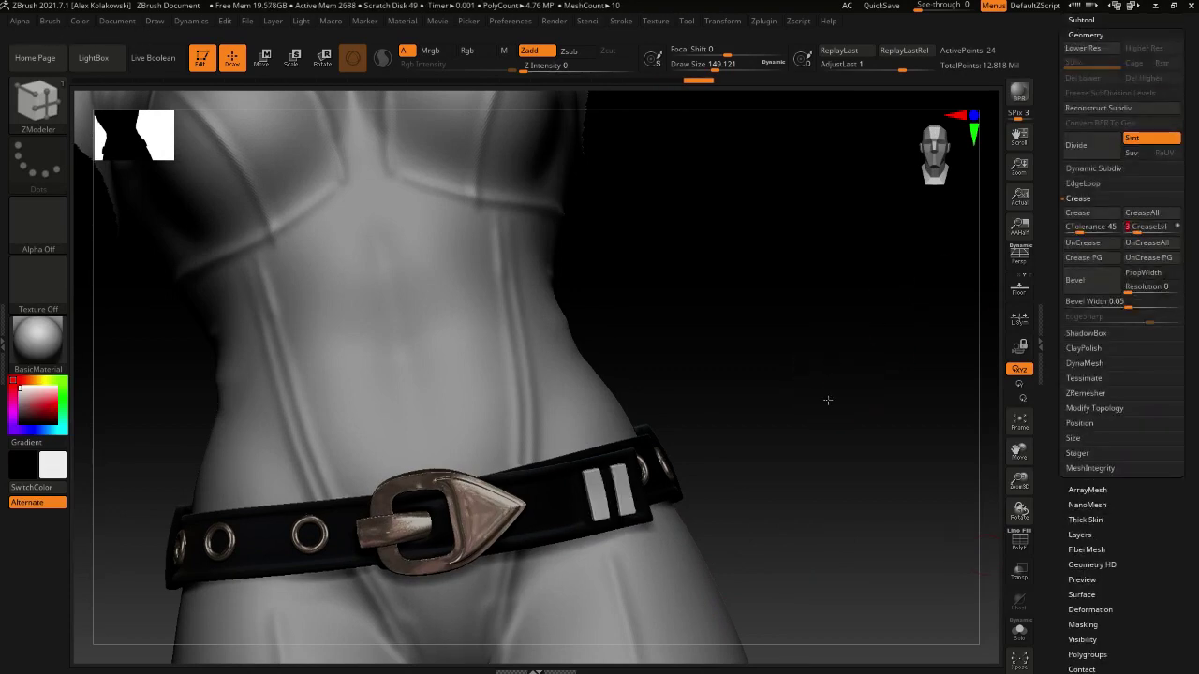
# Isolate the two bars with the polyframe shown and extrude their back faces with ZModeler
pyautogui.keyDown('alt'); pyautogui.moveTo(830, 402); pyautogui.dragTo(660, 497); pyautogui.keyUp('alt')
pyautogui.click(1018, 631)
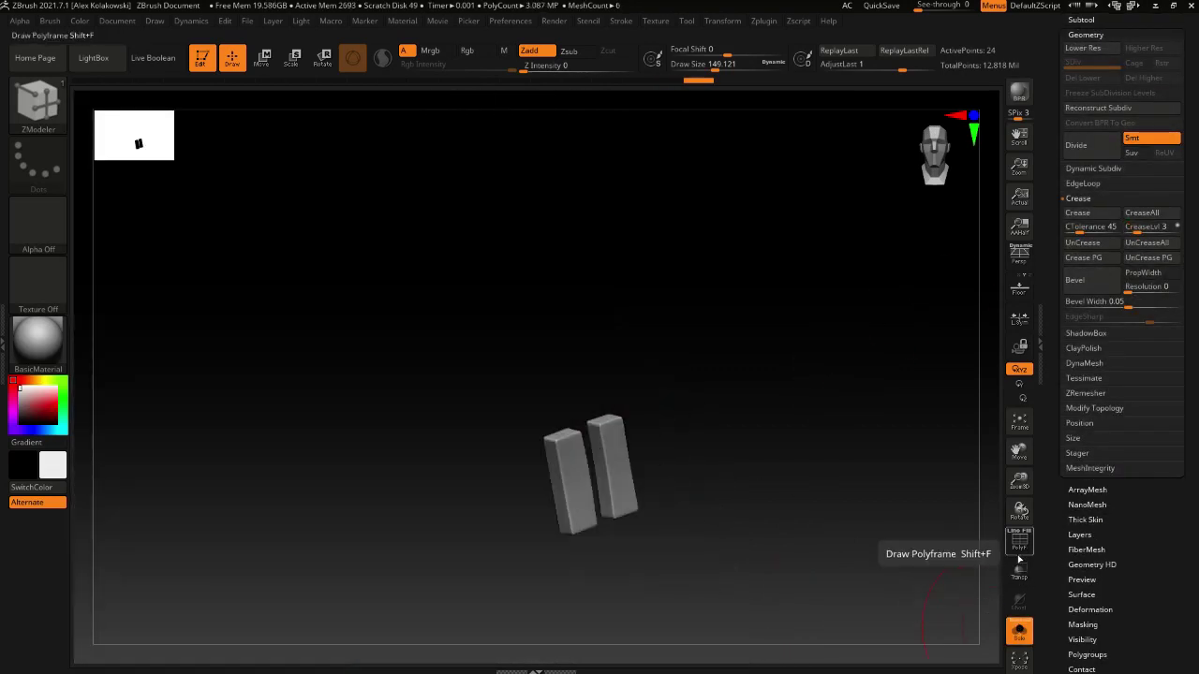
pyautogui.click(1019, 541)
pyautogui.moveTo(808, 540); pyautogui.dragTo(740, 535)
pyautogui.keyDown('alt'); pyautogui.moveTo(739, 536); pyautogui.dragTo(655, 562); pyautogui.keyUp('alt')
pyautogui.moveTo(408, 433); pyautogui.dragTo(501, 444)
pyautogui.press('space')
pyautogui.click(628, 378)
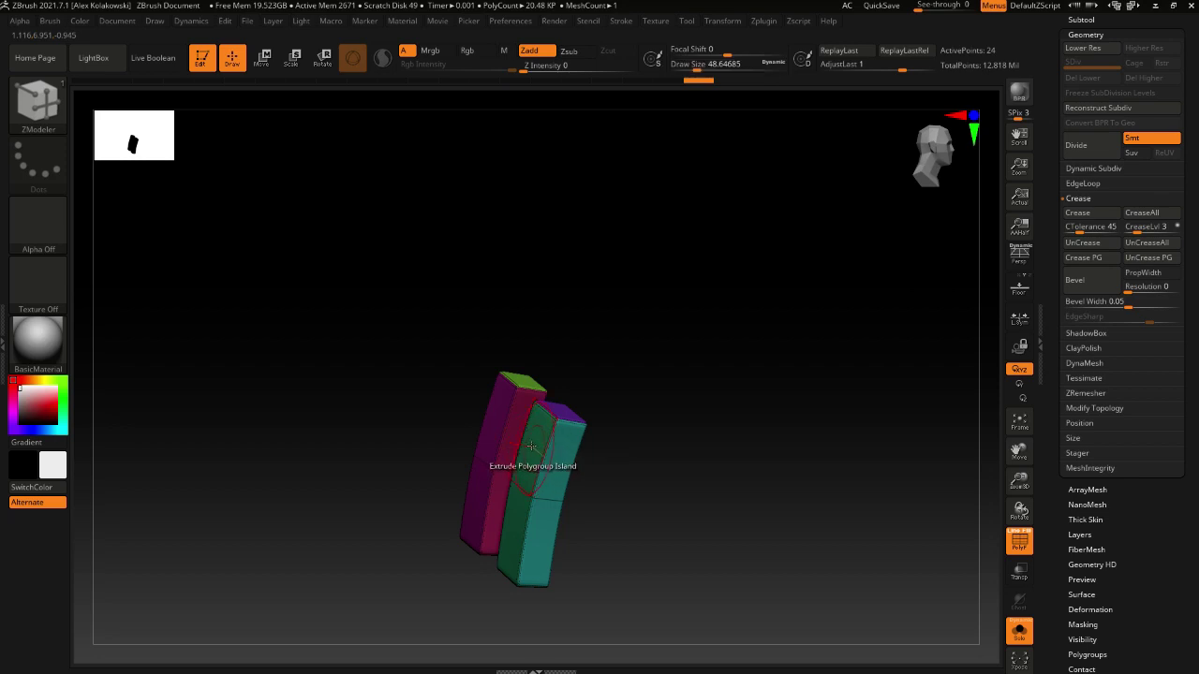
pyautogui.moveTo(521, 458); pyautogui.dragTo(492, 449)
pyautogui.moveTo(492, 450); pyautogui.dragTo(484, 492, button='right')
pyautogui.click(468, 417)
pyautogui.keyDown('alt'); pyautogui.moveTo(570, 502); pyautogui.dragTo(471, 485, button='right'); pyautogui.keyUp('alt')
pyautogui.moveTo(433, 465)
pyautogui.mouseDown()
pyautogui.moveTo(494, 450)
pyautogui.moveTo(505, 412)
pyautogui.mouseUp()
# Mask part of the two bars and adjust their extruded backs with the Move gizmo
pyautogui.press('ctrl')
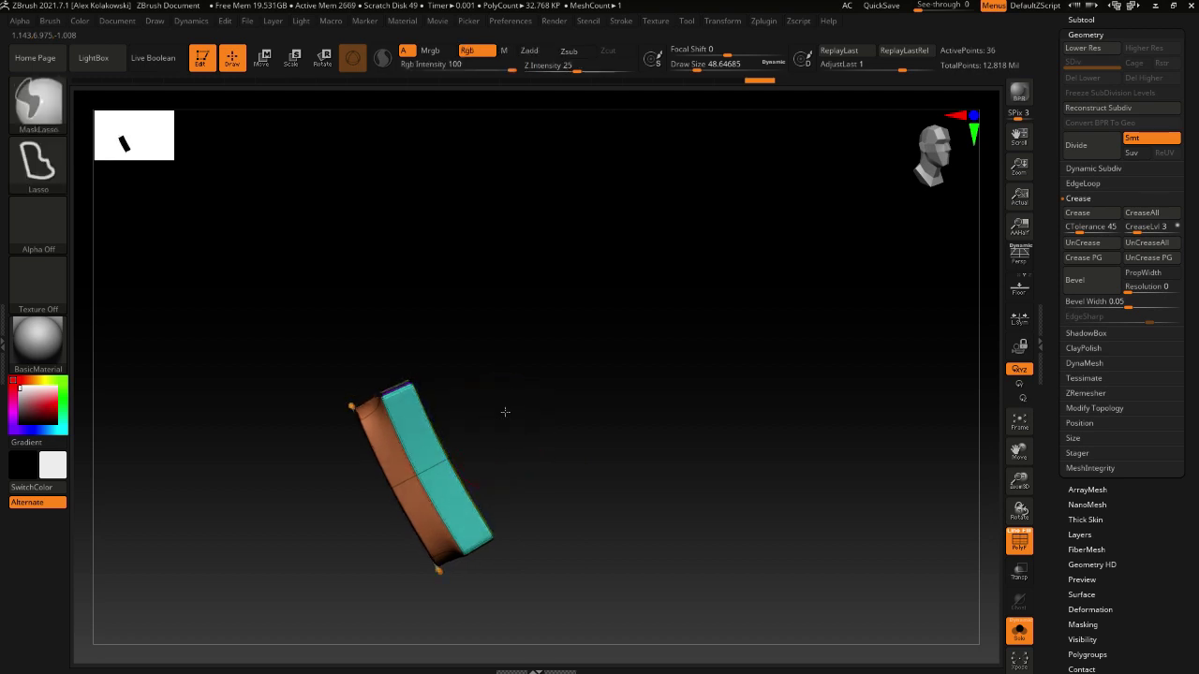
pyautogui.keyDown('ctrl'); pyautogui.click(553, 410); pyautogui.keyUp('ctrl')
pyautogui.keyDown('ctrl'); pyautogui.moveTo(442, 469); pyautogui.dragTo(535, 391); pyautogui.keyUp('ctrl')
pyautogui.press('w')
pyautogui.keyDown('alt'); pyautogui.click(444, 458); pyautogui.keyUp('alt')
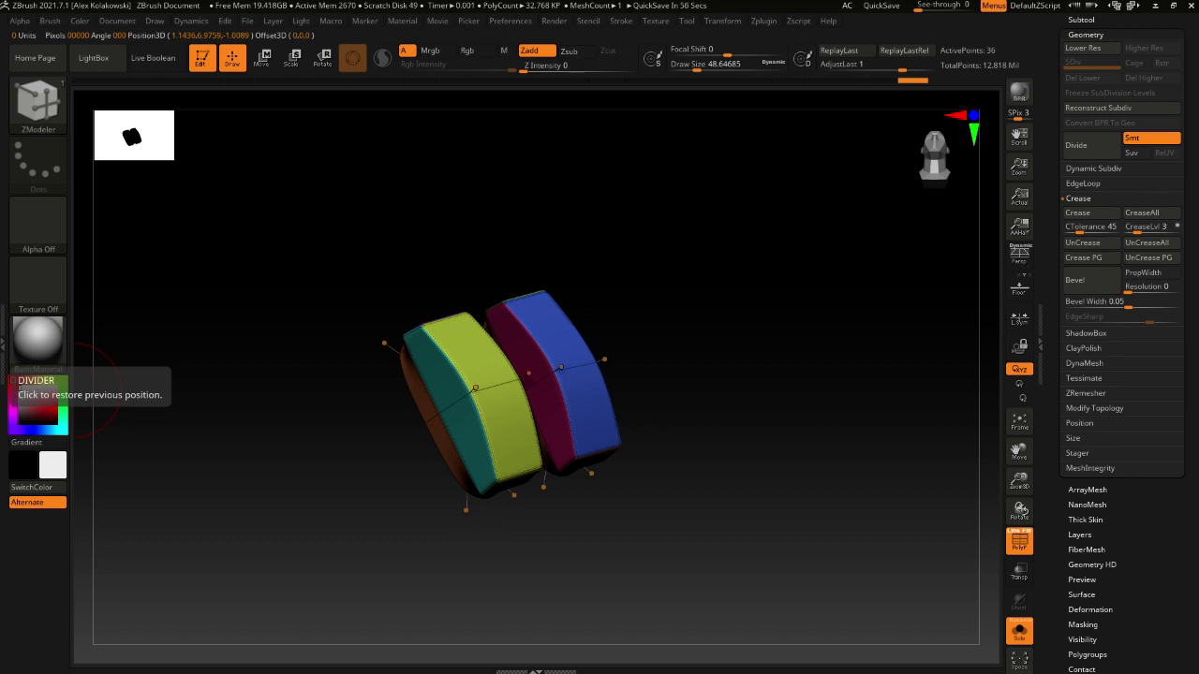
# Adjust the shape of the two bars with the Move brush at a draw size of about 136
pyautogui.click(75, 384)
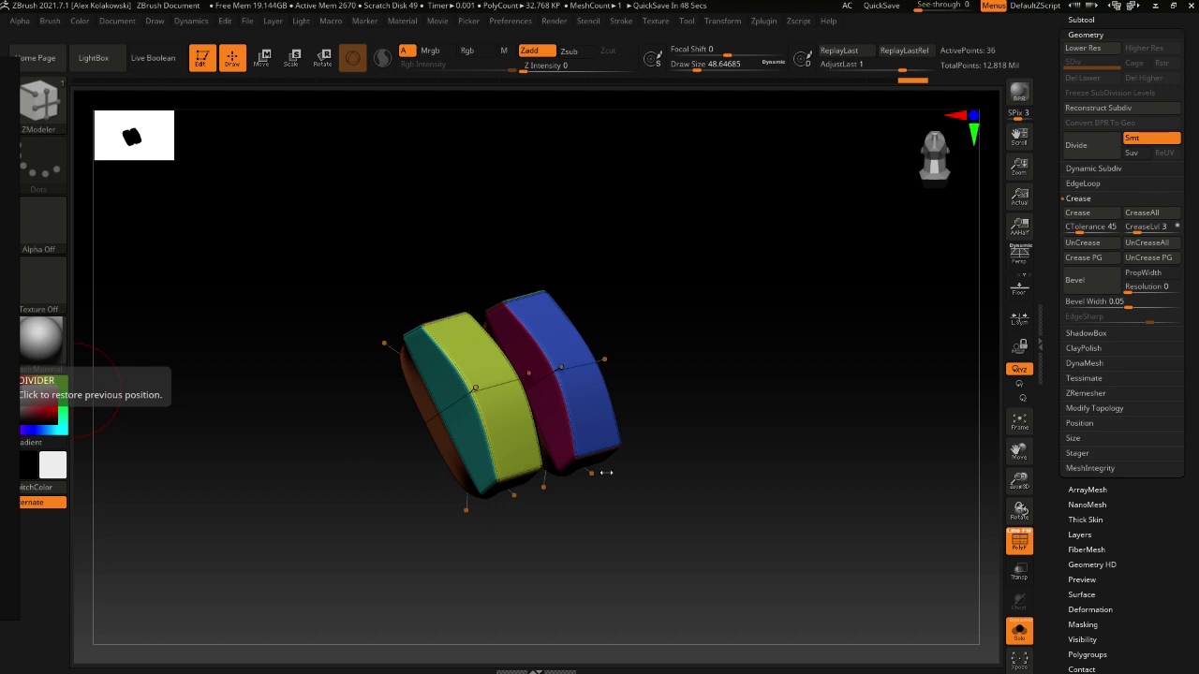
pyautogui.moveTo(606, 473)
pyautogui.mouseDown(button='right')
pyautogui.moveTo(703, 487)
pyautogui.moveTo(512, 421)
pyautogui.moveTo(519, 396)
pyautogui.moveTo(495, 401)
pyautogui.mouseUp(button='right')
pyautogui.press('b')
pyautogui.press('m')
pyautogui.press('v')
pyautogui.press('s')
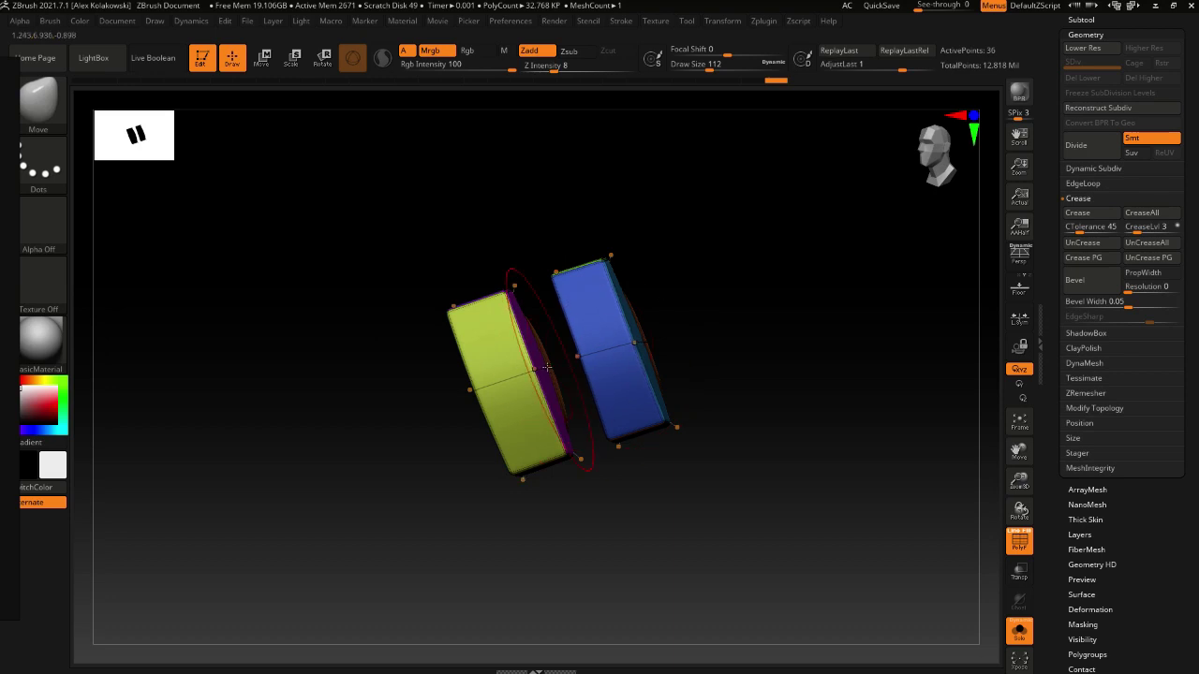
pyautogui.moveTo(524, 394)
pyautogui.mouseDown(button='right')
pyautogui.moveTo(506, 383)
pyautogui.moveTo(543, 393)
pyautogui.mouseUp(button='right')
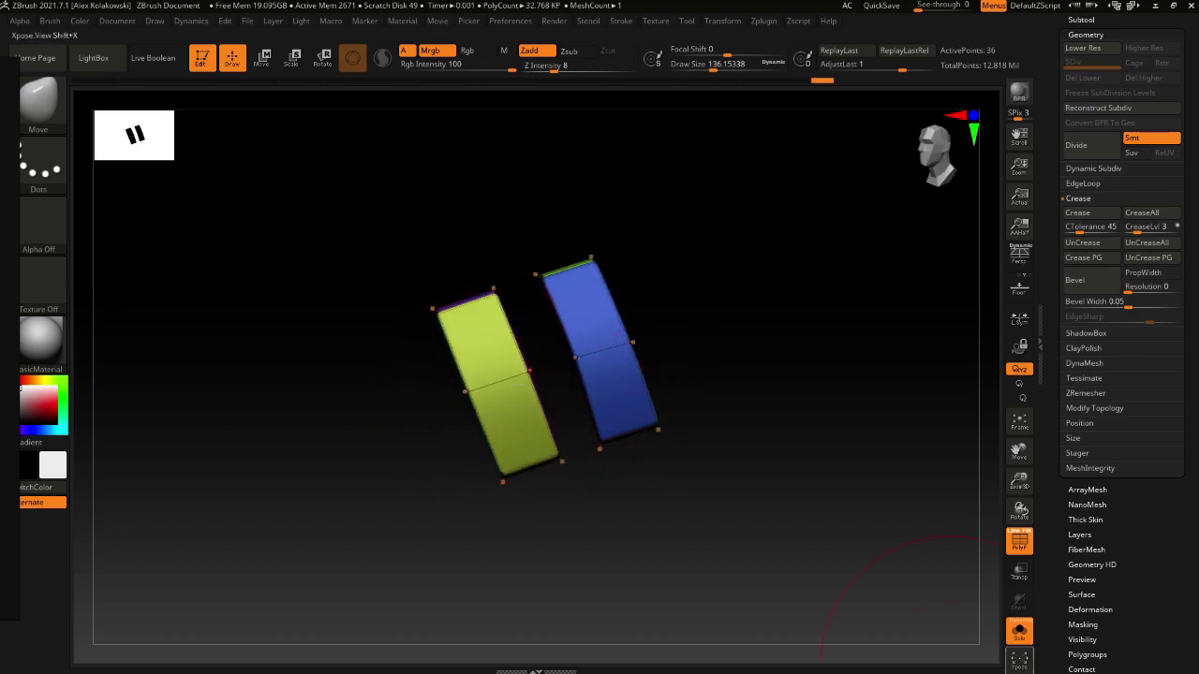
# Show the whole figure without polyframe, give the two bars the Neutral_Steel material and restore BasicMaterial as the active material
pyautogui.click(1018, 633)
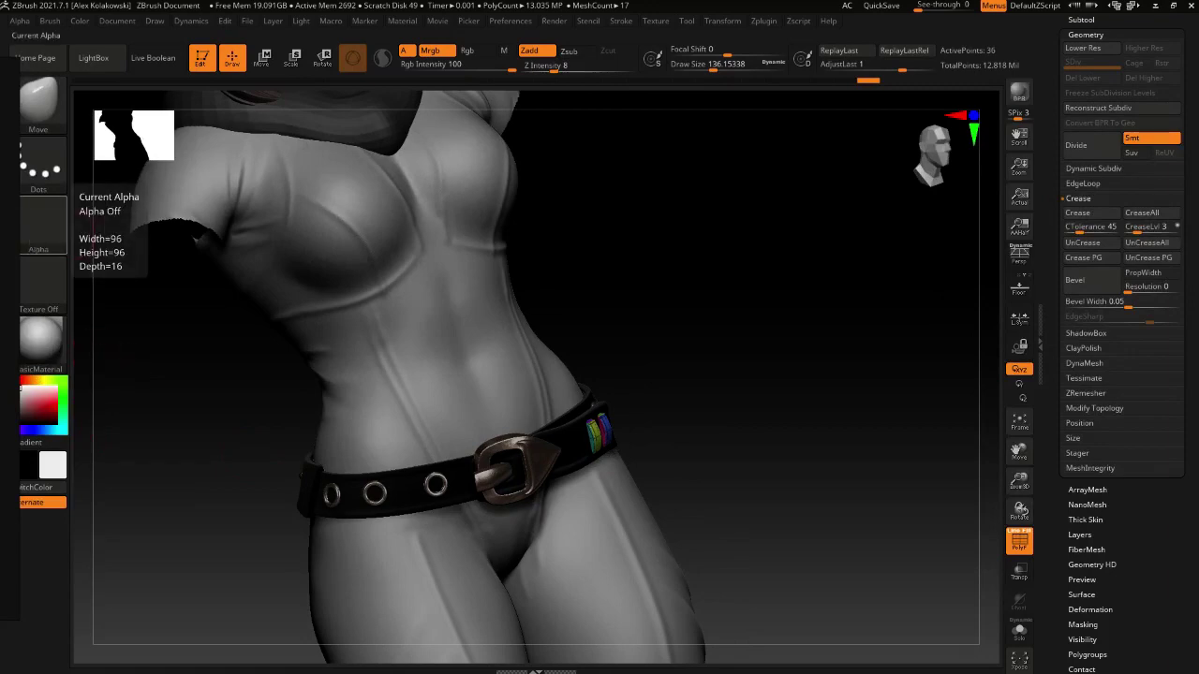
pyautogui.click(55, 347)
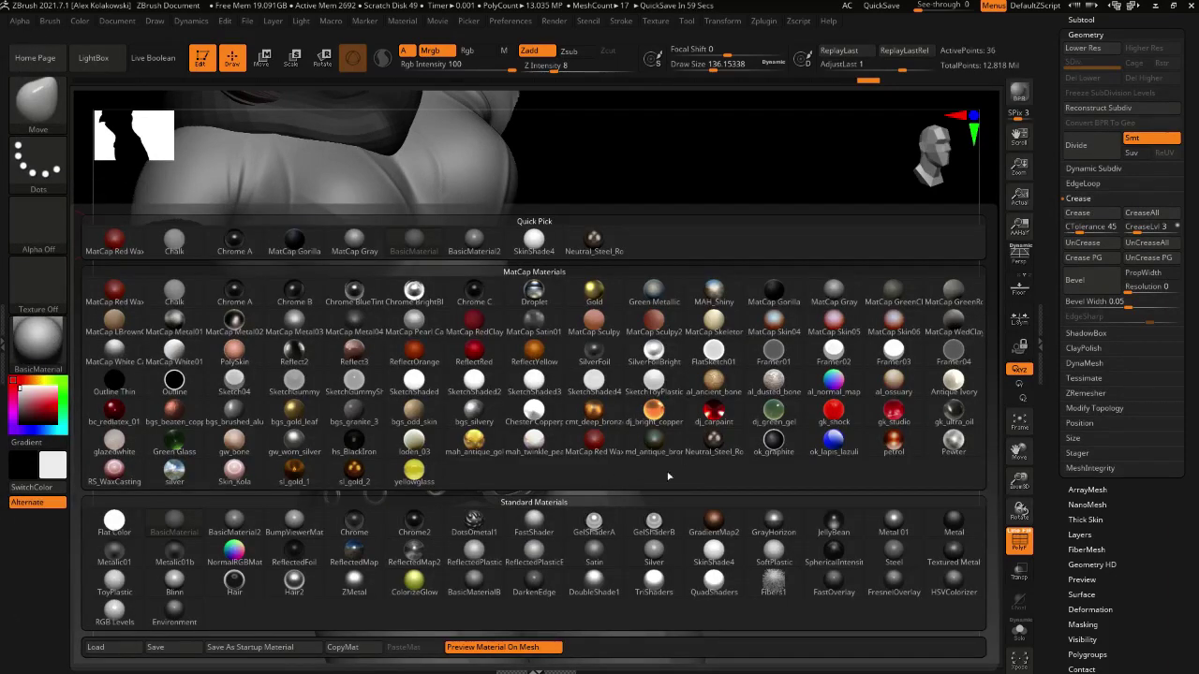
pyautogui.click(715, 439)
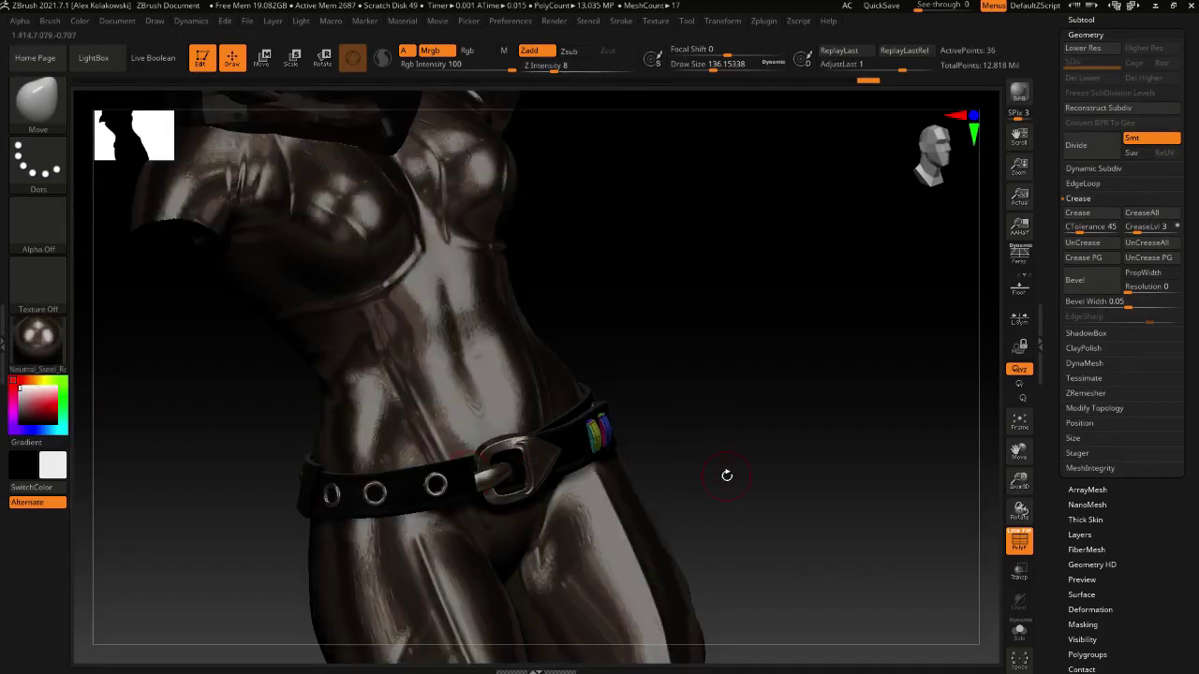
pyautogui.moveTo(724, 451); pyautogui.dragTo(677, 433)
pyautogui.click(1018, 545)
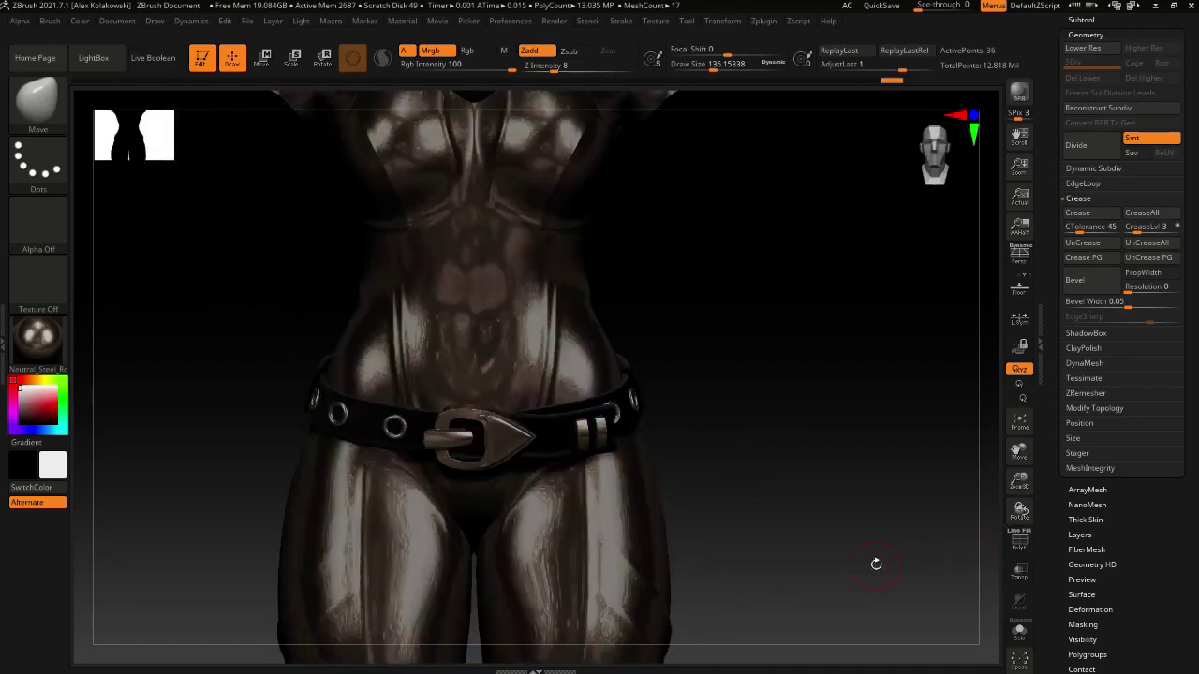
pyautogui.moveTo(871, 561)
pyautogui.keyDown('alt'); pyautogui.mouseDown()
pyautogui.moveTo(639, 498)
pyautogui.moveTo(614, 454)
pyautogui.mouseUp(); pyautogui.keyUp('alt')
pyautogui.moveTo(562, 520); pyautogui.dragTo(526, 518)
pyautogui.click(36, 338)
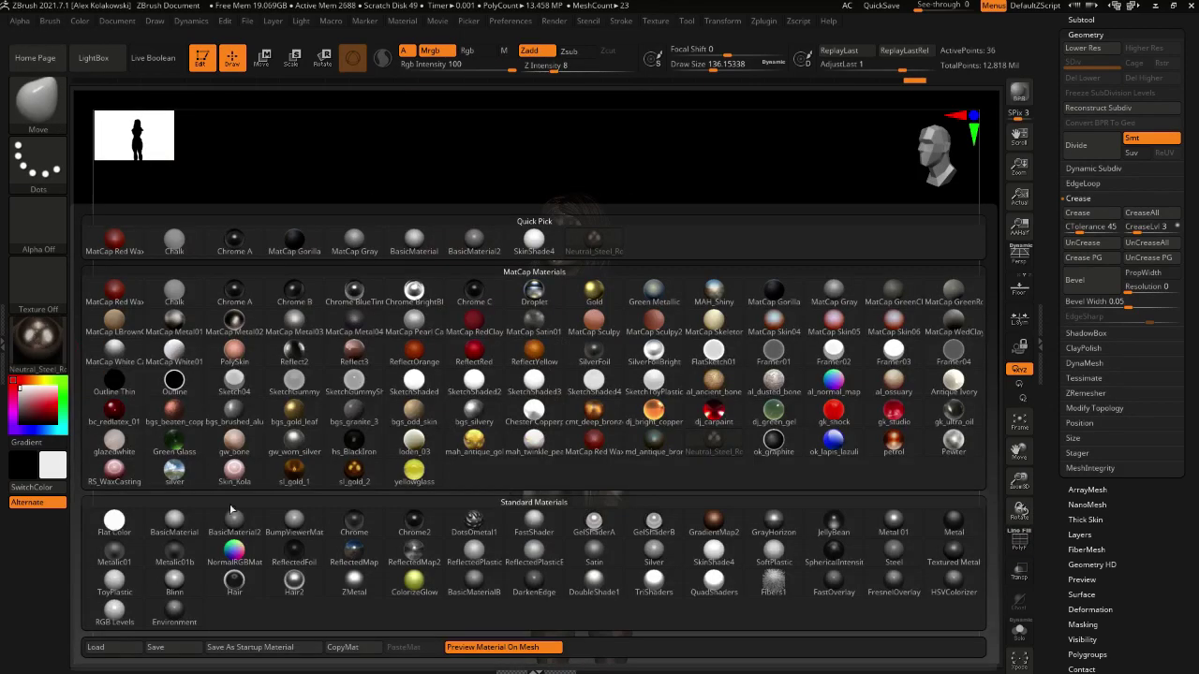
pyautogui.click(183, 528)
# Examine the whole figure and its belt from the front and both sides, with the body as the active subtool
pyautogui.moveTo(412, 536); pyautogui.dragTo(463, 544)
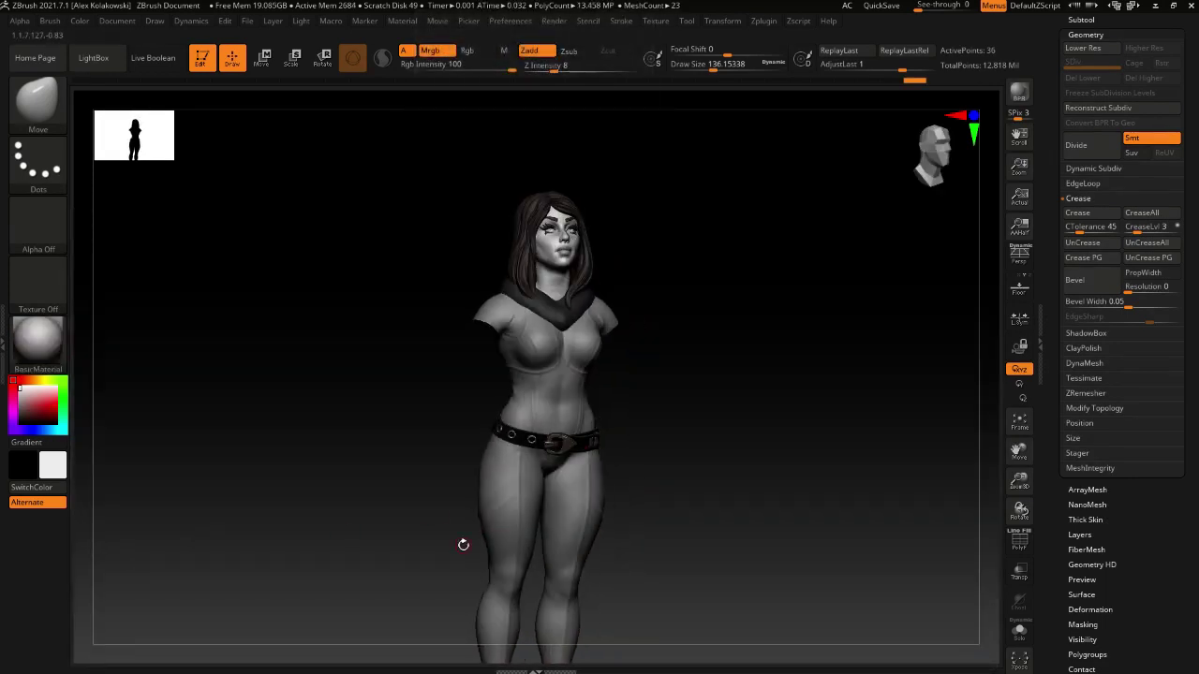
pyautogui.moveTo(373, 520); pyautogui.dragTo(429, 514)
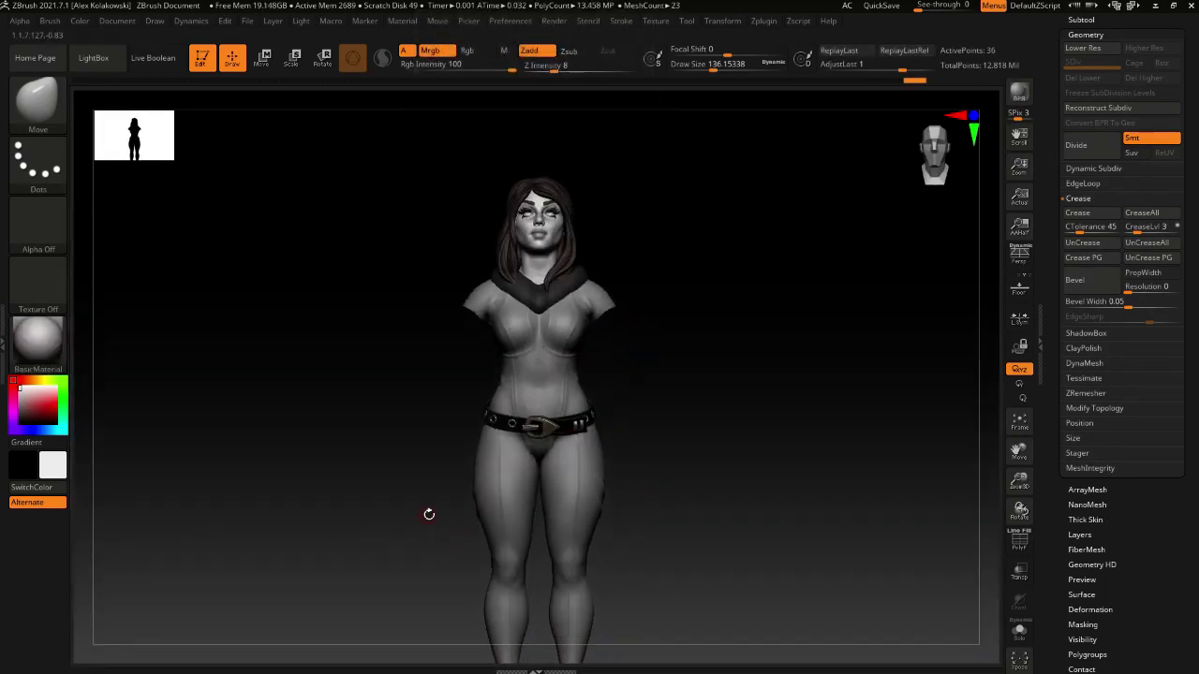
pyautogui.keyDown('alt'); pyautogui.click(568, 481); pyautogui.keyUp('alt')
pyautogui.moveTo(567, 481)
pyautogui.mouseDown(button='right')
pyautogui.moveTo(581, 465)
pyautogui.moveTo(522, 501)
pyautogui.moveTo(589, 498)
pyautogui.moveTo(579, 492)
pyautogui.mouseUp(button='right')
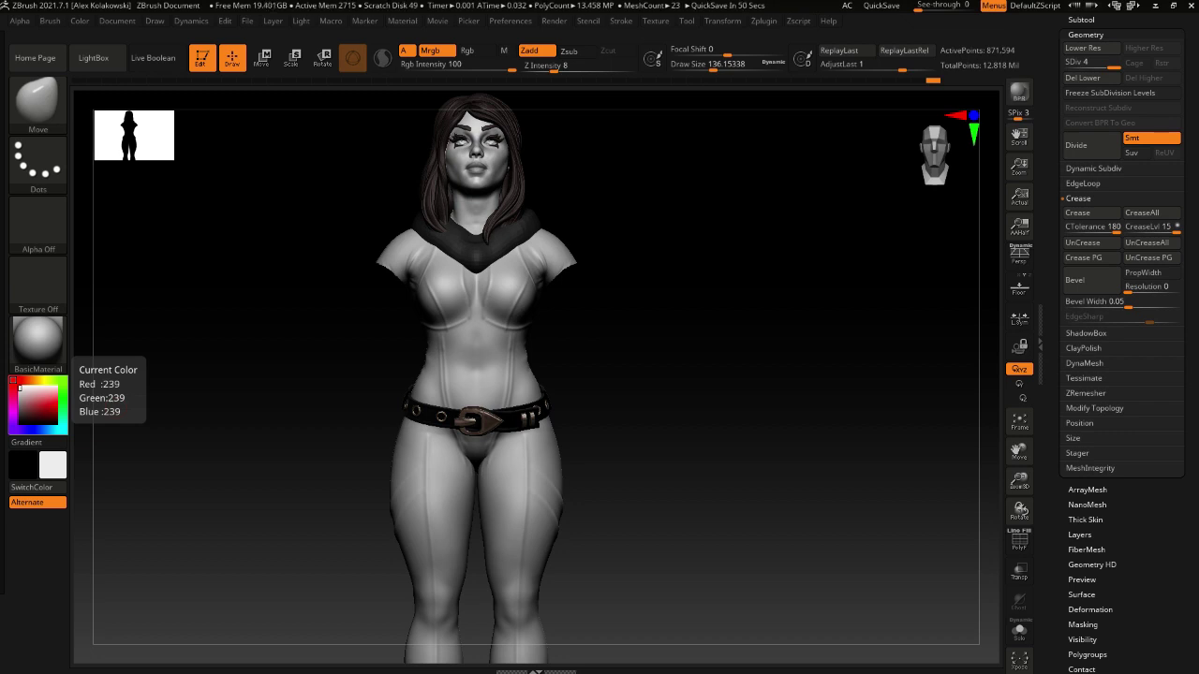
pyautogui.moveTo(594, 509); pyautogui.dragTo(527, 511)
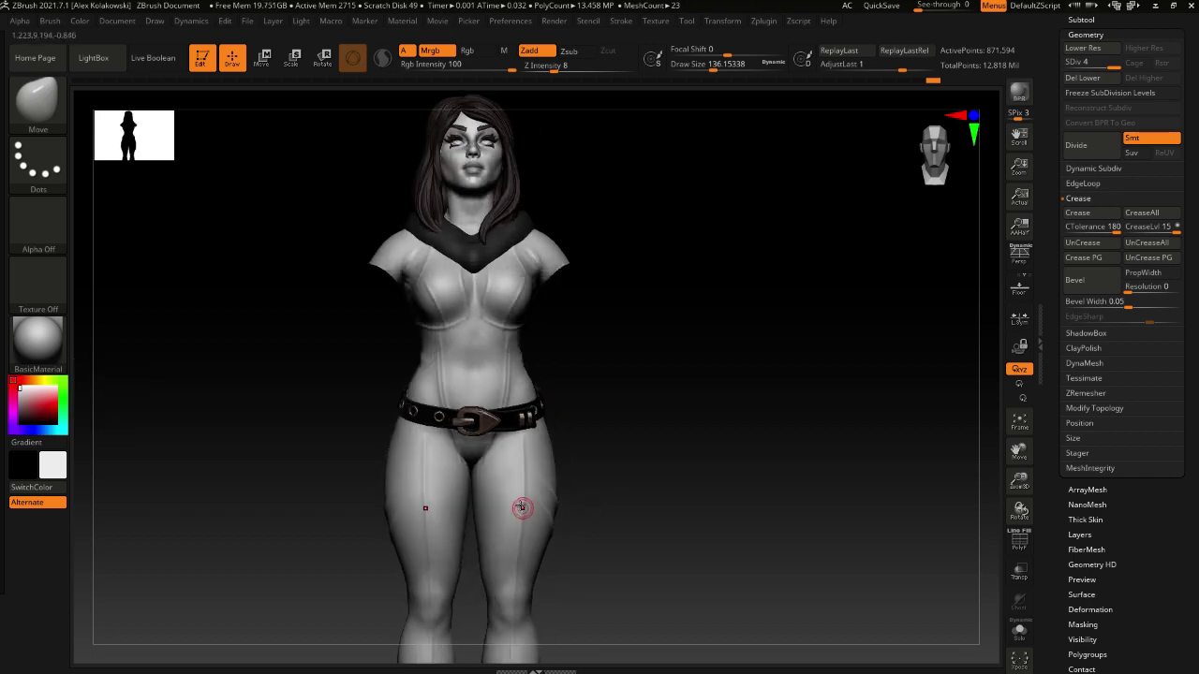
pyautogui.moveTo(521, 507); pyautogui.dragTo(503, 503, button='right')
pyautogui.moveTo(547, 356); pyautogui.dragTo(529, 355, button='right')
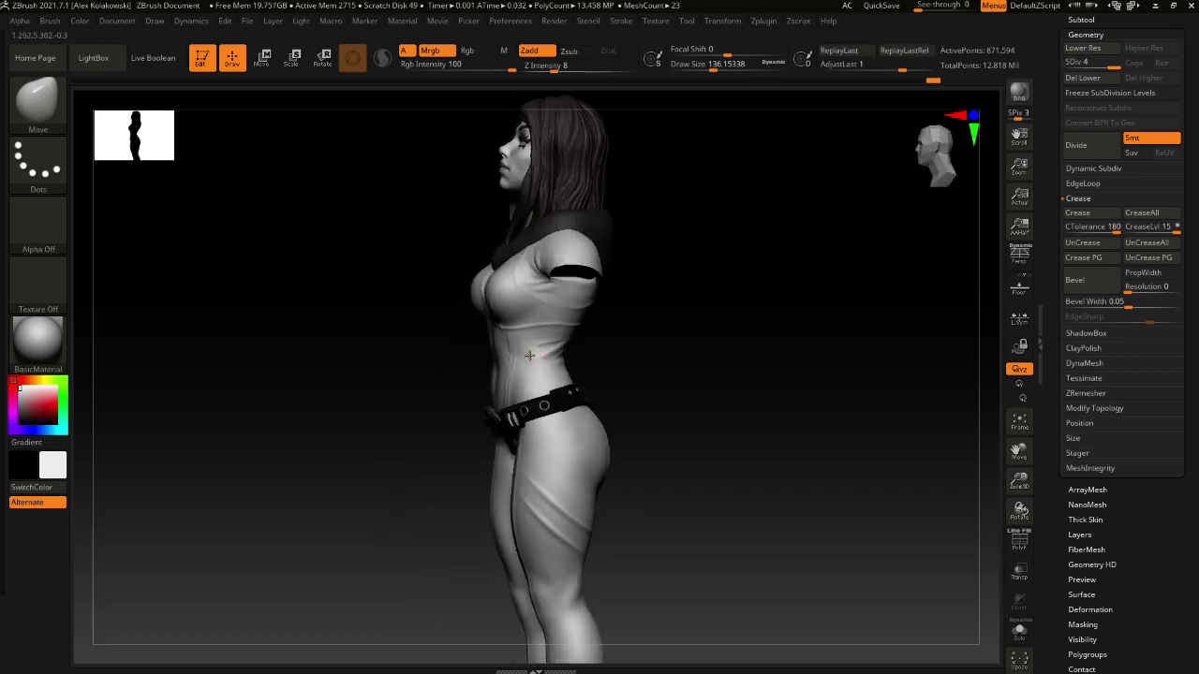
pyautogui.moveTo(529, 355)
pyautogui.mouseDown()
pyautogui.moveTo(467, 400)
pyautogui.moveTo(514, 371)
pyautogui.moveTo(471, 367)
pyautogui.moveTo(480, 408)
pyautogui.moveTo(318, 370)
pyautogui.mouseUp()
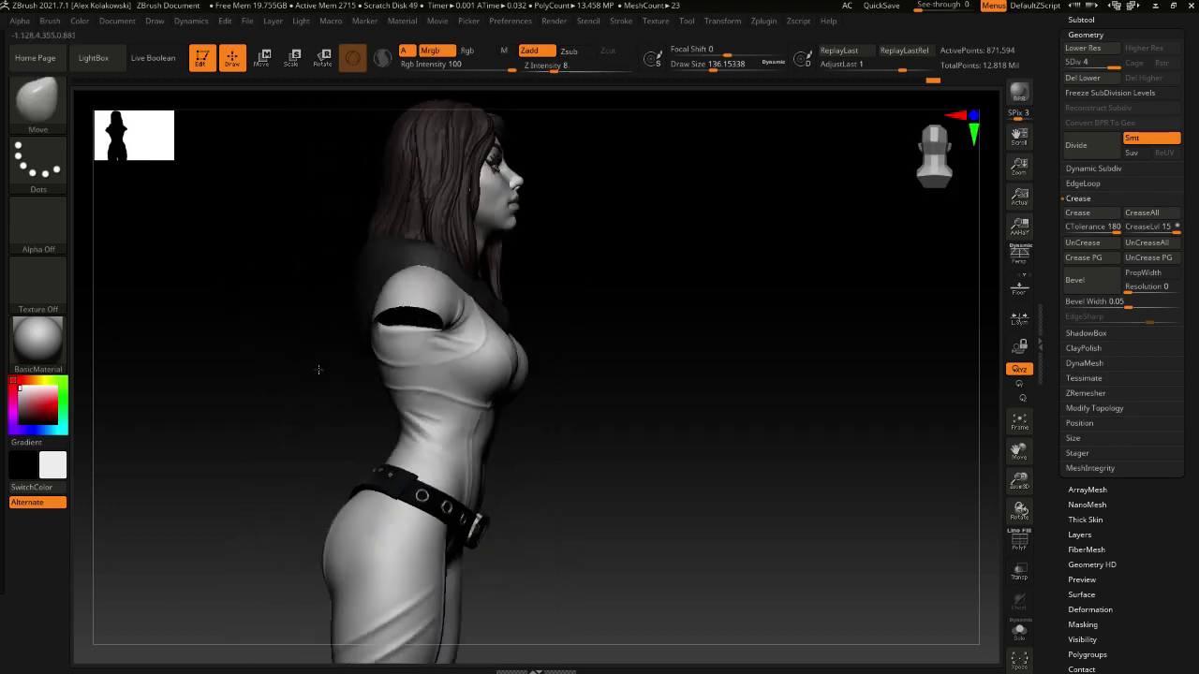
pyautogui.moveTo(319, 370); pyautogui.dragTo(273, 369, button='right')
pyautogui.moveTo(460, 362)
pyautogui.keyDown('alt'); pyautogui.mouseDown(button='right')
pyautogui.moveTo(416, 384)
pyautogui.moveTo(443, 408)
pyautogui.moveTo(412, 418)
pyautogui.mouseUp(button='right'); pyautogui.keyUp('alt')
pyautogui.moveTo(409, 418)
pyautogui.keyDown('alt'); pyautogui.mouseDown(button='right')
pyautogui.moveTo(435, 393)
pyautogui.moveTo(422, 386)
pyautogui.moveTo(441, 383)
pyautogui.moveTo(448, 408)
pyautogui.mouseUp(button='right'); pyautogui.keyUp('alt')
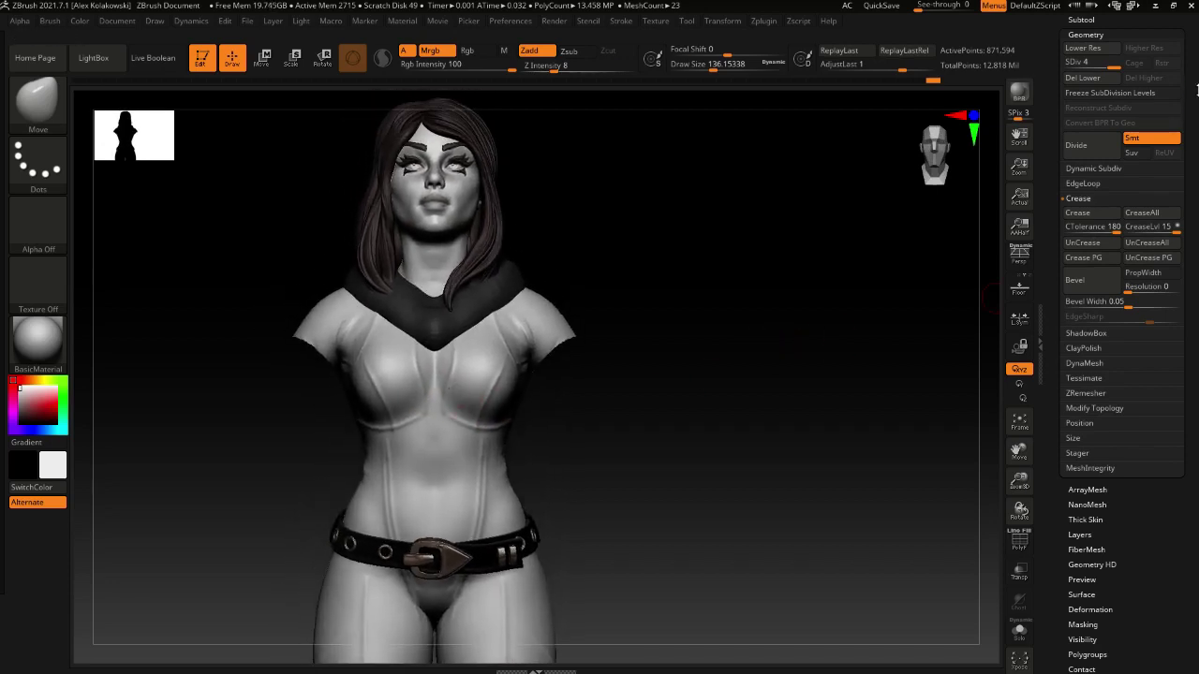
# Examine the whole figure and belt from the front and back with the Lady Base3 body active and the subtool list open
pyautogui.moveTo(1197, 90); pyautogui.dragTo(1197, 157)
pyautogui.keyDown('alt'); pyautogui.click(498, 294); pyautogui.keyUp('alt')
pyautogui.keyDown('alt'); pyautogui.moveTo(512, 359); pyautogui.dragTo(488, 393, button='right'); pyautogui.keyUp('alt')
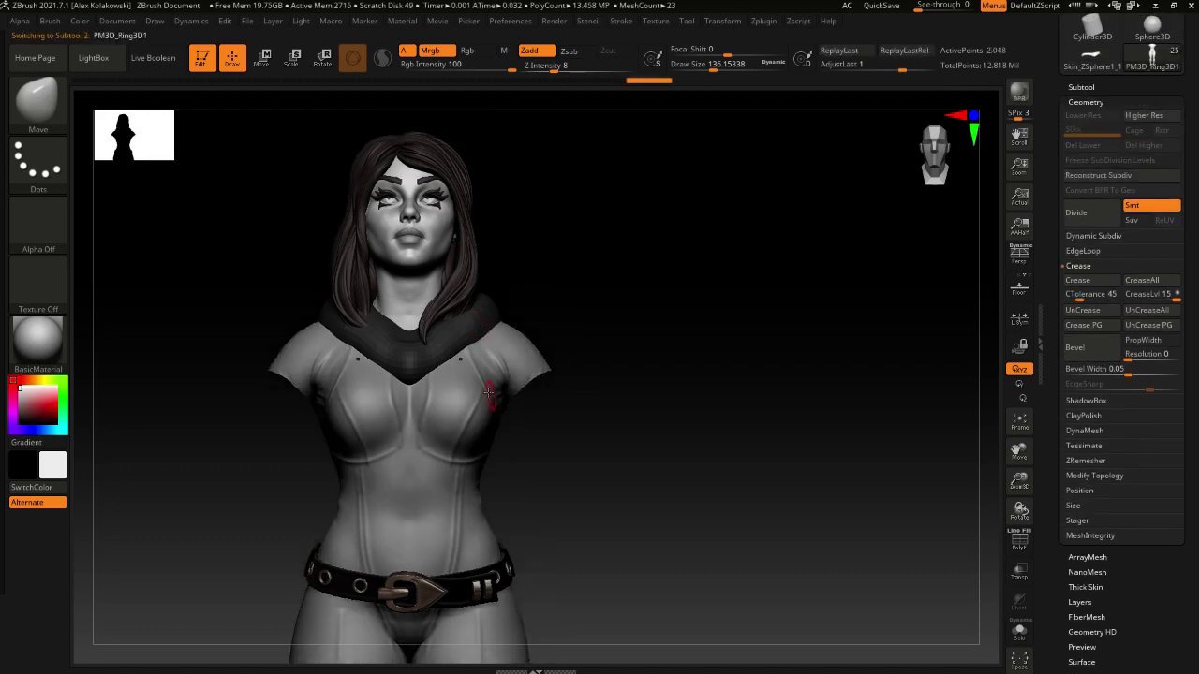
pyautogui.moveTo(1197, 159); pyautogui.dragTo(1197, 360)
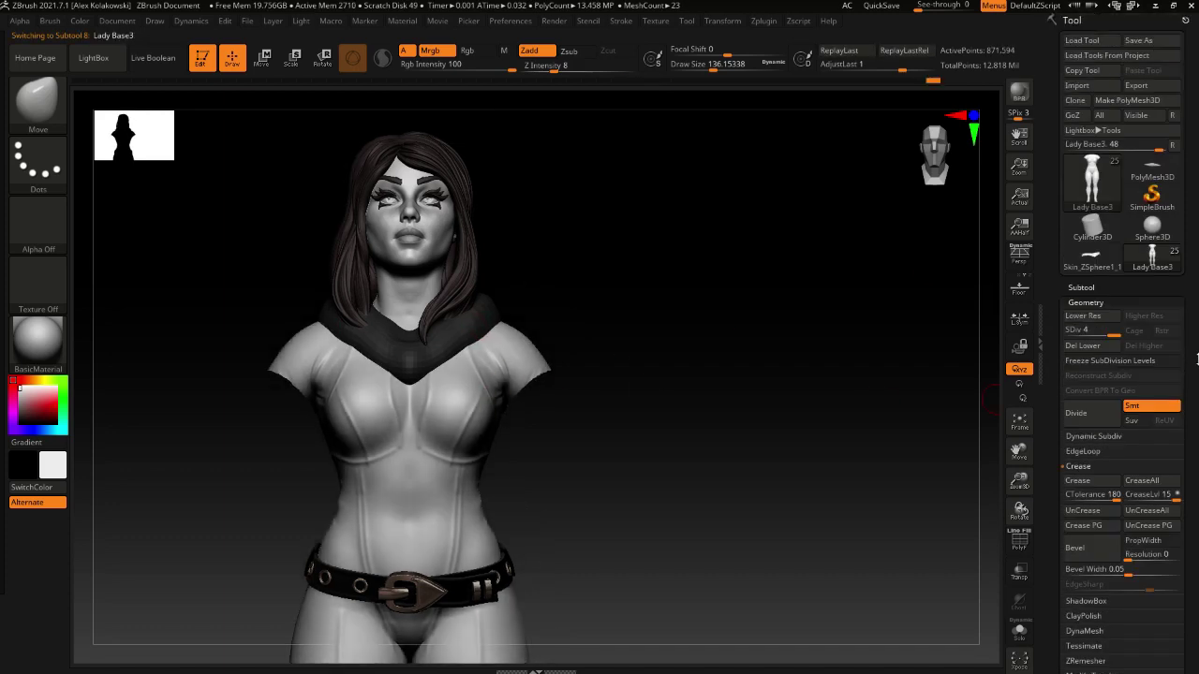
pyautogui.click(1082, 287)
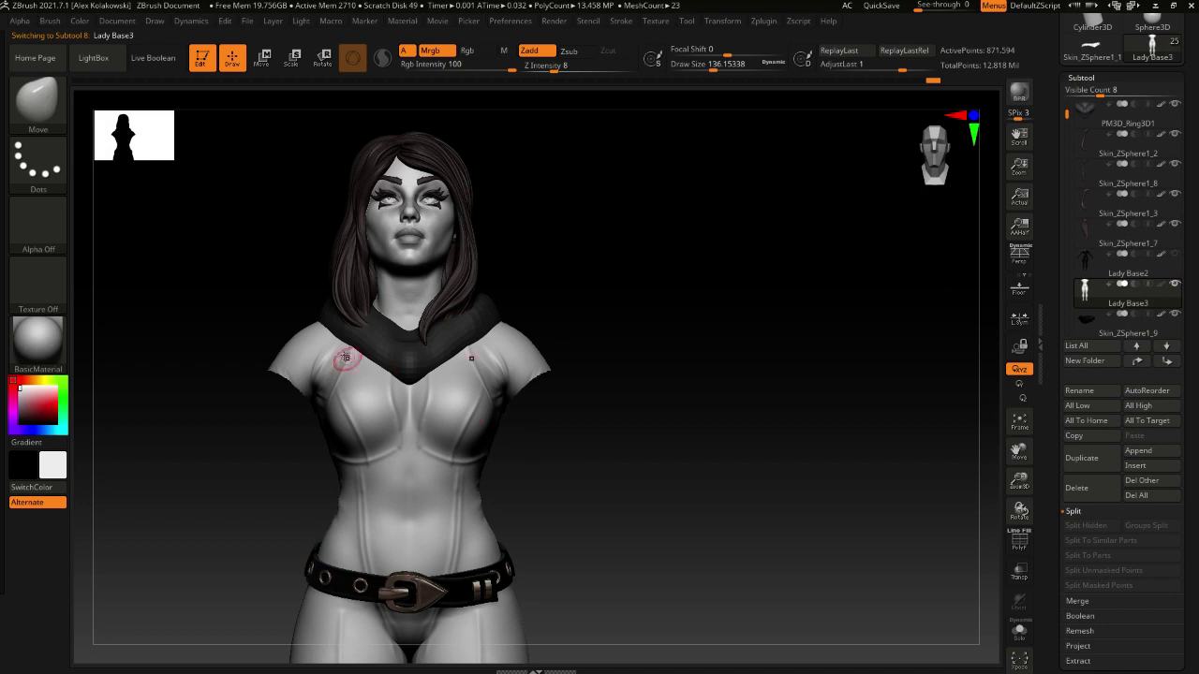
pyautogui.moveTo(471, 426); pyautogui.dragTo(541, 521, button='right')
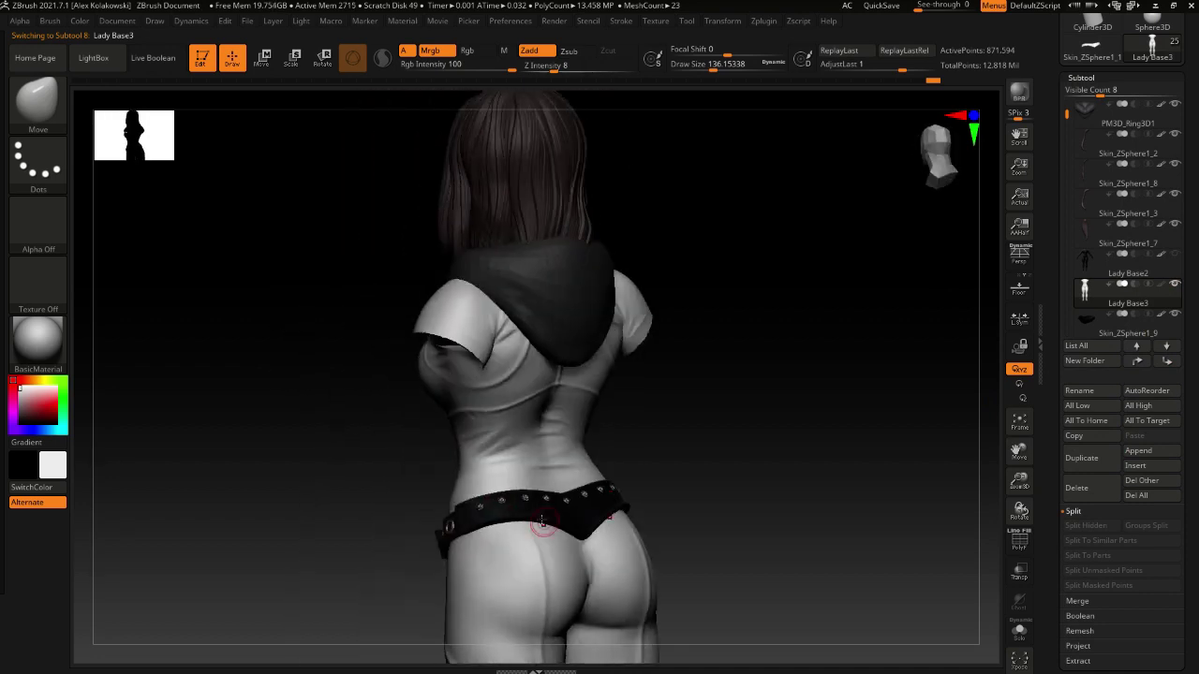
pyautogui.moveTo(513, 473); pyautogui.dragTo(431, 409, button='right')
pyautogui.moveTo(431, 408); pyautogui.dragTo(657, 402, button='right')
# Clone the Lady Base3 body as a separate tool and quick-save the project
pyautogui.moveTo(1197, 189); pyautogui.dragTo(1197, 270)
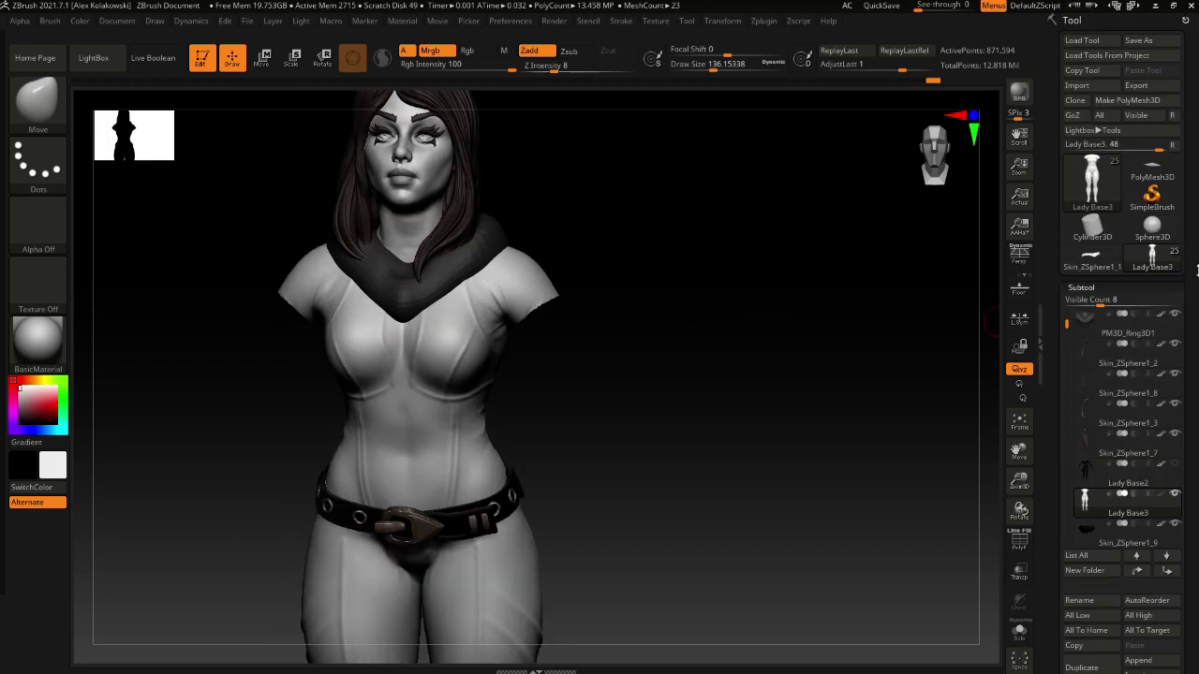
pyautogui.click(1074, 101)
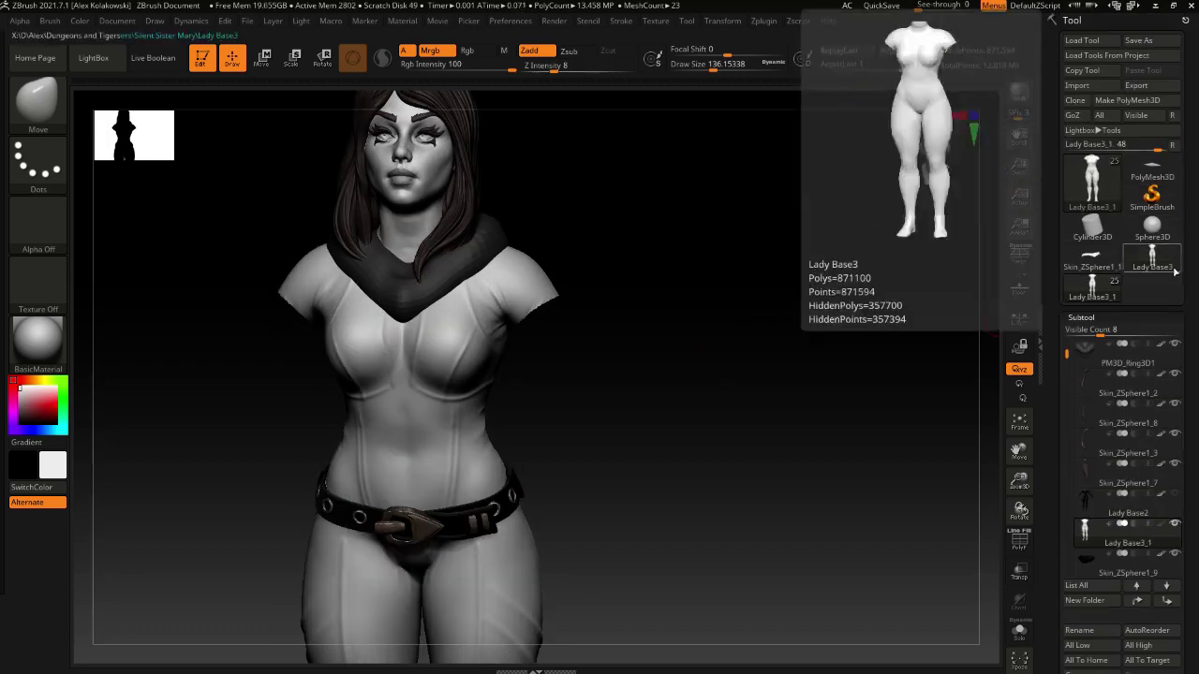
pyautogui.click(883, 6)
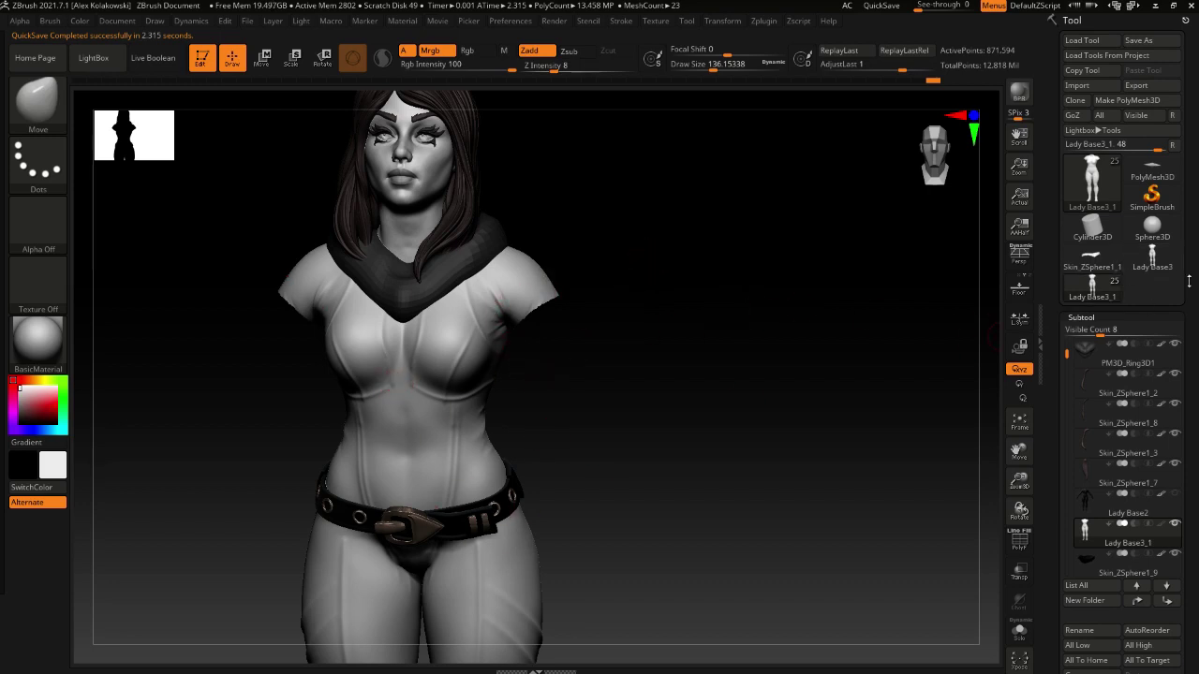
# Switch to the cloned Lady Base3 tool, insert a ZSphere as a new subtool and make it active
pyautogui.click(1161, 258)
pyautogui.moveTo(468, 340)
pyautogui.mouseDown()
pyautogui.moveTo(403, 365)
pyautogui.moveTo(378, 396)
pyautogui.moveTo(486, 428)
pyautogui.moveTo(472, 435)
pyautogui.moveTo(472, 470)
pyautogui.mouseUp()
pyautogui.scroll(-3, 1152, 565)
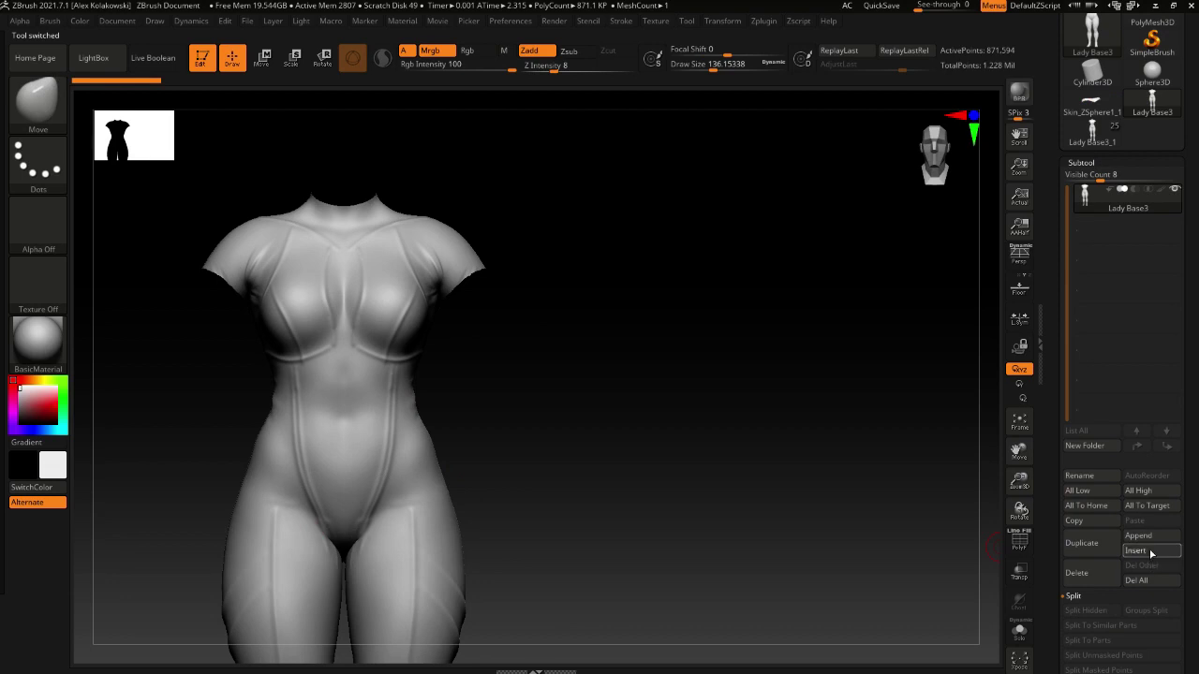
pyautogui.click(1151, 552)
pyautogui.click(903, 473)
pyautogui.keyDown('alt'); pyautogui.moveTo(257, 287); pyautogui.dragTo(441, 378); pyautogui.keyUp('alt')
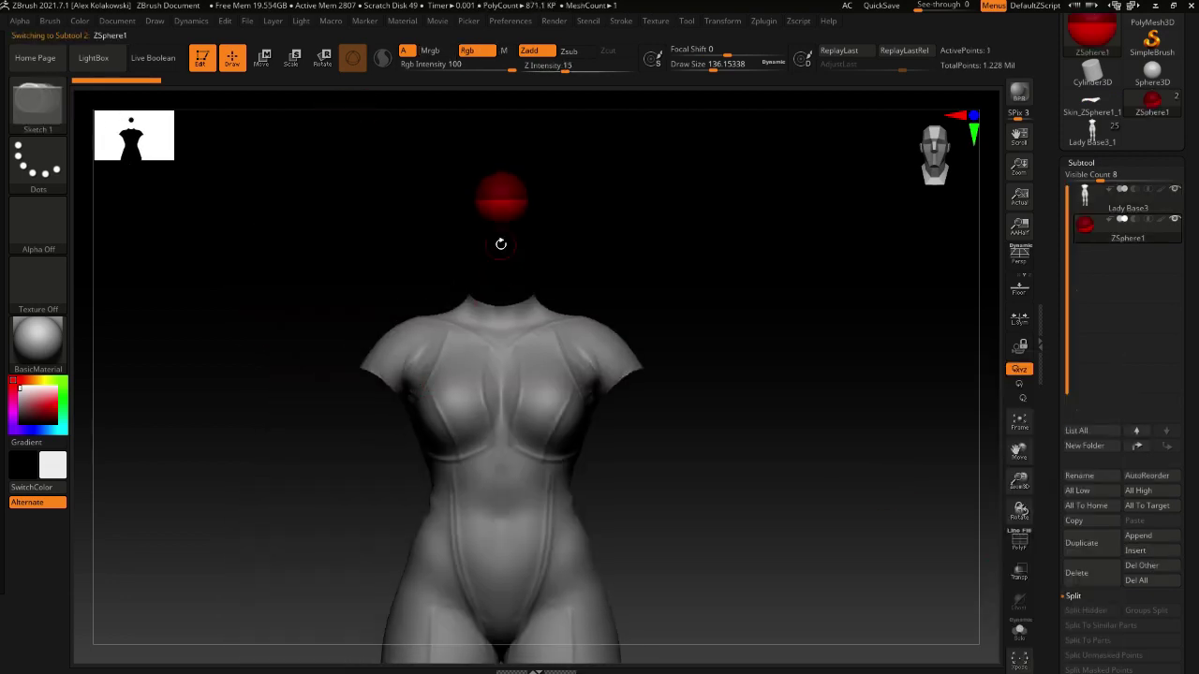
# Move the ZSphere down from above the neck so it sits hidden inside the torso, and return to Draw mode
pyautogui.press('w')
pyautogui.moveTo(501, 198); pyautogui.dragTo(494, 342)
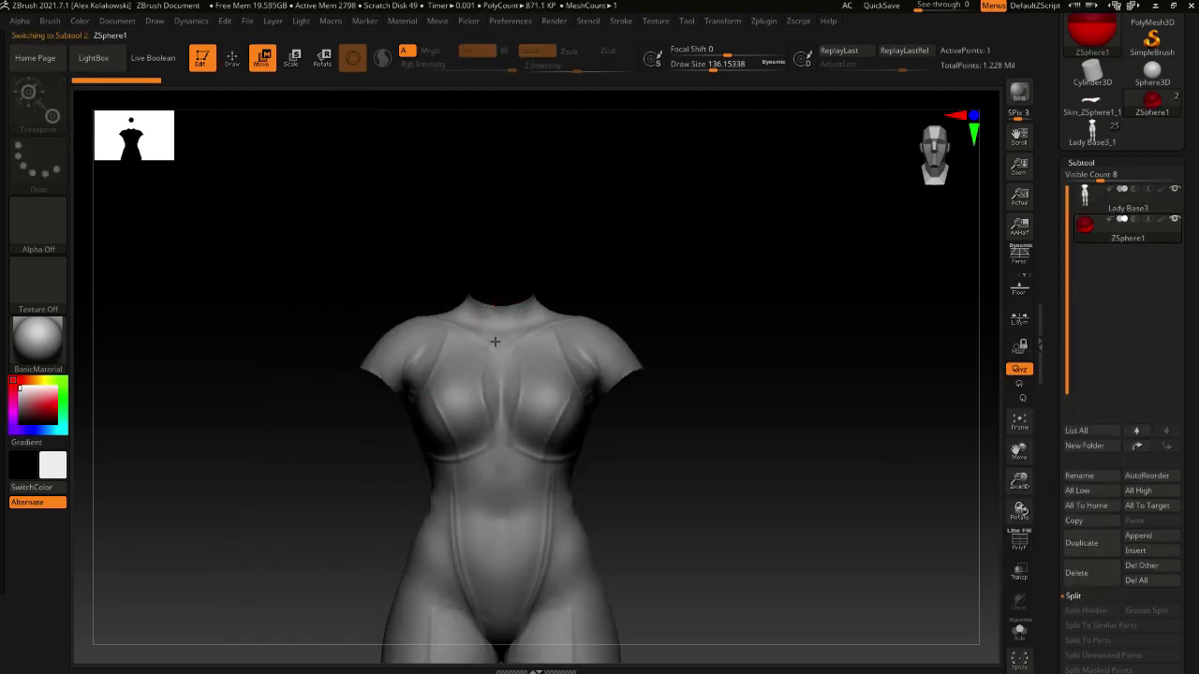
pyautogui.moveTo(503, 388); pyautogui.dragTo(504, 391)
pyautogui.hotkey('ctrl', 'z')
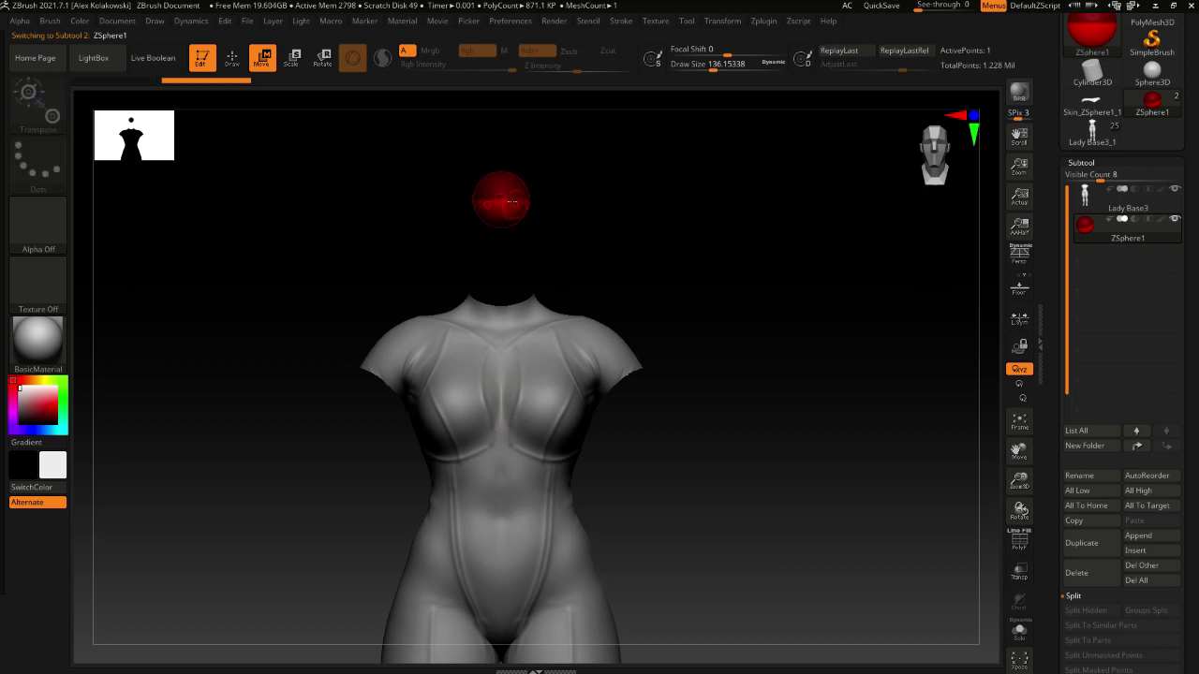
pyautogui.moveTo(505, 204); pyautogui.dragTo(521, 331)
pyautogui.keyDown('ctrl'); pyautogui.moveTo(530, 393); pyautogui.dragTo(580, 440, button='right'); pyautogui.keyUp('ctrl')
pyautogui.press('q')
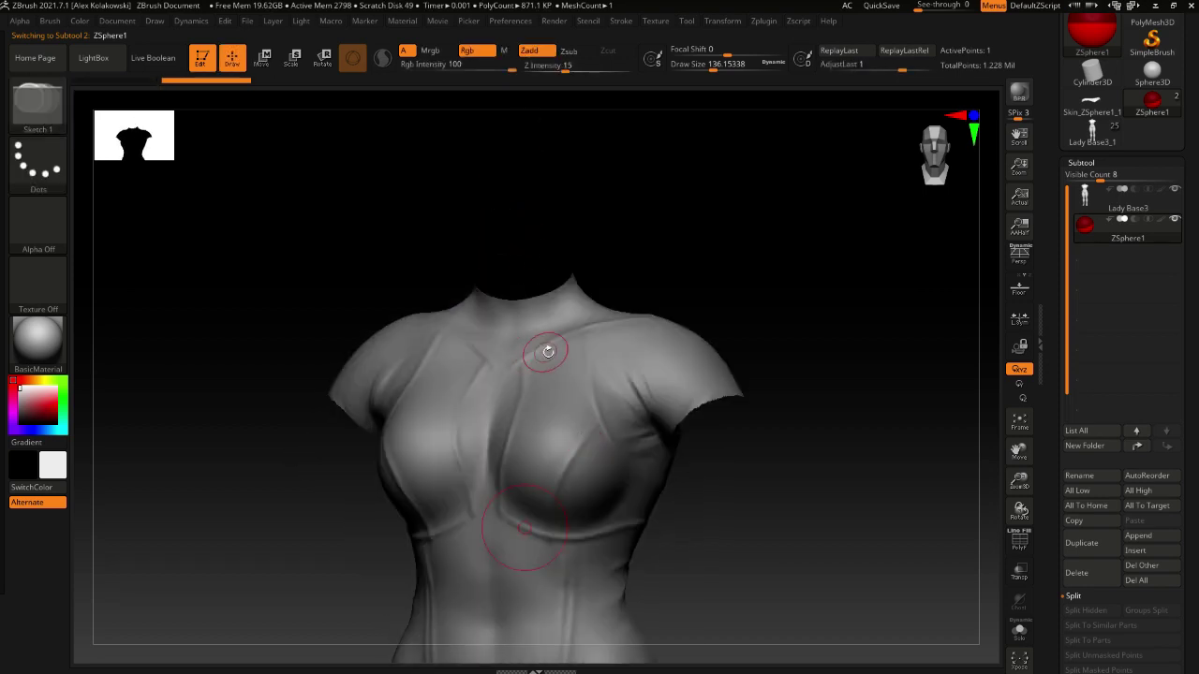
# Face the chest from the front and set the draw size to about 51
pyautogui.moveTo(547, 351)
pyautogui.mouseDown(button='right')
pyautogui.moveTo(655, 396)
pyautogui.moveTo(693, 393)
pyautogui.moveTo(674, 407)
pyautogui.moveTo(649, 339)
pyautogui.moveTo(615, 326)
pyautogui.mouseUp(button='right')
pyautogui.press('s')
pyautogui.press('s')
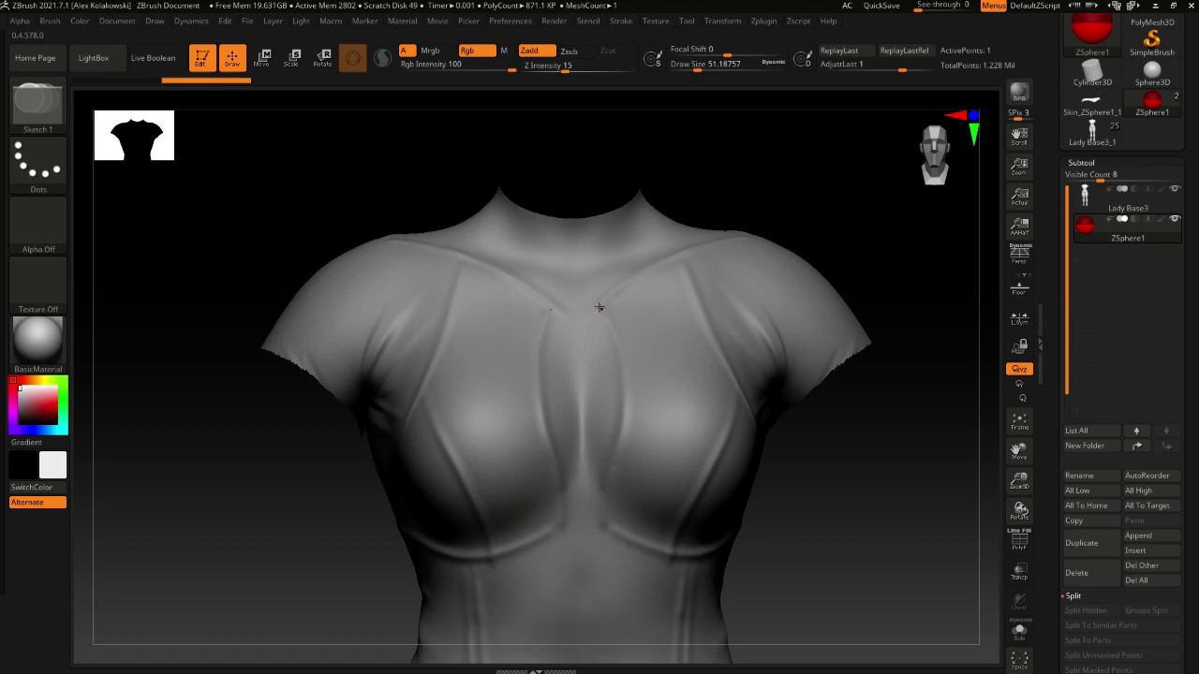
pyautogui.moveTo(599, 307); pyautogui.dragTo(616, 344)
pyautogui.hotkey('ctrl', 'z')
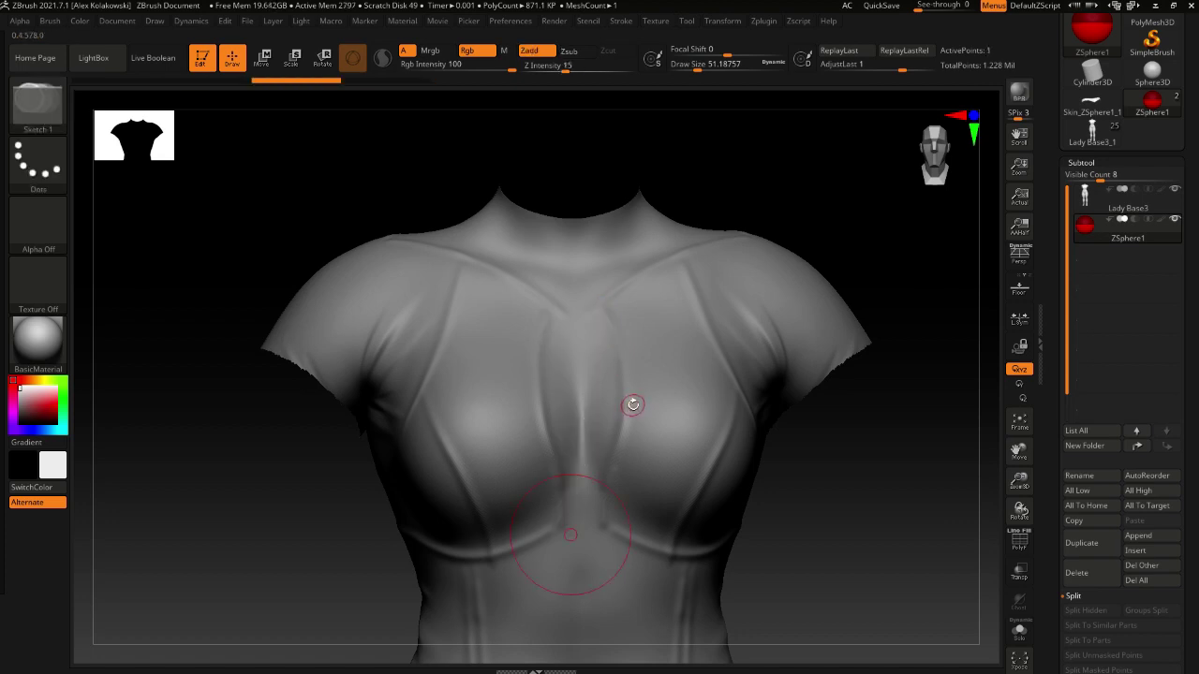
pyautogui.hotkey('ctrl', 'z')
# Turn on Edit Topology for the ZSphere subtool
pyautogui.keyDown('alt'); pyautogui.moveTo(638, 430); pyautogui.dragTo(616, 386, button='right'); pyautogui.keyUp('alt')
pyautogui.moveTo(1186, 514); pyautogui.dragTo(1195, 312)
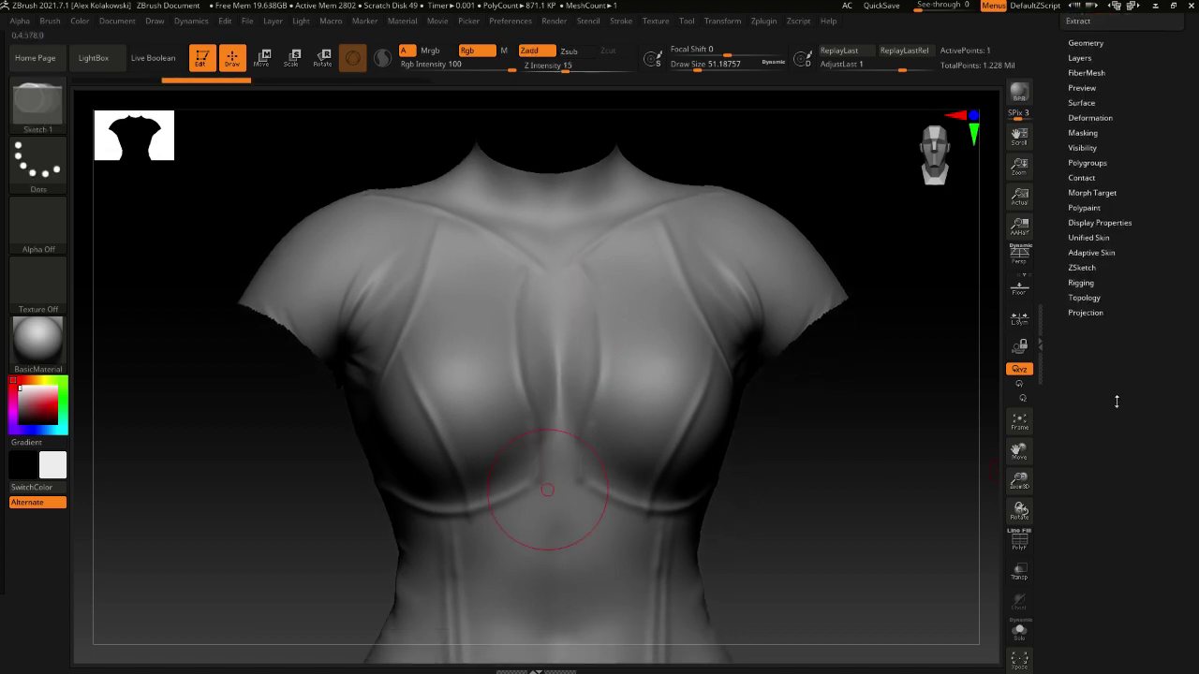
pyautogui.click(1084, 298)
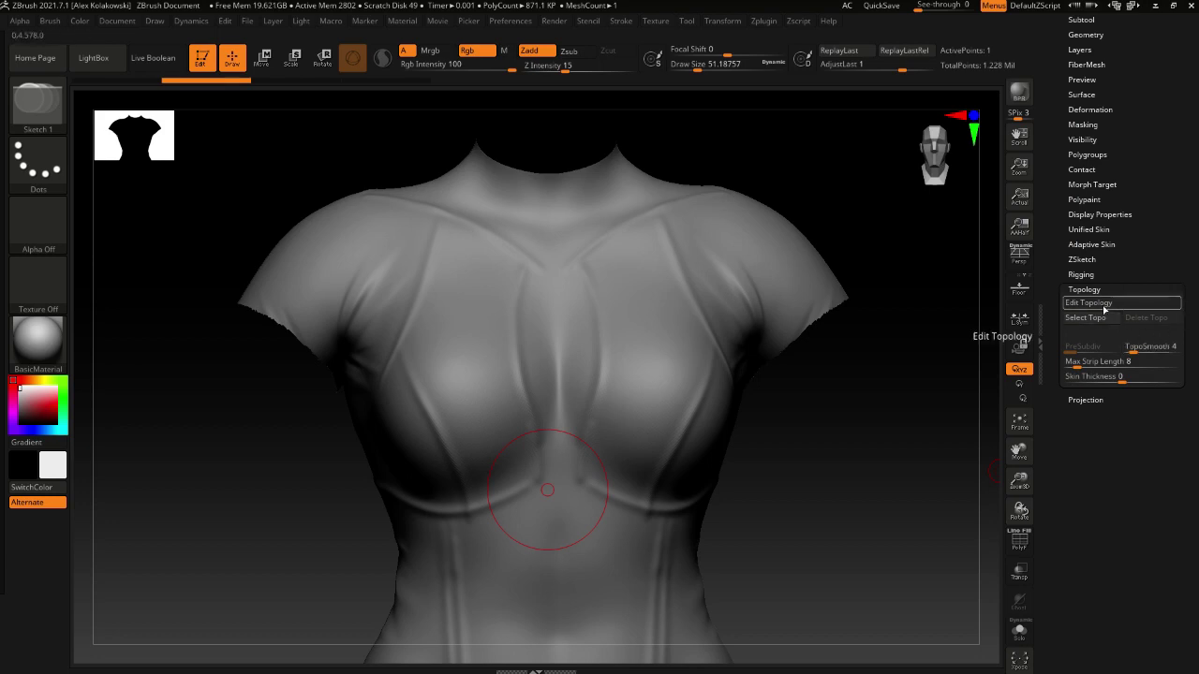
pyautogui.click(1091, 303)
# Draw a mirrored topology line down the inner chest seam from the collarbone to the underbust
pyautogui.moveTo(674, 424); pyautogui.dragTo(623, 374, button='right')
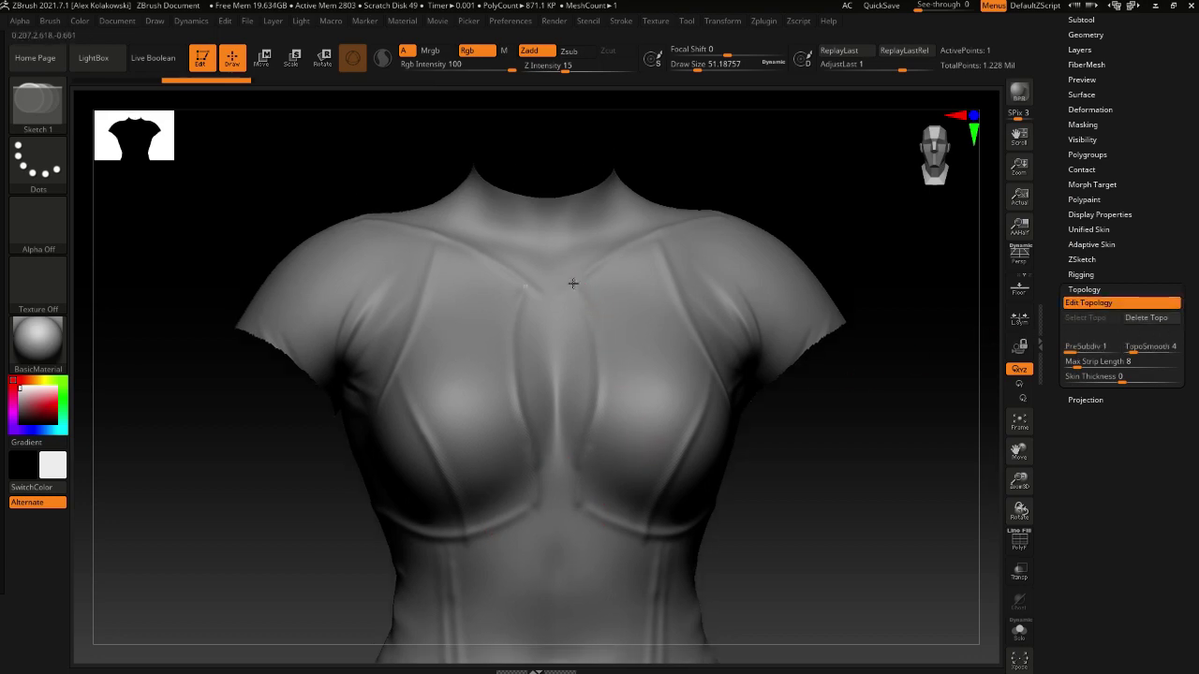
pyautogui.click(601, 344)
pyautogui.click(596, 406)
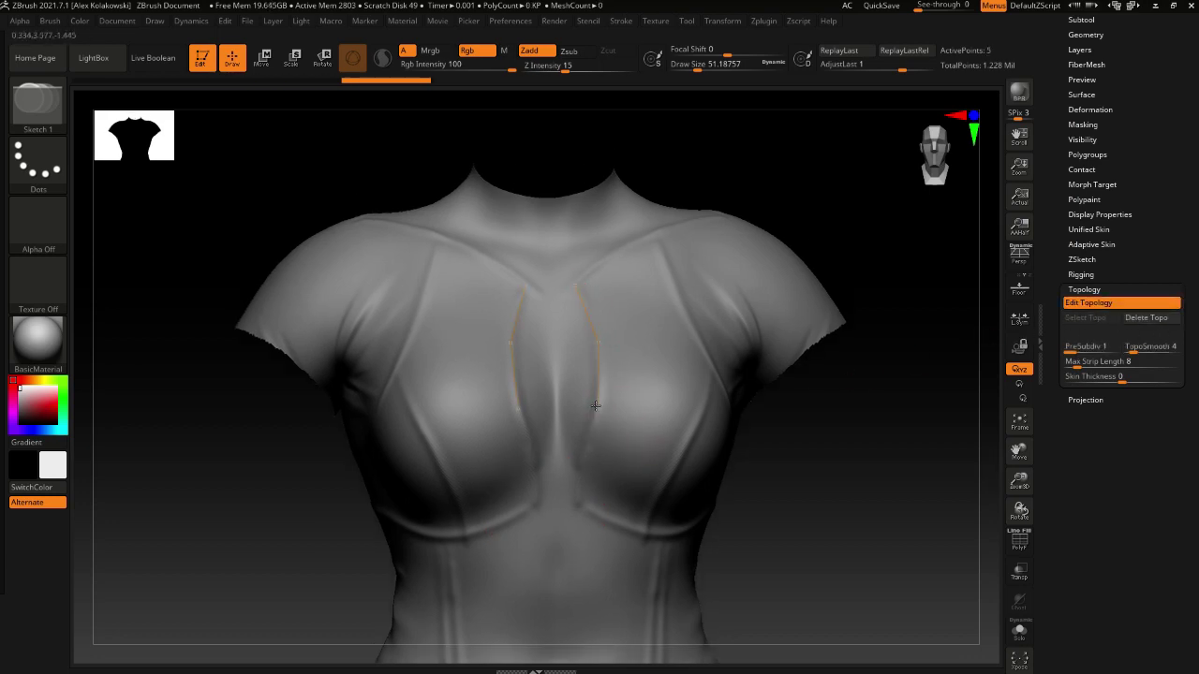
pyautogui.click(577, 477)
pyautogui.click(579, 513)
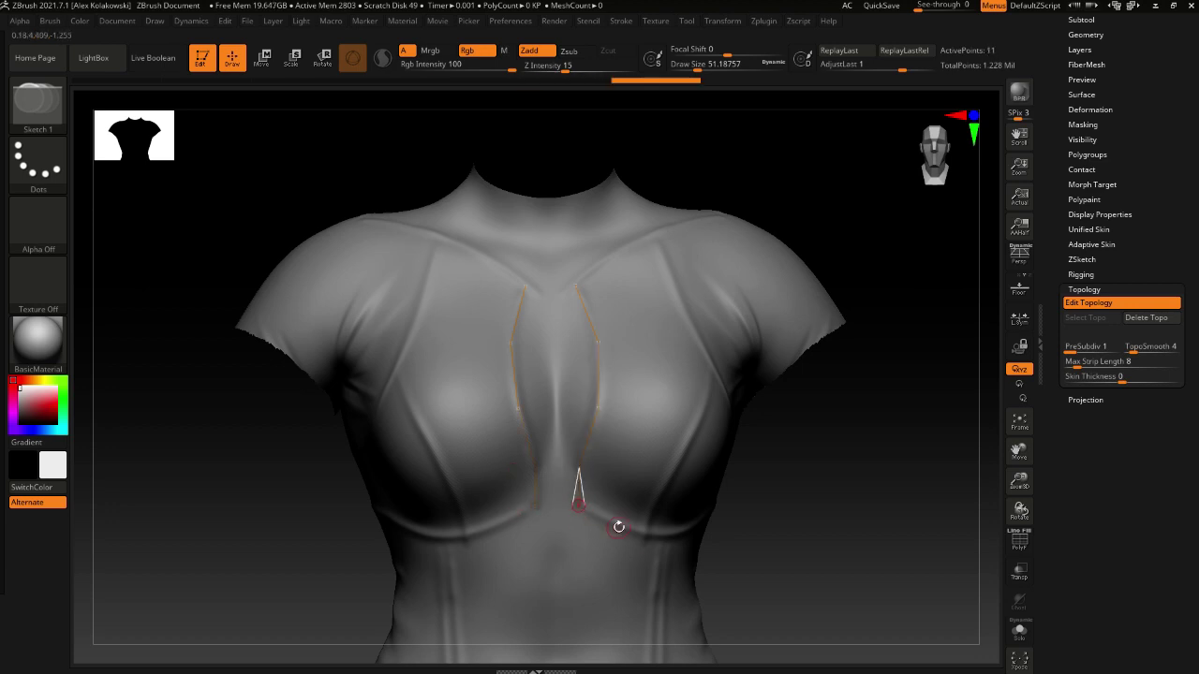
# Continue the topology line along the underbust seam and connect it back to the inner seam to form the lowest row of faces
pyautogui.moveTo(618, 524); pyautogui.dragTo(563, 506, button='right')
pyautogui.click(479, 476)
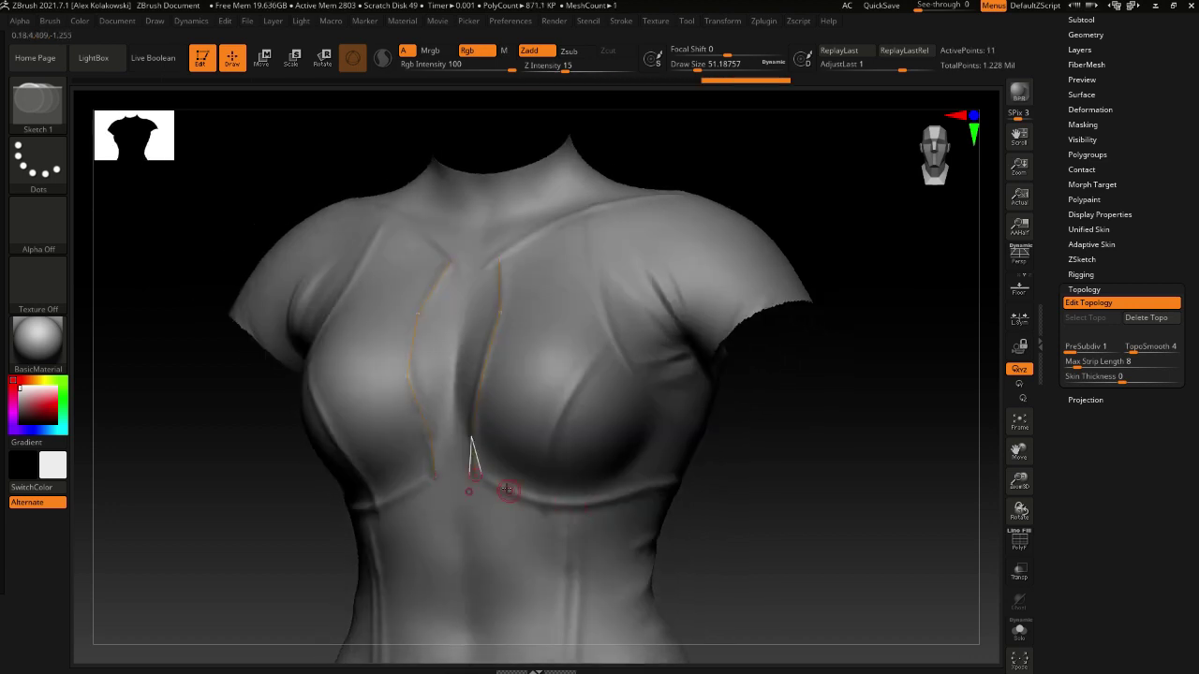
pyautogui.click(503, 488)
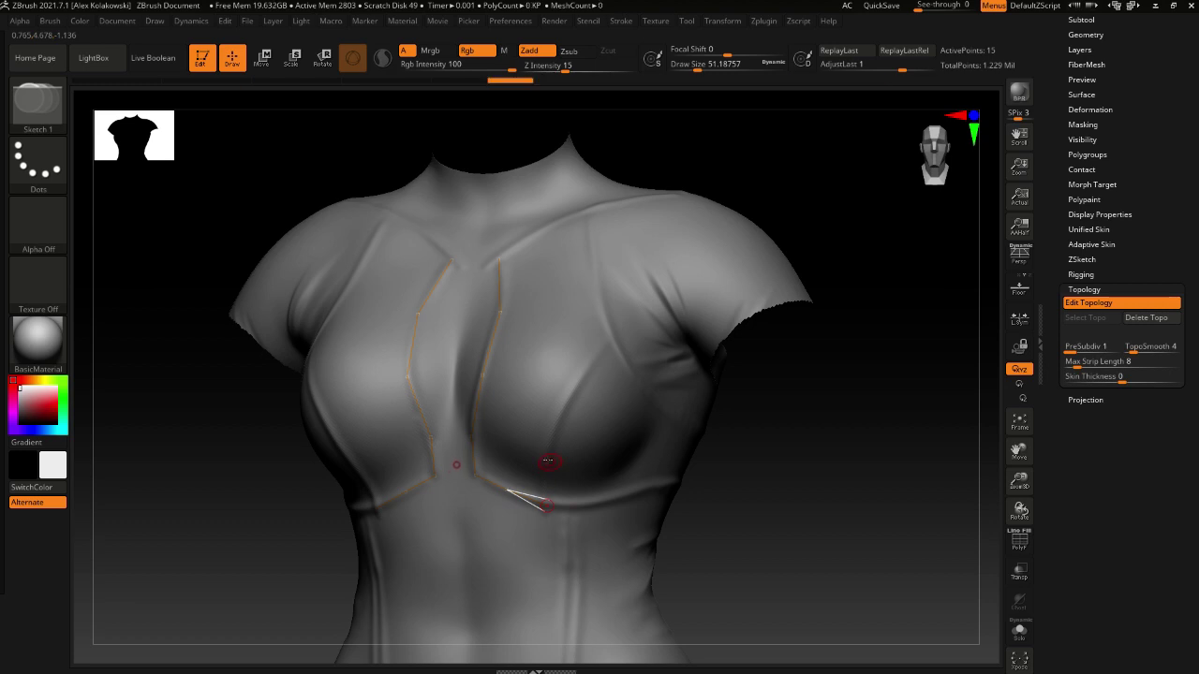
pyautogui.click(506, 489)
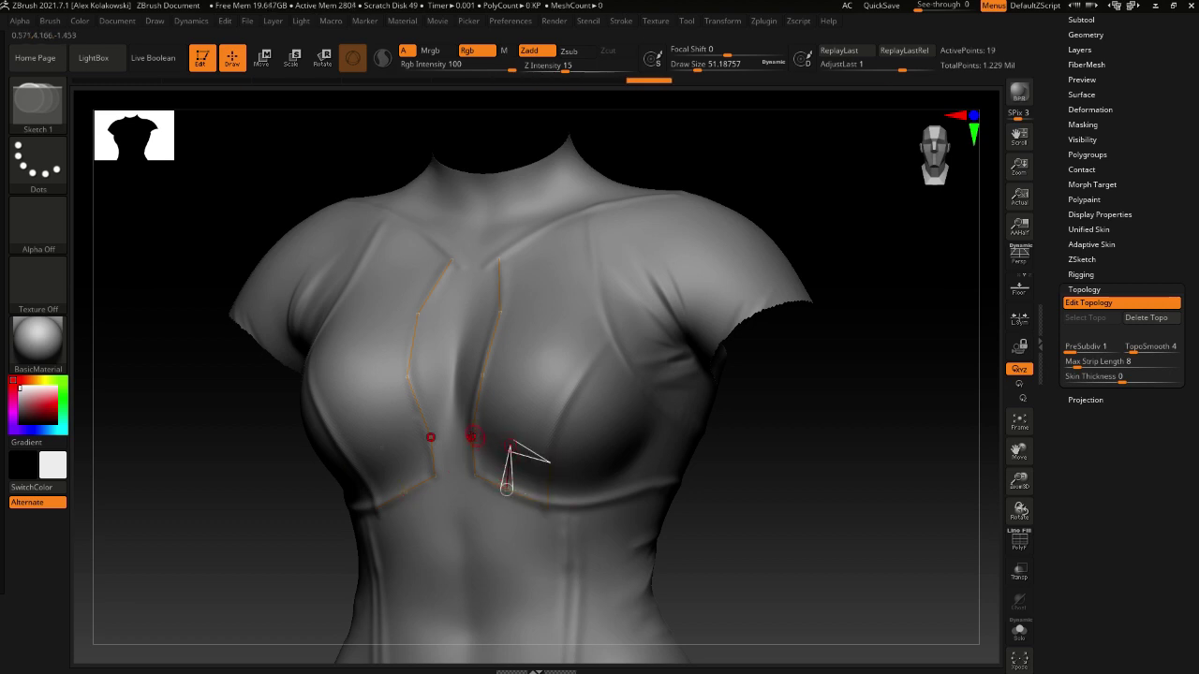
pyautogui.click(473, 437)
# Add a second row of topology faces across the bust and reposition its middle point with Move
pyautogui.moveTo(551, 387); pyautogui.dragTo(551, 483, button='right')
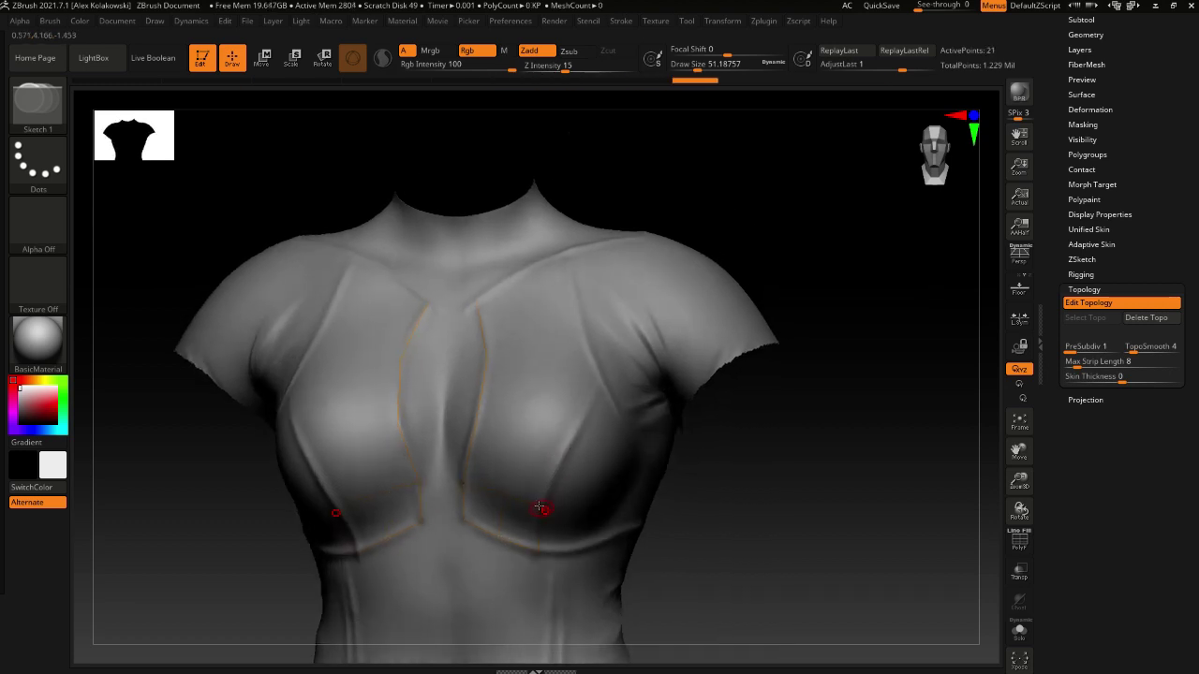
pyautogui.click(563, 454)
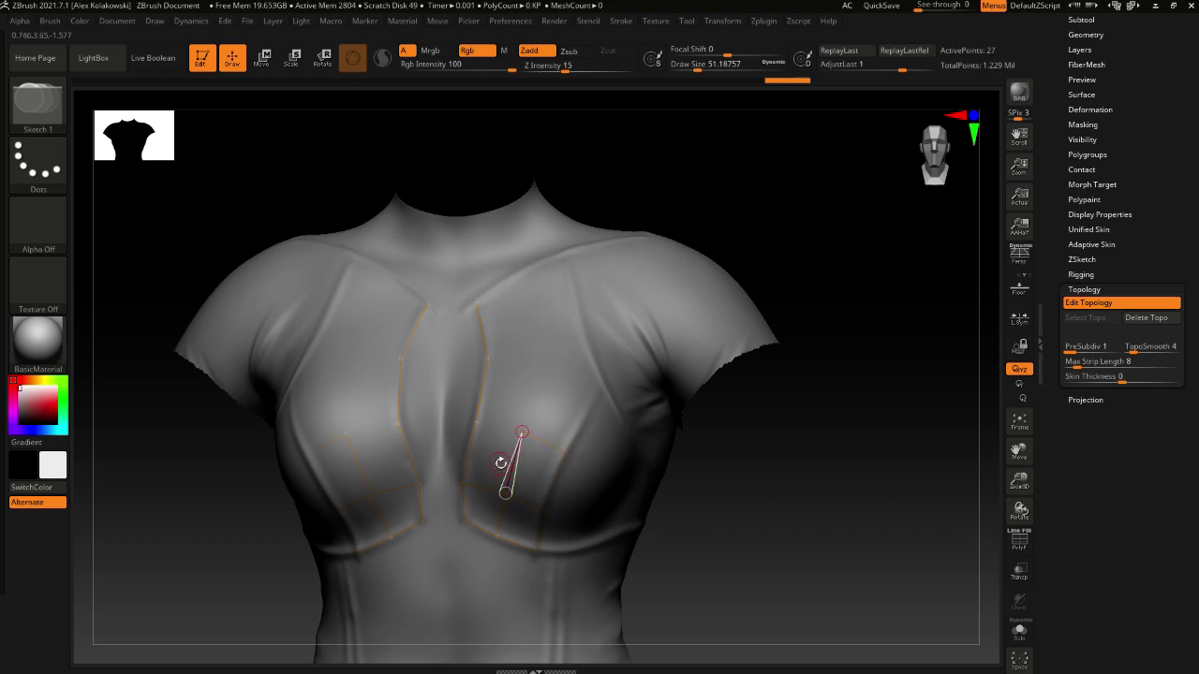
pyautogui.click(502, 475)
pyautogui.click(486, 424)
pyautogui.press('w')
pyautogui.moveTo(522, 431); pyautogui.dragTo(520, 437)
pyautogui.moveTo(550, 404); pyautogui.dragTo(572, 414, button='right')
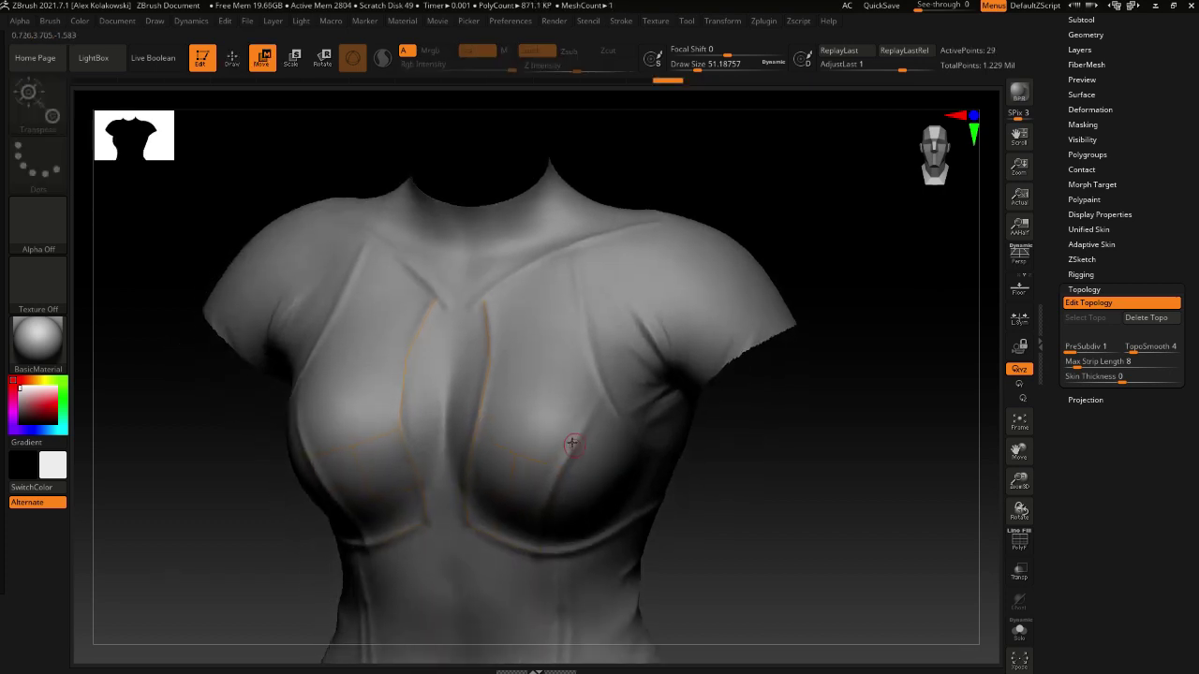
# Extend the topology line up the outer bust seam and connect the grid points across the bust
pyautogui.press('q')
pyautogui.click(562, 467)
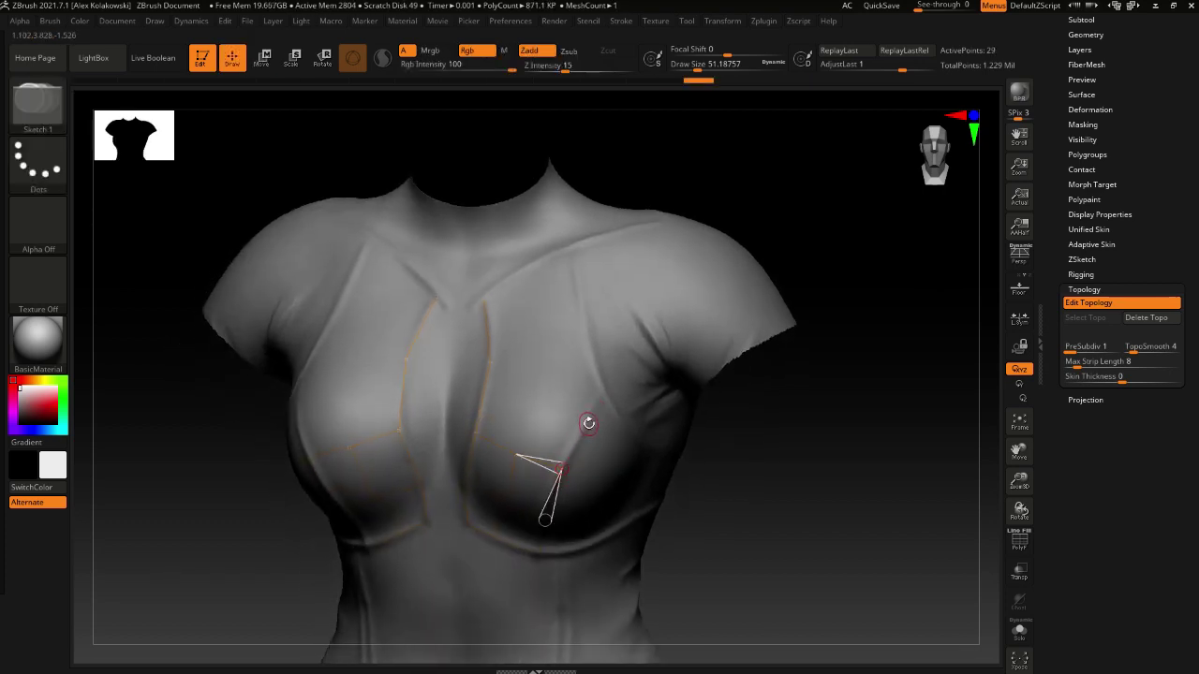
pyautogui.click(590, 418)
pyautogui.moveTo(598, 354); pyautogui.dragTo(571, 440, button='right')
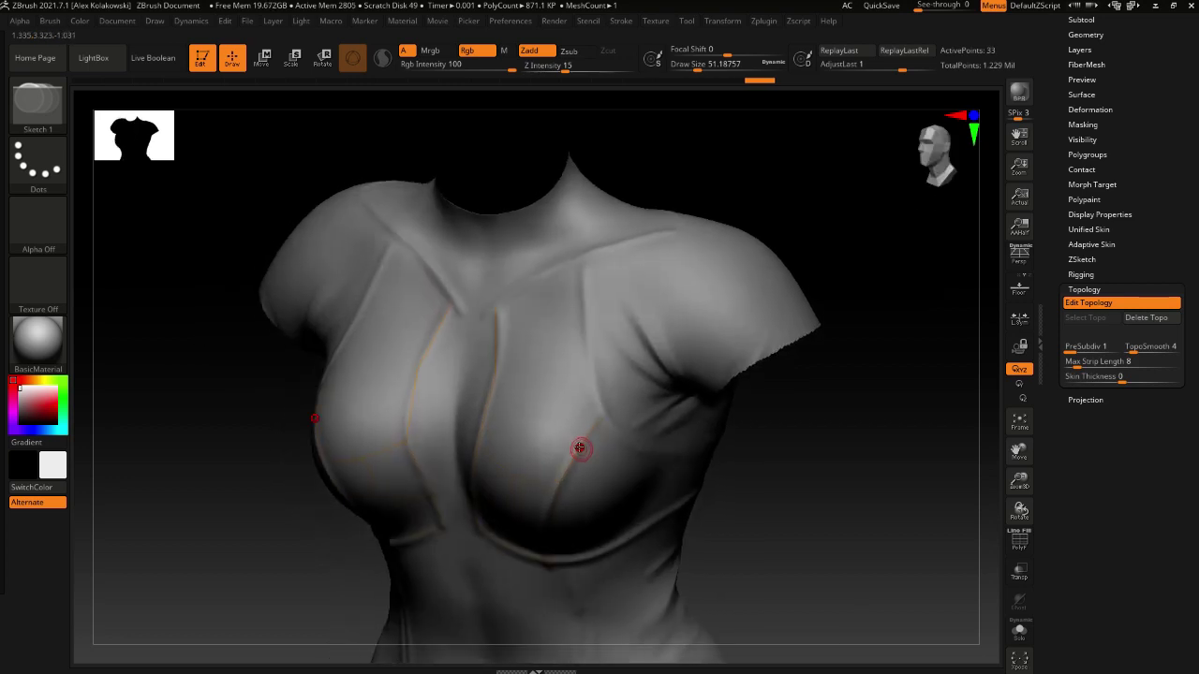
pyautogui.click(530, 424)
pyautogui.click(513, 477)
pyautogui.moveTo(508, 395)
pyautogui.mouseDown(button='right')
pyautogui.moveTo(516, 388)
pyautogui.moveTo(528, 415)
pyautogui.moveTo(477, 415)
pyautogui.moveTo(521, 377)
pyautogui.moveTo(503, 406)
pyautogui.moveTo(555, 433)
pyautogui.mouseUp(button='right')
pyautogui.click(530, 422)
pyautogui.click(471, 409)
pyautogui.press('w')
pyautogui.press('q')
# Add the next row of topology across the upper bust and extend its outer edge up the seam
pyautogui.click(481, 446)
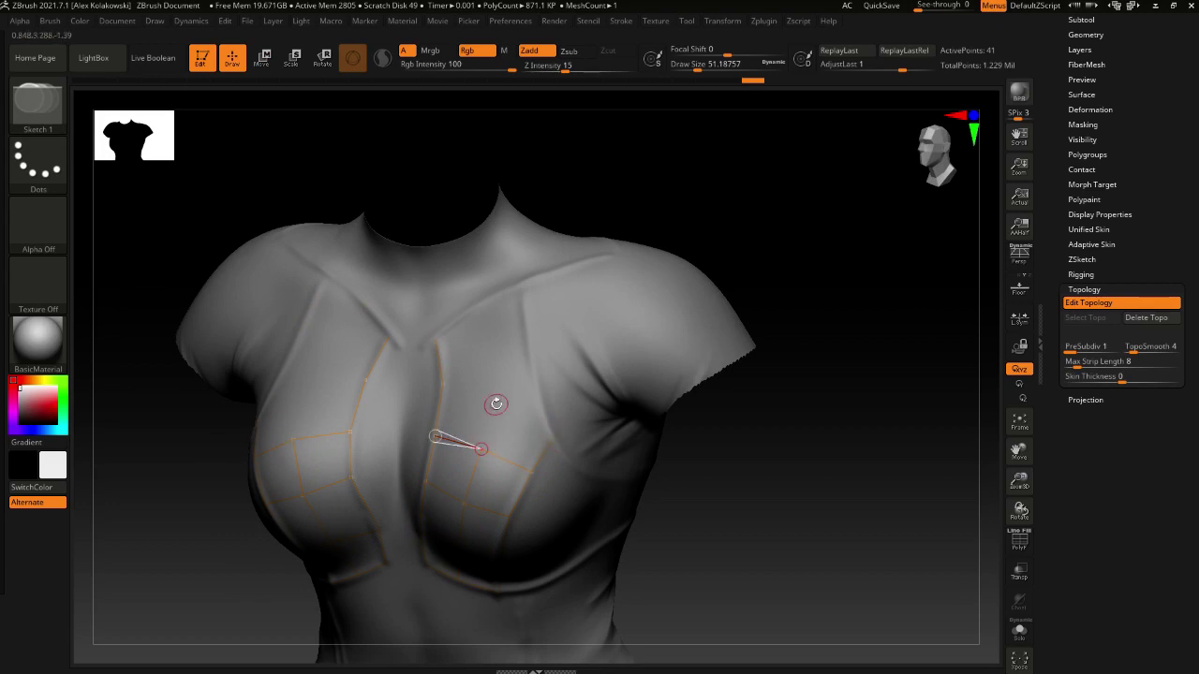
pyautogui.click(496, 396)
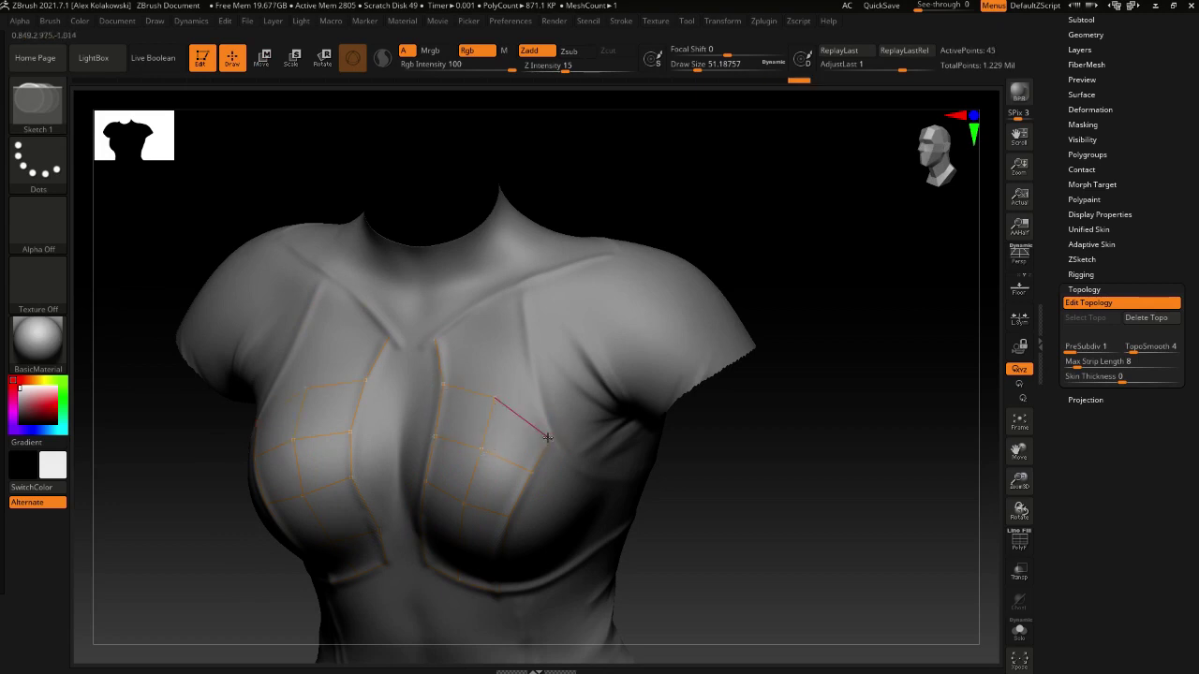
pyautogui.click(548, 437)
pyautogui.moveTo(548, 437); pyautogui.dragTo(502, 395, button='right')
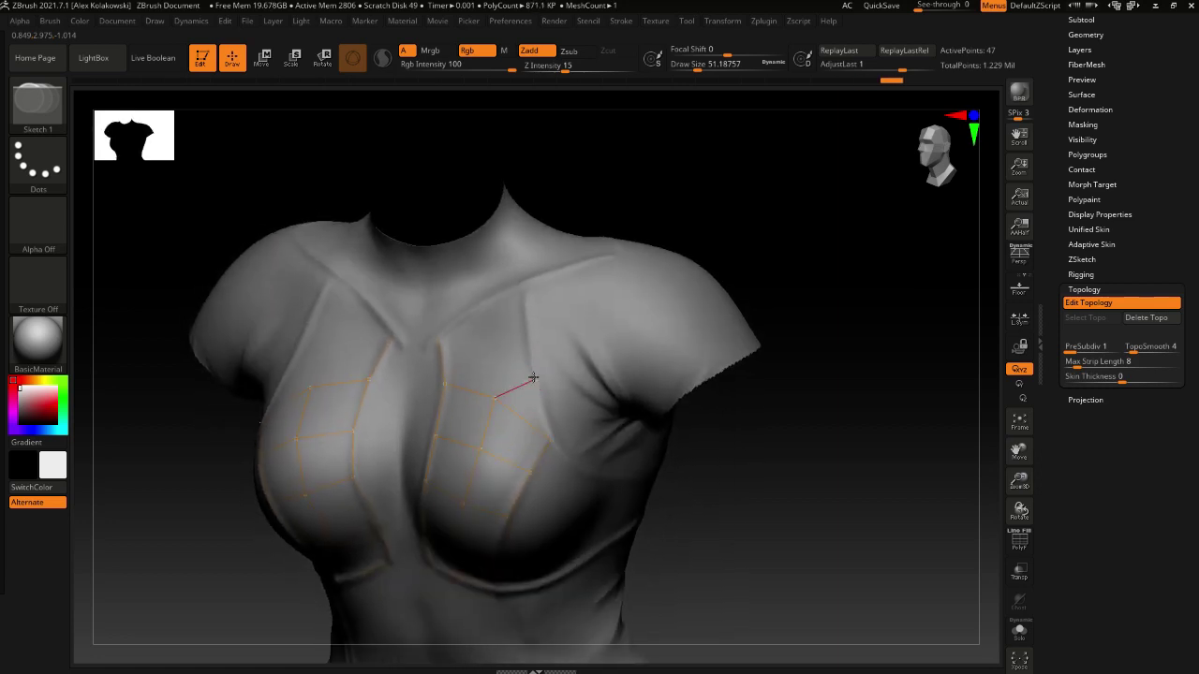
pyautogui.click(533, 368)
pyautogui.click(549, 438)
# Build the upper-chest row of topology faces between the outer seam and the top of the inner seam line
pyautogui.moveTo(571, 368)
pyautogui.mouseDown(button='right')
pyautogui.moveTo(583, 287)
pyautogui.moveTo(565, 412)
pyautogui.moveTo(548, 396)
pyautogui.moveTo(545, 446)
pyautogui.mouseUp(button='right')
pyautogui.click(529, 441)
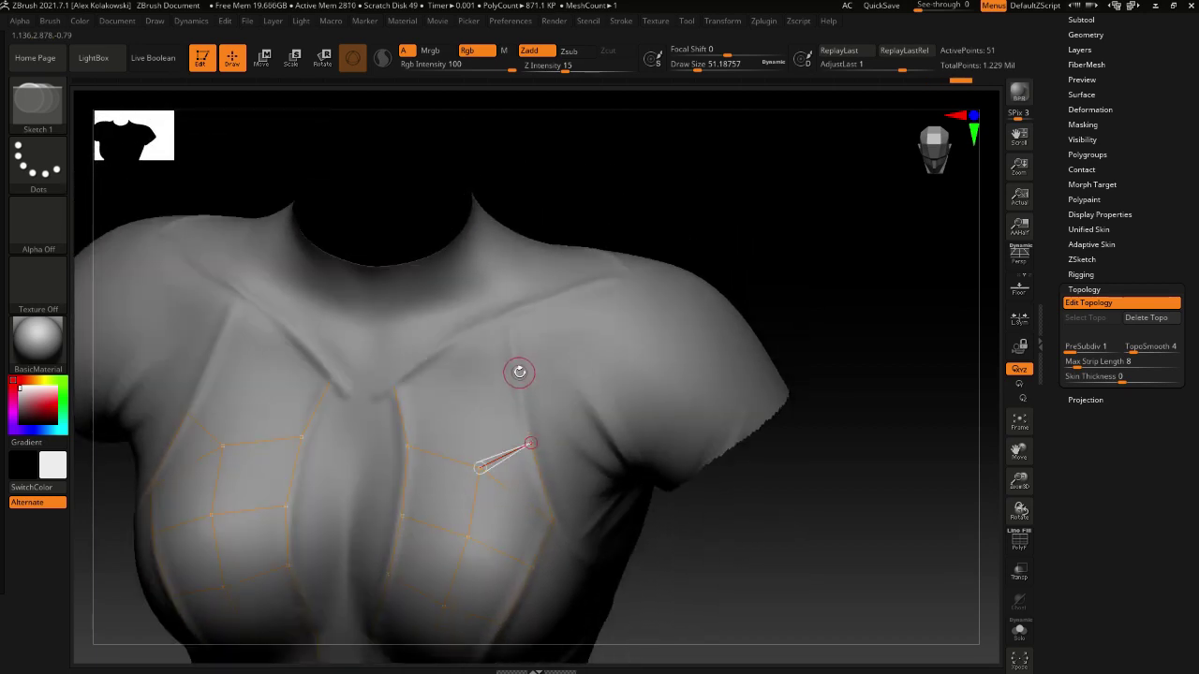
pyautogui.click(518, 374)
pyautogui.click(459, 393)
pyautogui.click(479, 466)
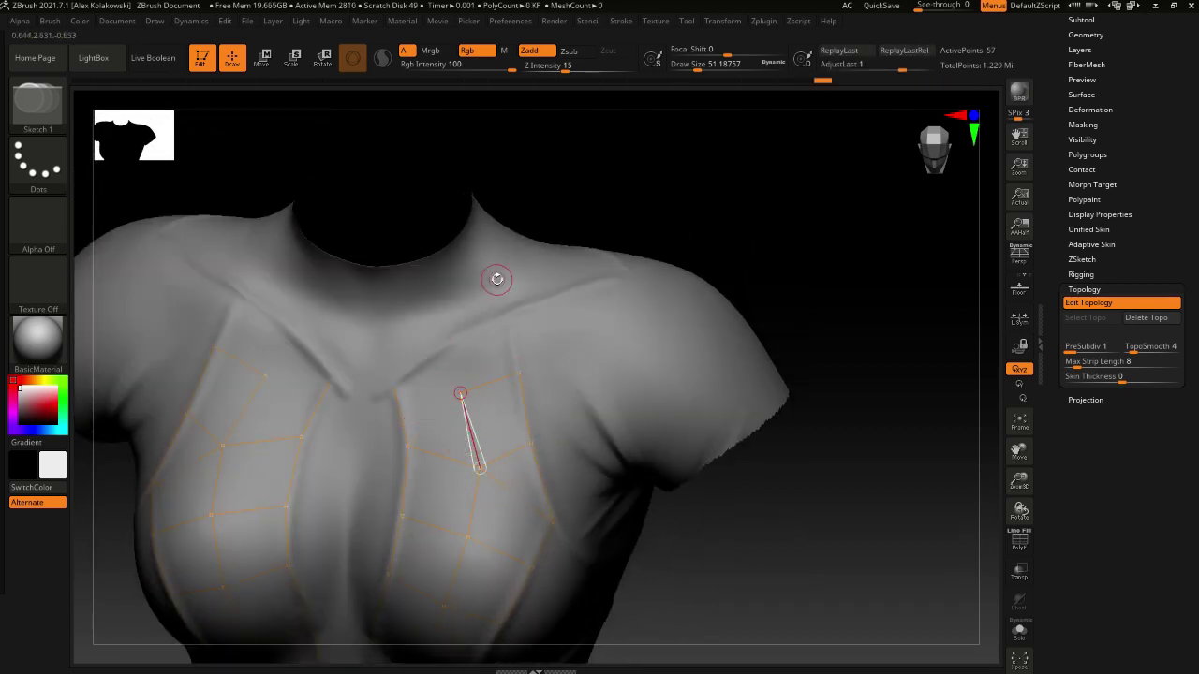
pyautogui.click(407, 384)
pyautogui.click(468, 362)
# Extend the topology past the collarbone seam to the neck base with a new row of faces joined to the inner line
pyautogui.moveTo(476, 356); pyautogui.dragTo(513, 363, button='right')
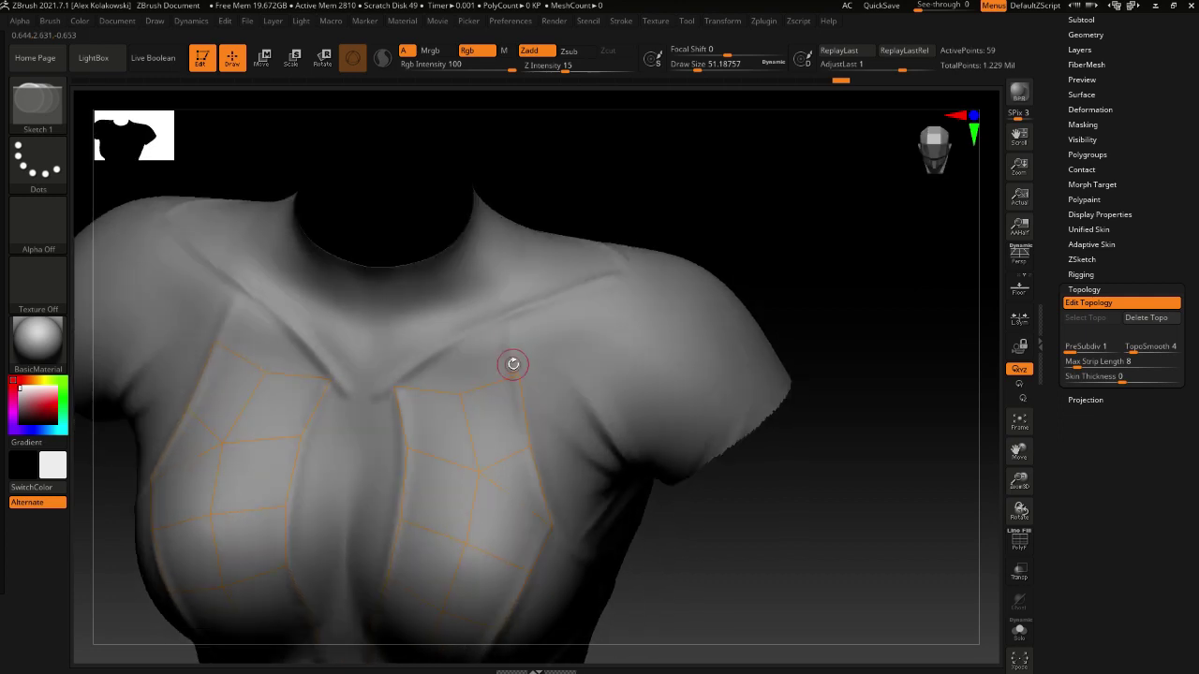
pyautogui.click(517, 374)
pyautogui.click(503, 304)
pyautogui.click(447, 322)
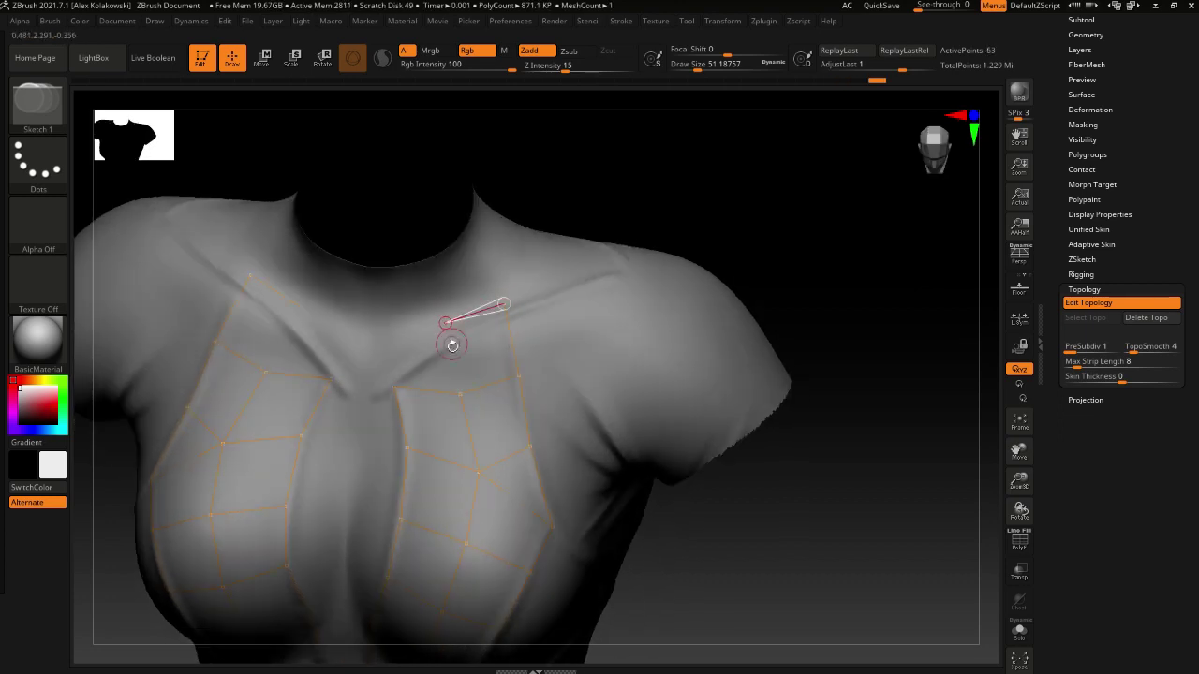
pyautogui.click(460, 395)
pyautogui.click(446, 324)
pyautogui.click(383, 335)
pyautogui.click(394, 385)
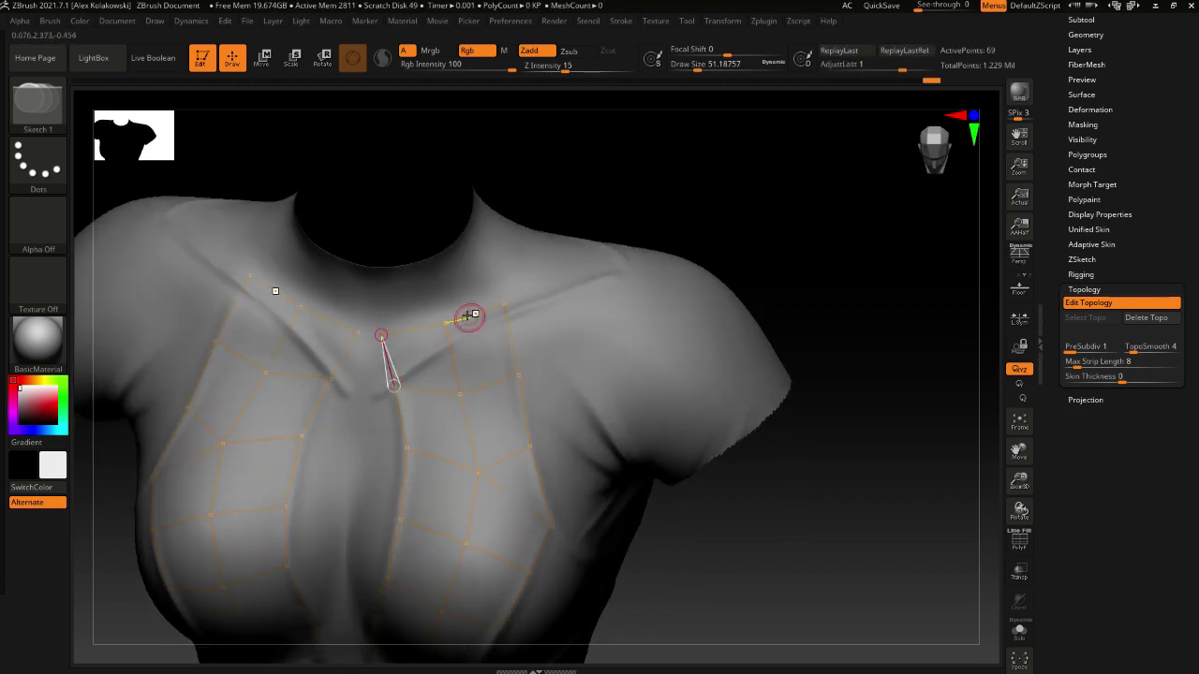
# Reposition the upper inner-seam topology points downward beside the inner corner of the collarbone seam
pyautogui.moveTo(471, 316)
pyautogui.mouseDown(button='right')
pyautogui.moveTo(493, 273)
pyautogui.moveTo(476, 304)
pyautogui.mouseUp(button='right')
pyautogui.press('w')
pyautogui.moveTo(374, 342); pyautogui.dragTo(383, 355)
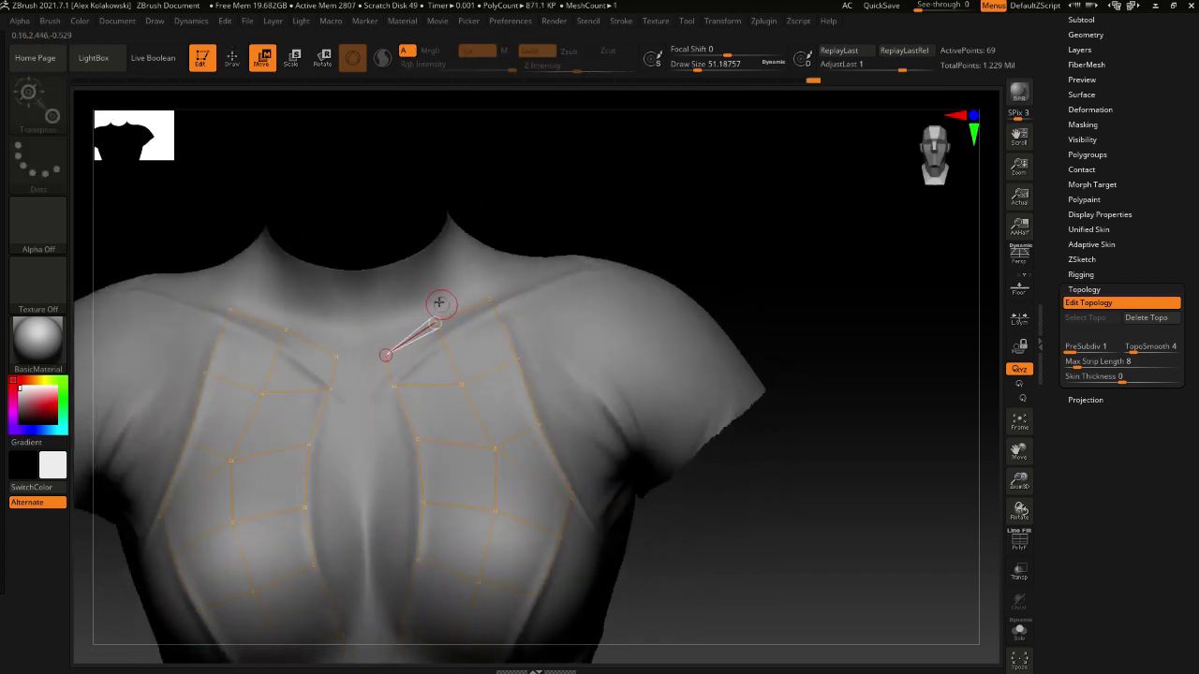
pyautogui.moveTo(439, 302); pyautogui.dragTo(444, 321, button='right')
pyautogui.moveTo(395, 390); pyautogui.dragTo(396, 392)
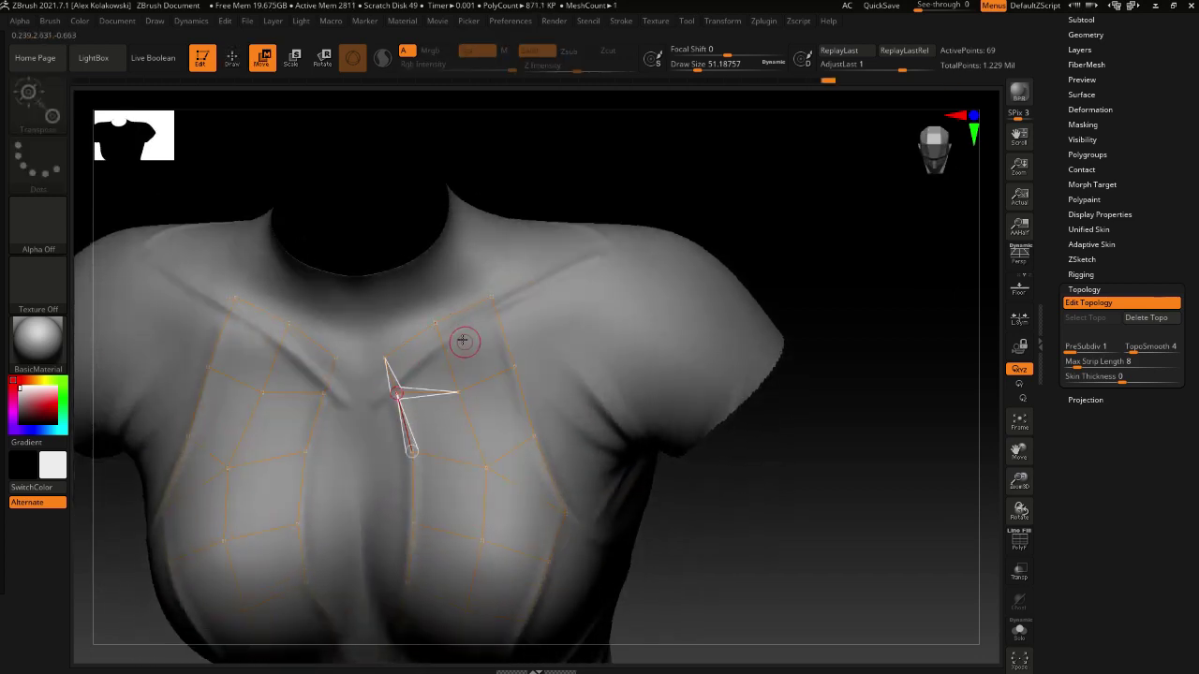
pyautogui.moveTo(460, 340); pyautogui.dragTo(423, 388, button='right')
pyautogui.moveTo(395, 392); pyautogui.dragTo(407, 423)
# Move the top row of topology points down onto the collarbone seam
pyautogui.moveTo(384, 359); pyautogui.dragTo(391, 390)
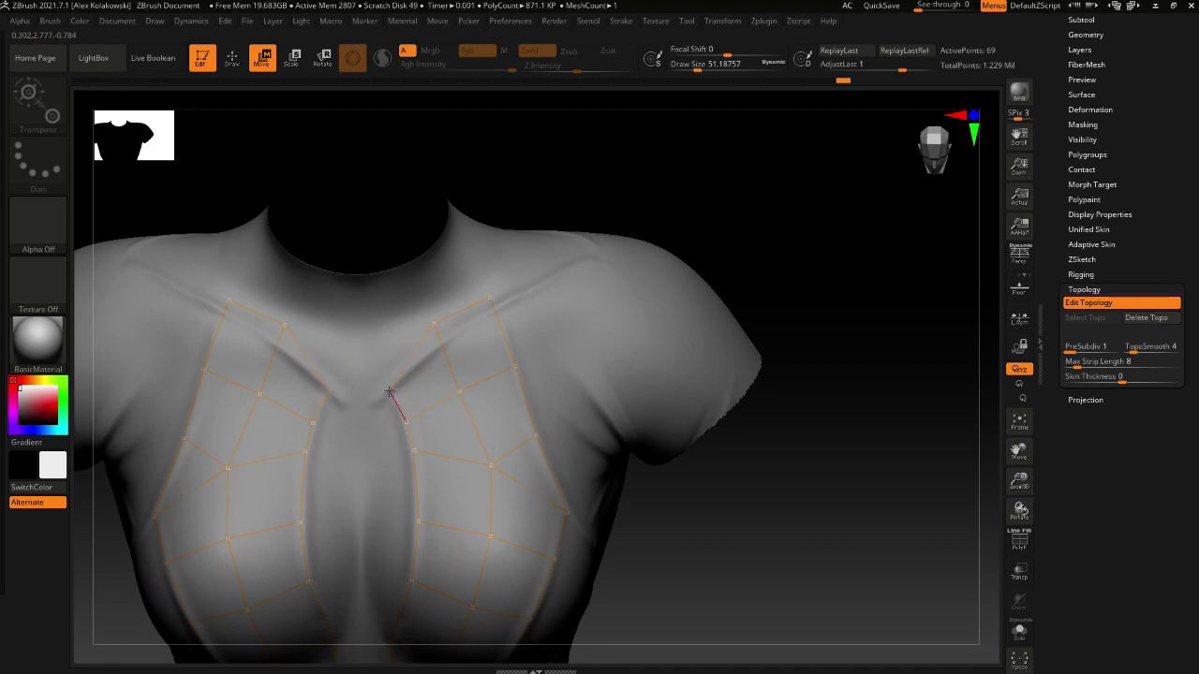
pyautogui.moveTo(433, 324); pyautogui.dragTo(440, 347)
pyautogui.moveTo(389, 390); pyautogui.dragTo(388, 386)
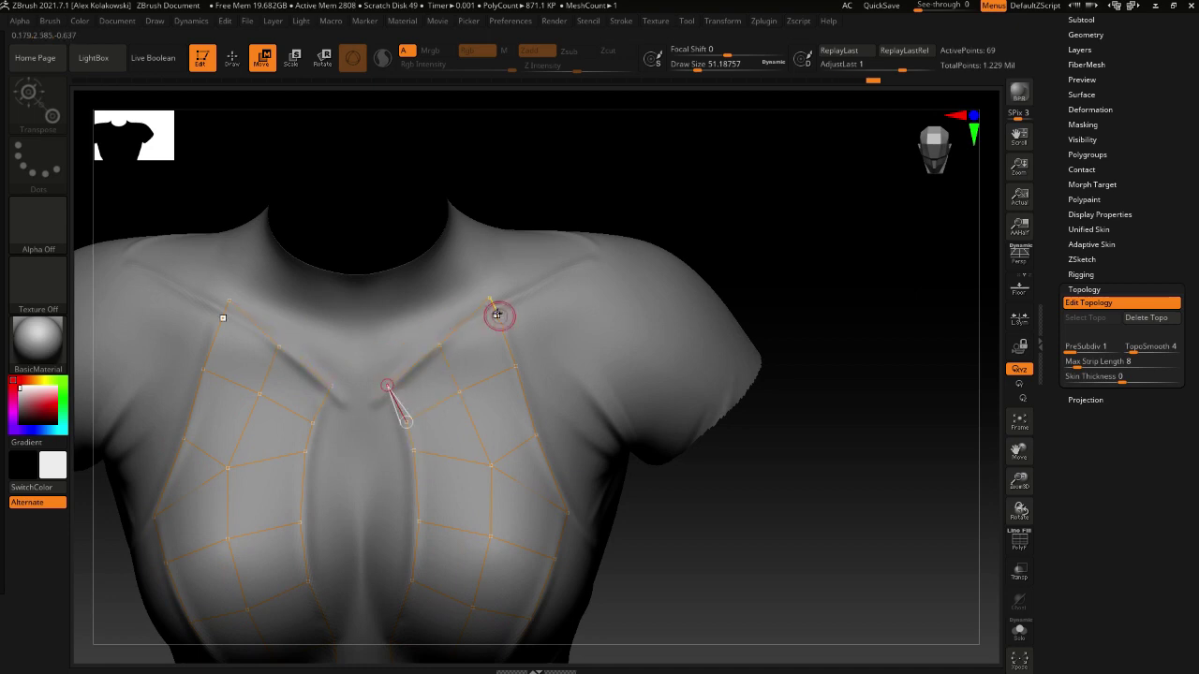
pyautogui.moveTo(490, 298); pyautogui.dragTo(492, 309)
# Reposition the middle and lower bust points to even out the spacing of the topology grid
pyautogui.moveTo(528, 366)
pyautogui.mouseDown(button='right')
pyautogui.moveTo(459, 384)
pyautogui.moveTo(549, 348)
pyautogui.moveTo(560, 428)
pyautogui.moveTo(496, 315)
pyautogui.moveTo(455, 342)
pyautogui.mouseUp(button='right')
pyautogui.press('q')
pyautogui.press('w')
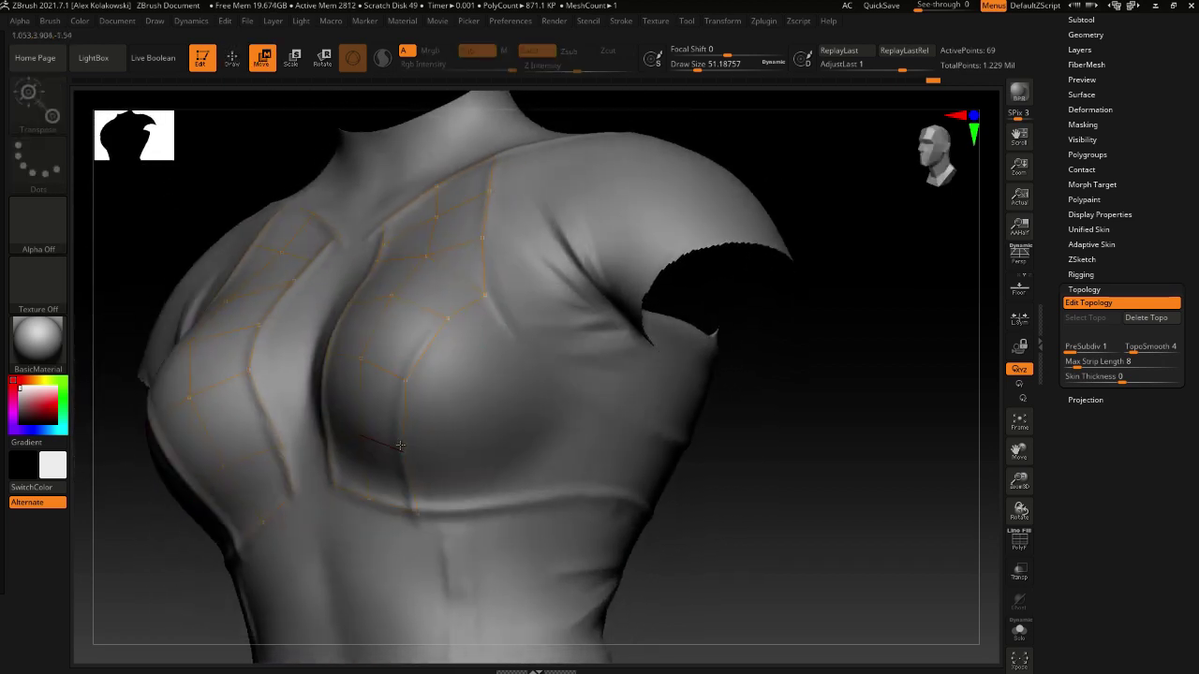
pyautogui.moveTo(400, 446); pyautogui.dragTo(398, 448)
pyautogui.moveTo(395, 369); pyautogui.dragTo(425, 387, button='right')
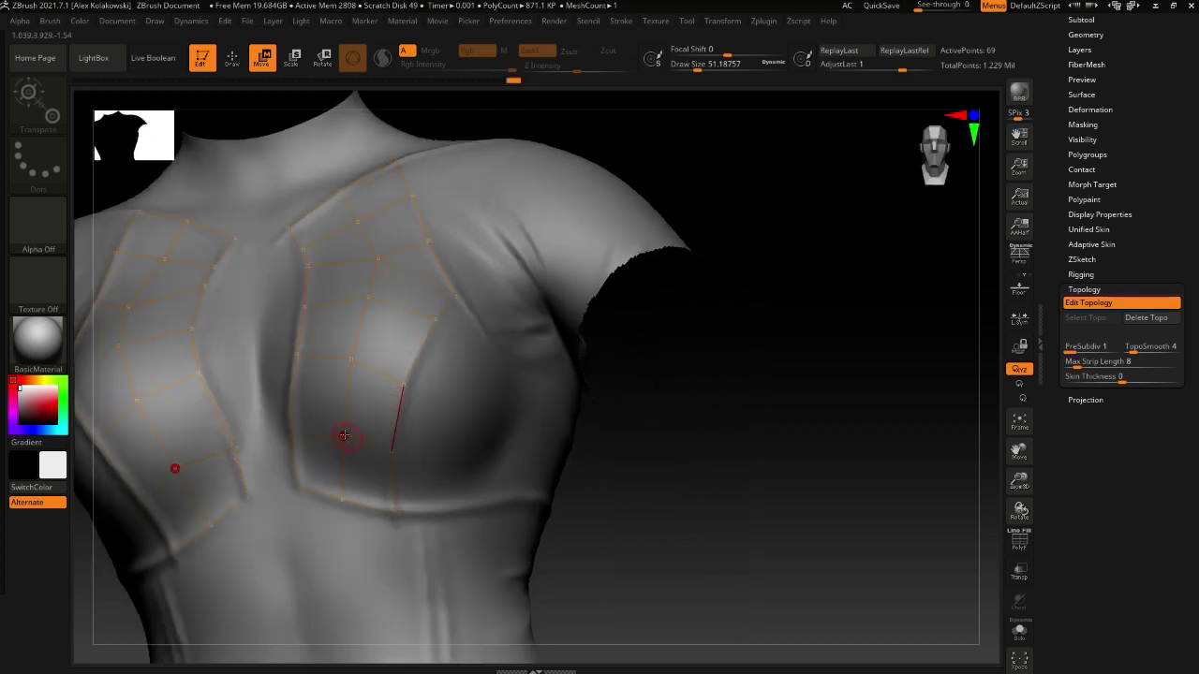
pyautogui.moveTo(344, 436); pyautogui.dragTo(302, 372, button='right')
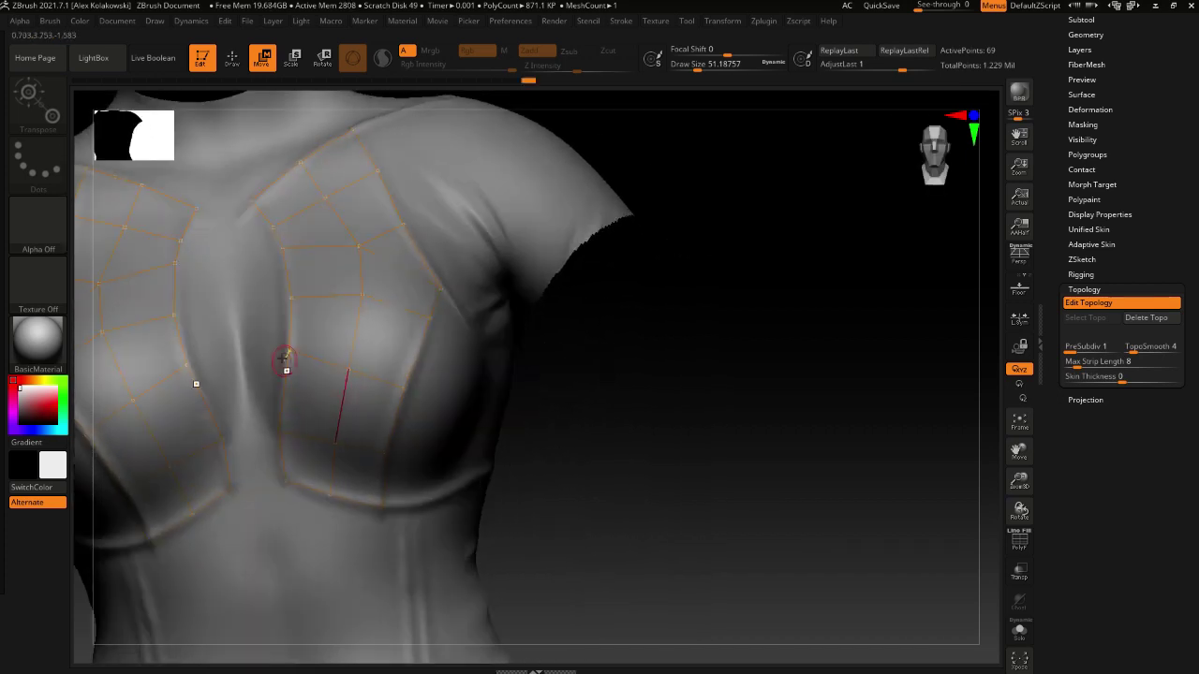
pyautogui.moveTo(285, 364); pyautogui.dragTo(289, 359)
pyautogui.moveTo(315, 320); pyautogui.dragTo(431, 347, button='right')
pyautogui.moveTo(403, 440); pyautogui.dragTo(525, 351, button='right')
pyautogui.moveTo(512, 318); pyautogui.dragTo(511, 326)
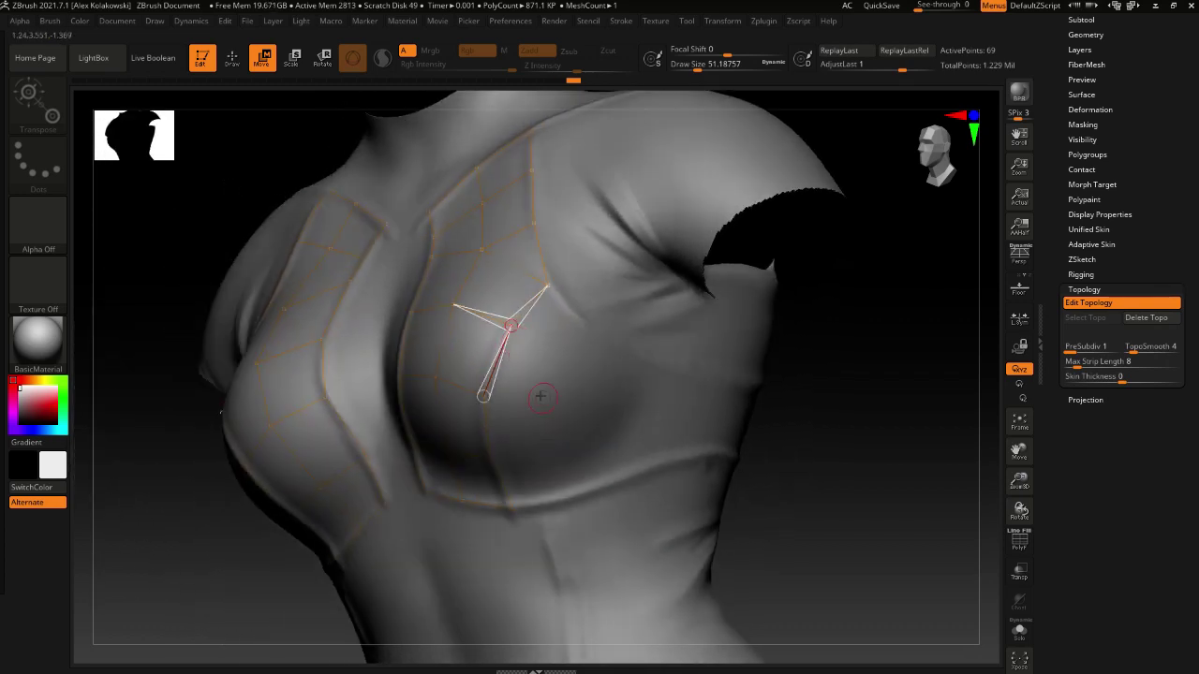
# Extend the topology from the upper outer bust point along the armpit-side seam and close the first face on the bust's outer side
pyautogui.moveTo(541, 396); pyautogui.dragTo(504, 475, button='right')
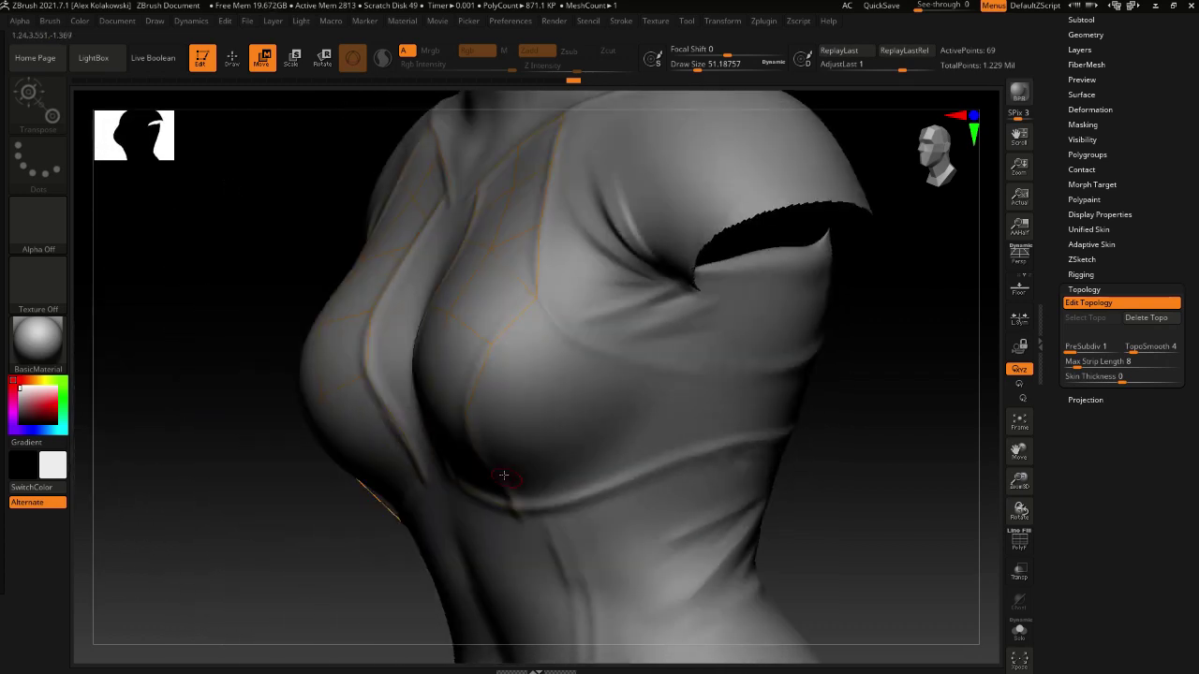
pyautogui.moveTo(506, 405); pyautogui.dragTo(553, 401, button='right')
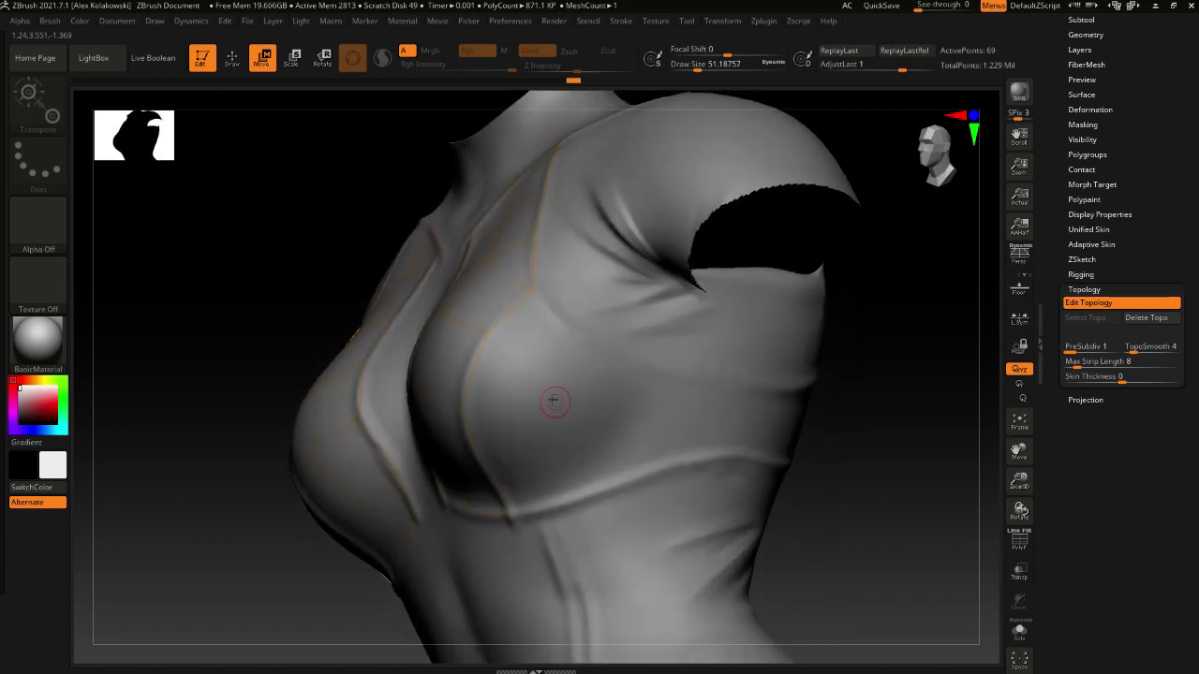
pyautogui.press('q')
pyautogui.click(531, 292)
pyautogui.click(590, 339)
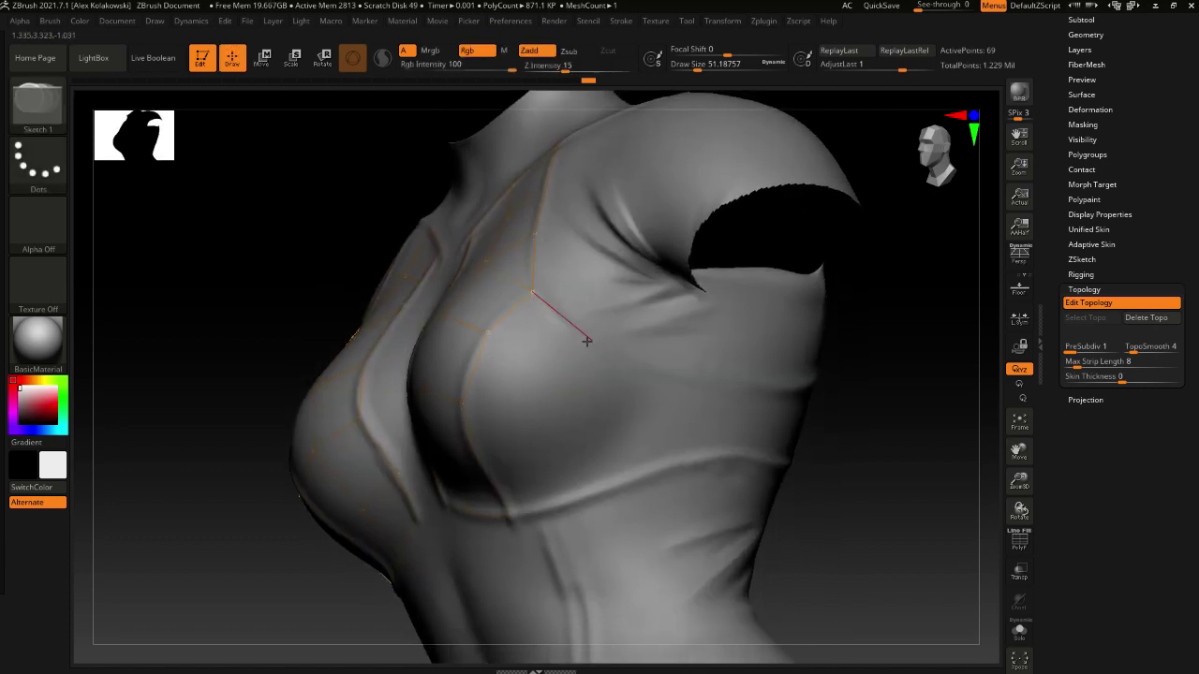
pyautogui.click(566, 371)
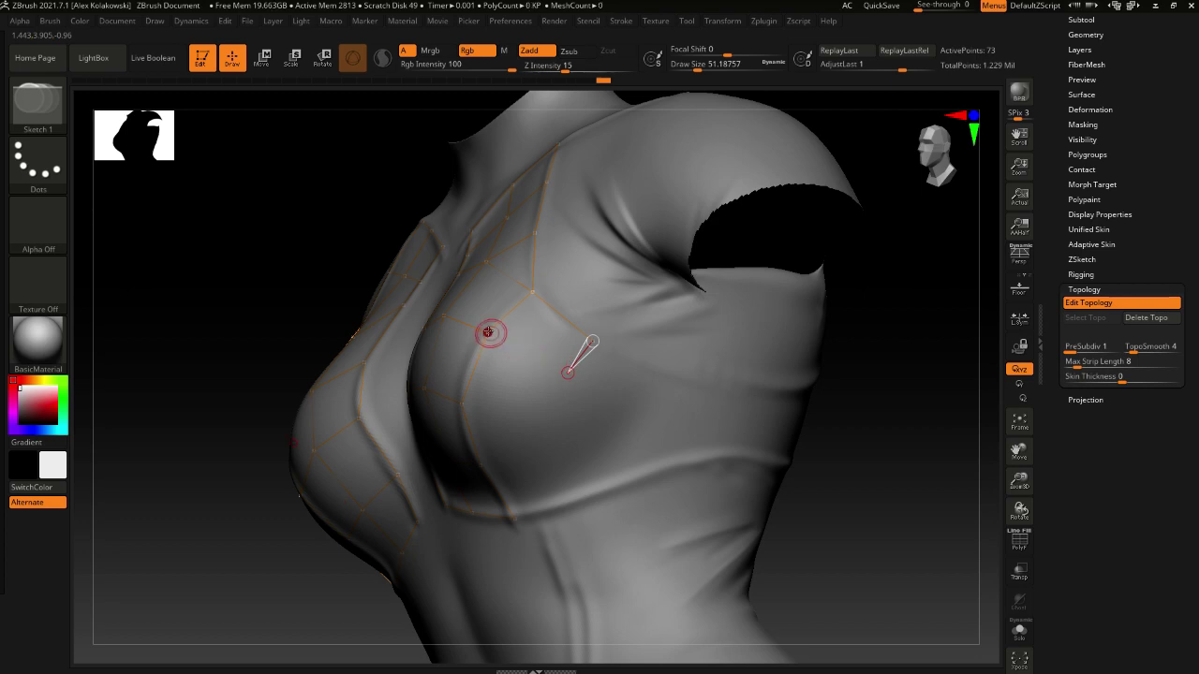
pyautogui.click(488, 333)
# Continue the column of faces down the outer side of the bust to the underbust seam
pyautogui.click(550, 411)
pyautogui.click(463, 404)
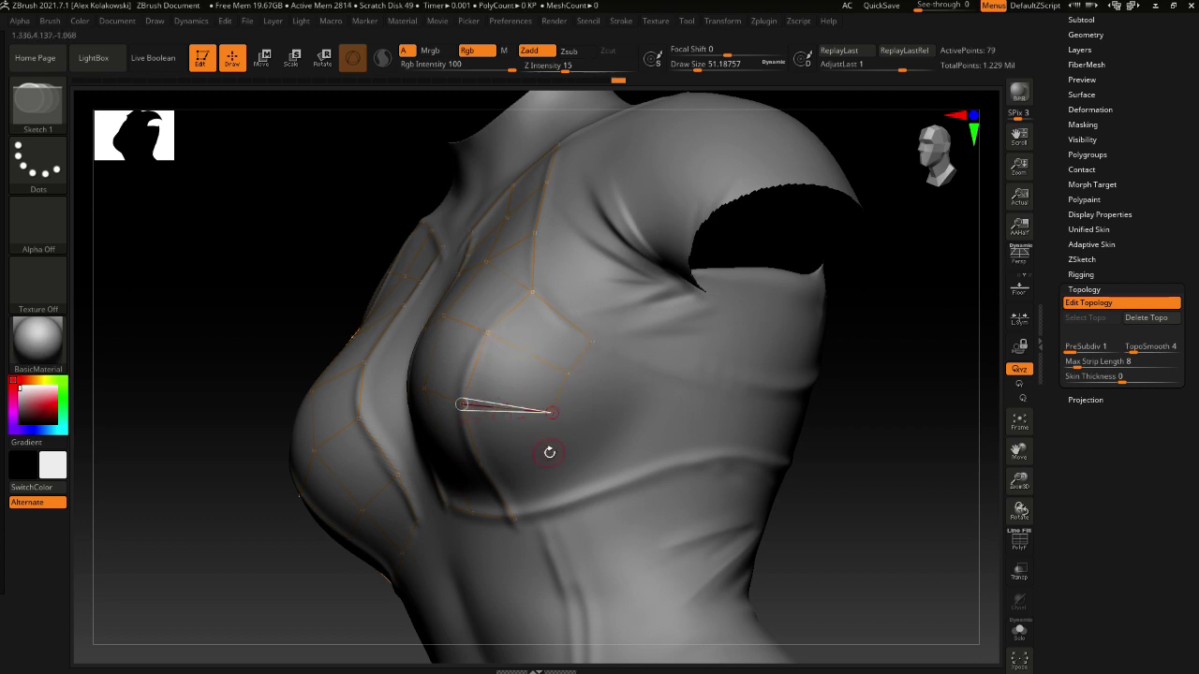
pyautogui.click(482, 464)
pyautogui.moveTo(544, 503); pyautogui.dragTo(561, 463, button='right')
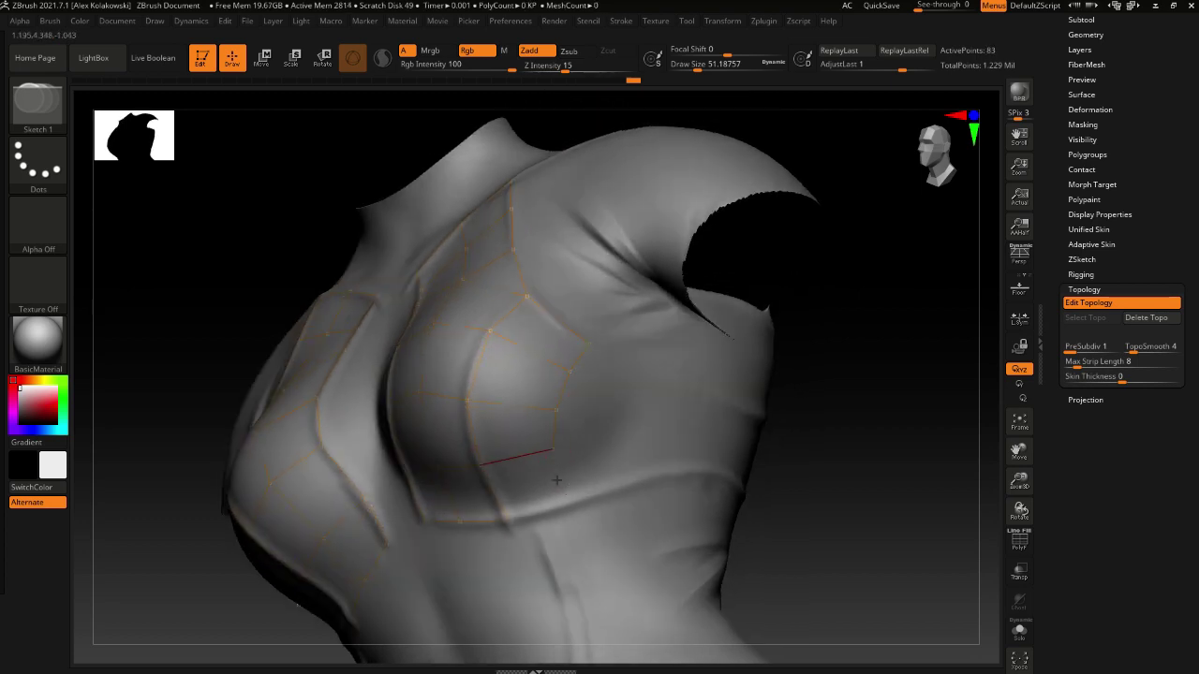
pyautogui.click(562, 500)
pyautogui.click(510, 521)
# Try to build a second outer column of faces from the underbust seam up to the armpit-side seam
pyautogui.moveTo(545, 512)
pyautogui.mouseDown(button='right')
pyautogui.moveTo(566, 500)
pyautogui.moveTo(494, 467)
pyautogui.moveTo(548, 434)
pyautogui.moveTo(535, 480)
pyautogui.mouseUp(button='right')
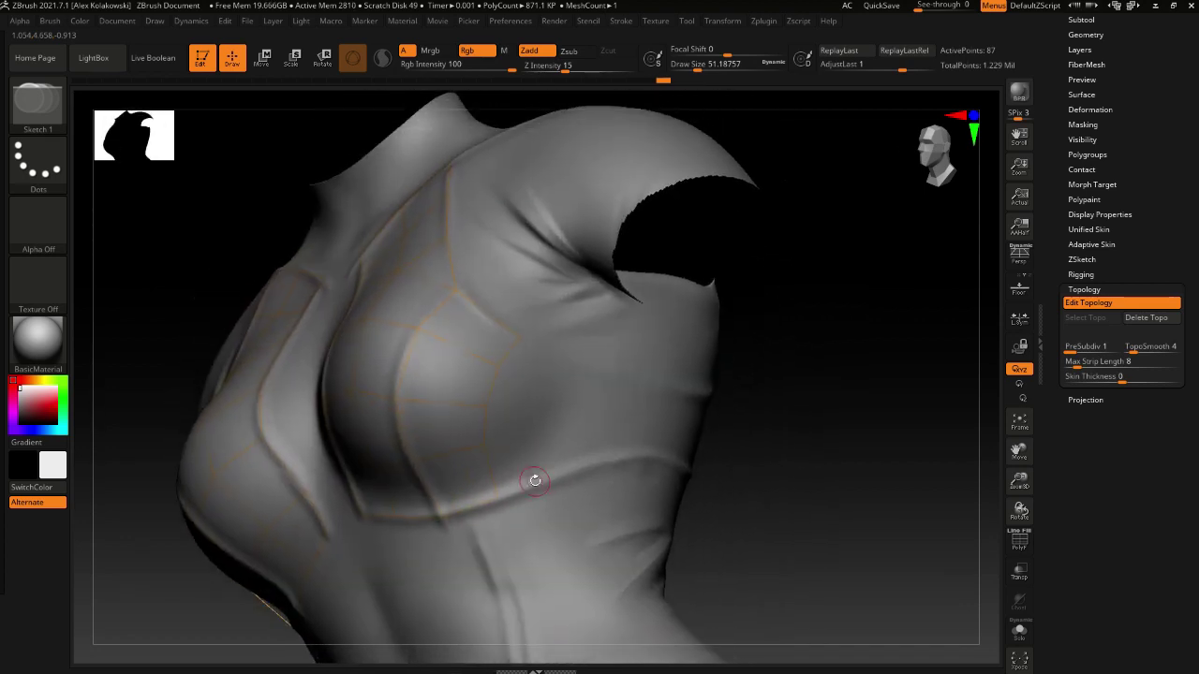
pyautogui.click(553, 474)
pyautogui.click(549, 438)
pyautogui.click(484, 444)
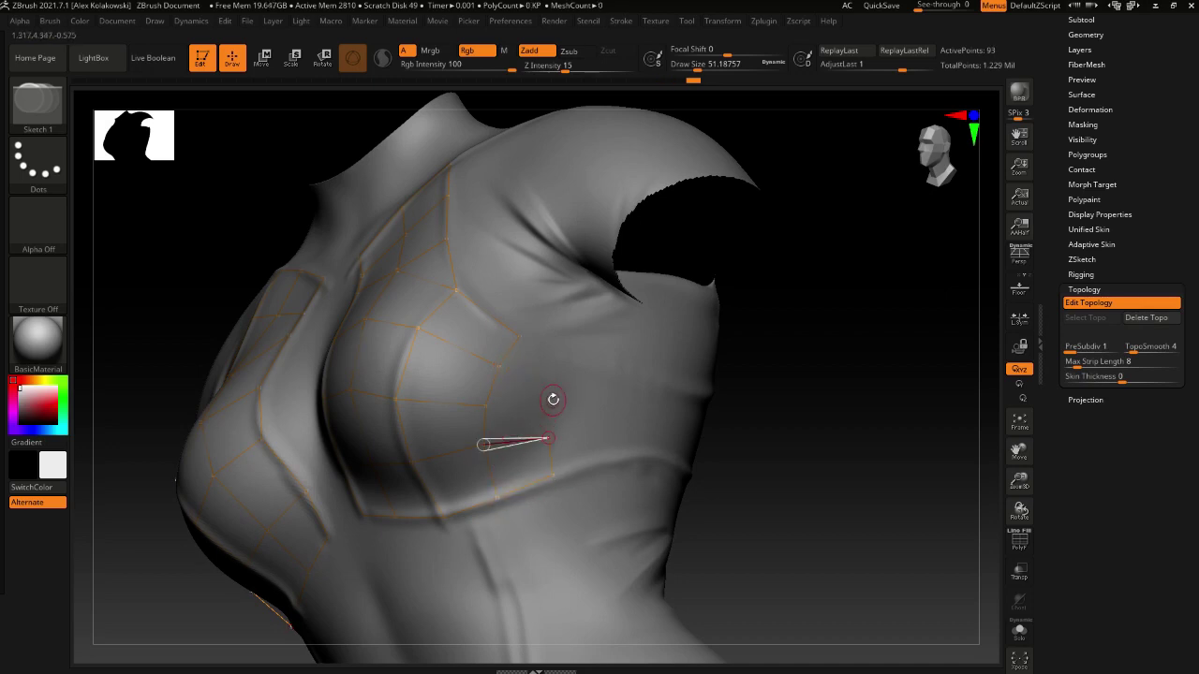
pyautogui.click(553, 402)
pyautogui.click(485, 405)
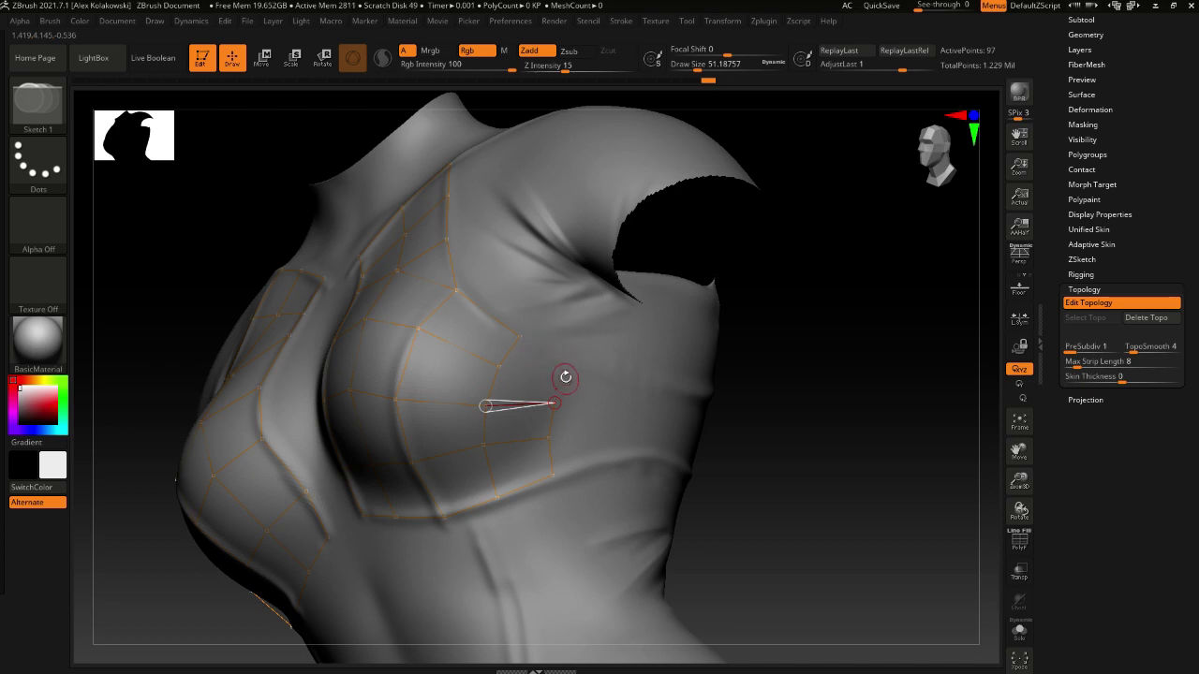
pyautogui.click(567, 364)
pyautogui.click(520, 337)
# Build the second outer column of faces around the bust, wrapping its lower end into the underbust seam
pyautogui.moveTo(537, 386)
pyautogui.mouseDown(button='right')
pyautogui.moveTo(575, 388)
pyautogui.moveTo(536, 459)
pyautogui.moveTo(572, 374)
pyautogui.mouseUp(button='right')
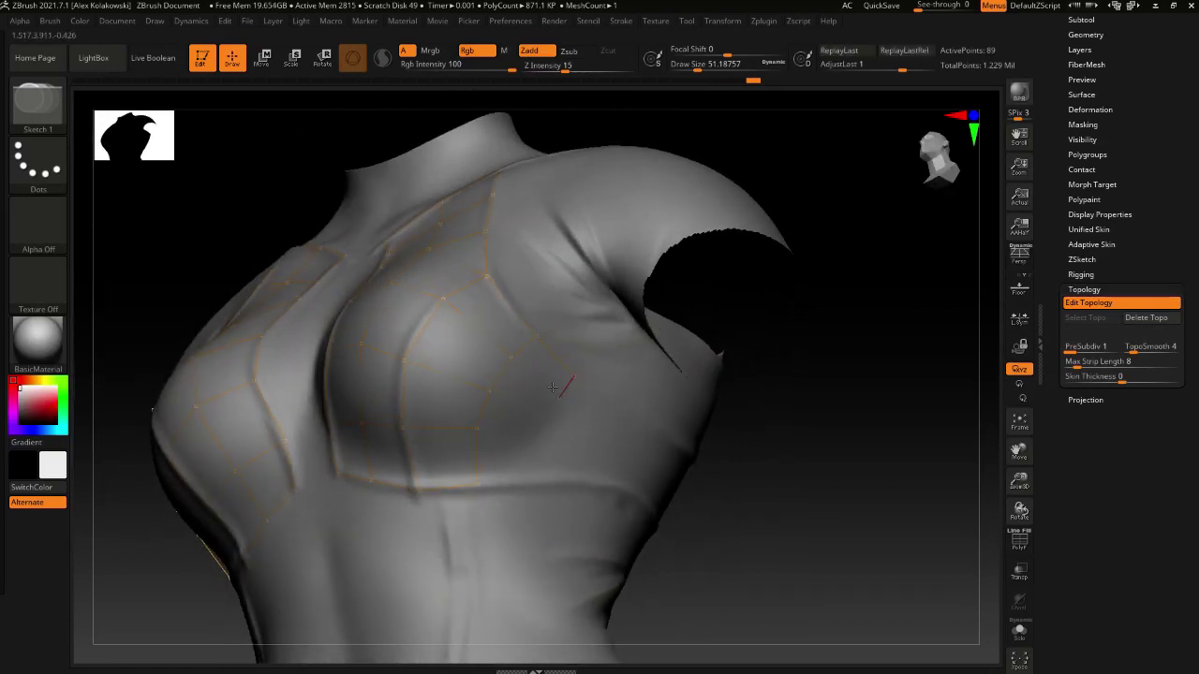
pyautogui.click(512, 457)
pyautogui.click(477, 428)
pyautogui.moveTo(522, 473); pyautogui.dragTo(456, 470, button='right')
pyautogui.click(514, 457)
pyautogui.click(478, 486)
pyautogui.click(425, 494)
# Adjust the points of the new outer columns so the faces follow the side of the bust evenly
pyautogui.press('w')
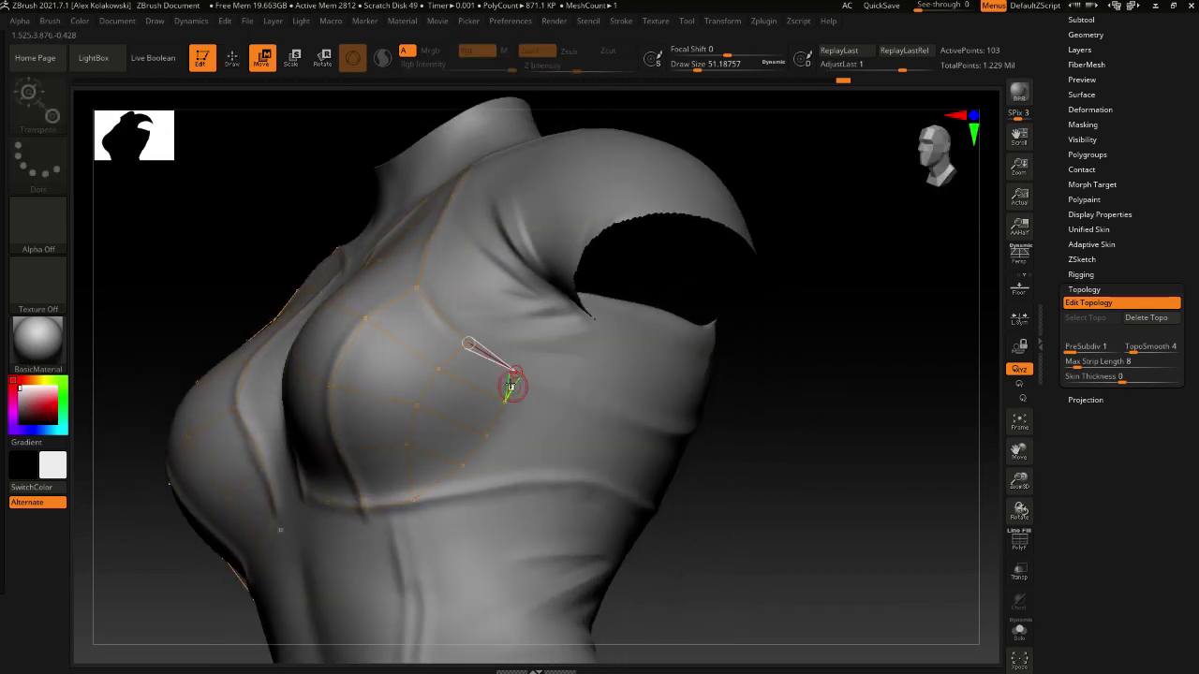
pyautogui.moveTo(506, 387); pyautogui.dragTo(454, 334)
pyautogui.moveTo(454, 334); pyautogui.dragTo(460, 362, button='right')
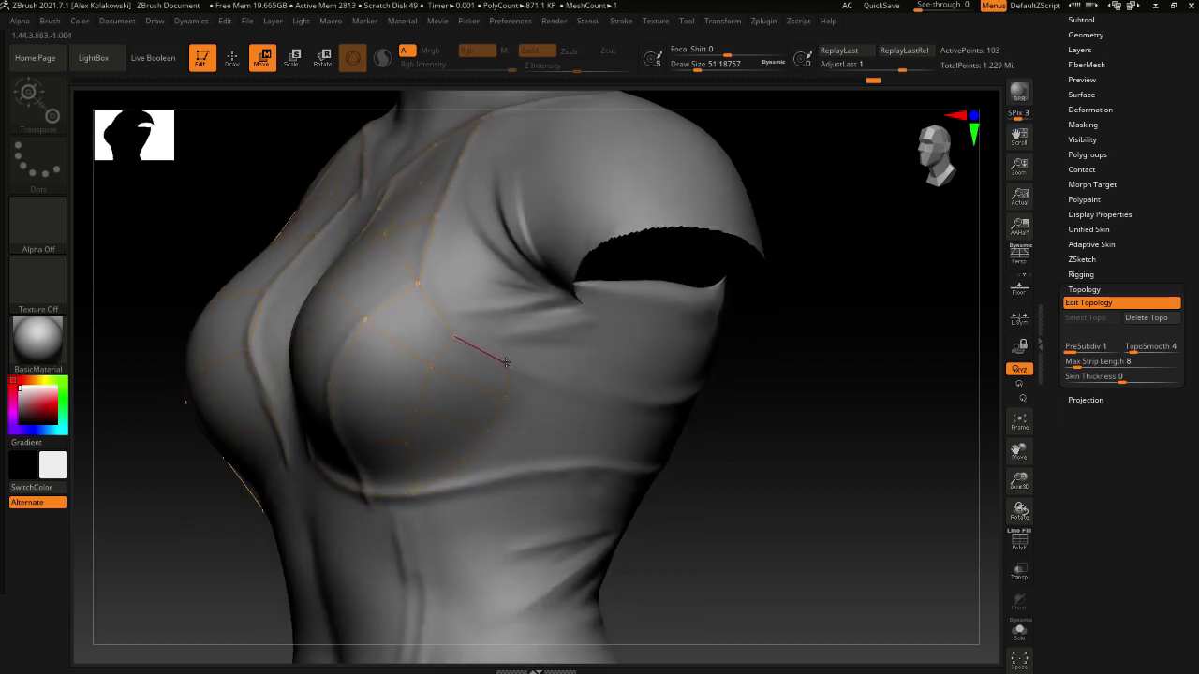
pyautogui.moveTo(488, 431); pyautogui.dragTo(458, 464, button='right')
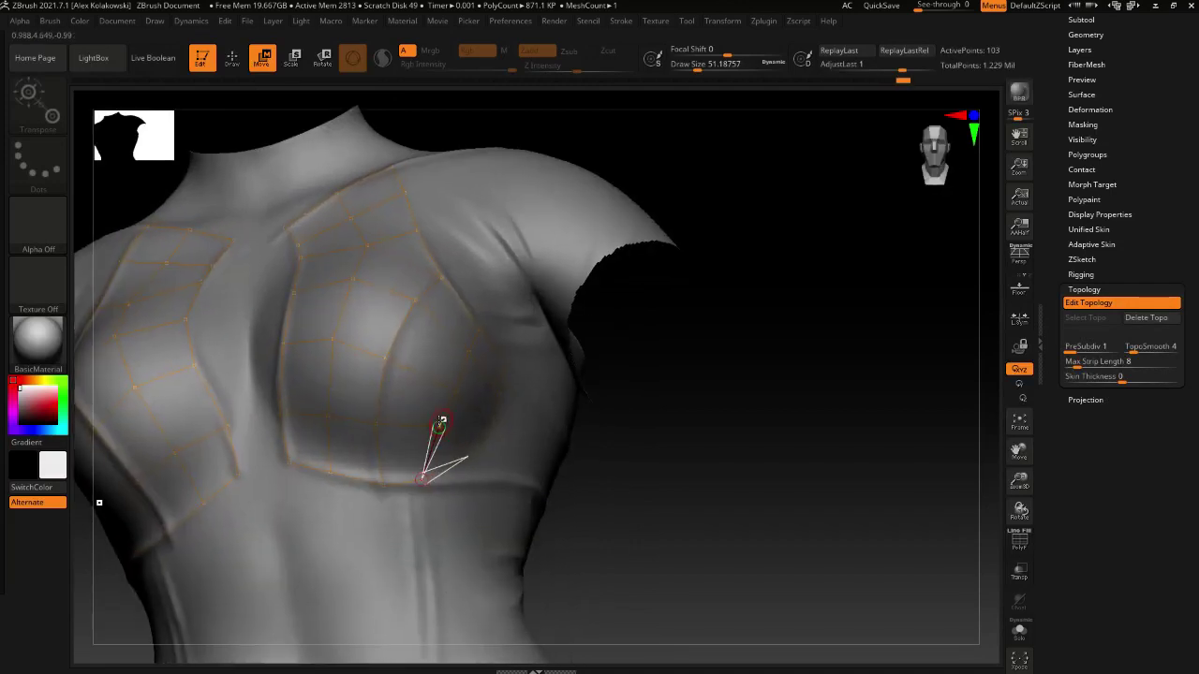
pyautogui.click(437, 430)
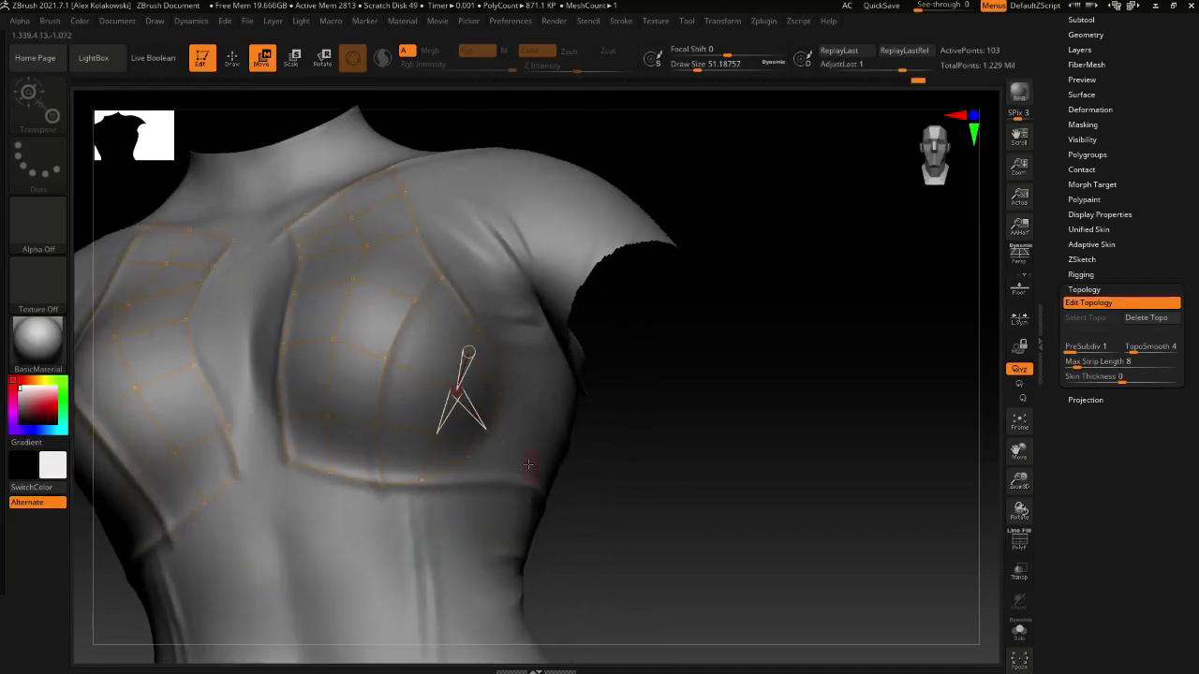
pyautogui.moveTo(528, 464)
pyautogui.mouseDown(button='right')
pyautogui.moveTo(425, 371)
pyautogui.moveTo(361, 380)
pyautogui.moveTo(393, 425)
pyautogui.moveTo(310, 484)
pyautogui.mouseUp(button='right')
pyautogui.click(344, 407)
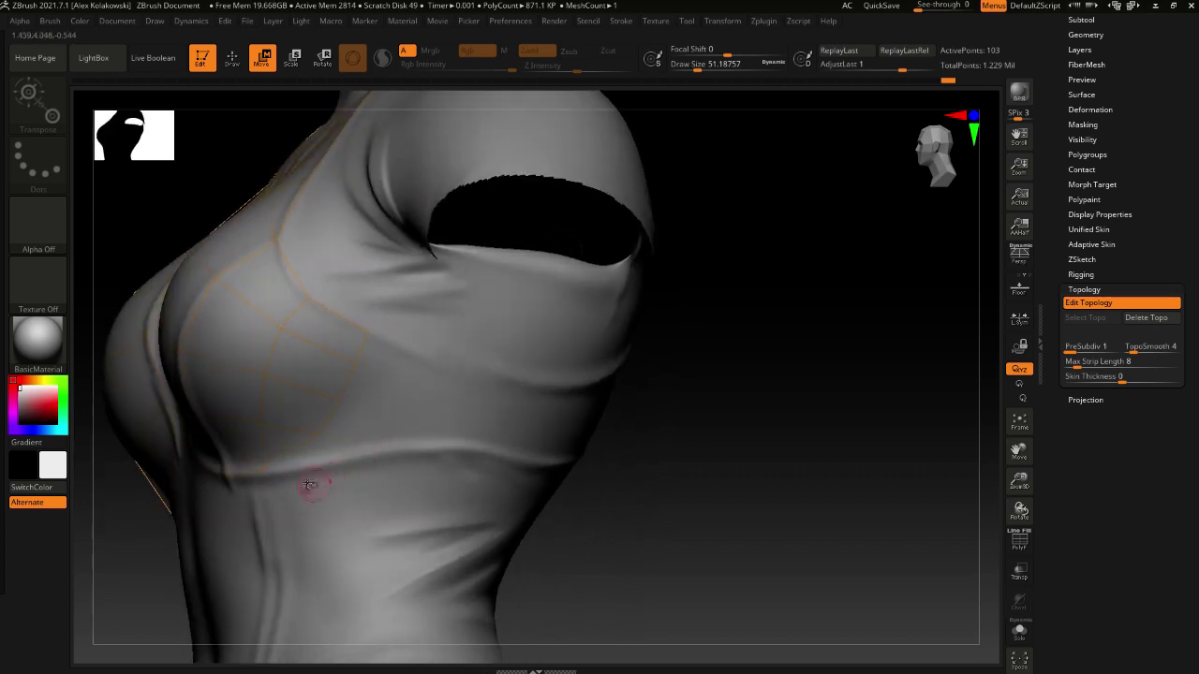
# Extend the topology along the underbust seam and connect the new point to the lower corner of the outer column
pyautogui.press('q')
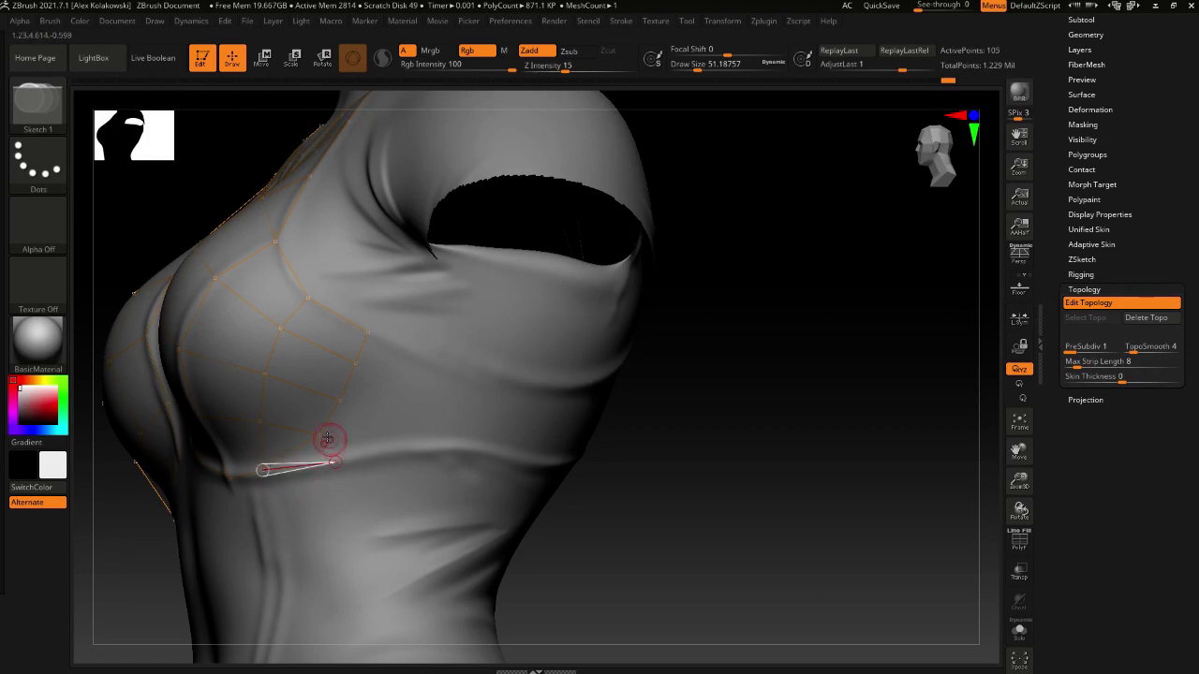
pyautogui.click(327, 437)
pyautogui.moveTo(327, 437); pyautogui.dragTo(501, 456, button='right')
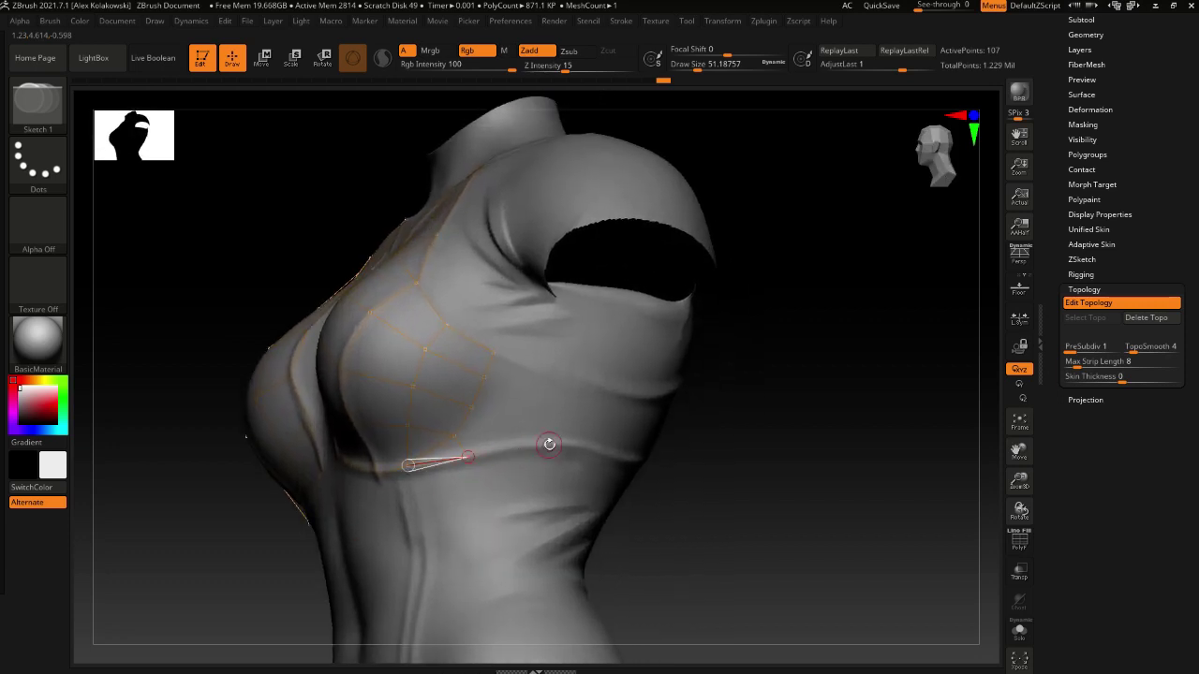
# Add the next column of faces toward the side of the torso, from the underbust seam up to the armpit-side seam
pyautogui.click(524, 447)
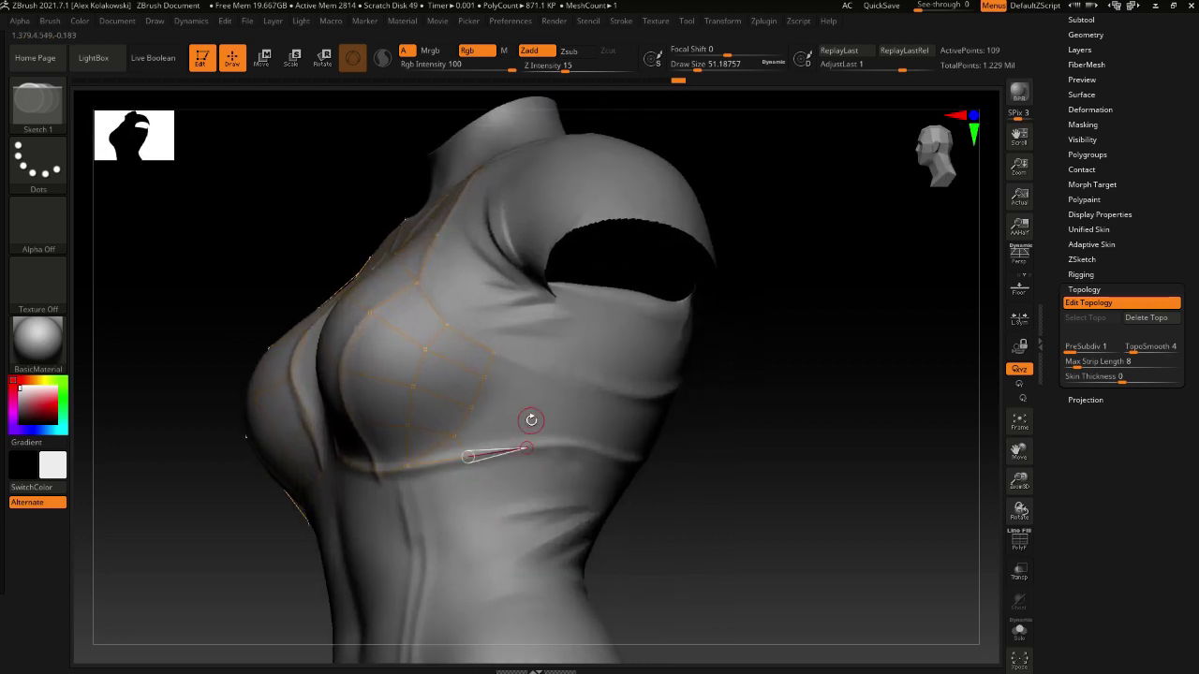
pyautogui.click(530, 423)
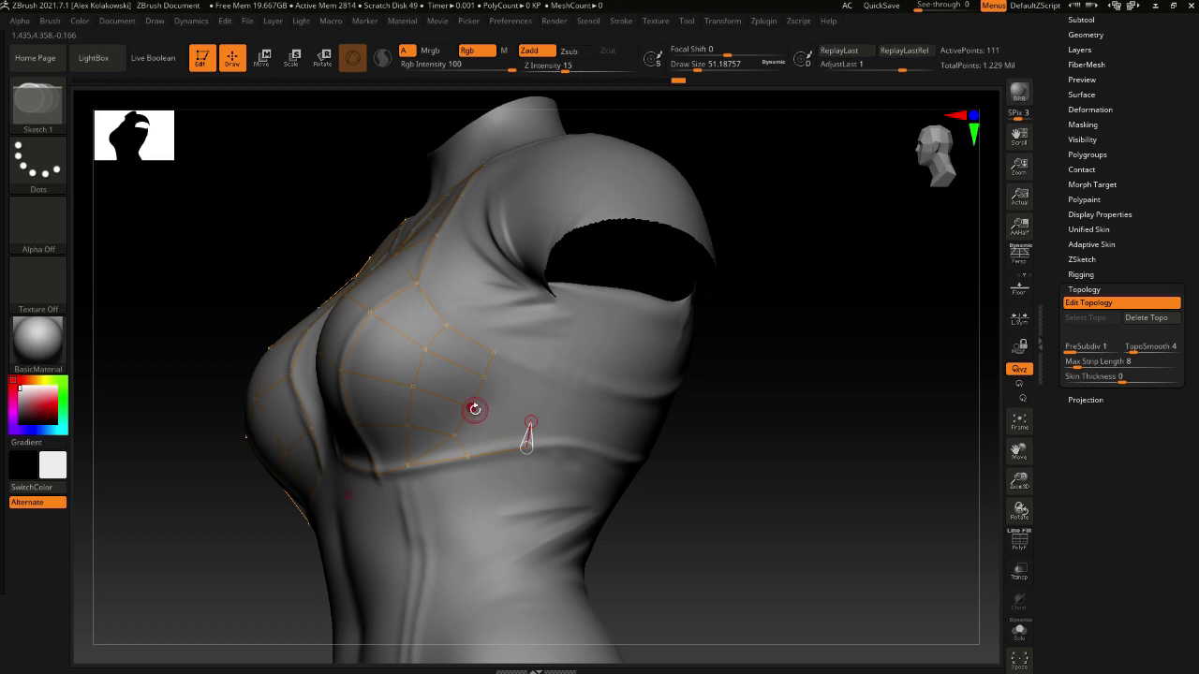
pyautogui.click(474, 409)
pyautogui.click(538, 398)
pyautogui.click(487, 380)
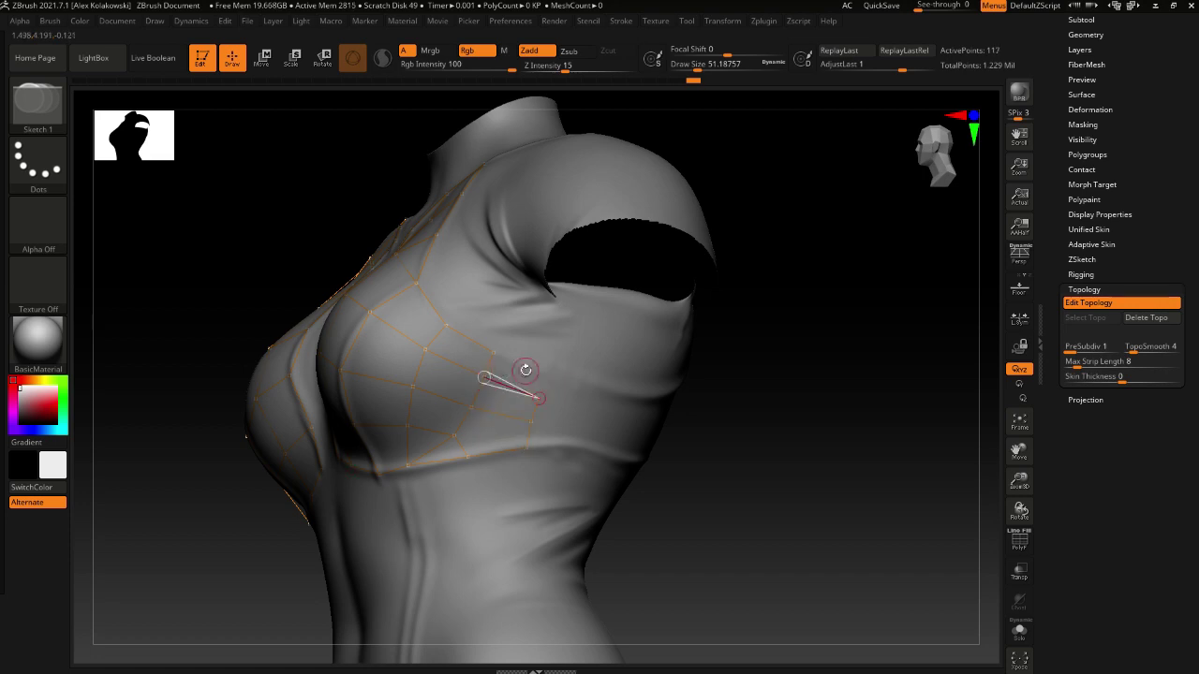
pyautogui.click(544, 374)
pyautogui.click(491, 352)
# Build another column of faces across the torso's side below the armhole and close it onto the underbust seam
pyautogui.moveTo(689, 376); pyautogui.dragTo(500, 375, button='right')
pyautogui.click(562, 387)
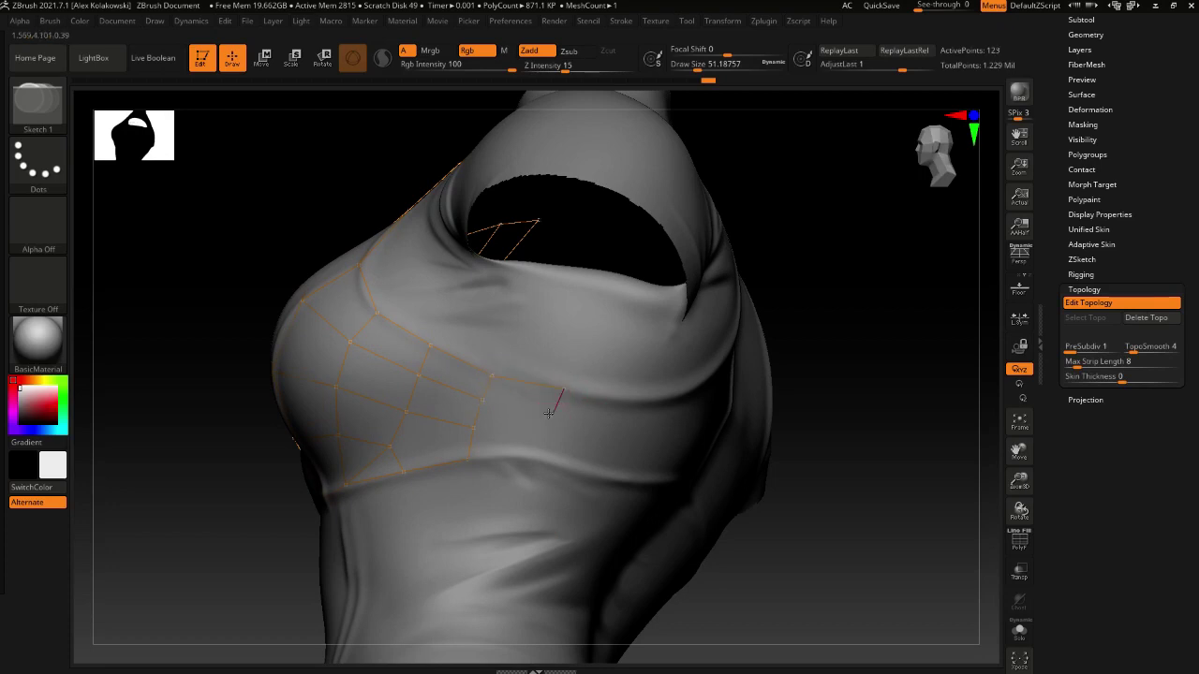
pyautogui.click(553, 416)
pyautogui.click(495, 403)
pyautogui.click(546, 439)
pyautogui.click(486, 427)
pyautogui.click(486, 428)
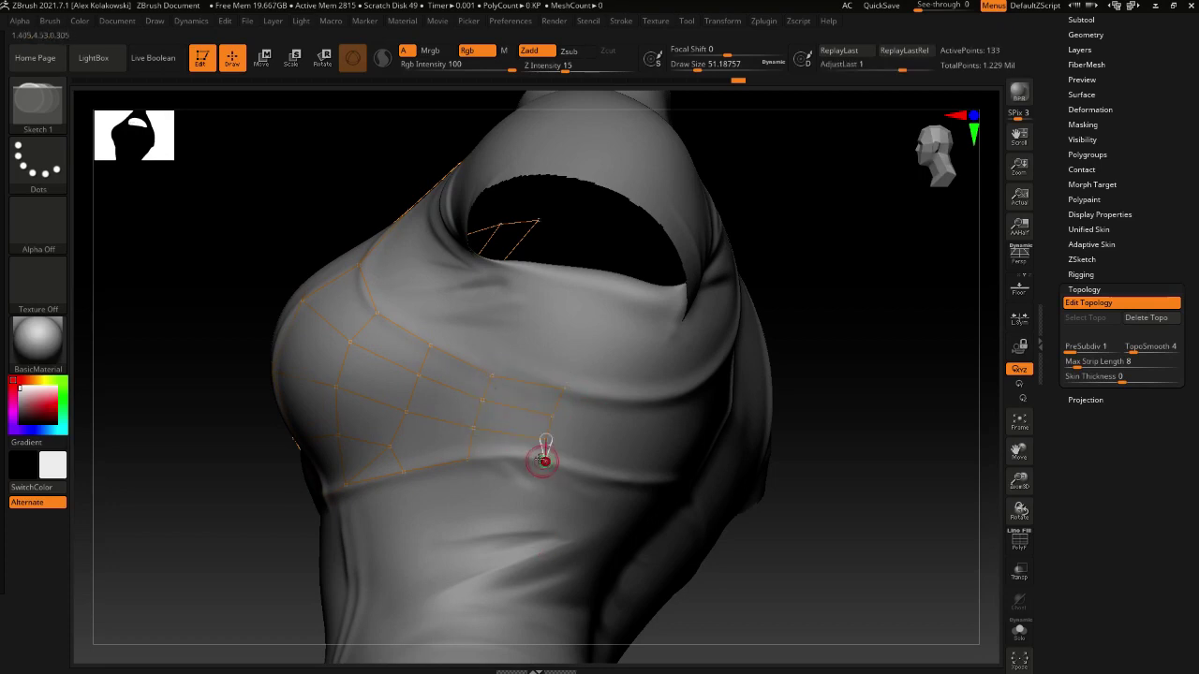
pyautogui.hotkey('ctrl', 'z')
pyautogui.hotkey('ctrl', 'z')
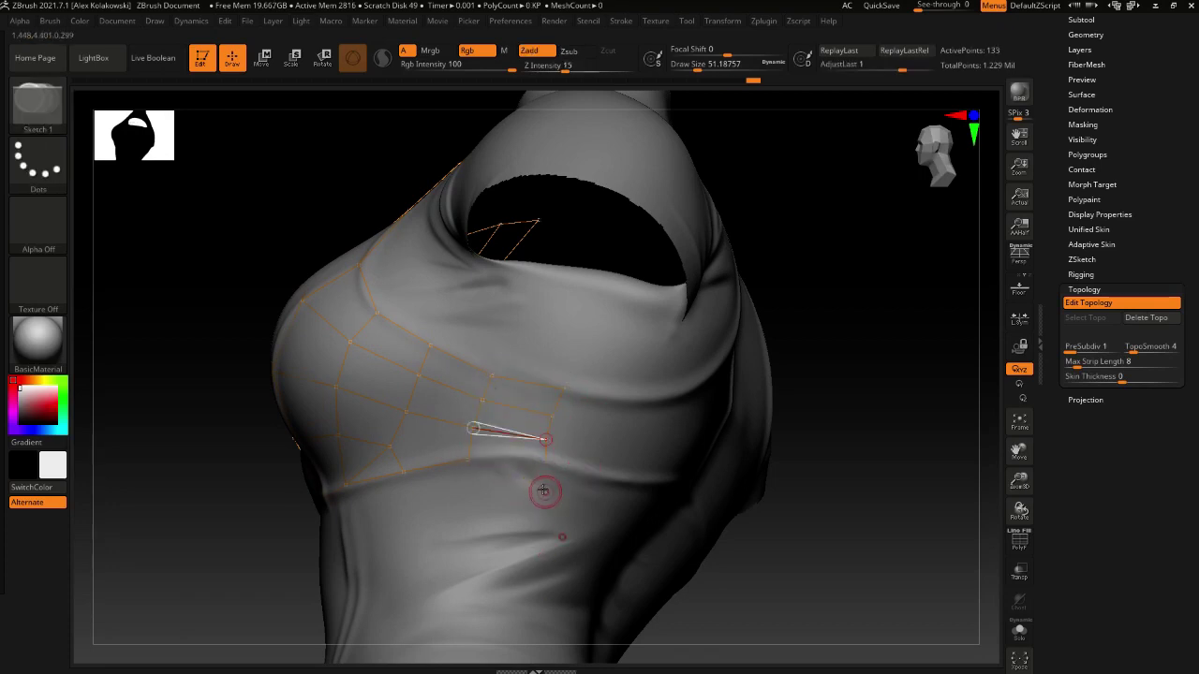
pyautogui.moveTo(543, 489); pyautogui.dragTo(568, 463, button='right')
pyautogui.click(546, 462)
pyautogui.click(471, 459)
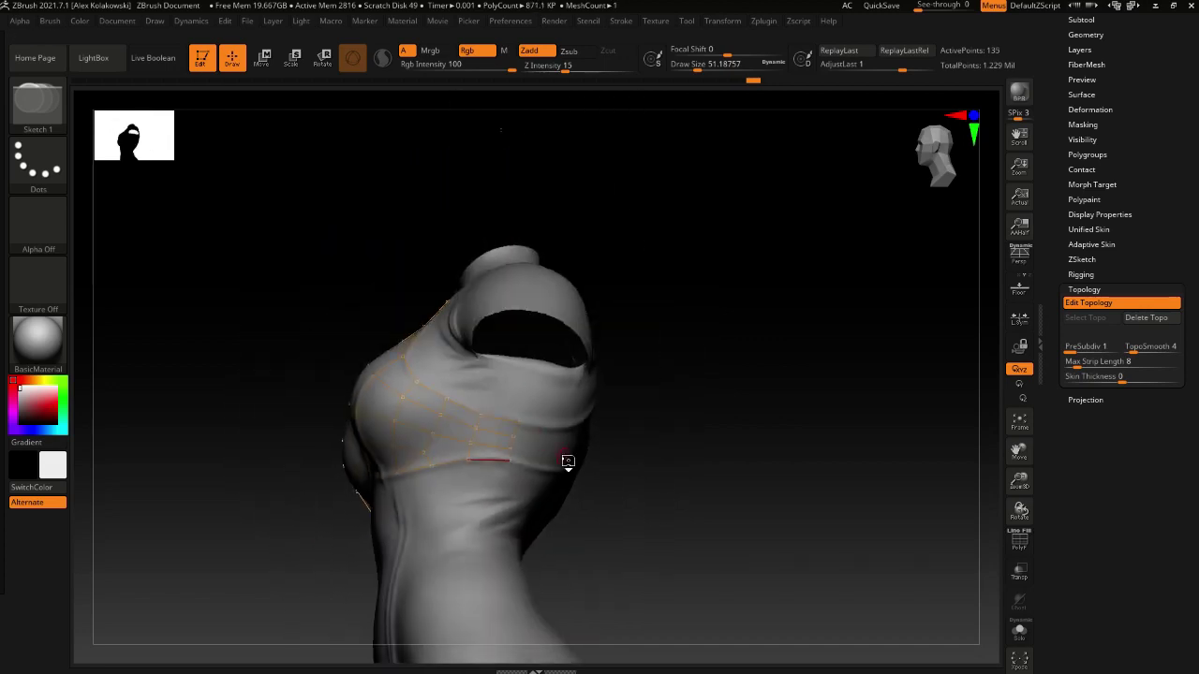
# Set the adaptive skin's Density to 1 and DynaMesh Resolution to 0, and preview the skinned garment mesh
pyautogui.press('a')
pyautogui.moveTo(672, 516); pyautogui.dragTo(832, 456, button='right')
pyautogui.press('a')
pyautogui.click(1086, 245)
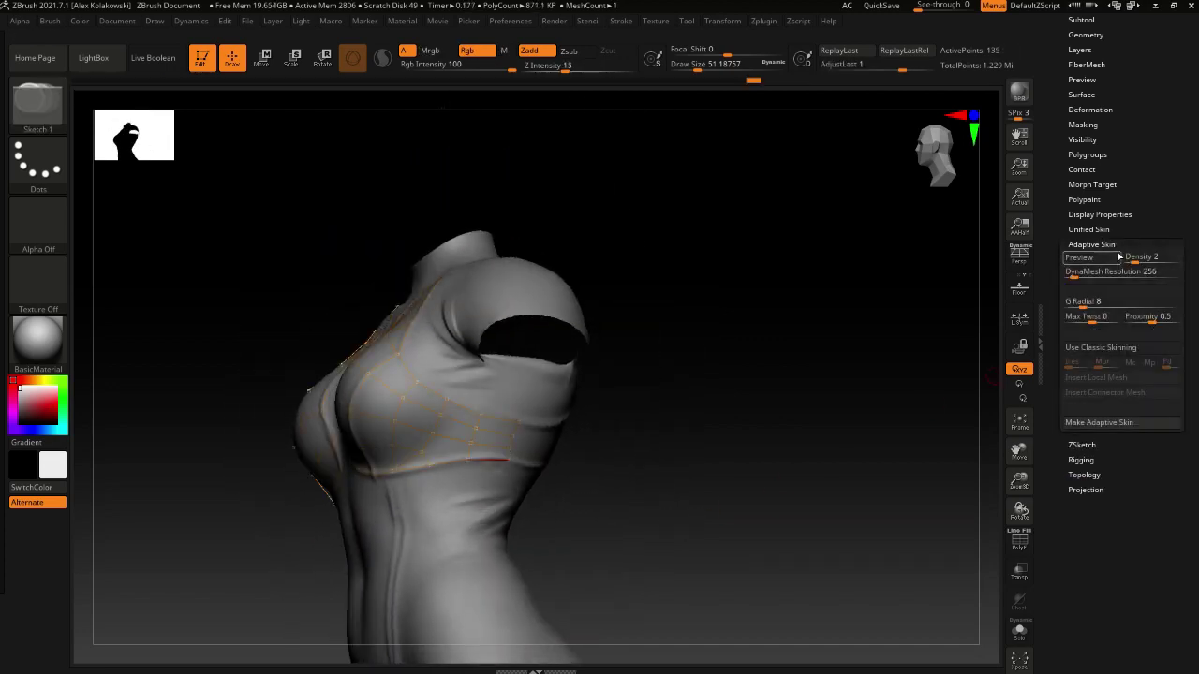
pyautogui.moveTo(1136, 262); pyautogui.dragTo(1122, 265)
pyautogui.moveTo(756, 501); pyautogui.dragTo(770, 509, button='right')
pyautogui.press('a')
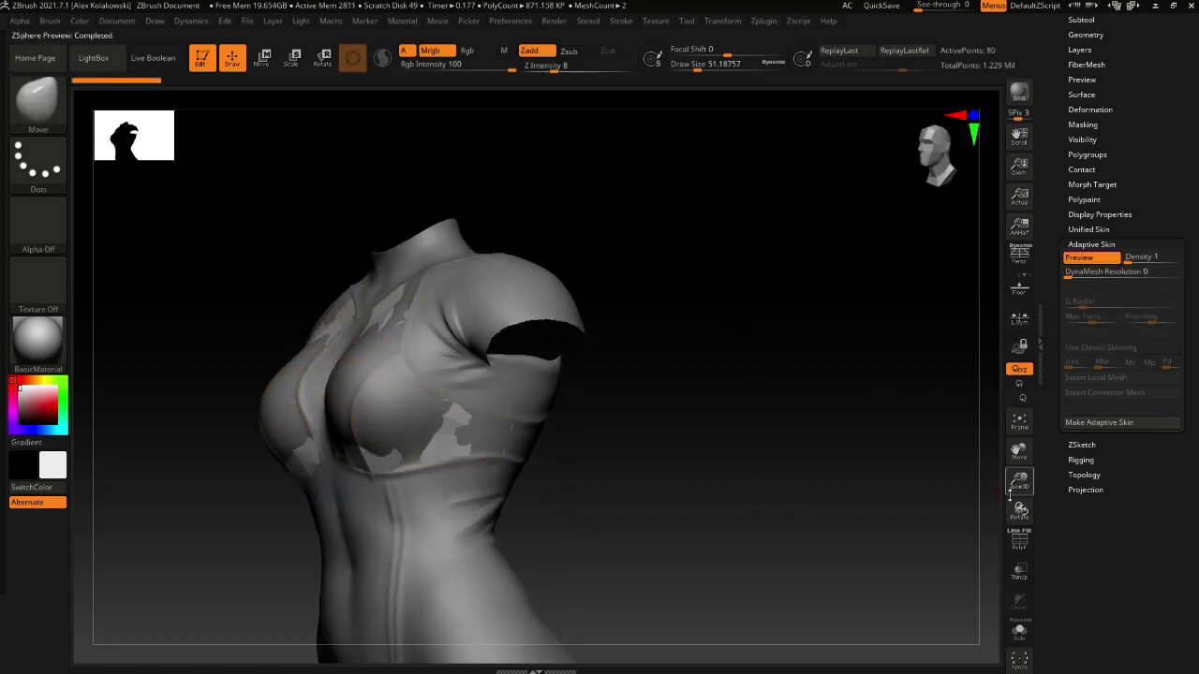
# Isolate the previewed mesh with its polyframe shown, inspect the faces, and return to the topology cage
pyautogui.click(1029, 543)
pyautogui.click(1019, 634)
pyautogui.moveTo(493, 484); pyautogui.dragTo(490, 450, button='right')
pyautogui.moveTo(491, 451); pyautogui.dragTo(554, 509)
pyautogui.press('a')
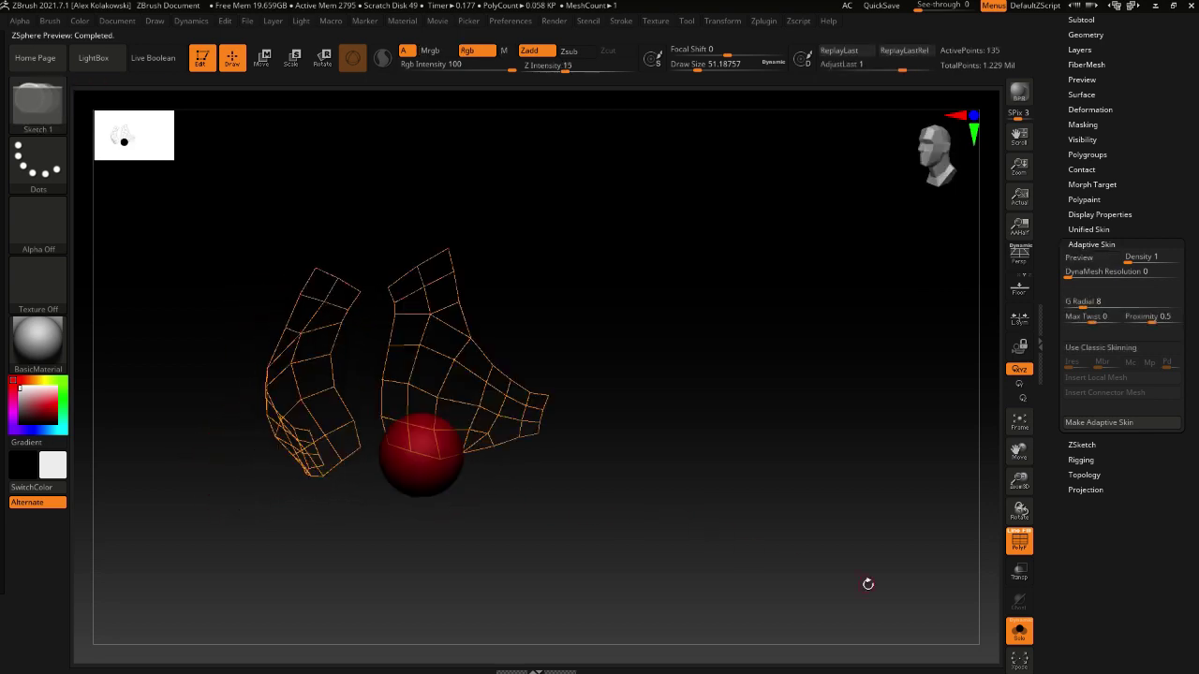
# Show the body along with the cage and extend the cage's upper edge along the armhole seam onto the back
pyautogui.click(1019, 635)
pyautogui.moveTo(852, 589); pyautogui.dragTo(609, 537)
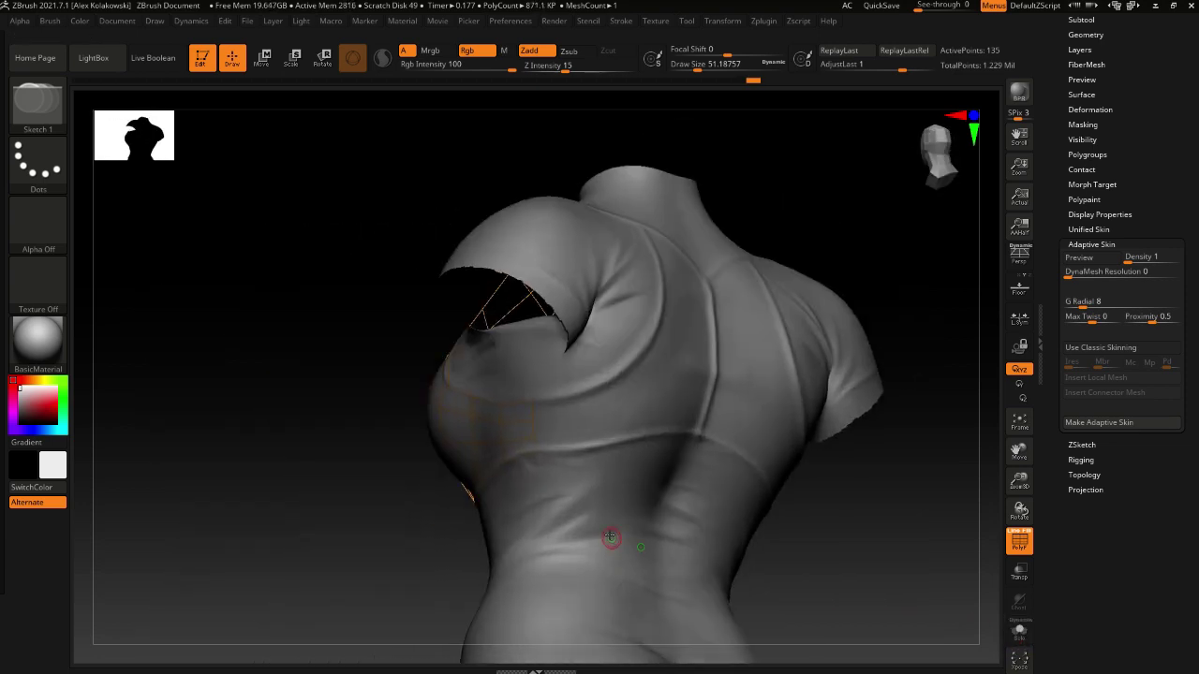
pyautogui.moveTo(536, 449); pyautogui.dragTo(571, 446, button='right')
pyautogui.keyDown('alt'); pyautogui.moveTo(662, 466); pyautogui.dragTo(514, 460, button='right'); pyautogui.keyUp('alt')
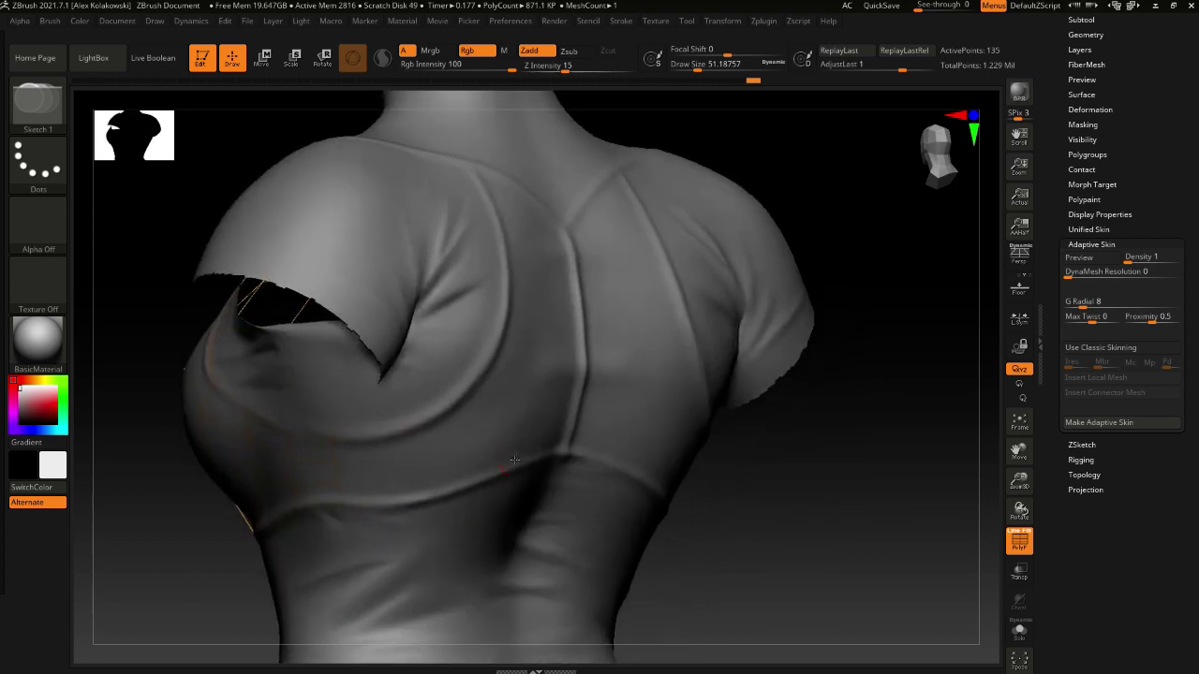
pyautogui.moveTo(514, 460); pyautogui.dragTo(449, 400)
pyautogui.click(427, 363)
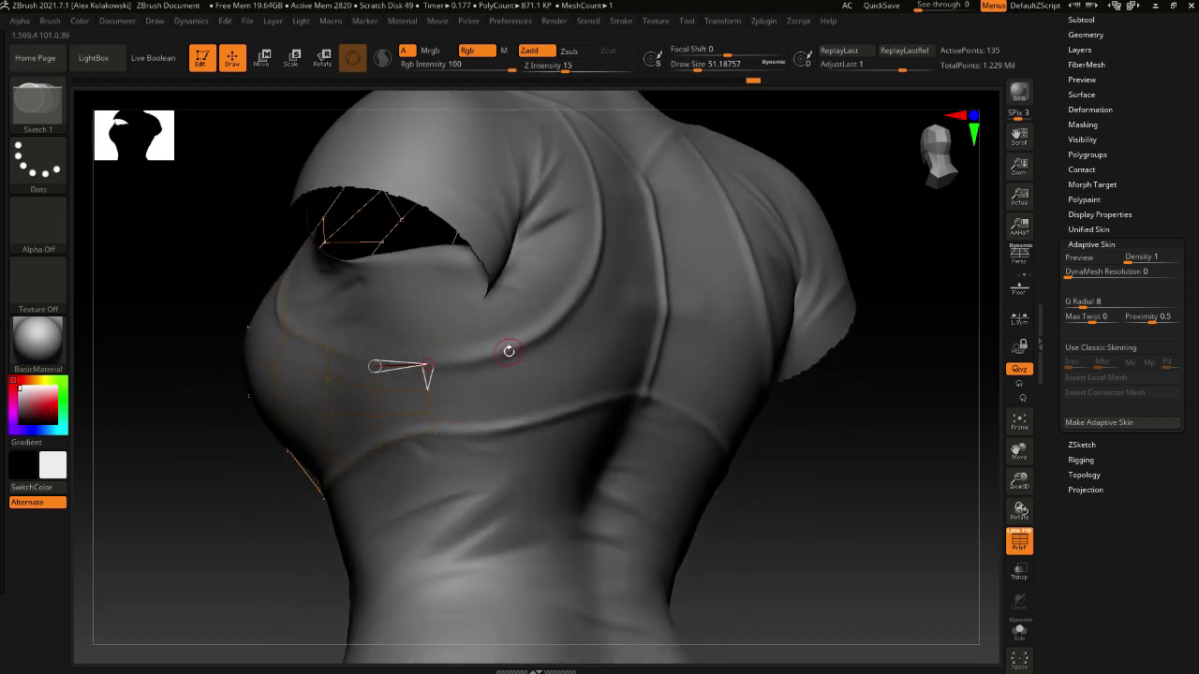
pyautogui.click(499, 351)
pyautogui.click(502, 376)
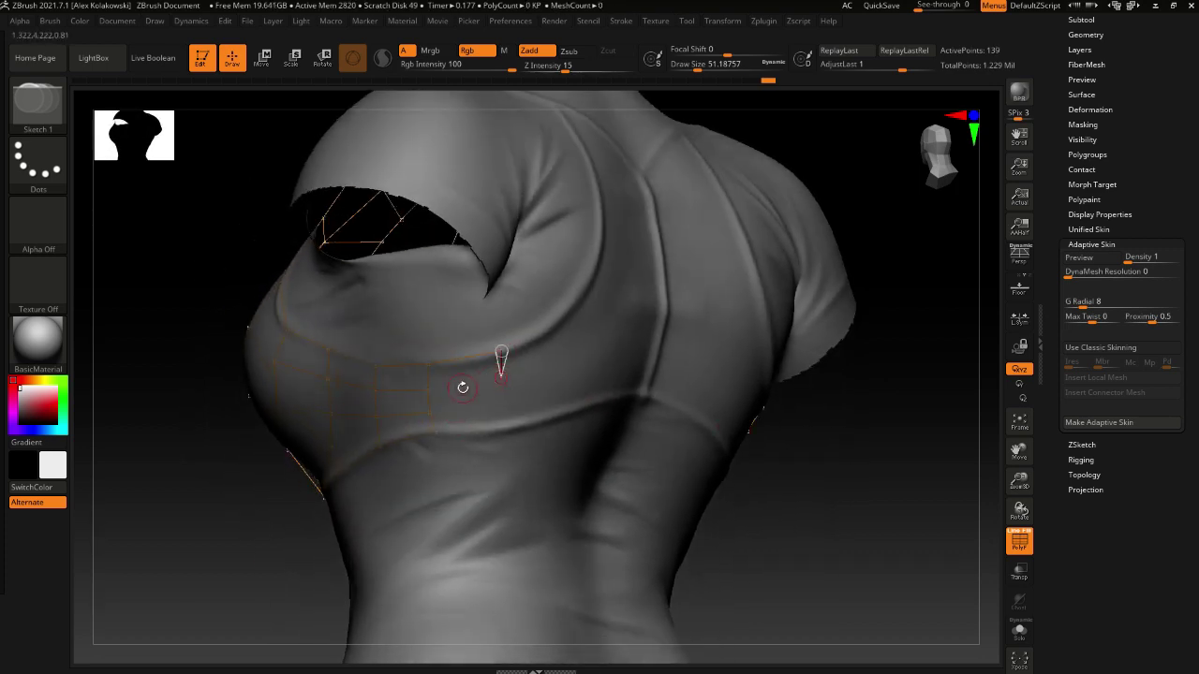
# Complete the new column of faces below the armhole seam, down to the underbust seam at the side of the back
pyautogui.press('w')
pyautogui.press('q')
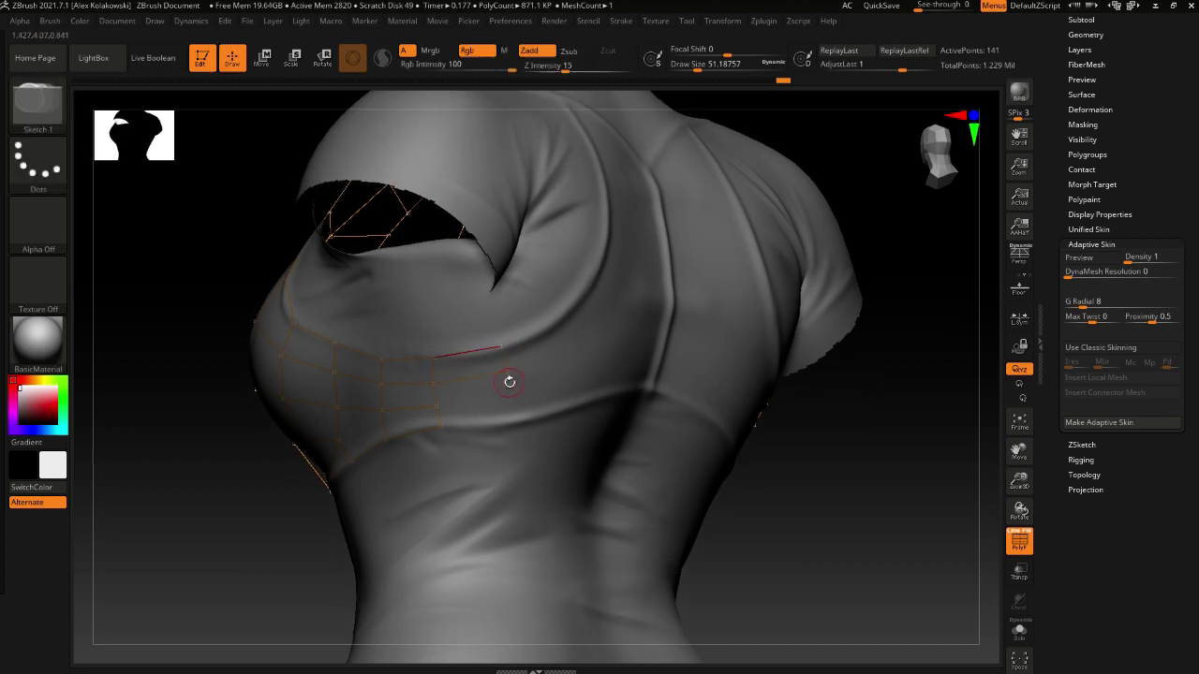
pyautogui.click(437, 405)
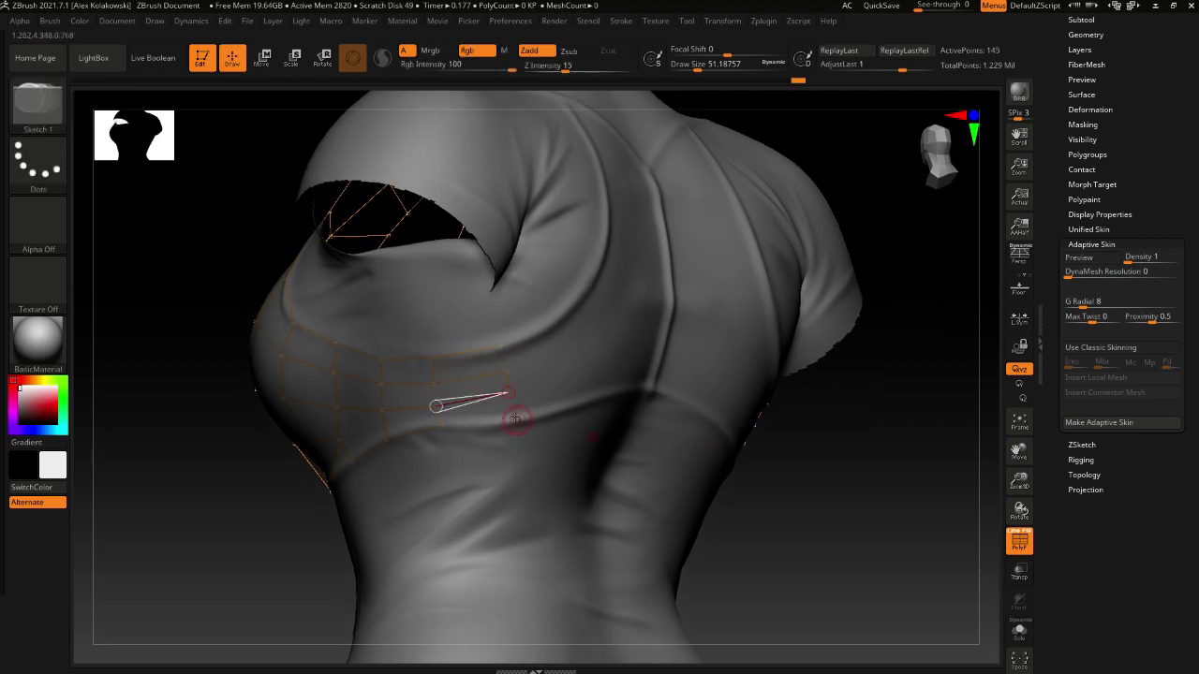
pyautogui.moveTo(522, 426)
pyautogui.mouseDown(button='right')
pyautogui.moveTo(477, 427)
pyautogui.moveTo(468, 408)
pyautogui.mouseUp(button='right')
pyautogui.press('w')
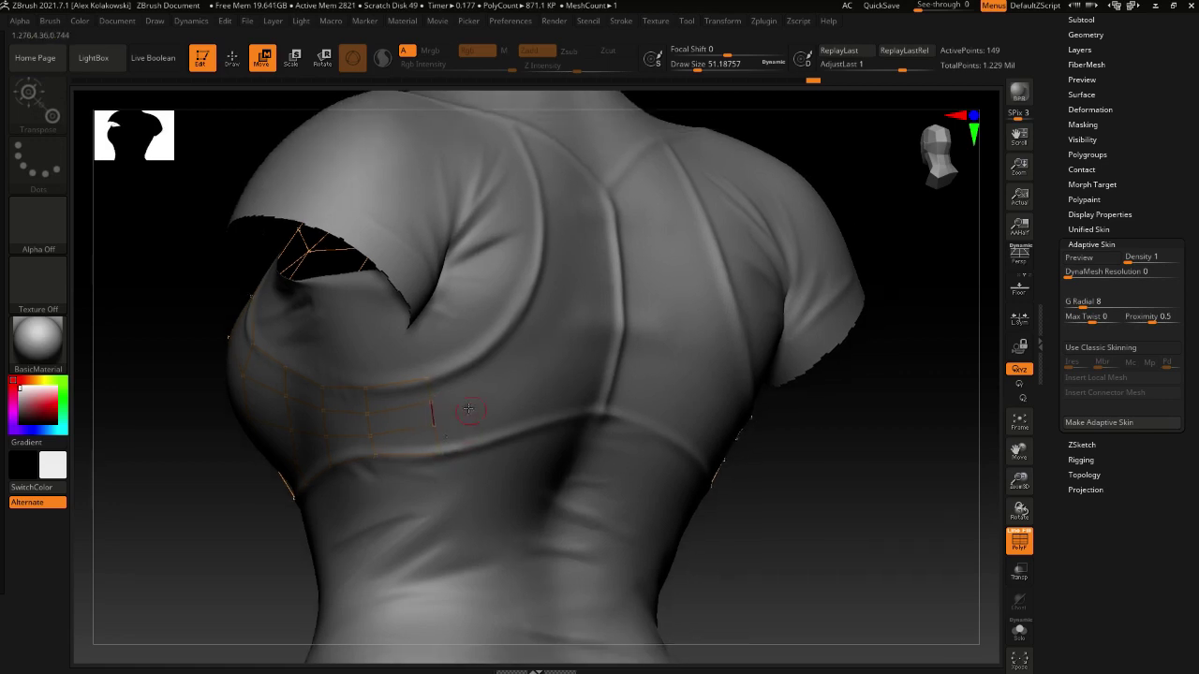
pyautogui.press('q')
# Lay a strip of faces along the curved armhole seam, rising from the side column up the back
pyautogui.moveTo(423, 379); pyautogui.dragTo(487, 350)
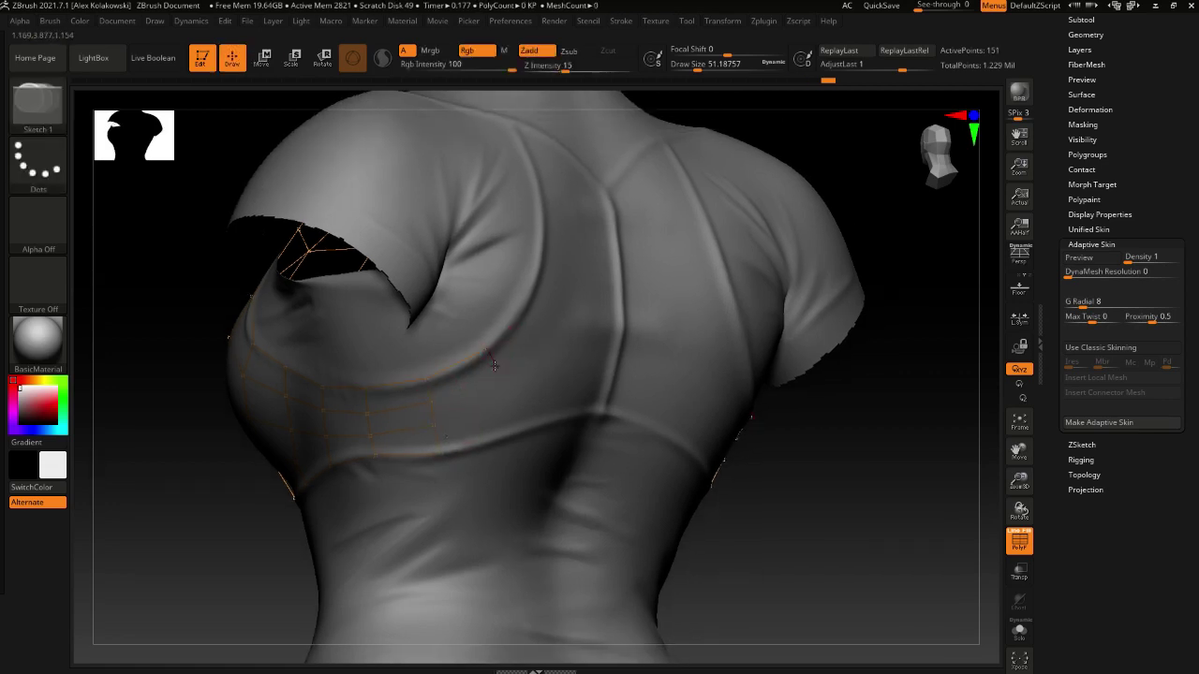
pyautogui.click(553, 326)
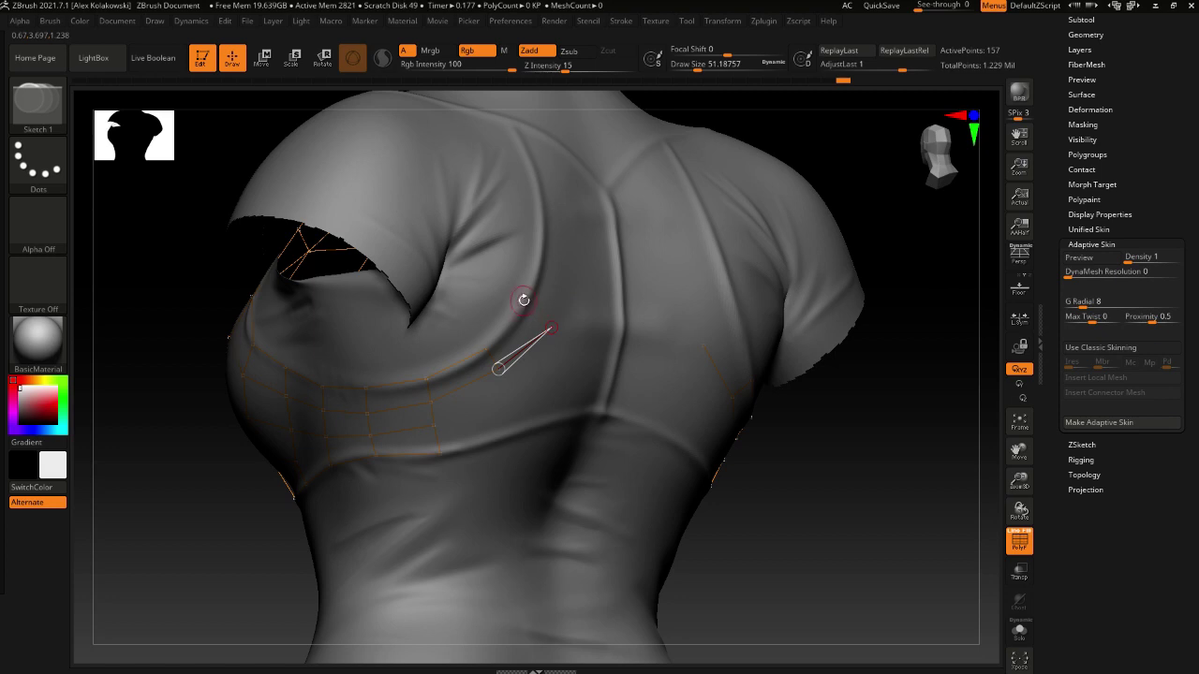
pyautogui.click(525, 301)
pyautogui.click(484, 350)
pyautogui.moveTo(543, 269); pyautogui.dragTo(502, 386, button='right')
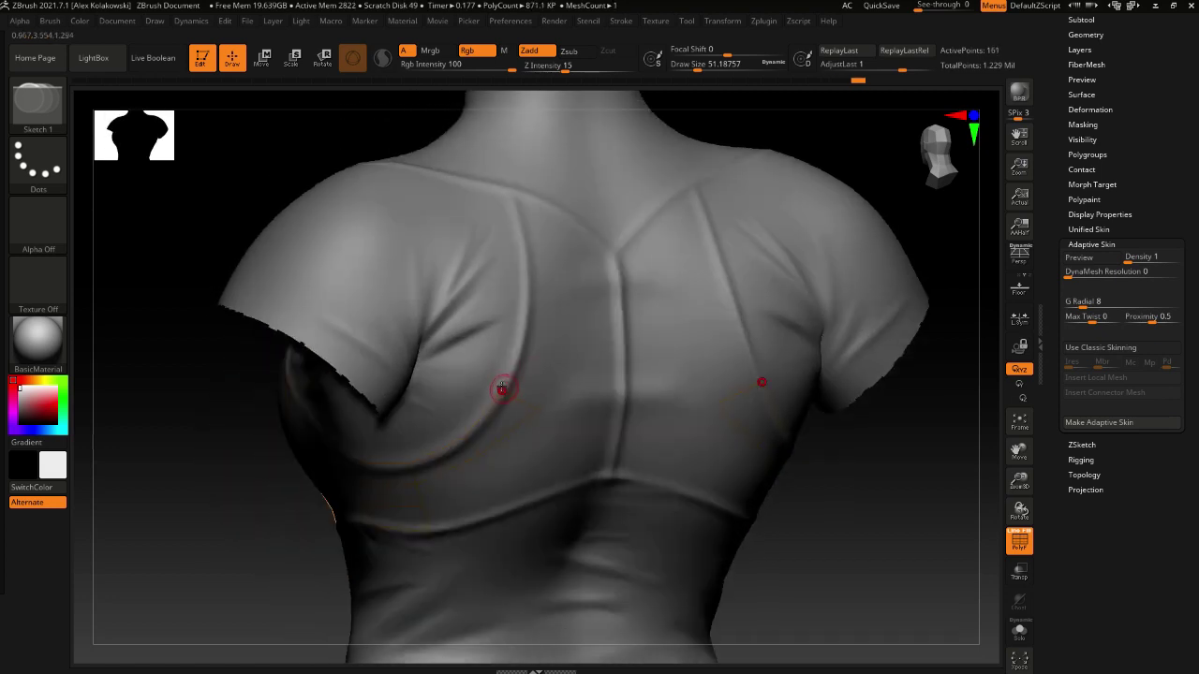
pyautogui.moveTo(501, 389); pyautogui.dragTo(520, 325)
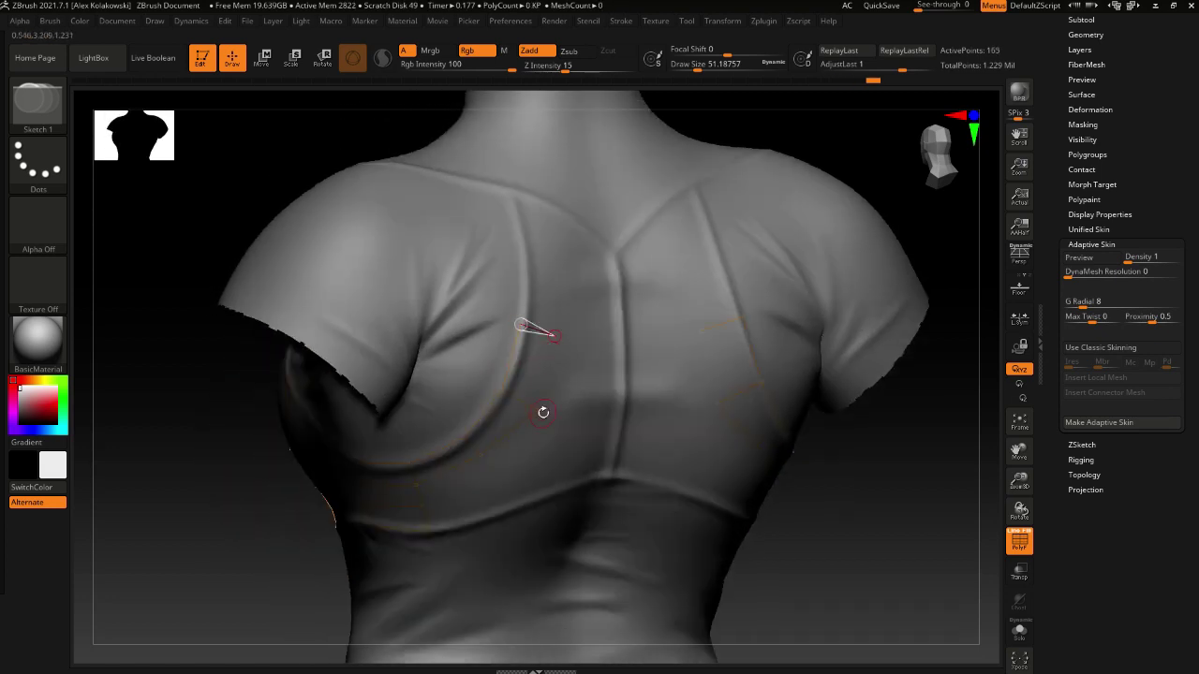
pyautogui.click(537, 410)
pyautogui.moveTo(556, 270); pyautogui.dragTo(550, 389, button='right')
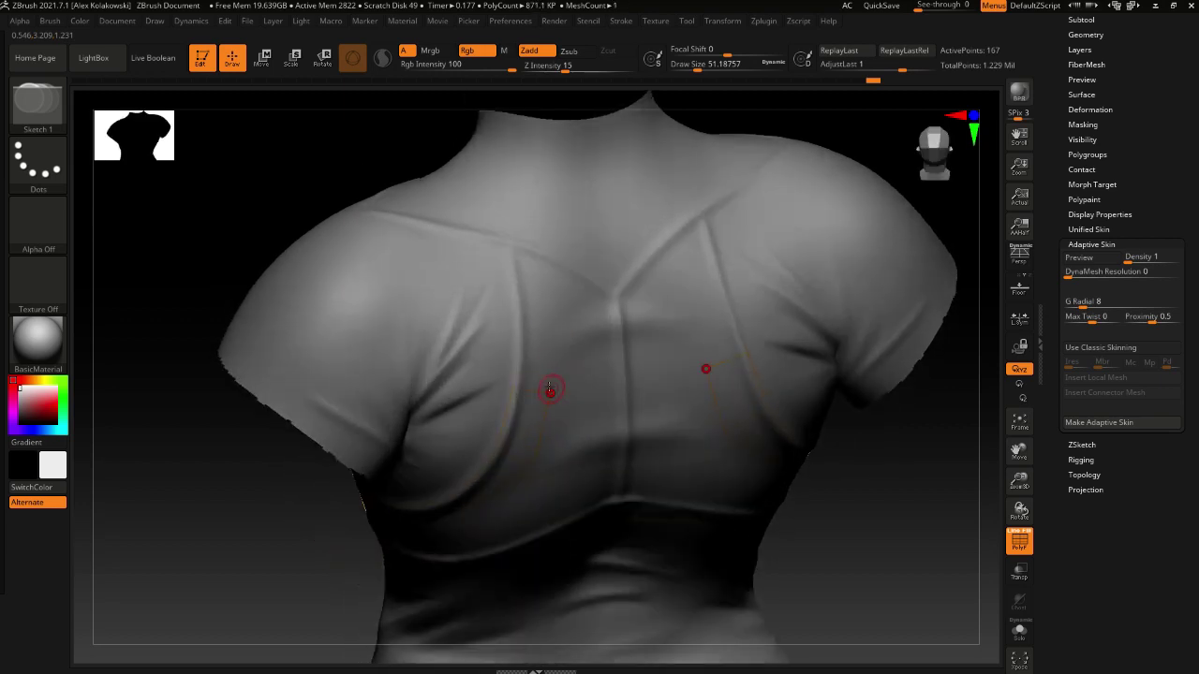
# Extend the strip of faces along the armhole seam up to the neckline seam at the upper back
pyautogui.click(549, 324)
pyautogui.click(516, 321)
pyautogui.click(508, 391)
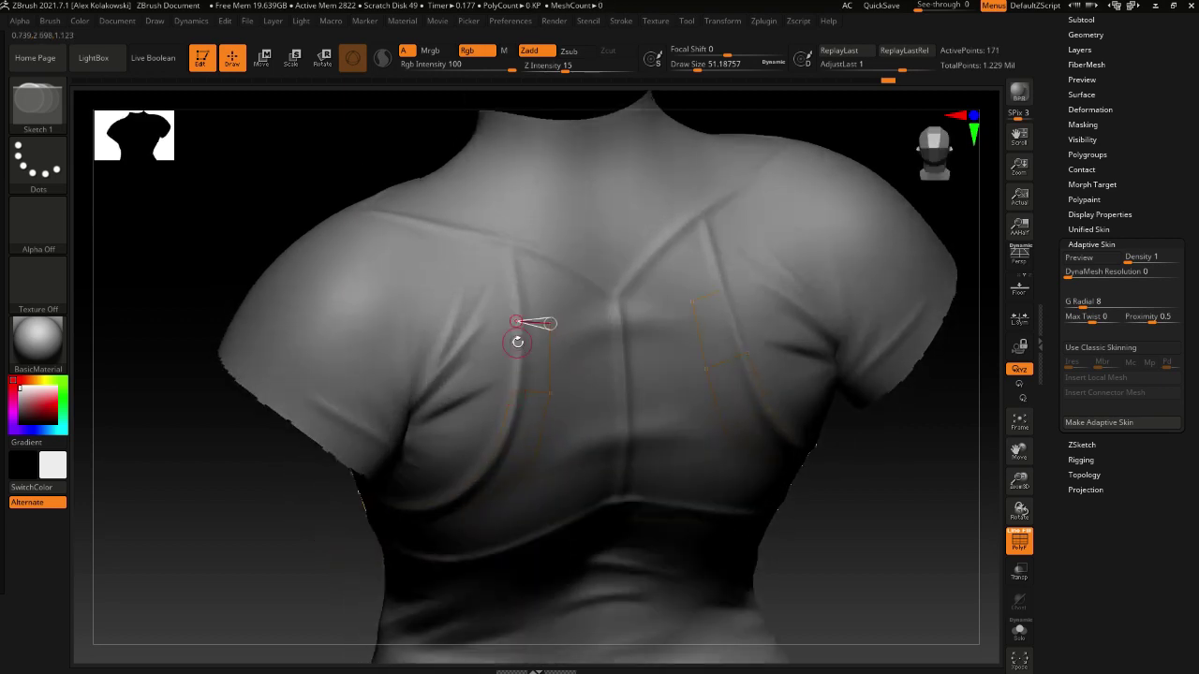
pyautogui.click(512, 390)
pyautogui.click(511, 251)
pyautogui.click(544, 263)
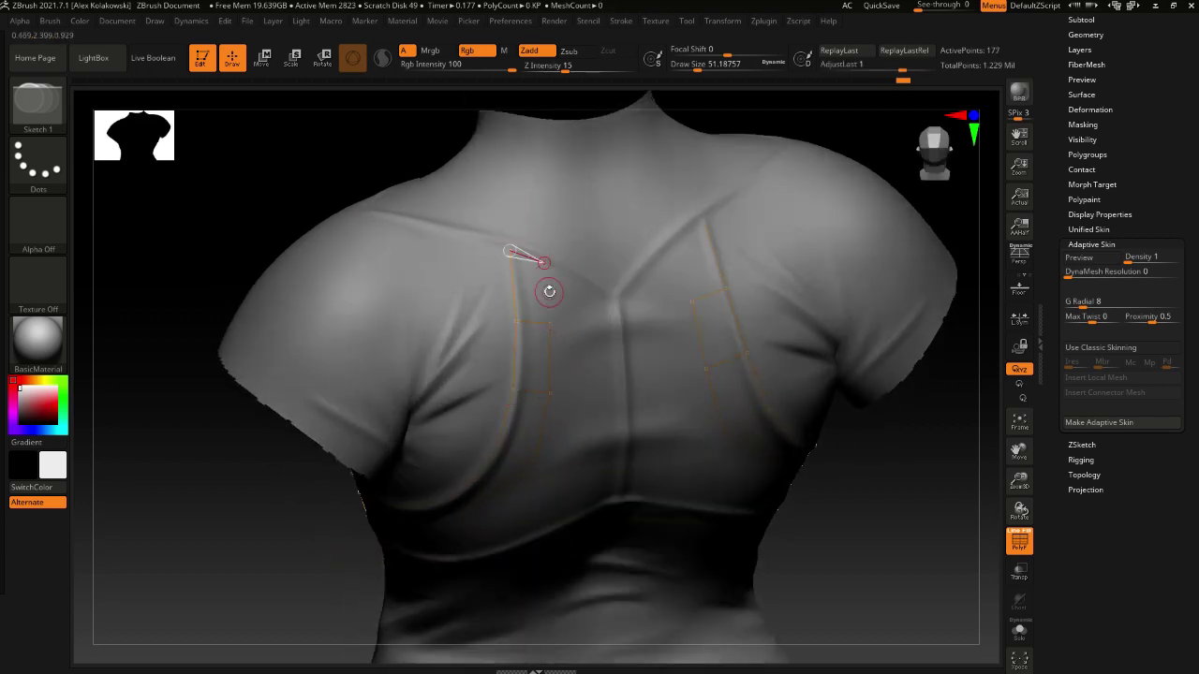
pyautogui.click(552, 324)
# Fill the centre back with rows of faces from the strip to the spine seam, working from neckline to underbust seam
pyautogui.moveTo(562, 328); pyautogui.dragTo(574, 308, button='right')
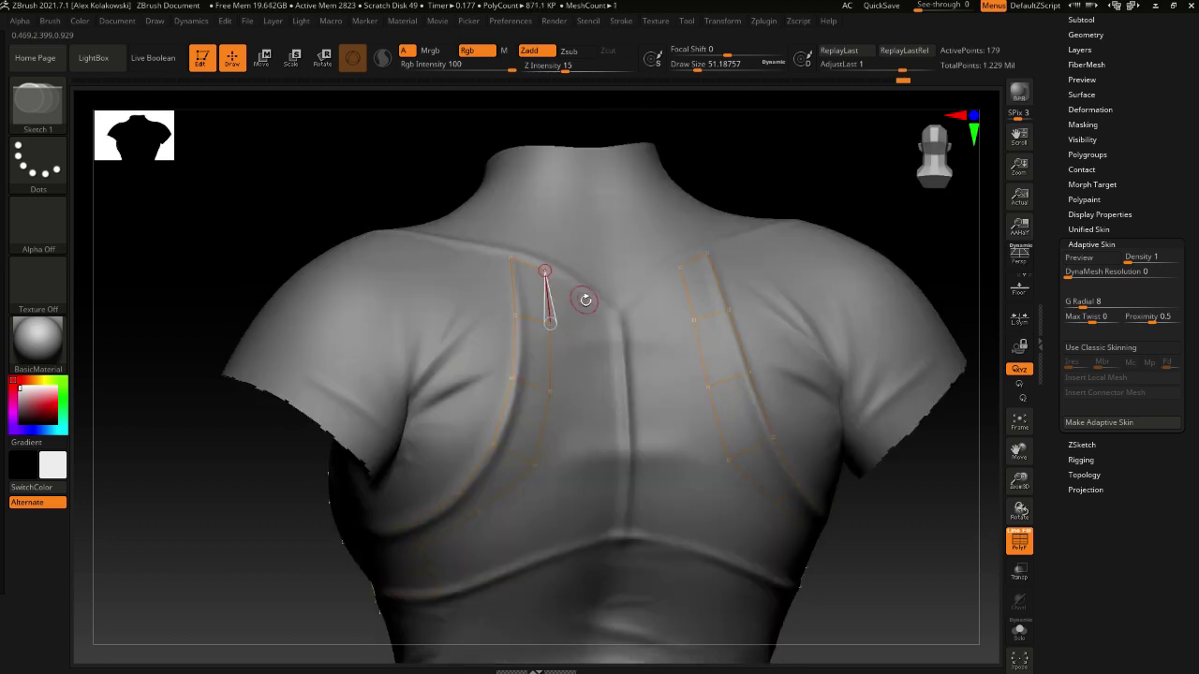
pyautogui.click(589, 300)
pyautogui.click(586, 348)
pyautogui.click(552, 325)
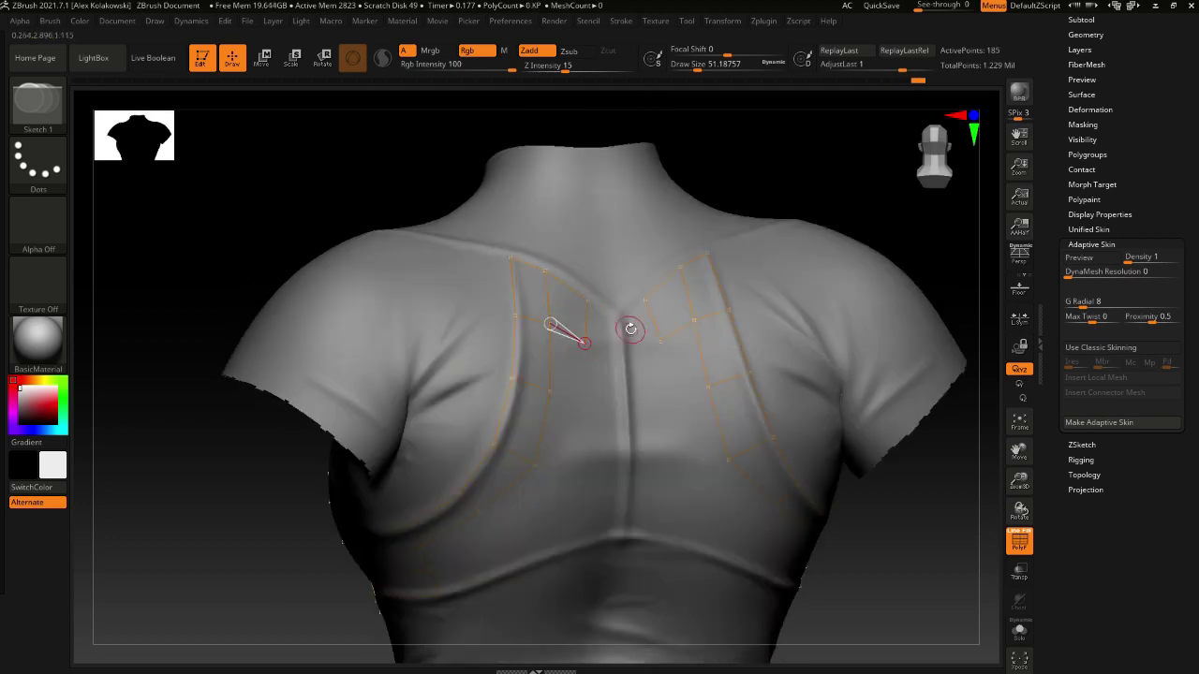
pyautogui.moveTo(631, 329); pyautogui.dragTo(618, 322, button='right')
pyautogui.click(595, 299)
pyautogui.click(621, 307)
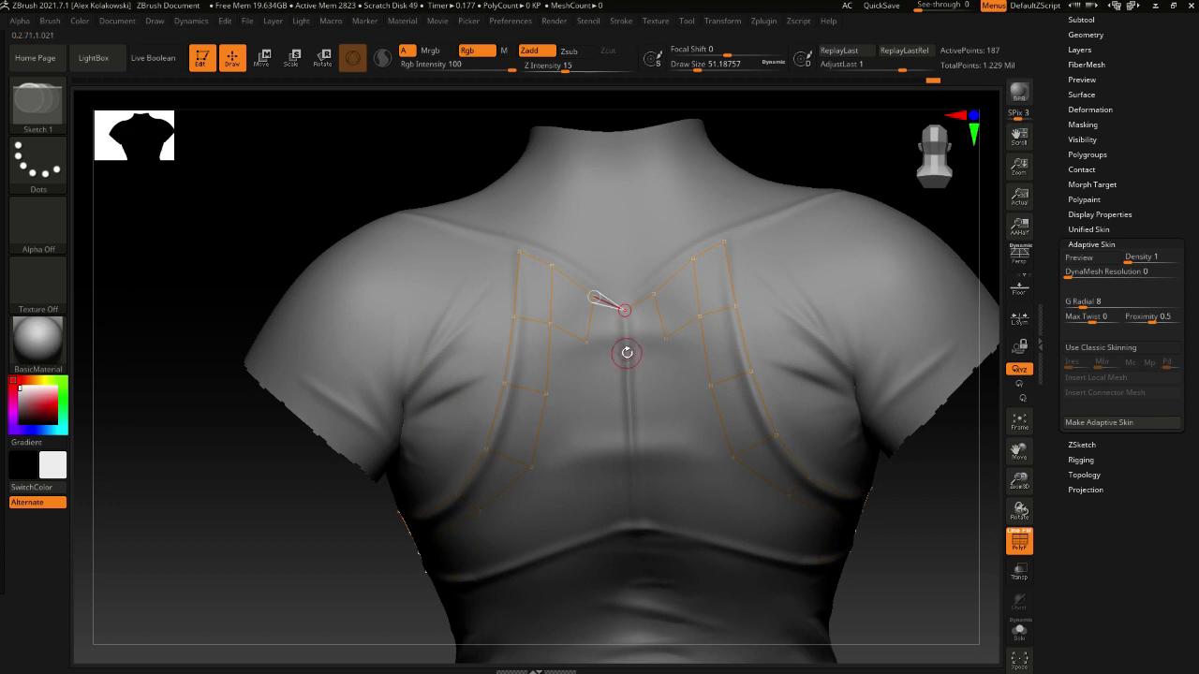
pyautogui.moveTo(594, 343)
pyautogui.mouseDown()
pyautogui.moveTo(627, 400)
pyautogui.moveTo(591, 402)
pyautogui.moveTo(586, 345)
pyautogui.mouseUp()
pyautogui.moveTo(591, 403)
pyautogui.mouseDown()
pyautogui.moveTo(586, 466)
pyautogui.moveTo(635, 522)
pyautogui.moveTo(556, 551)
pyautogui.mouseUp()
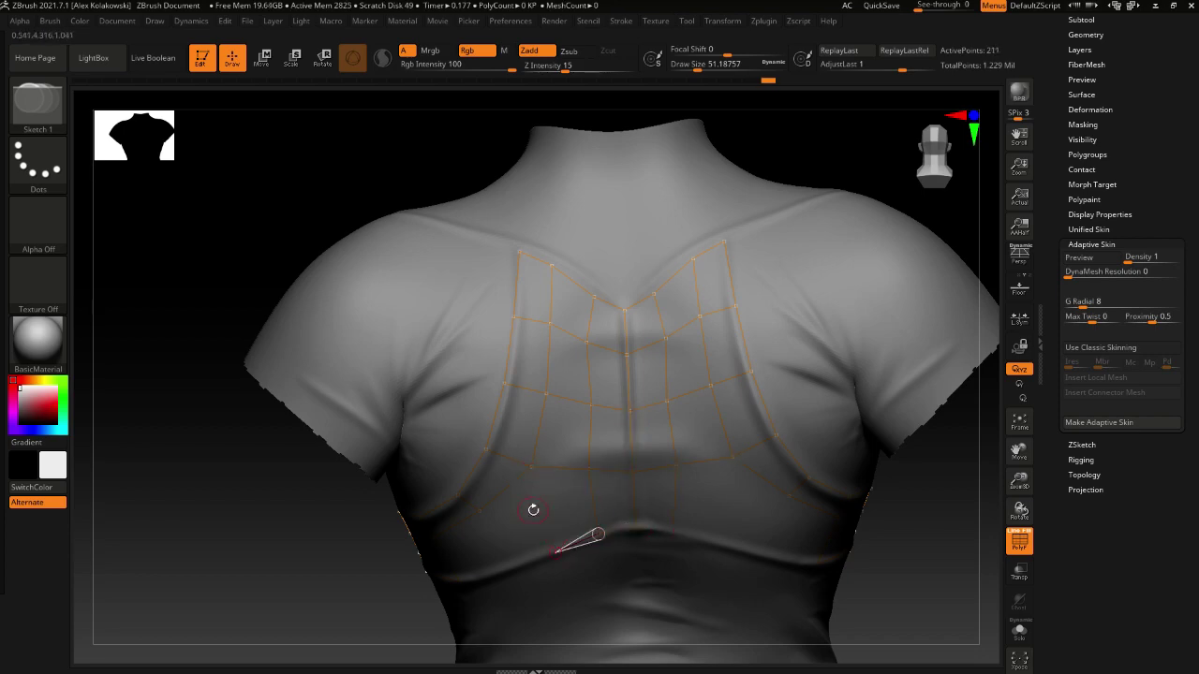
# Reposition the cage points on the centre back to even out the face spacing
pyautogui.moveTo(533, 511)
pyautogui.mouseDown(button='right')
pyautogui.moveTo(609, 534)
pyautogui.moveTo(679, 454)
pyautogui.moveTo(562, 463)
pyautogui.moveTo(628, 428)
pyautogui.moveTo(573, 409)
pyautogui.mouseUp(button='right')
pyautogui.press('w')
pyautogui.moveTo(663, 375); pyautogui.dragTo(660, 376)
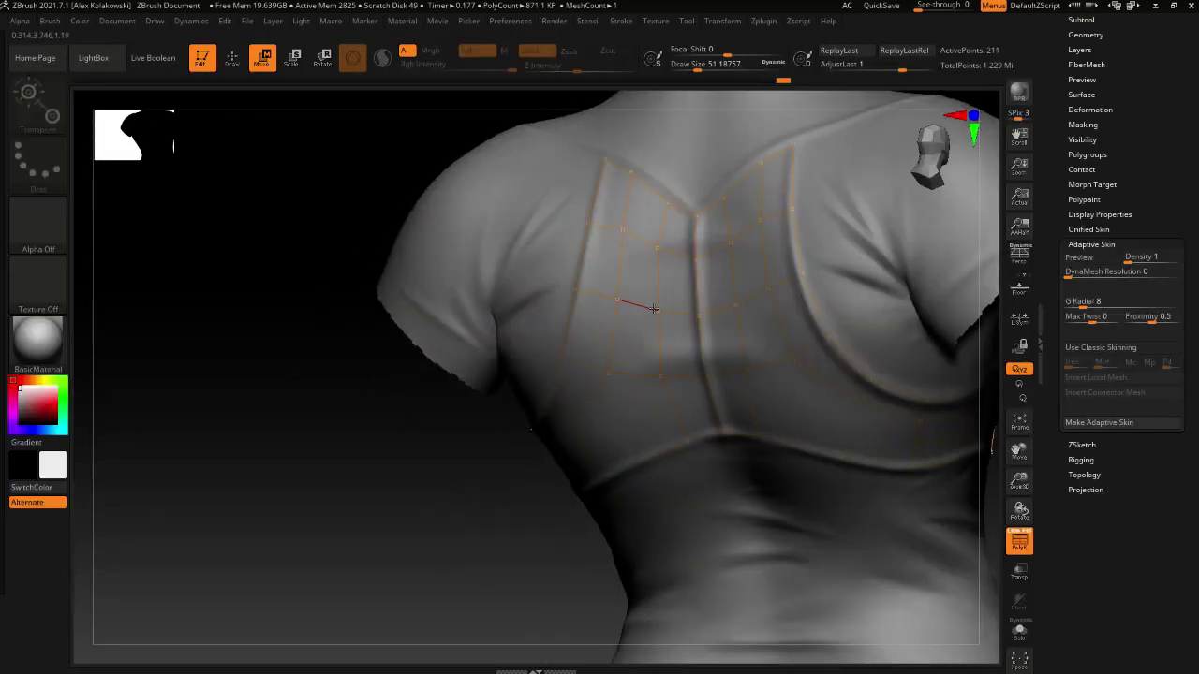
pyautogui.moveTo(634, 457)
pyautogui.mouseDown(button='right')
pyautogui.moveTo(672, 365)
pyautogui.moveTo(645, 351)
pyautogui.moveTo(678, 299)
pyautogui.mouseUp(button='right')
pyautogui.press('q')
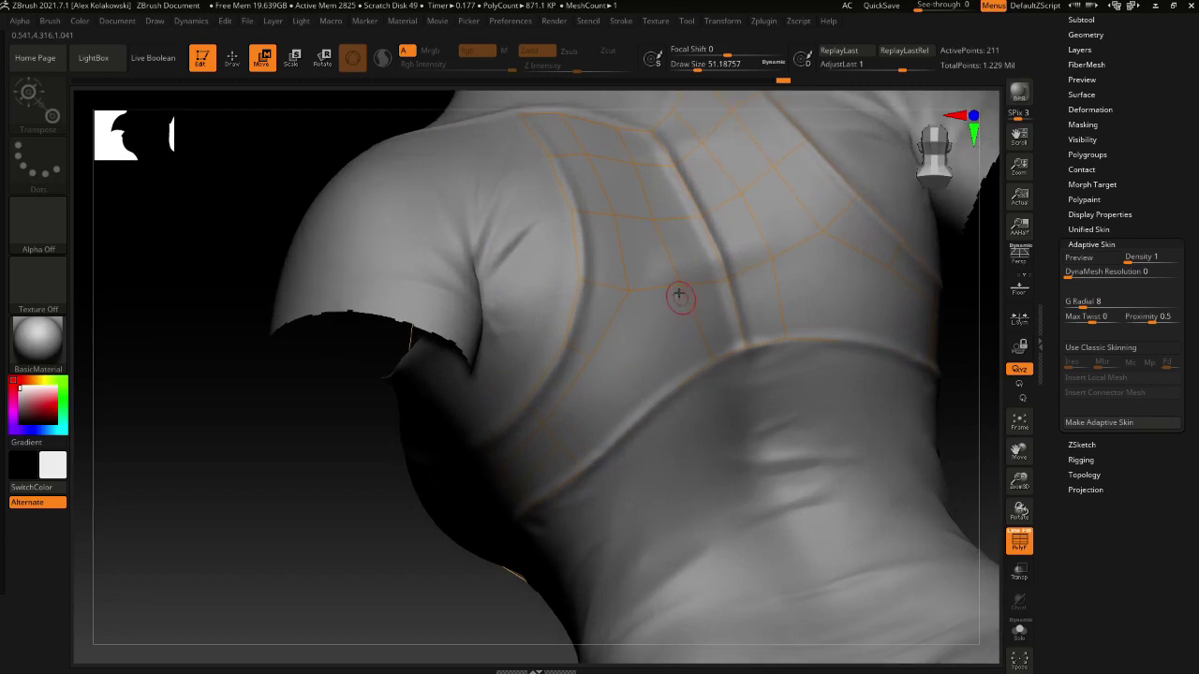
# Add faces in the lower side-back gap and adjust their points to join the centre rows toward the underbust seam
pyautogui.click(637, 368)
pyautogui.click(591, 359)
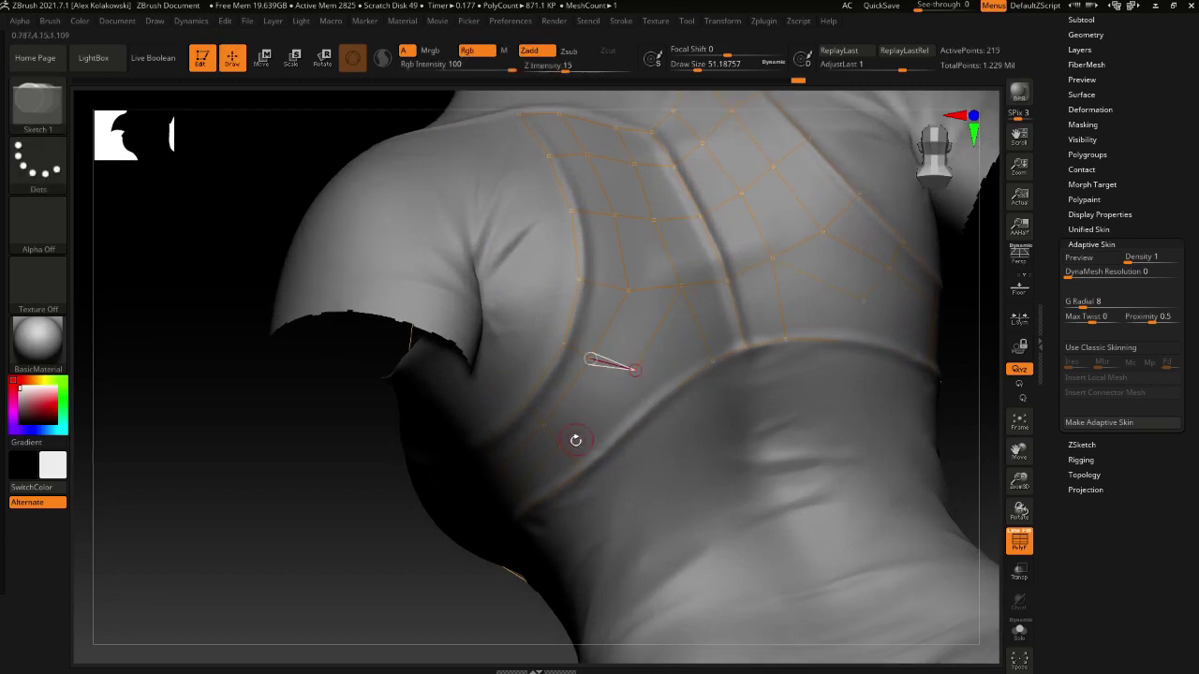
pyautogui.click(565, 444)
pyautogui.keyDown('alt'); pyautogui.moveTo(641, 394); pyautogui.dragTo(644, 368, button='right'); pyautogui.keyUp('alt')
pyautogui.press('w')
pyautogui.moveTo(637, 344); pyautogui.dragTo(600, 329)
pyautogui.keyDown('alt'); pyautogui.moveTo(674, 376); pyautogui.dragTo(653, 351, button='right'); pyautogui.keyUp('alt')
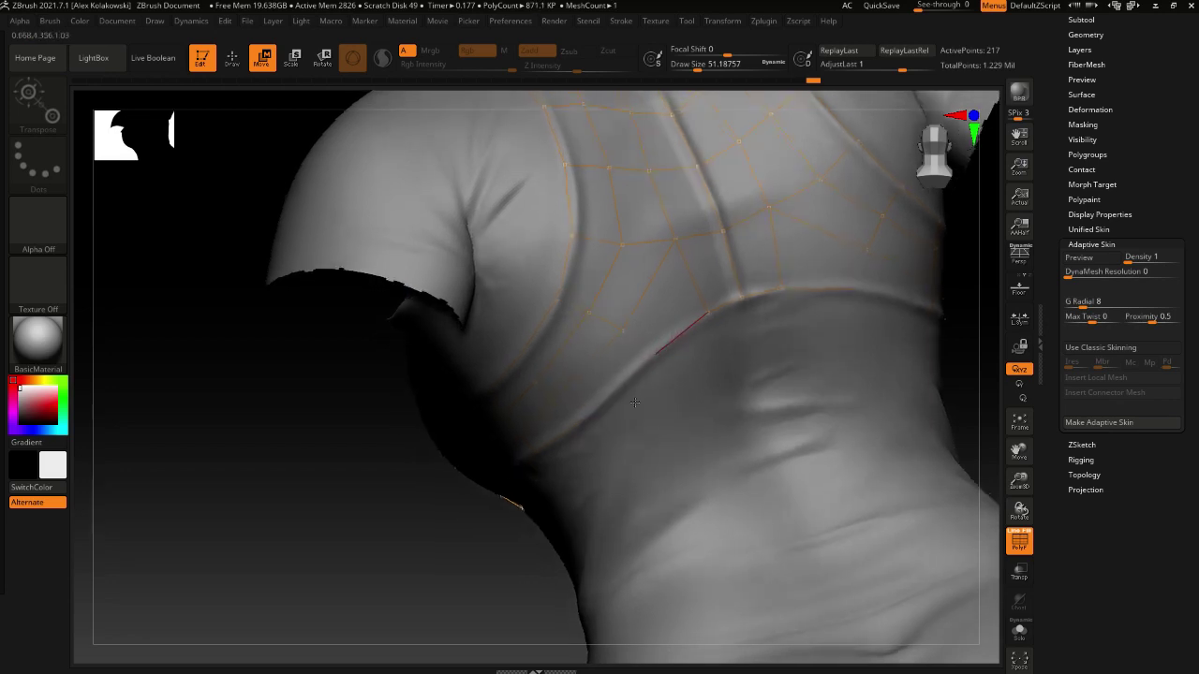
pyautogui.press('q')
pyautogui.click(578, 423)
# Slide the points along the underbust seam and lower back to smooth the flow of the faces
pyautogui.moveTo(578, 423)
pyautogui.keyDown('alt'); pyautogui.mouseDown(button='right')
pyautogui.moveTo(562, 480)
pyautogui.moveTo(561, 429)
pyautogui.moveTo(590, 481)
pyautogui.moveTo(547, 474)
pyautogui.mouseUp(button='right'); pyautogui.keyUp('alt')
pyautogui.press('w')
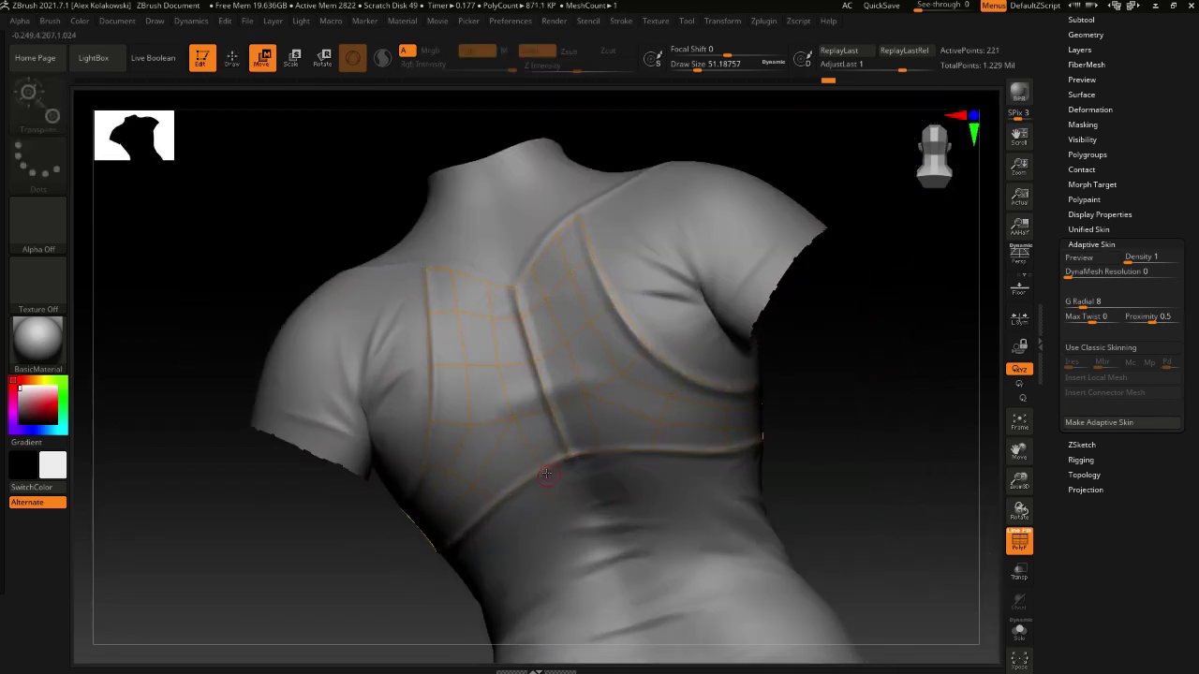
pyautogui.moveTo(529, 473); pyautogui.dragTo(530, 475)
pyautogui.moveTo(530, 476); pyautogui.dragTo(522, 459, button='right')
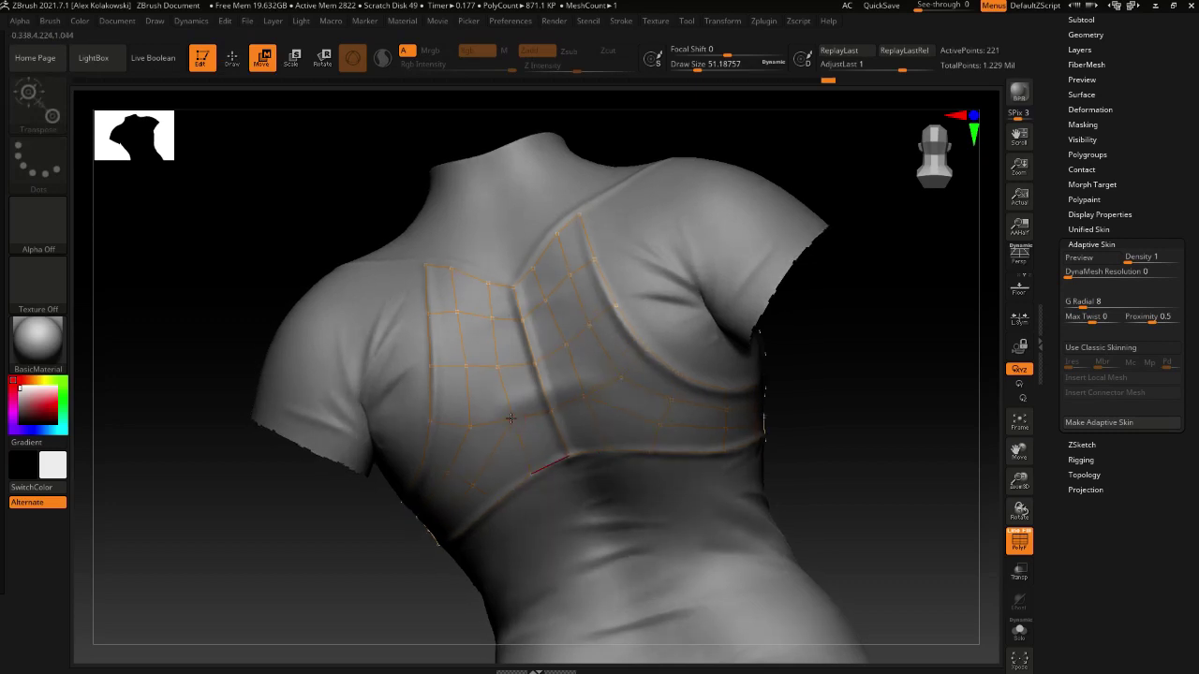
pyautogui.moveTo(511, 419); pyautogui.dragTo(503, 465)
pyautogui.moveTo(502, 465); pyautogui.dragTo(475, 421, button='right')
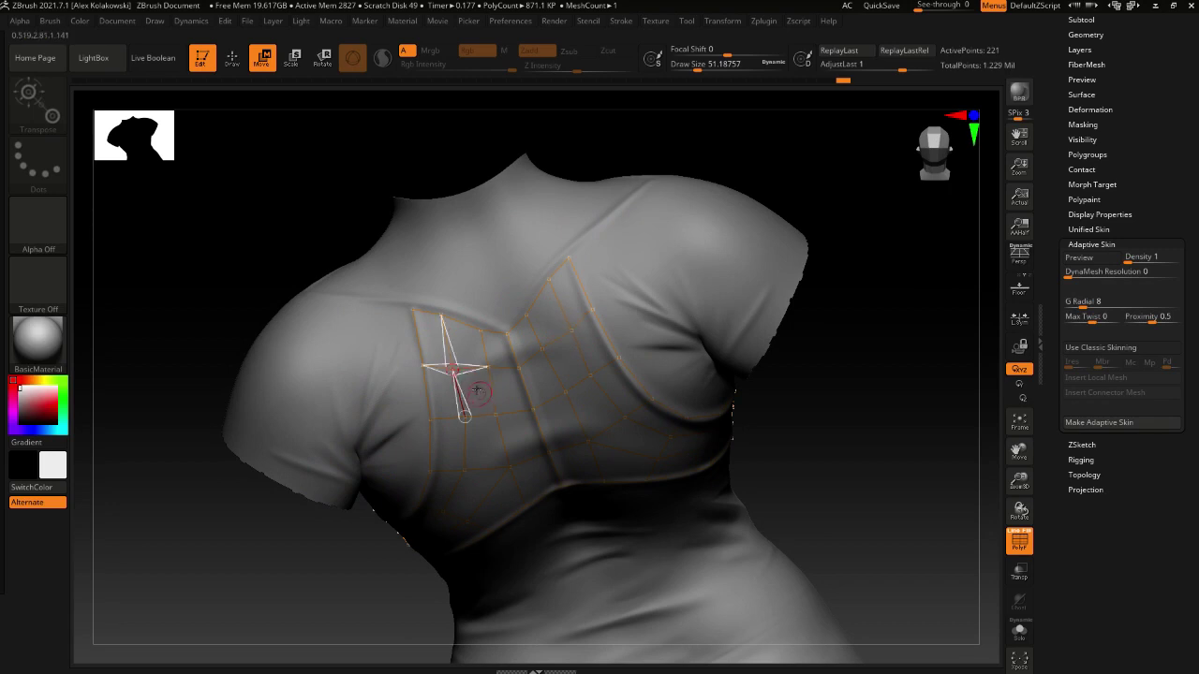
# Even out the cage points across the upper back and near the spine, then refine the lower side-back points
pyautogui.moveTo(453, 367); pyautogui.dragTo(456, 366)
pyautogui.moveTo(457, 368); pyautogui.dragTo(461, 376, button='right')
pyautogui.moveTo(458, 367); pyautogui.dragTo(455, 366)
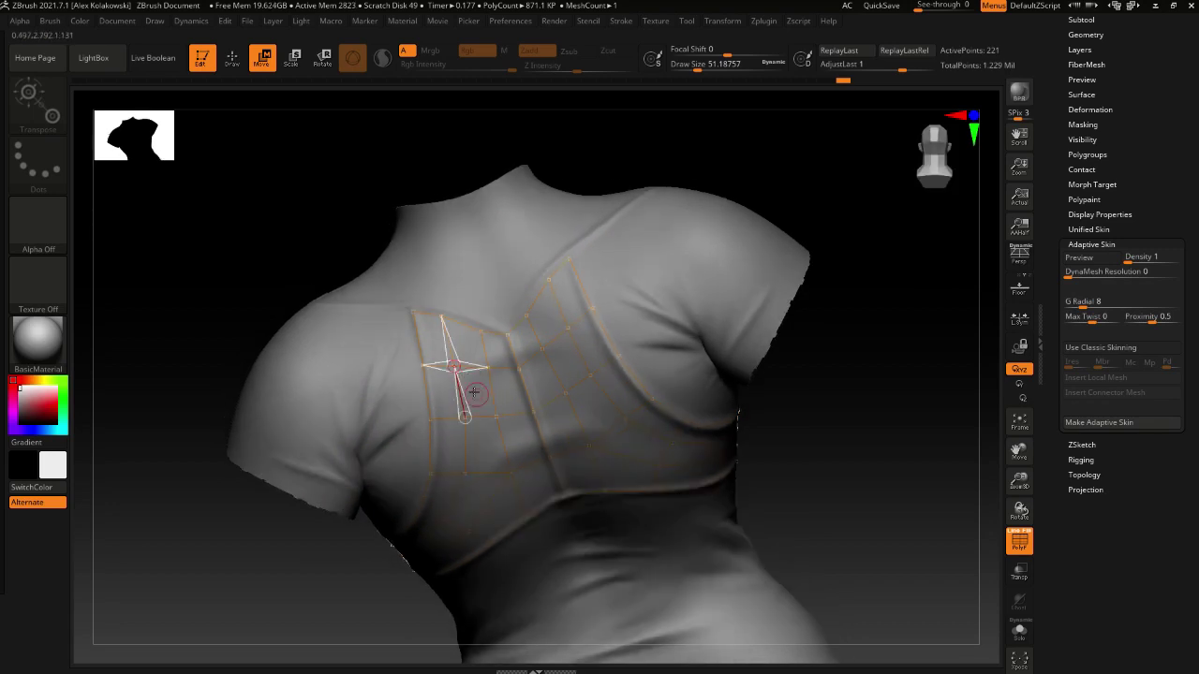
pyautogui.moveTo(459, 370); pyautogui.dragTo(479, 331, button='right')
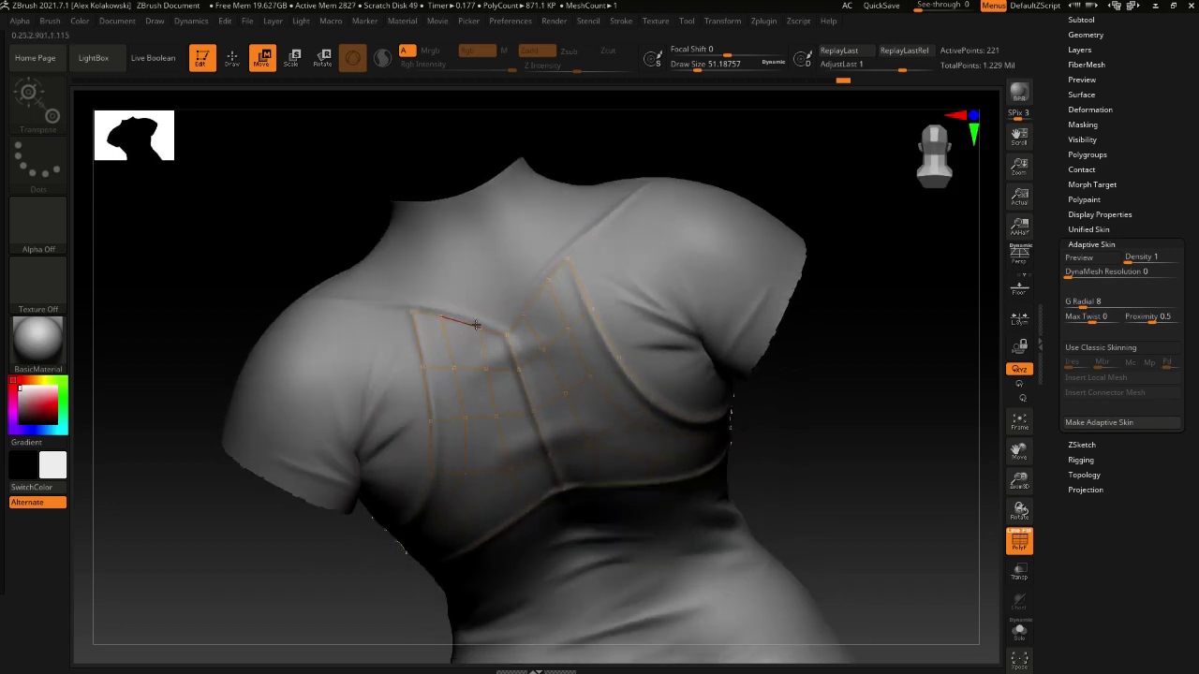
pyautogui.moveTo(476, 325); pyautogui.dragTo(510, 386)
pyautogui.moveTo(535, 361); pyautogui.dragTo(558, 380, button='right')
pyautogui.moveTo(564, 392); pyautogui.dragTo(562, 395)
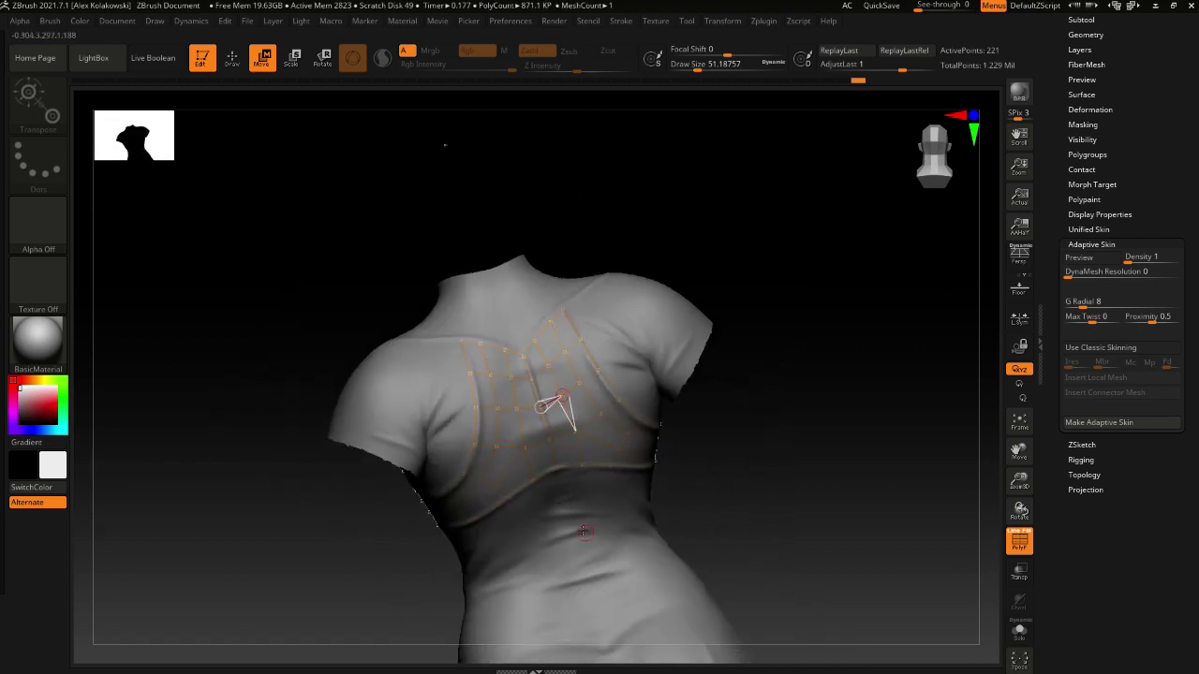
pyautogui.moveTo(582, 531)
pyautogui.mouseDown(button='right')
pyautogui.moveTo(553, 441)
pyautogui.moveTo(510, 454)
pyautogui.moveTo(544, 428)
pyautogui.moveTo(556, 356)
pyautogui.moveTo(529, 319)
pyautogui.mouseUp(button='right')
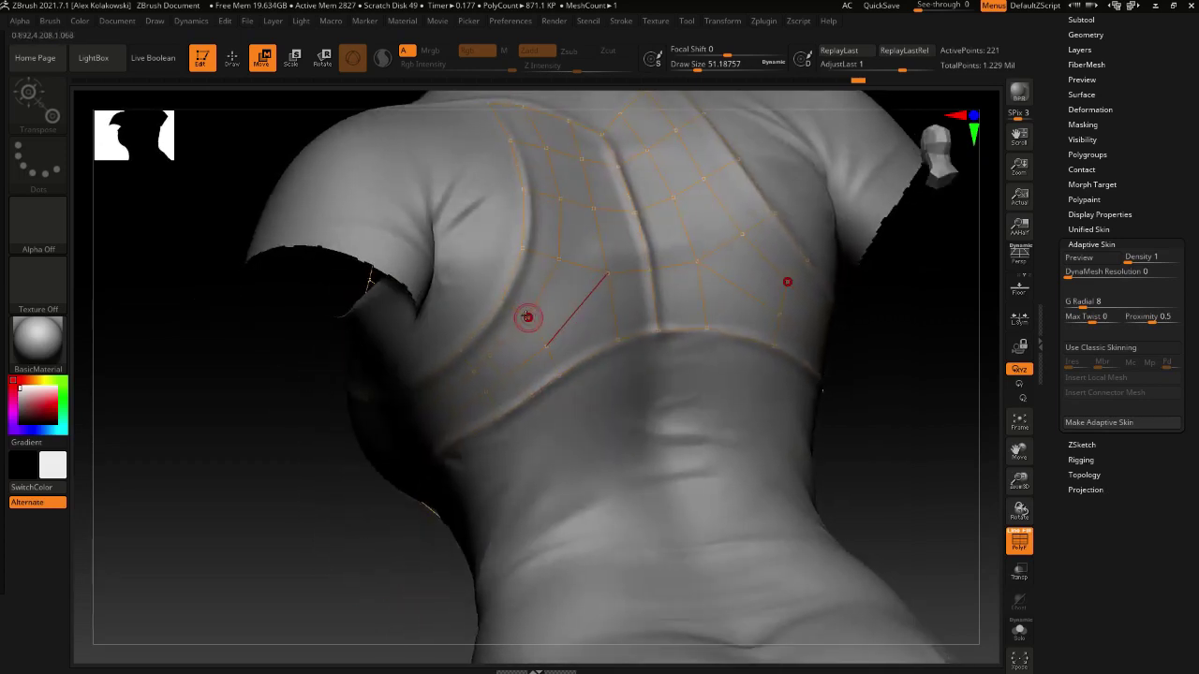
pyautogui.moveTo(529, 317); pyautogui.dragTo(525, 323)
# Preview the skinned garment mesh over the body and generate an adaptive skin from it
pyautogui.moveTo(524, 416); pyautogui.dragTo(542, 360, button='right')
pyautogui.moveTo(530, 436); pyautogui.dragTo(685, 441, button='right')
pyautogui.press('a')
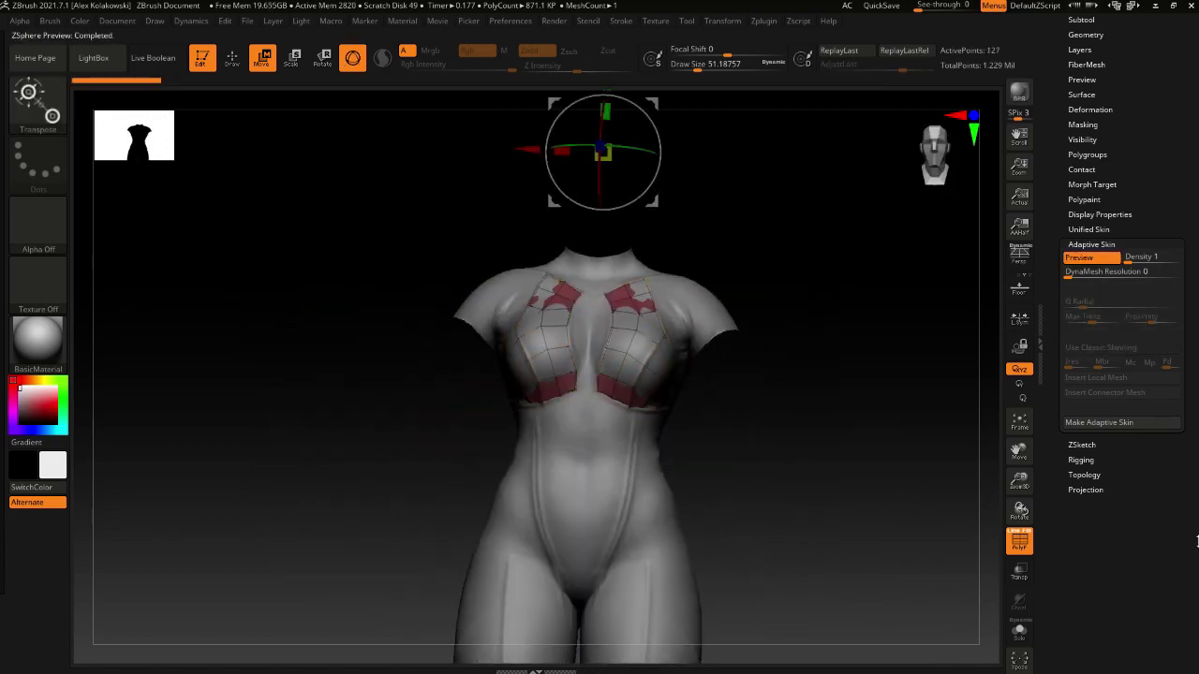
pyautogui.click(1135, 423)
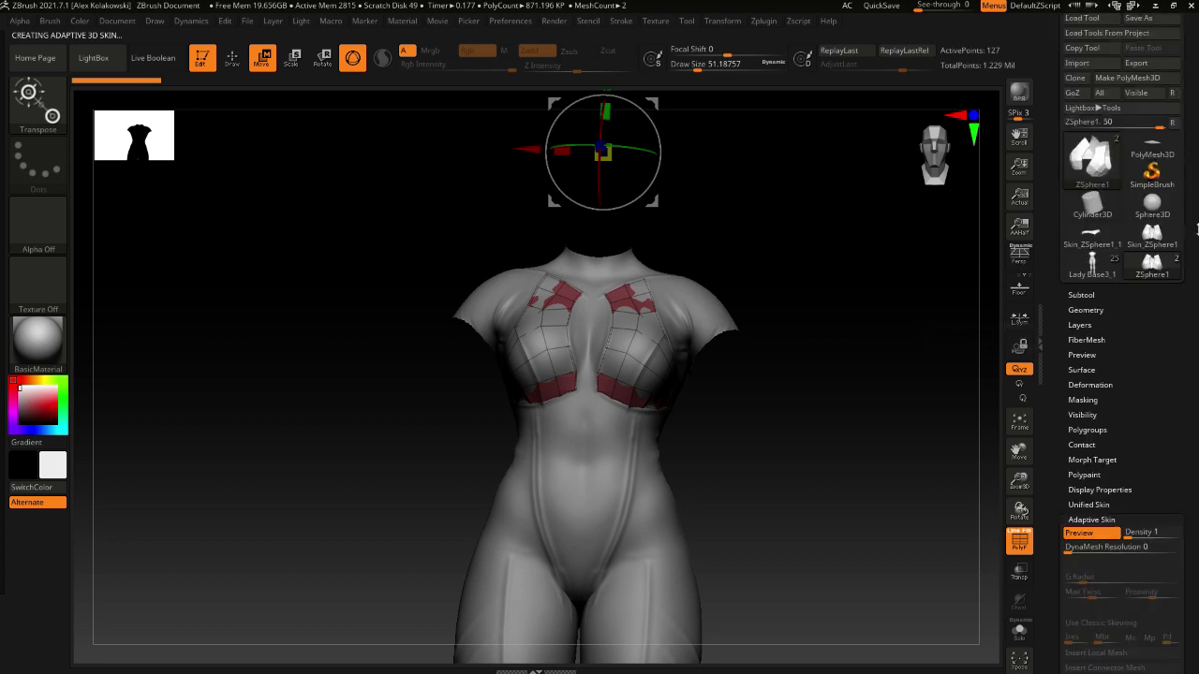
# Load the generated Skin_ZSphere1 tool and inspect the garment mesh on its own
pyautogui.click(1079, 295)
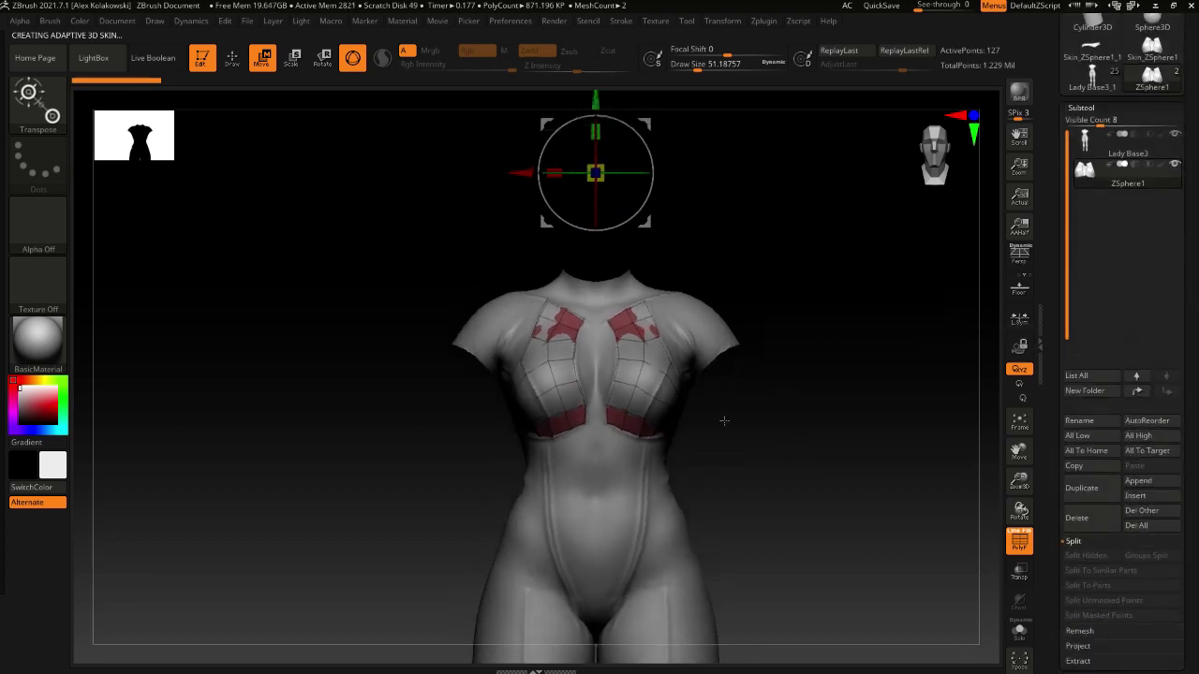
pyautogui.scroll(3, 1122, 245)
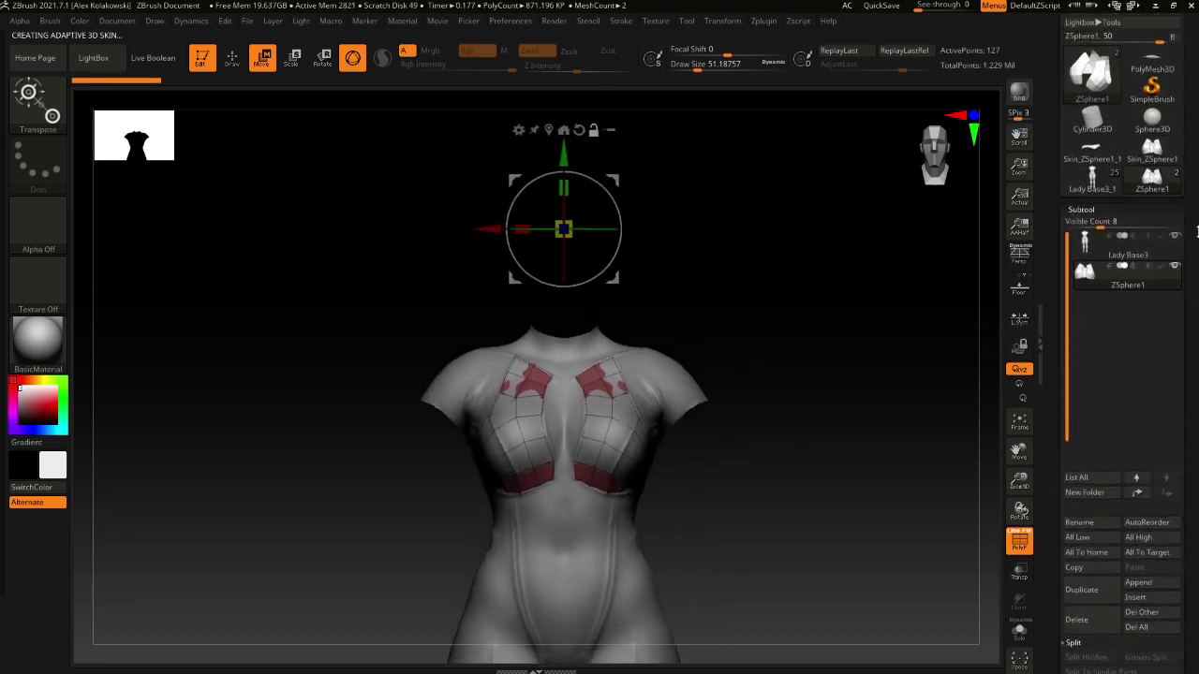
pyautogui.click(1159, 204)
pyautogui.moveTo(825, 505); pyautogui.dragTo(987, 577)
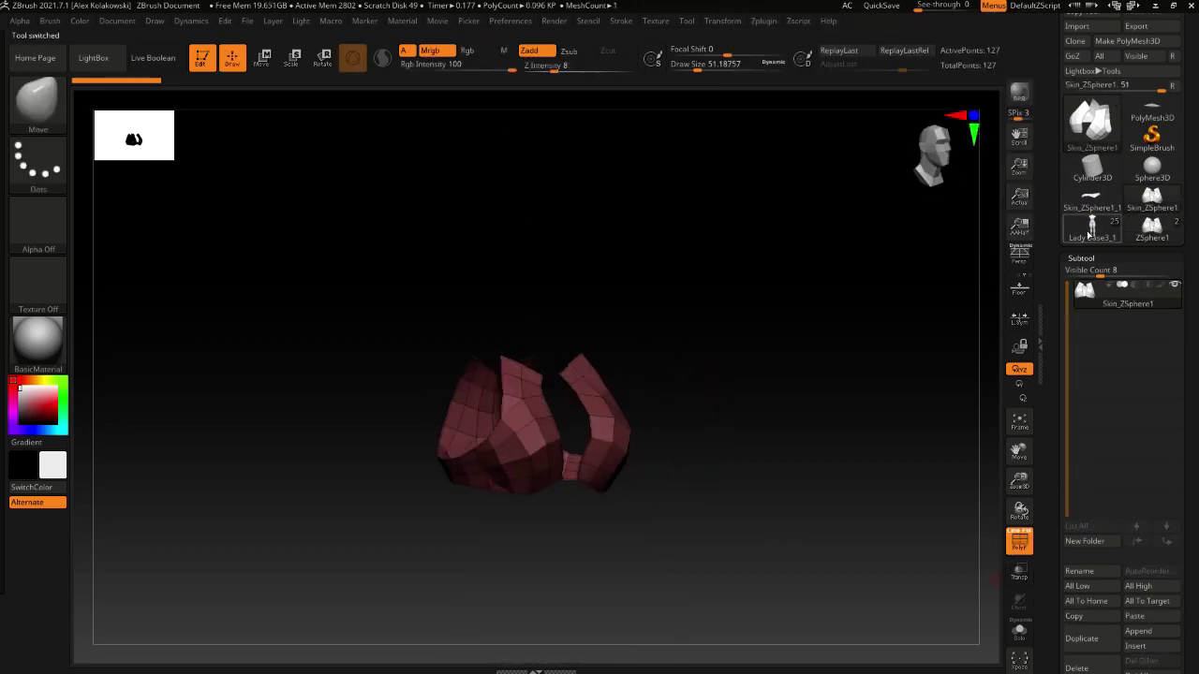
# Switch back to the Lady Base3_1 character tool and hide the polyframe
pyautogui.click(1092, 225)
pyautogui.hotkey('shift', 'f')
pyautogui.moveTo(864, 574); pyautogui.dragTo(822, 575)
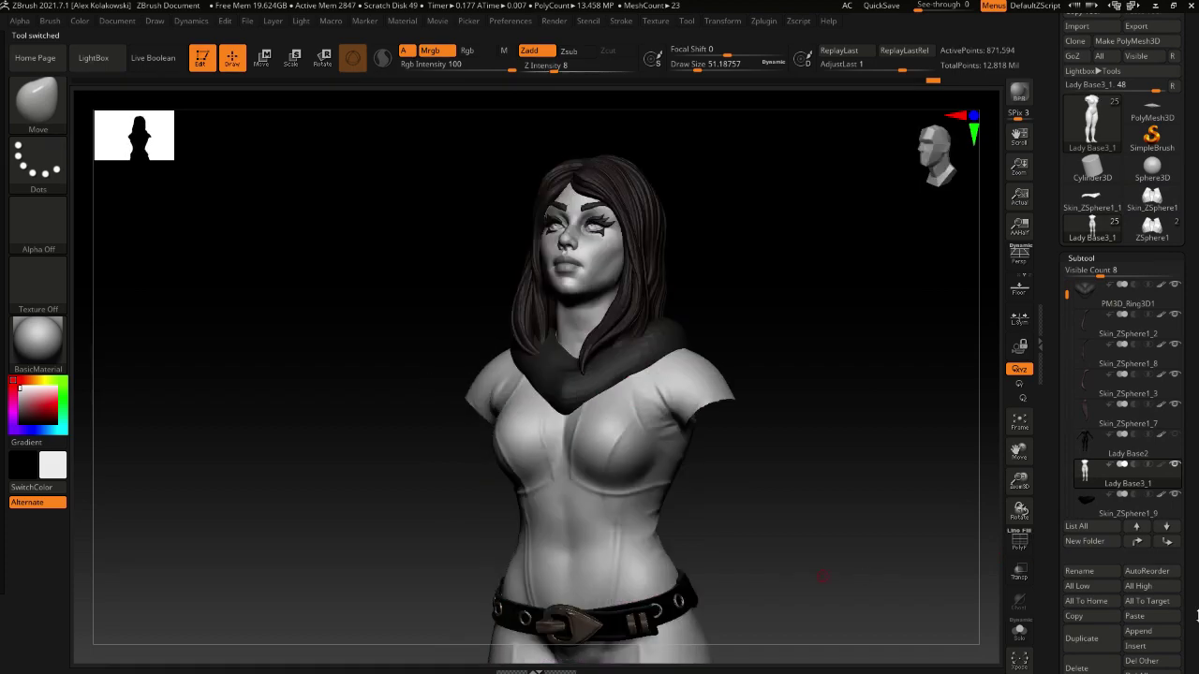
# Append the generated garment skin mesh to the character, make it the active subtool, and switch to the ZModeler brush
pyautogui.moveTo(1184, 656); pyautogui.dragTo(1184, 546)
pyautogui.click(1146, 508)
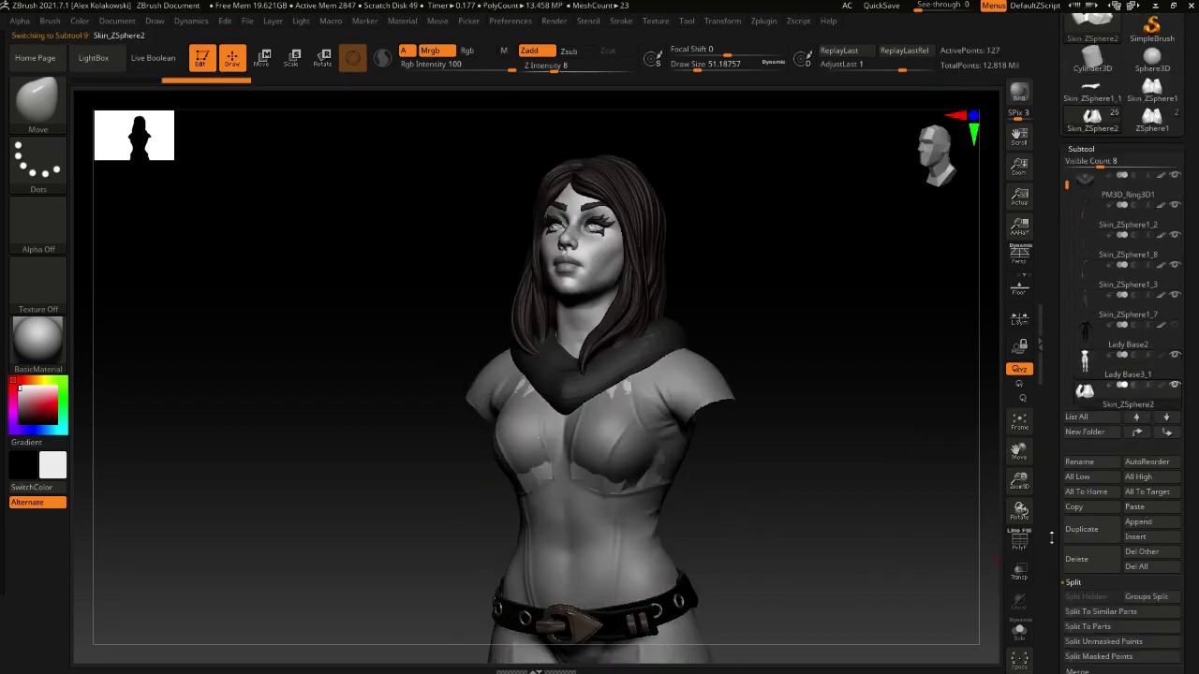
pyautogui.moveTo(824, 529)
pyautogui.mouseDown()
pyautogui.moveTo(866, 548)
pyautogui.moveTo(857, 600)
pyautogui.mouseUp()
pyautogui.press('b')
pyautogui.press('z')
pyautogui.press('m')
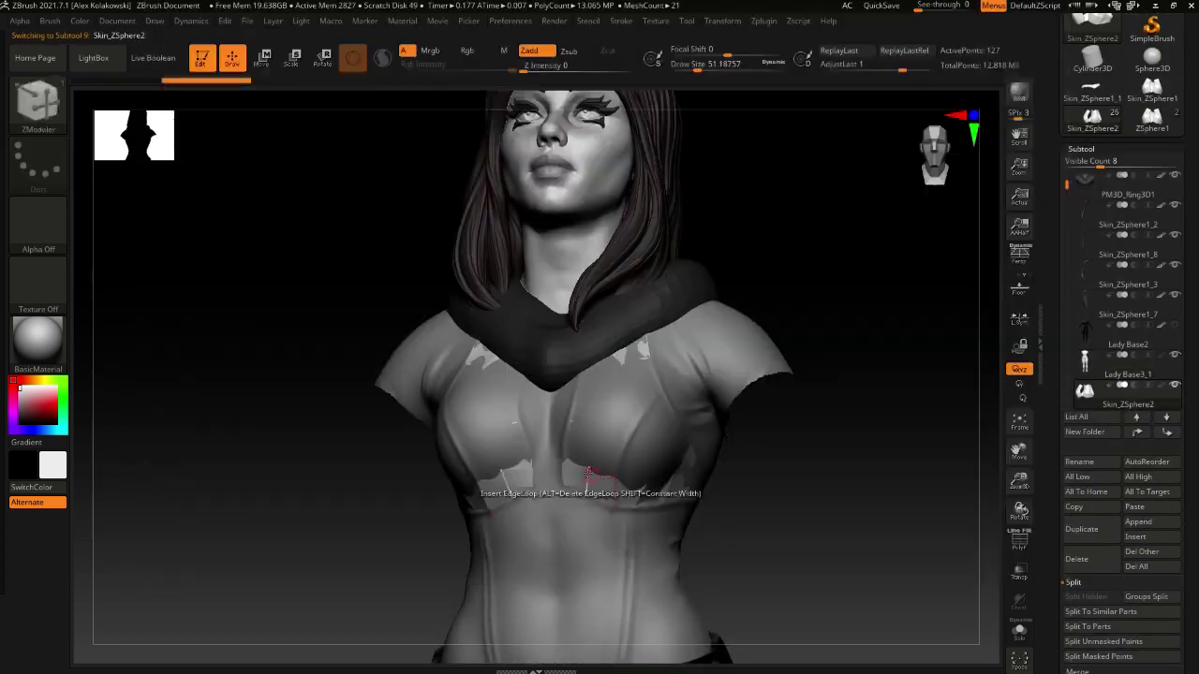
# Give the bust garment thickness by extruding all of its polygons outward from the body
pyautogui.moveTo(588, 475); pyautogui.dragTo(602, 481, button='right')
pyautogui.press('space')
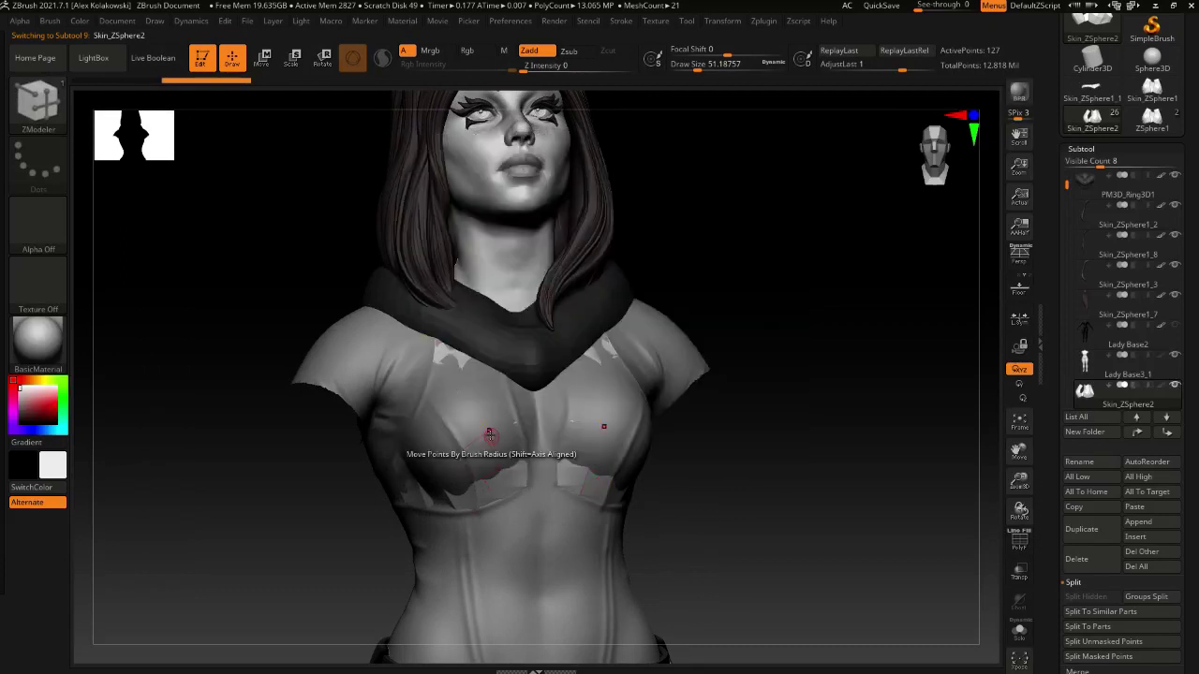
pyautogui.moveTo(489, 433); pyautogui.dragTo(581, 477)
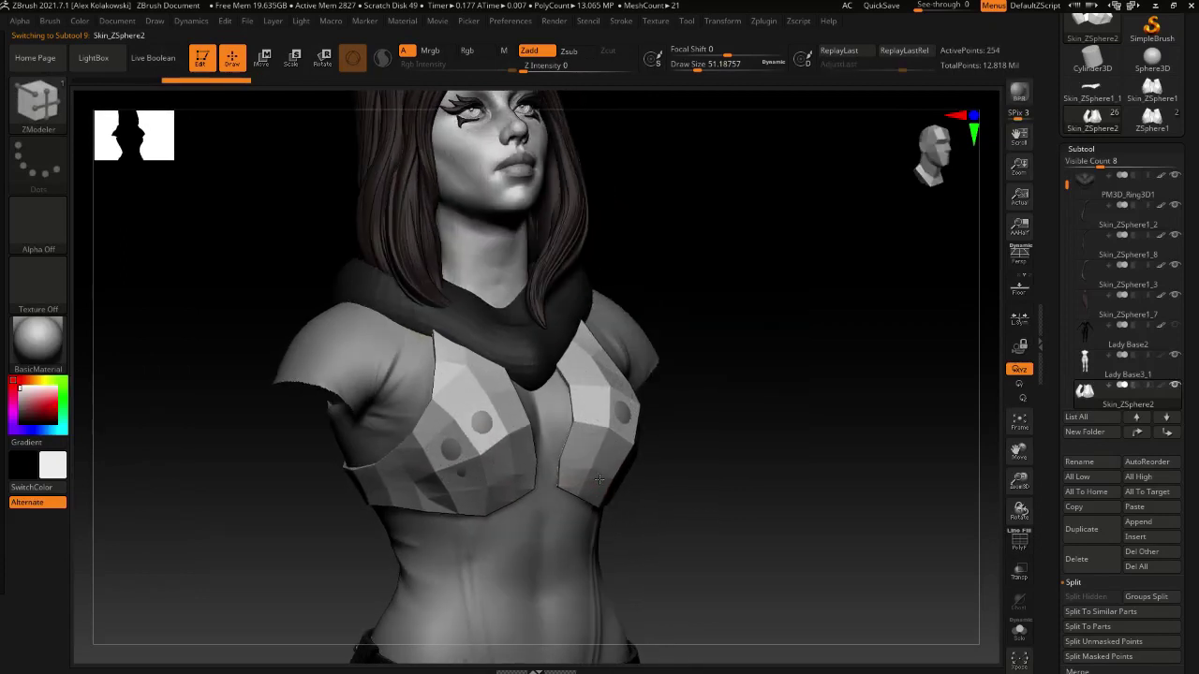
pyautogui.moveTo(663, 538); pyautogui.dragTo(412, 527)
pyautogui.hotkey('ctrl', 'z')
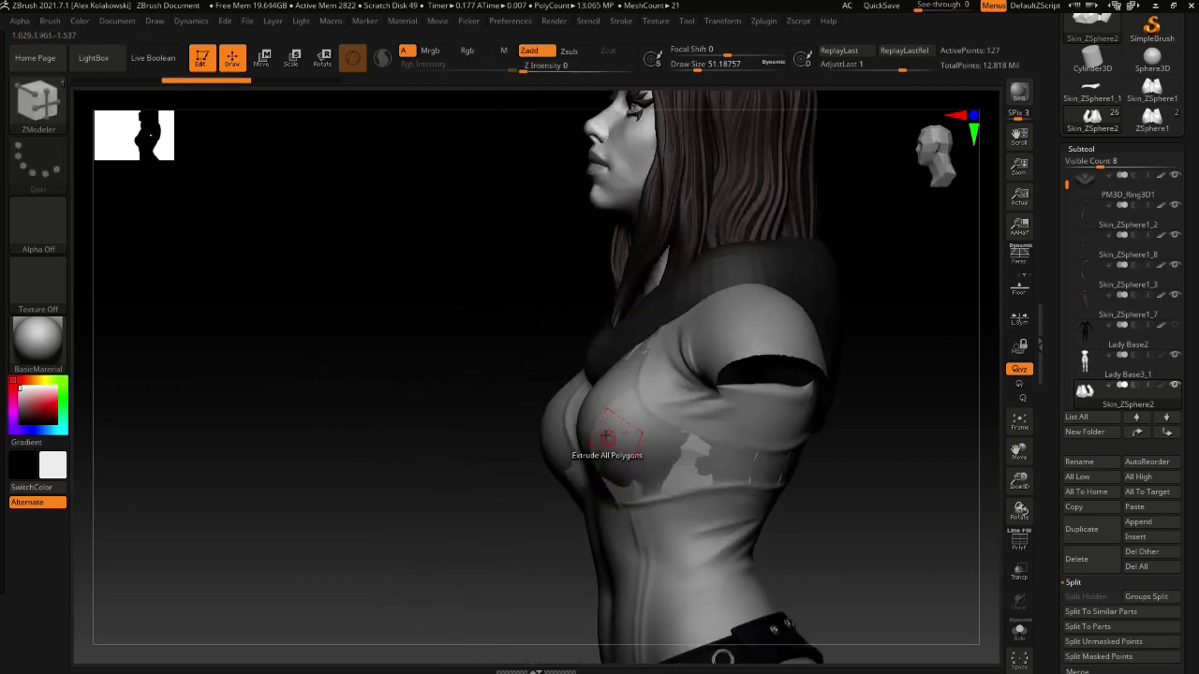
pyautogui.moveTo(607, 437); pyautogui.dragTo(589, 435)
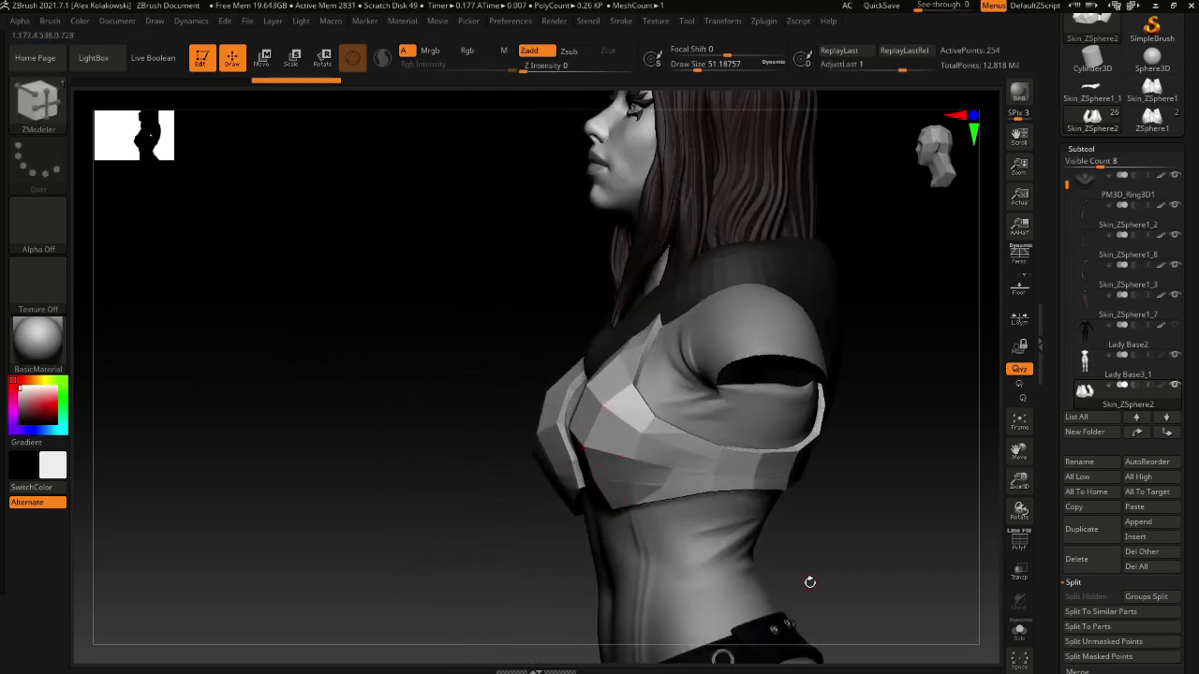
# Isolate the garment with its polyframe shown and expose its inner side from below
pyautogui.moveTo(810, 581)
pyautogui.mouseDown()
pyautogui.moveTo(824, 573)
pyautogui.moveTo(816, 562)
pyautogui.moveTo(757, 525)
pyautogui.moveTo(724, 541)
pyautogui.moveTo(721, 530)
pyautogui.moveTo(524, 526)
pyautogui.mouseUp()
pyautogui.hotkey('ctrl', 'shift')
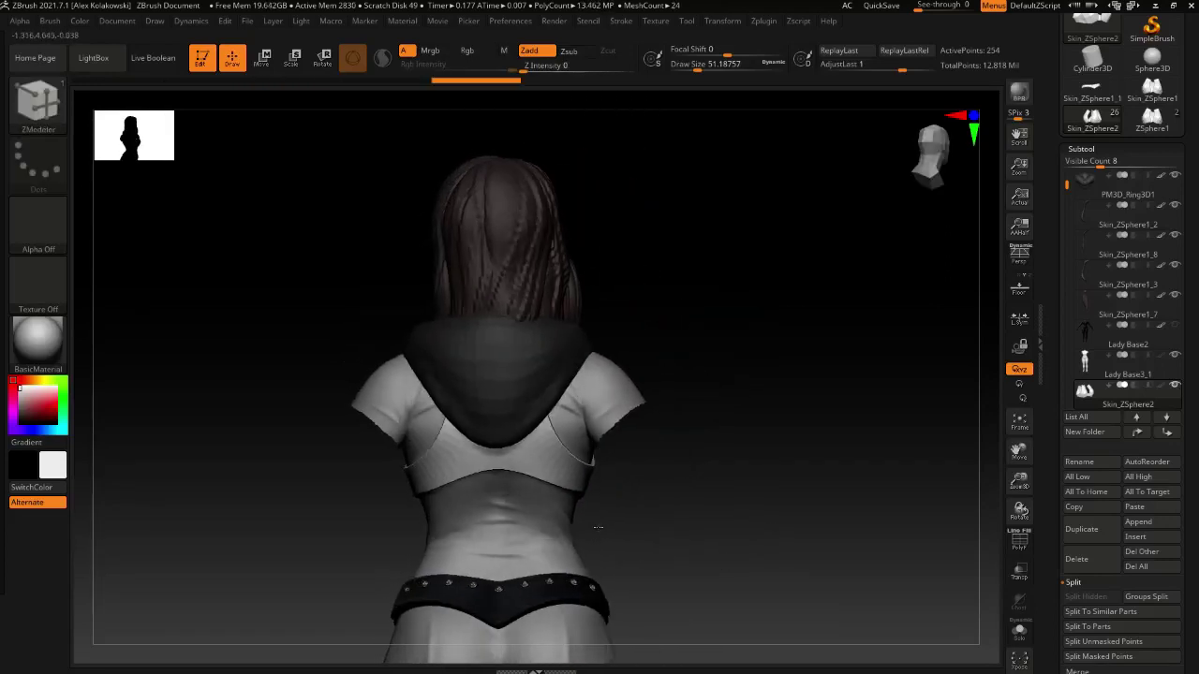
pyautogui.click(1019, 631)
pyautogui.click(1027, 553)
pyautogui.moveTo(438, 498); pyautogui.dragTo(511, 524, button='right')
pyautogui.moveTo(511, 524); pyautogui.dragTo(505, 482, button='right')
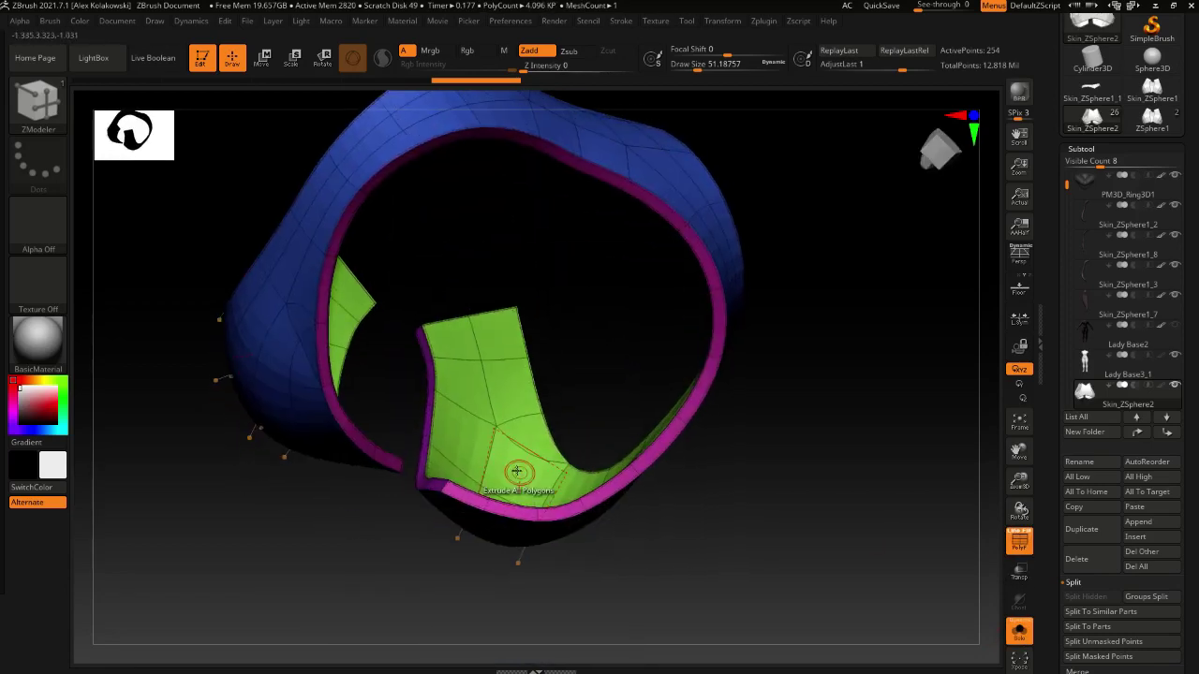
# Set the ZModeler extrude target to Polygroup Island and extrude the garment's inner surface inward
pyautogui.moveTo(516, 471); pyautogui.dragTo(547, 368)
pyautogui.hotkey('ctrl', 'z')
pyautogui.press('space')
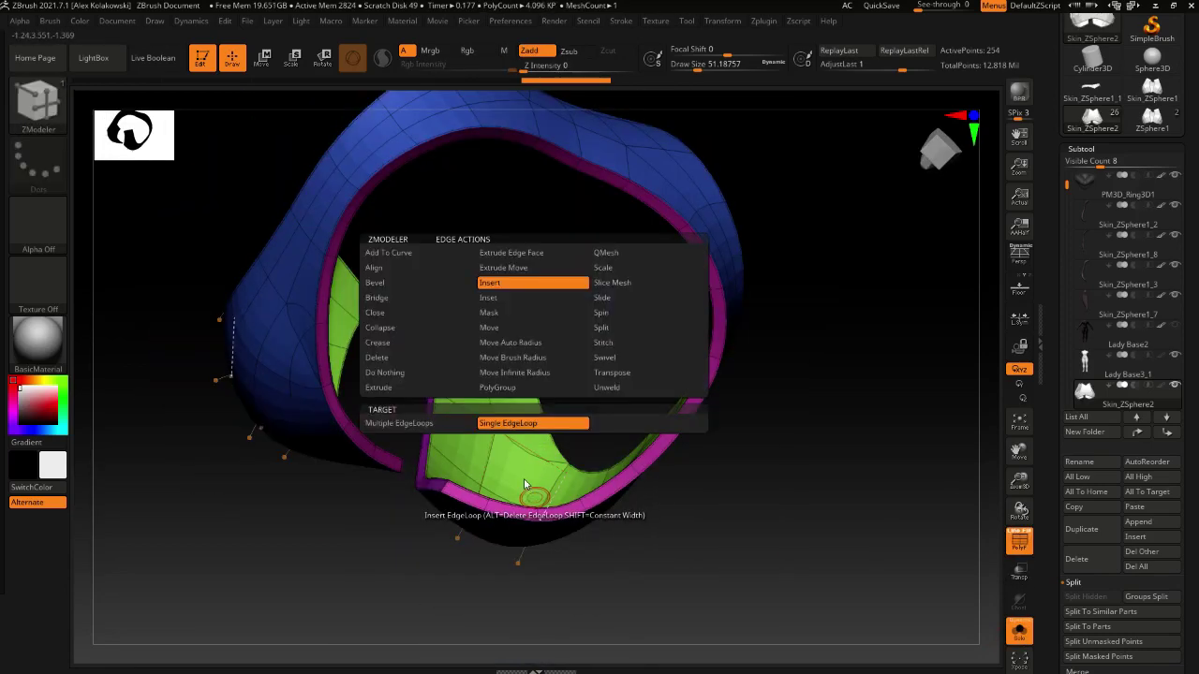
pyautogui.press('space')
pyautogui.click(639, 377)
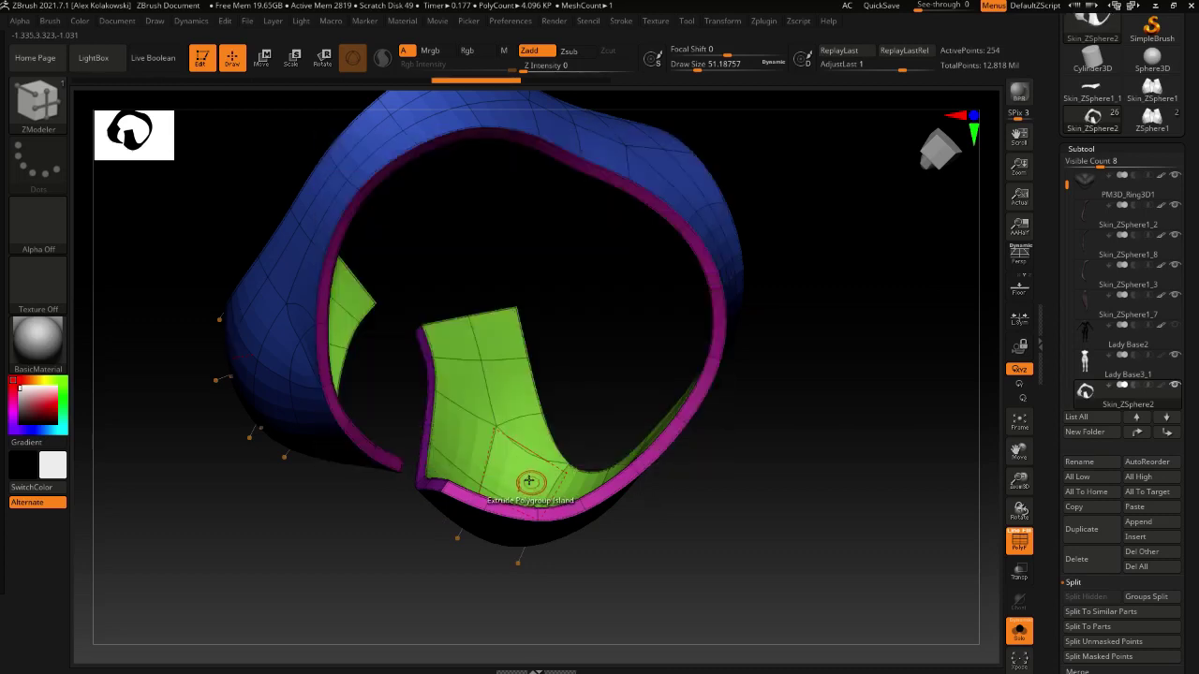
pyautogui.moveTo(530, 481); pyautogui.dragTo(564, 317)
# Insert a single edge loop around the extruded inner wall, close to the garment's border
pyautogui.press('space')
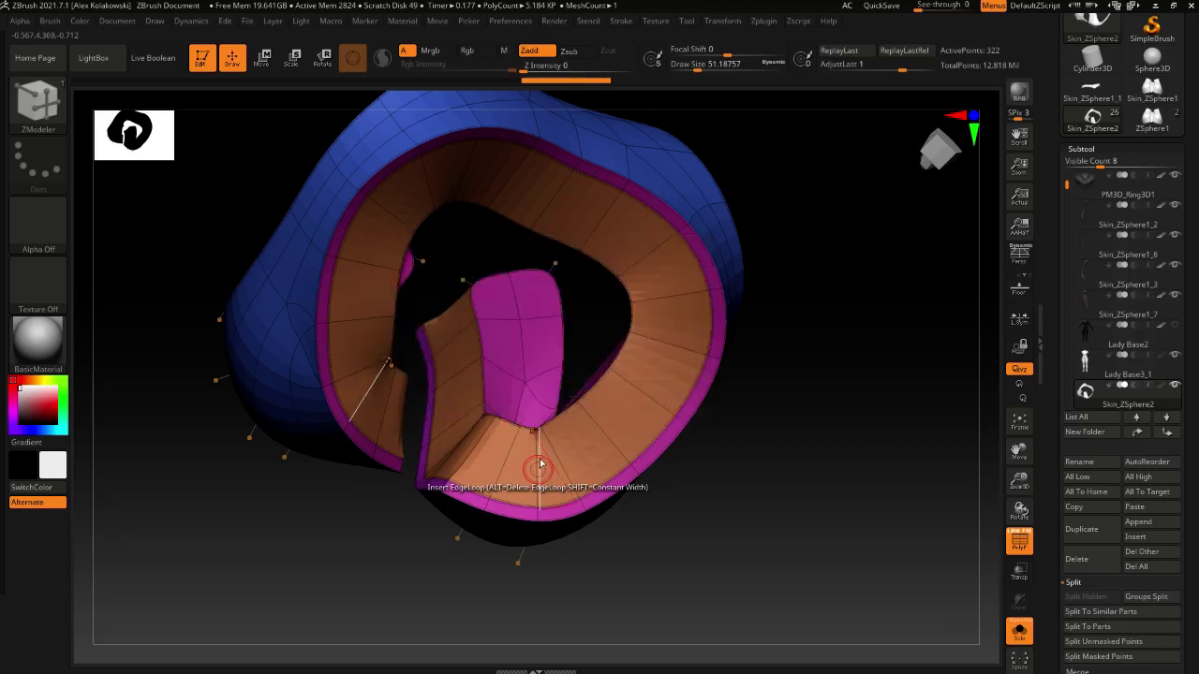
pyautogui.click(535, 461)
pyautogui.moveTo(535, 488); pyautogui.dragTo(536, 492)
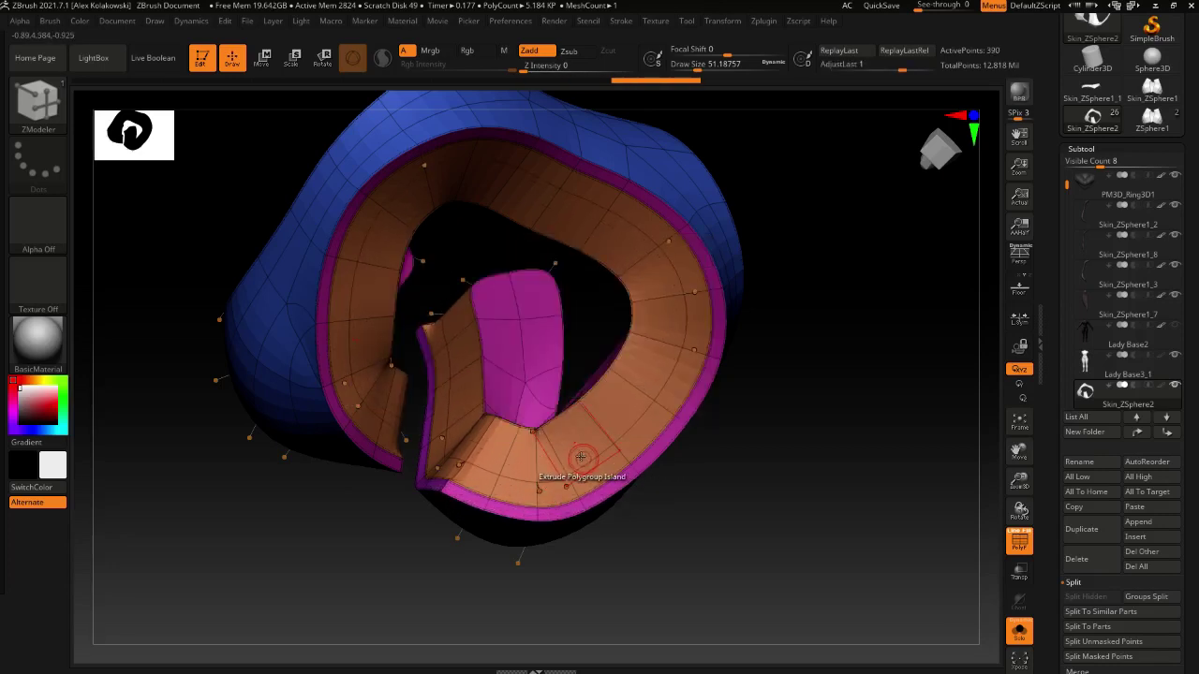
pyautogui.click(584, 458)
pyautogui.press('space')
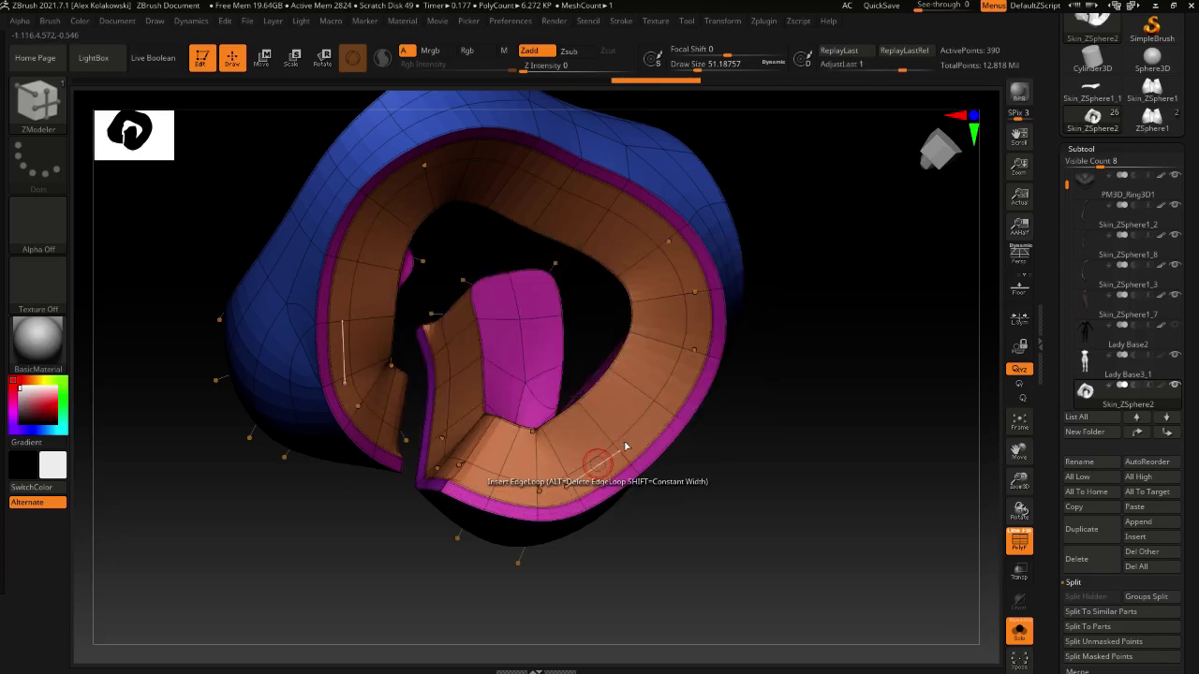
# Apply a negative Inflate deformation to the garment's extruded inner wall, then show the full character without the polyframe
pyautogui.press('w')
pyautogui.moveTo(1196, 559); pyautogui.dragTo(1196, 446)
pyautogui.click(1110, 602)
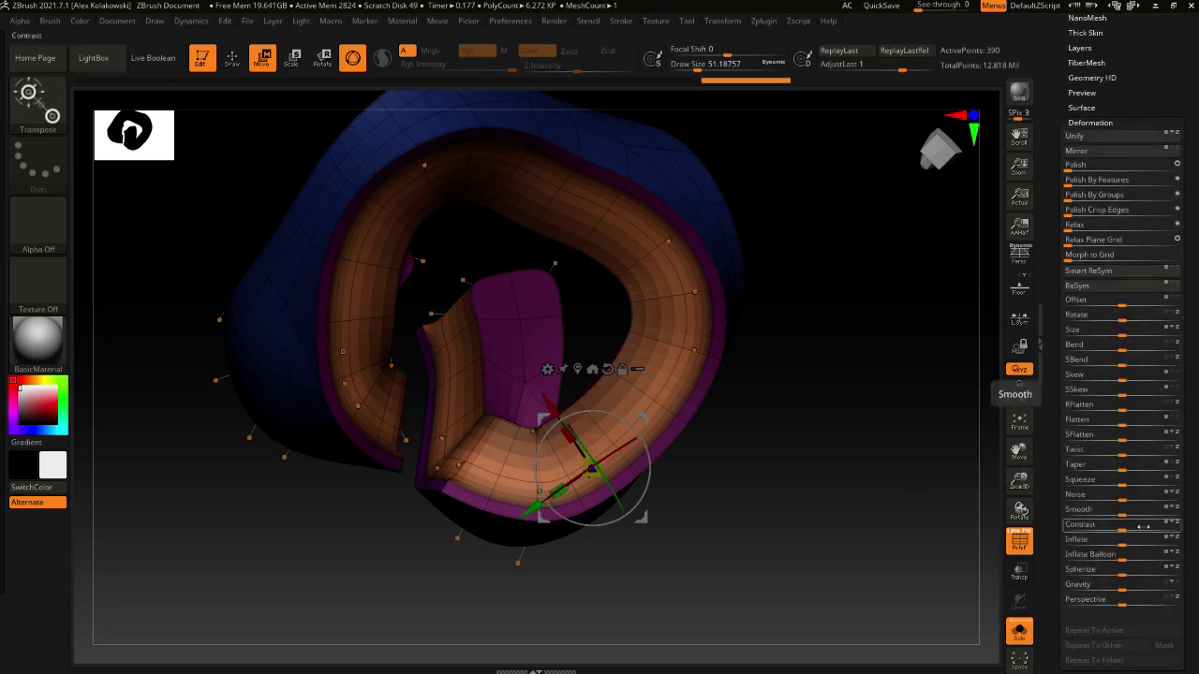
pyautogui.moveTo(1119, 544); pyautogui.dragTo(1118, 544)
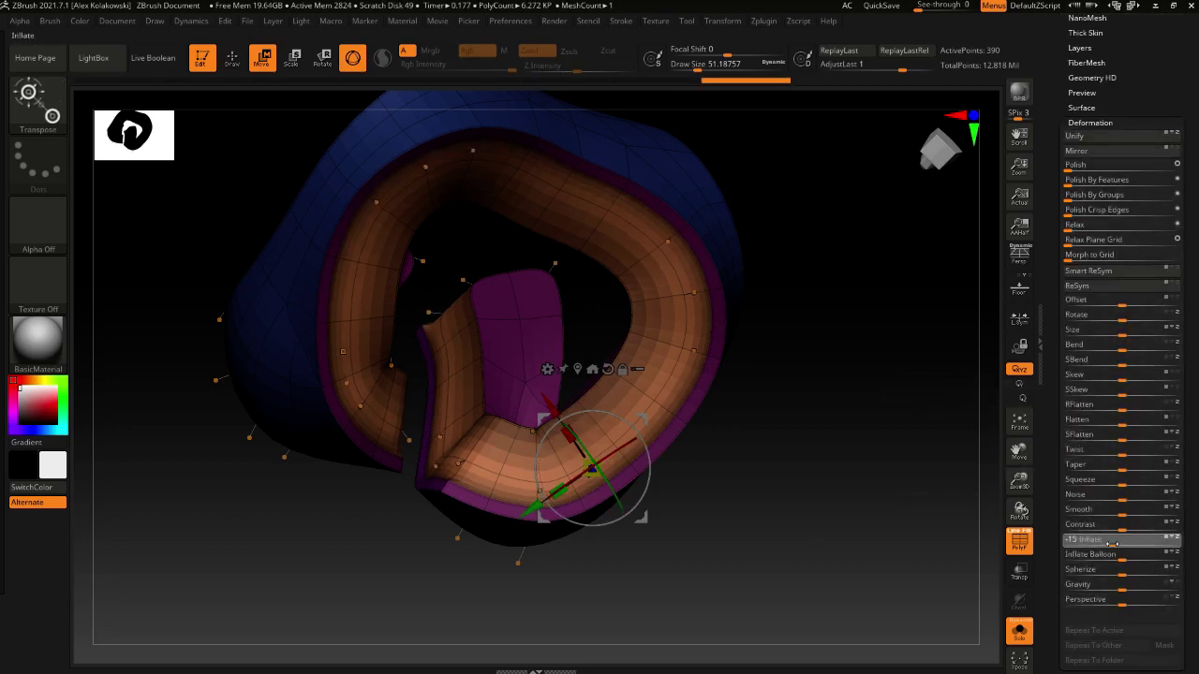
pyautogui.press('q')
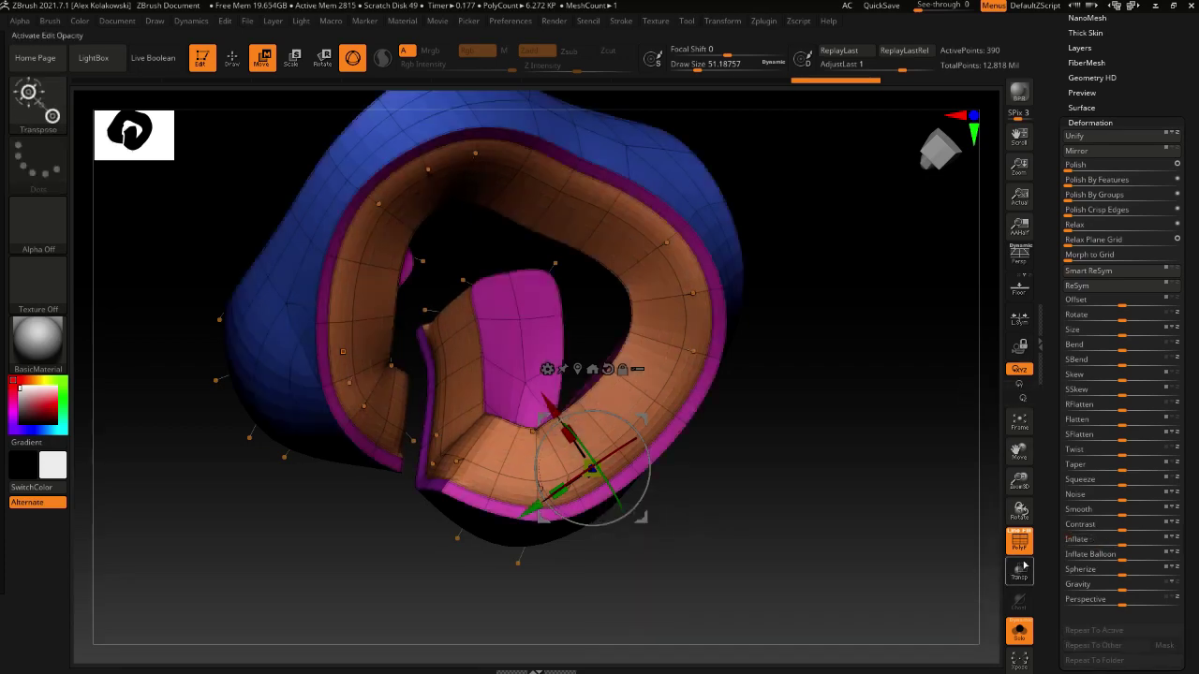
pyautogui.click(1019, 541)
pyautogui.click(1024, 633)
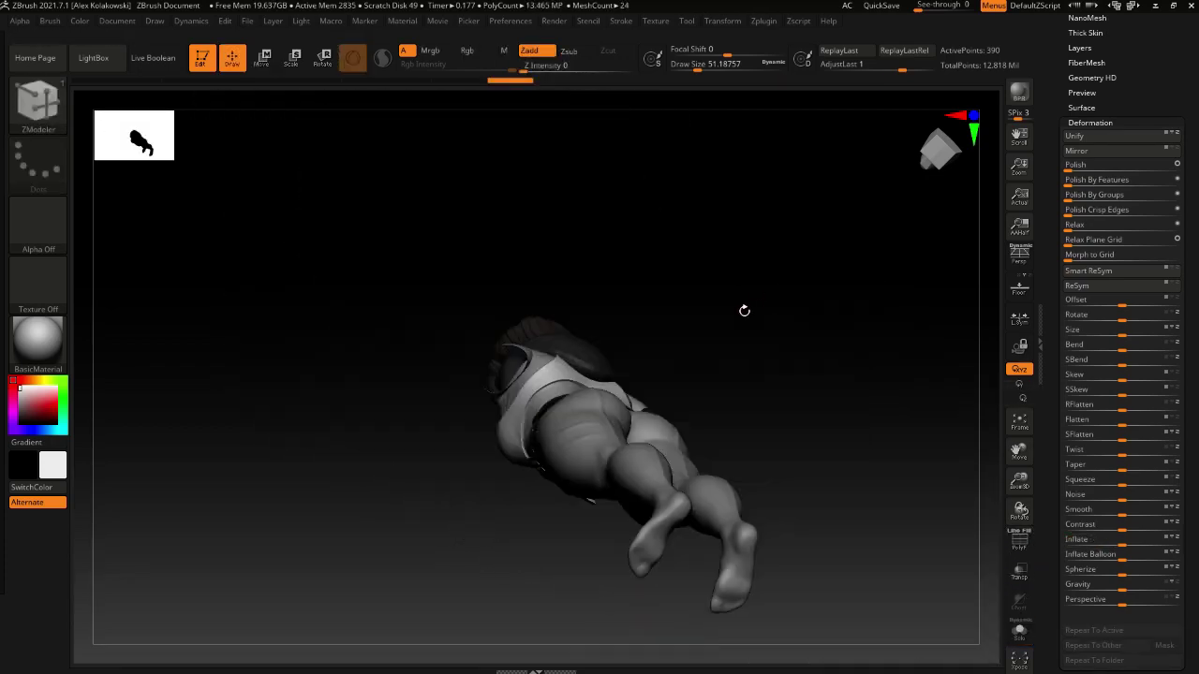
# Pull the garment's cups outward with the Move brush so they cover the body showing through at the bust
pyautogui.moveTo(574, 525); pyautogui.dragTo(624, 507, button='right')
pyautogui.press('b')
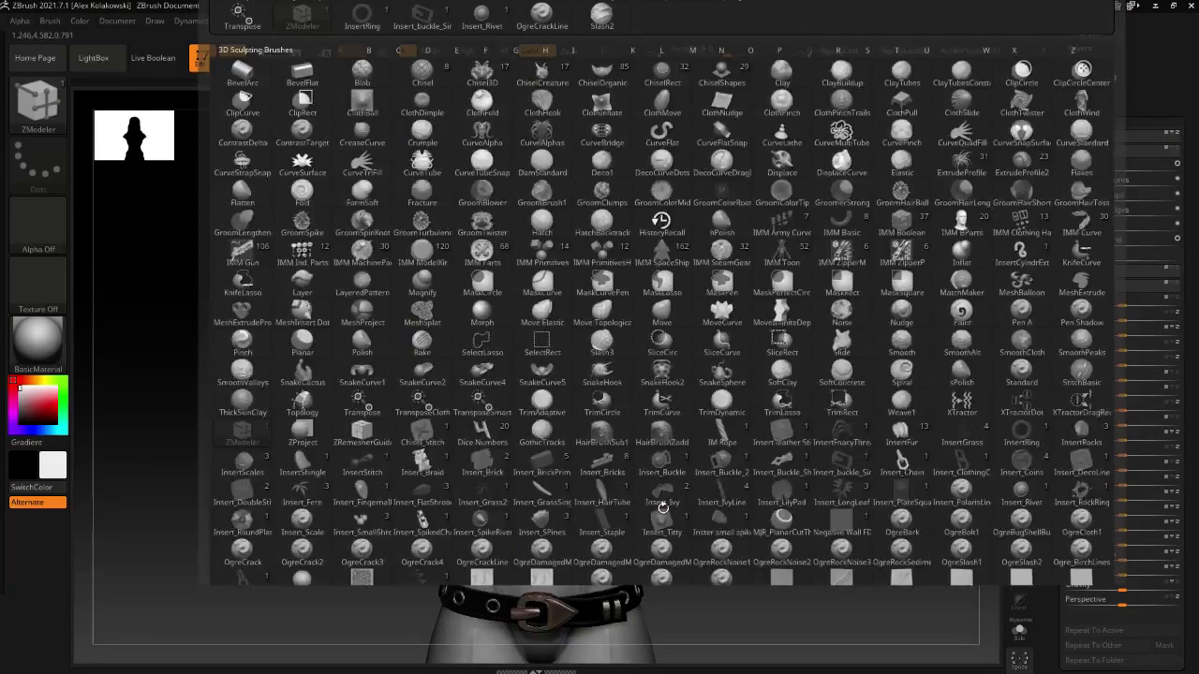
pyautogui.press('m')
pyautogui.press('v')
pyautogui.moveTo(604, 435); pyautogui.dragTo(587, 438, button='right')
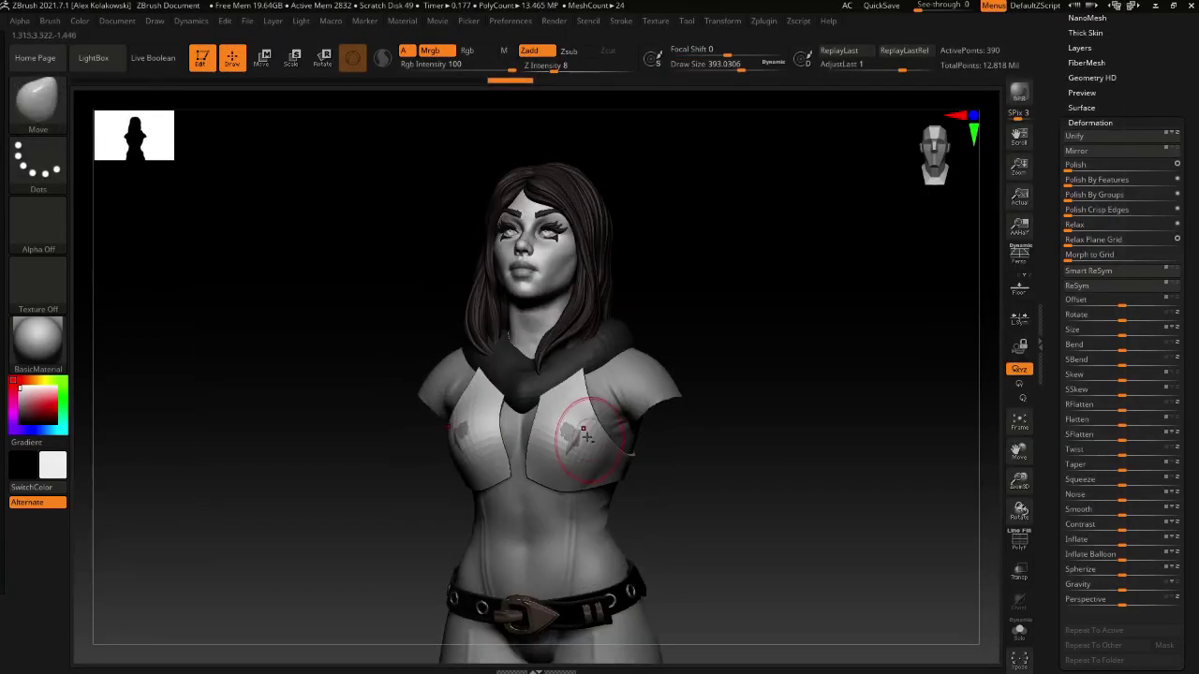
pyautogui.moveTo(577, 438); pyautogui.dragTo(579, 435)
pyautogui.moveTo(578, 435); pyautogui.dragTo(535, 468, button='right')
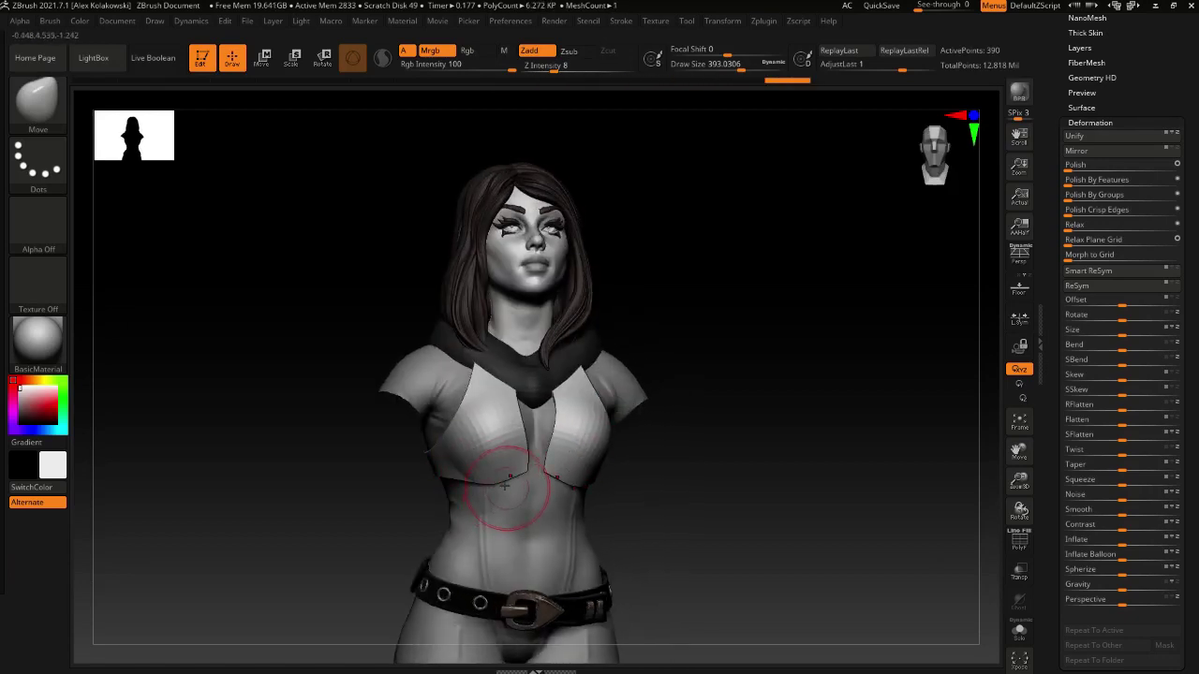
# Refine the garment's lower edge under the bust using the Move brush at a Draw Size of about 351
pyautogui.press('s')
pyautogui.moveTo(505, 486); pyautogui.dragTo(489, 498)
pyautogui.press('s')
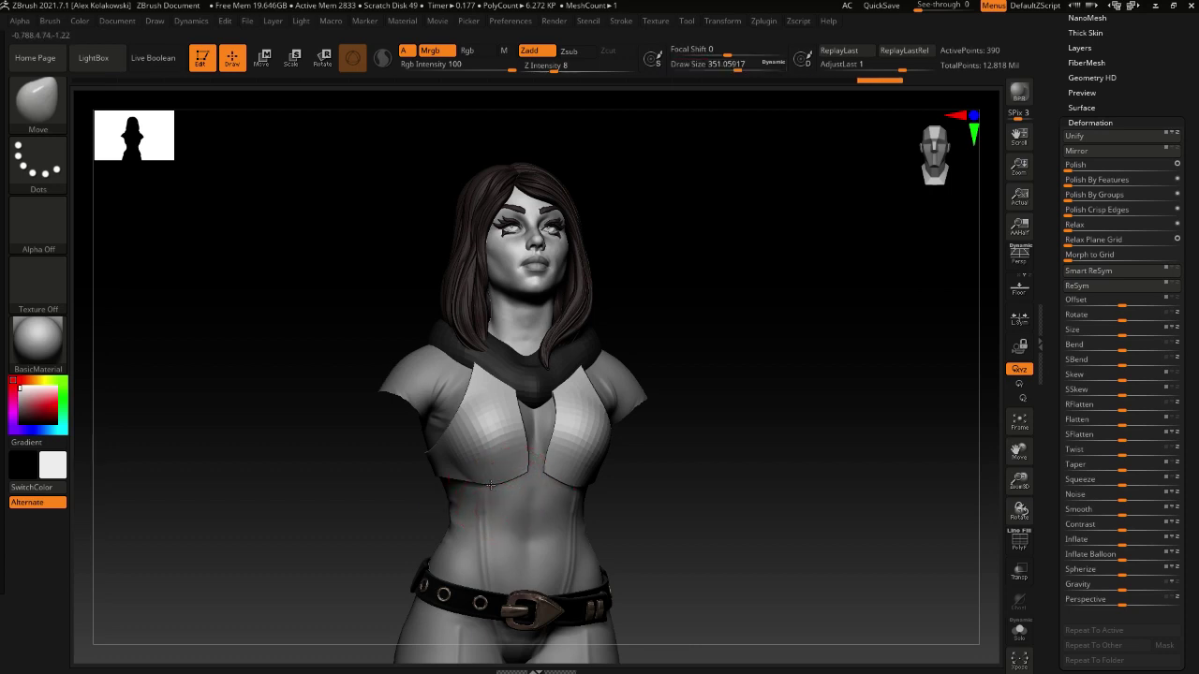
pyautogui.moveTo(497, 474)
pyautogui.mouseDown(button='right')
pyautogui.moveTo(487, 484)
pyautogui.moveTo(561, 482)
pyautogui.moveTo(429, 492)
pyautogui.moveTo(556, 503)
pyautogui.moveTo(555, 458)
pyautogui.mouseUp(button='right')
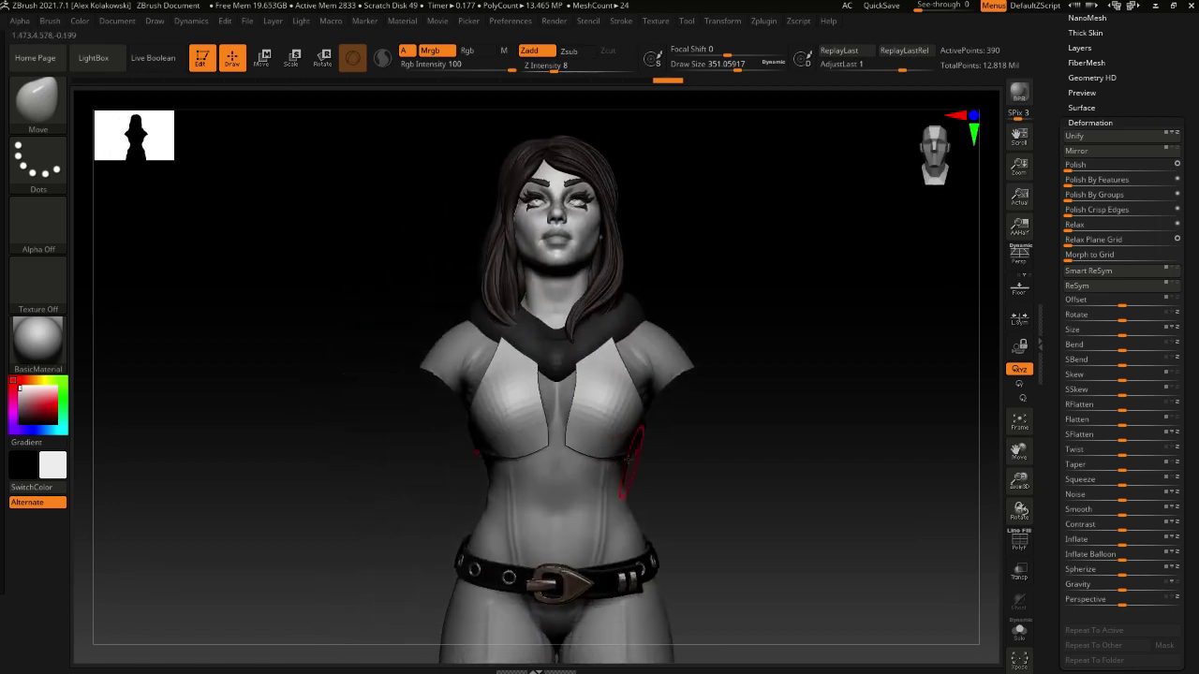
pyautogui.moveTo(759, 445)
pyautogui.mouseDown(button='right')
pyautogui.moveTo(796, 459)
pyautogui.moveTo(481, 480)
pyautogui.moveTo(659, 520)
pyautogui.mouseUp(button='right')
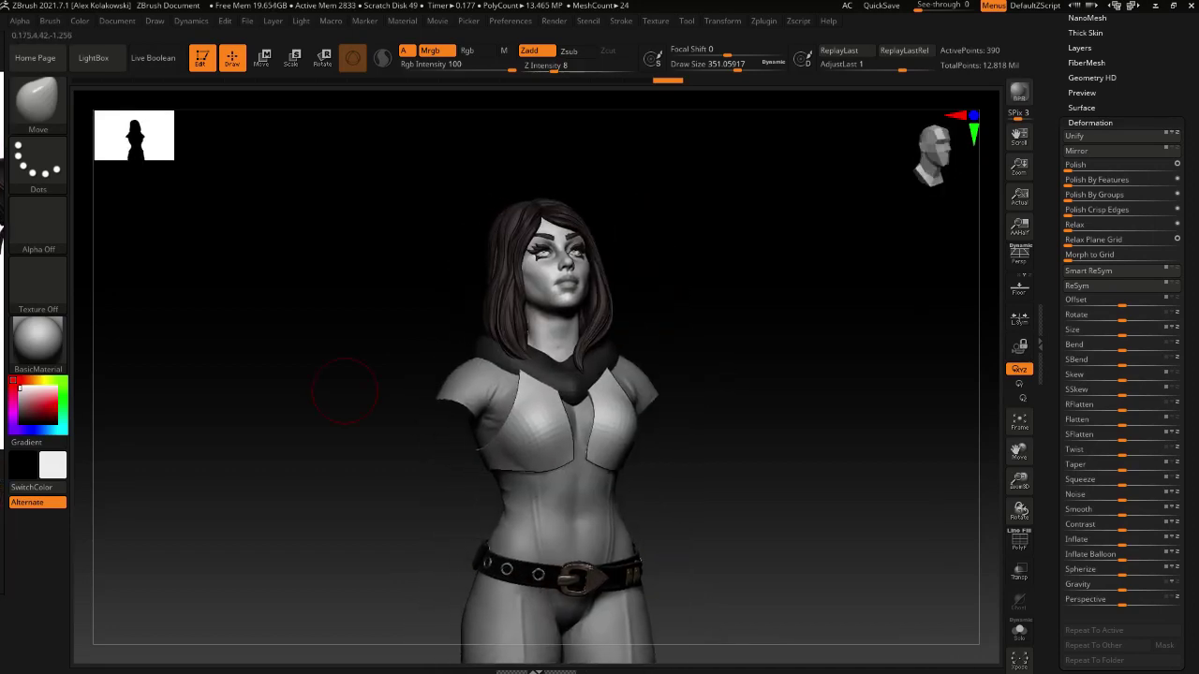
pyautogui.moveTo(576, 455); pyautogui.dragTo(510, 478, button='right')
pyautogui.moveTo(580, 487)
pyautogui.mouseDown(button='right')
pyautogui.moveTo(549, 509)
pyautogui.moveTo(593, 496)
pyautogui.mouseUp(button='right')
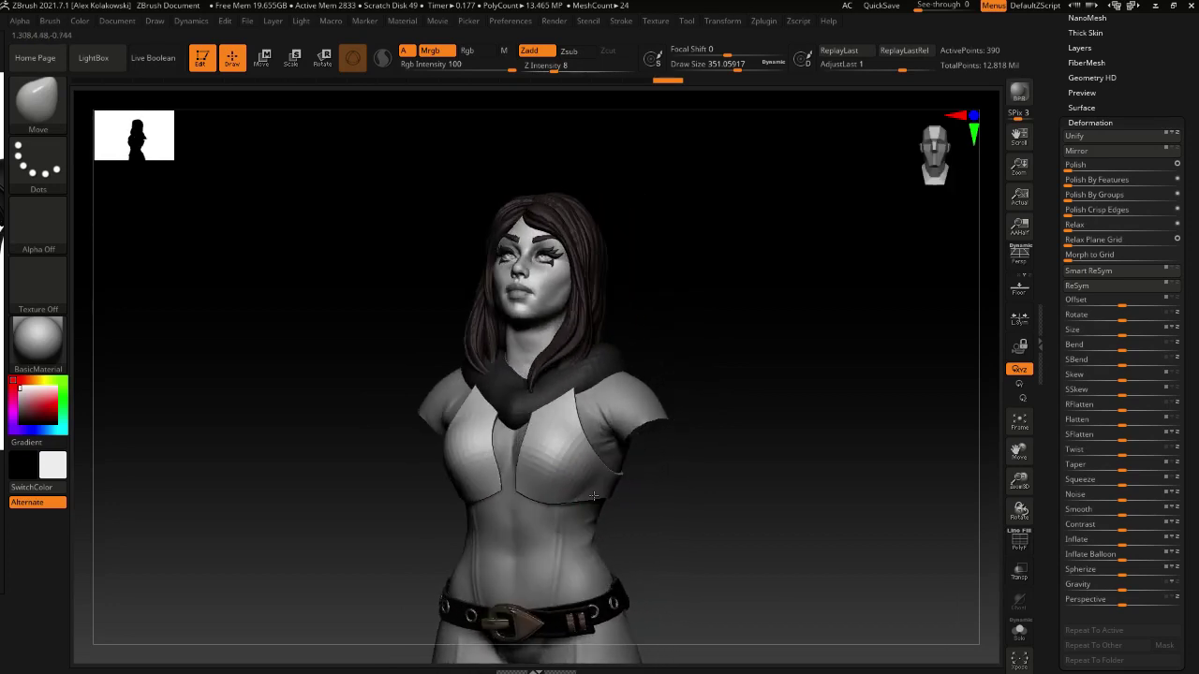
pyautogui.moveTo(547, 450)
pyautogui.mouseDown(button='right')
pyautogui.moveTo(559, 447)
pyautogui.moveTo(545, 374)
pyautogui.moveTo(518, 479)
pyautogui.moveTo(575, 415)
pyautogui.moveTo(536, 431)
pyautogui.moveTo(530, 467)
pyautogui.moveTo(509, 415)
pyautogui.moveTo(508, 506)
pyautogui.moveTo(523, 475)
pyautogui.moveTo(467, 465)
pyautogui.moveTo(521, 465)
pyautogui.moveTo(457, 487)
pyautogui.moveTo(455, 441)
pyautogui.moveTo(472, 480)
pyautogui.moveTo(445, 504)
pyautogui.moveTo(436, 494)
pyautogui.mouseUp(button='right')
# Select the scarf subtool PM3D_Ring3D1 and enlarge the Move brush to a Draw Size of about 955
pyautogui.keyDown('alt'); pyautogui.click(422, 424); pyautogui.keyUp('alt')
pyautogui.press(']')
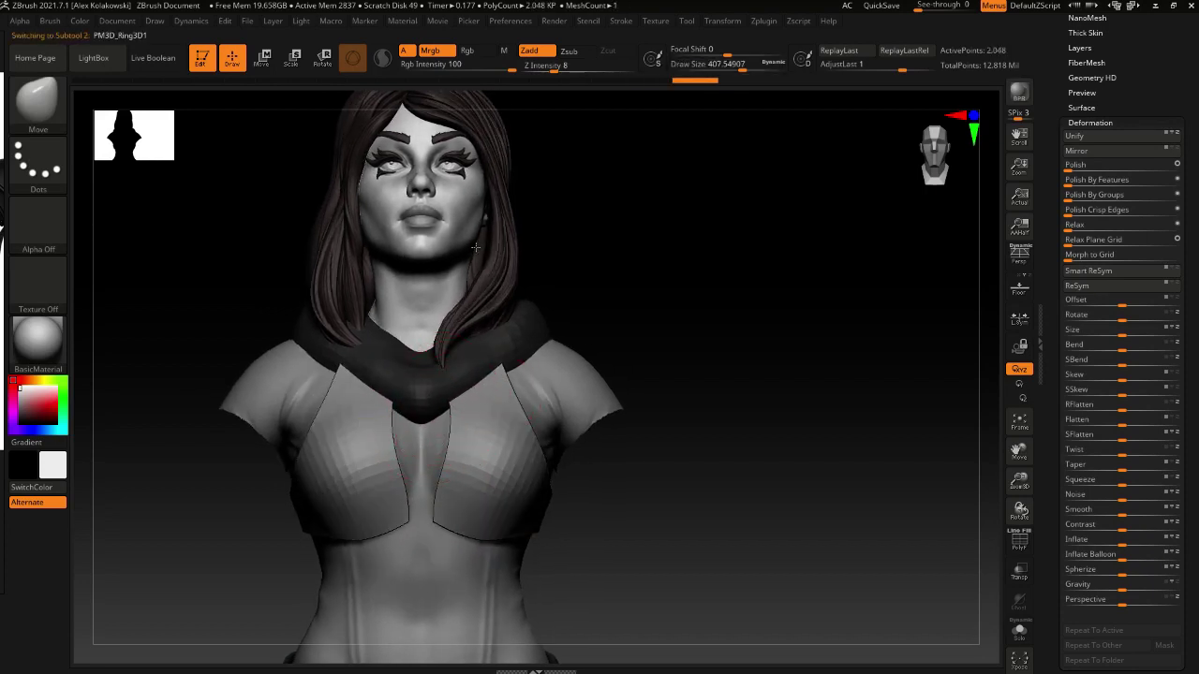
pyautogui.moveTo(475, 247)
pyautogui.mouseDown(button='right')
pyautogui.moveTo(454, 431)
pyautogui.moveTo(440, 442)
pyautogui.mouseUp(button='right')
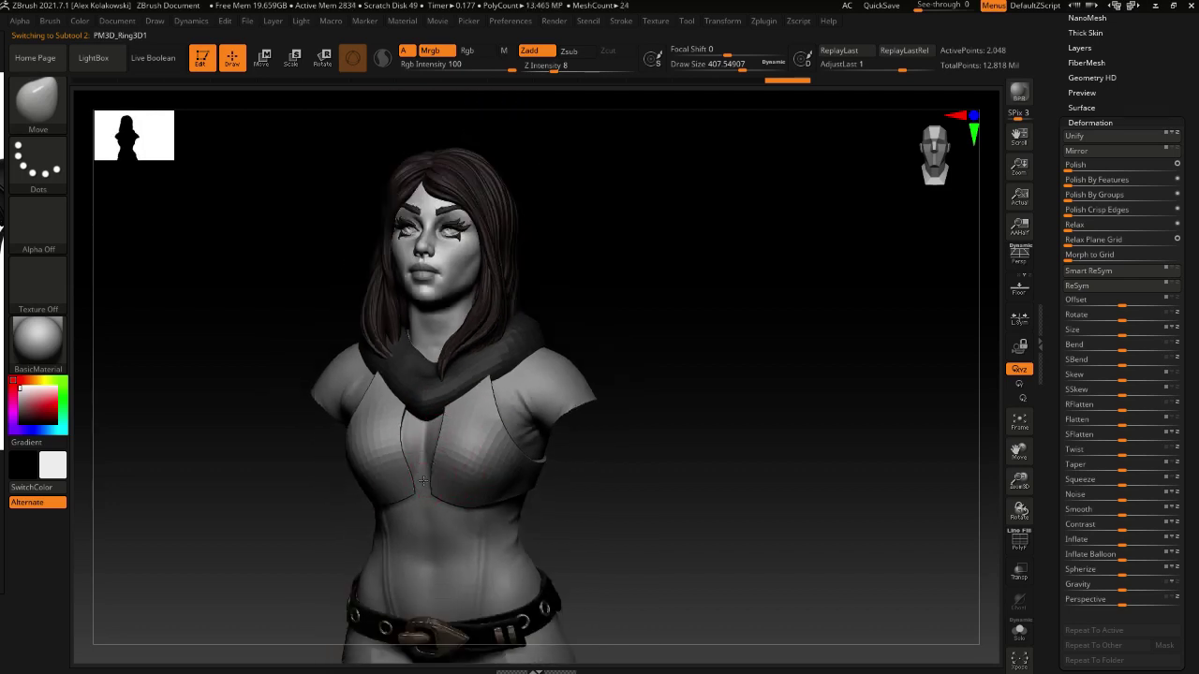
pyautogui.keyDown('alt'); pyautogui.click(423, 482); pyautogui.keyUp('alt')
pyautogui.moveTo(422, 481); pyautogui.dragTo(443, 483, button='right')
pyautogui.moveTo(425, 418); pyautogui.dragTo(451, 372, button='right')
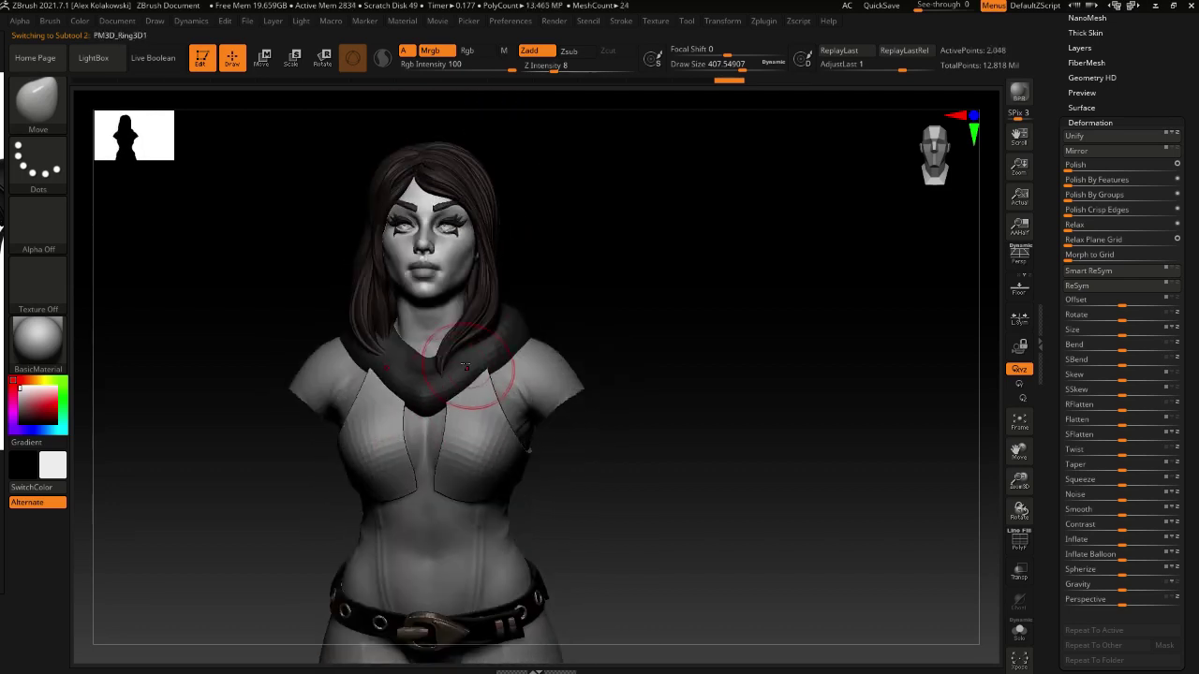
pyautogui.press('s')
pyautogui.moveTo(476, 358); pyautogui.dragTo(498, 360)
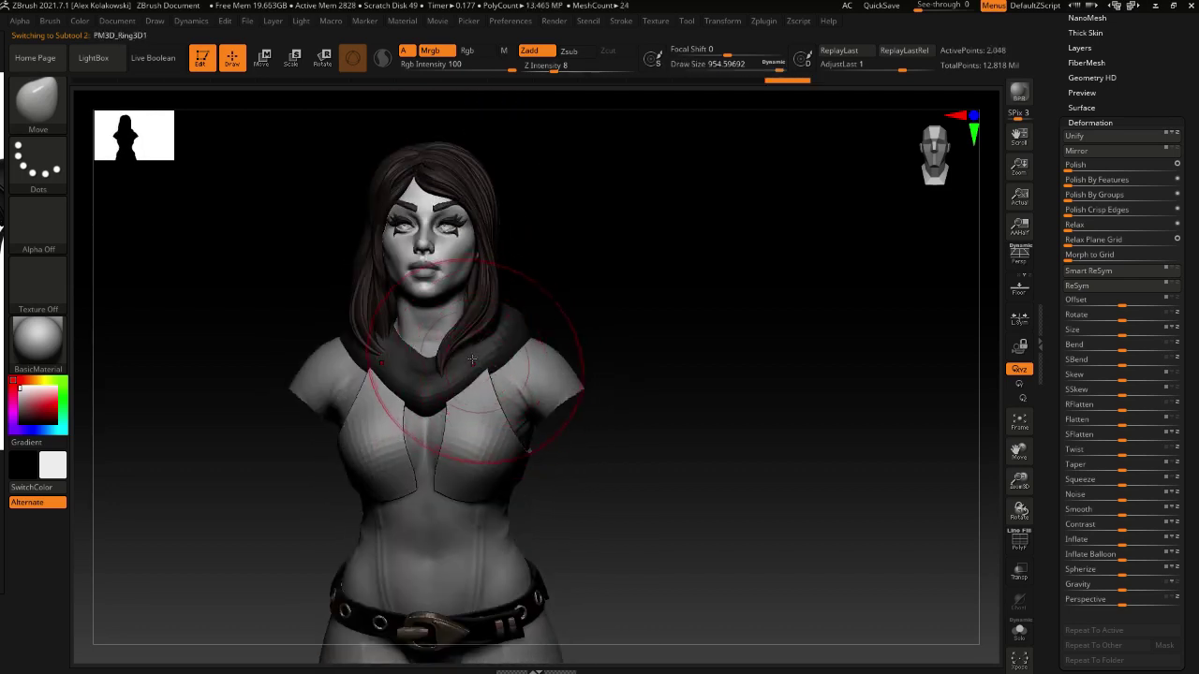
# Reshape the scarf around the neck and shoulders with large Move strokes, making its front and sides wider and fuller
pyautogui.moveTo(476, 361); pyautogui.dragTo(485, 350, button='right')
pyautogui.moveTo(394, 375)
pyautogui.mouseDown(button='right')
pyautogui.moveTo(437, 386)
pyautogui.moveTo(366, 374)
pyautogui.moveTo(337, 354)
pyautogui.moveTo(375, 360)
pyautogui.moveTo(321, 374)
pyautogui.mouseUp(button='right')
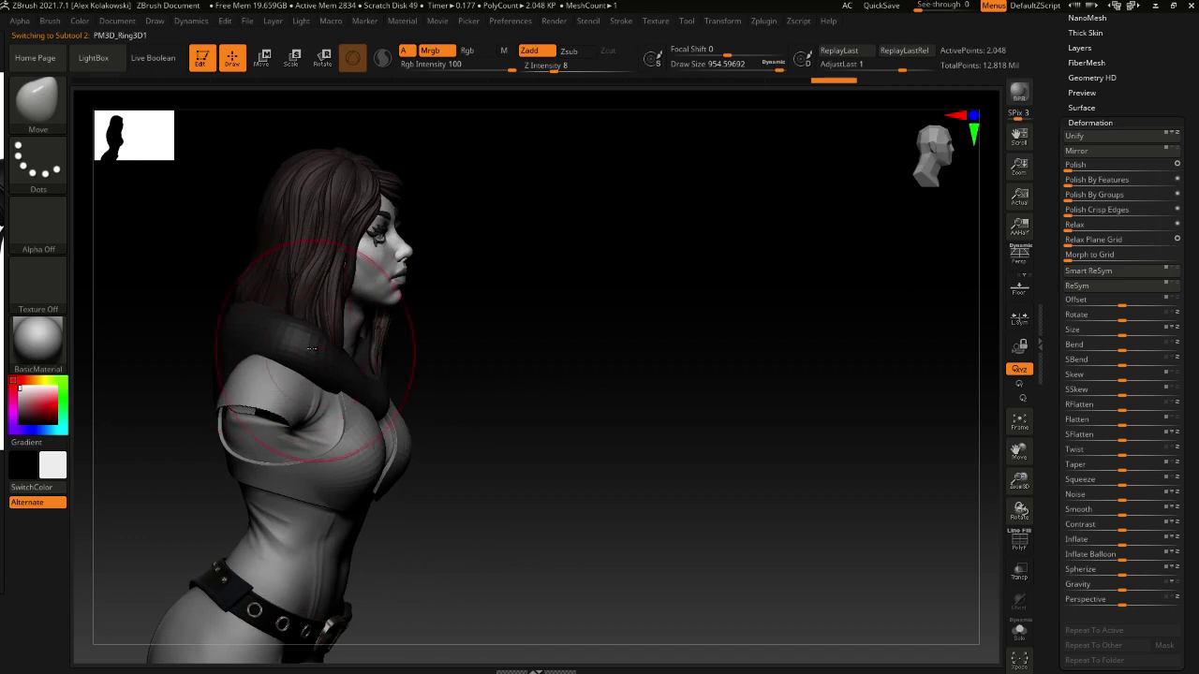
pyautogui.moveTo(450, 374); pyautogui.dragTo(563, 399, button='right')
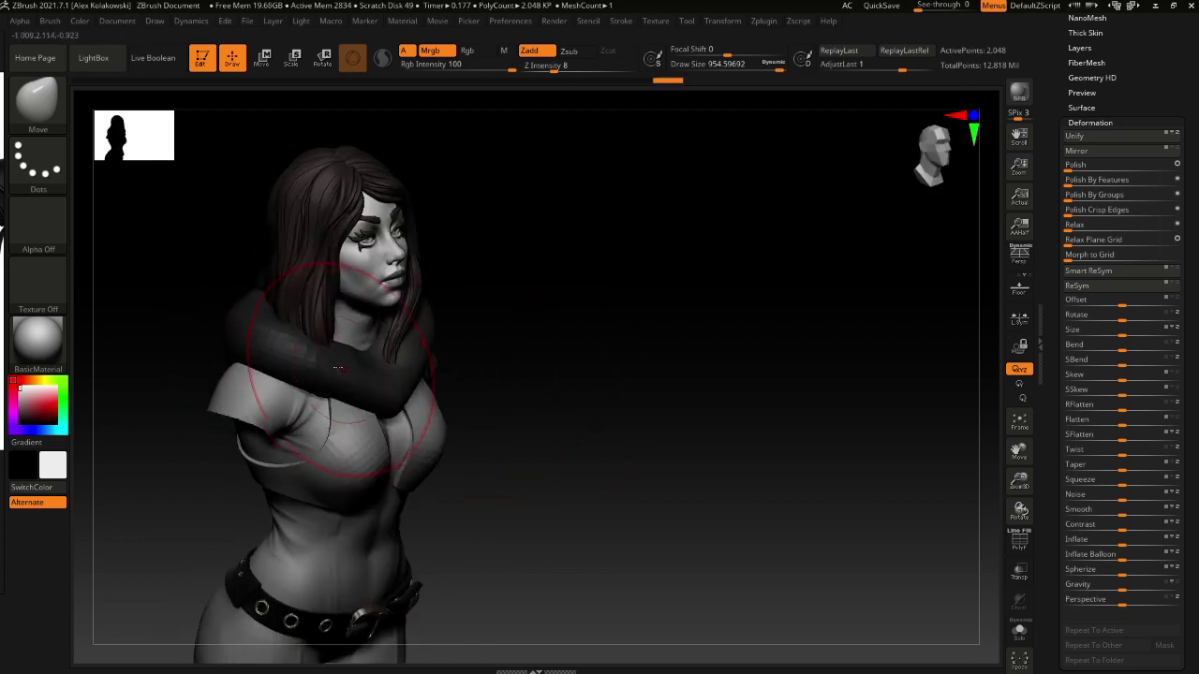
pyautogui.moveTo(338, 368)
pyautogui.mouseDown(button='right')
pyautogui.moveTo(284, 381)
pyautogui.moveTo(338, 368)
pyautogui.moveTo(409, 380)
pyautogui.moveTo(392, 397)
pyautogui.mouseUp(button='right')
pyautogui.press(']')
pyautogui.moveTo(390, 397); pyautogui.dragTo(399, 373)
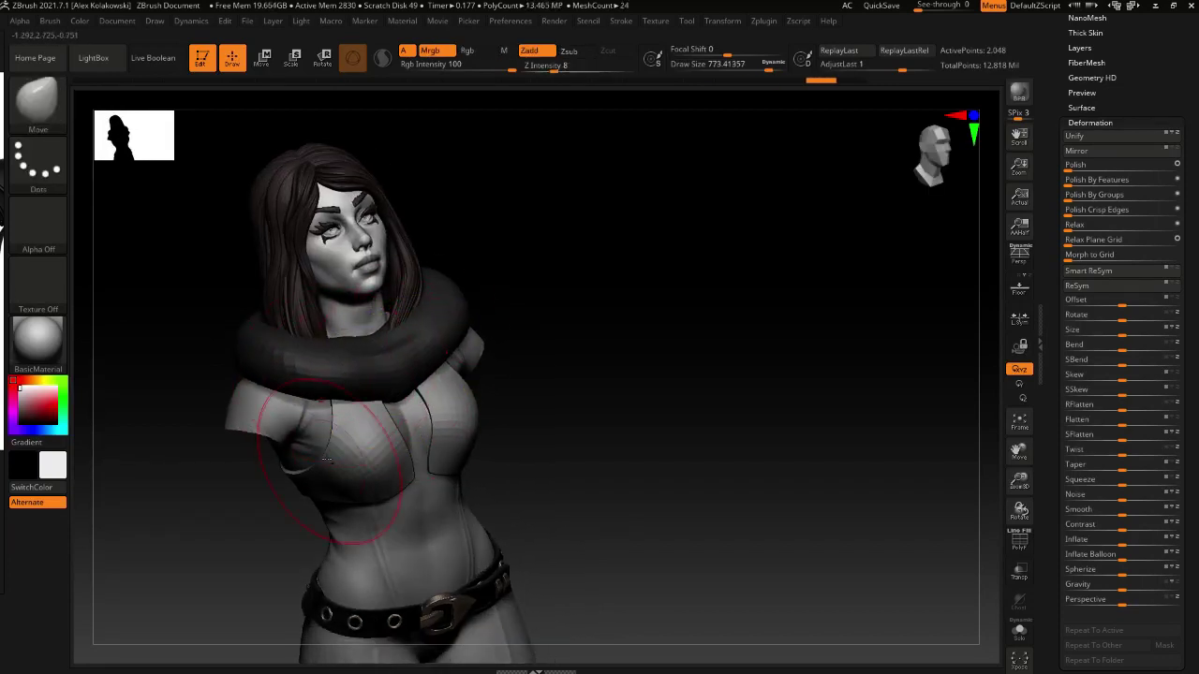
# Reshape the back of the scarf with the Move brush at a Draw Size of about 921, pulling it in toward the neck
pyautogui.moveTo(339, 297); pyautogui.dragTo(416, 291, button='right')
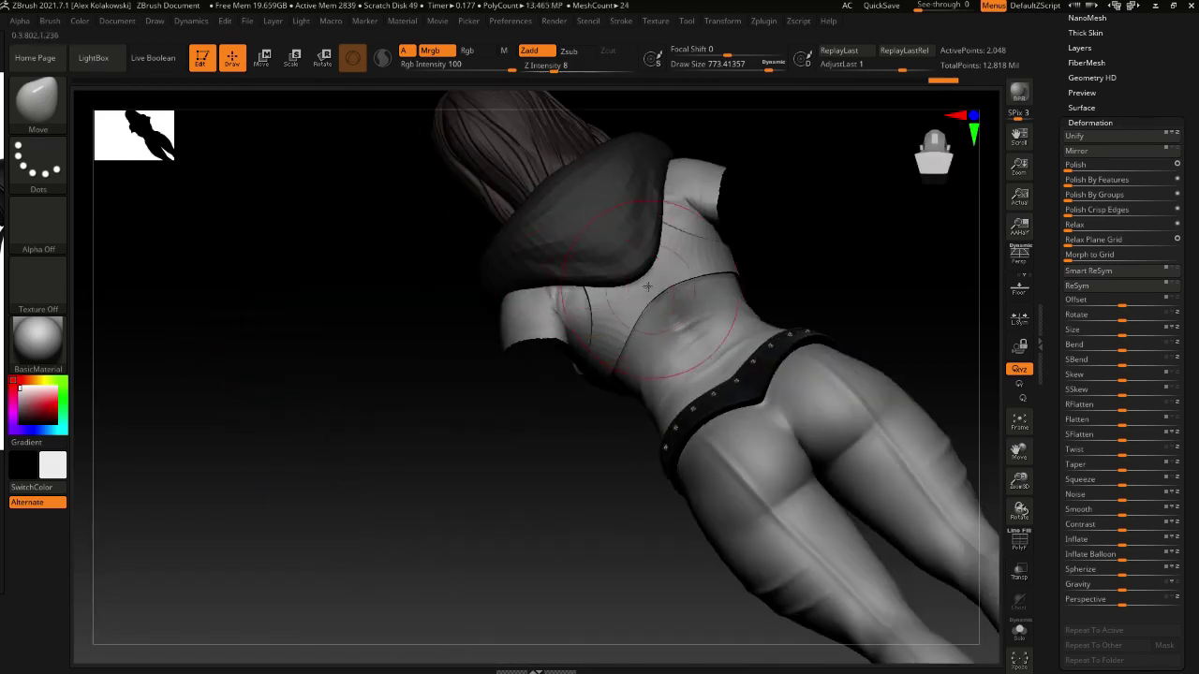
pyautogui.moveTo(604, 309); pyautogui.dragTo(488, 368, button='right')
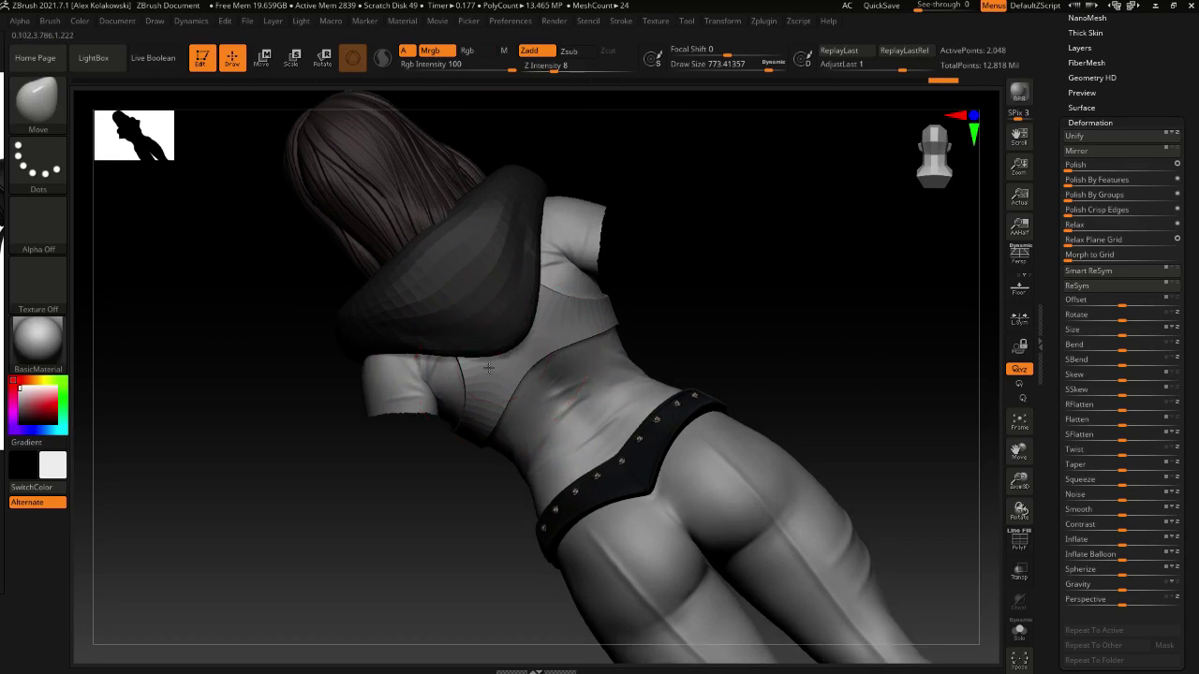
pyautogui.keyDown('shift'); pyautogui.moveTo(497, 360); pyautogui.dragTo(504, 364); pyautogui.keyUp('shift')
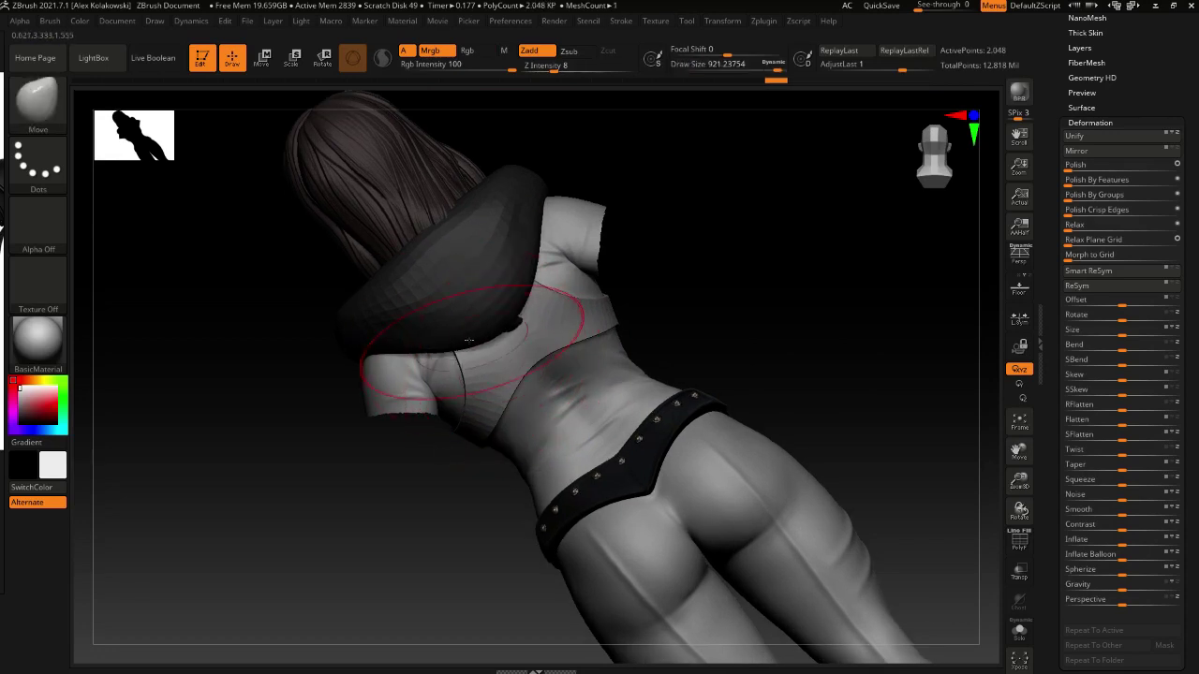
pyautogui.moveTo(457, 330)
pyautogui.mouseDown(button='right')
pyautogui.moveTo(447, 356)
pyautogui.moveTo(453, 316)
pyautogui.mouseUp(button='right')
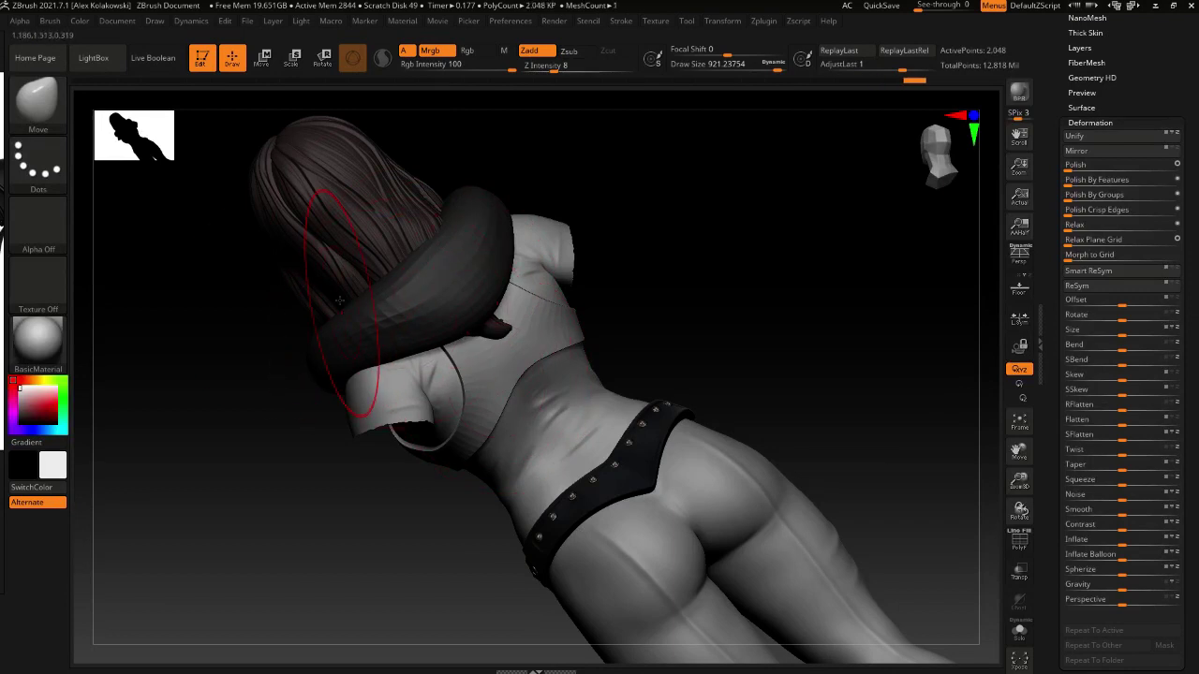
pyautogui.moveTo(329, 229); pyautogui.dragTo(318, 212, button='right')
pyautogui.moveTo(307, 325); pyautogui.dragTo(371, 334, button='right')
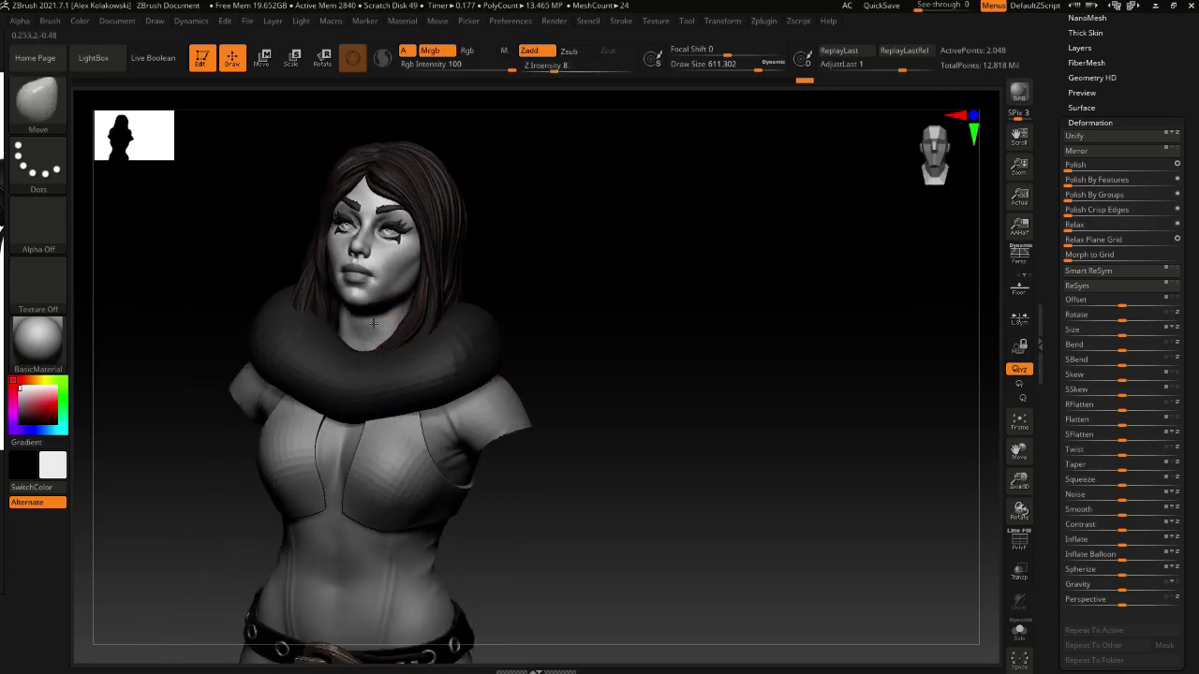
pyautogui.moveTo(397, 389)
pyautogui.mouseDown(button='right')
pyautogui.moveTo(373, 378)
pyautogui.moveTo(396, 409)
pyautogui.moveTo(367, 404)
pyautogui.mouseUp(button='right')
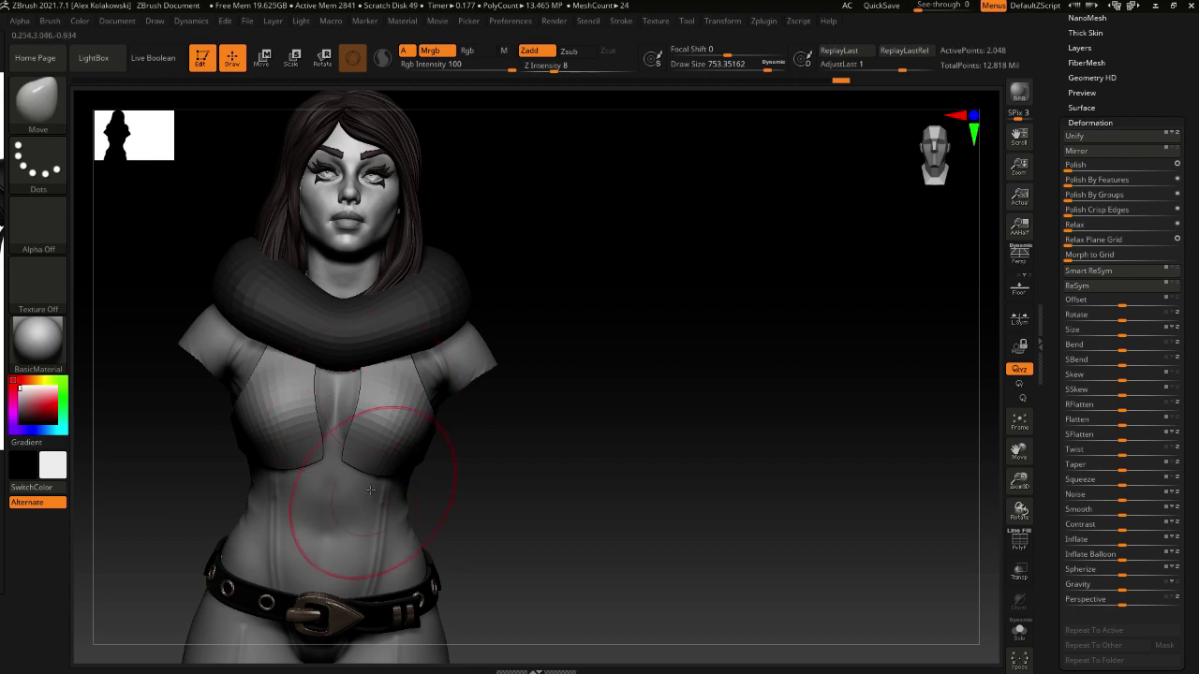
# Select the bust garment subtool Skin_ZSphere2, reduce the Draw Size to about 197, and display the garment's polyframe
pyautogui.moveTo(370, 490); pyautogui.dragTo(328, 506, button='right')
pyautogui.keyDown('alt'); pyautogui.click(382, 440); pyautogui.keyUp('alt')
pyautogui.moveTo(405, 465)
pyautogui.mouseDown(button='right')
pyautogui.moveTo(420, 465)
pyautogui.moveTo(437, 429)
pyautogui.mouseUp(button='right')
pyautogui.press('[')
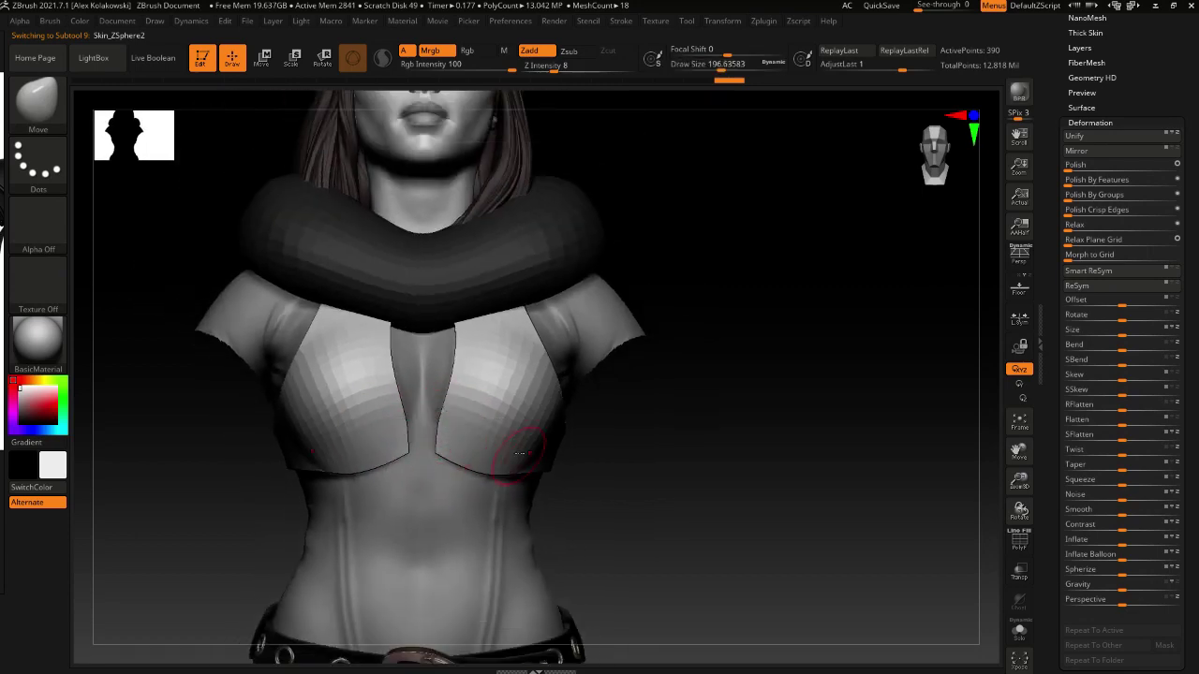
pyautogui.click(1019, 547)
pyautogui.moveTo(593, 491); pyautogui.dragTo(537, 431, button='right')
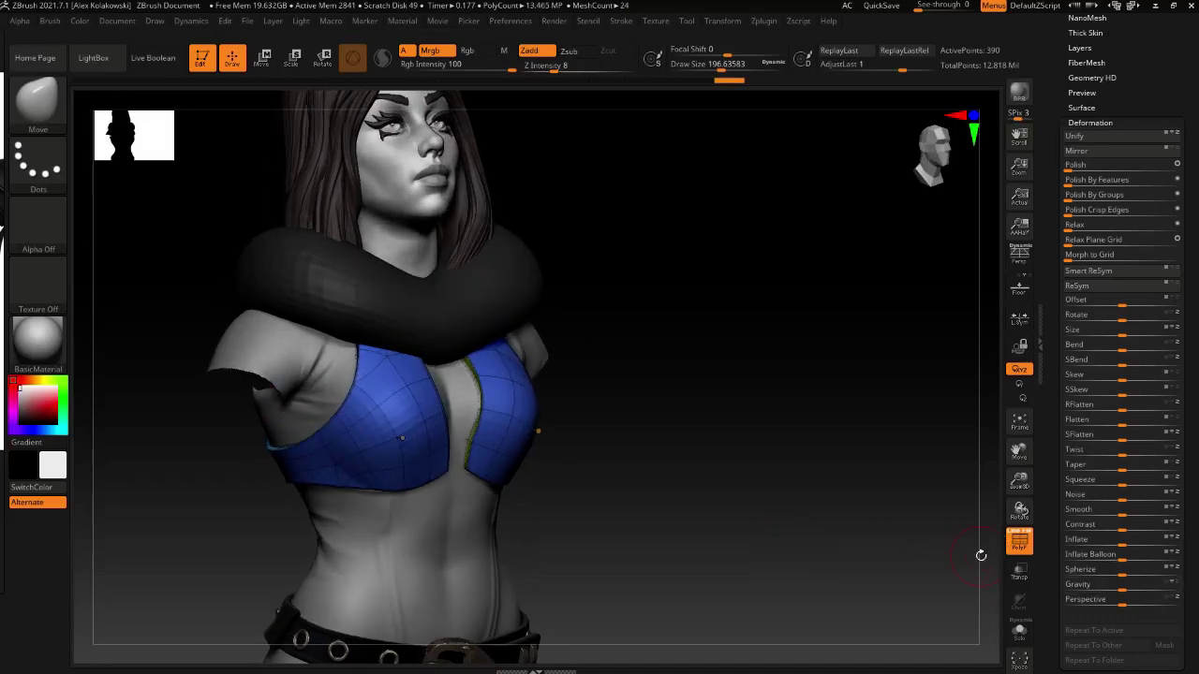
# Crease the edge loop along the lower part of the garment's cups using ZModeler's Crease action with the EdgeLoop Partial target
pyautogui.keyDown('alt'); pyautogui.moveTo(650, 525); pyautogui.dragTo(644, 555, button='right'); pyautogui.keyUp('alt')
pyautogui.press('b')
pyautogui.press('z')
pyautogui.press('m')
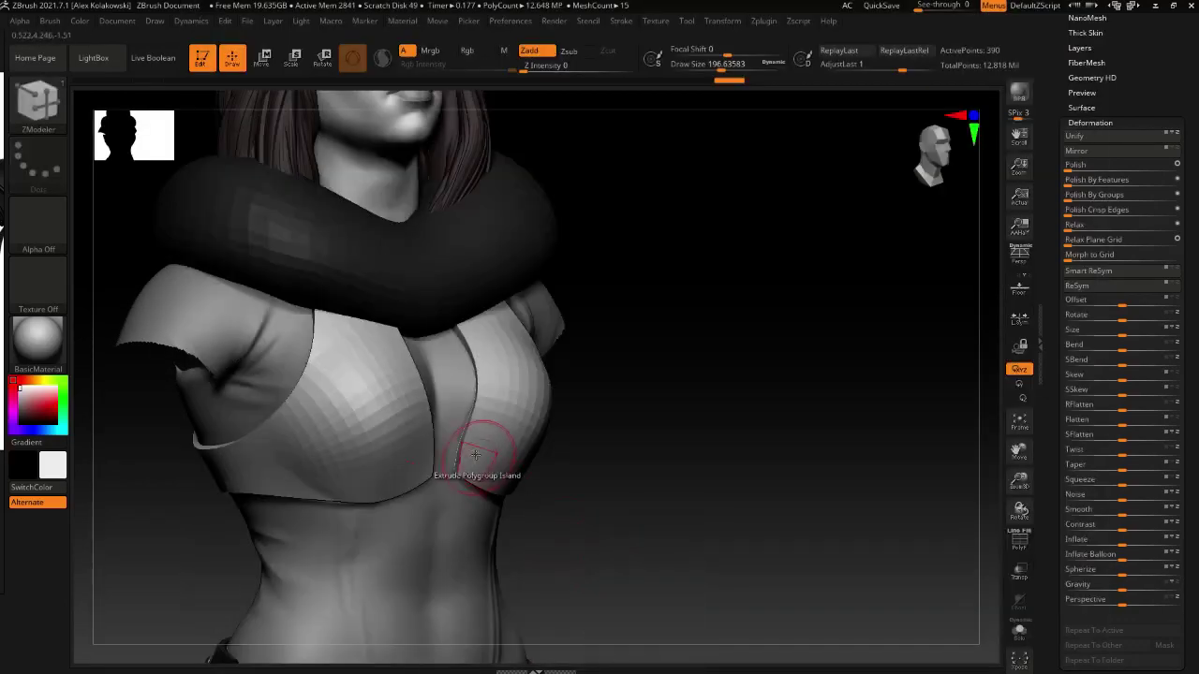
pyautogui.press('space')
pyautogui.click(326, 343)
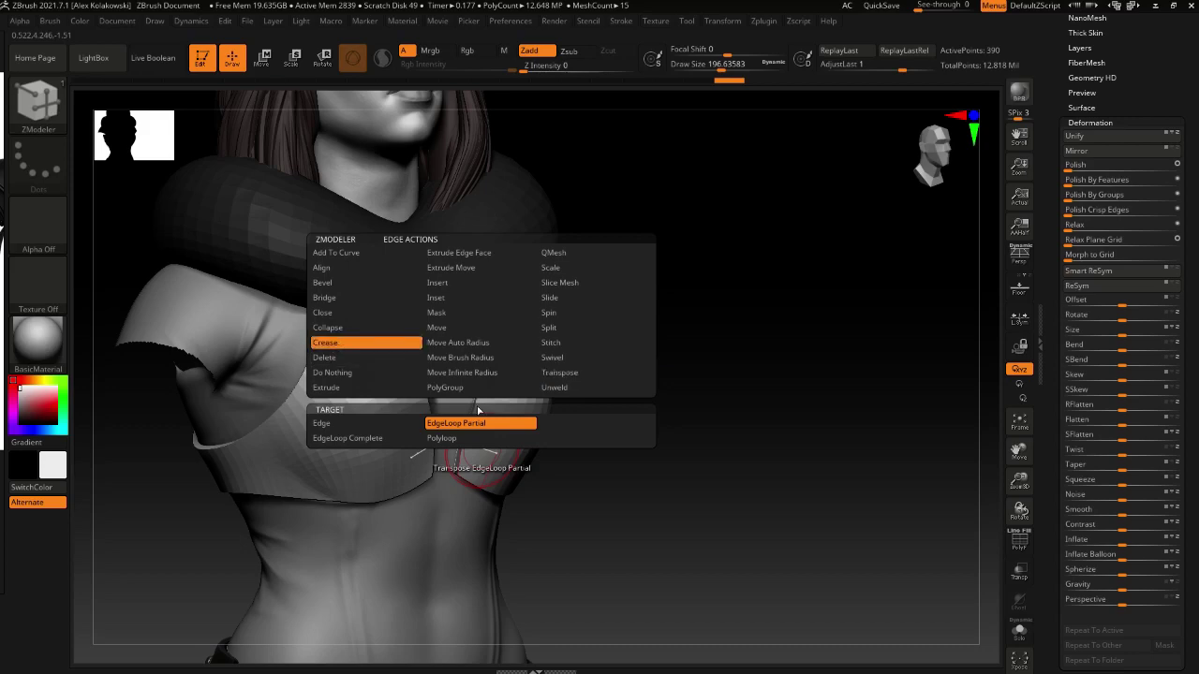
pyautogui.click(468, 423)
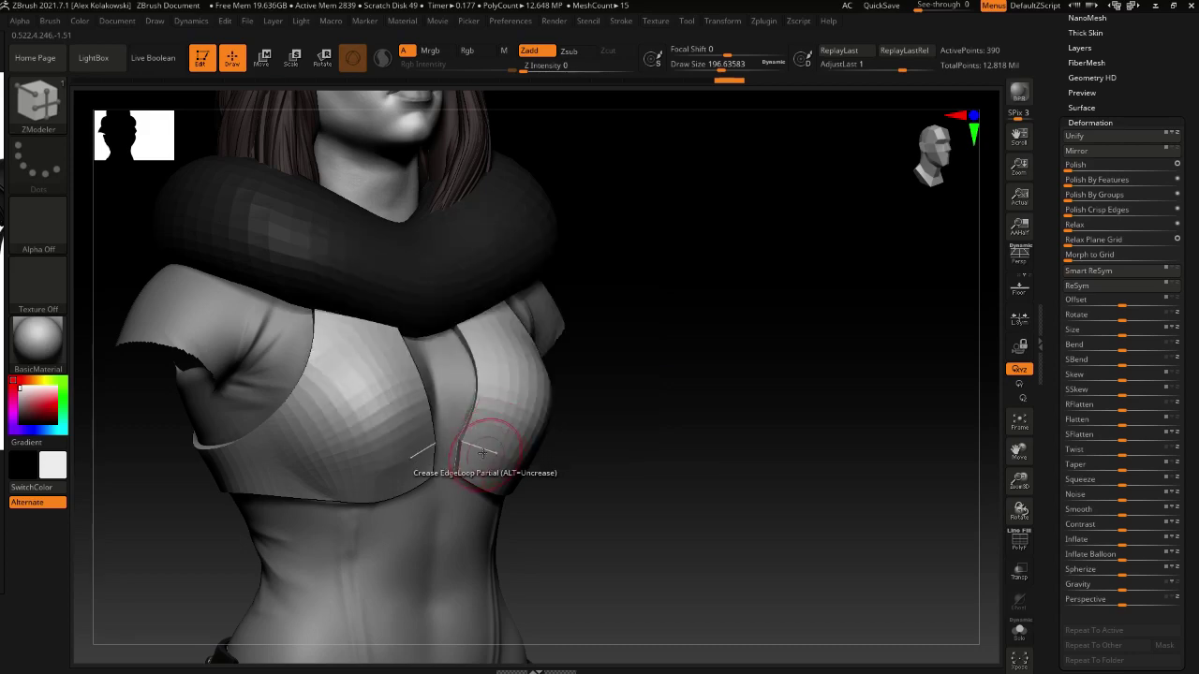
pyautogui.moveTo(622, 468)
pyautogui.mouseDown(button='right')
pyautogui.moveTo(524, 494)
pyautogui.moveTo(540, 469)
pyautogui.mouseUp(button='right')
# Adjust the lower band and the crease under the cups using small Move brush strokes at a Draw Size of about 187
pyautogui.press('b')
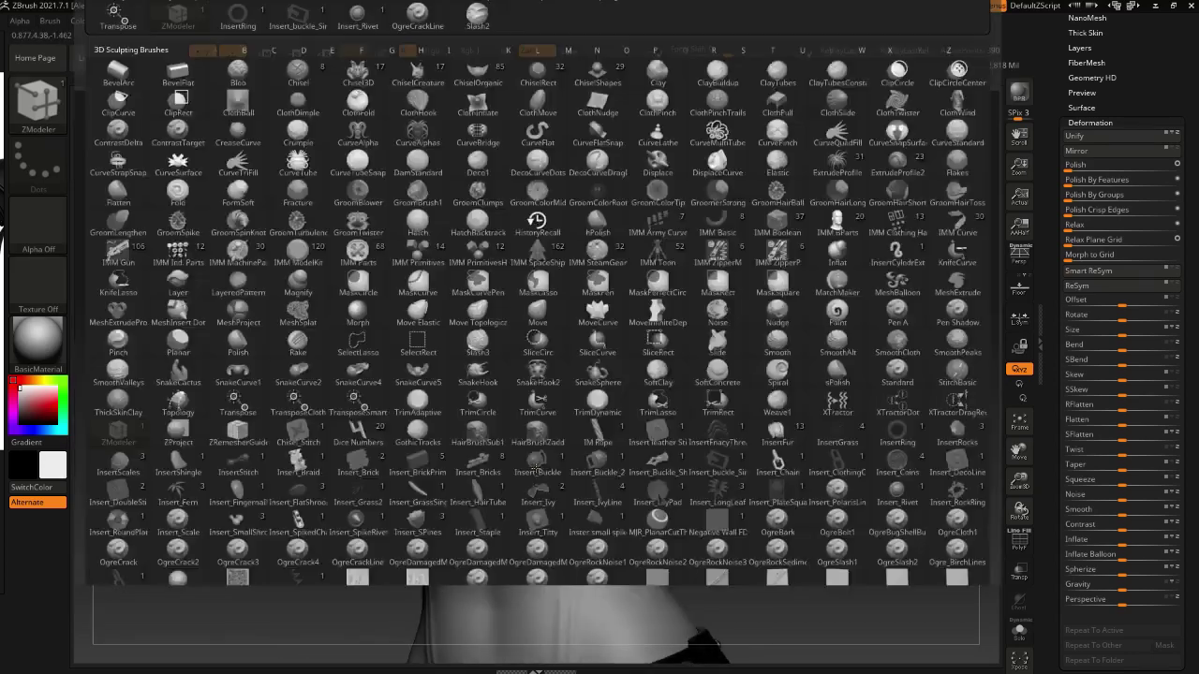
pyautogui.press('m')
pyautogui.press('v')
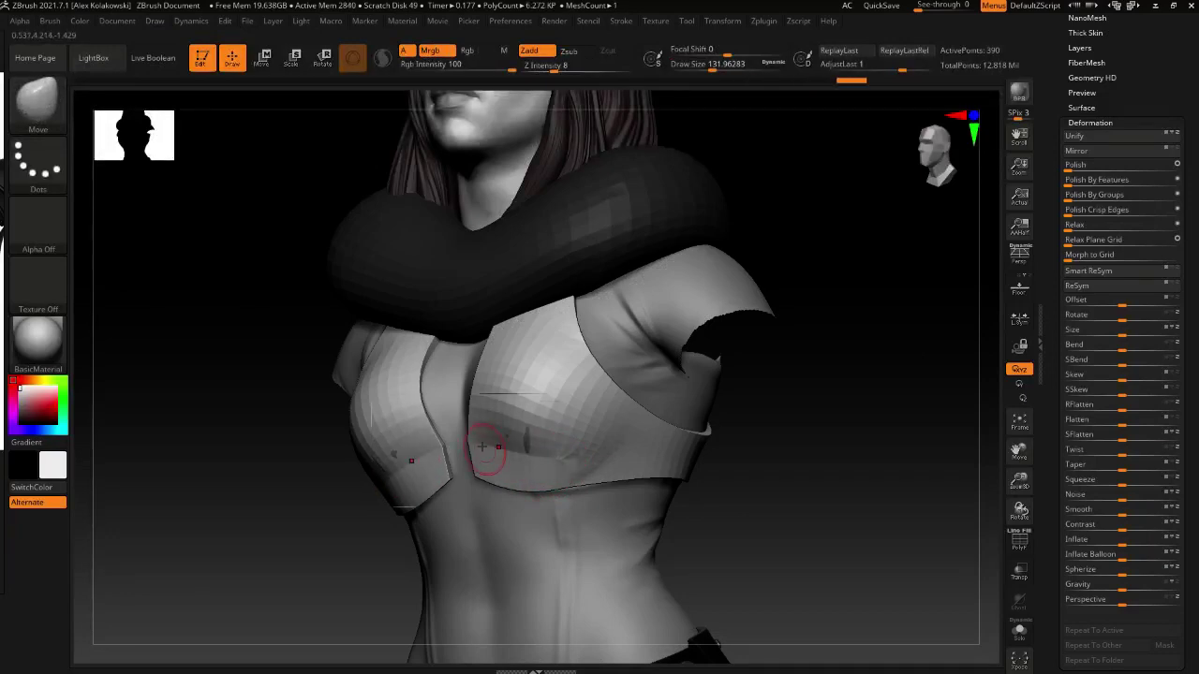
pyautogui.moveTo(482, 448); pyautogui.dragTo(535, 450, button='right')
pyautogui.moveTo(617, 438); pyautogui.dragTo(510, 459, button='right')
pyautogui.moveTo(431, 451)
pyautogui.mouseDown(button='right')
pyautogui.moveTo(465, 444)
pyautogui.moveTo(362, 469)
pyautogui.mouseUp(button='right')
pyautogui.press('[')
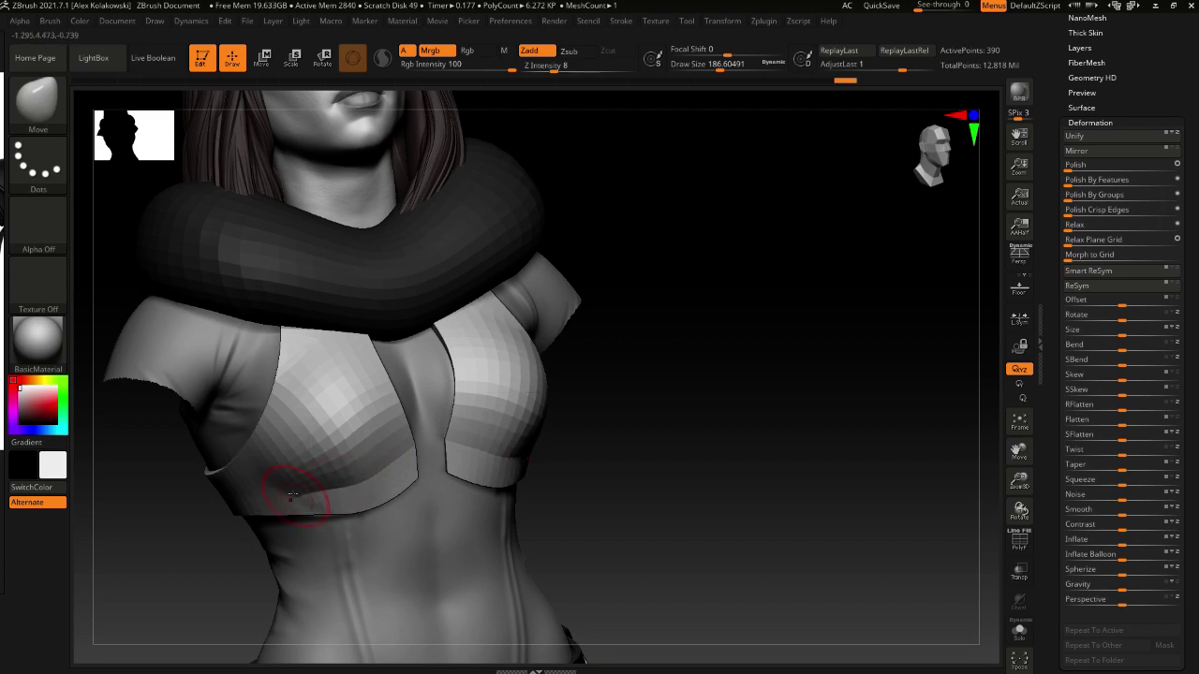
pyautogui.moveTo(319, 494); pyautogui.dragTo(360, 493, button='right')
pyautogui.moveTo(313, 489); pyautogui.dragTo(307, 497)
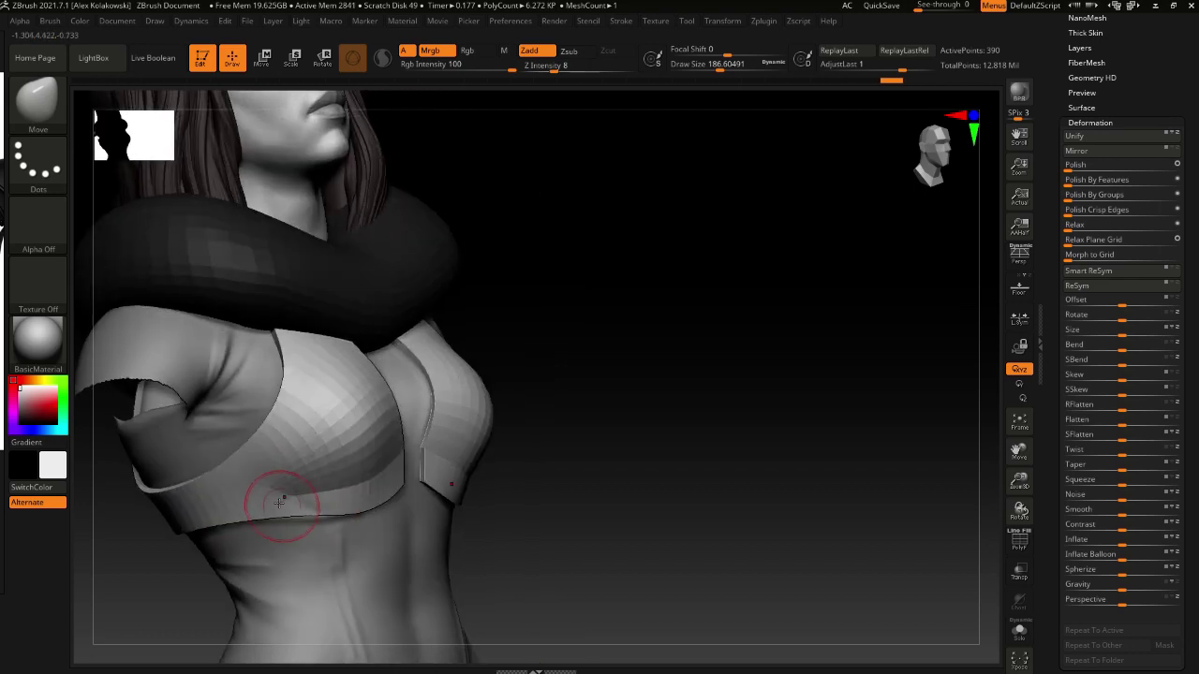
pyautogui.press('[')
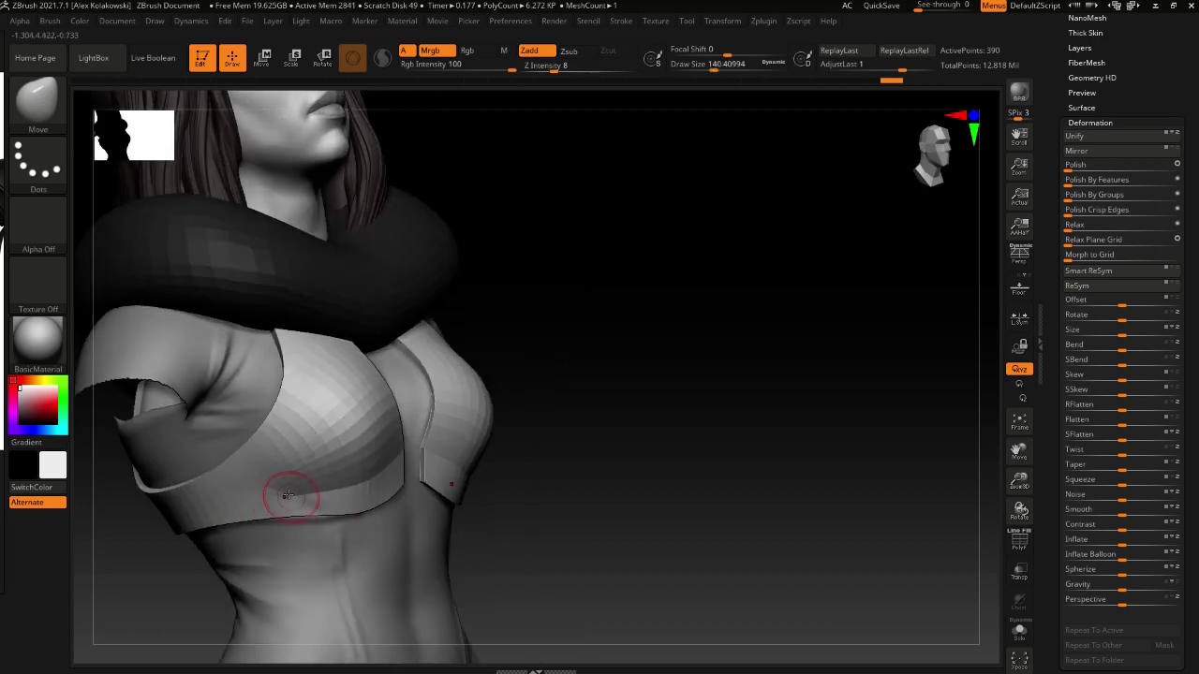
# Show the garment's unsmoothed polyframe and shift the vertex under the cup with the Move brush at a Draw Size of about 68
pyautogui.click(1021, 547)
pyautogui.moveTo(309, 508)
pyautogui.keyDown('ctrl'); pyautogui.mouseDown(button='right')
pyautogui.moveTo(329, 538)
pyautogui.moveTo(309, 496)
pyautogui.moveTo(339, 476)
pyautogui.mouseUp(button='right'); pyautogui.keyUp('ctrl')
pyautogui.hotkey('shift', 'd')
pyautogui.press('b')
pyautogui.press('m')
pyautogui.press('v')
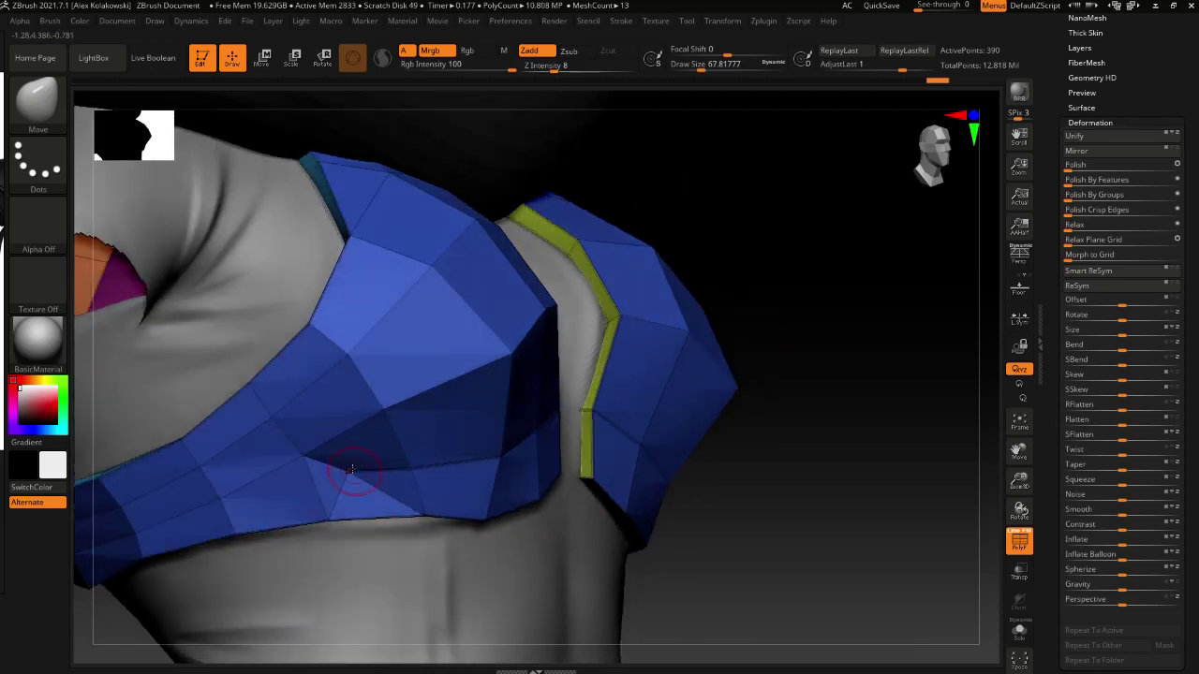
pyautogui.moveTo(351, 468); pyautogui.dragTo(422, 476)
# Delete the diagonal edge in the band under the cup using ZModeler's Delete action with the Edge target
pyautogui.press('b')
pyautogui.press('z')
pyautogui.press('m')
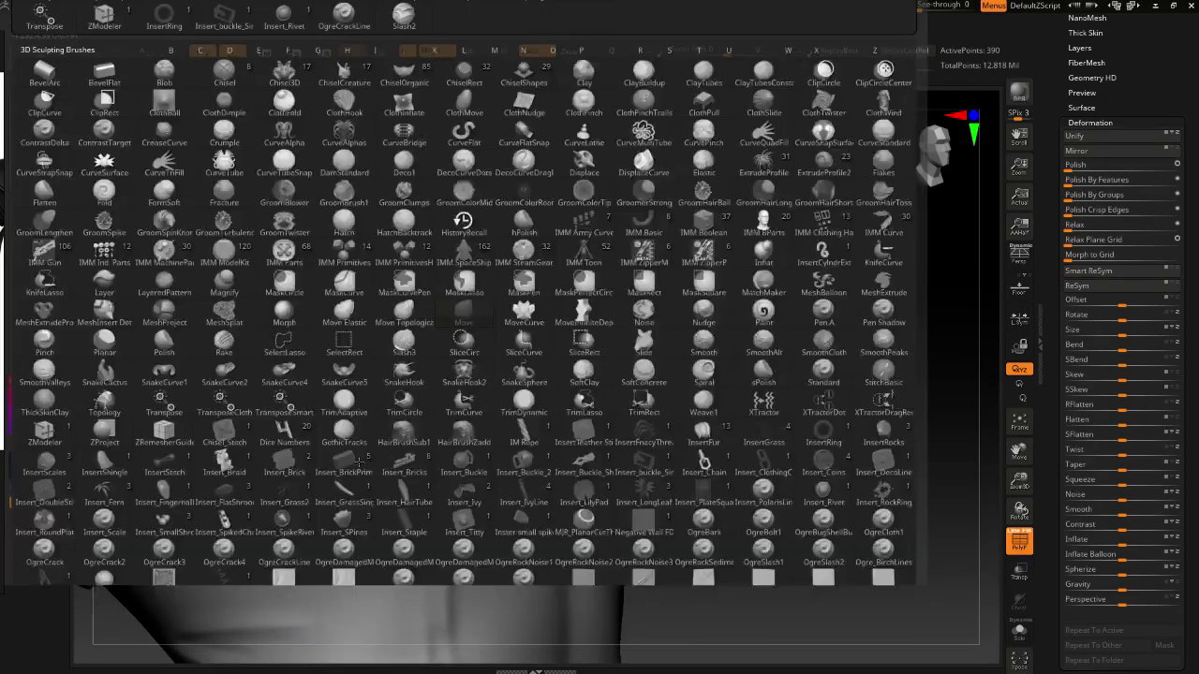
pyautogui.press('space')
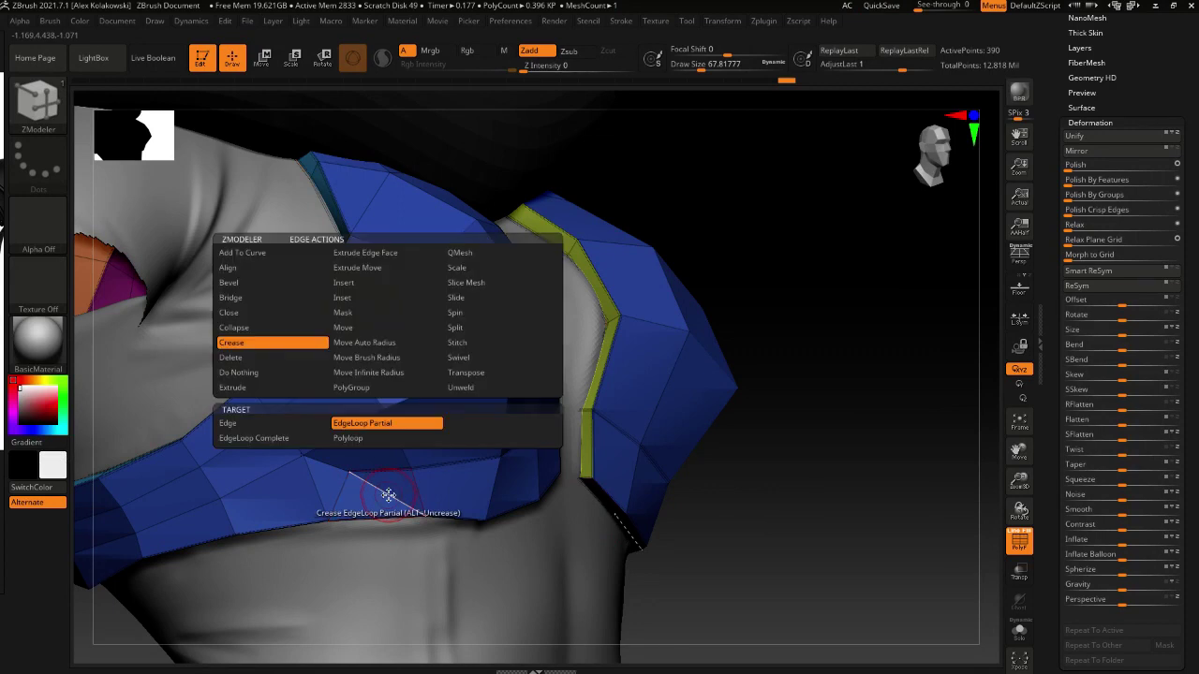
pyautogui.click(230, 423)
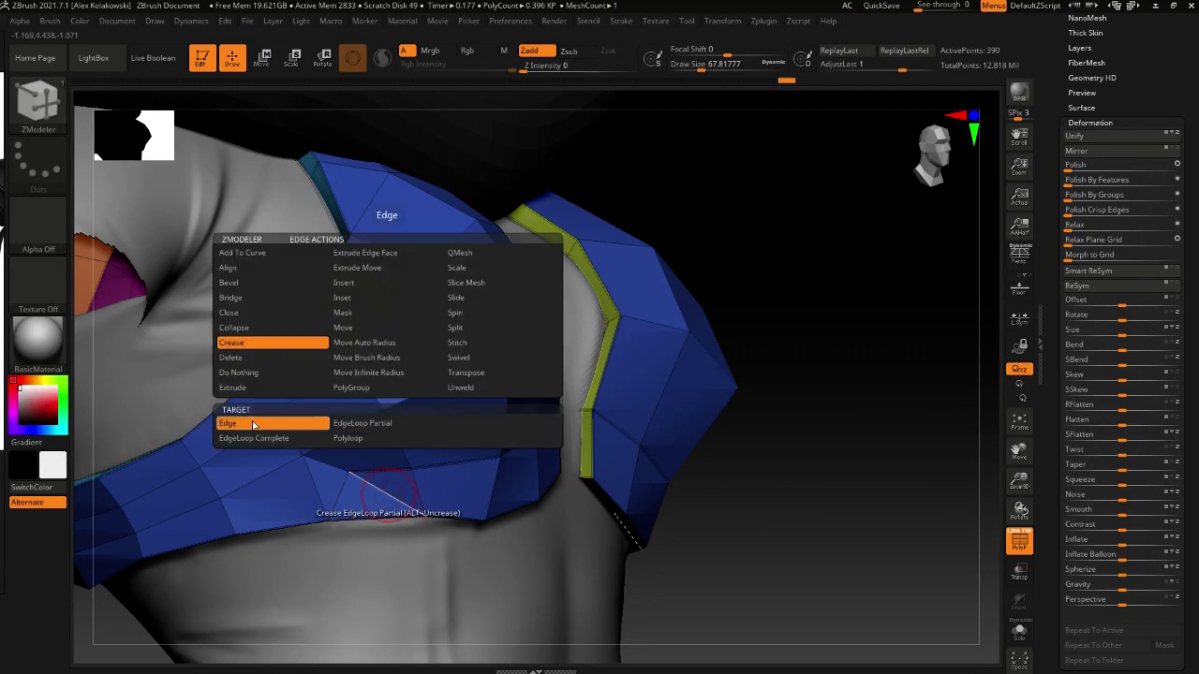
pyautogui.click(246, 358)
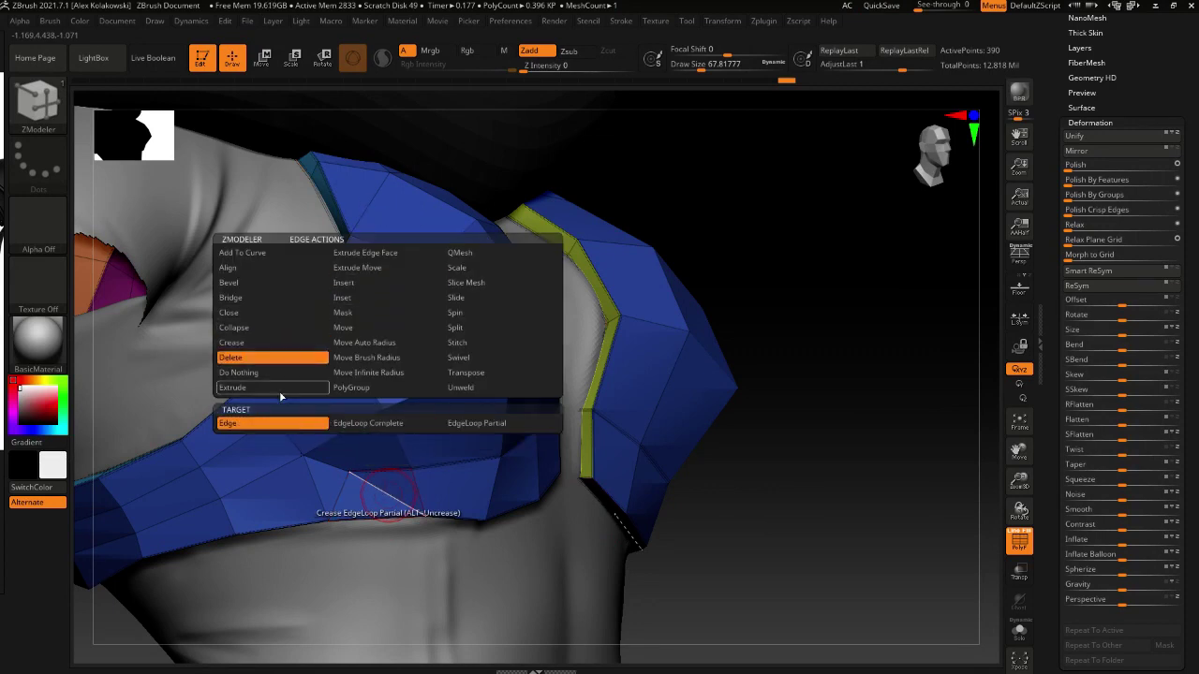
# Crease the loop under the cup with the EdgeLoop Complete target, and preview the smoothed garment without its polyframe
pyautogui.press('space')
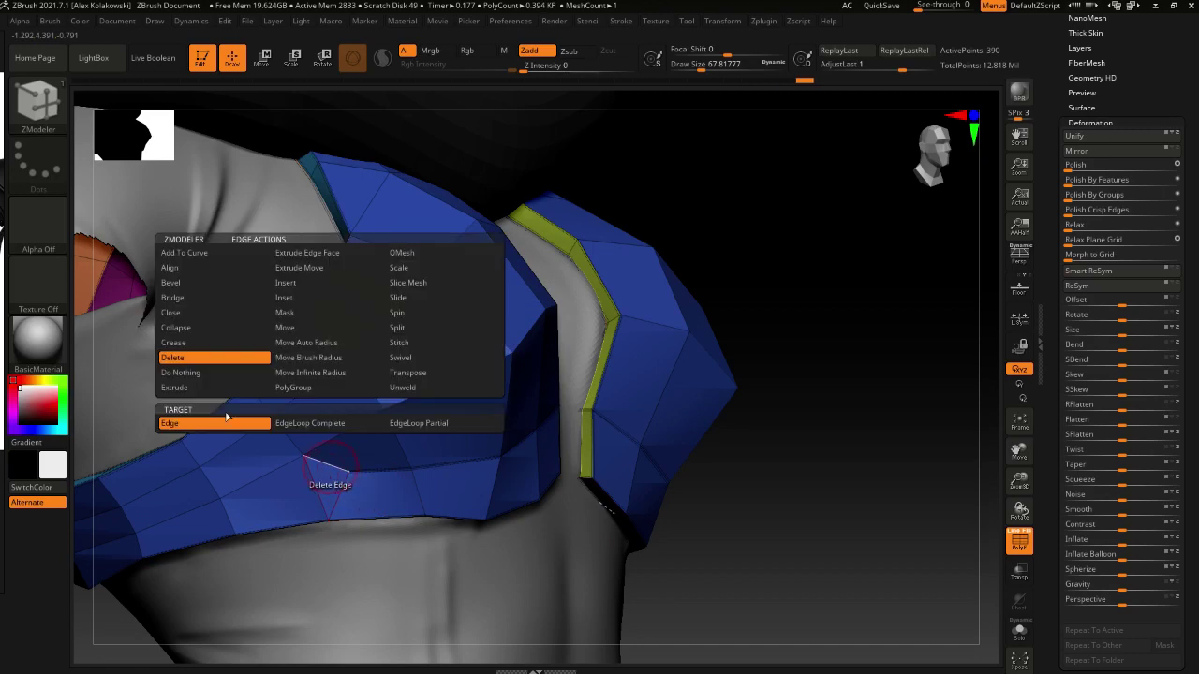
pyautogui.click(195, 345)
pyautogui.click(211, 438)
pyautogui.click(320, 462)
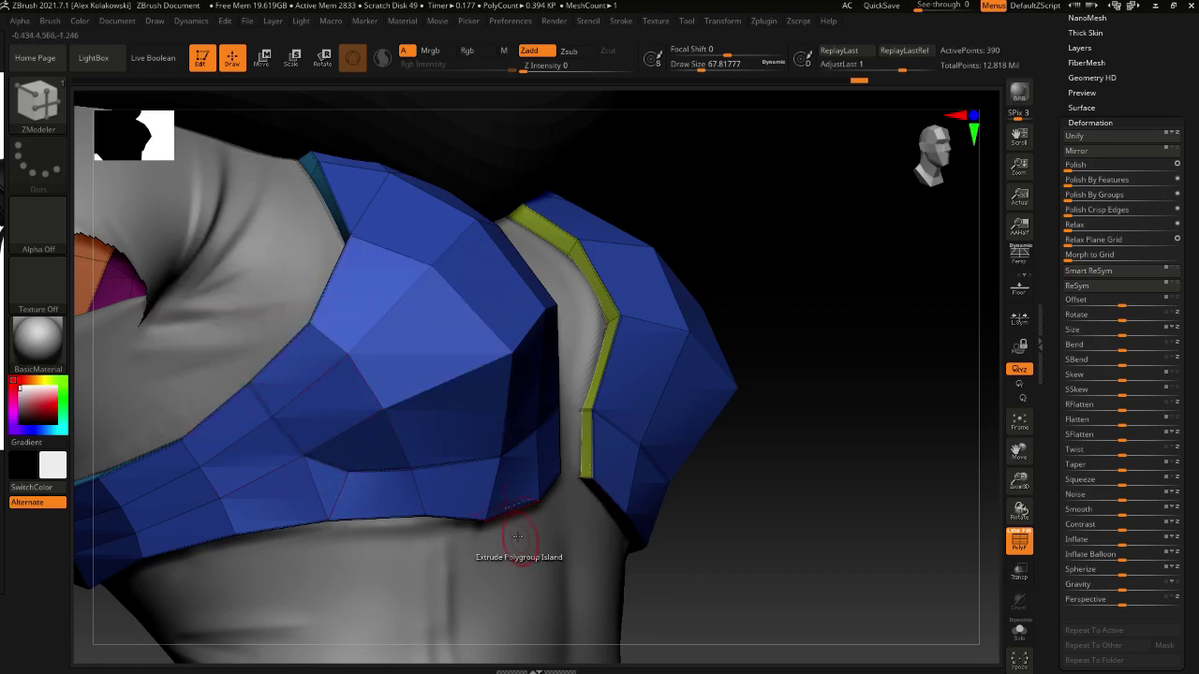
pyautogui.press('d')
pyautogui.moveTo(832, 584); pyautogui.dragTo(1060, 543)
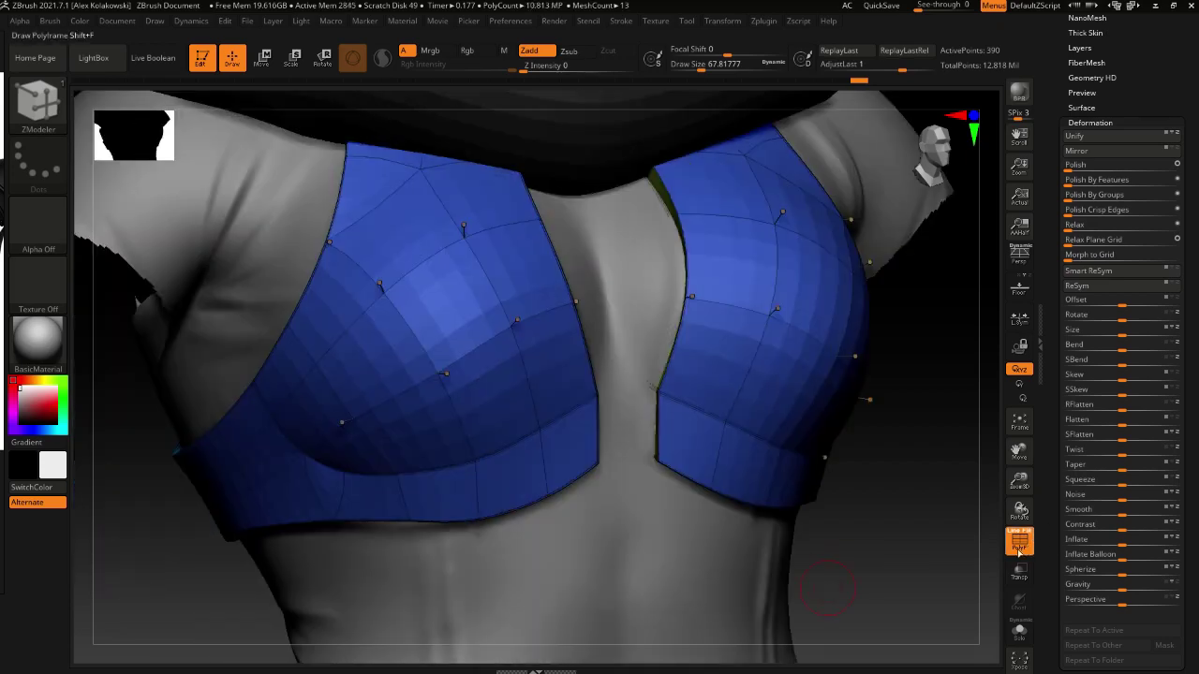
pyautogui.click(1019, 553)
pyautogui.keyDown('ctrl'); pyautogui.moveTo(805, 592); pyautogui.dragTo(722, 503, button='right'); pyautogui.keyUp('ctrl')
pyautogui.moveTo(768, 577); pyautogui.dragTo(398, 555, button='right')
pyautogui.keyDown('ctrl'); pyautogui.moveTo(515, 515); pyautogui.dragTo(549, 575, button='right'); pyautogui.keyUp('ctrl')
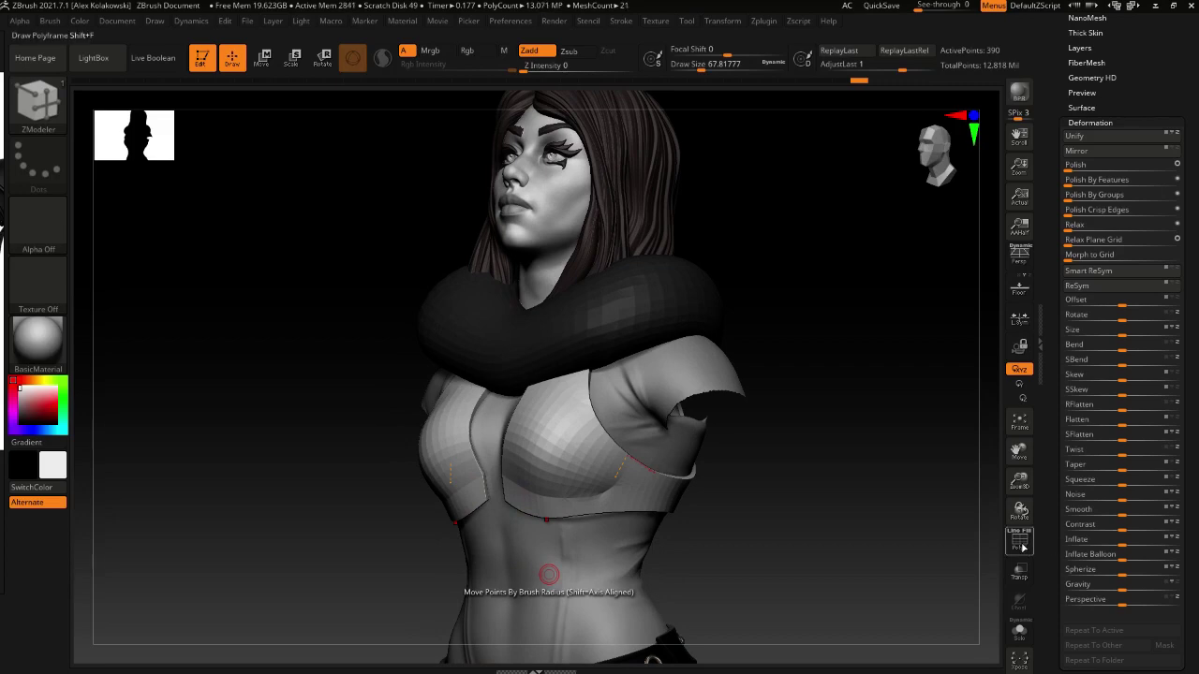
# Adjust the inner and lower cup edges on the unsmoothed polyframe using the Move brush at a Draw Size of about 145
pyautogui.click(1020, 543)
pyautogui.moveTo(730, 575)
pyautogui.mouseDown()
pyautogui.moveTo(771, 572)
pyautogui.moveTo(703, 590)
pyautogui.moveTo(592, 583)
pyautogui.moveTo(619, 586)
pyautogui.moveTo(549, 599)
pyautogui.moveTo(573, 567)
pyautogui.mouseUp()
pyautogui.press('b')
pyautogui.press('m')
pyautogui.press('v')
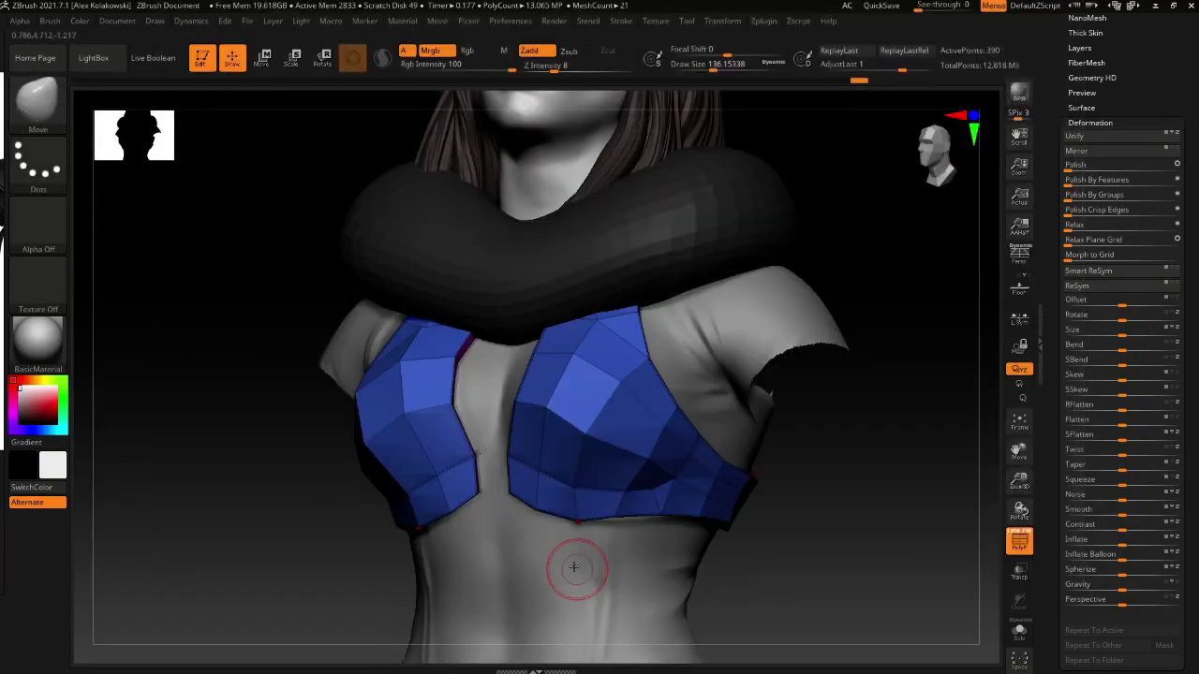
pyautogui.press(']')
pyautogui.press(']')
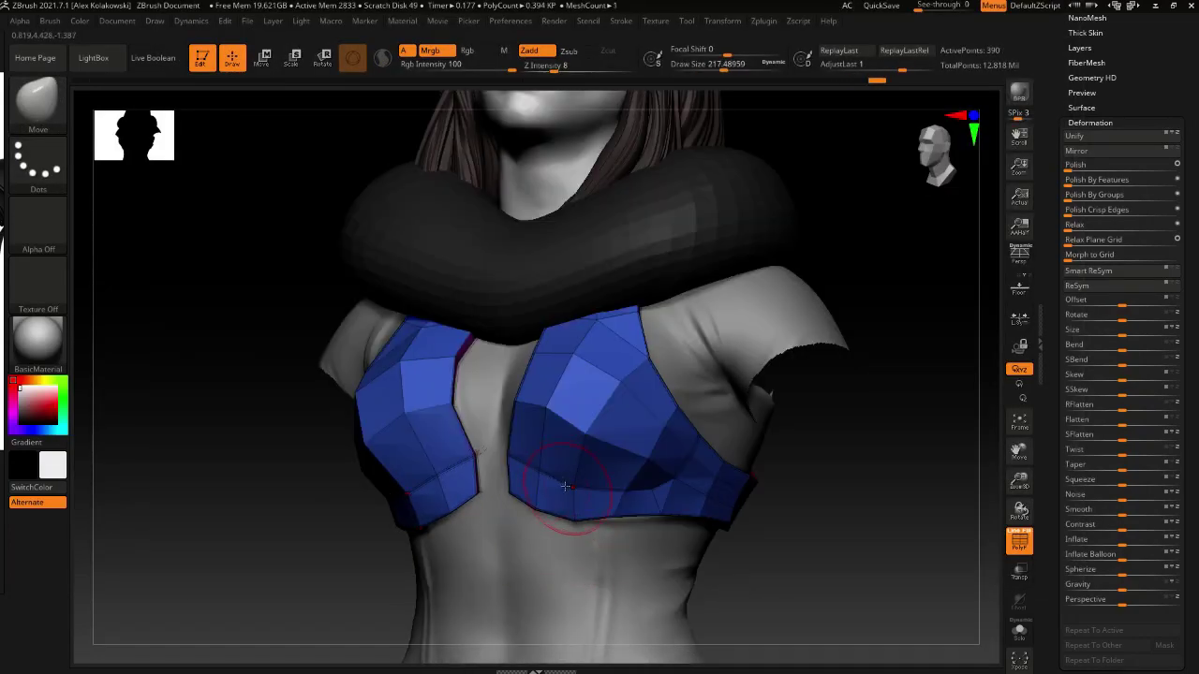
pyautogui.press('[')
pyautogui.press('[')
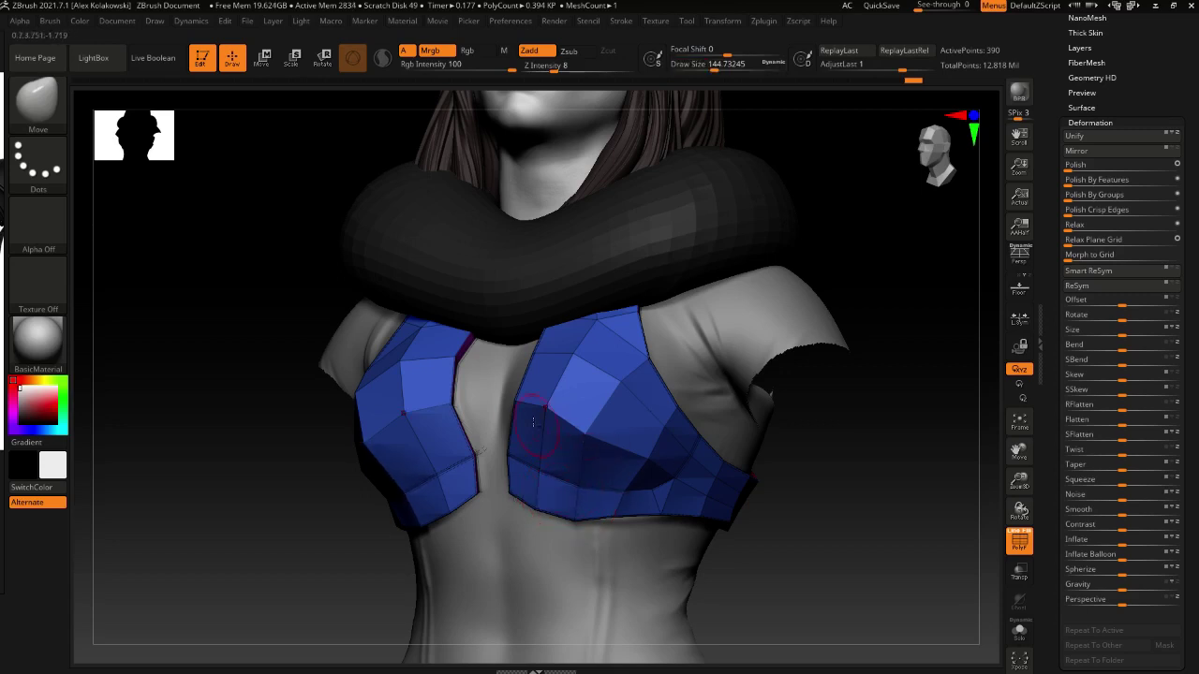
pyautogui.moveTo(534, 422); pyautogui.dragTo(553, 420, button='right')
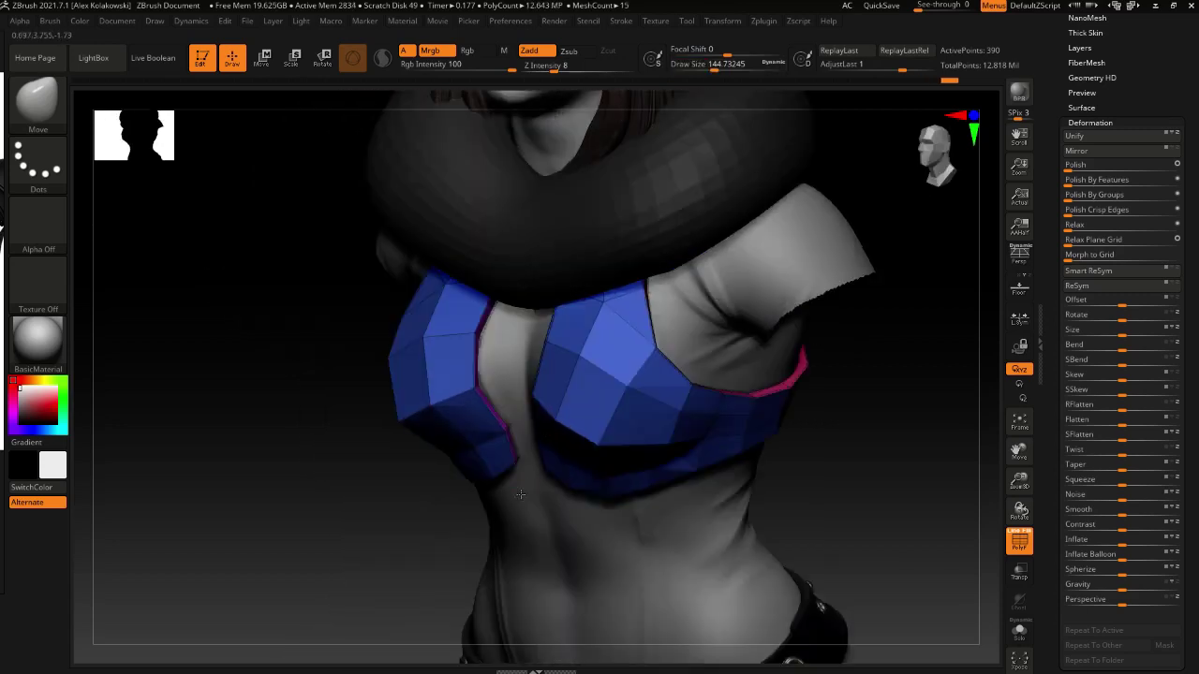
pyautogui.keyDown('shift'); pyautogui.moveTo(520, 495); pyautogui.dragTo(596, 408, button='right'); pyautogui.keyUp('shift')
pyautogui.moveTo(546, 474); pyautogui.dragTo(546, 472)
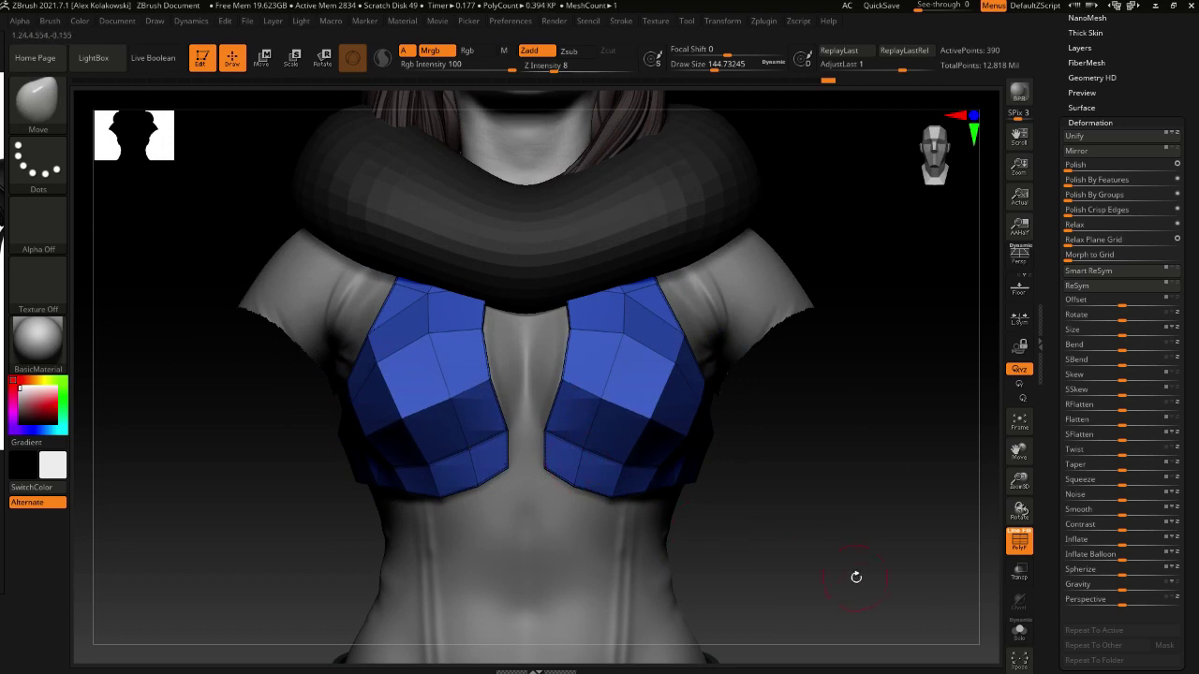
# Restore the smoothed display without the polyframe and refine the cups' shape with the Move brush at a Draw Size of about 500
pyautogui.press('d')
pyautogui.click(1020, 548)
pyautogui.keyDown('alt'); pyautogui.moveTo(799, 448); pyautogui.dragTo(778, 323, button='right'); pyautogui.keyUp('alt')
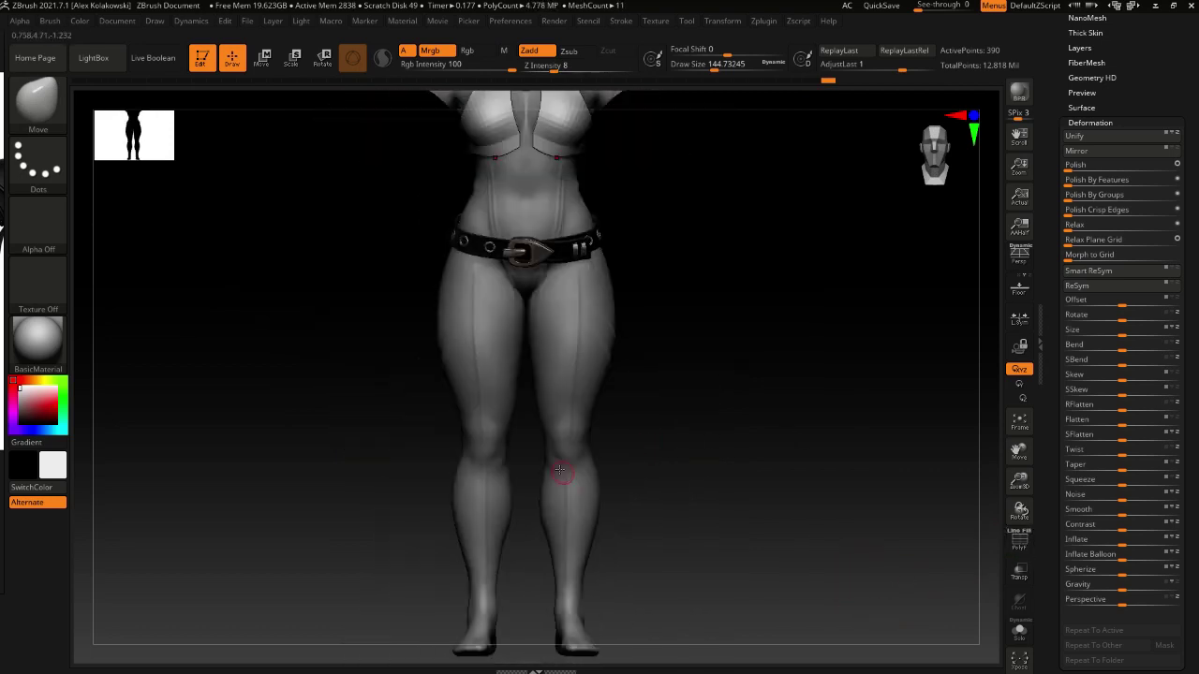
pyautogui.keyDown('alt'); pyautogui.moveTo(543, 178); pyautogui.dragTo(515, 471, button='right'); pyautogui.keyUp('alt')
pyautogui.press('s')
pyautogui.moveTo(514, 471); pyautogui.dragTo(549, 470)
pyautogui.moveTo(459, 454); pyautogui.dragTo(505, 457, button='right')
pyautogui.moveTo(506, 457); pyautogui.dragTo(508, 462)
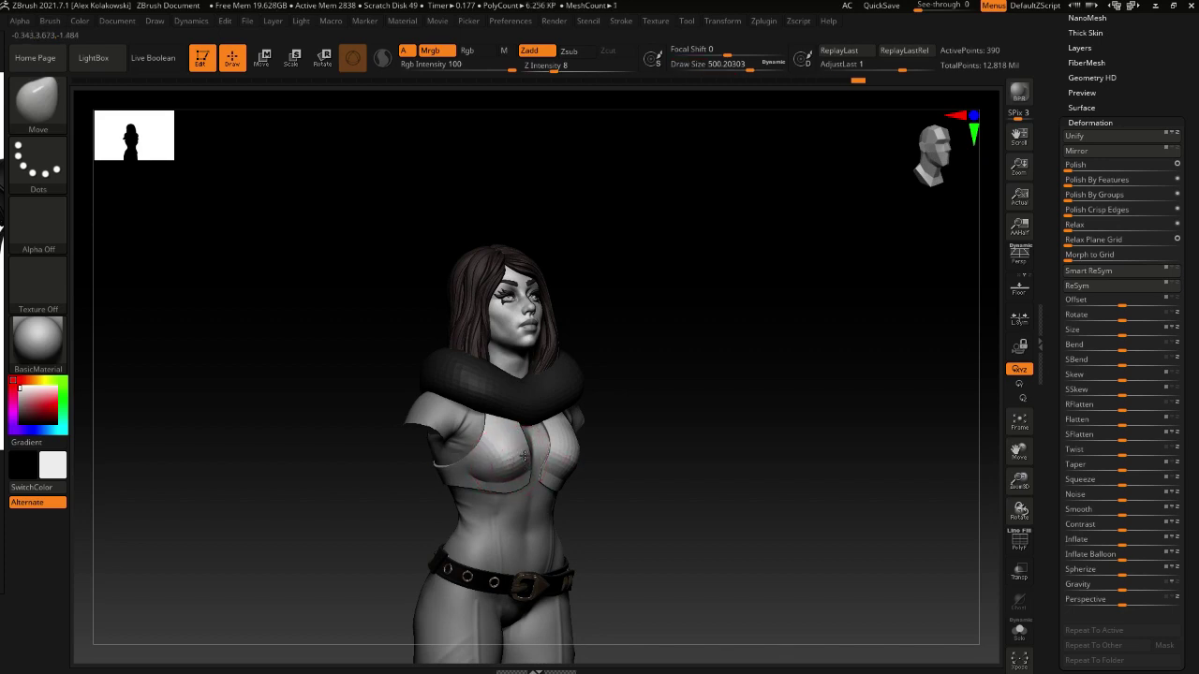
# Refine the cups' outer shape on the smoothed garment with the Move brush at a Draw Size of about 338
pyautogui.moveTo(527, 450); pyautogui.dragTo(483, 451, button='right')
pyautogui.press('s')
pyautogui.moveTo(552, 451); pyautogui.dragTo(559, 470)
pyautogui.moveTo(576, 468)
pyautogui.mouseDown(button='right')
pyautogui.moveTo(612, 603)
pyautogui.moveTo(595, 581)
pyautogui.mouseUp(button='right')
pyautogui.keyDown('alt'); pyautogui.moveTo(595, 580); pyautogui.dragTo(573, 491, button='right'); pyautogui.keyUp('alt')
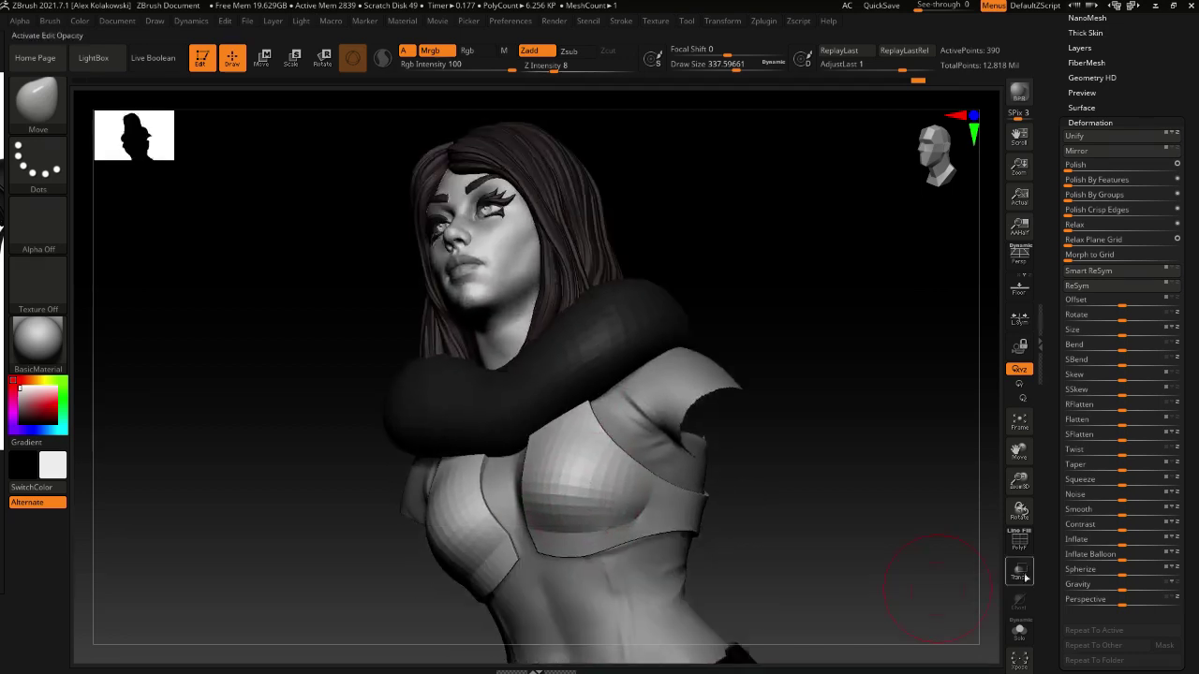
# Show the unsmoothed garment's polyframe and adjust the cups' upper edges with the Move brush at a Draw Size of about 245
pyautogui.click(1024, 547)
pyautogui.moveTo(604, 562)
pyautogui.keyDown('alt'); pyautogui.mouseDown(button='right')
pyautogui.moveTo(604, 581)
pyautogui.moveTo(574, 510)
pyautogui.moveTo(583, 496)
pyautogui.moveTo(562, 496)
pyautogui.mouseUp(button='right'); pyautogui.keyUp('alt')
pyautogui.hotkey('shift', 'd')
pyautogui.press('b')
pyautogui.press('m')
pyautogui.press('v')
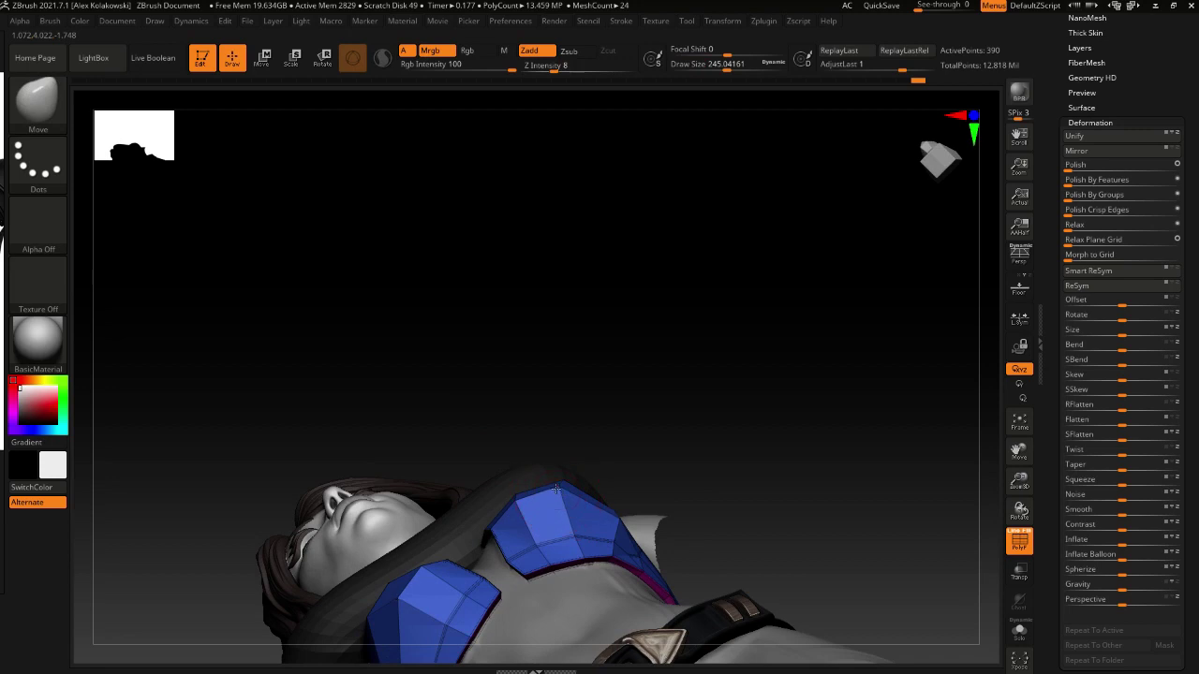
pyautogui.moveTo(669, 501); pyautogui.dragTo(556, 469, button='right')
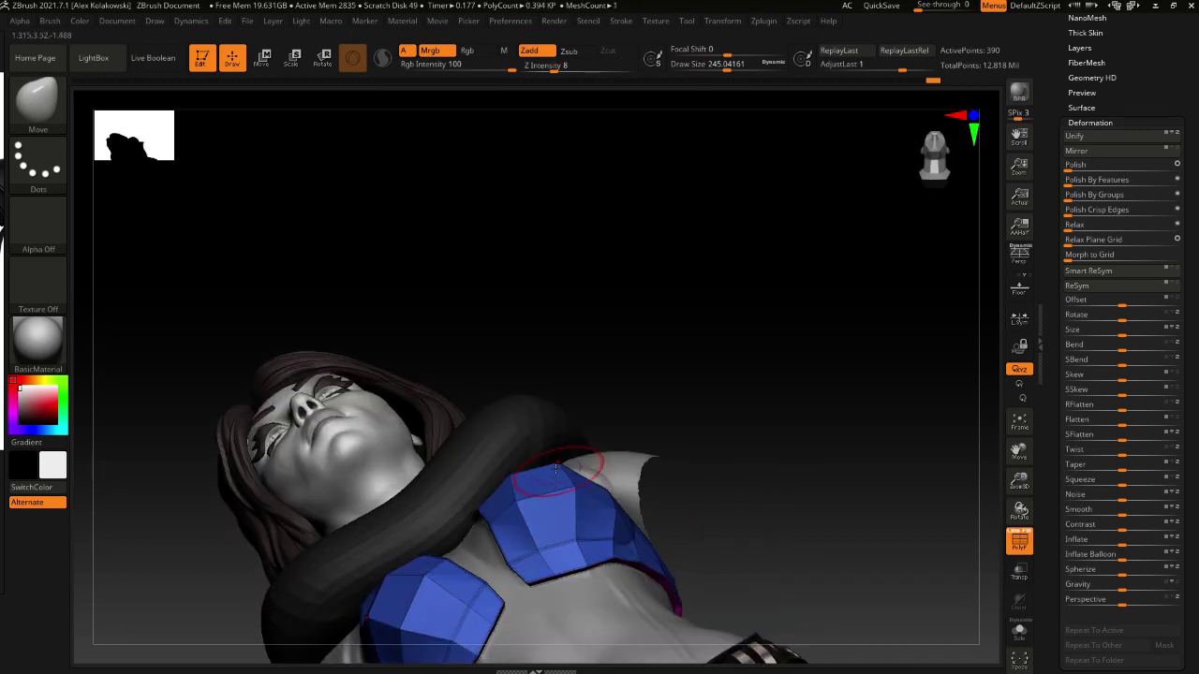
# Even out the cups' upper and side contours with the Move brush at a Draw Size of about 177, comparing smoothed and unsmoothed displays
pyautogui.press('d')
pyautogui.moveTo(626, 496); pyautogui.dragTo(600, 506, button='right')
pyautogui.moveTo(636, 445); pyautogui.dragTo(623, 510, button='right')
pyautogui.press('s')
pyautogui.moveTo(616, 521); pyautogui.dragTo(608, 522)
pyautogui.press('shift')
pyautogui.hotkey('shift', 'd')
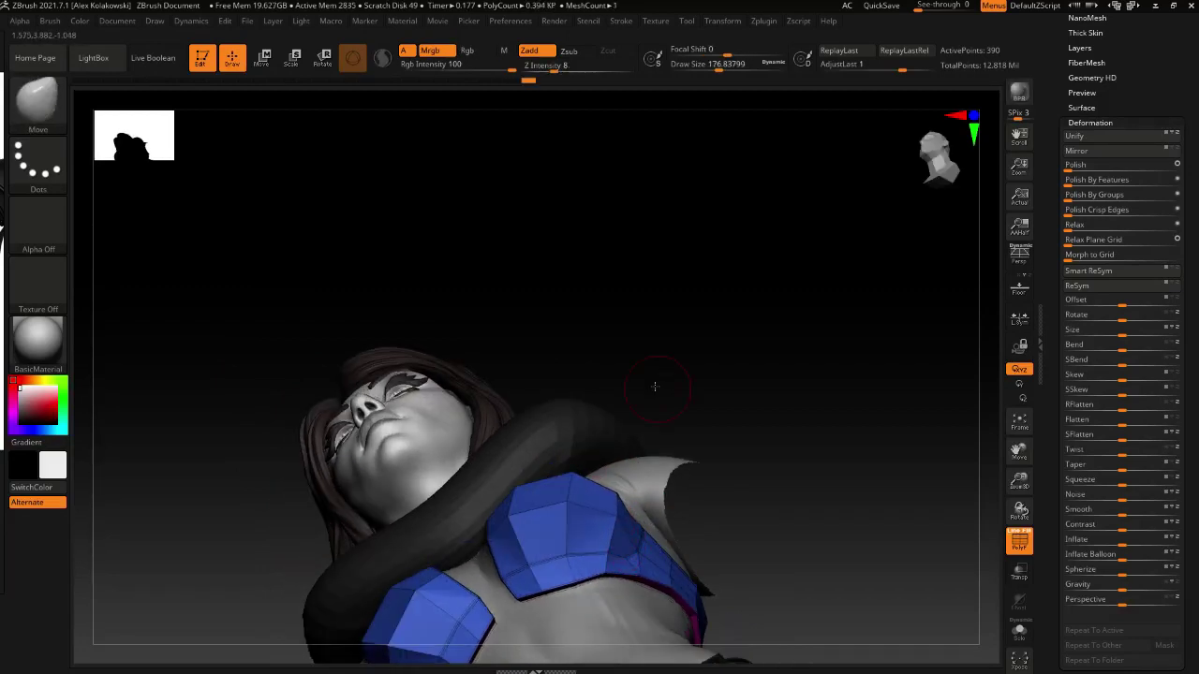
pyautogui.moveTo(680, 457)
pyautogui.mouseDown(button='right')
pyautogui.moveTo(709, 481)
pyautogui.moveTo(559, 538)
pyautogui.moveTo(422, 492)
pyautogui.moveTo(494, 473)
pyautogui.moveTo(484, 323)
pyautogui.mouseUp(button='right')
pyautogui.hotkey('shift', 'd')
pyautogui.press('d')
pyautogui.keyDown('shift'); pyautogui.moveTo(484, 323); pyautogui.dragTo(496, 375, button='right'); pyautogui.keyUp('shift')
pyautogui.keyDown('alt'); pyautogui.moveTo(502, 524); pyautogui.dragTo(509, 602, button='right'); pyautogui.keyUp('alt')
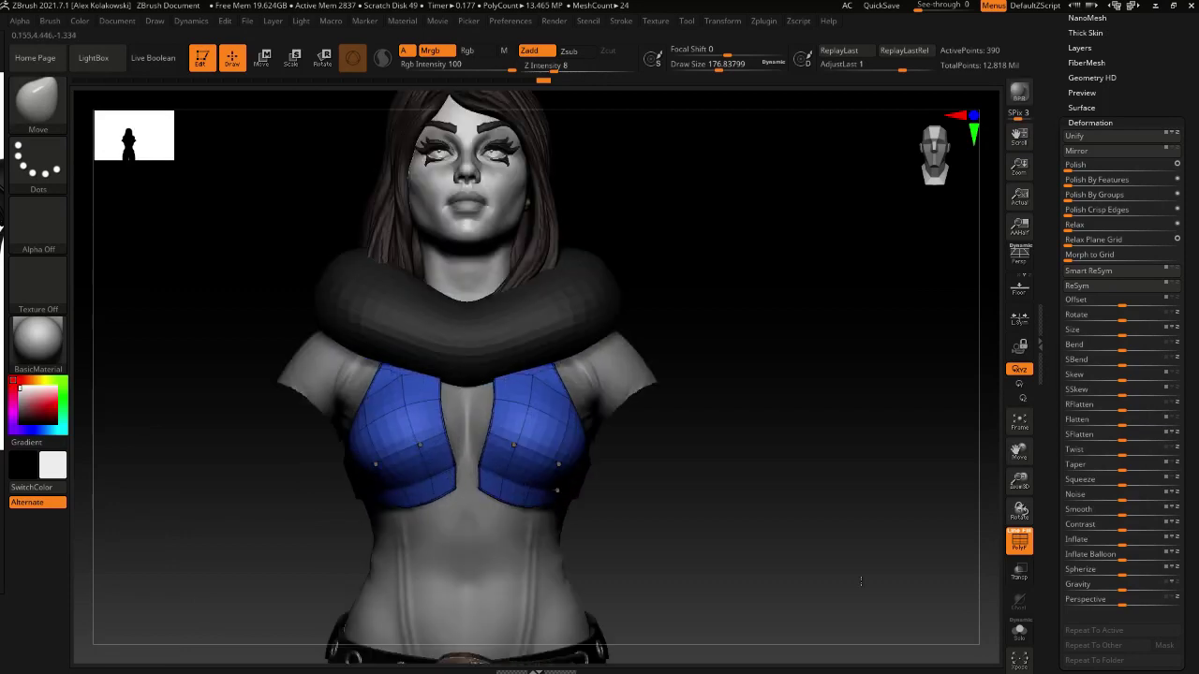
# Hide the polyframe and pull the garment's lower inner corners square with the Move brush at Z Intensity 43 and a Draw Size of about 223
pyautogui.click(1021, 541)
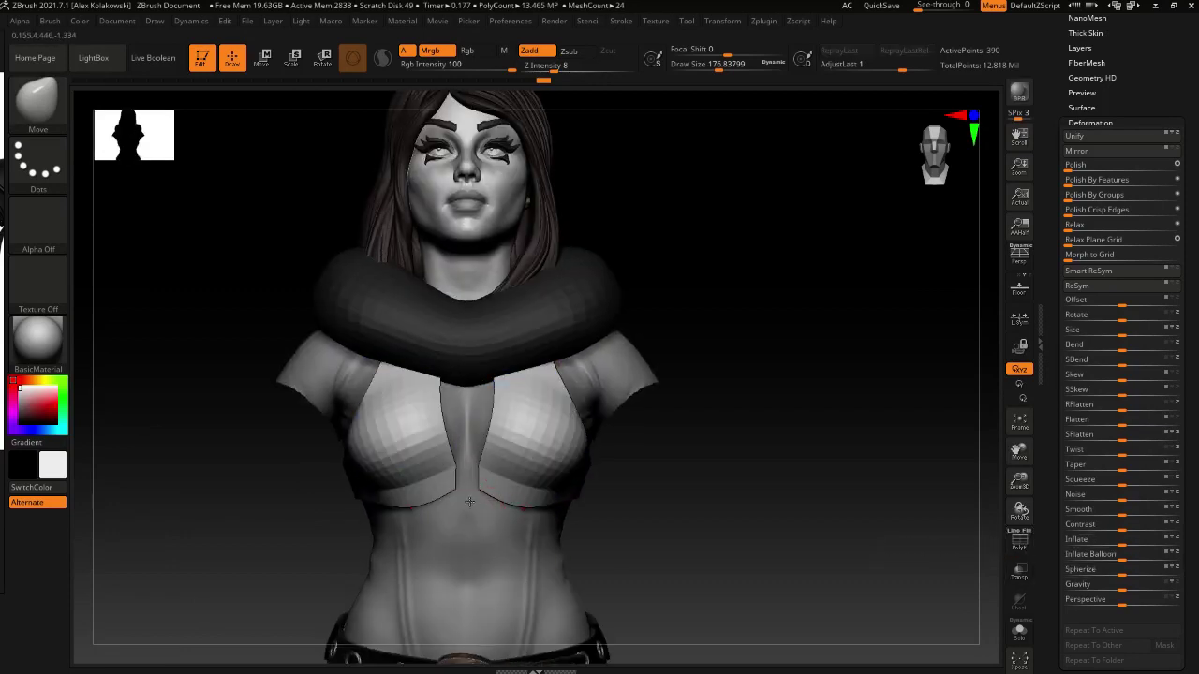
pyautogui.hotkey('shift', 'd')
pyautogui.press('u')
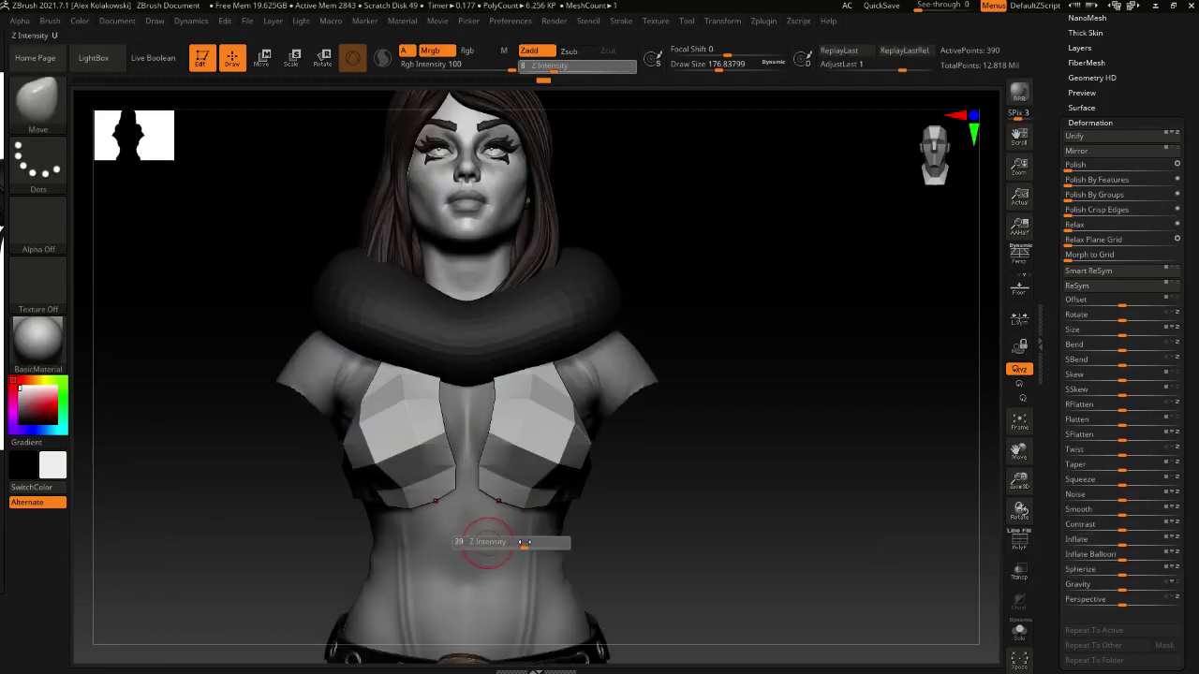
pyautogui.press('s')
pyautogui.moveTo(525, 542); pyautogui.dragTo(495, 524)
pyautogui.press('d')
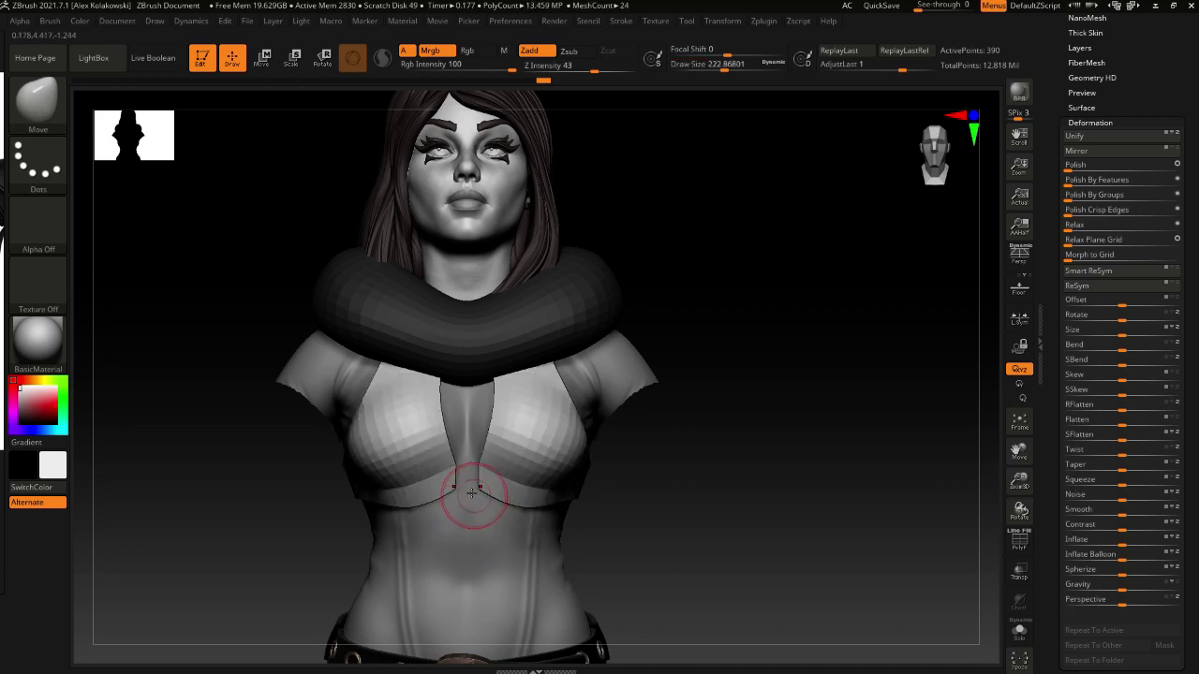
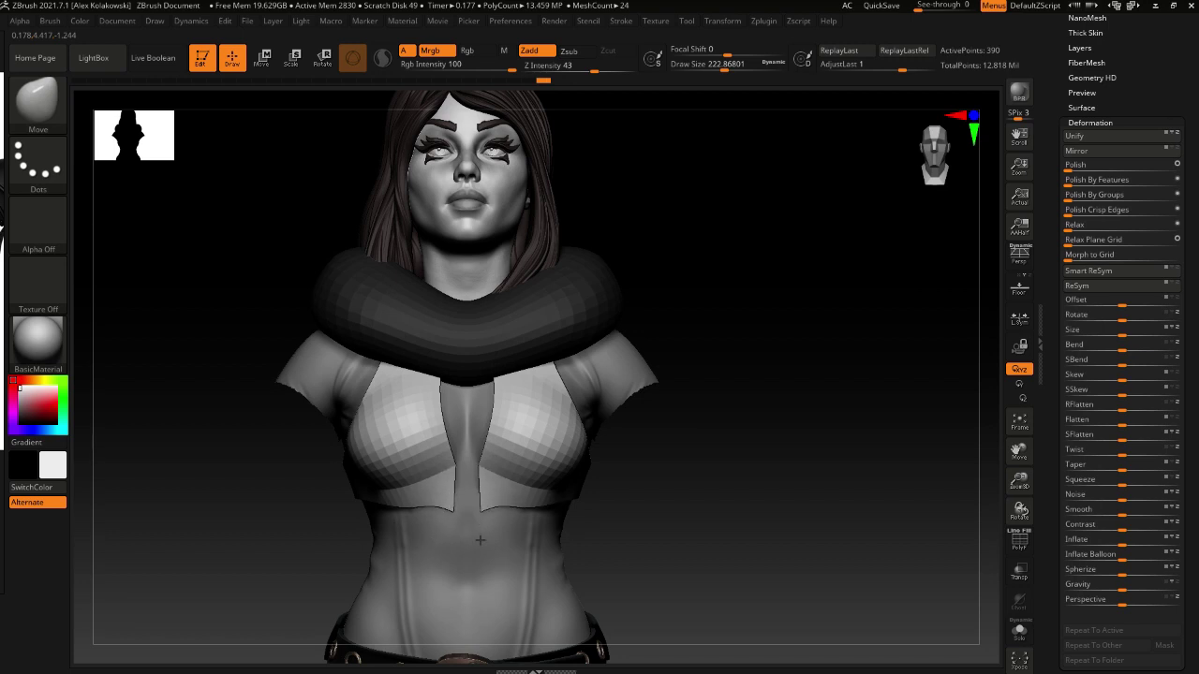
pyautogui.moveTo(496, 511); pyautogui.dragTo(502, 464)
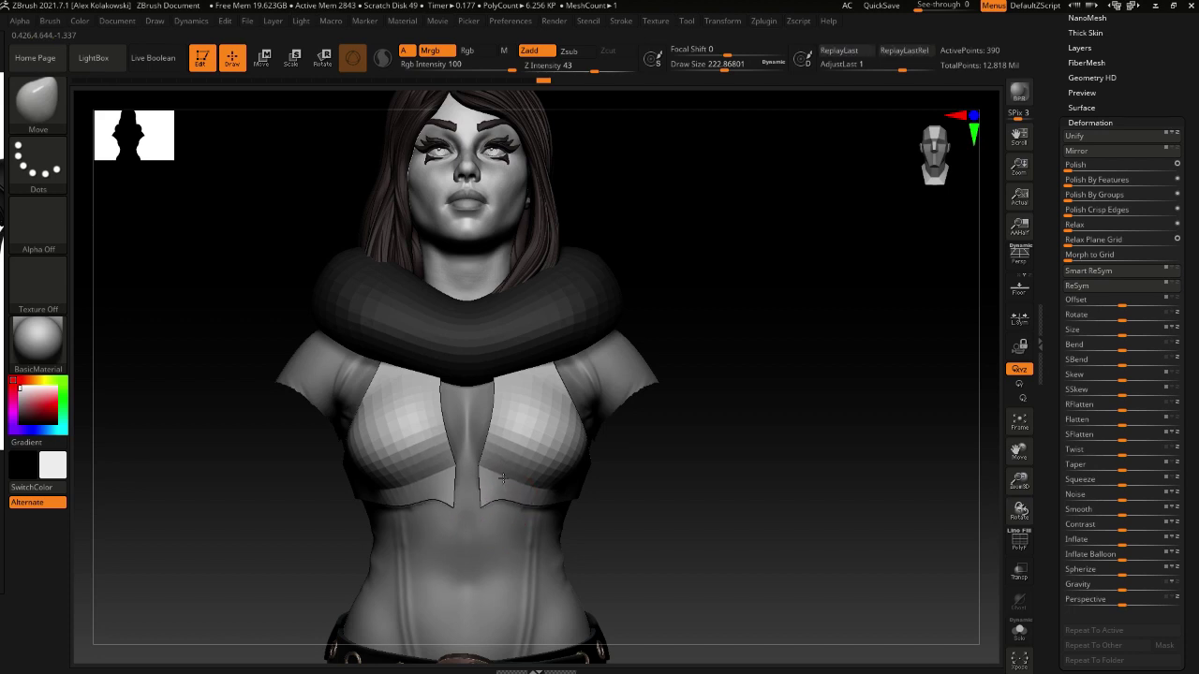
pyautogui.hotkey('ctrl', 'z')
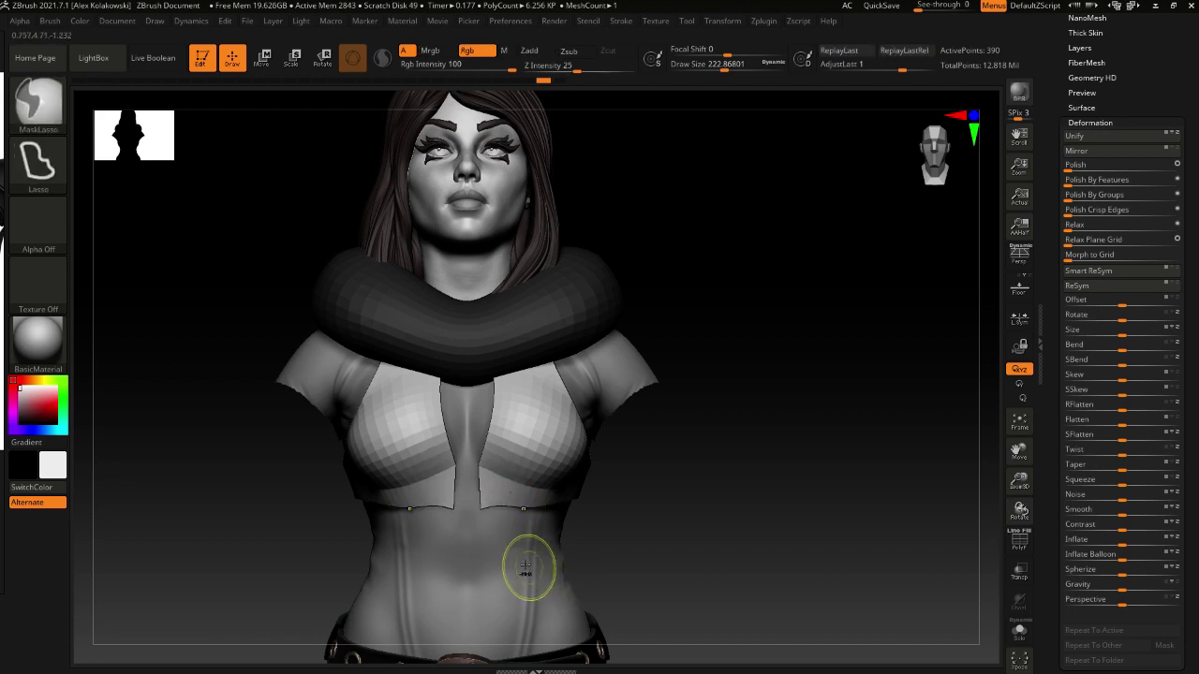
# Fit the band and inner cup edges with the Move brush at Draw Sizes between about 217 and 324
pyautogui.moveTo(543, 504); pyautogui.dragTo(511, 473, button='right')
pyautogui.press('s')
pyautogui.moveTo(510, 471); pyautogui.dragTo(520, 473)
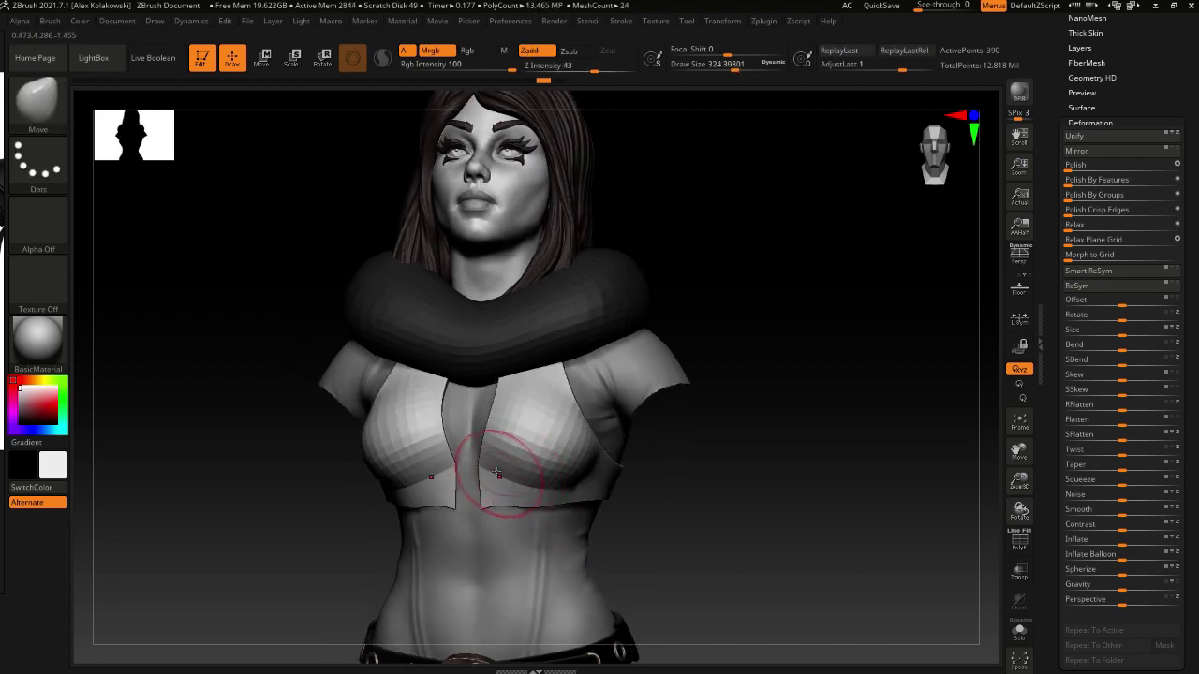
pyautogui.keyDown('shift'); pyautogui.moveTo(515, 471); pyautogui.dragTo(492, 468, button='right'); pyautogui.keyUp('shift')
pyautogui.press('s')
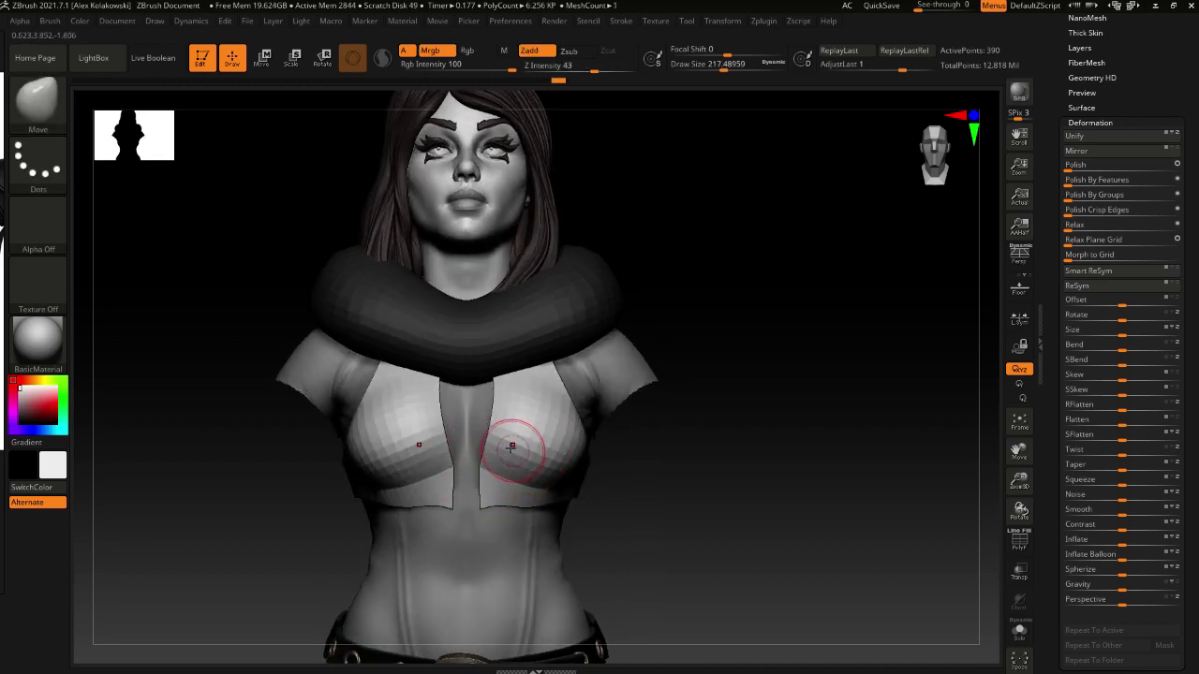
pyautogui.moveTo(519, 449)
pyautogui.mouseDown(button='right')
pyautogui.moveTo(516, 484)
pyautogui.moveTo(468, 508)
pyautogui.mouseUp(button='right')
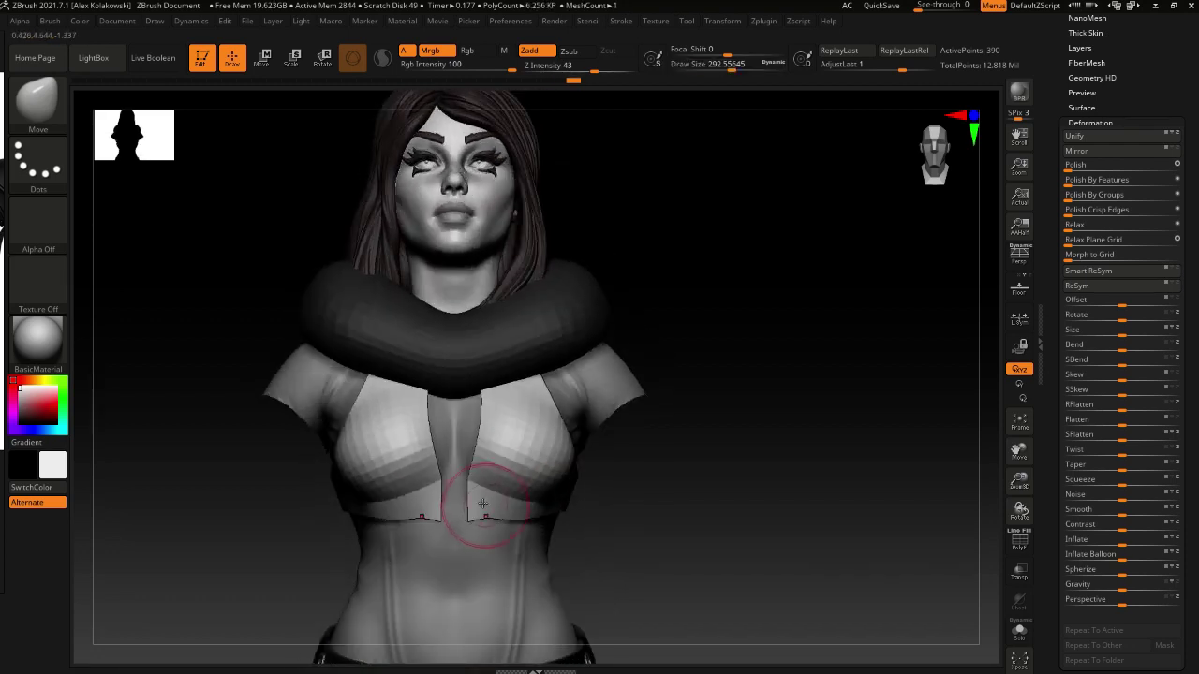
pyautogui.moveTo(455, 441)
pyautogui.mouseDown(button='right')
pyautogui.moveTo(482, 438)
pyautogui.moveTo(474, 426)
pyautogui.moveTo(487, 478)
pyautogui.mouseUp(button='right')
# Isolate the Lady Base3_1 body and erase the inner seam folds under the breasts with the Morph brush at a Draw Size of about 207
pyautogui.keyDown('alt'); pyautogui.click(471, 450); pyautogui.keyUp('alt')
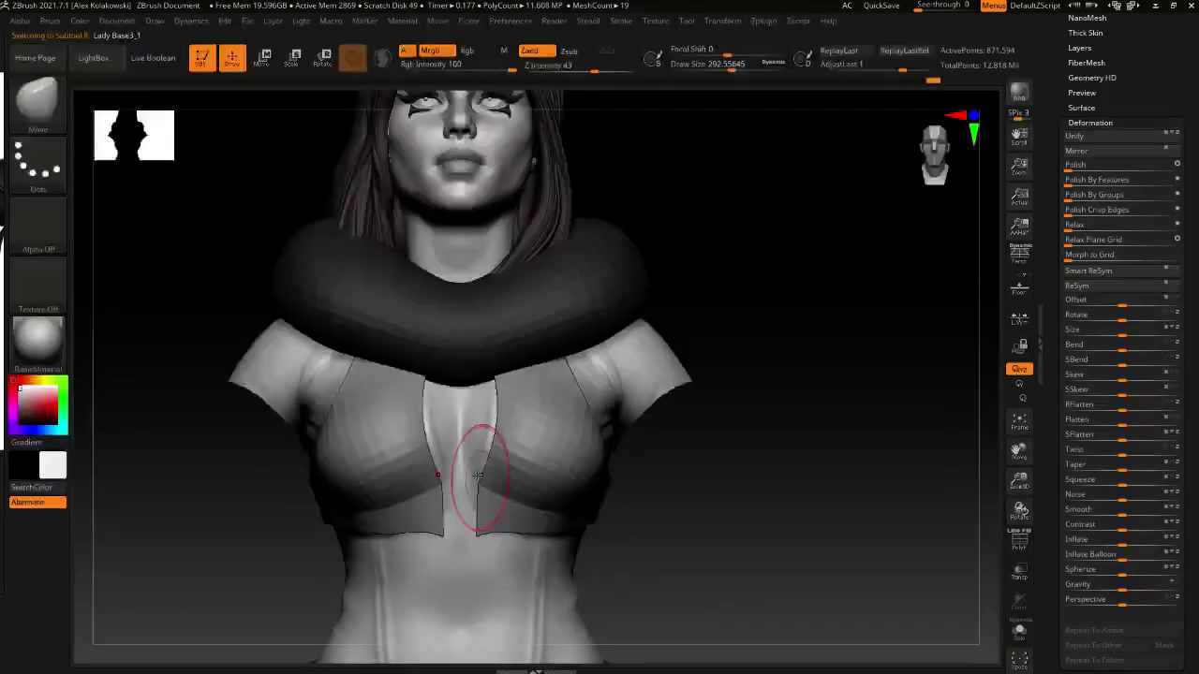
pyautogui.press('b')
pyautogui.press('m')
pyautogui.press('o')
pyautogui.click(1024, 635)
pyautogui.press('s')
pyautogui.moveTo(513, 406); pyautogui.dragTo(504, 402)
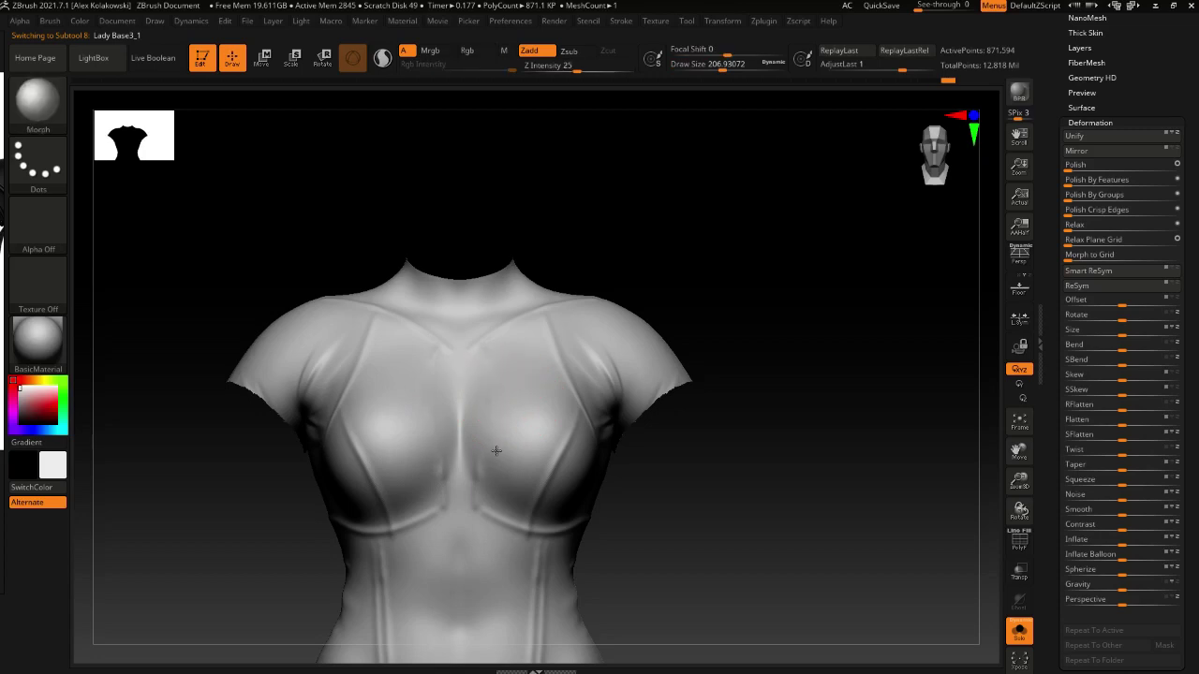
pyautogui.moveTo(508, 483); pyautogui.dragTo(552, 470)
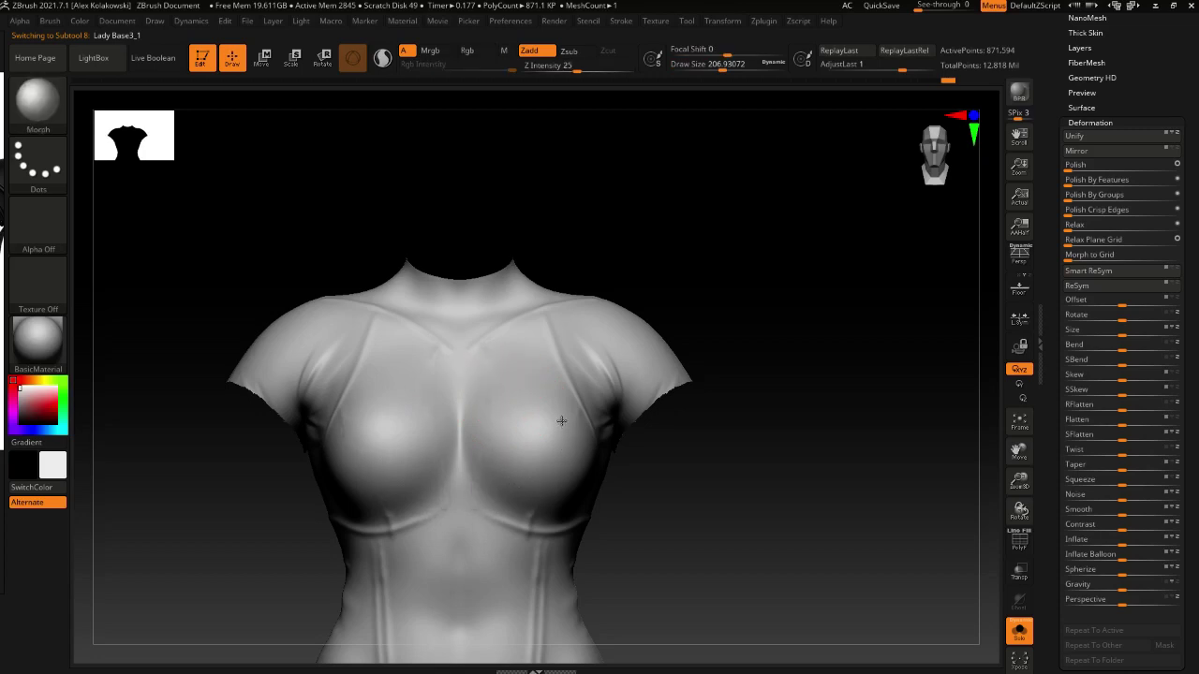
# Erase the strap seams from the upper chest with the Morph brush at a Draw Size of about 124 and redisplay all subtools
pyautogui.moveTo(561, 420); pyautogui.dragTo(614, 456, button='right')
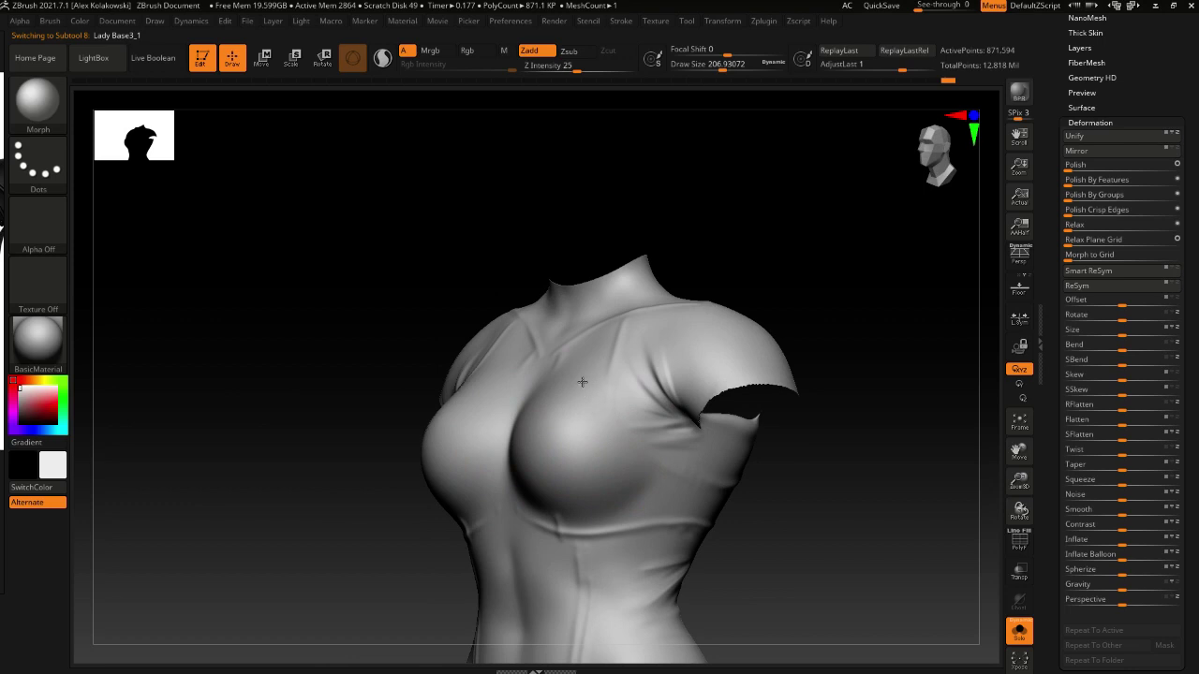
pyautogui.press('s')
pyautogui.moveTo(605, 358); pyautogui.dragTo(595, 356)
pyautogui.moveTo(593, 356); pyautogui.dragTo(583, 370, button='right')
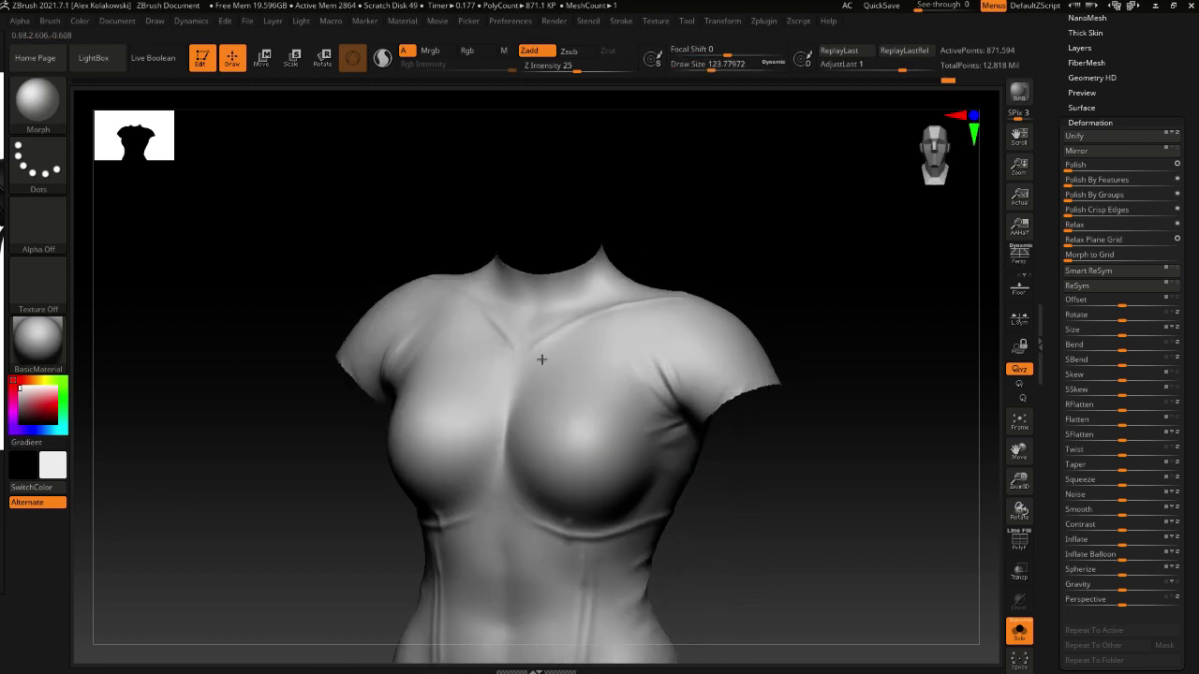
pyautogui.moveTo(557, 468); pyautogui.dragTo(591, 461, button='right')
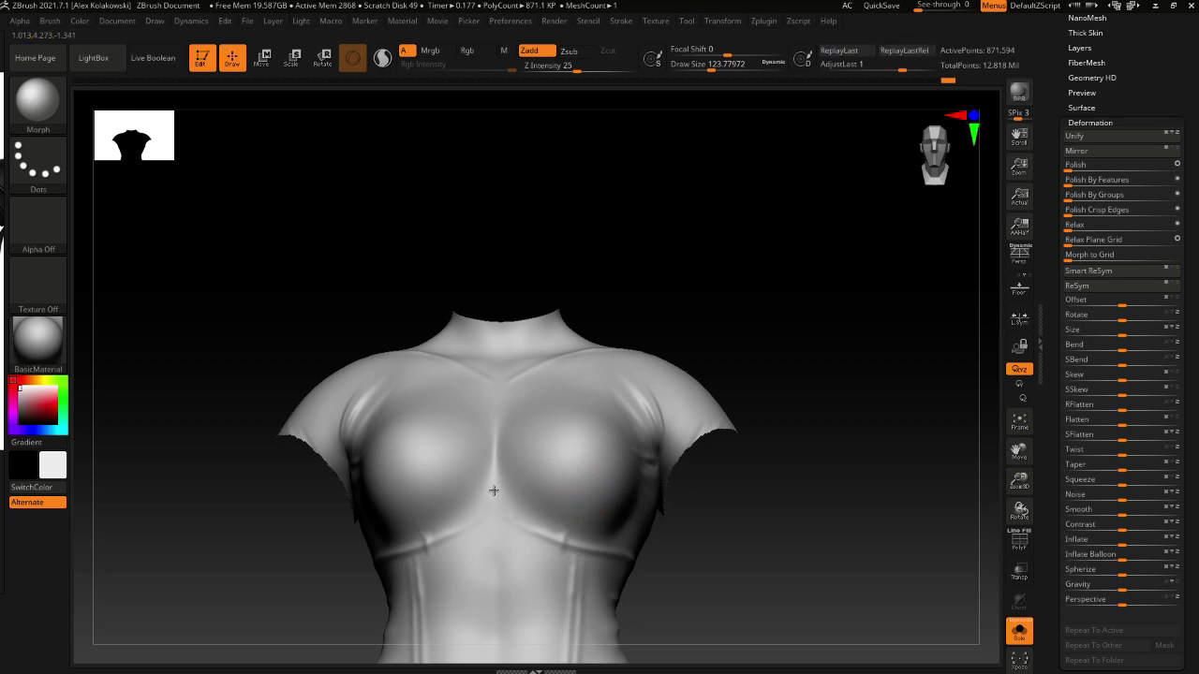
pyautogui.keyDown('alt'); pyautogui.moveTo(558, 520); pyautogui.dragTo(533, 485, button='right'); pyautogui.keyUp('alt')
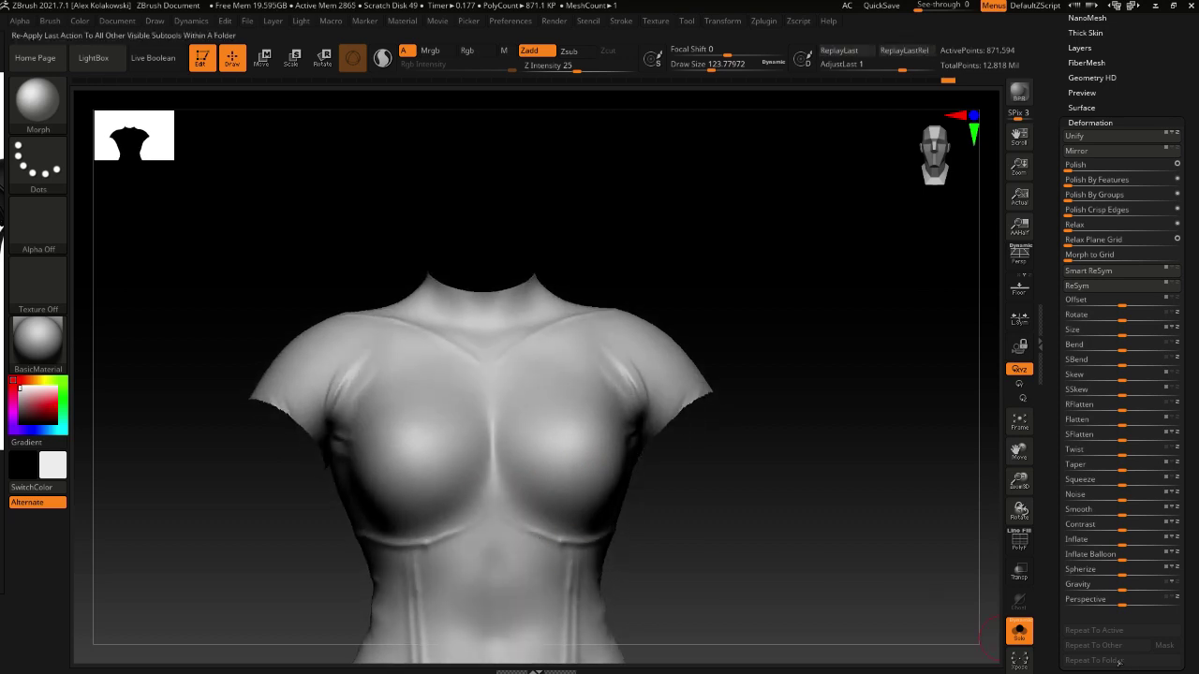
pyautogui.click(1018, 631)
pyautogui.press('s')
pyautogui.moveTo(492, 494); pyautogui.dragTo(509, 496)
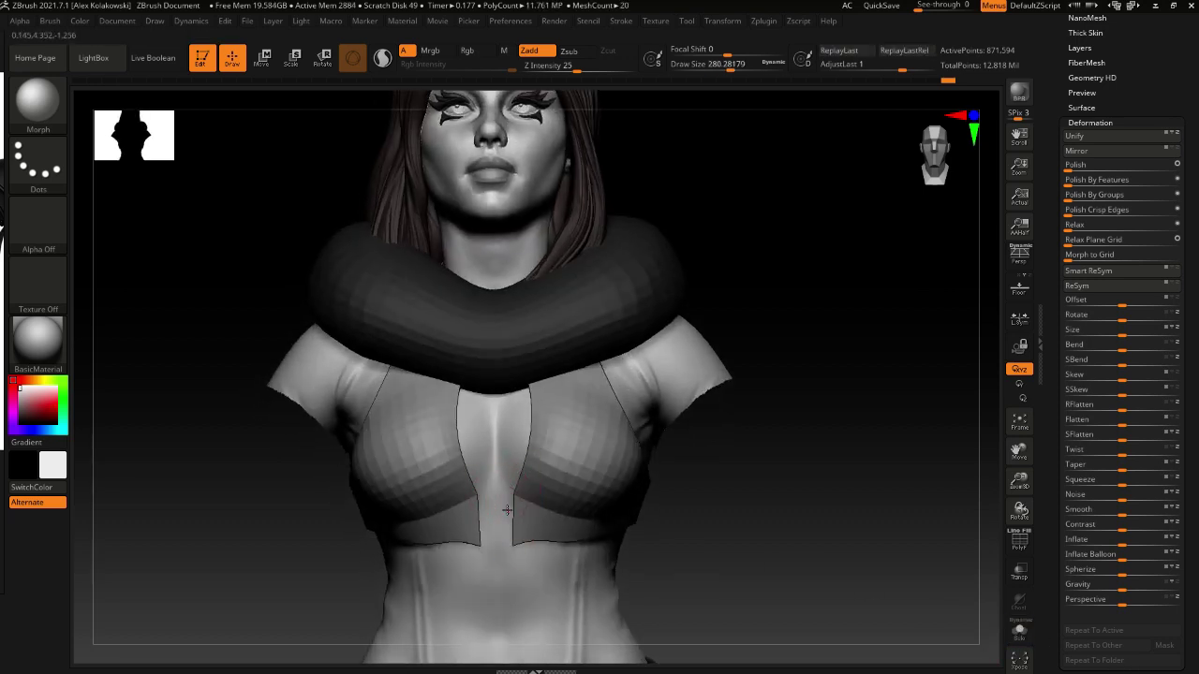
pyautogui.moveTo(507, 504)
pyautogui.keyDown('ctrl'); pyautogui.mouseDown(button='right')
pyautogui.moveTo(504, 384)
pyautogui.moveTo(521, 511)
pyautogui.moveTo(489, 506)
pyautogui.moveTo(485, 489)
pyautogui.mouseUp(button='right'); pyautogui.keyUp('ctrl')
pyautogui.keyDown('ctrl'); pyautogui.moveTo(485, 488); pyautogui.dragTo(485, 542, button='right'); pyautogui.keyUp('ctrl')
pyautogui.moveTo(486, 524); pyautogui.dragTo(474, 461, button='right')
# Isolate the body and carve fabric folds between the breasts with the Slash3 brush at a Draw Size of about 158
pyautogui.press('b')
pyautogui.press('s')
pyautogui.press('l')
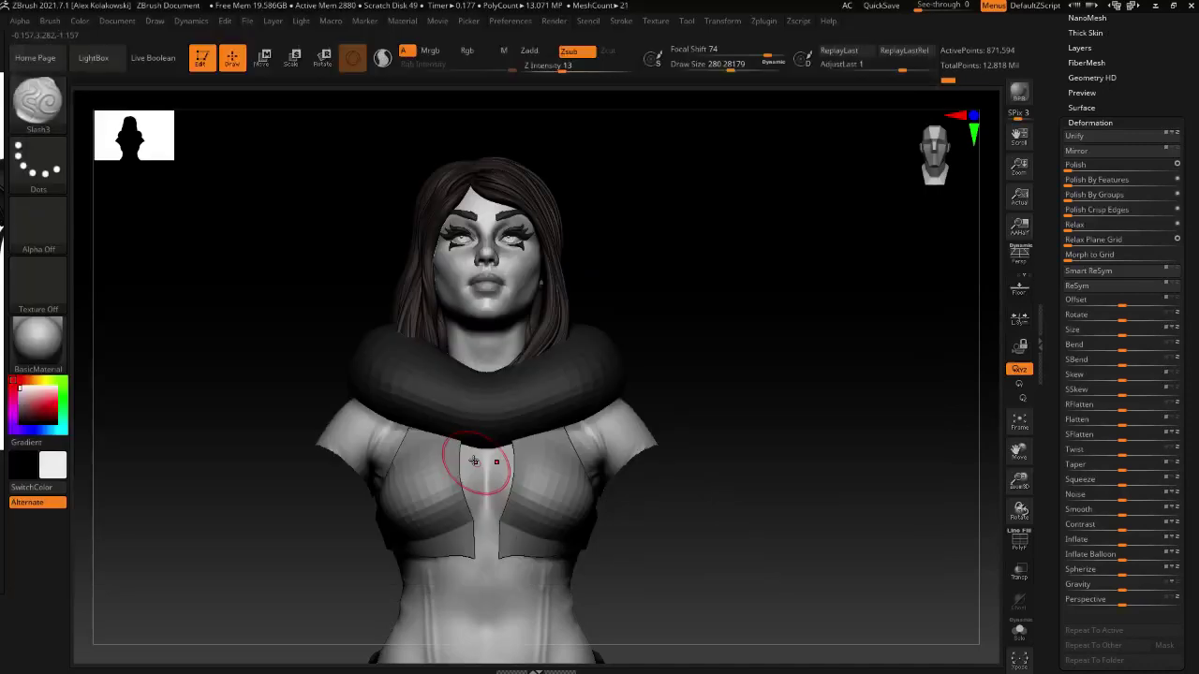
pyautogui.hotkey('alt', 's')
pyautogui.moveTo(471, 404); pyautogui.dragTo(614, 430, button='right')
pyautogui.press('s')
pyautogui.moveTo(613, 429); pyautogui.dragTo(595, 423)
pyautogui.press('s')
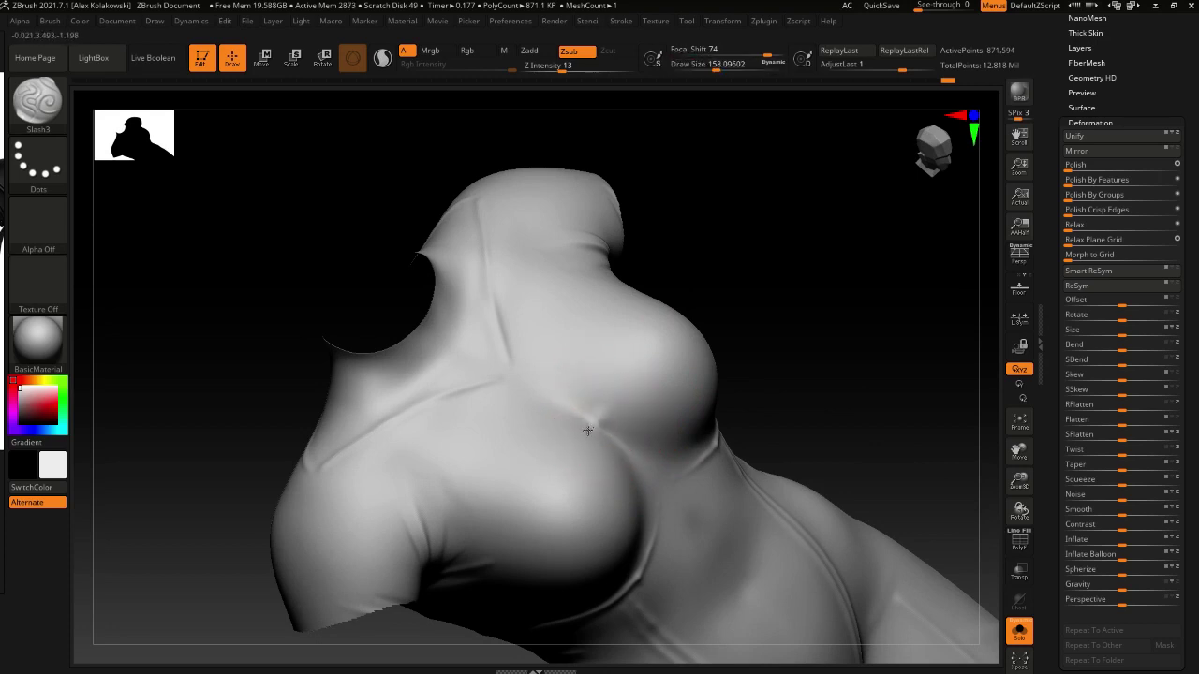
pyautogui.press('shift')
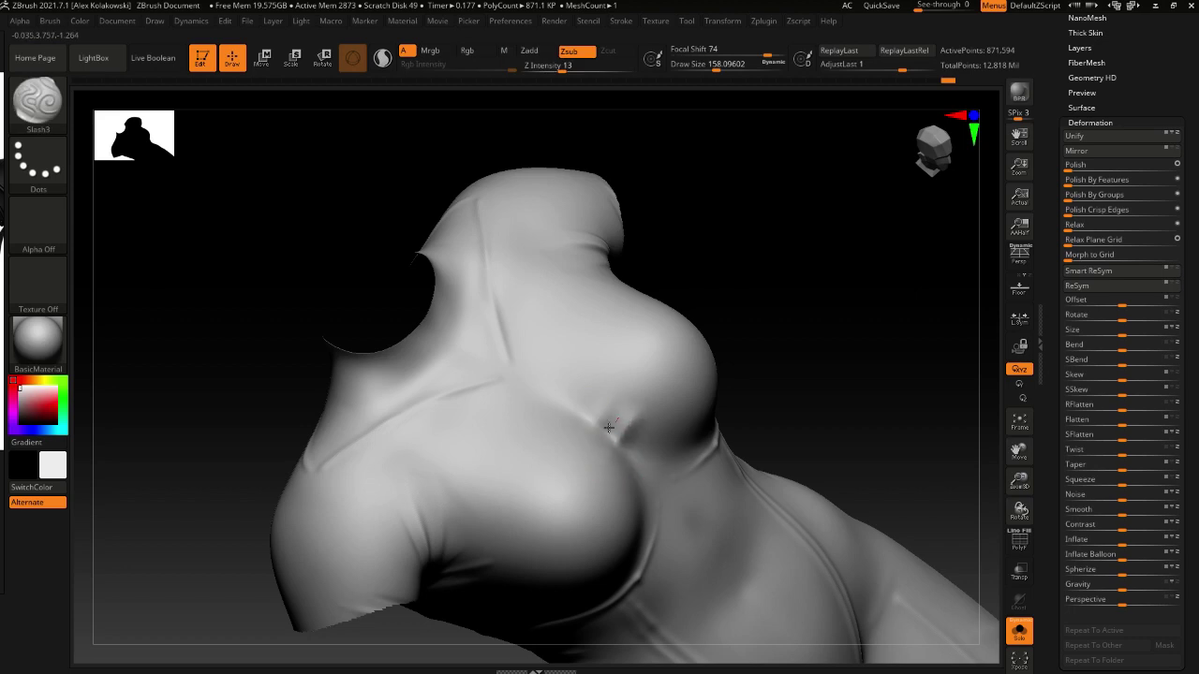
# Smooth the central folds and carve finer tension folds beside them with the Slash3 brush at a Draw Size of about 101
pyautogui.moveTo(605, 423)
pyautogui.mouseDown(button='right')
pyautogui.moveTo(615, 406)
pyautogui.moveTo(610, 437)
pyautogui.mouseUp(button='right')
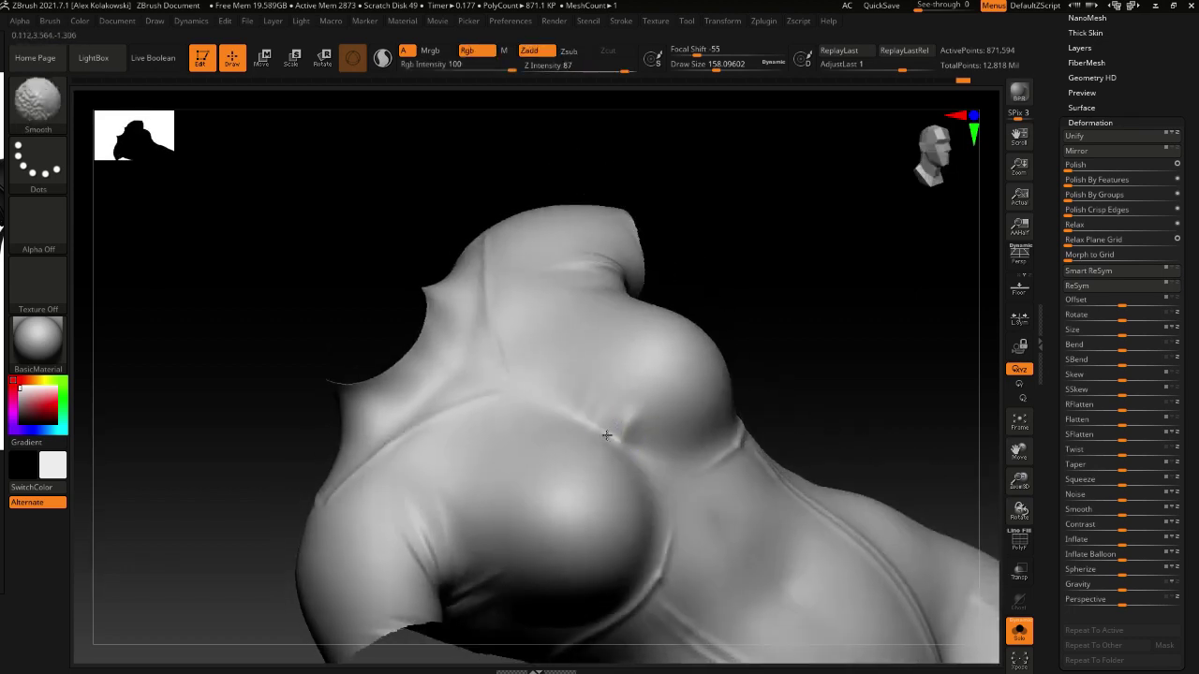
pyautogui.keyDown('shift'); pyautogui.moveTo(609, 436); pyautogui.dragTo(555, 454); pyautogui.keyUp('shift')
pyautogui.moveTo(554, 455); pyautogui.dragTo(620, 442, button='right')
pyautogui.press('s')
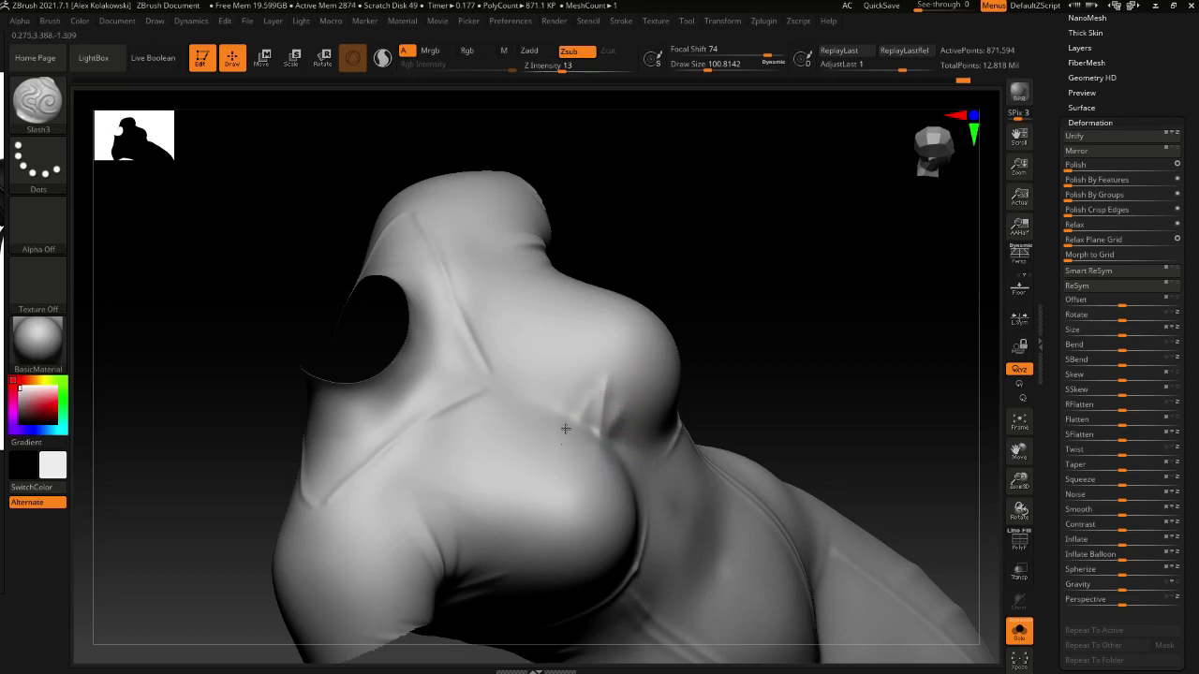
pyautogui.press('shift')
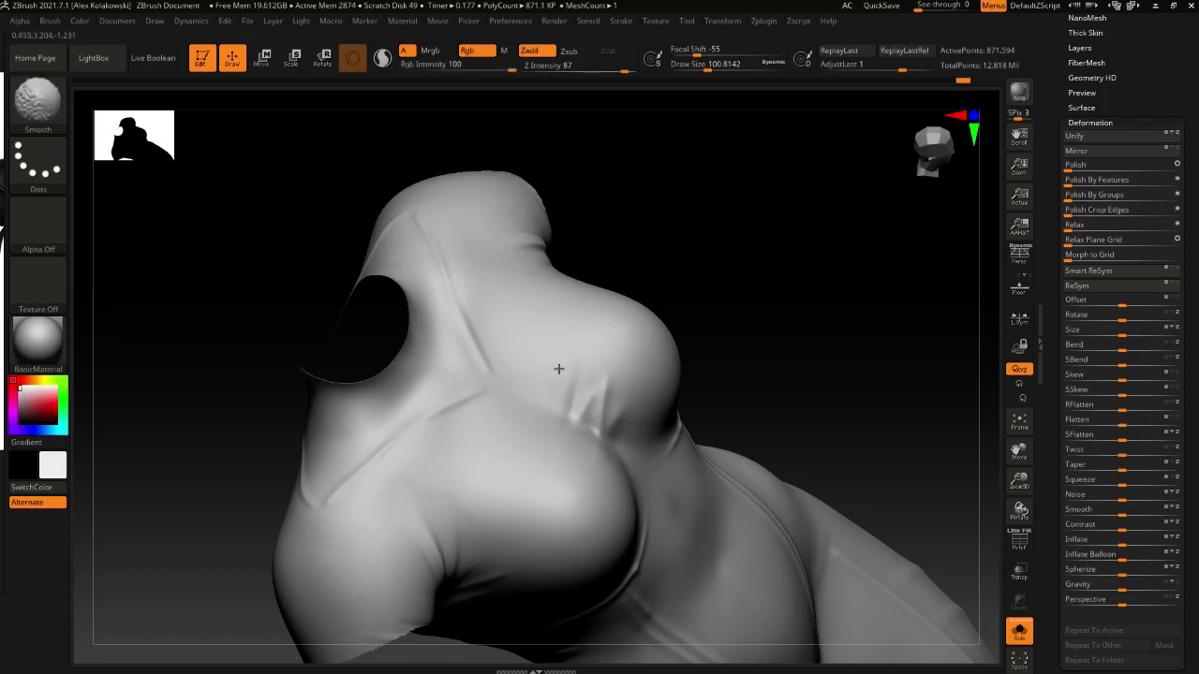
# Flatten and smooth the folds between the breasts with the hPolish brush at a Draw Size of 112
pyautogui.press('b')
pyautogui.press('h')
pyautogui.press('p')
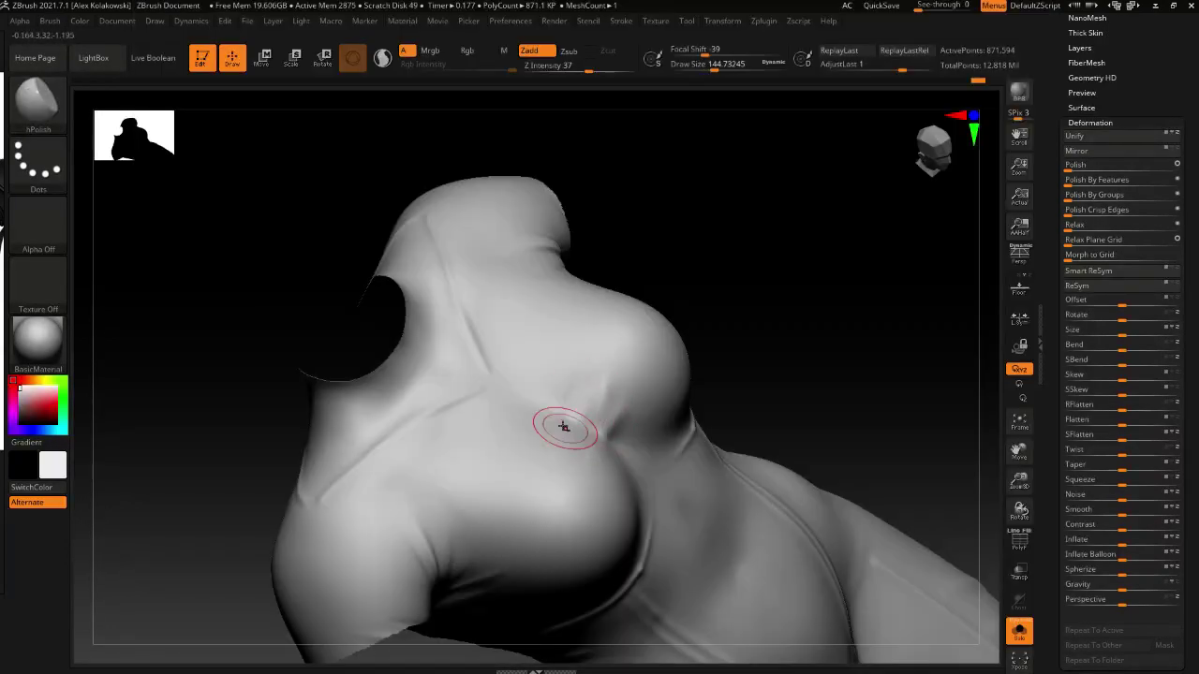
pyautogui.moveTo(612, 352); pyautogui.dragTo(592, 492, button='right')
pyautogui.moveTo(584, 438); pyautogui.dragTo(588, 431, button='right')
pyautogui.press('s')
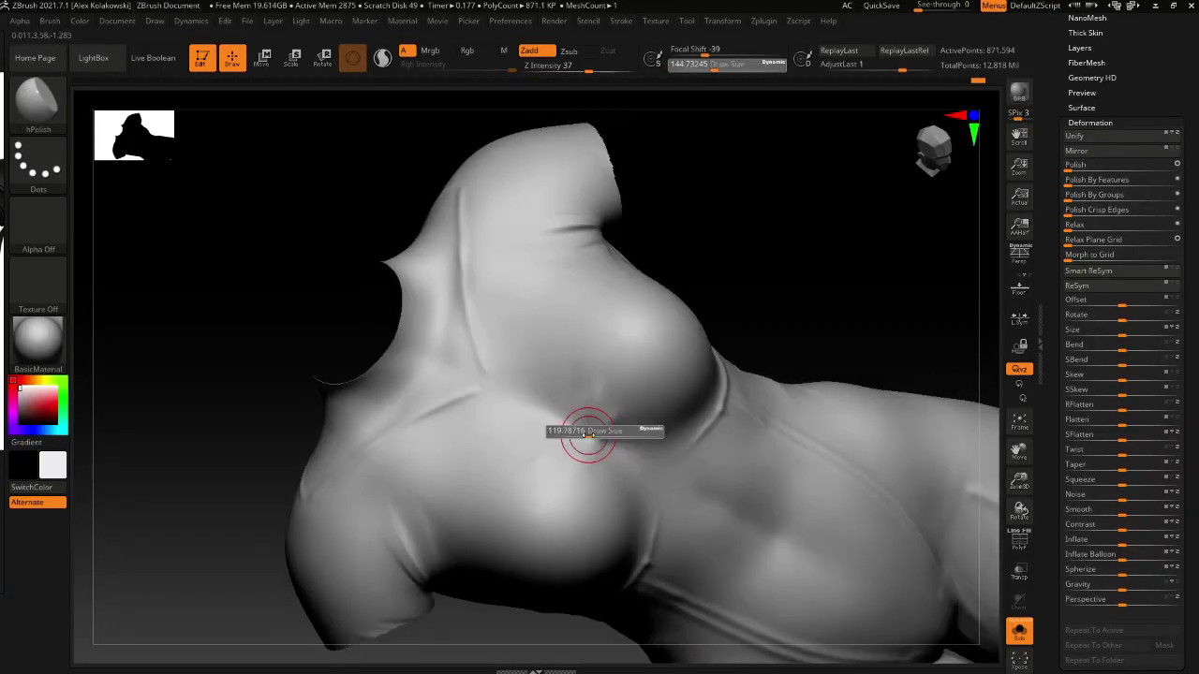
pyautogui.click(585, 430)
pyautogui.moveTo(585, 421); pyautogui.dragTo(593, 433)
pyautogui.moveTo(593, 433); pyautogui.dragTo(573, 459, button='right')
pyautogui.keyDown('shift'); pyautogui.moveTo(574, 433); pyautogui.dragTo(569, 426); pyautogui.keyUp('shift')
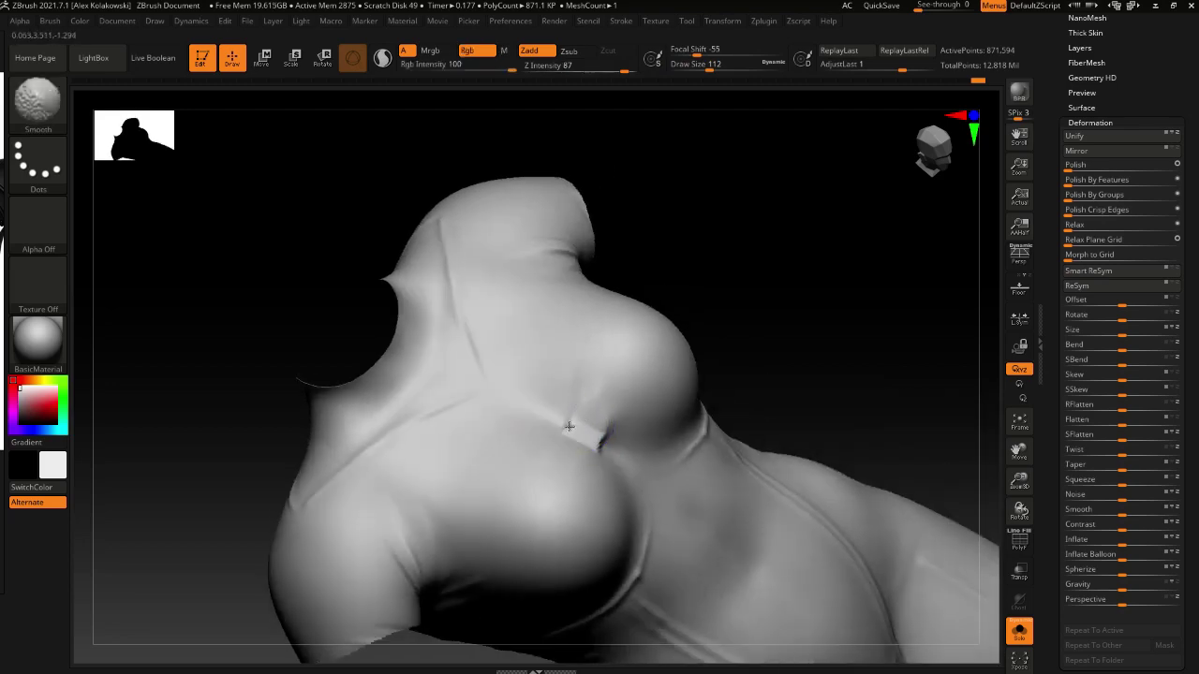
# Carve diagonal stretch folds across the cleavage with the Slash3 brush at a Draw Size of 112
pyautogui.moveTo(623, 402)
pyautogui.mouseDown(button='right')
pyautogui.moveTo(613, 482)
pyautogui.moveTo(602, 433)
pyautogui.mouseUp(button='right')
pyautogui.press('b')
pyautogui.press('s')
pyautogui.press('l')
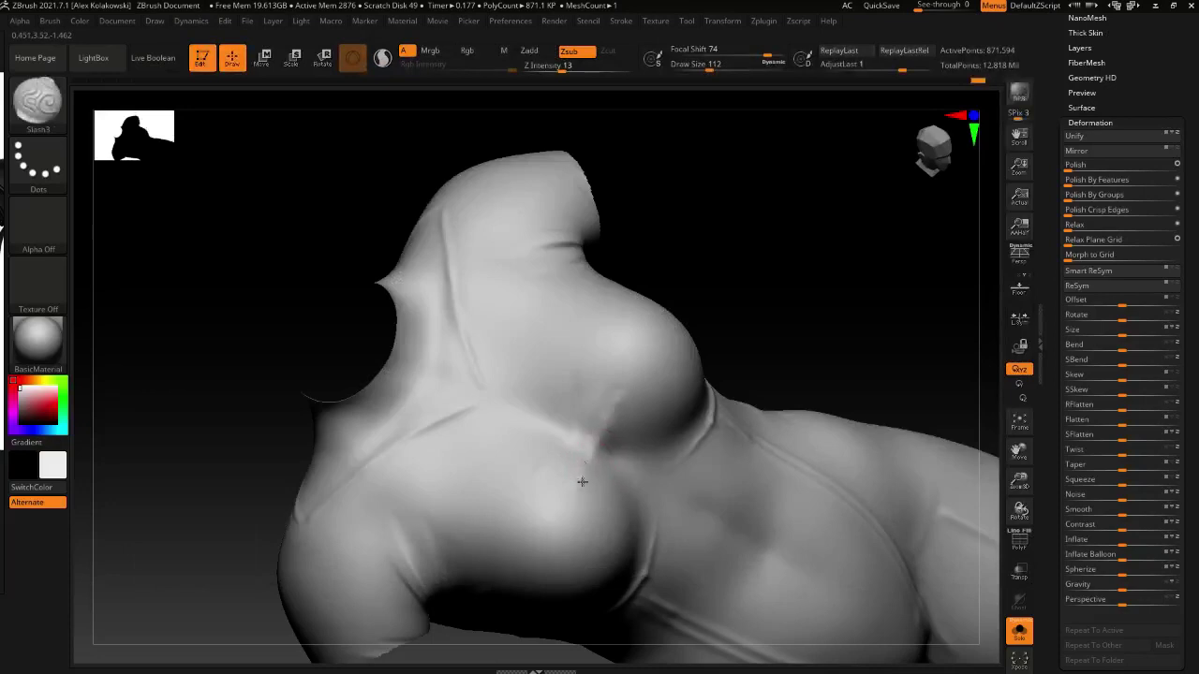
pyautogui.press('shift')
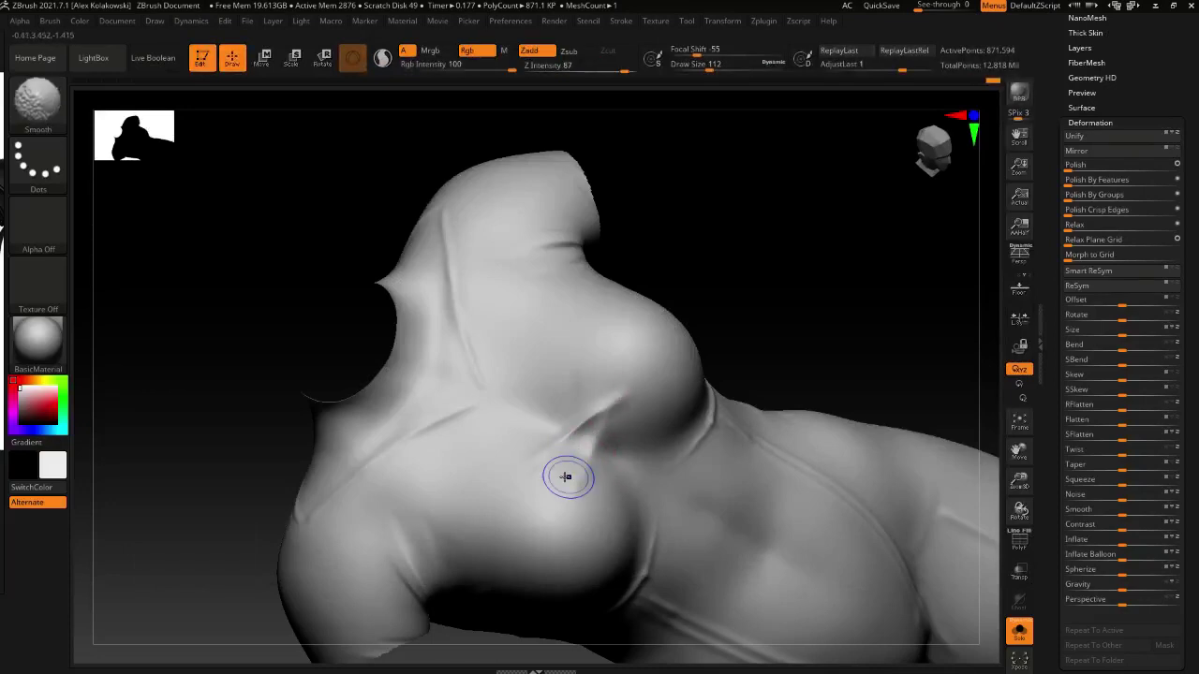
# Display all subtools again and make the bust garment the active subtool
pyautogui.click(1020, 632)
pyautogui.moveTo(642, 526)
pyautogui.keyDown('ctrl'); pyautogui.mouseDown(button='right')
pyautogui.moveTo(641, 439)
pyautogui.moveTo(677, 428)
pyautogui.moveTo(603, 531)
pyautogui.mouseUp(button='right'); pyautogui.keyUp('ctrl')
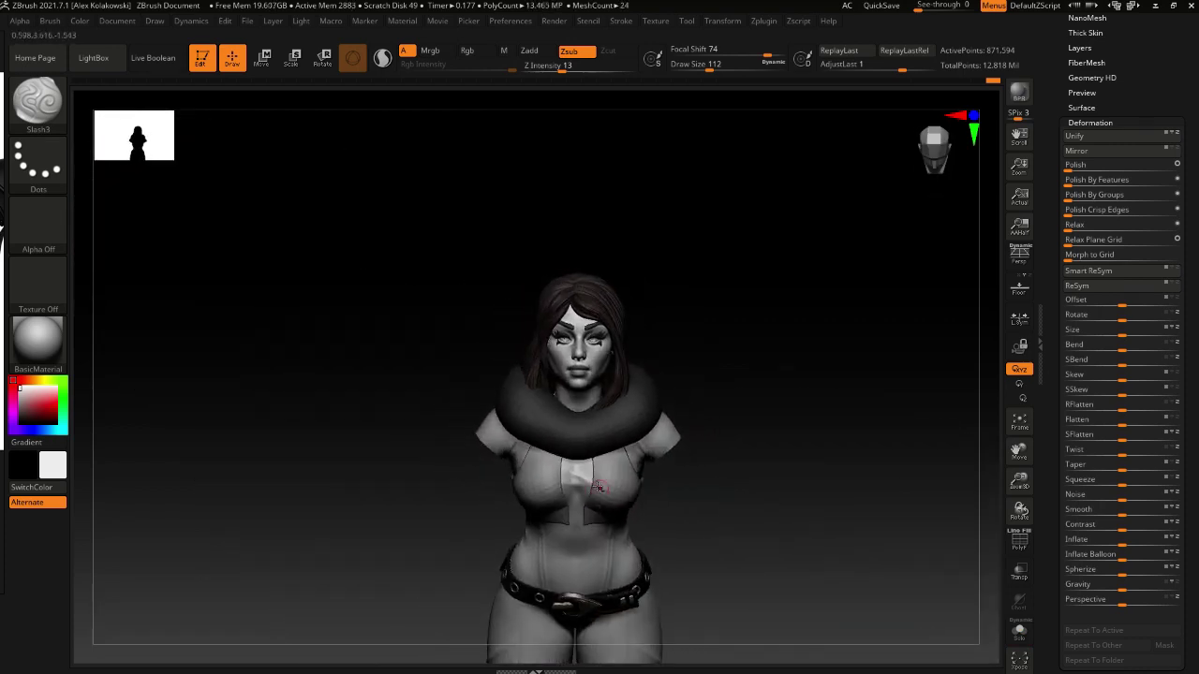
pyautogui.keyDown('alt'); pyautogui.click(621, 508); pyautogui.keyUp('alt')
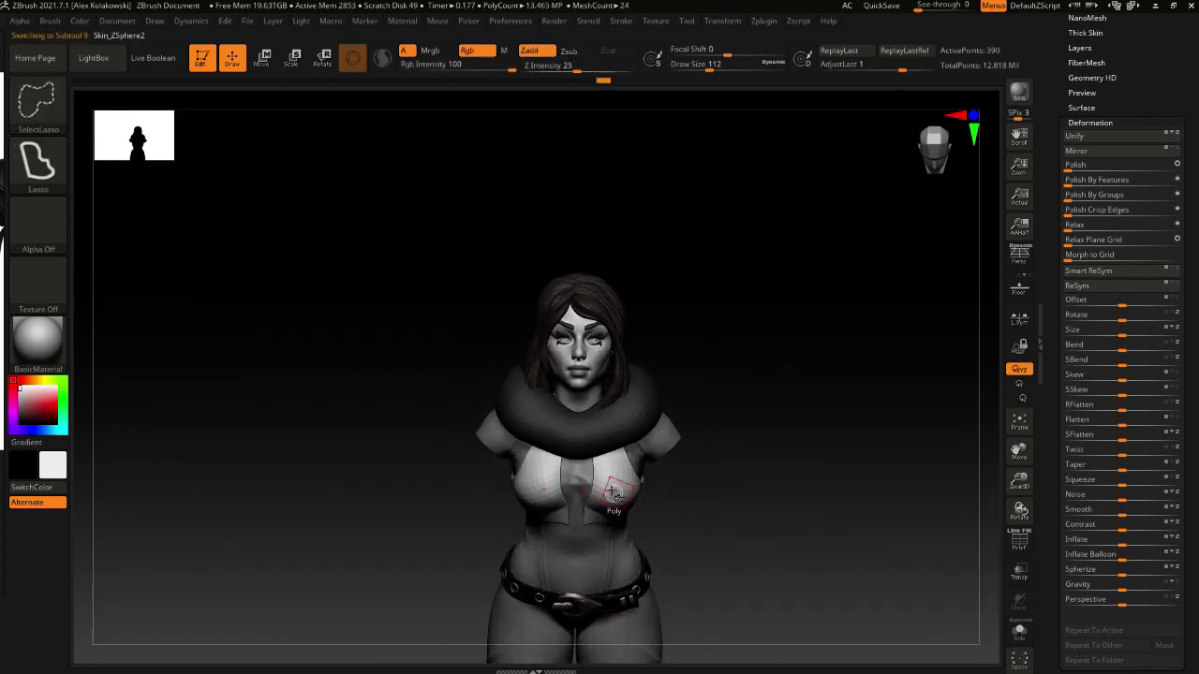
# Make the body the active subtool and set the Draw Size of the Slash3 brush to about 97
pyautogui.keyDown('alt'); pyautogui.click(578, 478); pyautogui.keyUp('alt')
pyautogui.moveTo(594, 509)
pyautogui.keyDown('alt'); pyautogui.mouseDown(button='right')
pyautogui.moveTo(600, 529)
pyautogui.moveTo(610, 505)
pyautogui.mouseUp(button='right'); pyautogui.keyUp('alt')
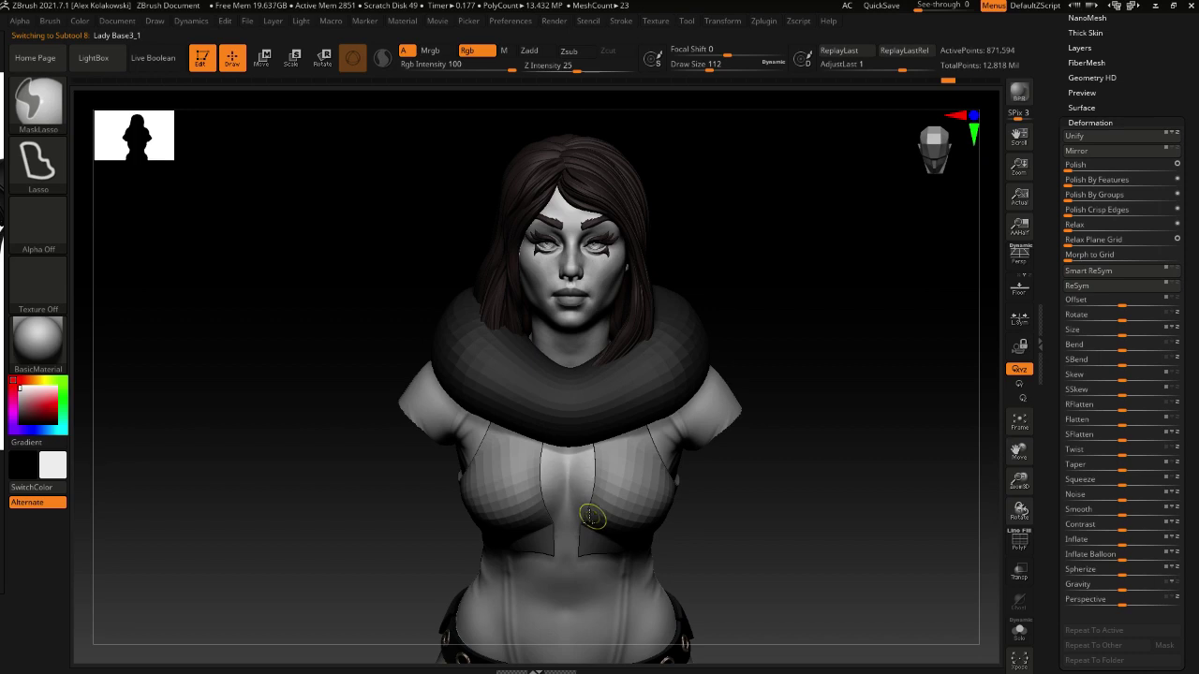
pyautogui.moveTo(592, 518); pyautogui.dragTo(568, 449, button='right')
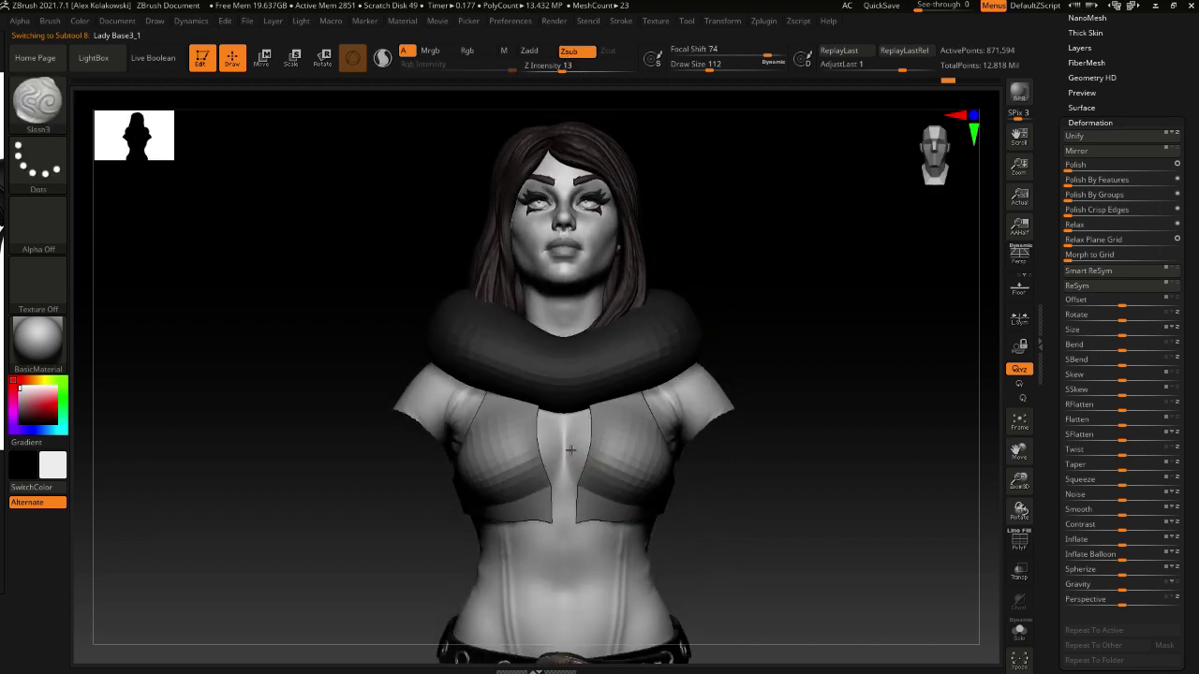
pyautogui.press('s')
pyautogui.moveTo(572, 470); pyautogui.dragTo(563, 414)
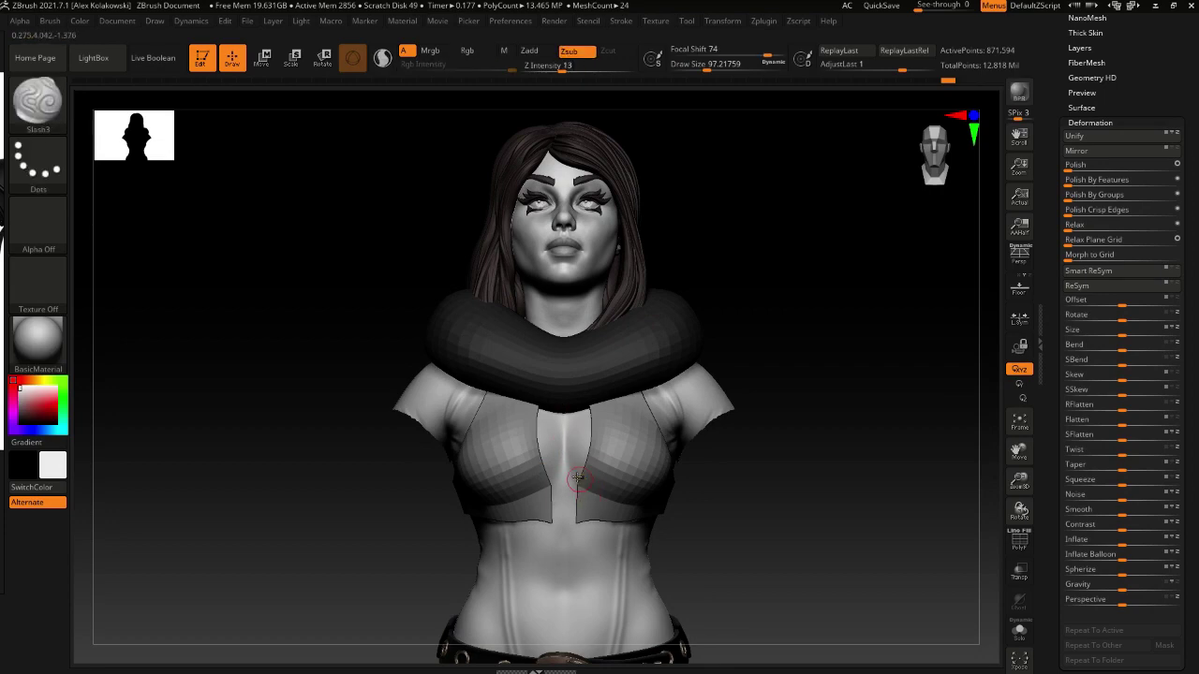
# Try creasing the fabric between the breasts with the OgreCrackLine brush, using a Z Intensity of about 26 and a Draw Size of about 90
pyautogui.press('b')
pyautogui.click(566, 468)
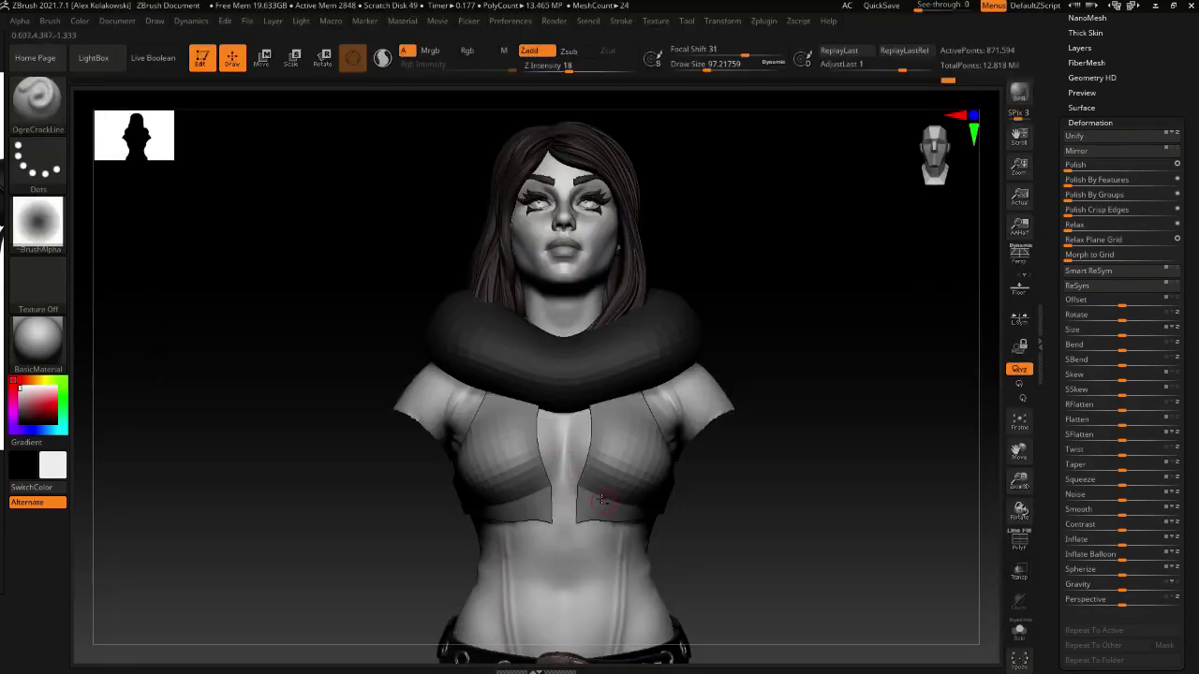
pyautogui.hotkey('ctrl', 'z')
pyautogui.press('u')
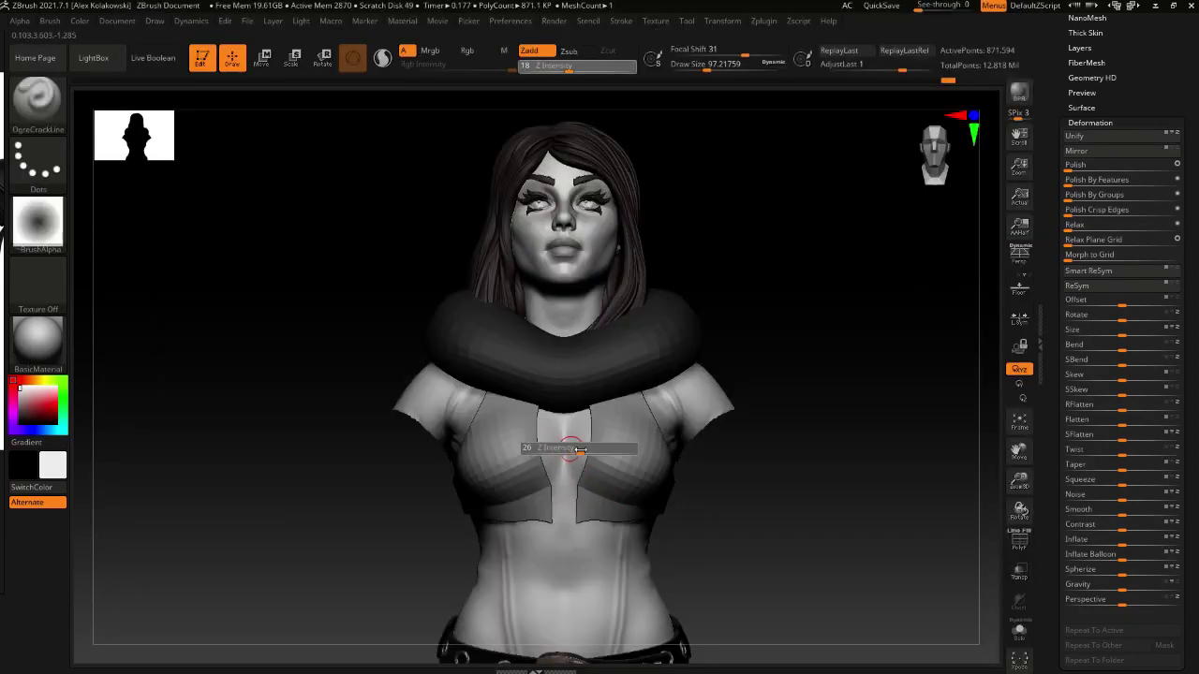
pyautogui.press('[')
pyautogui.moveTo(566, 447); pyautogui.dragTo(572, 449)
pyautogui.hotkey('ctrl', 'z')
pyautogui.press('s')
pyautogui.moveTo(566, 461)
pyautogui.mouseDown(button='right')
pyautogui.moveTo(564, 480)
pyautogui.moveTo(613, 525)
pyautogui.moveTo(590, 518)
pyautogui.moveTo(603, 485)
pyautogui.moveTo(625, 540)
pyautogui.moveTo(648, 534)
pyautogui.mouseUp(button='right')
pyautogui.press('s')
pyautogui.moveTo(645, 461); pyautogui.dragTo(657, 509)
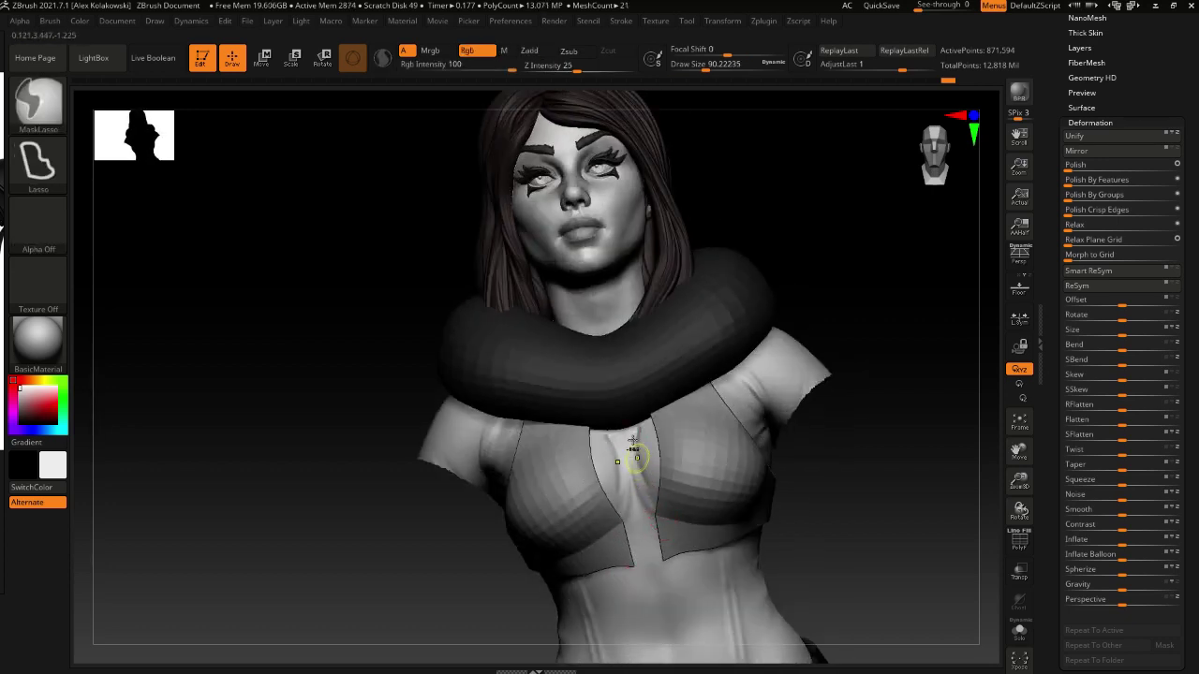
pyautogui.hotkey('ctrl', 'z')
# Try a stitched seam between the breasts with the ryan_seam_foldNStitch brush at a Draw Size of about 100
pyautogui.keyDown('alt'); pyautogui.moveTo(674, 537); pyautogui.dragTo(646, 438, button='right'); pyautogui.keyUp('alt')
pyautogui.moveTo(646, 438)
pyautogui.keyDown('alt'); pyautogui.mouseDown(button='right')
pyautogui.moveTo(697, 521)
pyautogui.moveTo(631, 482)
pyautogui.moveTo(617, 491)
pyautogui.moveTo(583, 463)
pyautogui.mouseUp(button='right'); pyautogui.keyUp('alt')
pyautogui.press('b')
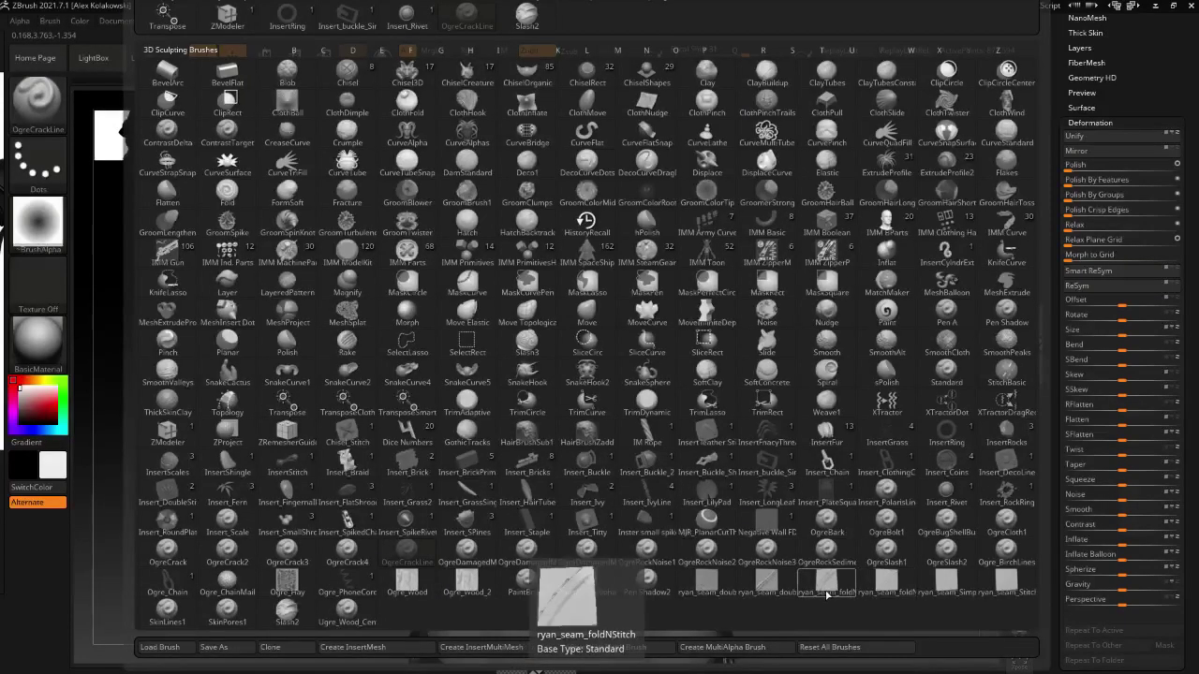
pyautogui.click(825, 587)
pyautogui.press(']')
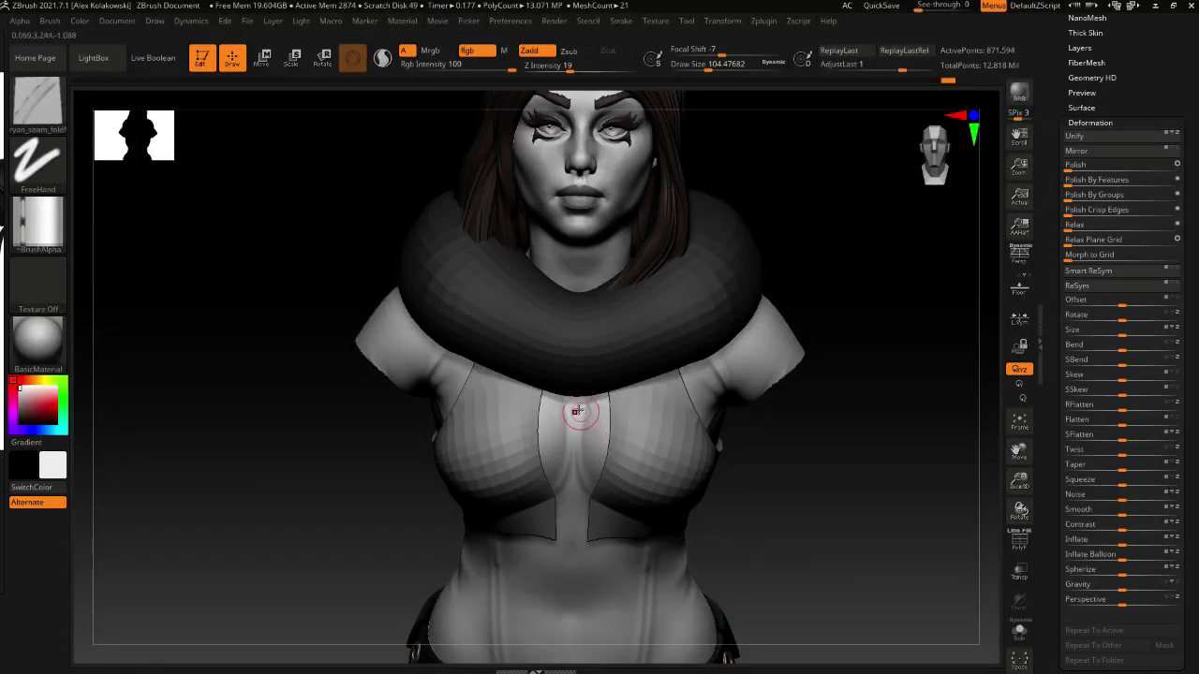
pyautogui.hotkey('ctrl', 'z')
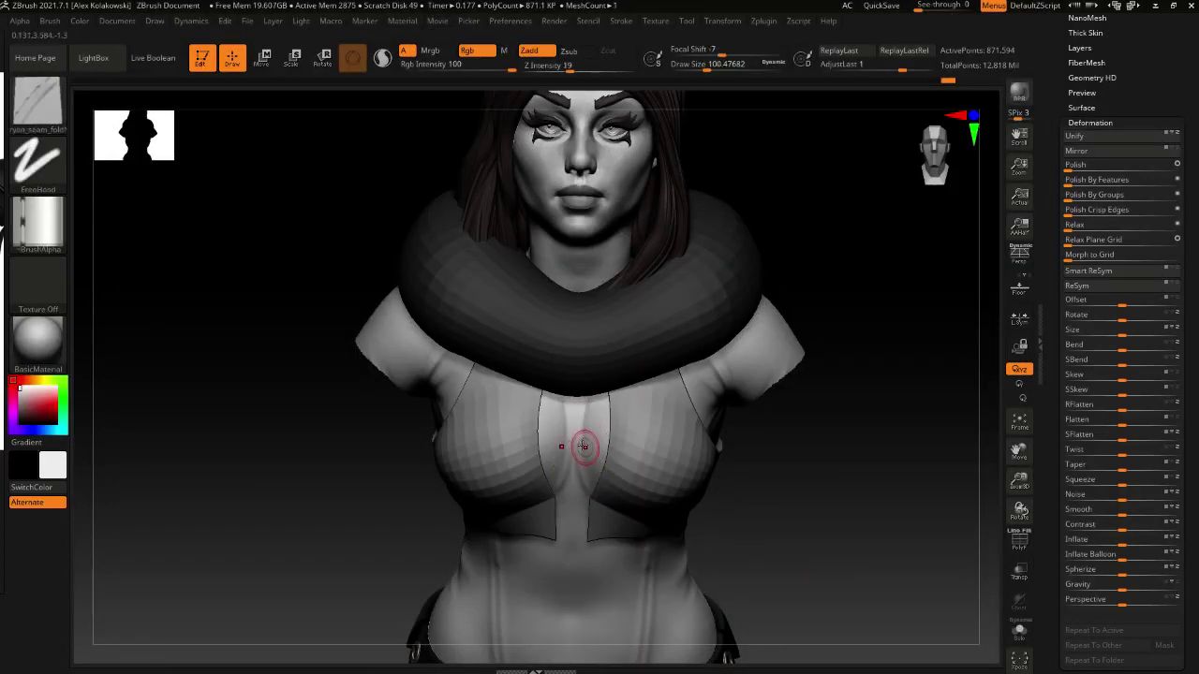
# Isolate the body and try stitching the two abdomen seams with the ryan_seam_foldNStitch brush at a Draw Size of about 59
pyautogui.press('s')
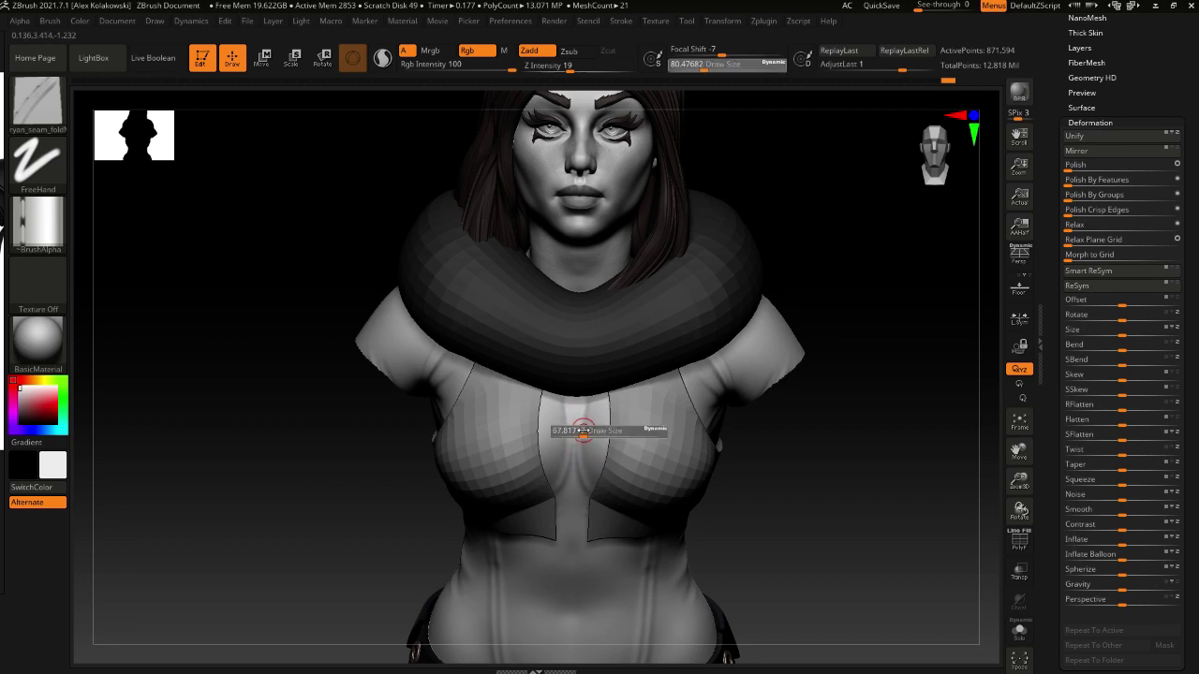
pyautogui.moveTo(582, 431); pyautogui.dragTo(578, 431)
pyautogui.moveTo(580, 469); pyautogui.dragTo(549, 361, button='right')
pyautogui.click(1022, 640)
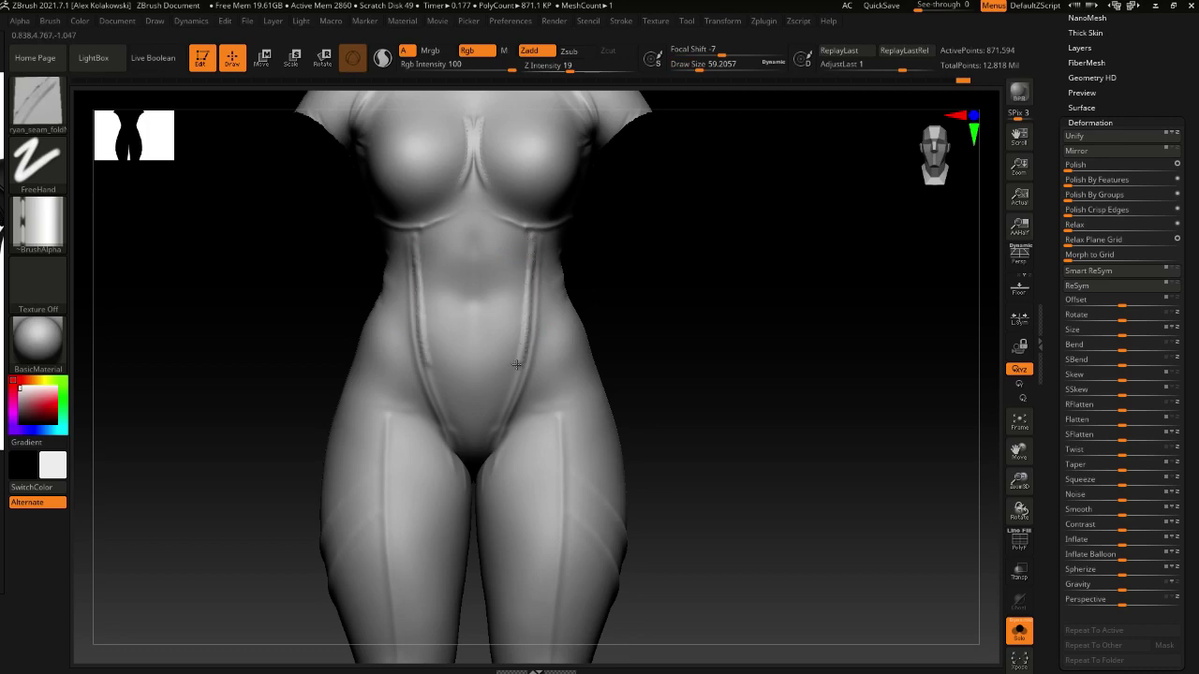
pyautogui.moveTo(522, 398); pyautogui.dragTo(516, 441, button='right')
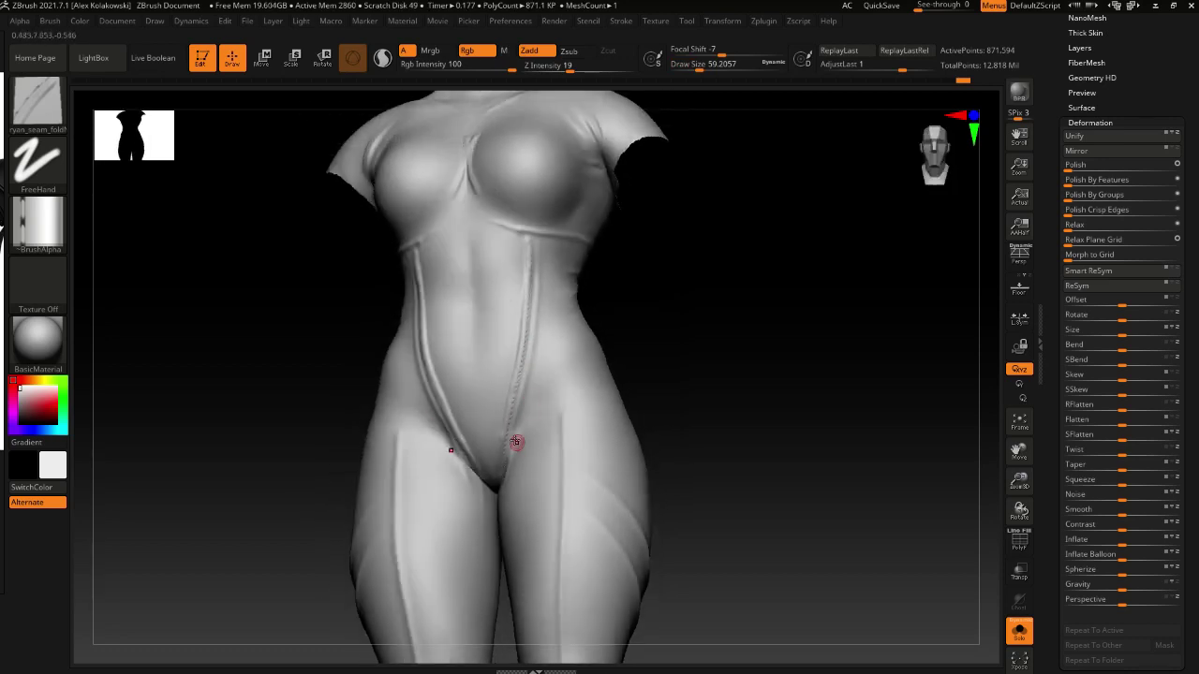
pyautogui.moveTo(503, 467); pyautogui.dragTo(512, 426)
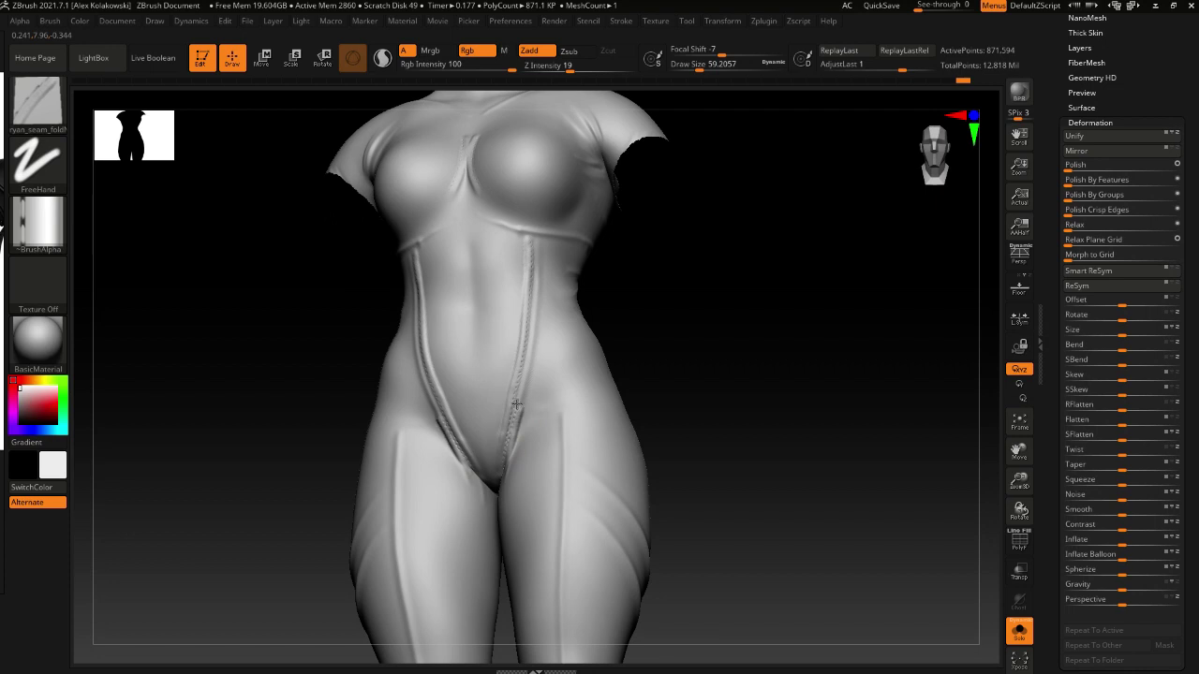
pyautogui.moveTo(529, 352); pyautogui.dragTo(532, 339)
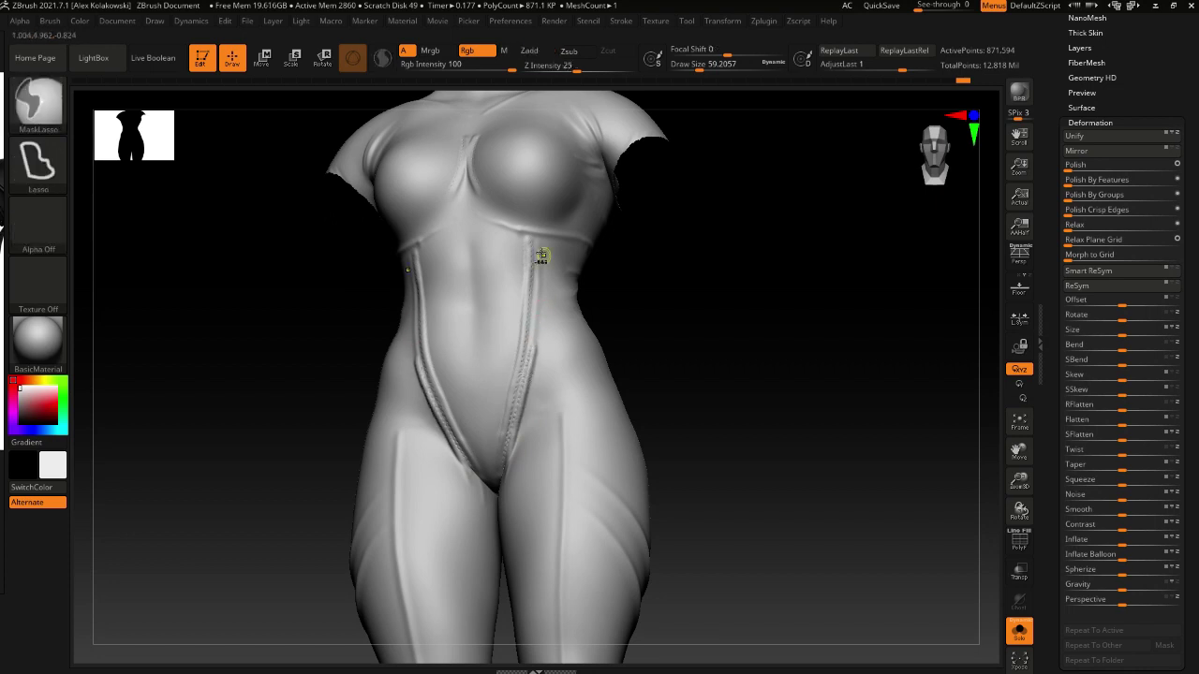
pyautogui.hotkey('ctrl', 'z')
pyautogui.hotkey('ctrl', 'z')
pyautogui.moveTo(529, 236); pyautogui.dragTo(528, 324)
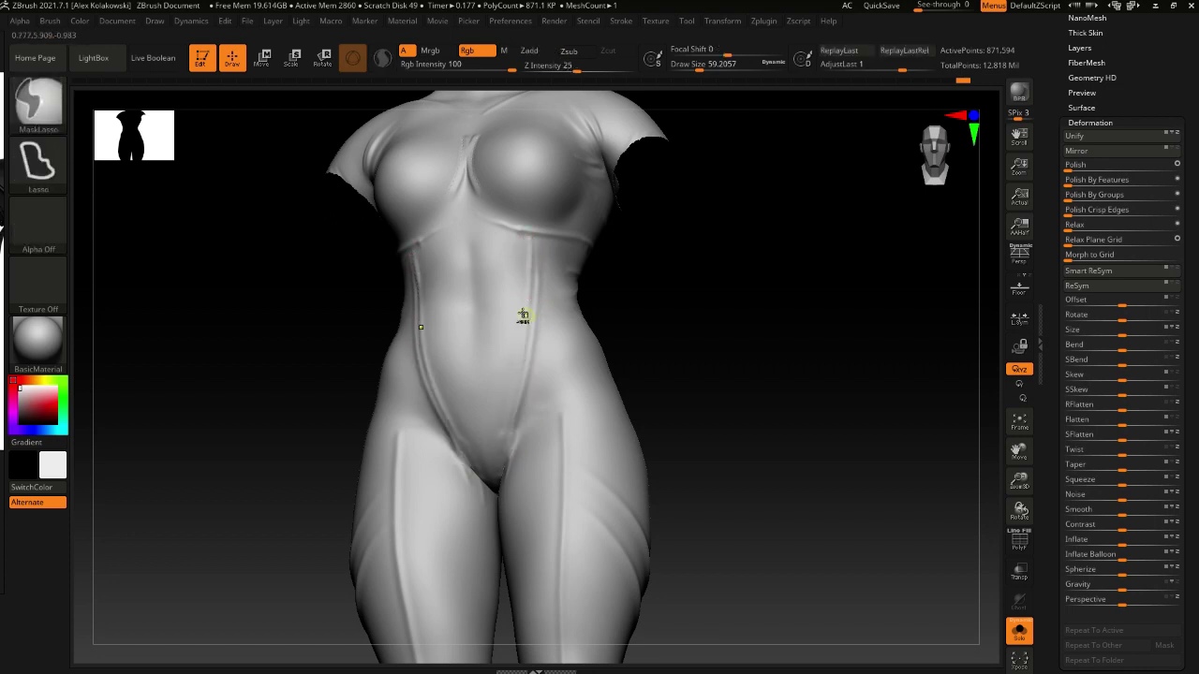
pyautogui.moveTo(493, 453); pyautogui.dragTo(501, 437, button='right')
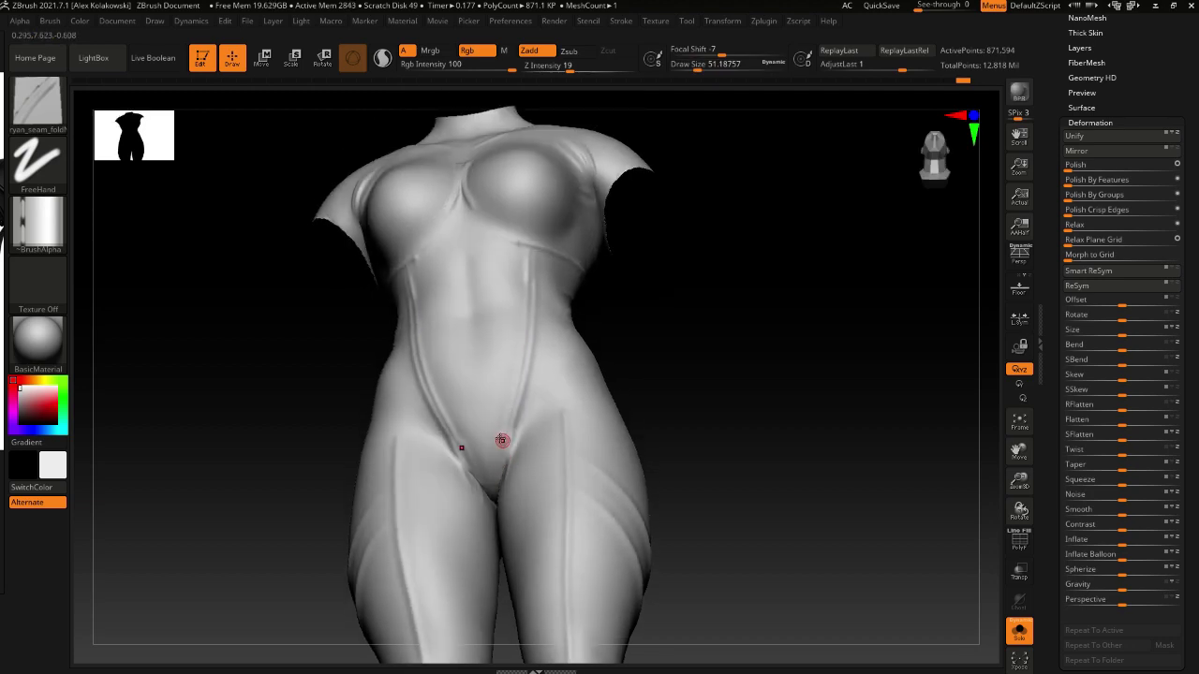
pyautogui.press('b')
pyautogui.press('m')
pyautogui.press('o')
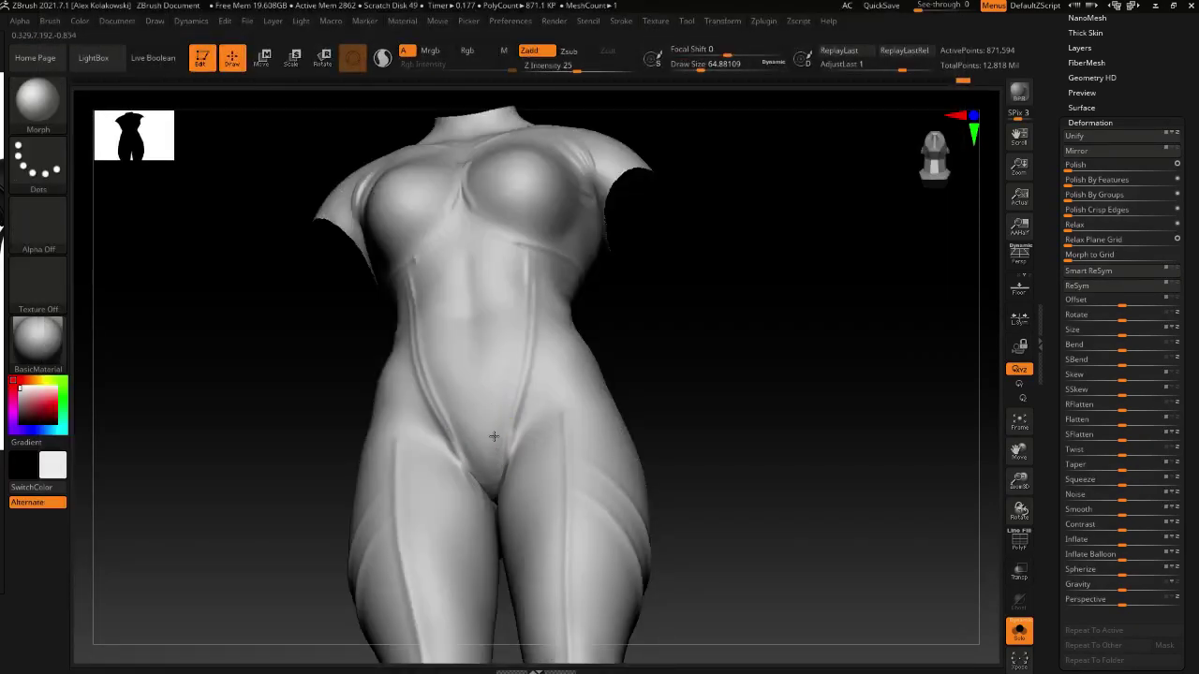
# Emboss folded, stitched seams along both abdomen lines with the ryan_seam_foldNStitch brush at a Draw Size of about 65, and display all subtools again
pyautogui.press('b')
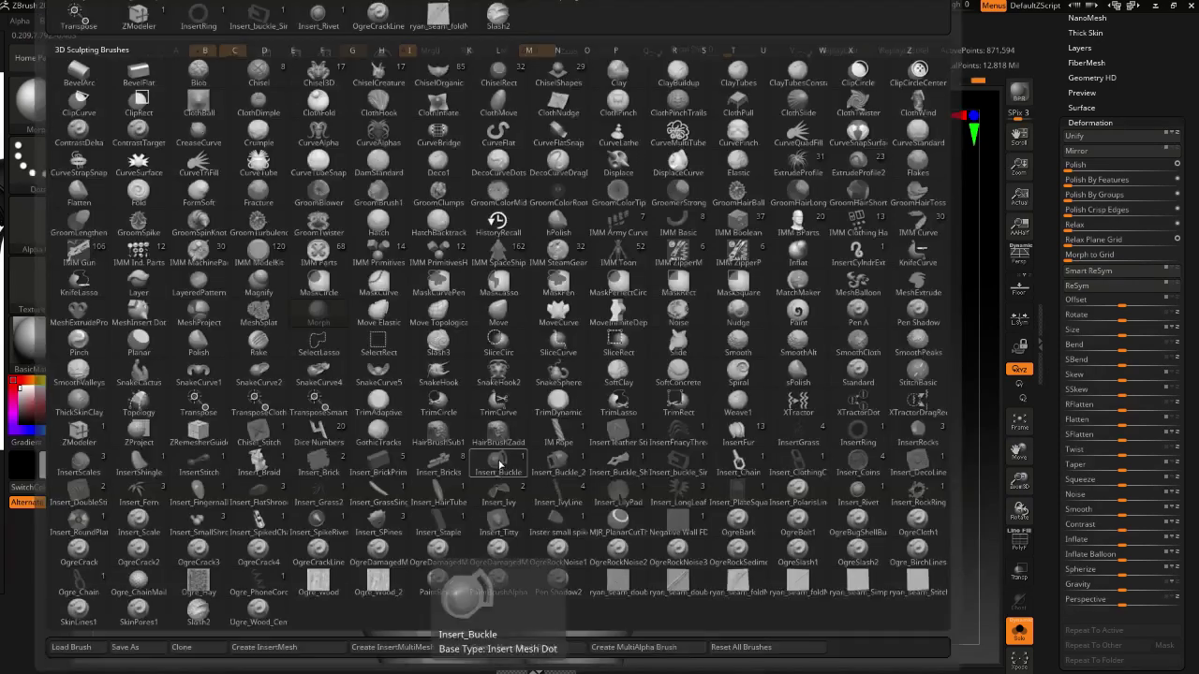
pyautogui.click(799, 586)
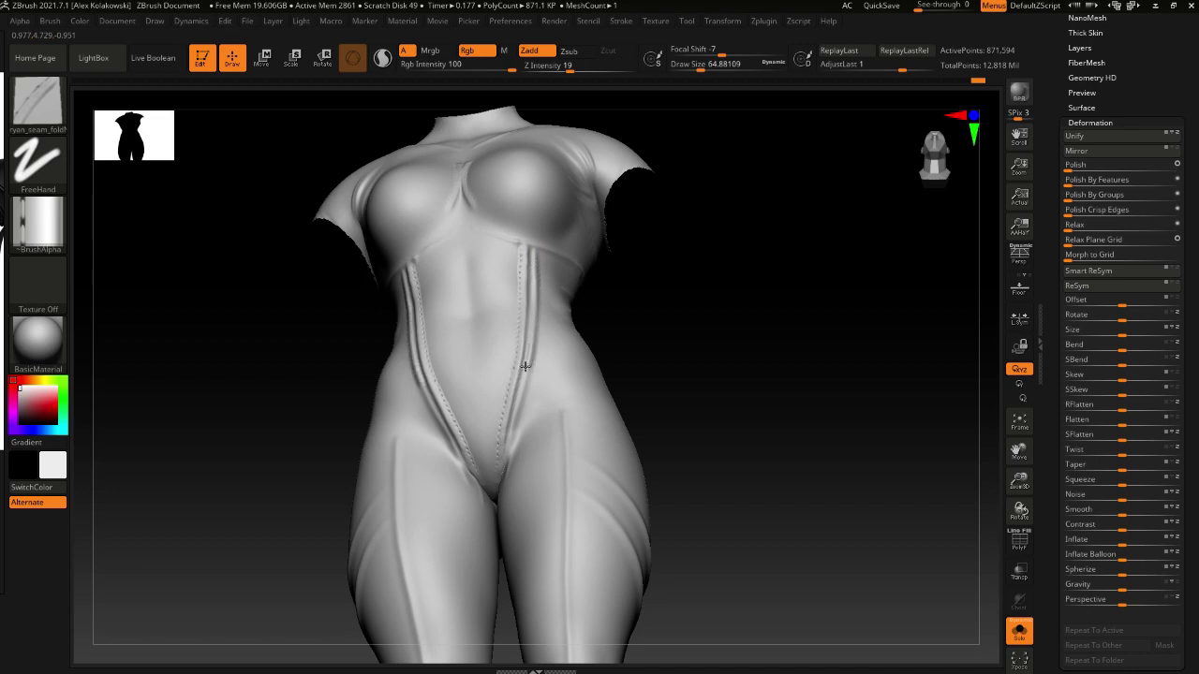
pyautogui.moveTo(525, 366); pyautogui.dragTo(515, 415)
pyautogui.click(1020, 632)
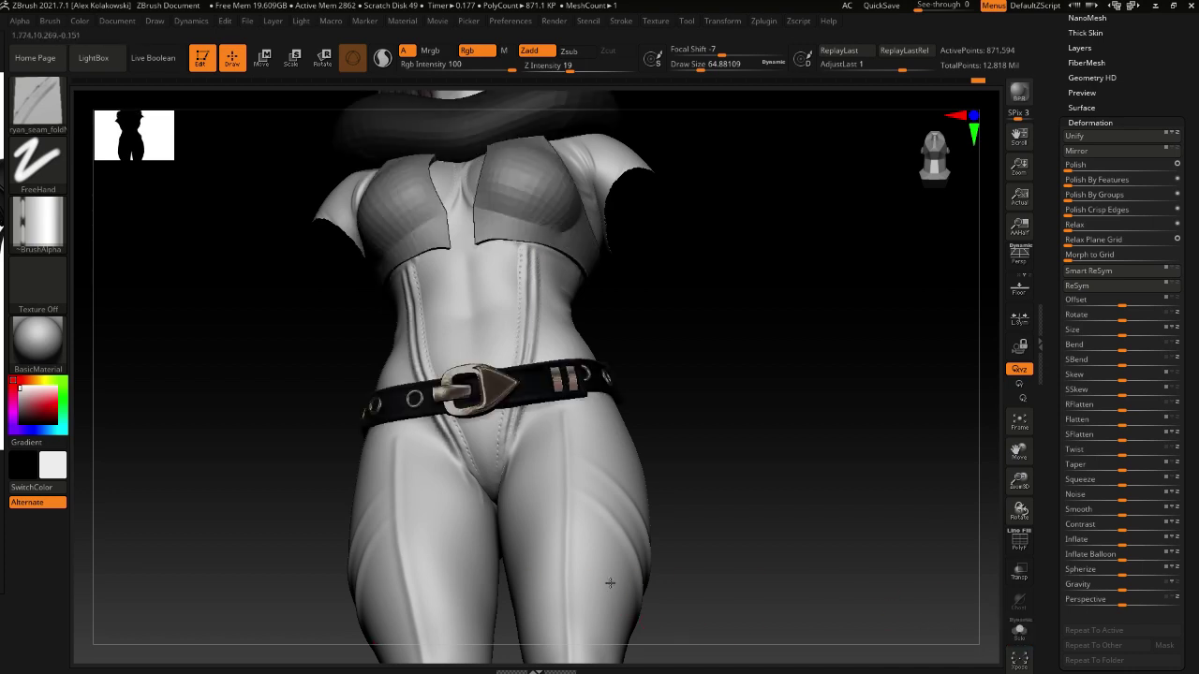
# Try stitching the seams down the backs of both legs with the ryan_seam_foldNStitch brush at a Draw Size of about 77, and raise the size to about 128
pyautogui.moveTo(597, 465)
pyautogui.keyDown('ctrl'); pyautogui.mouseDown(button='right')
pyautogui.moveTo(606, 438)
pyautogui.moveTo(594, 432)
pyautogui.moveTo(633, 483)
pyautogui.moveTo(570, 547)
pyautogui.moveTo(602, 450)
pyautogui.mouseUp(button='right'); pyautogui.keyUp('ctrl')
pyautogui.moveTo(647, 537); pyautogui.dragTo(564, 537, button='right')
pyautogui.moveTo(522, 459)
pyautogui.mouseDown(button='right')
pyautogui.moveTo(571, 516)
pyautogui.moveTo(578, 543)
pyautogui.moveTo(571, 446)
pyautogui.moveTo(571, 468)
pyautogui.moveTo(595, 449)
pyautogui.moveTo(594, 381)
pyautogui.moveTo(578, 352)
pyautogui.moveTo(503, 318)
pyautogui.moveTo(462, 249)
pyautogui.mouseUp(button='right')
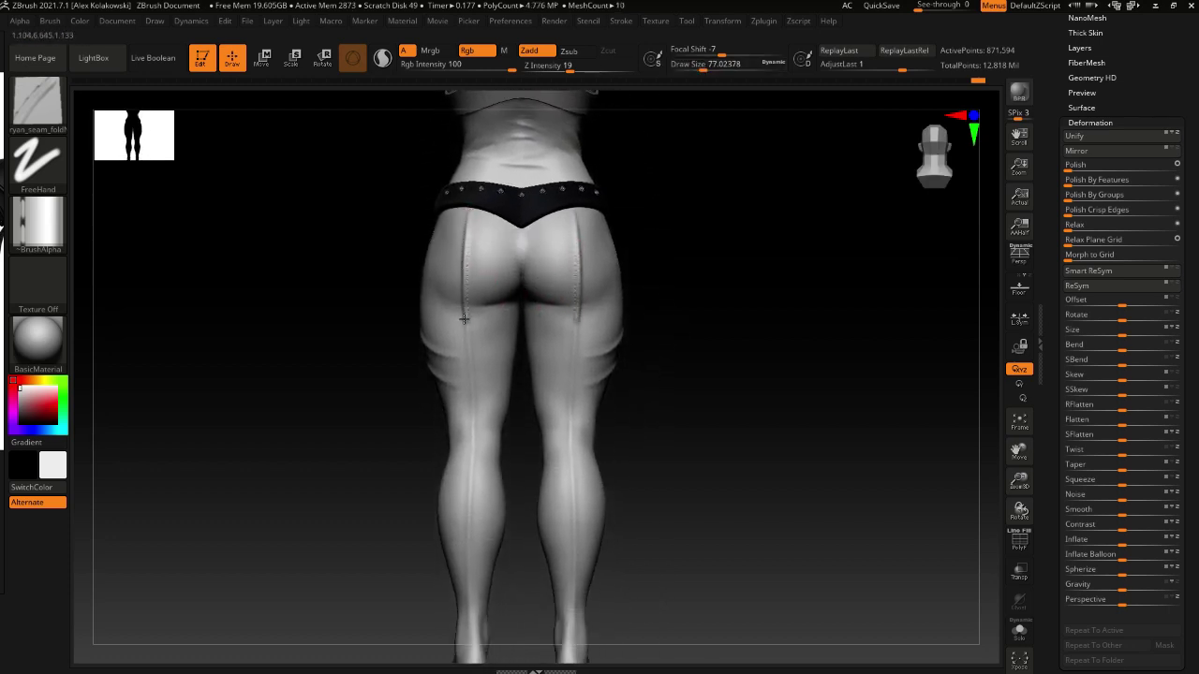
pyautogui.moveTo(470, 419); pyautogui.dragTo(473, 626)
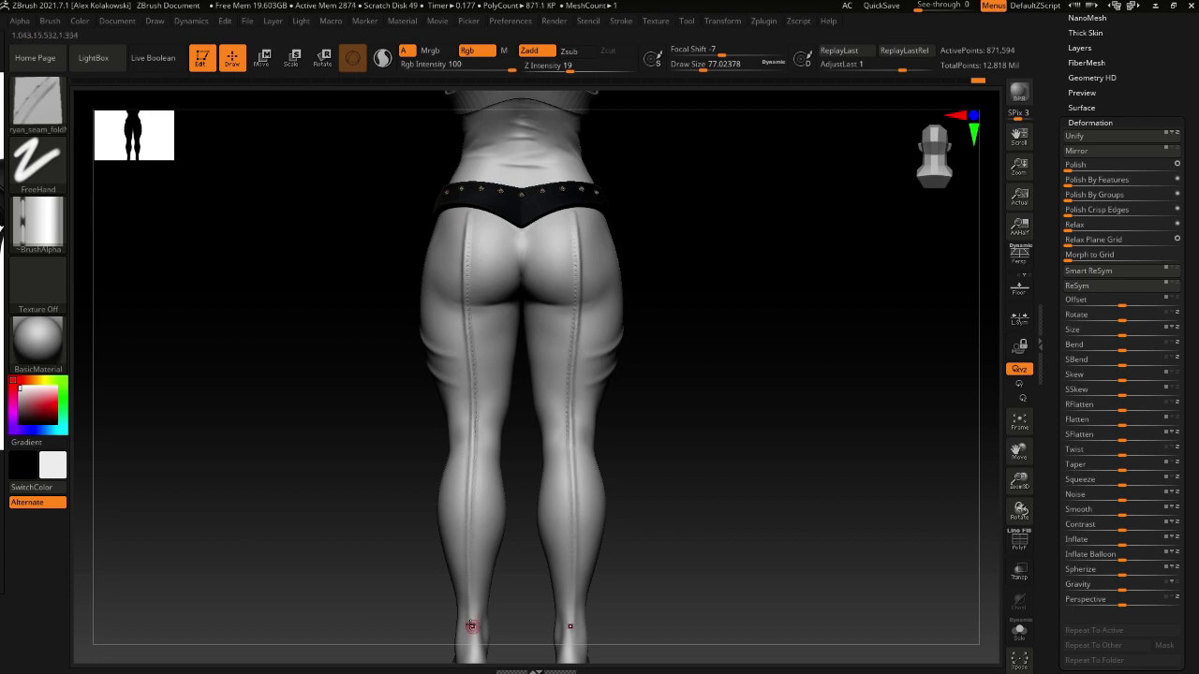
pyautogui.keyDown('ctrl'); pyautogui.moveTo(537, 545); pyautogui.dragTo(555, 396, button='right'); pyautogui.keyUp('ctrl')
pyautogui.keyDown('alt'); pyautogui.moveTo(559, 438); pyautogui.dragTo(549, 490, button='right'); pyautogui.keyUp('alt')
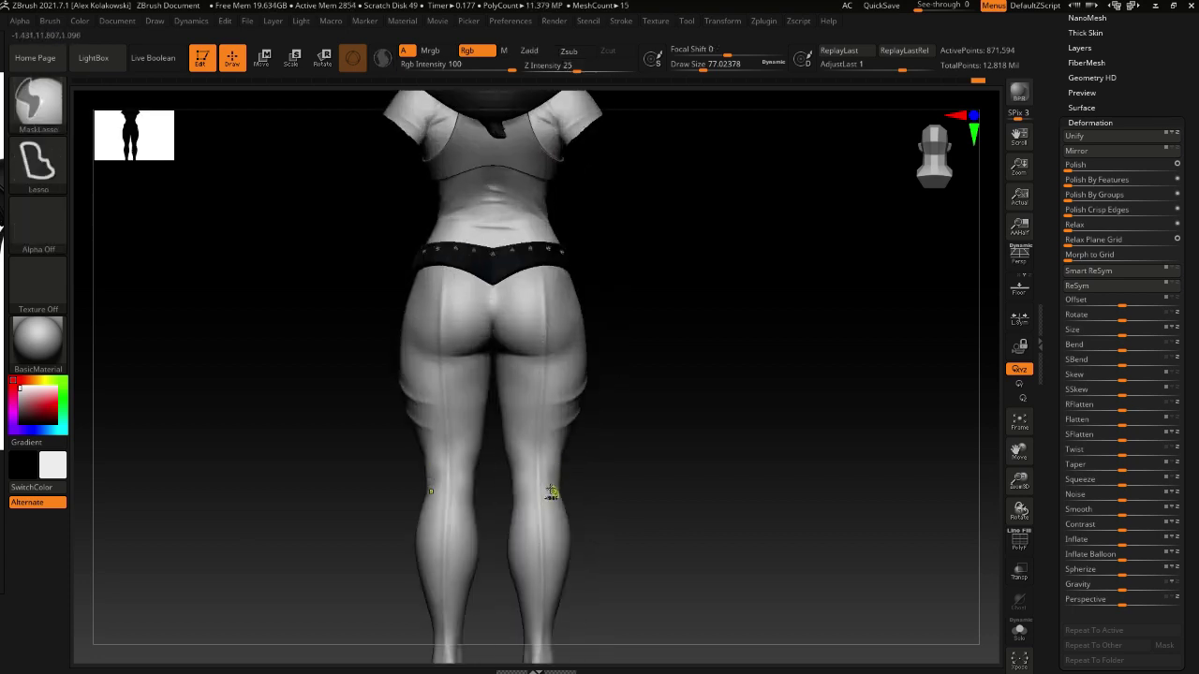
pyautogui.press('s')
pyautogui.moveTo(541, 332); pyautogui.dragTo(551, 331)
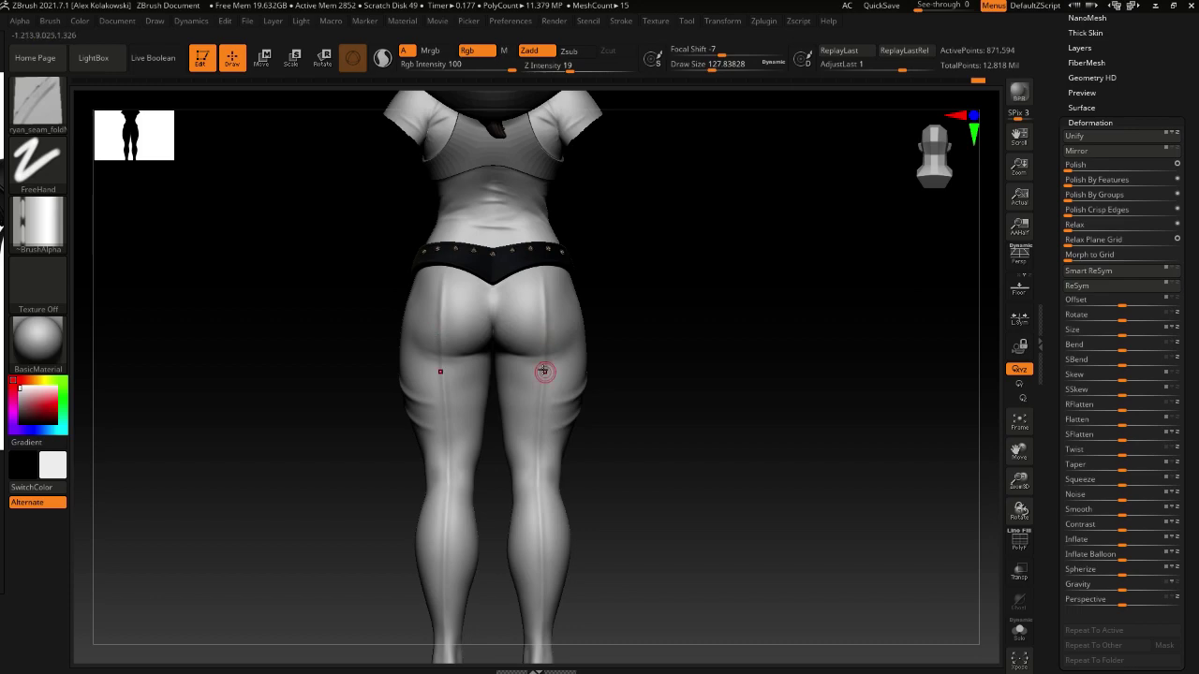
# Emboss double-stitched seams down the backs of both legs with the second ryan_seam_doub brush at Z Intensity 13 and a Draw Size of about 97
pyautogui.press('b')
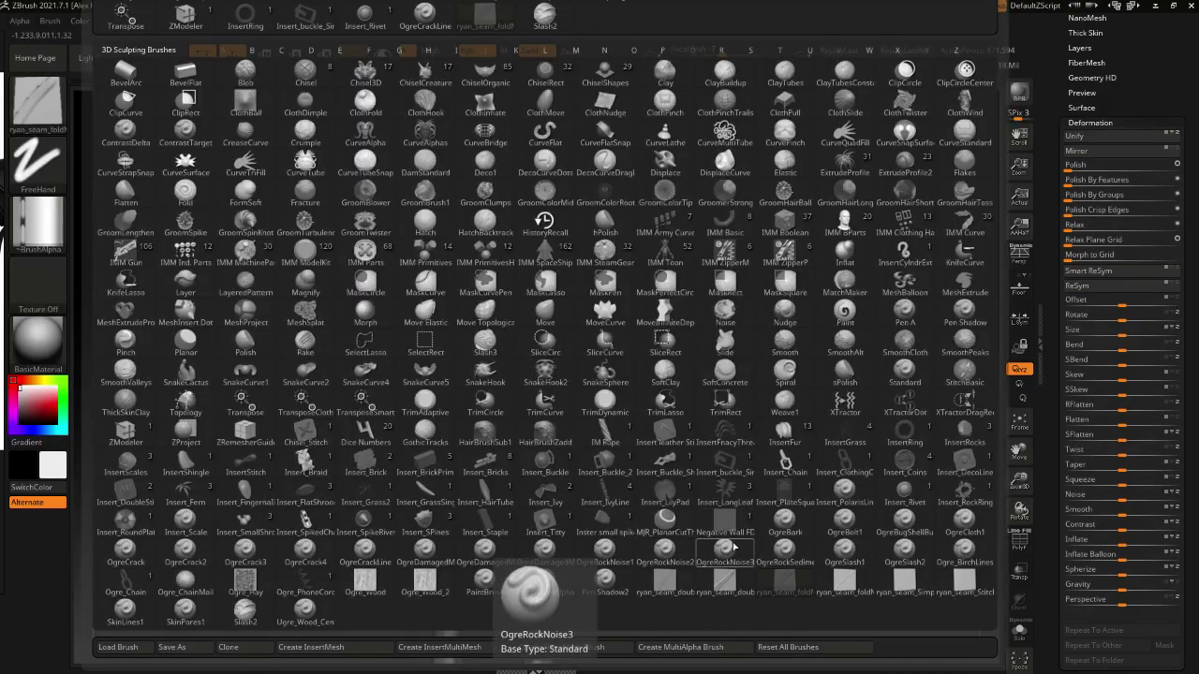
pyautogui.click(728, 582)
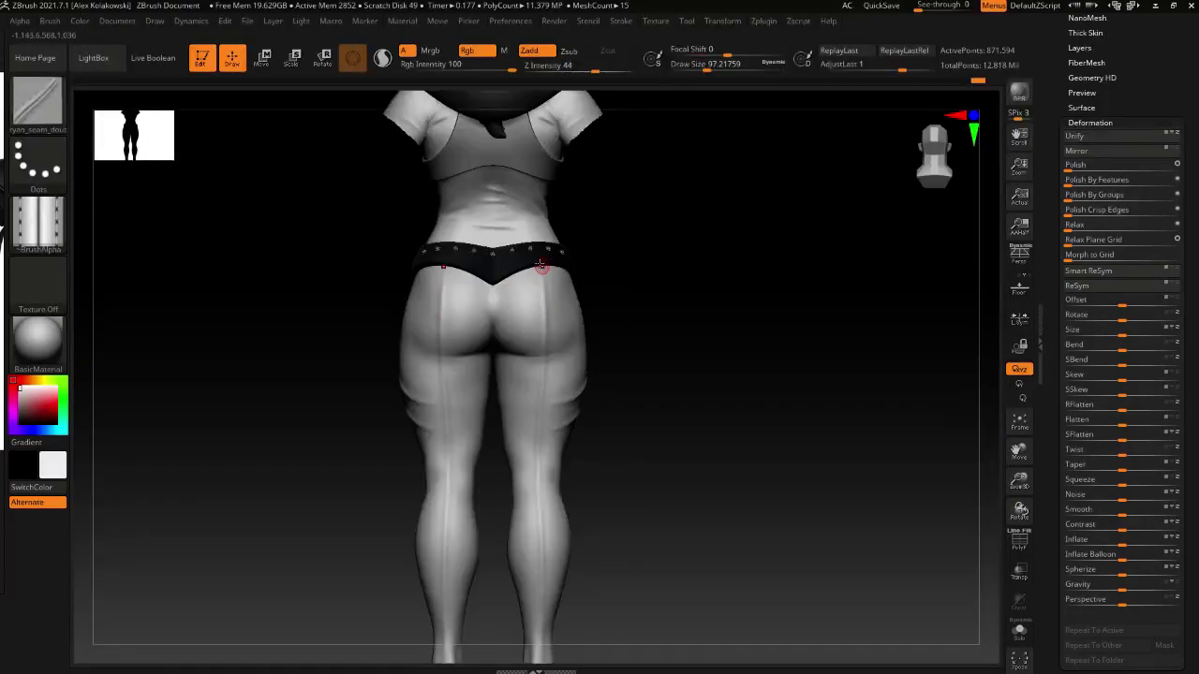
pyautogui.hotkey('ctrl', 'z')
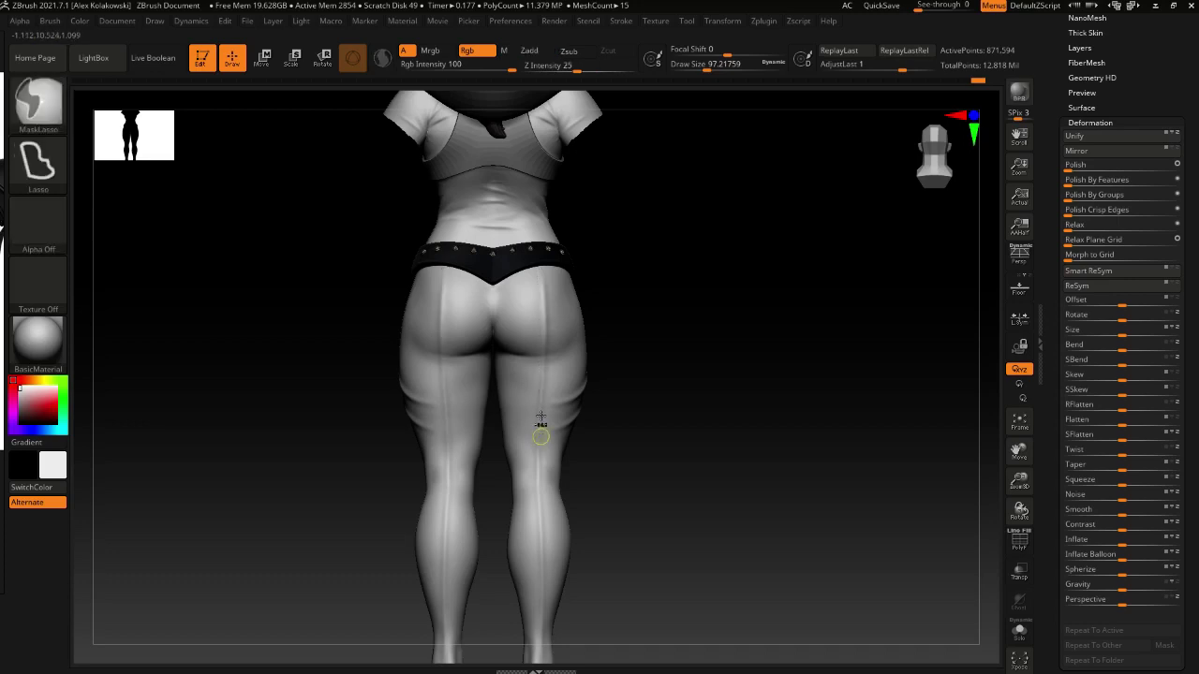
pyautogui.press('u')
pyautogui.moveTo(521, 416); pyautogui.dragTo(513, 416)
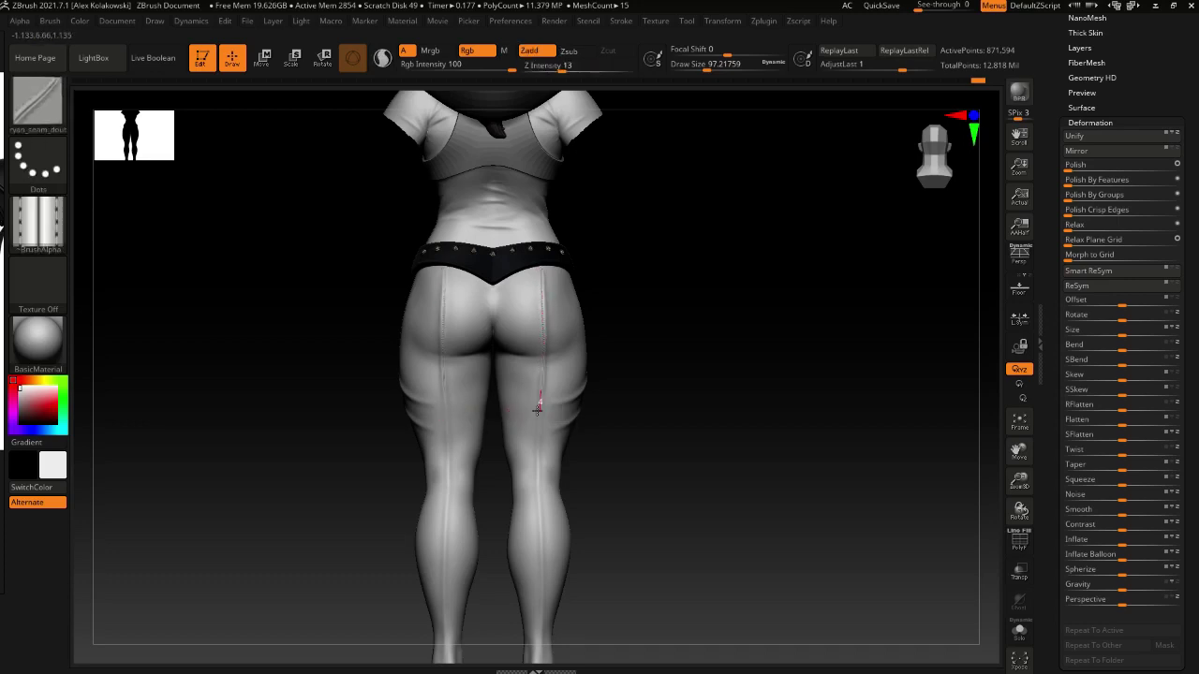
pyautogui.moveTo(540, 591); pyautogui.dragTo(543, 652)
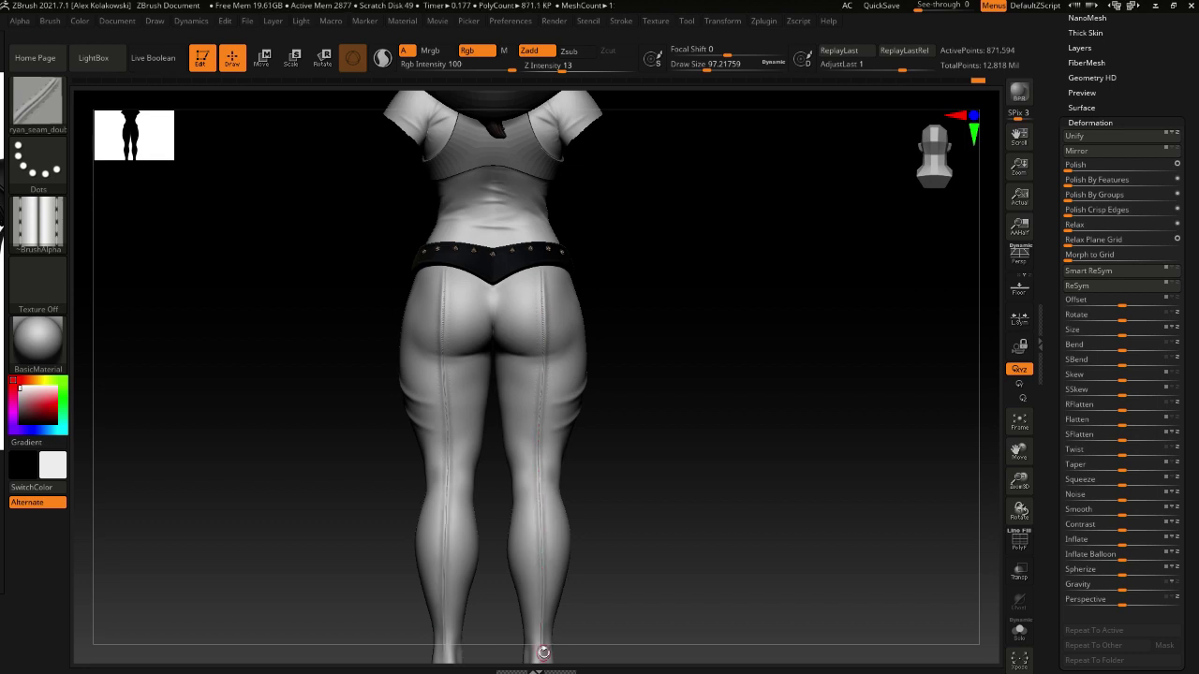
pyautogui.press('shift')
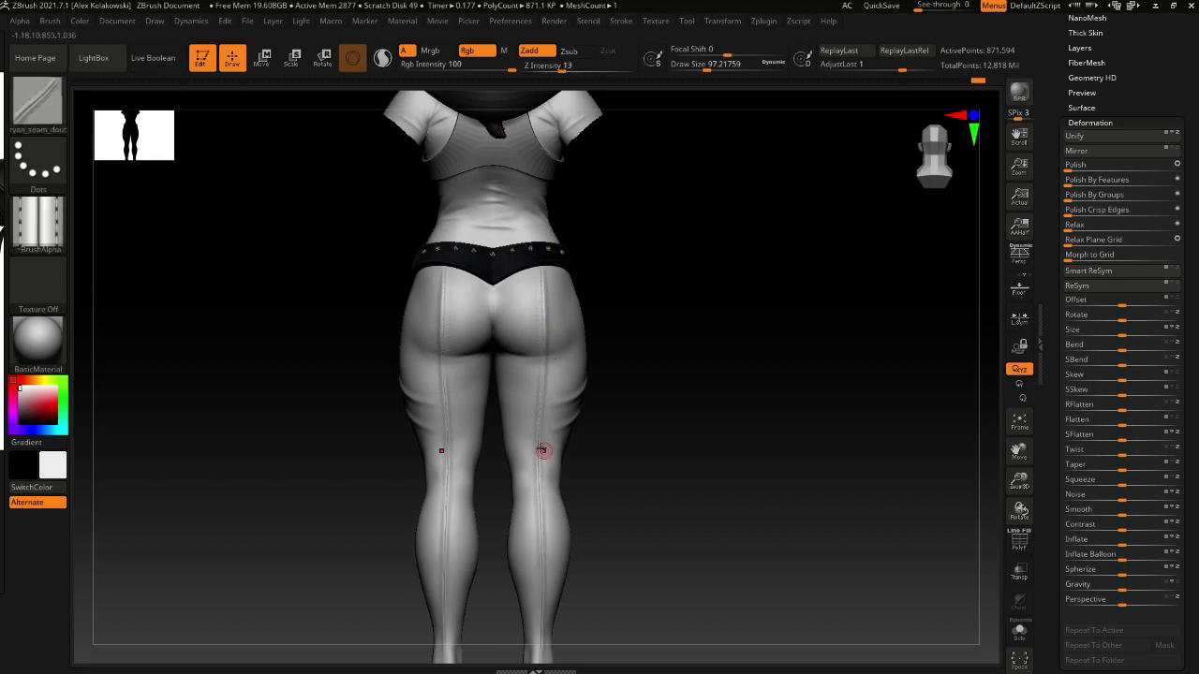
# Smooth the rough center line of the seams on the buttocks and backs of the legs at a Draw Size of about 49
pyautogui.press('ctrl')
pyautogui.press('s')
pyautogui.moveTo(551, 334); pyautogui.dragTo(544, 331)
pyautogui.moveTo(545, 309); pyautogui.dragTo(543, 265, button='right')
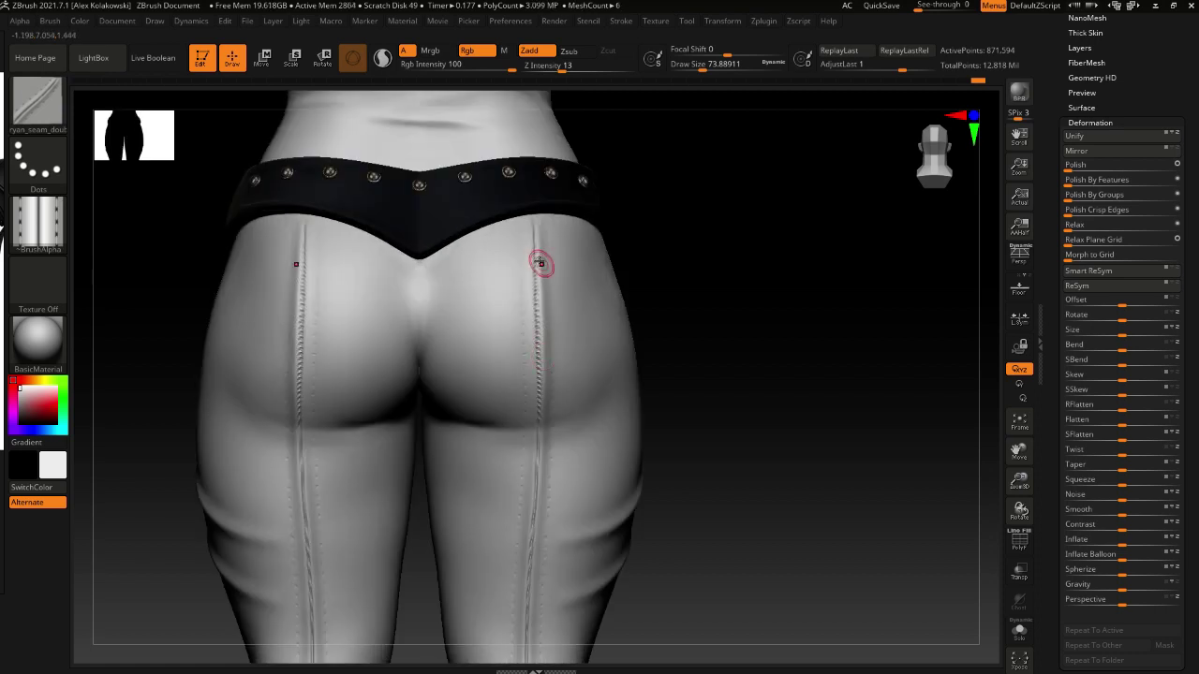
pyautogui.press('s')
pyautogui.moveTo(543, 262); pyautogui.dragTo(535, 259)
pyautogui.press('shift')
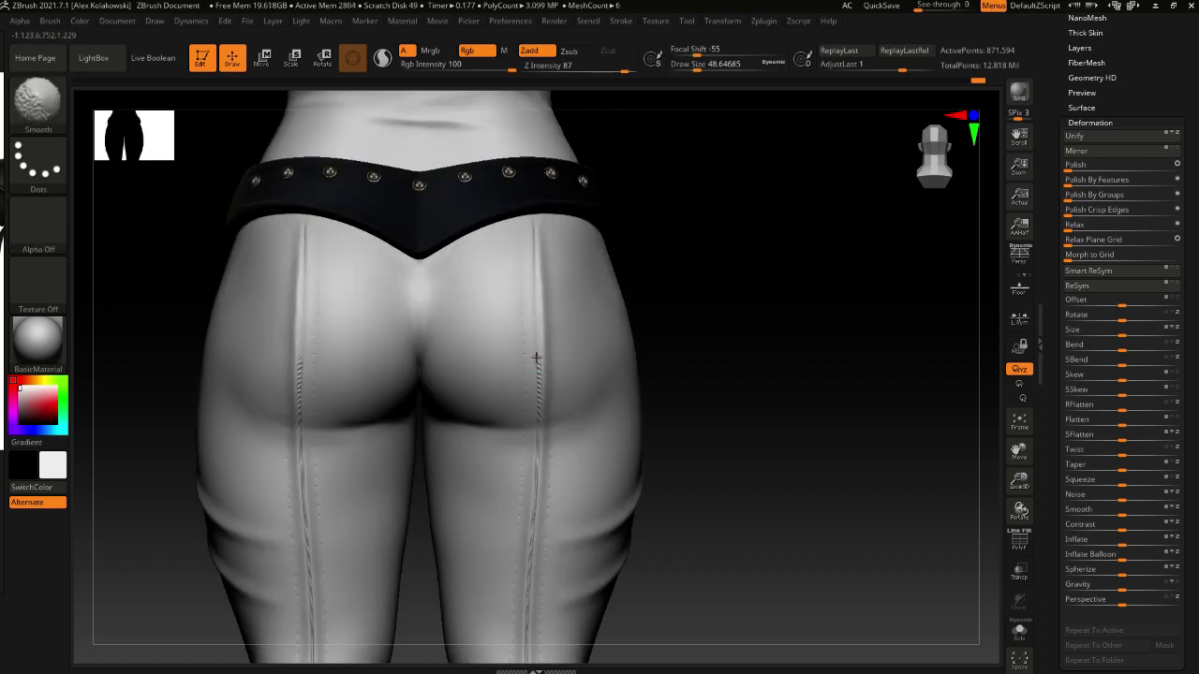
pyautogui.keyDown('shift'); pyautogui.moveTo(527, 553); pyautogui.dragTo(533, 616); pyautogui.keyUp('shift')
pyautogui.moveTo(532, 546)
pyautogui.keyDown('ctrl'); pyautogui.mouseDown(button='right')
pyautogui.moveTo(538, 575)
pyautogui.moveTo(540, 474)
pyautogui.mouseUp(button='right'); pyautogui.keyUp('ctrl')
pyautogui.press('shift')
pyautogui.keyDown('shift'); pyautogui.moveTo(531, 463); pyautogui.dragTo(531, 519); pyautogui.keyUp('shift')
# Emboss double-stitched seams down the fronts of both legs from the belt to the ankles at a Draw Size of about 65
pyautogui.moveTo(531, 519)
pyautogui.mouseDown(button='right')
pyautogui.moveTo(578, 504)
pyautogui.moveTo(684, 508)
pyautogui.mouseUp(button='right')
pyautogui.moveTo(684, 509)
pyautogui.keyDown('shift'); pyautogui.mouseDown()
pyautogui.moveTo(685, 487)
pyautogui.moveTo(568, 298)
pyautogui.mouseUp(); pyautogui.keyUp('shift')
pyautogui.press('s')
pyautogui.click(568, 299)
pyautogui.moveTo(569, 246); pyautogui.dragTo(568, 306)
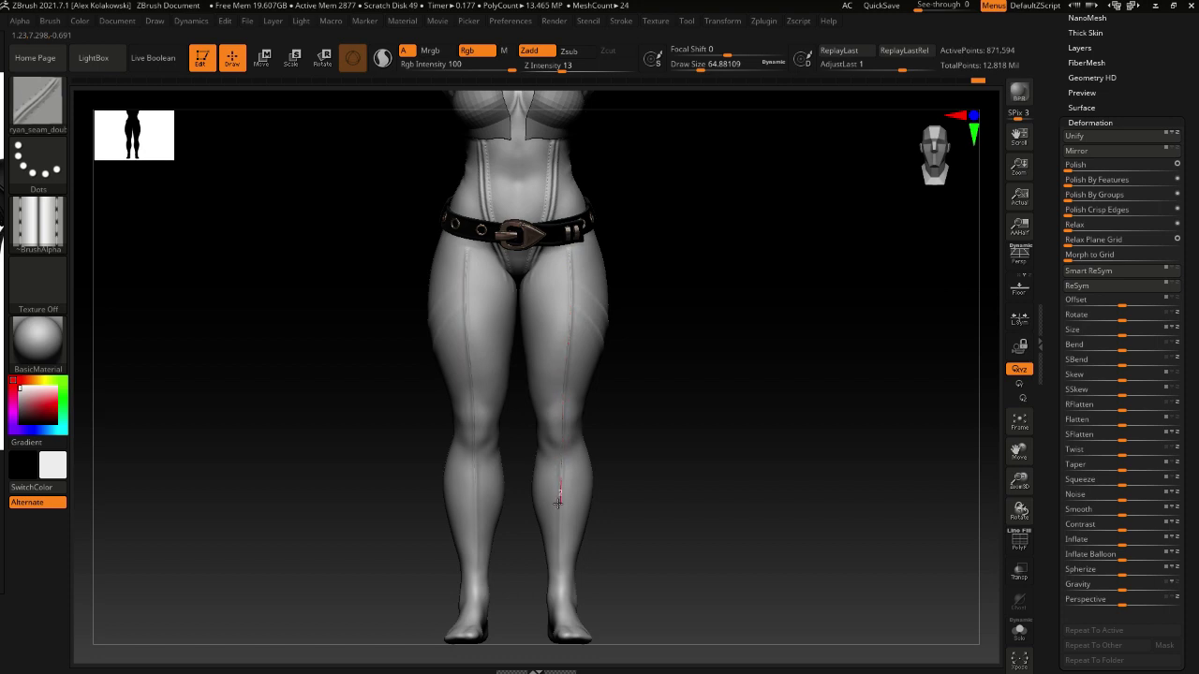
pyautogui.moveTo(558, 503); pyautogui.dragTo(565, 615)
# Try embossing the double-stitched seams down the fronts of both legs again at a Draw Size of about 97
pyautogui.keyDown('ctrl'); pyautogui.moveTo(566, 613); pyautogui.dragTo(589, 267, button='right'); pyautogui.keyUp('ctrl')
pyautogui.moveTo(565, 382)
pyautogui.keyDown('alt'); pyautogui.mouseDown(button='right')
pyautogui.moveTo(577, 475)
pyautogui.moveTo(571, 334)
pyautogui.moveTo(599, 538)
pyautogui.mouseUp(button='right'); pyautogui.keyUp('alt')
pyautogui.keyDown('alt'); pyautogui.moveTo(600, 539); pyautogui.dragTo(570, 332, button='right'); pyautogui.keyUp('alt')
pyautogui.press('s')
pyautogui.click(580, 322)
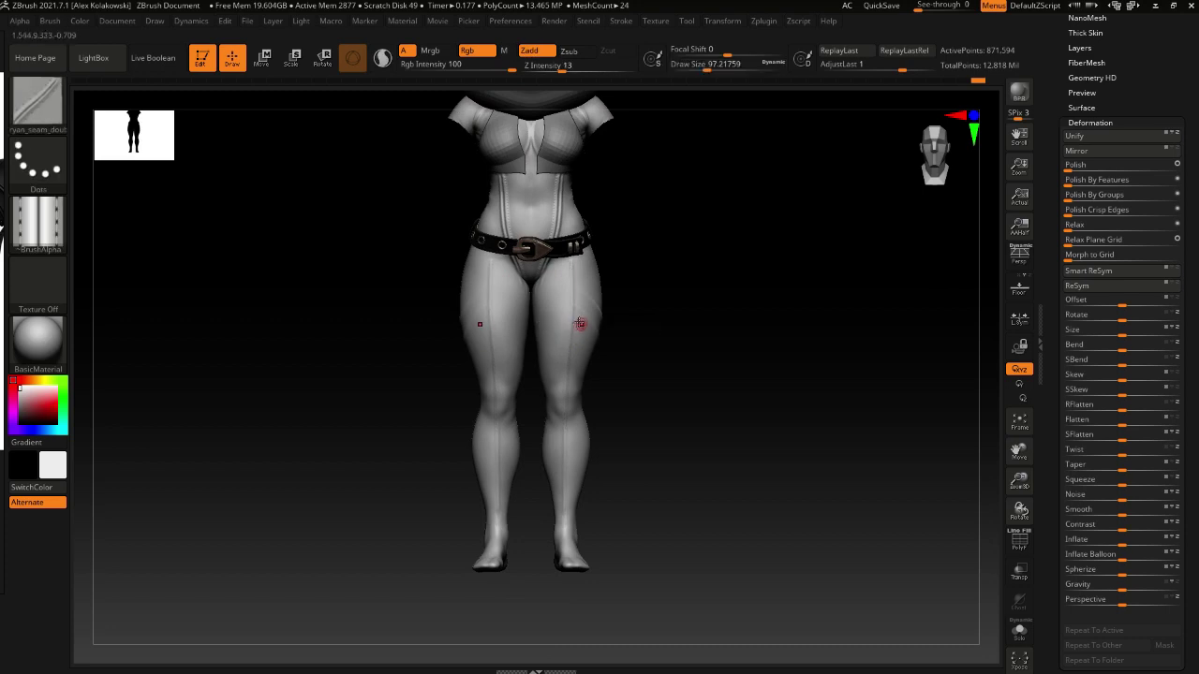
pyautogui.keyDown('alt'); pyautogui.moveTo(579, 323); pyautogui.dragTo(572, 300); pyautogui.keyUp('alt')
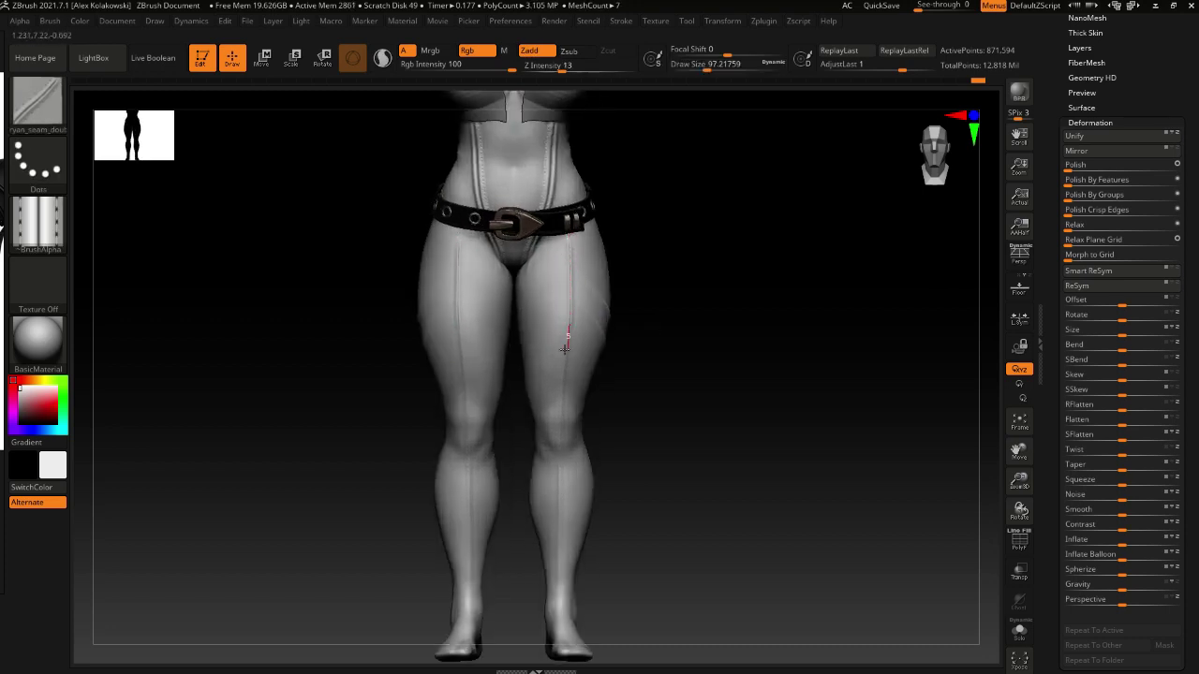
pyautogui.moveTo(564, 349); pyautogui.dragTo(565, 352)
pyautogui.hotkey('ctrl', 'z')
# Emboss the front leg seams from the belt to the ankles at a Draw Size of about 132
pyautogui.press('s')
pyautogui.click(568, 331)
pyautogui.press('s')
pyautogui.click(566, 236)
pyautogui.moveTo(564, 339); pyautogui.dragTo(564, 341)
pyautogui.hotkey('ctrl', 'z')
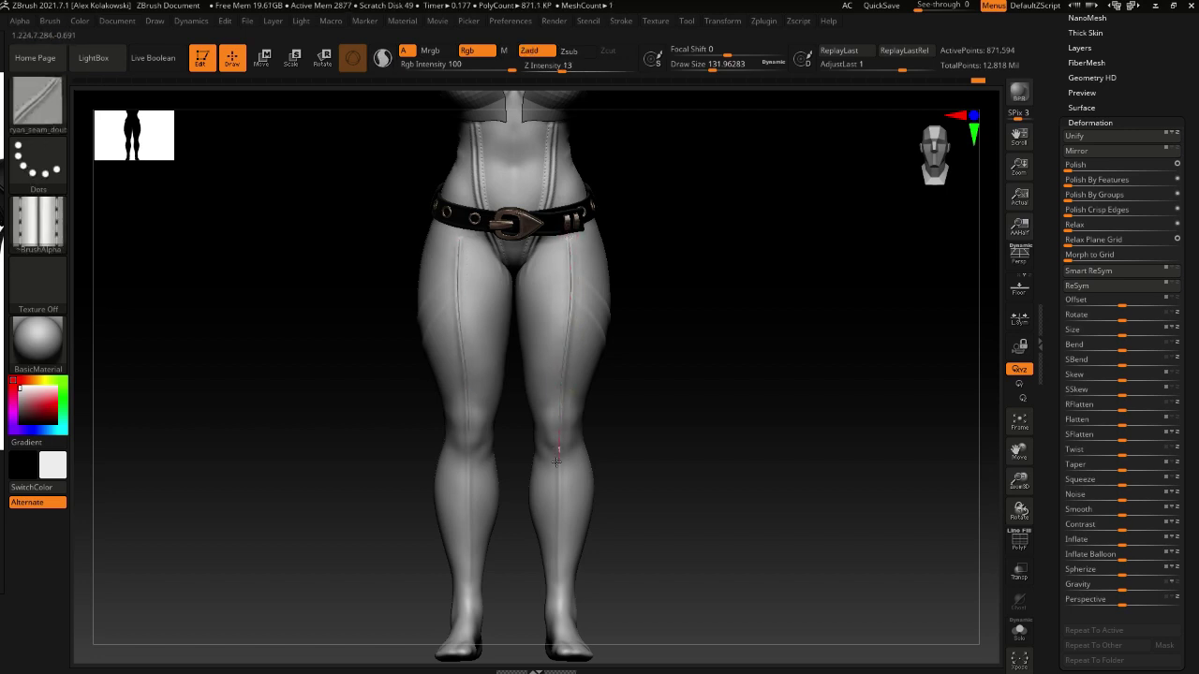
pyautogui.moveTo(560, 606); pyautogui.dragTo(559, 608)
# Undo the seams down the backs of the legs and emboss them again at a Draw Size of about 154
pyautogui.keyDown('alt'); pyautogui.moveTo(572, 471); pyautogui.dragTo(562, 556, button='right'); pyautogui.keyUp('alt')
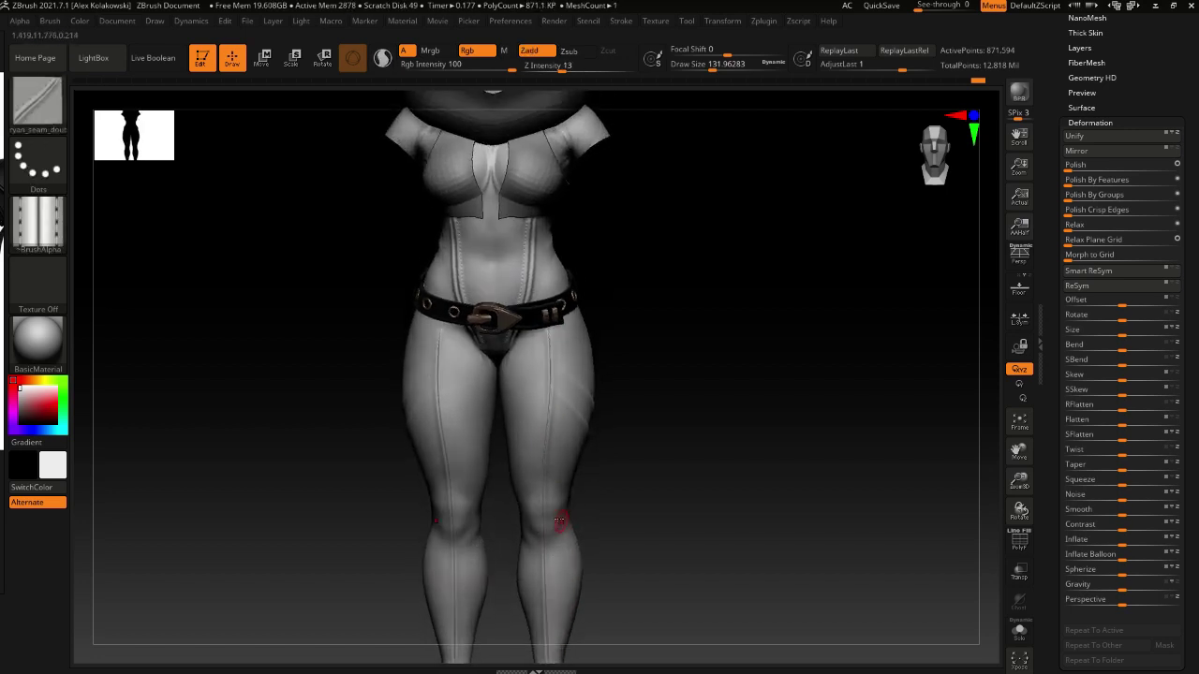
pyautogui.moveTo(596, 429)
pyautogui.keyDown('alt'); pyautogui.mouseDown(button='right')
pyautogui.moveTo(545, 467)
pyautogui.moveTo(327, 454)
pyautogui.mouseUp(button='right'); pyautogui.keyUp('alt')
pyautogui.keyDown('alt'); pyautogui.moveTo(673, 368); pyautogui.dragTo(601, 299, button='right'); pyautogui.keyUp('alt')
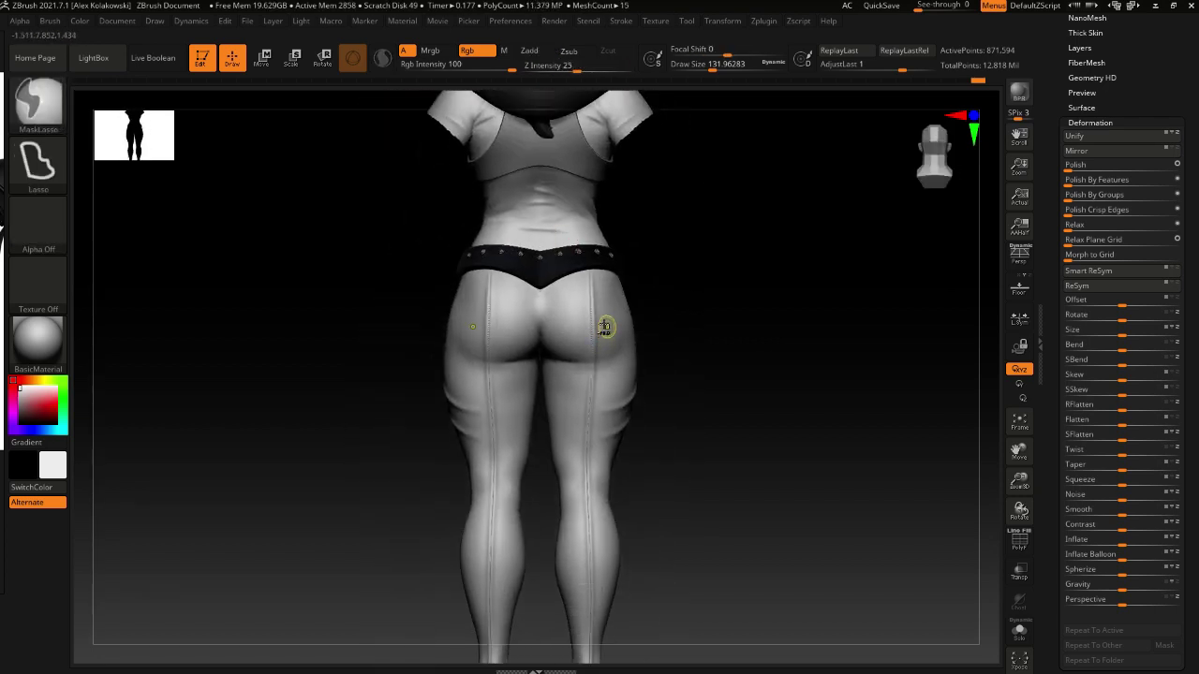
pyautogui.hotkey('ctrl', 'z')
pyautogui.keyDown('alt'); pyautogui.moveTo(600, 292); pyautogui.dragTo(588, 258, button='right'); pyautogui.keyUp('alt')
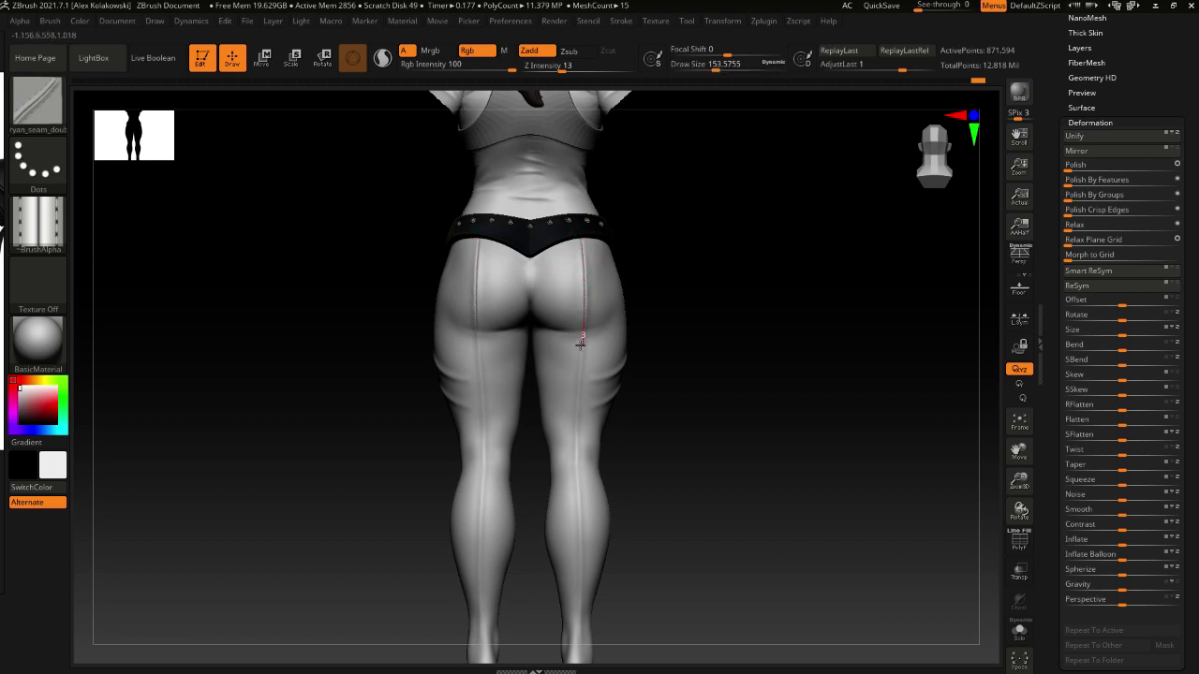
pyautogui.moveTo(573, 466); pyautogui.dragTo(578, 653)
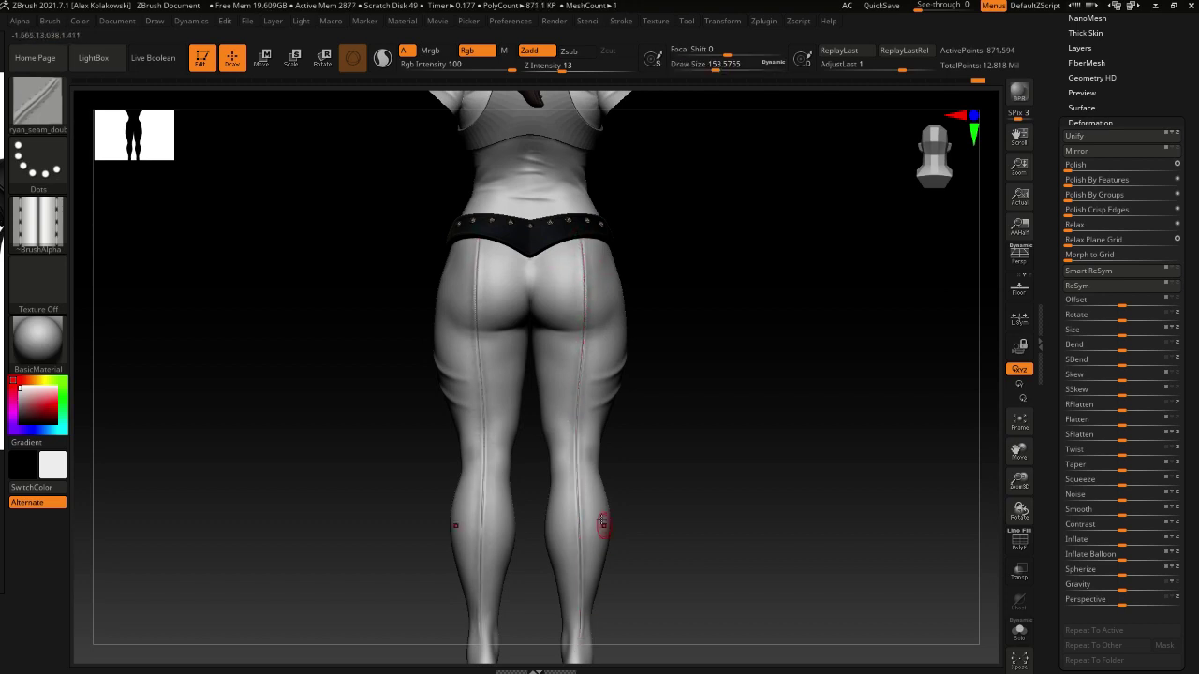
# Try embossing the seams down the fronts of both legs at a Draw Size of about 154
pyautogui.moveTo(602, 526)
pyautogui.keyDown('ctrl'); pyautogui.mouseDown(button='right')
pyautogui.moveTo(582, 428)
pyautogui.moveTo(629, 467)
pyautogui.mouseUp(button='right'); pyautogui.keyUp('ctrl')
pyautogui.moveTo(629, 466); pyautogui.dragTo(589, 450)
pyautogui.moveTo(589, 450); pyautogui.dragTo(625, 383, button='right')
pyautogui.keyDown('ctrl'); pyautogui.moveTo(626, 382); pyautogui.dragTo(543, 169, button='right'); pyautogui.keyUp('ctrl')
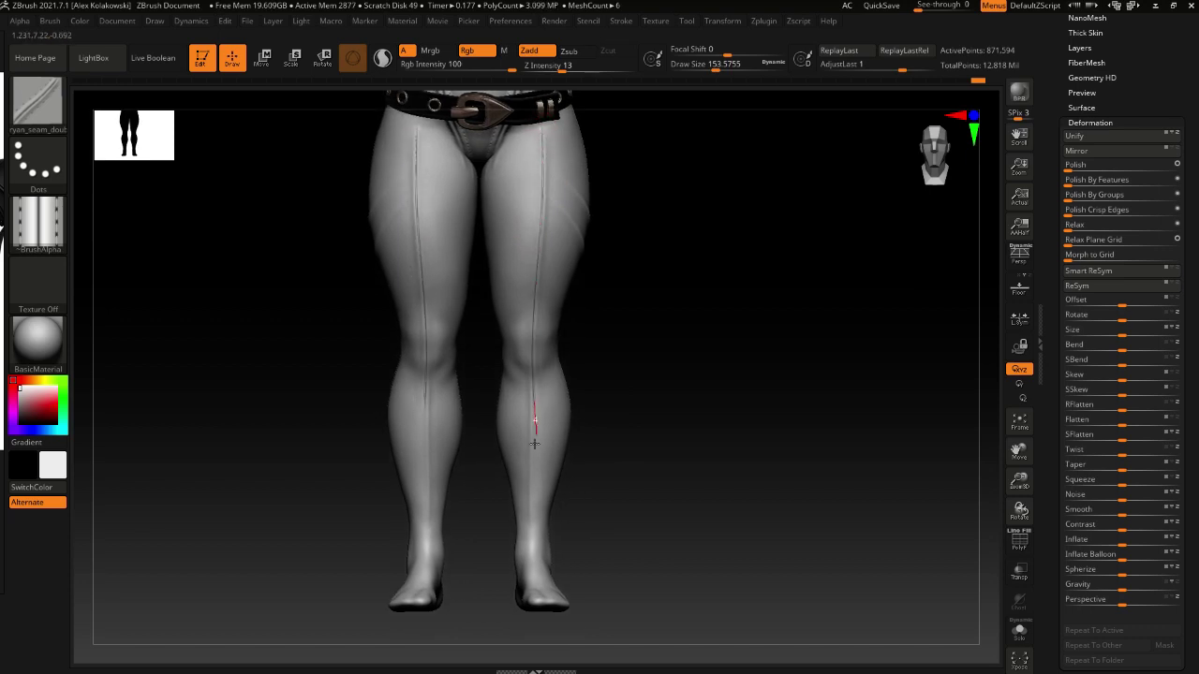
pyautogui.moveTo(533, 444); pyautogui.dragTo(537, 578)
pyautogui.hotkey('ctrl', 'z')
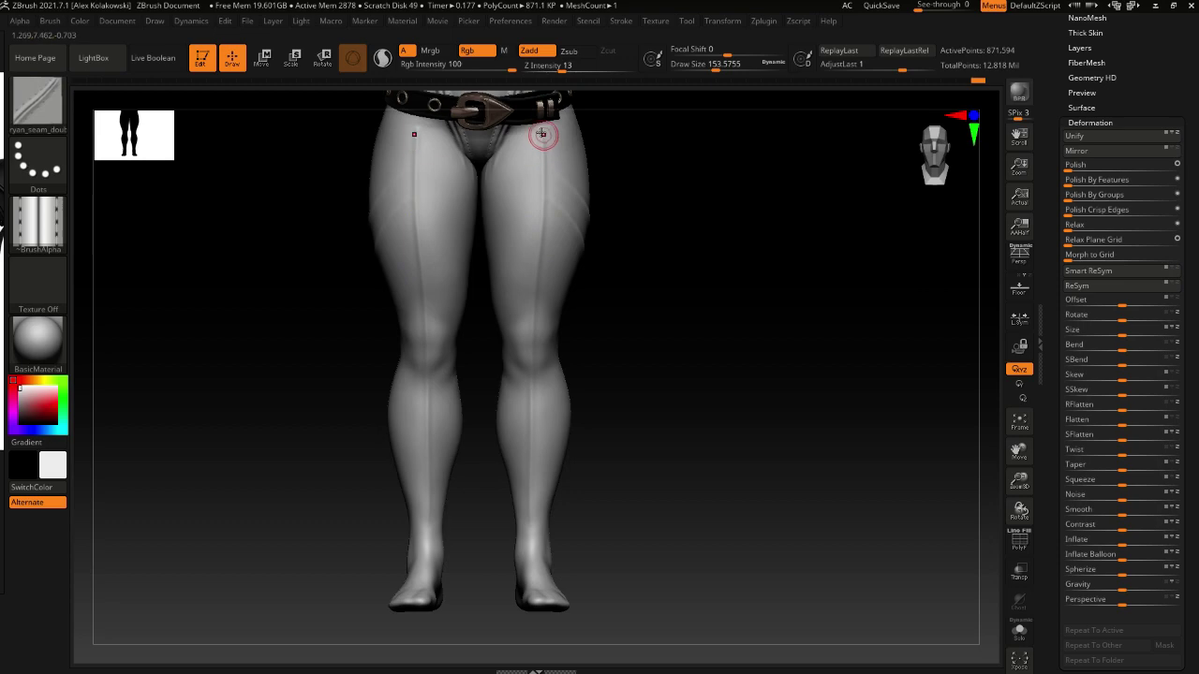
pyautogui.moveTo(542, 134); pyautogui.dragTo(533, 236)
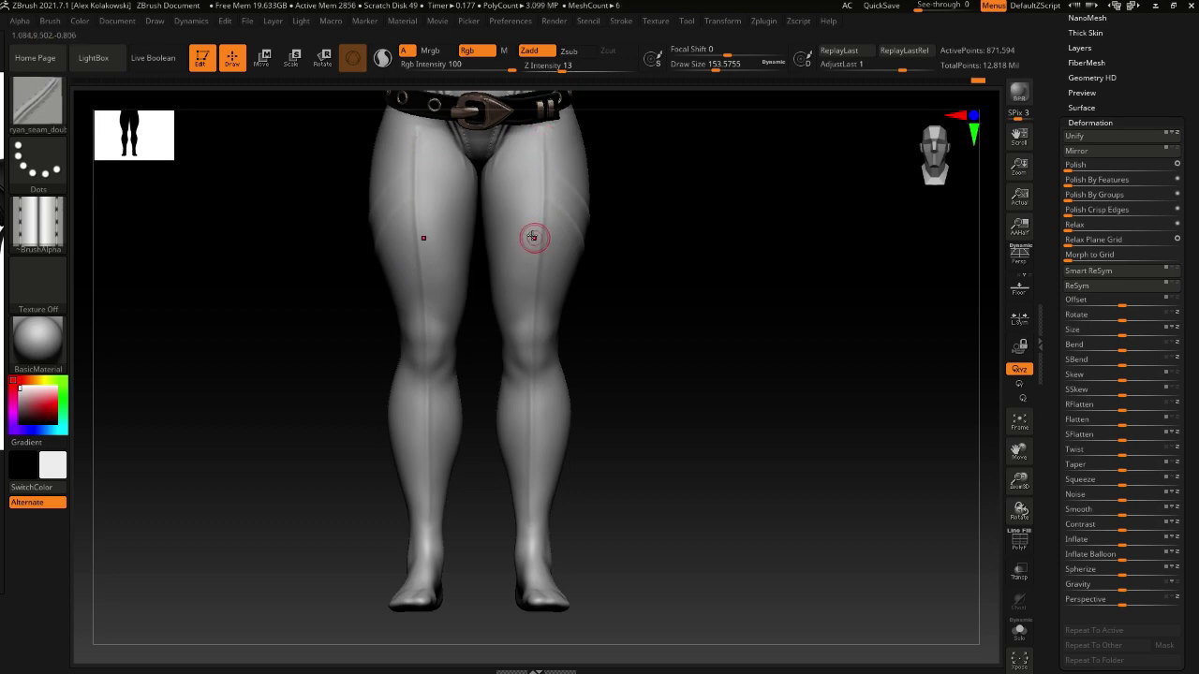
# Erase the existing seams from the fronts of both legs with the Morph brush
pyautogui.press('b')
pyautogui.press('m')
pyautogui.press('o')
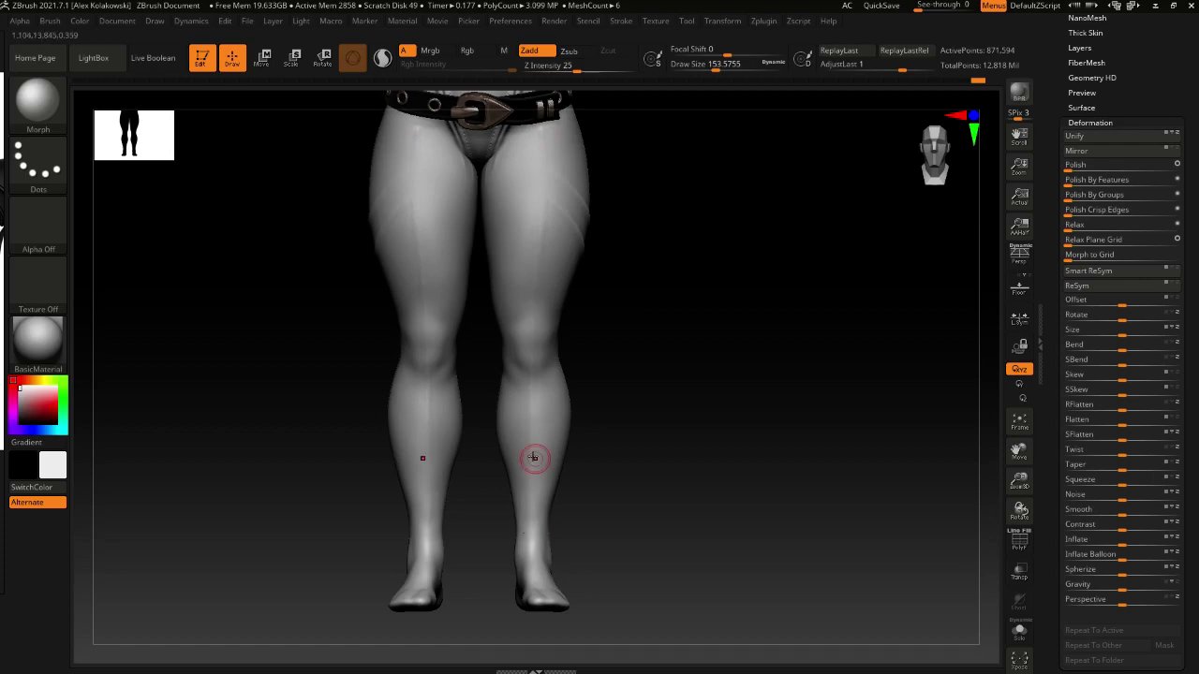
pyautogui.moveTo(535, 131); pyautogui.dragTo(524, 290)
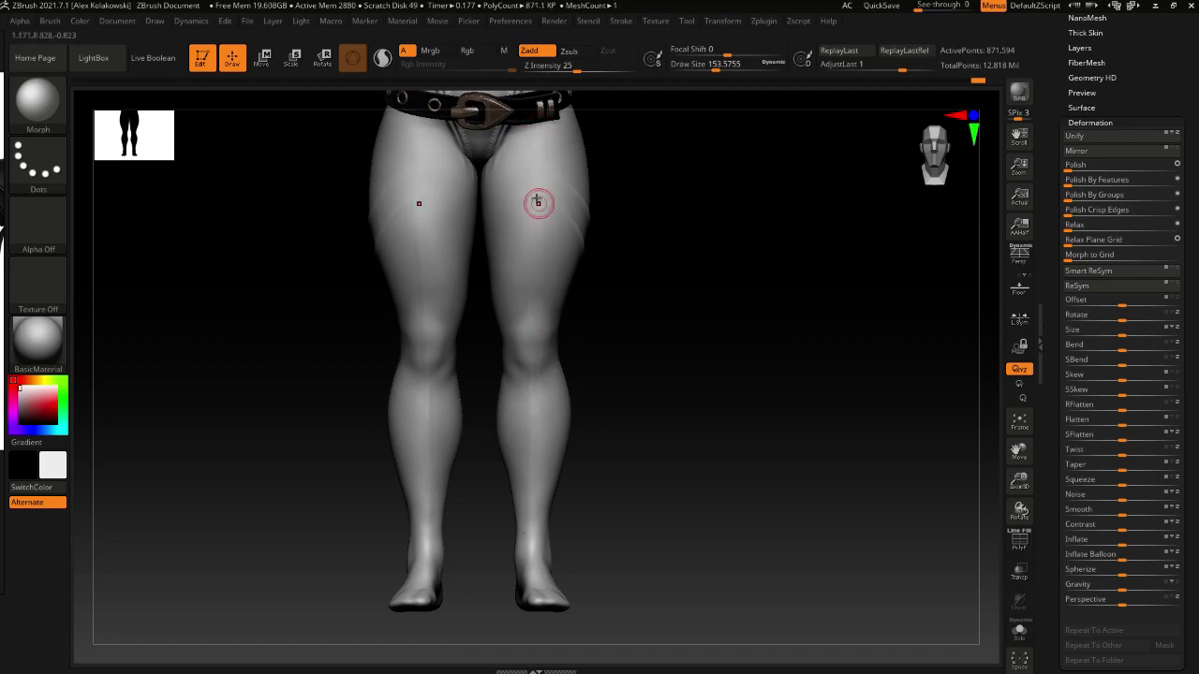
# Isolate the bodysuit and emboss front leg seams from the hips to the ankles with the ryan_seam_doub brush at a Draw Size of about 154
pyautogui.press('b')
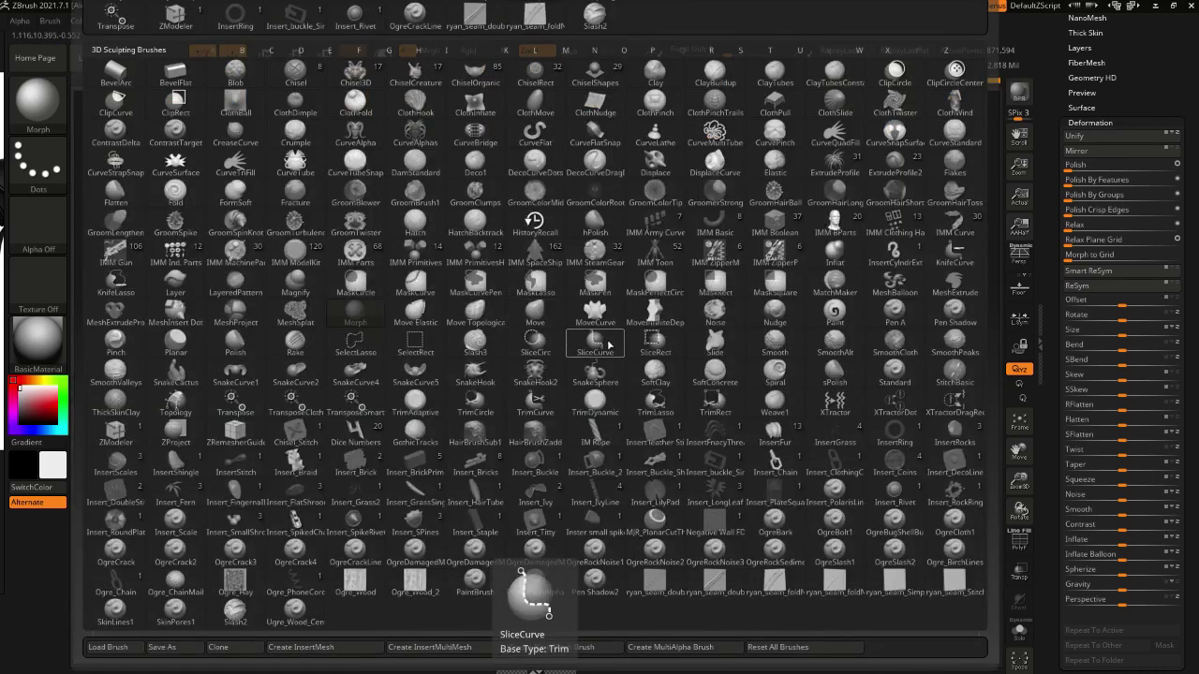
pyautogui.click(711, 581)
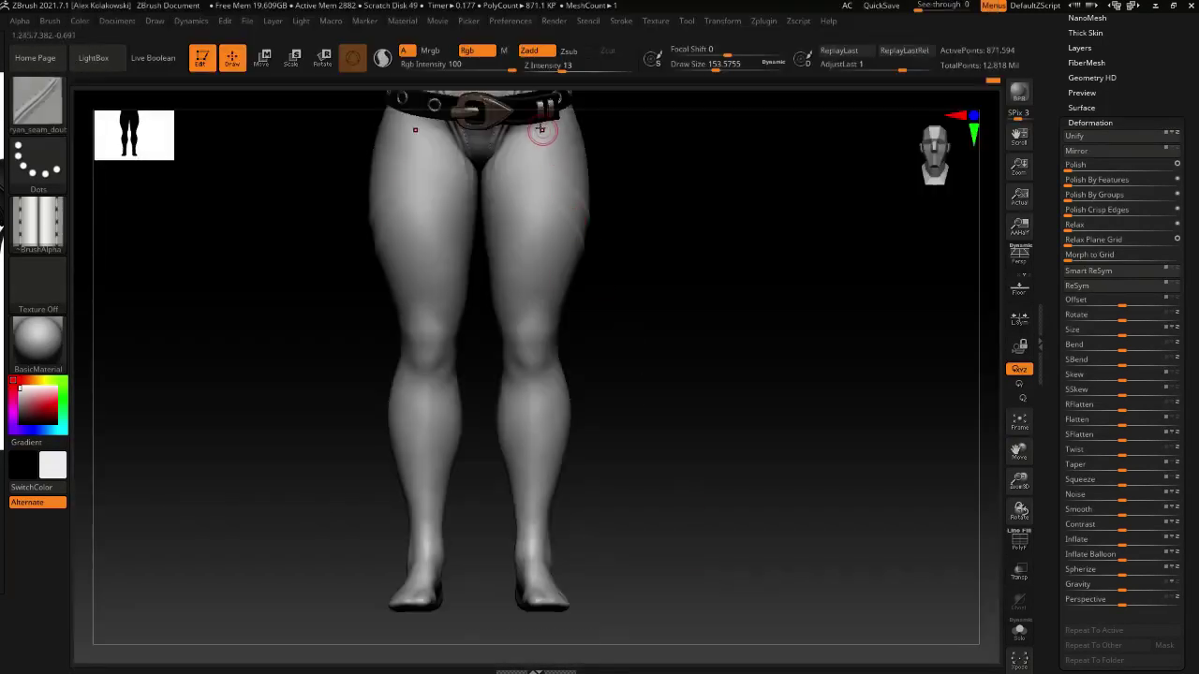
pyautogui.click(1018, 631)
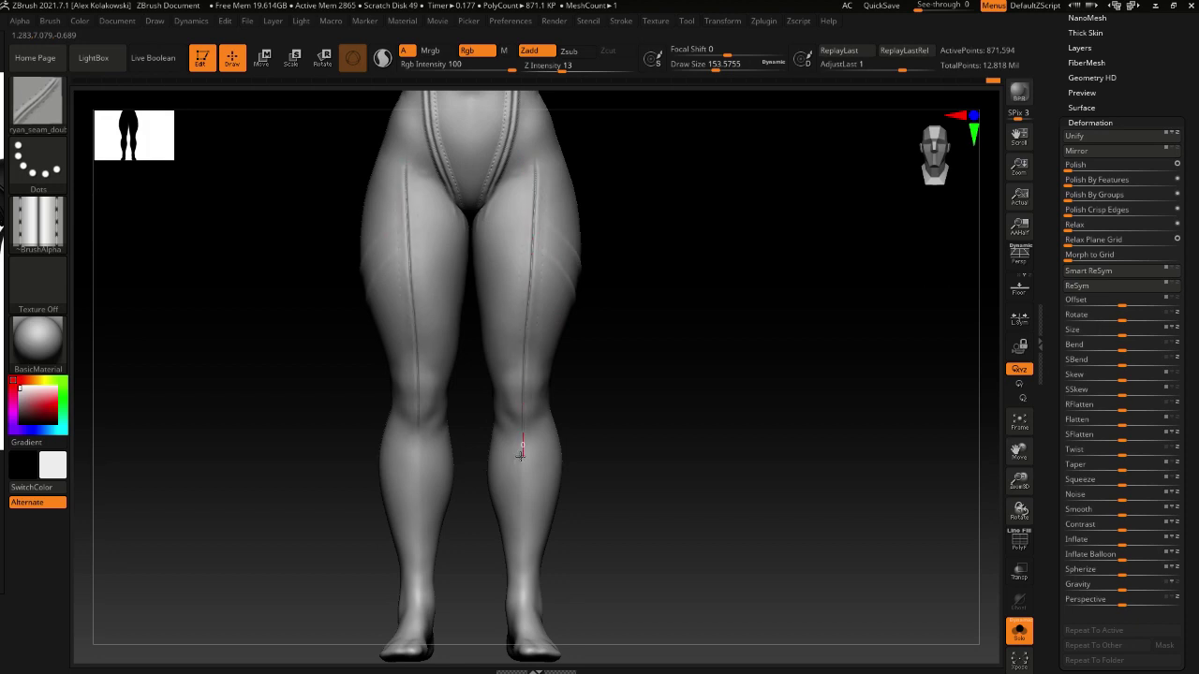
pyautogui.moveTo(520, 454)
pyautogui.mouseDown()
pyautogui.moveTo(517, 551)
pyautogui.moveTo(533, 609)
pyautogui.mouseUp()
# Emboss a double-stitched waist seam across the lower back and around the hips to the front at a Draw Size of about 132
pyautogui.moveTo(533, 609); pyautogui.dragTo(527, 416, button='right')
pyautogui.moveTo(531, 354); pyautogui.dragTo(534, 350, button='right')
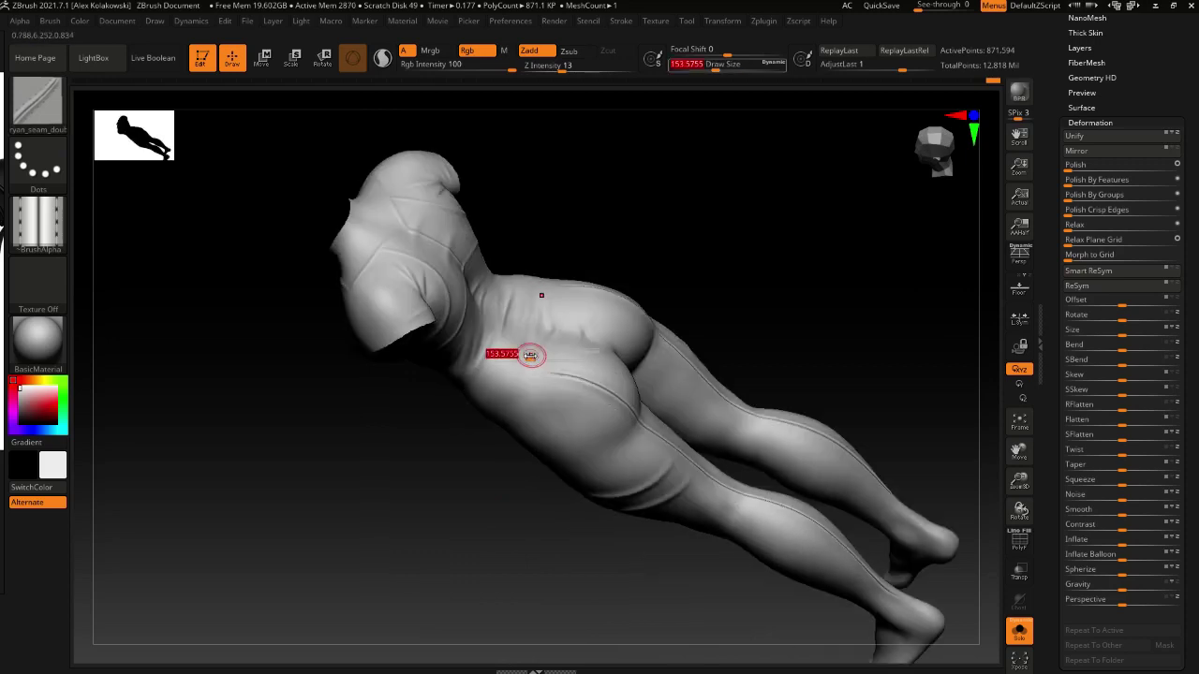
pyautogui.moveTo(498, 421)
pyautogui.mouseDown(button='right')
pyautogui.moveTo(528, 352)
pyautogui.moveTo(490, 460)
pyautogui.moveTo(471, 331)
pyautogui.mouseUp(button='right')
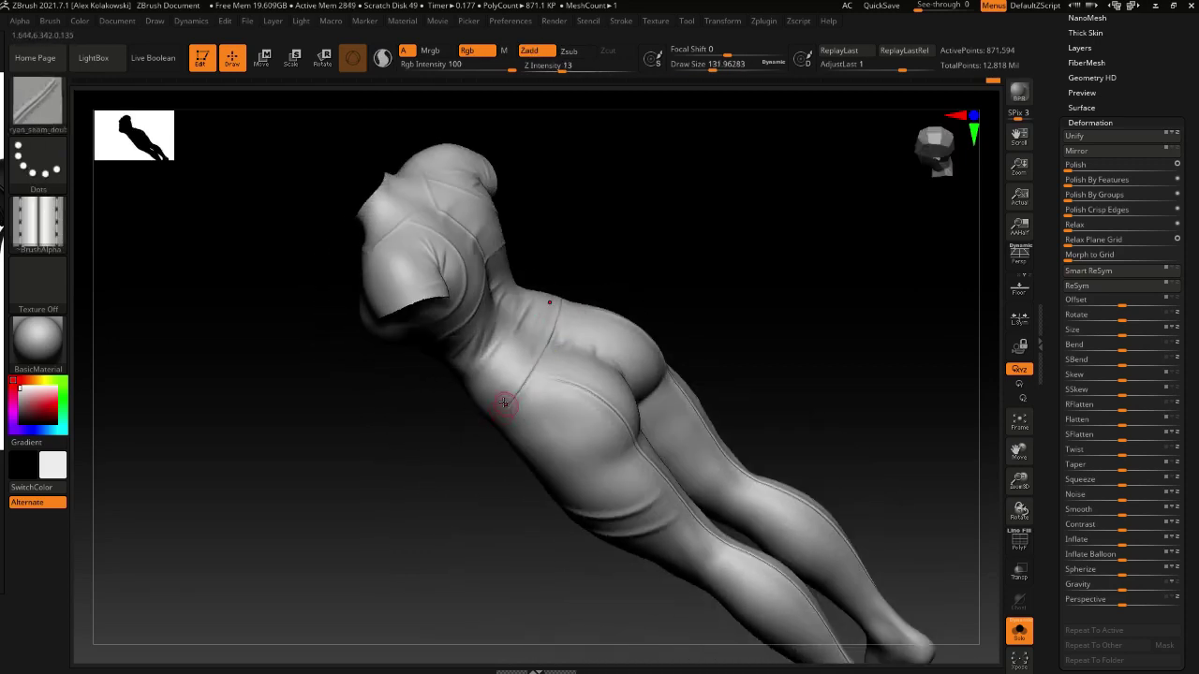
pyautogui.moveTo(504, 403); pyautogui.dragTo(513, 415, button='right')
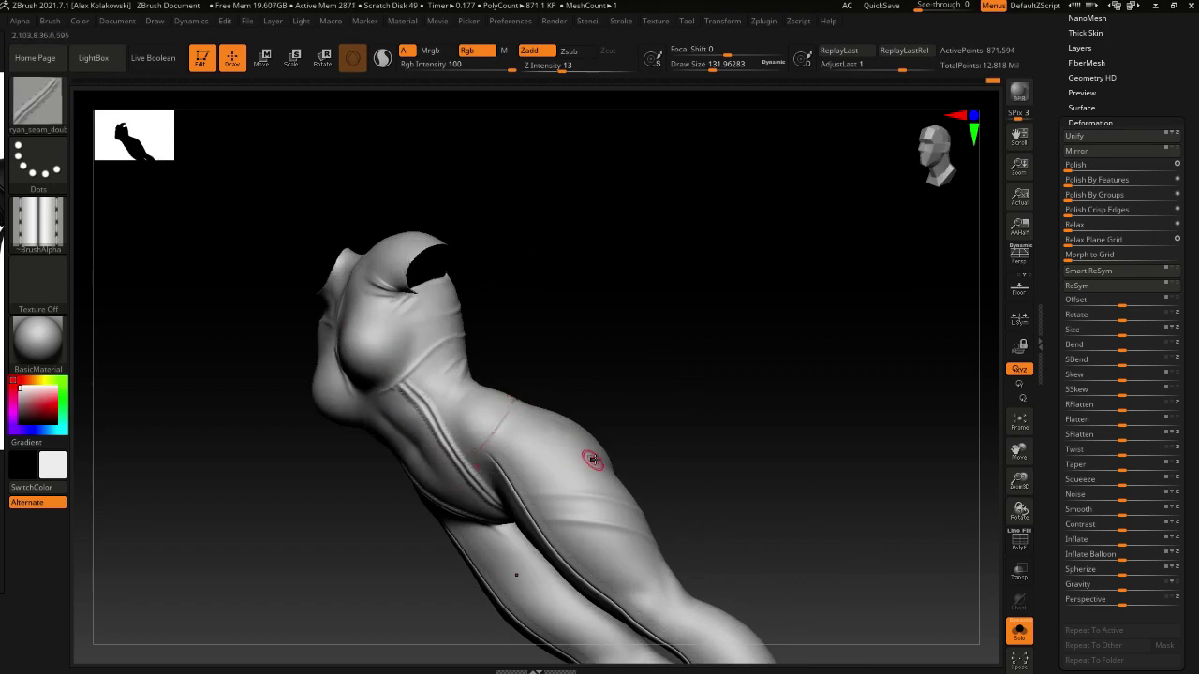
# Try embossing vertical seams down both sides of the lower back at a Draw Size of about 132
pyautogui.click(1019, 633)
pyautogui.moveTo(688, 585); pyautogui.dragTo(604, 463, button='right')
pyautogui.moveTo(604, 463); pyautogui.dragTo(602, 398, button='right')
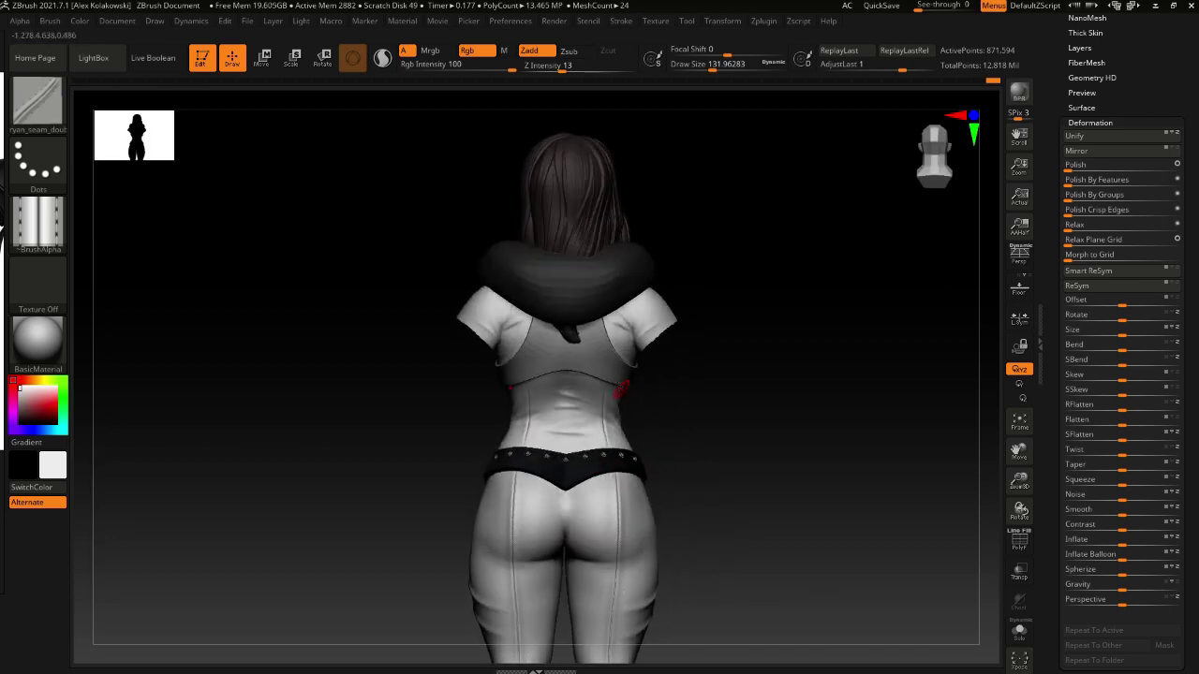
pyautogui.click(1017, 632)
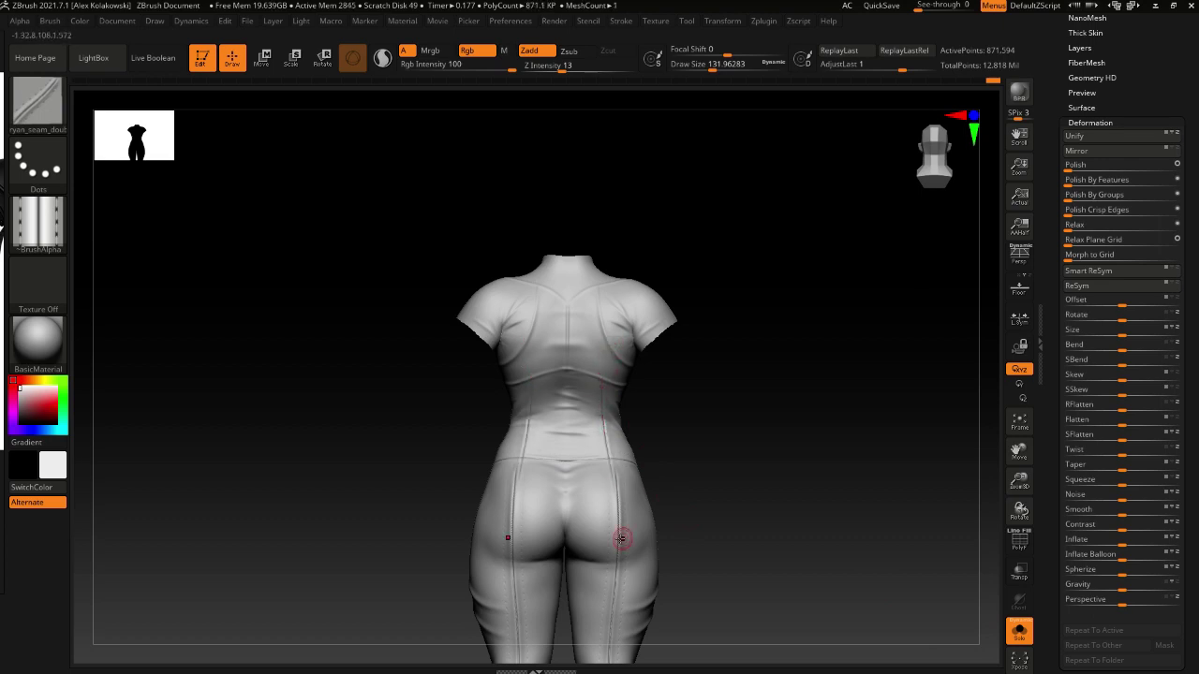
pyautogui.hotkey('ctrl', 'z')
# Emboss vertical double-stitched seams down the lower back to the leg seams at a Draw Size of about 124
pyautogui.moveTo(610, 401); pyautogui.dragTo(604, 402, button='right')
pyautogui.press('s')
pyautogui.click(603, 404)
pyautogui.moveTo(602, 379); pyautogui.dragTo(601, 419)
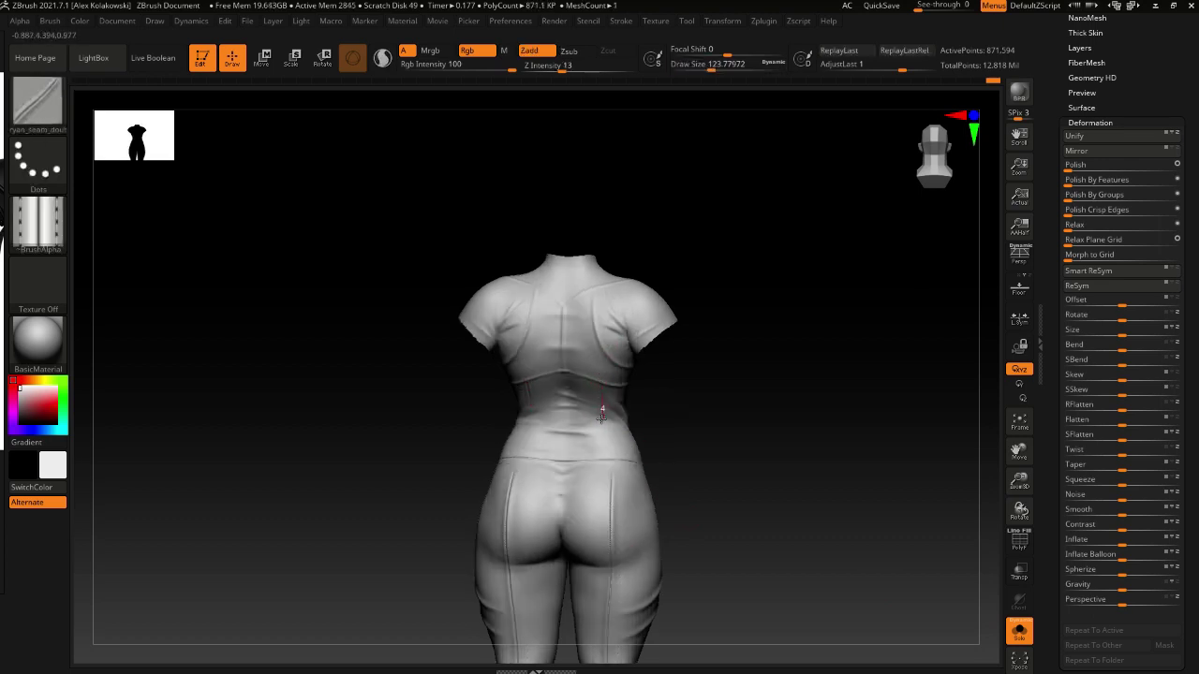
pyautogui.click(1019, 632)
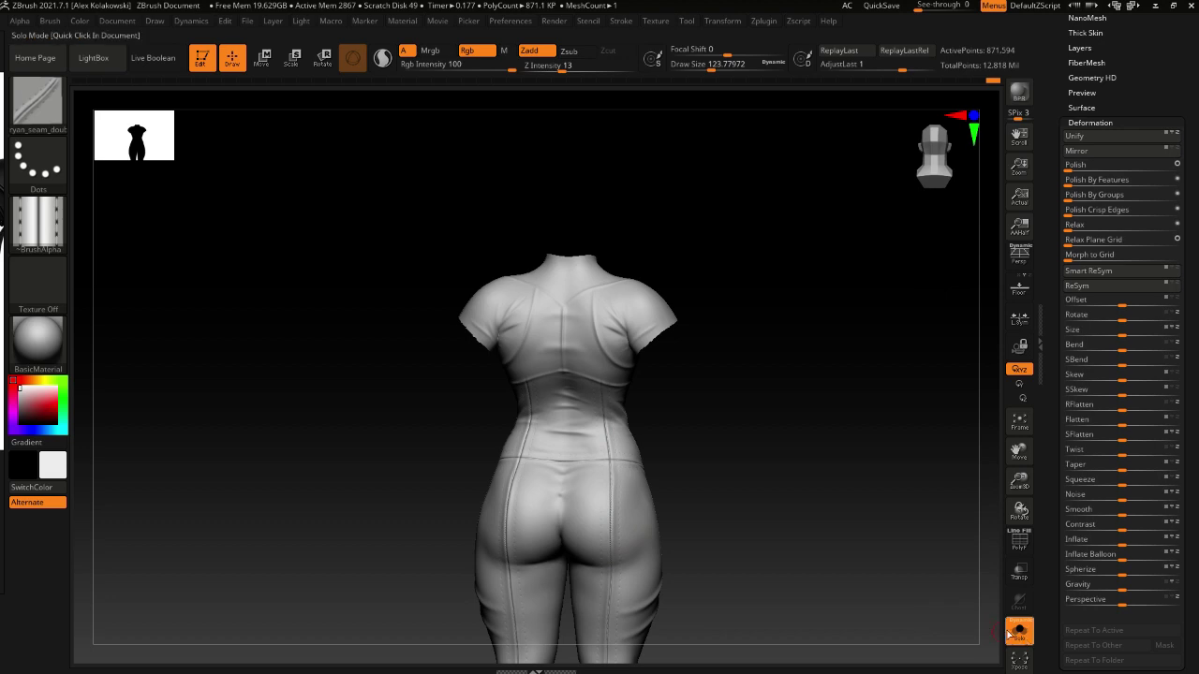
# Emboss a diagonal seam on the isolated bodysuit from the lower back around the side of the waist to the front, and show all parts again
pyautogui.moveTo(608, 536); pyautogui.dragTo(744, 539, button='right')
pyautogui.keyDown('alt'); pyautogui.moveTo(622, 556); pyautogui.dragTo(620, 392, button='right'); pyautogui.keyUp('alt')
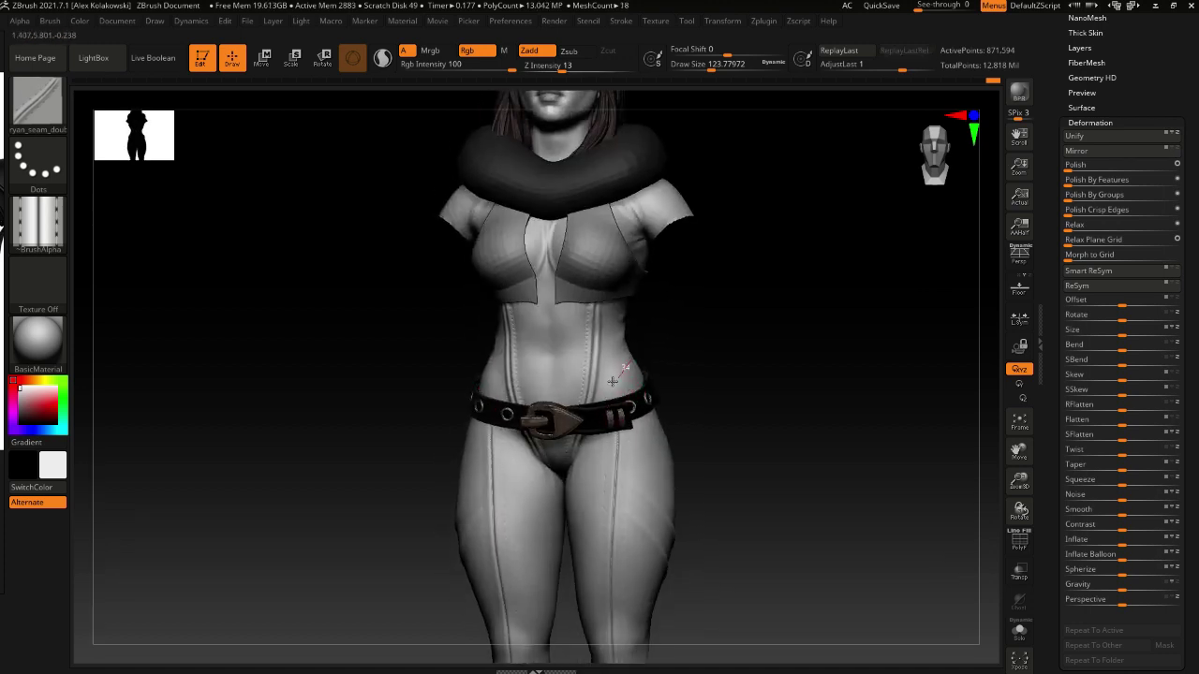
pyautogui.keyDown('ctrl'); pyautogui.click(859, 592); pyautogui.keyUp('ctrl')
pyautogui.click(1021, 630)
pyautogui.moveTo(816, 586); pyautogui.dragTo(630, 396)
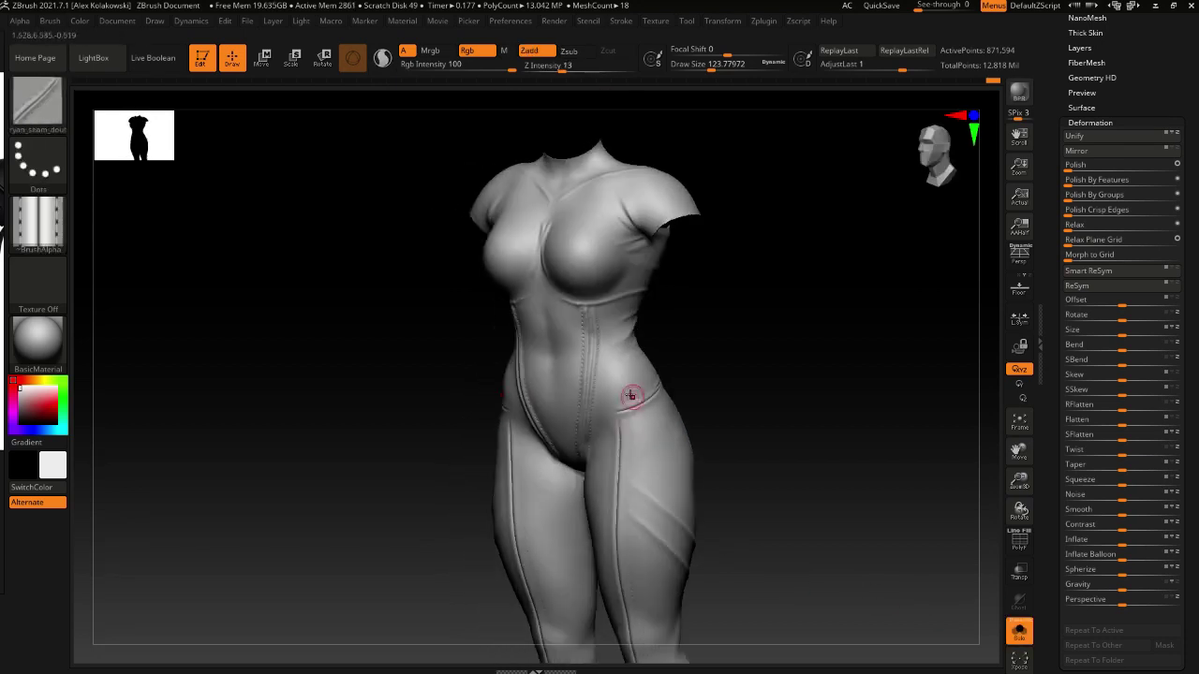
pyautogui.moveTo(597, 484); pyautogui.dragTo(644, 383, button='right')
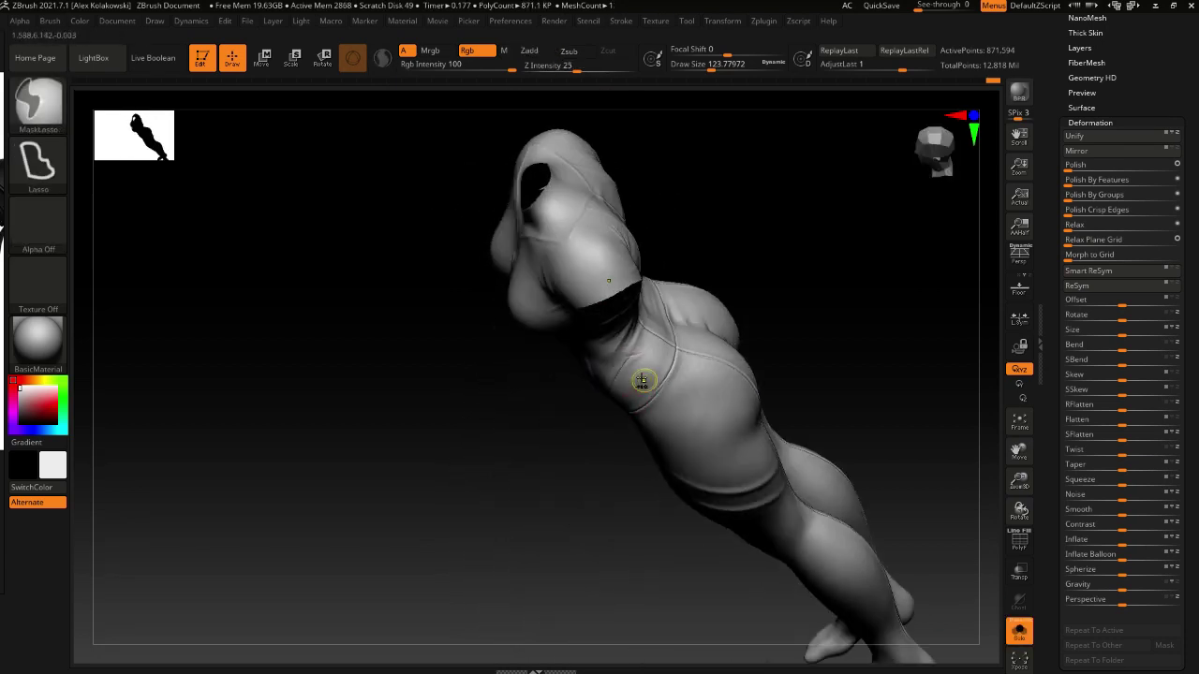
pyautogui.moveTo(646, 340); pyautogui.dragTo(640, 346, button='right')
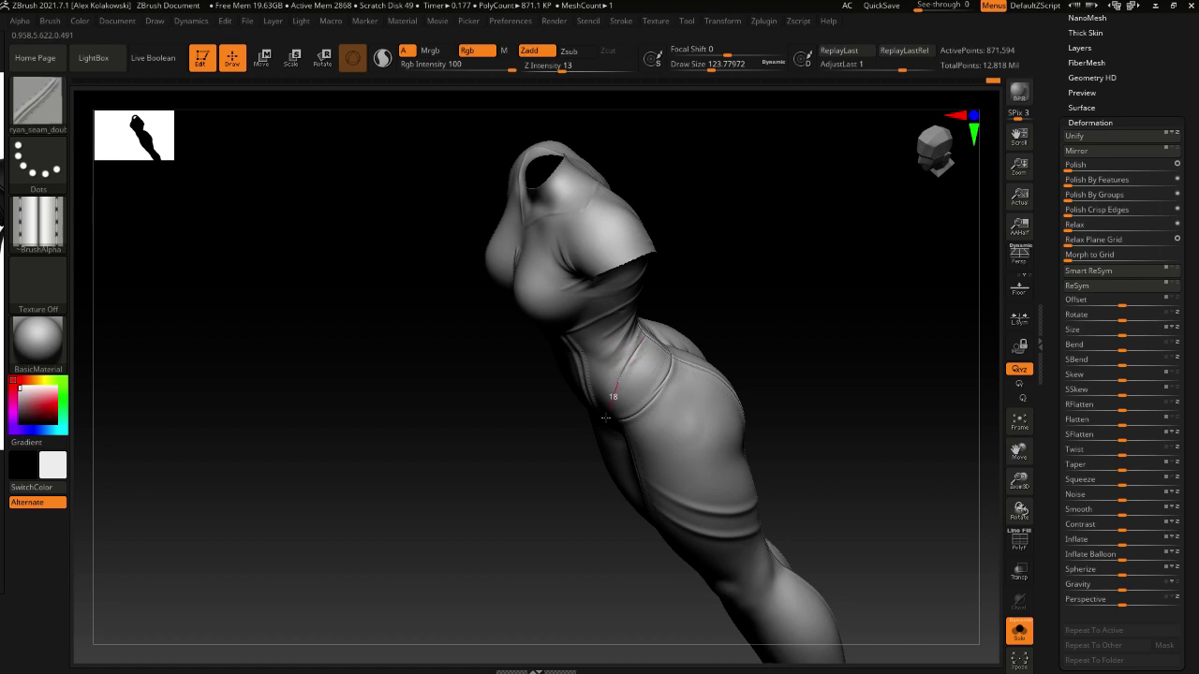
pyautogui.moveTo(606, 417); pyautogui.dragTo(638, 352)
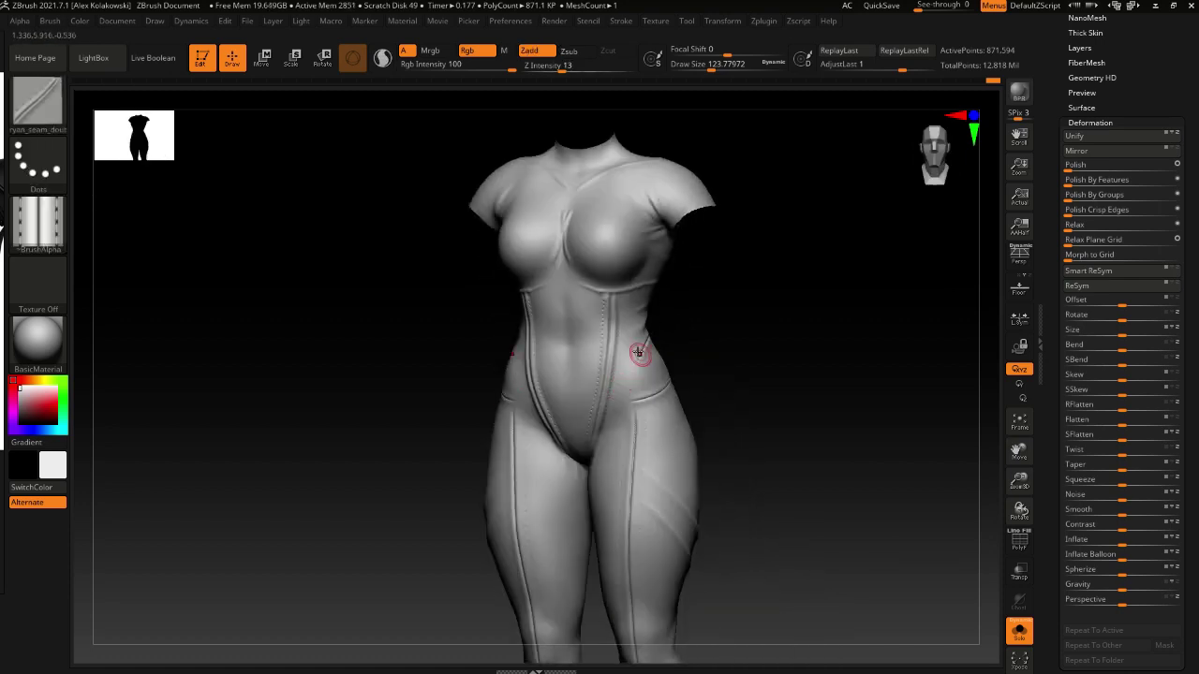
pyautogui.click(1019, 631)
# Carve the center line of the diagonal waist seam above the belt with the Slash3 brush at a Draw Size of about 124
pyautogui.keyDown('alt'); pyautogui.moveTo(669, 526); pyautogui.dragTo(616, 461, button='right'); pyautogui.keyUp('alt')
pyautogui.moveTo(616, 459)
pyautogui.mouseDown()
pyautogui.moveTo(628, 518)
pyautogui.moveTo(595, 449)
pyautogui.mouseUp()
pyautogui.moveTo(595, 450)
pyautogui.mouseDown(button='right')
pyautogui.moveTo(620, 474)
pyautogui.moveTo(601, 451)
pyautogui.moveTo(610, 443)
pyautogui.mouseUp(button='right')
pyautogui.press('b')
pyautogui.press('s')
pyautogui.press('l')
pyautogui.moveTo(610, 444)
pyautogui.mouseDown()
pyautogui.moveTo(606, 421)
pyautogui.moveTo(593, 471)
pyautogui.moveTo(590, 449)
pyautogui.mouseUp()
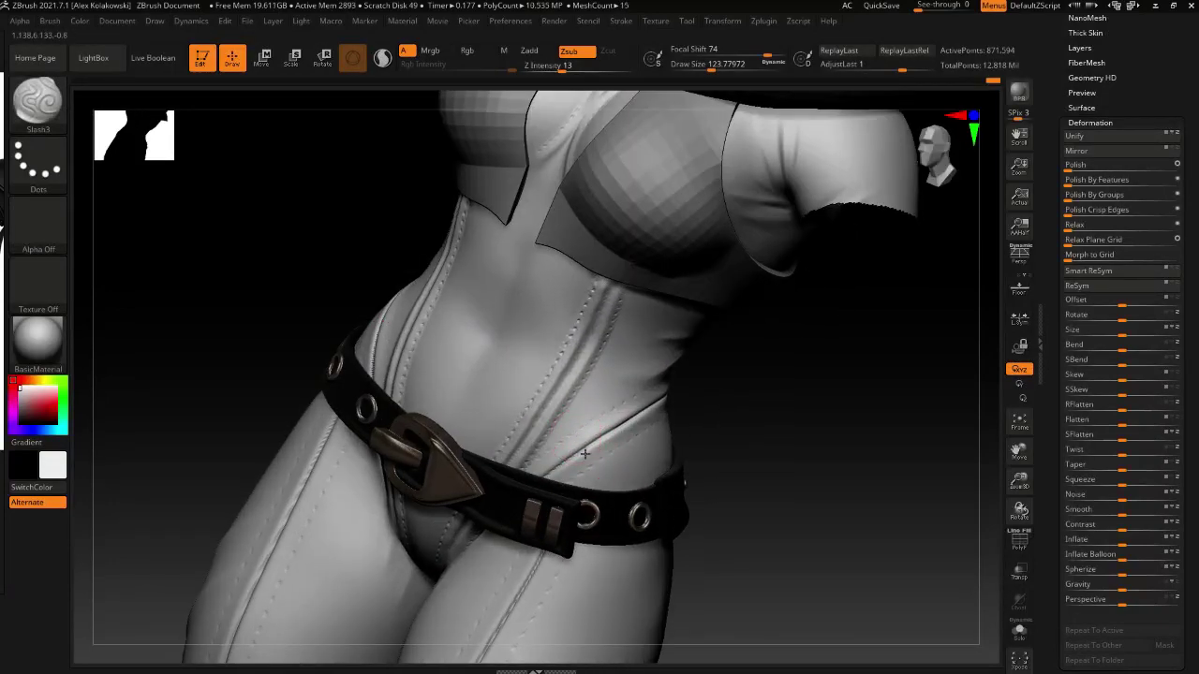
pyautogui.moveTo(624, 455); pyautogui.dragTo(584, 456)
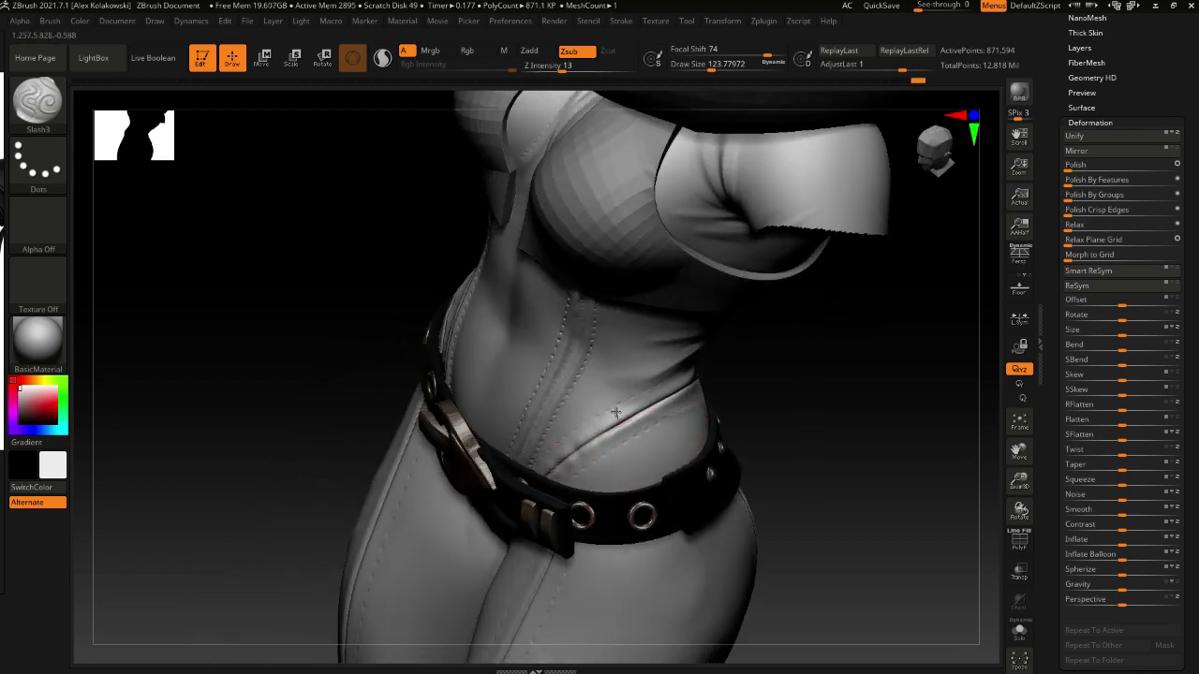
pyautogui.moveTo(698, 421); pyautogui.dragTo(666, 409, button='right')
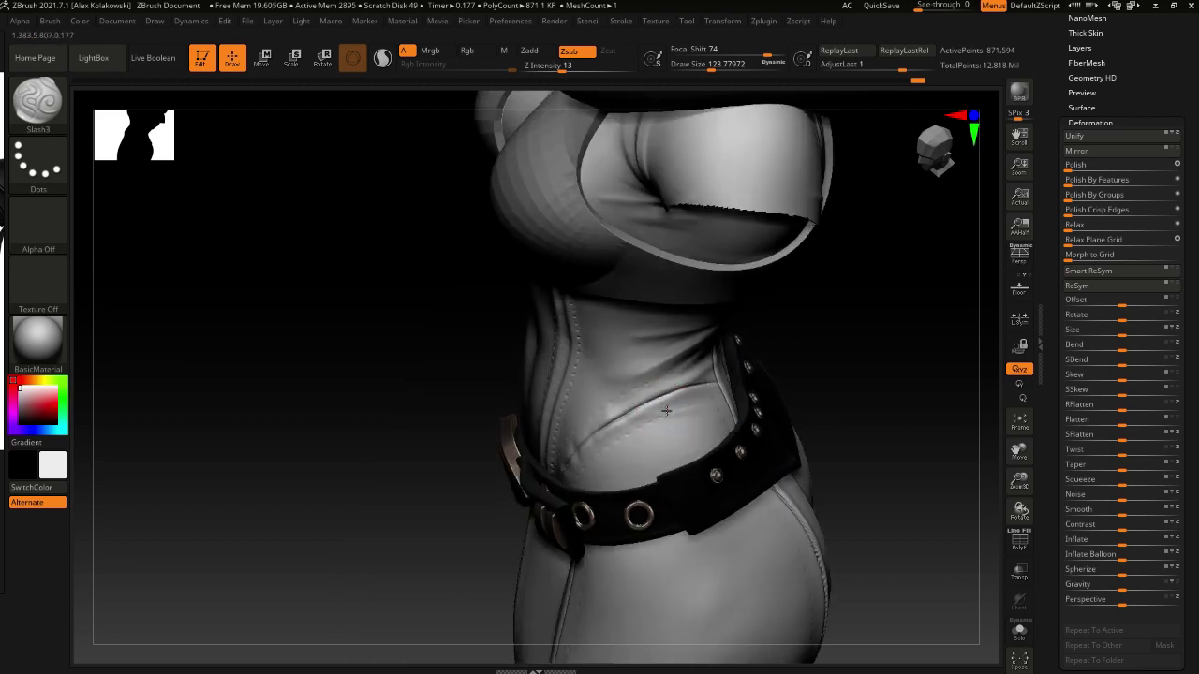
# Reduce the Draw Size to about 94 and deepen the center lines of the side waist and vertical lower-back seams
pyautogui.press('[')
pyautogui.press('[')
pyautogui.press('[')
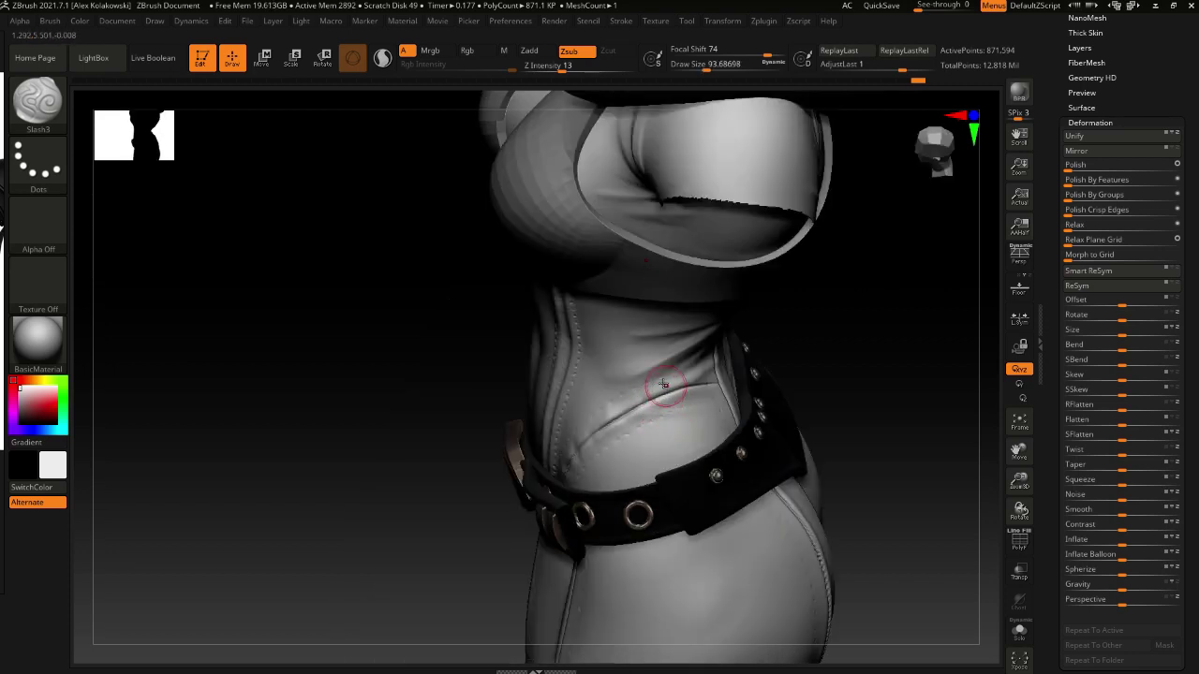
pyautogui.moveTo(663, 384); pyautogui.dragTo(702, 386)
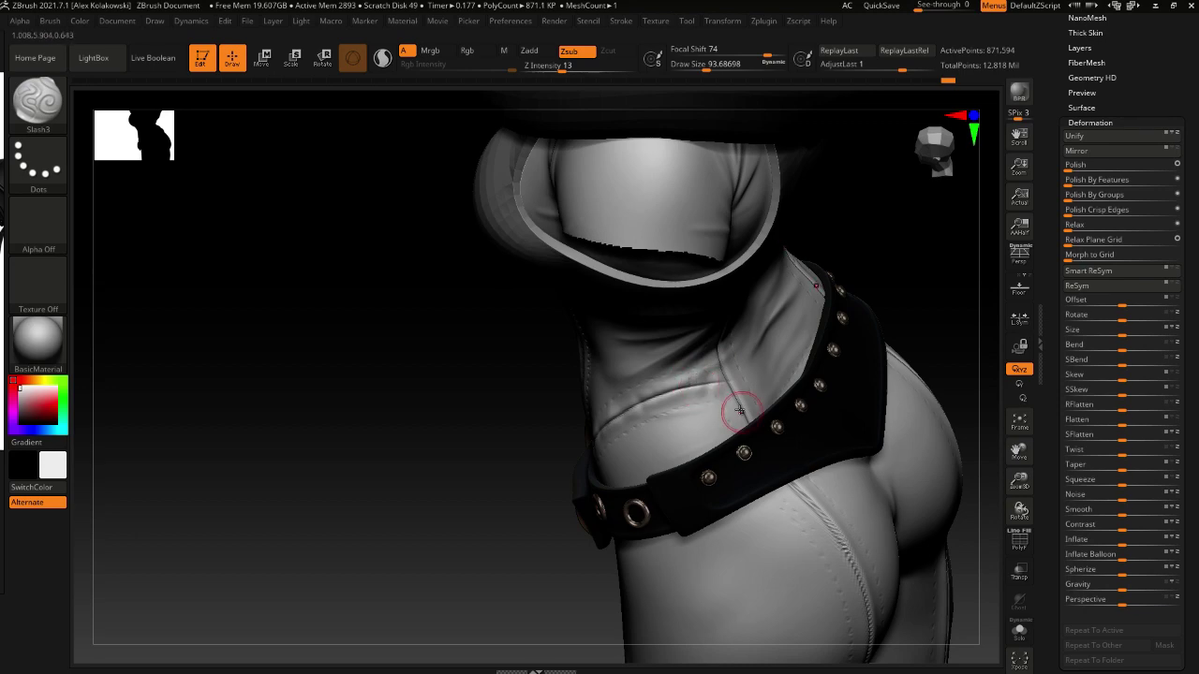
pyautogui.moveTo(740, 411); pyautogui.dragTo(664, 432, button='right')
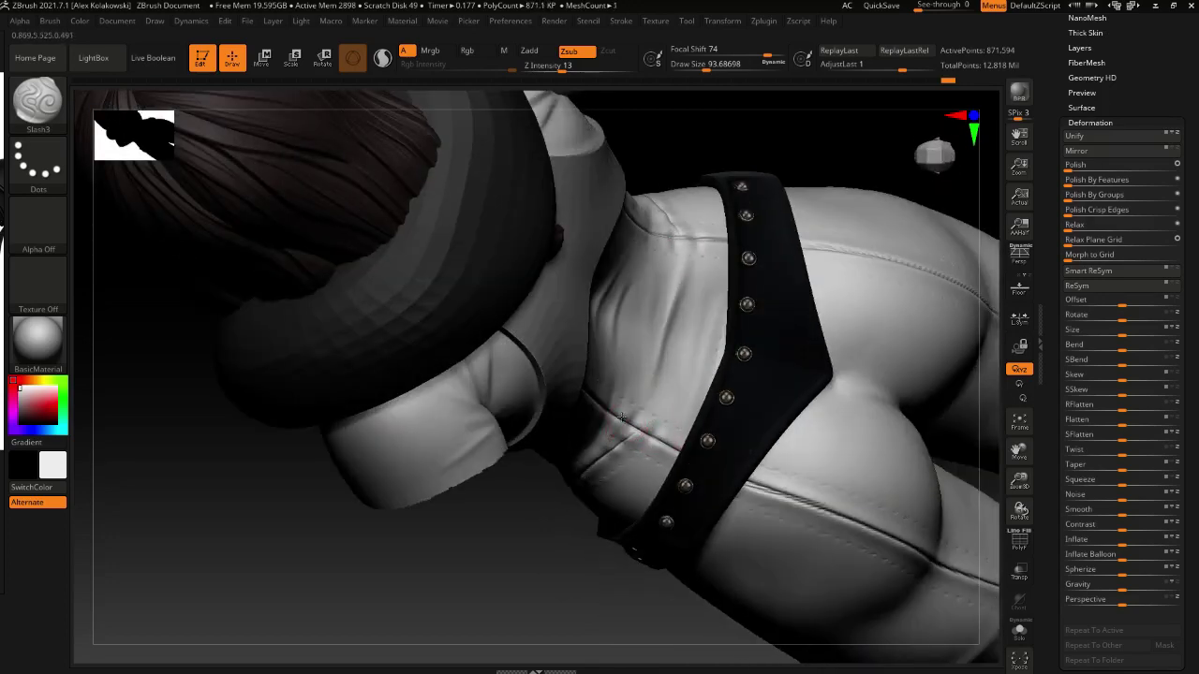
pyautogui.moveTo(621, 415); pyautogui.dragTo(581, 403, button='right')
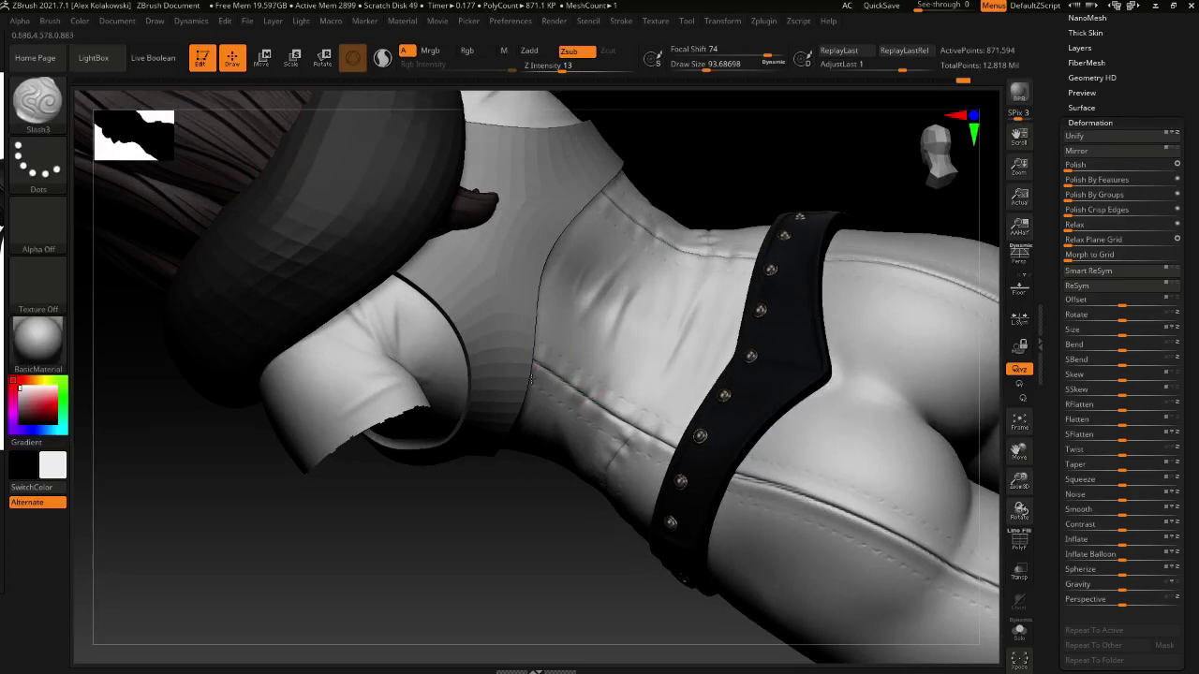
# Carve the center line of the vertical abdomen seam with the OgreCrackLine brush at Z Intensity 18 and a Draw Size of about 29
pyautogui.moveTo(625, 369)
pyautogui.keyDown('ctrl'); pyautogui.mouseDown(button='right')
pyautogui.moveTo(650, 271)
pyautogui.moveTo(717, 406)
pyautogui.moveTo(674, 484)
pyautogui.moveTo(567, 483)
pyautogui.moveTo(660, 471)
pyautogui.moveTo(572, 434)
pyautogui.moveTo(578, 508)
pyautogui.moveTo(549, 343)
pyautogui.moveTo(567, 369)
pyautogui.moveTo(551, 373)
pyautogui.moveTo(549, 339)
pyautogui.moveTo(567, 330)
pyautogui.moveTo(550, 299)
pyautogui.mouseUp(button='right'); pyautogui.keyUp('ctrl')
pyautogui.press('b')
pyautogui.press('o')
pyautogui.press('l')
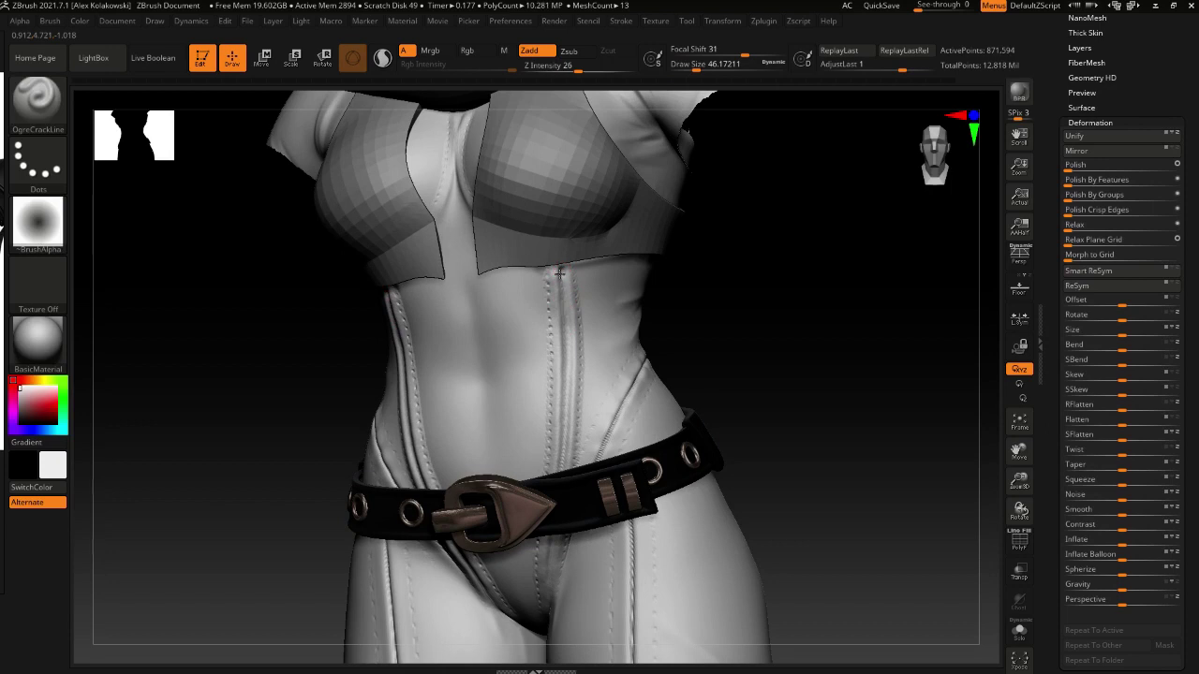
pyautogui.press('u')
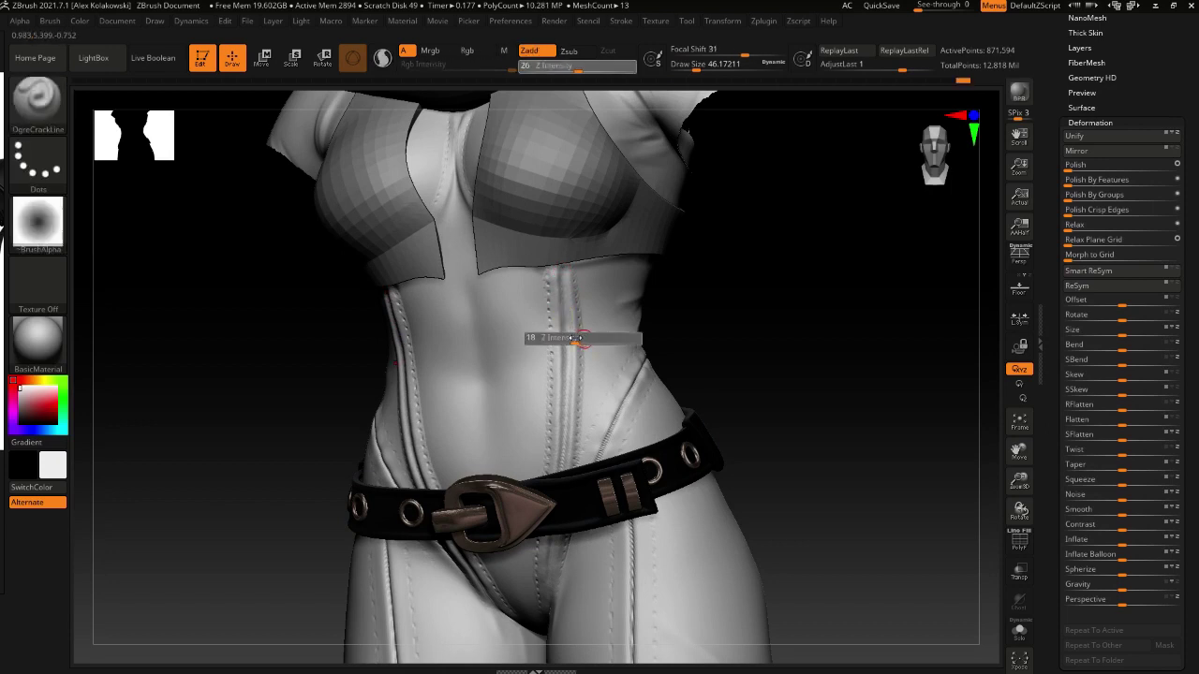
pyautogui.press('[')
pyautogui.press('[')
pyautogui.press('[')
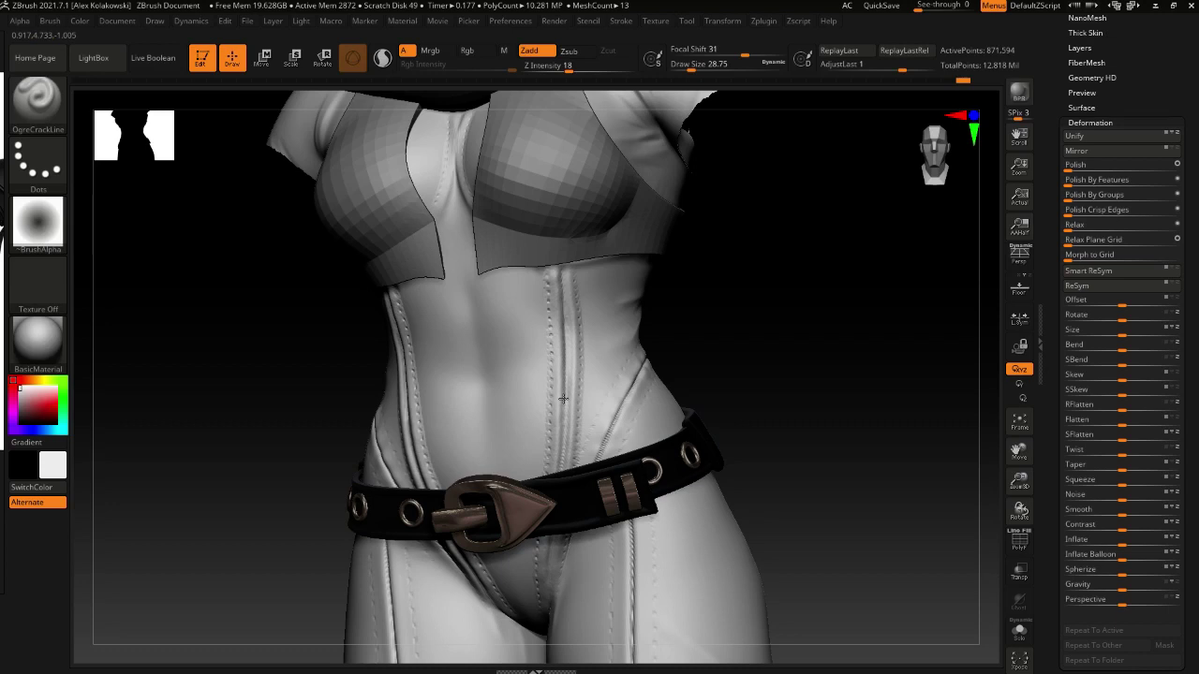
# Isolate the bodysuit, continue sharpening the front seam's center line from below the bust to the crotch, and show all parts again
pyautogui.click(1019, 632)
pyautogui.keyDown('alt'); pyautogui.moveTo(592, 556); pyautogui.dragTo(569, 357, button='right'); pyautogui.keyUp('alt')
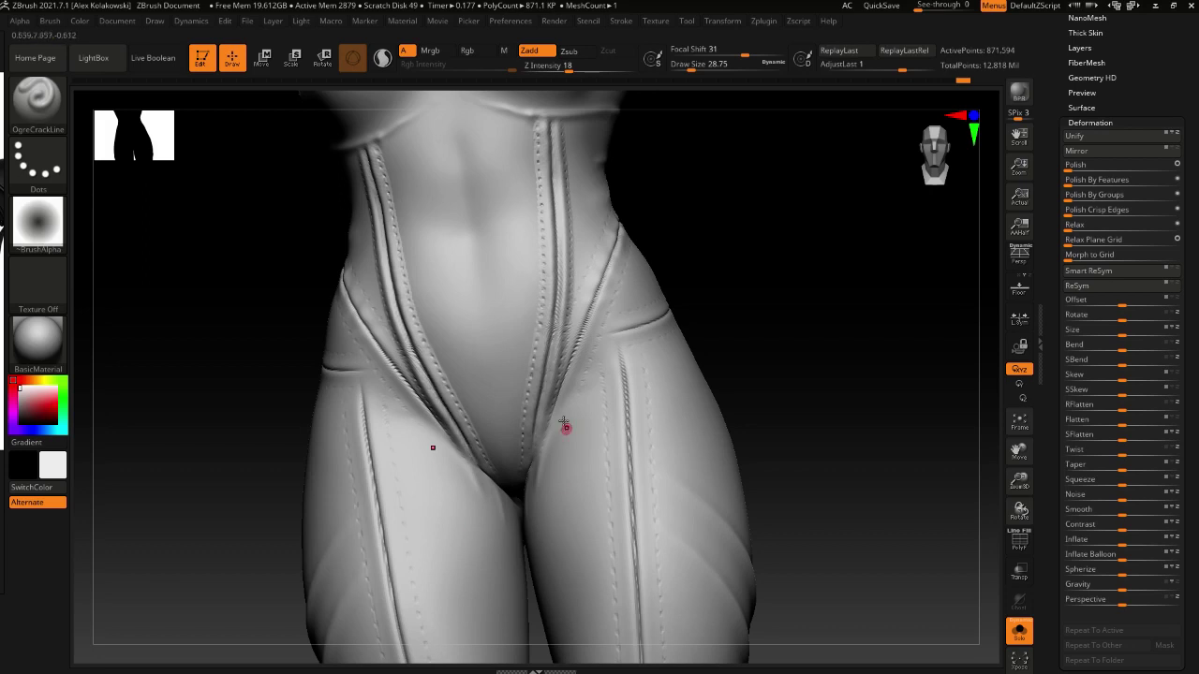
pyautogui.keyDown('alt'); pyautogui.moveTo(559, 277); pyautogui.dragTo(549, 330, button='right'); pyautogui.keyUp('alt')
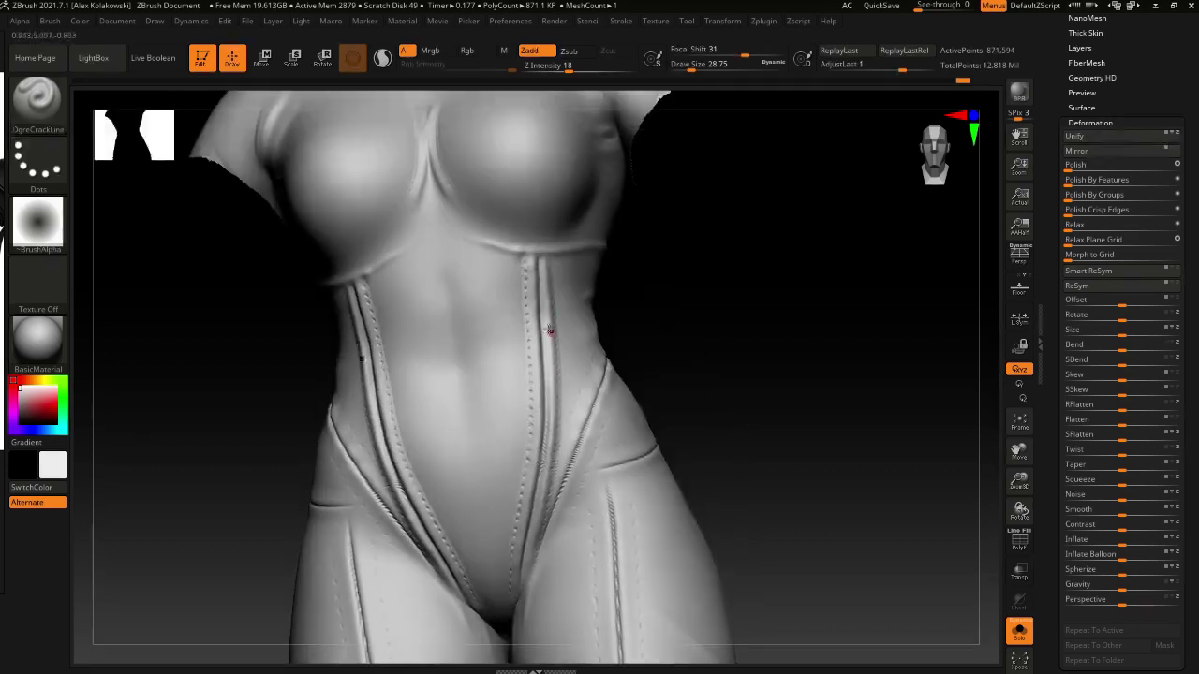
pyautogui.keyDown('ctrl'); pyautogui.moveTo(559, 476); pyautogui.dragTo(554, 242, button='right'); pyautogui.keyUp('ctrl')
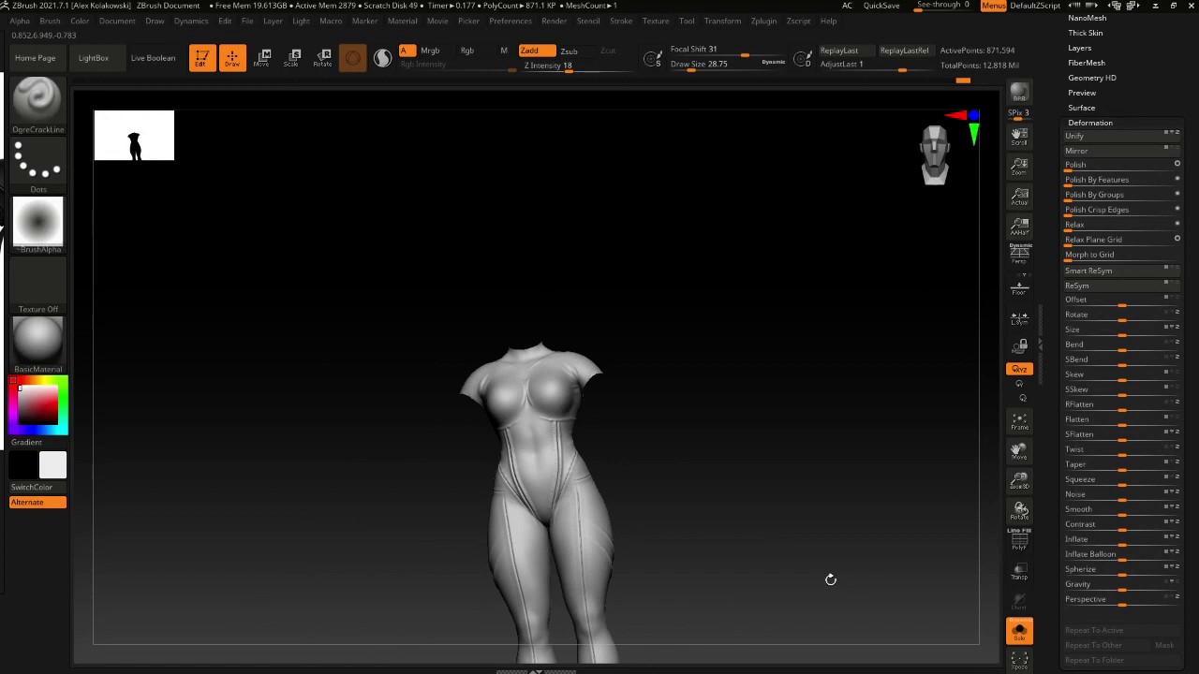
pyautogui.click(1019, 632)
pyautogui.moveTo(622, 487); pyautogui.dragTo(581, 553, button='right')
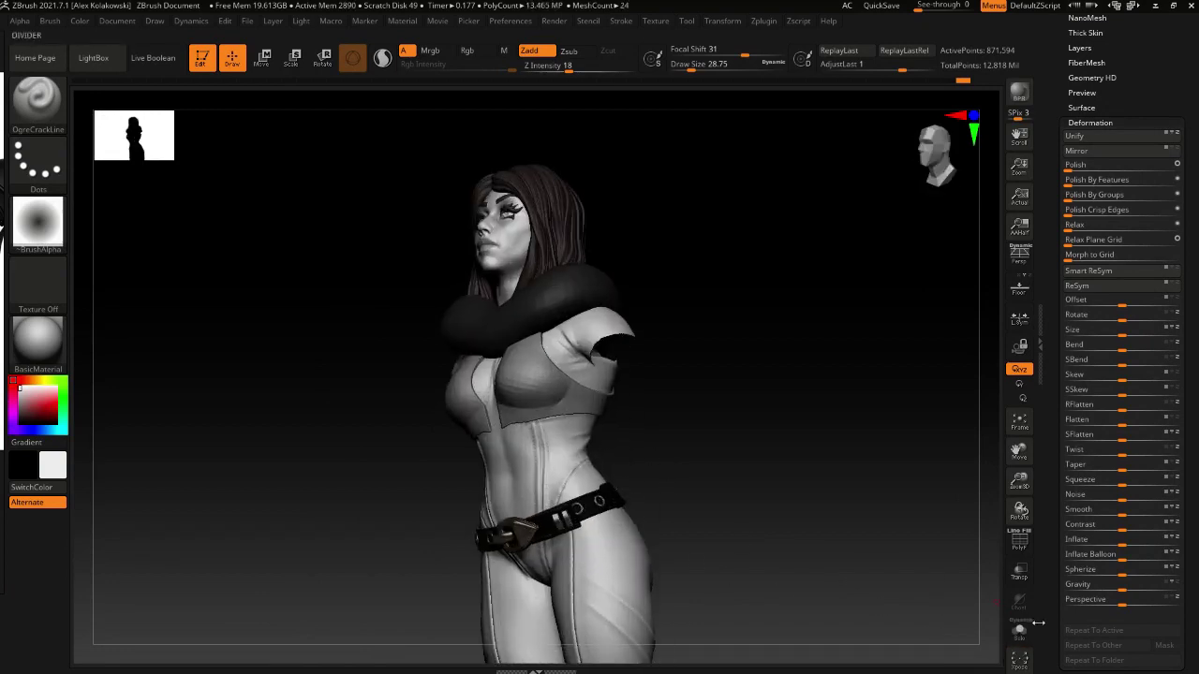
# Isolate the bodysuit and prepare the Morph brush at a Draw Size of about 97 for the area beneath the breasts
pyautogui.click(1019, 631)
pyautogui.moveTo(622, 487); pyautogui.dragTo(629, 437, button='right')
pyautogui.keyDown('ctrl'); pyautogui.moveTo(629, 436); pyautogui.dragTo(625, 496, button='right'); pyautogui.keyUp('ctrl')
pyautogui.moveTo(534, 395)
pyautogui.mouseDown(button='right')
pyautogui.moveTo(531, 386)
pyautogui.moveTo(530, 401)
pyautogui.mouseUp(button='right')
pyautogui.press('b')
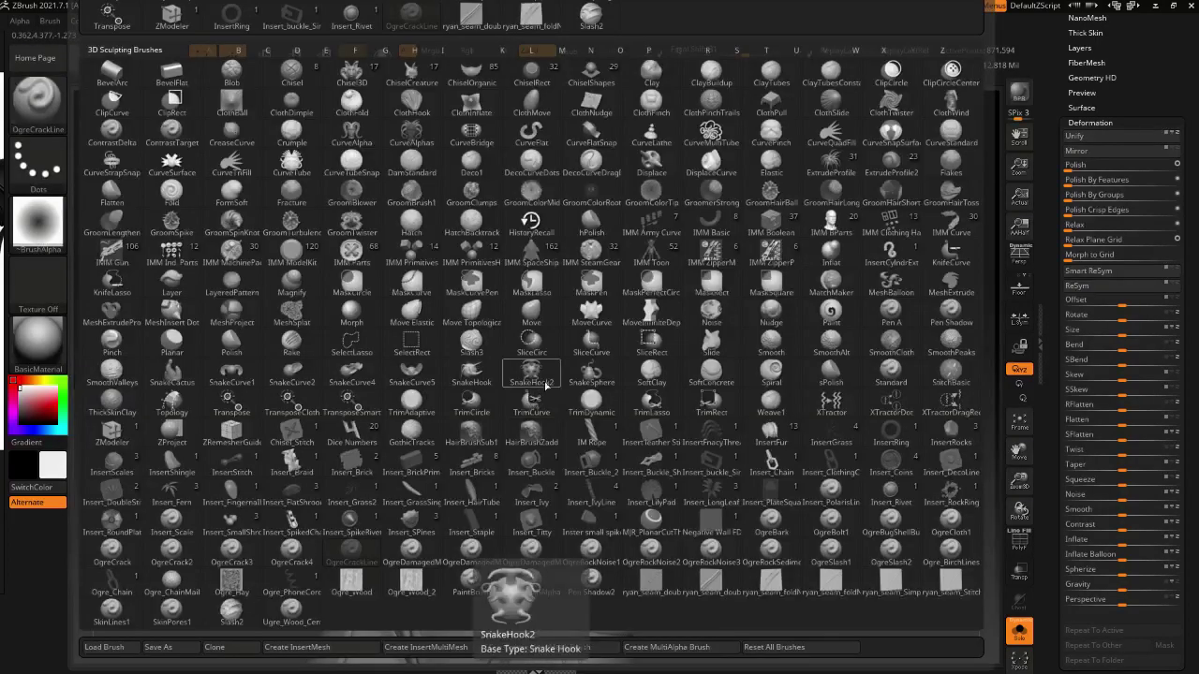
pyautogui.press('g')
pyautogui.press('Escape')
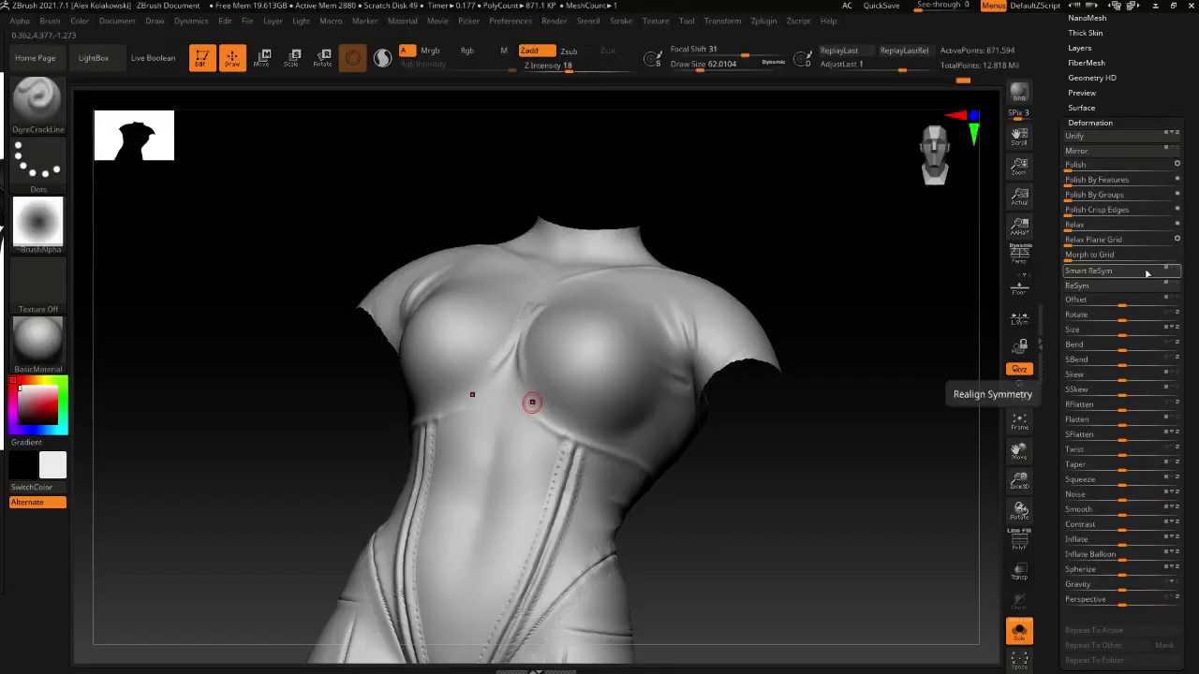
pyautogui.press('b')
pyautogui.press('m')
pyautogui.press('g')
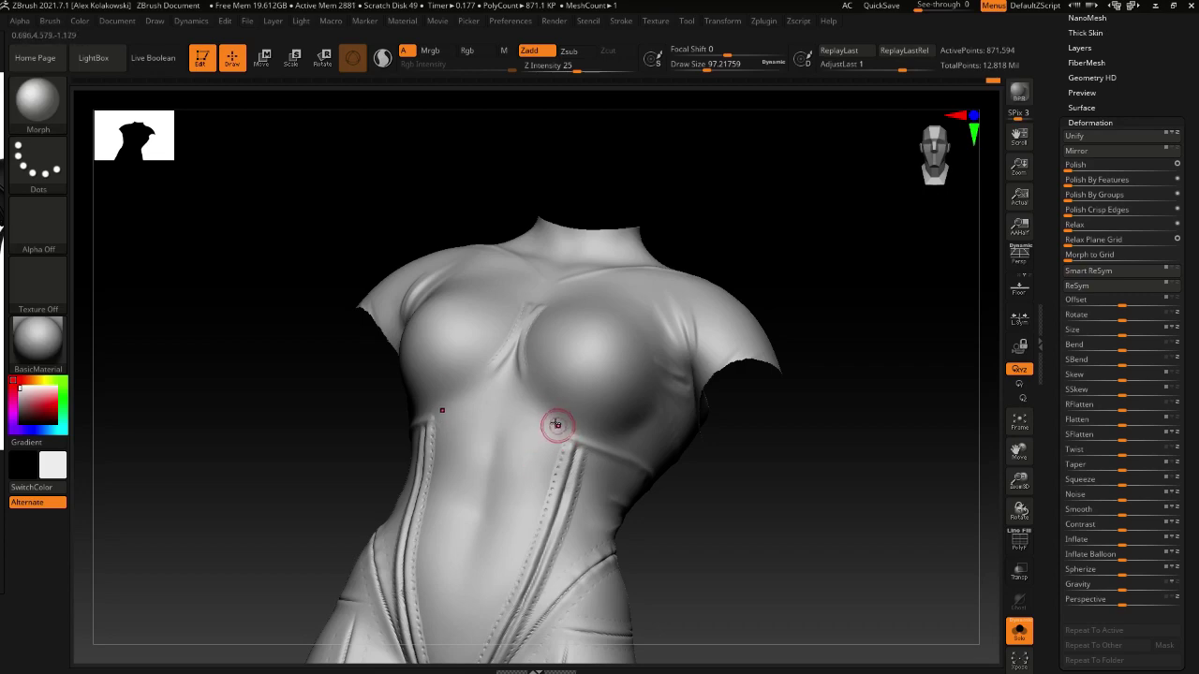
# Switch to the ryan_seam_fold brush, reduce the Draw Size to about 46, and try seam strokes beneath the breasts, undoing each one
pyautogui.press('b')
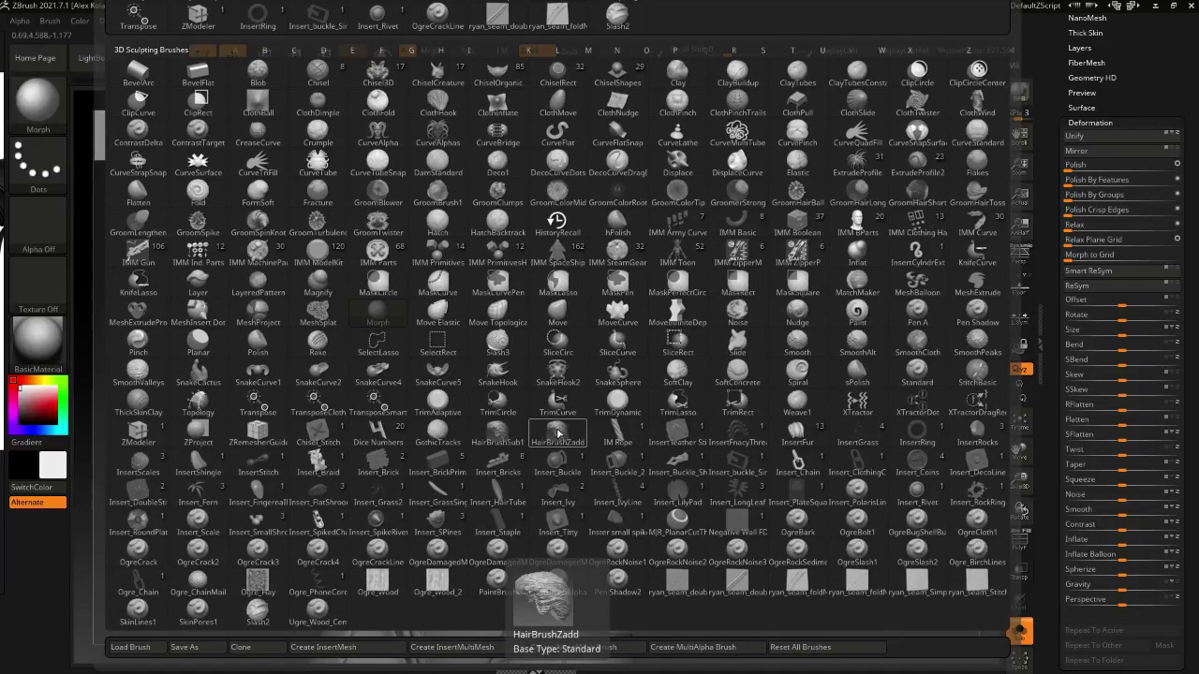
pyautogui.click(553, 585)
pyautogui.press('s')
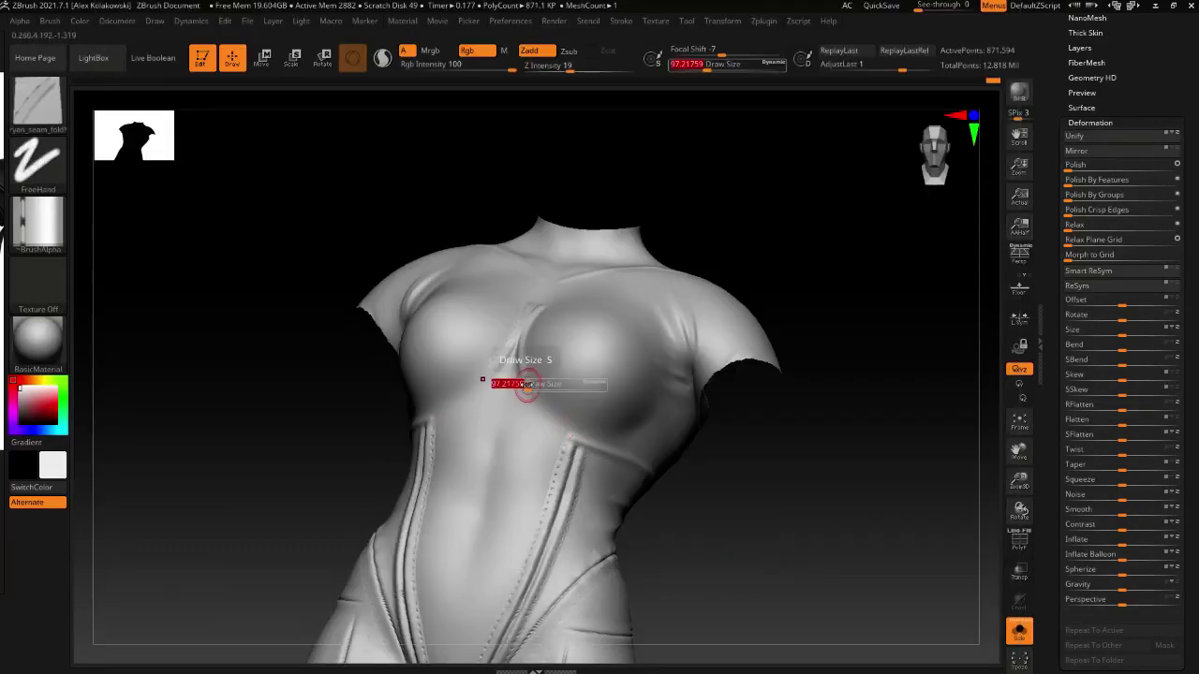
pyautogui.moveTo(528, 385)
pyautogui.mouseDown()
pyautogui.moveTo(520, 359)
pyautogui.moveTo(534, 400)
pyautogui.moveTo(527, 384)
pyautogui.moveTo(570, 433)
pyautogui.mouseUp()
pyautogui.hotkey('ctrl', 'z')
pyautogui.press('s')
pyautogui.hotkey('ctrl', 'z')
pyautogui.press('s')
pyautogui.hotkey('ctrl', 'z')
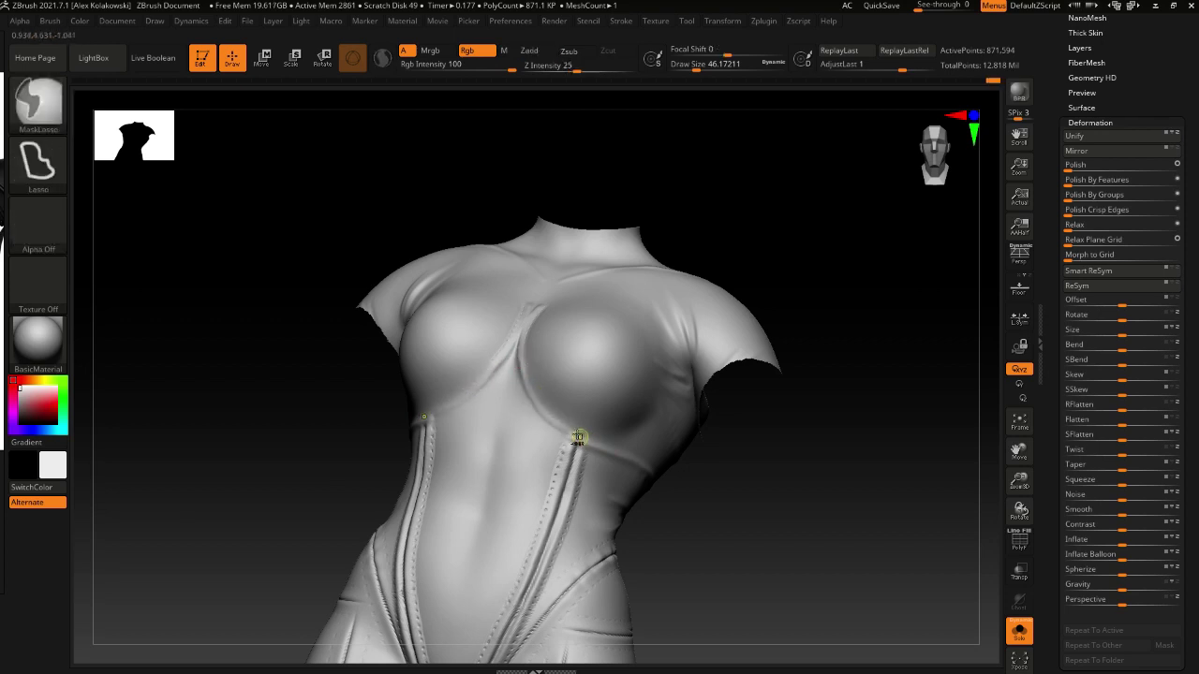
pyautogui.hotkey('ctrl', 'z')
pyautogui.moveTo(519, 356); pyautogui.dragTo(586, 437)
pyautogui.hotkey('ctrl', 'z')
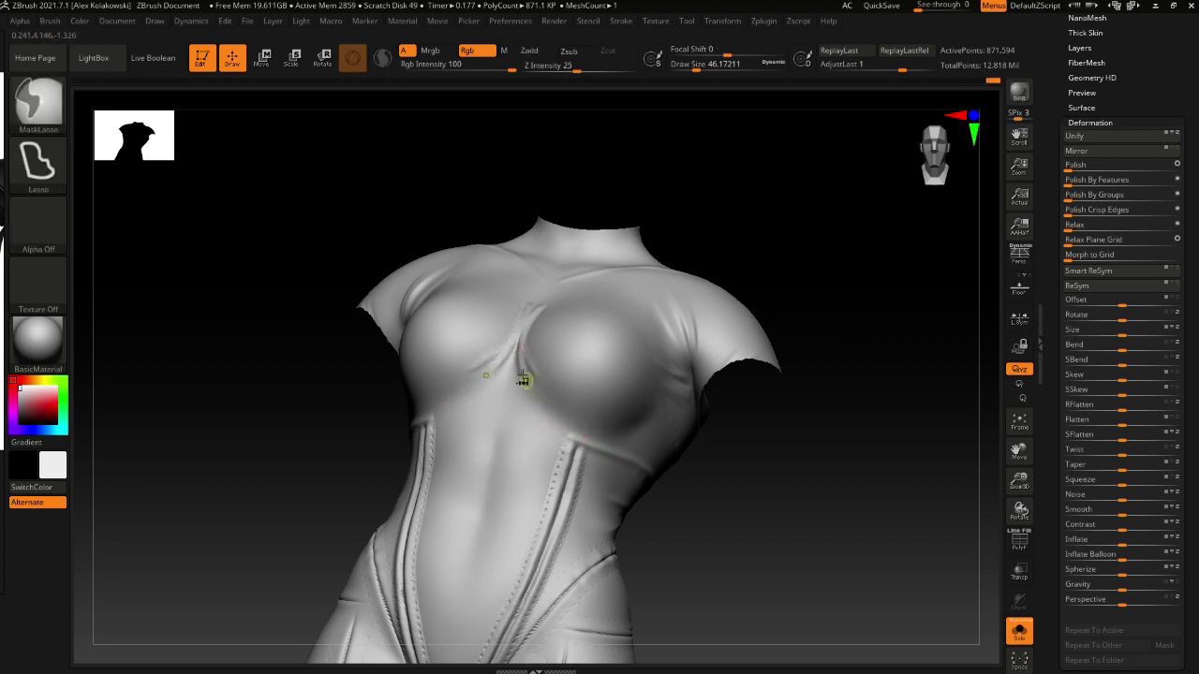
# Lower the seam brush's LazyStep to about 0.2 and try a smoother seam along the underside of the breasts
pyautogui.click(626, 22)
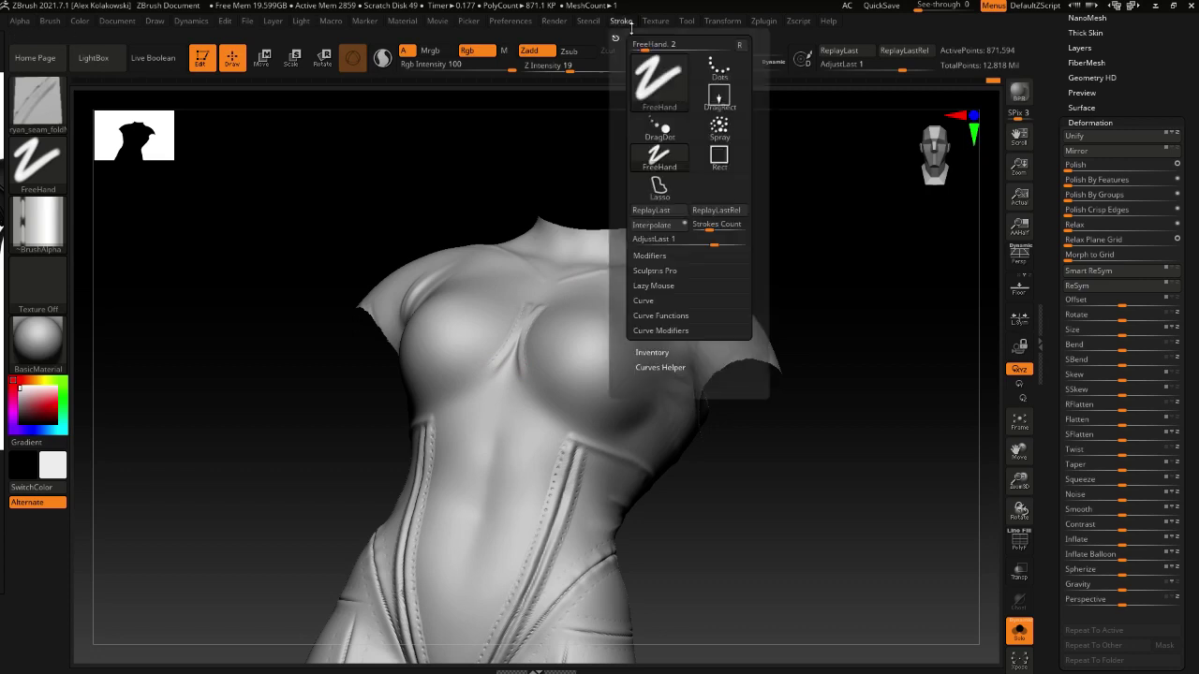
pyautogui.click(652, 285)
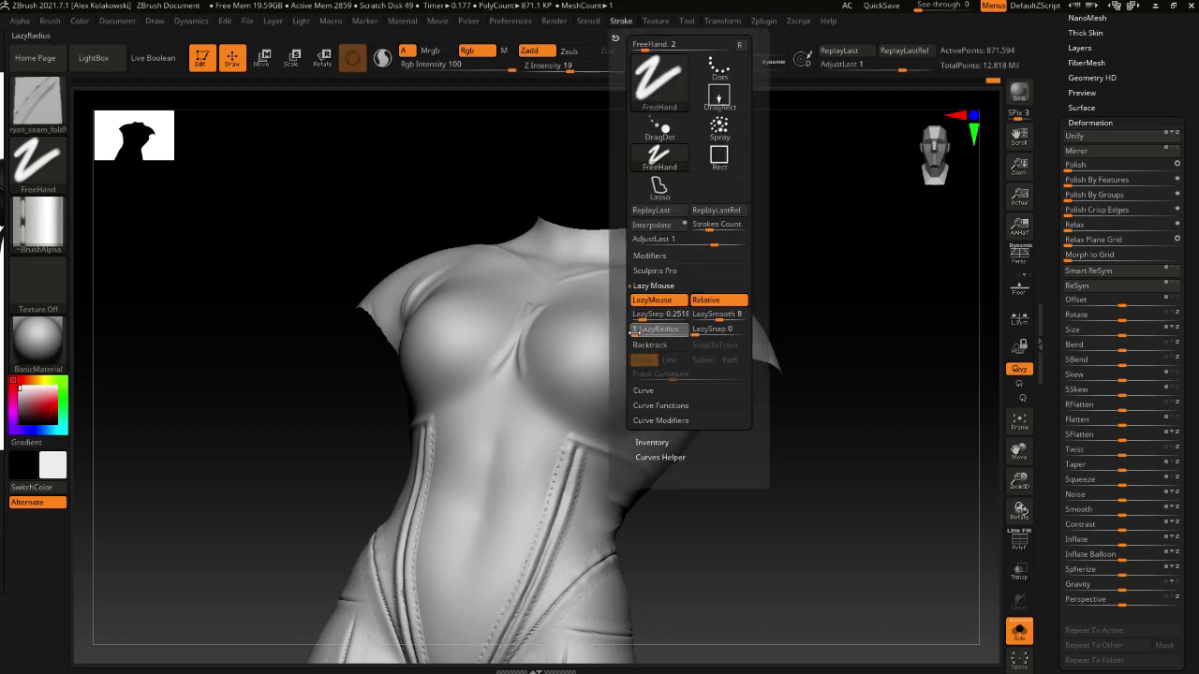
pyautogui.moveTo(638, 317); pyautogui.dragTo(642, 318)
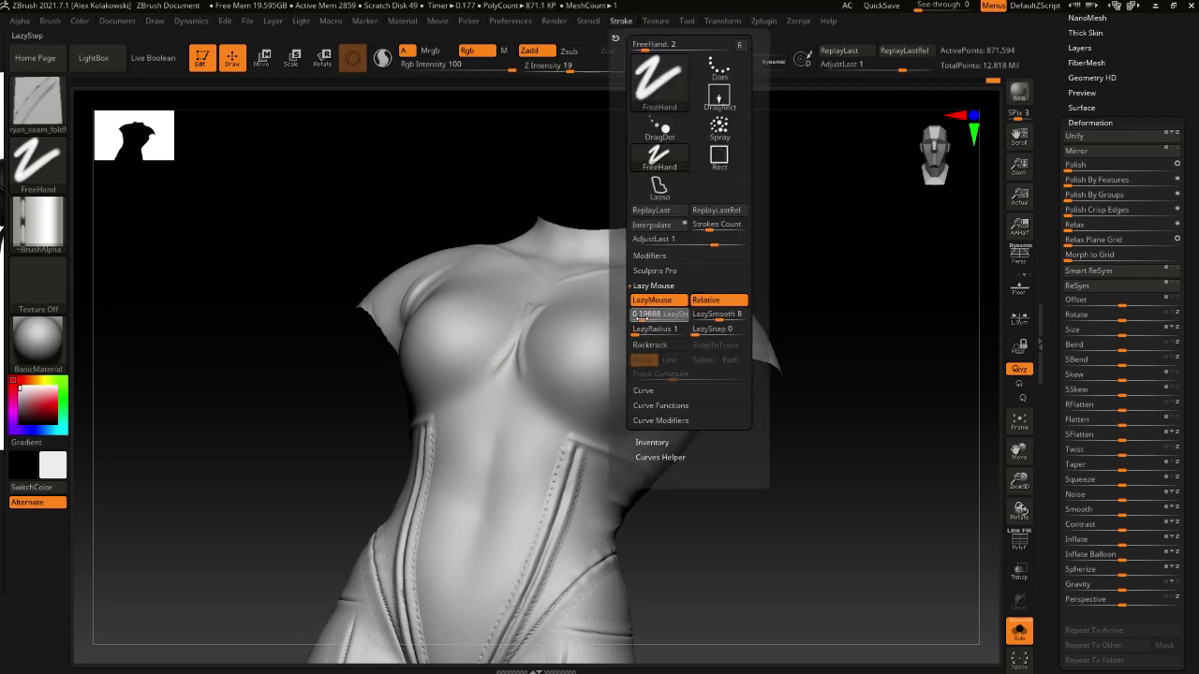
pyautogui.click(642, 318)
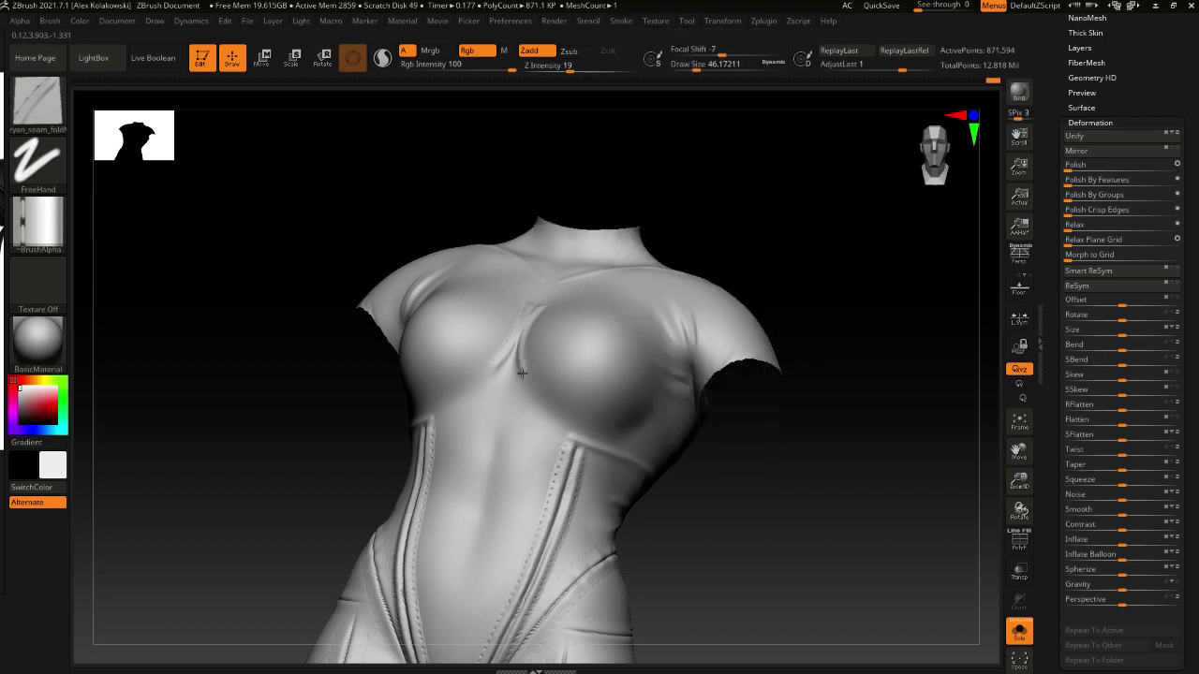
pyautogui.moveTo(535, 402); pyautogui.dragTo(583, 439)
pyautogui.hotkey('ctrl', 'z')
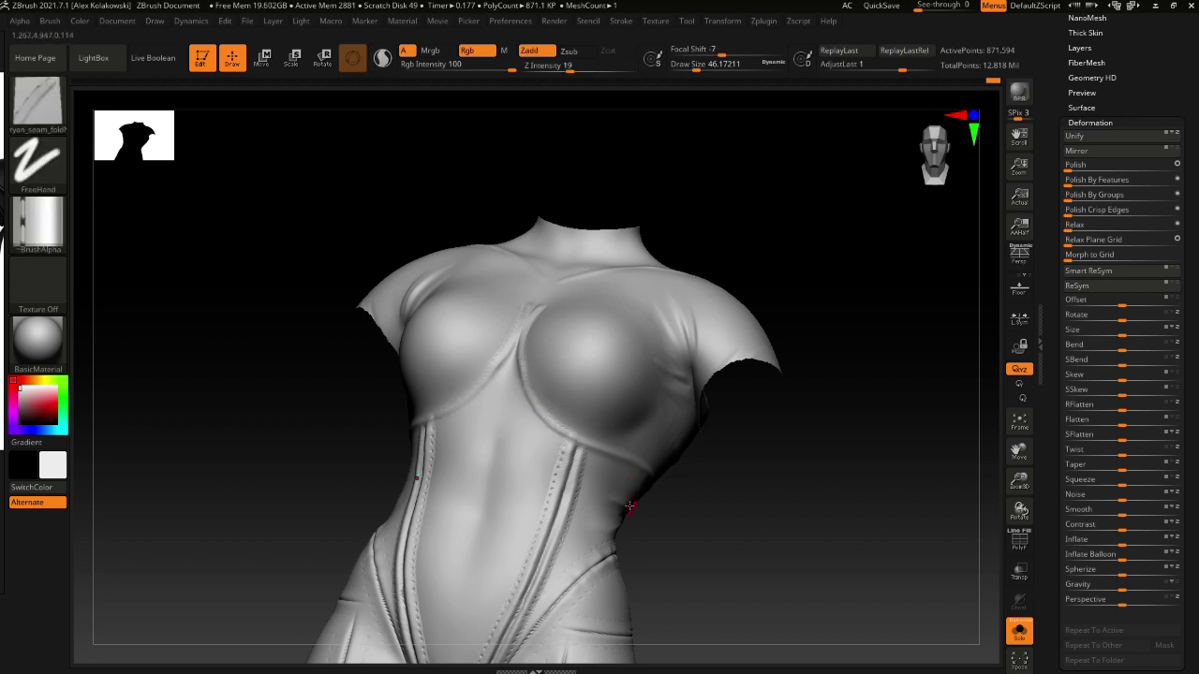
# Emboss a stitched seam along the underside of the breasts at Z Intensity 30, and show all parts again
pyautogui.moveTo(630, 530)
pyautogui.mouseDown()
pyautogui.moveTo(552, 356)
pyautogui.moveTo(530, 428)
pyautogui.moveTo(545, 427)
pyautogui.mouseUp()
pyautogui.press('u')
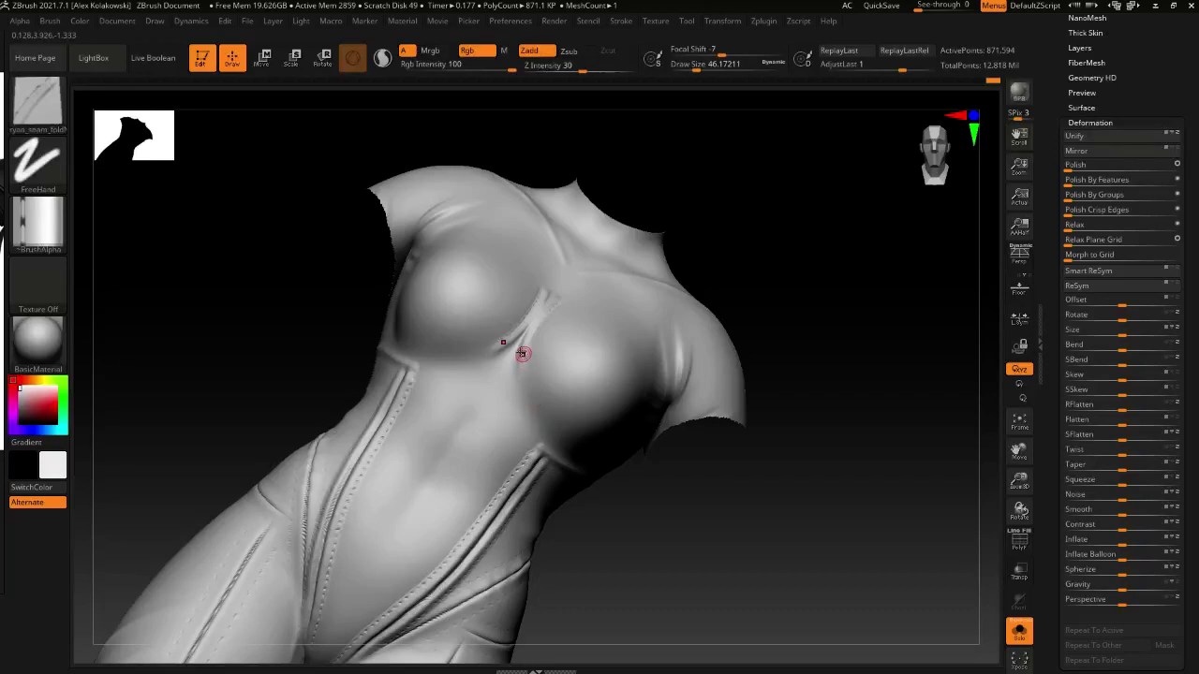
pyautogui.moveTo(523, 353)
pyautogui.mouseDown()
pyautogui.moveTo(519, 388)
pyautogui.moveTo(543, 454)
pyautogui.mouseUp()
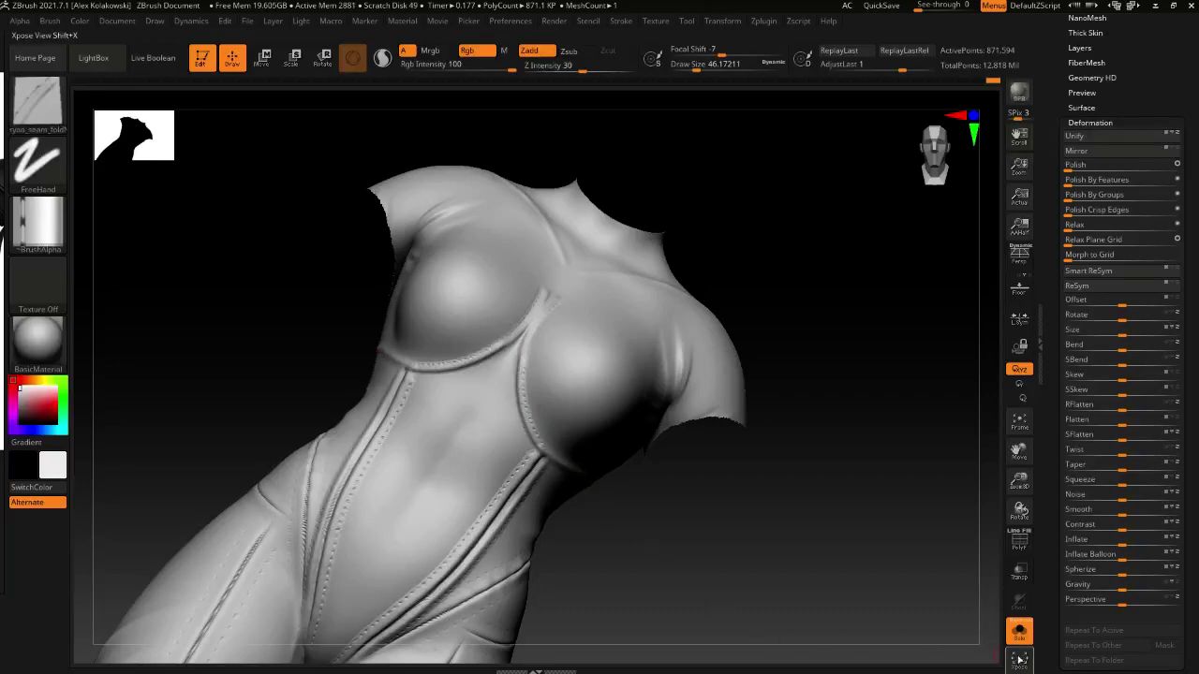
pyautogui.click(1018, 632)
# Switch to the Move brush, enlarge its Draw Size to about 379, and make the cropped top the active subtool
pyautogui.moveTo(738, 555)
pyautogui.keyDown('alt'); pyautogui.mouseDown()
pyautogui.moveTo(701, 366)
pyautogui.moveTo(585, 480)
pyautogui.moveTo(610, 396)
pyautogui.moveTo(607, 426)
pyautogui.moveTo(585, 417)
pyautogui.moveTo(607, 476)
pyautogui.moveTo(592, 430)
pyautogui.moveTo(615, 427)
pyautogui.mouseUp(); pyautogui.keyUp('alt')
pyautogui.press('b')
pyautogui.press('m')
pyautogui.press('v')
pyautogui.press('s')
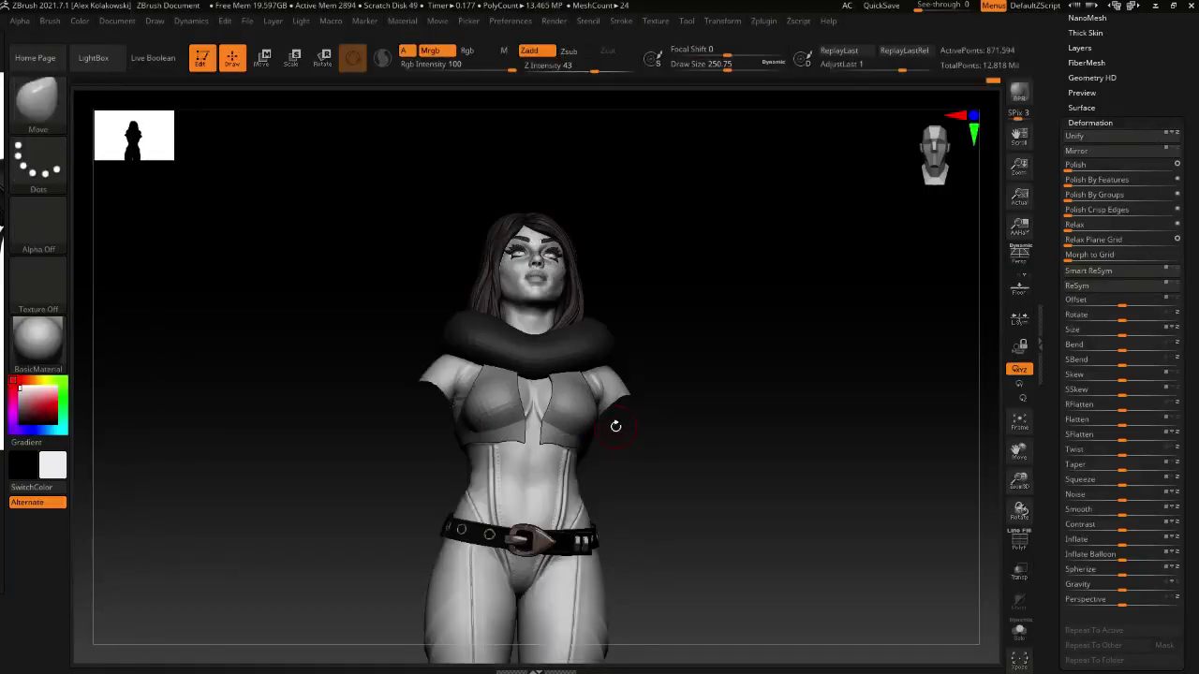
pyautogui.press('s')
pyautogui.moveTo(564, 414)
pyautogui.mouseDown(button='right')
pyautogui.moveTo(489, 418)
pyautogui.moveTo(553, 420)
pyautogui.mouseUp(button='right')
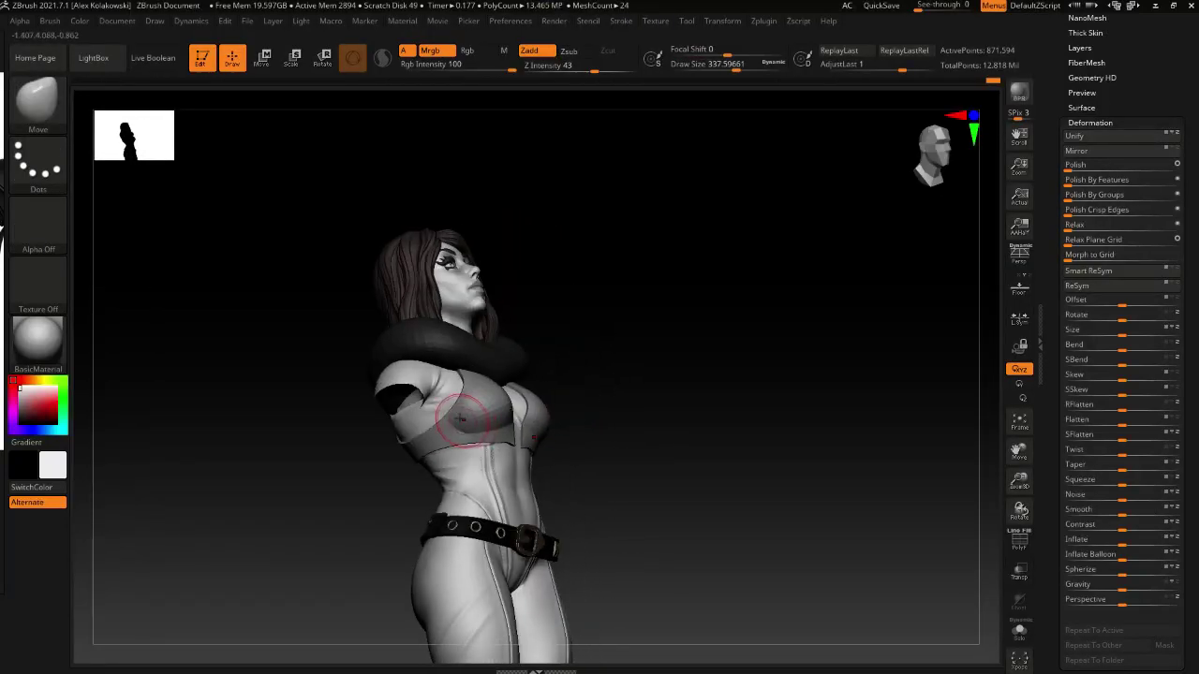
pyautogui.press('s')
pyautogui.moveTo(447, 420); pyautogui.dragTo(459, 421)
pyautogui.keyDown('alt'); pyautogui.click(470, 418); pyautogui.keyUp('alt')
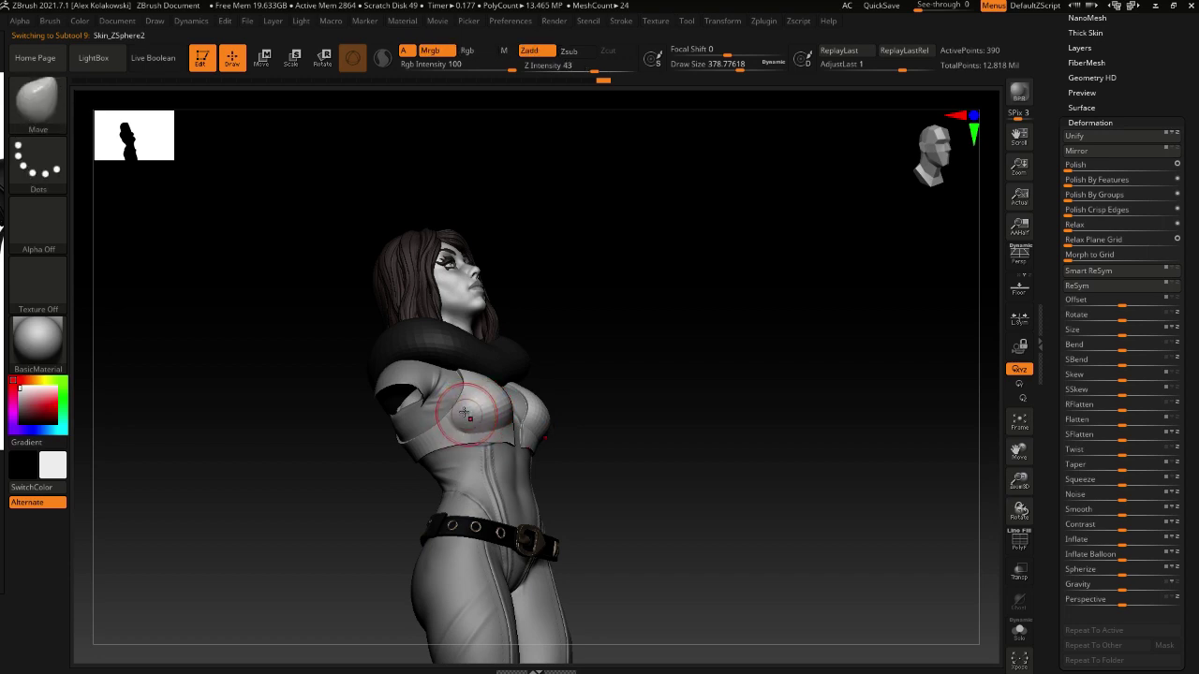
# Adjust the cropped top's fit around the bust with the Move brush at Z Intensity 6, reducing the Draw Size to about 192
pyautogui.press('u')
pyautogui.moveTo(423, 416)
pyautogui.mouseDown()
pyautogui.moveTo(474, 407)
pyautogui.moveTo(462, 412)
pyautogui.mouseUp()
pyautogui.press('s')
pyautogui.keyDown('ctrl'); pyautogui.moveTo(462, 414); pyautogui.dragTo(450, 432, button='right'); pyautogui.keyUp('ctrl')
pyautogui.press('[')
pyautogui.press('s')
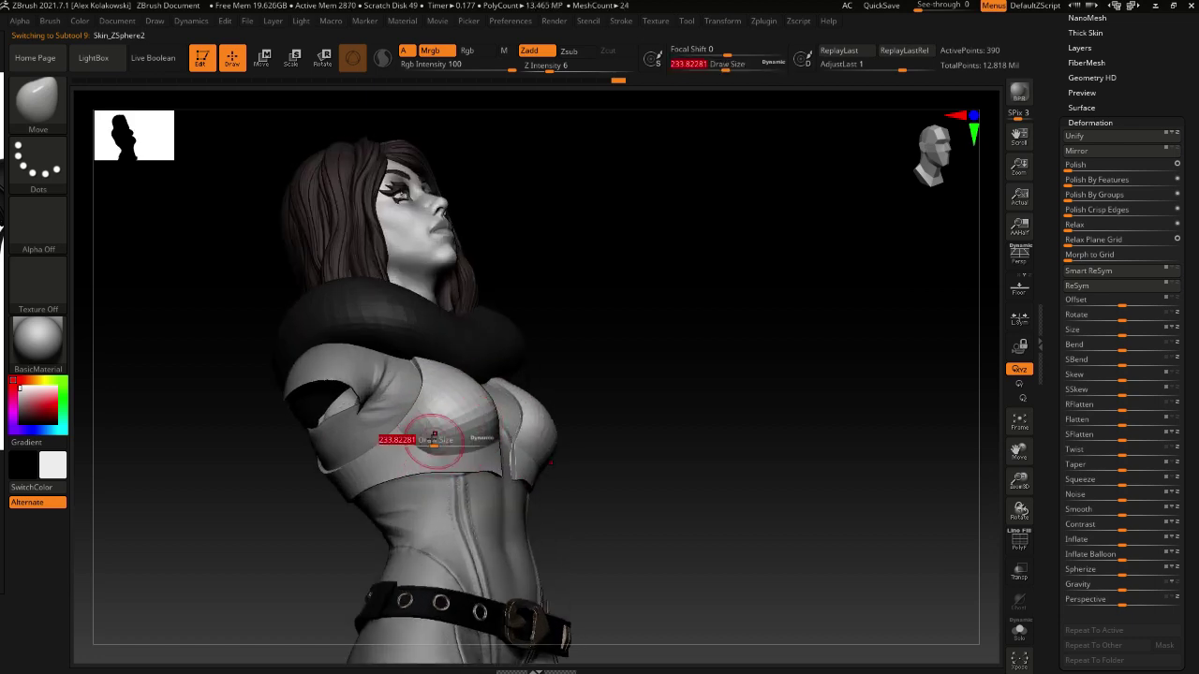
pyautogui.moveTo(442, 437); pyautogui.dragTo(436, 436)
pyautogui.moveTo(436, 435); pyautogui.dragTo(435, 437)
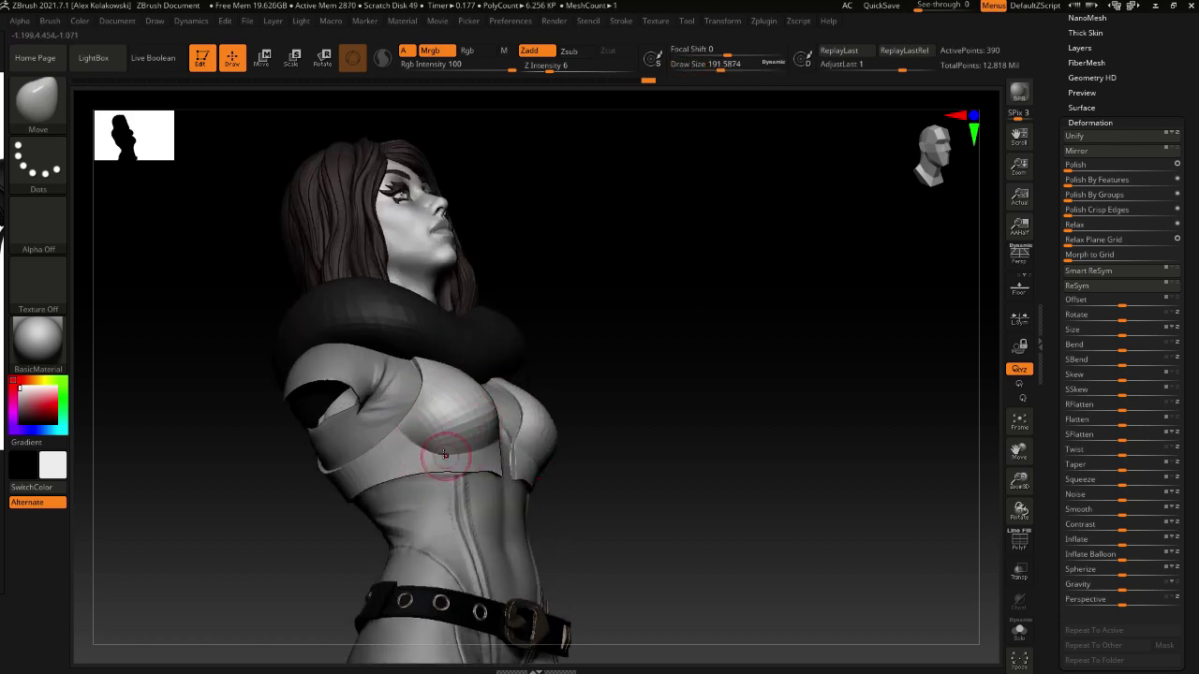
# Refine the cropped top's shape from several sides with the Move brush at Draw Sizes between about 177 and 305
pyautogui.moveTo(483, 437)
pyautogui.mouseDown(button='right')
pyautogui.moveTo(475, 456)
pyautogui.moveTo(473, 440)
pyautogui.moveTo(571, 443)
pyautogui.moveTo(568, 432)
pyautogui.moveTo(571, 446)
pyautogui.moveTo(624, 417)
pyautogui.moveTo(646, 426)
pyautogui.mouseUp(button='right')
pyautogui.press('shift')
pyautogui.hotkey('ctrl', 'shift')
pyautogui.keyDown('shift'); pyautogui.click(540, 69); pyautogui.keyUp('shift')
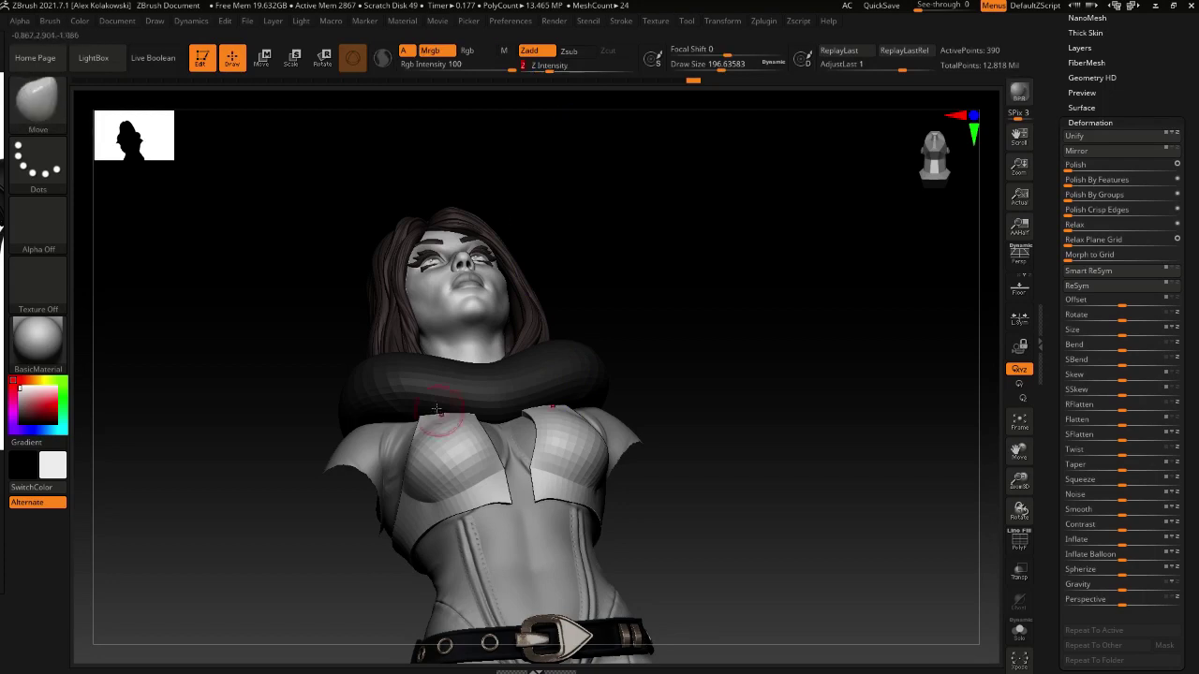
pyautogui.moveTo(435, 409)
pyautogui.mouseDown(button='right')
pyautogui.moveTo(415, 468)
pyautogui.moveTo(443, 457)
pyautogui.moveTo(409, 465)
pyautogui.mouseUp(button='right')
pyautogui.press('shift')
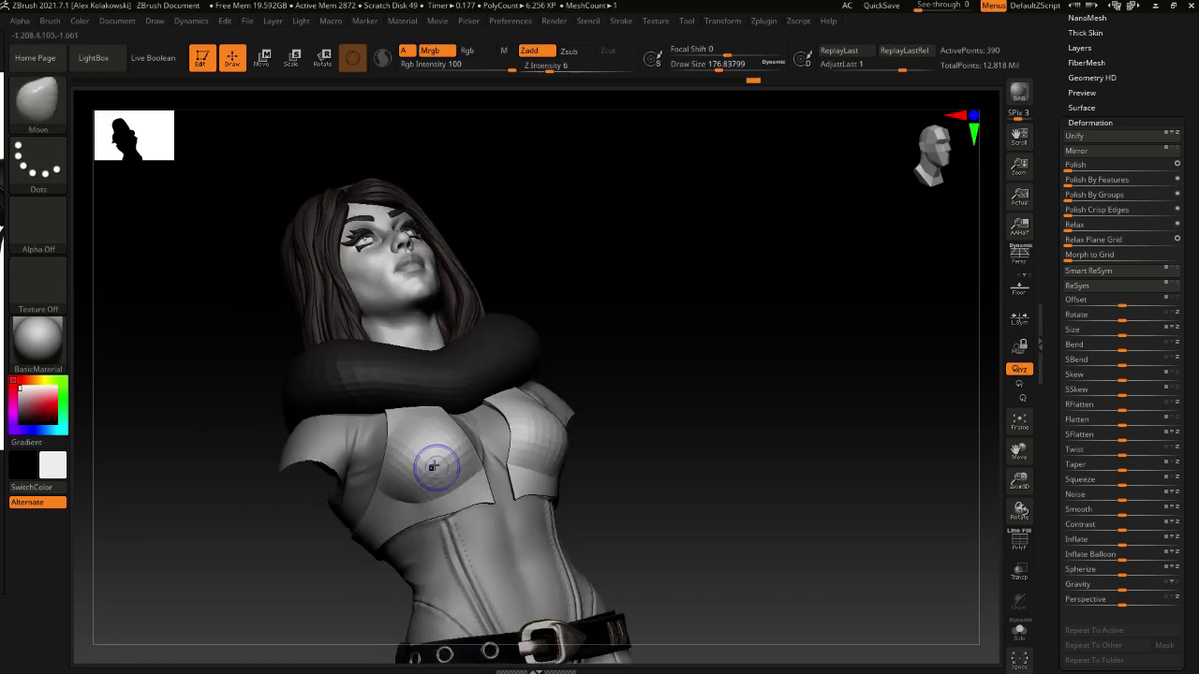
pyautogui.moveTo(676, 461); pyautogui.dragTo(634, 428)
pyautogui.moveTo(542, 424)
pyautogui.mouseDown(button='right')
pyautogui.moveTo(549, 464)
pyautogui.moveTo(574, 417)
pyautogui.mouseUp(button='right')
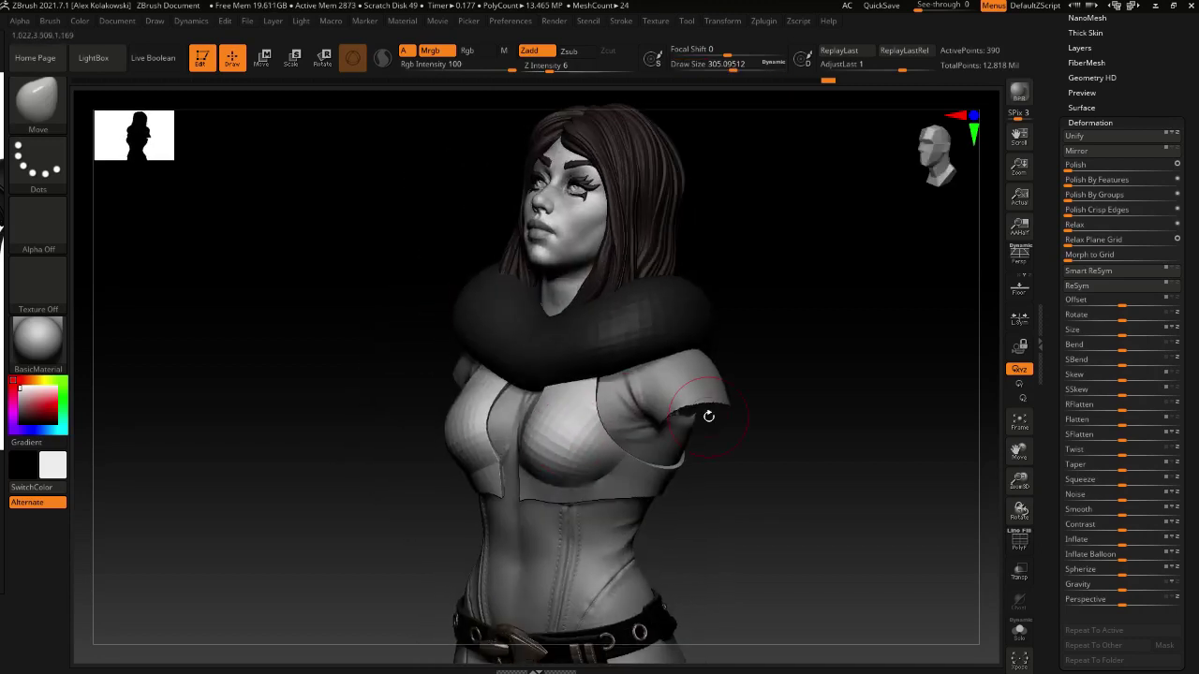
# Raise the SmoothSubdiv level in the cropped top's Dynamic Subdiv settings to smooth its surface
pyautogui.scroll(3, 1129, 141)
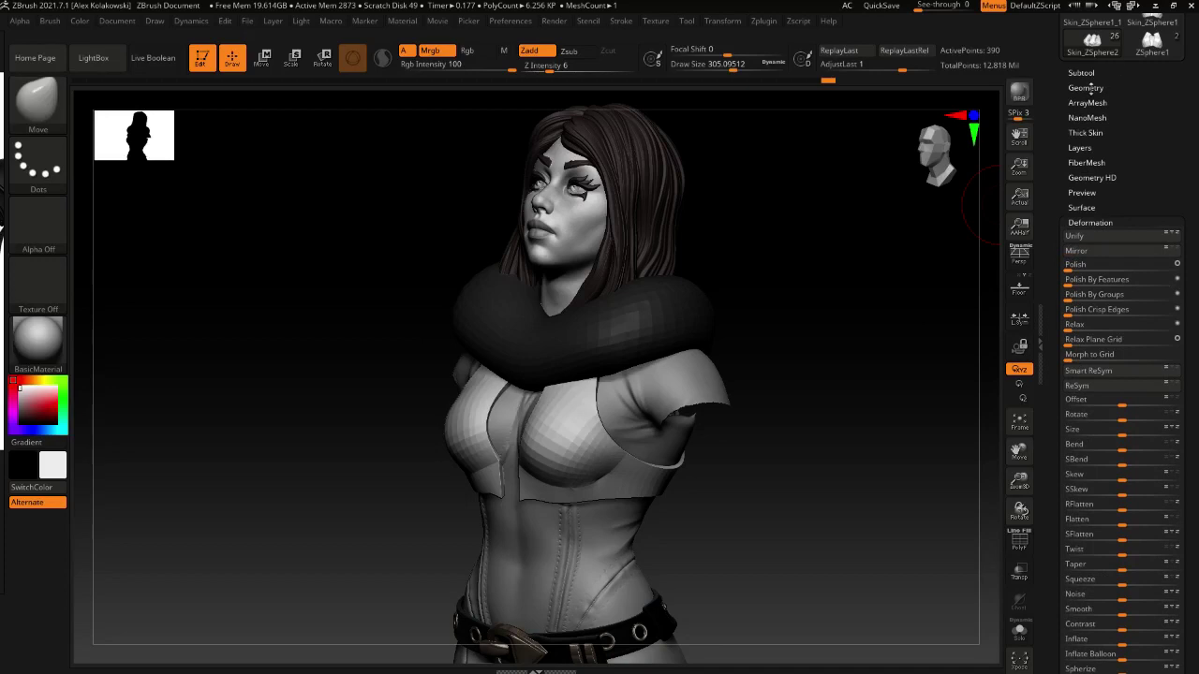
pyautogui.click(1086, 88)
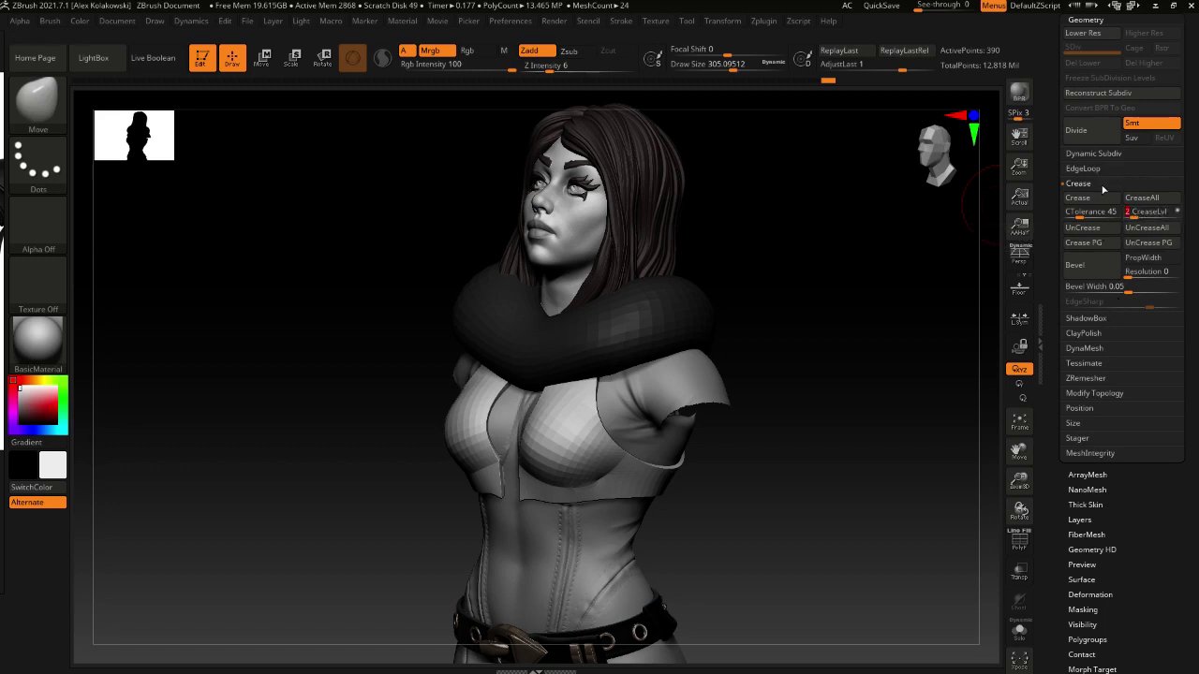
pyautogui.click(1115, 155)
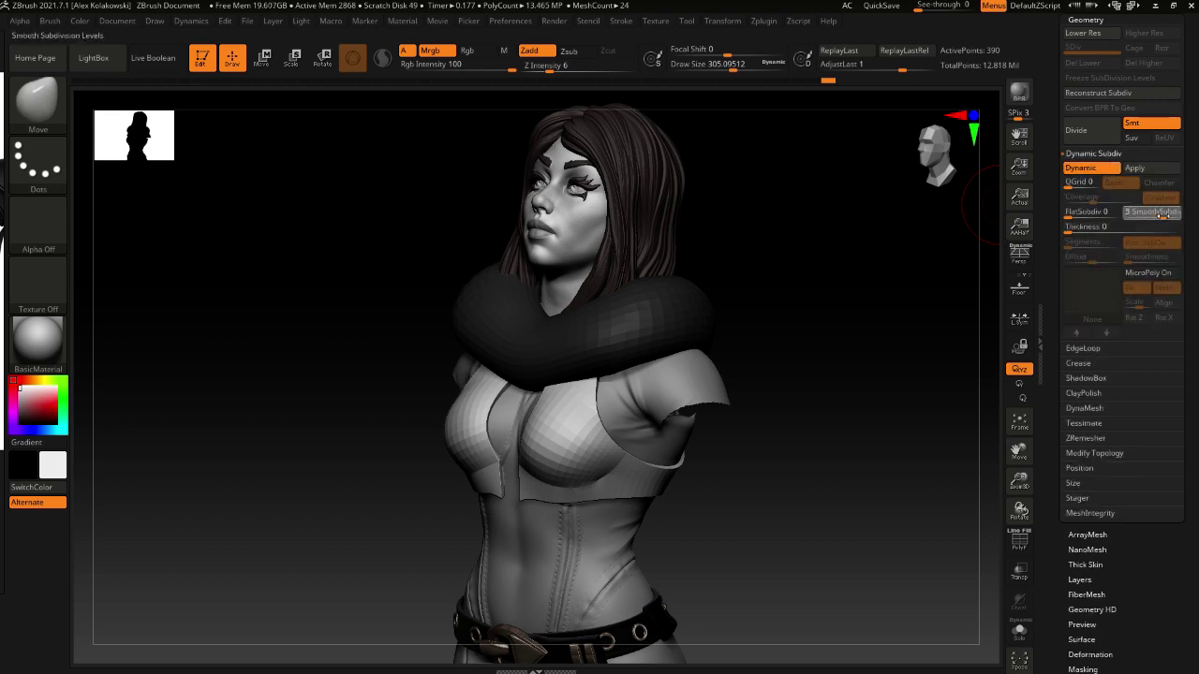
pyautogui.moveTo(557, 470)
pyautogui.mouseDown(button='right')
pyautogui.moveTo(579, 501)
pyautogui.moveTo(570, 488)
pyautogui.moveTo(586, 662)
pyautogui.mouseUp(button='right')
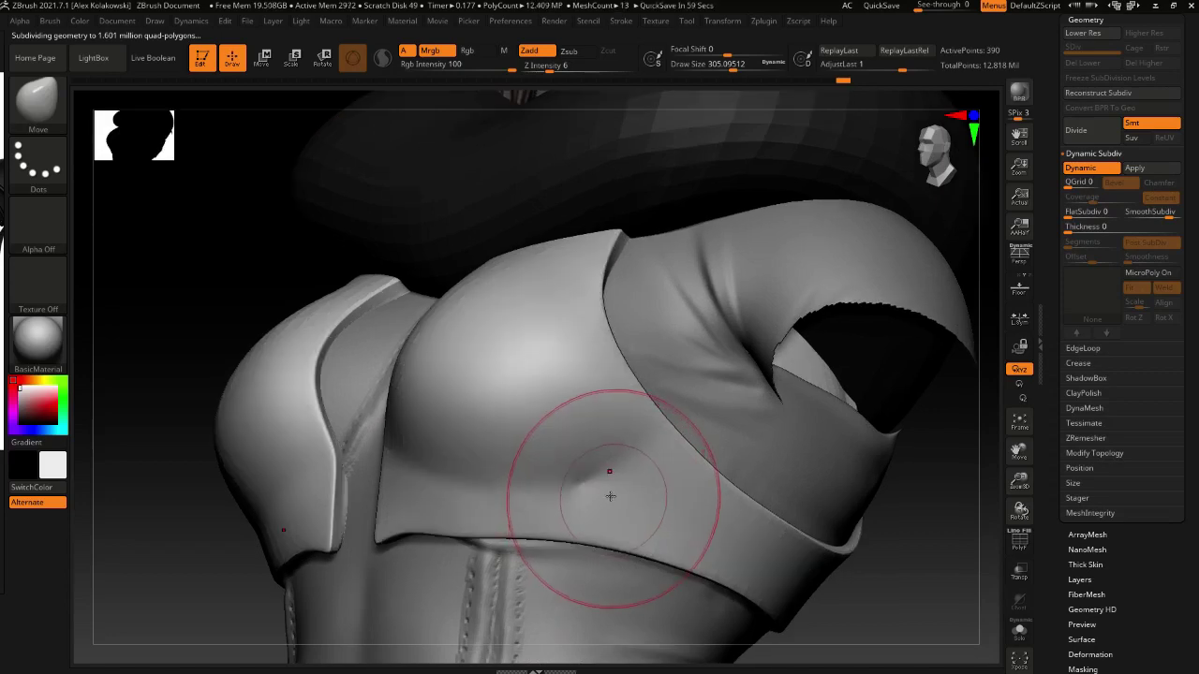
# Reduce the Draw Size to about 177 and switch to the ZModeler brush with the cropped top's polyframe shown
pyautogui.press('s')
pyautogui.moveTo(610, 496); pyautogui.dragTo(596, 496)
pyautogui.click(1020, 547)
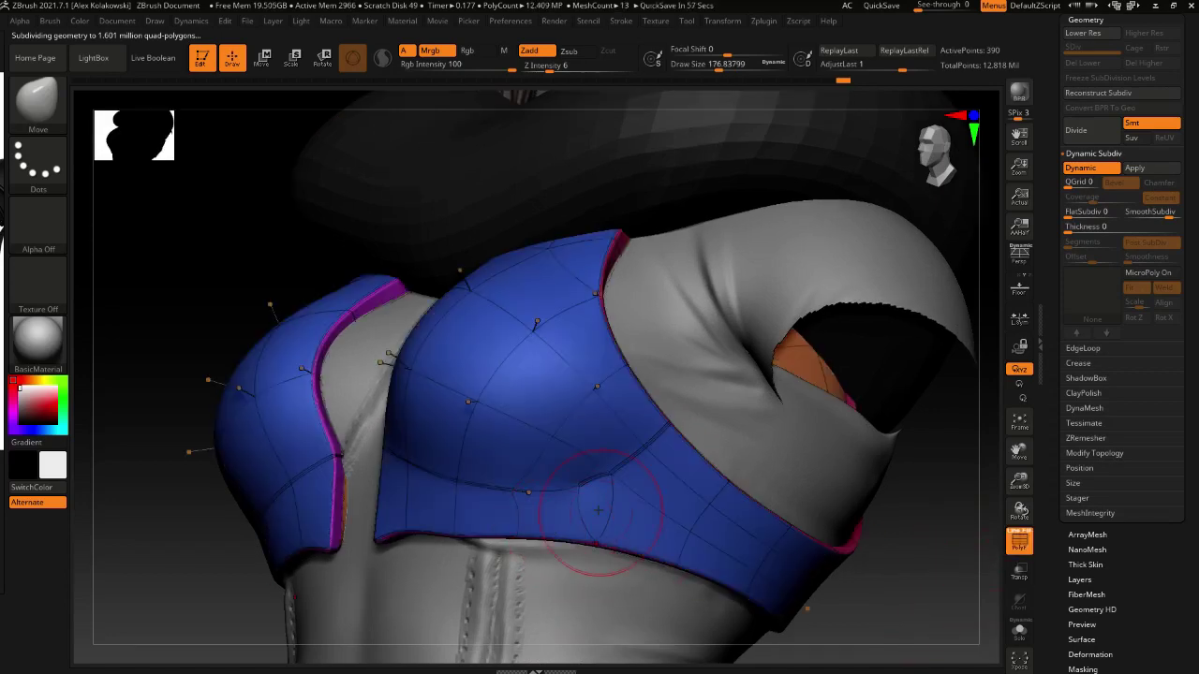
pyautogui.press('b')
pyautogui.press('z')
pyautogui.press('m')
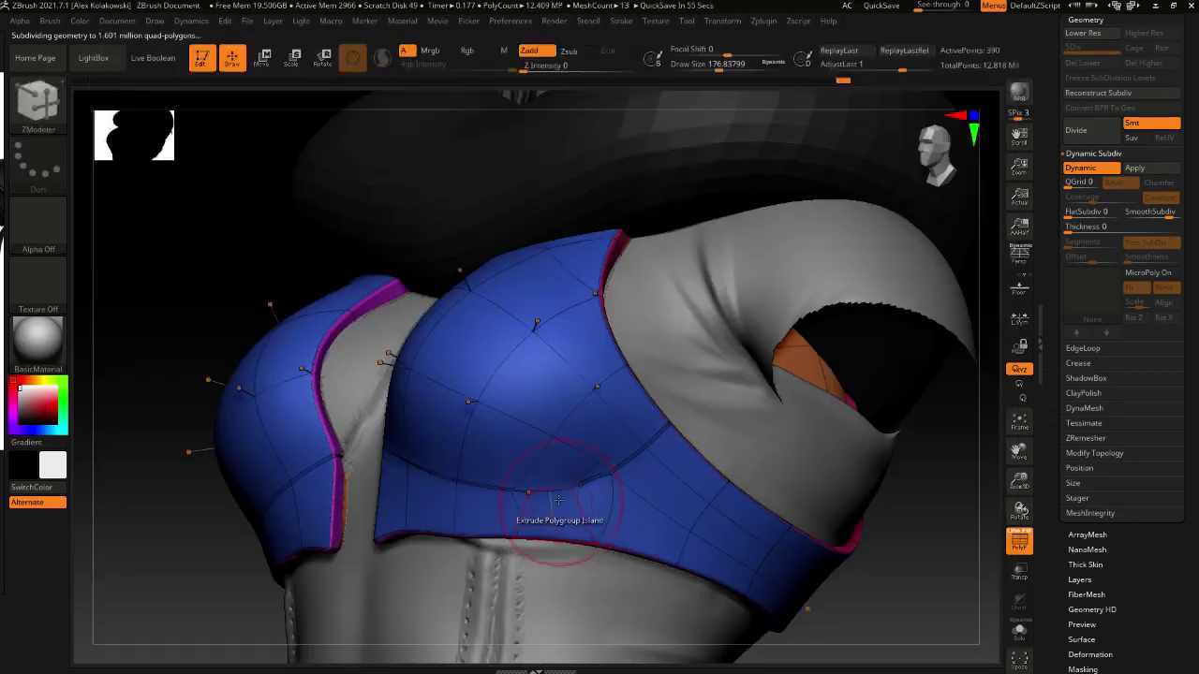
# Turn off the cropped top's Dynamic Subdiv preview and show the polyframe on its low-poly mesh under the bust
pyautogui.moveTo(689, 550); pyautogui.dragTo(702, 567, button='right')
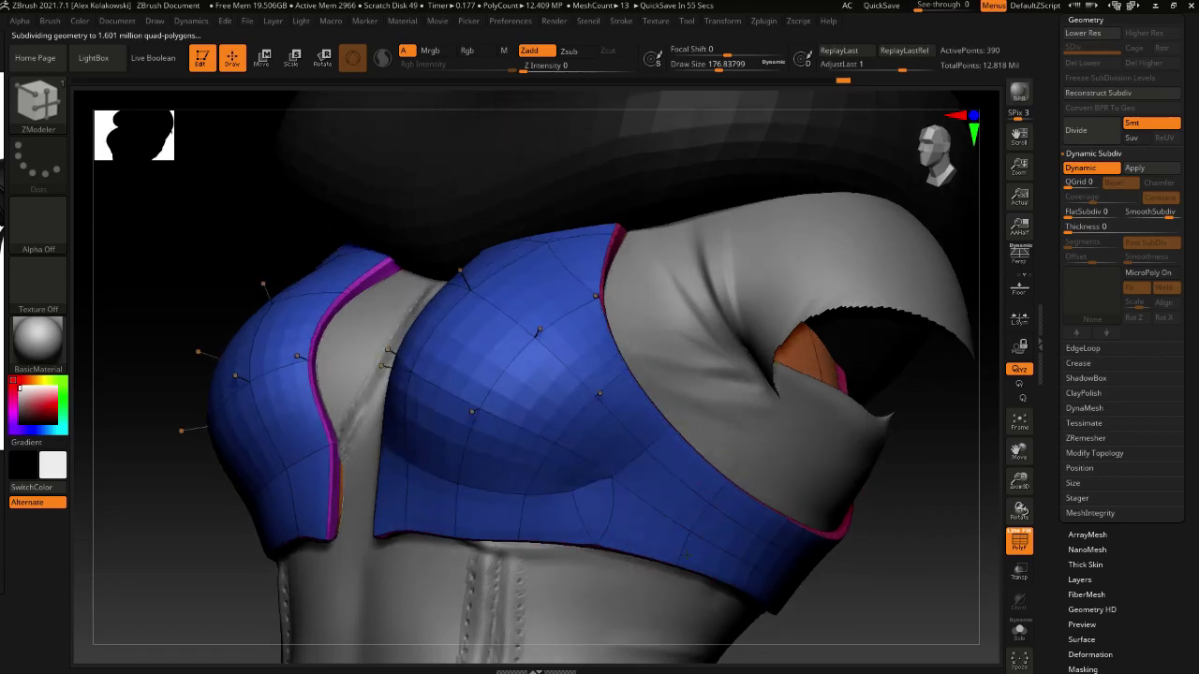
pyautogui.click(1020, 543)
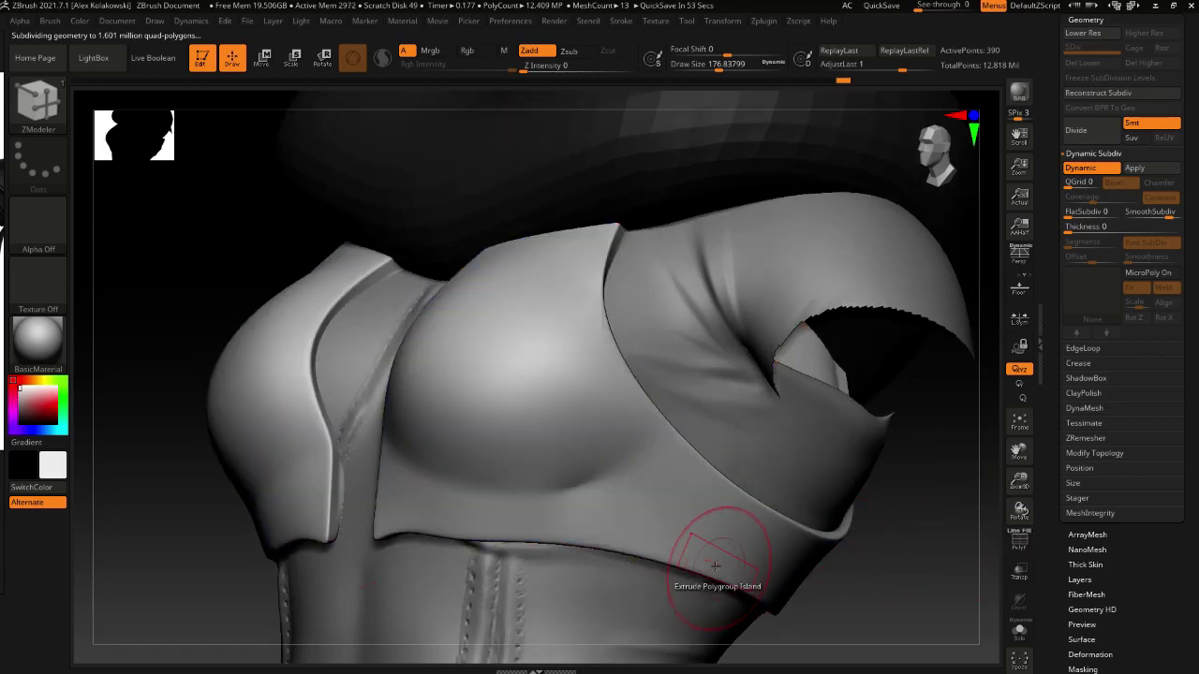
pyautogui.moveTo(693, 548)
pyautogui.mouseDown()
pyautogui.moveTo(621, 508)
pyautogui.moveTo(623, 543)
pyautogui.mouseUp()
pyautogui.hotkey('shift', 'd')
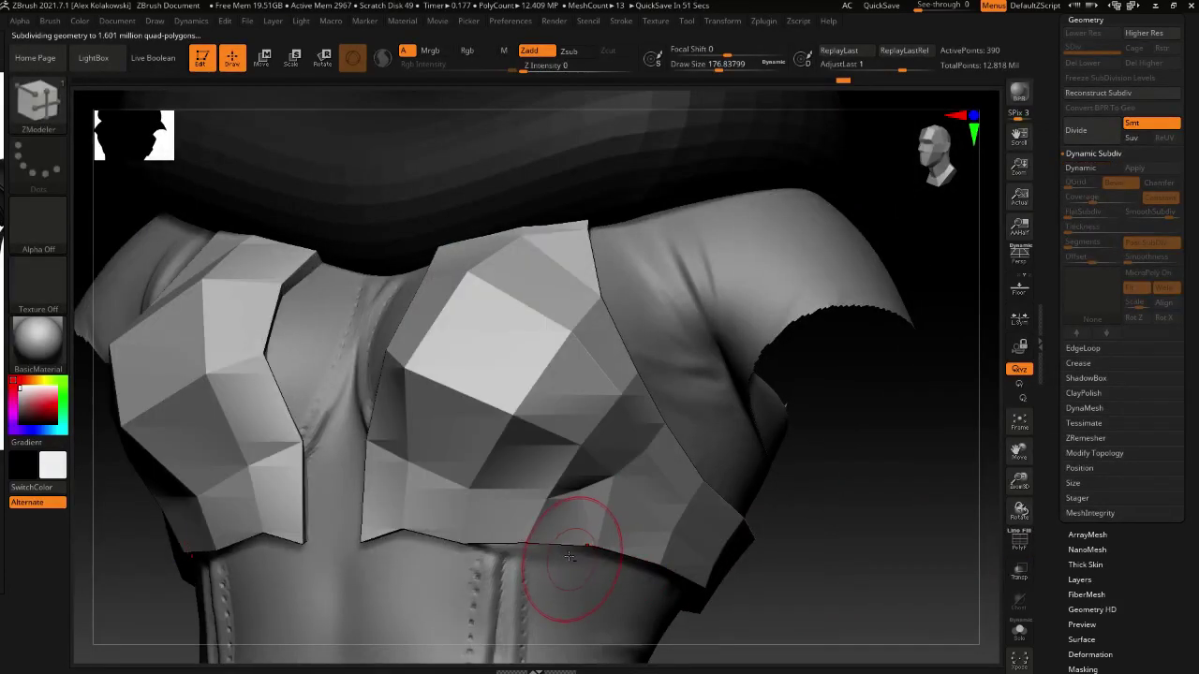
pyautogui.moveTo(571, 558)
pyautogui.mouseDown(button='right')
pyautogui.moveTo(592, 535)
pyautogui.moveTo(575, 528)
pyautogui.moveTo(656, 532)
pyautogui.moveTo(646, 513)
pyautogui.moveTo(599, 507)
pyautogui.mouseUp(button='right')
pyautogui.click(1027, 549)
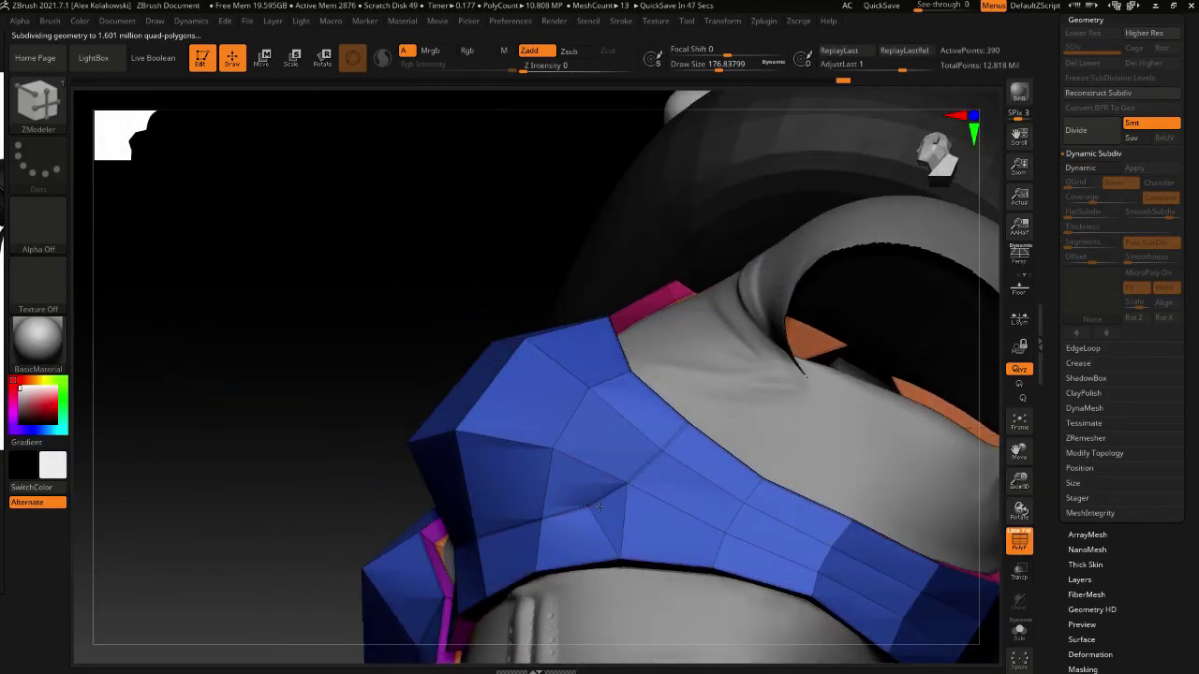
# Set the ZModeler point action to Stitch, Two Points, To Mid Point, and merge the two adjacent points under the bust
pyautogui.moveTo(597, 507); pyautogui.dragTo(587, 506)
pyautogui.press('space')
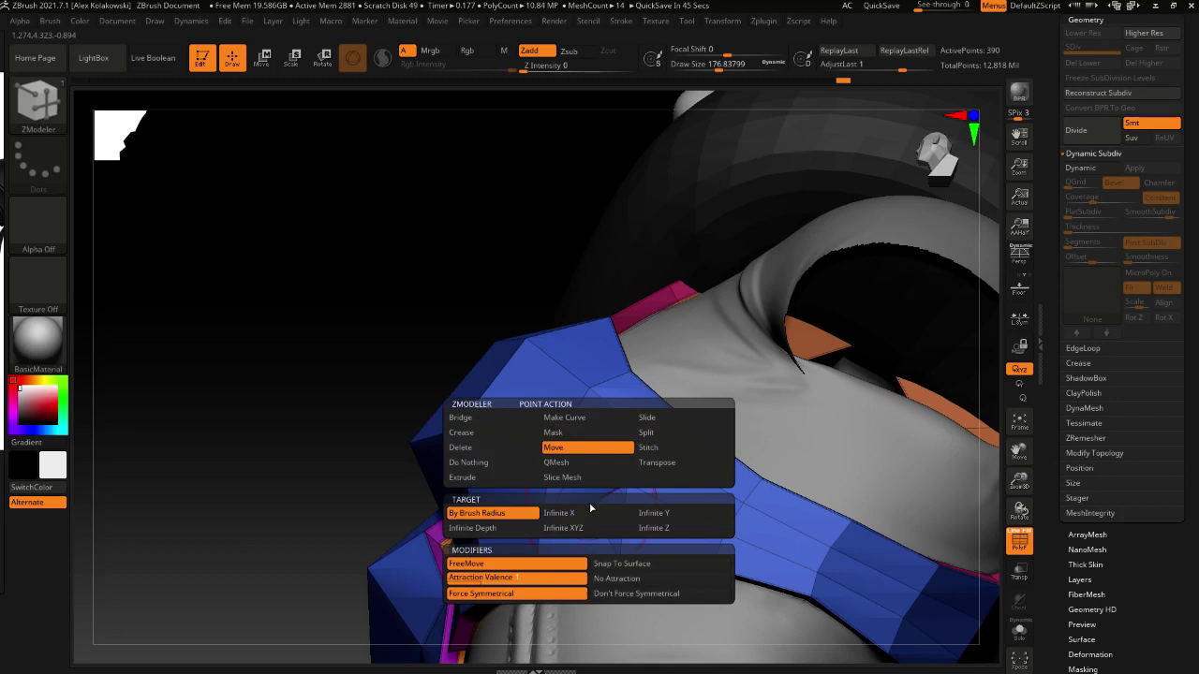
pyautogui.click(655, 448)
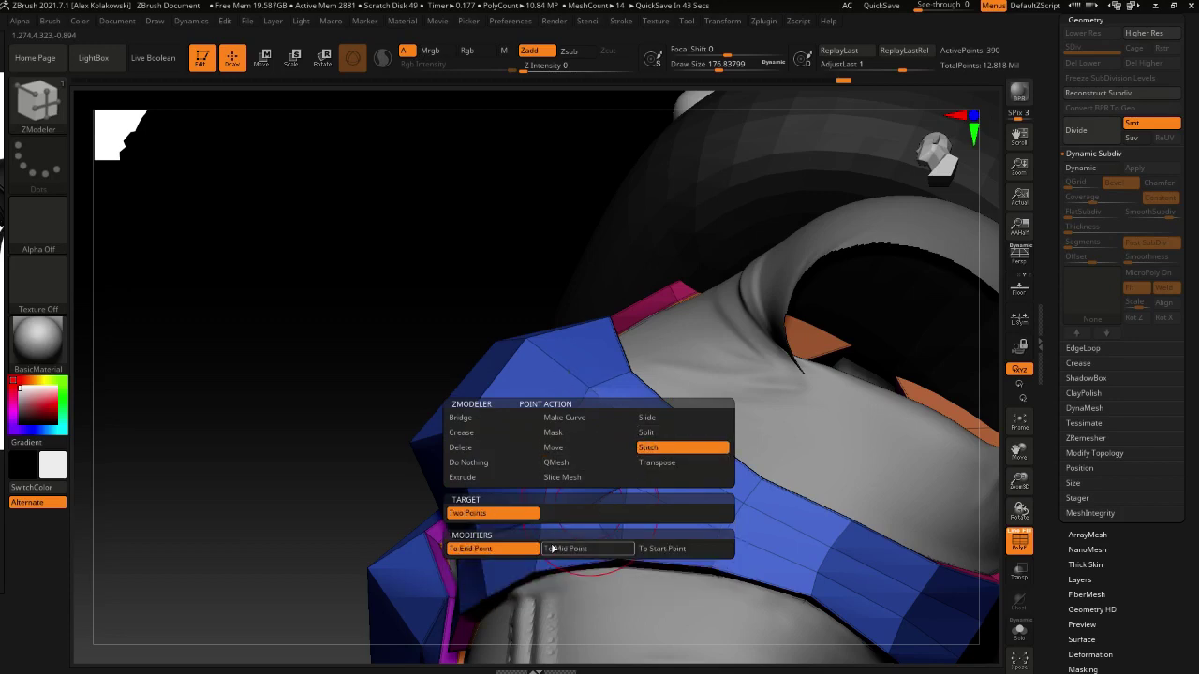
pyautogui.click(552, 549)
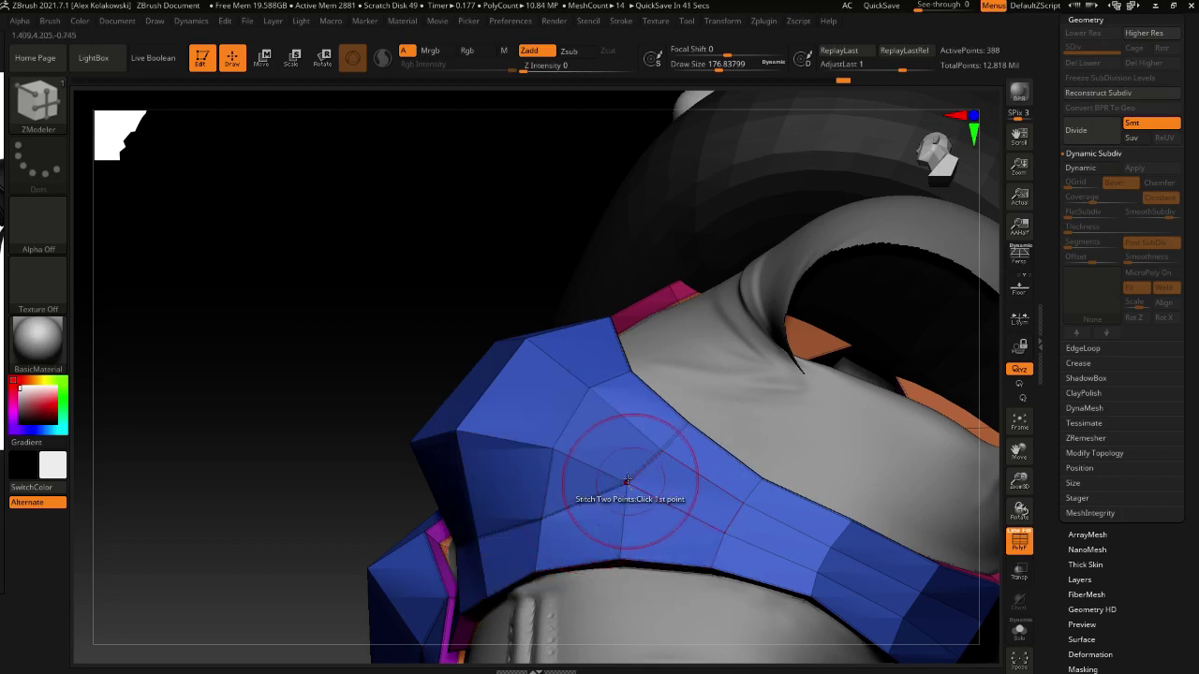
# Turn the Dynamic Subdiv preview back on and check the smoothed surface around the stitched point with and without polyframe
pyautogui.moveTo(630, 484); pyautogui.dragTo(672, 555, button='right')
pyautogui.press('d')
pyautogui.click(1024, 548)
pyautogui.moveTo(594, 523)
pyautogui.mouseDown(button='right')
pyautogui.moveTo(663, 527)
pyautogui.moveTo(497, 511)
pyautogui.mouseUp(button='right')
pyautogui.click(1019, 543)
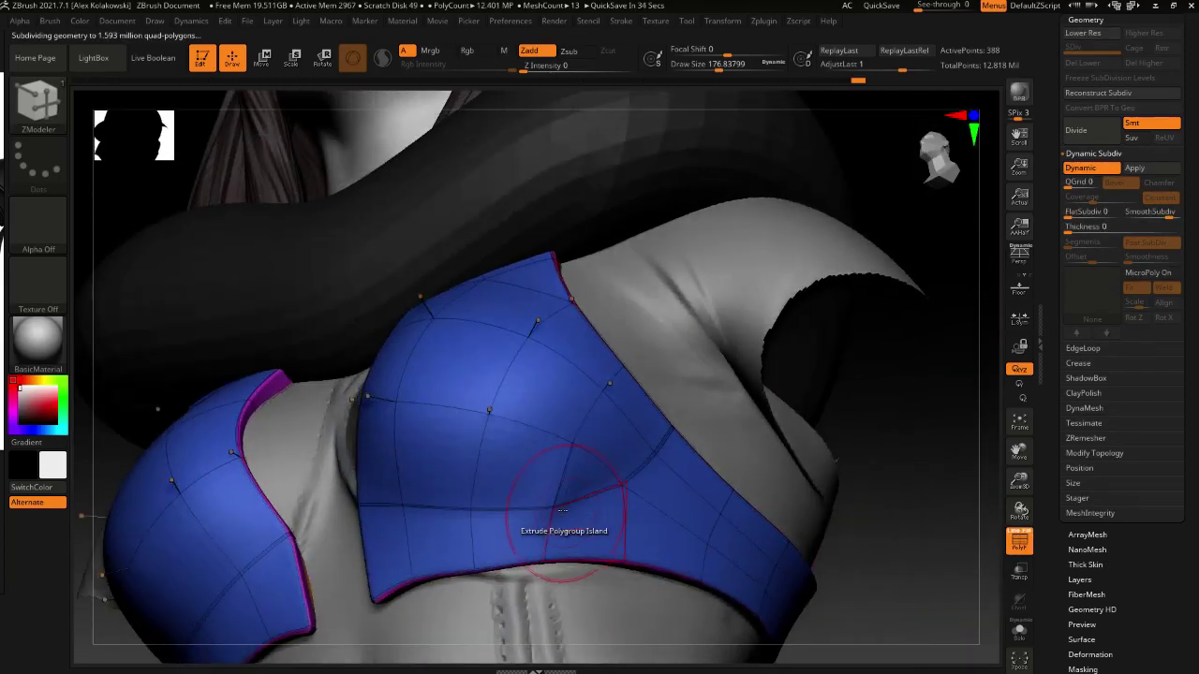
# Adjust the unsmoothed cropped top's points under the bust with the Move brush at Draw Sizes between about 51 and 71
pyautogui.press('b')
pyautogui.press('m')
pyautogui.press('v')
pyautogui.hotkey('shift', 'd')
pyautogui.press('[')
pyautogui.press('[')
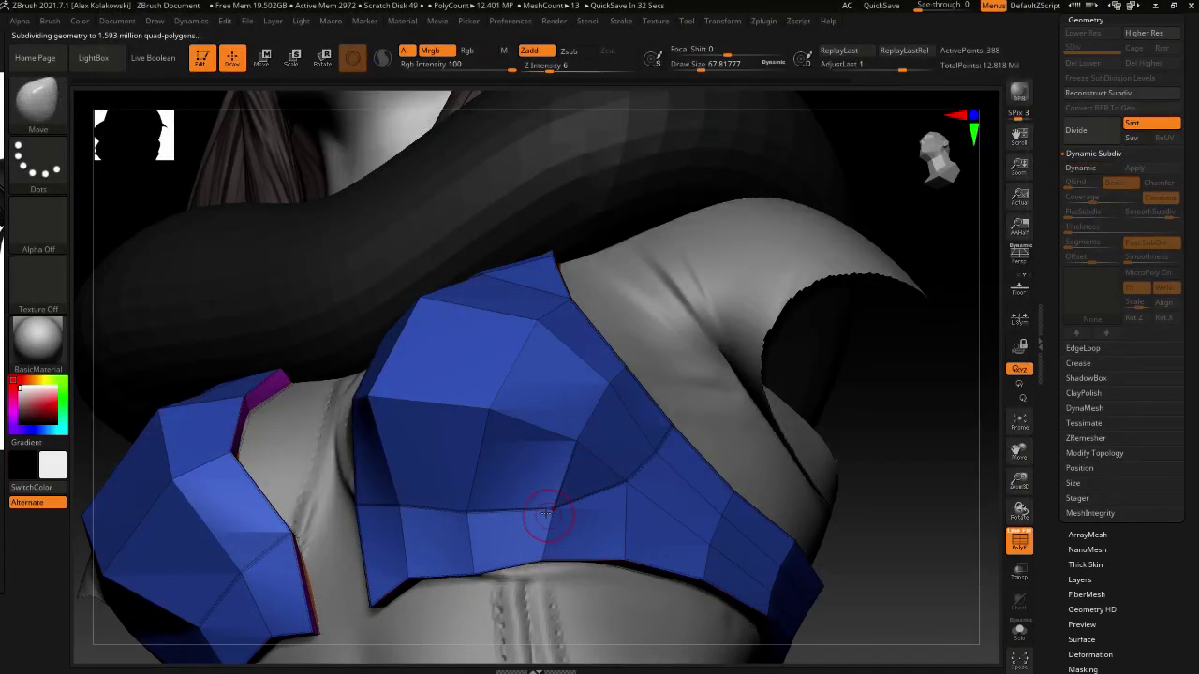
pyautogui.moveTo(541, 522); pyautogui.dragTo(546, 535, button='right')
pyautogui.press('[')
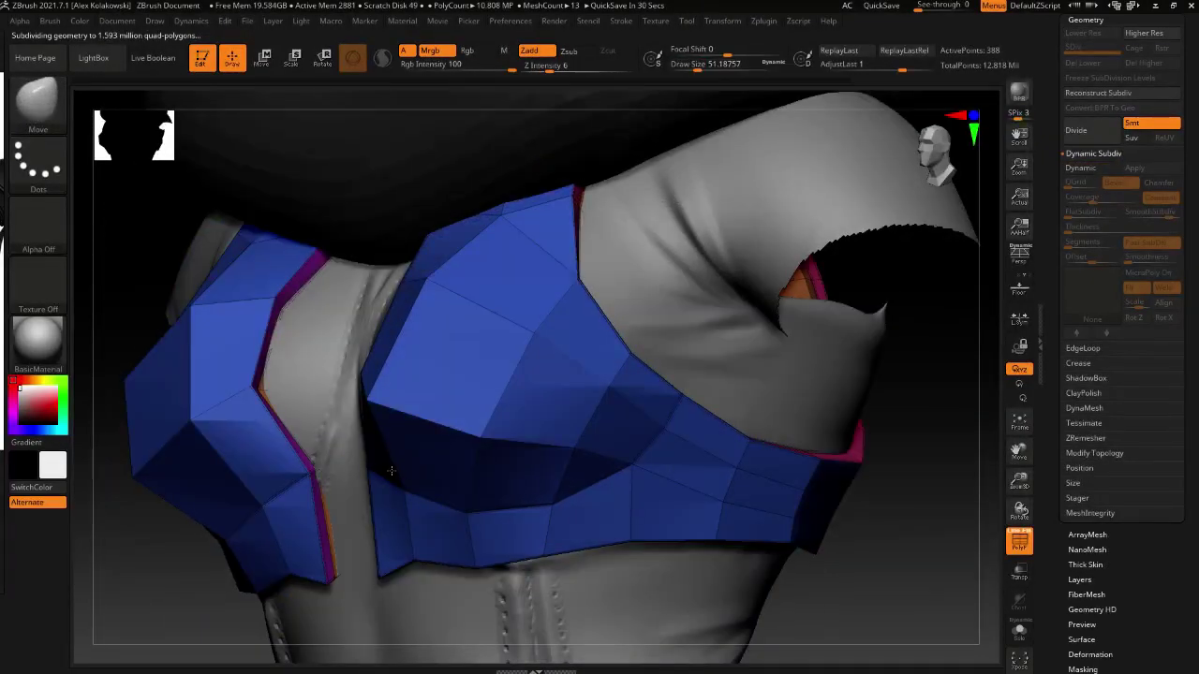
pyautogui.moveTo(556, 465)
pyautogui.mouseDown(button='right')
pyautogui.moveTo(641, 459)
pyautogui.moveTo(628, 482)
pyautogui.moveTo(594, 482)
pyautogui.mouseUp(button='right')
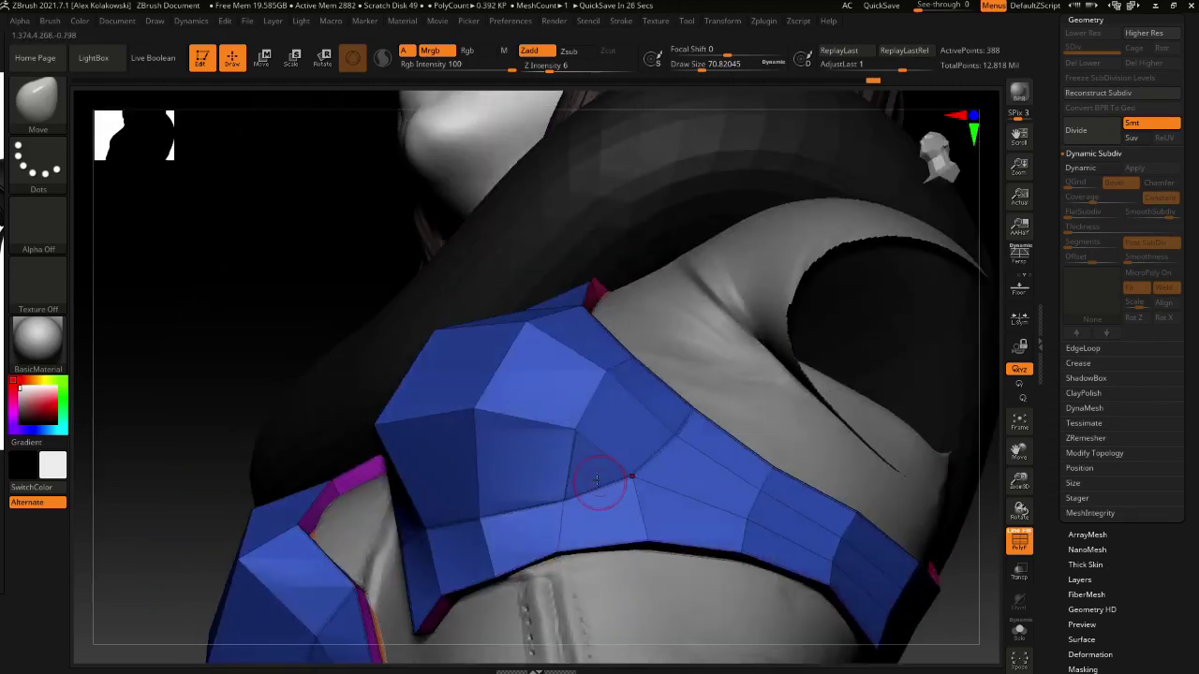
pyautogui.press('b')
pyautogui.press('z')
pyautogui.press('m')
pyautogui.press('space')
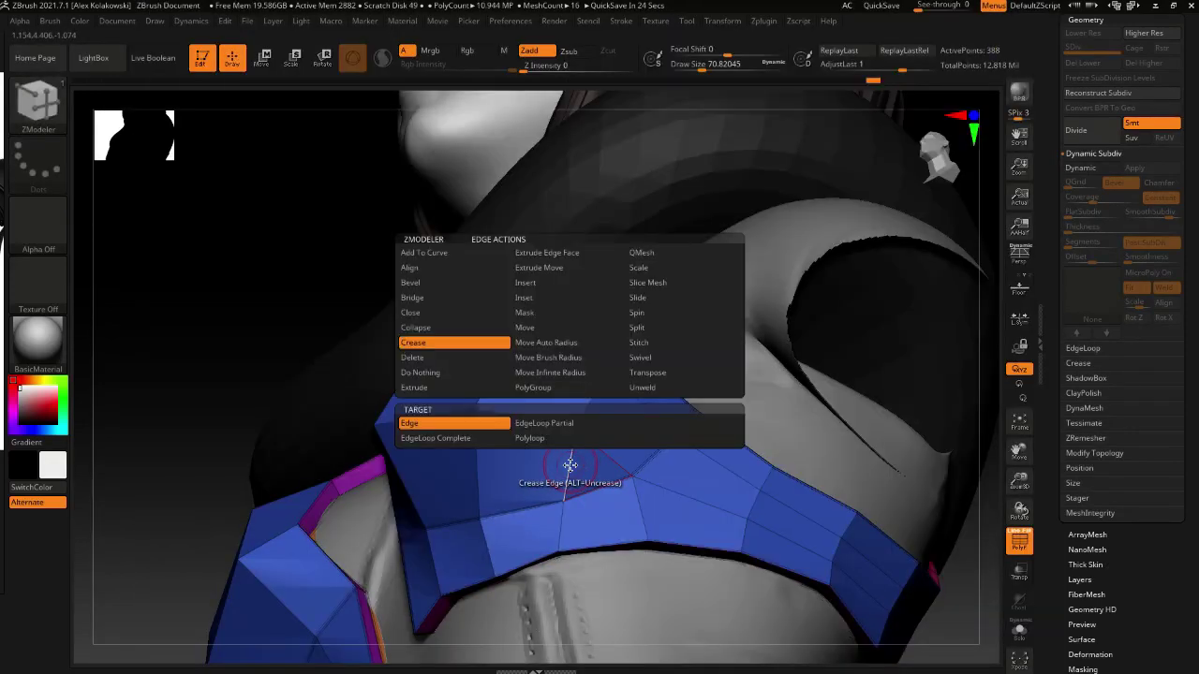
# Restore the Dynamic Subdiv preview and examine the smoothed cropped top without polyframe, up close and on the whole figure
pyautogui.press('d')
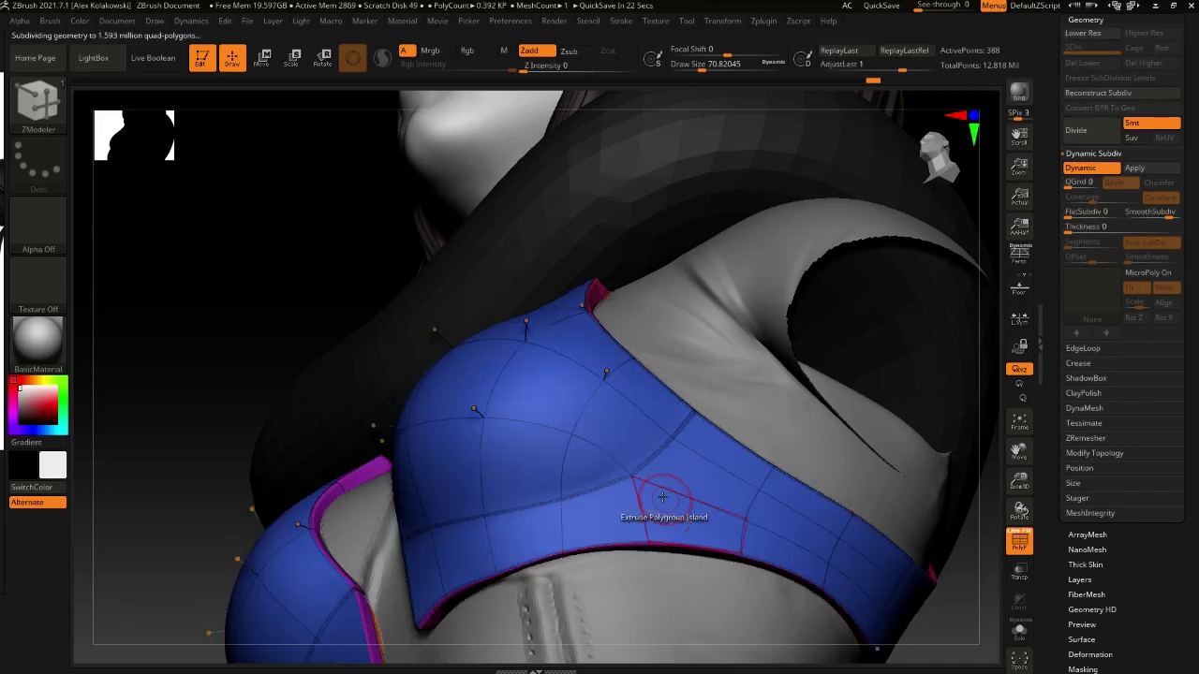
pyautogui.moveTo(664, 499); pyautogui.dragTo(749, 517, button='right')
pyautogui.click(1031, 552)
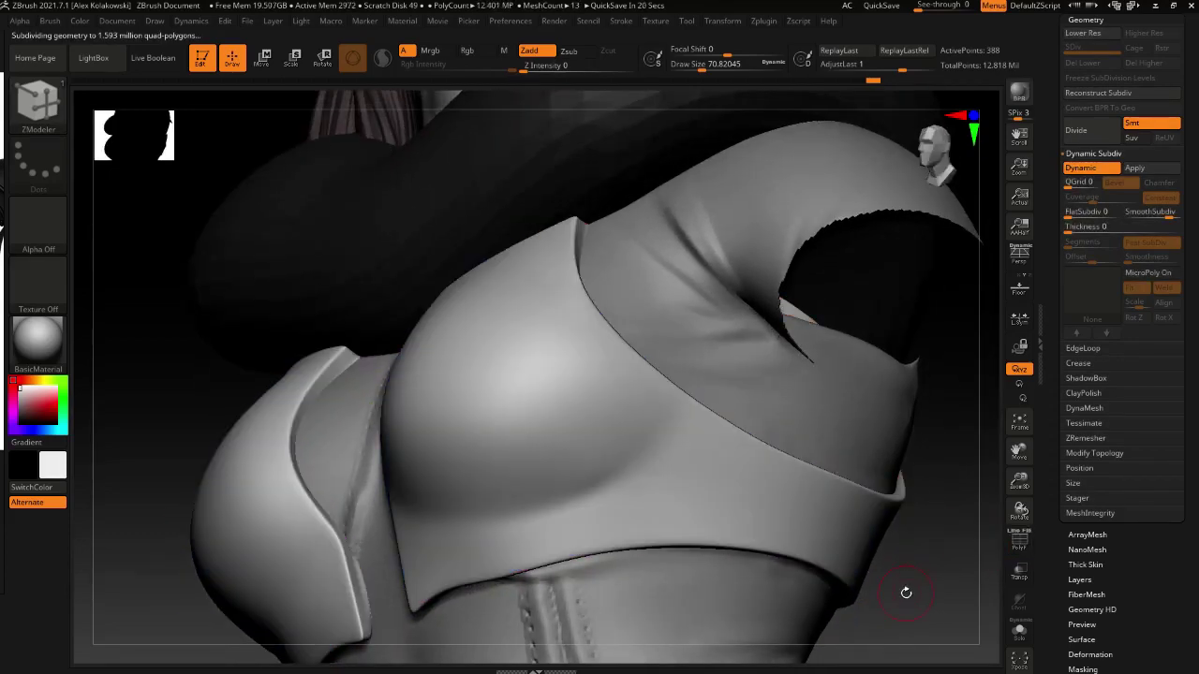
pyautogui.keyDown('ctrl'); pyautogui.moveTo(905, 591); pyautogui.dragTo(726, 532, button='right'); pyautogui.keyUp('ctrl')
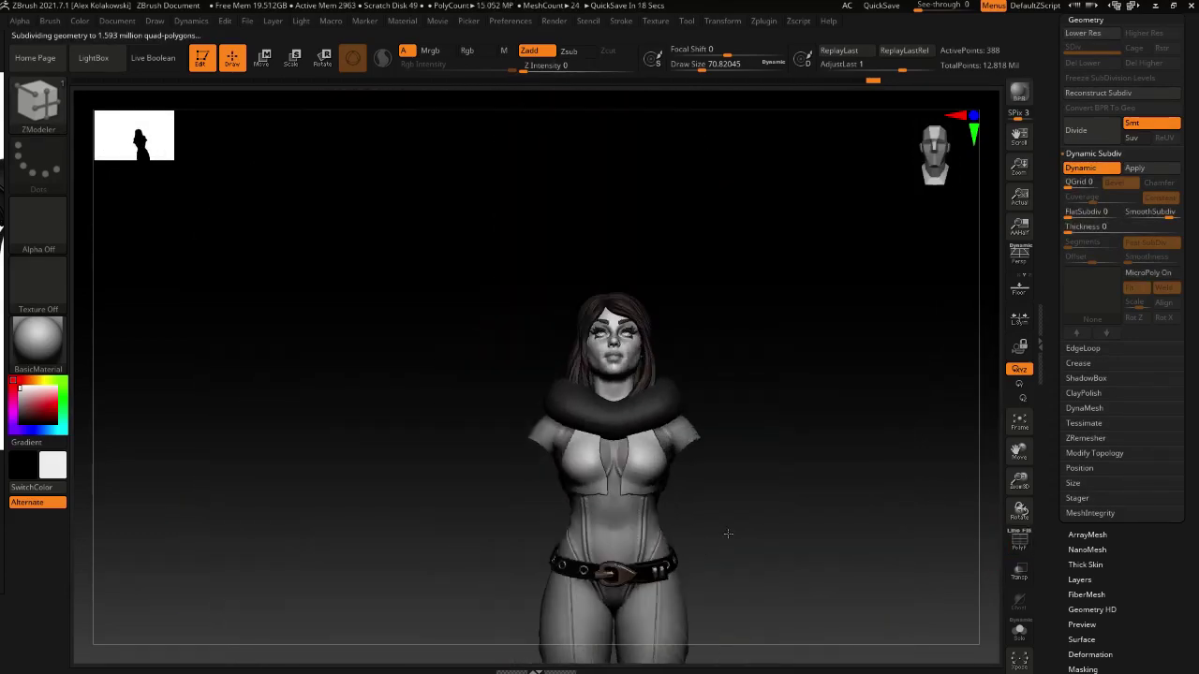
pyautogui.keyDown('ctrl'); pyautogui.moveTo(609, 496); pyautogui.dragTo(677, 471, button='right'); pyautogui.keyUp('ctrl')
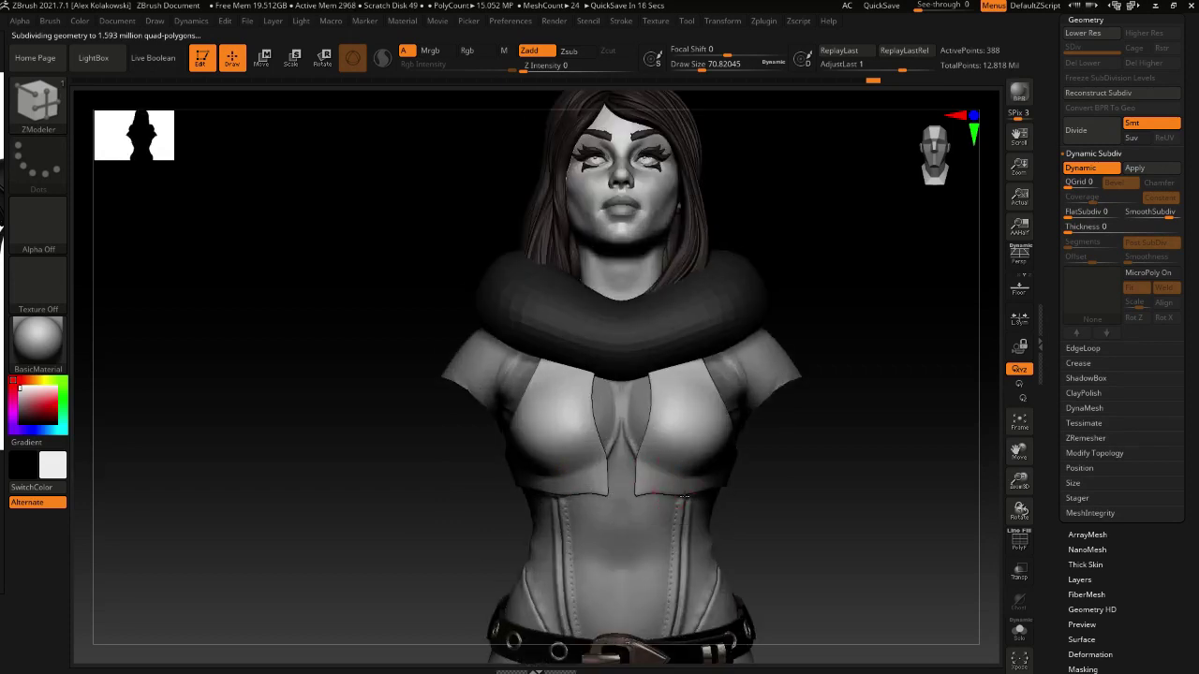
pyautogui.moveTo(575, 521)
pyautogui.mouseDown(button='right')
pyautogui.moveTo(600, 526)
pyautogui.moveTo(579, 518)
pyautogui.mouseUp(button='right')
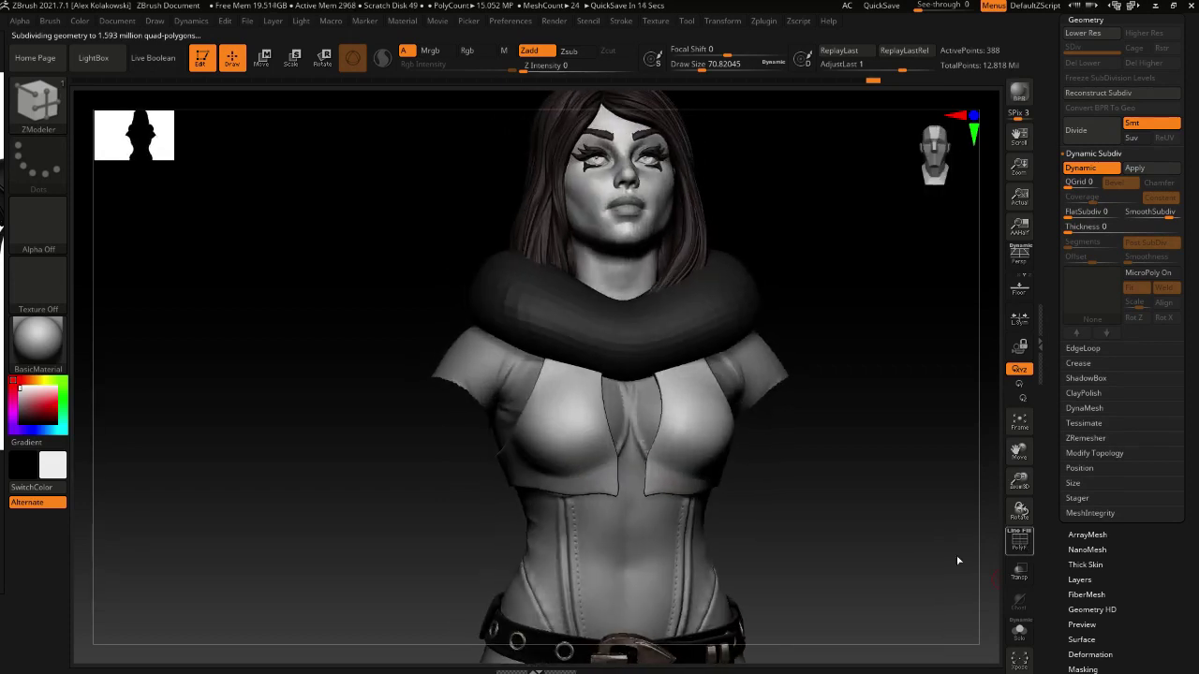
# Show the cropped top's polyframe and switch to the Move brush with a Draw Size of about 101 near its centre opening
pyautogui.click(1019, 542)
pyautogui.moveTo(629, 450)
pyautogui.keyDown('ctrl'); pyautogui.mouseDown(button='right')
pyautogui.moveTo(644, 468)
pyautogui.moveTo(625, 465)
pyautogui.mouseUp(button='right'); pyautogui.keyUp('ctrl')
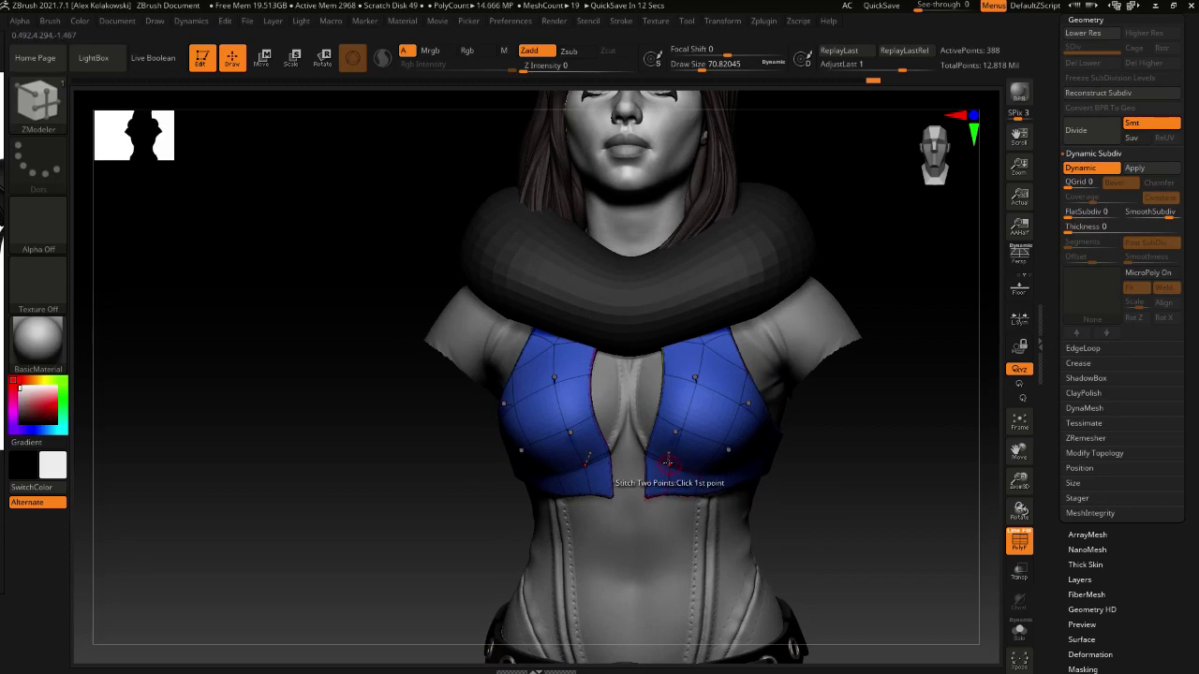
pyautogui.press('b')
pyautogui.press('m')
pyautogui.press('v')
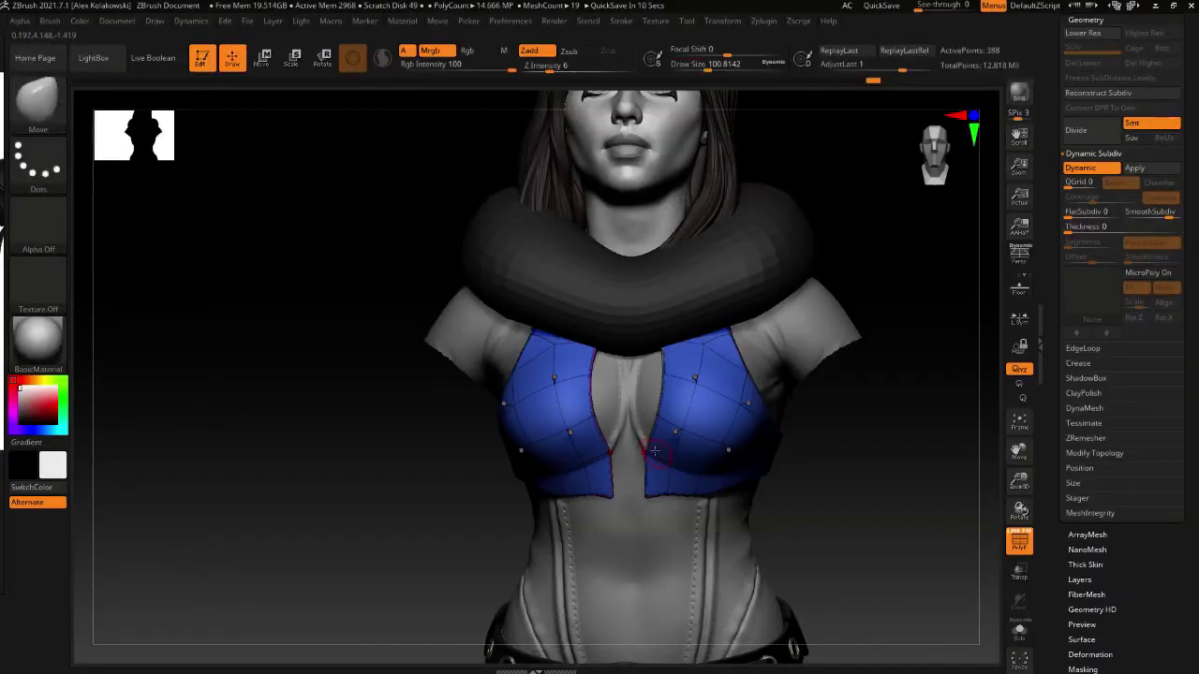
pyautogui.moveTo(653, 451); pyautogui.dragTo(668, 463, button='right')
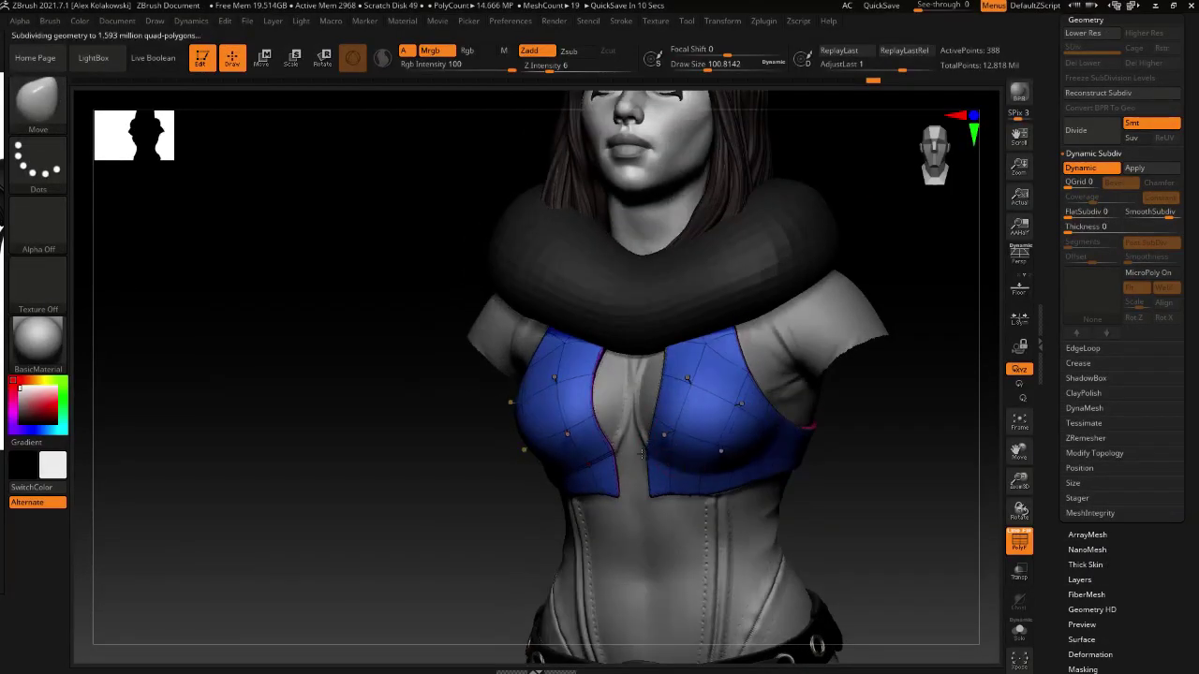
# Turn off the smooth subdivision preview and insert a single edge loop through the cups of the top with ZModeler
pyautogui.hotkey('shift', 'd')
pyautogui.moveTo(640, 453); pyautogui.dragTo(686, 474, button='right')
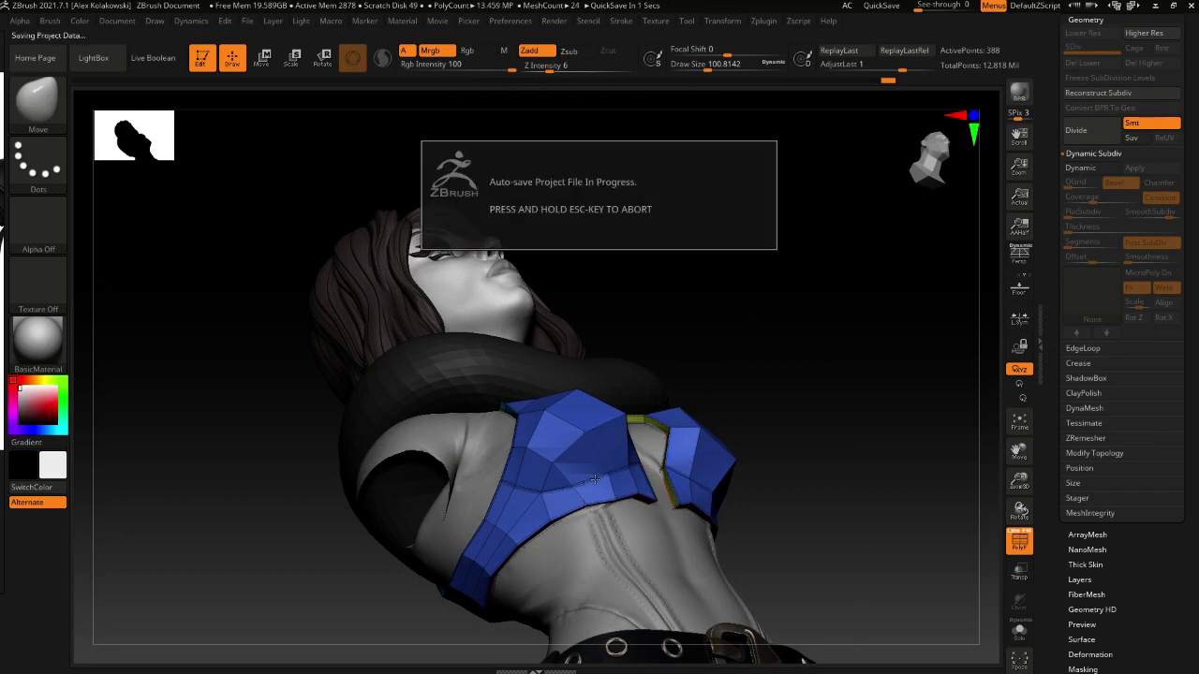
pyautogui.moveTo(594, 479)
pyautogui.mouseDown(button='right')
pyautogui.moveTo(577, 473)
pyautogui.moveTo(601, 474)
pyautogui.moveTo(588, 494)
pyautogui.moveTo(581, 459)
pyautogui.mouseUp(button='right')
pyautogui.press('b')
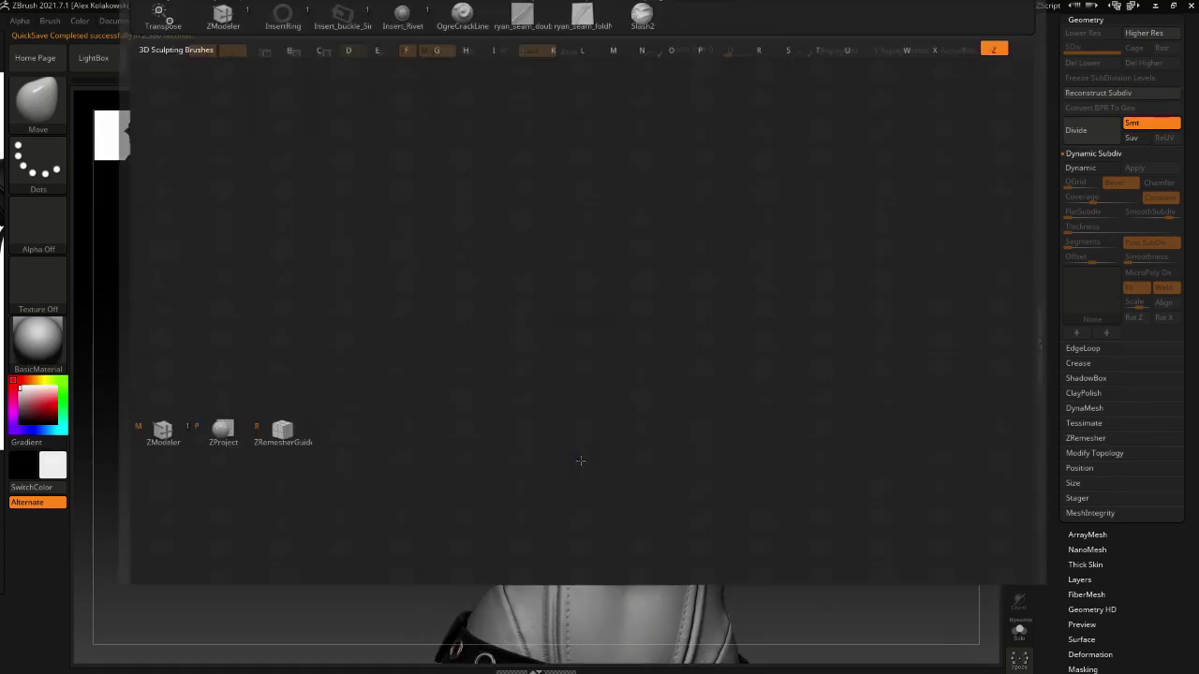
pyautogui.press('z')
pyautogui.press('m')
pyautogui.press('space')
pyautogui.click(569, 283)
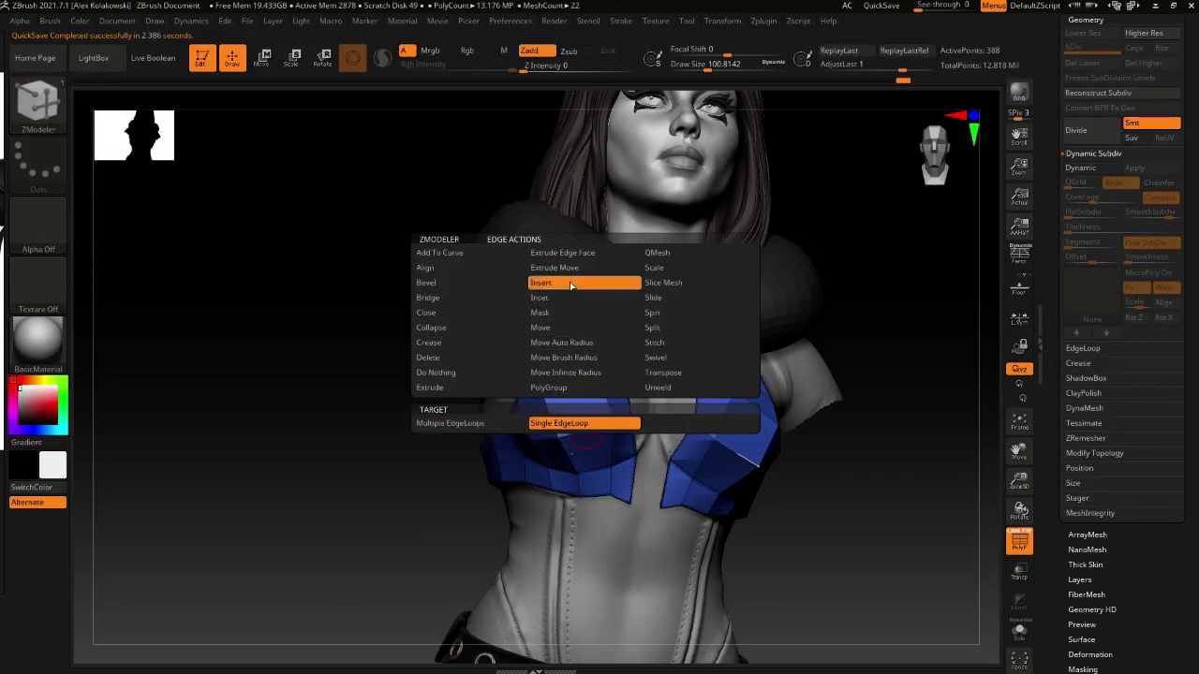
pyautogui.click(580, 427)
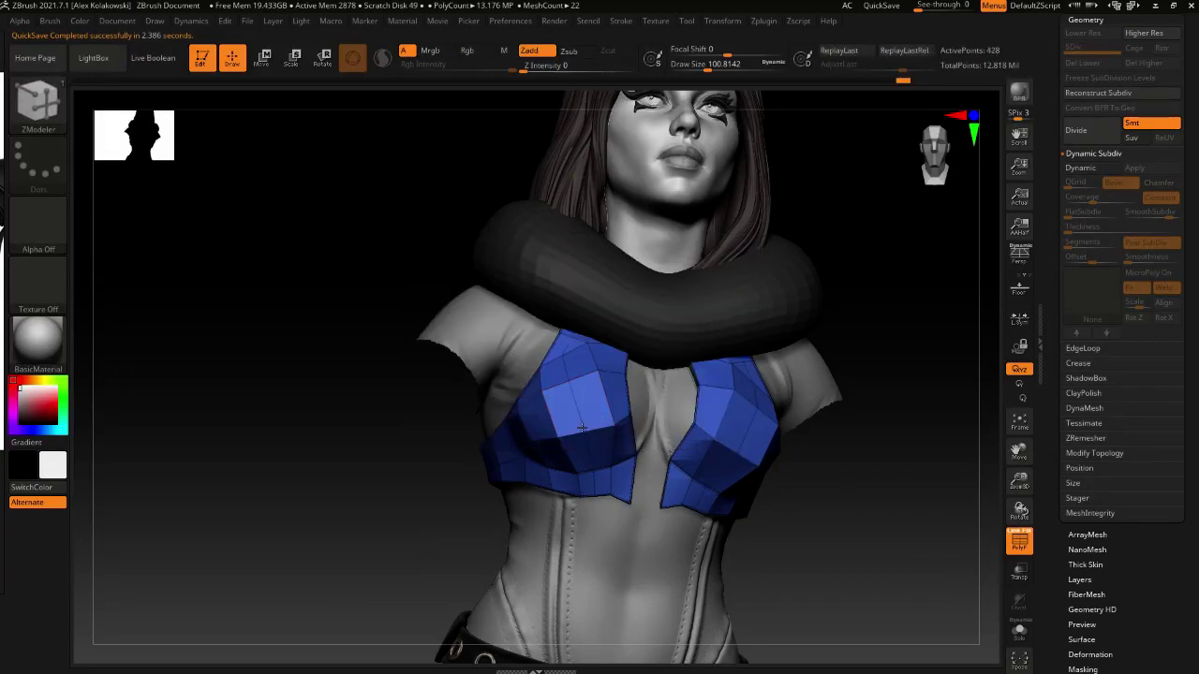
# Isolate the top to check its smooth subdivision preview without polyframe, and bring the other subtools back into view
pyautogui.click(1018, 630)
pyautogui.moveTo(580, 429); pyautogui.dragTo(719, 522, button='right')
pyautogui.click(1021, 545)
pyautogui.press('d')
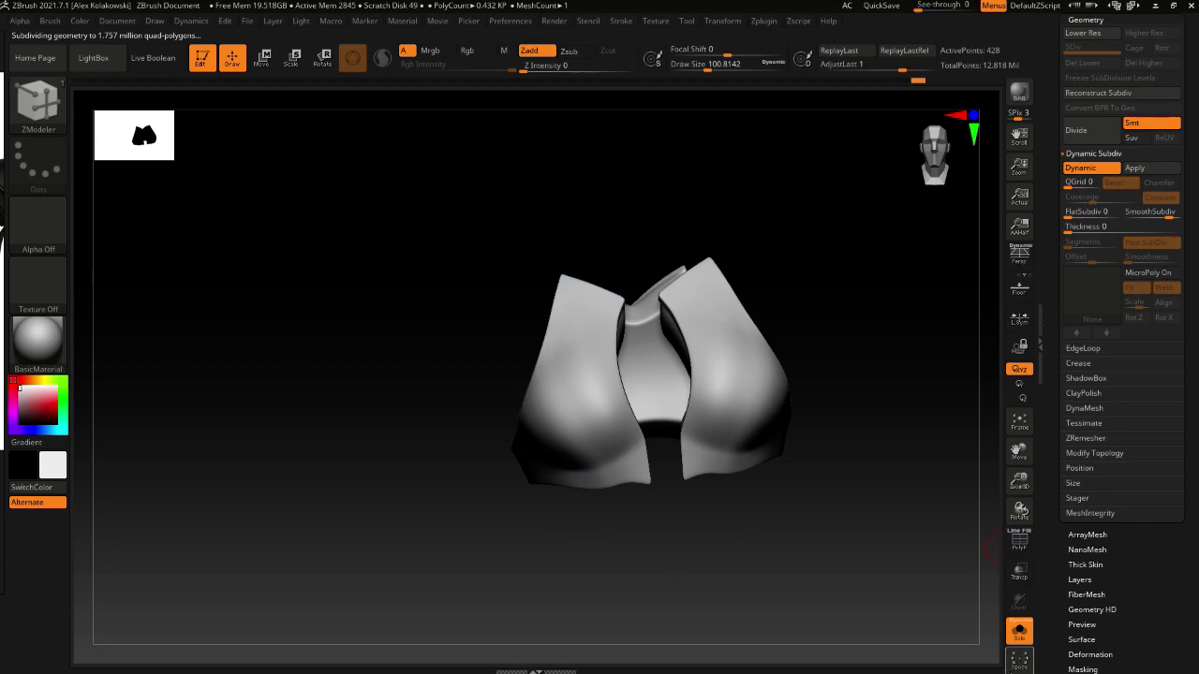
pyautogui.click(1024, 635)
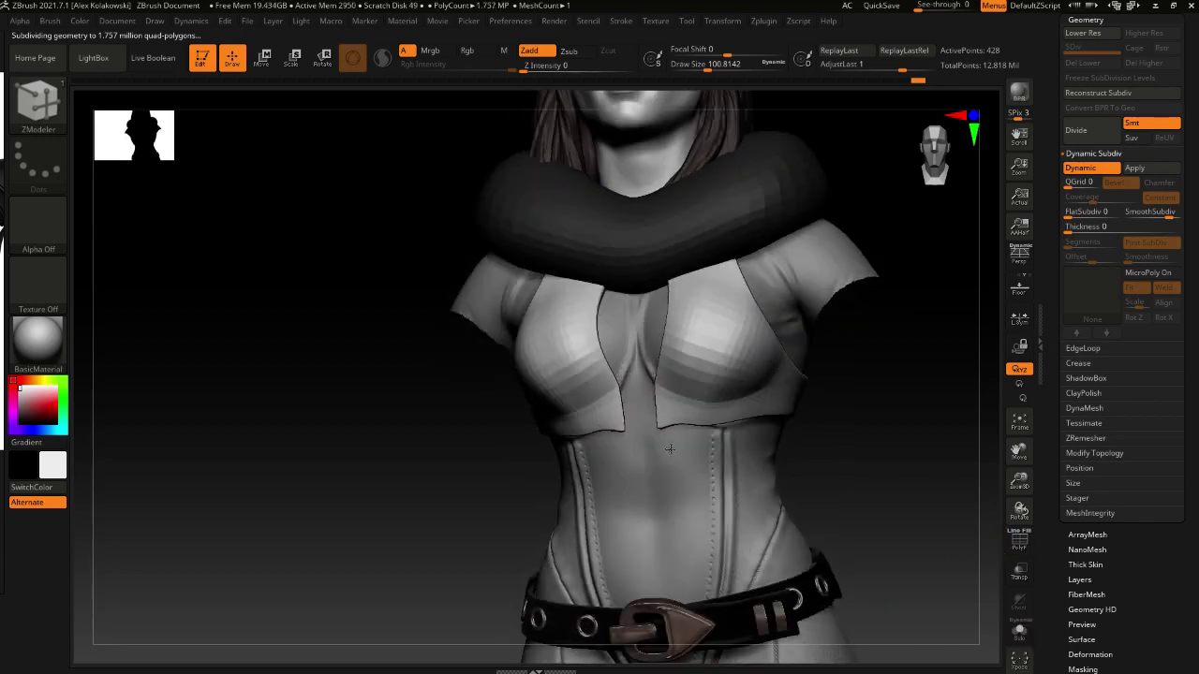
pyautogui.keyDown('alt'); pyautogui.moveTo(681, 454); pyautogui.dragTo(541, 480, button='right'); pyautogui.keyUp('alt')
pyautogui.press('shift')
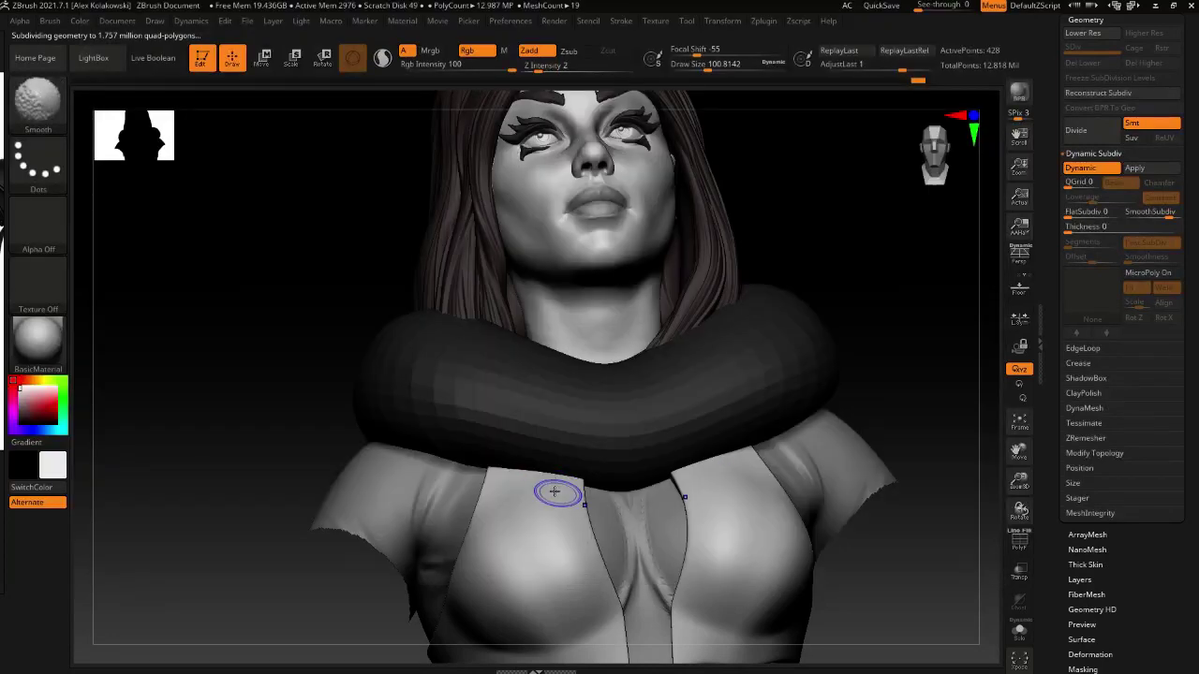
# With the smooth preview off, reposition the vertices along the lower edge of the cup using the Move brush at size 112
pyautogui.hotkey('shift', 'd')
pyautogui.press('b')
pyautogui.press('m')
pyautogui.press('v')
pyautogui.press('s')
pyautogui.keyDown('alt'); pyautogui.moveTo(554, 584); pyautogui.dragTo(560, 476, button='right'); pyautogui.keyUp('alt')
pyautogui.moveTo(581, 543); pyautogui.dragTo(599, 551, button='right')
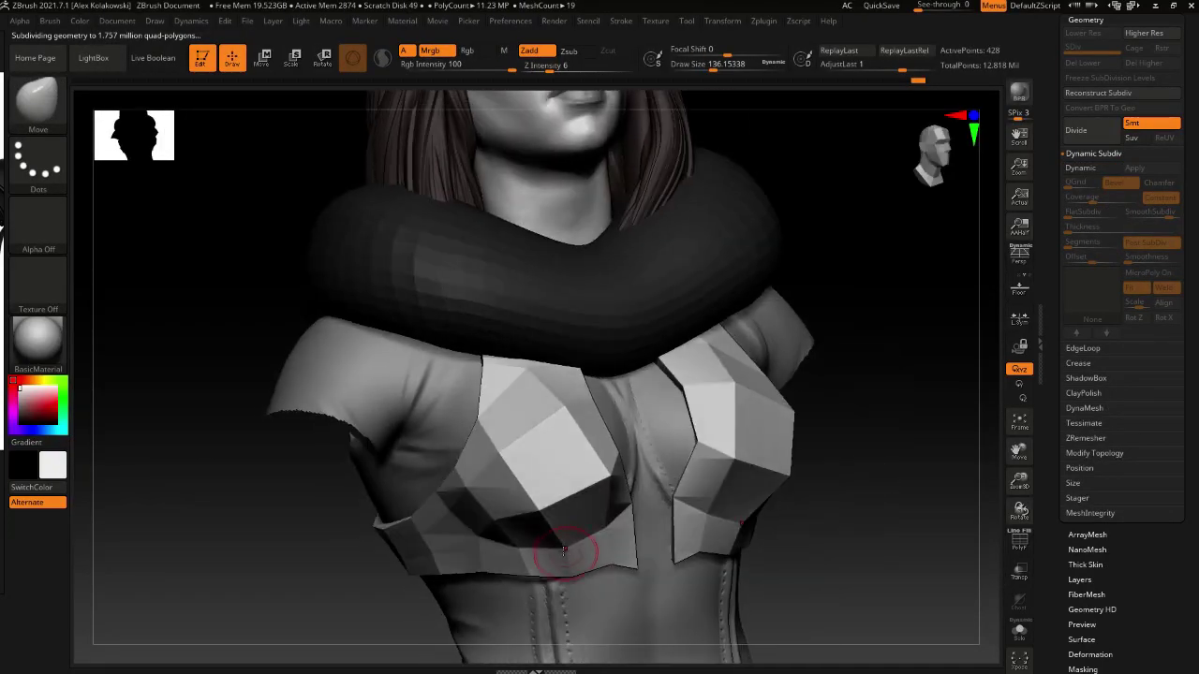
pyautogui.press('s')
pyautogui.moveTo(563, 550); pyautogui.dragTo(559, 551)
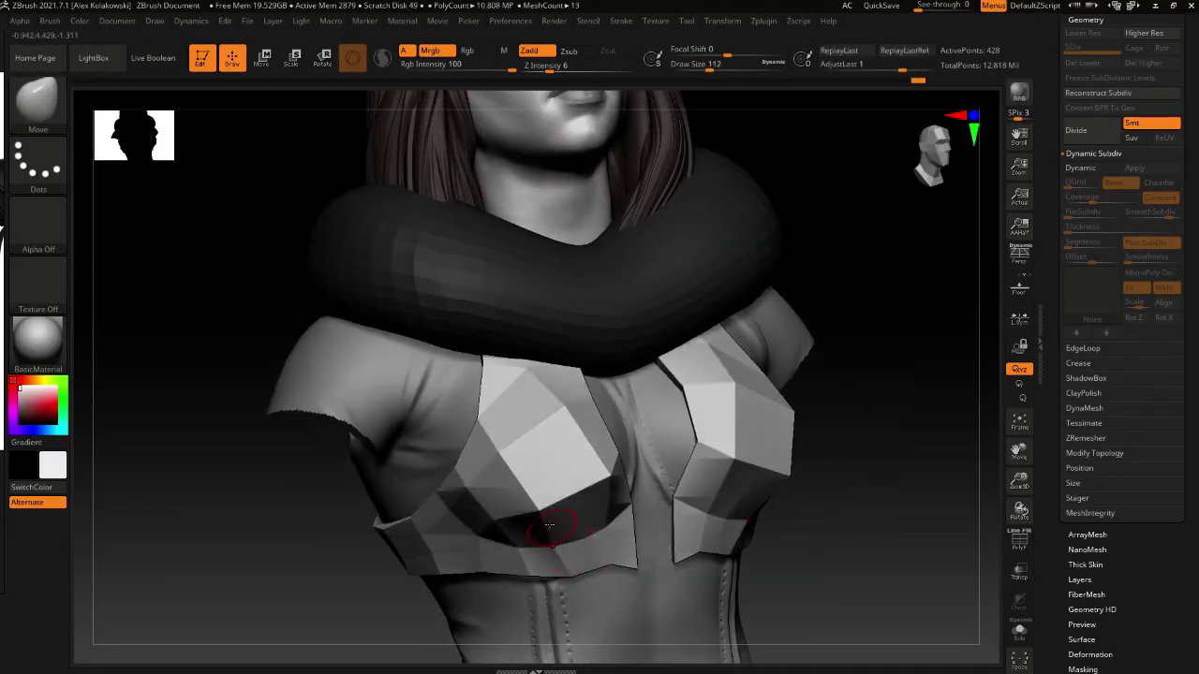
pyautogui.moveTo(575, 533); pyautogui.dragTo(605, 529, button='right')
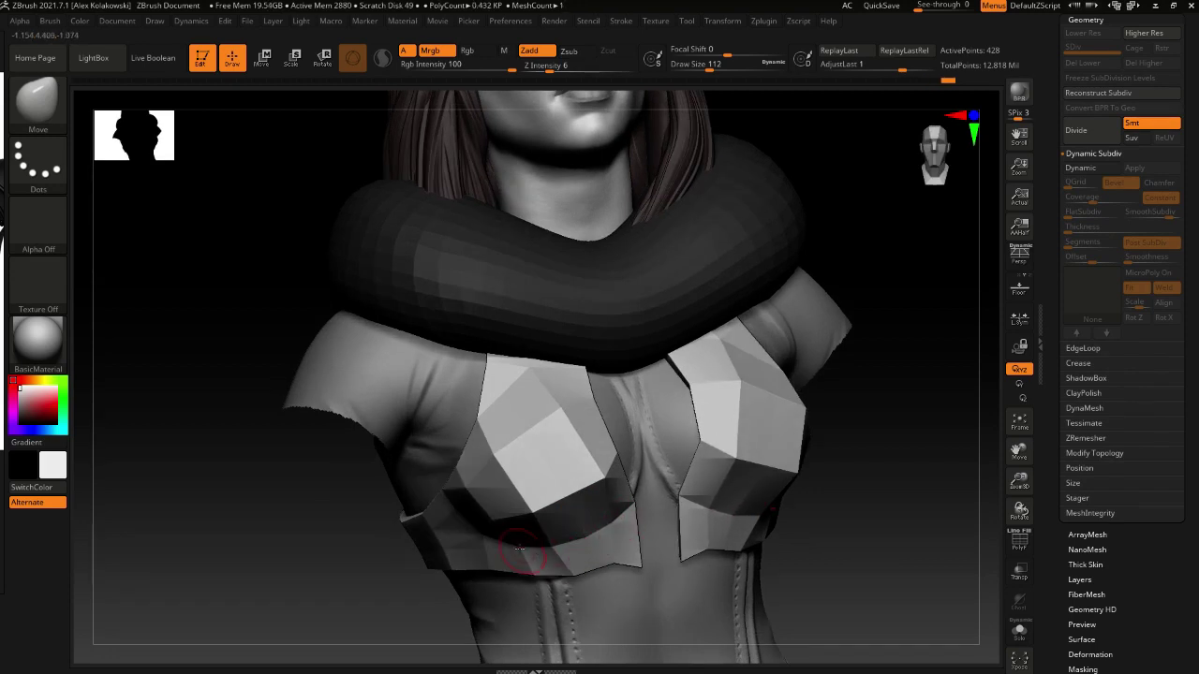
# Round out the low-poly cup by moving its front, upper and armhole-side vertices, enlarging the Move brush to about 154
pyautogui.moveTo(520, 548); pyautogui.dragTo(450, 548, button='right')
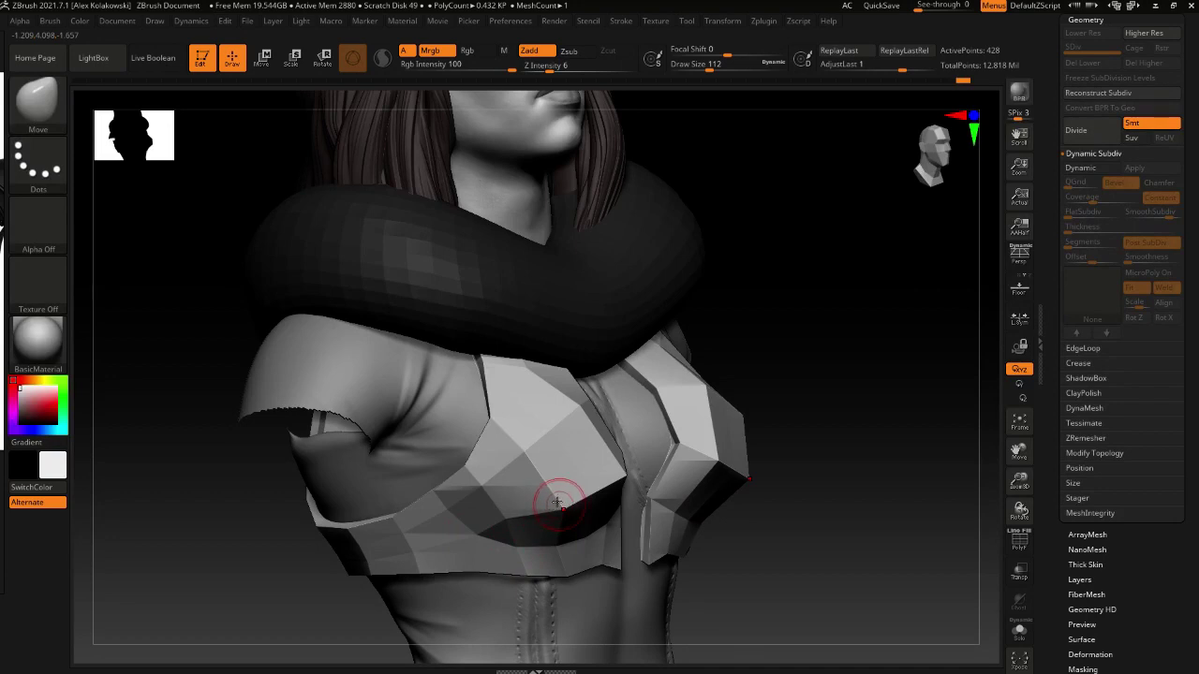
pyautogui.moveTo(563, 500); pyautogui.dragTo(562, 495)
pyautogui.moveTo(550, 506); pyautogui.dragTo(604, 503, button='right')
pyautogui.moveTo(560, 500); pyautogui.dragTo(512, 447)
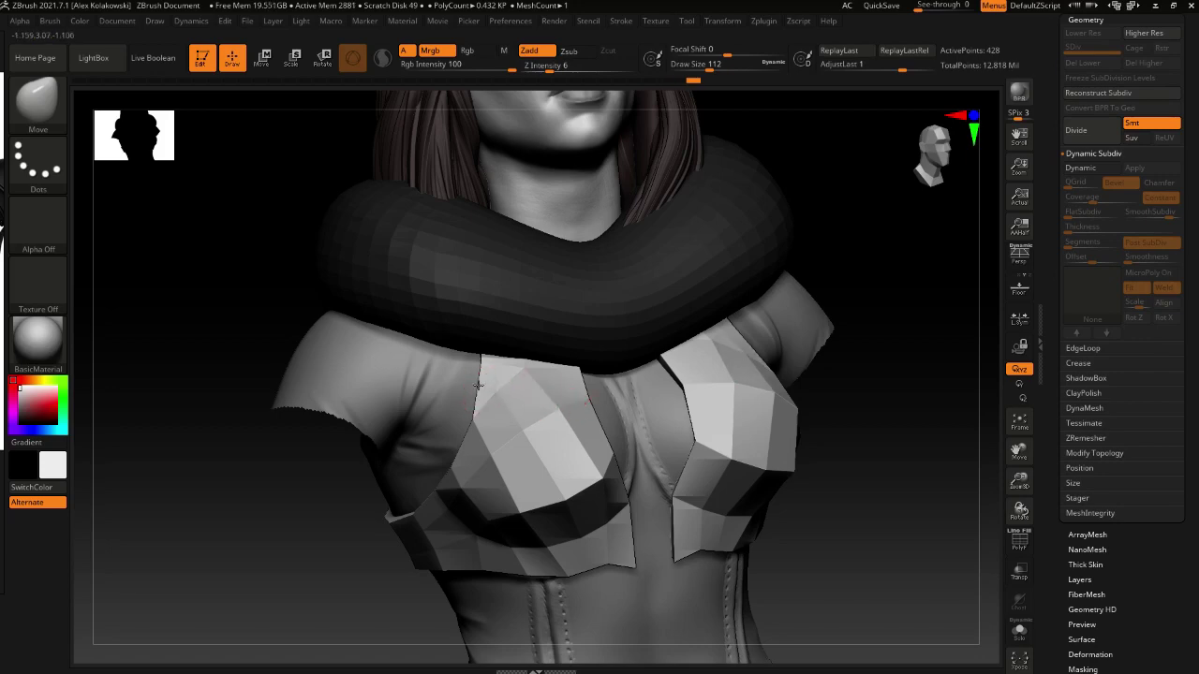
pyautogui.moveTo(515, 459)
pyautogui.mouseDown(button='right')
pyautogui.moveTo(527, 436)
pyautogui.moveTo(545, 476)
pyautogui.moveTo(457, 497)
pyautogui.mouseUp(button='right')
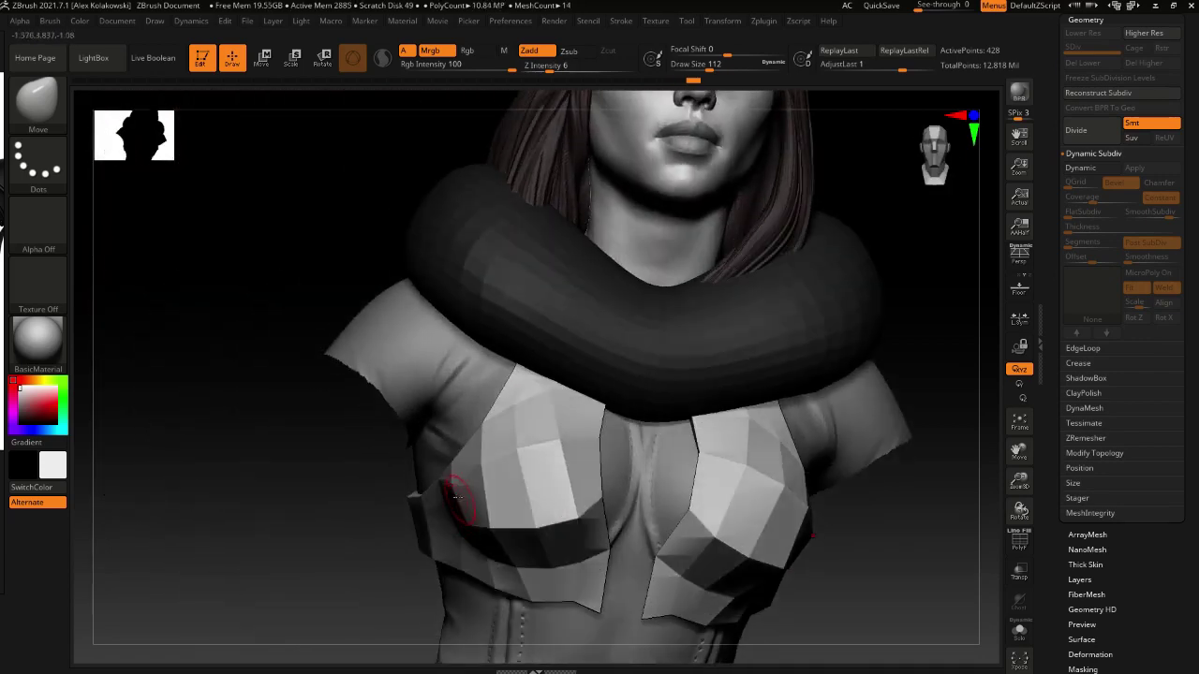
pyautogui.press(']')
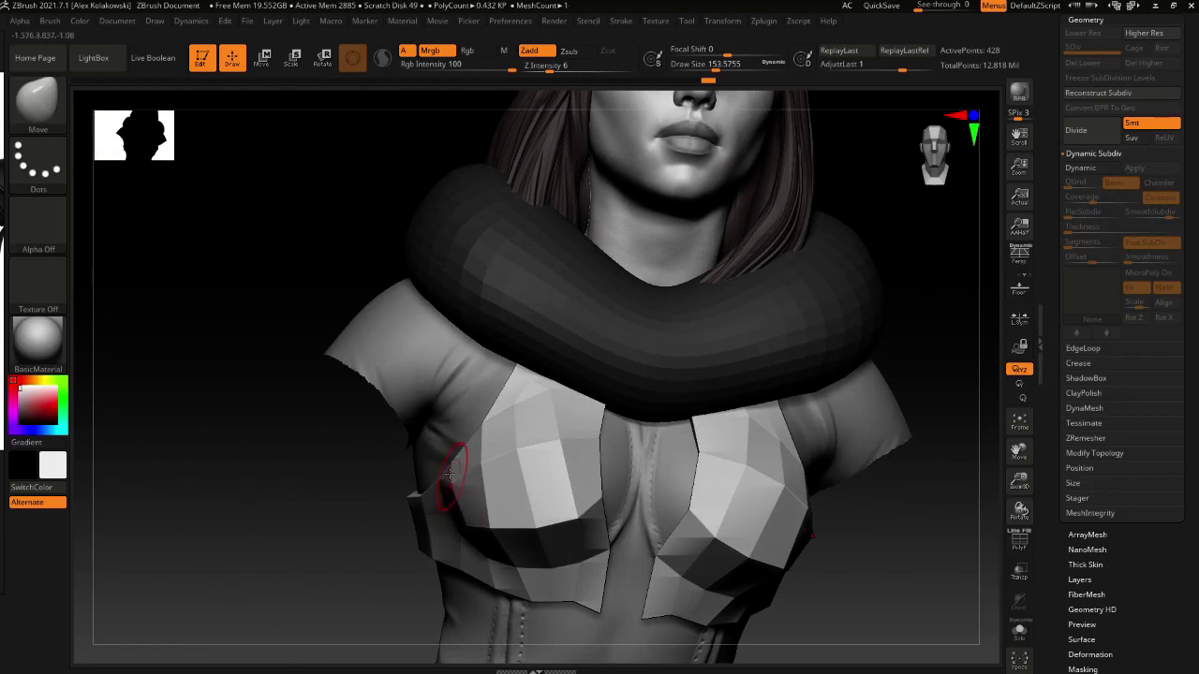
# Turn on the smooth subdivision preview and refine the lower cups from several angles with the Move brush at size about 212
pyautogui.press('d')
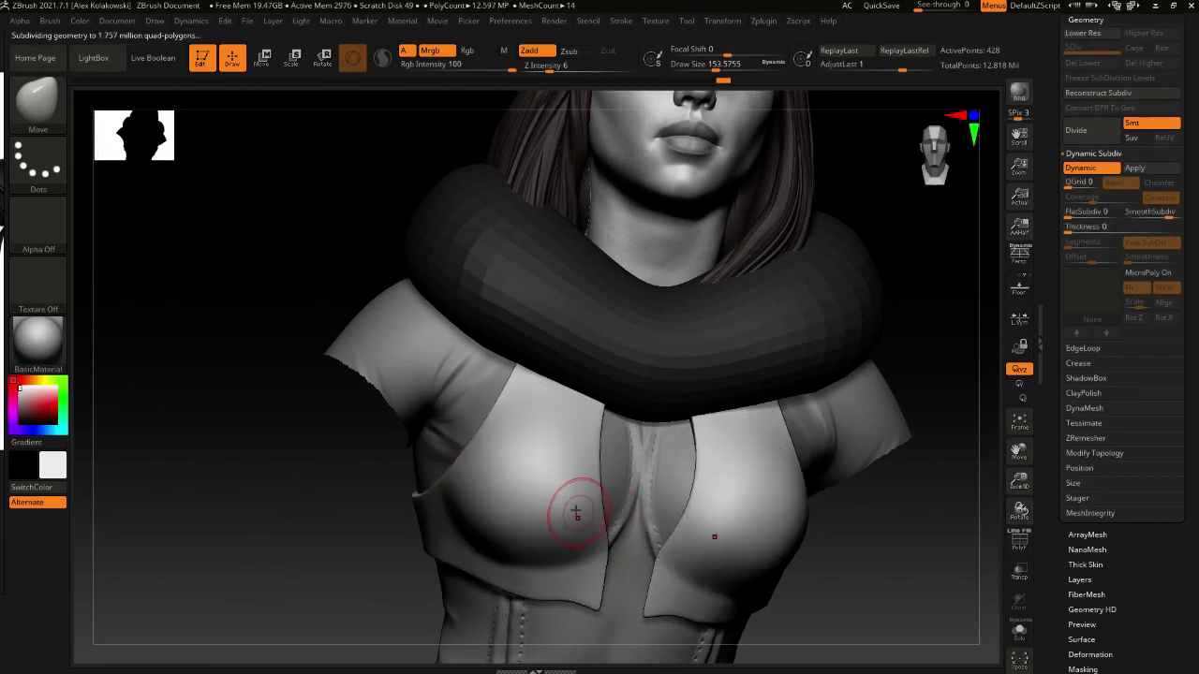
pyautogui.moveTo(576, 512)
pyautogui.mouseDown(button='right')
pyautogui.moveTo(669, 539)
pyautogui.moveTo(689, 563)
pyautogui.mouseUp(button='right')
pyautogui.press('s')
pyautogui.moveTo(688, 564); pyautogui.dragTo(695, 564)
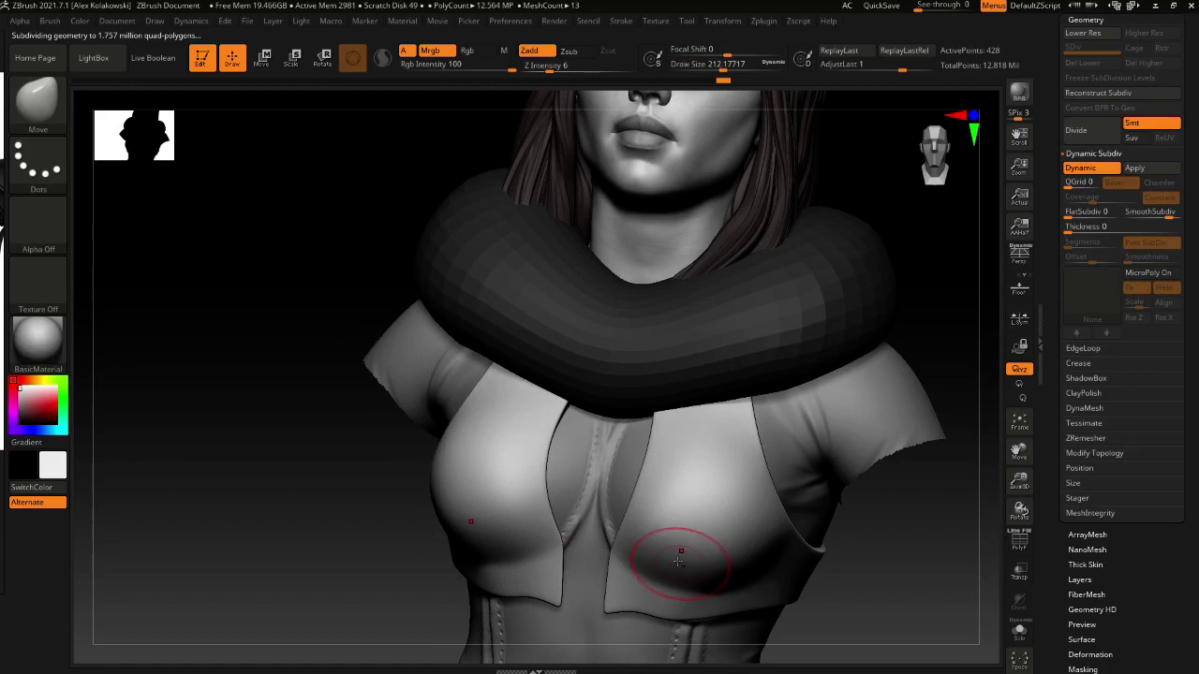
pyautogui.moveTo(700, 563); pyautogui.dragTo(677, 558, button='right')
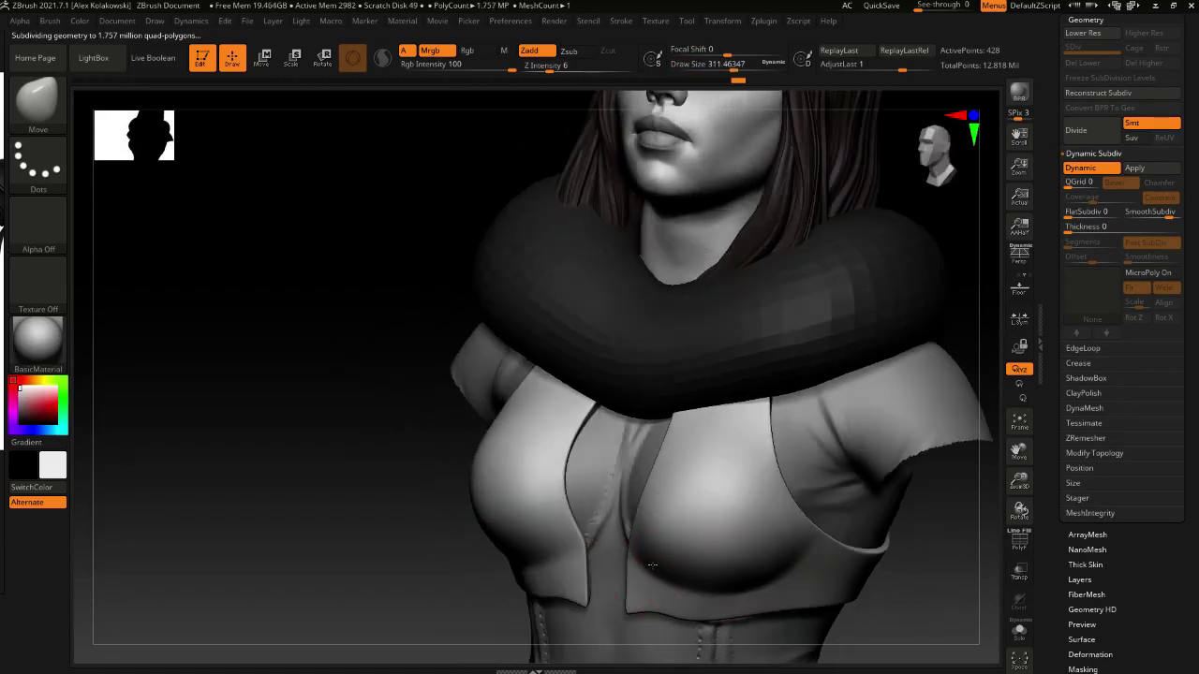
pyautogui.keyDown('ctrl'); pyautogui.moveTo(660, 560); pyautogui.dragTo(690, 553, button='right'); pyautogui.keyUp('ctrl')
pyautogui.moveTo(656, 557)
pyautogui.keyDown('alt'); pyautogui.mouseDown(button='right')
pyautogui.moveTo(585, 483)
pyautogui.moveTo(605, 489)
pyautogui.moveTo(573, 502)
pyautogui.mouseUp(button='right'); pyautogui.keyUp('alt')
pyautogui.moveTo(533, 463)
pyautogui.keyDown('ctrl'); pyautogui.mouseDown(button='right')
pyautogui.moveTo(555, 520)
pyautogui.moveTo(587, 523)
pyautogui.mouseUp(button='right'); pyautogui.keyUp('ctrl')
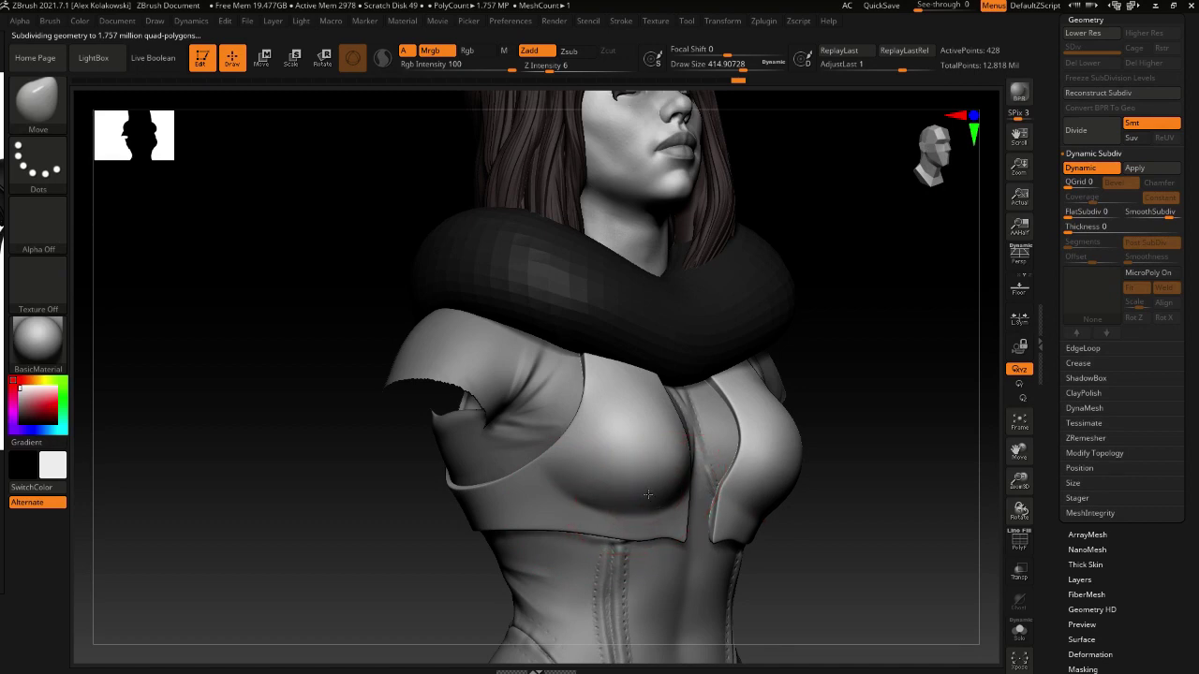
# Set the Move brush size to about 305 and adjust the side and front contours of the smoothed top
pyautogui.moveTo(648, 495); pyautogui.dragTo(645, 486, button='right')
pyautogui.moveTo(585, 519); pyautogui.dragTo(605, 497, button='right')
pyautogui.press('s')
pyautogui.moveTo(603, 481); pyautogui.dragTo(594, 479)
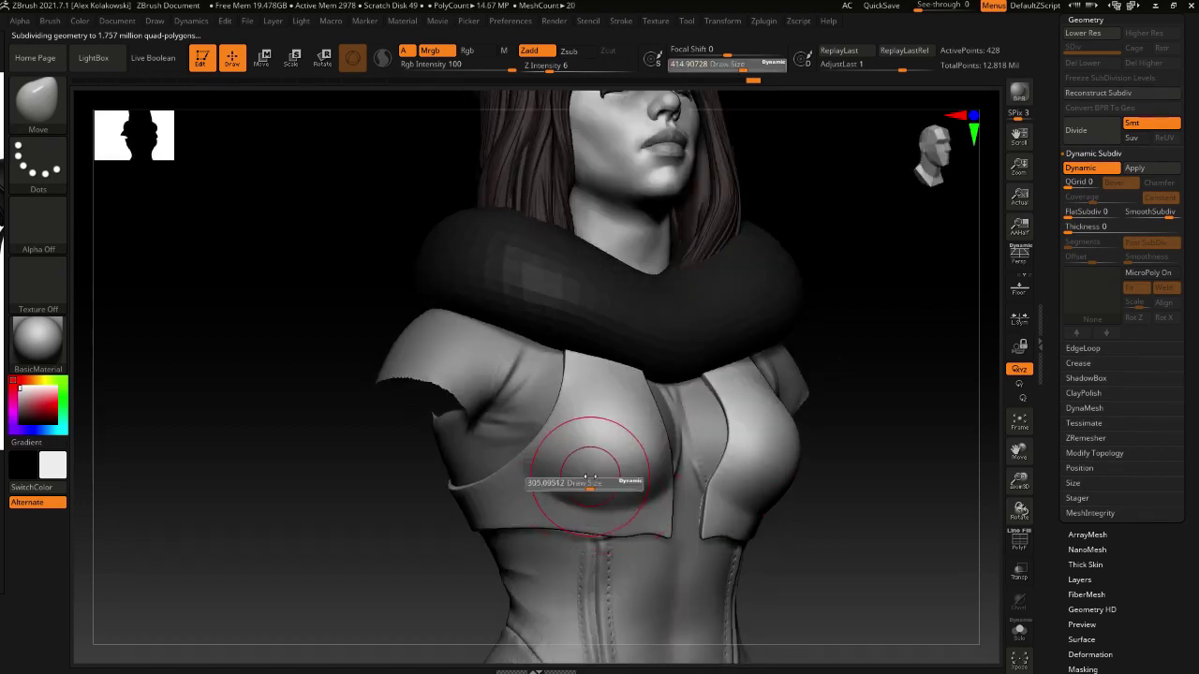
pyautogui.moveTo(613, 461); pyautogui.dragTo(637, 417, button='right')
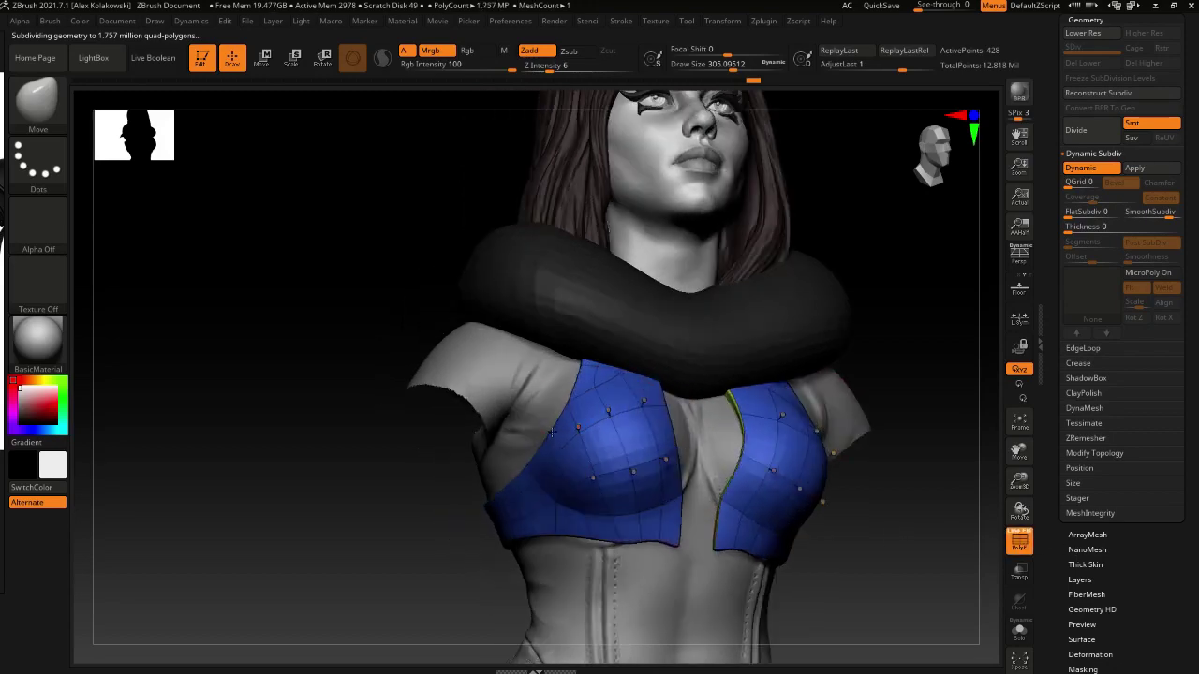
# Check the top's unsubdivided polyframe cage, and return to the smooth preview with polyframe hidden
pyautogui.moveTo(590, 449); pyautogui.dragTo(646, 435, button='right')
pyautogui.press('shift')
pyautogui.moveTo(619, 360)
pyautogui.mouseDown(button='right')
pyautogui.moveTo(605, 386)
pyautogui.moveTo(620, 375)
pyautogui.mouseUp(button='right')
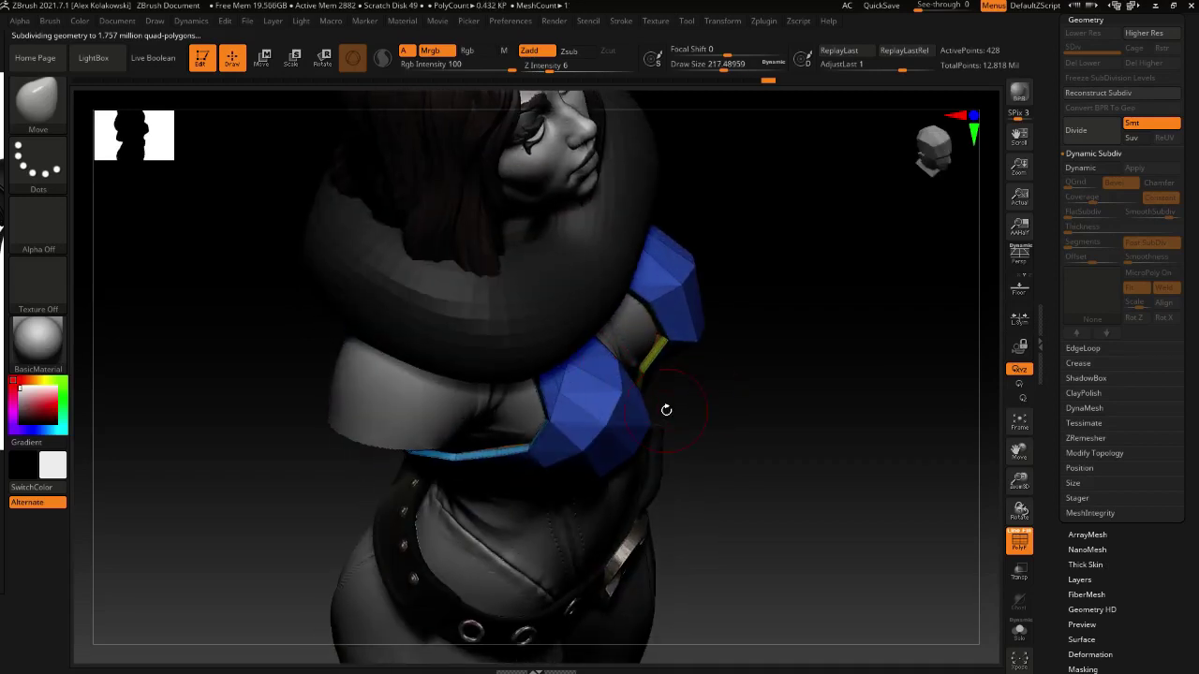
pyautogui.press('d')
pyautogui.click(1021, 553)
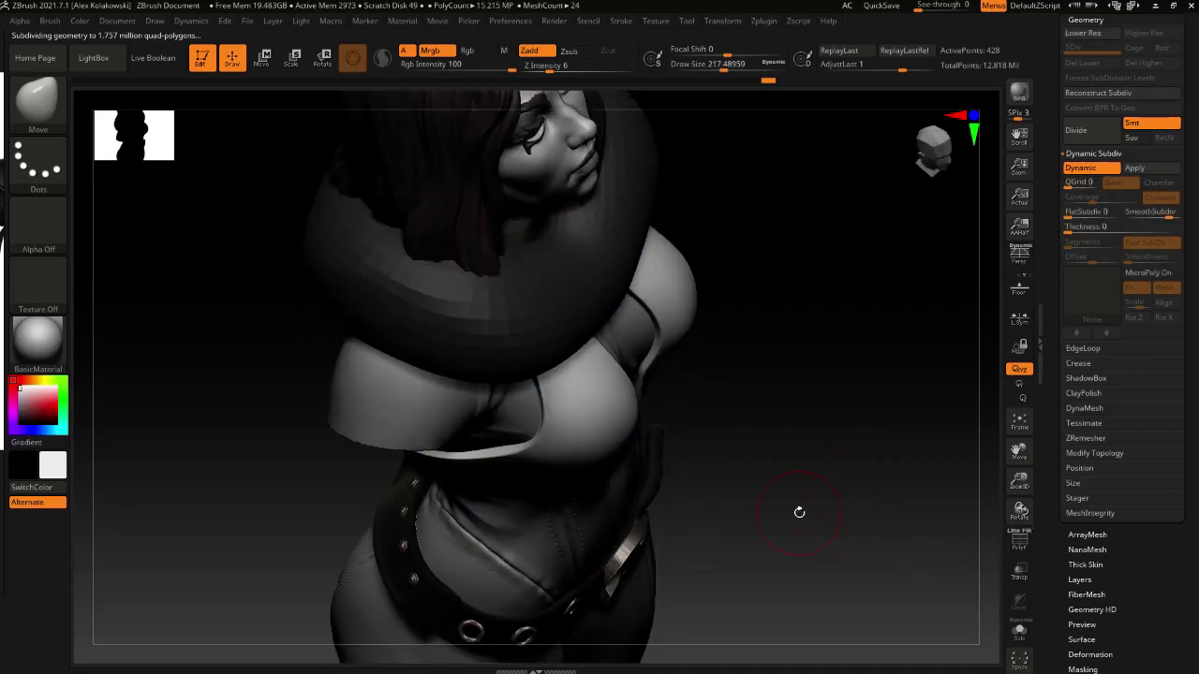
# Review the fit of the top on the full figure from above, front and side, reducing the brush size to about 318
pyautogui.moveTo(798, 511); pyautogui.dragTo(773, 473, button='right')
pyautogui.keyDown('ctrl'); pyautogui.moveTo(734, 254); pyautogui.dragTo(751, 355, button='right'); pyautogui.keyUp('ctrl')
pyautogui.moveTo(771, 504)
pyautogui.mouseDown(button='right')
pyautogui.moveTo(396, 507)
pyautogui.moveTo(587, 509)
pyautogui.moveTo(588, 550)
pyautogui.moveTo(657, 513)
pyautogui.mouseUp(button='right')
pyautogui.moveTo(618, 549)
pyautogui.mouseDown(button='right')
pyautogui.moveTo(650, 553)
pyautogui.moveTo(644, 510)
pyautogui.moveTo(581, 518)
pyautogui.moveTo(556, 445)
pyautogui.moveTo(596, 496)
pyautogui.mouseUp(button='right')
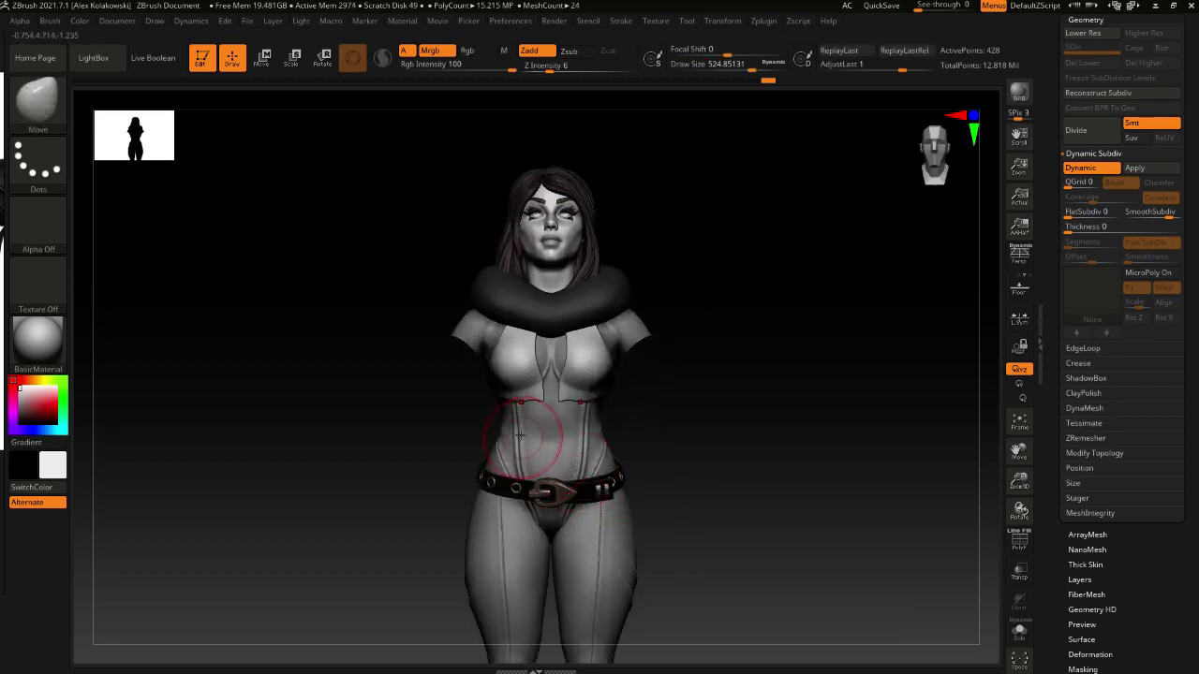
pyautogui.moveTo(538, 435)
pyautogui.mouseDown(button='right')
pyautogui.moveTo(575, 433)
pyautogui.moveTo(545, 427)
pyautogui.moveTo(560, 455)
pyautogui.mouseUp(button='right')
pyautogui.press('s')
pyautogui.moveTo(560, 454); pyautogui.dragTo(543, 454)
pyautogui.moveTo(543, 454)
pyautogui.keyDown('alt'); pyautogui.mouseDown(button='right')
pyautogui.moveTo(526, 487)
pyautogui.moveTo(517, 460)
pyautogui.moveTo(571, 469)
pyautogui.moveTo(577, 488)
pyautogui.moveTo(564, 473)
pyautogui.mouseUp(button='right'); pyautogui.keyUp('alt')
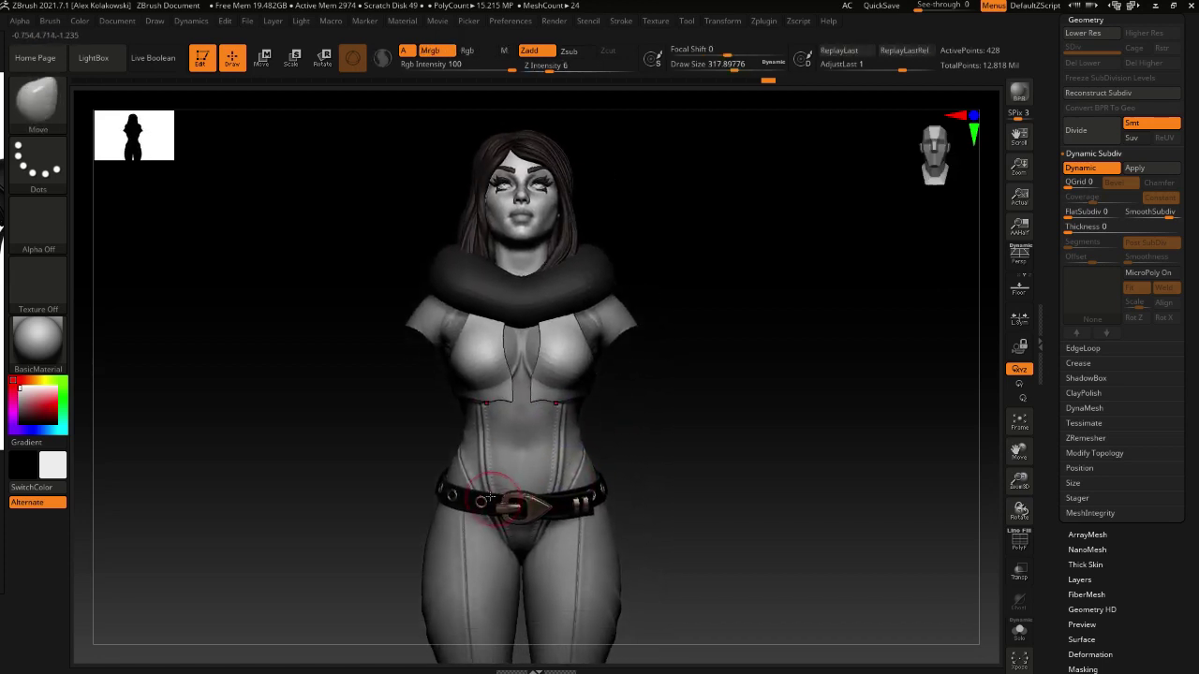
pyautogui.moveTo(490, 499)
pyautogui.mouseDown(button='right')
pyautogui.moveTo(578, 493)
pyautogui.moveTo(421, 478)
pyautogui.mouseUp(button='right')
# Duplicate the belt subtool and reset the orientation of its move gizmo to the world axes
pyautogui.keyDown('alt'); pyautogui.click(455, 470); pyautogui.keyUp('alt')
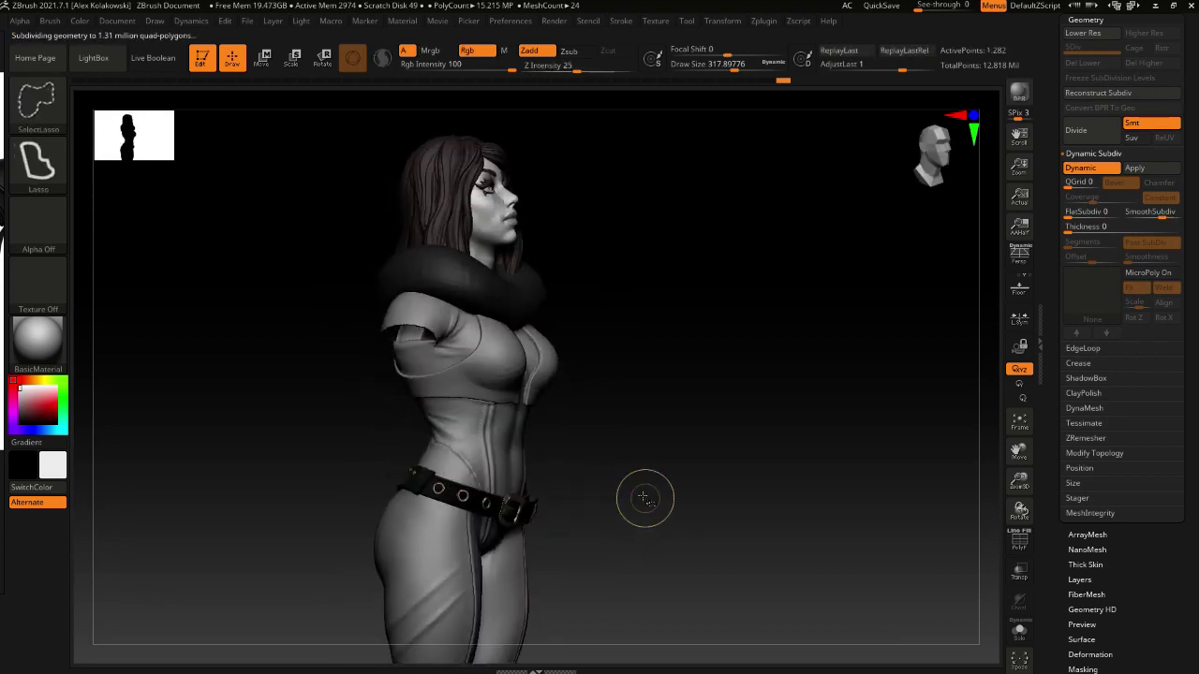
pyautogui.hotkey('ctrl', 'shift', 'd')
pyautogui.press('w')
pyautogui.moveTo(625, 512); pyautogui.dragTo(644, 515, button='right')
pyautogui.click(424, 389)
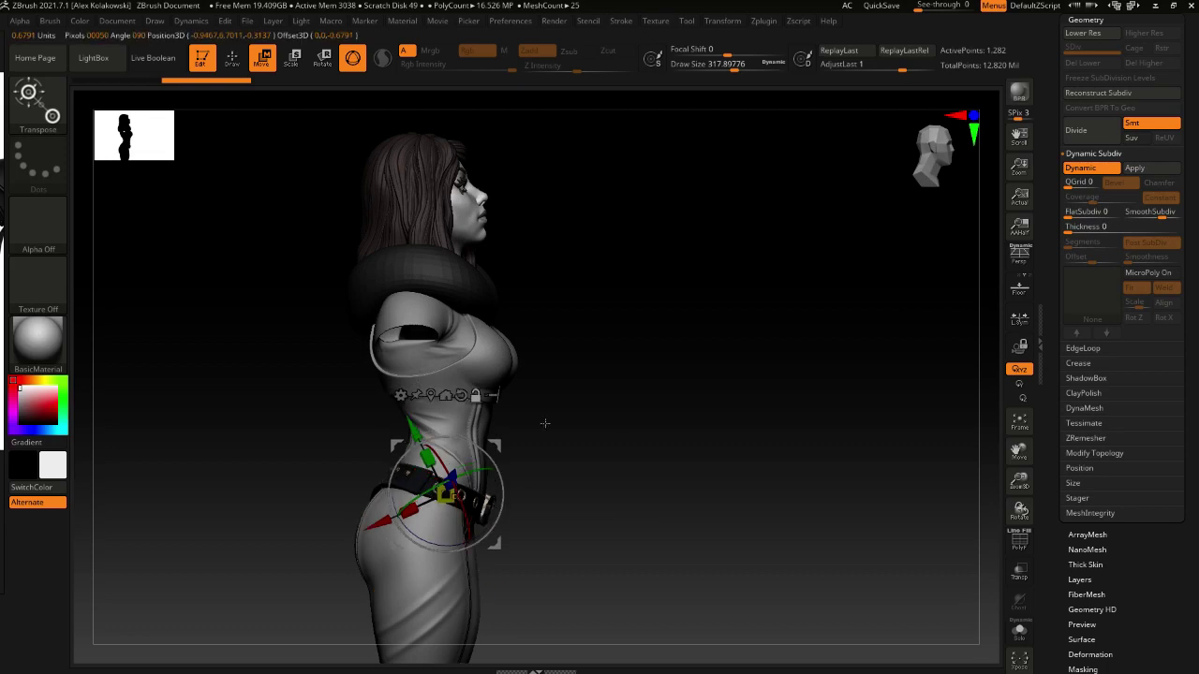
pyautogui.keyDown('alt'); pyautogui.click(461, 396); pyautogui.keyUp('alt')
pyautogui.keyDown('shift'); pyautogui.moveTo(610, 465); pyautogui.dragTo(611, 466, button='right'); pyautogui.keyUp('shift')
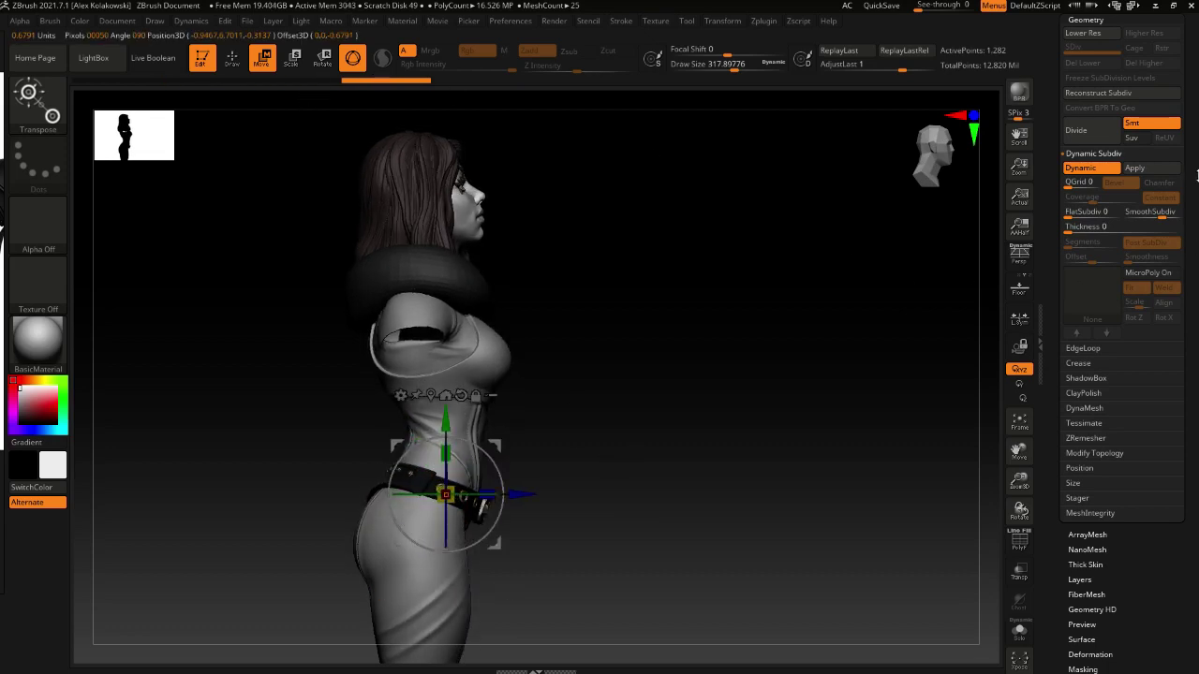
# Select the PM3D_Sphere3D1 belt, roll its undo history back to the plain low-poly band, and check it in isolation
pyautogui.moveTo(1197, 175); pyautogui.dragTo(1197, 199)
pyautogui.click(1087, 31)
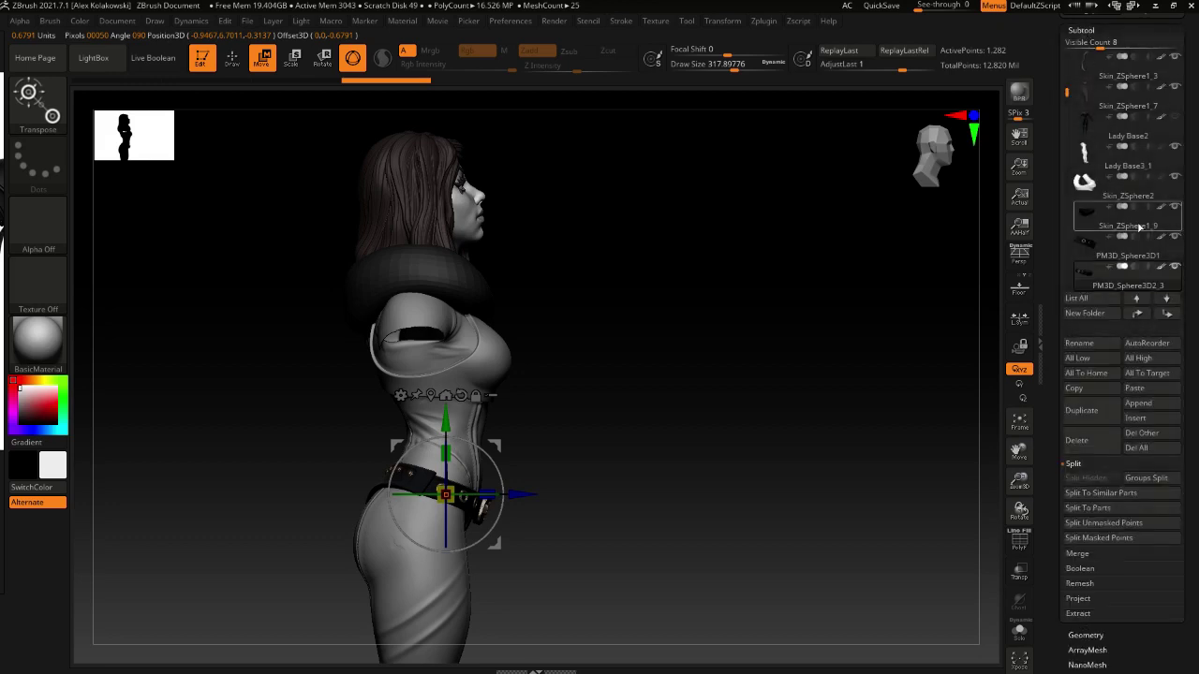
pyautogui.click(1103, 258)
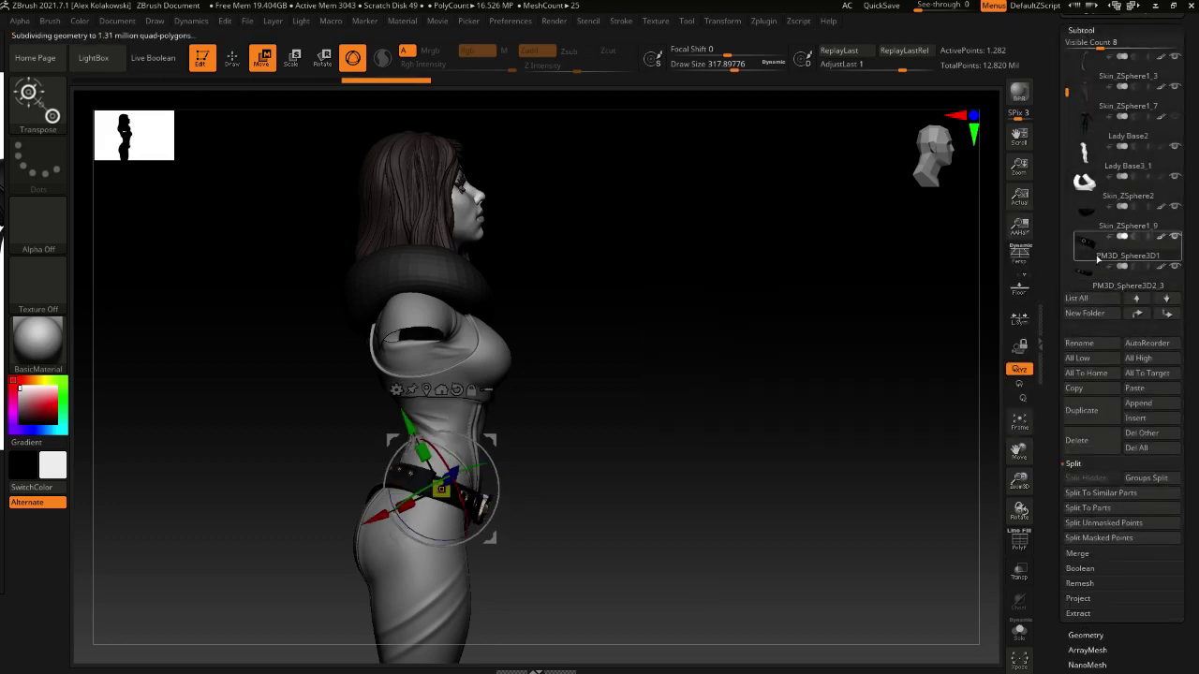
pyautogui.moveTo(785, 80); pyautogui.dragTo(602, 79)
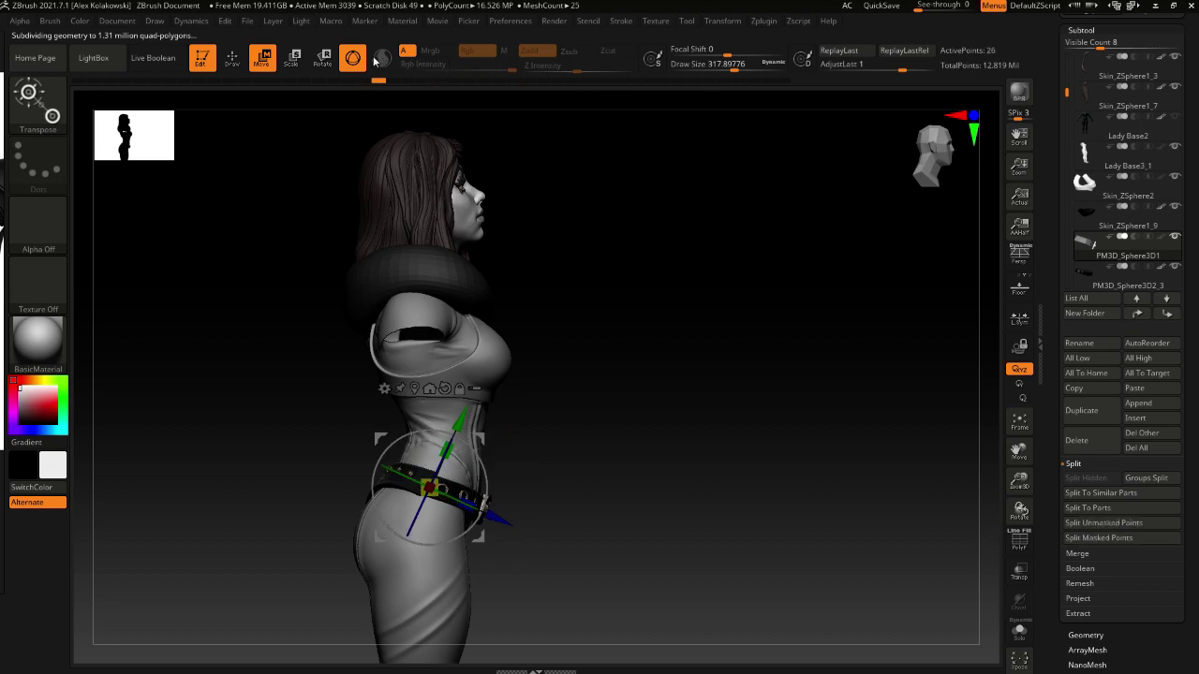
pyautogui.click(1018, 634)
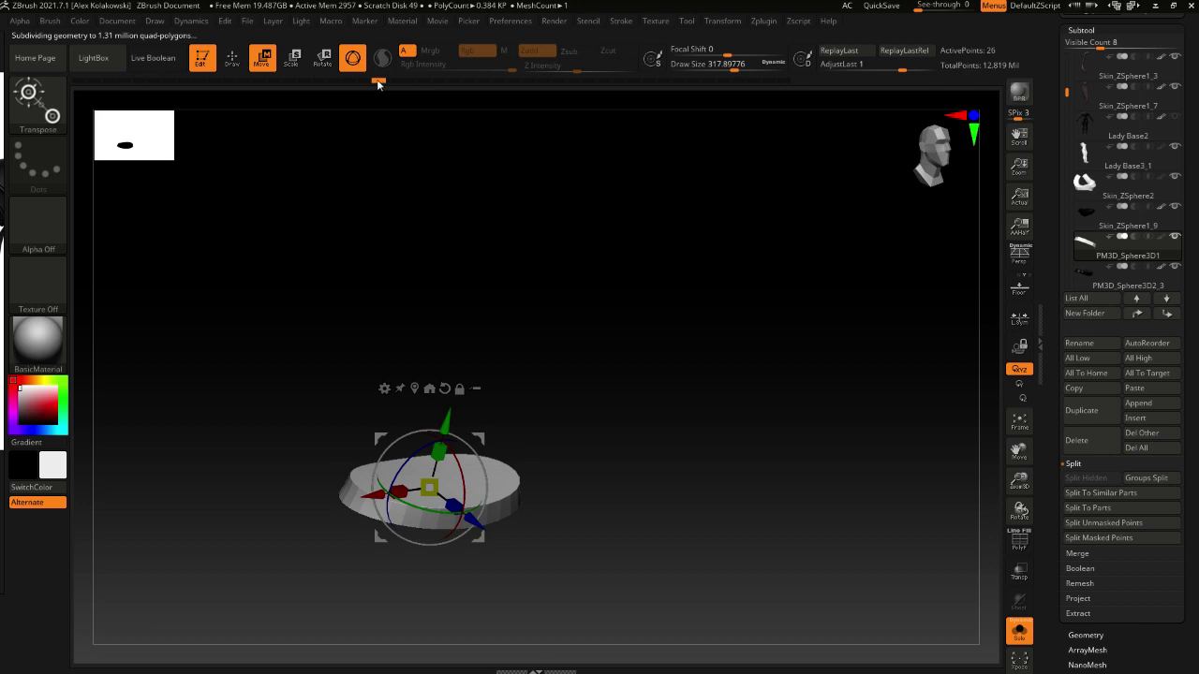
pyautogui.moveTo(378, 82); pyautogui.dragTo(395, 84)
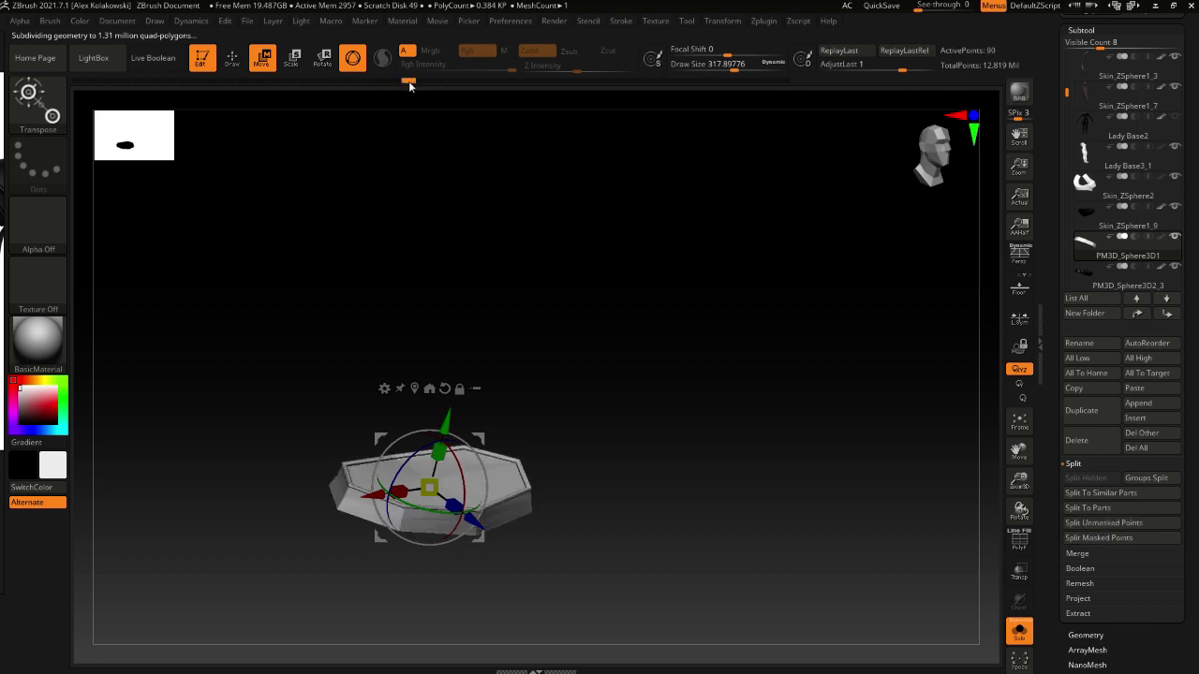
pyautogui.moveTo(538, 294); pyautogui.dragTo(609, 415)
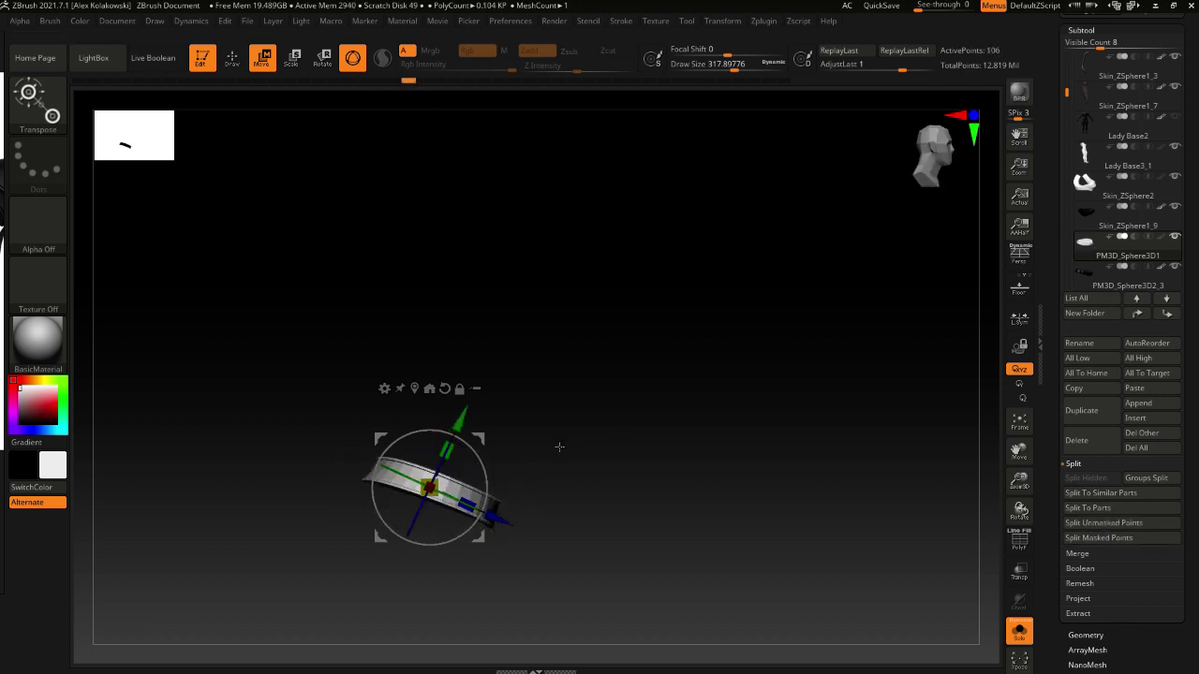
pyautogui.click(651, 528)
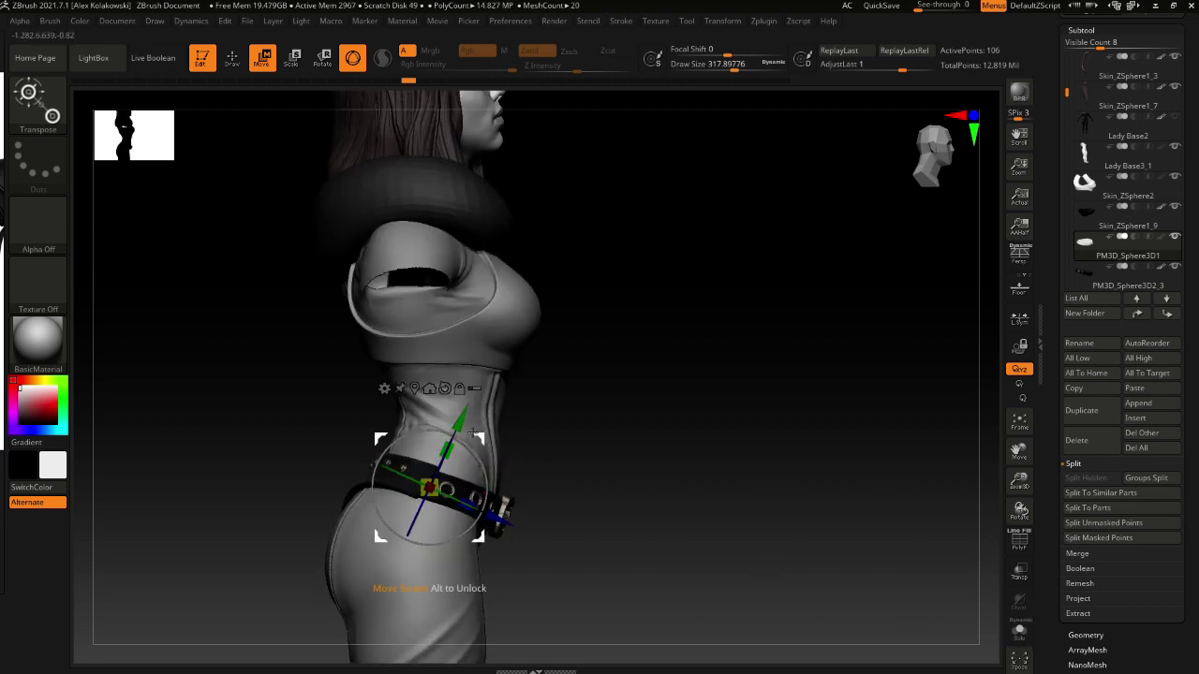
# Move the plain low-poly band up to the waist above the buckled belt and narrow its width to about 0.91
pyautogui.moveTo(477, 436); pyautogui.dragTo(562, 418)
pyautogui.click(499, 420)
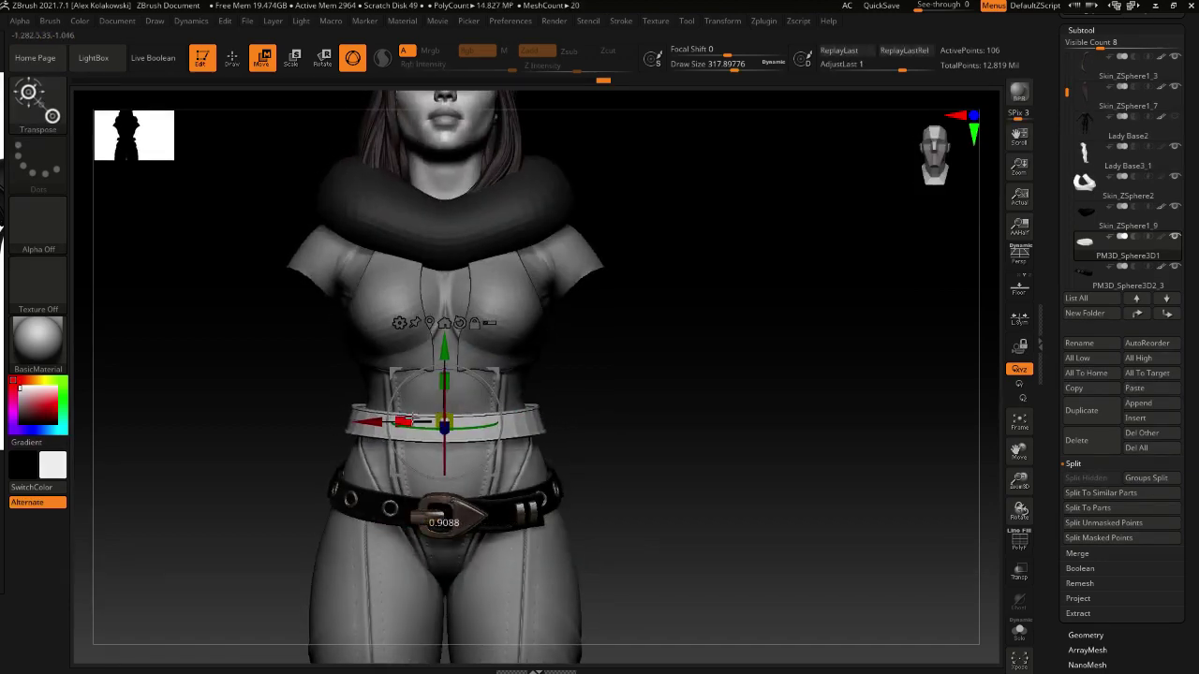
pyautogui.moveTo(685, 448)
pyautogui.mouseDown()
pyautogui.moveTo(506, 429)
pyautogui.moveTo(498, 440)
pyautogui.mouseUp()
pyautogui.press('q')
# Shape the band around the waist at the back, side and front with the Move brush, at draw sizes of about 468 to 550
pyautogui.press('b')
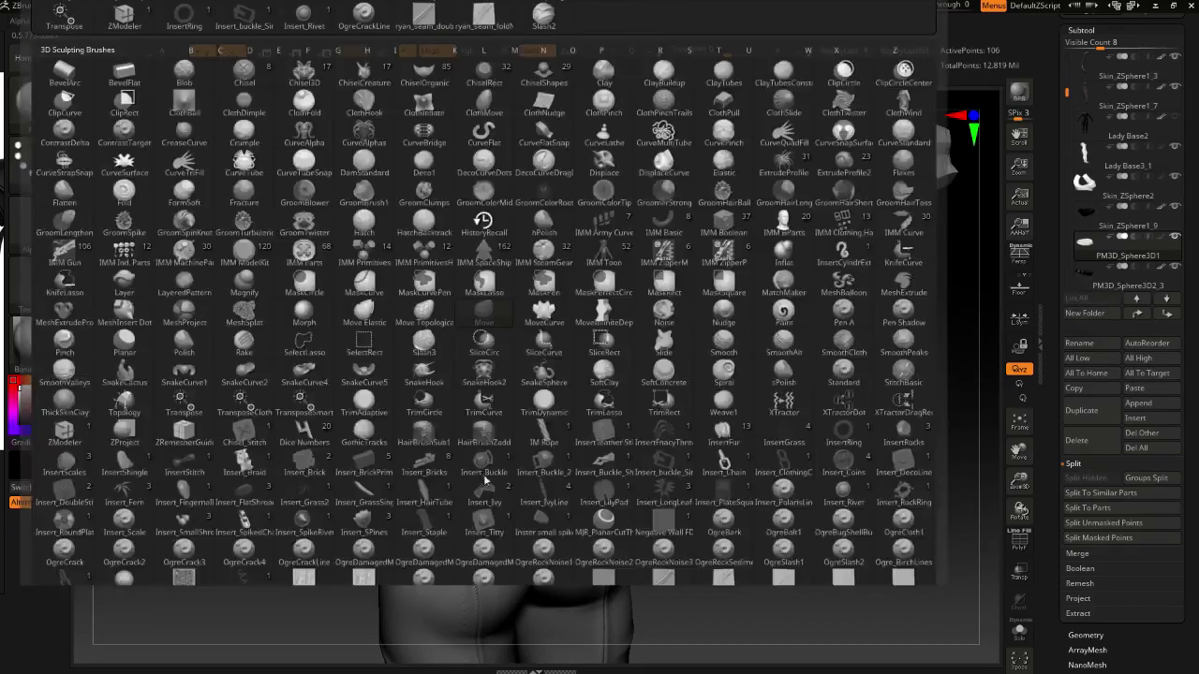
pyautogui.press('m')
pyautogui.press('v')
pyautogui.press(']')
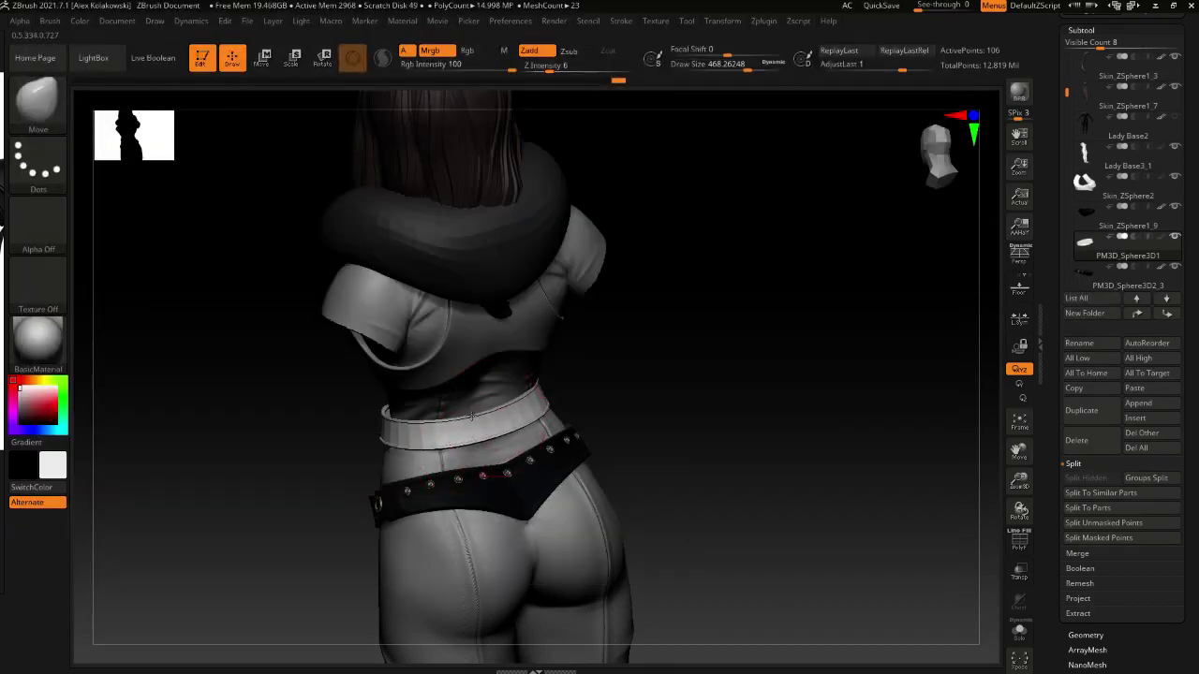
pyautogui.moveTo(484, 439); pyautogui.dragTo(499, 443, button='right')
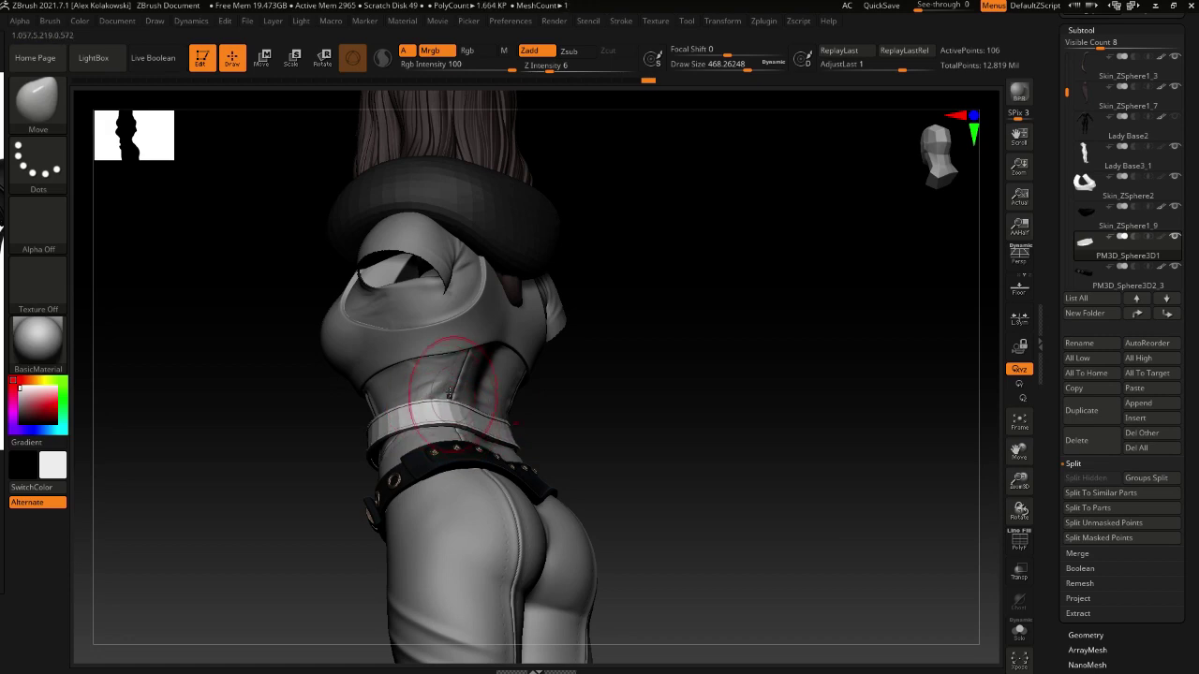
pyautogui.moveTo(450, 392)
pyautogui.mouseDown(button='right')
pyautogui.moveTo(410, 434)
pyautogui.moveTo(392, 430)
pyautogui.moveTo(365, 451)
pyautogui.mouseUp(button='right')
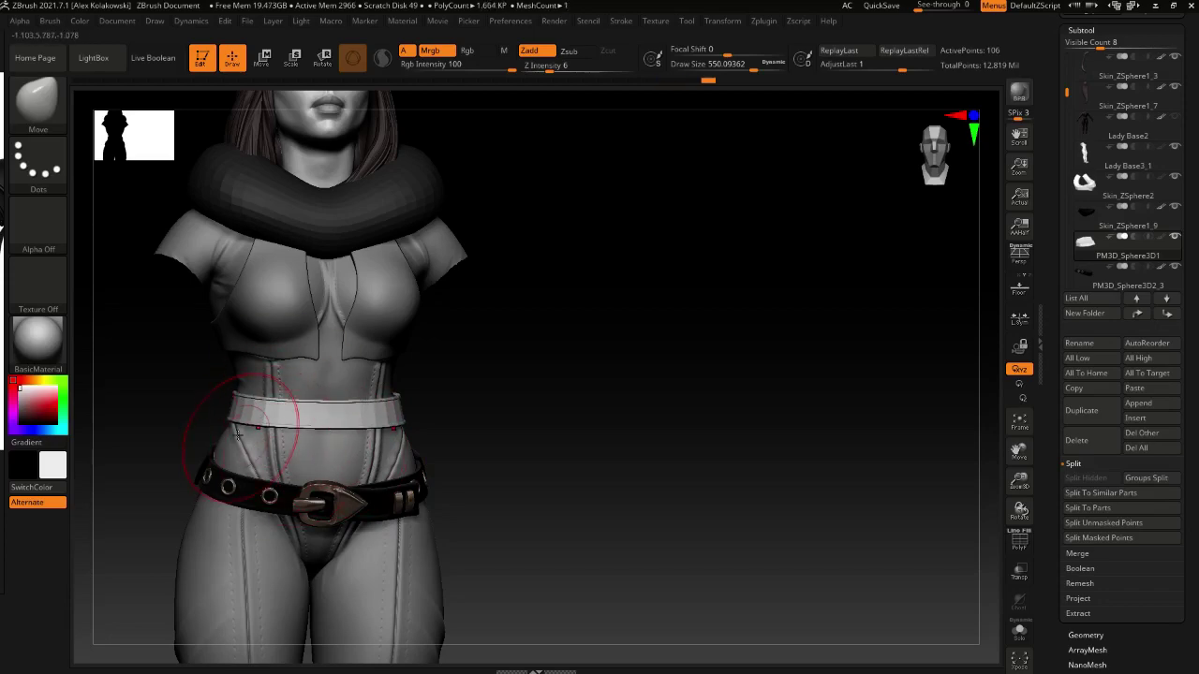
# Insert a ring on the front centre of the waist band with the InsertRing brush at draw size about 293, and clear the mask
pyautogui.press('b')
pyautogui.press('i')
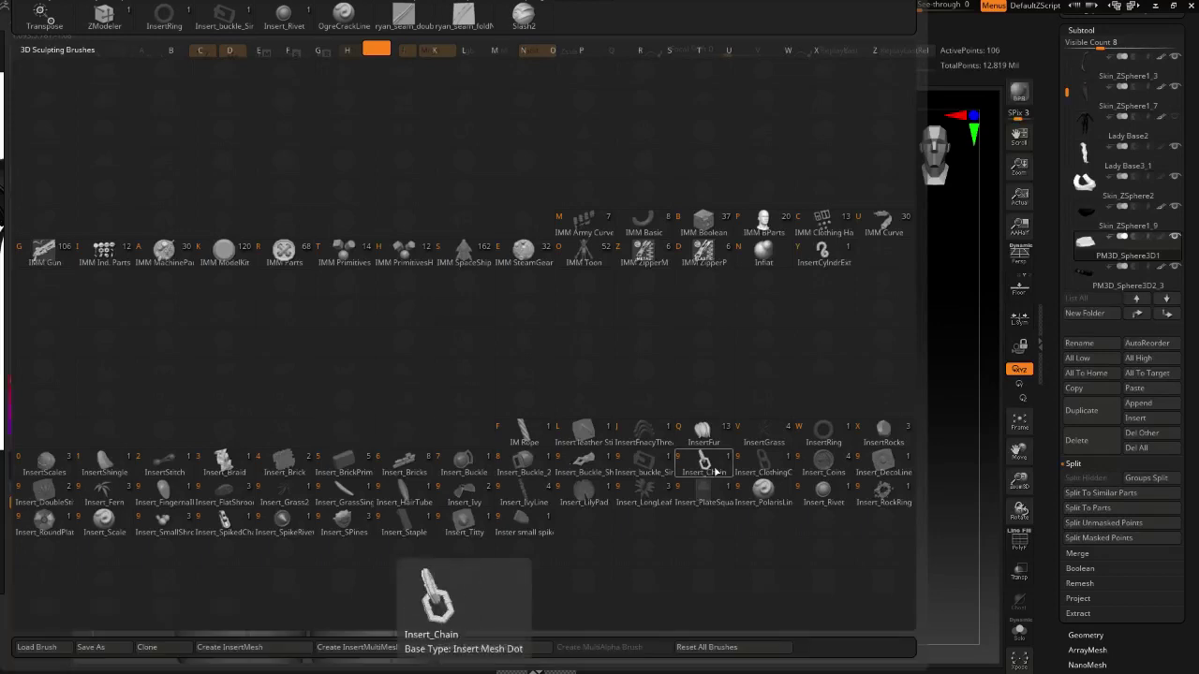
pyautogui.click(814, 436)
pyautogui.moveTo(371, 448); pyautogui.dragTo(324, 415, button='right')
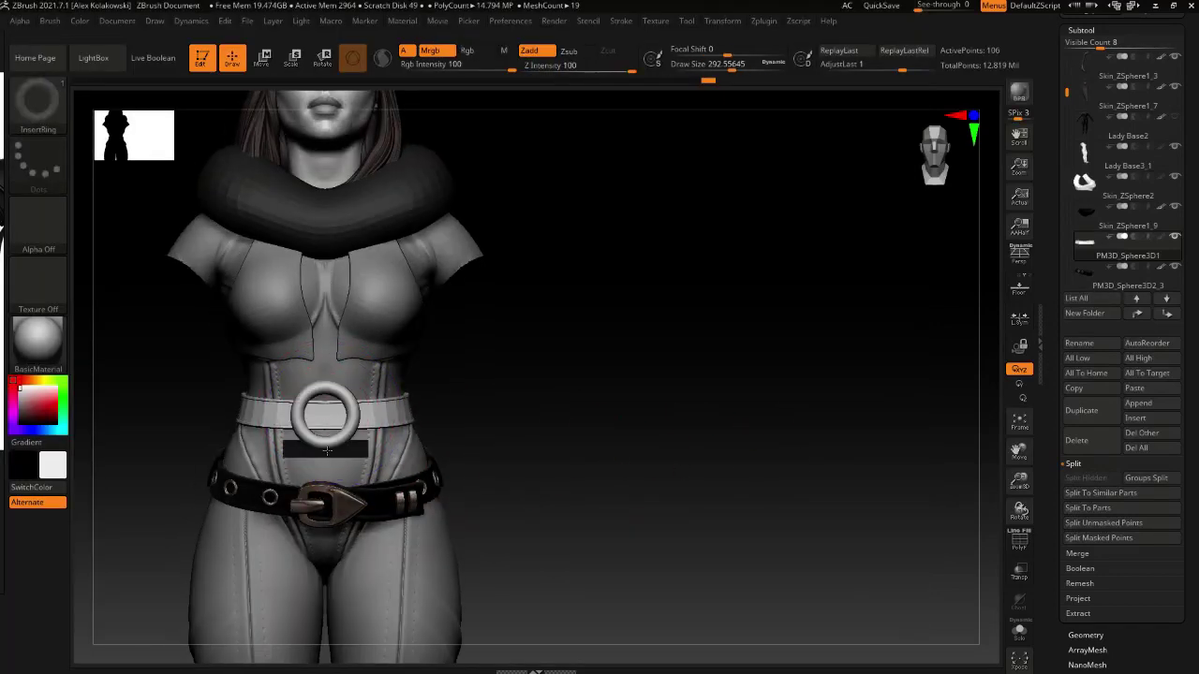
pyautogui.keyDown('ctrl'); pyautogui.moveTo(479, 440); pyautogui.dragTo(450, 455); pyautogui.keyUp('ctrl')
pyautogui.keyDown('ctrl'); pyautogui.moveTo(441, 449); pyautogui.dragTo(359, 224, button='right'); pyautogui.keyUp('ctrl')
pyautogui.moveTo(323, 468); pyautogui.dragTo(424, 622, button='right')
pyautogui.keyDown('ctrl'); pyautogui.moveTo(388, 431); pyautogui.dragTo(402, 496, button='right'); pyautogui.keyUp('ctrl')
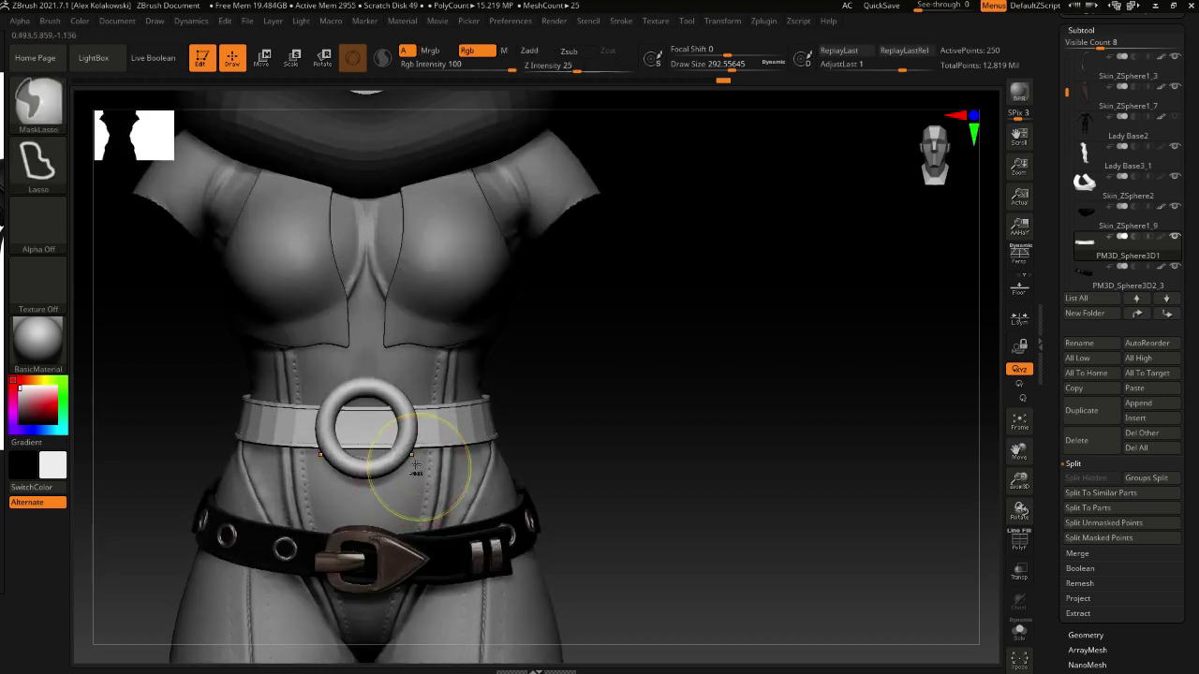
# Undo the oversized ring, insert a smaller one on the band's front centre at draw size about 217, and clear the mask
pyautogui.hotkey('ctrl', 'z')
pyautogui.hotkey('ctrl', 'z')
pyautogui.press('s')
pyautogui.moveTo(370, 428); pyautogui.dragTo(364, 427)
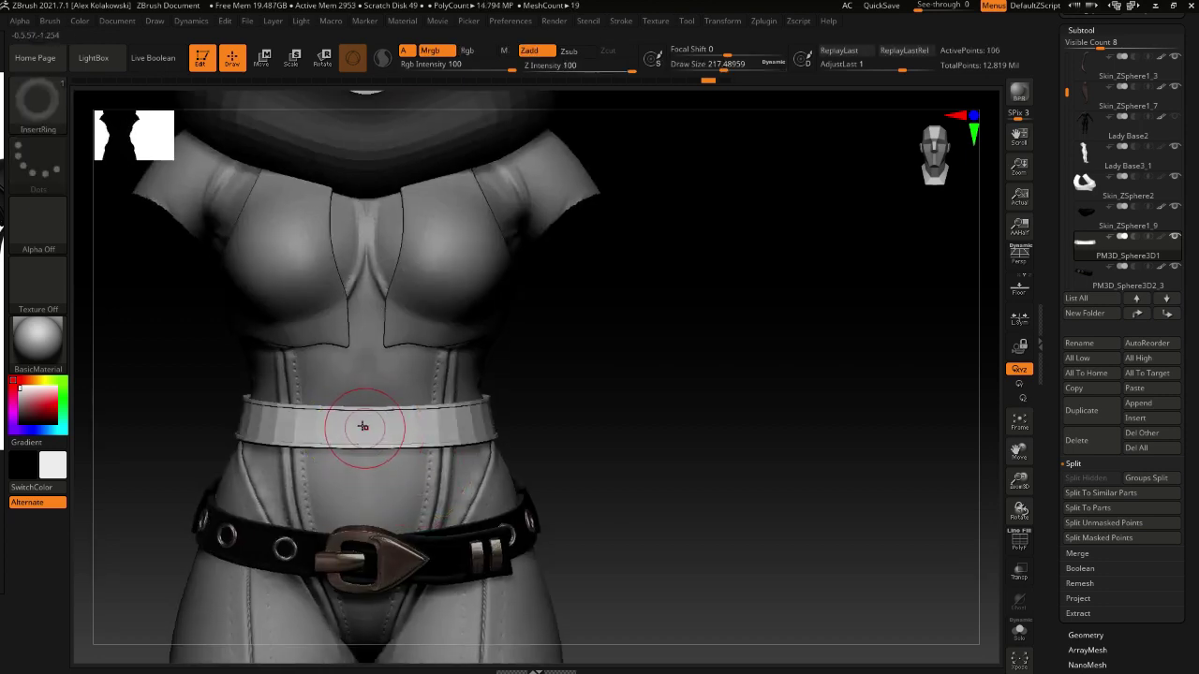
pyautogui.keyDown('ctrl'); pyautogui.moveTo(526, 493); pyautogui.dragTo(526, 495); pyautogui.keyUp('ctrl')
pyautogui.keyDown('ctrl'); pyautogui.moveTo(552, 440); pyautogui.dragTo(590, 468); pyautogui.keyUp('ctrl')
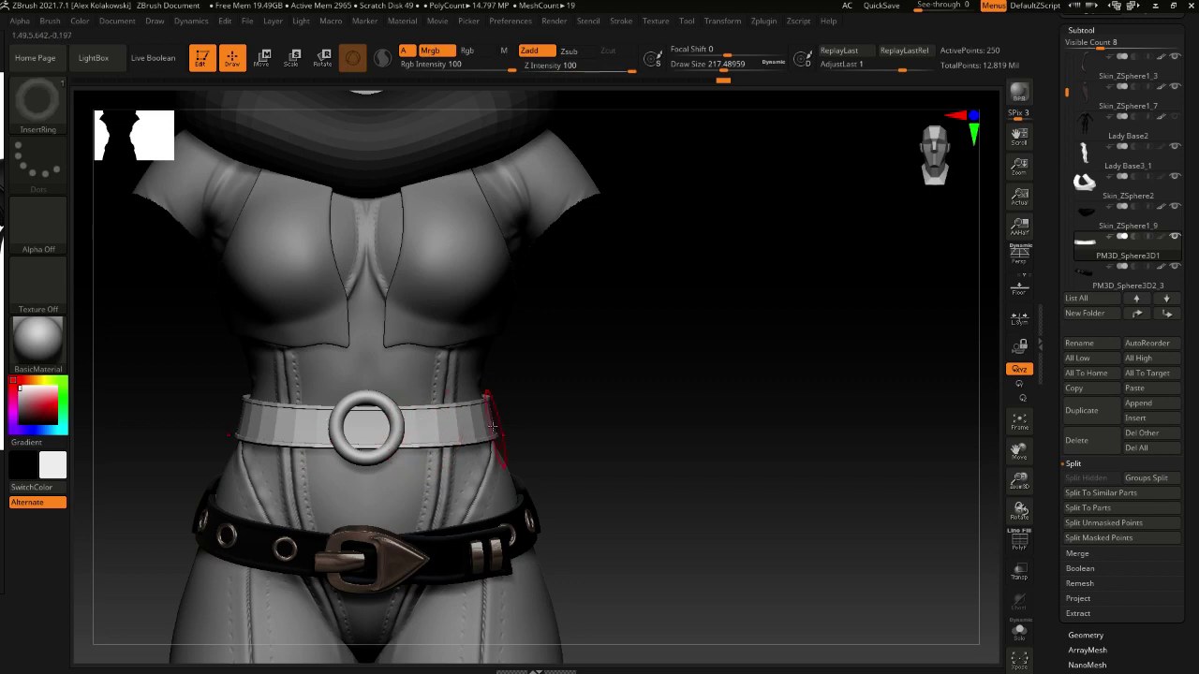
# Sample the grey model colour and choose the MatCap Gorilla material for the waist band and its ring
pyautogui.moveTo(459, 426); pyautogui.dragTo(457, 424)
pyautogui.moveTo(702, 415); pyautogui.dragTo(602, 456)
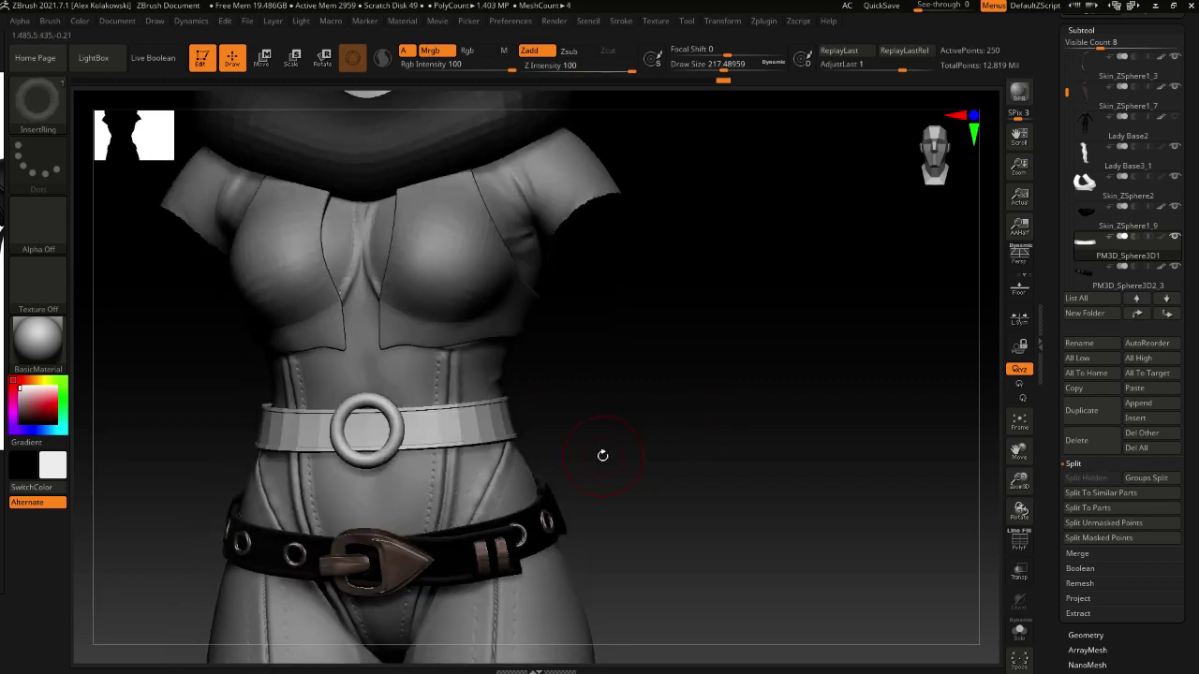
pyautogui.press('c')
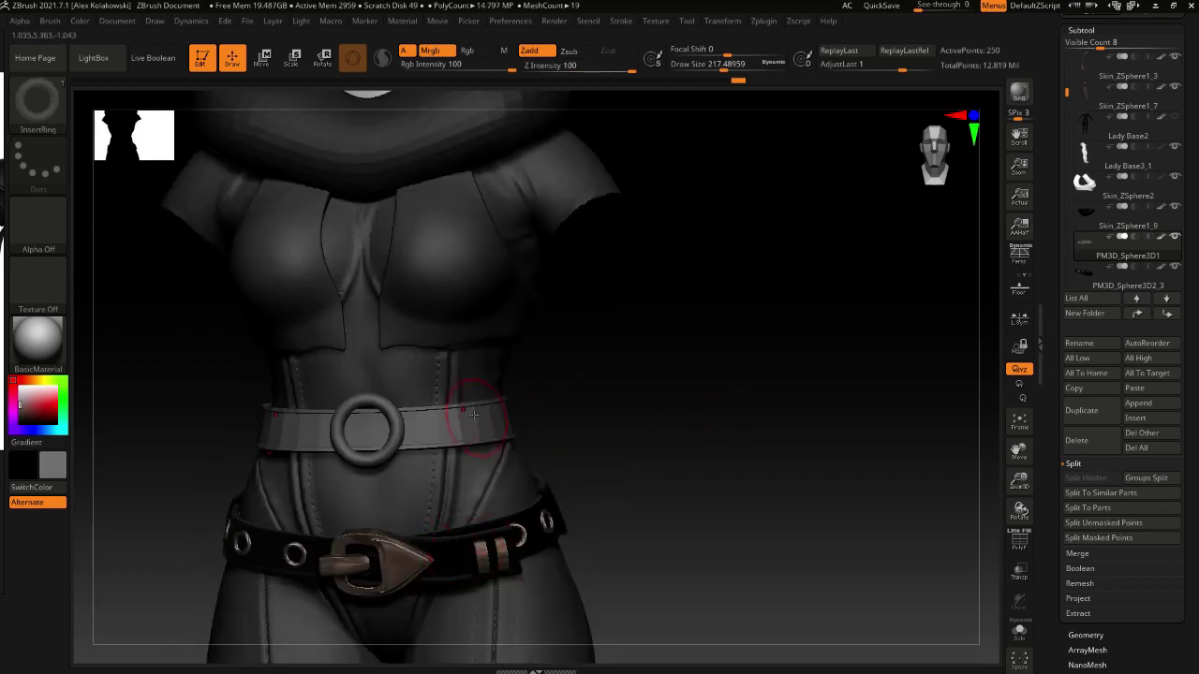
pyautogui.click(37, 337)
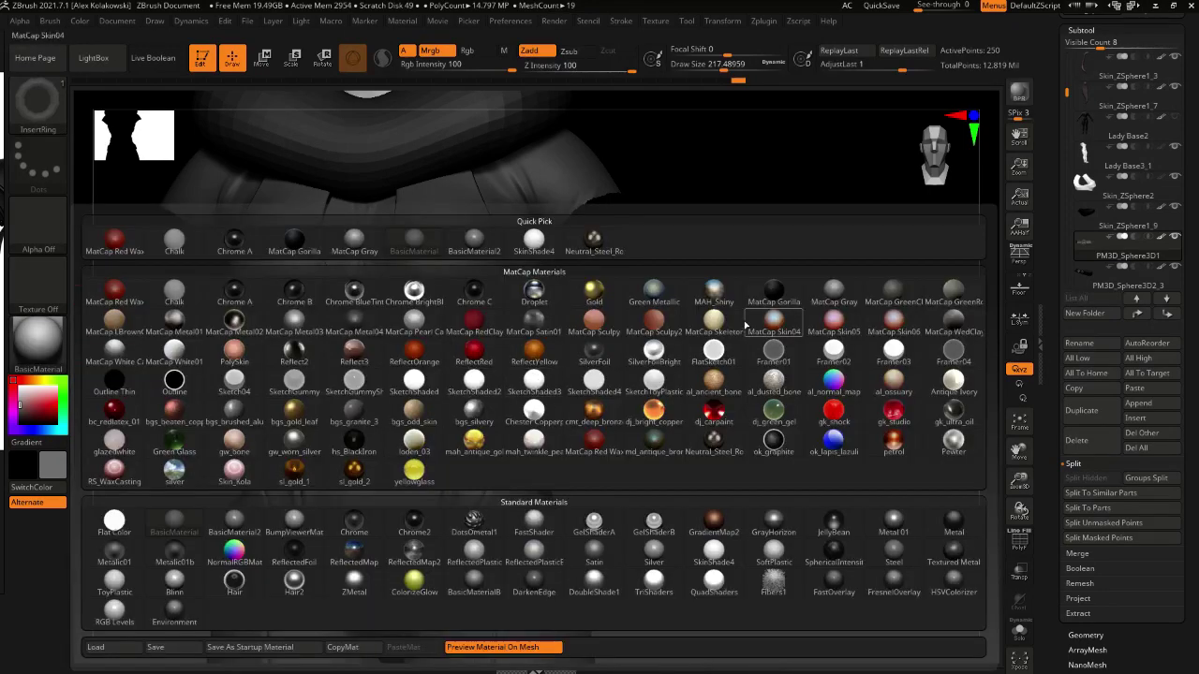
pyautogui.click(773, 292)
# Switch to the Standard brush, hide the ring so only the waist band shows, and split the hidden ring into its own subtool
pyautogui.keyDown('shift'); pyautogui.moveTo(391, 443); pyautogui.dragTo(440, 420, button='right'); pyautogui.keyUp('shift')
pyautogui.keyDown('ctrl'); pyautogui.keyDown('shift'); pyautogui.click(437, 410); pyautogui.keyUp('shift'); pyautogui.keyUp('ctrl')
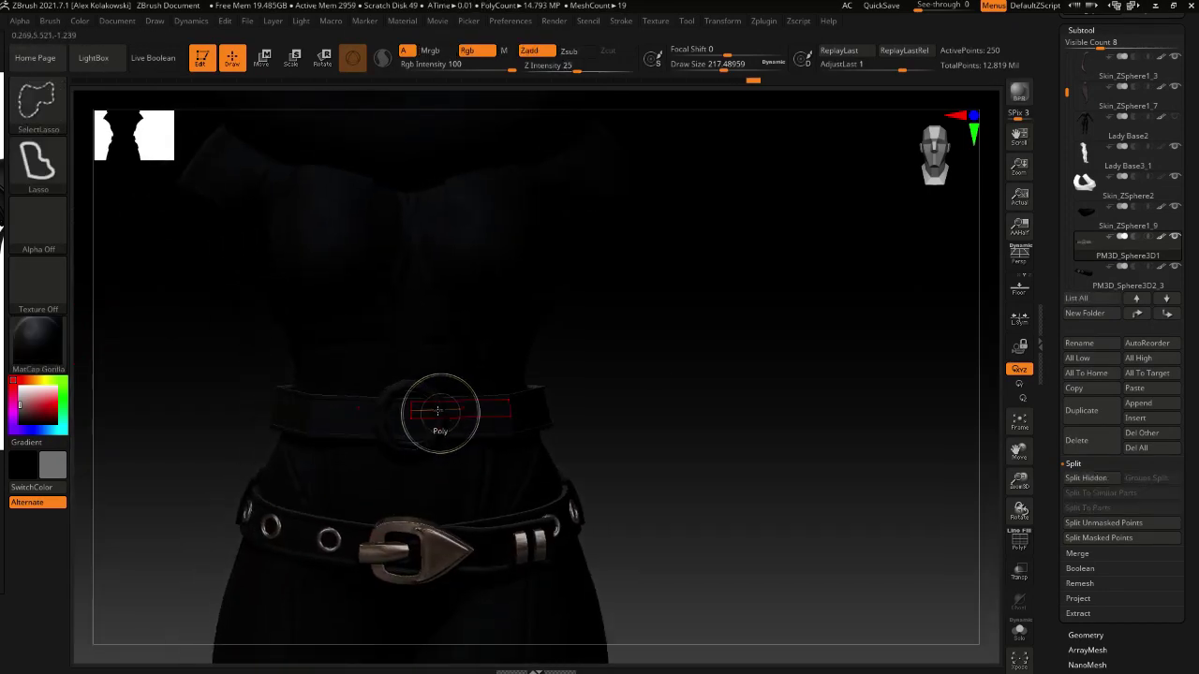
pyautogui.keyDown('ctrl'); pyautogui.keyDown('shift'); pyautogui.click(763, 460); pyautogui.keyUp('shift'); pyautogui.keyUp('ctrl')
pyautogui.press('b')
pyautogui.press('s')
pyautogui.press('t')
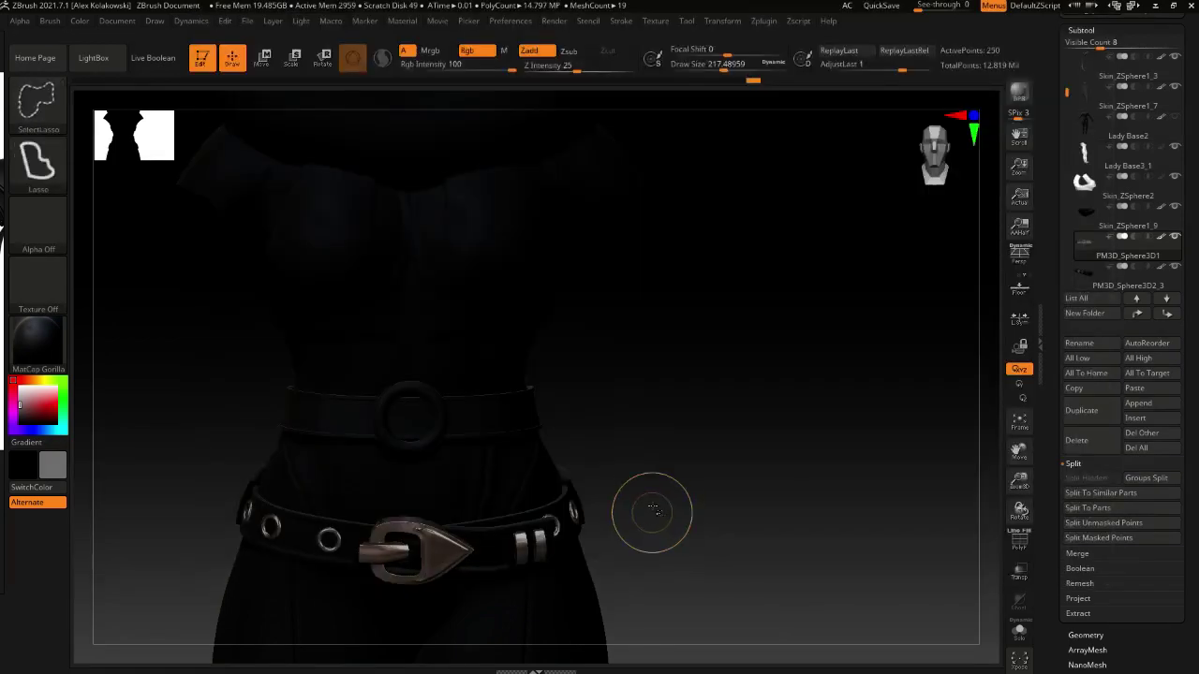
pyautogui.keyDown('ctrl'); pyautogui.keyDown('shift'); pyautogui.click(438, 396); pyautogui.keyUp('shift'); pyautogui.keyUp('ctrl')
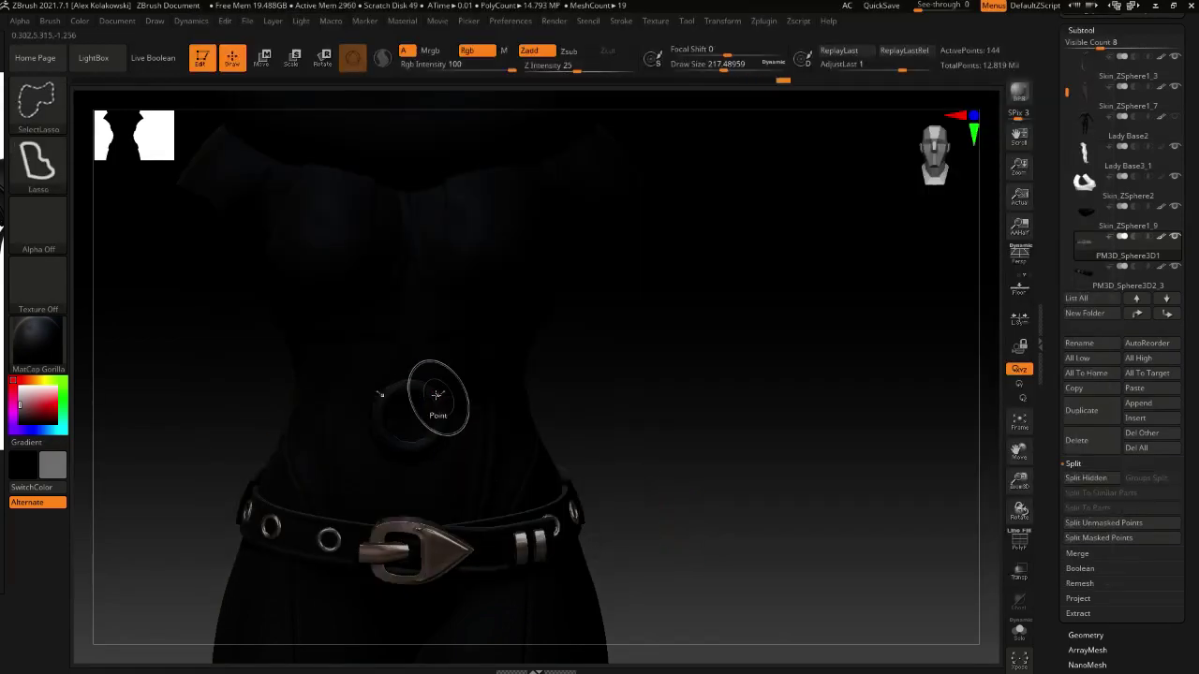
pyautogui.keyDown('ctrl'); pyautogui.keyDown('shift'); pyautogui.click(438, 396); pyautogui.keyUp('shift'); pyautogui.keyUp('ctrl')
pyautogui.click(1091, 475)
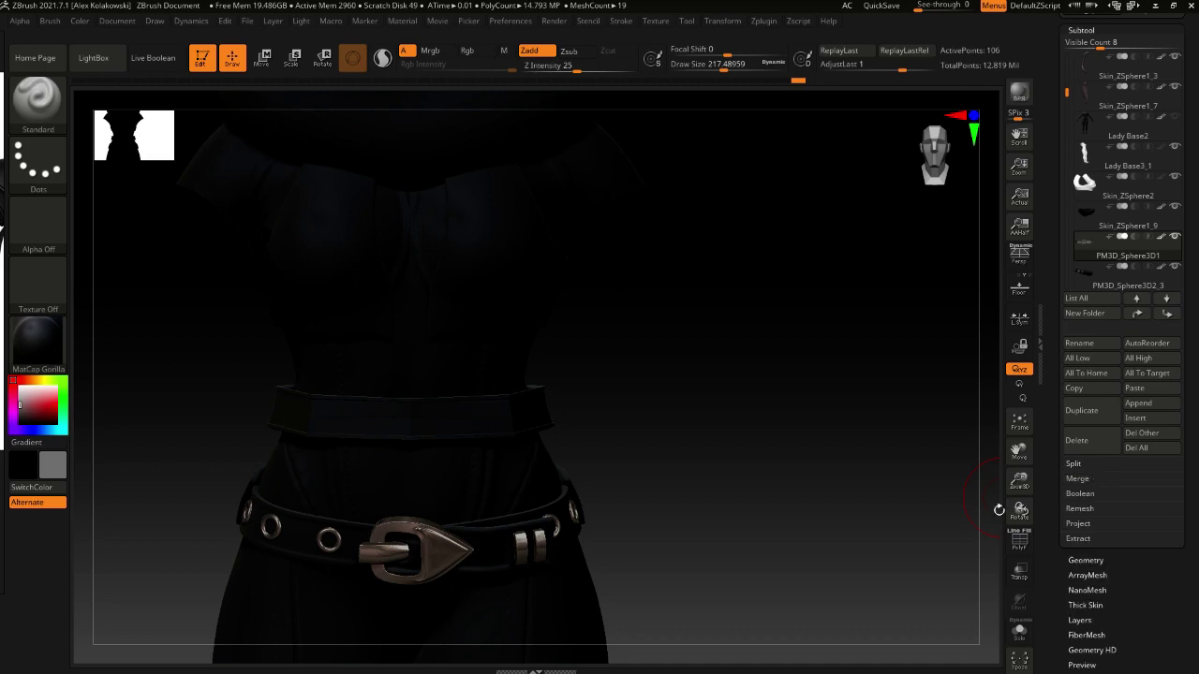
pyautogui.click(1073, 465)
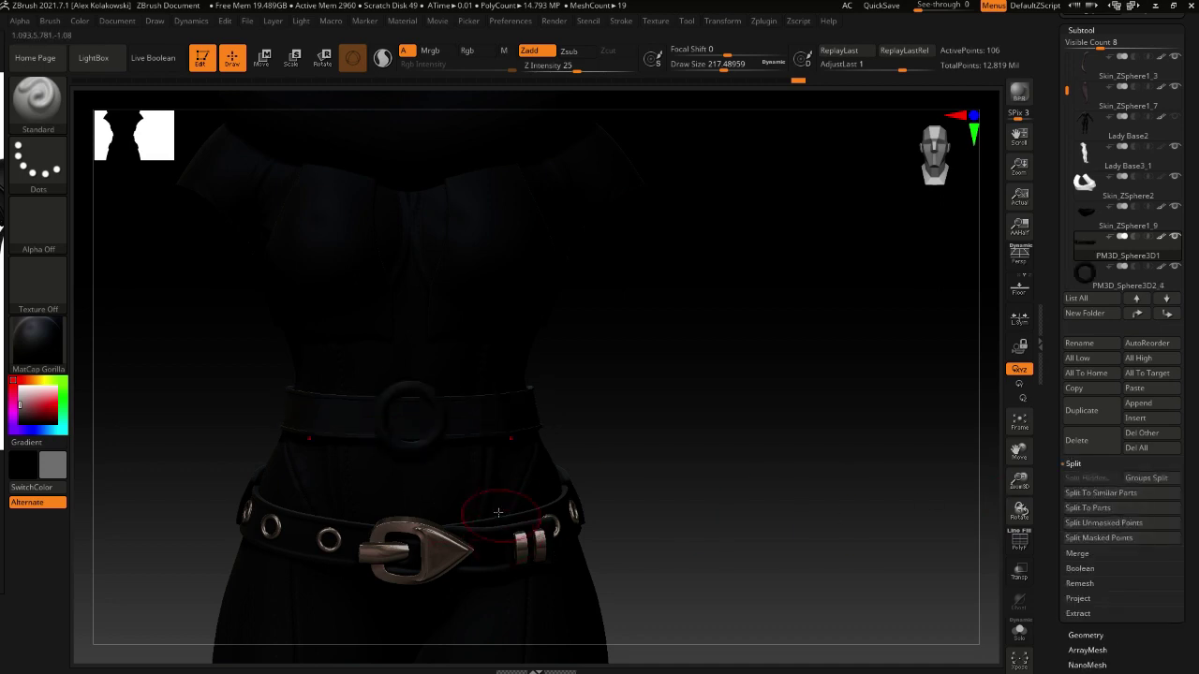
# Select the ring subtool and fill it with the Neutral_Steel material
pyautogui.keyDown('alt'); pyautogui.click(431, 391); pyautogui.keyUp('alt')
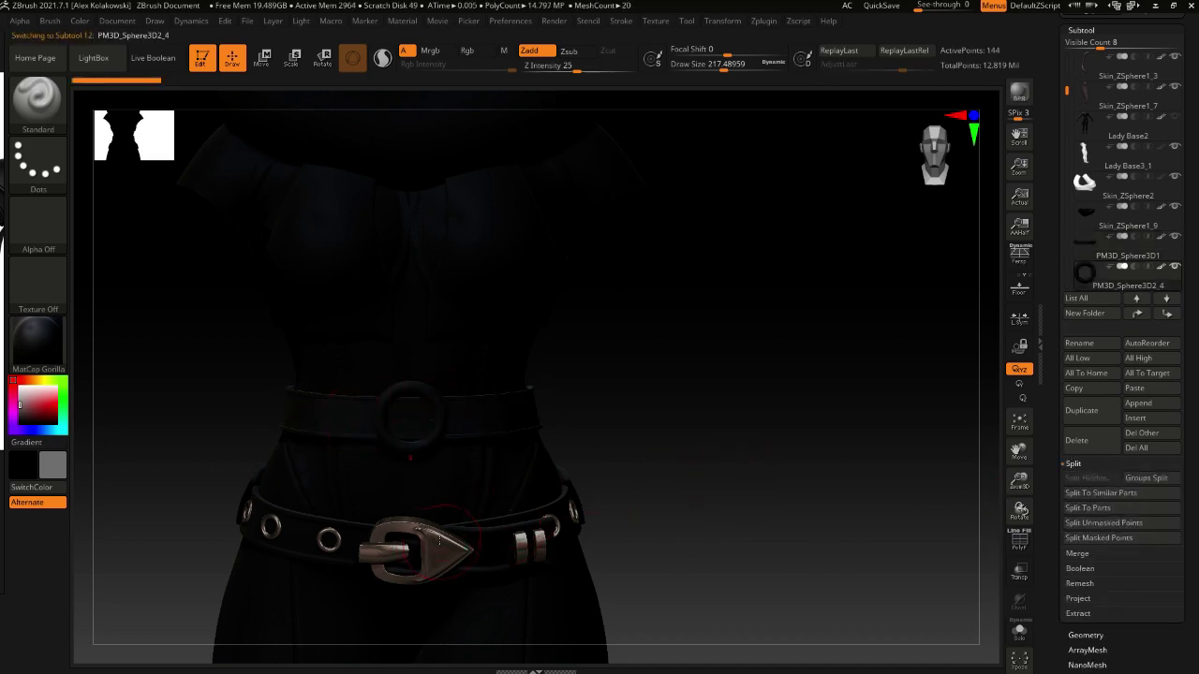
pyautogui.click(54, 367)
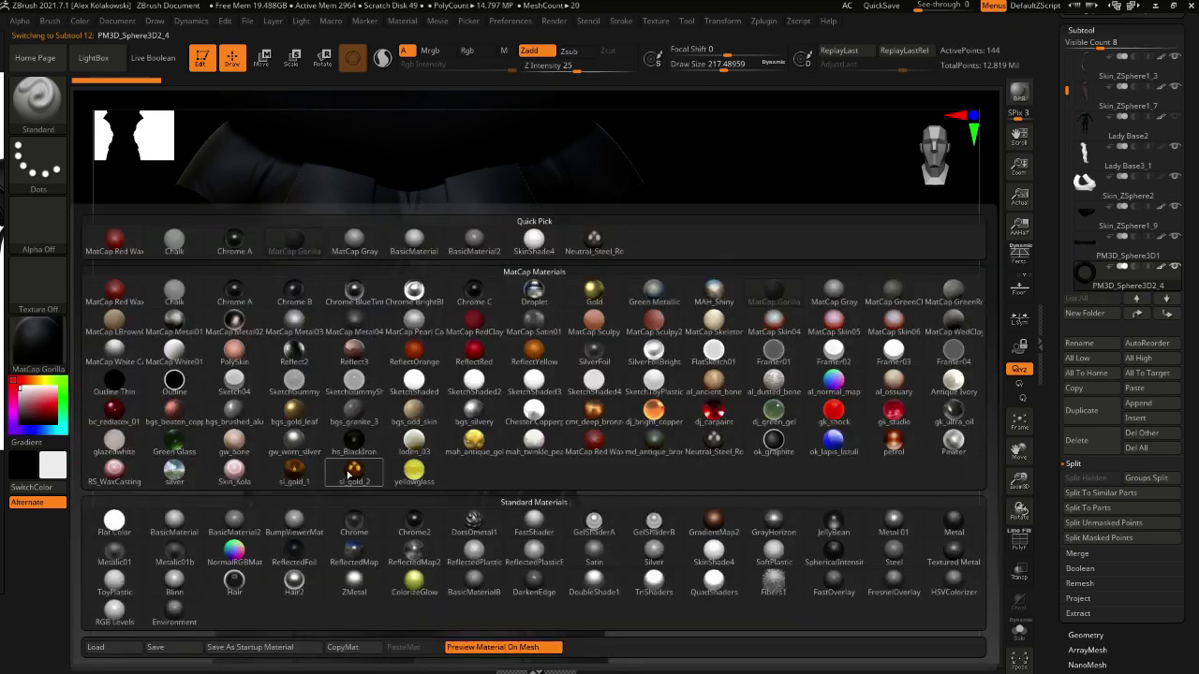
pyautogui.click(704, 439)
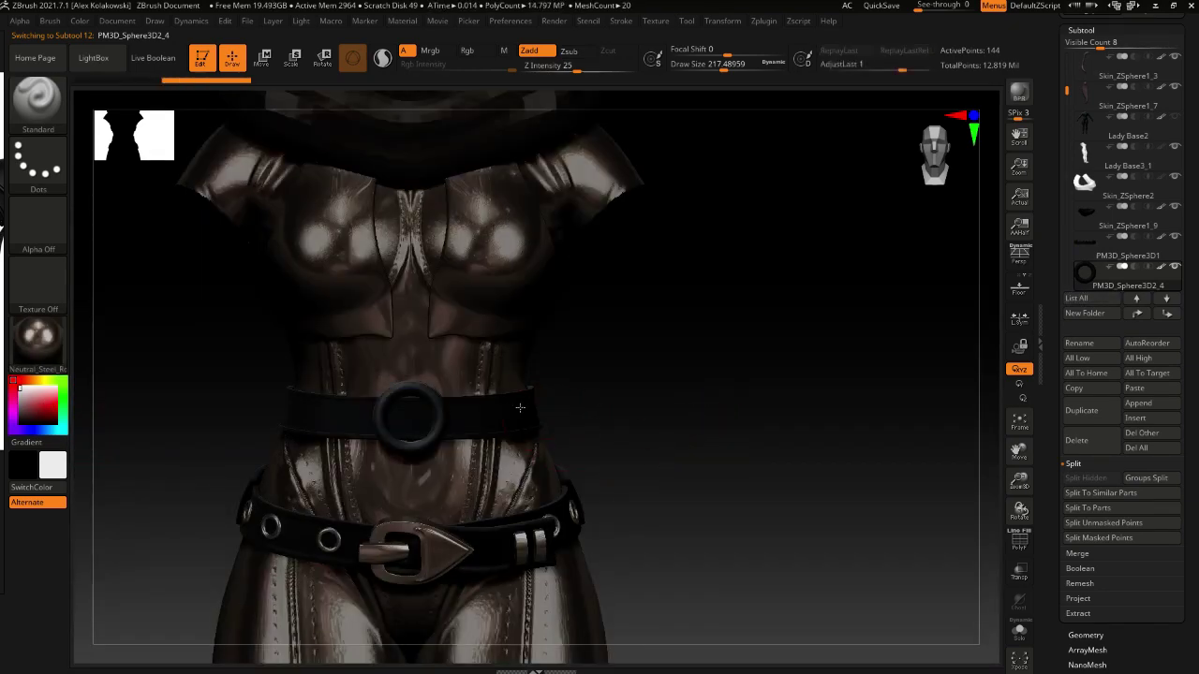
pyautogui.keyDown('alt'); pyautogui.click(443, 407); pyautogui.keyUp('alt')
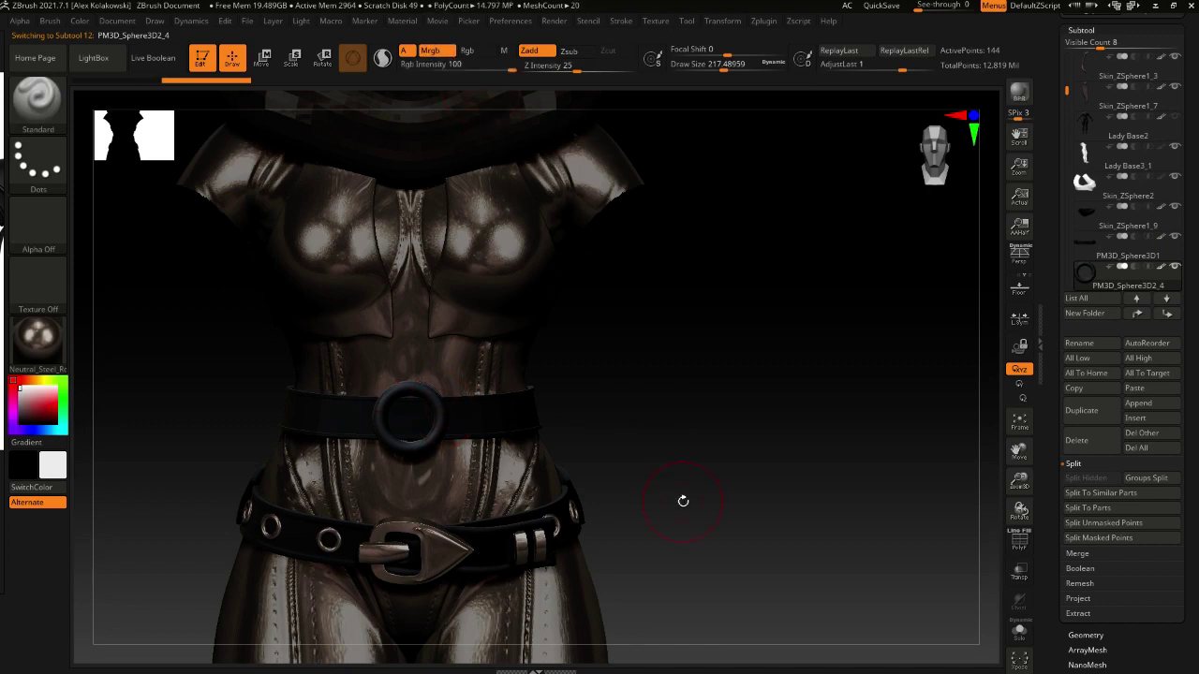
pyautogui.hotkey('ctrl', 'f')
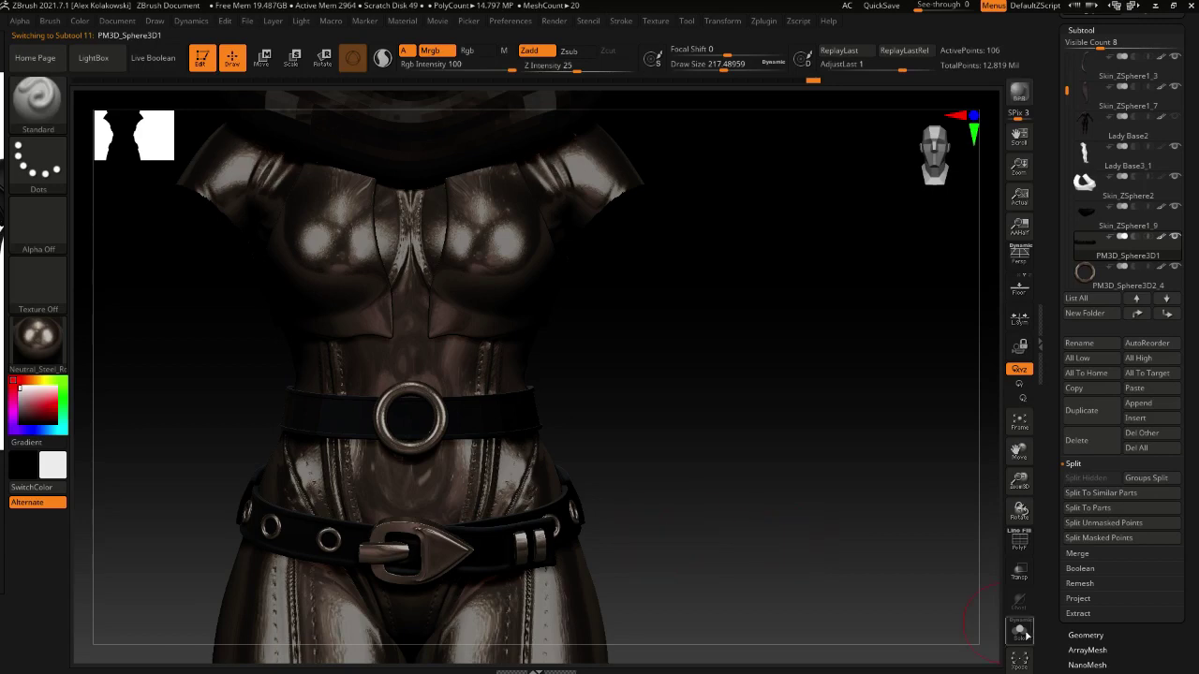
pyautogui.press('ctrl')
# Set the waist band's dynamic SmoothSubdiv to 4 and its crease level to 1
pyautogui.click(1136, 638)
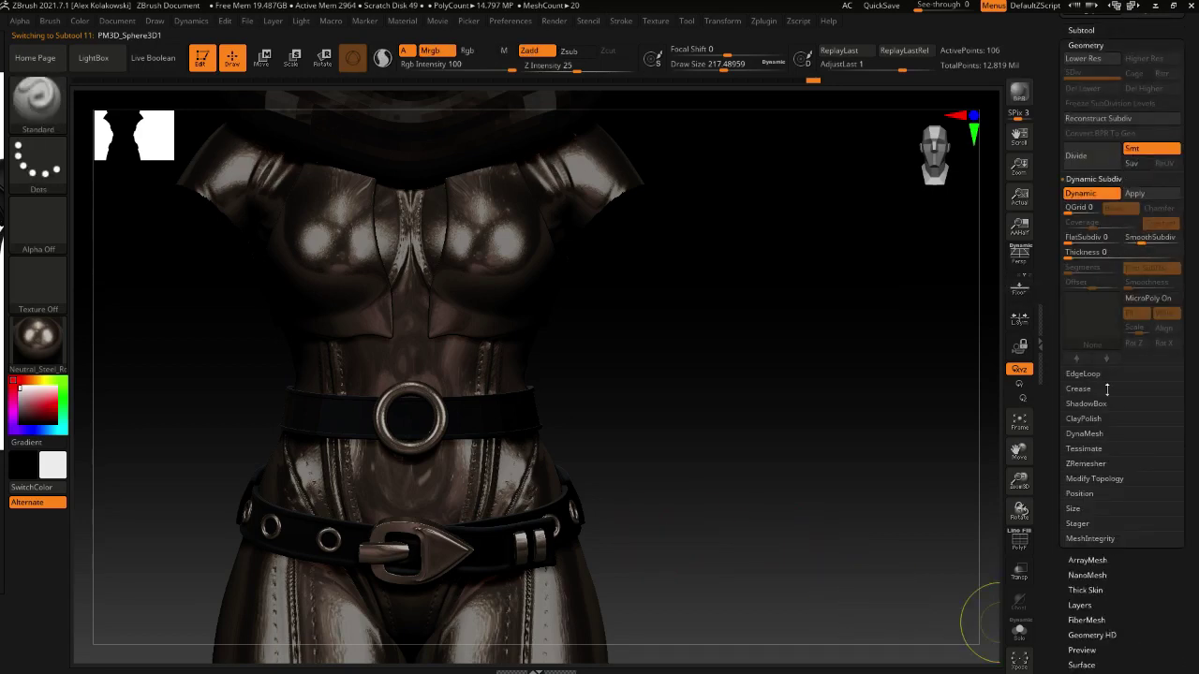
pyautogui.click(1161, 243)
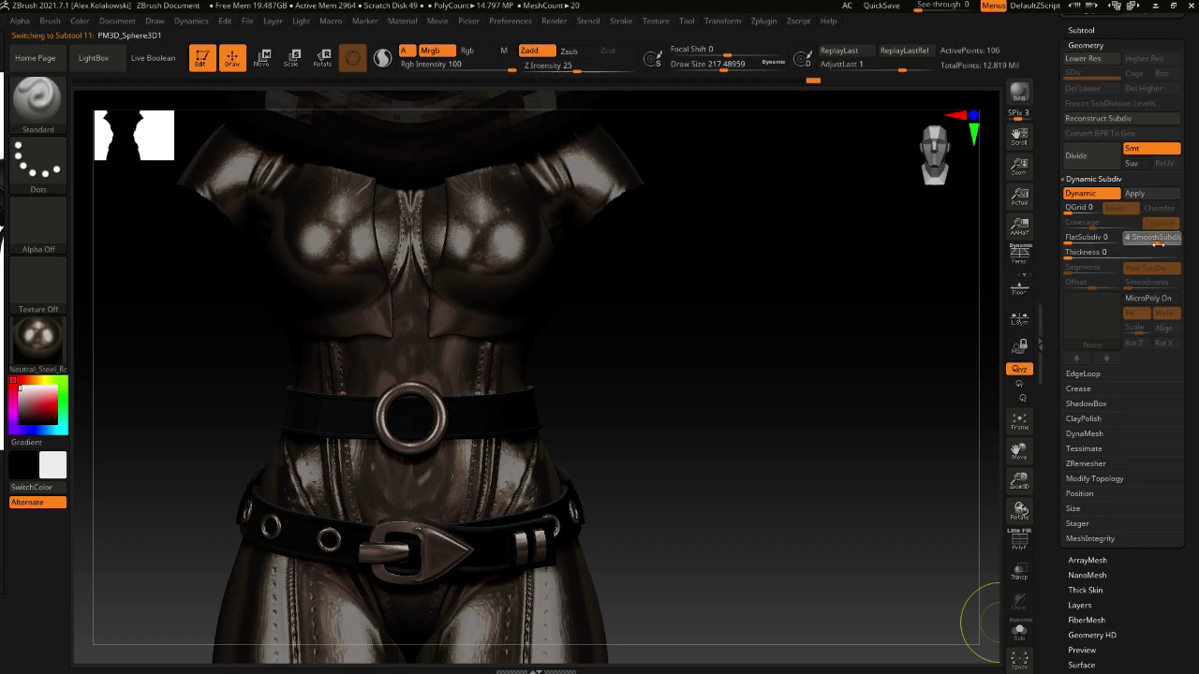
pyautogui.click(1086, 389)
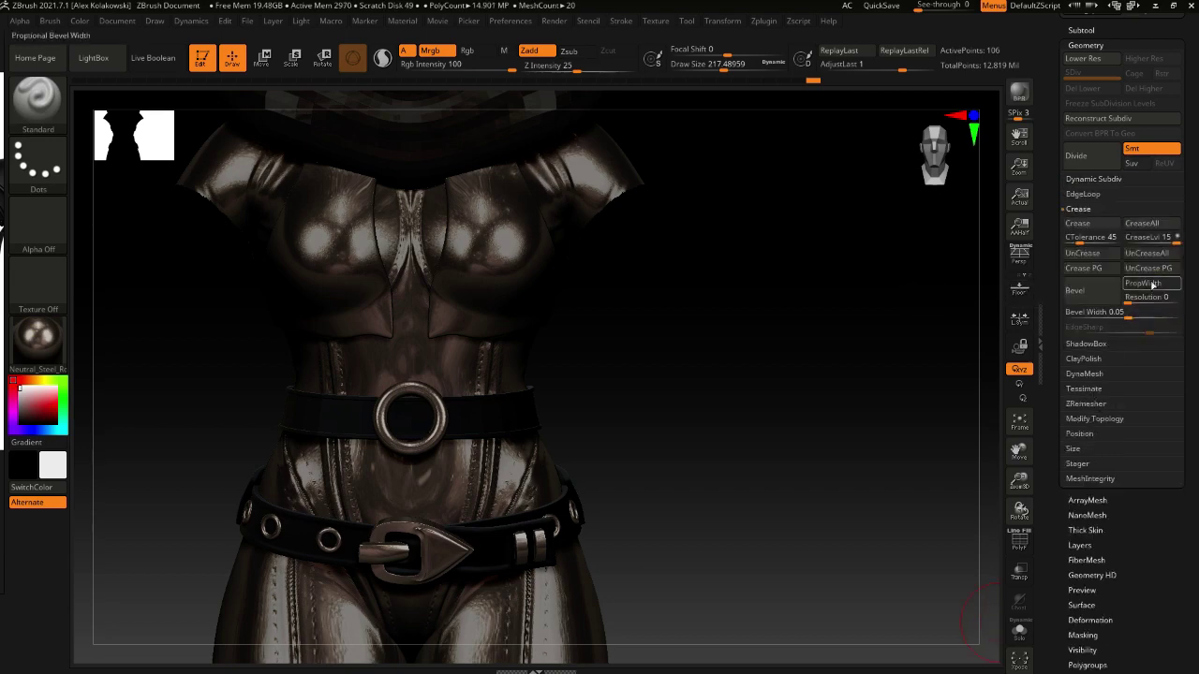
pyautogui.click(1130, 240)
pyautogui.moveTo(729, 513); pyautogui.dragTo(179, 373)
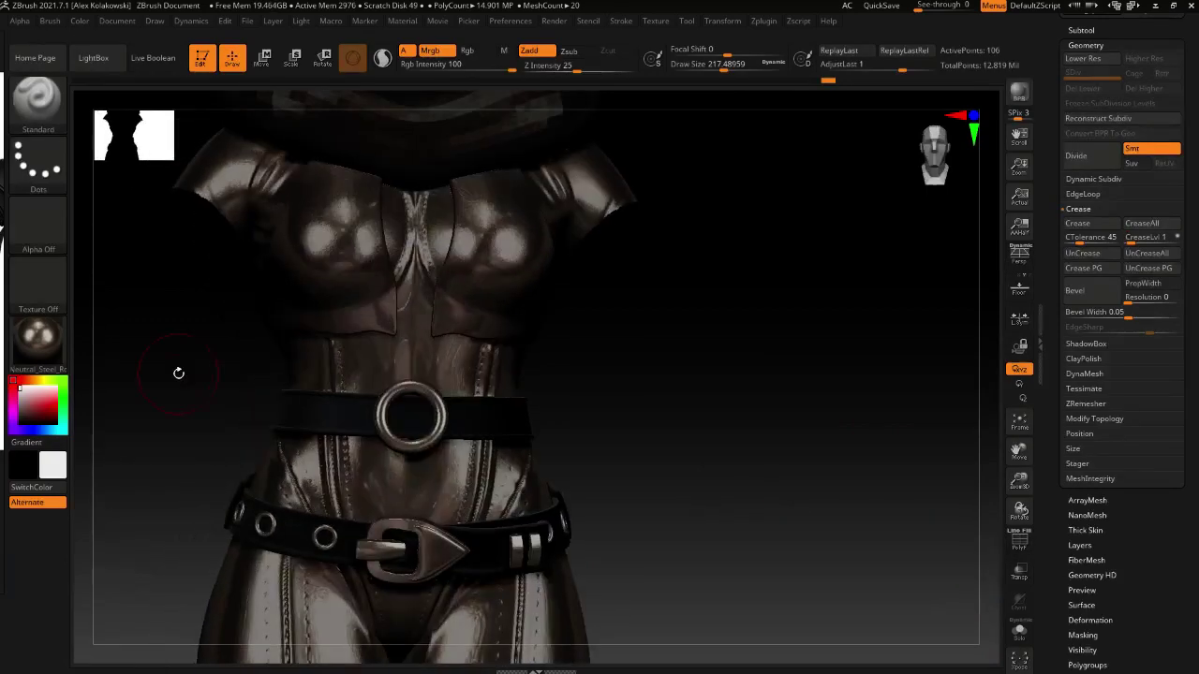
# Apply the MatCap Gorilla material to the waist band and return the active material to BasicMaterial
pyautogui.click(55, 361)
pyautogui.click(774, 293)
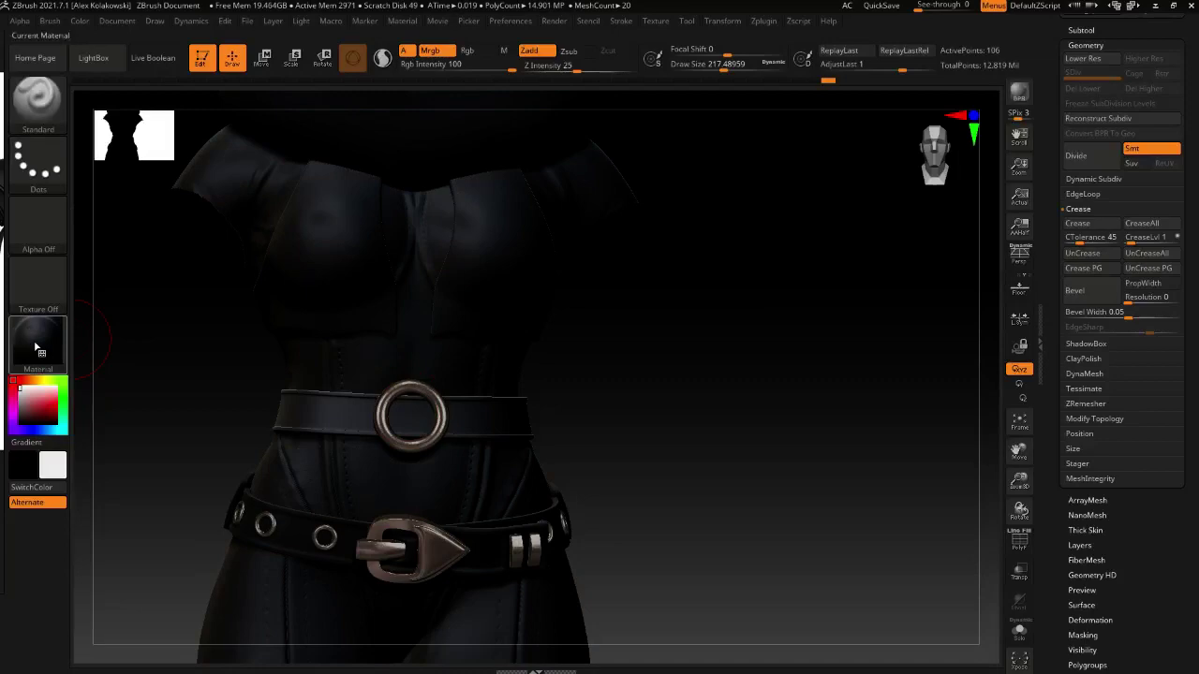
pyautogui.click(37, 349)
pyautogui.click(169, 532)
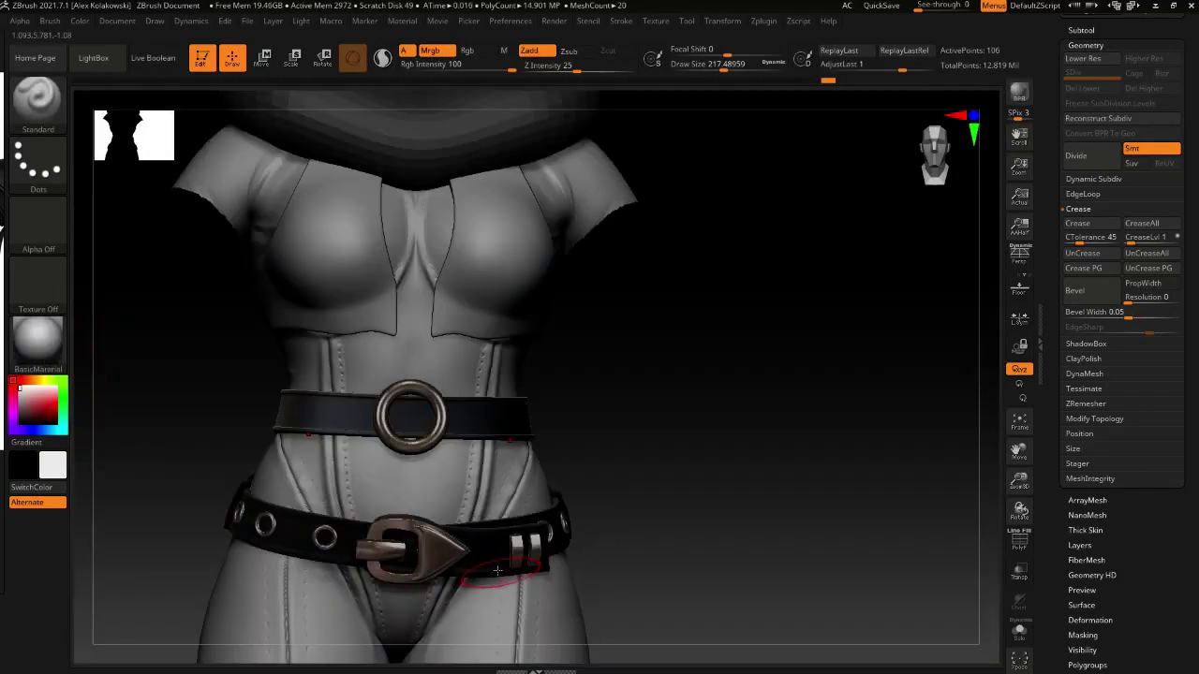
# Frame the waist band, show its polyframe, and isolate it from the other subtools
pyautogui.press('f')
pyautogui.moveTo(510, 451)
pyautogui.mouseDown(button='right')
pyautogui.moveTo(450, 482)
pyautogui.moveTo(417, 538)
pyautogui.moveTo(484, 507)
pyautogui.moveTo(526, 506)
pyautogui.moveTo(555, 520)
pyautogui.moveTo(530, 526)
pyautogui.moveTo(520, 559)
pyautogui.moveTo(543, 490)
pyautogui.moveTo(569, 513)
pyautogui.moveTo(562, 597)
pyautogui.moveTo(568, 550)
pyautogui.moveTo(512, 505)
pyautogui.mouseUp(button='right')
pyautogui.keyDown('ctrl'); pyautogui.moveTo(512, 506); pyautogui.dragTo(525, 568, button='right'); pyautogui.keyUp('ctrl')
pyautogui.click(1019, 541)
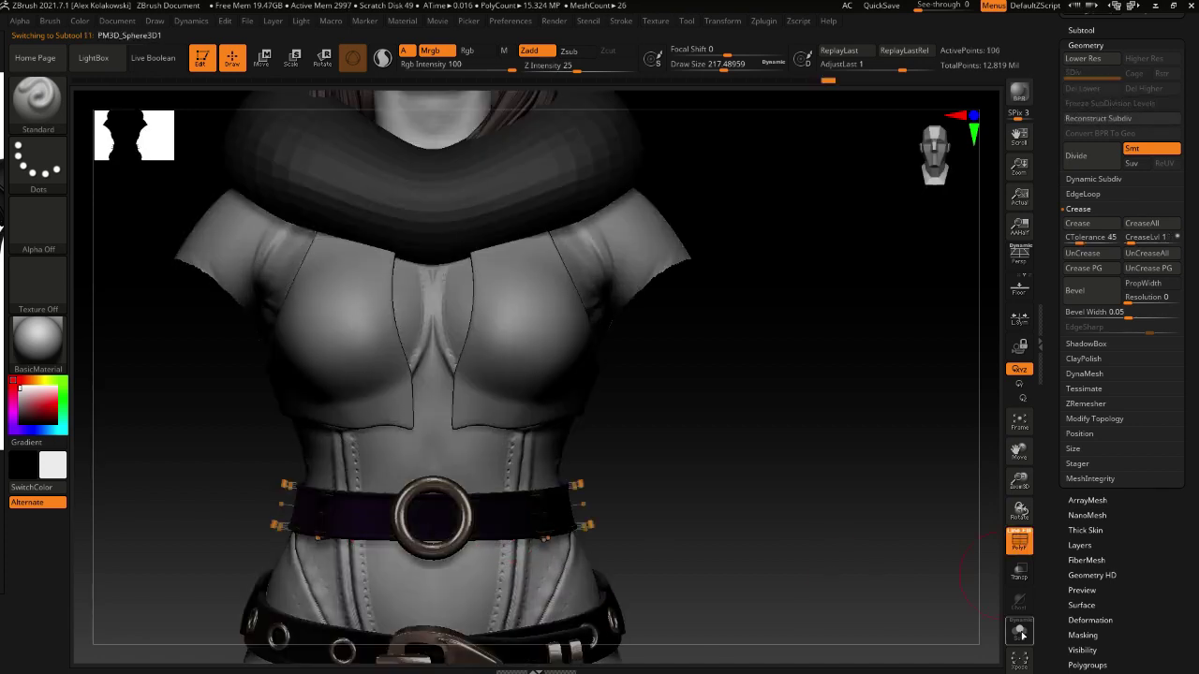
pyautogui.click(1019, 631)
pyautogui.moveTo(497, 527)
pyautogui.keyDown('alt'); pyautogui.mouseDown(button='right')
pyautogui.moveTo(540, 457)
pyautogui.moveTo(549, 503)
pyautogui.mouseUp(button='right'); pyautogui.keyUp('alt')
# Select the ZModeler brush and hide the flat cap faces that close the waist band's top and bottom openings
pyautogui.press('b')
pyautogui.press('z')
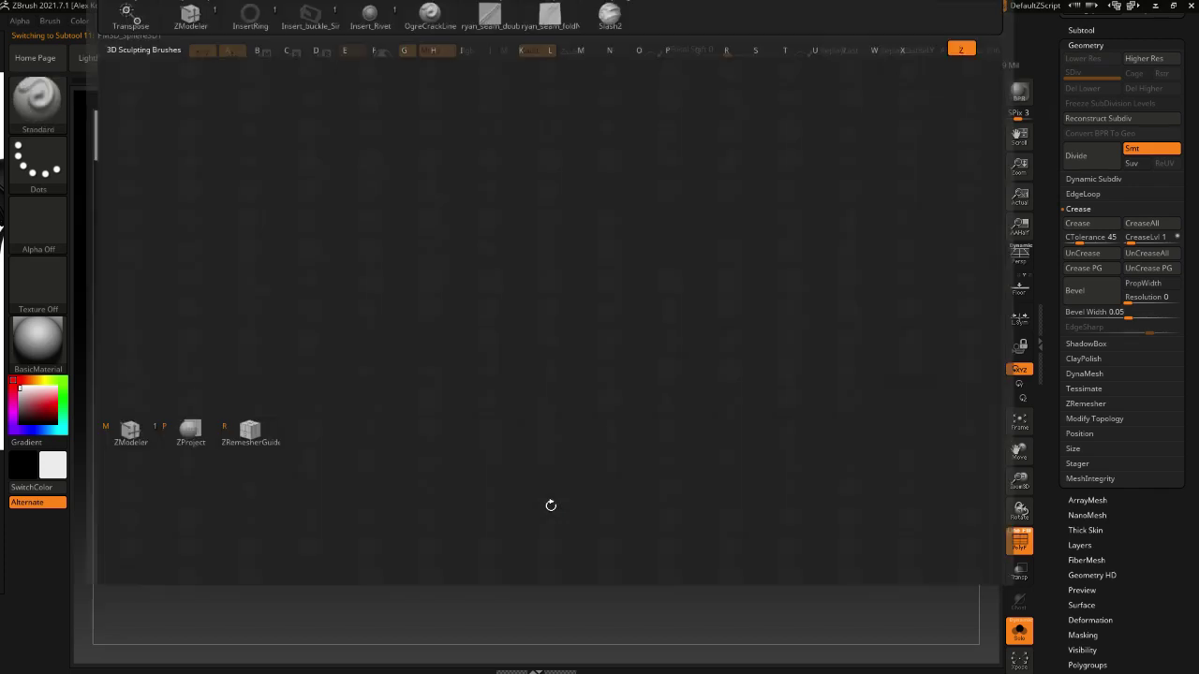
pyautogui.press('m')
pyautogui.press('space')
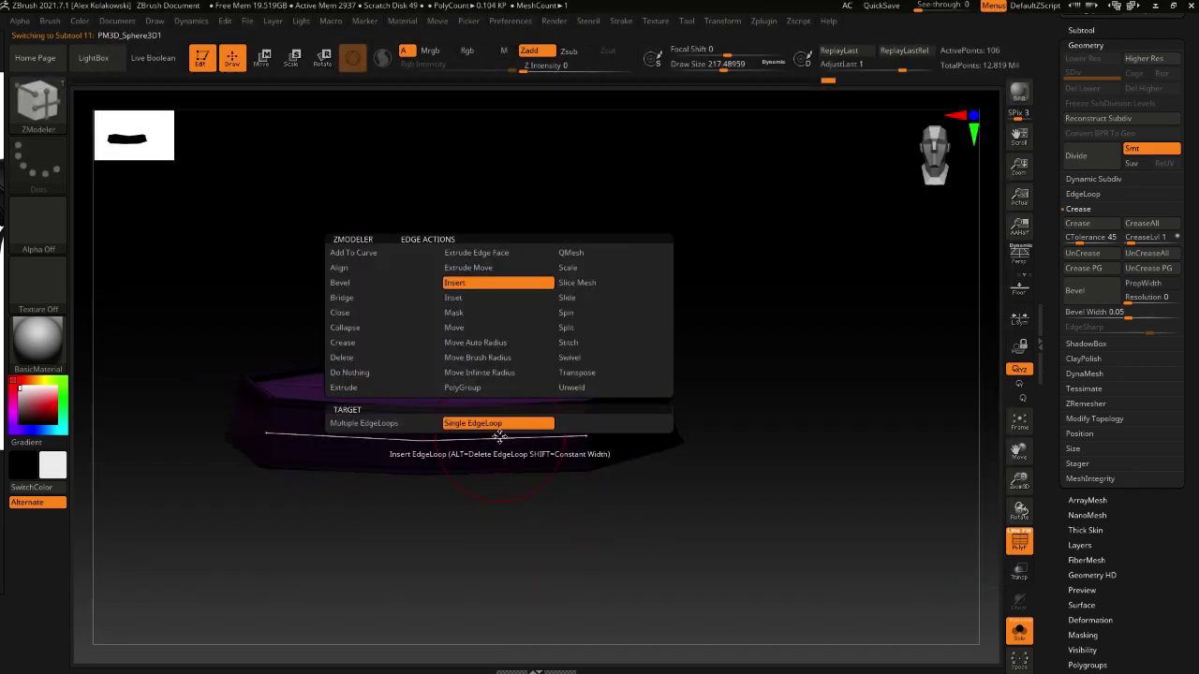
pyautogui.moveTo(498, 300); pyautogui.dragTo(480, 464, button='right')
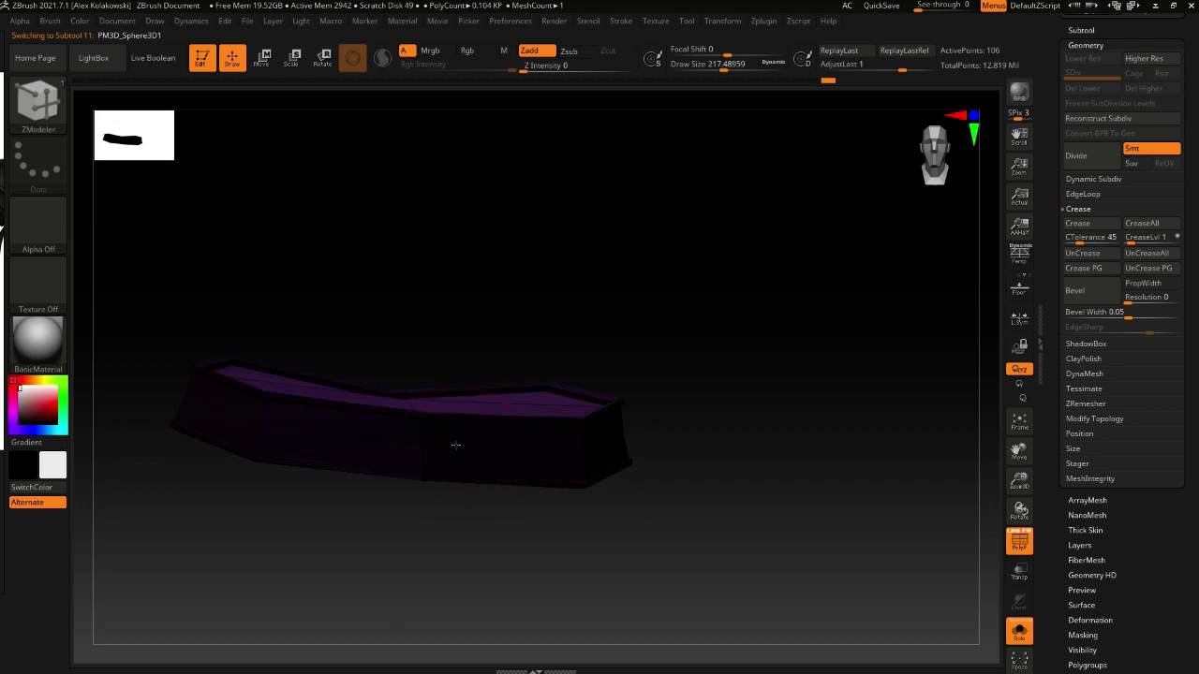
pyautogui.moveTo(448, 445); pyautogui.dragTo(449, 534, button='right')
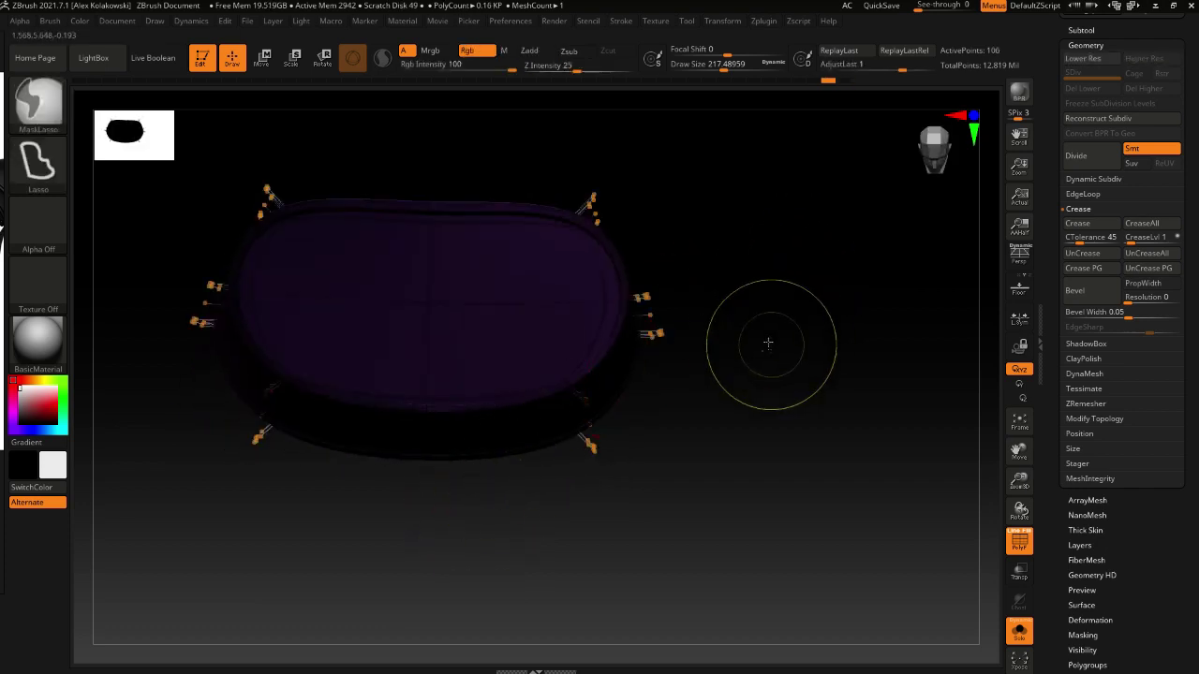
pyautogui.moveTo(768, 343); pyautogui.dragTo(735, 442, button='right')
pyautogui.moveTo(416, 359); pyautogui.dragTo(396, 374, button='right')
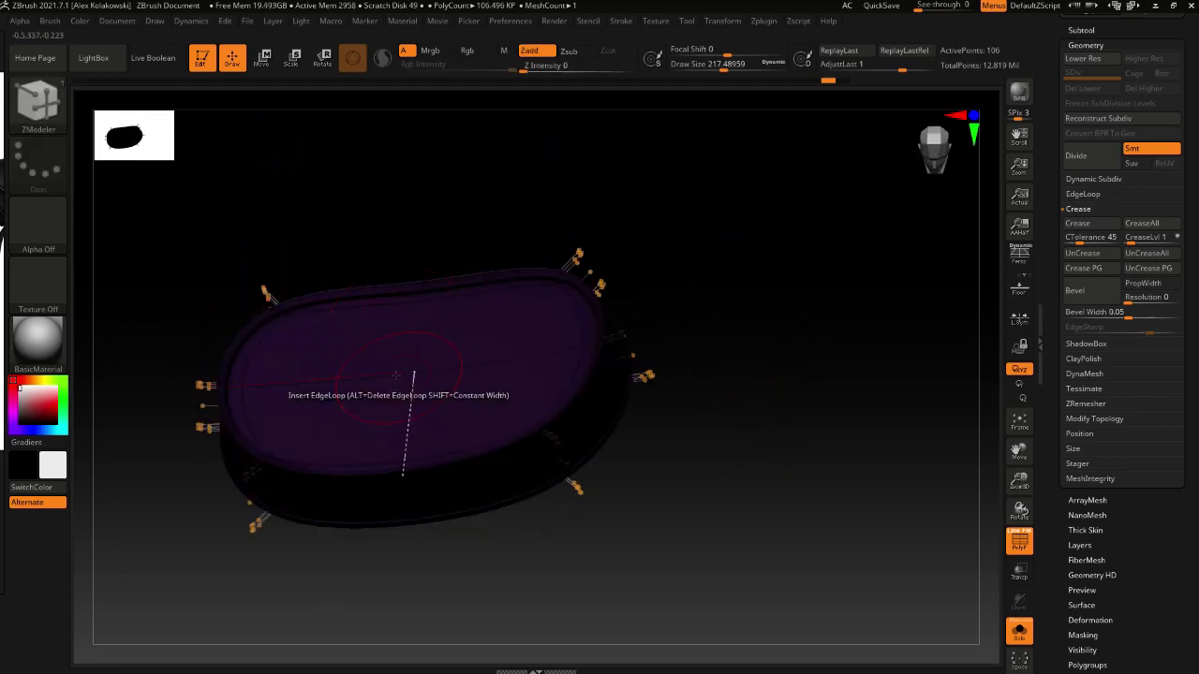
pyautogui.hotkey('ctrl', 'shift', 'z')
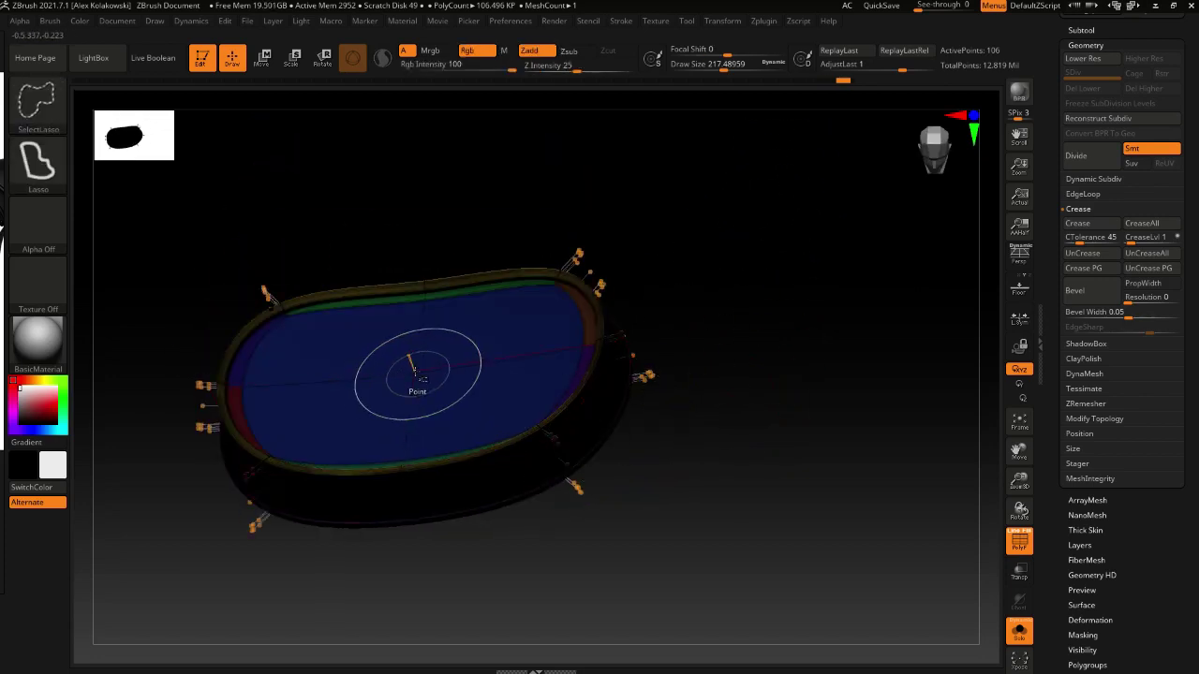
pyautogui.hotkey('ctrl', 'z')
pyautogui.moveTo(463, 425)
pyautogui.mouseDown(button='right')
pyautogui.moveTo(367, 362)
pyautogui.moveTo(409, 385)
pyautogui.mouseUp(button='right')
pyautogui.moveTo(441, 309)
pyautogui.keyDown('ctrl'); pyautogui.keyDown('shift'); pyautogui.mouseDown()
pyautogui.moveTo(358, 365)
pyautogui.moveTo(408, 320)
pyautogui.mouseUp(); pyautogui.keyUp('shift'); pyautogui.keyUp('ctrl')
pyautogui.moveTo(429, 409); pyautogui.dragTo(411, 381, button='right')
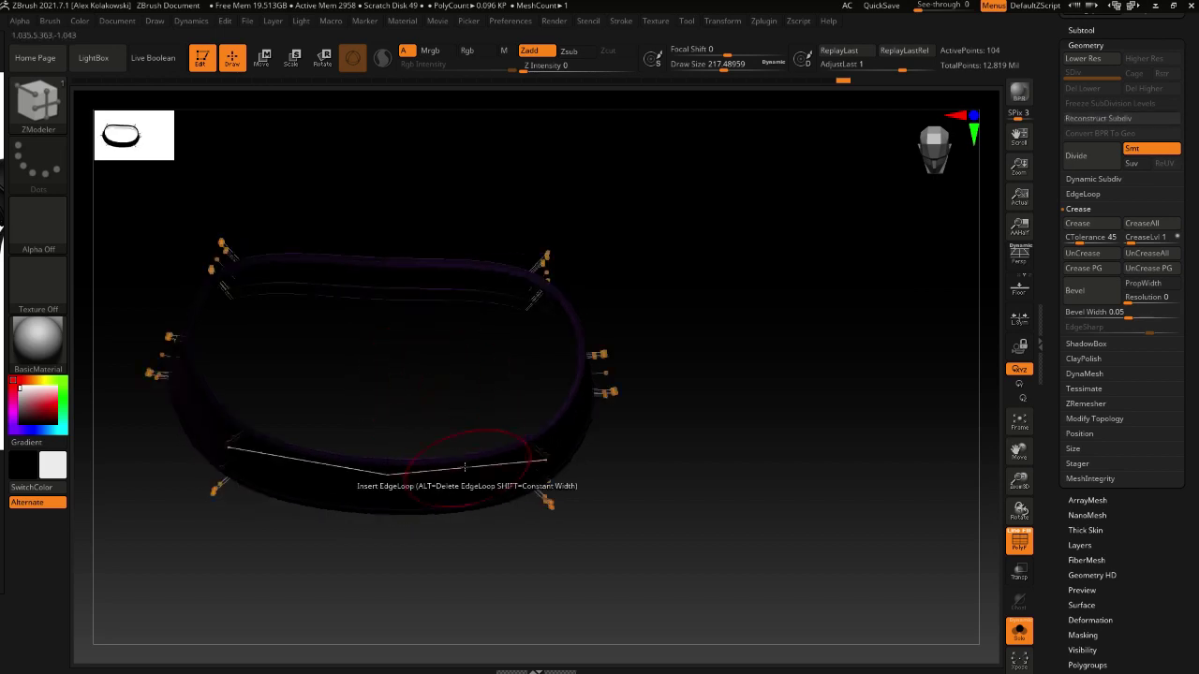
# Insert vertical single edge loops on the waist band's front at both sides of the ring, checking their placement against the body
pyautogui.moveTo(468, 464); pyautogui.dragTo(468, 397, button='right')
pyautogui.press('space')
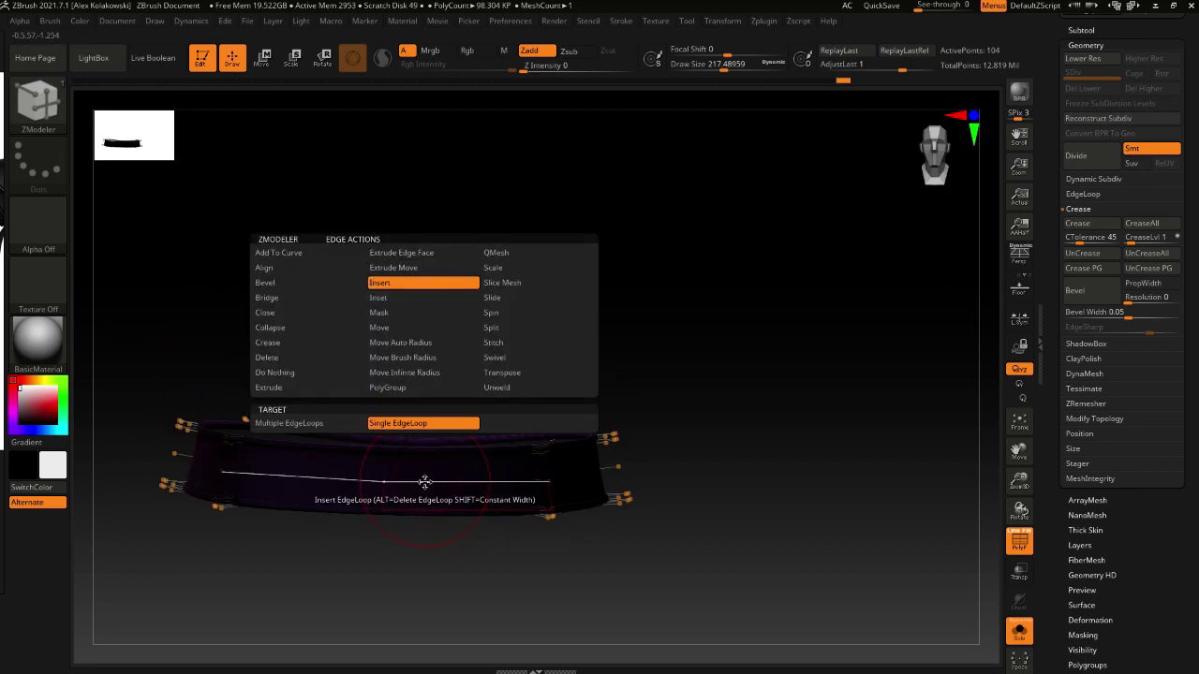
pyautogui.moveTo(406, 482)
pyautogui.keyDown('ctrl'); pyautogui.mouseDown(button='right')
pyautogui.moveTo(394, 426)
pyautogui.moveTo(418, 332)
pyautogui.moveTo(393, 550)
pyautogui.moveTo(402, 415)
pyautogui.moveTo(383, 436)
pyautogui.moveTo(384, 506)
pyautogui.moveTo(394, 482)
pyautogui.mouseUp(button='right'); pyautogui.keyUp('ctrl')
pyautogui.press('space')
pyautogui.click(499, 468)
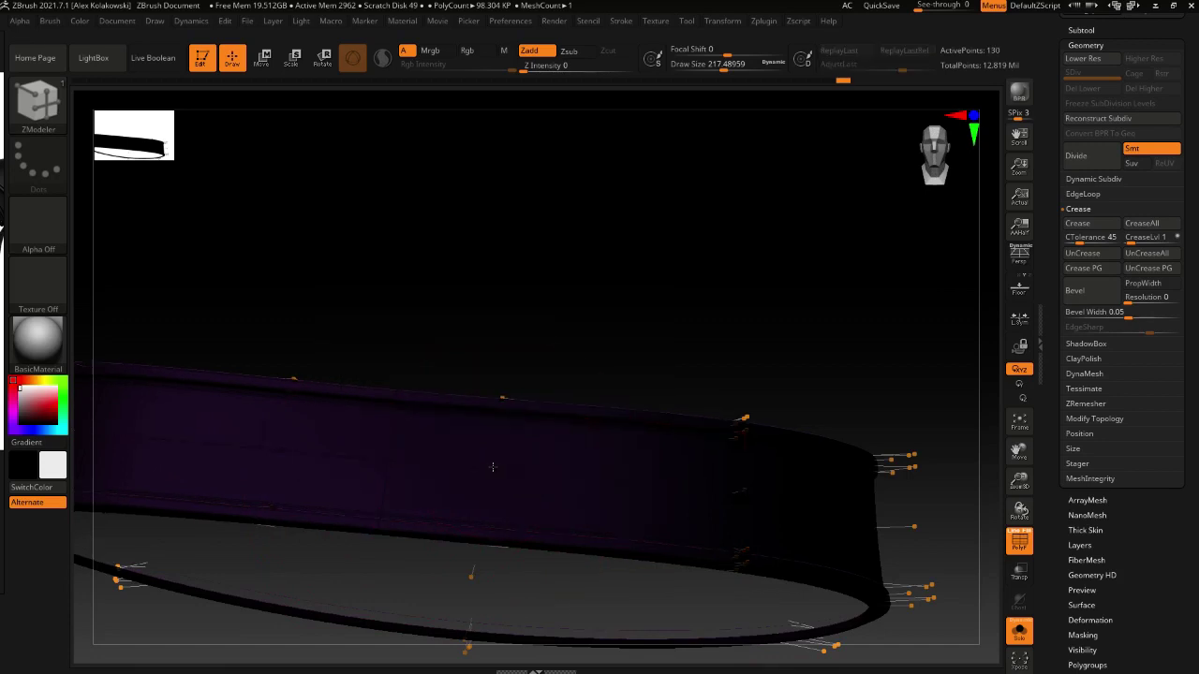
pyautogui.click(1028, 640)
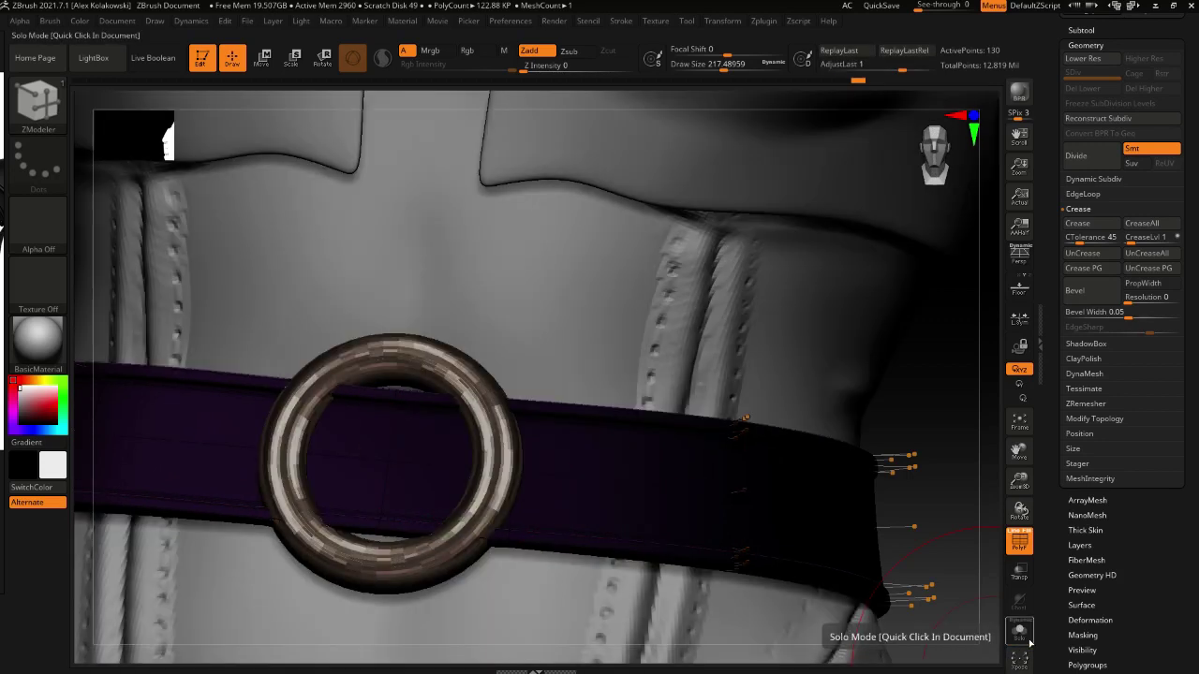
pyautogui.click(1028, 641)
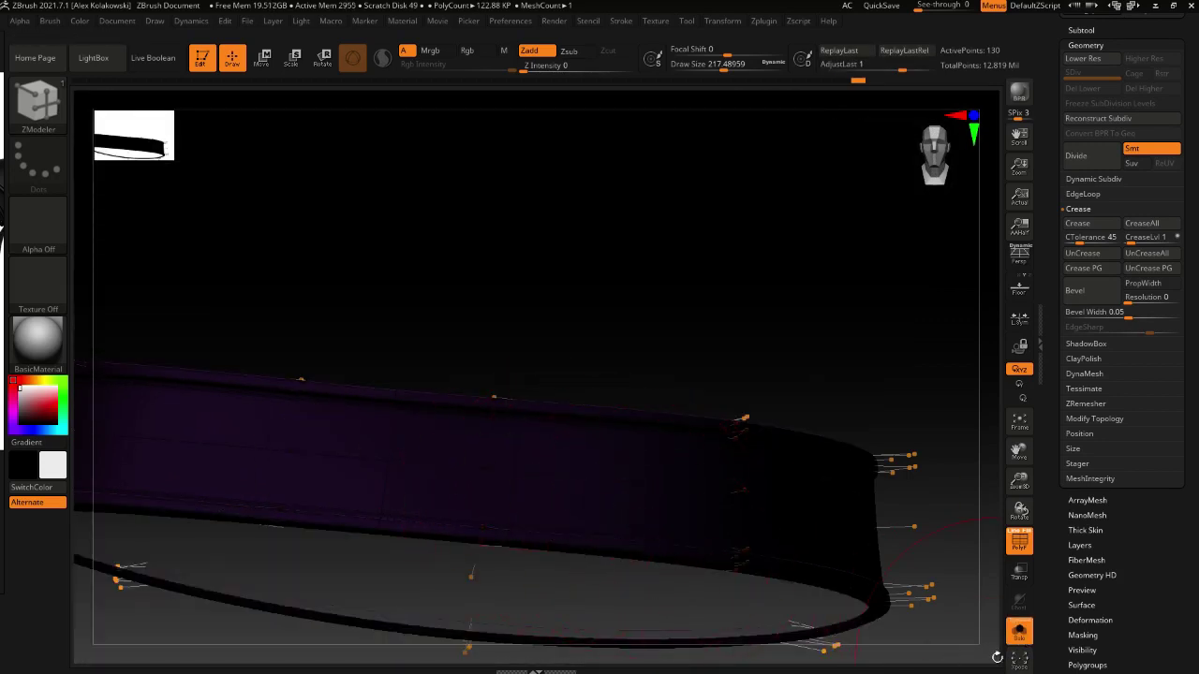
# Hide the waist band's front centre section behind the ring and turn off its dynamic subdivision and polyframe
pyautogui.moveTo(580, 507); pyautogui.dragTo(448, 468, button='right')
pyautogui.moveTo(482, 319)
pyautogui.keyDown('ctrl'); pyautogui.keyDown('alt'); pyautogui.keyDown('shift'); pyautogui.mouseDown()
pyautogui.moveTo(478, 440)
pyautogui.moveTo(451, 505)
pyautogui.mouseUp(); pyautogui.keyUp('shift'); pyautogui.keyUp('alt'); pyautogui.keyUp('ctrl')
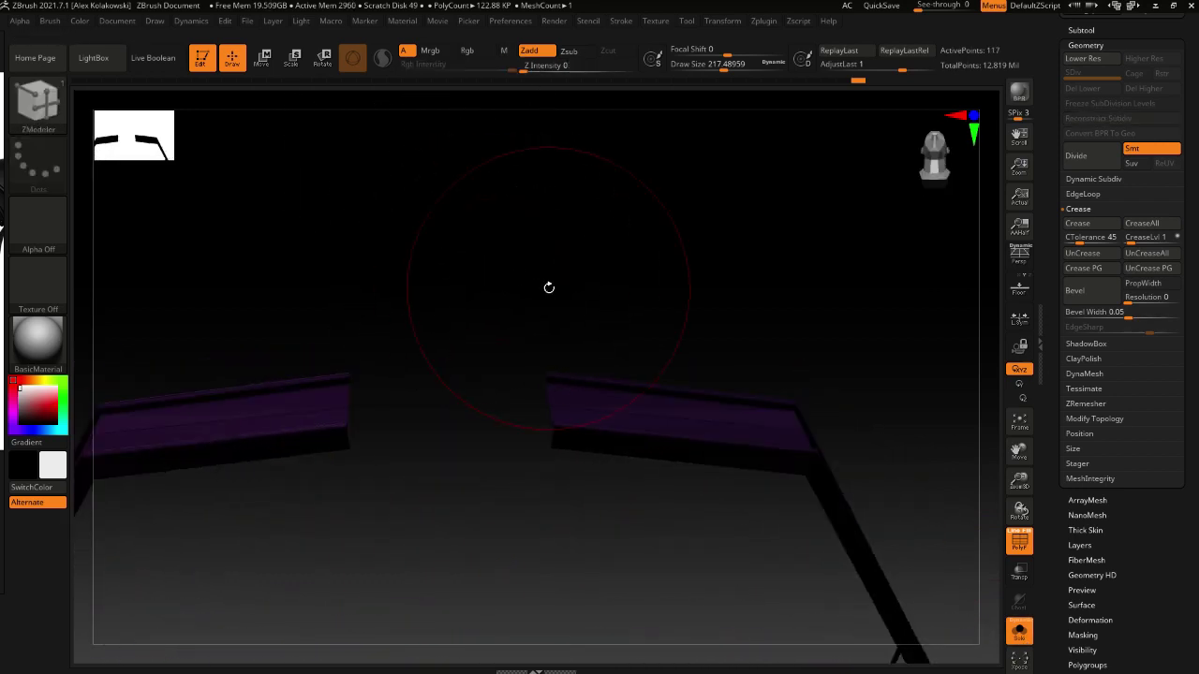
pyautogui.moveTo(548, 341)
pyautogui.mouseDown(button='right')
pyautogui.moveTo(559, 478)
pyautogui.moveTo(608, 444)
pyautogui.moveTo(659, 513)
pyautogui.moveTo(579, 434)
pyautogui.moveTo(586, 483)
pyautogui.moveTo(563, 455)
pyautogui.mouseUp(button='right')
pyautogui.hotkey('shift', 'd')
pyautogui.click(1019, 543)
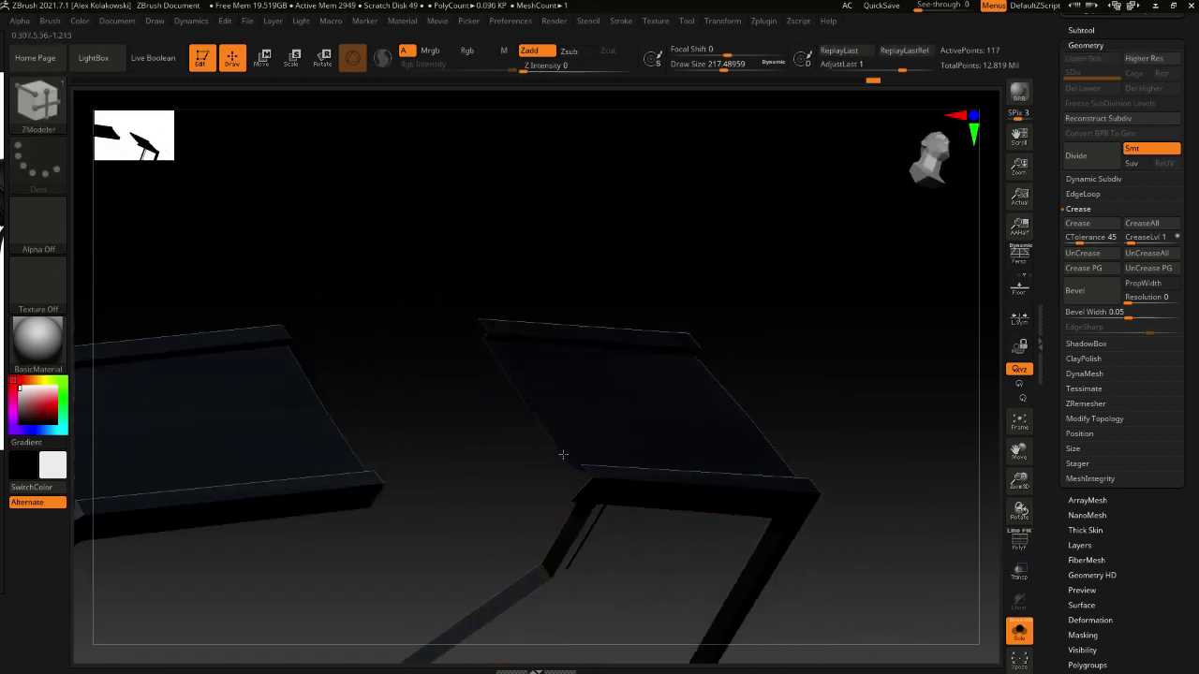
pyautogui.moveTo(638, 516)
pyautogui.mouseDown(button='right')
pyautogui.moveTo(605, 463)
pyautogui.moveTo(626, 406)
pyautogui.moveTo(650, 418)
pyautogui.moveTo(625, 490)
pyautogui.moveTo(562, 503)
pyautogui.moveTo(527, 527)
pyautogui.moveTo(557, 409)
pyautogui.moveTo(589, 428)
pyautogui.moveTo(556, 420)
pyautogui.moveTo(543, 455)
pyautogui.moveTo(569, 468)
pyautogui.mouseUp(button='right')
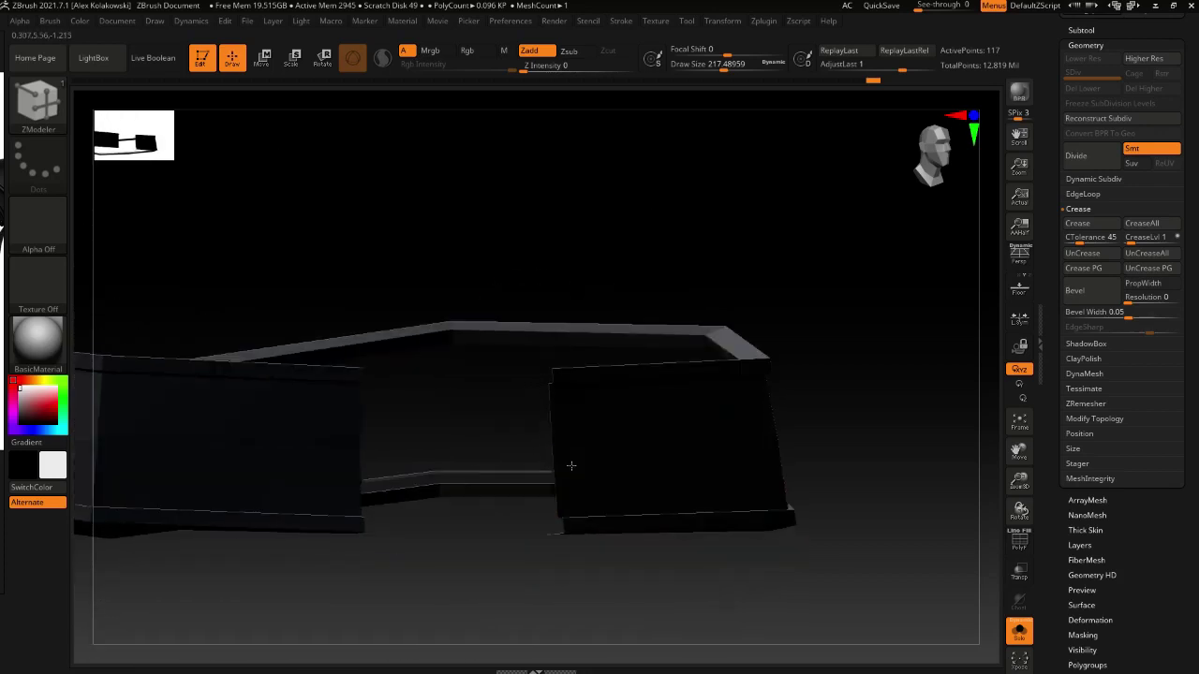
pyautogui.doubleClick(1019, 548)
pyautogui.moveTo(636, 441); pyautogui.dragTo(825, 465, button='right')
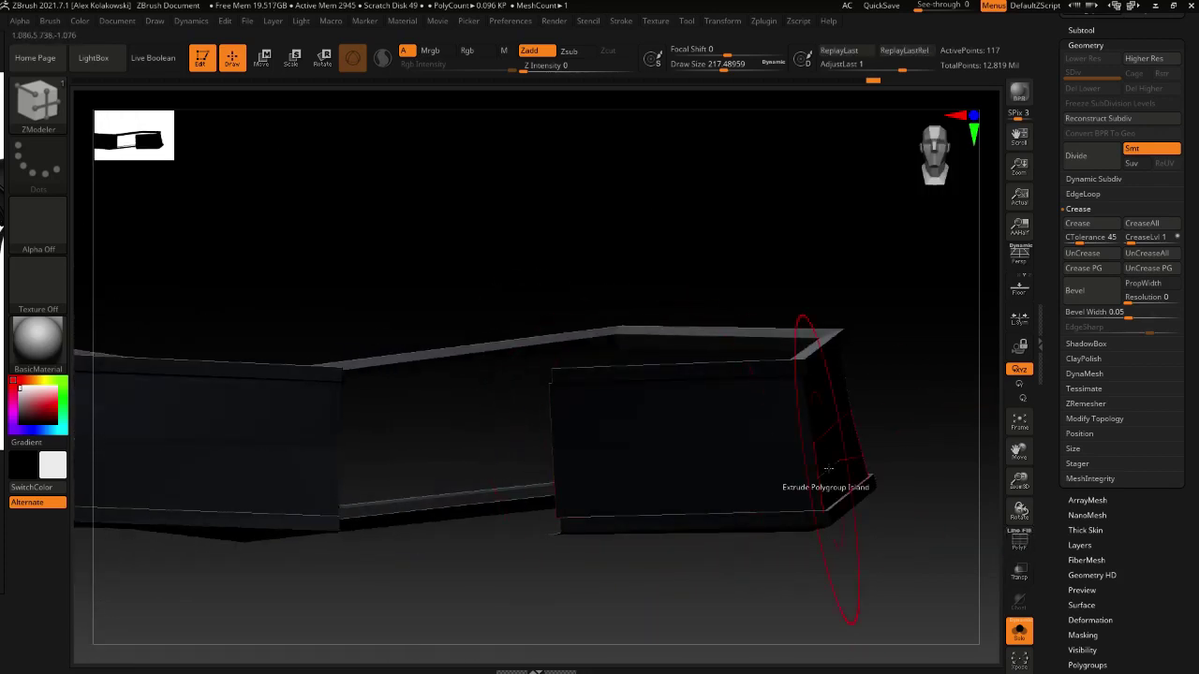
pyautogui.click(1019, 542)
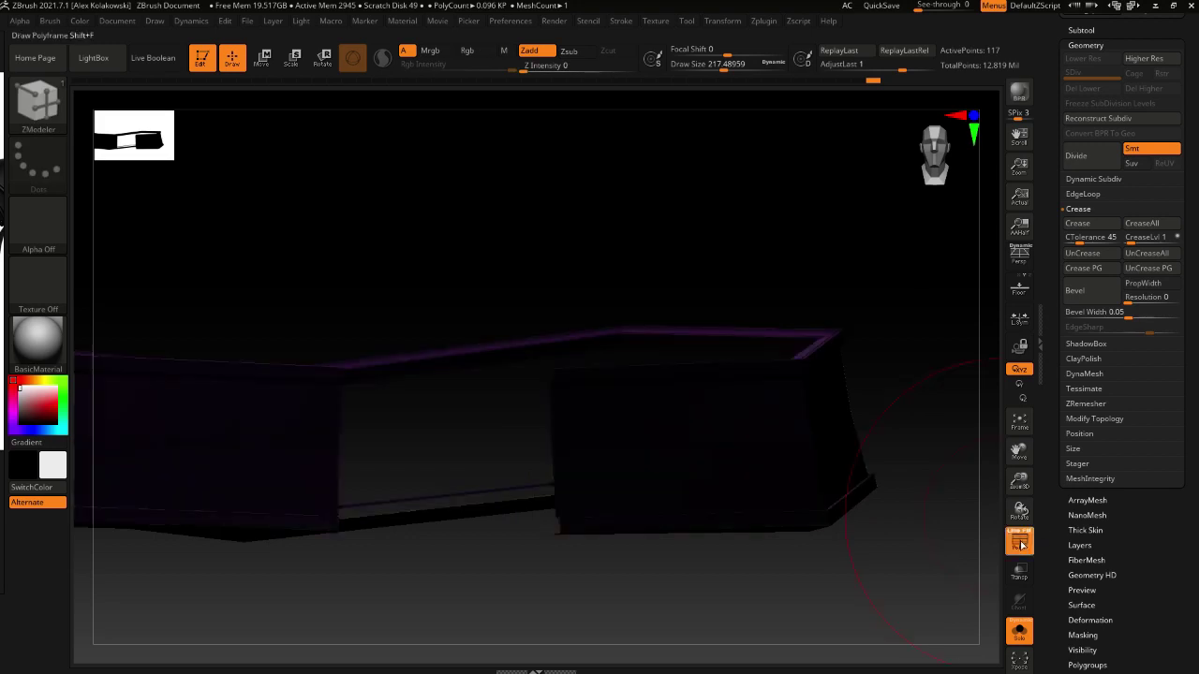
pyautogui.keyDown('alt'); pyautogui.click(698, 442); pyautogui.keyUp('alt')
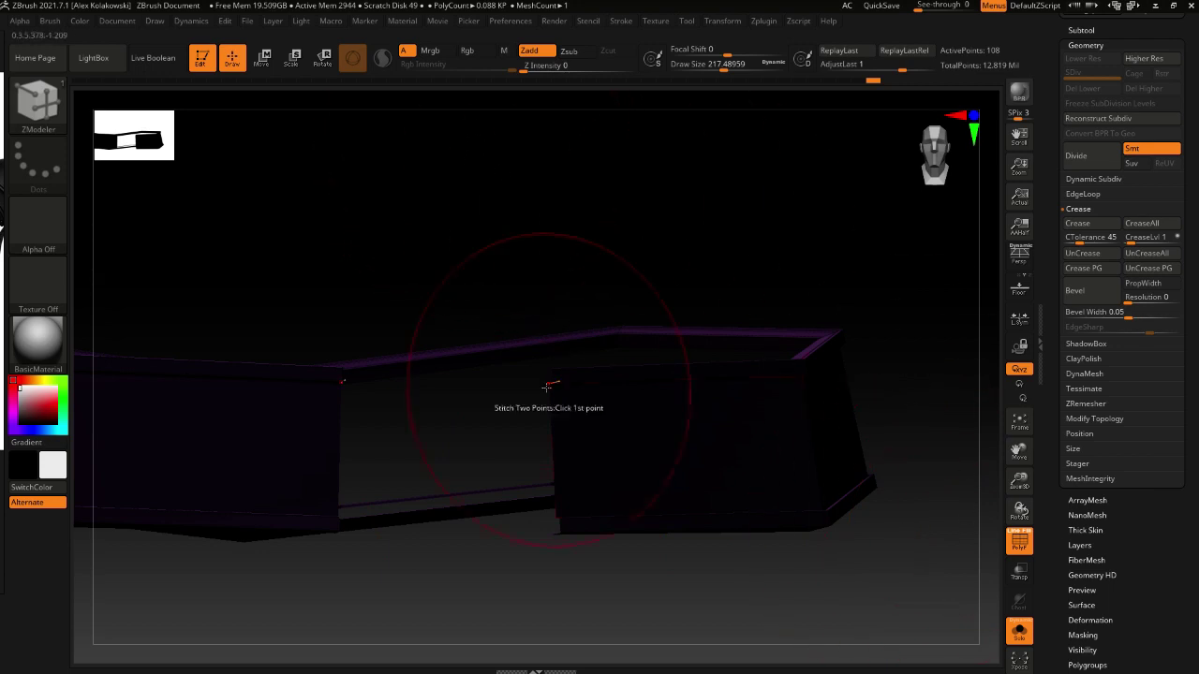
pyautogui.click(1024, 555)
pyautogui.moveTo(717, 434)
pyautogui.mouseDown(button='right')
pyautogui.moveTo(661, 474)
pyautogui.moveTo(675, 428)
pyautogui.mouseUp(button='right')
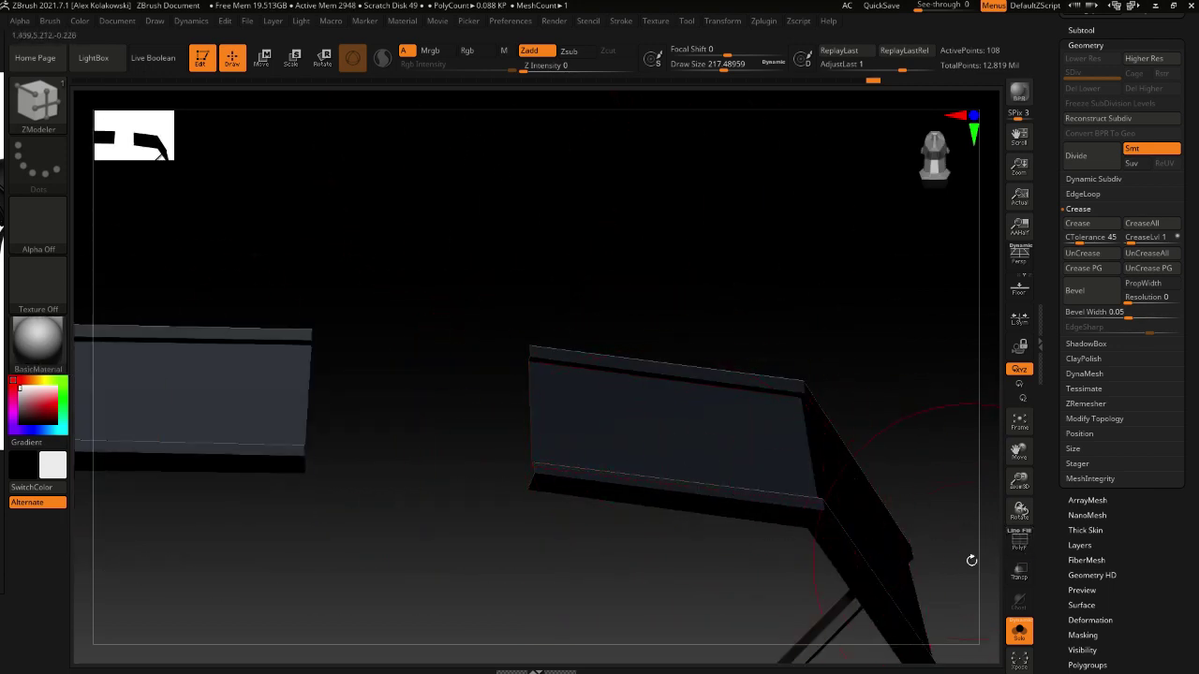
pyautogui.click(1022, 548)
pyautogui.click(1023, 548)
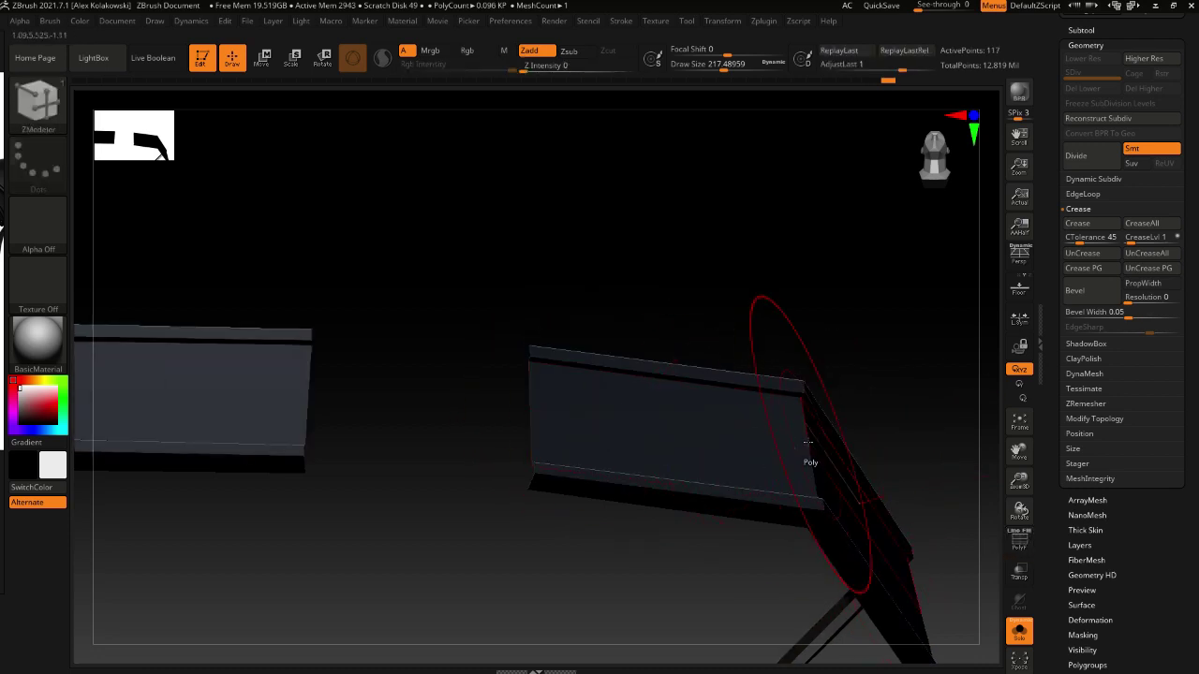
# Isolate the waist band's flat outer faces, hiding its raised rims and inner faces
pyautogui.keyDown('ctrl'); pyautogui.keyDown('shift'); pyautogui.click(803, 442); pyautogui.keyUp('shift'); pyautogui.keyUp('ctrl')
pyautogui.moveTo(804, 442); pyautogui.dragTo(610, 459, button='right')
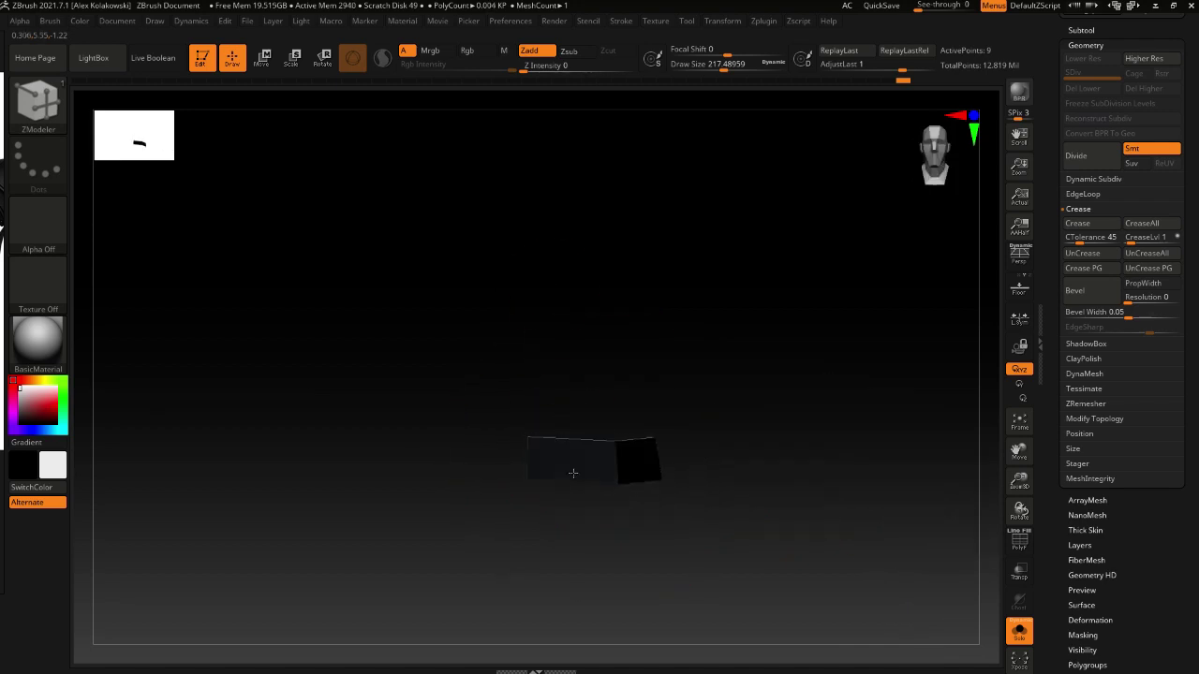
pyautogui.keyDown('ctrl'); pyautogui.keyDown('shift'); pyautogui.click(610, 458); pyautogui.keyUp('shift'); pyautogui.keyUp('ctrl')
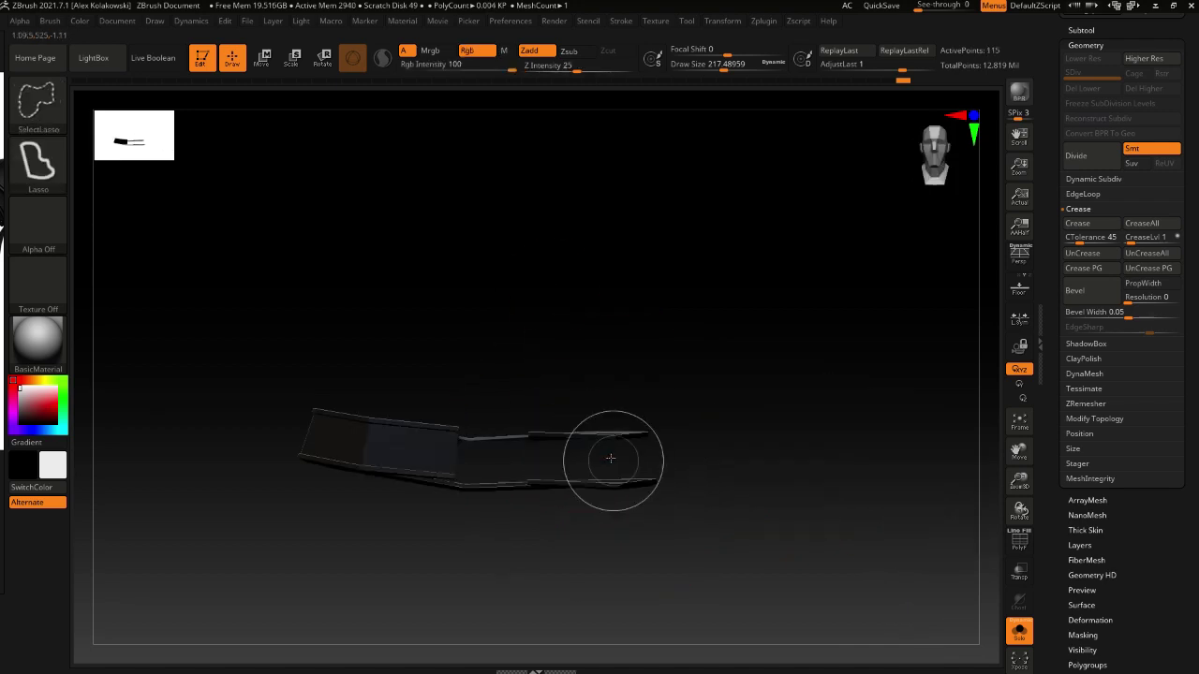
pyautogui.keyDown('ctrl'); pyautogui.keyDown('shift'); pyautogui.click(453, 453); pyautogui.keyUp('shift'); pyautogui.keyUp('ctrl')
pyautogui.keyDown('ctrl'); pyautogui.keyDown('shift'); pyautogui.click(363, 445); pyautogui.keyUp('shift'); pyautogui.keyUp('ctrl')
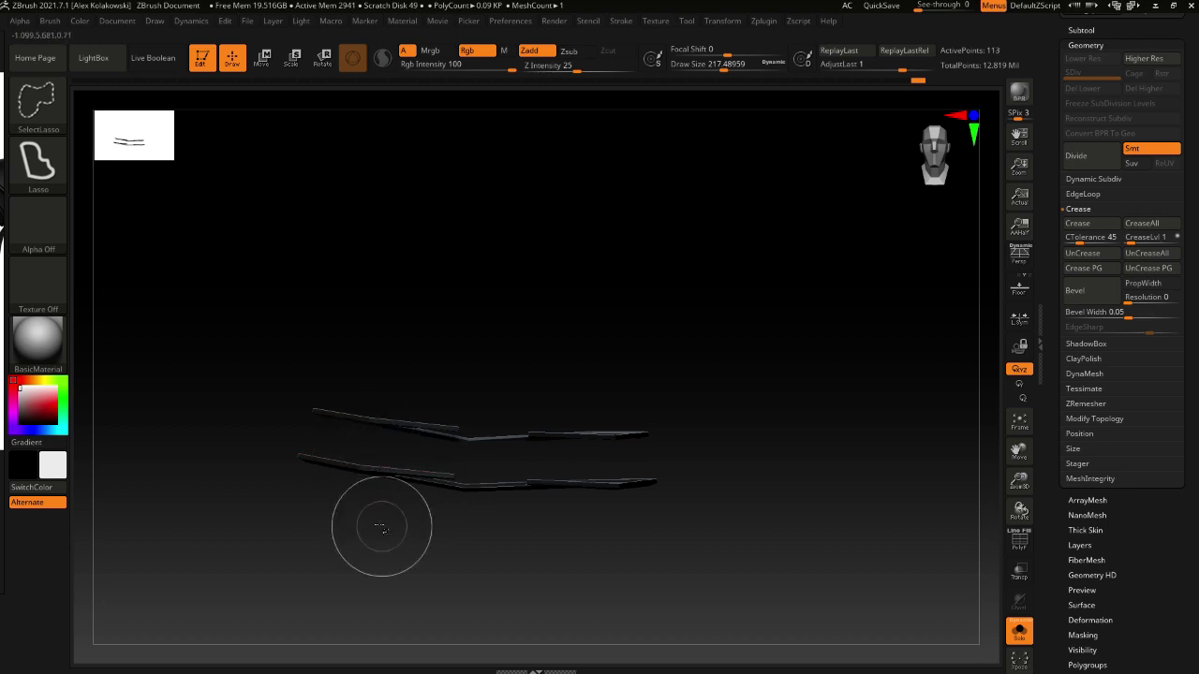
pyautogui.moveTo(380, 528); pyautogui.dragTo(431, 536, button='right')
pyautogui.keyDown('ctrl'); pyautogui.keyDown('shift'); pyautogui.click(222, 433); pyautogui.keyUp('shift'); pyautogui.keyUp('ctrl')
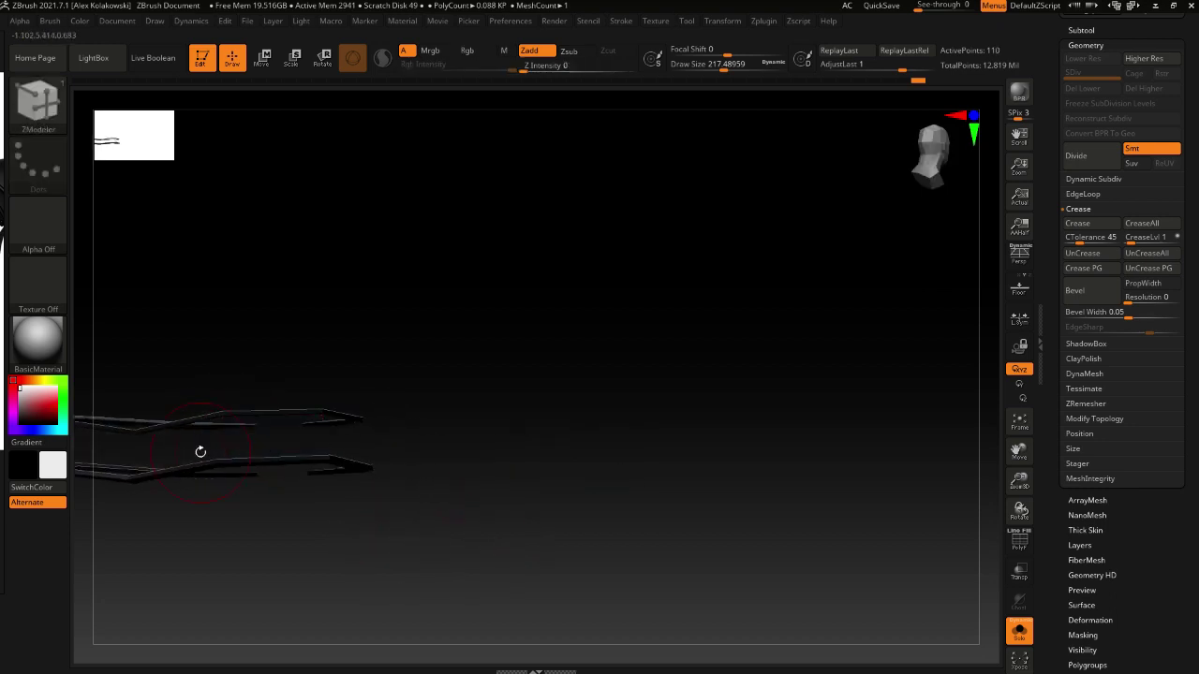
pyautogui.keyDown('alt'); pyautogui.moveTo(201, 451); pyautogui.dragTo(463, 596); pyautogui.keyUp('alt')
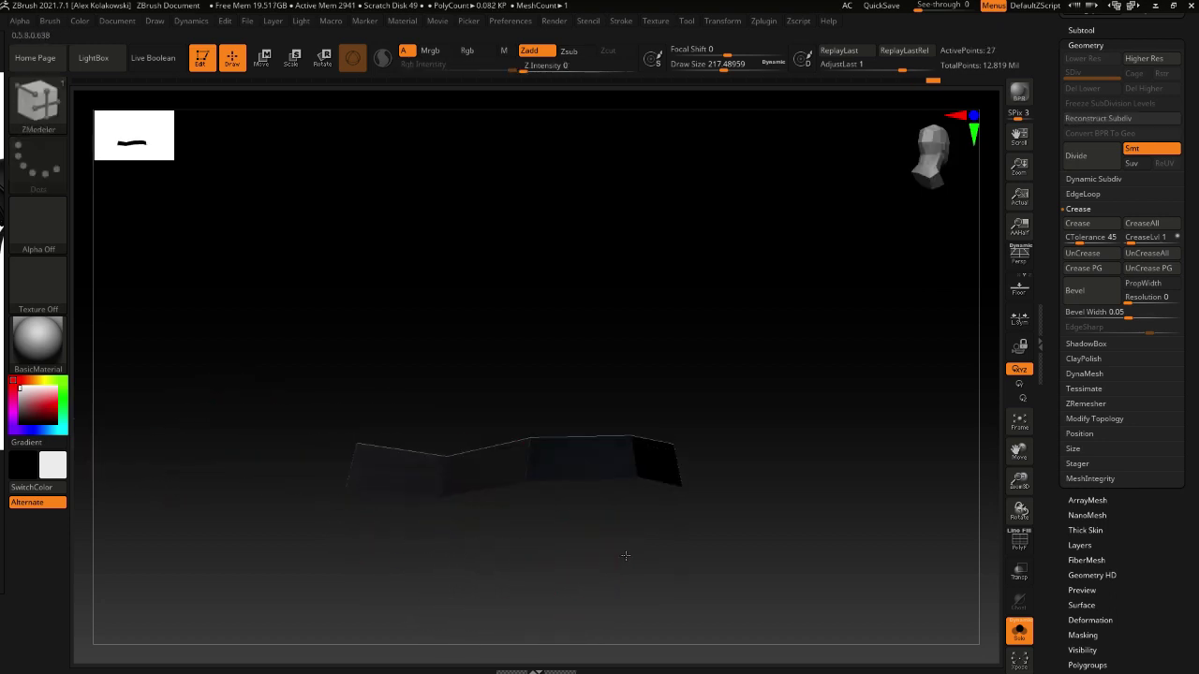
pyautogui.moveTo(626, 555); pyautogui.dragTo(569, 545)
# Show the other subtools and insert an edge loop in the strap near the ring on both sides
pyautogui.click(1020, 638)
pyautogui.moveTo(715, 527); pyautogui.dragTo(608, 492)
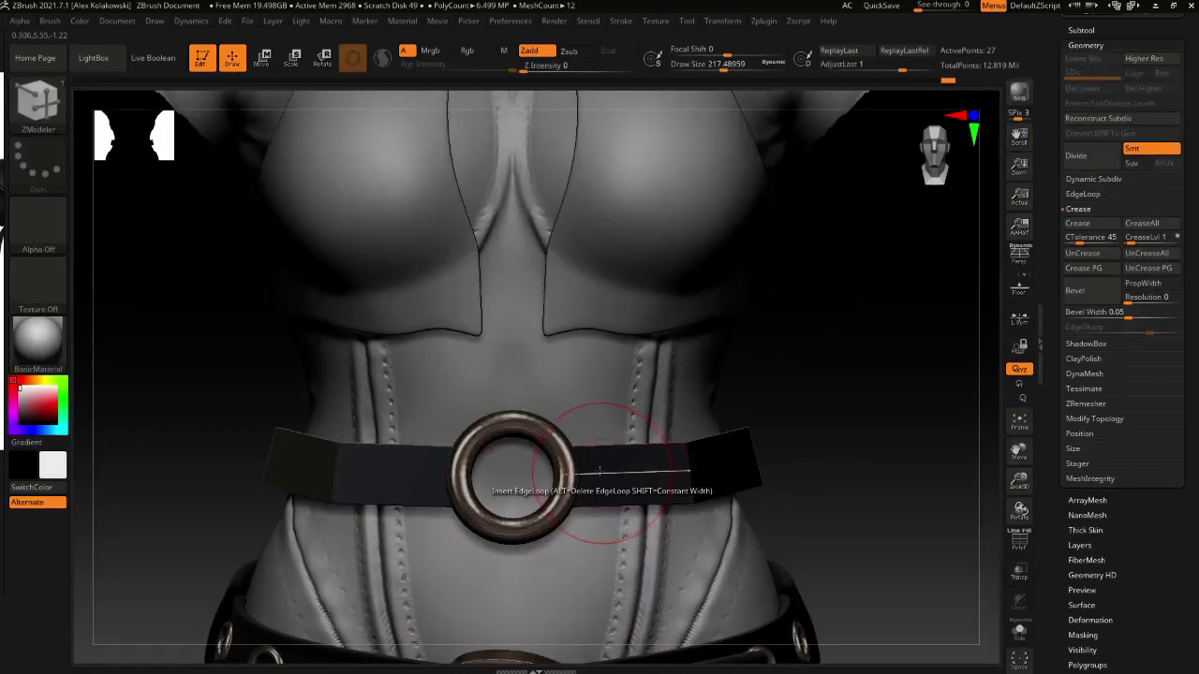
pyautogui.click(597, 470)
pyautogui.moveTo(646, 523); pyautogui.dragTo(587, 470)
# Using the Move brush at a draw size of about 124, pull the corners of the strap's front ends over the ring
pyautogui.press('b')
pyautogui.press('m')
pyautogui.press('v')
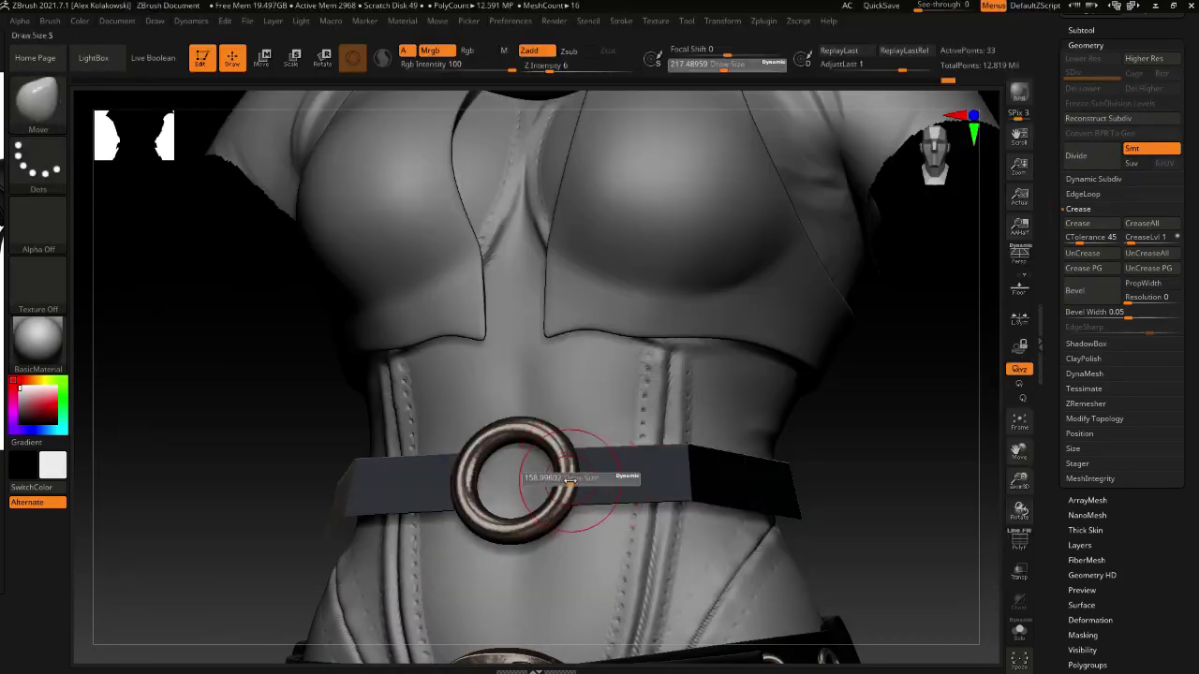
pyautogui.press(']')
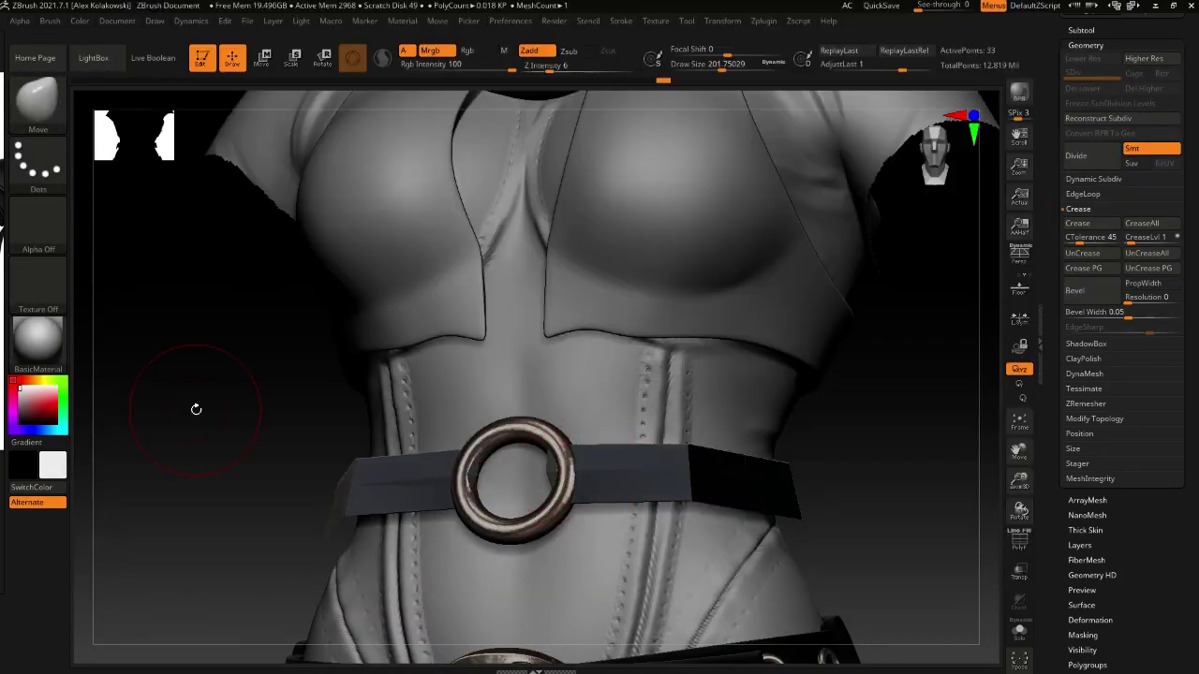
pyautogui.keyDown('alt'); pyautogui.moveTo(575, 498); pyautogui.dragTo(752, 527); pyautogui.keyUp('alt')
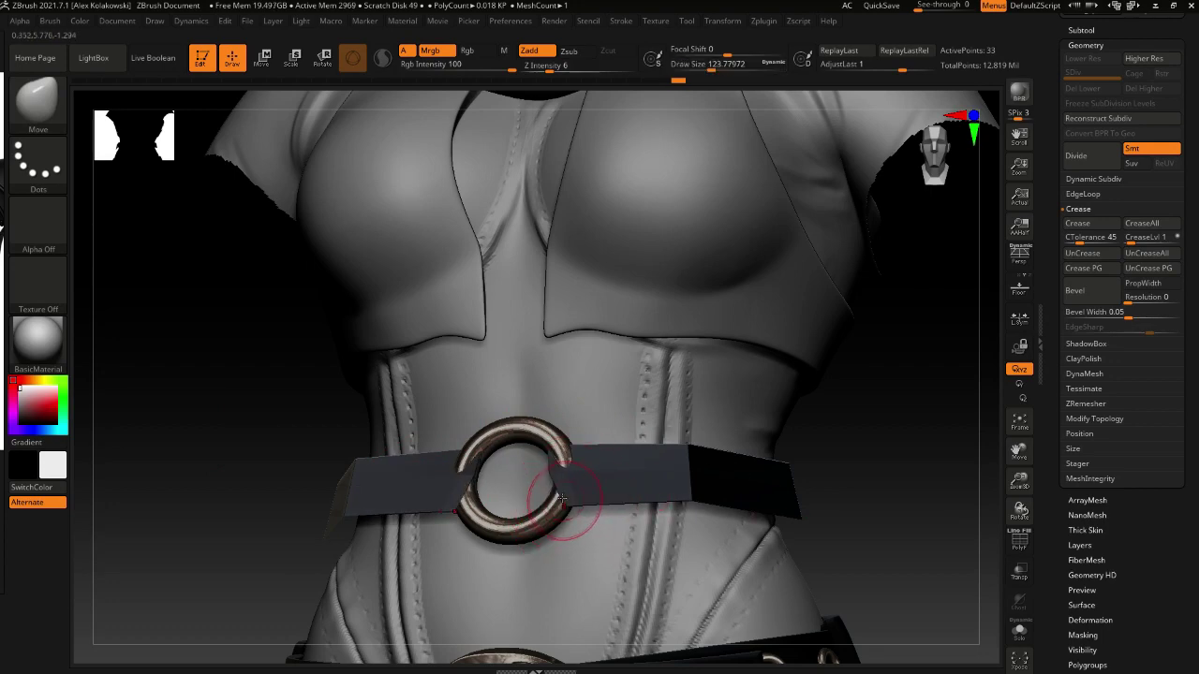
pyautogui.keyDown('alt'); pyautogui.moveTo(552, 446); pyautogui.dragTo(650, 444); pyautogui.keyUp('alt')
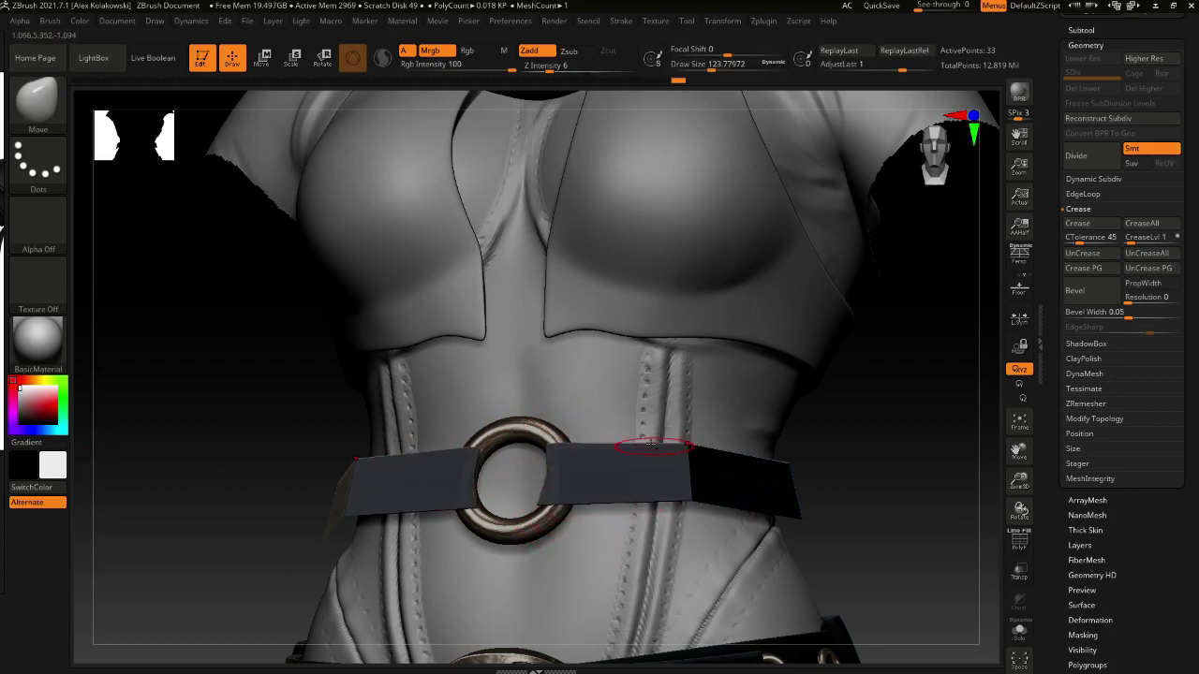
# Reshape the strap's front ends around the ring, pulling their lower corners down and refining them with a smaller Move brush
pyautogui.moveTo(530, 490)
pyautogui.mouseDown(button='right')
pyautogui.moveTo(561, 485)
pyautogui.moveTo(537, 497)
pyautogui.mouseUp(button='right')
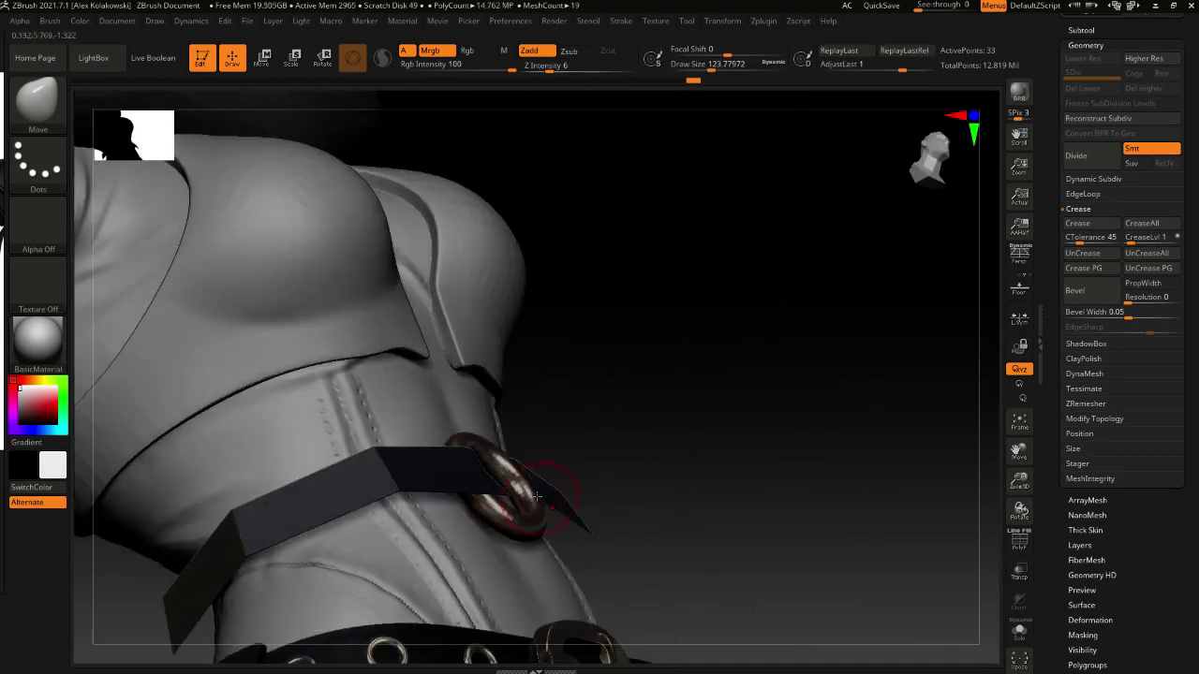
pyautogui.moveTo(544, 498); pyautogui.dragTo(511, 504)
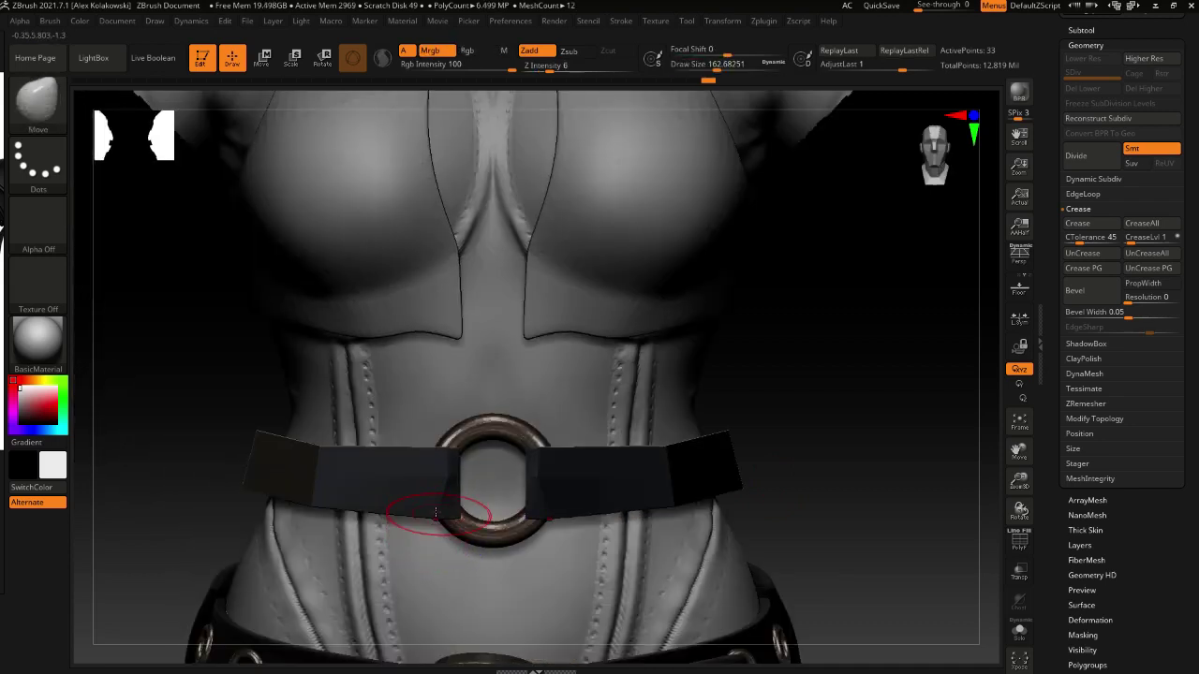
pyautogui.moveTo(444, 516); pyautogui.dragTo(462, 491)
pyautogui.press('s')
pyautogui.click(443, 479)
pyautogui.moveTo(459, 492)
pyautogui.keyDown('ctrl'); pyautogui.mouseDown(button='right')
pyautogui.moveTo(428, 545)
pyautogui.moveTo(424, 525)
pyautogui.moveTo(439, 538)
pyautogui.mouseUp(button='right'); pyautogui.keyUp('ctrl')
pyautogui.moveTo(464, 543); pyautogui.dragTo(470, 543)
pyautogui.moveTo(470, 543)
pyautogui.mouseDown(button='right')
pyautogui.moveTo(486, 444)
pyautogui.moveTo(557, 474)
pyautogui.mouseUp(button='right')
# Isolate the strap from the other subtools and turn on Double in its display properties
pyautogui.hotkey('alt', 's')
pyautogui.scroll(-5, 1086, 543)
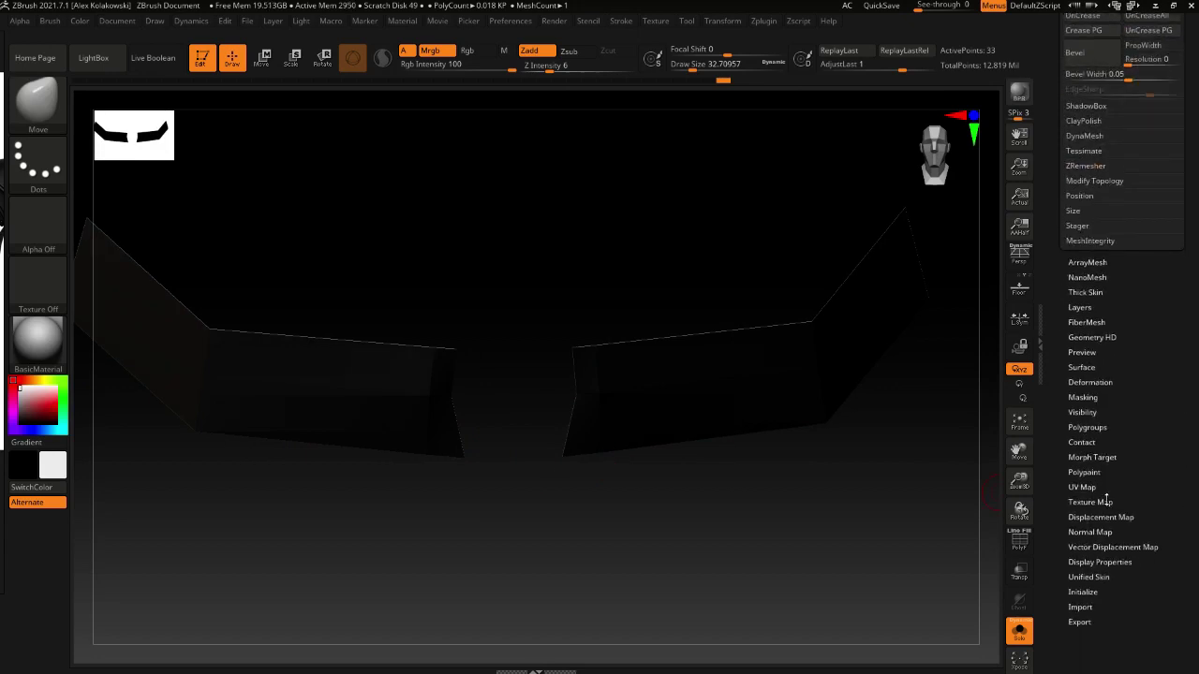
pyautogui.click(1102, 562)
pyautogui.click(1091, 377)
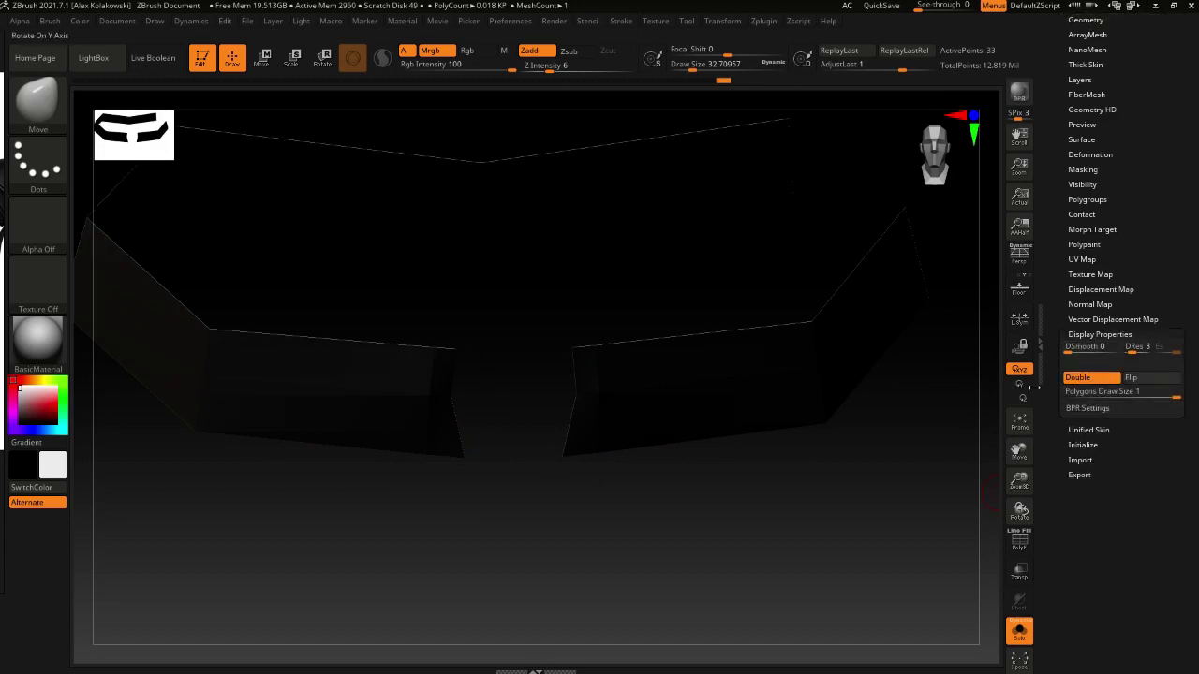
# Mask the strap except its front end points, move those points back along Z with the gizmo, and clear the mask
pyautogui.keyDown('alt'); pyautogui.moveTo(646, 372); pyautogui.dragTo(642, 412, button='right'); pyautogui.keyUp('alt')
pyautogui.moveTo(569, 498)
pyautogui.keyDown('ctrl'); pyautogui.mouseDown()
pyautogui.moveTo(580, 389)
pyautogui.moveTo(513, 437)
pyautogui.mouseUp(); pyautogui.keyUp('ctrl')
pyautogui.moveTo(572, 600); pyautogui.dragTo(575, 590, button='right')
pyautogui.press('w')
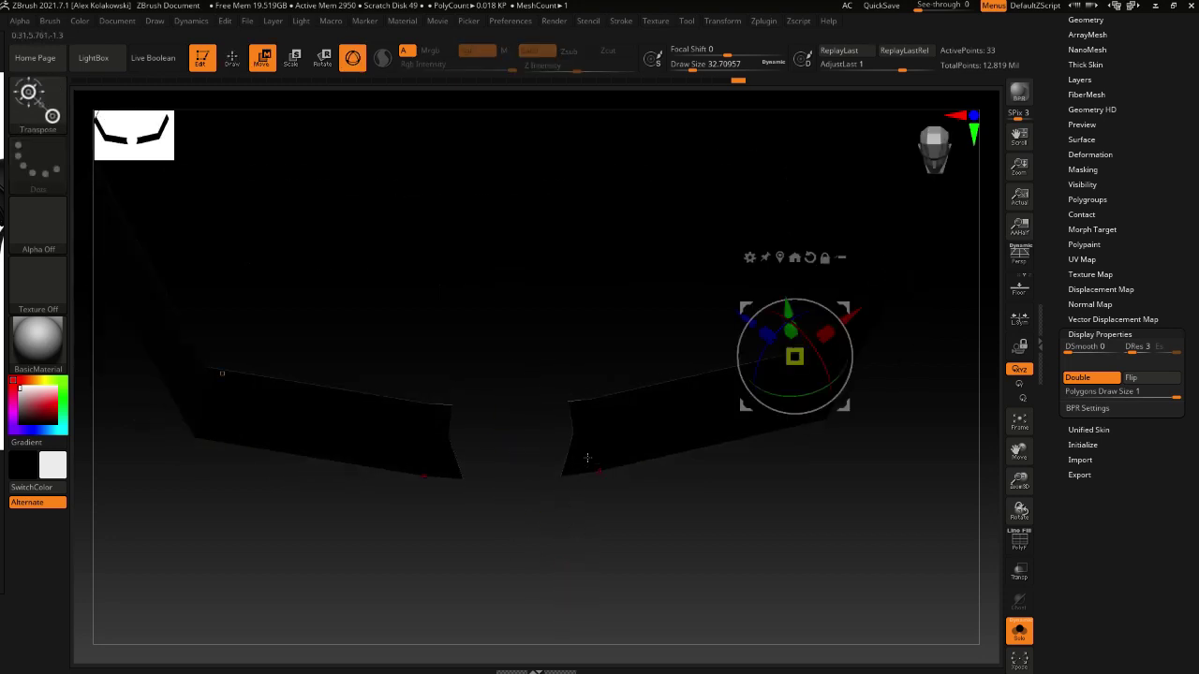
pyautogui.click(576, 431)
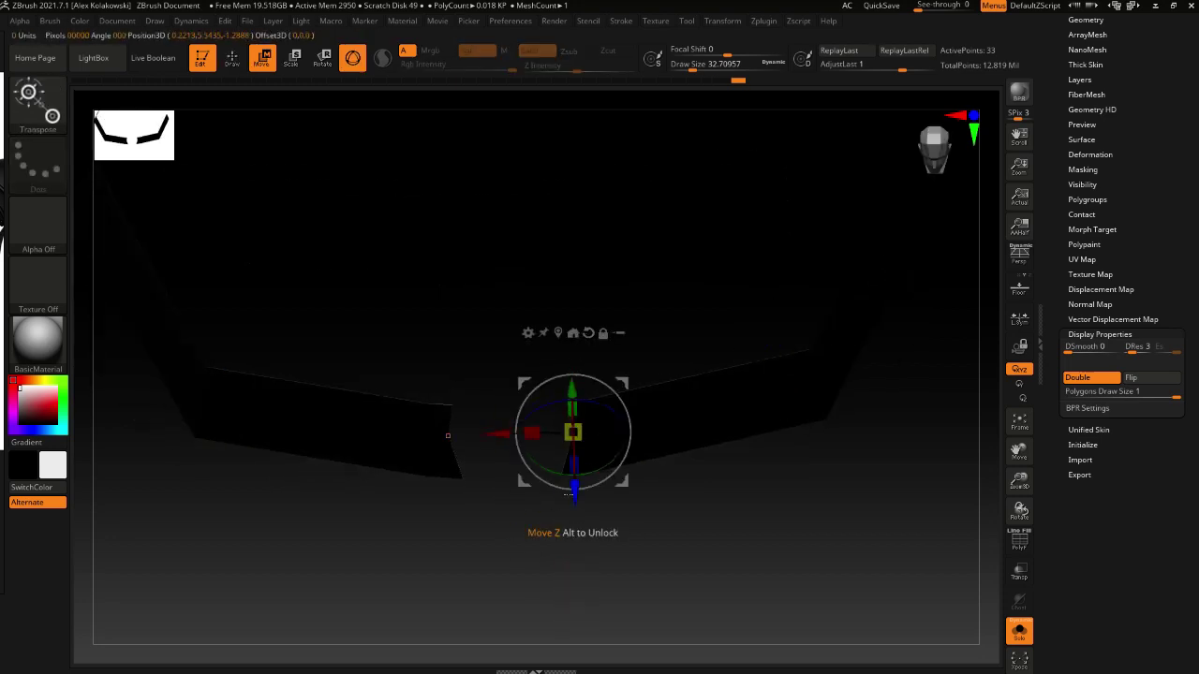
pyautogui.moveTo(569, 495); pyautogui.dragTo(570, 462)
pyautogui.keyDown('ctrl'); pyautogui.moveTo(656, 544); pyautogui.dragTo(693, 572); pyautogui.keyUp('ctrl')
pyautogui.press('q')
# Open the subtool list, check the strap's folded ends with the polyframe, and show the other subtools again
pyautogui.moveTo(1183, 117); pyautogui.dragTo(1183, 332)
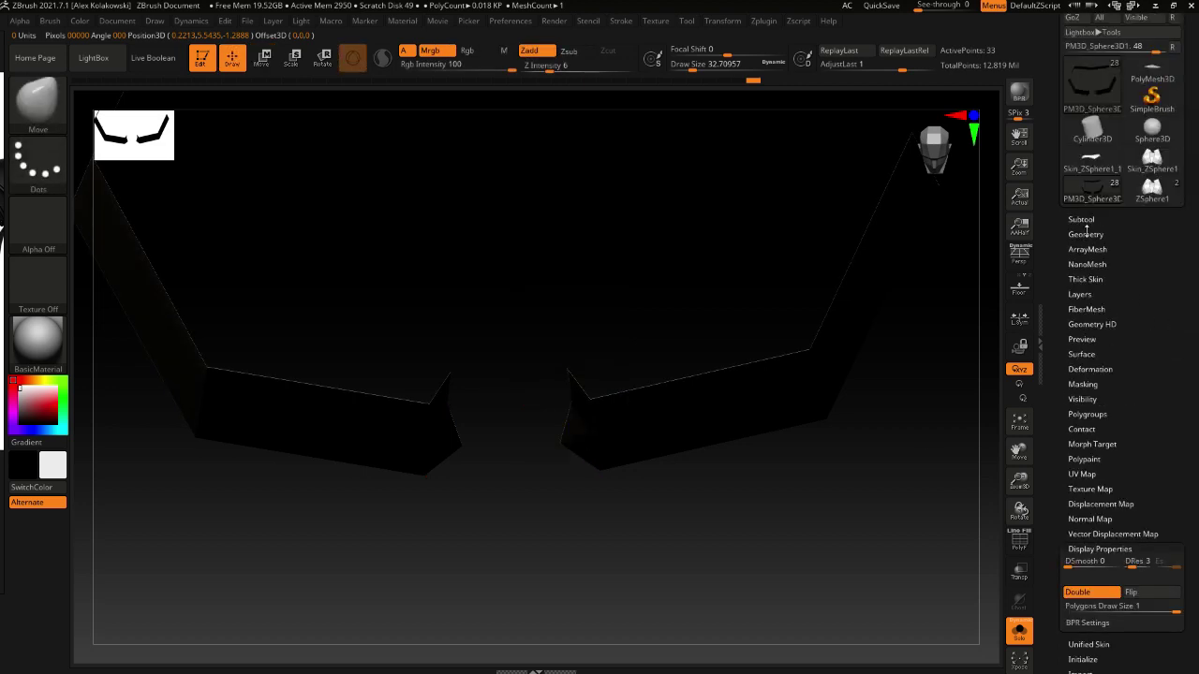
pyautogui.click(1082, 220)
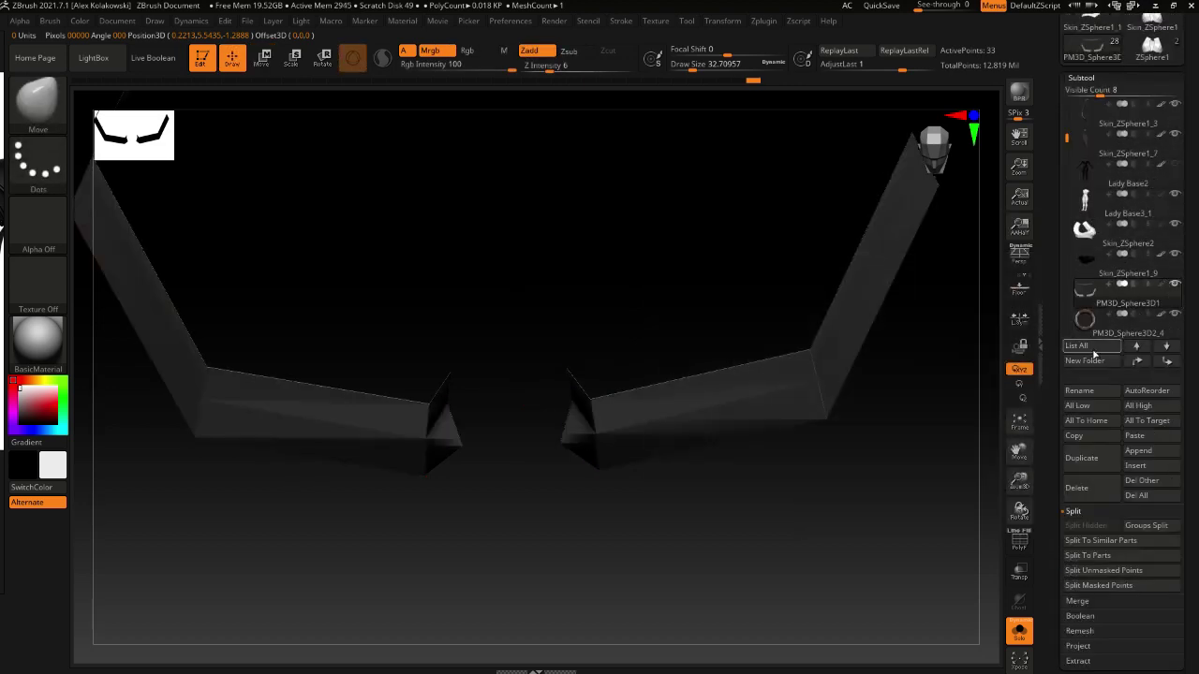
pyautogui.moveTo(685, 517); pyautogui.dragTo(685, 490)
pyautogui.moveTo(553, 454)
pyautogui.mouseDown()
pyautogui.moveTo(548, 475)
pyautogui.moveTo(556, 460)
pyautogui.mouseUp()
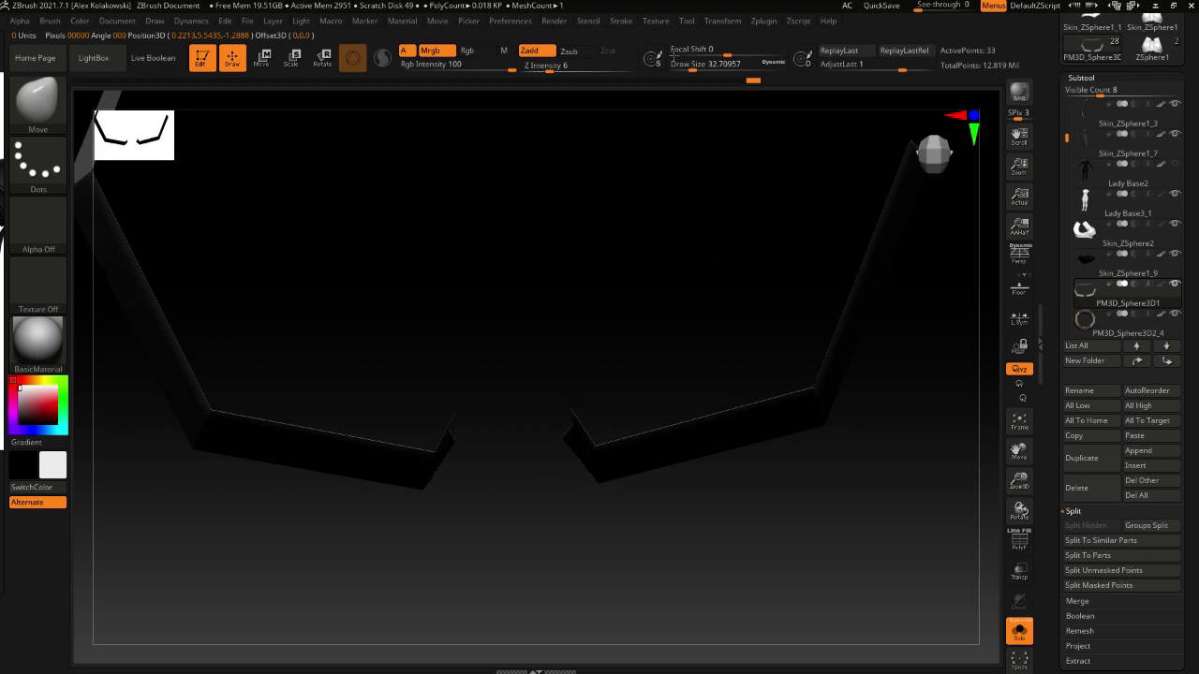
pyautogui.click(1019, 540)
pyautogui.moveTo(802, 593); pyautogui.dragTo(691, 420)
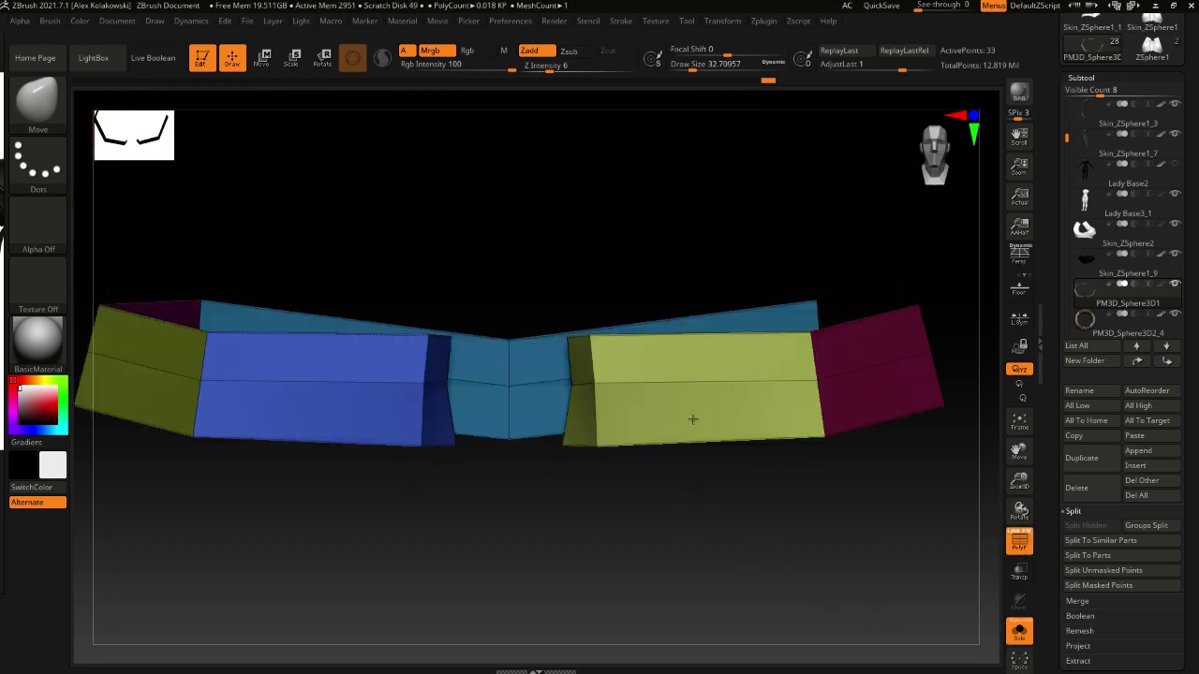
pyautogui.click(1014, 542)
pyautogui.click(1018, 631)
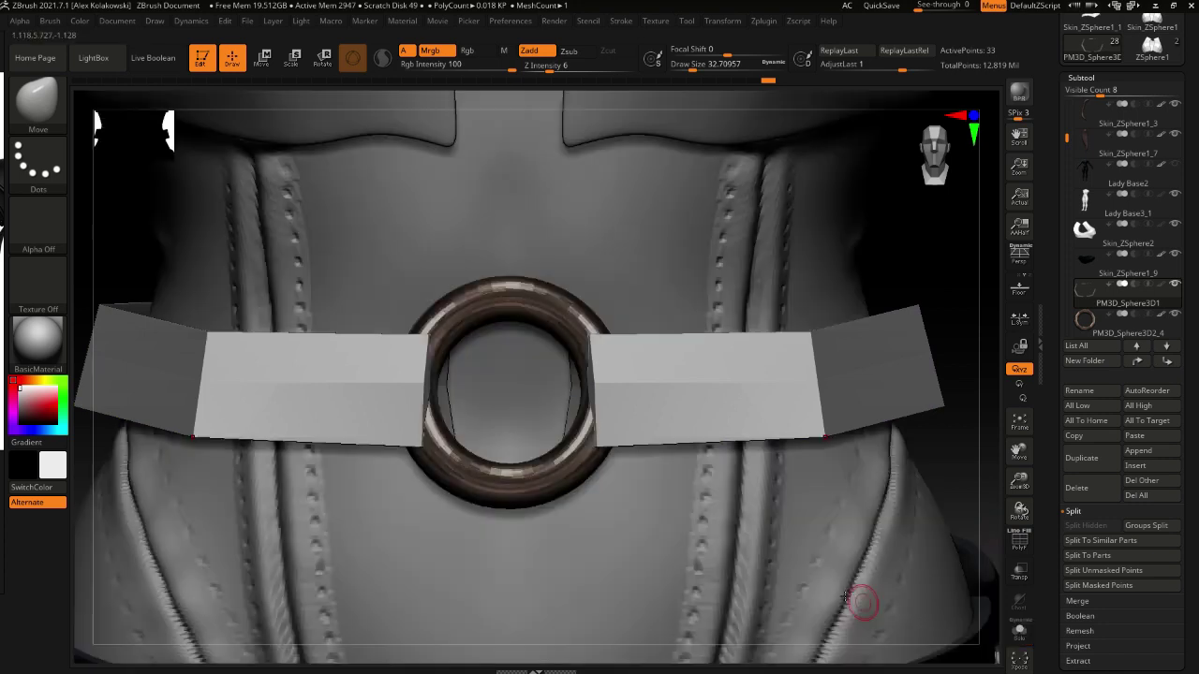
# Using the Move brush at a draw size of about 140, reshape the strap's folded ends inside the ring
pyautogui.moveTo(622, 553)
pyautogui.mouseDown(button='right')
pyautogui.moveTo(605, 484)
pyautogui.moveTo(627, 395)
pyautogui.moveTo(633, 420)
pyautogui.moveTo(603, 443)
pyautogui.mouseUp(button='right')
pyautogui.press('s')
pyautogui.moveTo(600, 444); pyautogui.dragTo(619, 437)
pyautogui.moveTo(628, 432)
pyautogui.mouseDown()
pyautogui.moveTo(631, 457)
pyautogui.moveTo(593, 492)
pyautogui.mouseUp()
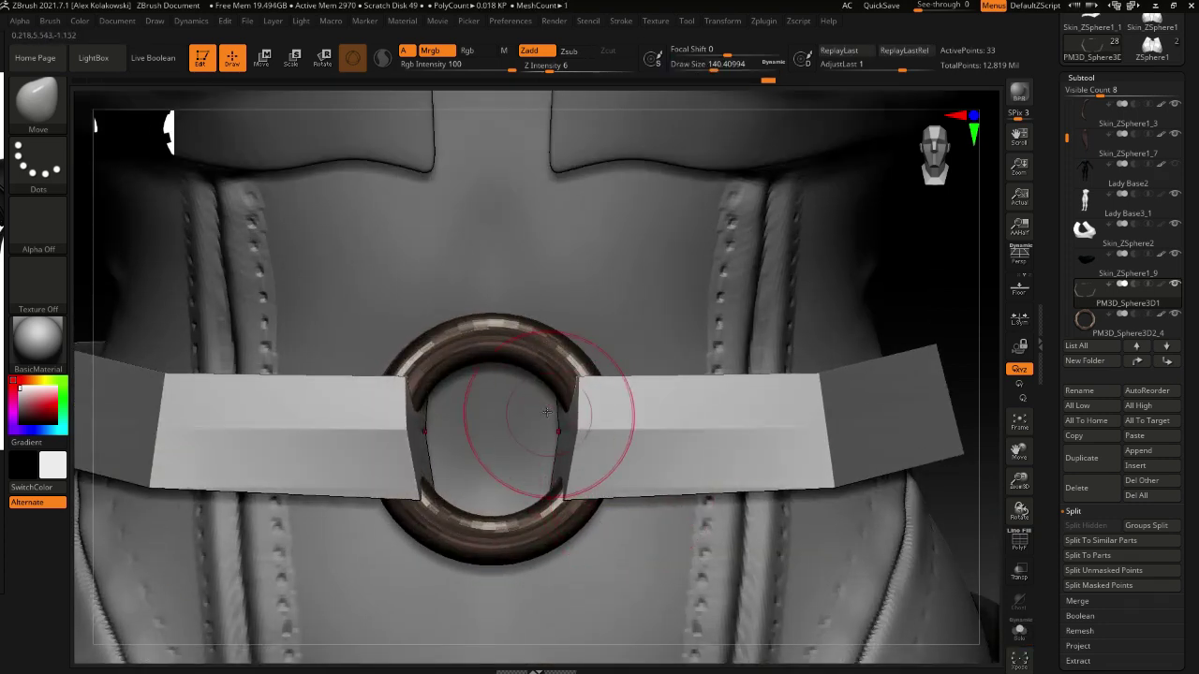
# Insert an edge loop across the strap near the ring with the ZModeler brush
pyautogui.press('b')
pyautogui.press('z')
pyautogui.press('m')
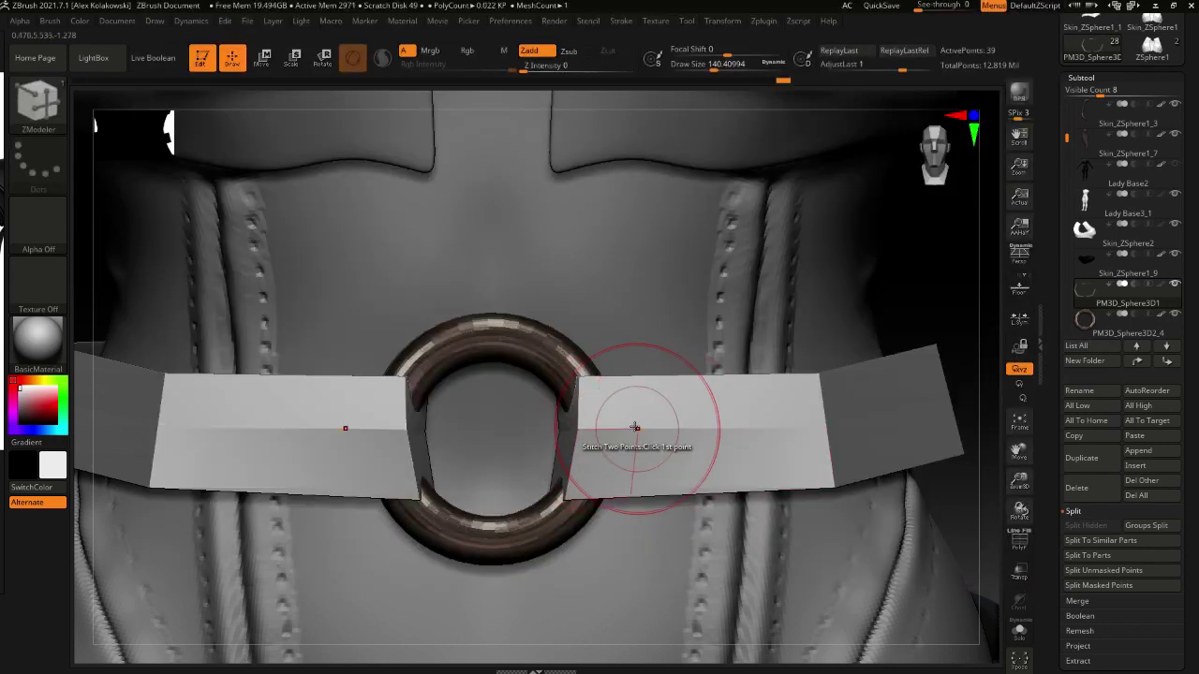
# Using the Move brush at a draw size of about 120, pull the strap's front fold edges inward over the ring
pyautogui.press('b')
pyautogui.press('m')
pyautogui.press('v')
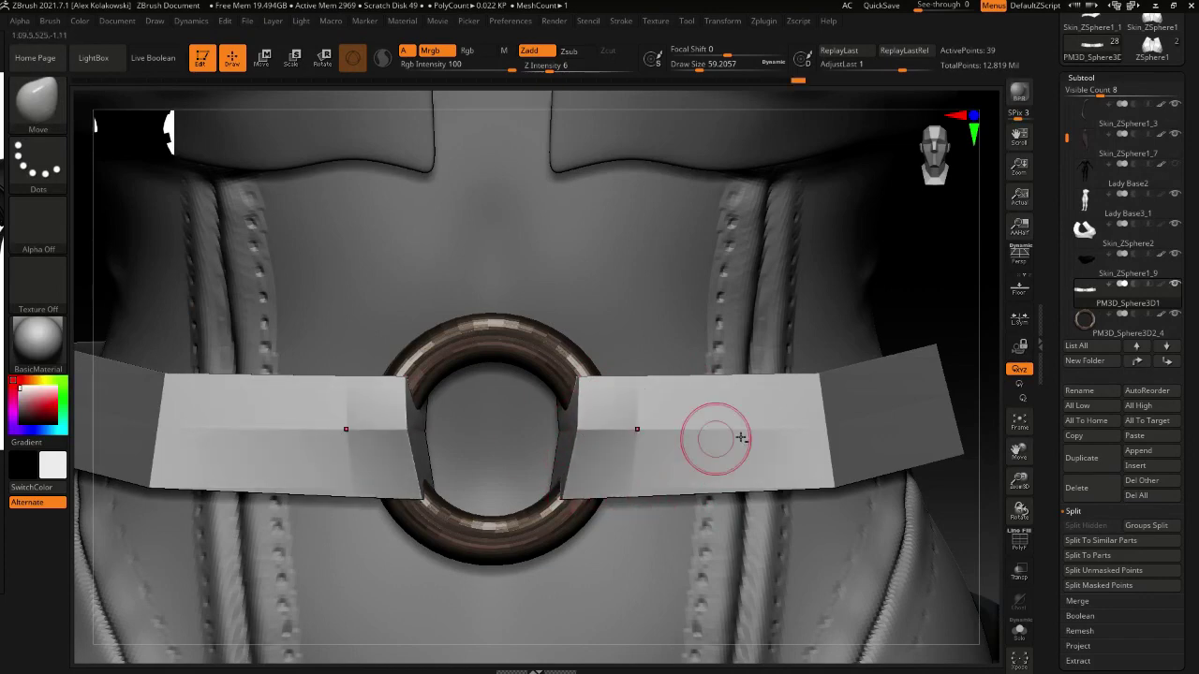
pyautogui.press('s')
pyautogui.moveTo(574, 434); pyautogui.dragTo(584, 433)
pyautogui.moveTo(417, 430); pyautogui.dragTo(429, 429)
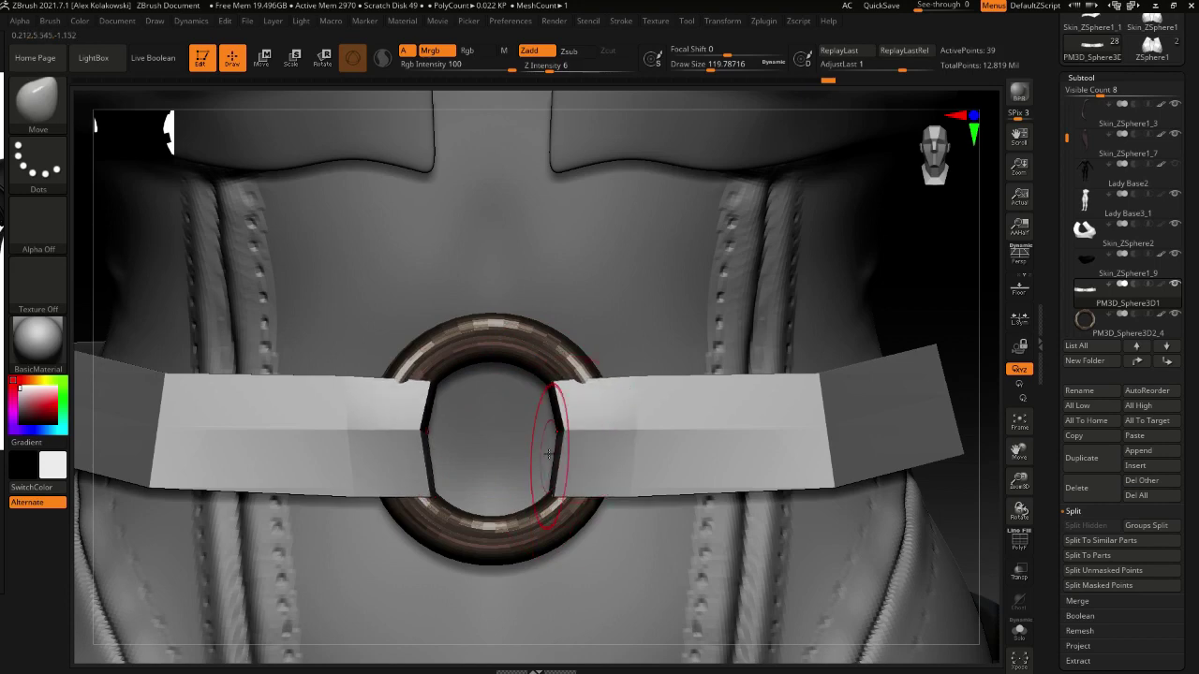
# Isolate the strap with its polyframe shown, assign it a single polygroup, and turn off its dynamic subdivision preview
pyautogui.moveTo(654, 396)
pyautogui.mouseDown(button='right')
pyautogui.moveTo(611, 407)
pyautogui.moveTo(379, 375)
pyautogui.mouseUp(button='right')
pyautogui.moveTo(637, 484); pyautogui.dragTo(633, 481, button='right')
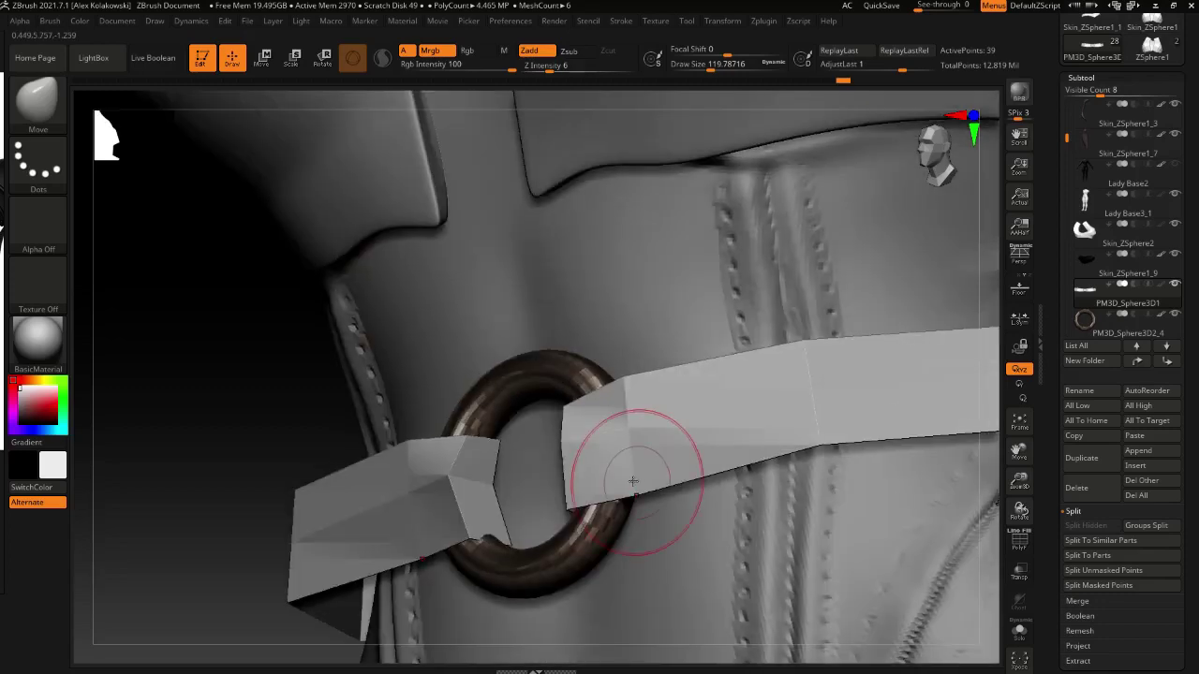
pyautogui.moveTo(473, 492); pyautogui.dragTo(636, 458, button='right')
pyautogui.click(1018, 543)
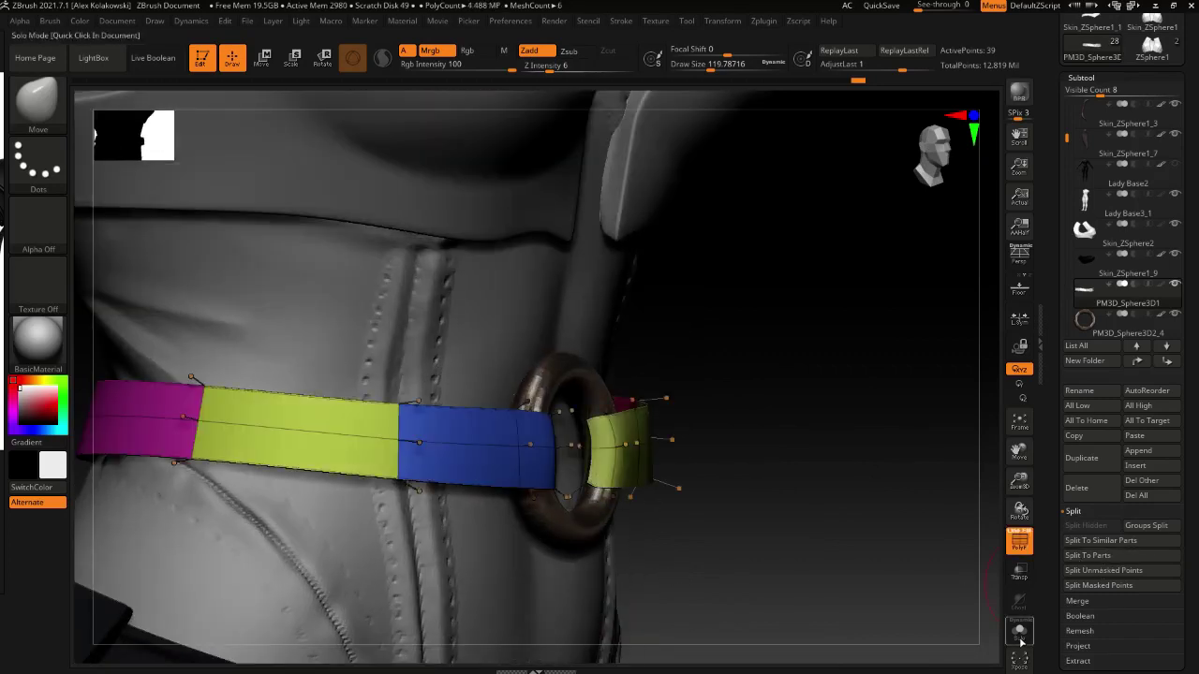
pyautogui.click(1019, 634)
pyautogui.hotkey('ctrl', 'w')
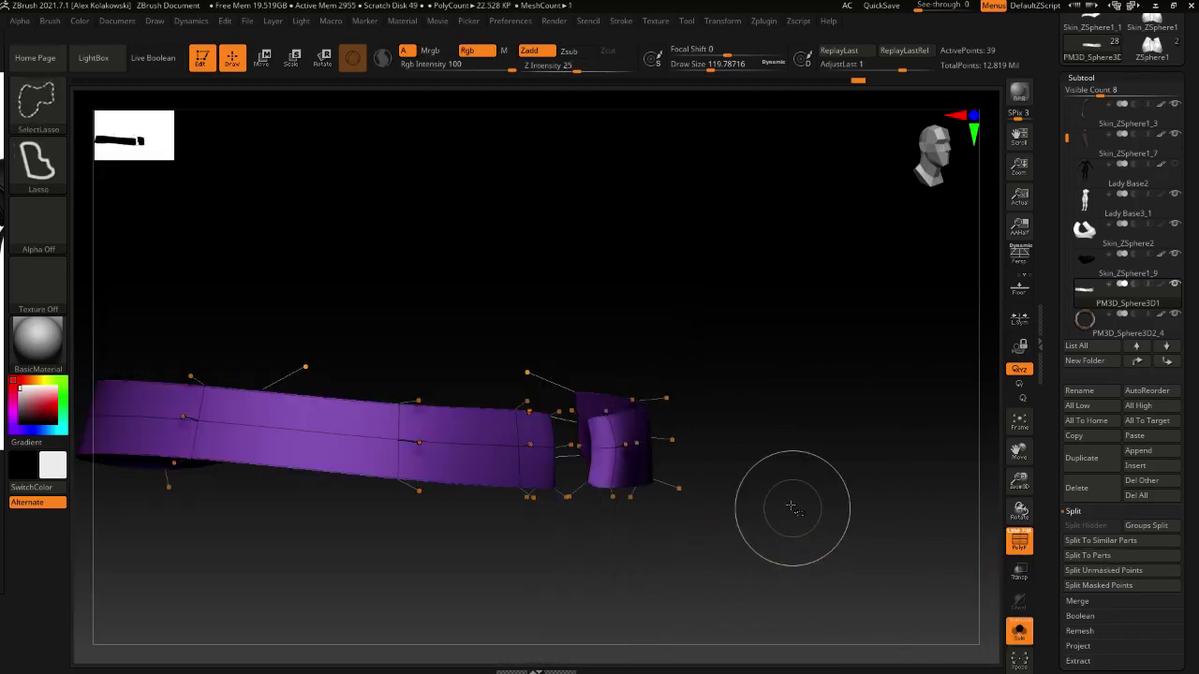
pyautogui.hotkey('shift', 'd')
# Insert another edge loop across the strap's folded ends with the ZModeler brush
pyautogui.moveTo(616, 457); pyautogui.dragTo(590, 447, button='right')
pyautogui.press('b')
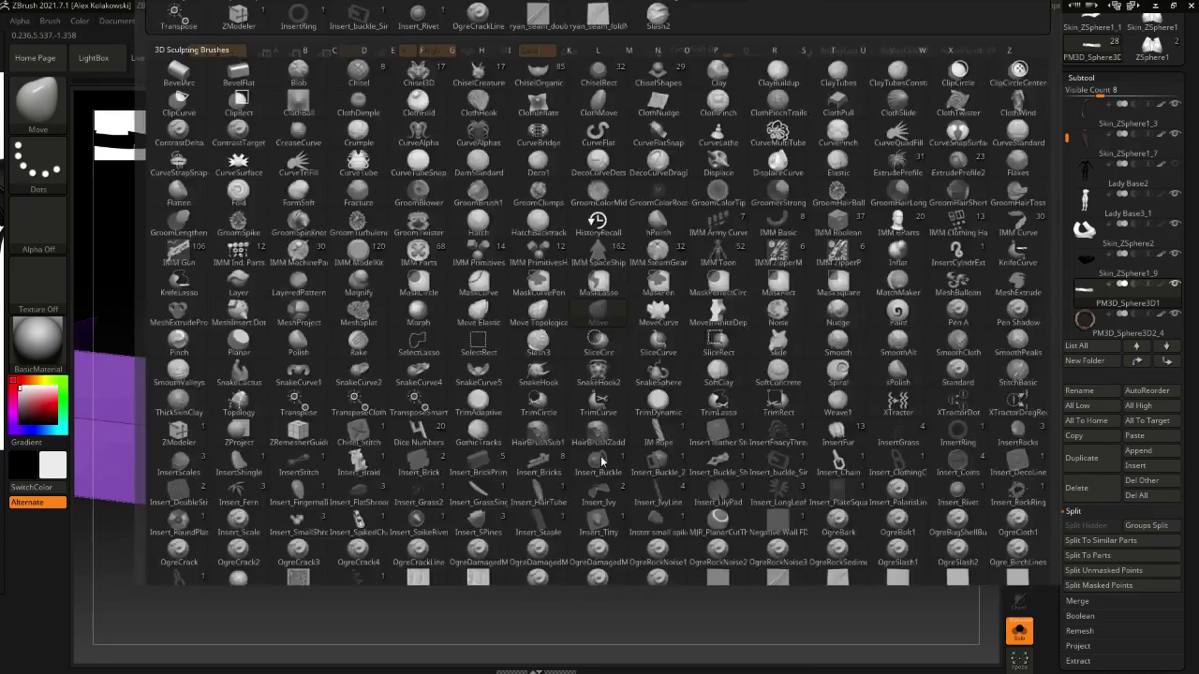
pyautogui.press('z')
pyautogui.press('m')
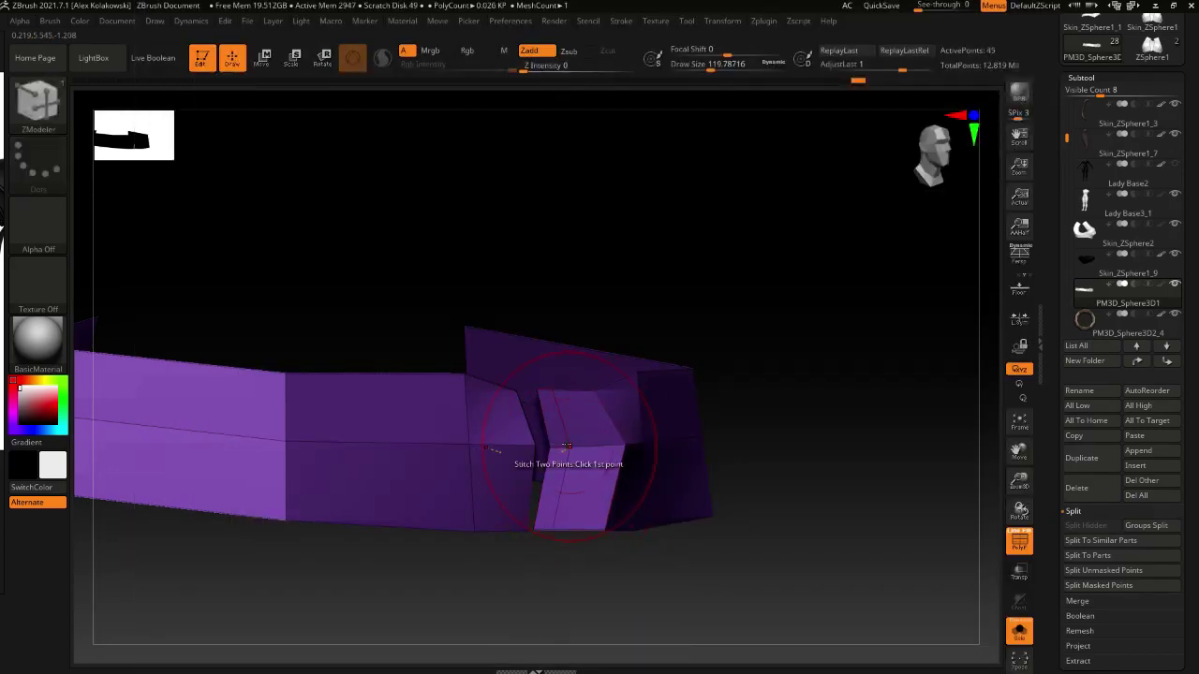
# Mask the strap except its innermost end edge and move that edge farther back with the gizmo to lengthen the fold
pyautogui.moveTo(565, 446); pyautogui.dragTo(543, 504, button='right')
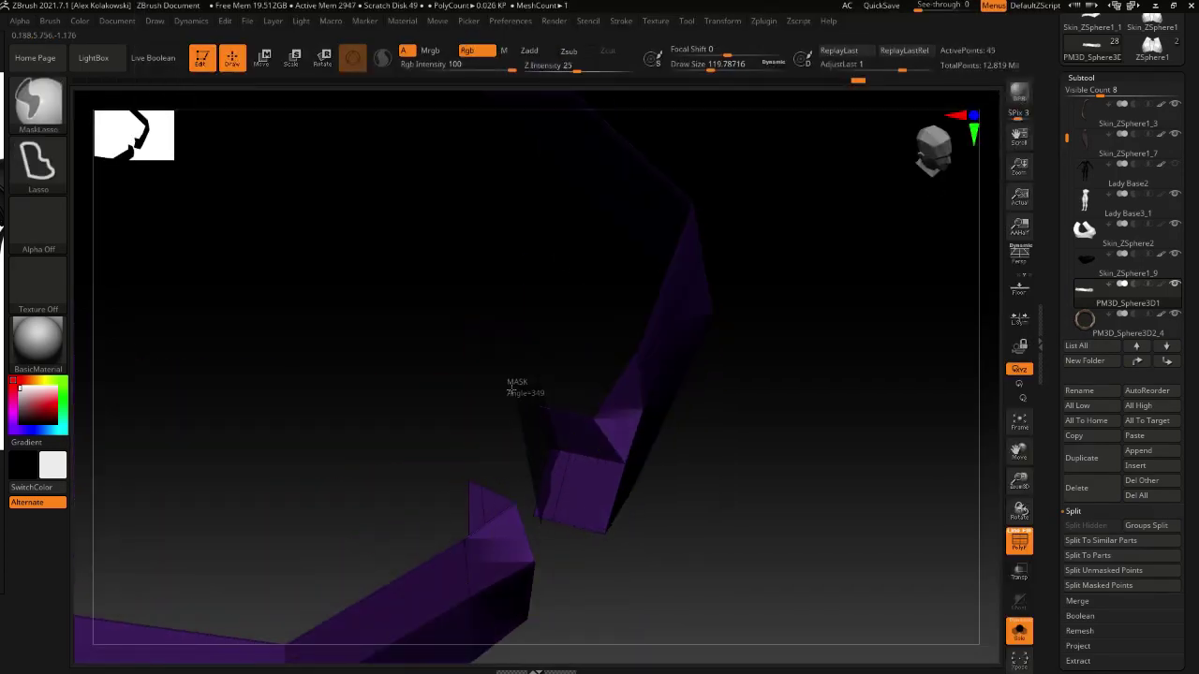
pyautogui.keyDown('ctrl'); pyautogui.moveTo(511, 389); pyautogui.dragTo(492, 385); pyautogui.keyUp('ctrl')
pyautogui.moveTo(550, 494)
pyautogui.keyDown('ctrl'); pyautogui.mouseDown()
pyautogui.moveTo(530, 500)
pyautogui.moveTo(610, 538)
pyautogui.mouseUp(); pyautogui.keyUp('ctrl')
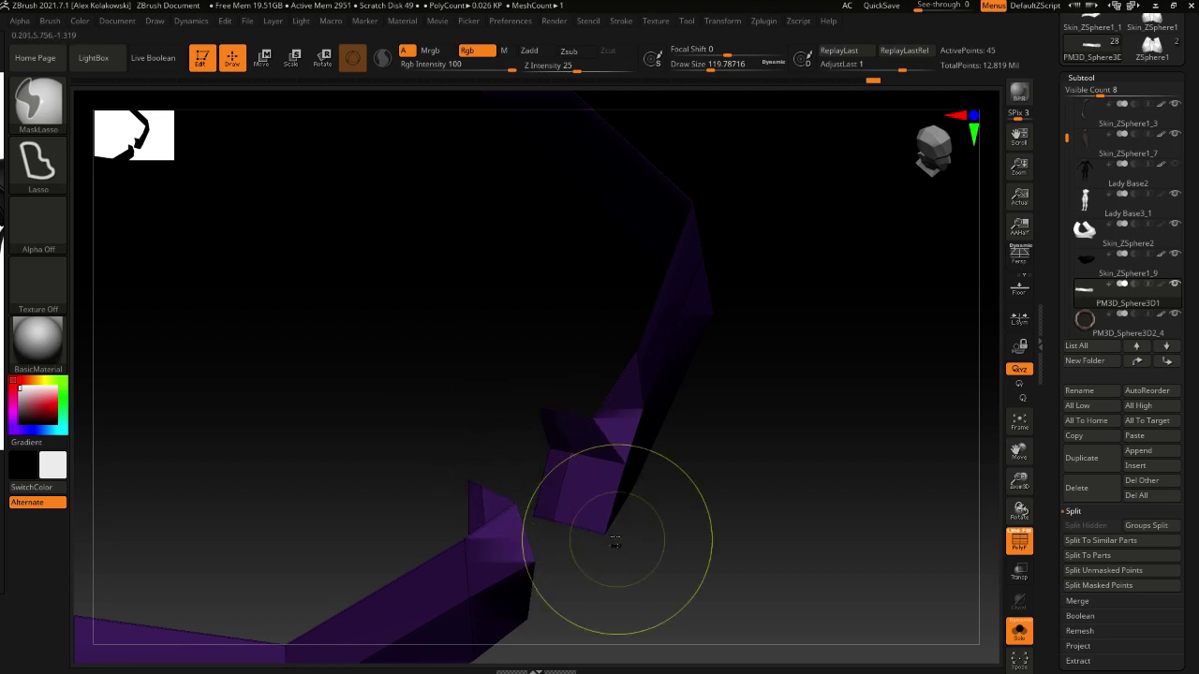
pyautogui.moveTo(674, 540); pyautogui.dragTo(704, 549, button='right')
pyautogui.press('w')
pyautogui.moveTo(626, 498); pyautogui.dragTo(641, 485, button='right')
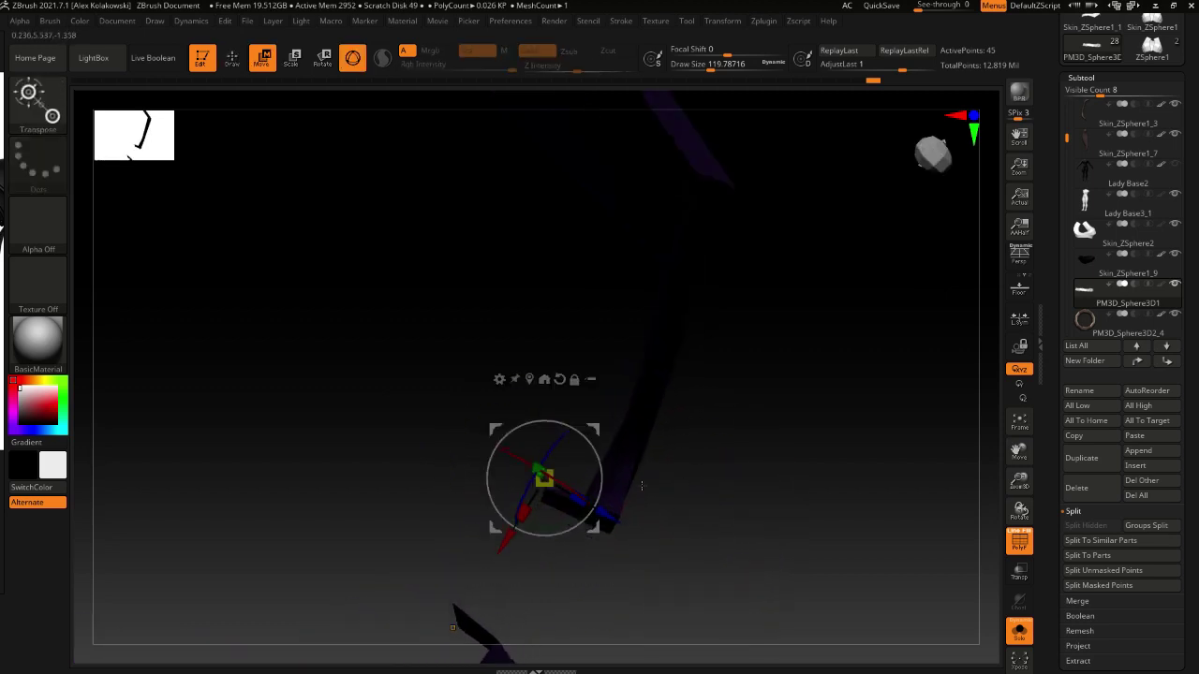
pyautogui.moveTo(598, 428)
pyautogui.mouseDown()
pyautogui.moveTo(546, 436)
pyautogui.moveTo(575, 332)
pyautogui.moveTo(581, 347)
pyautogui.mouseUp()
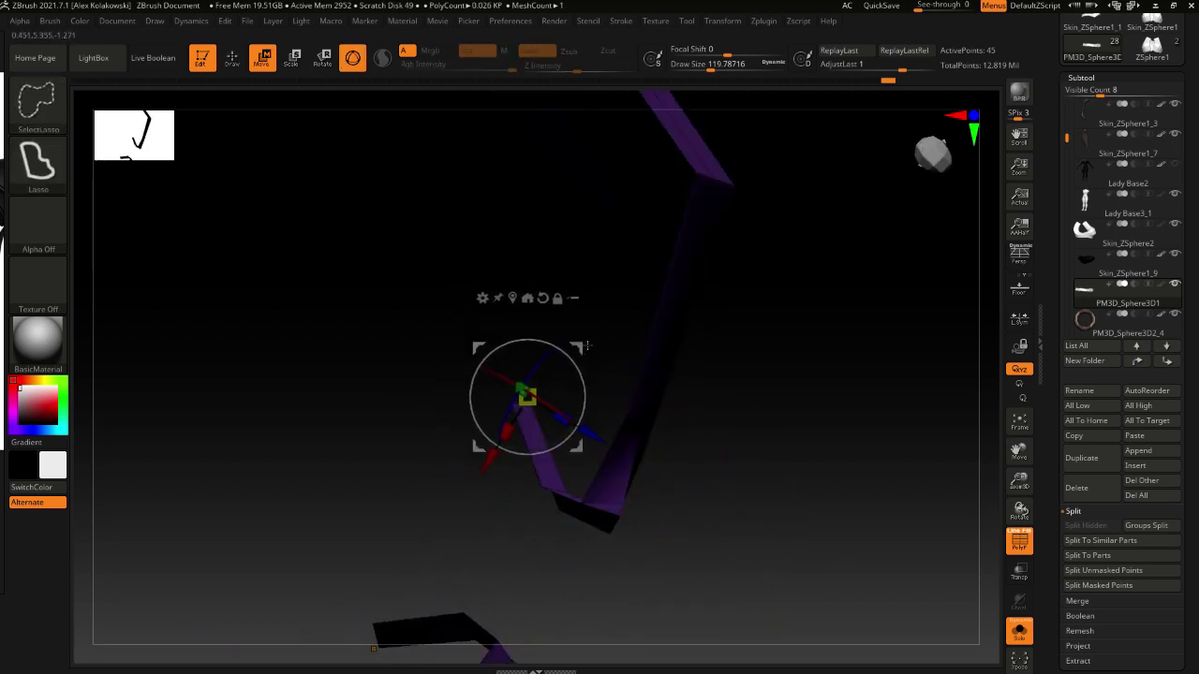
pyautogui.press('q')
# Turn the strap's dynamic subdivision preview back on, hide the polyframe, and show the other subtools
pyautogui.press('d')
pyautogui.moveTo(734, 567)
pyautogui.mouseDown(button='right')
pyautogui.moveTo(730, 434)
pyautogui.moveTo(740, 436)
pyautogui.mouseUp(button='right')
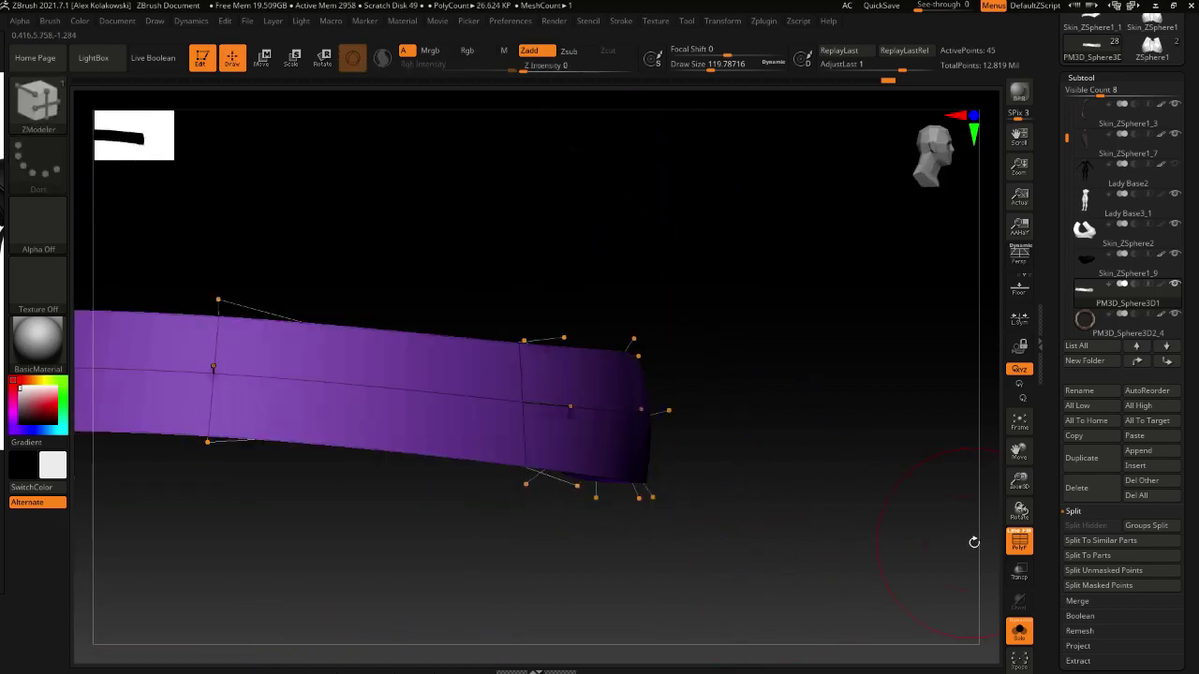
pyautogui.click(1024, 550)
pyautogui.click(1020, 633)
pyautogui.keyDown('ctrl'); pyautogui.moveTo(762, 570); pyautogui.dragTo(749, 497, button='right'); pyautogui.keyUp('ctrl')
pyautogui.moveTo(749, 497); pyautogui.dragTo(655, 429, button='right')
# Using the Move brush at a draw size of about 280, adjust the strap's upper edge beside the ring
pyautogui.moveTo(530, 436); pyautogui.dragTo(525, 442, button='right')
pyautogui.press('s')
pyautogui.moveTo(534, 427); pyautogui.dragTo(555, 425)
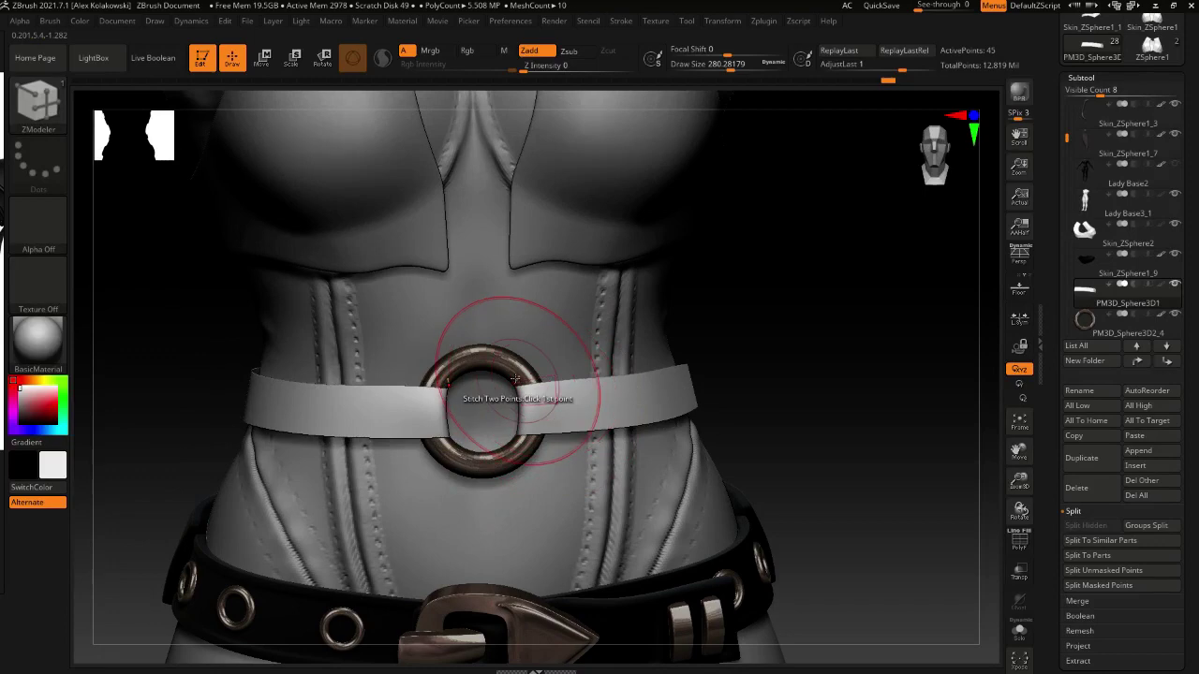
pyautogui.press('b')
pyautogui.press('m')
pyautogui.press('v')
pyautogui.moveTo(516, 381); pyautogui.dragTo(483, 373)
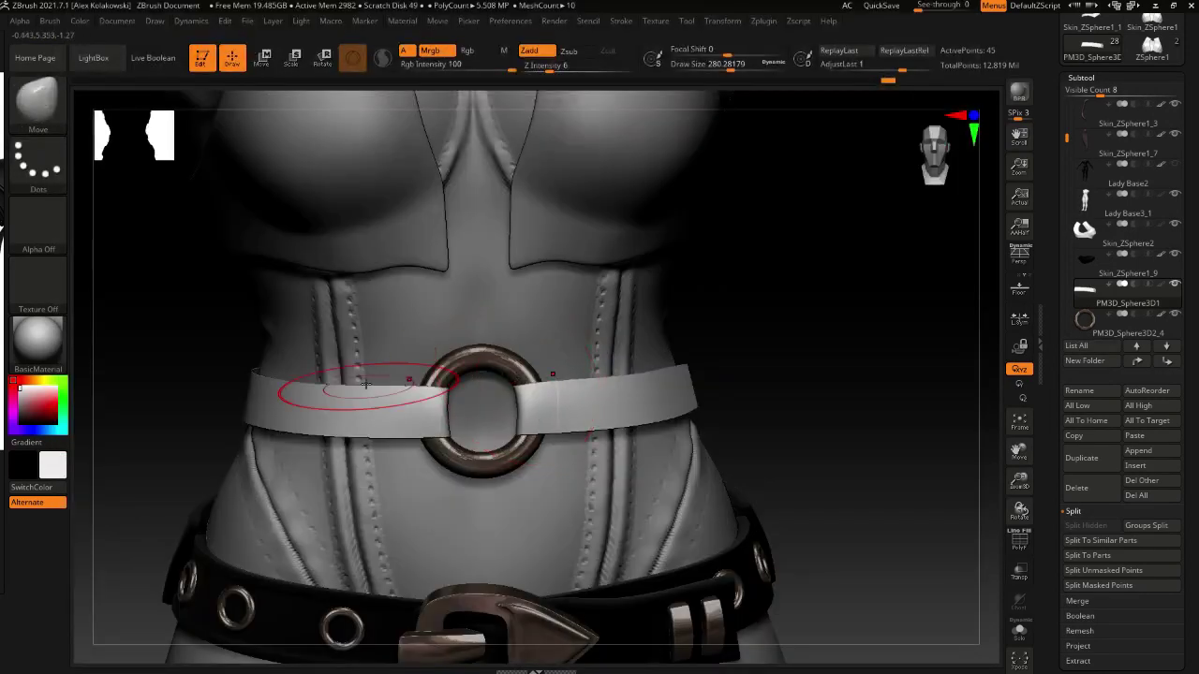
# Mirror the strap so its back section spans both sides of the waist
pyautogui.press('f')
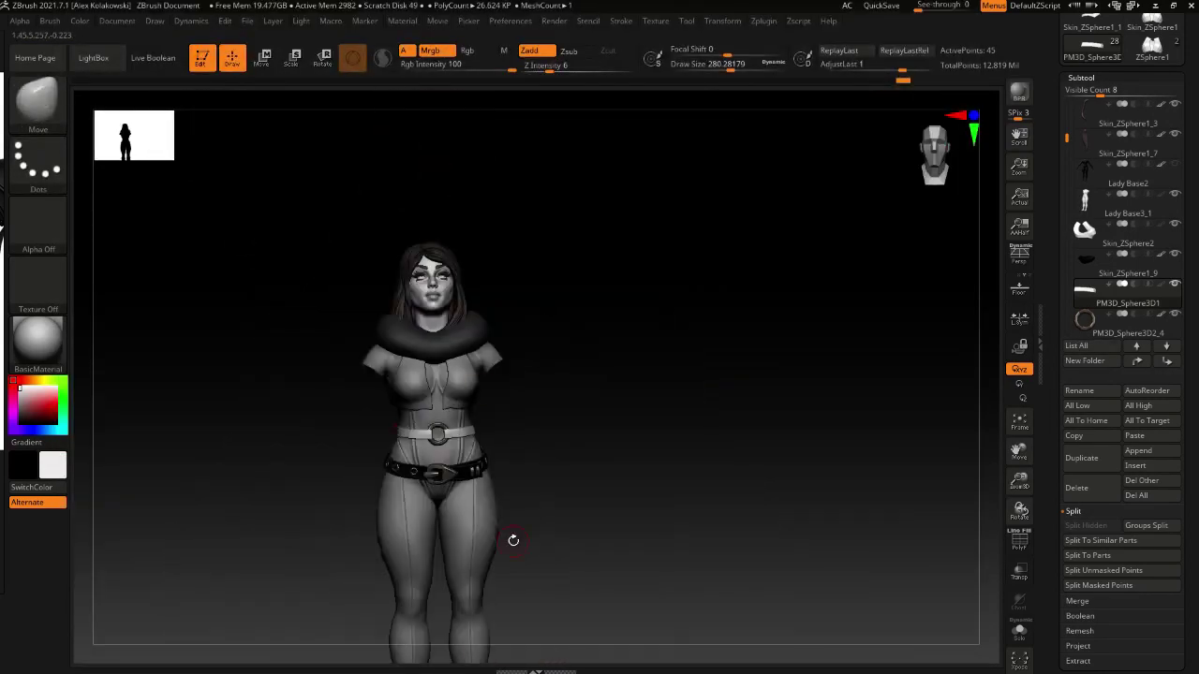
pyautogui.moveTo(514, 538); pyautogui.dragTo(403, 534, button='right')
pyautogui.keyDown('alt'); pyautogui.moveTo(402, 421); pyautogui.dragTo(468, 482, button='right'); pyautogui.keyUp('alt')
pyautogui.moveTo(469, 482); pyautogui.dragTo(426, 478, button='right')
pyautogui.moveTo(550, 415)
pyautogui.mouseDown(button='right')
pyautogui.moveTo(621, 420)
pyautogui.moveTo(570, 421)
pyautogui.mouseUp(button='right')
pyautogui.keyDown('shift'); pyautogui.moveTo(757, 423); pyautogui.dragTo(754, 421, button='right'); pyautogui.keyUp('shift')
pyautogui.press('ctrl')
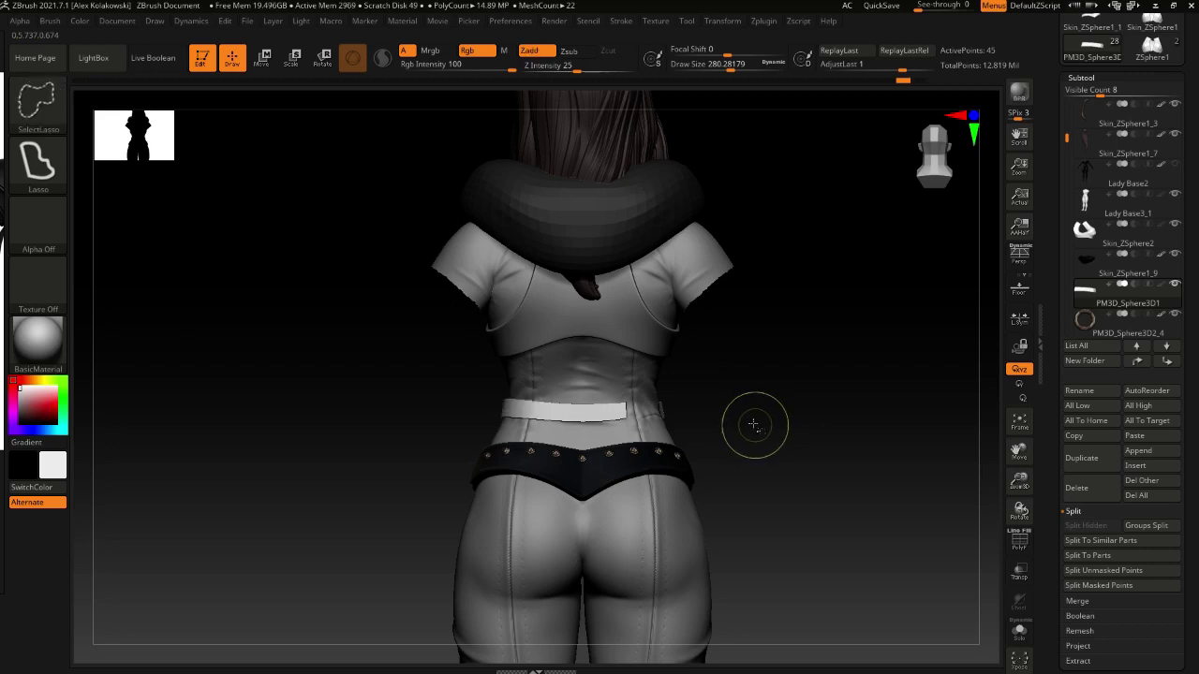
pyautogui.hotkey('ctrl', 'shift', 'm')
pyautogui.hotkey('ctrl', 'm')
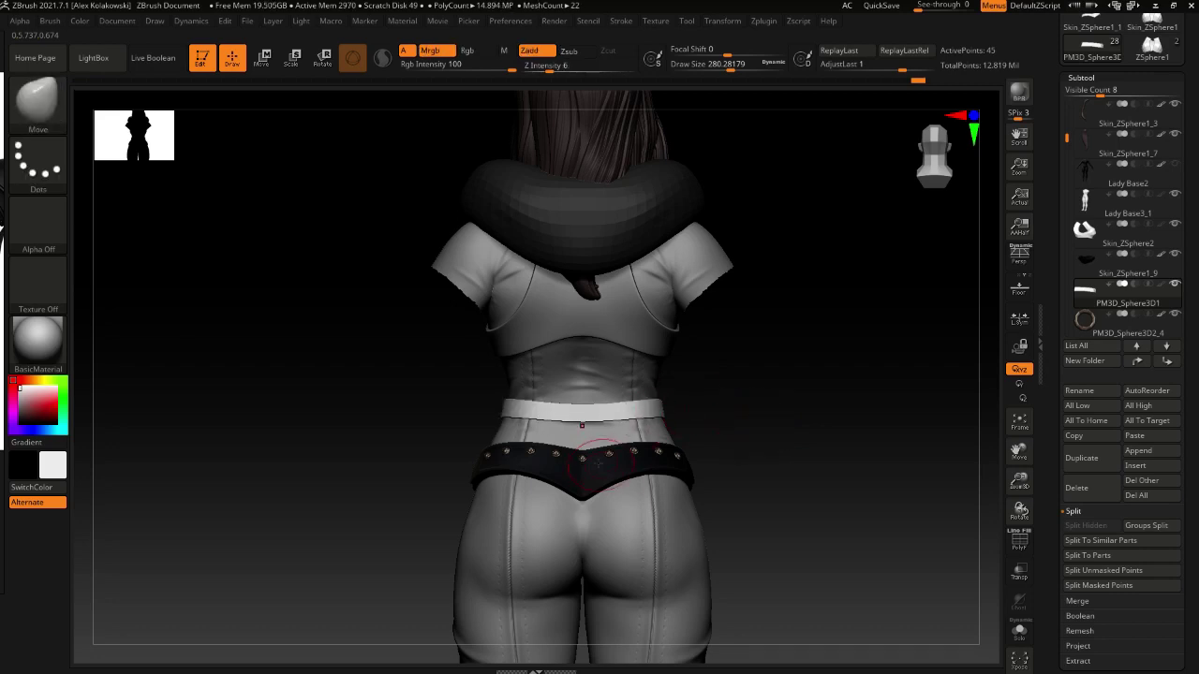
# Sample a darker grey as the current color and check the strap from the side and front
pyautogui.press('c')
pyautogui.moveTo(535, 508); pyautogui.dragTo(611, 500, button='right')
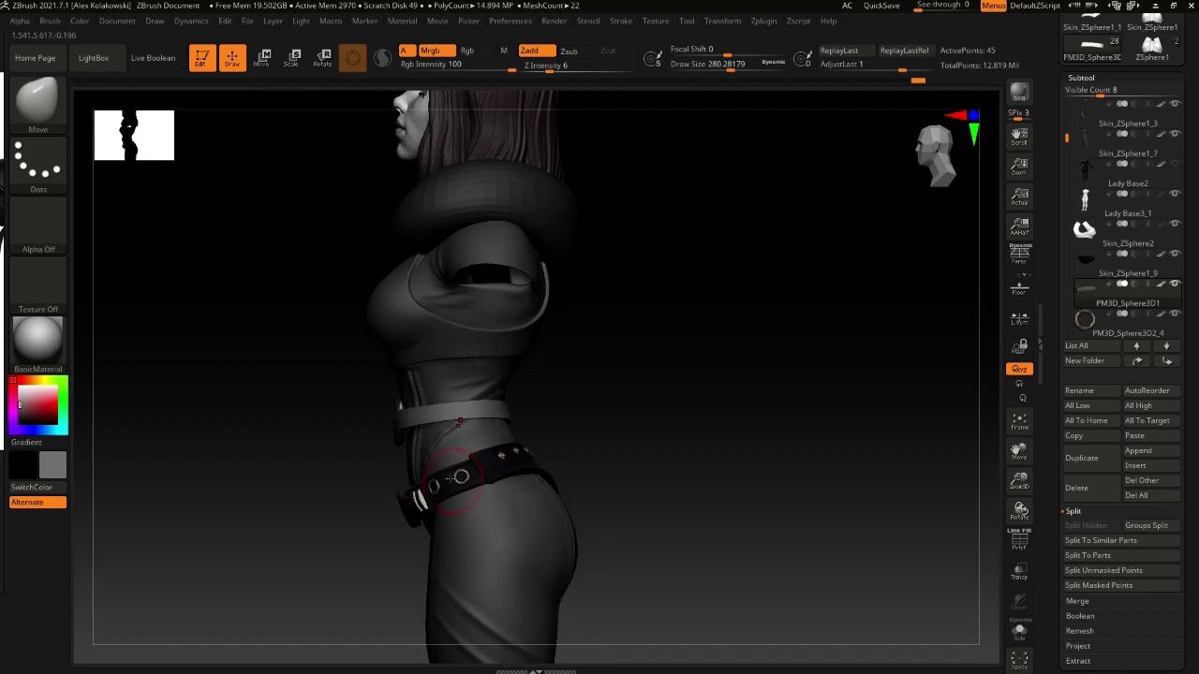
pyautogui.moveTo(459, 479); pyautogui.dragTo(535, 479, button='right')
pyautogui.keyDown('alt'); pyautogui.moveTo(536, 478); pyautogui.dragTo(685, 471, button='right'); pyautogui.keyUp('alt')
pyautogui.moveTo(1197, 638); pyautogui.dragTo(1197, 619)
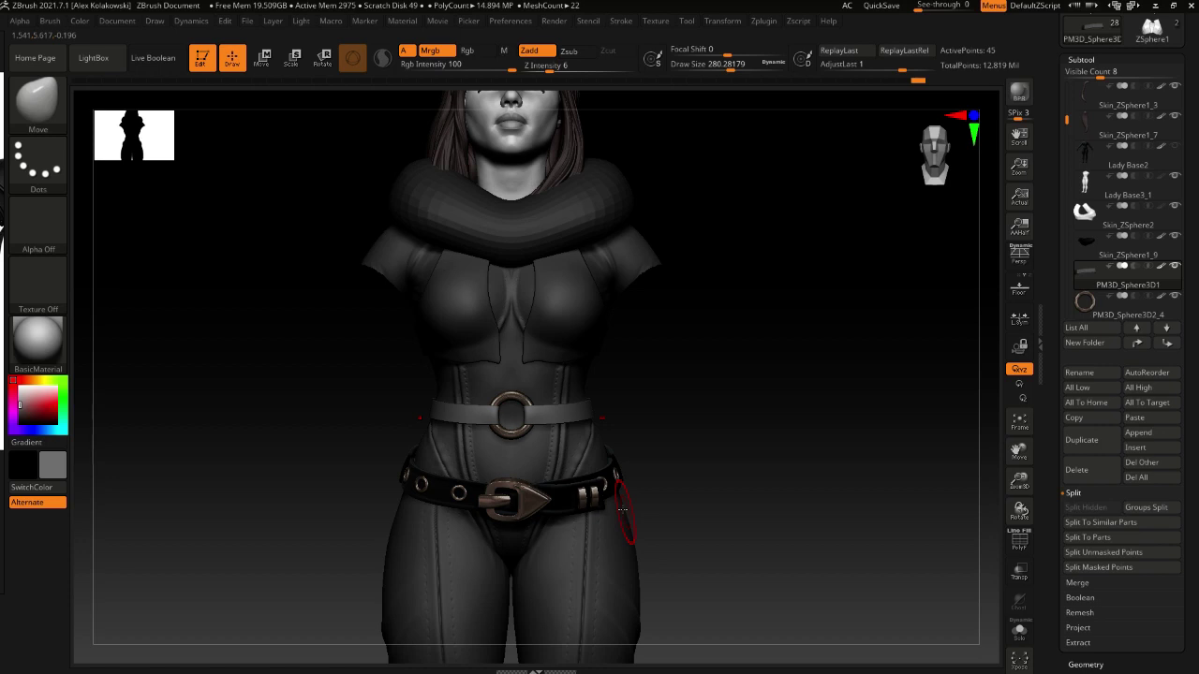
# Using the Move brush at a draw size of about 585, adjust the strap's sides to fit the waist
pyautogui.moveTo(637, 423); pyautogui.dragTo(585, 428)
pyautogui.press('s')
pyautogui.moveTo(585, 428)
pyautogui.mouseDown()
pyautogui.moveTo(609, 426)
pyautogui.moveTo(604, 410)
pyautogui.mouseUp()
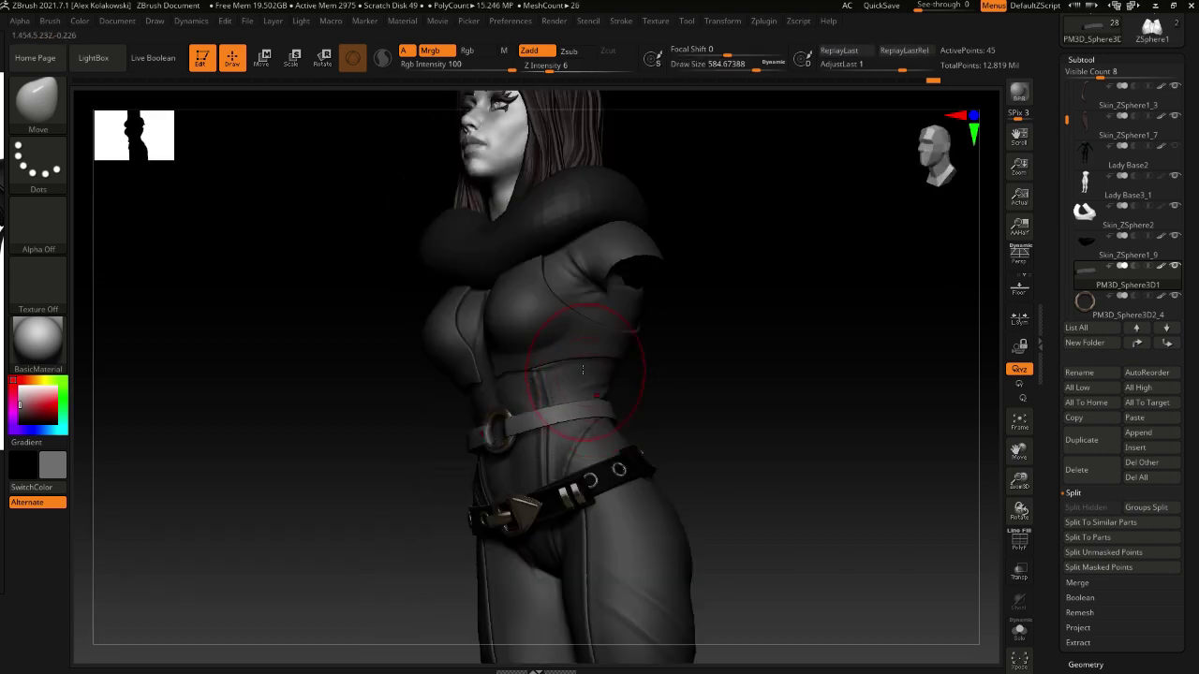
pyautogui.moveTo(582, 370); pyautogui.dragTo(552, 403, button='right')
pyautogui.moveTo(610, 475); pyautogui.dragTo(624, 459, button='right')
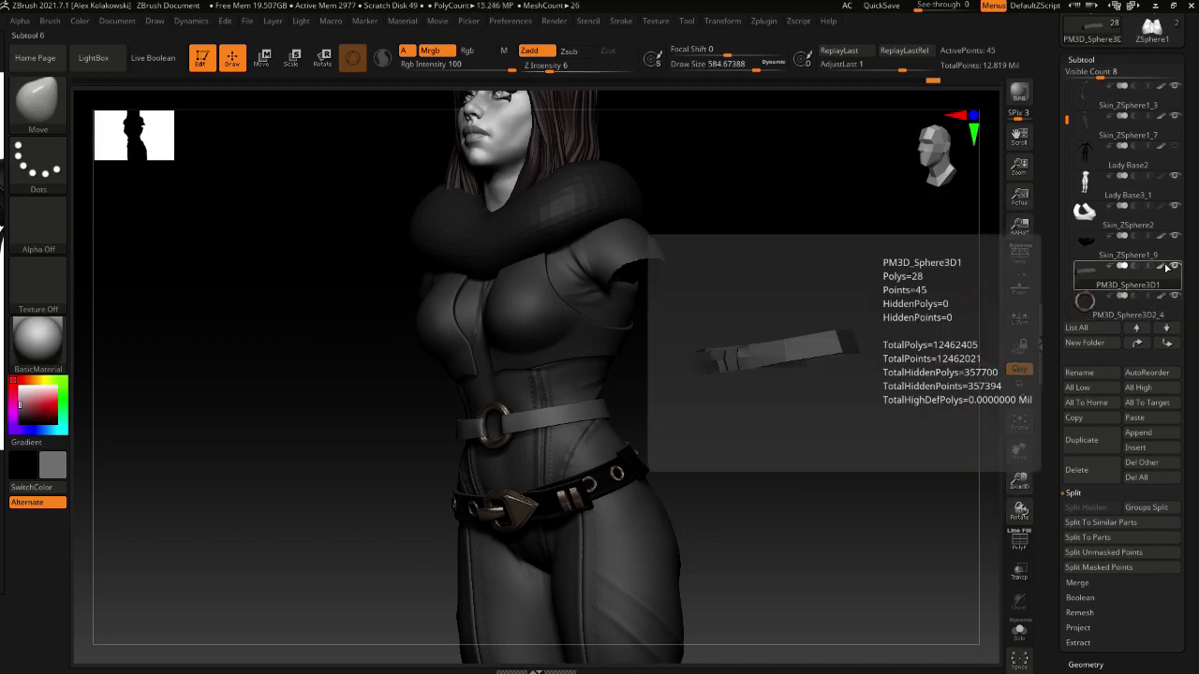
# Set the current color to a lighter grey and fill the strap with the MatCap Gorilla material
pyautogui.moveTo(596, 418); pyautogui.dragTo(410, 408, button='right')
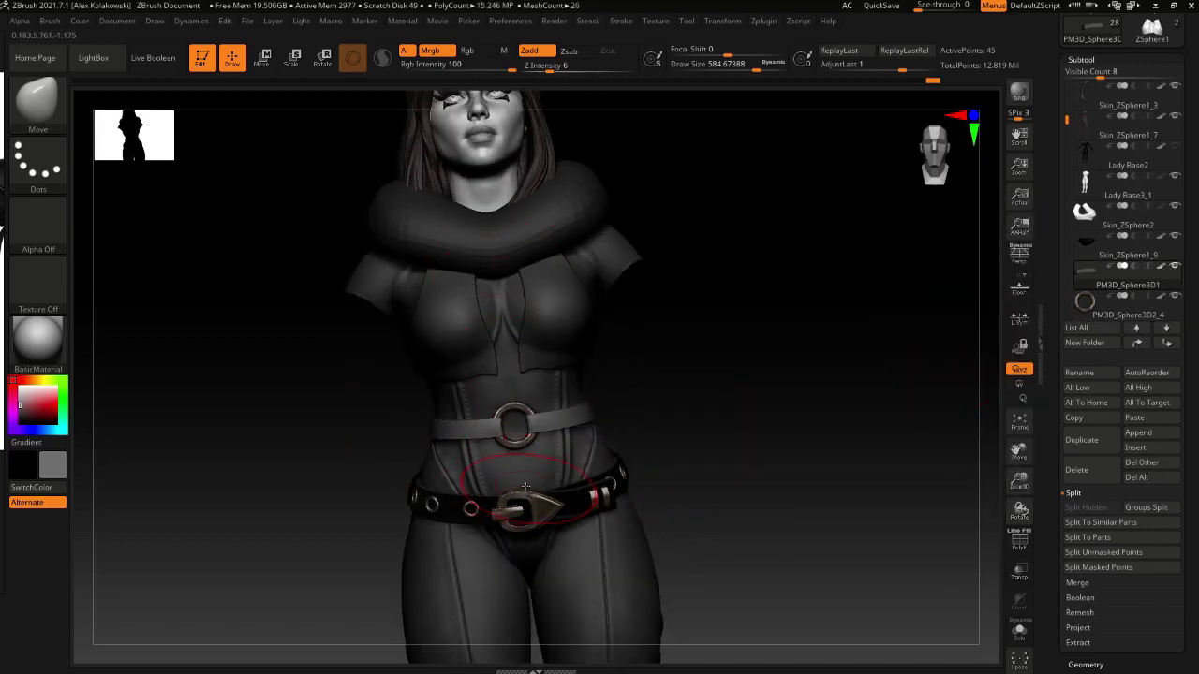
pyautogui.click(57, 344)
pyautogui.click(17, 395)
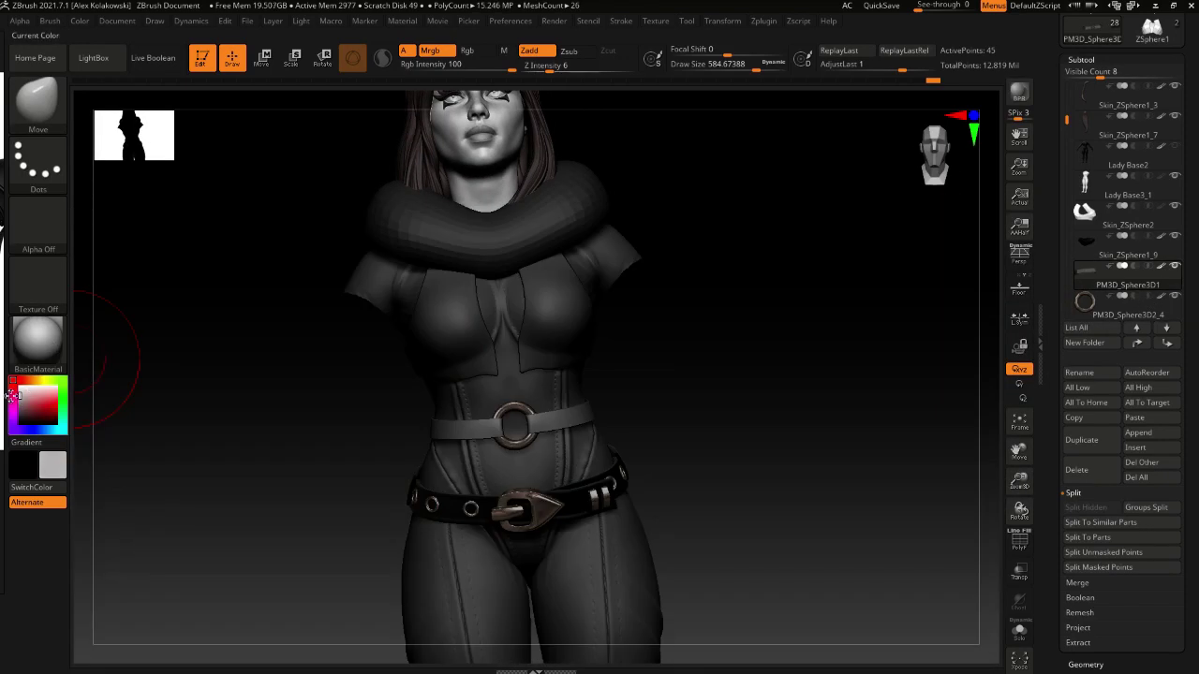
pyautogui.click(54, 361)
pyautogui.click(775, 296)
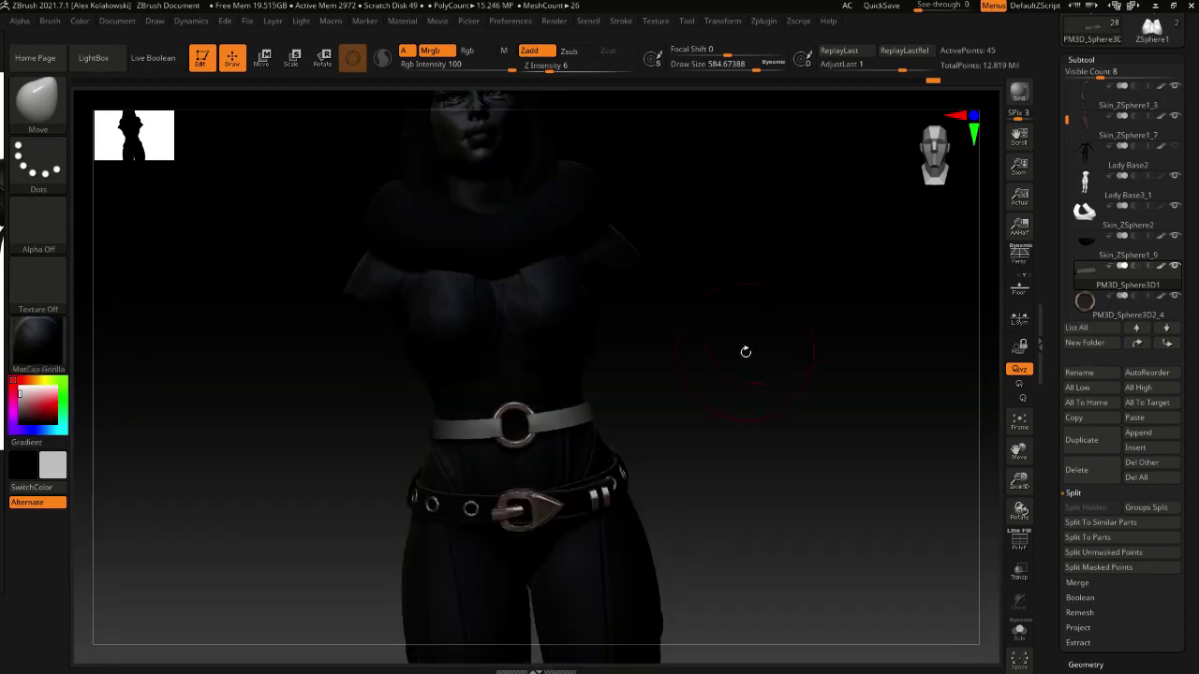
# Set the current material back to BasicMaterial, darken the current color to a mid grey, and view the full figure
pyautogui.click(45, 353)
pyautogui.click(174, 533)
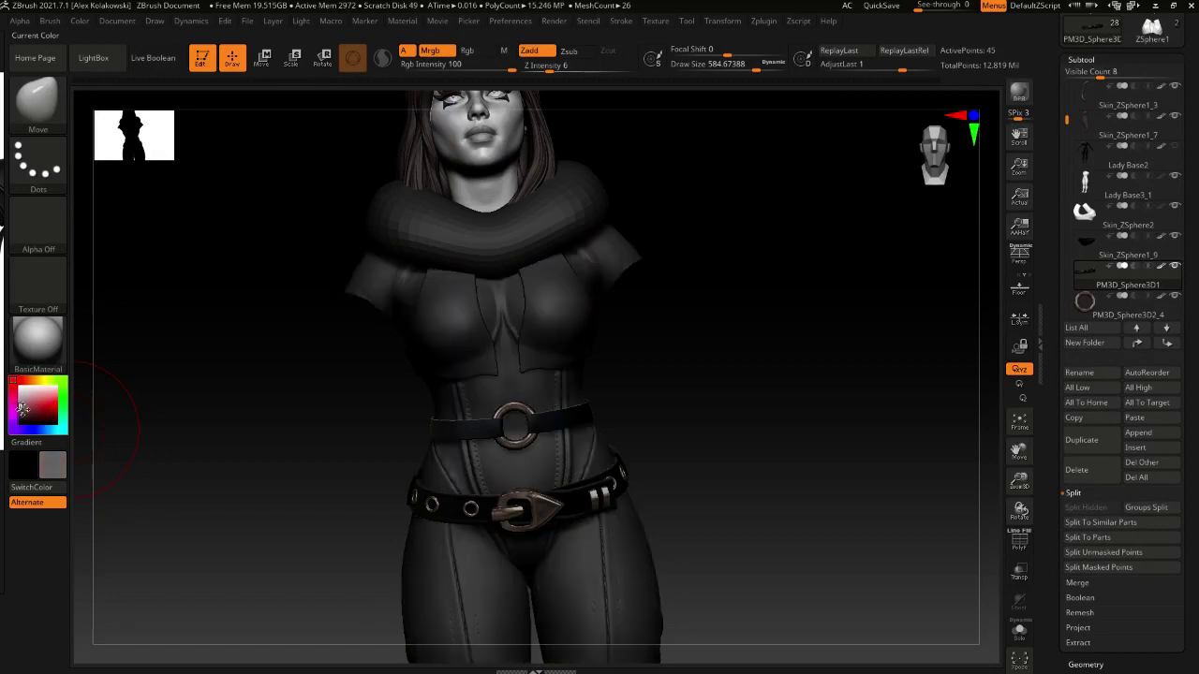
pyautogui.moveTo(399, 446); pyautogui.dragTo(457, 121)
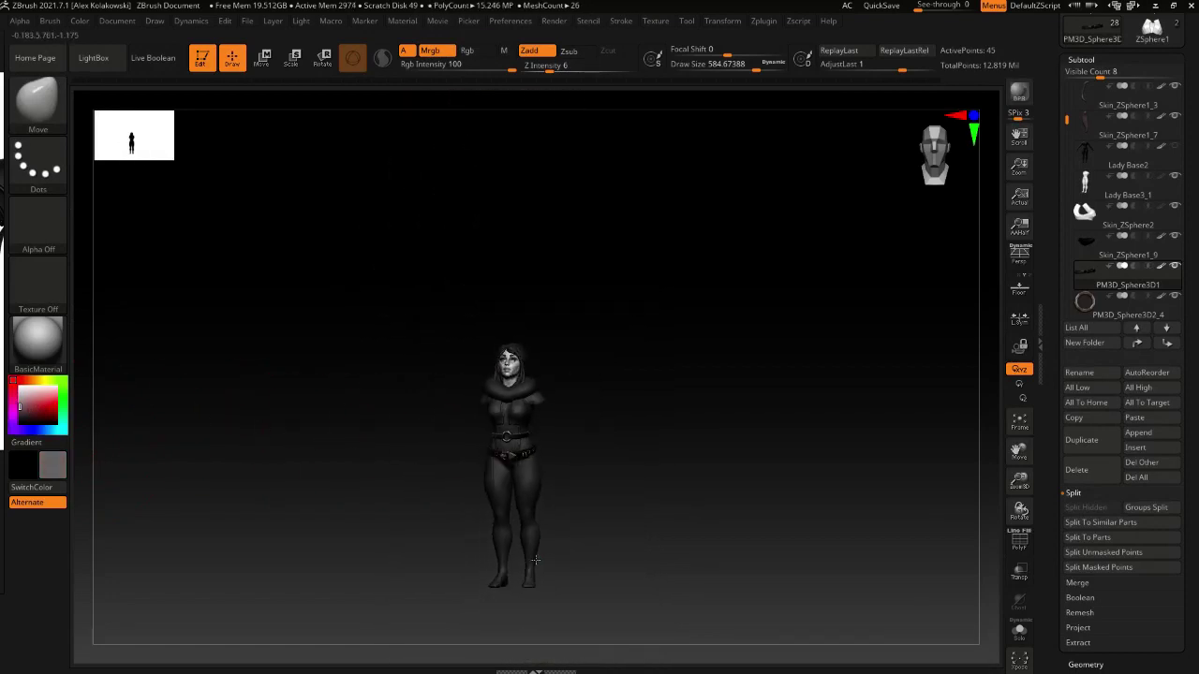
pyautogui.moveTo(552, 592)
pyautogui.mouseDown()
pyautogui.moveTo(571, 562)
pyautogui.moveTo(396, 568)
pyautogui.moveTo(371, 589)
pyautogui.moveTo(392, 580)
pyautogui.mouseUp()
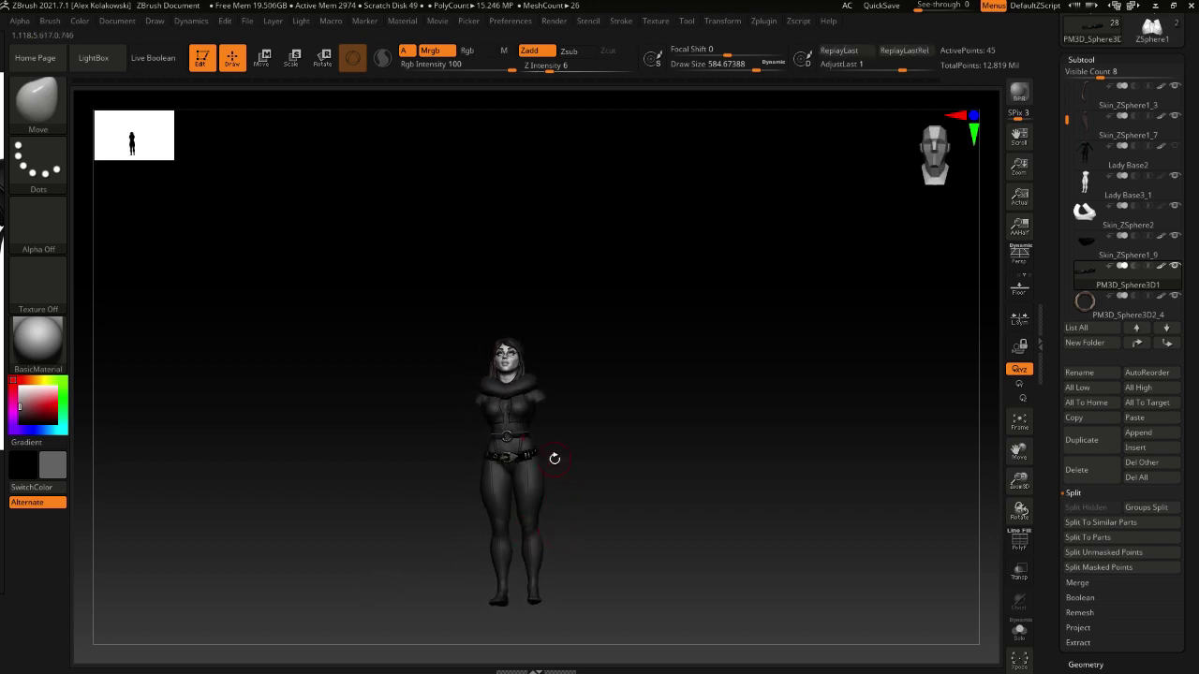
pyautogui.moveTo(554, 458); pyautogui.dragTo(522, 480)
pyautogui.moveTo(486, 519)
pyautogui.mouseDown()
pyautogui.moveTo(497, 514)
pyautogui.moveTo(487, 530)
pyautogui.moveTo(494, 521)
pyautogui.moveTo(529, 551)
pyautogui.moveTo(474, 495)
pyautogui.moveTo(383, 512)
pyautogui.moveTo(498, 494)
pyautogui.mouseUp()
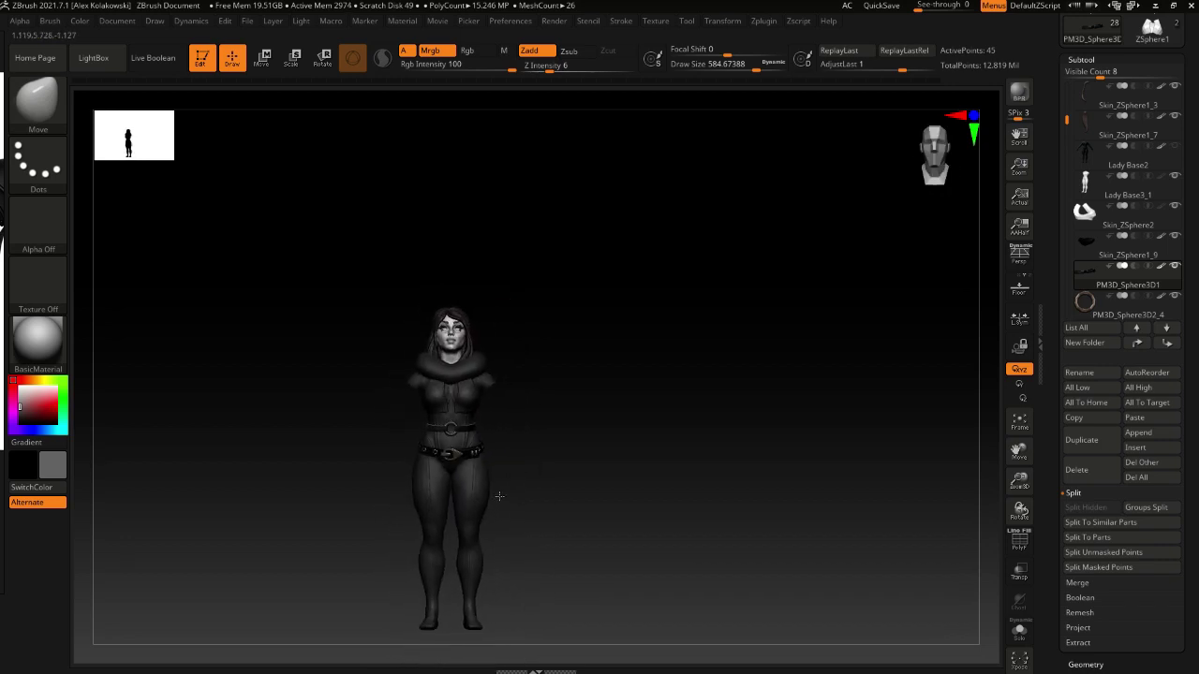
pyautogui.moveTo(342, 595)
pyautogui.keyDown('alt'); pyautogui.mouseDown()
pyautogui.moveTo(464, 573)
pyautogui.moveTo(358, 466)
pyautogui.moveTo(298, 457)
pyautogui.moveTo(270, 492)
pyautogui.moveTo(290, 489)
pyautogui.mouseUp(); pyautogui.keyUp('alt')
pyautogui.moveTo(291, 489)
pyautogui.keyDown('alt'); pyautogui.mouseDown()
pyautogui.moveTo(286, 379)
pyautogui.moveTo(288, 510)
pyautogui.moveTo(320, 438)
pyautogui.mouseUp(); pyautogui.keyUp('alt')
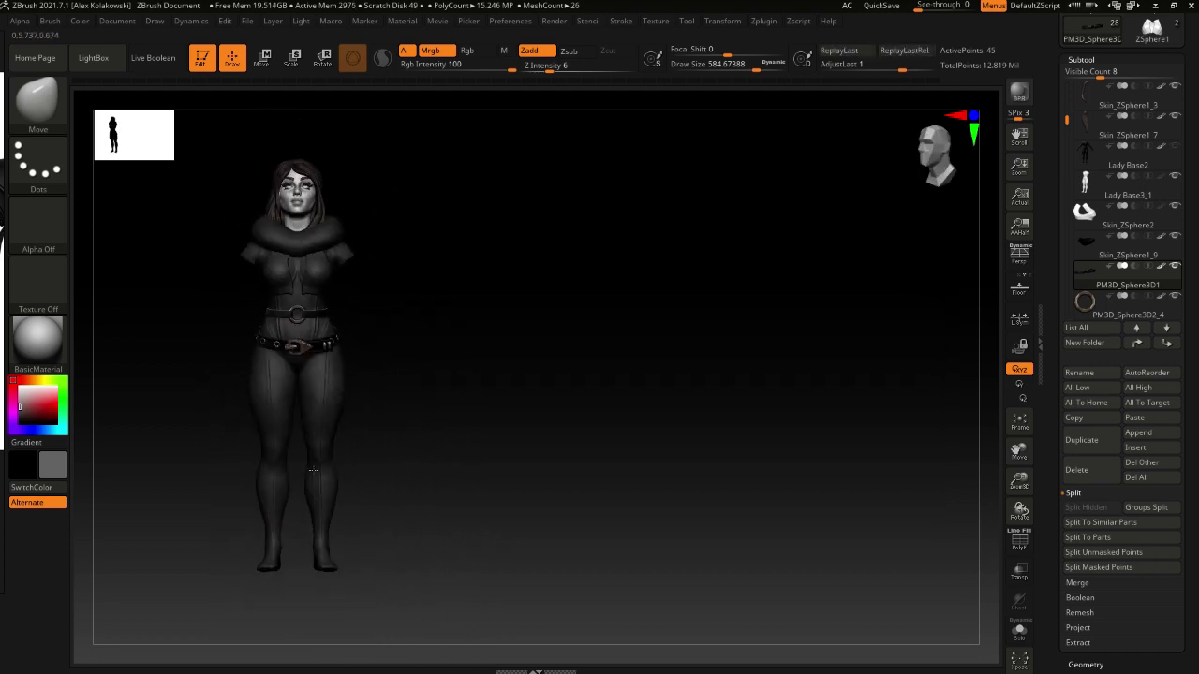
# Make the chest piece the active subtool, display its polyframe, and isolate it to inspect its lower band
pyautogui.keyDown('alt'); pyautogui.moveTo(329, 362); pyautogui.dragTo(340, 469); pyautogui.keyUp('alt')
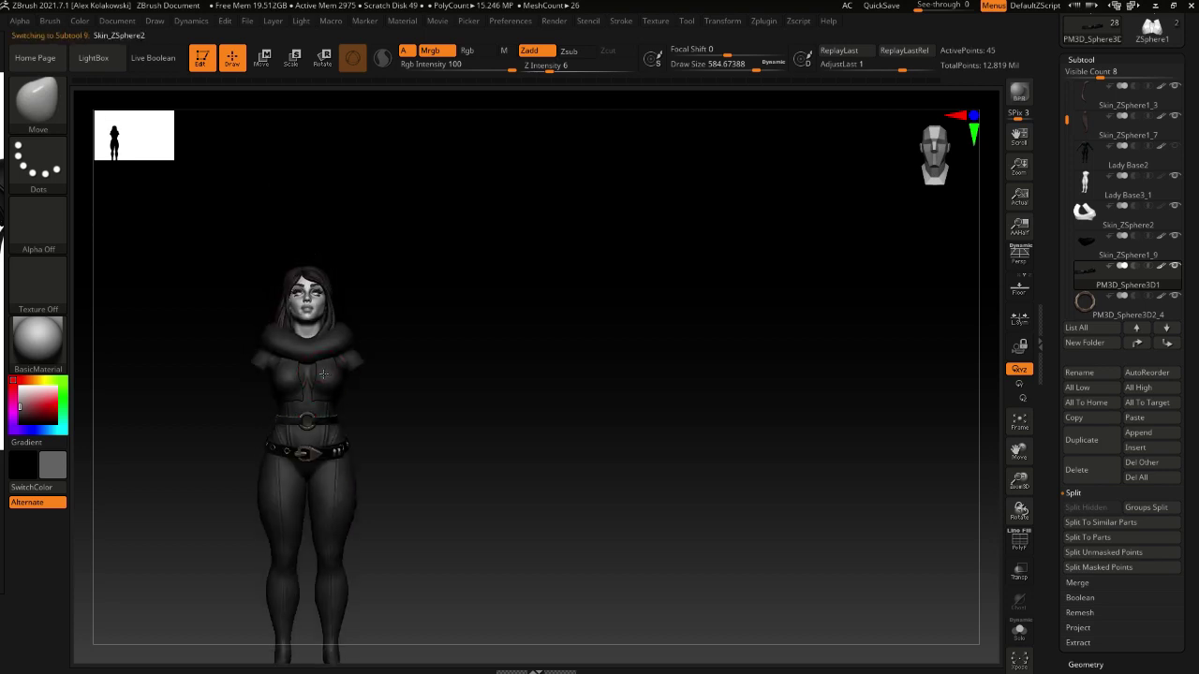
pyautogui.keyDown('alt'); pyautogui.moveTo(323, 374); pyautogui.dragTo(440, 524); pyautogui.keyUp('alt')
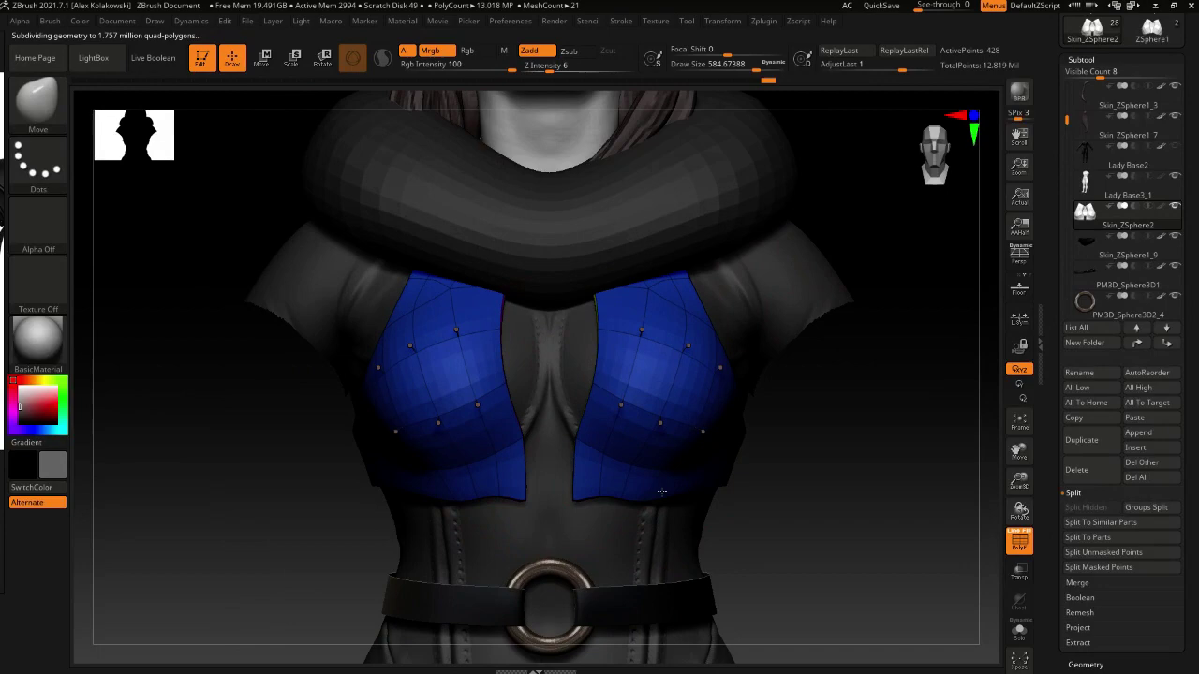
pyautogui.moveTo(712, 440)
pyautogui.mouseDown()
pyautogui.moveTo(749, 455)
pyautogui.moveTo(648, 493)
pyautogui.moveTo(486, 435)
pyautogui.moveTo(583, 433)
pyautogui.moveTo(647, 468)
pyautogui.moveTo(693, 464)
pyautogui.moveTo(693, 374)
pyautogui.mouseUp()
pyautogui.moveTo(241, 456)
pyautogui.keyDown('ctrl'); pyautogui.mouseDown()
pyautogui.moveTo(281, 464)
pyautogui.moveTo(459, 412)
pyautogui.moveTo(487, 206)
pyautogui.moveTo(290, 164)
pyautogui.moveTo(277, 239)
pyautogui.mouseUp(); pyautogui.keyUp('ctrl')
pyautogui.keyDown('alt'); pyautogui.moveTo(321, 303); pyautogui.dragTo(324, 431); pyautogui.keyUp('alt')
pyautogui.click(1019, 631)
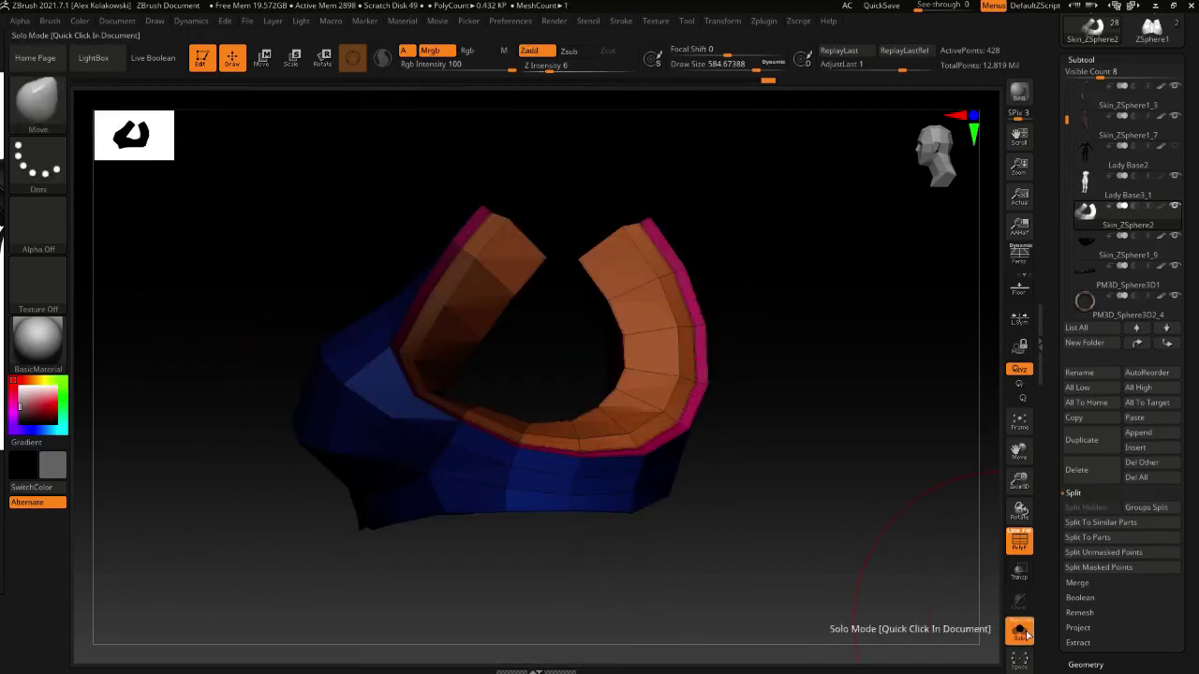
pyautogui.moveTo(538, 308)
pyautogui.keyDown('ctrl'); pyautogui.mouseDown()
pyautogui.moveTo(419, 404)
pyautogui.moveTo(388, 122)
pyautogui.moveTo(549, 193)
pyautogui.moveTo(552, 215)
pyautogui.mouseUp(); pyautogui.keyUp('ctrl')
pyautogui.moveTo(539, 561); pyautogui.dragTo(496, 517)
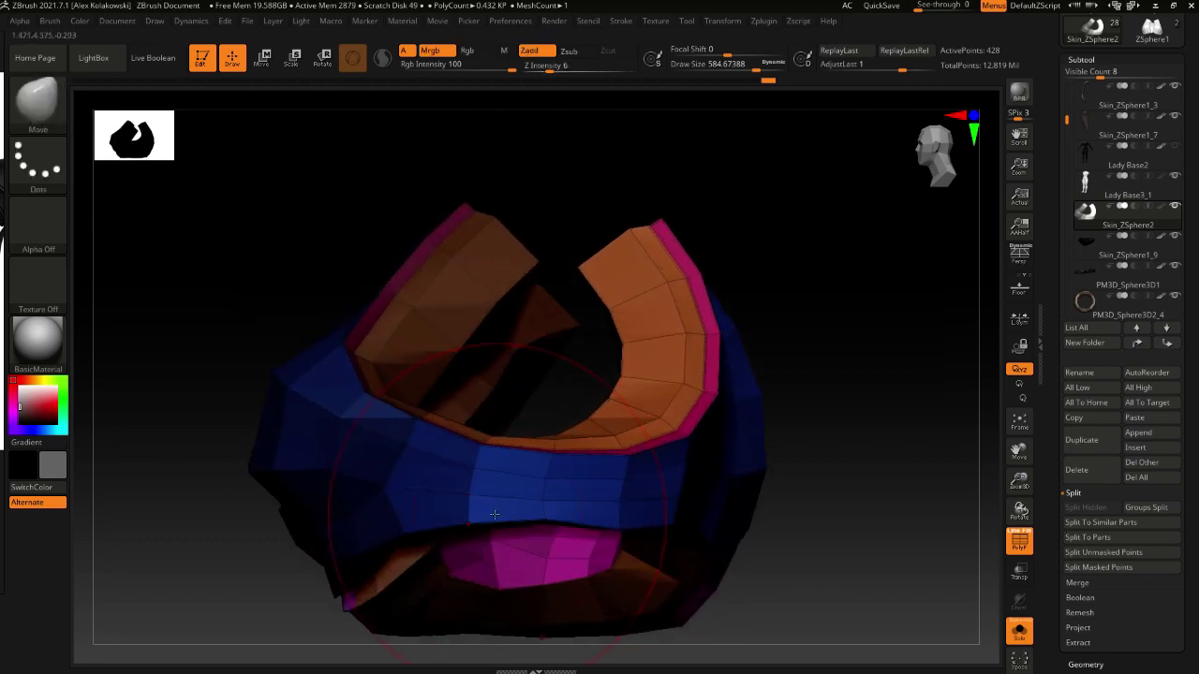
# With the ZModeler brush, slide complete edge loops to even out the topology around the chest piece's lower band
pyautogui.press('b')
pyautogui.press('m')
pyautogui.press('space')
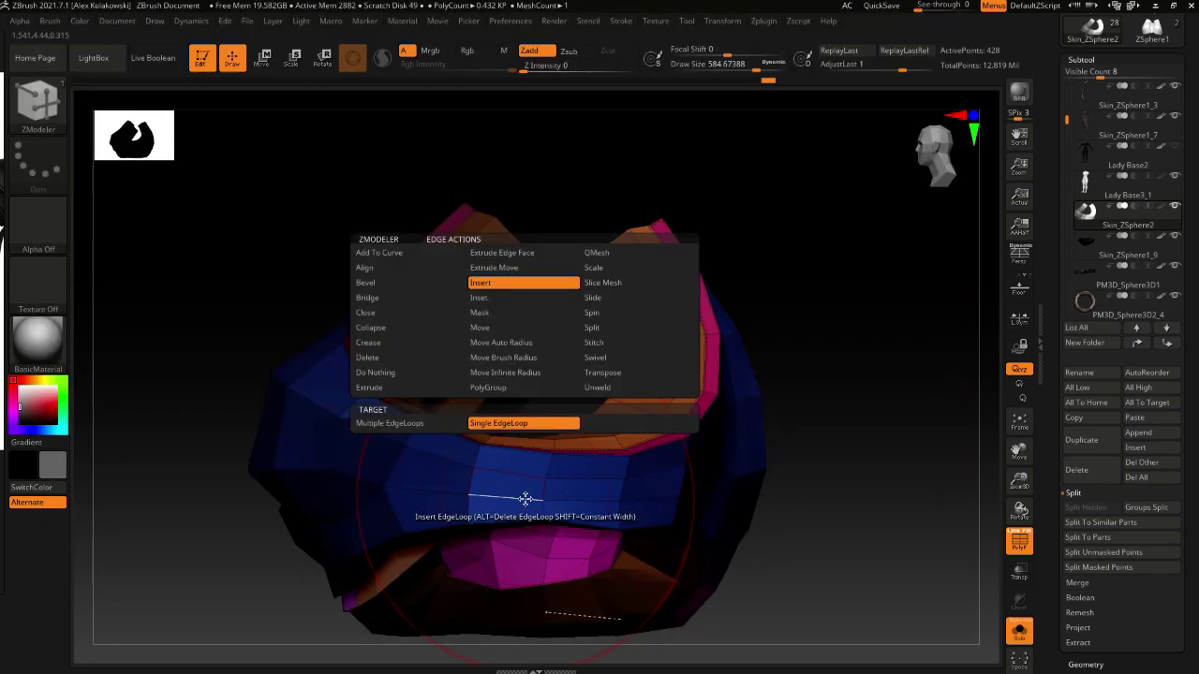
pyautogui.click(607, 297)
pyautogui.moveTo(564, 421); pyautogui.dragTo(591, 497, button='right')
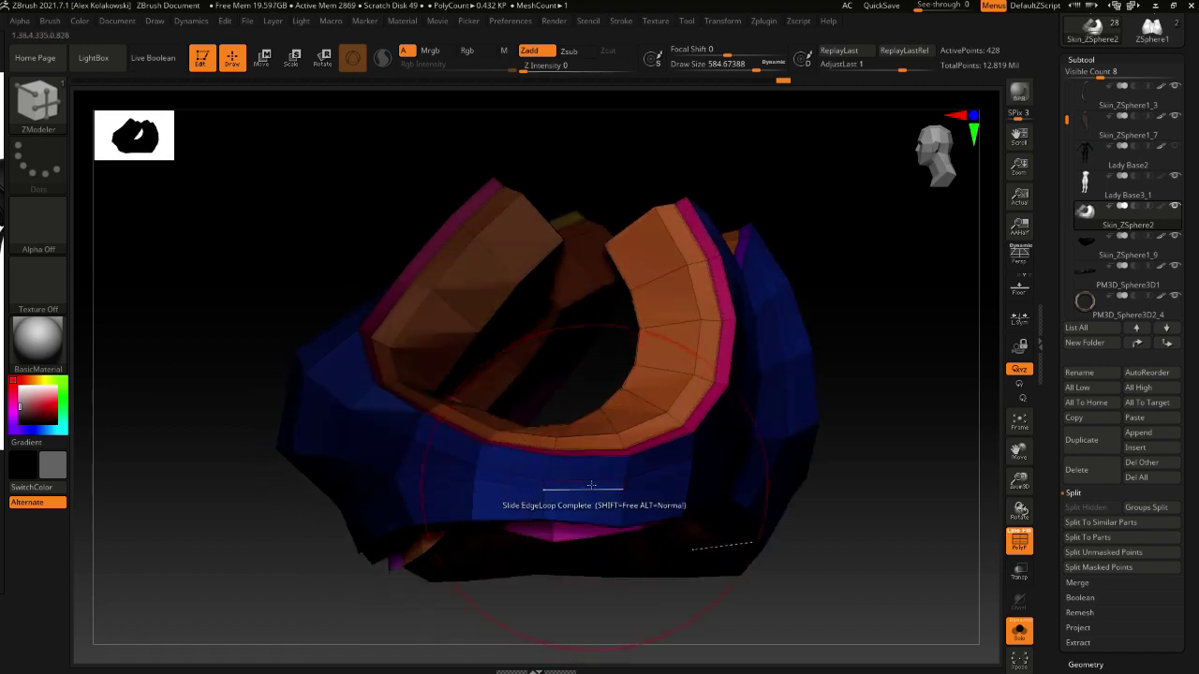
pyautogui.moveTo(591, 486); pyautogui.dragTo(631, 465)
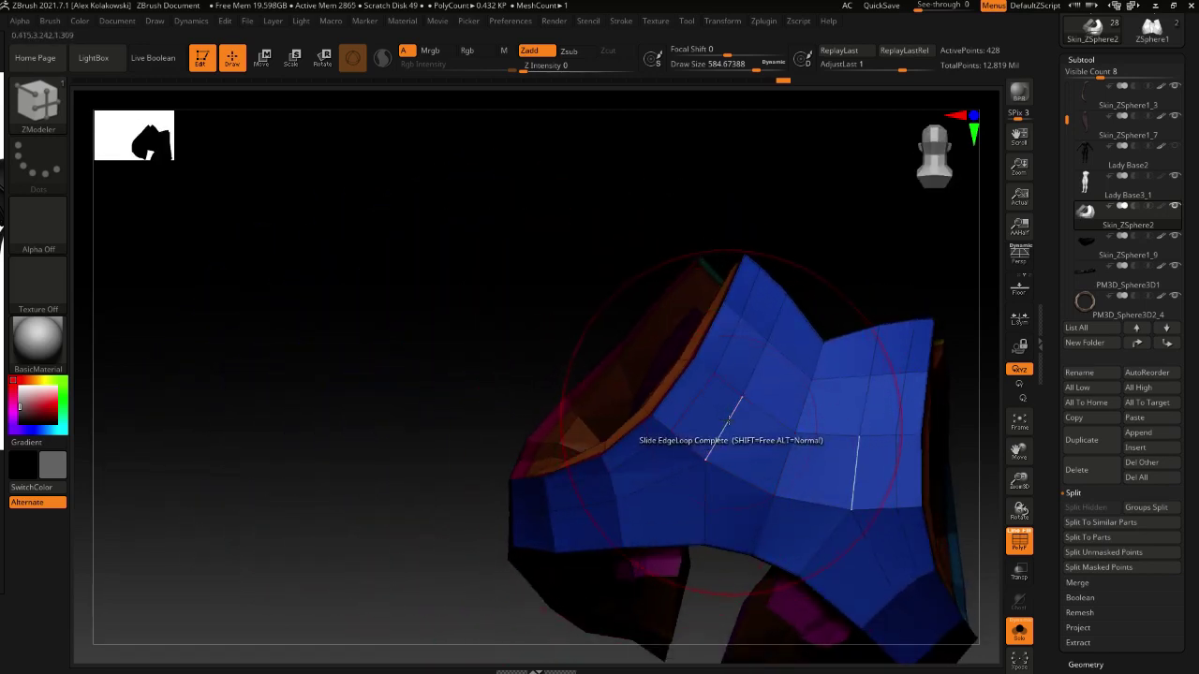
pyautogui.moveTo(728, 420); pyautogui.dragTo(733, 420)
pyautogui.moveTo(711, 468); pyautogui.dragTo(664, 508, button='right')
pyautogui.hotkey('ctrl', 'shift', 'z')
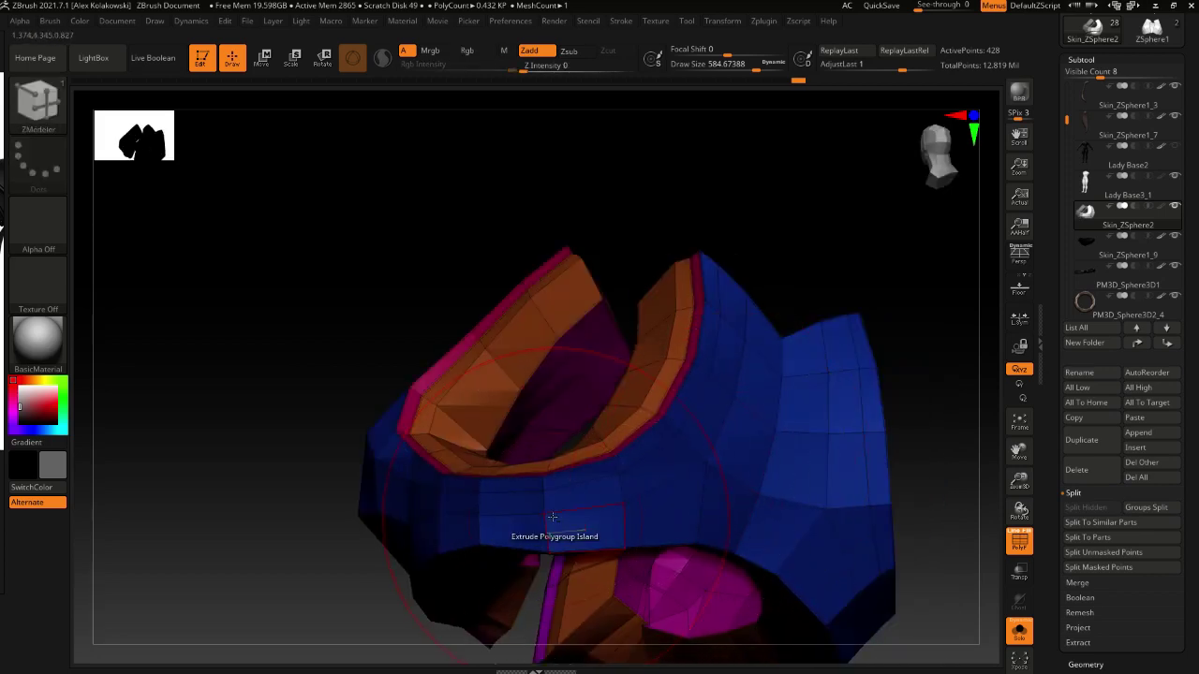
pyautogui.moveTo(553, 521)
pyautogui.mouseDown(button='right')
pyautogui.moveTo(599, 571)
pyautogui.moveTo(656, 525)
pyautogui.mouseUp(button='right')
pyautogui.moveTo(757, 414); pyautogui.dragTo(764, 475)
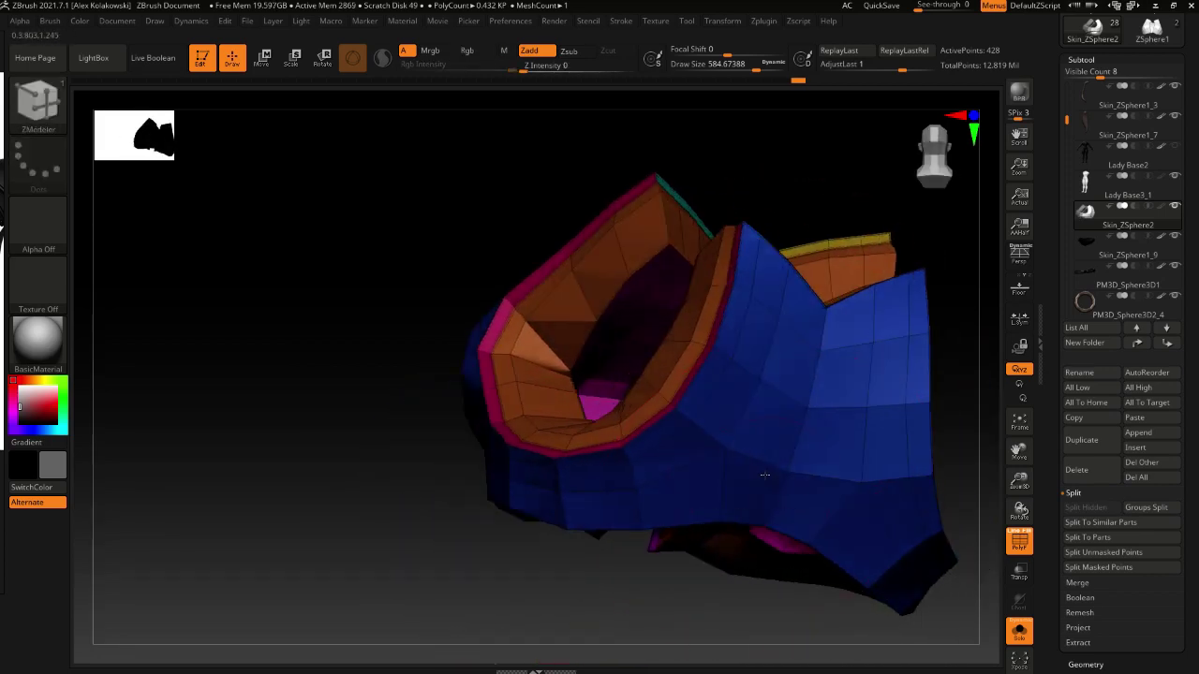
# Mark the polygons along the chest piece's lower band as one polygroup and extrude them outward as a Polygroup Island
pyautogui.moveTo(808, 309)
pyautogui.keyDown('shift'); pyautogui.mouseDown()
pyautogui.moveTo(803, 442)
pyautogui.moveTo(581, 507)
pyautogui.mouseUp(); pyautogui.keyUp('shift')
pyautogui.moveTo(539, 507); pyautogui.dragTo(529, 485, button='right')
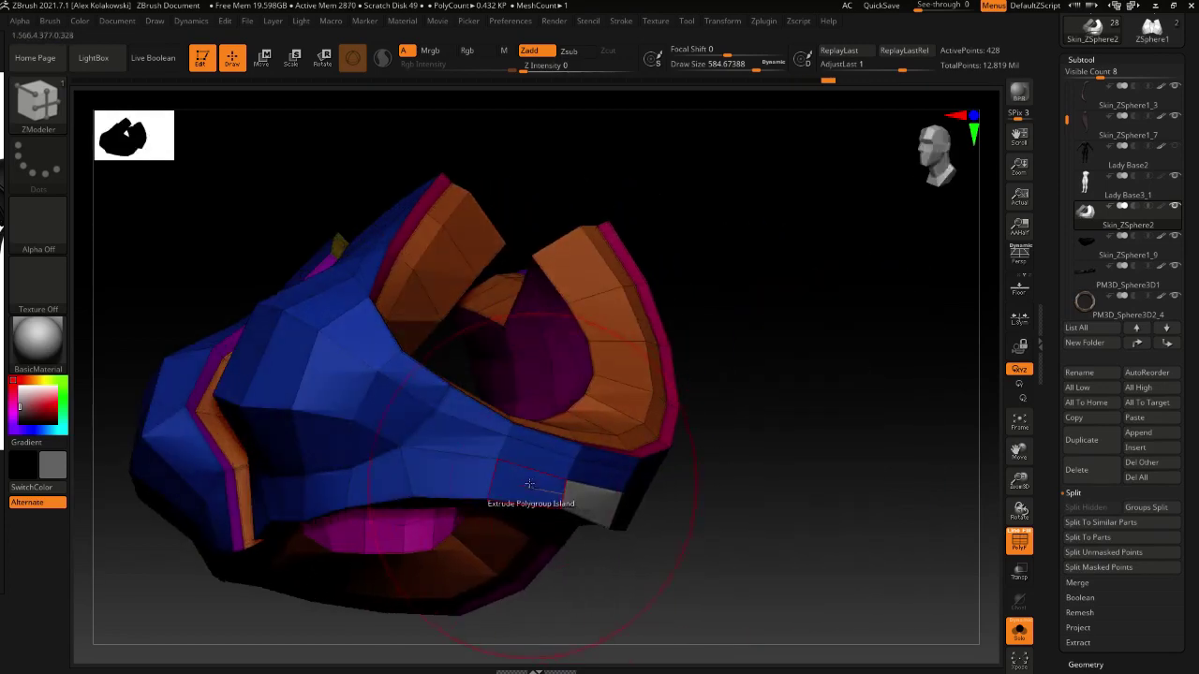
pyautogui.moveTo(373, 473); pyautogui.dragTo(638, 465, button='right')
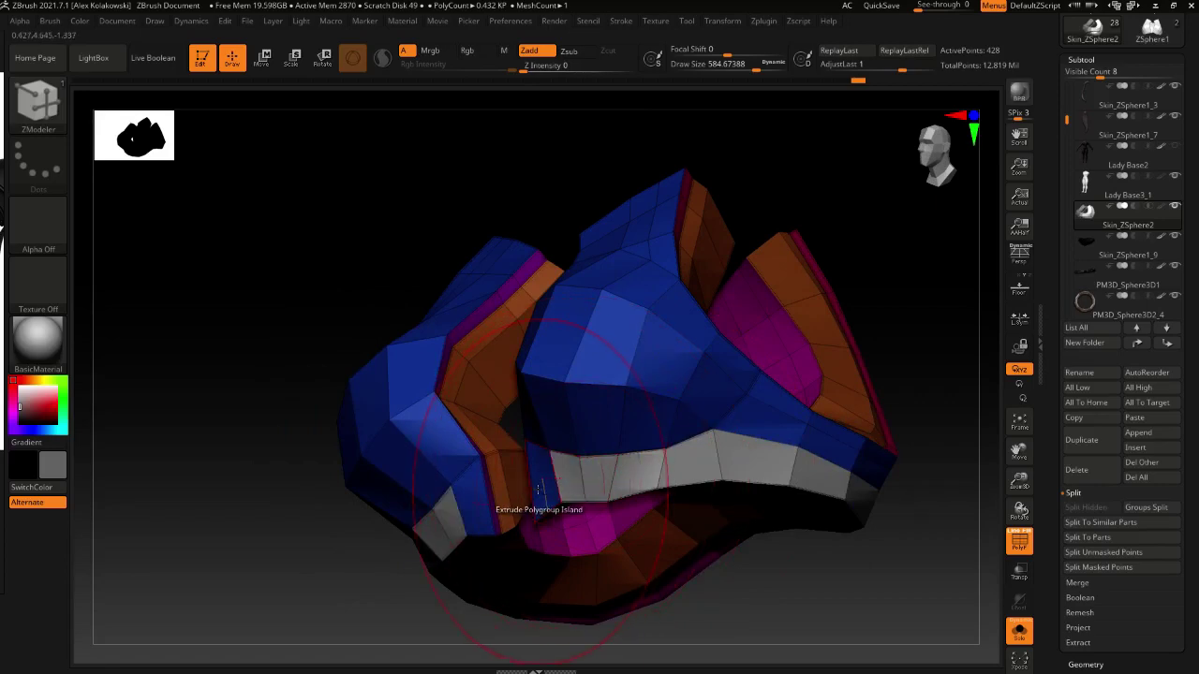
pyautogui.moveTo(540, 484); pyautogui.dragTo(562, 431, button='right')
pyautogui.press('space')
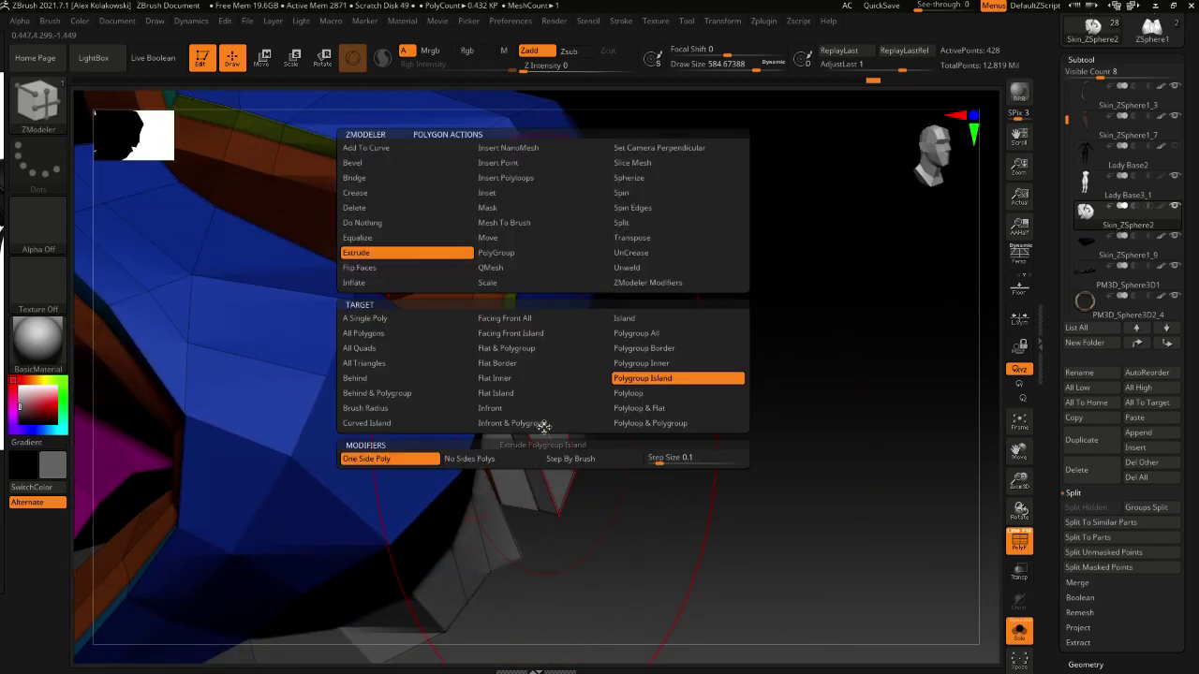
pyautogui.click(547, 423)
pyautogui.moveTo(545, 428); pyautogui.dragTo(531, 462)
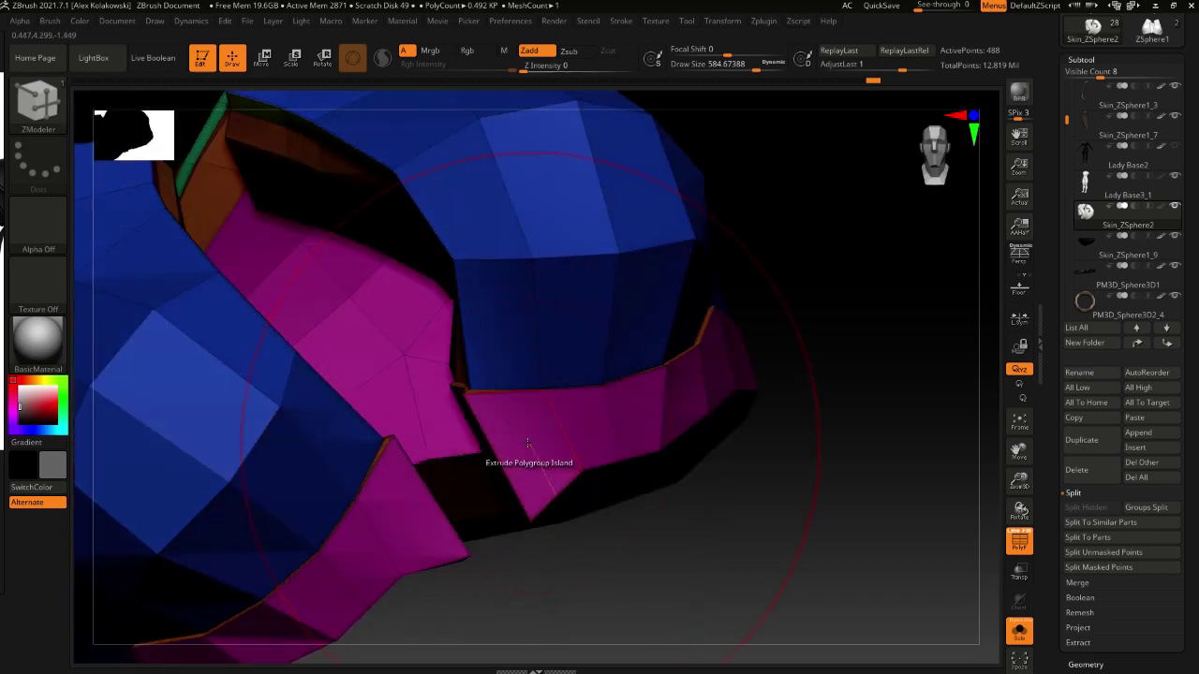
# Inset the extruded band as a Polygroup Island, leaving a thin border around its edges
pyautogui.press('space')
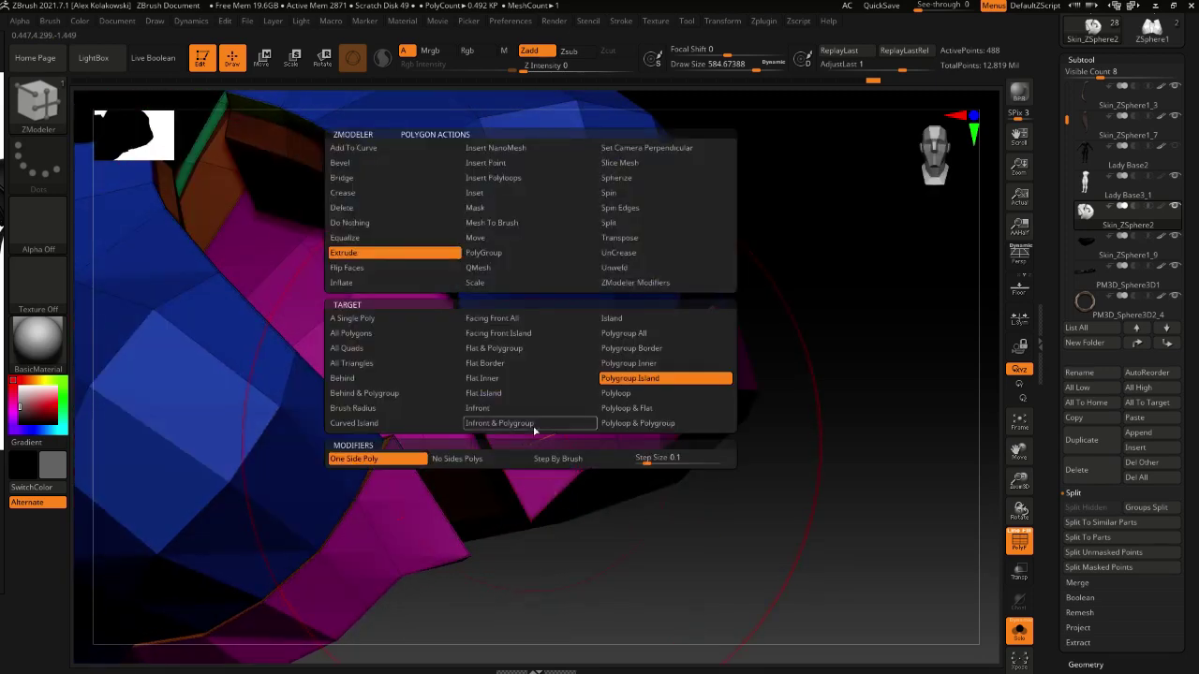
pyautogui.click(506, 196)
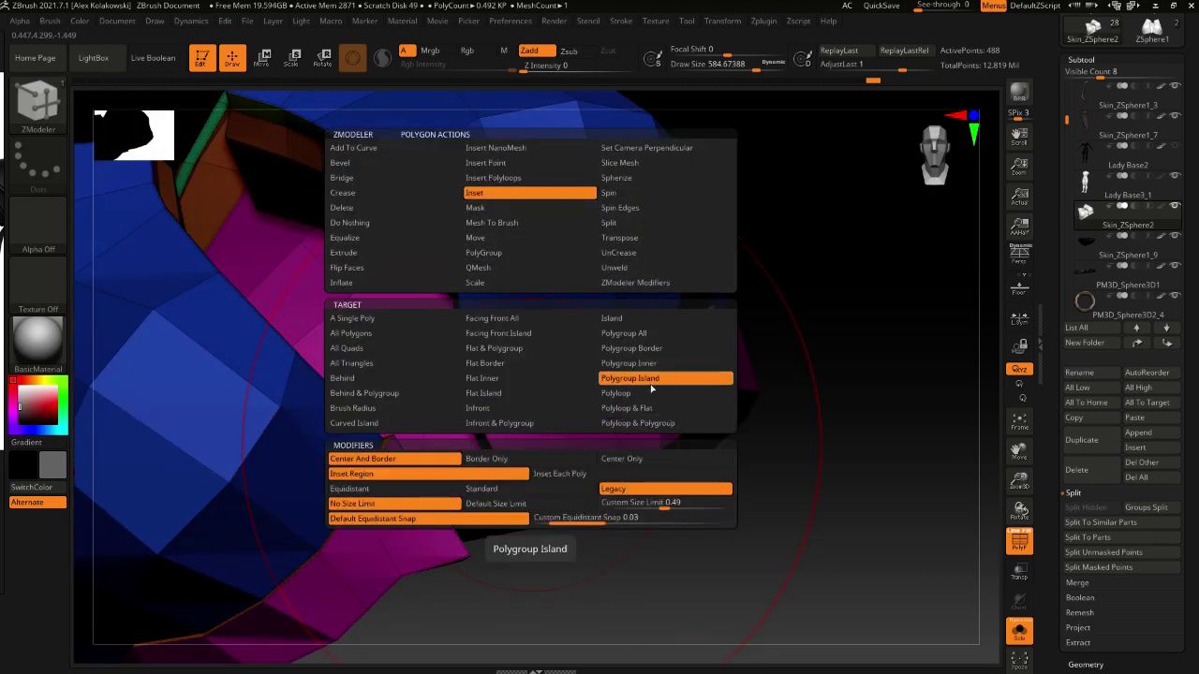
pyautogui.click(636, 423)
pyautogui.moveTo(535, 473); pyautogui.dragTo(526, 443)
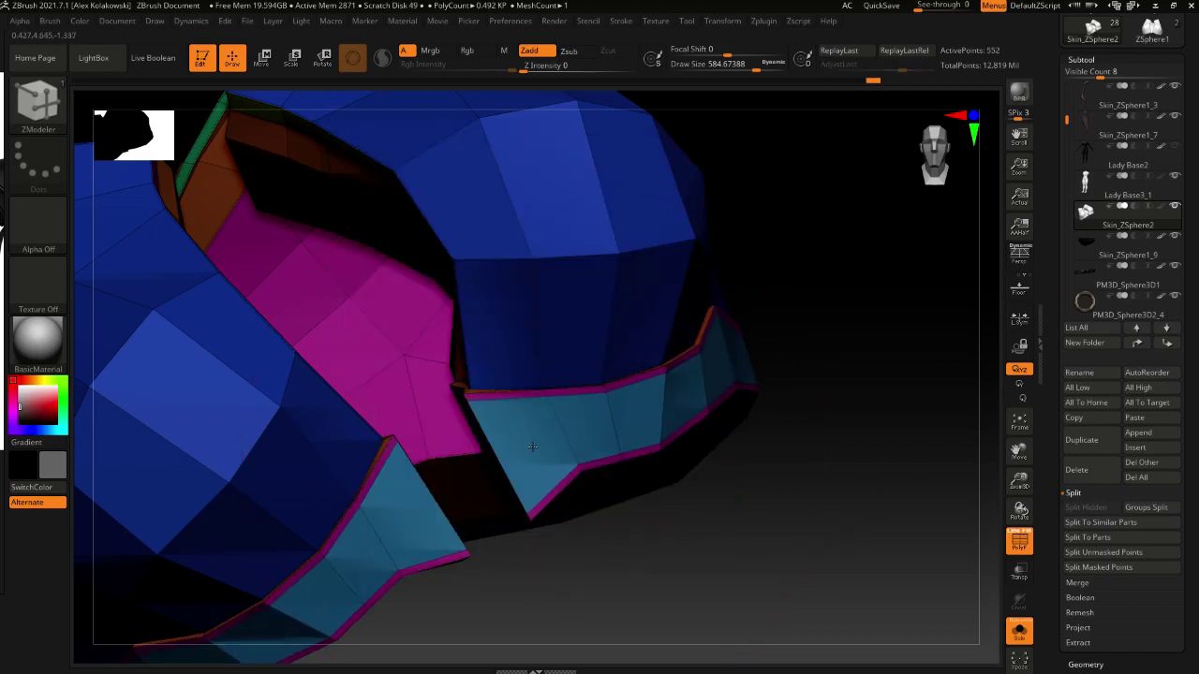
pyautogui.moveTo(529, 447); pyautogui.dragTo(525, 443)
pyautogui.moveTo(526, 443); pyautogui.dragTo(538, 449, button='right')
# Extrude the band's inset polygons as a Polygroup Island to form a second level inside the border
pyautogui.press('space')
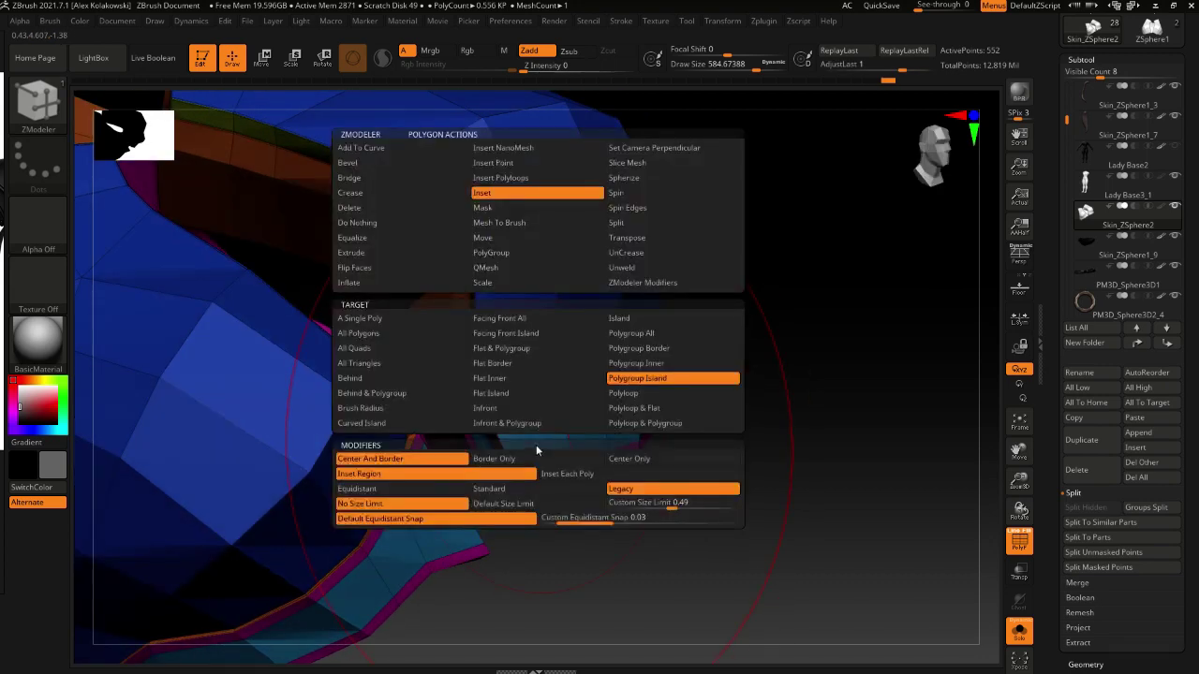
pyautogui.click(366, 253)
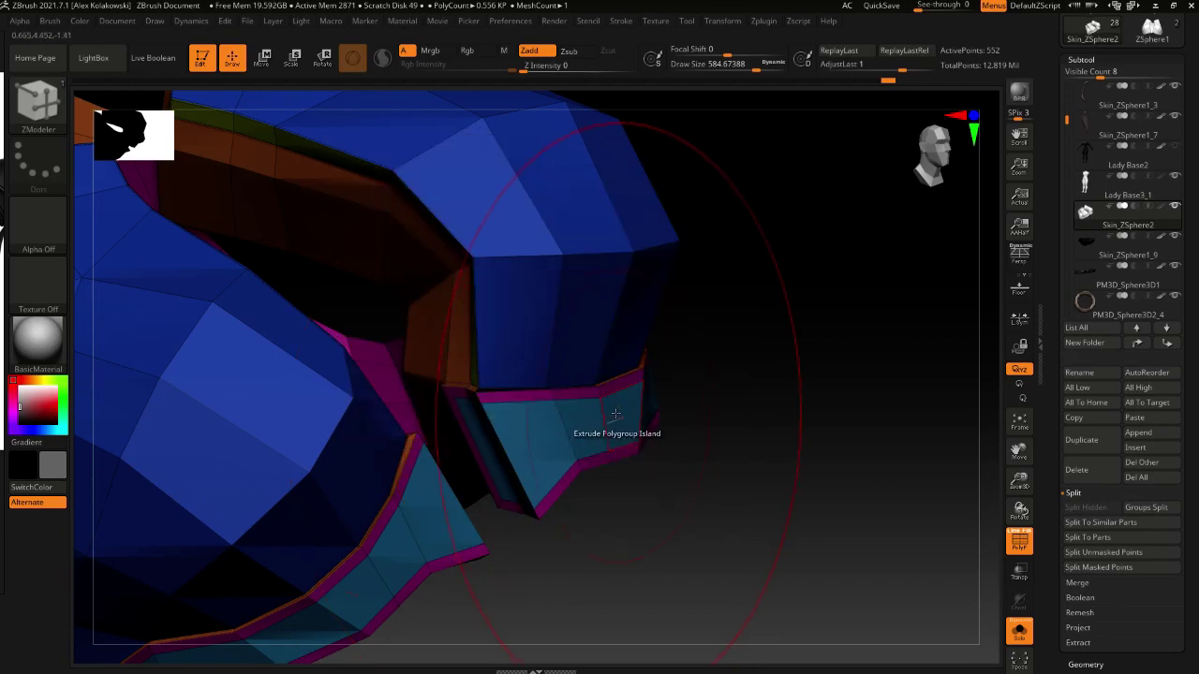
pyautogui.moveTo(614, 420); pyautogui.dragTo(614, 411)
pyautogui.moveTo(614, 411); pyautogui.dragTo(626, 416, button='right')
pyautogui.hotkey('ctrl', 'z')
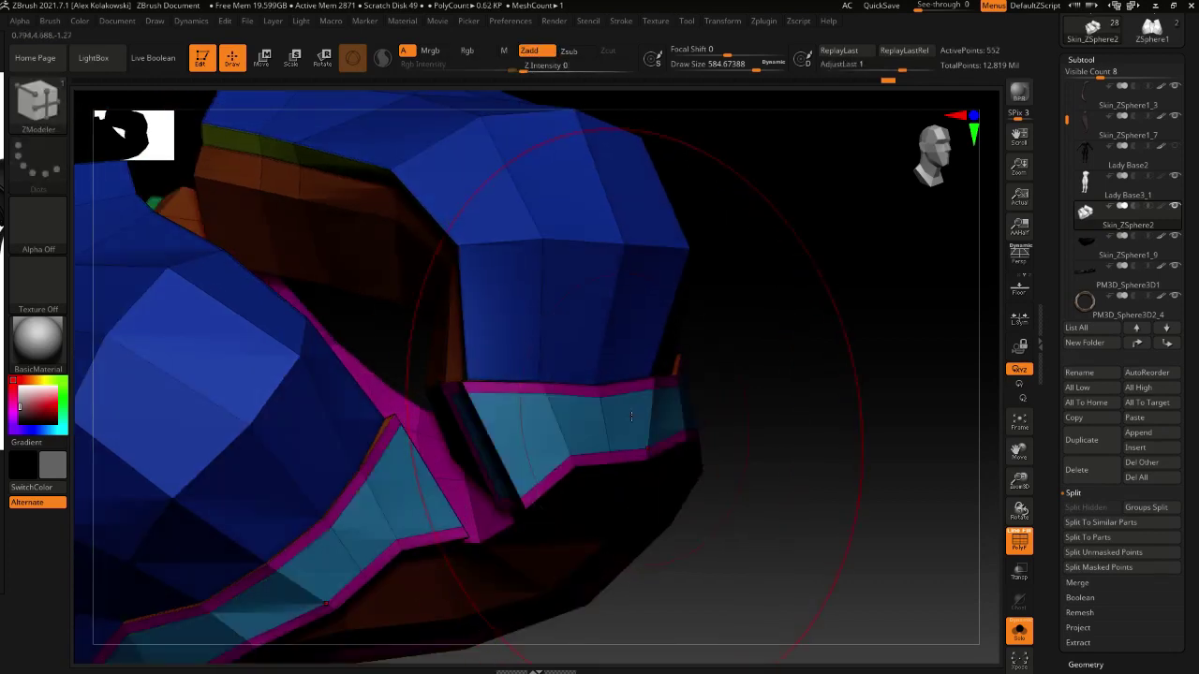
pyautogui.hotkey('ctrl', 'shift', 'z')
pyautogui.click(626, 415)
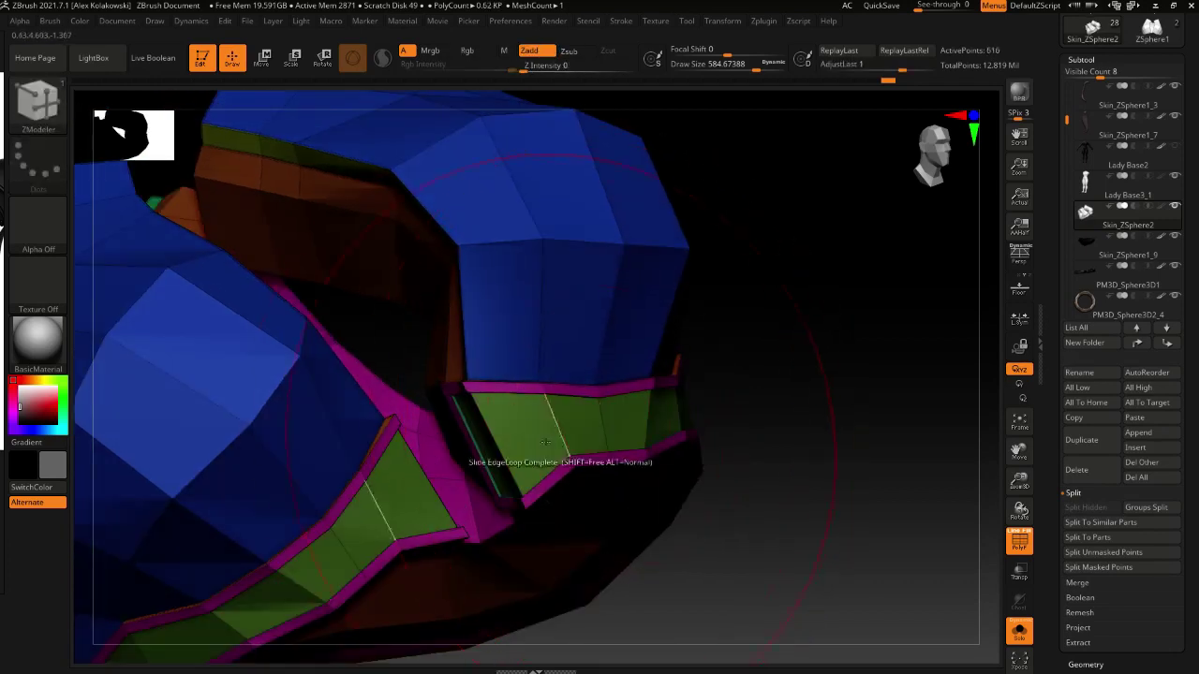
# Reduce the draw size to about 202 and slide the edge loop bordering the band's inner panel away from the rim
pyautogui.press('s')
pyautogui.moveTo(550, 435); pyautogui.dragTo(515, 435)
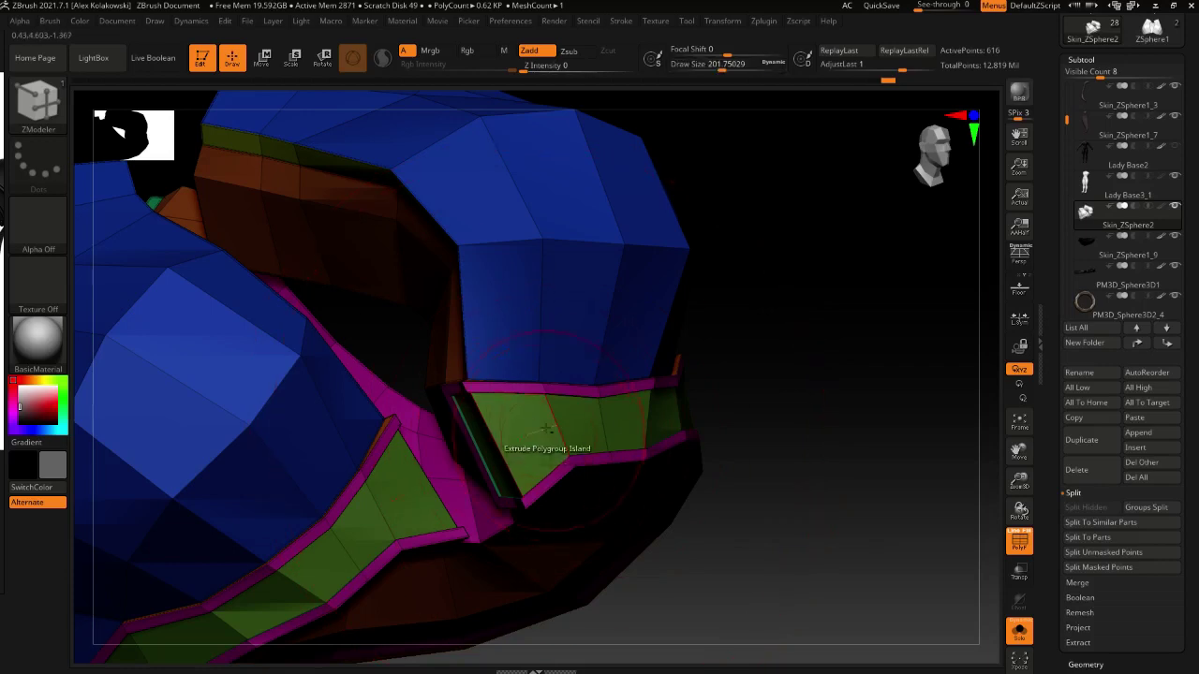
pyautogui.moveTo(546, 429)
pyautogui.keyDown('ctrl'); pyautogui.mouseDown(button='right')
pyautogui.moveTo(553, 469)
pyautogui.moveTo(559, 409)
pyautogui.mouseUp(button='right'); pyautogui.keyUp('ctrl')
pyautogui.press('space')
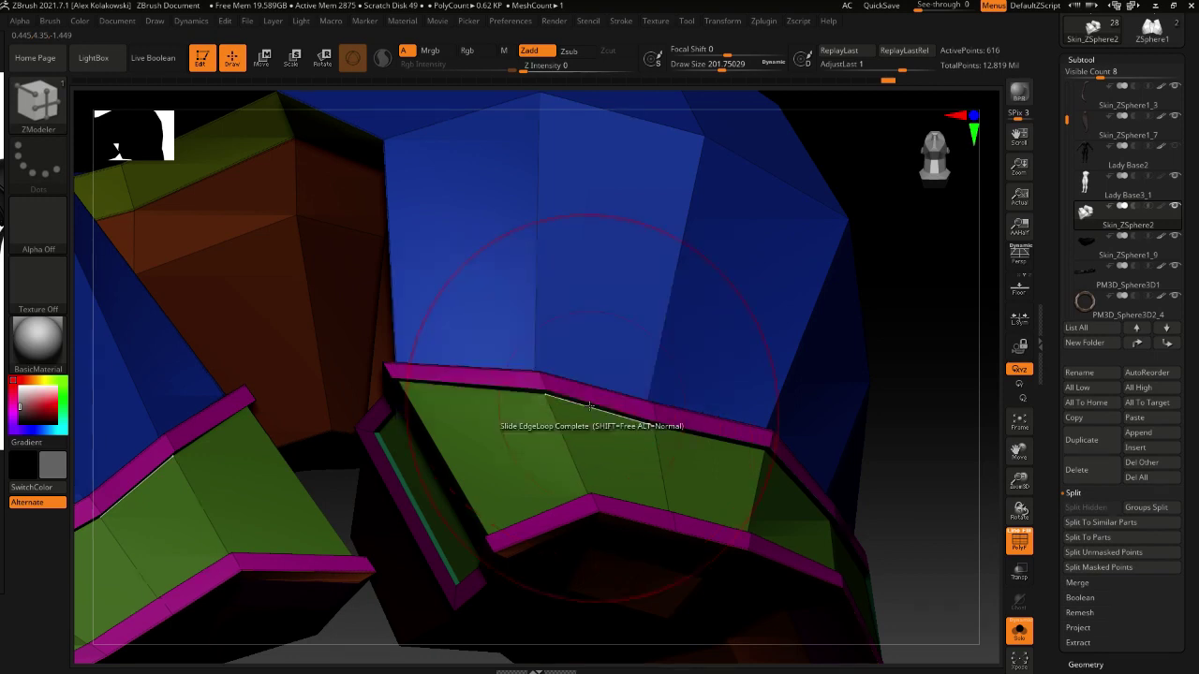
pyautogui.moveTo(588, 396); pyautogui.dragTo(585, 412, button='right')
pyautogui.moveTo(585, 400); pyautogui.dragTo(595, 413)
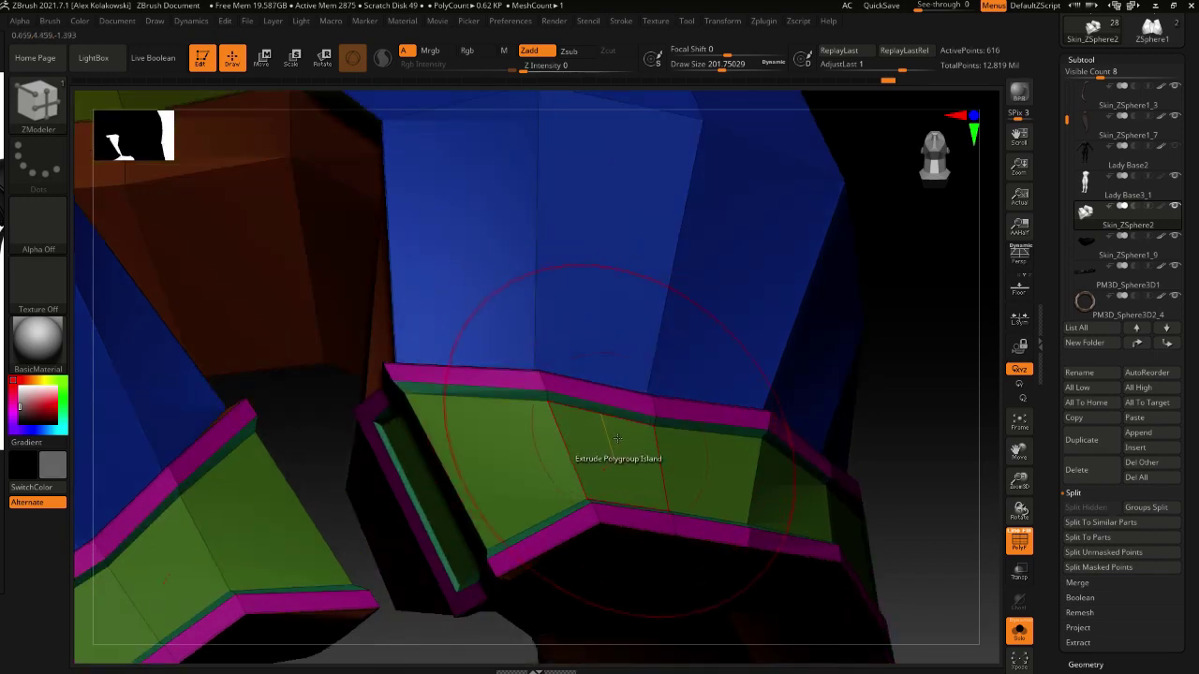
# Turn on dynamic subdivision, hide the polyframe, and show all subtools to check the band on the body
pyautogui.press('d')
pyautogui.click(1009, 544)
pyautogui.keyDown('ctrl'); pyautogui.moveTo(927, 559); pyautogui.dragTo(849, 531, button='right'); pyautogui.keyUp('ctrl')
pyautogui.click(1019, 643)
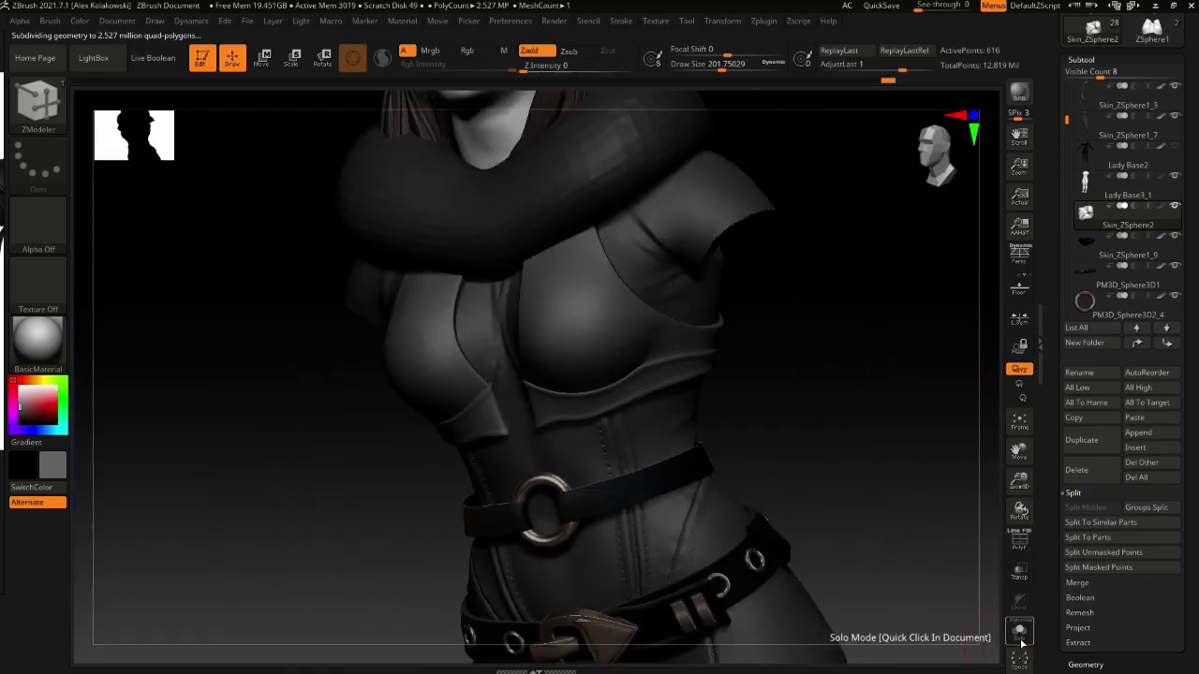
pyautogui.moveTo(705, 530); pyautogui.dragTo(779, 527, button='right')
pyautogui.keyDown('ctrl'); pyautogui.moveTo(731, 492); pyautogui.dragTo(709, 421, button='right'); pyautogui.keyUp('ctrl')
pyautogui.moveTo(691, 466); pyautogui.dragTo(637, 618, button='right')
pyautogui.keyDown('alt'); pyautogui.moveTo(637, 618); pyautogui.dragTo(435, 433, button='right'); pyautogui.keyUp('alt')
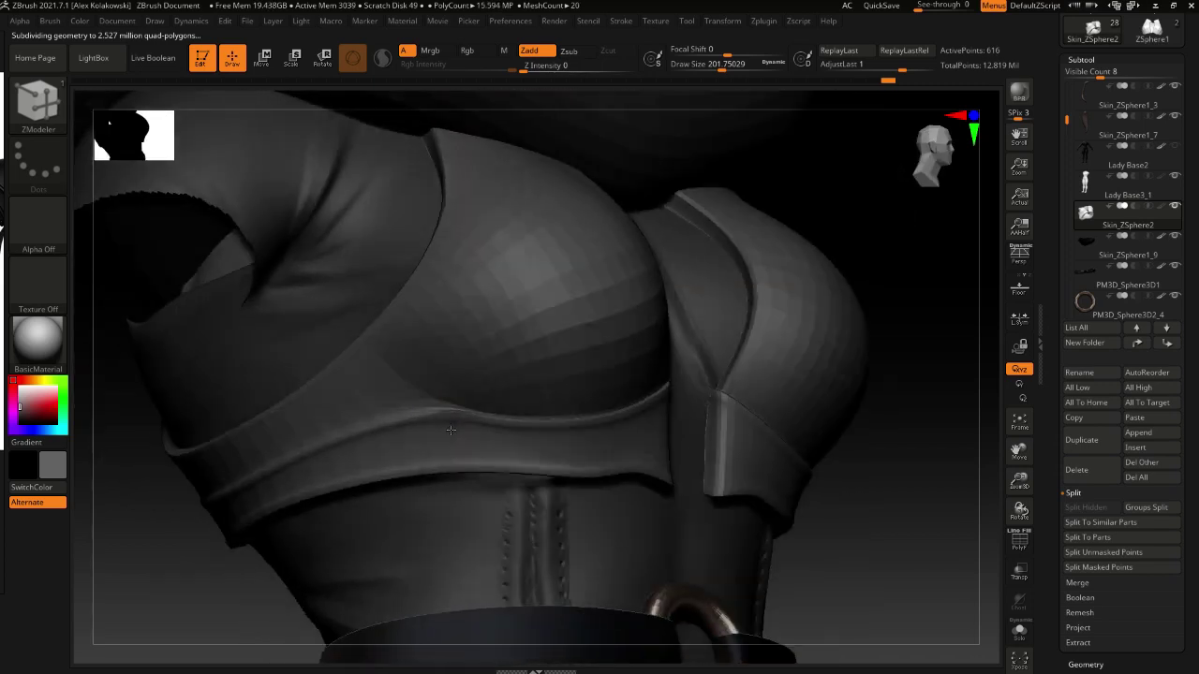
# Set the ZModeler edge action to Crease with EdgeLoop Complete and apply it to the band's edge
pyautogui.press('space')
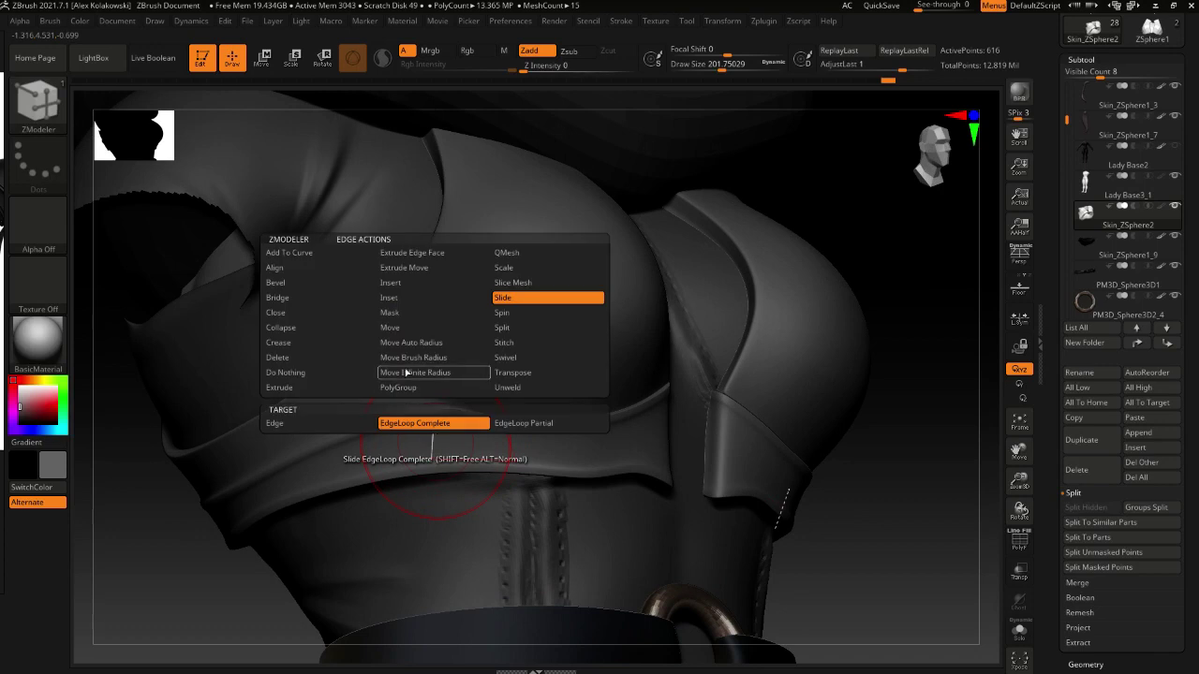
pyautogui.click(280, 342)
pyautogui.click(426, 423)
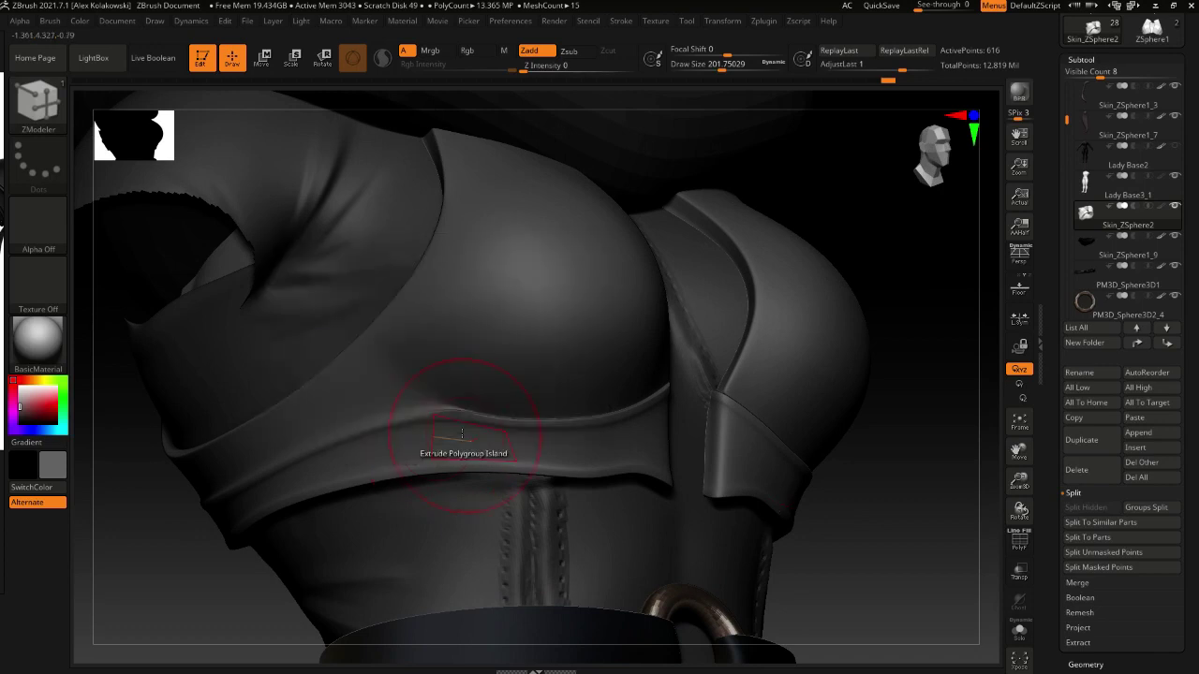
pyautogui.click(433, 429)
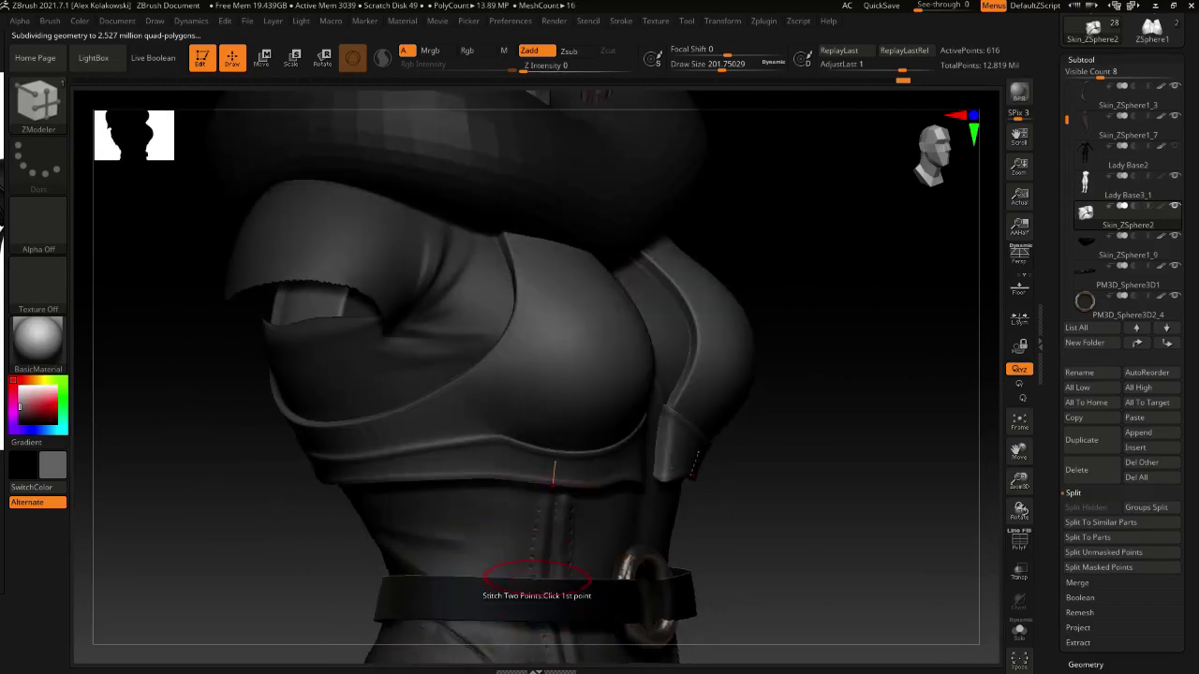
# Switch to the Move brush and lower the SmoothSubdiv level in the chest piece's Dynamic Subdiv settings
pyautogui.press('b')
pyautogui.press('m')
pyautogui.press('v')
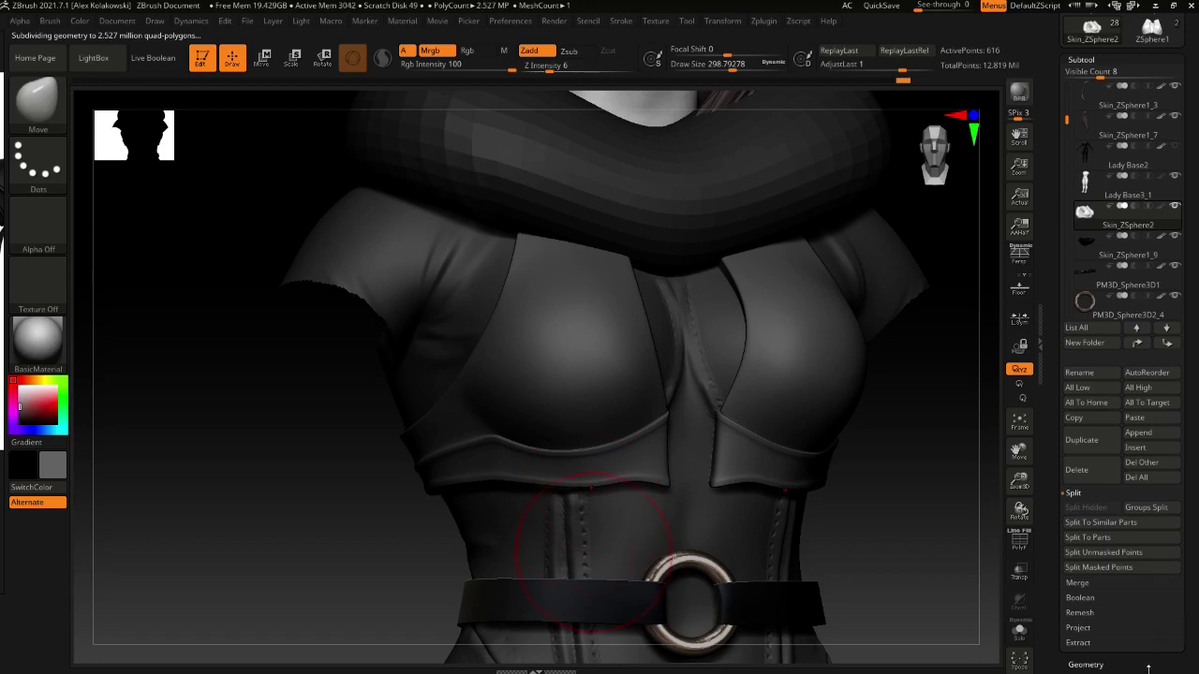
pyautogui.click(1098, 664)
pyautogui.click(1095, 208)
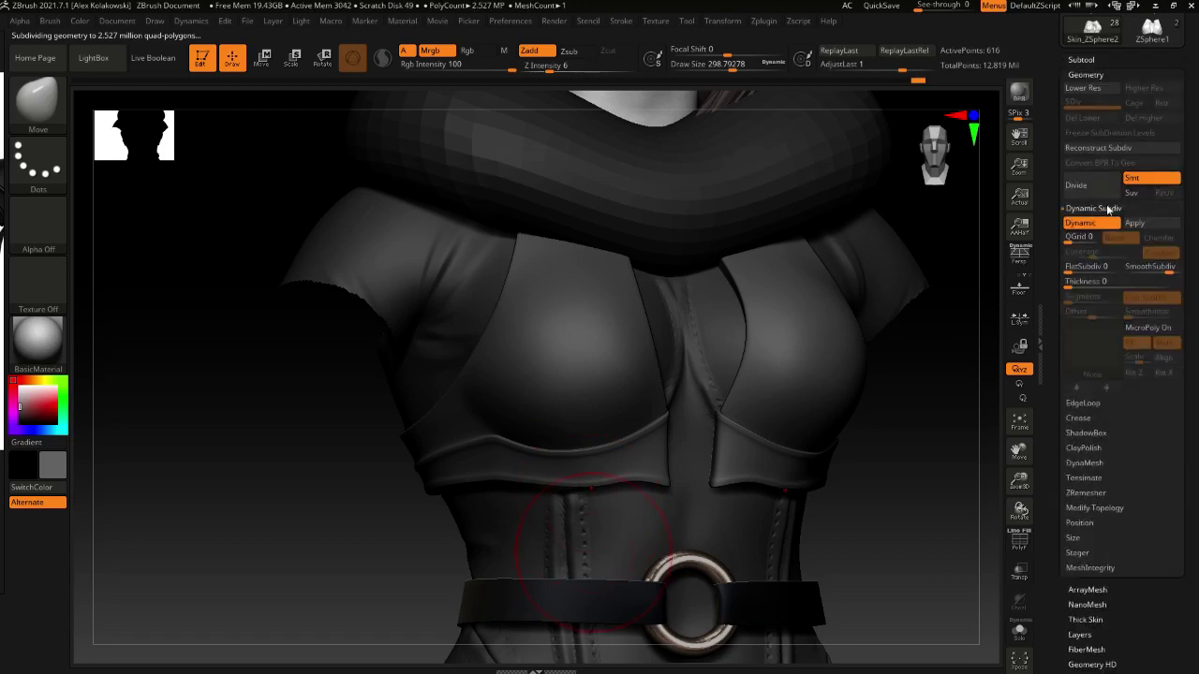
pyautogui.moveTo(1166, 268); pyautogui.dragTo(1162, 269)
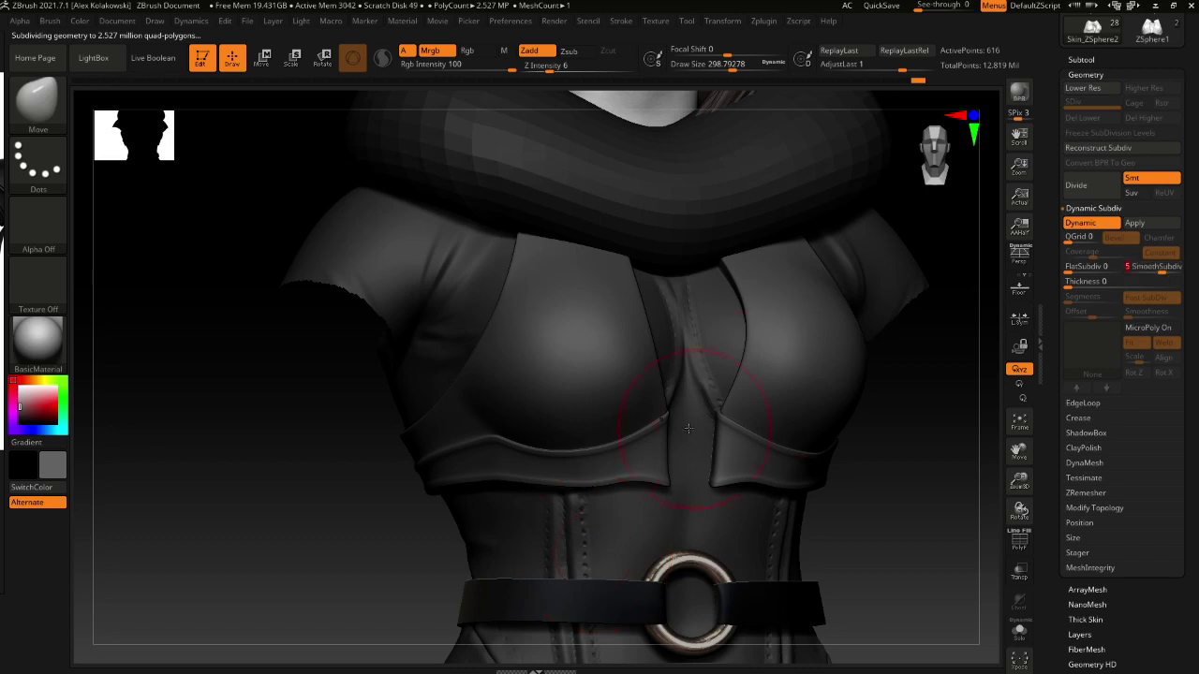
# Reduce the Move brush's draw size to about 228 and adjust the front lower edge of the chest piece's band
pyautogui.moveTo(525, 529); pyautogui.dragTo(566, 514, button='right')
pyautogui.press('s')
pyautogui.moveTo(566, 511); pyautogui.dragTo(561, 503)
pyautogui.press('s')
pyautogui.click(560, 500)
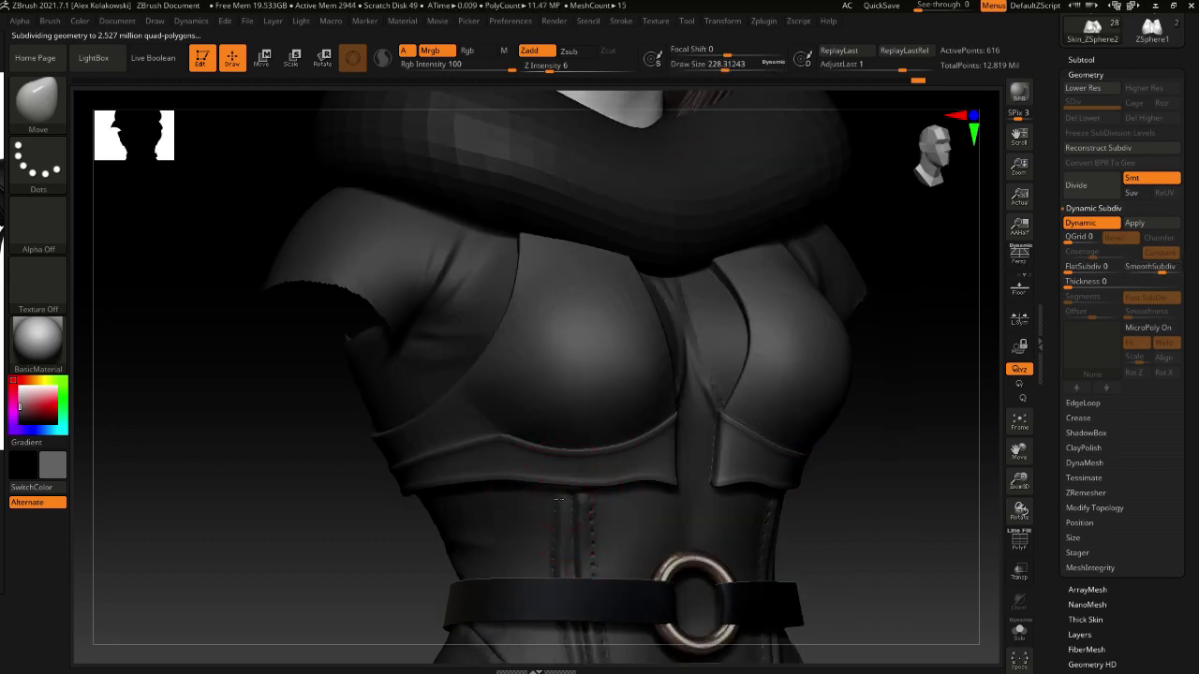
pyautogui.moveTo(554, 579); pyautogui.dragTo(557, 576)
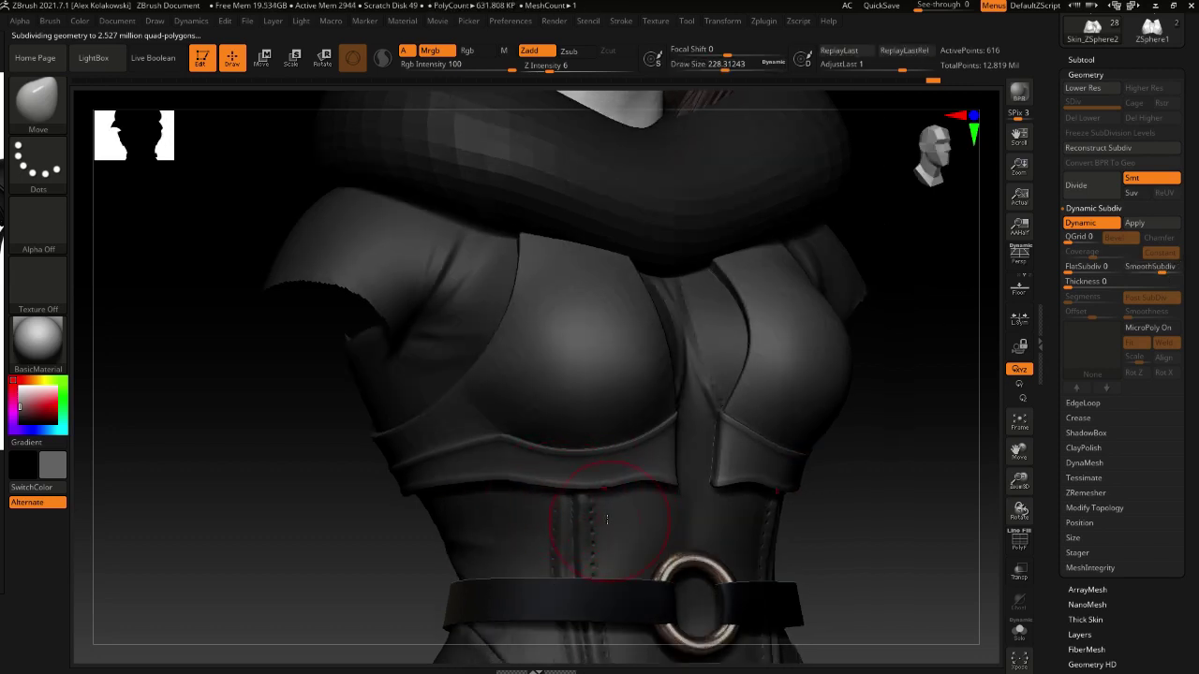
# Reduce the draw size to about 59 and show the polyframe to inspect the band's corners on the back
pyautogui.moveTo(587, 390); pyautogui.dragTo(433, 603, button='right')
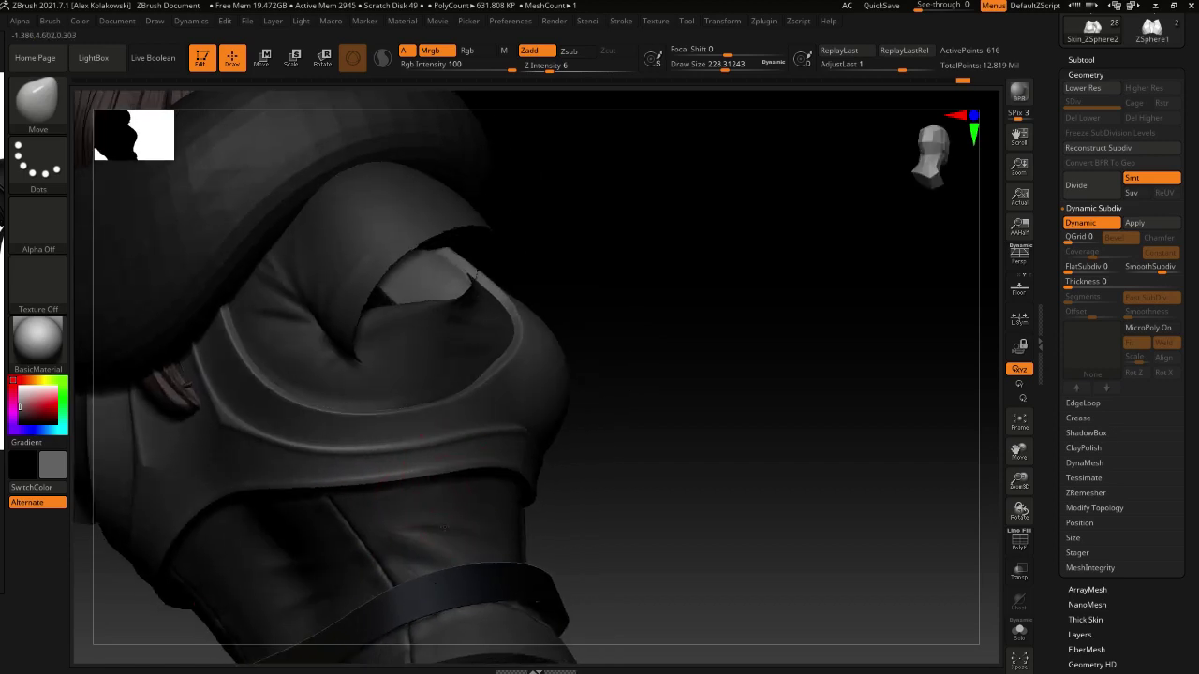
pyautogui.moveTo(445, 527); pyautogui.dragTo(455, 524, button='right')
pyautogui.hotkey('ctrl', 'z')
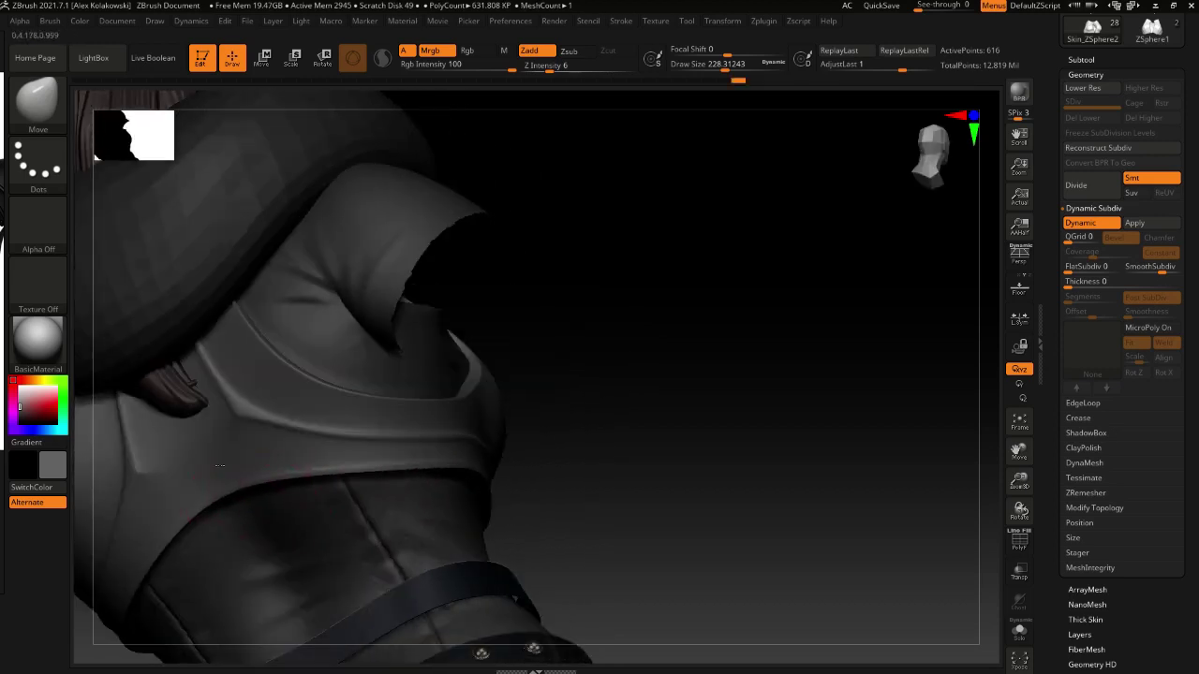
pyautogui.hotkey('ctrl', 'shift', 'z')
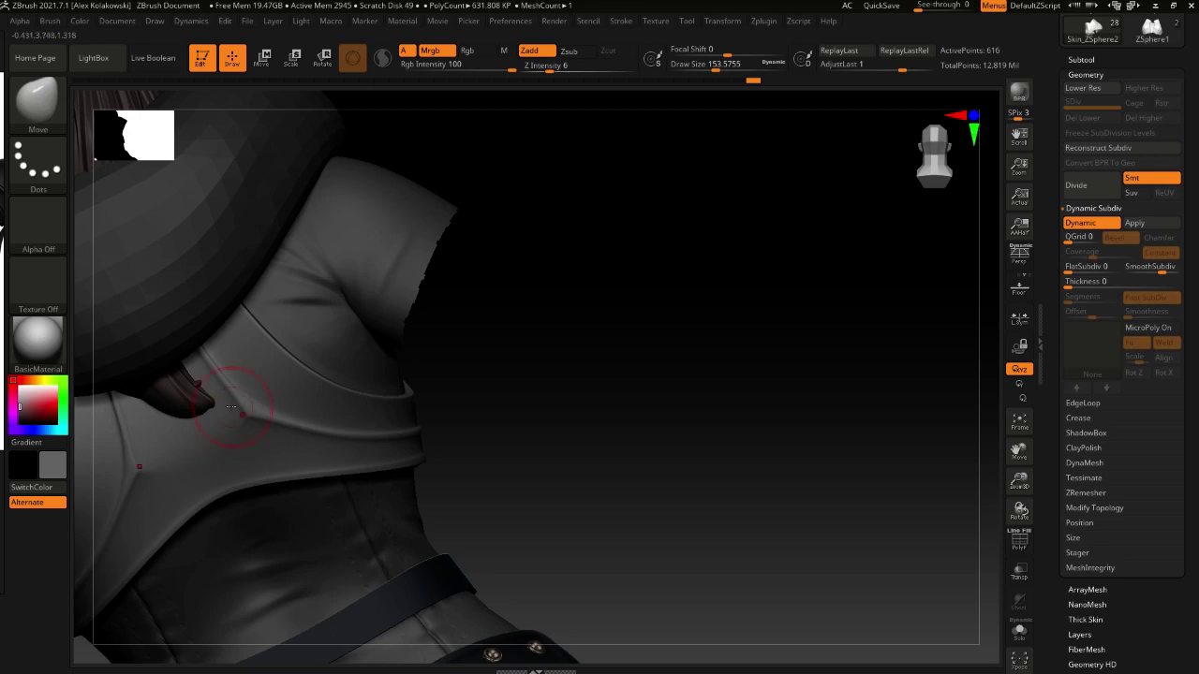
pyautogui.keyDown('ctrl'); pyautogui.moveTo(232, 407); pyautogui.dragTo(227, 309, button='right'); pyautogui.keyUp('ctrl')
pyautogui.moveTo(234, 454); pyautogui.dragTo(313, 524, button='right')
pyautogui.moveTo(317, 606)
pyautogui.keyDown('alt'); pyautogui.mouseDown(button='right')
pyautogui.moveTo(322, 622)
pyautogui.moveTo(274, 530)
pyautogui.moveTo(448, 393)
pyautogui.mouseUp(button='right'); pyautogui.keyUp('alt')
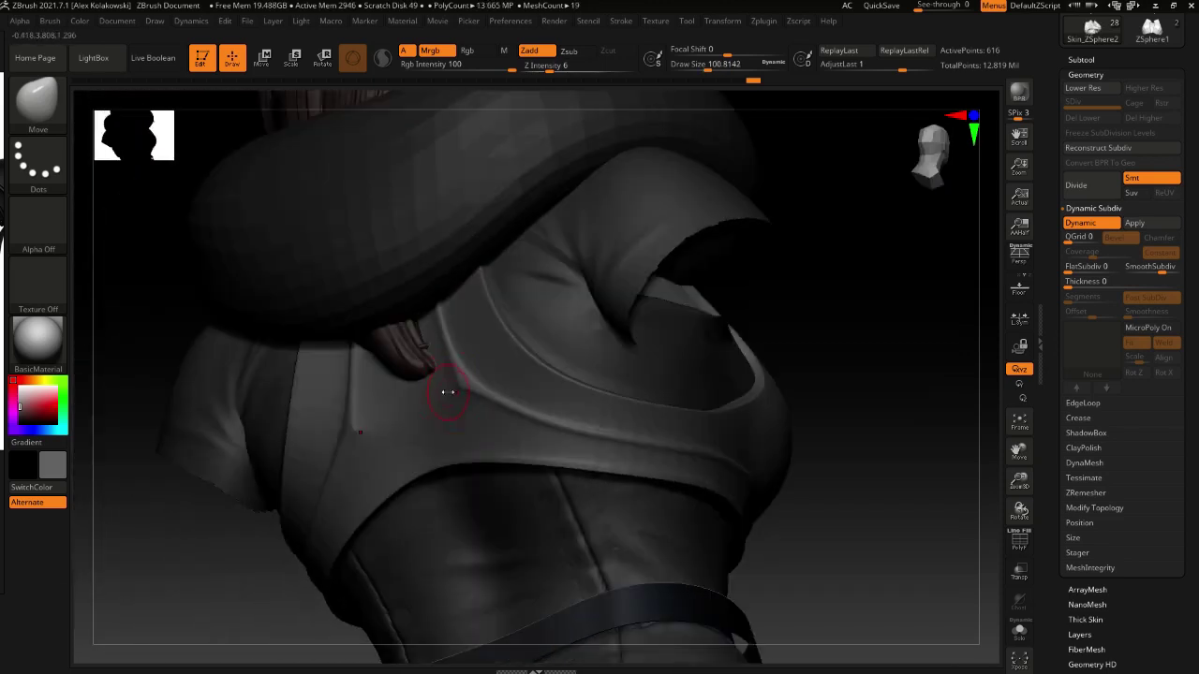
pyautogui.moveTo(358, 427); pyautogui.dragTo(357, 434, button='right')
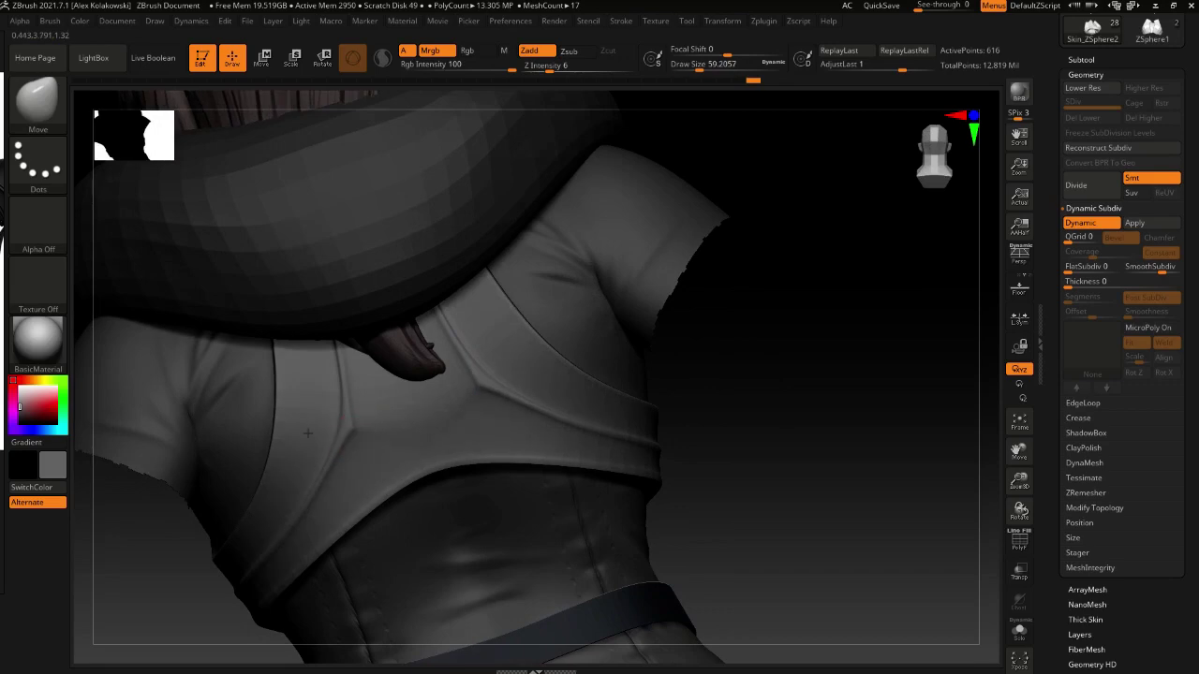
pyautogui.hotkey('shift', 'f')
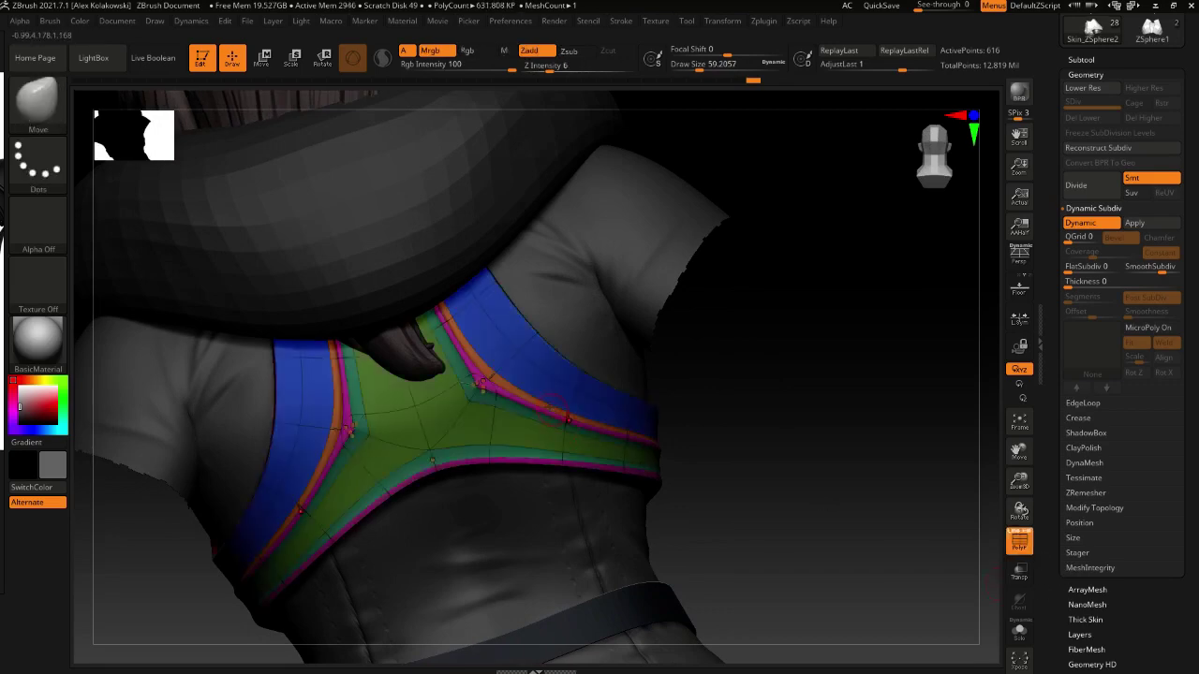
pyautogui.moveTo(434, 457); pyautogui.dragTo(421, 496, button='right')
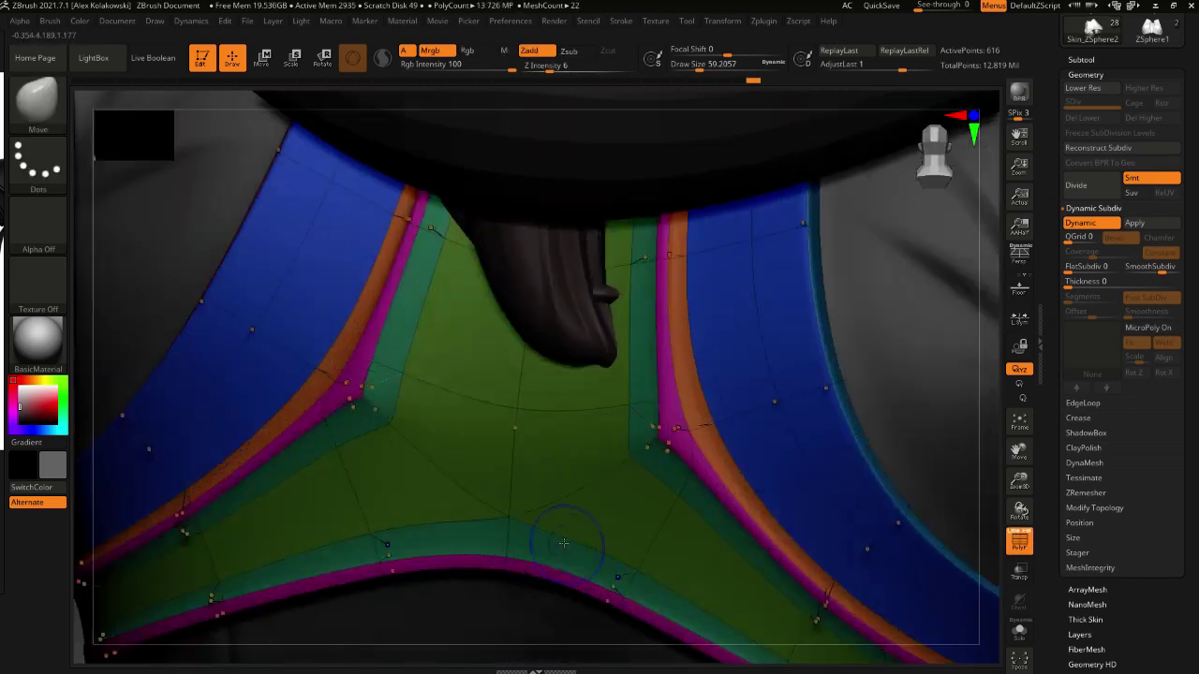
# With dynamic subdivision off and ZModeler at draw size about 31, stitch the extra border points at the back panel's inner corner
pyautogui.hotkey('shift', 'd')
pyautogui.moveTo(366, 426)
pyautogui.mouseDown(button='right')
pyautogui.moveTo(377, 402)
pyautogui.moveTo(377, 474)
pyautogui.moveTo(362, 347)
pyautogui.moveTo(390, 451)
pyautogui.mouseUp(button='right')
pyautogui.press('b')
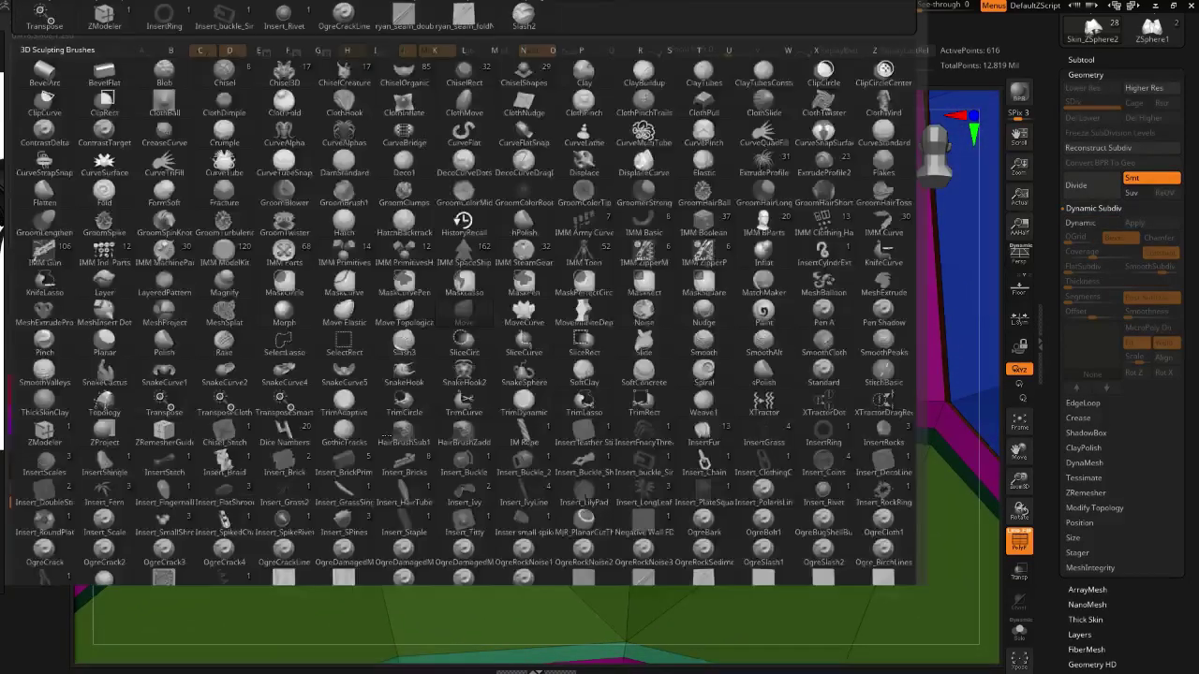
pyautogui.press('z')
pyautogui.press('m')
pyautogui.keyDown('ctrl'); pyautogui.moveTo(359, 380); pyautogui.dragTo(372, 401, button='right'); pyautogui.keyUp('ctrl')
pyautogui.press('s')
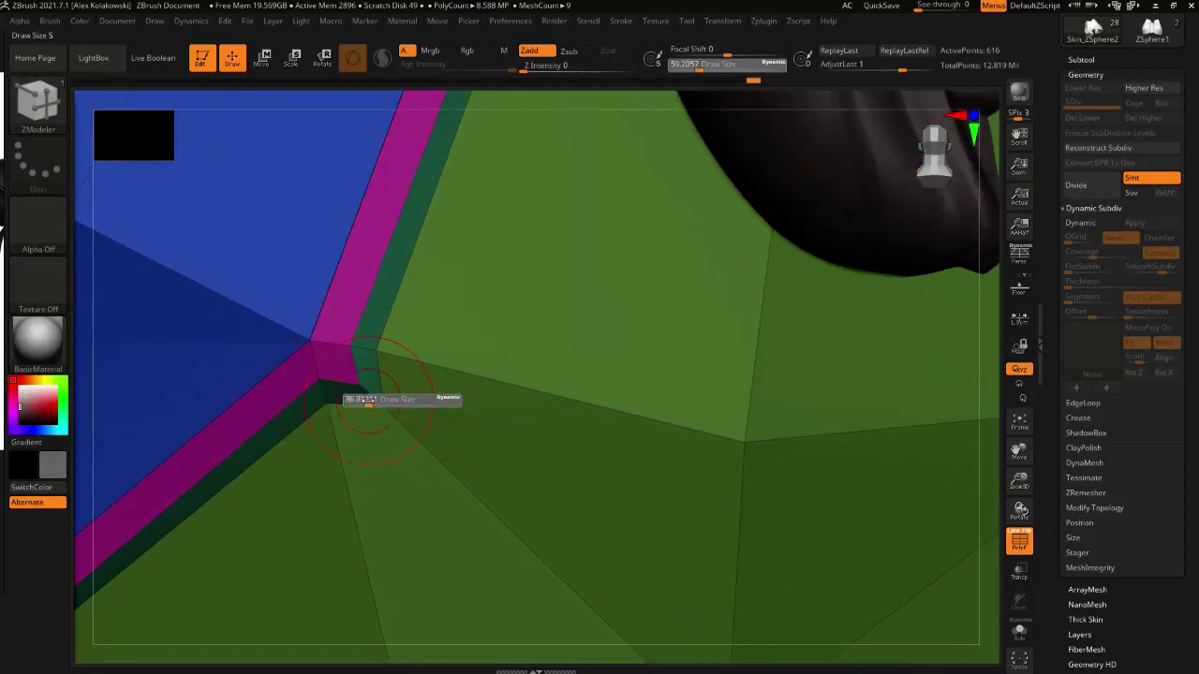
pyautogui.moveTo(373, 400); pyautogui.dragTo(365, 400)
pyautogui.keyDown('alt'); pyautogui.moveTo(375, 364); pyautogui.dragTo(363, 398, button='right'); pyautogui.keyUp('alt')
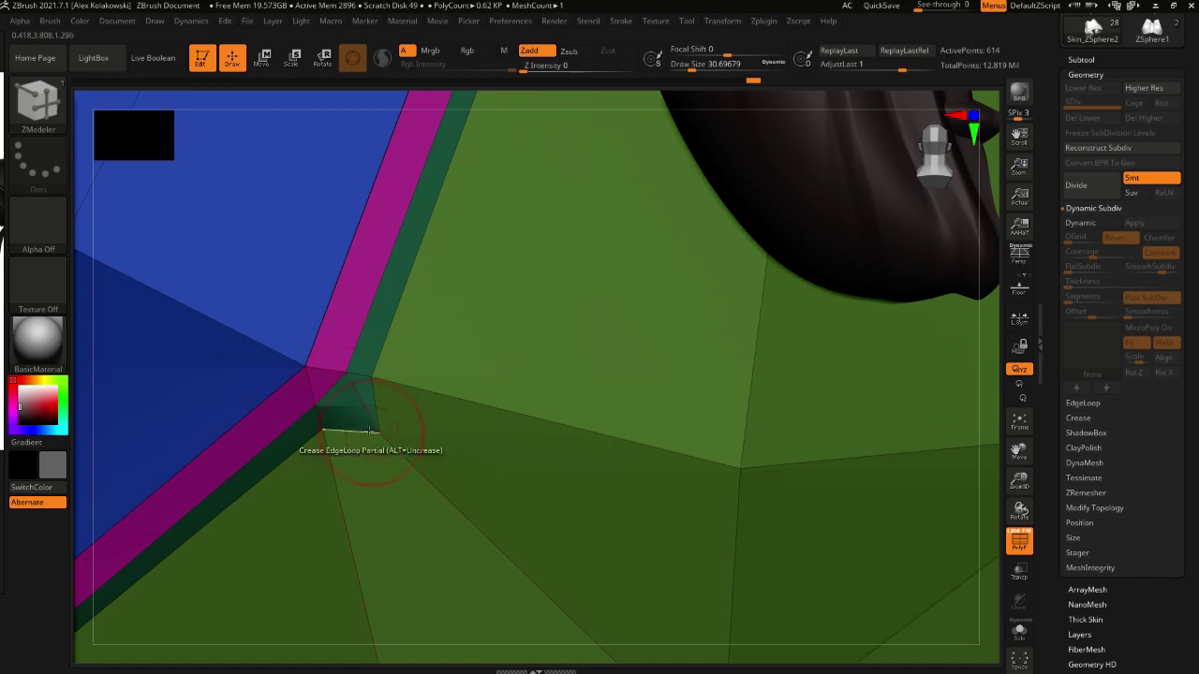
pyautogui.click(375, 429)
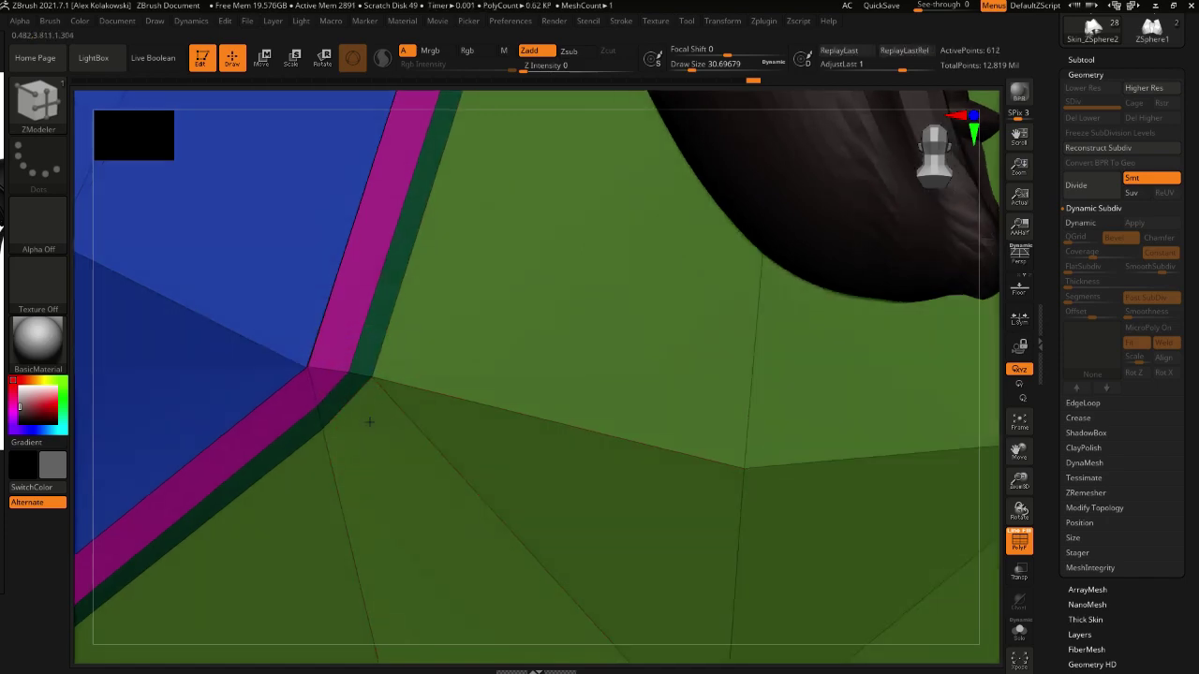
# Turn on dynamic subdivision and toggle the polyframe to examine the smoothed corner on the back panel
pyautogui.press('d')
pyautogui.keyDown('ctrl'); pyautogui.moveTo(658, 567); pyautogui.dragTo(572, 254, button='right'); pyautogui.keyUp('ctrl')
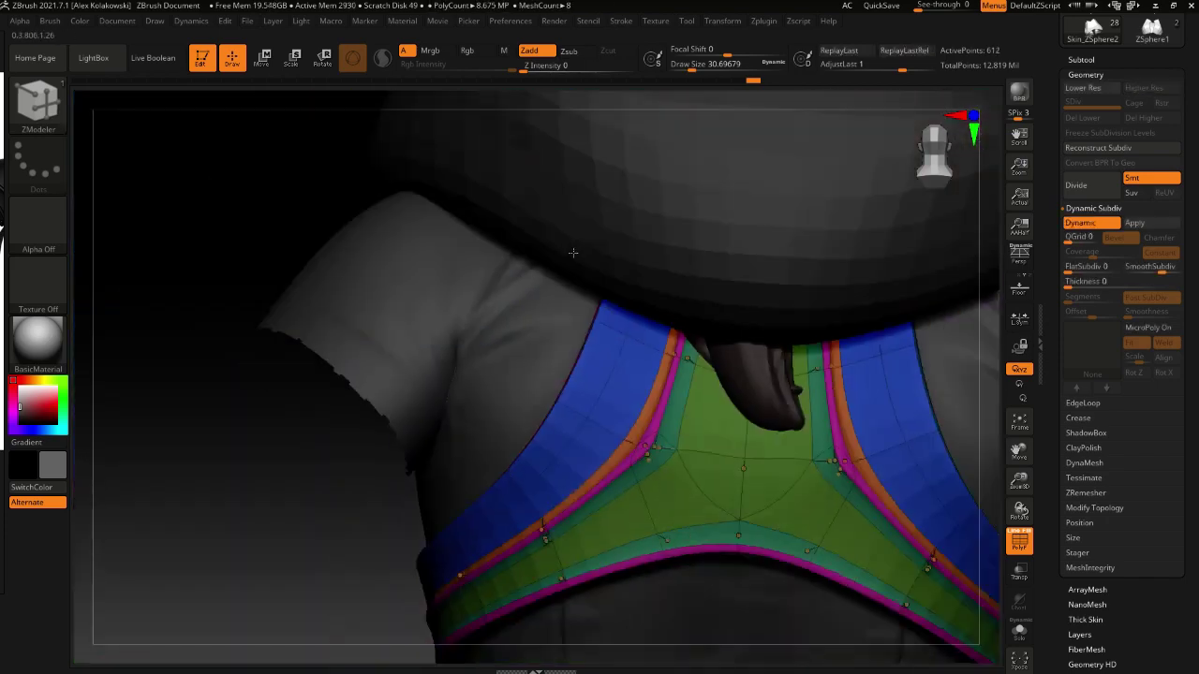
pyautogui.click(1019, 541)
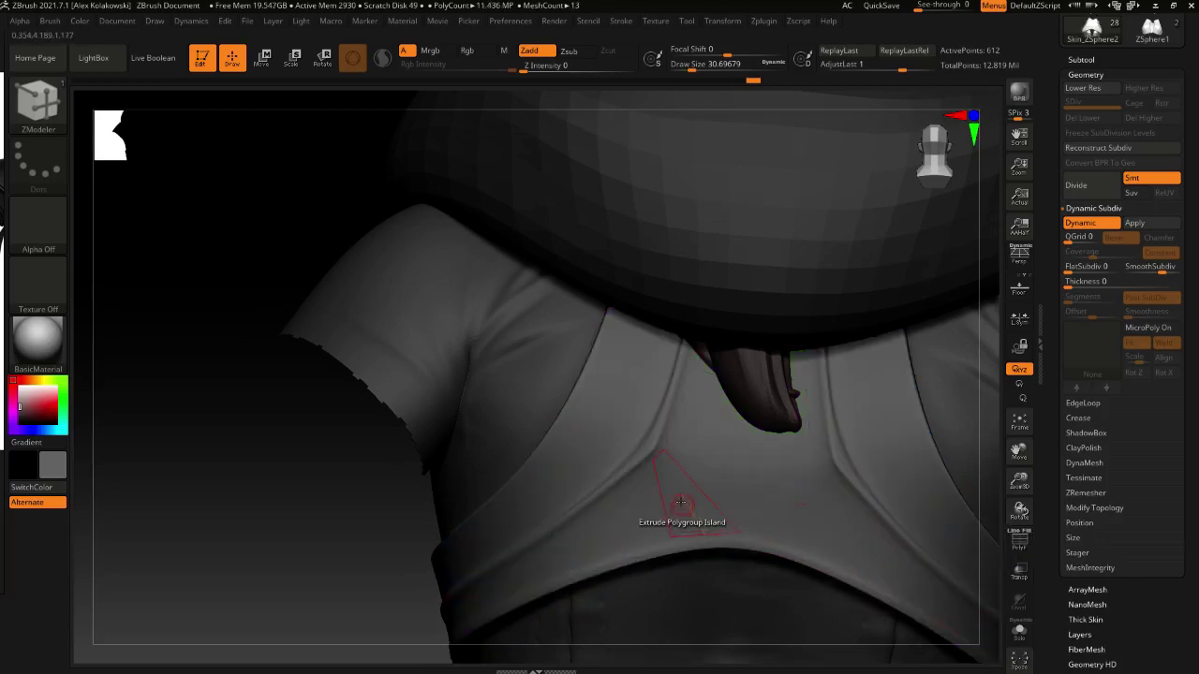
pyautogui.moveTo(682, 502); pyautogui.dragTo(688, 547, button='right')
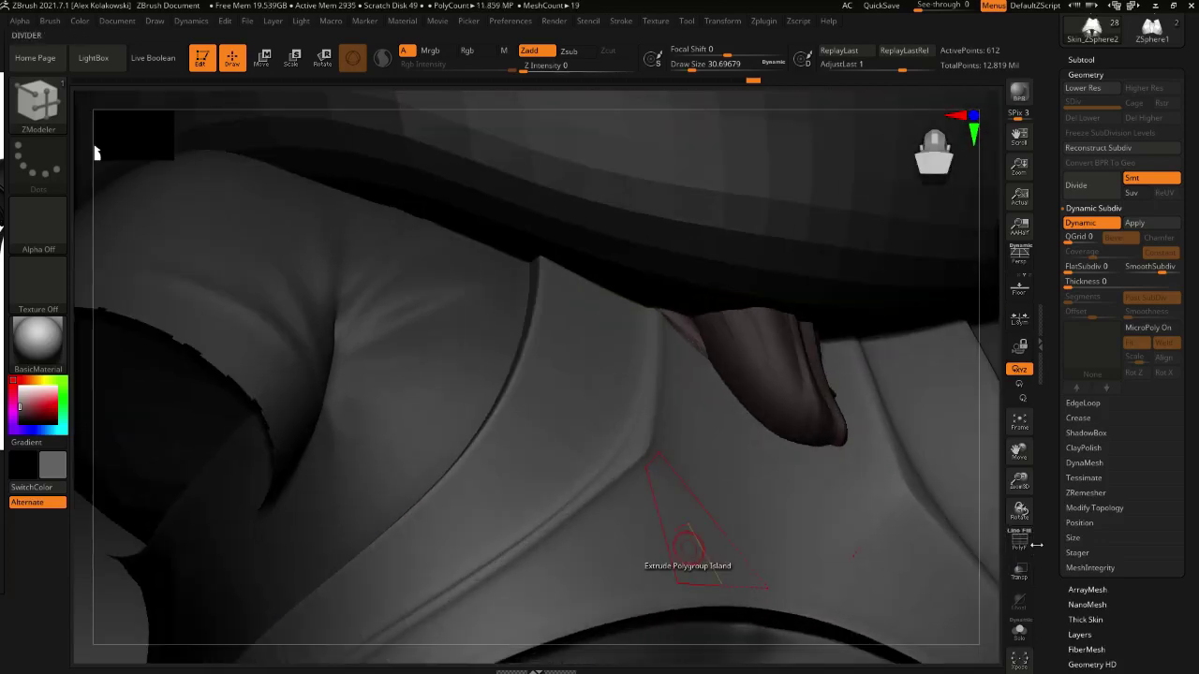
pyautogui.click(1019, 541)
# Turn off dynamic subdivision and stitch the remaining doubled points along the back panel's inner corner border
pyautogui.keyDown('ctrl'); pyautogui.moveTo(650, 454); pyautogui.dragTo(696, 509, button='right'); pyautogui.keyUp('ctrl')
pyautogui.hotkey('shift', 'd')
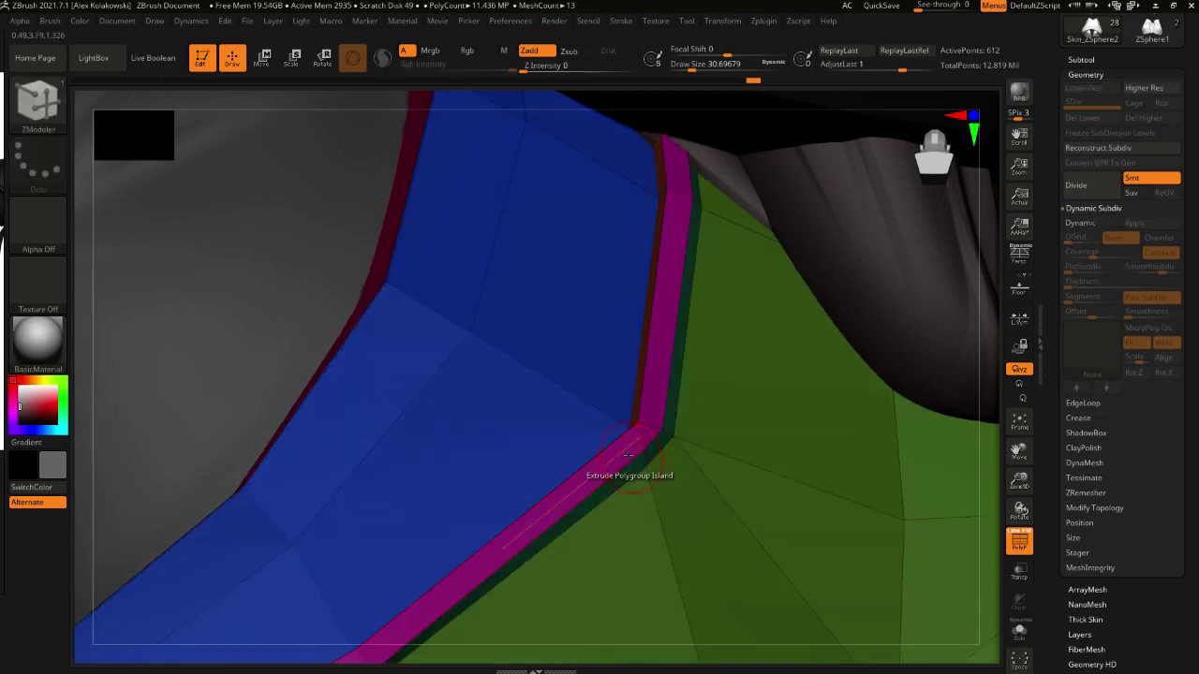
pyautogui.moveTo(634, 458); pyautogui.dragTo(646, 475, button='right')
pyautogui.click(647, 468)
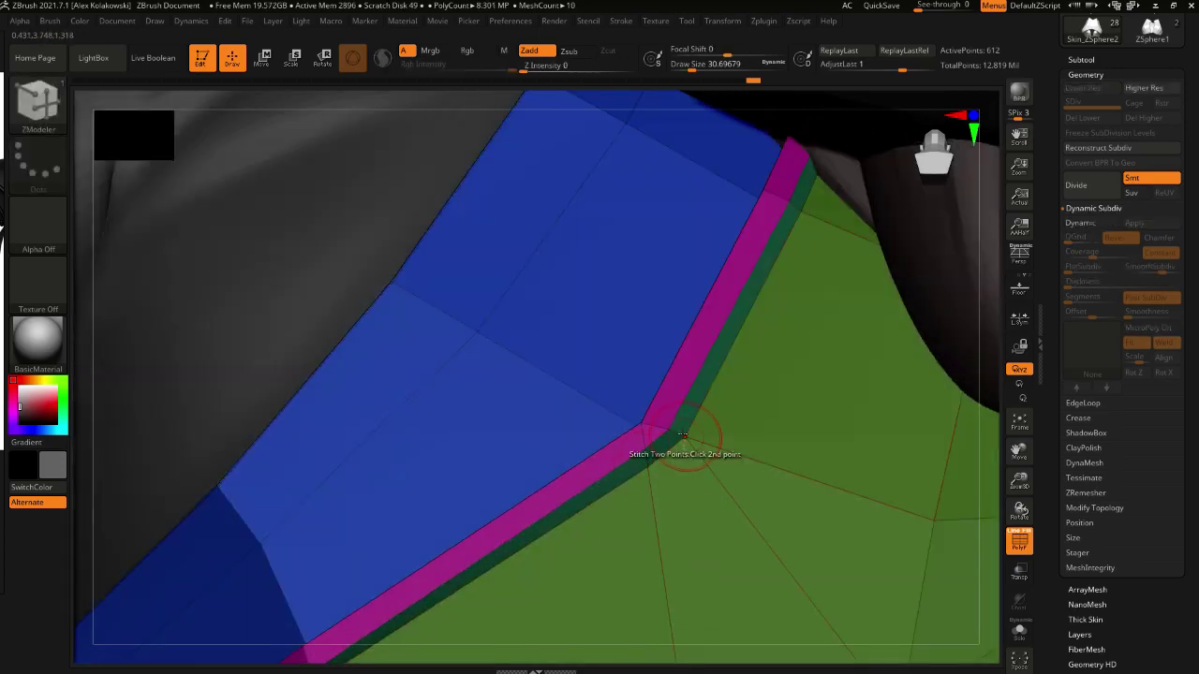
pyautogui.click(683, 435)
pyautogui.click(663, 429)
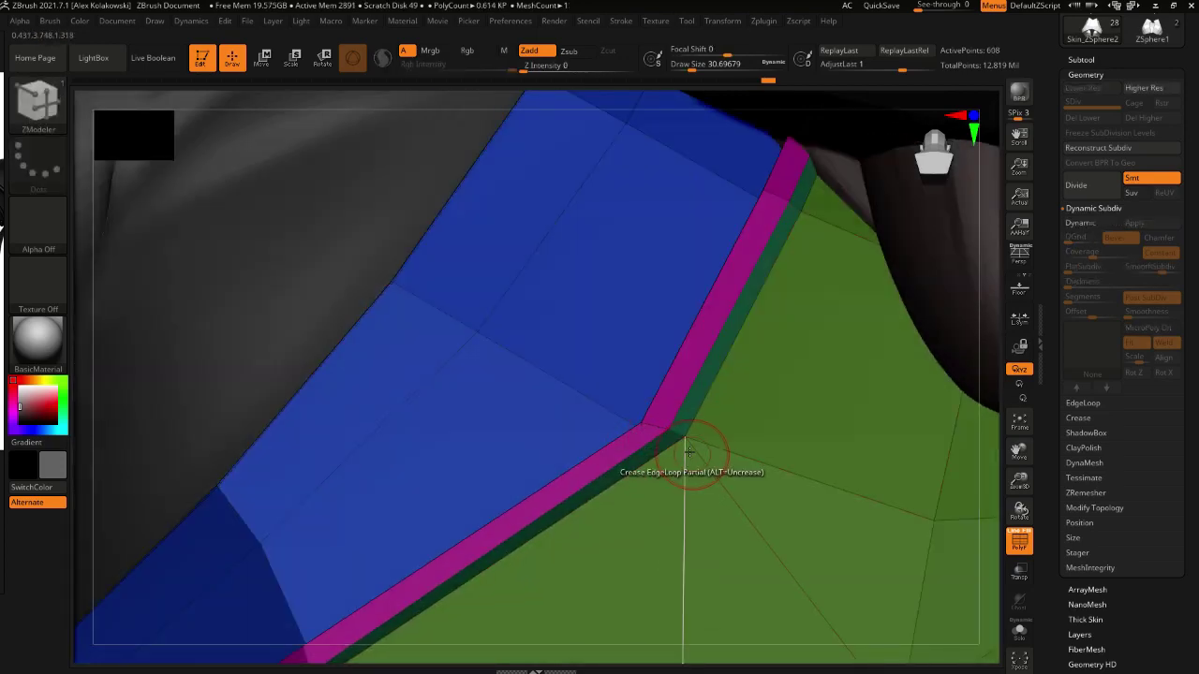
# Reposition the stitched corner point with the Move brush at a draw size of about 44
pyautogui.press('b')
pyautogui.press('m')
pyautogui.press('v')
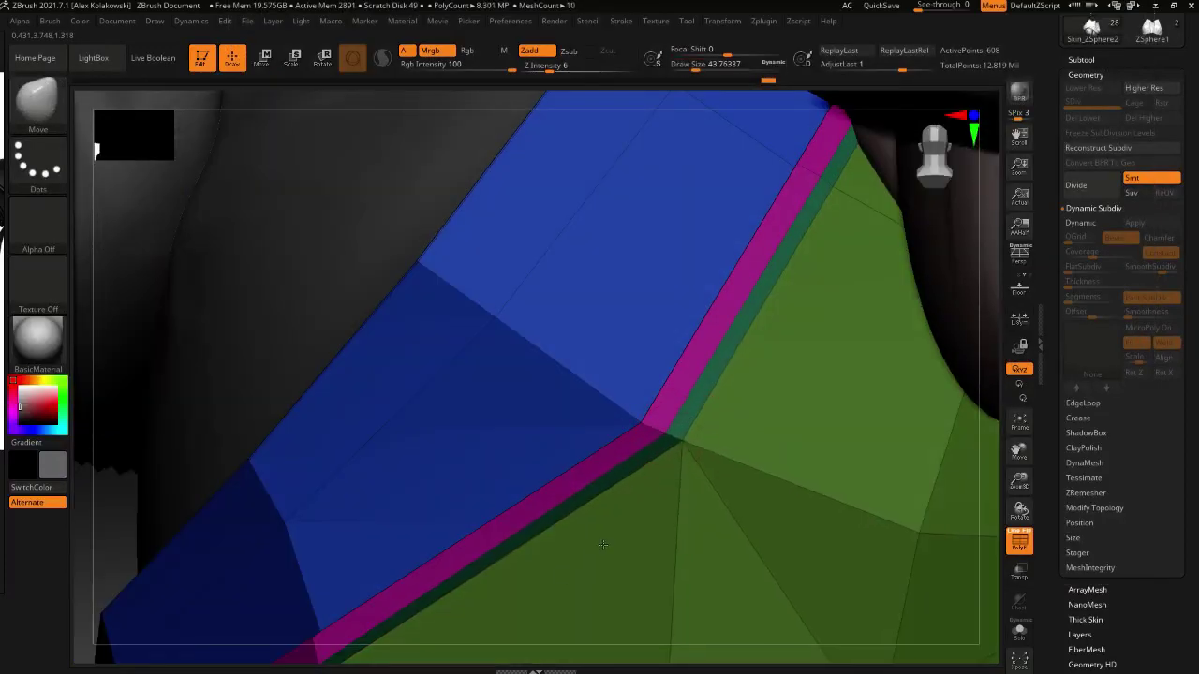
pyautogui.moveTo(680, 446); pyautogui.dragTo(667, 462)
pyautogui.moveTo(609, 578)
pyautogui.keyDown('alt'); pyautogui.mouseDown(button='right')
pyautogui.moveTo(376, 282)
pyautogui.moveTo(384, 220)
pyautogui.mouseUp(button='right'); pyautogui.keyUp('alt')
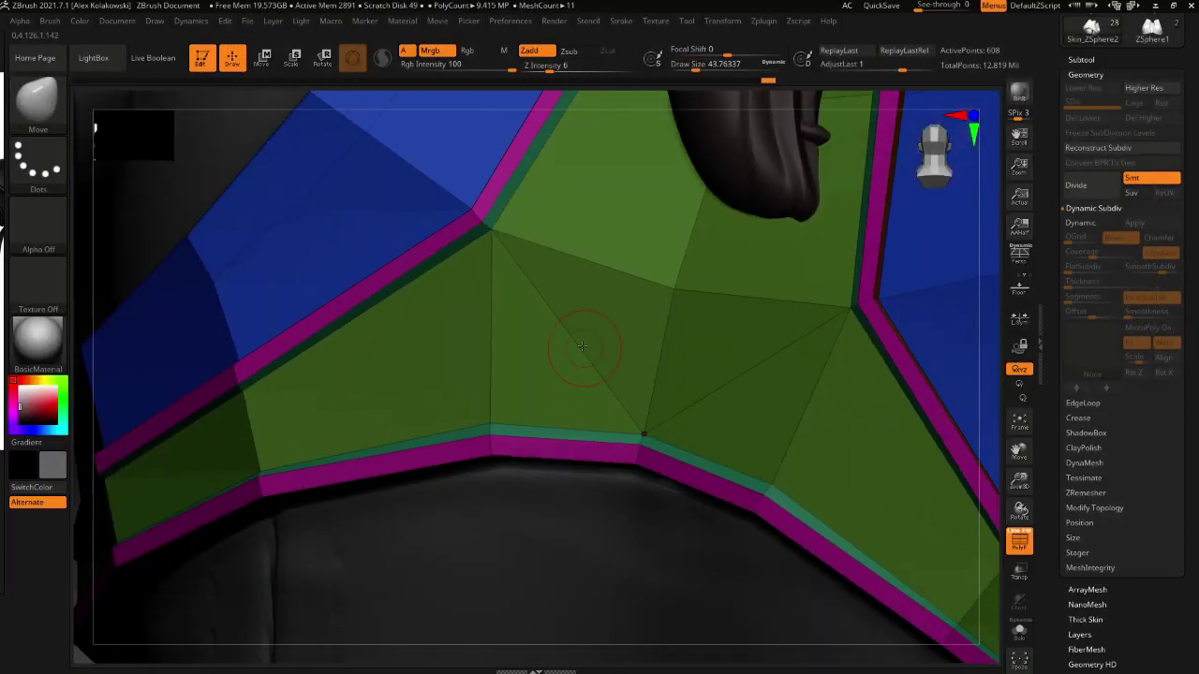
# Set the ZModeler edge action to Delete and remove the diagonal edges across the back panel
pyautogui.press('b')
pyautogui.press('z')
pyautogui.press('m')
pyautogui.press('space')
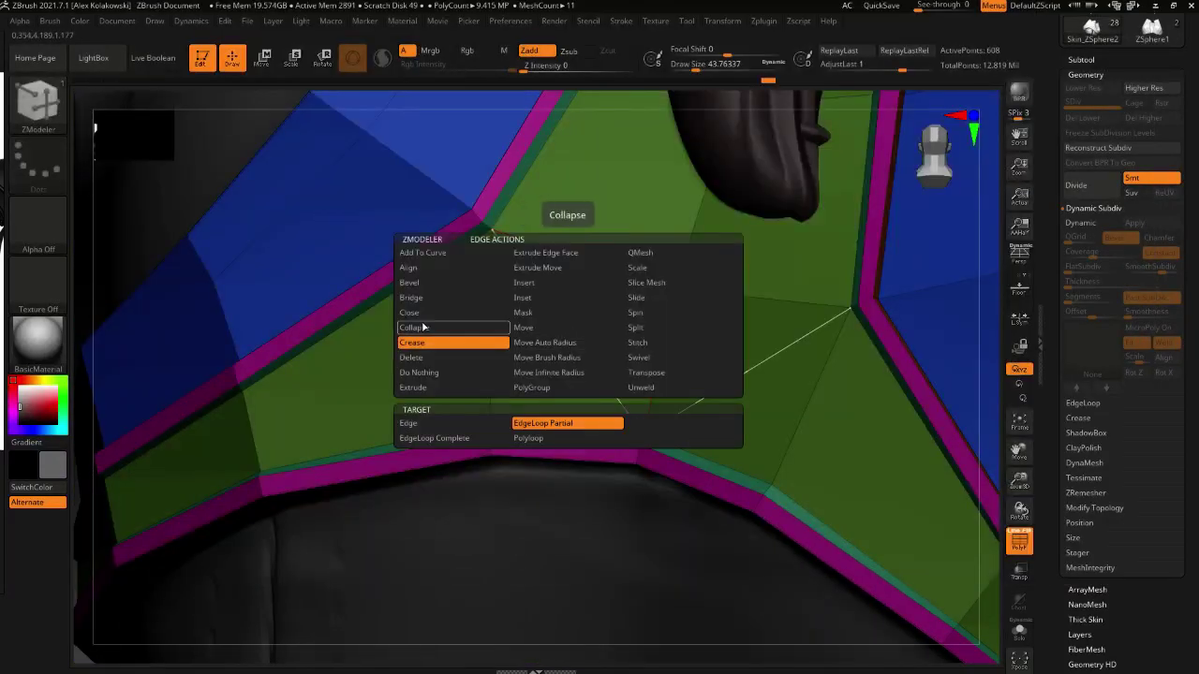
pyautogui.click(412, 357)
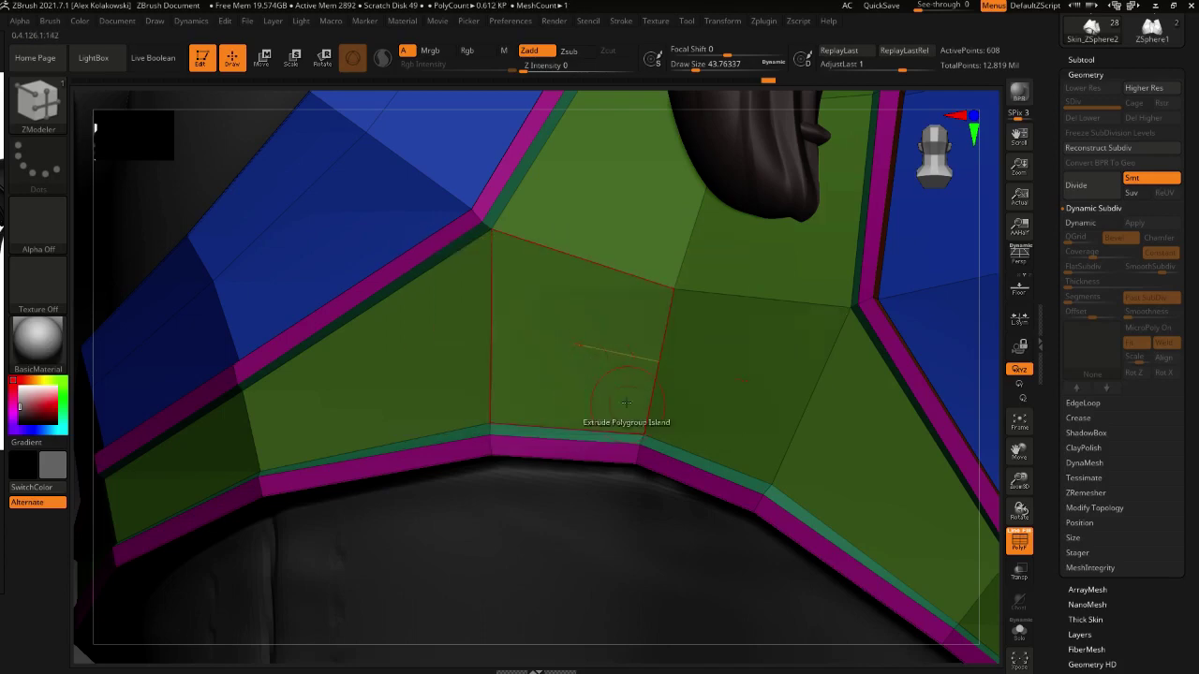
pyautogui.keyDown('ctrl'); pyautogui.moveTo(625, 403); pyautogui.dragTo(601, 267, button='right'); pyautogui.keyUp('ctrl')
pyautogui.moveTo(512, 328); pyautogui.dragTo(599, 393, button='right')
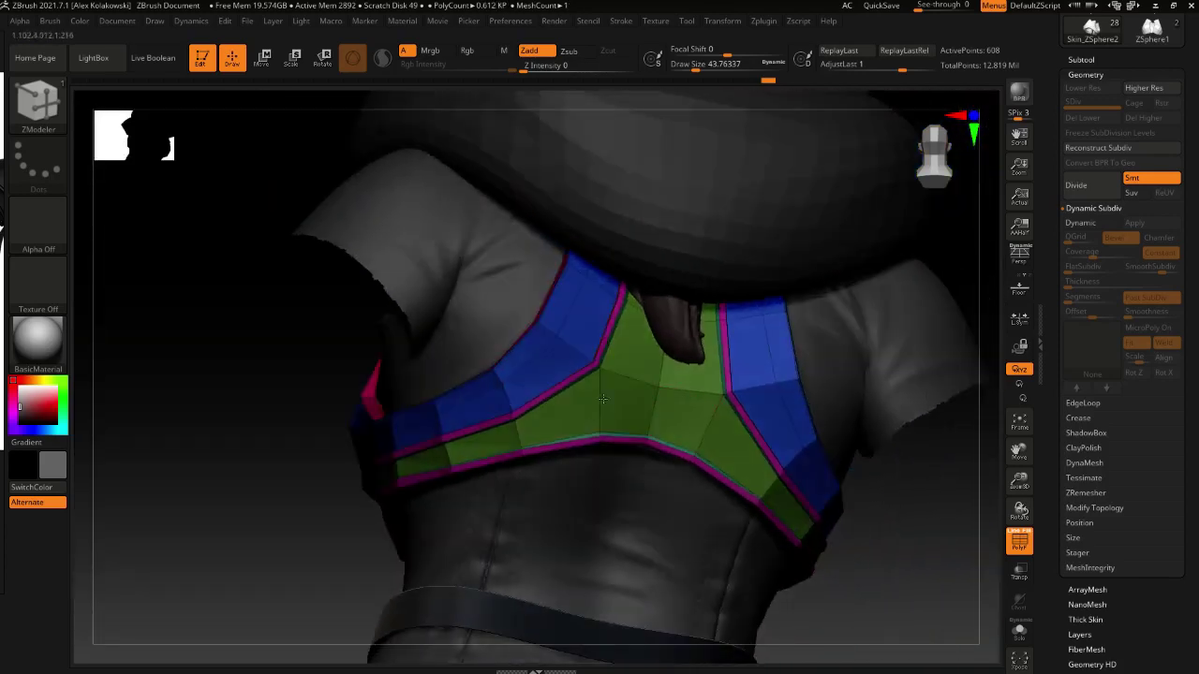
# Turn on dynamic subdivision and examine the smoothed chest piece from back to front, with and without the polyframe
pyautogui.press('d')
pyautogui.moveTo(674, 404); pyautogui.dragTo(792, 281, button='right')
pyautogui.click(1021, 543)
pyautogui.moveTo(656, 468); pyautogui.dragTo(740, 520, button='right')
pyautogui.moveTo(739, 520)
pyautogui.mouseDown(button='right')
pyautogui.moveTo(717, 516)
pyautogui.moveTo(732, 489)
pyautogui.moveTo(721, 525)
pyautogui.mouseUp(button='right')
pyautogui.moveTo(721, 525); pyautogui.dragTo(684, 590, button='right')
pyautogui.click(1023, 545)
pyautogui.moveTo(653, 424); pyautogui.dragTo(677, 408, button='right')
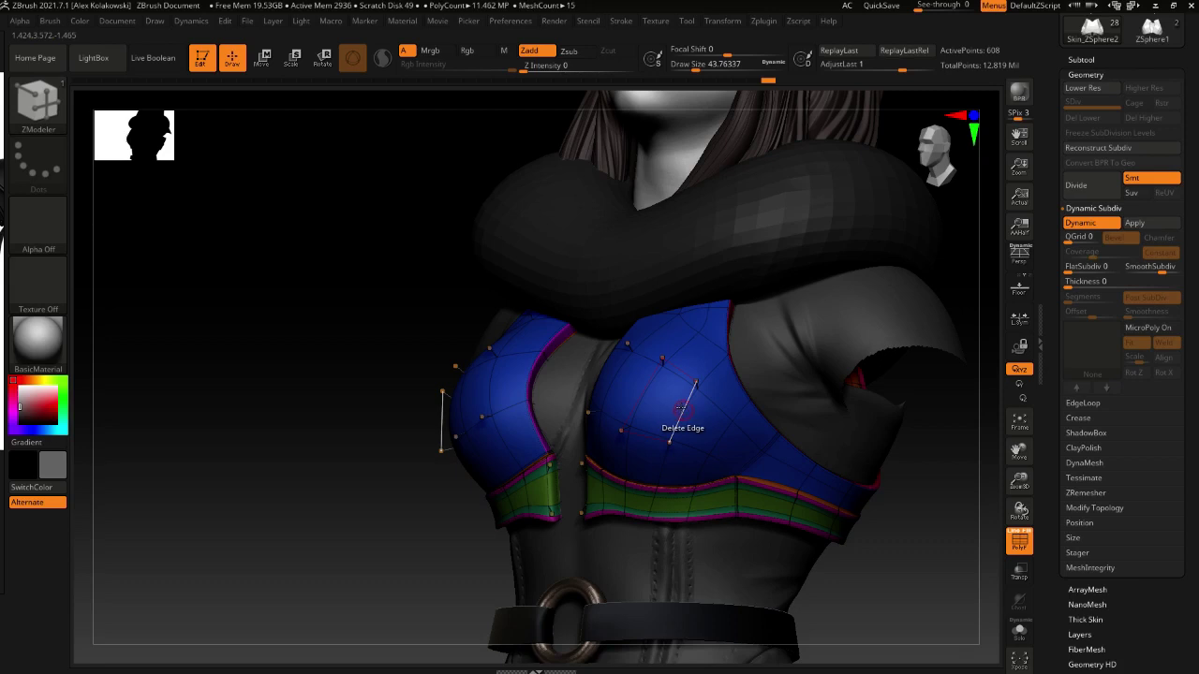
# Set the ZModeler edge action to Crease with EdgeLoop Partial and hide the polyframe
pyautogui.press('space')
pyautogui.click(562, 346)
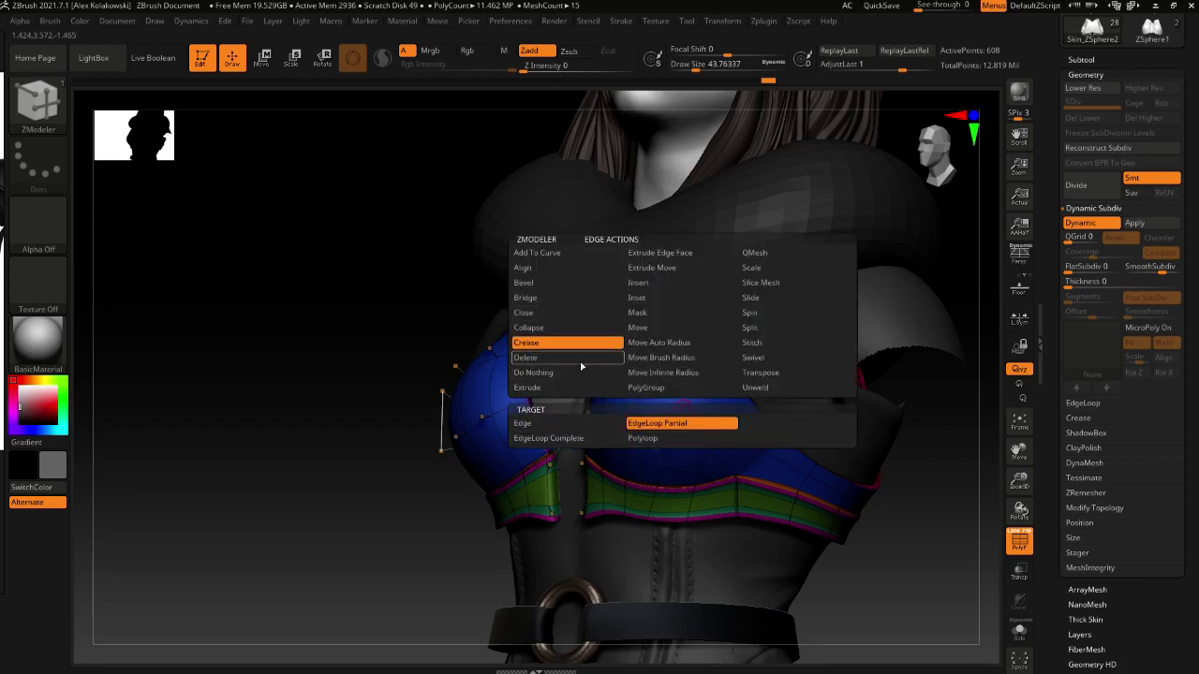
pyautogui.click(668, 424)
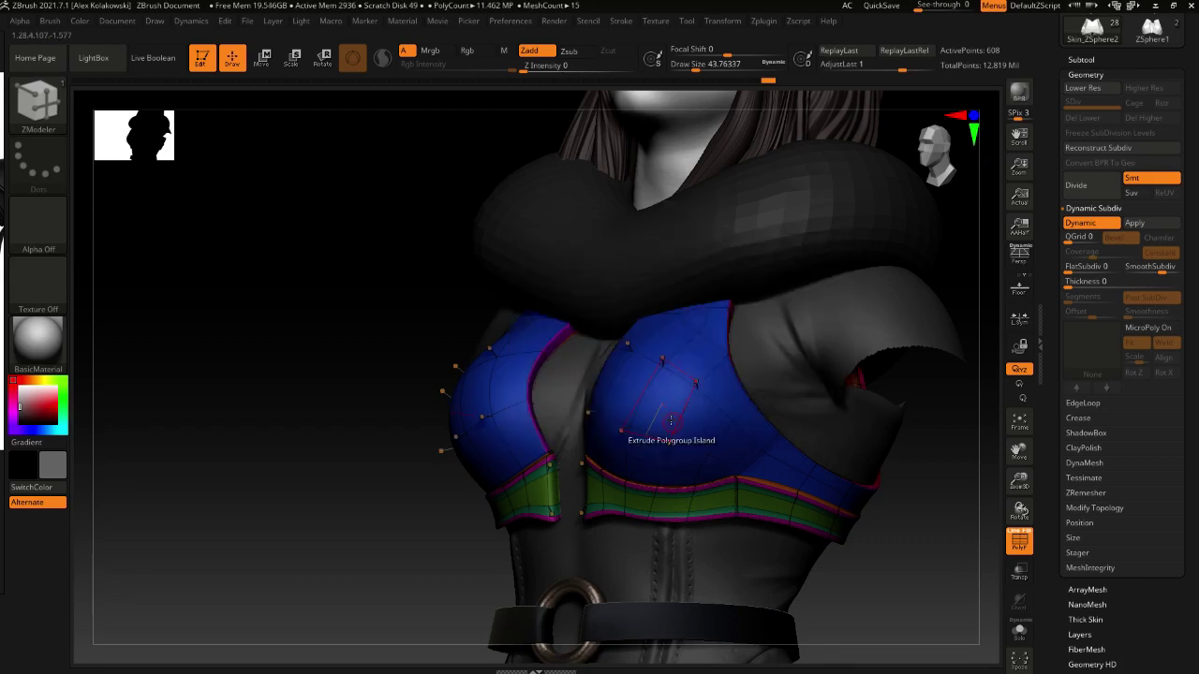
pyautogui.click(1031, 549)
# Examine the chest piece on the whole character from the front and side
pyautogui.keyDown('alt'); pyautogui.moveTo(888, 571); pyautogui.dragTo(656, 485); pyautogui.keyUp('alt')
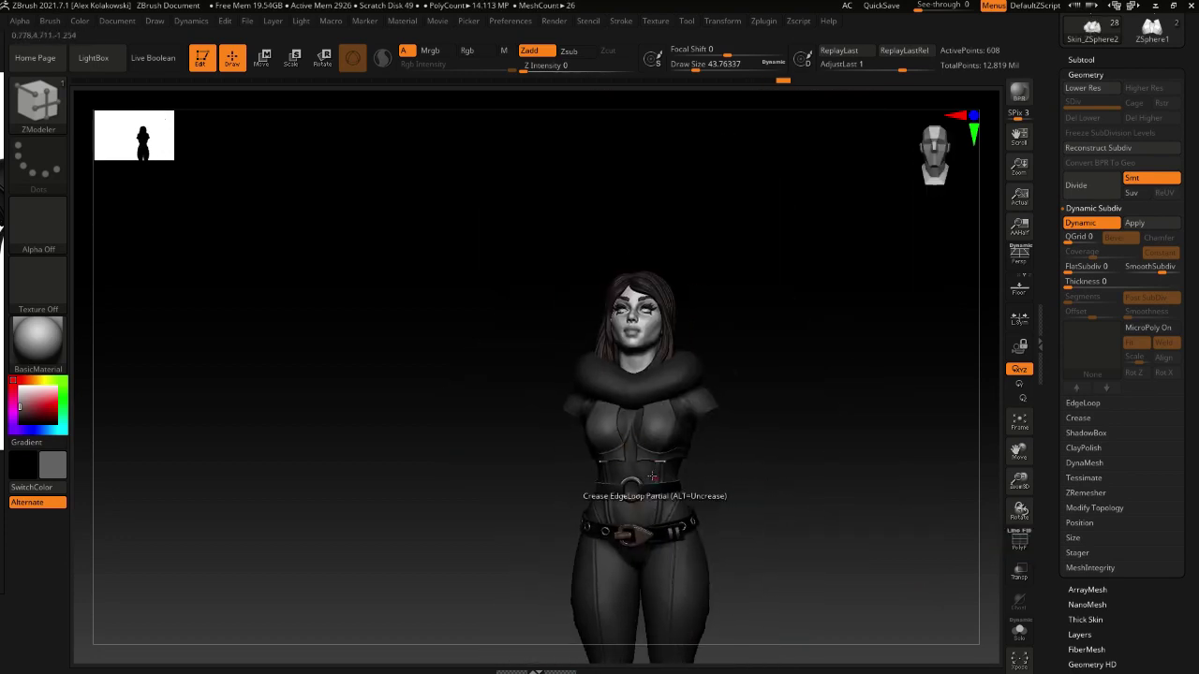
pyautogui.keyDown('ctrl'); pyautogui.moveTo(656, 485); pyautogui.dragTo(540, 557, button='right'); pyautogui.keyUp('ctrl')
pyautogui.moveTo(540, 557); pyautogui.dragTo(744, 491, button='right')
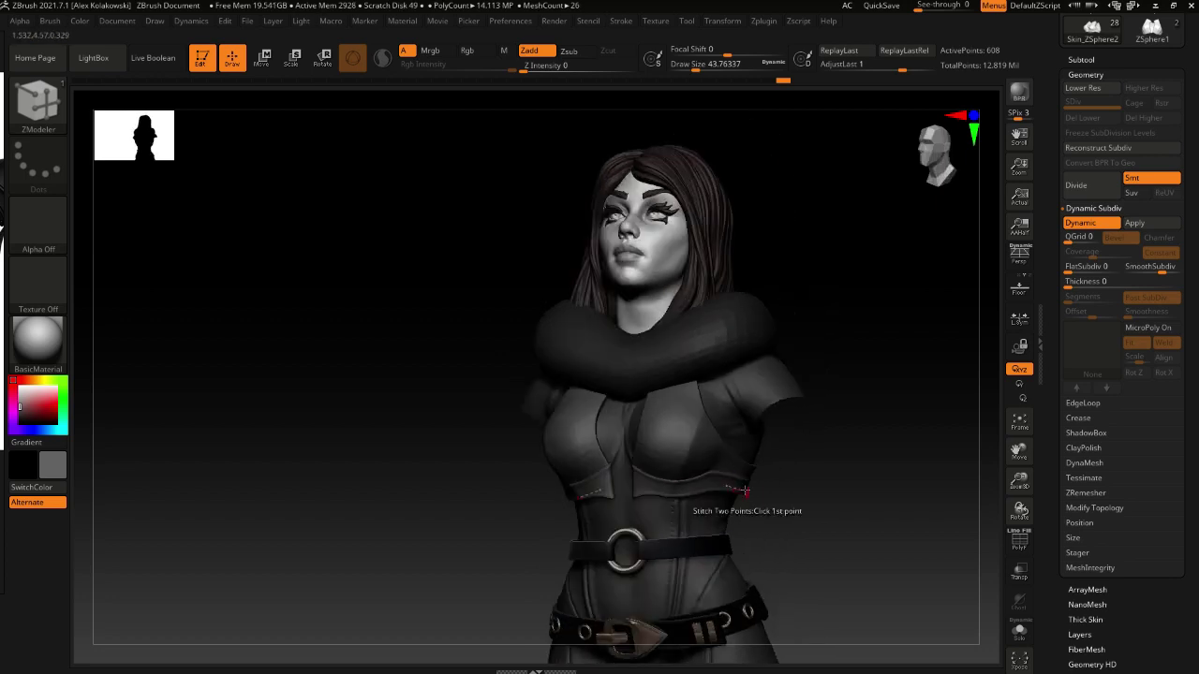
pyautogui.keyDown('shift'); pyautogui.moveTo(824, 457); pyautogui.dragTo(828, 501); pyautogui.keyUp('shift')
pyautogui.keyDown('alt'); pyautogui.moveTo(796, 416); pyautogui.dragTo(723, 557); pyautogui.keyUp('alt')
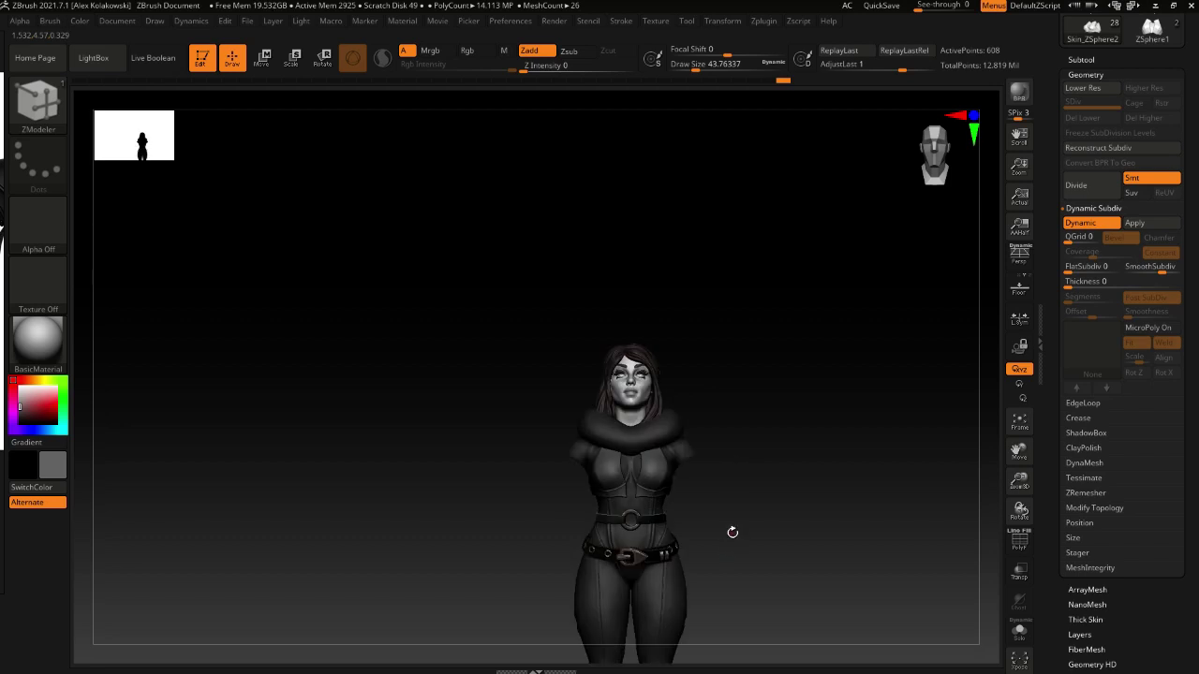
pyautogui.keyDown('alt'); pyautogui.moveTo(693, 521); pyautogui.dragTo(706, 553); pyautogui.keyUp('alt')
pyautogui.moveTo(550, 497); pyautogui.dragTo(626, 487, button='right')
# Switch to the Move brush and isolate the chest piece as a low-poly mesh with its polyframe shown
pyautogui.press('b')
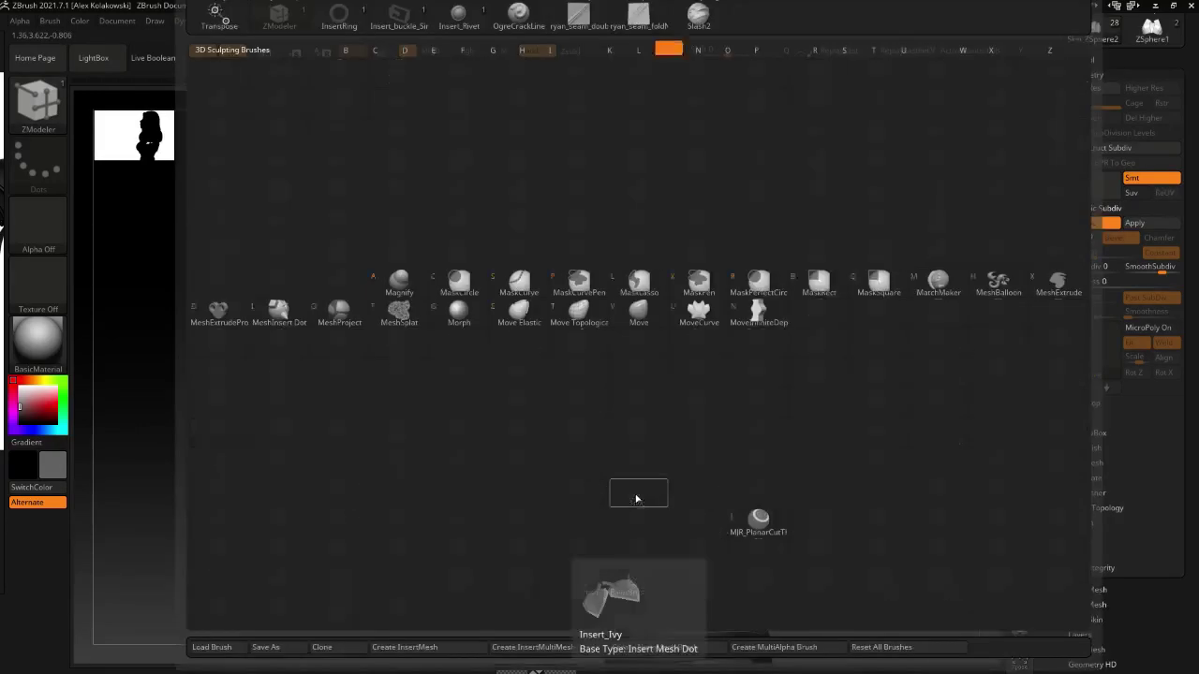
pyautogui.press('m')
pyautogui.press('v')
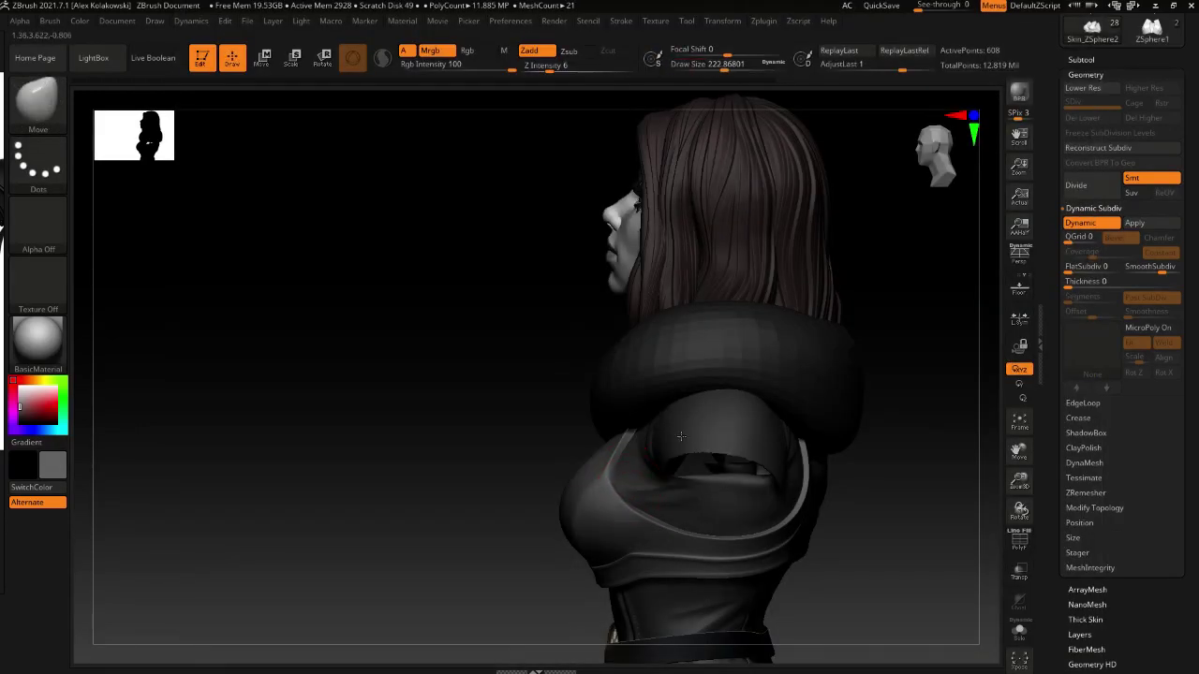
pyautogui.moveTo(643, 480); pyautogui.dragTo(613, 501, button='right')
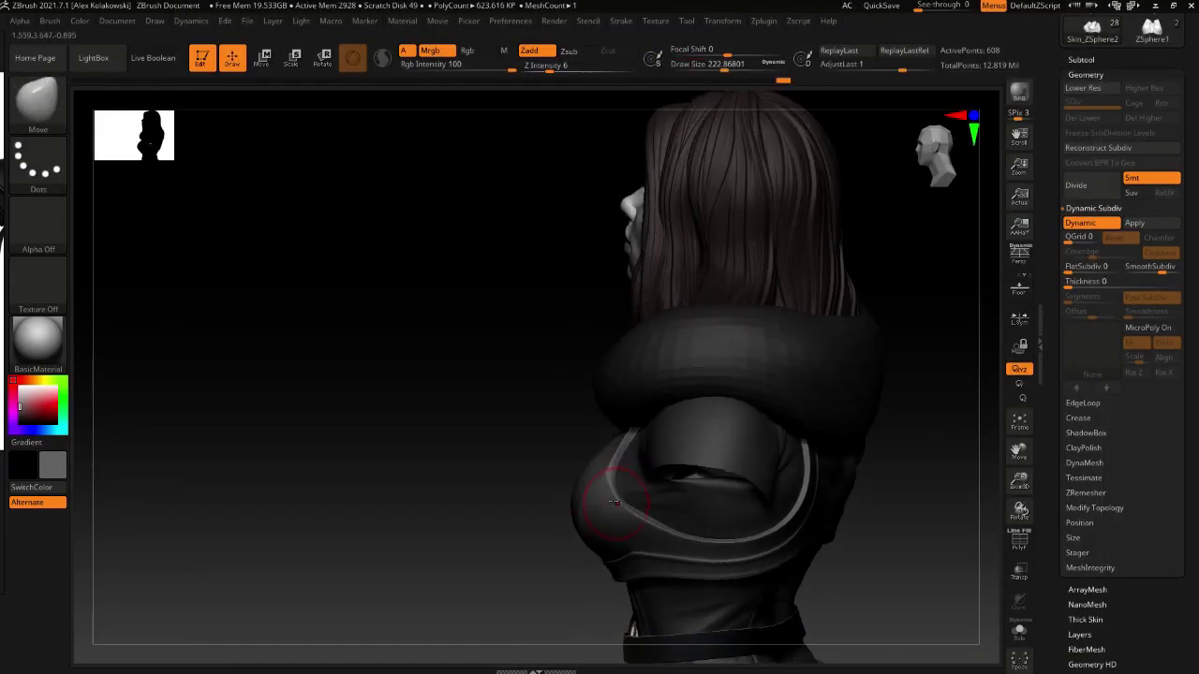
pyautogui.click(1025, 641)
pyautogui.click(1022, 543)
pyautogui.keyDown('ctrl'); pyautogui.moveTo(704, 459); pyautogui.dragTo(722, 508, button='right'); pyautogui.keyUp('ctrl')
pyautogui.hotkey('shift', 'd')
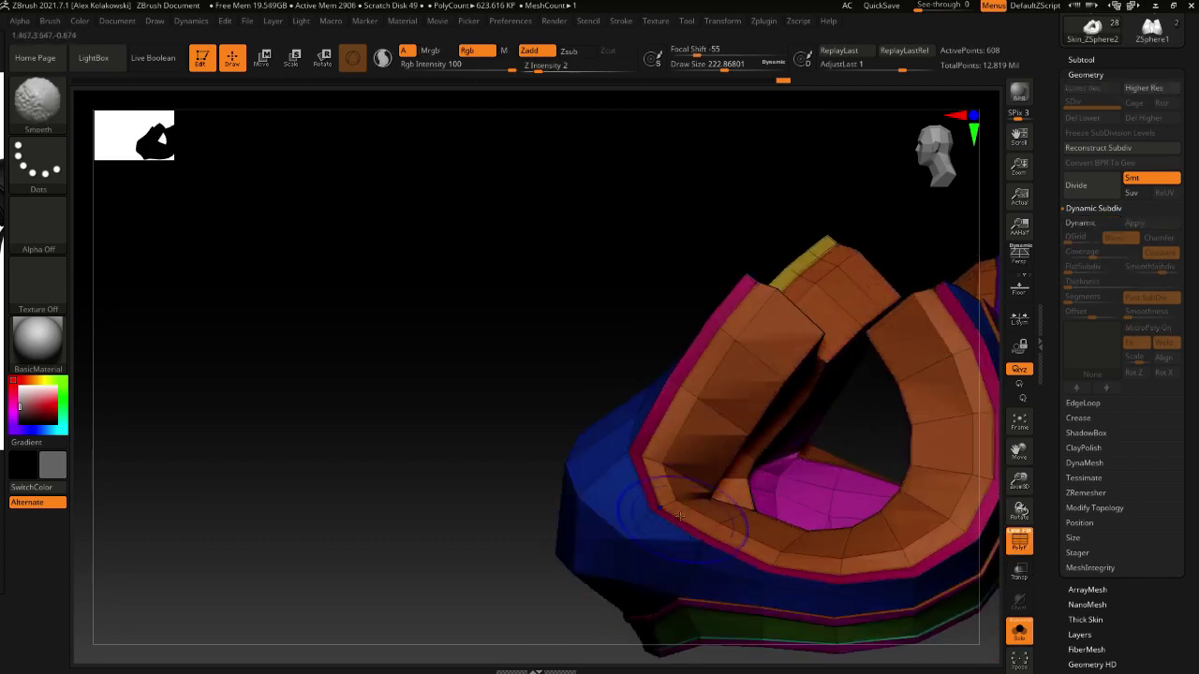
# Touch up the front armhole edge at a draw size of about 62 and return to the smoothed full character
pyautogui.press('s')
pyautogui.moveTo(681, 499); pyautogui.dragTo(659, 500)
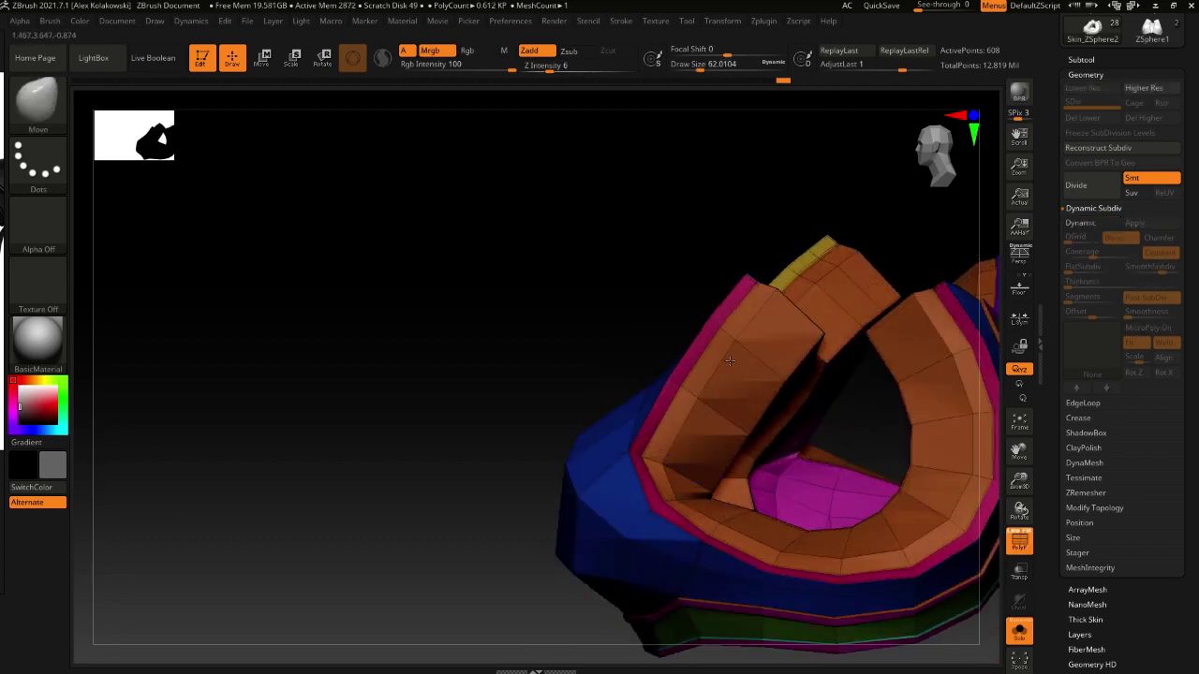
pyautogui.press('d')
pyautogui.moveTo(710, 535); pyautogui.dragTo(807, 548, button='right')
pyautogui.click(1021, 544)
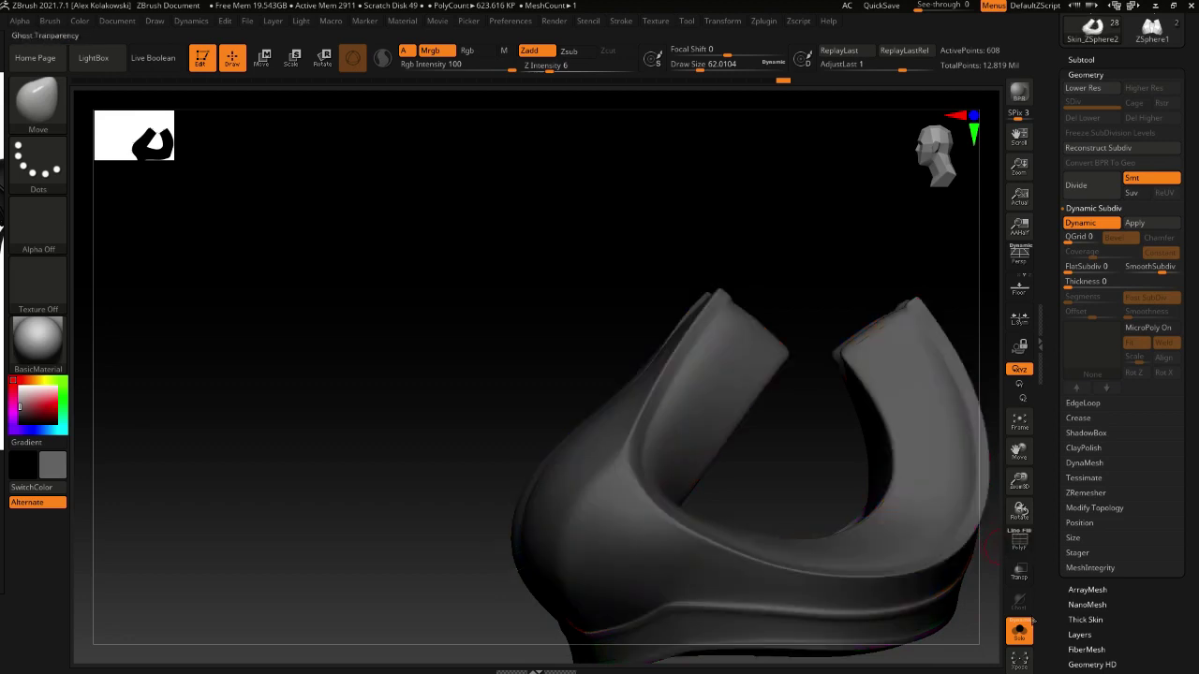
pyautogui.click(1019, 633)
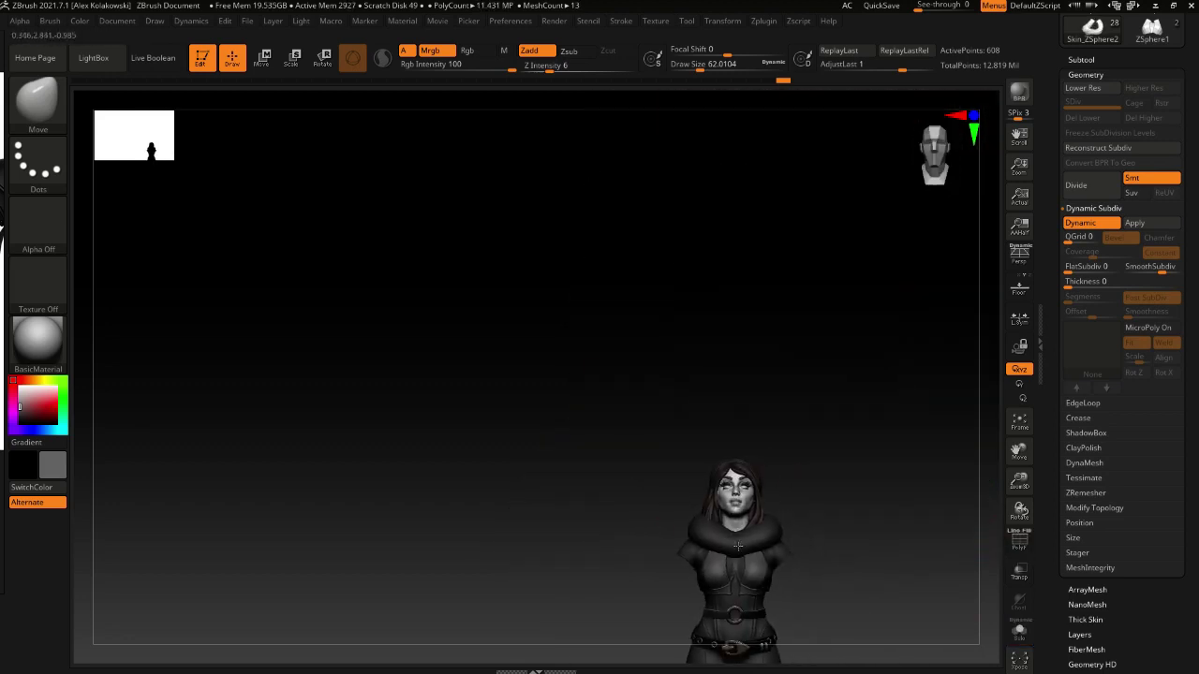
# Pull the inner ends of the chest piece's under-bust band closer to the centre line with the Move brush
pyautogui.press('s')
pyautogui.moveTo(700, 516); pyautogui.dragTo(730, 514)
pyautogui.moveTo(728, 509); pyautogui.dragTo(679, 514, button='right')
pyautogui.moveTo(679, 513)
pyautogui.keyDown('alt'); pyautogui.mouseDown(button='right')
pyautogui.moveTo(586, 525)
pyautogui.moveTo(619, 553)
pyautogui.moveTo(615, 517)
pyautogui.mouseUp(button='right'); pyautogui.keyUp('alt')
pyautogui.moveTo(579, 553); pyautogui.dragTo(576, 596, button='right')
pyautogui.scroll(2, 646, 482)
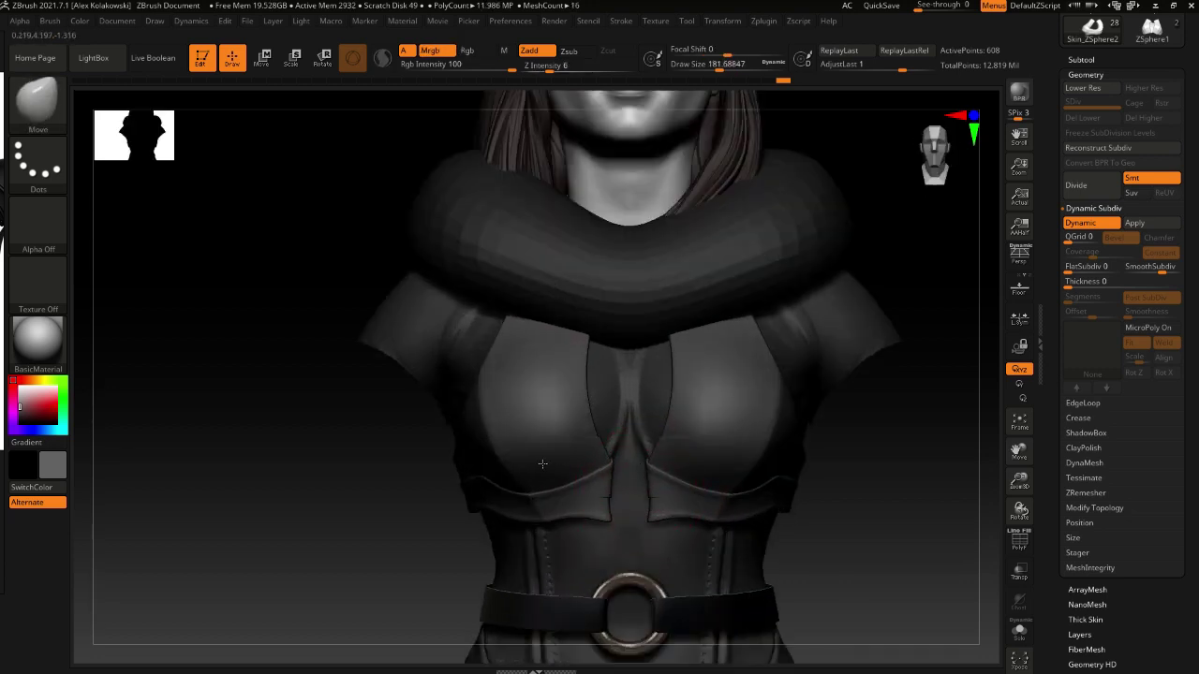
pyautogui.moveTo(609, 481)
pyautogui.mouseDown(button='right')
pyautogui.moveTo(648, 486)
pyautogui.moveTo(624, 485)
pyautogui.mouseUp(button='right')
pyautogui.press('s')
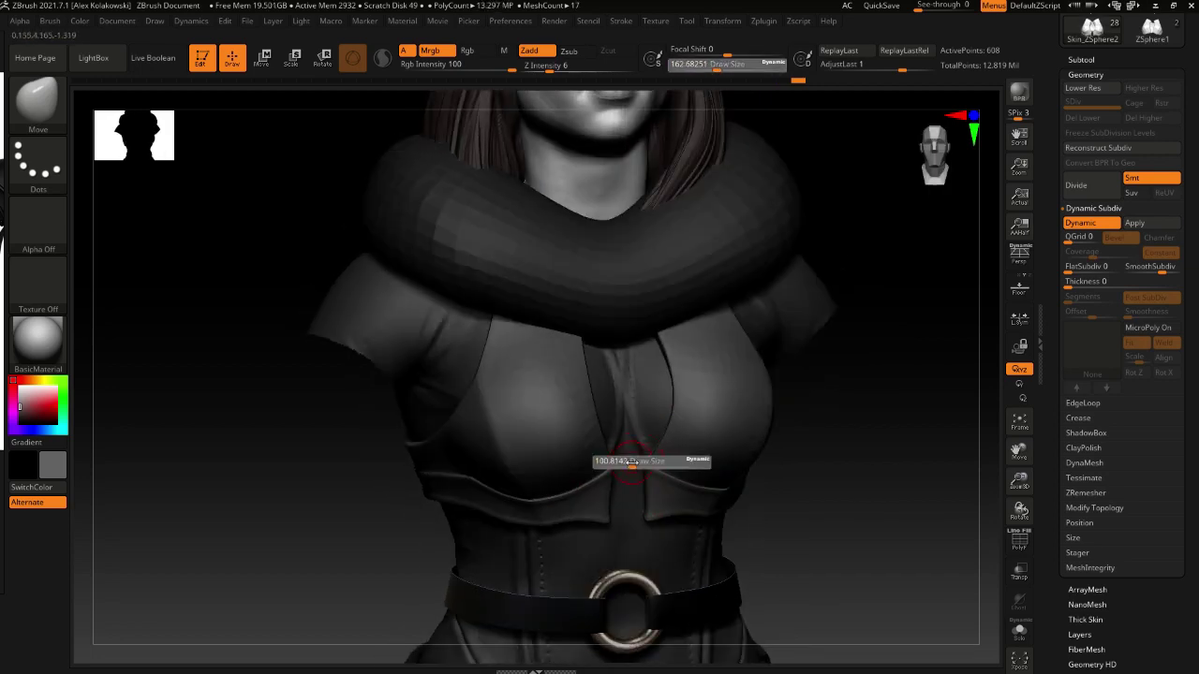
pyautogui.click(632, 461)
pyautogui.keyDown('shift'); pyautogui.moveTo(585, 563); pyautogui.dragTo(605, 510, button='right'); pyautogui.keyUp('shift')
pyautogui.press('s')
pyautogui.click(621, 495)
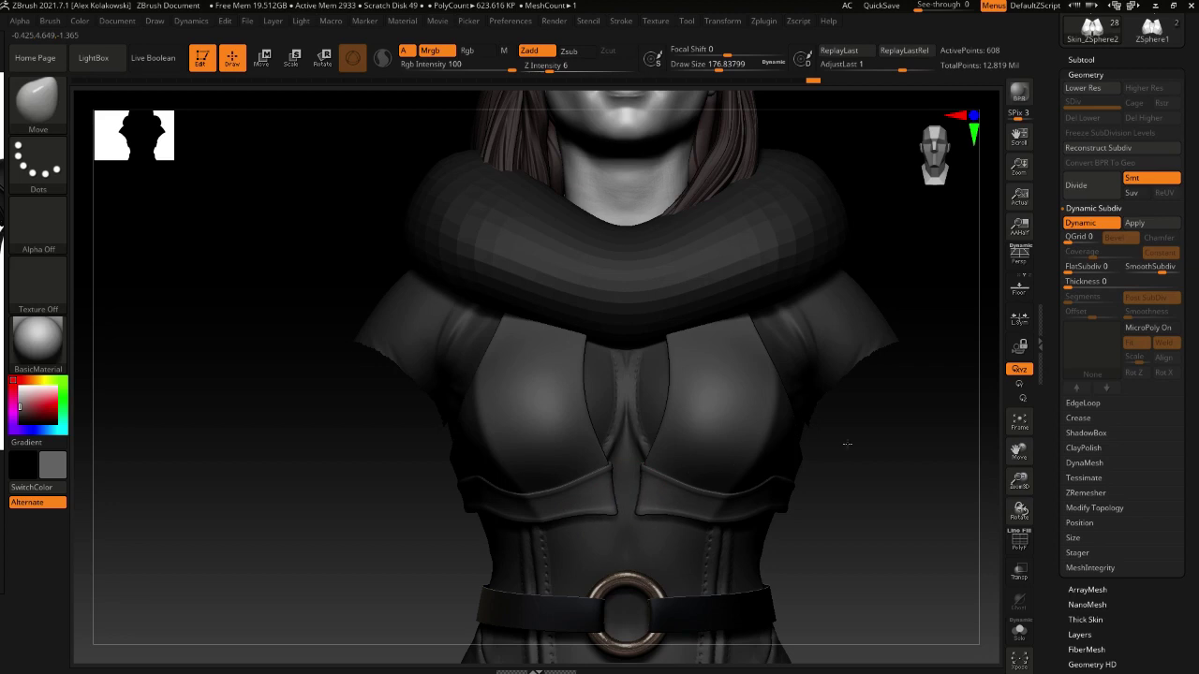
# Refine the under-bust band's centre ends from three-quarter and raised angles, varying the Move brush size
pyautogui.moveTo(766, 454)
pyautogui.mouseDown(button='right')
pyautogui.moveTo(621, 488)
pyautogui.moveTo(503, 405)
pyautogui.moveTo(597, 478)
pyautogui.mouseUp(button='right')
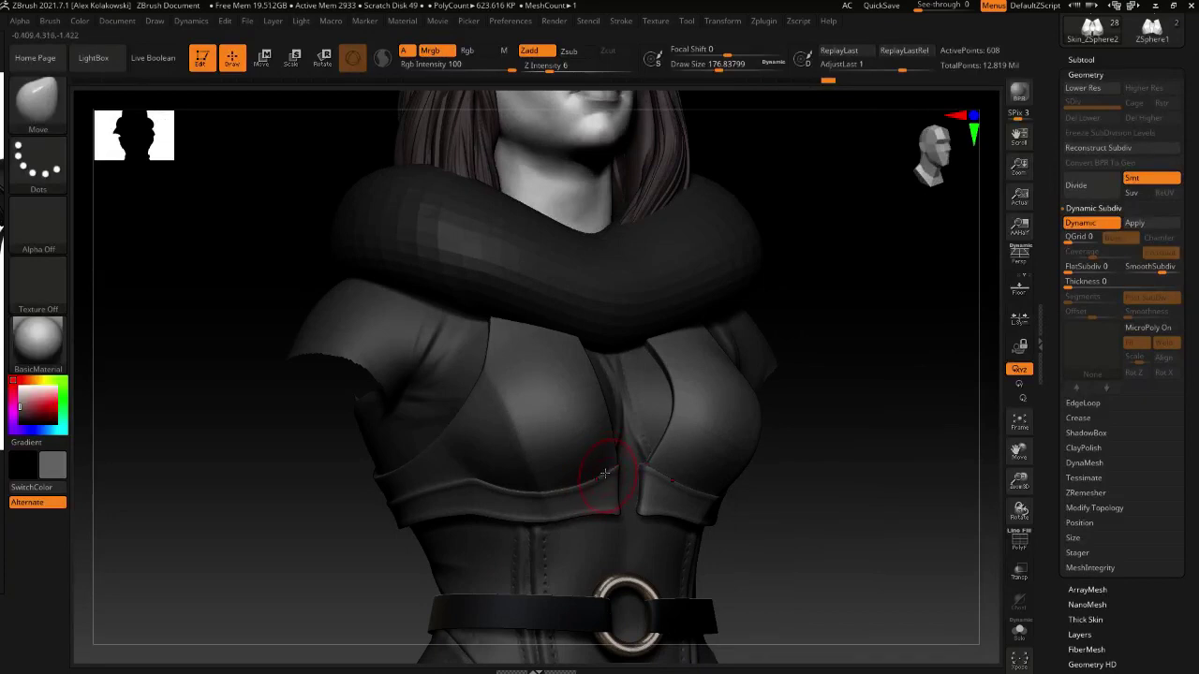
pyautogui.moveTo(595, 480)
pyautogui.mouseDown(button='right')
pyautogui.moveTo(620, 459)
pyautogui.moveTo(591, 455)
pyautogui.mouseUp(button='right')
pyautogui.press('s')
pyautogui.press('s')
pyautogui.moveTo(591, 457); pyautogui.dragTo(600, 457)
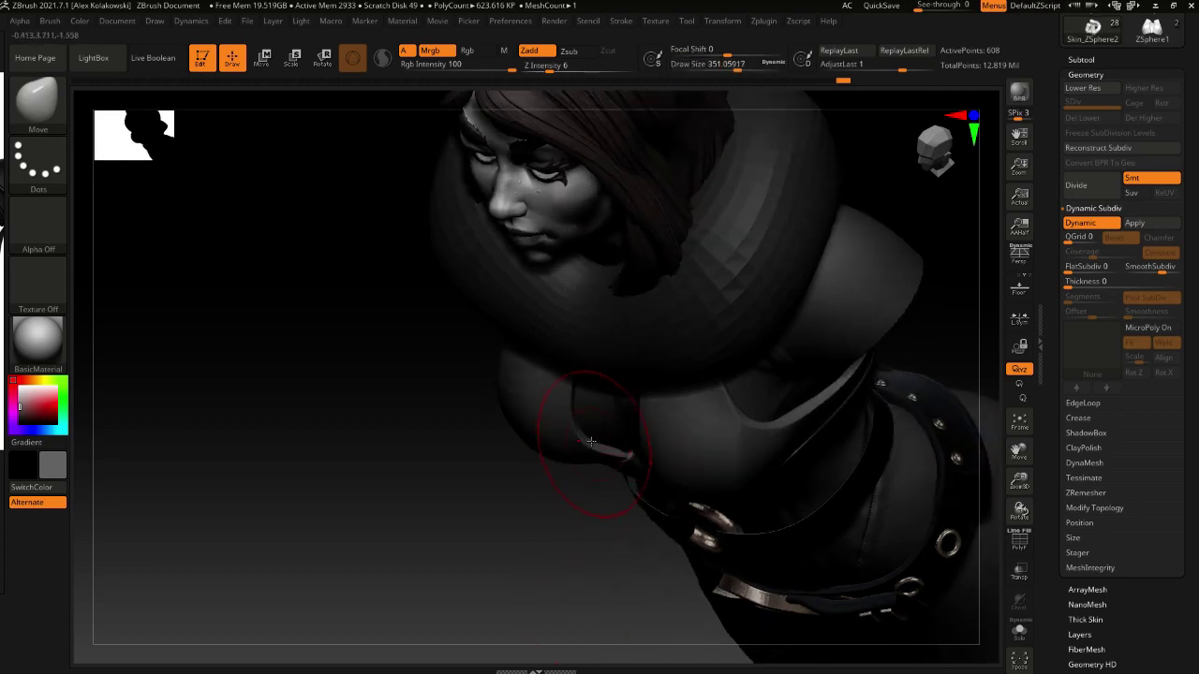
pyautogui.press('s')
pyautogui.moveTo(592, 442); pyautogui.dragTo(620, 435)
pyautogui.keyDown('shift'); pyautogui.moveTo(620, 461); pyautogui.dragTo(613, 432, button='right'); pyautogui.keyUp('shift')
pyautogui.keyDown('alt'); pyautogui.moveTo(594, 621); pyautogui.dragTo(543, 496, button='right'); pyautogui.keyUp('alt')
# Adjust the chest piece's fit around the back and side with a large Move brush
pyautogui.moveTo(543, 496)
pyautogui.mouseDown(button='right')
pyautogui.moveTo(572, 522)
pyautogui.moveTo(655, 534)
pyautogui.mouseUp(button='right')
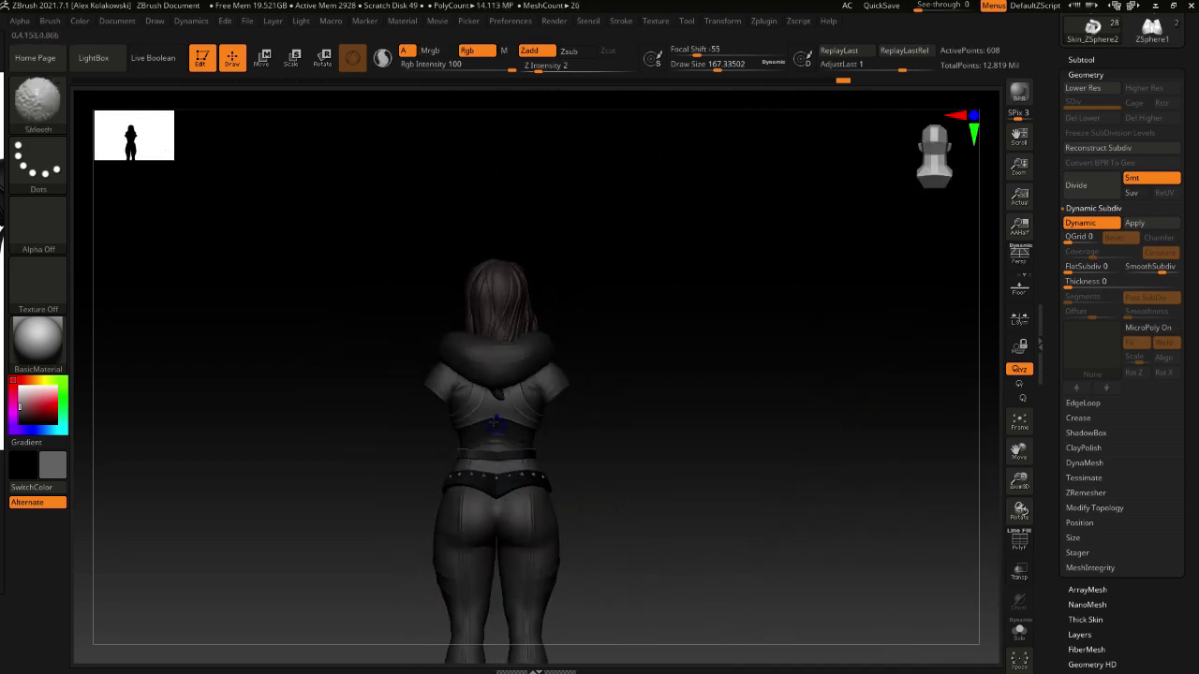
pyautogui.keyDown('ctrl'); pyautogui.moveTo(498, 419); pyautogui.dragTo(433, 488, button='right'); pyautogui.keyUp('ctrl')
pyautogui.moveTo(433, 489); pyautogui.dragTo(460, 485, button='right')
pyautogui.press('s')
pyautogui.moveTo(459, 486)
pyautogui.mouseDown()
pyautogui.moveTo(472, 485)
pyautogui.moveTo(437, 478)
pyautogui.mouseUp()
pyautogui.press('s')
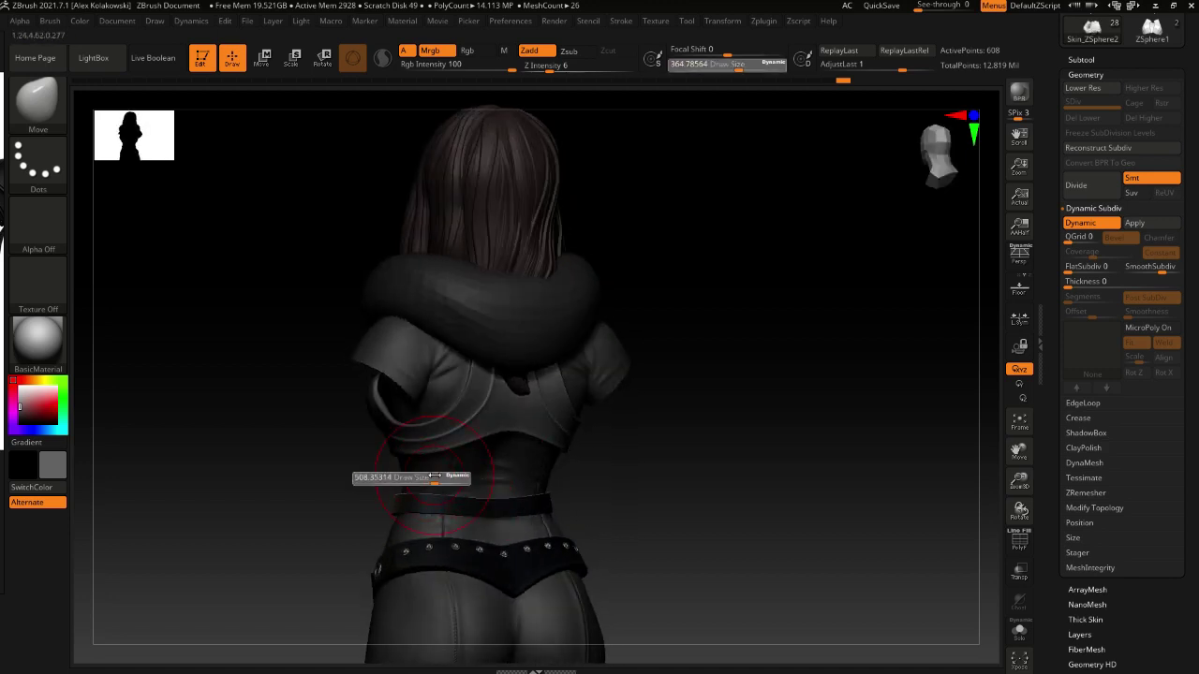
pyautogui.moveTo(416, 487)
pyautogui.mouseDown(button='right')
pyautogui.moveTo(443, 493)
pyautogui.moveTo(418, 490)
pyautogui.mouseUp(button='right')
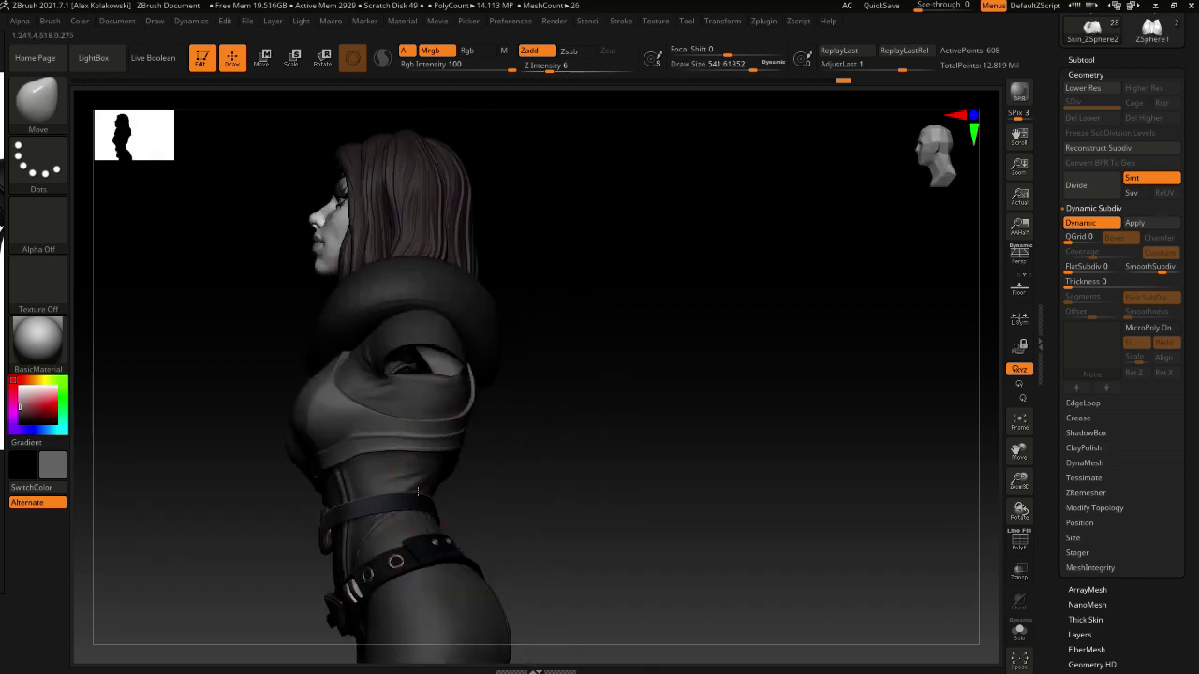
pyautogui.press('s')
pyautogui.press('s')
pyautogui.moveTo(377, 467)
pyautogui.mouseDown()
pyautogui.moveTo(361, 466)
pyautogui.moveTo(352, 438)
pyautogui.mouseUp()
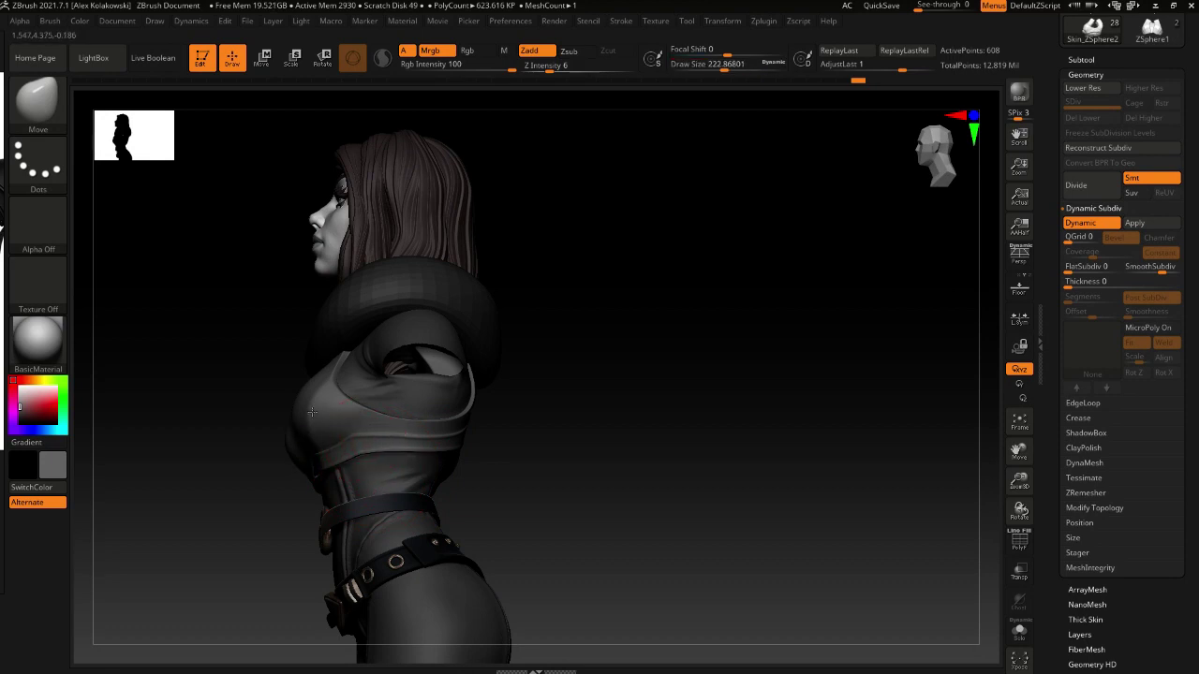
# Fine-tune the chest piece's edges up close with the Move brush reduced to a draw size of about 46
pyautogui.moveTo(308, 422); pyautogui.dragTo(380, 473, button='right')
pyautogui.moveTo(367, 519); pyautogui.dragTo(541, 539, button='right')
pyautogui.moveTo(541, 538)
pyautogui.keyDown('ctrl'); pyautogui.mouseDown(button='right')
pyautogui.moveTo(473, 511)
pyautogui.moveTo(460, 471)
pyautogui.moveTo(362, 444)
pyautogui.moveTo(340, 424)
pyautogui.moveTo(406, 512)
pyautogui.moveTo(481, 421)
pyautogui.moveTo(459, 465)
pyautogui.mouseUp(button='right'); pyautogui.keyUp('ctrl')
pyautogui.moveTo(363, 434)
pyautogui.keyDown('alt'); pyautogui.mouseDown(button='right')
pyautogui.moveTo(369, 466)
pyautogui.moveTo(469, 461)
pyautogui.moveTo(401, 423)
pyautogui.mouseUp(button='right'); pyautogui.keyUp('alt')
pyautogui.press('s')
pyautogui.moveTo(442, 435); pyautogui.dragTo(423, 435)
pyautogui.moveTo(423, 435)
pyautogui.keyDown('ctrl'); pyautogui.mouseDown(button='right')
pyautogui.moveTo(443, 386)
pyautogui.moveTo(464, 411)
pyautogui.mouseUp(button='right'); pyautogui.keyUp('ctrl')
pyautogui.press('s')
pyautogui.moveTo(465, 411); pyautogui.dragTo(448, 411)
pyautogui.moveTo(466, 408)
pyautogui.keyDown('alt'); pyautogui.mouseDown(button='right')
pyautogui.moveTo(506, 384)
pyautogui.moveTo(503, 367)
pyautogui.moveTo(521, 430)
pyautogui.moveTo(534, 417)
pyautogui.moveTo(522, 417)
pyautogui.mouseUp(button='right'); pyautogui.keyUp('alt')
pyautogui.moveTo(527, 468)
pyautogui.keyDown('alt'); pyautogui.mouseDown(button='right')
pyautogui.moveTo(521, 438)
pyautogui.moveTo(482, 464)
pyautogui.moveTo(520, 433)
pyautogui.moveTo(553, 623)
pyautogui.mouseUp(button='right'); pyautogui.keyUp('alt')
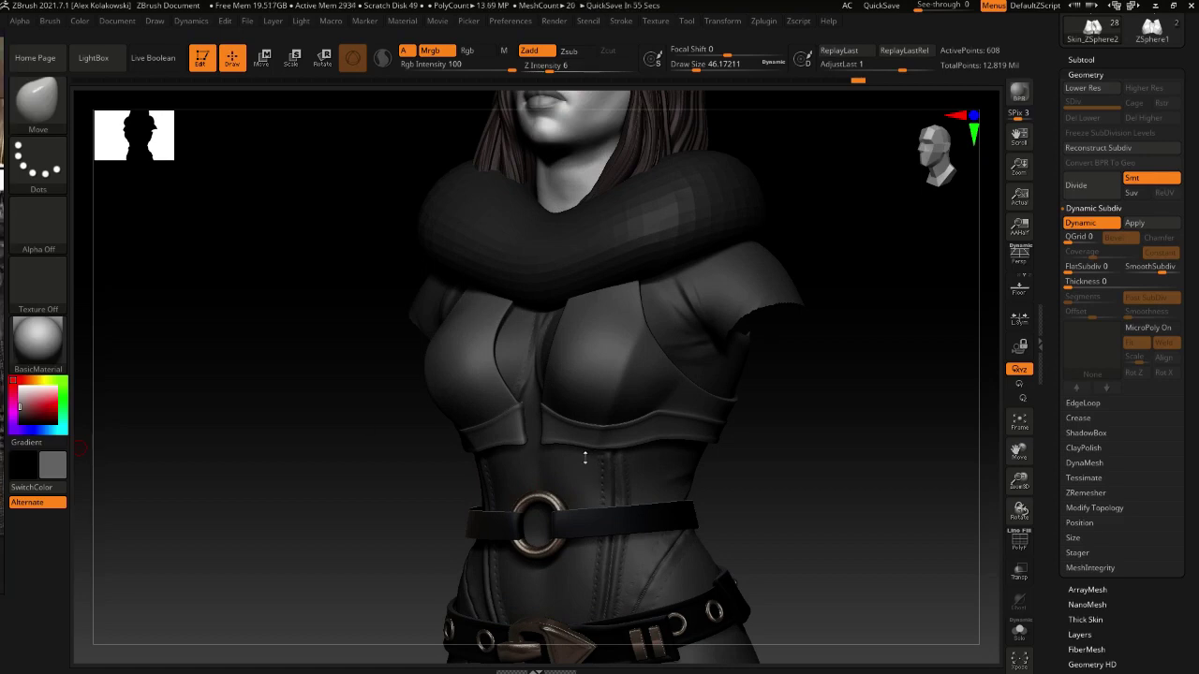
# Insert a Cube3D as a new subtool directly below the chest piece
pyautogui.moveTo(585, 457)
pyautogui.mouseDown(button='right')
pyautogui.moveTo(549, 428)
pyautogui.moveTo(558, 424)
pyautogui.moveTo(537, 421)
pyautogui.moveTo(538, 458)
pyautogui.mouseUp(button='right')
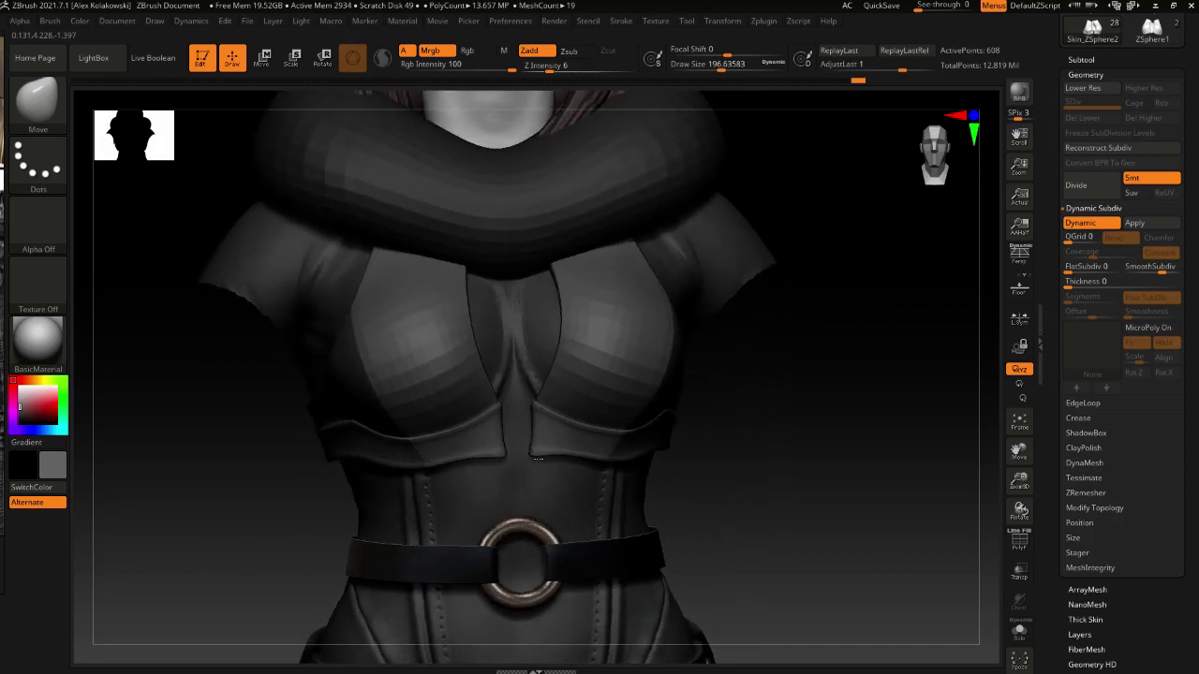
pyautogui.moveTo(537, 459)
pyautogui.keyDown('alt'); pyautogui.mouseDown(button='right')
pyautogui.moveTo(503, 210)
pyautogui.moveTo(527, 441)
pyautogui.moveTo(512, 384)
pyautogui.moveTo(502, 426)
pyautogui.moveTo(541, 411)
pyautogui.moveTo(499, 426)
pyautogui.moveTo(529, 454)
pyautogui.moveTo(567, 448)
pyautogui.moveTo(505, 444)
pyautogui.moveTo(536, 451)
pyautogui.mouseUp(button='right'); pyautogui.keyUp('alt')
pyautogui.moveTo(1197, 161); pyautogui.dragTo(1198, 177)
pyautogui.scroll(3, 1196, 178)
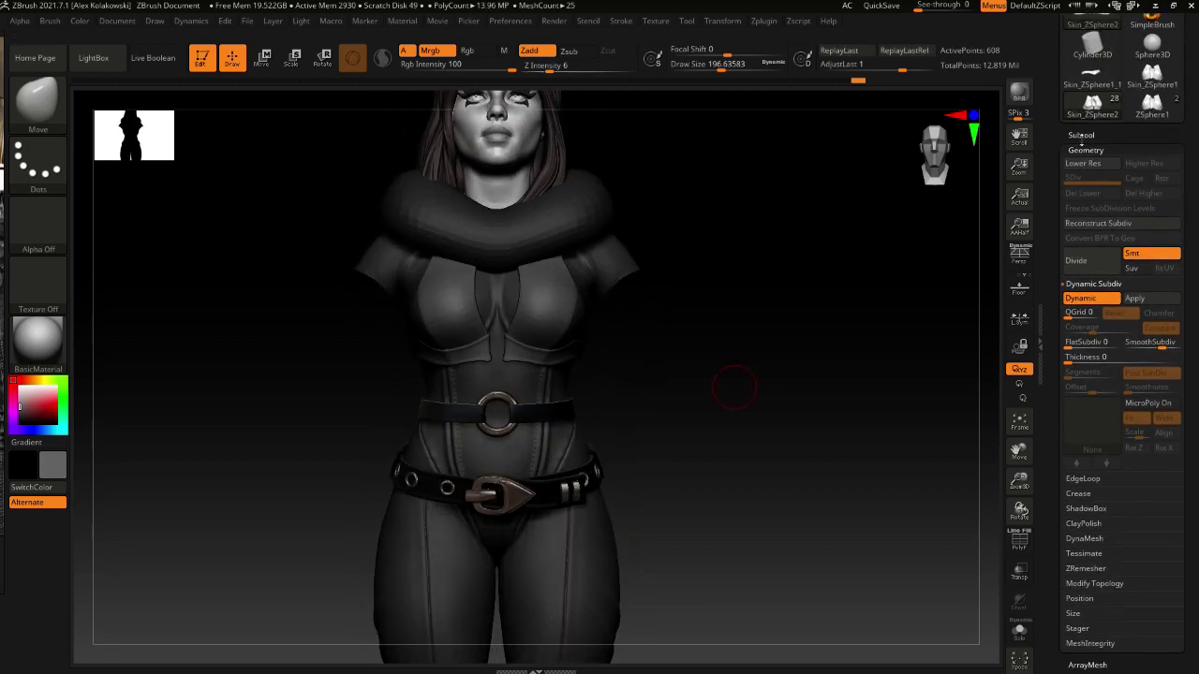
pyautogui.click(1081, 134)
pyautogui.scroll(-1, 1196, 553)
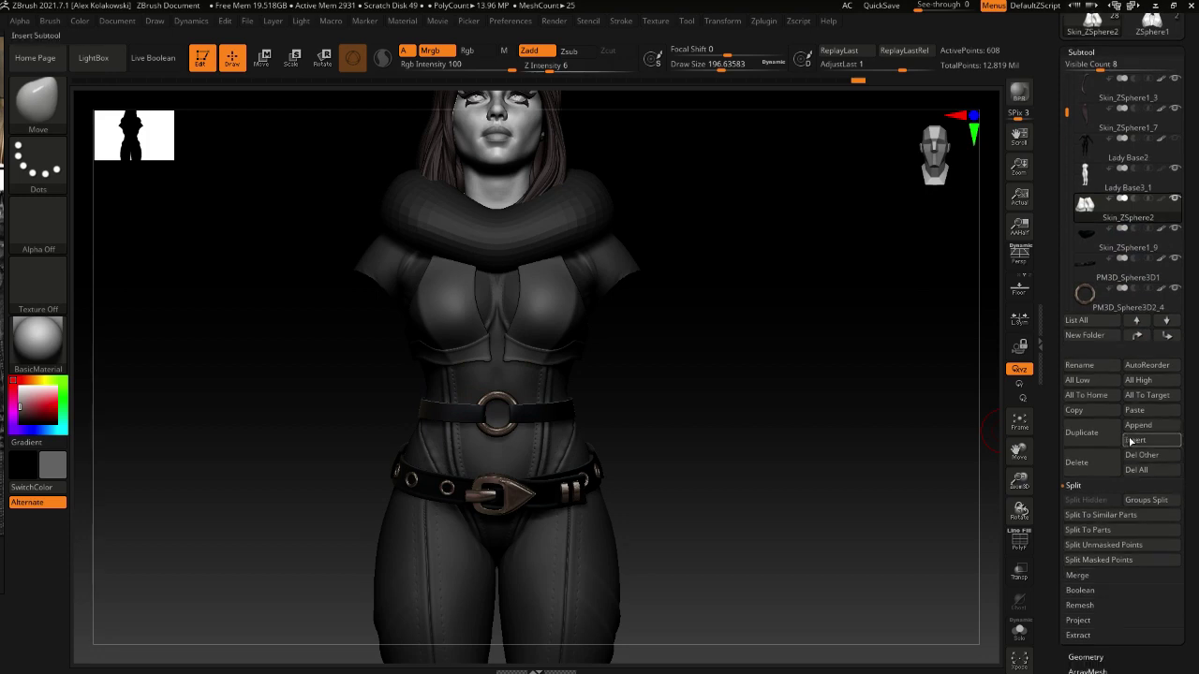
pyautogui.click(1148, 442)
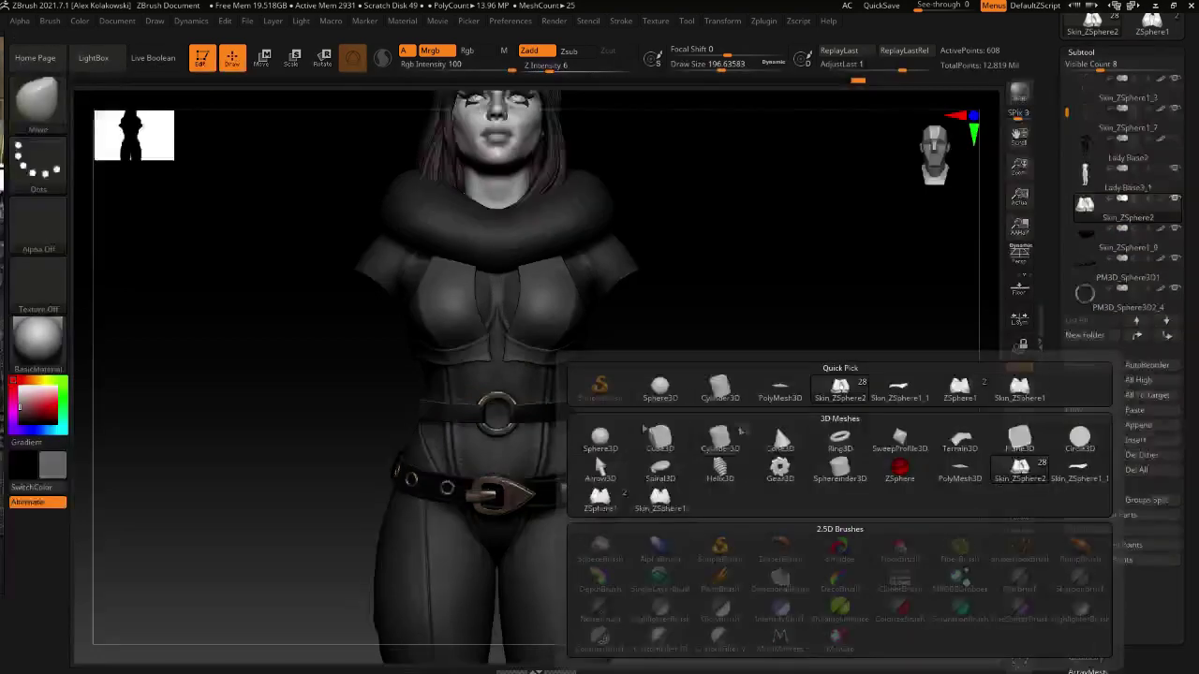
pyautogui.click(617, 460)
# Position the inserted cube in front of the character's torso
pyautogui.keyDown('ctrl'); pyautogui.moveTo(497, 319); pyautogui.dragTo(553, 389, button='right'); pyautogui.keyUp('ctrl')
pyautogui.moveTo(580, 389); pyautogui.dragTo(449, 387, button='right')
pyautogui.keyDown('alt'); pyautogui.moveTo(449, 388); pyautogui.dragTo(446, 463, button='right'); pyautogui.keyUp('alt')
pyautogui.press('w')
pyautogui.moveTo(591, 226)
pyautogui.mouseDown()
pyautogui.moveTo(431, 401)
pyautogui.moveTo(419, 435)
pyautogui.mouseUp()
pyautogui.keyDown('alt'); pyautogui.moveTo(419, 434); pyautogui.dragTo(471, 279, button='right'); pyautogui.keyUp('alt')
pyautogui.press('q')
# Scale the cube down vertically into a flat slab
pyautogui.keyDown('alt'); pyautogui.moveTo(385, 345); pyautogui.dragTo(410, 382, button='right'); pyautogui.keyUp('alt')
pyautogui.moveTo(410, 382); pyautogui.dragTo(486, 375, button='right')
pyautogui.moveTo(484, 375); pyautogui.dragTo(503, 372)
pyautogui.press('w')
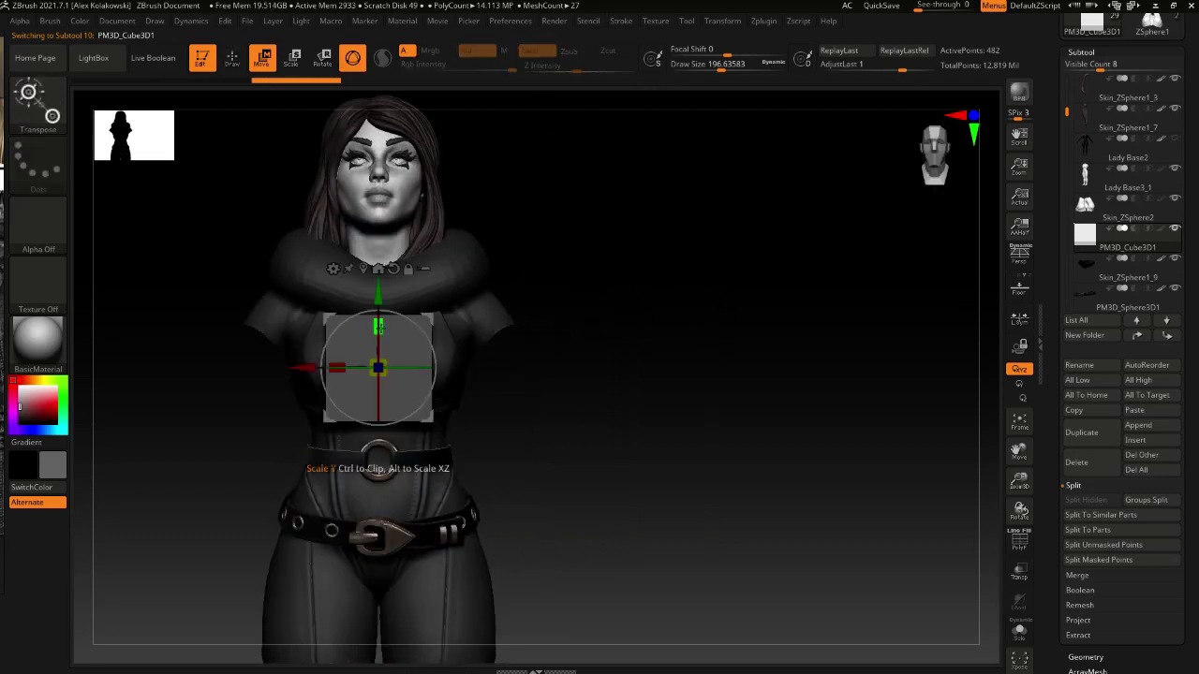
pyautogui.moveTo(378, 327); pyautogui.dragTo(378, 354)
pyautogui.keyDown('ctrl'); pyautogui.moveTo(496, 440); pyautogui.dragTo(522, 491, button='right'); pyautogui.keyUp('ctrl')
pyautogui.moveTo(523, 491); pyautogui.dragTo(474, 461, button='right')
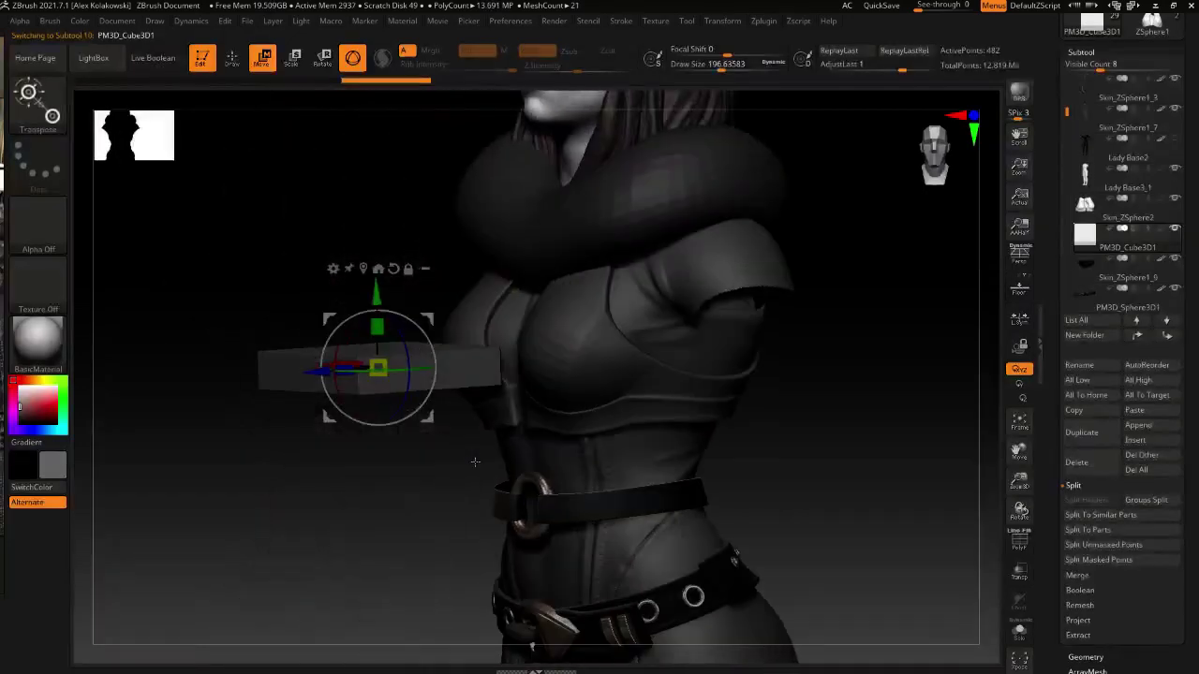
# Try hiding the middle of the slab with a SelectLasso selection and restore its full visibility
pyautogui.press('q')
pyautogui.moveTo(474, 462)
pyautogui.mouseDown()
pyautogui.moveTo(484, 455)
pyautogui.moveTo(393, 433)
pyautogui.moveTo(406, 449)
pyautogui.moveTo(425, 442)
pyautogui.mouseUp()
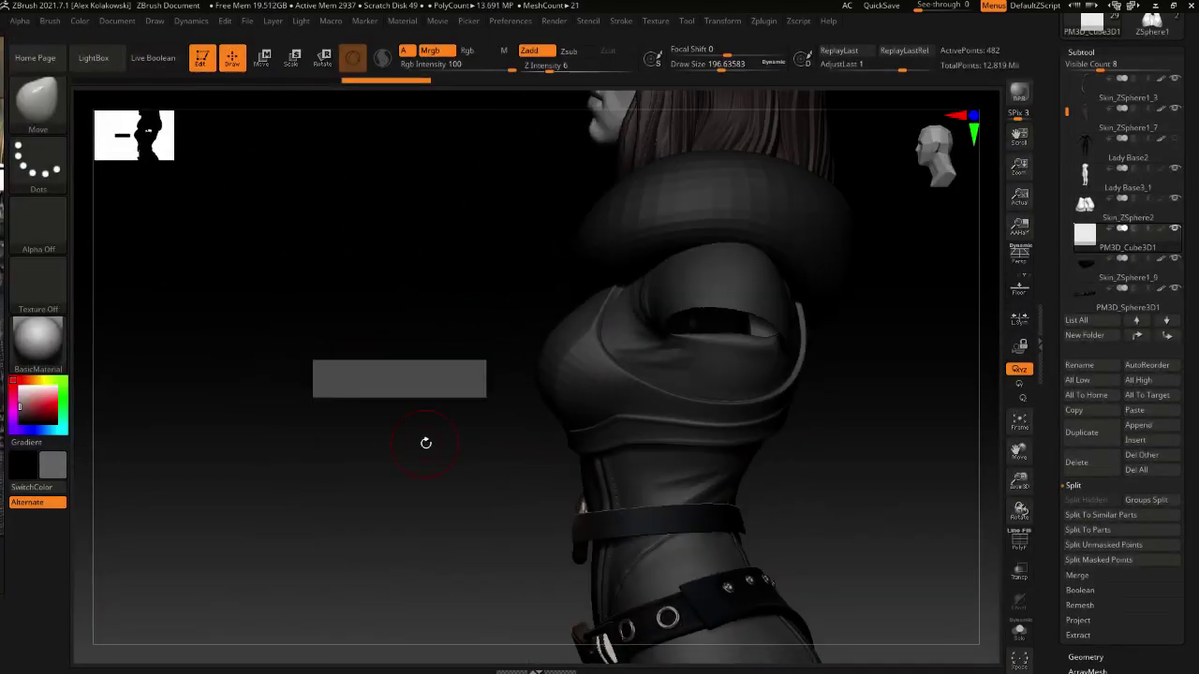
pyautogui.moveTo(412, 343); pyautogui.dragTo(425, 302)
pyautogui.hotkey('ctrl', 'shift')
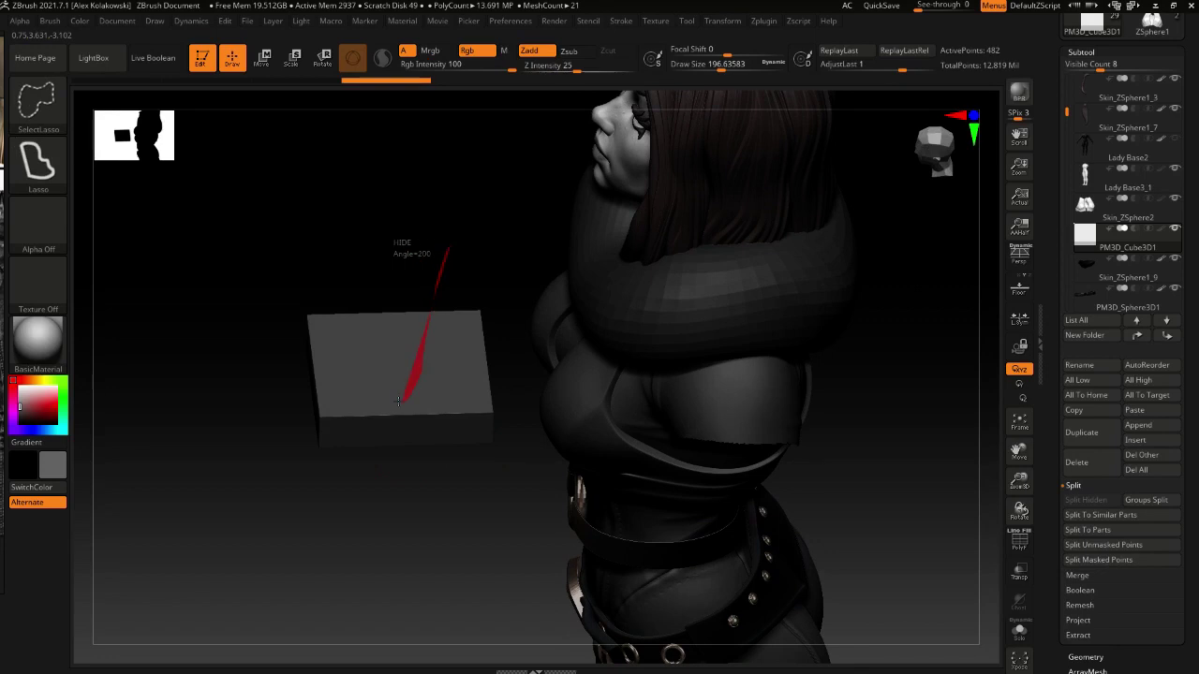
pyautogui.moveTo(398, 400)
pyautogui.keyDown('ctrl'); pyautogui.keyDown('shift'); pyautogui.mouseDown()
pyautogui.moveTo(388, 415)
pyautogui.moveTo(428, 441)
pyautogui.mouseUp(); pyautogui.keyUp('shift'); pyautogui.keyUp('ctrl')
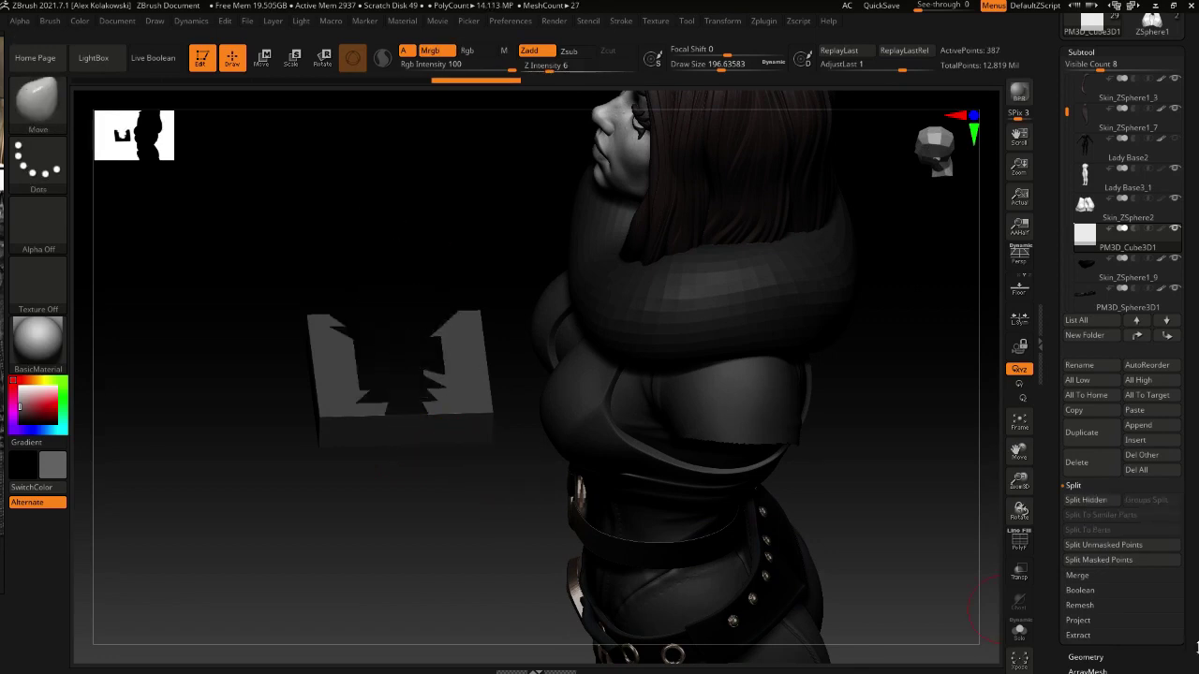
pyautogui.moveTo(1196, 646); pyautogui.dragTo(1195, 465)
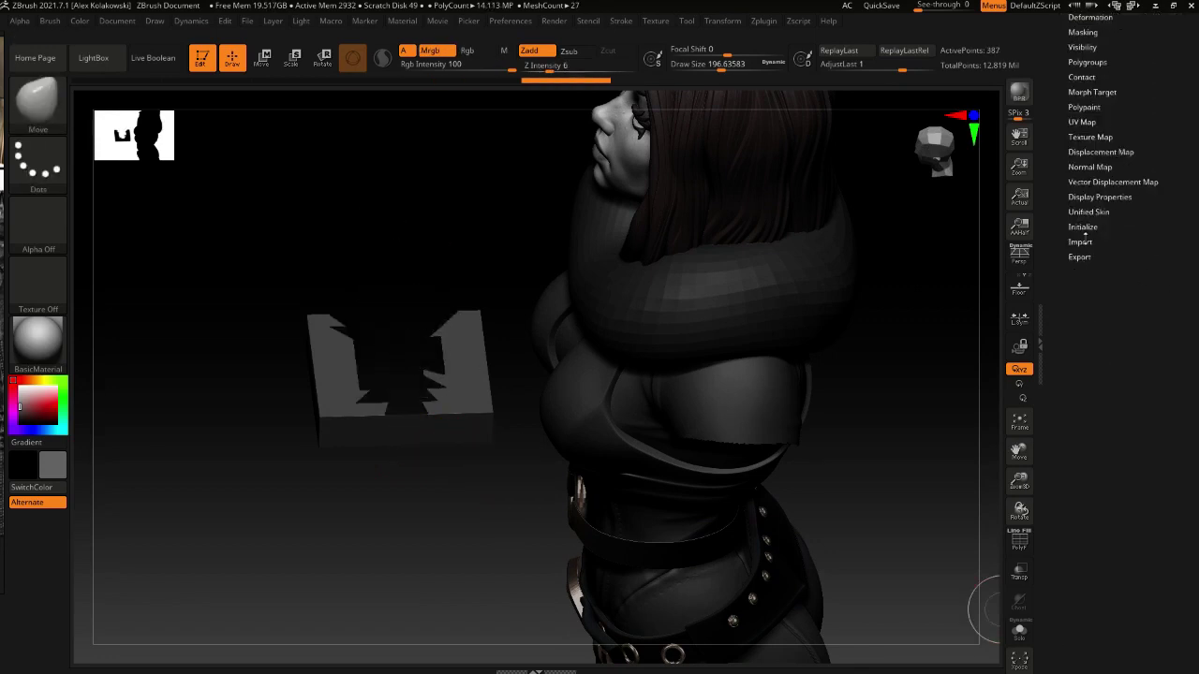
pyautogui.keyDown('ctrl'); pyautogui.keyDown('shift'); pyautogui.click(456, 505); pyautogui.keyUp('shift'); pyautogui.keyUp('ctrl')
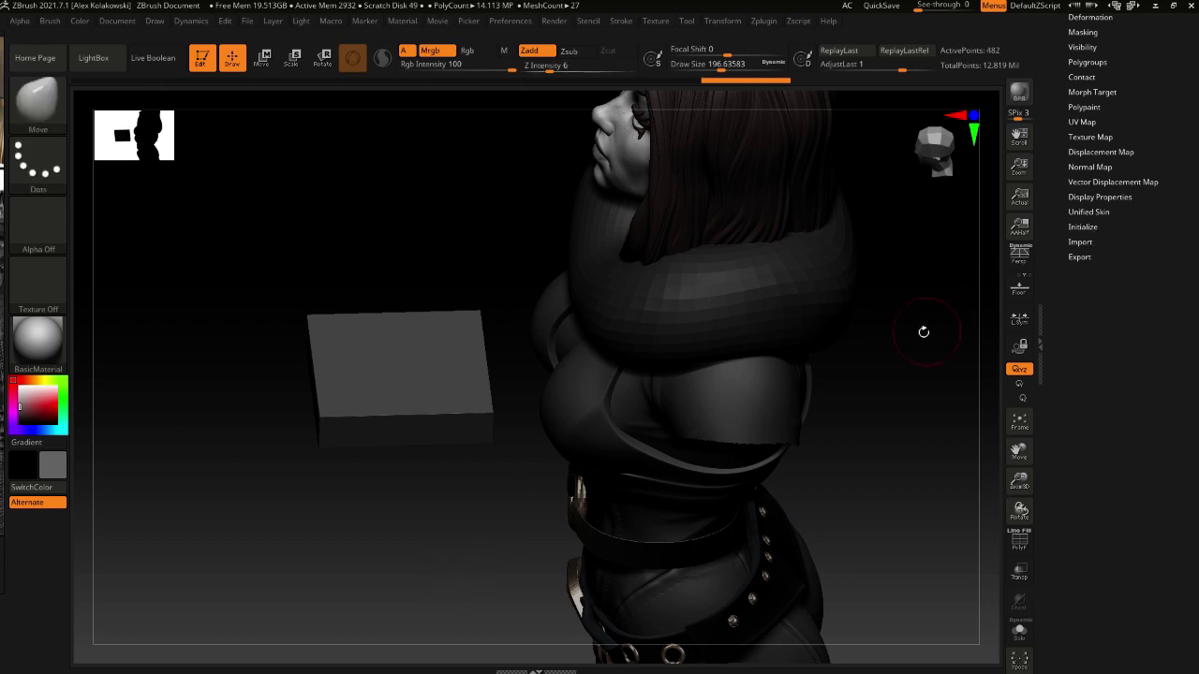
# Check the cube's polyframe and reinitialize it as a QCube with X, Y and Z resolution of 2
pyautogui.click(1018, 549)
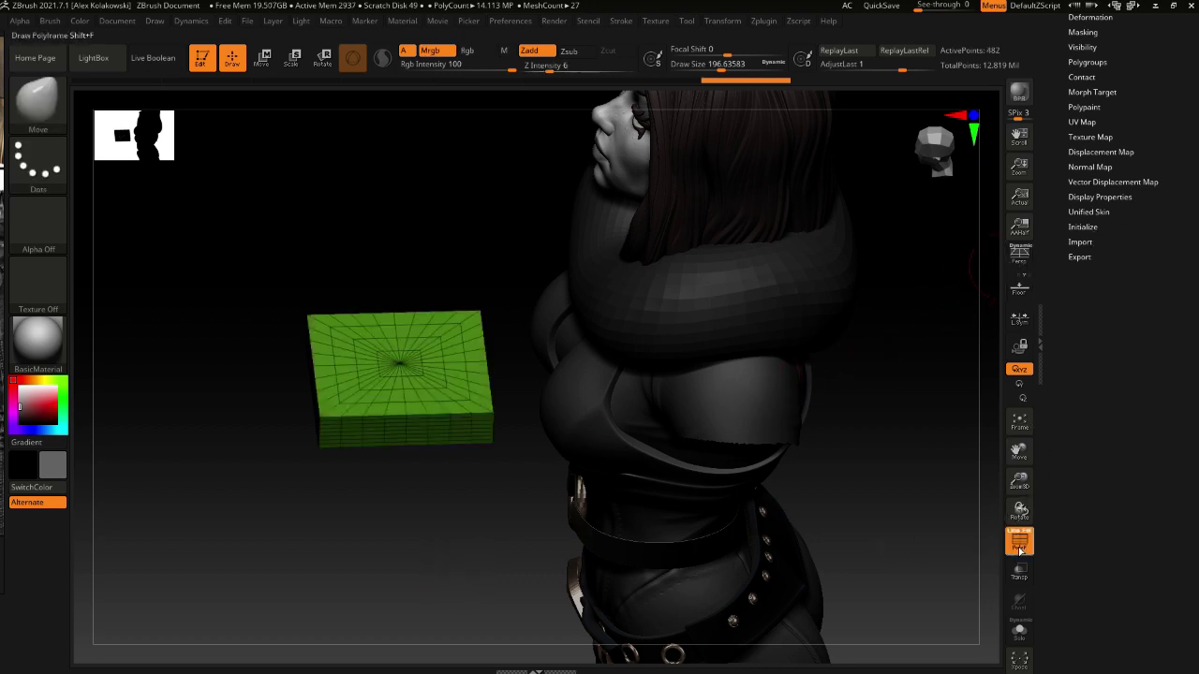
pyautogui.click(1019, 548)
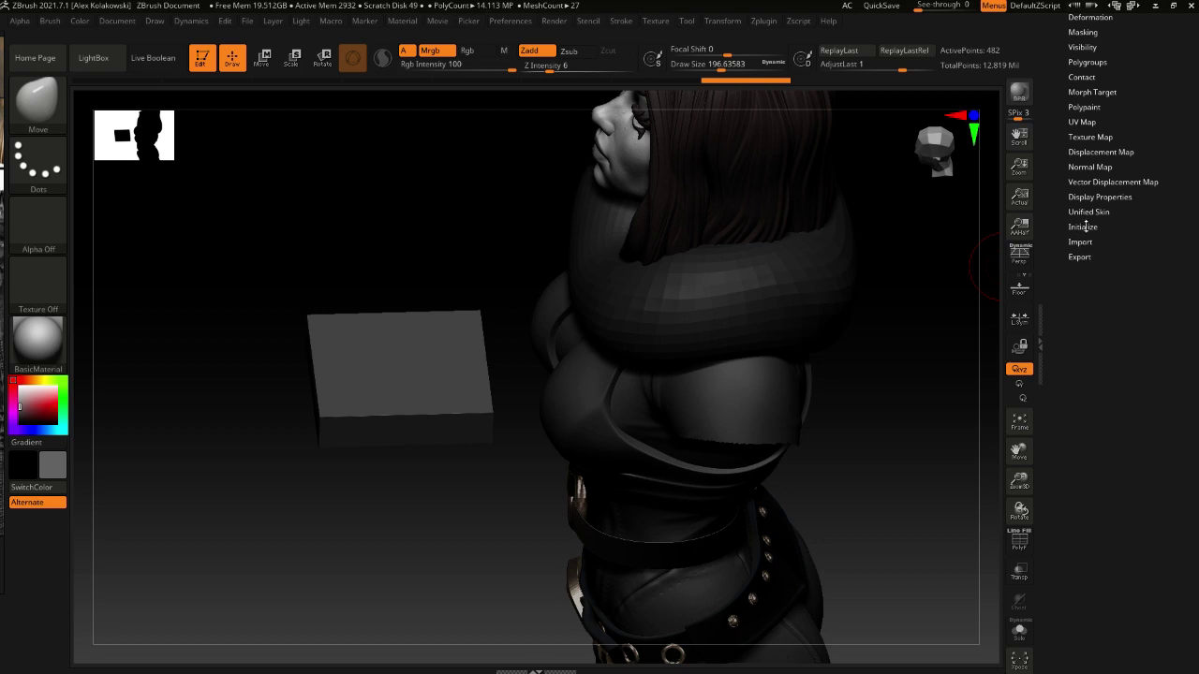
pyautogui.click(1082, 227)
pyautogui.click(1079, 394)
pyautogui.moveTo(695, 427); pyautogui.dragTo(770, 441)
# Centre the gizmo on the QCube and move the cube upward in front of the chest
pyautogui.press('w')
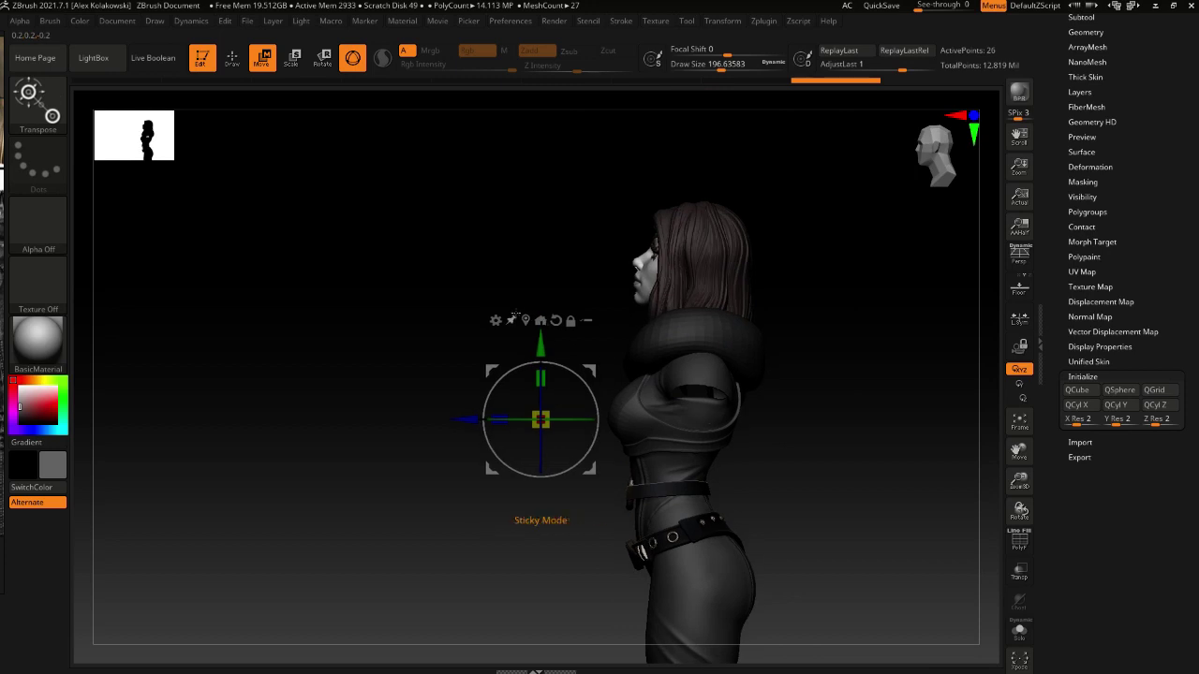
pyautogui.keyDown('alt'); pyautogui.click(526, 319); pyautogui.keyUp('alt')
pyautogui.moveTo(729, 204); pyautogui.dragTo(587, 331)
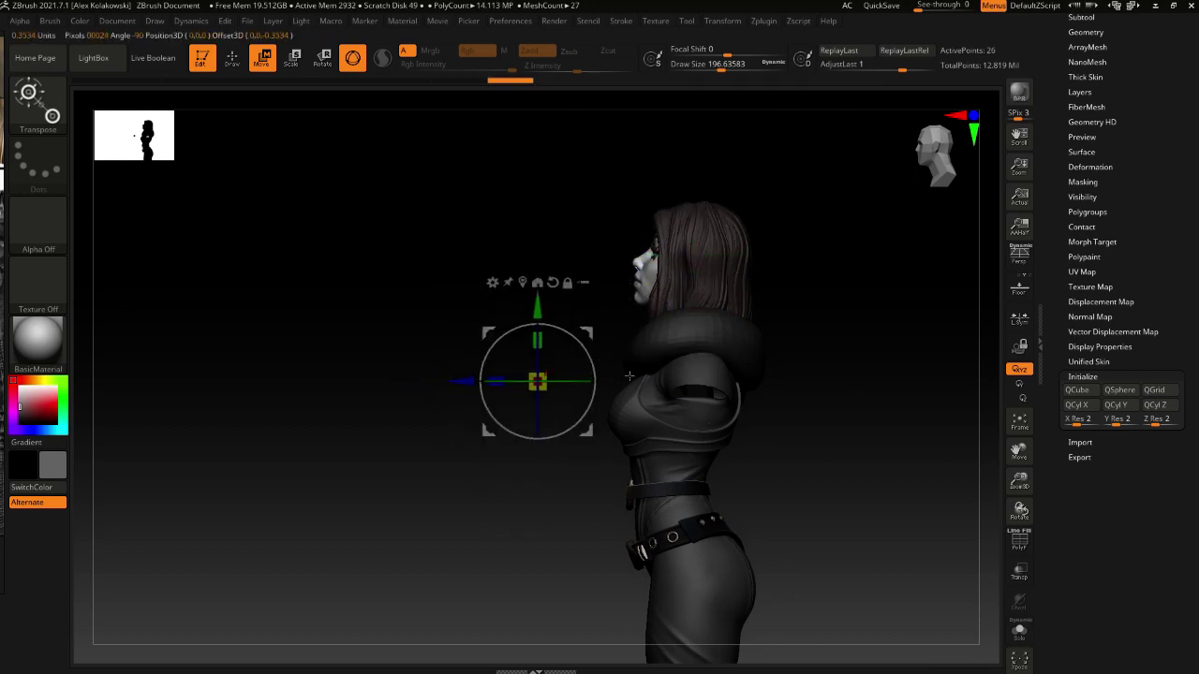
pyautogui.moveTo(534, 449)
pyautogui.mouseDown()
pyautogui.moveTo(576, 444)
pyautogui.moveTo(585, 490)
pyautogui.moveTo(656, 449)
pyautogui.moveTo(646, 496)
pyautogui.mouseUp()
pyautogui.press('q')
pyautogui.moveTo(562, 337)
pyautogui.mouseDown()
pyautogui.moveTo(563, 373)
pyautogui.moveTo(563, 314)
pyautogui.mouseUp()
# Show the polyframe and scale the QCube down vertically into a flat block
pyautogui.click(1018, 545)
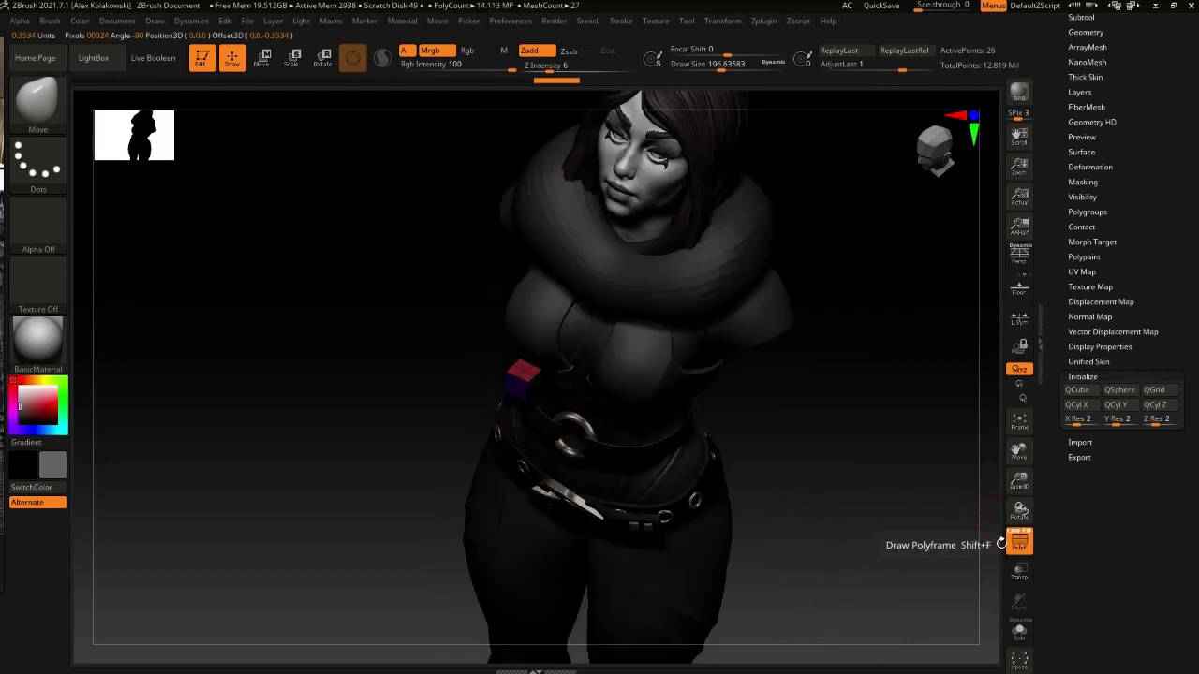
pyautogui.moveTo(487, 300)
pyautogui.mouseDown()
pyautogui.moveTo(501, 302)
pyautogui.moveTo(516, 366)
pyautogui.moveTo(521, 345)
pyautogui.mouseUp()
pyautogui.moveTo(593, 397); pyautogui.dragTo(534, 393)
pyautogui.press('w')
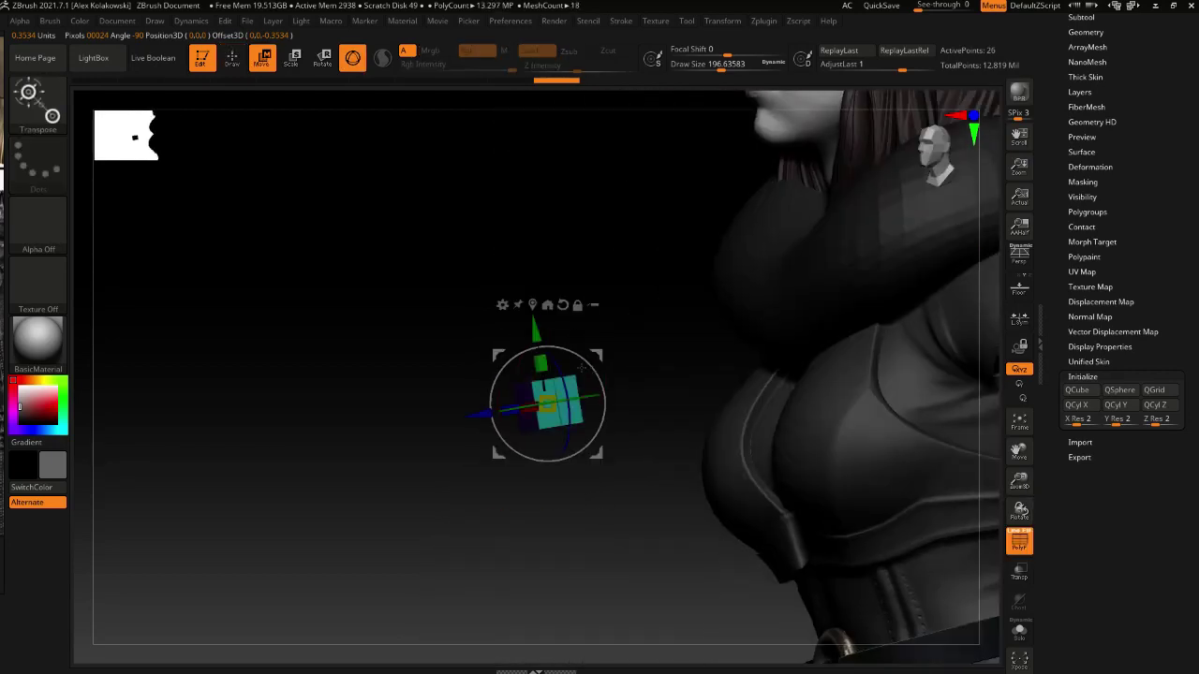
pyautogui.moveTo(717, 407)
pyautogui.mouseDown()
pyautogui.moveTo(653, 437)
pyautogui.moveTo(650, 476)
pyautogui.mouseUp()
pyautogui.moveTo(542, 357); pyautogui.dragTo(543, 391)
pyautogui.press('q')
pyautogui.moveTo(653, 355); pyautogui.dragTo(654, 410)
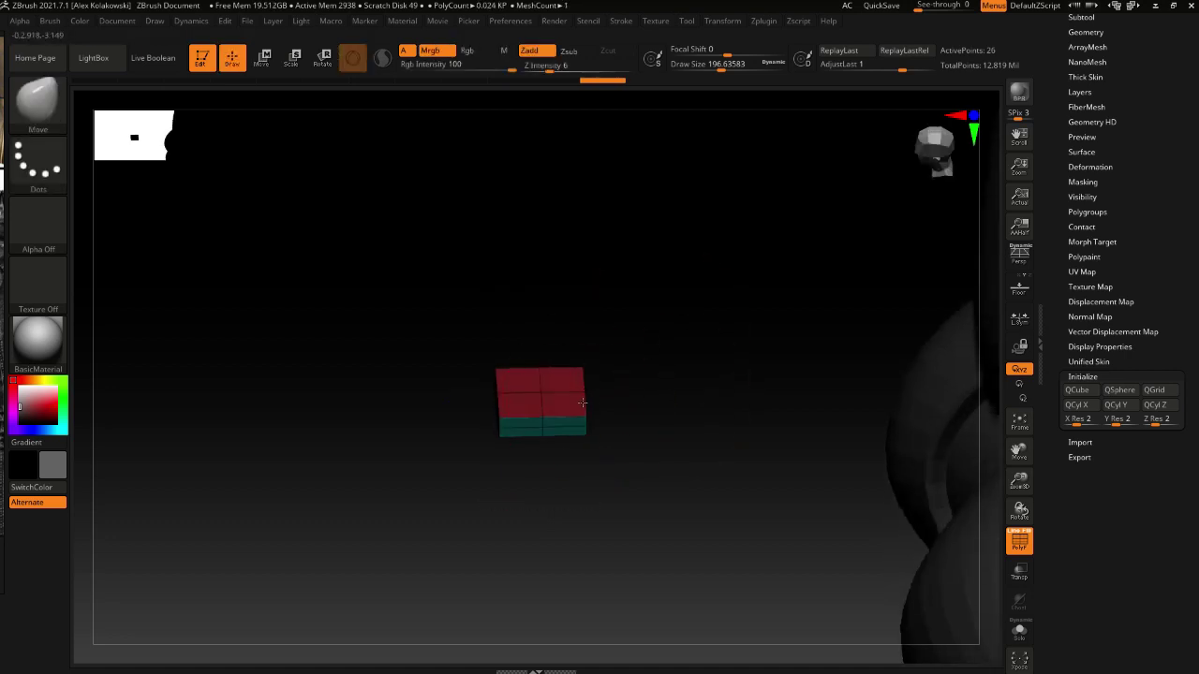
# Hide the block's top, bottom and one side so only the three-sided strip of wall faces stays visible
pyautogui.keyDown('ctrl'); pyautogui.keyDown('shift'); pyautogui.moveTo(541, 404); pyautogui.dragTo(522, 401); pyautogui.keyUp('shift'); pyautogui.keyUp('ctrl')
pyautogui.moveTo(552, 361)
pyautogui.mouseDown()
pyautogui.moveTo(552, 420)
pyautogui.moveTo(562, 279)
pyautogui.mouseUp()
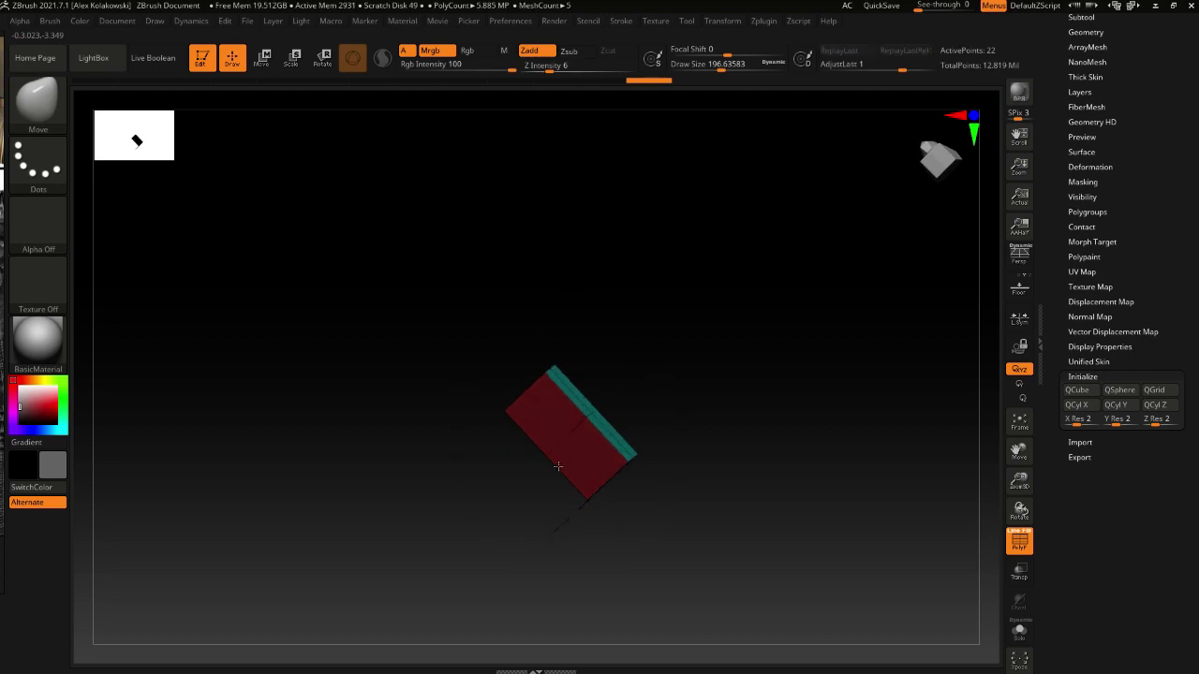
pyautogui.moveTo(510, 510)
pyautogui.keyDown('ctrl'); pyautogui.keyDown('alt'); pyautogui.keyDown('shift'); pyautogui.mouseDown()
pyautogui.moveTo(573, 448)
pyautogui.moveTo(506, 487)
pyautogui.moveTo(610, 461)
pyautogui.moveTo(566, 415)
pyautogui.mouseUp(); pyautogui.keyUp('shift'); pyautogui.keyUp('alt'); pyautogui.keyUp('ctrl')
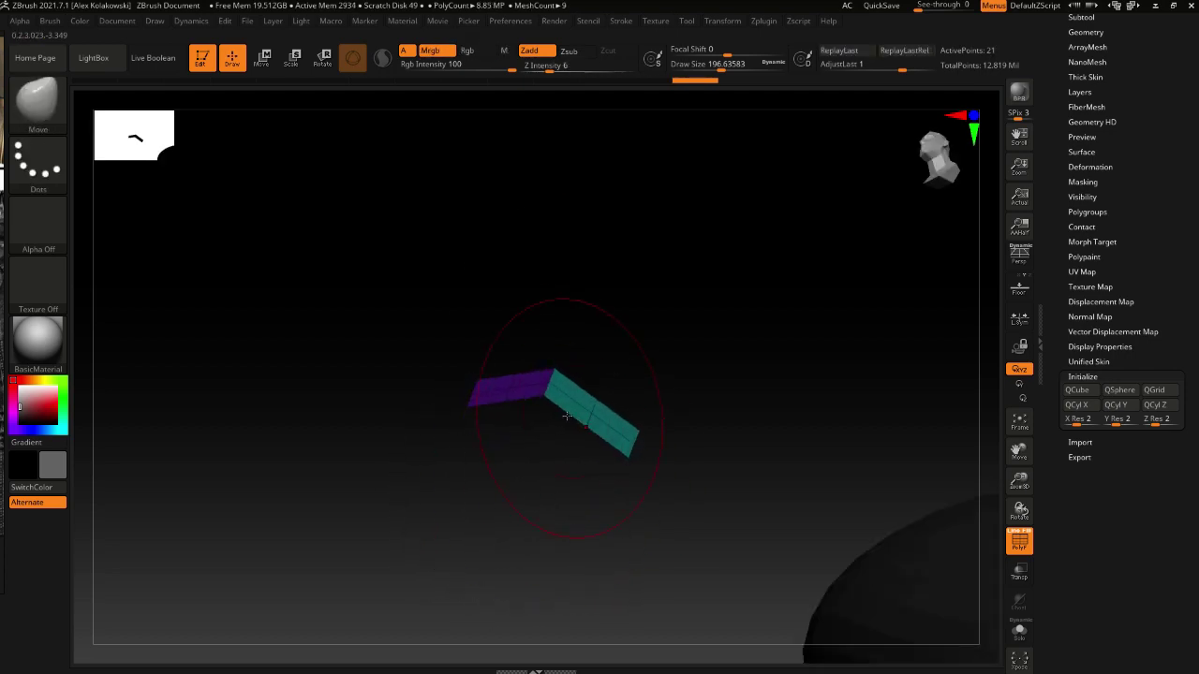
# Remove the lengthwise middle edge loop from the three-sided strip with ZModeler, leaving a single row of polygons
pyautogui.press('b')
pyautogui.press('z')
pyautogui.press('m')
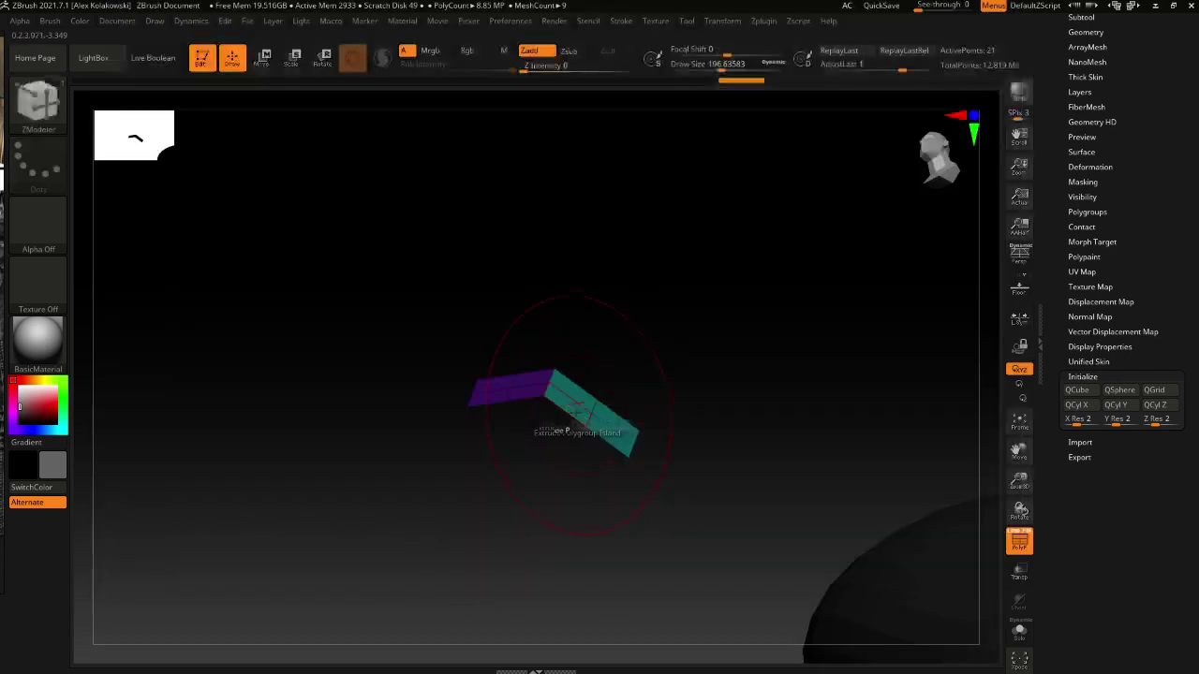
pyautogui.press('space')
pyautogui.click(538, 284)
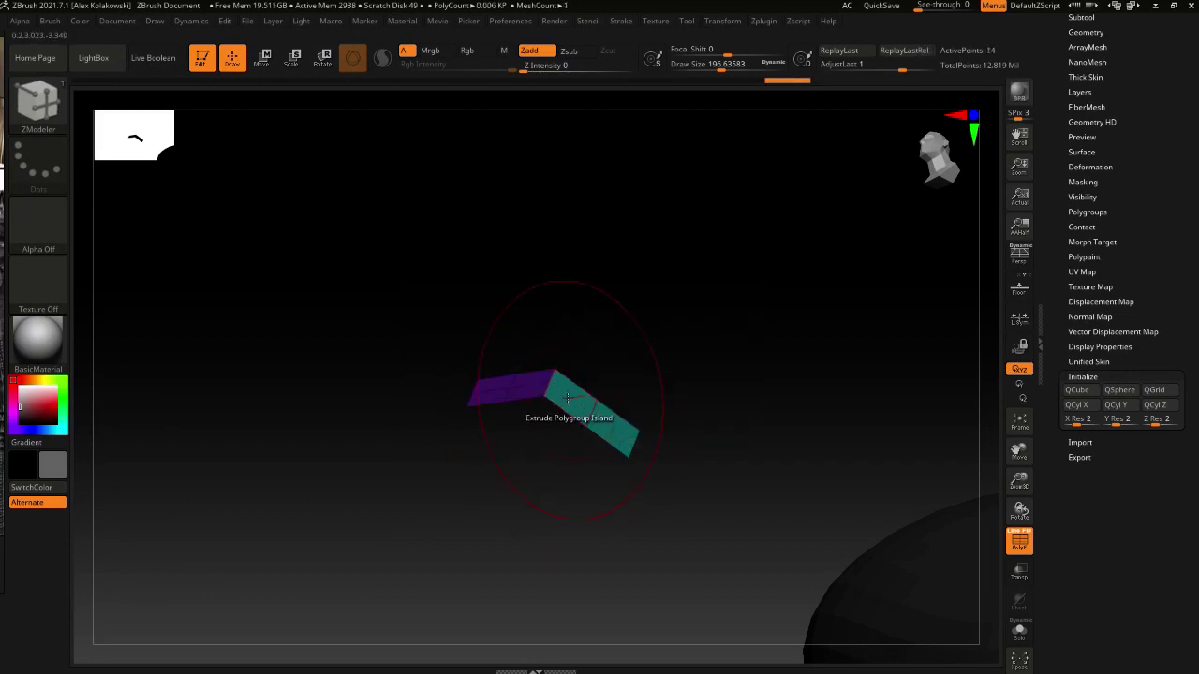
# Turn on double-sided display for the strip and isolate it in Solo mode
pyautogui.press('w')
pyautogui.moveTo(527, 397); pyautogui.dragTo(637, 515)
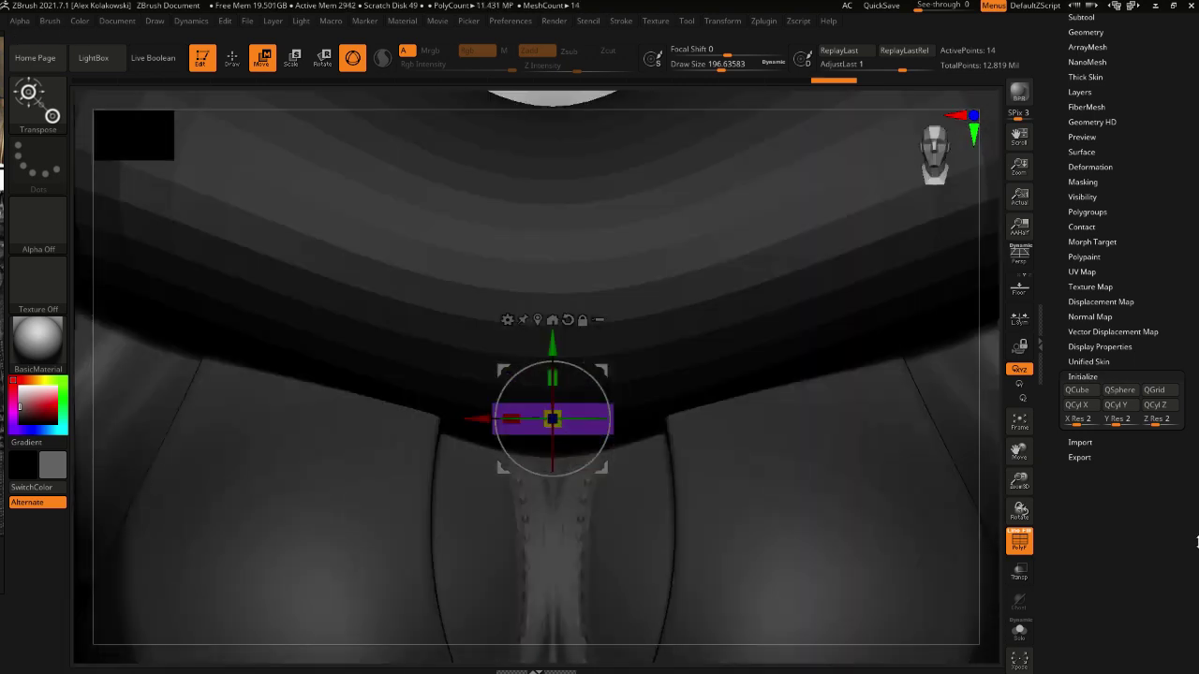
pyautogui.scroll(1, 1189, 258)
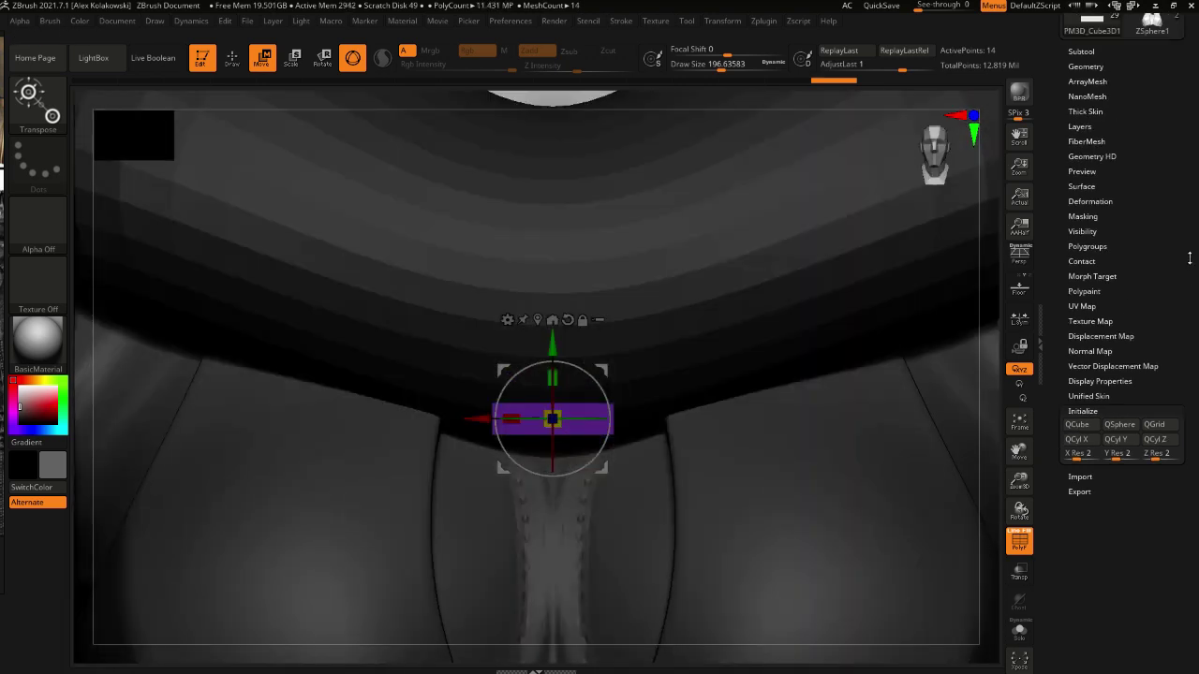
pyautogui.click(1100, 381)
pyautogui.click(1088, 427)
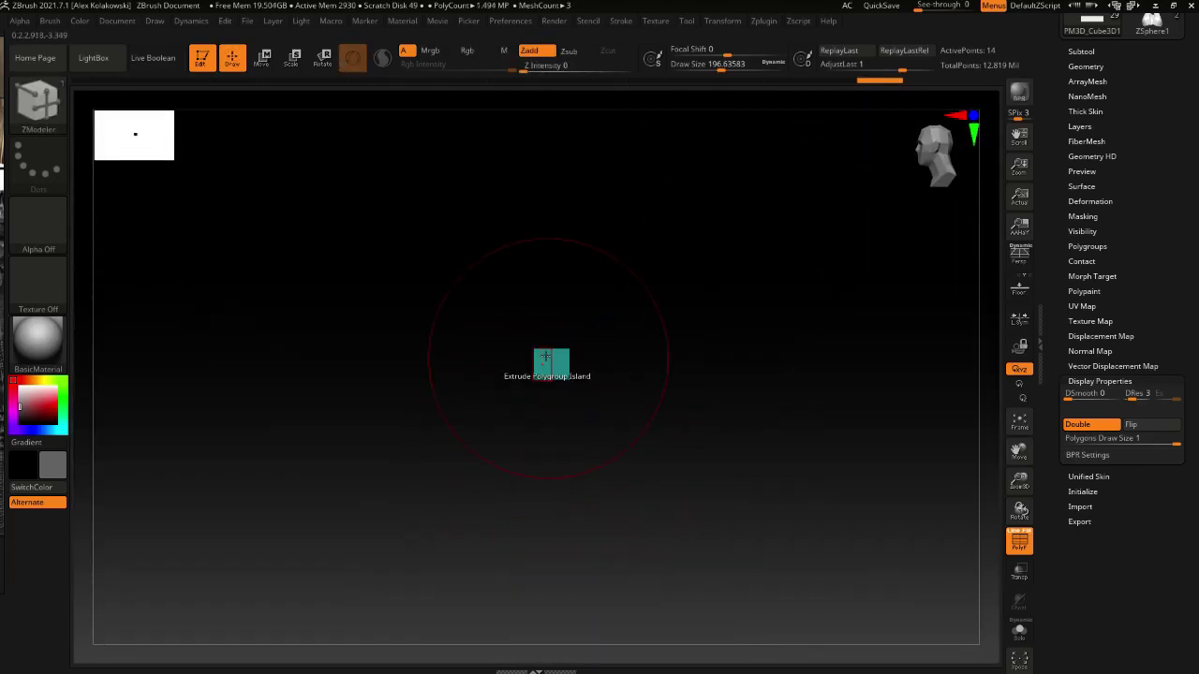
pyautogui.press('ctrl')
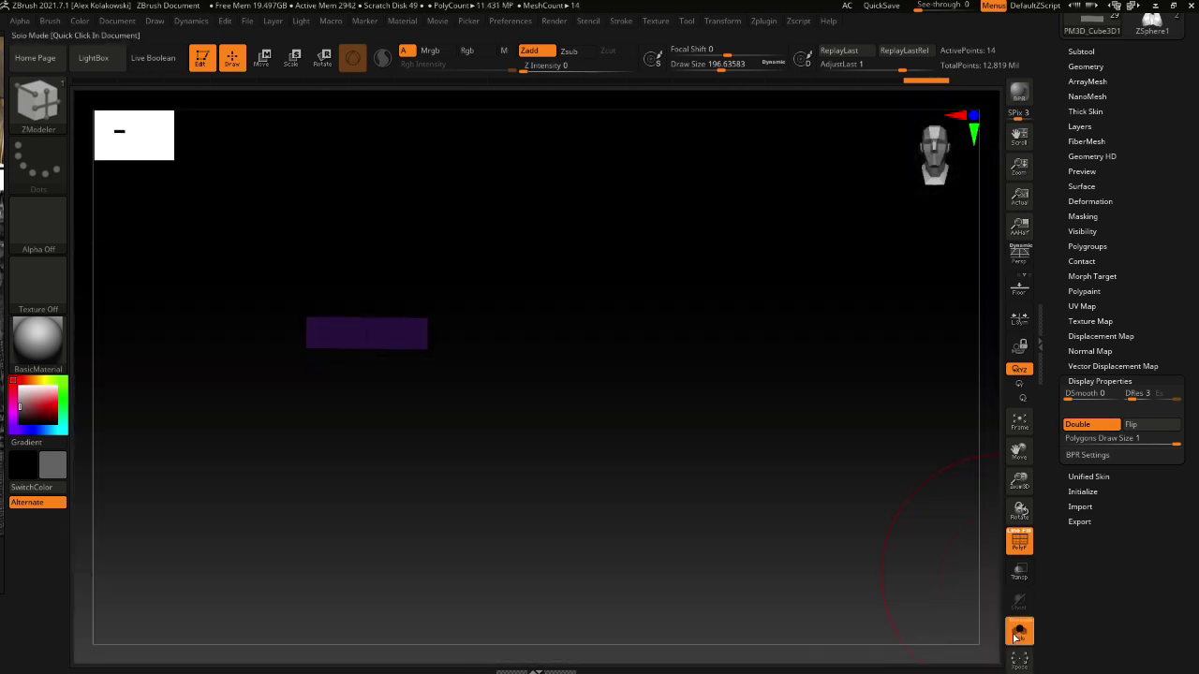
pyautogui.press('ctrl')
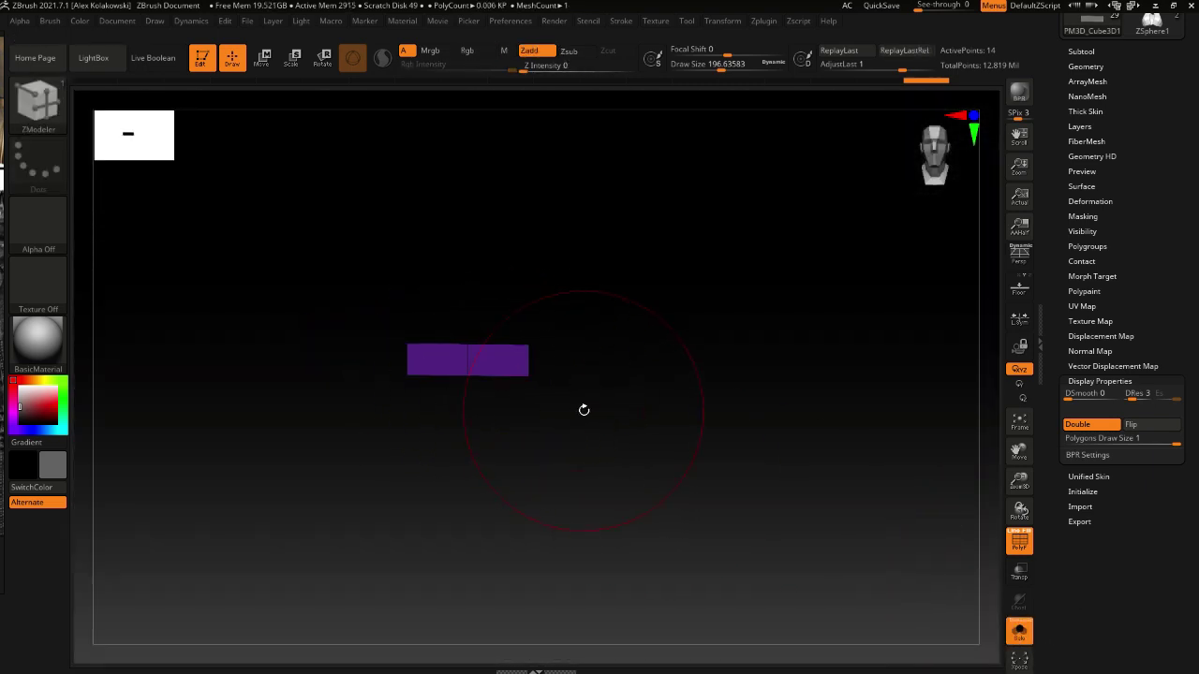
# Shift the gizmo pivot to the strip's closed end and rotate its front arm upward with the rest masked
pyautogui.press('w')
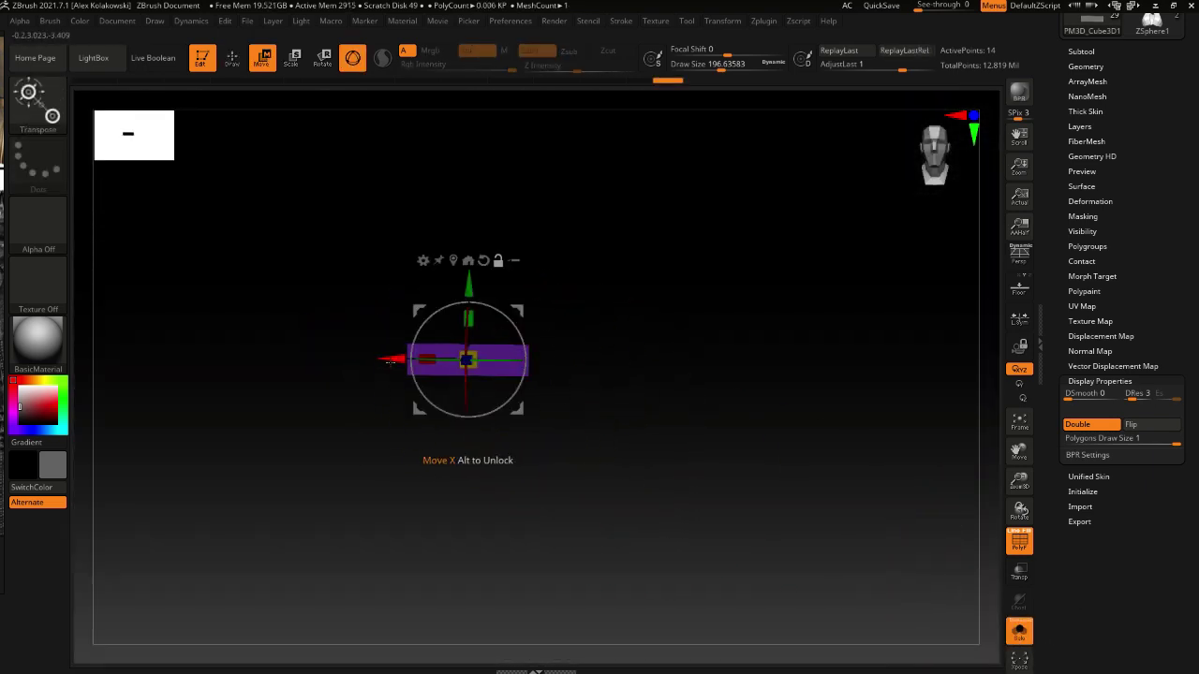
pyautogui.keyDown('alt'); pyautogui.moveTo(391, 362); pyautogui.dragTo(449, 361); pyautogui.keyUp('alt')
pyautogui.keyDown('ctrl'); pyautogui.moveTo(566, 319); pyautogui.dragTo(581, 378); pyautogui.keyUp('ctrl')
pyautogui.press('ctrl')
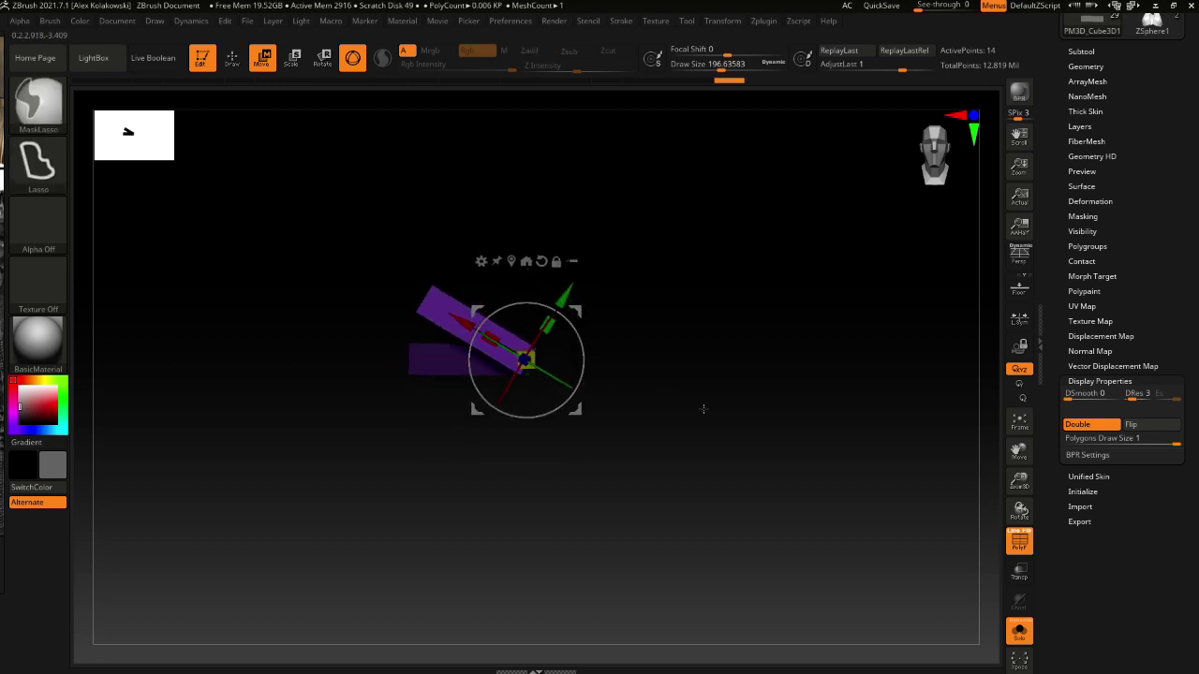
# Mask the front arm from the side view and rotate the back arm downward to form a sideways V
pyautogui.moveTo(715, 409); pyautogui.dragTo(680, 405)
pyautogui.keyDown('shift'); pyautogui.moveTo(638, 439); pyautogui.dragTo(599, 446); pyautogui.keyUp('shift')
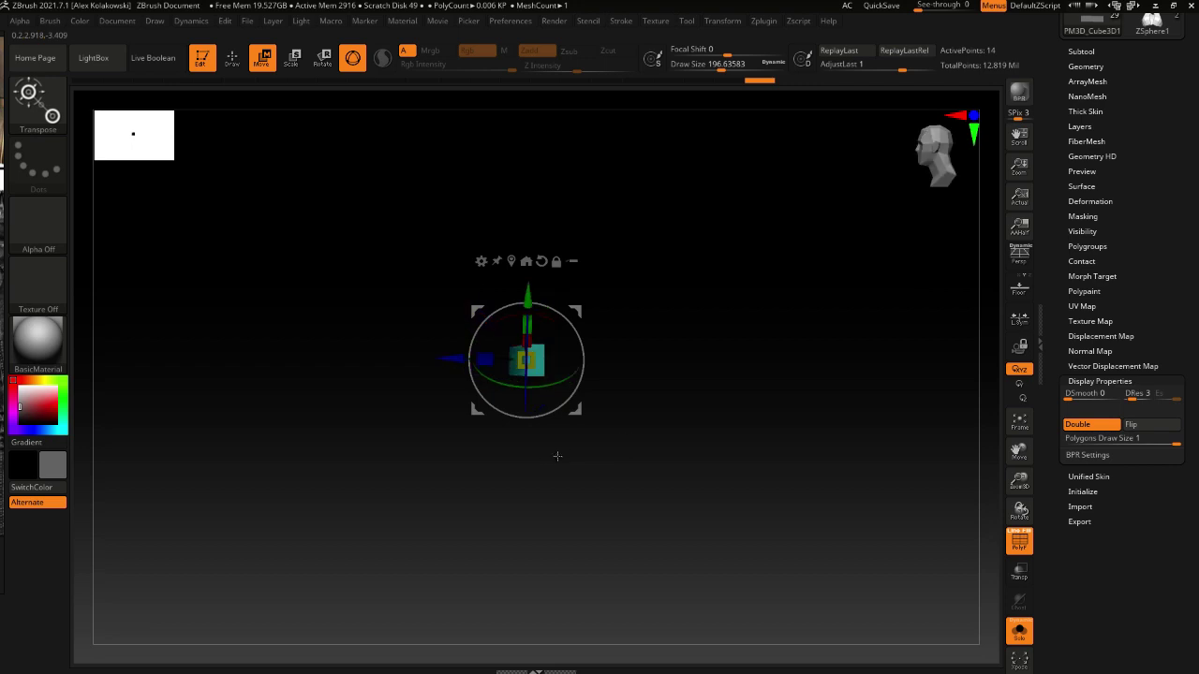
pyautogui.moveTo(531, 468)
pyautogui.keyDown('ctrl'); pyautogui.mouseDown()
pyautogui.moveTo(344, 423)
pyautogui.moveTo(503, 248)
pyautogui.moveTo(543, 262)
pyautogui.mouseUp(); pyautogui.keyUp('ctrl')
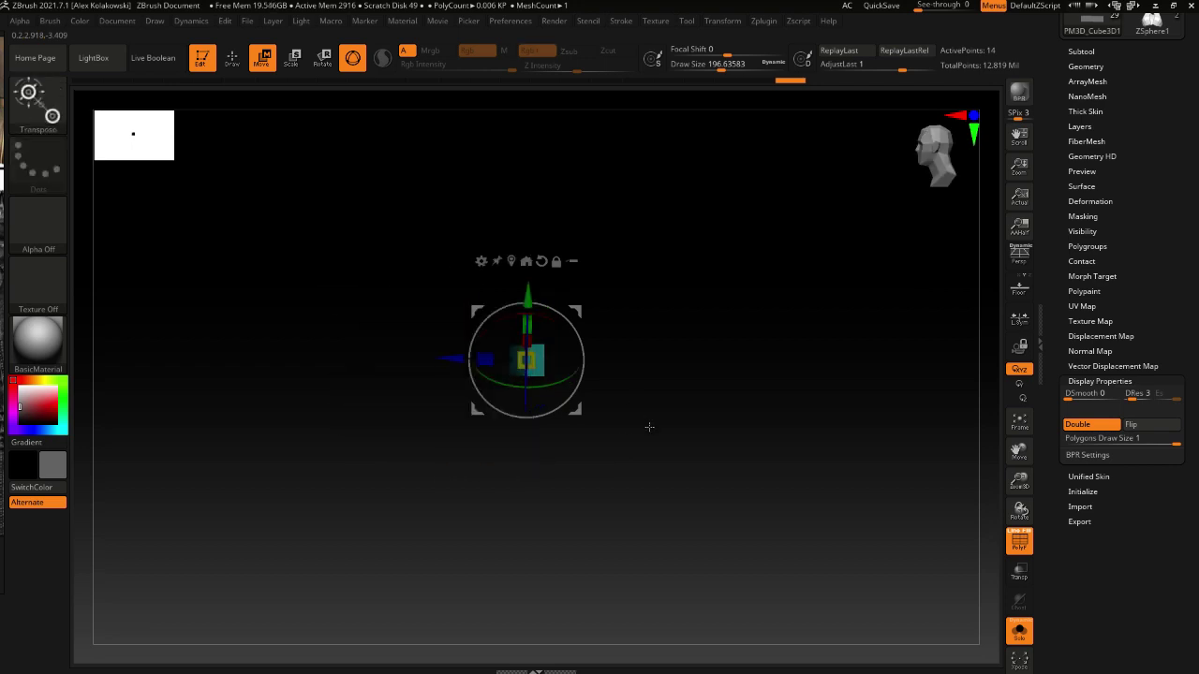
pyautogui.keyDown('shift'); pyautogui.moveTo(647, 428); pyautogui.dragTo(733, 422); pyautogui.keyUp('shift')
pyautogui.moveTo(583, 355)
pyautogui.mouseDown()
pyautogui.moveTo(573, 318)
pyautogui.moveTo(630, 331)
pyautogui.mouseUp()
pyautogui.press('q')
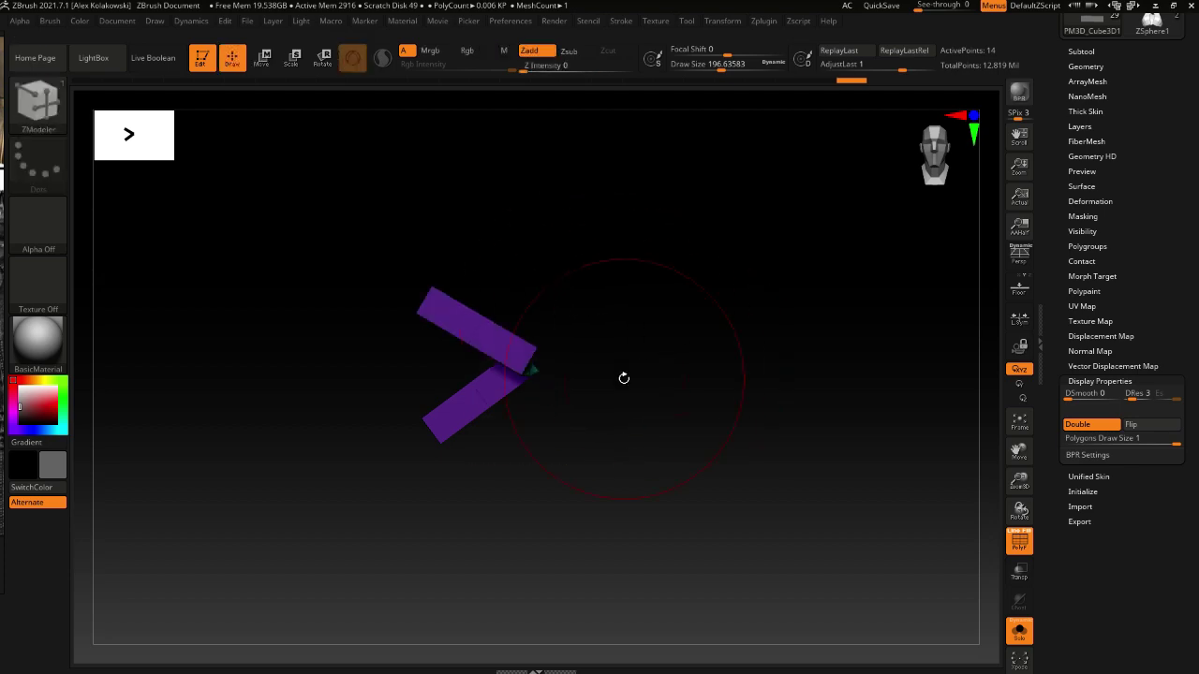
# Adjust the folded corner between the two arms with the Move brush at draw size 28.75
pyautogui.moveTo(624, 377); pyautogui.dragTo(466, 381)
pyautogui.press('b')
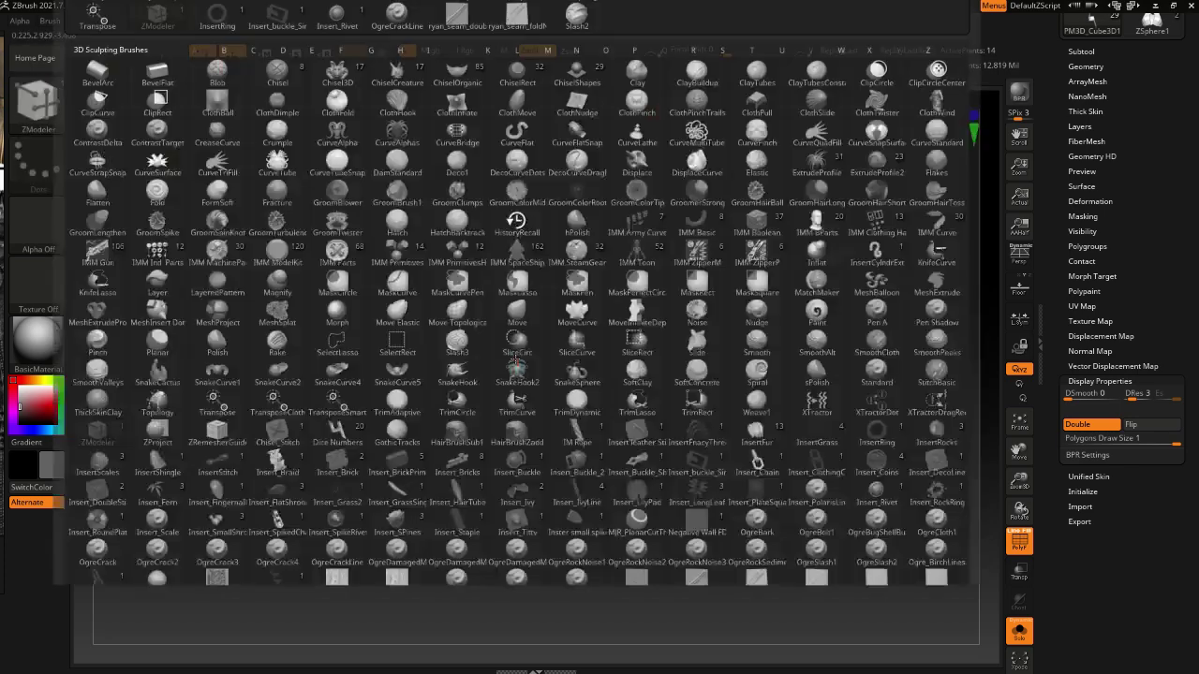
pyautogui.press('m')
pyautogui.press('v')
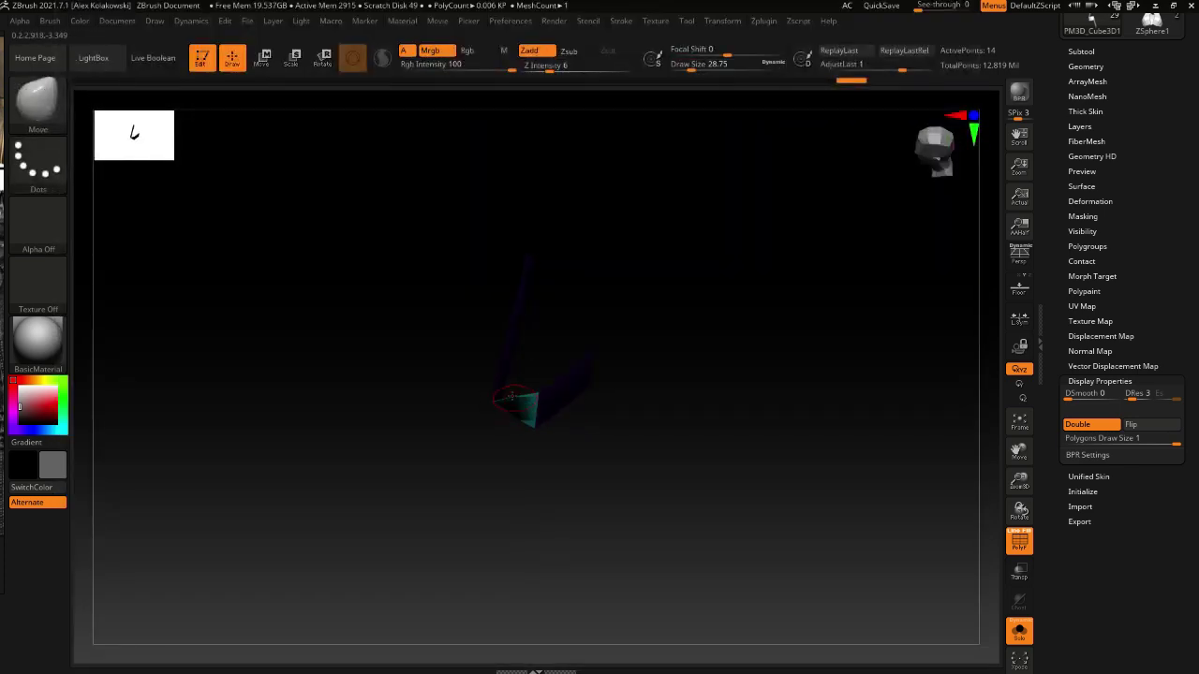
pyautogui.moveTo(517, 463); pyautogui.dragTo(547, 355)
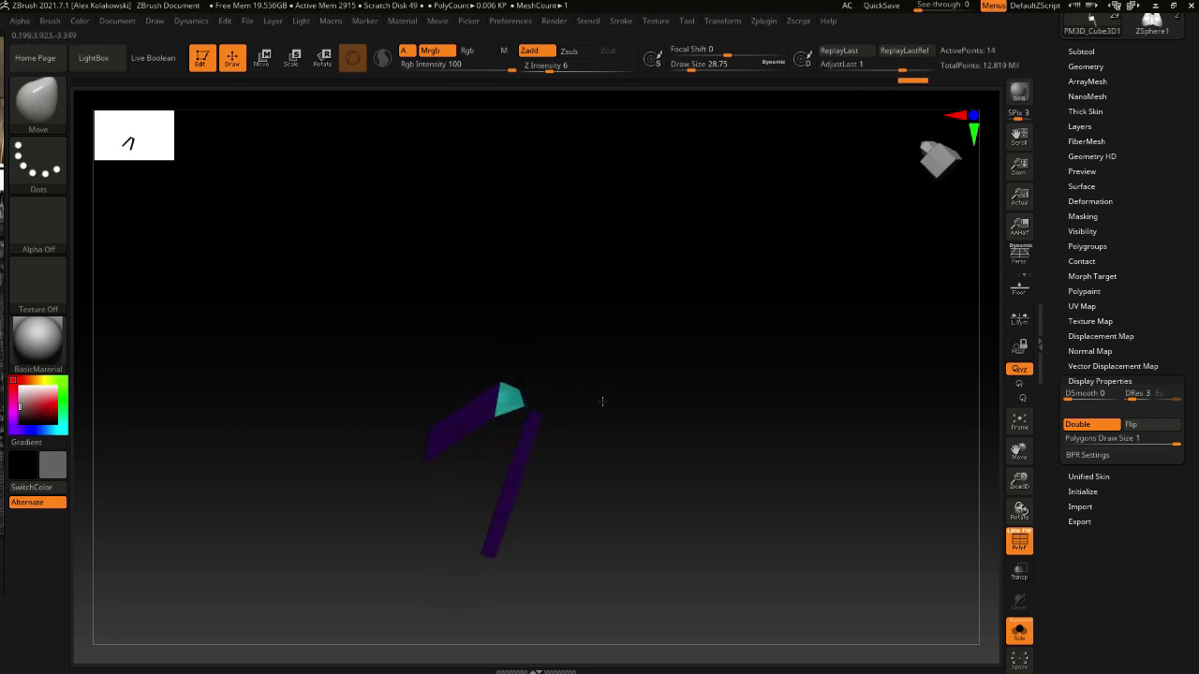
# Preview the V-shaped strip with dynamic subdivision and no polyframe, and check it against the whole character
pyautogui.press('d')
pyautogui.moveTo(602, 401); pyautogui.dragTo(674, 475)
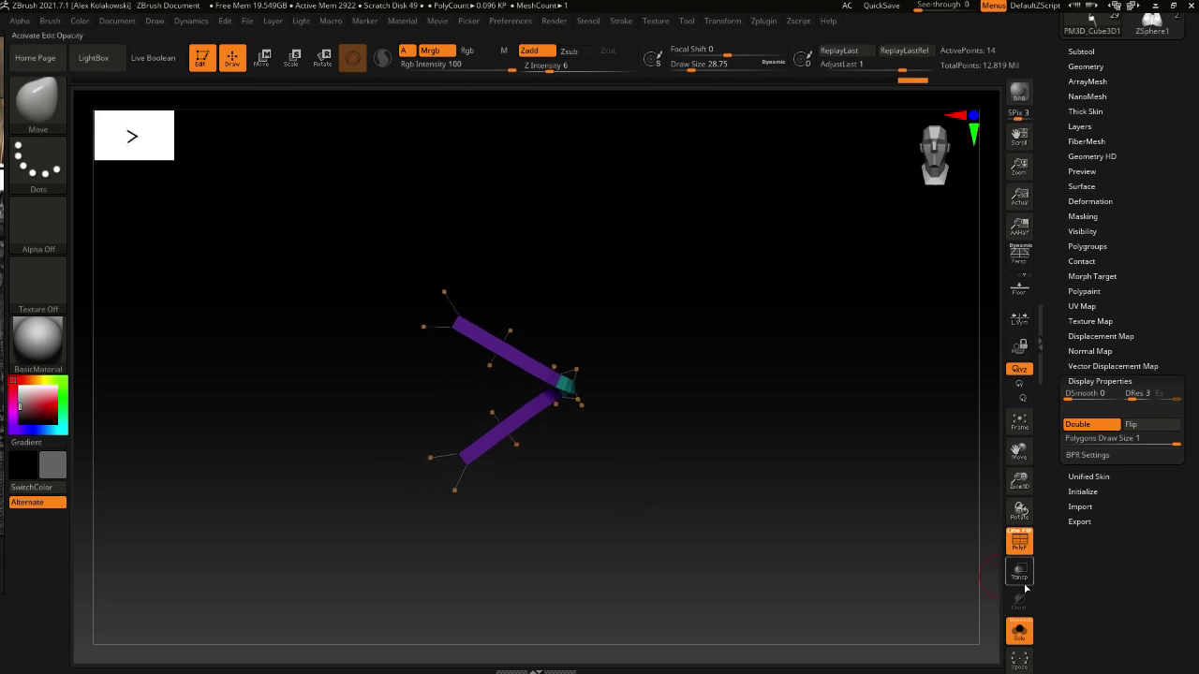
pyautogui.click(1020, 545)
pyautogui.moveTo(933, 548); pyautogui.dragTo(982, 628)
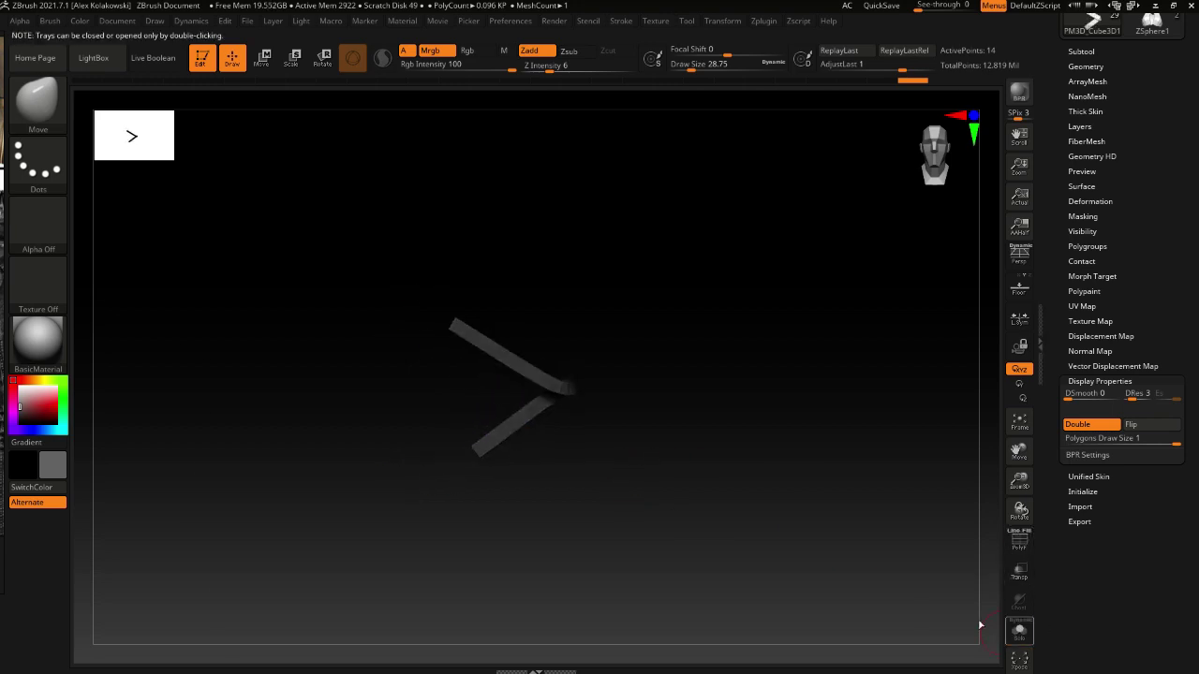
pyautogui.click(1019, 630)
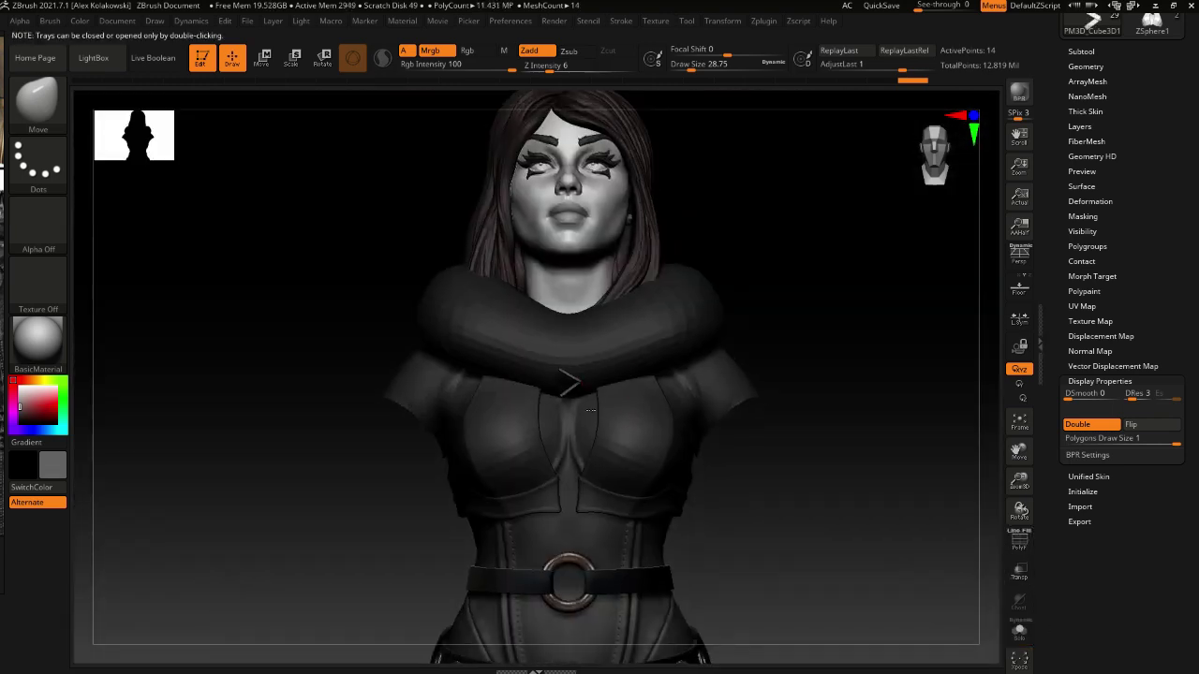
# Show the polyframe and insert an edge loop near the open end of each arm with ZModeler
pyautogui.press('b')
pyautogui.press('z')
pyautogui.press('m')
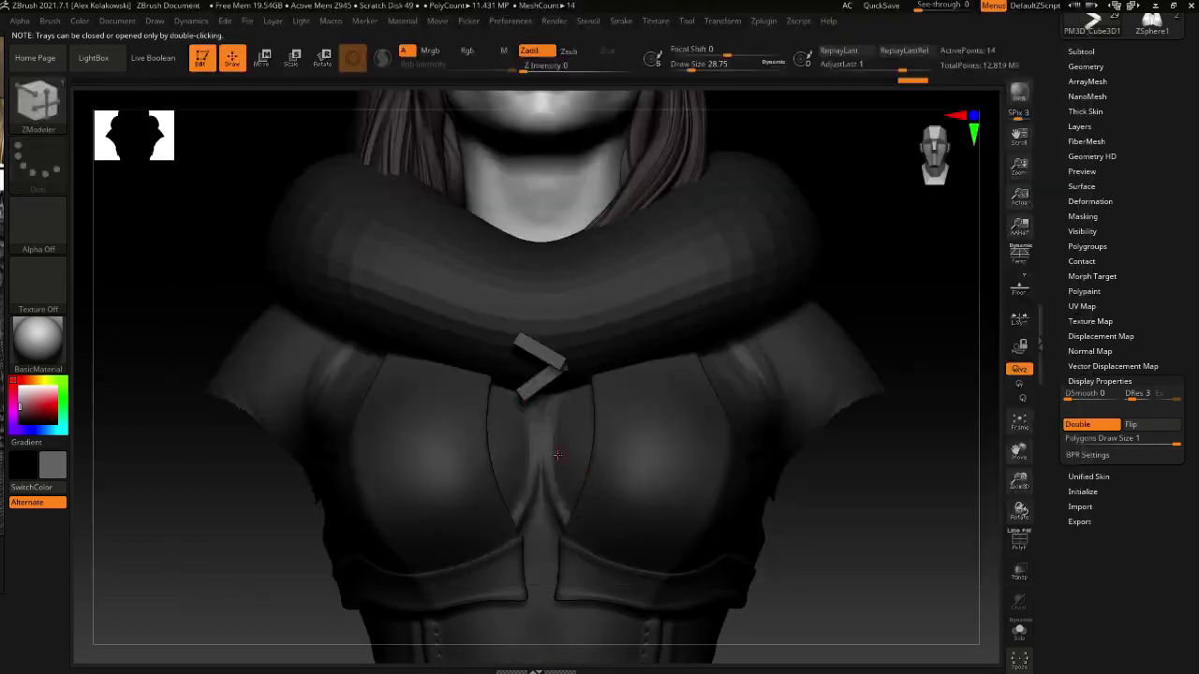
pyautogui.keyDown('ctrl'); pyautogui.moveTo(534, 368); pyautogui.dragTo(663, 426, button='right'); pyautogui.keyUp('ctrl')
pyautogui.click(1018, 545)
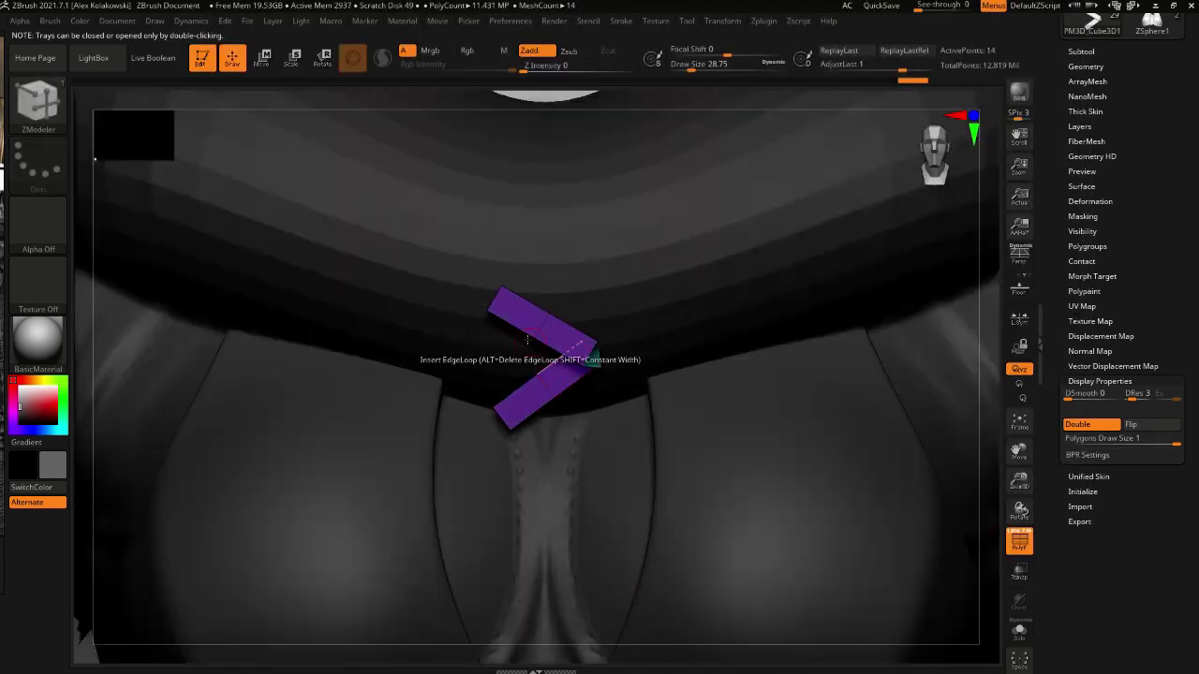
pyautogui.moveTo(531, 344); pyautogui.dragTo(528, 297, button='right')
pyautogui.press('space')
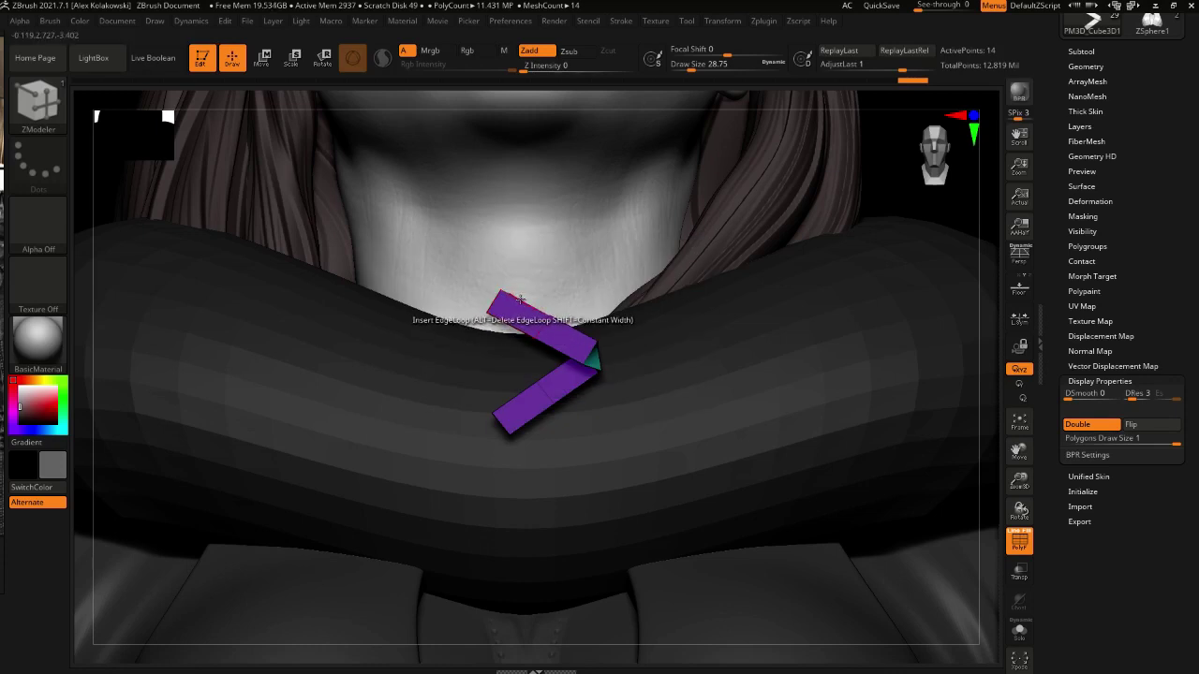
pyautogui.click(517, 298)
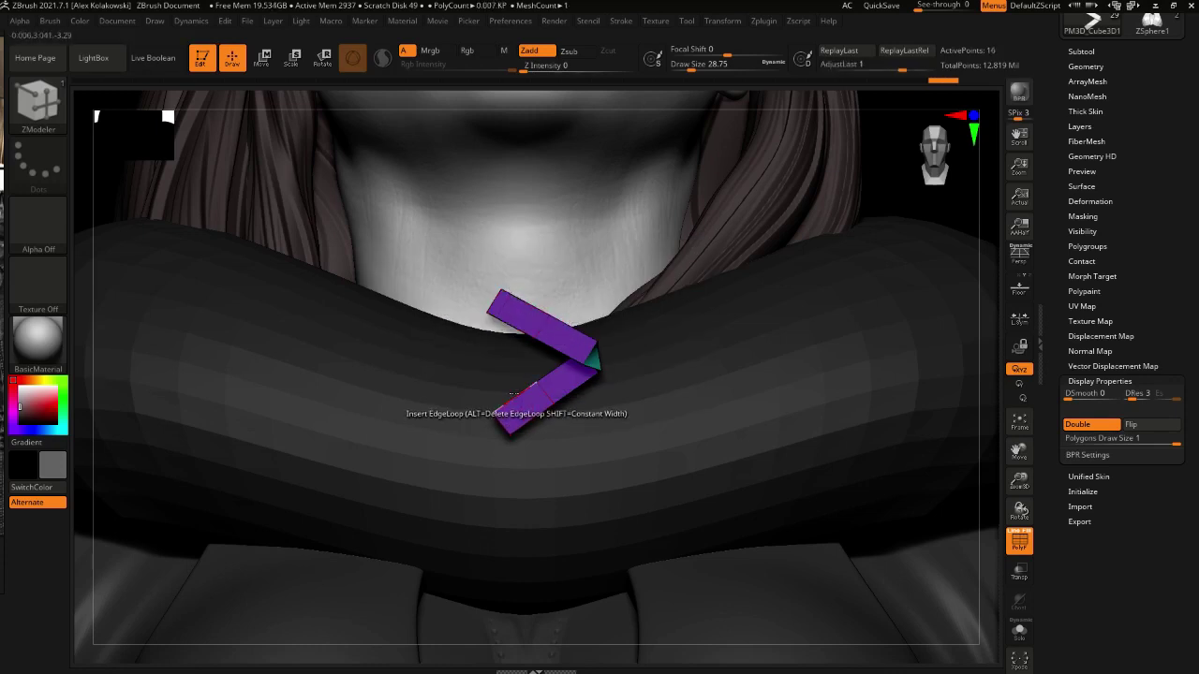
pyautogui.click(513, 394)
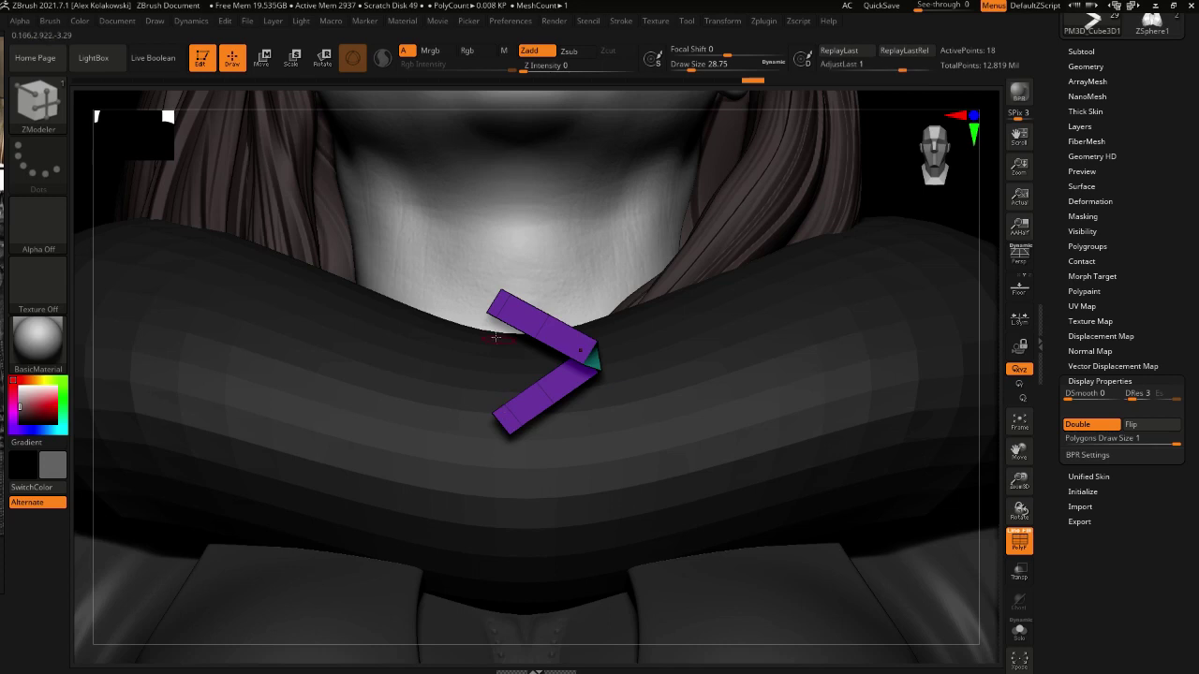
# Isolate the strip, mask everything except the open ends of both arms, bend those ends backward, and hide the polyframe
pyautogui.keyDown('shift'); pyautogui.moveTo(590, 405); pyautogui.dragTo(600, 431); pyautogui.keyUp('shift')
pyautogui.click(1017, 640)
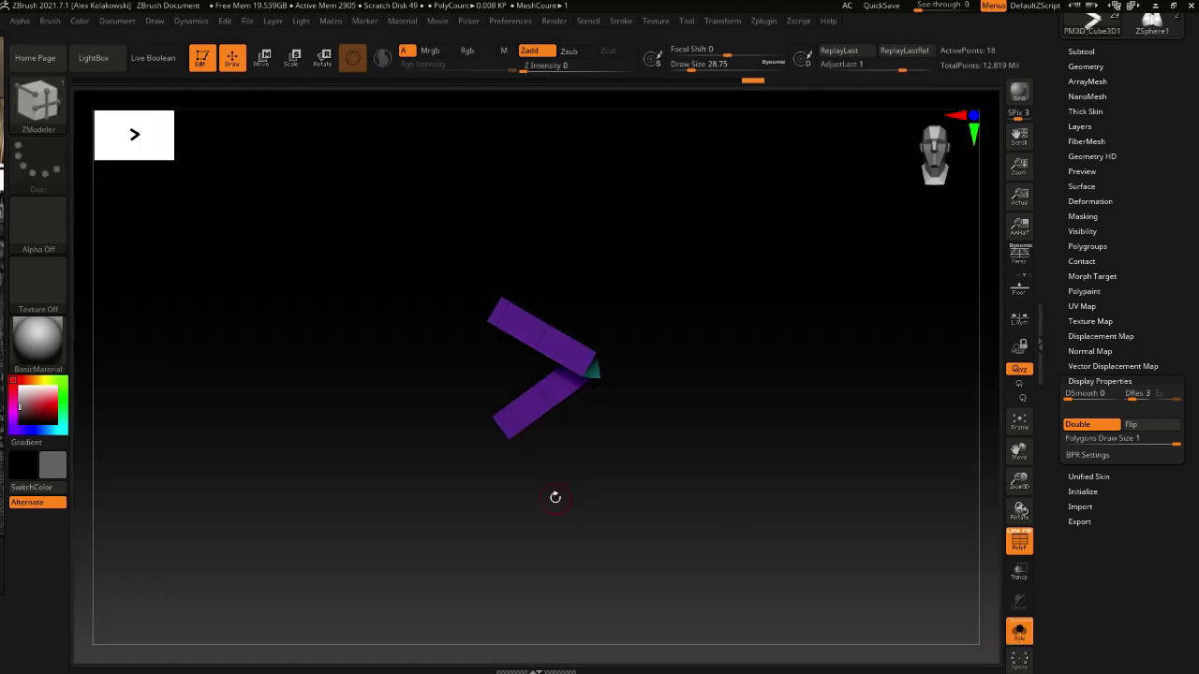
pyautogui.press('ctrl')
pyautogui.moveTo(506, 426)
pyautogui.keyDown('ctrl'); pyautogui.mouseDown()
pyautogui.moveTo(433, 398)
pyautogui.moveTo(486, 379)
pyautogui.mouseUp(); pyautogui.keyUp('ctrl')
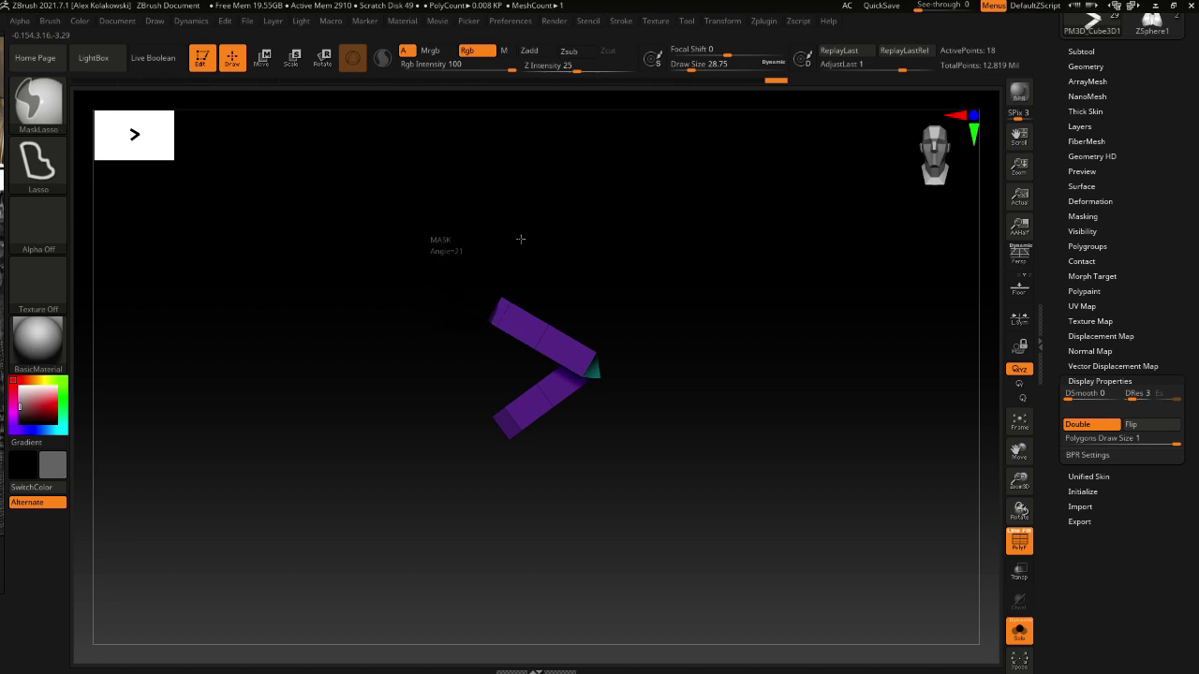
pyautogui.keyDown('ctrl'); pyautogui.click(722, 404); pyautogui.keyUp('ctrl')
pyautogui.moveTo(576, 501); pyautogui.dragTo(634, 452)
pyautogui.press('w')
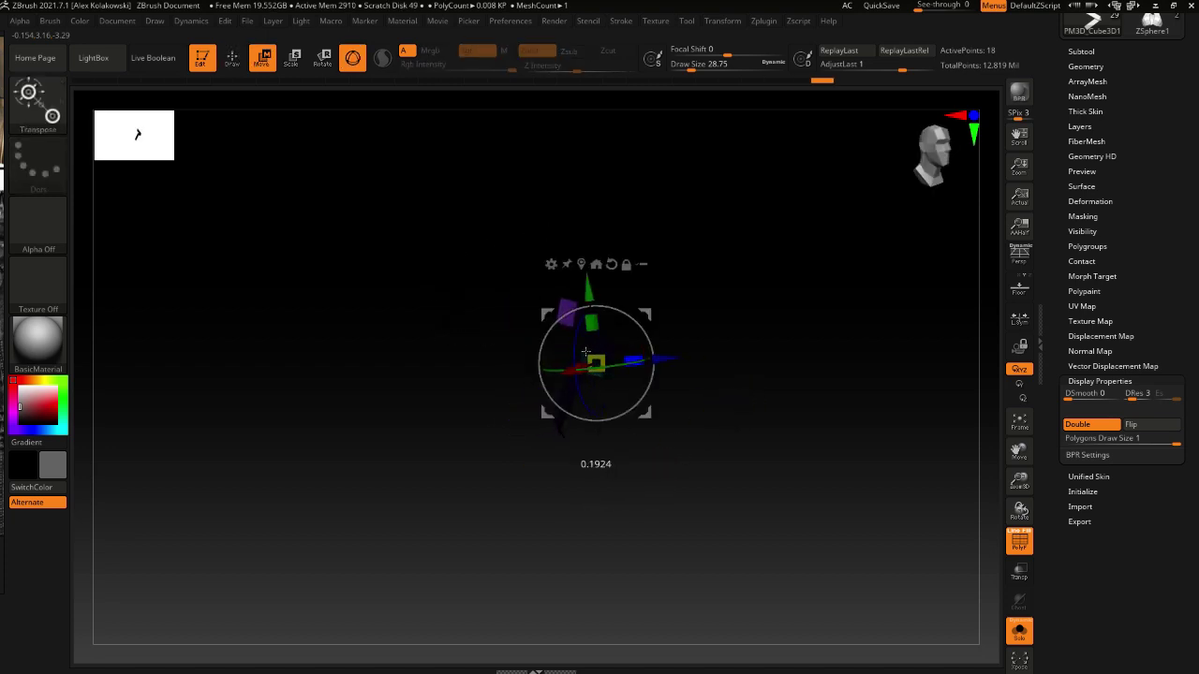
pyautogui.press('q')
pyautogui.moveTo(774, 527)
pyautogui.keyDown('shift'); pyautogui.mouseDown()
pyautogui.moveTo(957, 568)
pyautogui.moveTo(629, 549)
pyautogui.moveTo(642, 535)
pyautogui.mouseUp(); pyautogui.keyUp('shift')
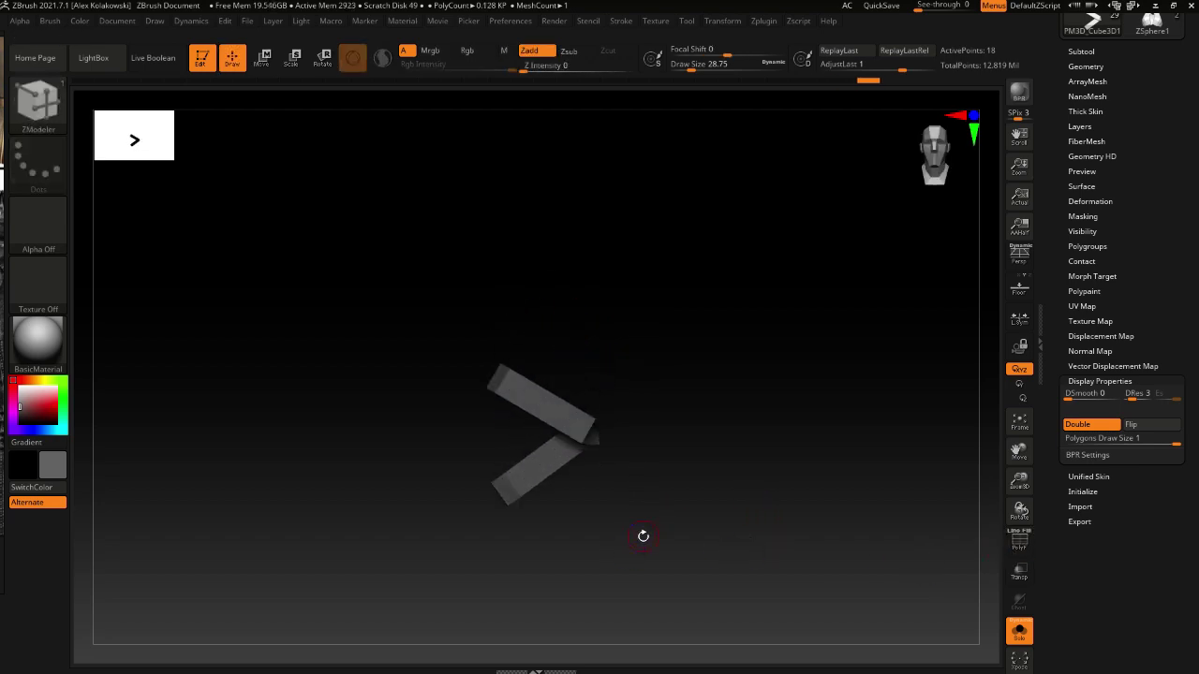
# Extrude all of the strip's polygons with ZModeler to give it thickness, and turn on dynamic subdivision
pyautogui.press('b')
pyautogui.press('m')
pyautogui.press('space')
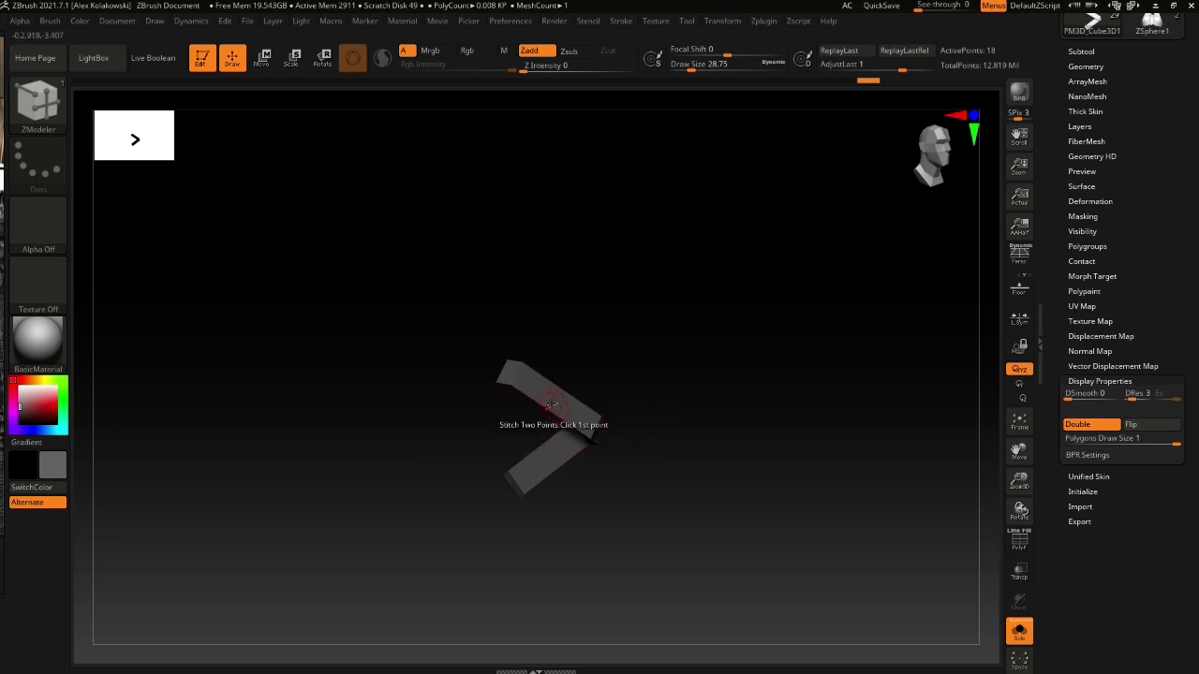
pyautogui.moveTo(561, 402); pyautogui.dragTo(578, 370, button='right')
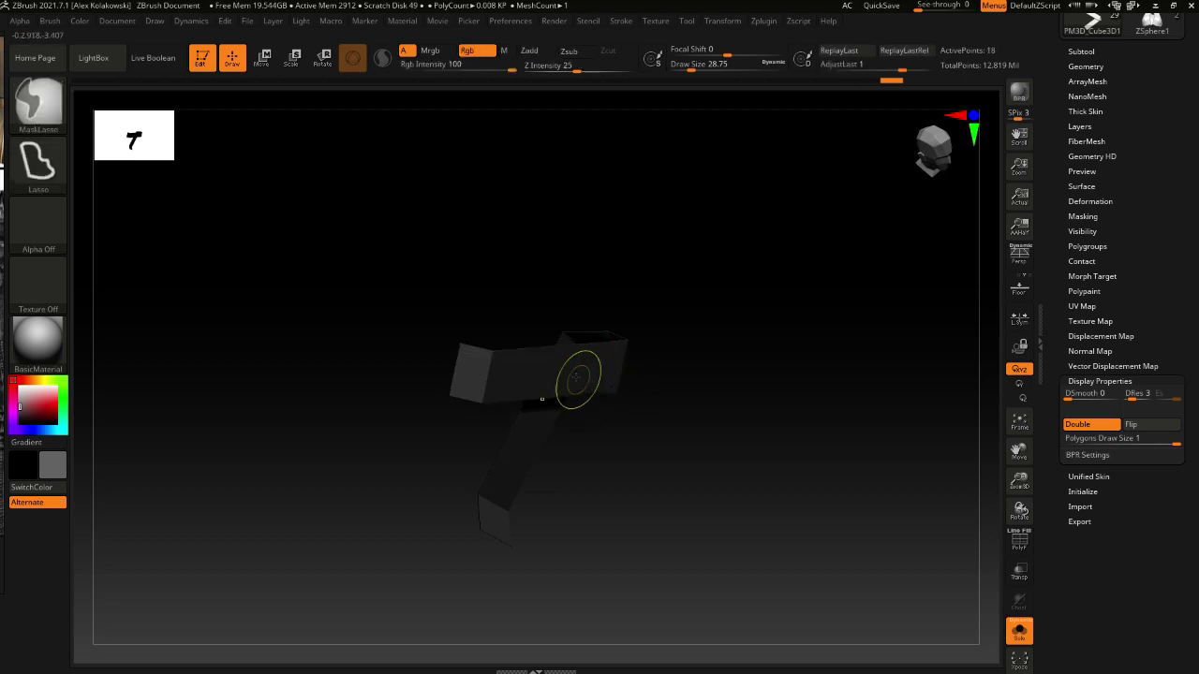
pyautogui.press('space')
pyautogui.click(412, 333)
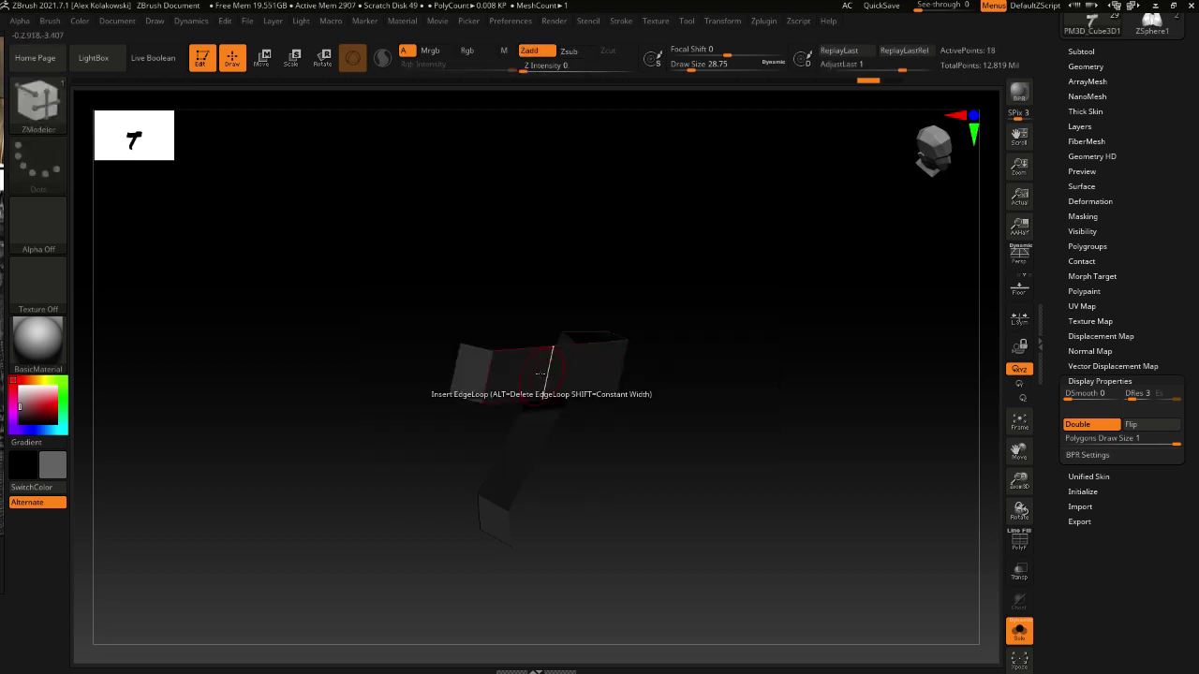
pyautogui.moveTo(560, 372); pyautogui.dragTo(592, 389)
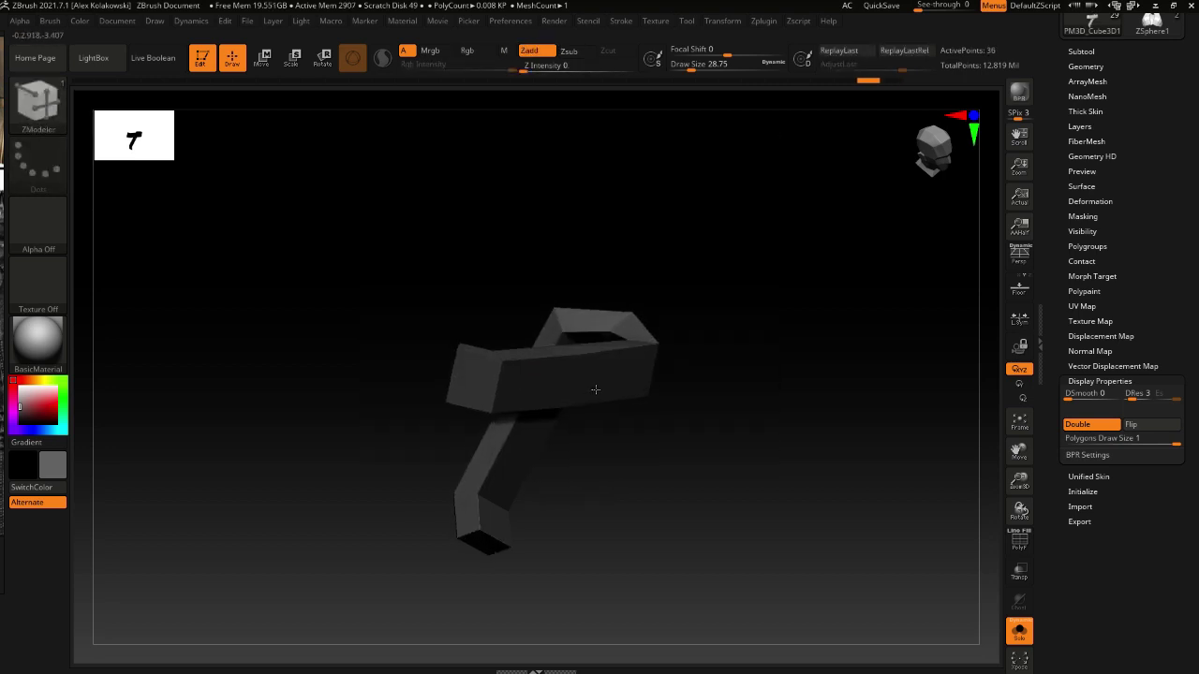
pyautogui.moveTo(637, 450); pyautogui.dragTo(705, 489)
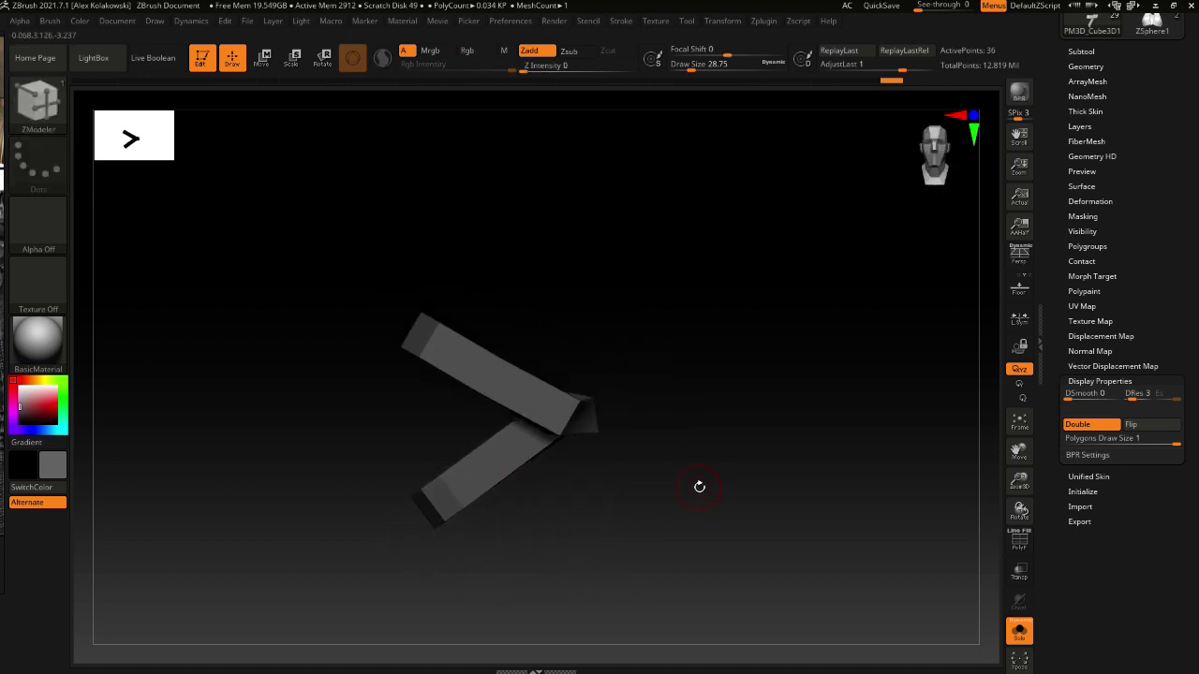
pyautogui.press('d')
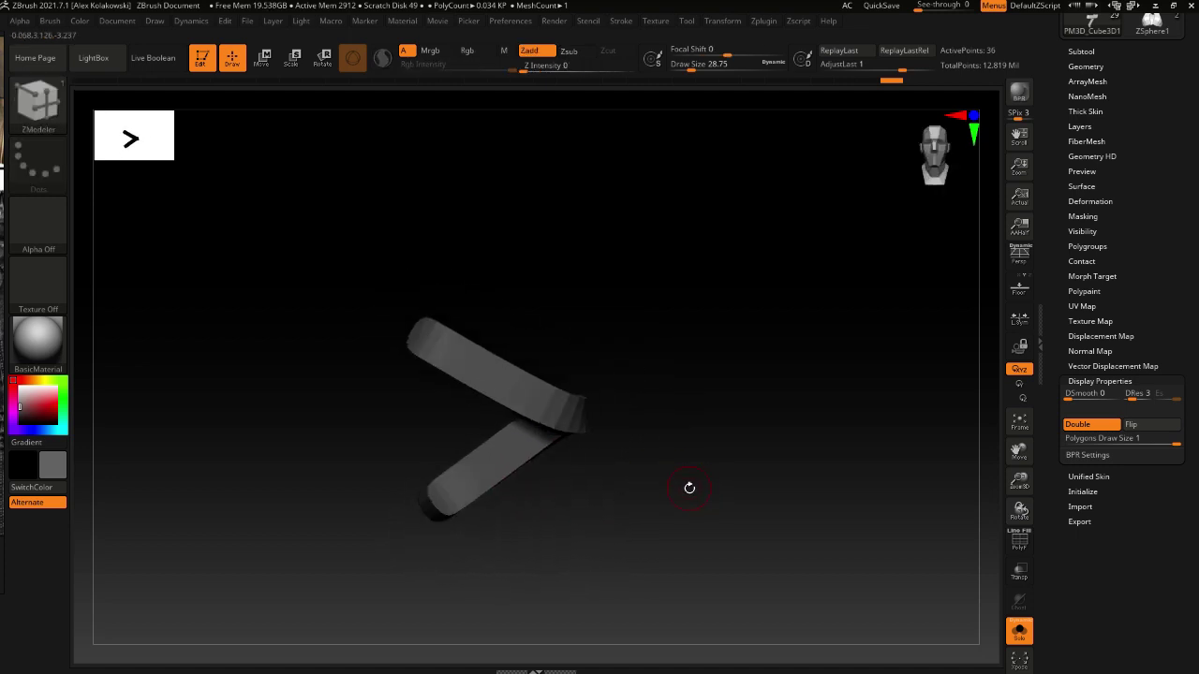
# Show all subtools again and move the V-shaped strip from the collar down to the front of the bodice, below the bust
pyautogui.moveTo(688, 487); pyautogui.dragTo(612, 480)
pyautogui.click(1019, 630)
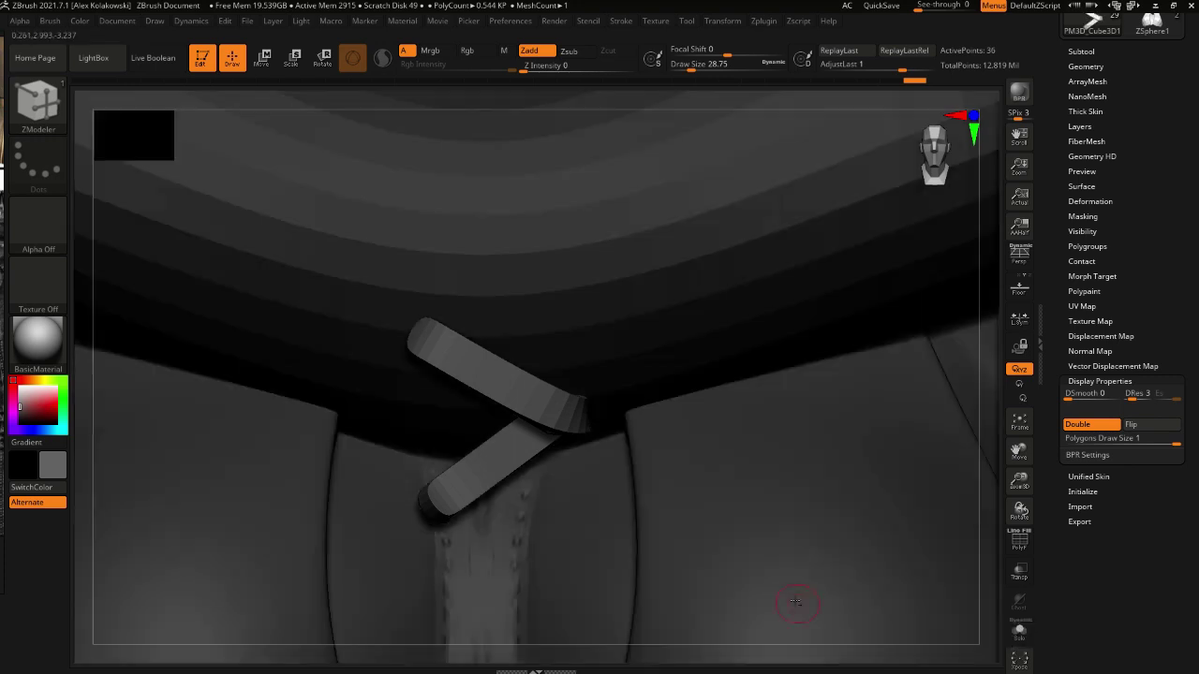
pyautogui.moveTo(663, 522); pyautogui.dragTo(738, 516)
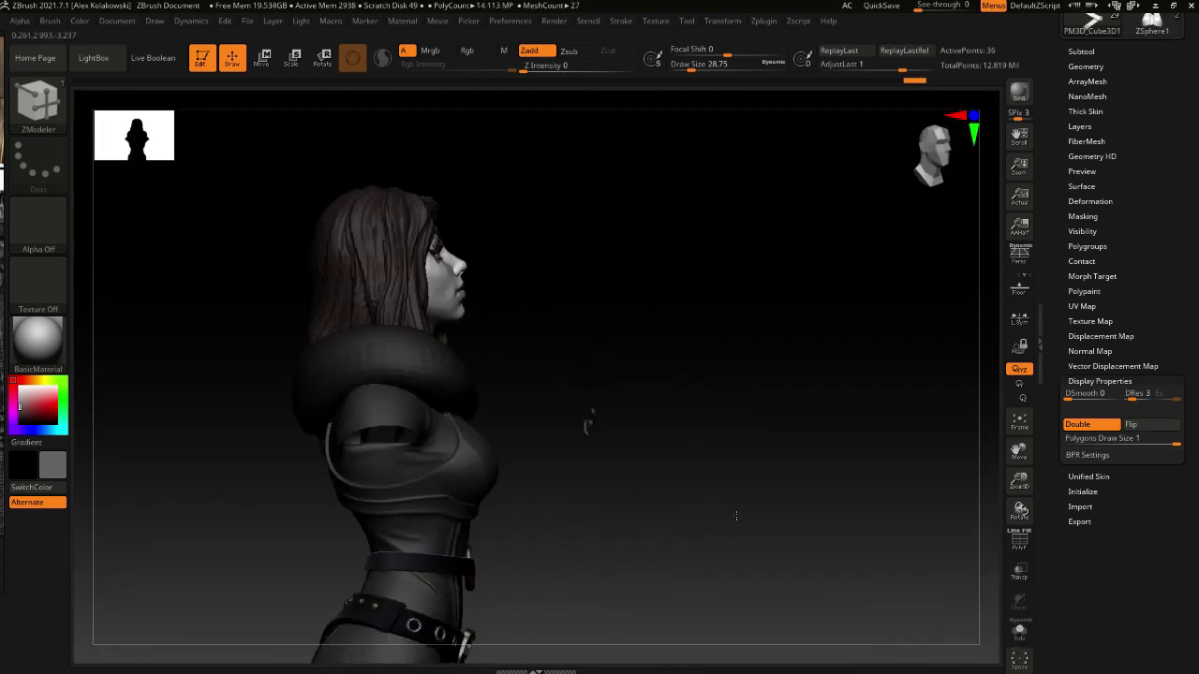
pyautogui.press('w')
pyautogui.moveTo(640, 372); pyautogui.dragTo(524, 466)
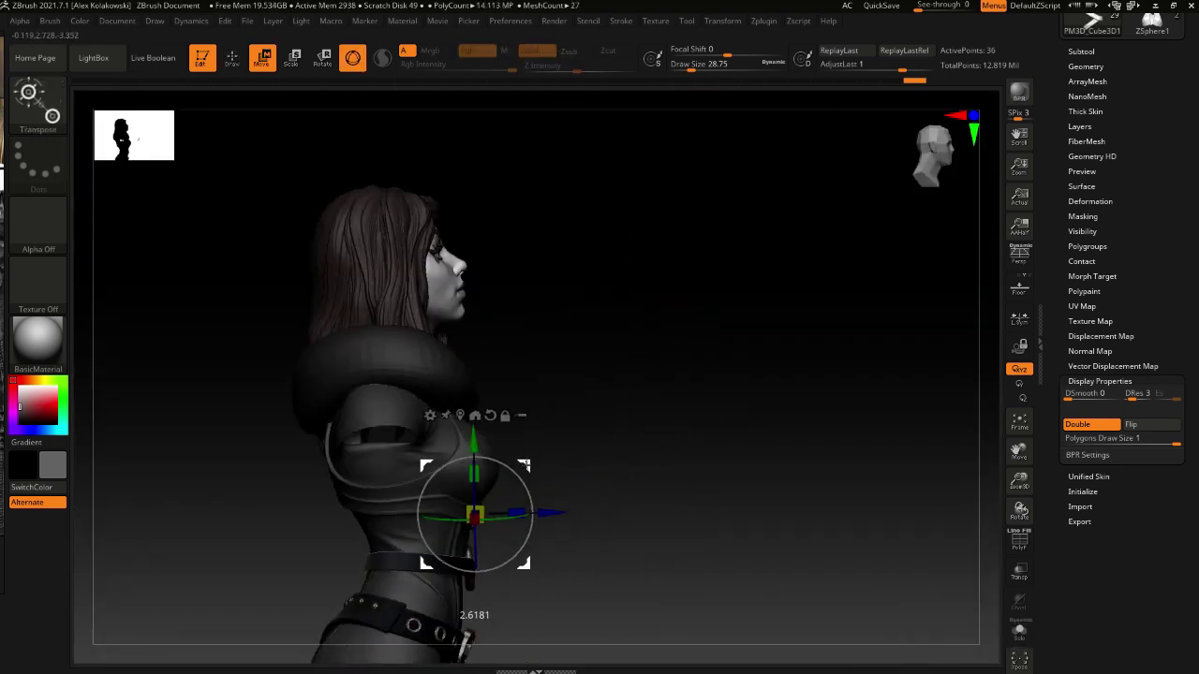
pyautogui.moveTo(599, 412); pyautogui.dragTo(505, 418)
pyautogui.keyDown('alt'); pyautogui.moveTo(592, 435); pyautogui.dragTo(627, 566); pyautogui.keyUp('alt')
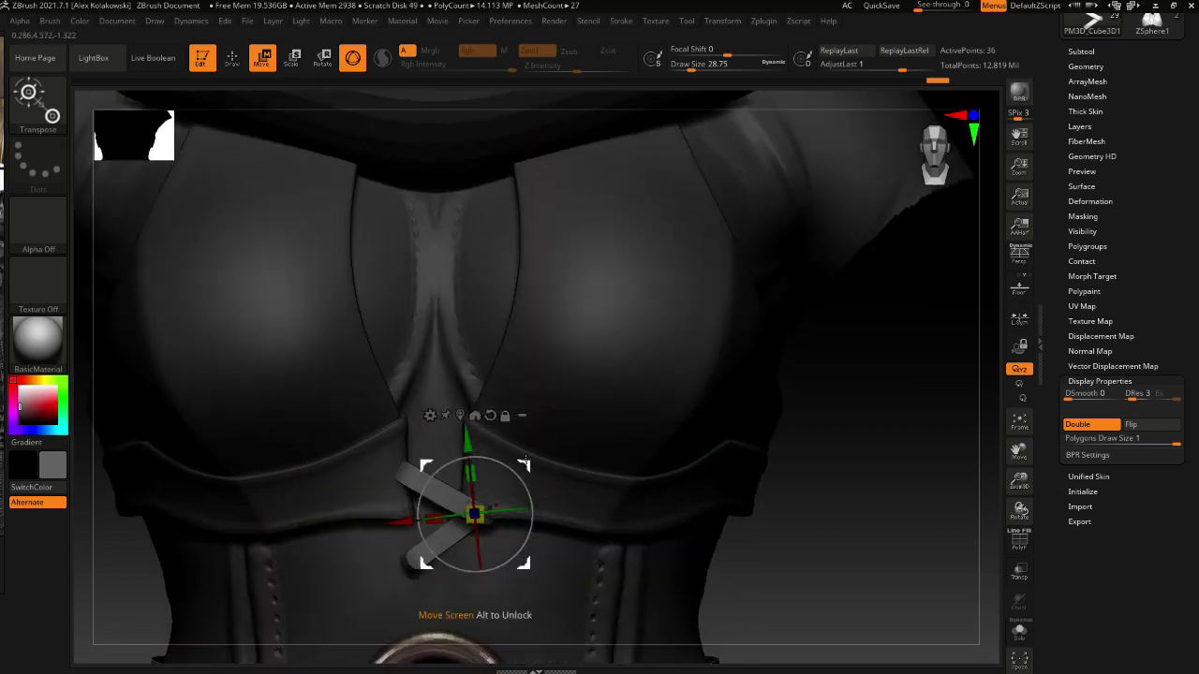
# Reset the gizmo's orientation and position the strip over the gap in the underbust band
pyautogui.moveTo(524, 464); pyautogui.dragTo(509, 437)
pyautogui.click(474, 391)
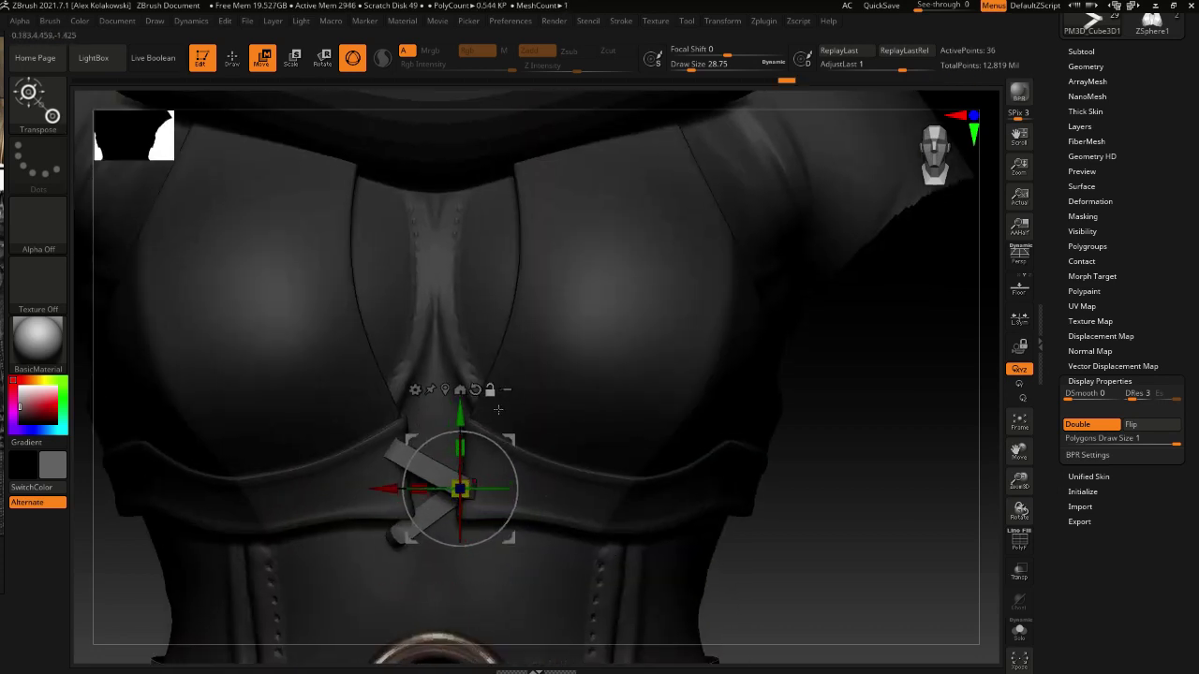
pyautogui.moveTo(464, 483); pyautogui.dragTo(457, 483)
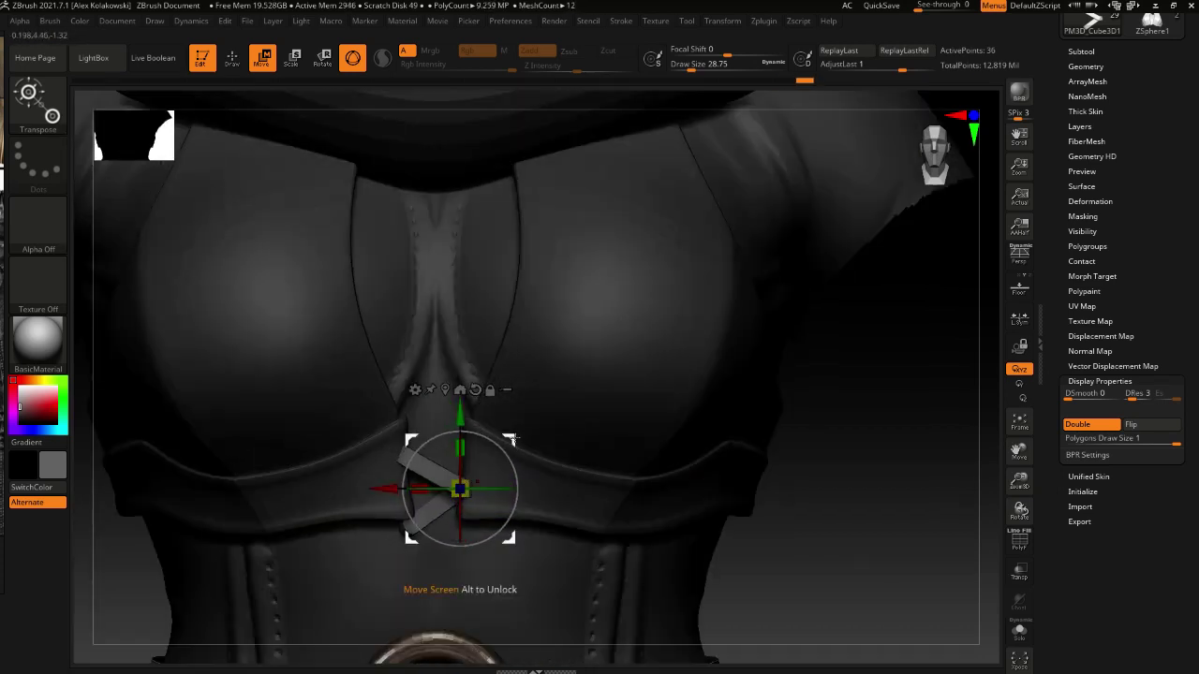
pyautogui.moveTo(515, 438); pyautogui.dragTo(499, 431)
pyautogui.moveTo(443, 482); pyautogui.dragTo(423, 473)
# Reshape the strip with the Move brush so that it slants across the gap and overlaps both edges of the underbust band
pyautogui.press('q')
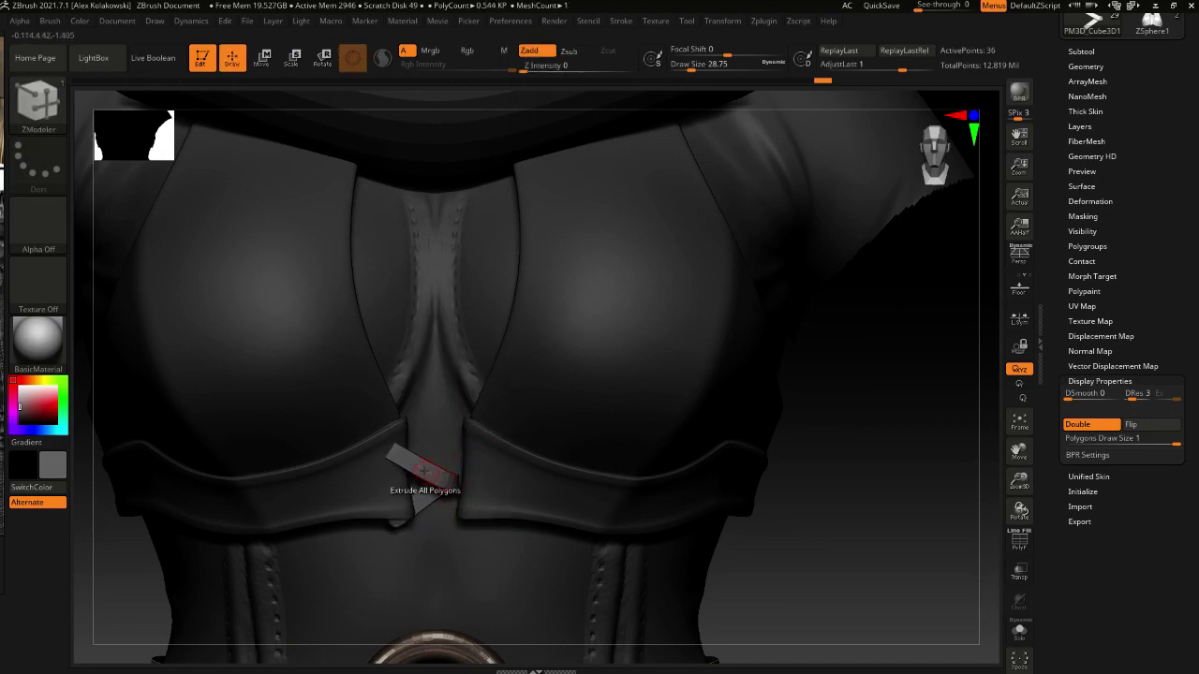
pyautogui.press('b')
pyautogui.press('m')
pyautogui.press('v')
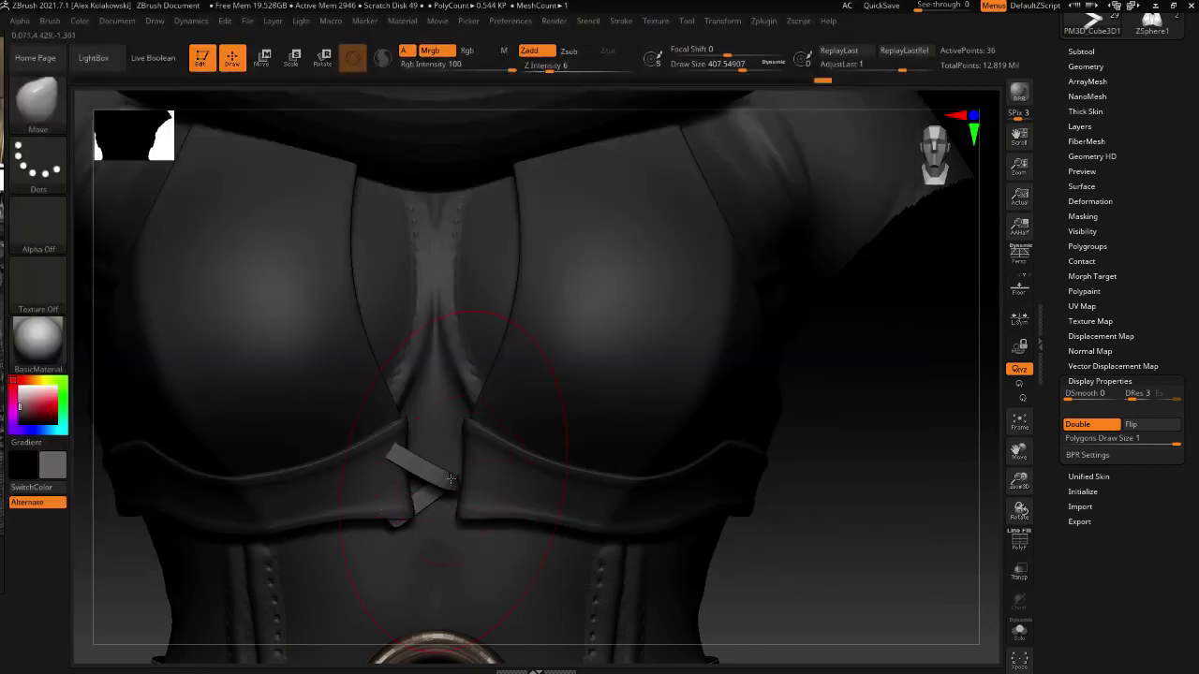
pyautogui.moveTo(447, 483); pyautogui.dragTo(891, 476)
pyautogui.press('s')
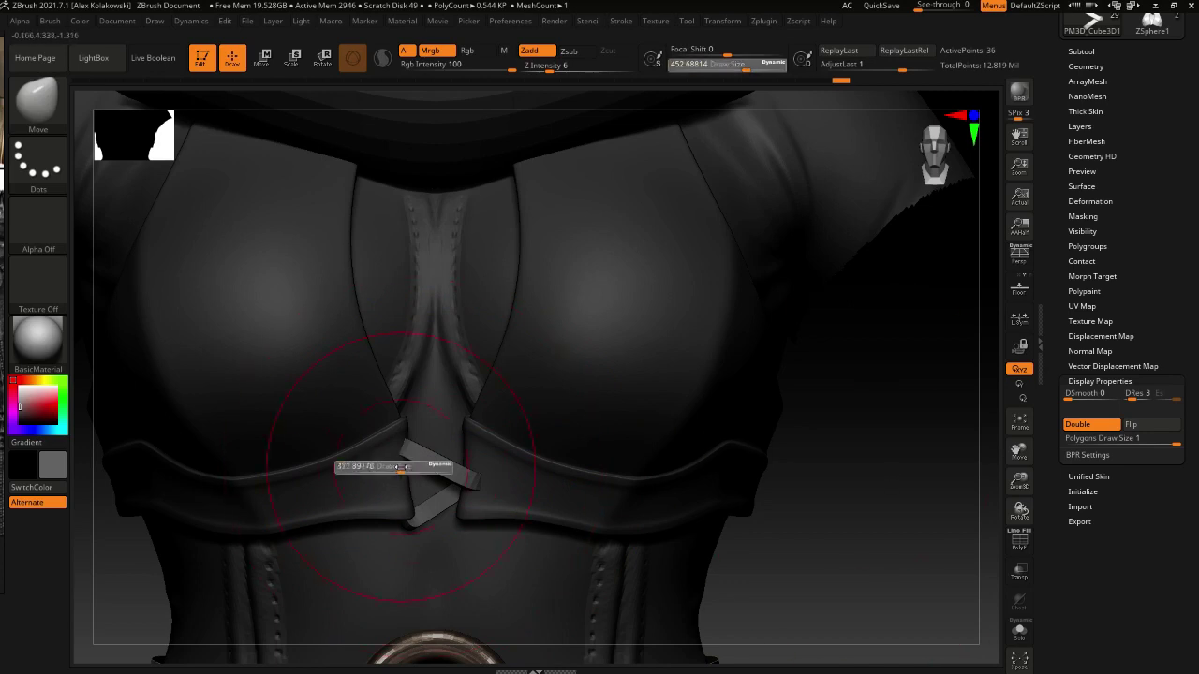
pyautogui.moveTo(412, 472); pyautogui.dragTo(403, 472)
pyautogui.moveTo(405, 475); pyautogui.dragTo(291, 473)
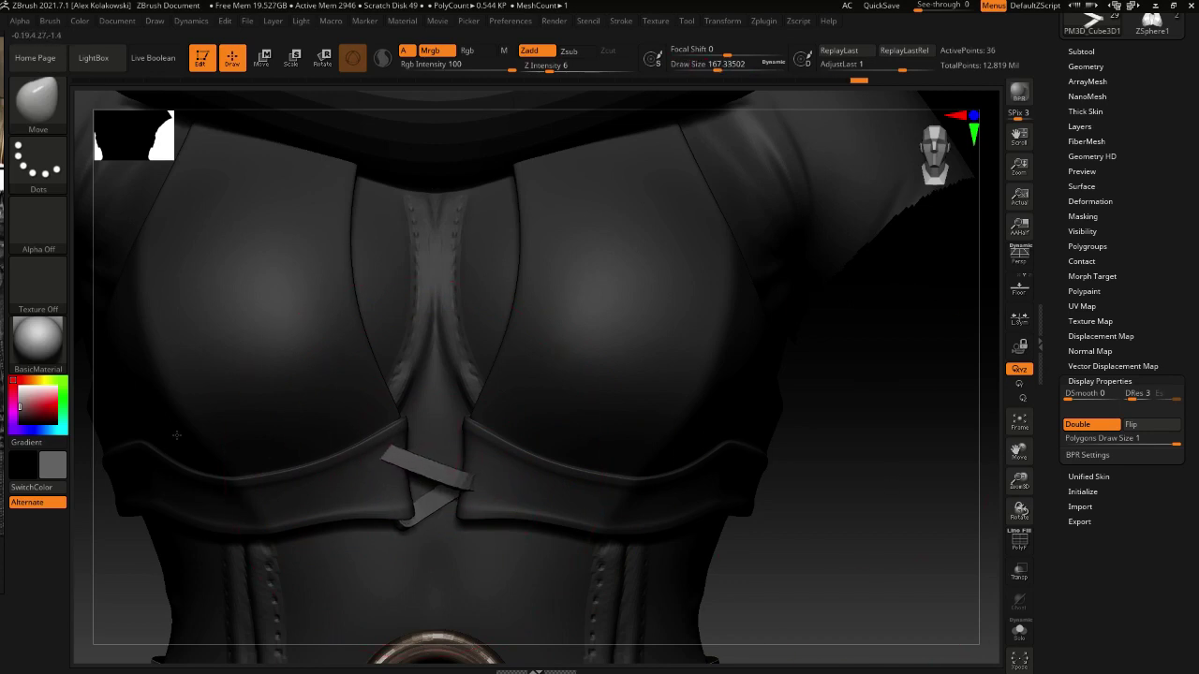
pyautogui.press('s')
pyautogui.moveTo(400, 536); pyautogui.dragTo(407, 536)
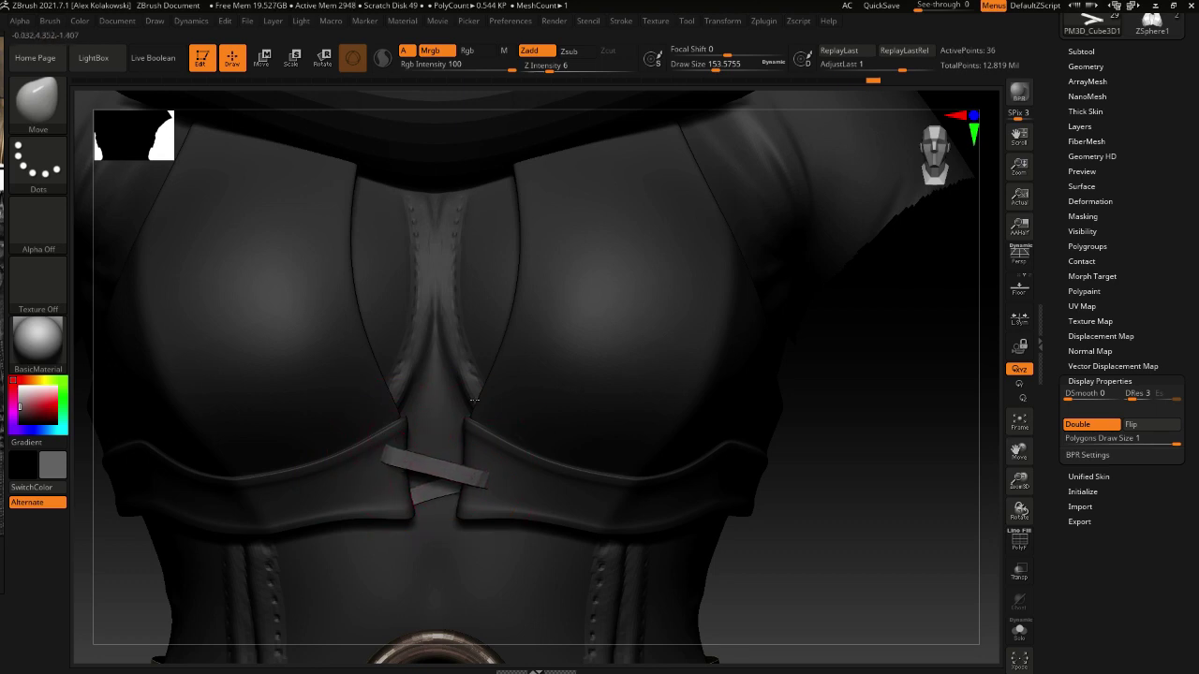
# Duplicate the strip, mirror the copy to form an X-shaped lacing, and adjust the copy with the Move brush
pyautogui.hotkey('ctrl', 'shift', 'd')
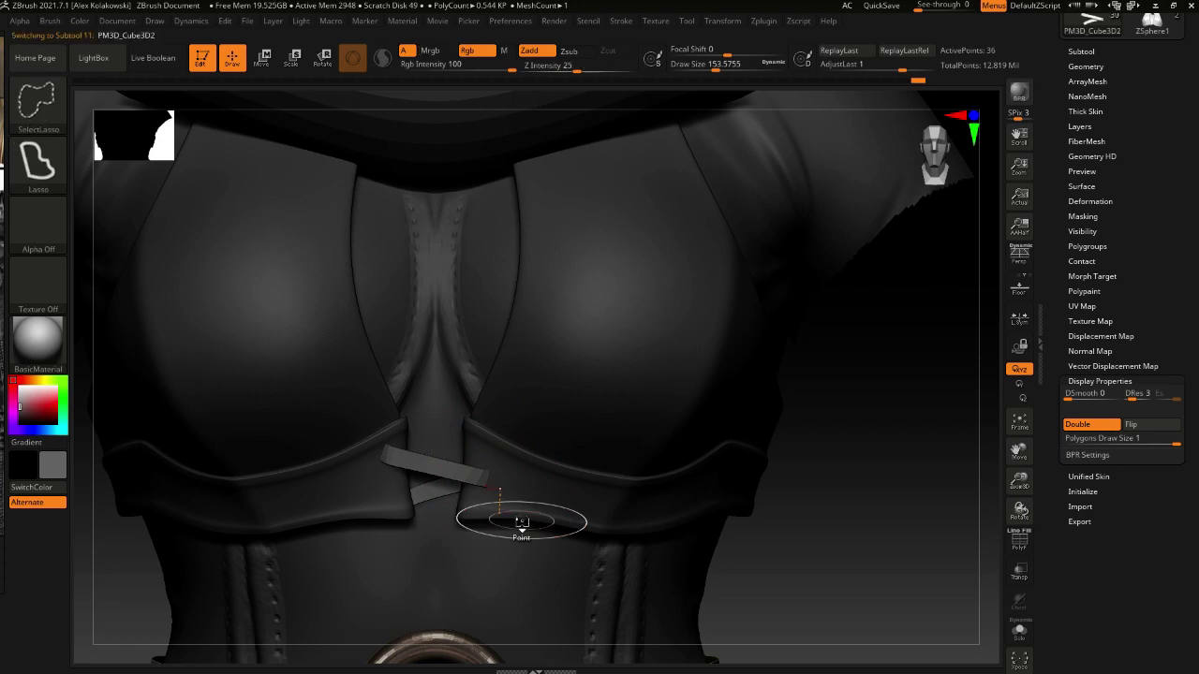
pyautogui.hotkey('ctrl', 'shift', 'm')
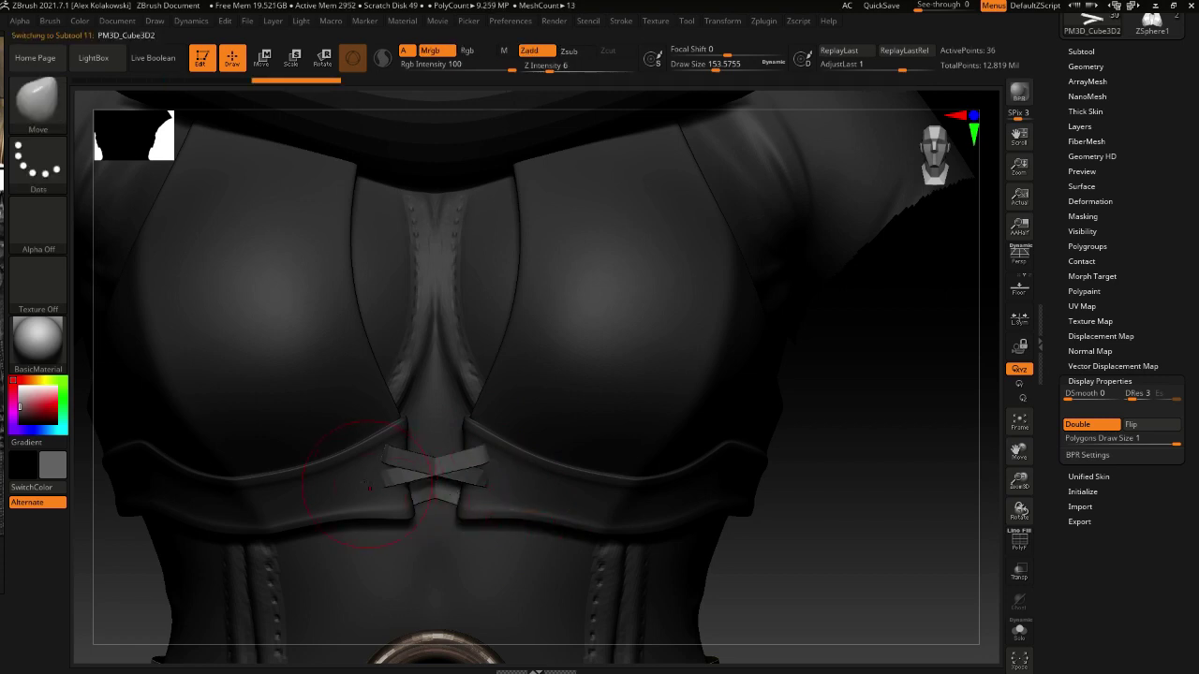
pyautogui.press('s')
pyautogui.moveTo(370, 488); pyautogui.dragTo(387, 485)
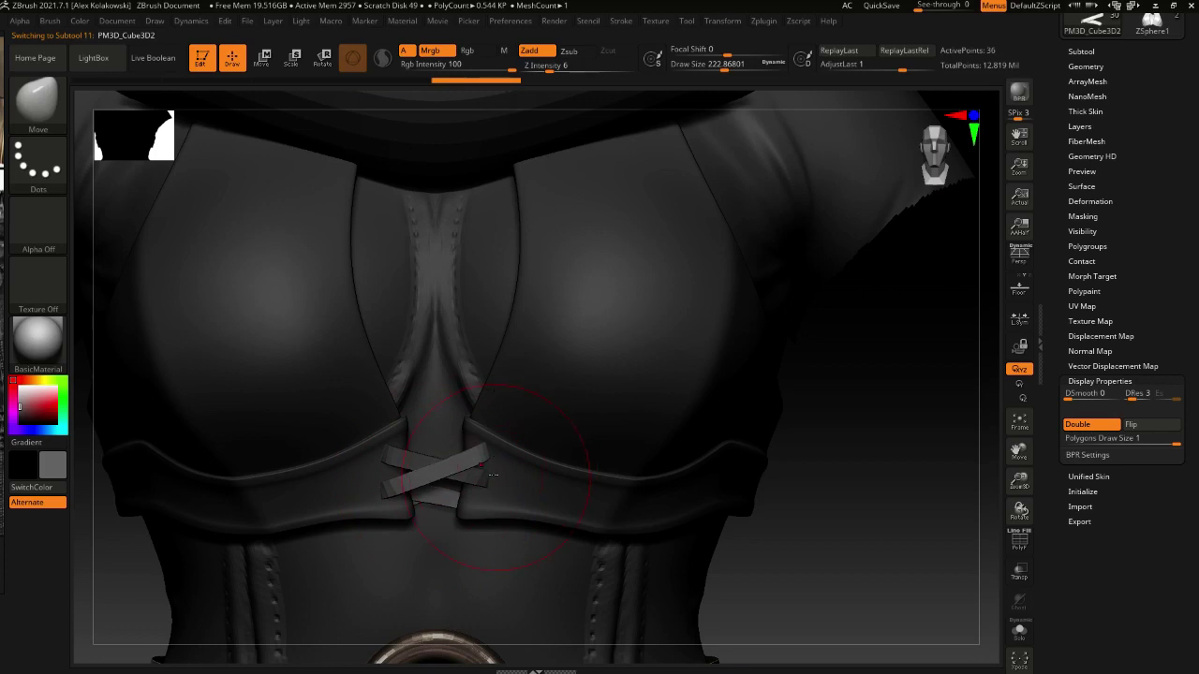
# Alternate between the two strips and refine their crossing and ends with the Move brush
pyautogui.keyDown('alt'); pyautogui.click(463, 473); pyautogui.keyUp('alt')
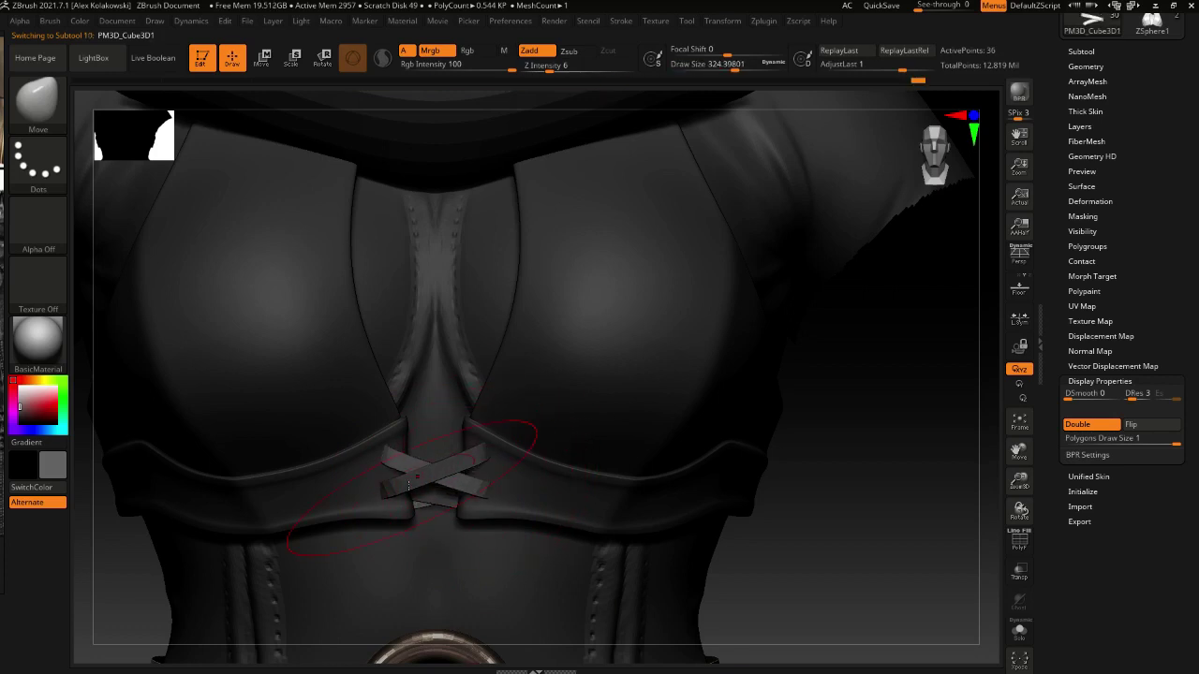
pyautogui.press('s')
pyautogui.click(369, 471)
pyautogui.keyDown('alt'); pyautogui.click(476, 513); pyautogui.keyUp('alt')
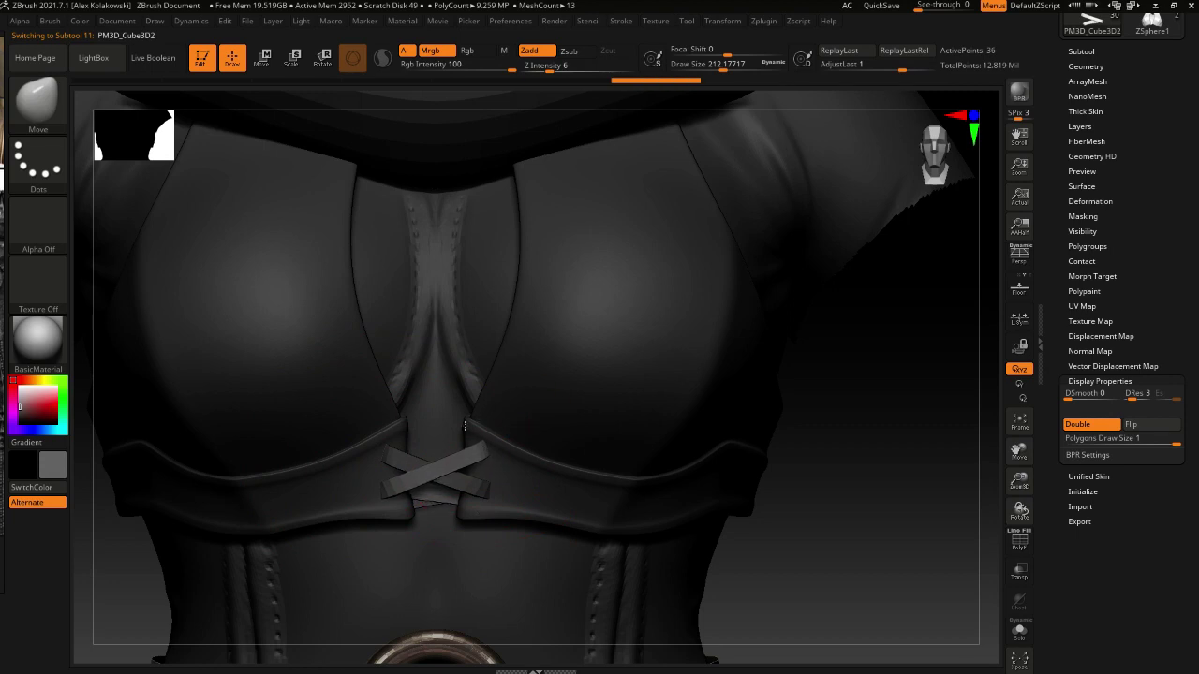
pyautogui.moveTo(464, 426); pyautogui.dragTo(446, 546, button='right')
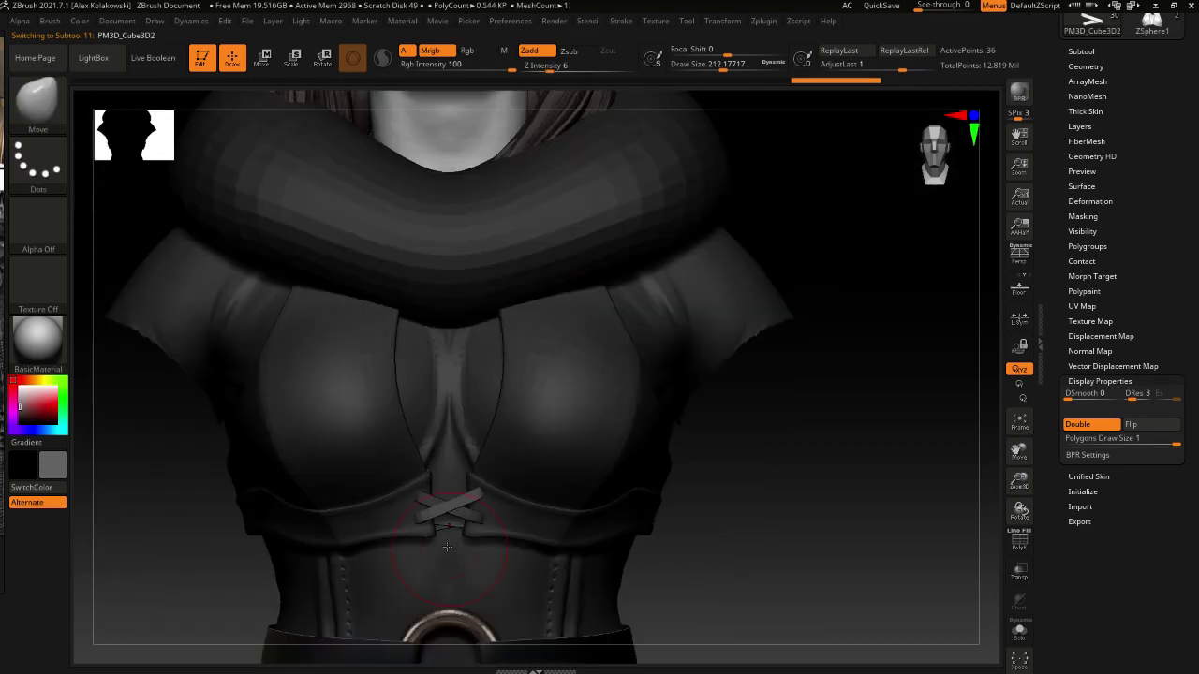
pyautogui.keyDown('alt'); pyautogui.click(418, 496); pyautogui.keyUp('alt')
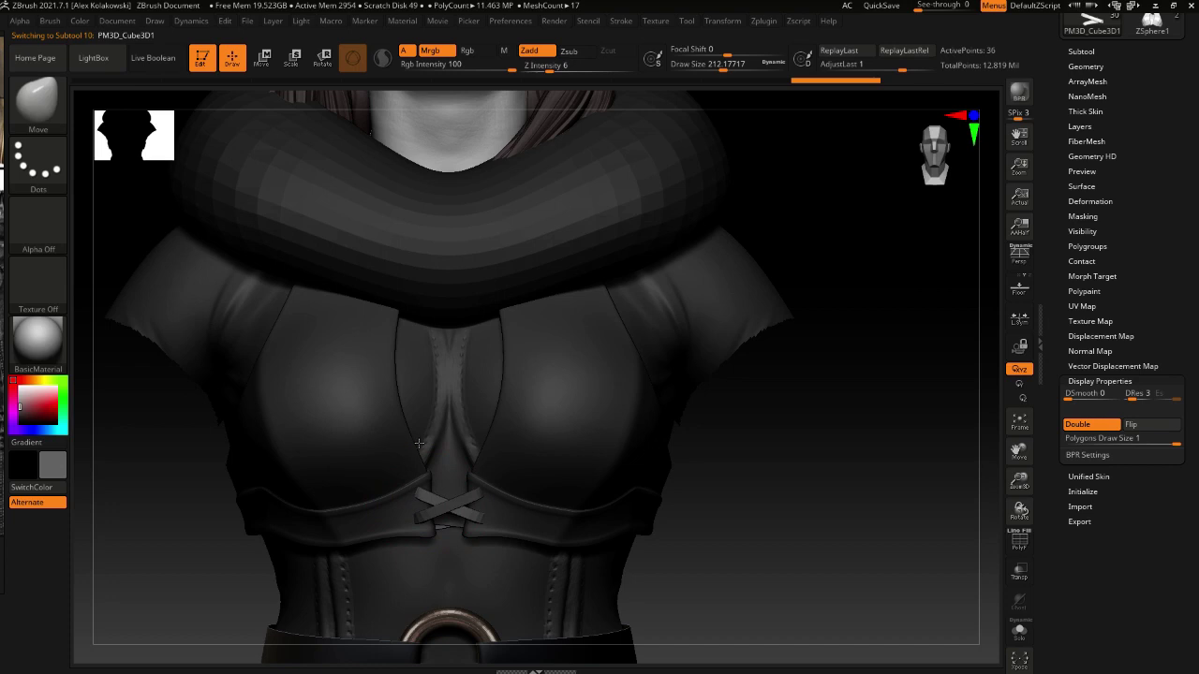
pyautogui.keyDown('alt'); pyautogui.click(408, 517); pyautogui.keyUp('alt')
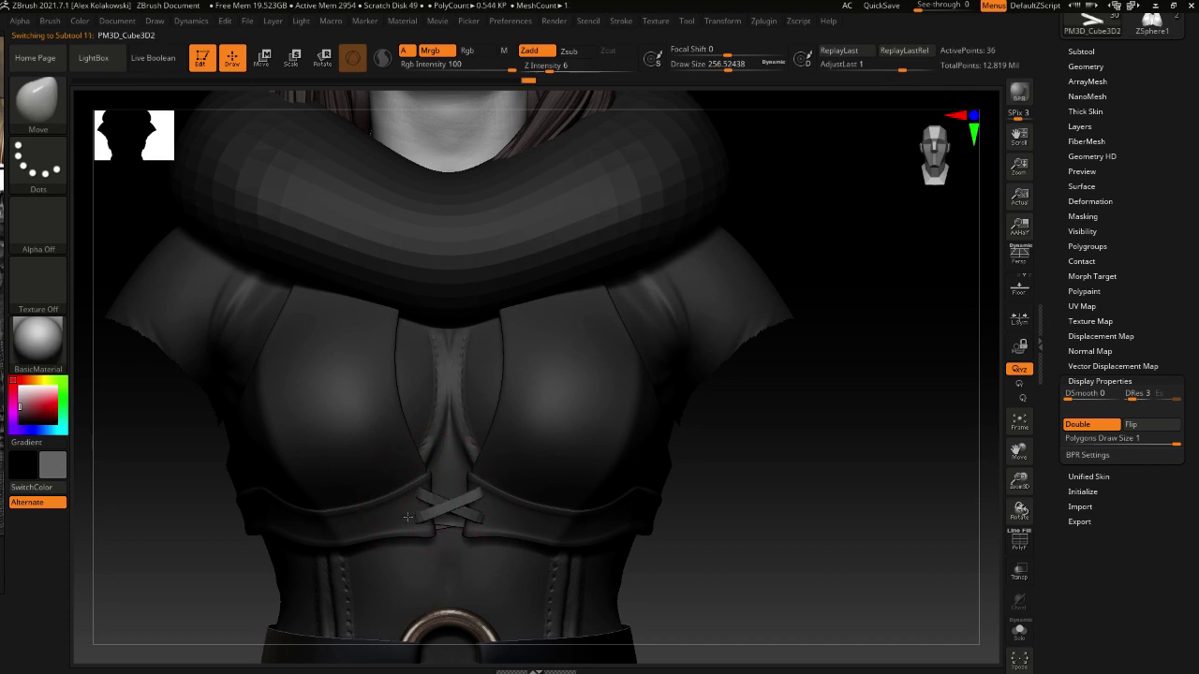
# Clone the mirrored strip PM3D_Cube3D2 as a separate tool
pyautogui.press('f')
pyautogui.moveTo(535, 509); pyautogui.dragTo(593, 575)
pyautogui.moveTo(1193, 141); pyautogui.dragTo(1125, 357)
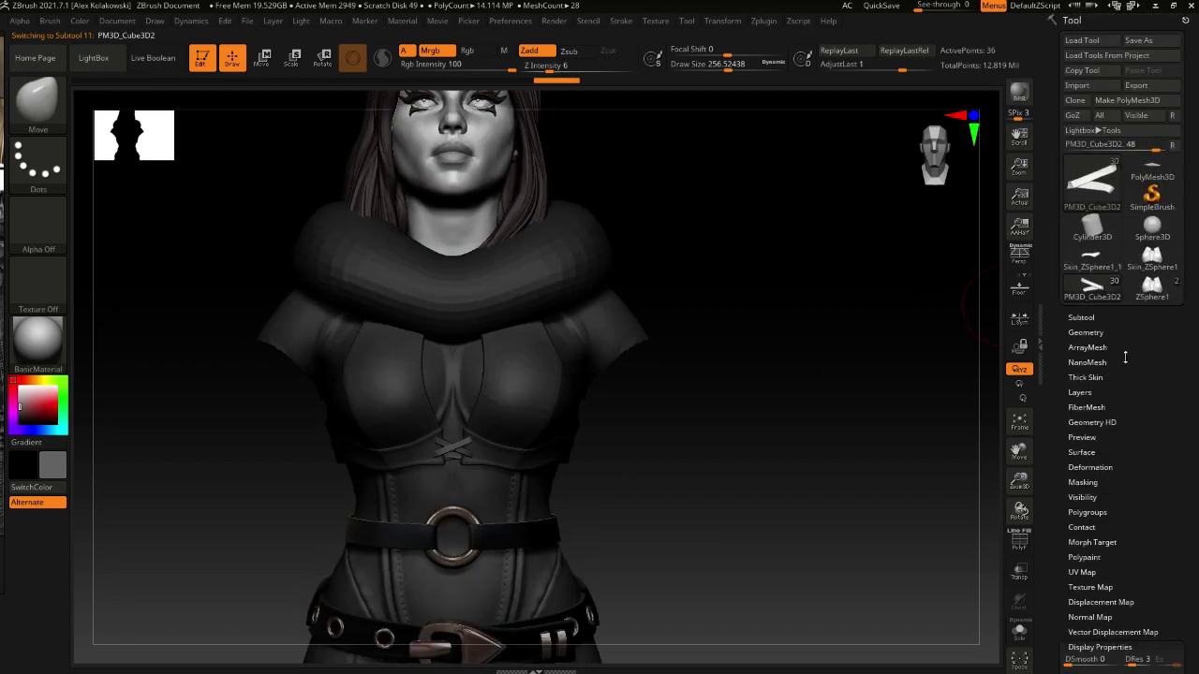
pyautogui.click(1081, 319)
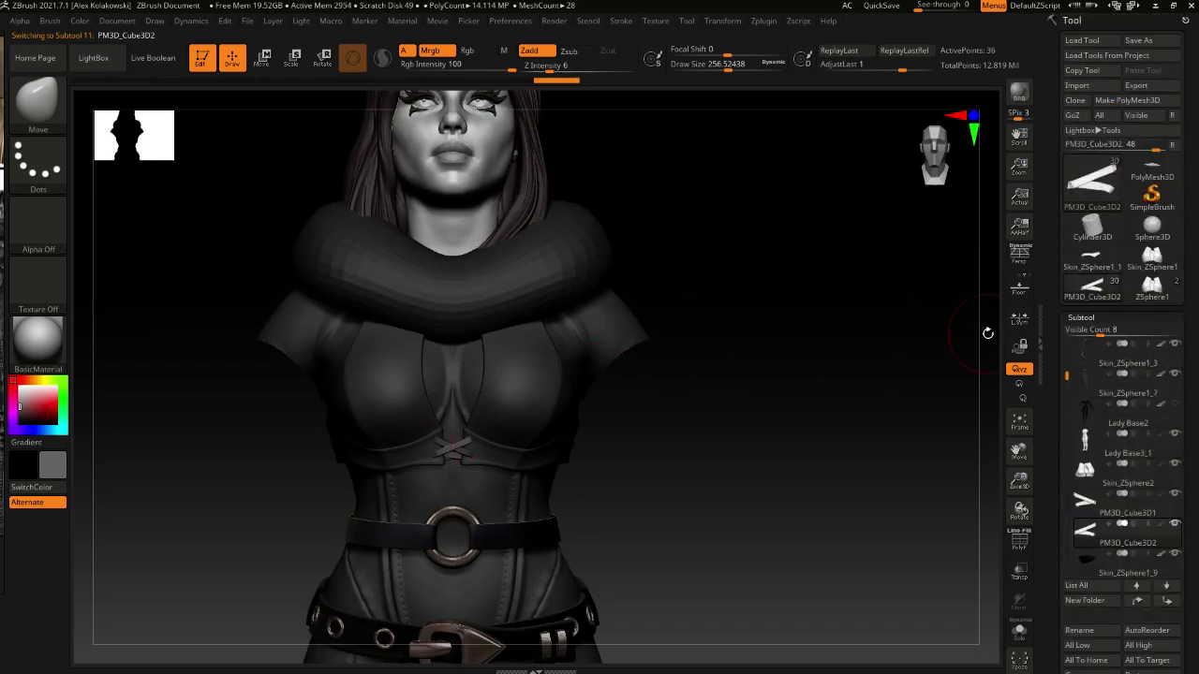
pyautogui.moveTo(1197, 311); pyautogui.dragTo(1196, 305)
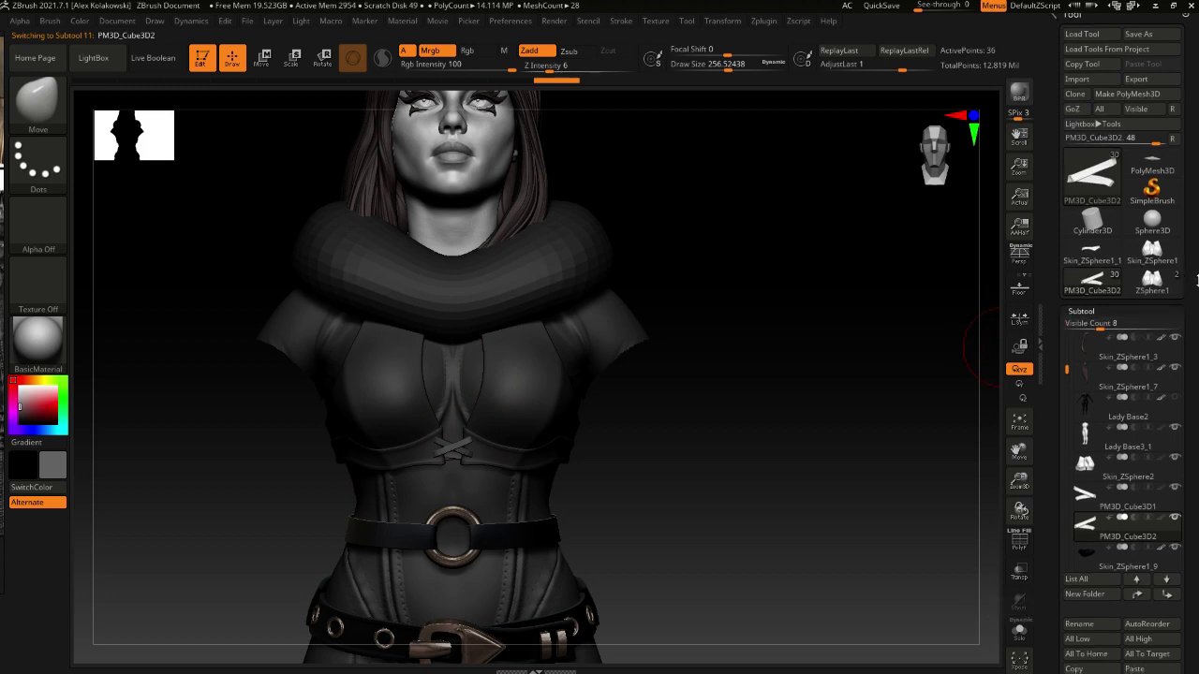
pyautogui.click(1074, 95)
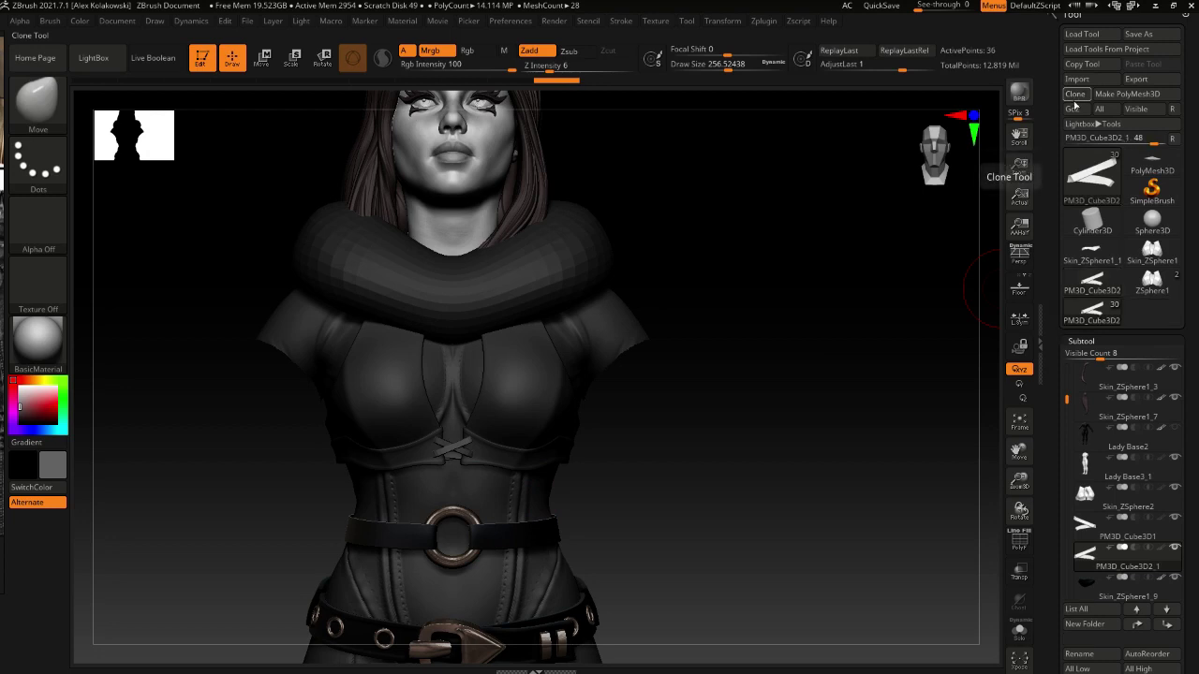
# Copy the original strip subtool PM3D_Cube3D1 and paste it into the cloned PM3D_Cube3D2 tool
pyautogui.keyDown('alt'); pyautogui.moveTo(442, 488); pyautogui.dragTo(474, 477, button='right'); pyautogui.keyUp('alt')
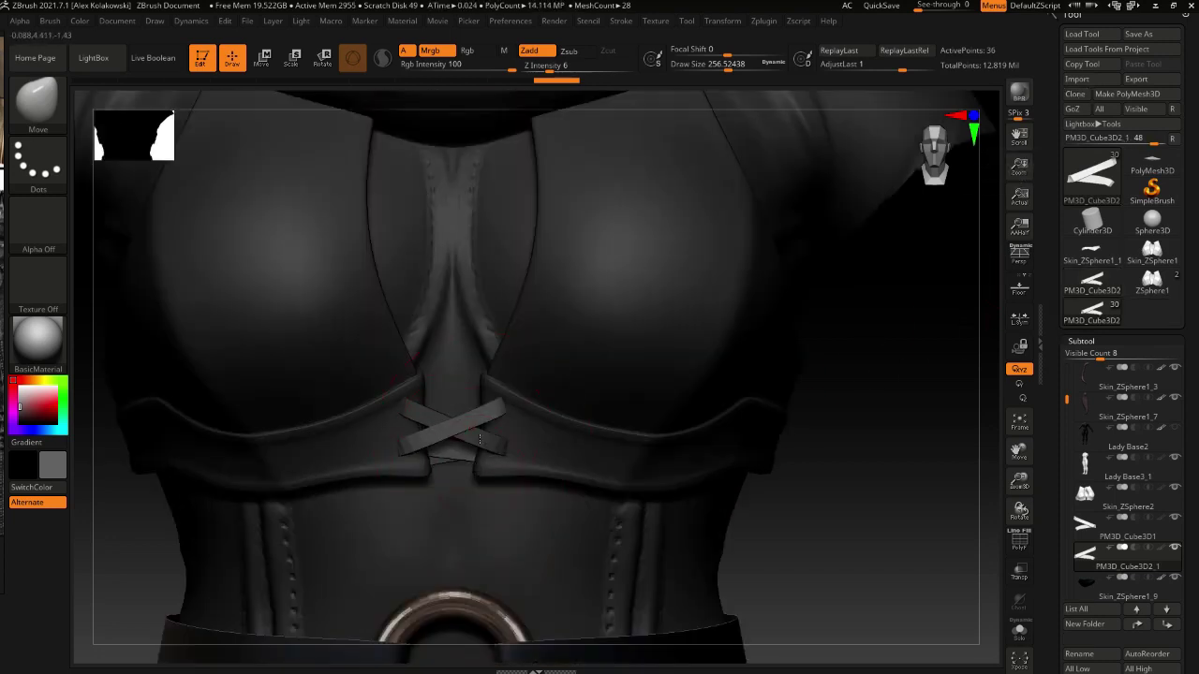
pyautogui.keyDown('alt'); pyautogui.click(479, 438); pyautogui.keyUp('alt')
pyautogui.scroll(-4, 1115, 421)
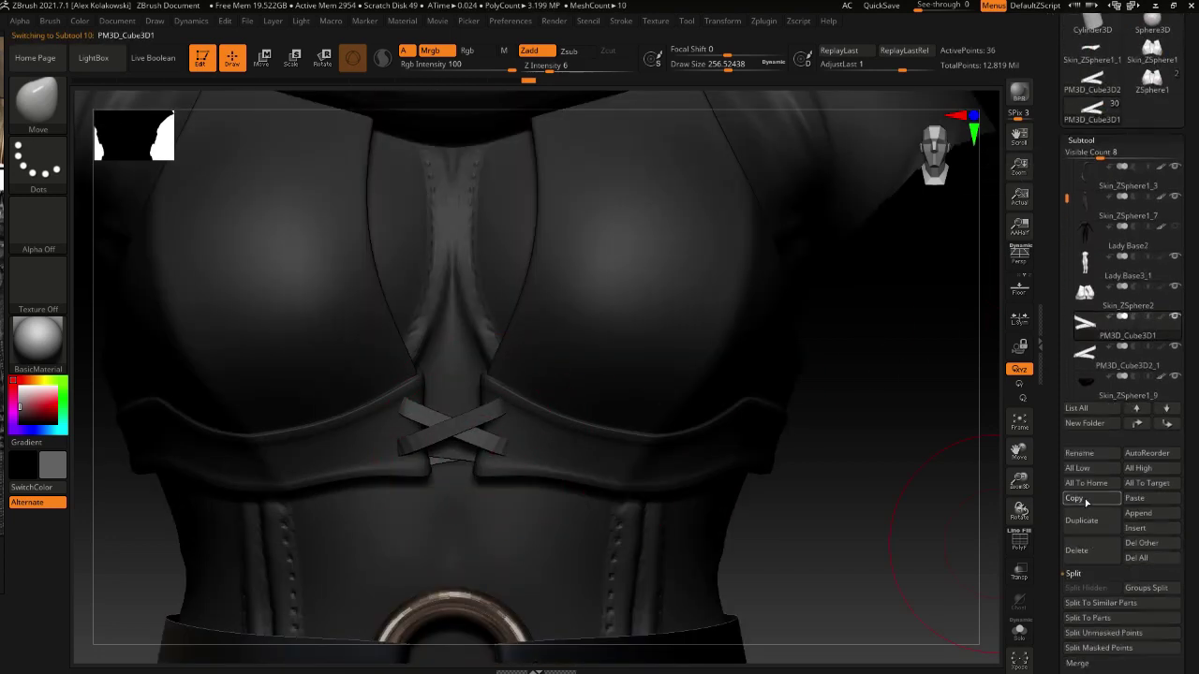
pyautogui.moveTo(1193, 280); pyautogui.dragTo(1197, 487)
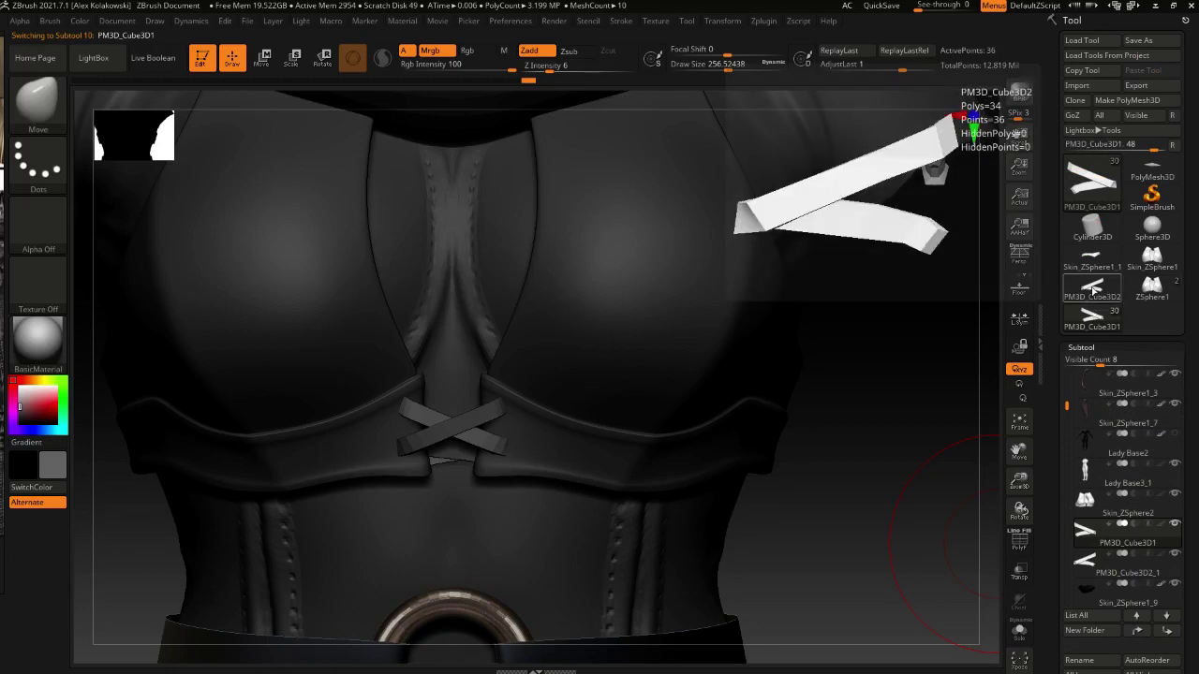
pyautogui.click(1094, 293)
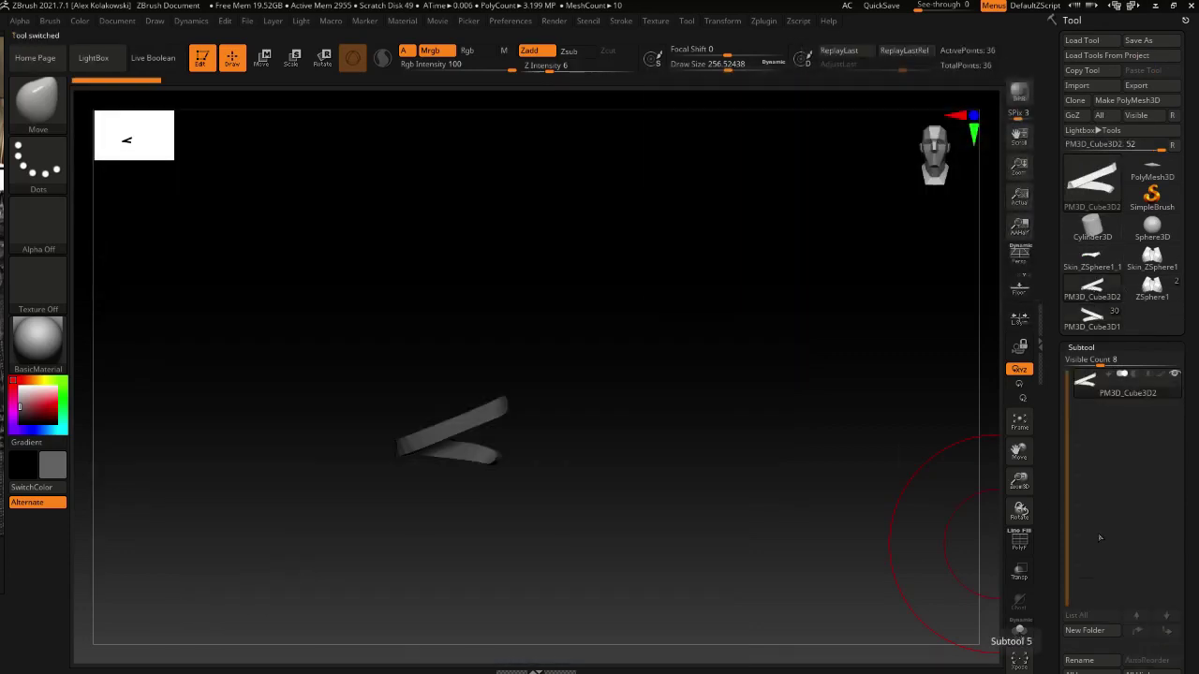
pyautogui.scroll(-3, 1097, 533)
pyautogui.click(1152, 557)
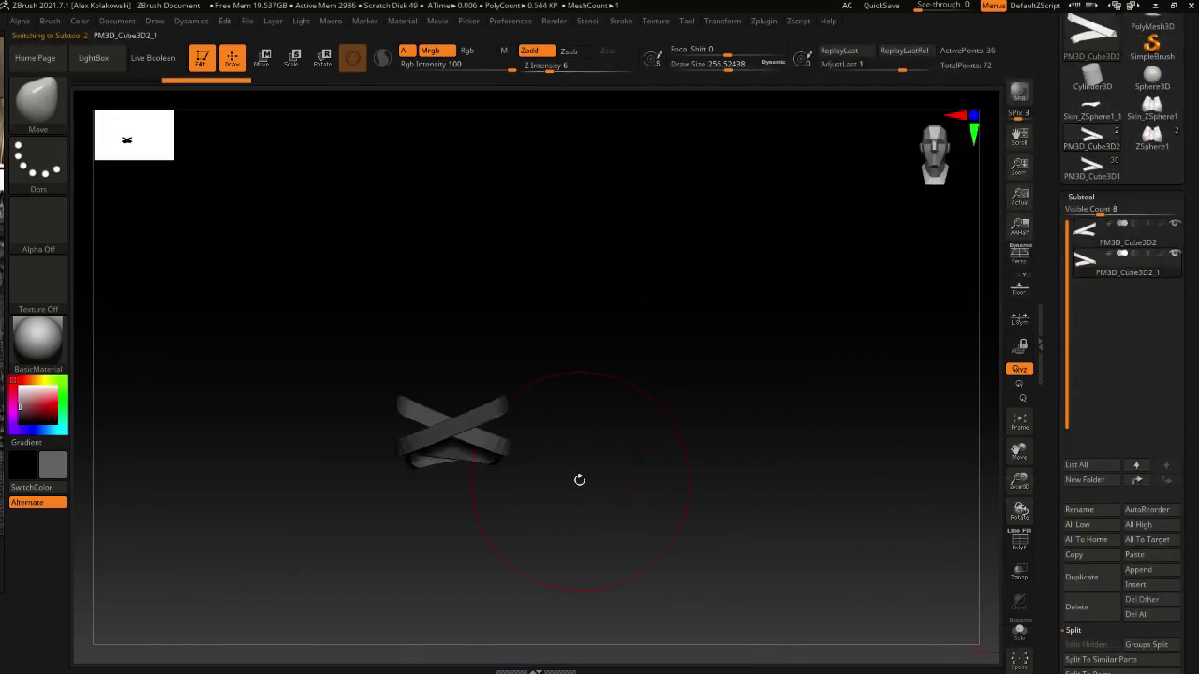
# Reshape both crossed strips from above with the Move Topological brush to separate their layers, and undo the last stroke
pyautogui.moveTo(449, 436); pyautogui.dragTo(416, 426)
pyautogui.keyDown('alt'); pyautogui.click(416, 423); pyautogui.keyUp('alt')
pyautogui.press('b')
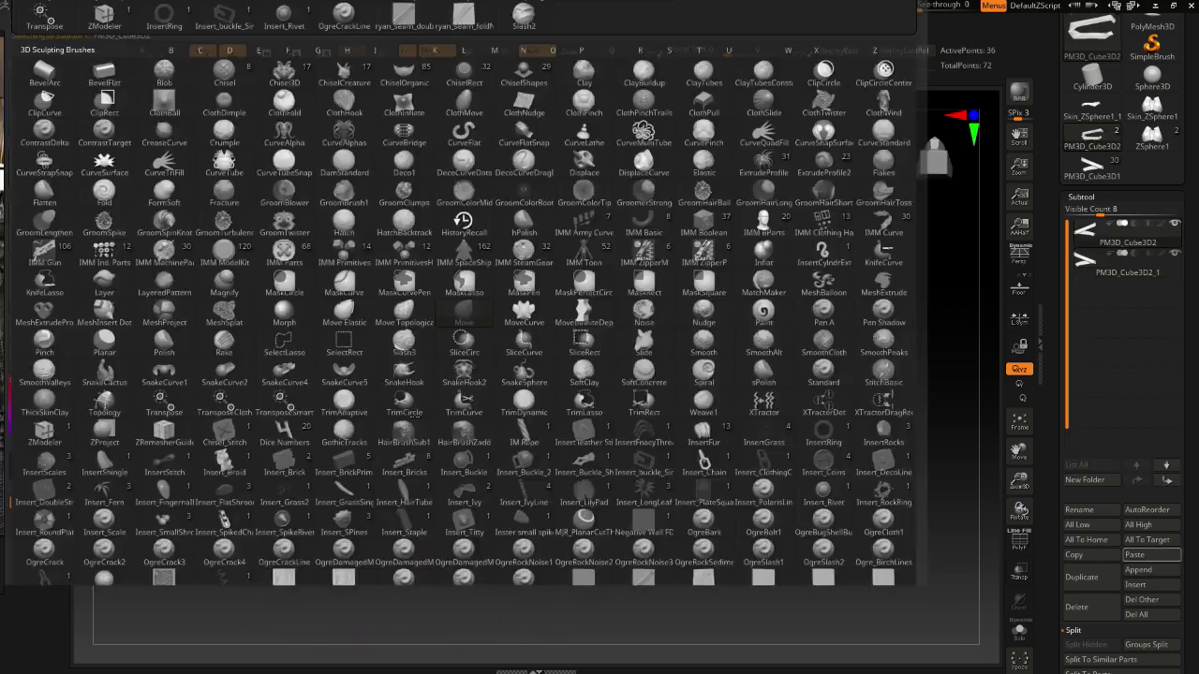
pyautogui.press('m')
pyautogui.press('t')
pyautogui.moveTo(449, 416)
pyautogui.mouseDown()
pyautogui.moveTo(441, 335)
pyautogui.moveTo(453, 417)
pyautogui.moveTo(476, 435)
pyautogui.mouseUp()
pyautogui.moveTo(476, 436)
pyautogui.mouseDown(button='right')
pyautogui.moveTo(477, 412)
pyautogui.moveTo(484, 437)
pyautogui.mouseUp(button='right')
pyautogui.moveTo(479, 458); pyautogui.dragTo(480, 461)
pyautogui.moveTo(395, 436); pyautogui.dragTo(396, 446)
pyautogui.keyDown('alt'); pyautogui.click(452, 491); pyautogui.keyUp('alt')
pyautogui.moveTo(454, 496); pyautogui.dragTo(461, 521)
pyautogui.hotkey('ctrl', 'z')
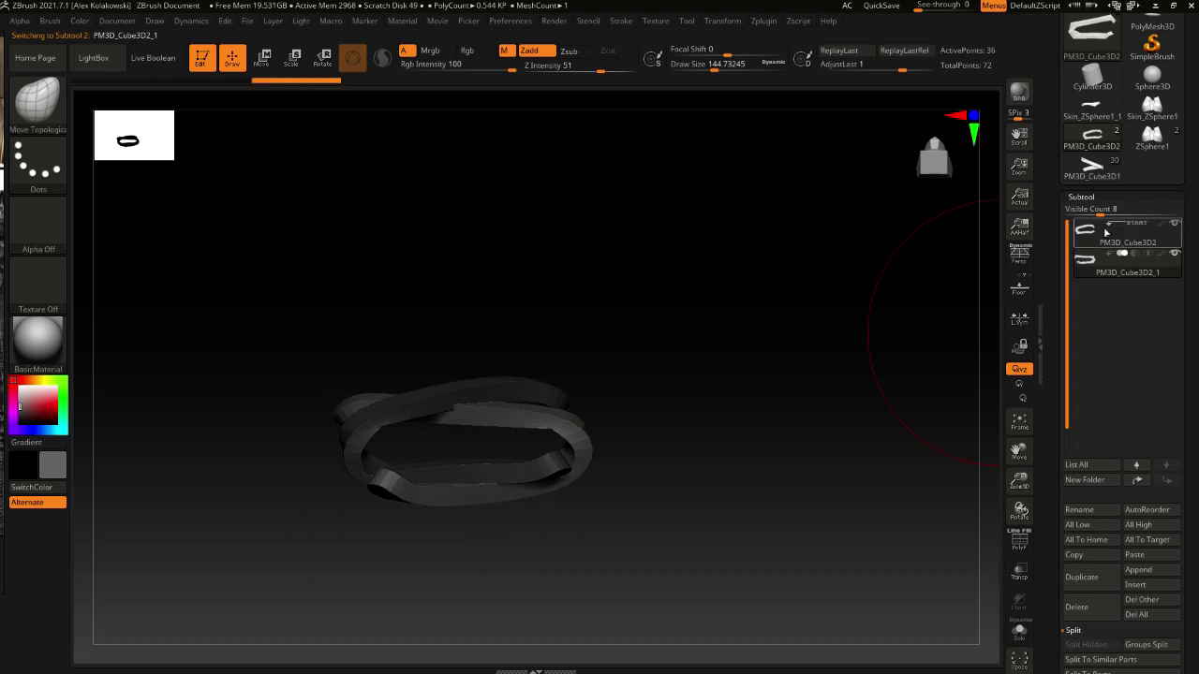
# Merge the PM3D_Cube3D2 strip down with the strip below it into one subtool
pyautogui.click(1098, 234)
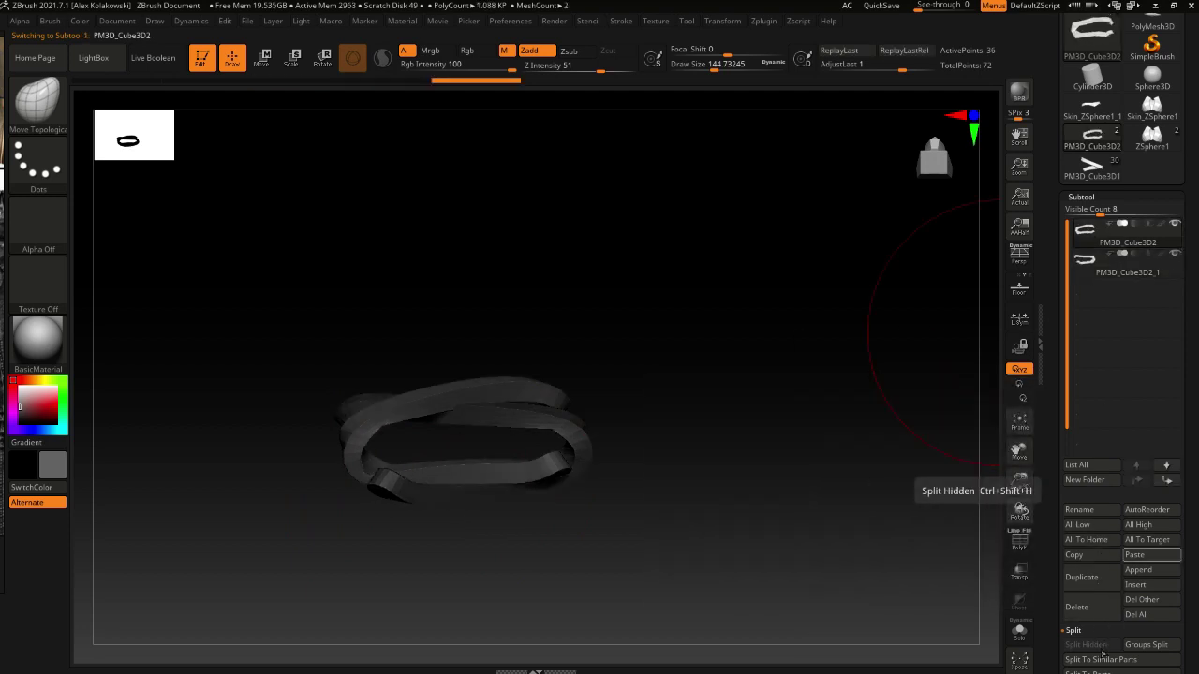
pyautogui.scroll(-3, 1101, 655)
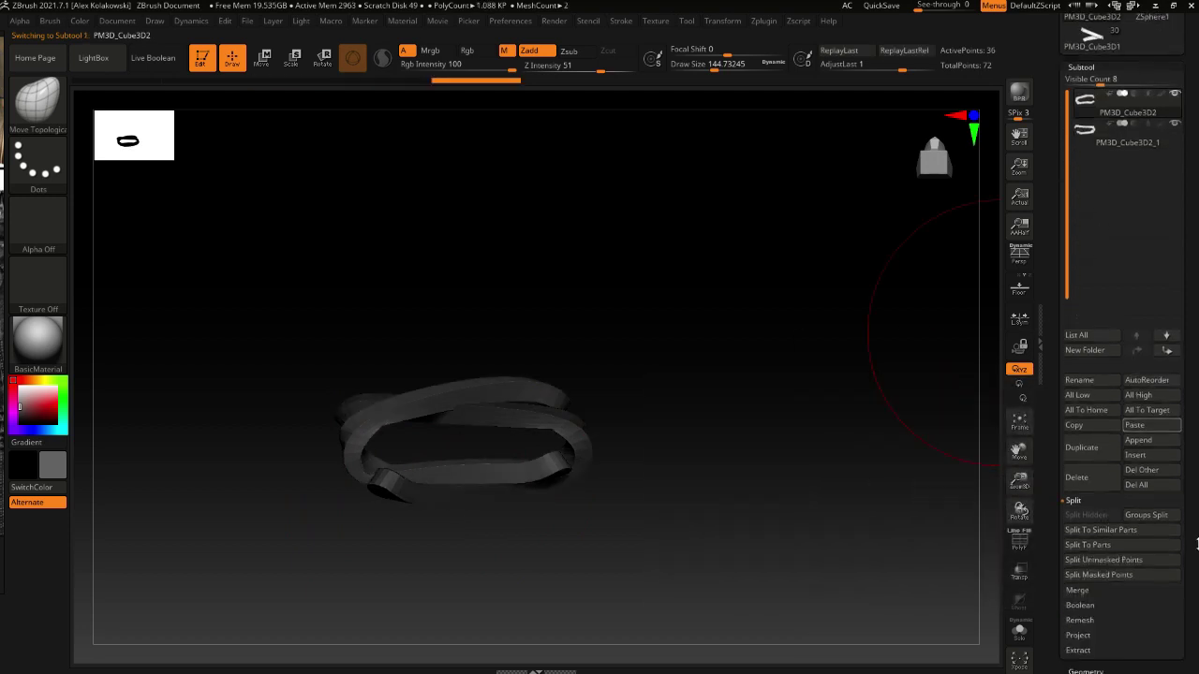
pyautogui.click(1078, 591)
pyautogui.click(1090, 530)
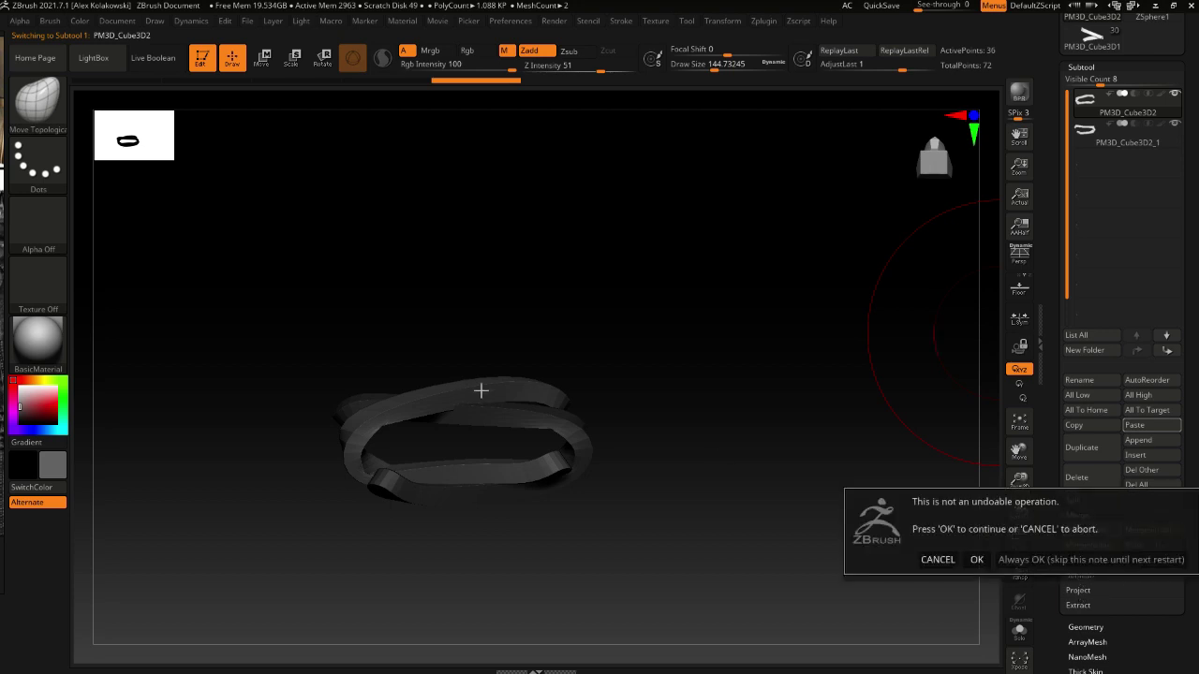
pyautogui.click(977, 560)
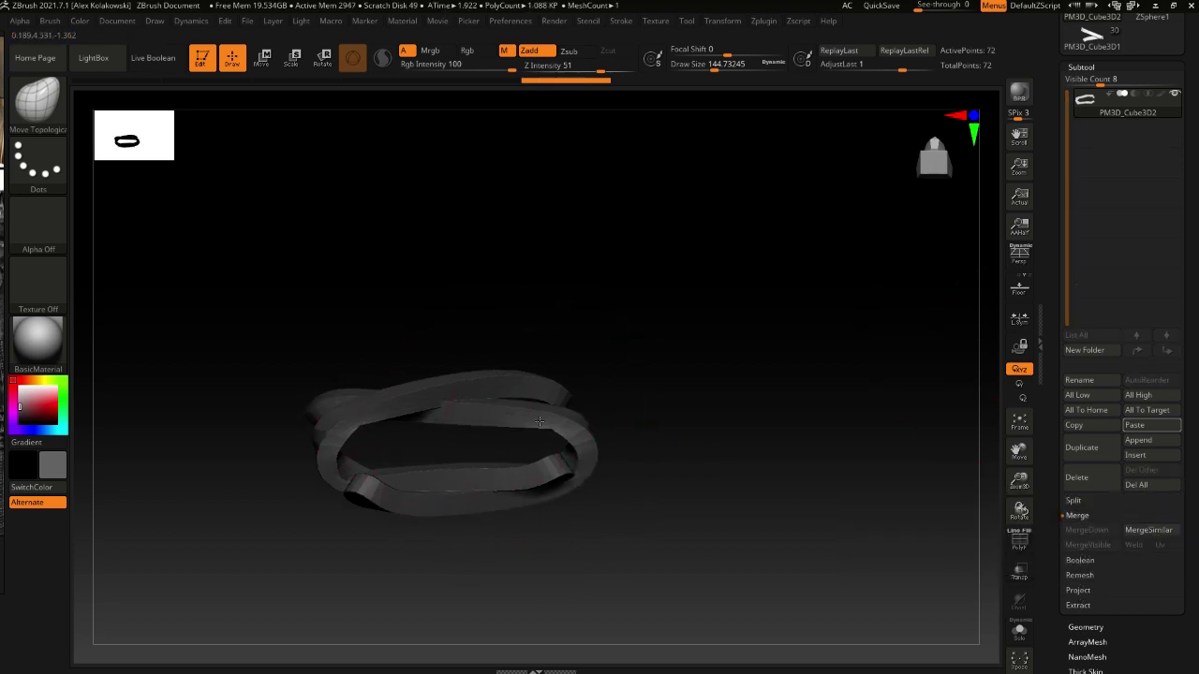
# Switch to the ZModeler brush with Crease EdgeLoop Partial as the edge action for the merged crossed strips
pyautogui.moveTo(487, 562)
pyautogui.mouseDown()
pyautogui.moveTo(554, 514)
pyautogui.moveTo(559, 552)
pyautogui.moveTo(540, 473)
pyautogui.mouseUp()
pyautogui.press('b')
pyautogui.press('z')
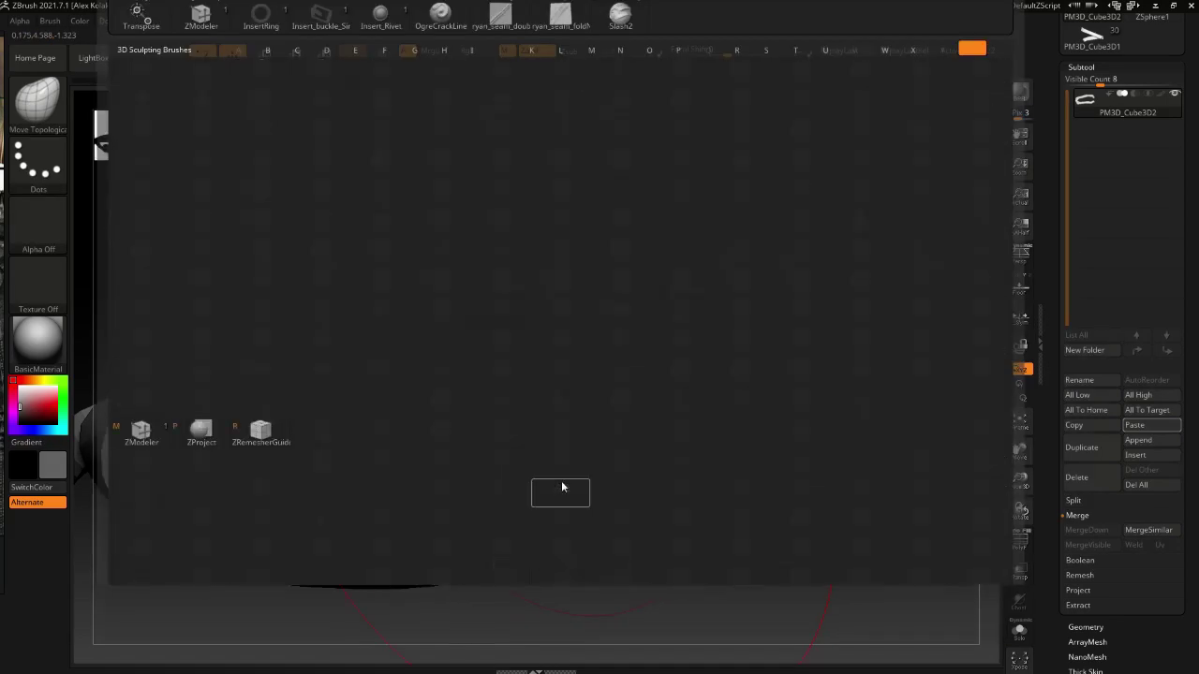
pyautogui.press('m')
pyautogui.press('space')
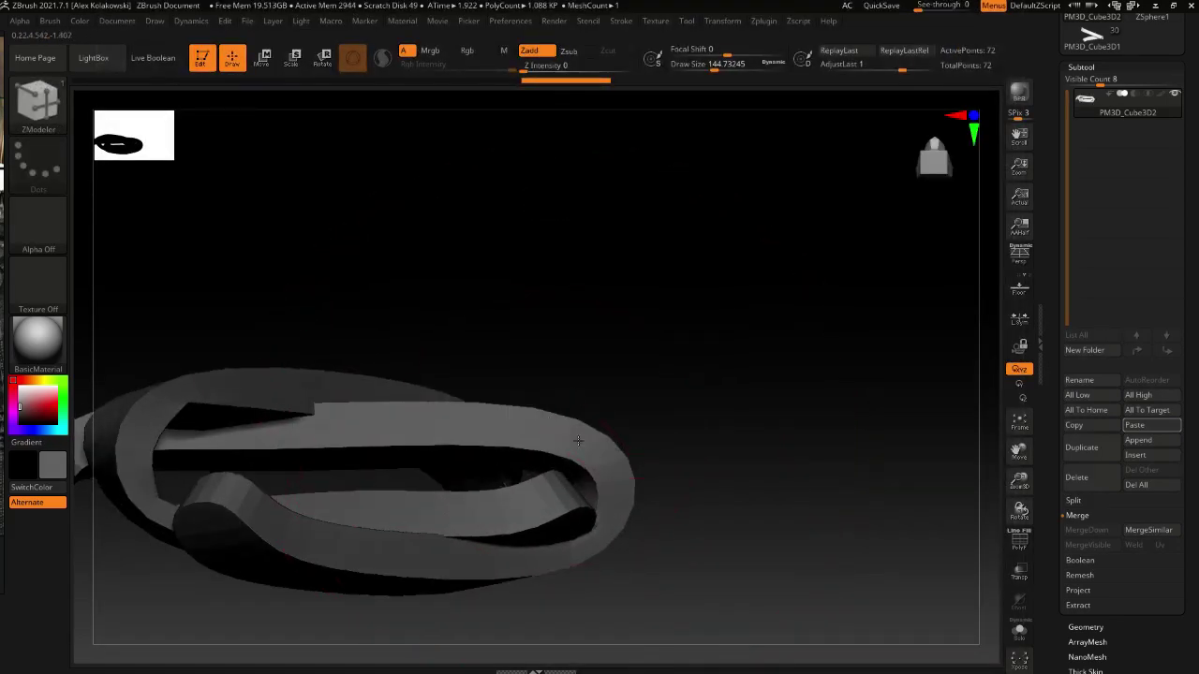
pyautogui.moveTo(579, 441); pyautogui.dragTo(298, 398, button='right')
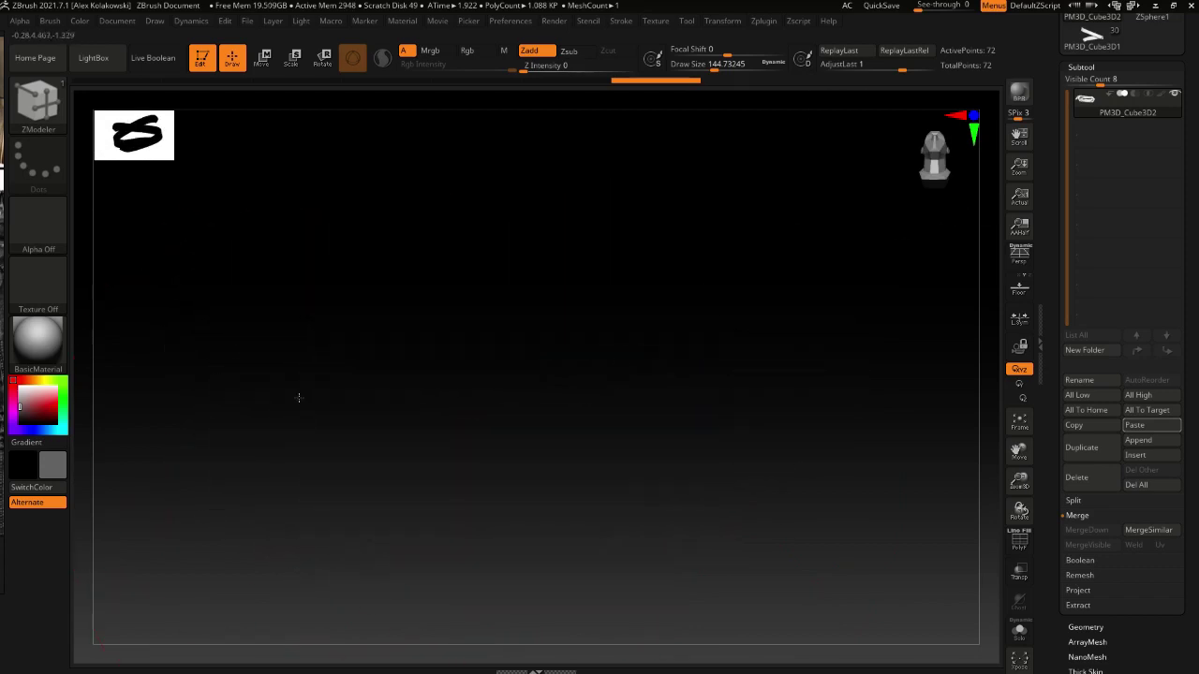
pyautogui.press('f')
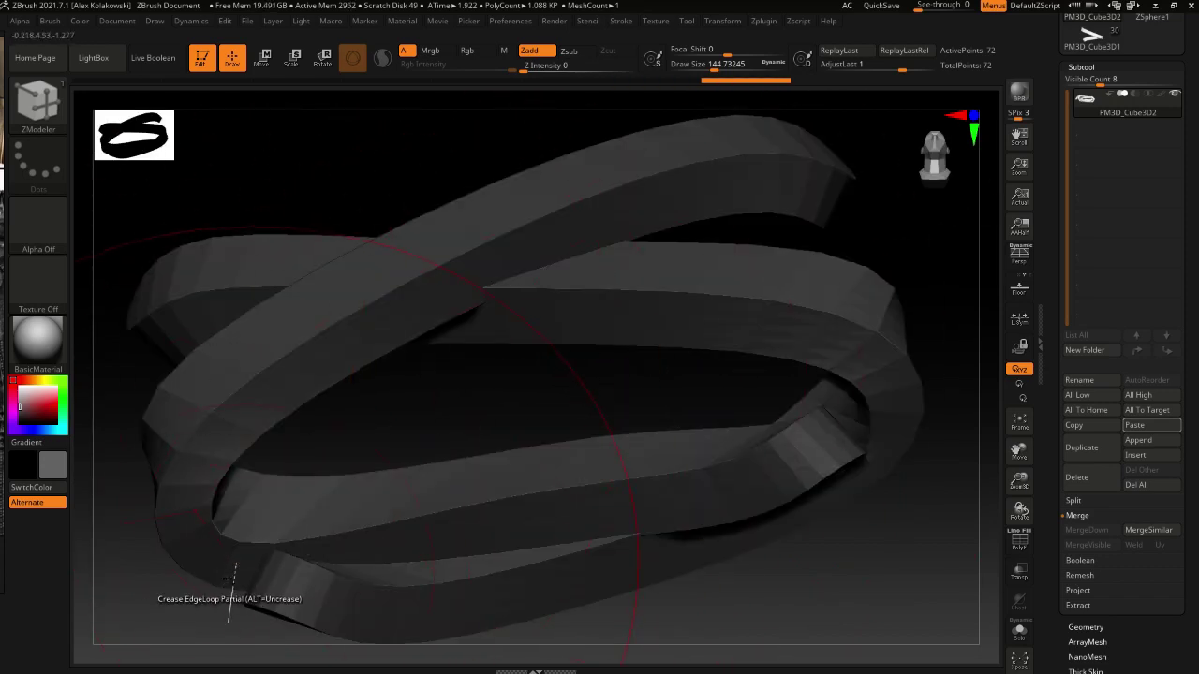
pyautogui.keyDown('ctrl'); pyautogui.moveTo(234, 579); pyautogui.dragTo(548, 477, button='right'); pyautogui.keyUp('ctrl')
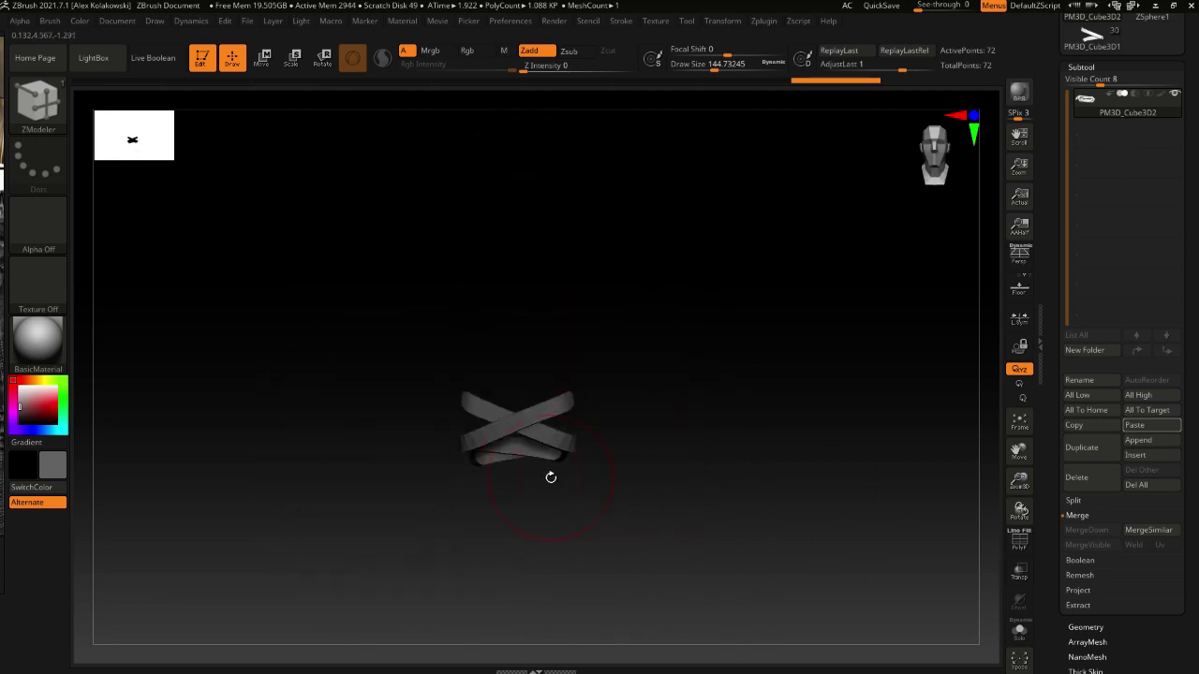
# Set the crossed strips' dynamic smooth subdivision to 5 and their crease level to 2
pyautogui.click(1152, 626)
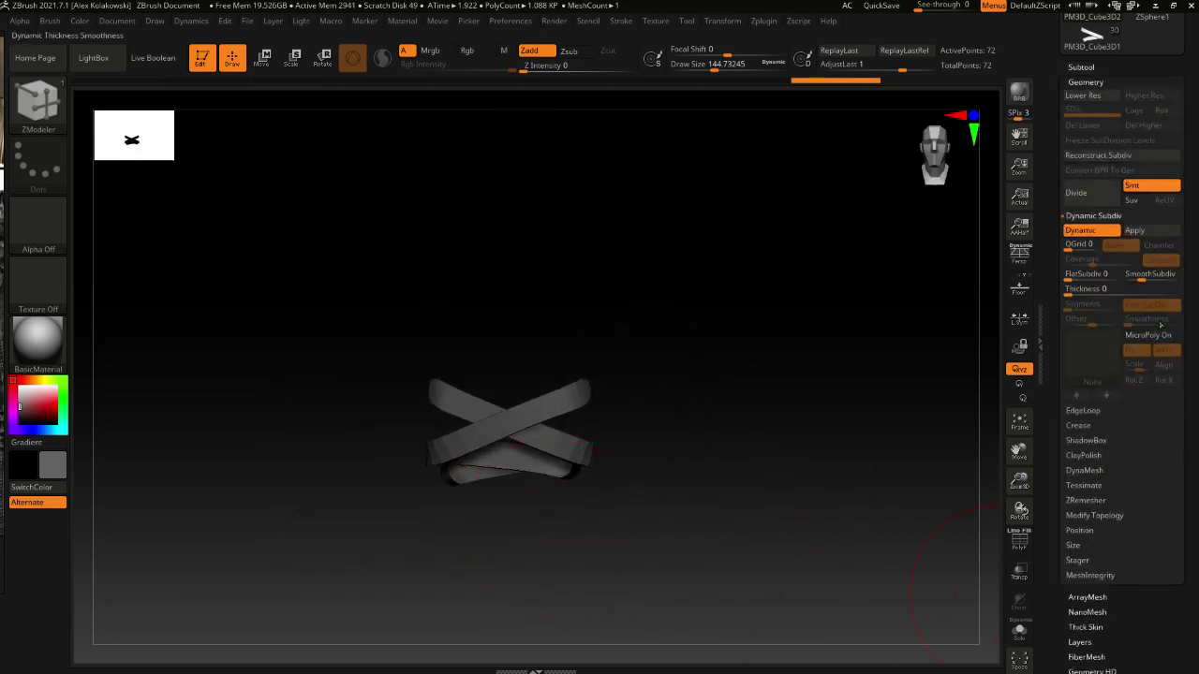
pyautogui.moveTo(1143, 279); pyautogui.dragTo(1152, 278)
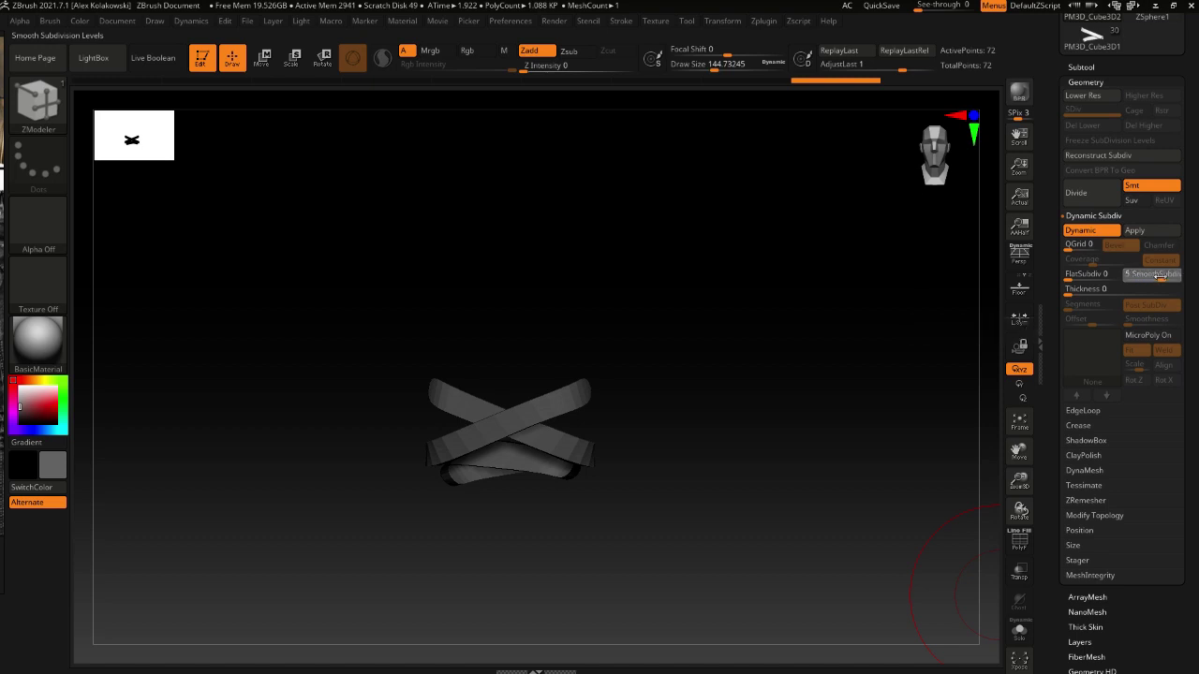
pyautogui.click(1085, 426)
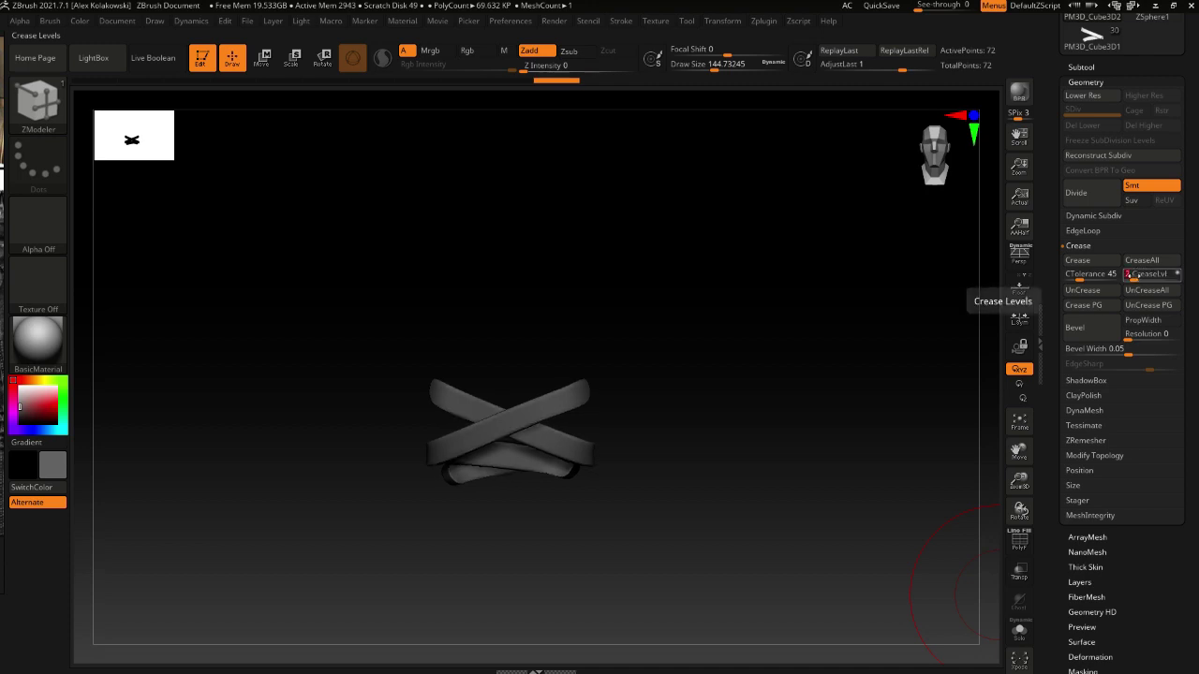
pyautogui.moveTo(638, 444); pyautogui.dragTo(716, 508)
# Adjust the lower folds of the crossed strips with the Move Topological brush, and undo the last stroke
pyautogui.press('b')
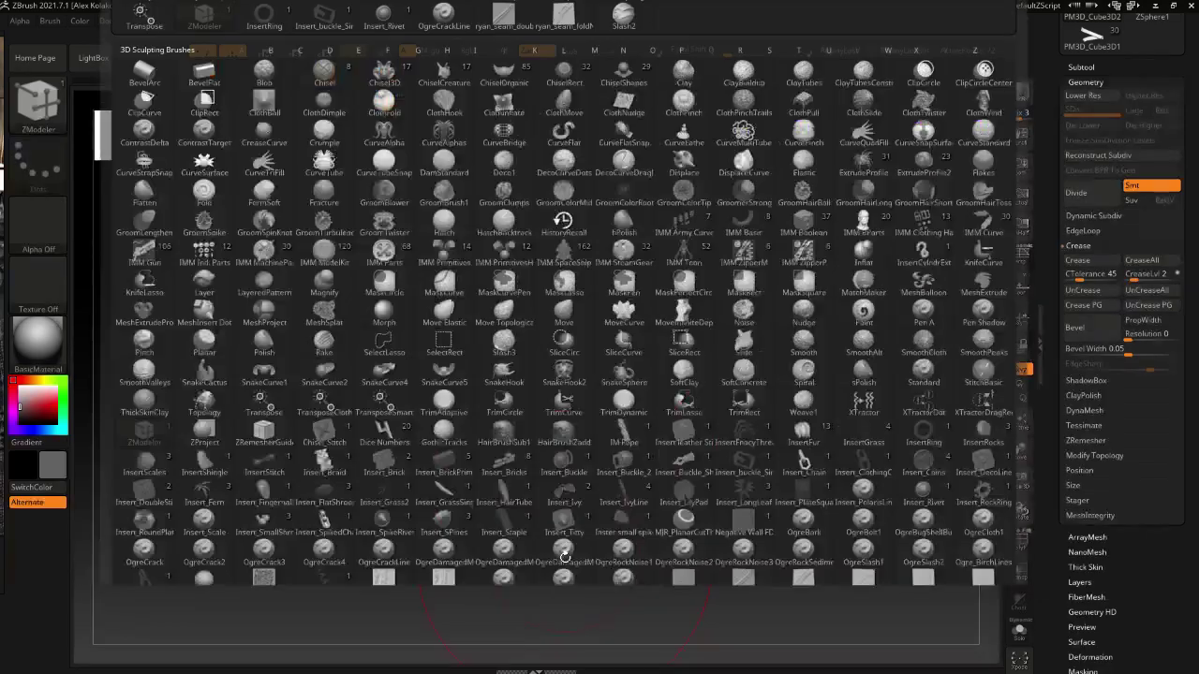
pyautogui.press('m')
pyautogui.press('t')
pyautogui.moveTo(452, 484); pyautogui.dragTo(457, 474)
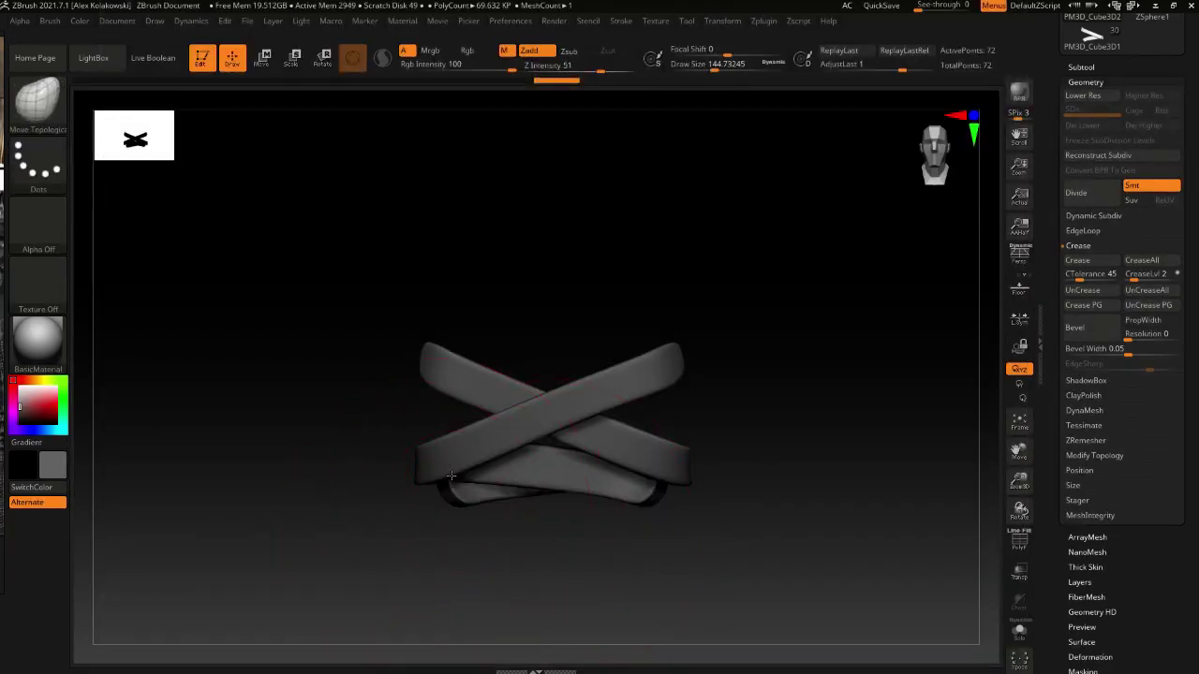
pyautogui.moveTo(546, 508); pyautogui.dragTo(535, 536)
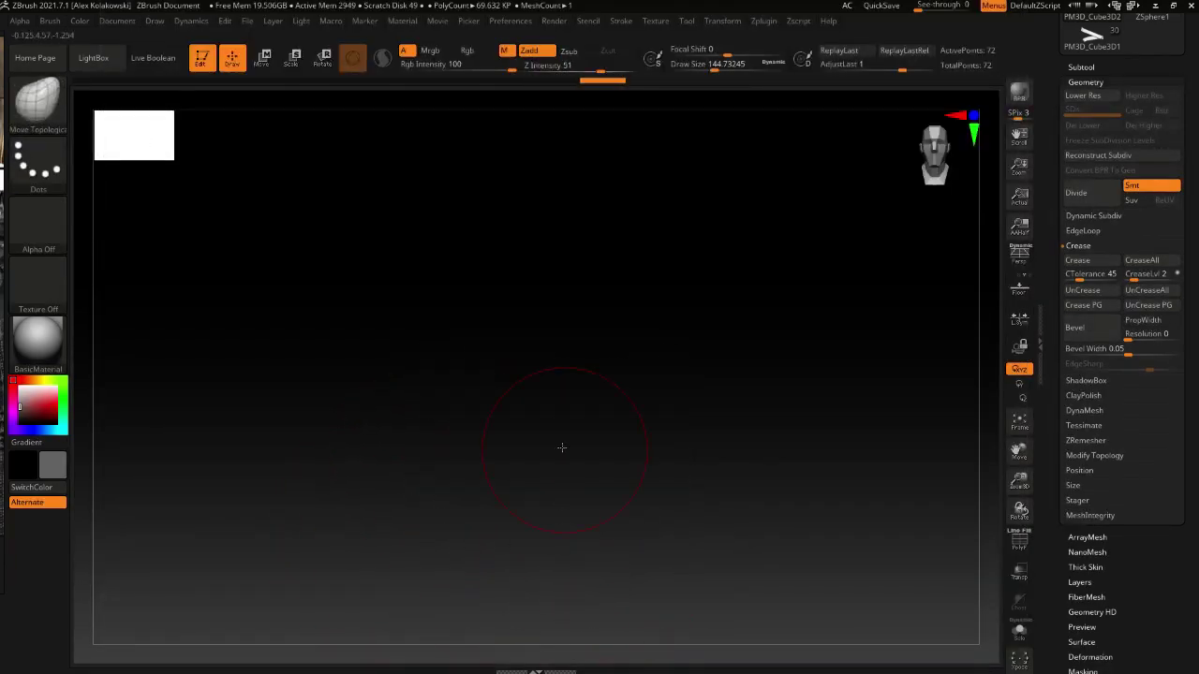
pyautogui.hotkey('ctrl', 'z')
# Reduce the Move Topological brush's draw size to about 41 with the crossed strips facing front
pyautogui.keyDown('ctrl'); pyautogui.moveTo(565, 471); pyautogui.dragTo(534, 600, button='right'); pyautogui.keyUp('ctrl')
pyautogui.keyDown('alt'); pyautogui.moveTo(537, 381); pyautogui.dragTo(503, 243, button='right'); pyautogui.keyUp('alt')
pyautogui.keyDown('alt'); pyautogui.moveTo(507, 442); pyautogui.dragTo(504, 393, button='right'); pyautogui.keyUp('alt')
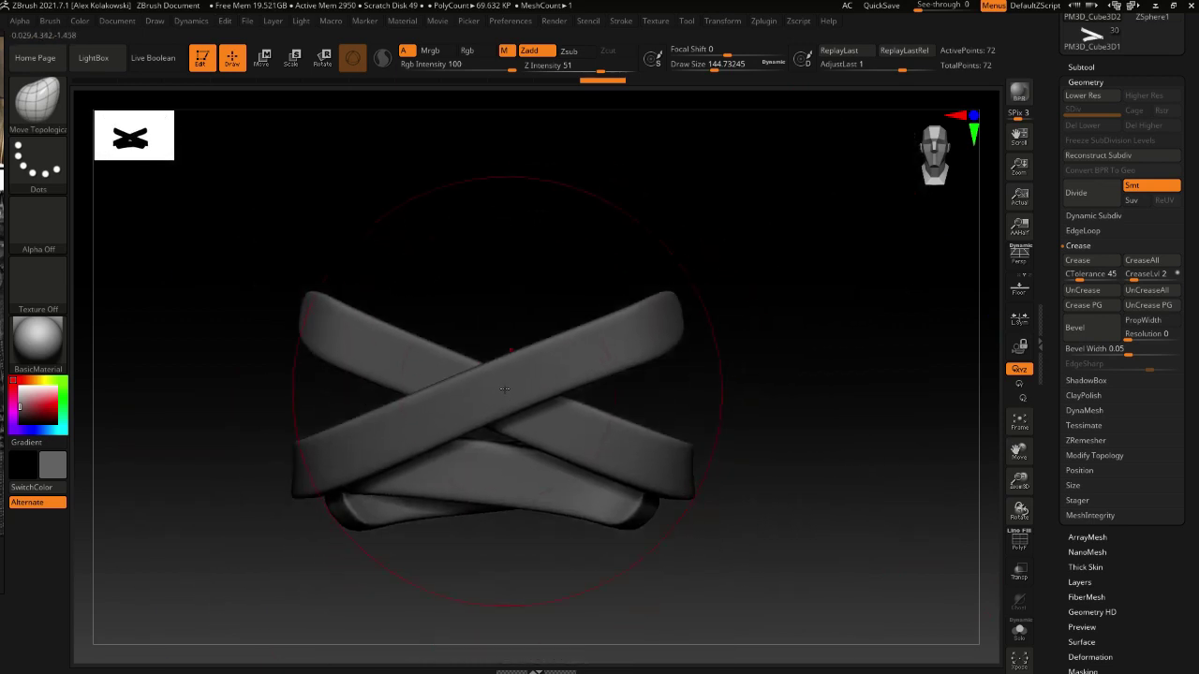
pyautogui.moveTo(508, 400); pyautogui.dragTo(510, 384)
pyautogui.press('f')
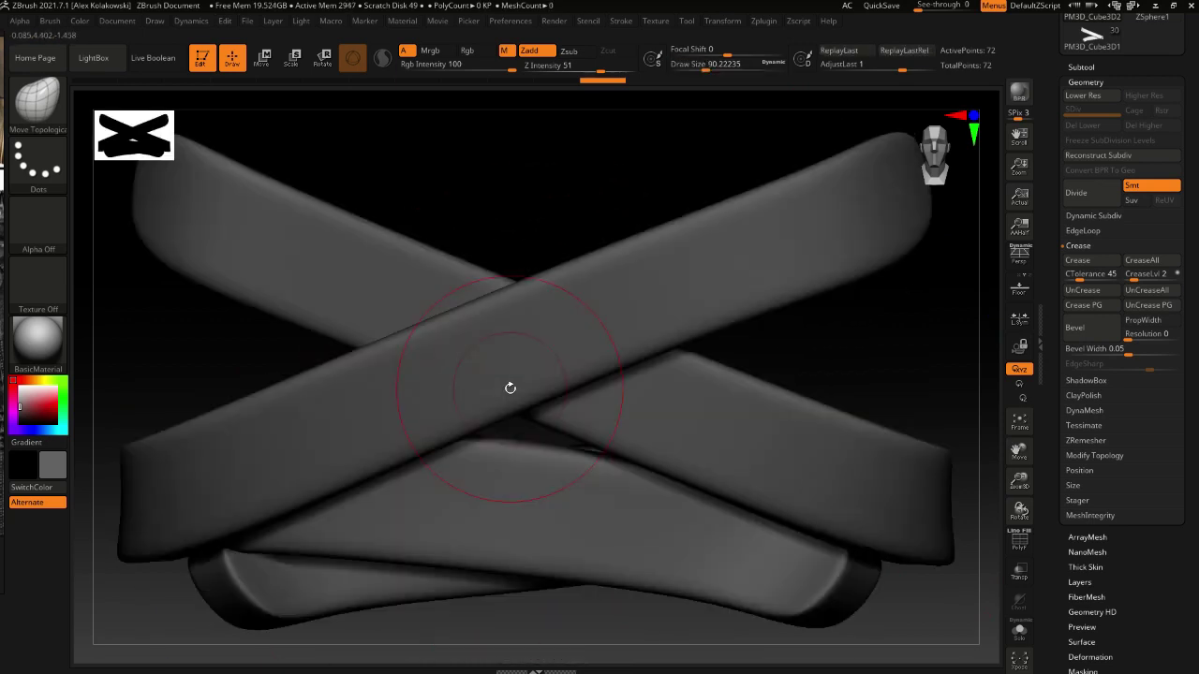
pyautogui.moveTo(526, 411)
pyautogui.keyDown('alt'); pyautogui.mouseDown(button='right')
pyautogui.moveTo(527, 383)
pyautogui.moveTo(535, 412)
pyautogui.mouseUp(button='right'); pyautogui.keyUp('alt')
pyautogui.press('s')
pyautogui.moveTo(521, 390); pyautogui.dragTo(511, 391)
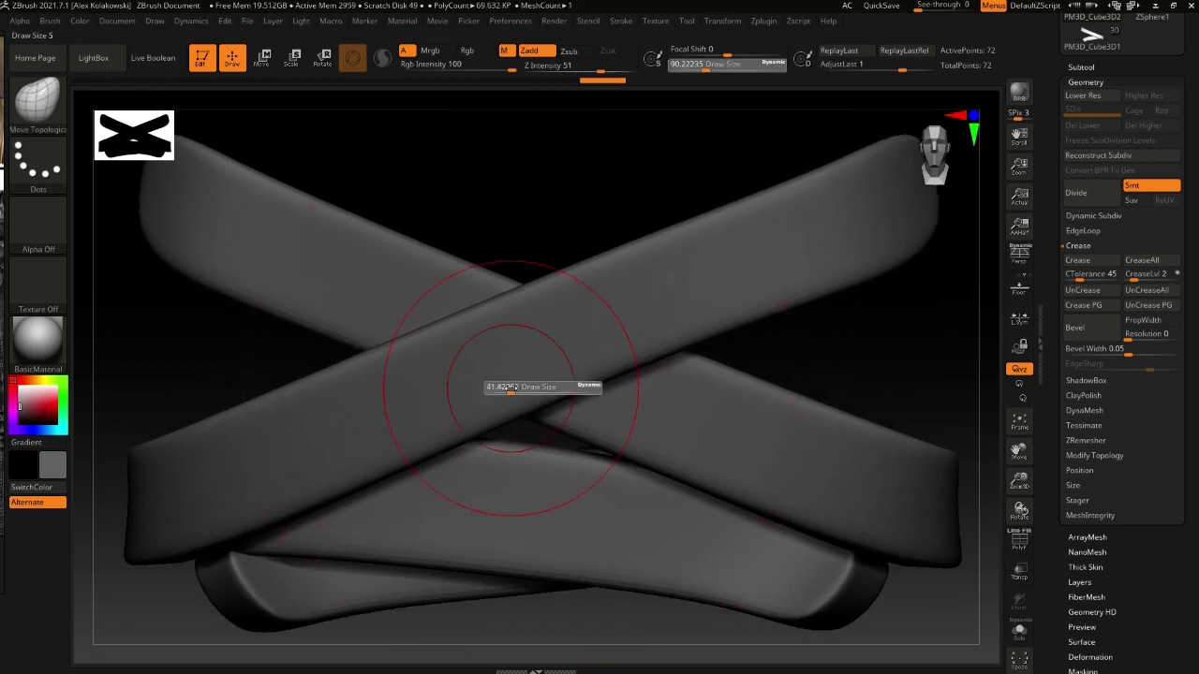
pyautogui.moveTo(507, 406)
pyautogui.keyDown('ctrl'); pyautogui.mouseDown(button='right')
pyautogui.moveTo(492, 356)
pyautogui.moveTo(514, 357)
pyautogui.mouseUp(button='right'); pyautogui.keyUp('ctrl')
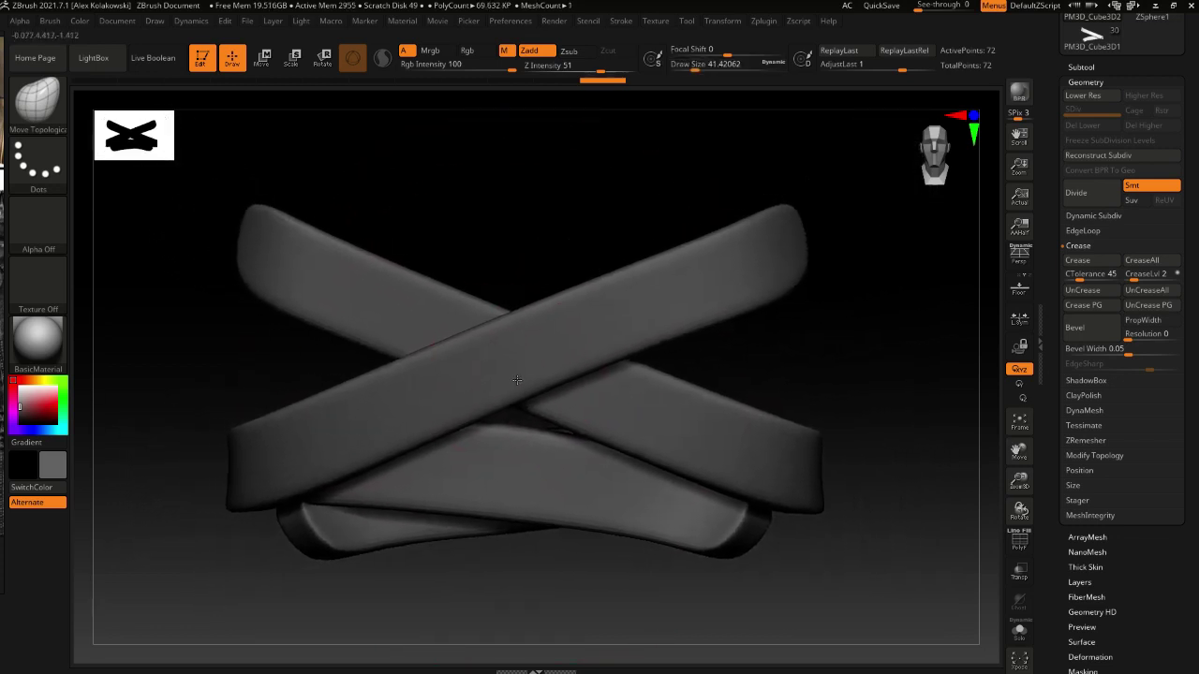
# Create a new InsertMesh brush from the front-facing crossed strips
pyautogui.press('b')
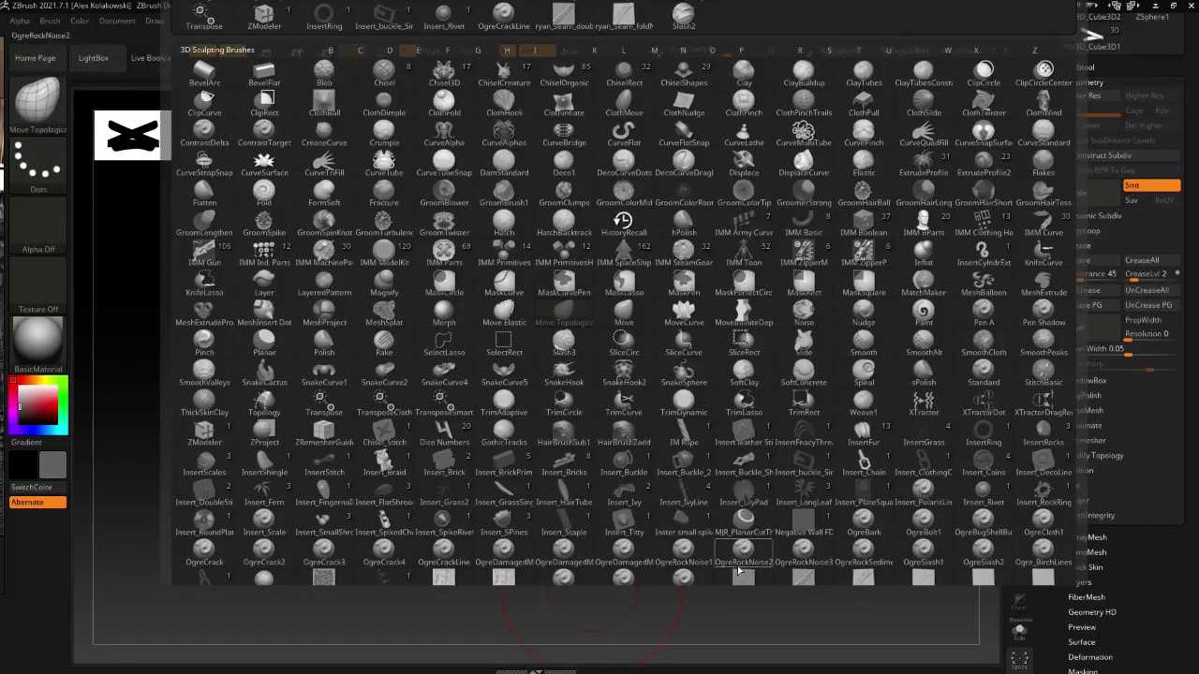
pyautogui.press('Escape')
pyautogui.press('b')
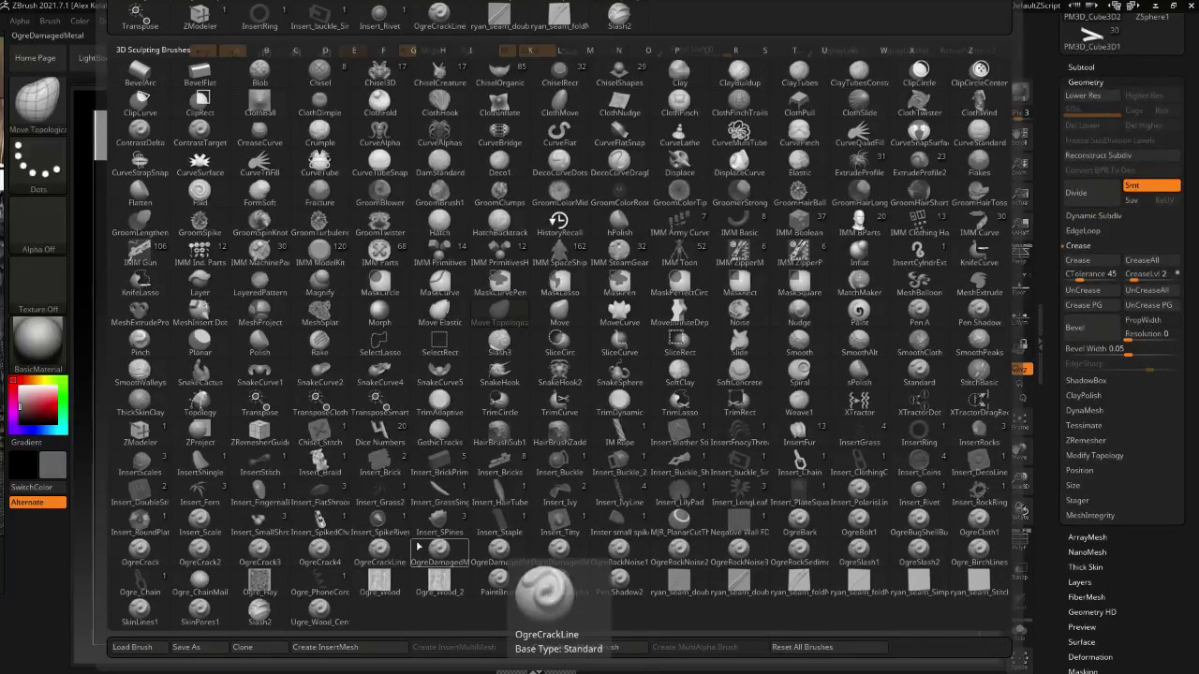
pyautogui.click(361, 648)
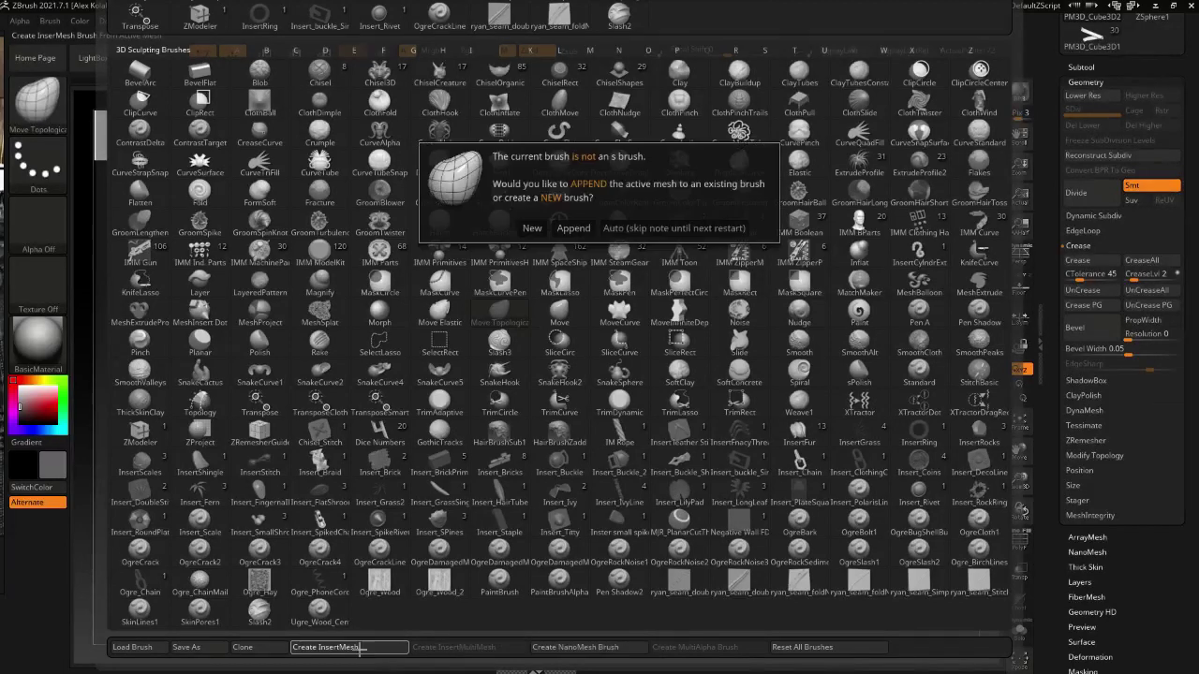
pyautogui.click(531, 228)
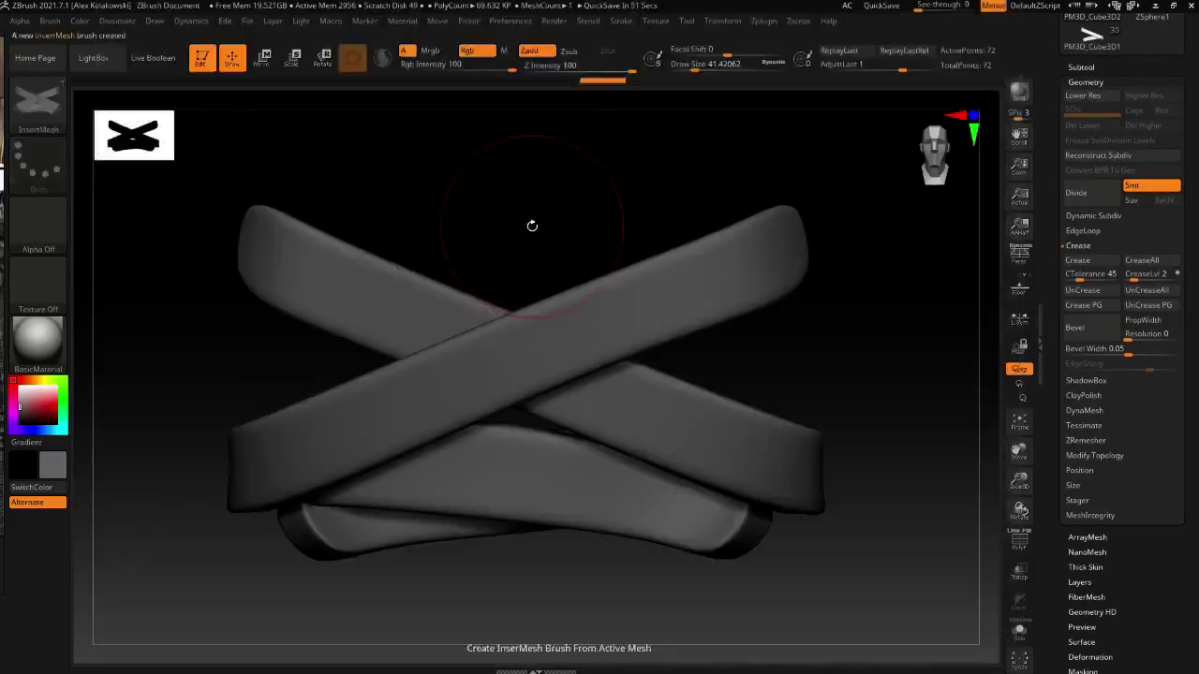
# Set the InsertMesh brush's draw size to about 27
pyautogui.press('s')
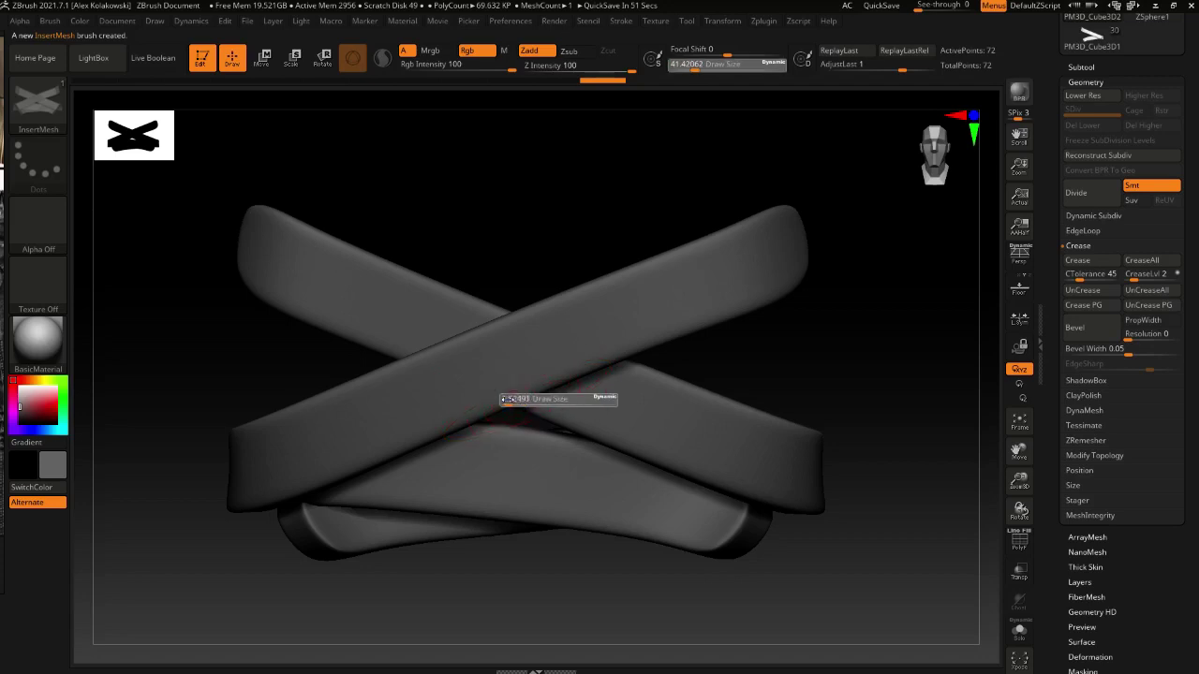
pyautogui.press('s')
pyautogui.moveTo(521, 374); pyautogui.dragTo(533, 362)
pyautogui.press('s')
pyautogui.keyDown('alt'); pyautogui.moveTo(530, 360); pyautogui.dragTo(538, 372, button='right'); pyautogui.keyUp('alt')
# Try placing copies of the lacing on the strips with the new InsertMesh brush, and undo them
pyautogui.moveTo(561, 355); pyautogui.dragTo(549, 393)
pyautogui.moveTo(433, 410); pyautogui.dragTo(477, 410, button='right')
pyautogui.moveTo(447, 418); pyautogui.dragTo(413, 466)
pyautogui.moveTo(374, 451)
pyautogui.mouseDown(button='right')
pyautogui.moveTo(441, 444)
pyautogui.moveTo(444, 378)
pyautogui.moveTo(421, 452)
pyautogui.moveTo(440, 459)
pyautogui.moveTo(516, 403)
pyautogui.mouseUp(button='right')
pyautogui.hotkey('ctrl', 'z')
pyautogui.hotkey('ctrl', 'z')
pyautogui.keyDown('shift'); pyautogui.moveTo(469, 290); pyautogui.dragTo(404, 255, button='right'); pyautogui.keyUp('shift')
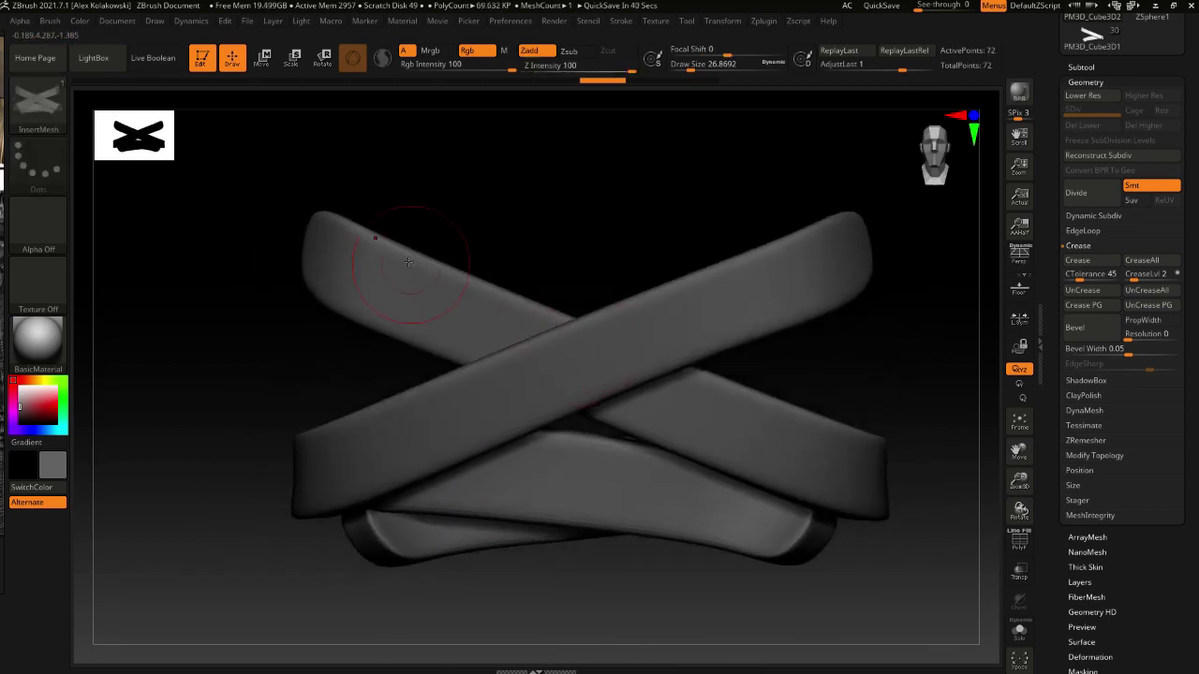
# Set the InsertMesh brush's imbed depth to -11
pyautogui.click(50, 21)
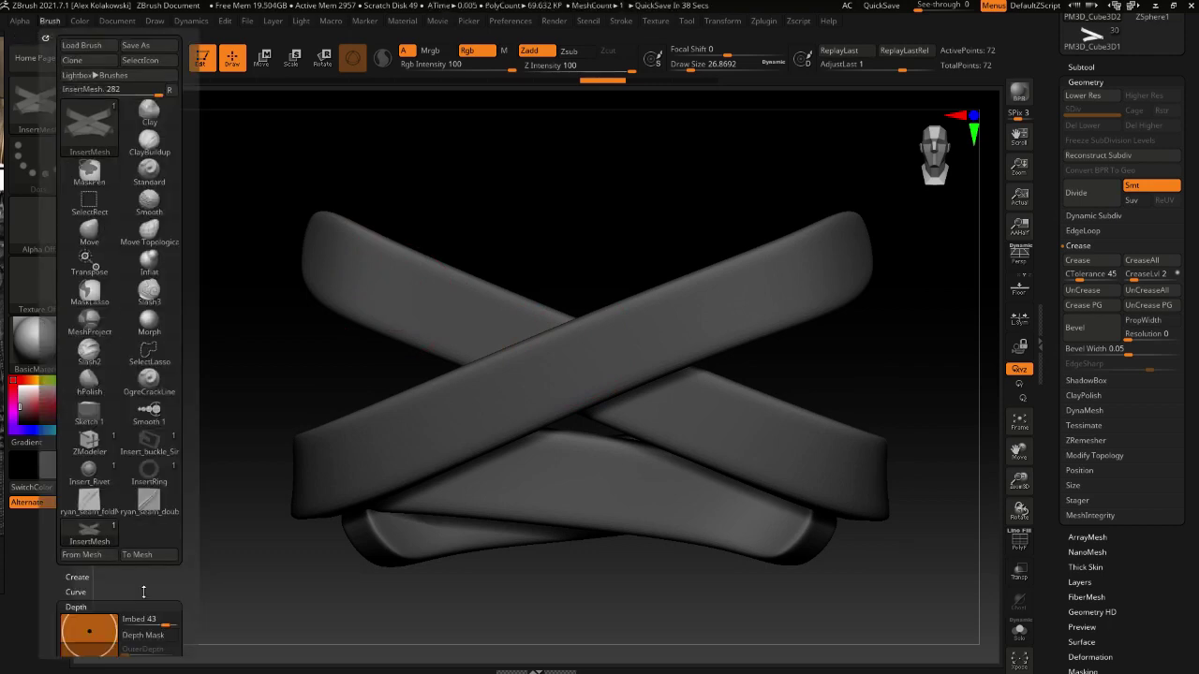
pyautogui.moveTo(144, 592); pyautogui.dragTo(144, 500)
pyautogui.moveTo(101, 445); pyautogui.dragTo(90, 458)
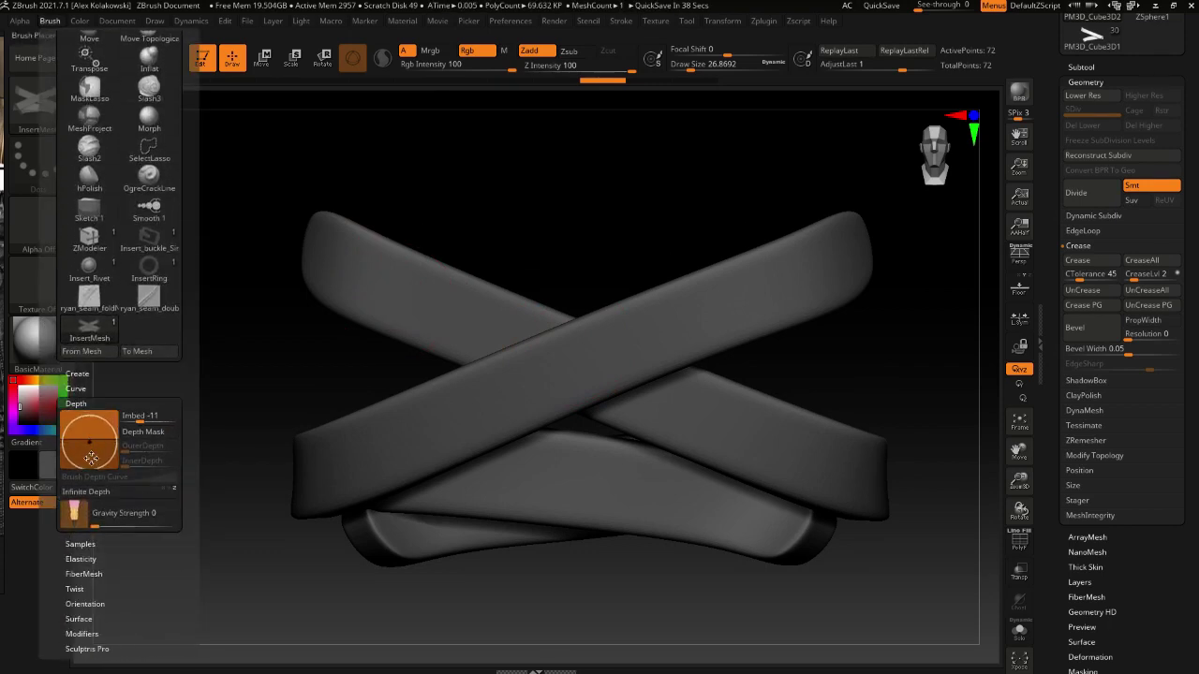
# Place a small test copy of the lacing at the centre of the top strip, check its depth, and undo it
pyautogui.moveTo(590, 357); pyautogui.dragTo(591, 395)
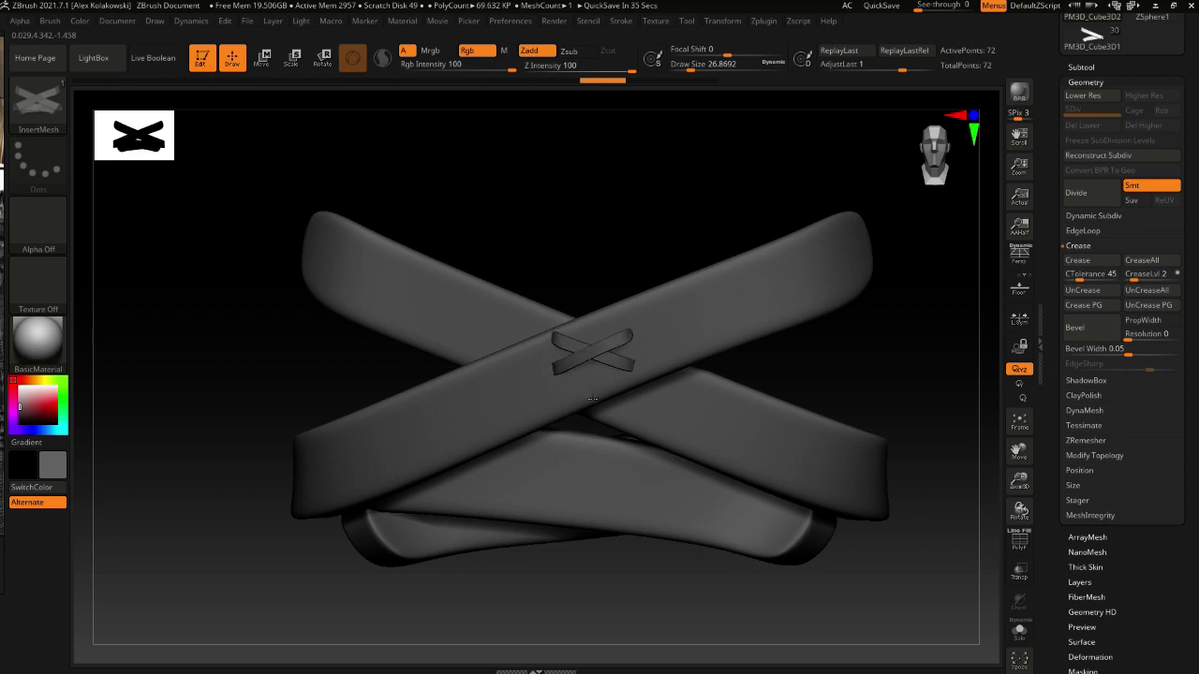
pyautogui.moveTo(591, 412); pyautogui.dragTo(598, 364, button='right')
pyautogui.moveTo(605, 277); pyautogui.dragTo(640, 457, button='right')
pyautogui.hotkey('ctrl', 'z')
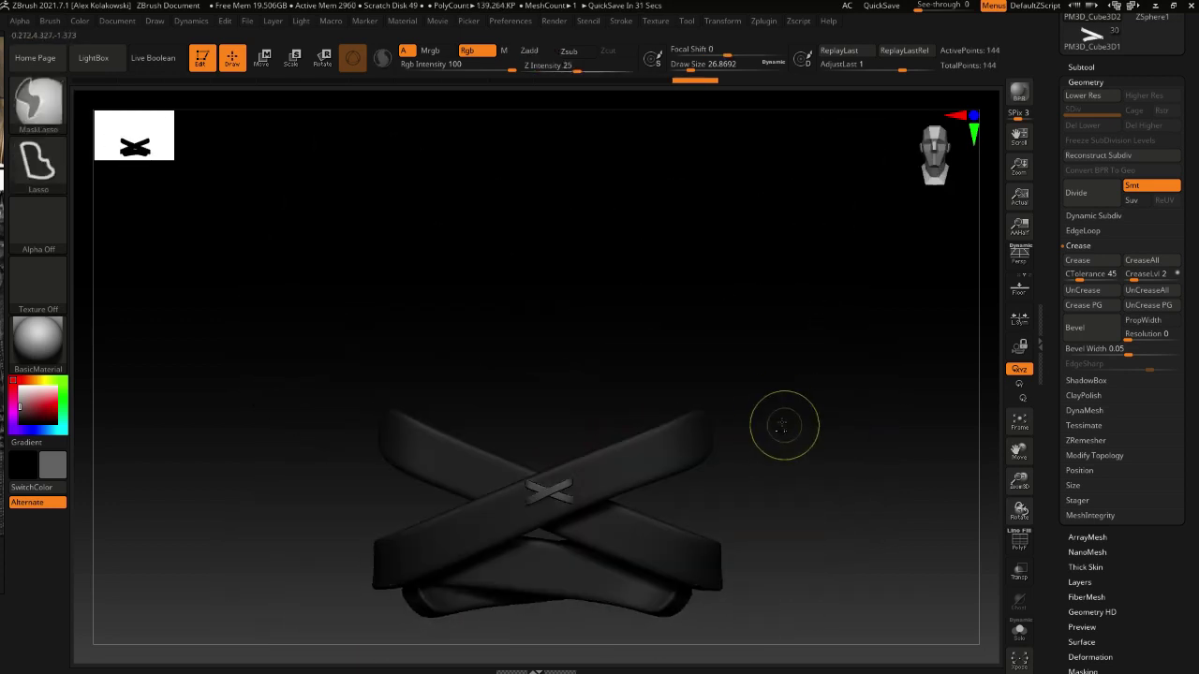
pyautogui.hotkey('ctrl', 'z')
# Save the InsertMesh brush as Insert_Lace.zbp in the ZStartup BrushPresets folder of ZBrush 2021
pyautogui.click(50, 21)
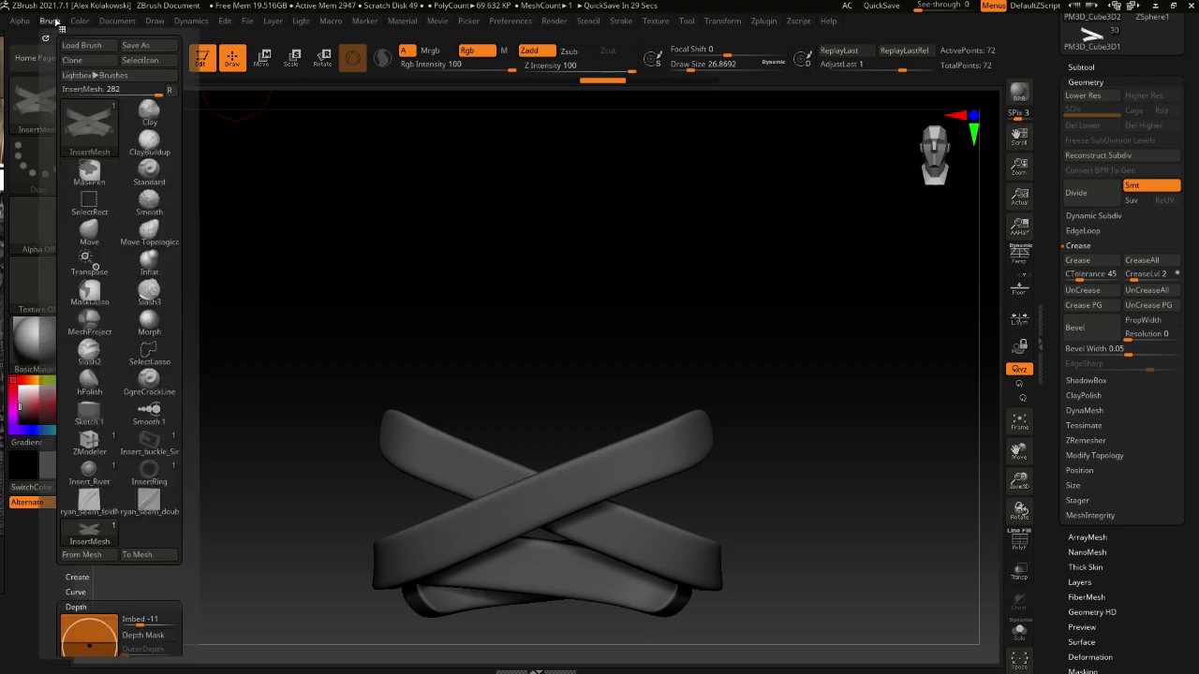
pyautogui.click(150, 45)
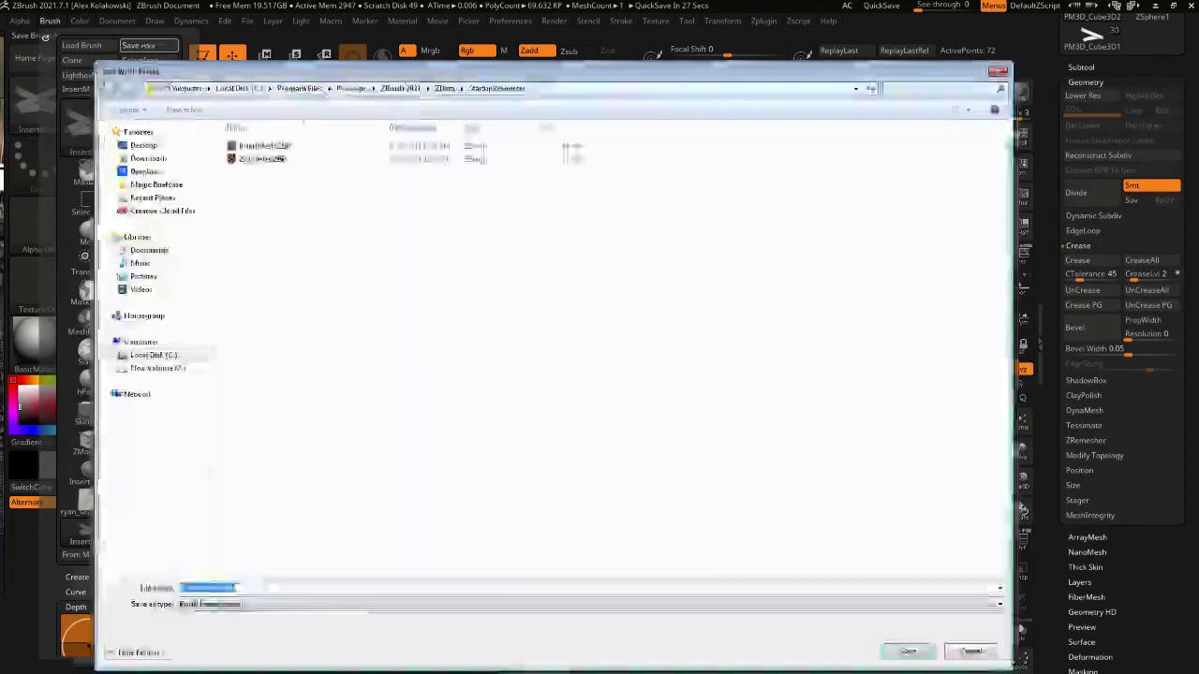
pyautogui.click(446, 89)
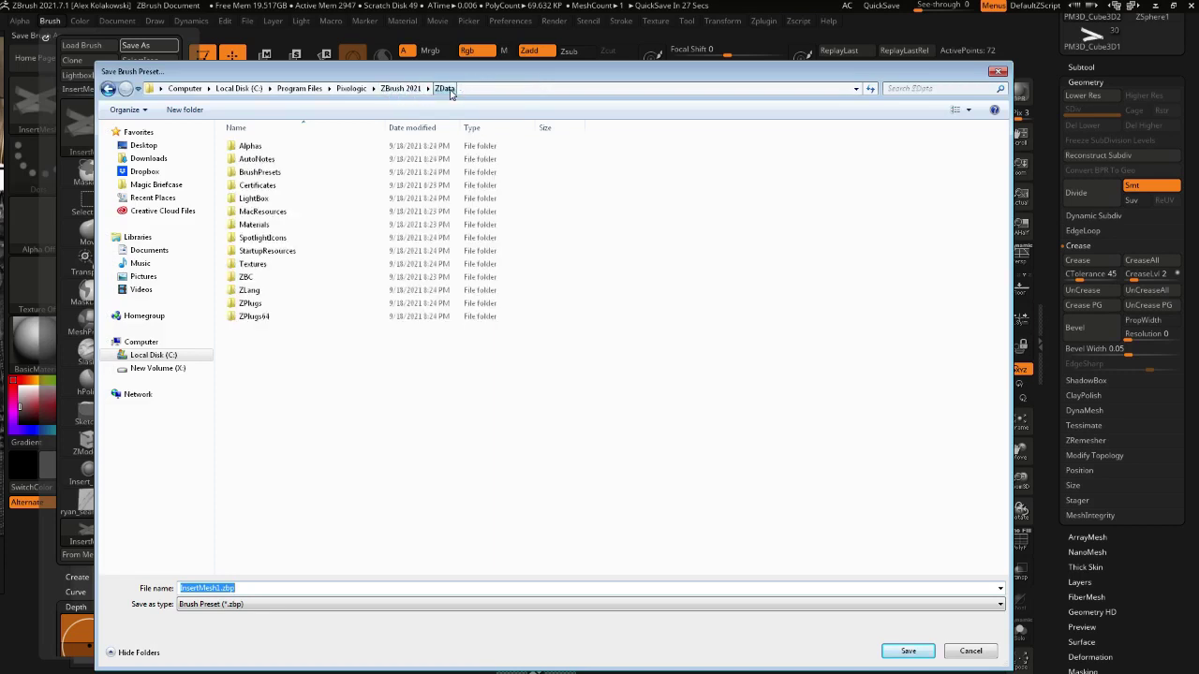
pyautogui.click(401, 88)
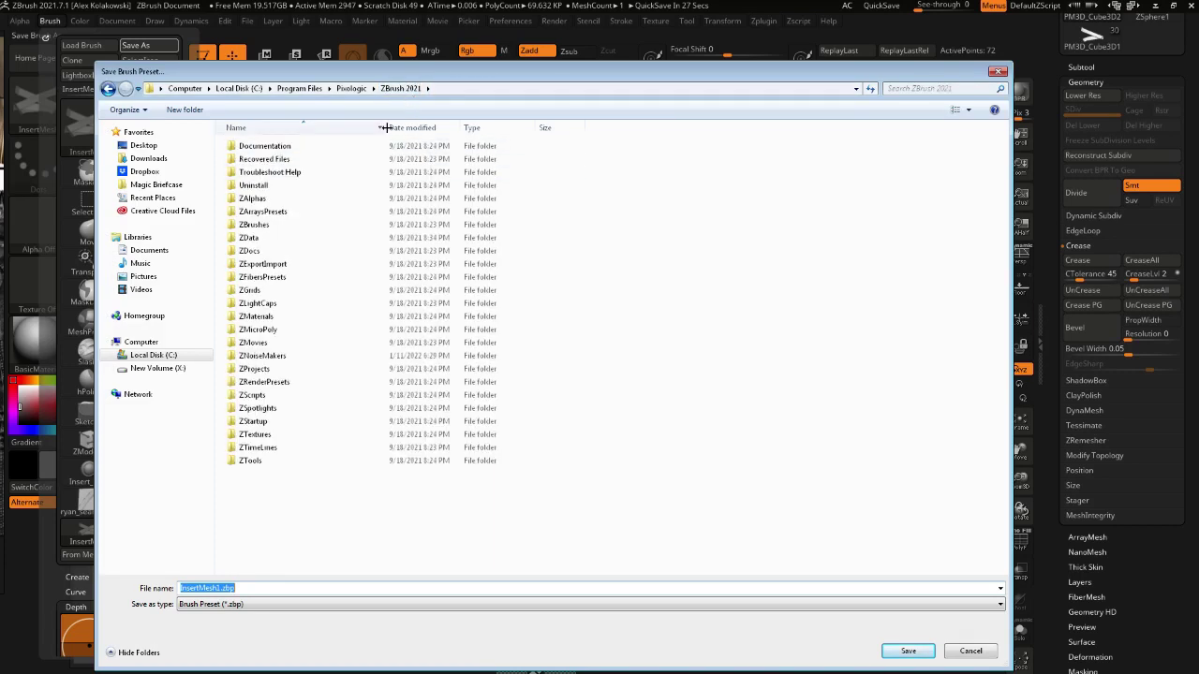
pyautogui.doubleClick(255, 422)
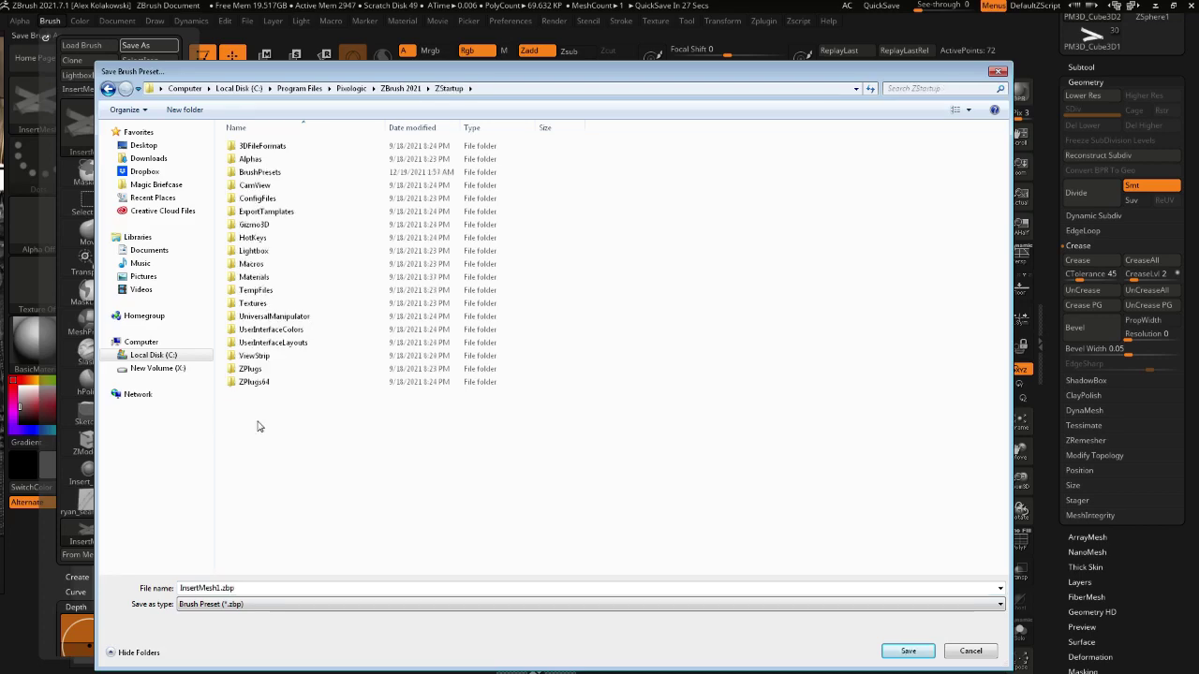
pyautogui.doubleClick(278, 177)
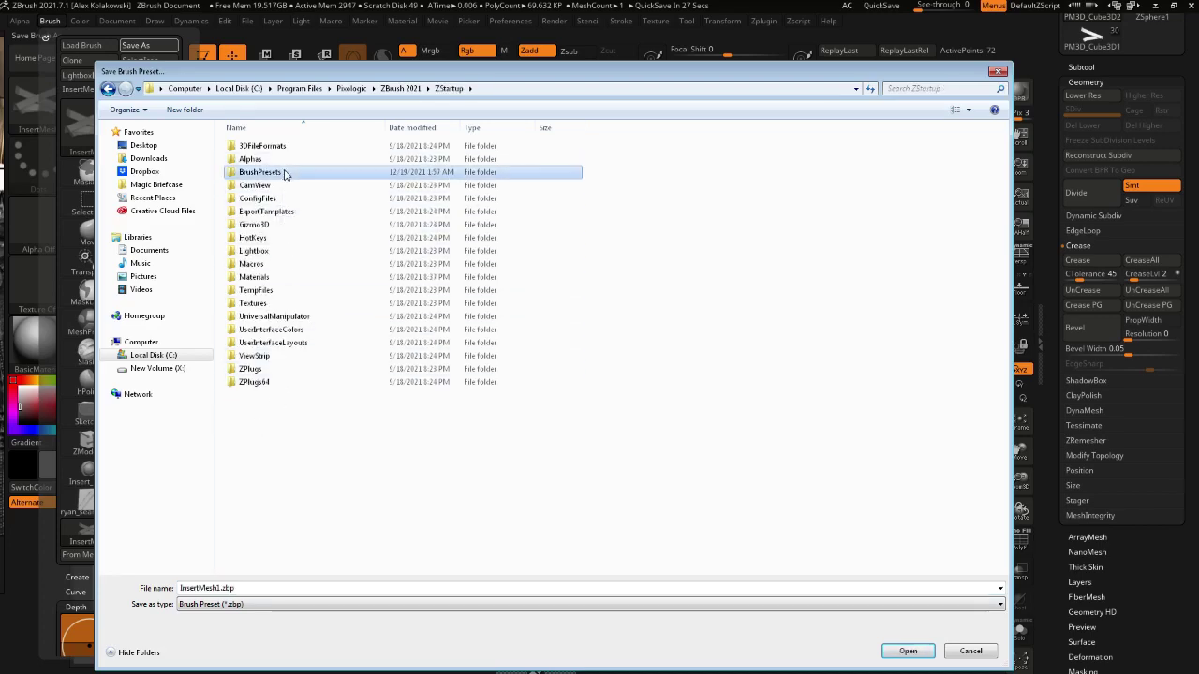
pyautogui.doubleClick(308, 585)
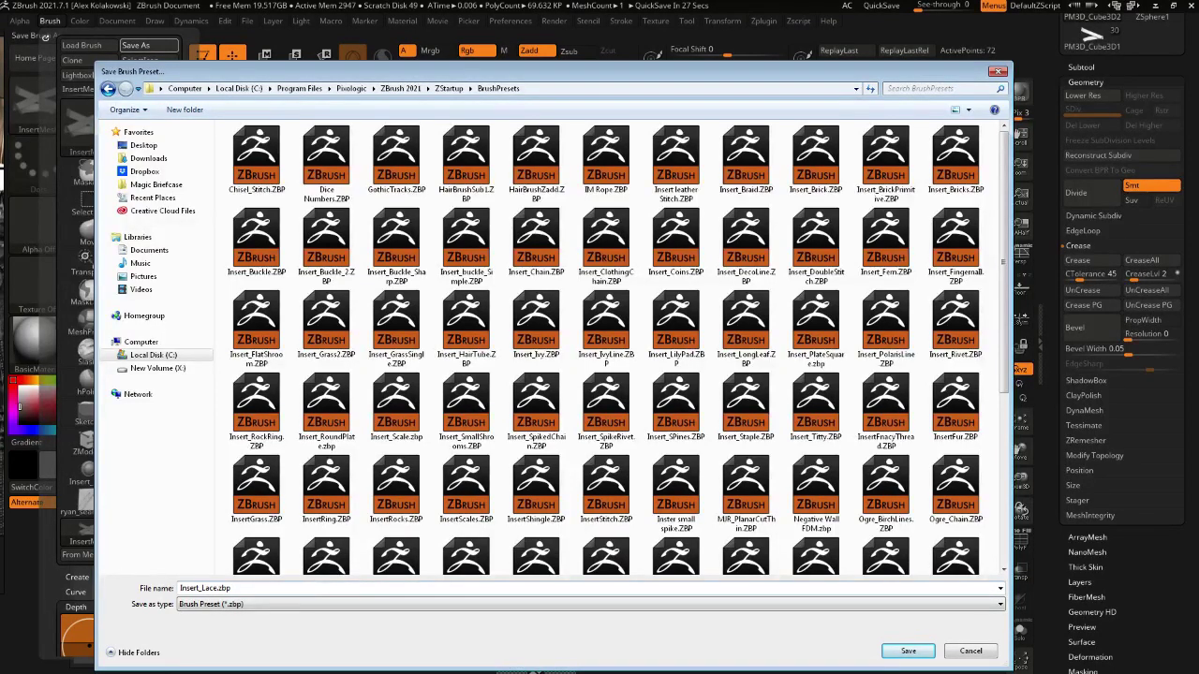
pyautogui.click(895, 655)
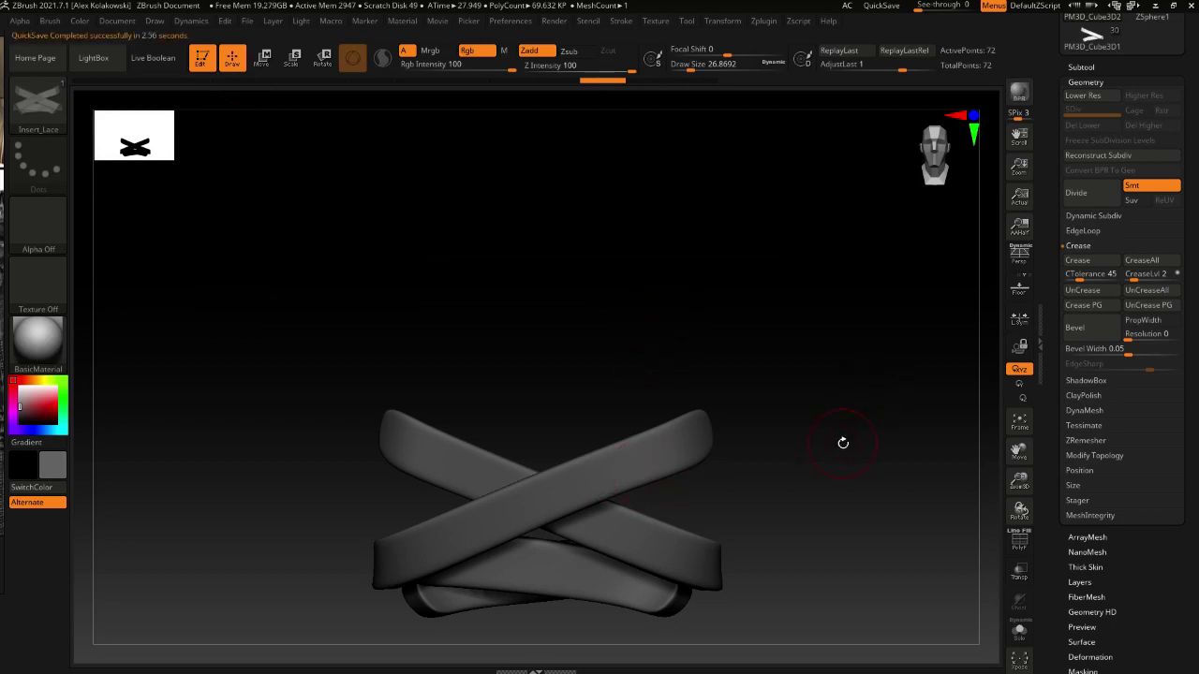
# Show the subtool list and switch from the standalone lacing back to the full character tool, PM3D_Cube3D1
pyautogui.moveTo(1191, 176); pyautogui.dragTo(1192, 213)
pyautogui.click(1082, 104)
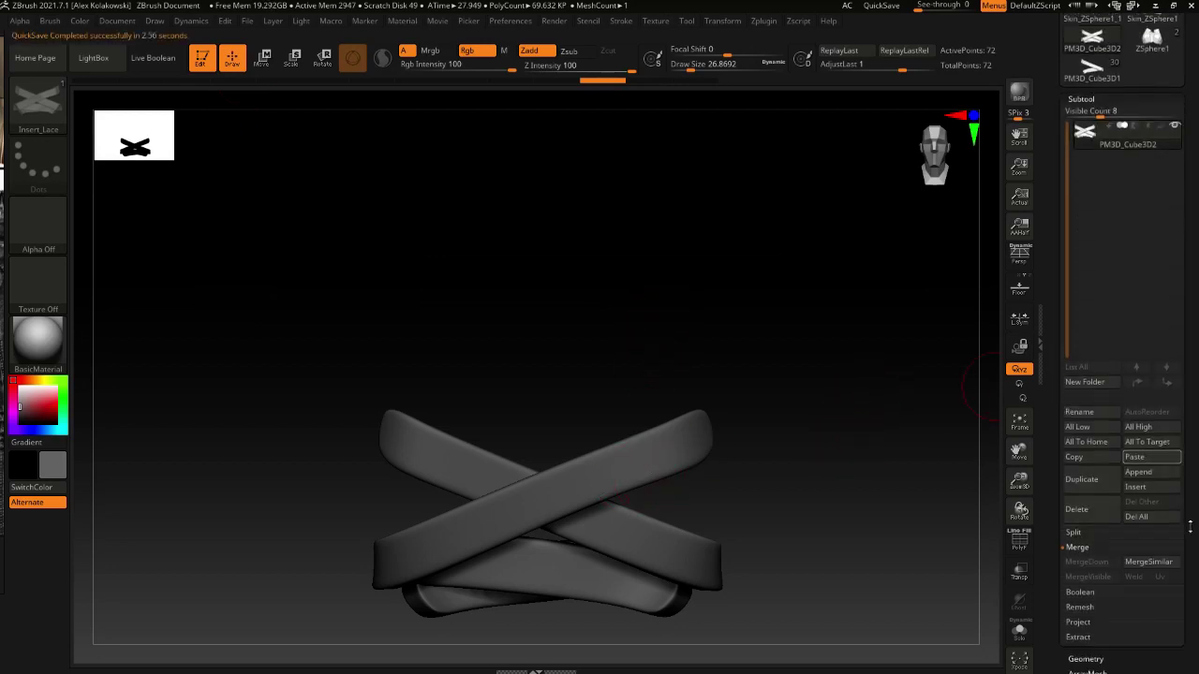
pyautogui.scroll(5, 1123, 374)
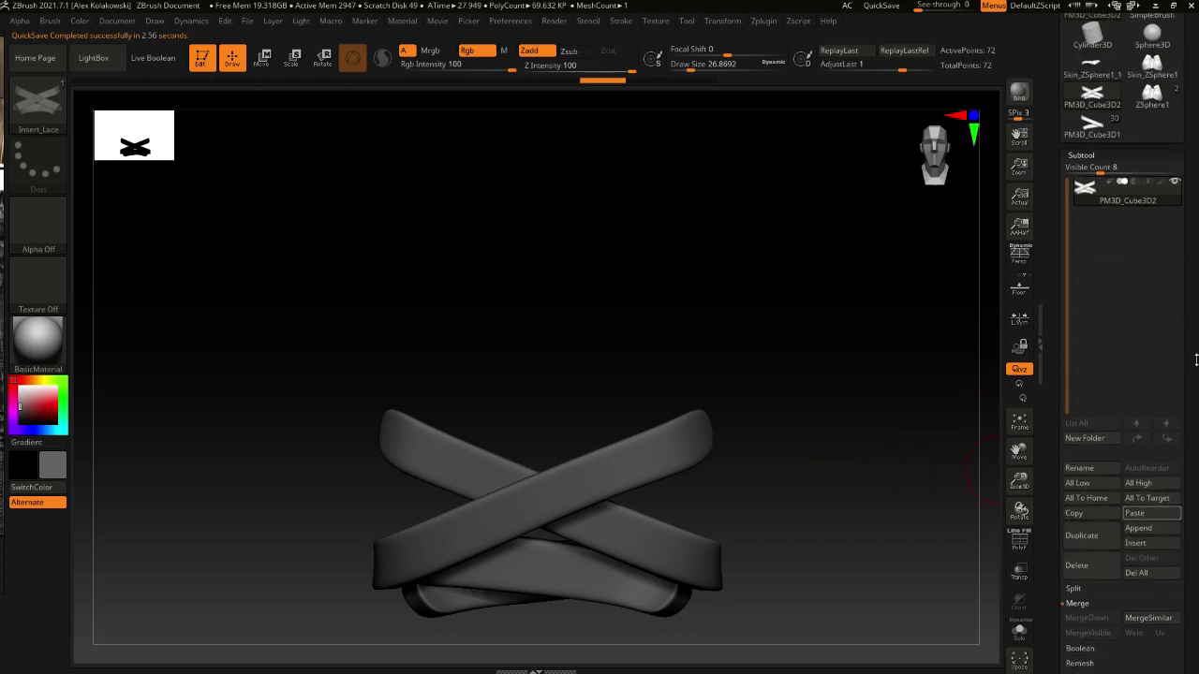
pyautogui.click(1092, 179)
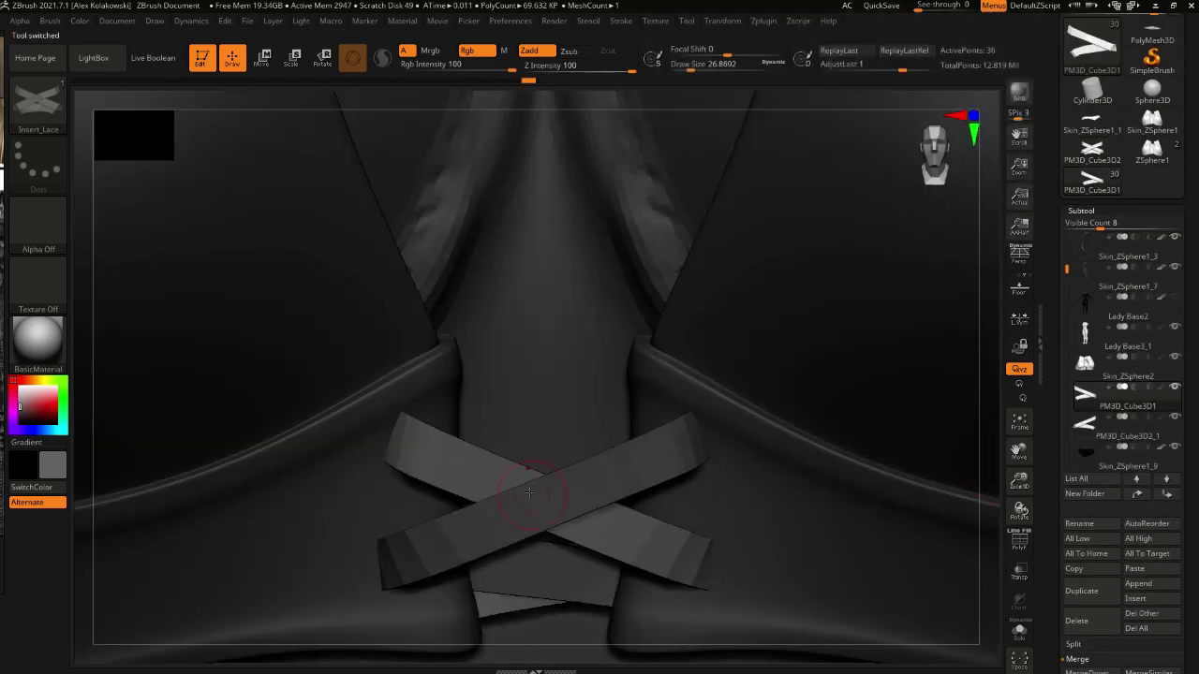
# Delete the two original strap subtools, PM3D_Cube3D1 and PM3D_Cube3D2_1, and paste the copied lacing in their place
pyautogui.scroll(-1, 1189, 580)
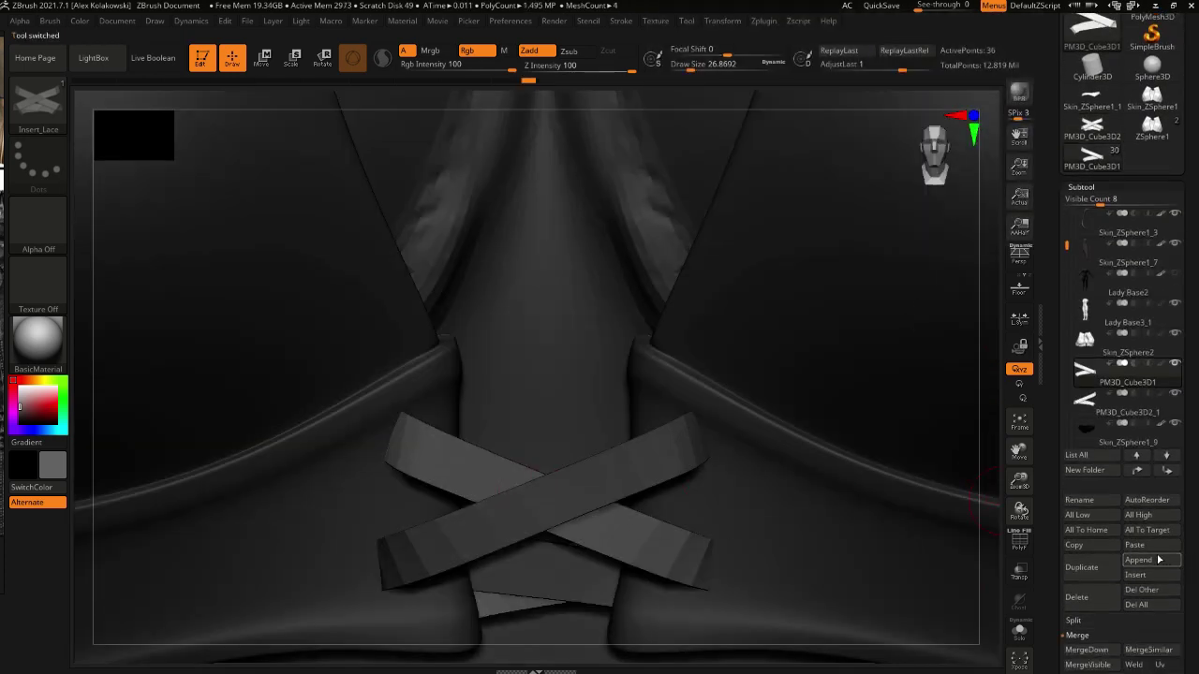
pyautogui.click(1086, 600)
pyautogui.click(983, 622)
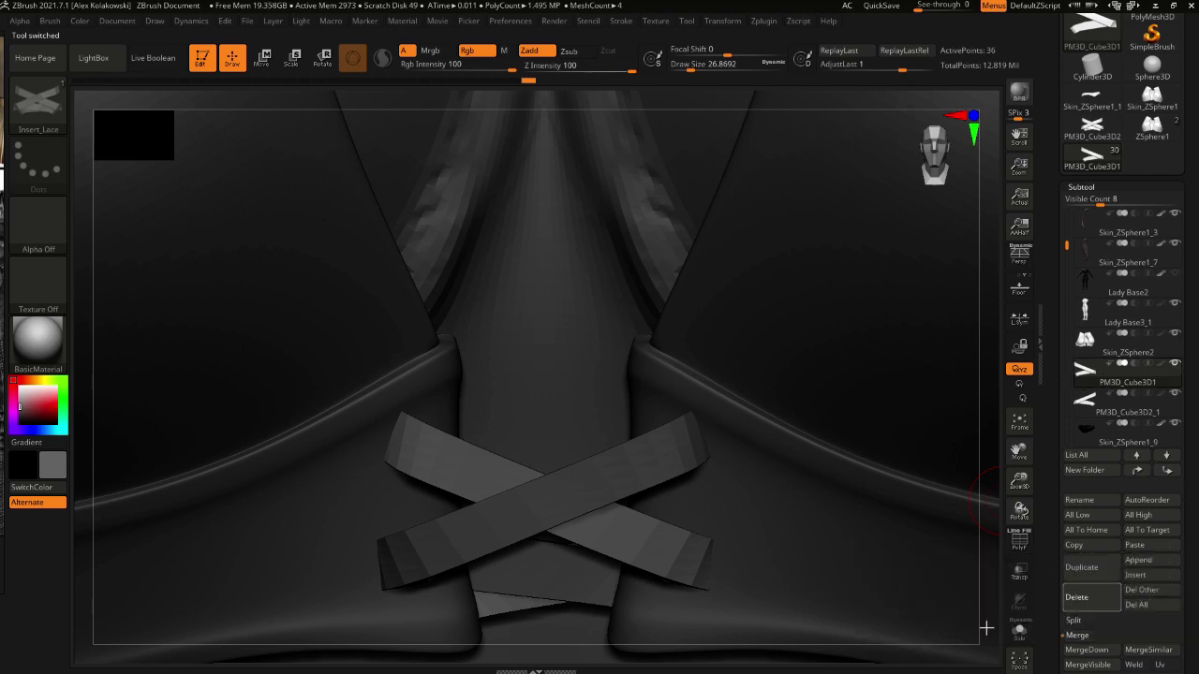
pyautogui.click(1086, 599)
pyautogui.click(978, 623)
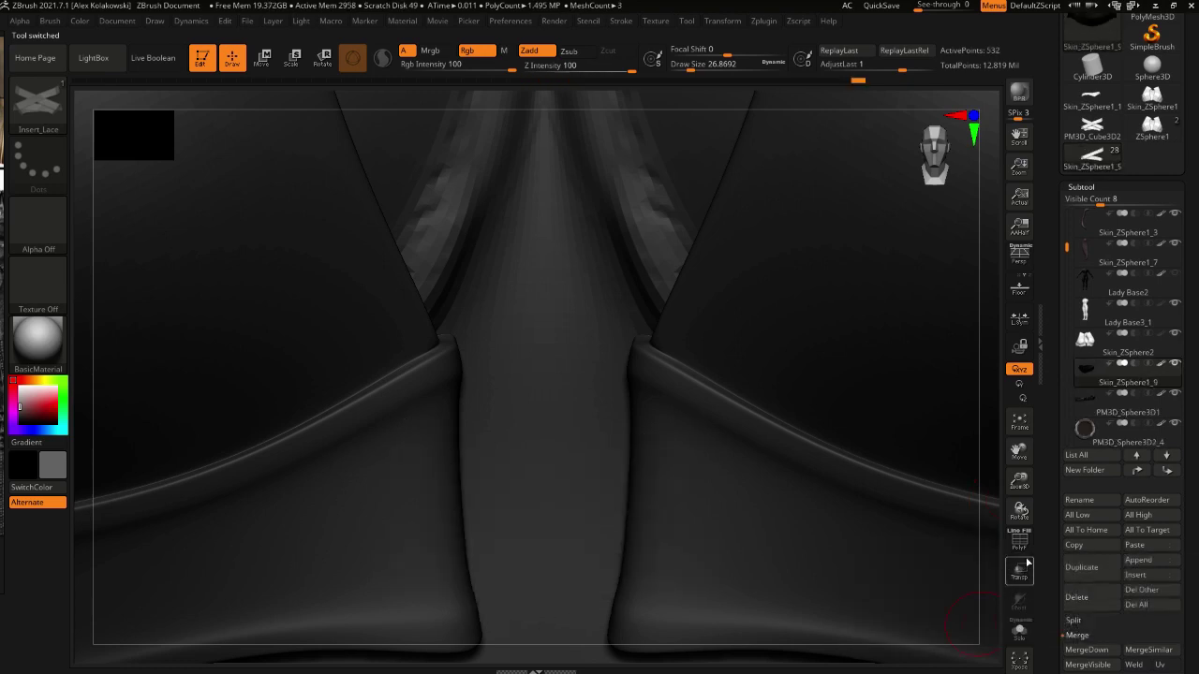
pyautogui.click(1136, 545)
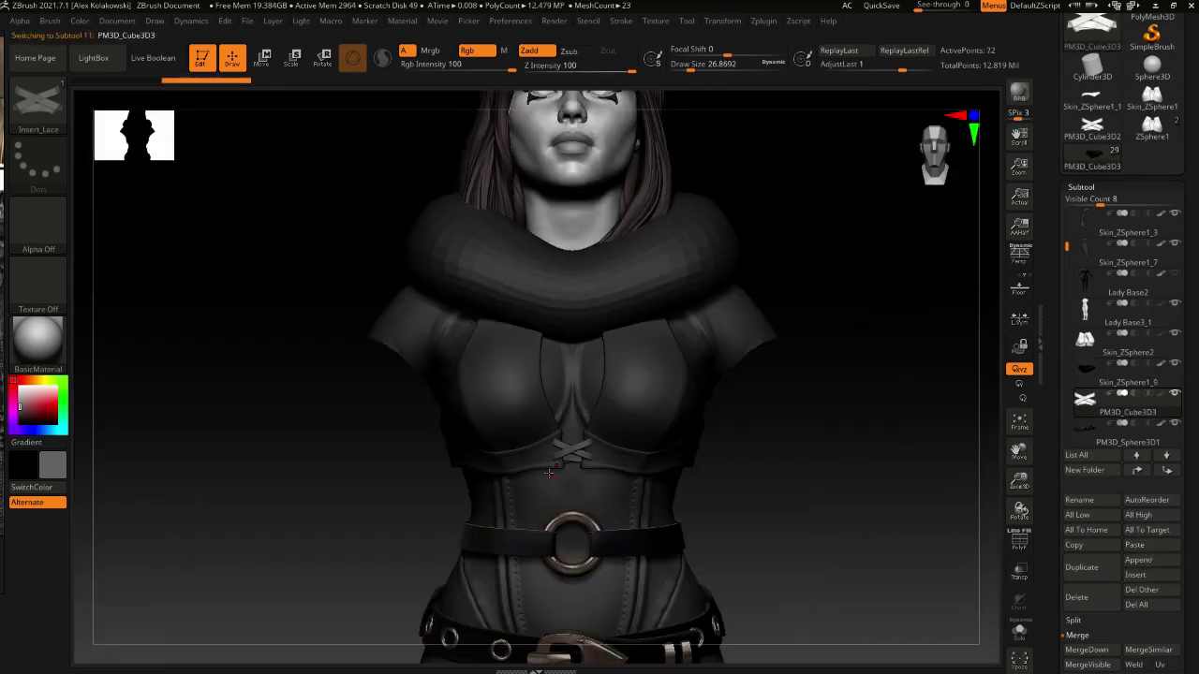
# Select the bust piece Skin_ZSphere2, isolate it in Solo mode, and set the brush's draw size to about 39
pyautogui.moveTo(548, 473)
pyautogui.mouseDown(button='right')
pyautogui.moveTo(582, 453)
pyautogui.moveTo(659, 485)
pyautogui.moveTo(639, 480)
pyautogui.mouseUp(button='right')
pyautogui.press('b')
pyautogui.press('m')
pyautogui.press('v')
pyautogui.keyDown('alt'); pyautogui.click(659, 485); pyautogui.keyUp('alt')
pyautogui.keyDown('ctrl'); pyautogui.moveTo(824, 535); pyautogui.dragTo(904, 595, button='right'); pyautogui.keyUp('ctrl')
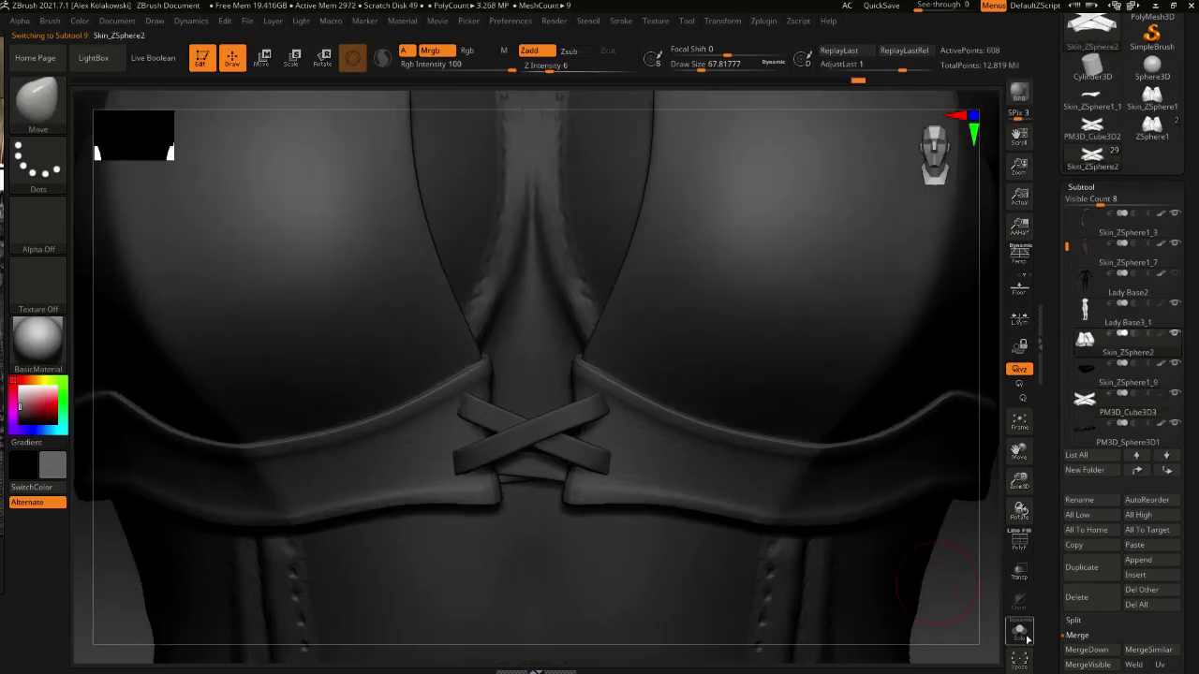
pyautogui.click(1022, 636)
pyautogui.press('s')
pyautogui.moveTo(617, 474); pyautogui.dragTo(610, 474)
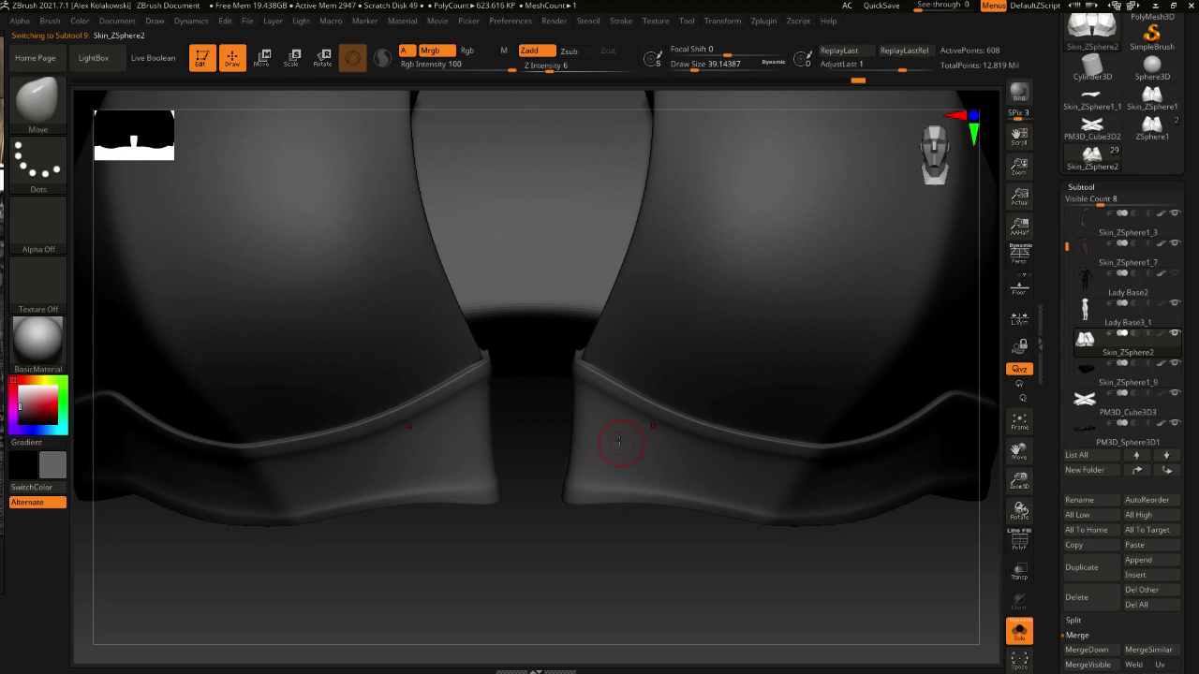
# Place two mirrored pairs of rings with the InsertRing brush, one above the other at the band's front ends, and clear the mask
pyautogui.press('b')
pyautogui.press('i')
pyautogui.click(981, 441)
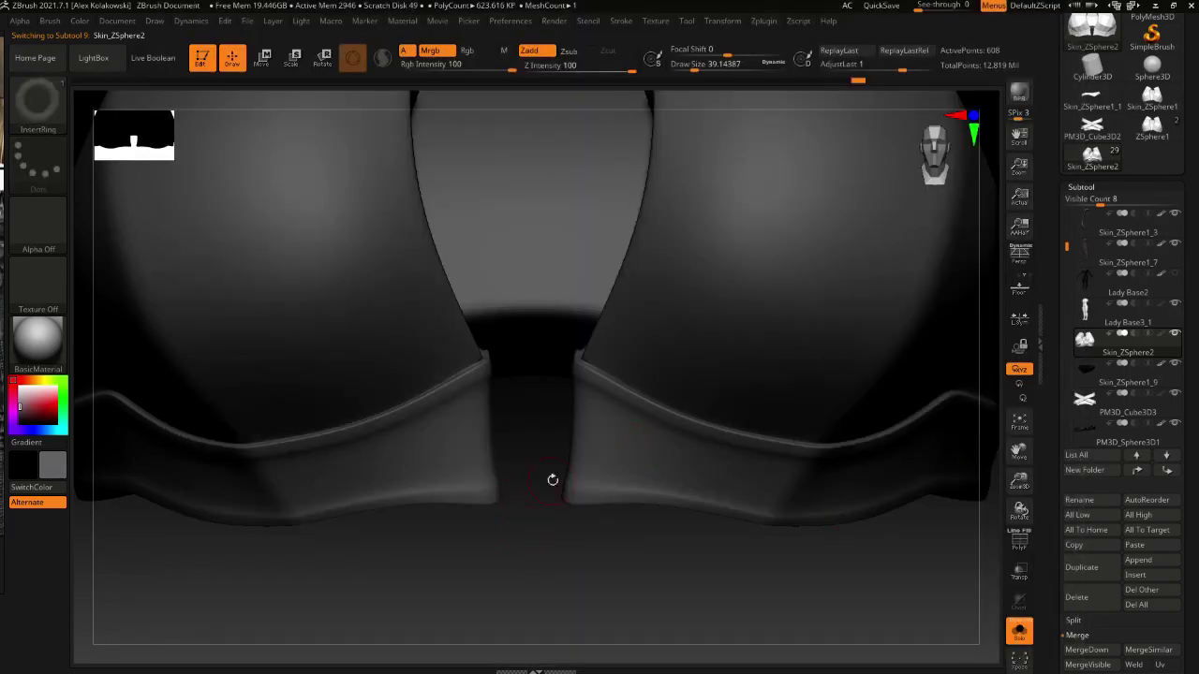
pyautogui.click(595, 460)
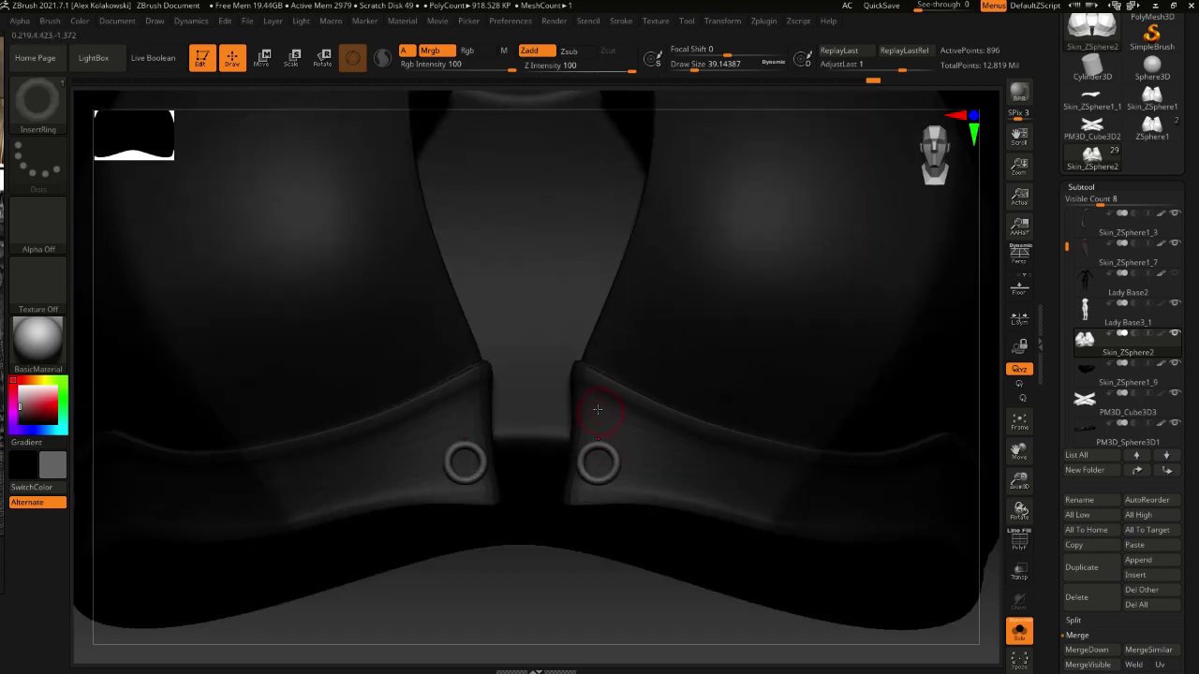
pyautogui.click(600, 410)
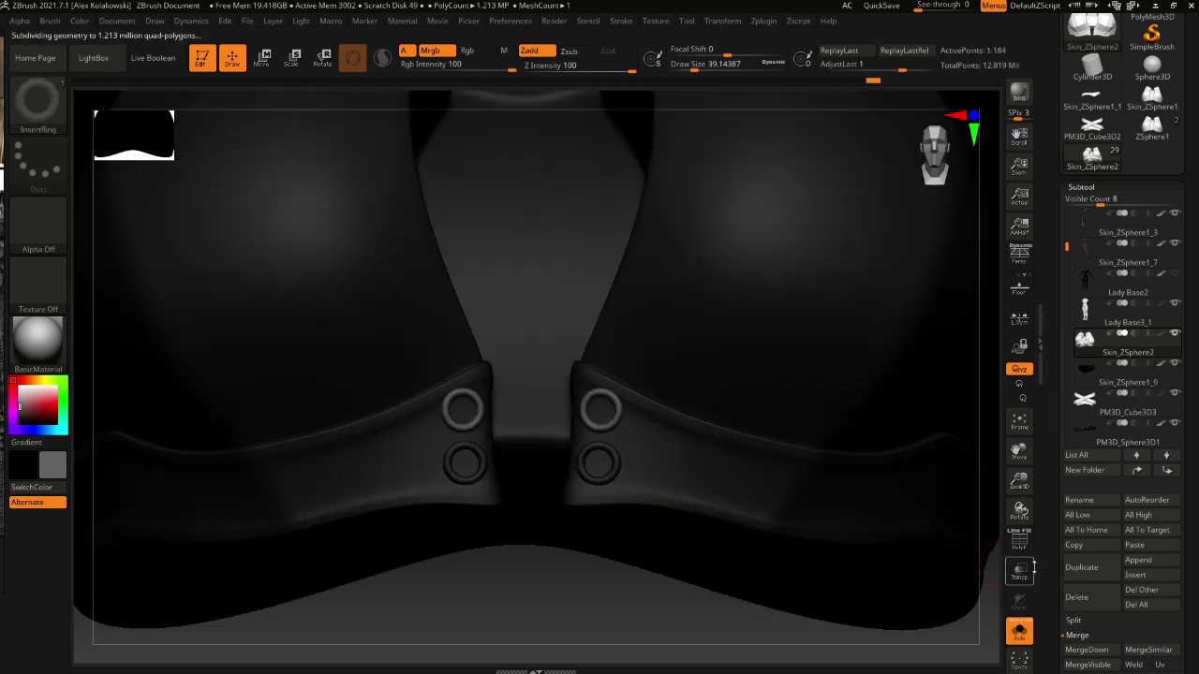
pyautogui.keyDown('ctrl'); pyautogui.moveTo(993, 600); pyautogui.dragTo(983, 629); pyautogui.keyUp('ctrl')
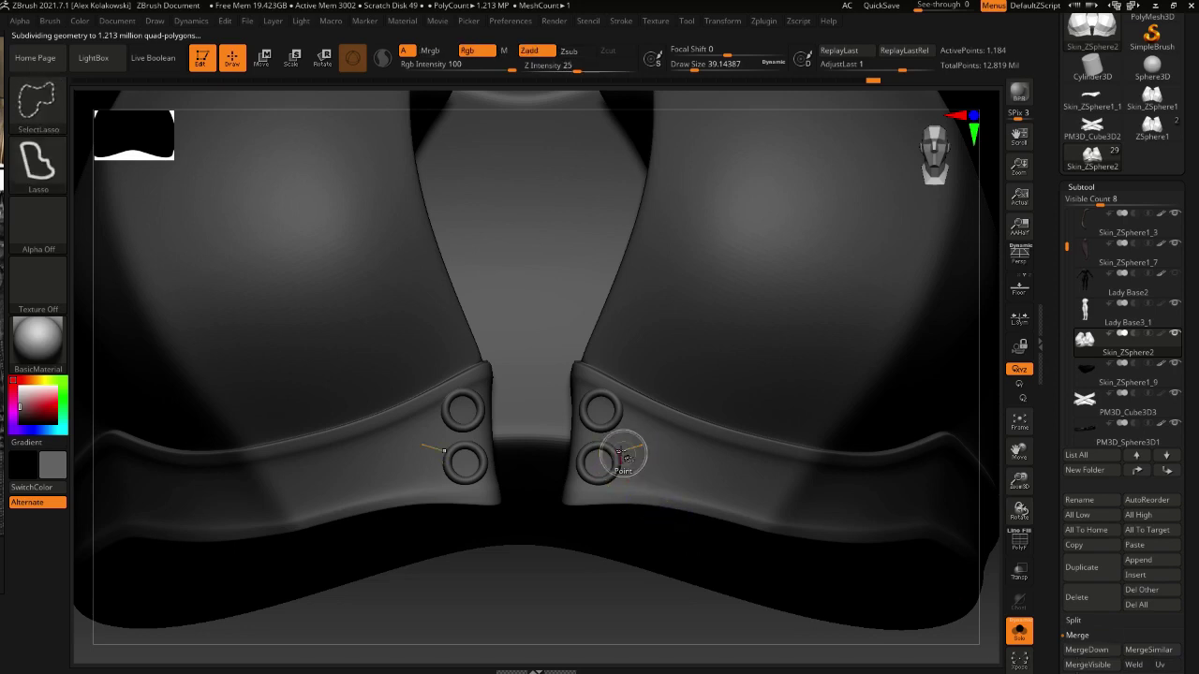
# Hide the four inserted rings using SelectRect and split them from the bust piece into their own subtool
pyautogui.keyDown('ctrl'); pyautogui.keyDown('shift'); pyautogui.click(616, 453); pyautogui.keyUp('shift'); pyautogui.keyUp('ctrl')
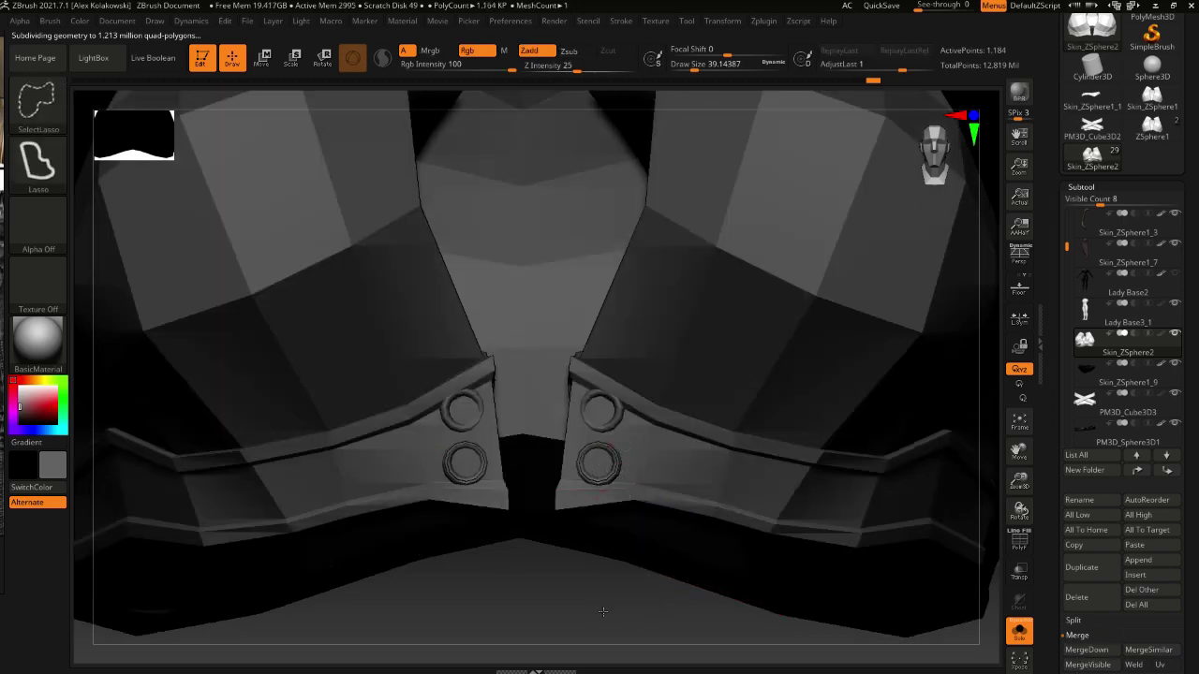
pyautogui.press('d')
pyautogui.click(38, 98)
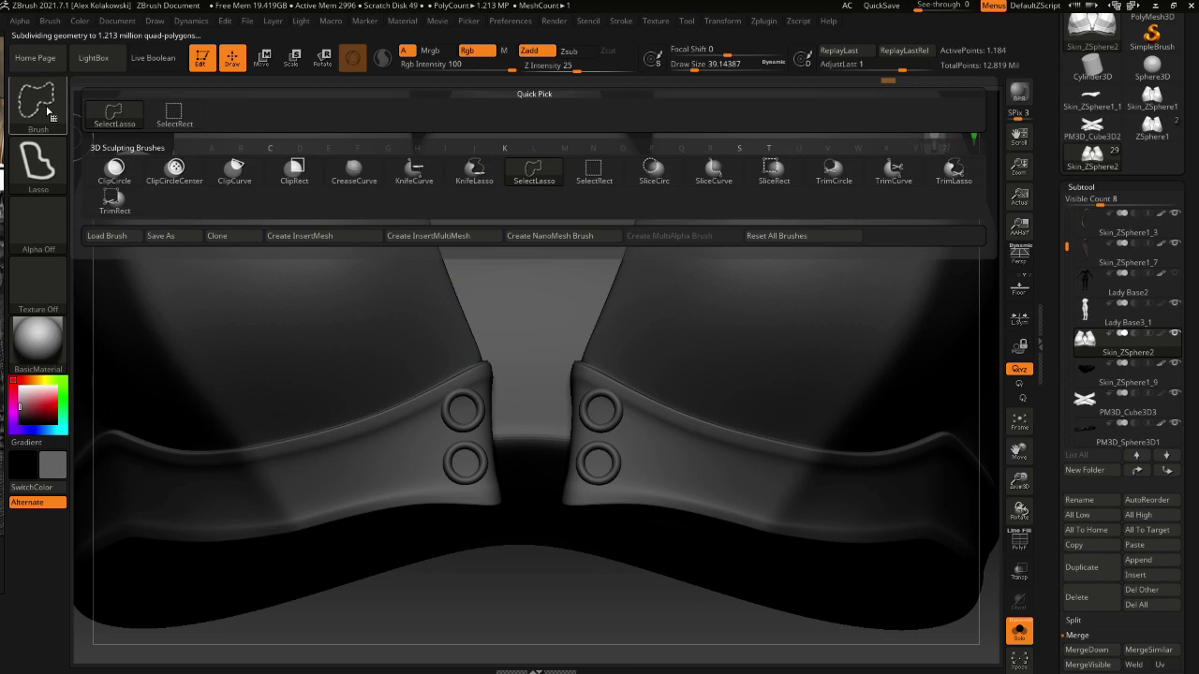
pyautogui.click(174, 115)
pyautogui.keyDown('ctrl'); pyautogui.keyDown('shift'); pyautogui.click(616, 455); pyautogui.keyUp('shift'); pyautogui.keyUp('ctrl')
pyautogui.keyDown('ctrl'); pyautogui.keyDown('shift'); pyautogui.click(617, 453); pyautogui.keyUp('shift'); pyautogui.keyUp('ctrl')
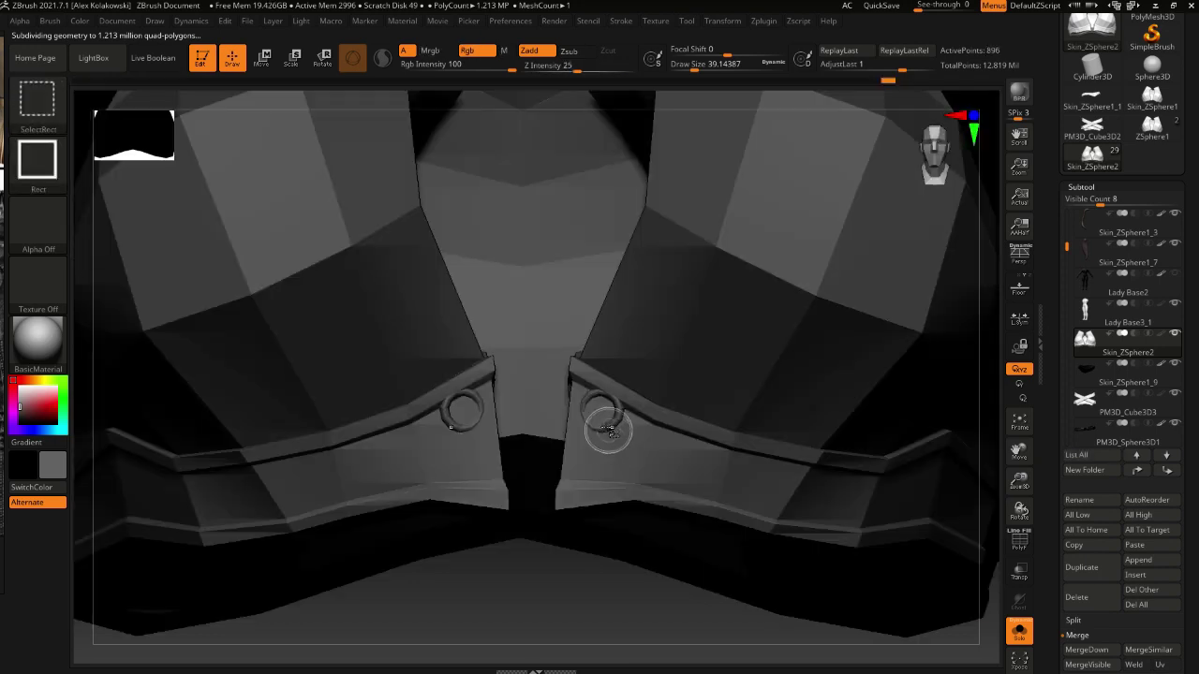
pyautogui.keyDown('ctrl'); pyautogui.keyDown('shift'); pyautogui.click(612, 425); pyautogui.keyUp('shift'); pyautogui.keyUp('ctrl')
pyautogui.press('f')
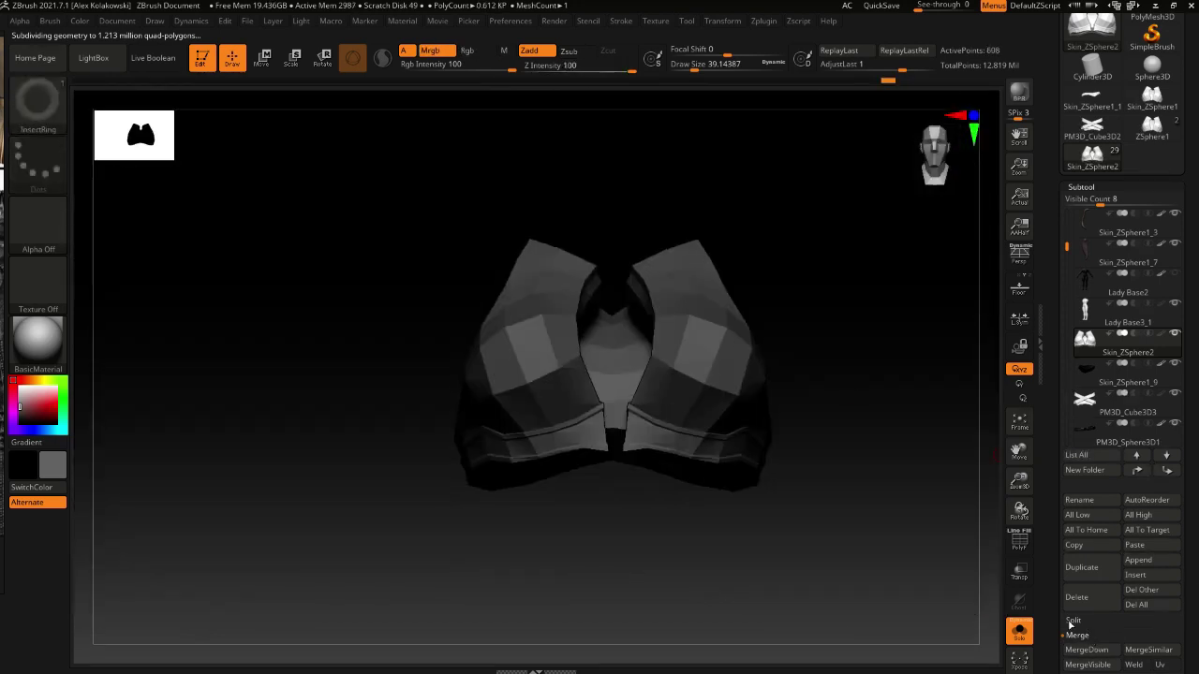
pyautogui.click(1072, 621)
pyautogui.click(1086, 635)
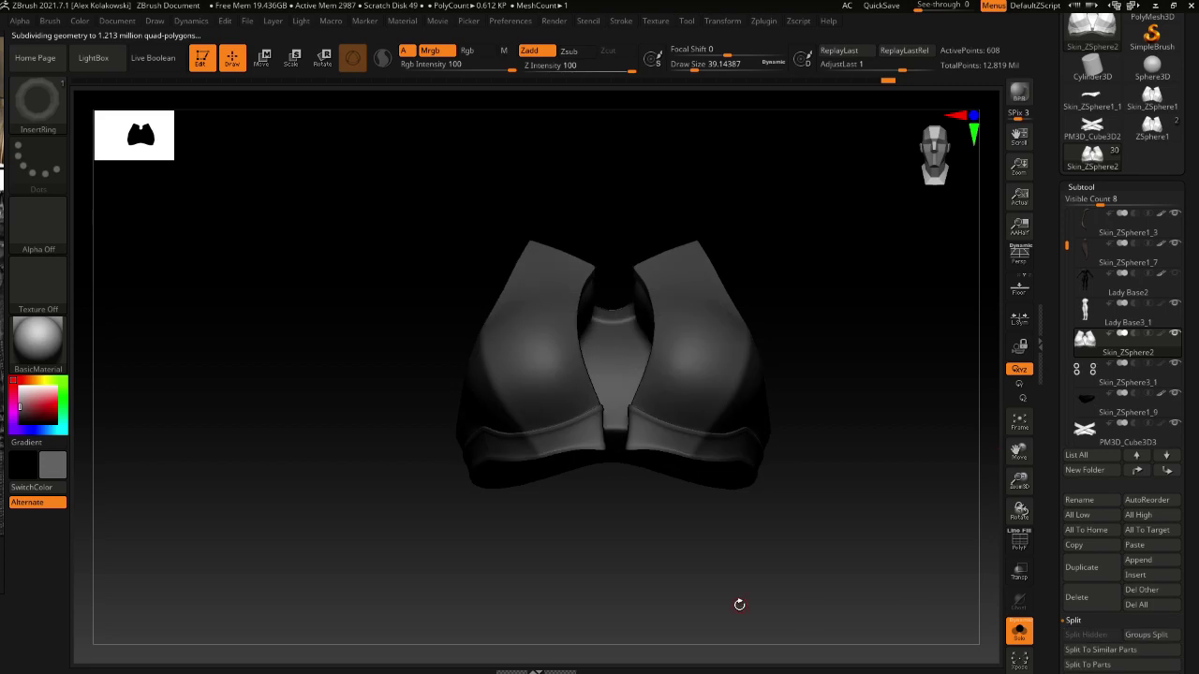
# Select the rings subtool, leave Solo mode, and thicken the rings with the Inflate deformation
pyautogui.click(1115, 379)
pyautogui.click(1019, 632)
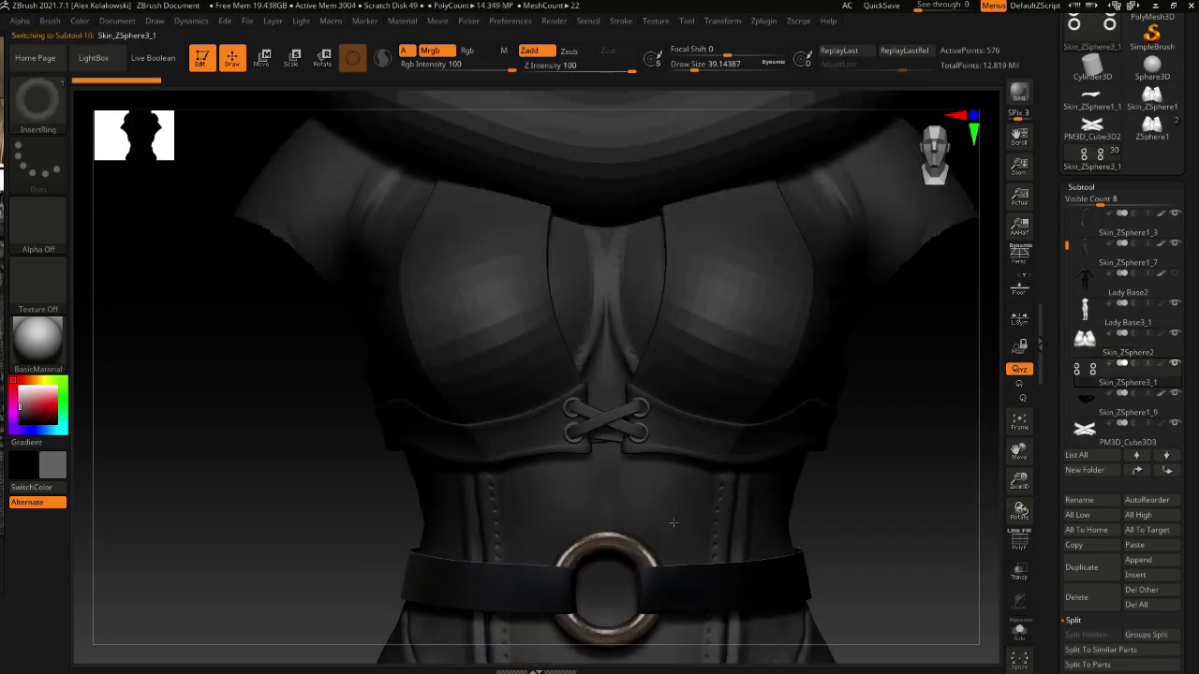
pyautogui.keyDown('ctrl'); pyautogui.moveTo(674, 522); pyautogui.dragTo(697, 538, button='right'); pyautogui.keyUp('ctrl')
pyautogui.moveTo(1194, 600); pyautogui.dragTo(1194, 413)
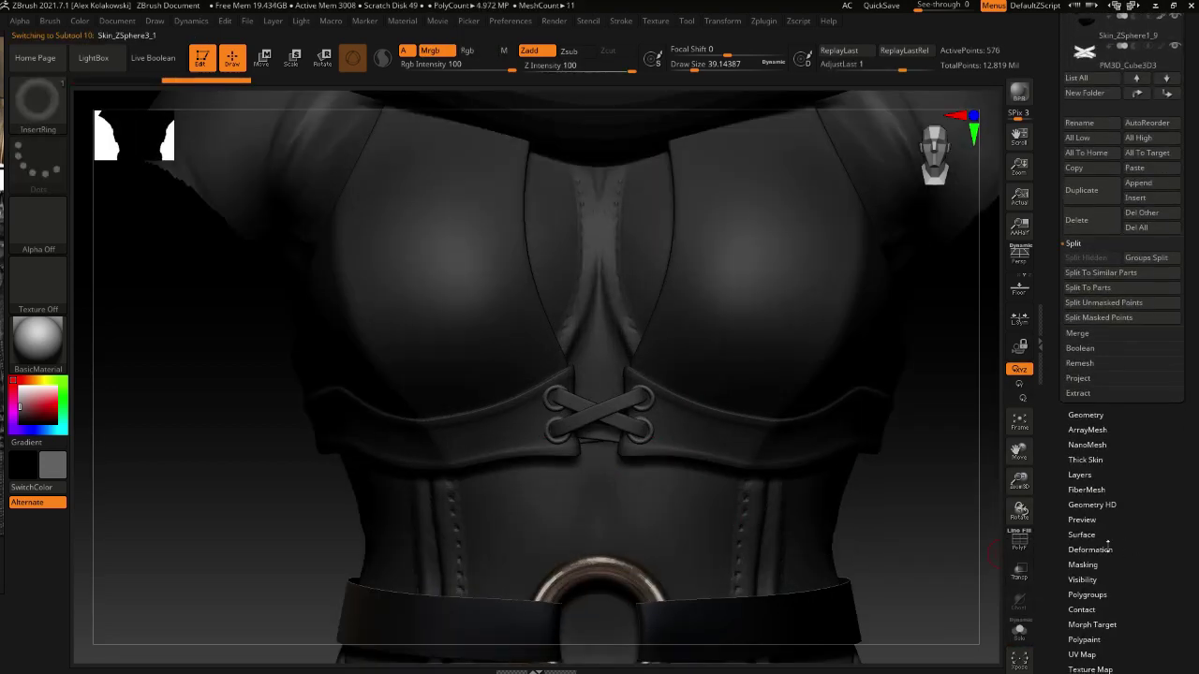
pyautogui.click(1105, 549)
pyautogui.click(1118, 541)
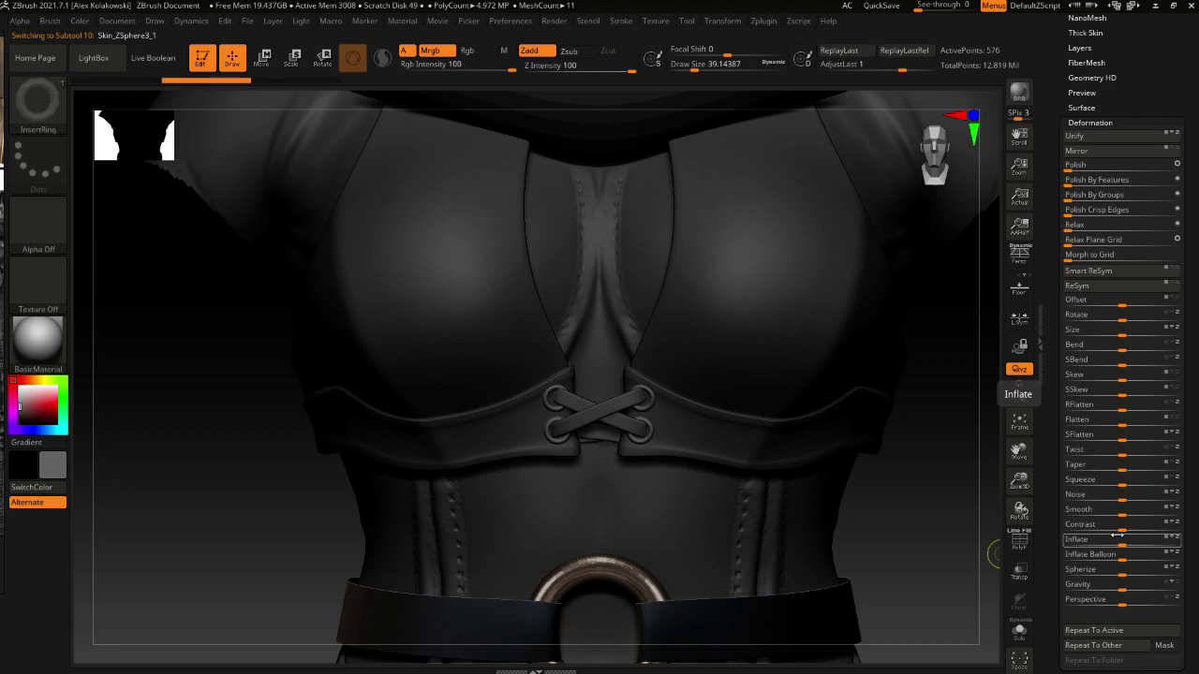
pyautogui.click(1117, 537)
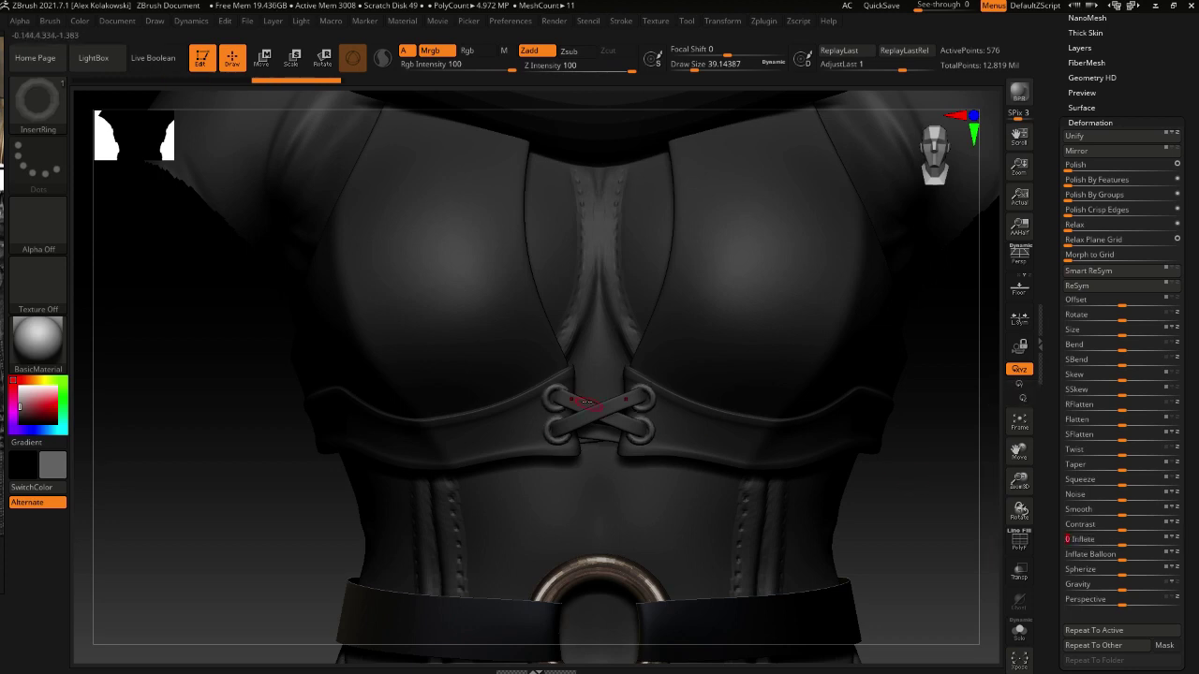
# Select the crossed lacing and thicken its straps with the Inflate deformation, undoing the excessive attempts
pyautogui.press('f')
pyautogui.moveTo(596, 394); pyautogui.dragTo(623, 468, button='right')
pyautogui.keyDown('alt'); pyautogui.click(616, 413); pyautogui.keyUp('alt')
pyautogui.click(1141, 539)
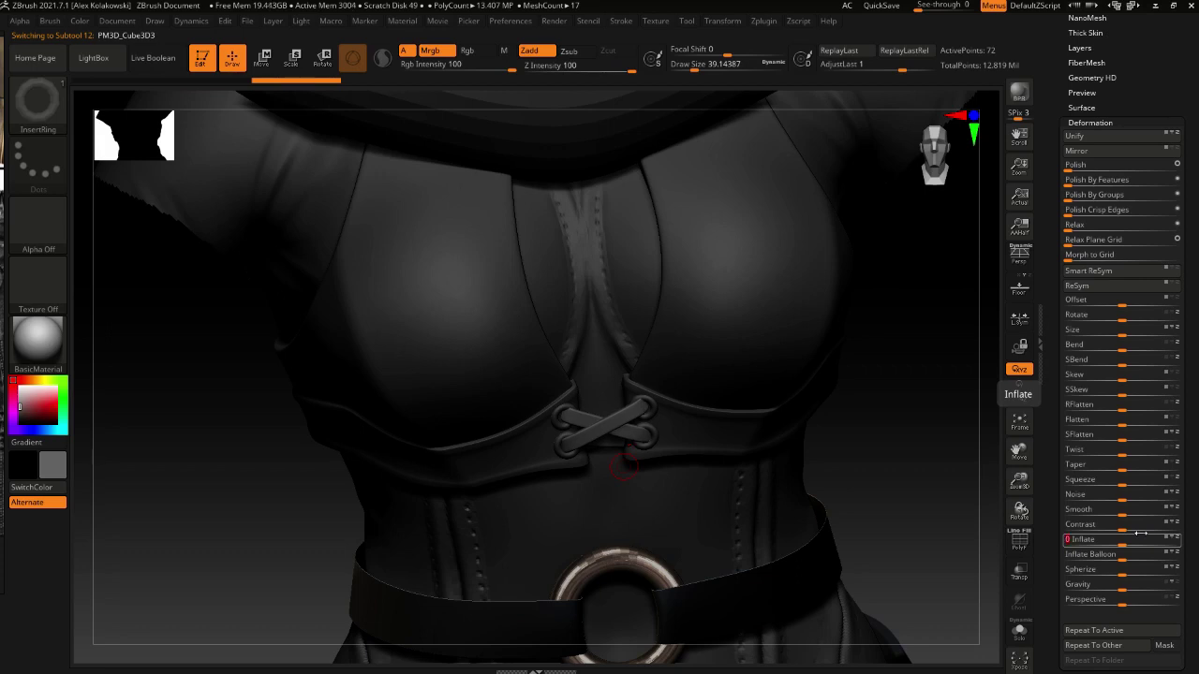
pyautogui.hotkey('ctrl', 'z')
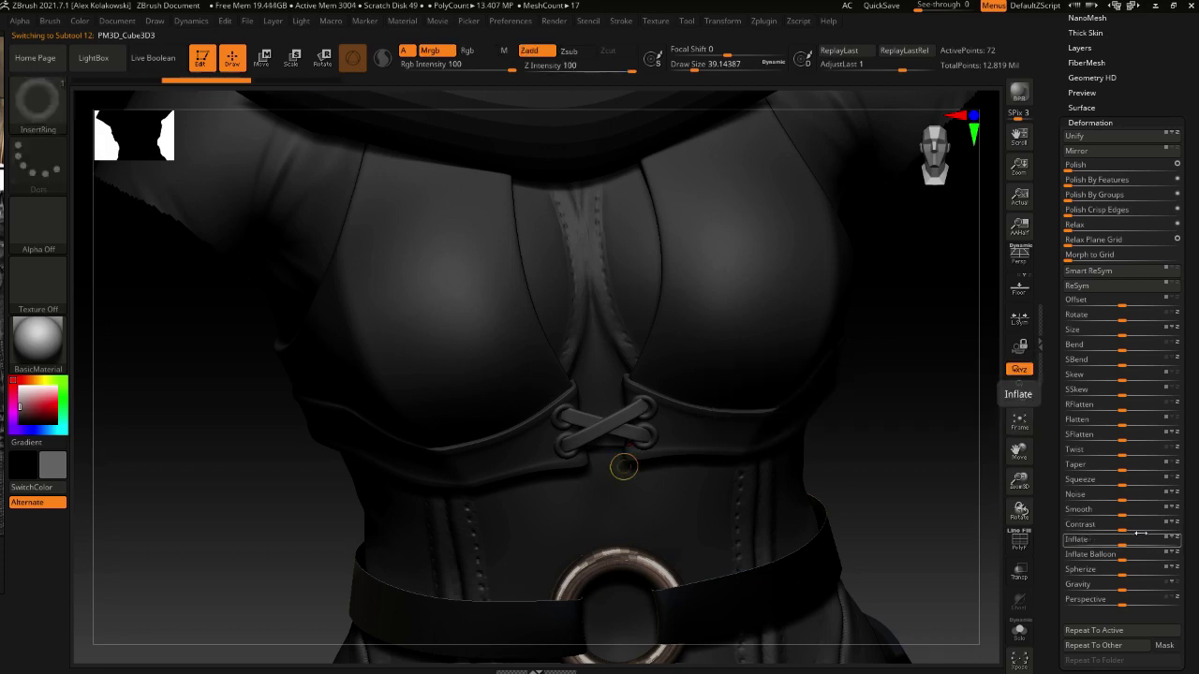
pyautogui.click(1141, 536)
pyautogui.press('Return')
pyautogui.moveTo(1101, 494)
pyautogui.mouseDown()
pyautogui.moveTo(1096, 460)
pyautogui.moveTo(1118, 466)
pyautogui.mouseUp()
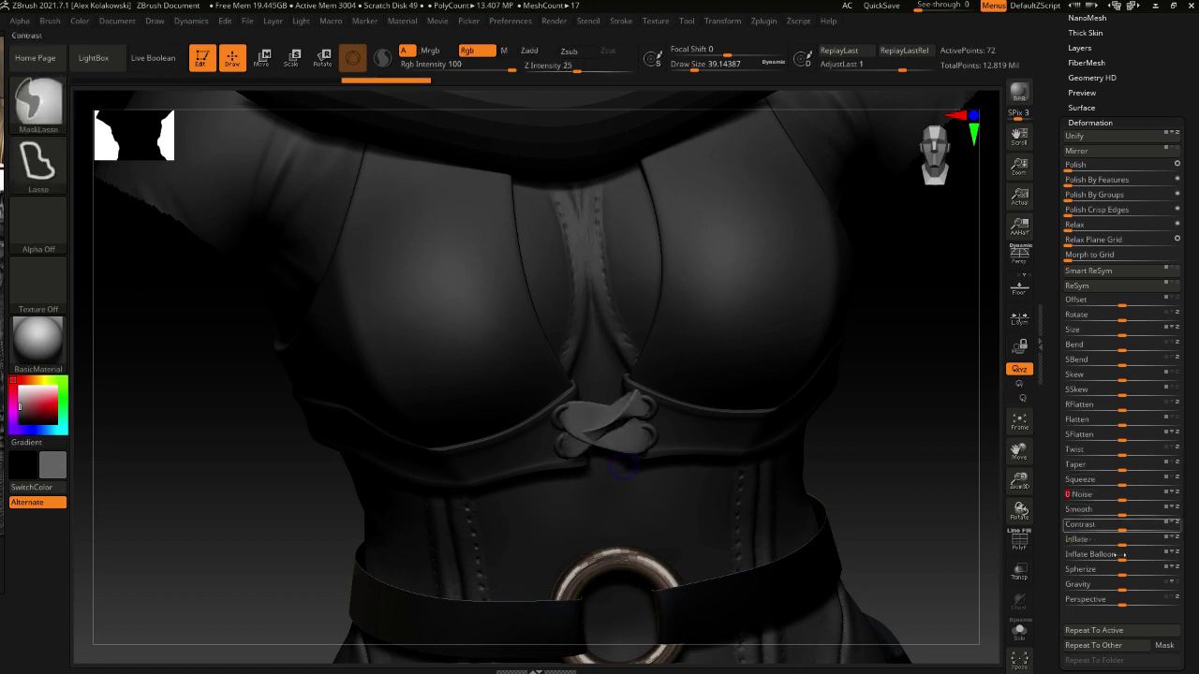
pyautogui.hotkey('ctrl', 'z')
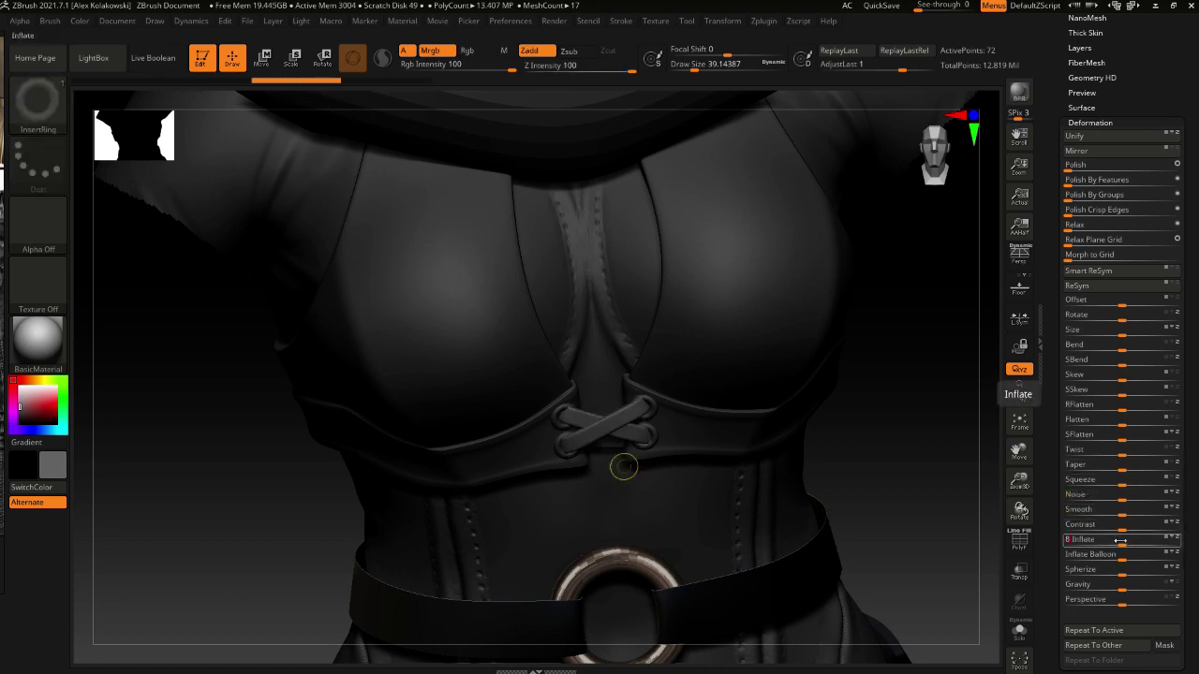
pyautogui.press('Return')
# Adjust the ends of the crossed lacing with the Move brush to fit them into the rings
pyautogui.keyDown('shift'); pyautogui.moveTo(969, 549); pyautogui.dragTo(923, 529); pyautogui.keyUp('shift')
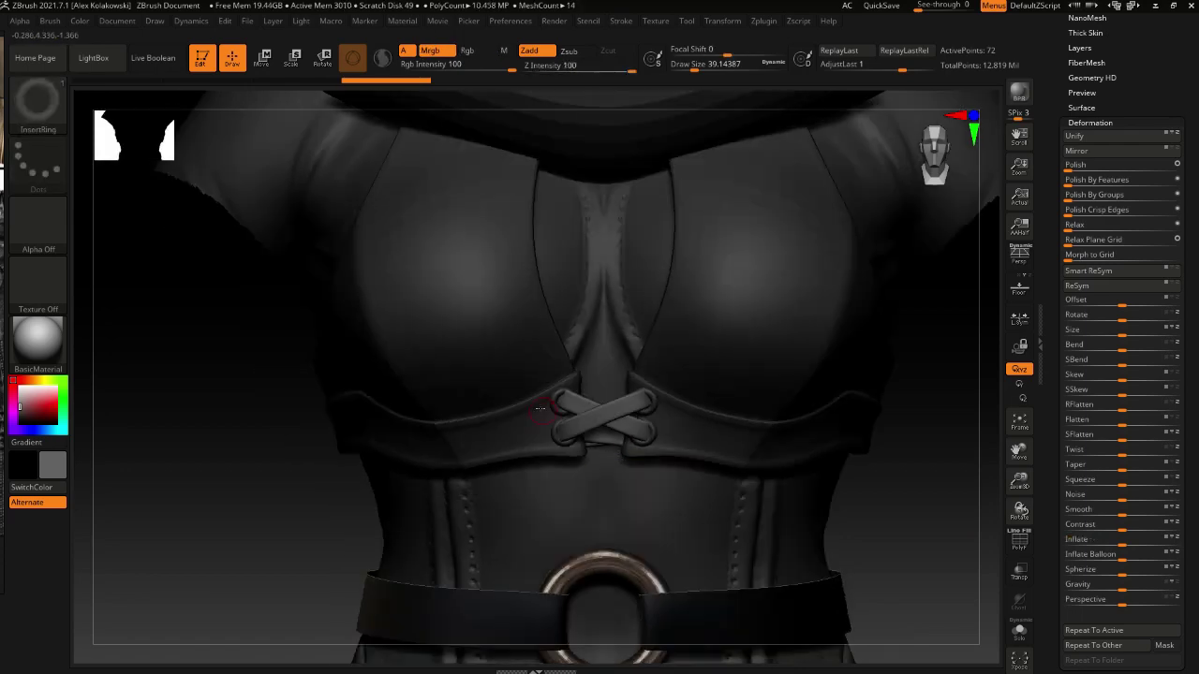
pyautogui.press('b')
pyautogui.press('m')
pyautogui.press('v')
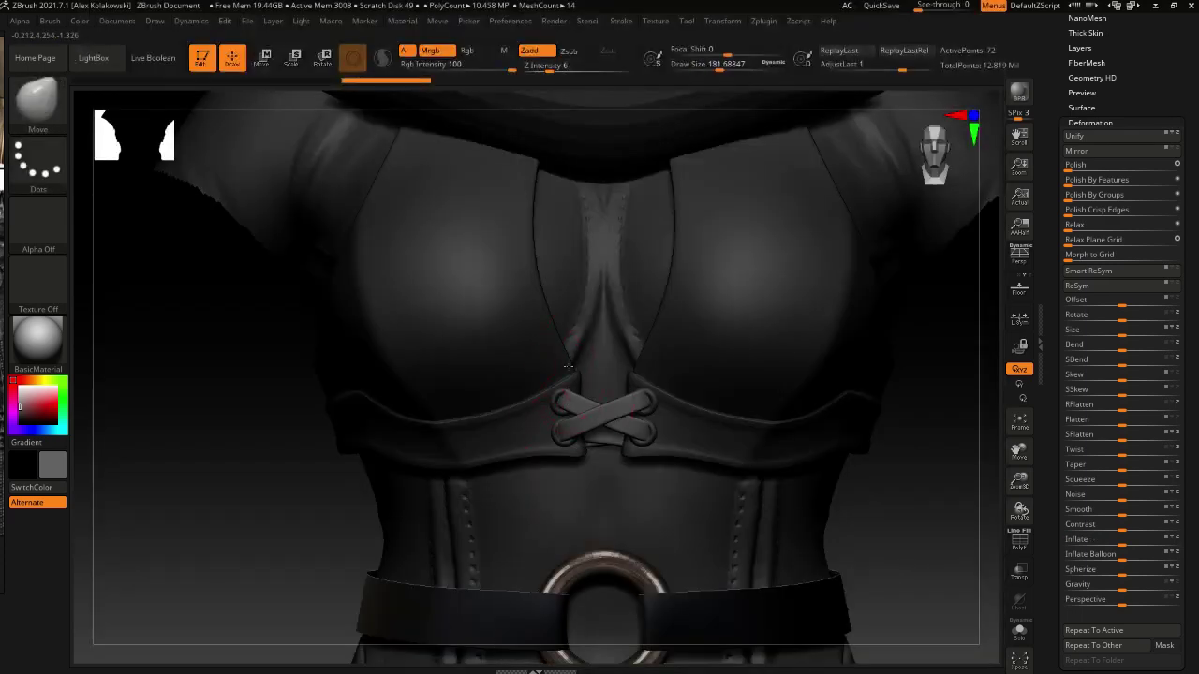
pyautogui.moveTo(562, 381); pyautogui.dragTo(540, 417)
pyautogui.keyDown('alt'); pyautogui.click(649, 395); pyautogui.keyUp('alt')
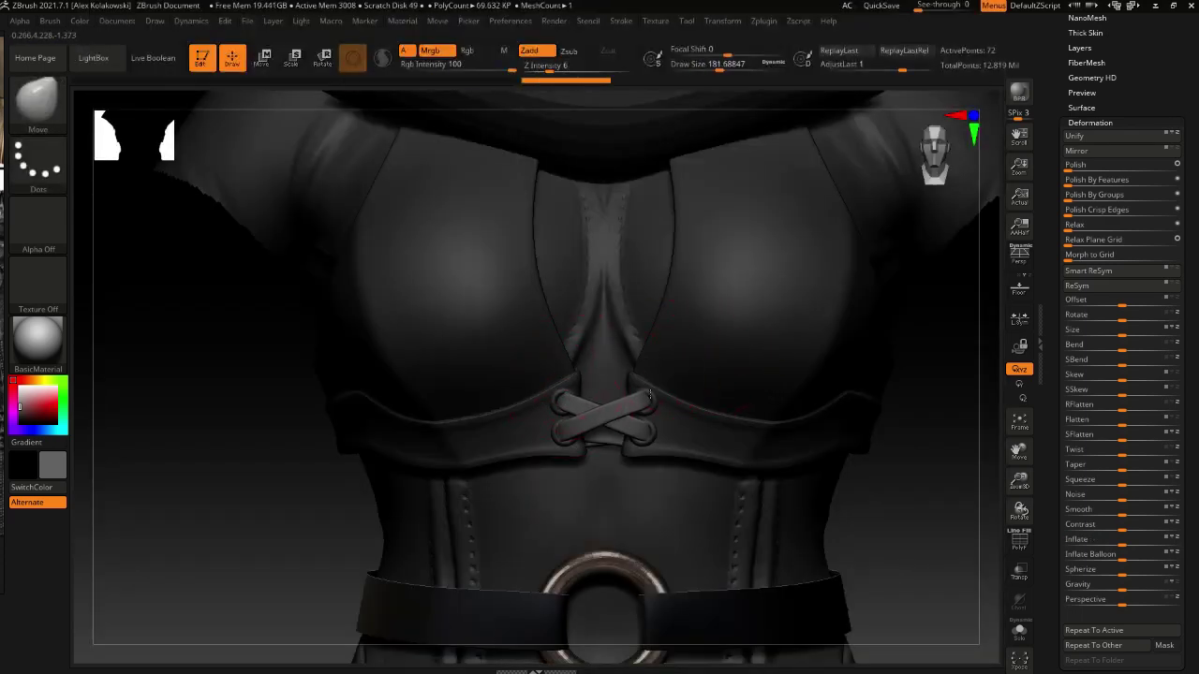
pyautogui.moveTo(657, 410); pyautogui.dragTo(652, 414)
pyautogui.press('s')
pyautogui.moveTo(659, 459); pyautogui.dragTo(641, 444)
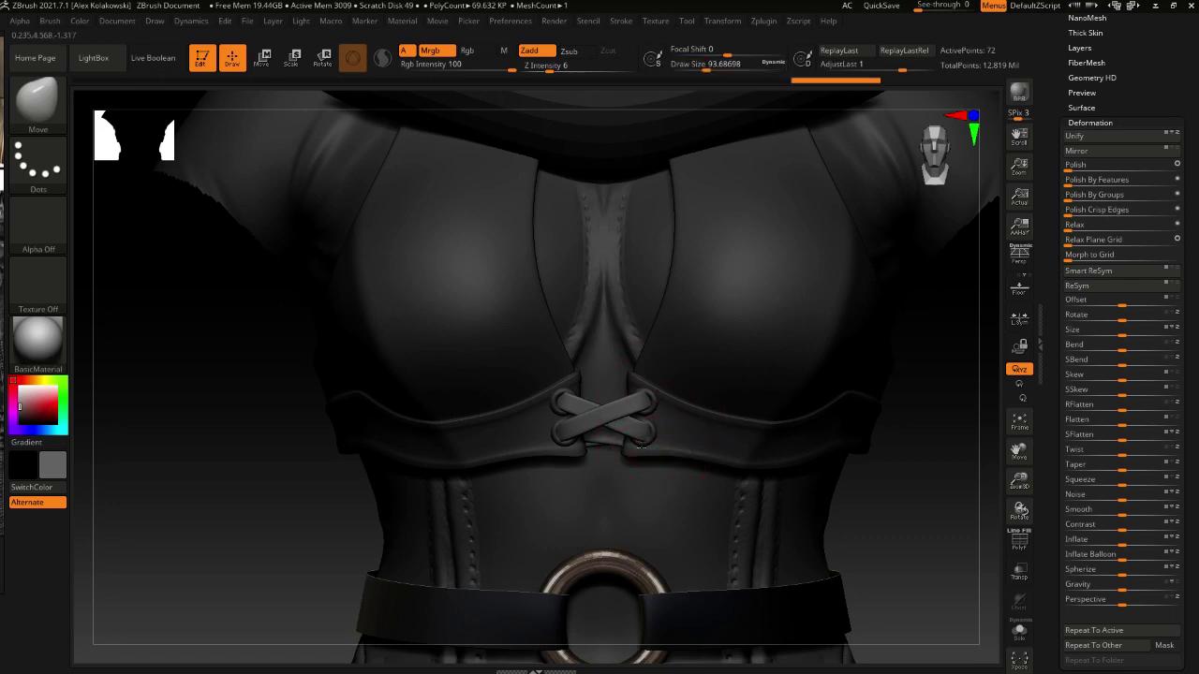
pyautogui.moveTo(551, 455); pyautogui.dragTo(566, 441)
# Redo the Move brush adjustments on the crossed lacing
pyautogui.hotkey('ctrl', 'shift', 'z')
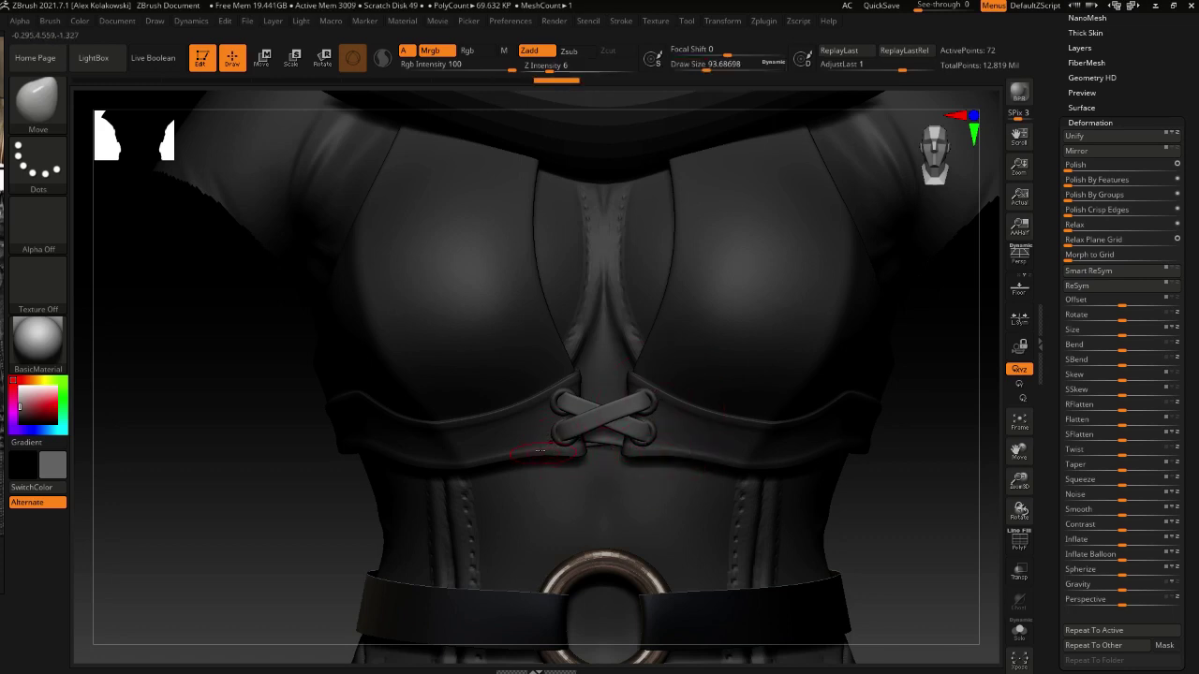
pyautogui.hotkey('ctrl', 'shift', 'z')
pyautogui.hotkey('ctrl', 'shift', 'z')
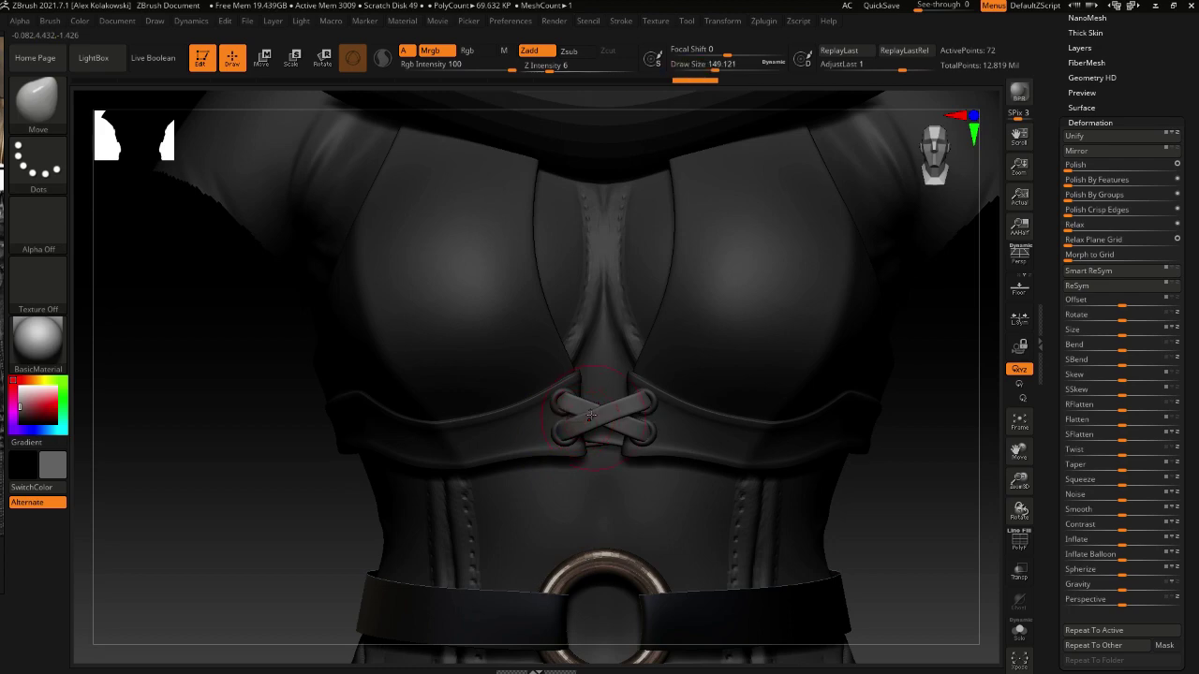
pyautogui.hotkey('ctrl', 'shift', 'z')
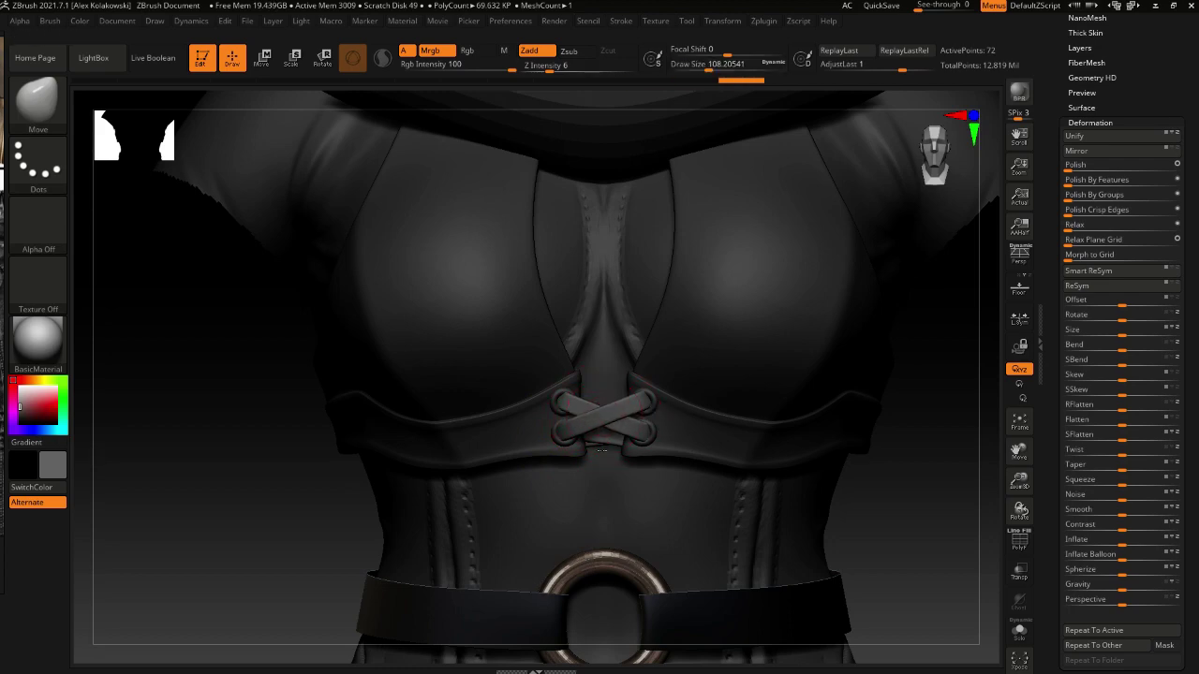
pyautogui.hotkey('ctrl', 'shift', 'z')
pyautogui.hotkey('ctrl', 'shift', 'z')
pyautogui.hotkey('ctrl', 'shift', 'z')
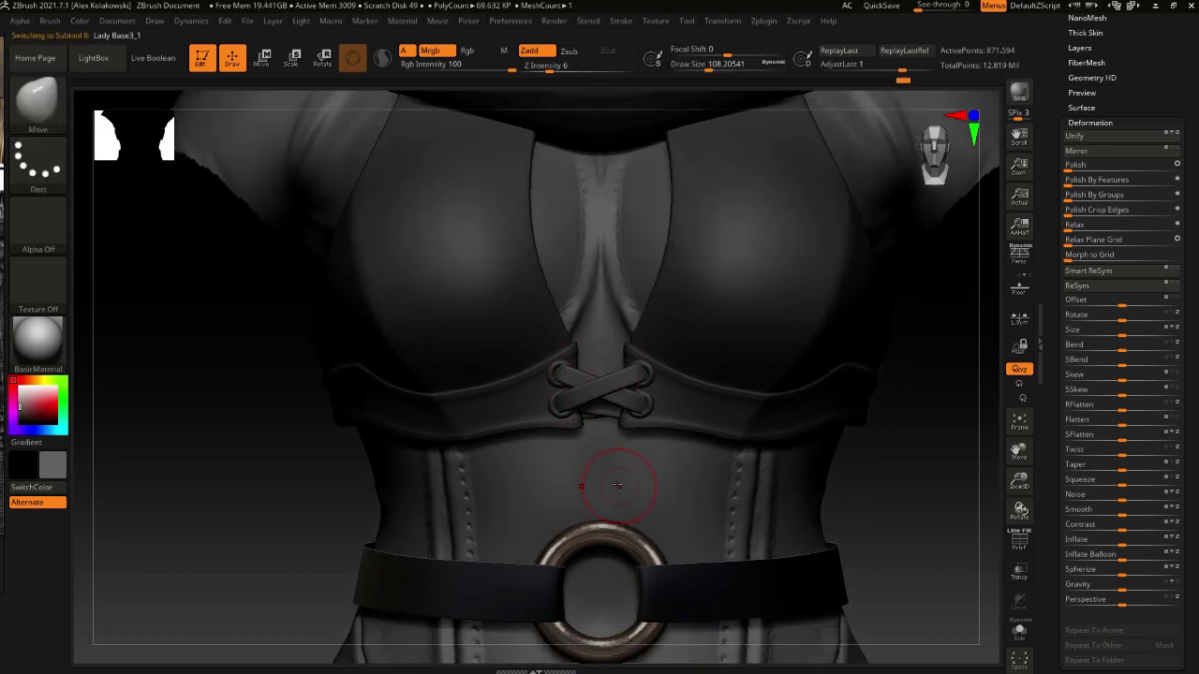
# Try stamping a single crossed stitch with the Chisel_Stitch brush on the corset's front centre, above the belt ring, and undo it
pyautogui.press('b')
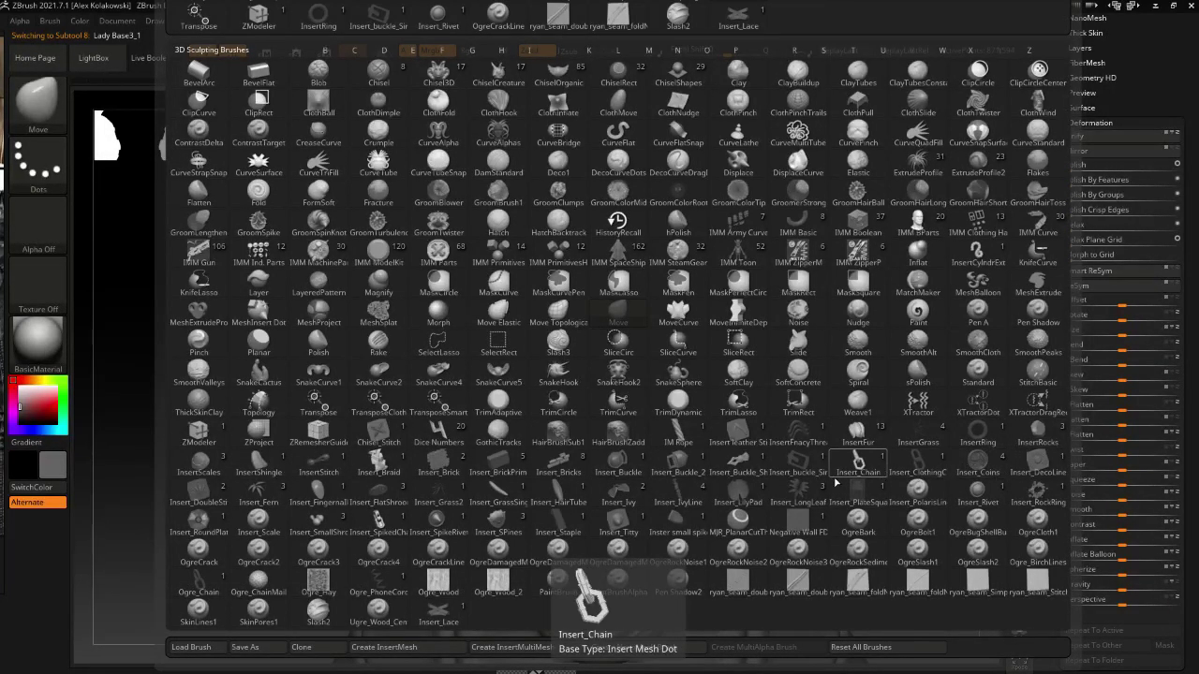
pyautogui.click(382, 438)
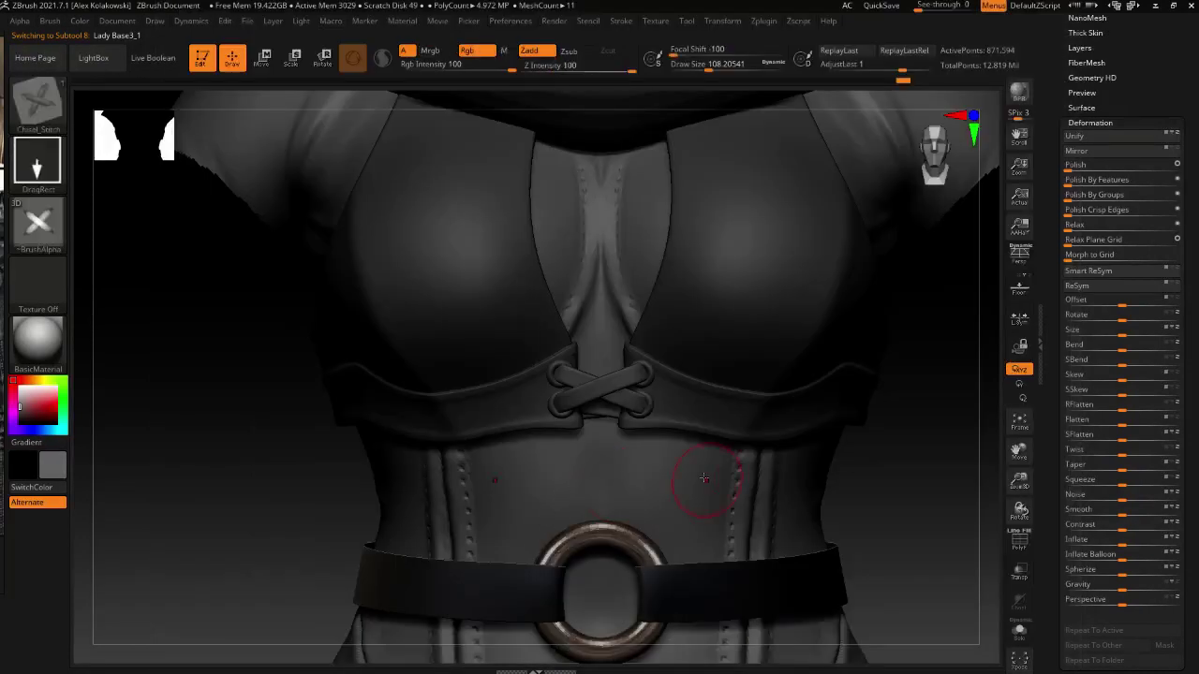
pyautogui.press('s')
pyautogui.moveTo(610, 482)
pyautogui.mouseDown()
pyautogui.moveTo(599, 479)
pyautogui.moveTo(626, 508)
pyautogui.mouseUp()
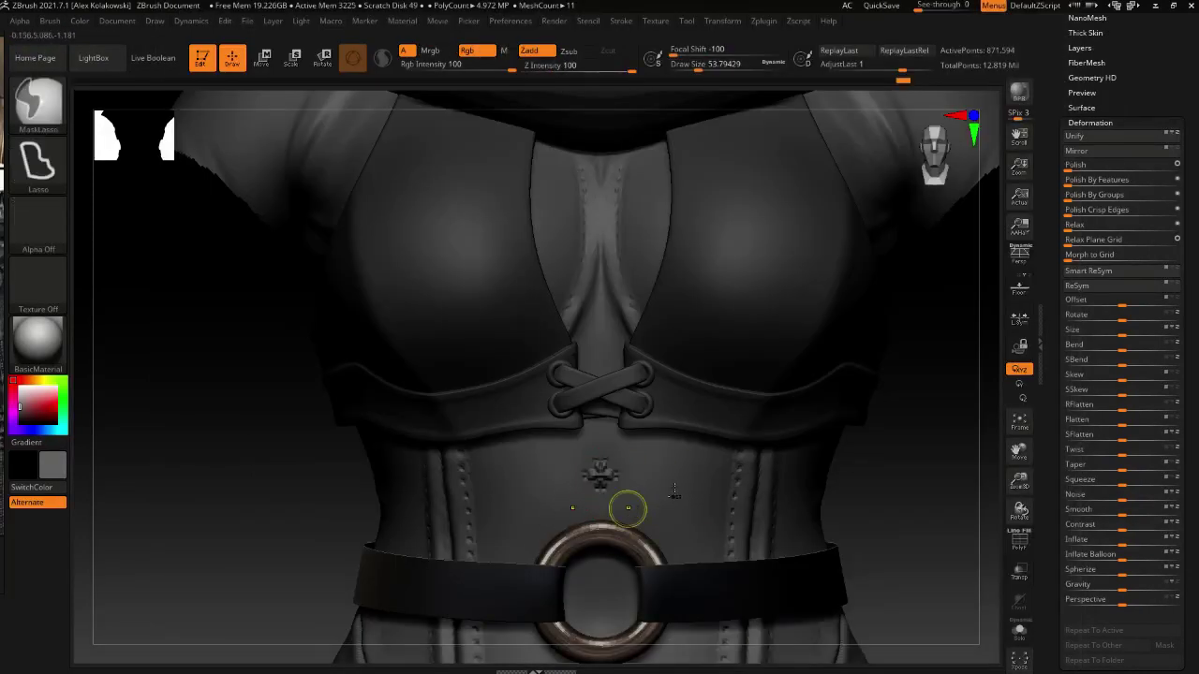
pyautogui.hotkey('ctrl', 'z')
# Try mirrored crossed stitches on both sides of the corset above the belt ring, check them from several angles, and undo them
pyautogui.moveTo(677, 470); pyautogui.dragTo(636, 522)
pyautogui.moveTo(659, 540); pyautogui.dragTo(683, 532)
pyautogui.moveTo(683, 532)
pyautogui.keyDown('ctrl'); pyautogui.mouseDown(button='right')
pyautogui.moveTo(701, 528)
pyautogui.moveTo(627, 480)
pyautogui.mouseUp(button='right'); pyautogui.keyUp('ctrl')
pyautogui.scroll(5, 700, 530)
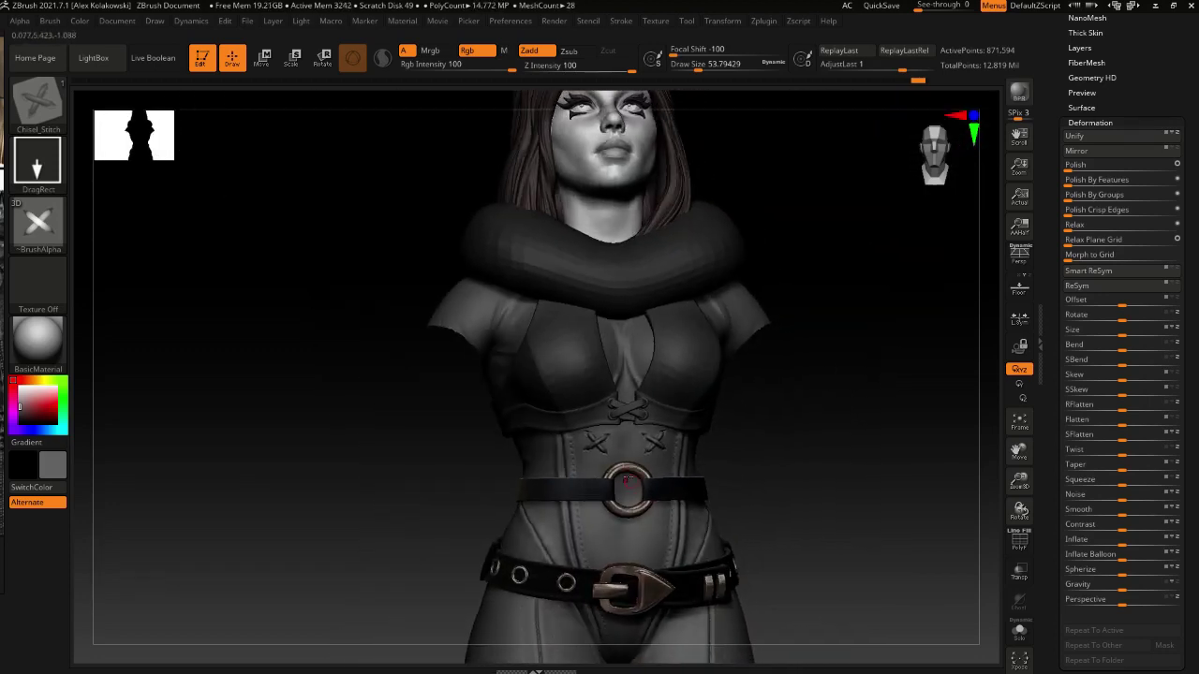
pyautogui.moveTo(646, 566); pyautogui.dragTo(609, 490, button='right')
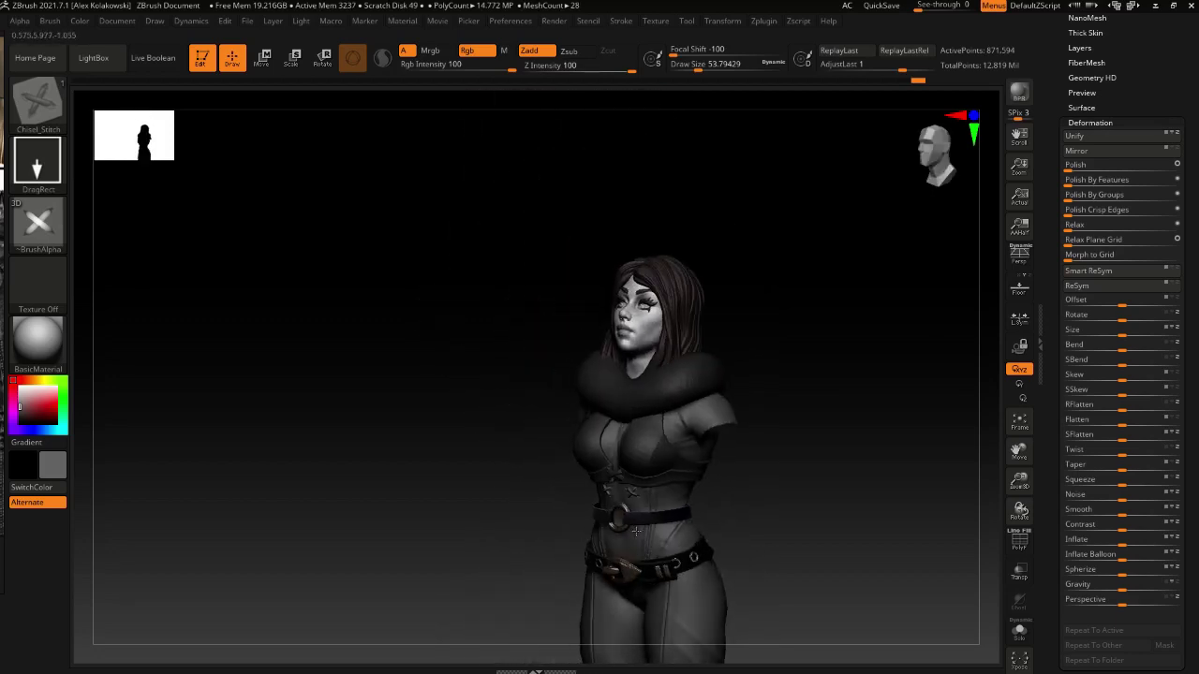
pyautogui.keyDown('ctrl'); pyautogui.moveTo(693, 492); pyautogui.dragTo(620, 409, button='right'); pyautogui.keyUp('ctrl')
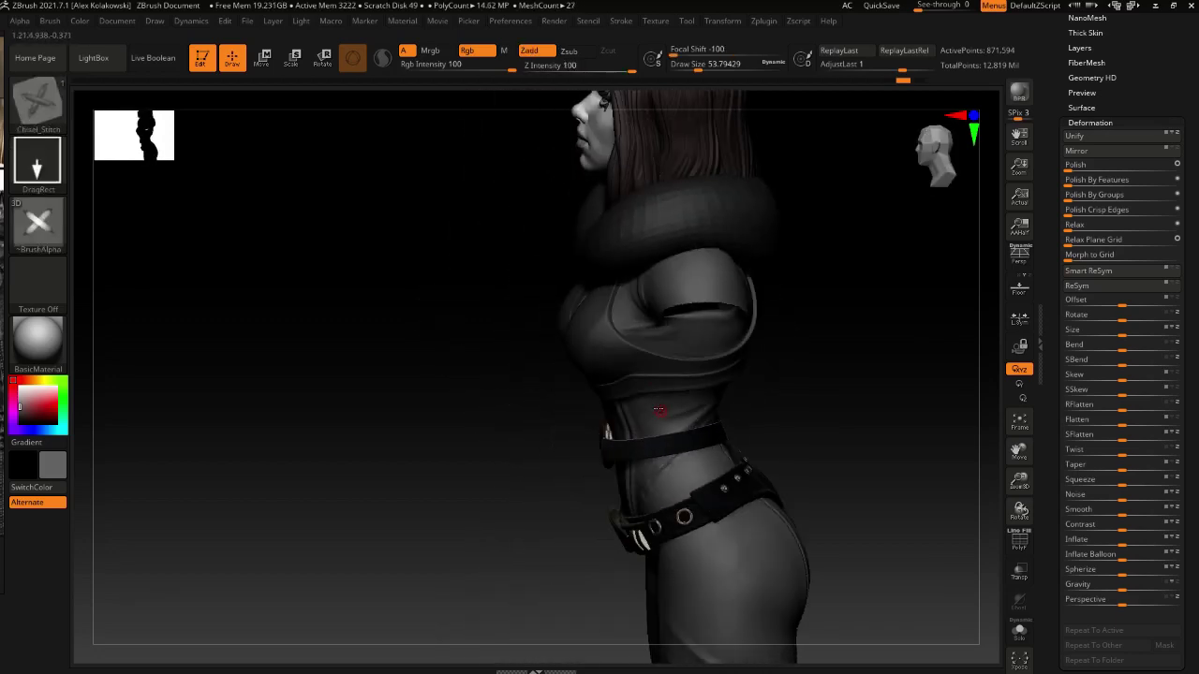
pyautogui.moveTo(650, 461); pyautogui.dragTo(695, 470, button='right')
pyautogui.hotkey('ctrl', 'z')
# Unhide the hidden parts of the base body so that the full figure with its arms is shown
pyautogui.moveTo(610, 600)
pyautogui.keyDown('alt'); pyautogui.mouseDown(button='right')
pyautogui.moveTo(573, 491)
pyautogui.moveTo(600, 501)
pyautogui.moveTo(605, 433)
pyautogui.moveTo(544, 480)
pyautogui.moveTo(450, 418)
pyautogui.moveTo(626, 521)
pyautogui.moveTo(607, 450)
pyautogui.mouseUp(button='right'); pyautogui.keyUp('alt')
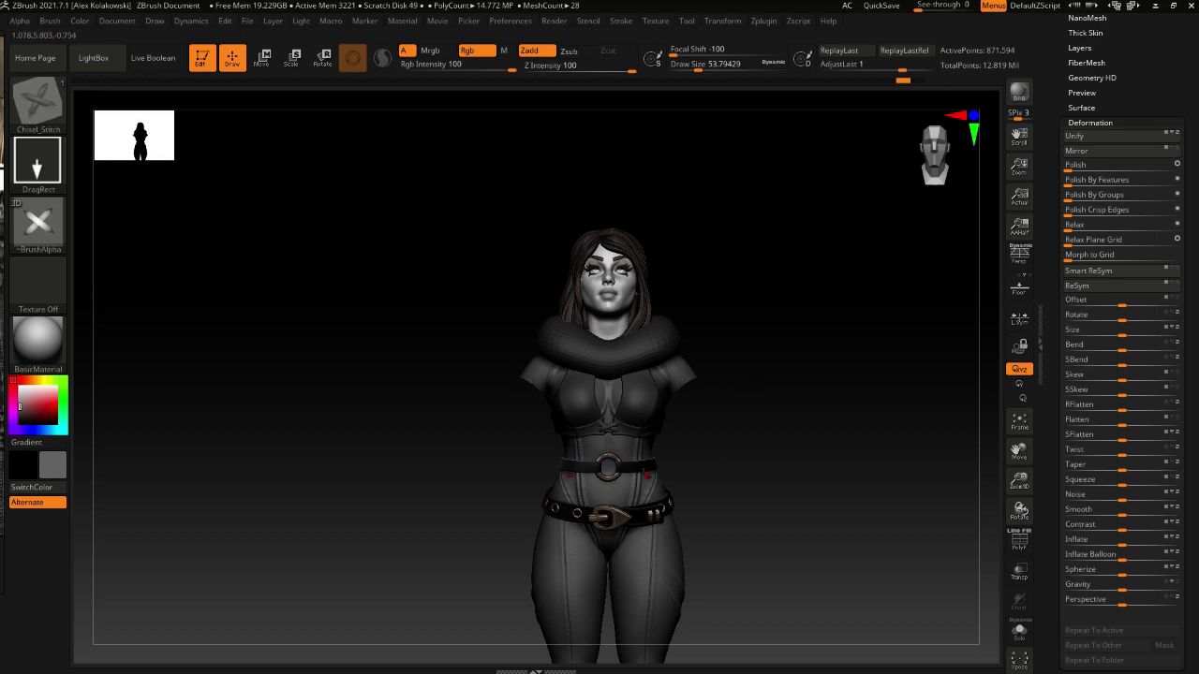
pyautogui.keyDown('alt'); pyautogui.moveTo(755, 472); pyautogui.dragTo(667, 348); pyautogui.keyUp('alt')
pyautogui.keyDown('ctrl'); pyautogui.keyDown('shift'); pyautogui.click(686, 341); pyautogui.keyUp('shift'); pyautogui.keyUp('ctrl')
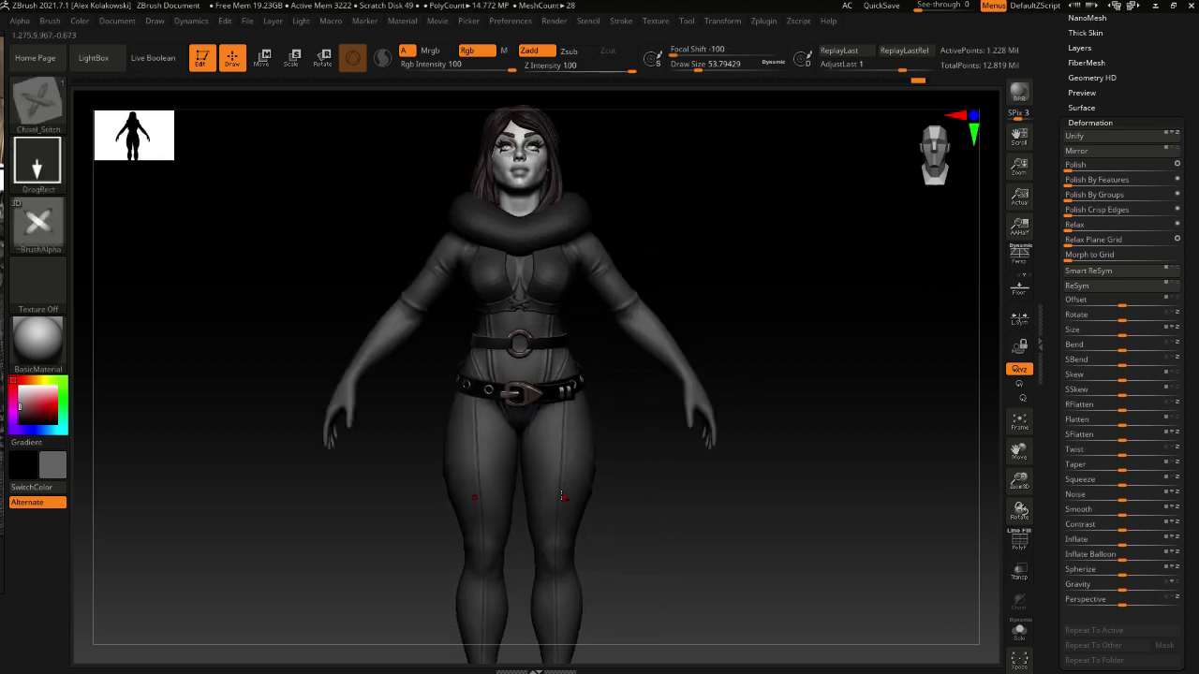
pyautogui.moveTo(656, 439)
pyautogui.keyDown('alt'); pyautogui.mouseDown()
pyautogui.moveTo(613, 436)
pyautogui.moveTo(602, 420)
pyautogui.mouseUp(); pyautogui.keyUp('alt')
pyautogui.keyDown('alt'); pyautogui.moveTo(514, 488); pyautogui.dragTo(555, 421); pyautogui.keyUp('alt')
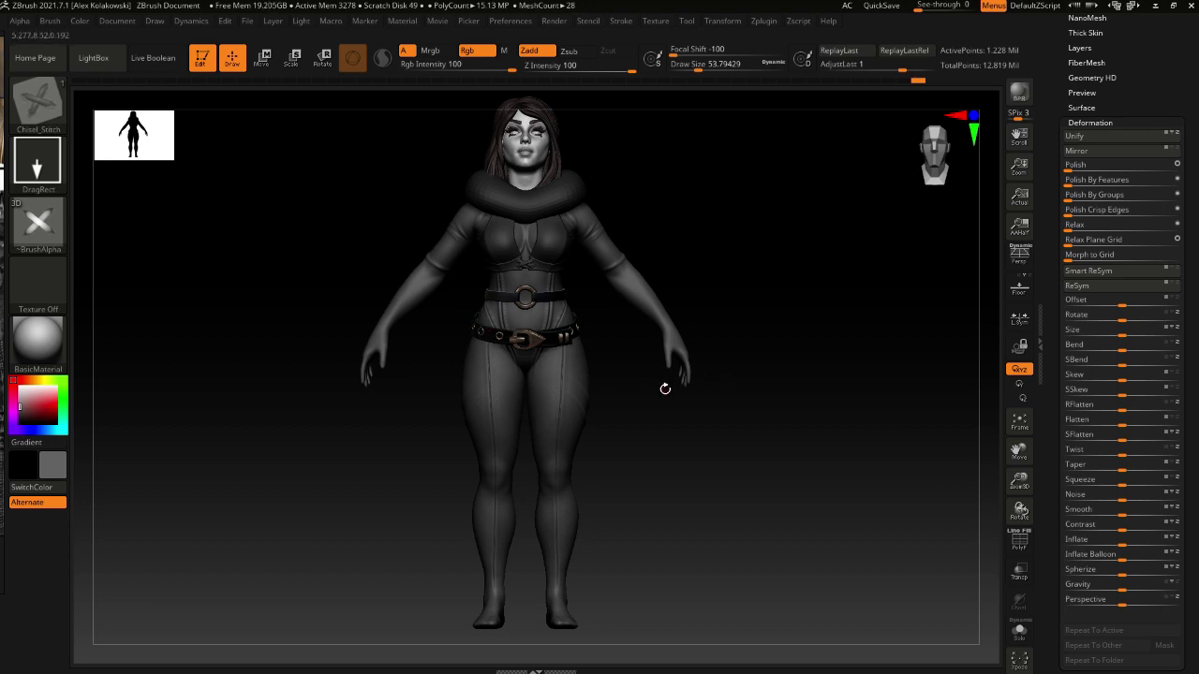
pyautogui.moveTo(666, 388)
pyautogui.mouseDown()
pyautogui.moveTo(570, 385)
pyautogui.moveTo(564, 429)
pyautogui.mouseUp()
# Switch to the Standard brush with a draw size of about 372
pyautogui.press('b')
pyautogui.press('s')
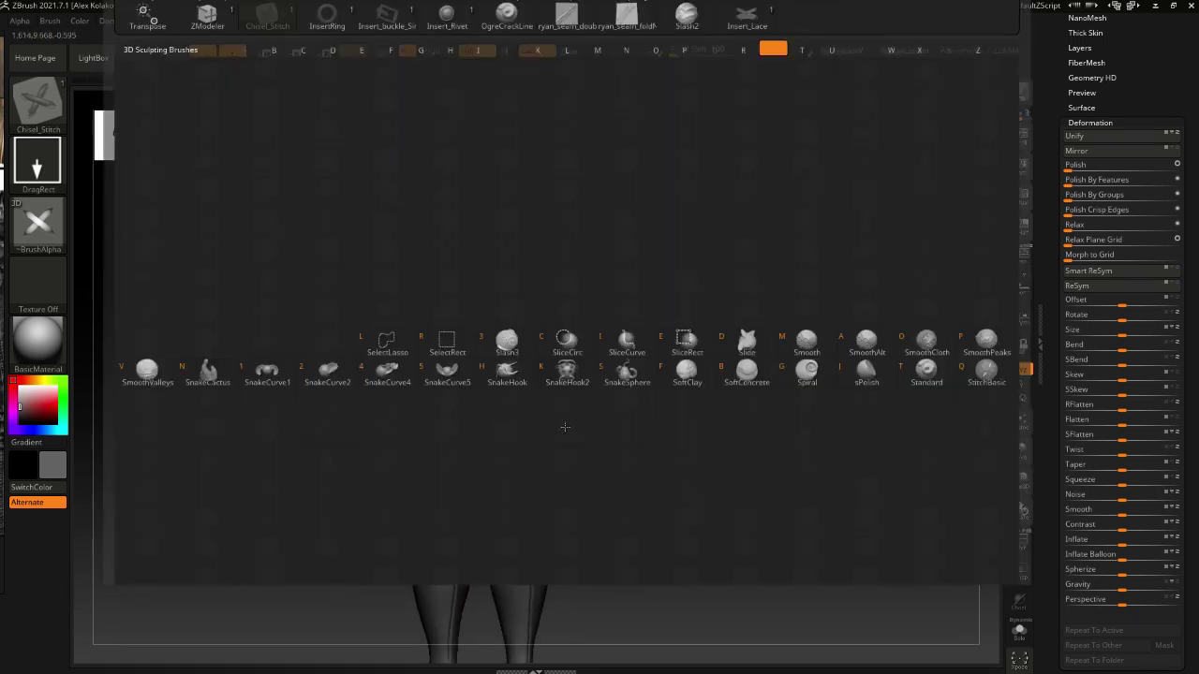
pyautogui.press('t')
pyautogui.press('s')
pyautogui.moveTo(525, 383); pyautogui.dragTo(567, 383)
pyautogui.moveTo(565, 360)
pyautogui.keyDown('alt'); pyautogui.mouseDown(button='right')
pyautogui.moveTo(562, 472)
pyautogui.moveTo(599, 459)
pyautogui.mouseUp(button='right'); pyautogui.keyUp('alt')
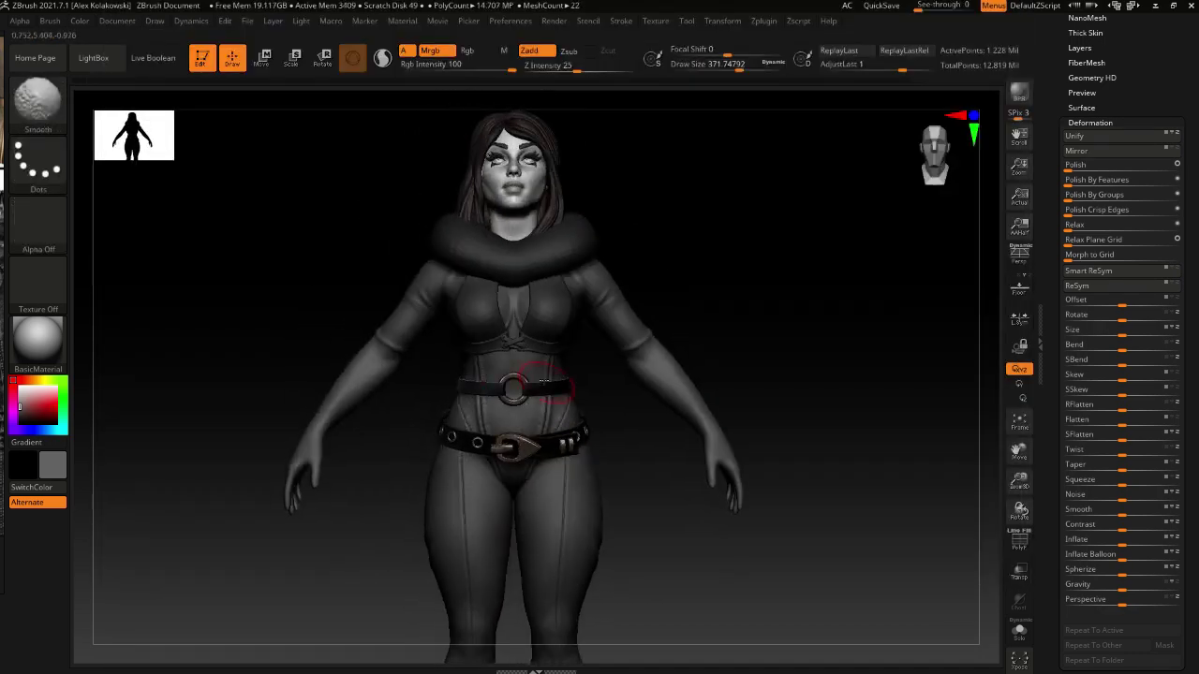
pyautogui.keyDown('alt'); pyautogui.moveTo(621, 311); pyautogui.dragTo(608, 369, button='right'); pyautogui.keyUp('alt')
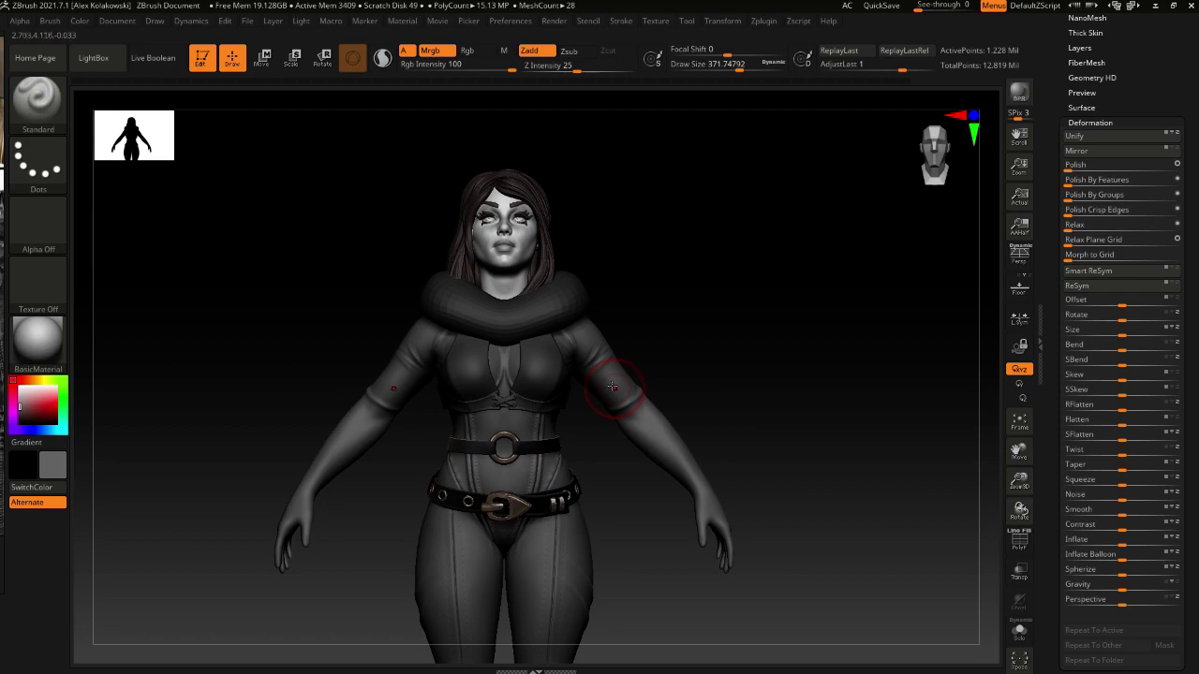
# Switch to the Move brush and set its draw size to about 533 over the upper arm
pyautogui.press('b')
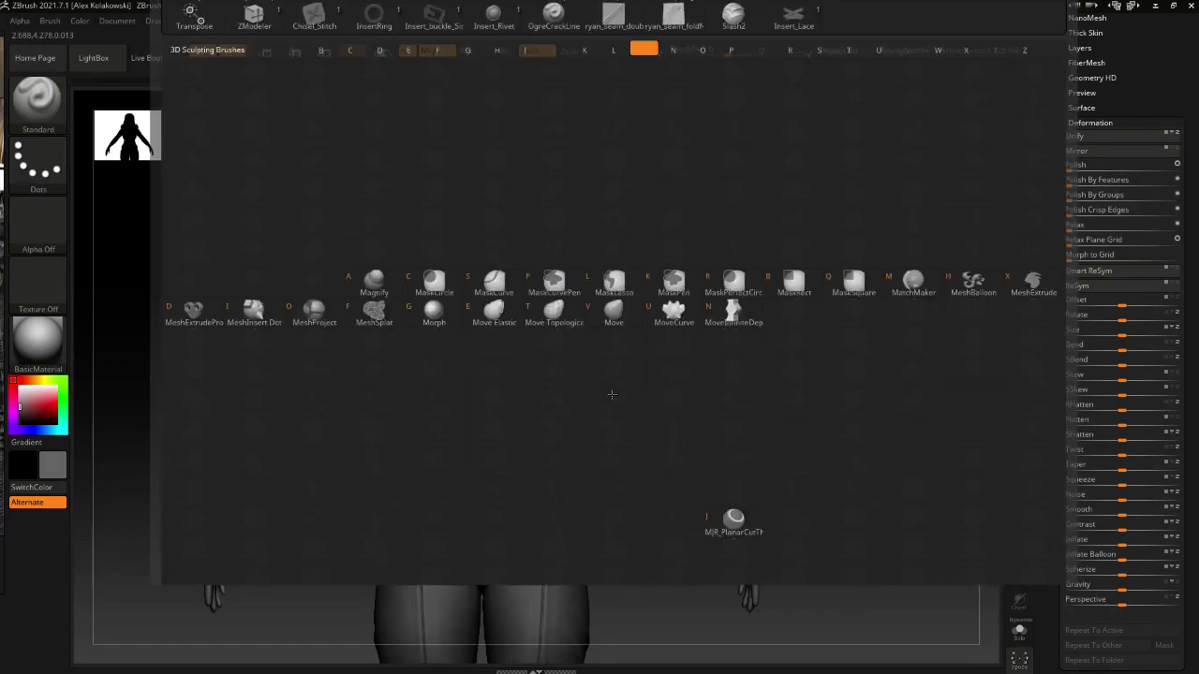
pyautogui.press('v')
pyautogui.press('s')
pyautogui.moveTo(612, 399); pyautogui.dragTo(595, 389, button='right')
pyautogui.press('s')
pyautogui.moveTo(610, 391); pyautogui.dragTo(625, 391)
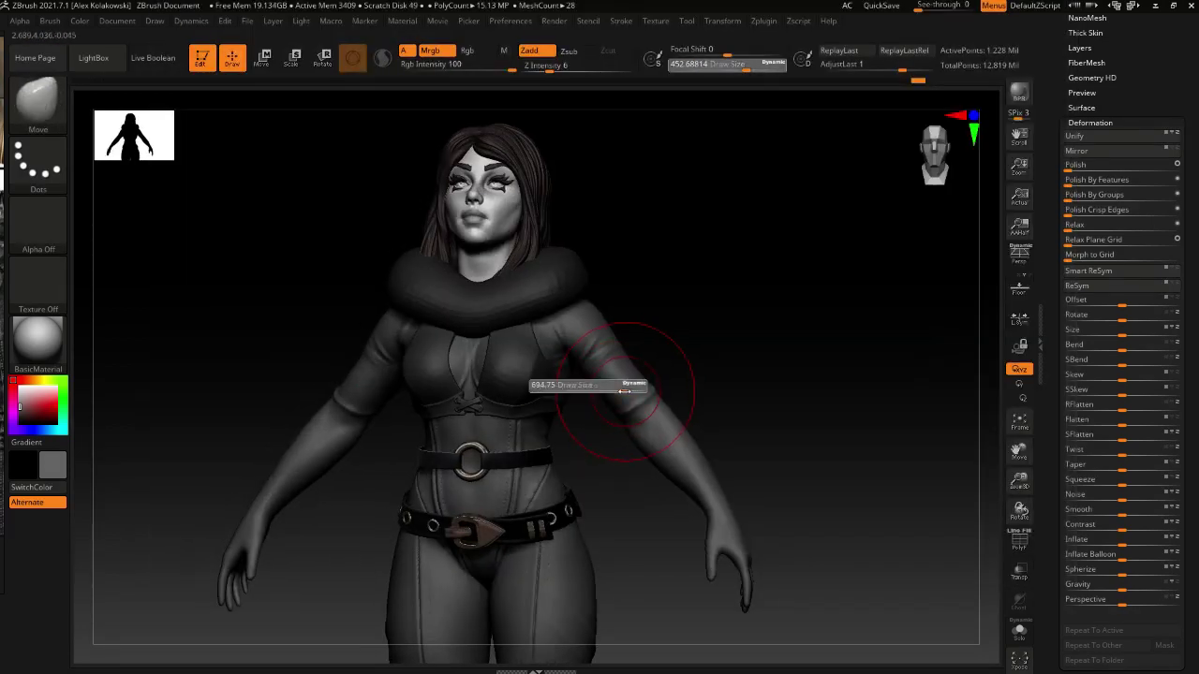
pyautogui.press('s')
pyautogui.moveTo(281, 376); pyautogui.dragTo(386, 393, button='right')
pyautogui.press('s')
pyautogui.press('s')
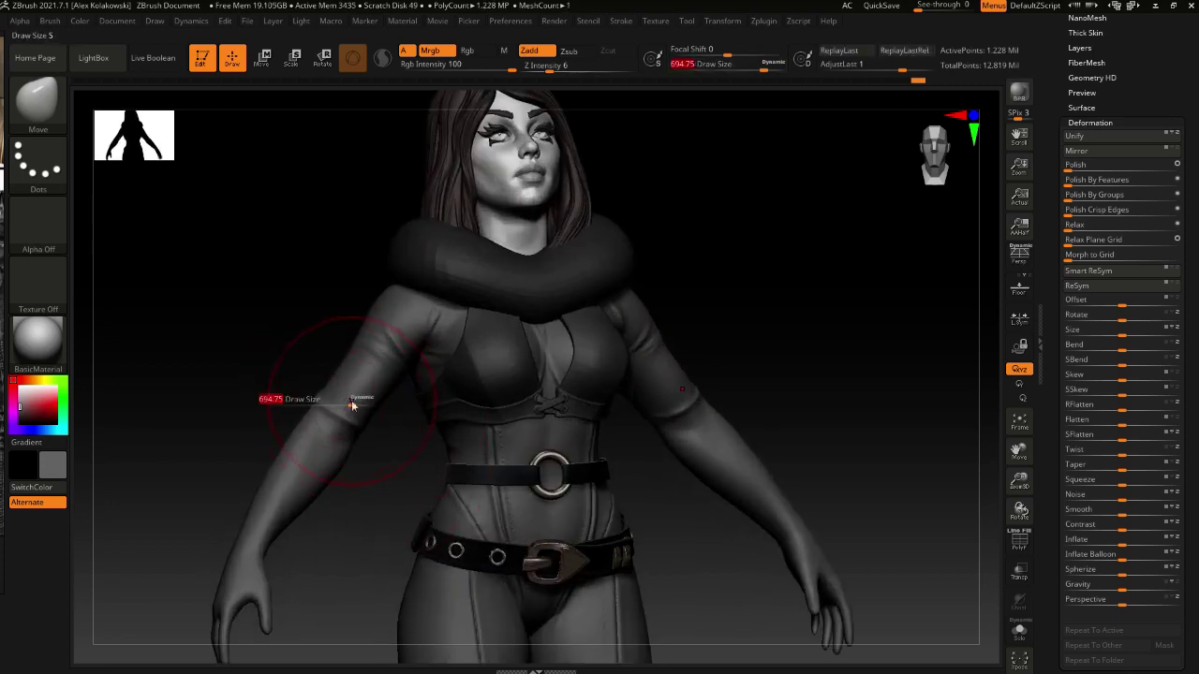
pyautogui.moveTo(352, 406); pyautogui.dragTo(341, 405)
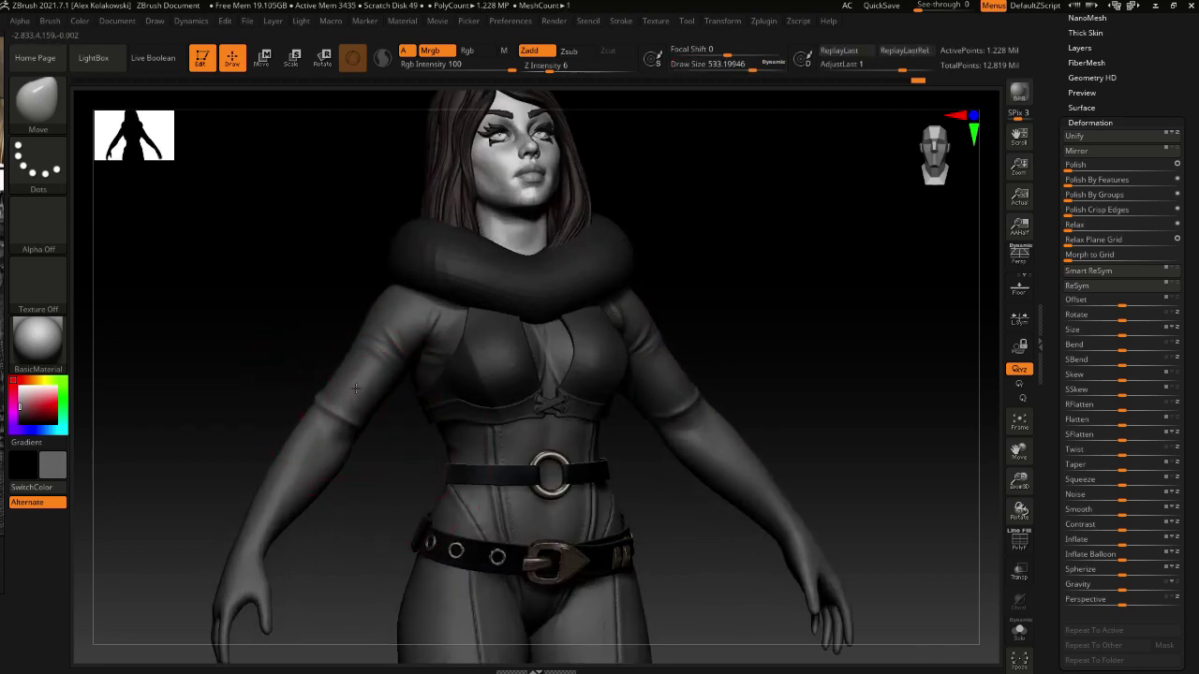
pyautogui.moveTo(343, 376); pyautogui.dragTo(308, 356, button='right')
# Select the Skin_ZSphere2 subtool forming the bodice cups and apply its dynamic subdivision as real subdivision levels
pyautogui.moveTo(657, 345); pyautogui.dragTo(475, 394, button='right')
pyautogui.keyDown('alt'); pyautogui.click(475, 394); pyautogui.keyUp('alt')
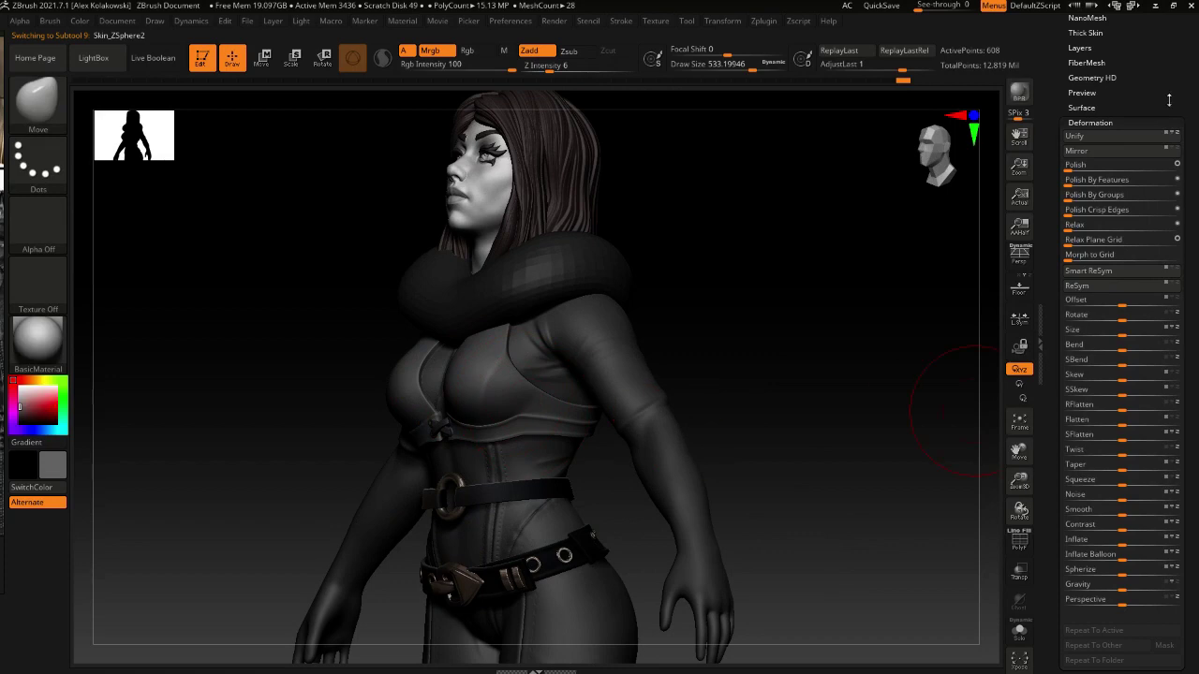
pyautogui.moveTo(1160, 61); pyautogui.dragTo(1161, 134)
pyautogui.click(1086, 63)
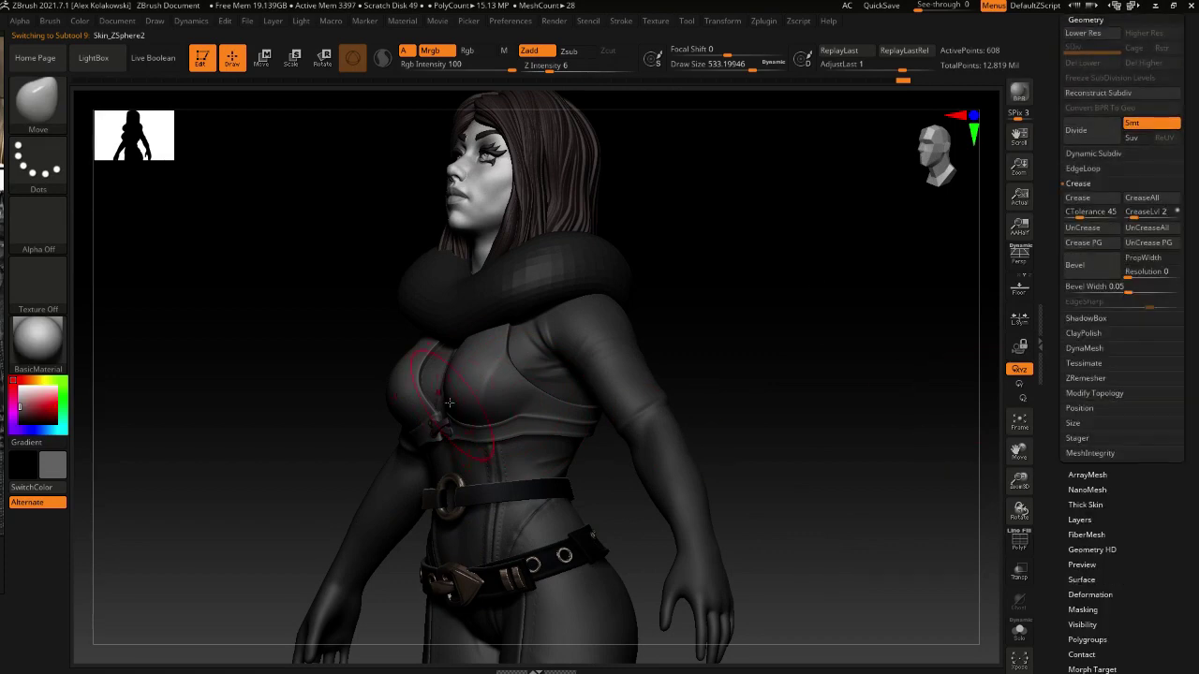
pyautogui.moveTo(449, 403); pyautogui.dragTo(481, 399, button='right')
pyautogui.keyDown('ctrl'); pyautogui.moveTo(482, 399); pyautogui.dragTo(481, 420, button='right'); pyautogui.keyUp('ctrl')
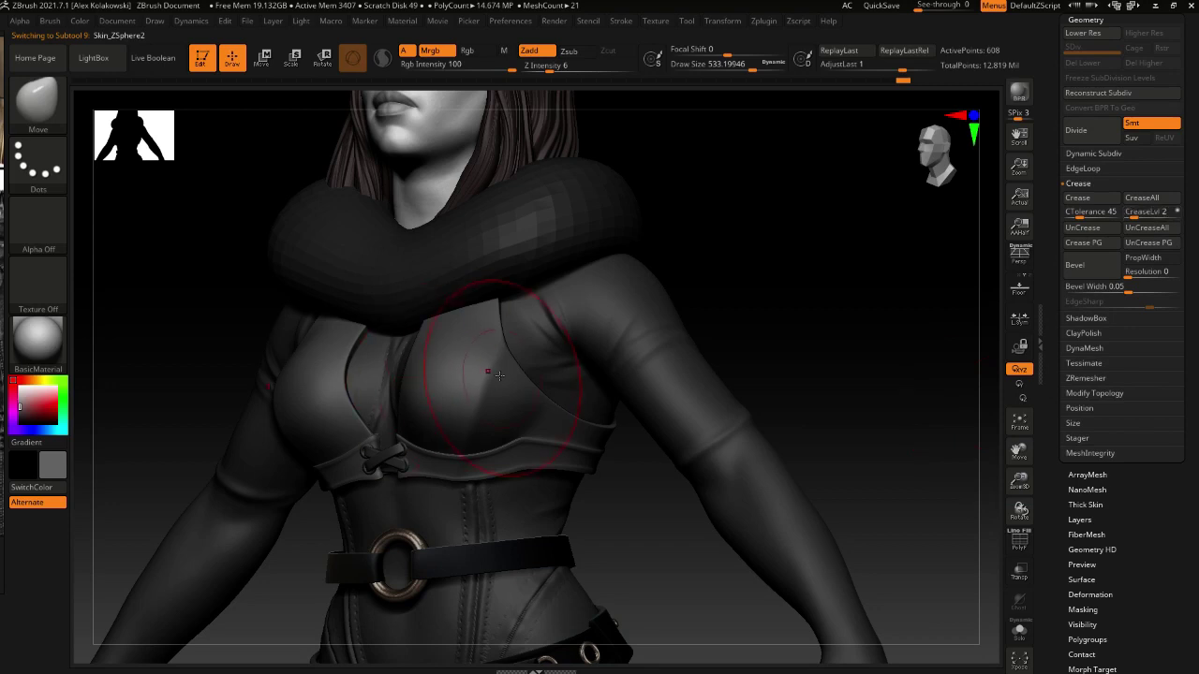
pyautogui.moveTo(484, 377)
pyautogui.mouseDown(button='right')
pyautogui.moveTo(486, 431)
pyautogui.moveTo(489, 397)
pyautogui.mouseUp(button='right')
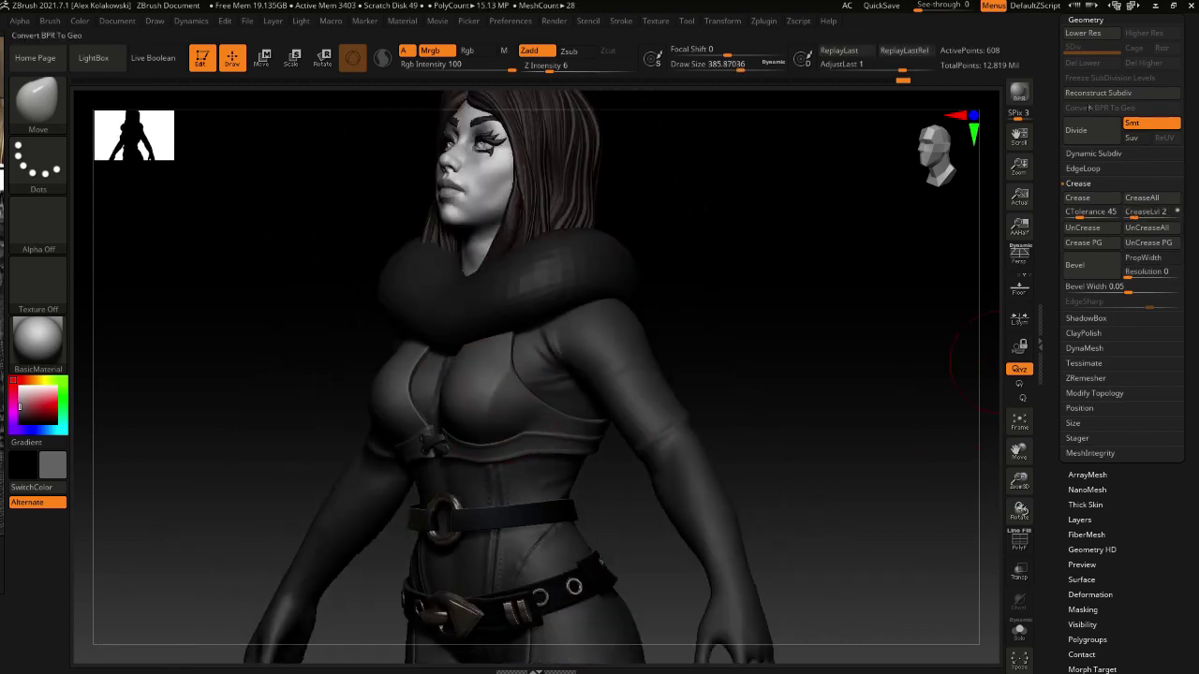
pyautogui.click(1114, 154)
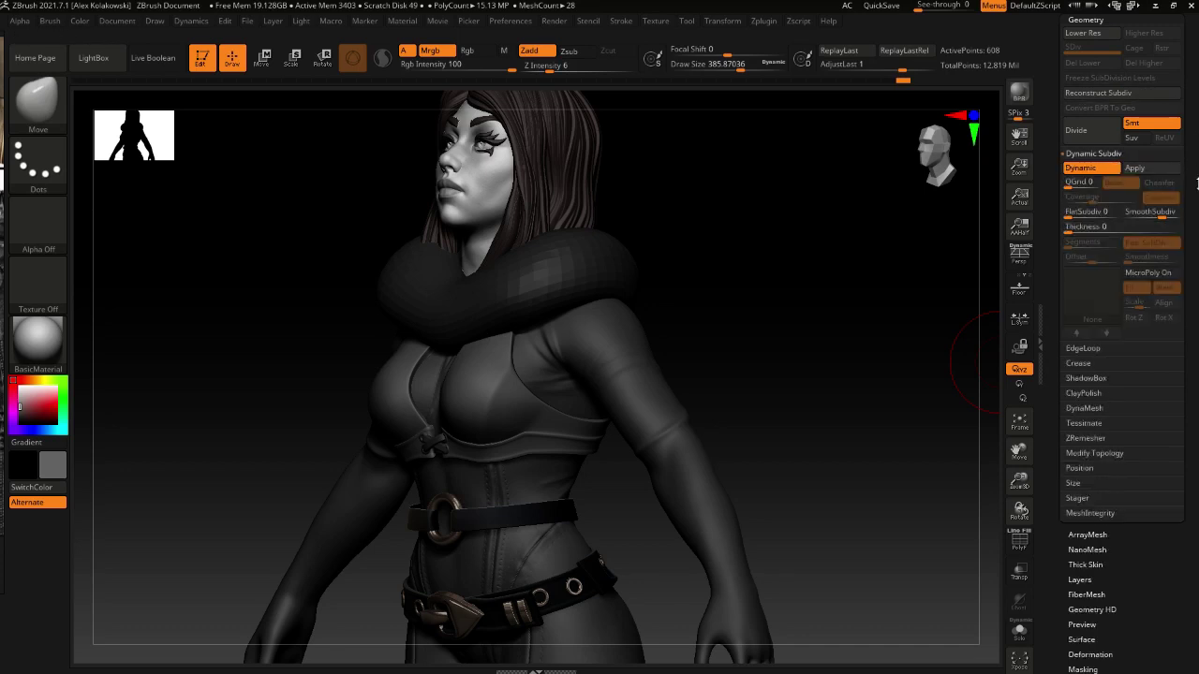
pyautogui.click(1136, 168)
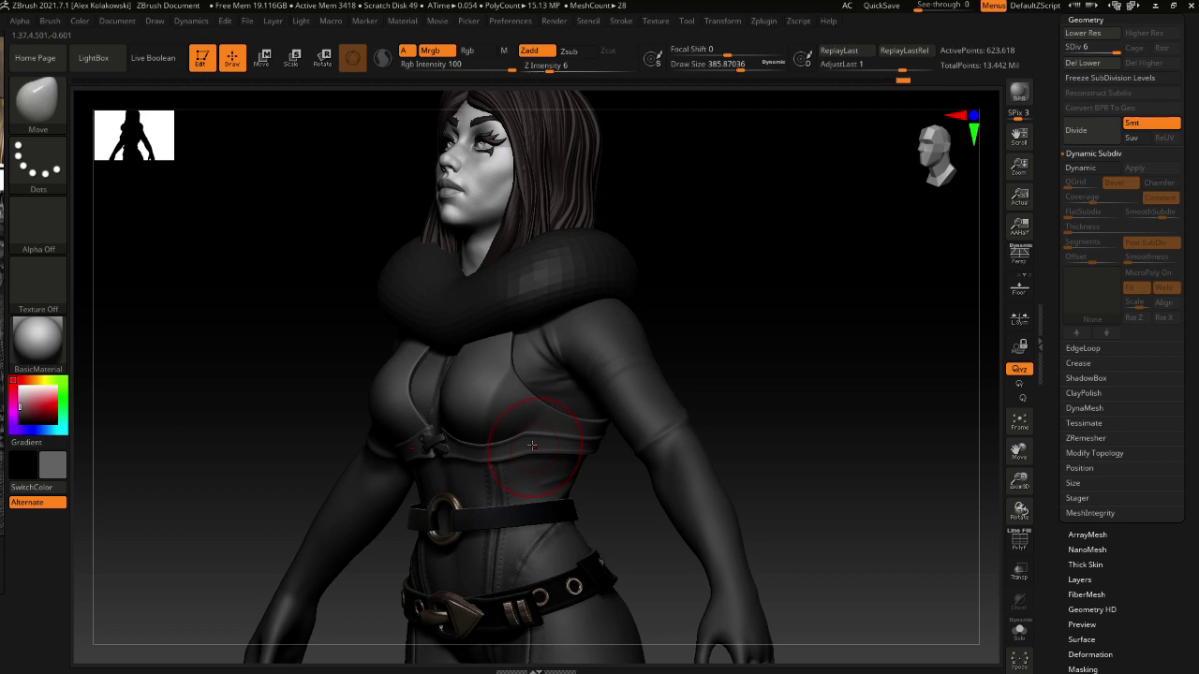
pyautogui.moveTo(532, 445); pyautogui.dragTo(441, 454, button='right')
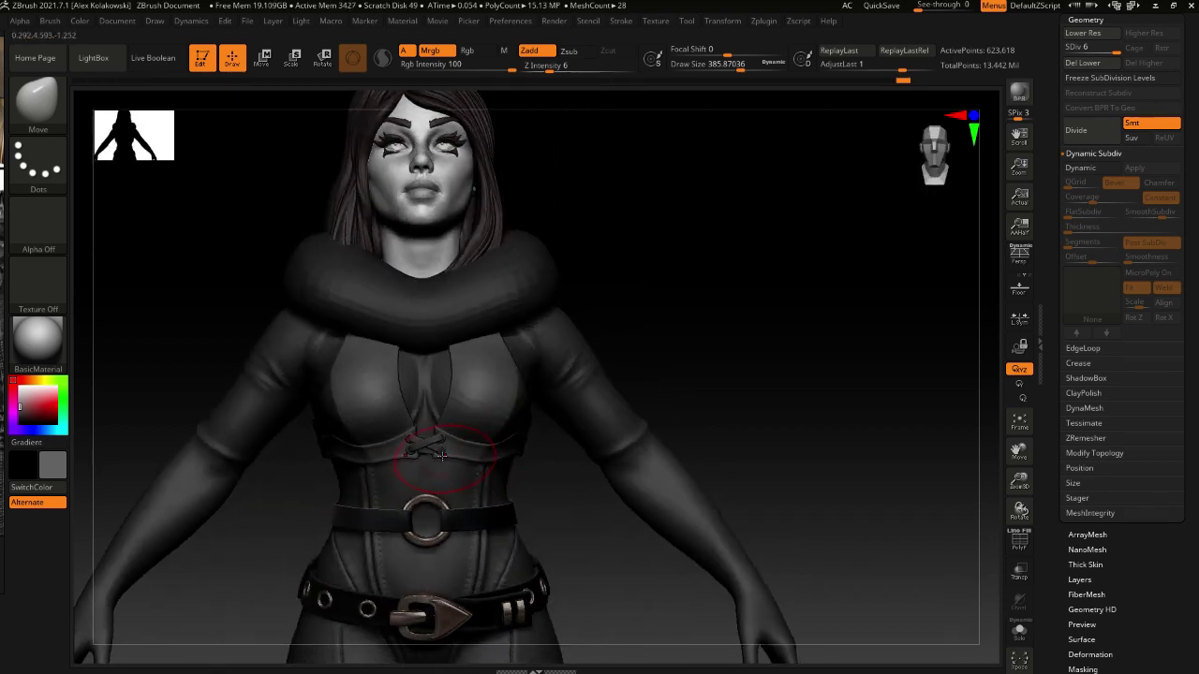
pyautogui.moveTo(441, 455); pyautogui.dragTo(476, 458, button='right')
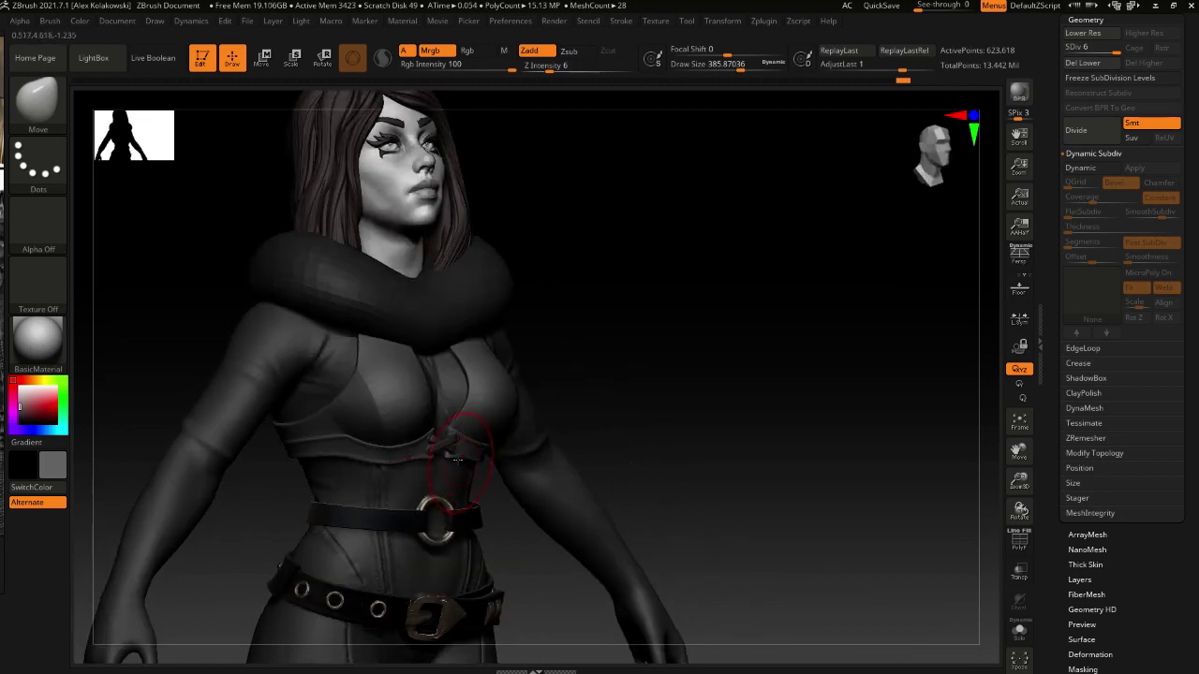
pyautogui.moveTo(459, 452)
pyautogui.mouseDown(button='right')
pyautogui.moveTo(468, 455)
pyautogui.moveTo(455, 442)
pyautogui.moveTo(532, 405)
pyautogui.moveTo(522, 471)
pyautogui.mouseUp(button='right')
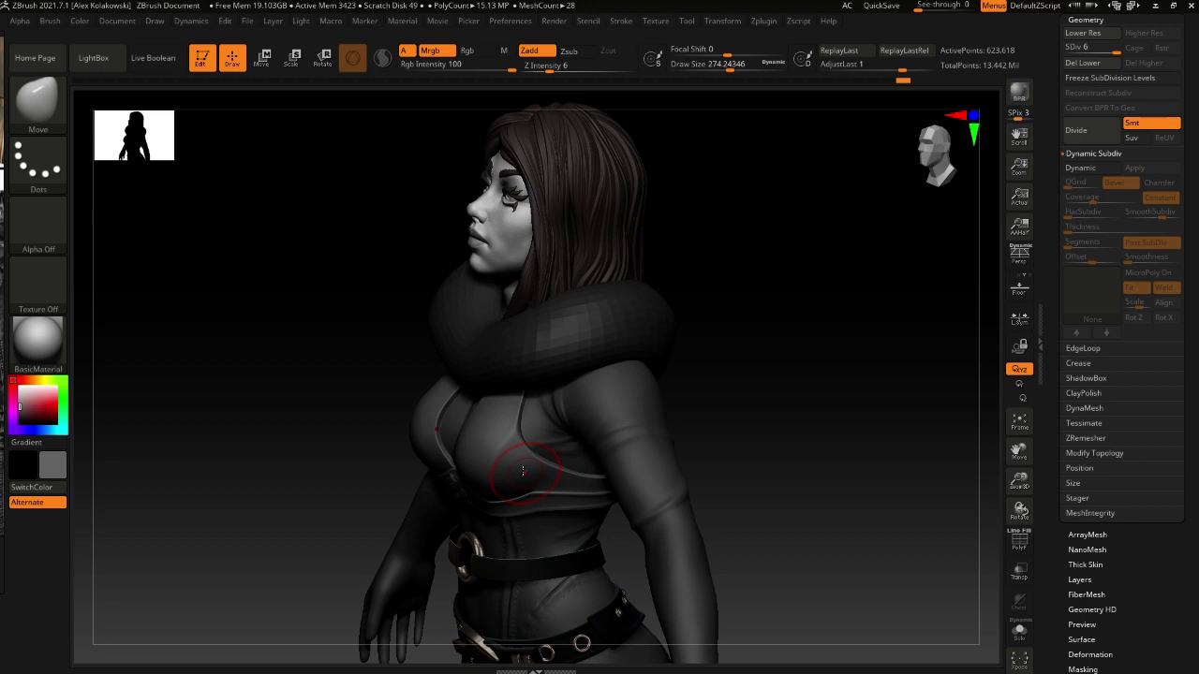
pyautogui.moveTo(522, 471)
pyautogui.mouseDown(button='right')
pyautogui.moveTo(552, 452)
pyautogui.moveTo(497, 516)
pyautogui.moveTo(510, 480)
pyautogui.mouseUp(button='right')
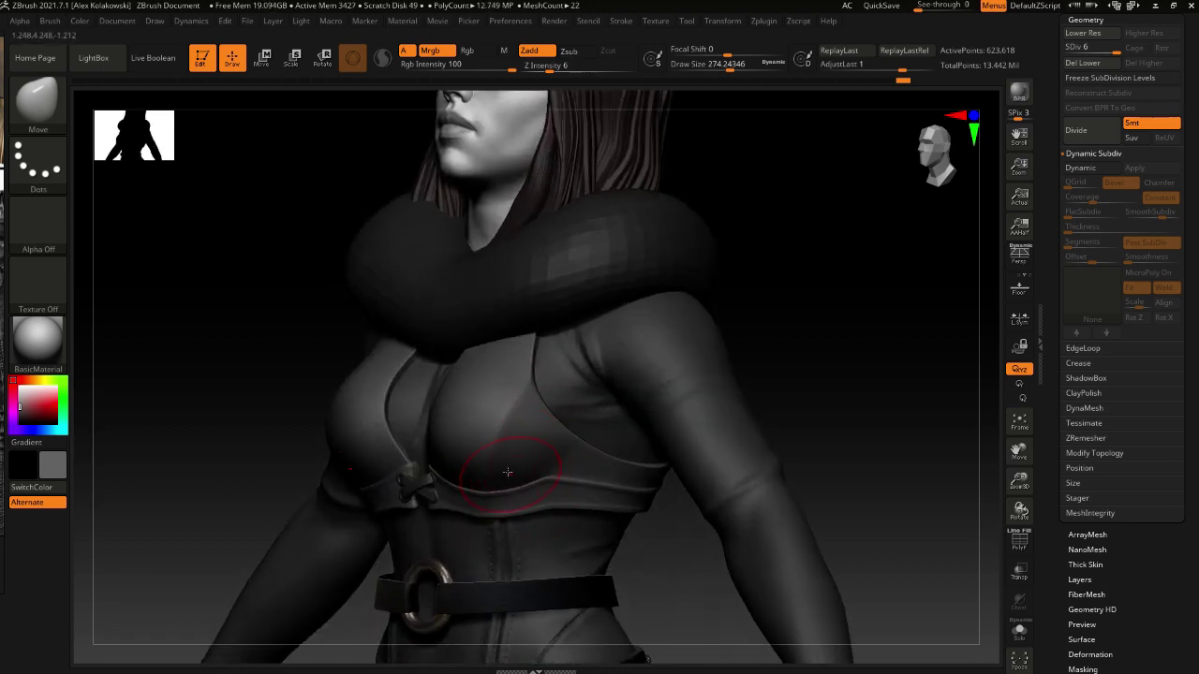